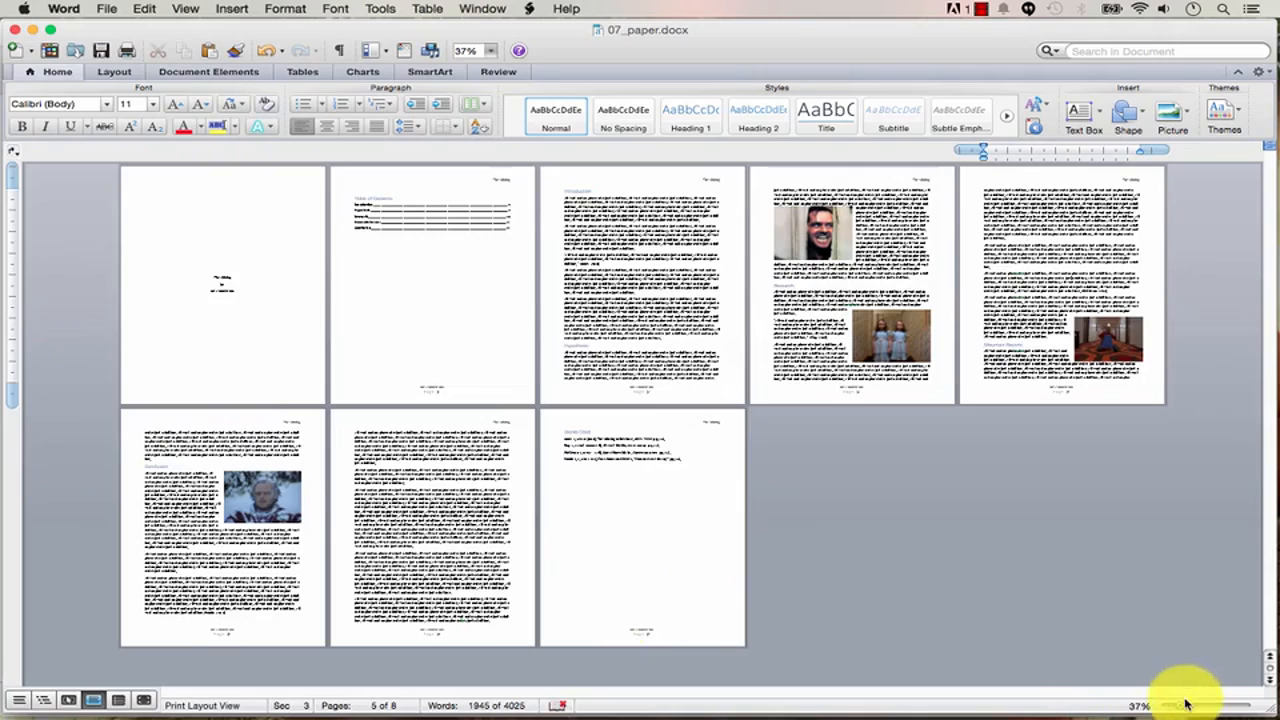
Zoom in on page 1 of 07_paper.docx to inspect the centred title, 'By' and author name.
left_click_drag(1185, 706, 1211, 710)
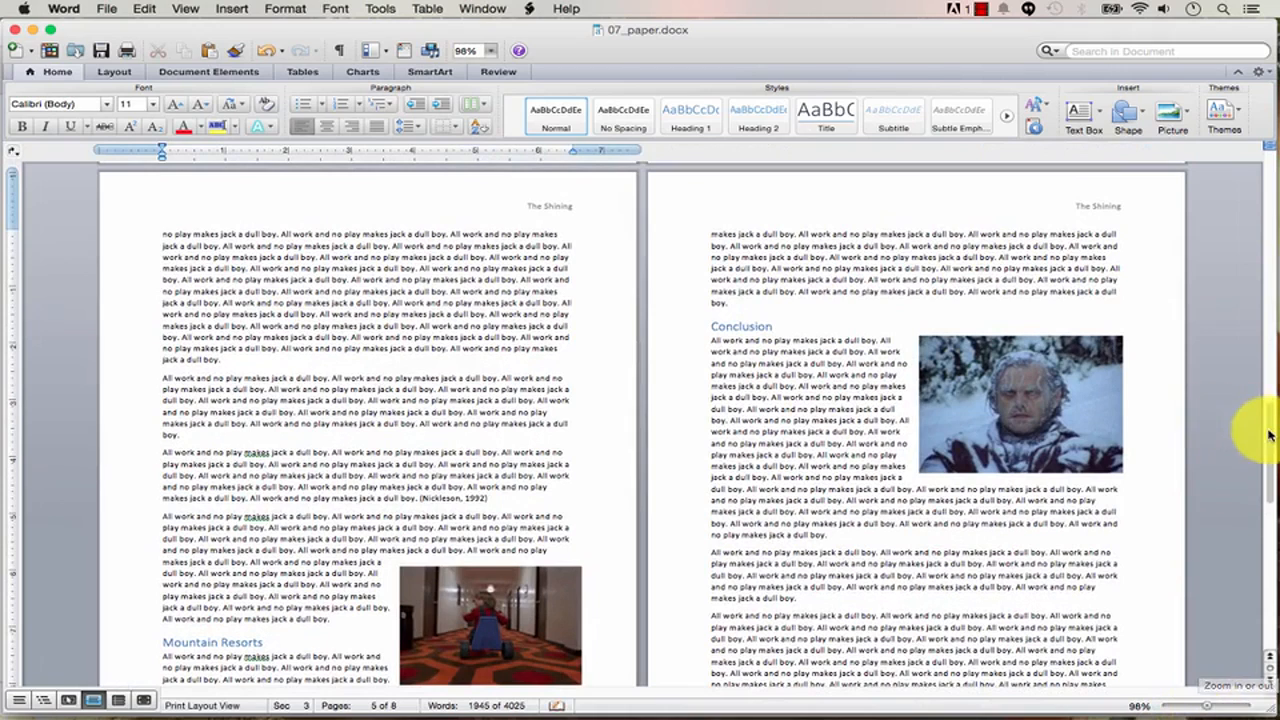
left_click_drag(1266, 432, 1272, 288)
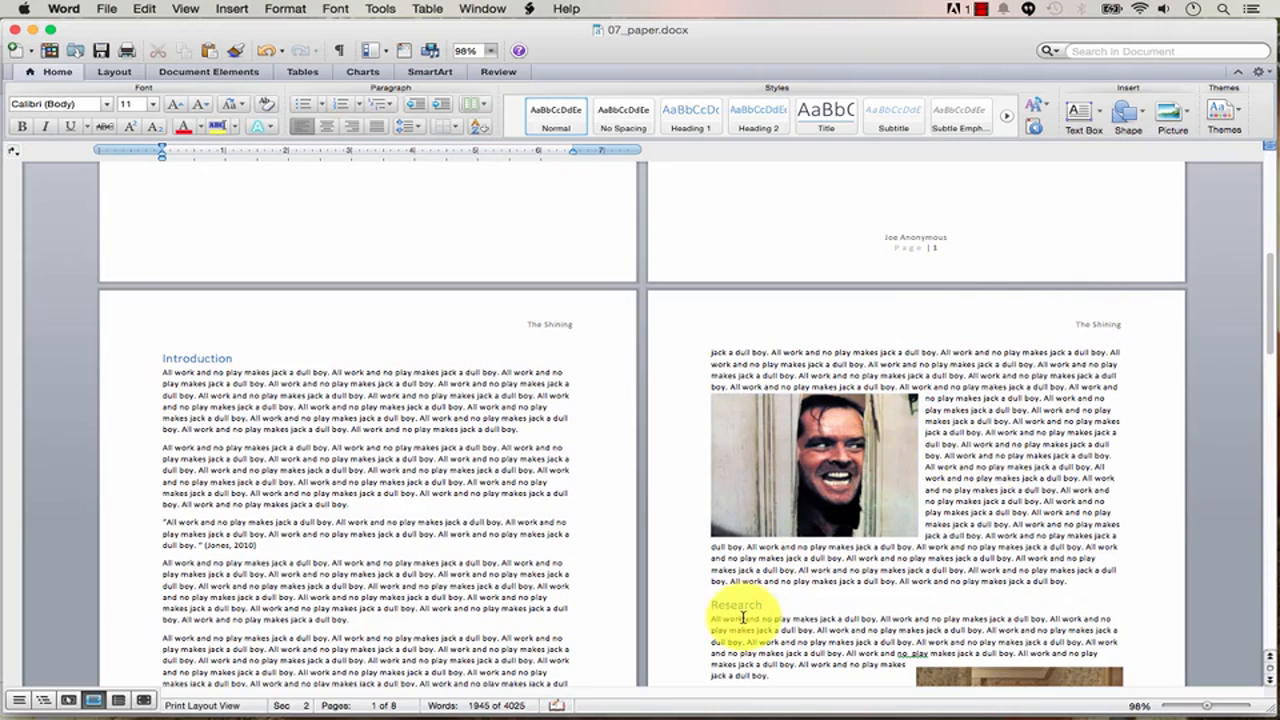
scroll(744, 605, "down", 2)
scroll(1207, 346, "up", 5)
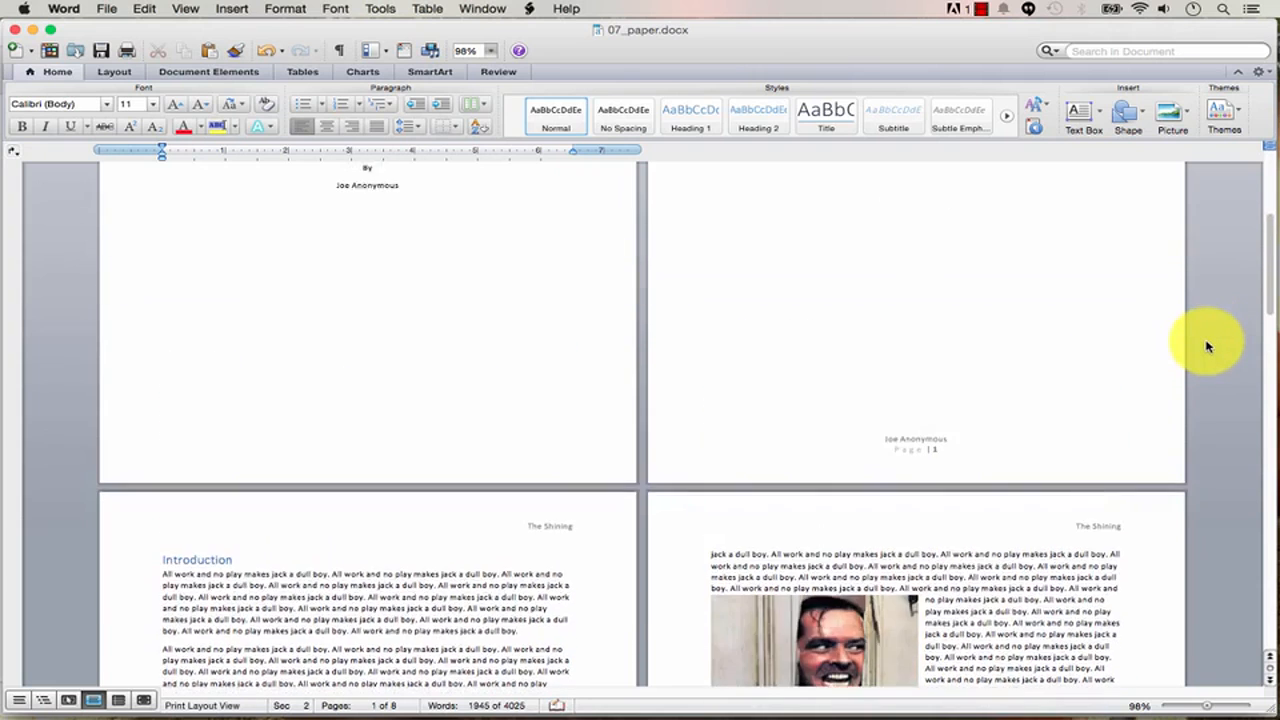
scroll(1207, 346, "up", 6)
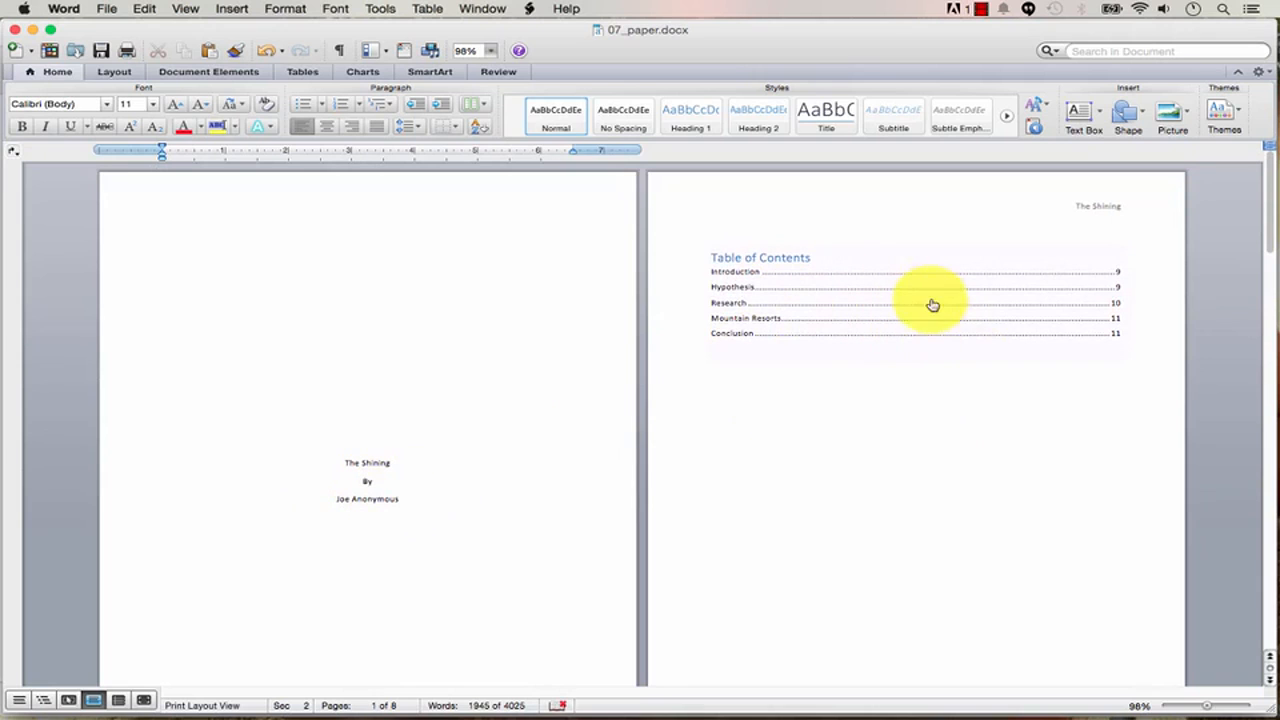
left_click_drag(1268, 228, 1271, 292)
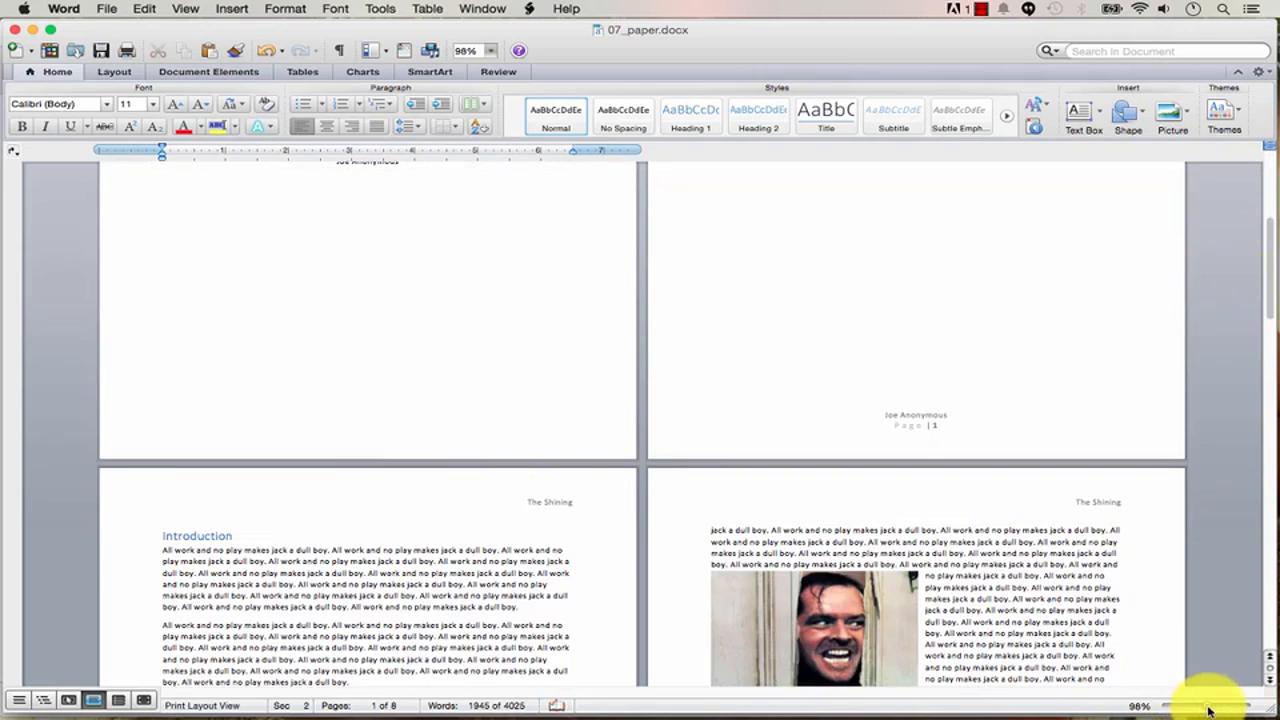
mouse_move(1208, 710)
left_mouse_down()
mouse_move(1172, 712)
mouse_move(1185, 709)
left_mouse_up()
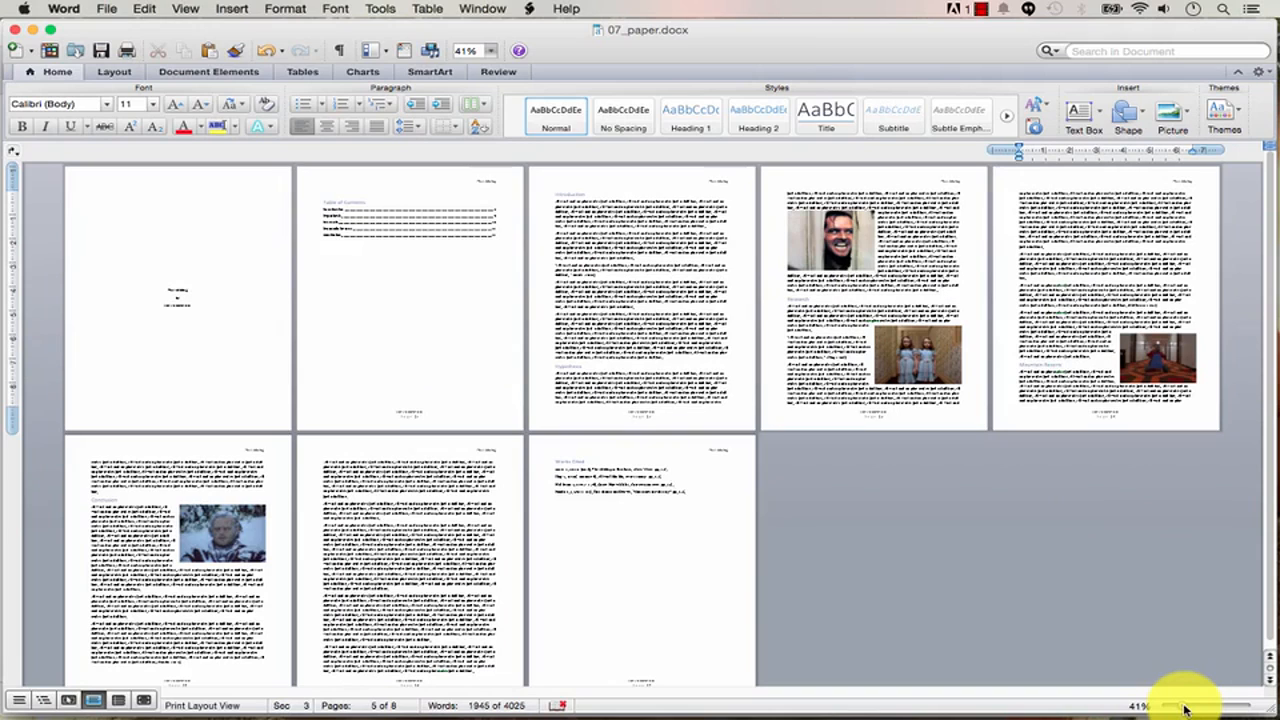
Set the zoom to about 37% so all eight pages of 07_paper.docx show in a grid.
mouse_move(1185, 710)
left_mouse_down()
mouse_move(1197, 710)
mouse_move(1166, 708)
mouse_move(1180, 708)
left_mouse_up()
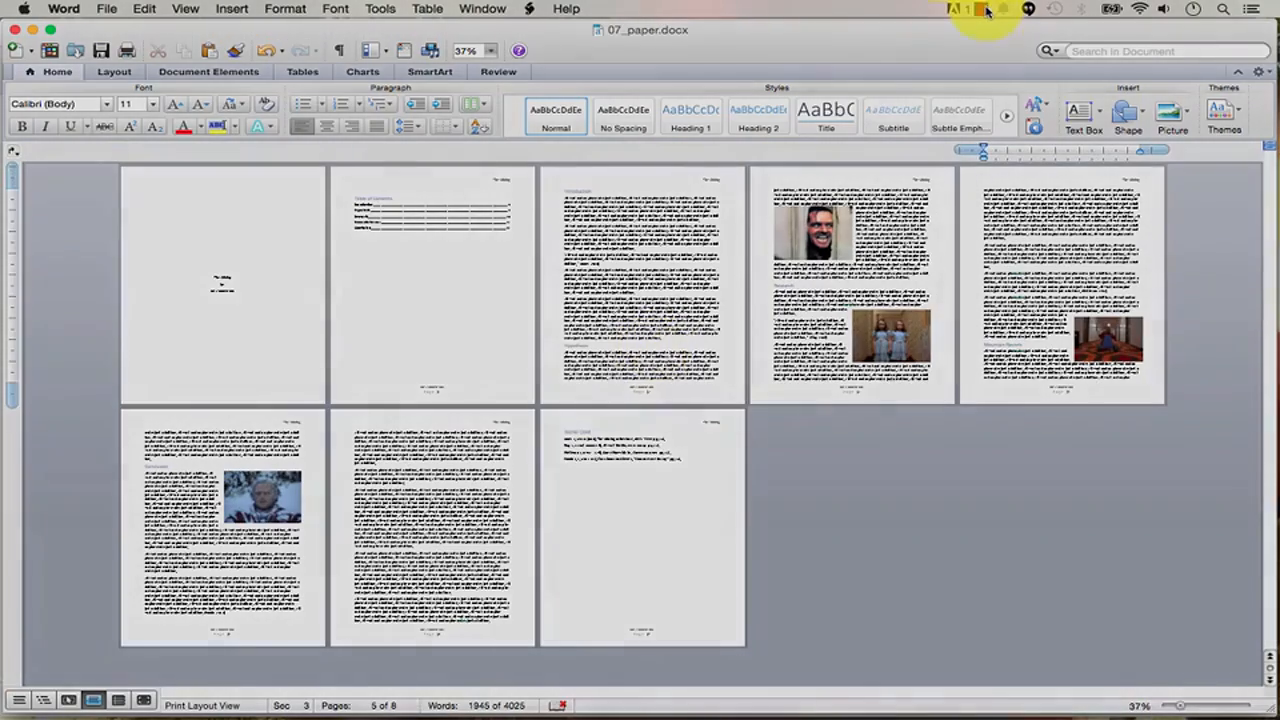
left_click(987, 8)
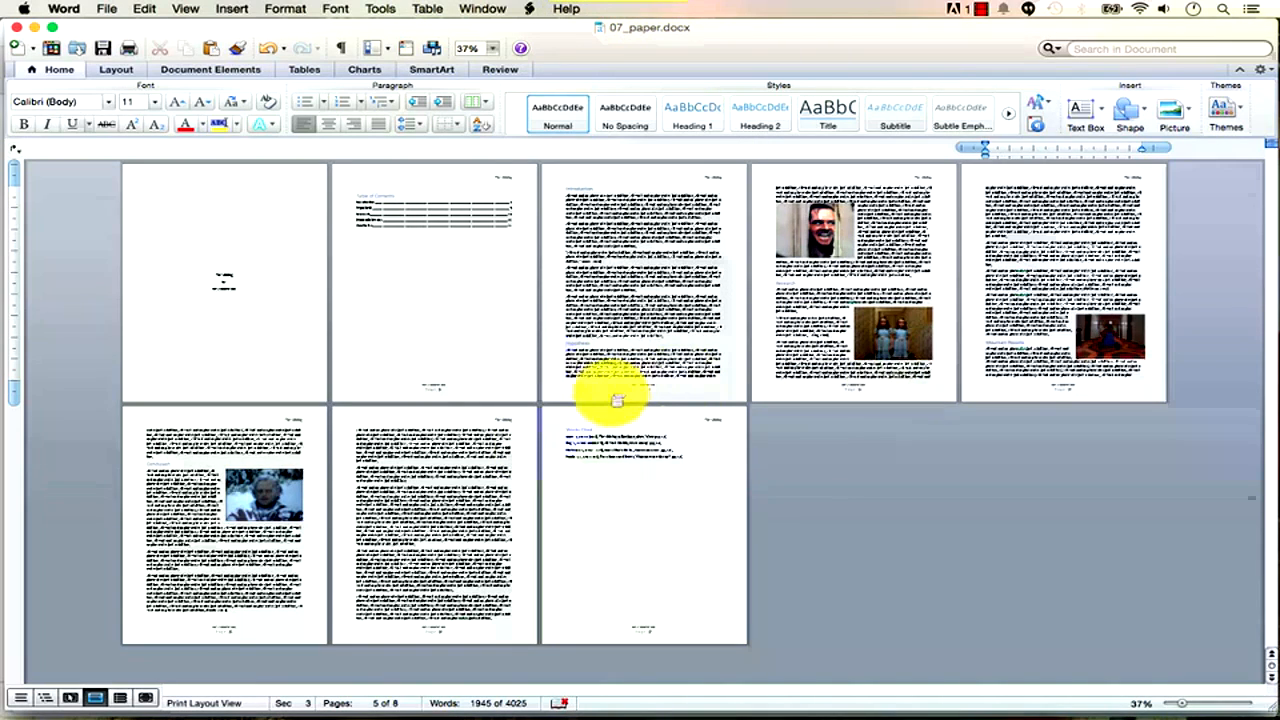
Switch to the video_descrips.docx document window.
left_click(485, 9)
left_click(484, 8)
left_click(485, 9)
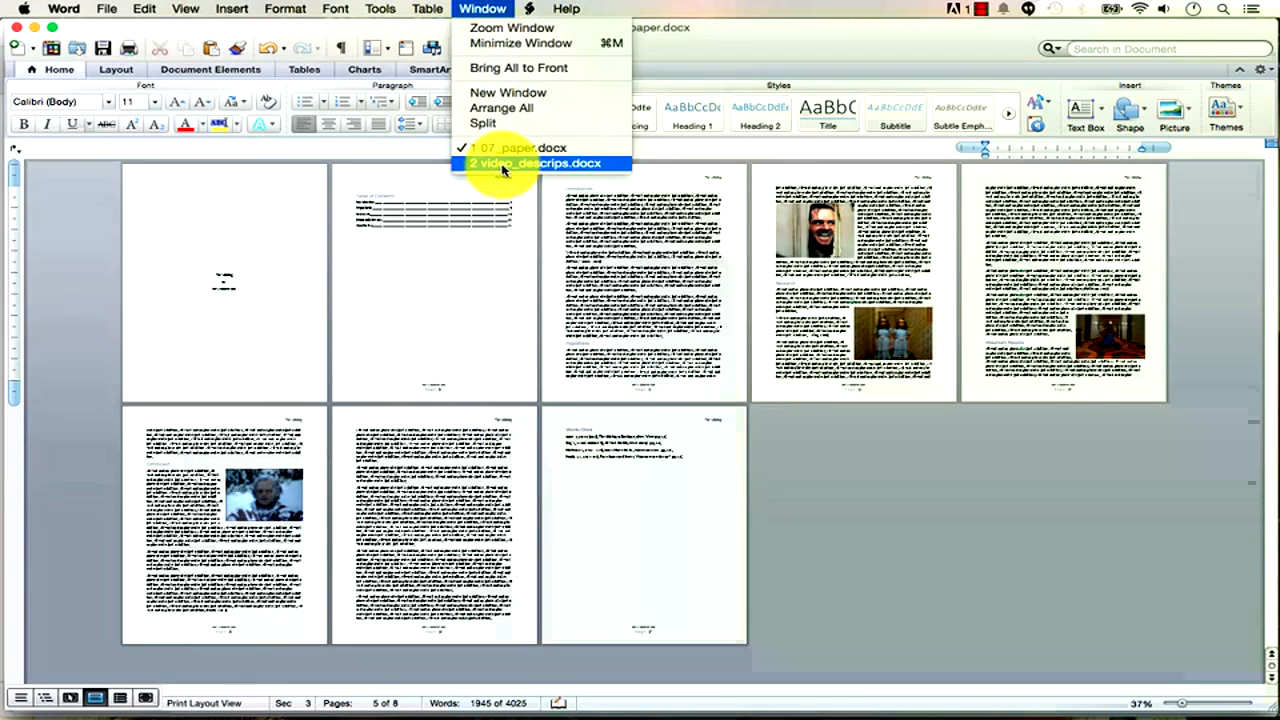
left_click(503, 165)
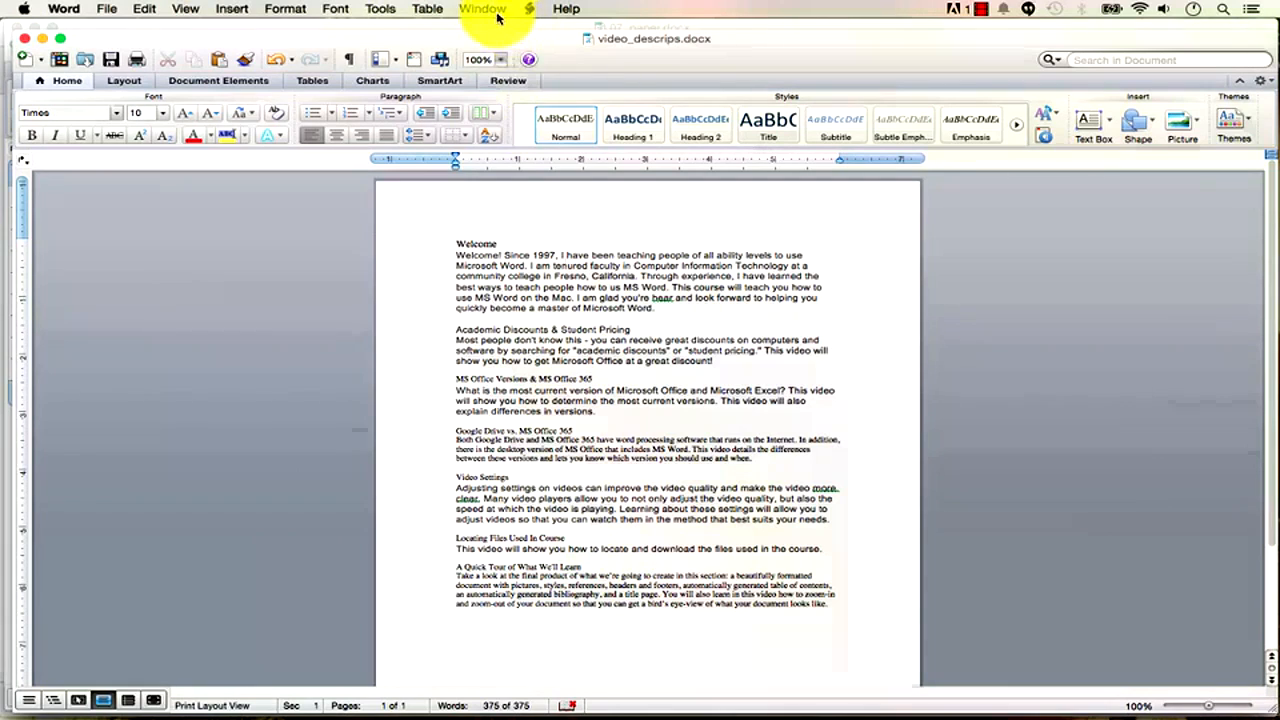
left_click(488, 9)
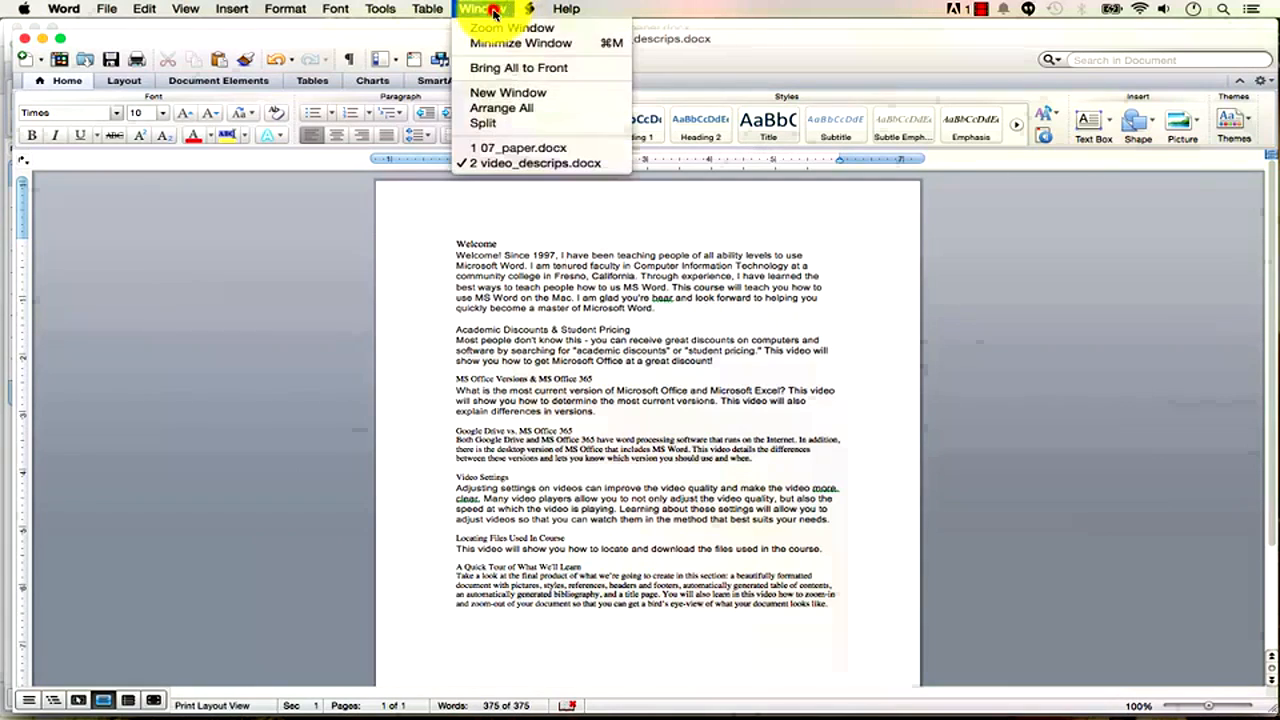
left_click(526, 166)
Return to 07_paper.docx and bring up the File menu.
left_click(499, 14)
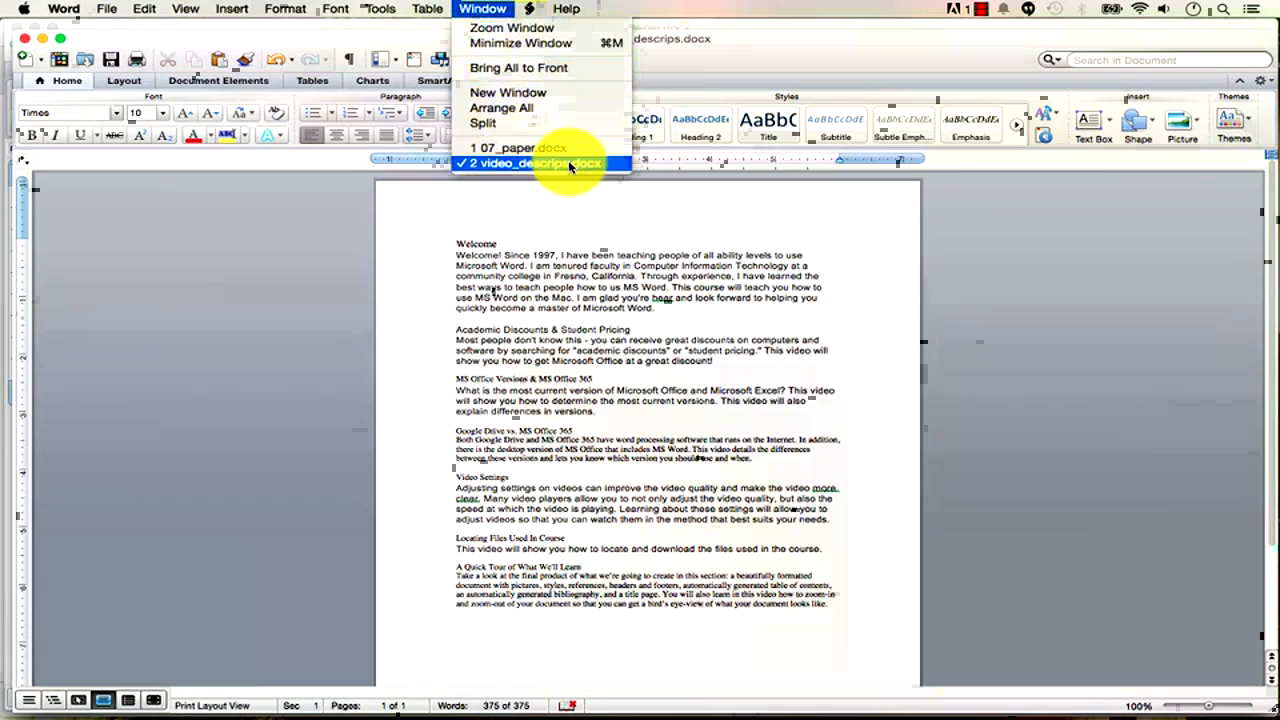
left_click(490, 10)
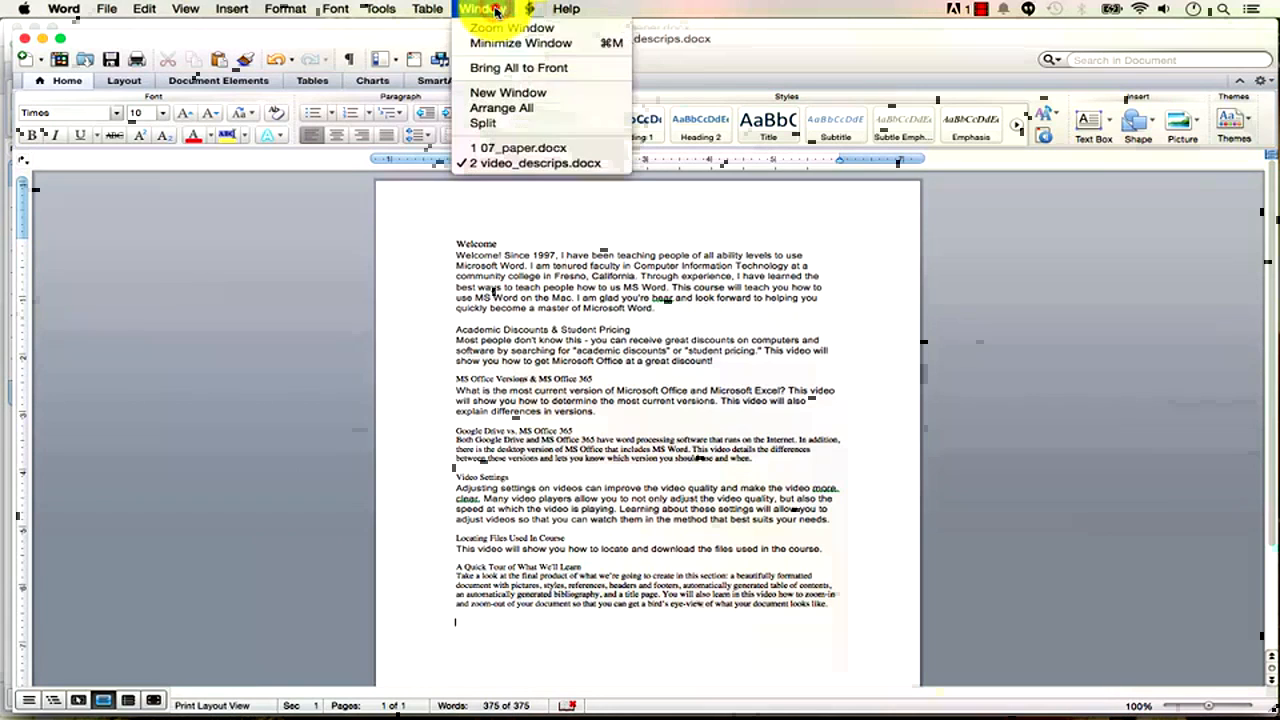
left_click(490, 10)
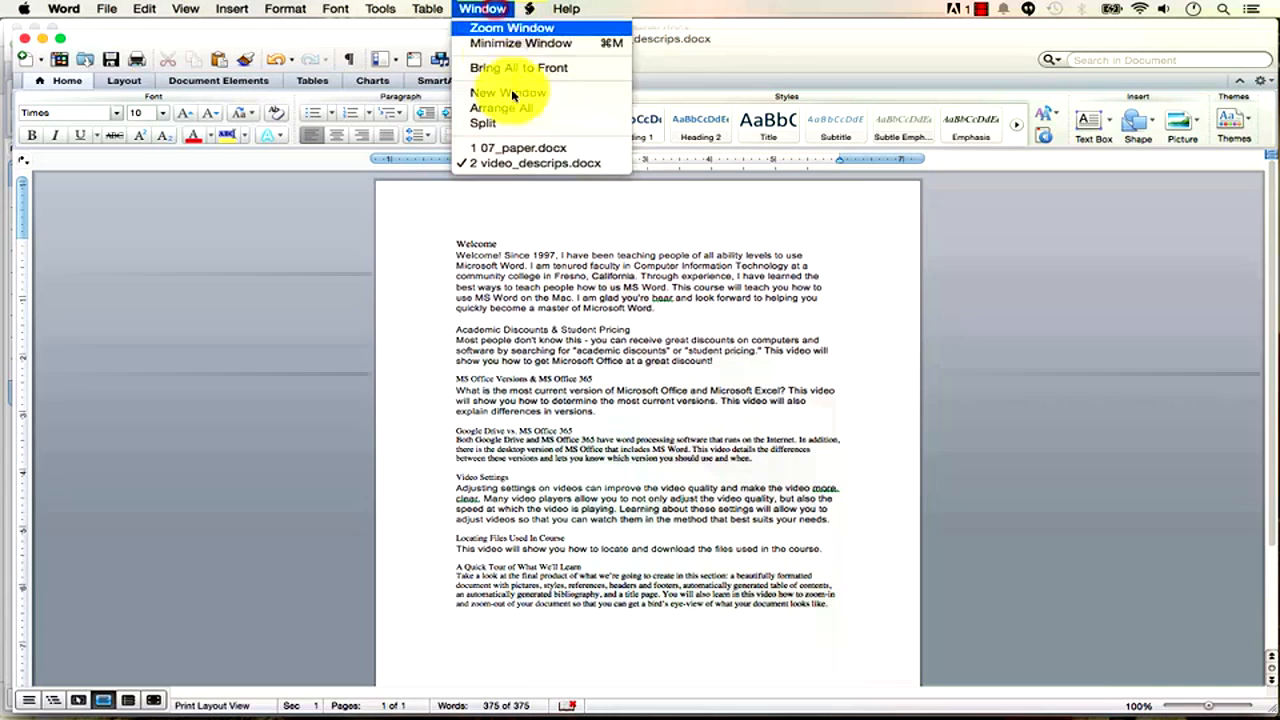
left_click(533, 150)
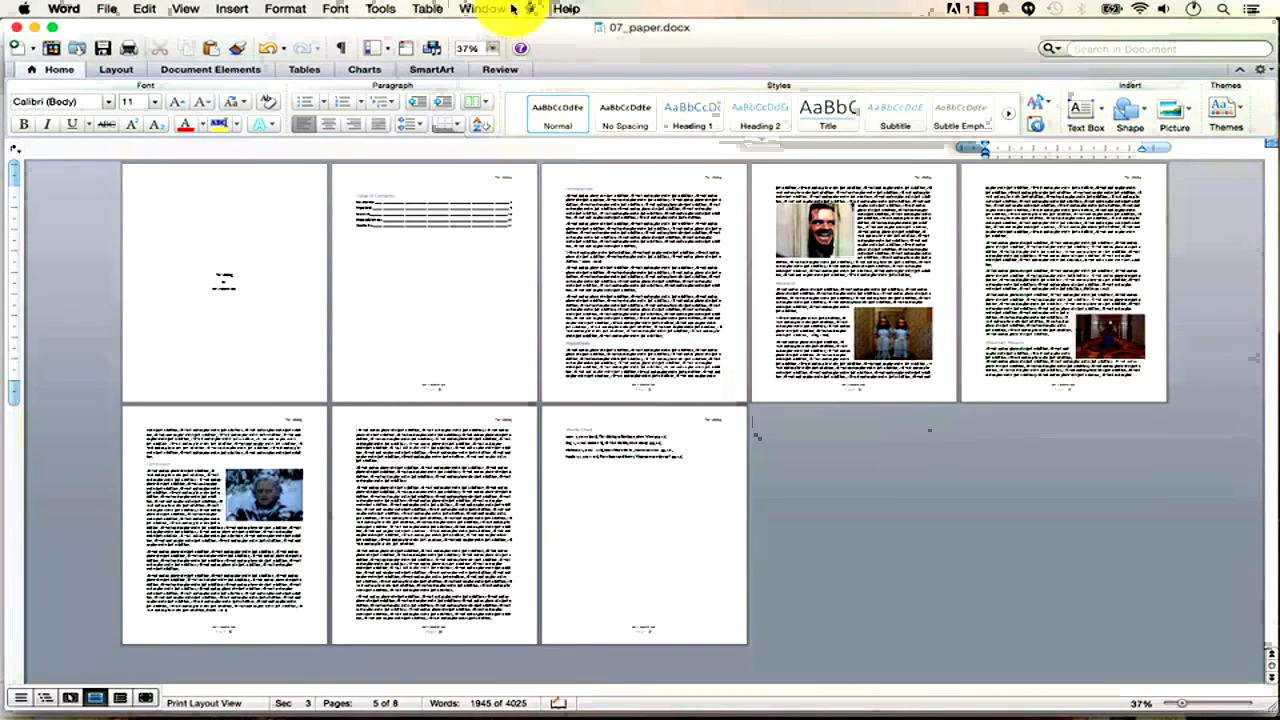
left_click(481, 10)
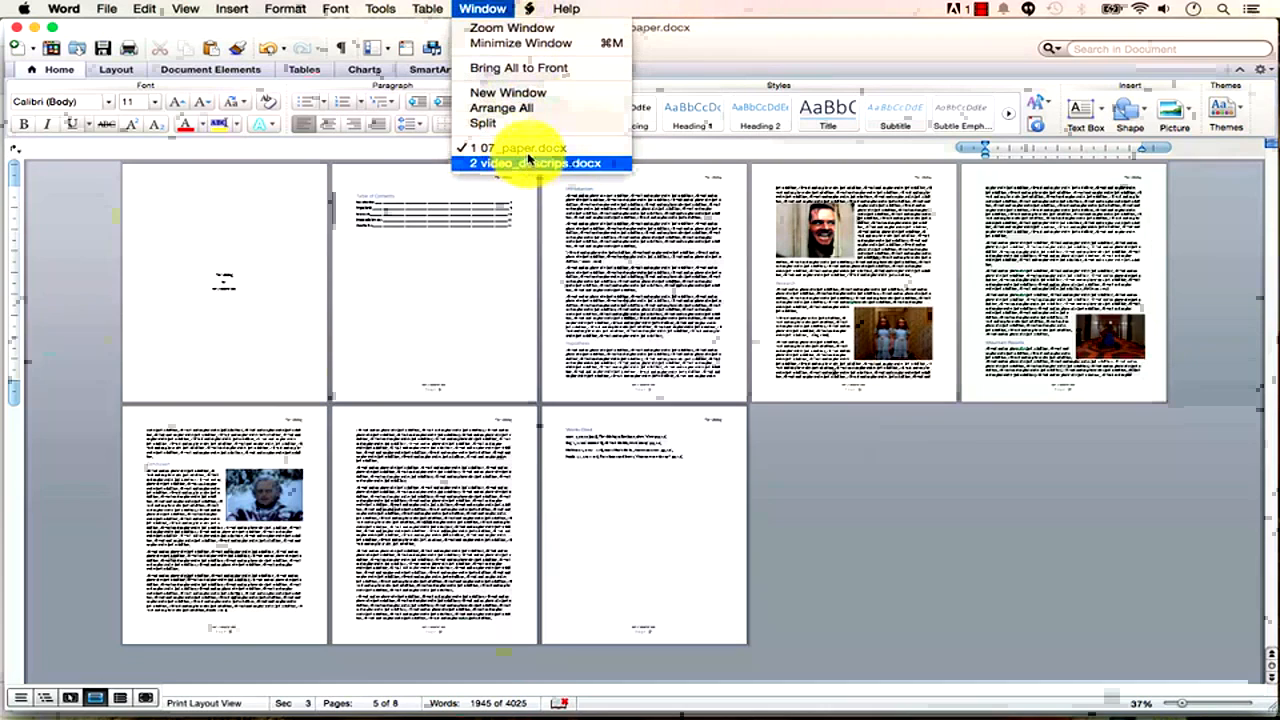
left_click(726, 36)
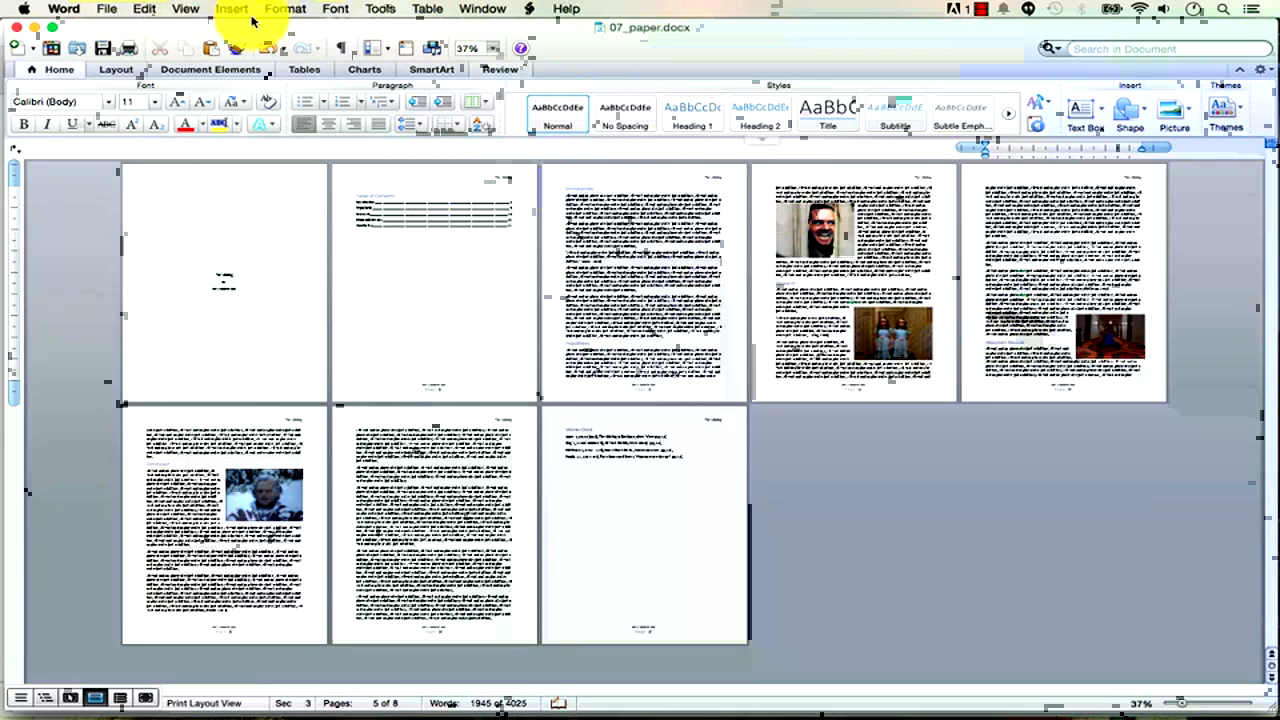
left_click(112, 10)
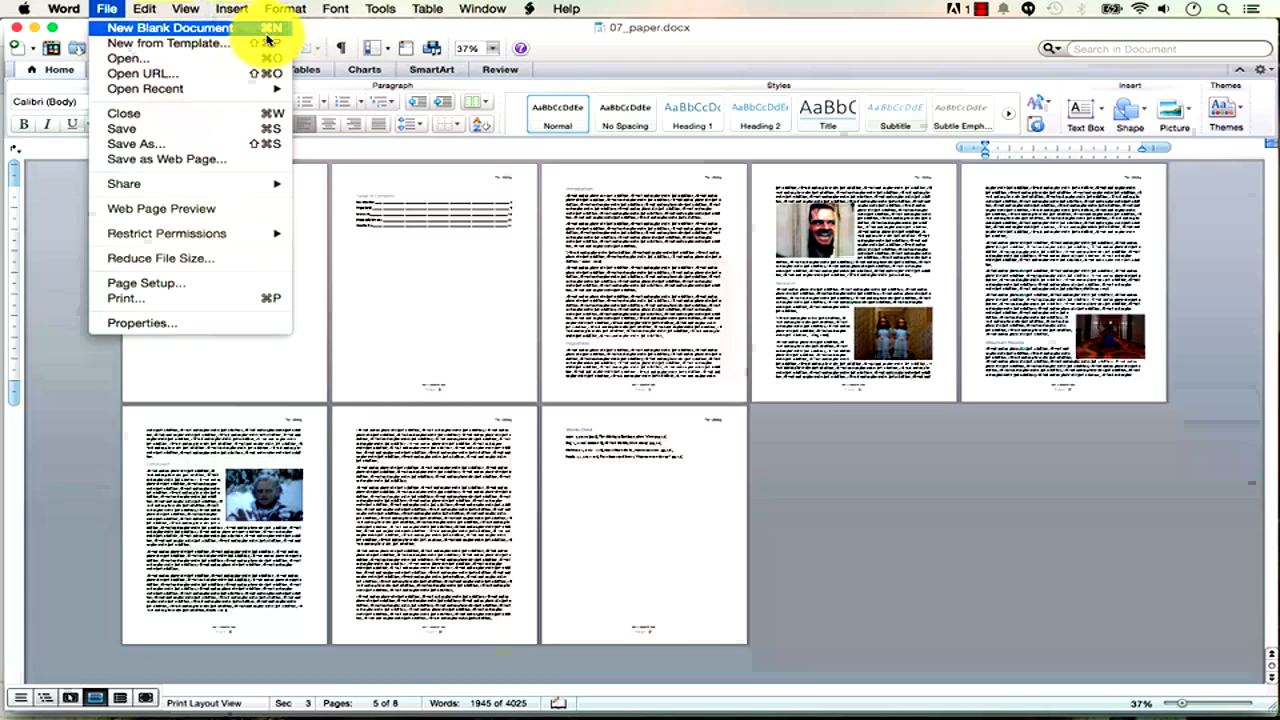
Create a new blank Document2 and zoom to 196% so its page fills the window.
left_click(592, 36)
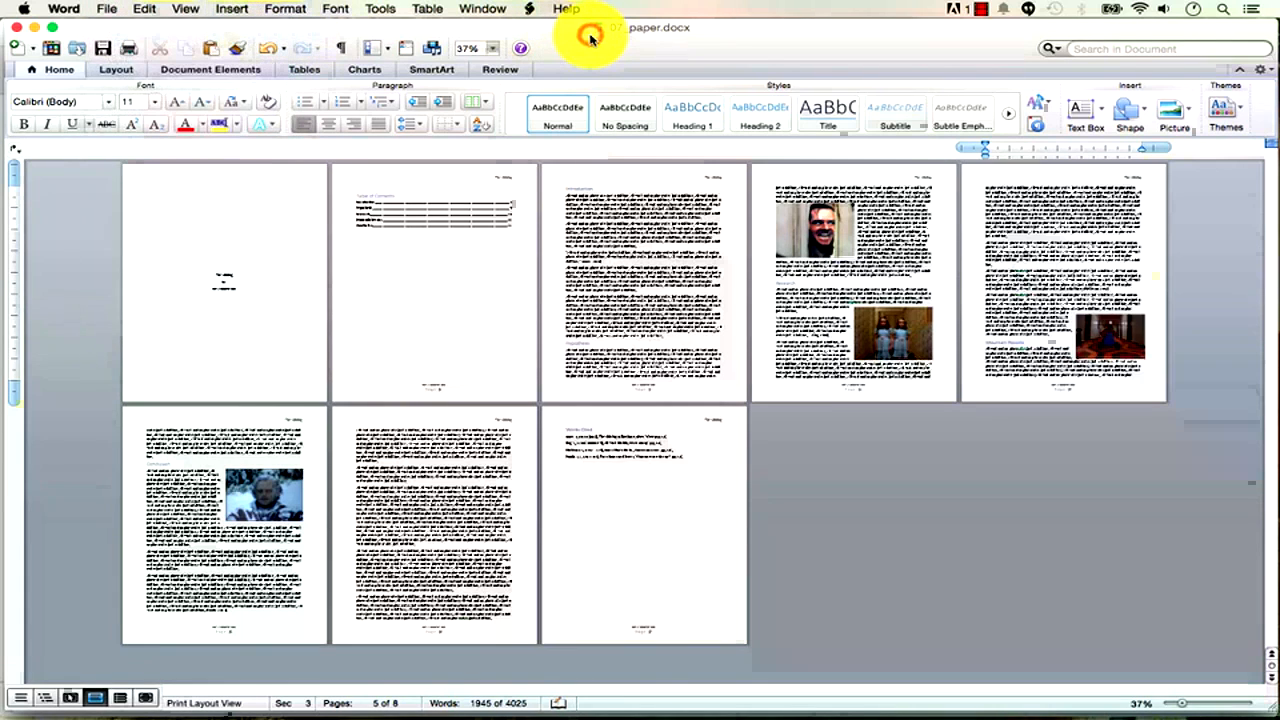
key("super+n")
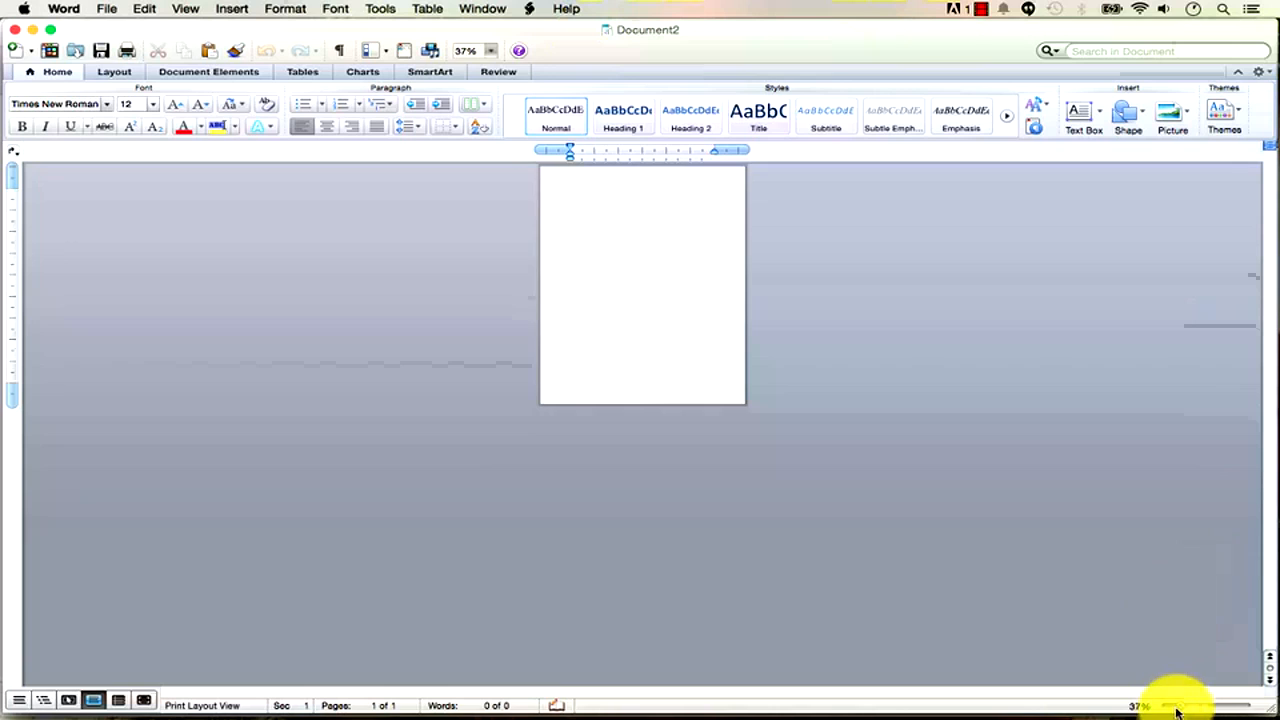
left_click_drag(1183, 706, 1220, 707)
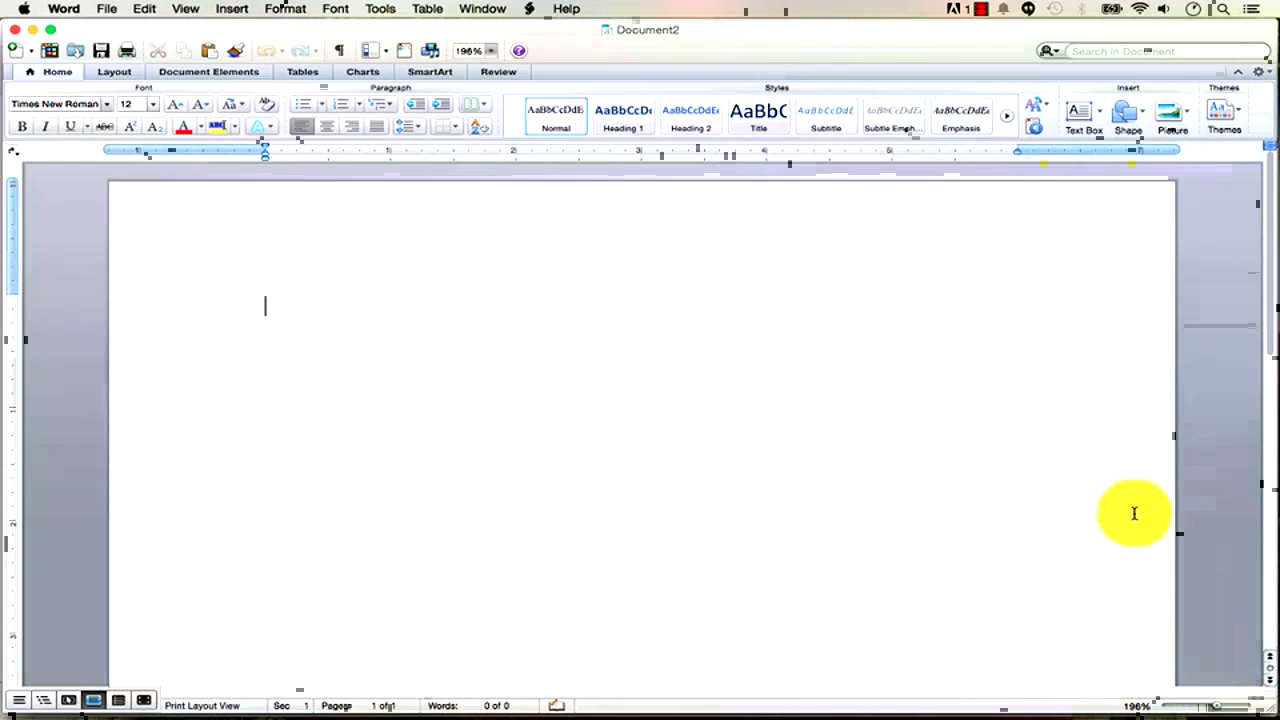
Switch over to 07_paper.docx and then back to Document2.
left_click(485, 10)
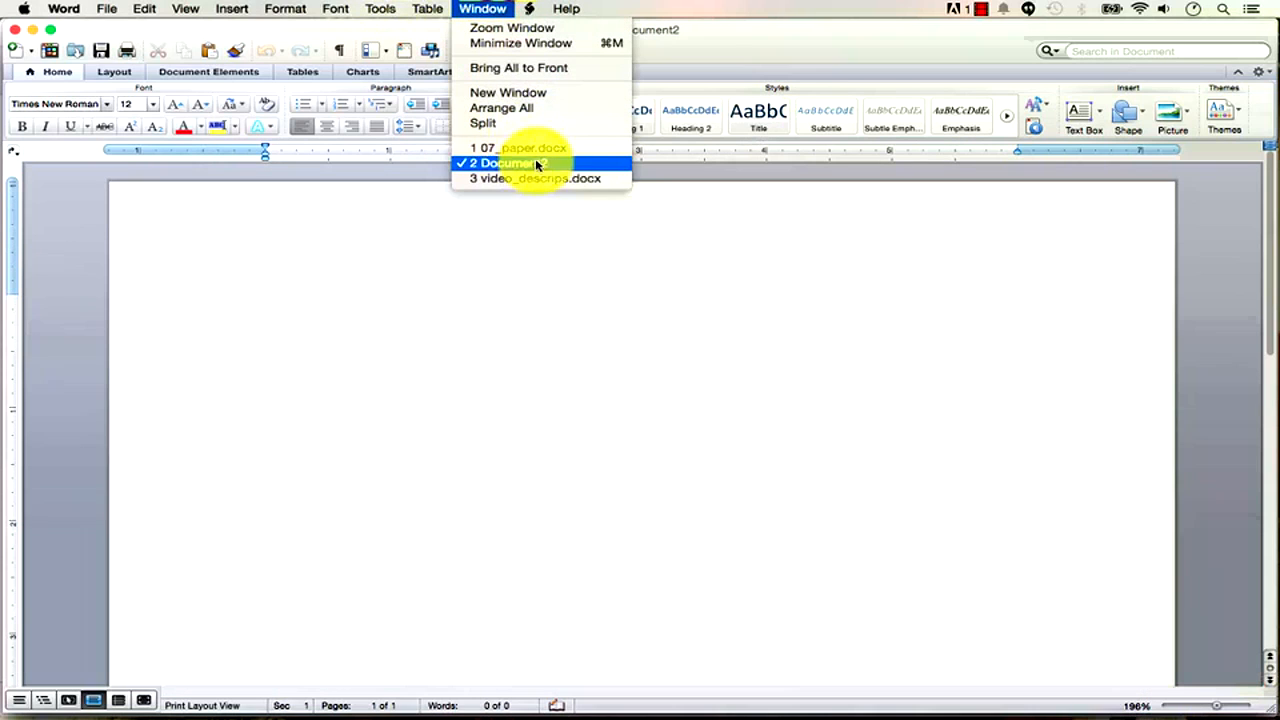
left_click(555, 150)
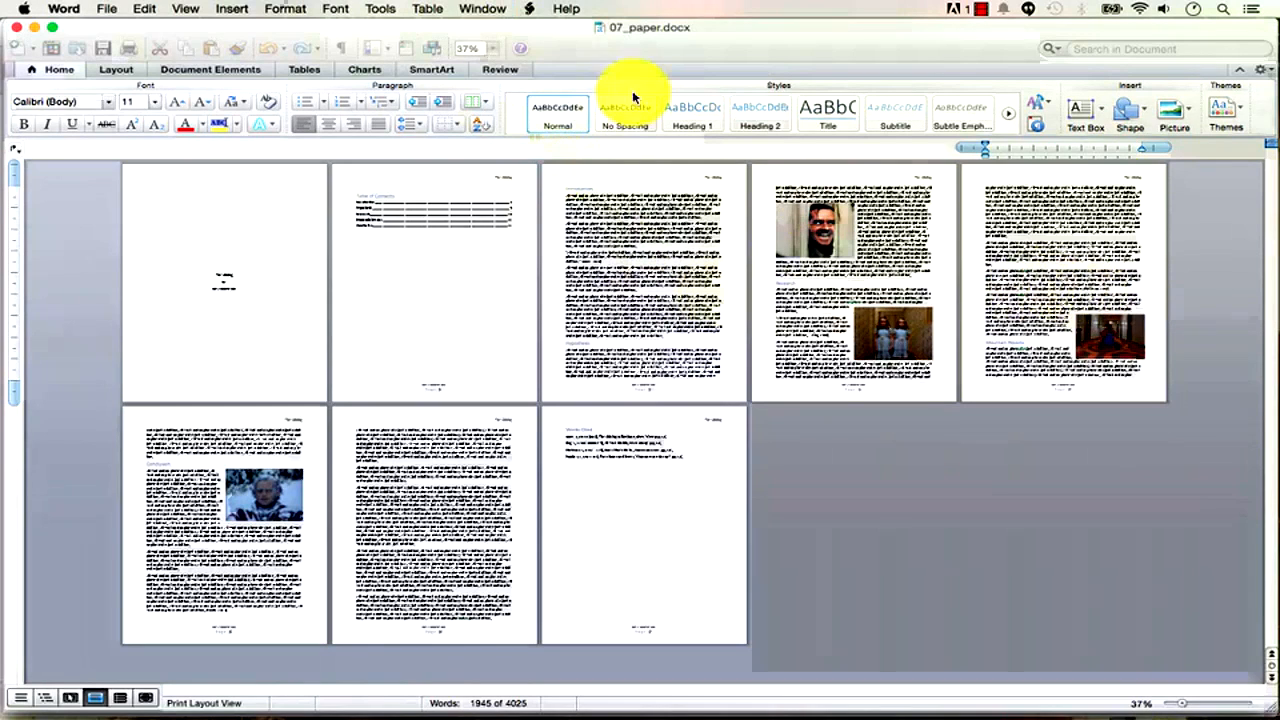
left_click(486, 10)
left_click(546, 165)
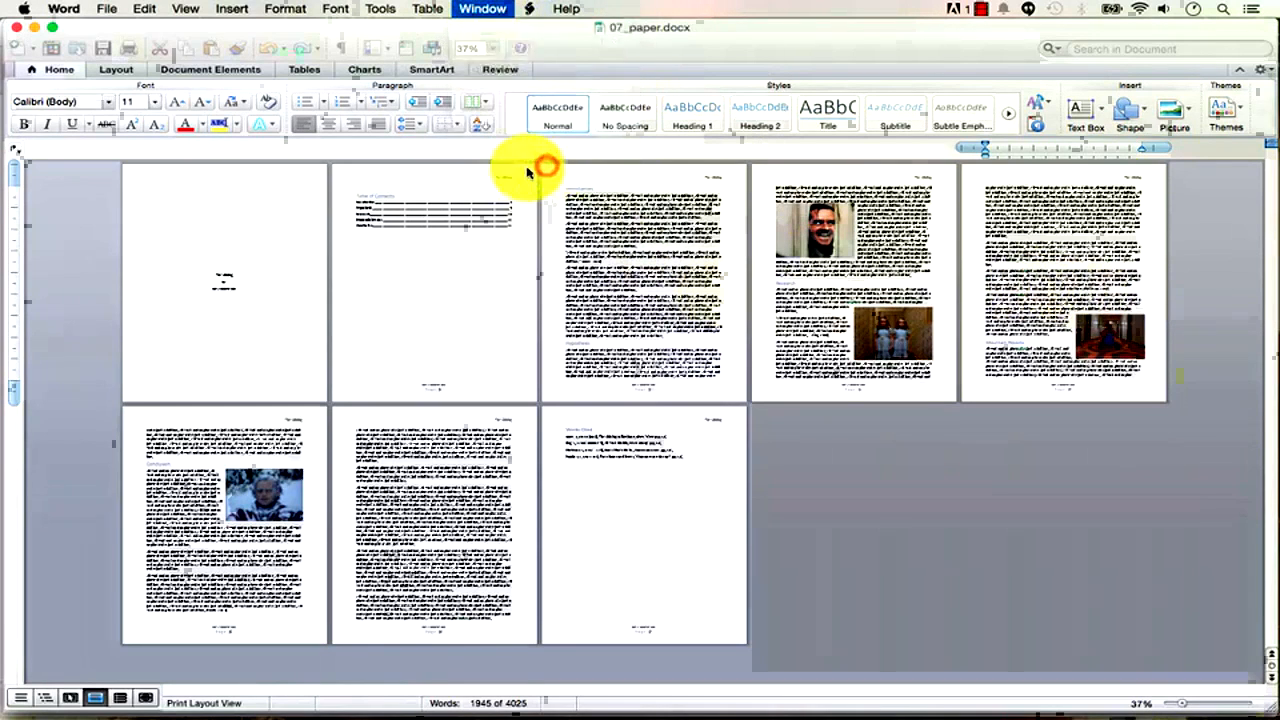
Expand =rand(14,17) into four pages of quick-brown-fox paragraphs and zoom out to about 41%.
type("=ran")
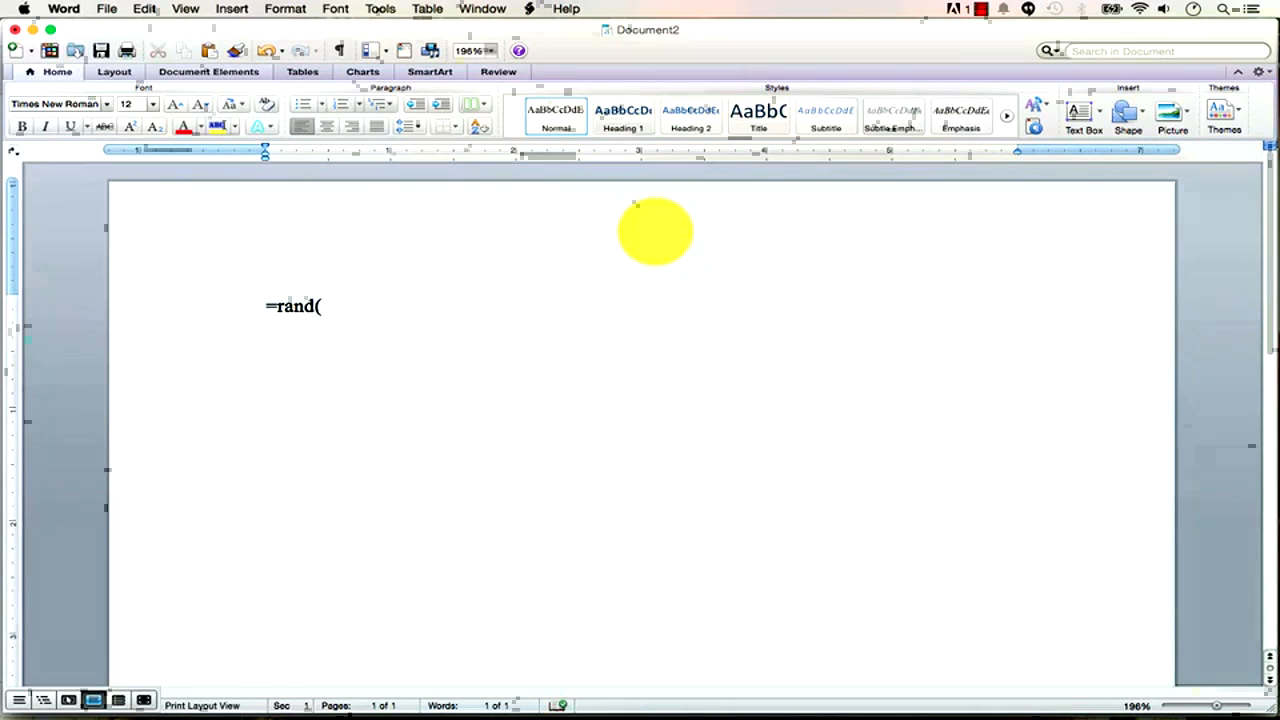
type("d(14,14")
key("BackSpace")
key("BackSpace")
type("17")
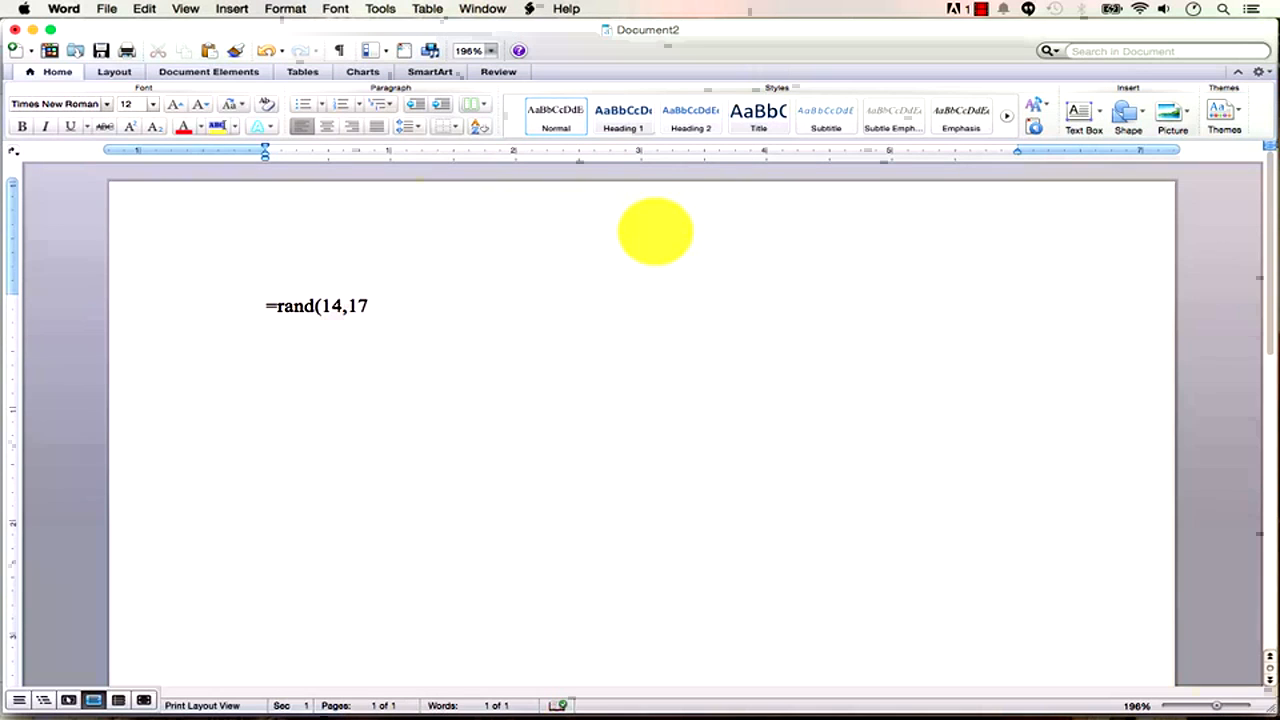
type(")")
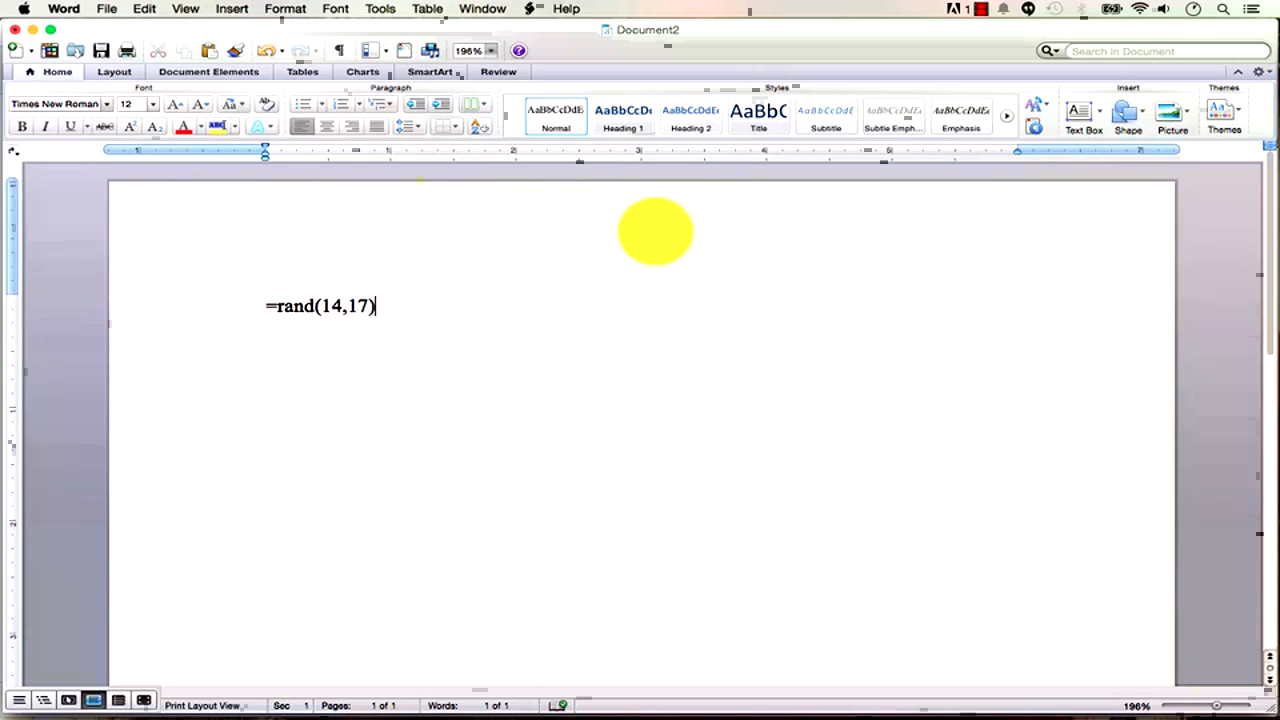
key("Return")
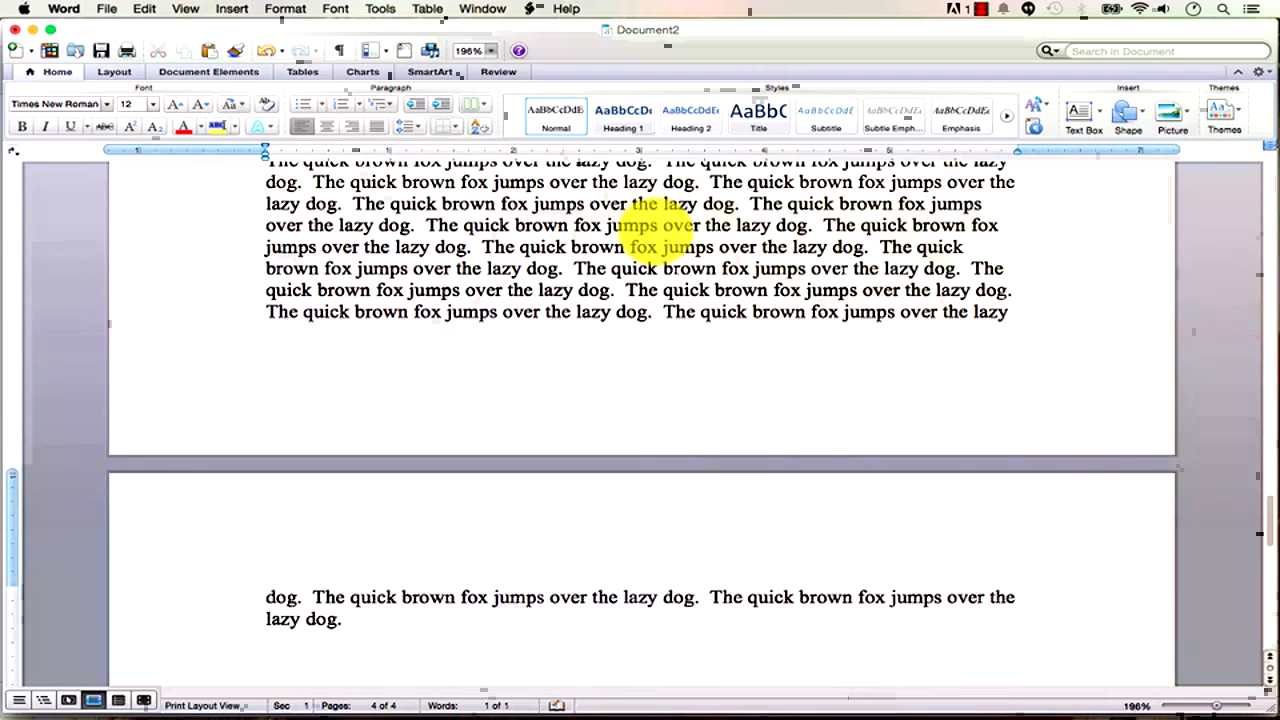
left_click_drag(1218, 710, 1180, 712)
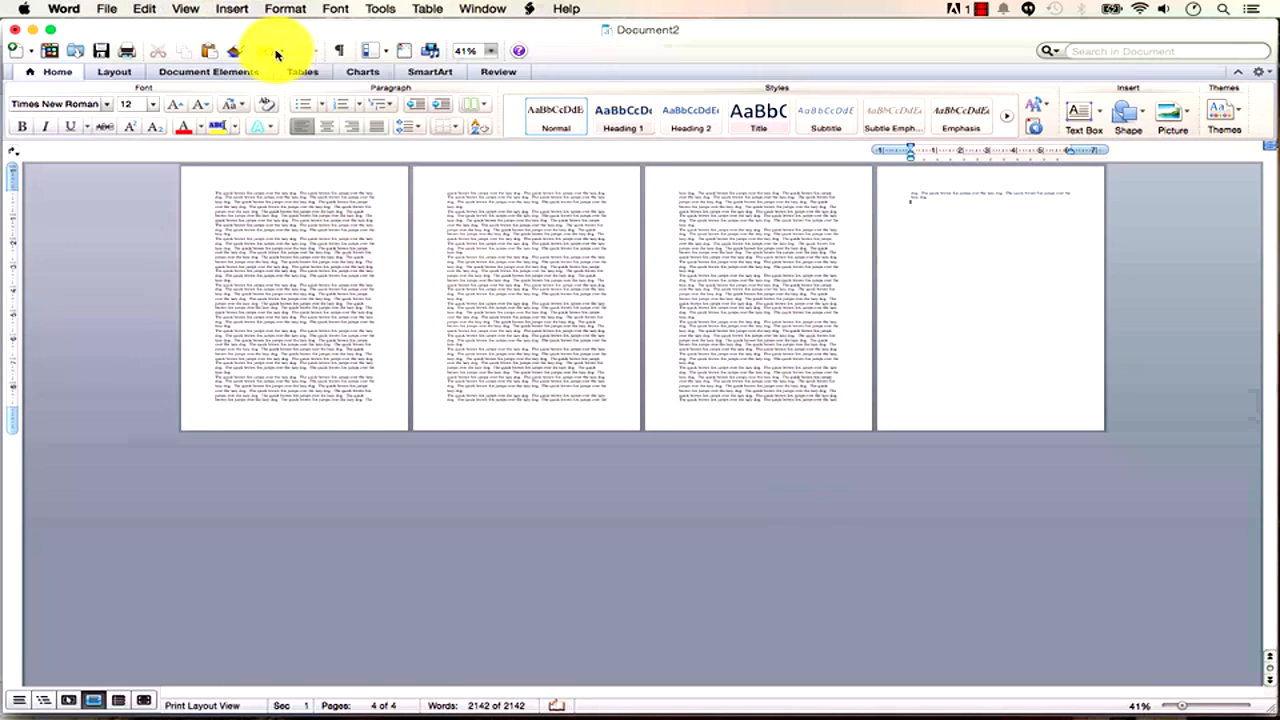
Undo the filler text, change the formula to =rand(3,5) and expand it into three paragraphs.
left_click(268, 55)
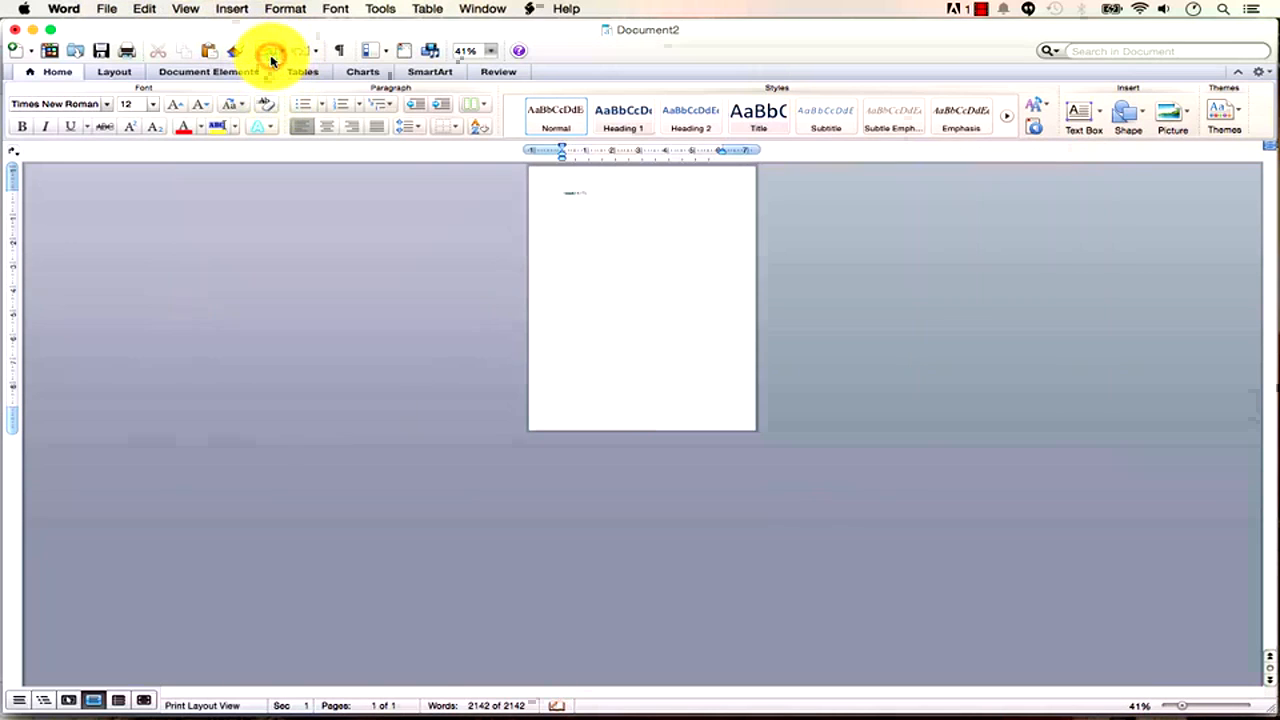
left_click_drag(1184, 710, 1222, 712)
left_click(350, 323)
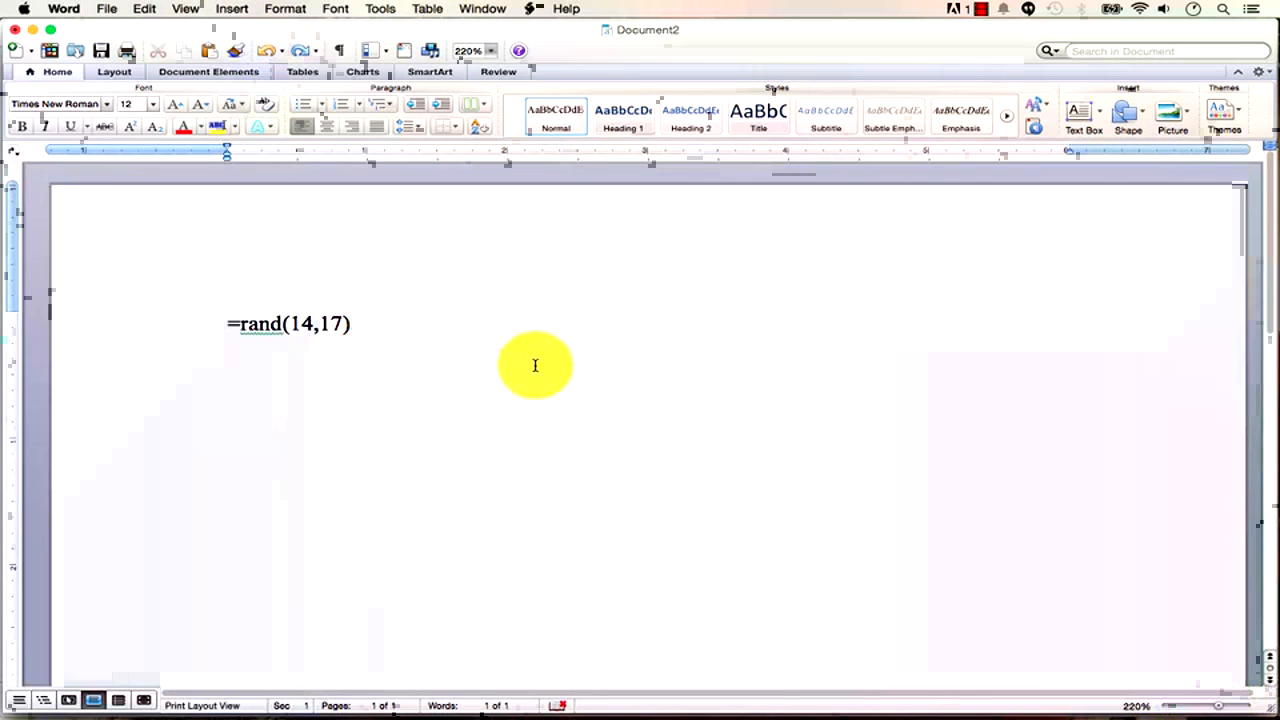
left_click(315, 325)
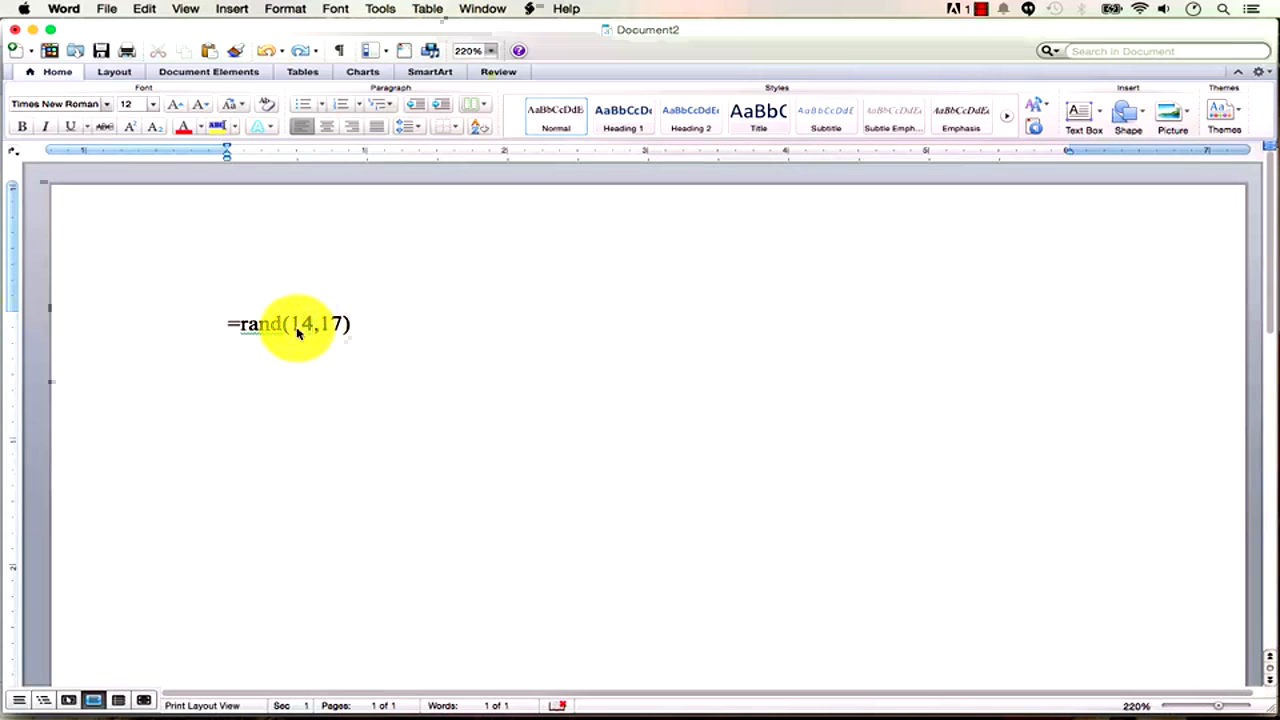
double_click(299, 328)
key("BackSpace")
key("BackSpace")
type("3")
key("Right")
key("Right")
key("Delete")
key("BackSpace")
type("5")
key("Right")
key("Return")
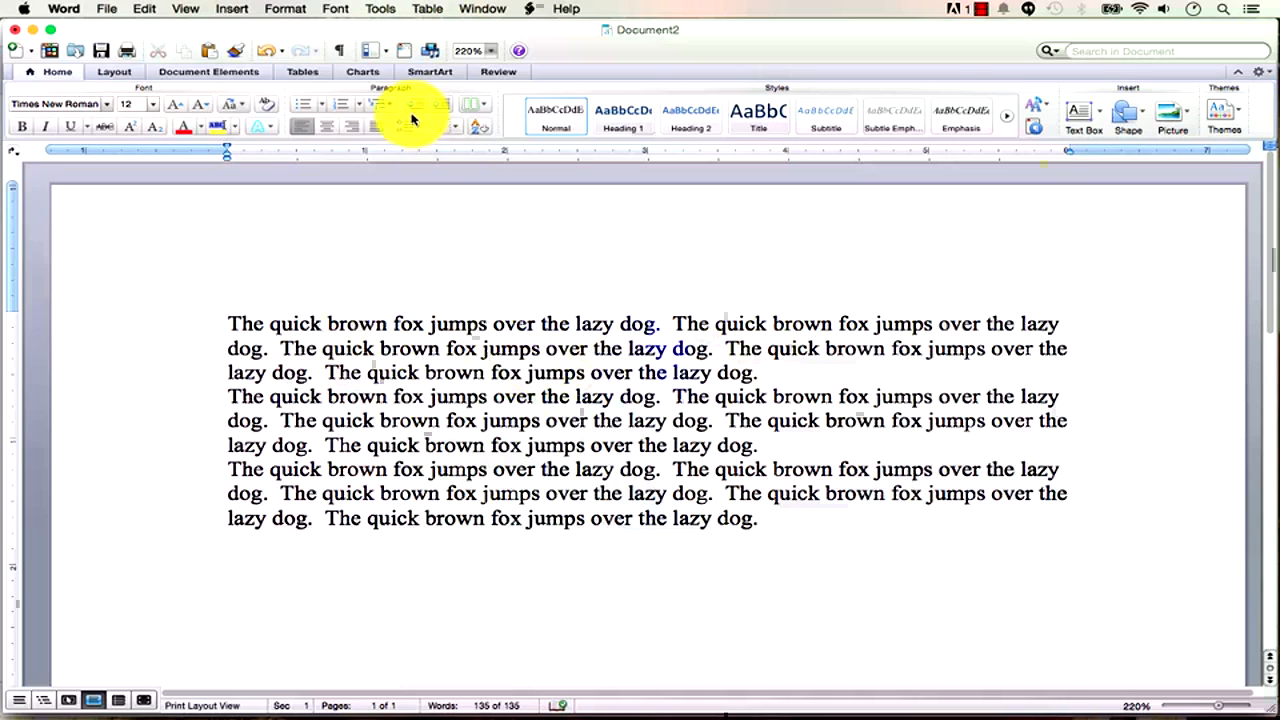
Undo the three-paragraph expansion so only the =rand(3,5) formula remains.
left_click(268, 51)
left_click(297, 321)
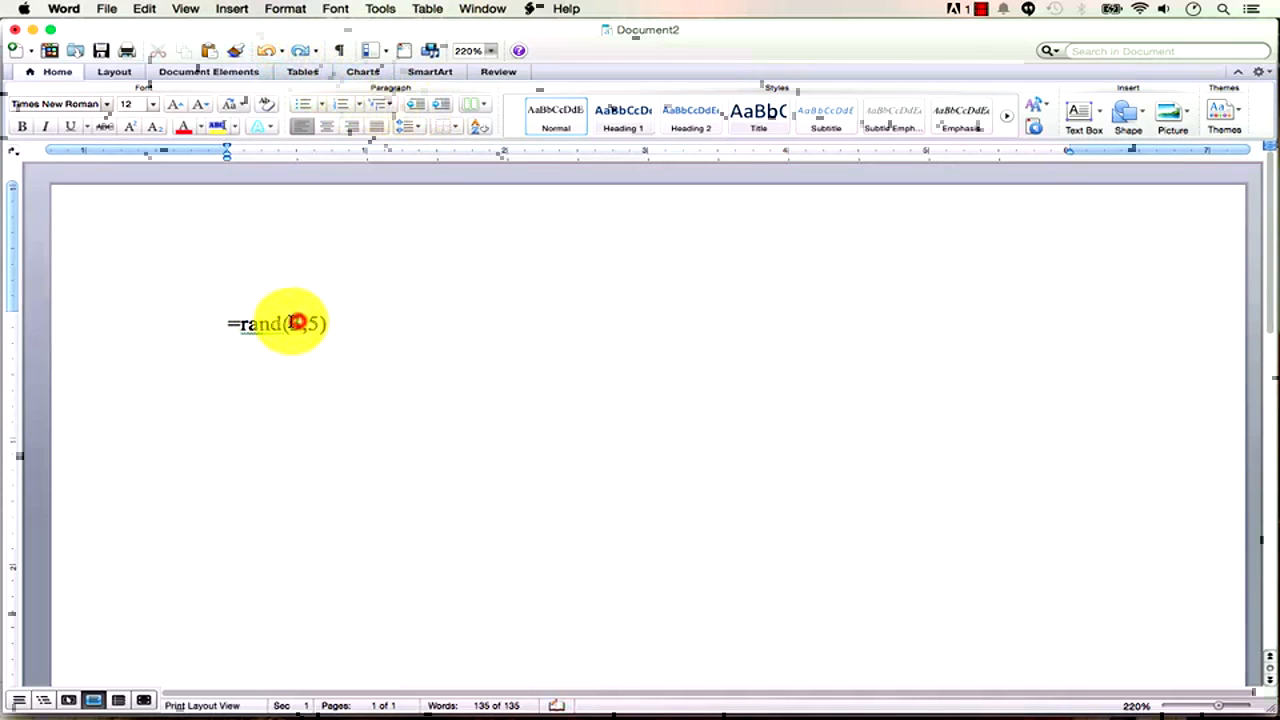
left_click(311, 328)
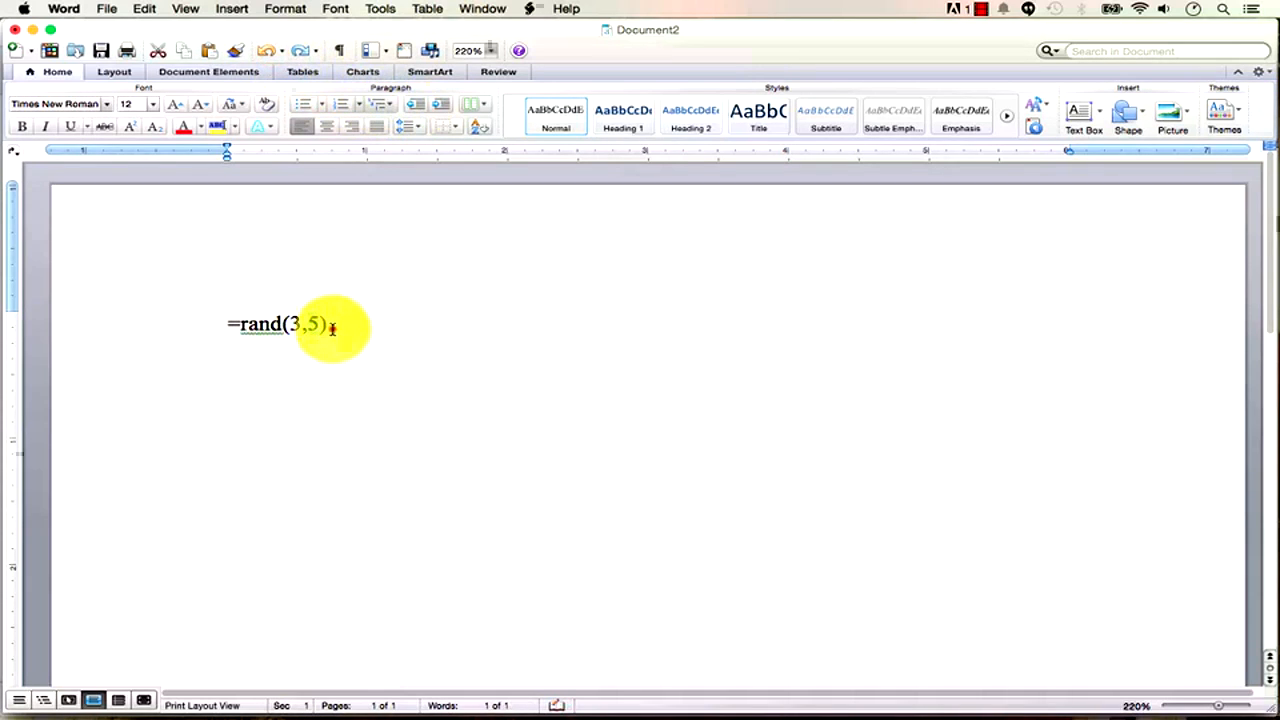
left_click(331, 326)
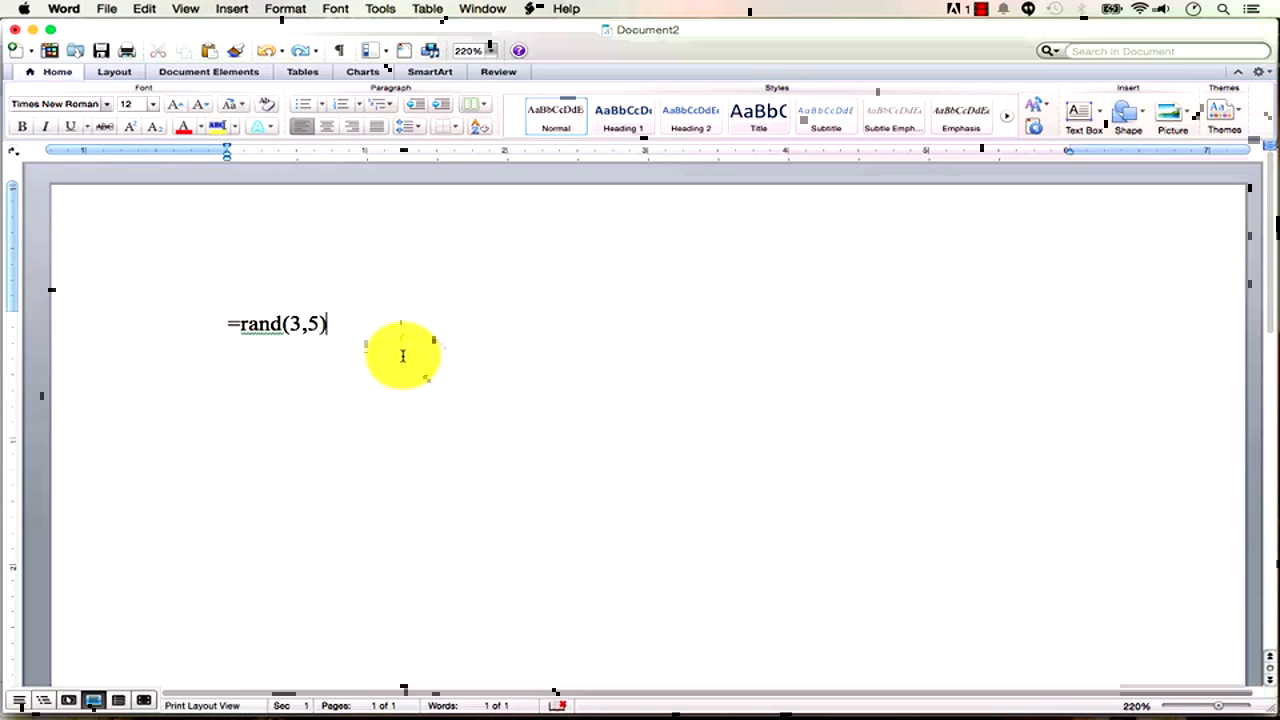
Replace the formula with the sentence 'All work and no play makes Jack a dull boy'.
key("BackSpace")
key("BackSpace")
key("BackSpace")
key("BackSpace")
key("BackSpace")
key("BackSpace")
key("BackSpace")
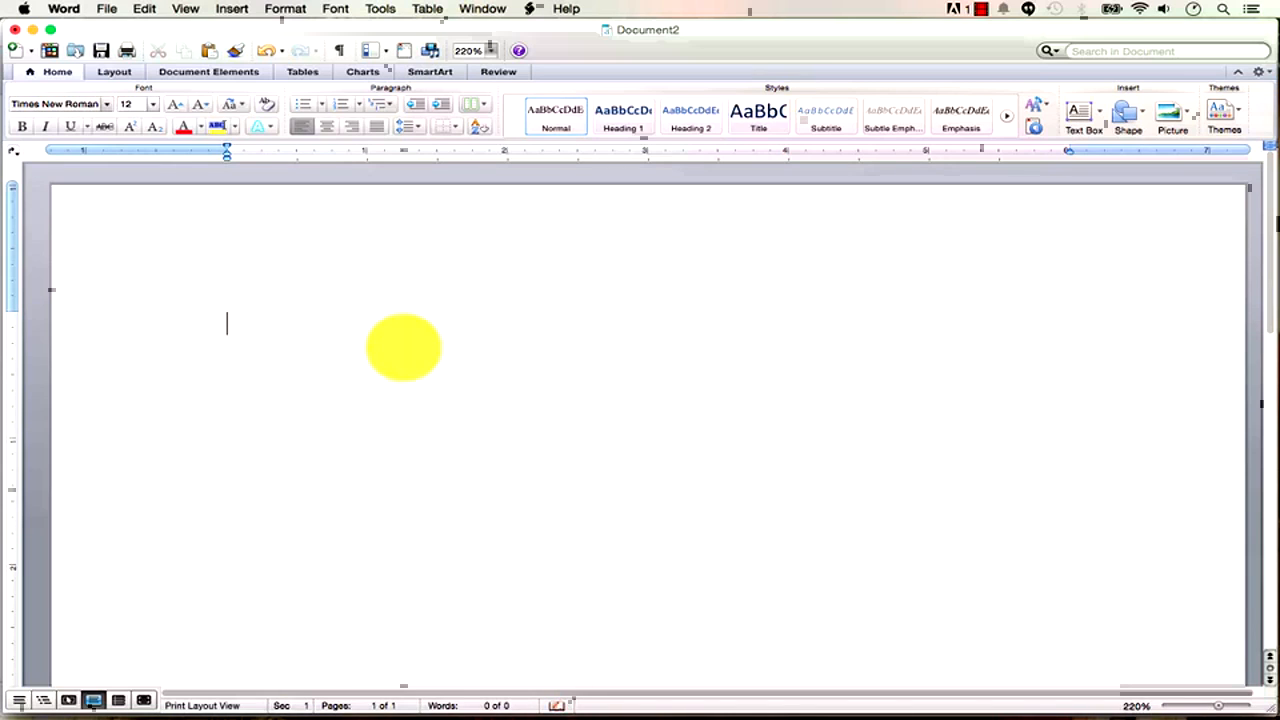
type("All w")
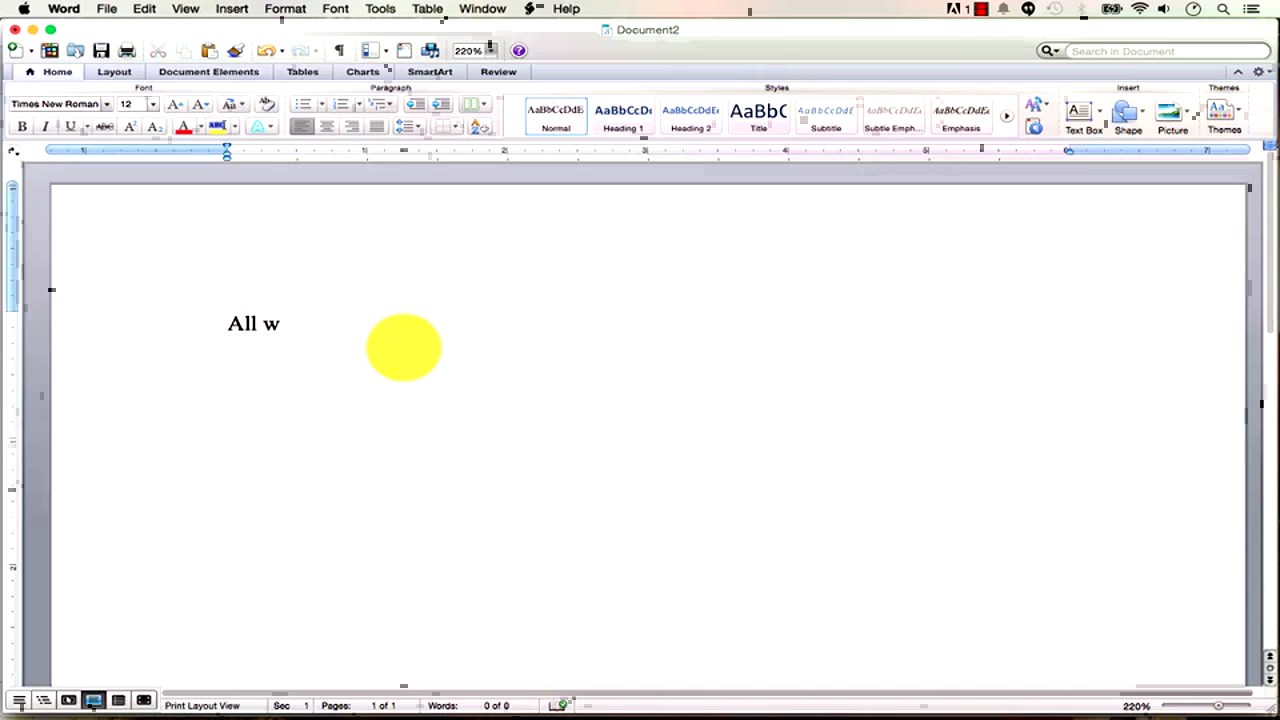
type("ork and no play makes ja")
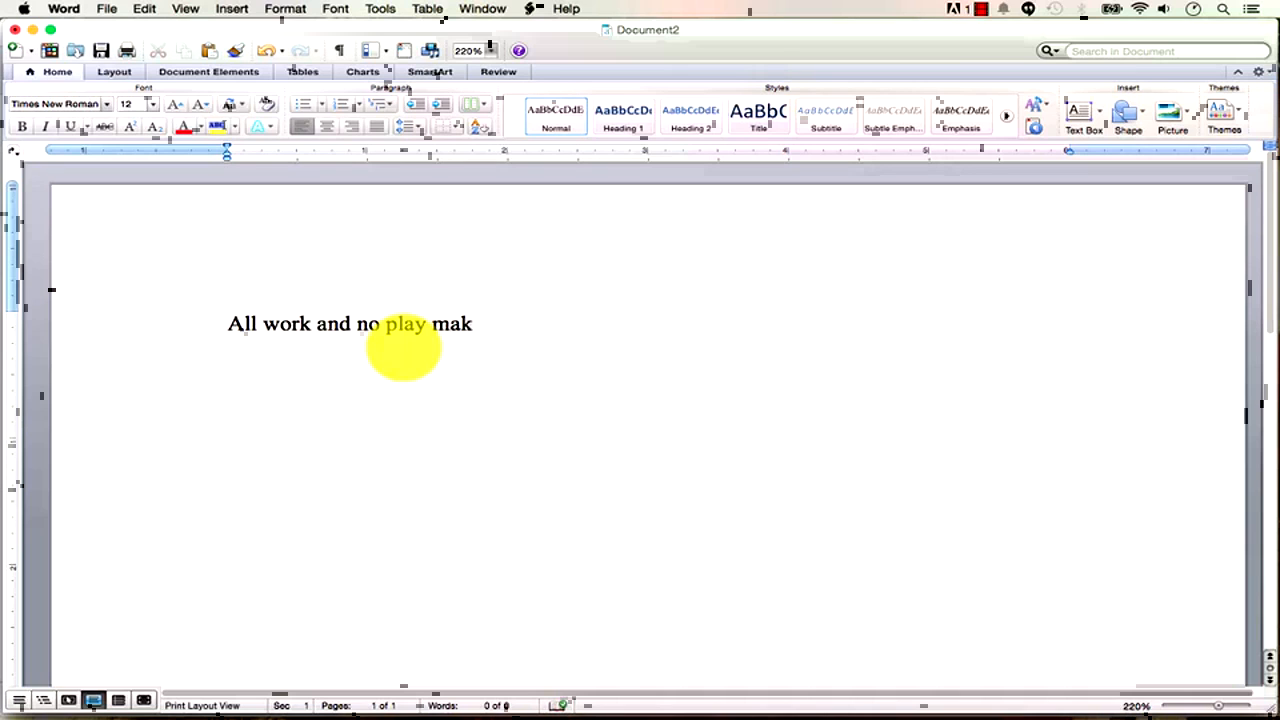
key("BackSpace")
key("BackSpace")
type("Jack a dull boy.")
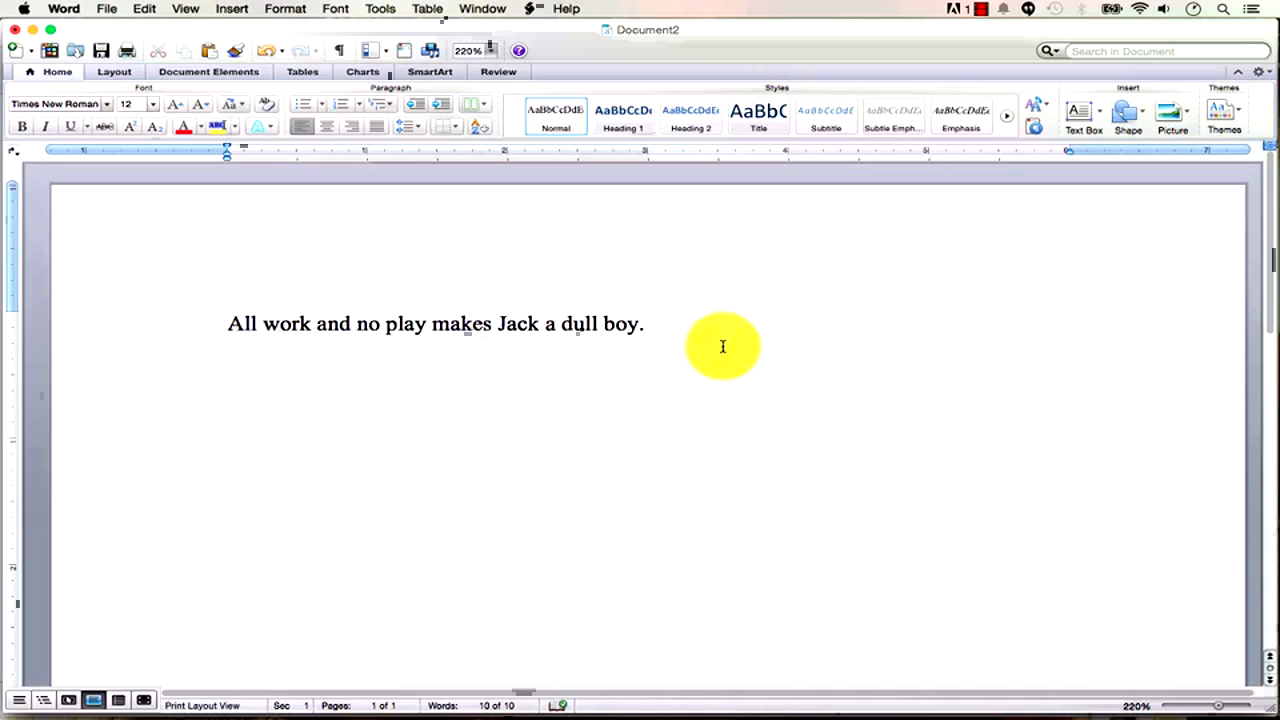
Copy the sentence and paste several copies of it below.
key("super+a")
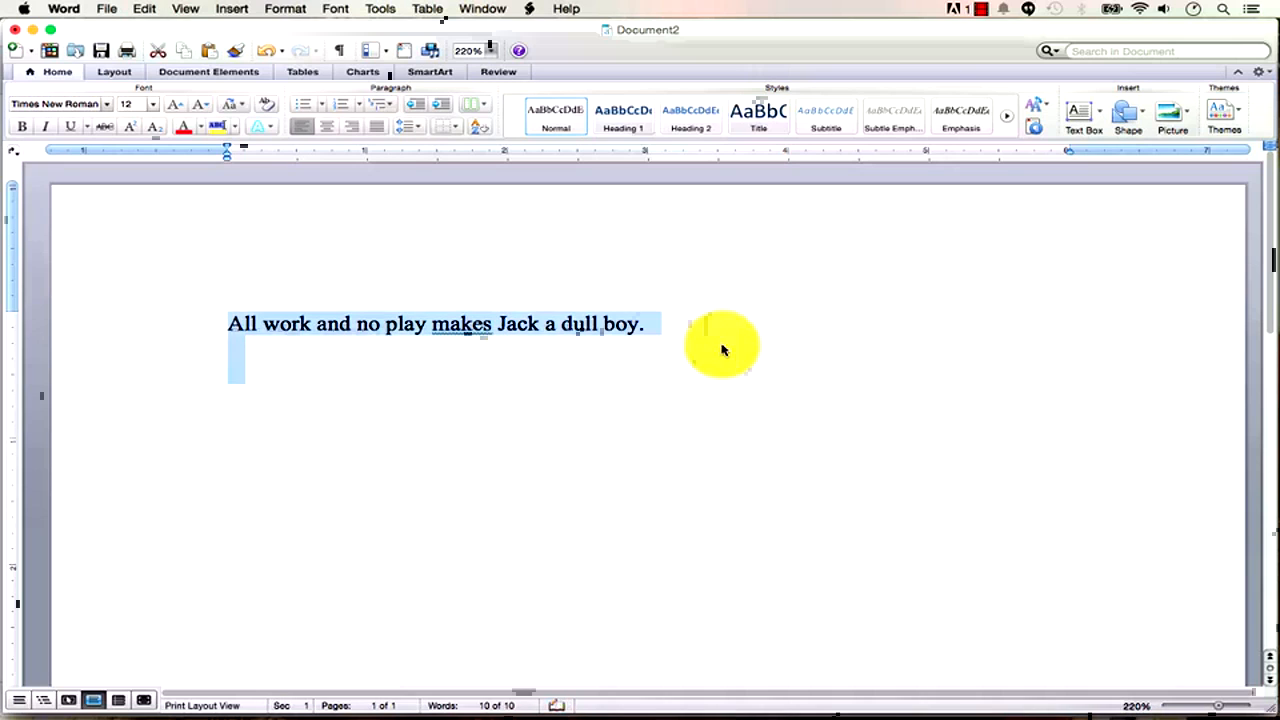
left_click(251, 358)
left_click_drag(647, 325, 233, 336)
key("super+c")
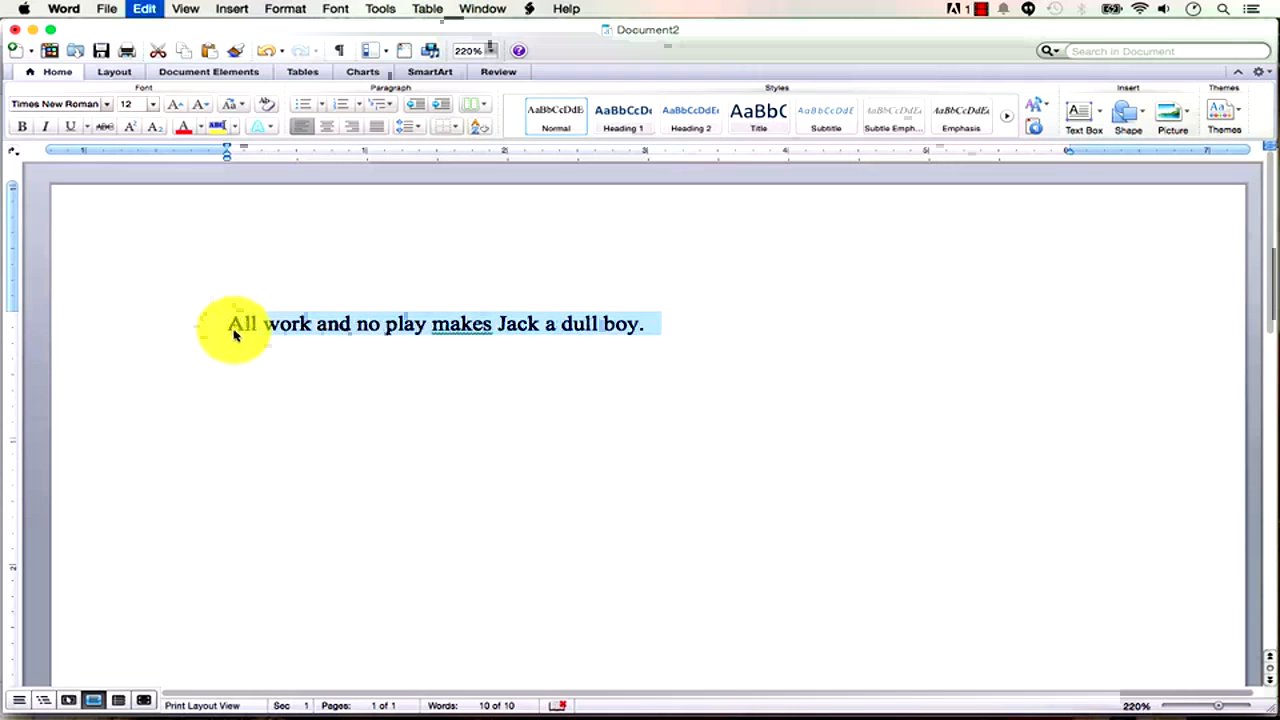
key("super+c")
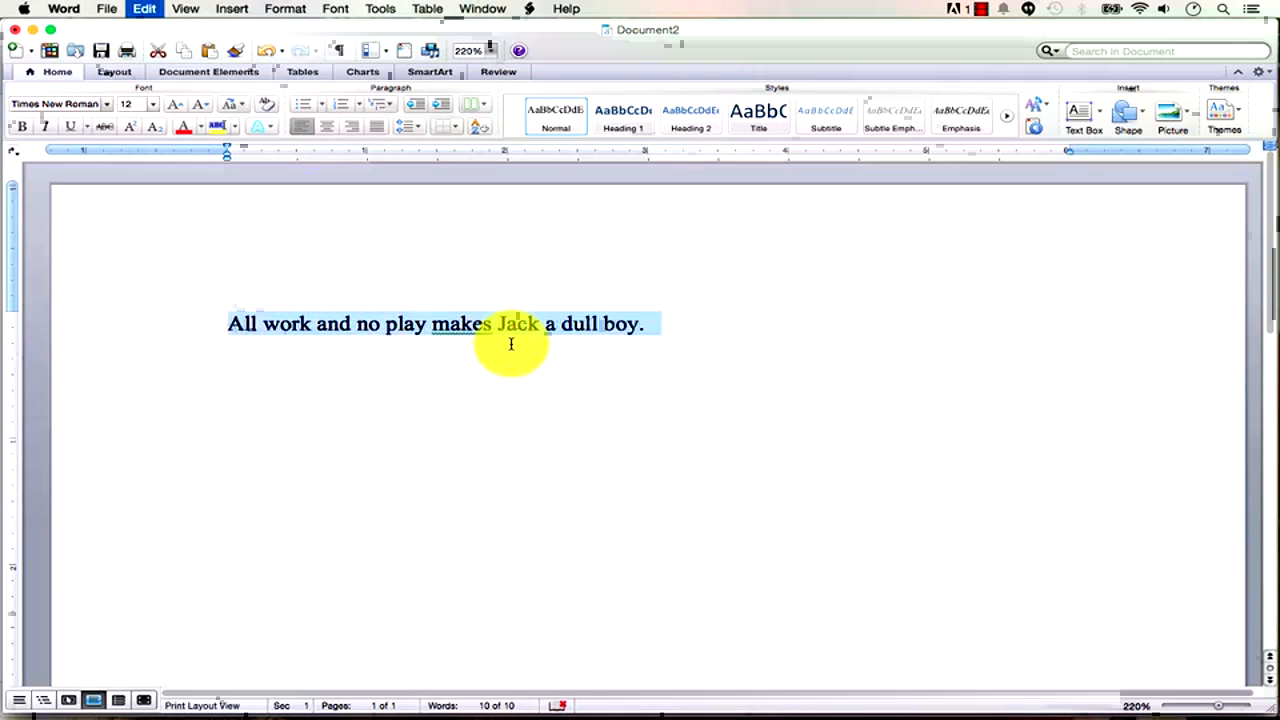
key("super+v")
key("super+v")
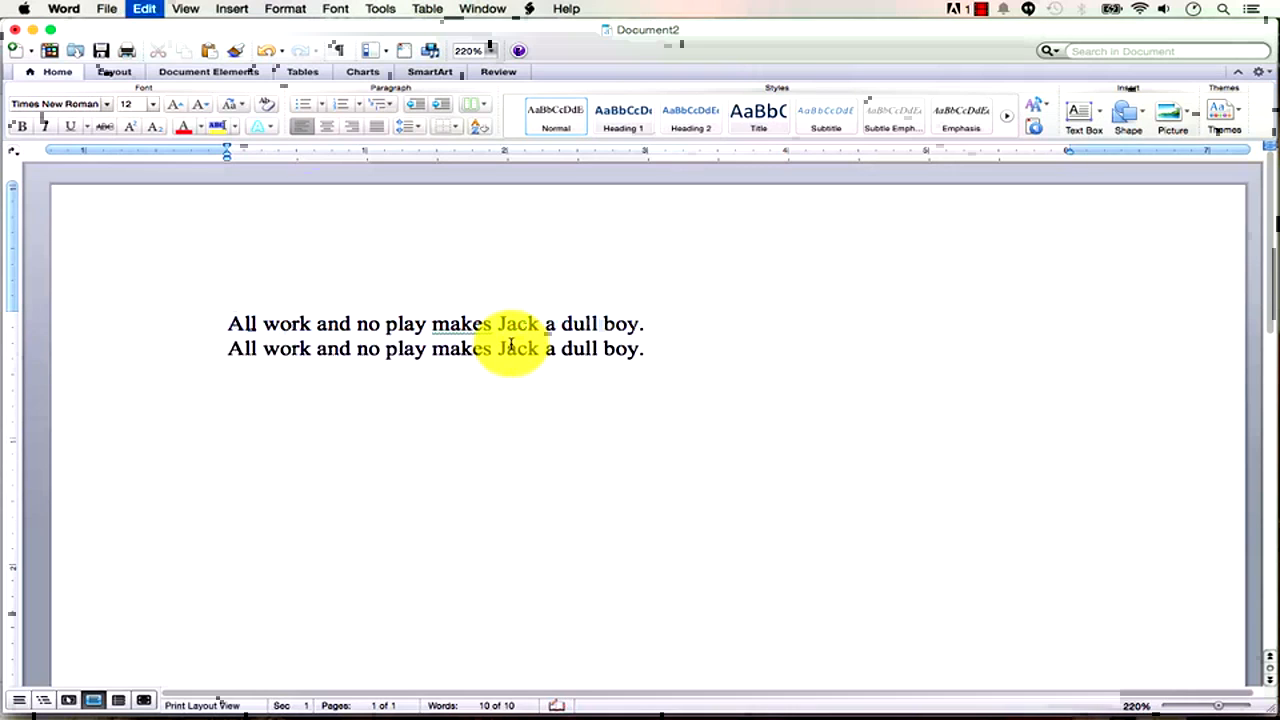
key("super+v")
key("super+v")
Join the pasted sentences so each line holds the sentence twice.
left_click(651, 326)
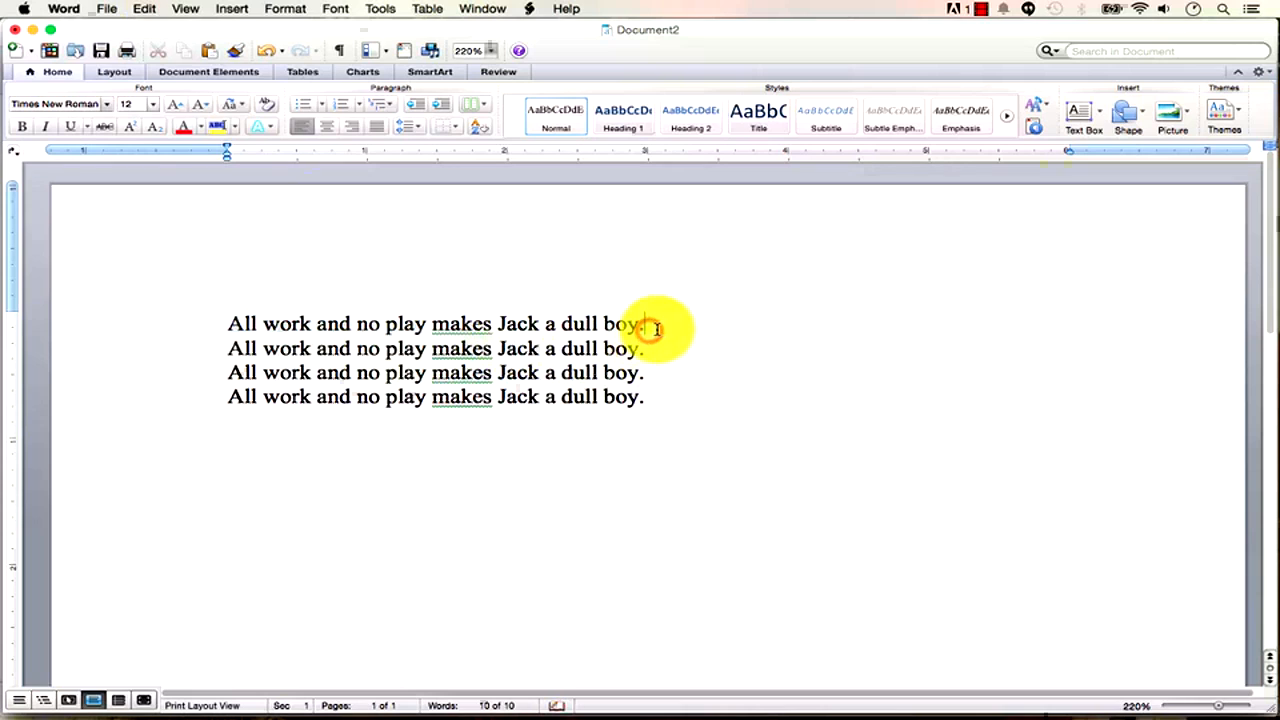
key("BackSpace")
key("Down")
key("Right")
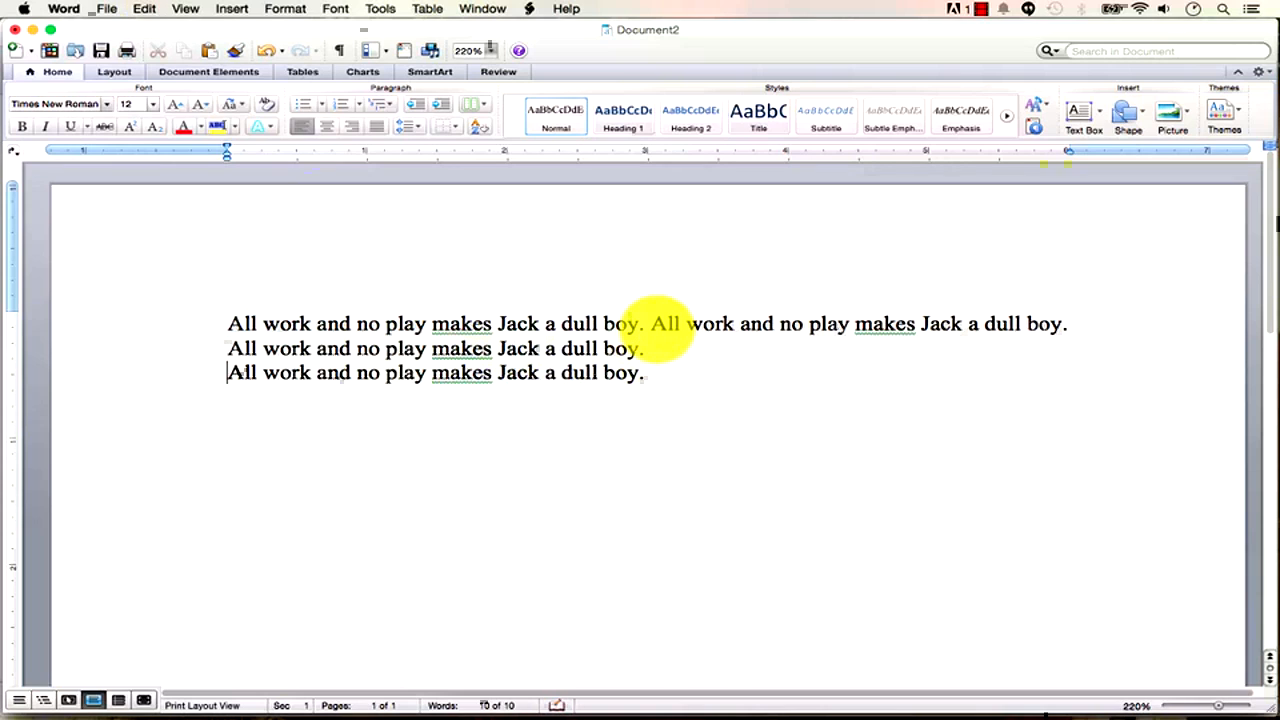
key("BackSpace")
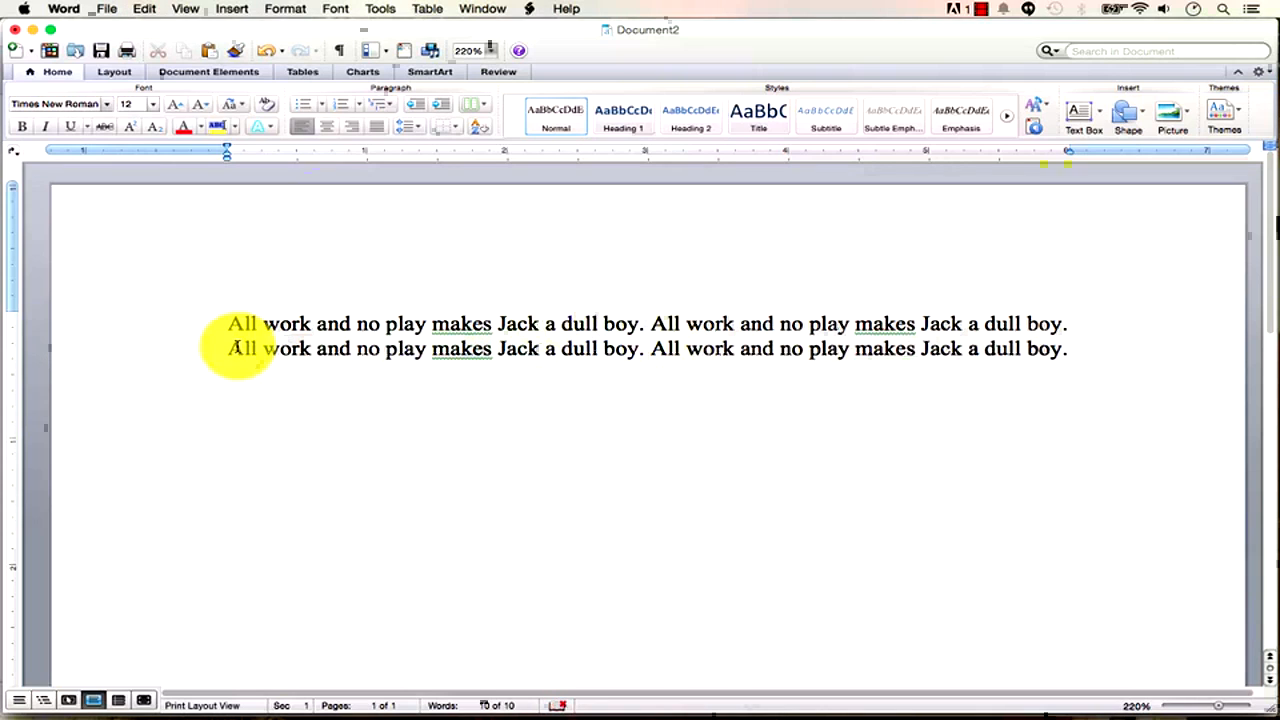
left_click(232, 347)
key("BackSpace")
key("Return")
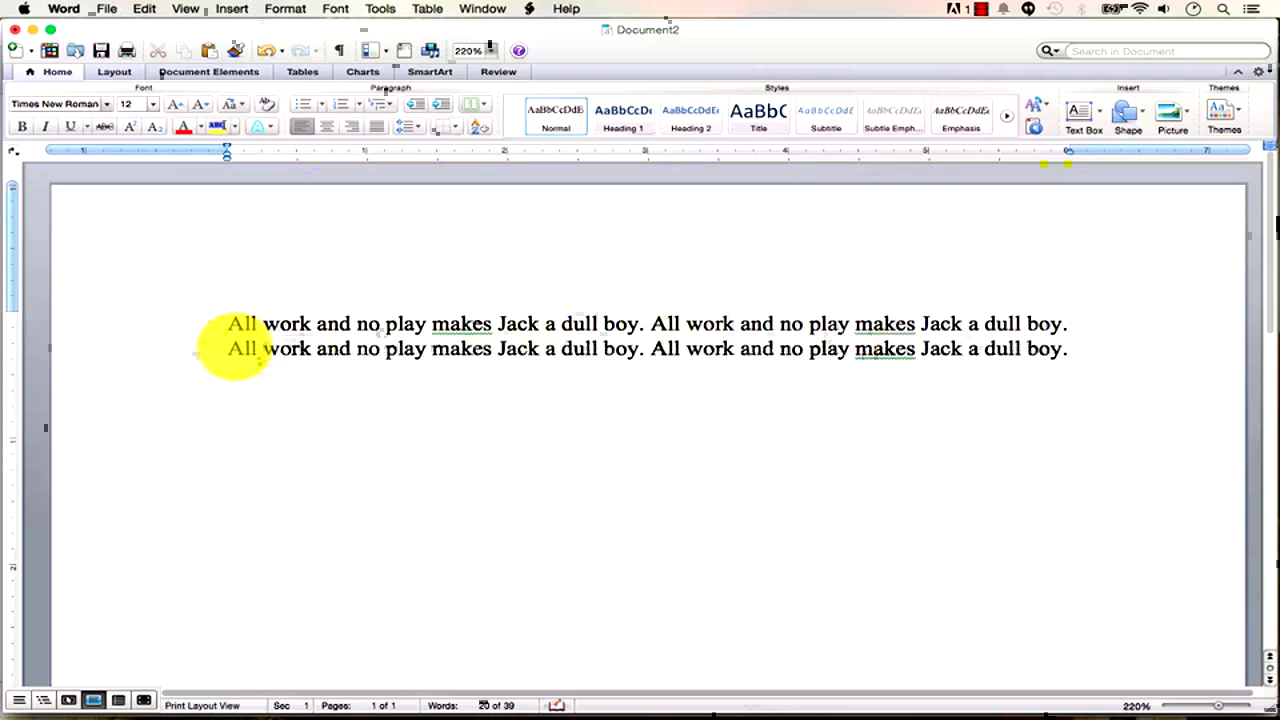
Paste the two-sentence lines repeatedly until there are twelve lines, 240 words.
key("Down")
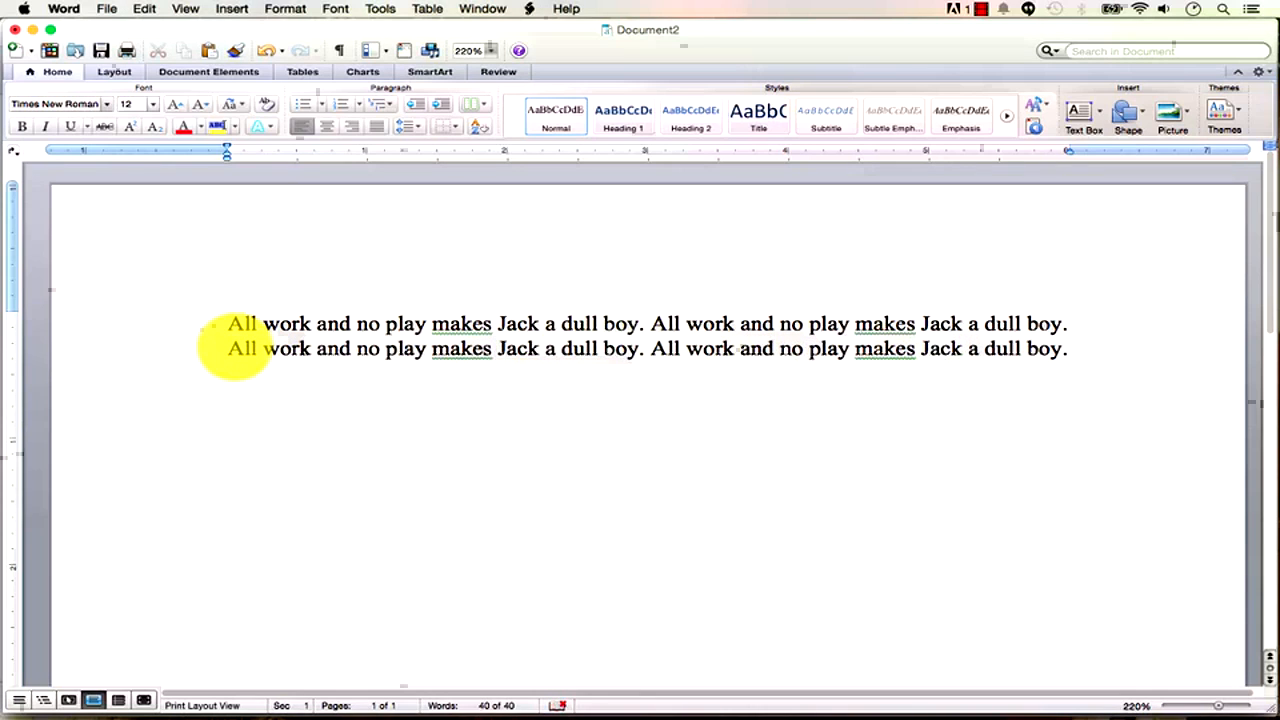
key("shift+Up")
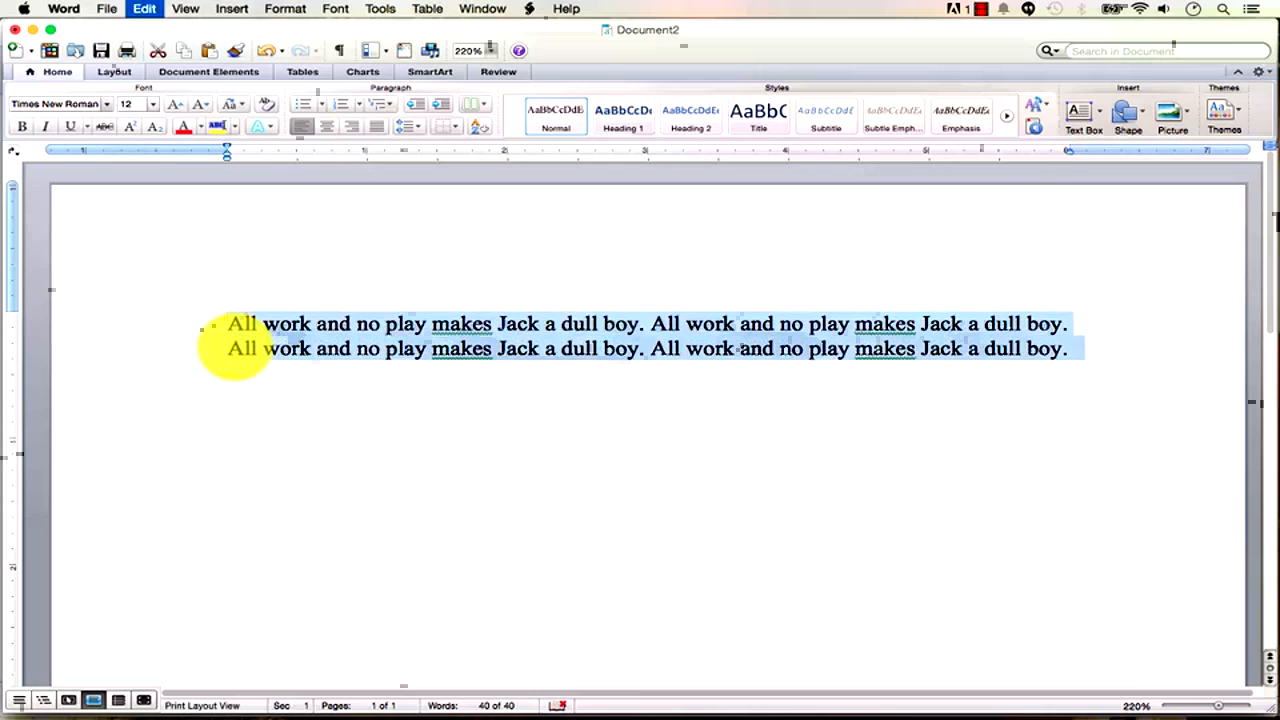
key("super+v")
key("super+v")
key("super+v")
key("super+v")
key("super+v")
key("super+v")
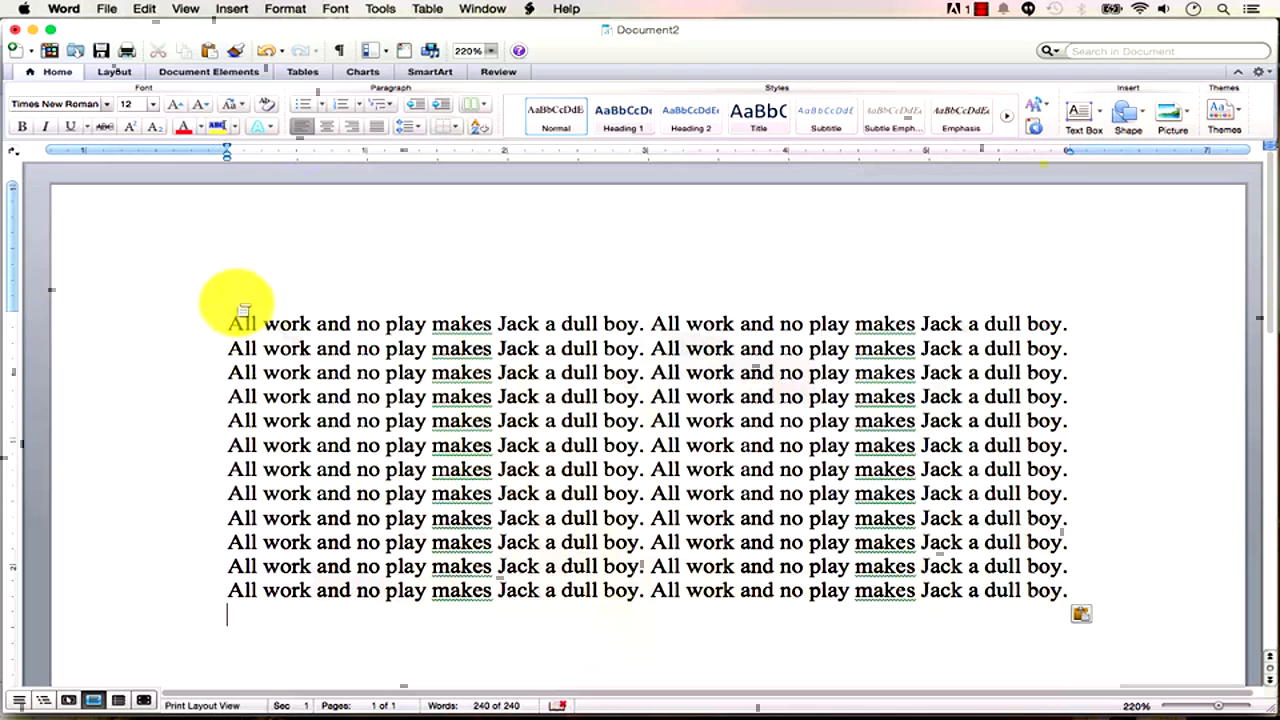
left_click(470, 9)
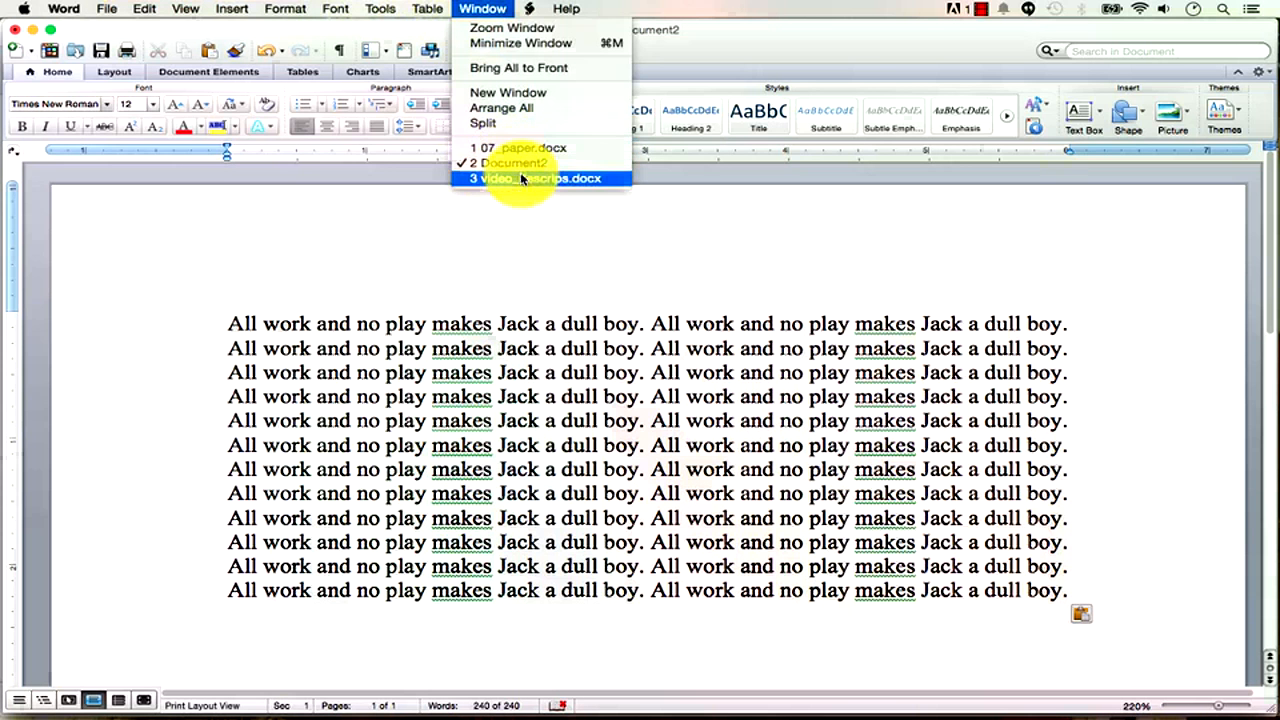
Dismiss the Window menu, then open and close the File menu without choosing a command.
left_click(394, 284)
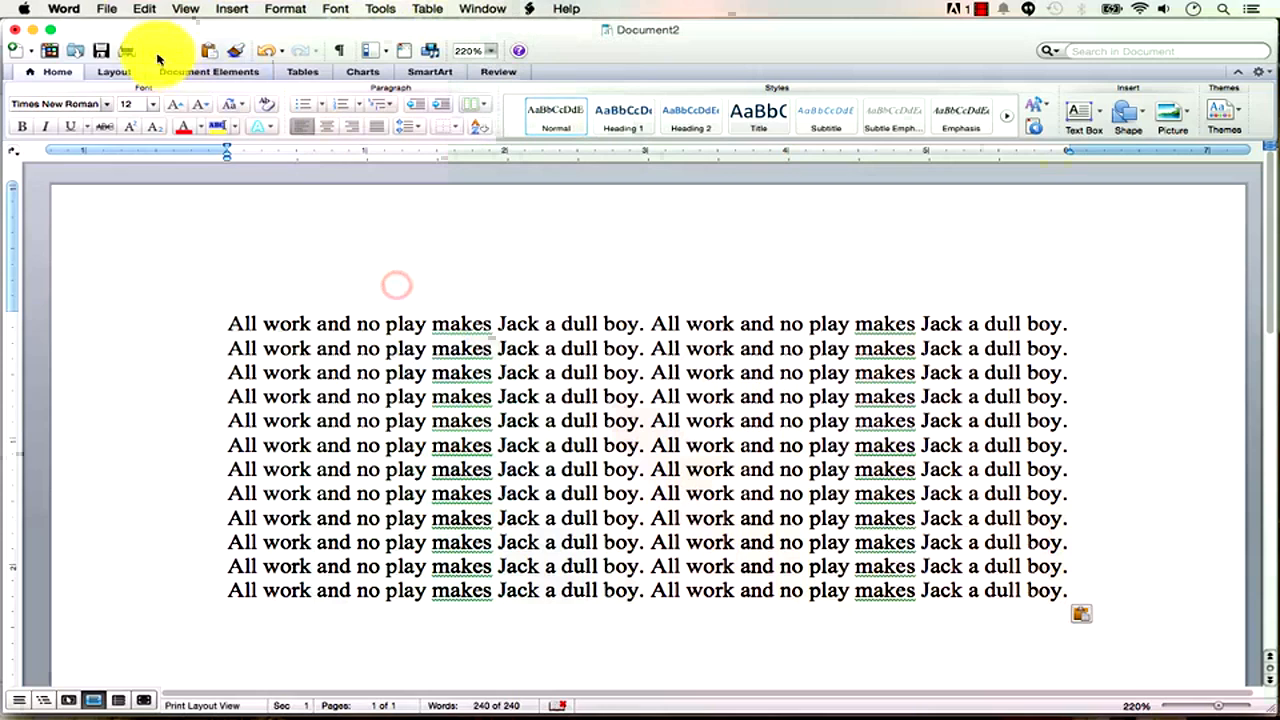
left_click(104, 9)
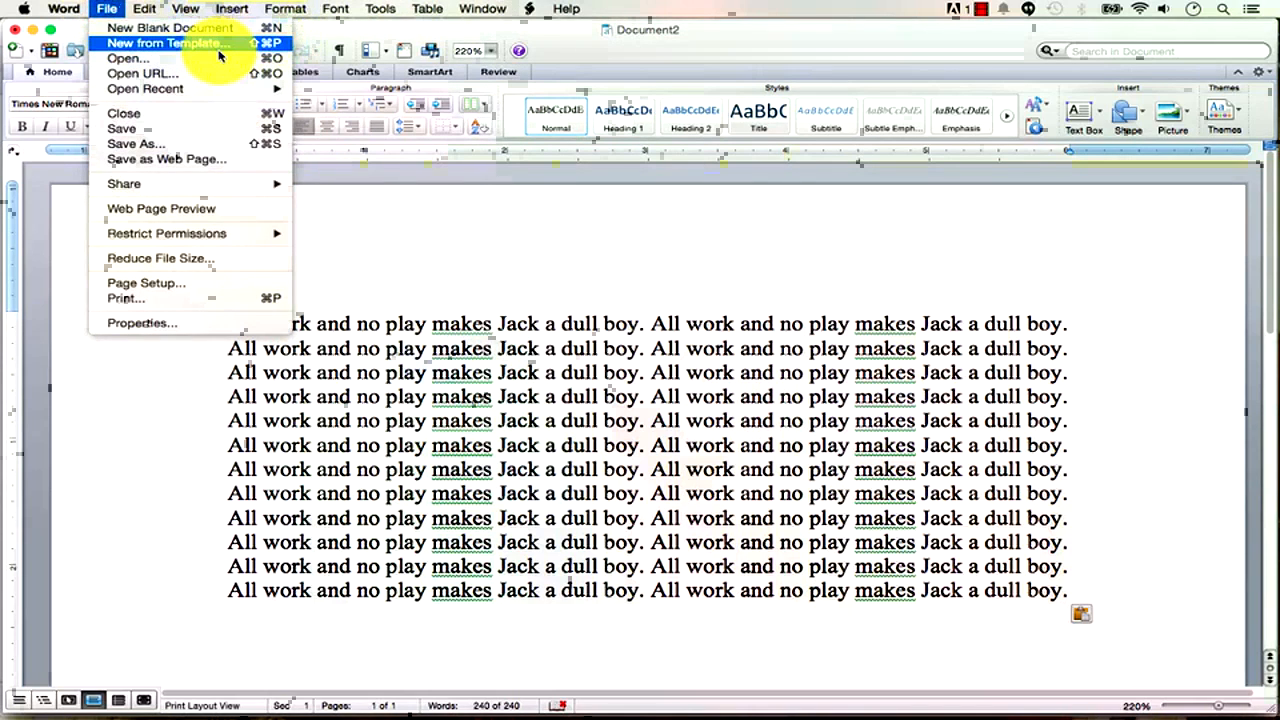
left_click(562, 358)
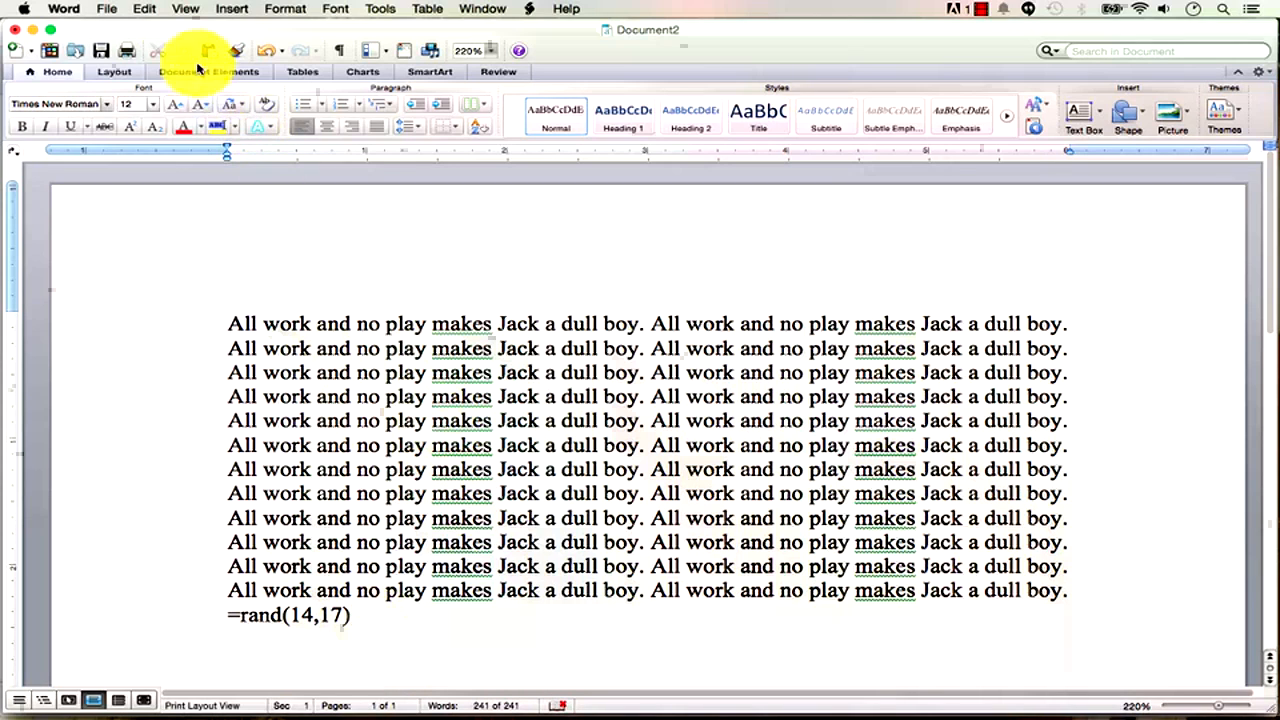
Paste the copied Jack sentences right after =rand(14,17) with Edit > Paste.
left_click(145, 9)
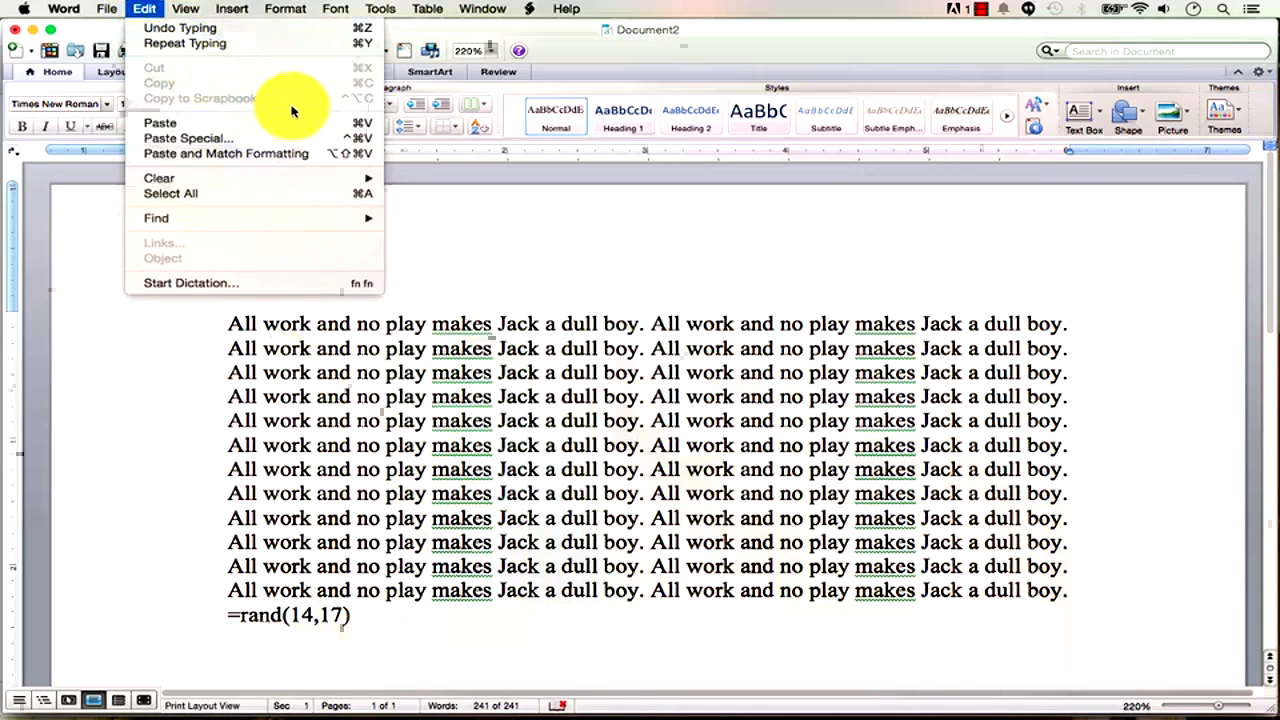
left_click(337, 125)
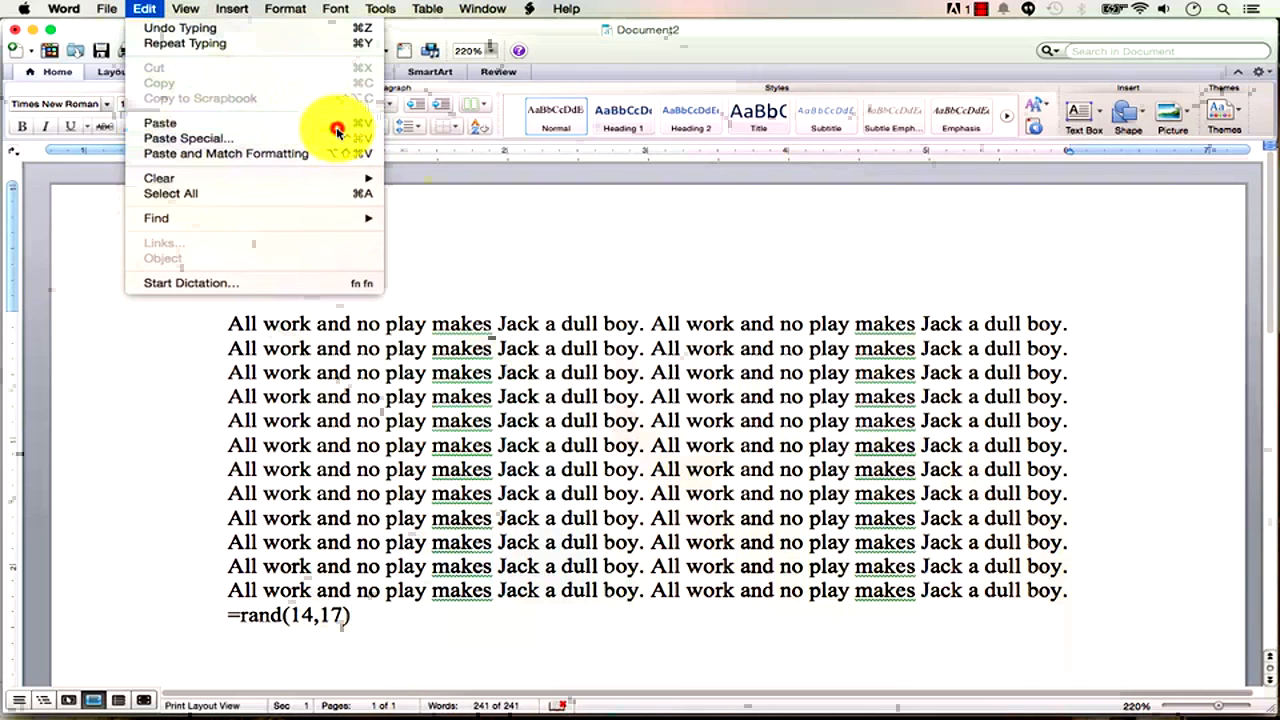
scroll(500, 408, "down", 2)
Select lines 4 to 7, check the Edit menu, then clear the selection.
left_click_drag(540, 418, 317, 340)
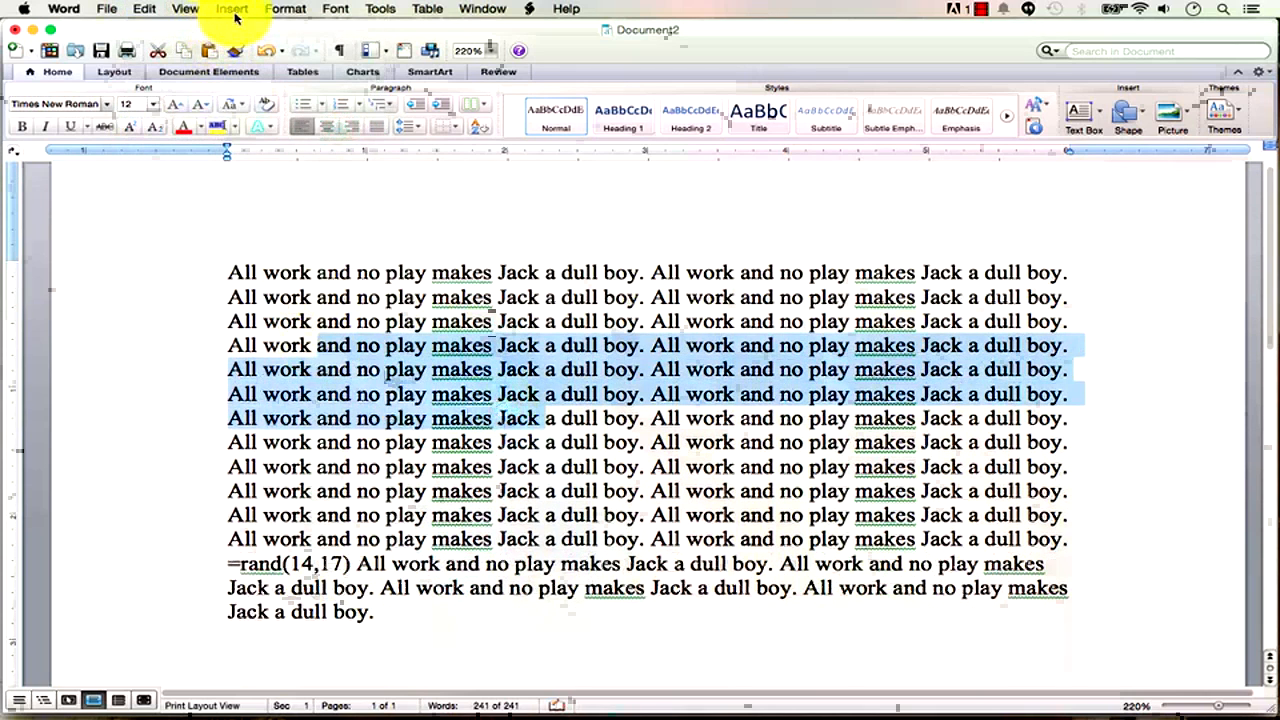
left_click(180, 10)
mouse_move(144, 10)
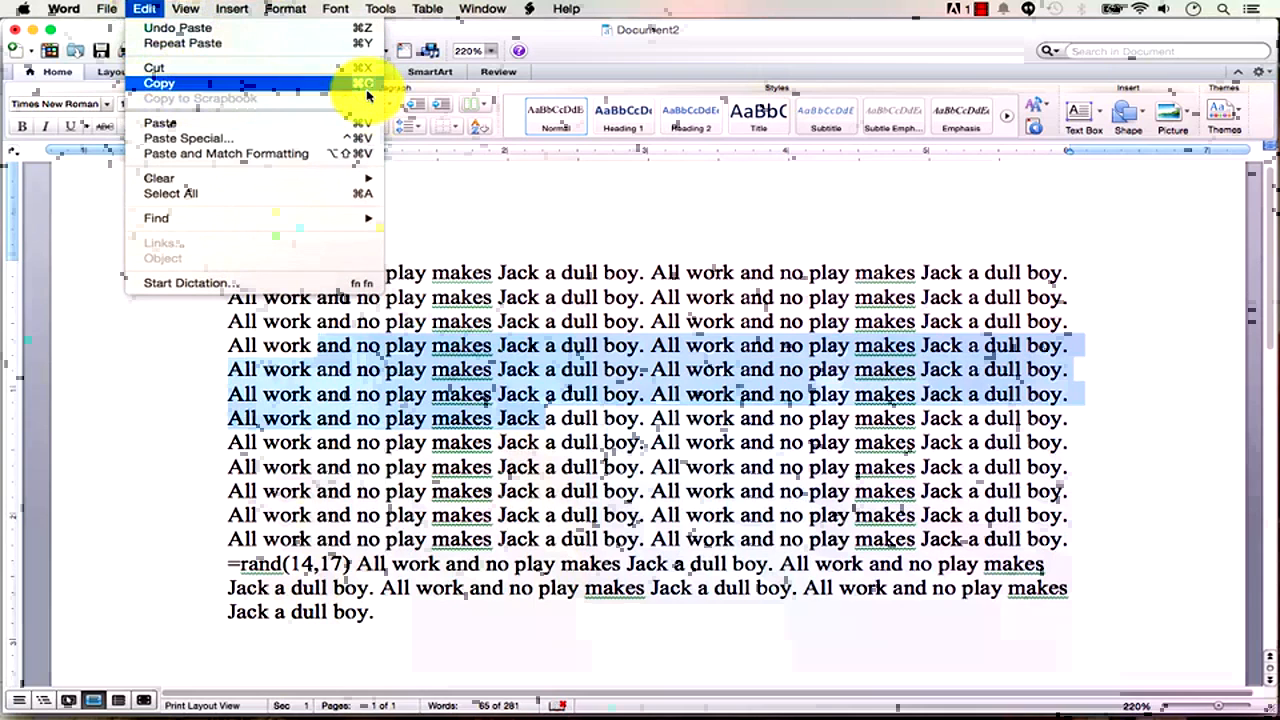
left_click(651, 254)
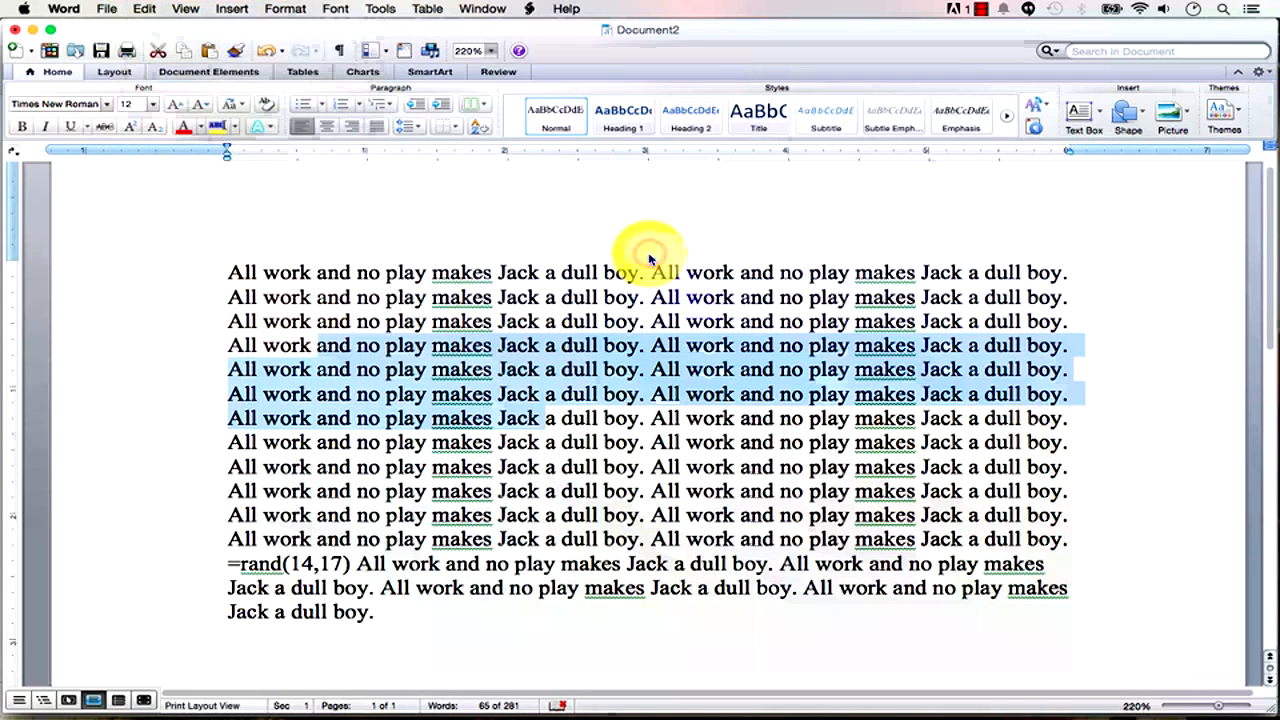
left_click(648, 253)
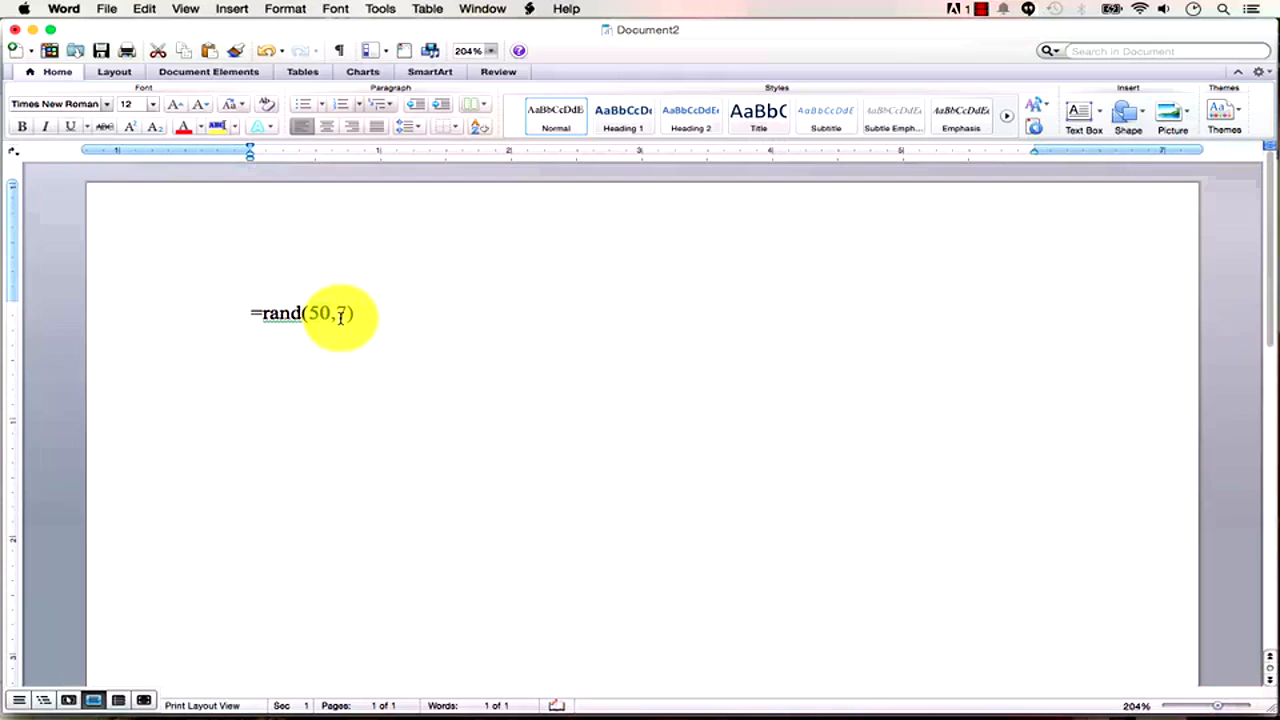
Expand the =rand(50,7) formula into quick-brown-fox sample paragraphs.
left_click(333, 315)
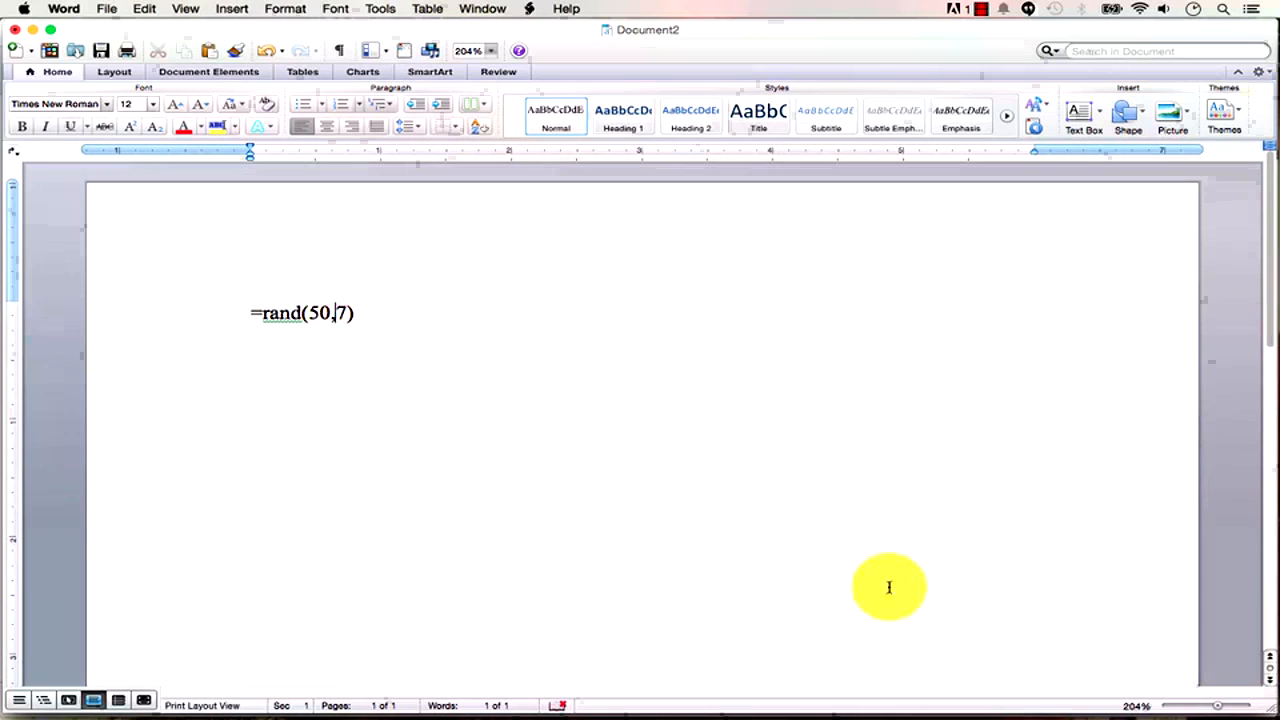
left_click_drag(1240, 712, 1213, 706)
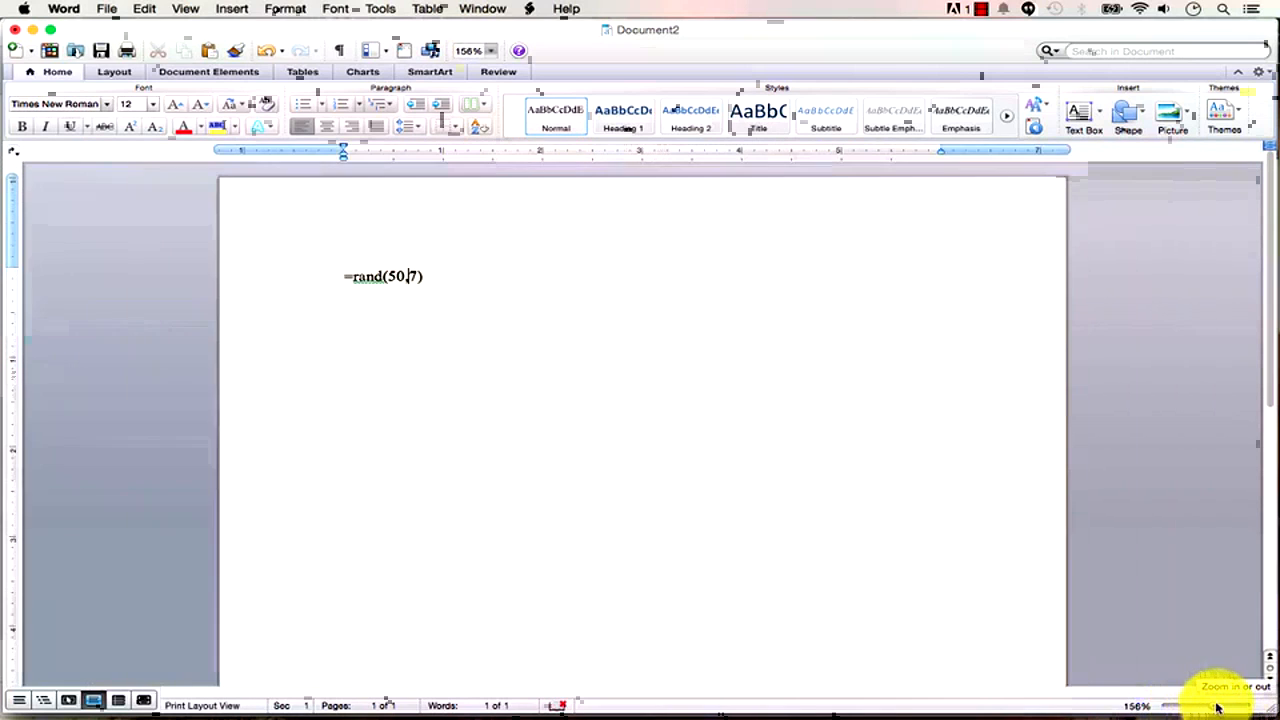
left_click(425, 276)
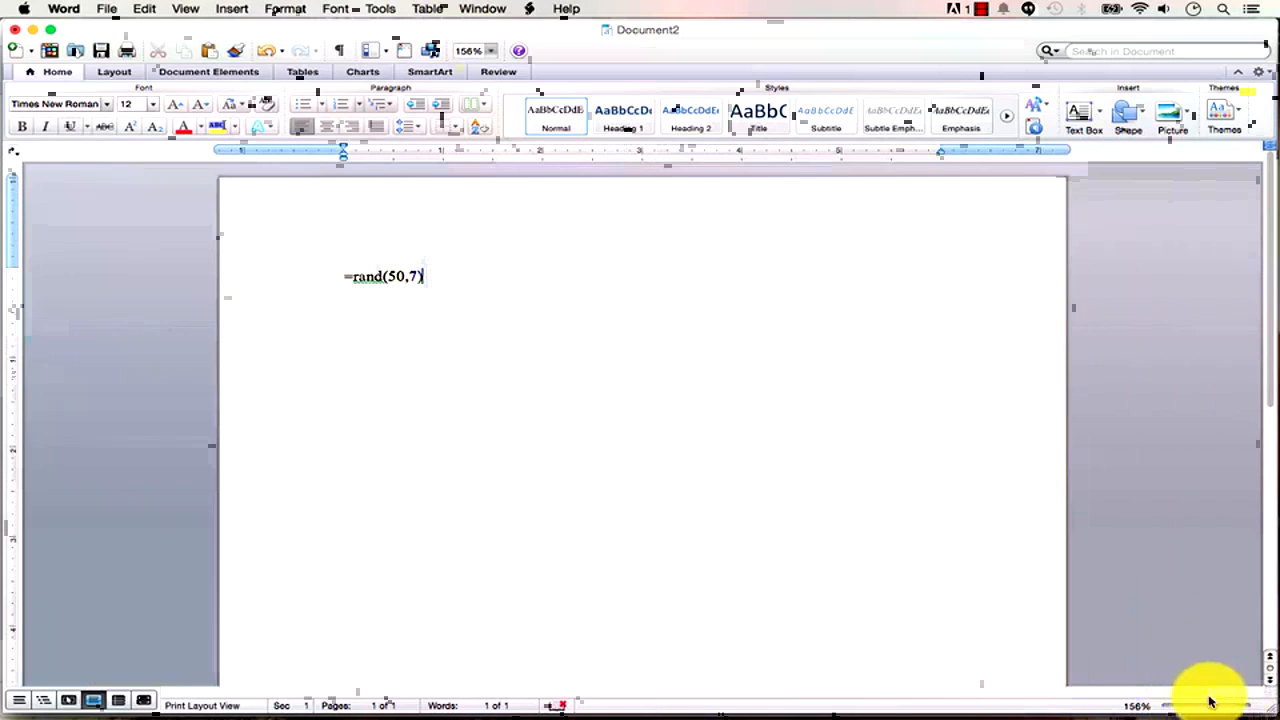
left_click_drag(1215, 707, 1175, 710)
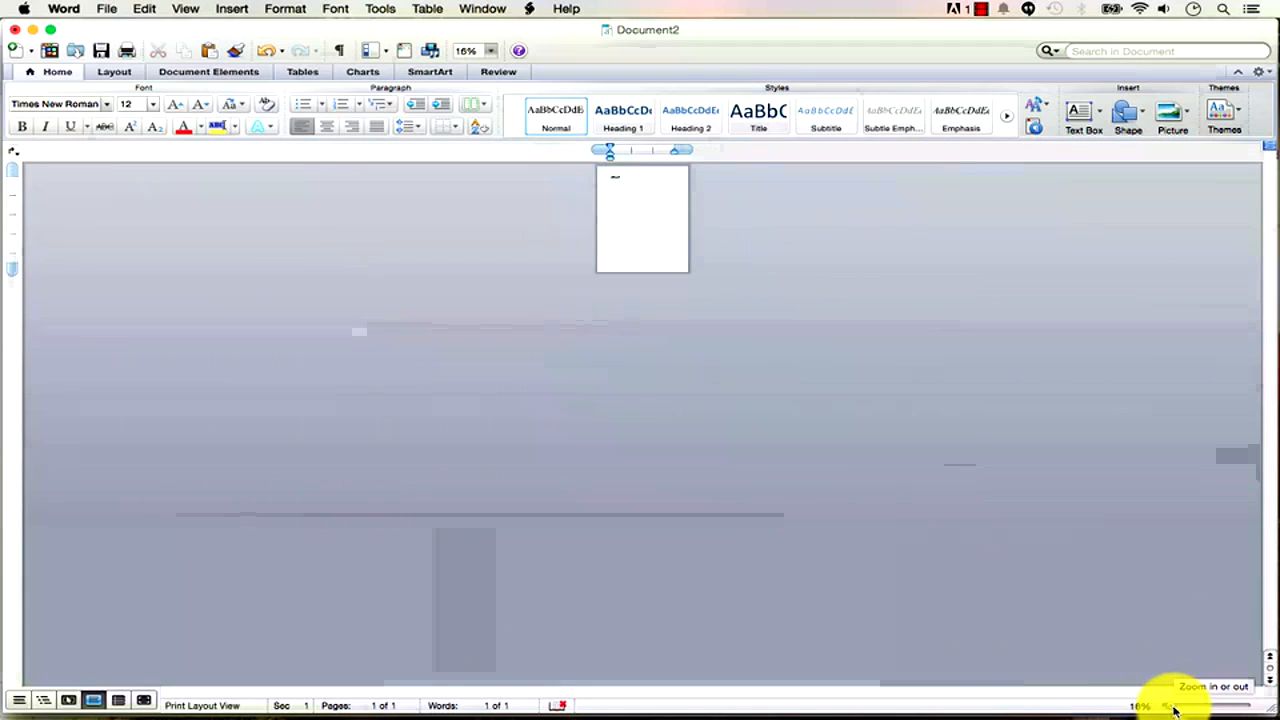
key("Return")
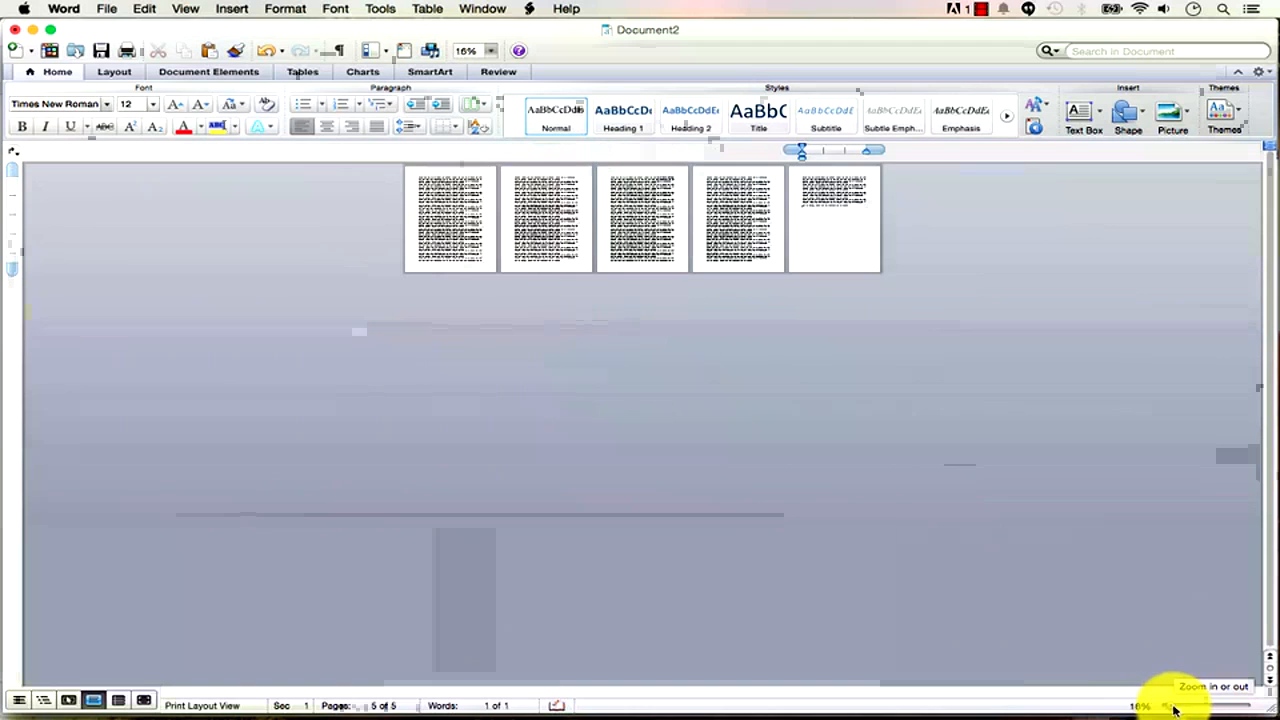
left_click_drag(1173, 708, 1188, 711)
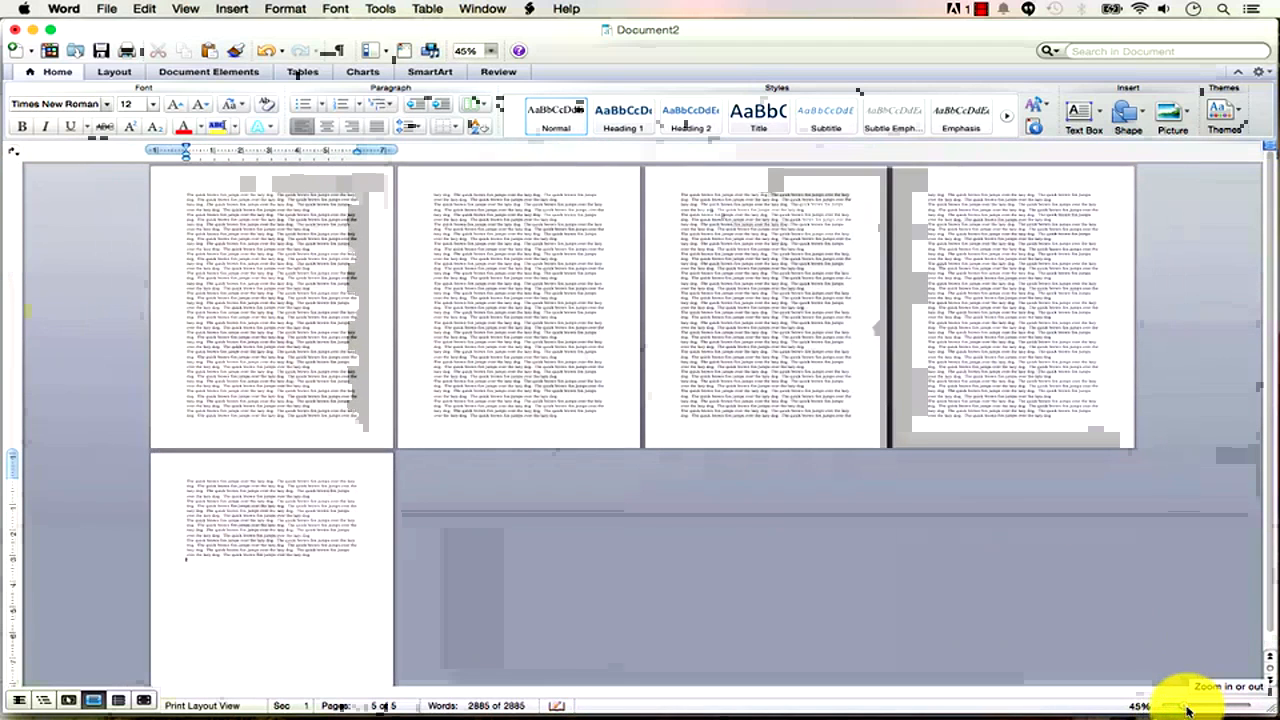
Select the generated text and paste it repeatedly until Document2 reaches 16 pages, 10962 words.
left_click_drag(326, 559, 437, 345)
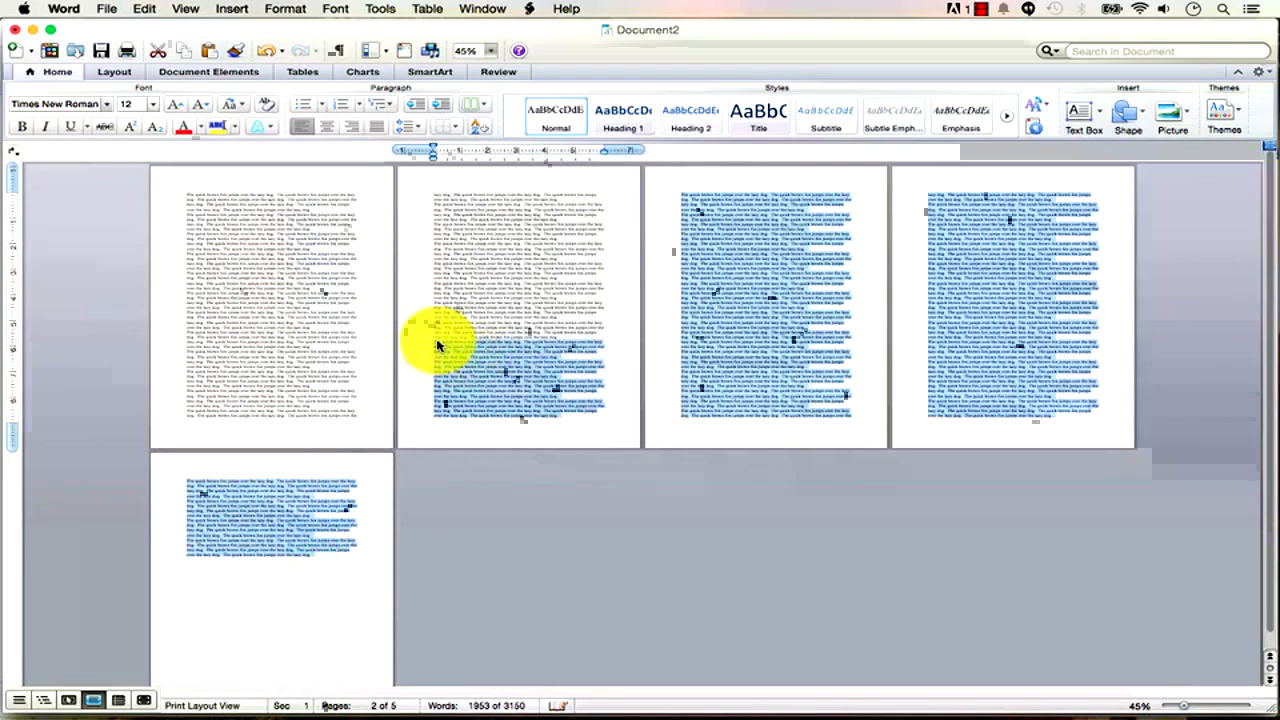
key("super+v")
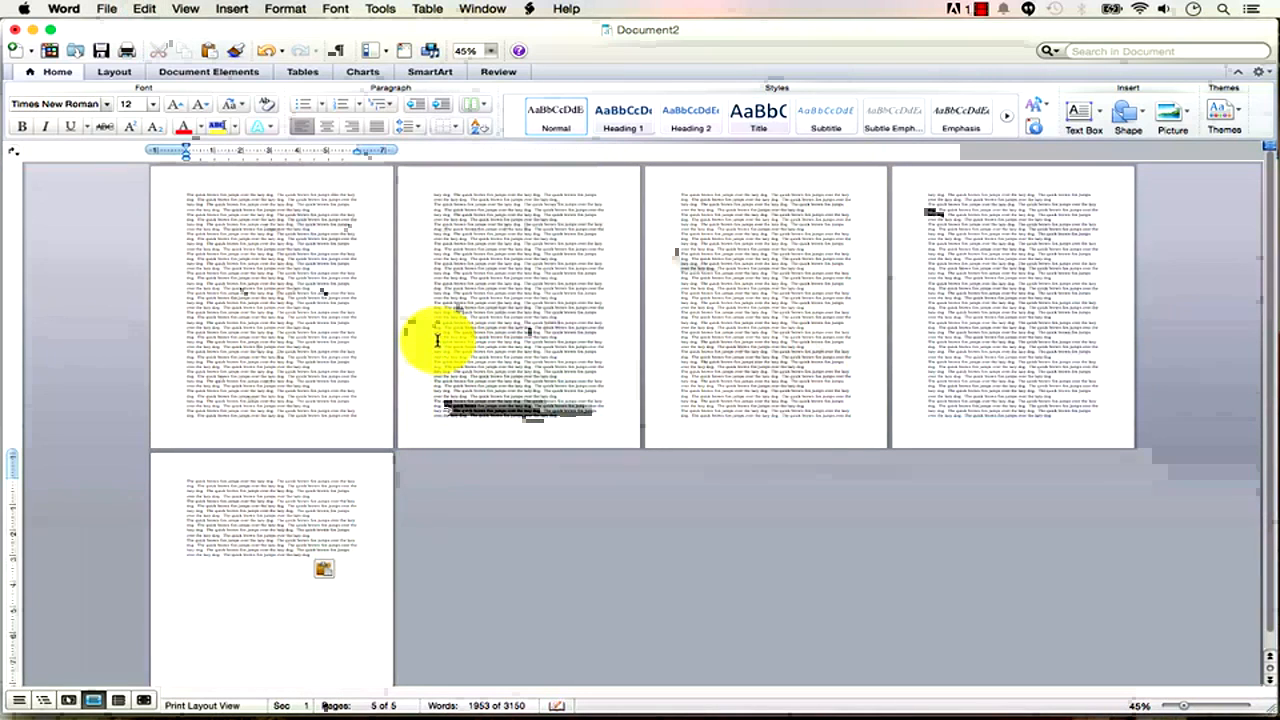
left_click(1183, 706)
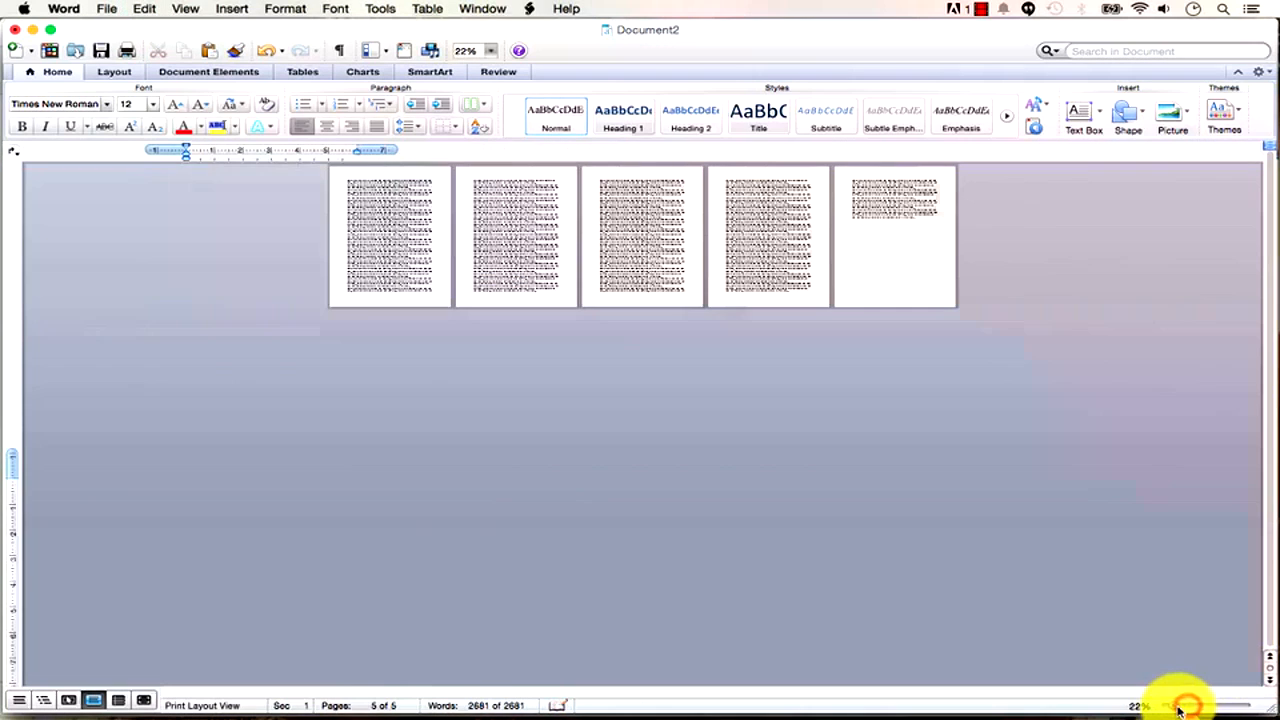
key("super+v")
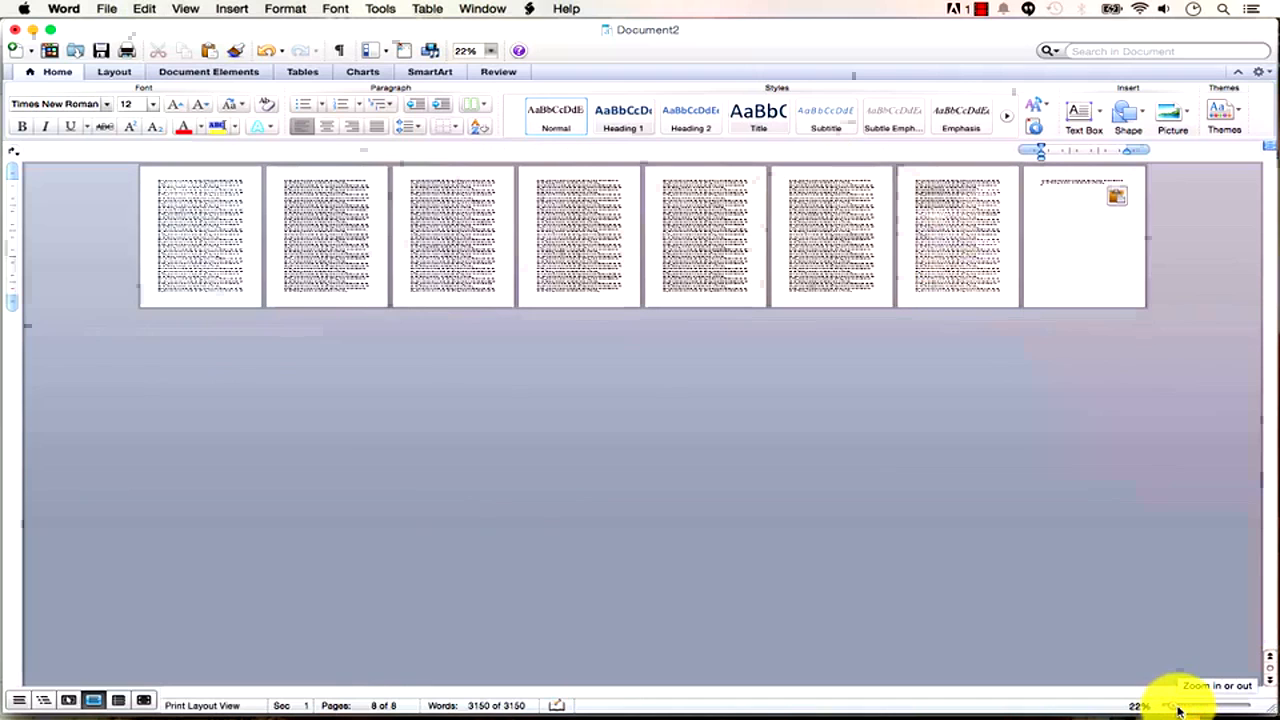
key("super+v")
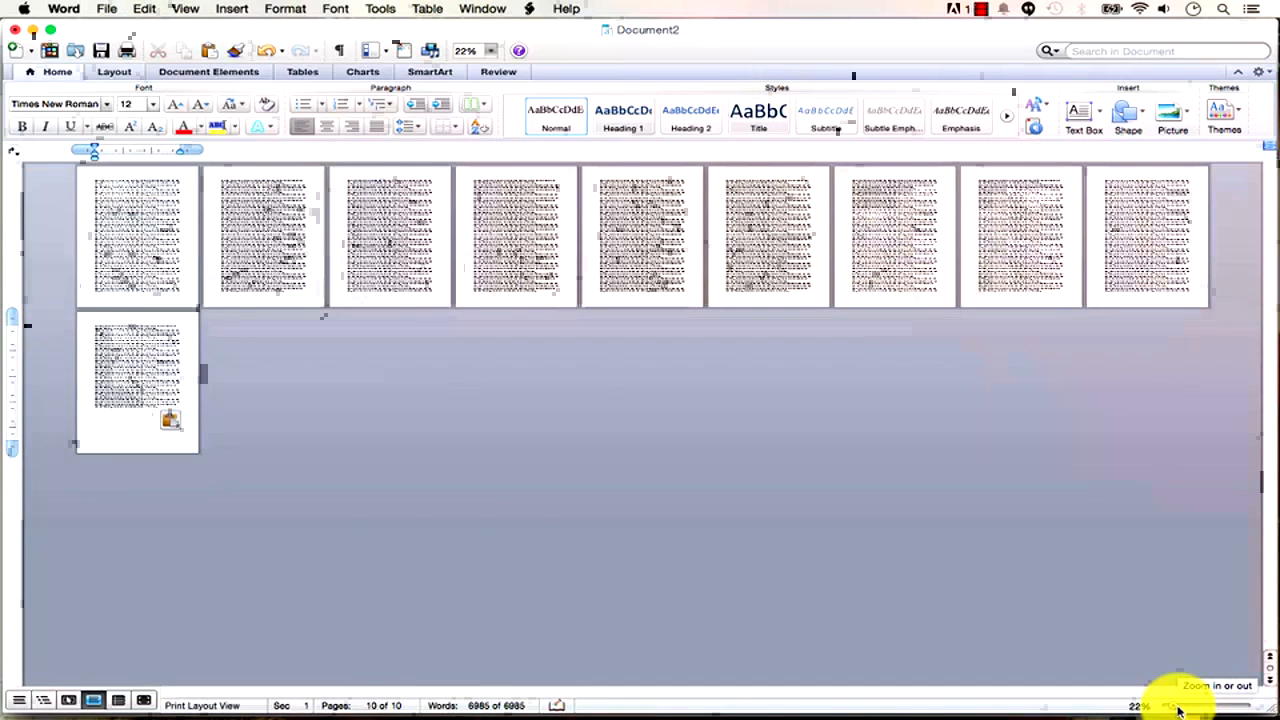
key("super+v")
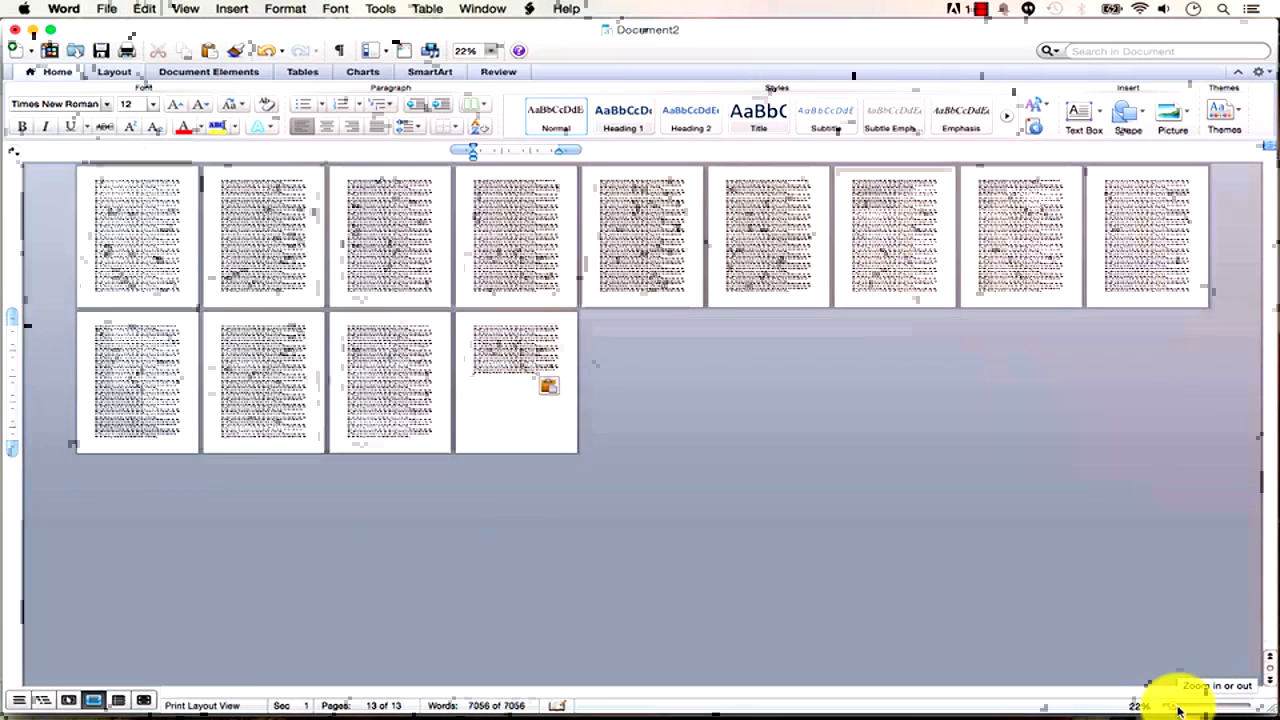
key("super+v")
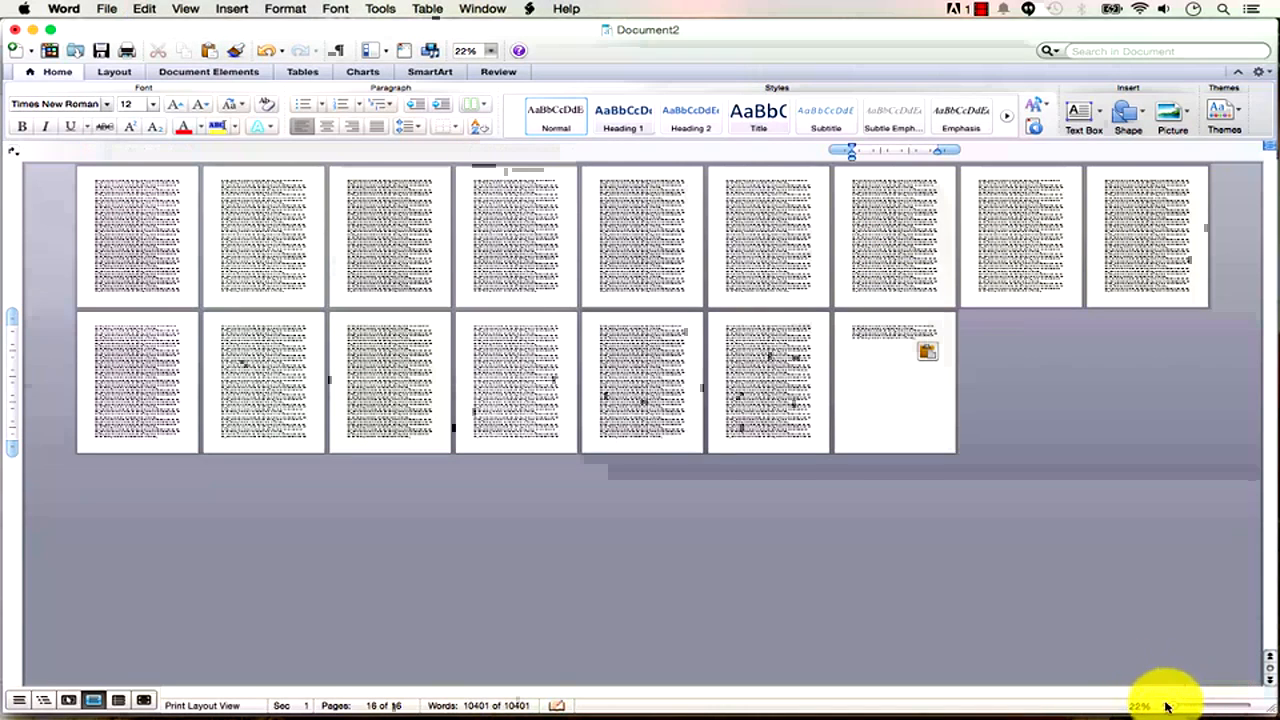
left_click_drag(1168, 710, 1205, 708)
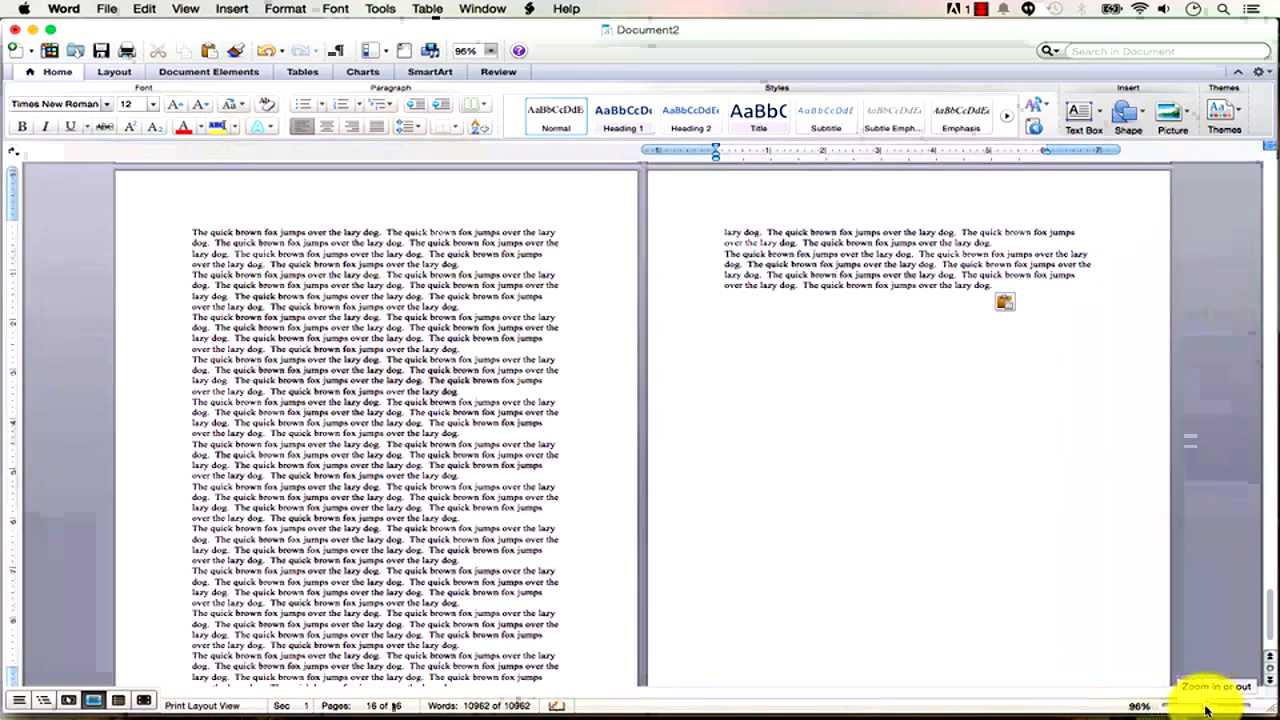
left_click_drag(1268, 628, 1230, 167)
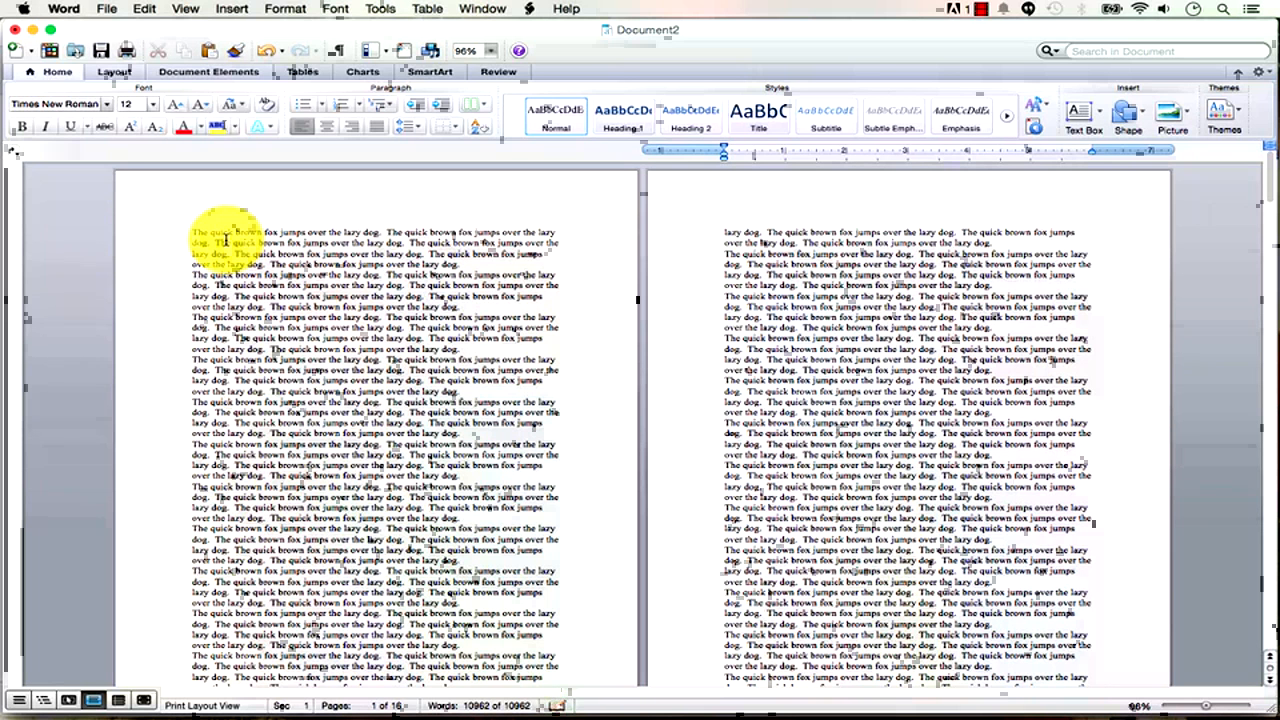
Make the 'T' opening the second sentence bold, red and 26 pt.
left_click_drag(1206, 705, 1222, 706)
left_click(590, 350)
left_click_drag(588, 350, 578, 349)
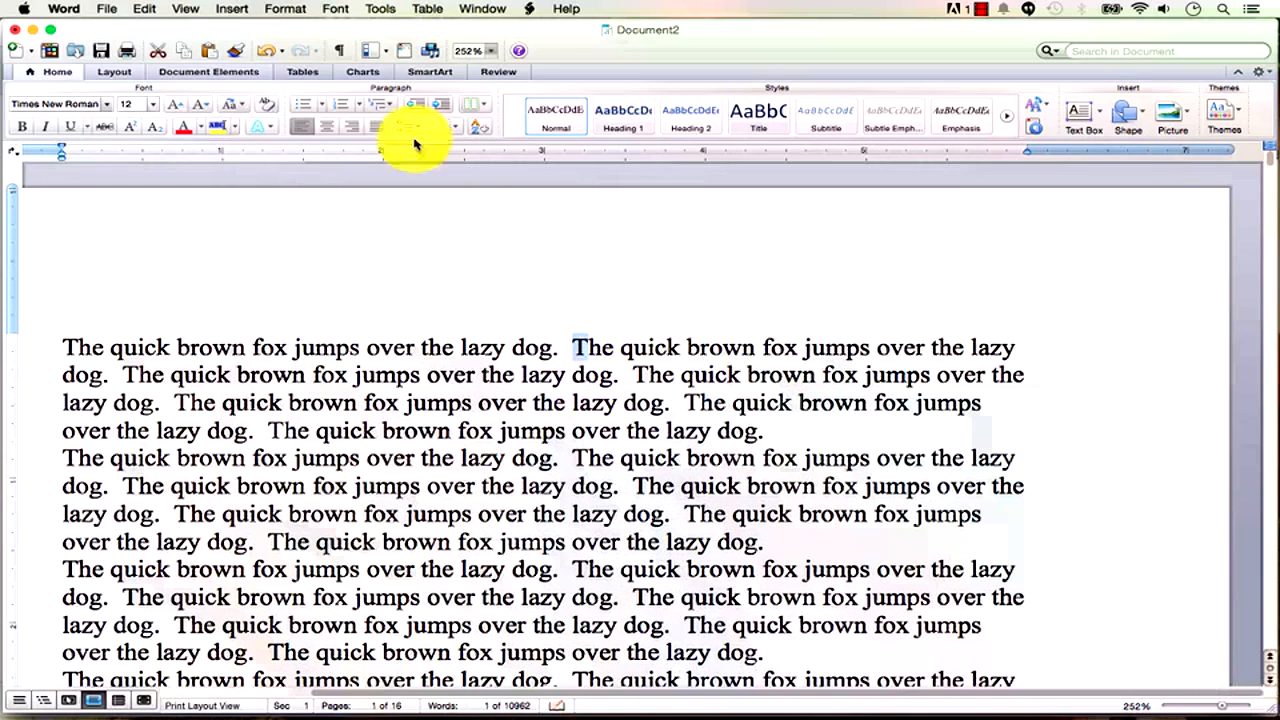
left_click(22, 127)
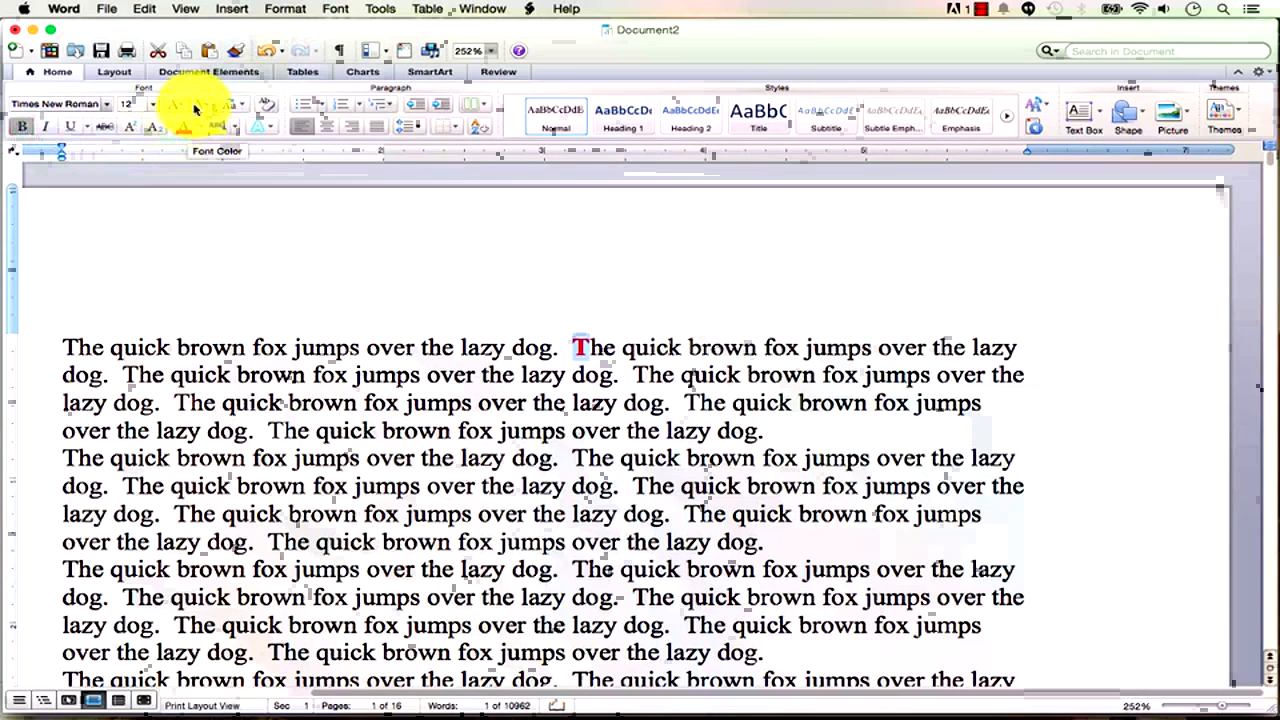
left_click(173, 107)
left_click(173, 107)
left_click(173, 107)
left_click(173, 107)
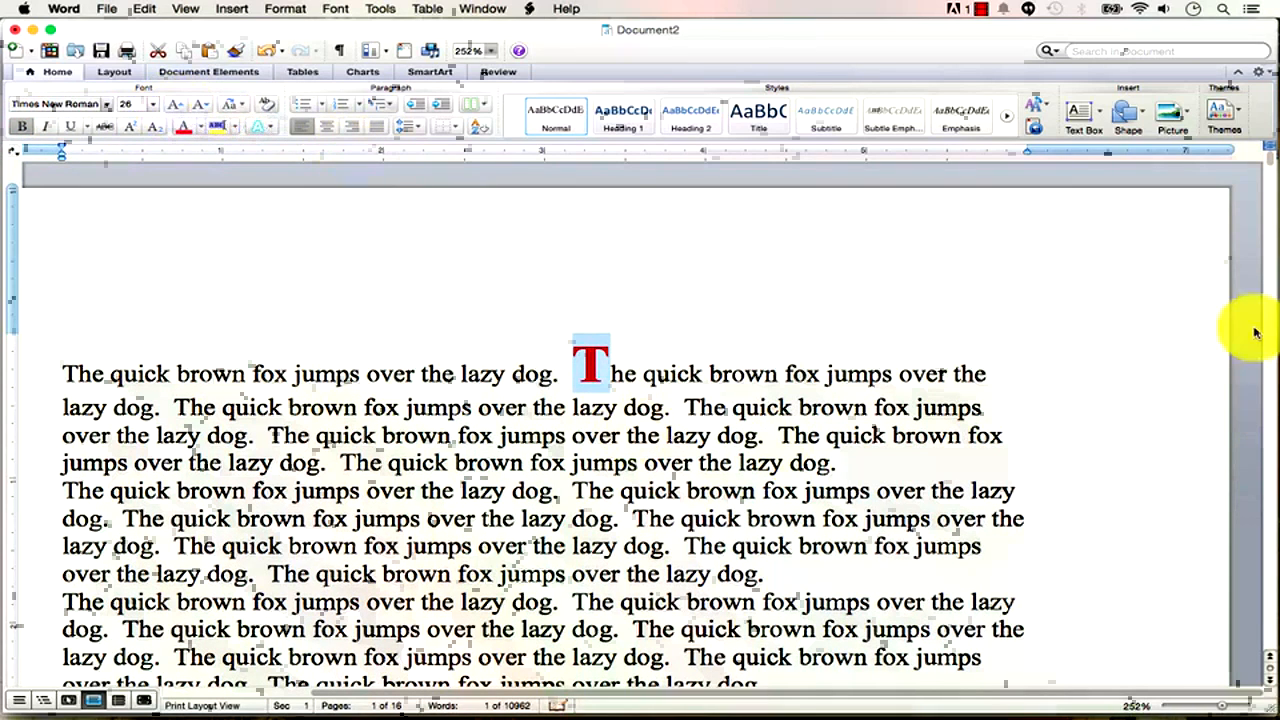
left_click_drag(1272, 166, 1268, 312)
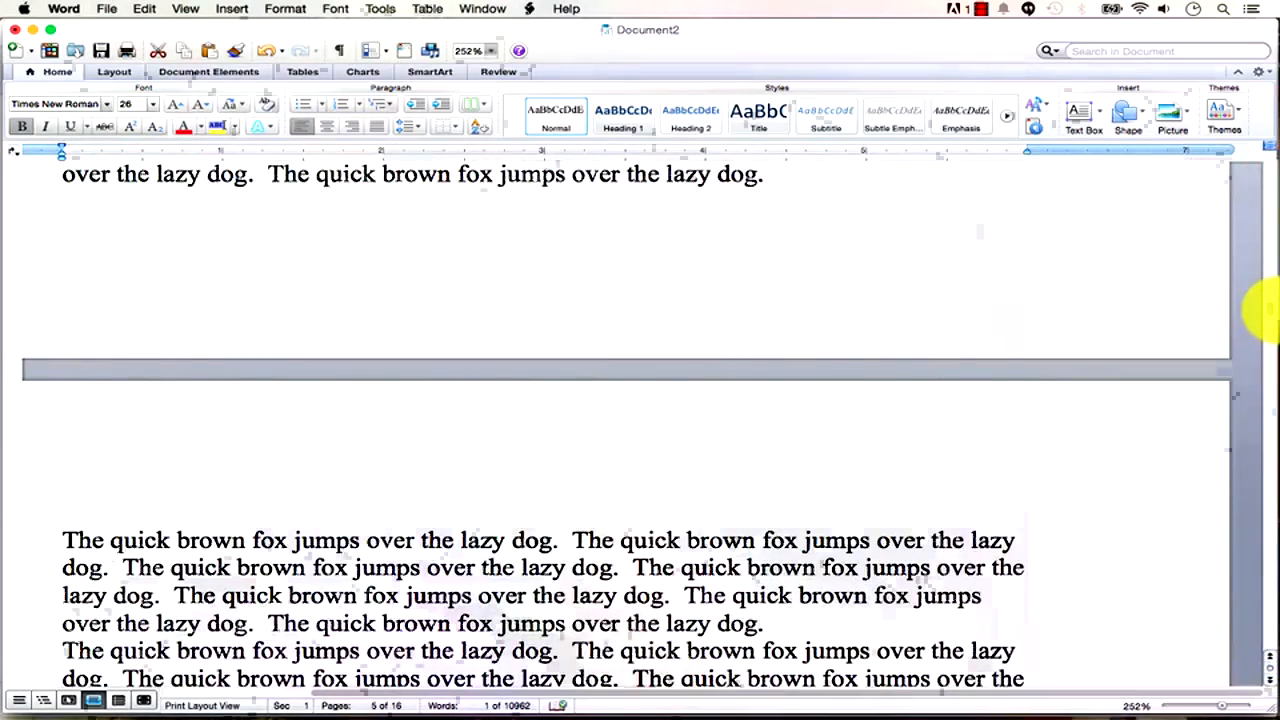
Type 'CHARACTER LEVEL FORMATTING' and put it on its own line after the first sentence.
type("CHARACTER LEVEL")
type(" FORMATTINGThe quick brown fox jumps over")
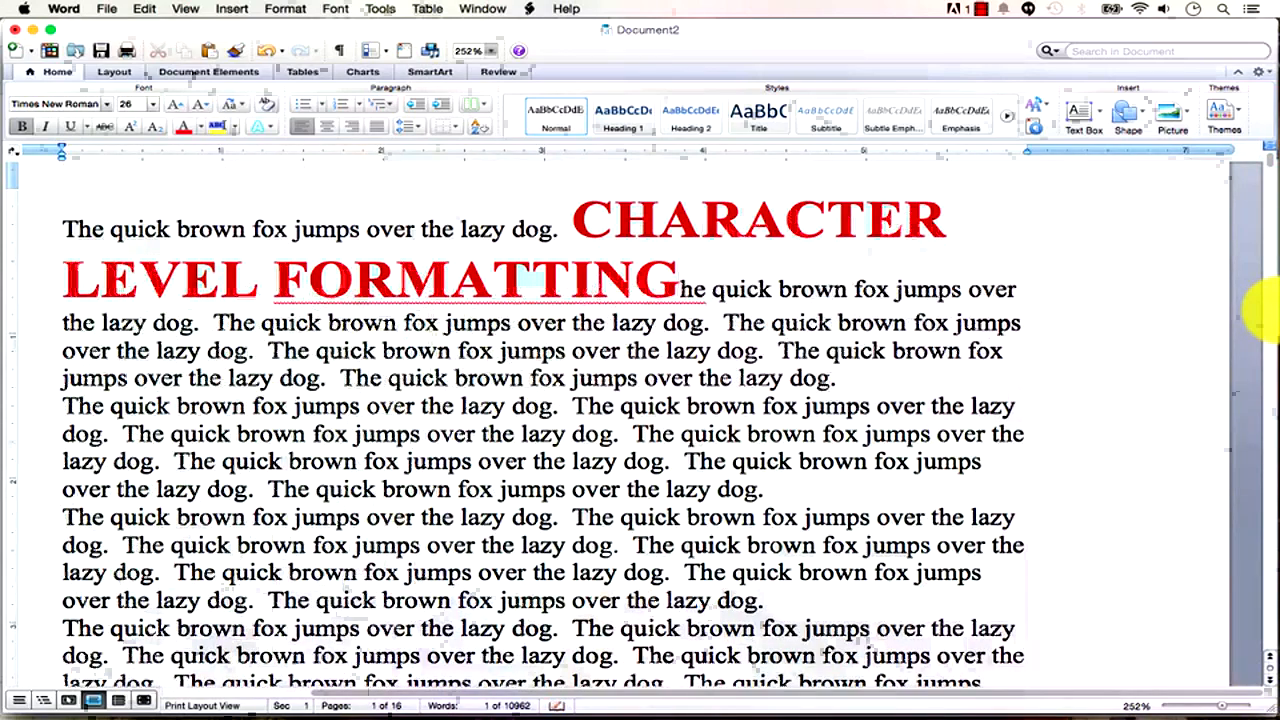
key("Return")
key("End")
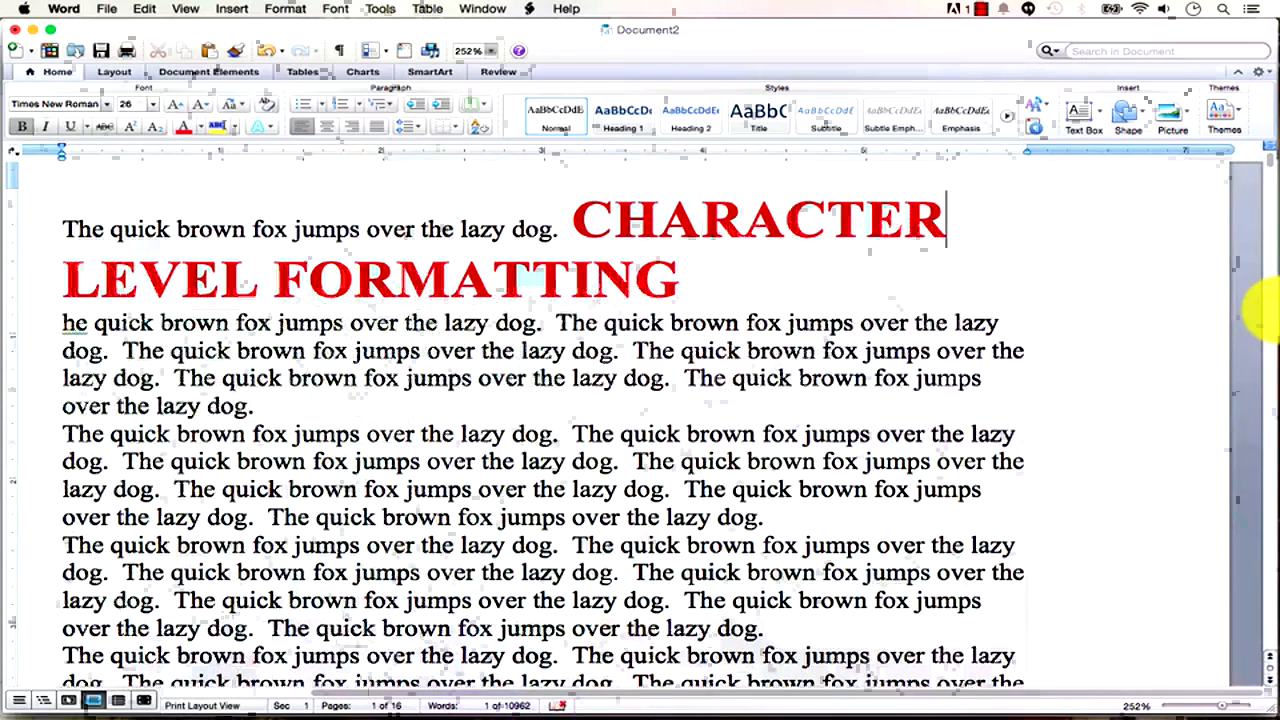
key("Left")
key("Left")
key("Left")
key("Left")
key("Left")
key("Left")
key("Left")
key("Return")
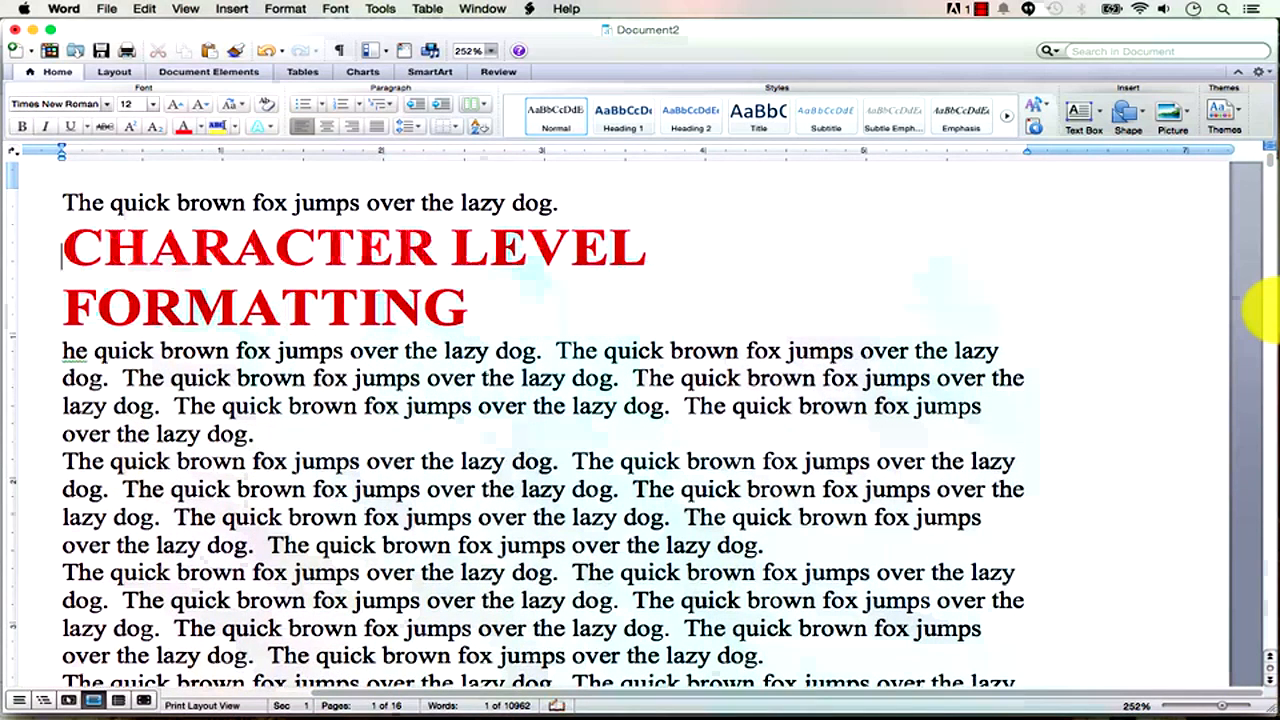
Shrink the CHARACTER LEVEL FORMATTING heading to 20 pt so it fits one line.
key("Up")
key("shift+Down")
key("shift+Down")
key("shift+Left")
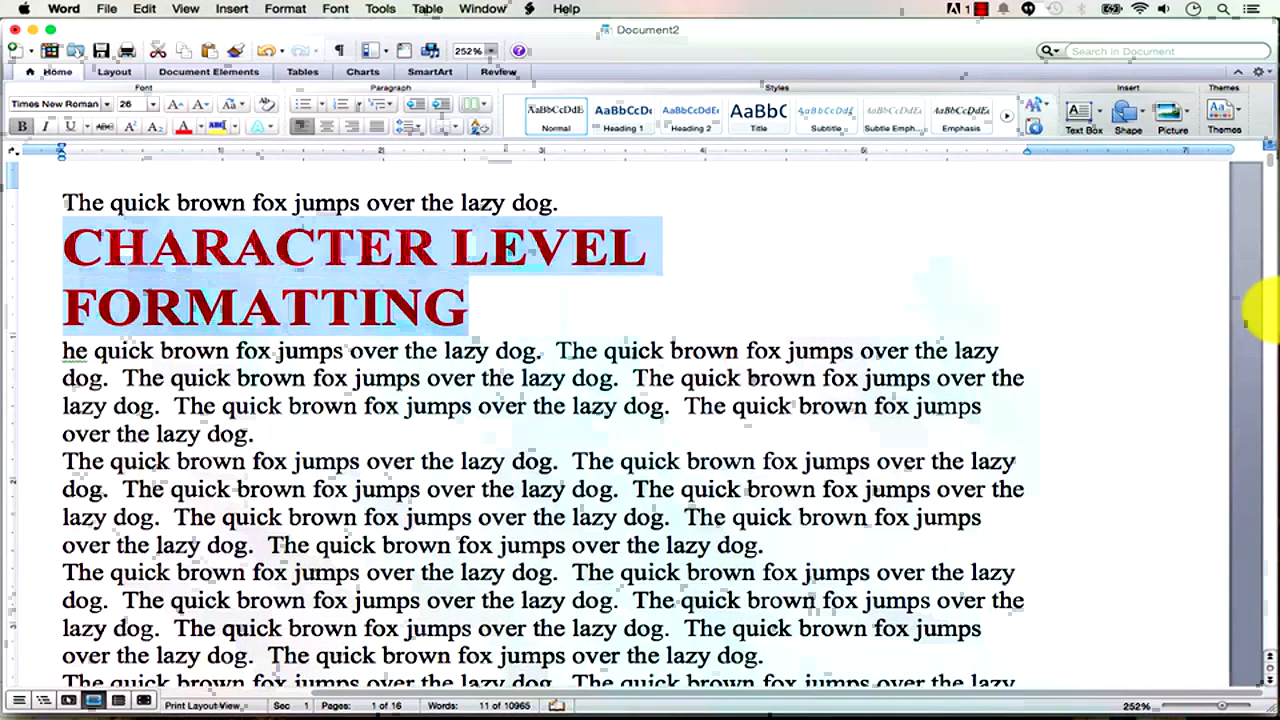
left_click(201, 108)
left_click(201, 108)
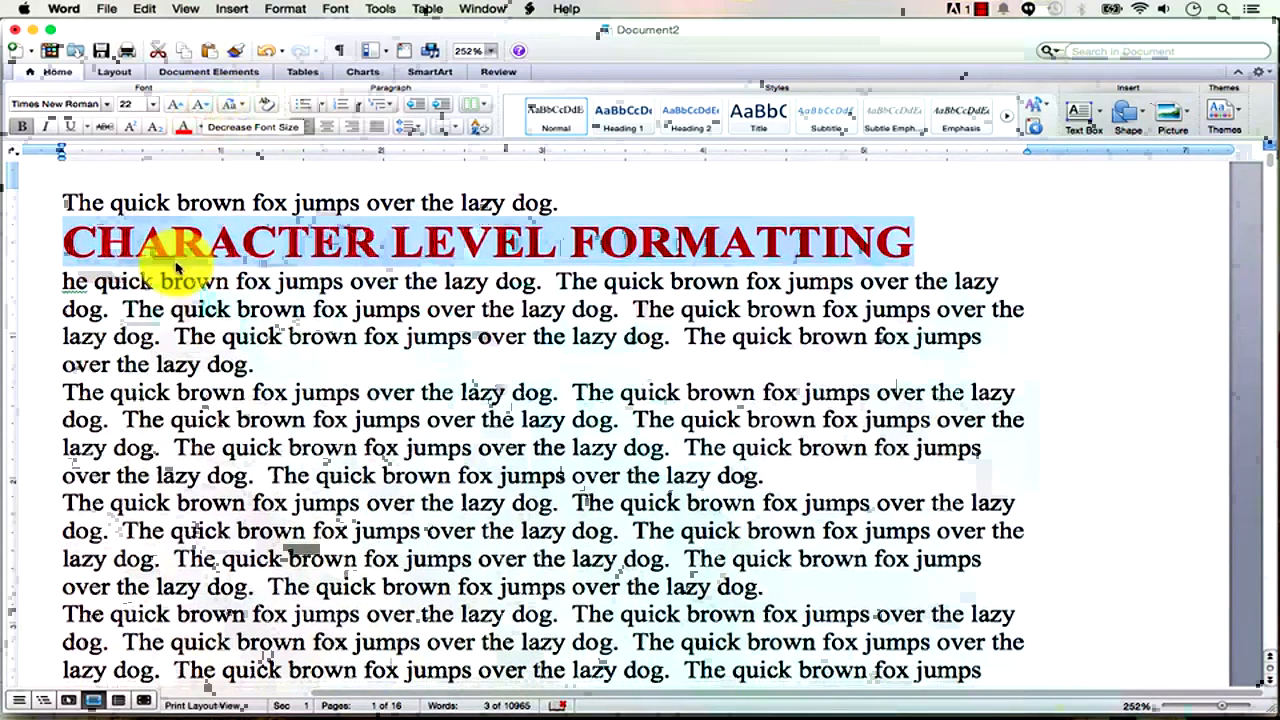
left_click(201, 108)
left_click(484, 242)
left_click_drag(849, 238, 197, 240)
left_click(268, 245)
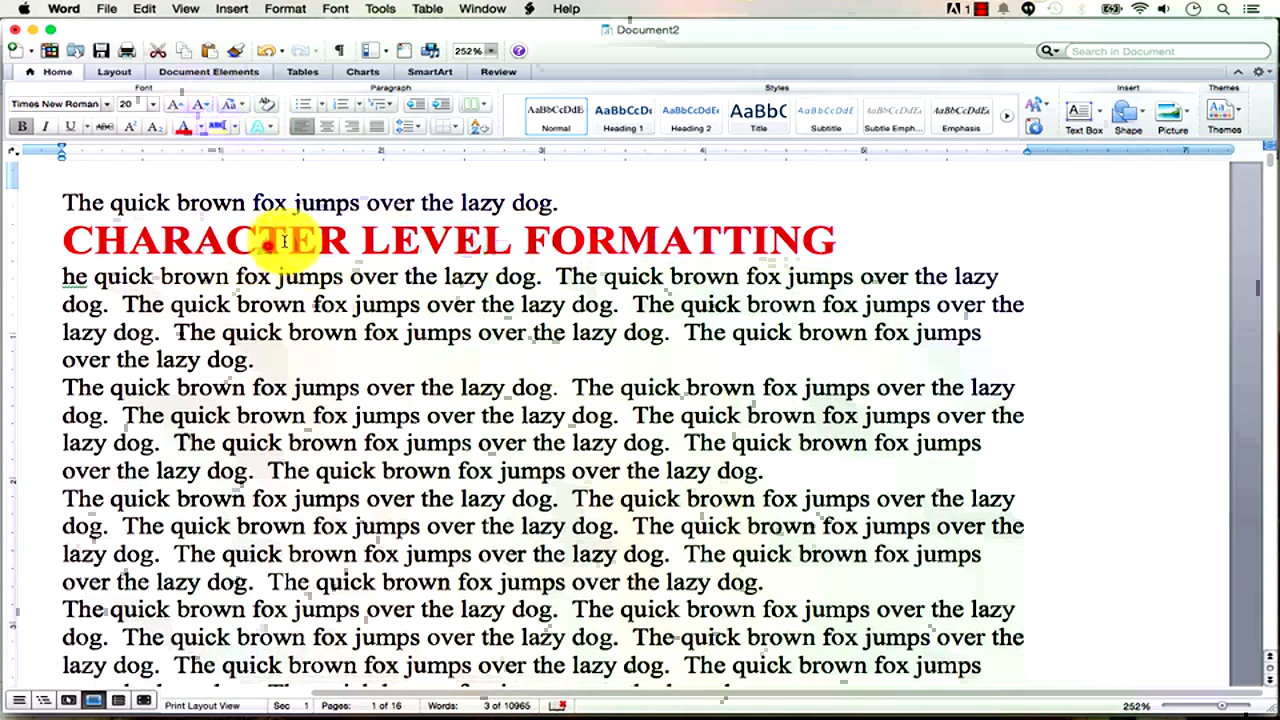
left_click(565, 213)
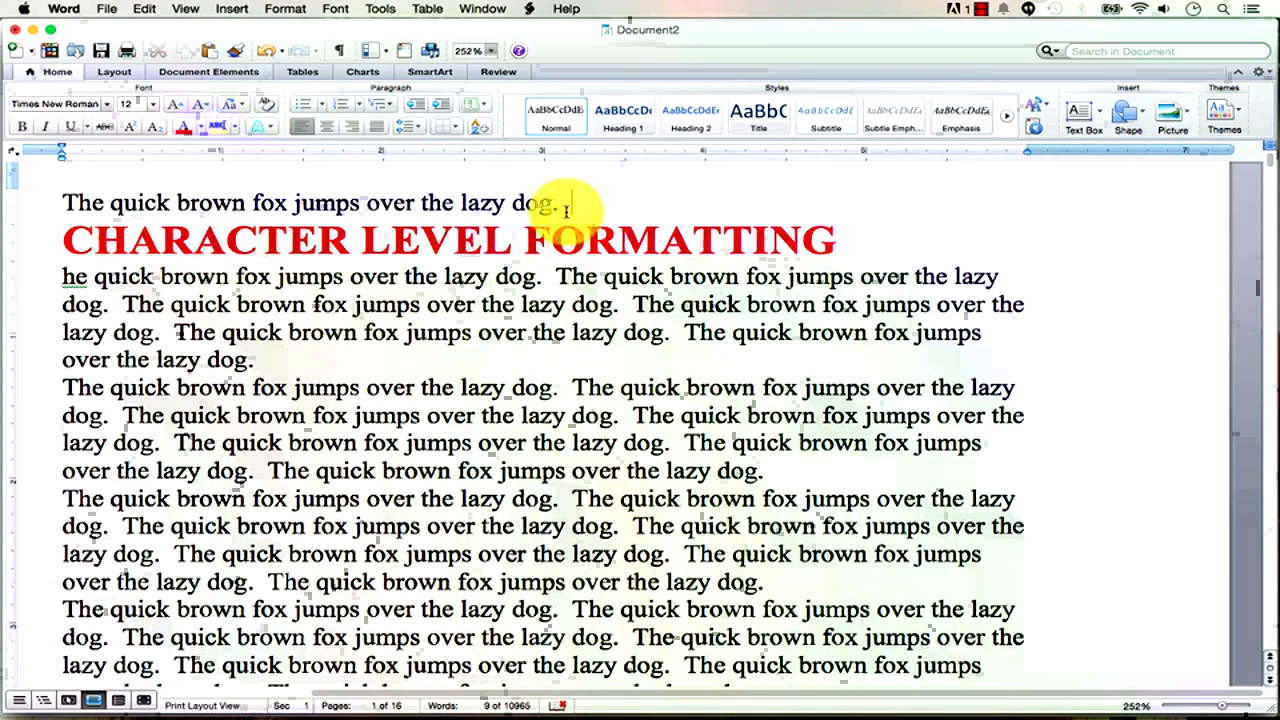
Type 'PARAGRAPH LEVEL FORMATTING' at the start of the CHARACTER heading line.
key("Right")
key("Right")
key("Right")
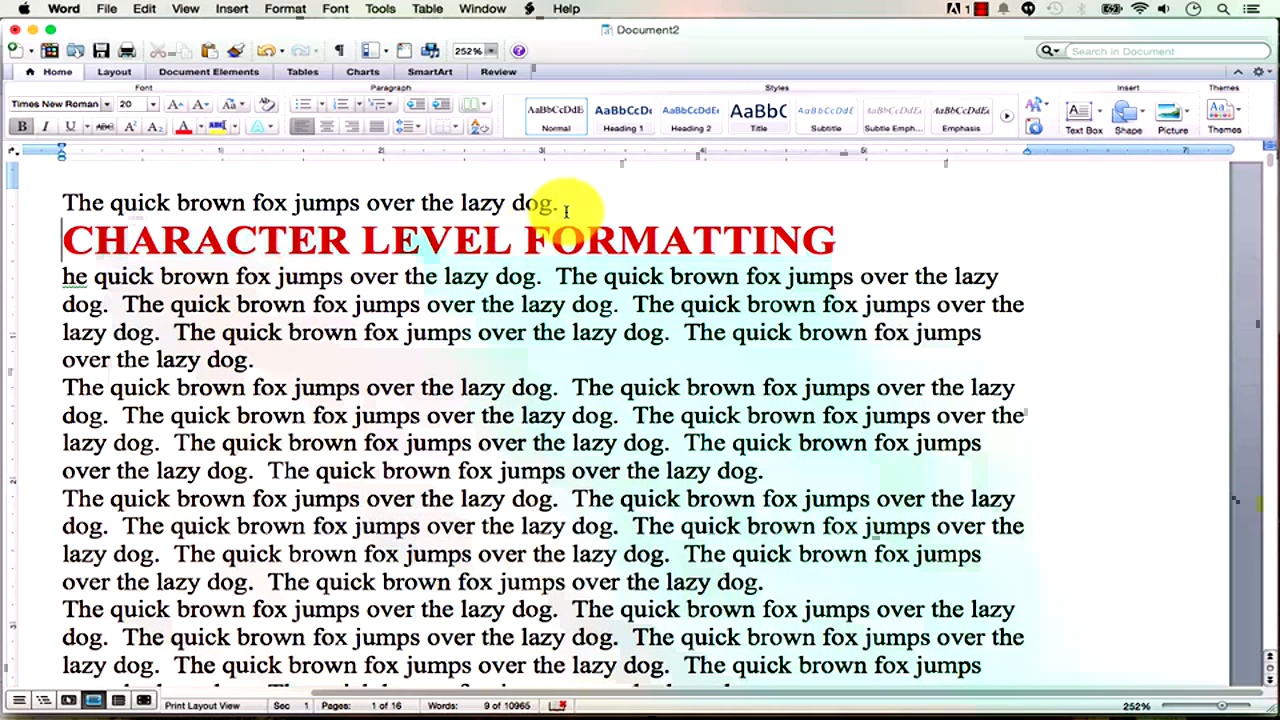
key("shift+Right")
key("shift+Right")
key("shift+Right")
key("shift+Right")
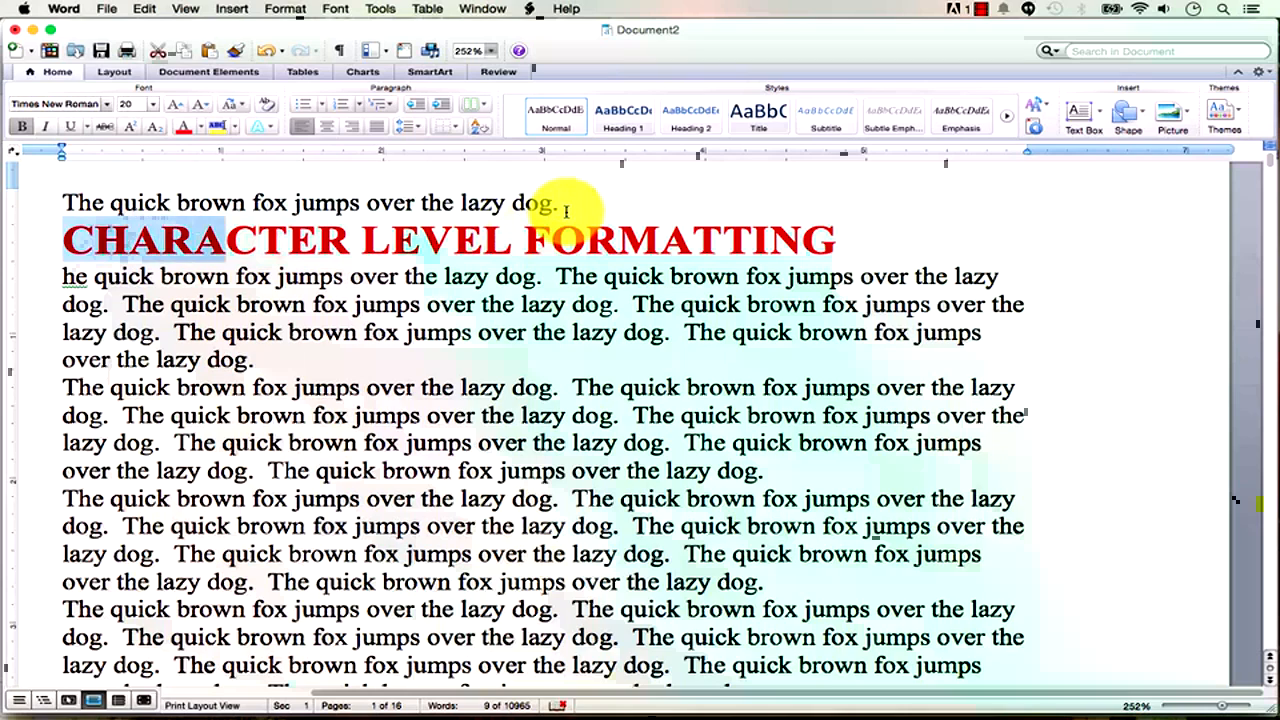
key("shift+Right")
key("shift+Right")
key("shift+Right")
key("shift+Right")
key("shift+Right")
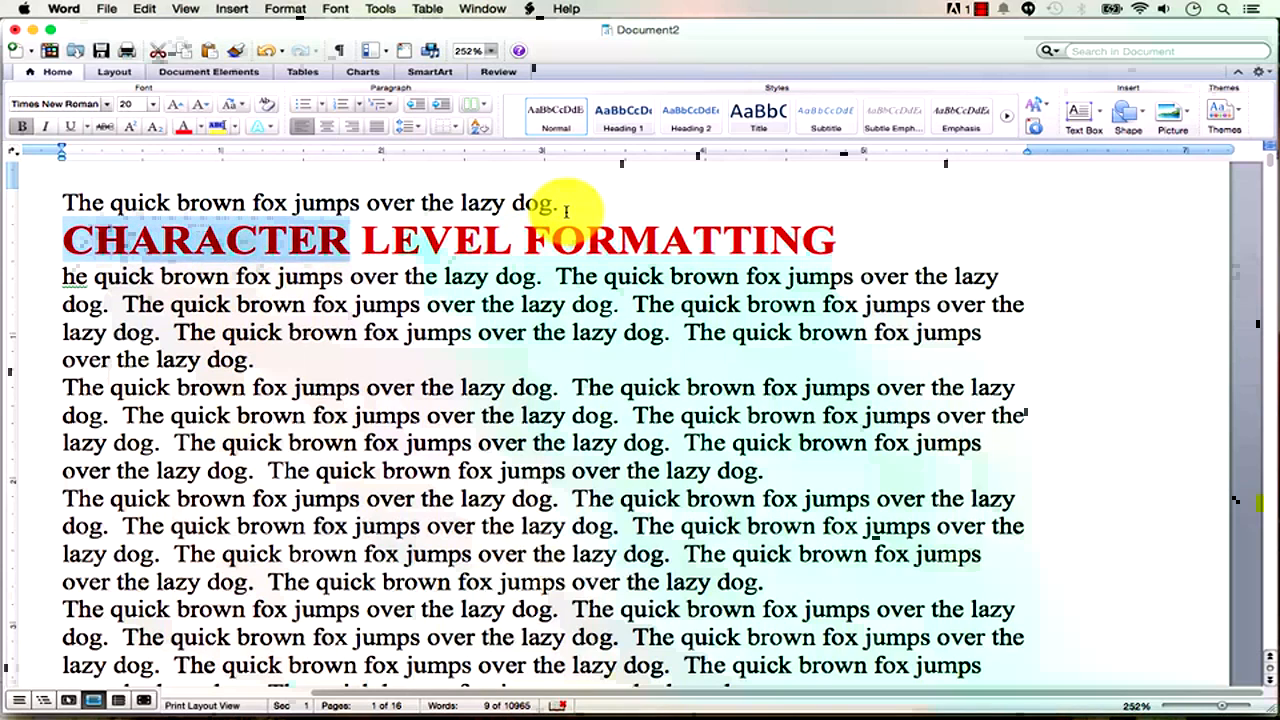
key("shift+Down")
key("shift+Left")
key("shift+Left")
key("shift+Left")
key("shift+Left")
key("shift+Left")
key("shift+Left")
key("shift+Left")
key("shift+Left")
key("shift+Left")
key("shift+Left")
key("shift+Left")
key("shift+Left")
key("shift+Left")
key("shift+Left")
key("shift+Left")
key("shift+Left")
key("shift+Left")
key("shift+Left")
key("shift+Left")
key("shift+Left")
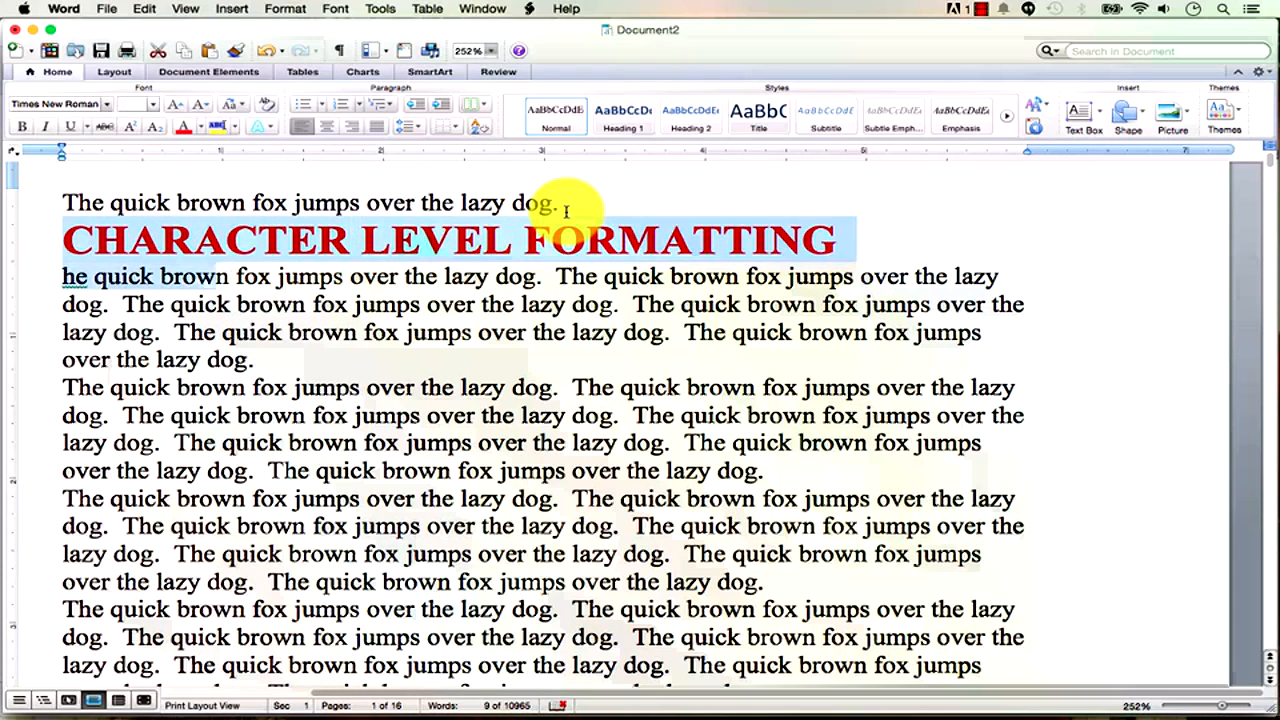
key("shift+Left")
key("shift+Left")
key("shift+Left")
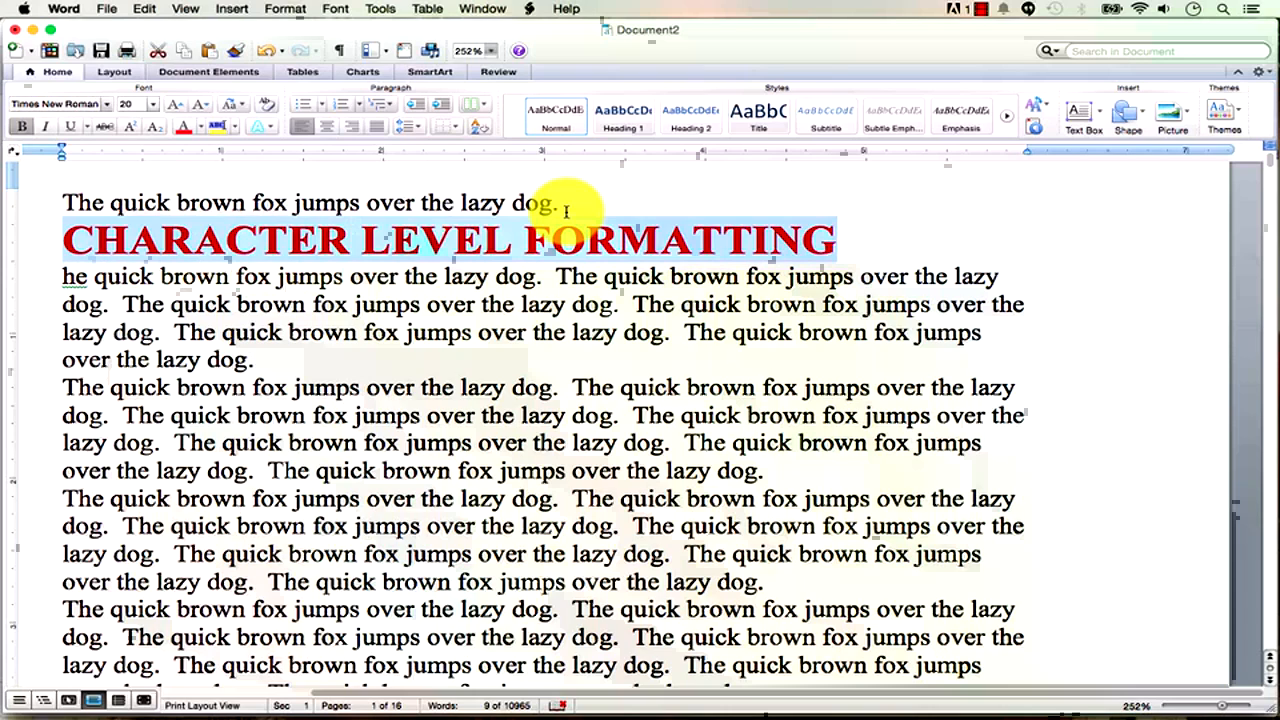
key("Left")
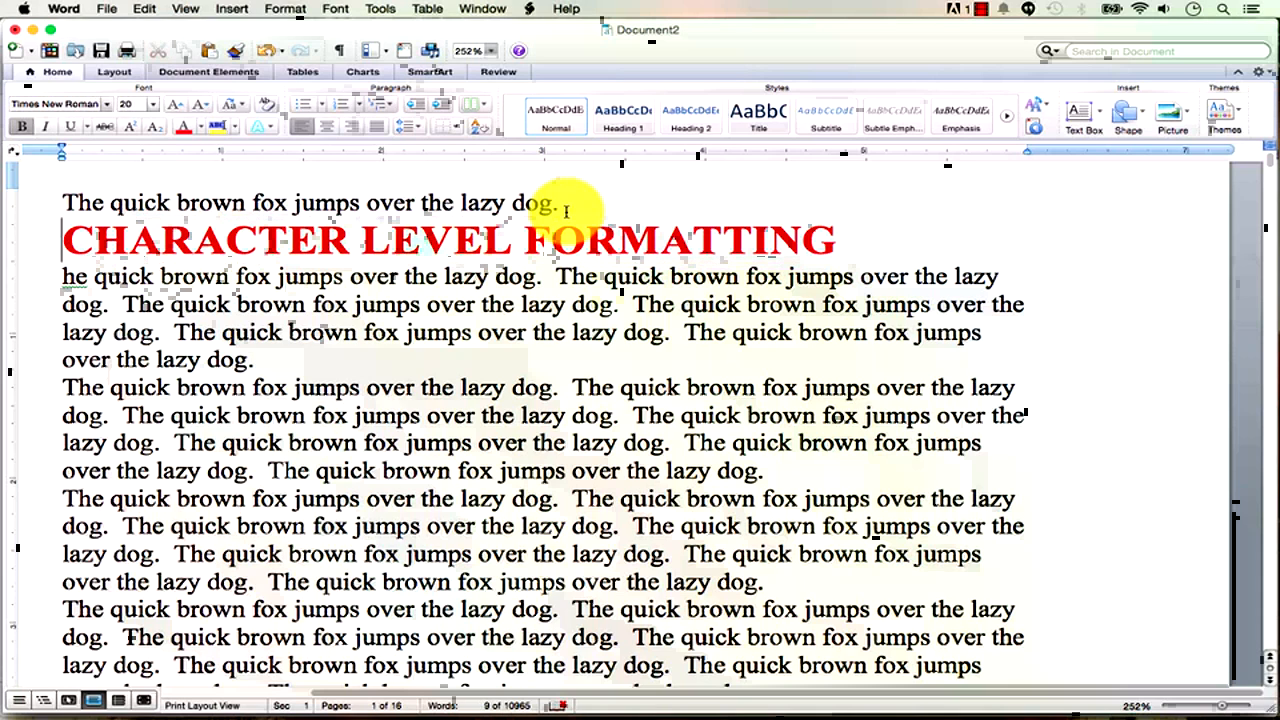
type("PARAGRAPH LEVEL FORMATTIN")
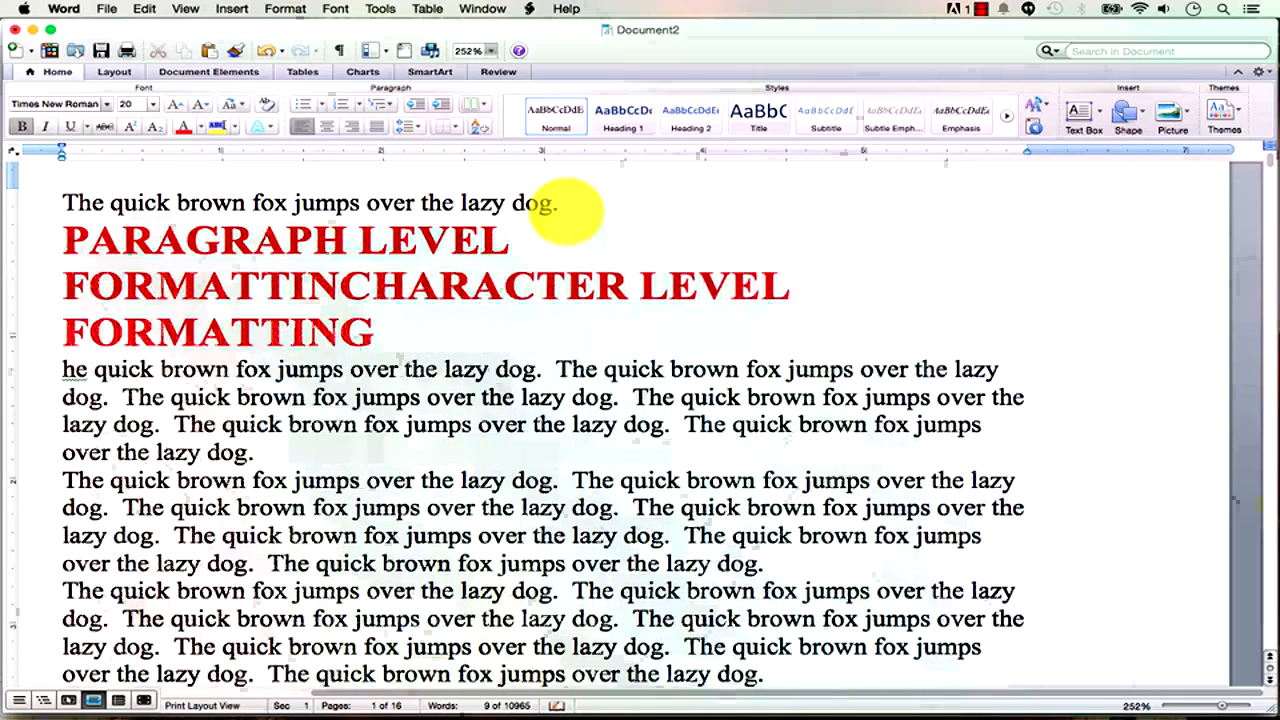
type("G")
Put 'PARAGRAPH LEVEL FORMATTING' on its own line, undoing an accidental deletion of its words.
key("Return")
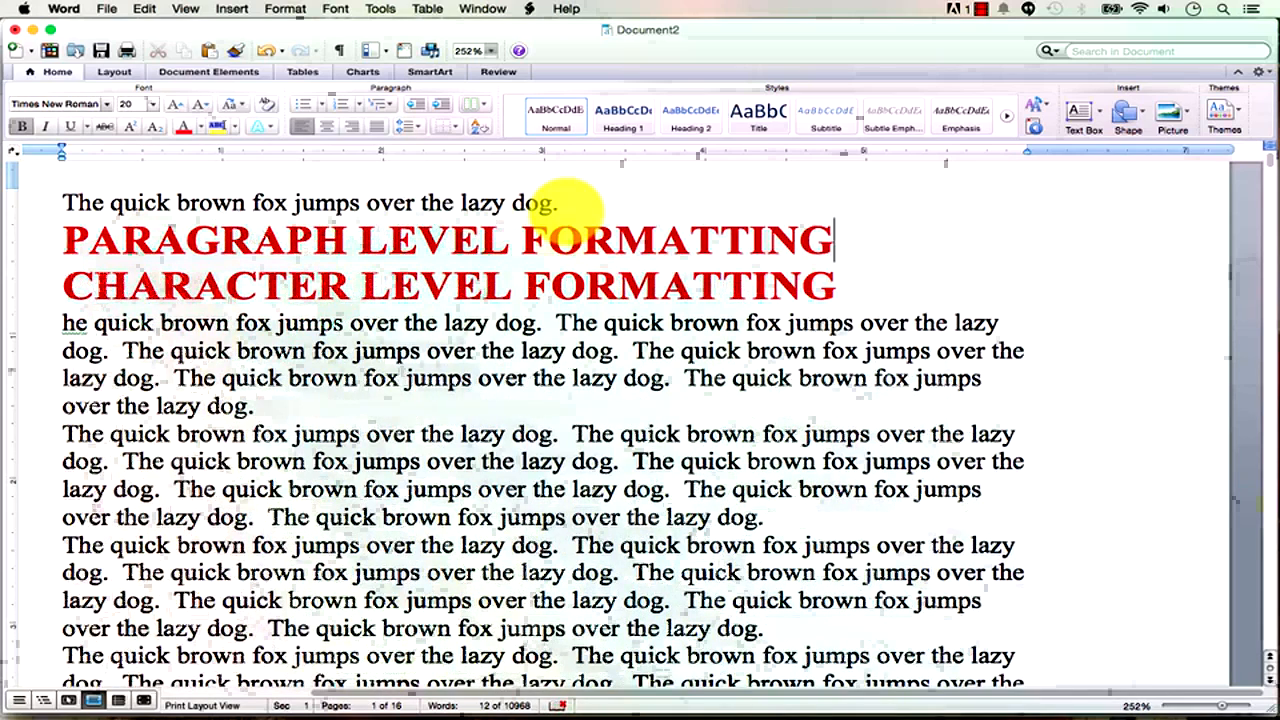
key("BackSpace")
key("BackSpace")
key("BackSpace")
key("BackSpace")
key("BackSpace")
key("BackSpace")
key("BackSpace")
key("BackSpace")
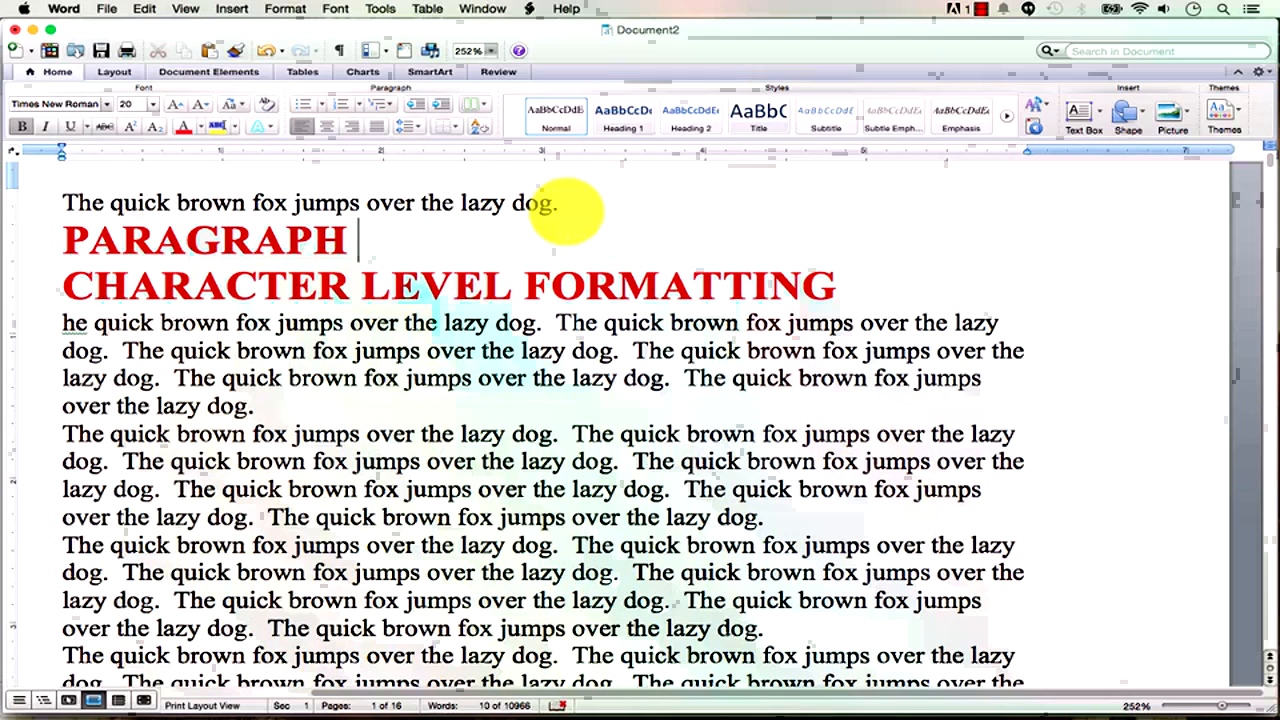
key("BackSpace")
key("super+z")
key("super+z")
key("shift+Left")
key("shift+Left")
key("shift+Left")
key("shift+Left")
key("shift+Left")
key("shift+Left")
key("shift+Left")
key("shift+Left")
key("shift+Left")
key("shift+Left")
key("shift+Left")
key("shift+Left")
key("shift+Left")
key("shift+Left")
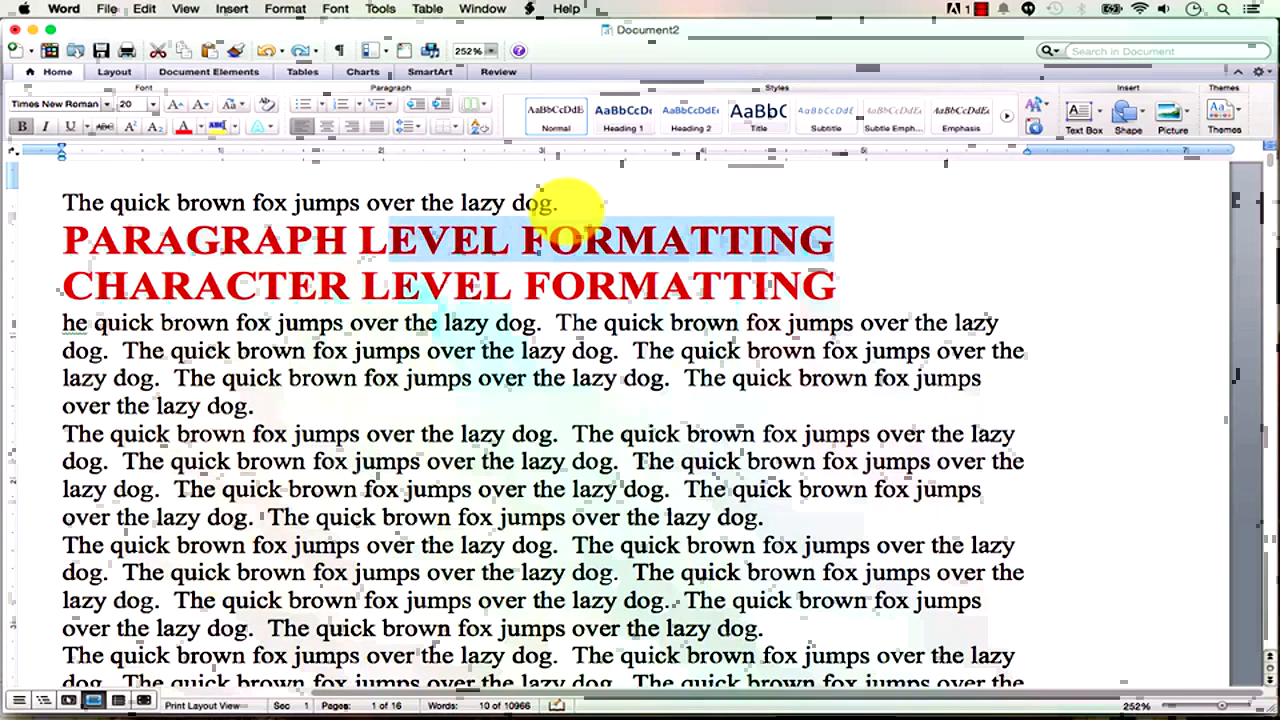
Make LEVEL FORMATTING in the PARAGRAPH heading black and 16 pt.
left_click(197, 105)
left_click(197, 105)
left_click(193, 127)
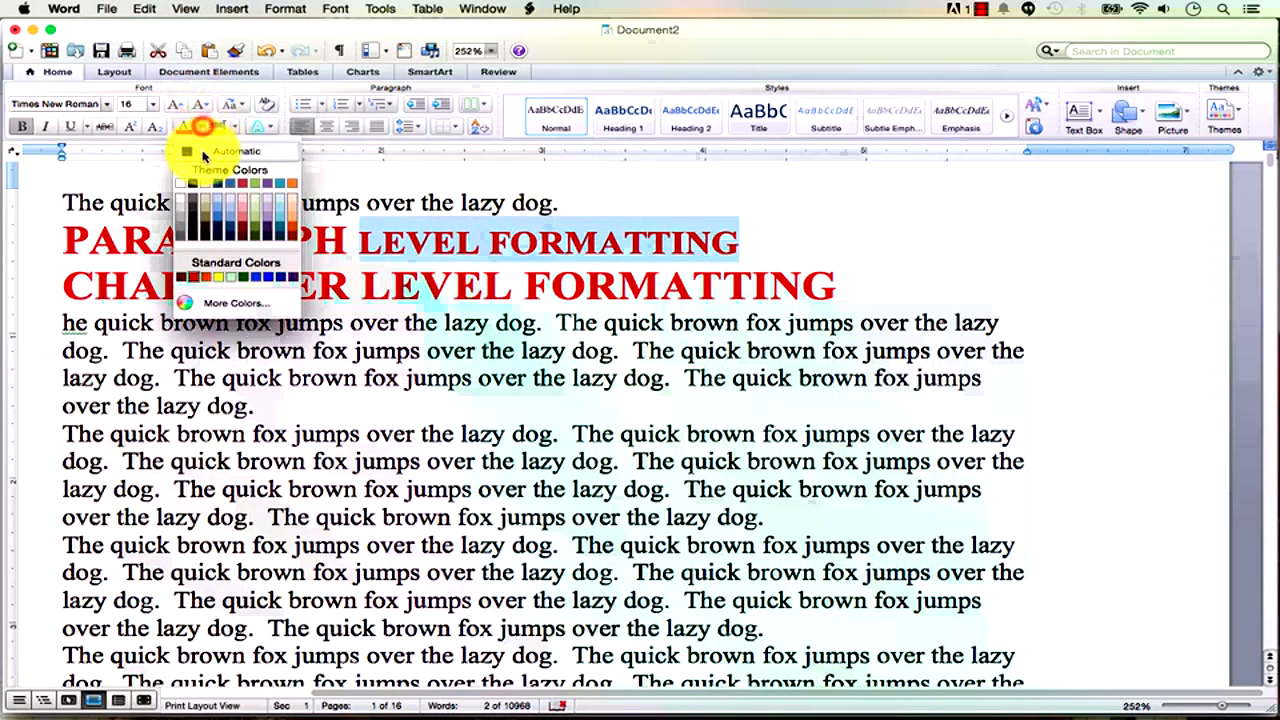
left_click(195, 147)
left_click(482, 287)
Copy that black 16 pt formatting onto LEVEL FORMATTING in the CHARACTER heading with Format Painter.
left_click_drag(614, 243, 445, 243)
double_click(450, 243)
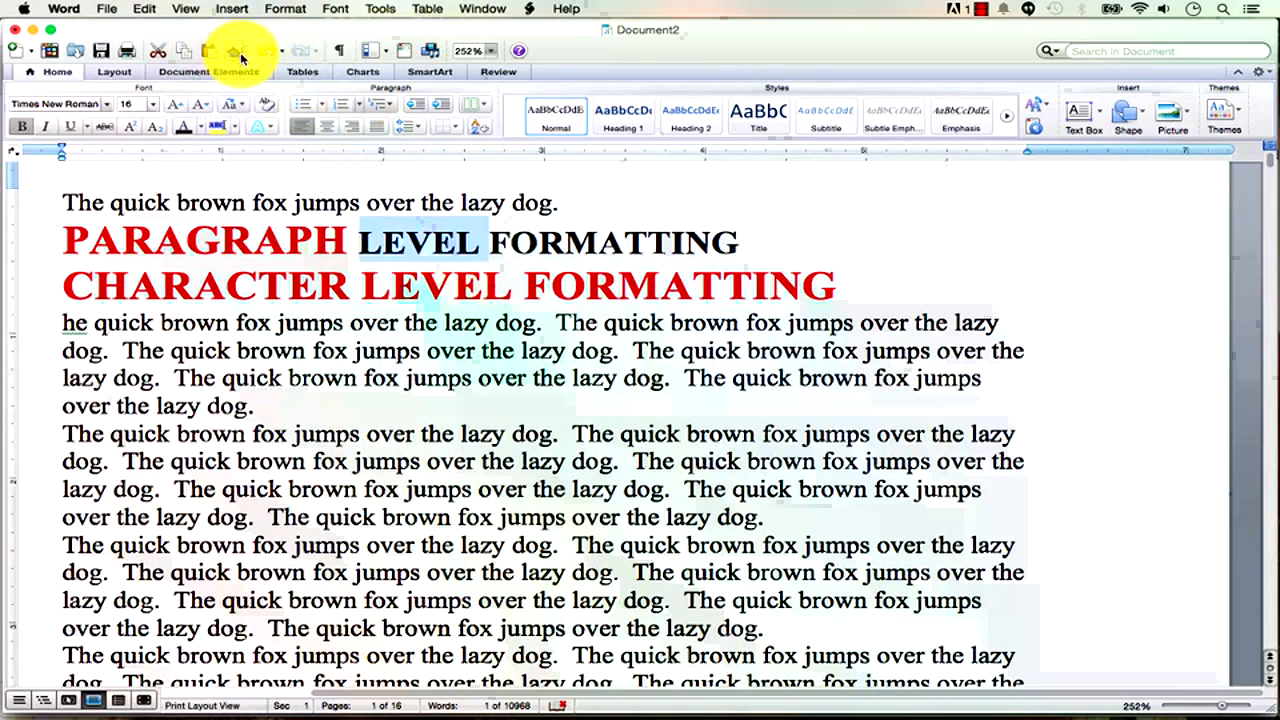
left_click(236, 50)
mouse_move(832, 287)
left_mouse_down()
mouse_move(409, 286)
mouse_move(430, 282)
left_mouse_up()
left_click_drag(478, 245, 420, 243)
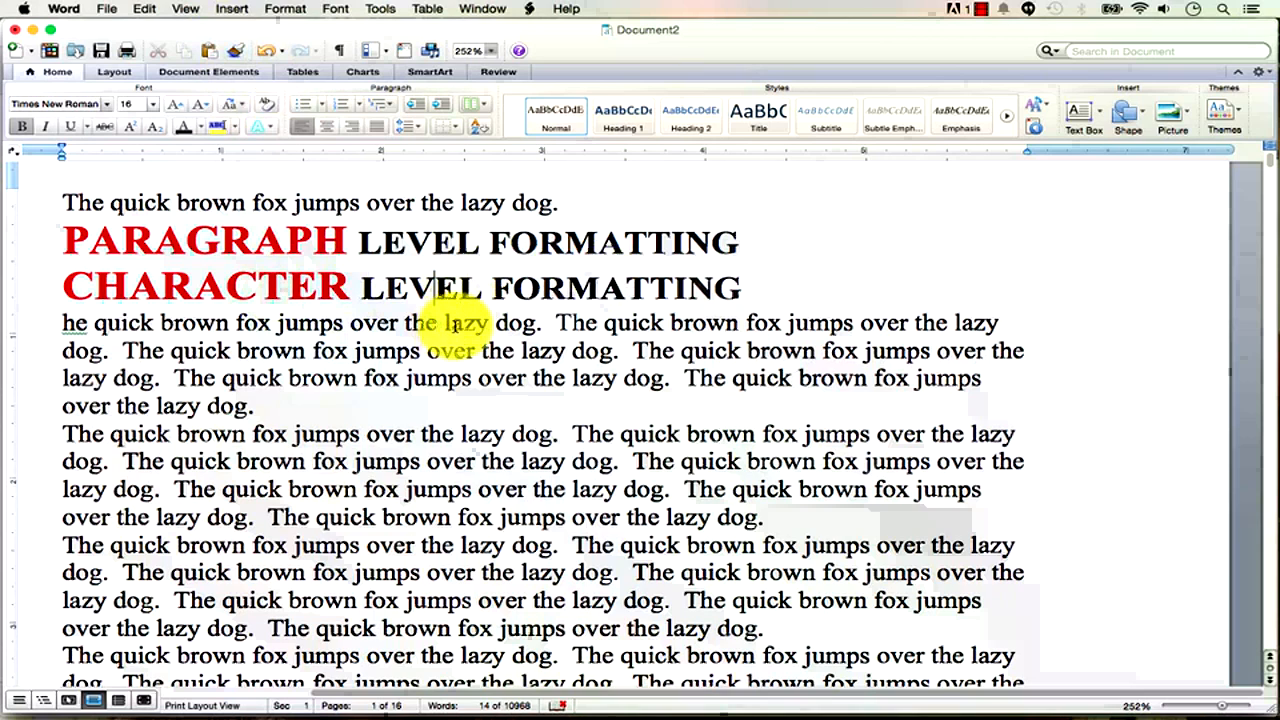
Enlarge the 'l' of 'lazy' to 22 pt and colour it blue.
left_click(175, 106)
left_click(175, 106)
left_click(175, 106)
left_click(174, 106)
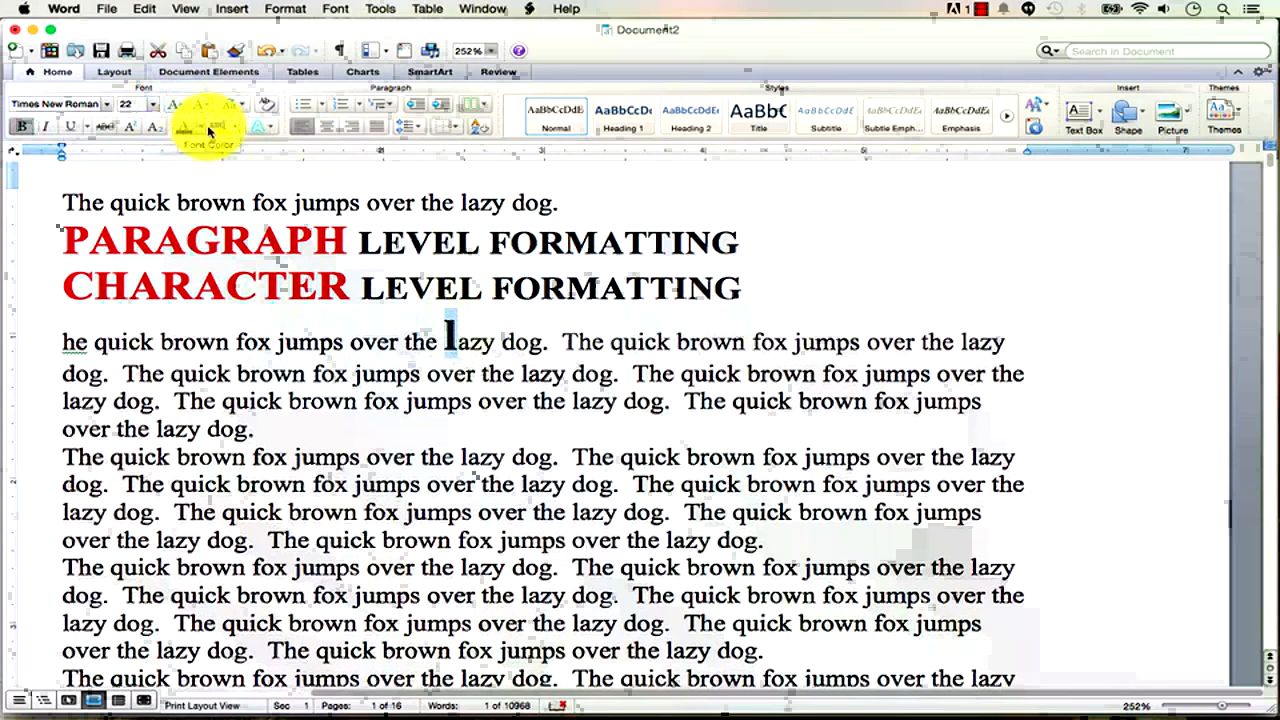
left_click(209, 131)
left_click(277, 185)
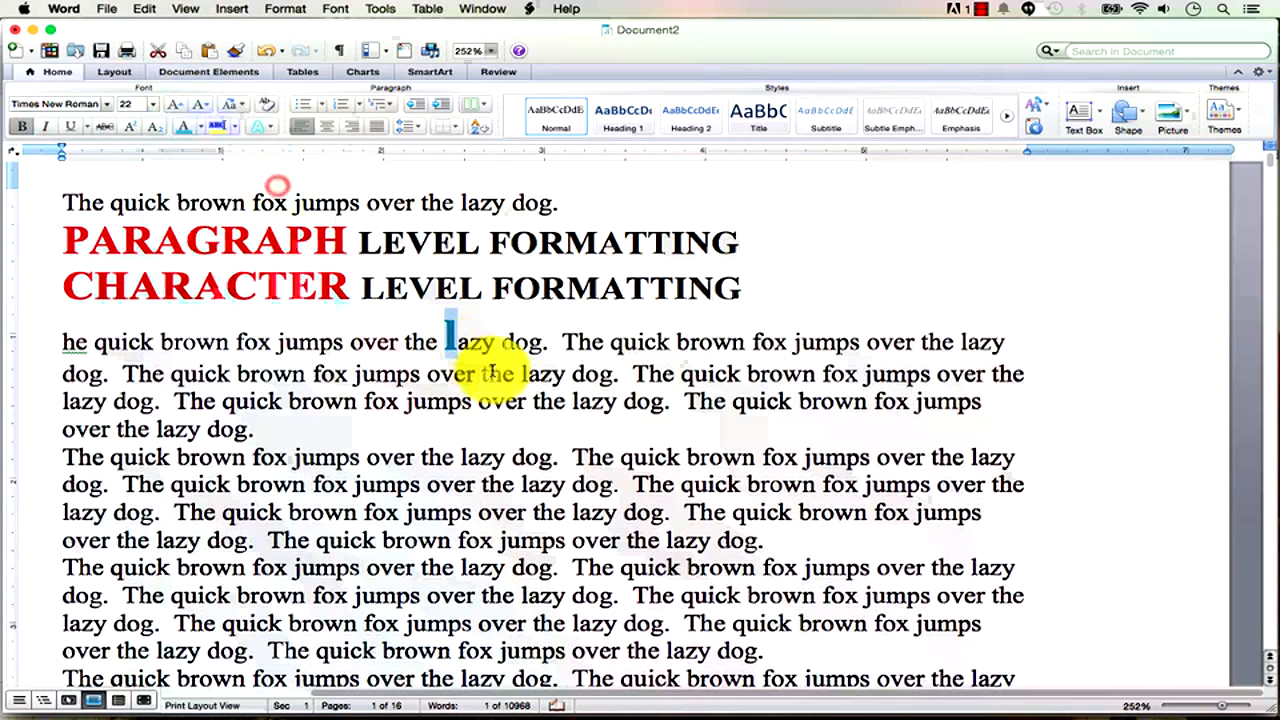
left_click(493, 370)
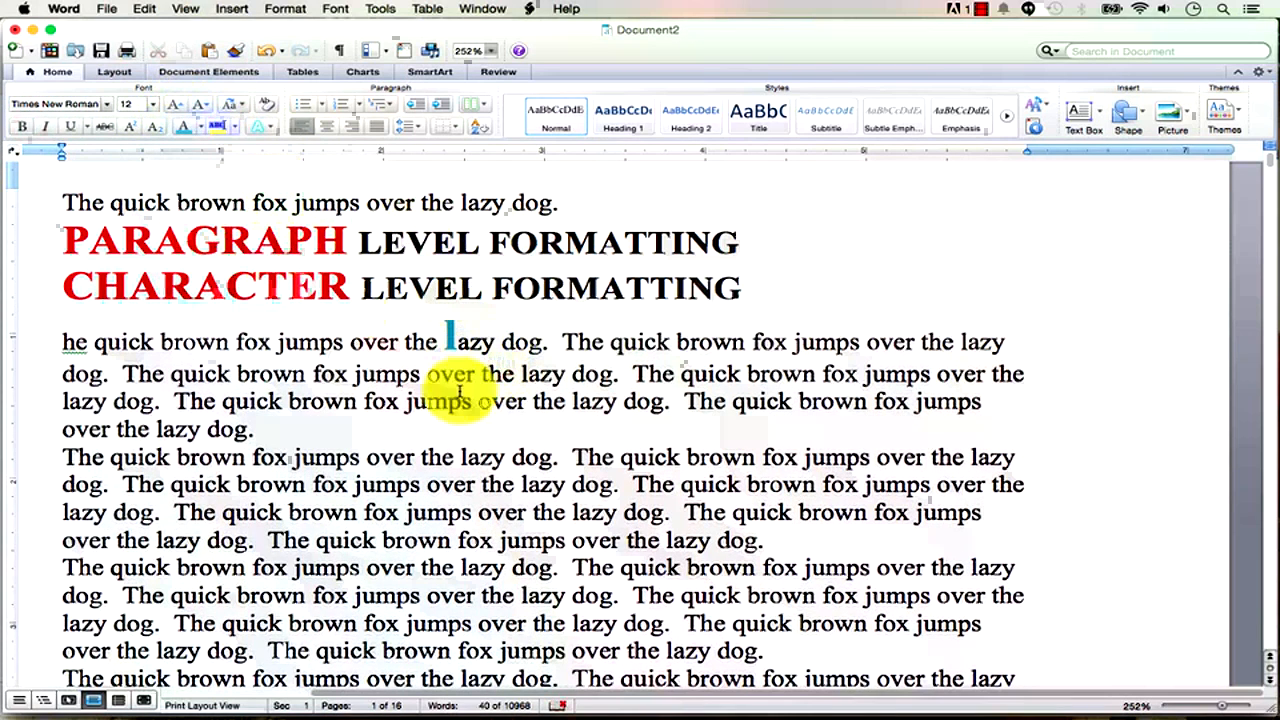
Set the second body paragraph to Double line spacing with a First line special indent.
left_click_drag(60, 457, 828, 540)
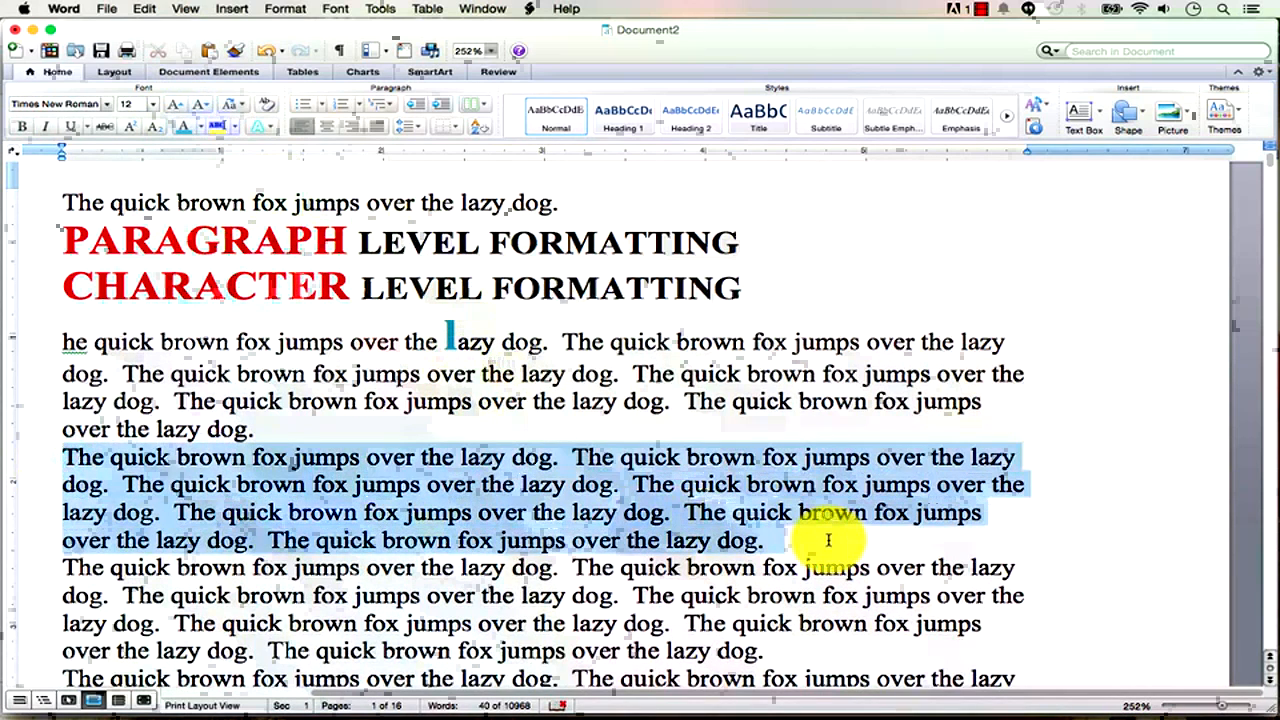
left_click(286, 10)
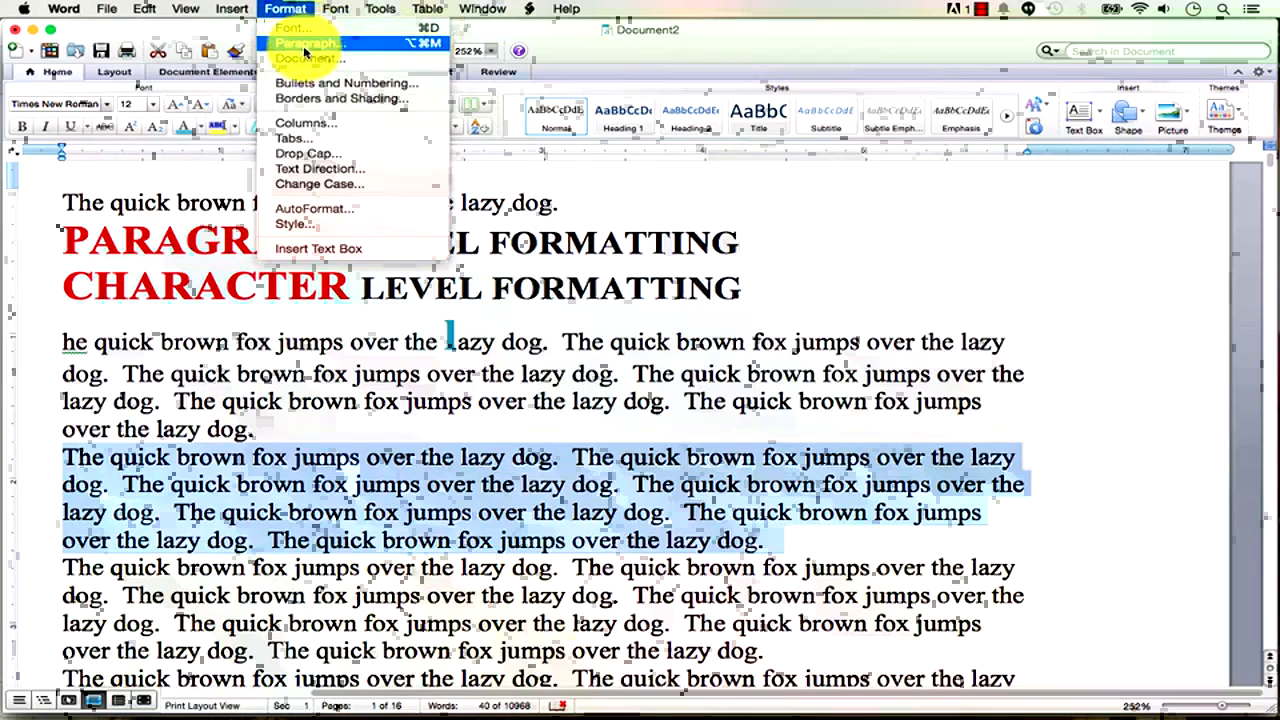
left_click(305, 45)
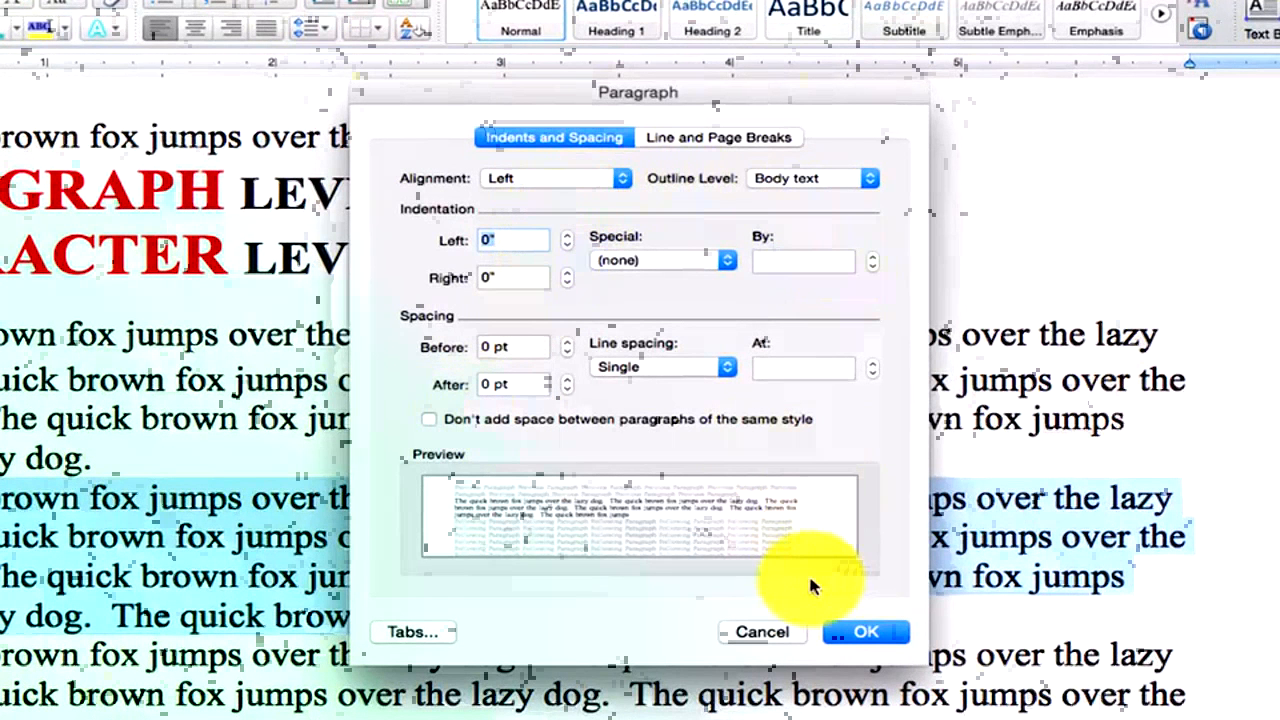
left_click(725, 367)
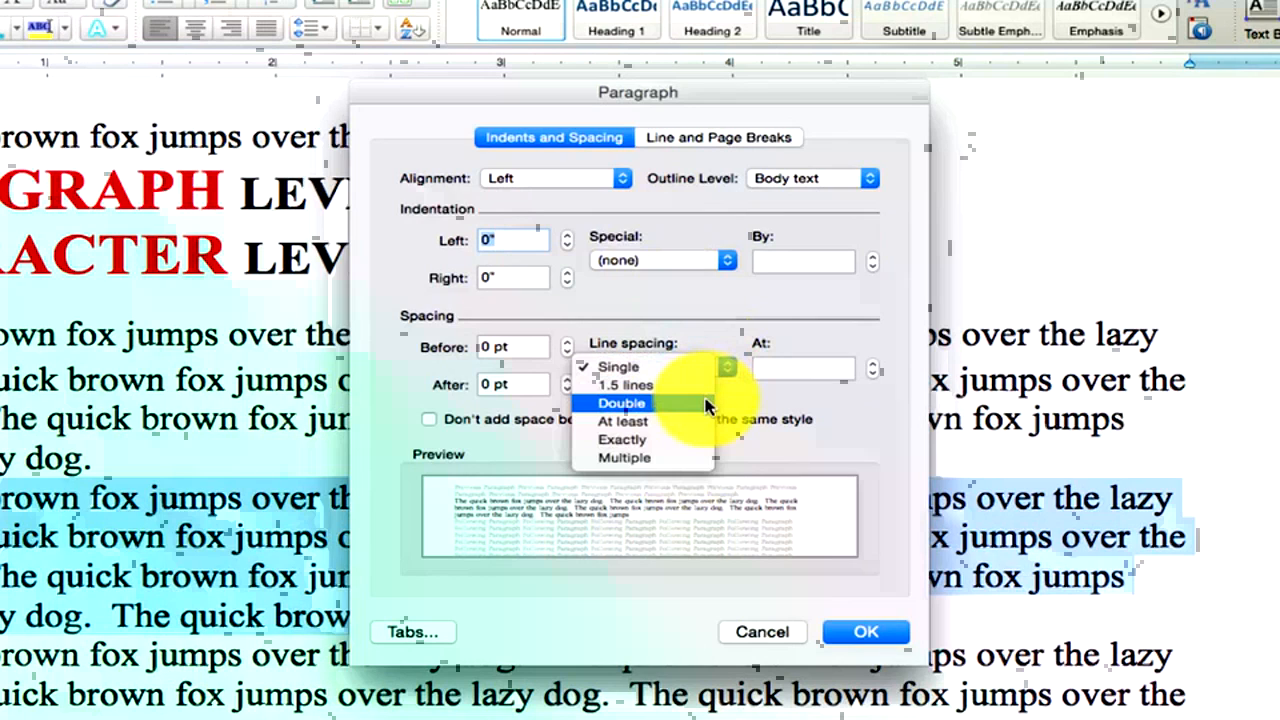
left_click(706, 404)
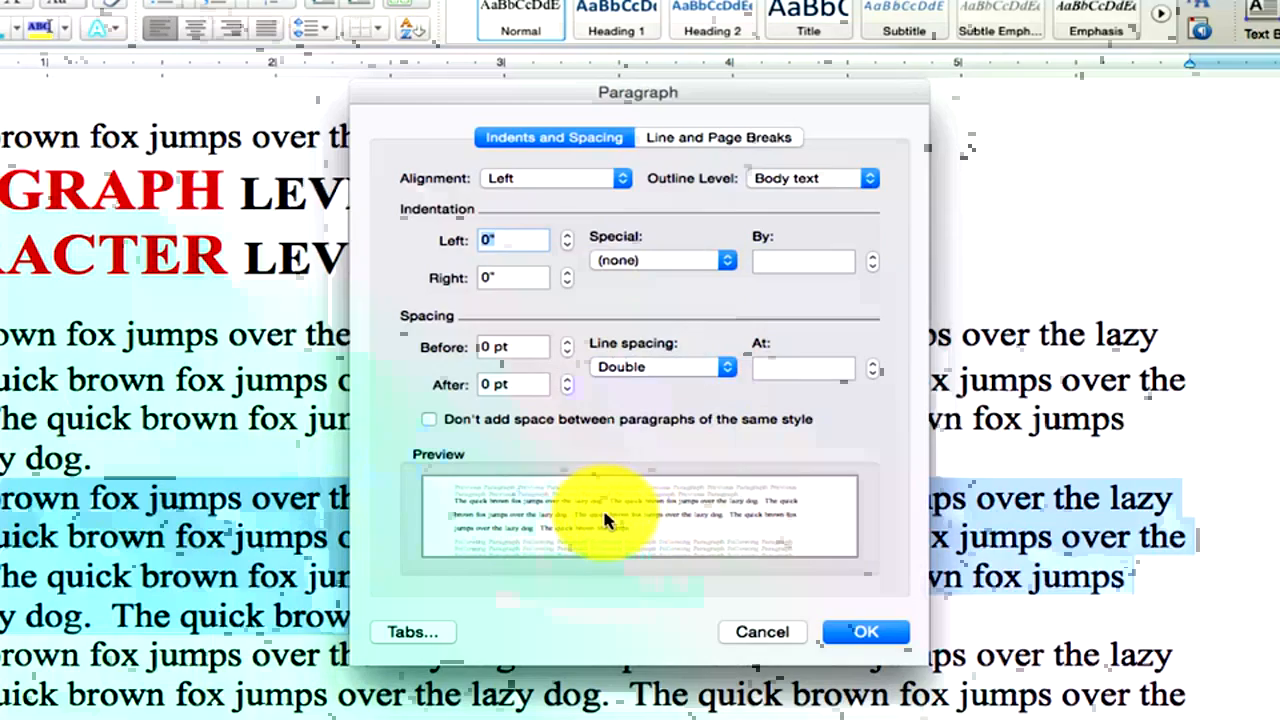
left_click(724, 260)
left_click(700, 280)
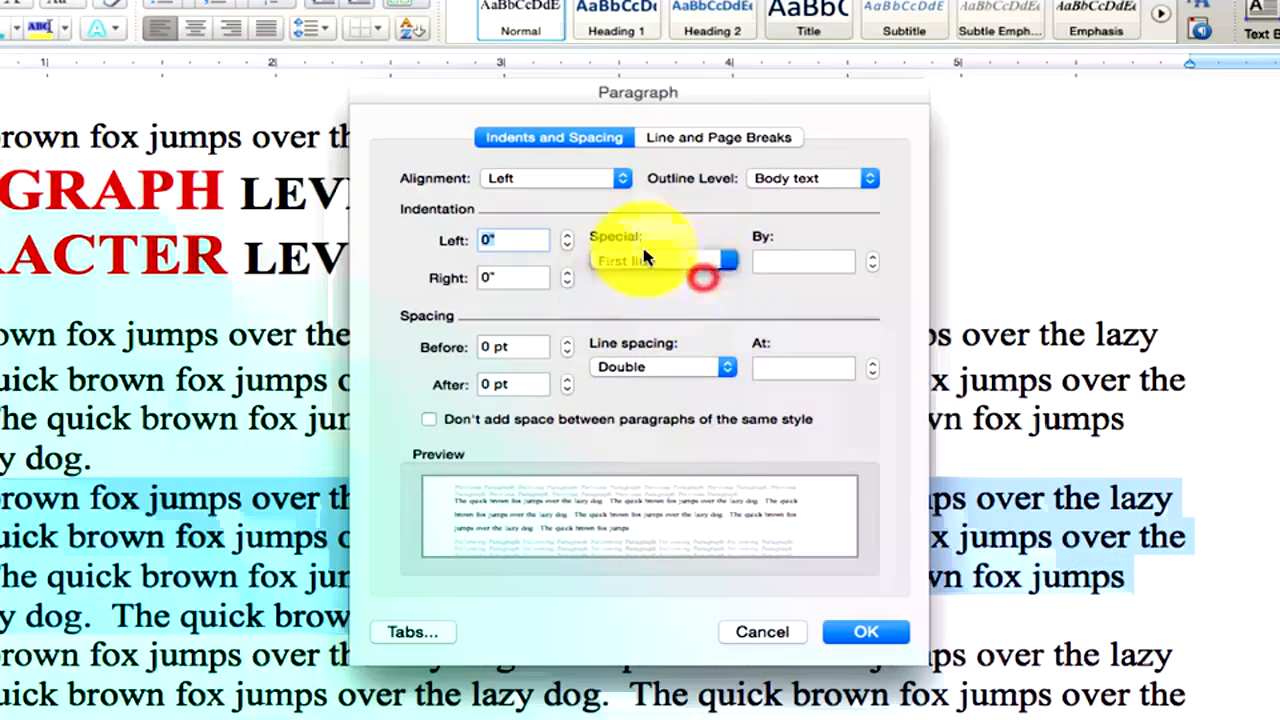
left_click(866, 632)
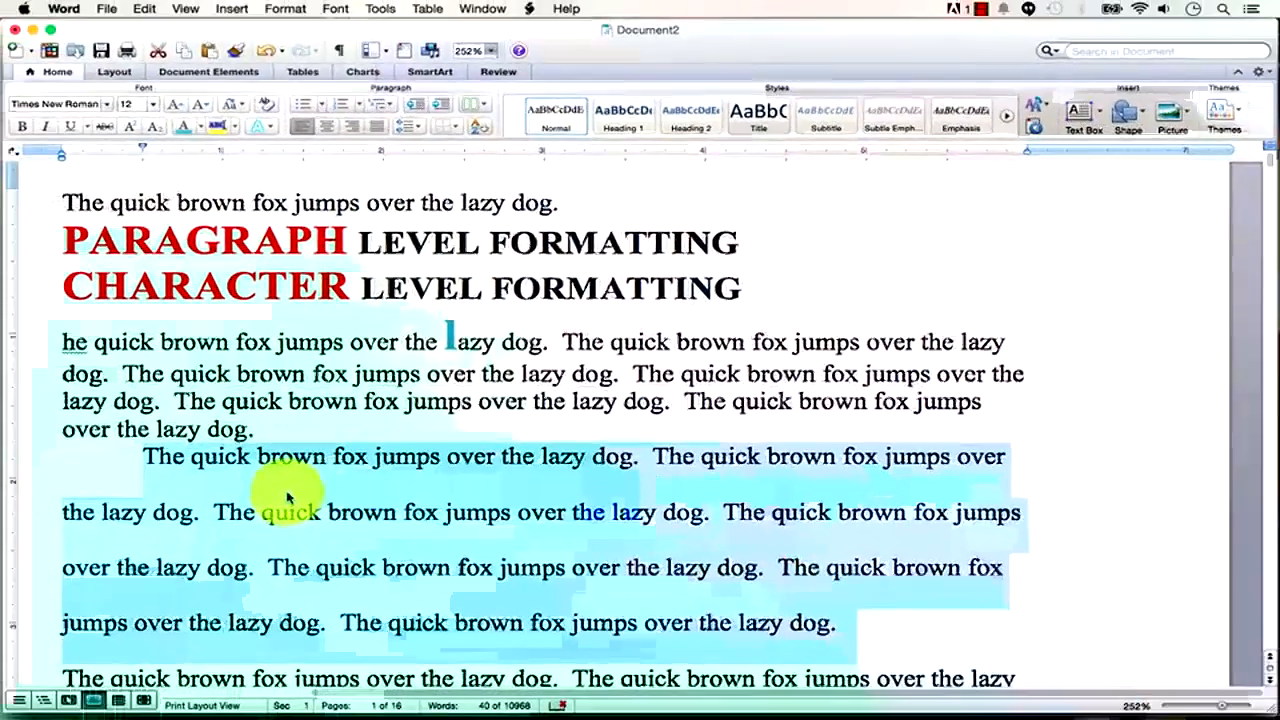
left_click_drag(1223, 707, 1212, 706)
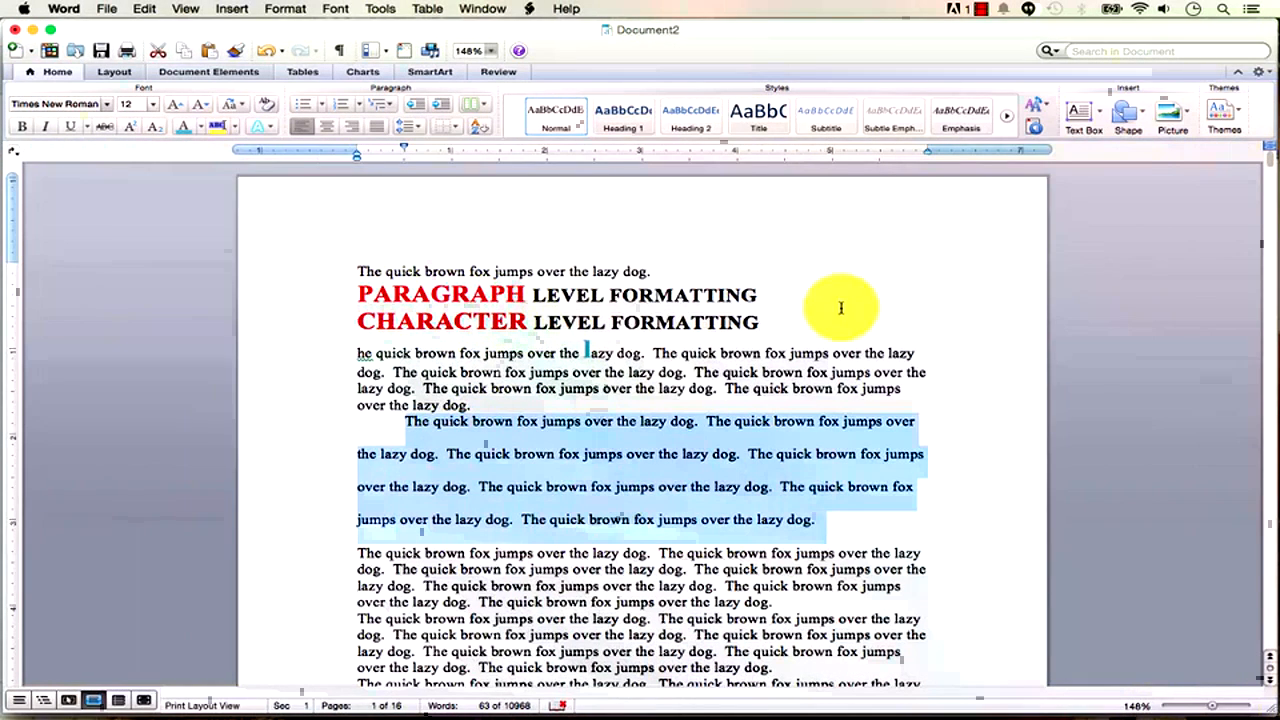
Paste two copies of the PARAGRAPH LEVEL FORMATTING heading line above it.
left_click(758, 296)
left_click_drag(758, 296, 362, 294)
key("super+c")
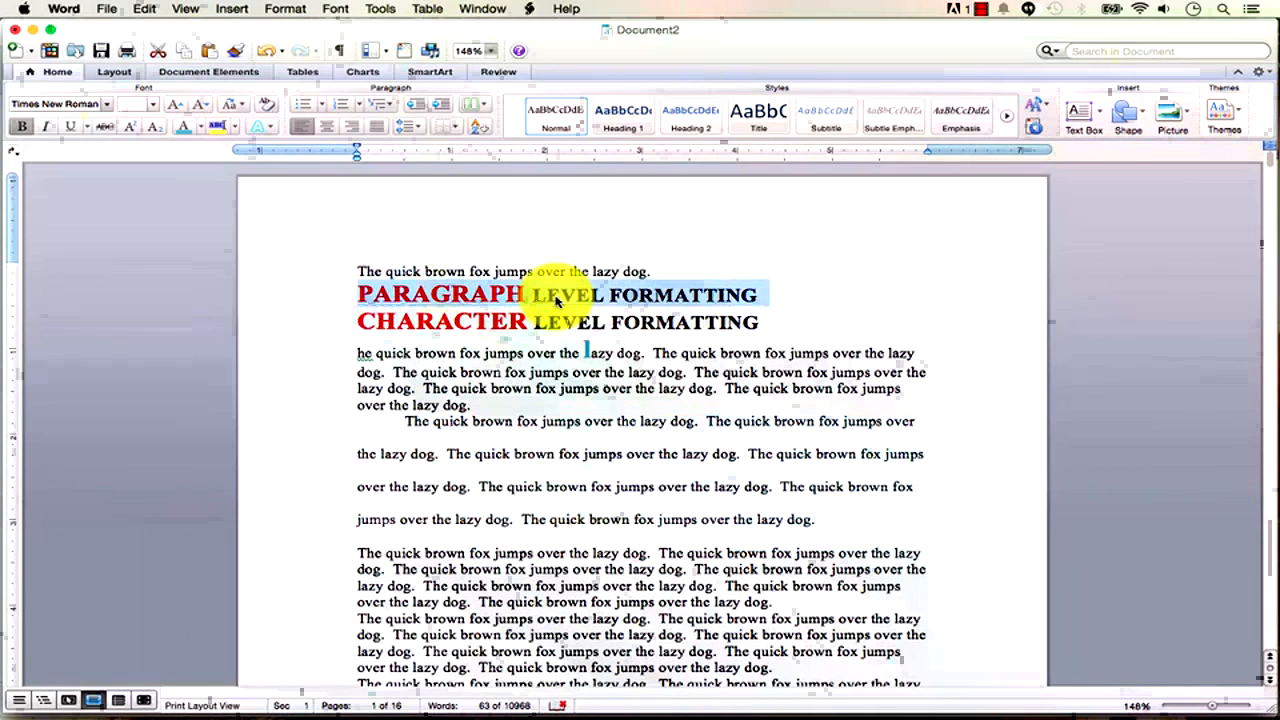
left_click(554, 297)
key("Return")
key("Up")
key("super+v")
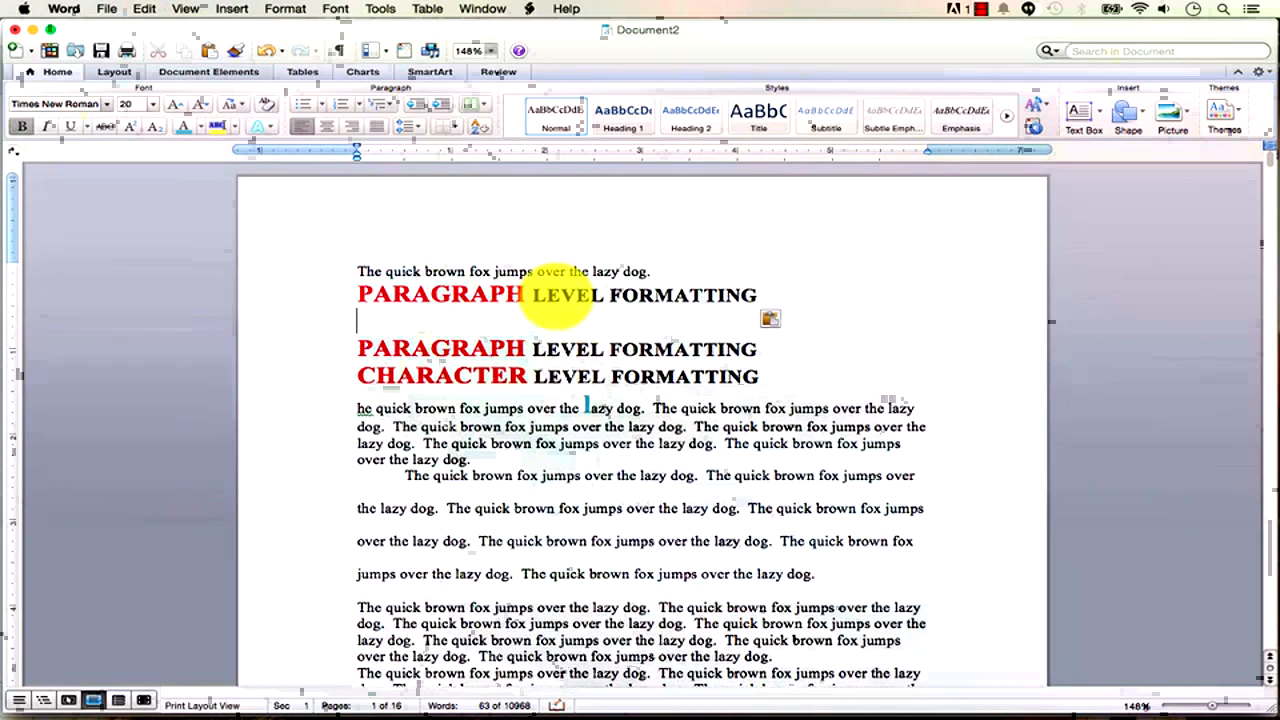
key("Delete")
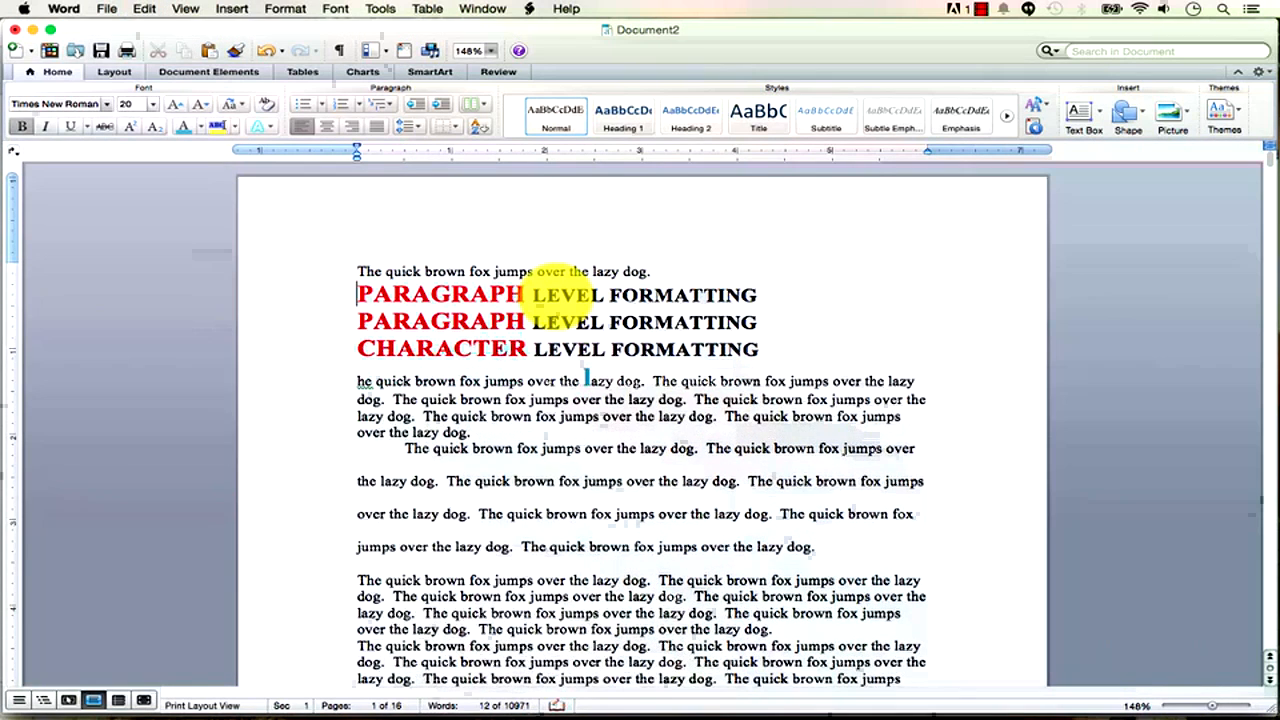
key("super+v")
Rename the copied headings to SECTION LEVEL FORMATTING and DOCUMENT LEVEL FORMATTING.
key("shift+Right")
key("shift+Right")
key("shift+Right")
key("shift+Right")
type("SECTIONG")
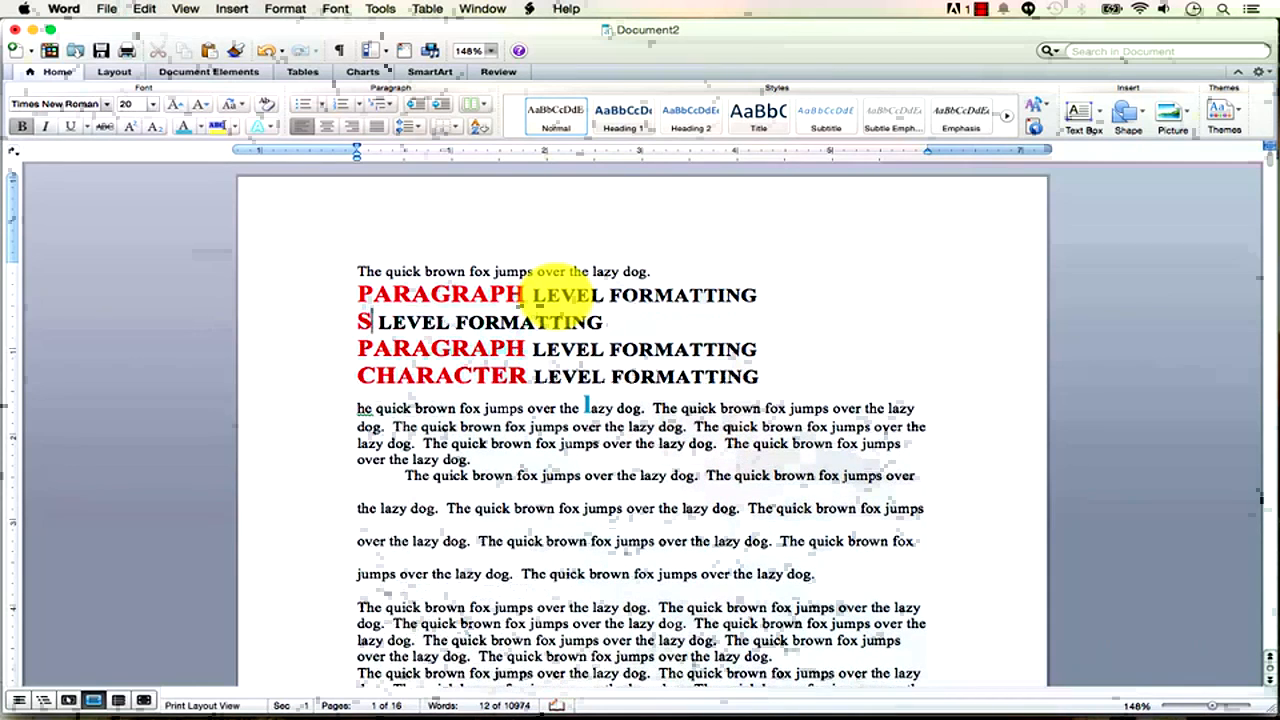
key("BackSpace")
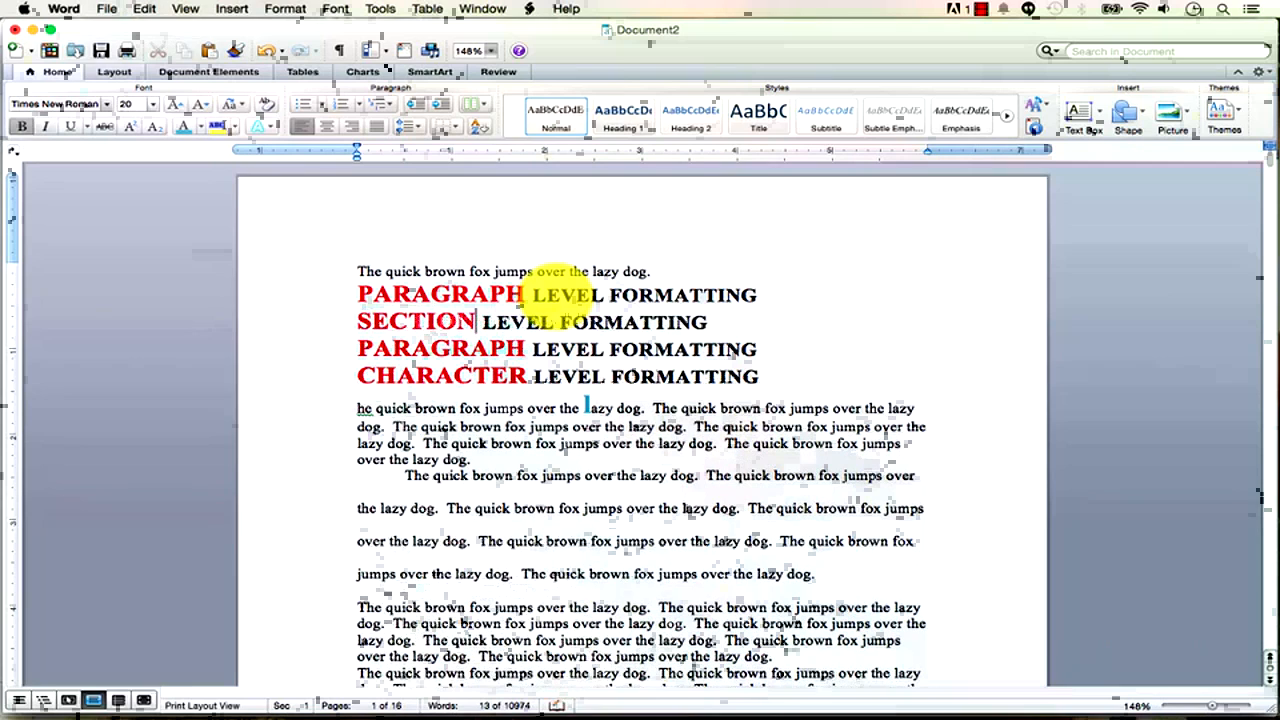
key("Left")
key("Left")
key("Left")
key("Left")
key("Left")
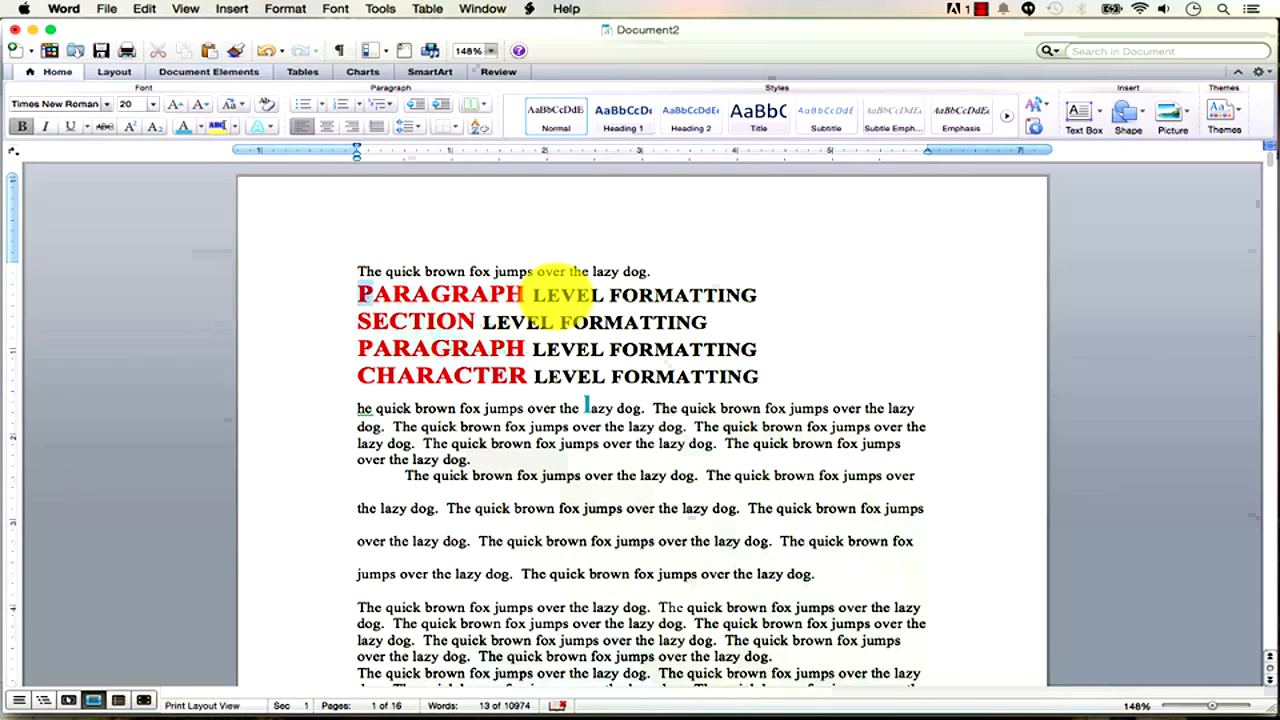
type("DOCUMENT")
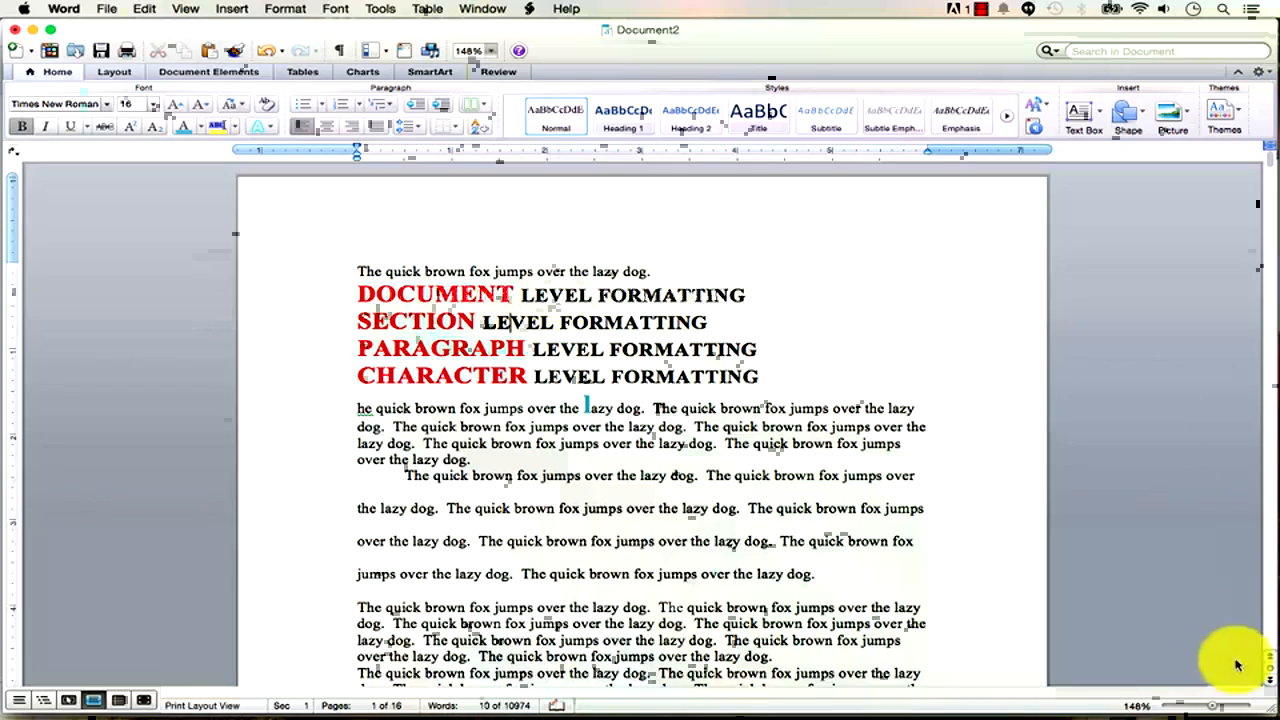
Zoom out to 33% and place the cursor partway down page 2.
left_click(1200, 706)
left_click_drag(1200, 706, 1165, 706)
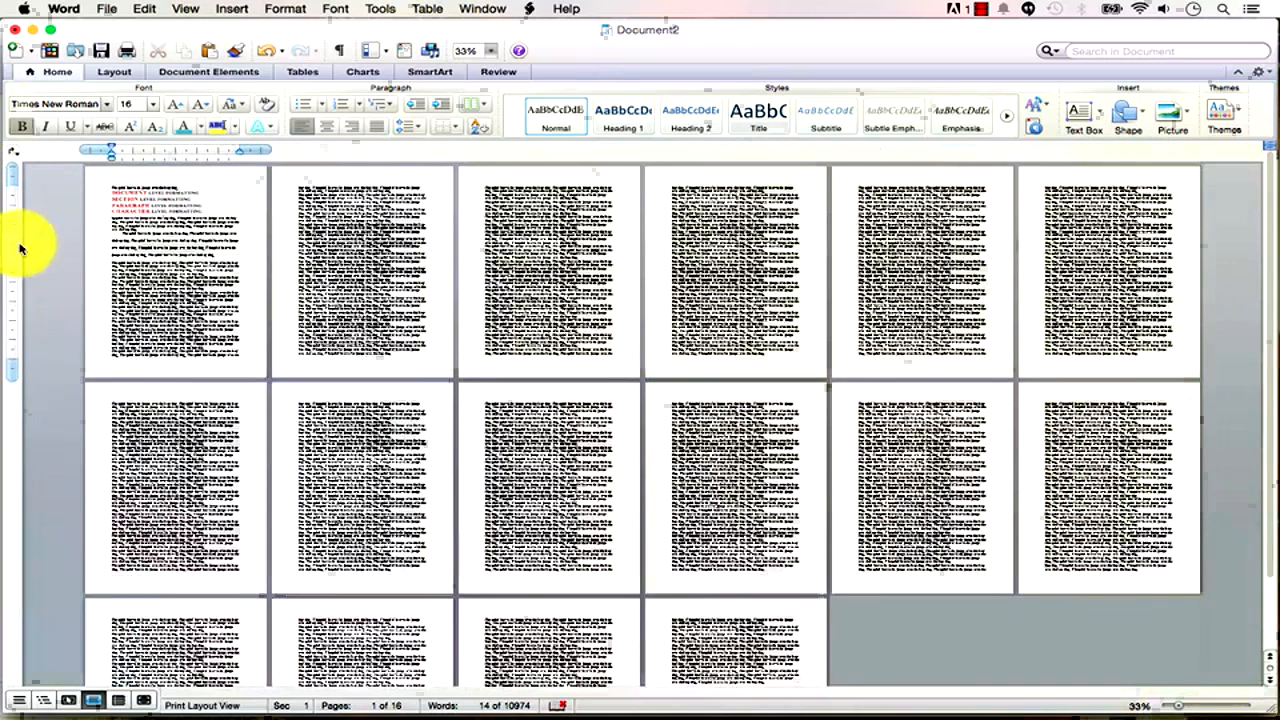
left_click(112, 190)
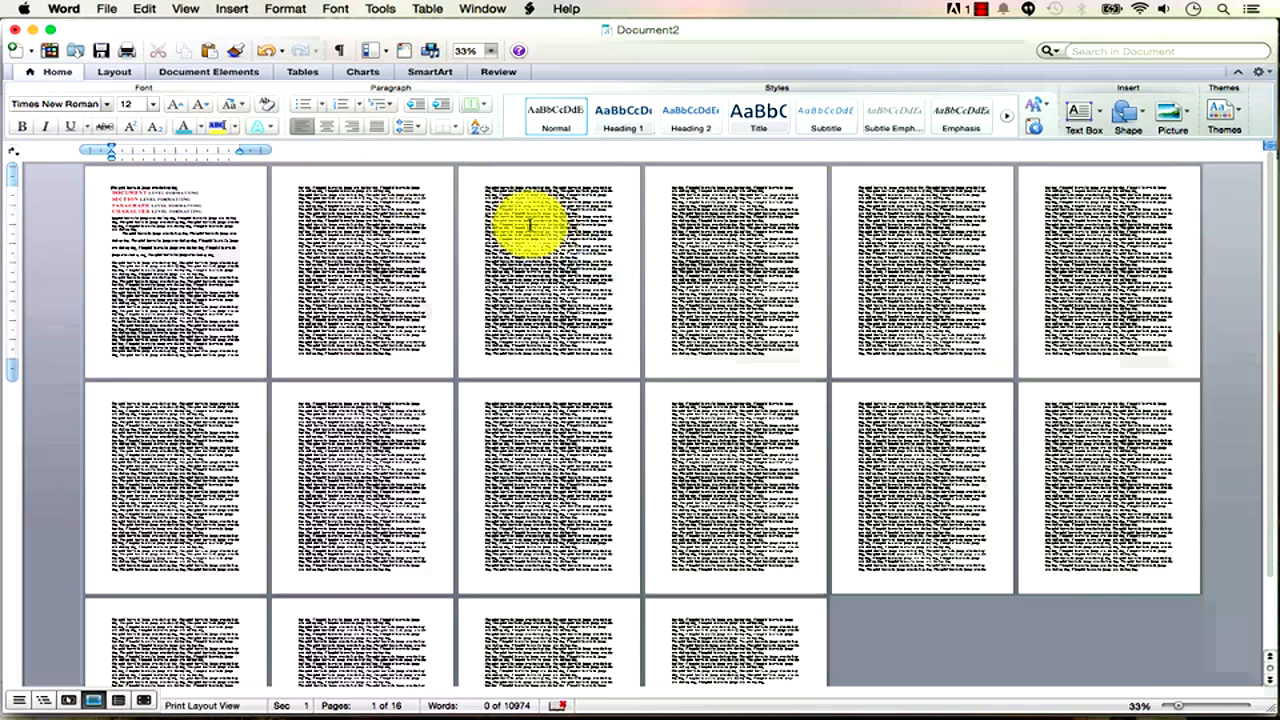
left_click(413, 311)
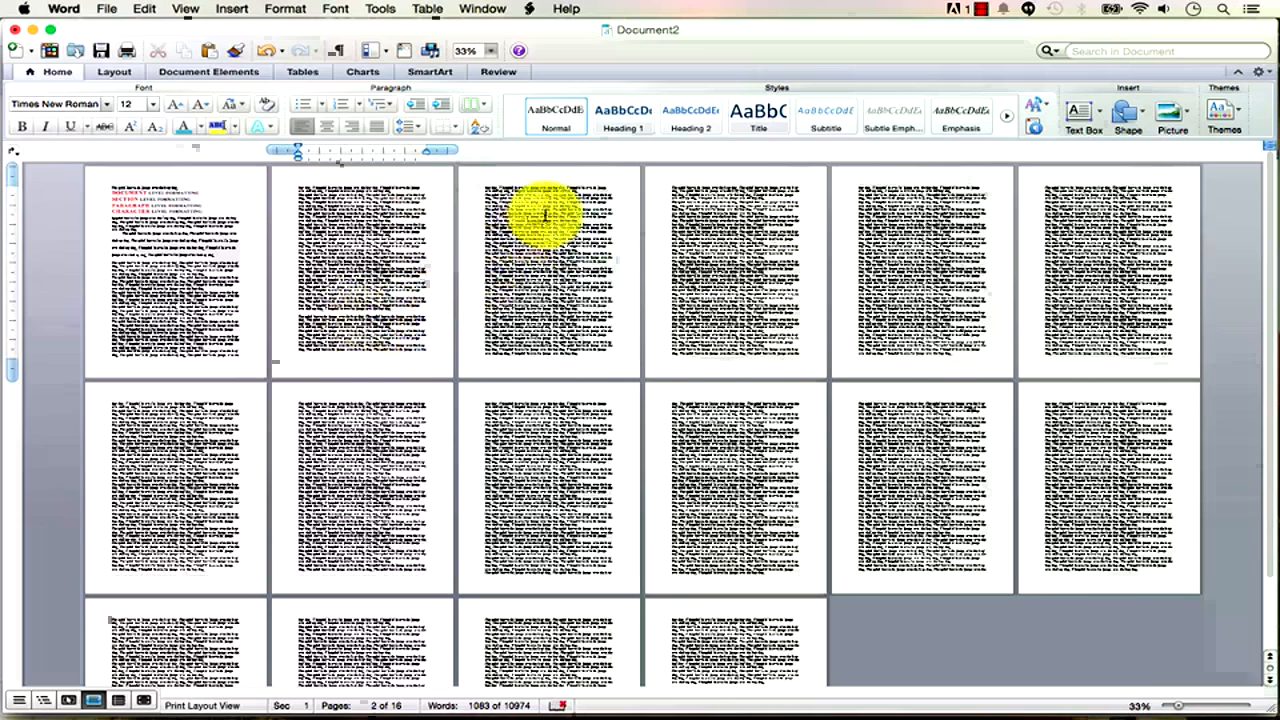
left_click(587, 218)
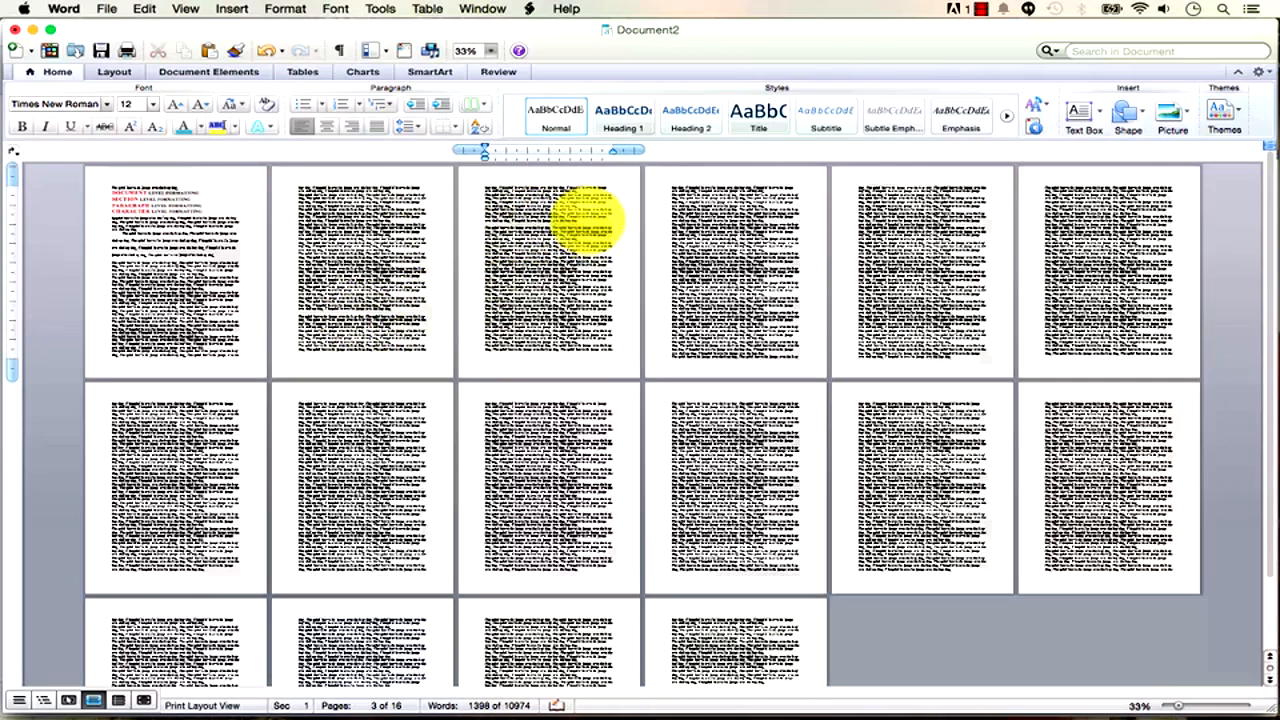
left_click(318, 306)
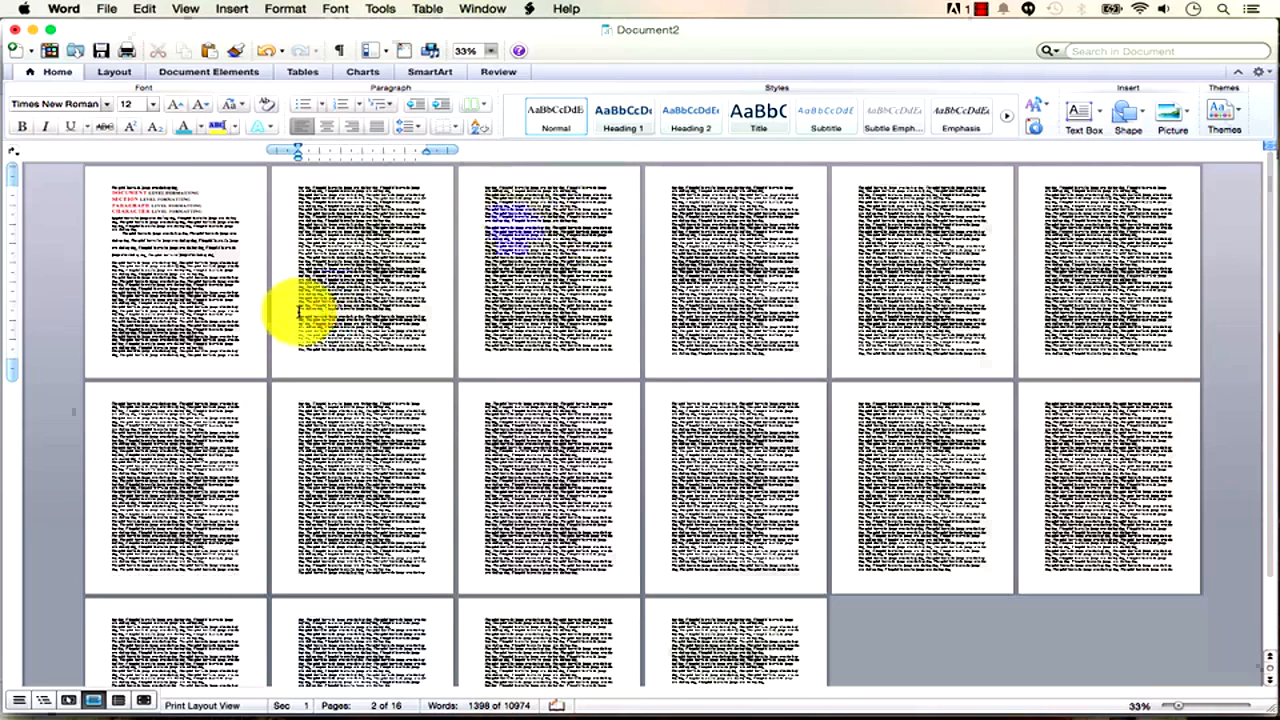
Insert two Section Break (Next Page) breaks there, extending the document to 17 pages.
left_click(242, 12)
mouse_move(247, 28)
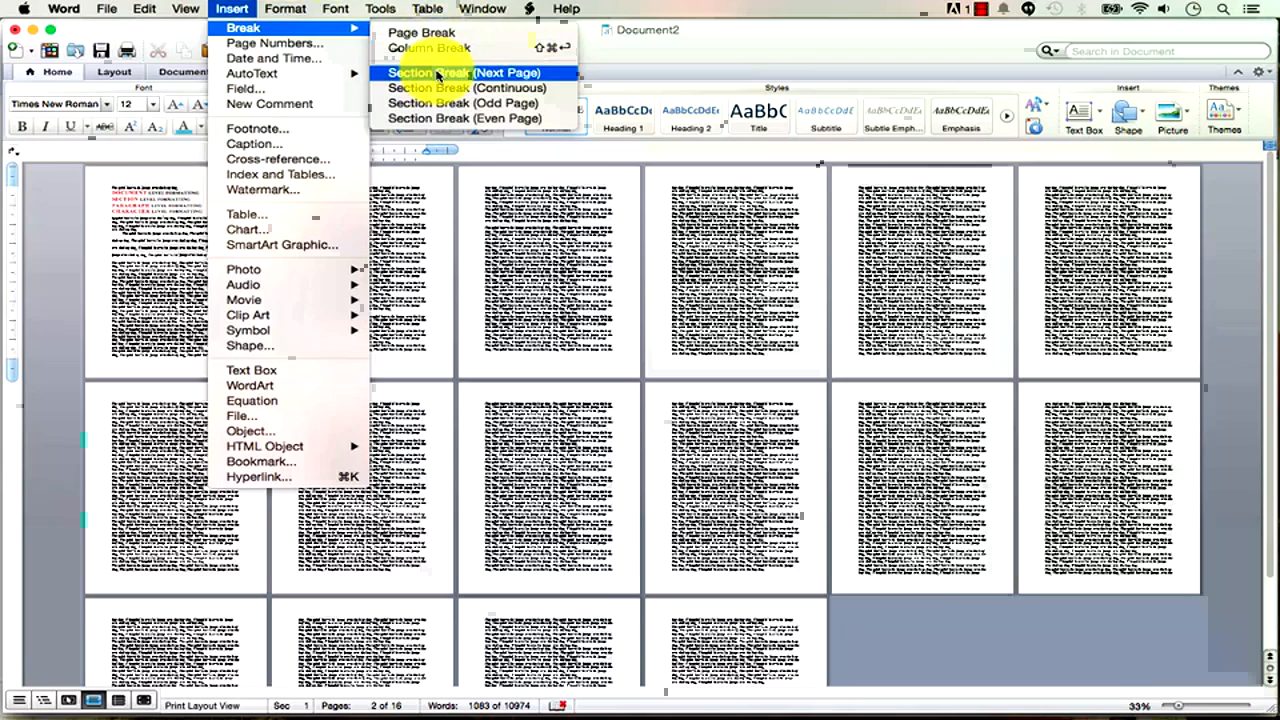
left_click(508, 75)
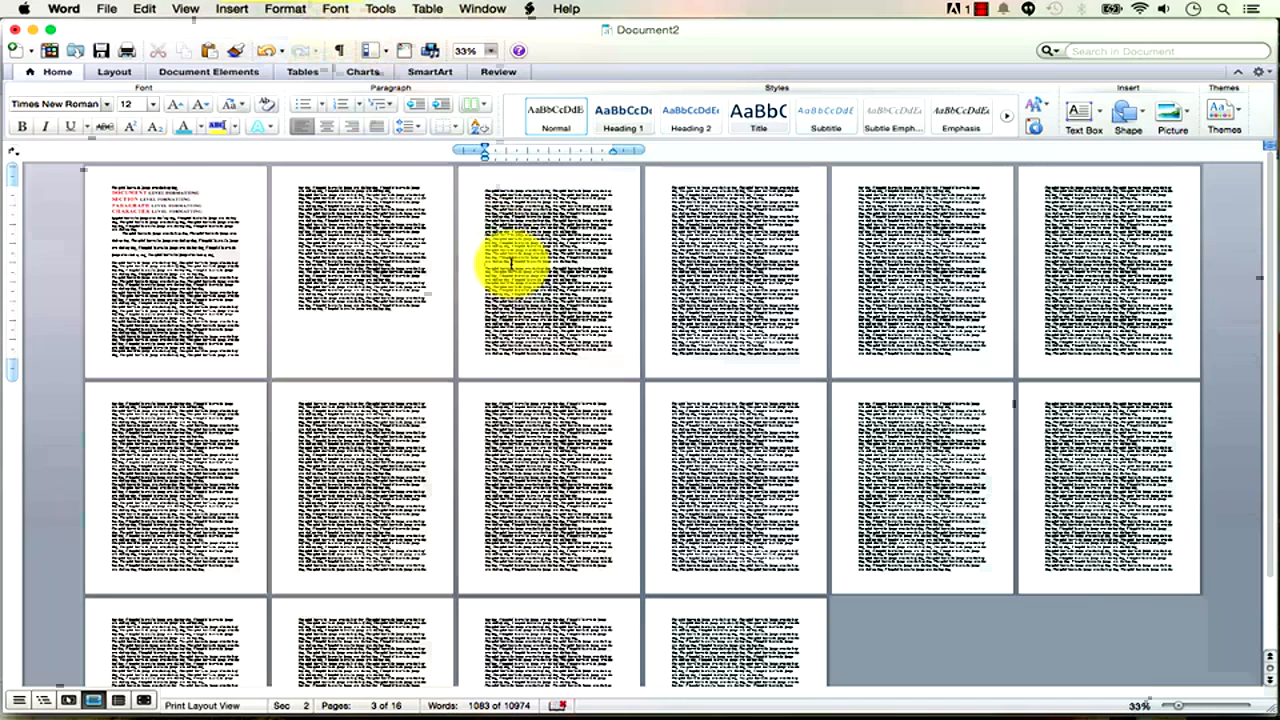
left_click(236, 9)
mouse_move(248, 30)
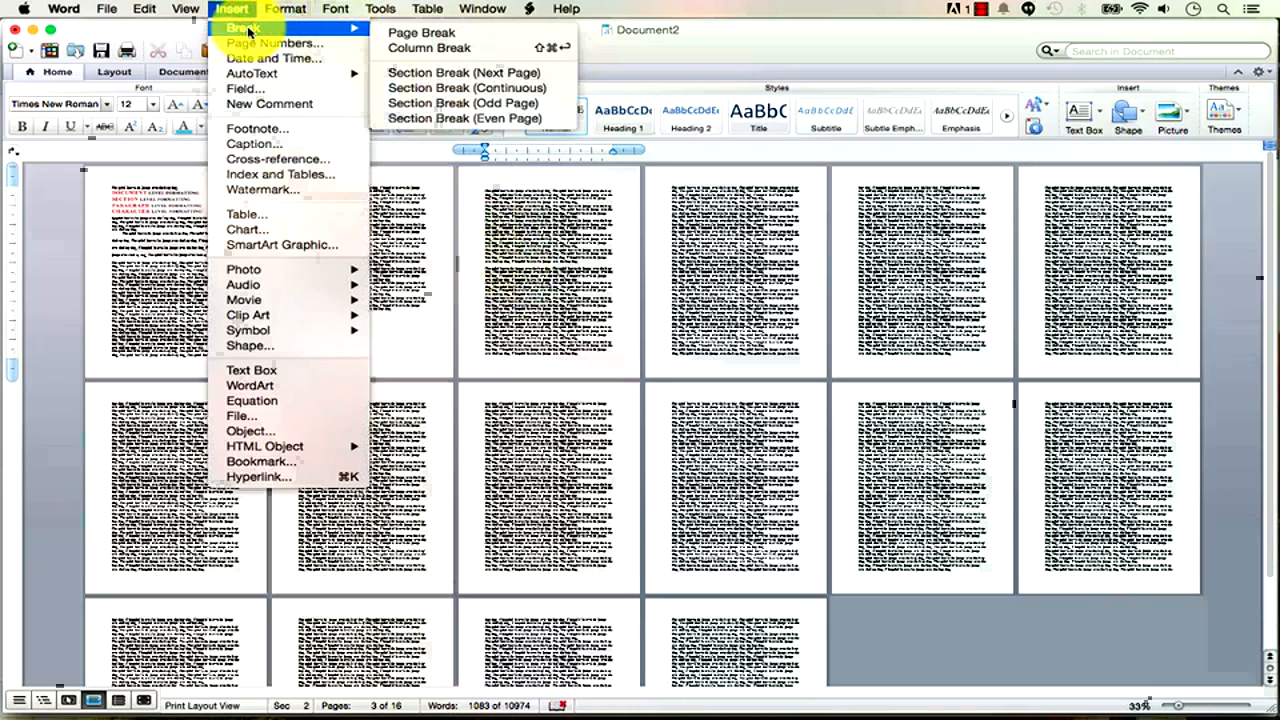
left_click(420, 72)
left_click(546, 220)
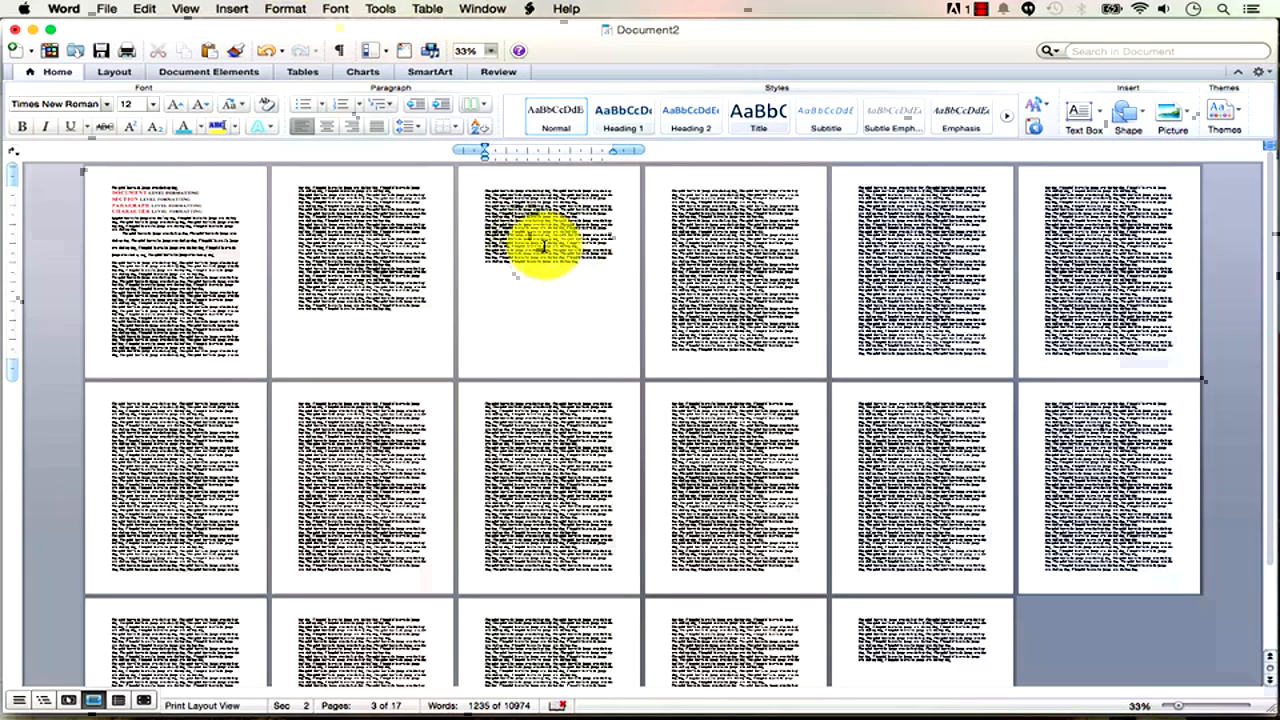
left_click(176, 10)
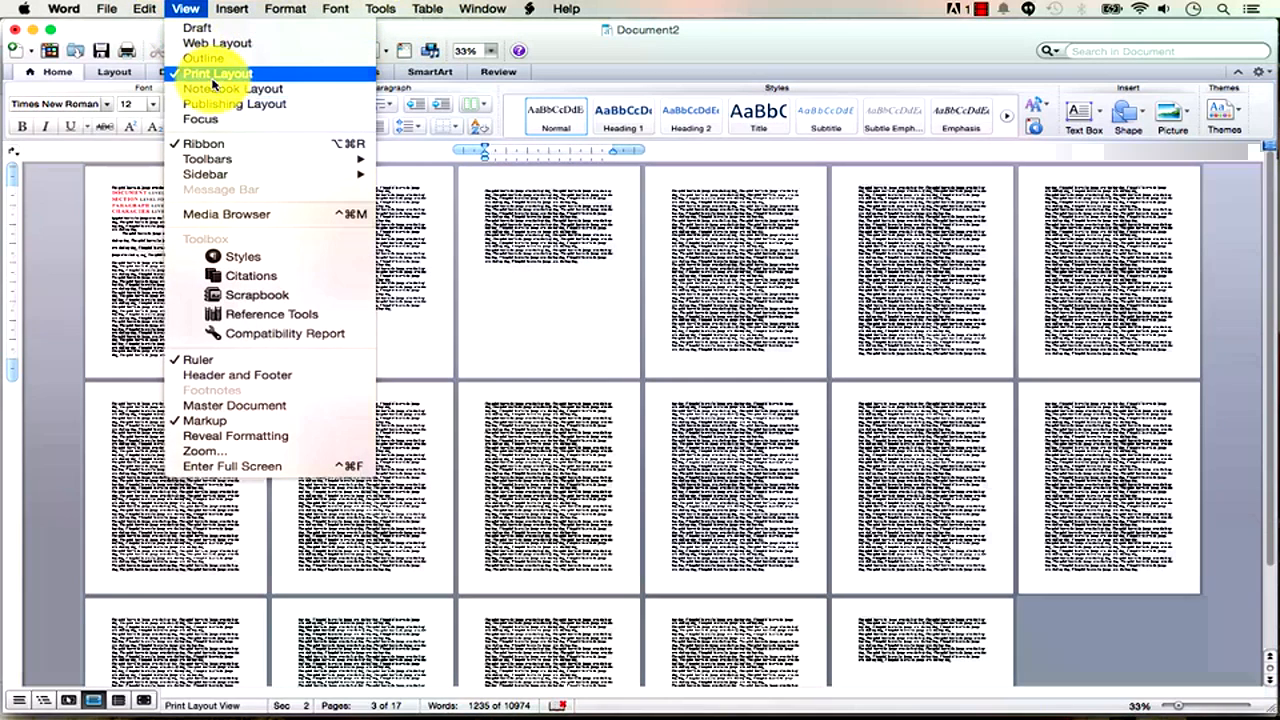
left_click(216, 28)
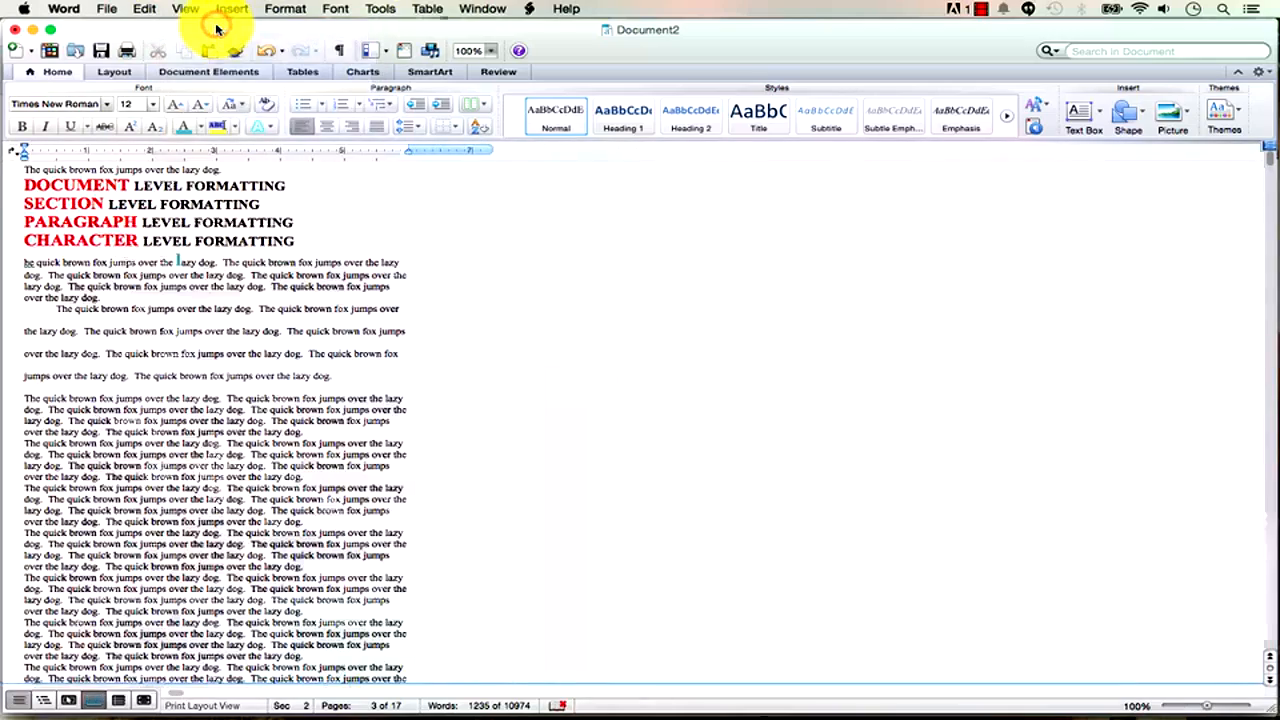
scroll(485, 382, "down", 2)
scroll(485, 382, "up", 2)
scroll(485, 382, "down", 5)
scroll(485, 382, "down", 6)
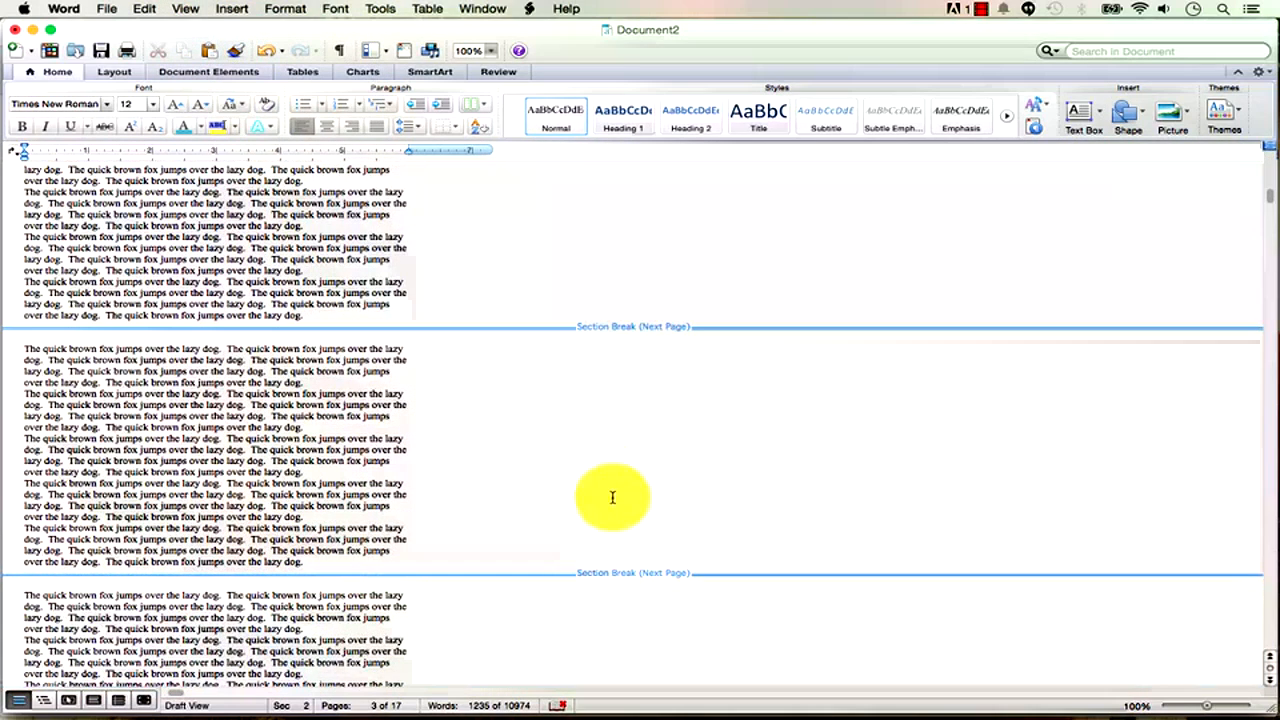
left_click(222, 405)
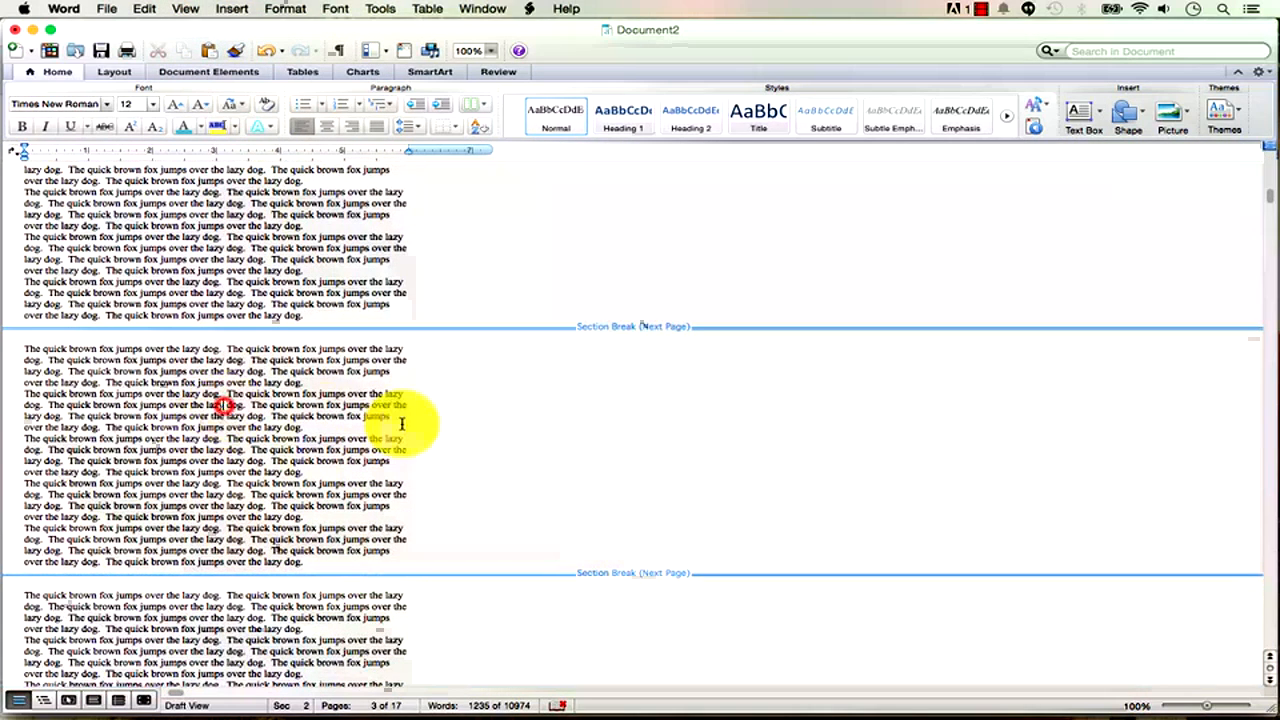
left_click(185, 9)
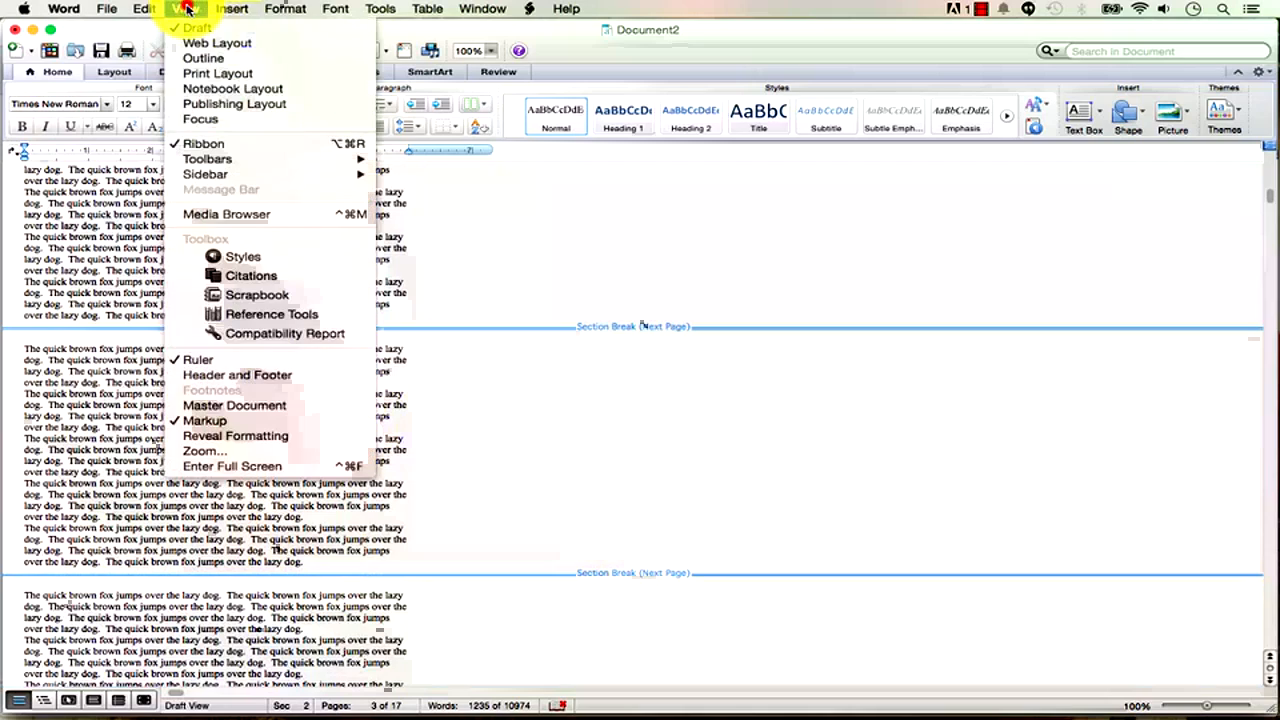
left_click(210, 74)
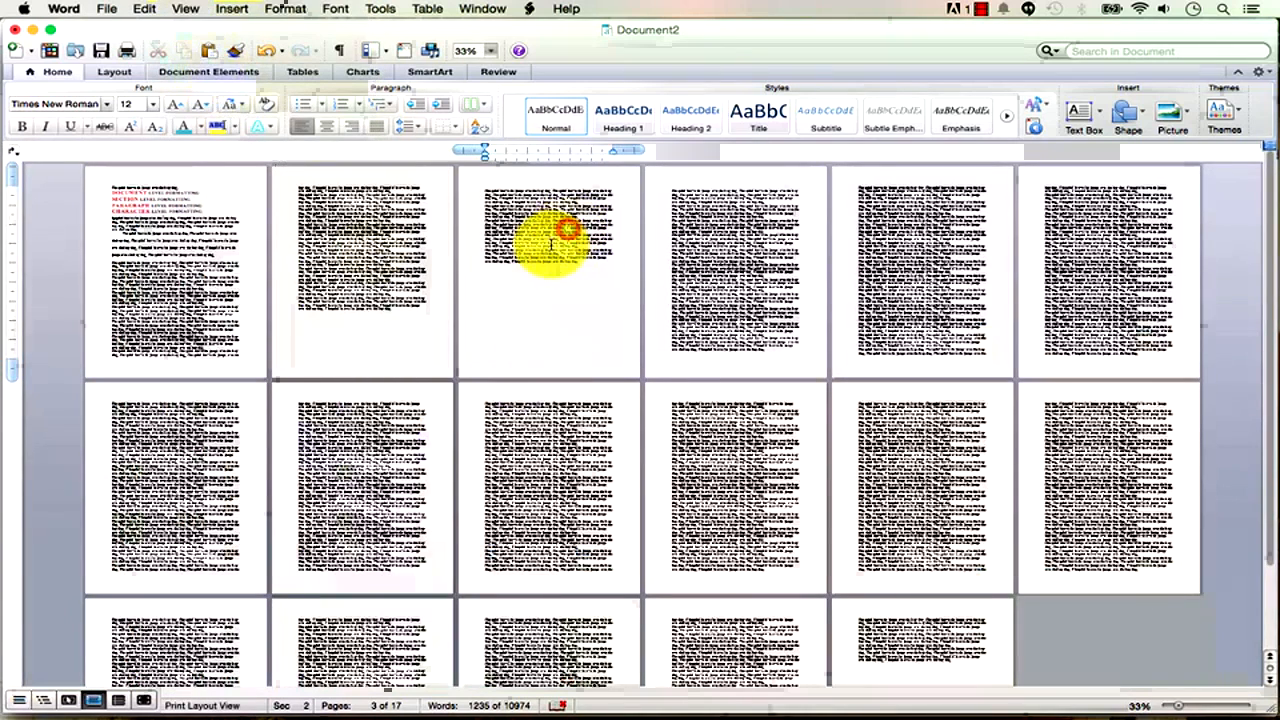
Zoom to 98% and give the SECTION LEVEL FORMATTING heading a yellow highlight.
left_click(560, 236)
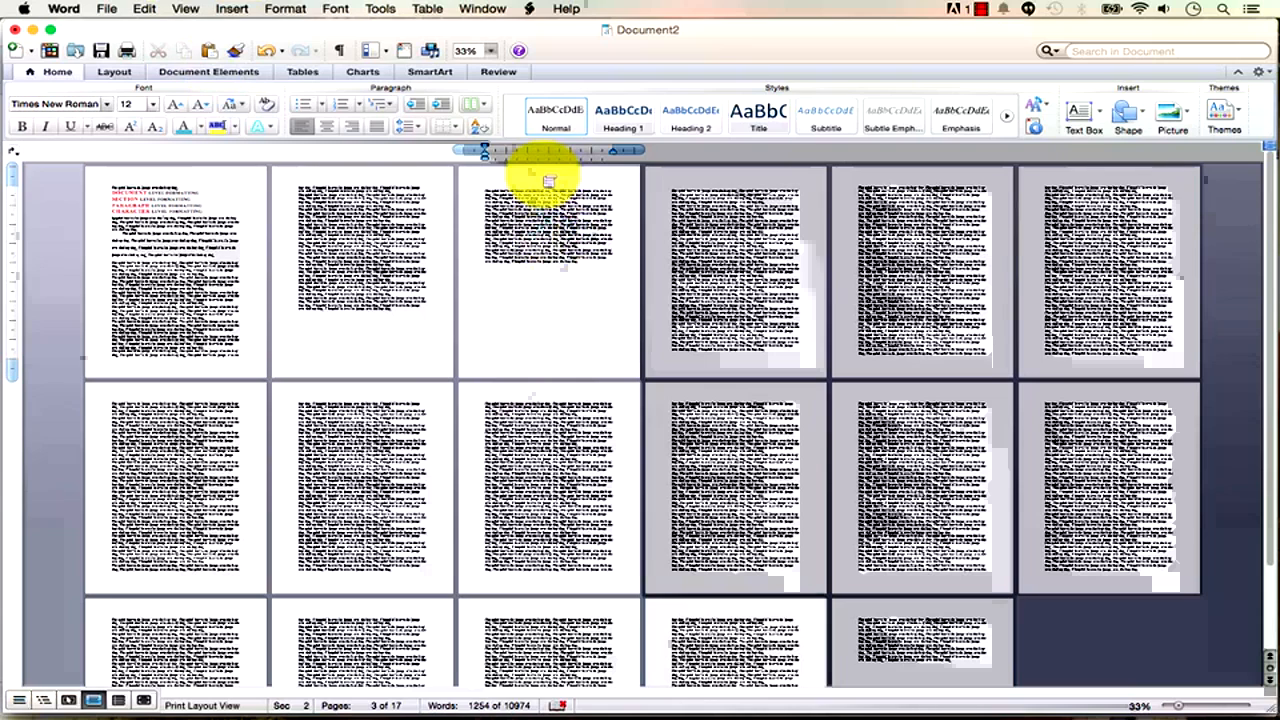
left_click(102, 9)
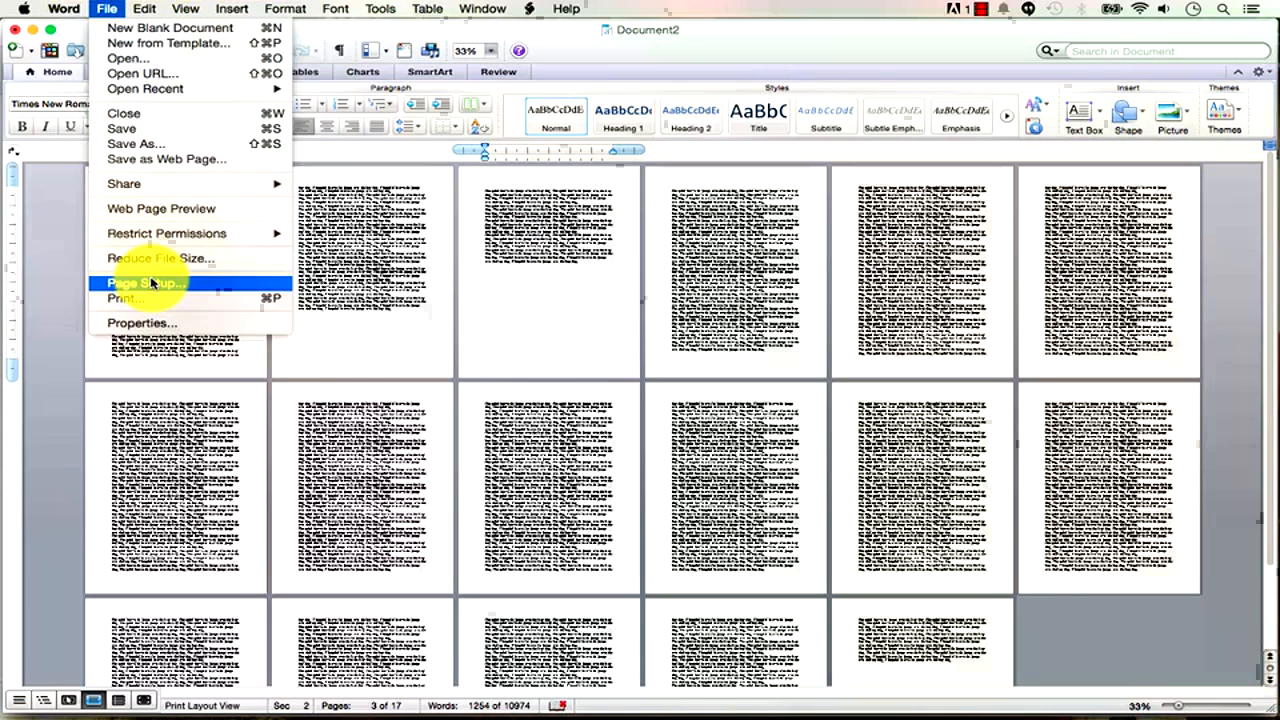
left_click(357, 243)
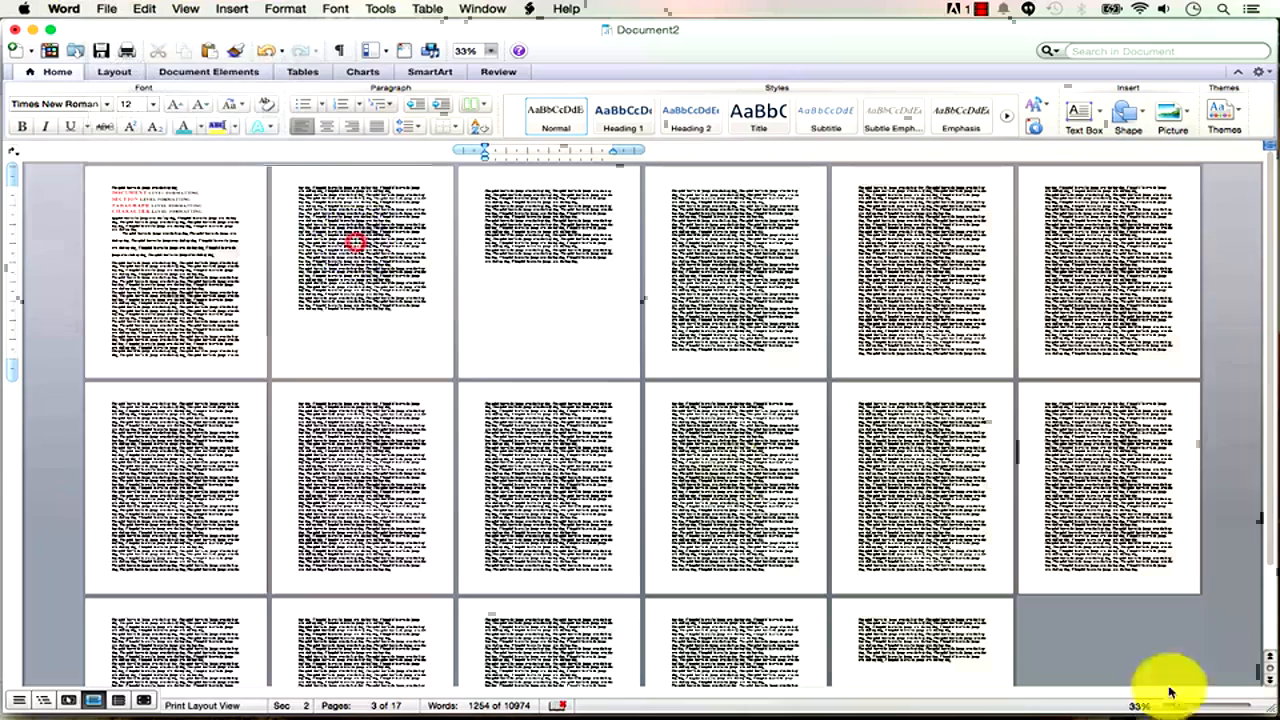
left_click_drag(1182, 706, 1207, 706)
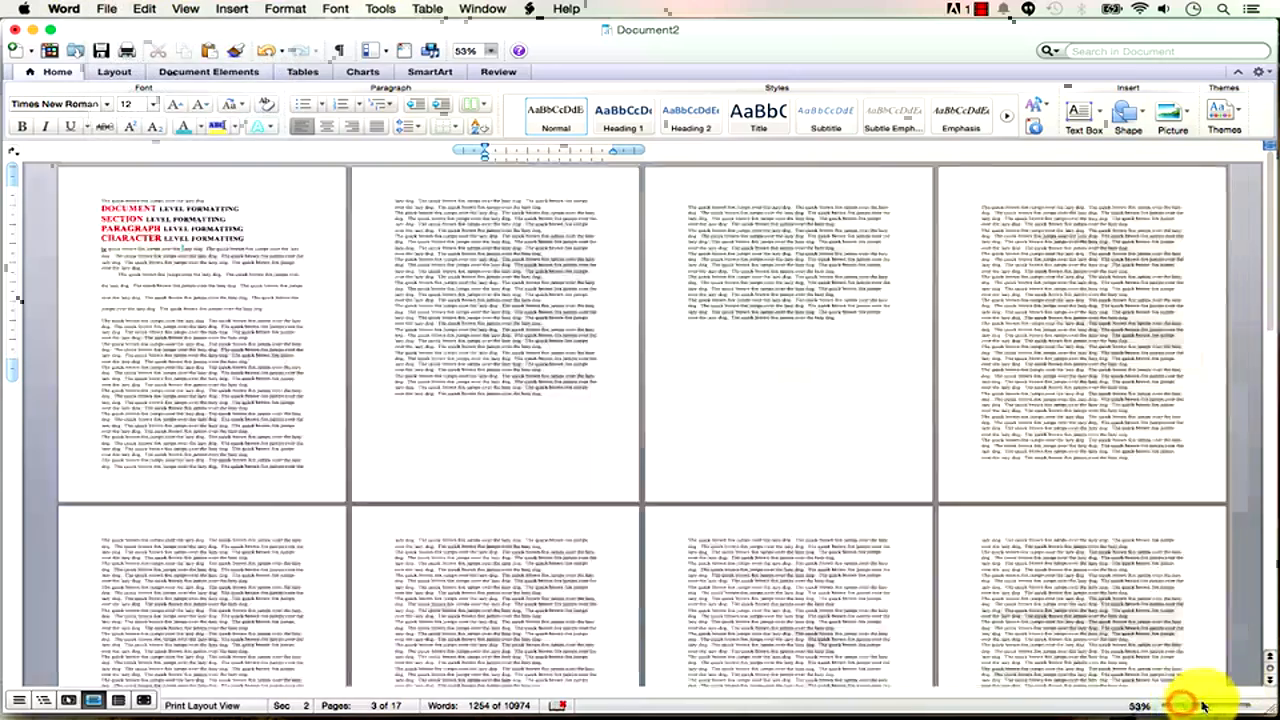
left_click_drag(1270, 257, 1262, 165)
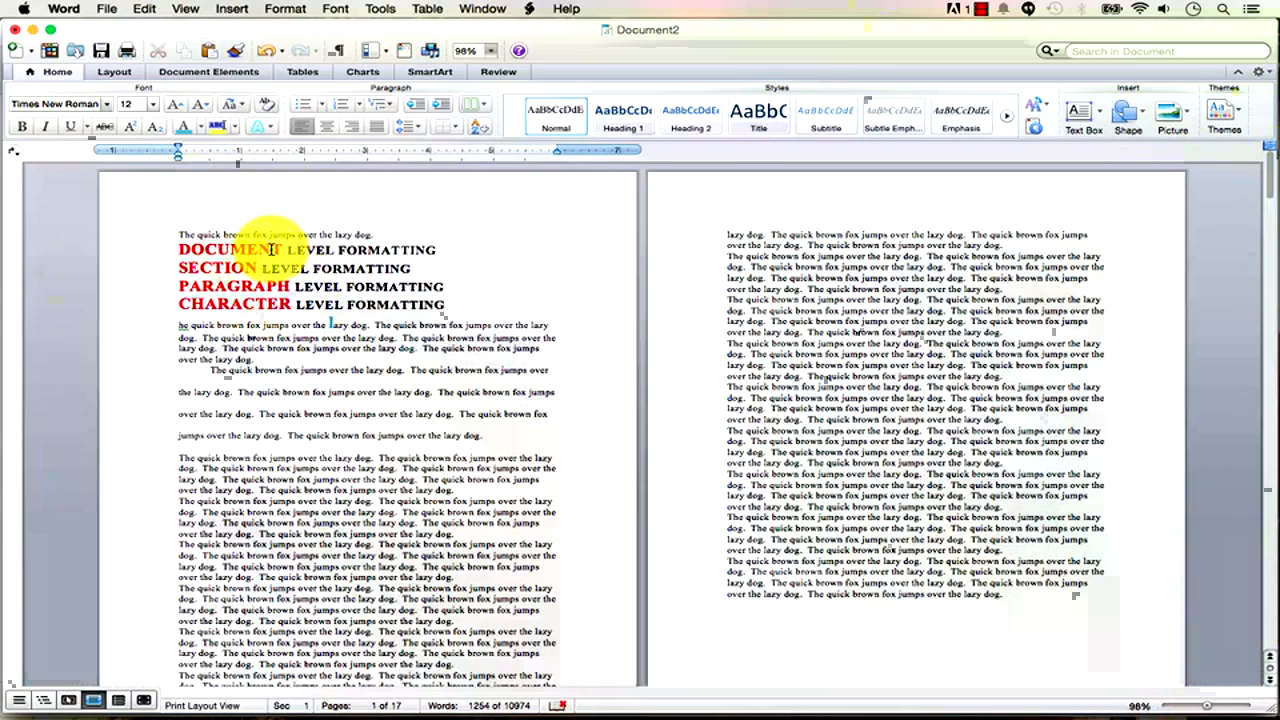
left_click_drag(418, 267, 189, 268)
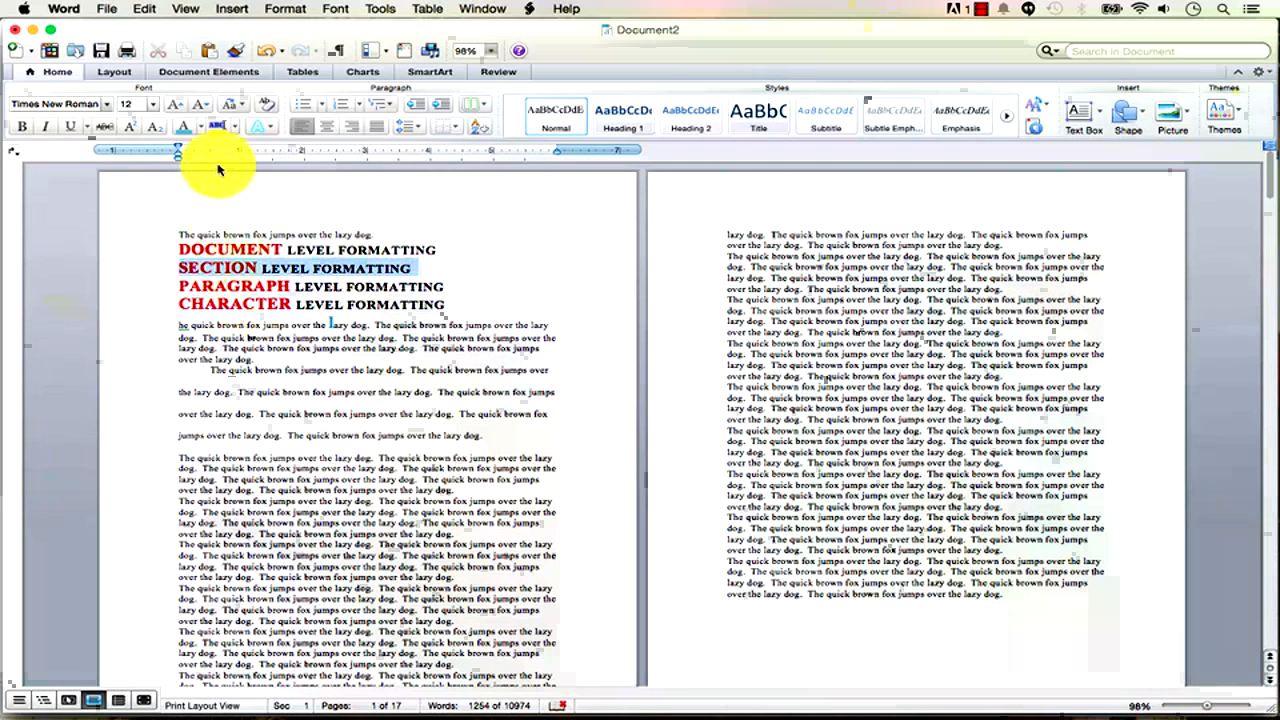
left_click(216, 126)
left_click(389, 304)
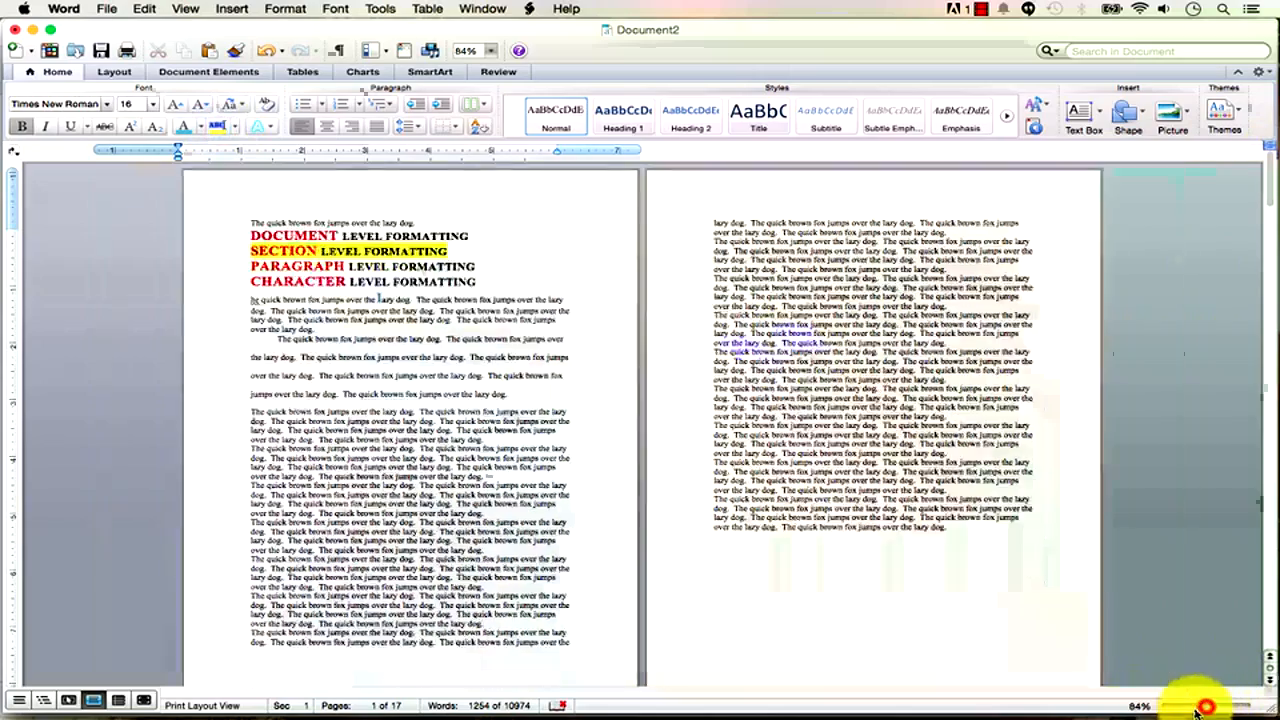
left_click_drag(1207, 706, 1181, 710)
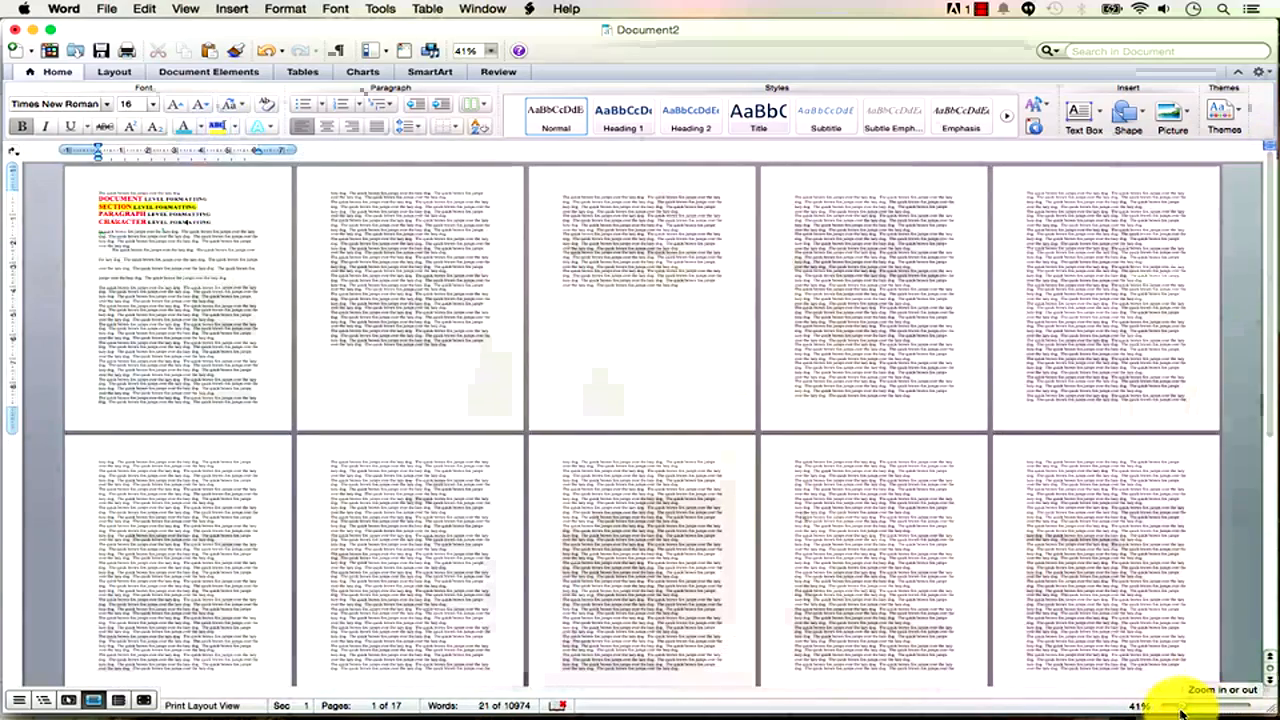
Switch page 3's section to landscape orientation in Page Setup.
left_click(617, 249)
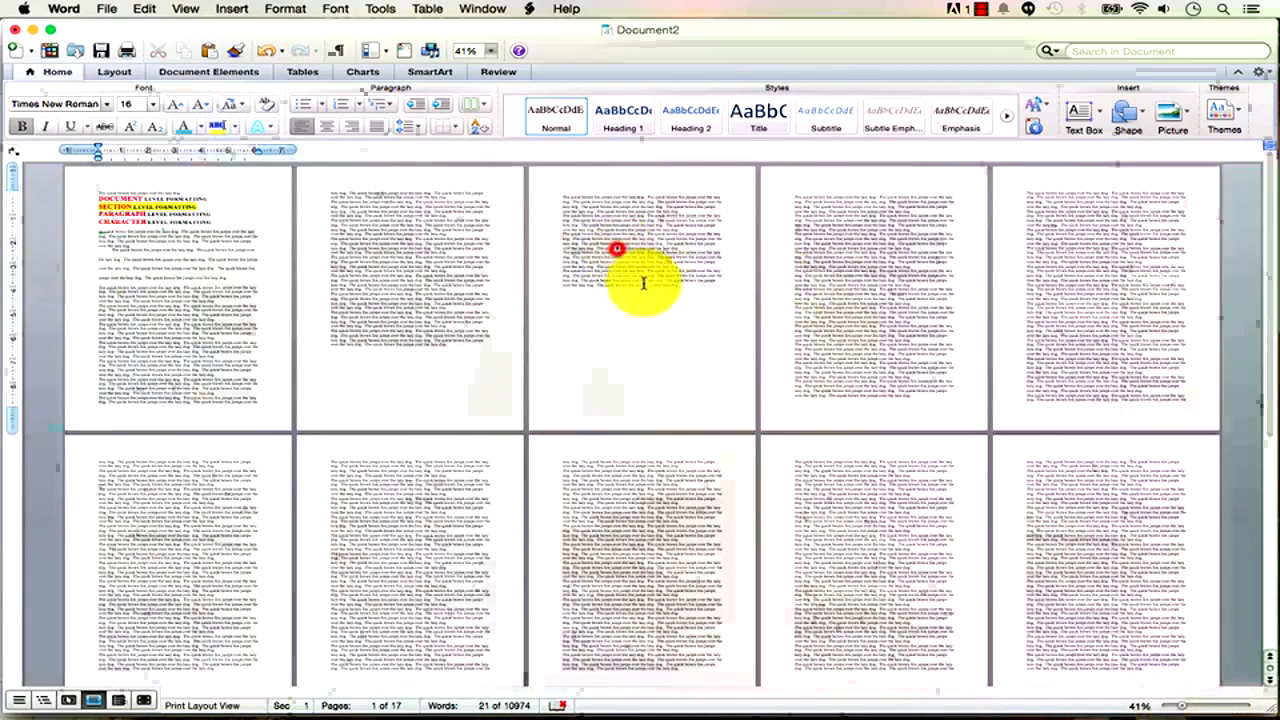
left_click(106, 8)
left_click(194, 283)
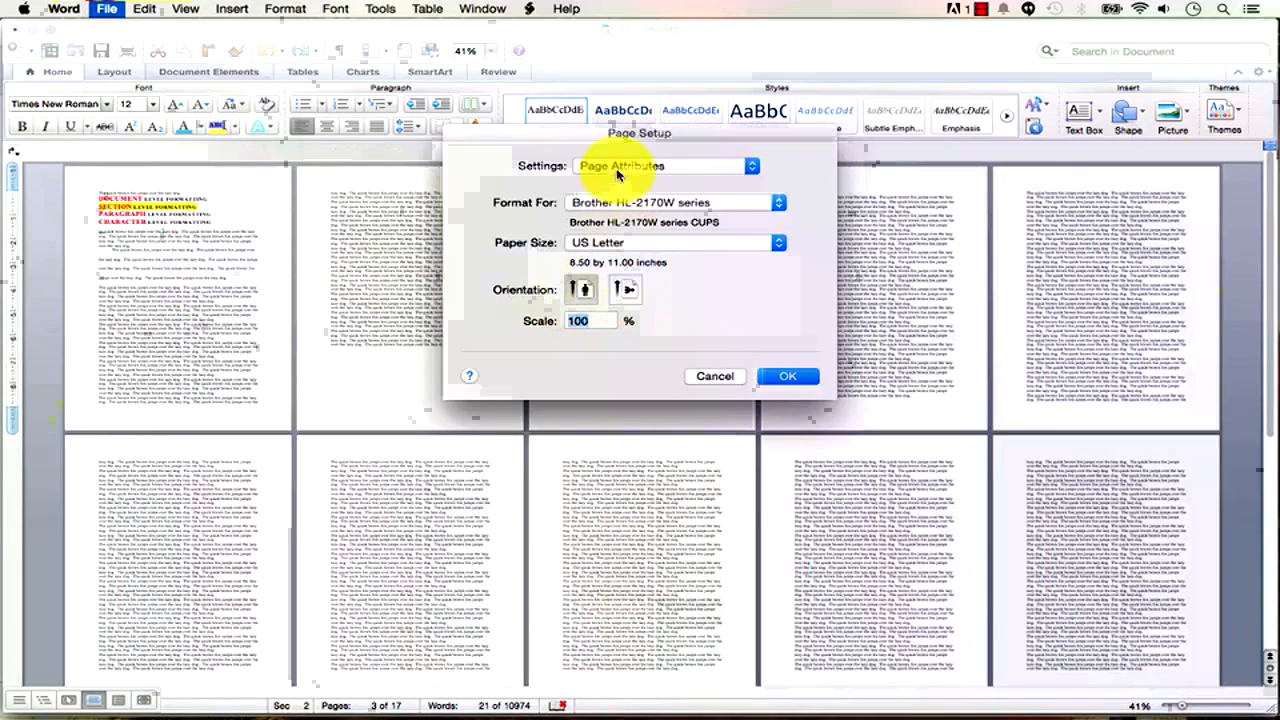
left_click(629, 292)
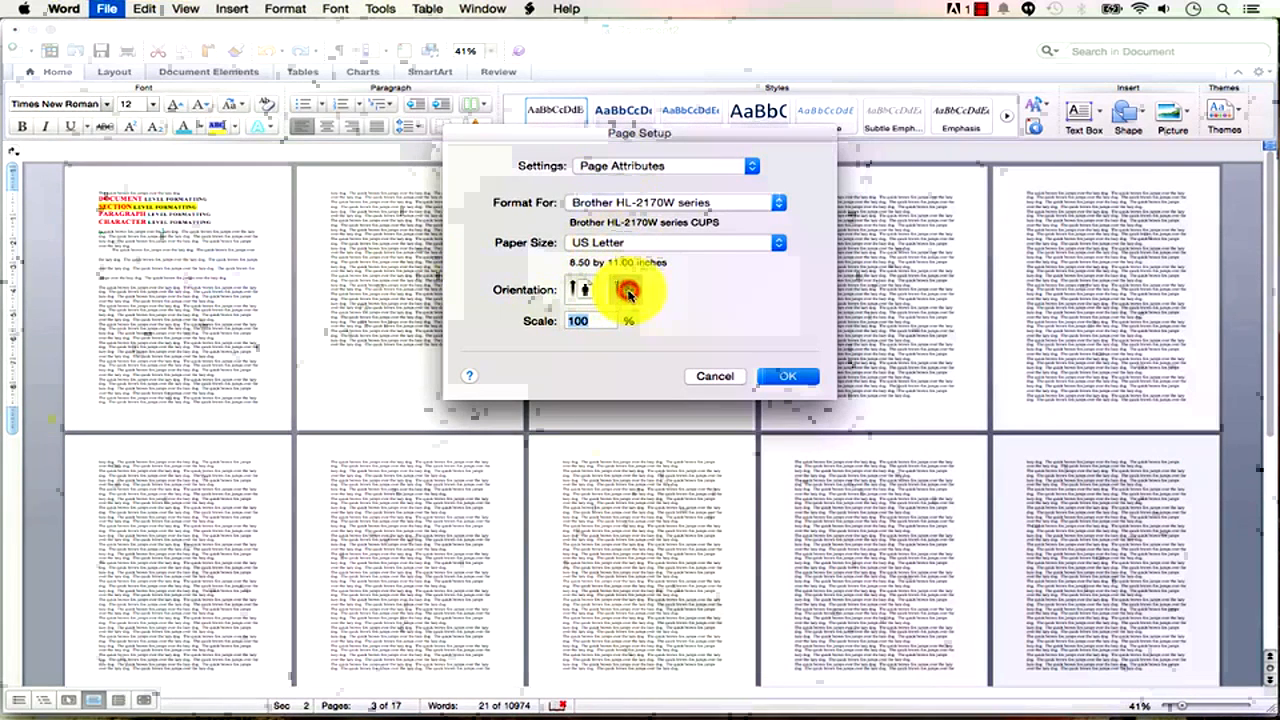
left_click(785, 376)
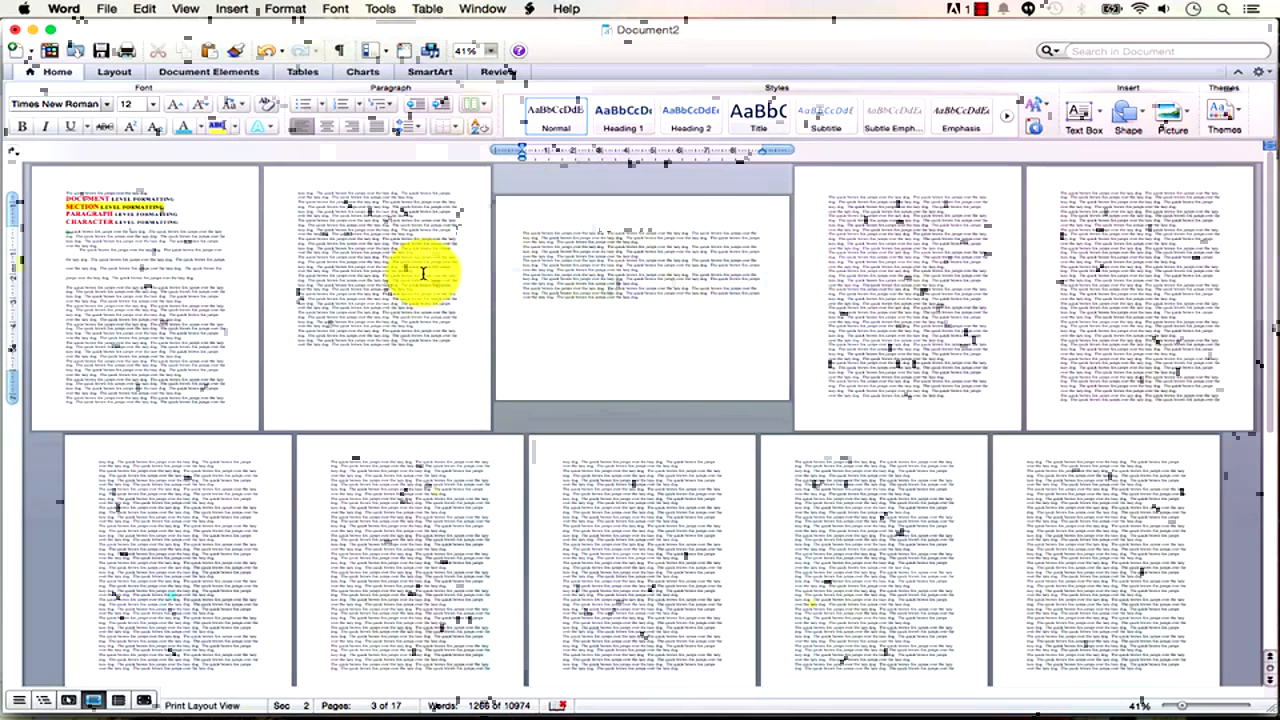
mouse_move(386, 377)
left_mouse_down()
mouse_move(120, 253)
mouse_move(103, 194)
mouse_move(73, 175)
left_mouse_up()
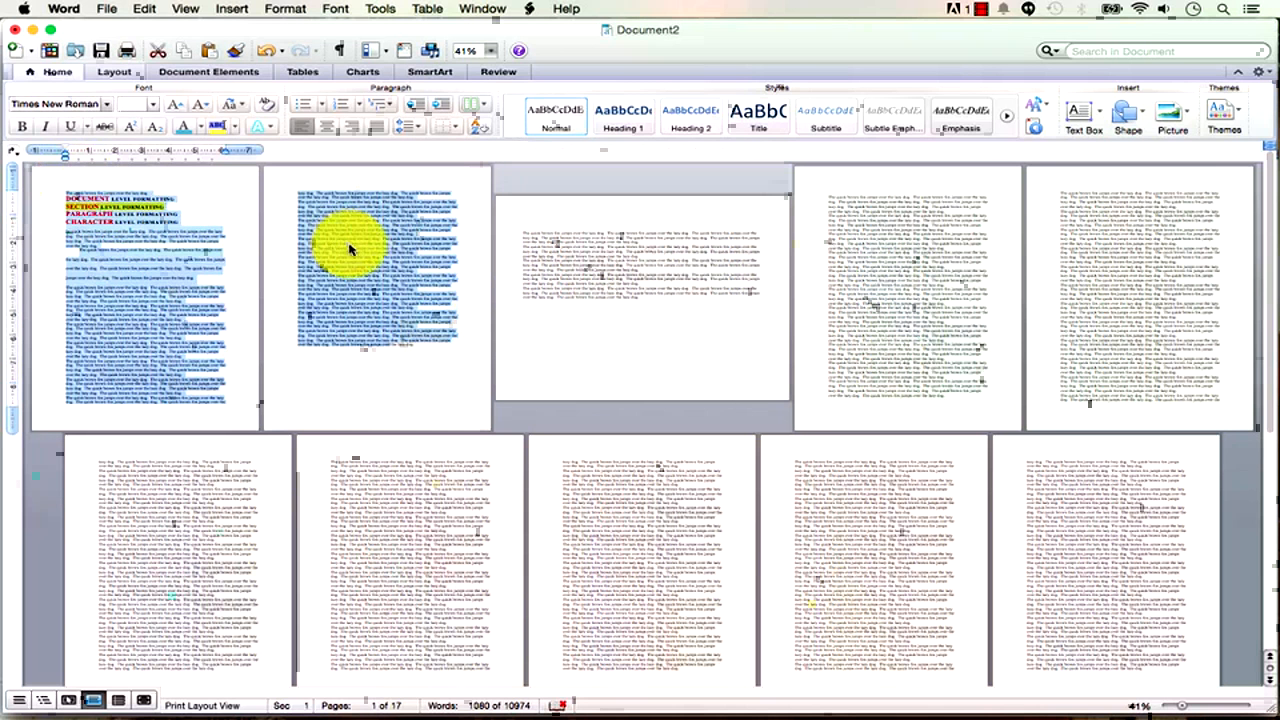
left_click(586, 277)
left_click_drag(666, 294, 509, 236)
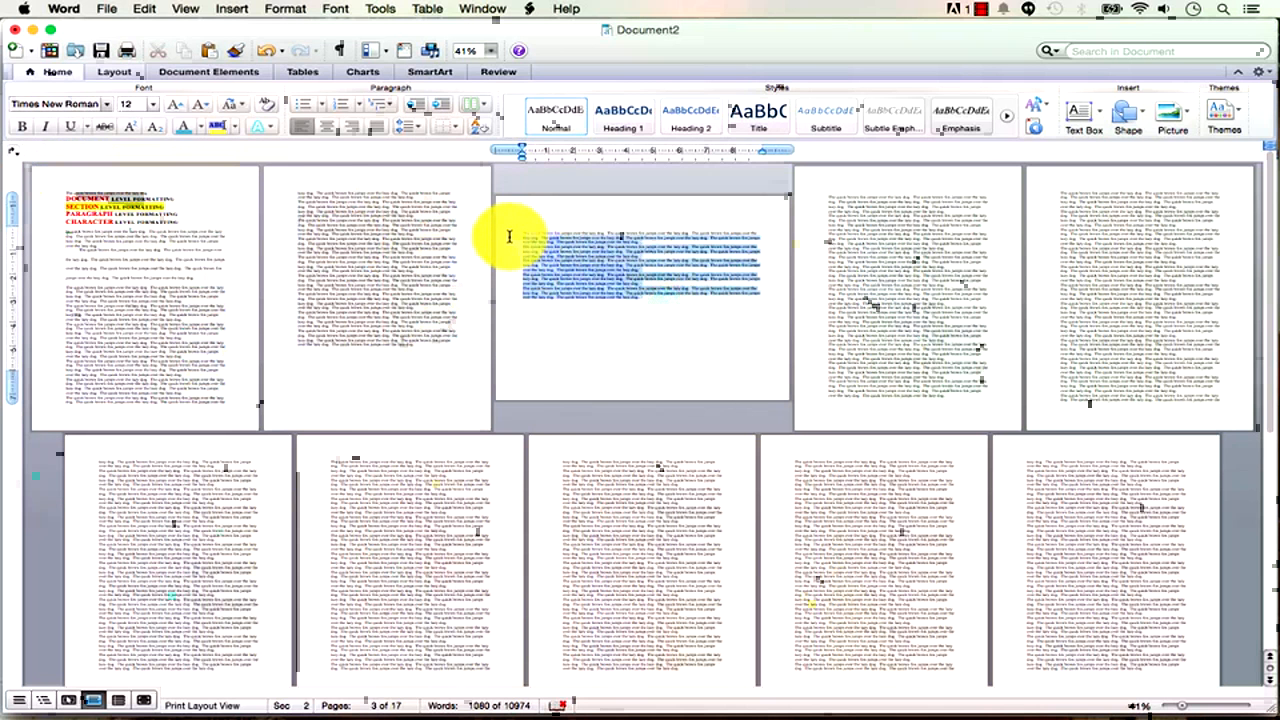
left_click(998, 280)
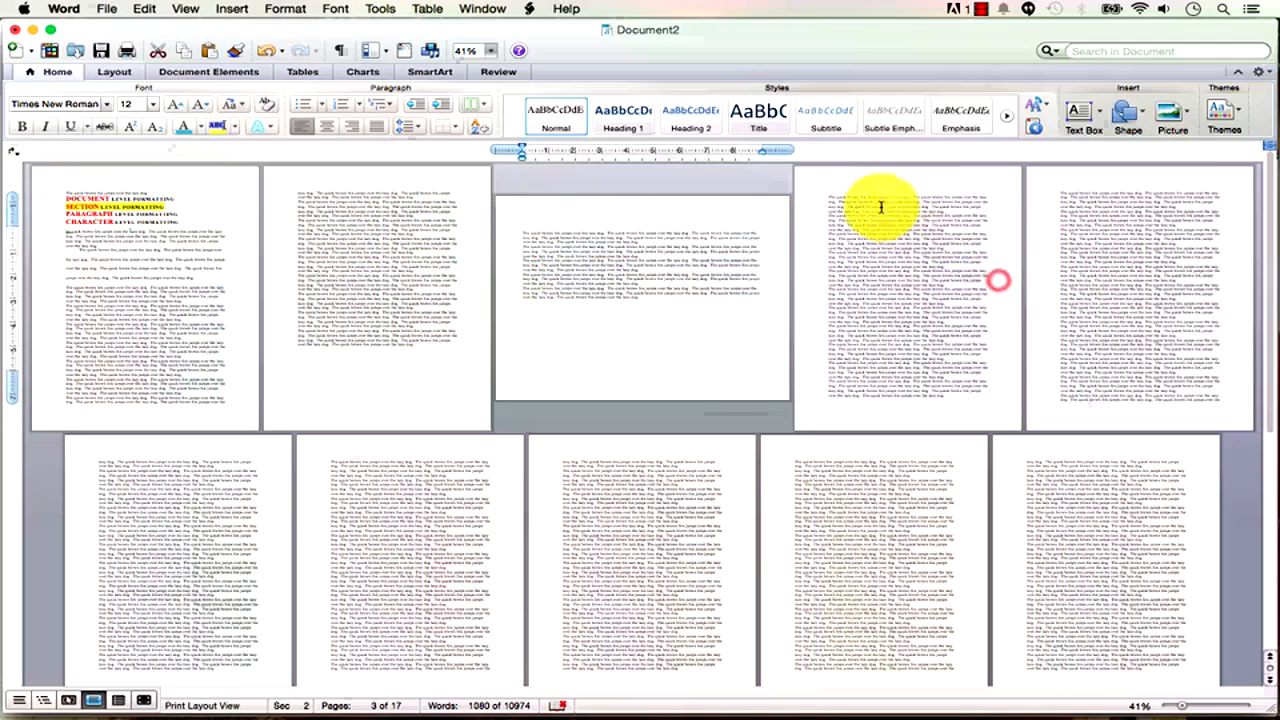
left_click_drag(826, 194, 1174, 707)
left_click(629, 234)
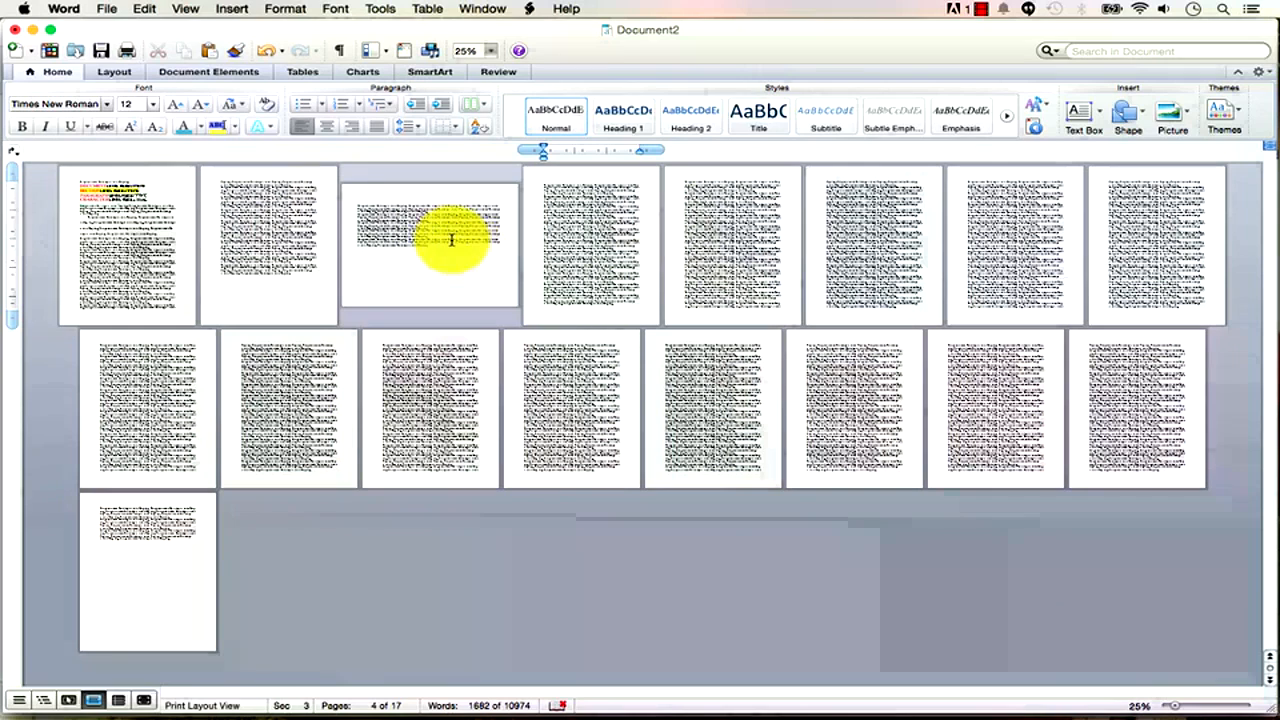
left_click_drag(460, 249, 358, 207)
left_click(386, 220)
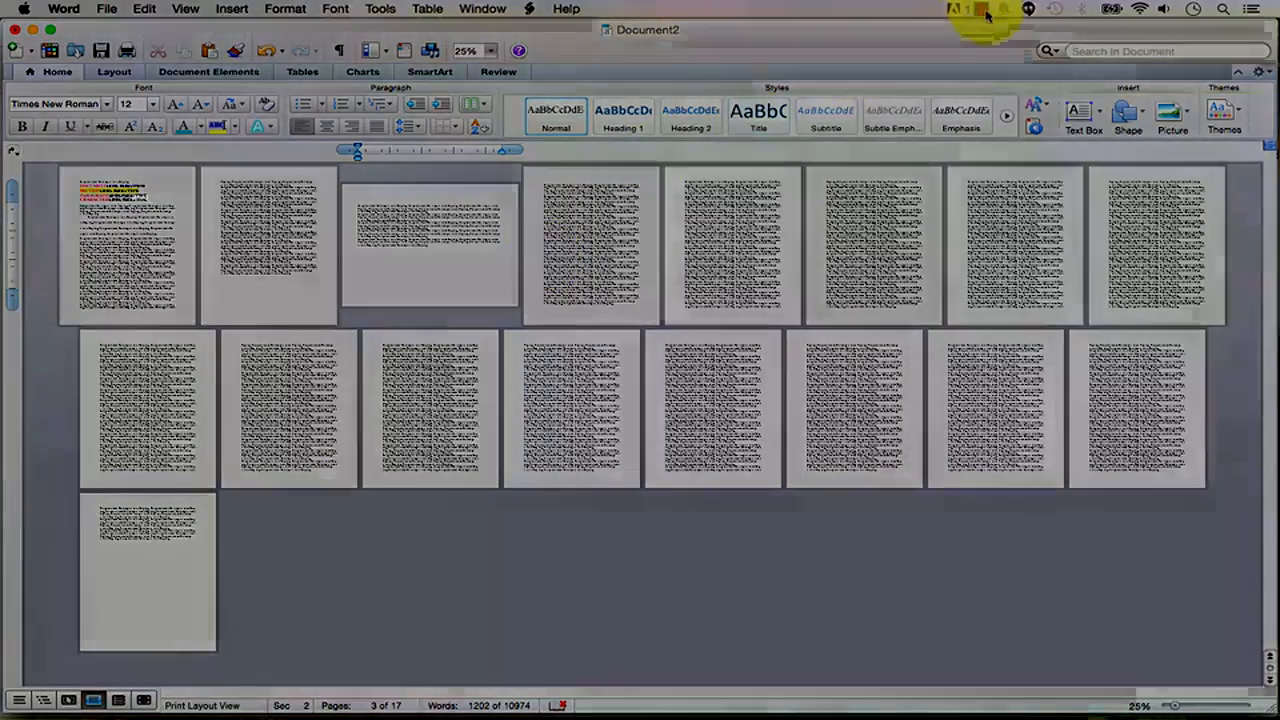
left_click(985, 10)
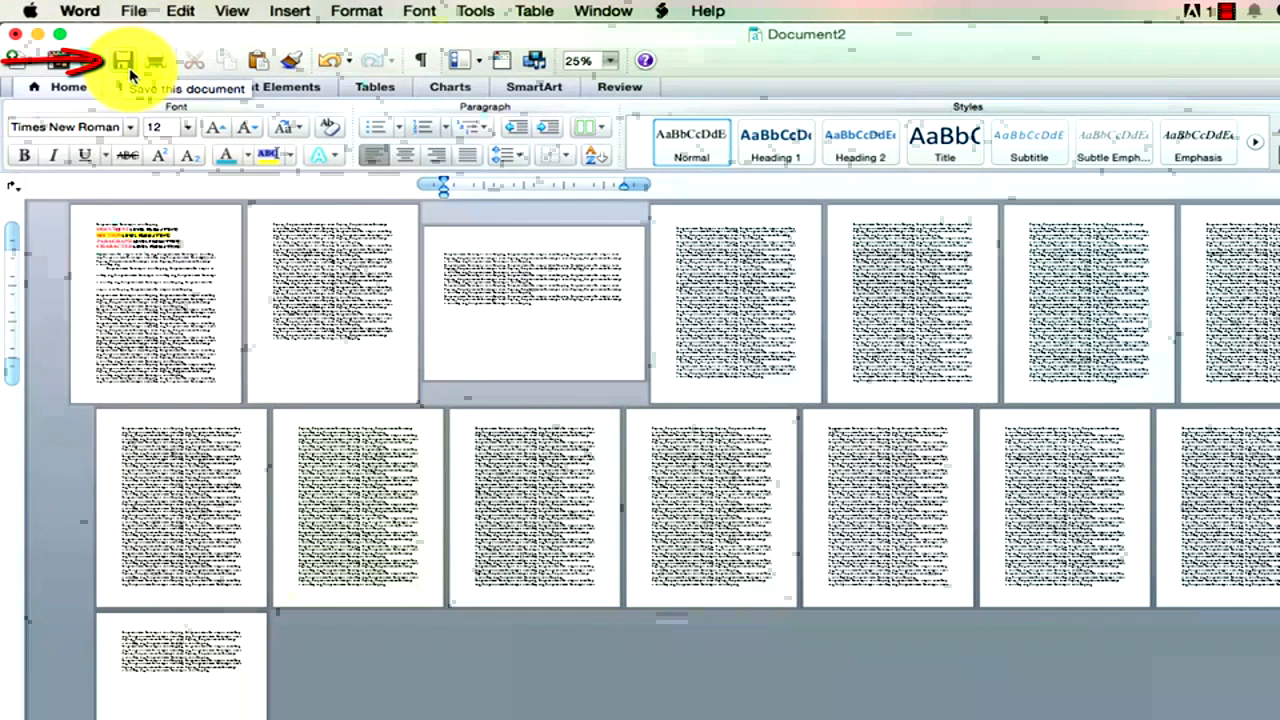
Save the document in Word (.docx) format as great_paper in the udemy_word_training_mac folder.
left_click(133, 13)
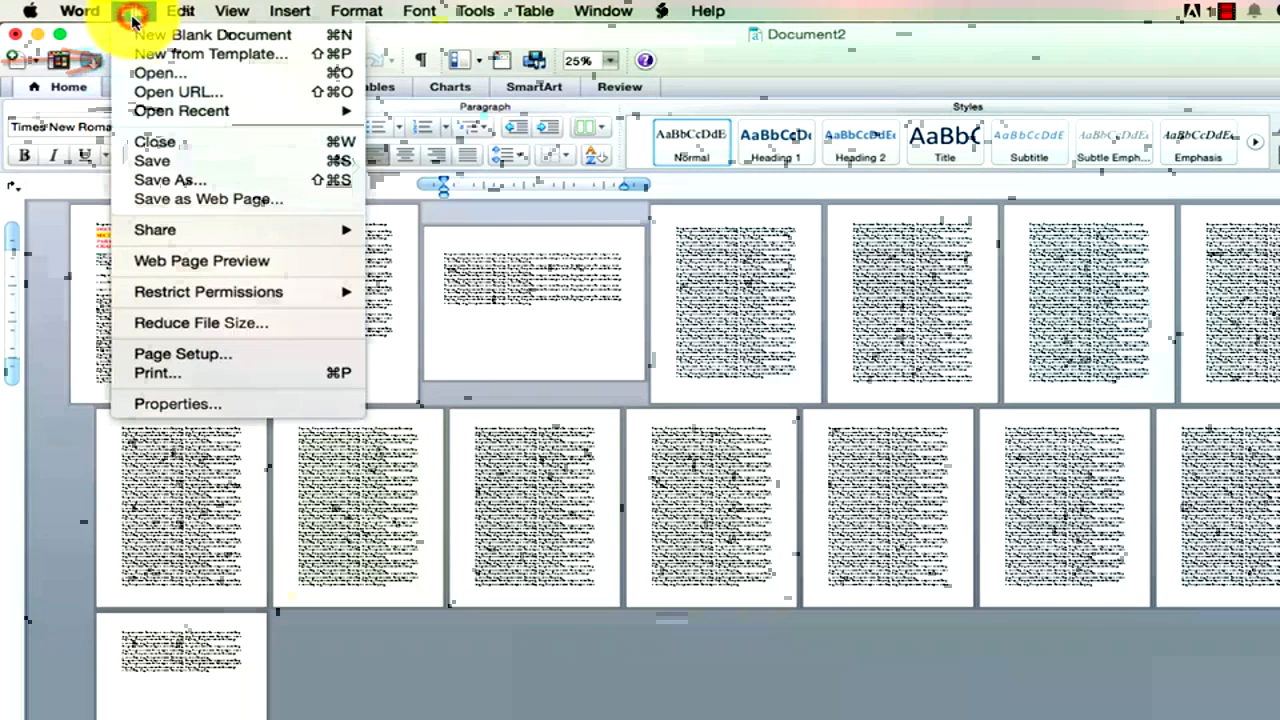
left_click(133, 13)
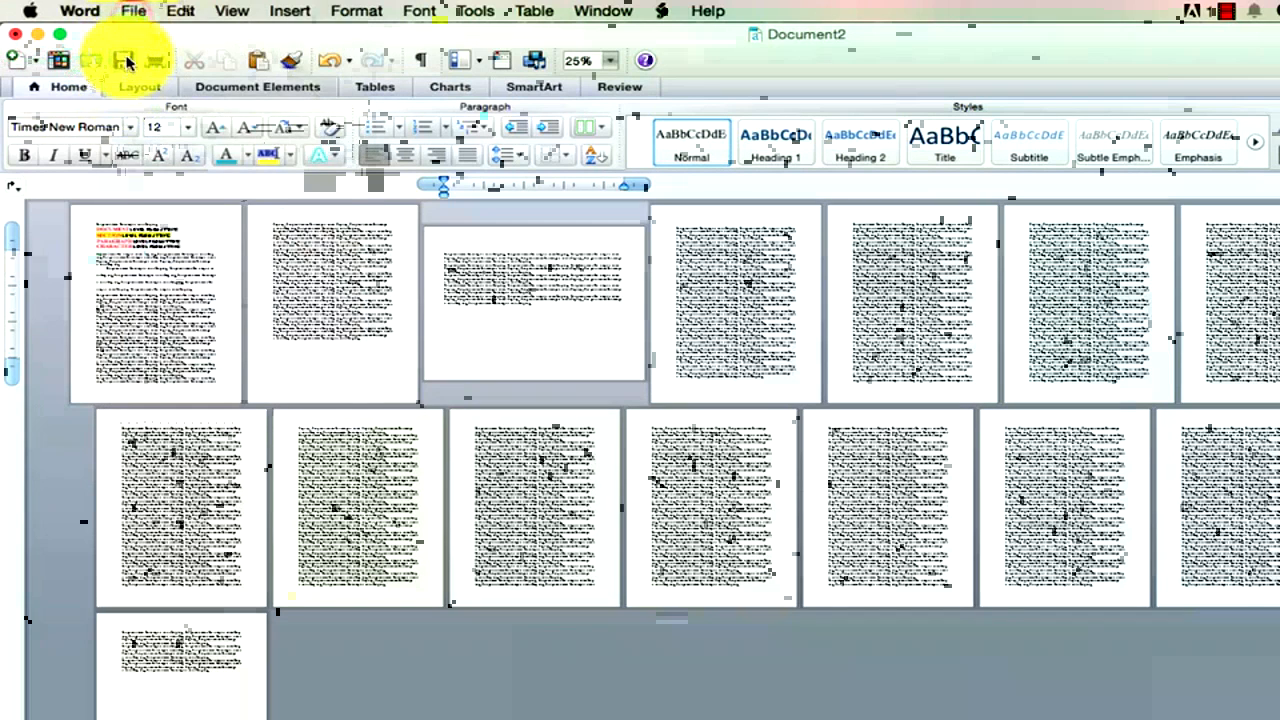
left_click(130, 13)
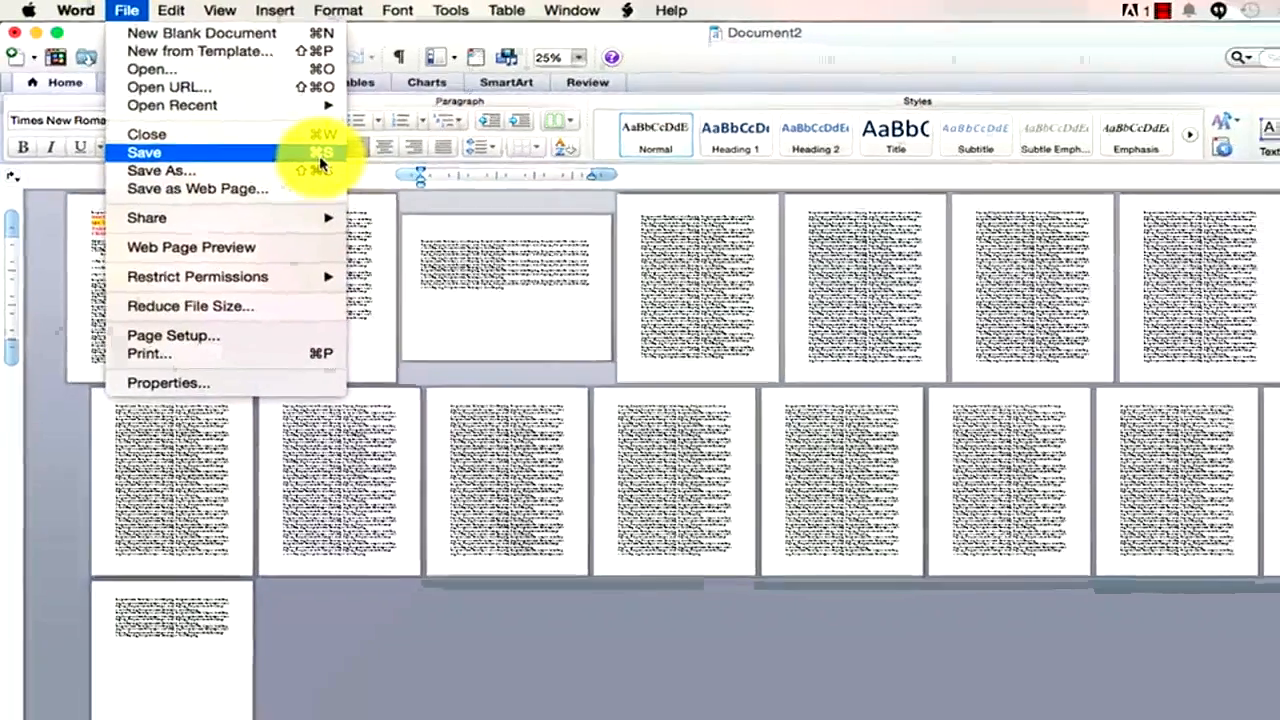
left_click(337, 163)
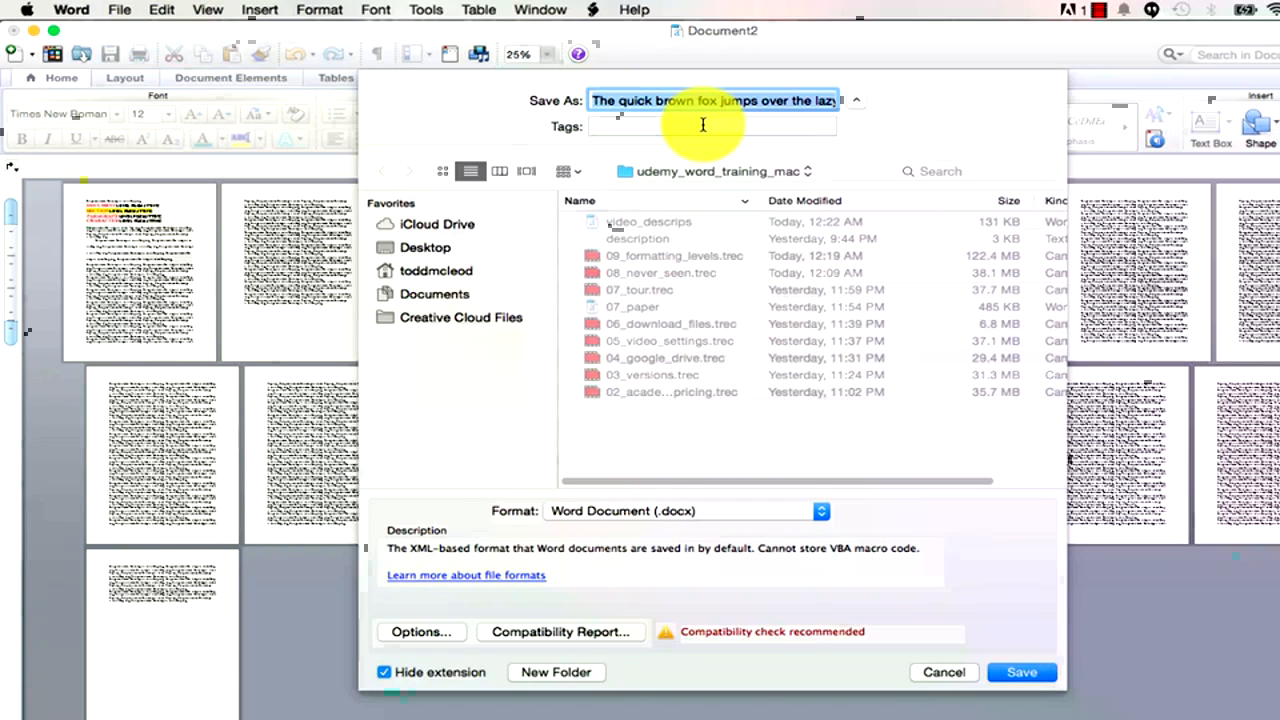
type("d")
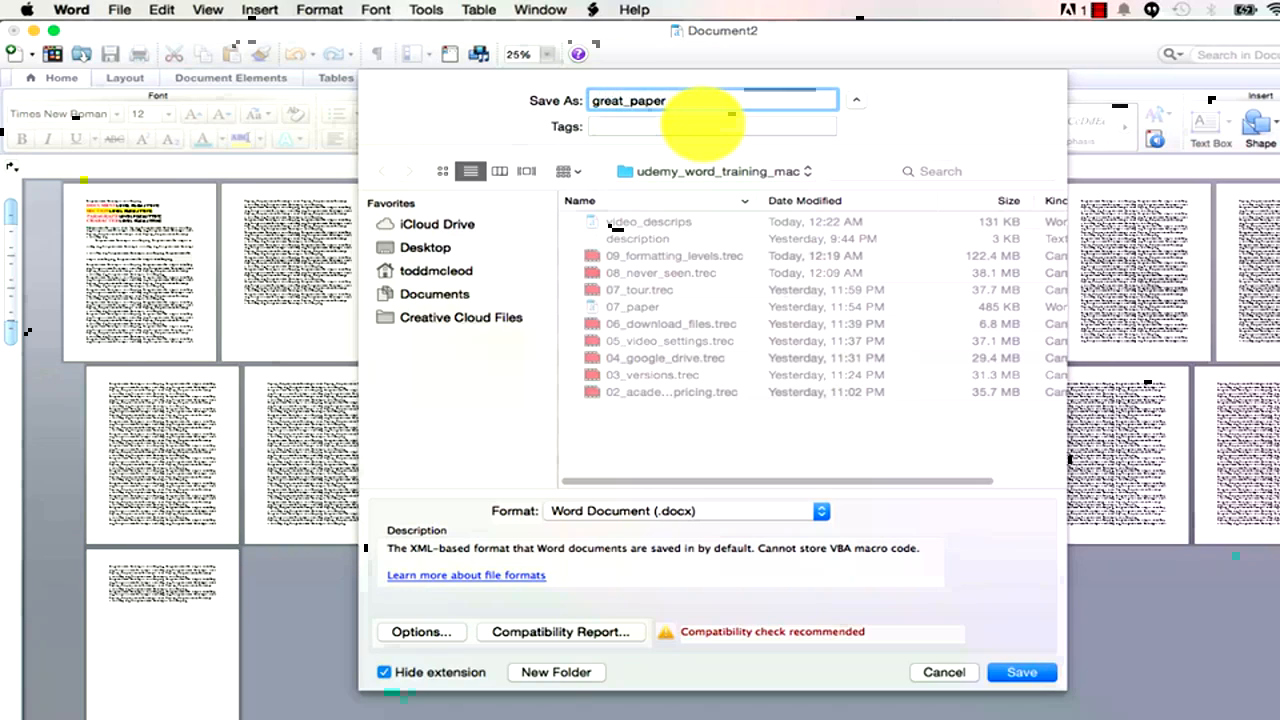
left_click(1024, 672)
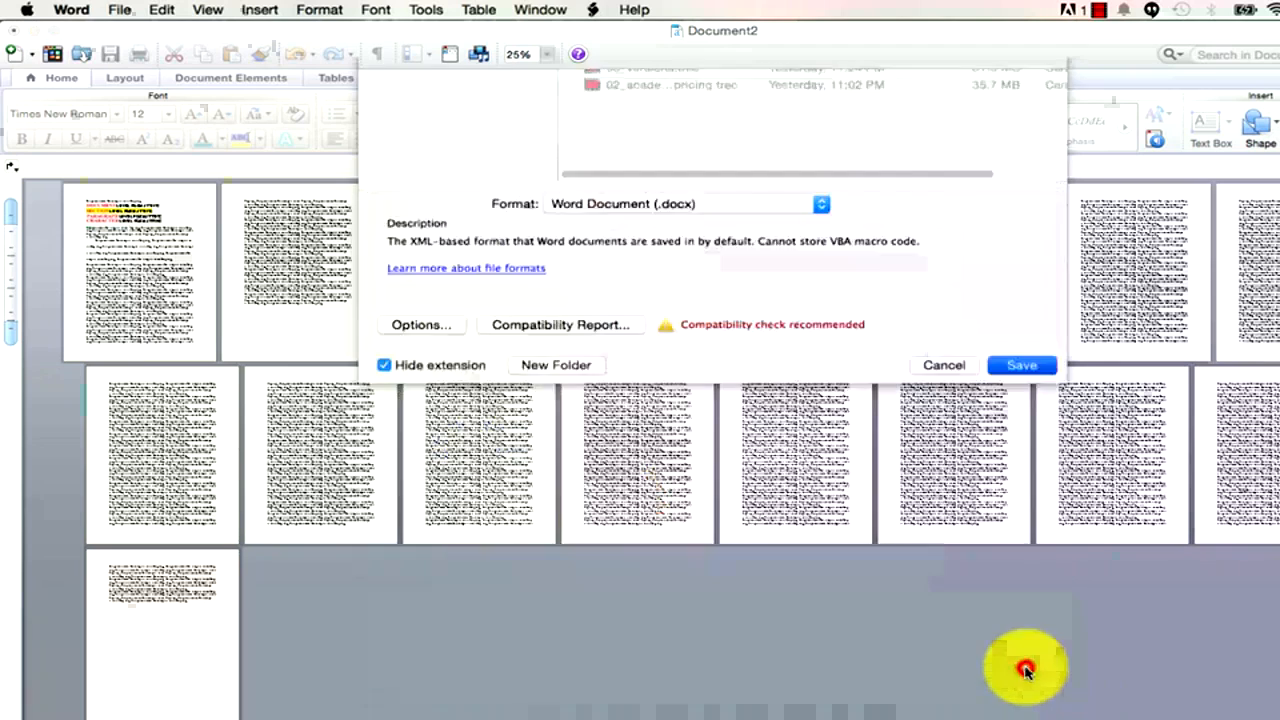
left_click(119, 9)
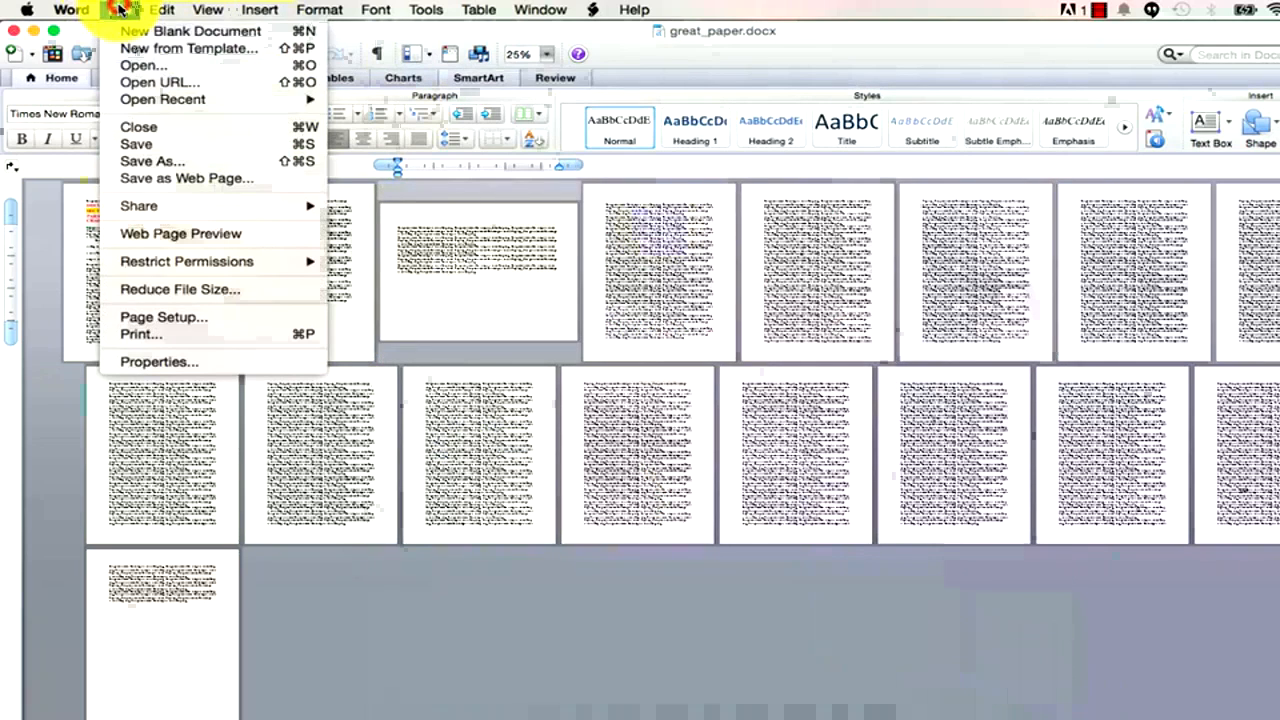
Save a copy of the paper as great_paper_01.
left_click(160, 162)
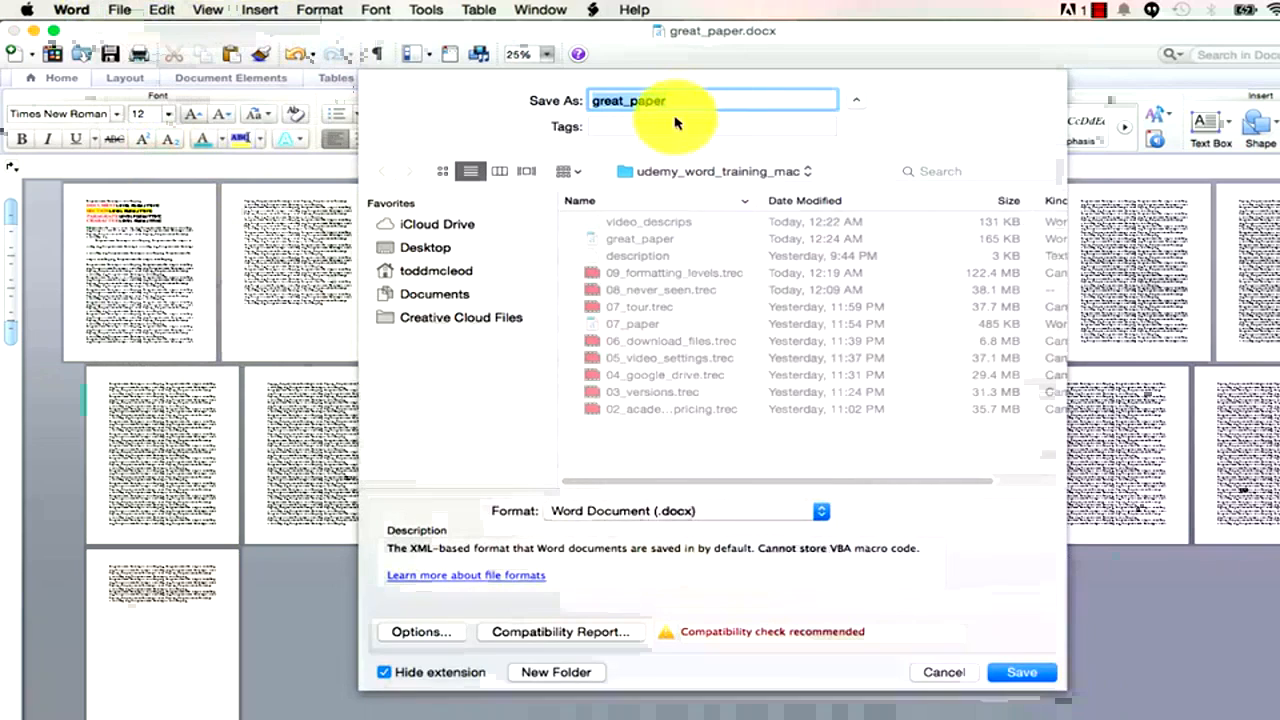
left_click(680, 100)
type("_01")
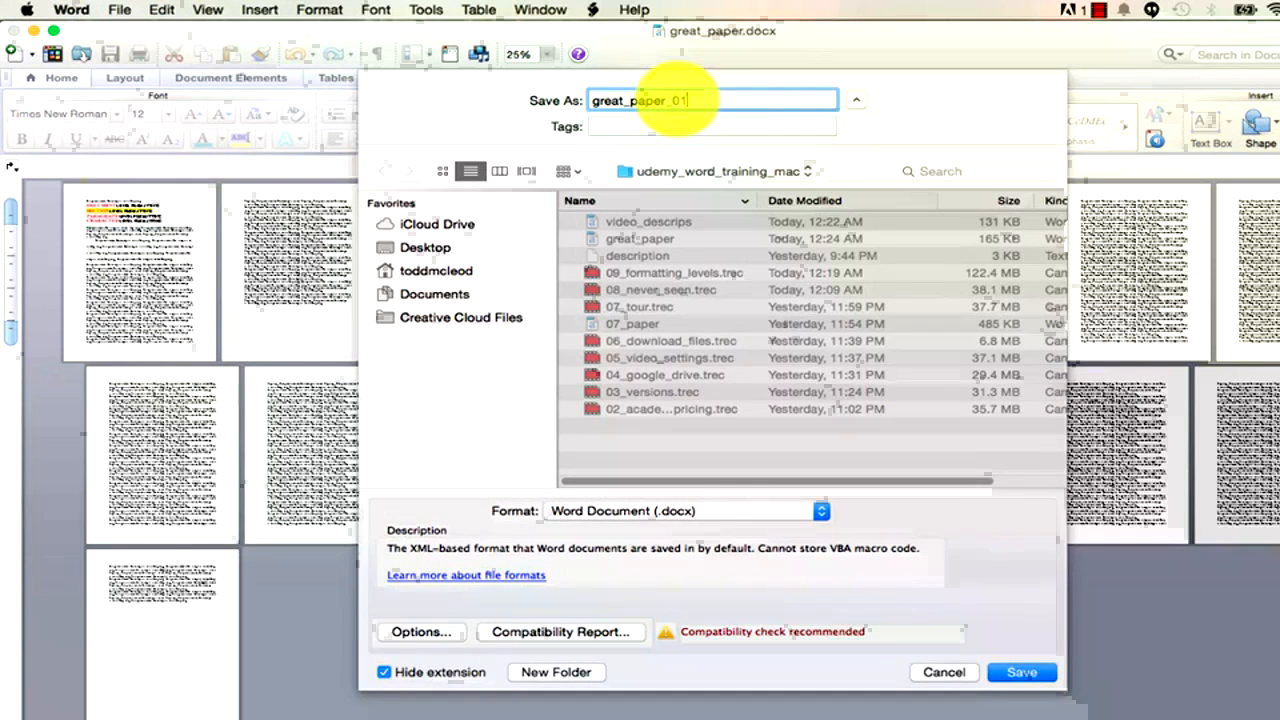
left_click(1030, 672)
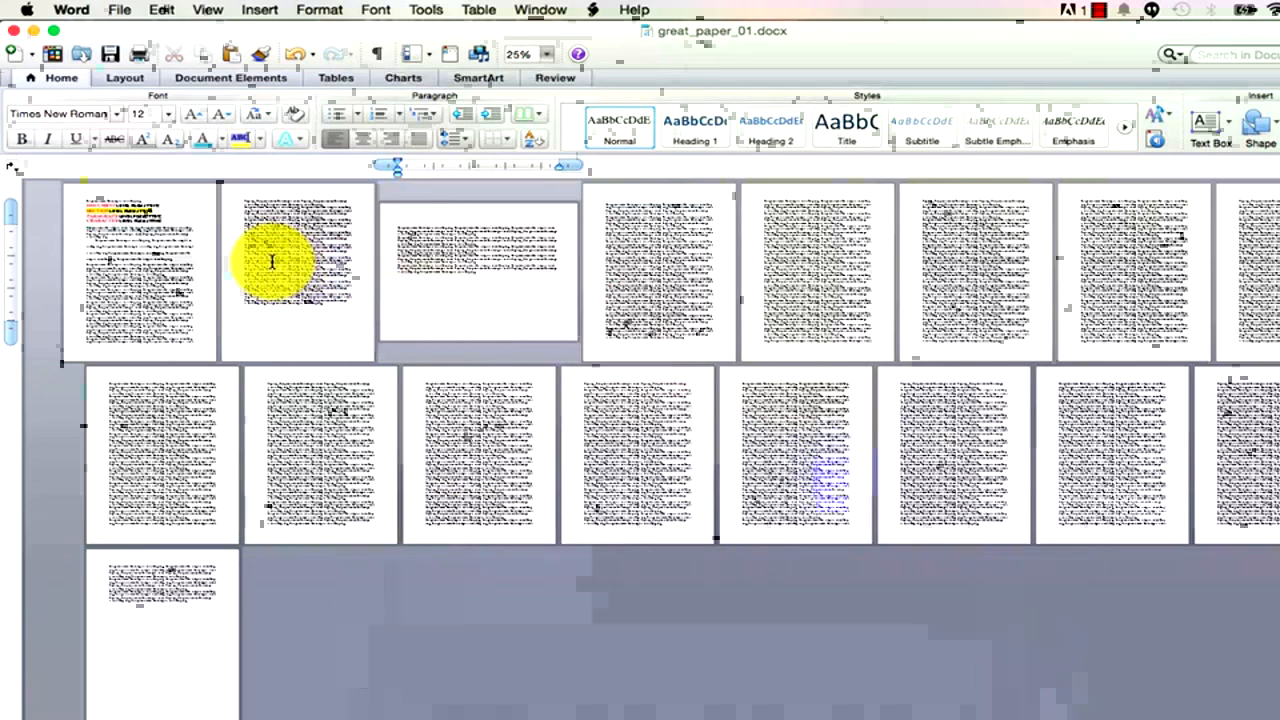
Select the text from the end of page 2 into page 4 and delete it.
left_click_drag(425, 255, 640, 295)
left_click_drag(314, 293, 662, 258)
key("Delete")
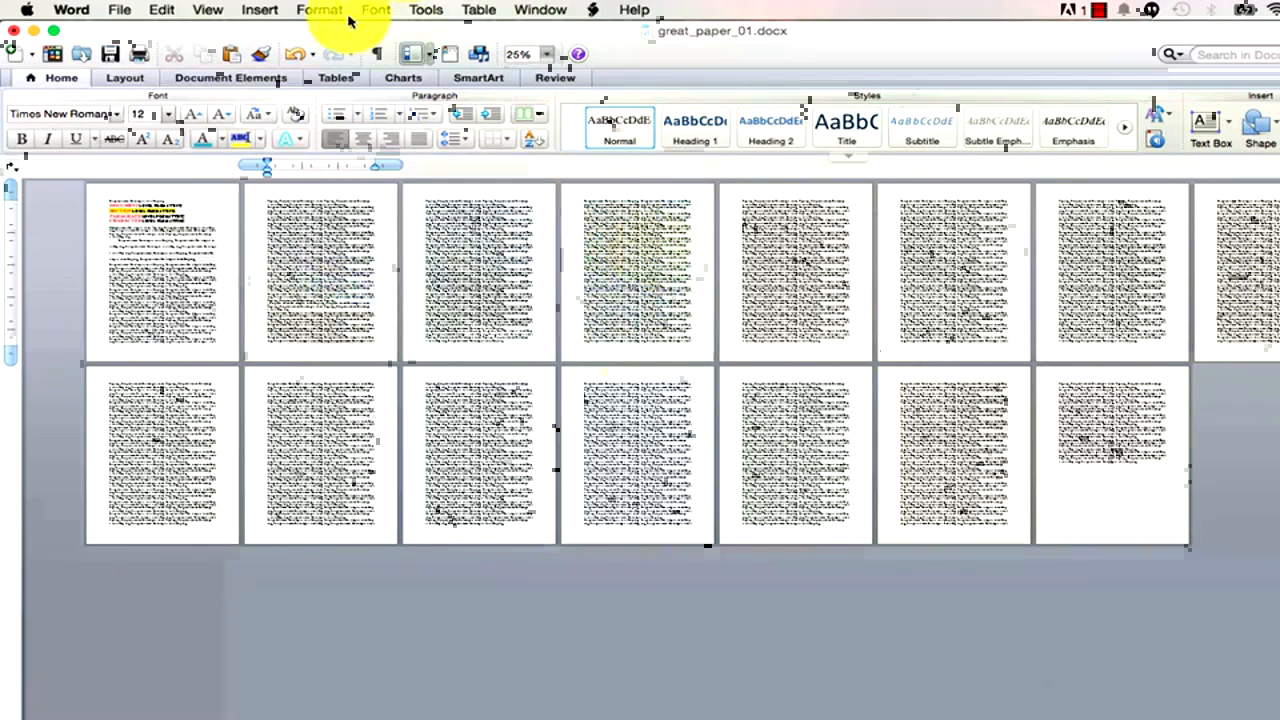
Switch the document to Draft view and scroll through it.
left_click(210, 9)
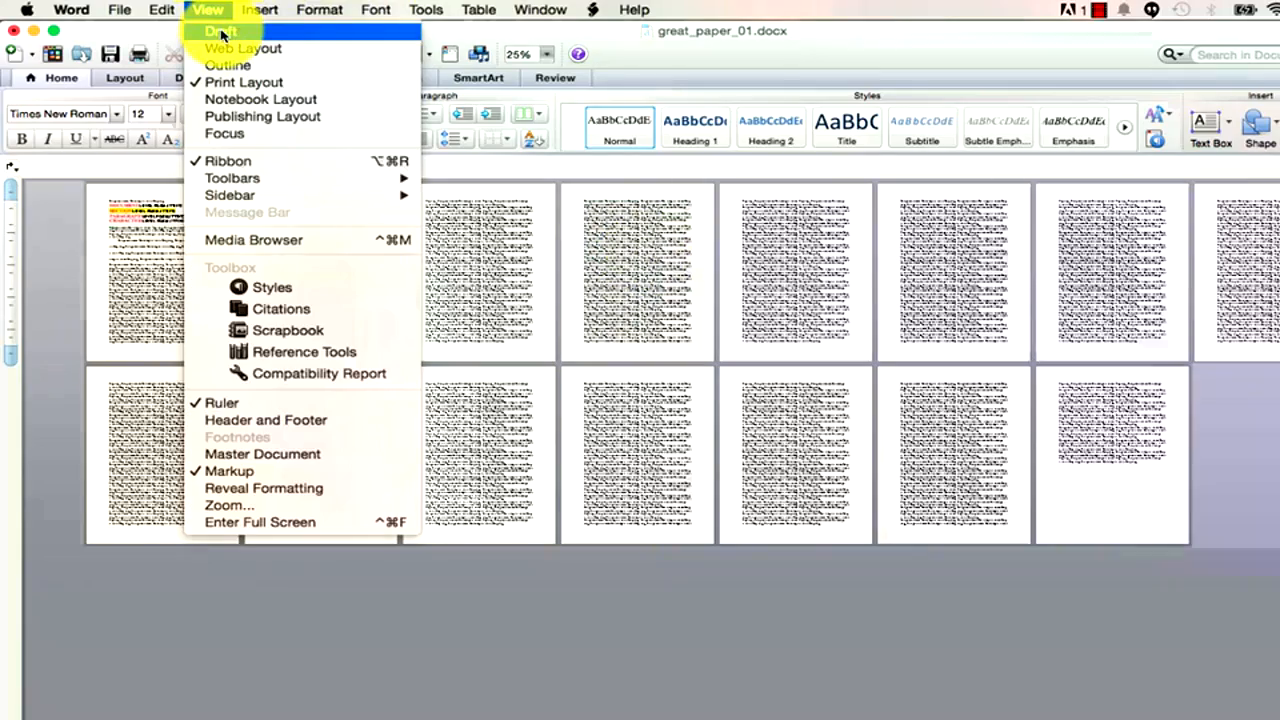
left_click(221, 33)
scroll(428, 425, "down", 5)
scroll(428, 427, "up", 6)
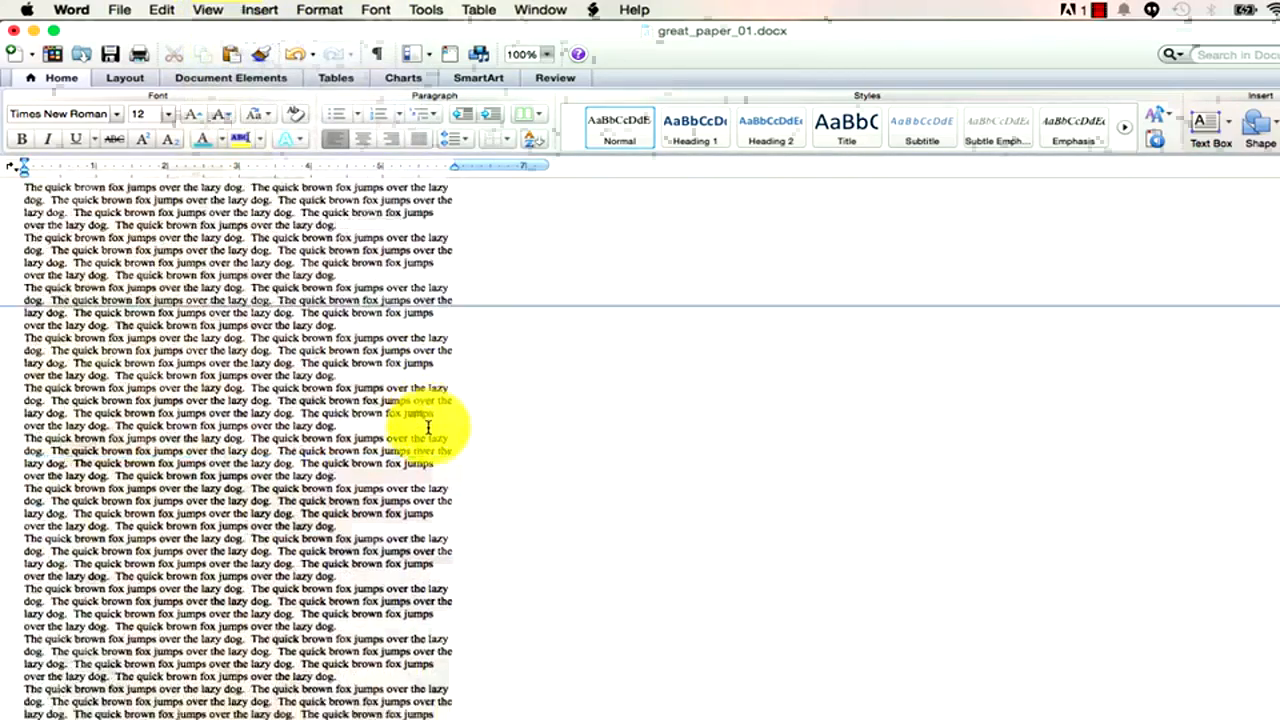
scroll(428, 427, "down", 3)
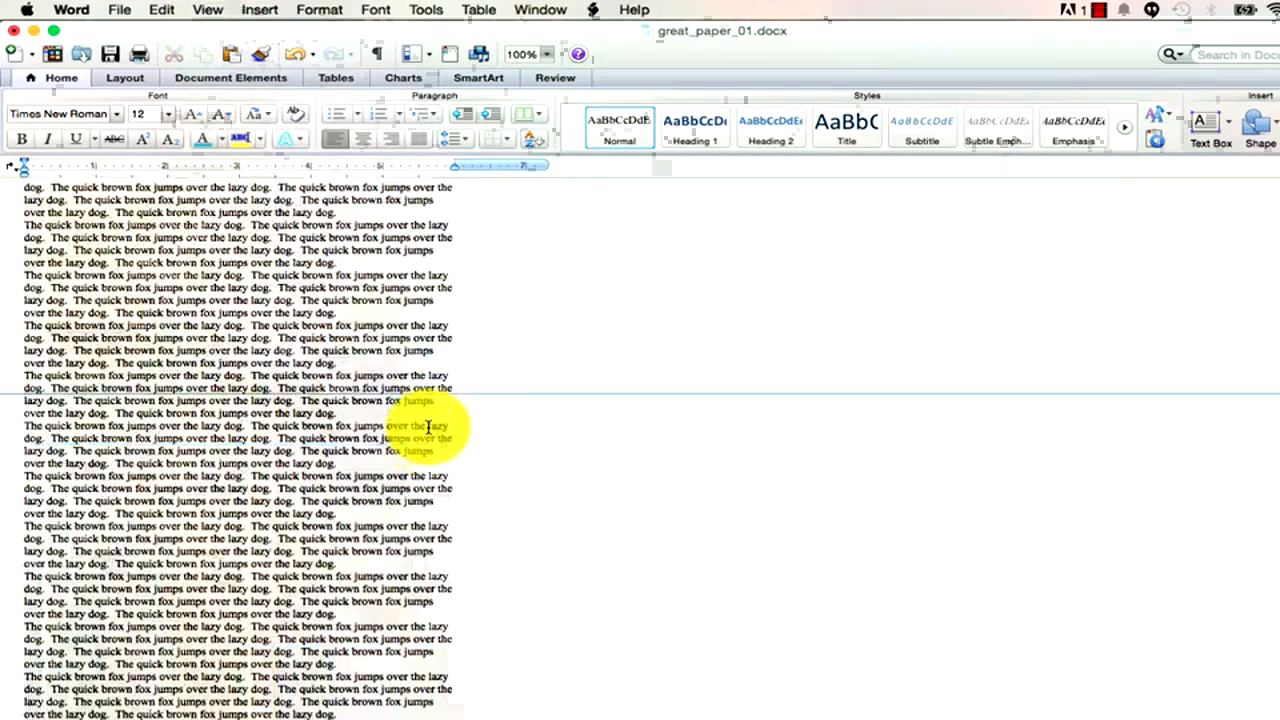
scroll(428, 427, "down", 9)
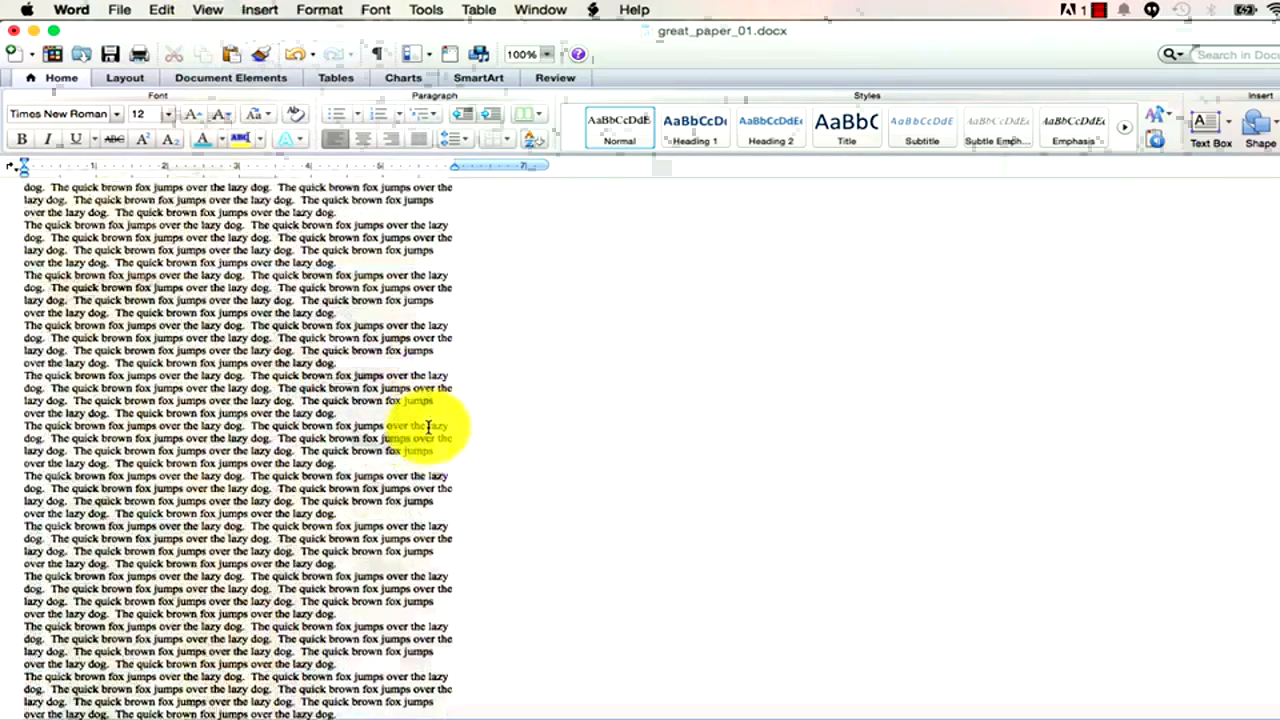
scroll(428, 427, "up", 12)
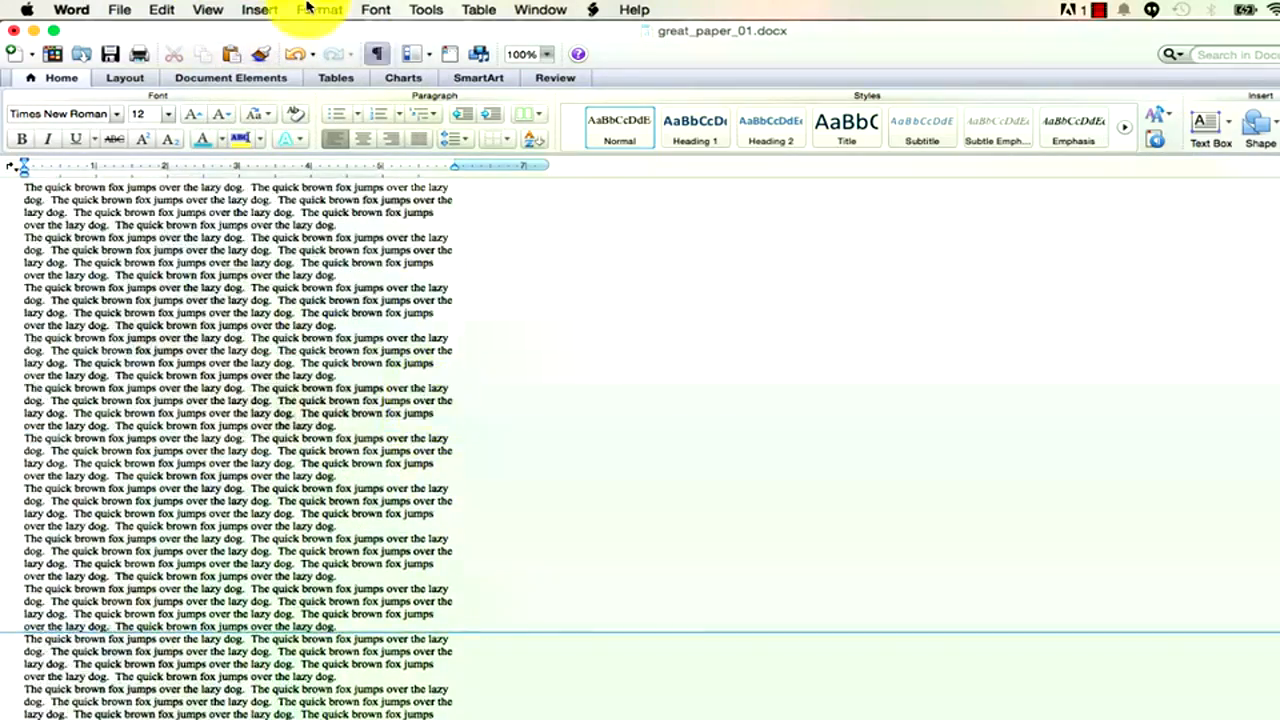
Return to Print Layout, undo the deletion to restore pages 3–4, then switch to Draft view again.
left_click(214, 12)
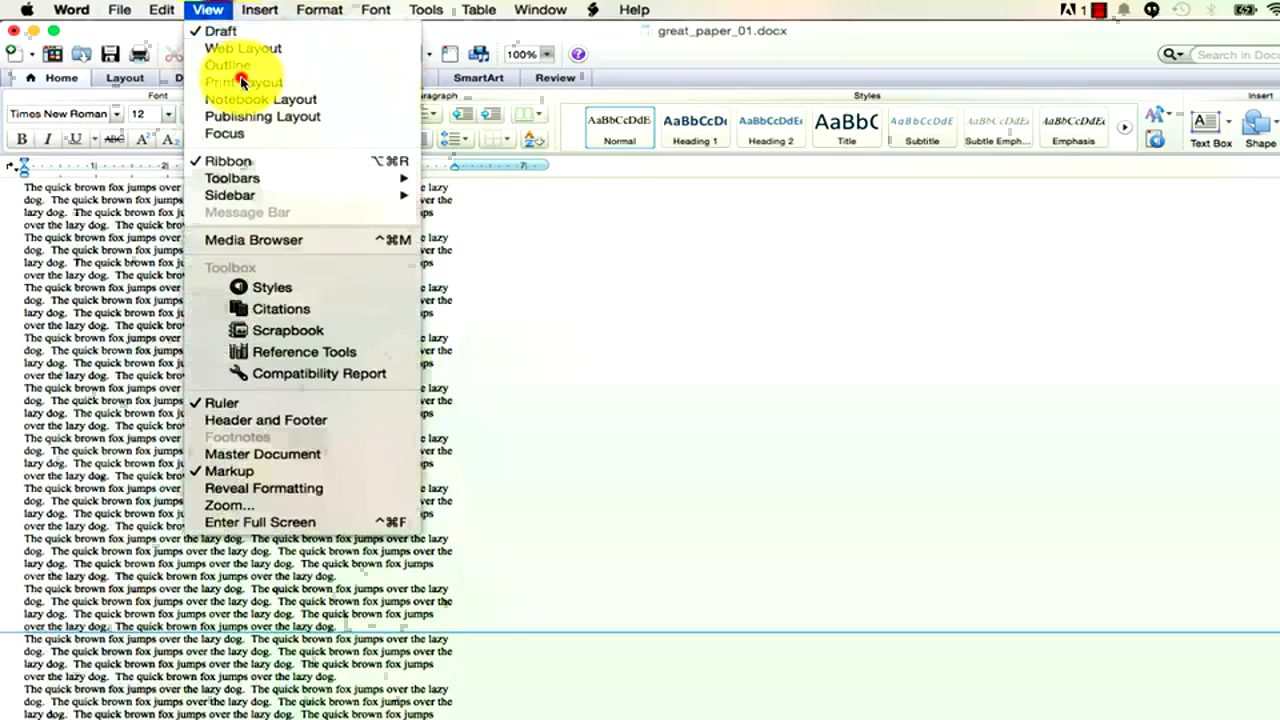
left_click(238, 77)
left_click(295, 52)
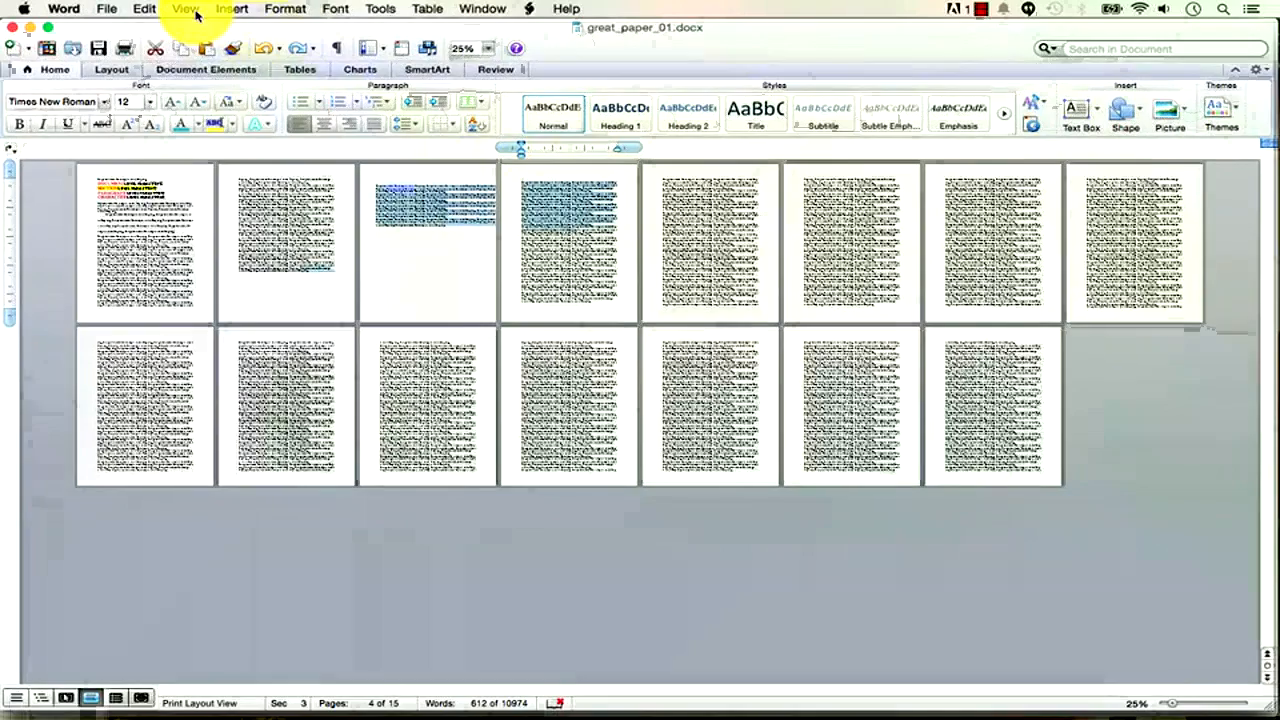
left_click(186, 10)
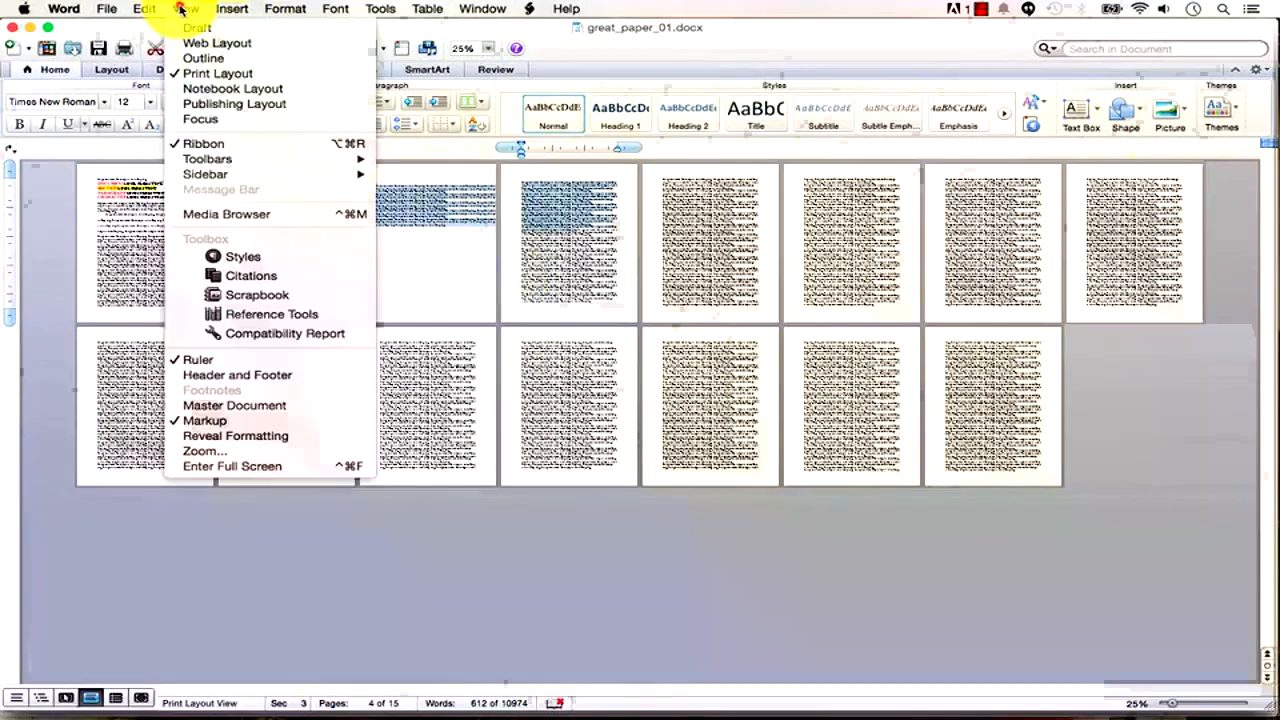
left_click(195, 27)
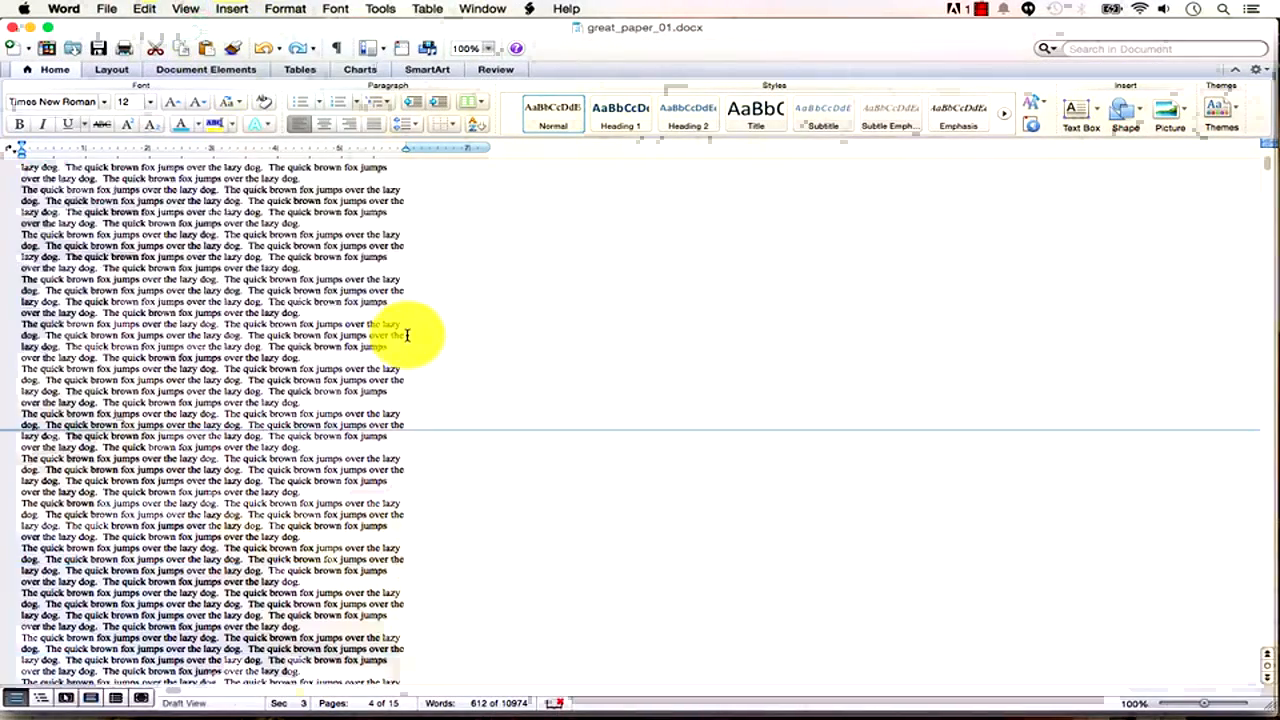
Remove the blank line and the first Section Break (Next Page) before the wide-text passage.
scroll(408, 337, "down", 3)
left_click(380, 331)
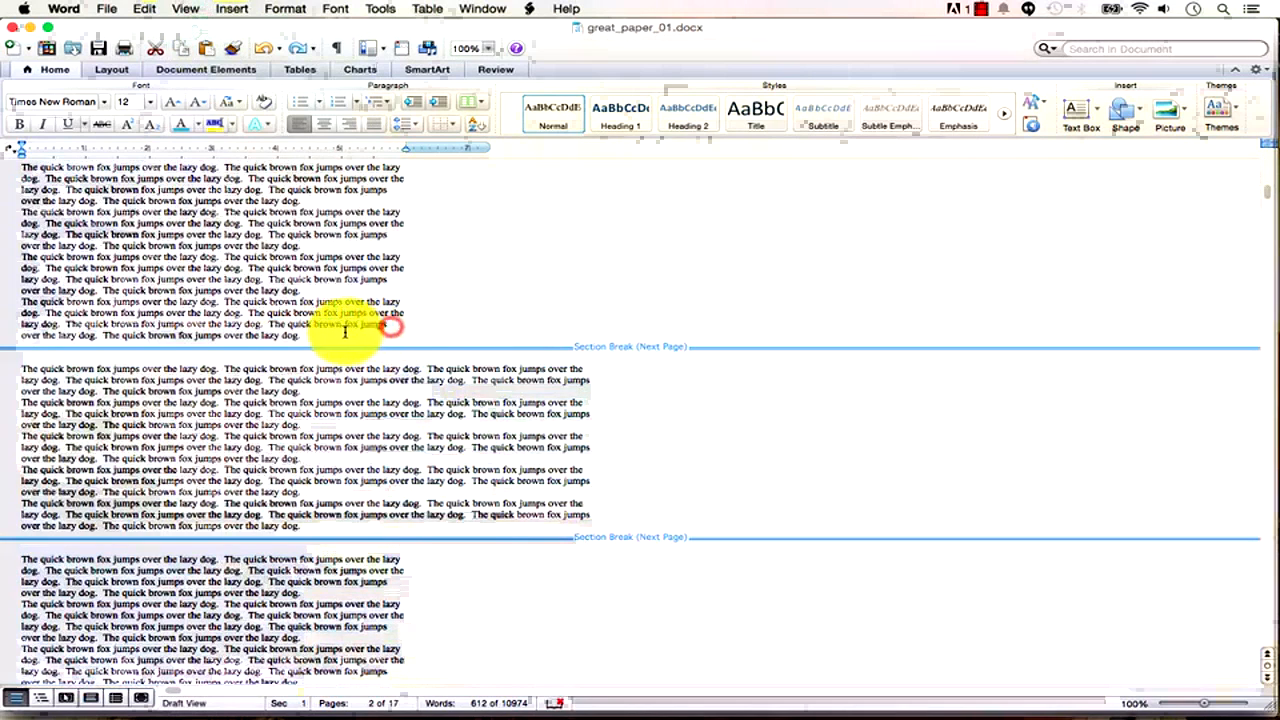
left_click(345, 331)
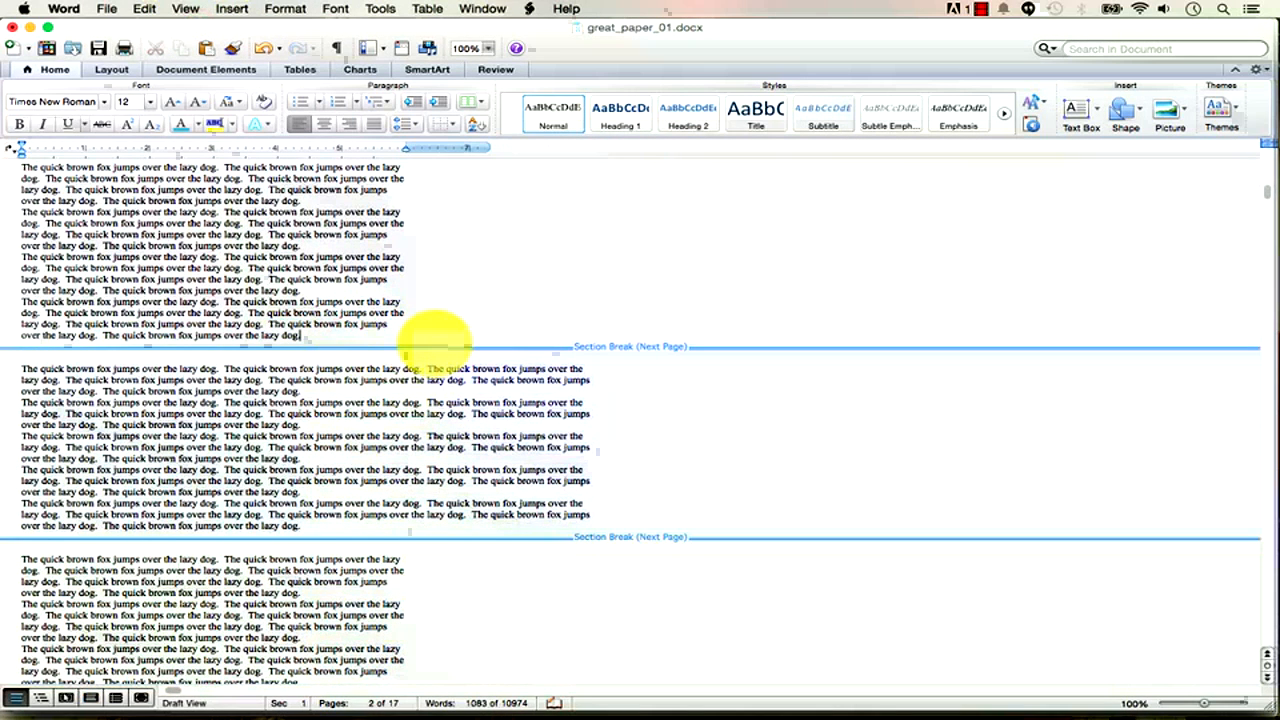
key("BackSpace")
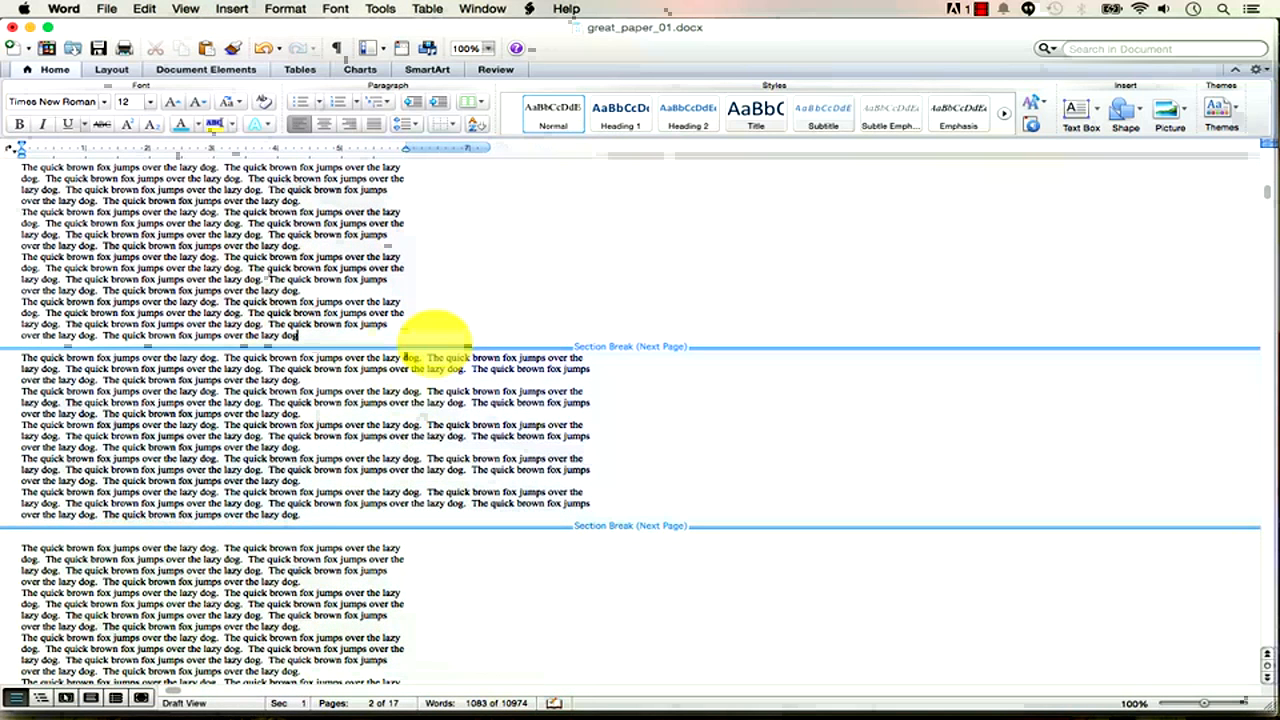
key("BackSpace")
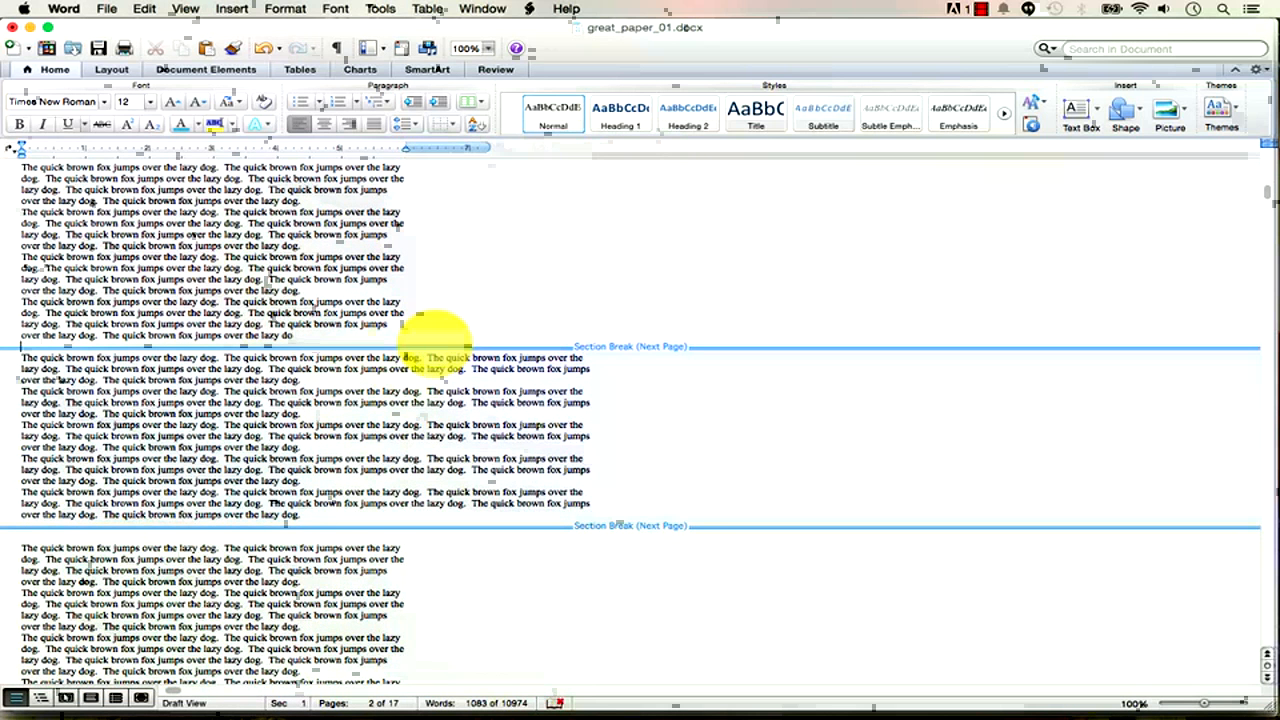
key("BackSpace")
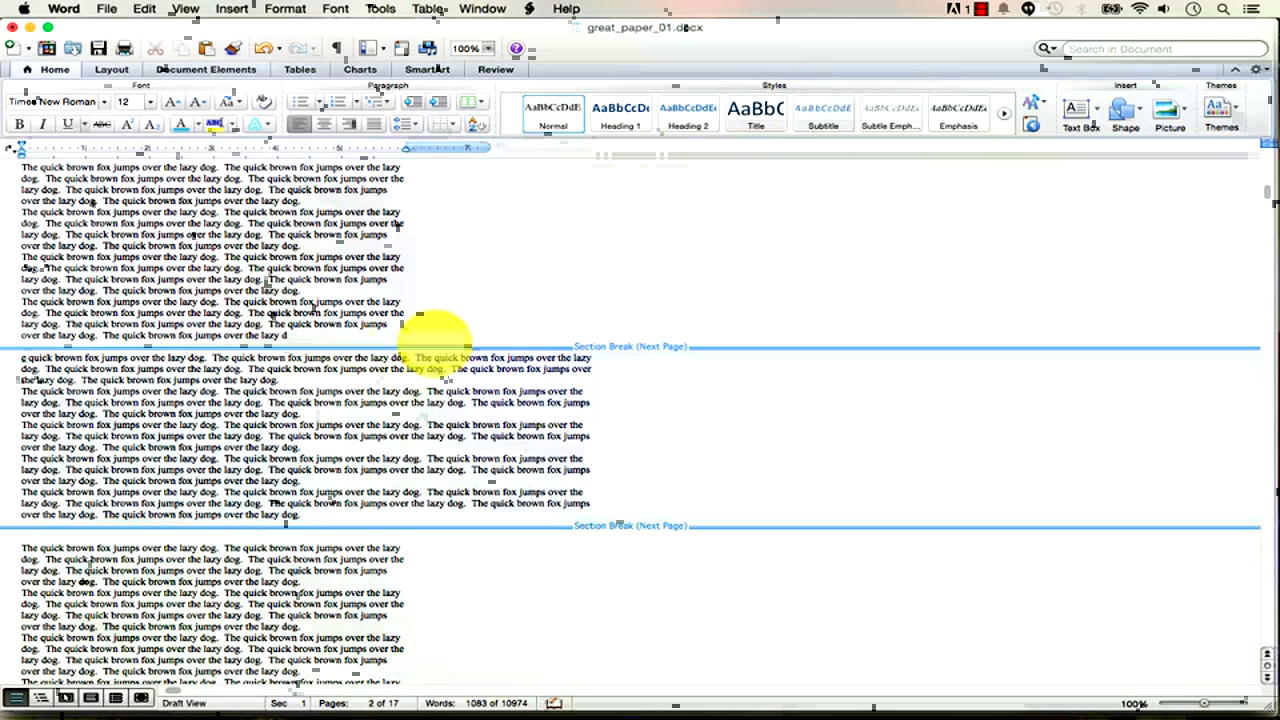
key("shift+Down")
key("shift+Down")
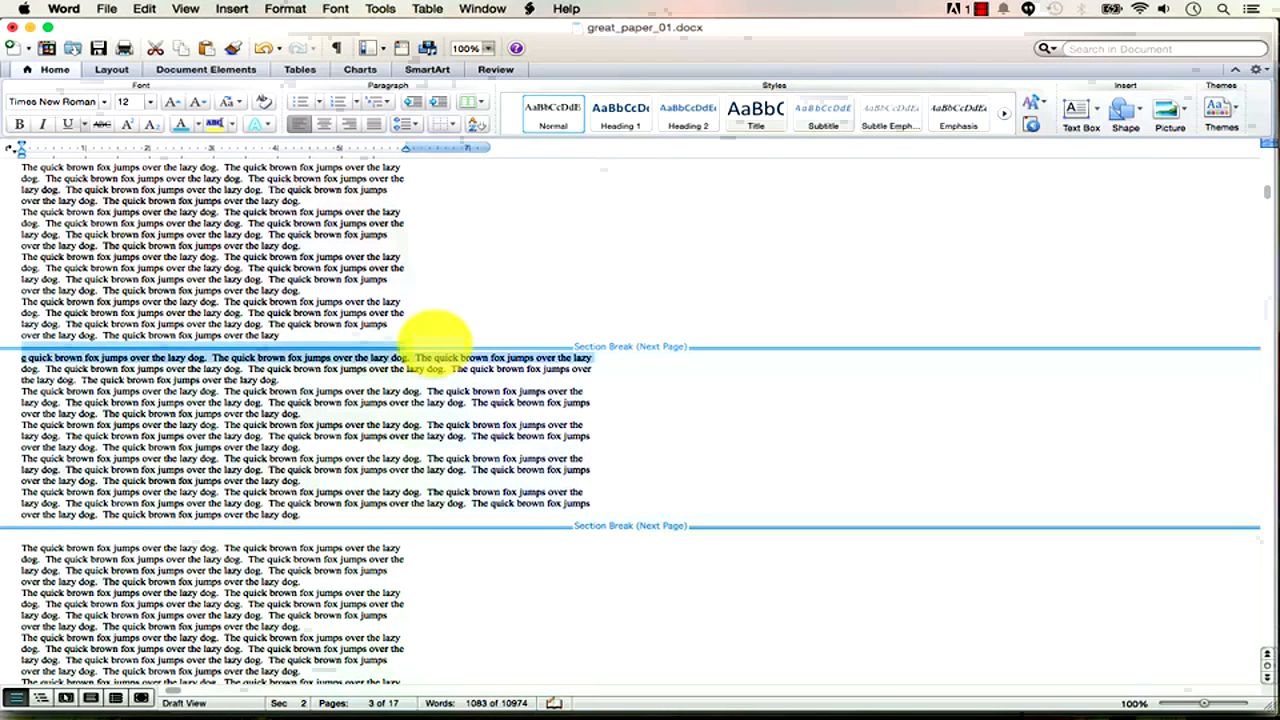
key("BackSpace")
Select and delete the next Section Break (Next Page) as well.
key("Down")
key("Down")
key("Down")
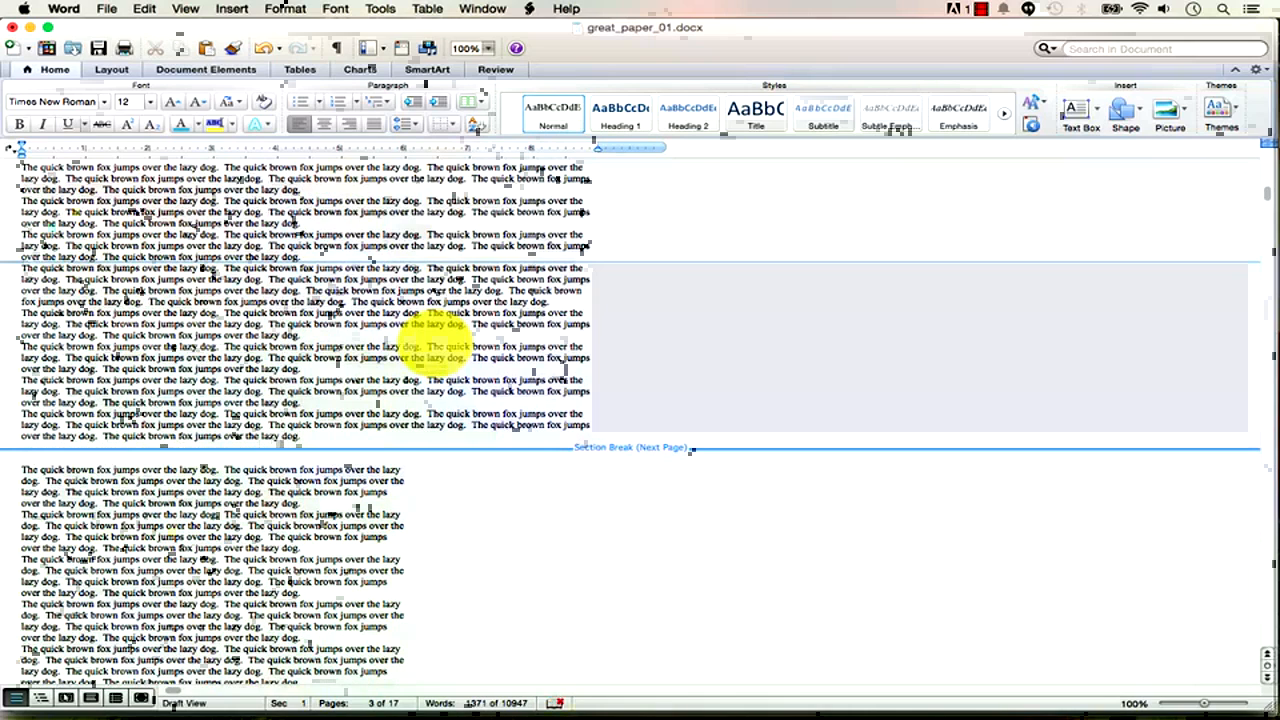
key("shift+Right")
key("shift+Right")
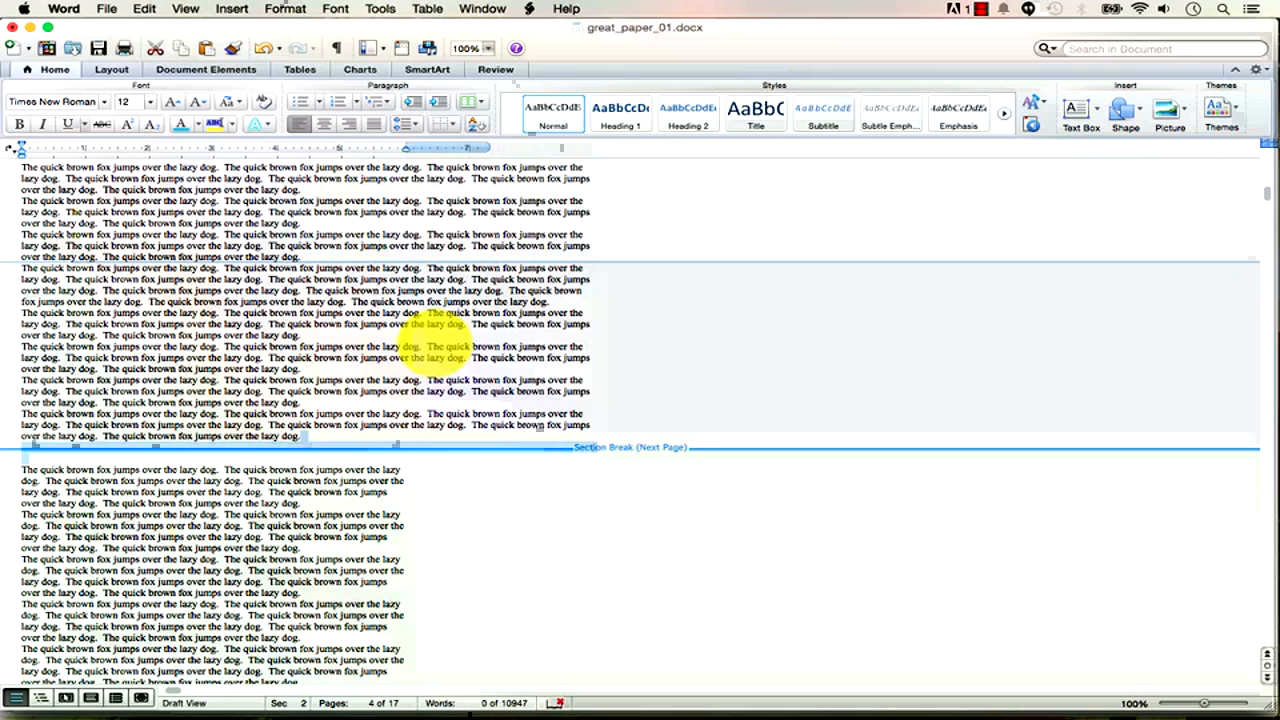
key("Delete")
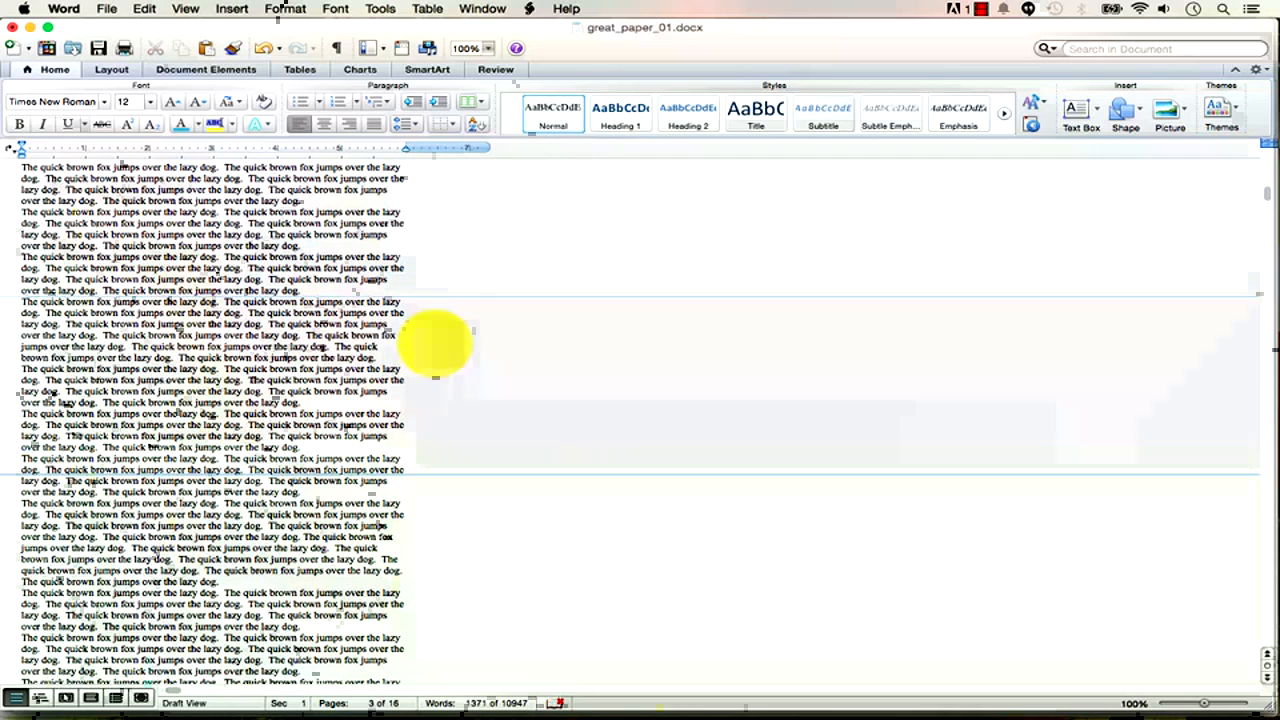
Undo the section break deletion and clear the blank line and stray letters around the break.
left_click(258, 50)
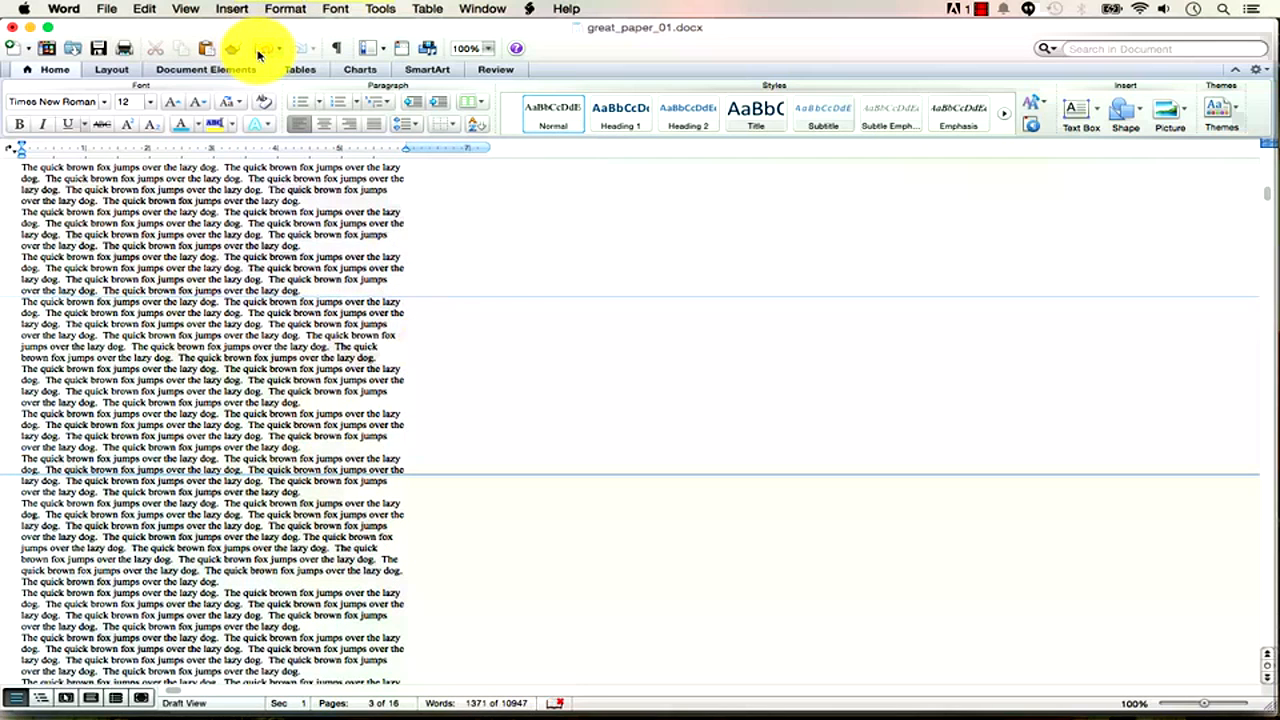
key("Left")
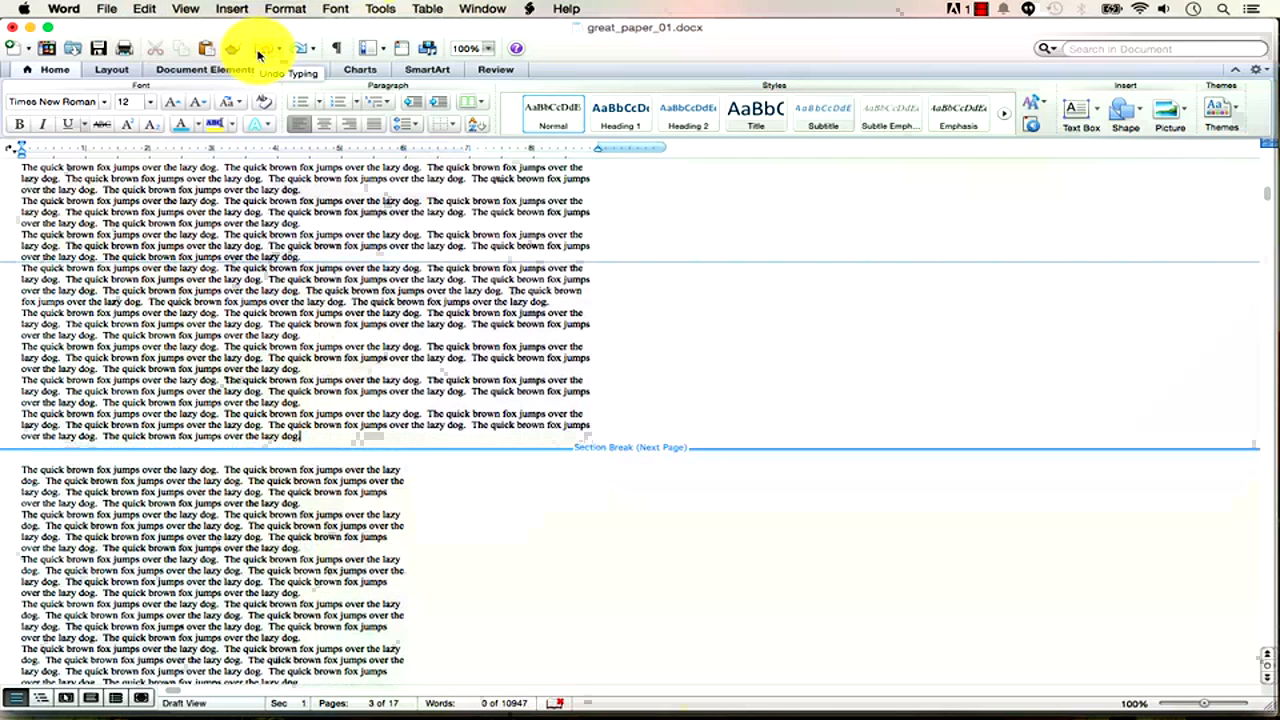
key("Right")
key("BackSpace")
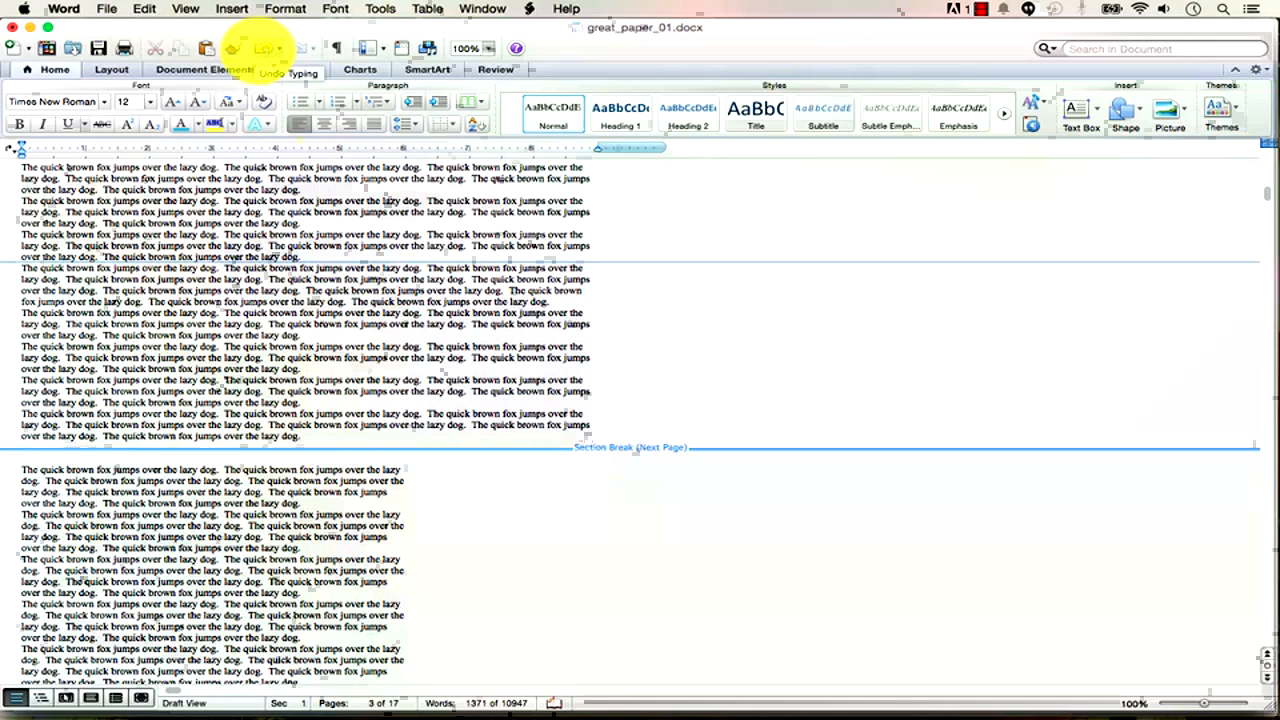
key("Right")
key("BackSpace")
key("BackSpace")
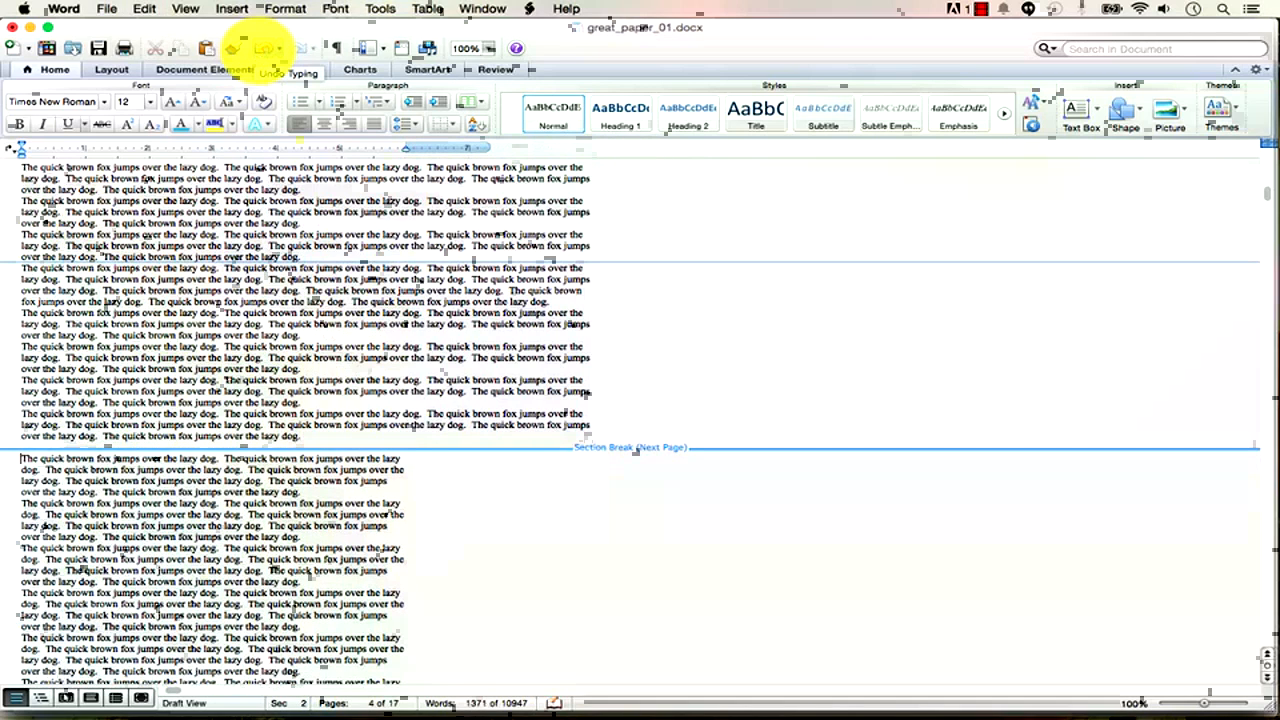
key("Right")
key("Right")
key("Right")
key("BackSpace")
key("BackSpace")
key("BackSpace")
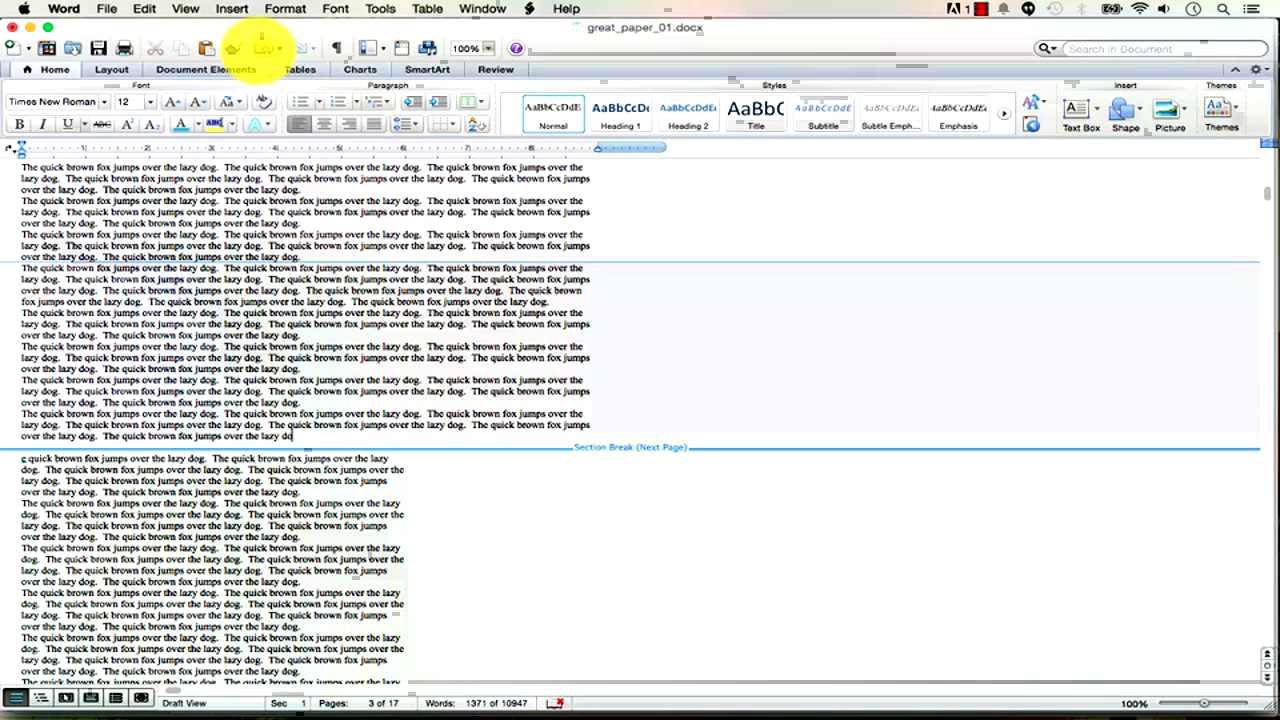
Select and delete the Section Break (Next Page) between the two passages.
key("shift+Right")
key("Delete")
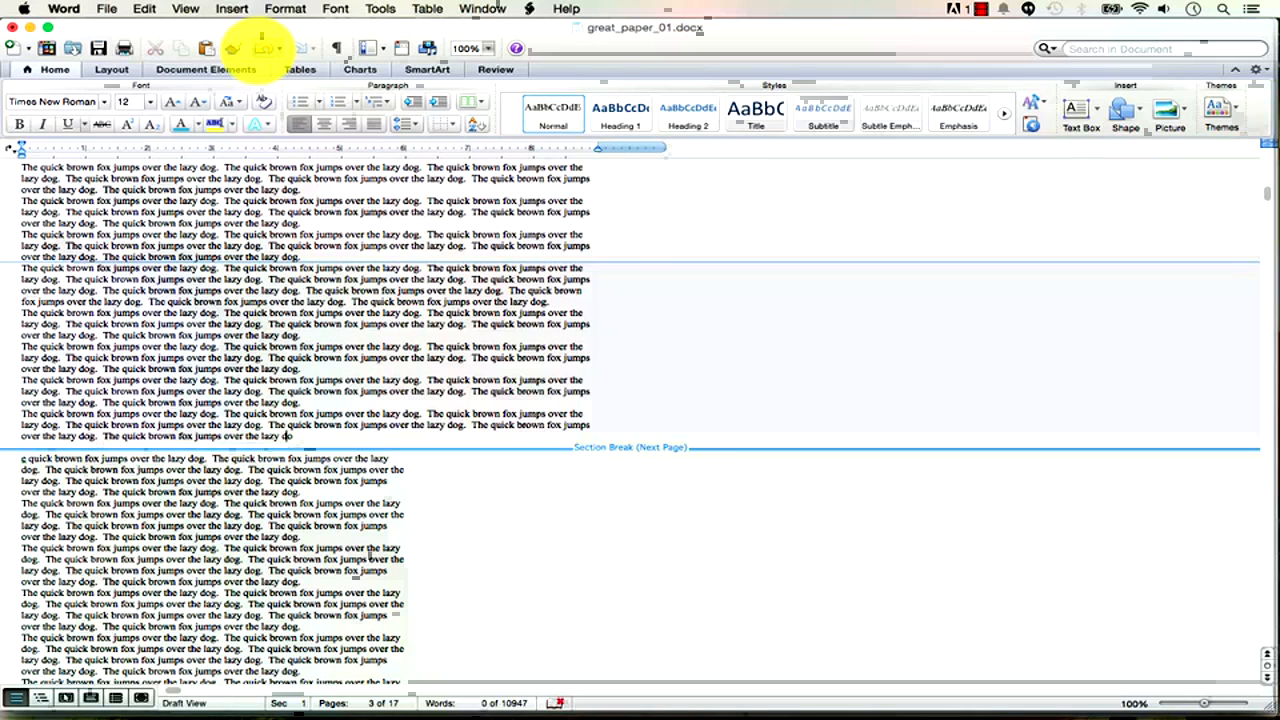
key("shift+Right")
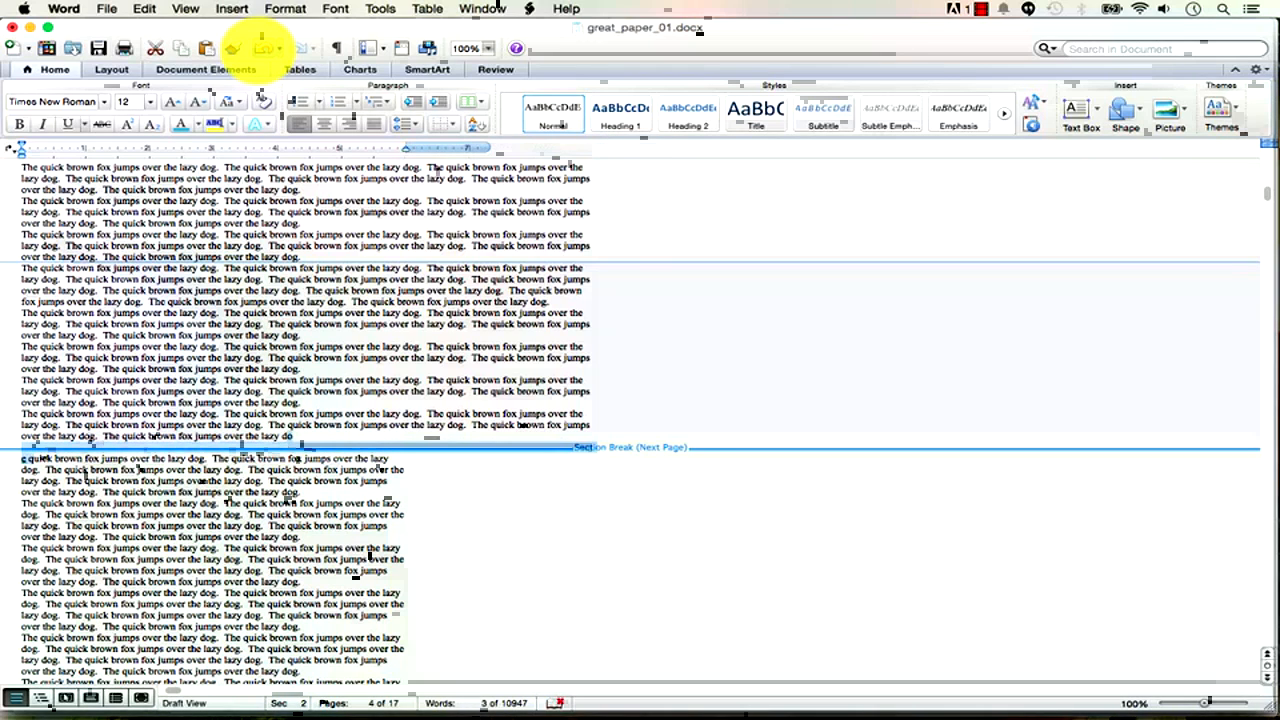
key("Delete")
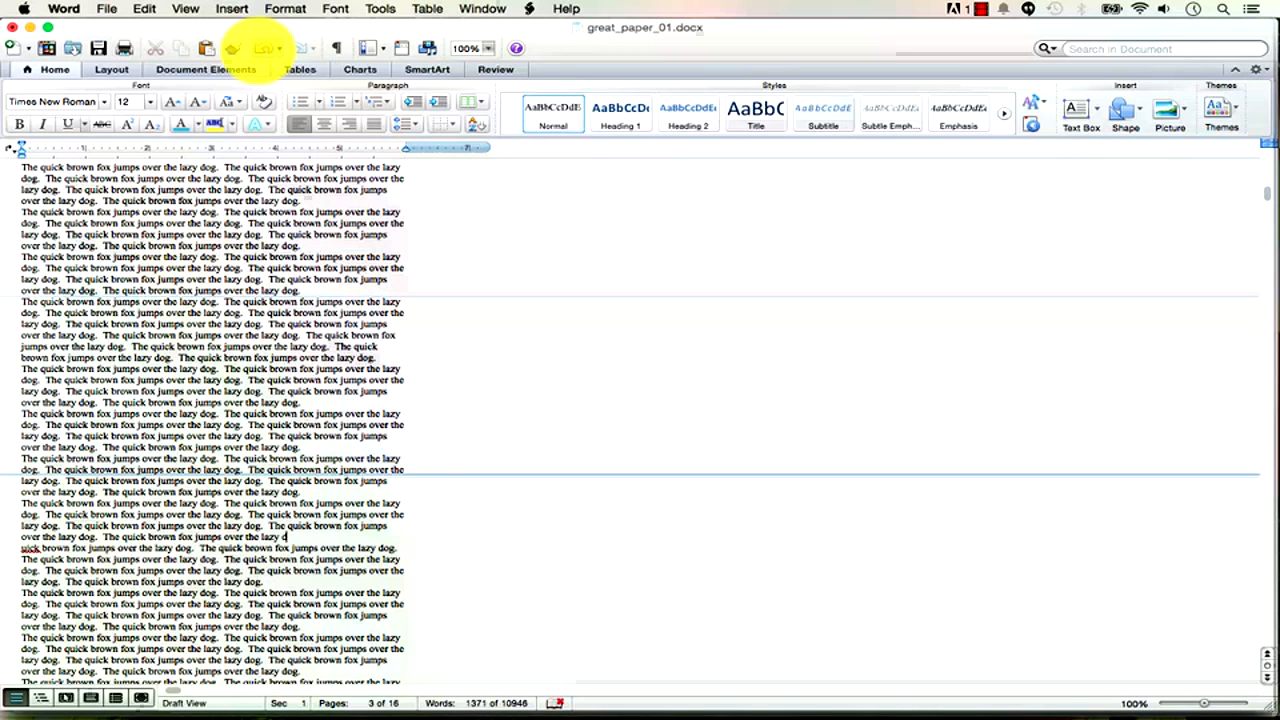
left_click(184, 10)
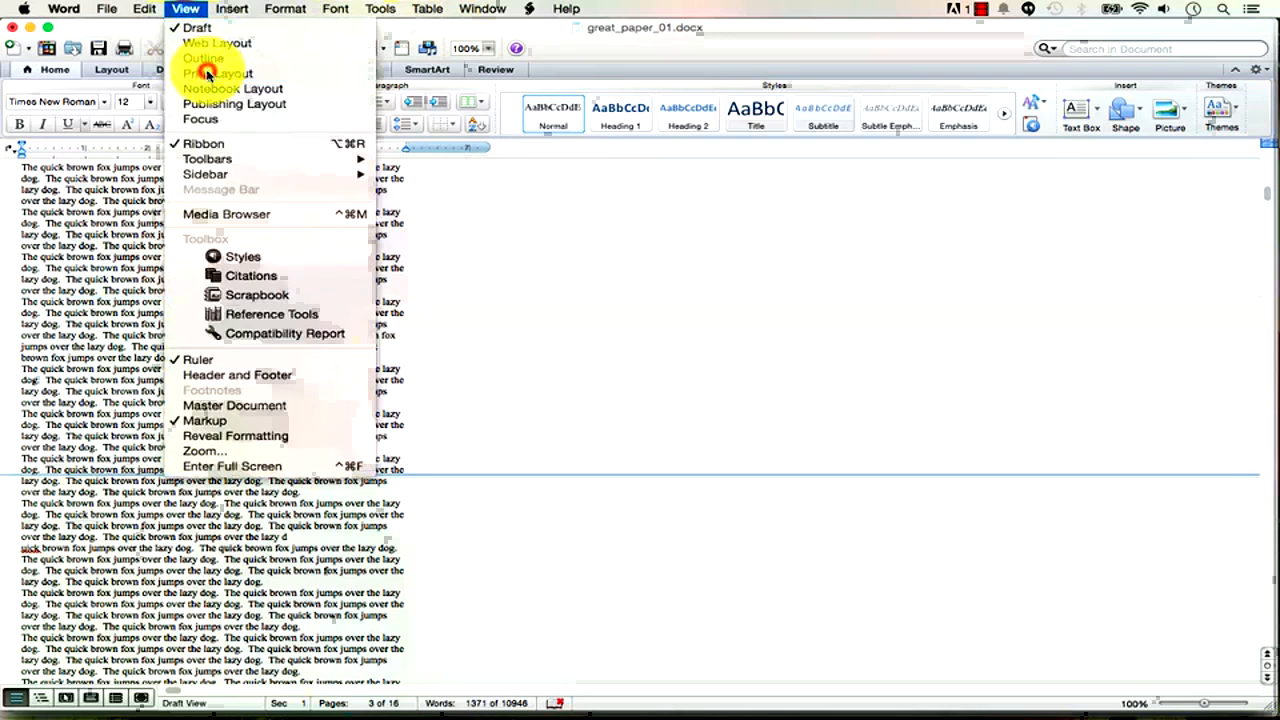
left_click(218, 73)
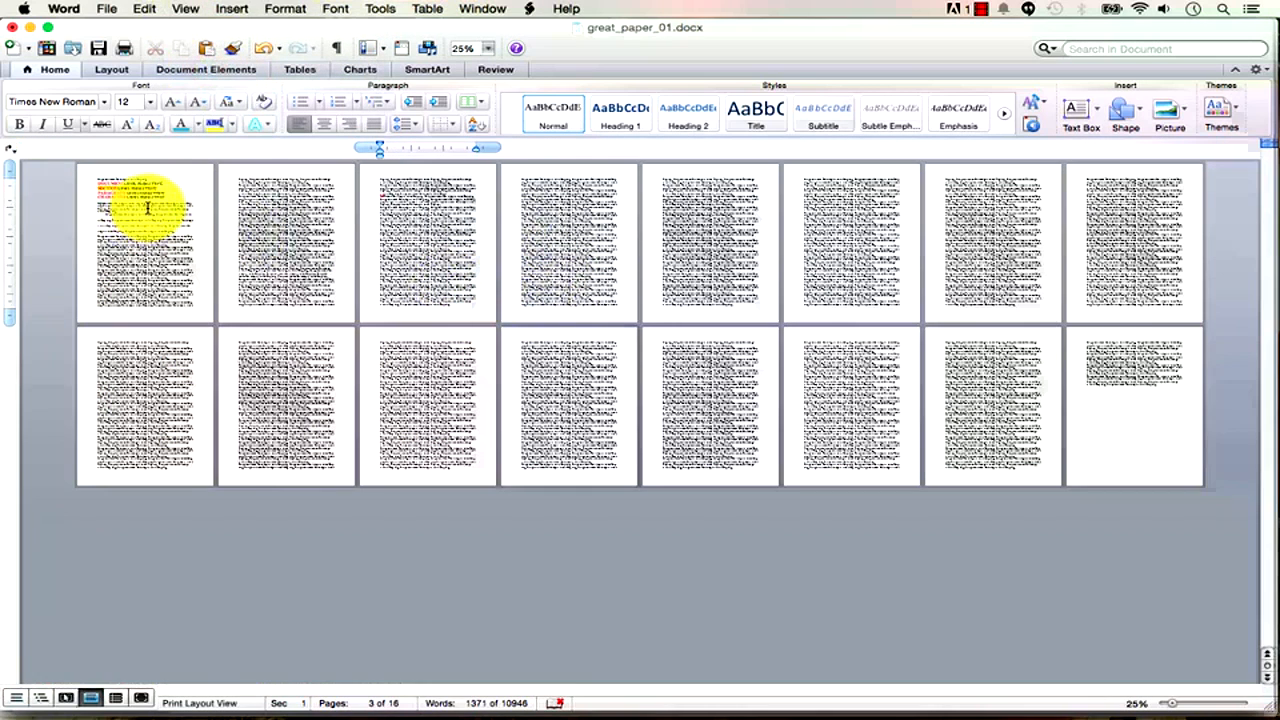
left_click(149, 206)
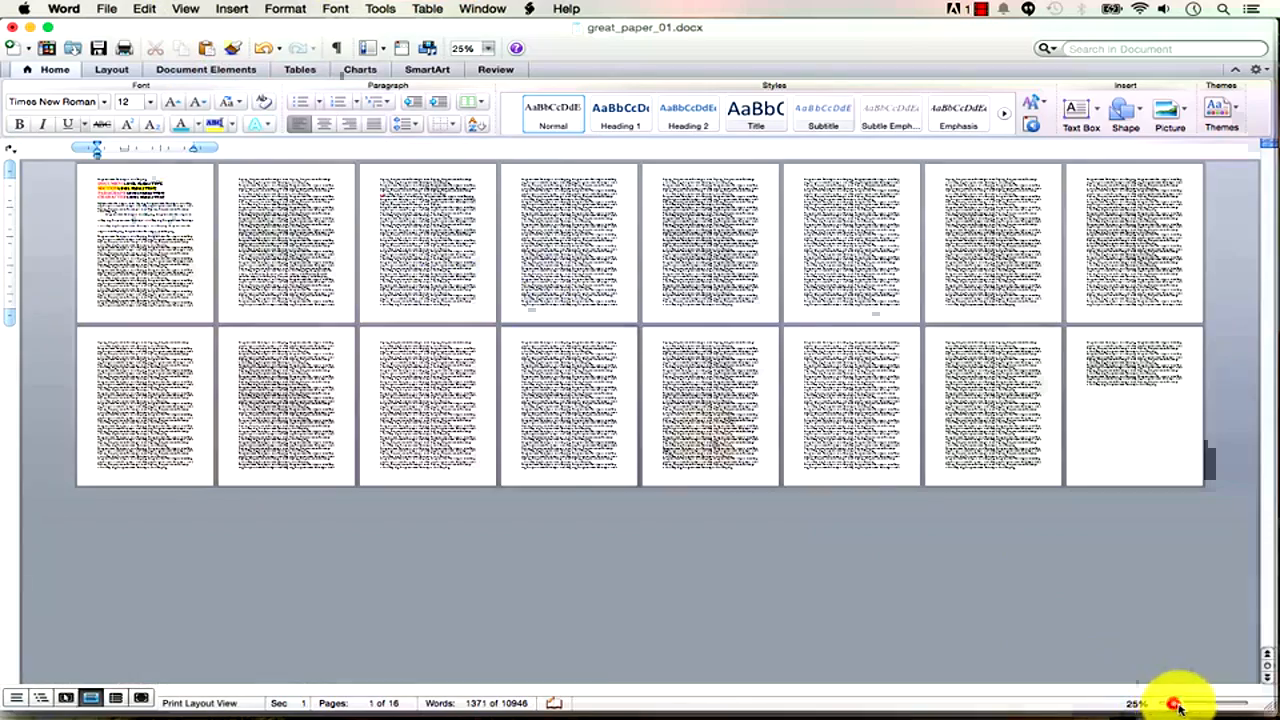
left_click_drag(1168, 703, 1211, 704)
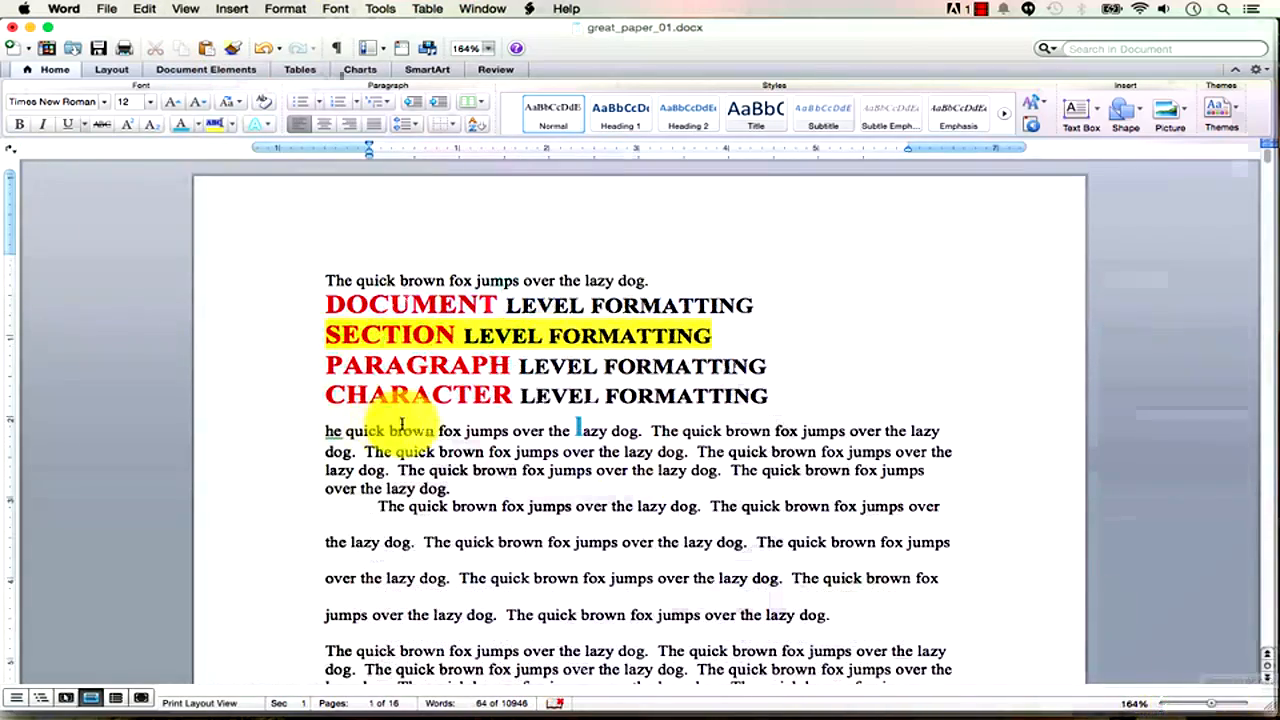
left_click_drag(430, 437, 449, 281)
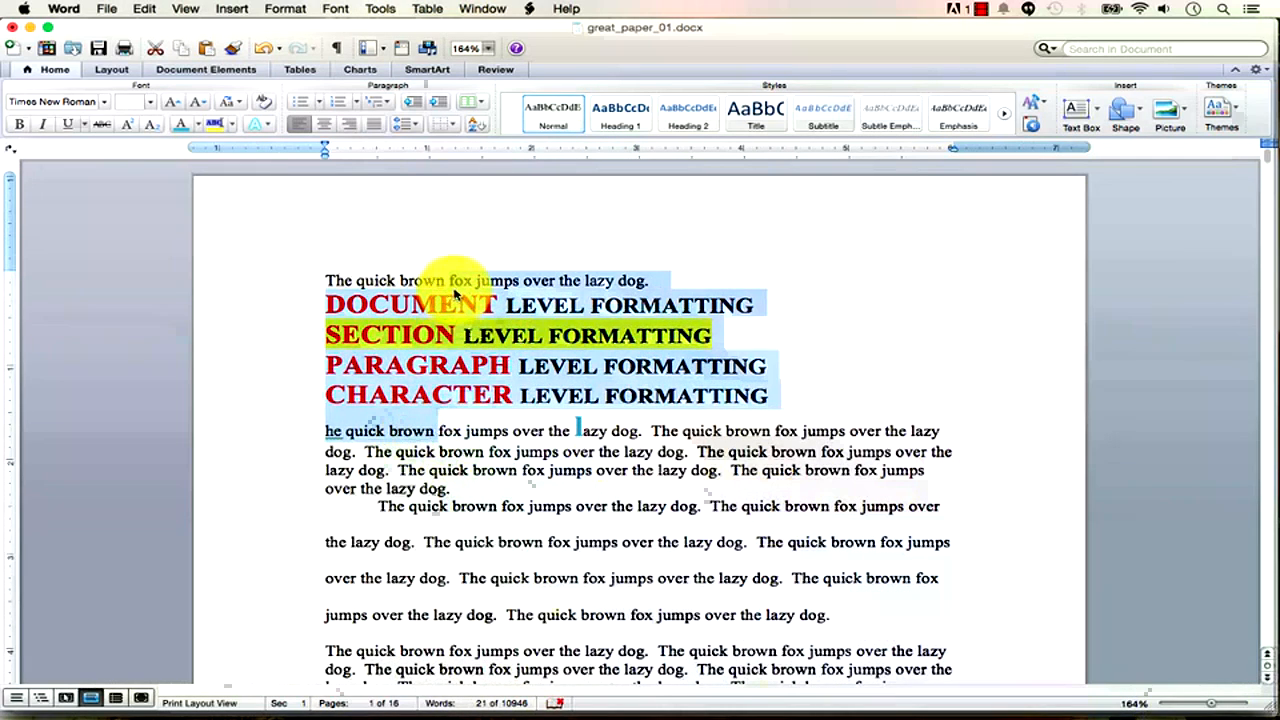
Delete the four heading lines and clean up the stray letters left behind.
left_click(773, 397)
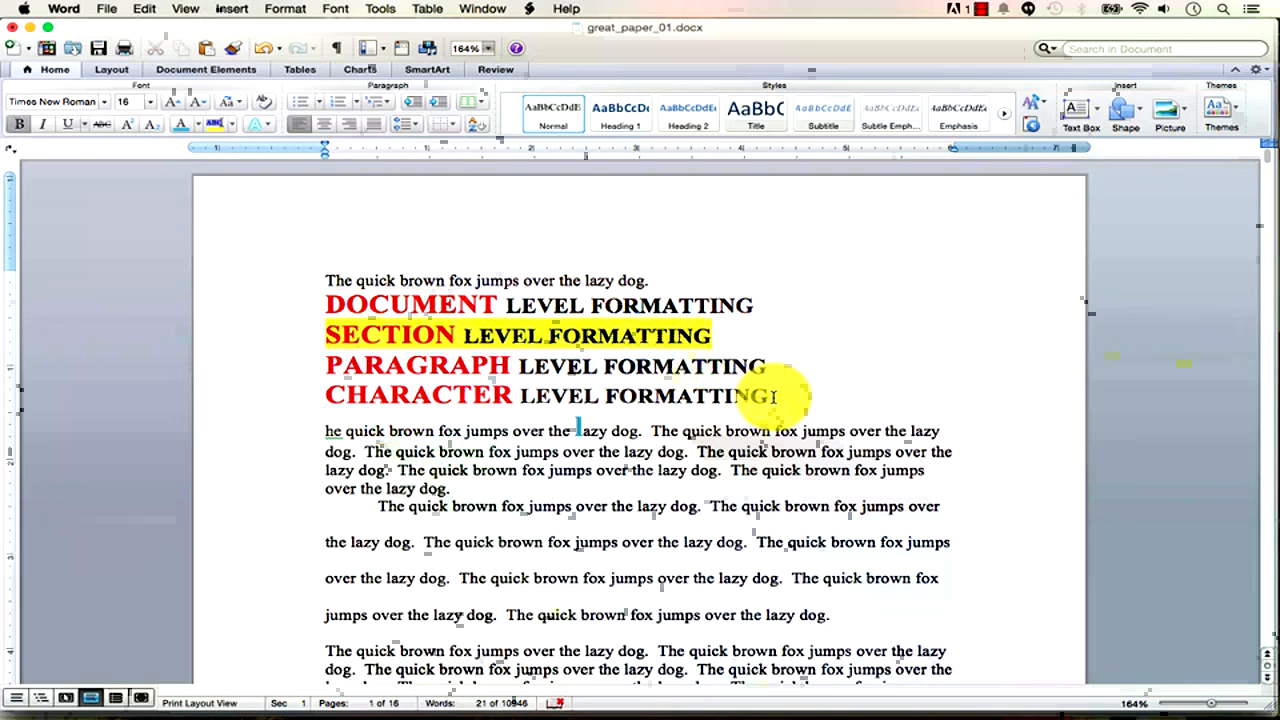
key("shift+Up")
key("shift+Up")
key("shift+Up")
key("shift+Up")
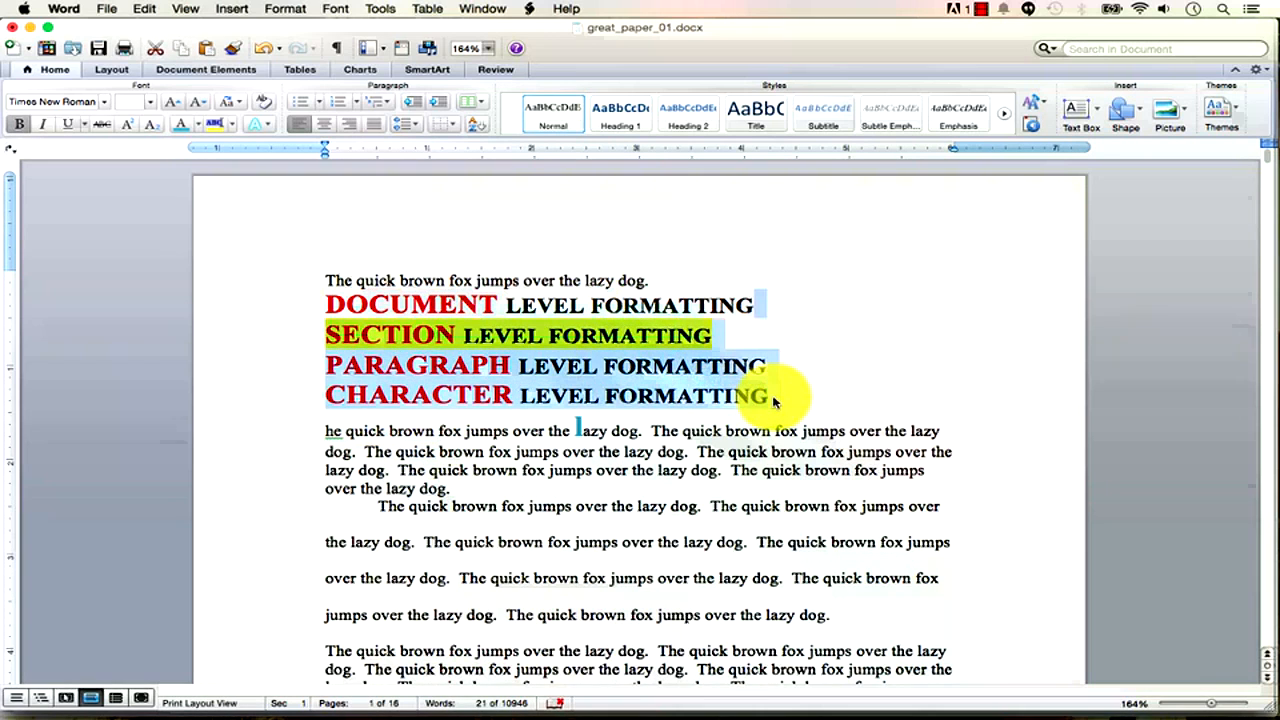
key("BackSpace")
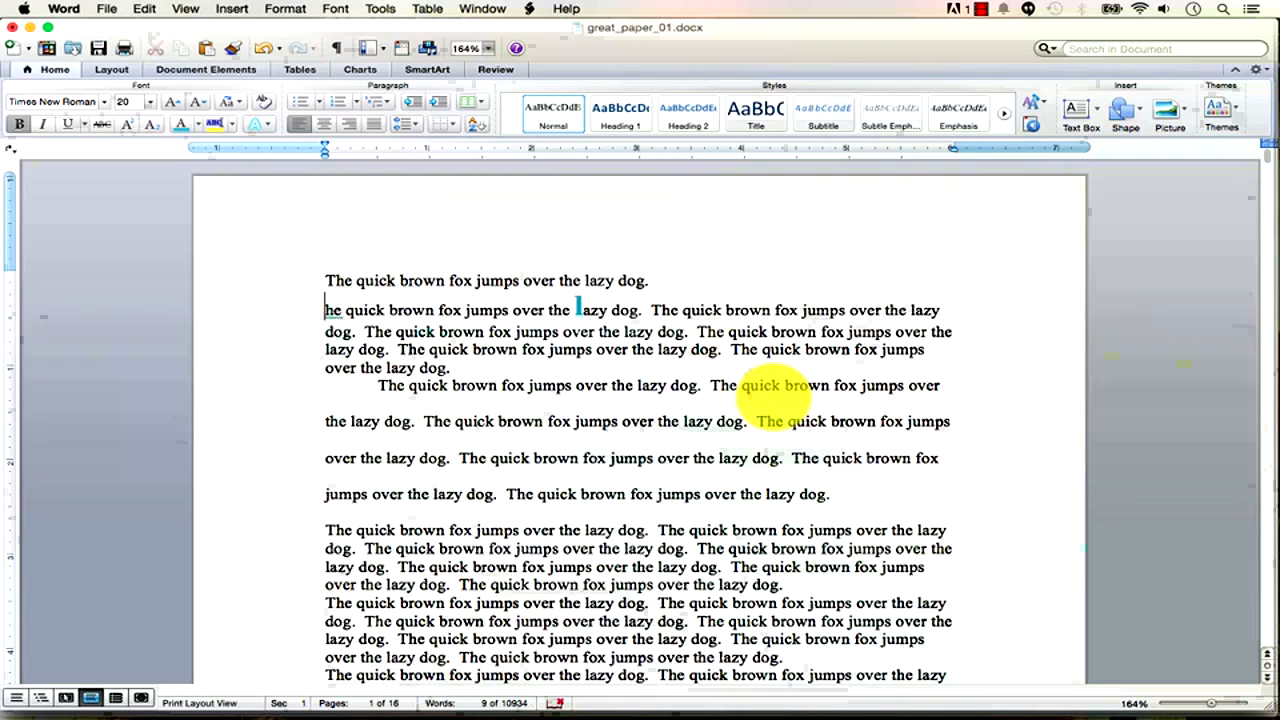
type("sdf")
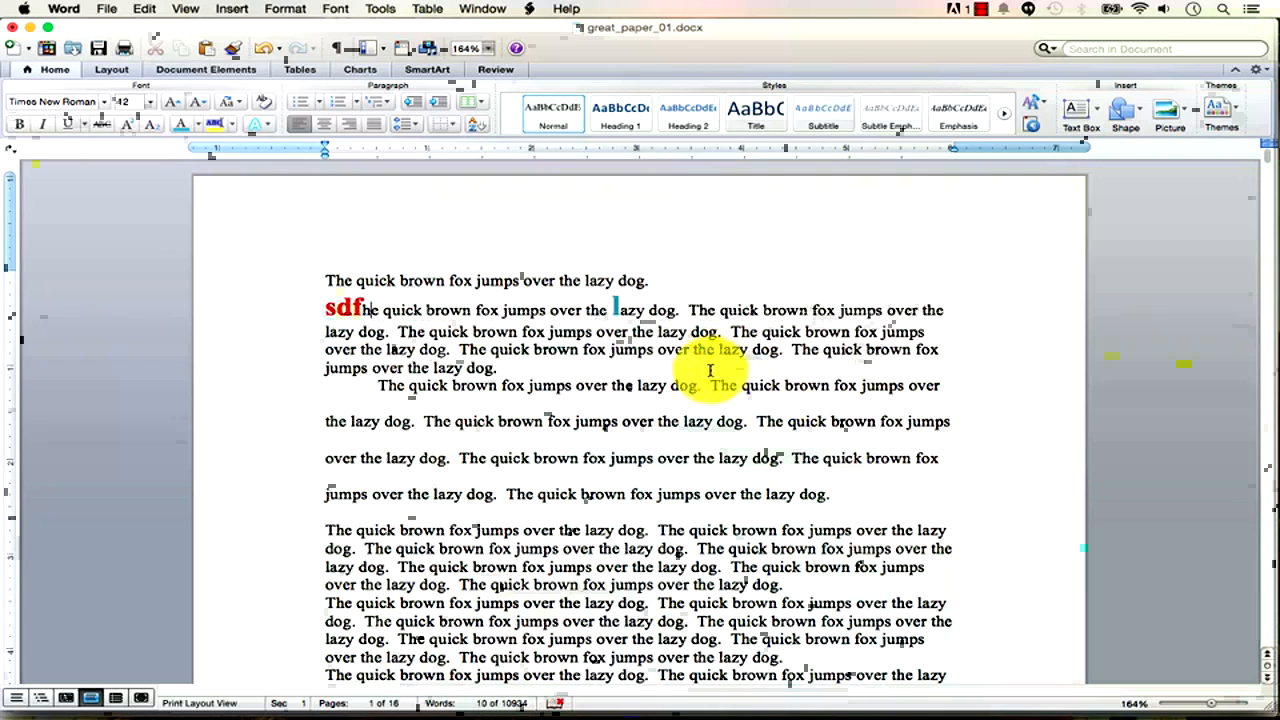
key("Delete")
key("BackSpace")
key("BackSpace")
key("BackSpace")
key("BackSpace")
key("BackSpace")
key("BackSpace")
key("BackSpace")
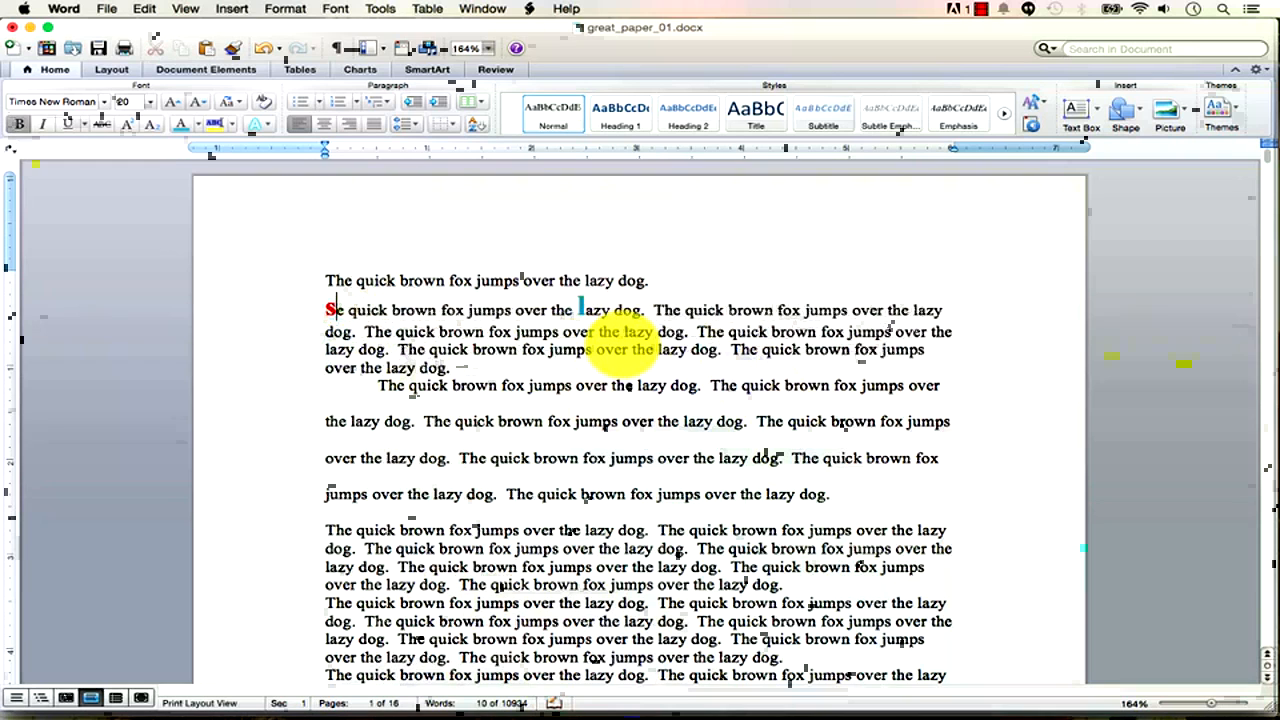
key("BackSpace")
type("asdf asdf asdf")
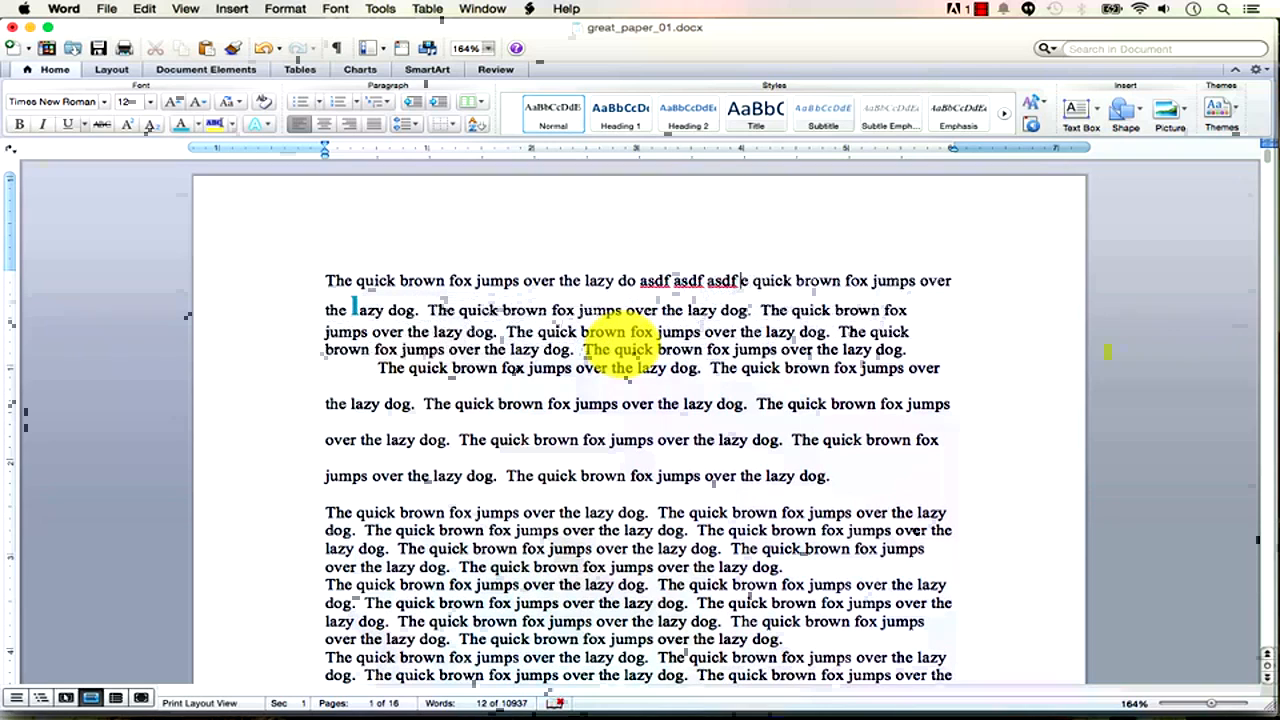
Delete the extra opening lines so body paragraphs come first, and save great_paper_01.docx.
key("shift+Down")
key("shift+Down")
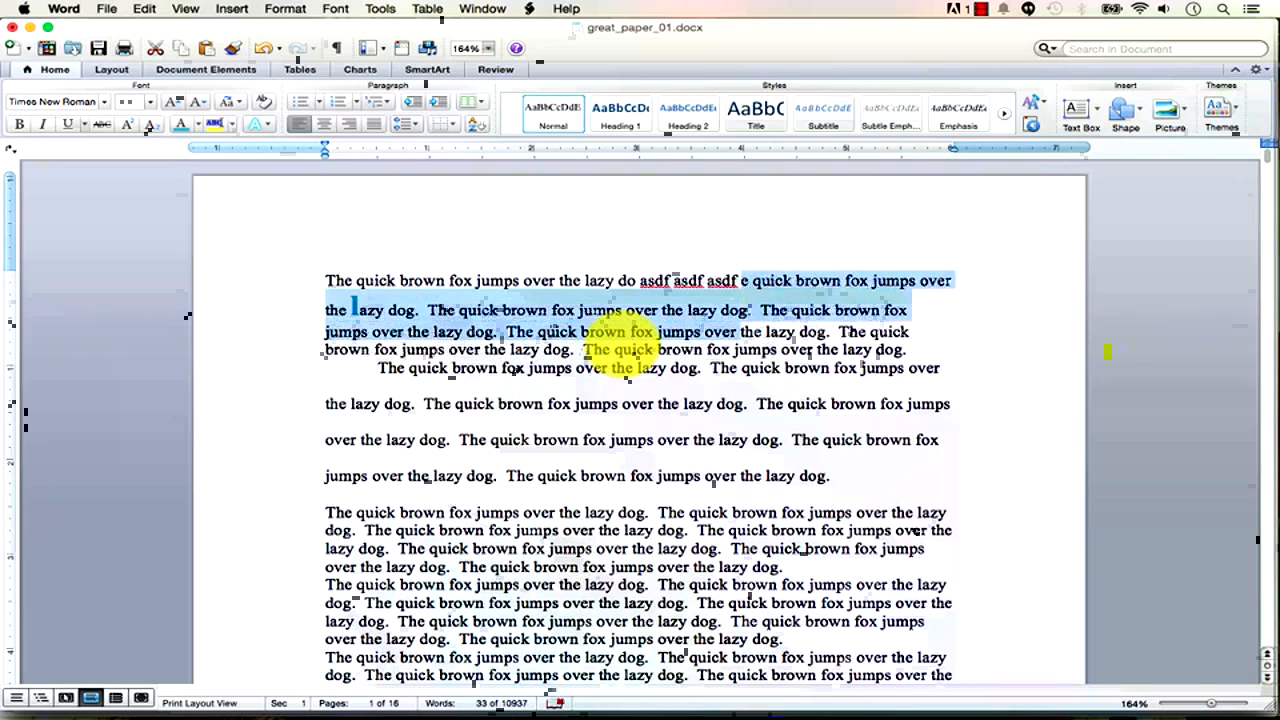
key("shift+Down")
key("shift+Down")
key("shift+Down")
key("shift+Down")
key("shift+Down")
key("shift+Down")
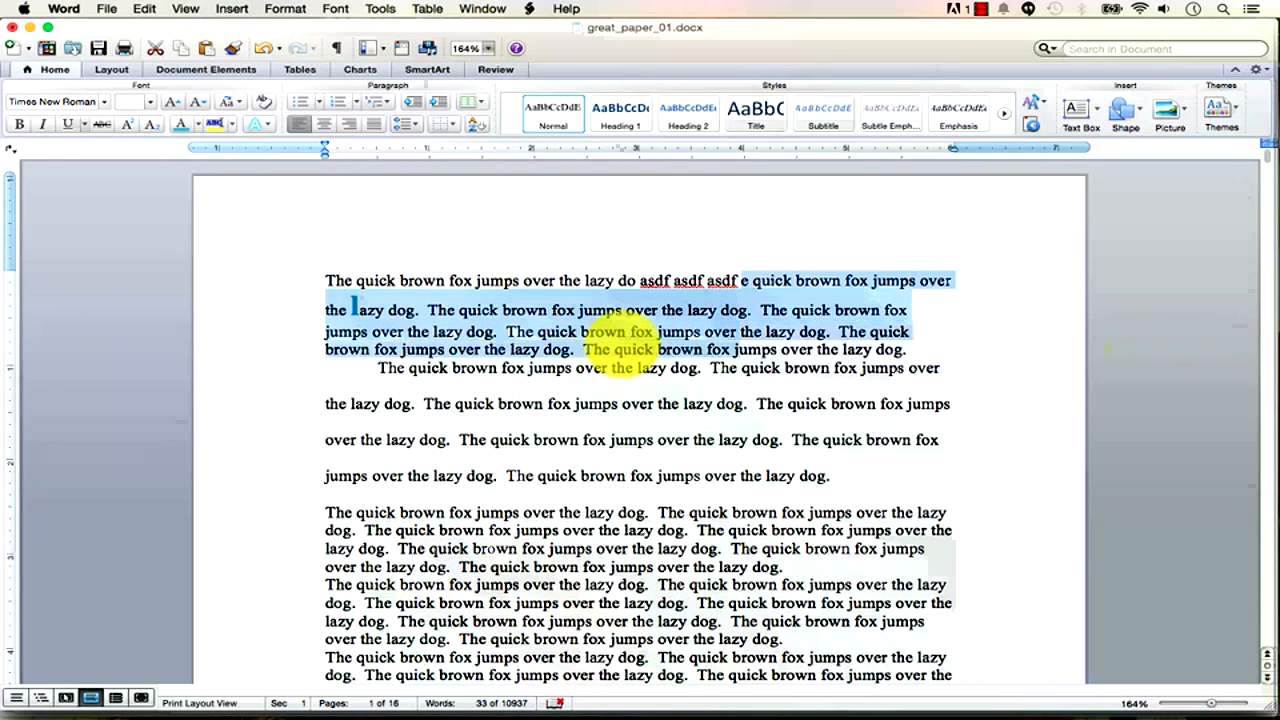
key("BackSpace")
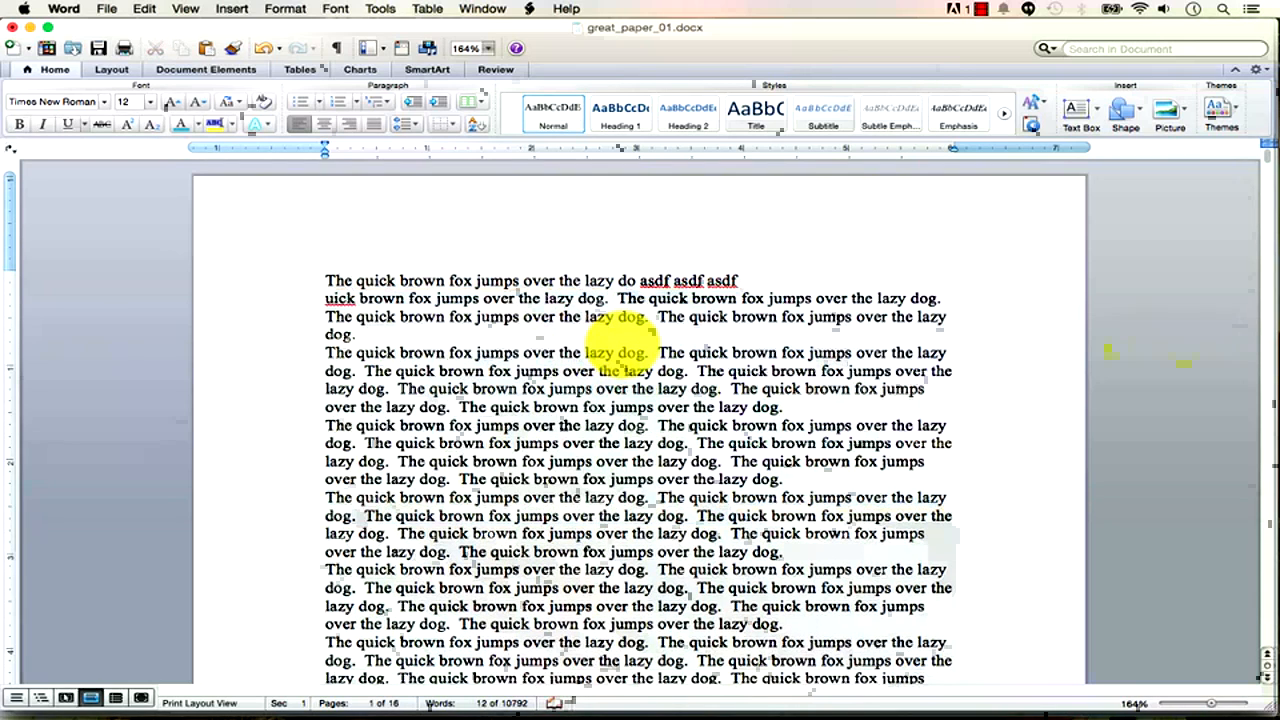
left_click_drag(396, 334, 311, 273)
key("BackSpace")
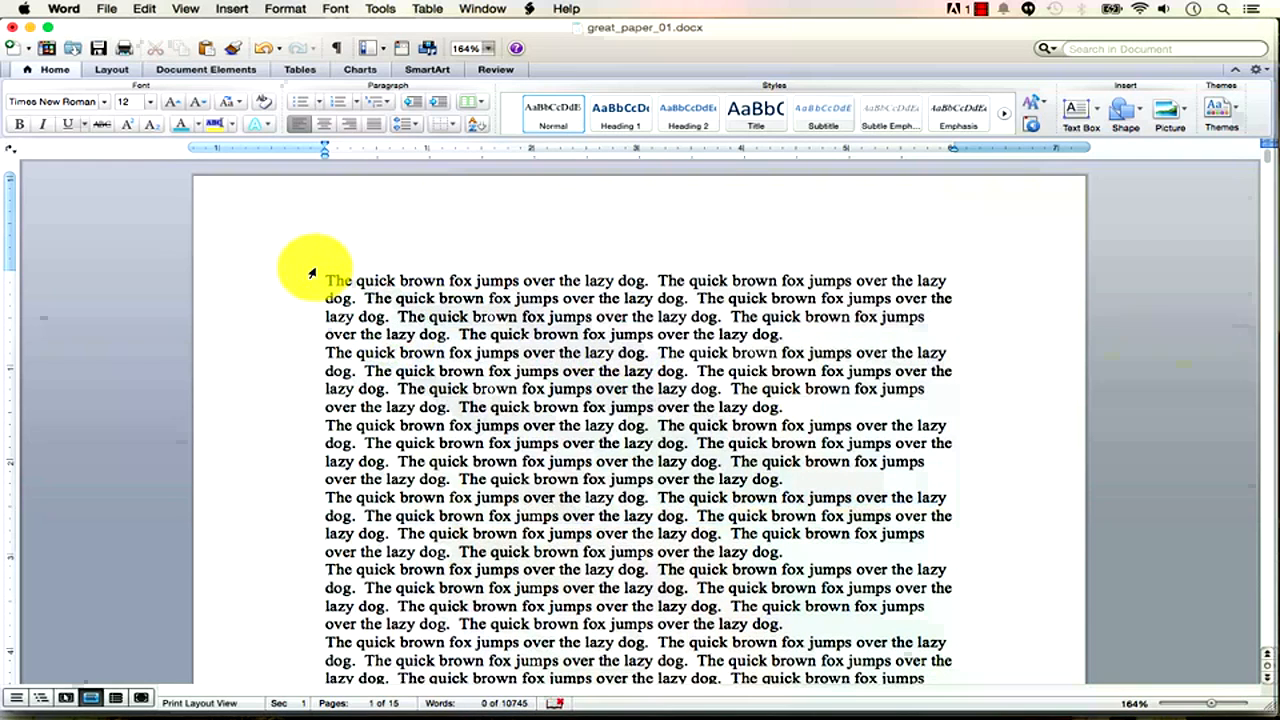
left_click(101, 49)
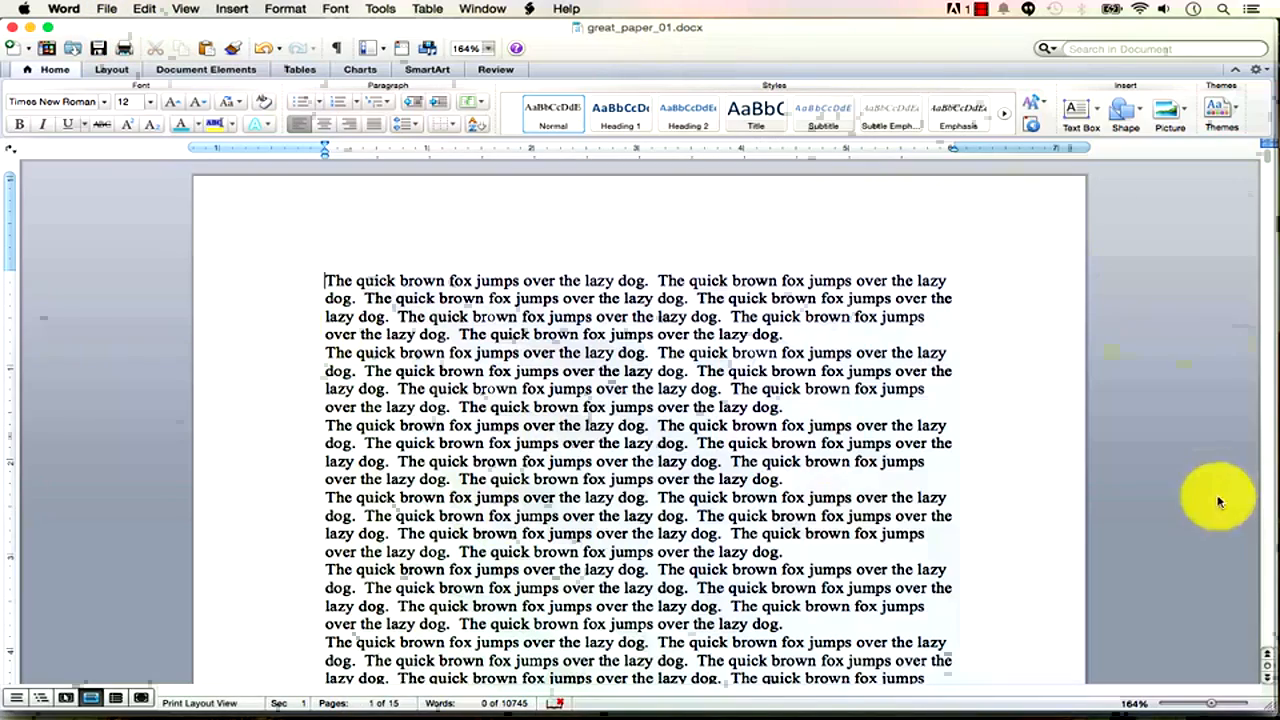
left_click_drag(1215, 706, 1196, 704)
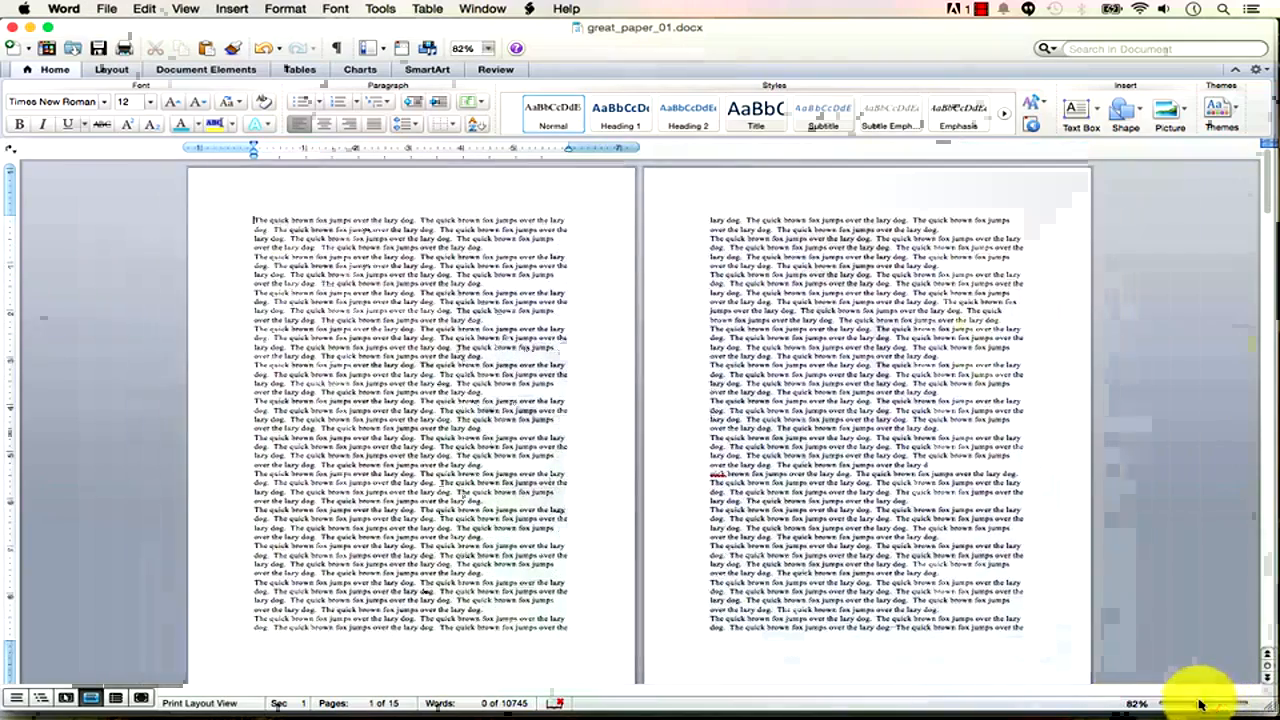
left_click(478, 9)
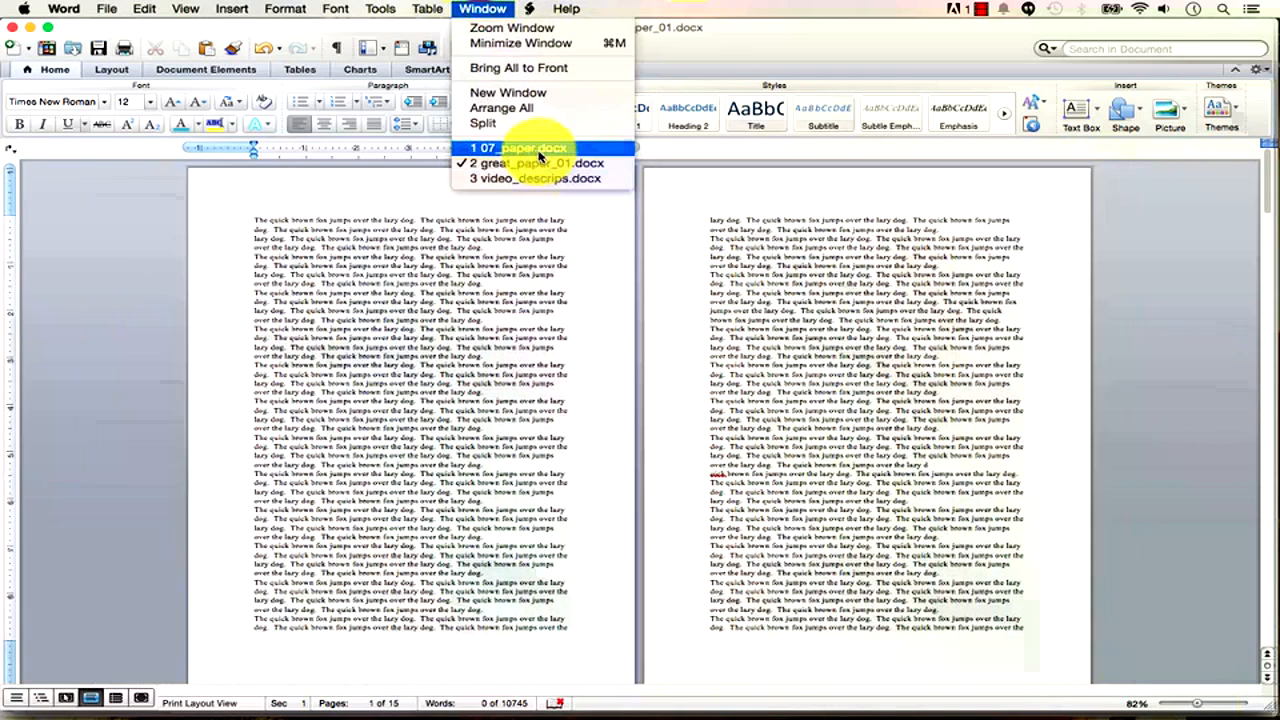
left_click(522, 148)
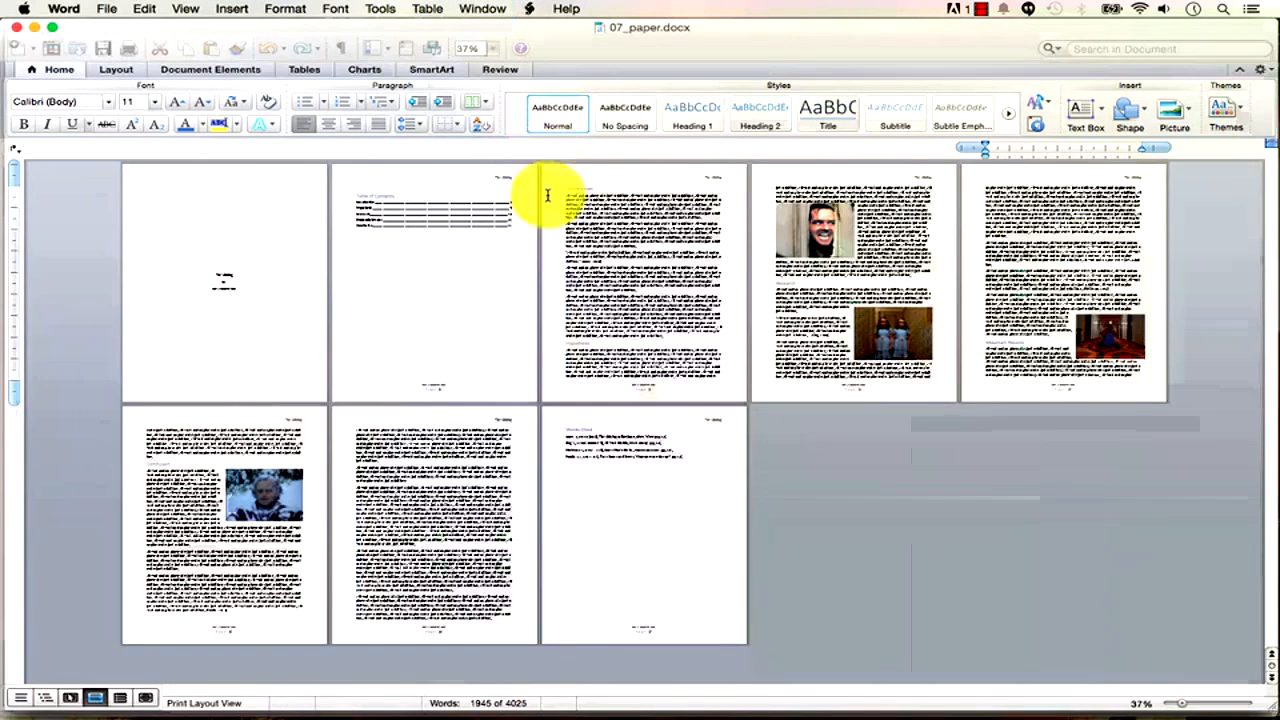
left_click(239, 289)
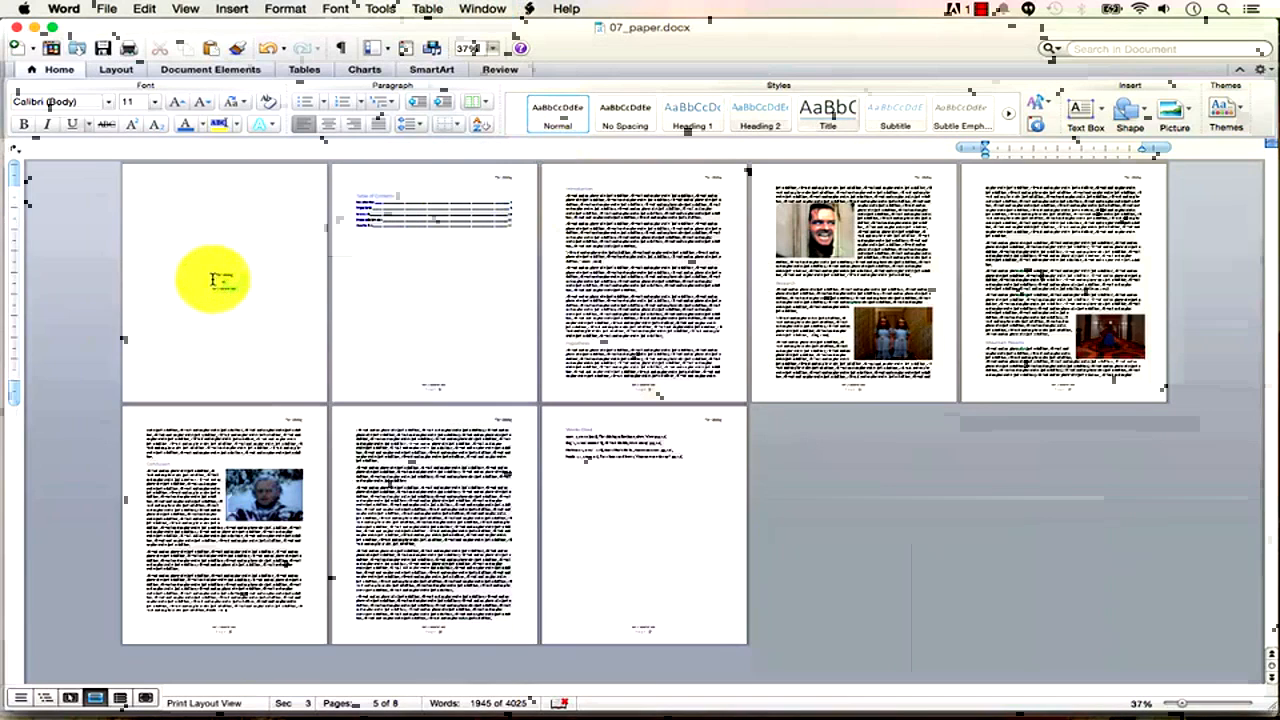
left_click_drag(215, 275, 314, 337)
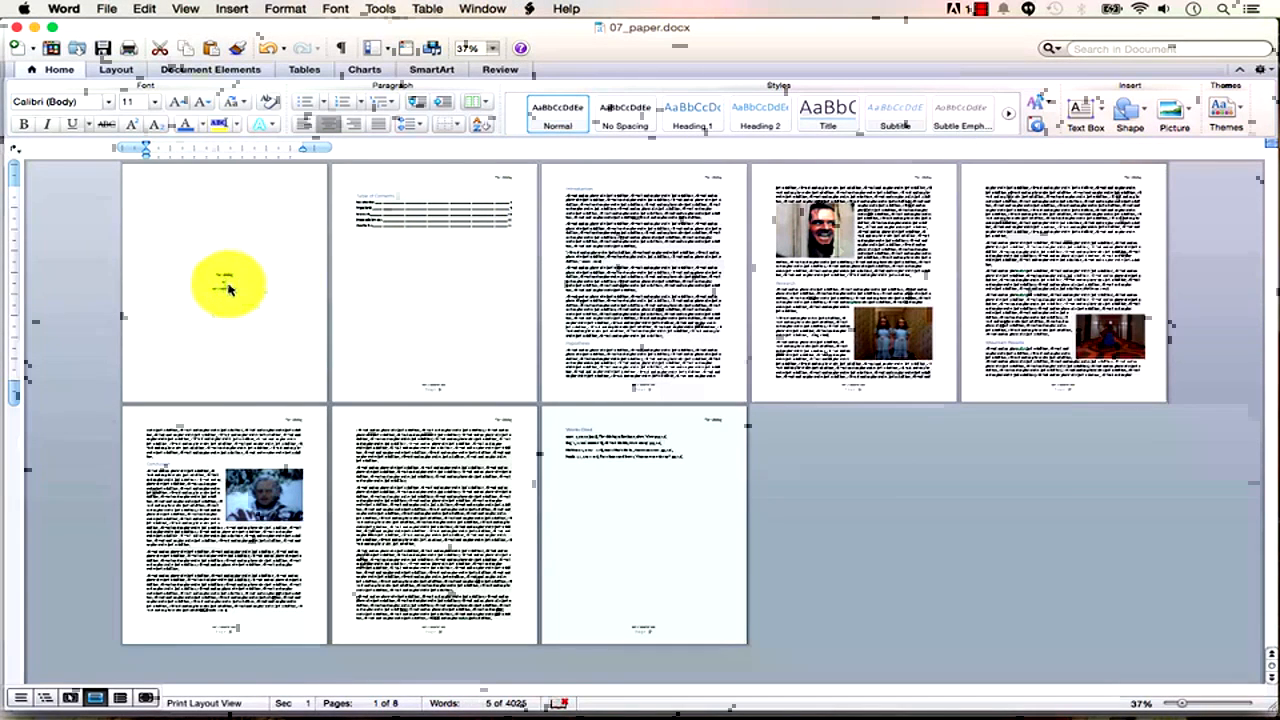
left_click(380, 212)
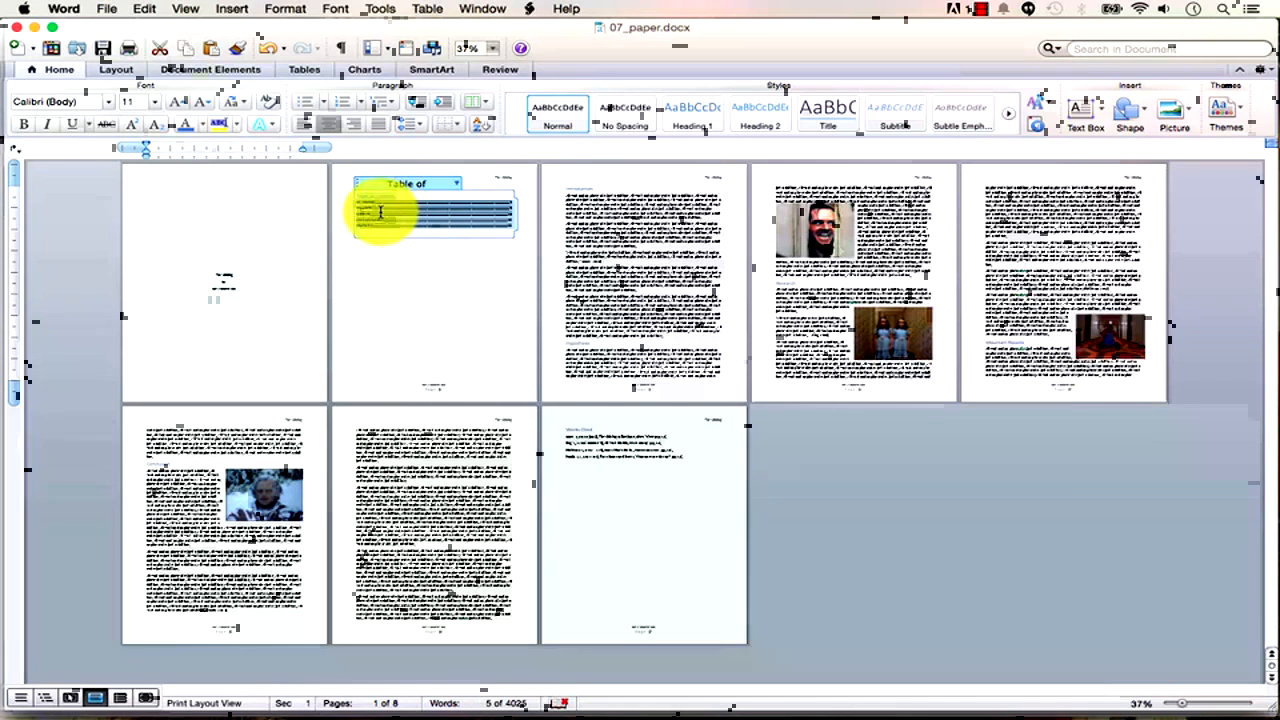
left_click(440, 289)
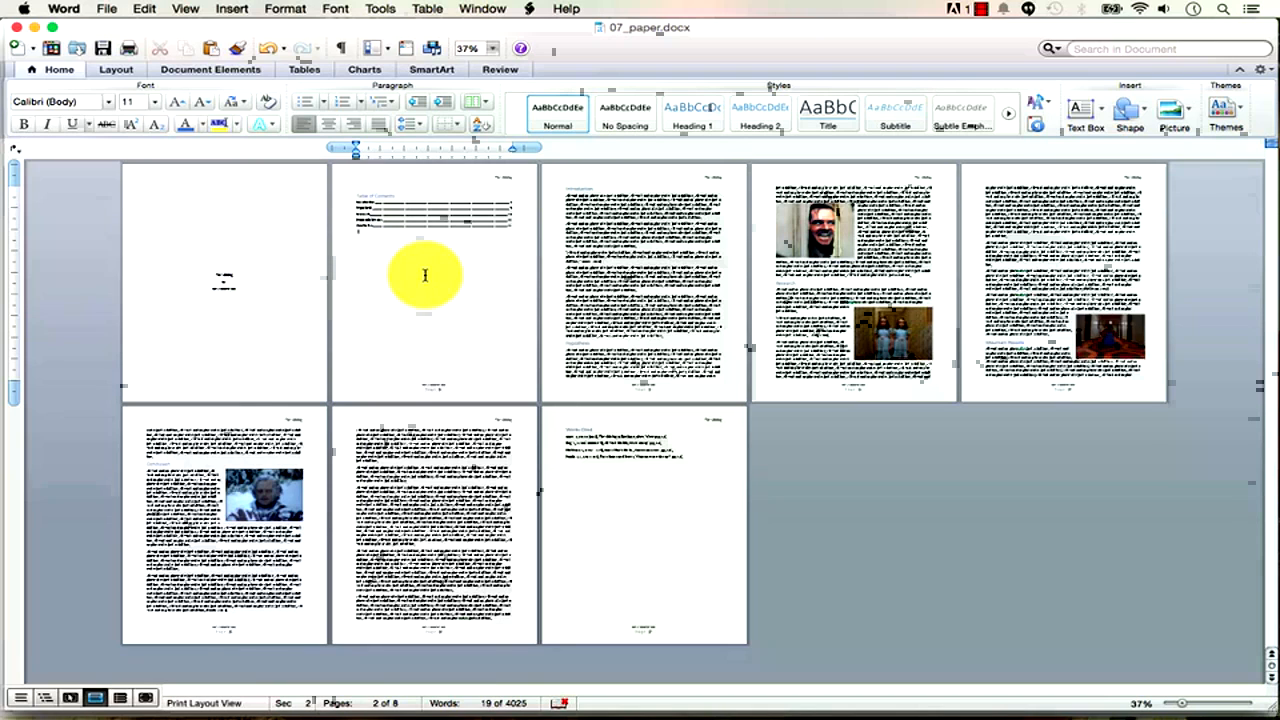
left_click(500, 9)
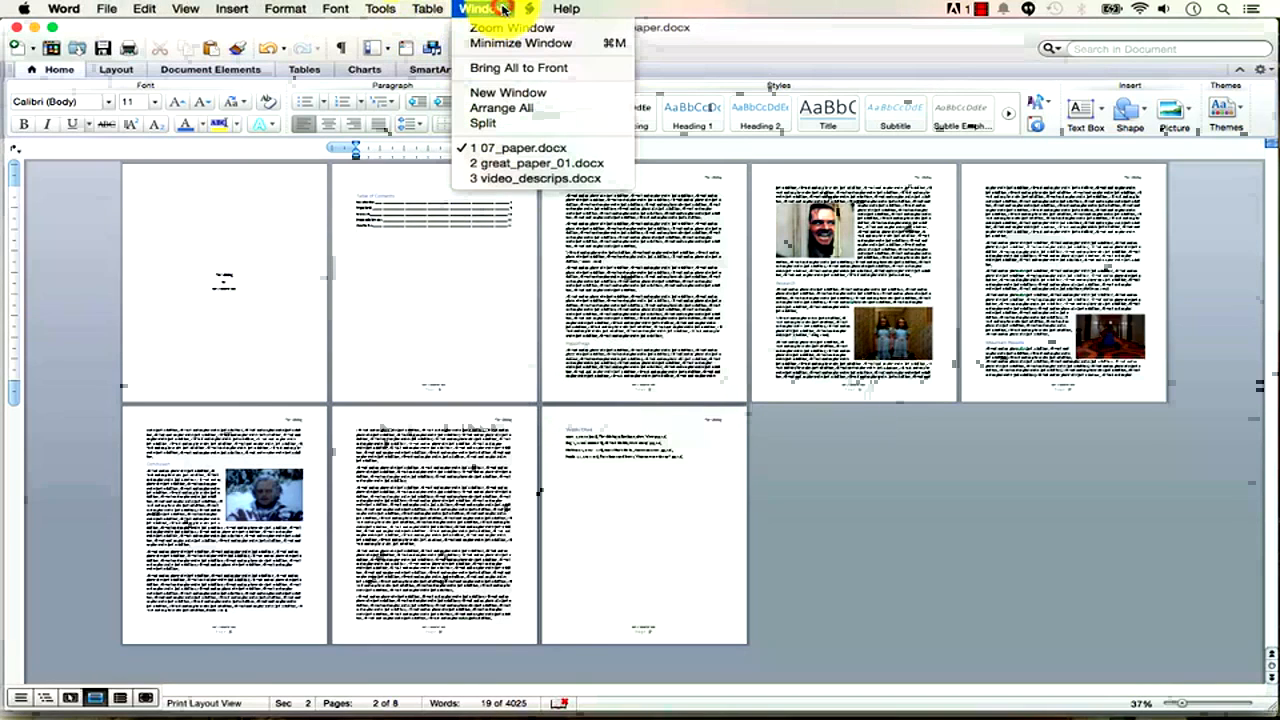
left_click(530, 167)
left_click(252, 217)
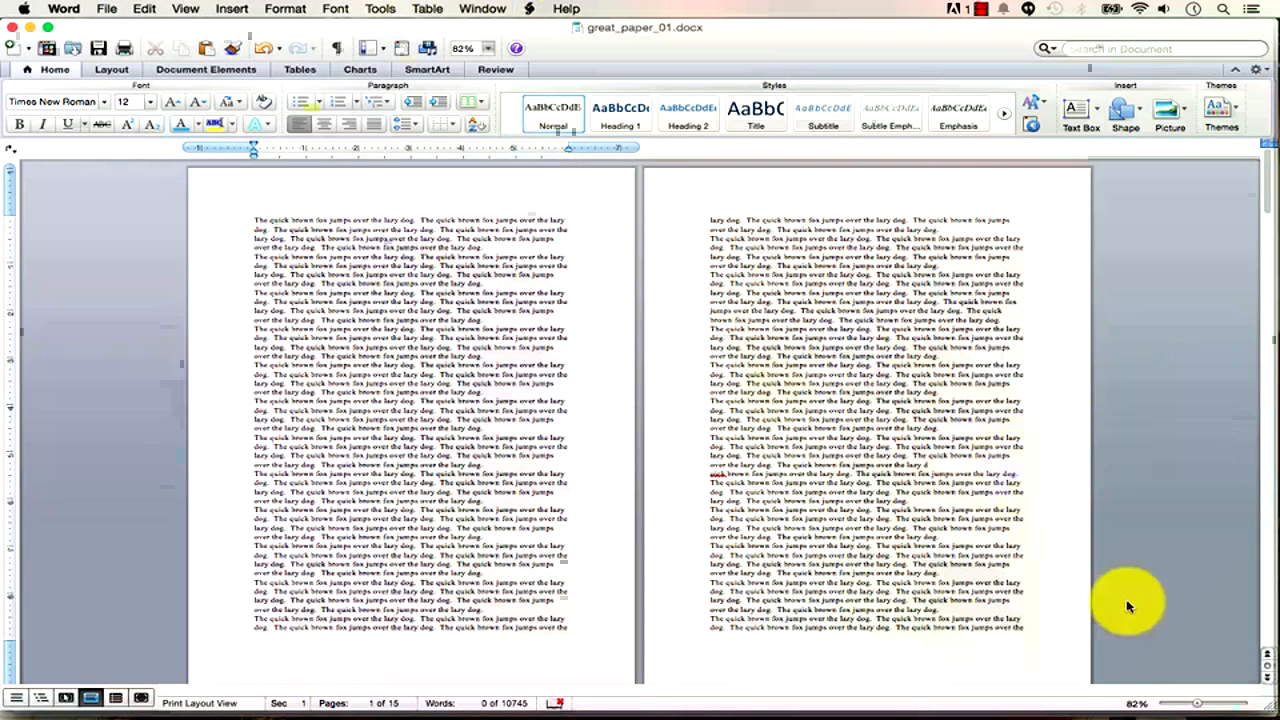
Insert a Section Break (Next Page) at the document start, leaving page 1 blank.
mouse_move(1196, 705)
left_mouse_down()
mouse_move(1158, 702)
mouse_move(1210, 707)
left_mouse_up()
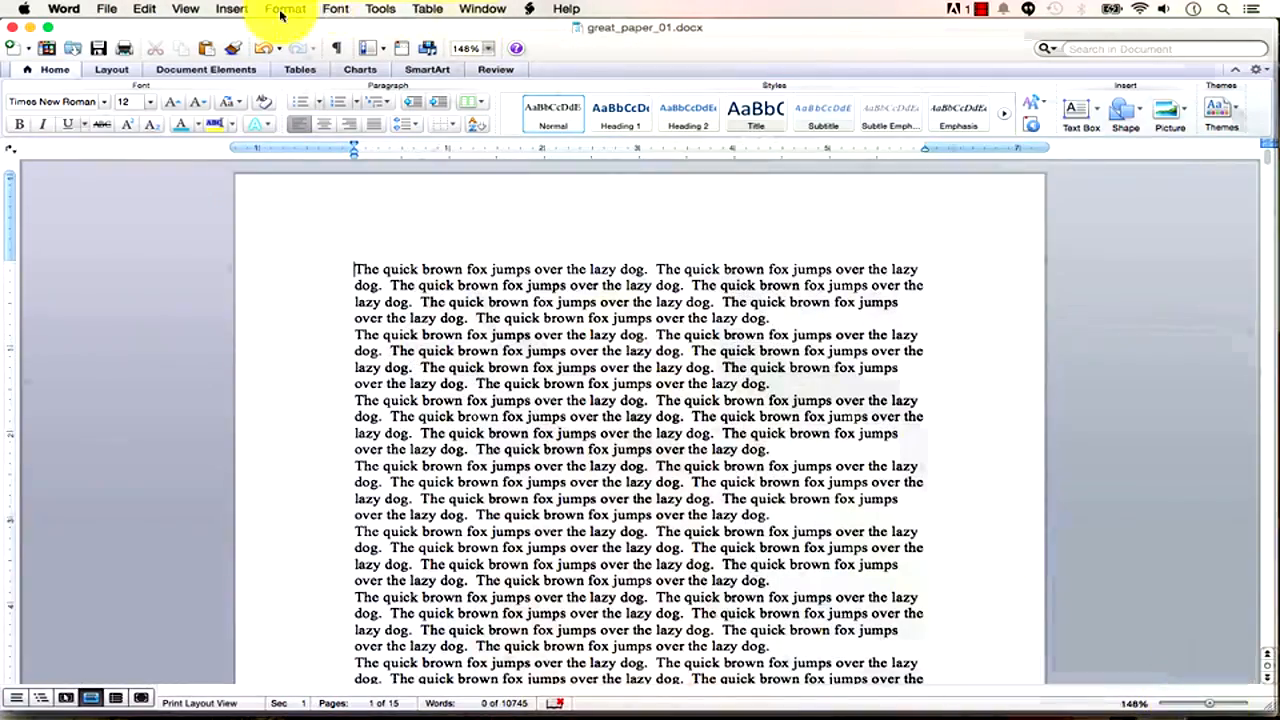
left_click(243, 12)
mouse_move(243, 27)
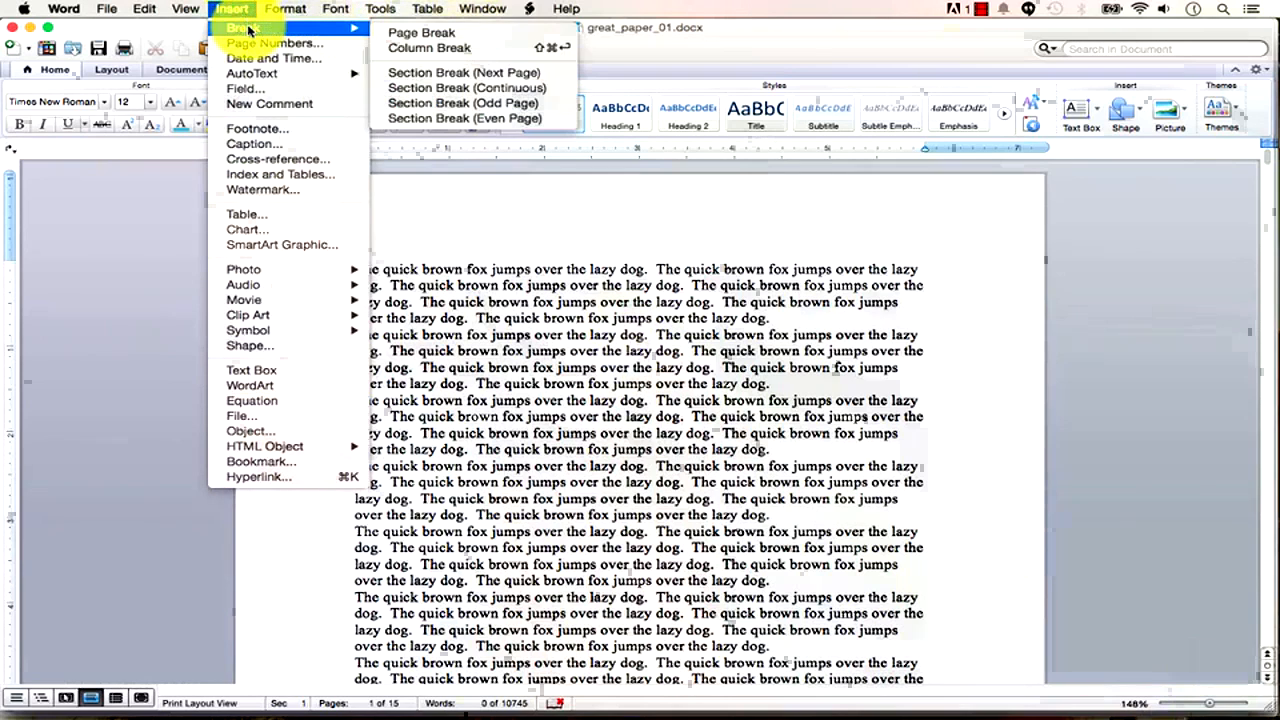
left_click(527, 75)
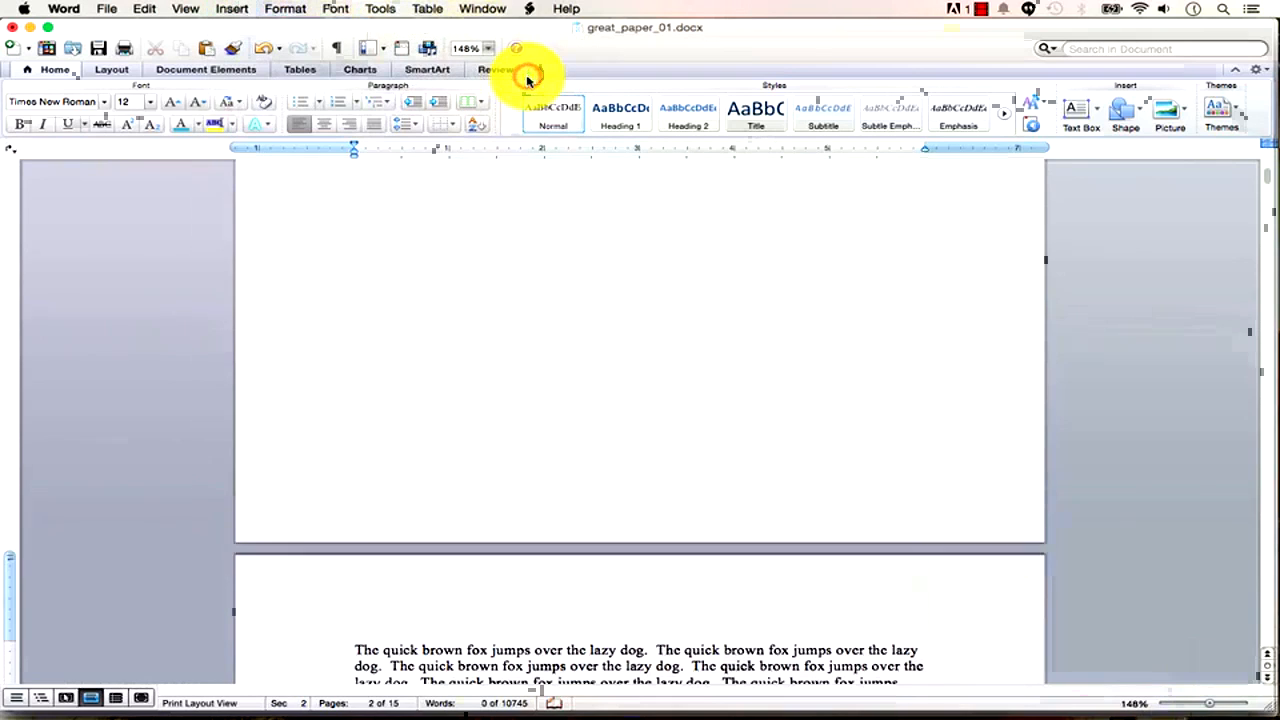
scroll(604, 366, "up", 6)
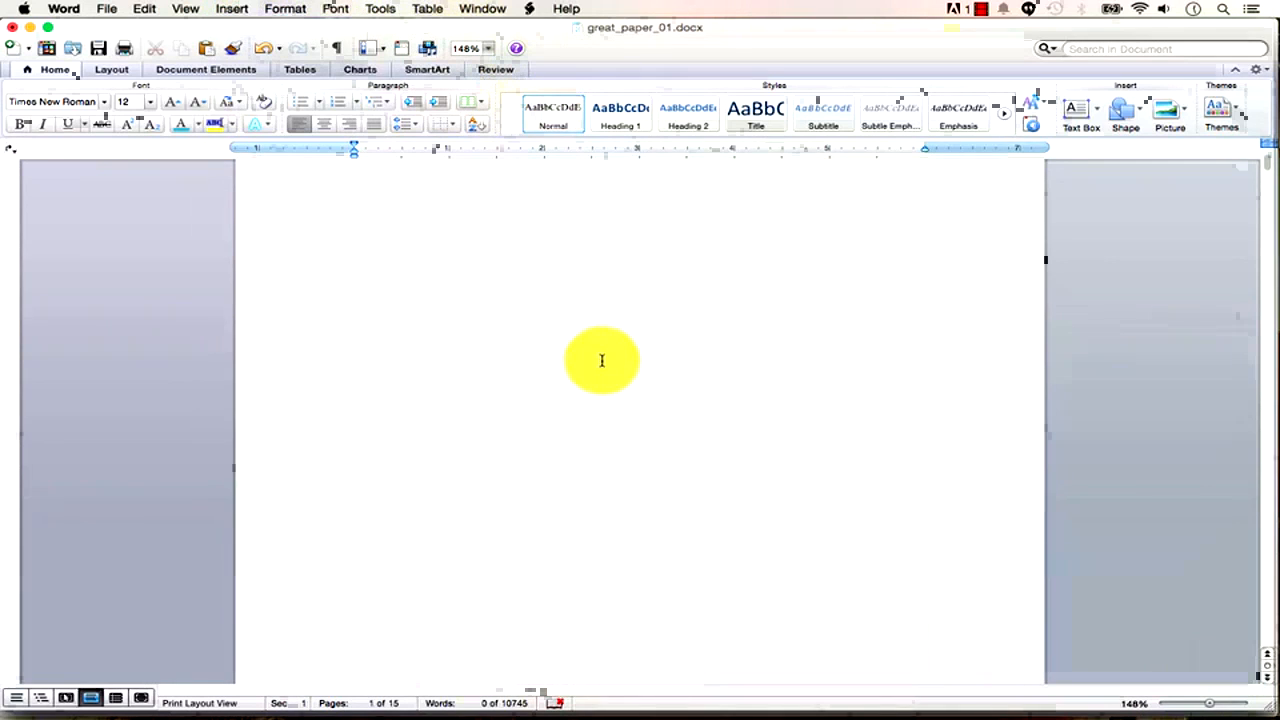
left_click_drag(1210, 707, 1196, 708)
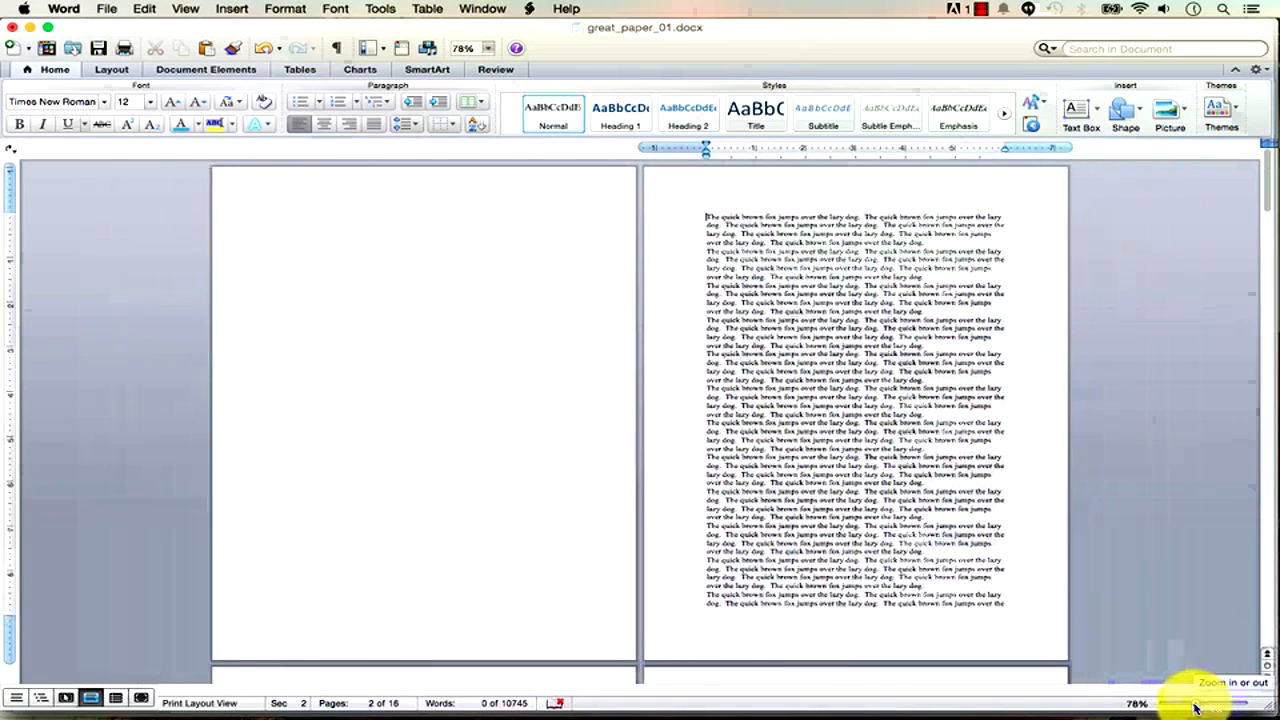
left_click(398, 217)
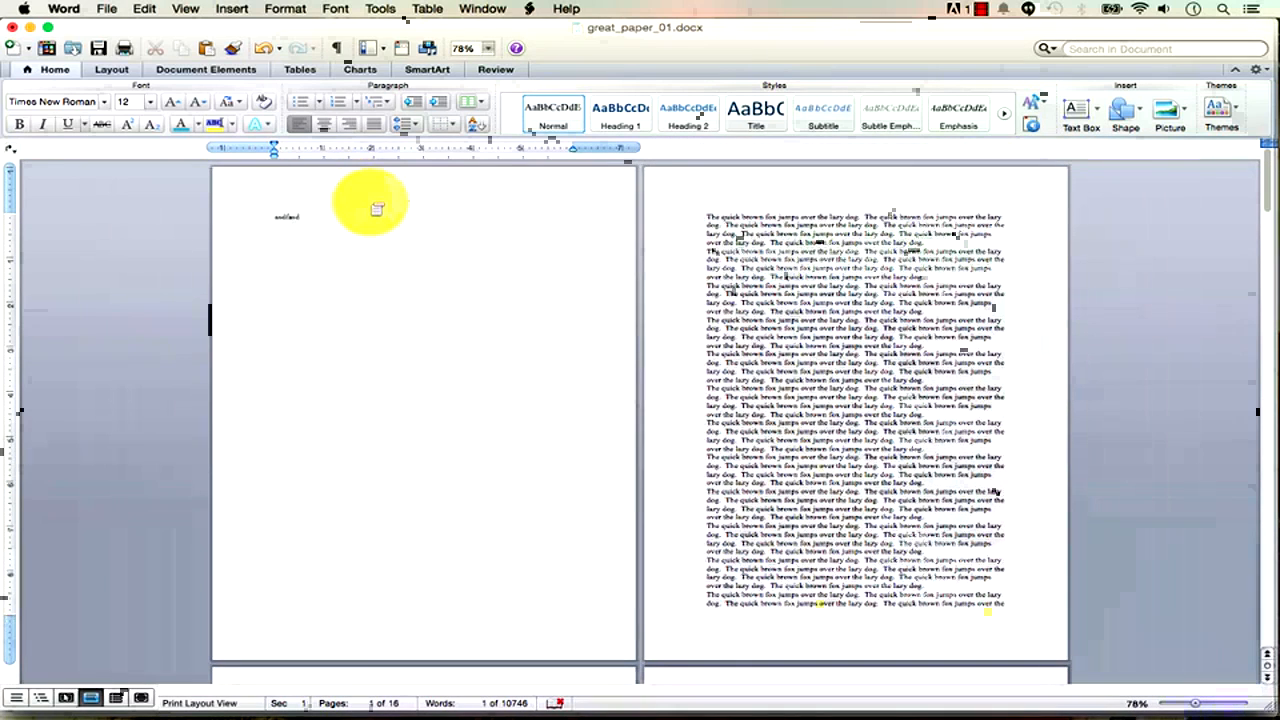
Check the new section break in Draft view, then return to Print Layout on the blank first page.
left_click(183, 9)
left_click(197, 30)
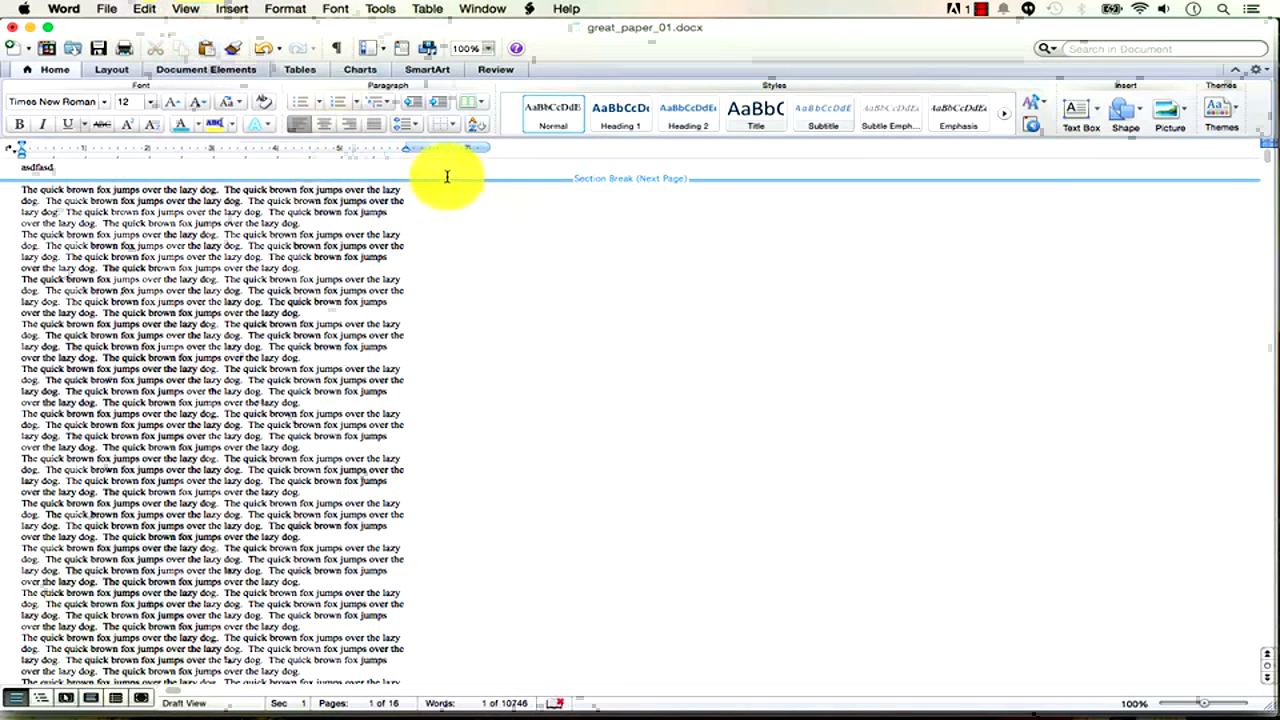
left_click(185, 11)
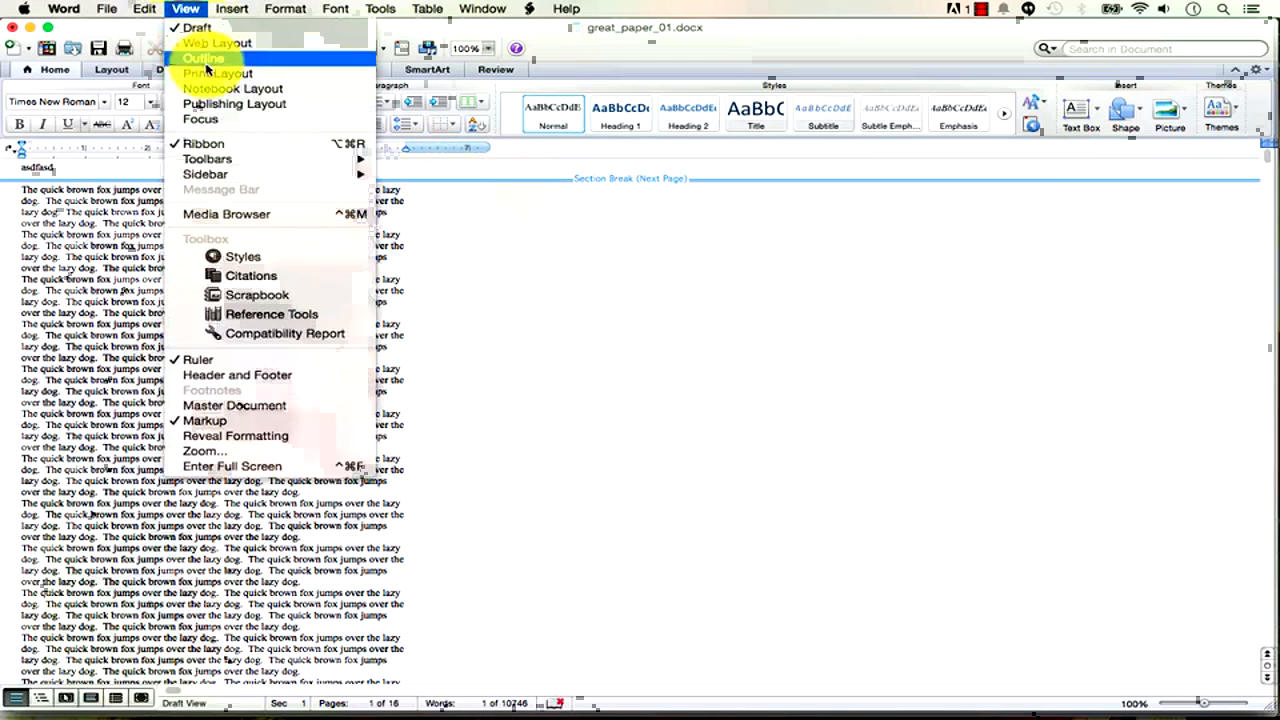
left_click(210, 76)
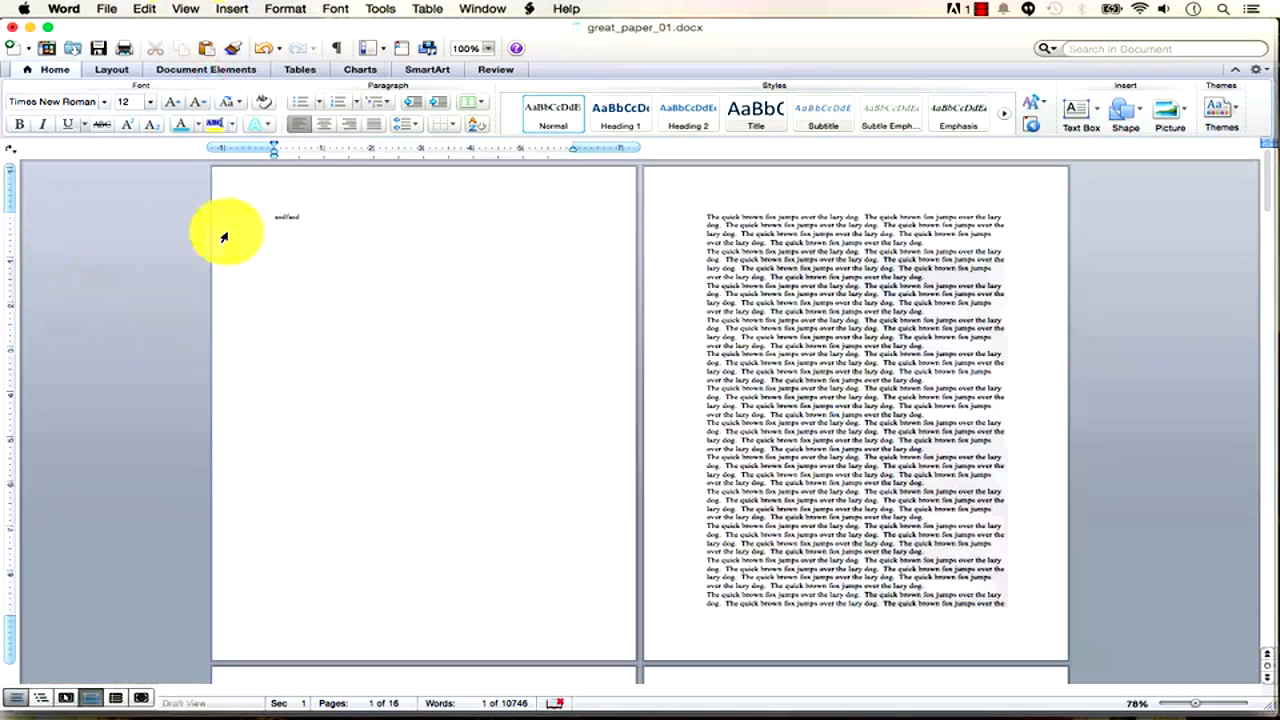
left_click(287, 214)
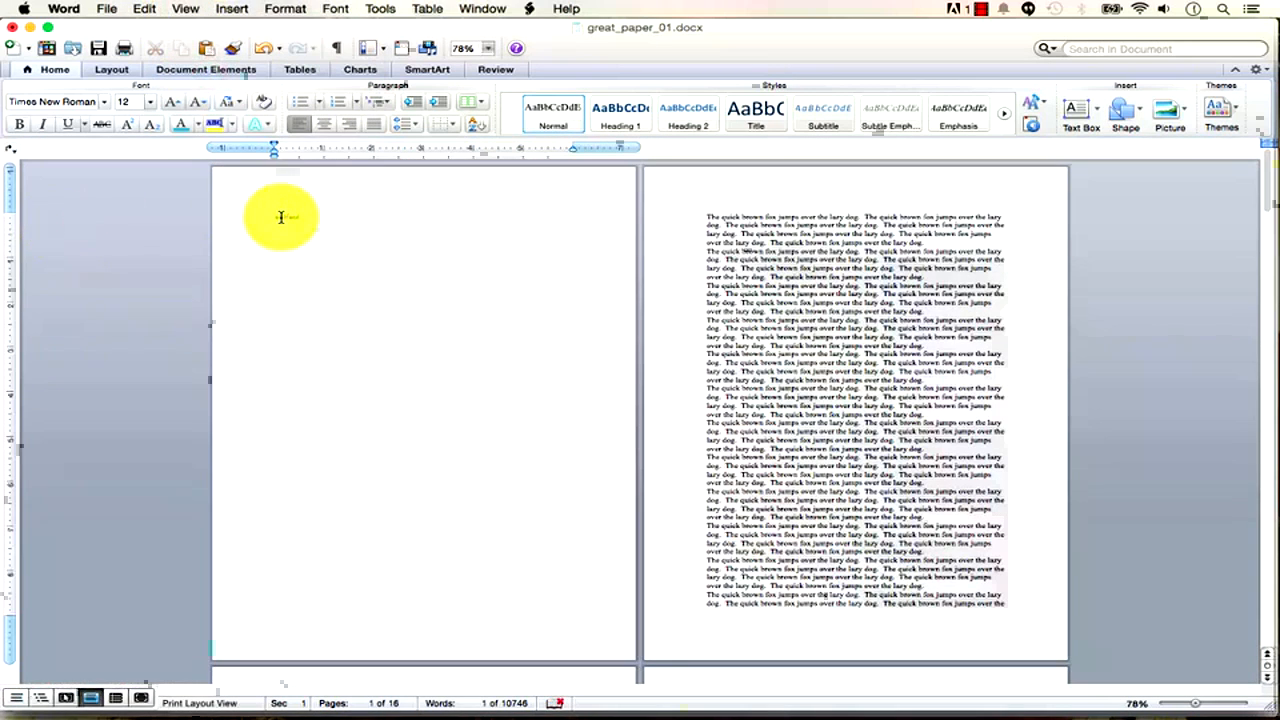
left_click(285, 10)
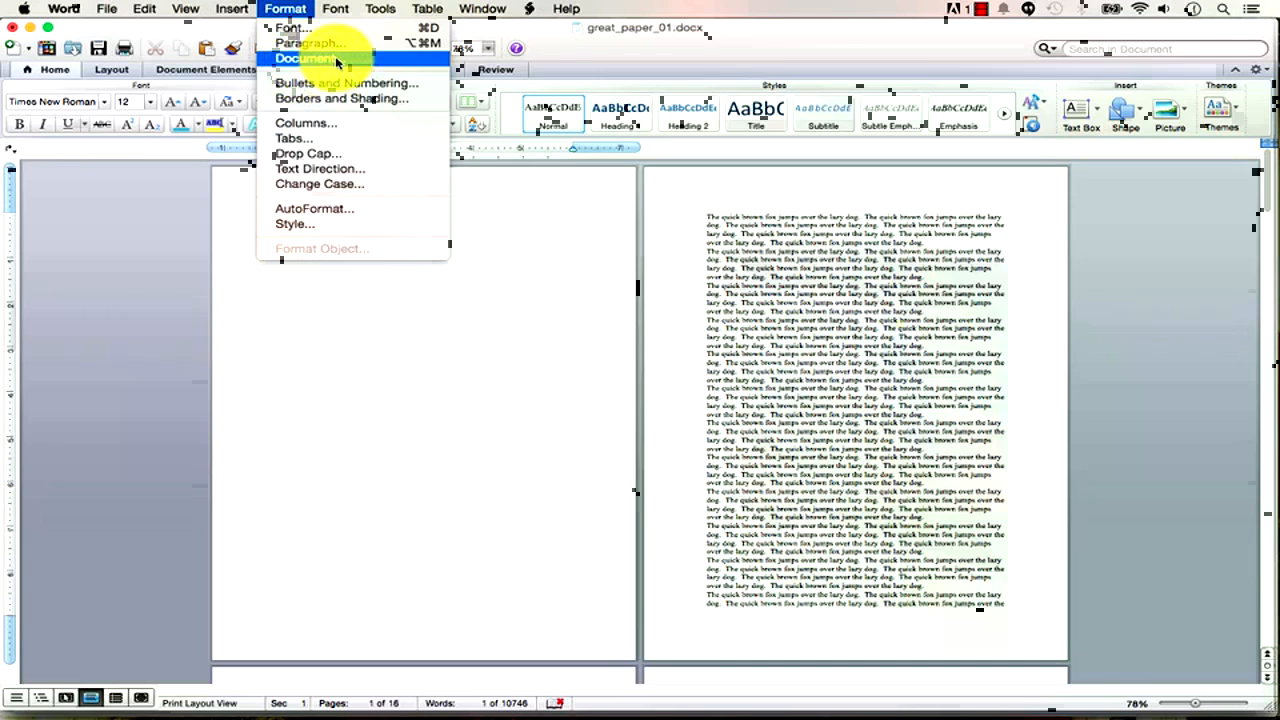
Set the first section's vertical alignment to Center, applied to This section only.
mouse_move(104, 7)
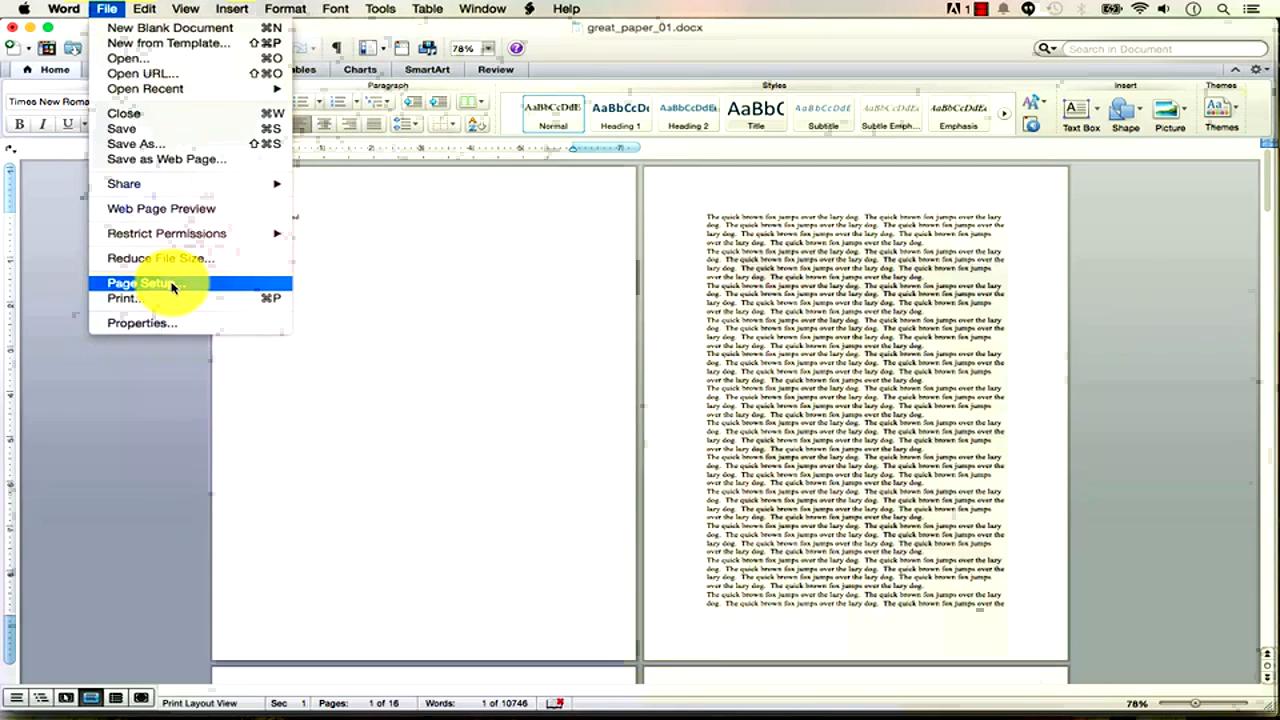
mouse_move(280, 12)
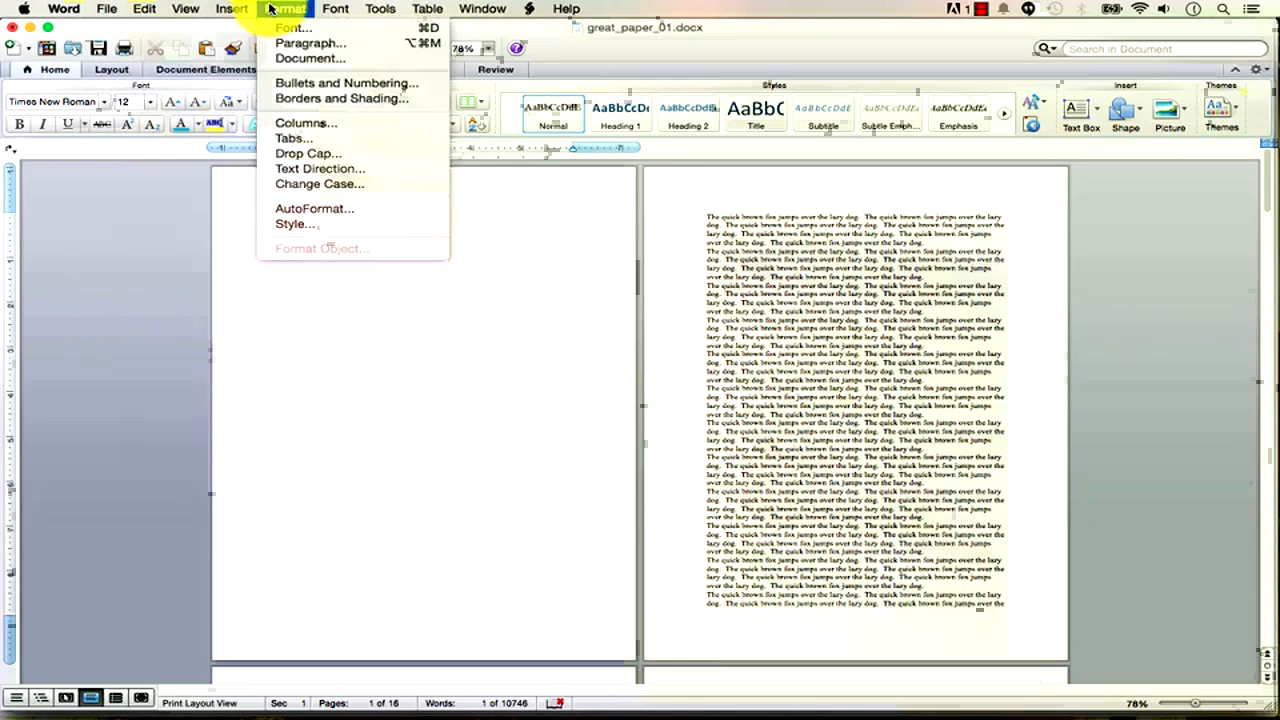
left_click(295, 60)
left_click_drag(541, 197, 783, 113)
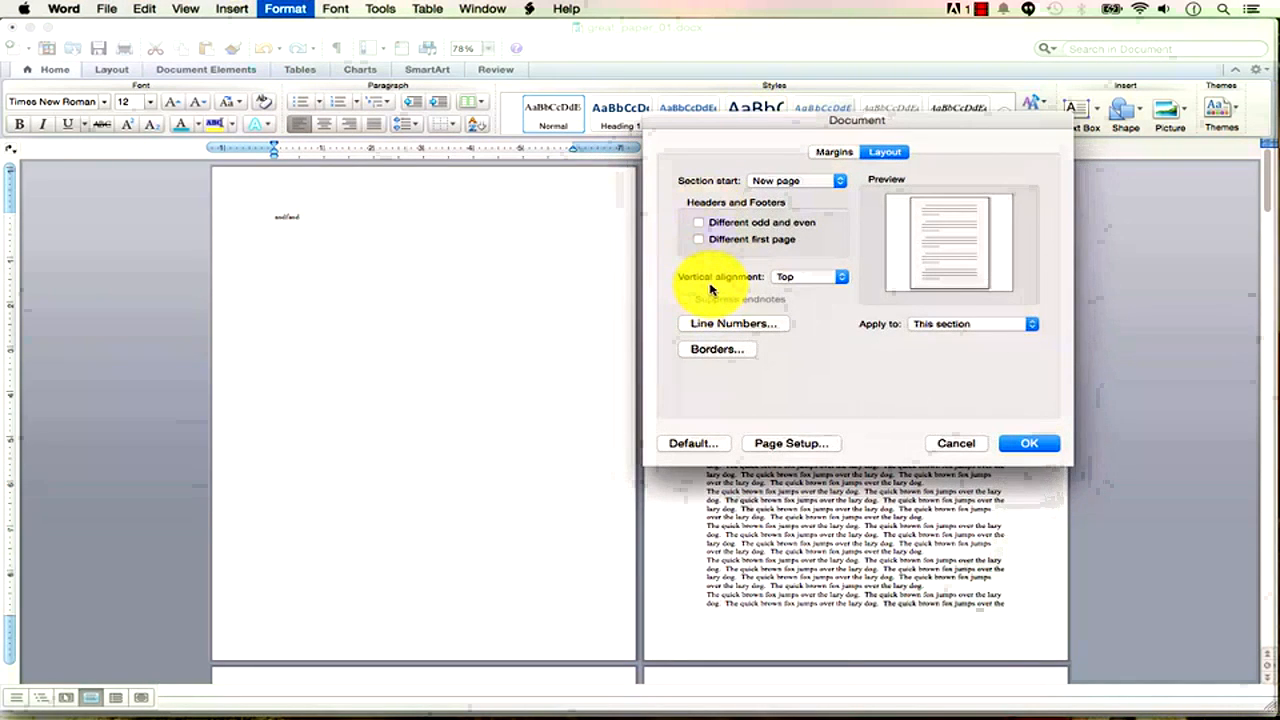
left_click(805, 276)
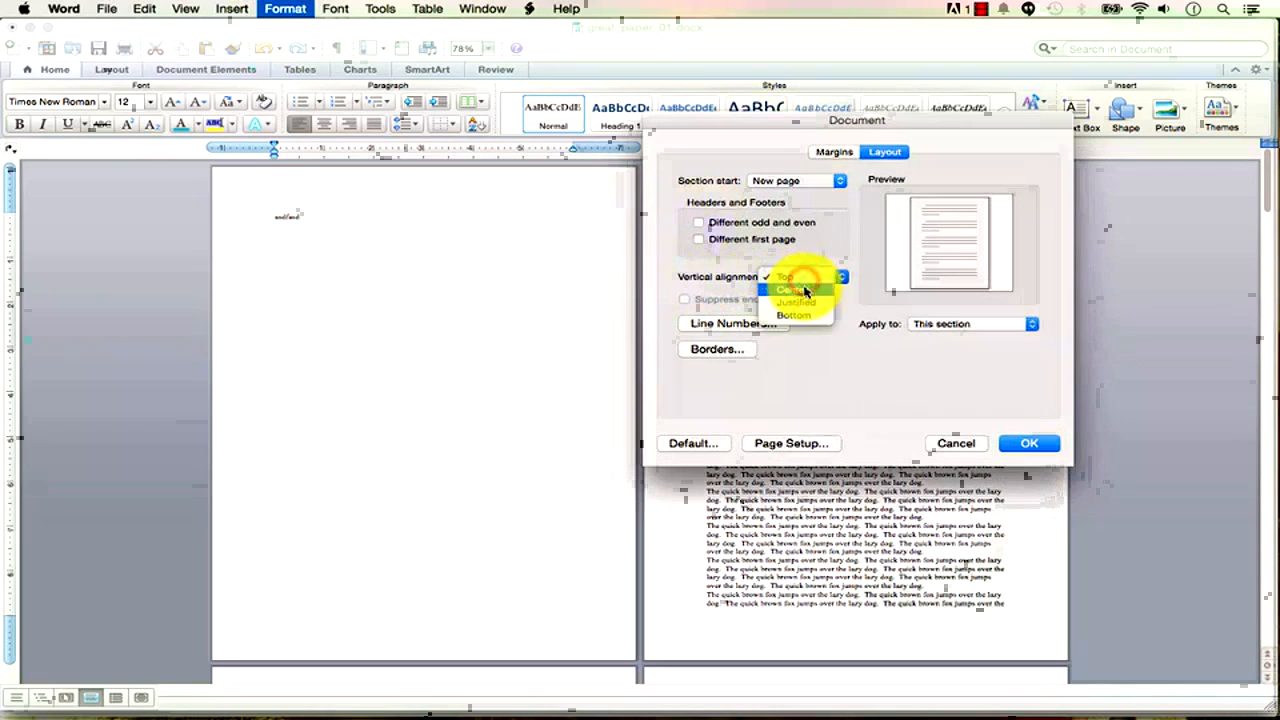
left_click(805, 290)
left_click(956, 325)
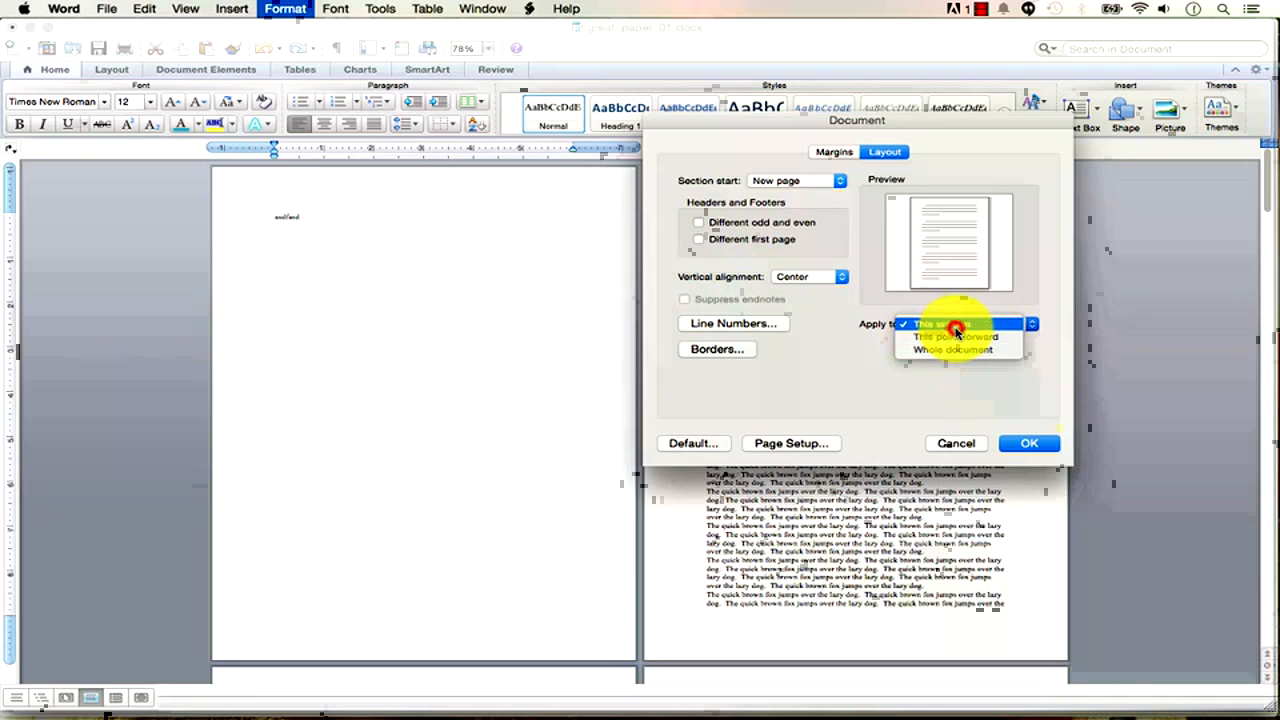
left_click(956, 327)
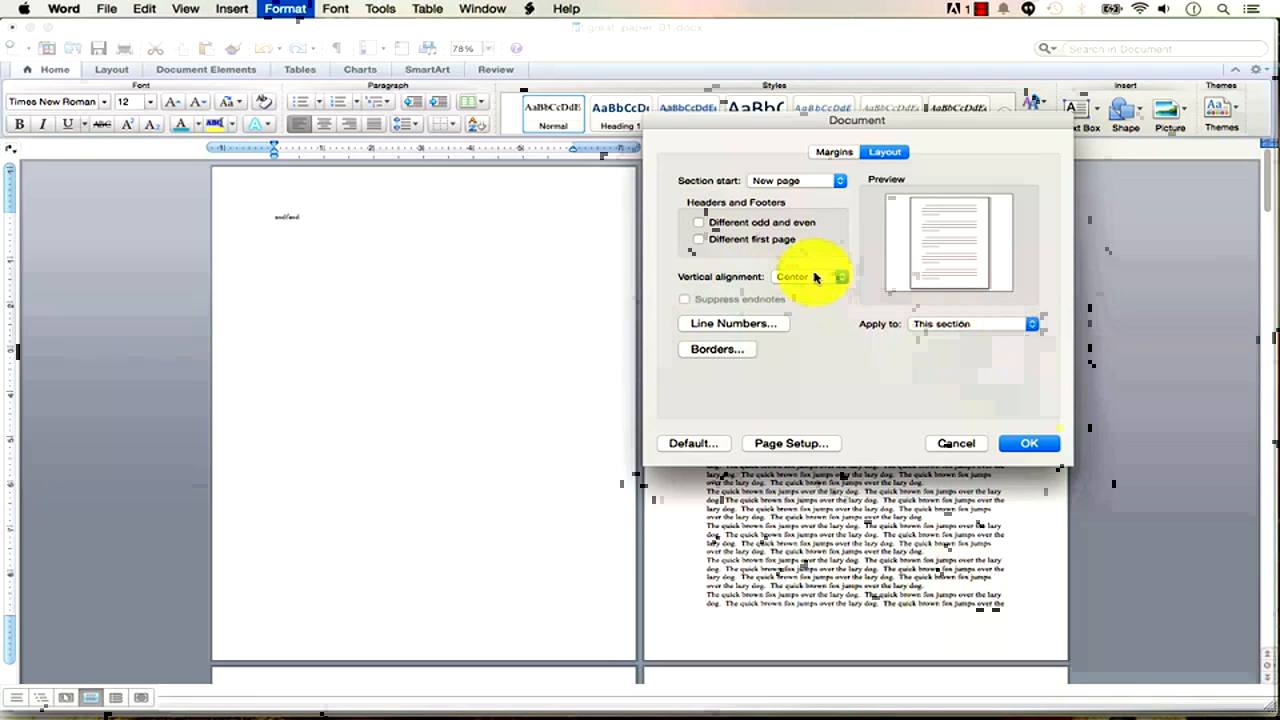
left_click(1040, 443)
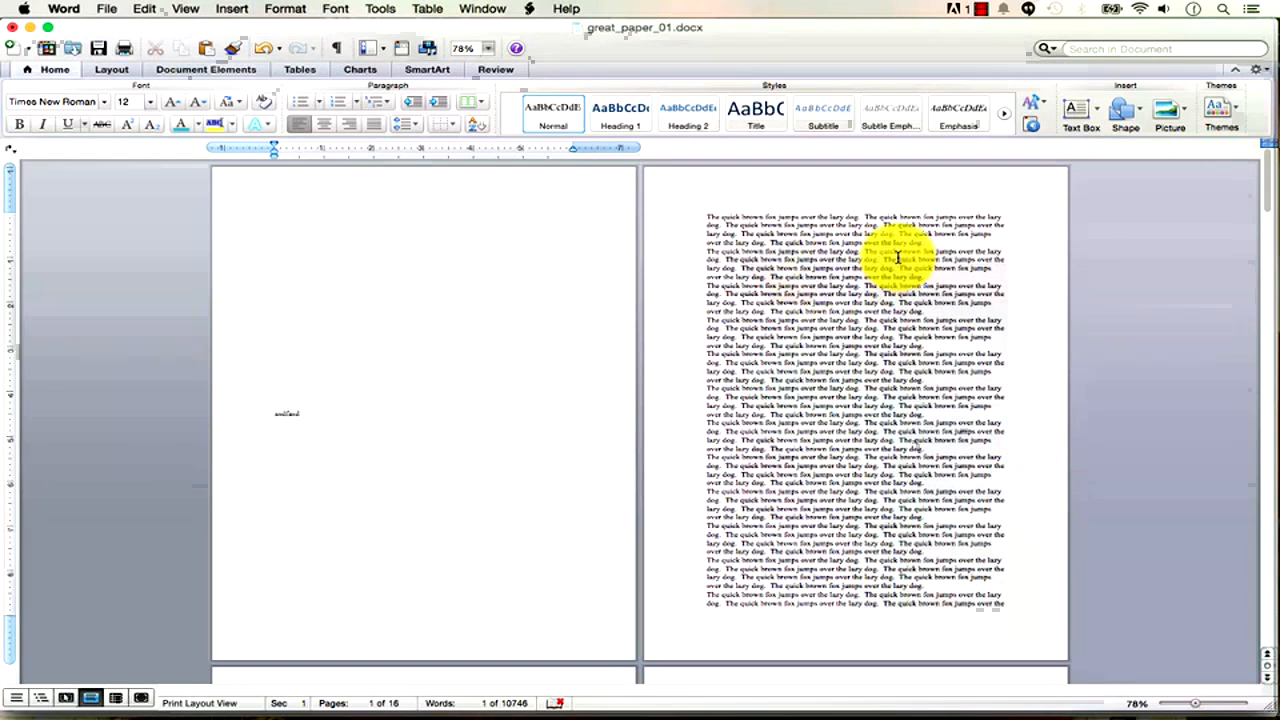
Insert a page break after the opening lines of page 2.
left_click(929, 243)
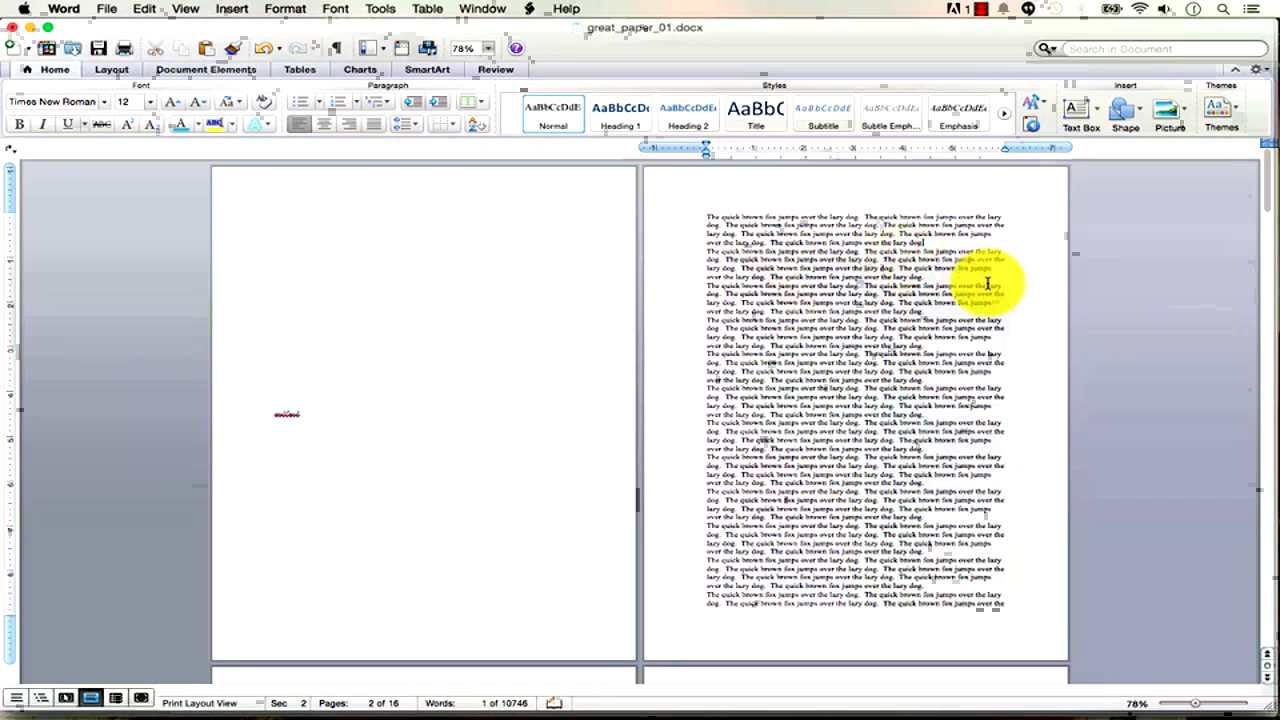
left_click(240, 9)
mouse_move(254, 27)
left_click(408, 33)
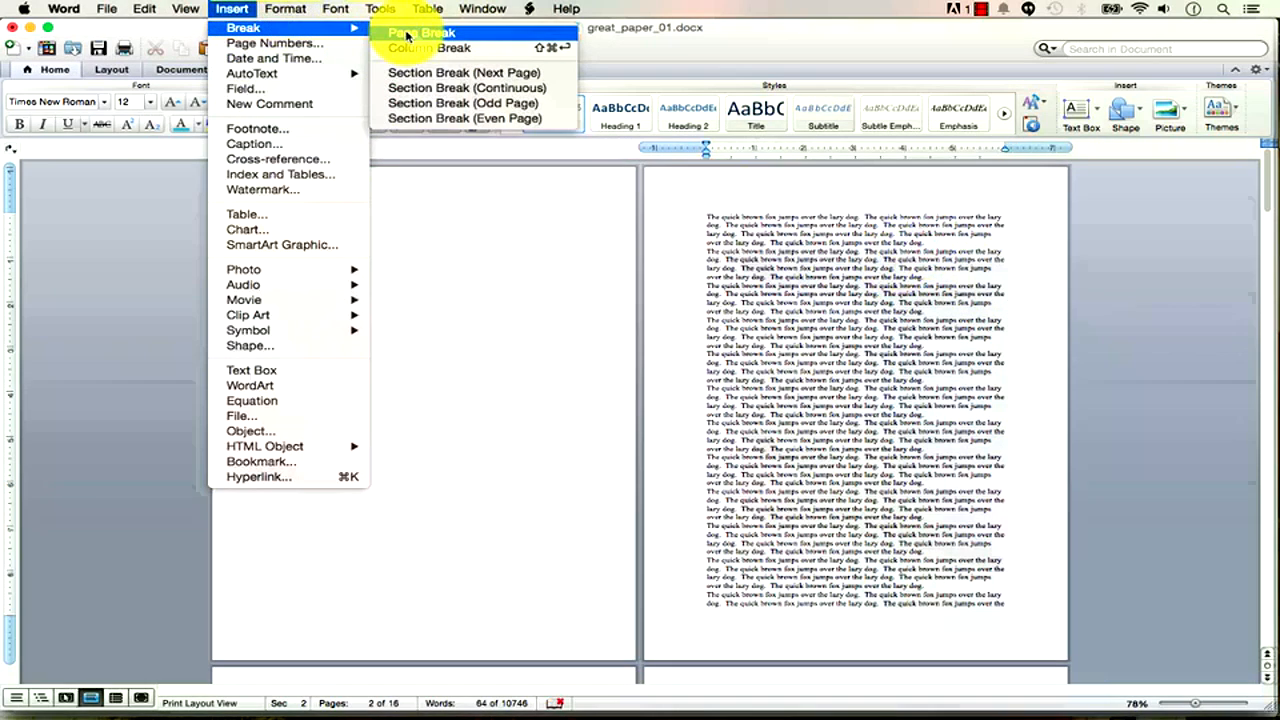
left_click(772, 231)
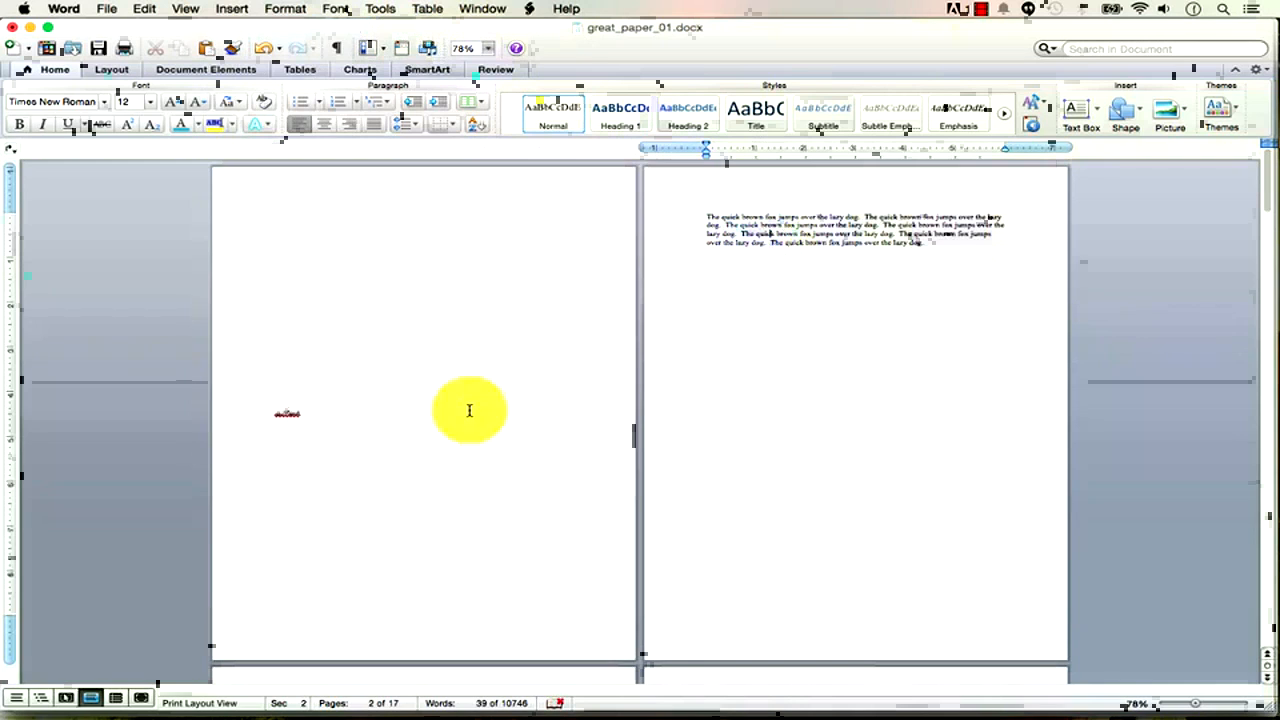
left_click(292, 414)
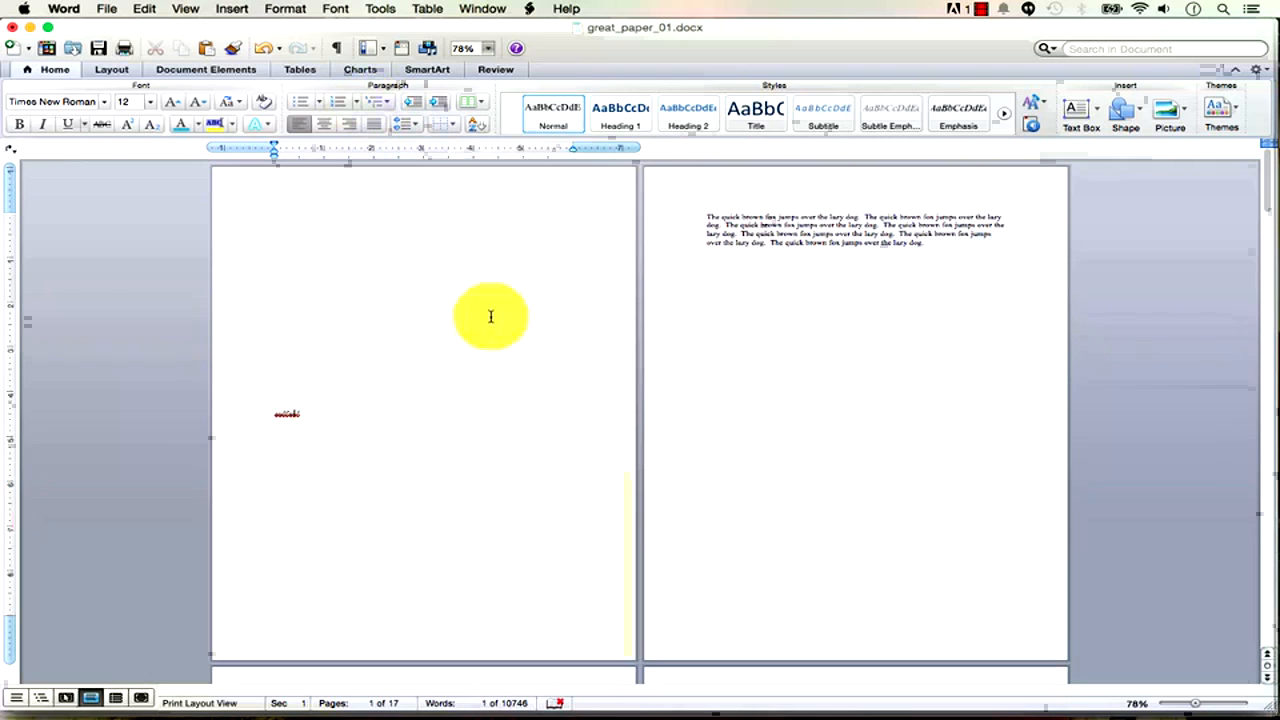
Review the Document layout settings of the first section and the page 2 section.
left_click(301, 10)
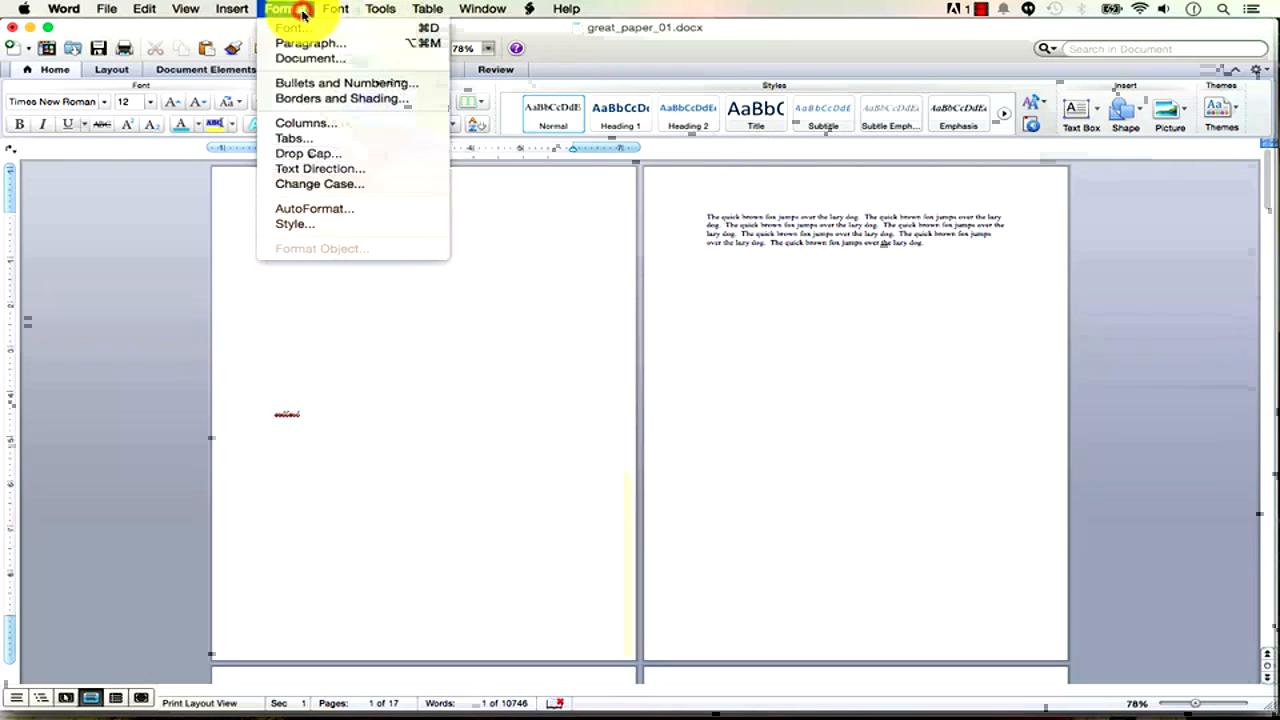
left_click(310, 58)
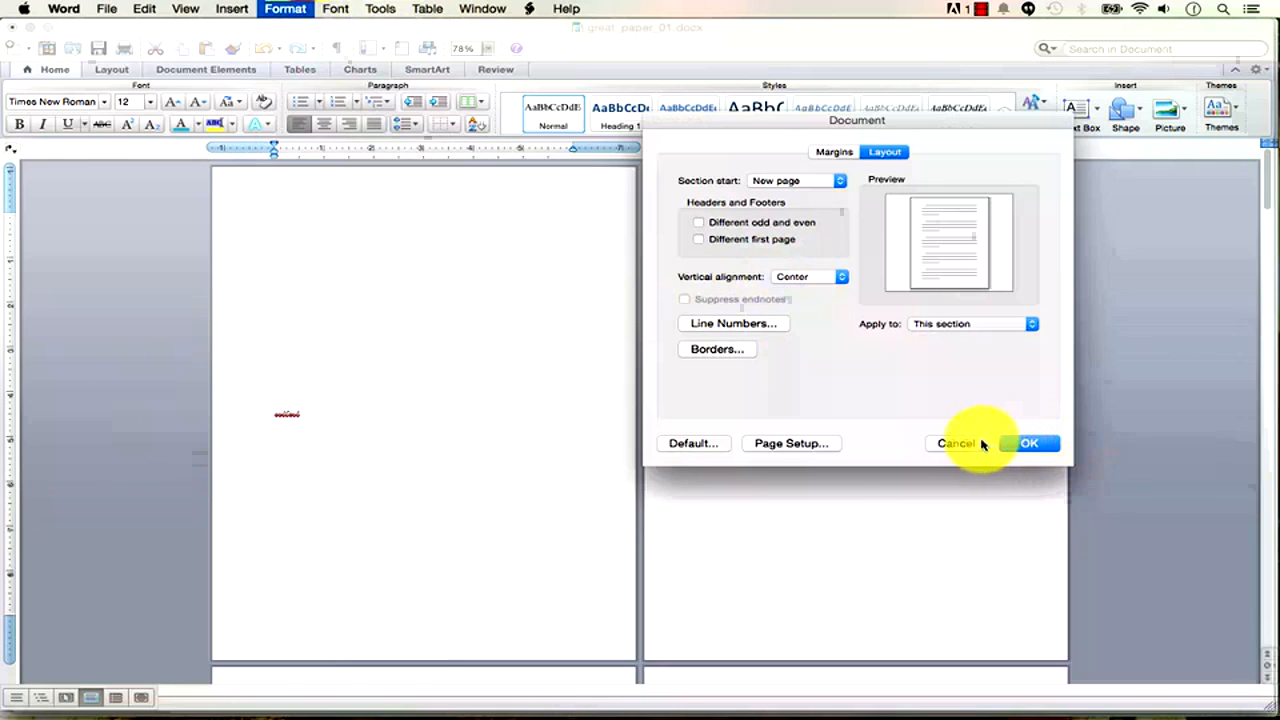
left_click(1010, 443)
left_click(801, 224)
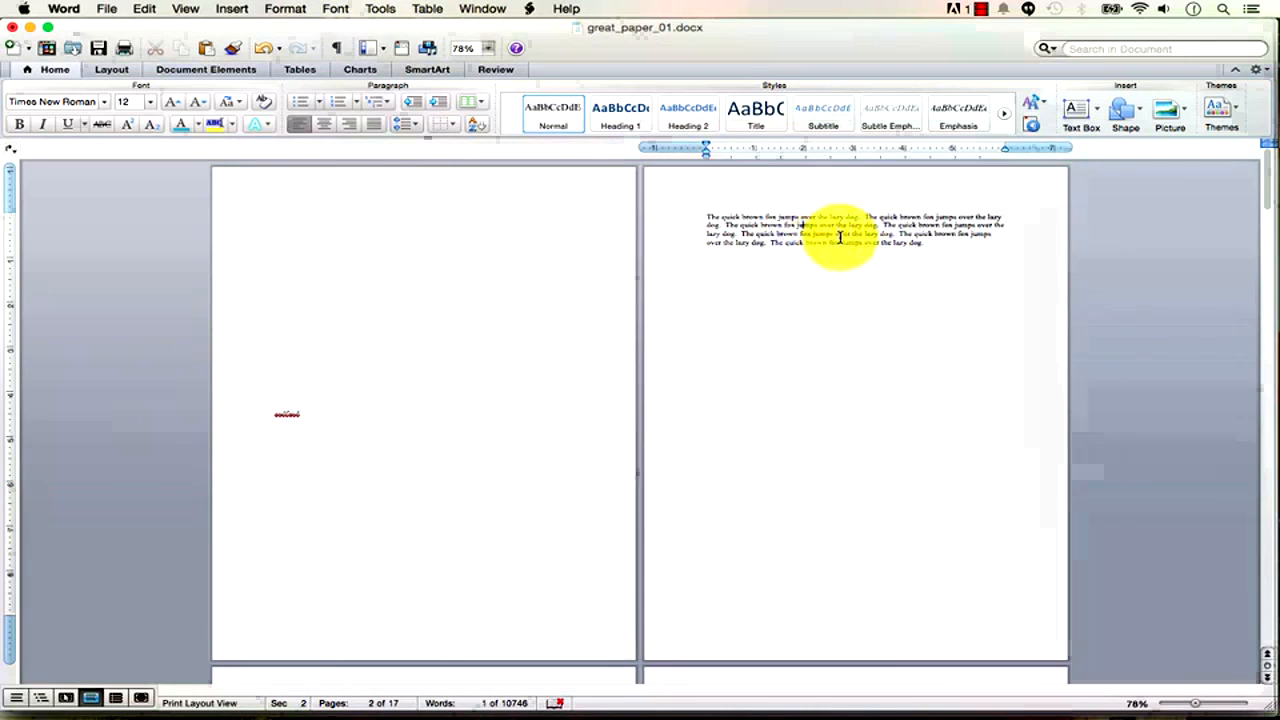
left_click(288, 9)
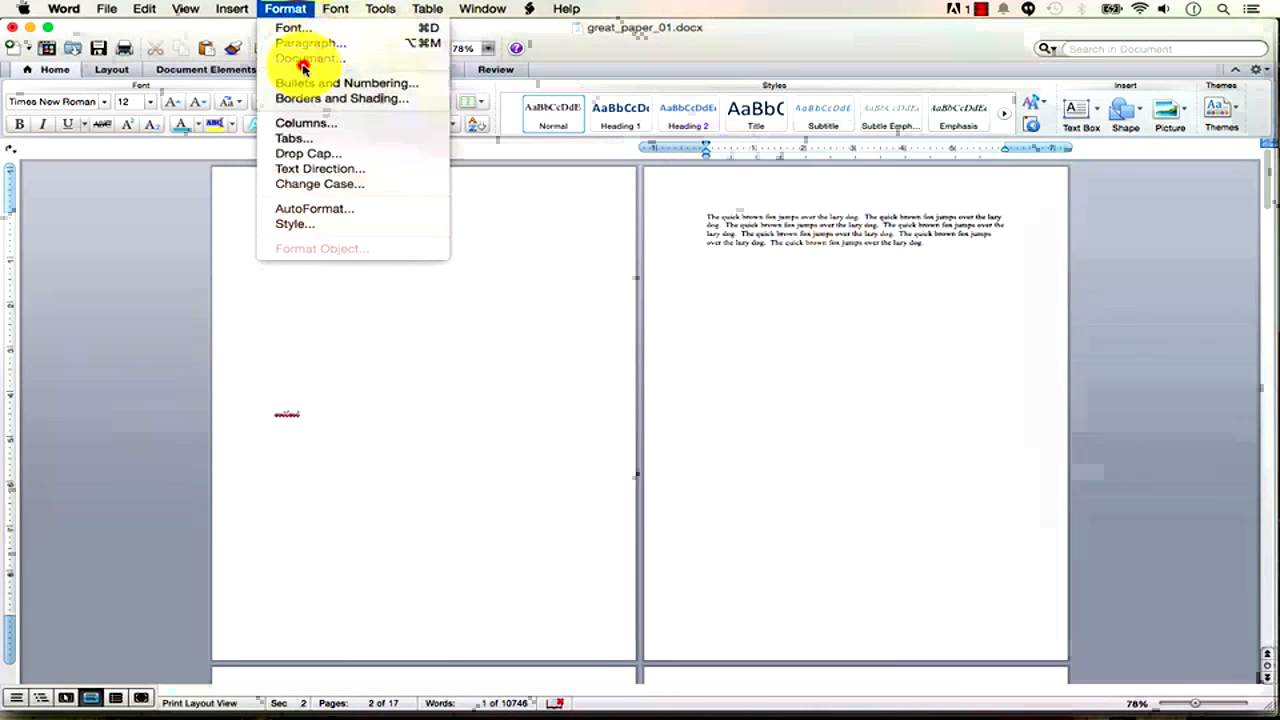
left_click(303, 60)
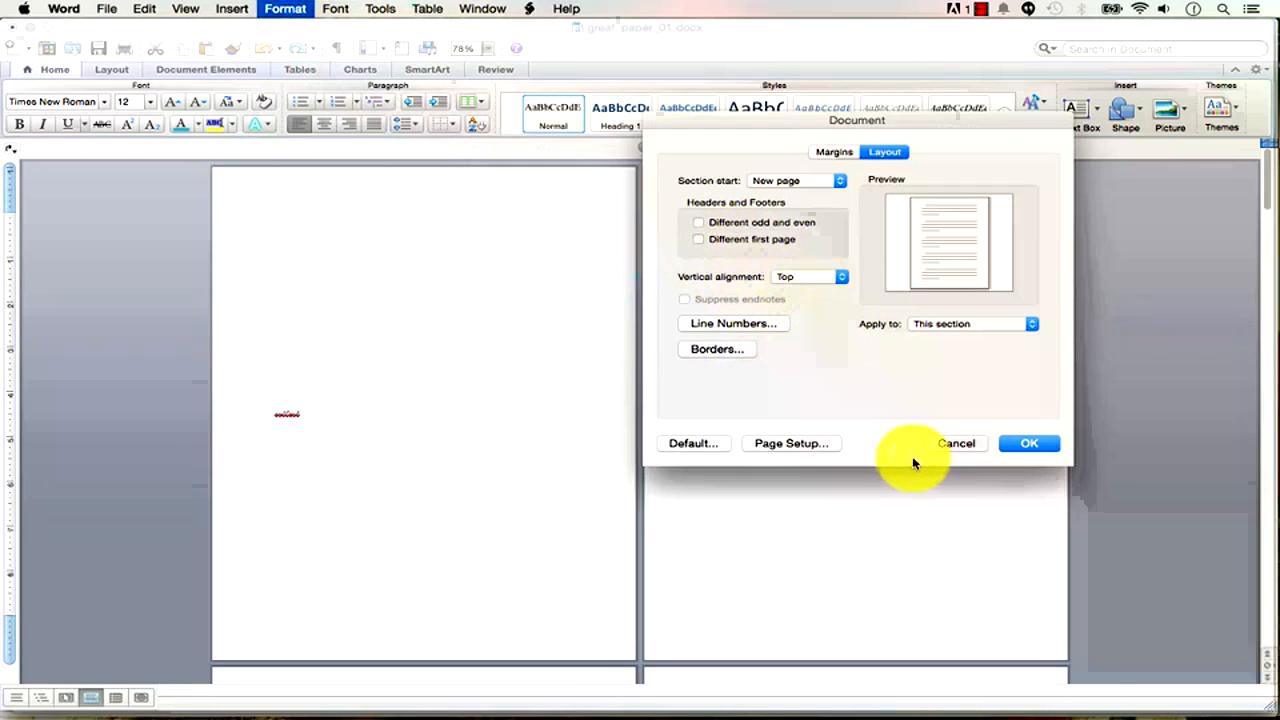
left_click(960, 445)
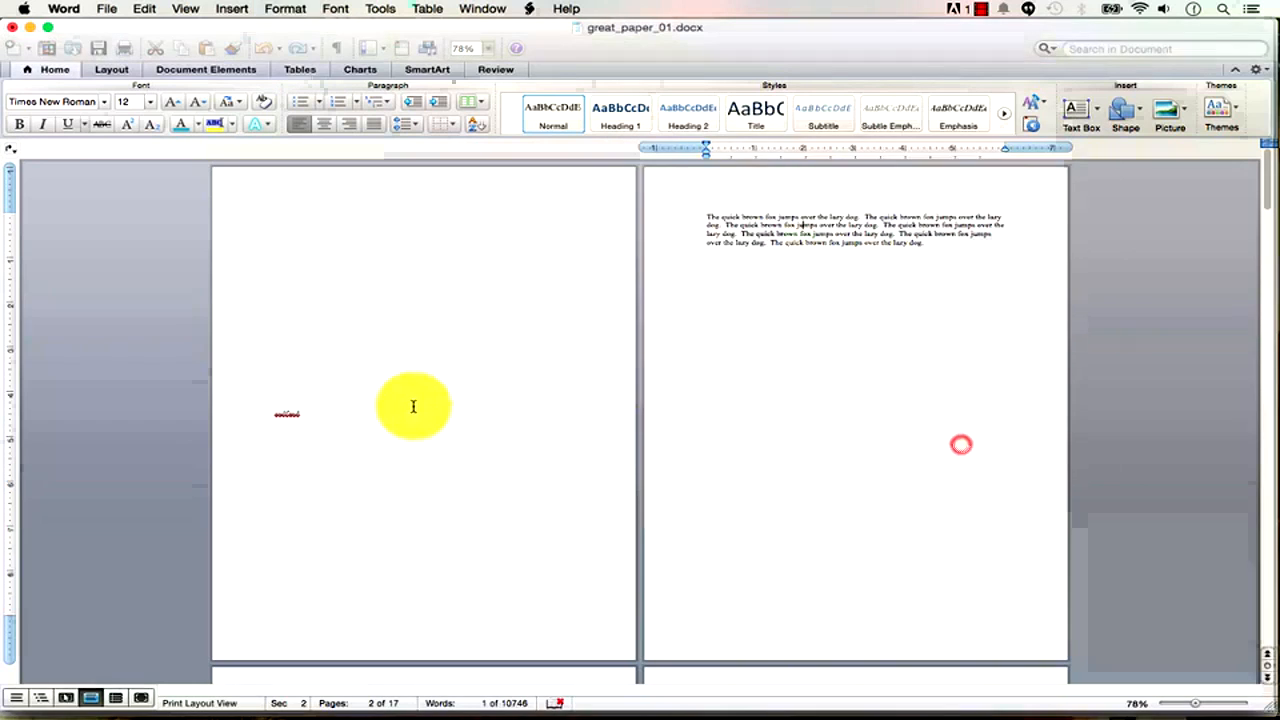
Place the caret in the page 1 placeholder word and show formatting marks to reveal the breaks.
left_click(289, 414)
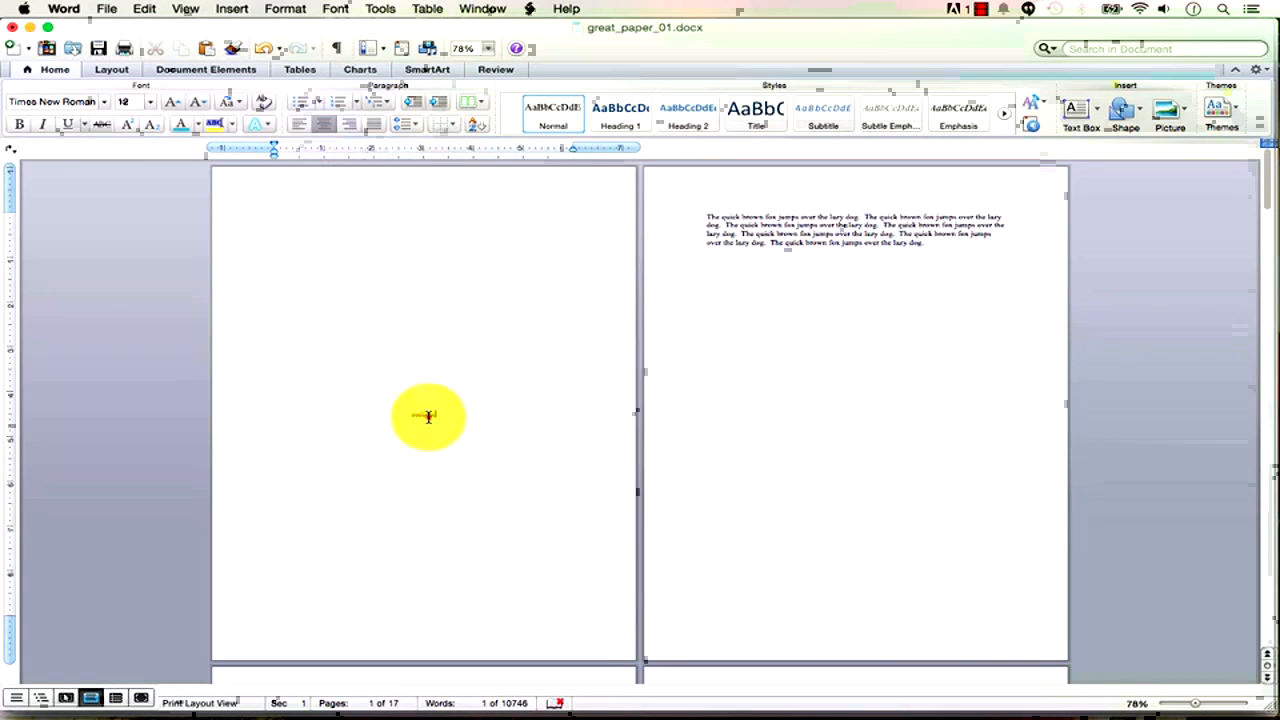
left_click(434, 417)
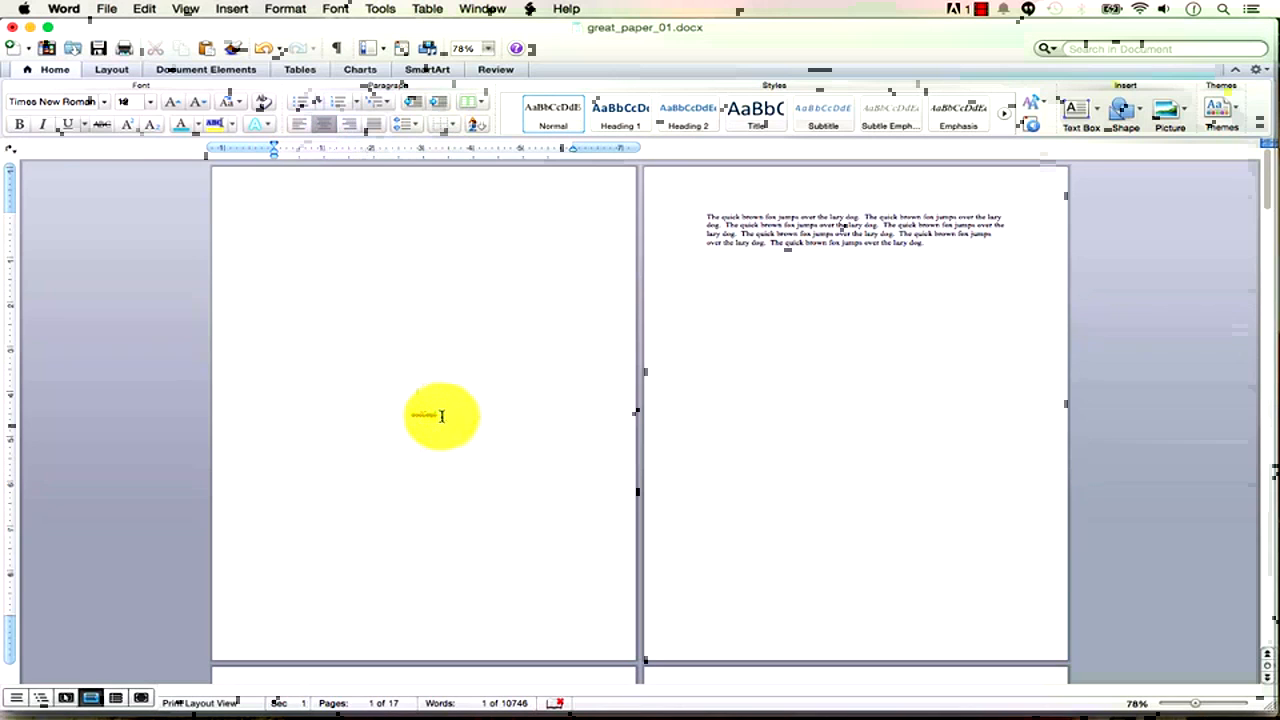
left_click(63, 72)
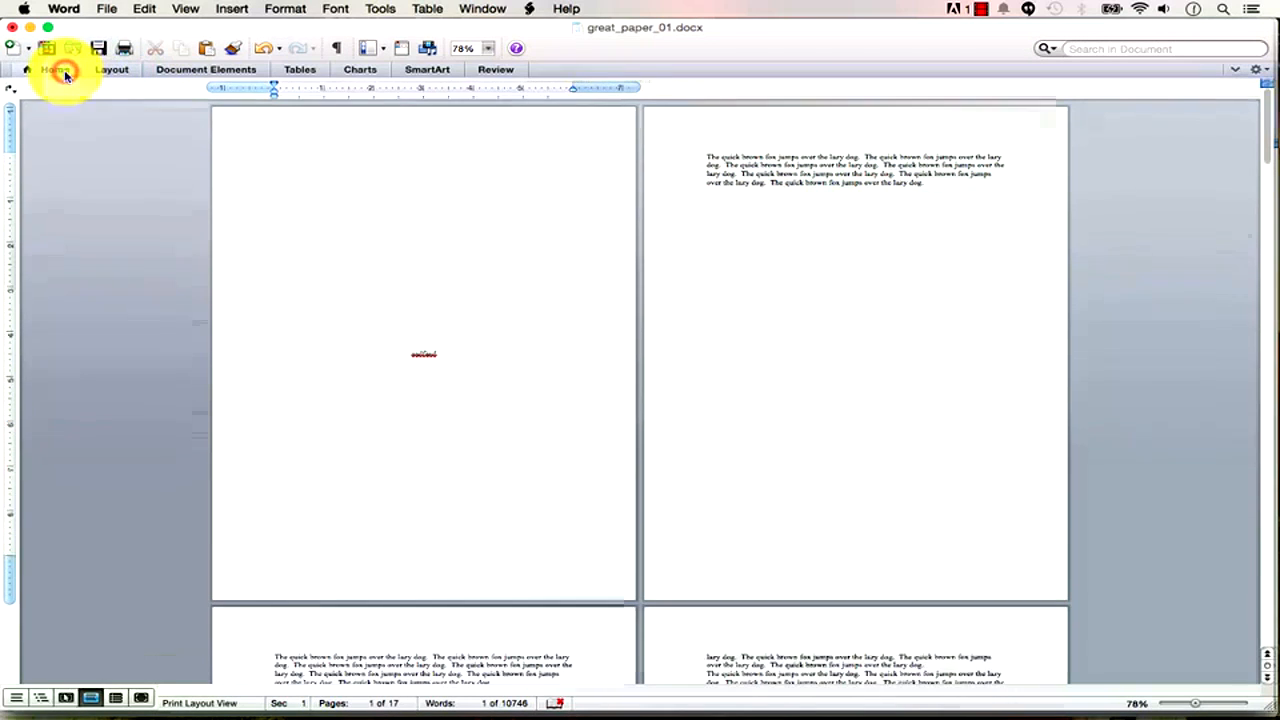
left_click(58, 70)
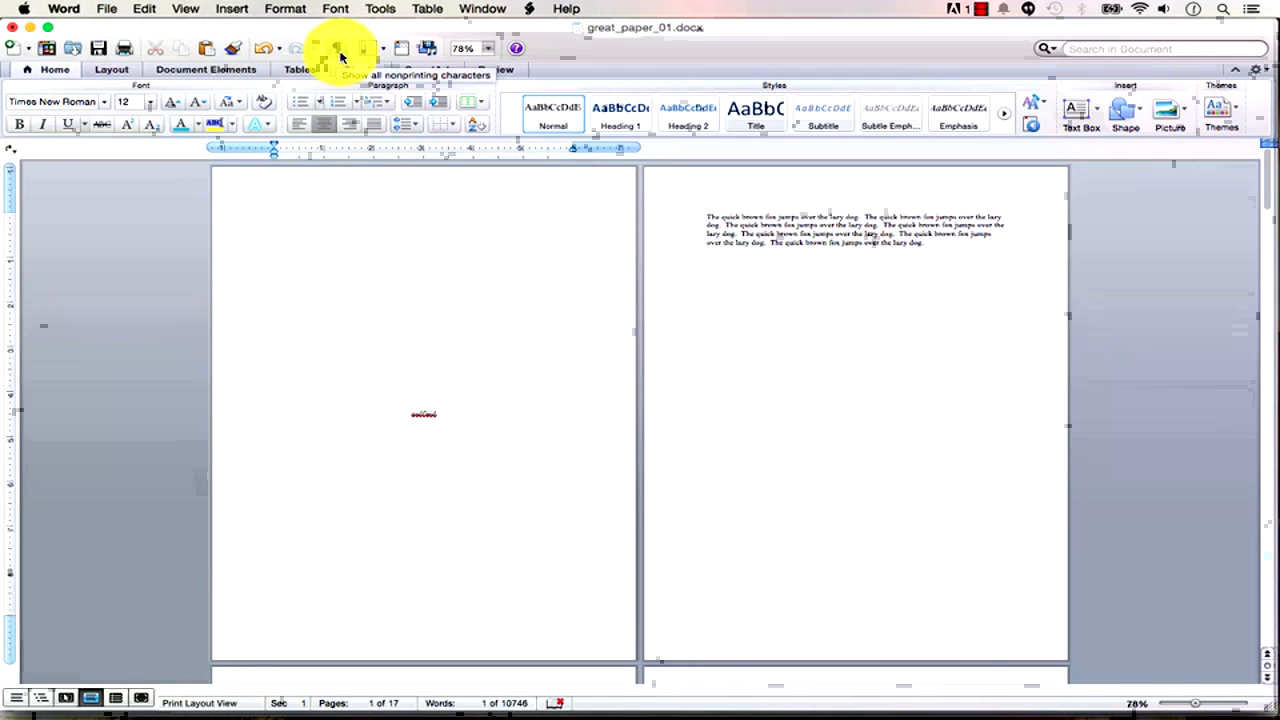
left_click(338, 52)
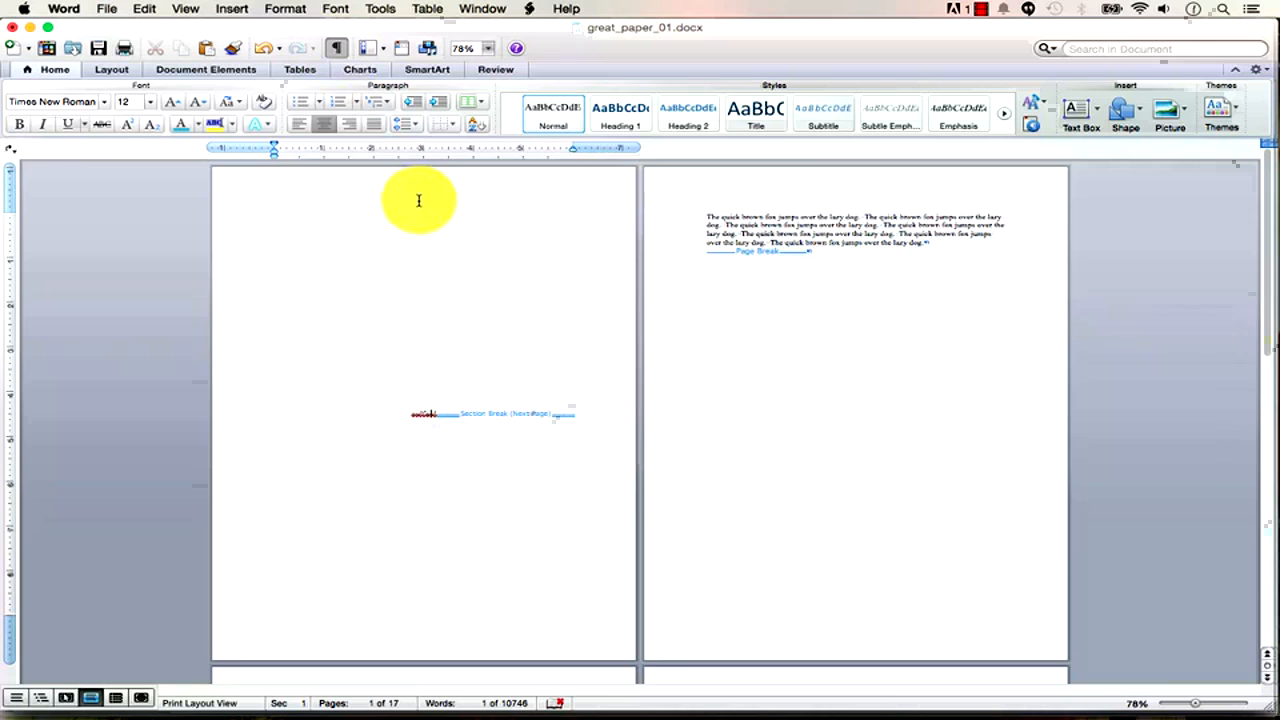
Zoom in and replace the first-page placeholder with the title 'Theories on Exposition'.
left_click(184, 10)
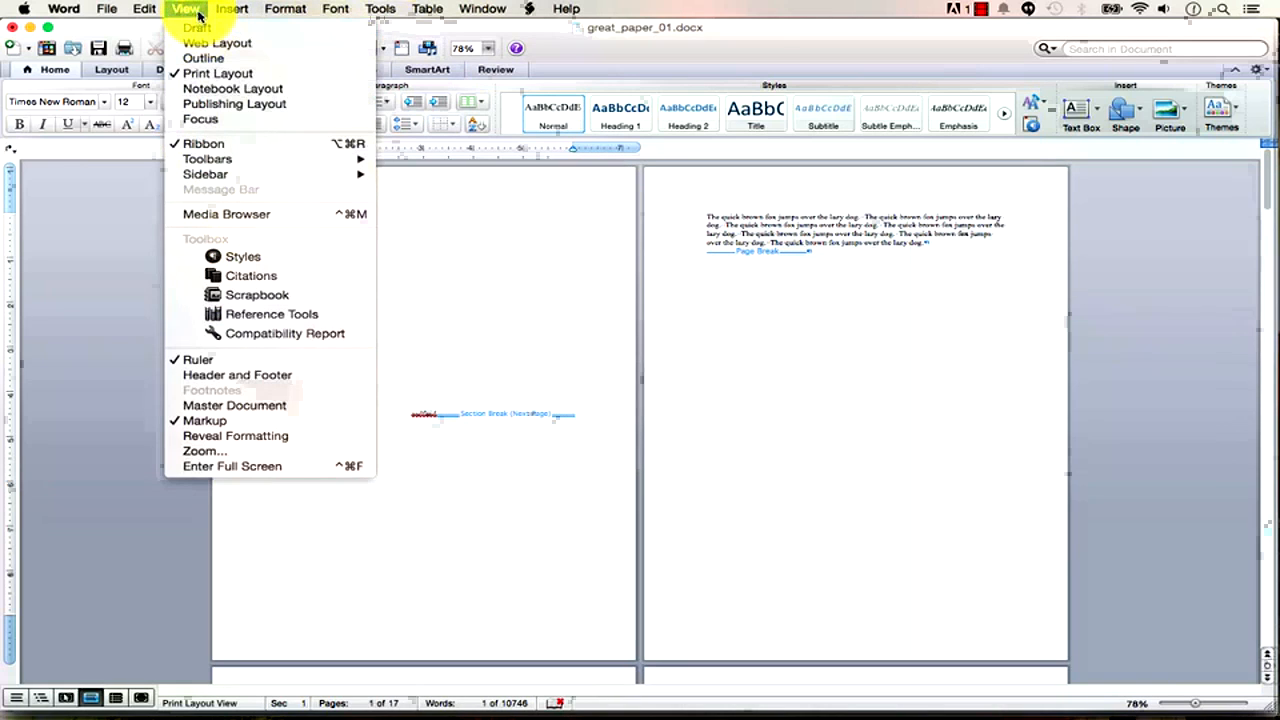
left_click(195, 10)
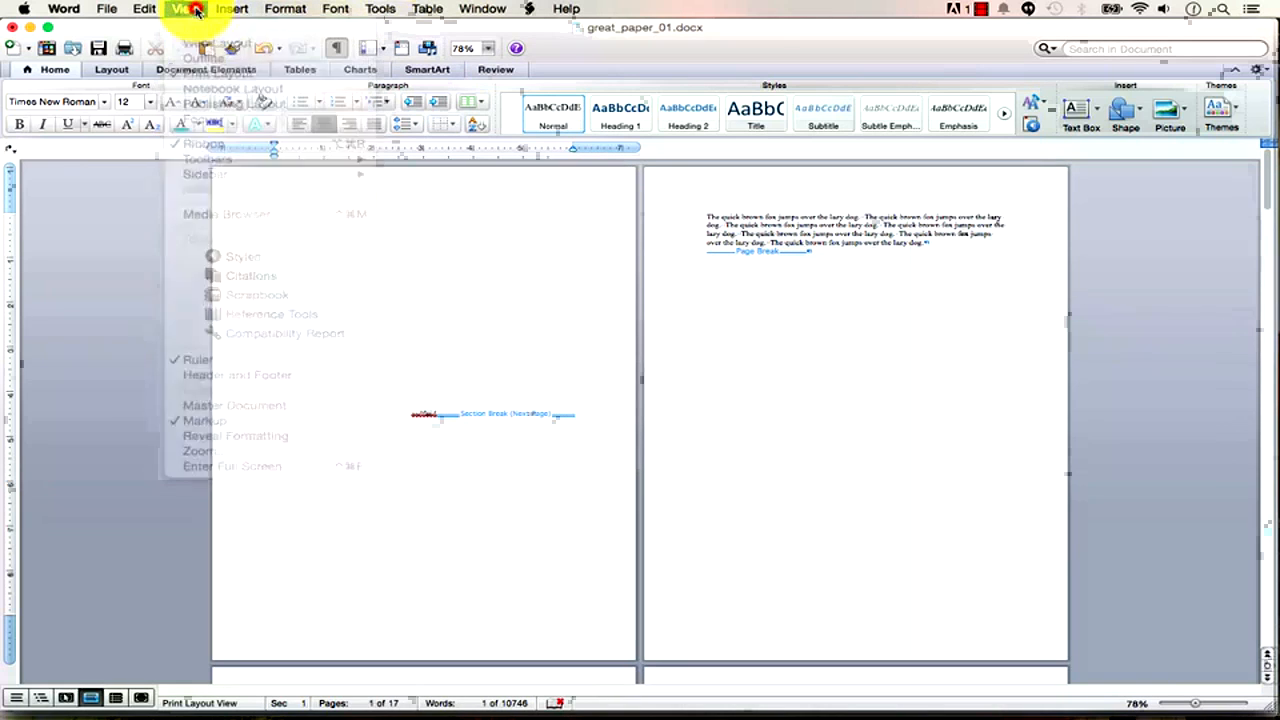
mouse_move(1195, 703)
left_mouse_down()
mouse_move(1260, 705)
mouse_move(1178, 695)
left_mouse_up()
triple_click(632, 648)
left_click(624, 647)
type("Theoric")
type("s on Expositionasdfasd")
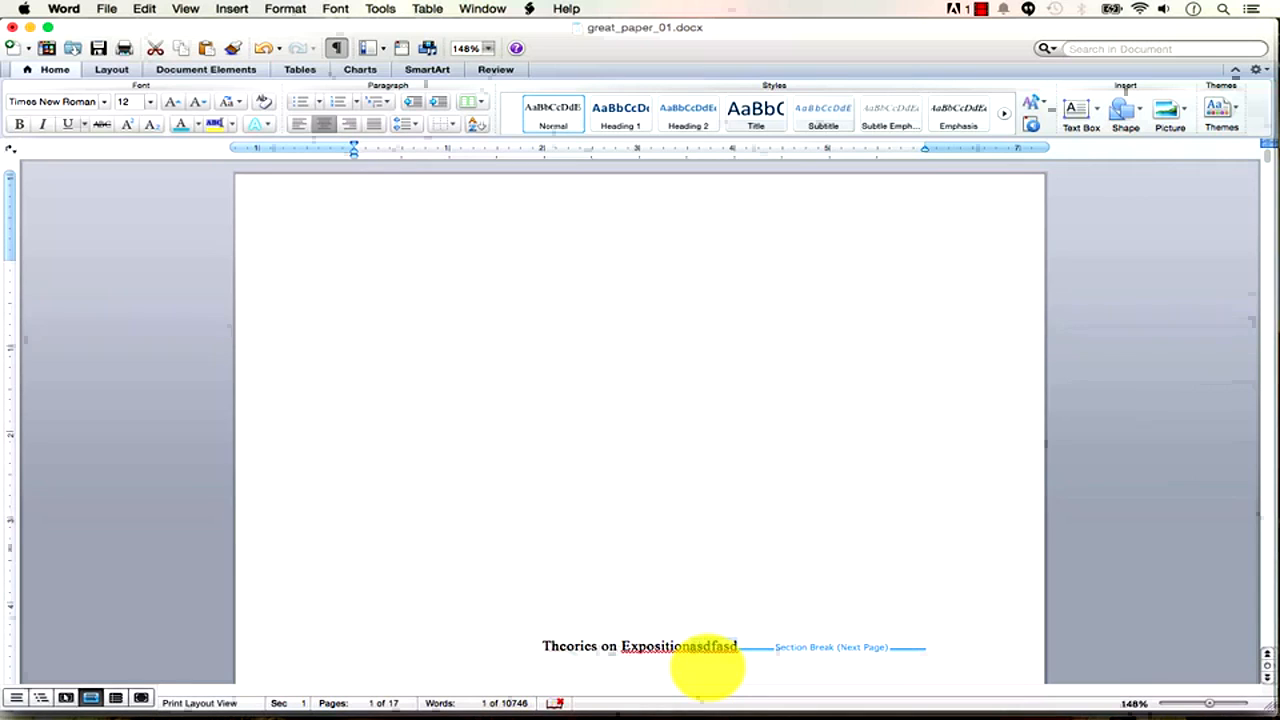
key("Delete")
key("Delete")
key("Delete")
key("Delete")
key("Delete")
key("Delete")
key("Delete")
Add 'By' and the author's name below the title, with a blank line between them.
key("Return")
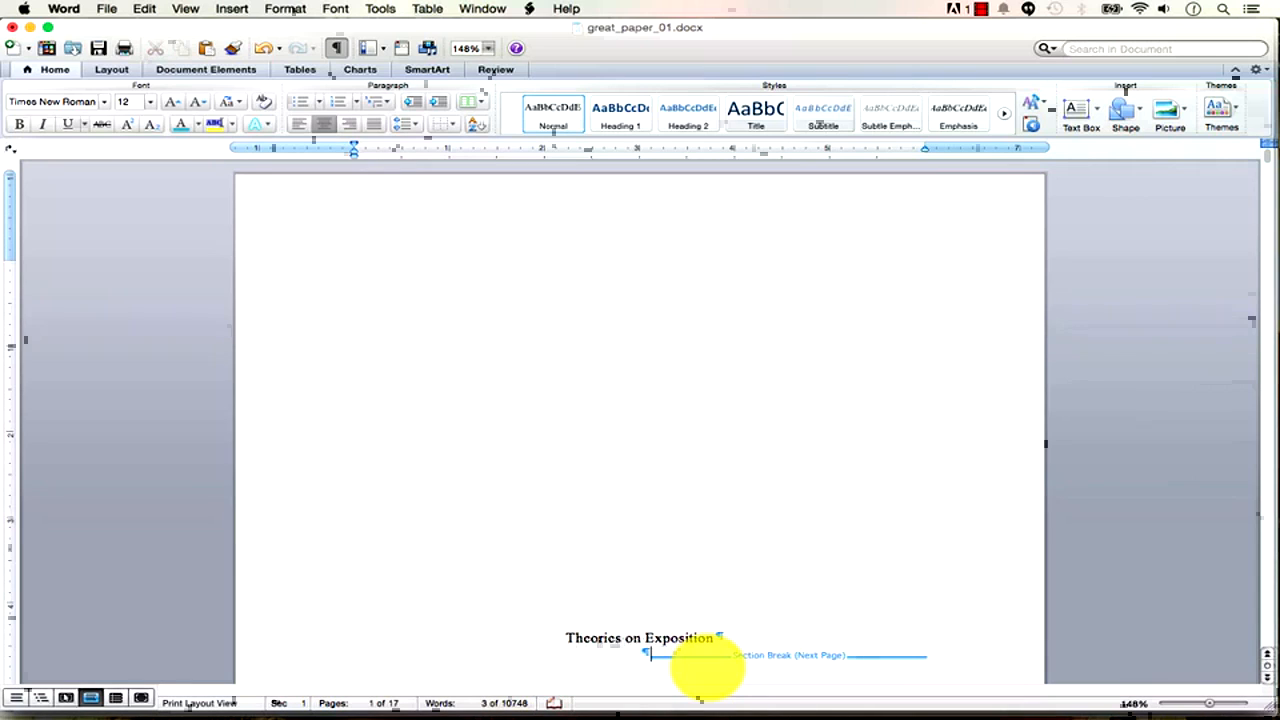
key("Return")
type("By")
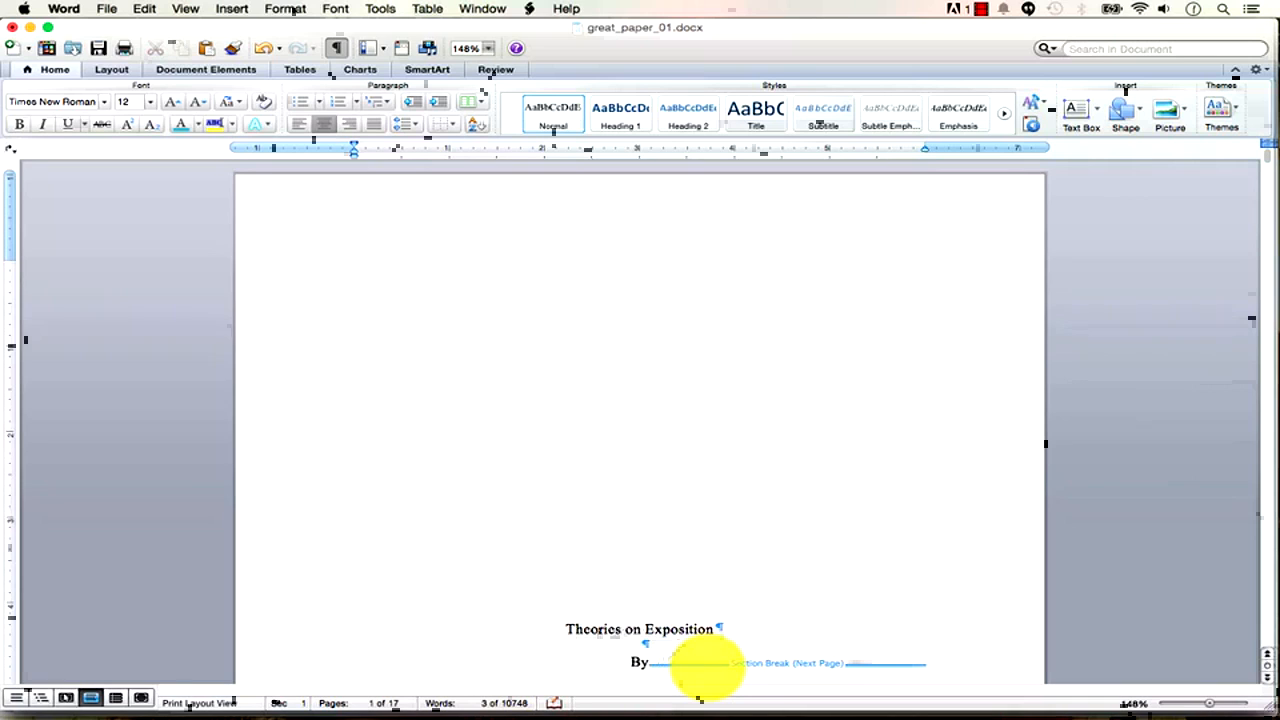
key("Return")
type("Todd")
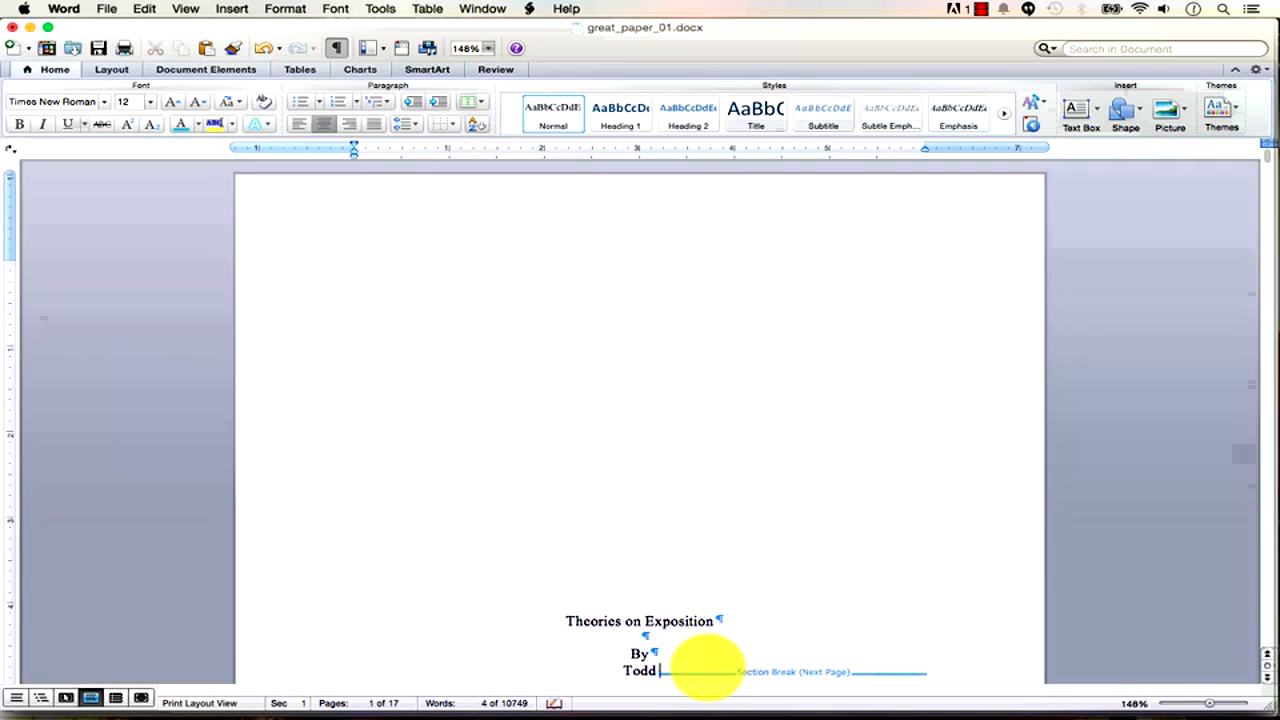
type(" McLeod")
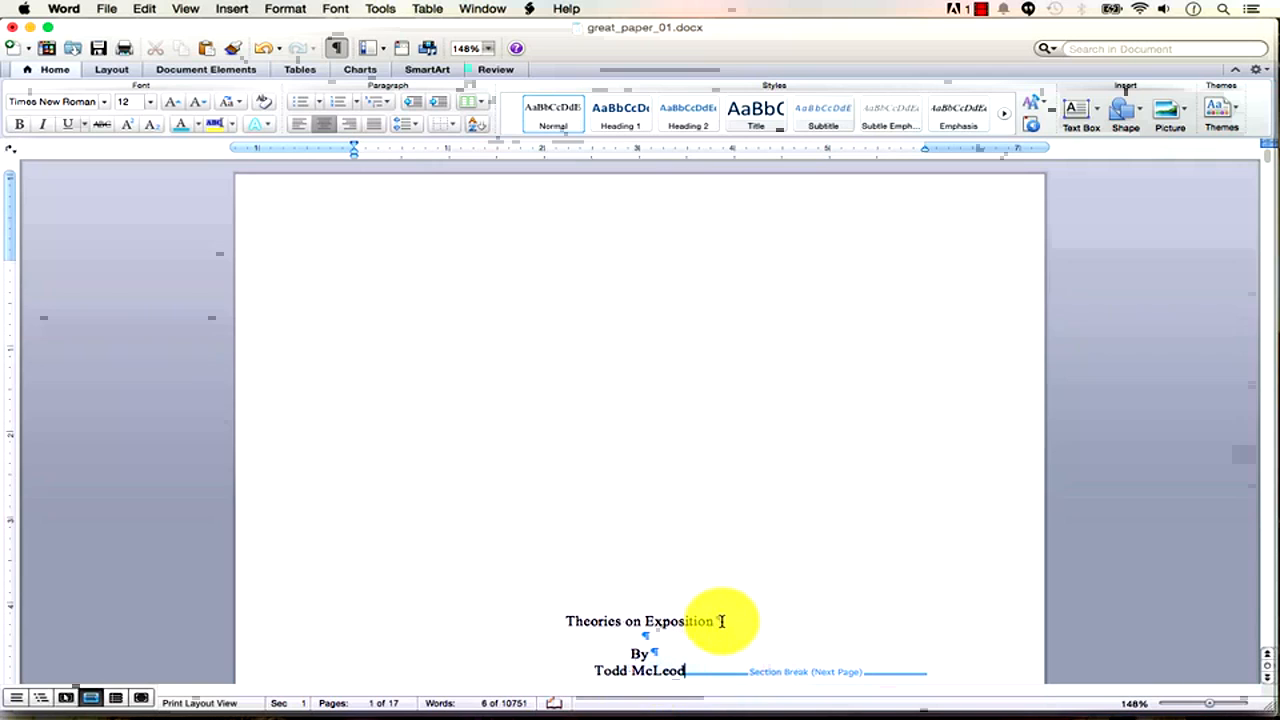
scroll(697, 648, "down", 2)
left_click(653, 630)
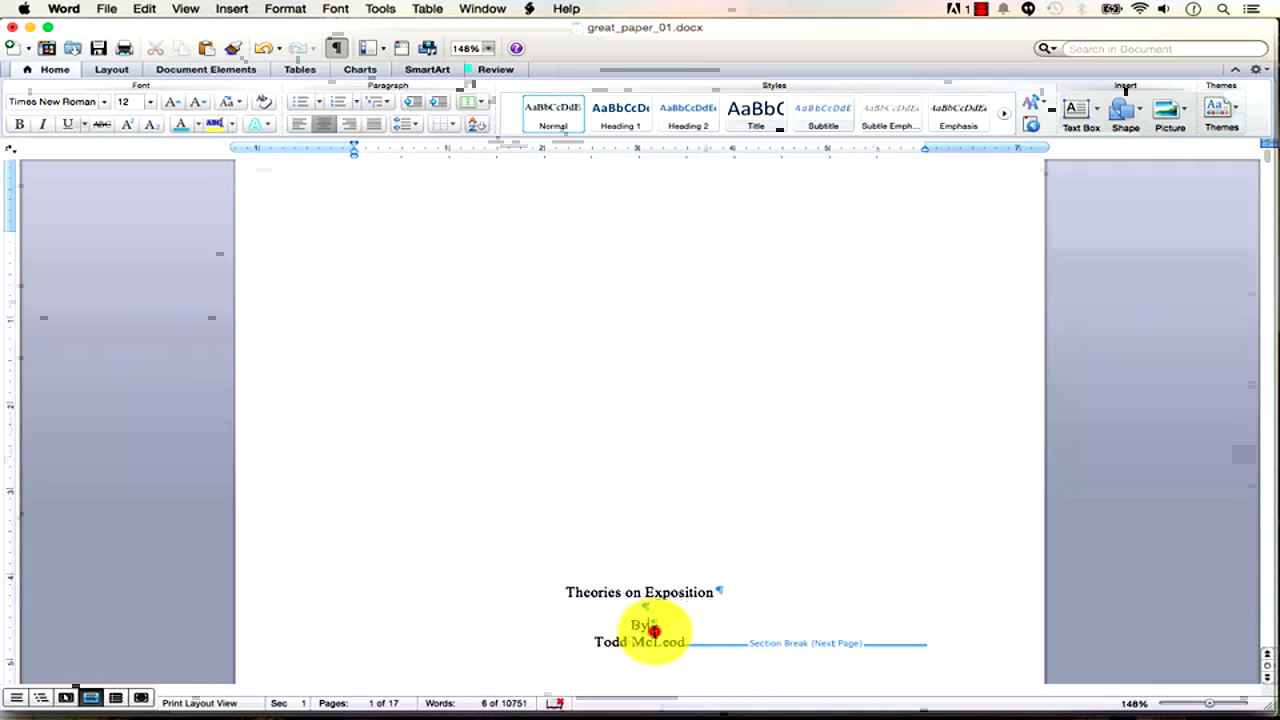
key("Return")
scroll(691, 629, "down", 2)
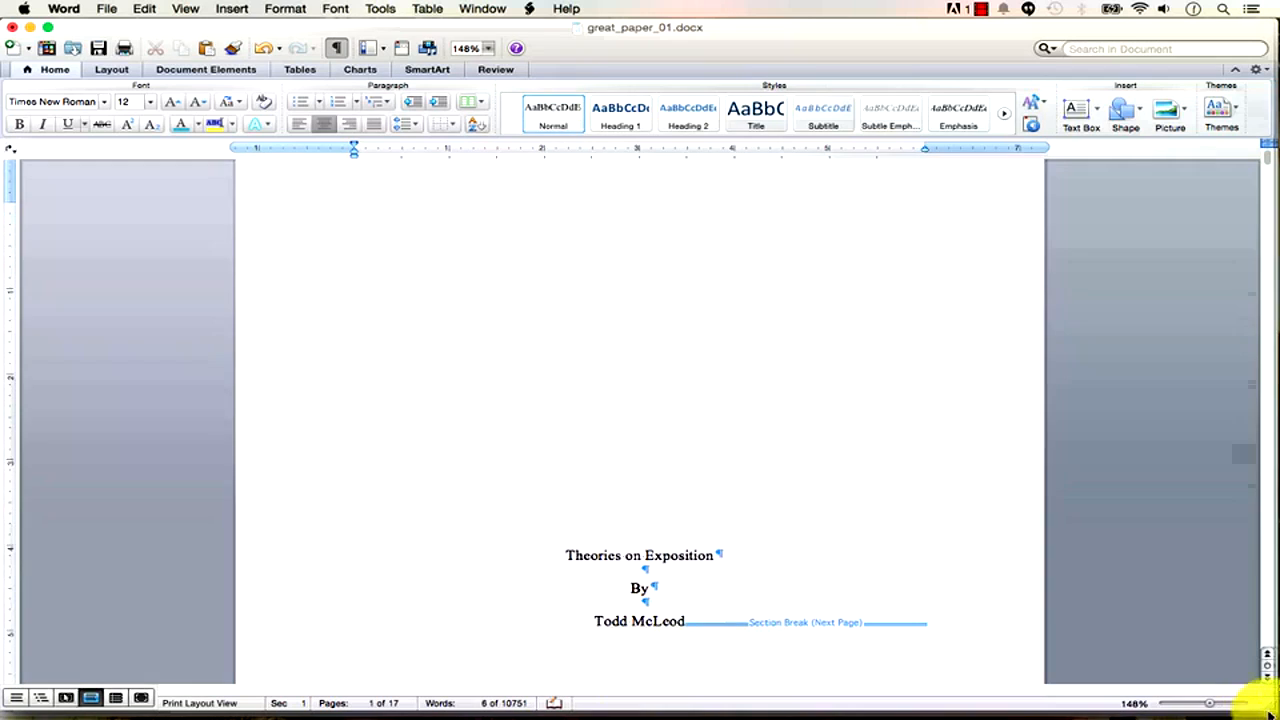
left_click_drag(1210, 706, 1196, 708)
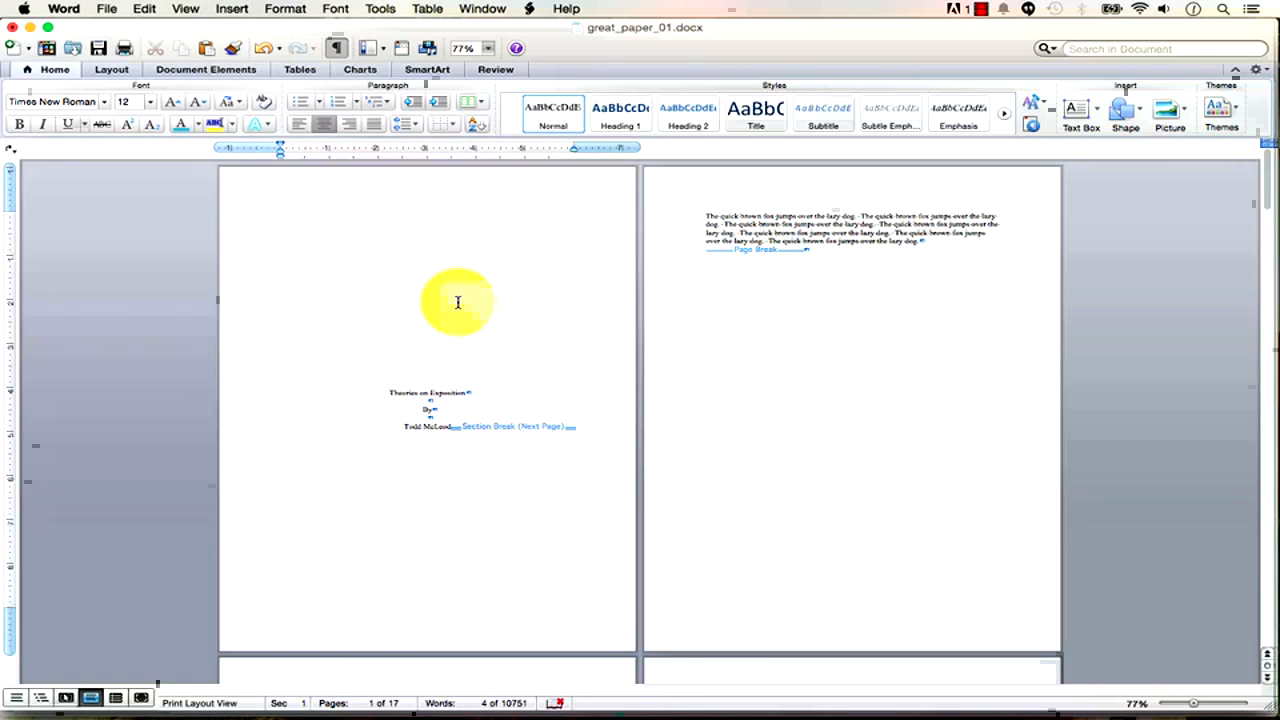
Save the document, then save a copy named great_paper_02.
left_click(112, 9)
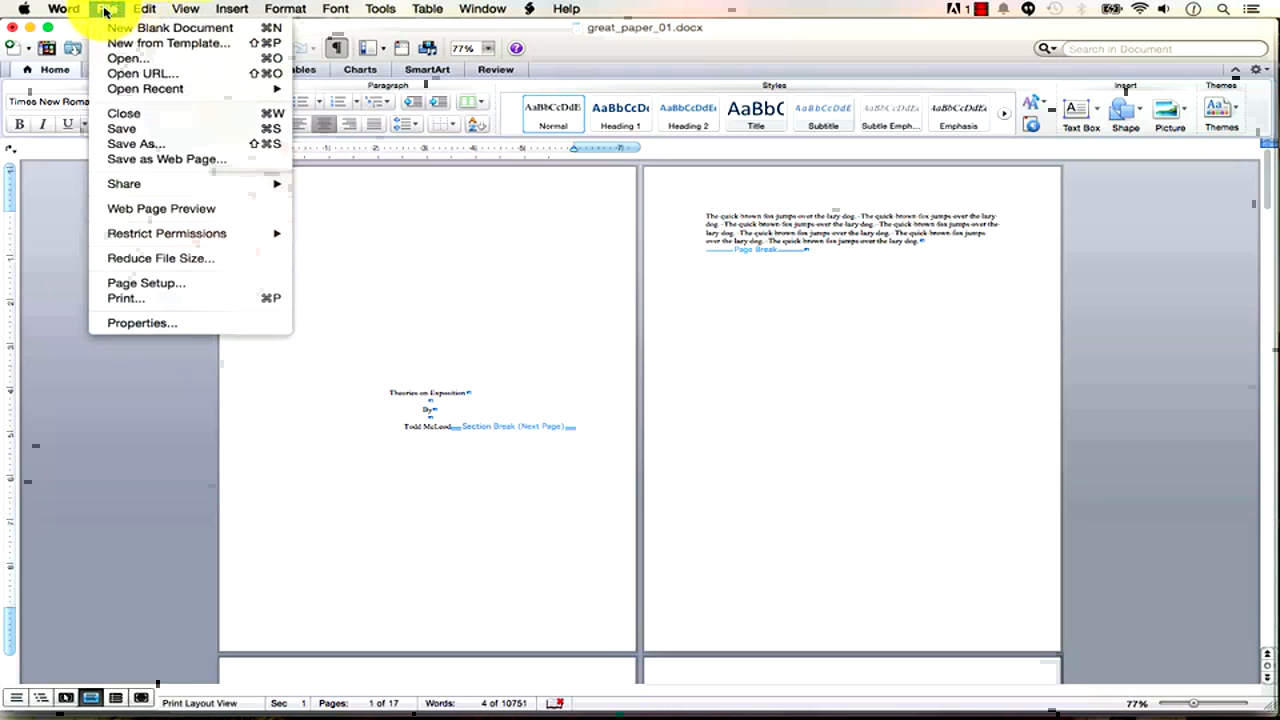
left_click(175, 126)
left_click(106, 9)
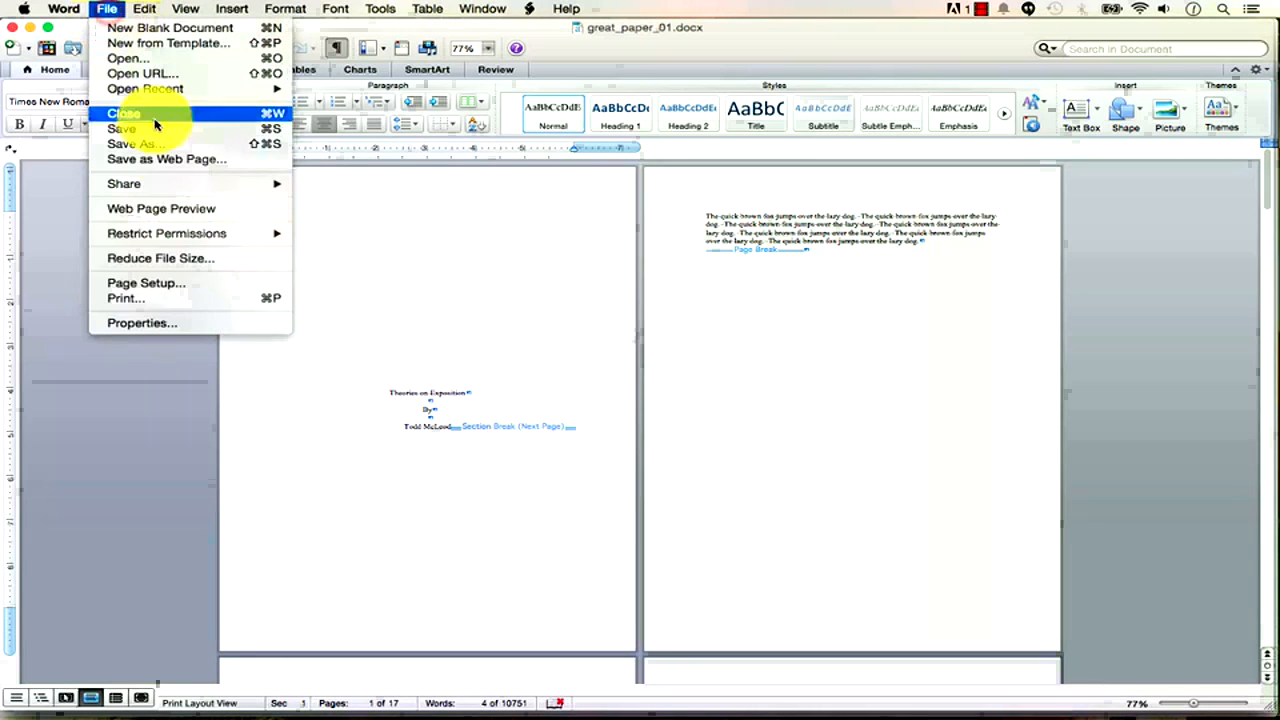
left_click(168, 145)
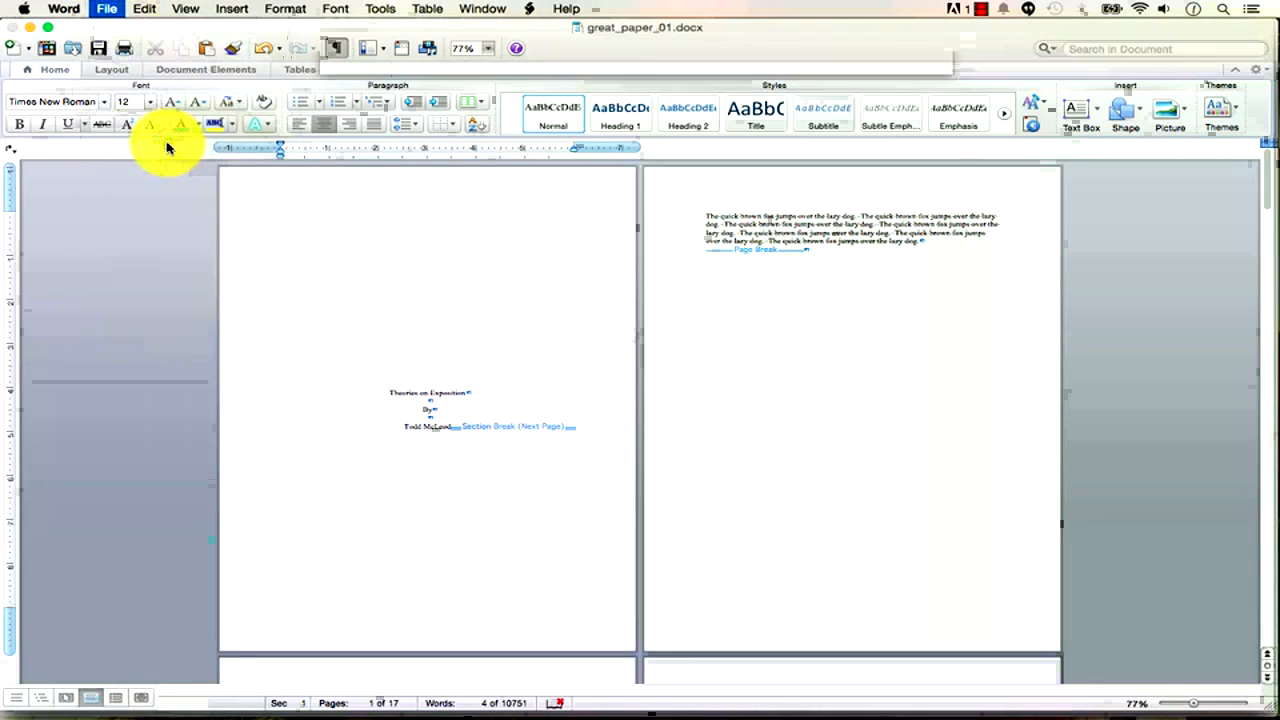
left_click(622, 91)
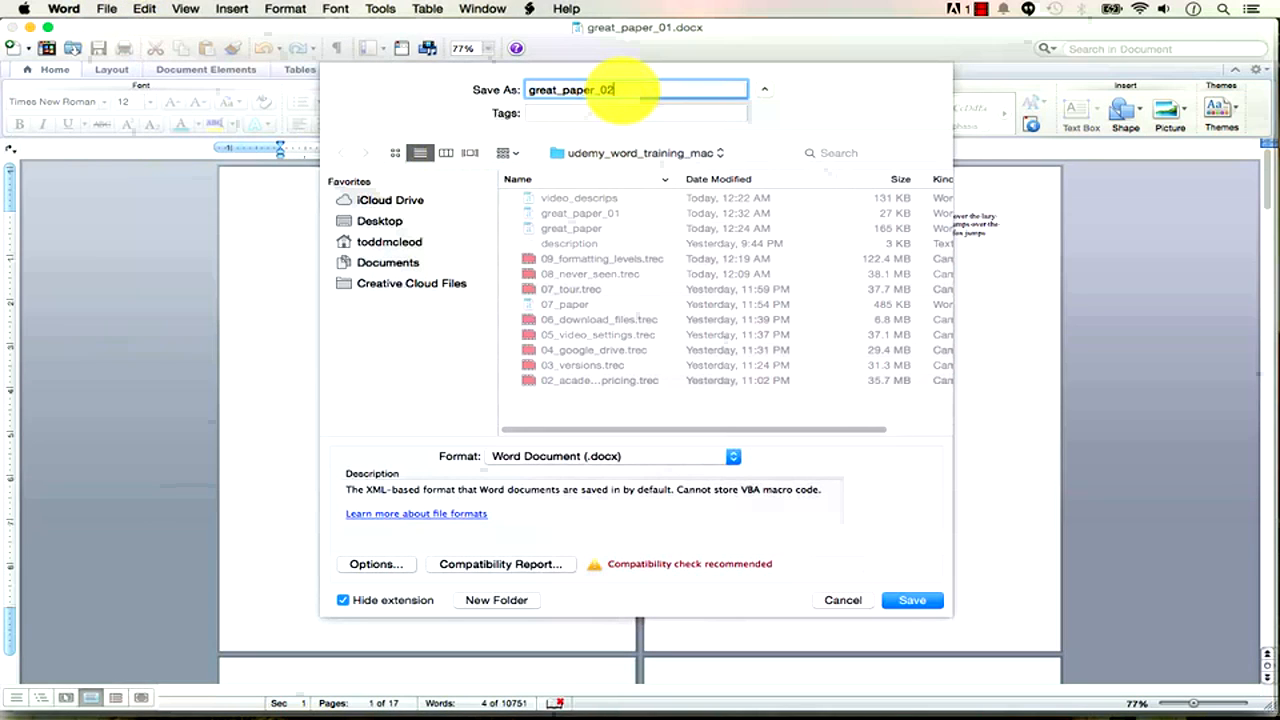
left_click(900, 601)
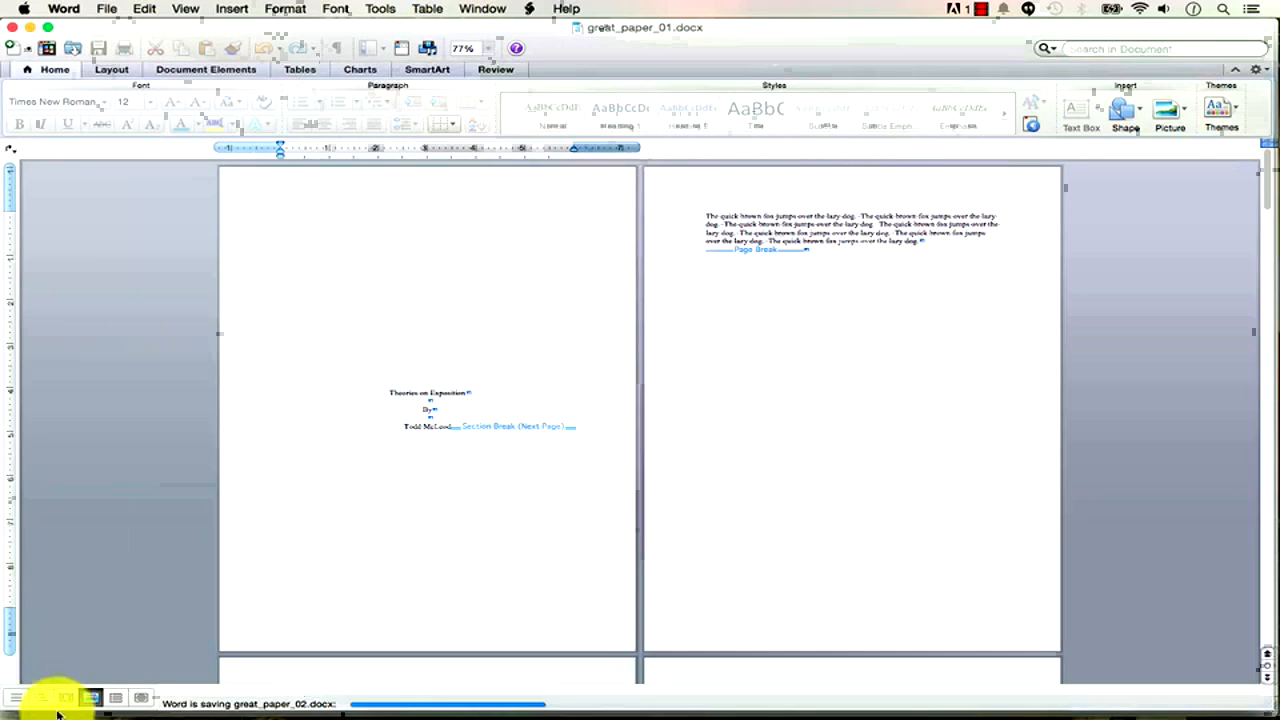
left_click(78, 693)
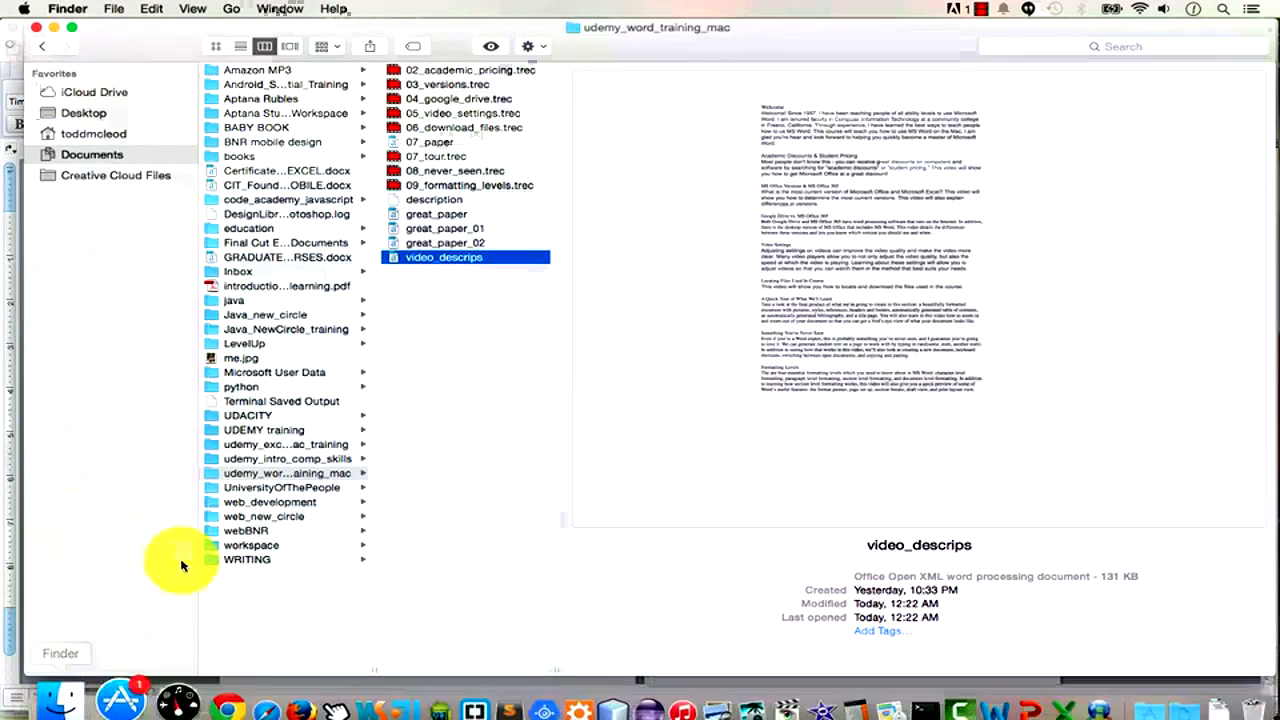
Preview great_paper_02 in the udemy_word_training_mac folder and open it in Word.
left_click(472, 214)
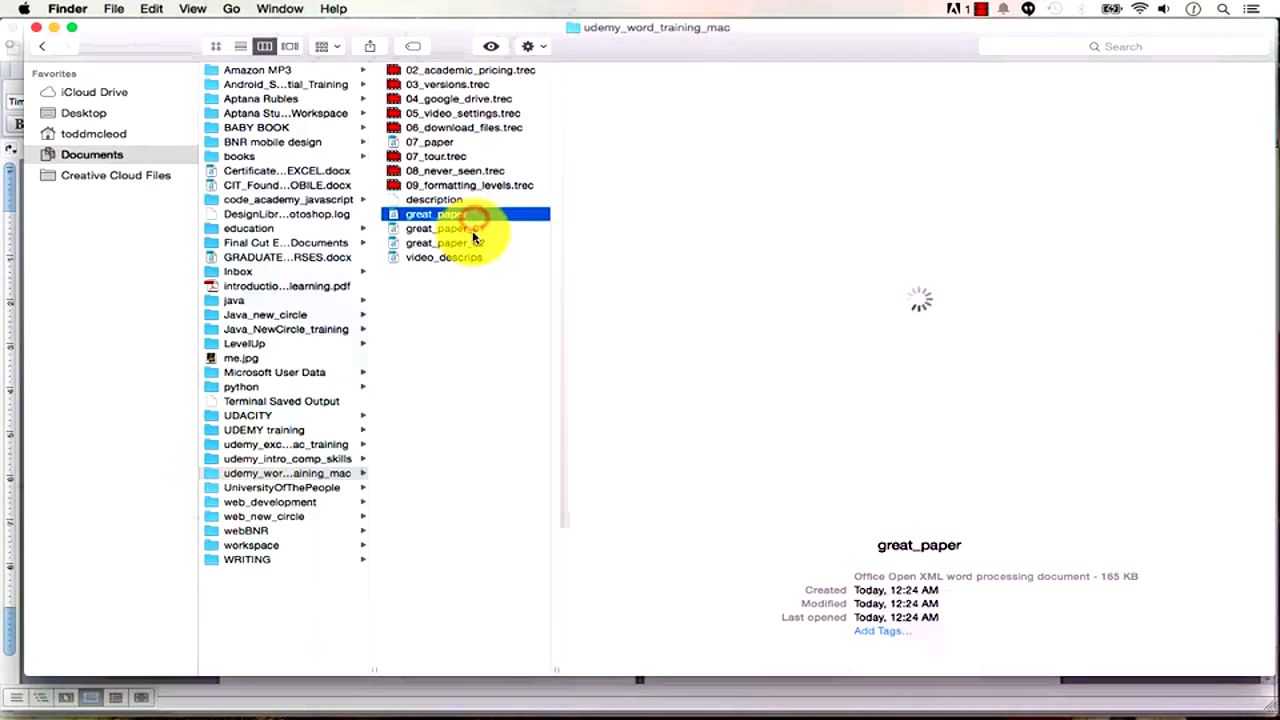
left_click(472, 230)
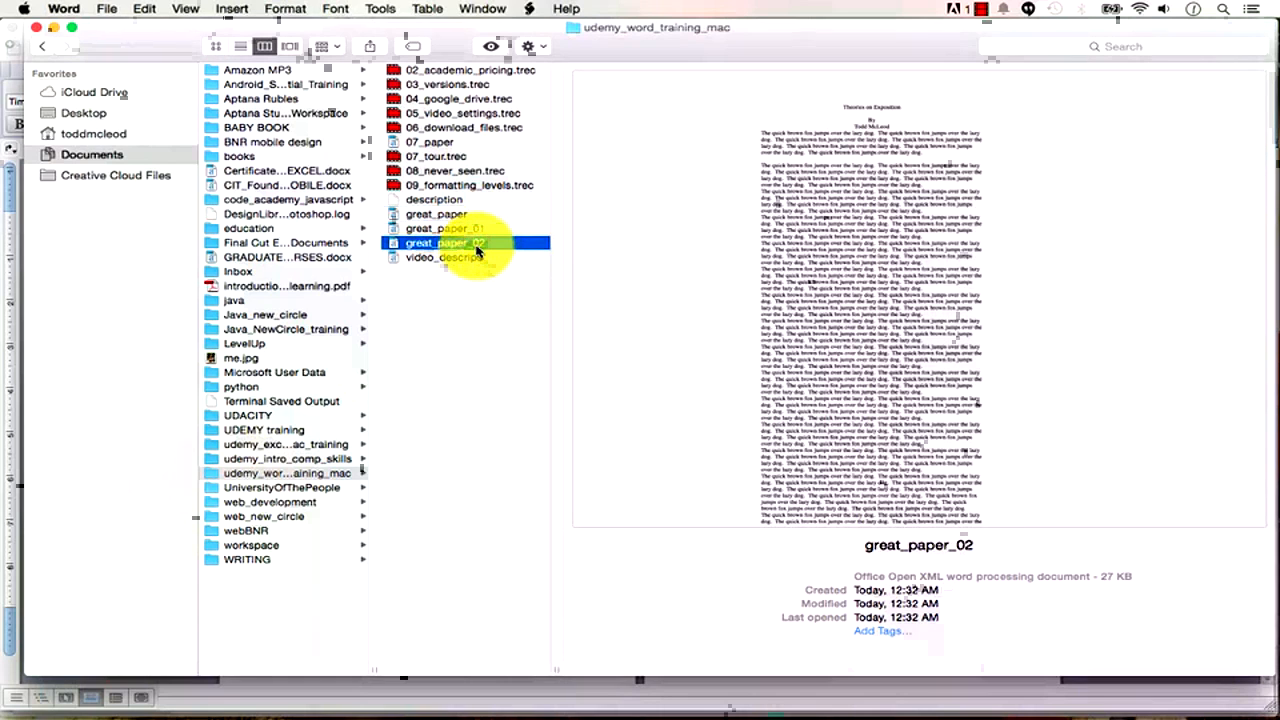
double_click(476, 250)
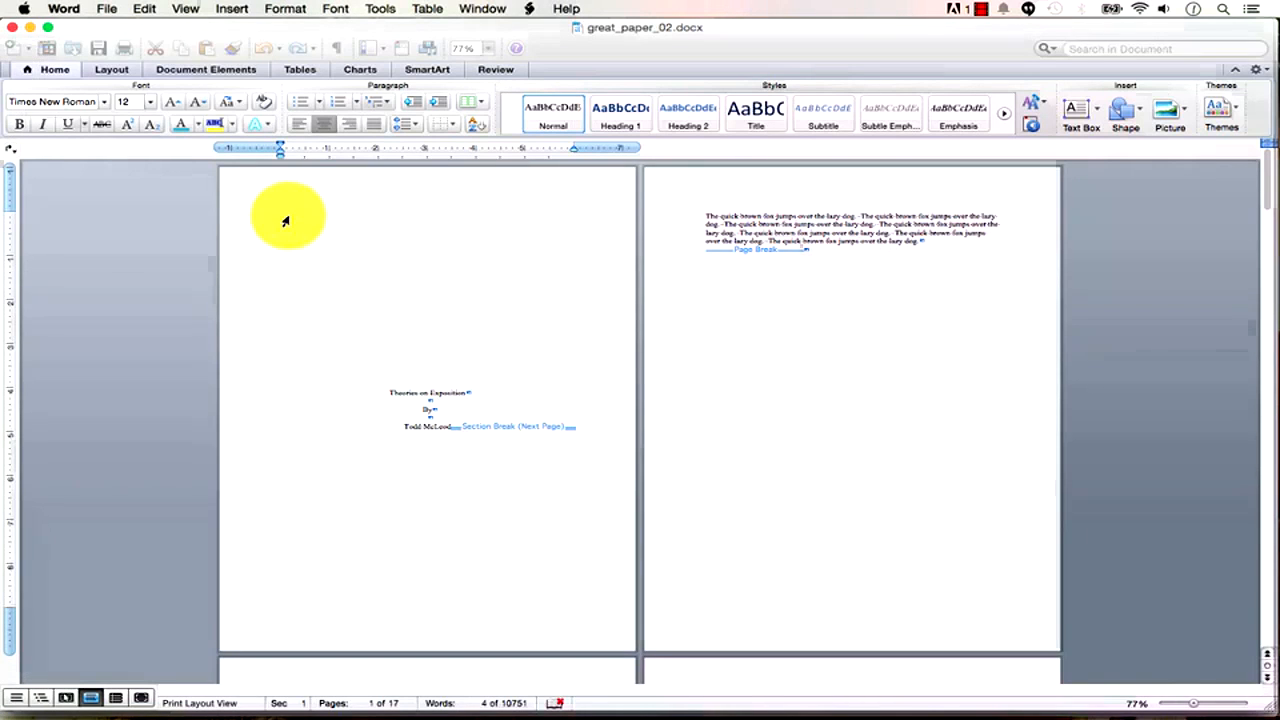
Look through the File and View menus without changing anything.
left_click(106, 12)
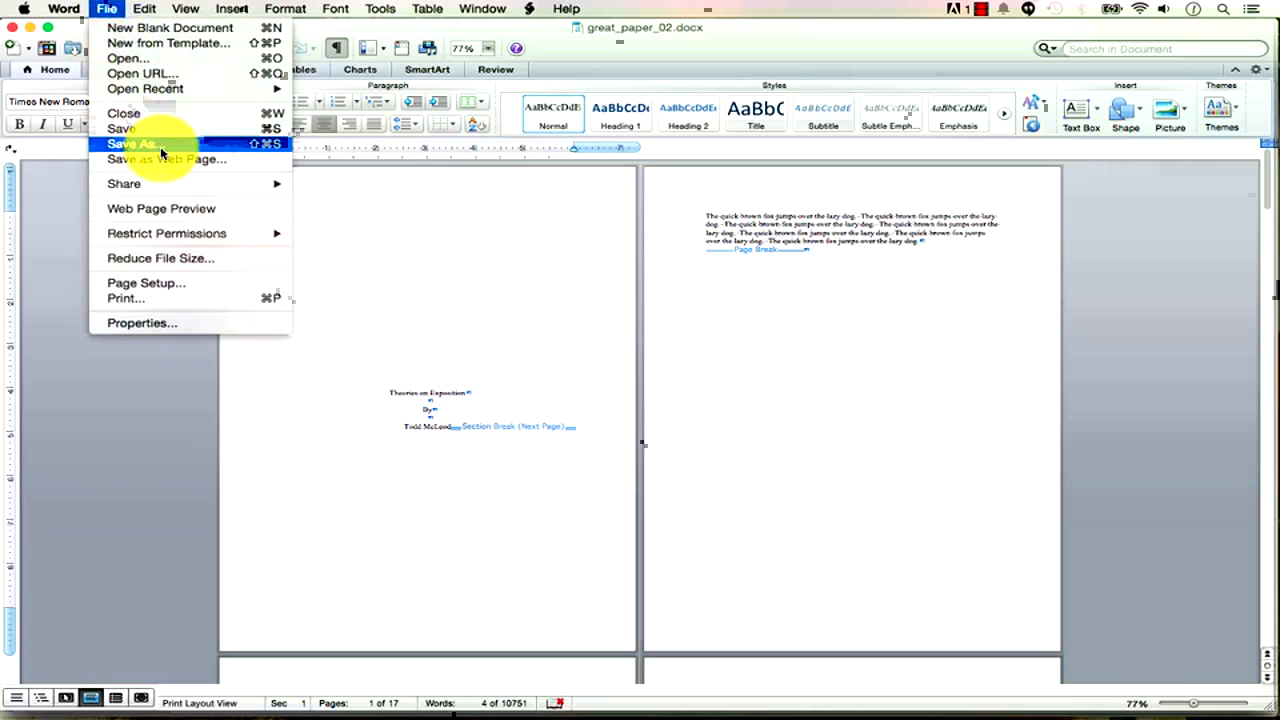
left_click(665, 42)
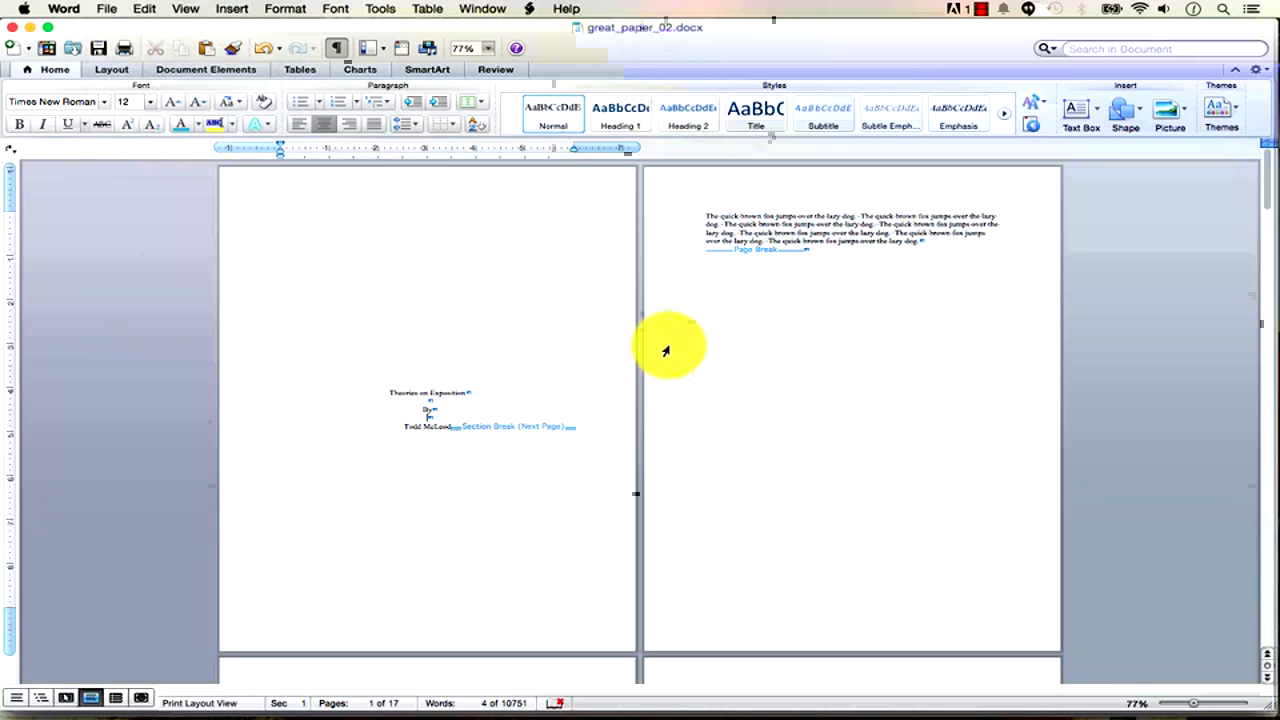
left_click(182, 10)
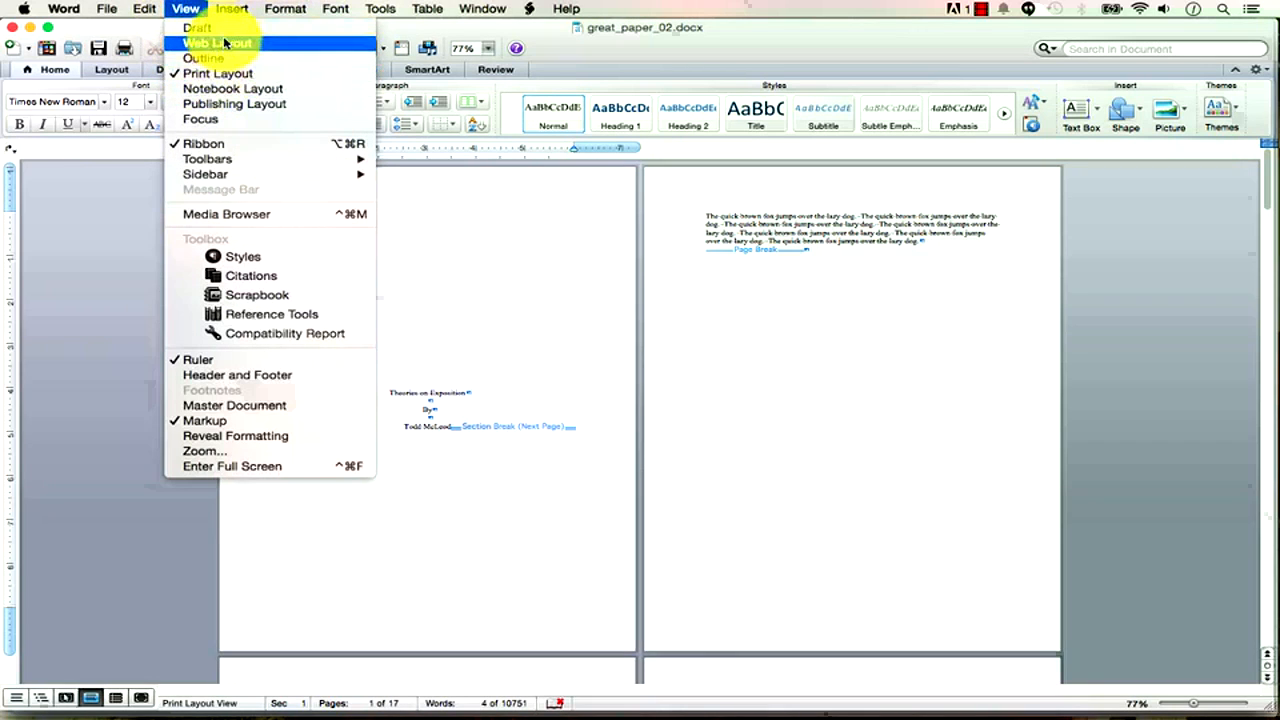
left_click(659, 36)
Turn formatting marks off so only the title, By and author lines show, then zoom in.
left_click(338, 49)
left_click(339, 50)
left_click(339, 50)
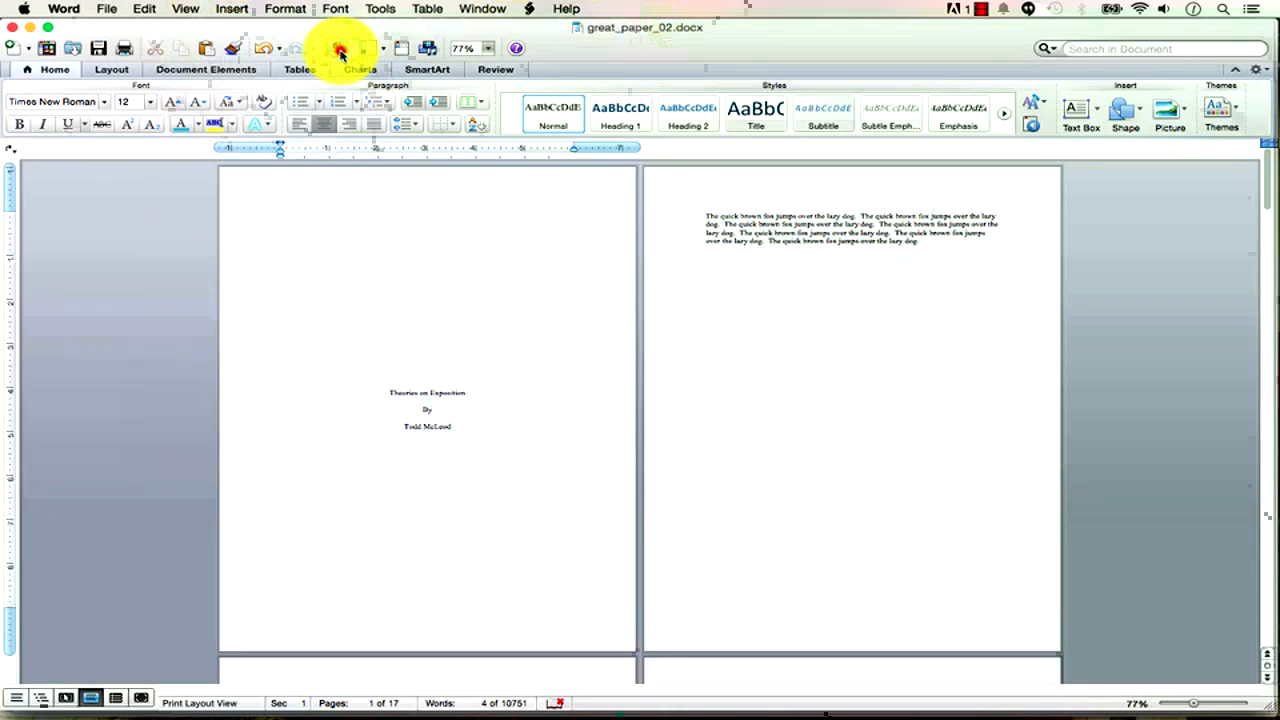
left_click(339, 50)
left_click(339, 50)
left_click(339, 50)
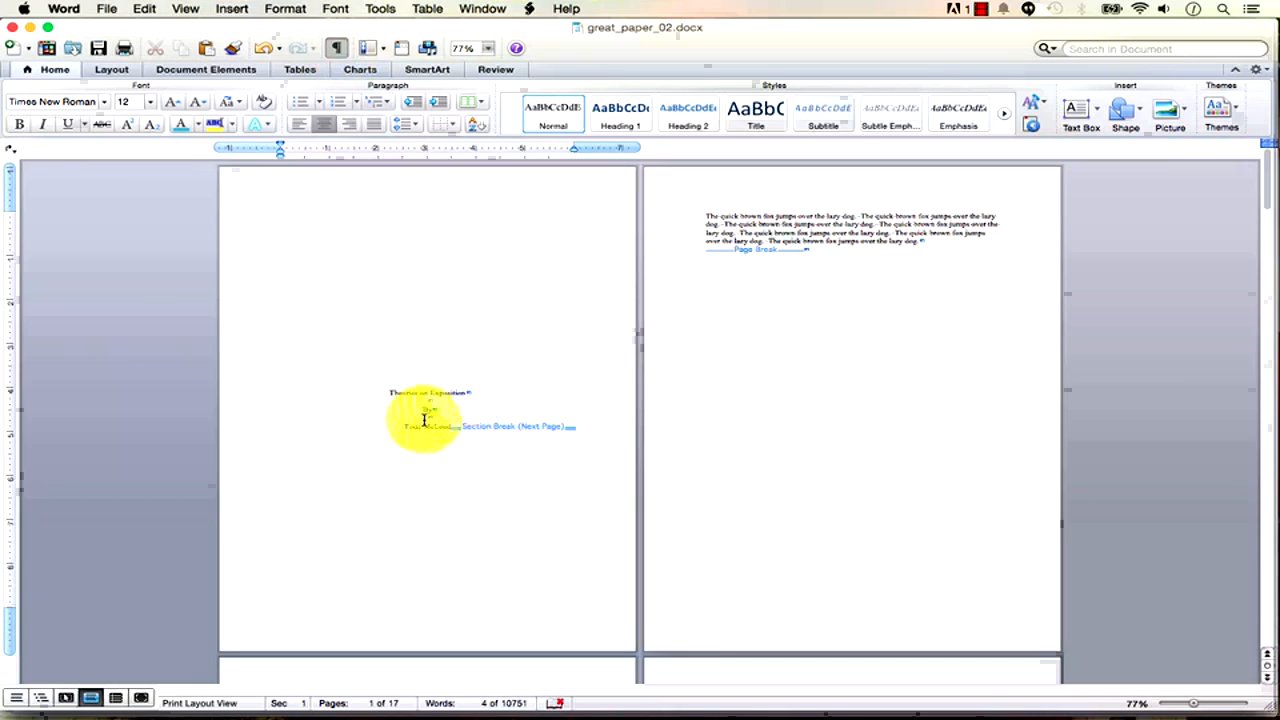
left_click(339, 50)
left_click(339, 50)
left_click(339, 50)
left_click(341, 54)
left_click(341, 54)
left_click(341, 54)
left_click(341, 54)
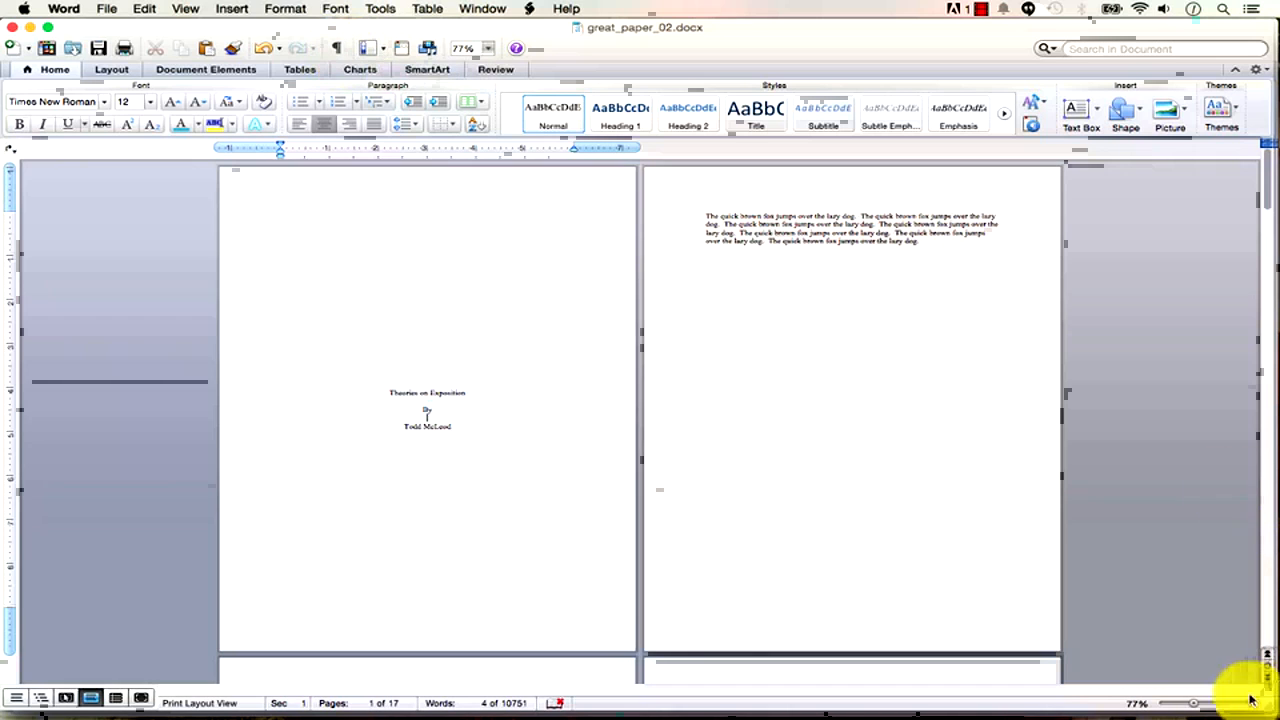
mouse_move(1194, 704)
left_mouse_down()
mouse_move(1270, 710)
mouse_move(1205, 706)
left_mouse_up()
left_click(855, 264)
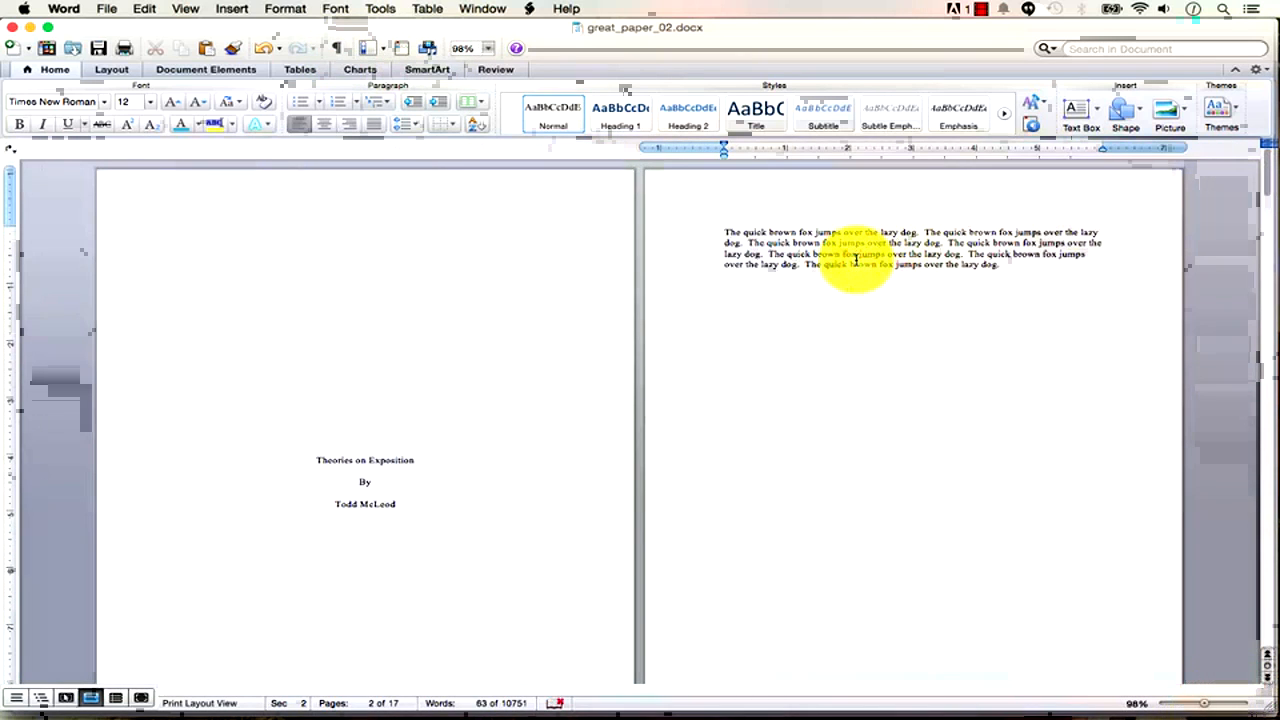
key("shift+Up")
key("shift+Up")
key("shift+Up")
key("shift+Up")
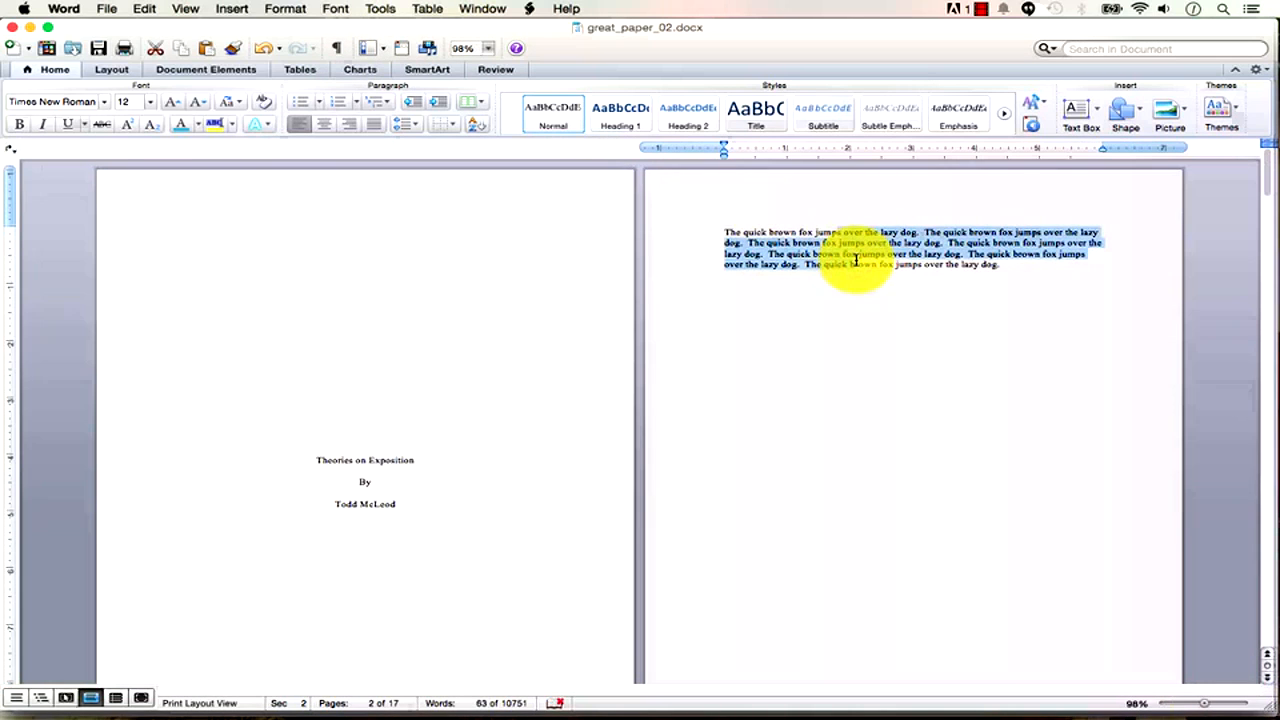
key("shift+Down")
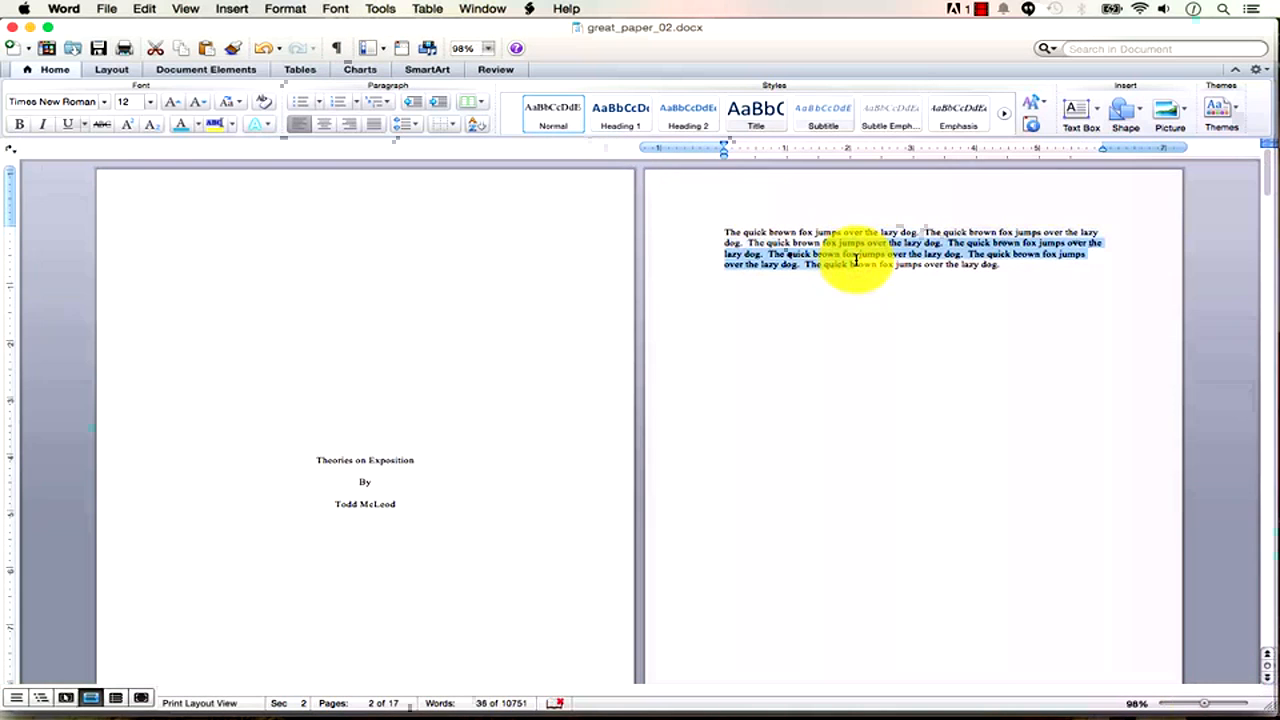
key("super+b")
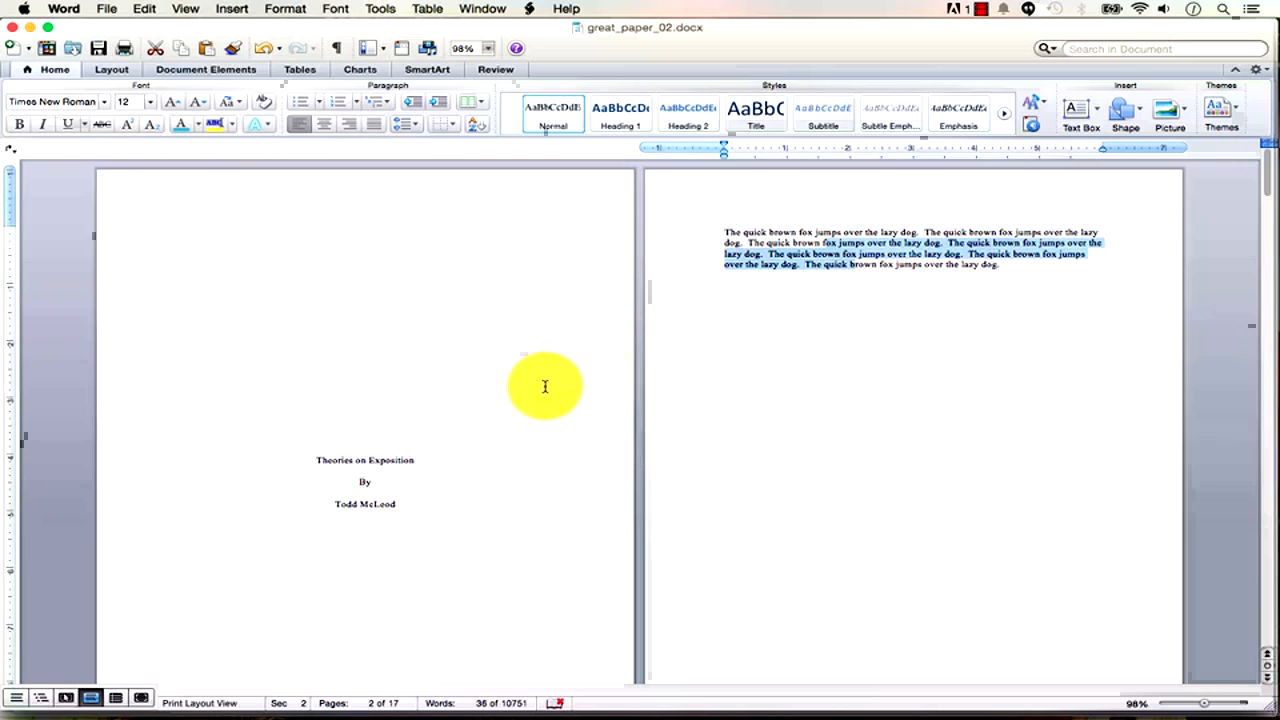
scroll(545, 387, "down", 1)
scroll(545, 387, "up", 1)
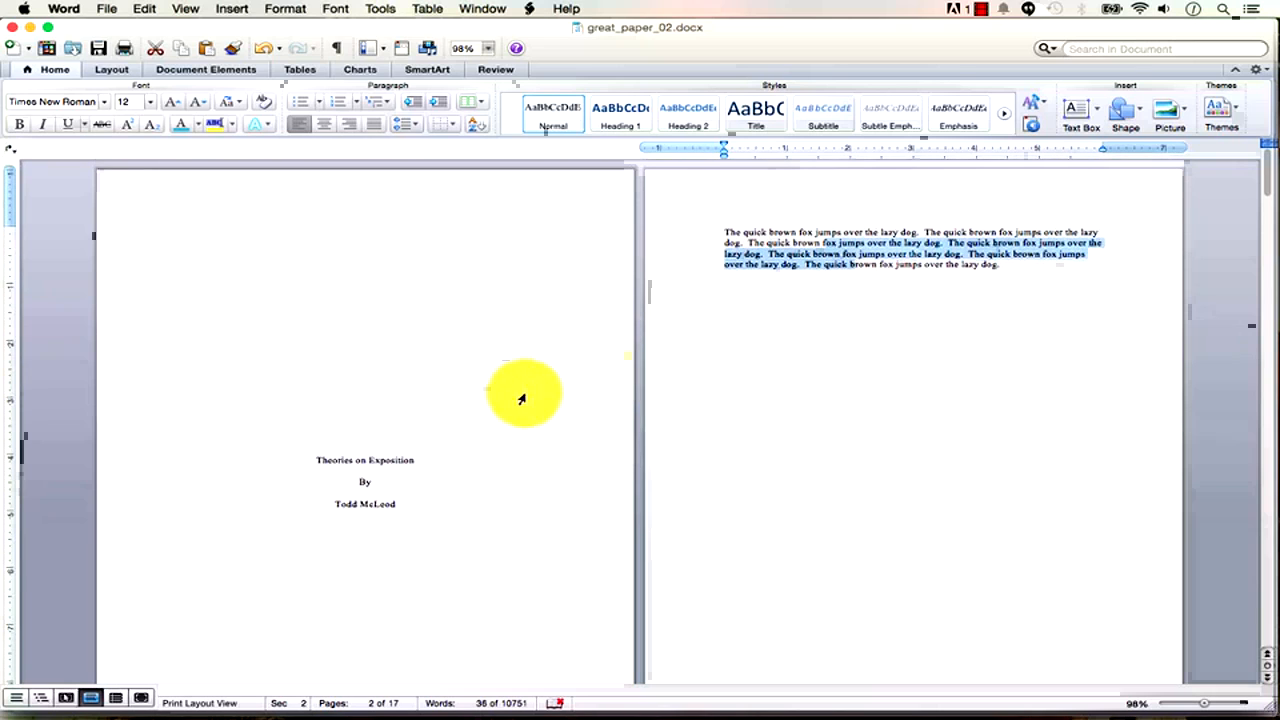
left_click(362, 455)
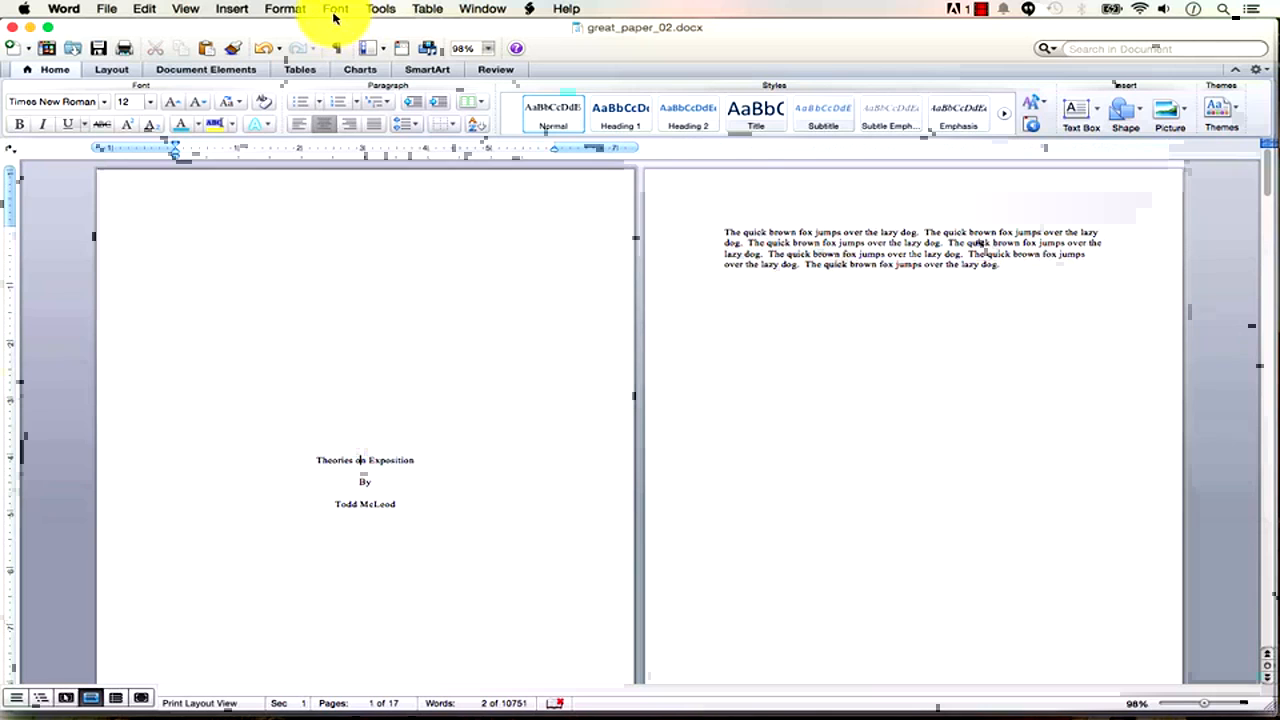
left_click(290, 9)
left_click(316, 60)
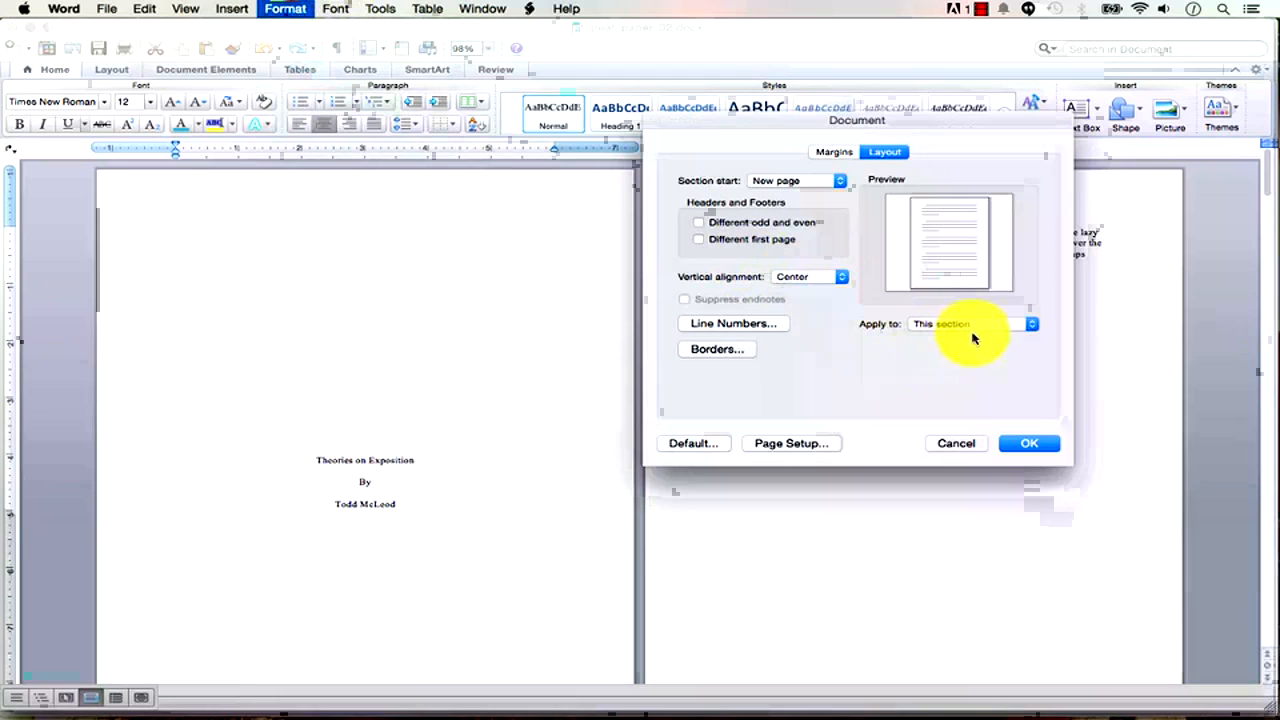
left_click(958, 443)
left_click(371, 486)
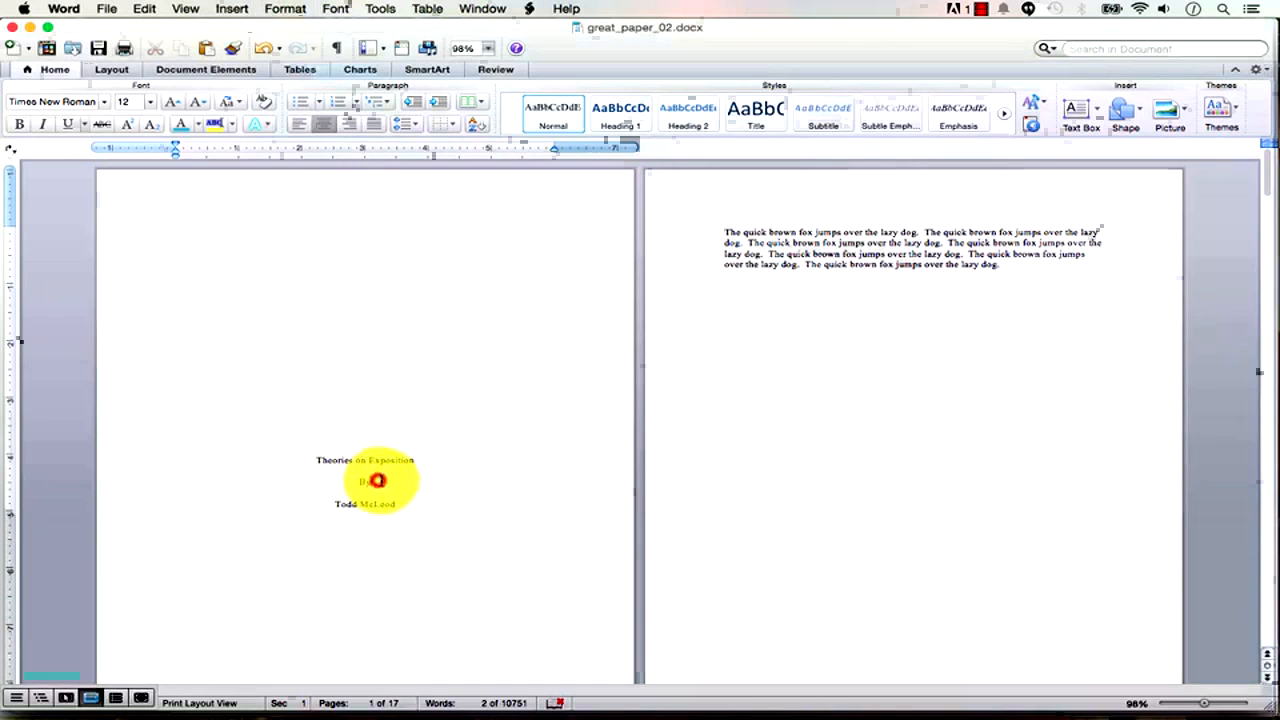
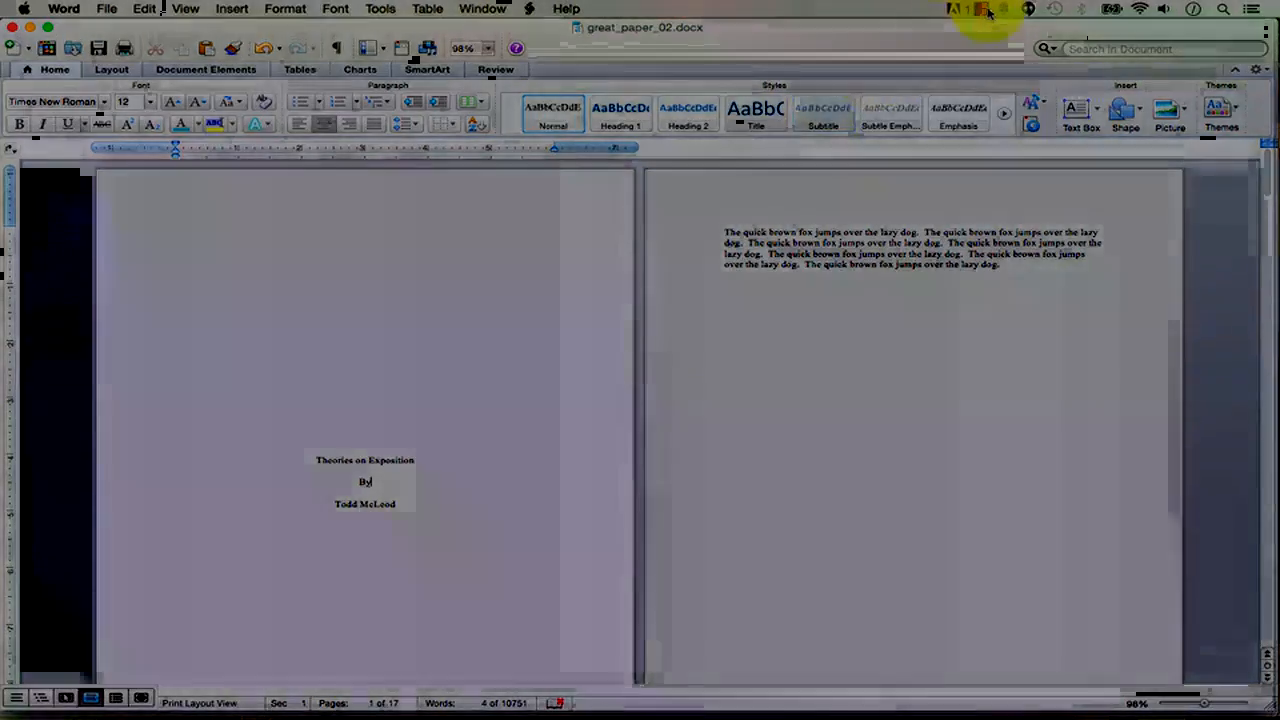
Switch to Finder and preview the course recordings 02_academic_pricing through 07_tour.
left_click(986, 11)
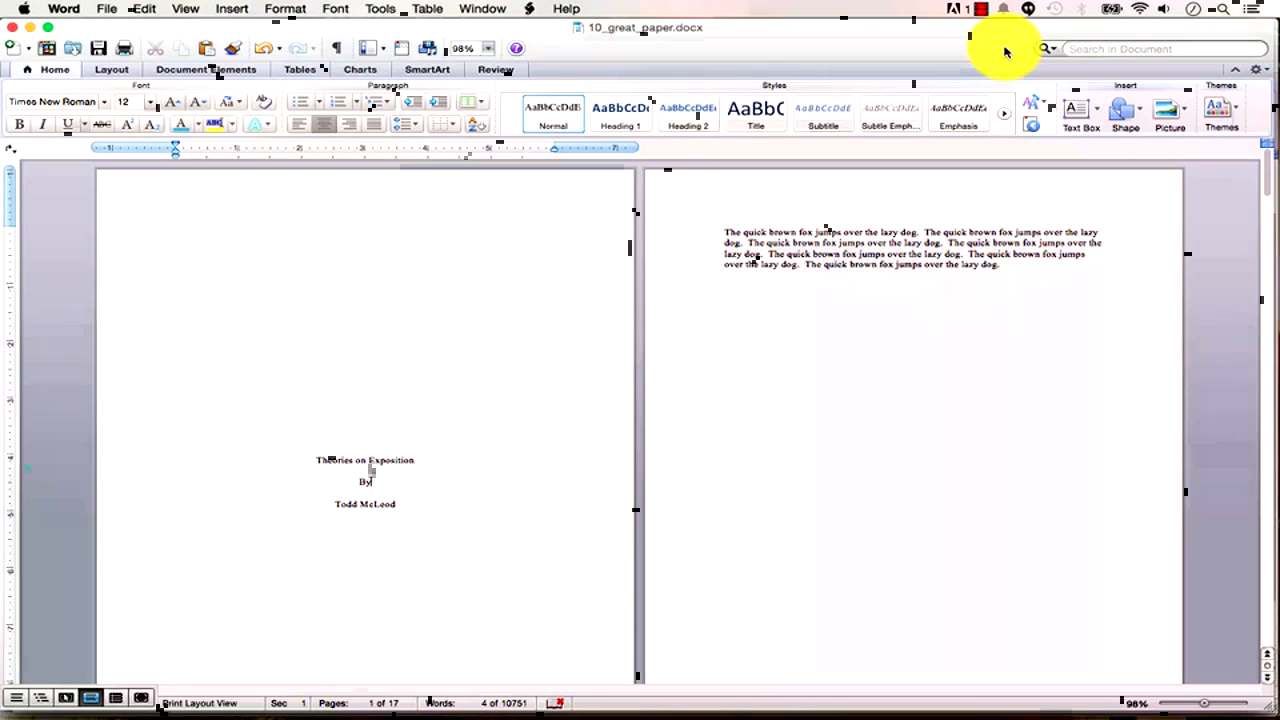
key("super+Tab")
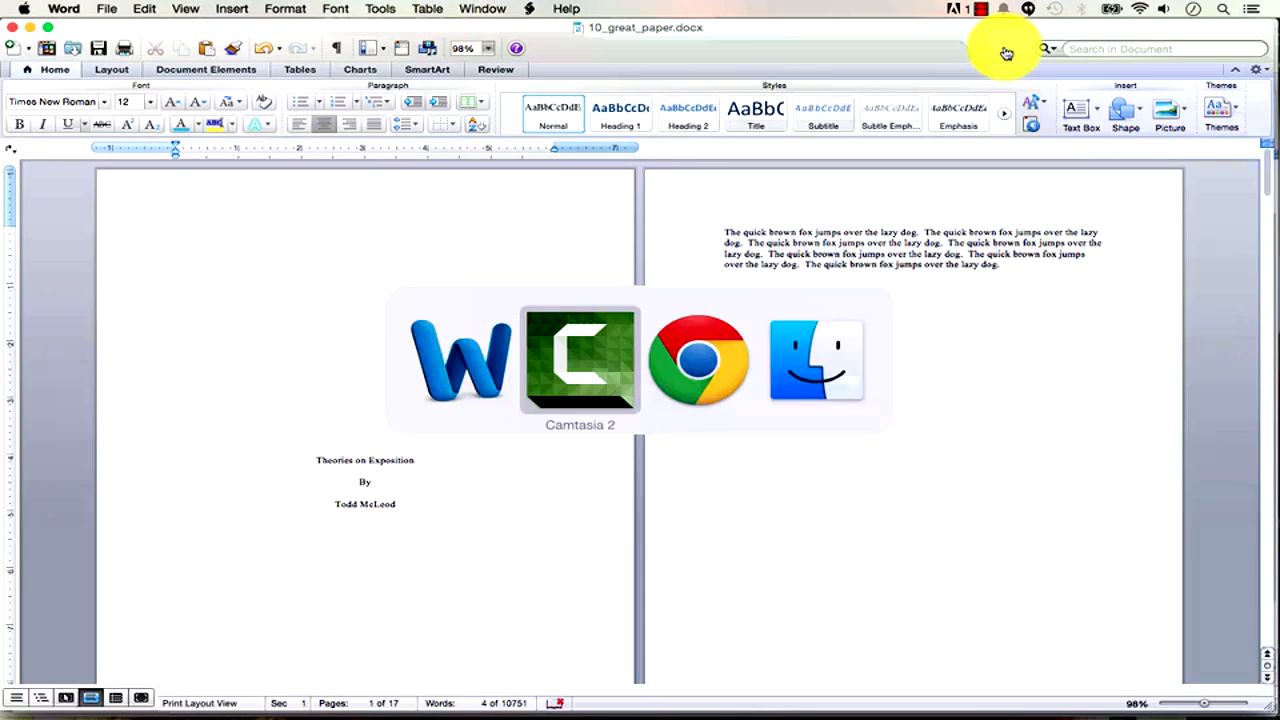
key("super+Tab")
key("super+Tab")
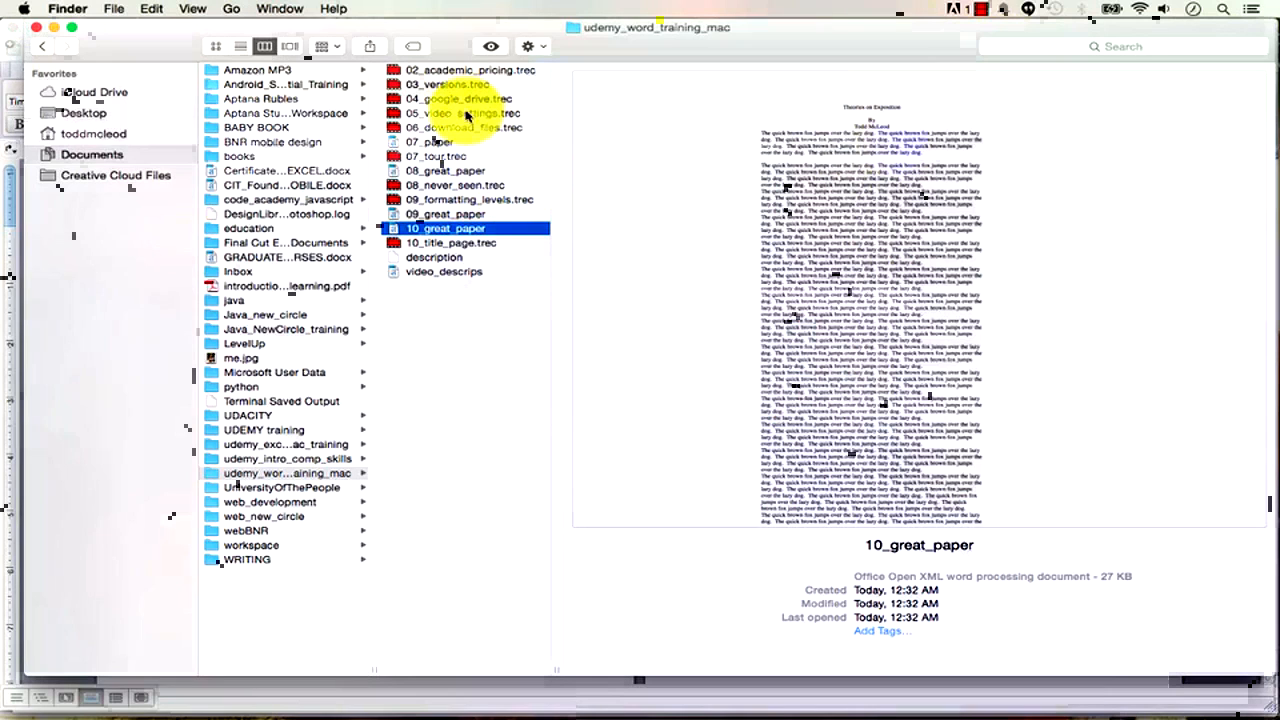
left_click(453, 70)
left_click(455, 84)
left_click(456, 99)
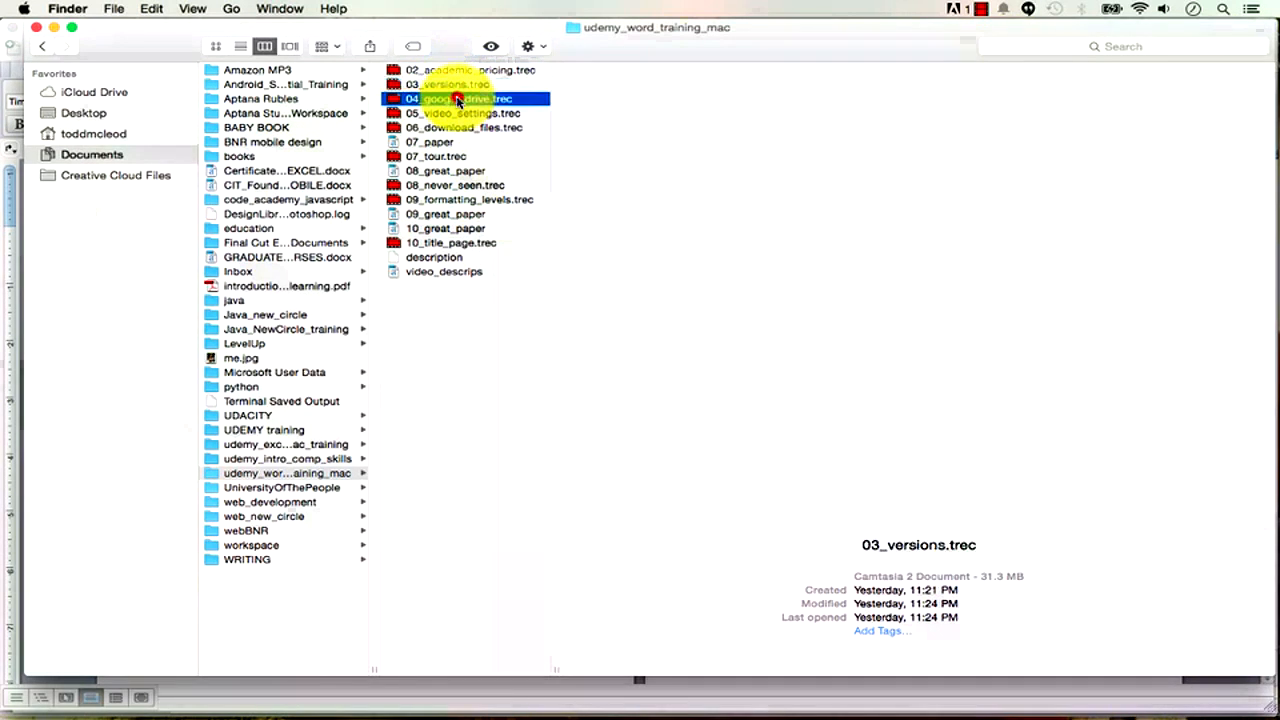
left_click(460, 113)
left_click(461, 129)
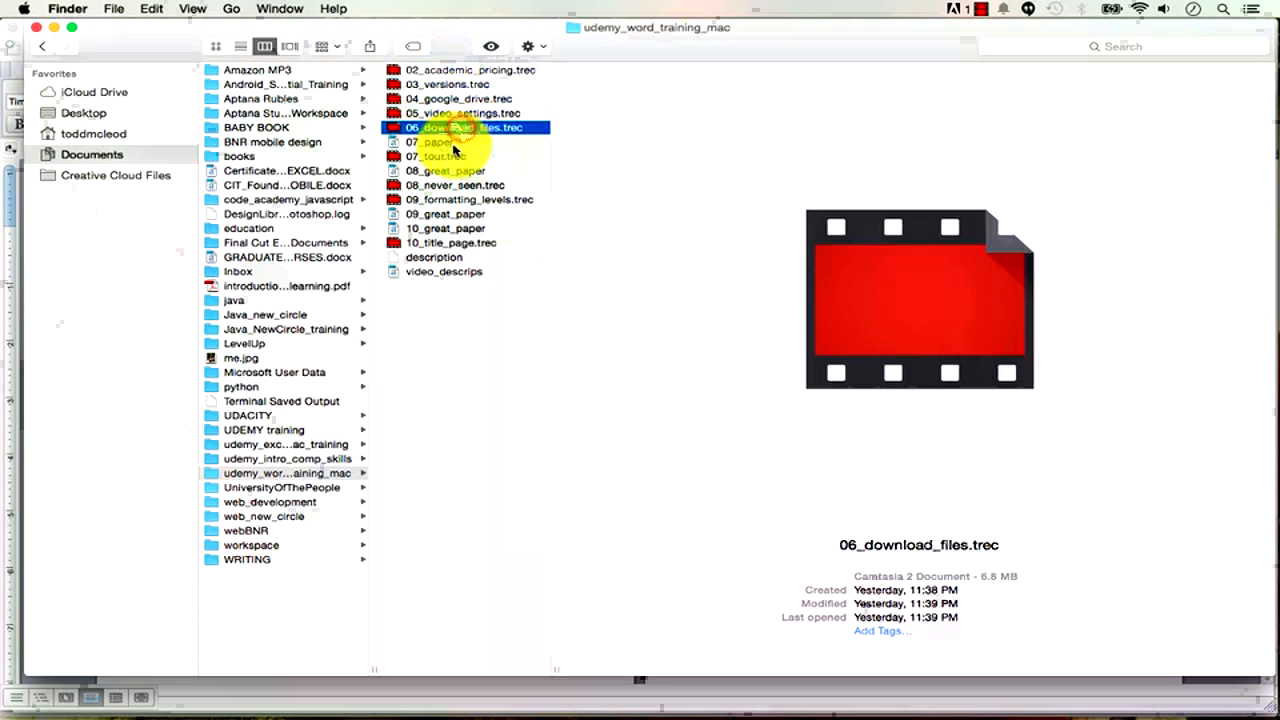
left_click(449, 156)
Preview the 07 to 10 great_paper documents and their recordings, then return to Word.
left_click(443, 142)
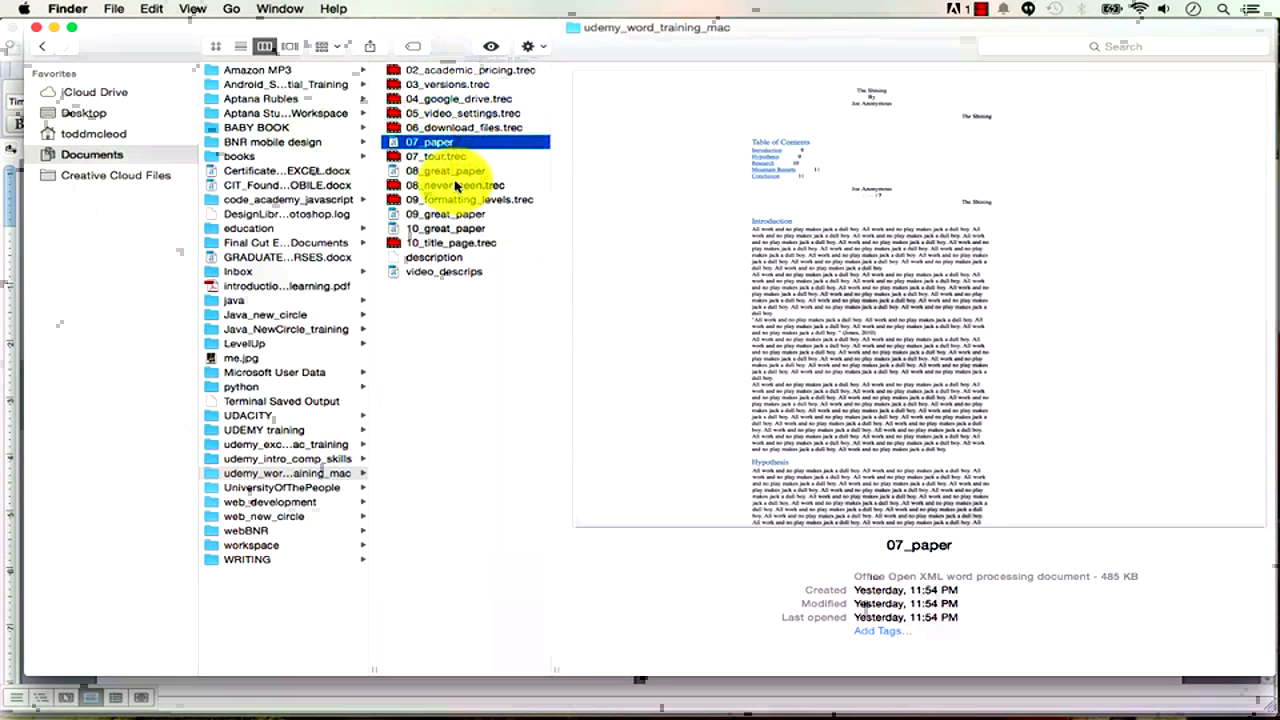
left_click(456, 175)
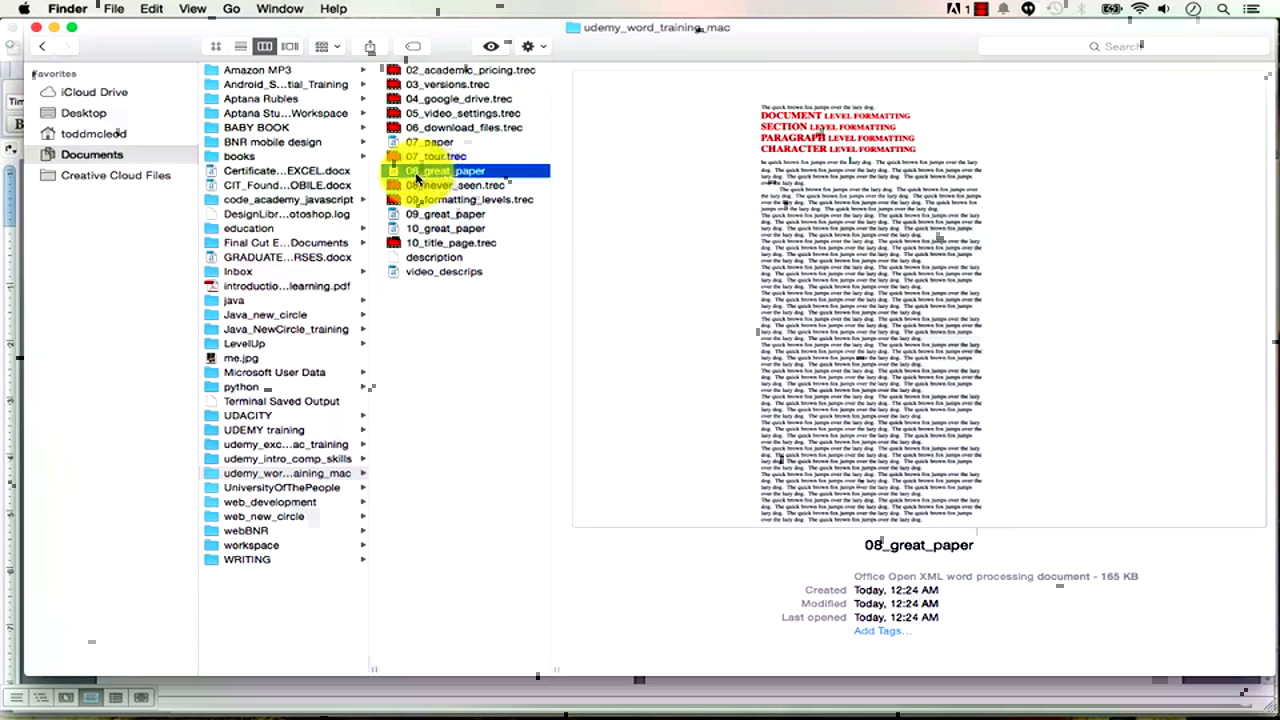
left_click(432, 188)
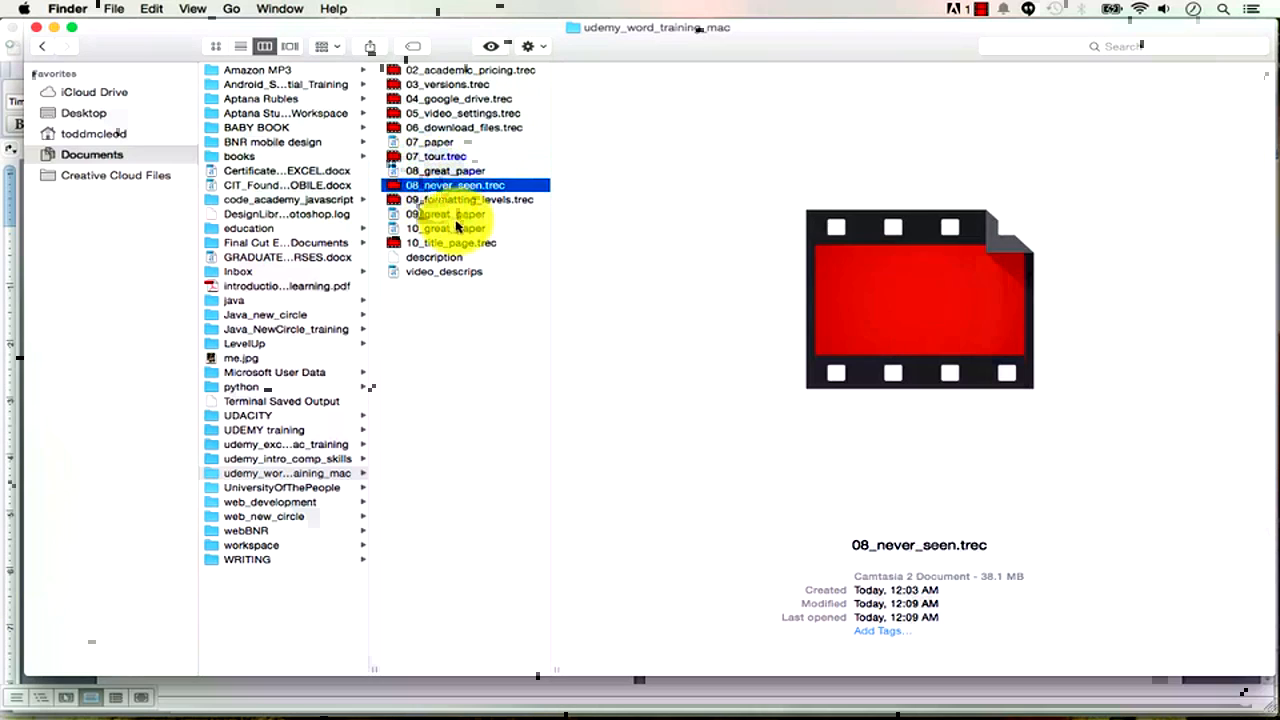
left_click(452, 215)
left_click(455, 200)
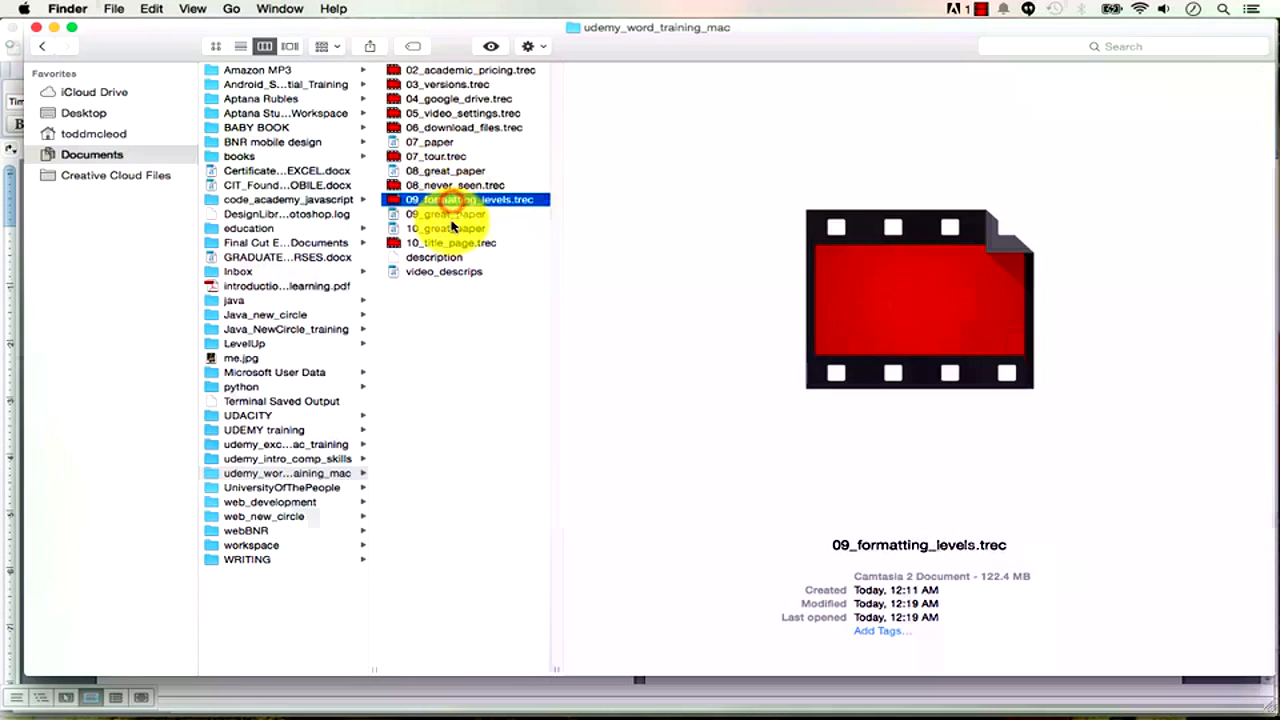
left_click(450, 229)
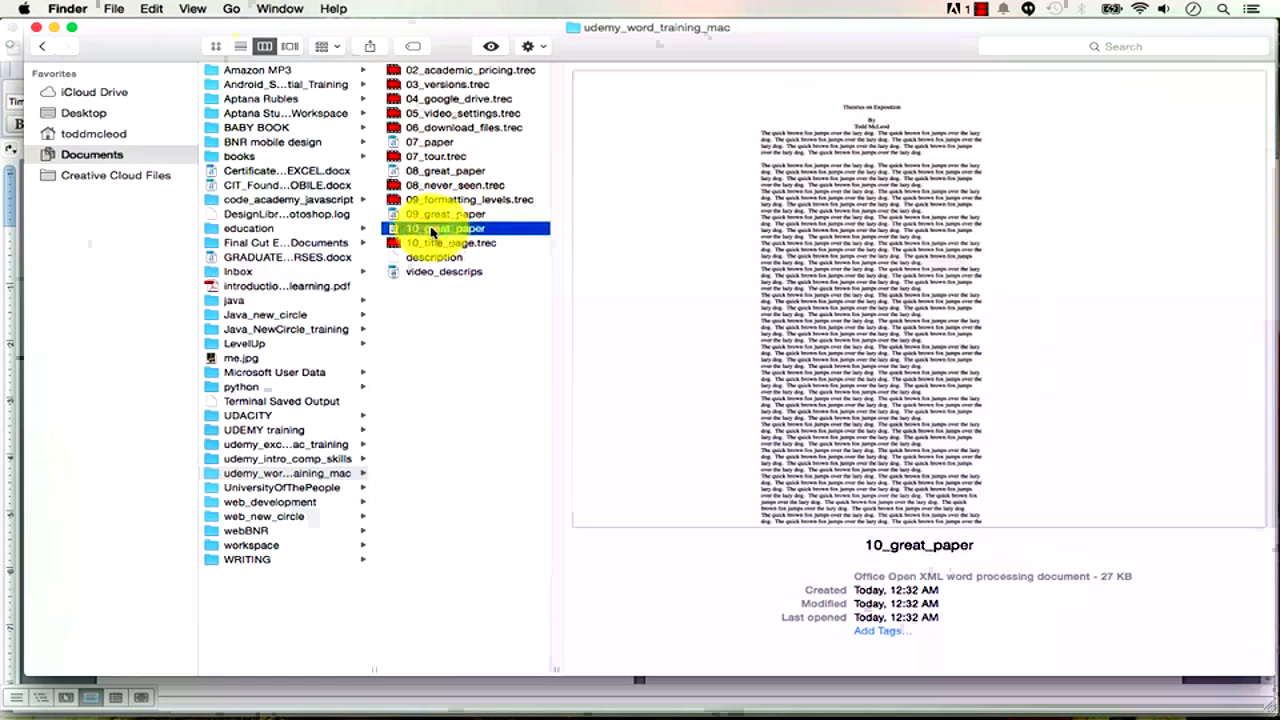
left_click(435, 244)
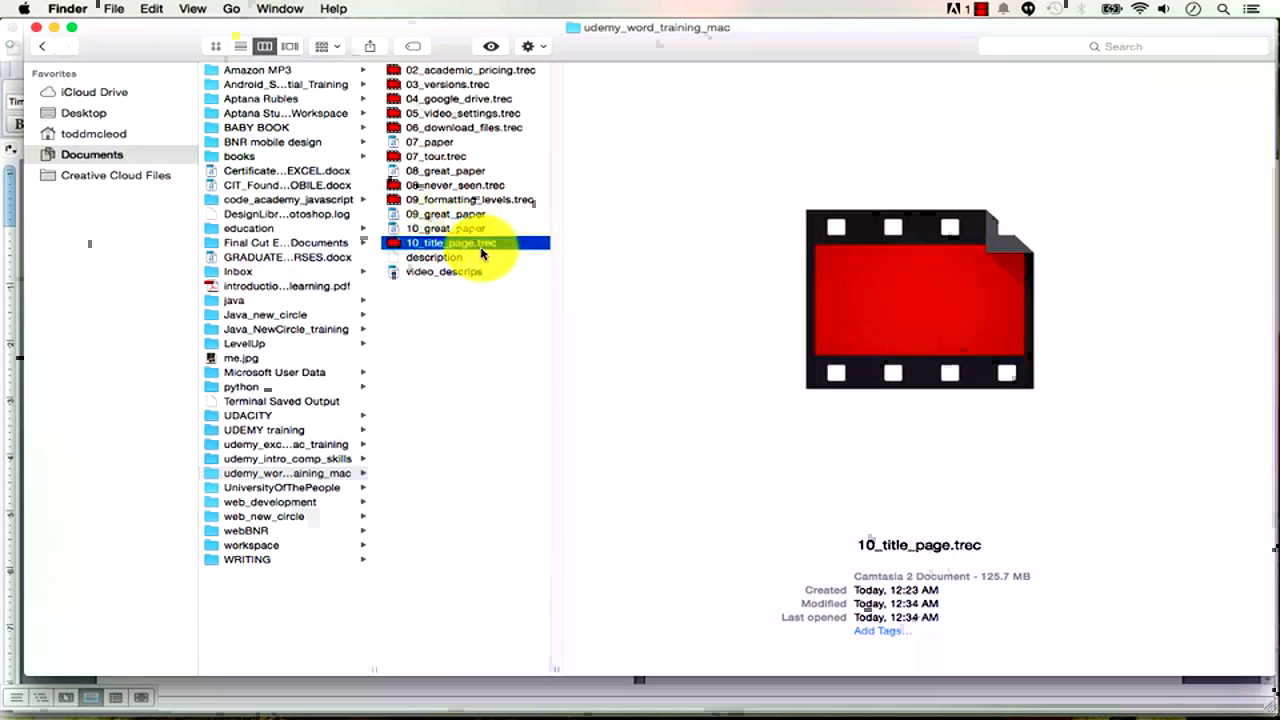
key("super+Tab")
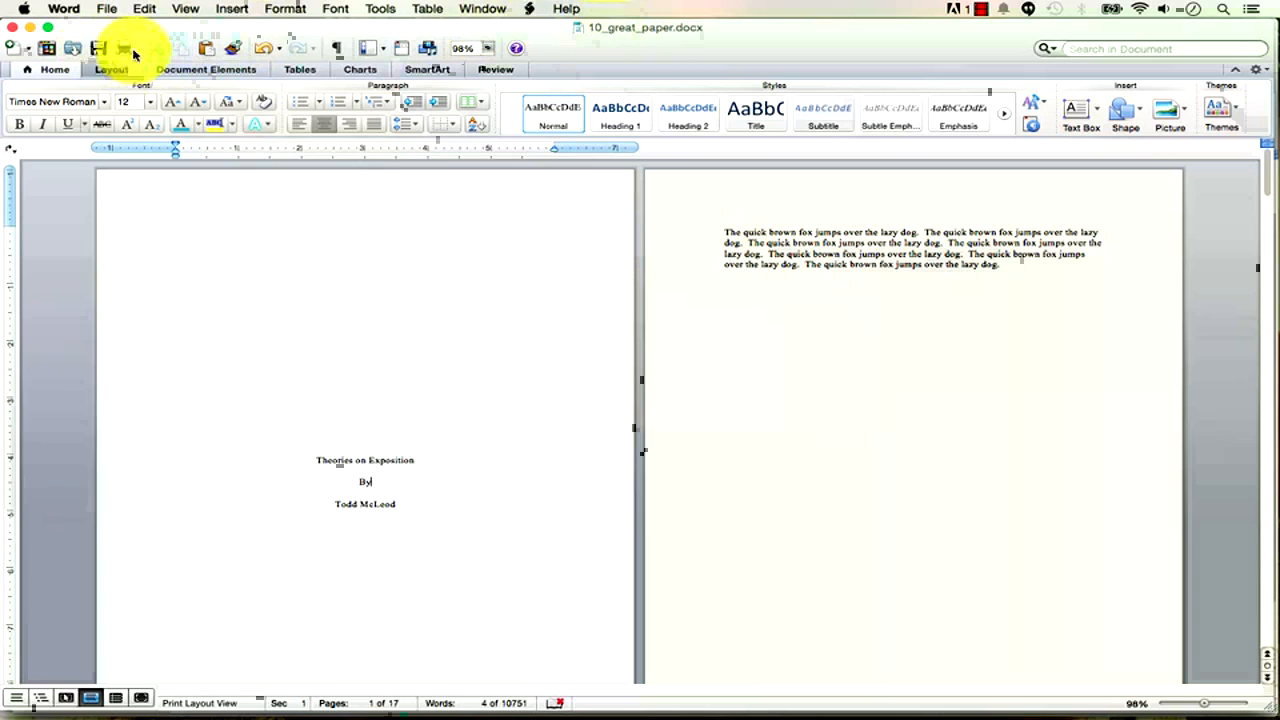
Save As a new copy named 11_great_paper in the same course folder, then go to Finder.
left_click(104, 10)
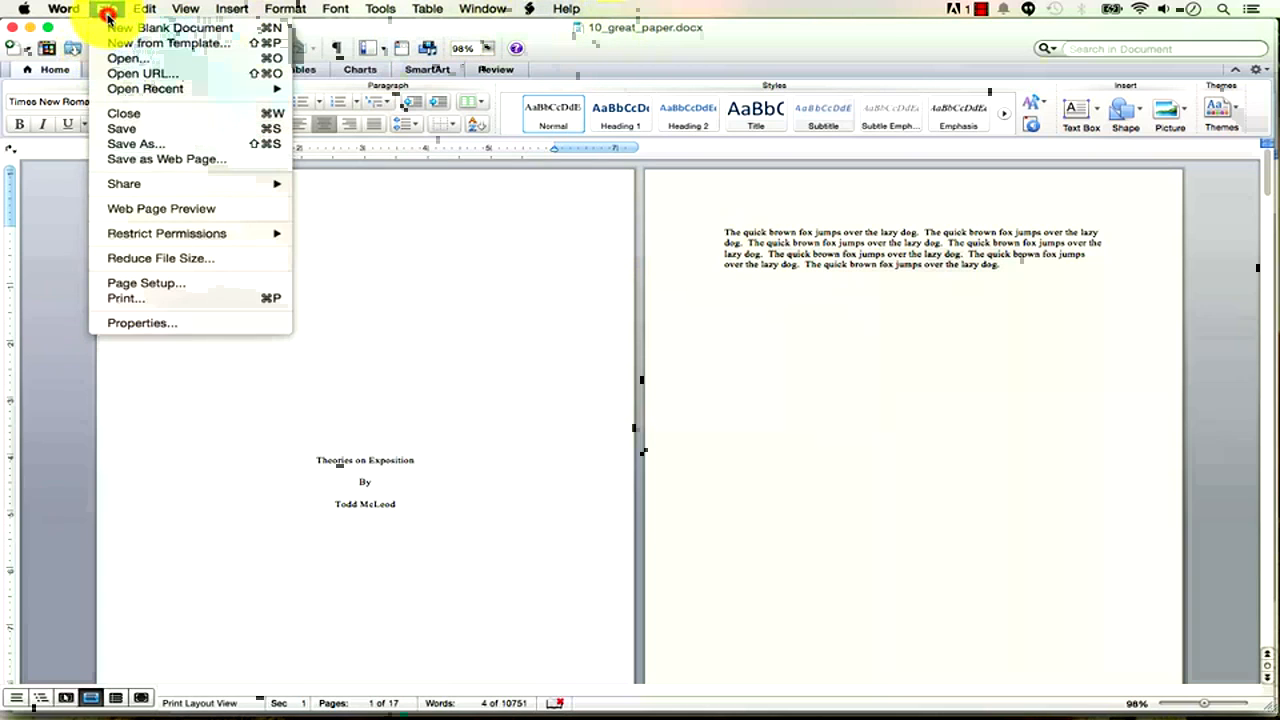
left_click(160, 143)
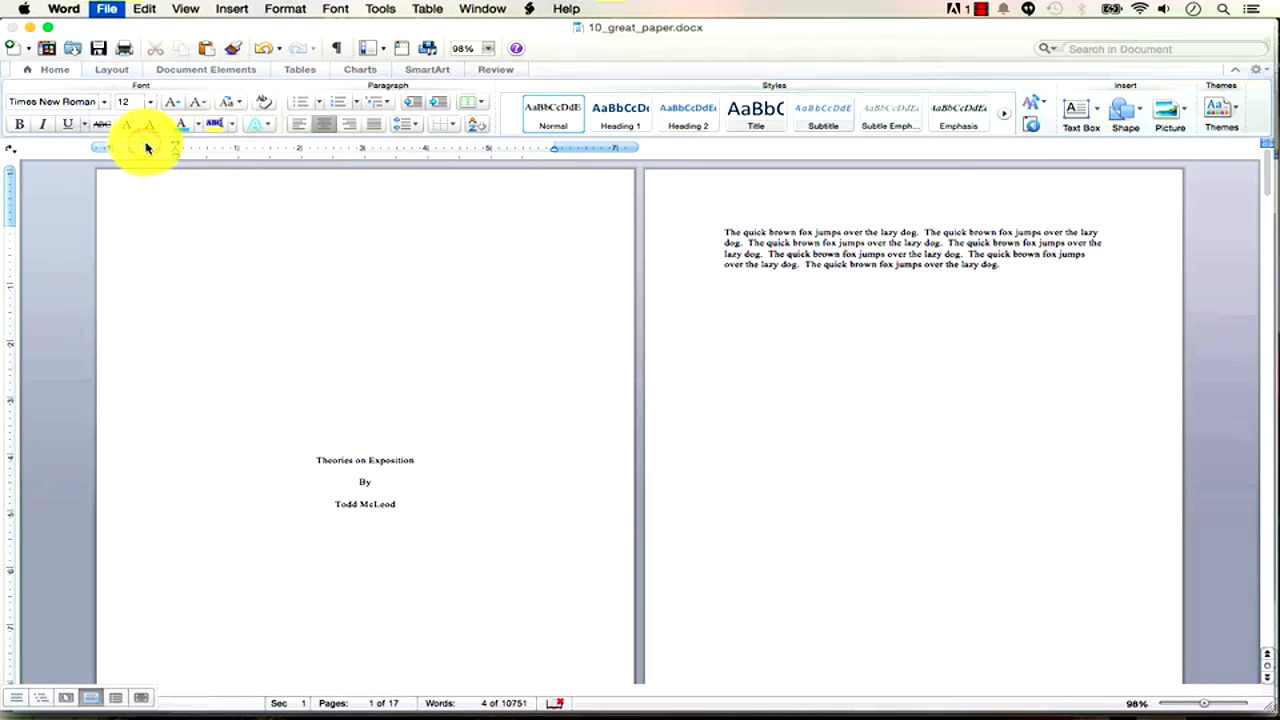
left_click(545, 92)
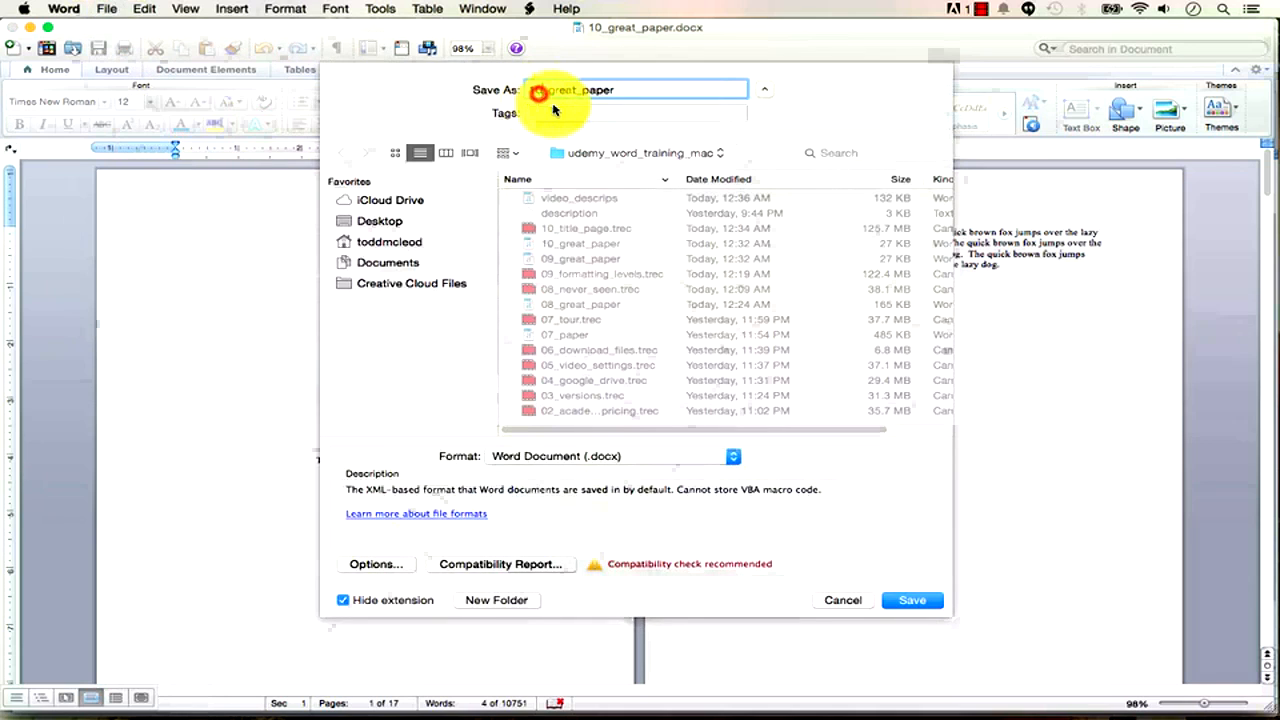
key("BackSpace")
type("1")
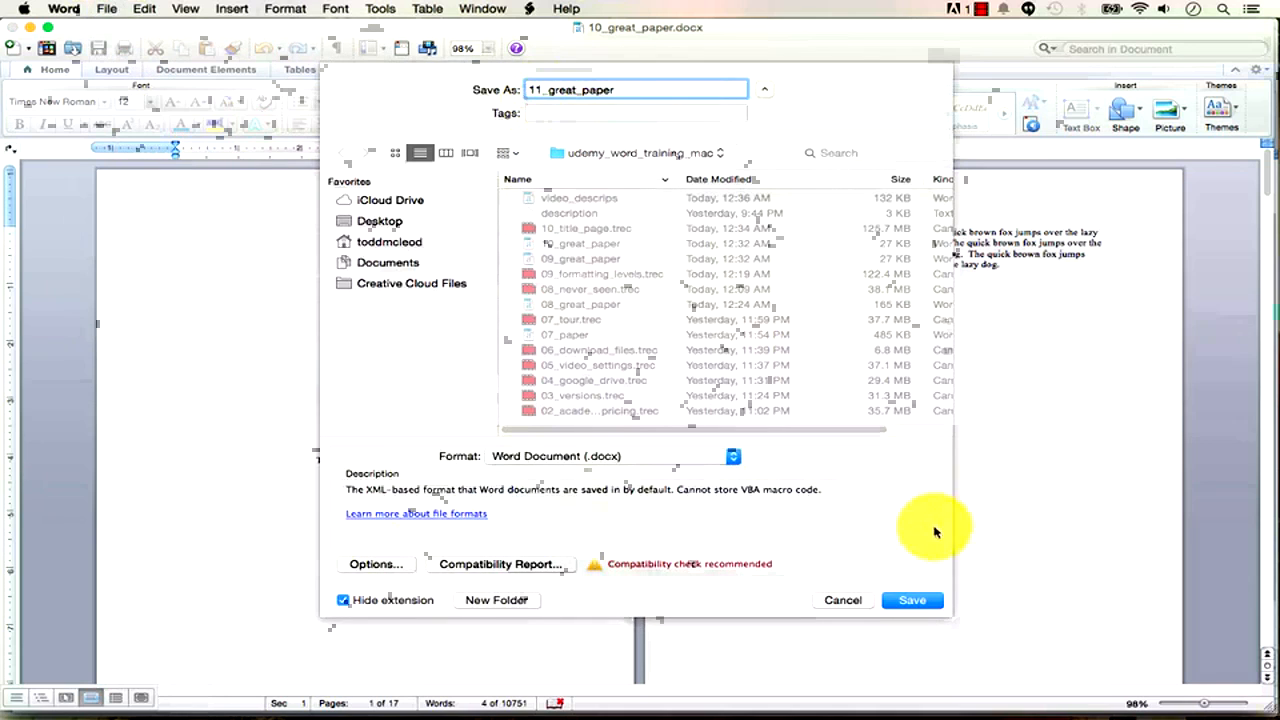
left_click(909, 601)
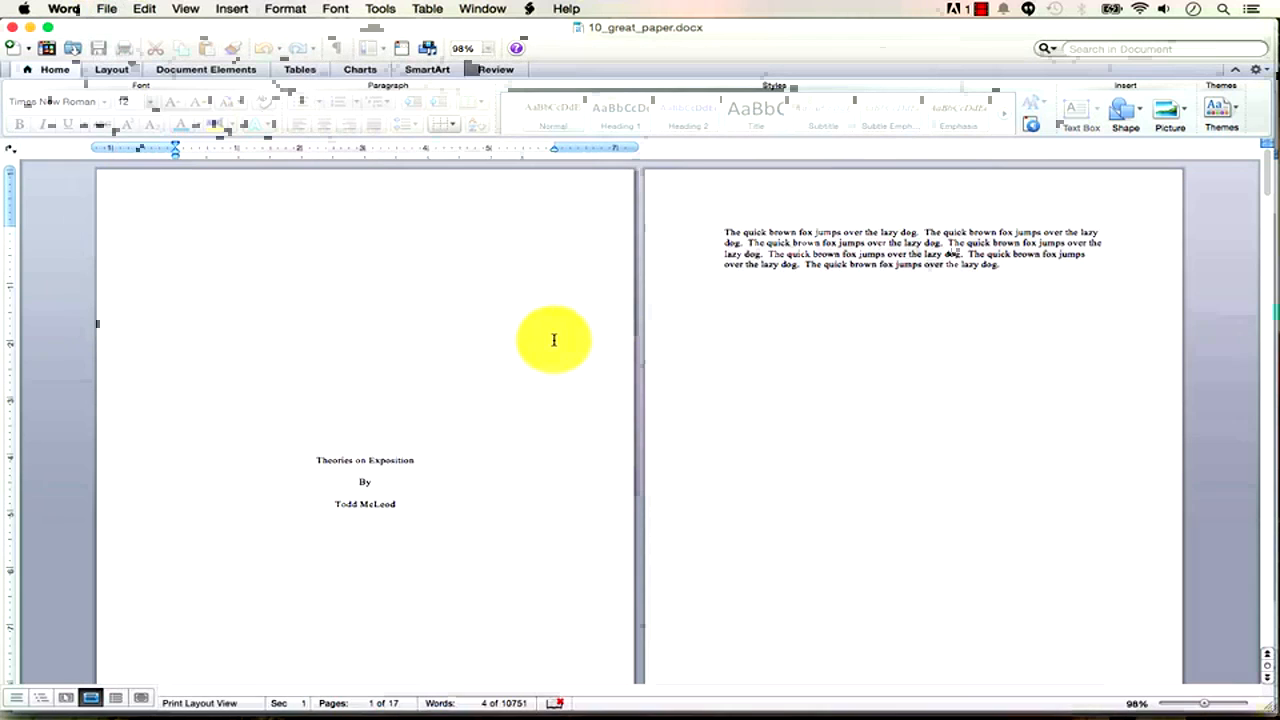
key("super+Tab")
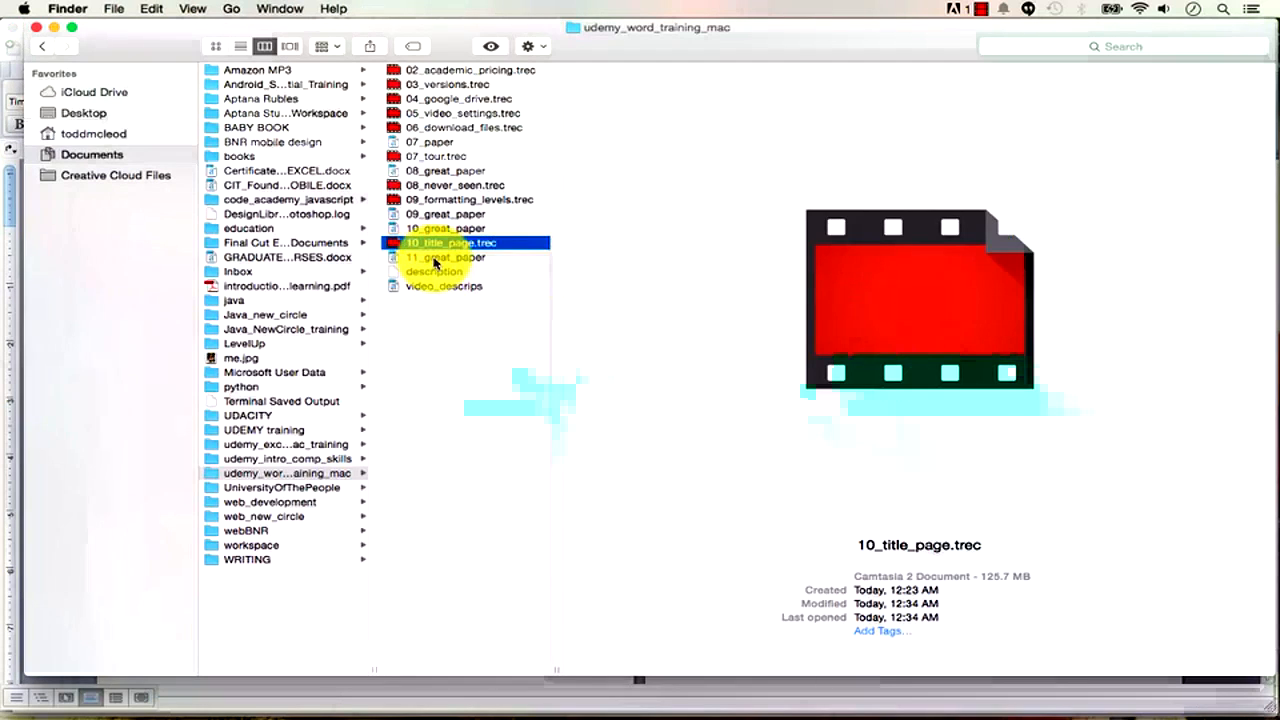
Select 11_great_paper in the course folder and open it in Word.
left_click(435, 259)
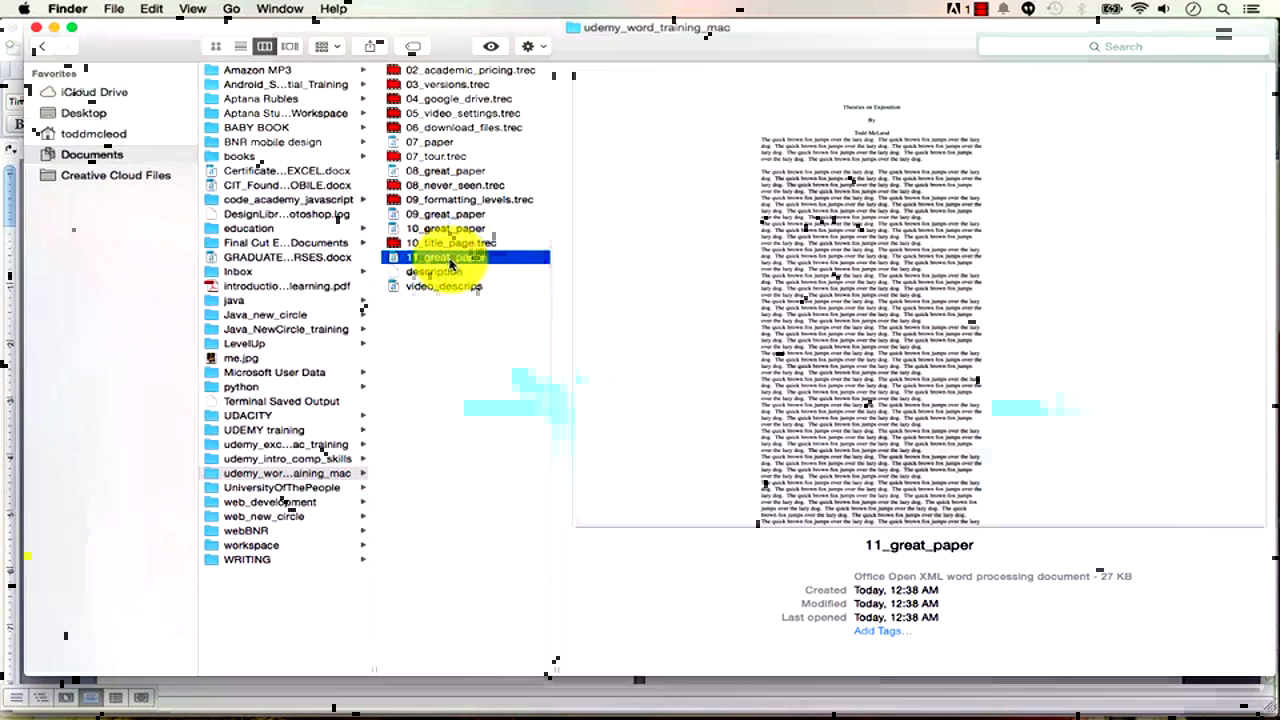
double_click(450, 263)
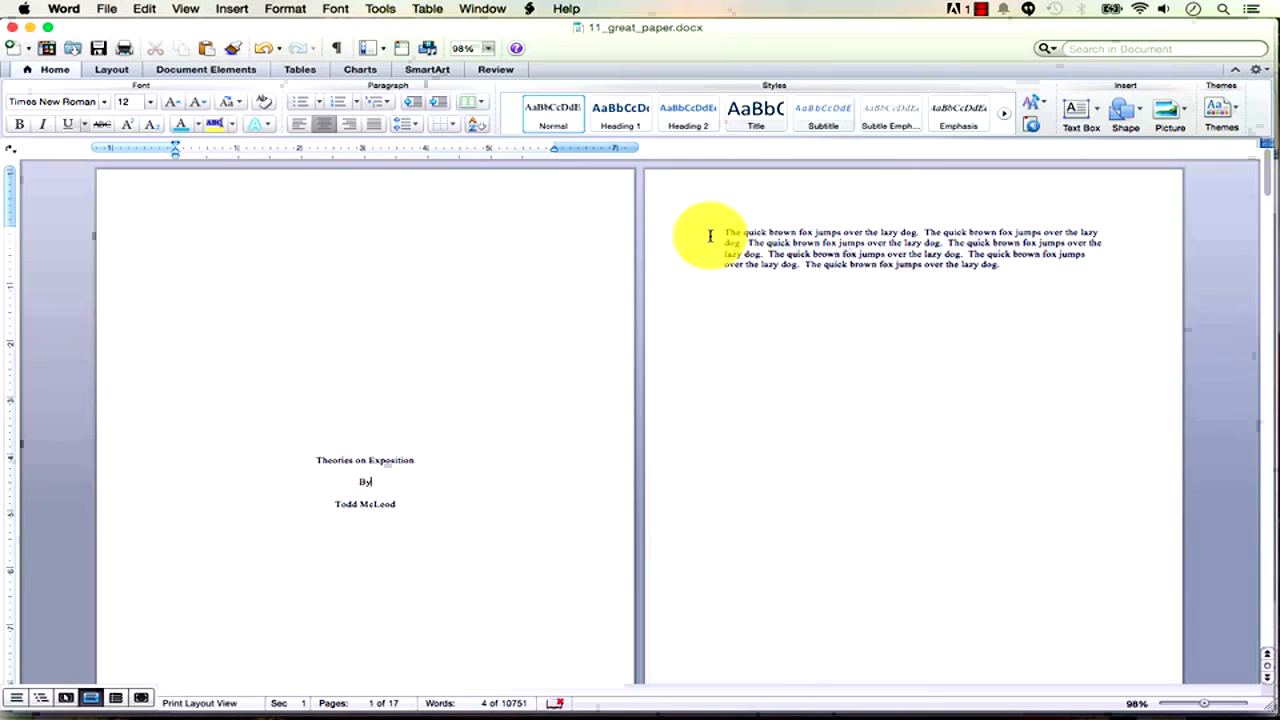
Show formatting marks and try selecting the page-2 filler paragraph from its end.
left_click_drag(1003, 265, 700, 243)
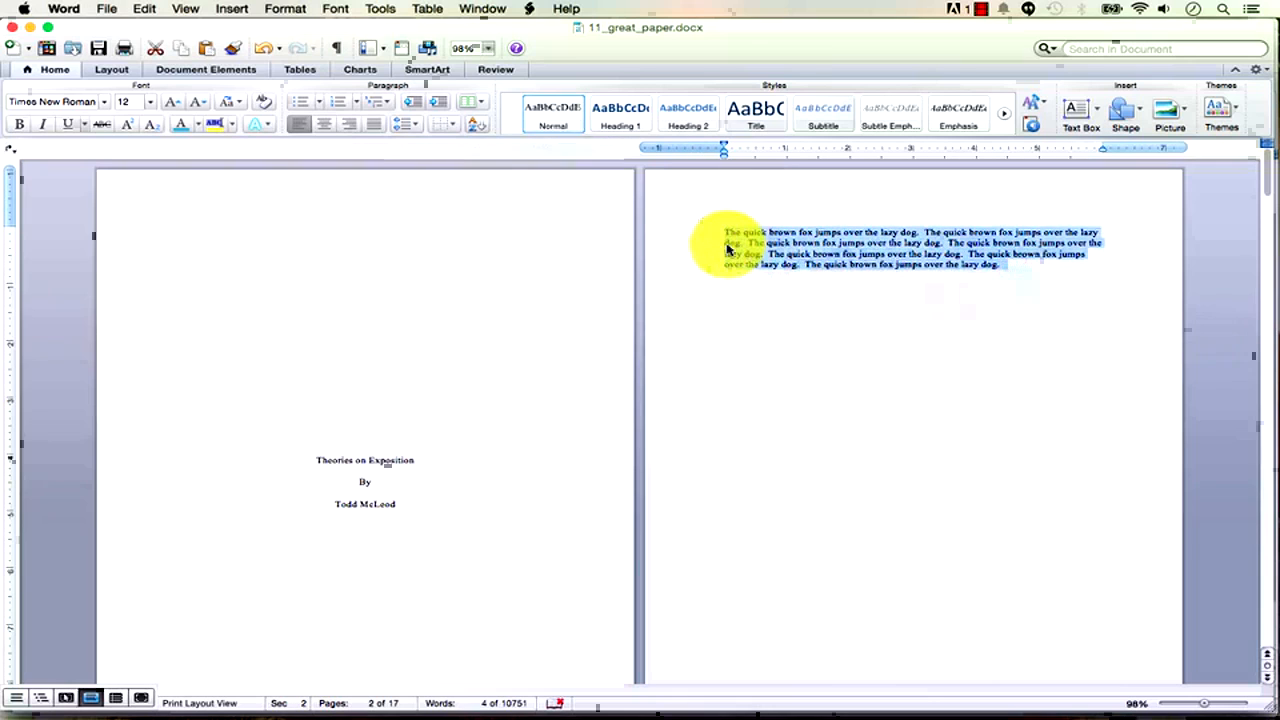
left_click(331, 52)
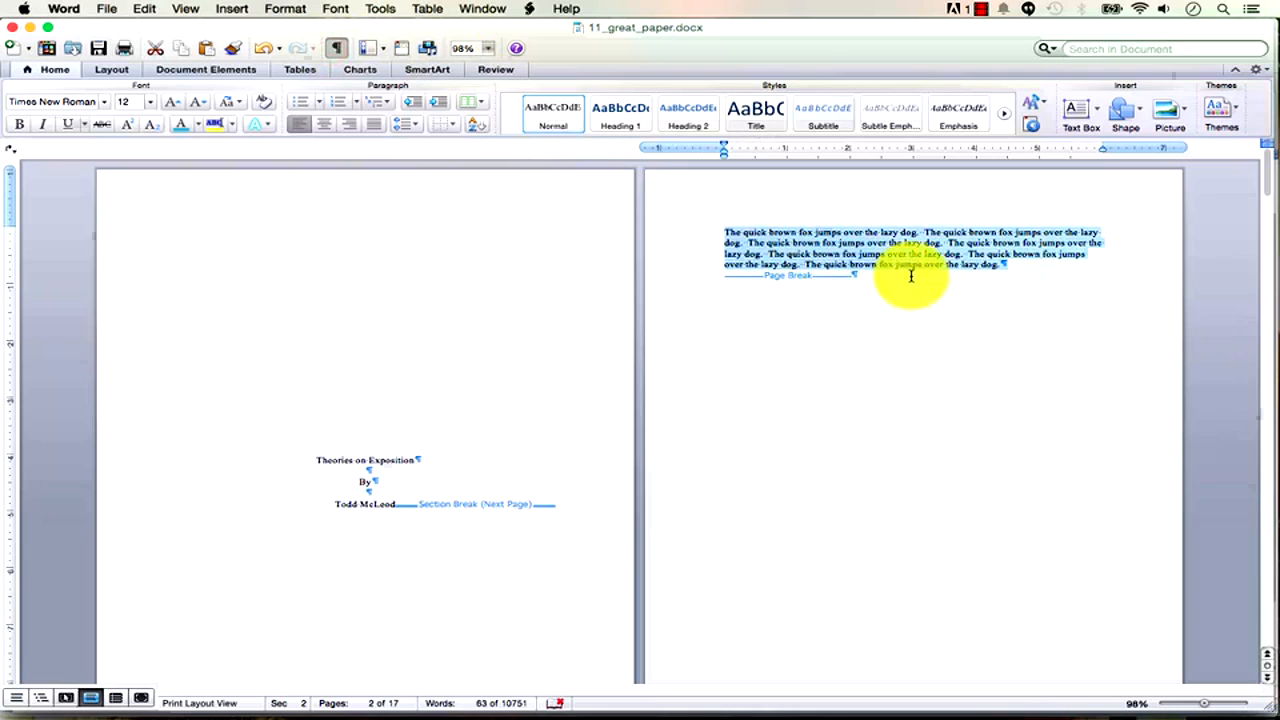
left_click(1000, 267)
left_click_drag(1000, 267, 728, 232)
left_click(1000, 270)
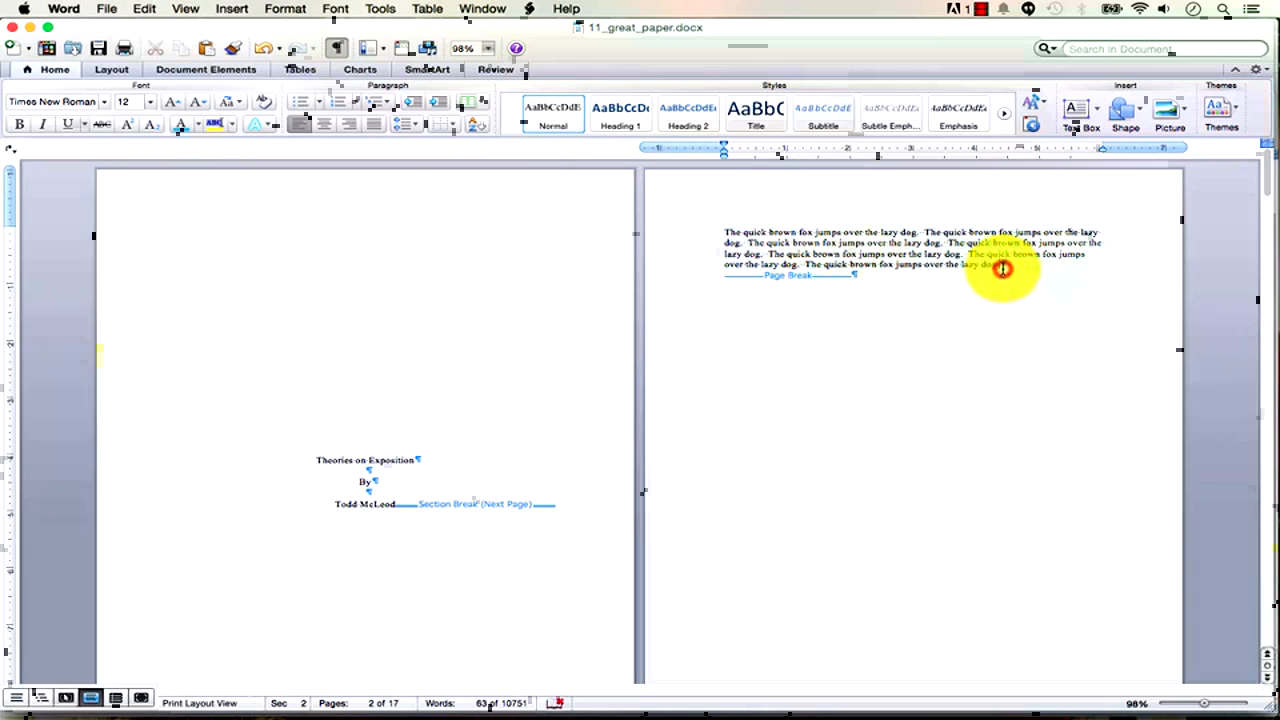
key("shift+Up")
key("shift+Up")
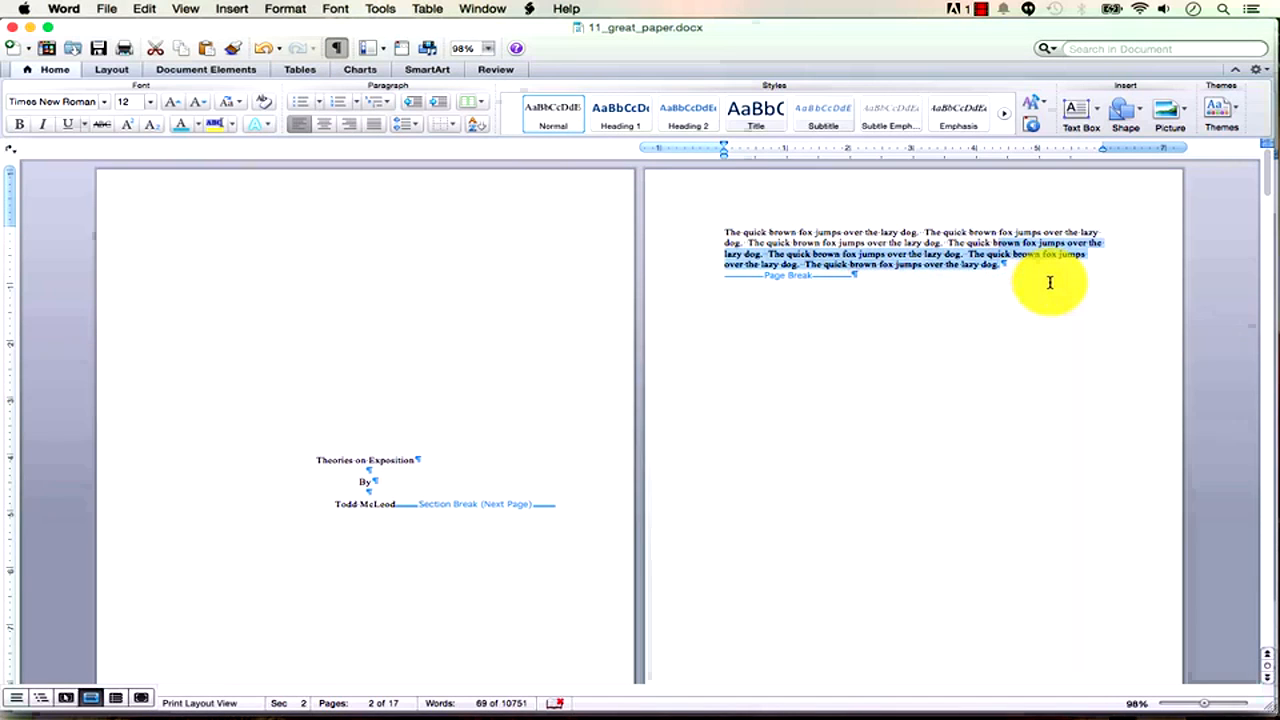
left_click(1050, 282)
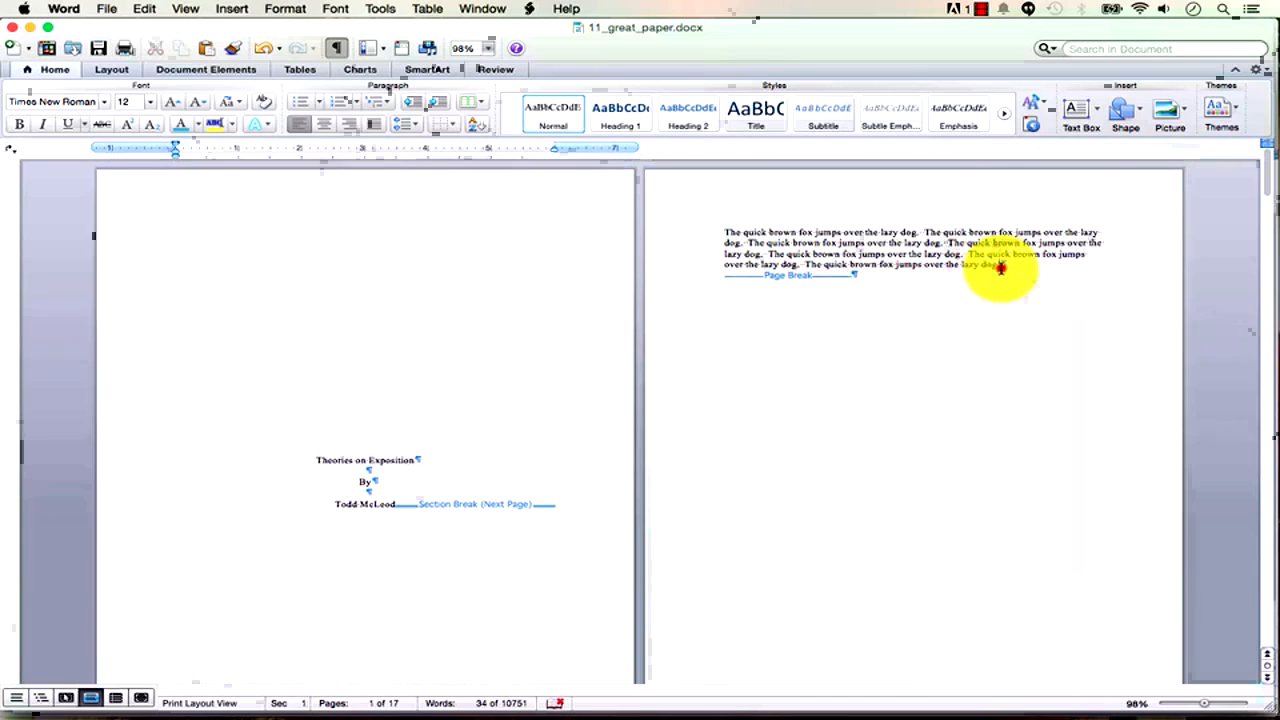
Select from the paragraph's end back to its second sentence and zoom in.
left_click(1000, 268)
key("shift+Up")
key("shift+Up")
key("shift+Up")
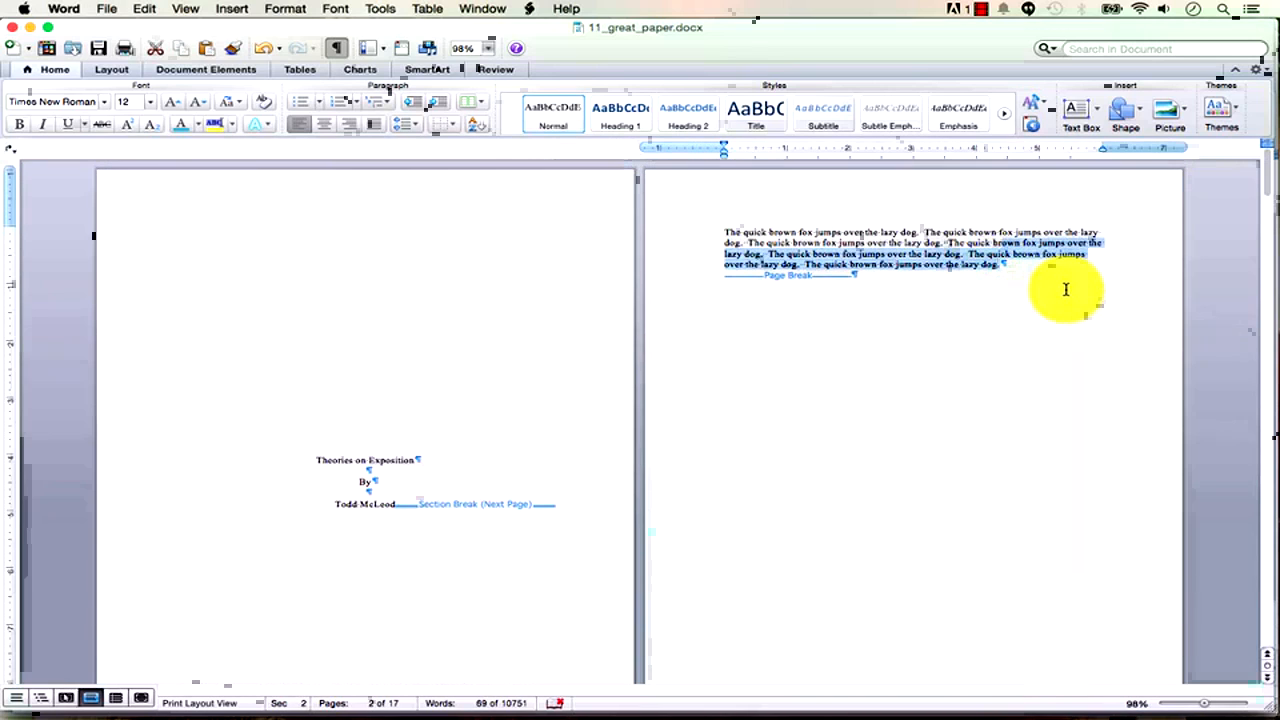
key("shift+Up")
key("shift+Left")
key("shift+Left")
key("shift+Left")
key("shift+Left")
key("shift+Left")
key("shift+Left")
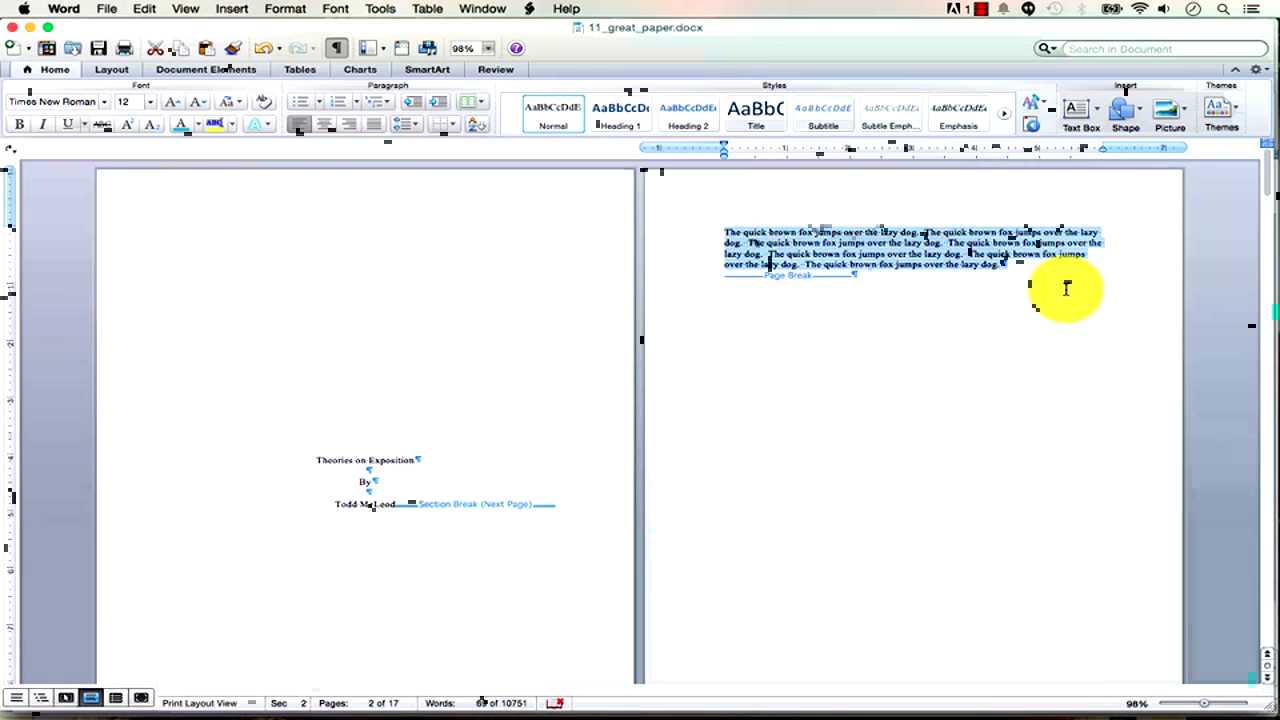
key("Right")
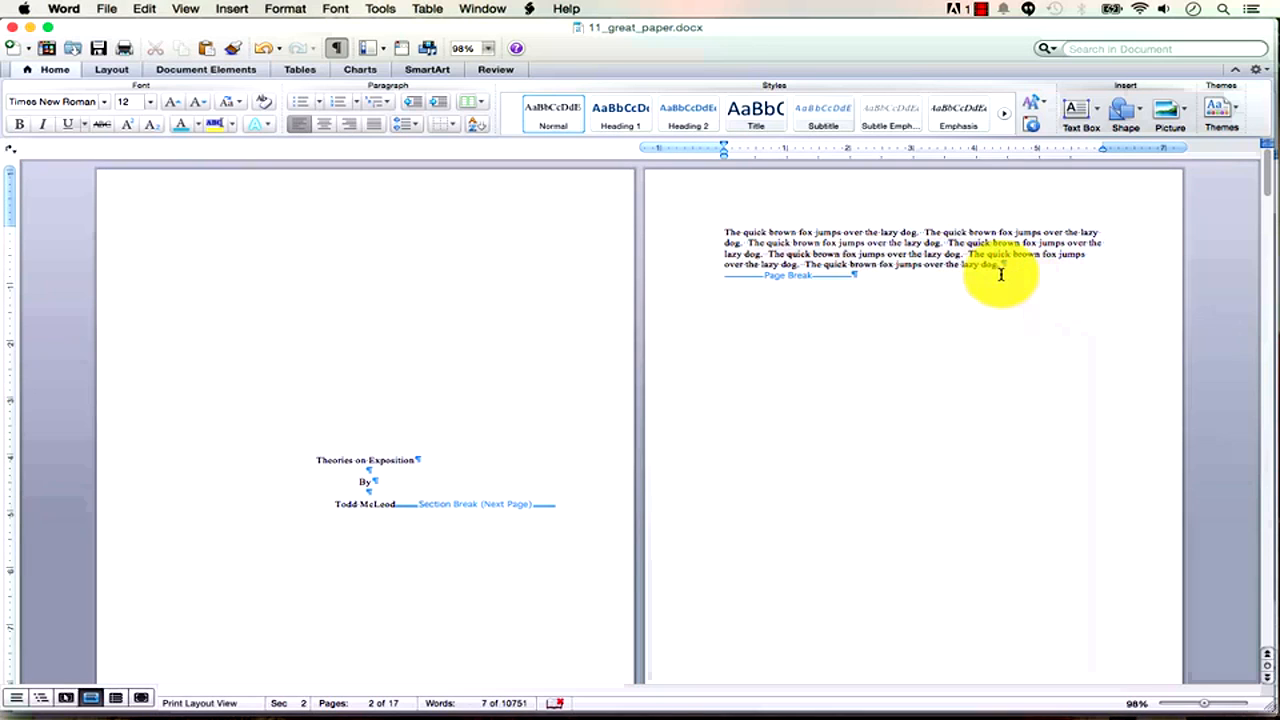
key("shift+Up")
key("shift+Up")
key("shift+Up")
key("shift+Up")
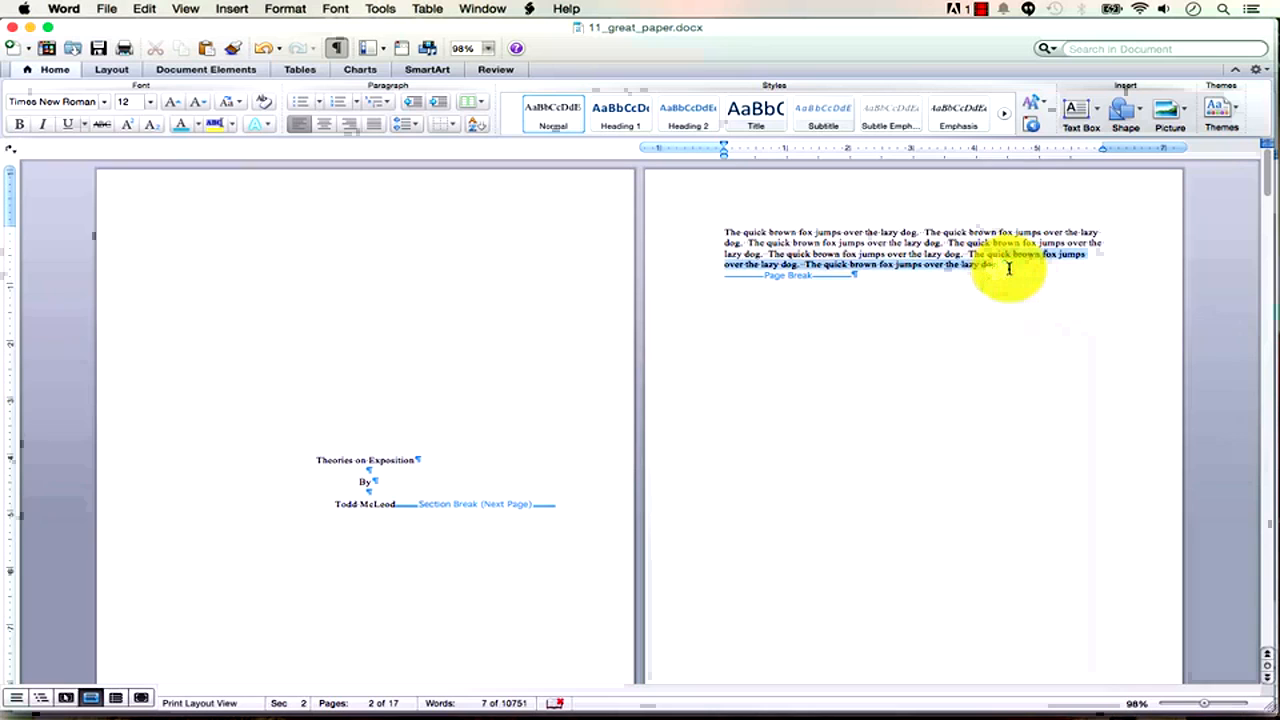
key("shift+Left")
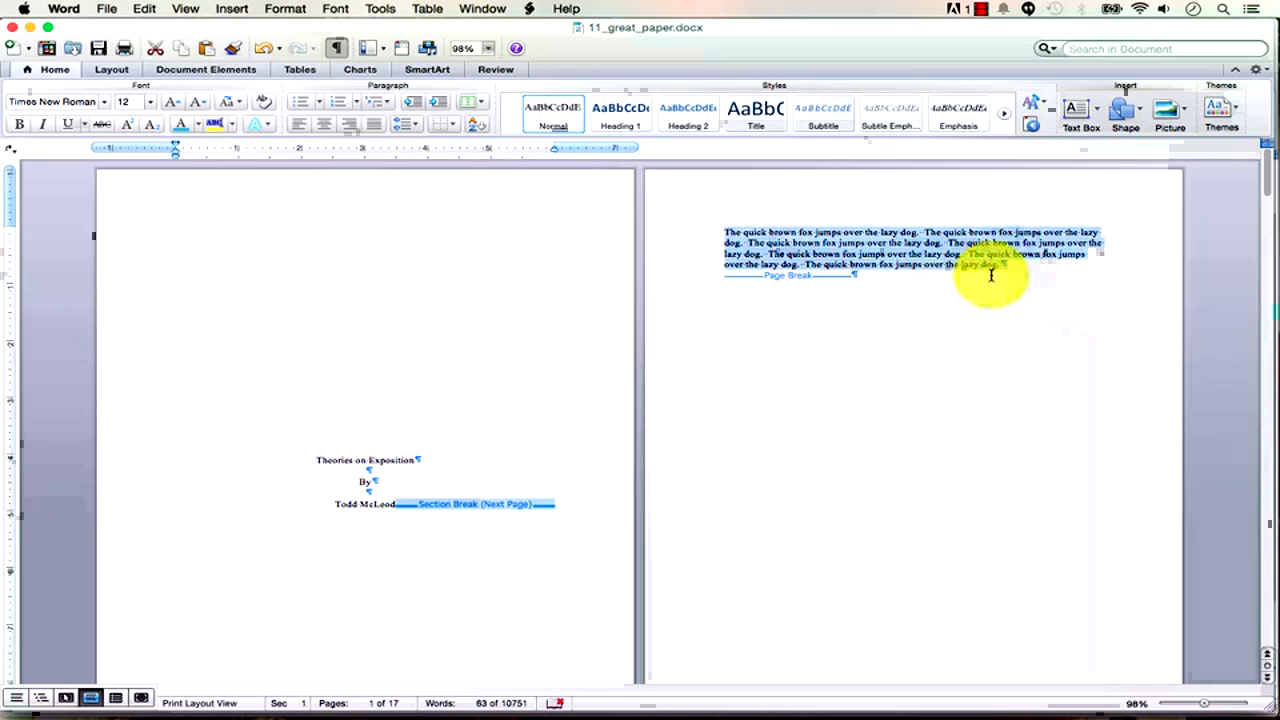
left_click(1000, 266)
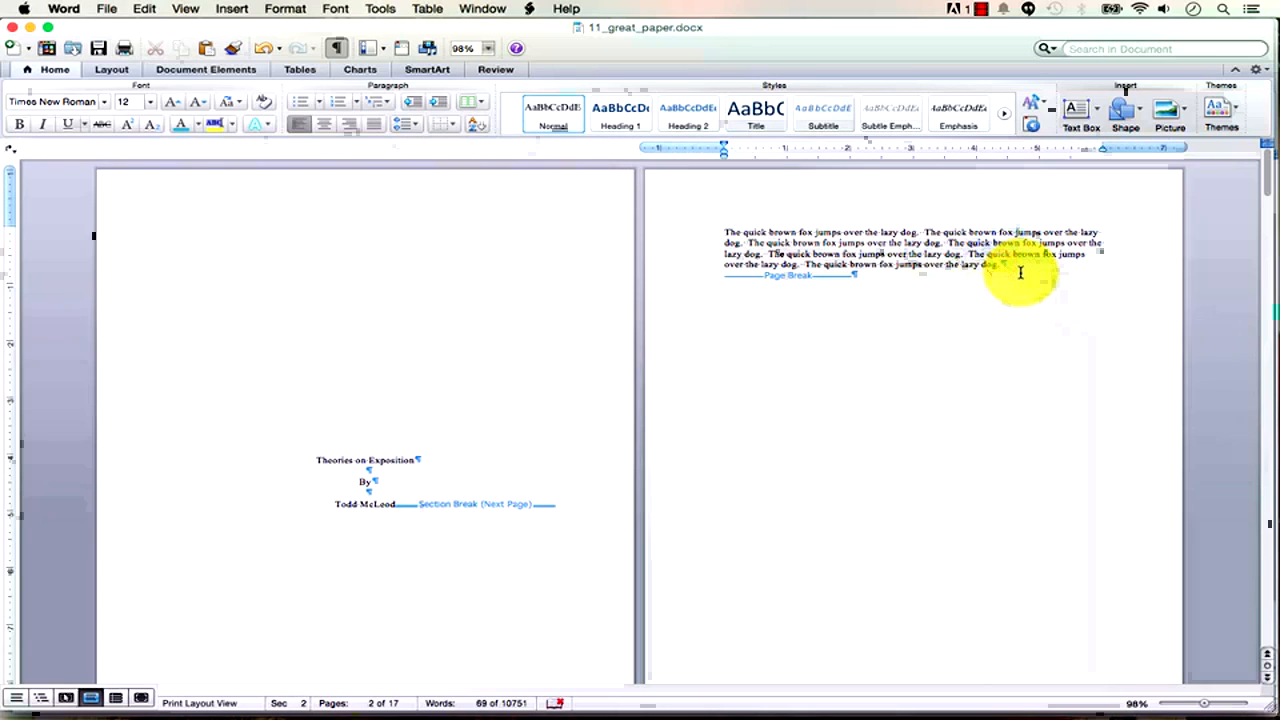
key("shift+Up")
key("shift+Up")
key("shift+Up")
key("alt+shift+Left")
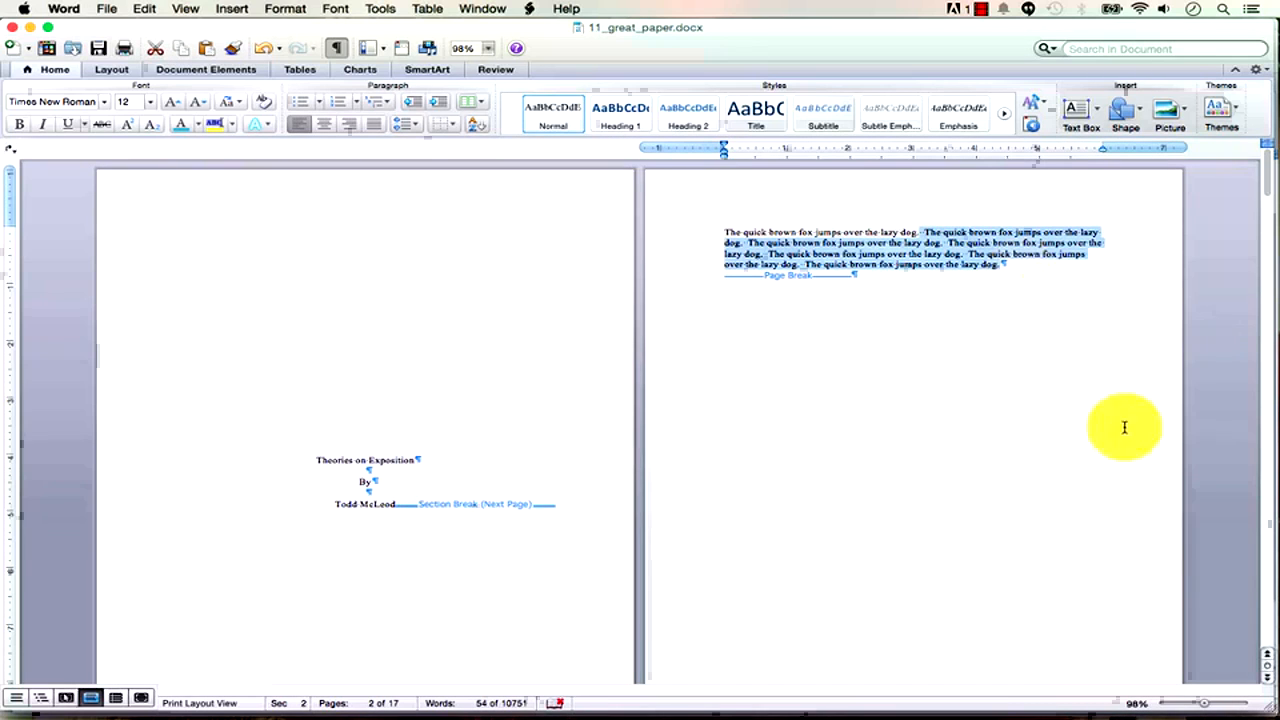
left_click_drag(1205, 703, 1218, 706)
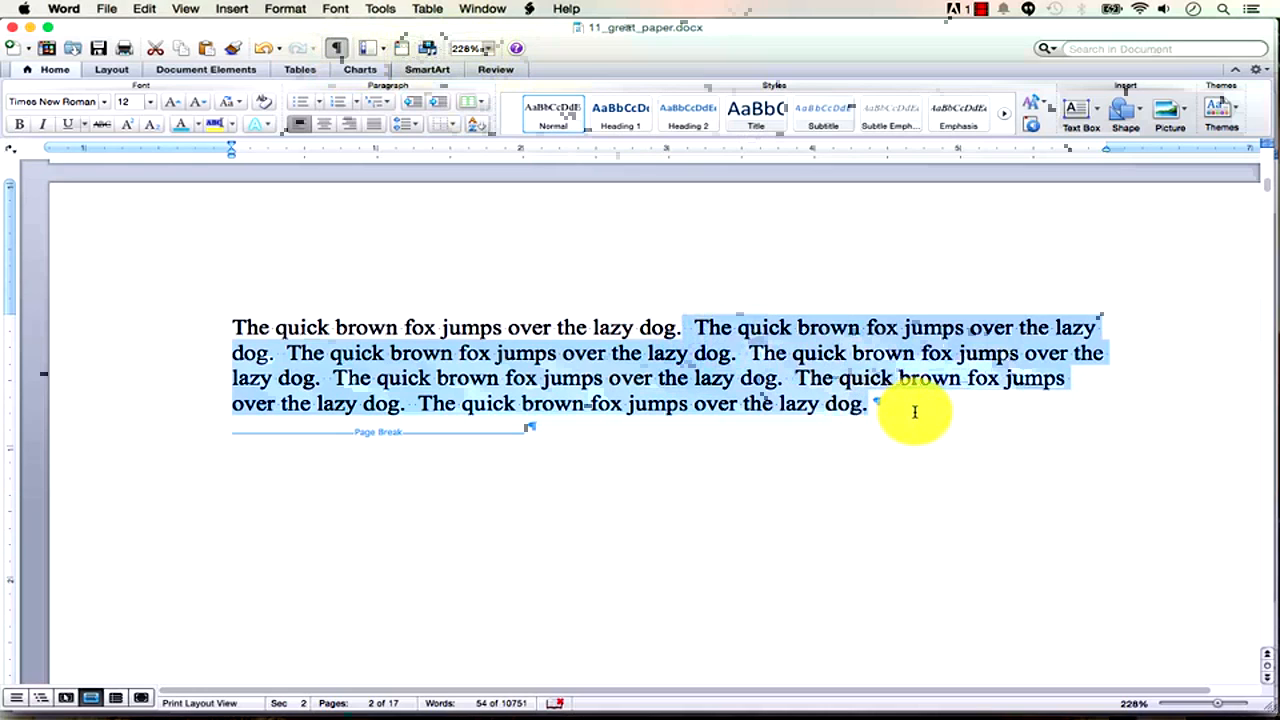
Delete the filler sentences on page 2, leaving the placeholder line, then zoom out to side-by-side pages.
key("BackSpace")
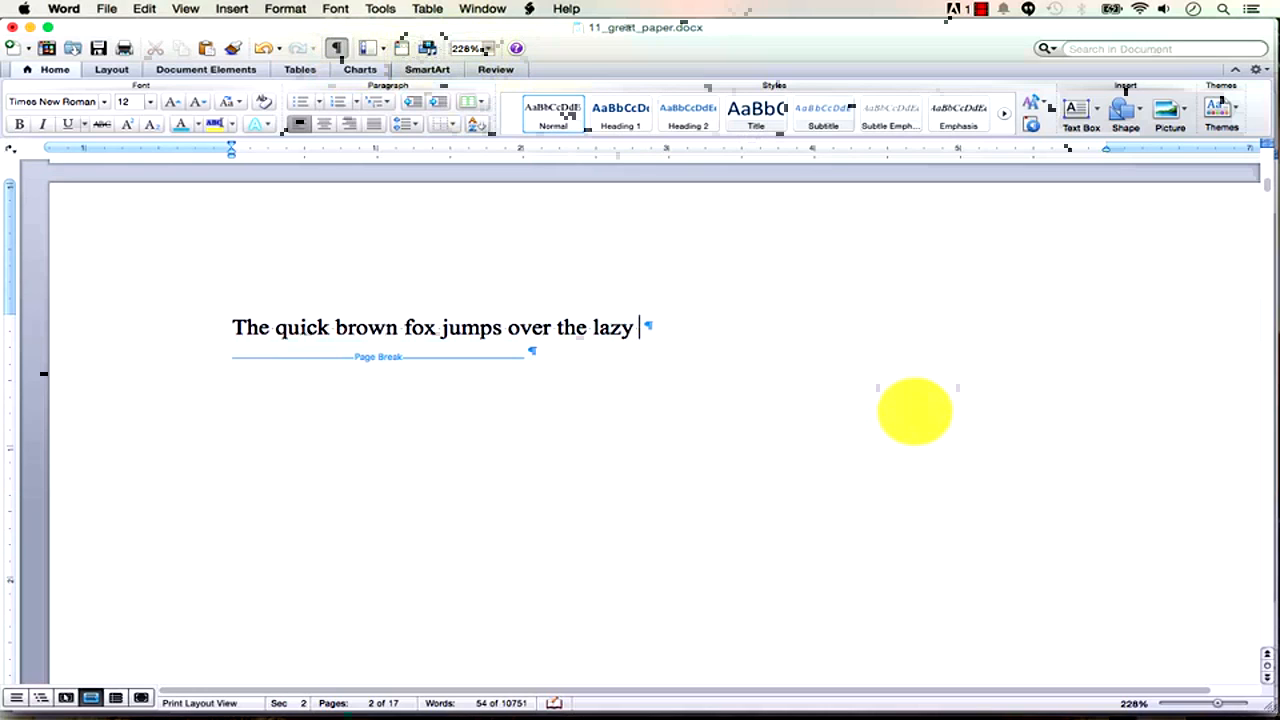
key("BackSpace")
key("BackSpace")
key("BackSpace")
key("BackSpace")
key("BackSpace")
key("BackSpace")
key("BackSpace")
key("BackSpace")
key("BackSpace")
key("BackSpace")
key("BackSpace")
key("BackSpace")
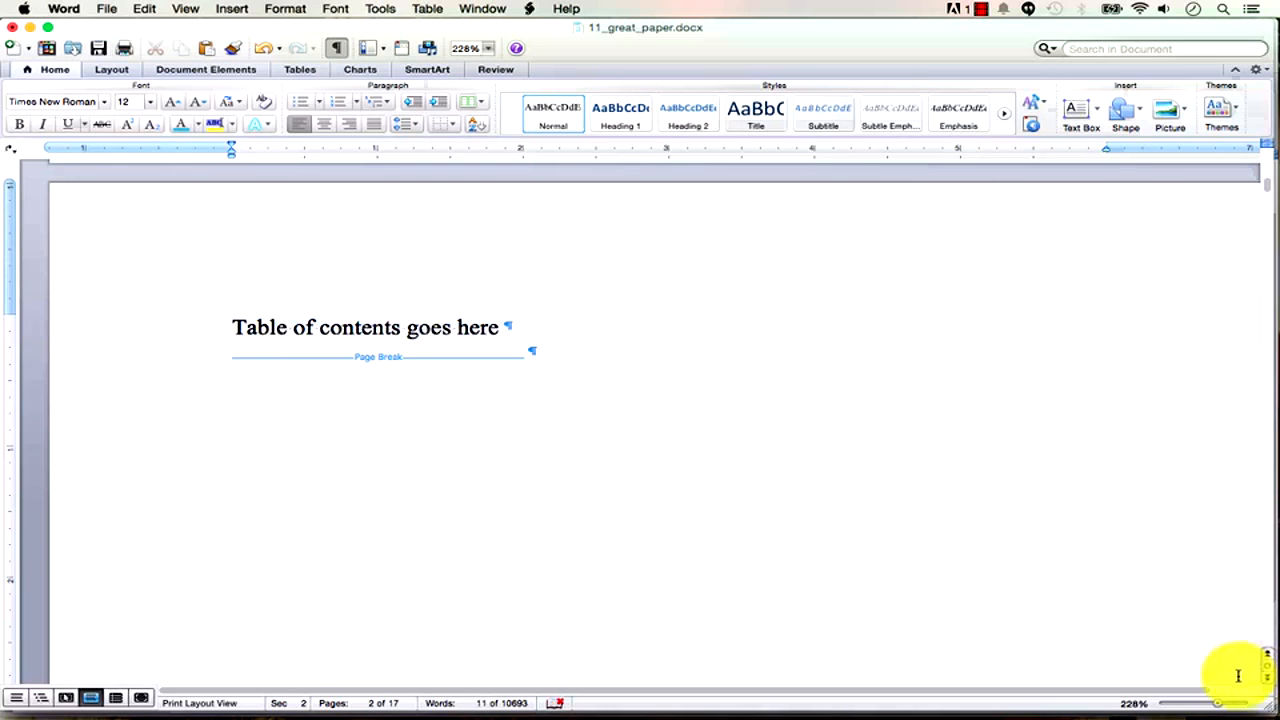
left_click(1218, 706)
left_click_drag(1216, 709, 1195, 710)
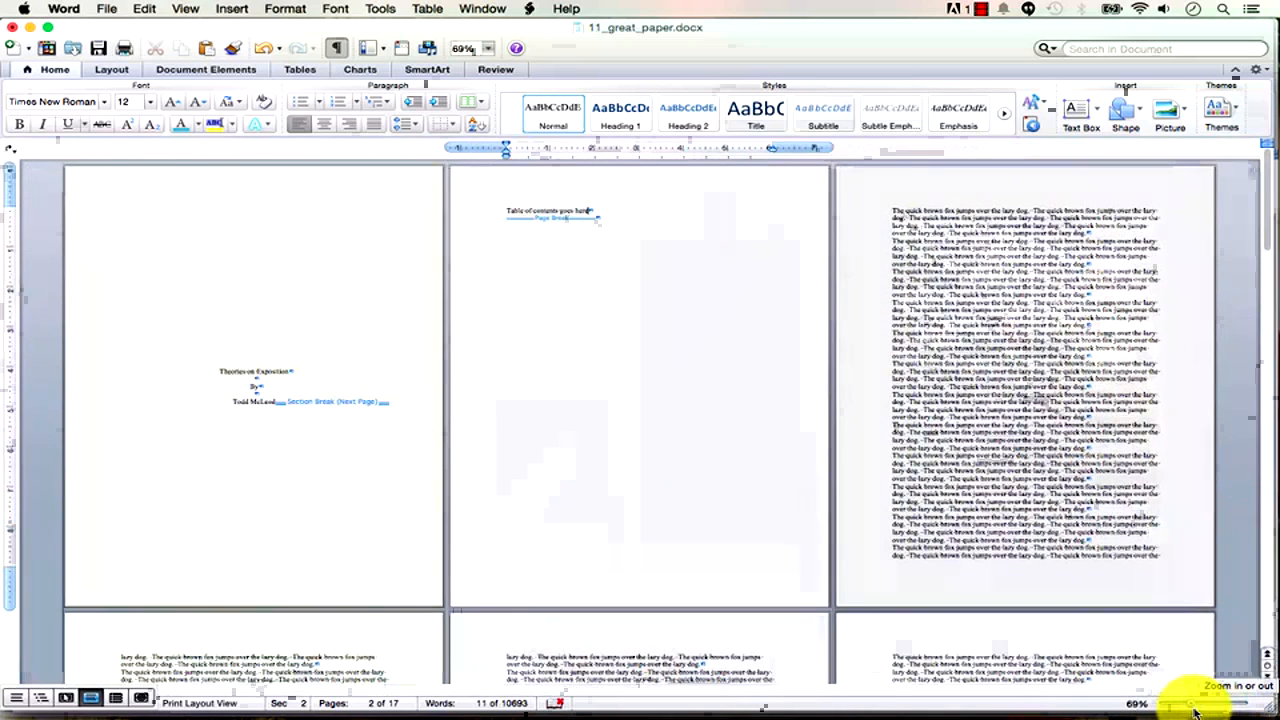
Add an empty paragraph above page 3's filler text and zoom in on it.
left_click(892, 211)
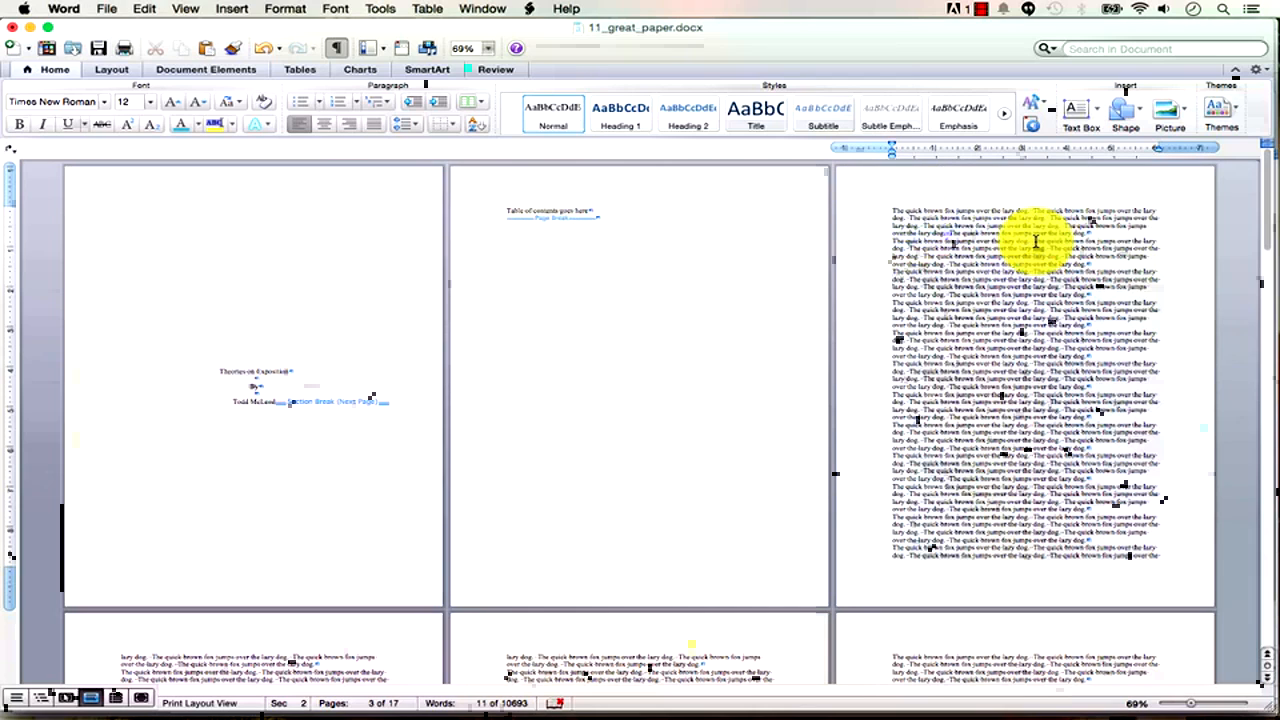
key("Return")
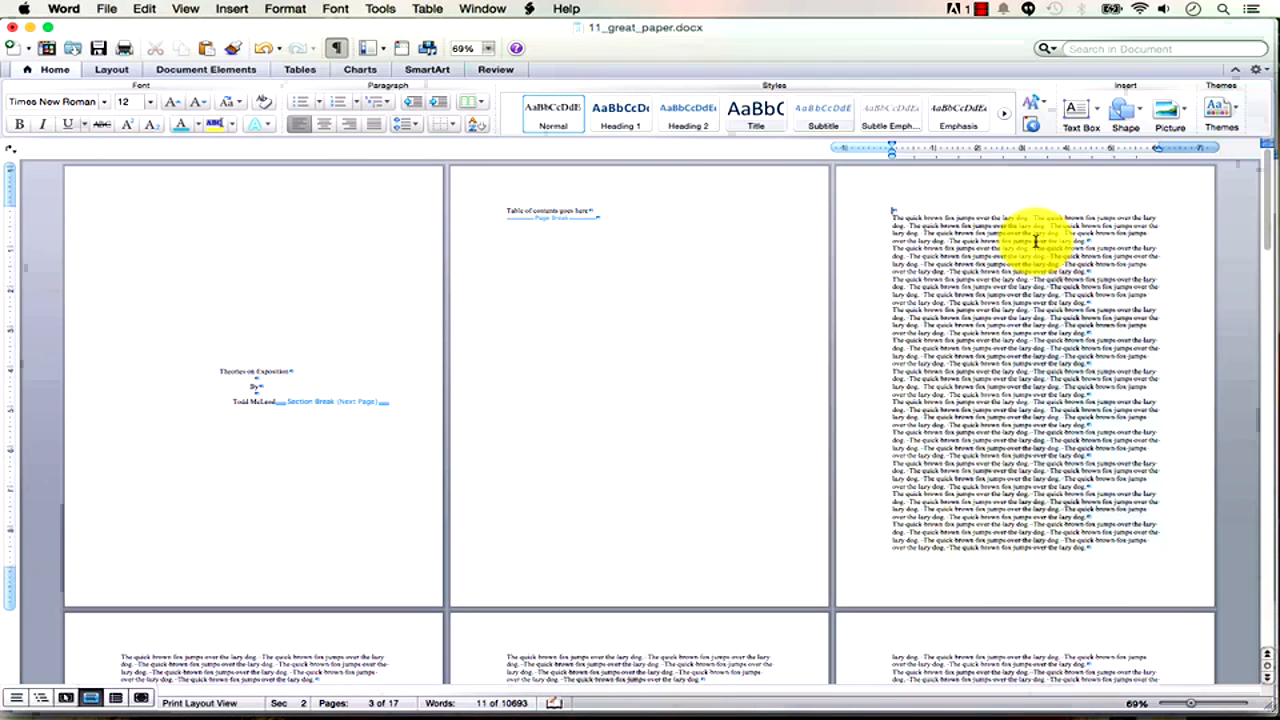
left_click_drag(1191, 703, 1218, 700)
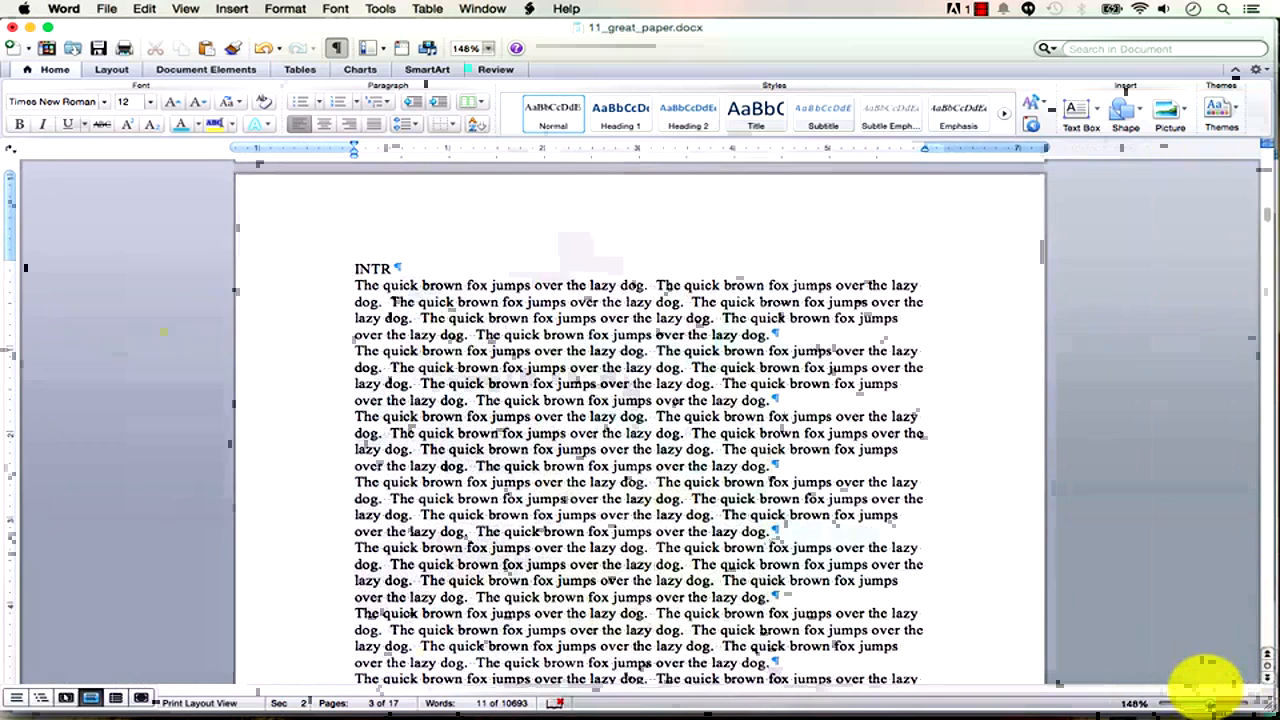
Type 'Introduction' at the top of page 3 and make it Heading 1.
key("BackSpace")
type("Introduction")
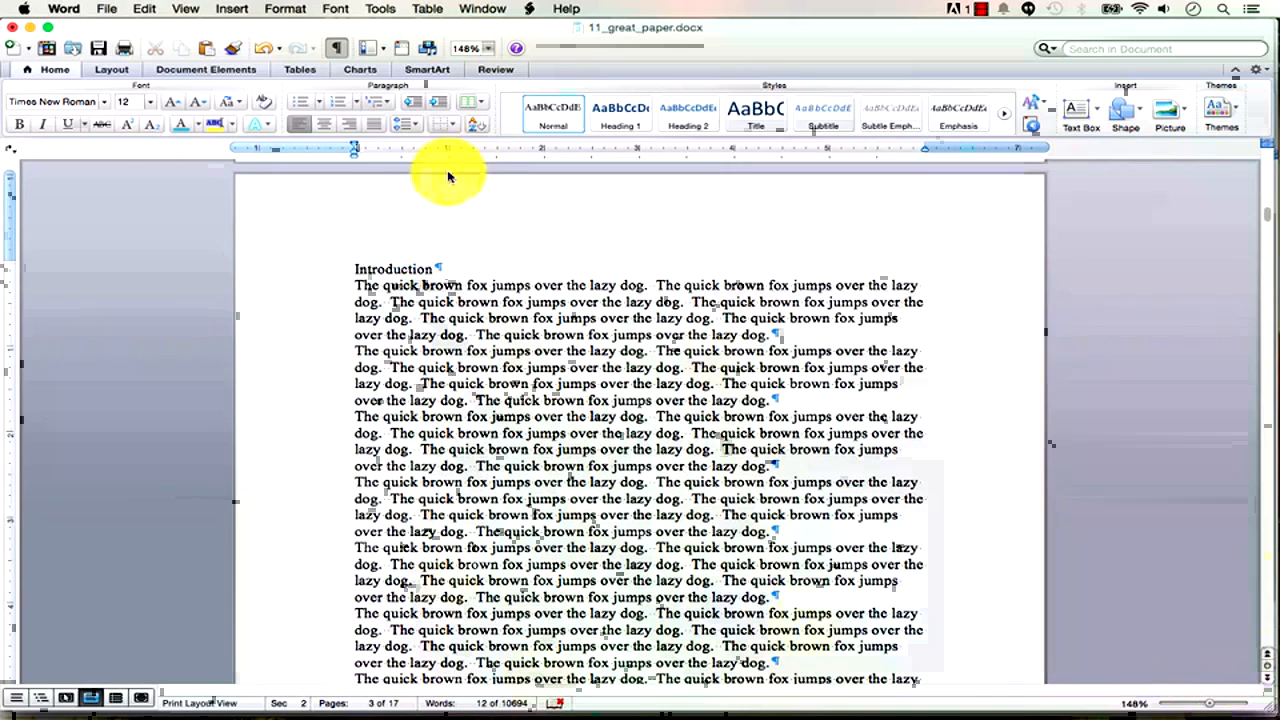
triple_click(385, 270)
left_click(614, 117)
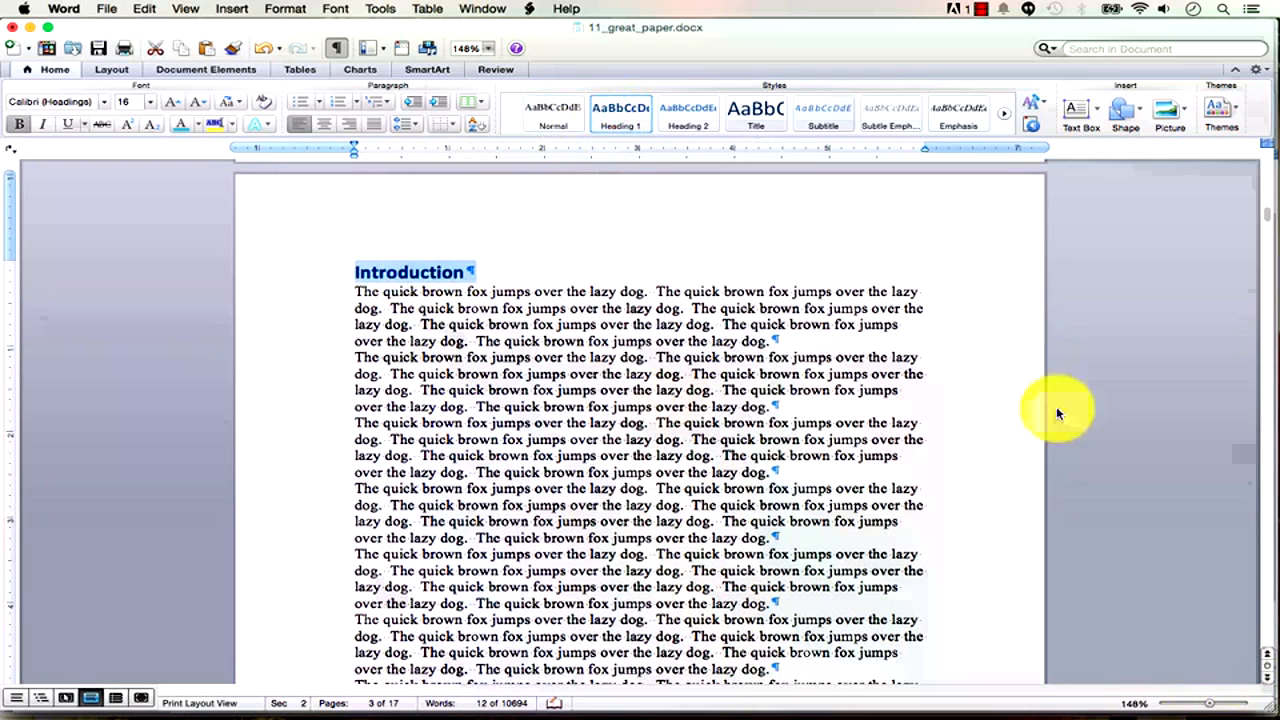
left_click(1205, 706)
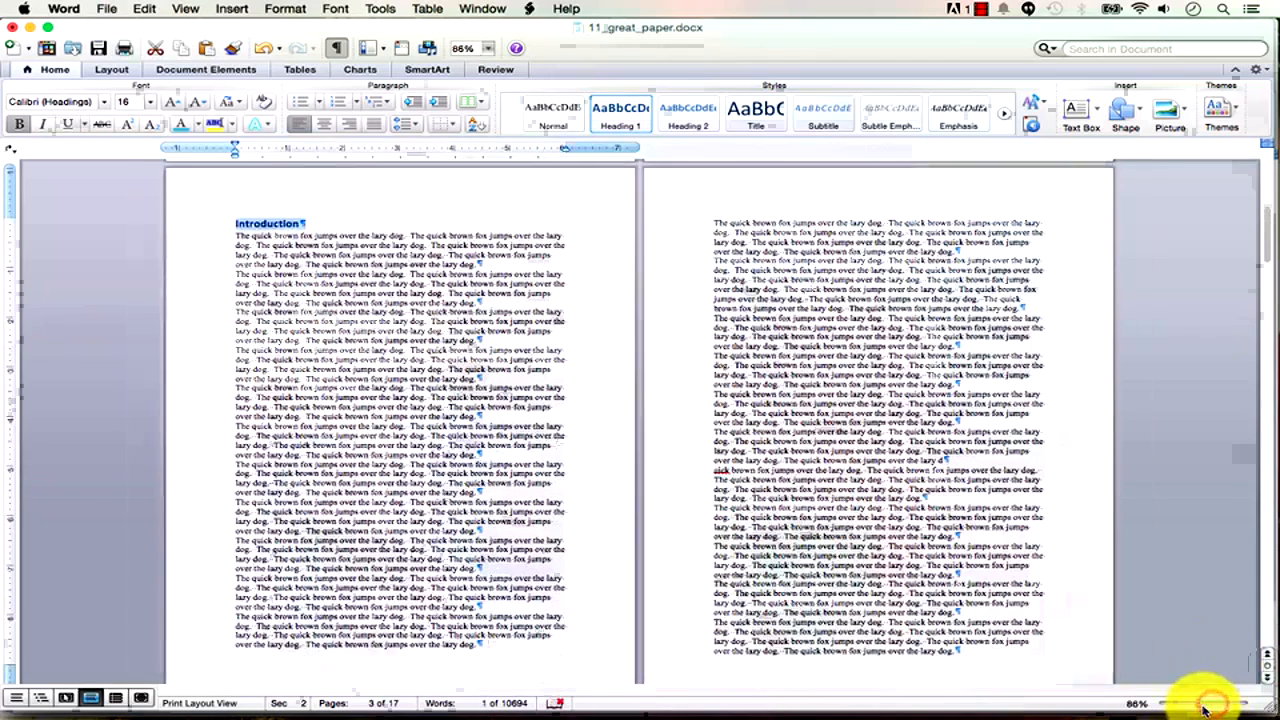
Add a 'Hypothesis' heading on its own line in Heading 1 style.
left_click(495, 495)
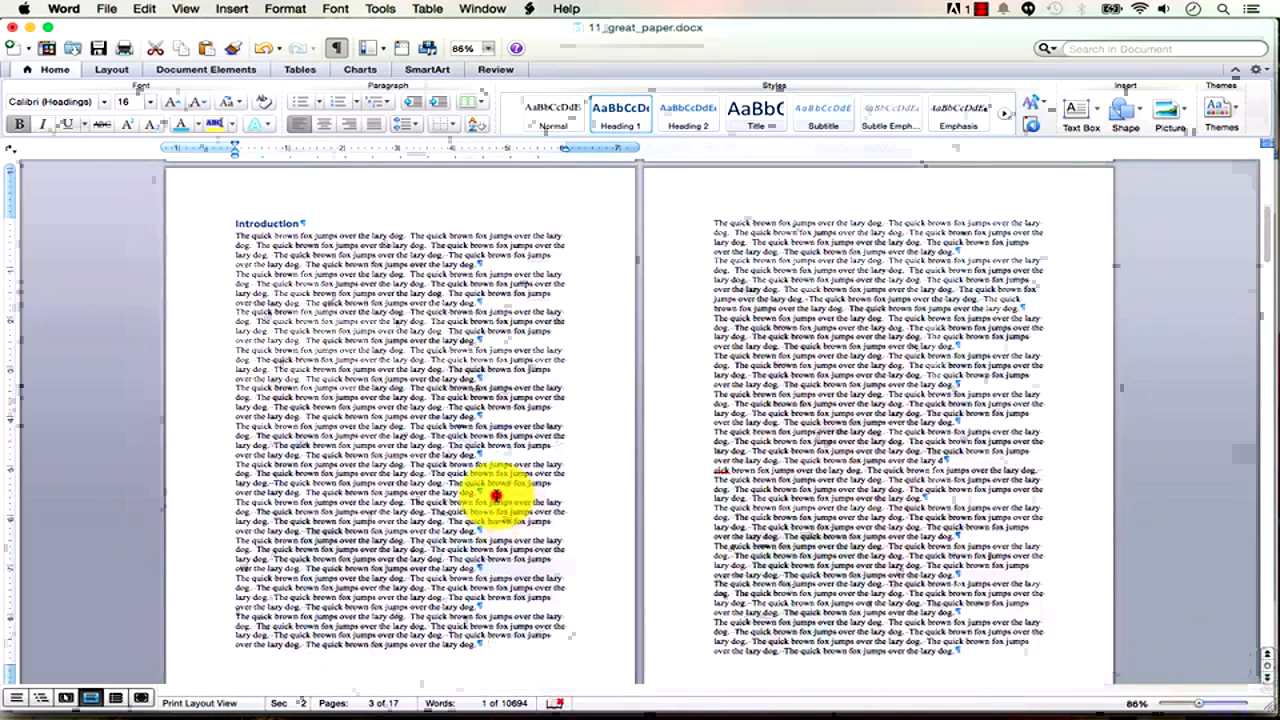
key("Return")
key("Return")
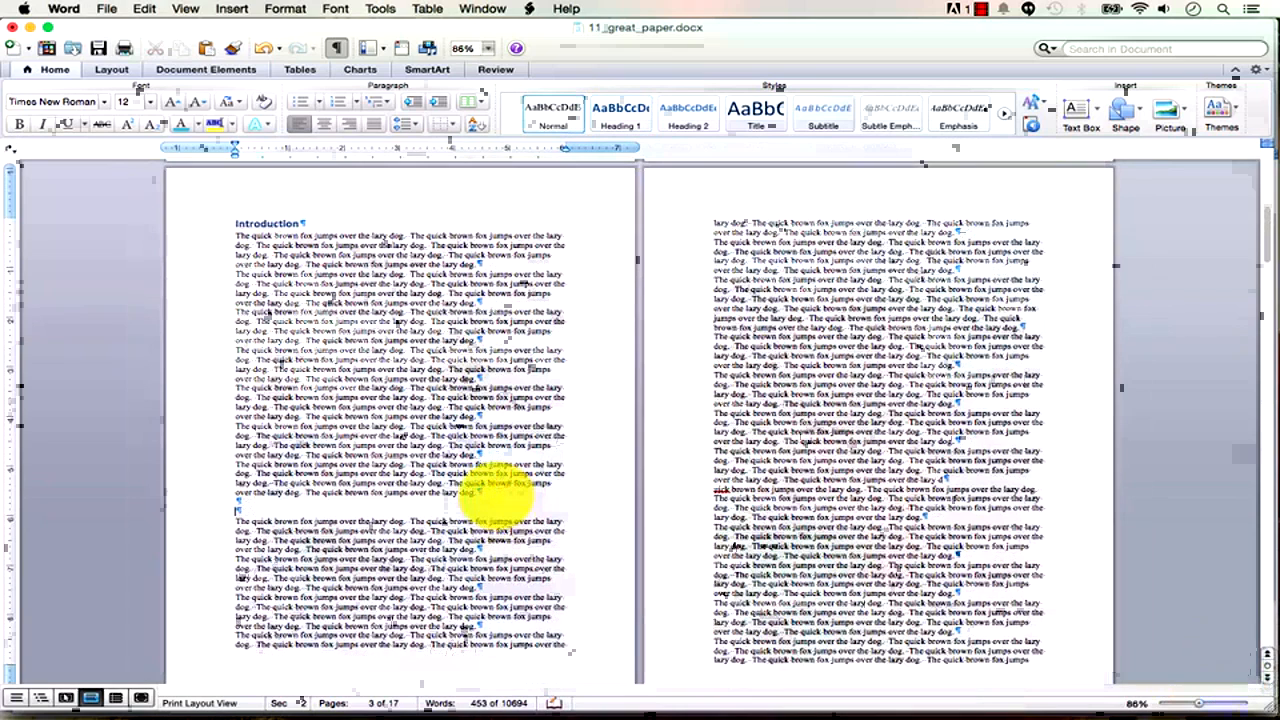
type("Hypothesis")
left_click(262, 512)
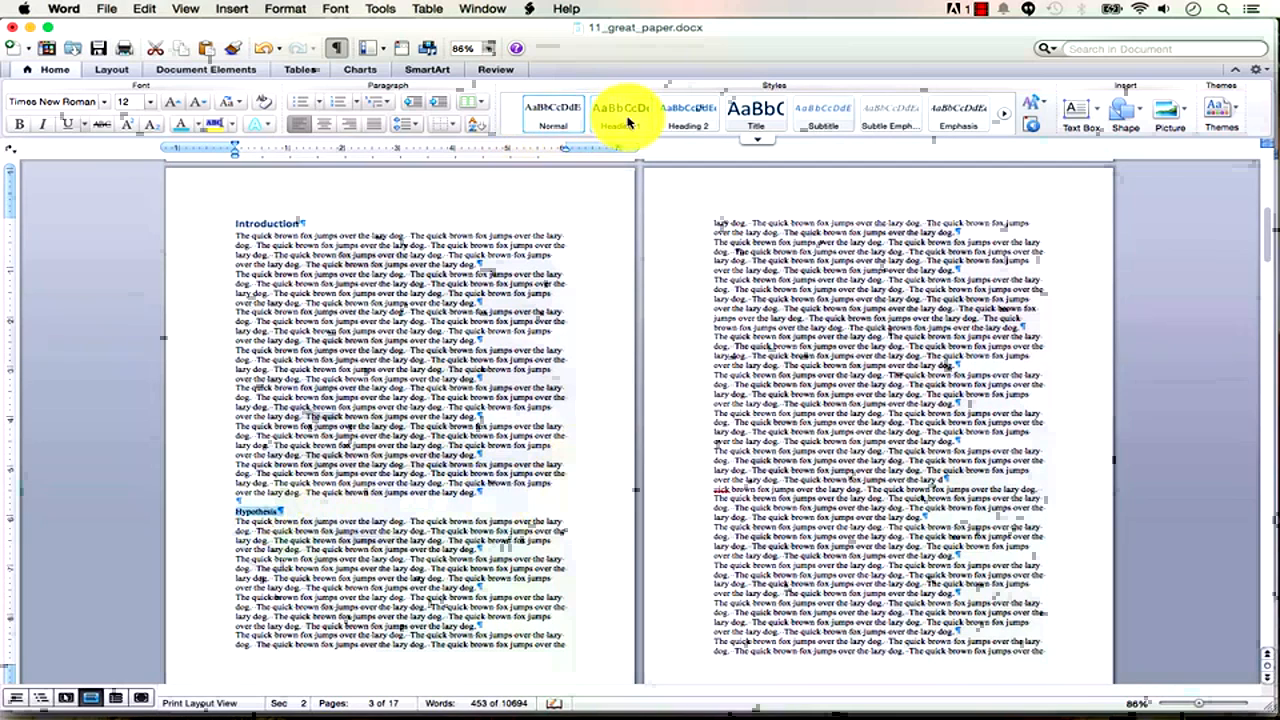
left_click(627, 118)
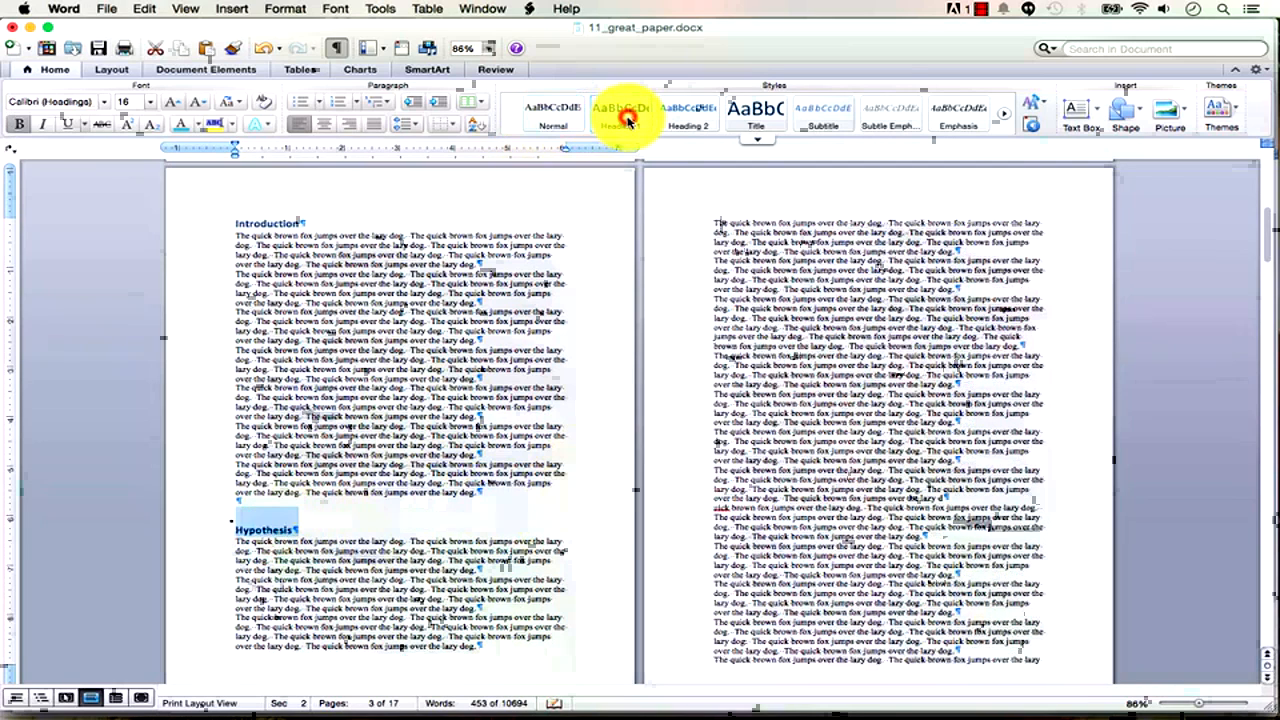
Add a 'Research' heading on page 4 in Heading 1 style.
left_click(963, 385)
key("Return")
key("Return")
type("Results")
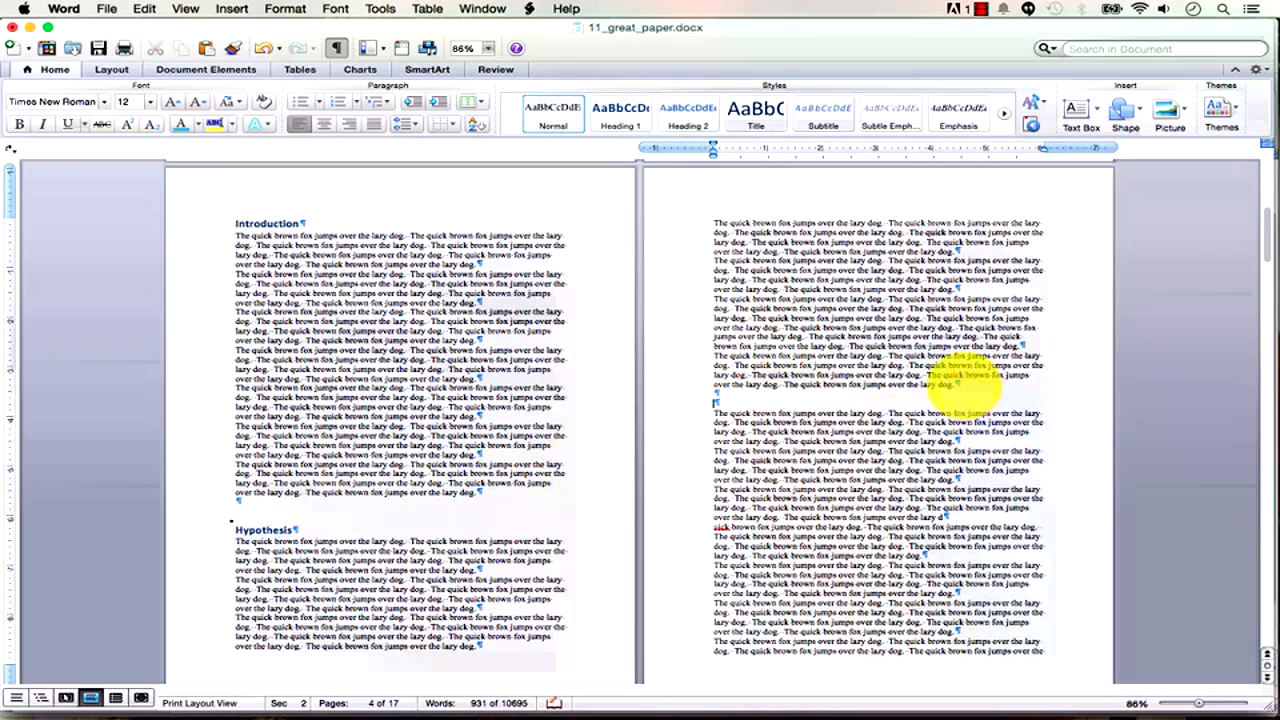
double_click(737, 403)
left_click(614, 115)
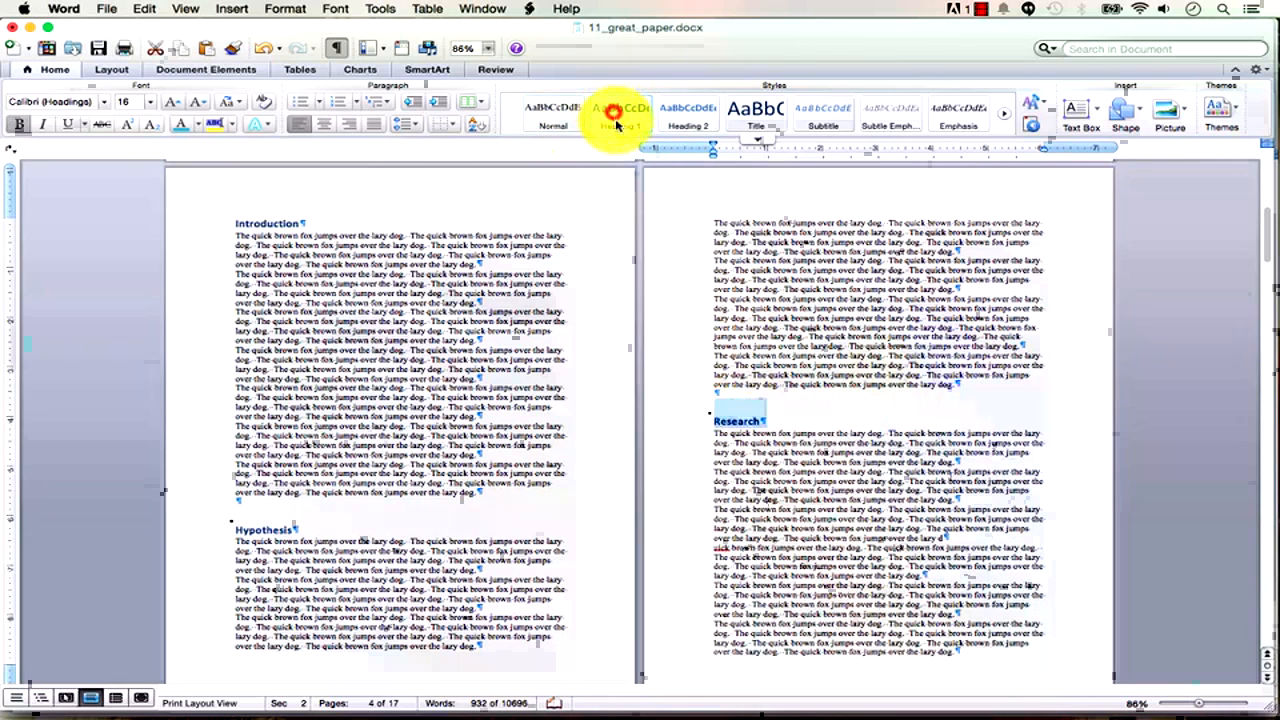
left_click(866, 393)
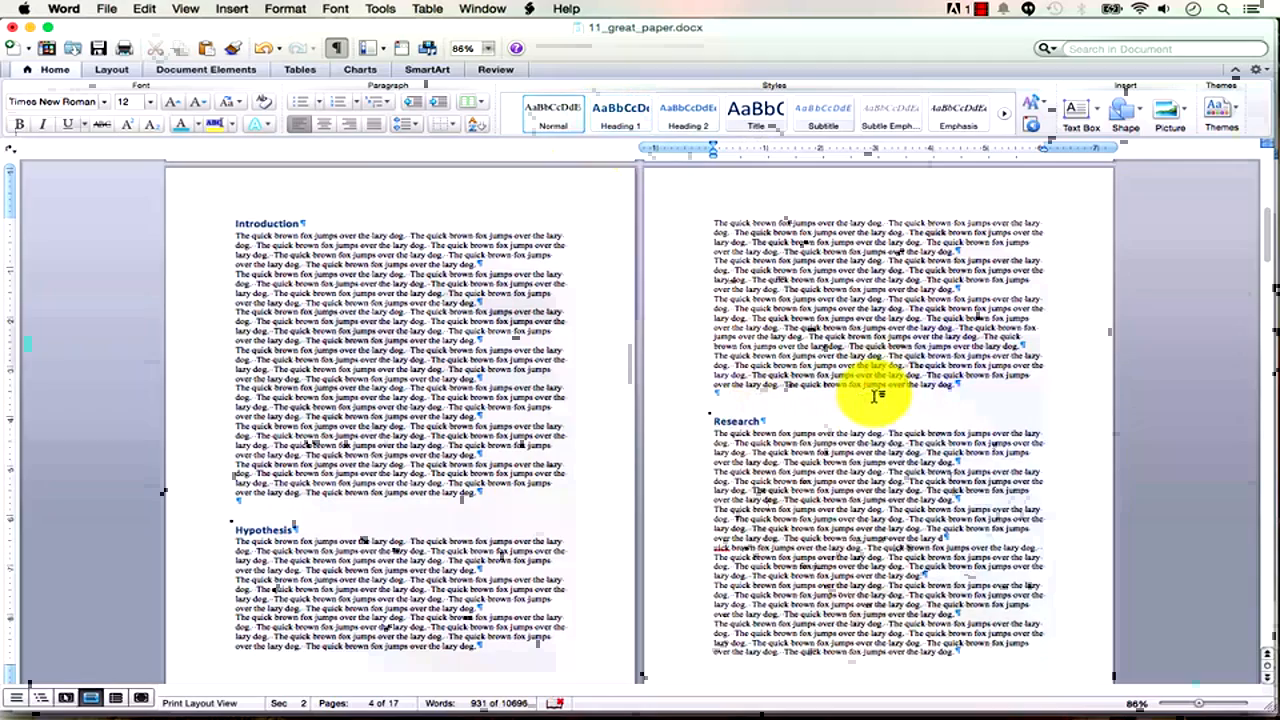
left_click_drag(1199, 704, 1190, 704)
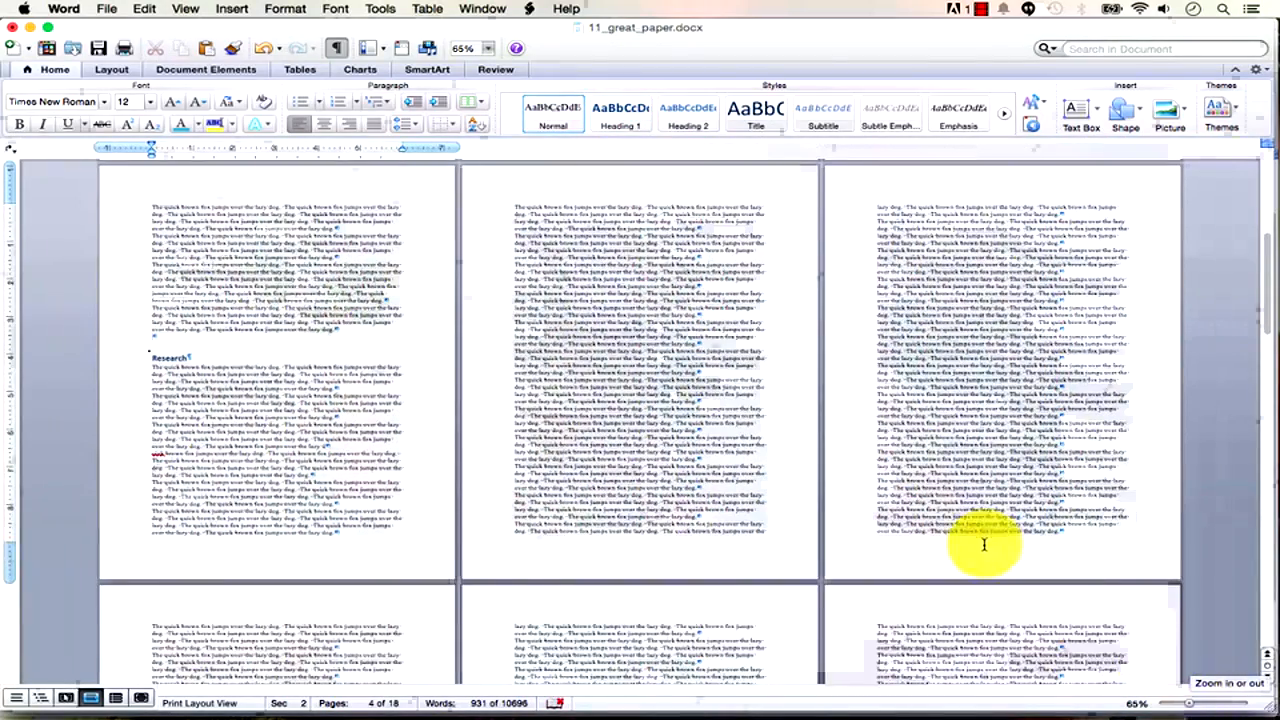
Place the cursor on the page-2 'Table of contents goes here' line and show Document Elements.
scroll(984, 545, "up", 10)
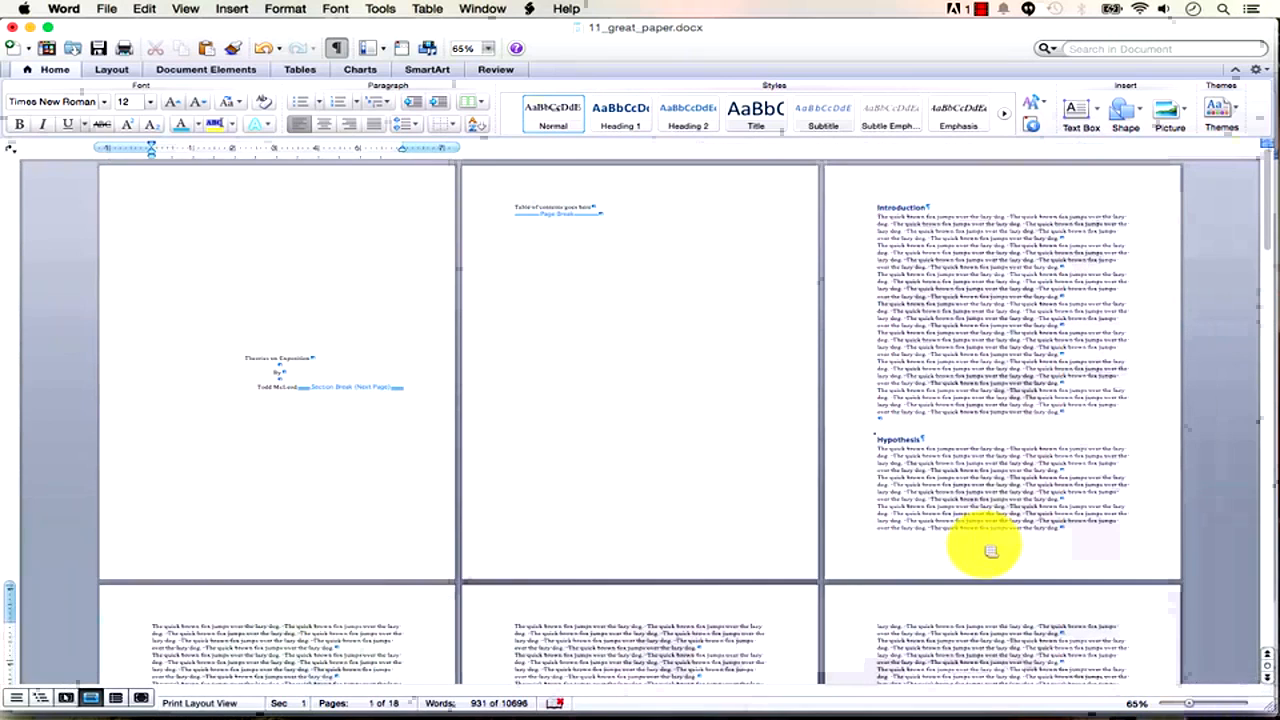
left_click(1185, 706)
left_click(1186, 706)
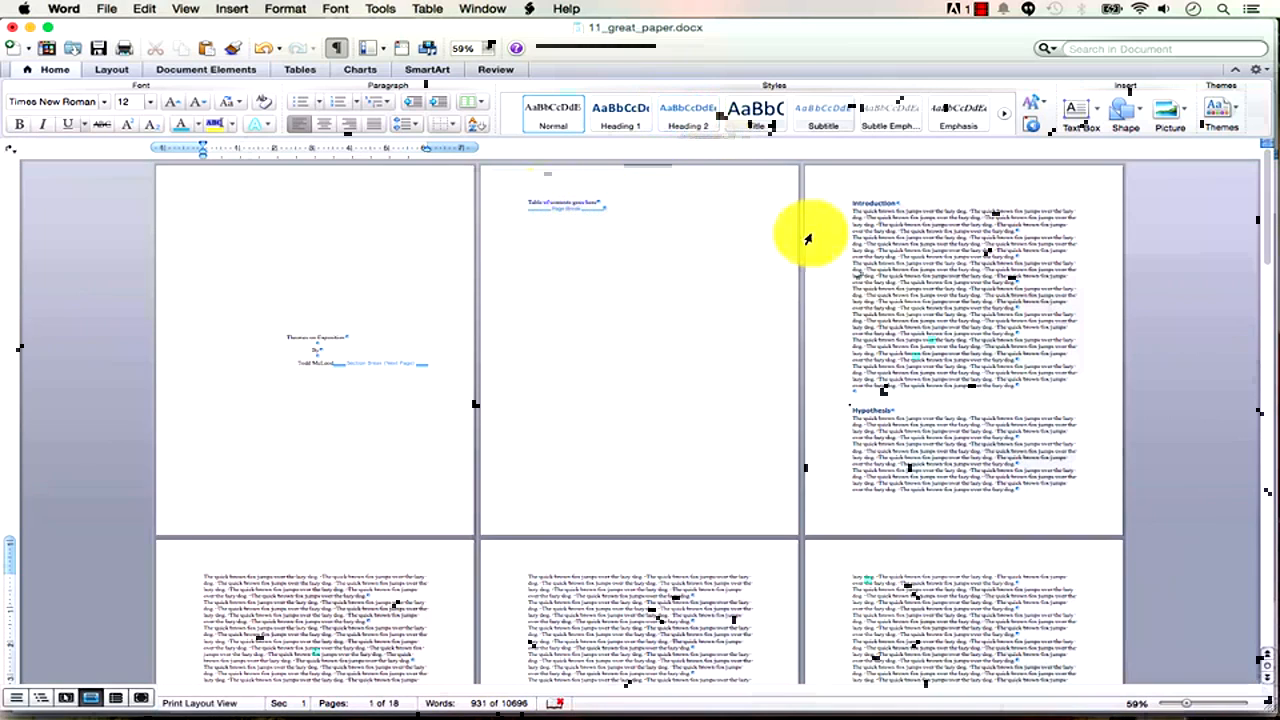
left_click(597, 201)
left_click_drag(1187, 705, 1206, 708)
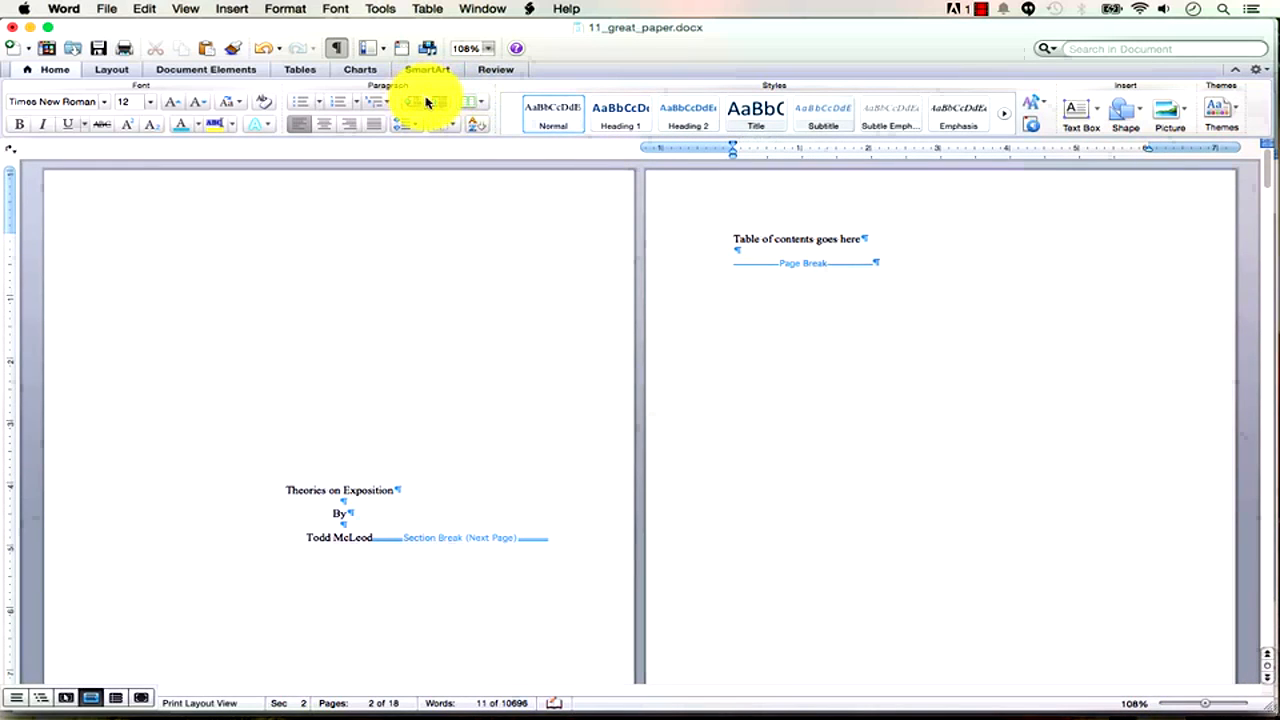
left_click(206, 69)
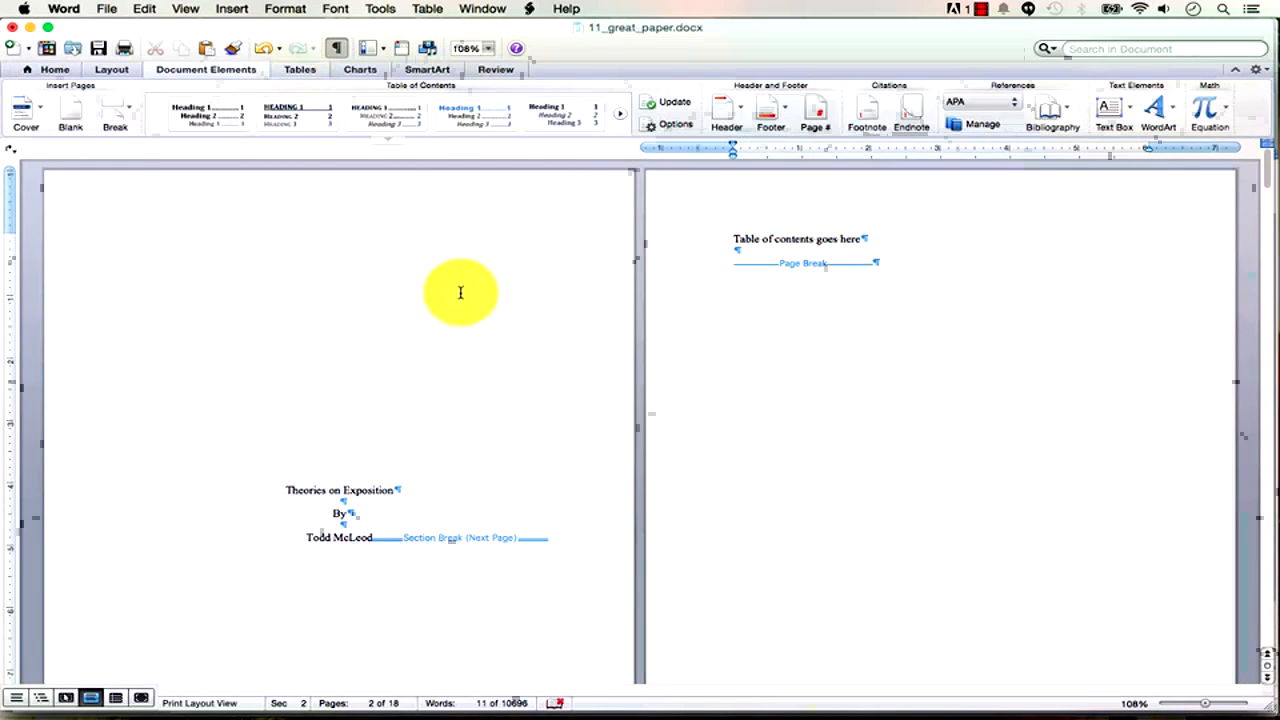
Insert the Classic automatic table of contents on page 2 from the Table of Contents gallery.
left_click(211, 76)
left_click(209, 76)
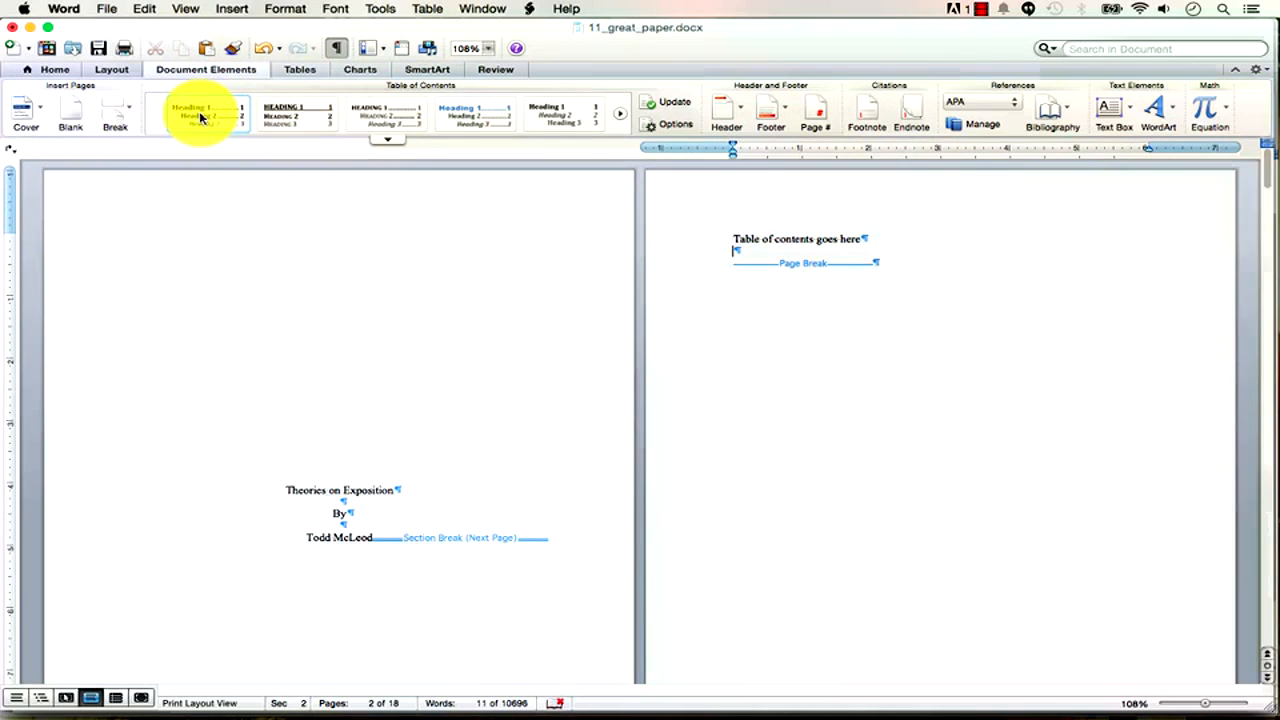
left_click(390, 143)
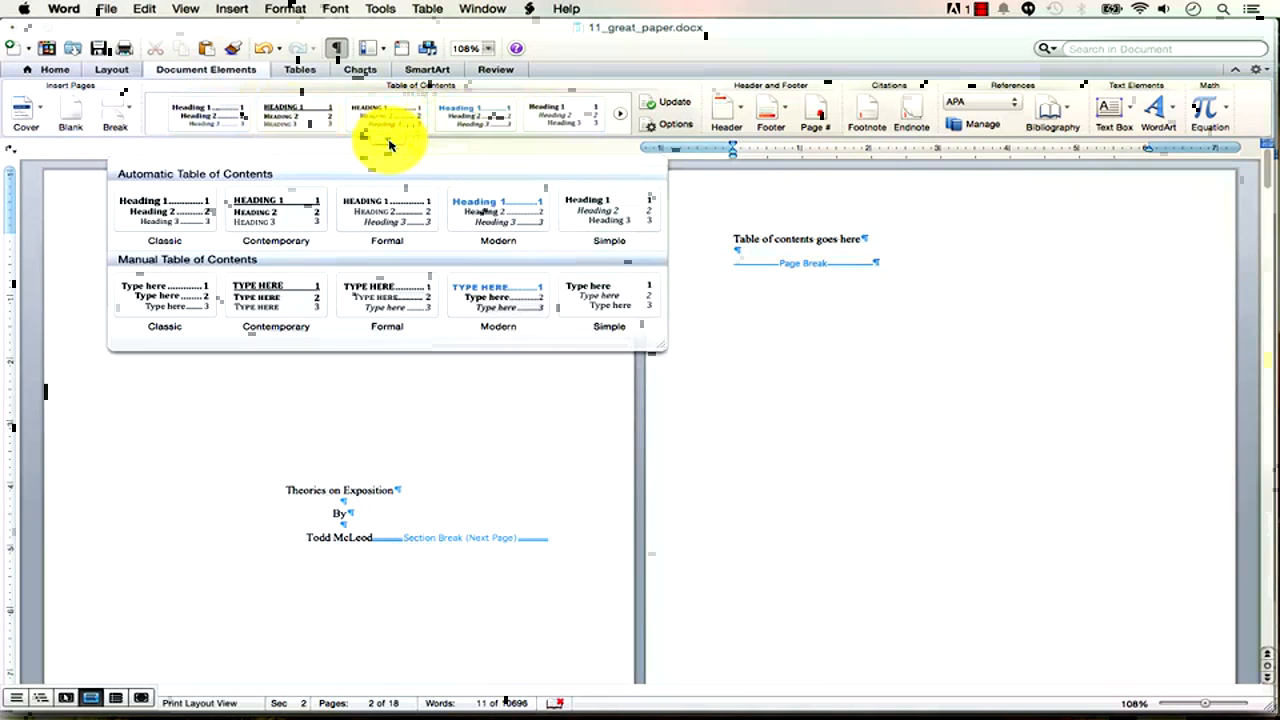
left_click(175, 222)
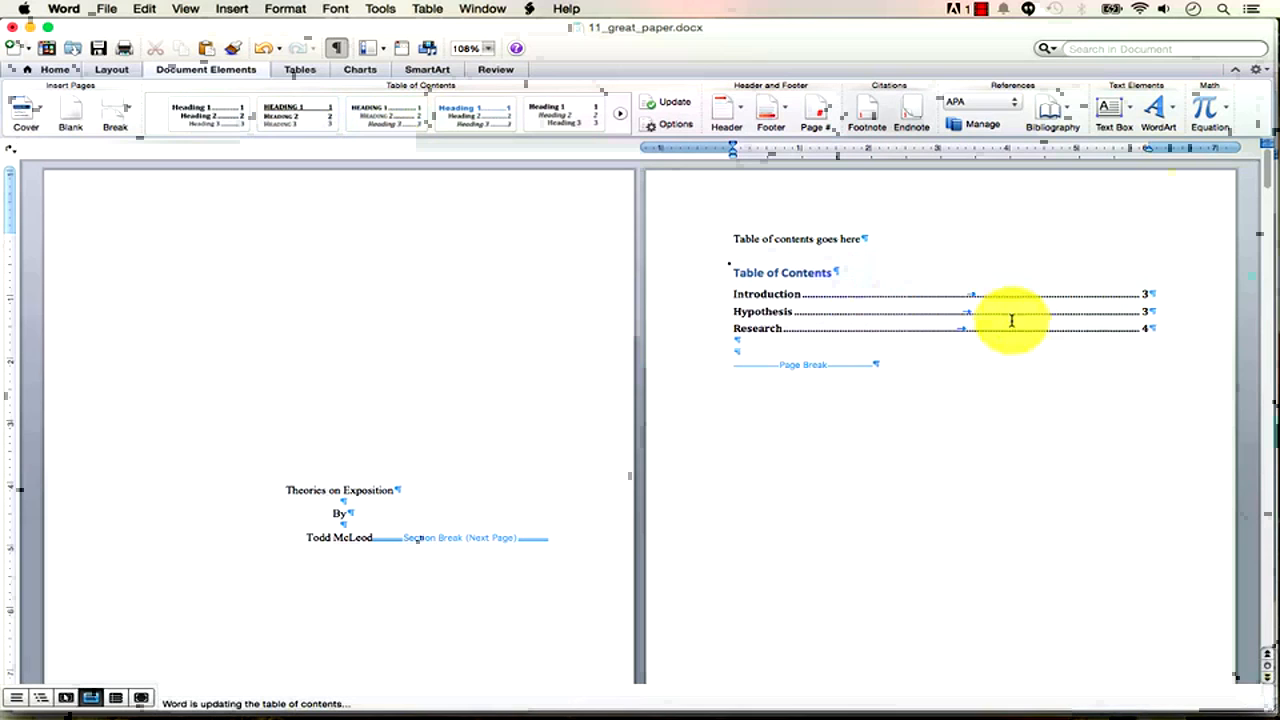
left_click(1146, 620)
left_click_drag(1208, 707, 1176, 710)
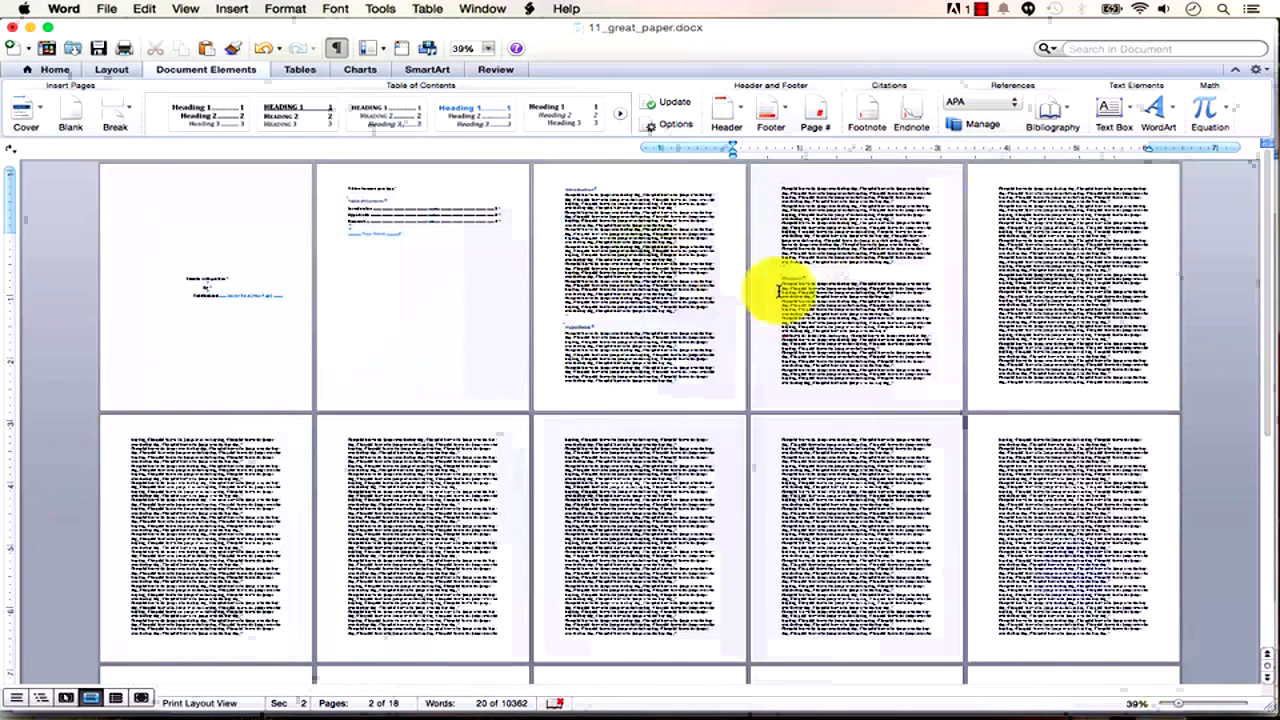
Paste a block of research text over lines on page 4, then zoom in on the table of contents.
left_click_drag(893, 258, 780, 212)
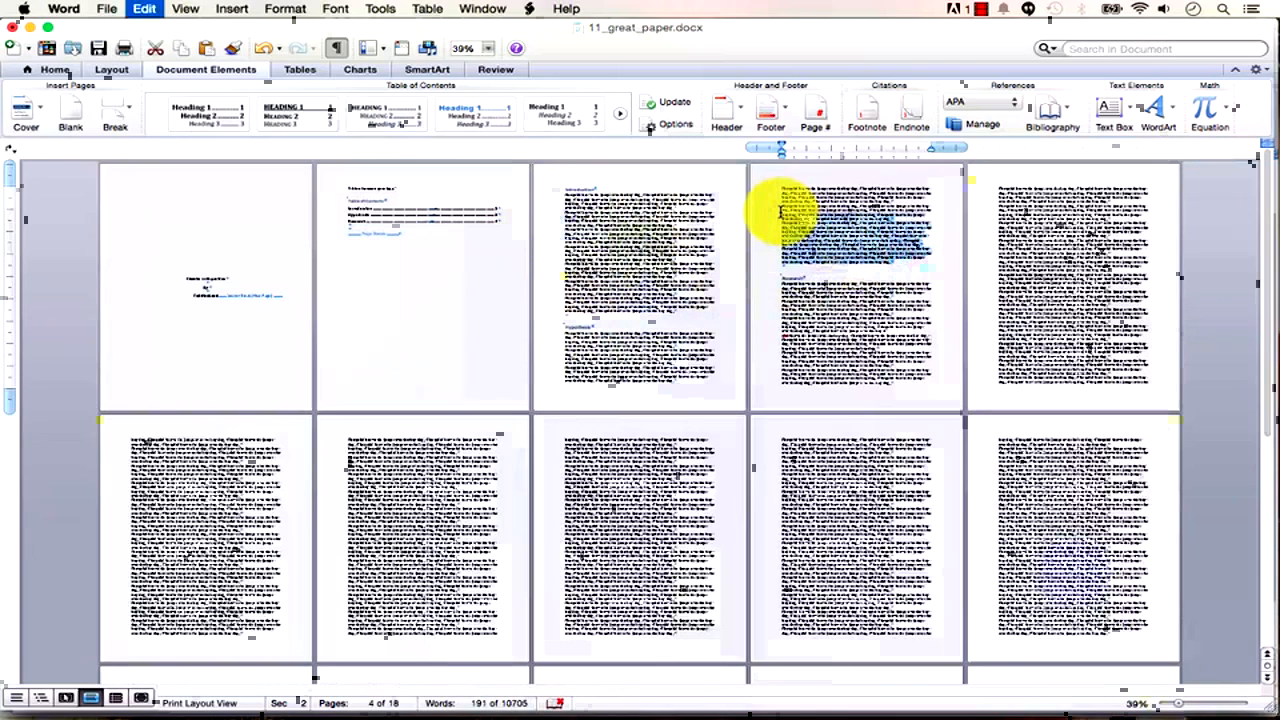
key("super+v")
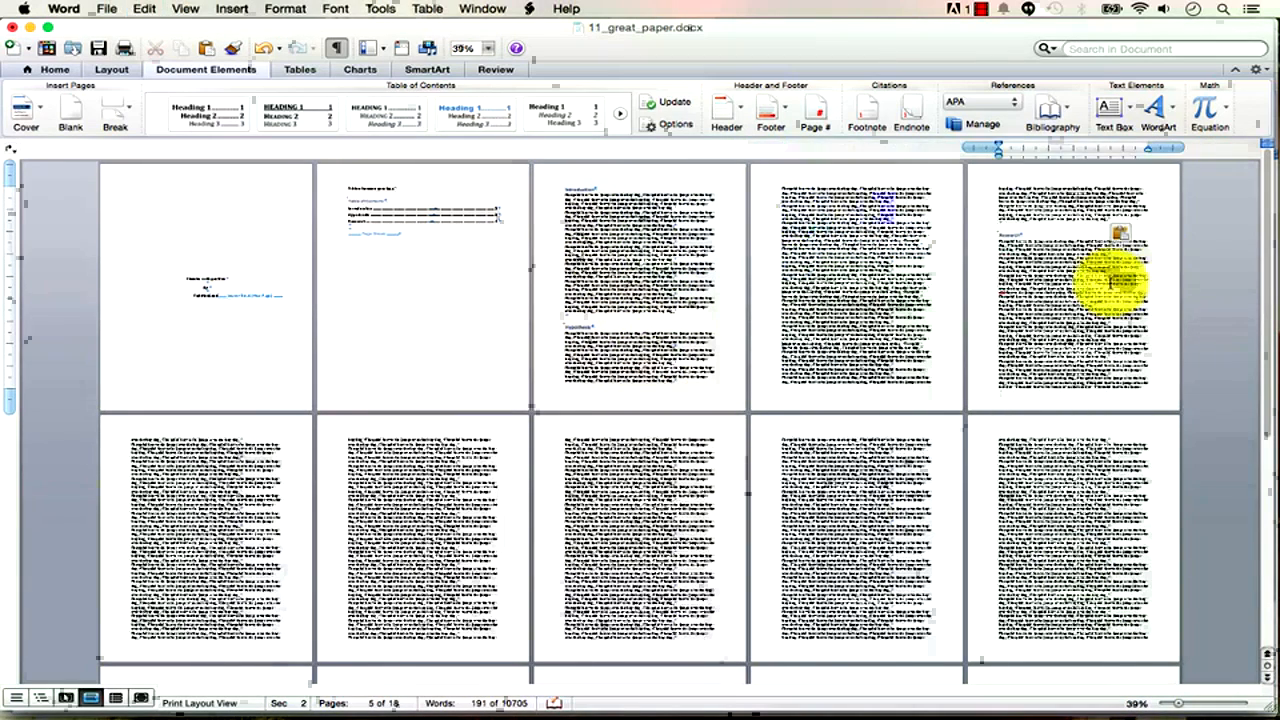
left_click(243, 212)
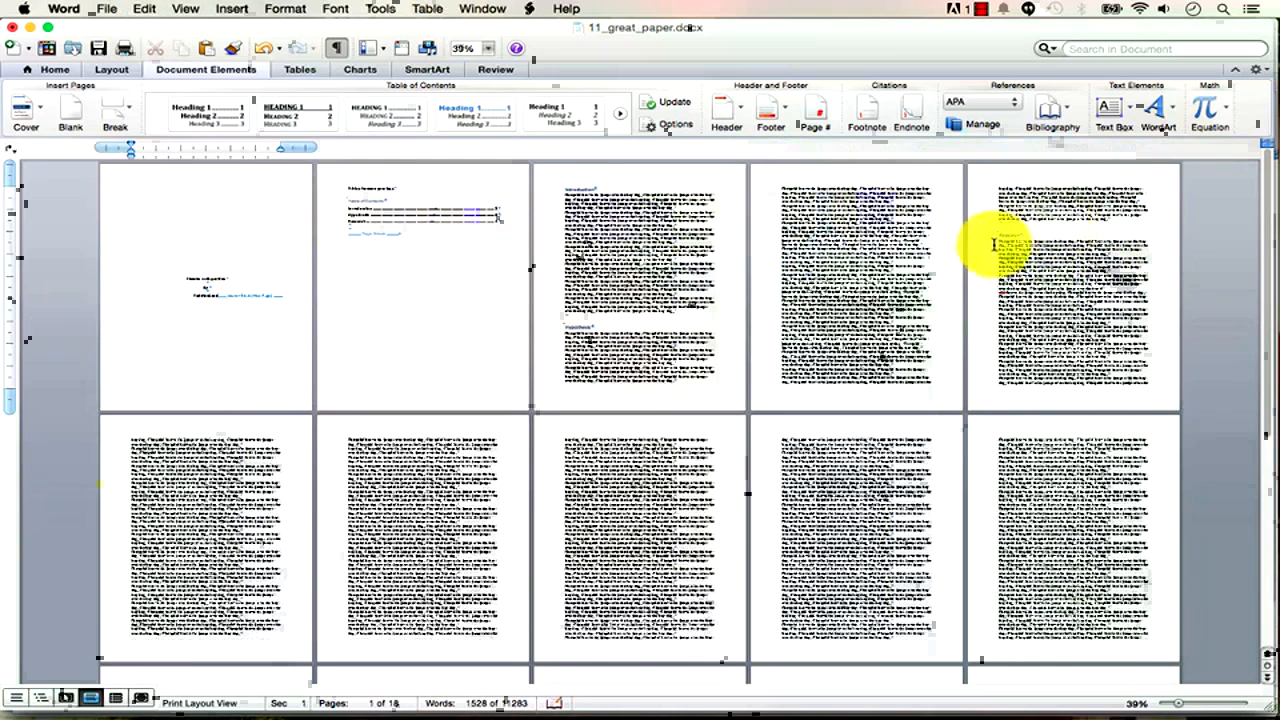
left_click(371, 229)
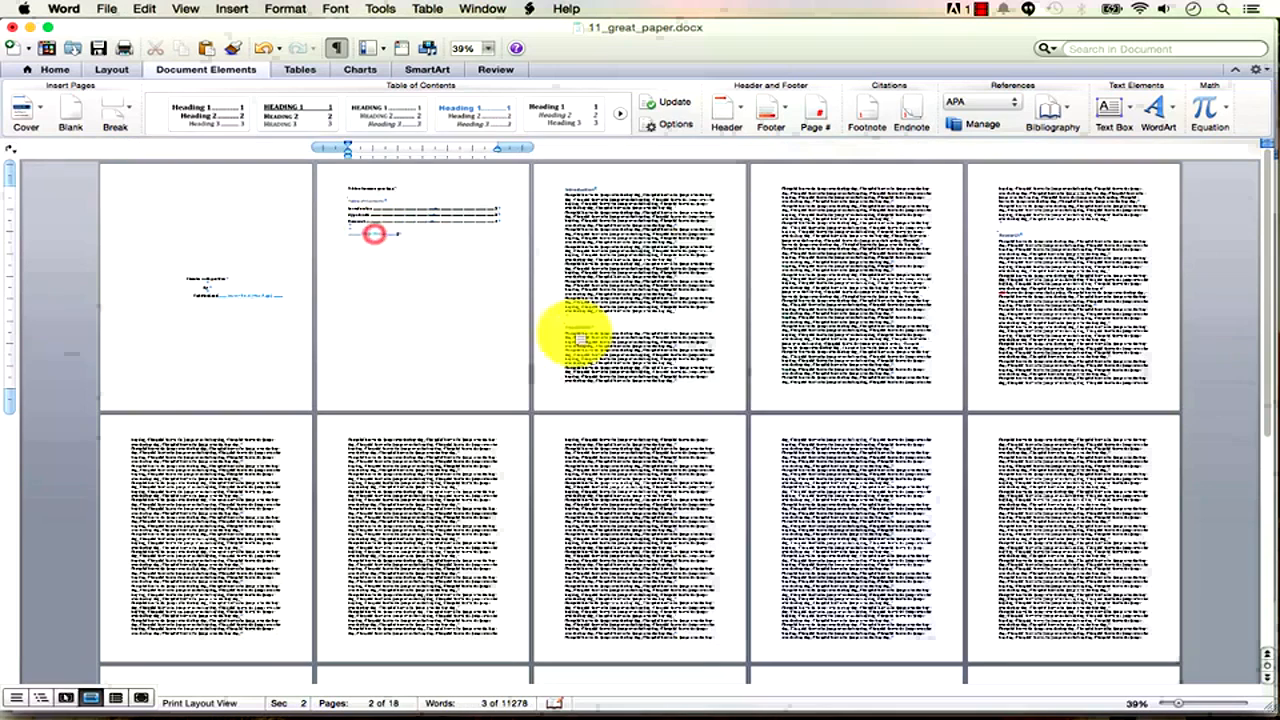
left_click_drag(1168, 703, 1204, 707)
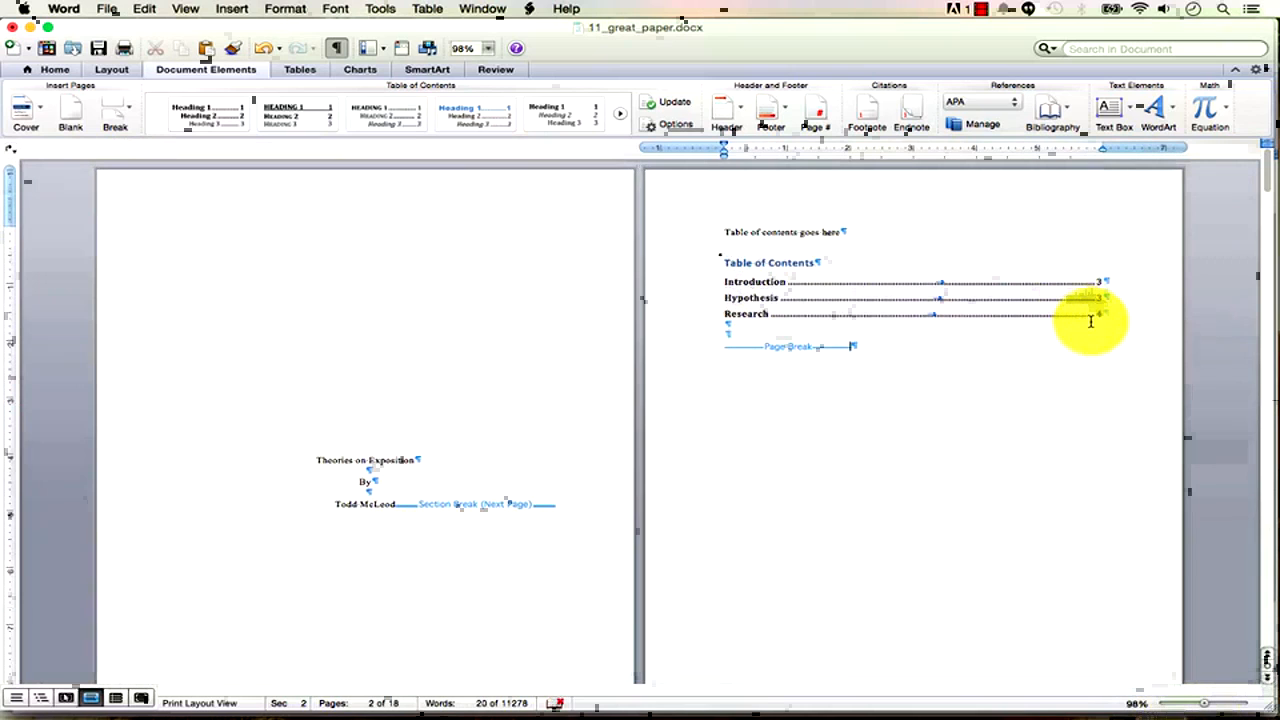
Update the entire table of contents so Research shows on page 5, then zoom out.
left_click(808, 266)
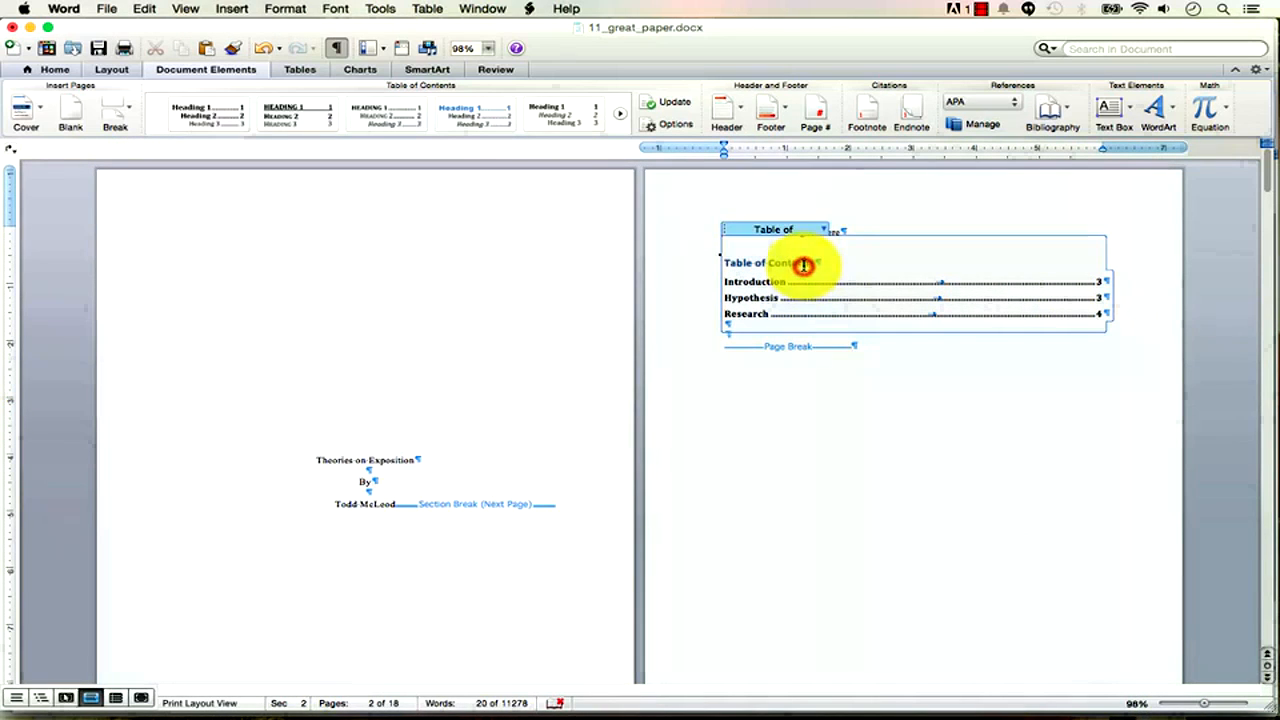
left_click(824, 231)
left_click(820, 246)
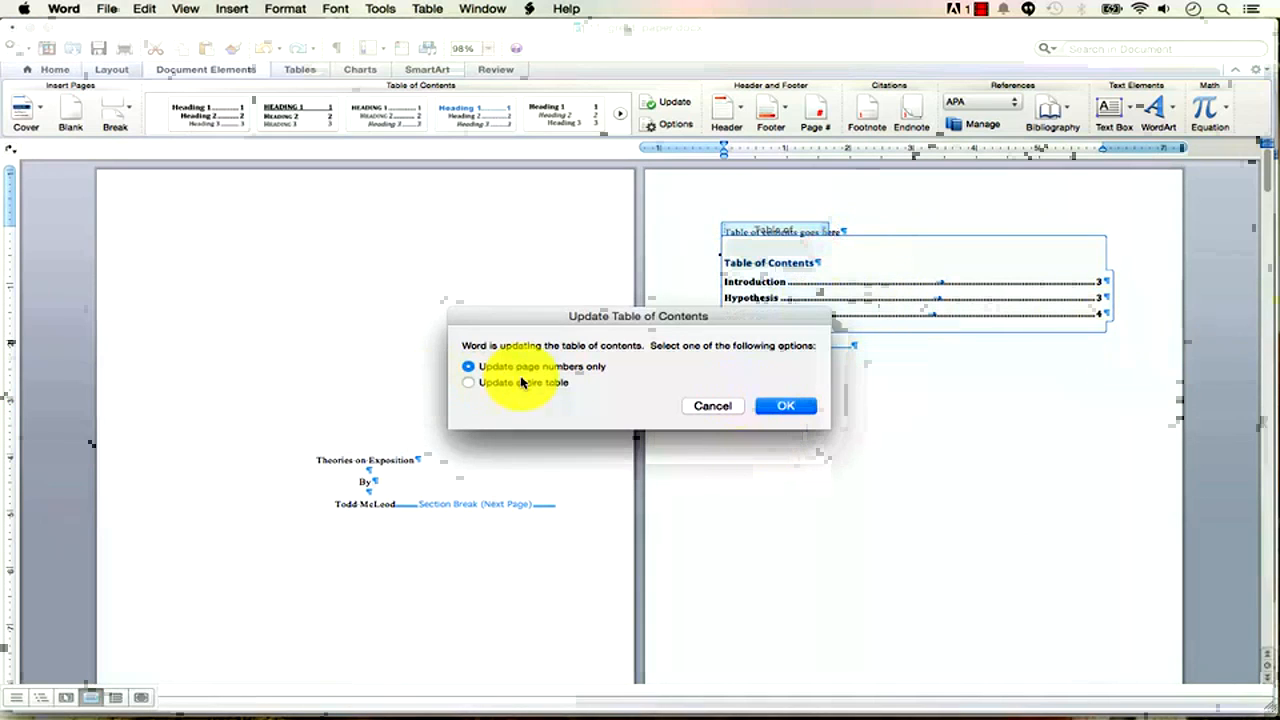
left_click(505, 383)
left_click(789, 407)
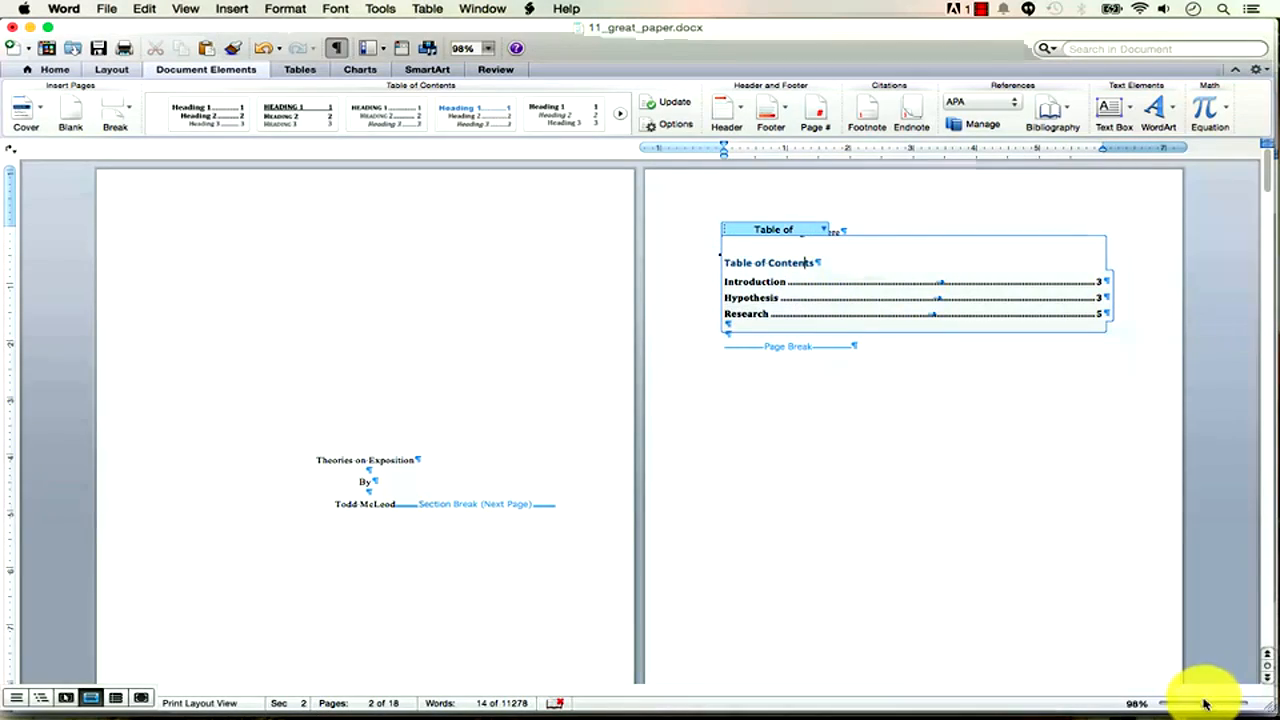
left_click_drag(1205, 705, 1178, 708)
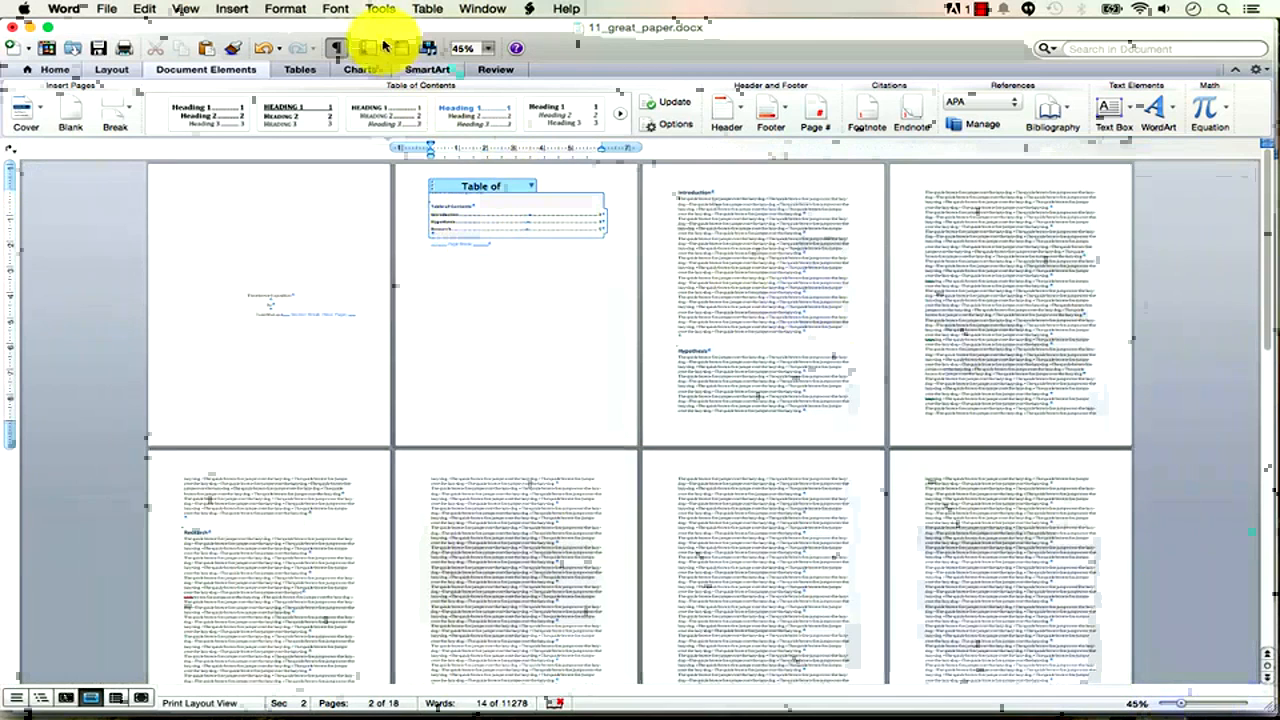
Undo four edits to remove the table of contents, then zoom to about 92% on Introduction.
left_click(263, 57)
left_click(263, 57)
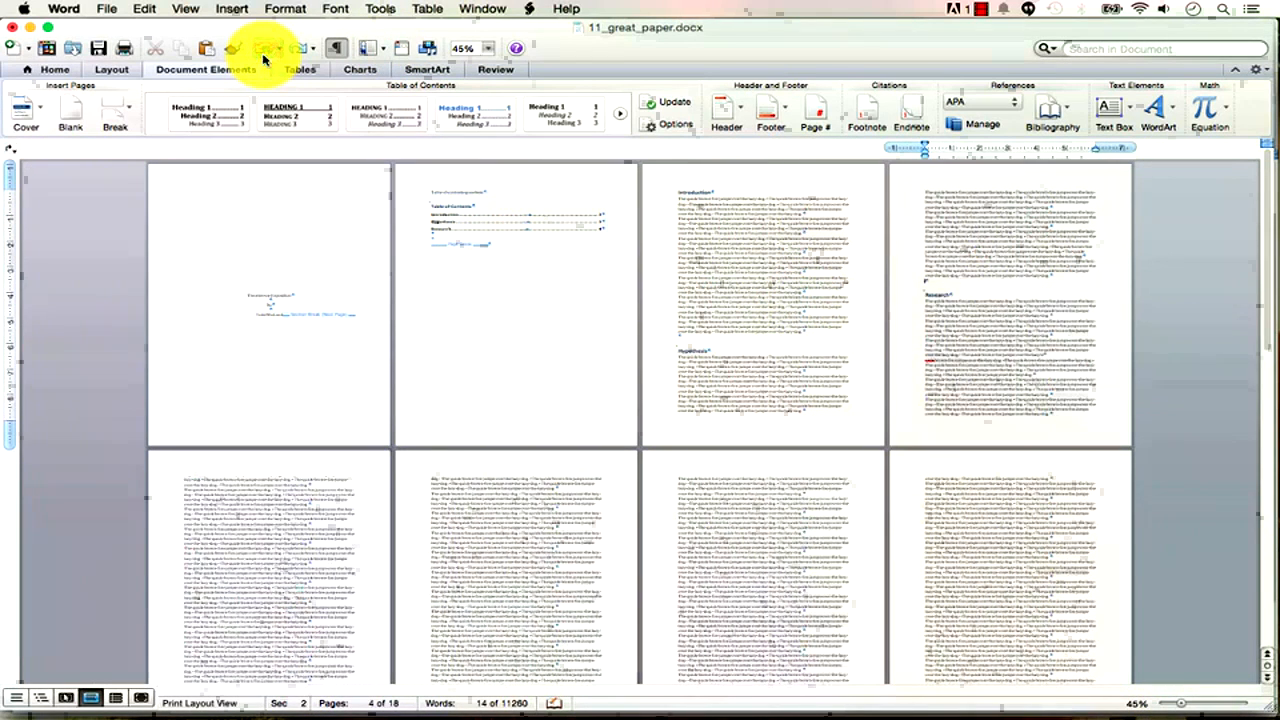
left_click(263, 57)
left_click(263, 57)
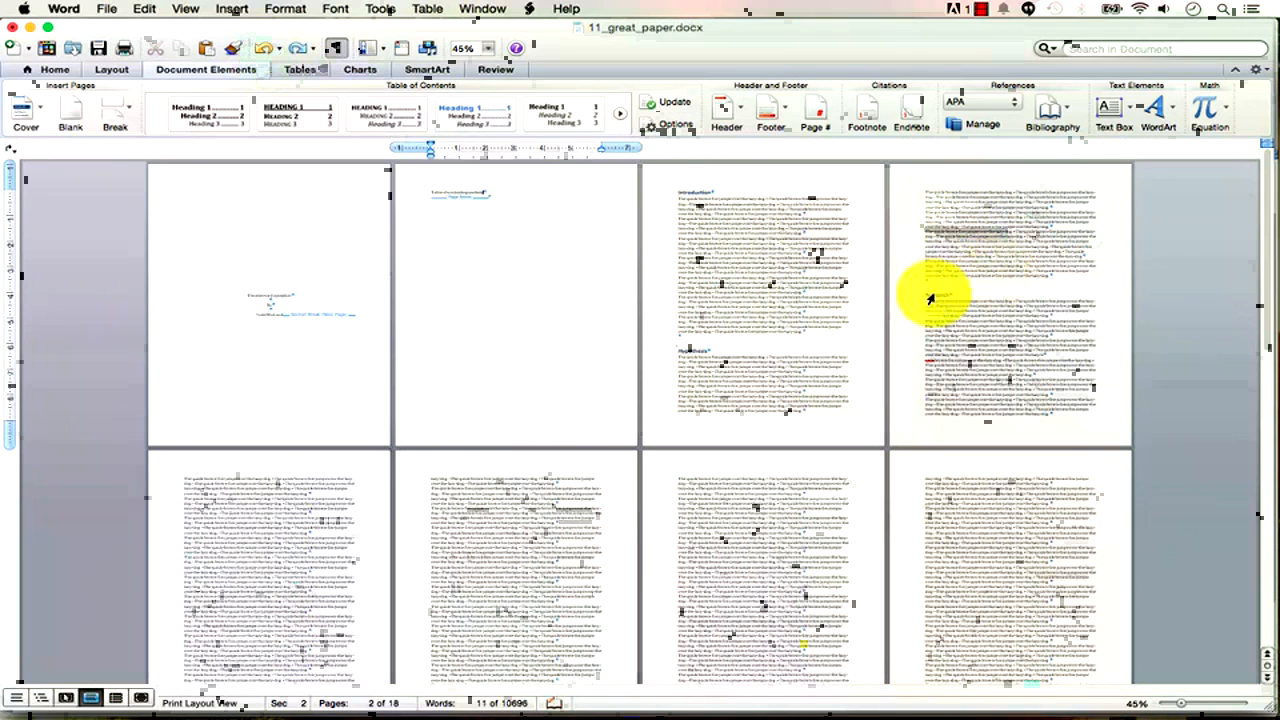
left_click(700, 193)
left_click_drag(1183, 703, 1203, 706)
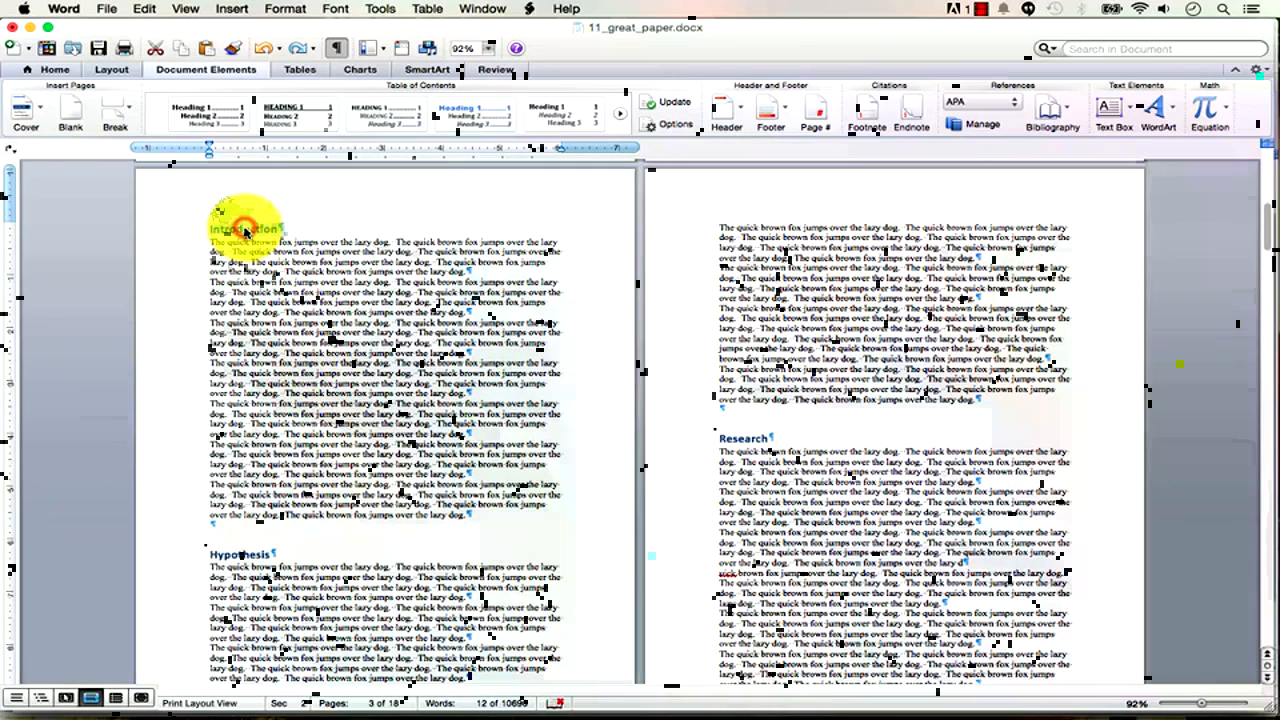
From the Home tab, show the Styles pane with Heading 1 marked for the Introduction heading.
left_click(55, 69)
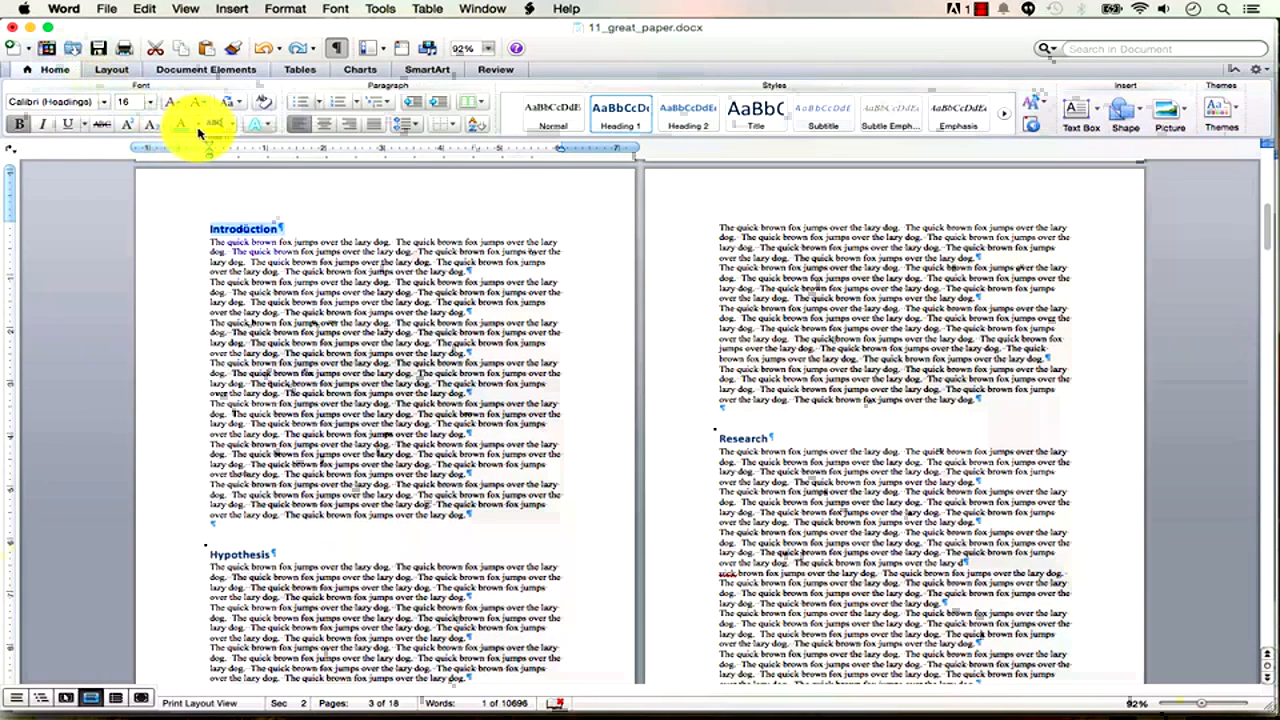
left_click(199, 131)
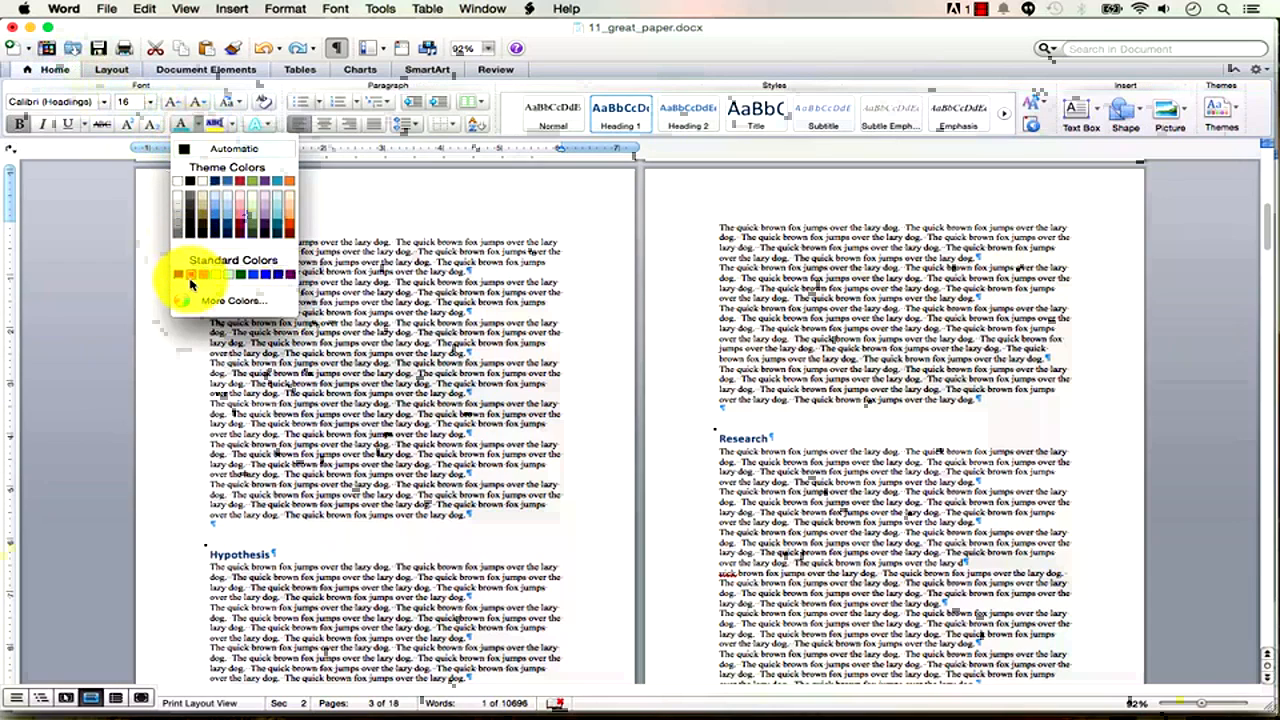
left_click(416, 273)
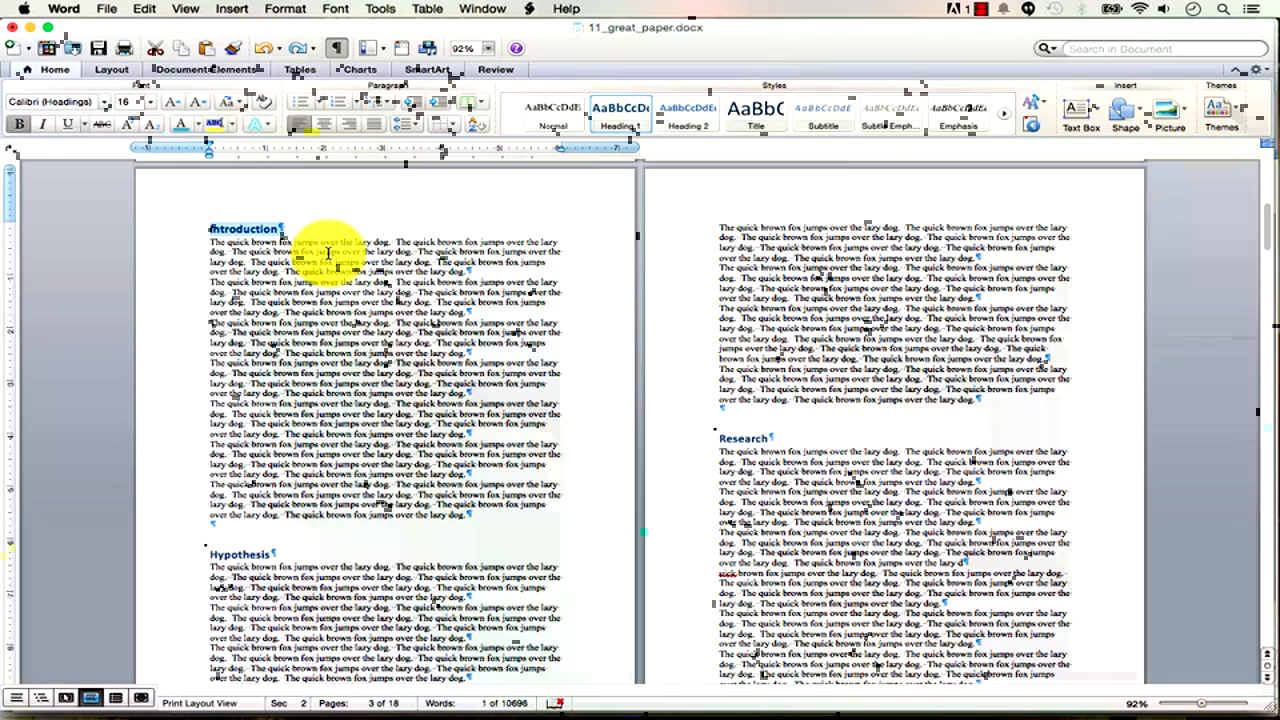
left_click(1033, 135)
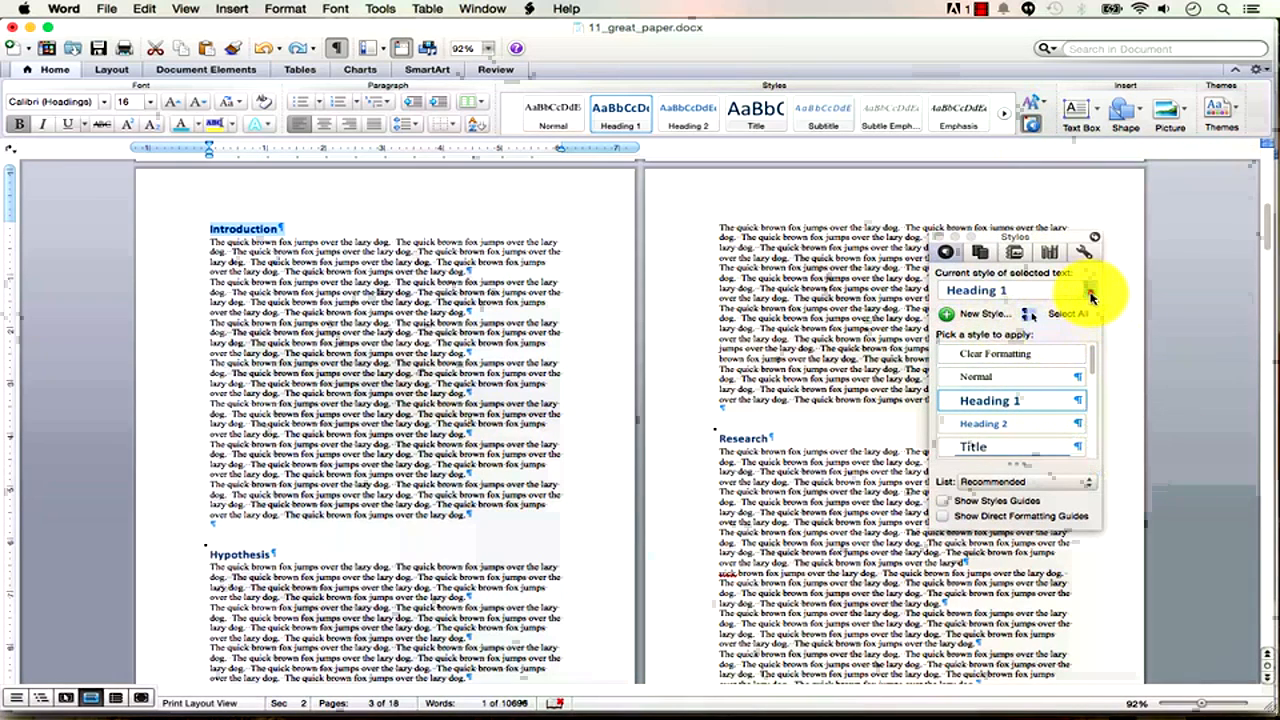
Modify Heading 1 to use Red font, update automatically, and be added to the template.
left_click(1090, 294)
left_click(1090, 294)
left_click(1090, 294)
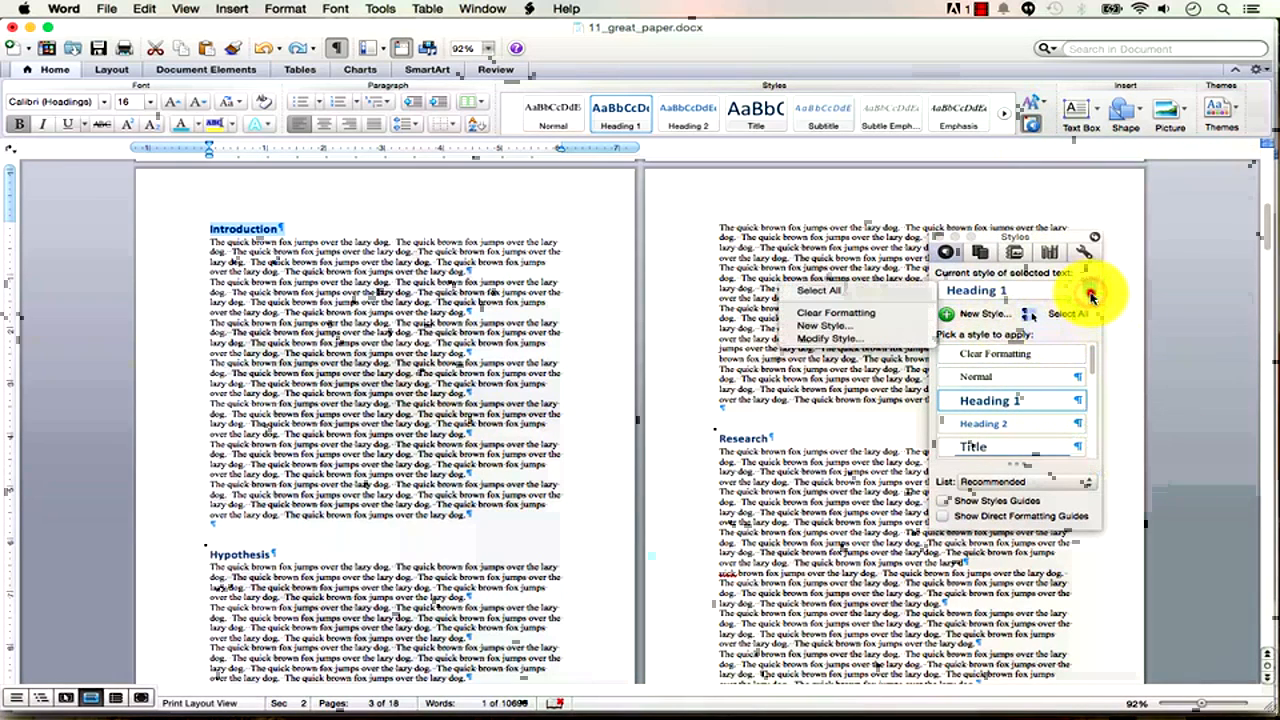
left_click(858, 339)
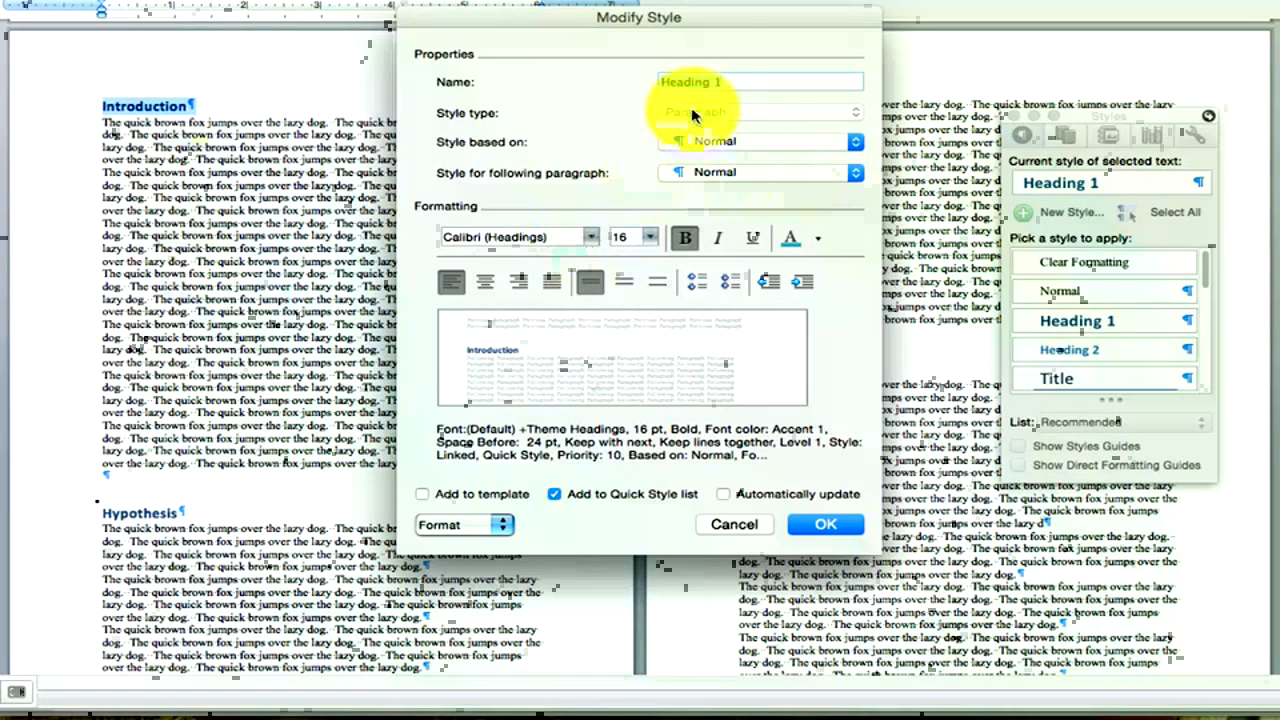
left_click(818, 245)
left_click(804, 424)
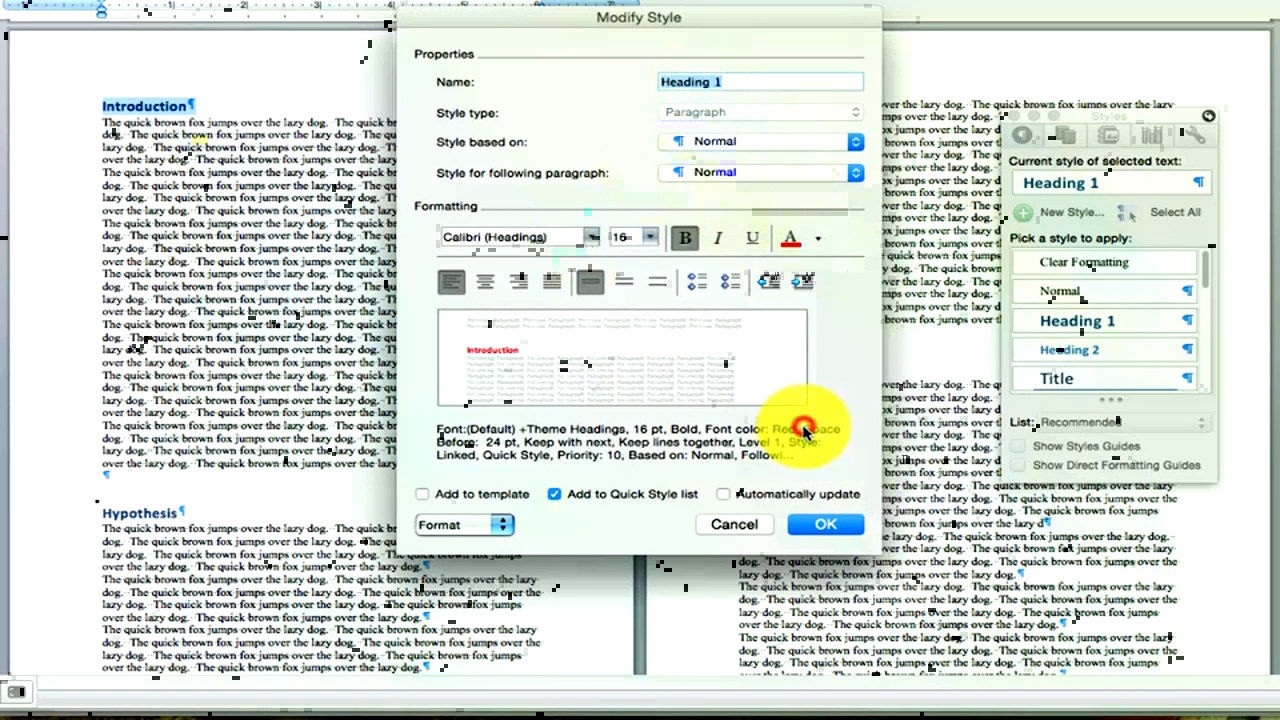
left_click(723, 494)
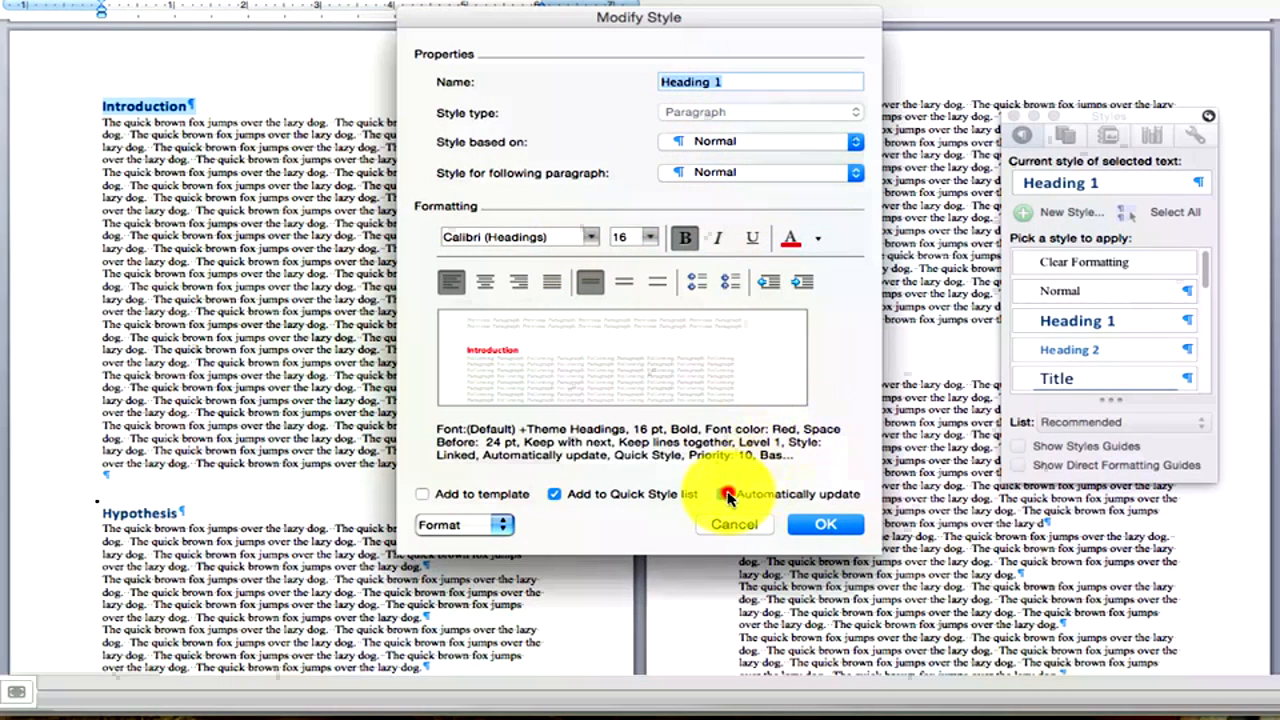
left_click(482, 496)
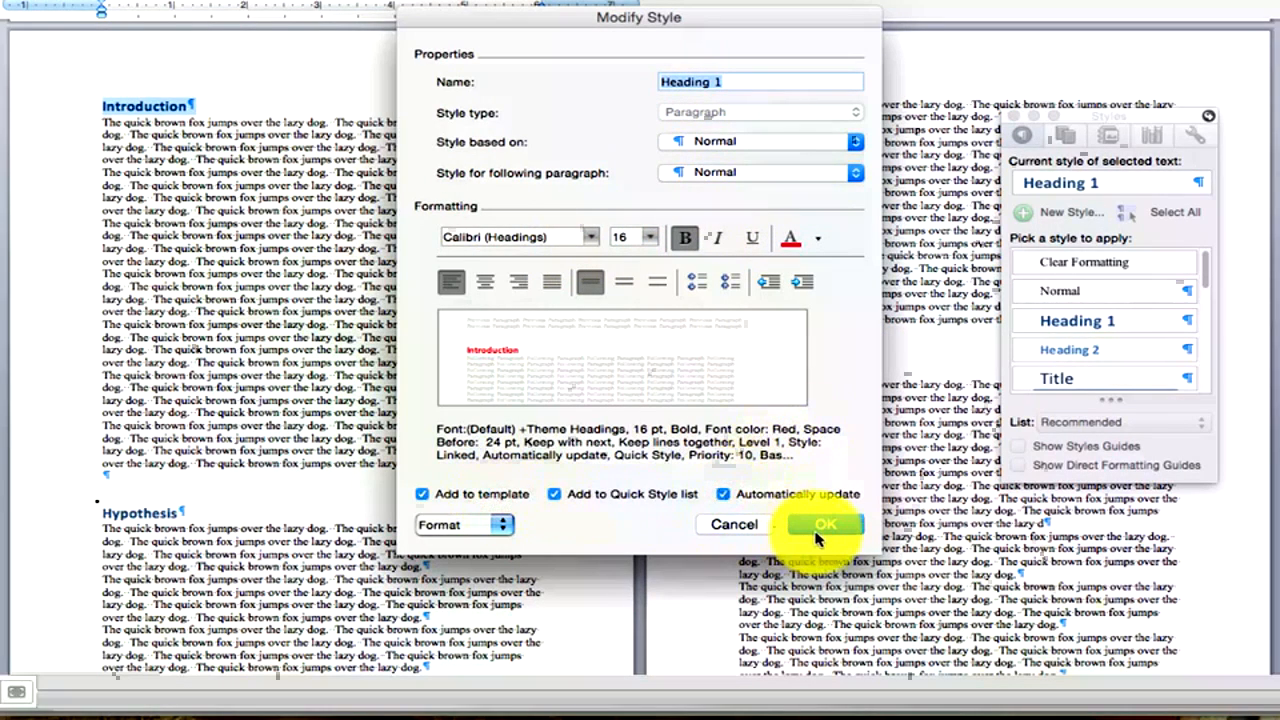
left_click(830, 530)
left_click(500, 524)
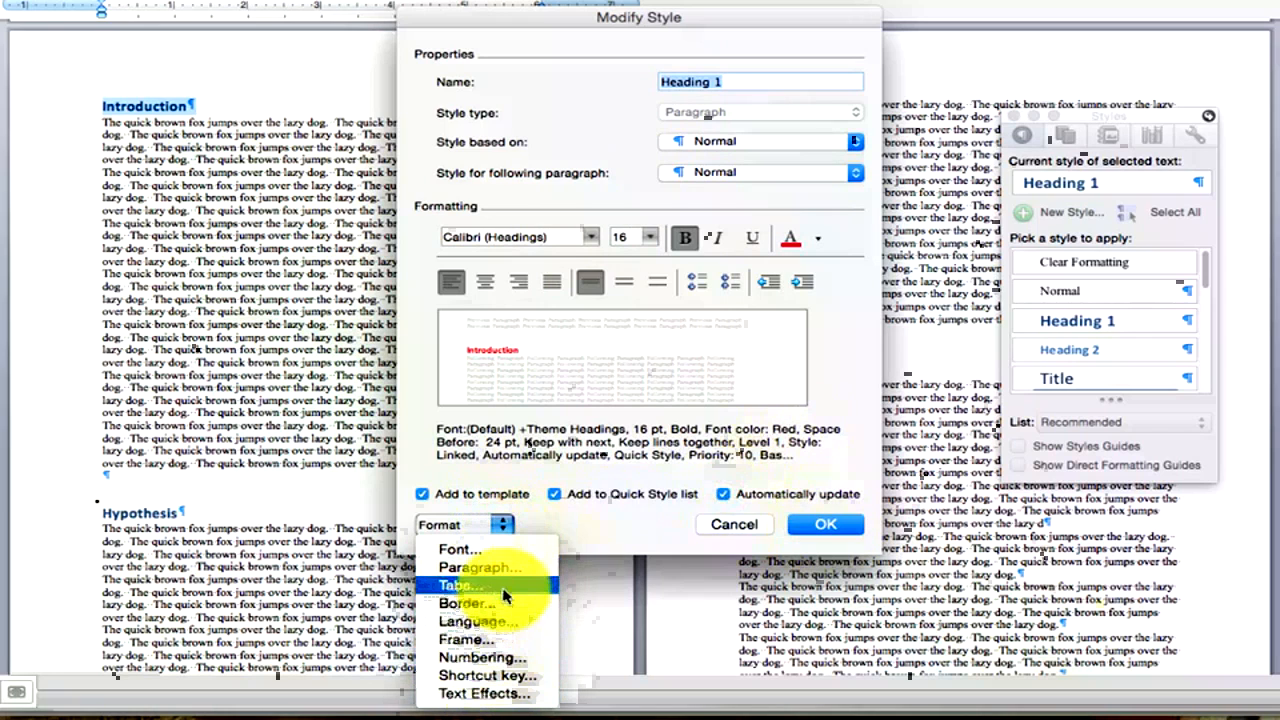
left_click(643, 451)
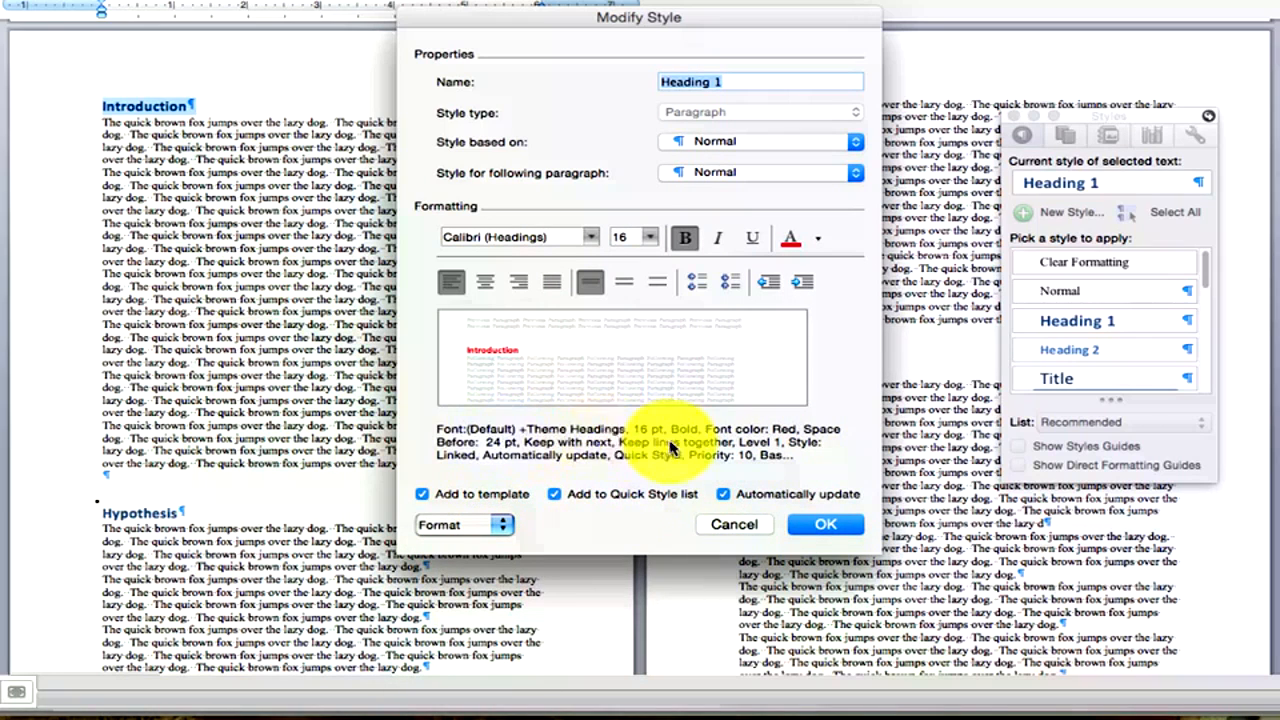
left_click(826, 526)
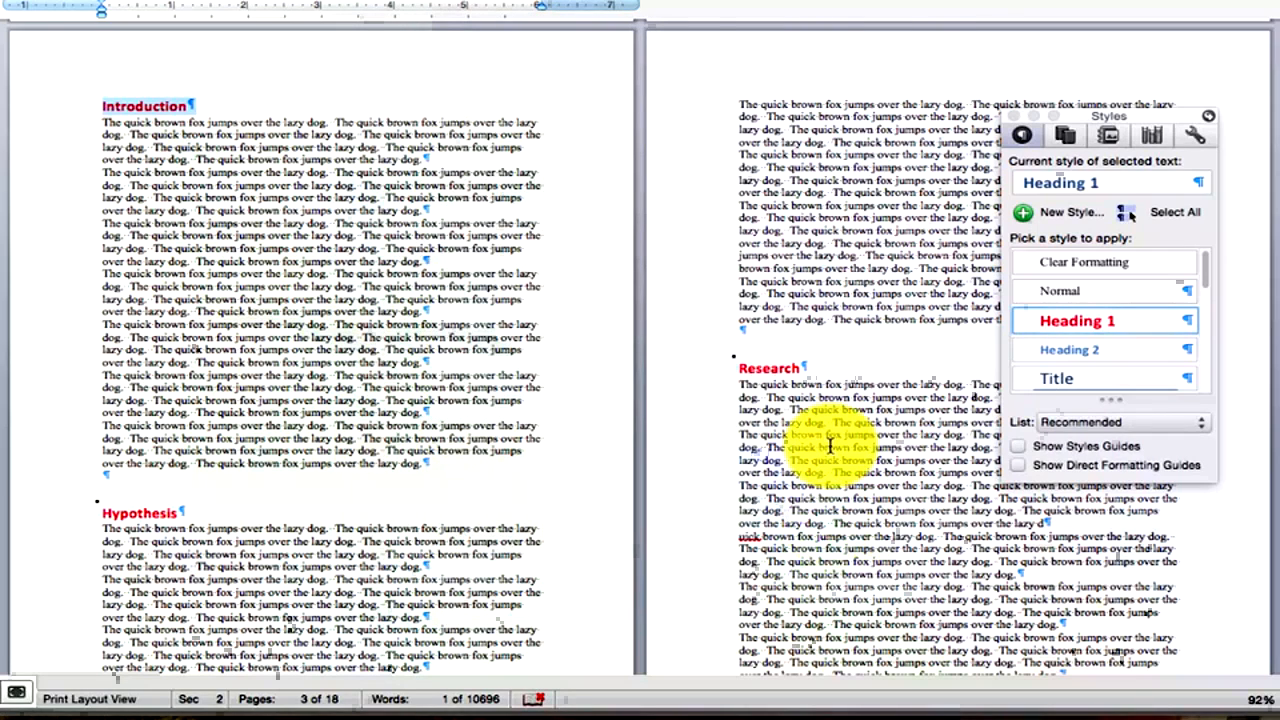
Close the Styles pane, zoom out to 65%, and scroll back to page 1.
left_click(830, 445)
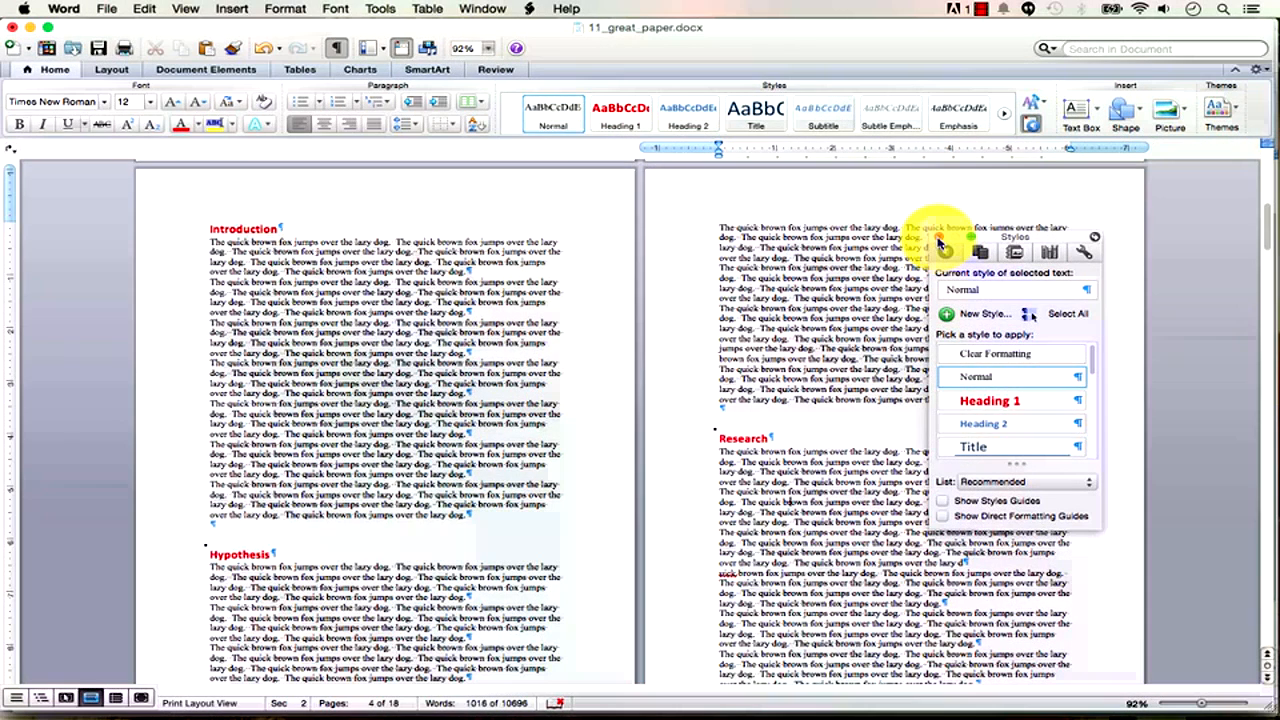
left_click(939, 240)
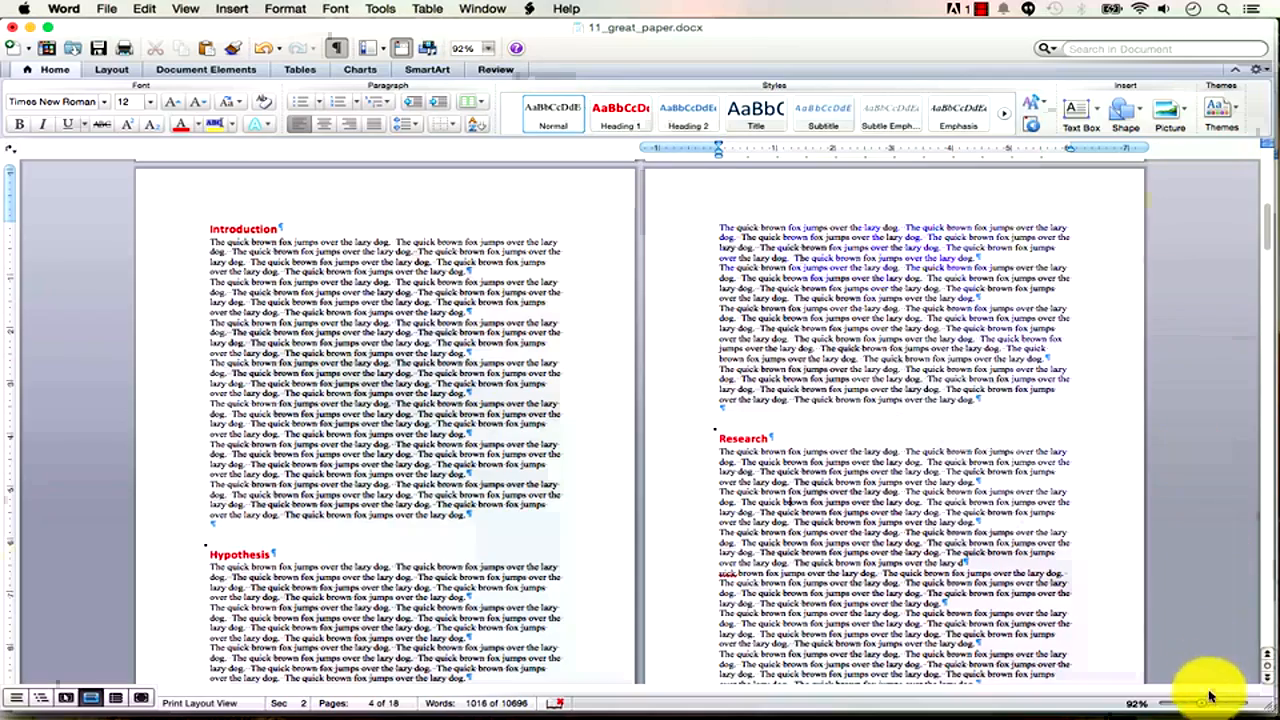
left_click_drag(1207, 706, 1187, 707)
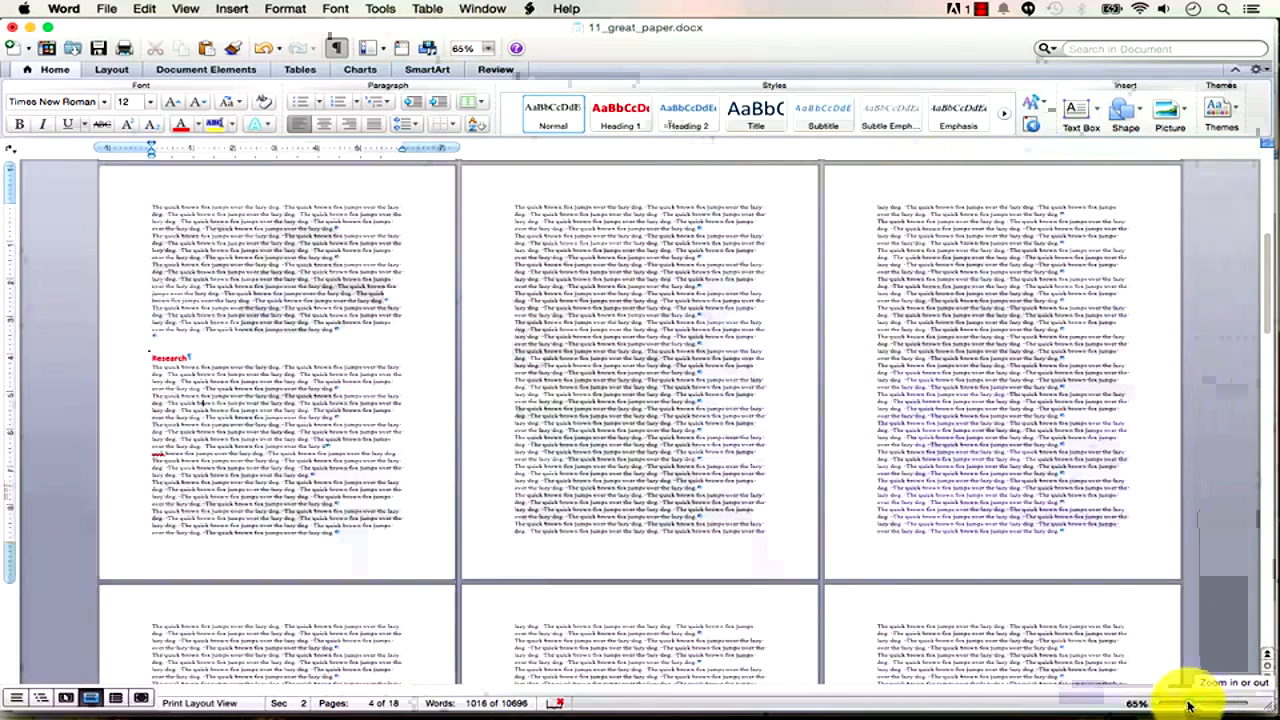
left_click_drag(1276, 303, 1267, 223)
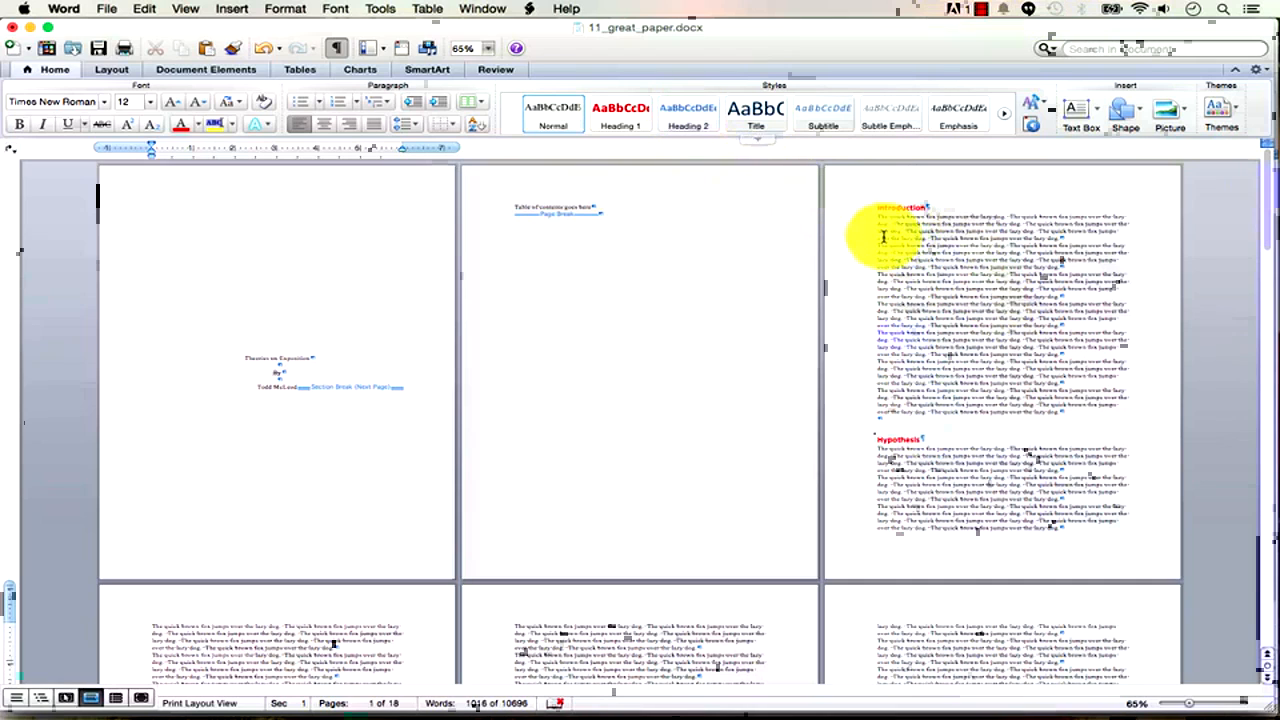
Apply Heading 2 to the selected Hypothesis text, then undo that formatting change.
left_click(1077, 237)
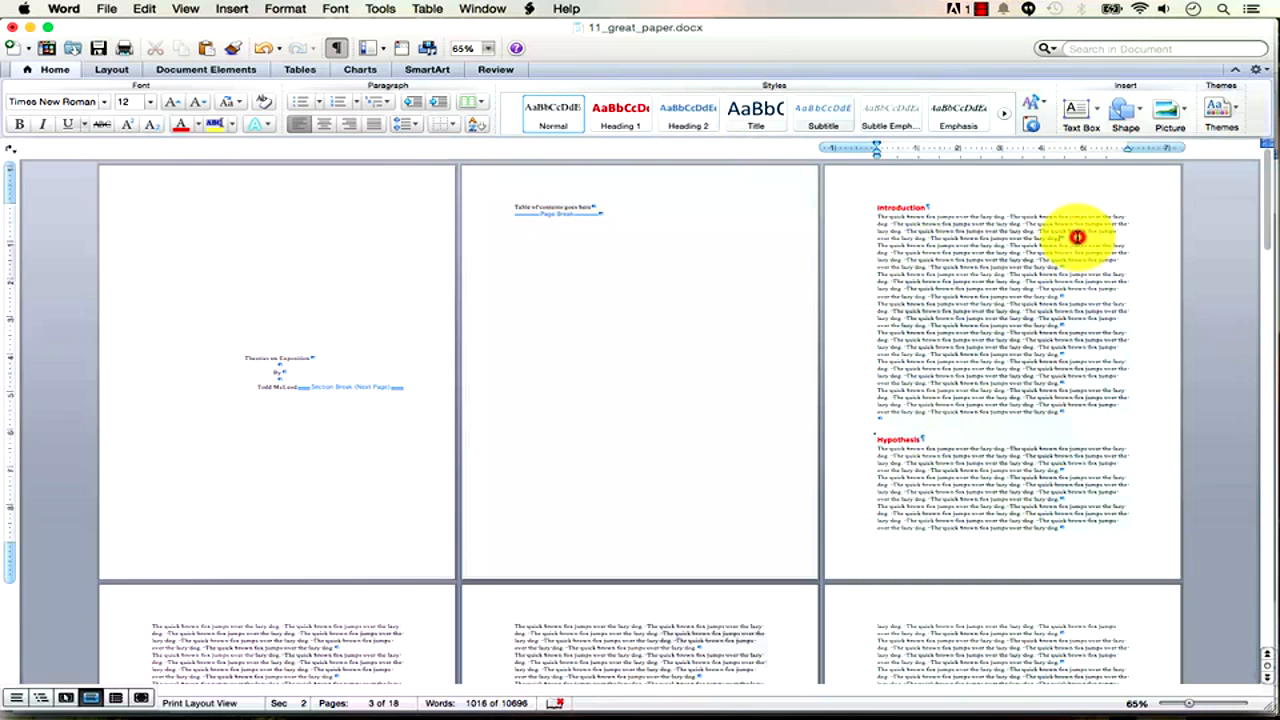
triple_click(1033, 445)
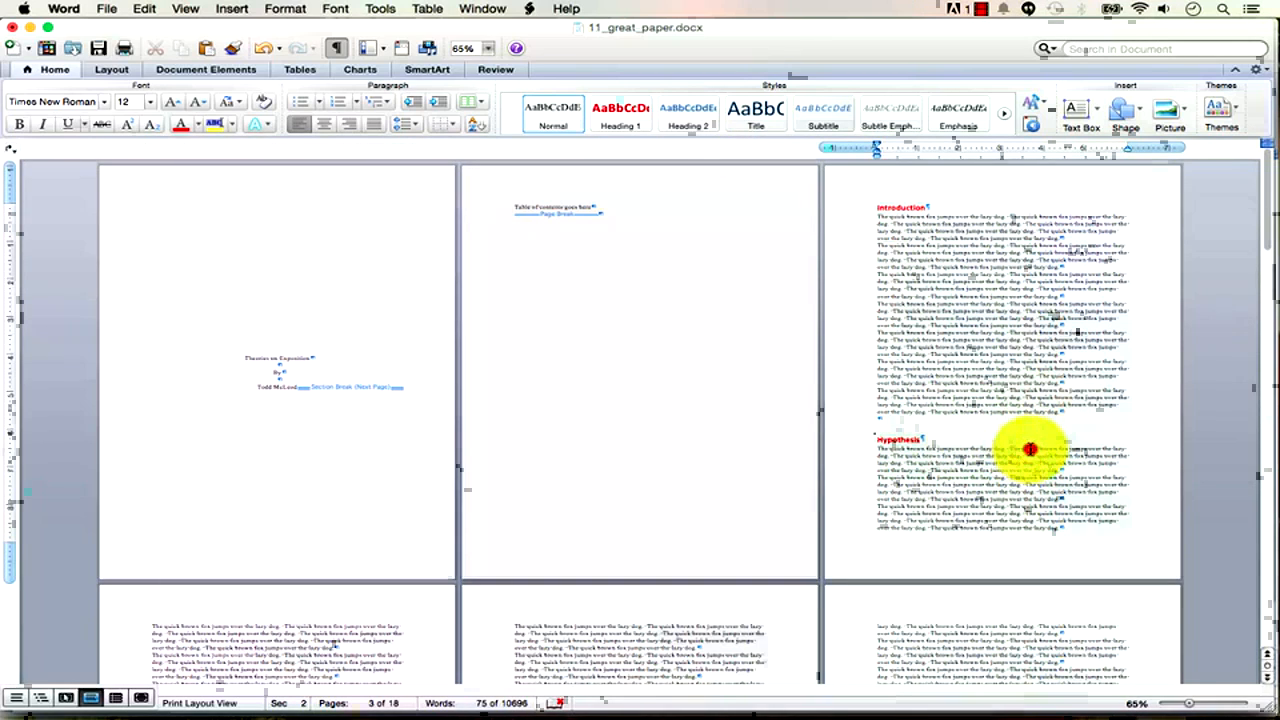
left_click_drag(1030, 448, 970, 345)
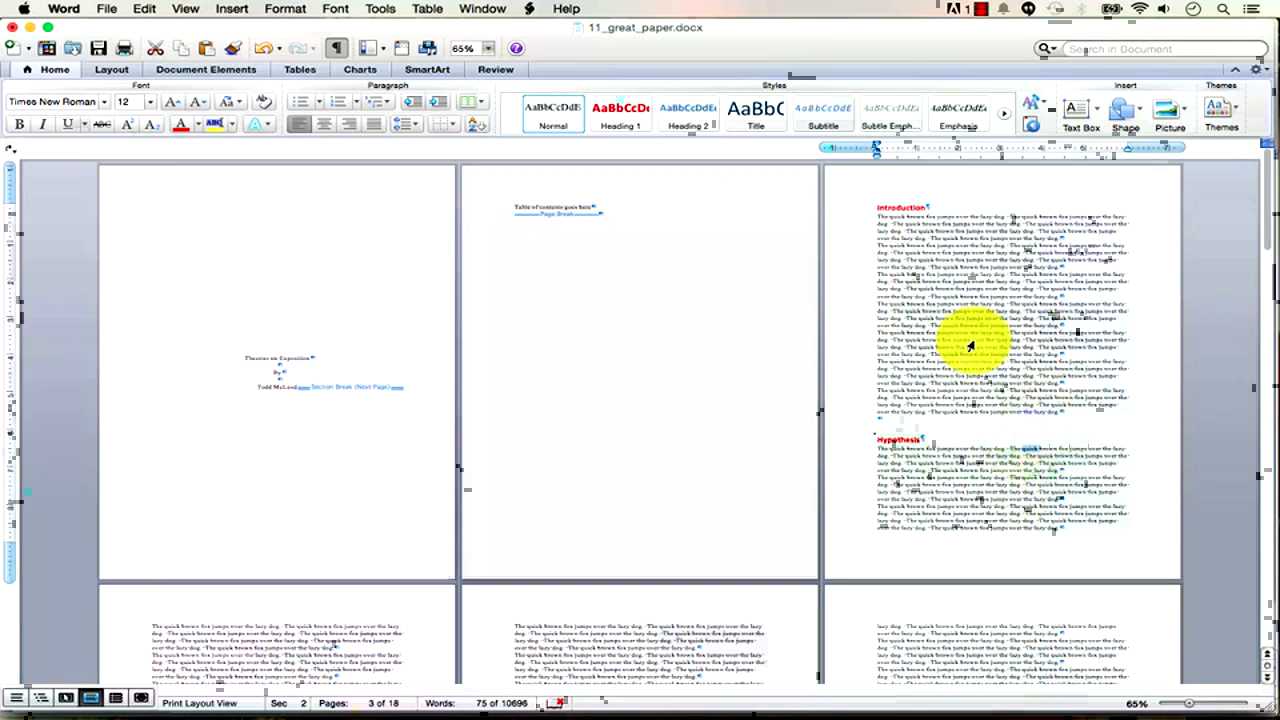
left_click(697, 122)
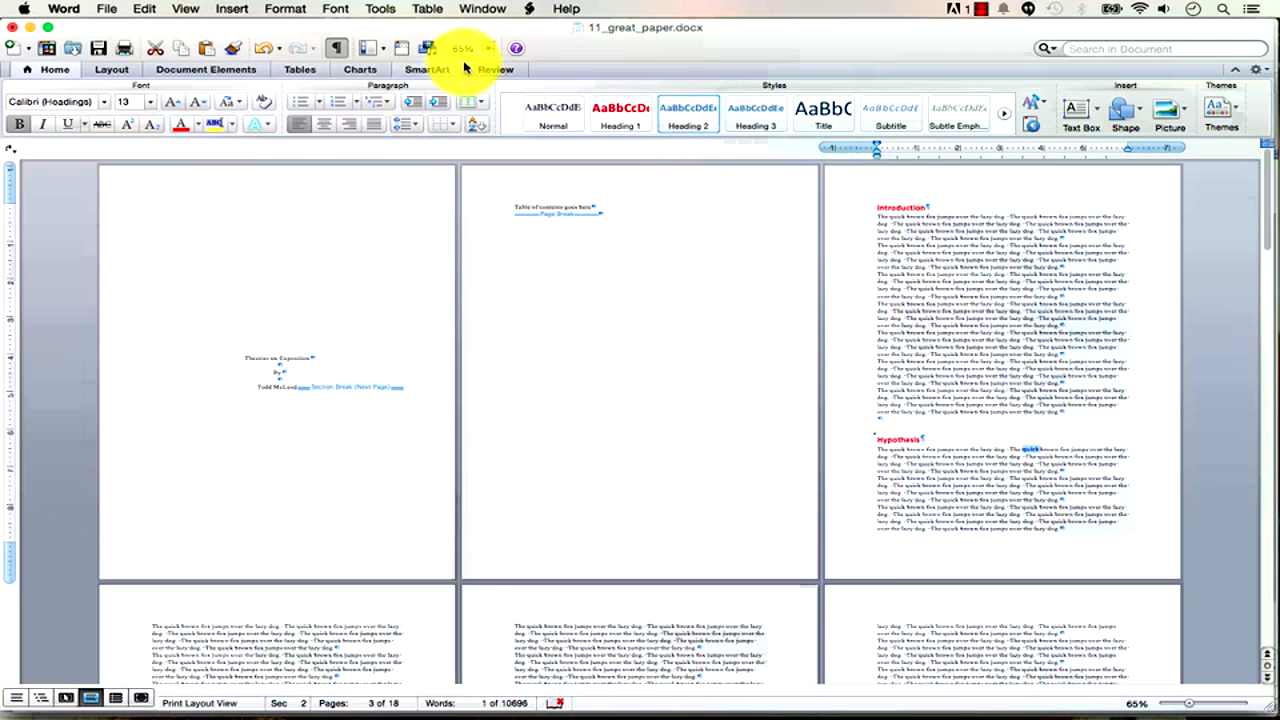
left_click(270, 50)
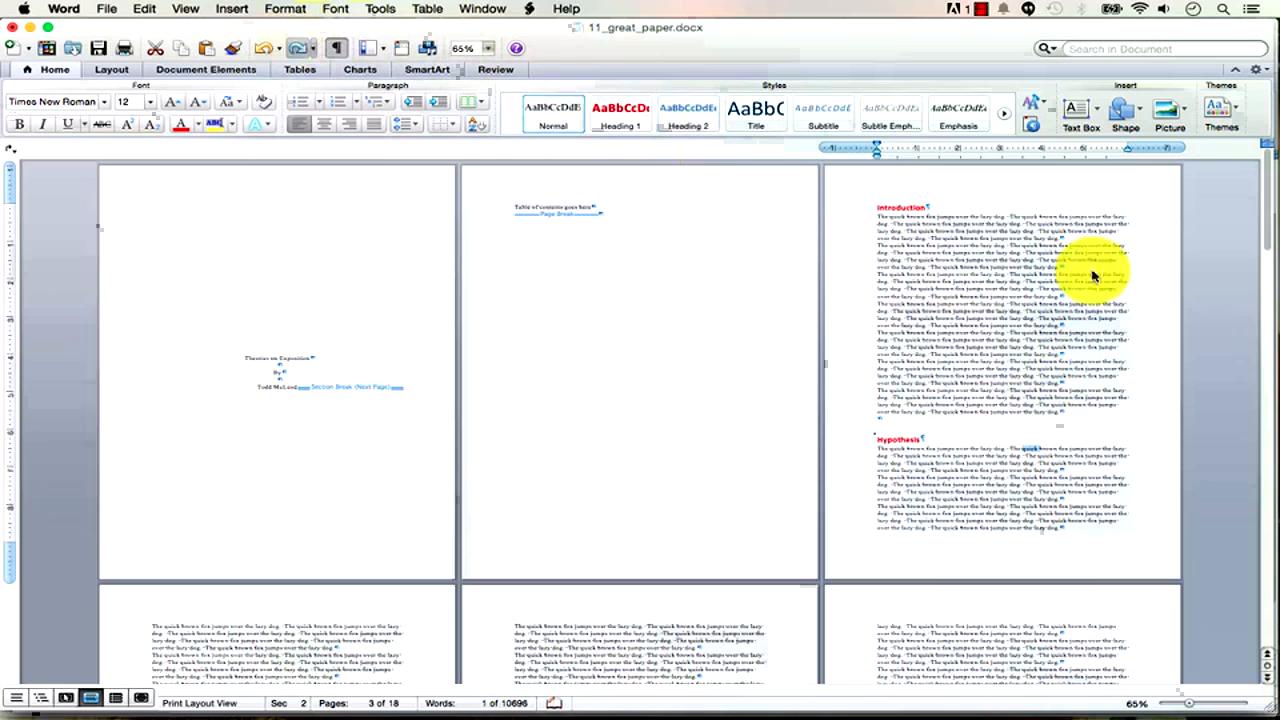
Reopen the Styles pane, nudge it right, and show the Normal style's options.
left_click(1031, 122)
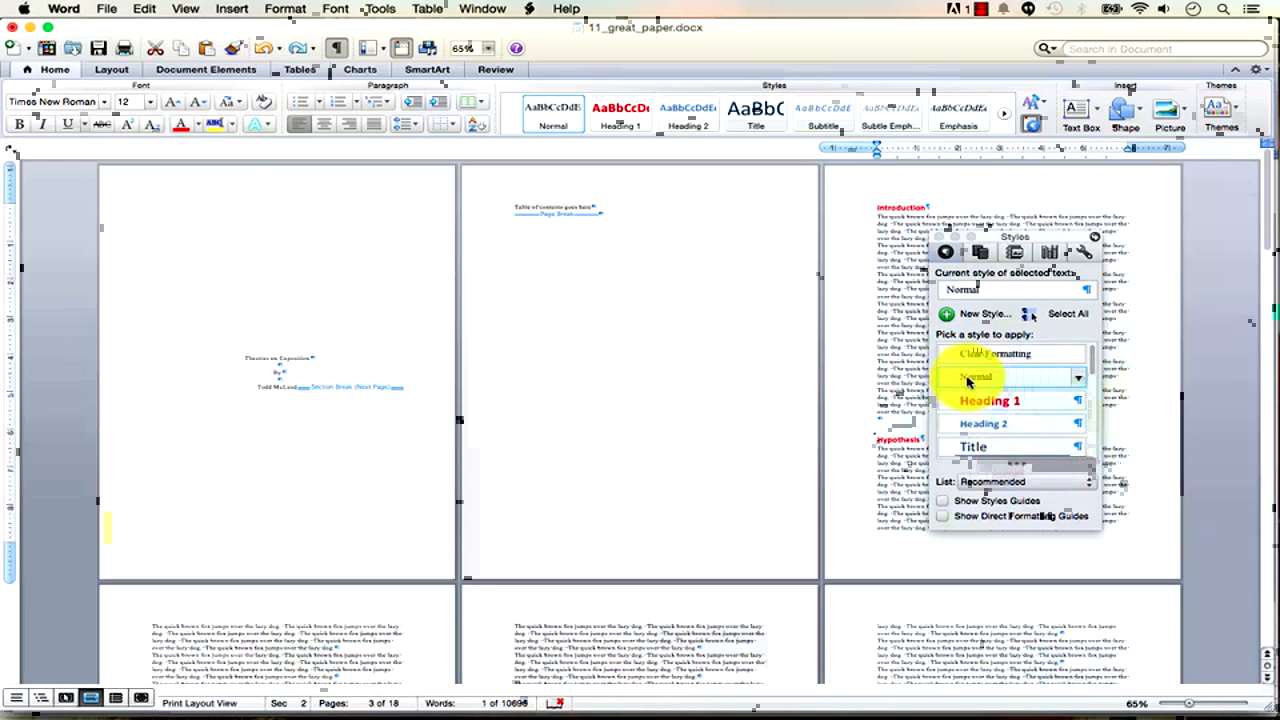
left_click_drag(971, 240, 1002, 234)
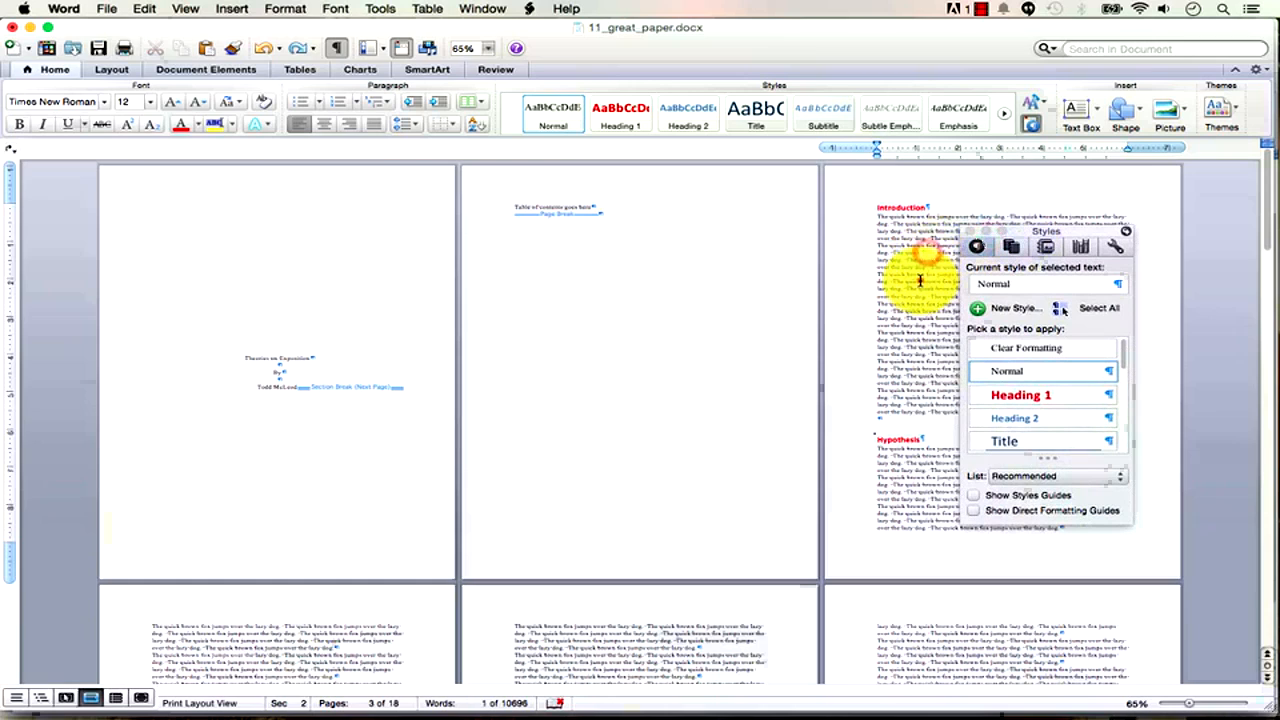
left_click(1108, 373)
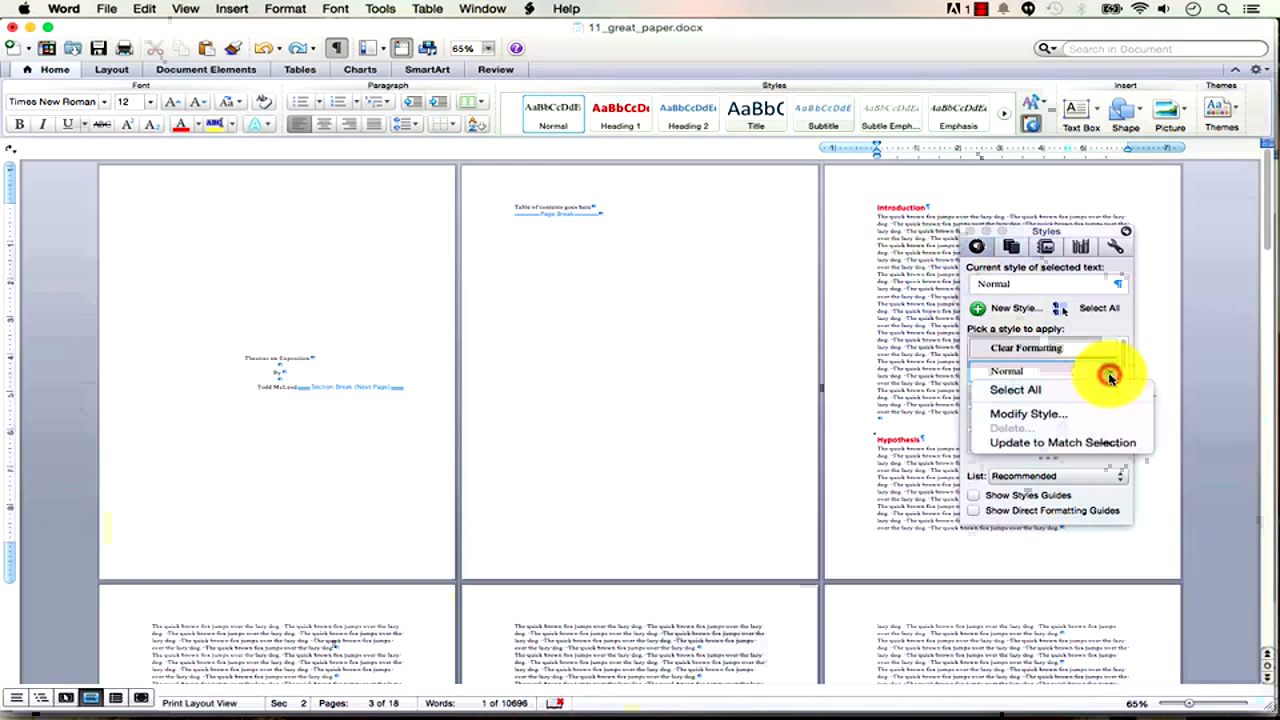
left_click(1082, 420)
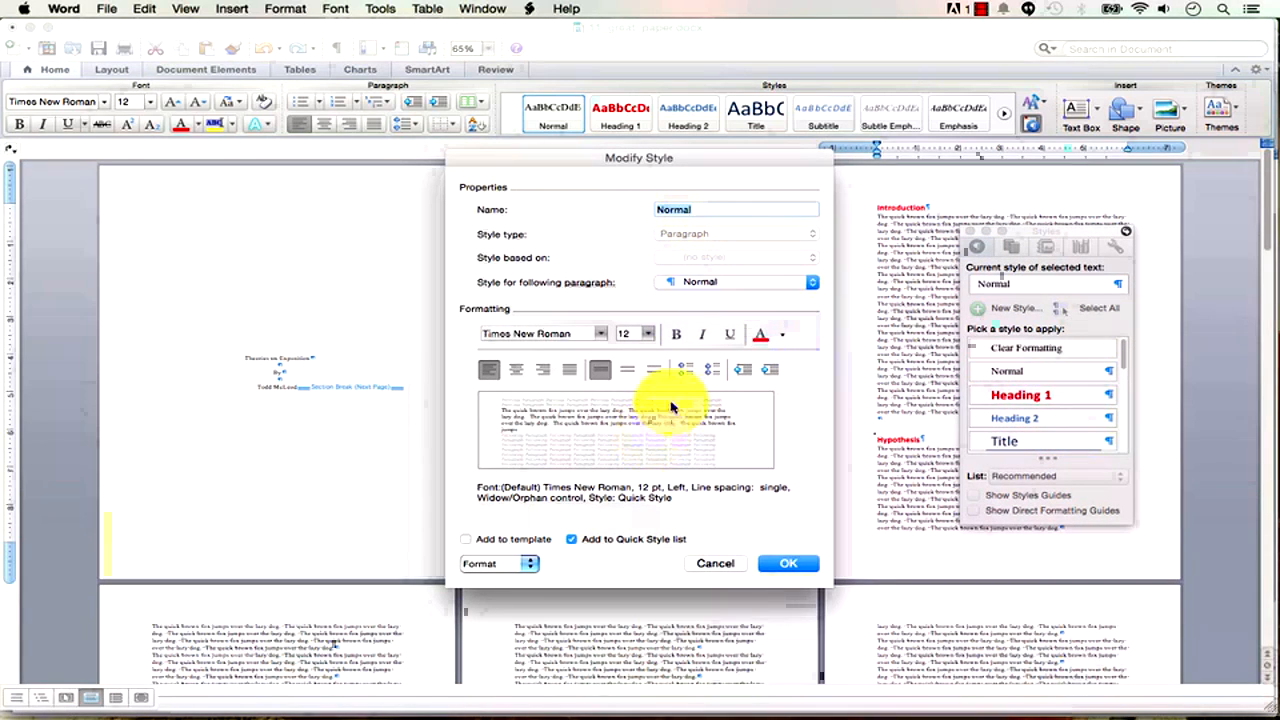
left_click(673, 336)
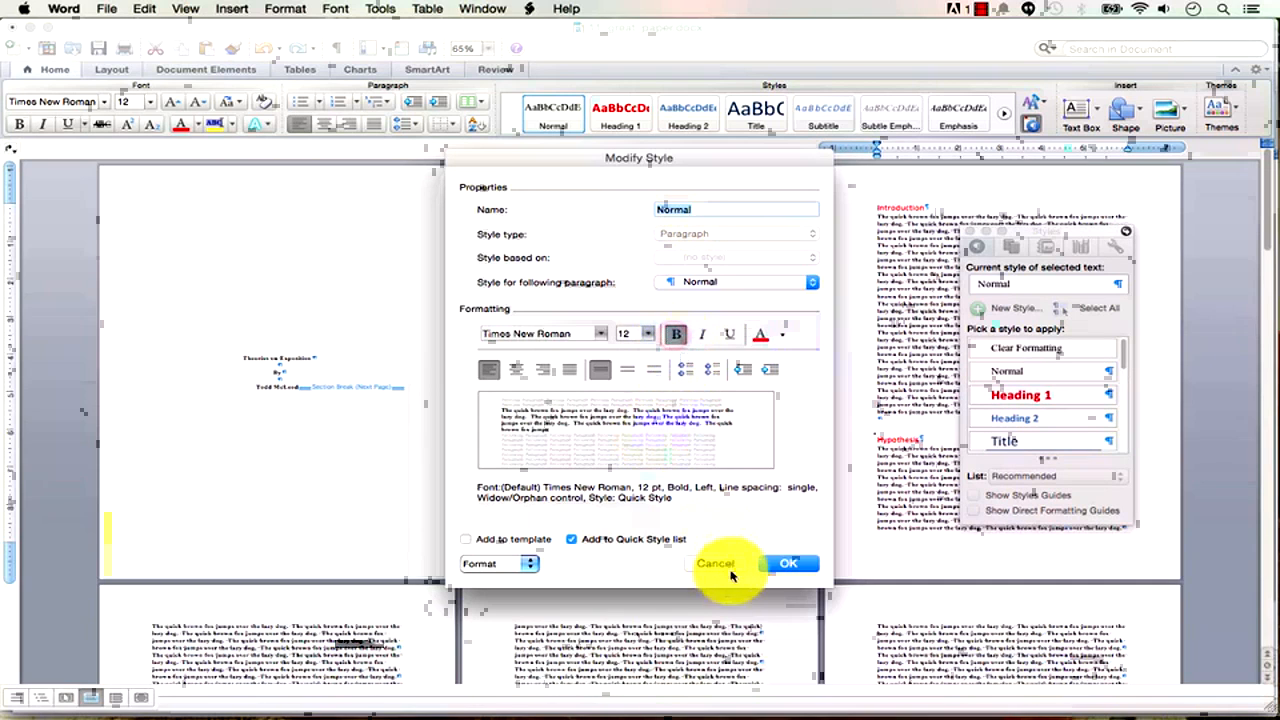
left_click(678, 337)
left_click(678, 337)
left_click(678, 337)
left_click(680, 337)
left_click(680, 337)
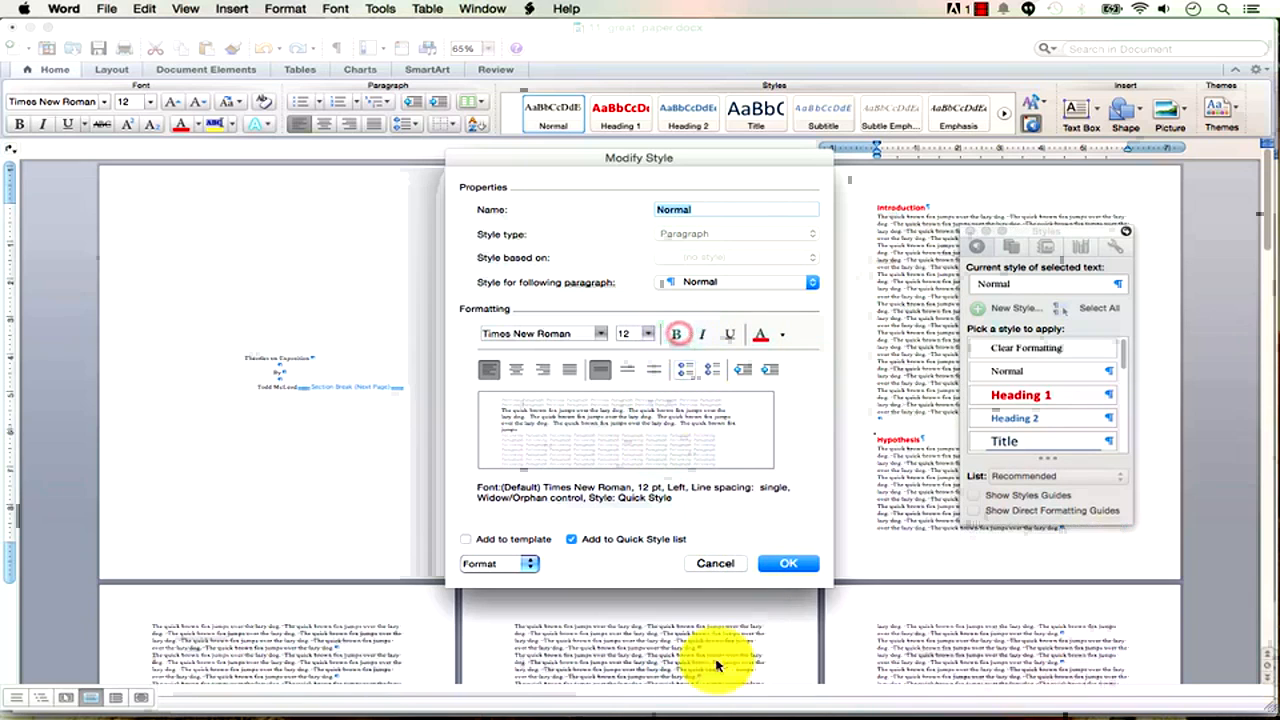
left_click(714, 564)
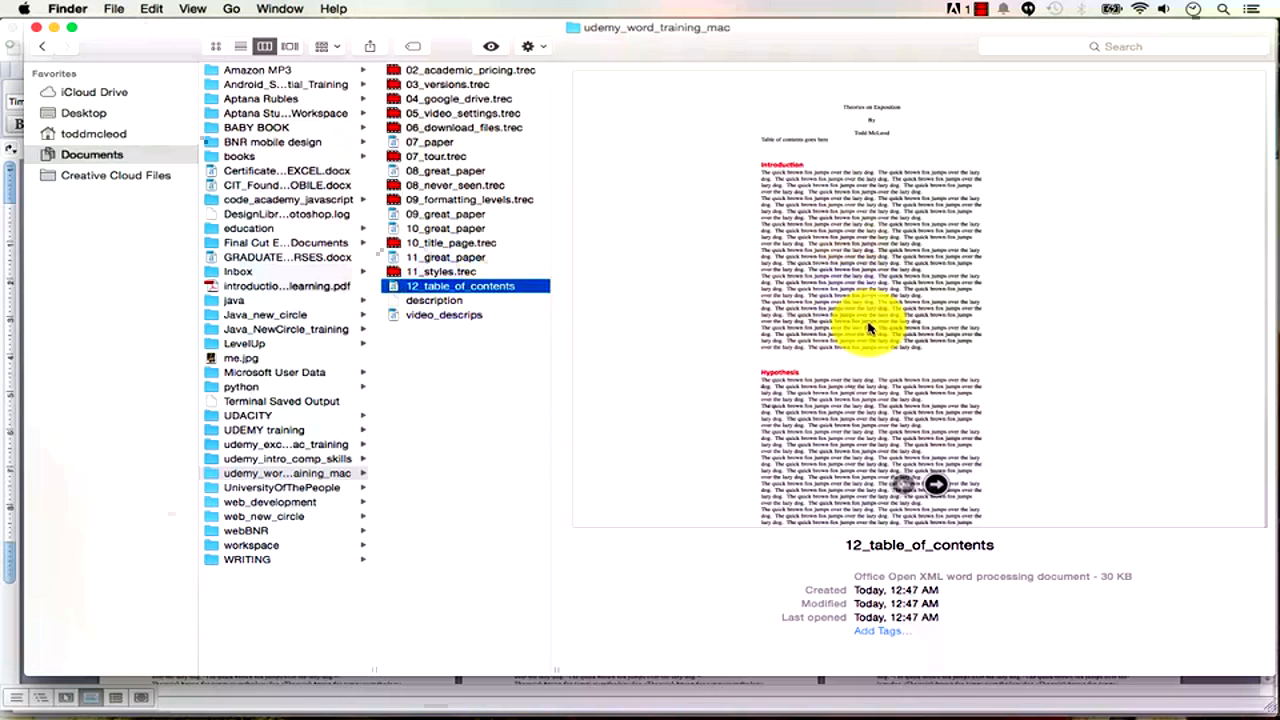
Switch to Finder with Cmd+Tab.
key("super+Tab")
key("super+Tab")
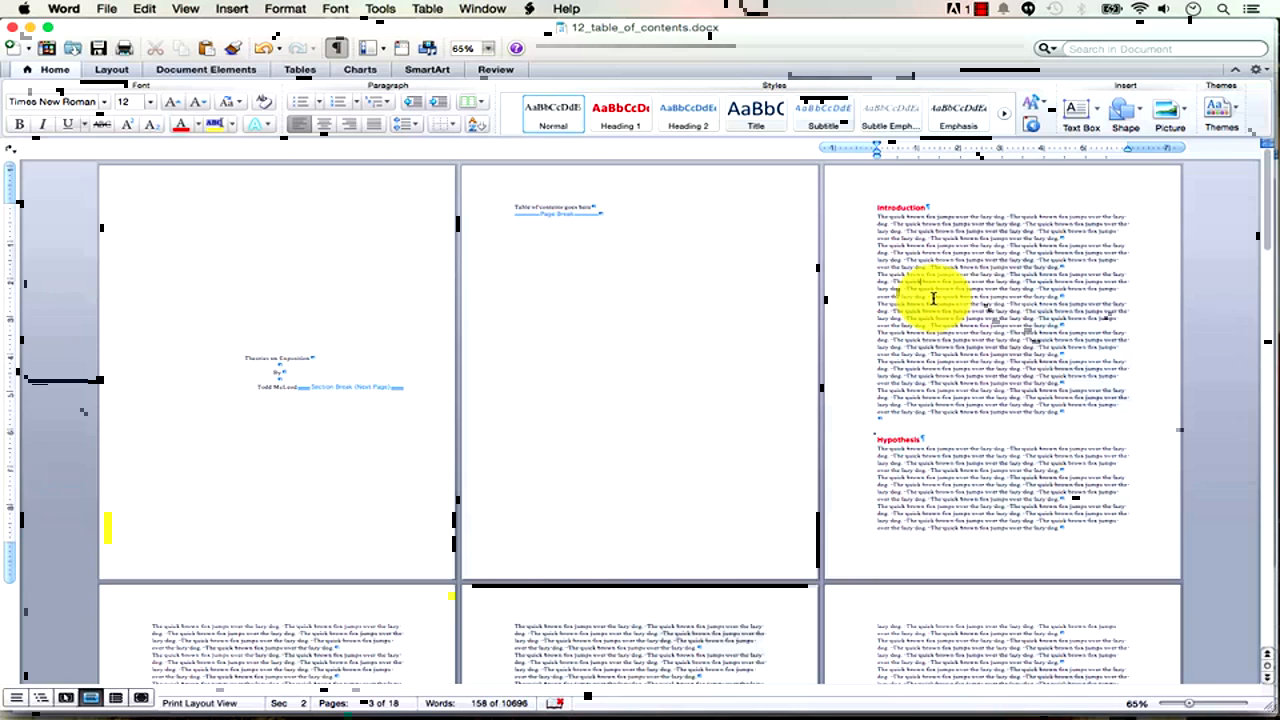
Modify Heading 1's font colour from Red to Automatic, then close the Styles pane.
left_click(898, 210)
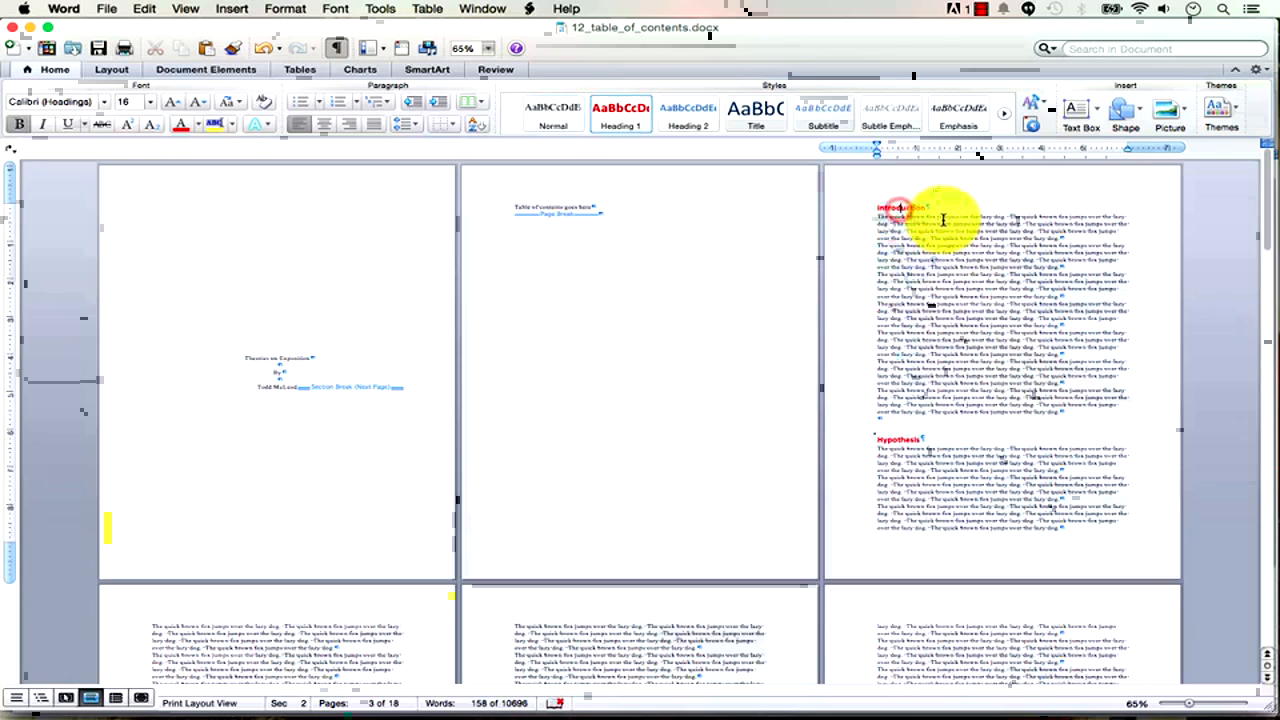
left_click(1028, 127)
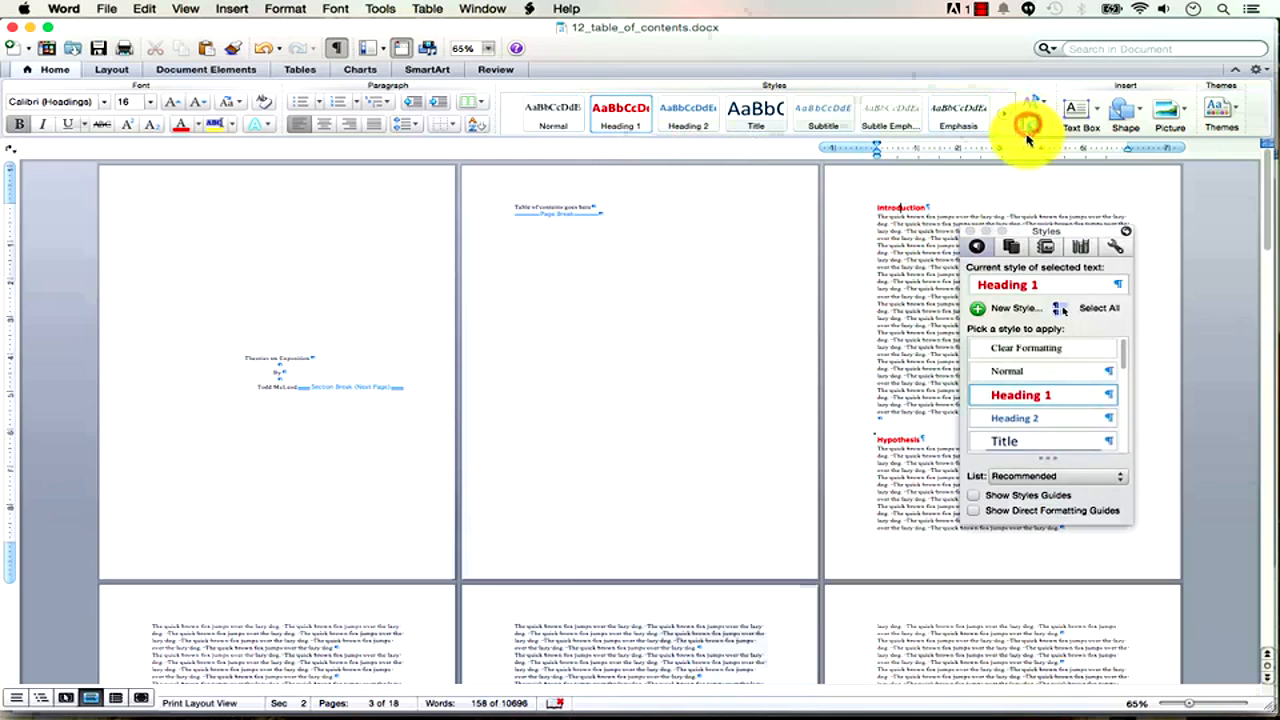
left_click(1108, 393)
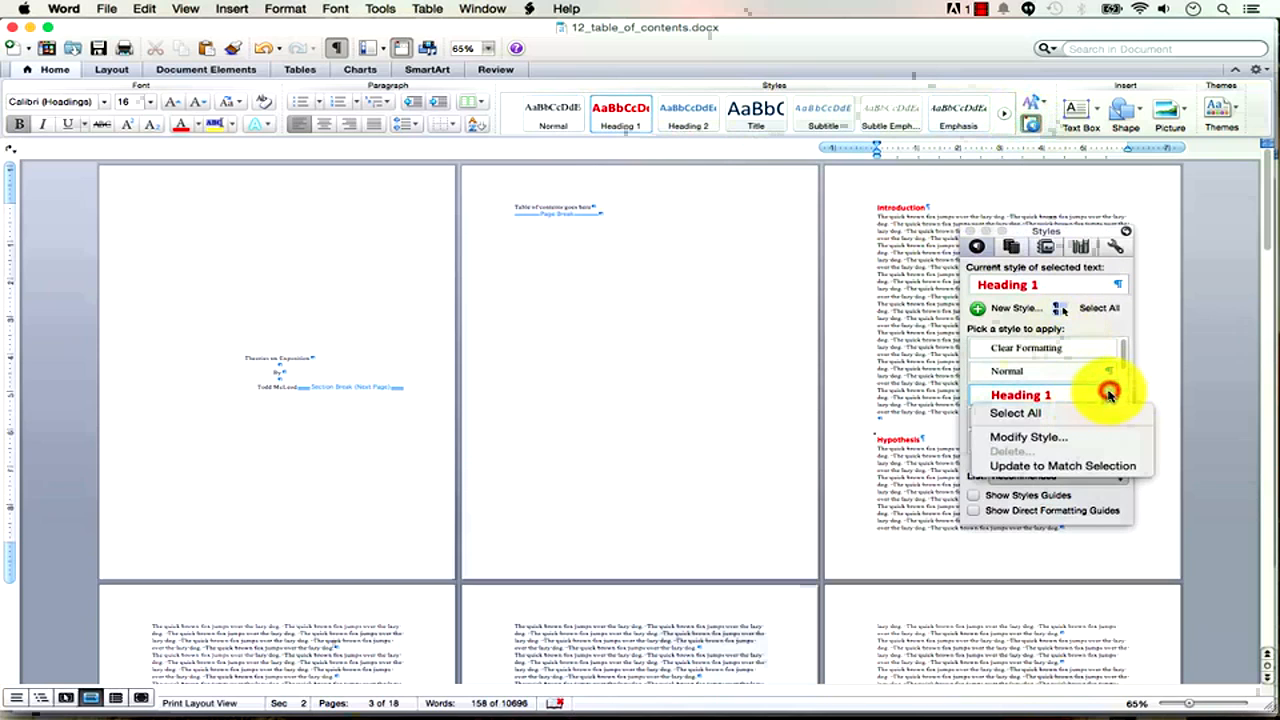
left_click(1052, 440)
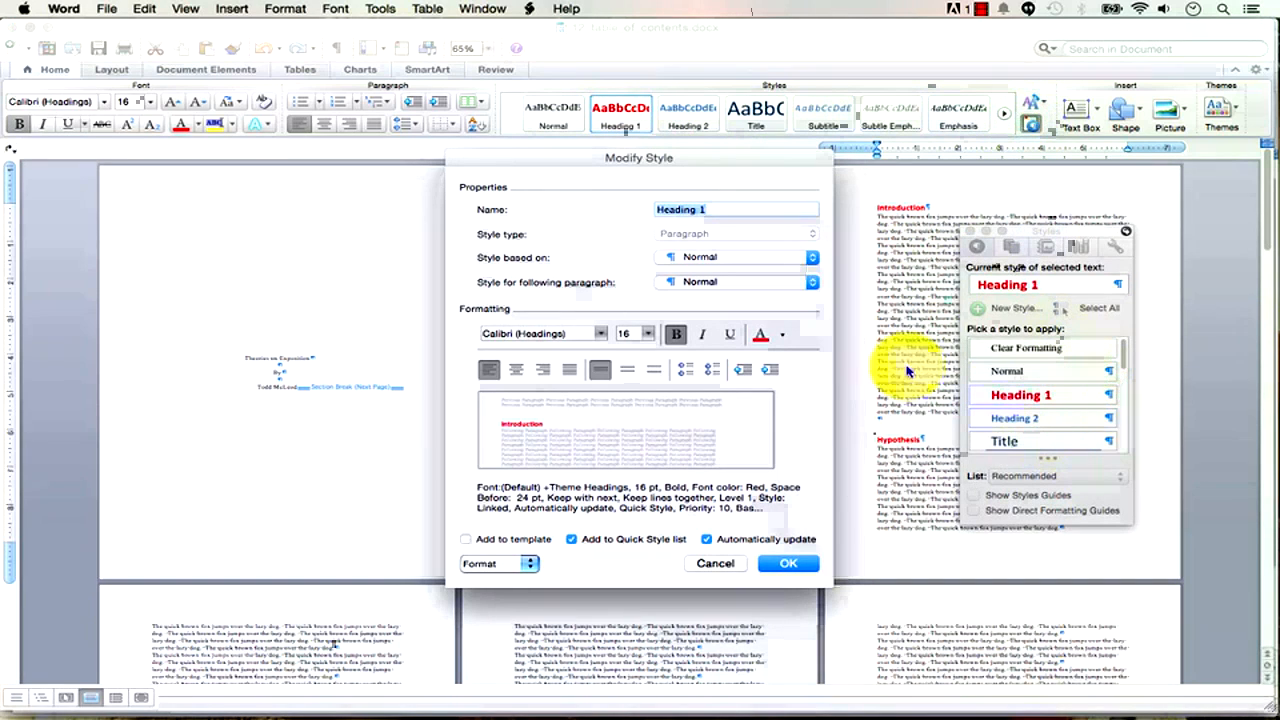
left_click(781, 336)
left_click(781, 350)
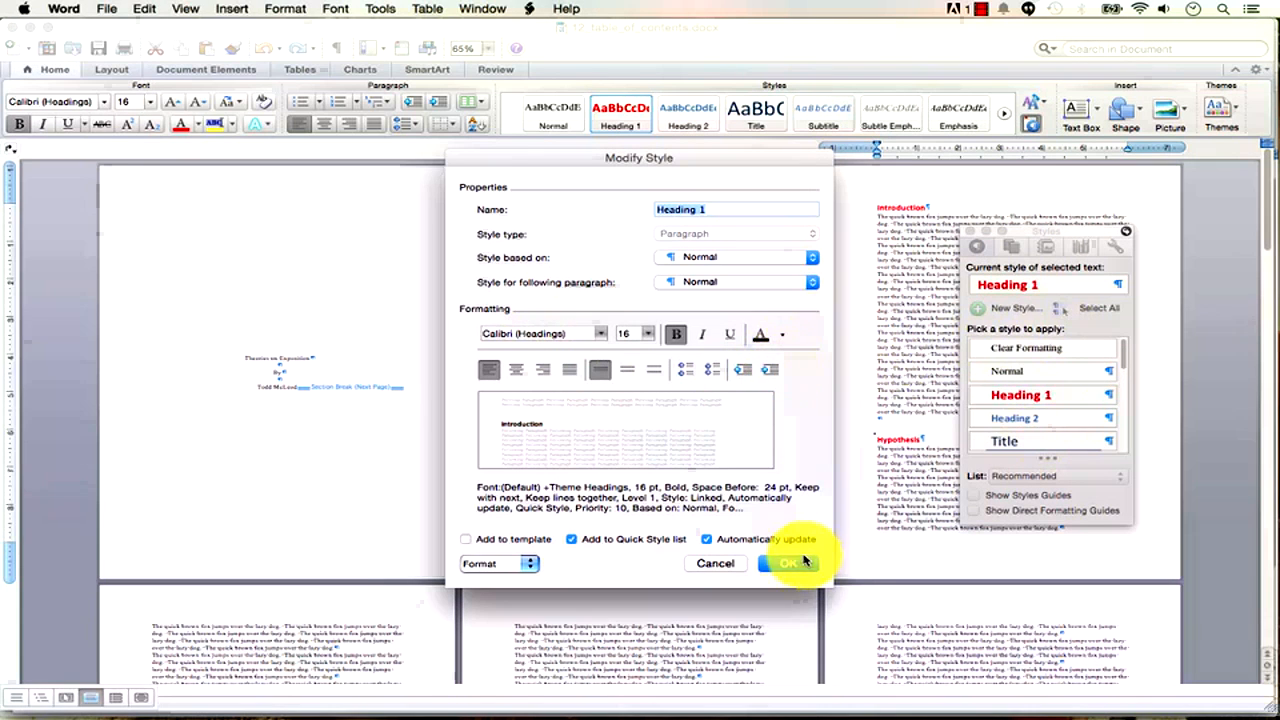
left_click(790, 563)
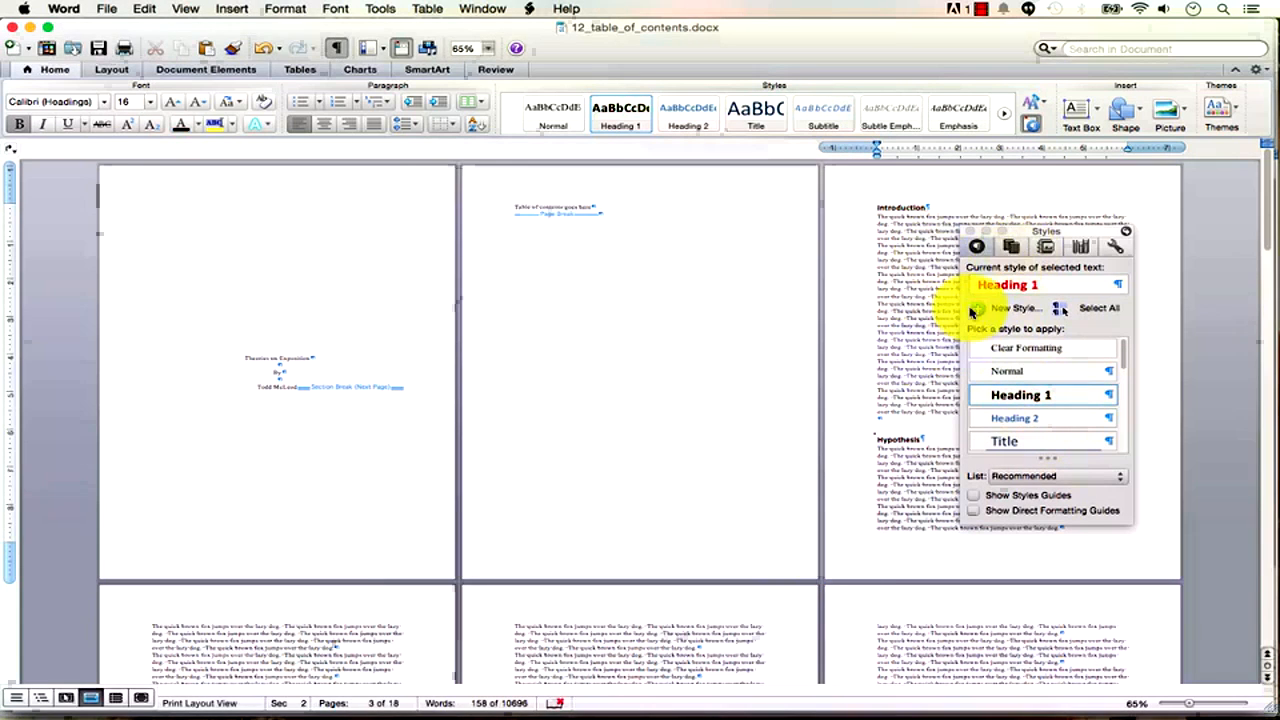
left_click(970, 233)
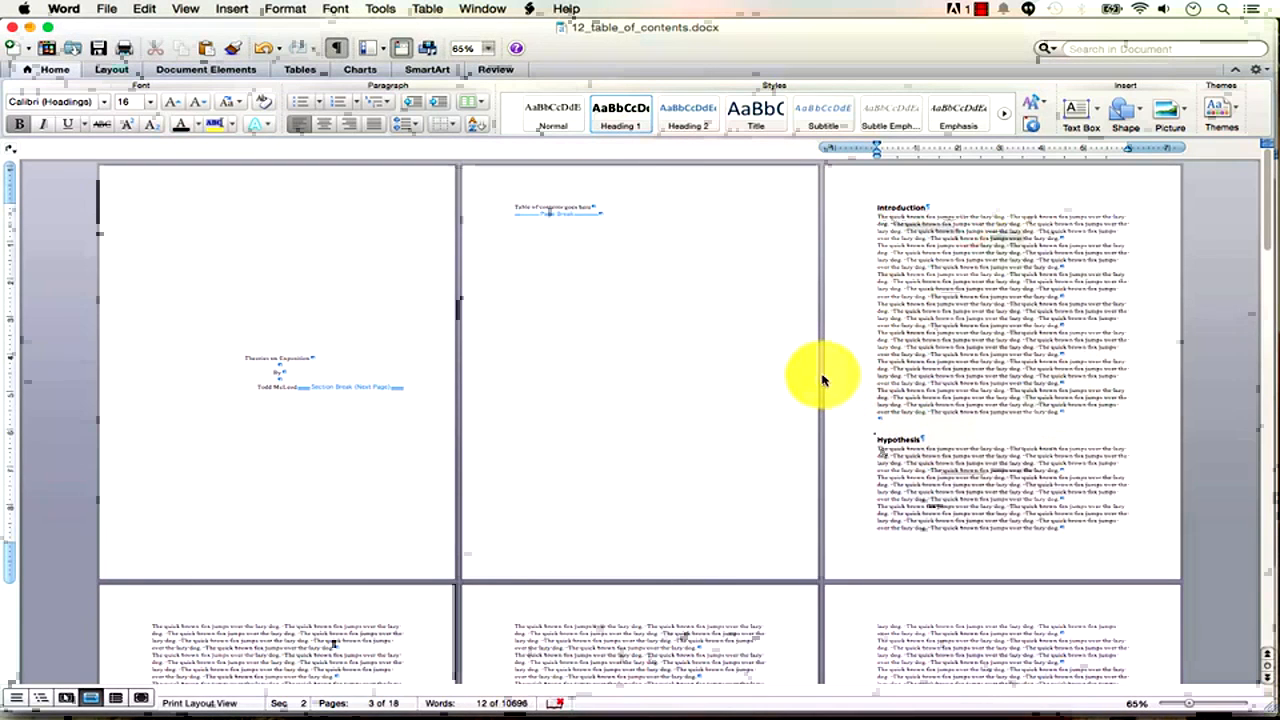
Zoom to 148% on page 2 and delete the 'Table of contents goes here' placeholder text.
scroll(870, 486, "down", 5)
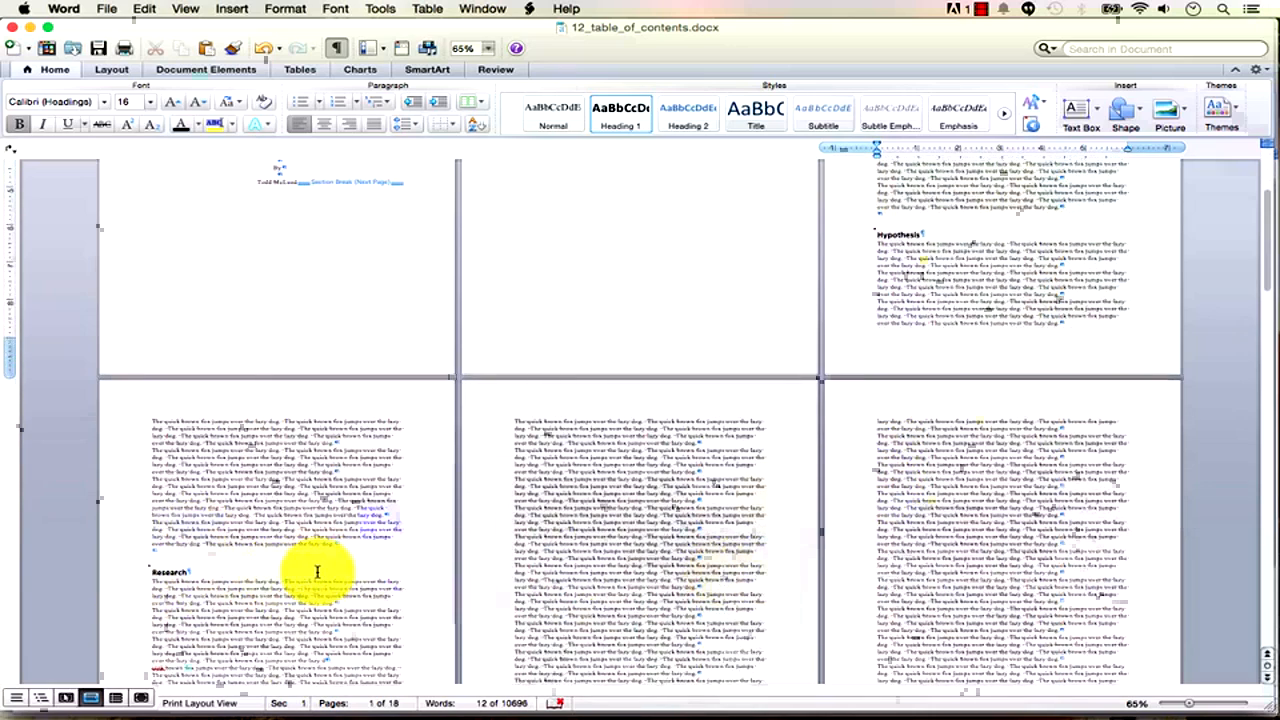
scroll(660, 545, "up", 5)
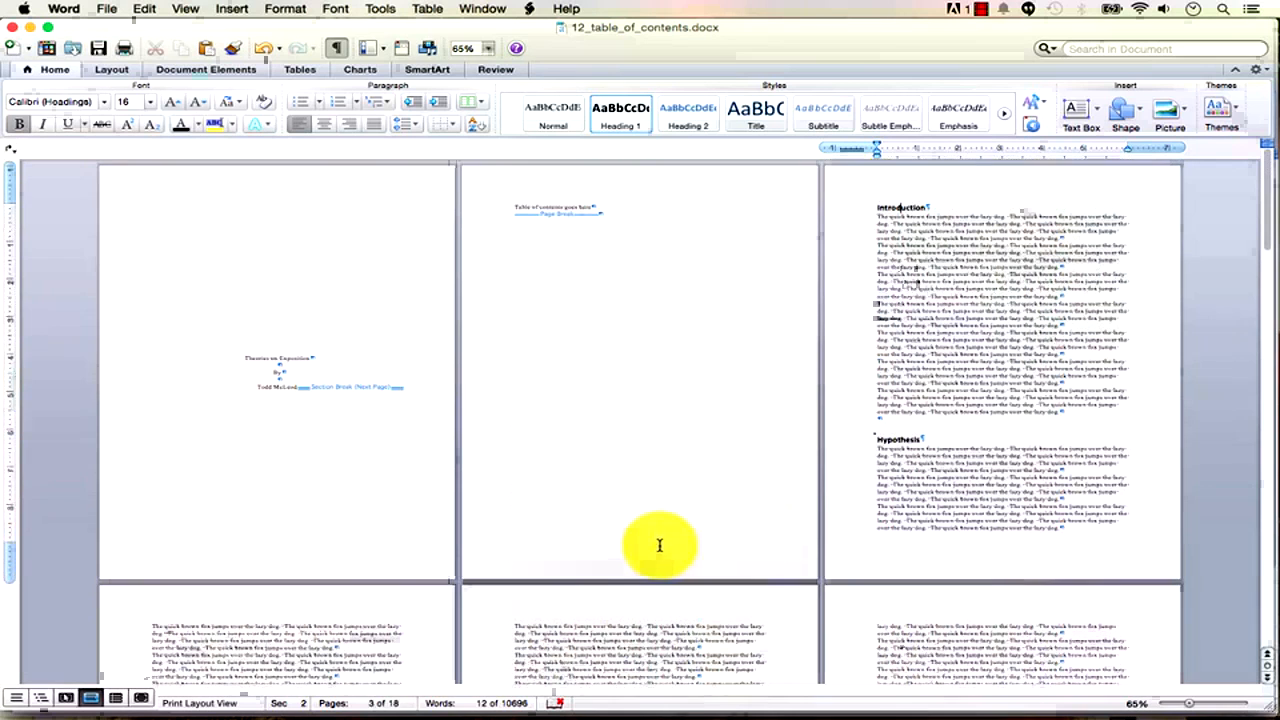
left_click(593, 207)
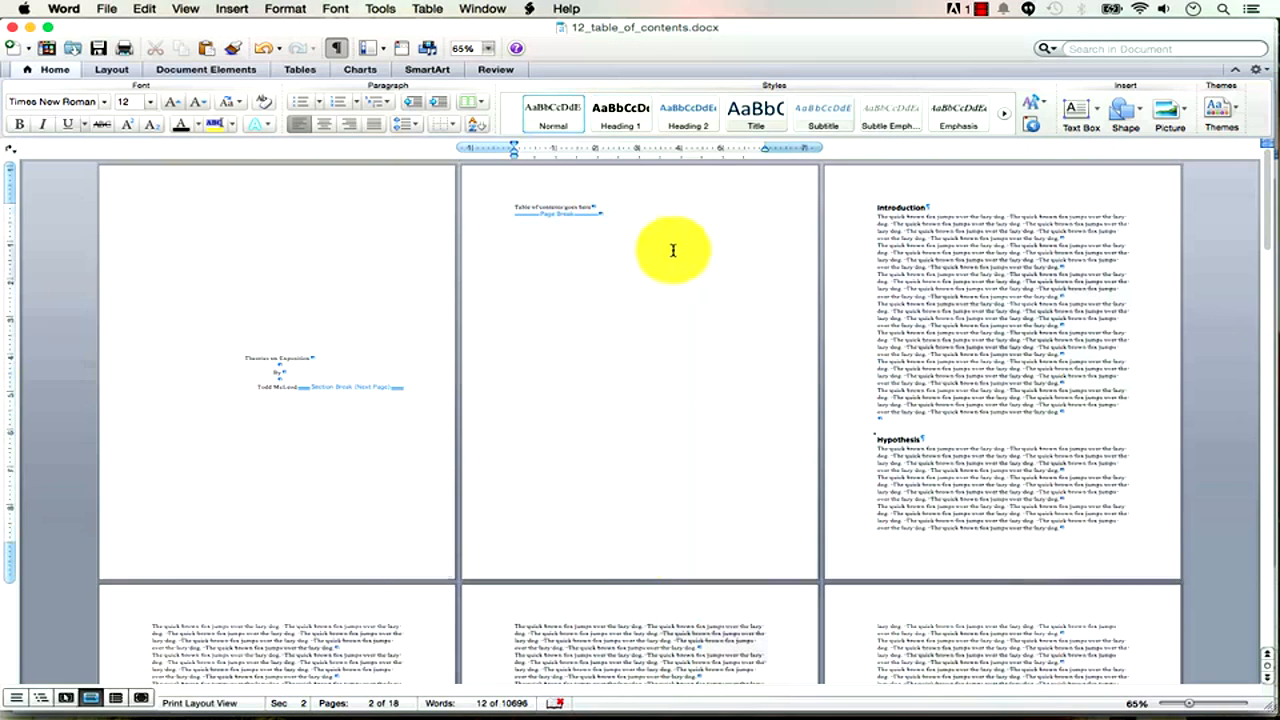
left_click_drag(1190, 706, 1213, 704)
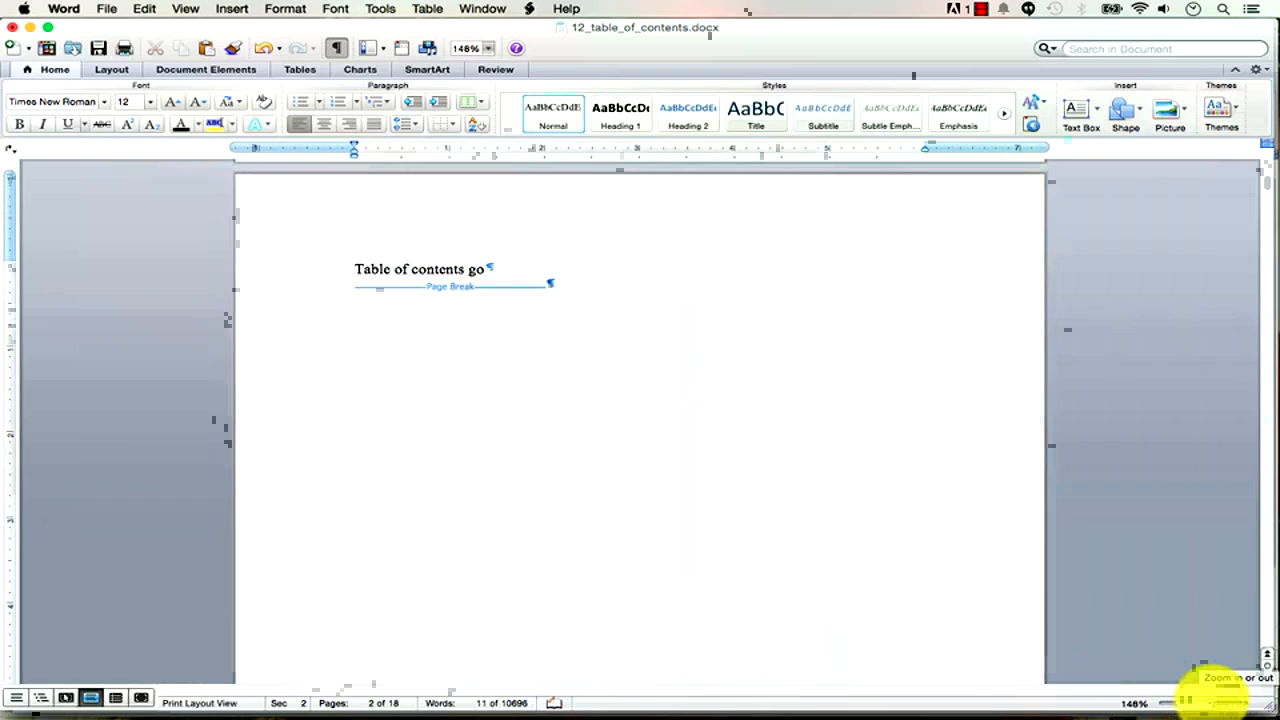
key("BackSpace")
key("BackSpace")
key("BackSpace")
key("BackSpace")
key("BackSpace")
key("BackSpace")
key("BackSpace")
key("BackSpace")
key("BackSpace")
key("BackSpace")
key("BackSpace")
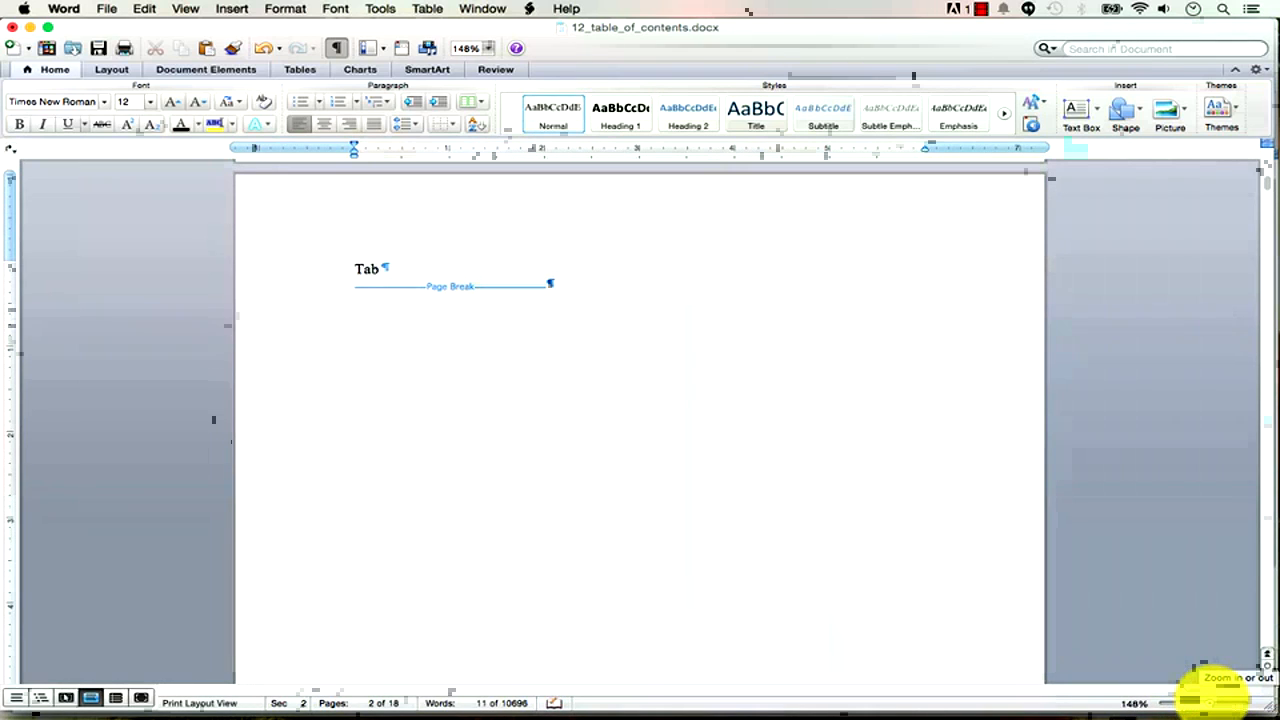
key("BackSpace")
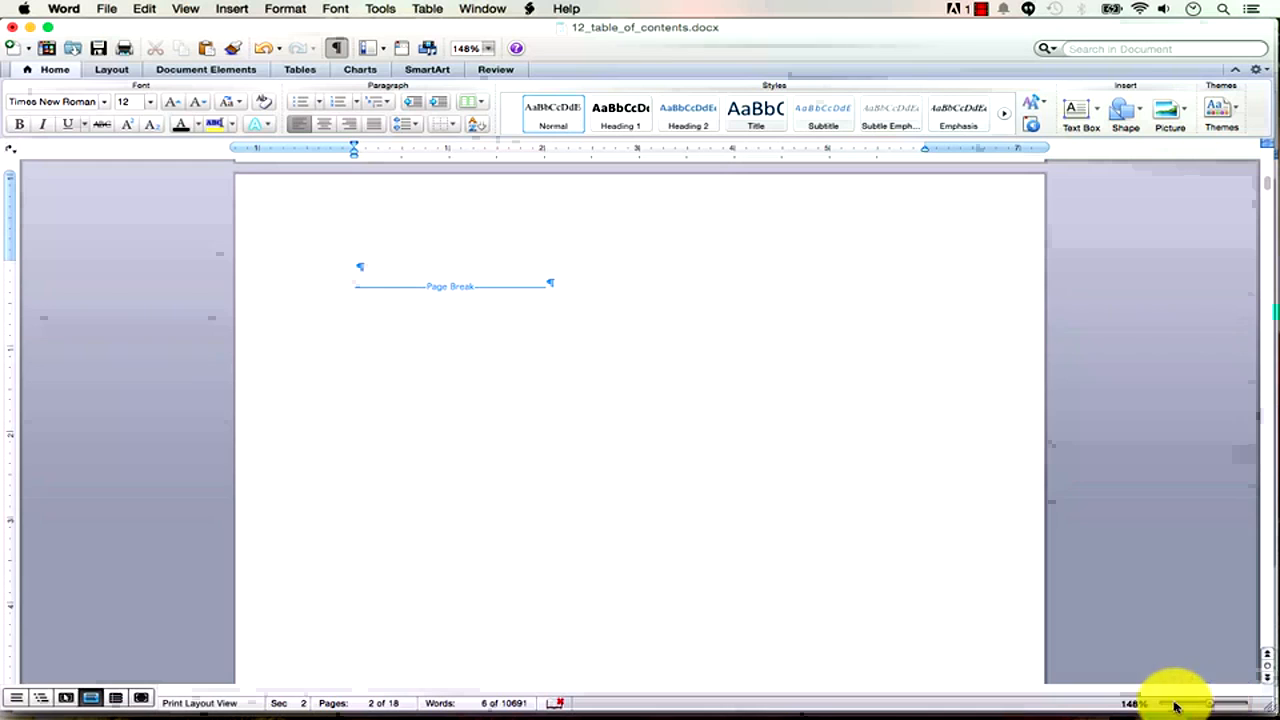
scroll(902, 676, "up", 10)
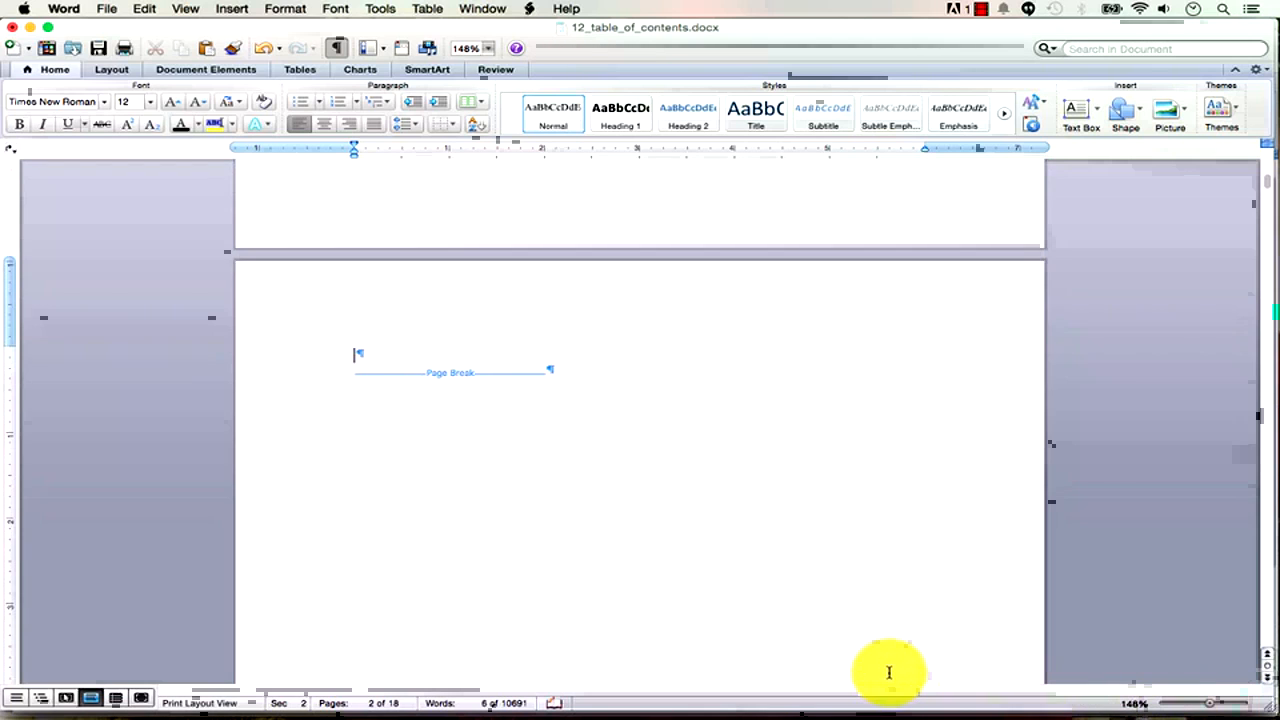
scroll(889, 672, "down", 10)
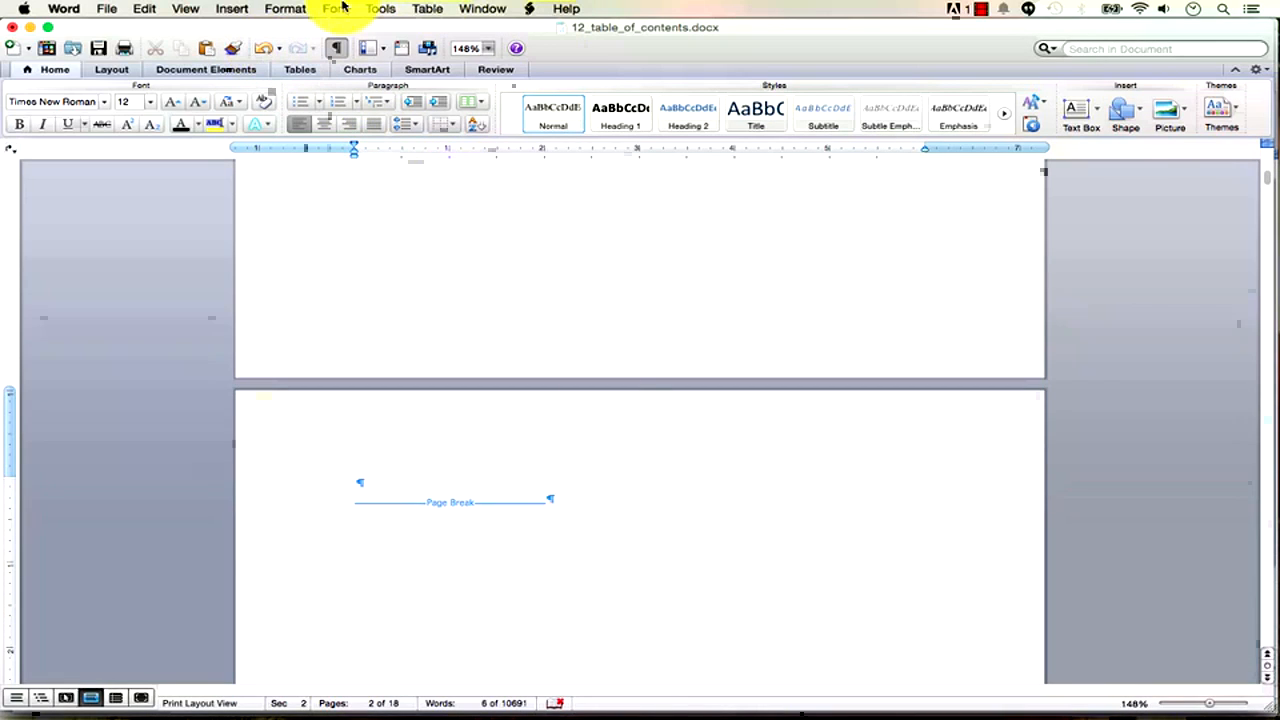
Insert an automatic Classic table of contents on page 2.
left_click(229, 68)
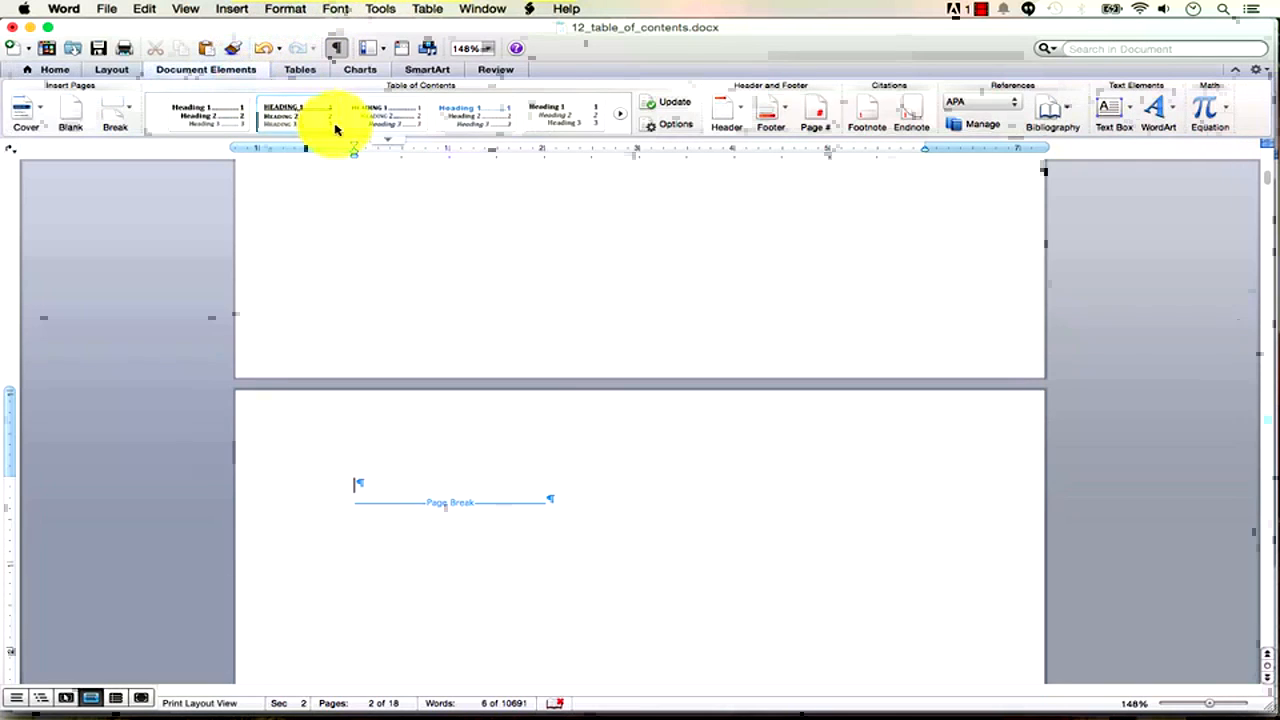
left_click(388, 144)
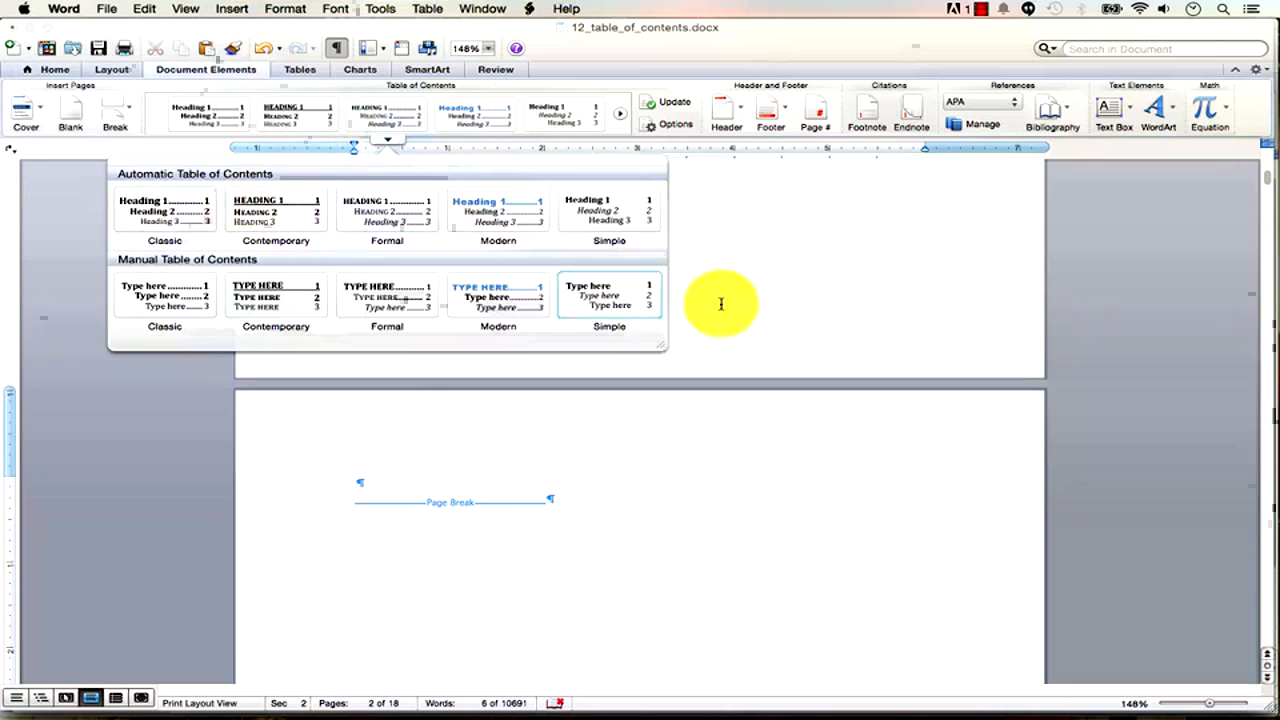
left_click_drag(663, 348, 702, 362)
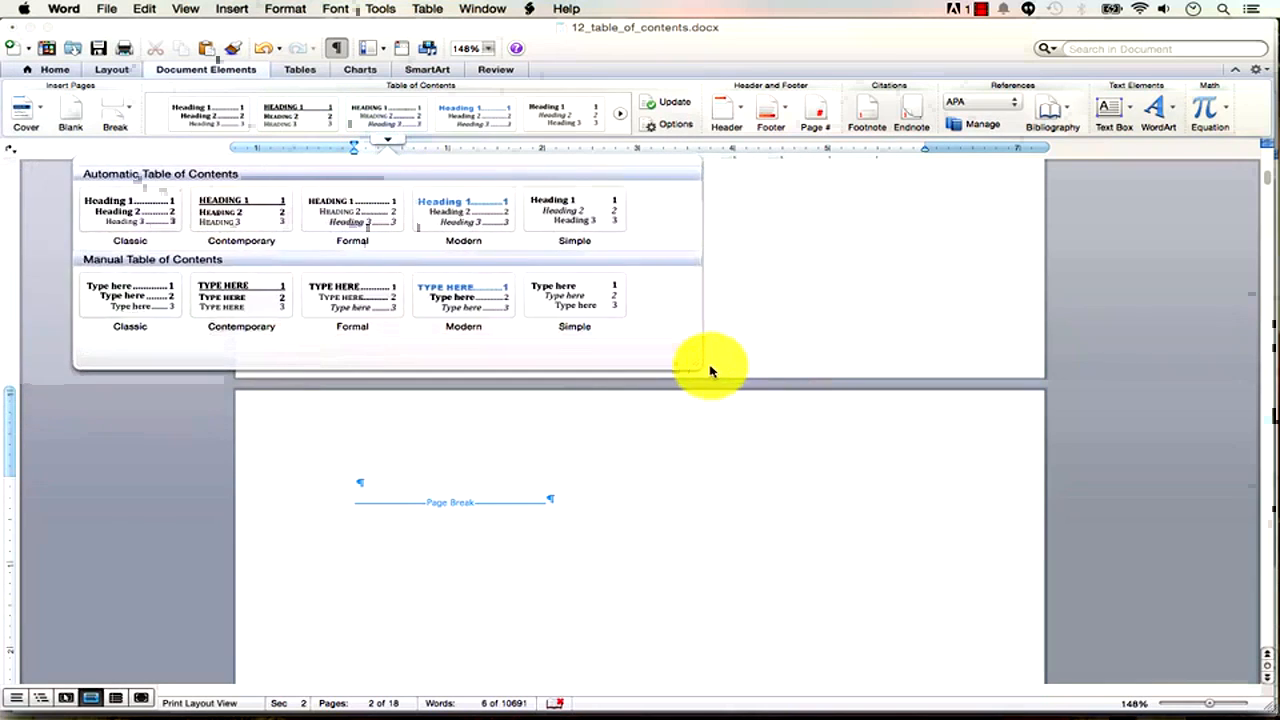
left_click(143, 219)
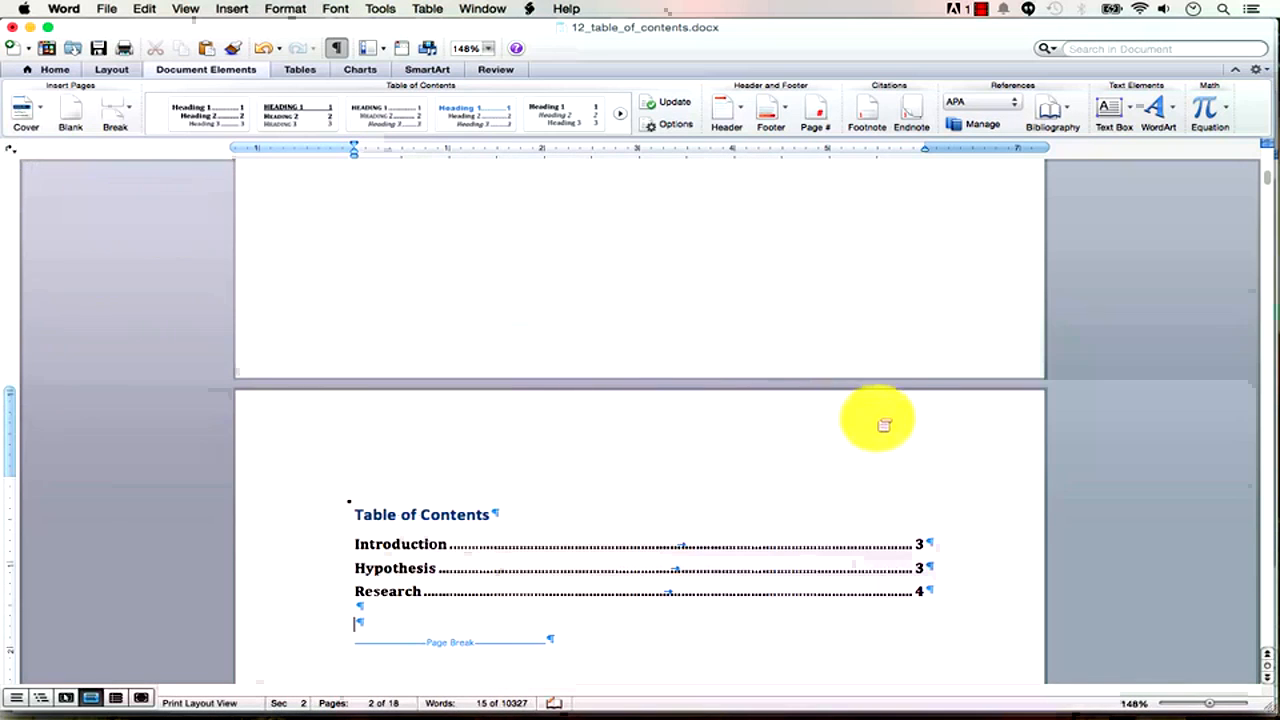
Dismiss the table's update options unchanged and zoom out to 65% to see several pages.
left_click(488, 515)
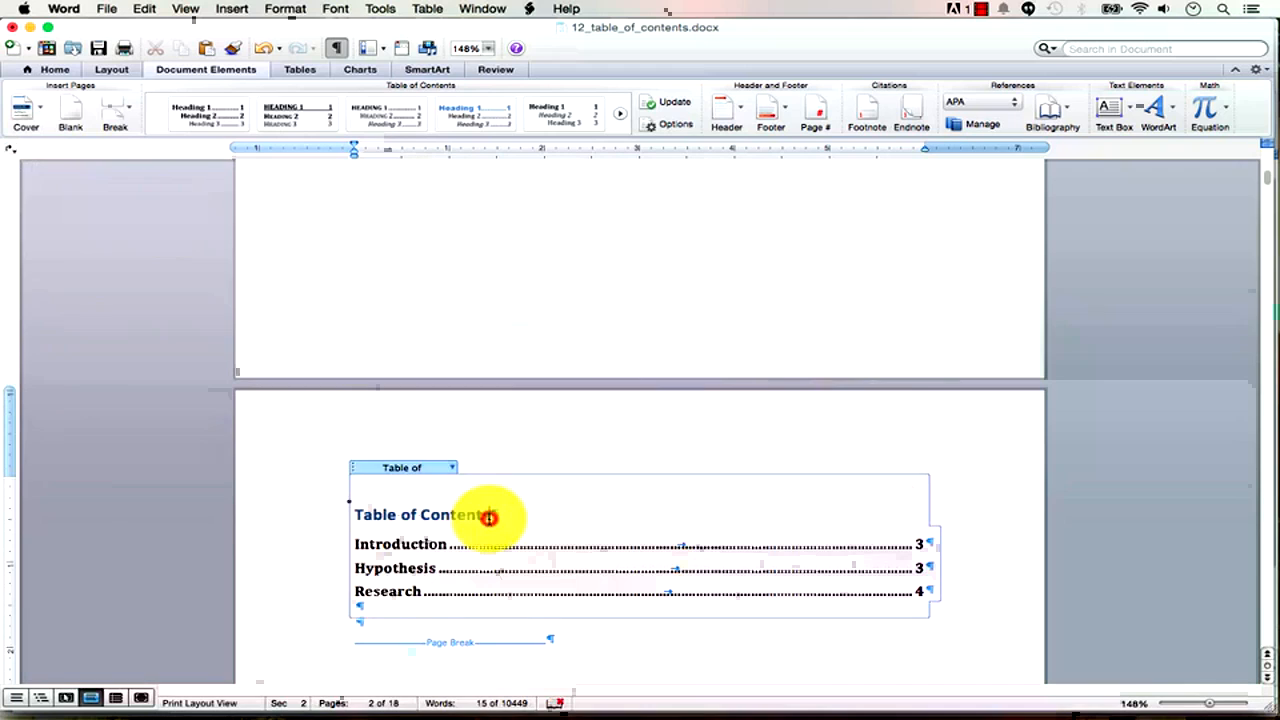
left_click(452, 468)
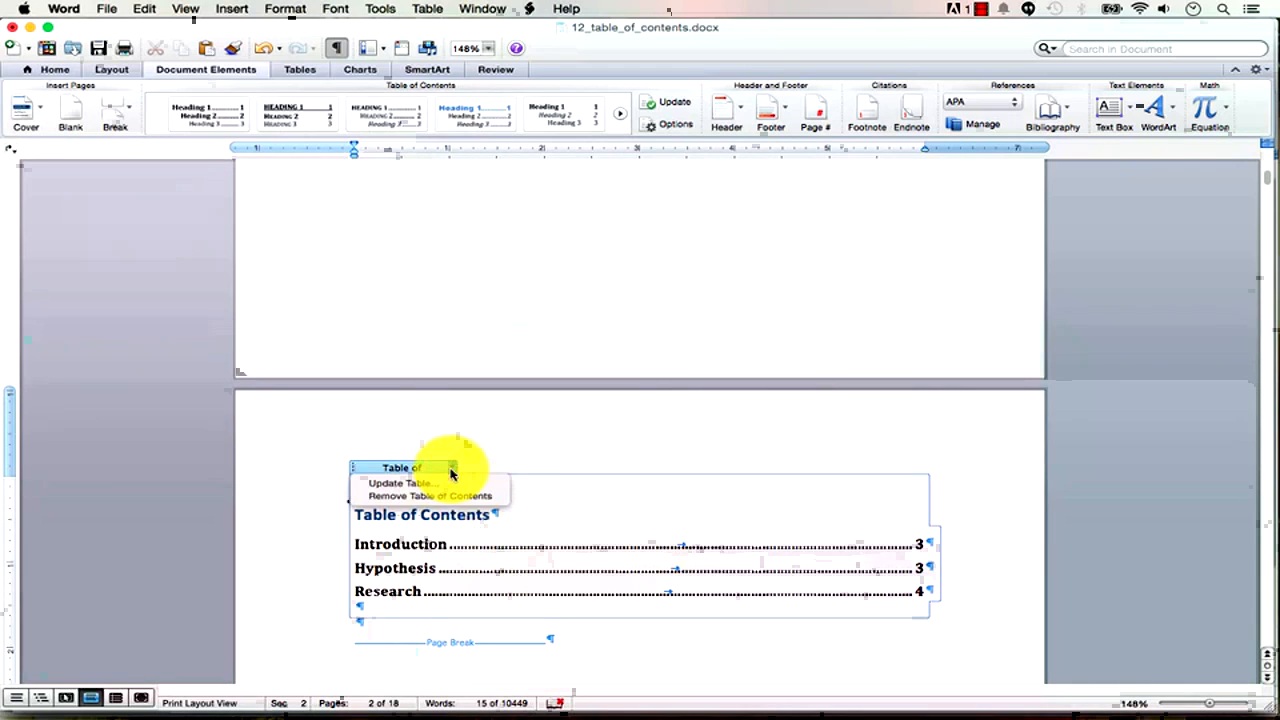
left_click(572, 450)
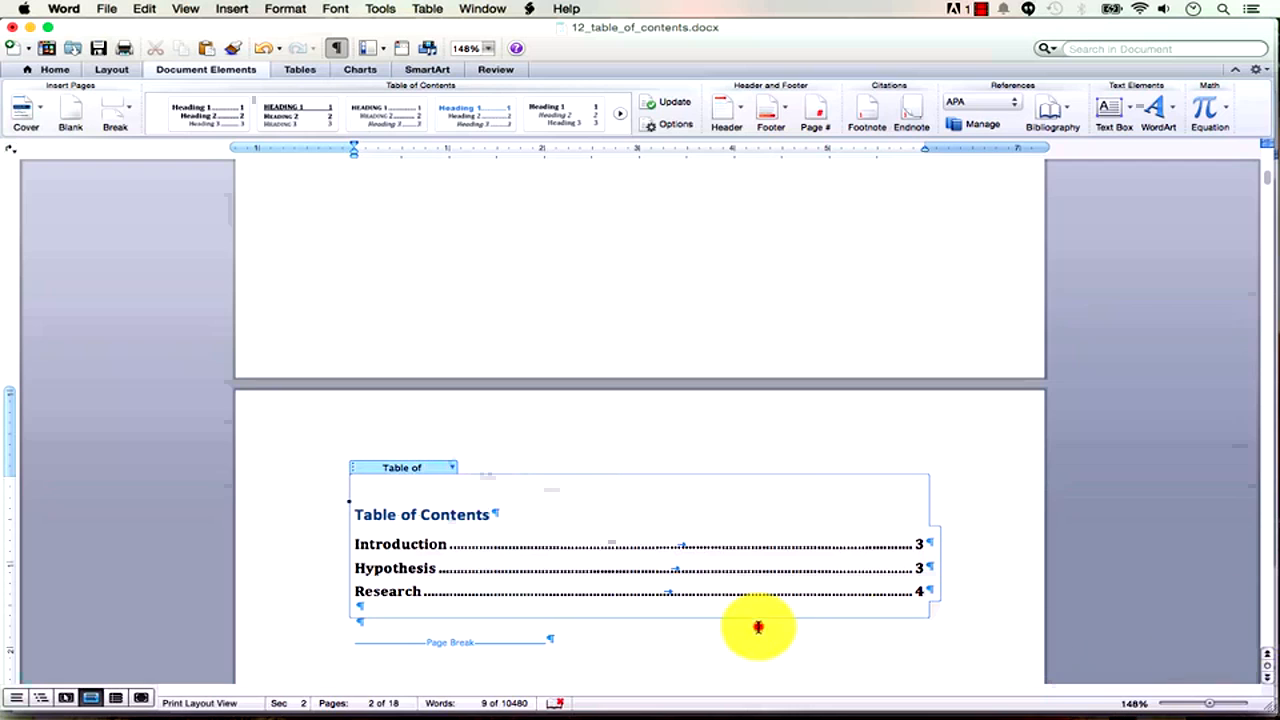
left_click(757, 623)
left_click(1210, 703)
left_click(1190, 707)
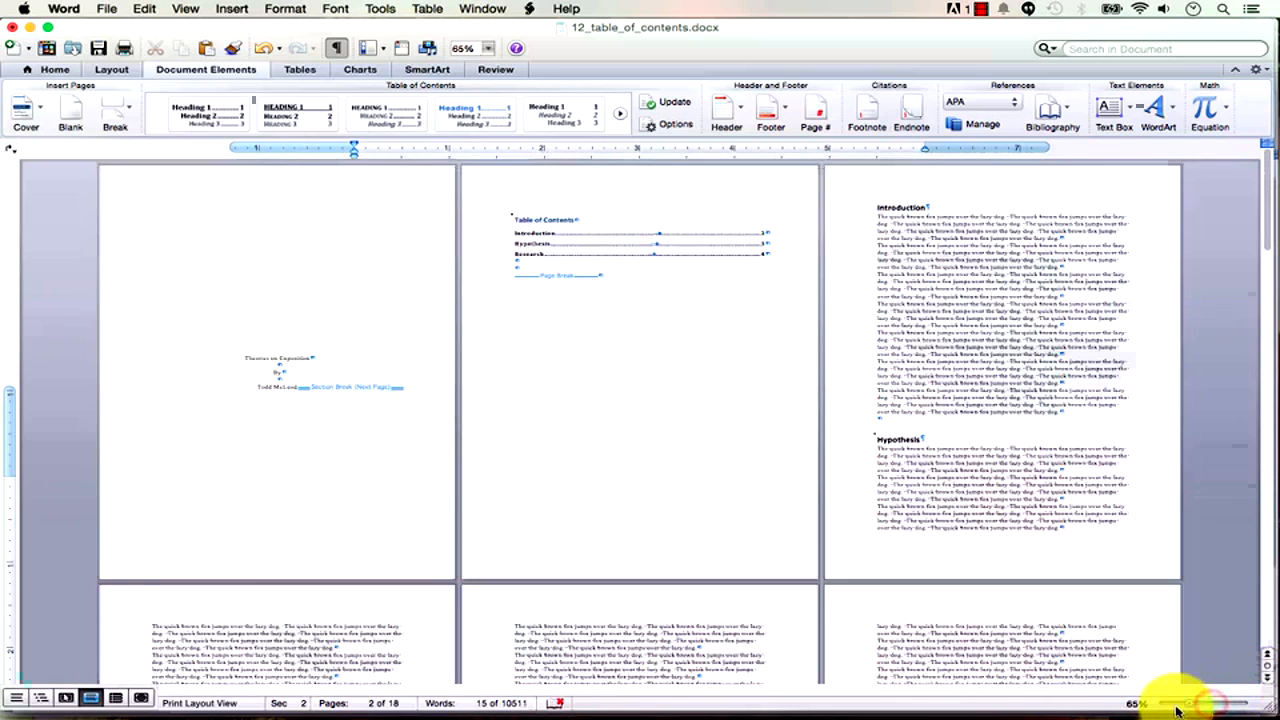
Zoom to 59% and paste longer filler text over a block of Introduction text.
left_click(1183, 706)
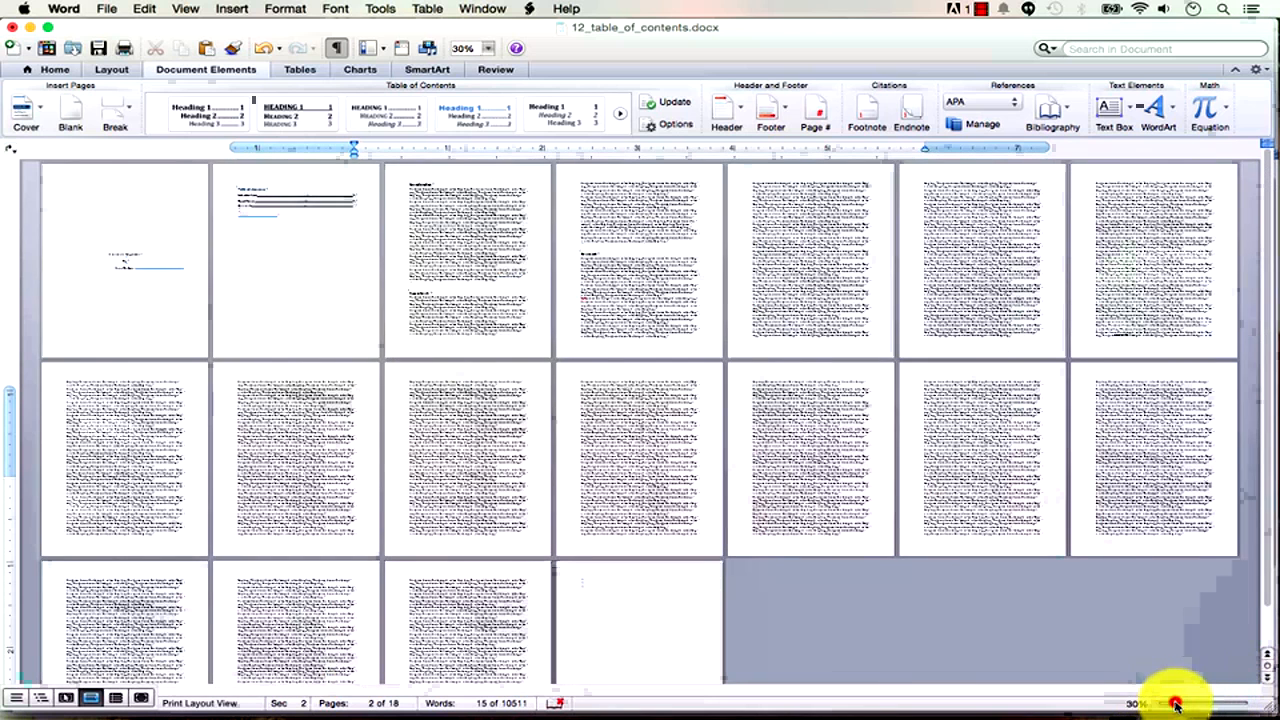
left_click(1176, 705)
left_click_drag(1178, 707, 1186, 706)
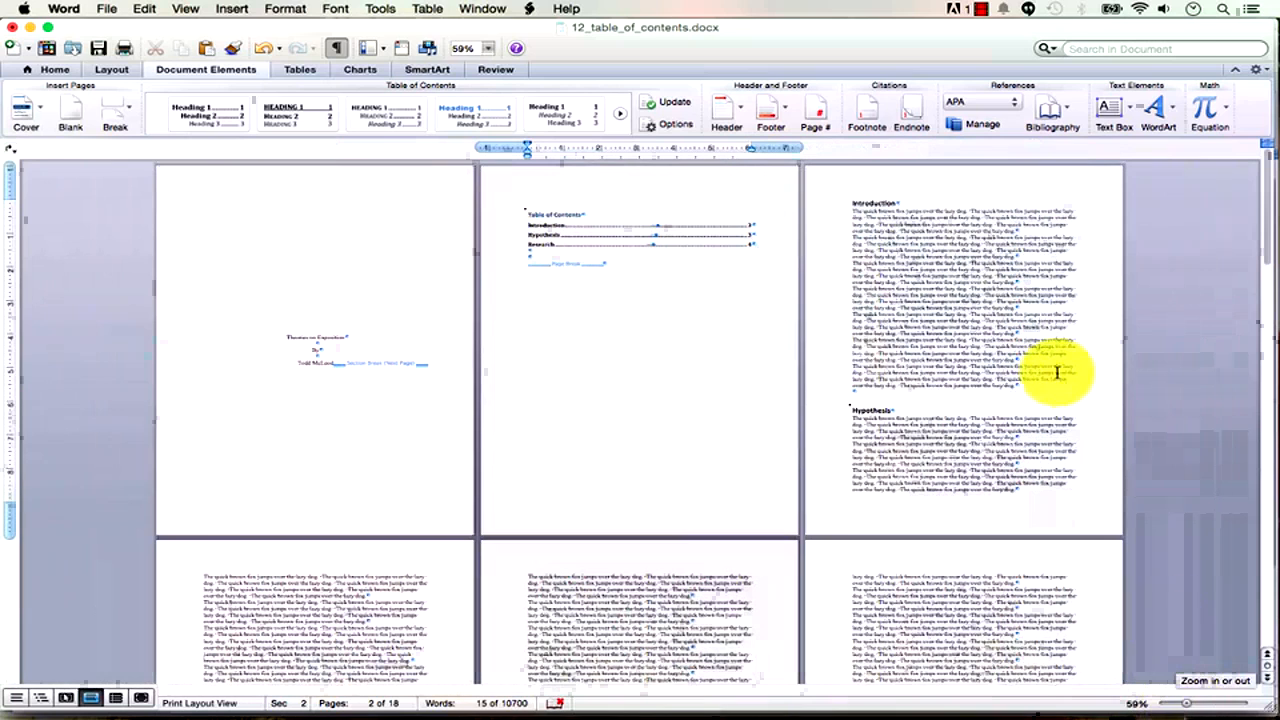
left_click_drag(1040, 388, 914, 343)
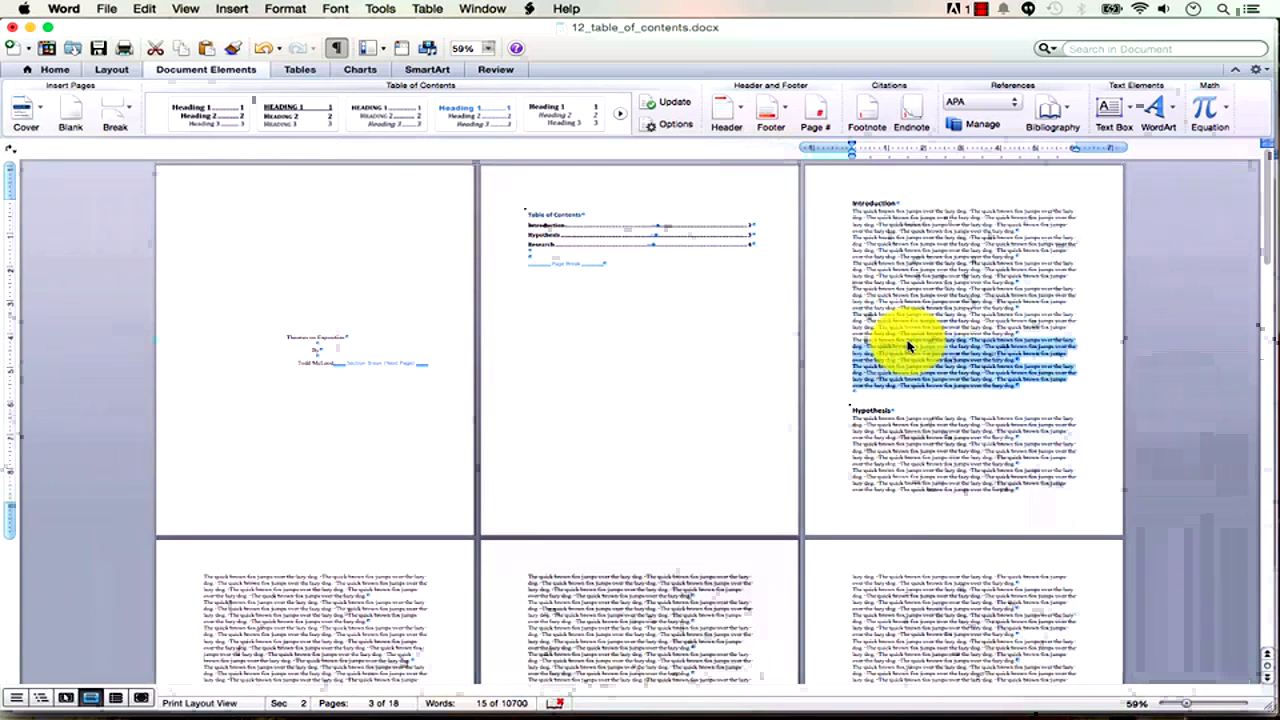
key("super+v")
key("super+v")
key("super+v")
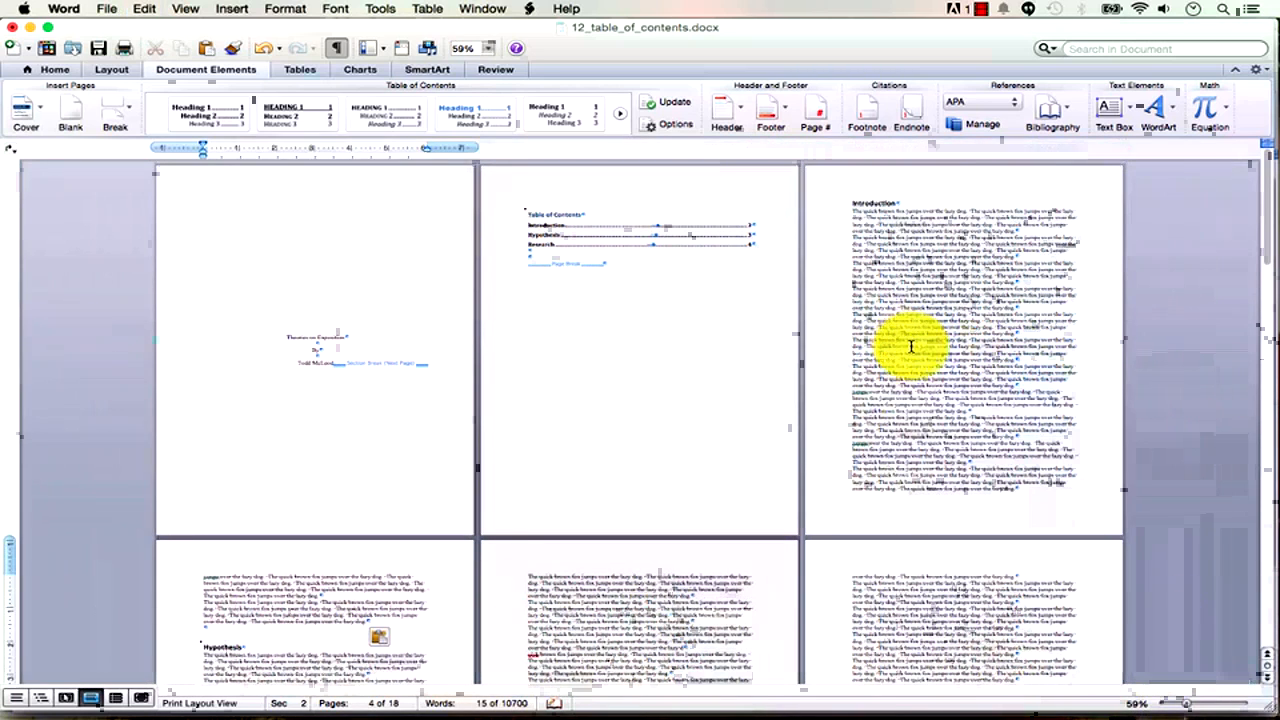
Paste longer filler text over lines near the end of the Hypothesis section.
scroll(940, 403, "down", 3)
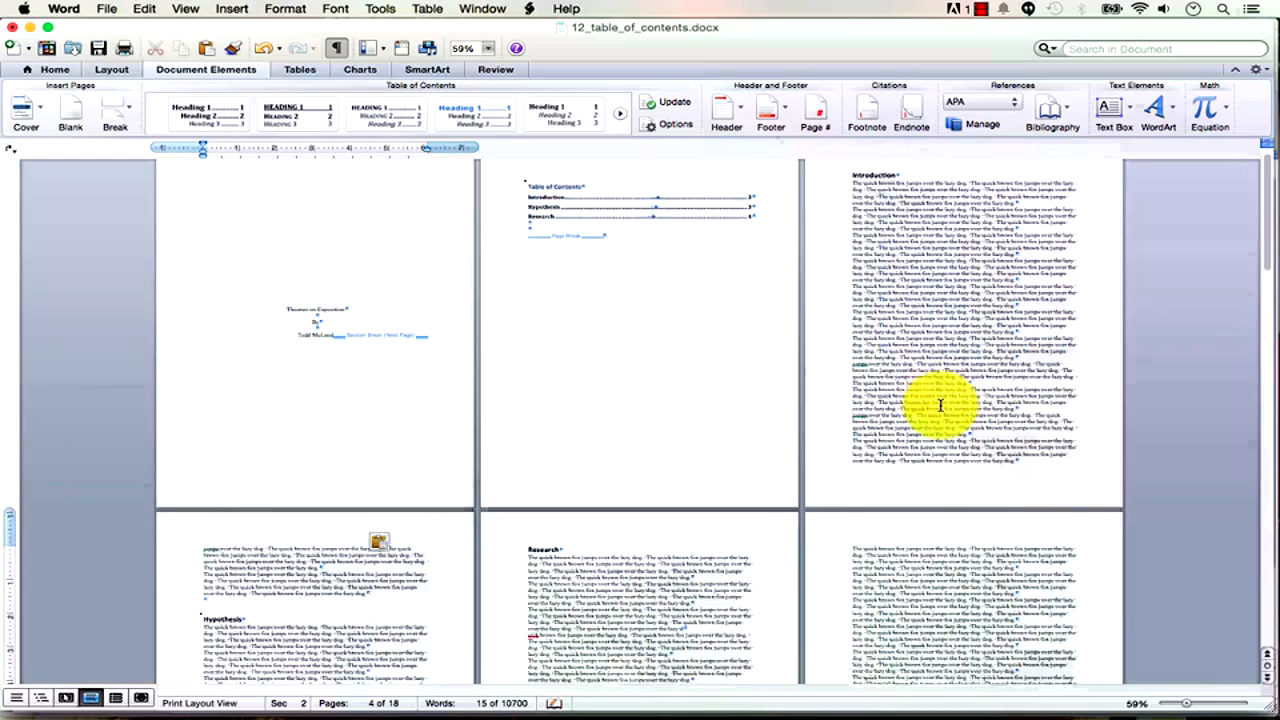
scroll(960, 400, "down", 6)
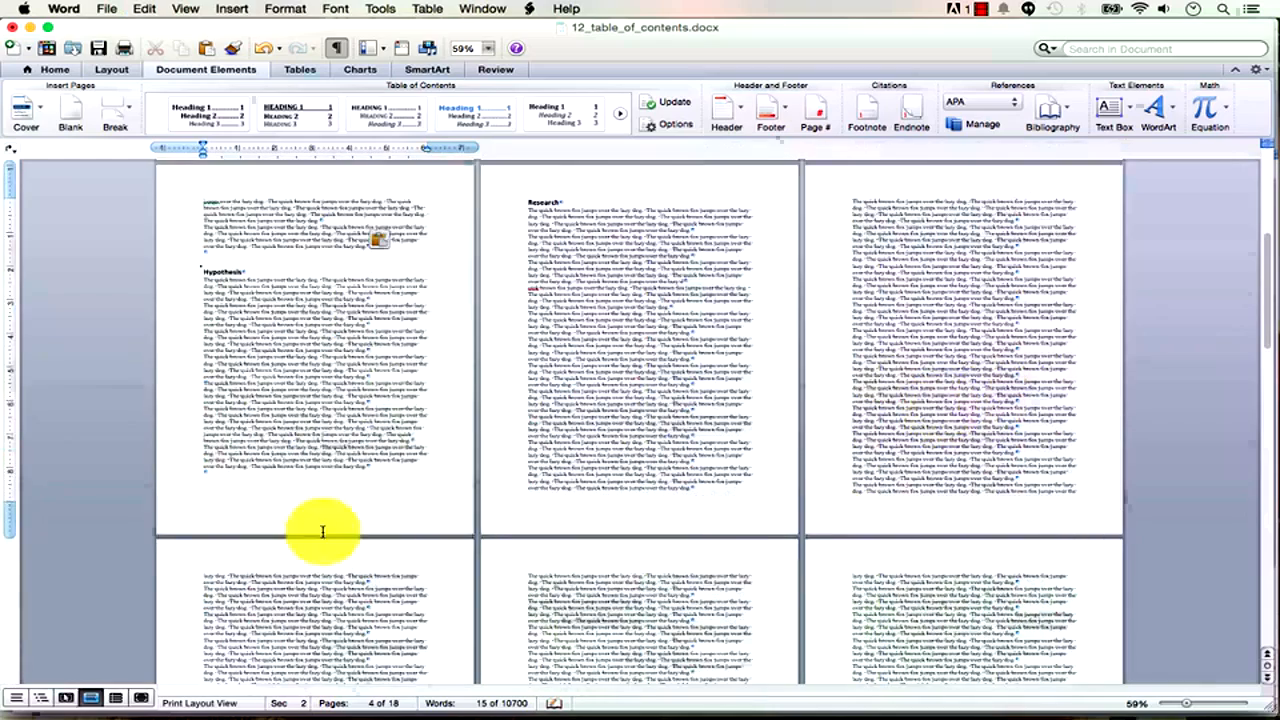
left_click_drag(380, 414, 255, 316)
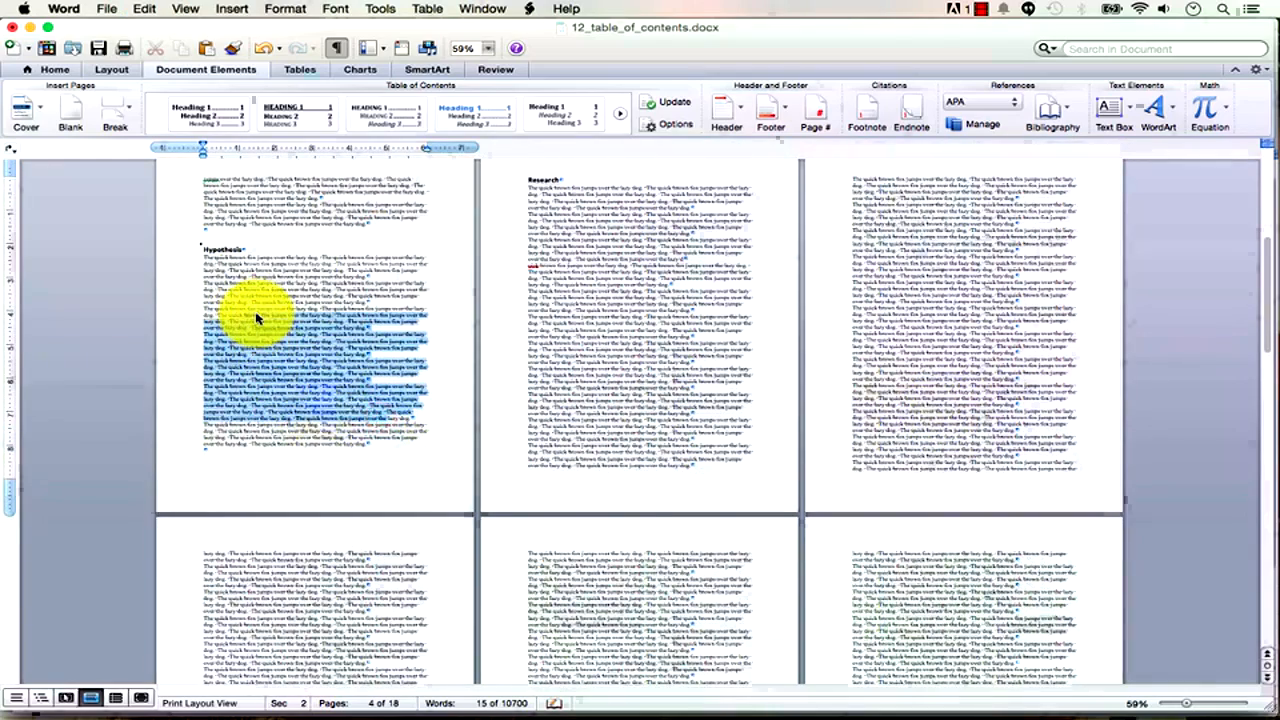
key("super+v")
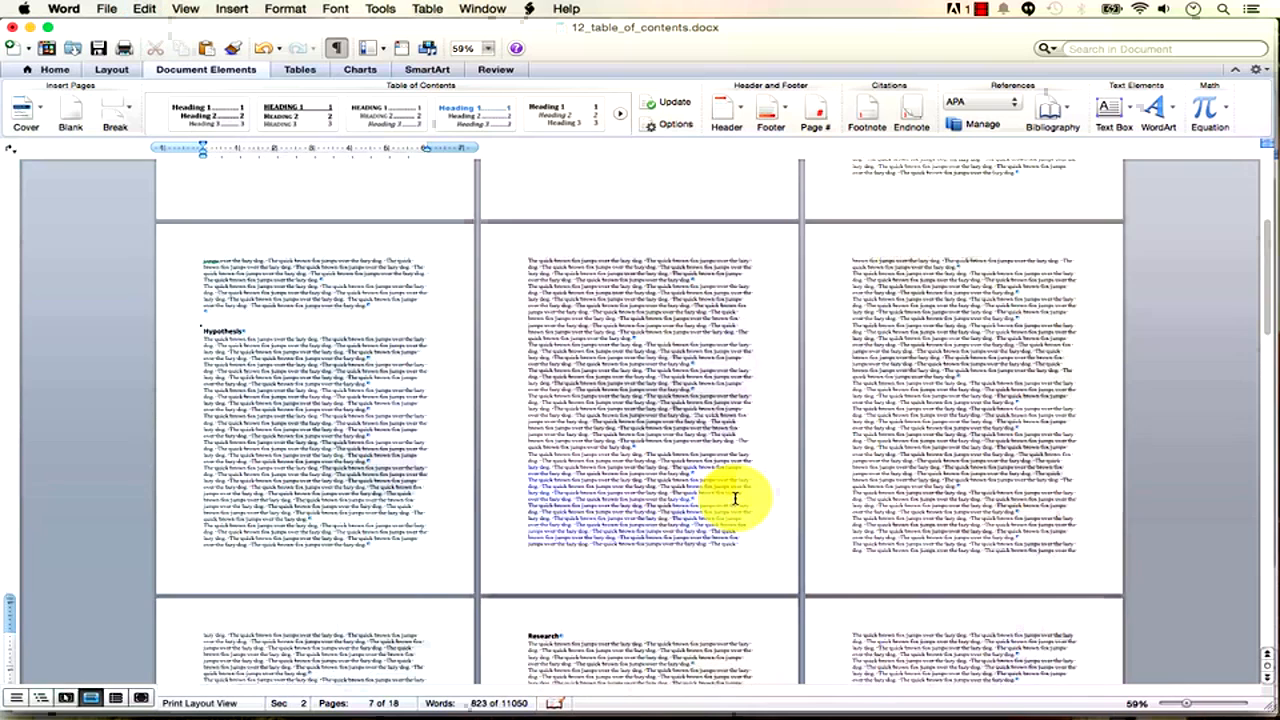
scroll(735, 497, "up", 15)
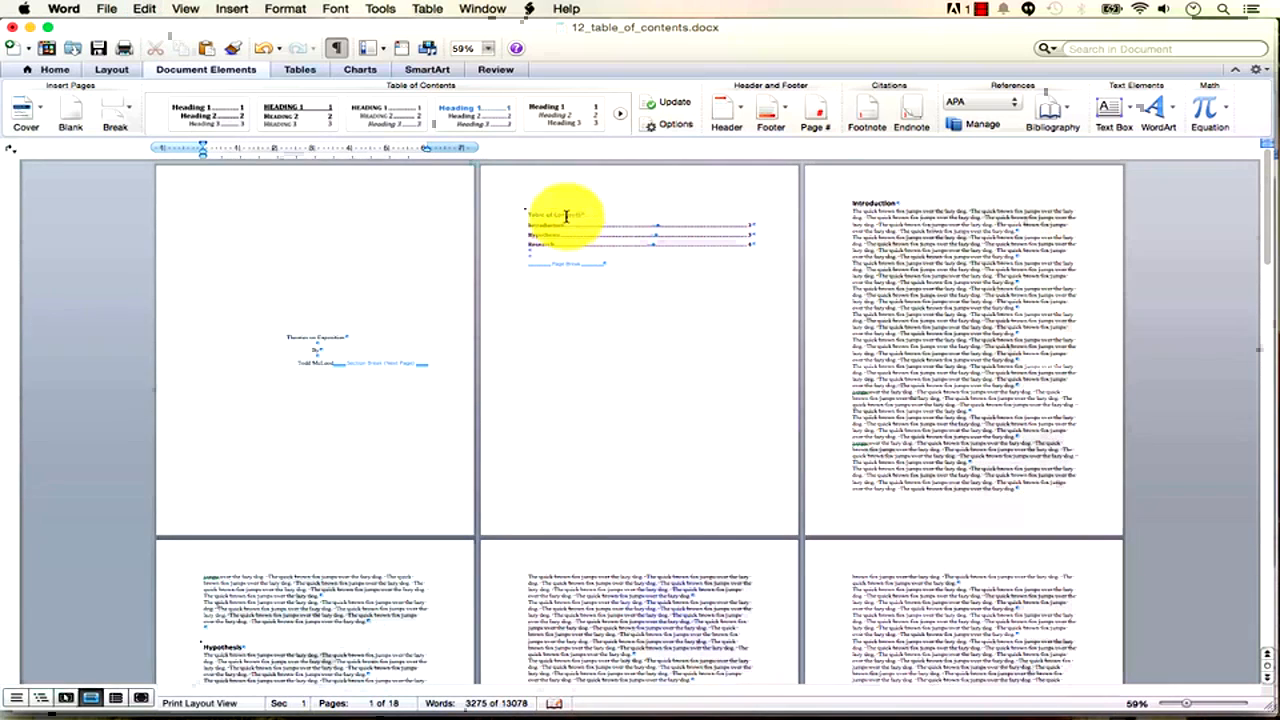
Rebuild the entire table of contents on page 2.
left_click_drag(1192, 705, 1197, 707)
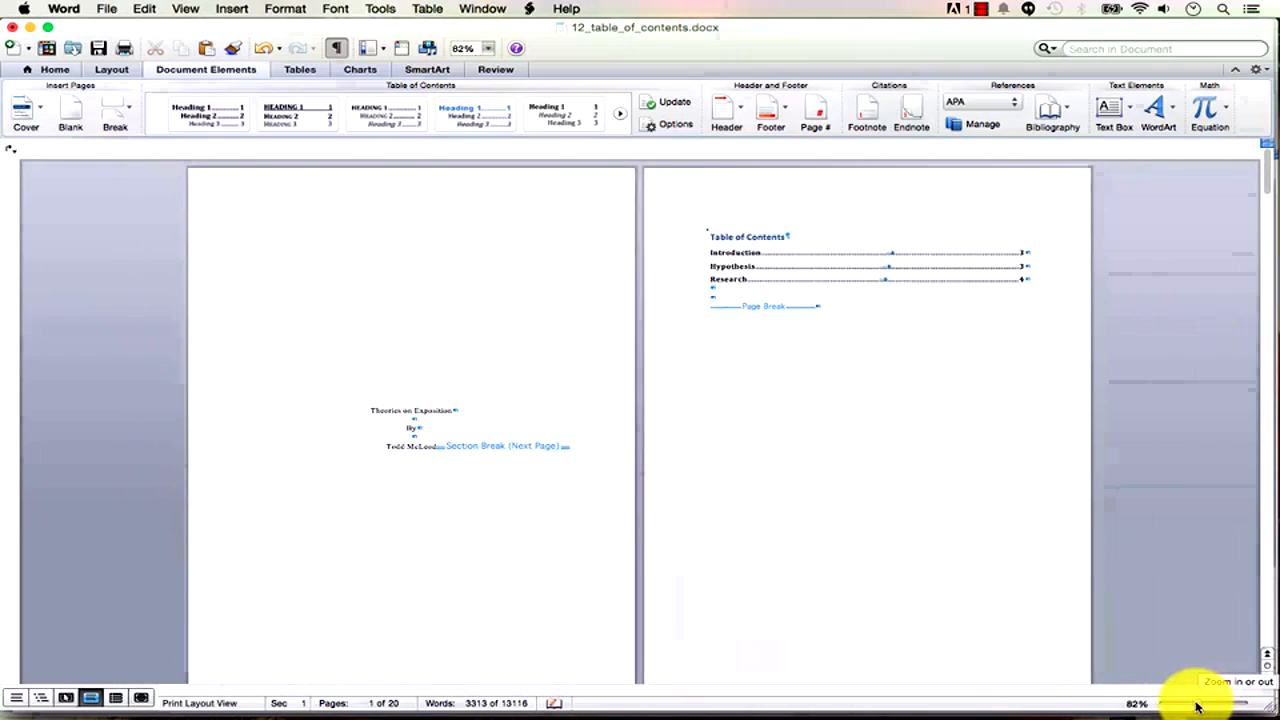
left_click(778, 239)
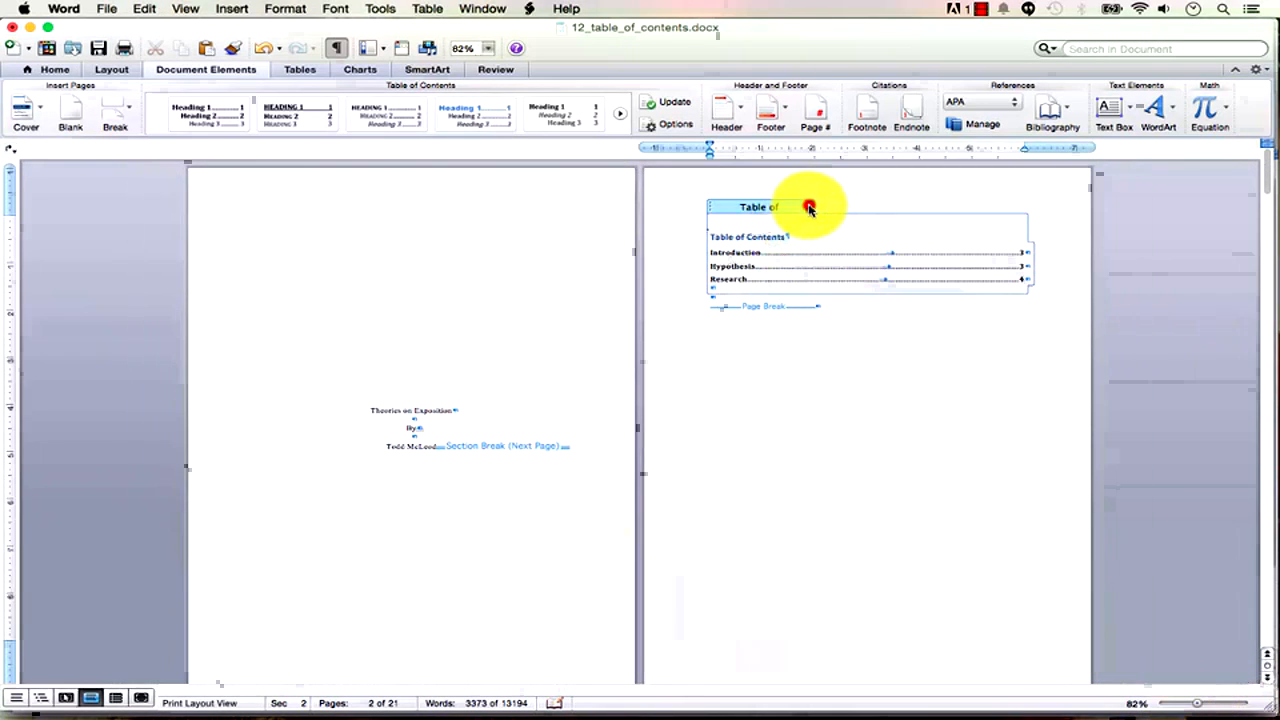
left_click(809, 207)
left_click(808, 221)
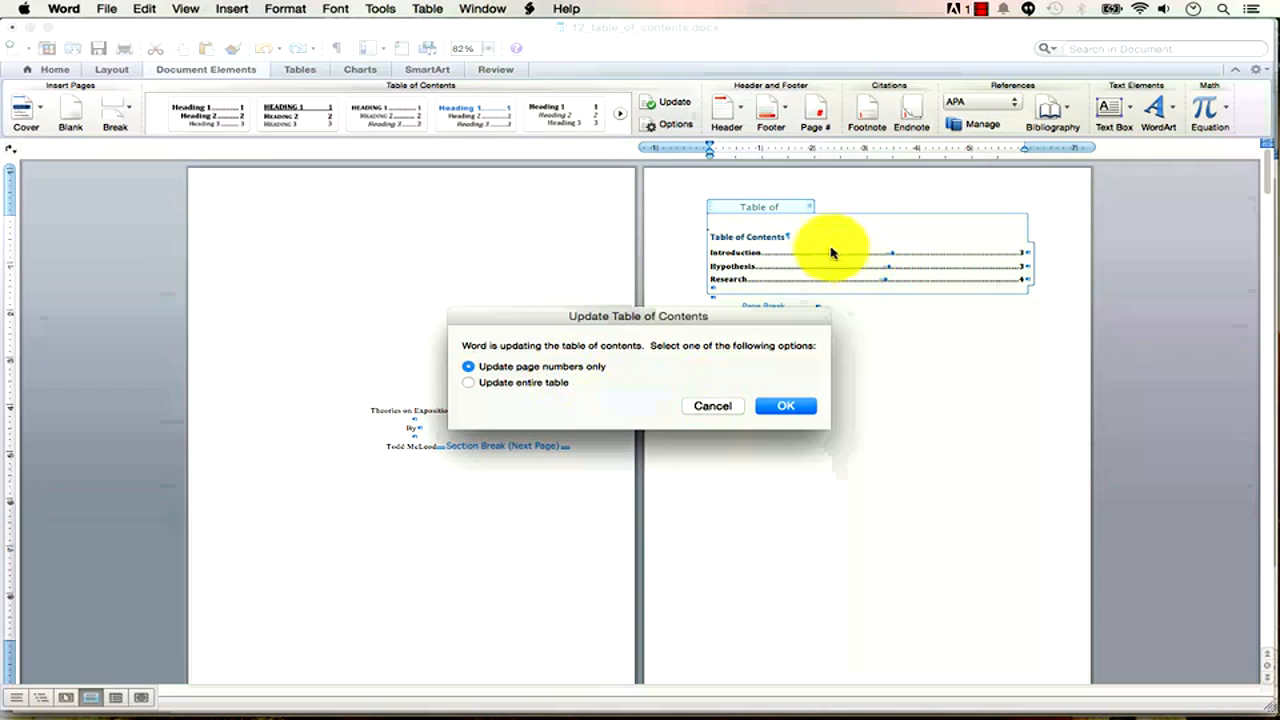
left_click(570, 385)
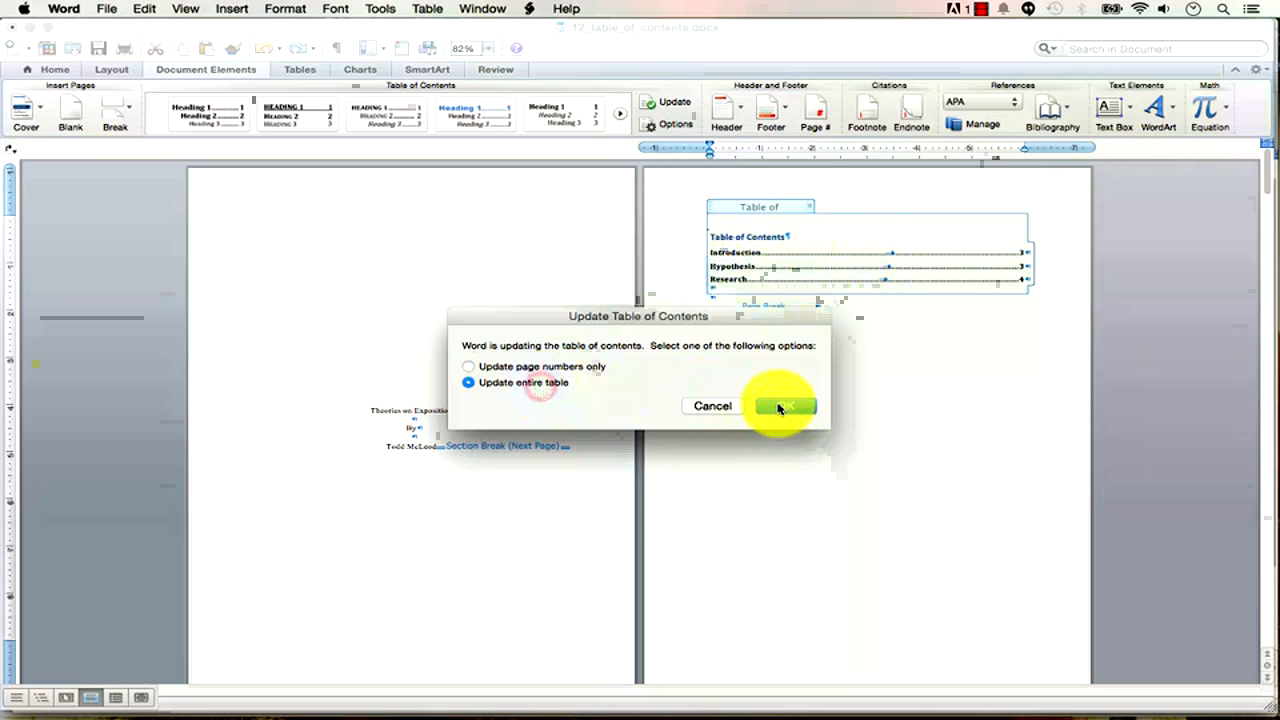
left_click(782, 405)
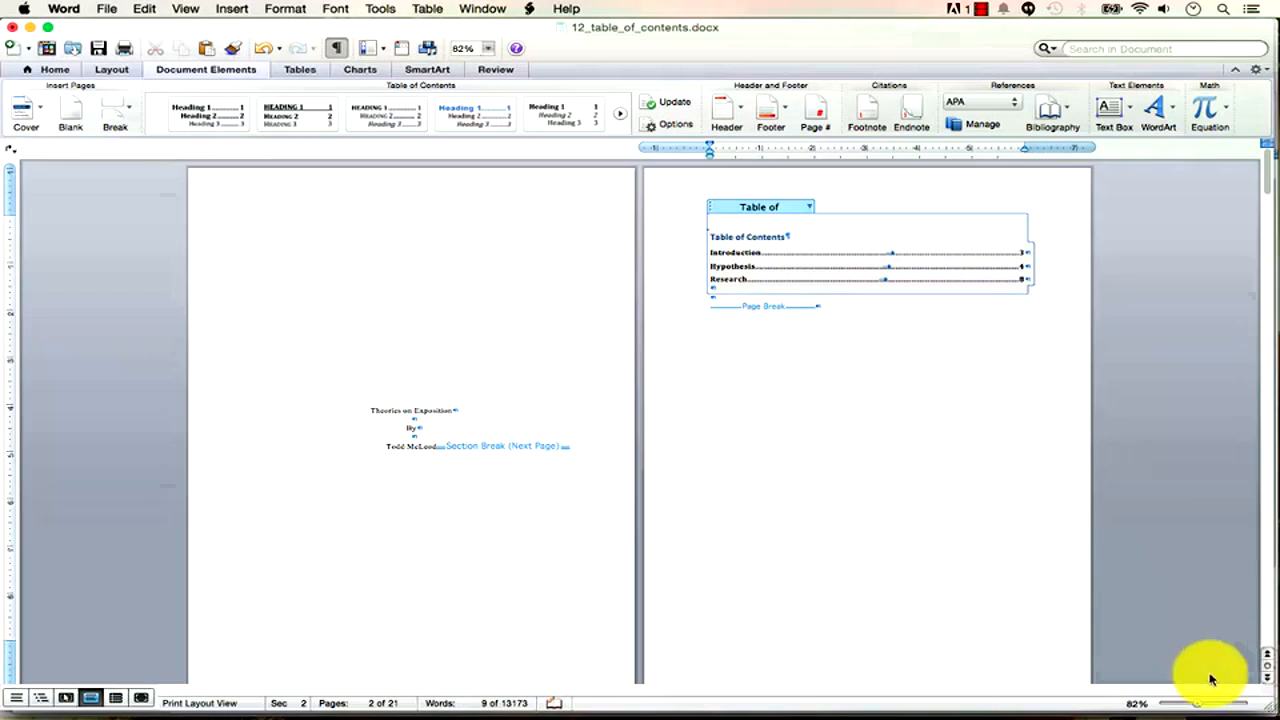
Update the table of contents again so it lists Theory One 10, Theory Two 14, Conclusion 16.
left_click_drag(1199, 706, 1182, 709)
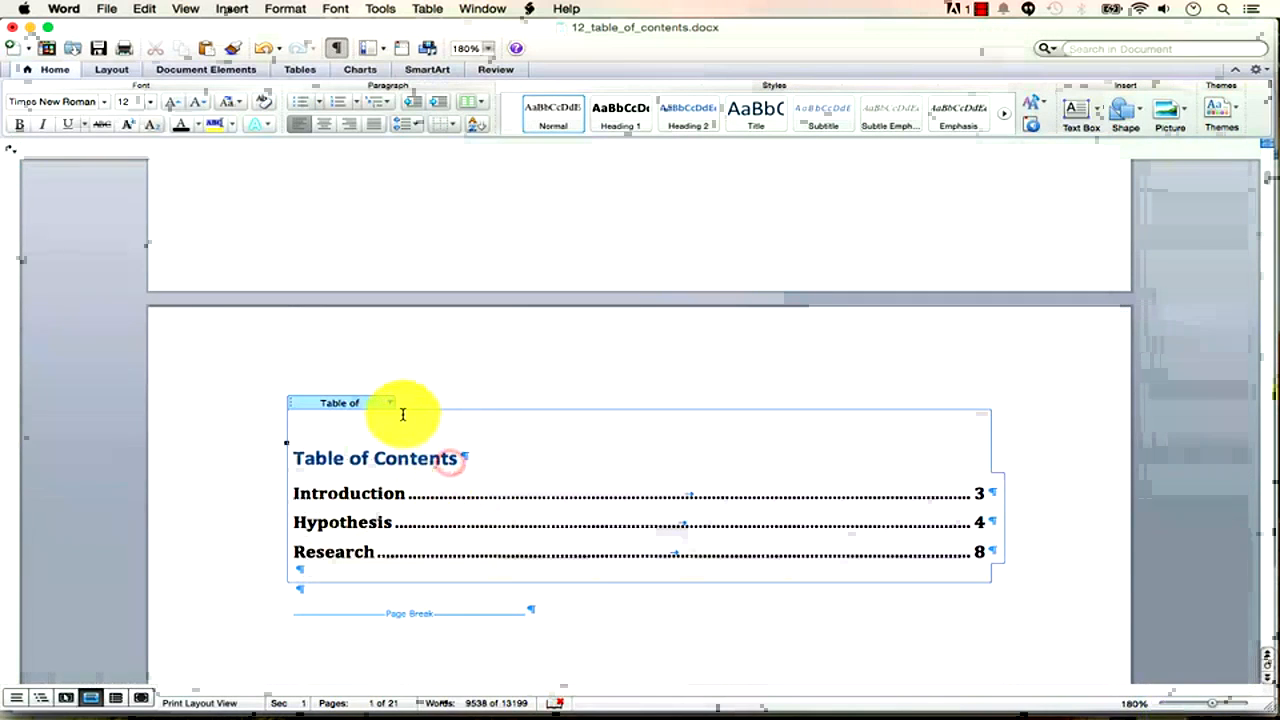
left_click(389, 405)
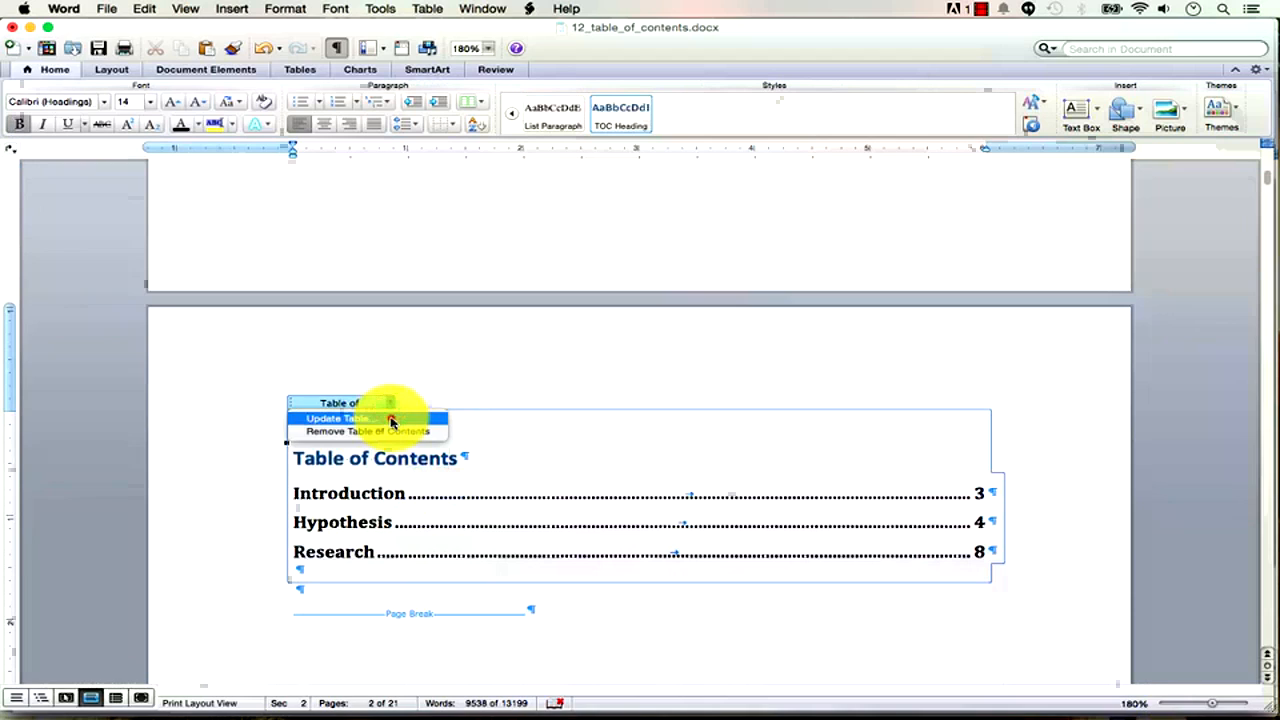
left_click(391, 420)
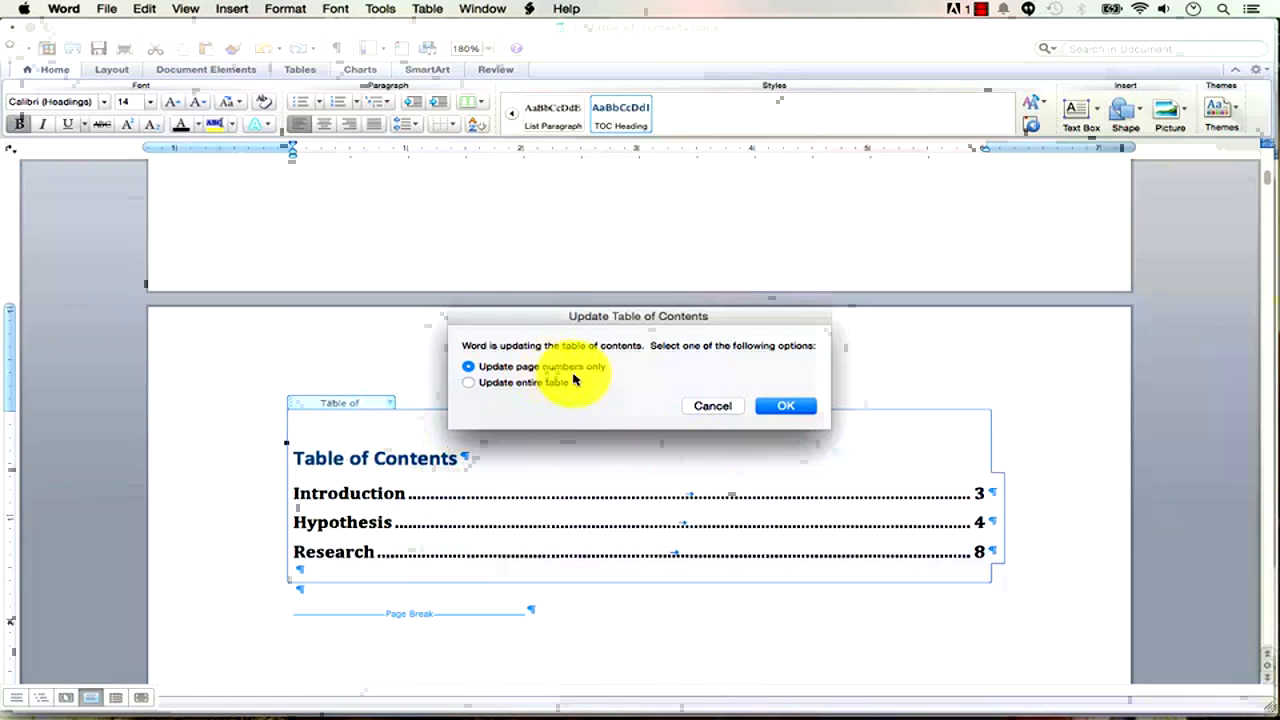
left_click(784, 405)
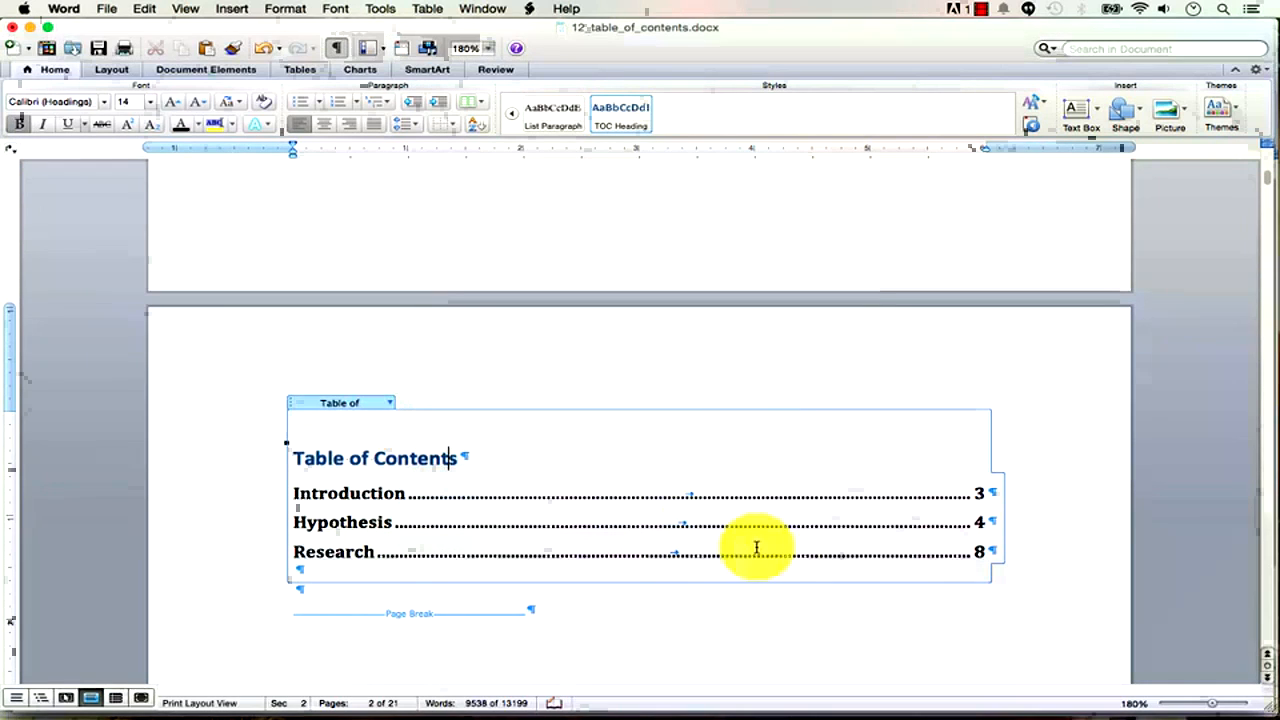
left_click(391, 403)
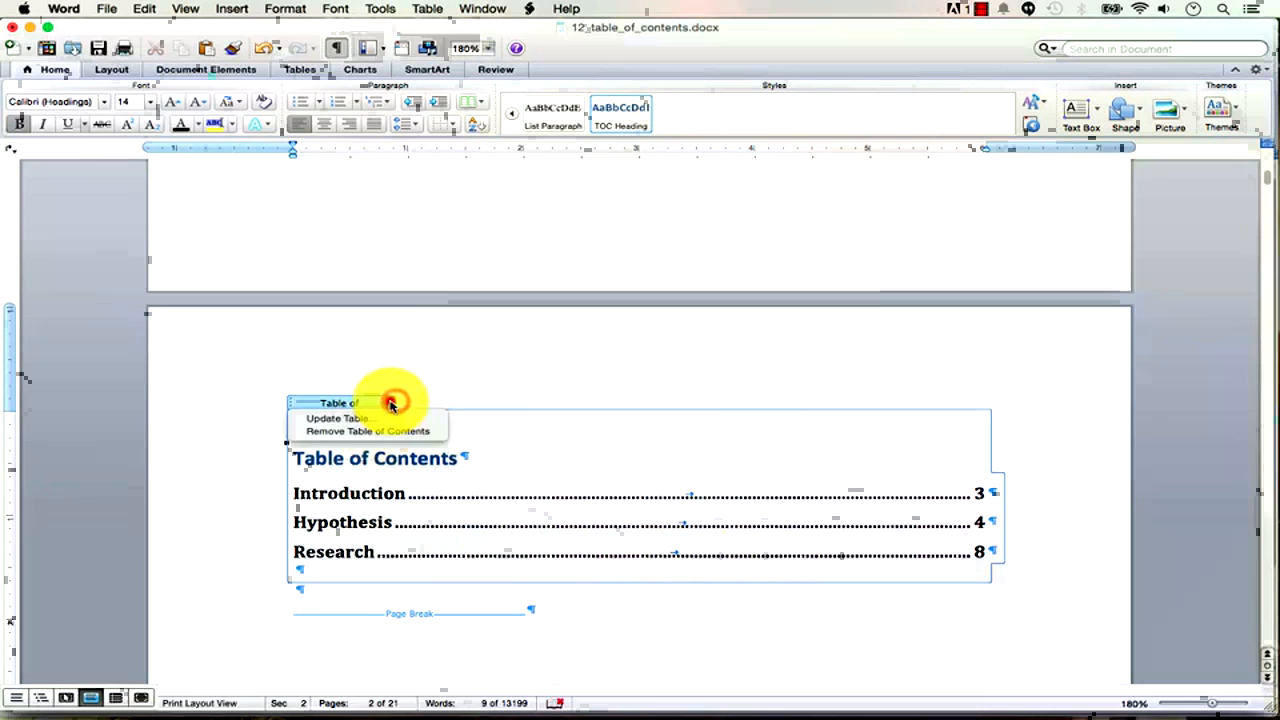
left_click(393, 419)
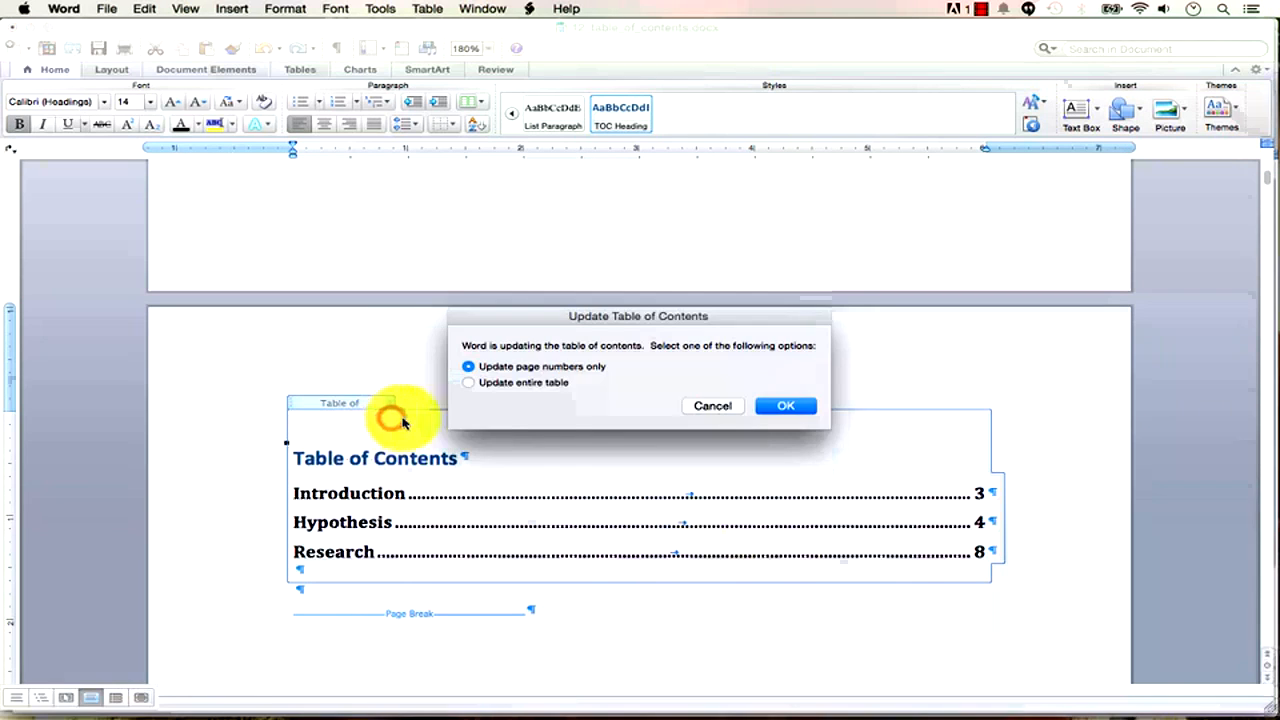
left_click(535, 384)
left_click(786, 406)
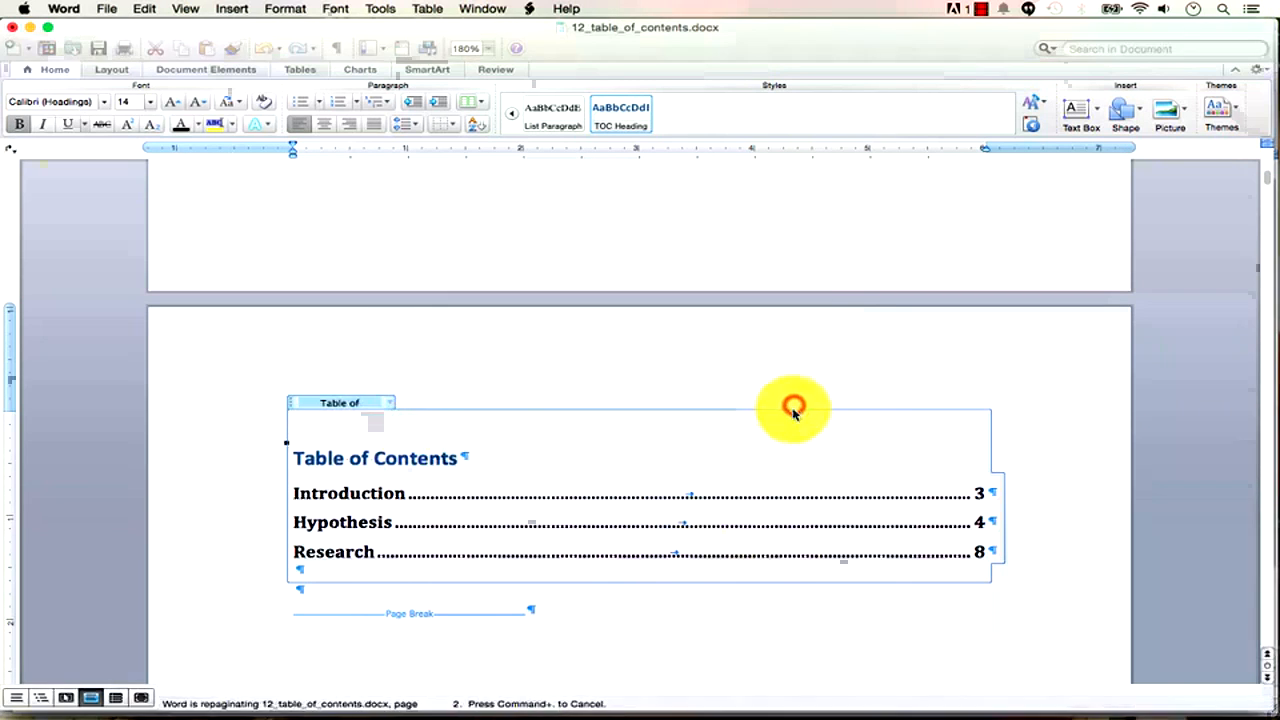
scroll(653, 487, "down", 2)
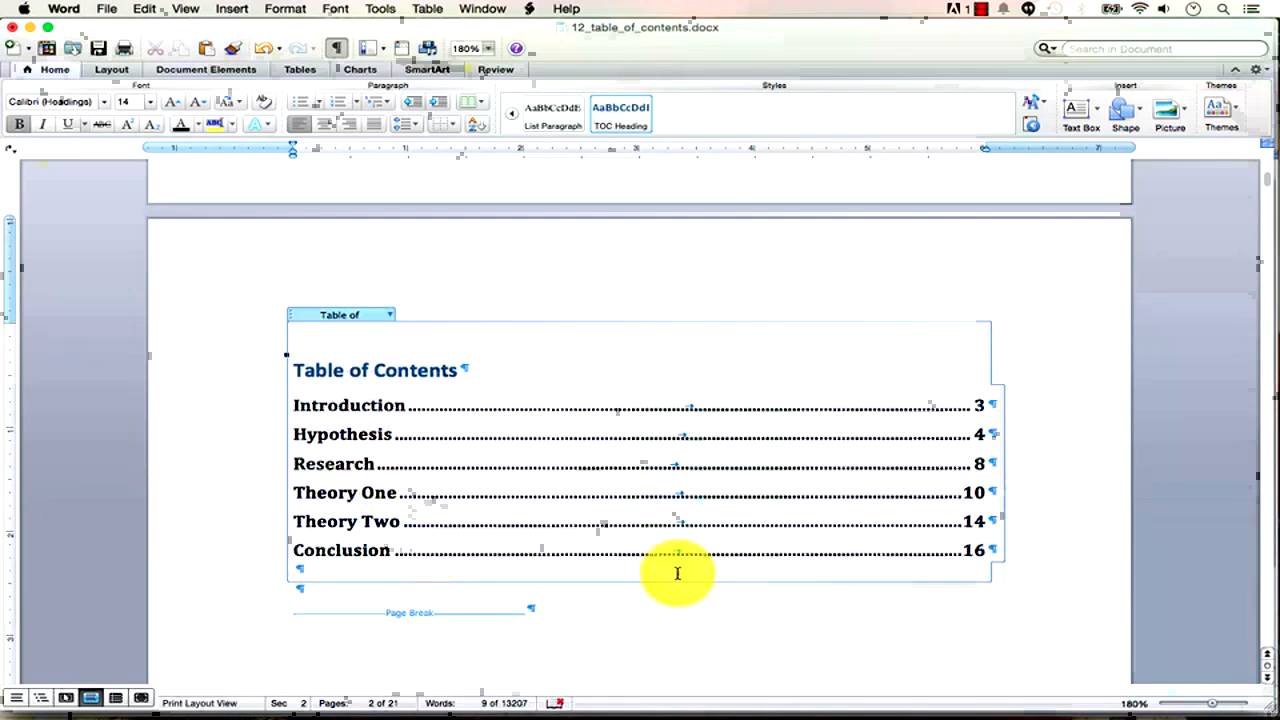
left_click(950, 650)
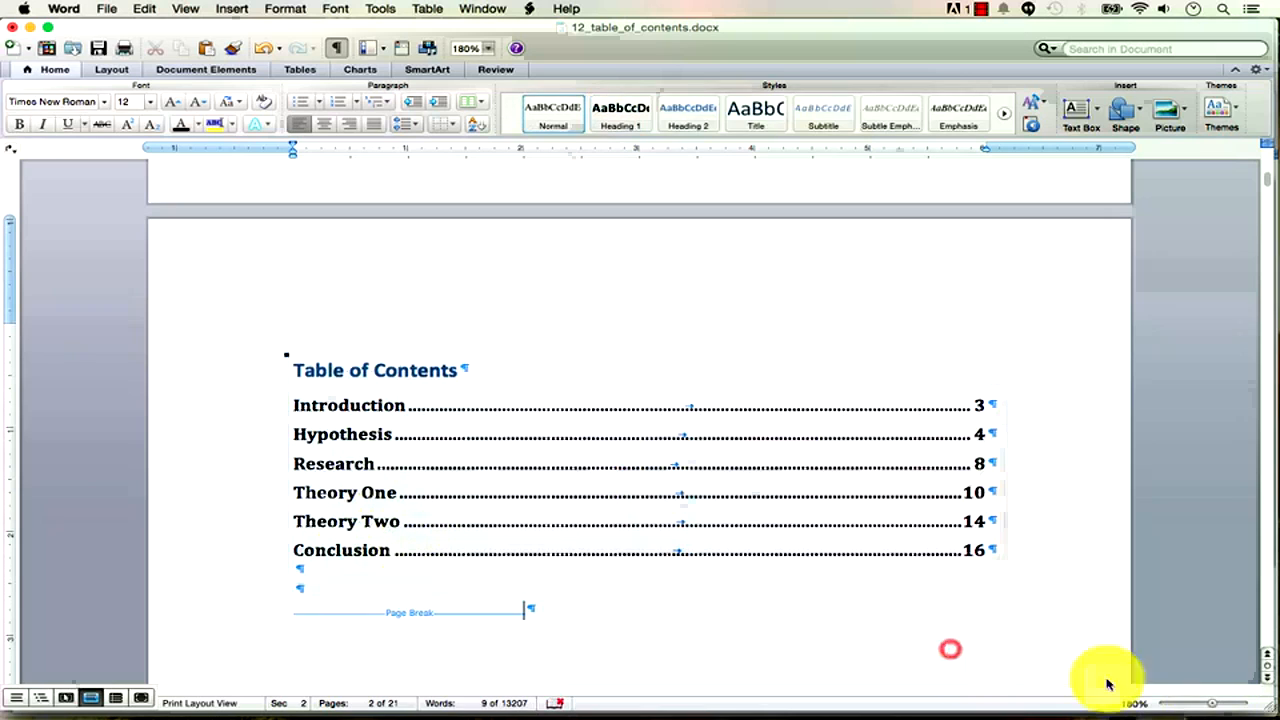
left_click_drag(1212, 704, 1175, 712)
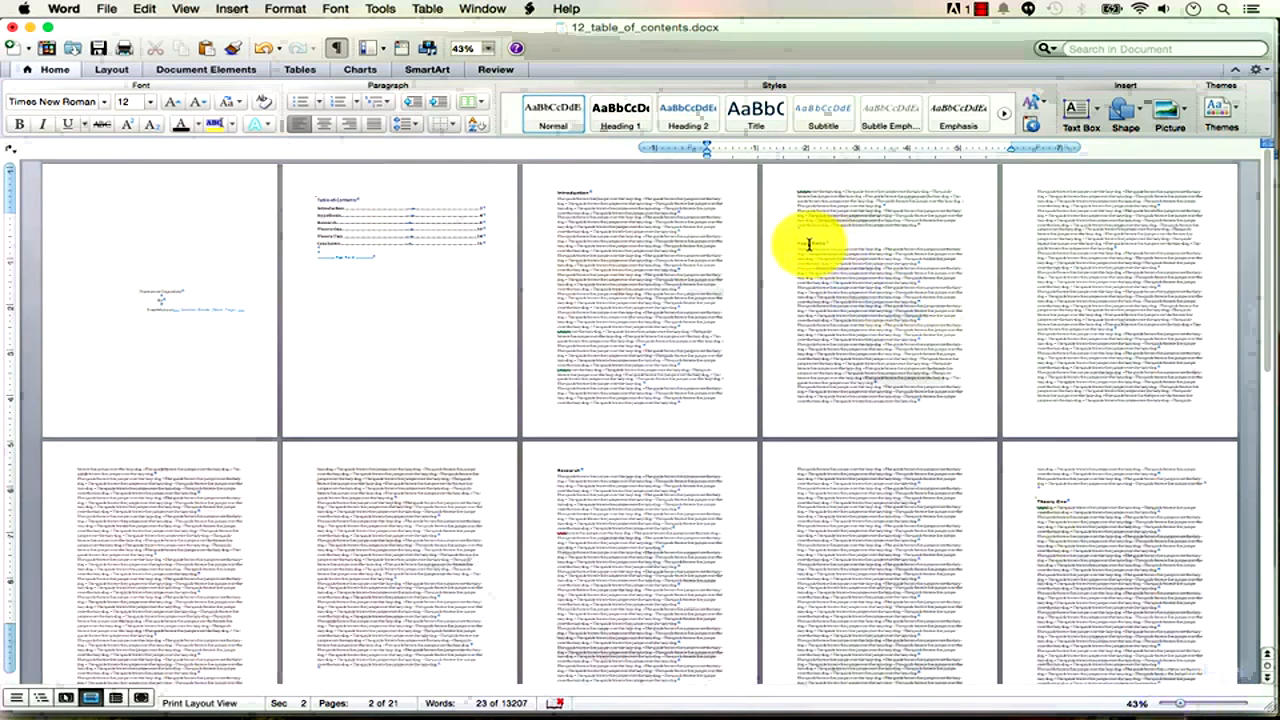
Put the cursor in the Hypothesis heading and show the Document Elements tab's table of contents tools.
left_click(811, 243)
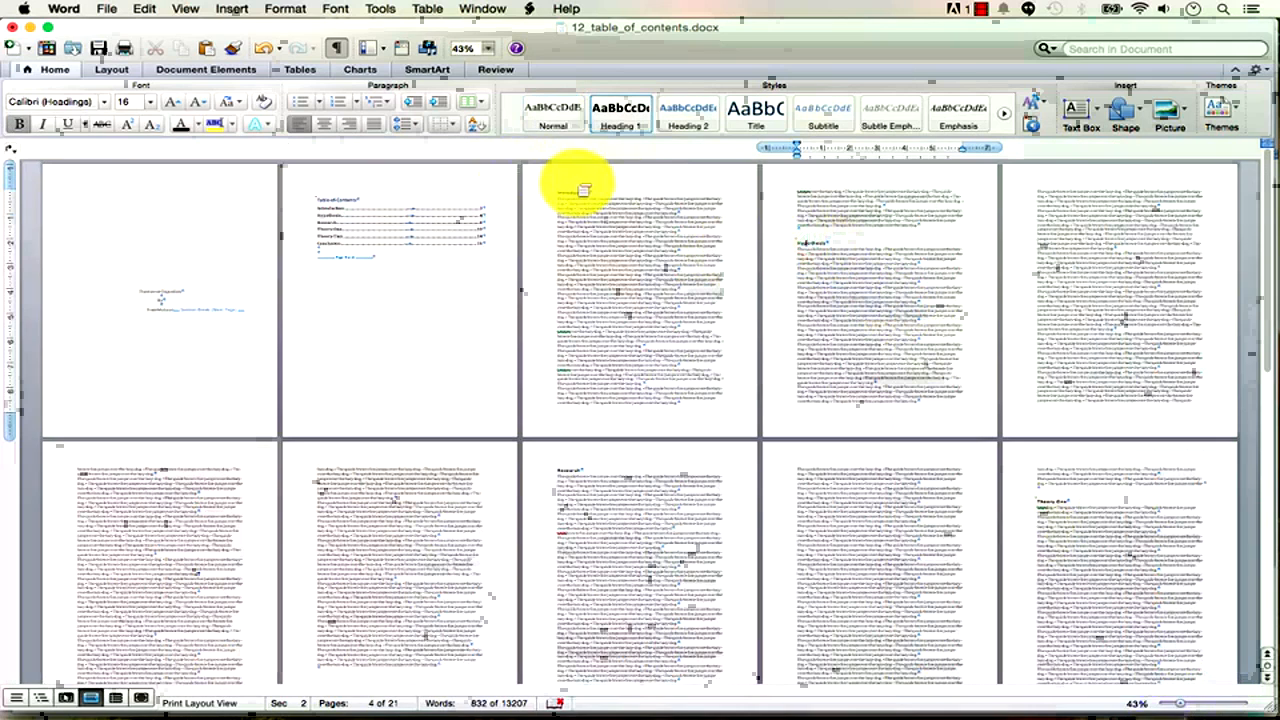
left_click(240, 72)
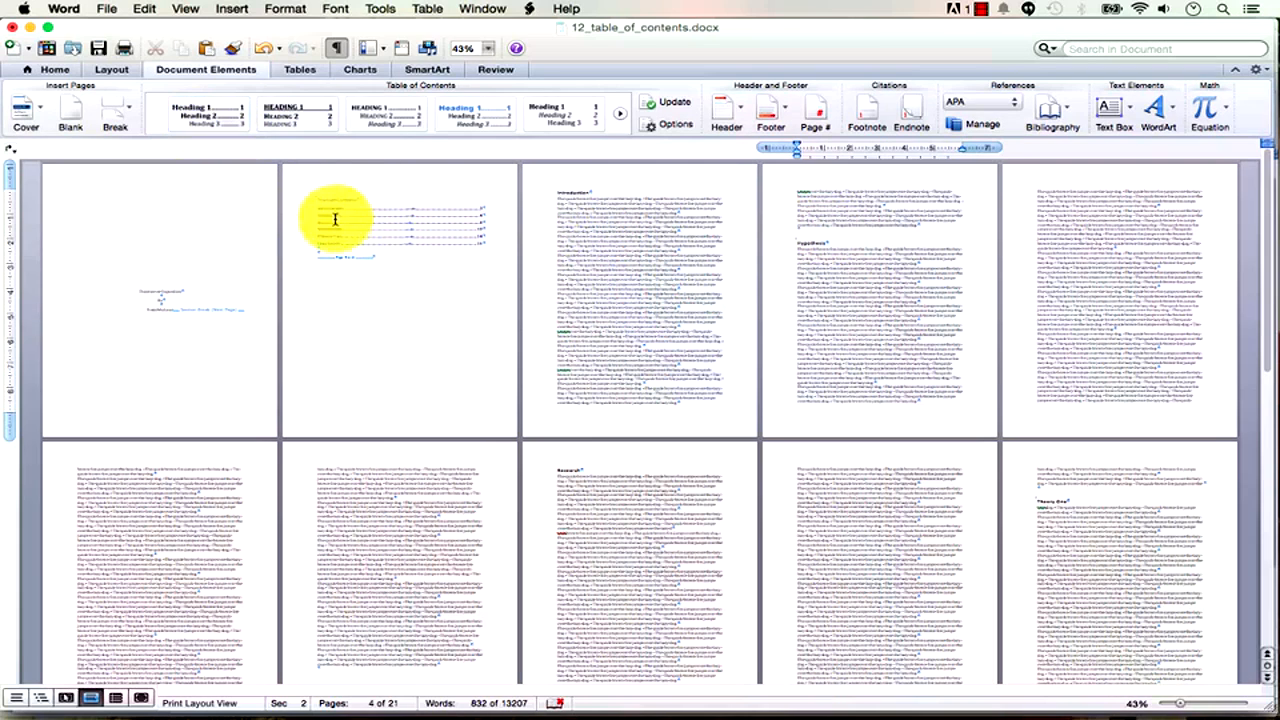
Try the Show page numbers, Right align and dashed or solid tab leader options.
left_click(679, 128)
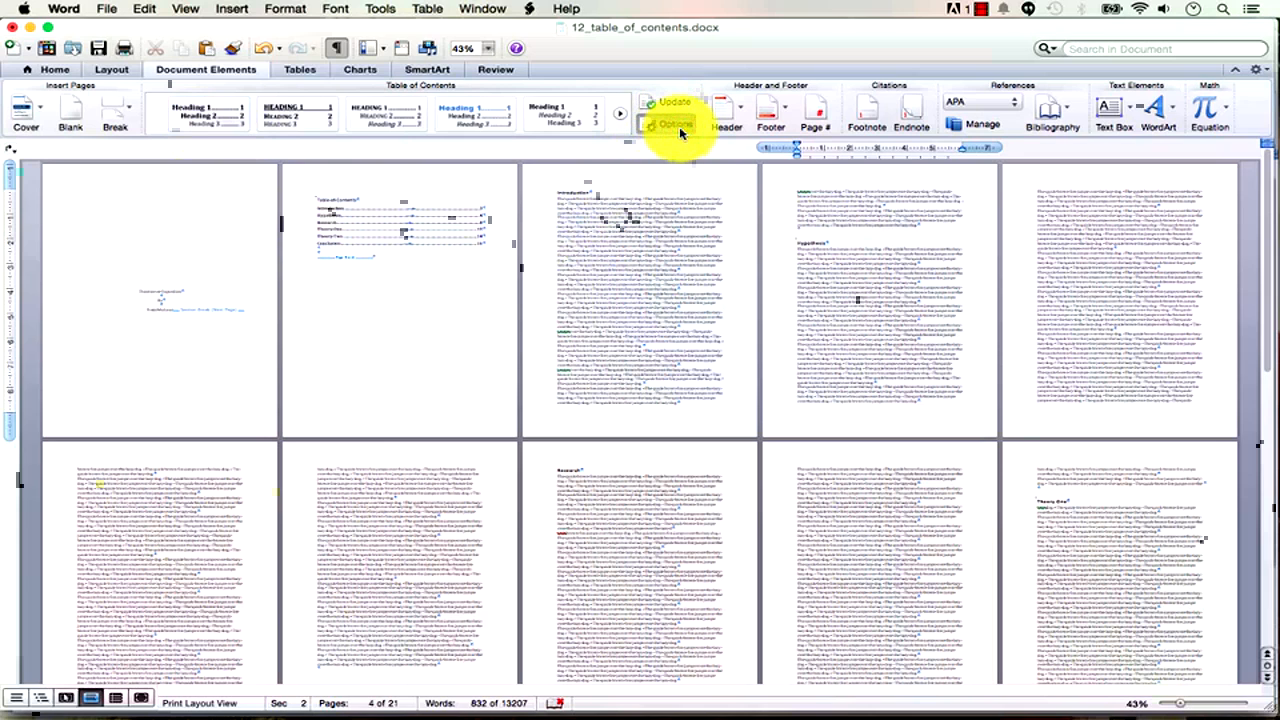
left_click_drag(617, 254, 629, 182)
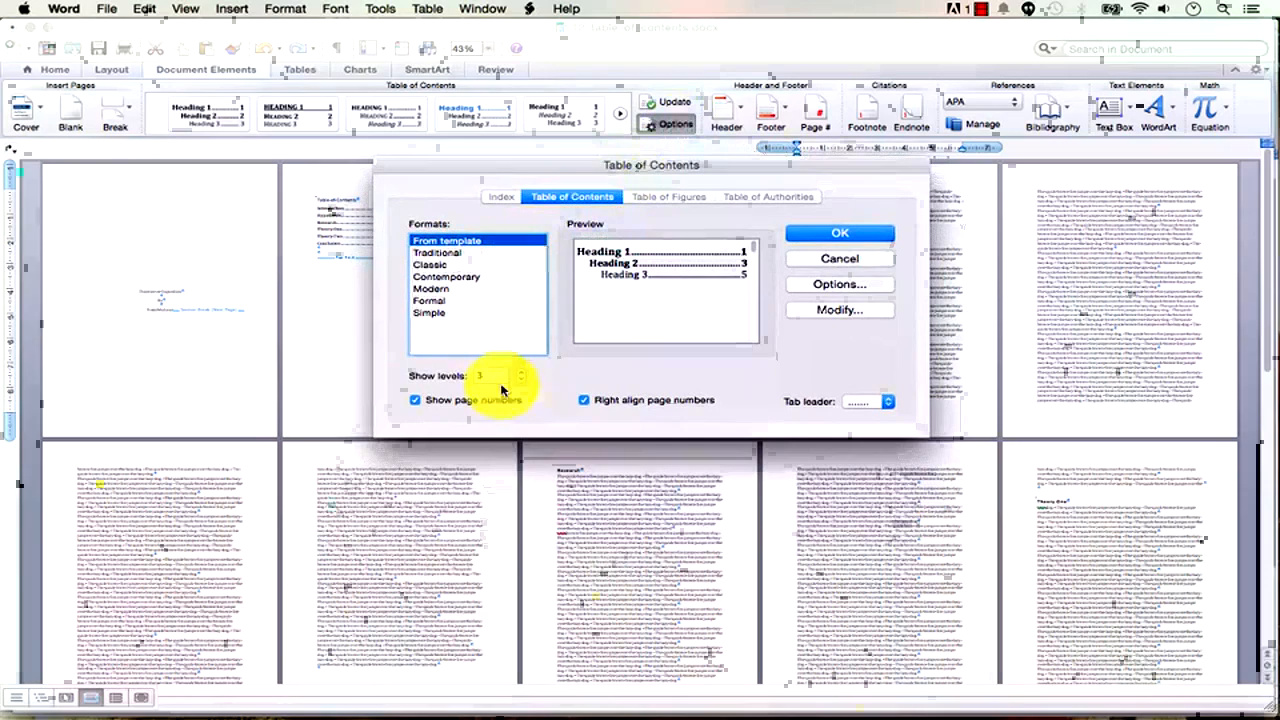
left_click(418, 401)
left_click(586, 400)
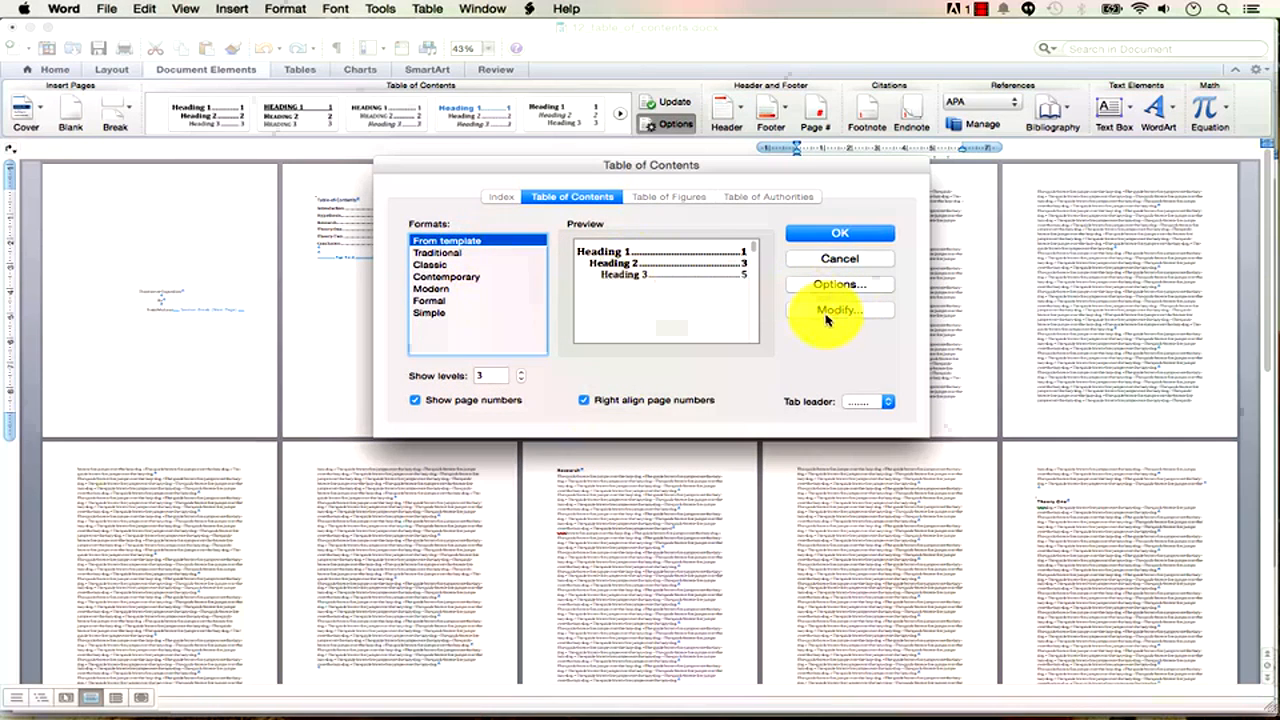
left_click(884, 402)
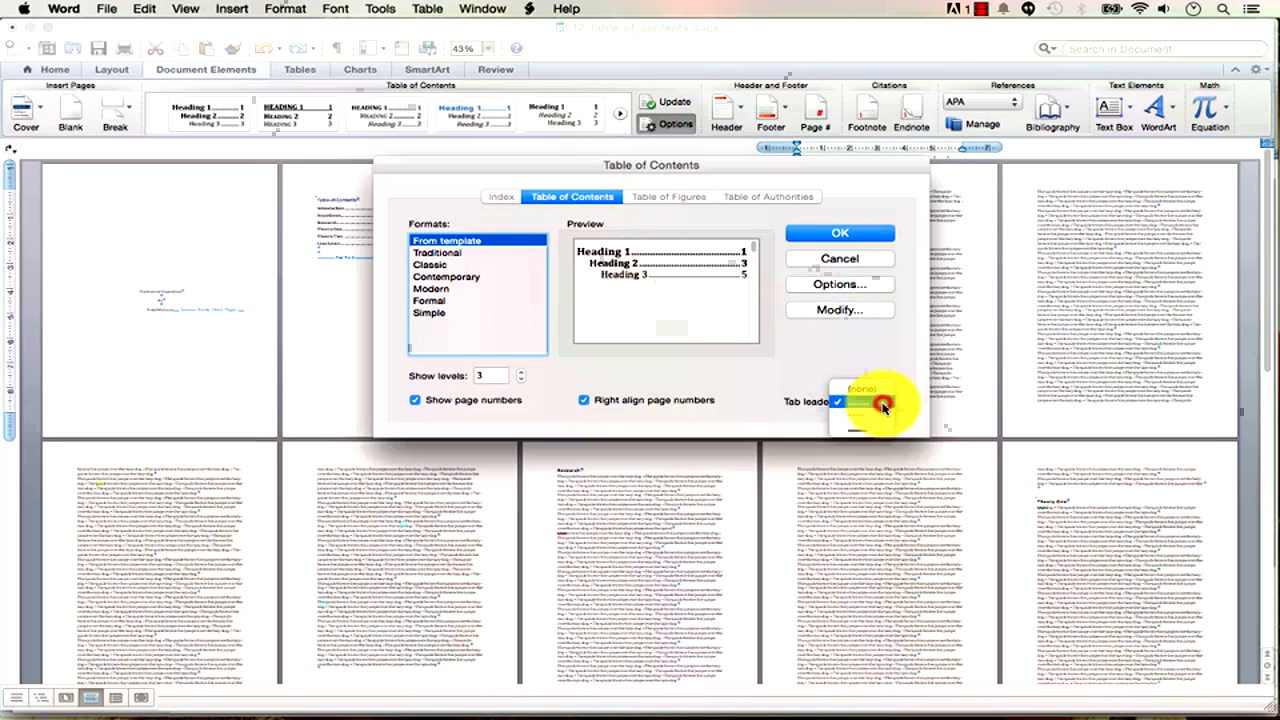
left_click(856, 432)
left_click(864, 404)
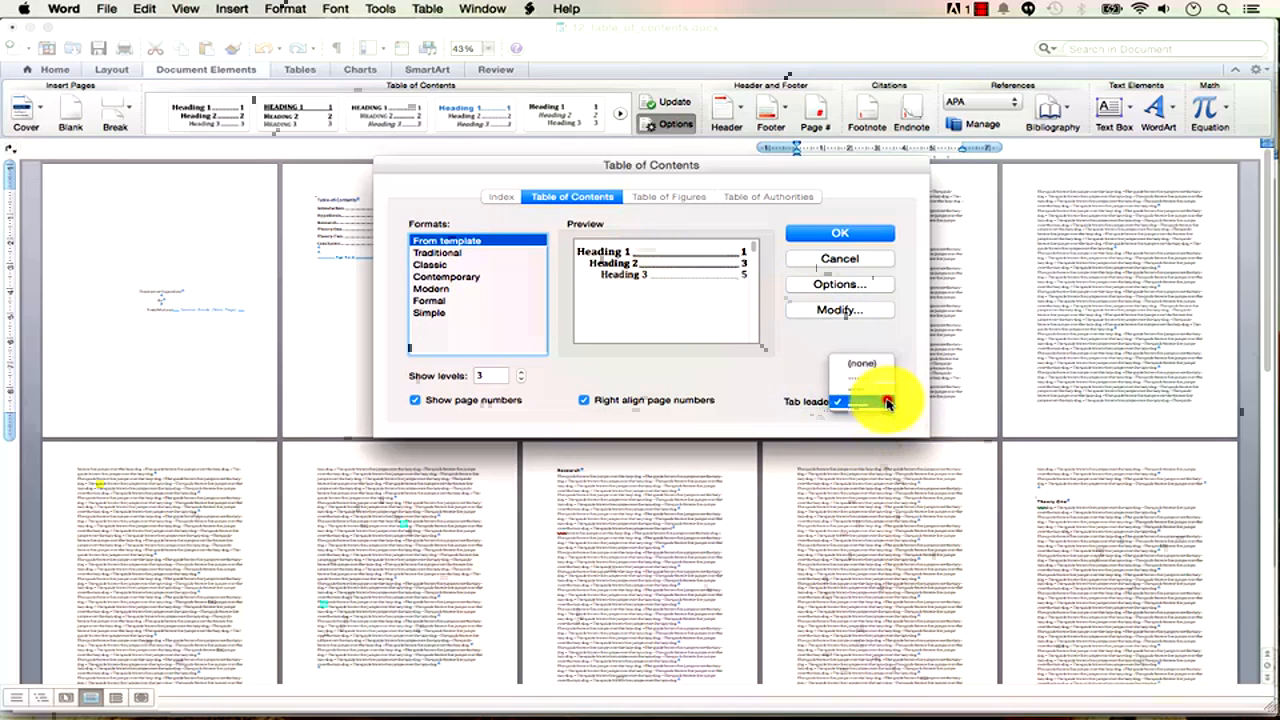
left_click(876, 381)
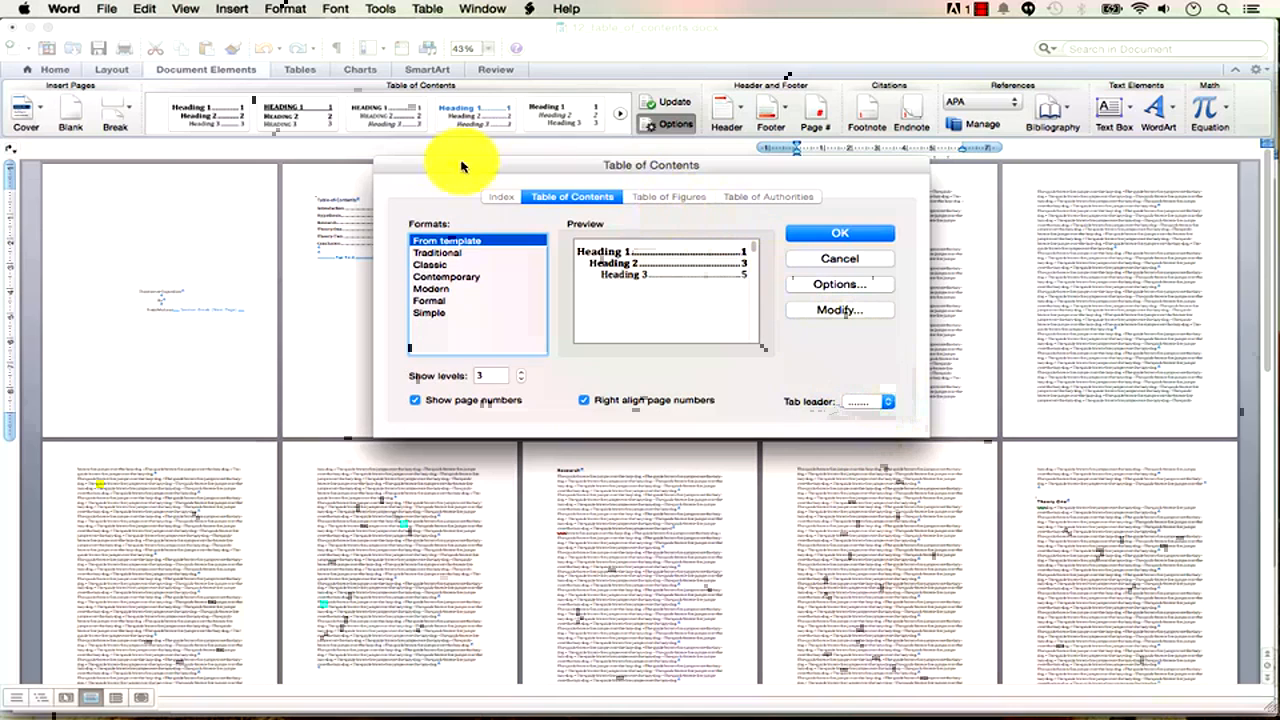
Confirm the dialog but decline replacing the existing table of contents.
left_click_drag(427, 164, 470, 245)
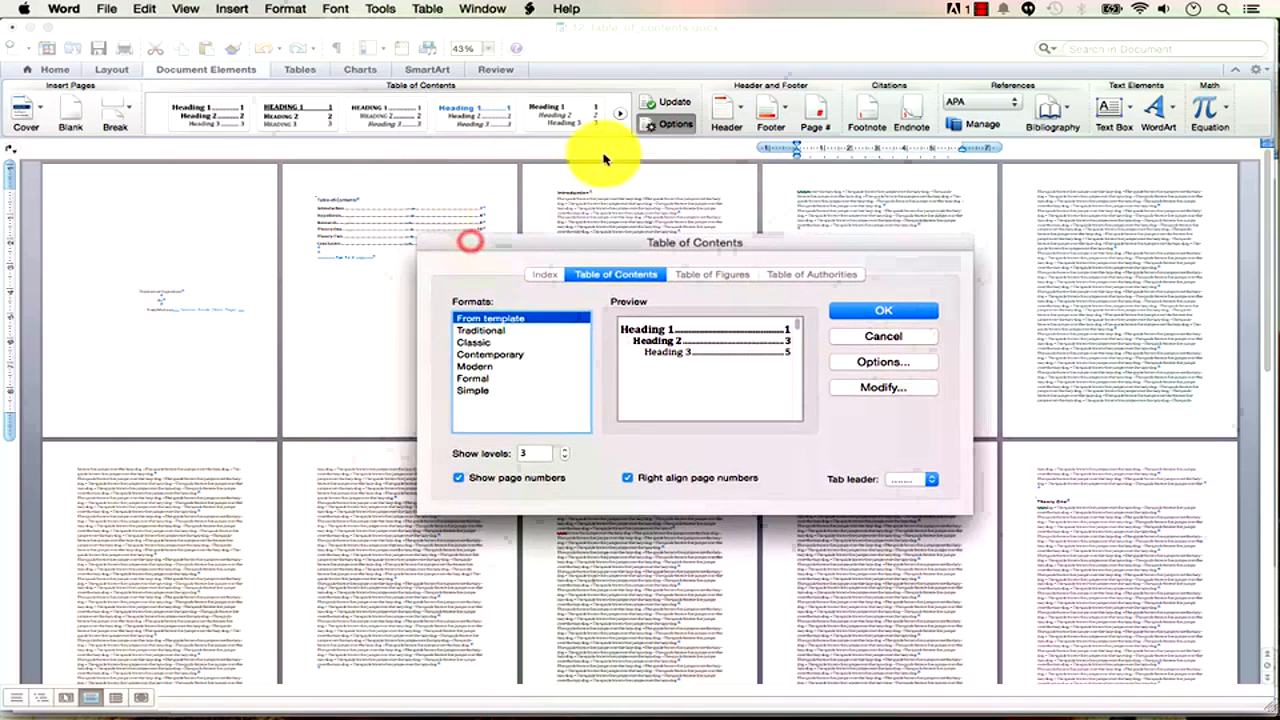
left_click_drag(710, 240, 686, 177)
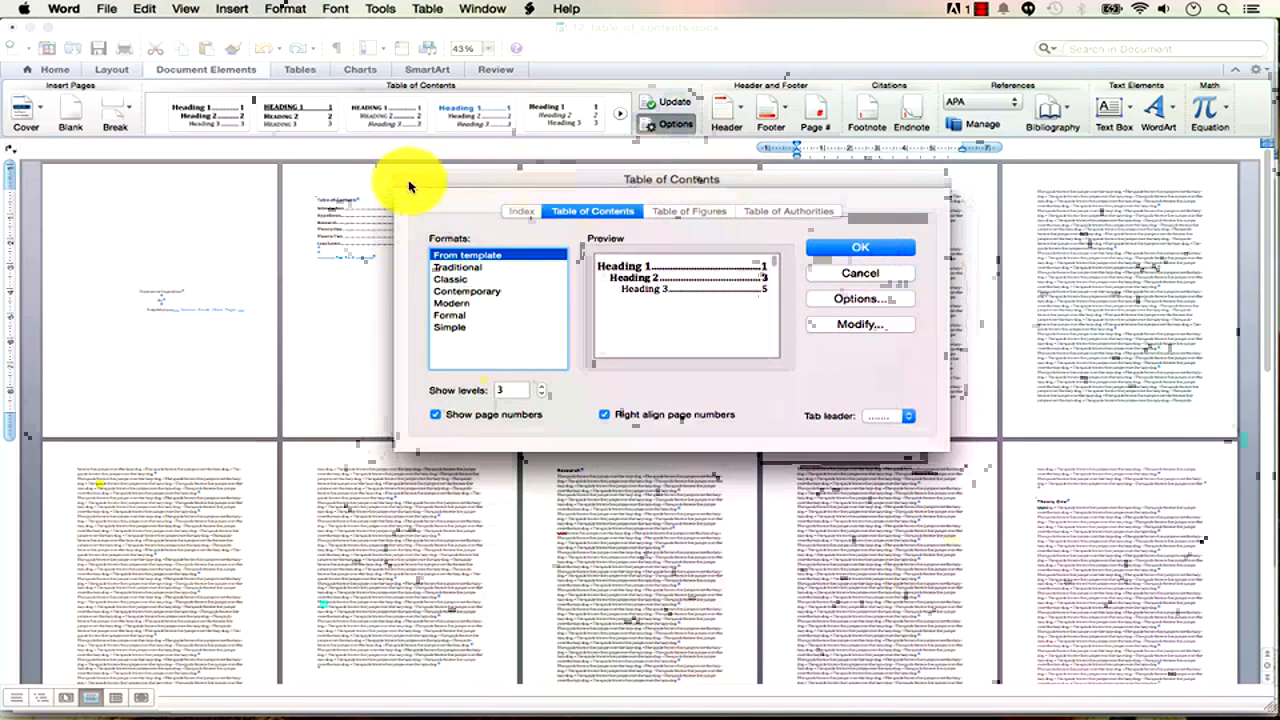
left_click(861, 252)
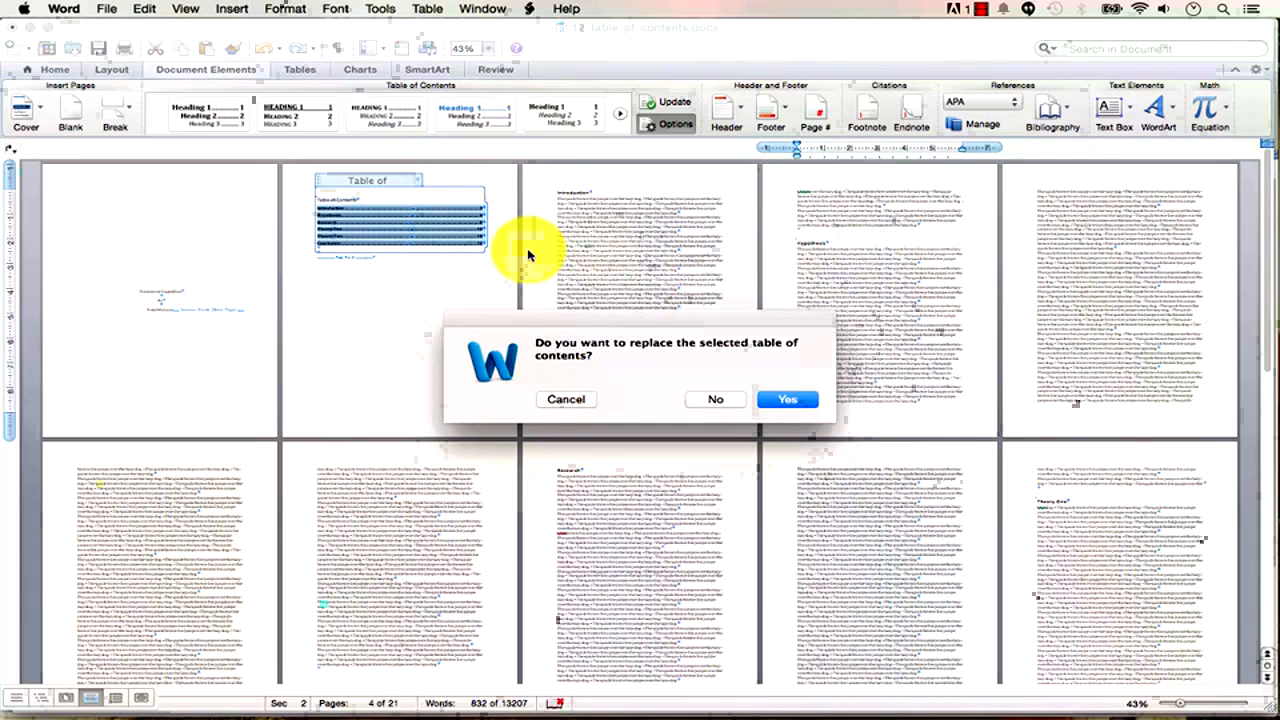
left_click(713, 400)
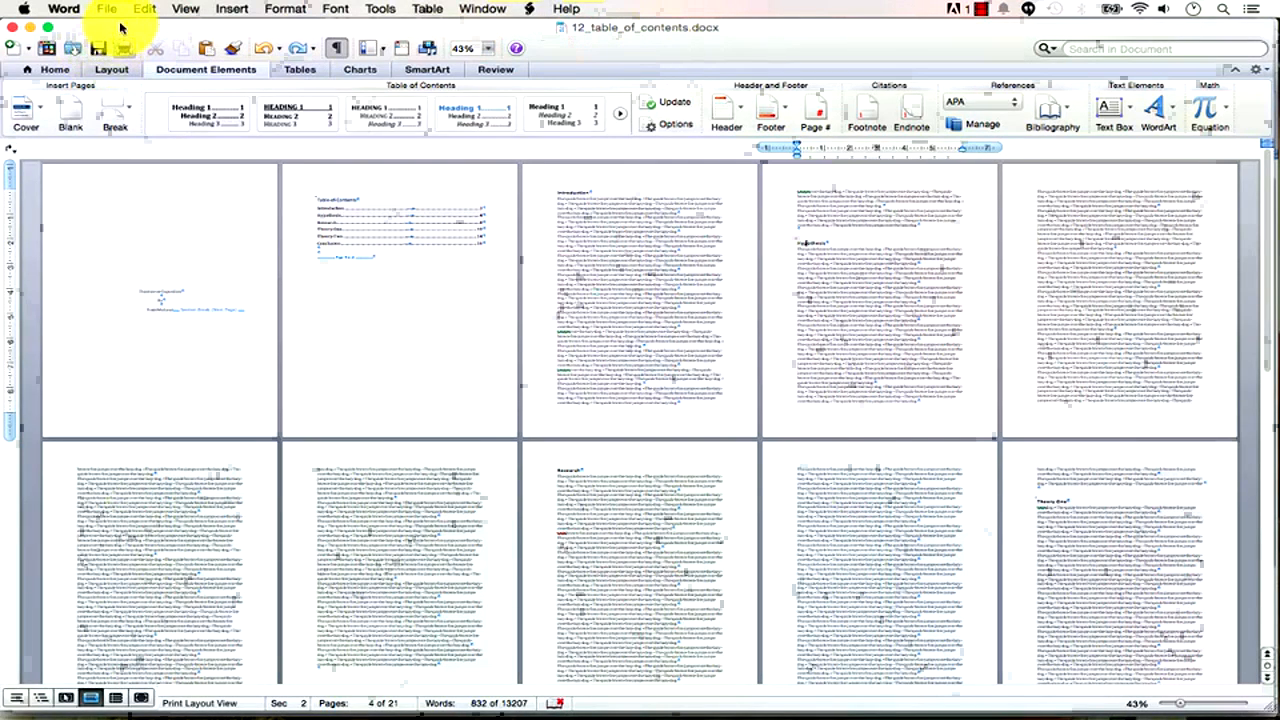
Save a copy of the document as 13_references in udemy_word_training_mac.
left_click(110, 10)
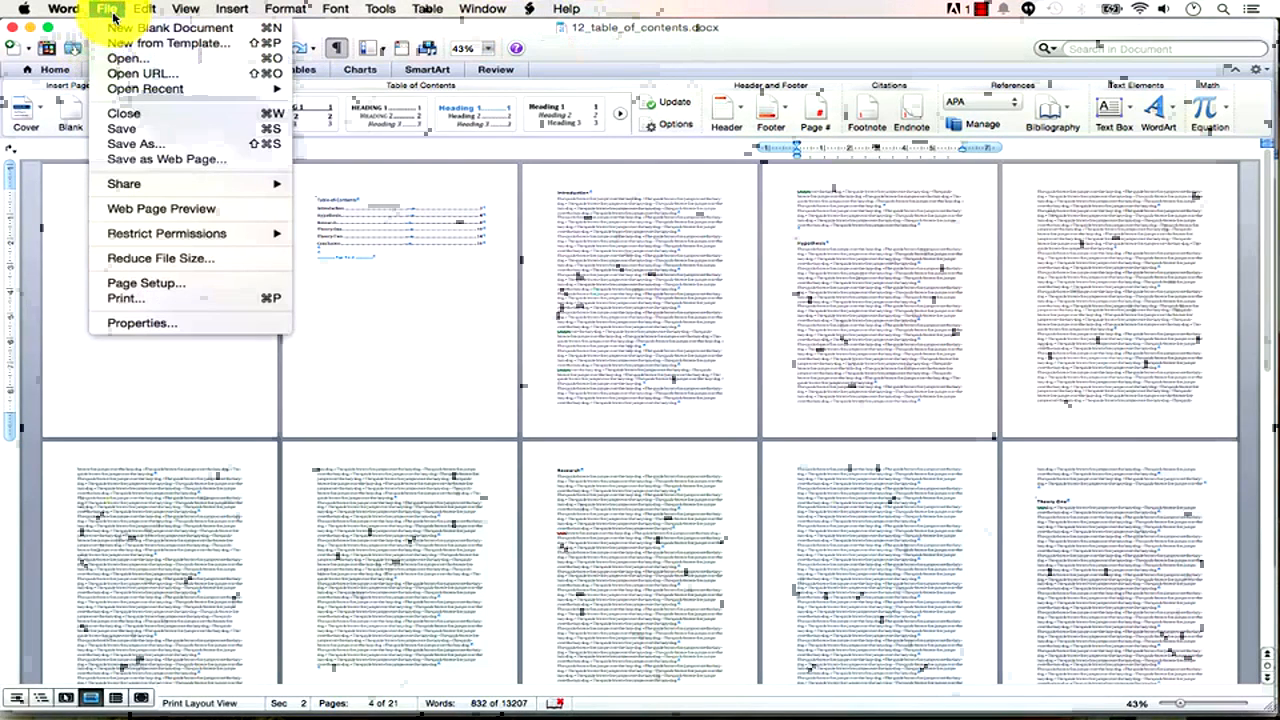
left_click(148, 146)
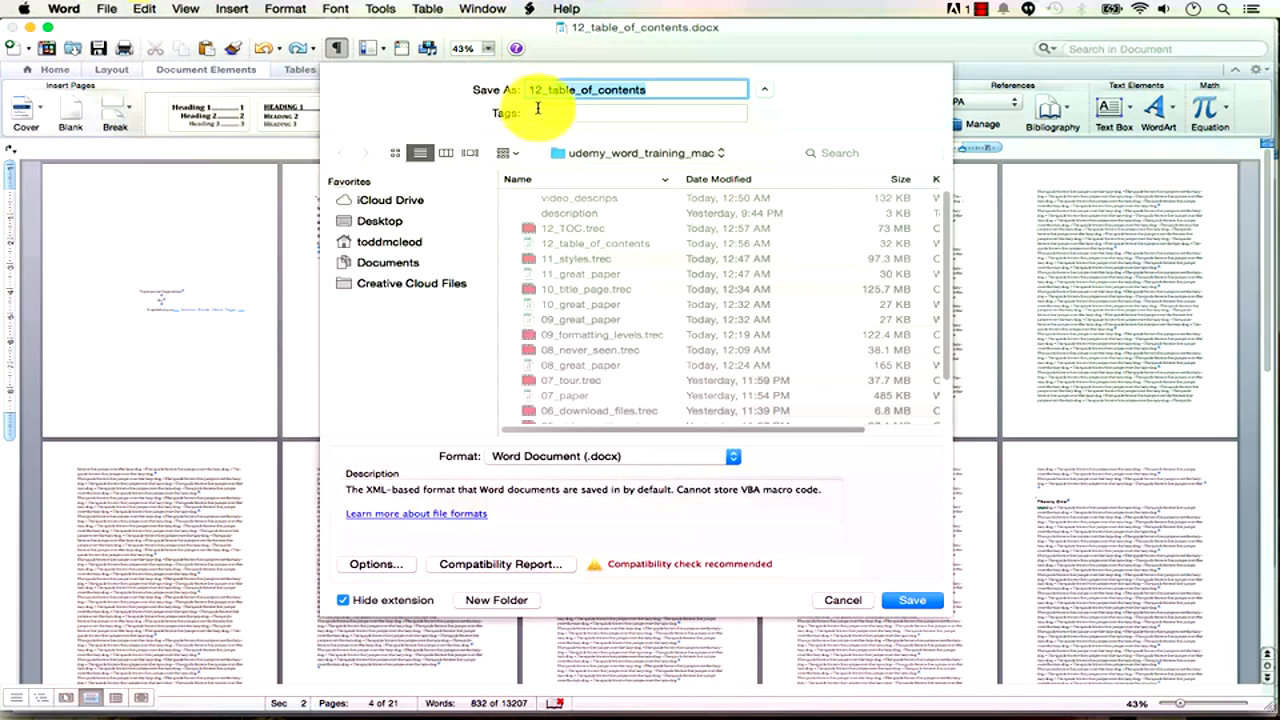
left_click(543, 92)
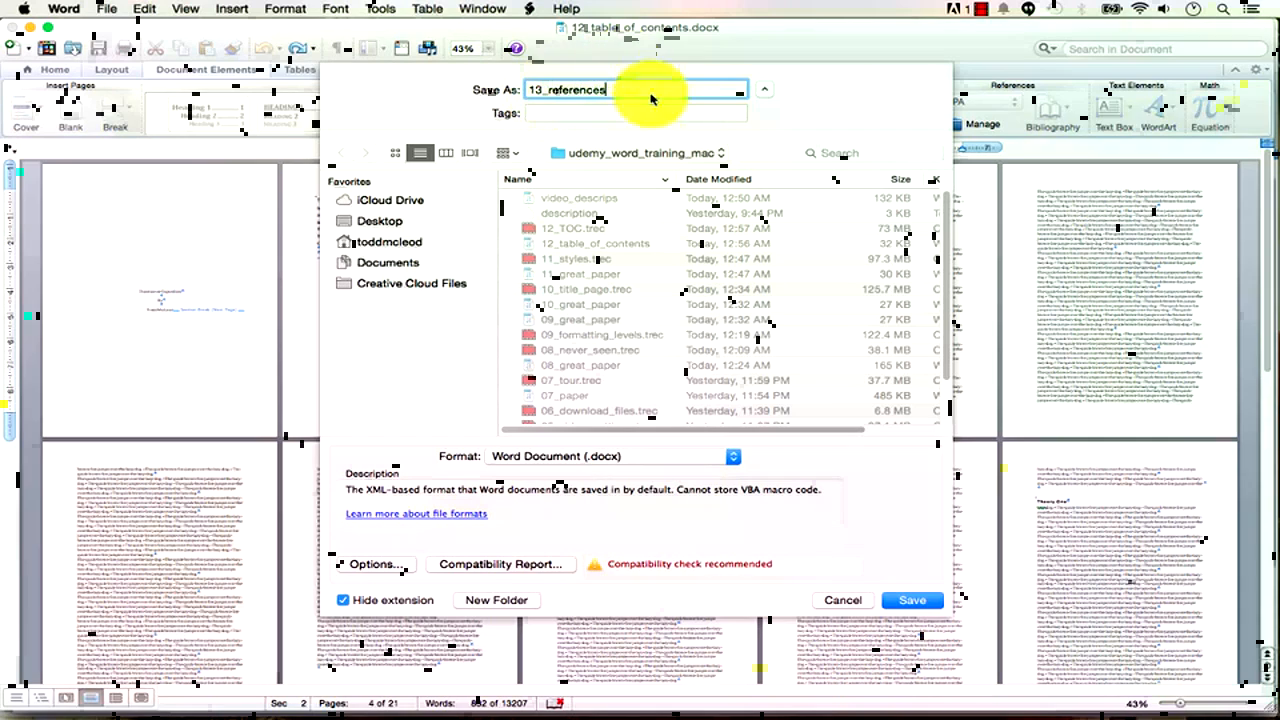
left_click(882, 603)
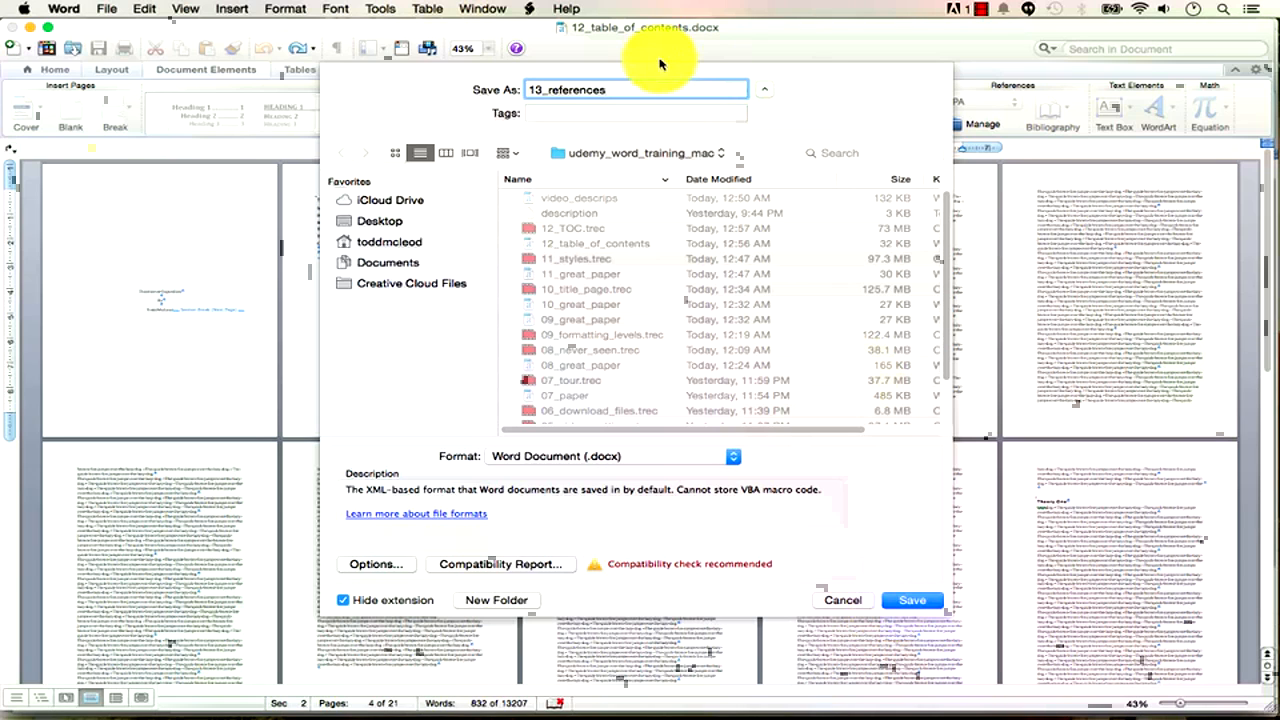
left_click(911, 601)
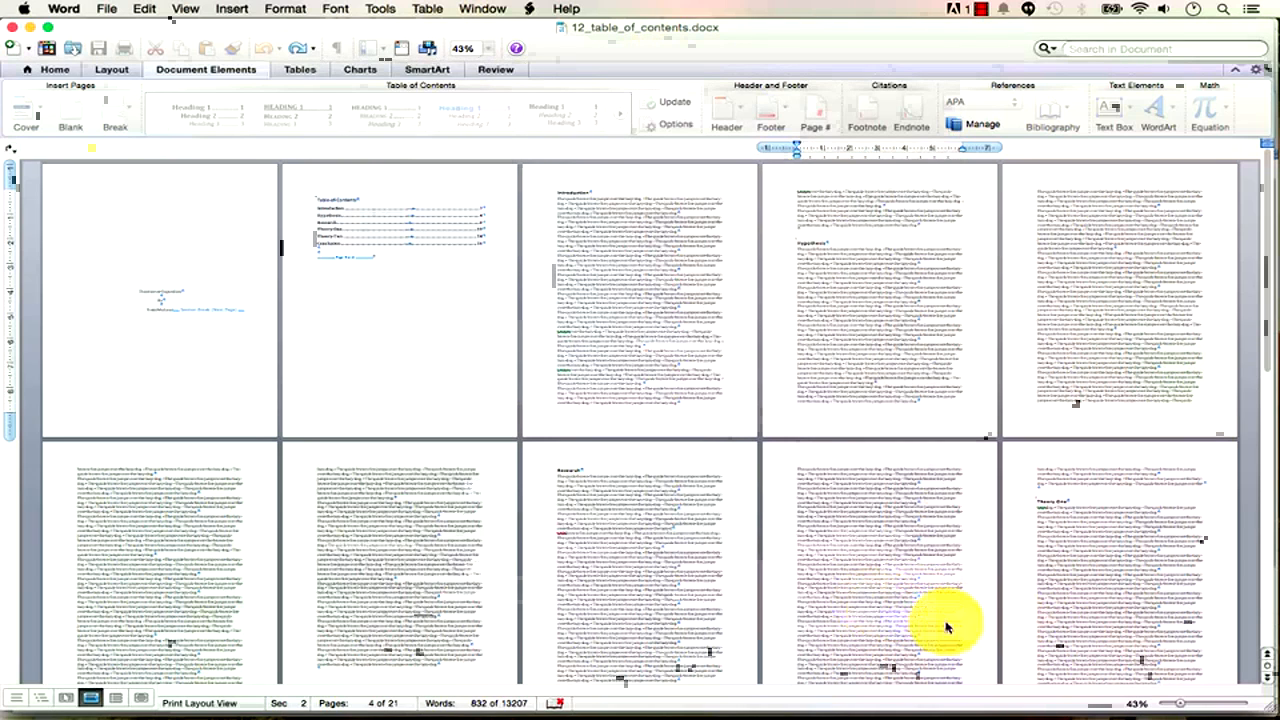
Zoom the pages to about 73% and dismiss TOC Options without changes.
left_click_drag(1183, 708, 1198, 706)
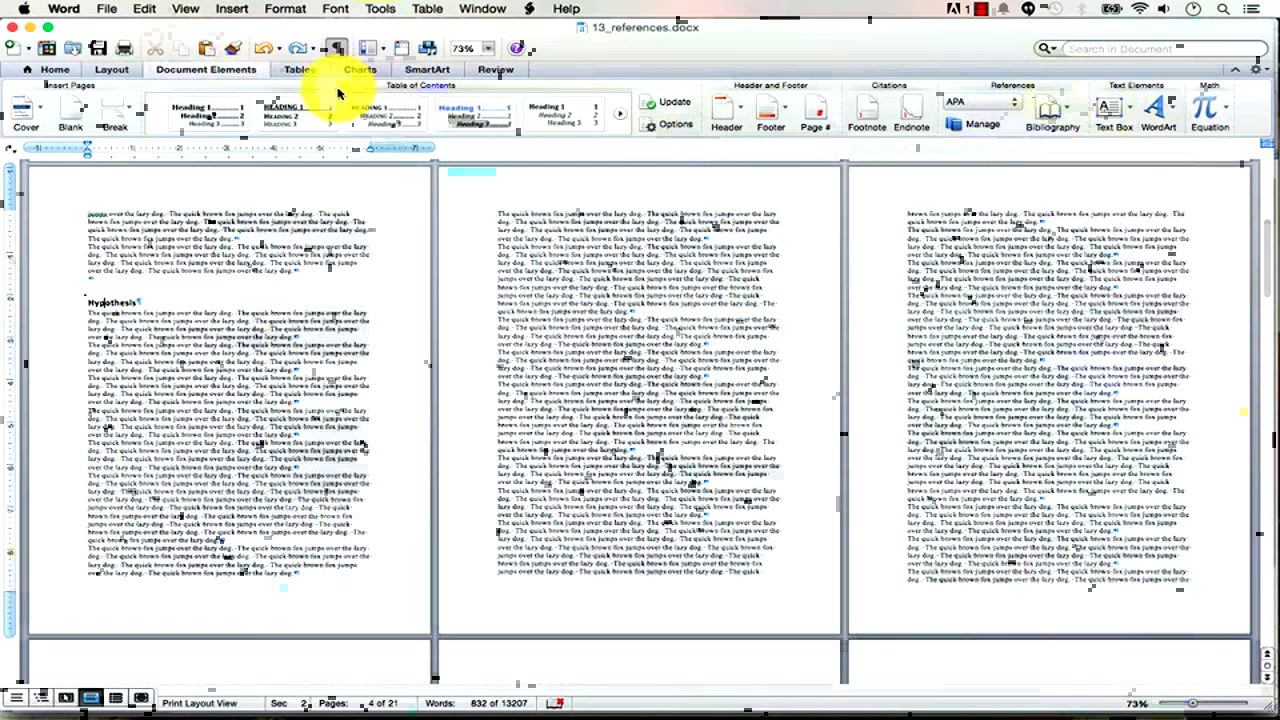
left_click(673, 125)
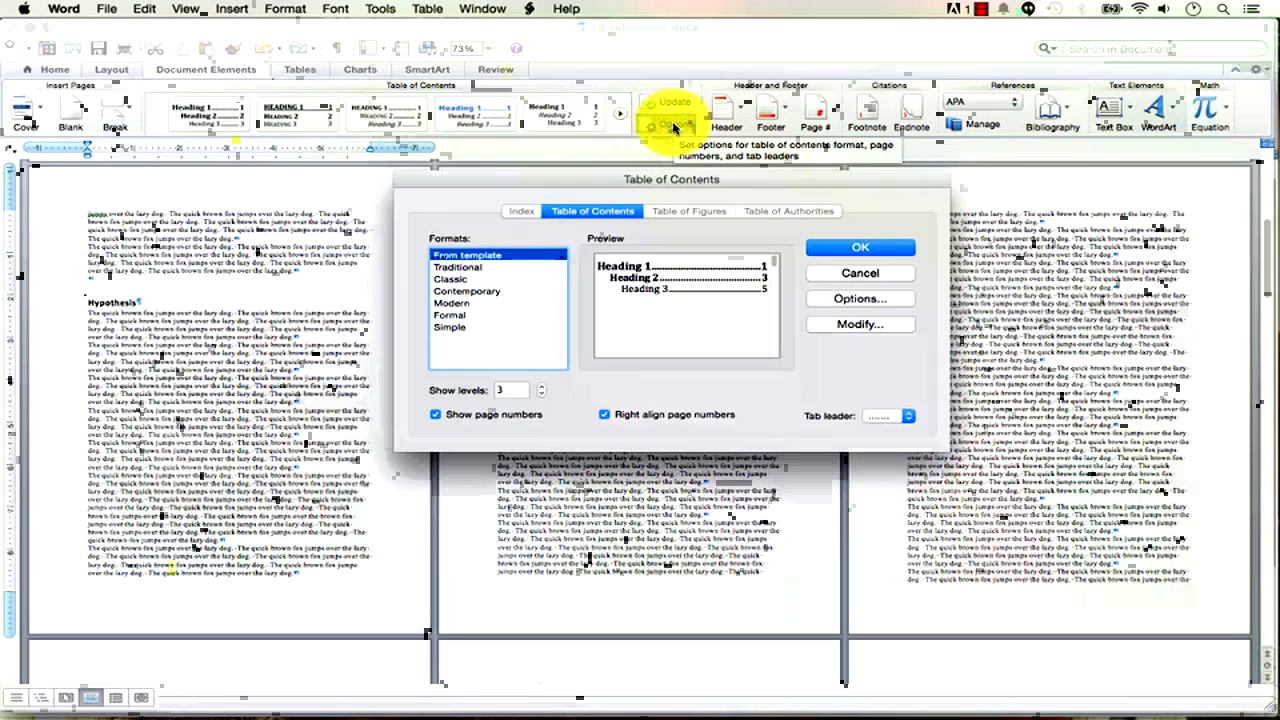
left_click(860, 272)
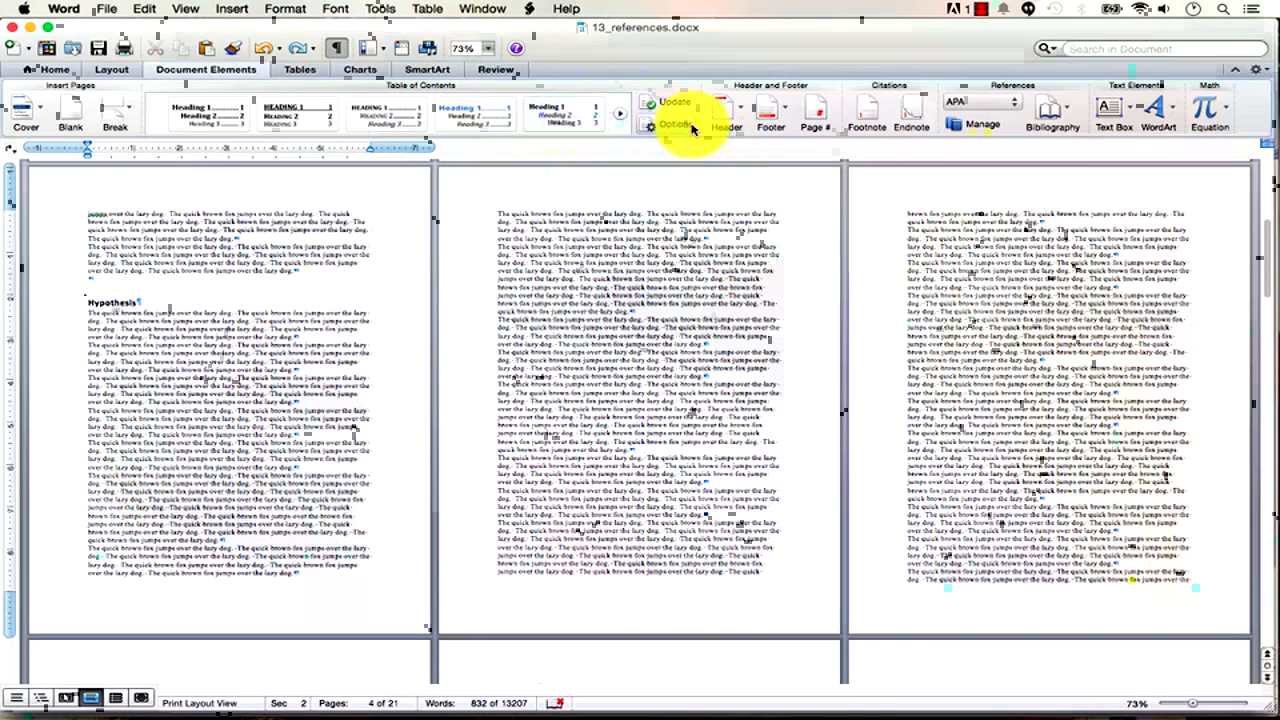
left_click(1016, 105)
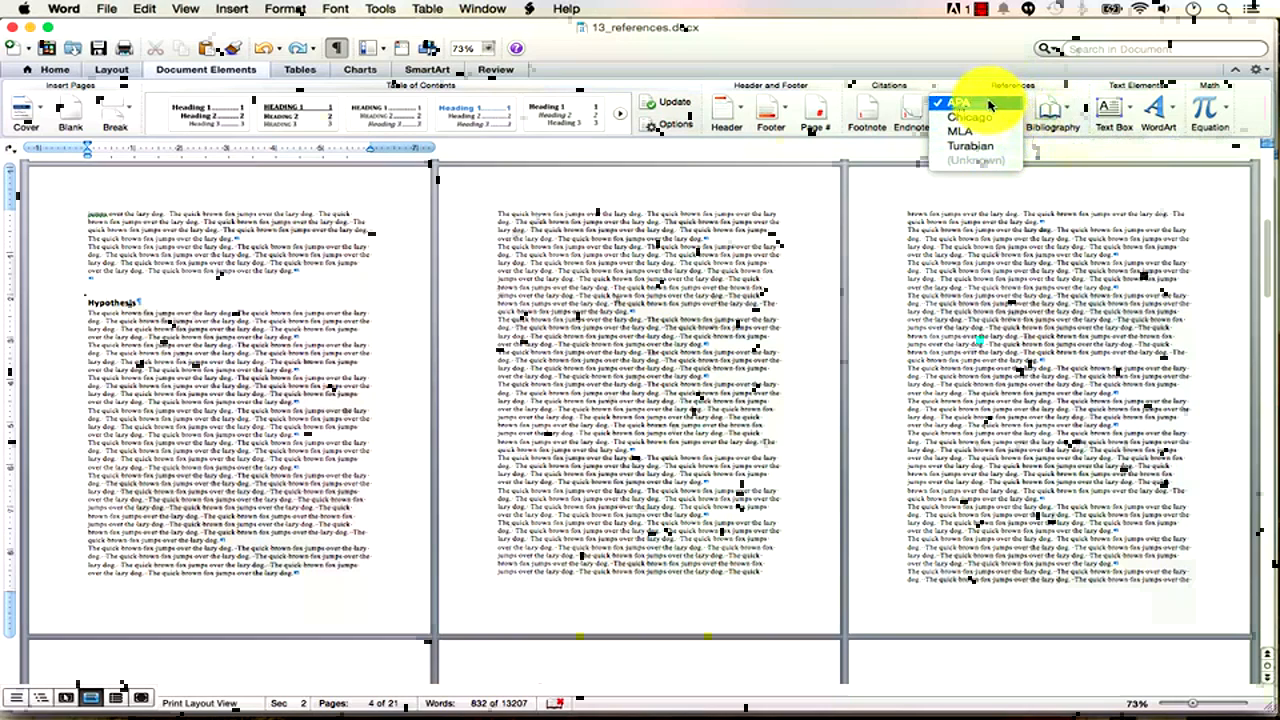
left_click(986, 76)
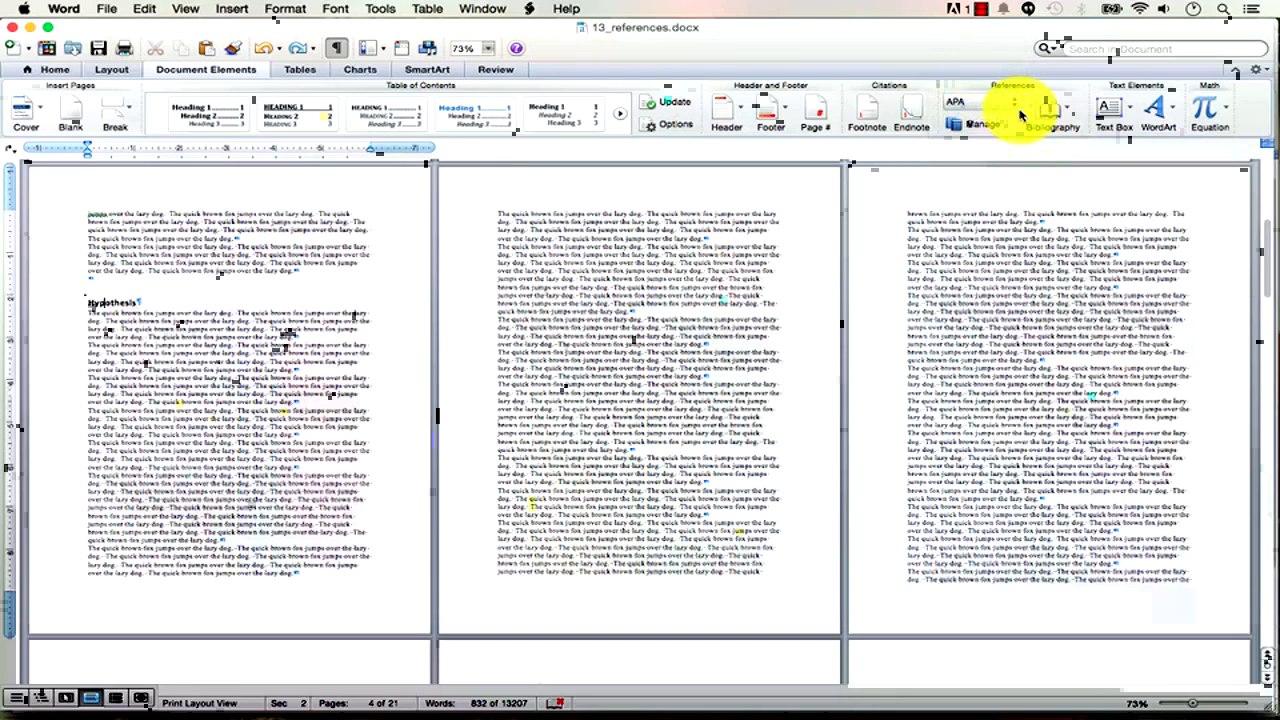
left_click(1016, 104)
left_click(1018, 106)
left_click(1018, 106)
left_click(1018, 106)
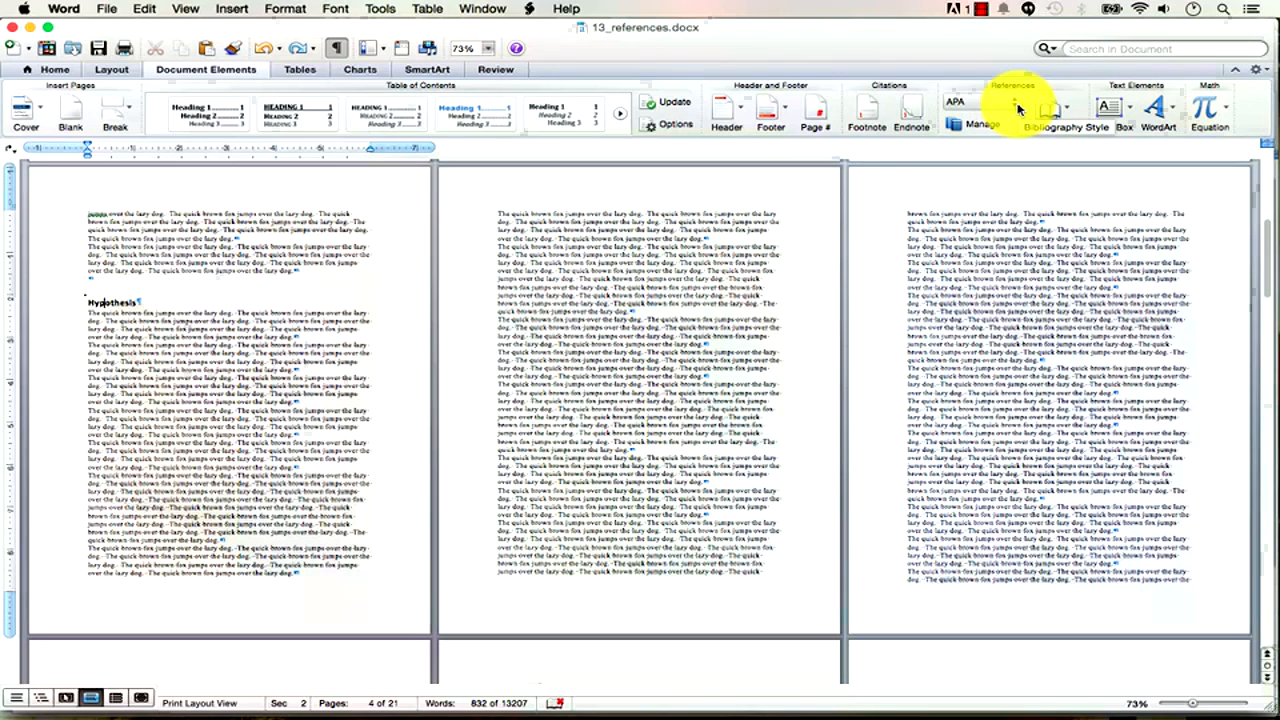
key("super+Tab")
key("super+Tab")
key("super+Tab")
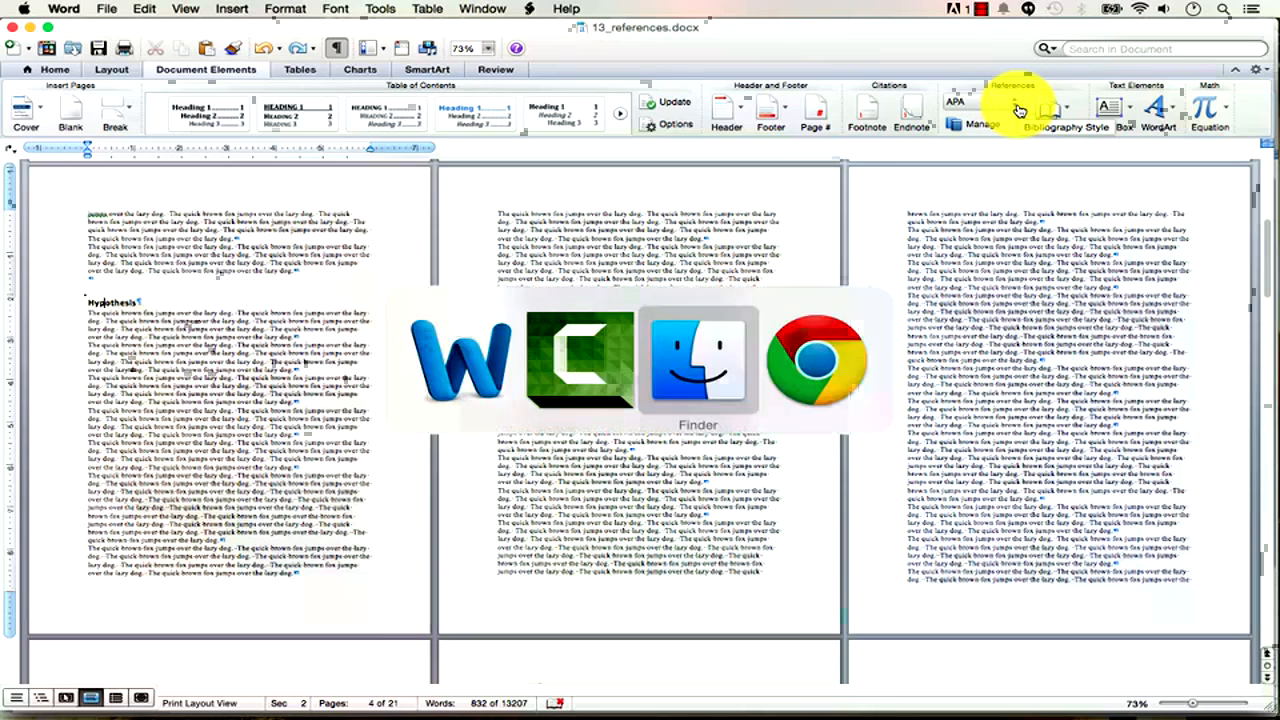
Search 'surfing wiki', open Wikipedia's Surfing article, select its opening paragraph, and return to Word.
left_click(1118, 42)
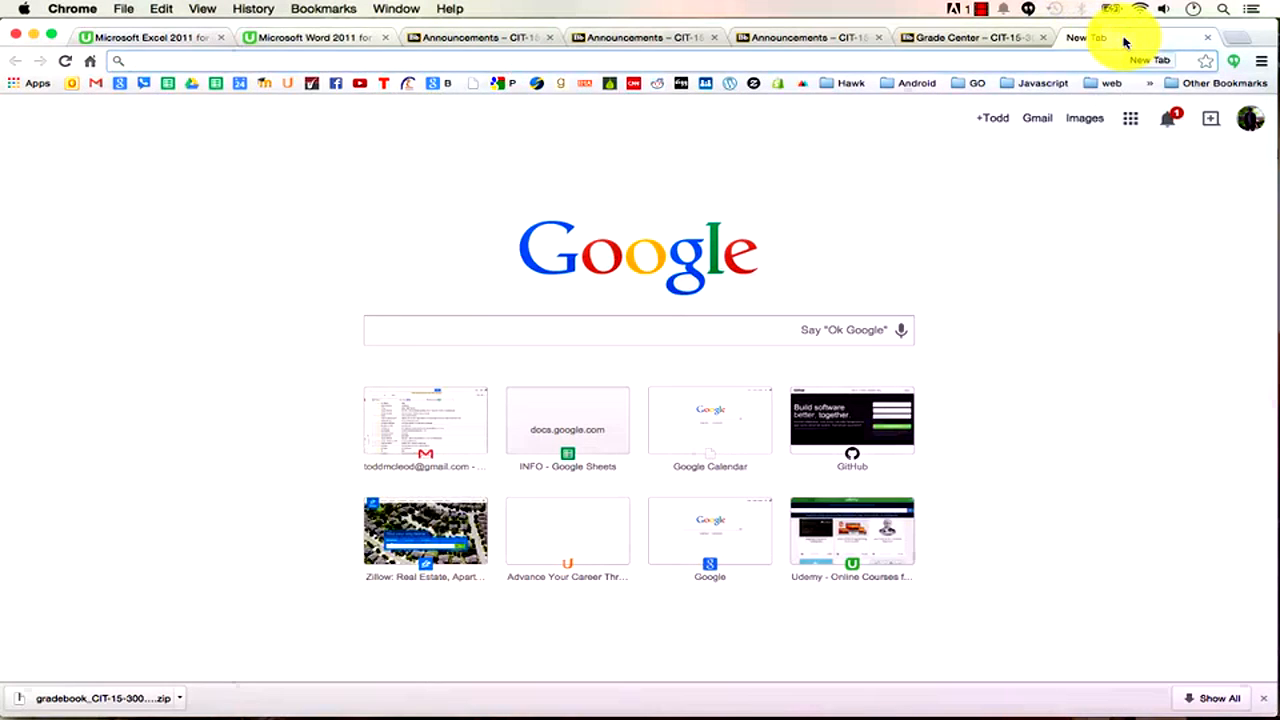
type("surf w")
key("BackSpace")
key("BackSpace")
type("ing wiki")
key("Return")
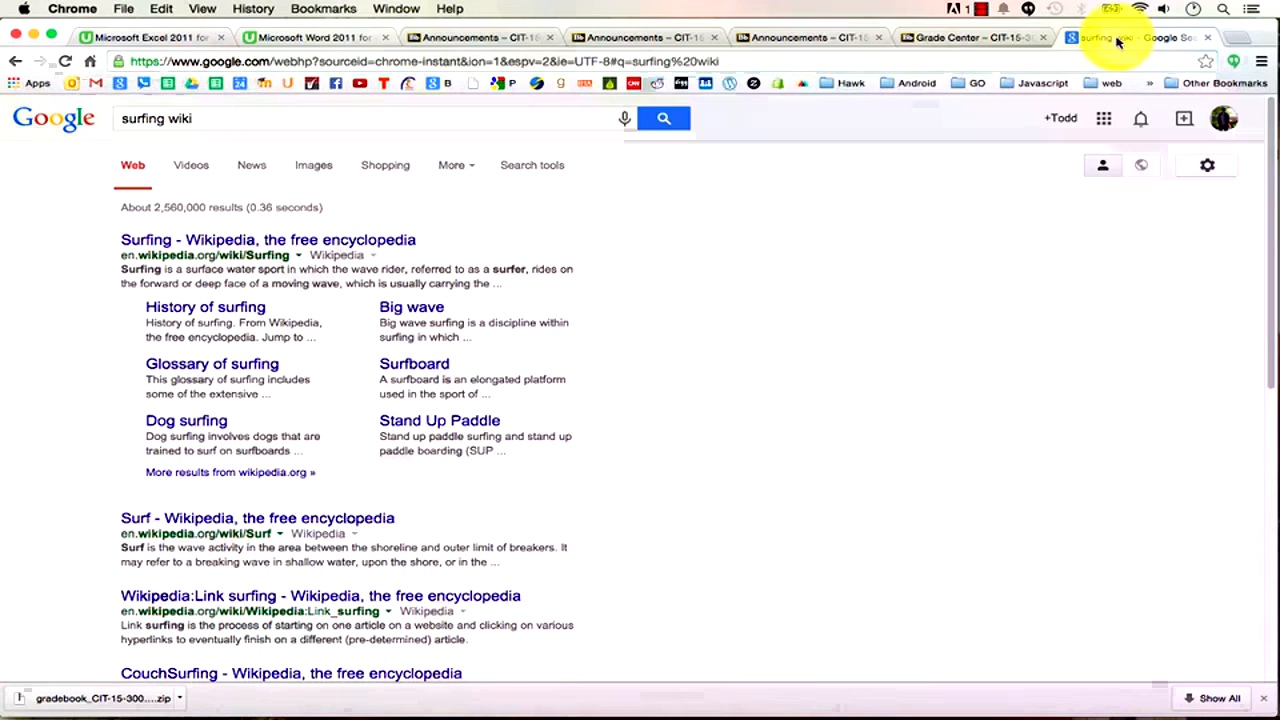
left_click(279, 241)
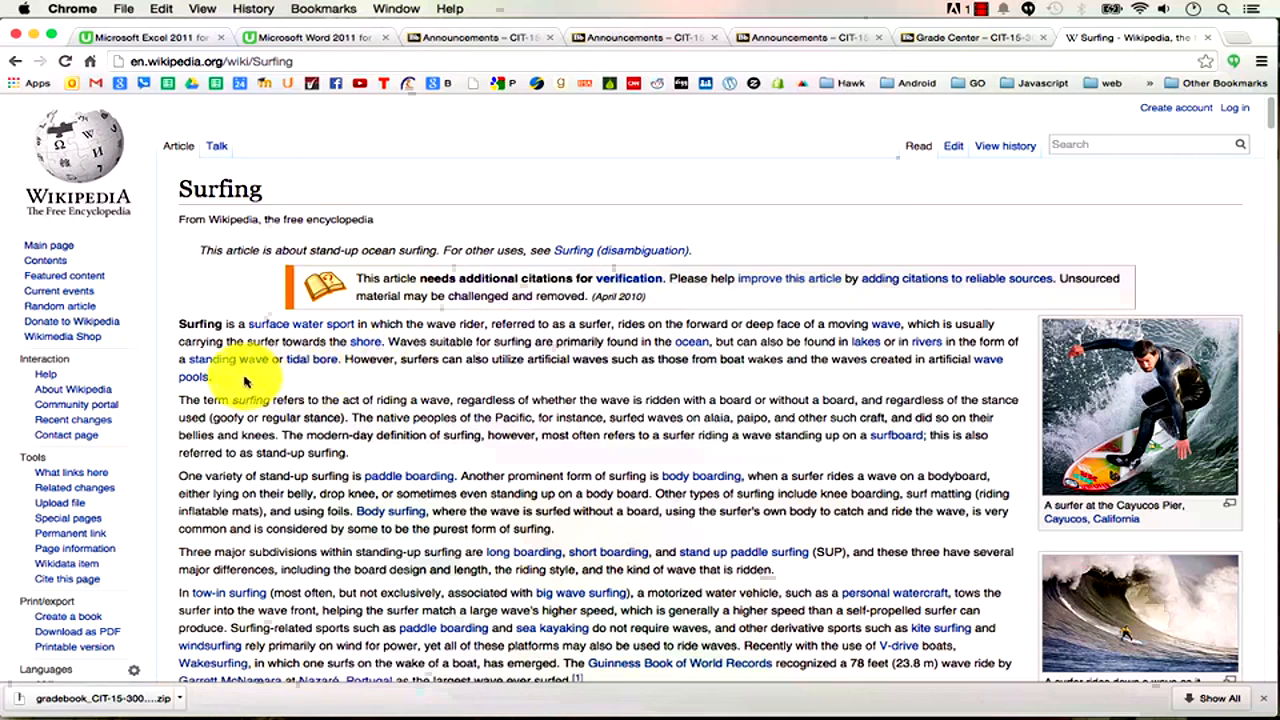
left_click_drag(236, 378, 180, 323)
key("super+c")
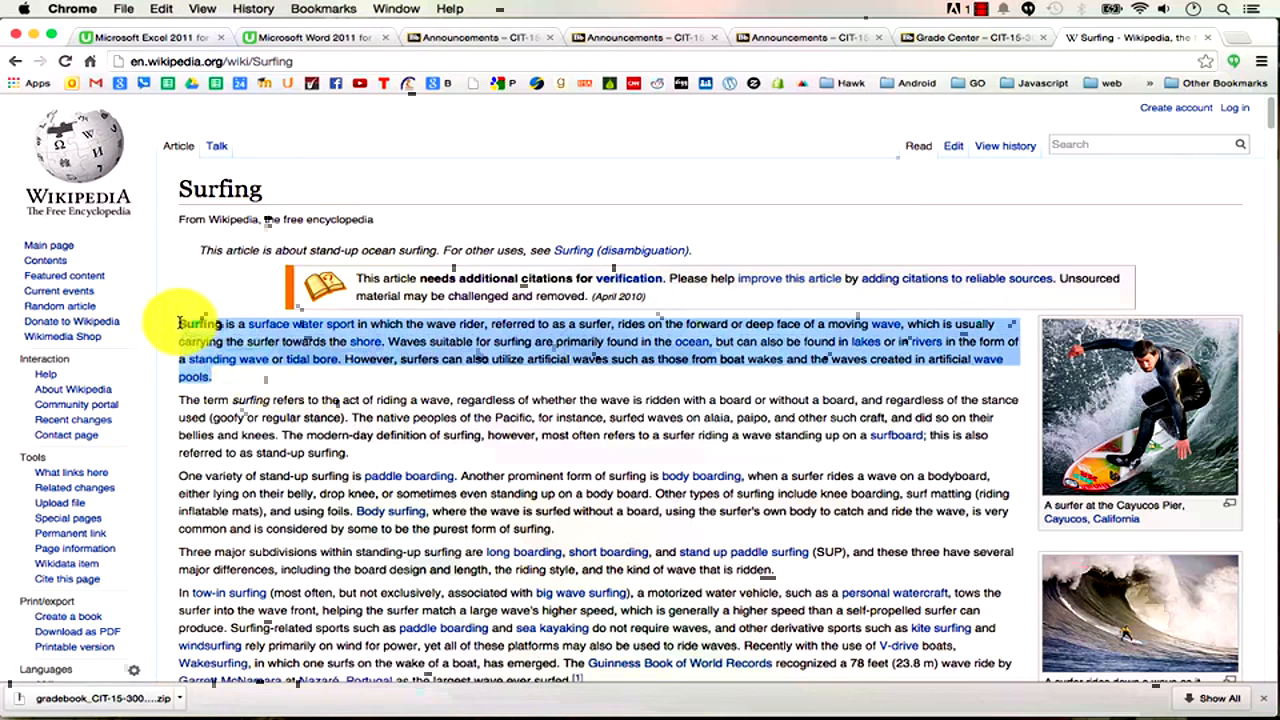
key("super+Tab")
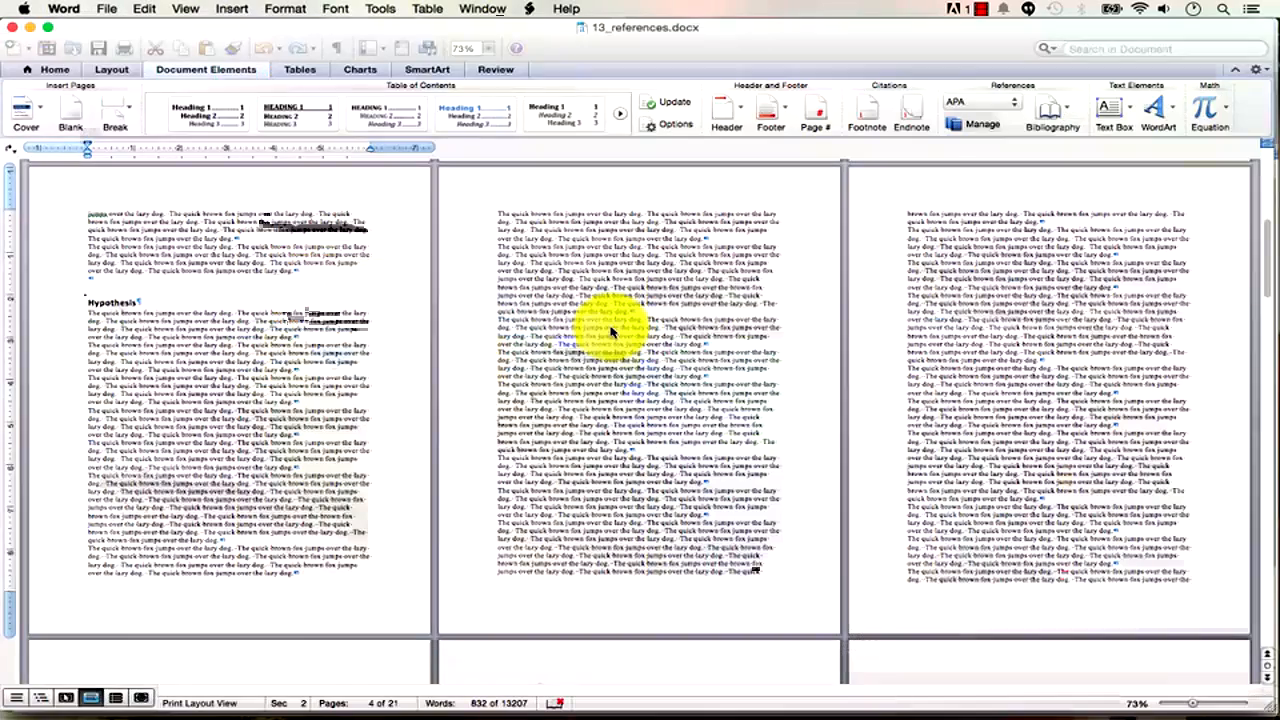
Zoom to 140% and add the line 'Another source says this about surfing,' with empty quotes on page 6.
left_click(1128, 425)
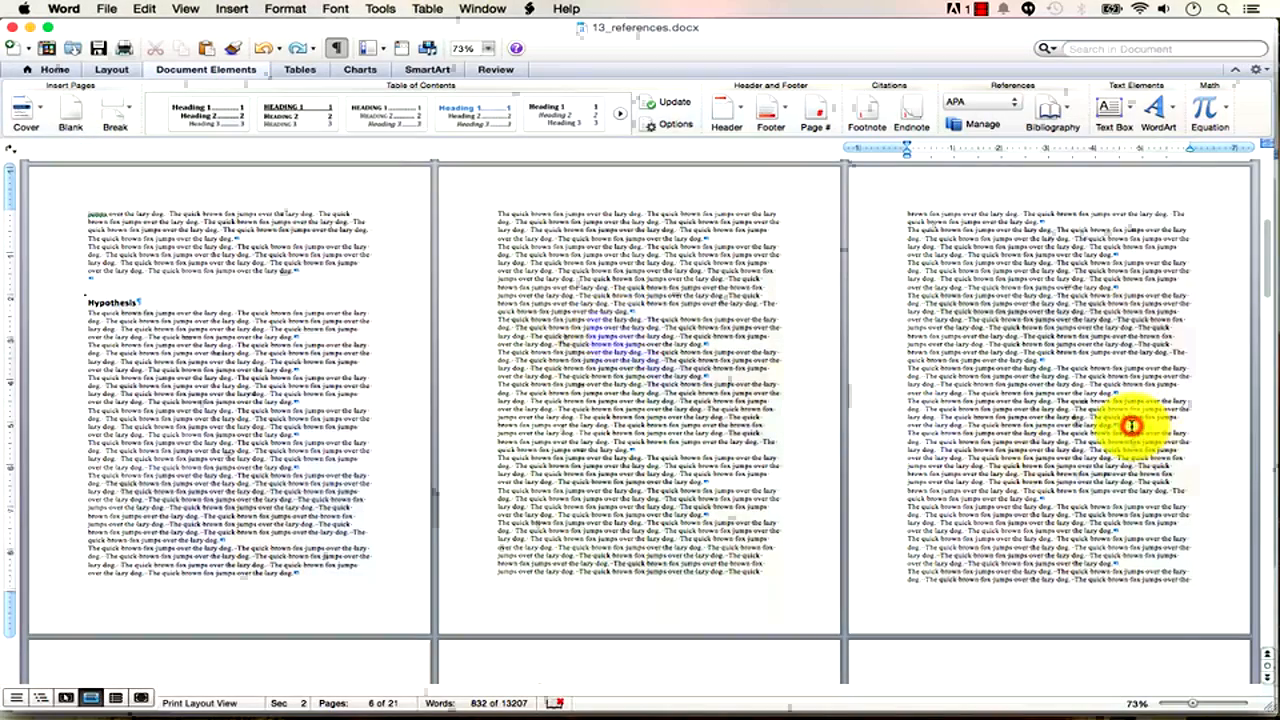
left_click_drag(1195, 706, 1209, 705)
left_click(651, 538)
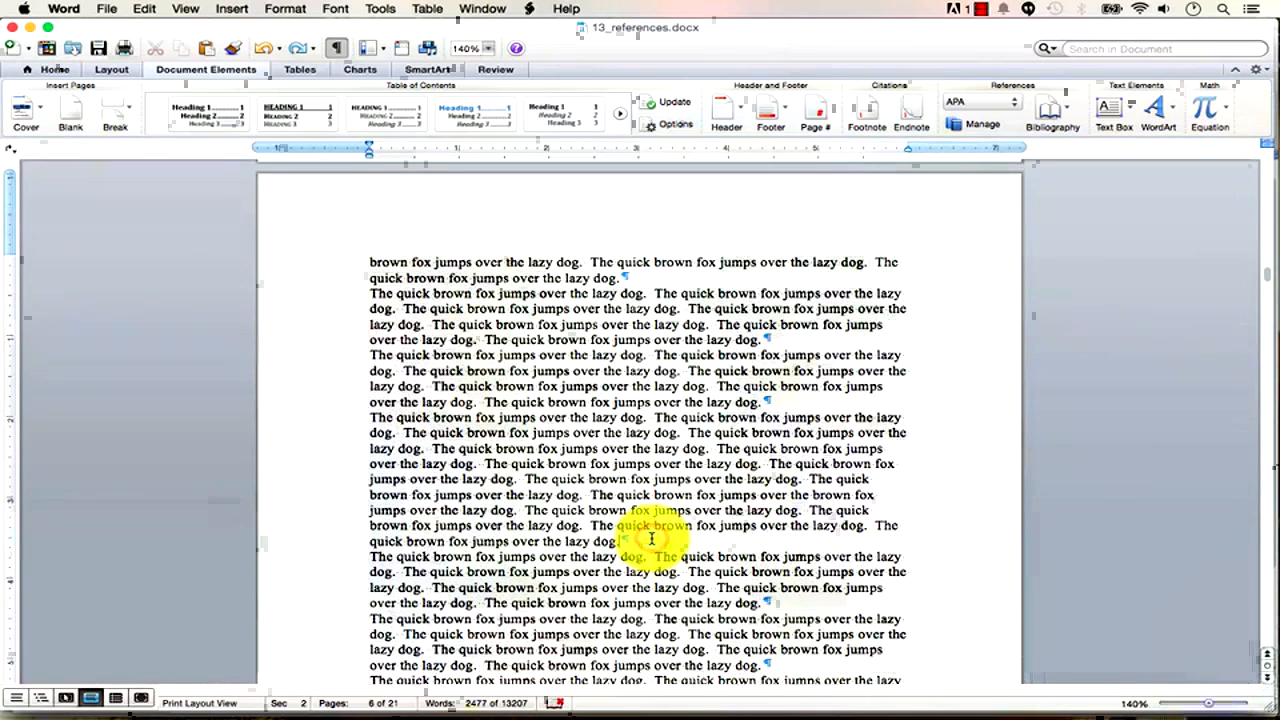
key("Return")
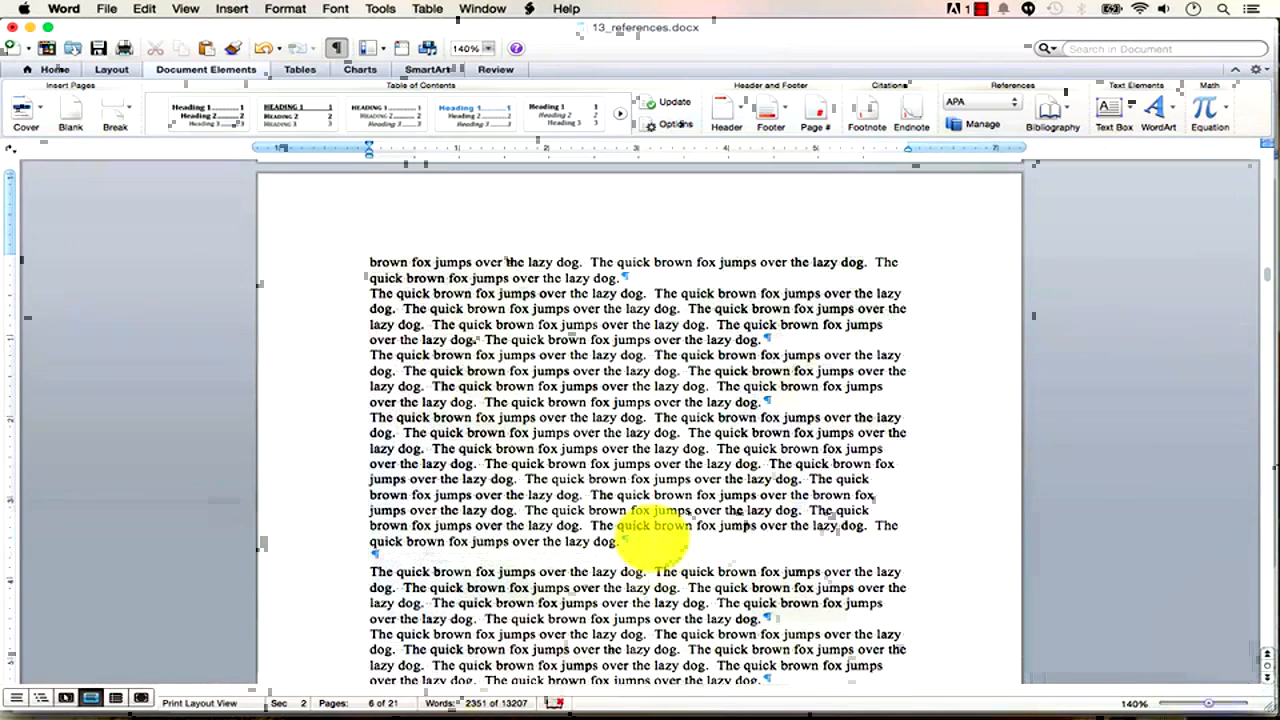
type("Another source says")
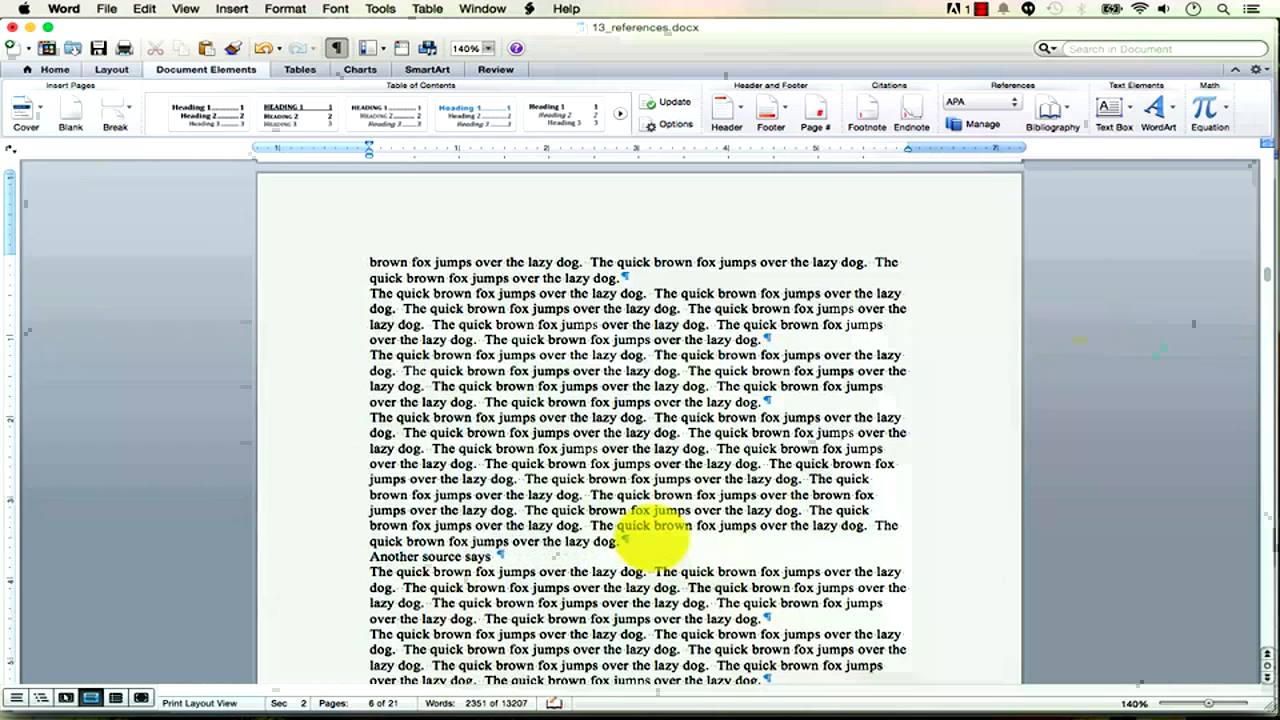
type(" this about surfing, \"")
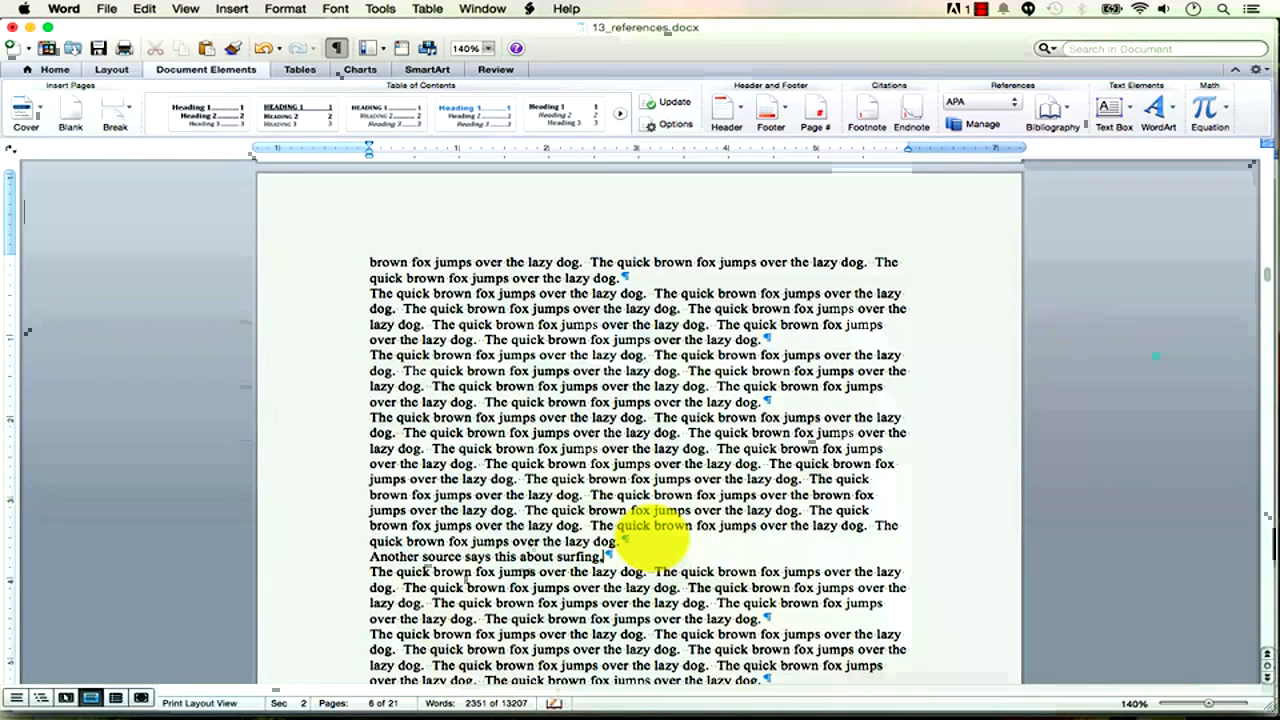
type("I")
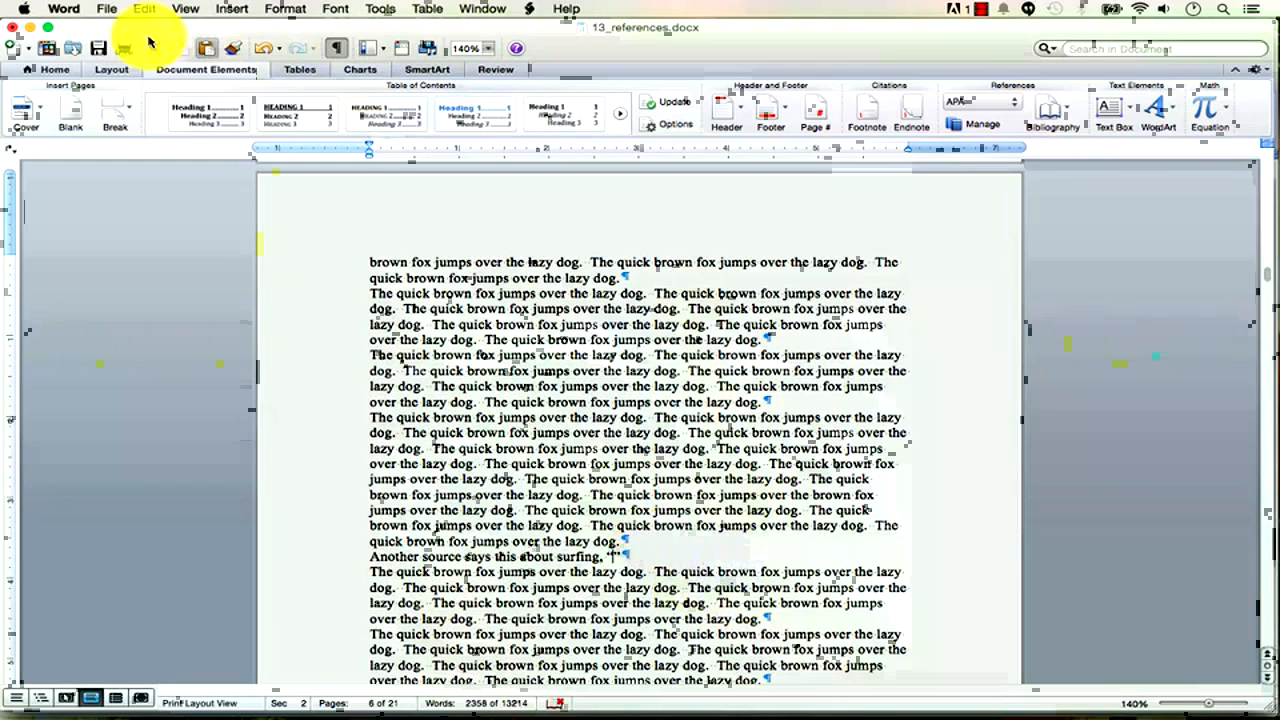
left_click(66, 74)
left_click(145, 8)
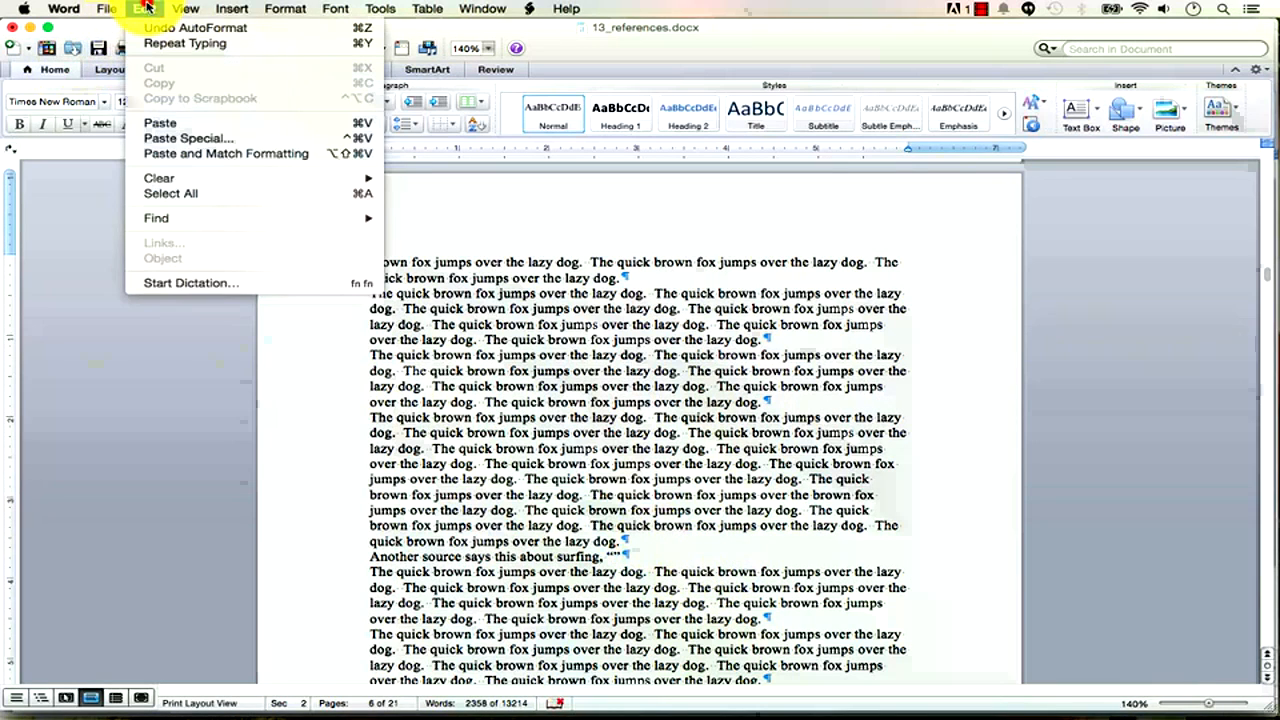
Paste the Wikipedia surfing paragraph between the quotes, keeping text only.
left_click(190, 140)
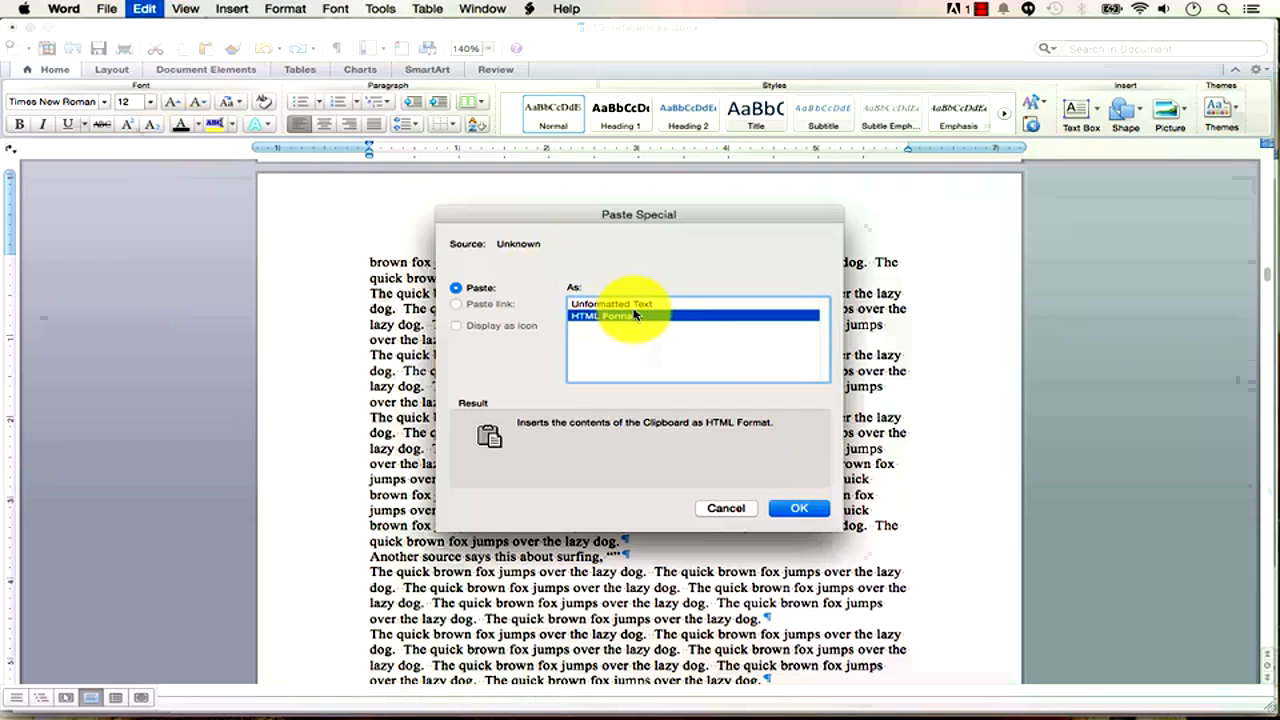
left_click(740, 511)
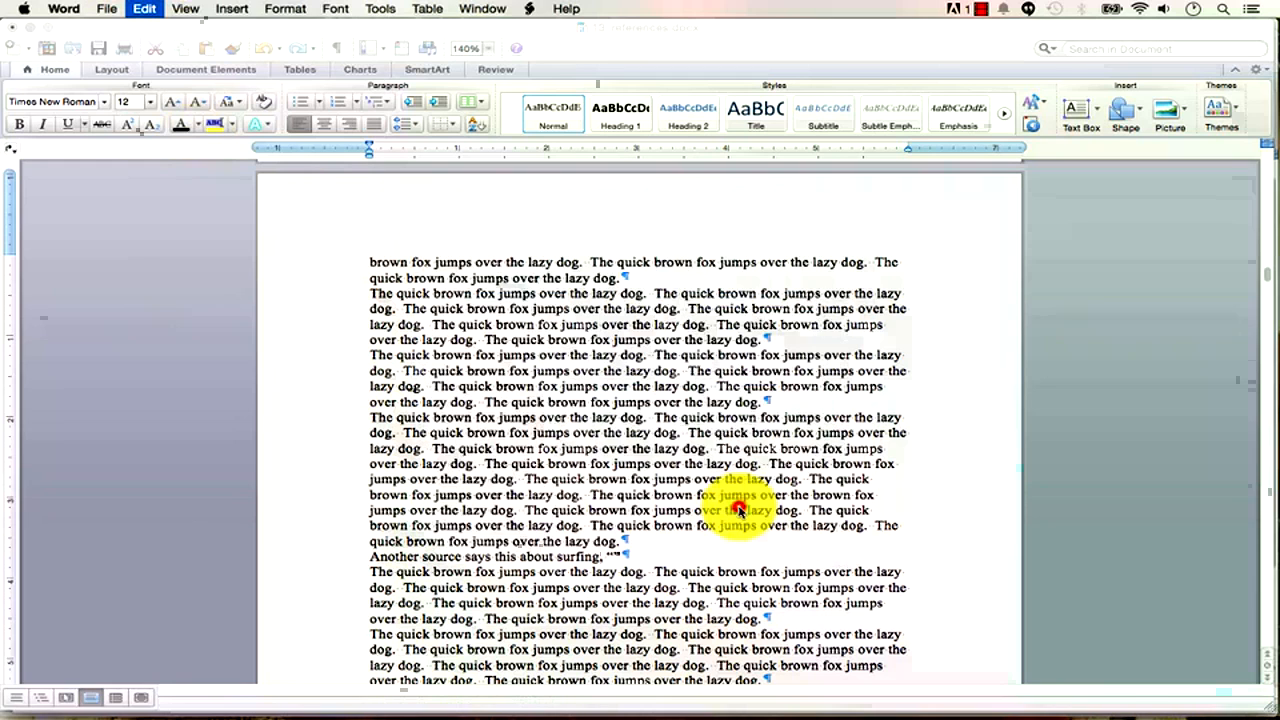
left_click(147, 12)
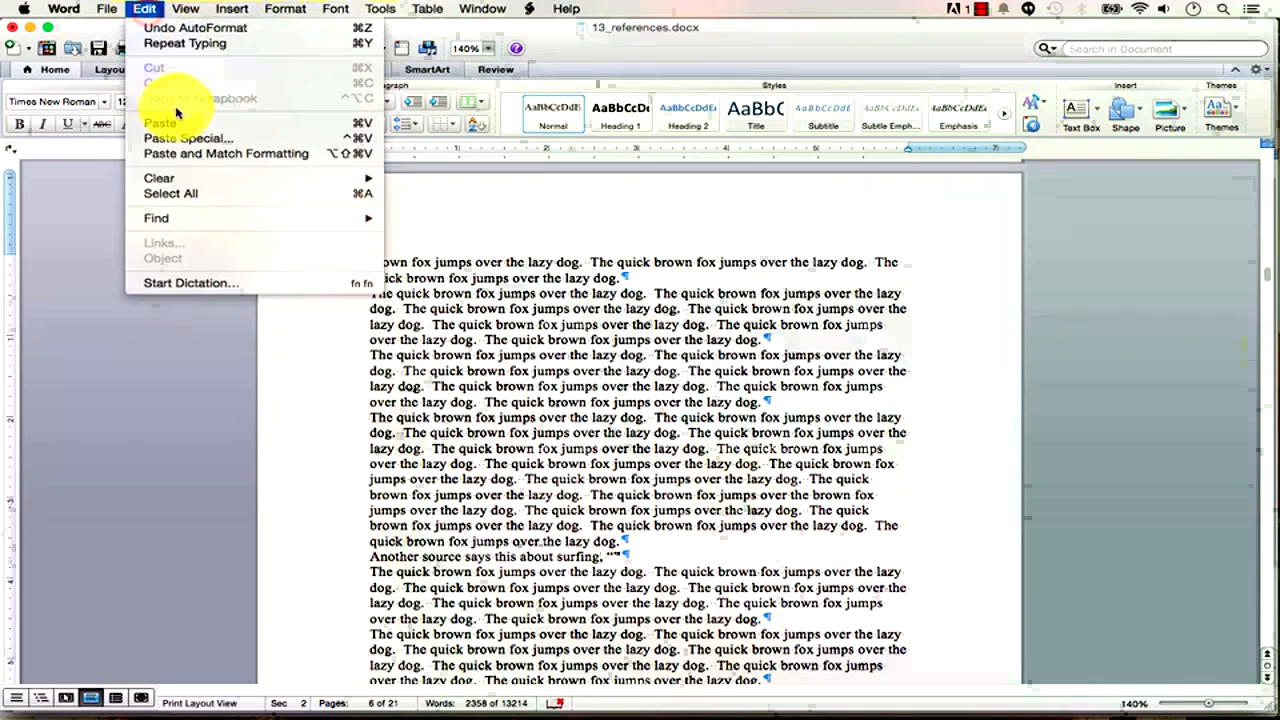
left_click(366, 133)
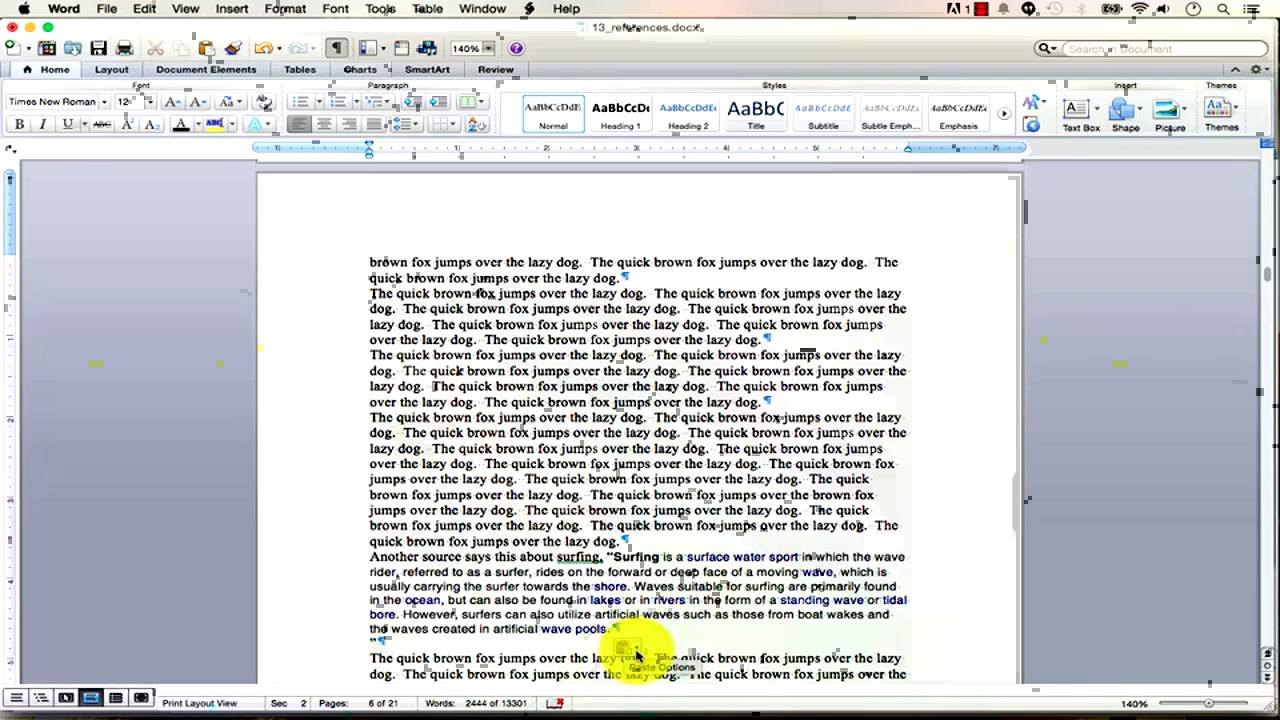
left_click(636, 655)
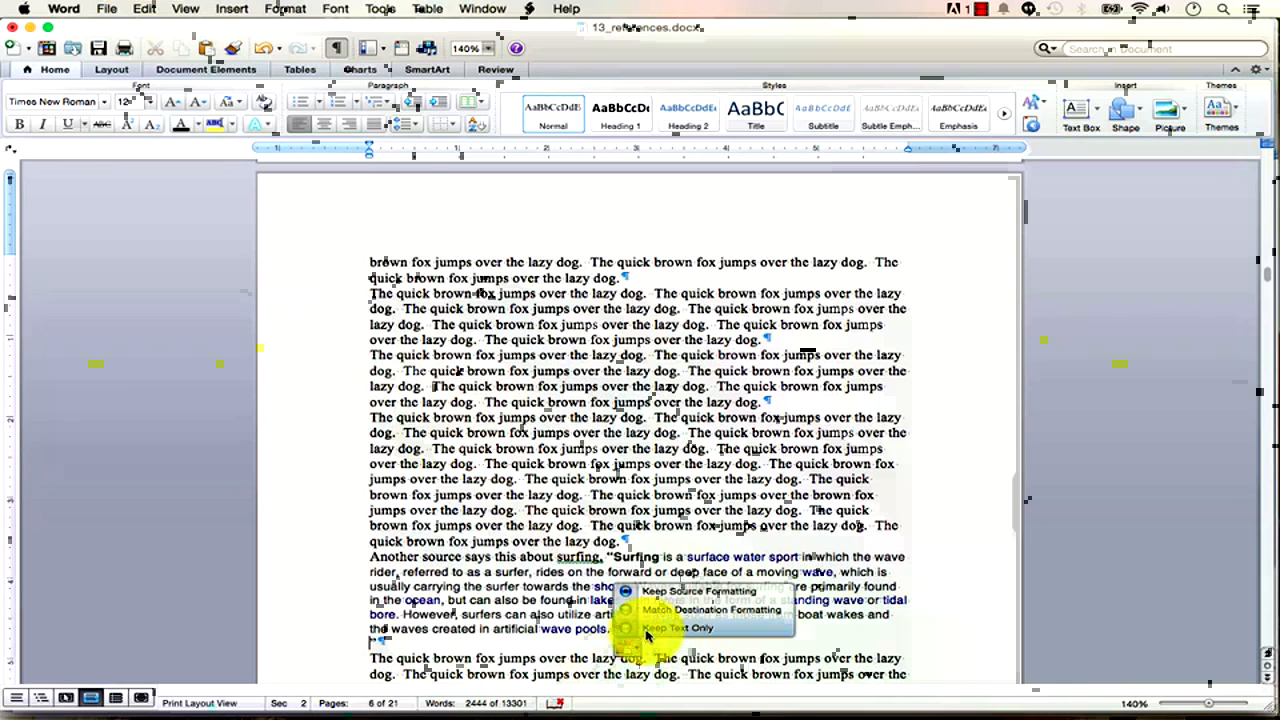
left_click(652, 628)
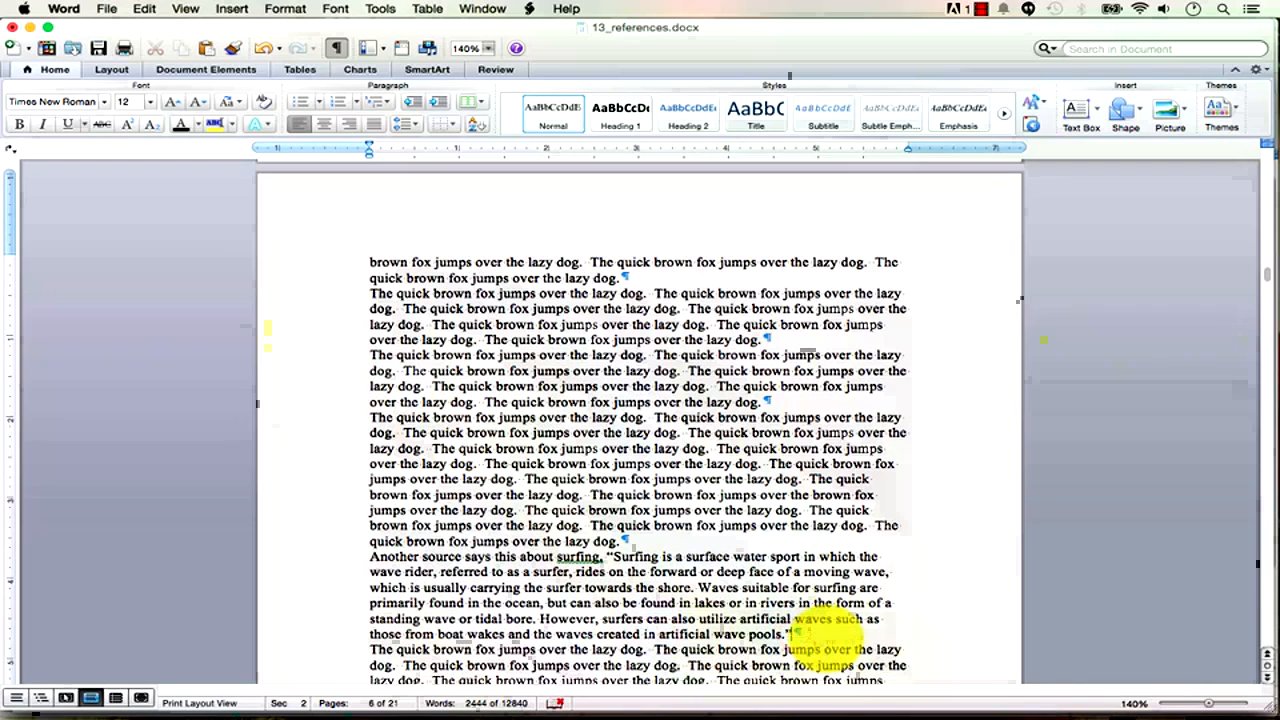
Add and then remove a stray empty line after the quote.
key("Return")
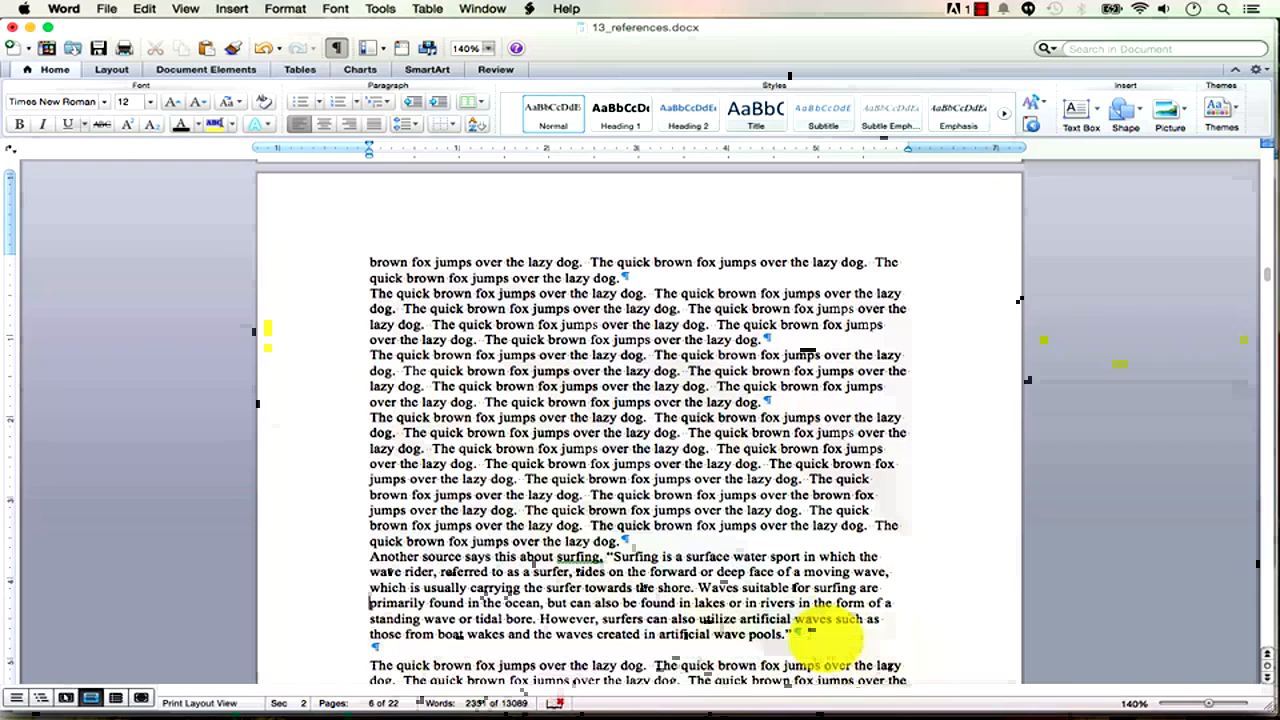
key("Down")
key("Down")
key("BackSpace")
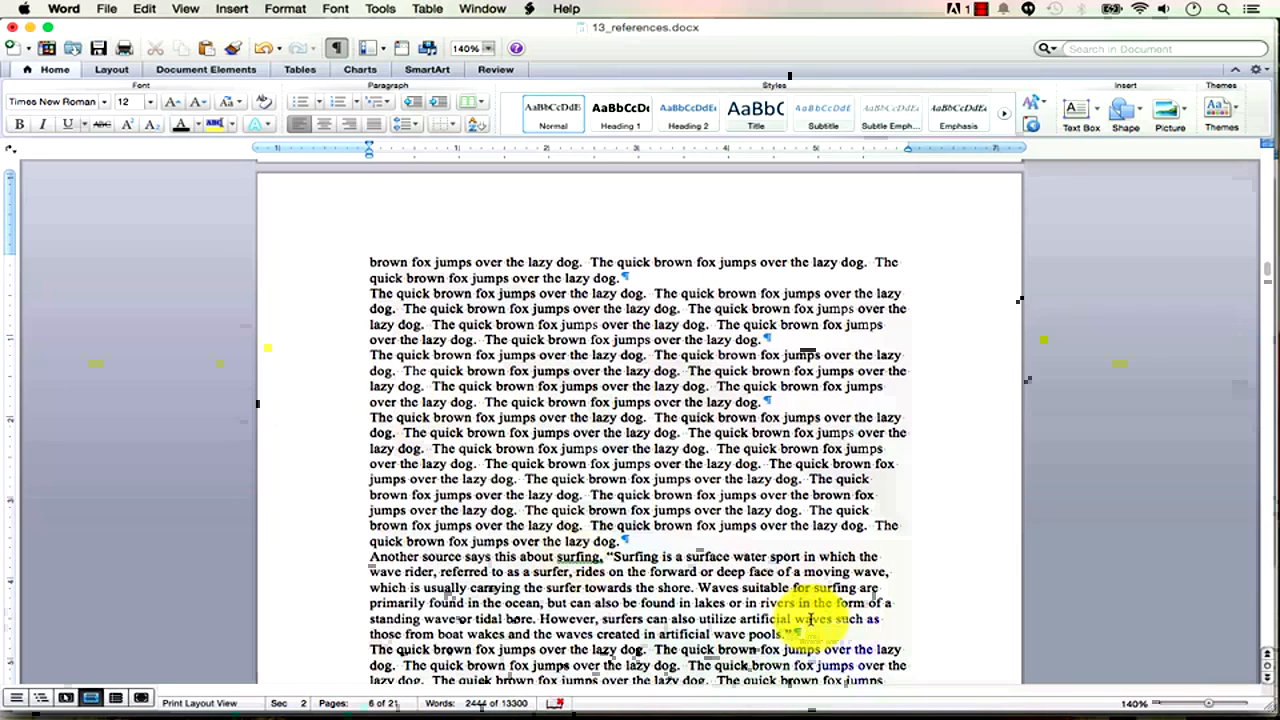
Create a Wikipedia Web site source for the Surfing page and insert the (Wikipedia, 2014) citation.
left_click(242, 78)
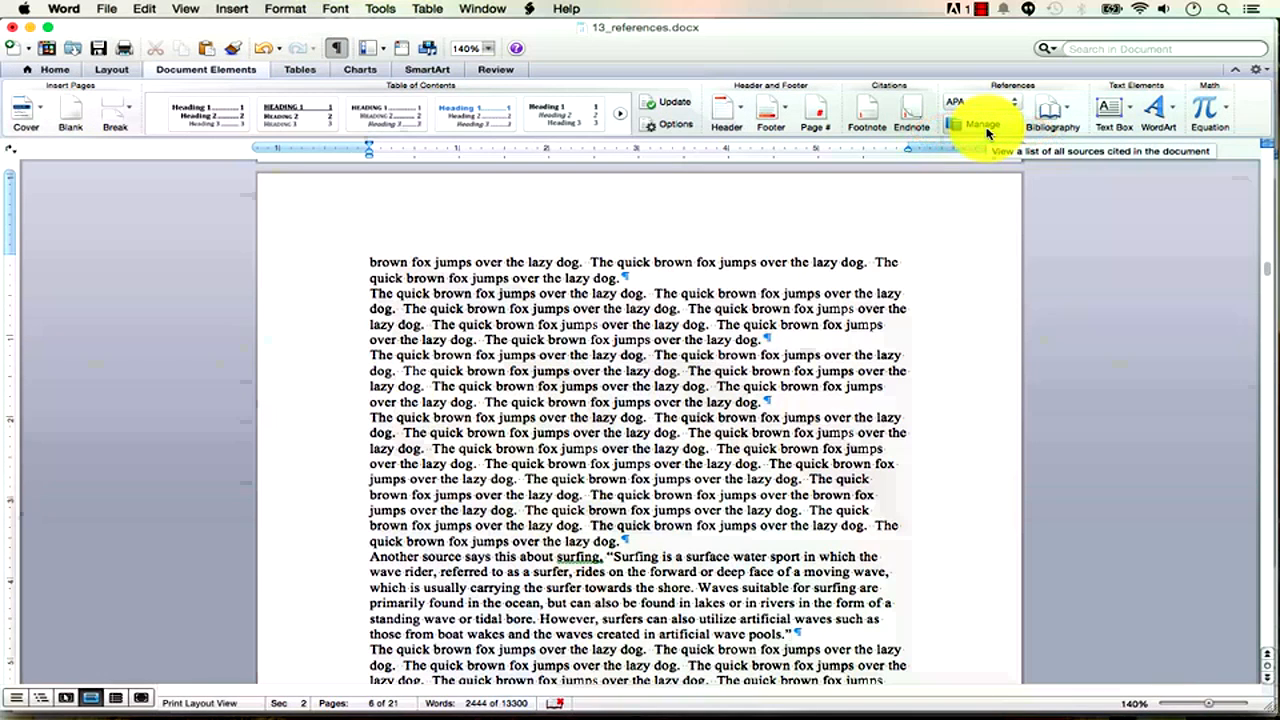
left_click(986, 133)
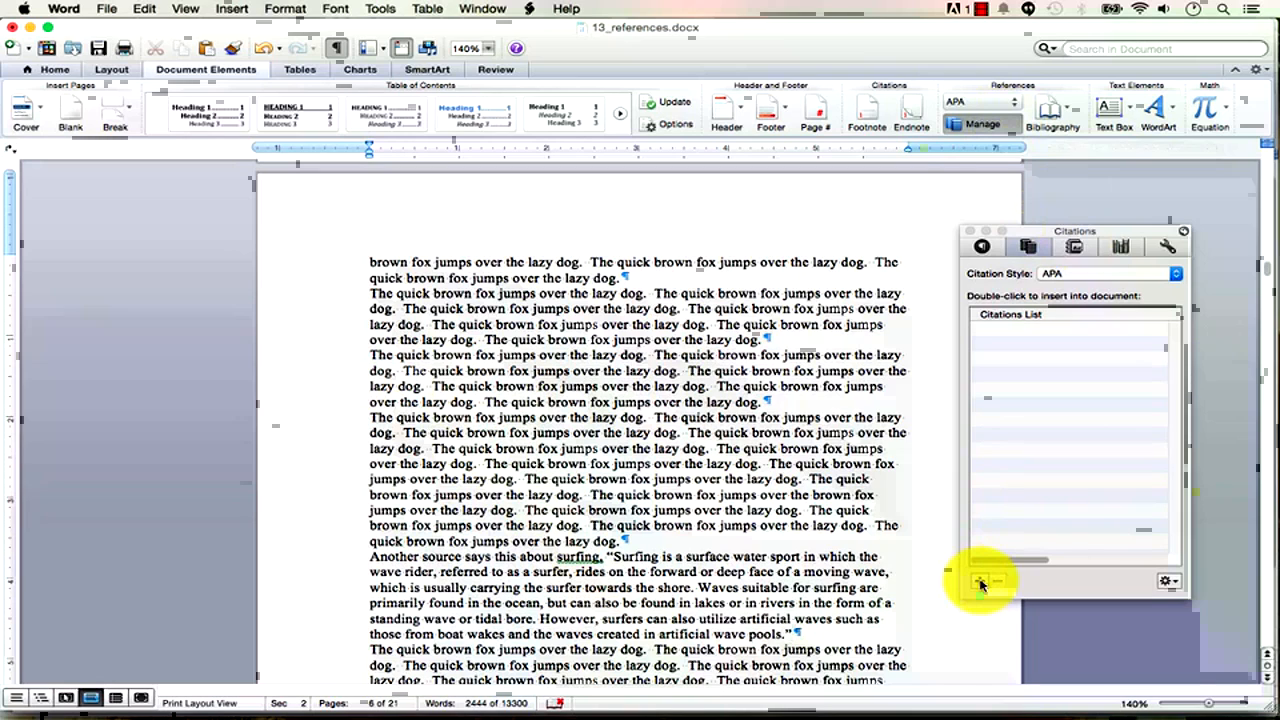
left_click(970, 231)
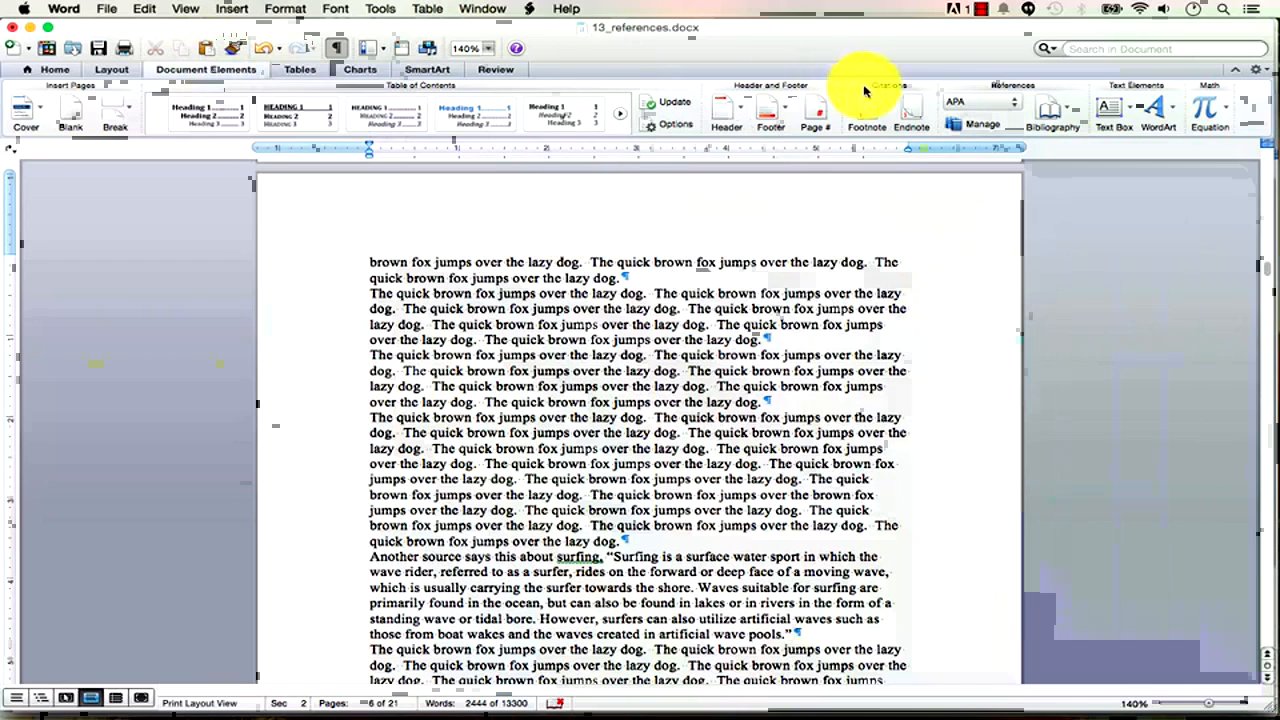
left_click(988, 129)
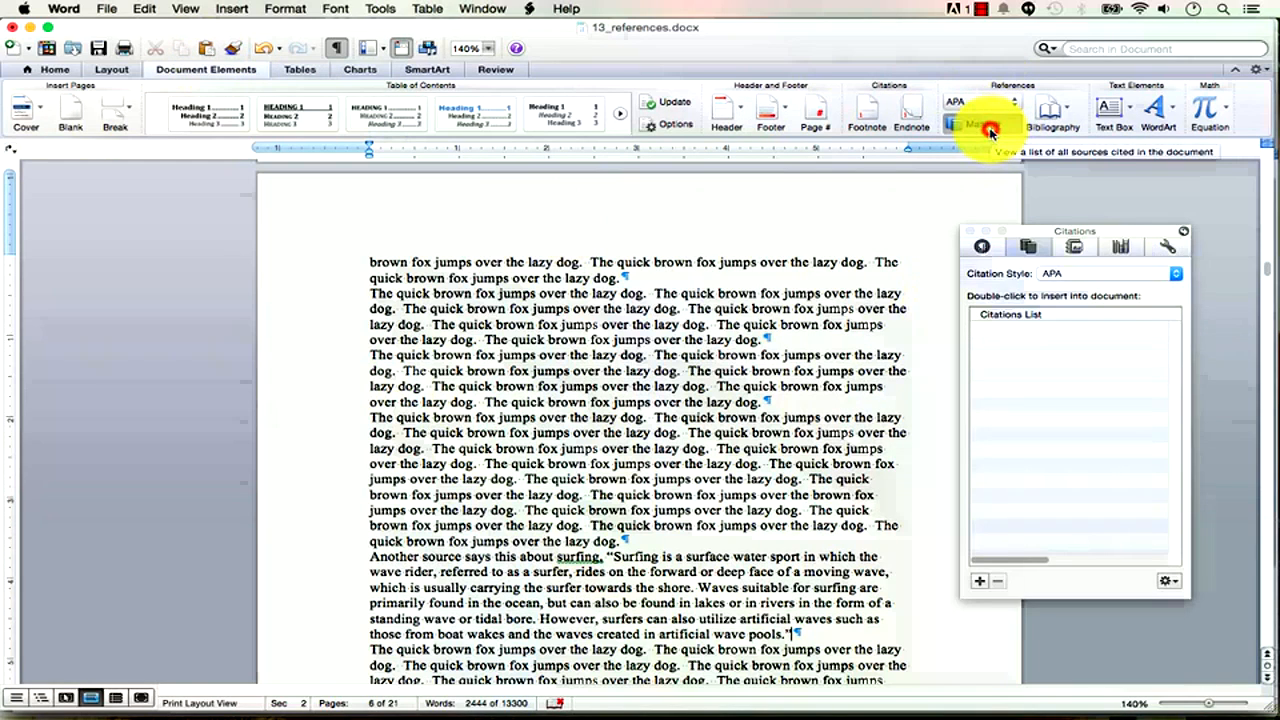
left_click(982, 586)
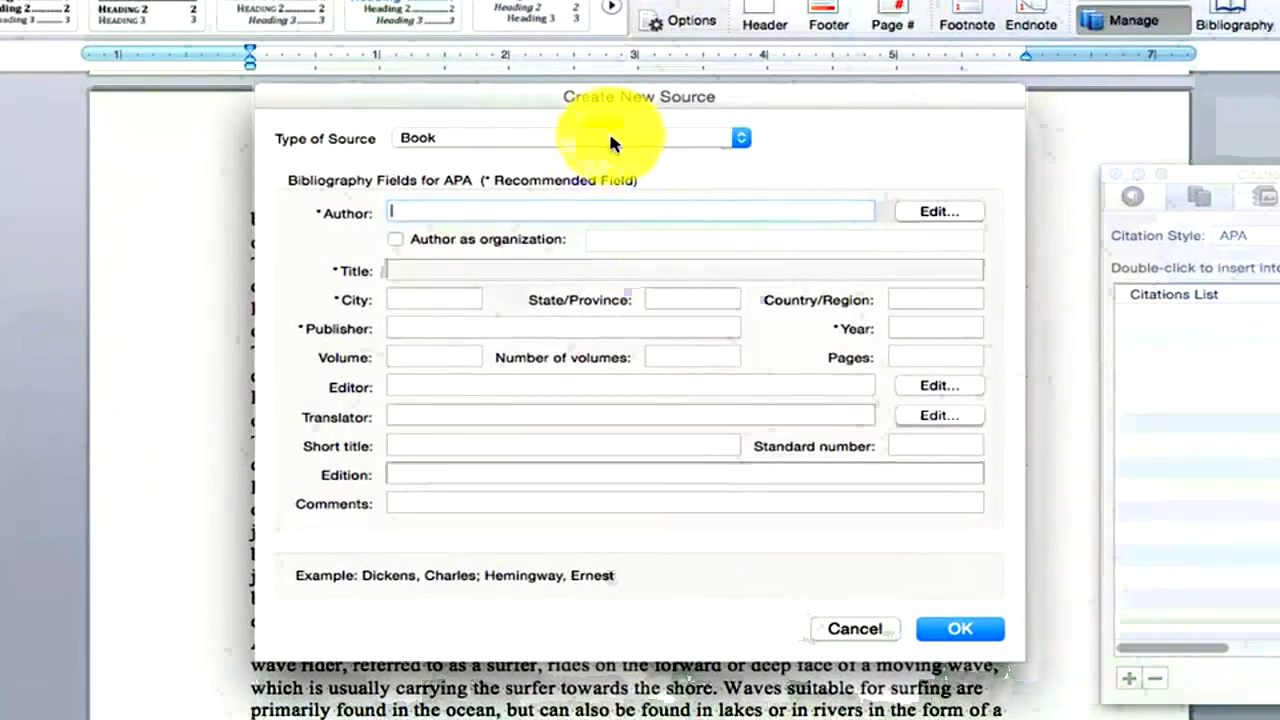
left_click(610, 140)
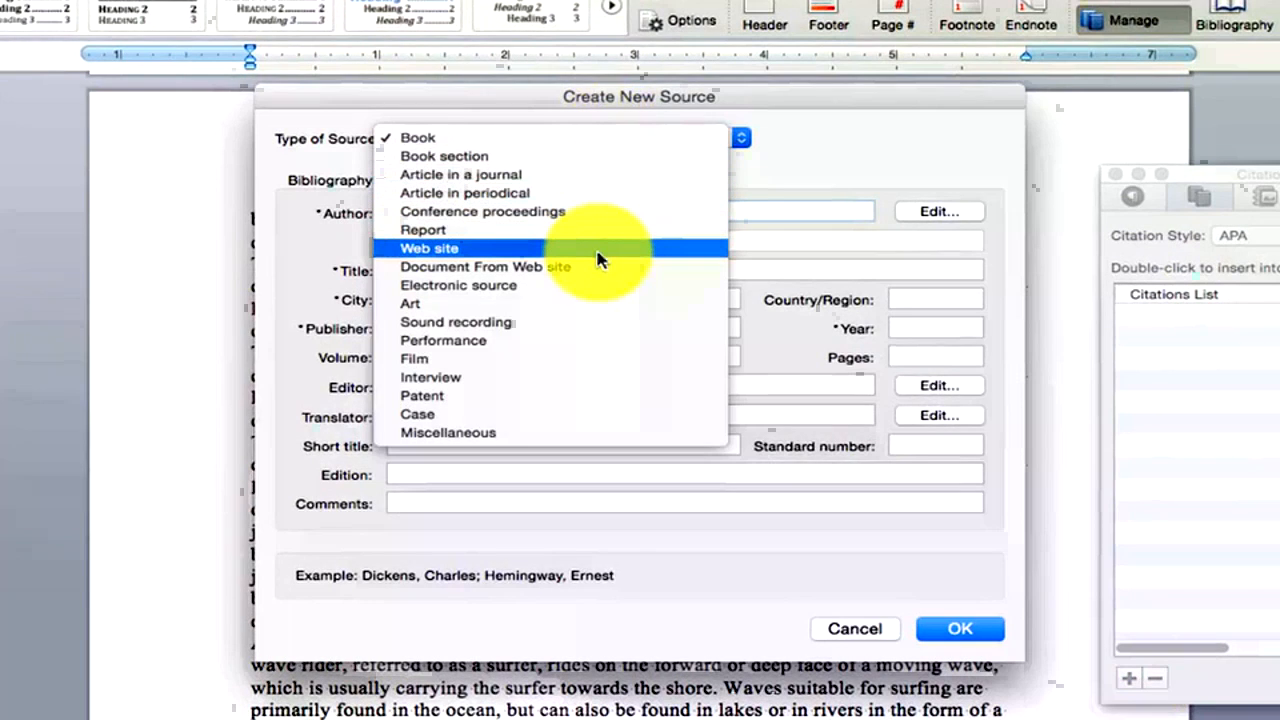
left_click(592, 250)
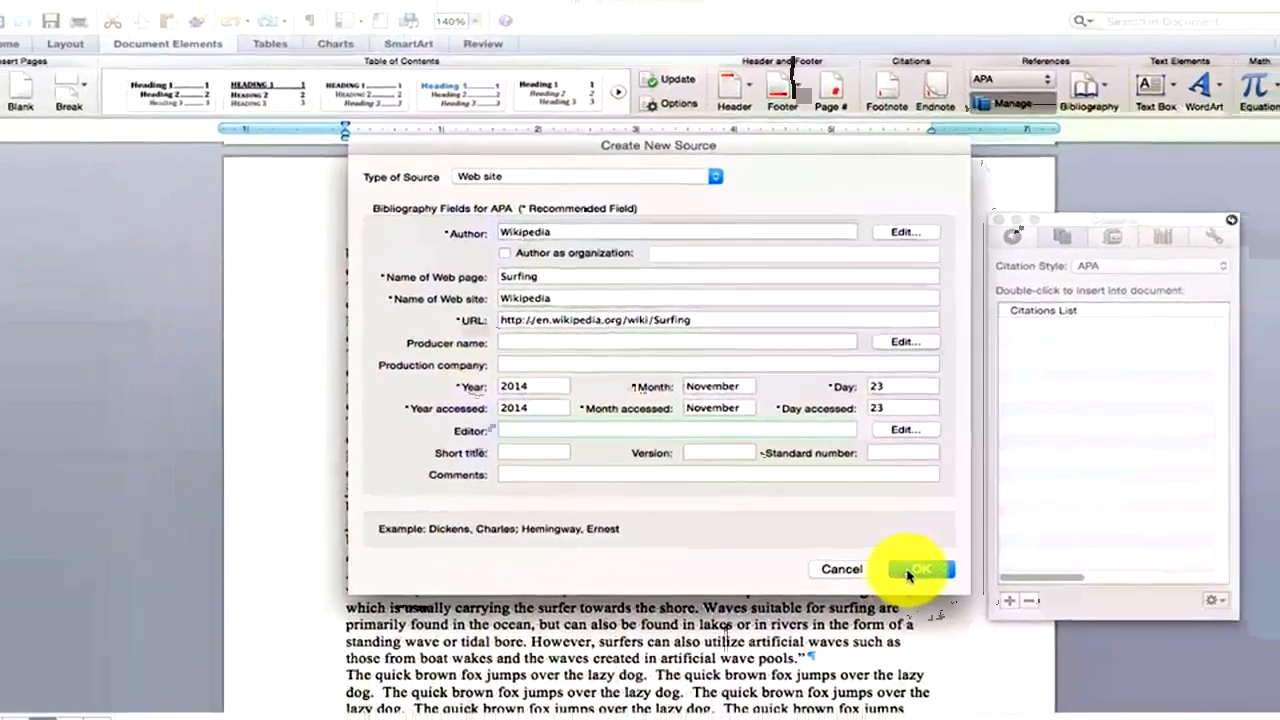
left_click(978, 611)
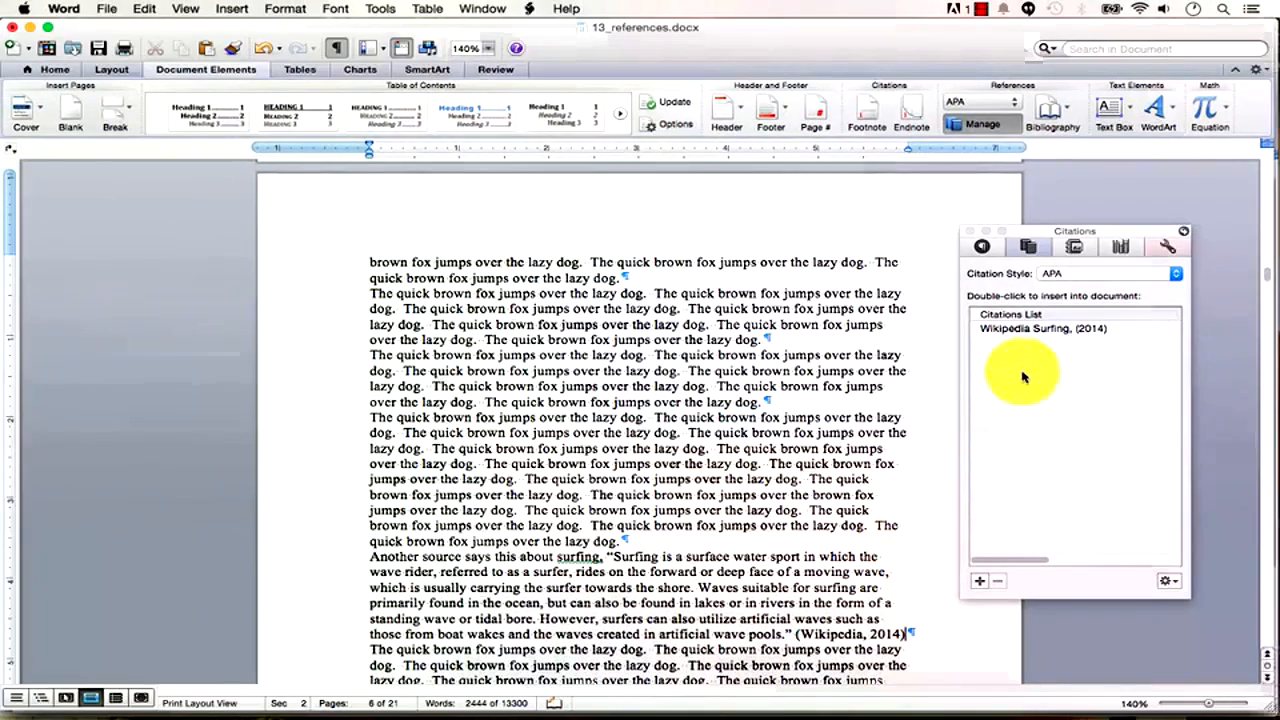
left_click(856, 632)
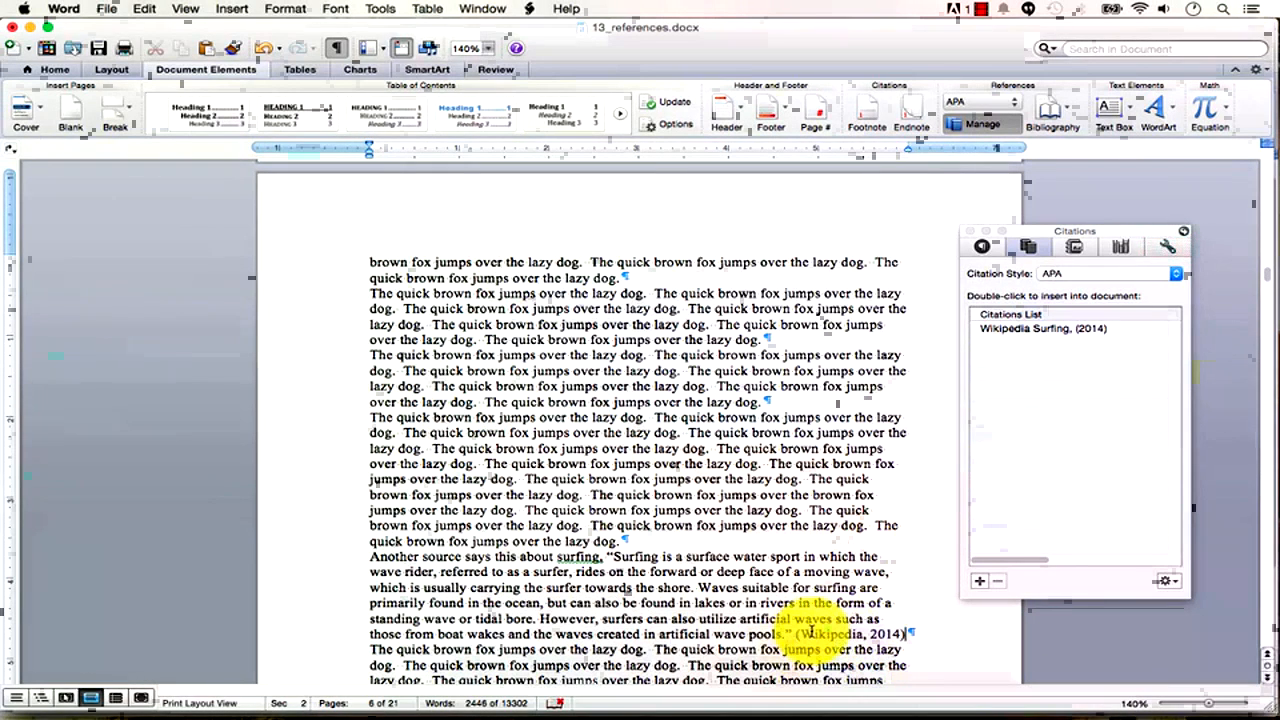
left_click_drag(1142, 249, 1147, 169)
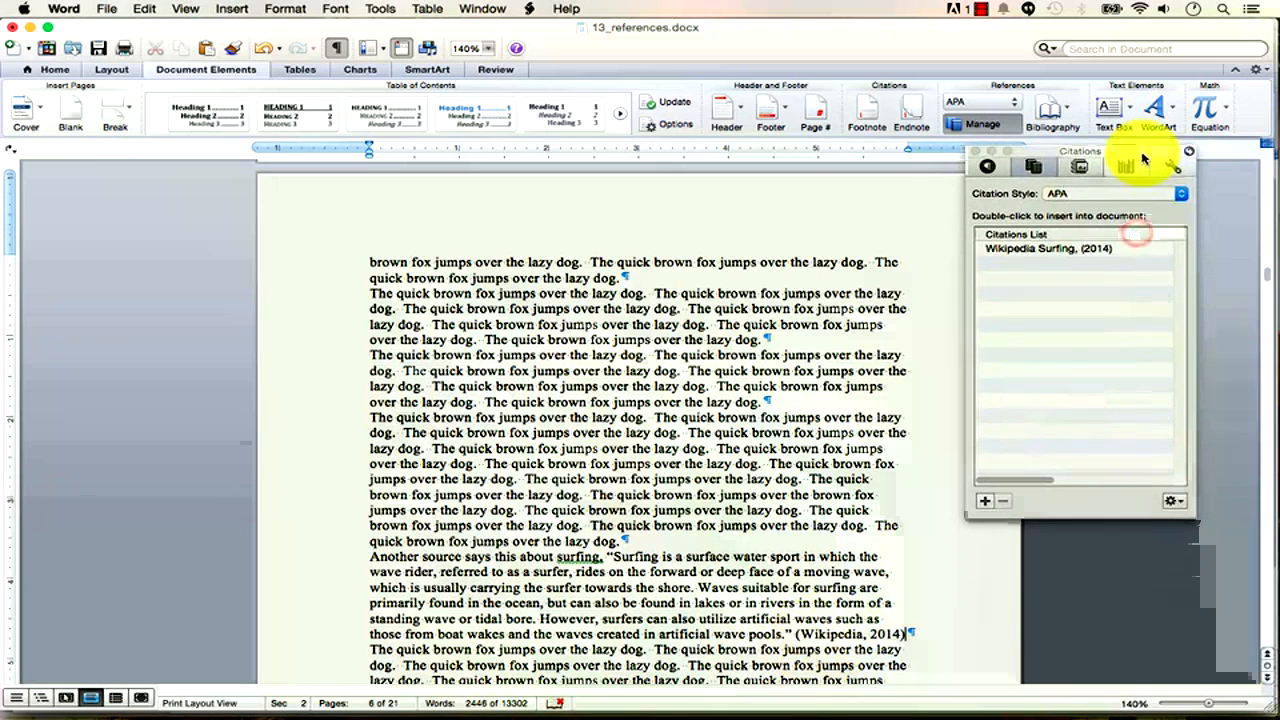
left_click(1177, 196)
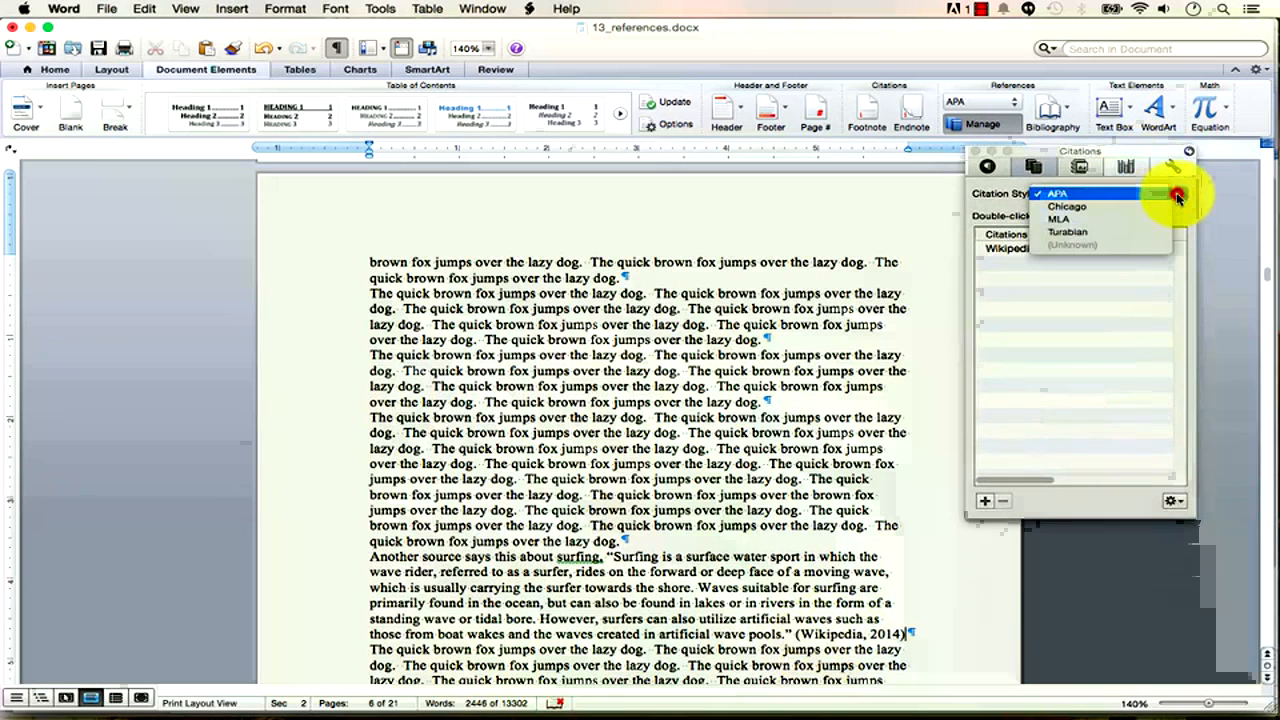
left_click(1141, 234)
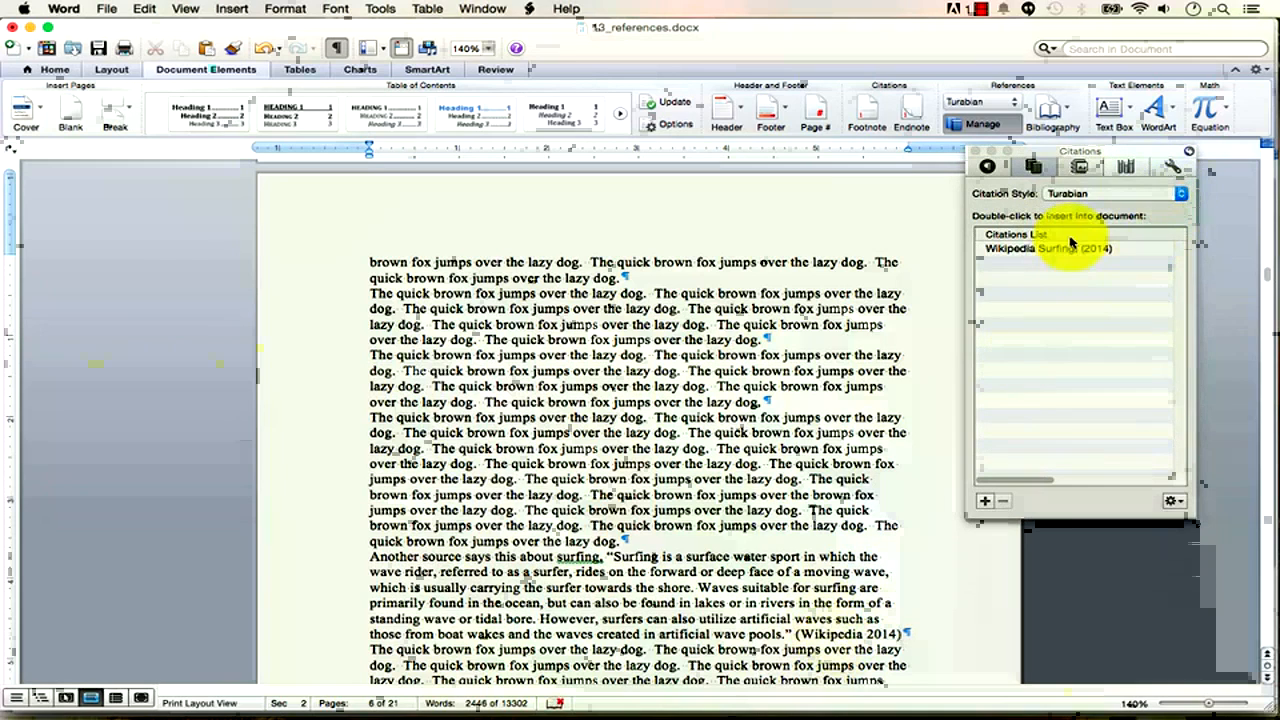
left_click(1150, 193)
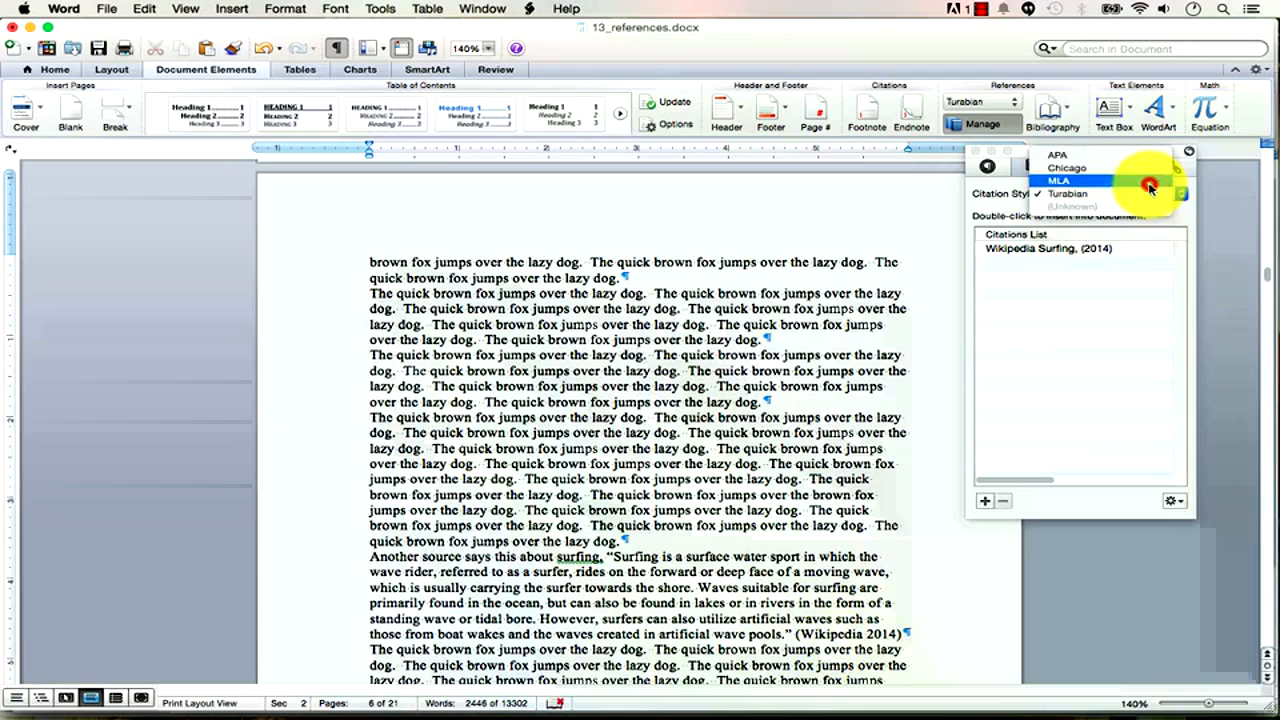
left_click(1150, 181)
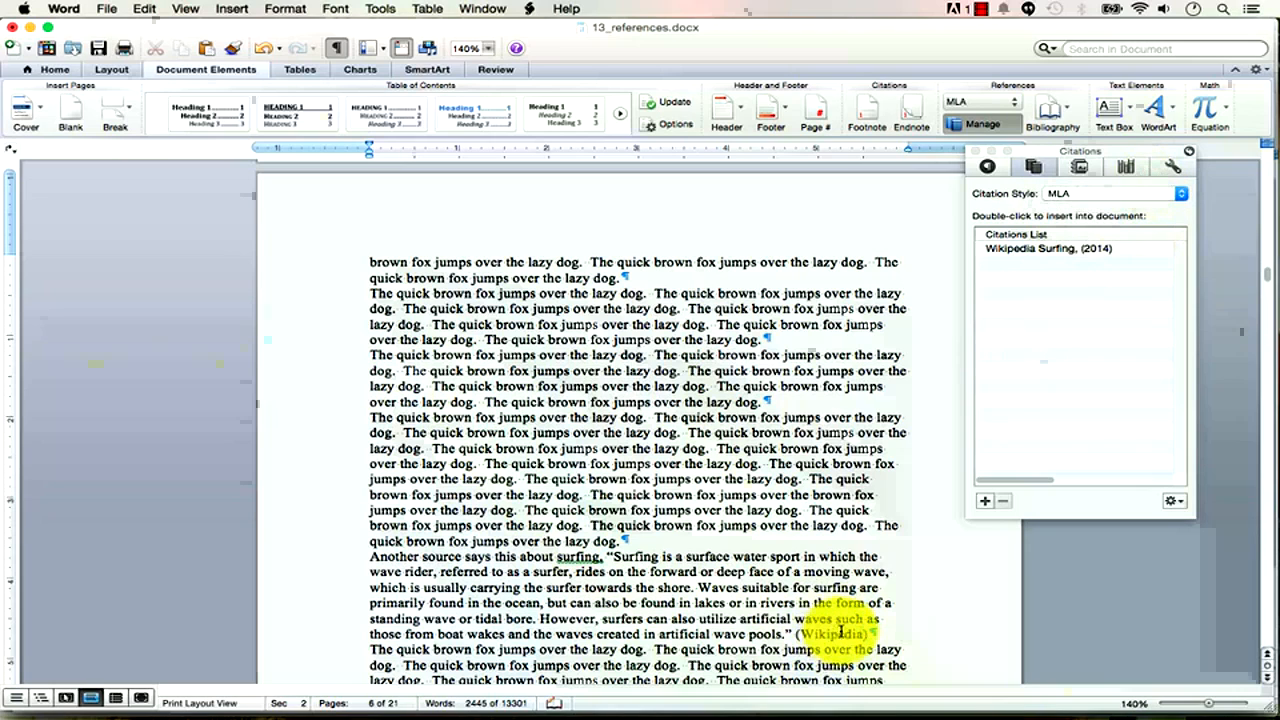
left_click(1080, 193)
left_click(1083, 181)
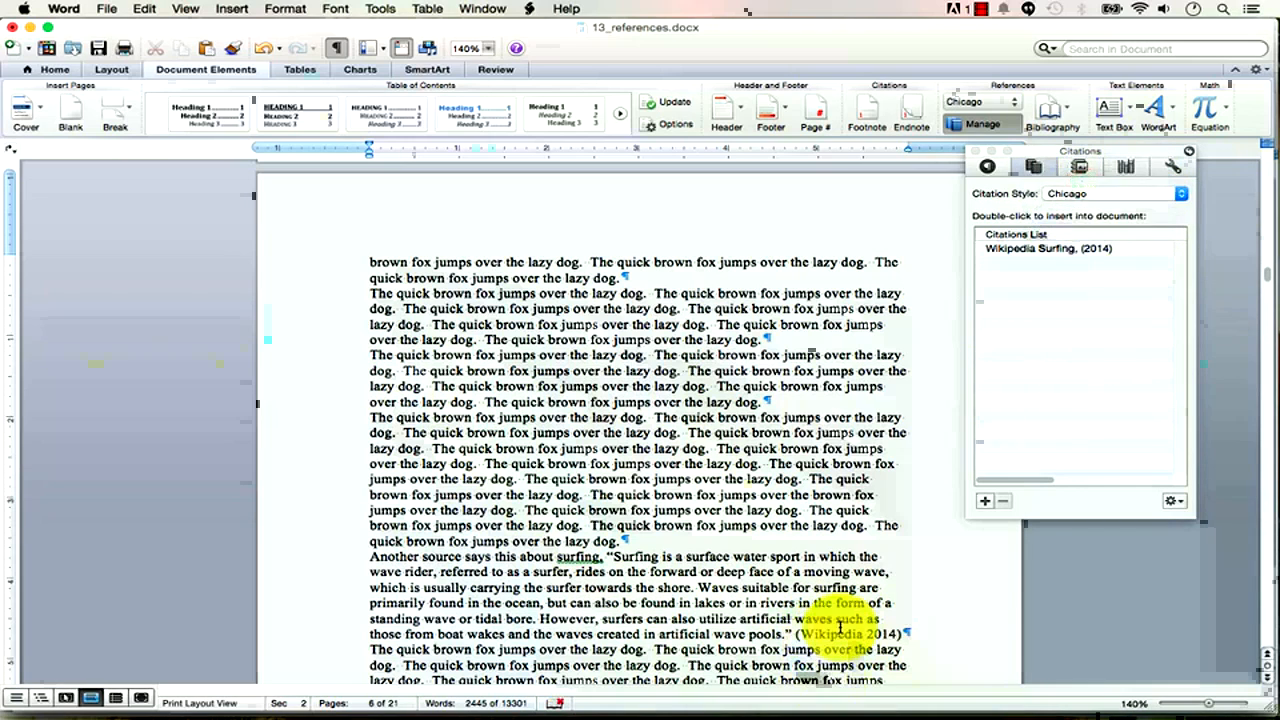
left_click(1081, 195)
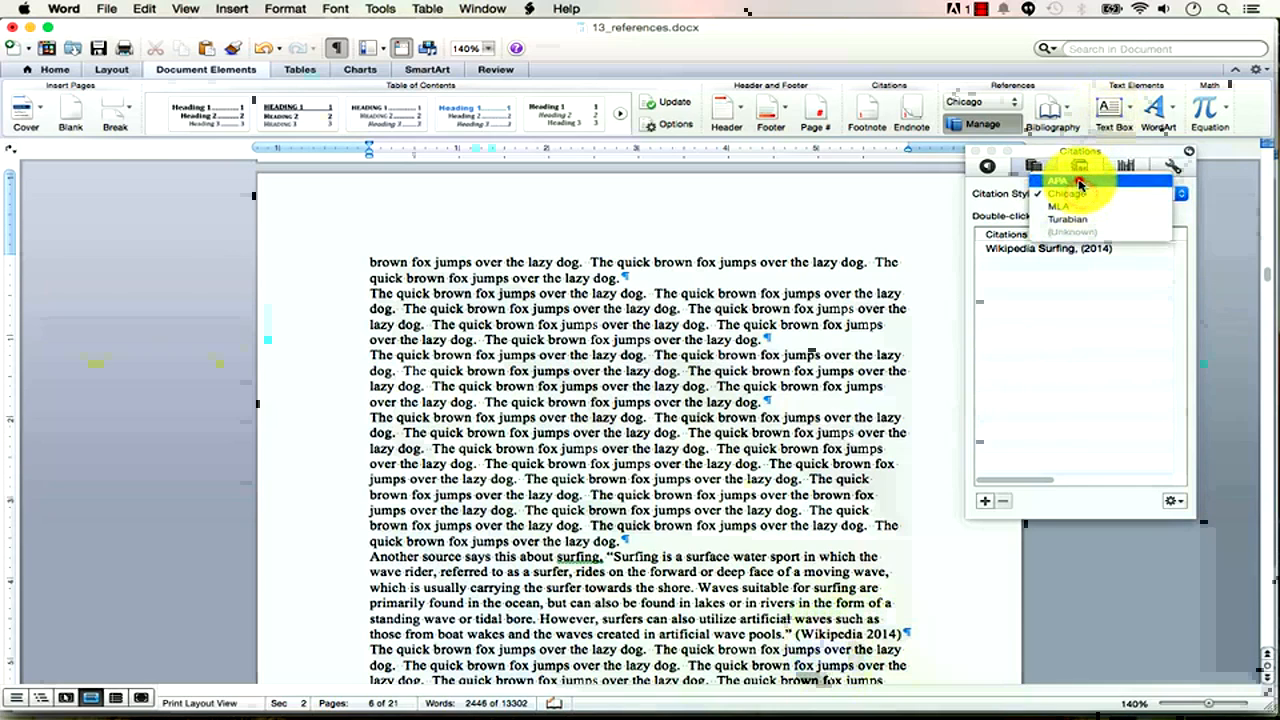
left_click(1060, 181)
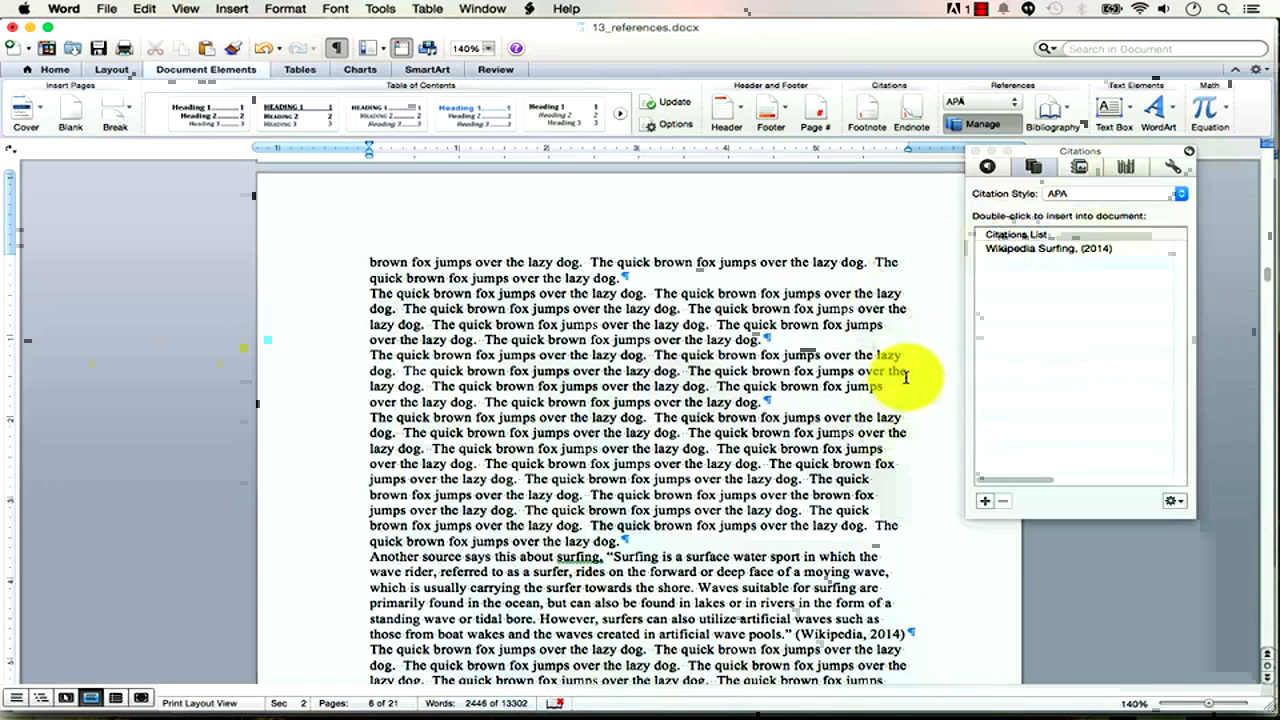
Type the 'All work and no play makes Jack' quote sentence and cite a new King 1977 book source.
scroll(829, 521, "down", 10)
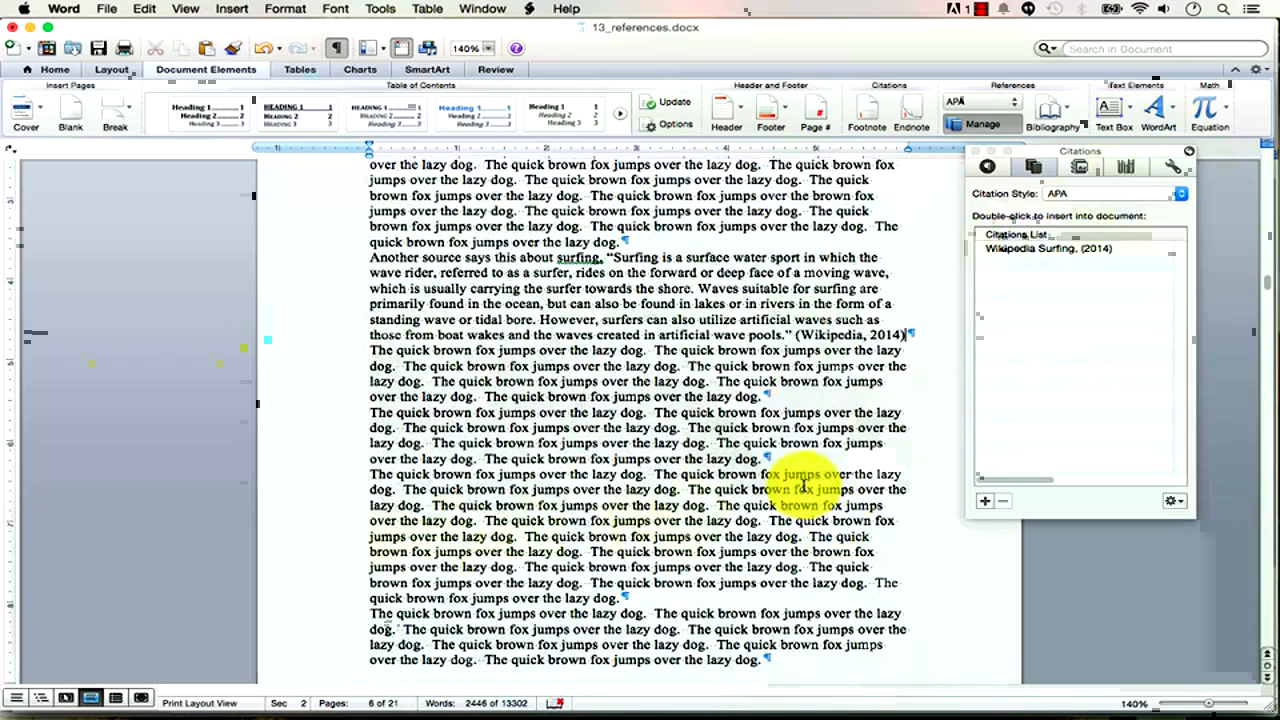
left_click(762, 459)
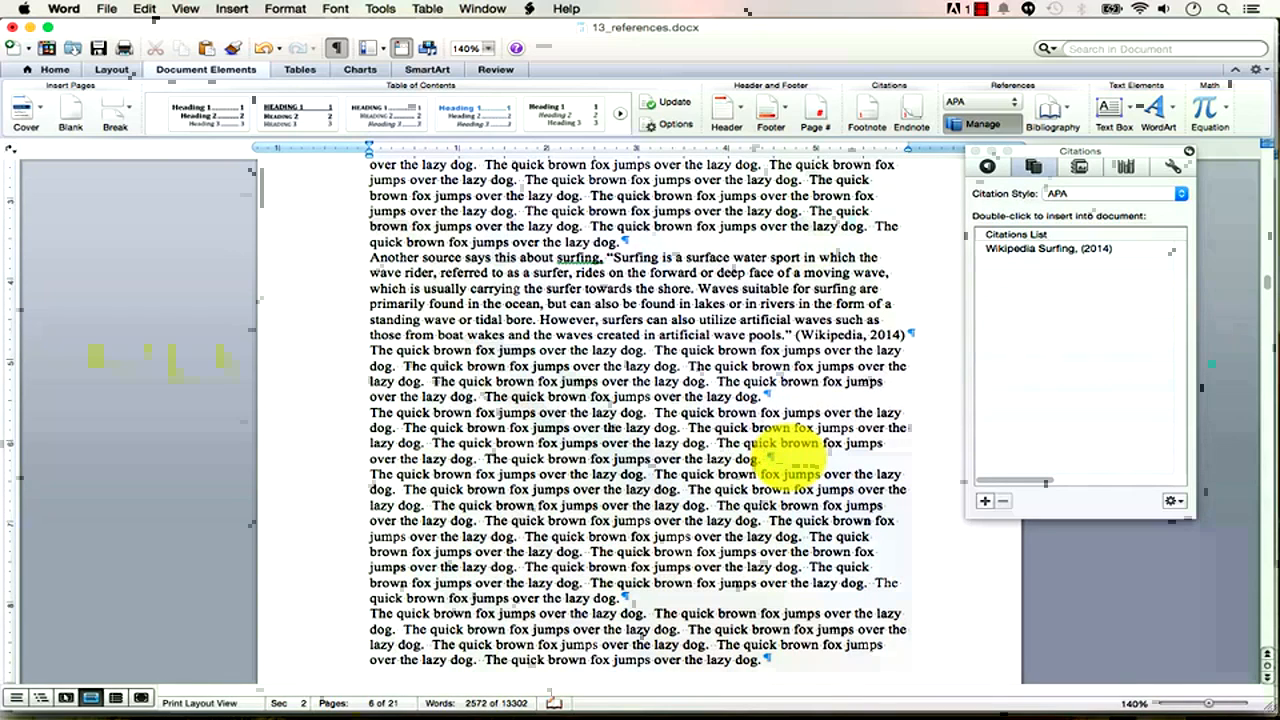
type("All work a")
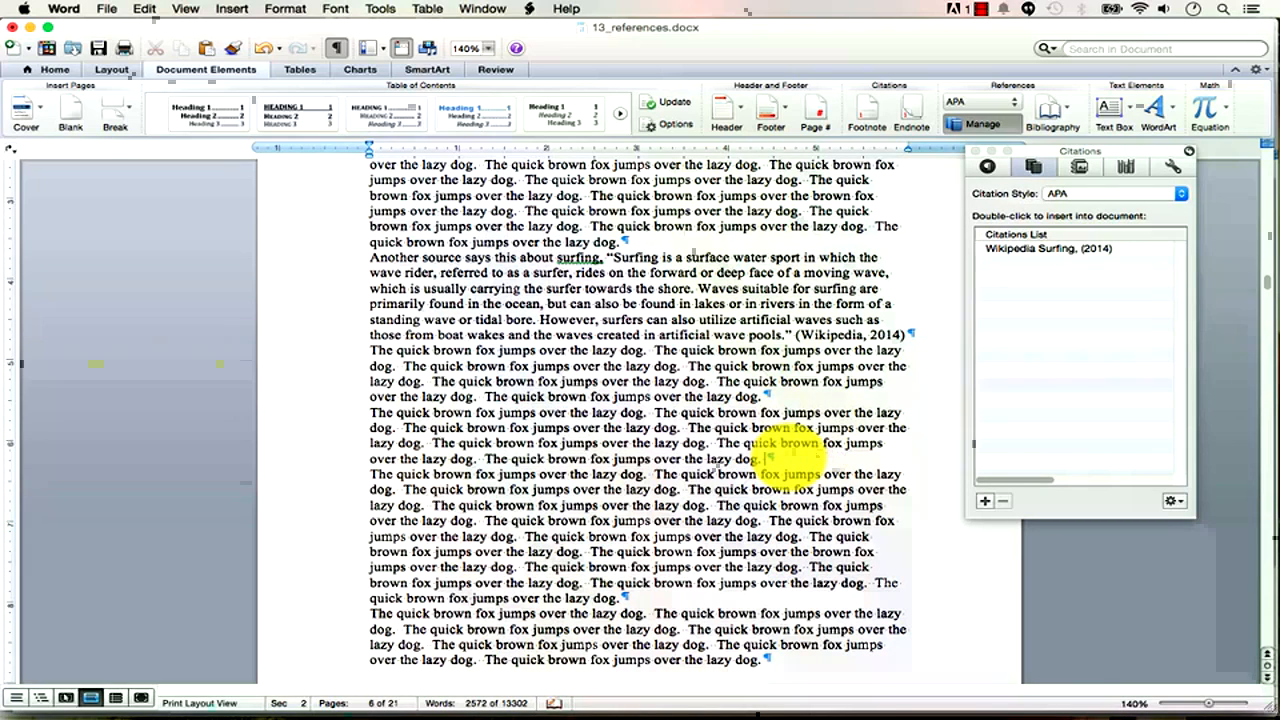
type(" was using the other qu")
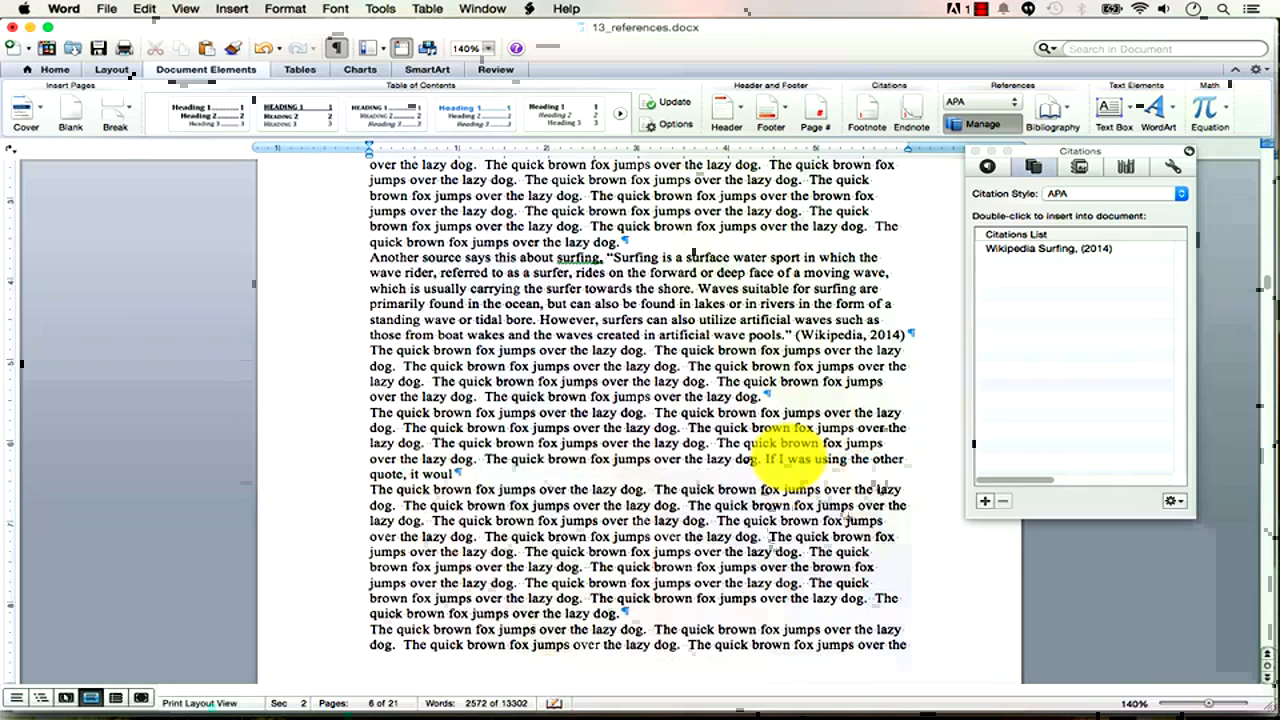
type("ote, it would be this, \"All work and no play makes Jack a dull boy.”")
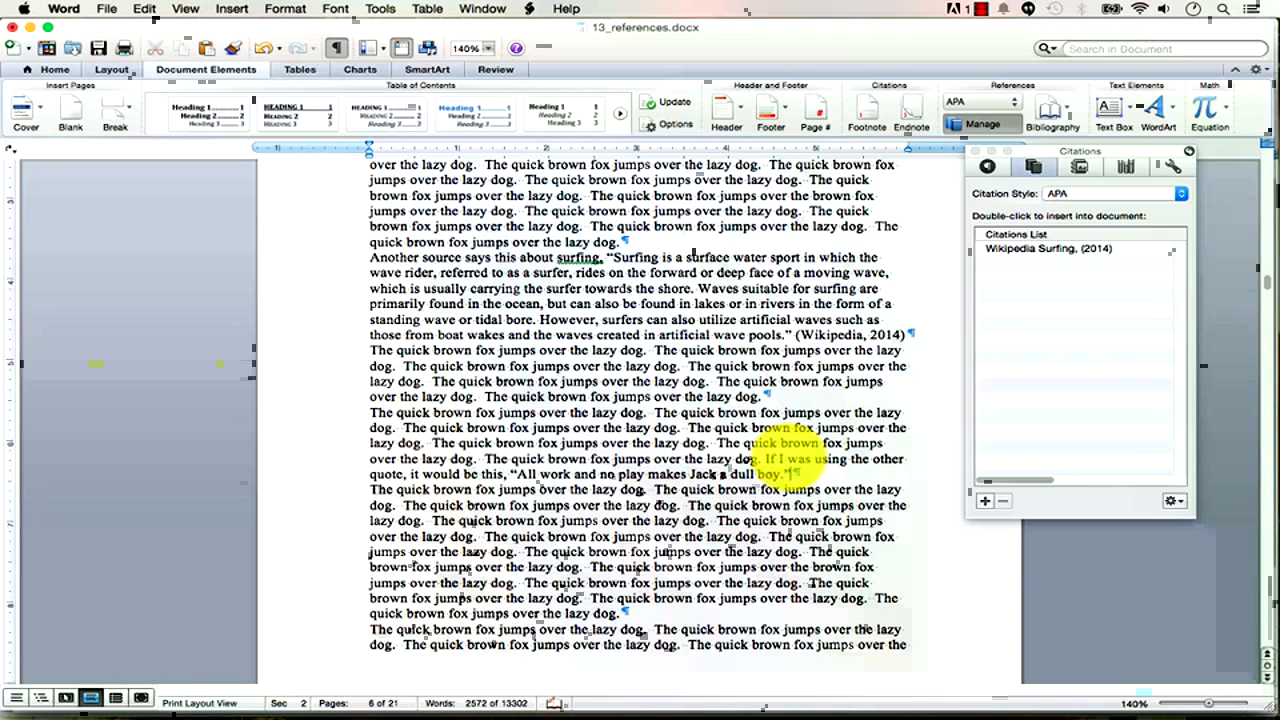
scroll(790, 462, "up", 1)
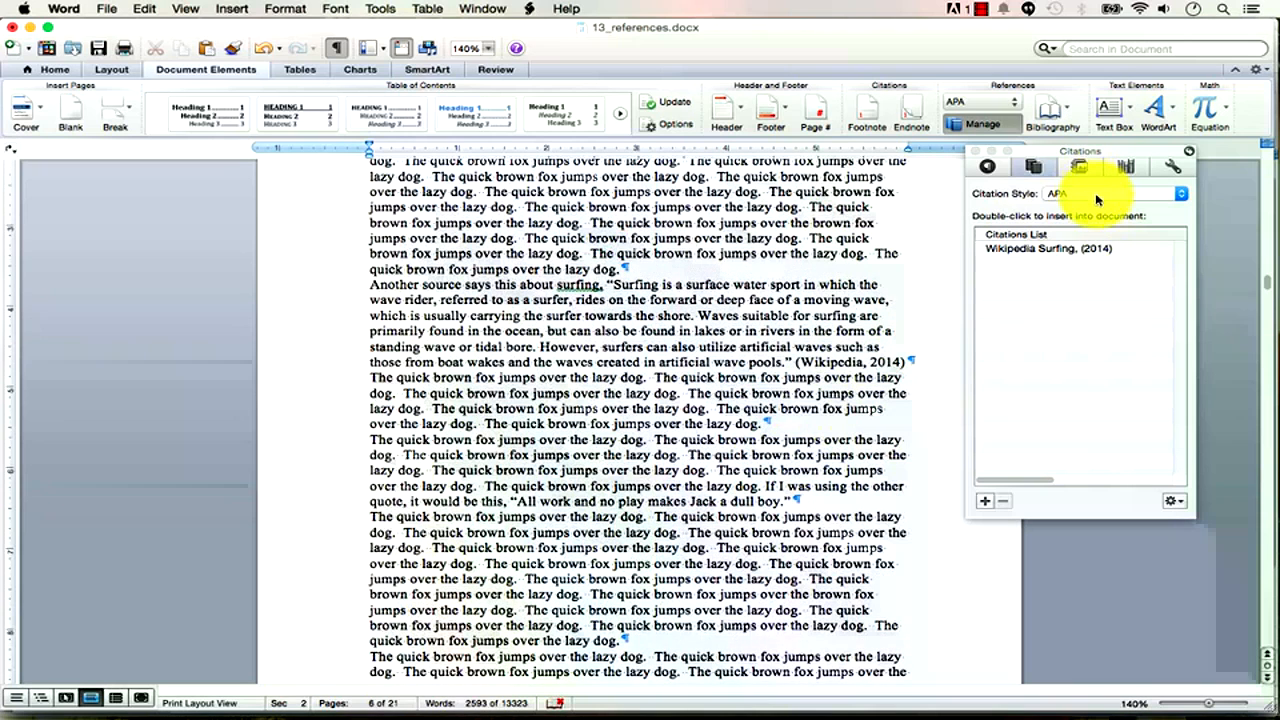
left_click(987, 505)
left_click(652, 190)
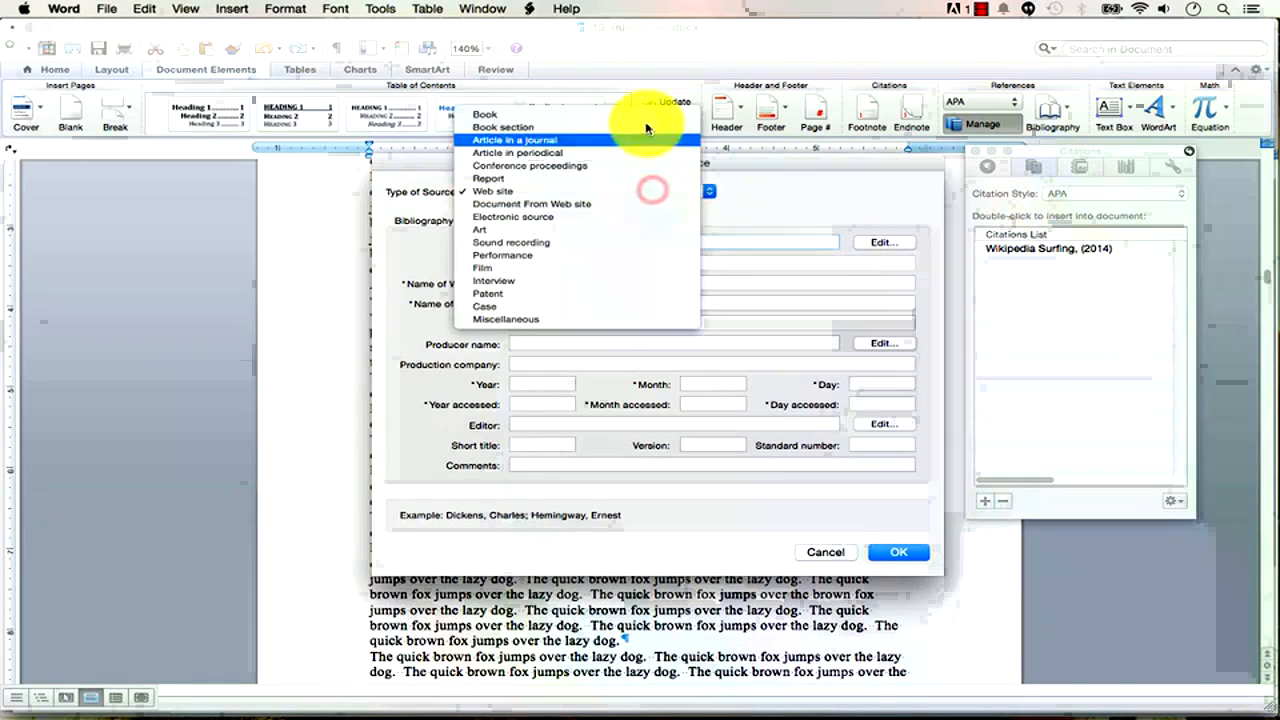
left_click(651, 114)
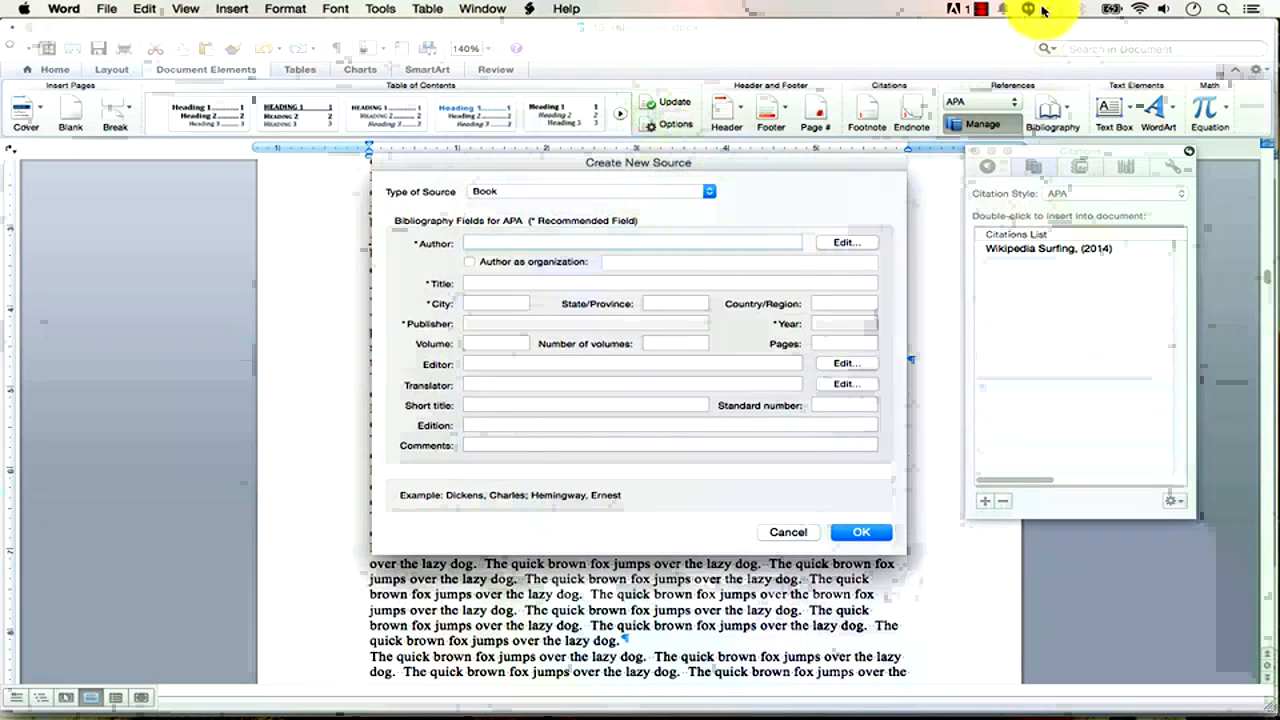
left_click(1030, 9)
left_click(1005, 30)
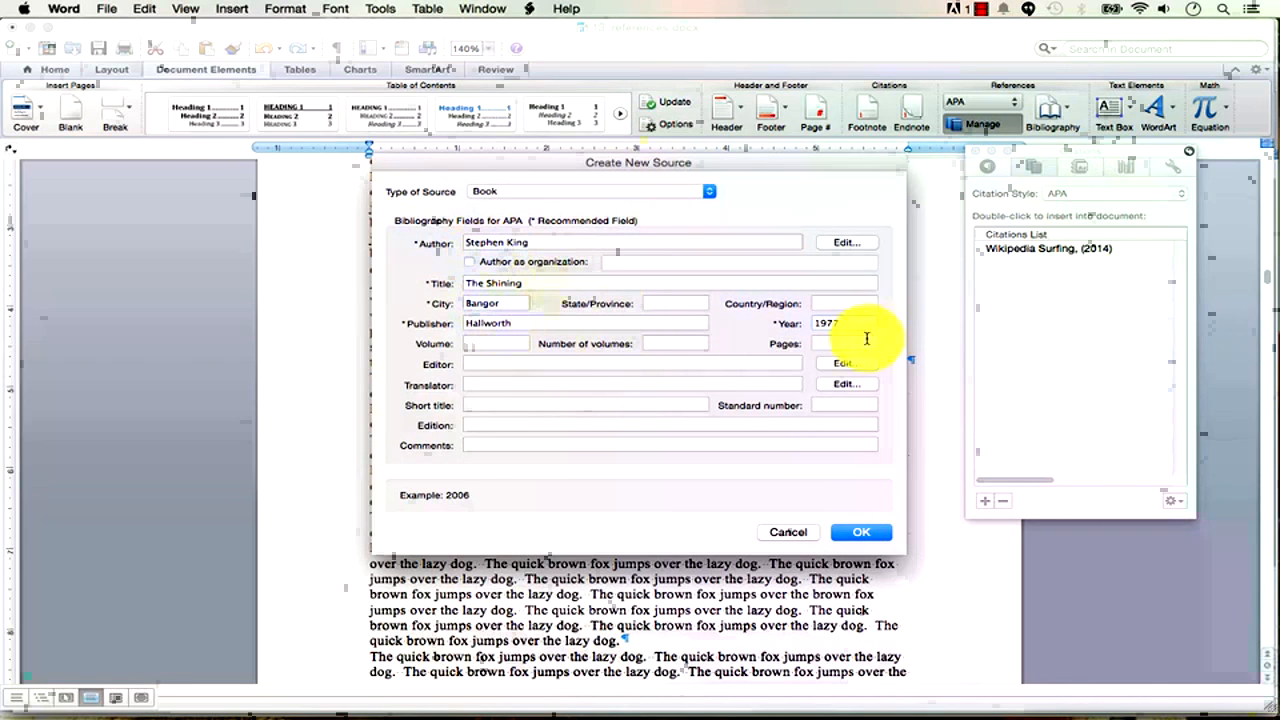
left_click(858, 531)
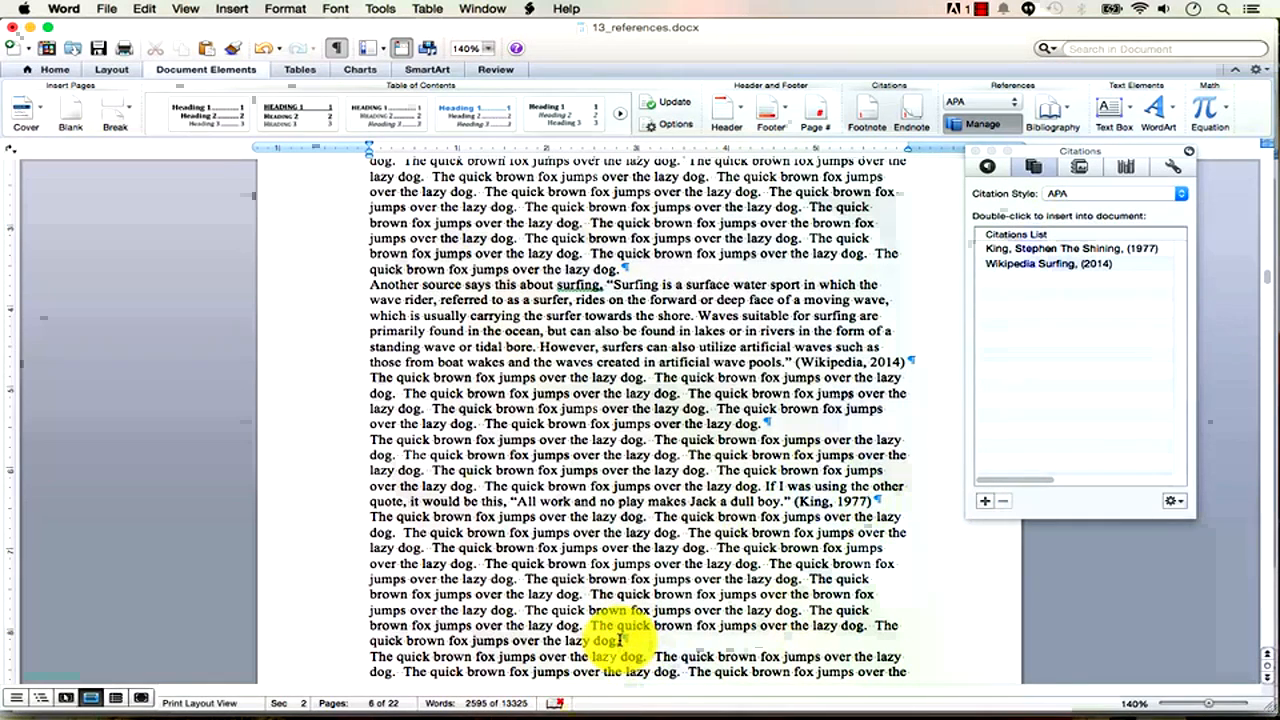
Wrap another paragraph in quotation marks and cite it (King, 1977).
left_click(618, 640)
type("\"")
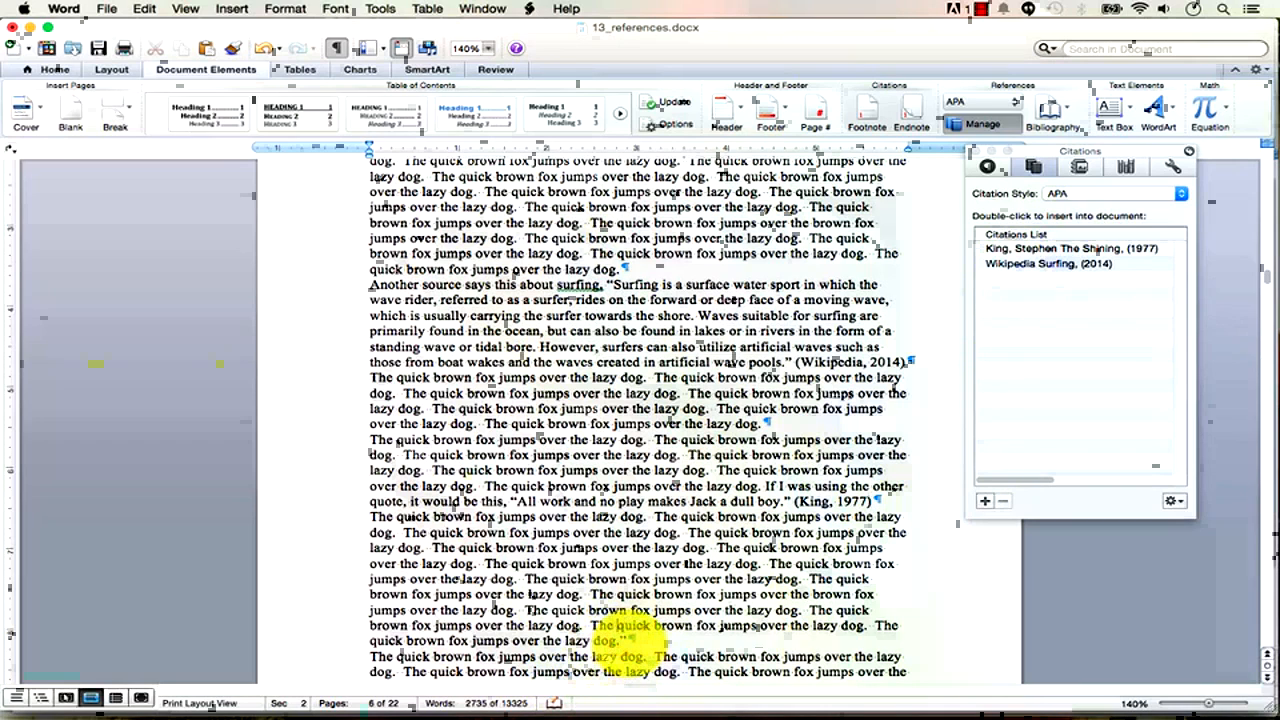
left_click(593, 625)
type("\"")
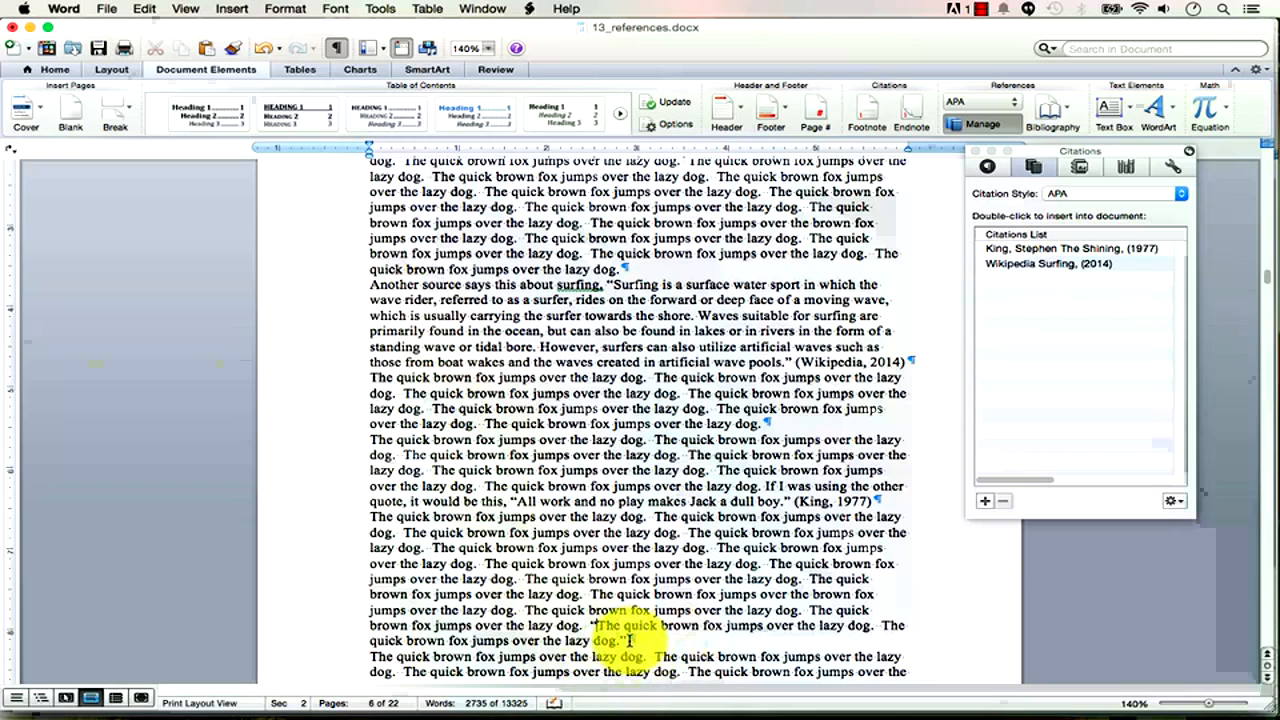
left_click(1043, 251)
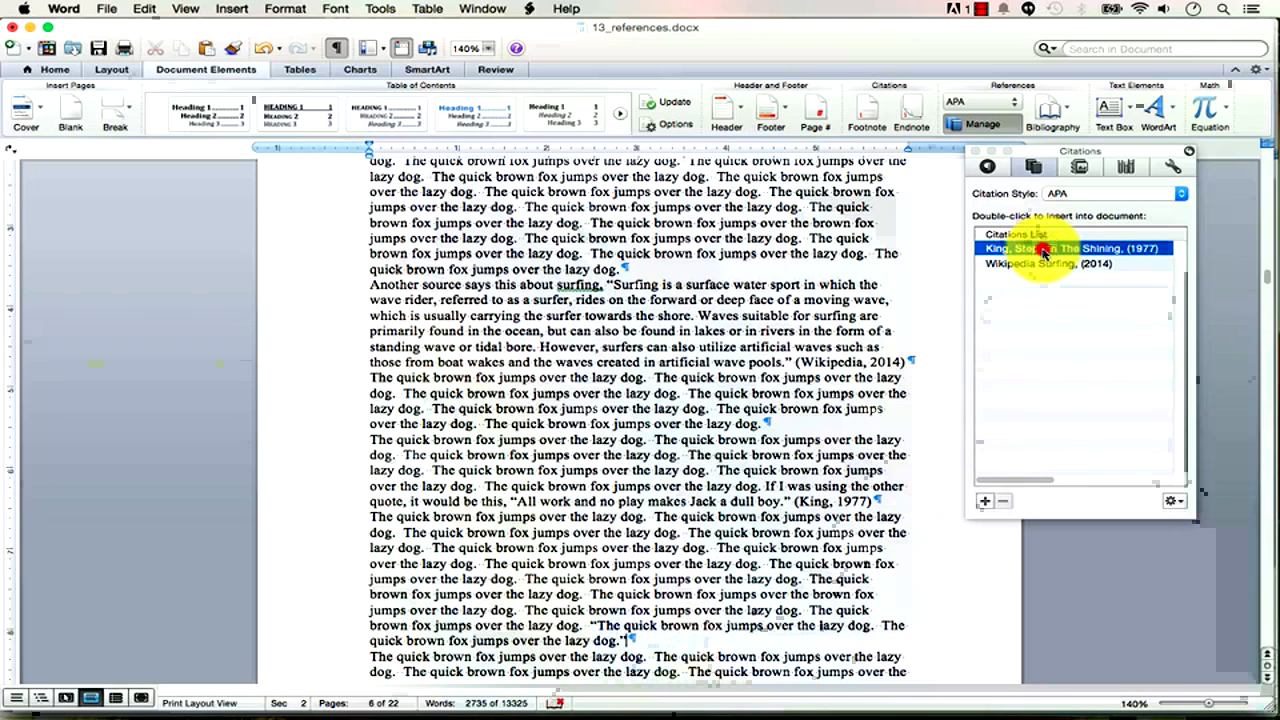
double_click(1043, 251)
scroll(775, 645, "down", 3)
scroll(778, 650, "down", 9)
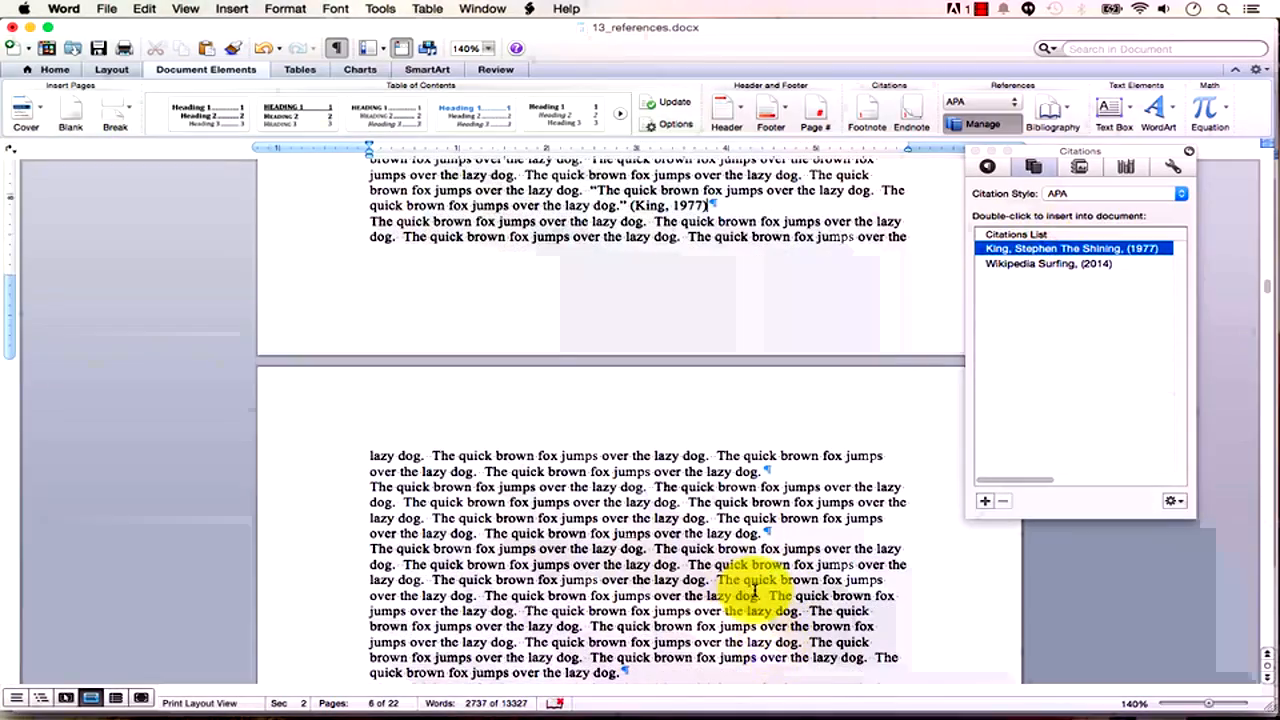
Copy the tow-in surfing paragraph from Chrome's Wikipedia Surfing article, then return to 13_references.docx.
key("super+Tab")
key("super+Tab")
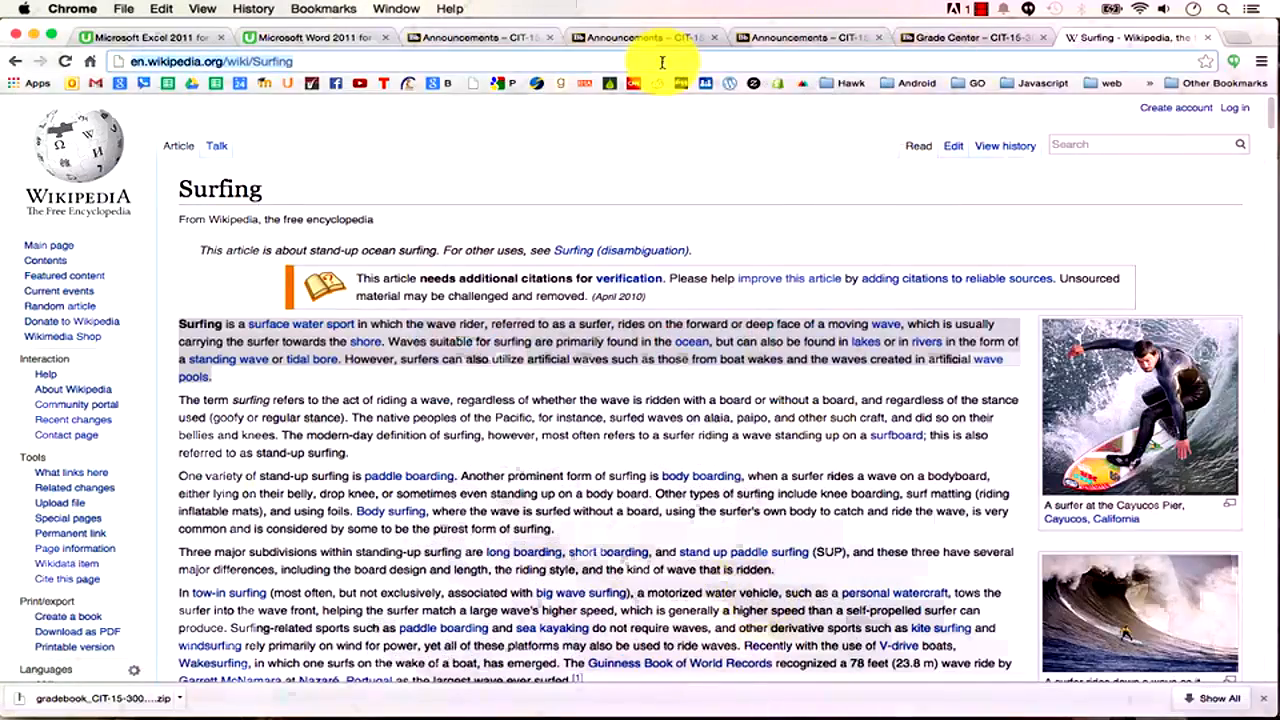
scroll(577, 530, "down", 4)
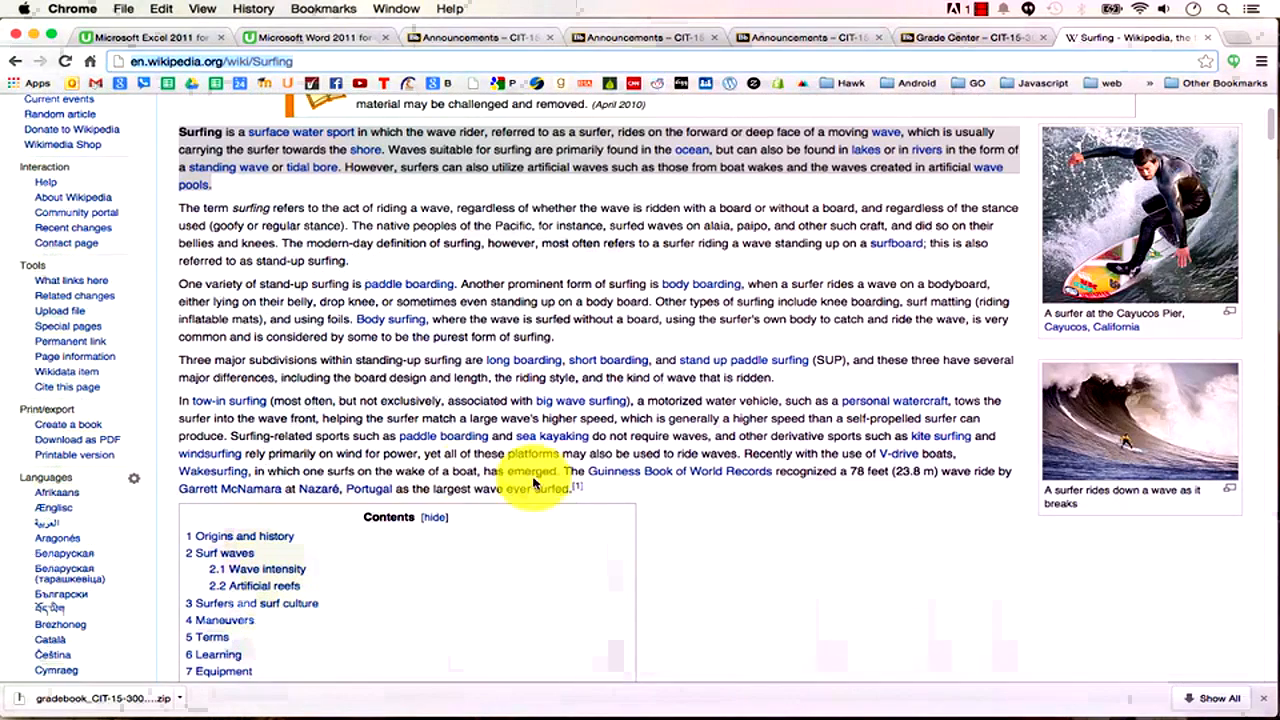
left_click_drag(568, 488, 181, 401)
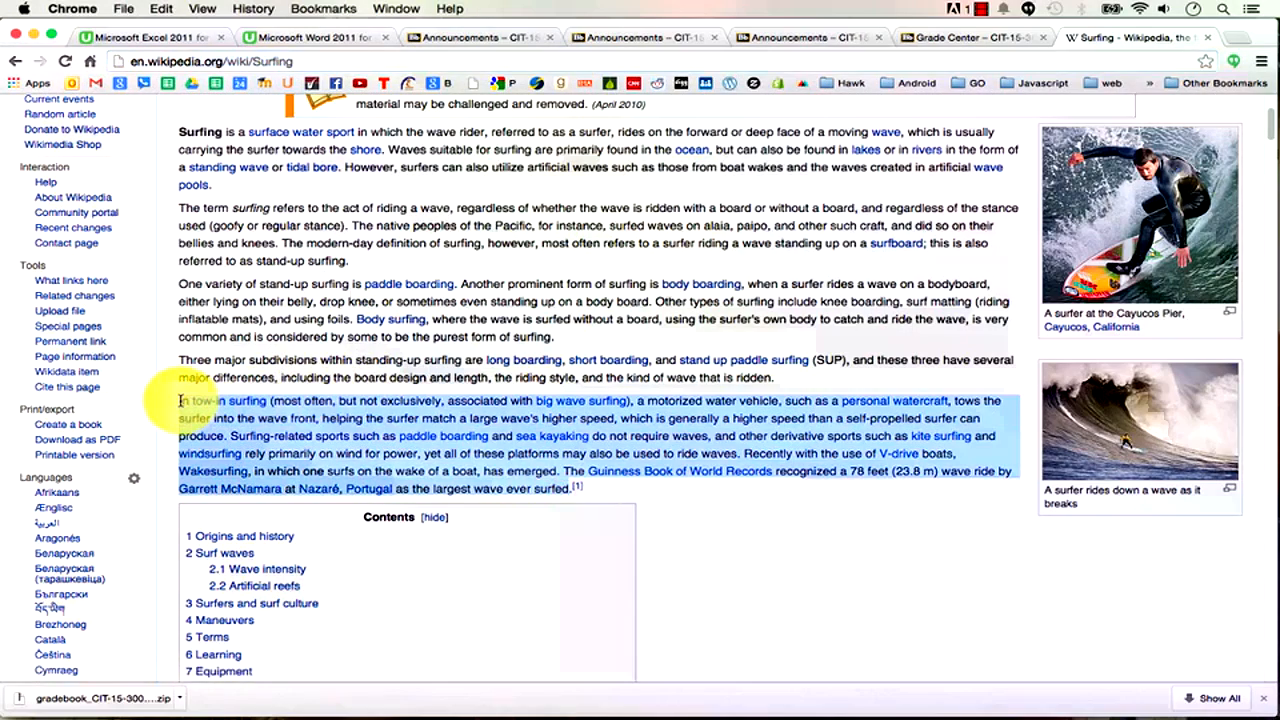
key("super+c")
key("super+Tab")
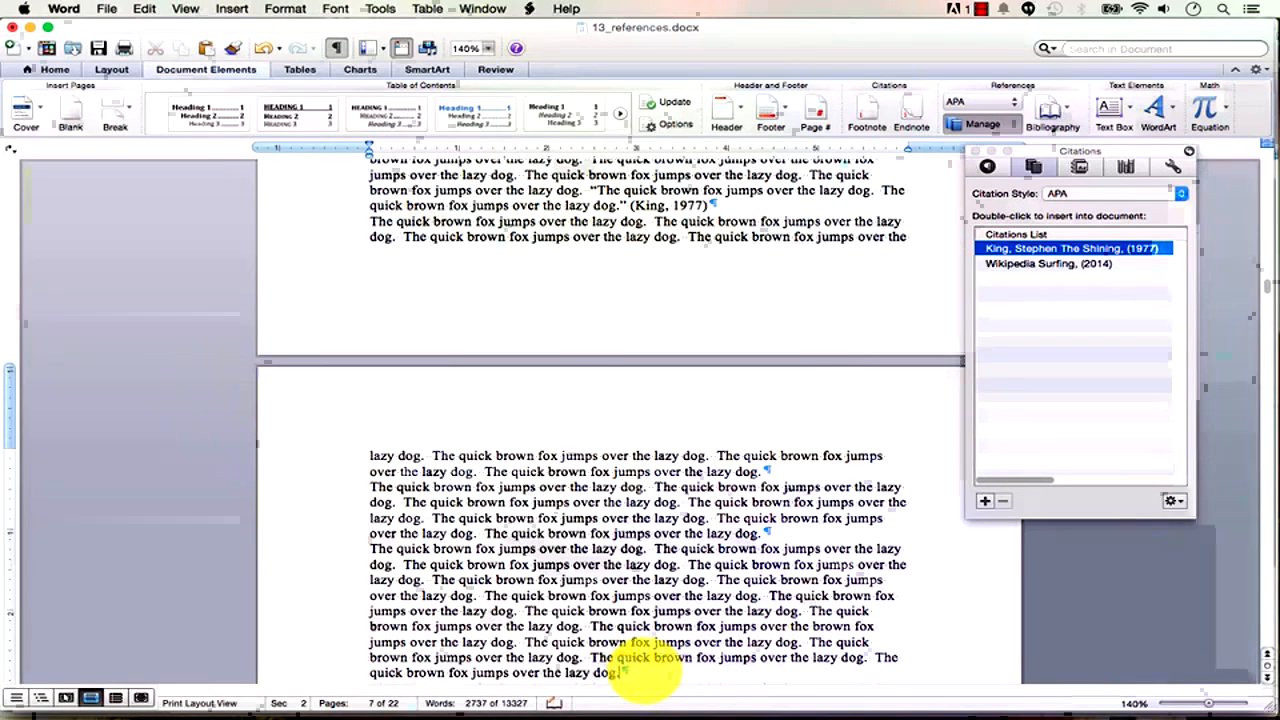
Paste the tow-in surfing paragraph as unformatted text between the empty quotation marks.
scroll(640, 670, "down", 1)
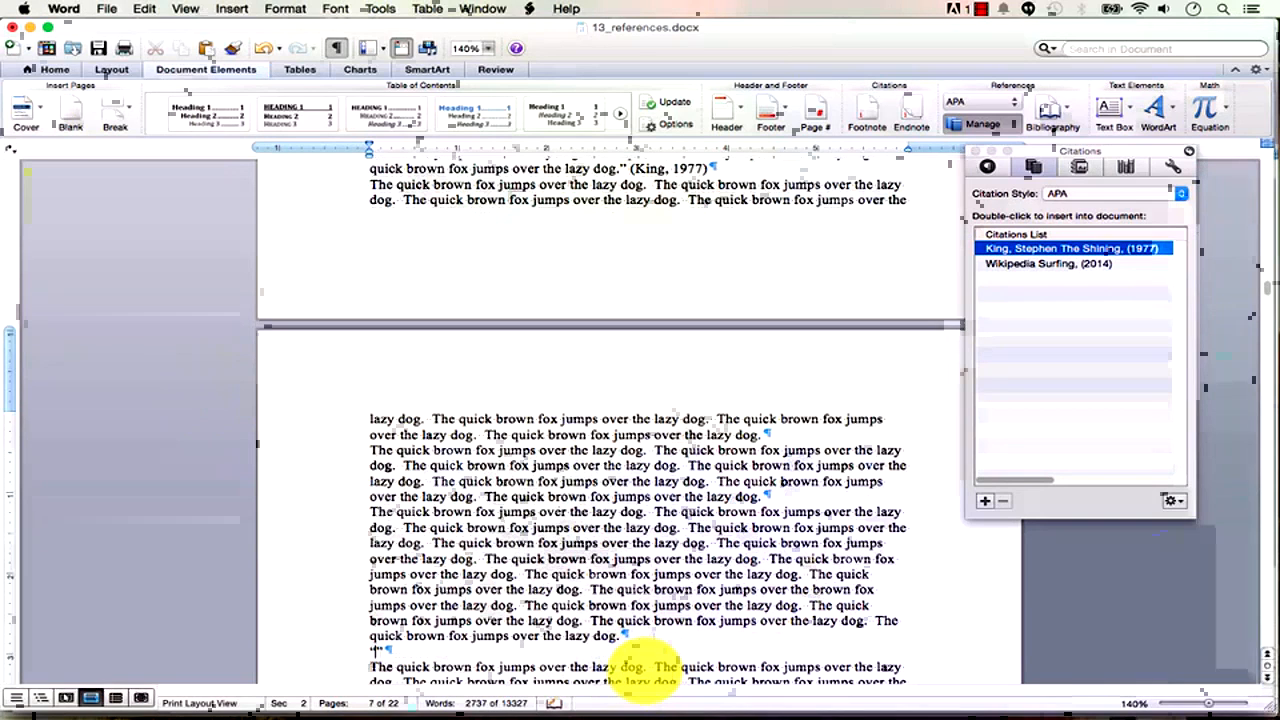
left_click(180, 9)
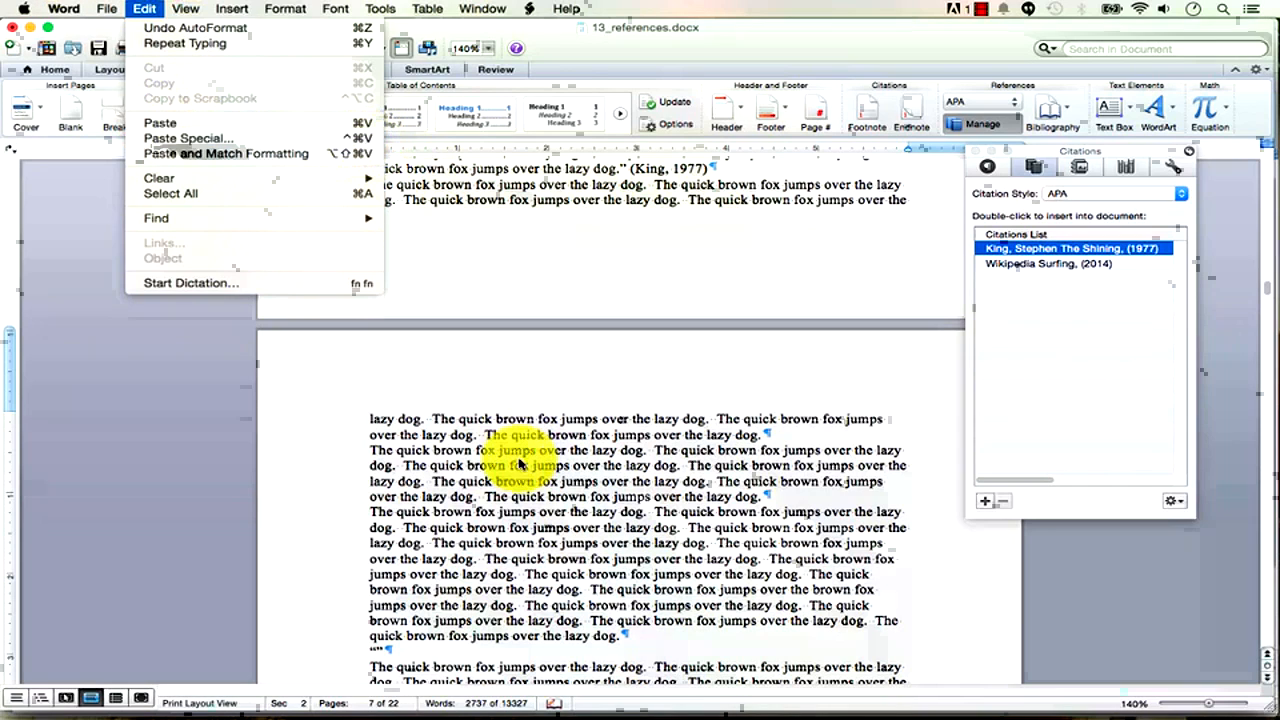
left_click(530, 552)
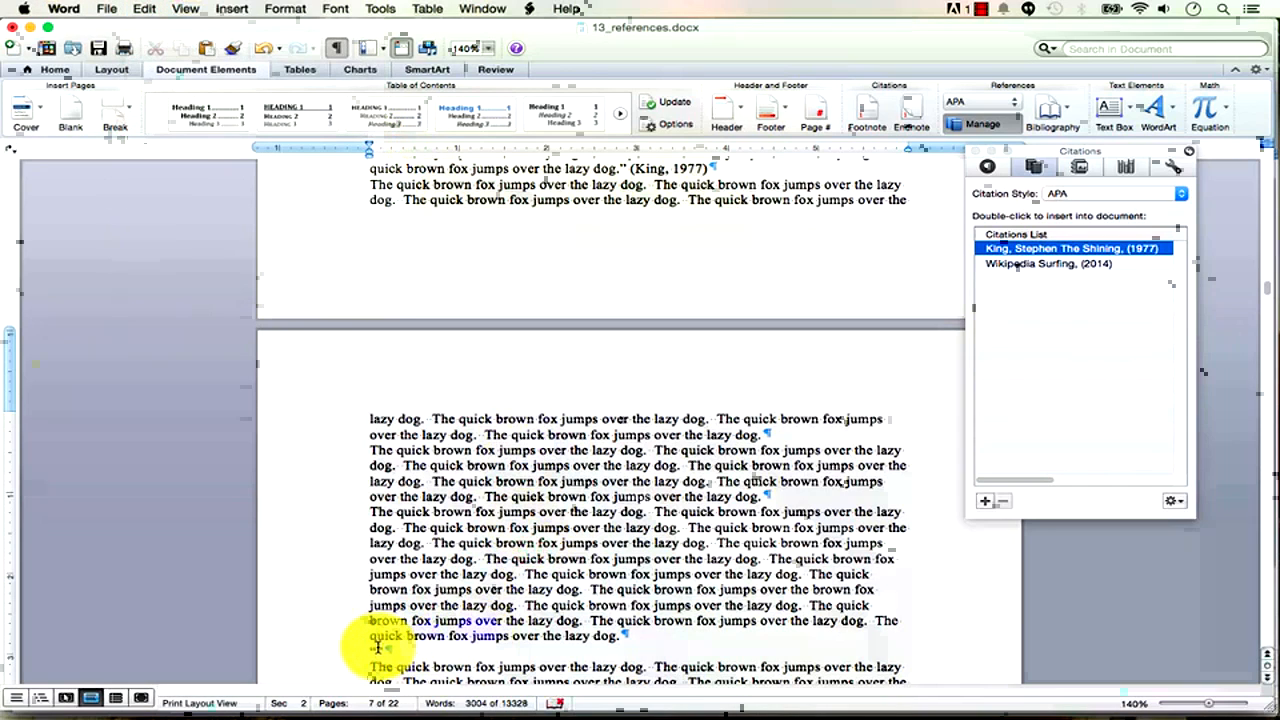
key("ctrl+super+v")
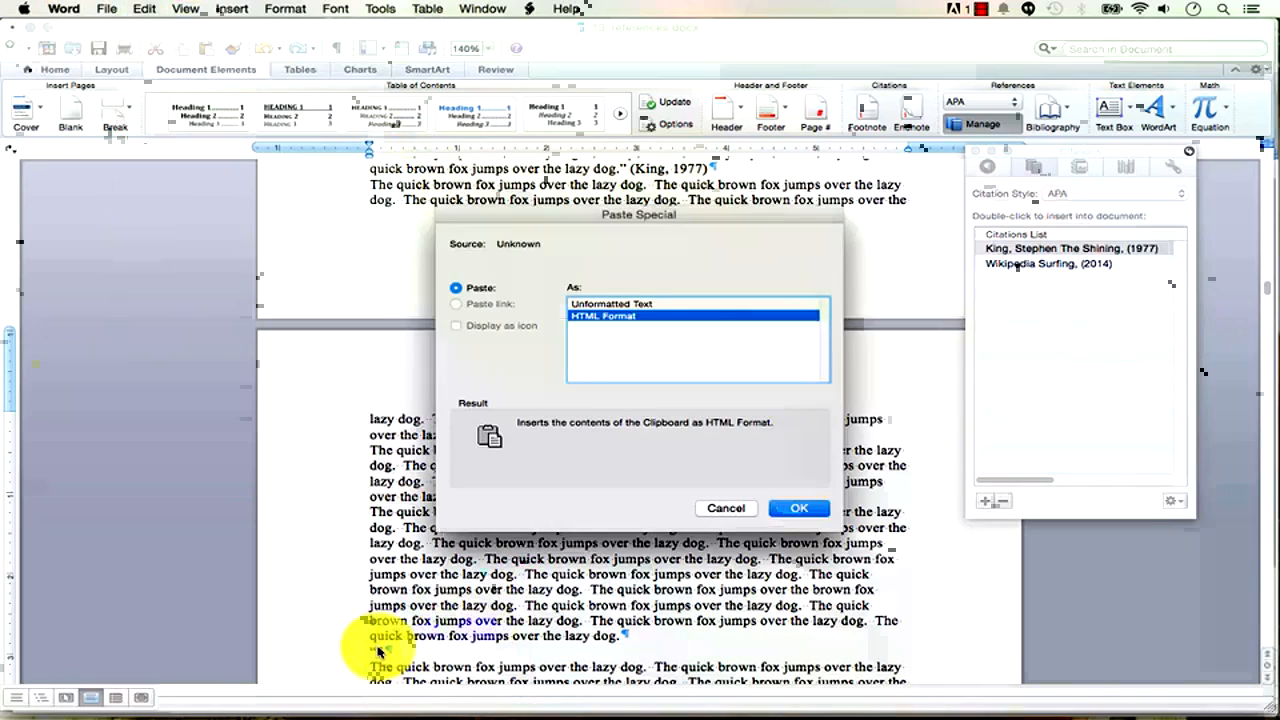
left_click(646, 304)
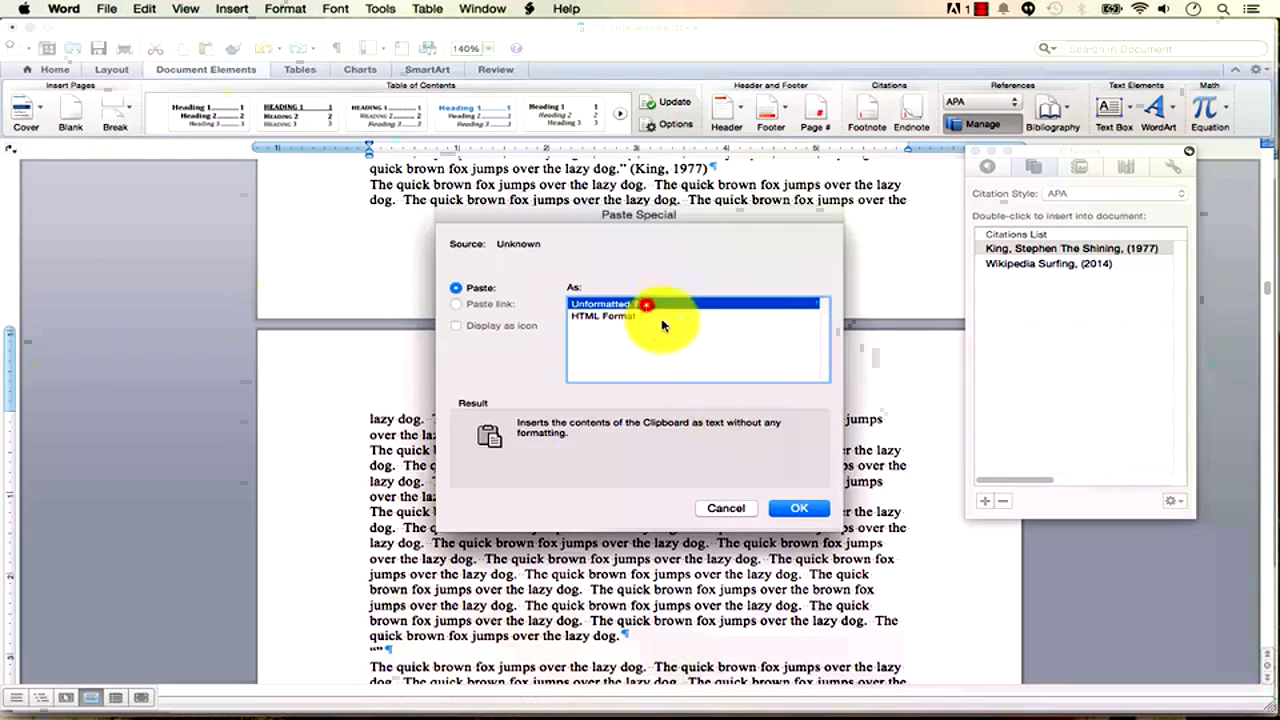
left_click(802, 508)
Cite the Wikipedia Surfing source after the quote as (Wikipedia, 2014).
scroll(820, 540, "down", 2)
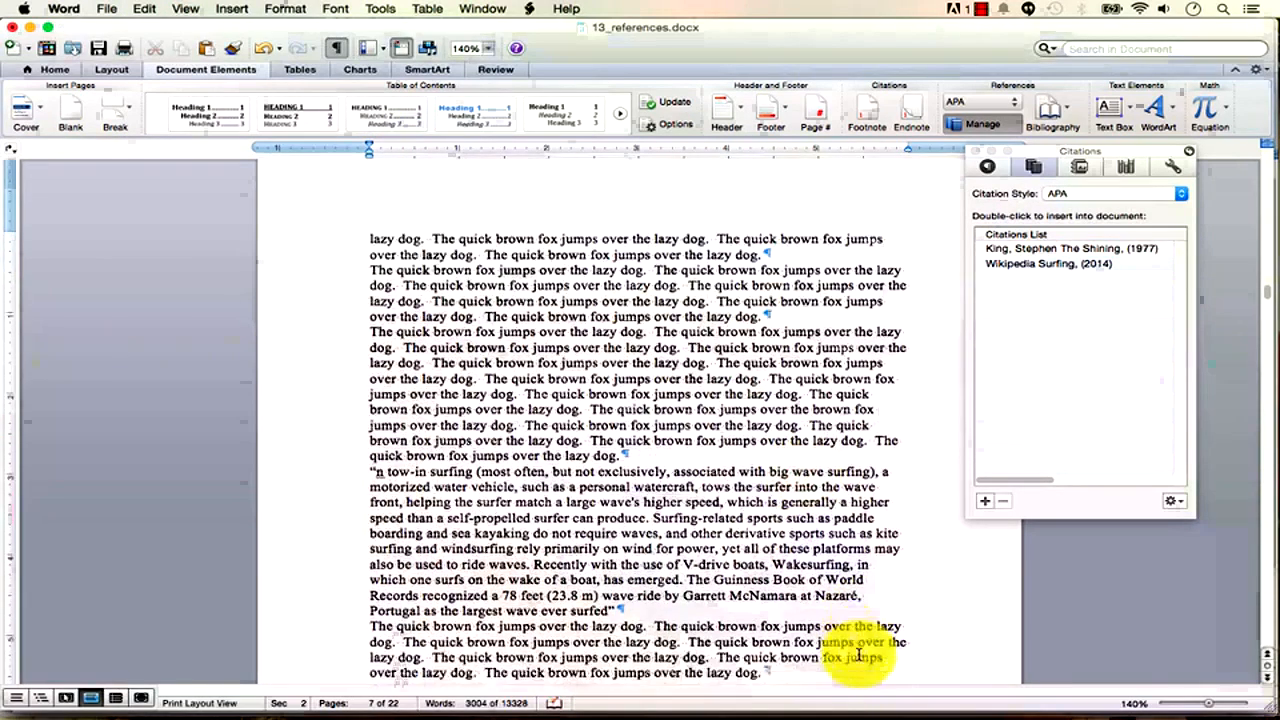
left_click(613, 568)
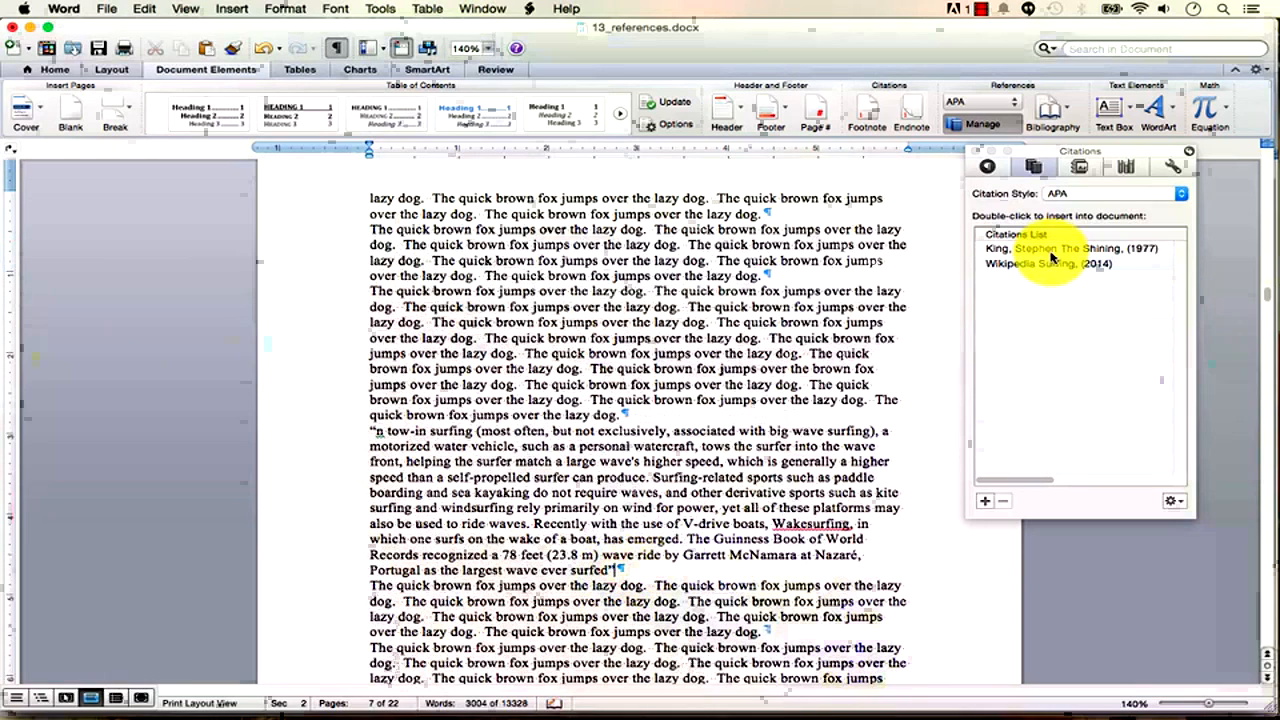
double_click(1048, 263)
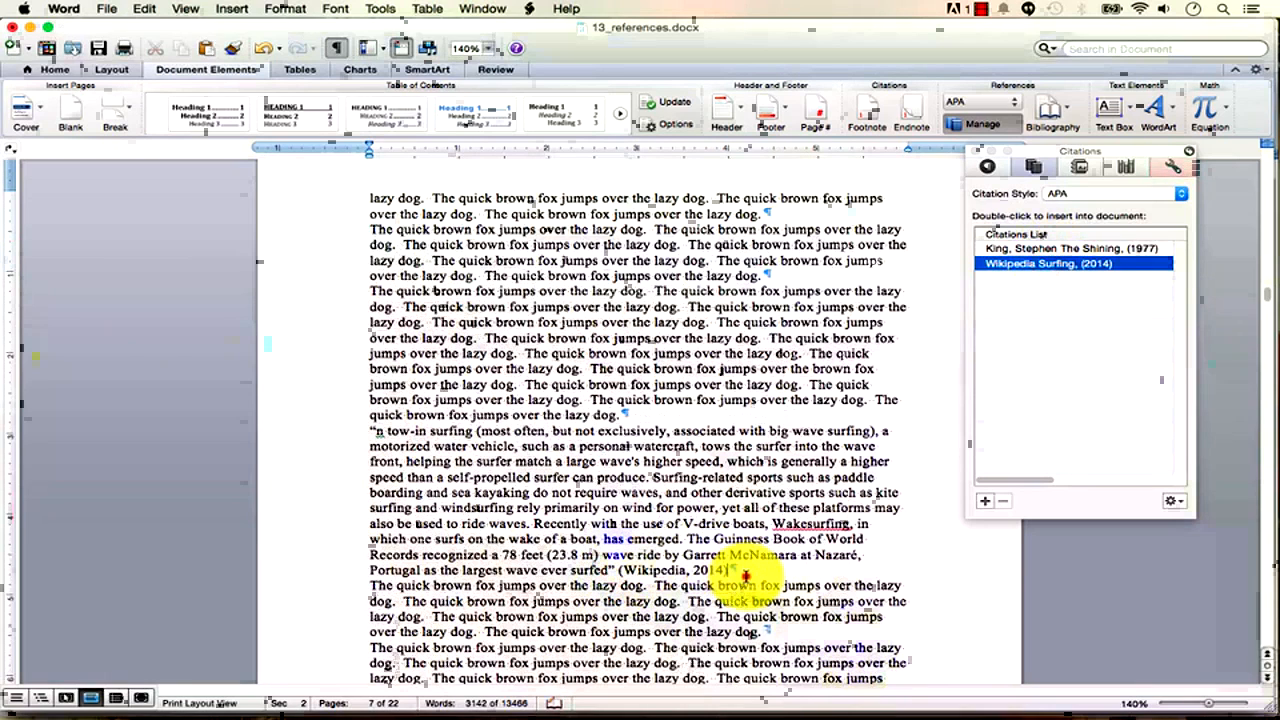
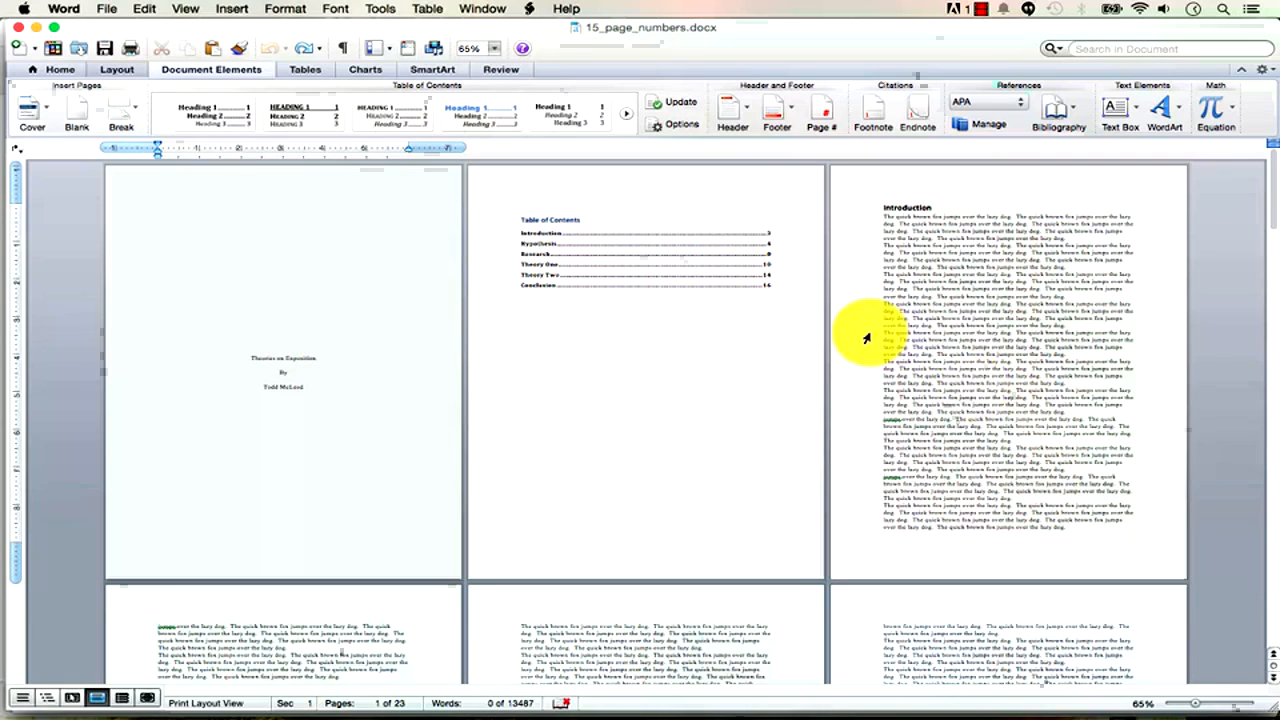
Place the insertion point in the Introduction text, leaving the Insert menu unused.
left_click(997, 348)
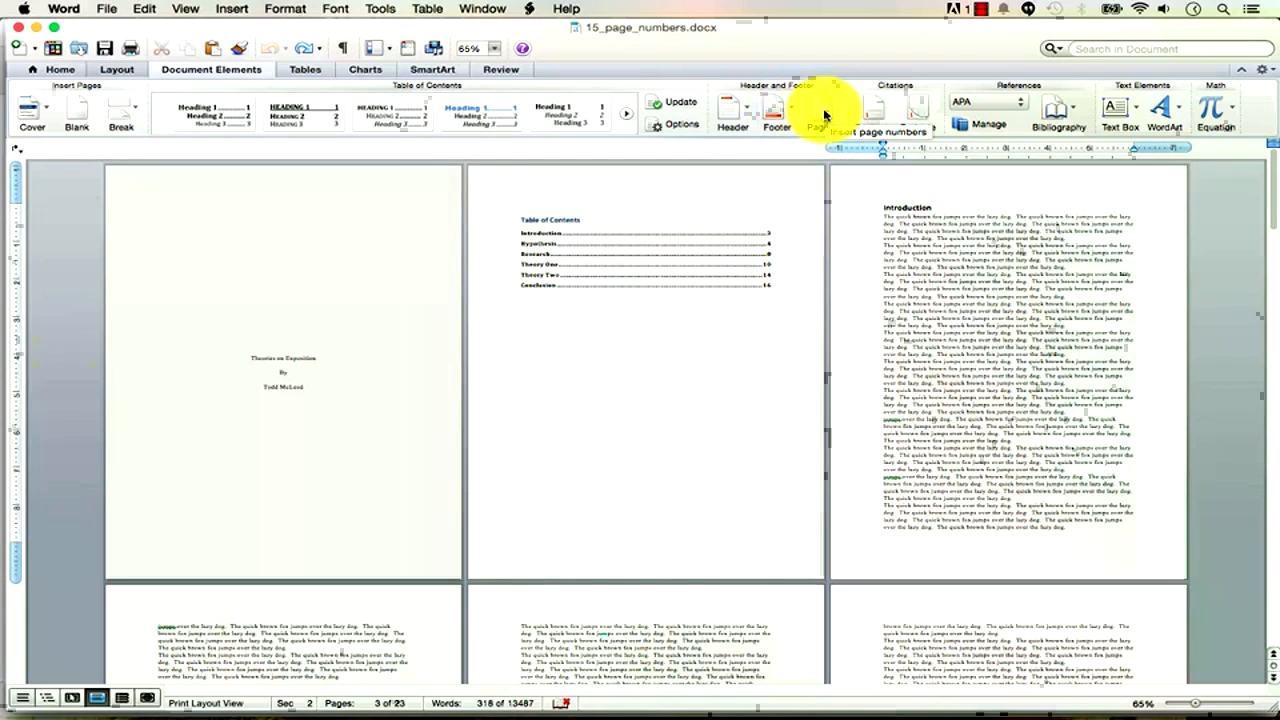
left_click(240, 10)
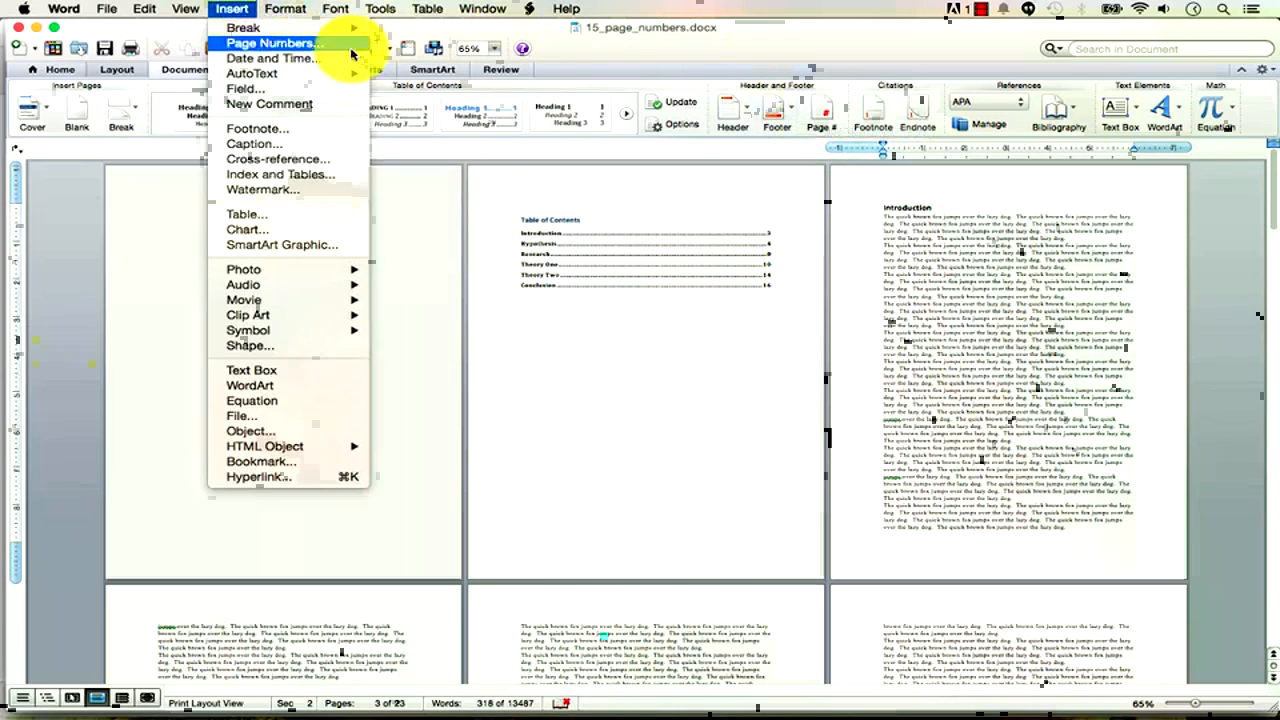
left_click(768, 52)
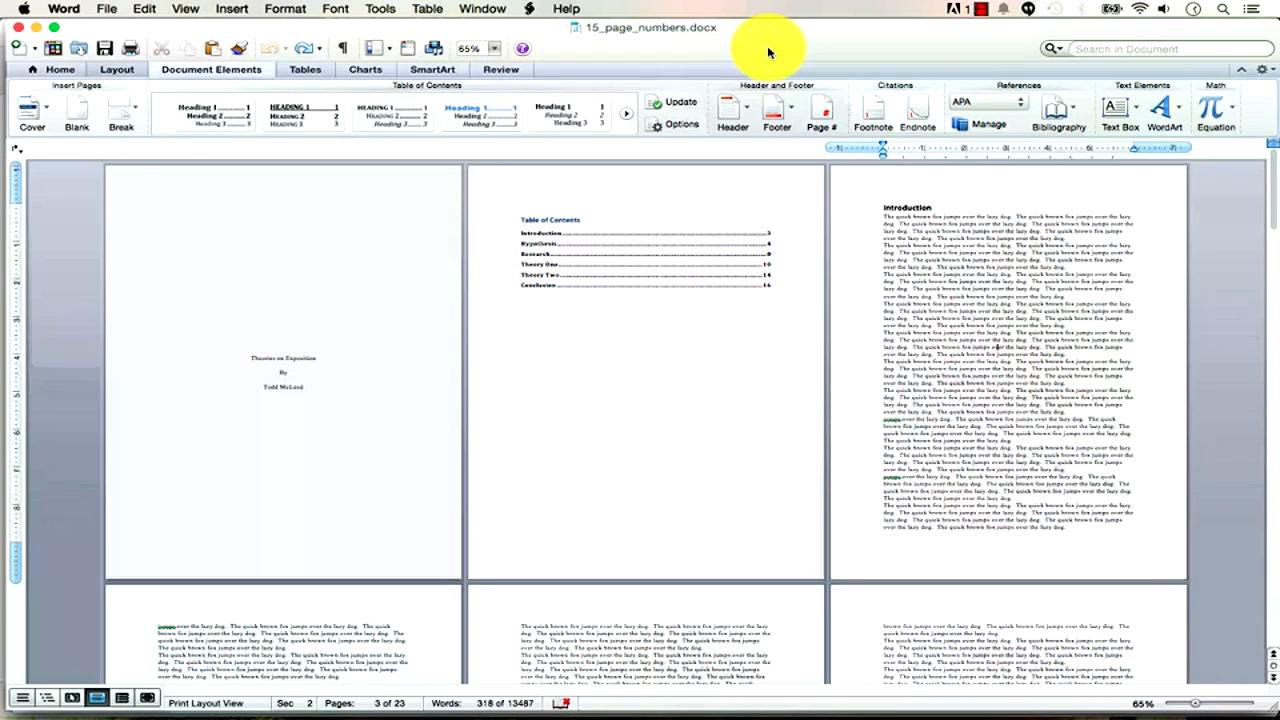
left_click_drag(768, 52, 763, 51)
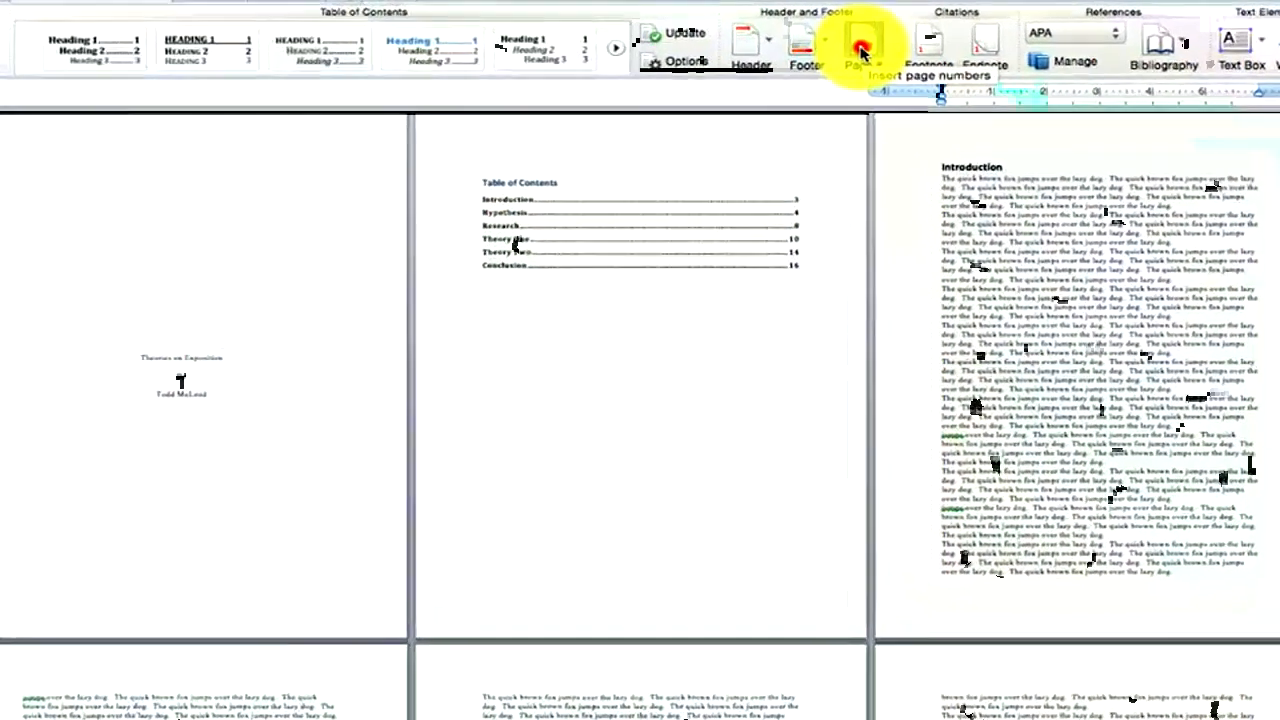
Set page numbers at the bottom of the page, right-aligned, hidden on the first page.
left_click(815, 118)
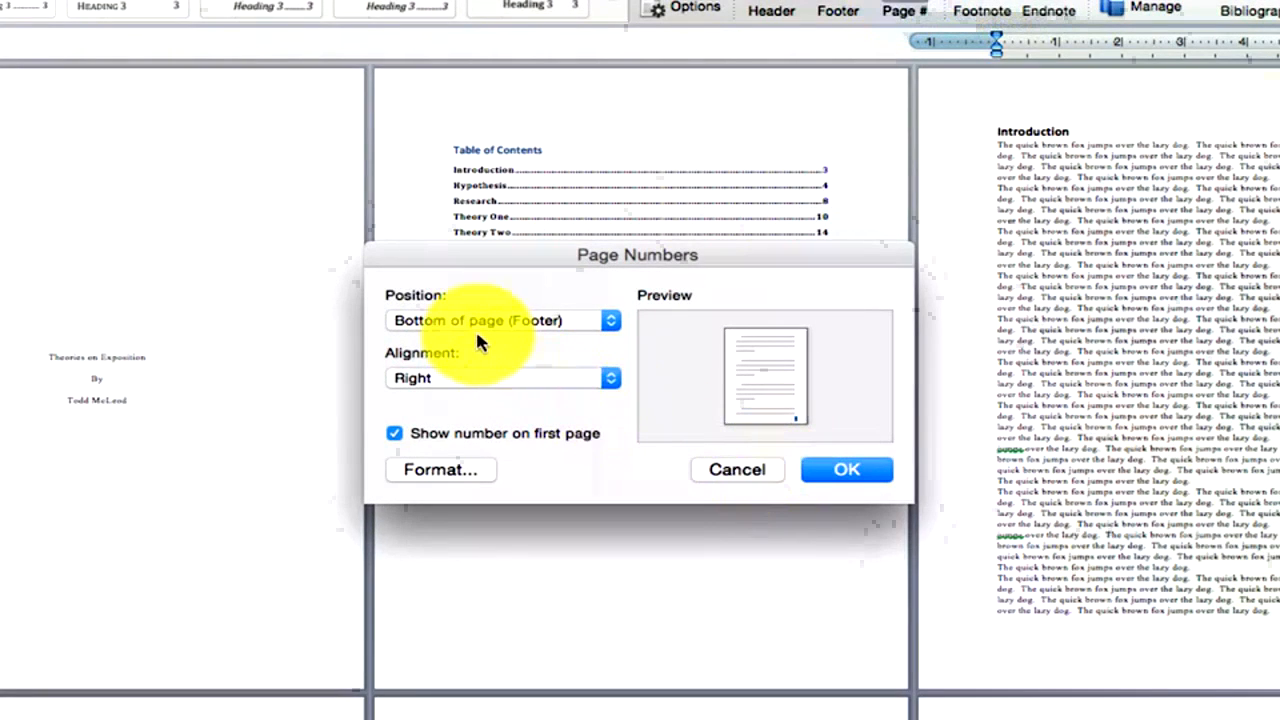
left_click(567, 333)
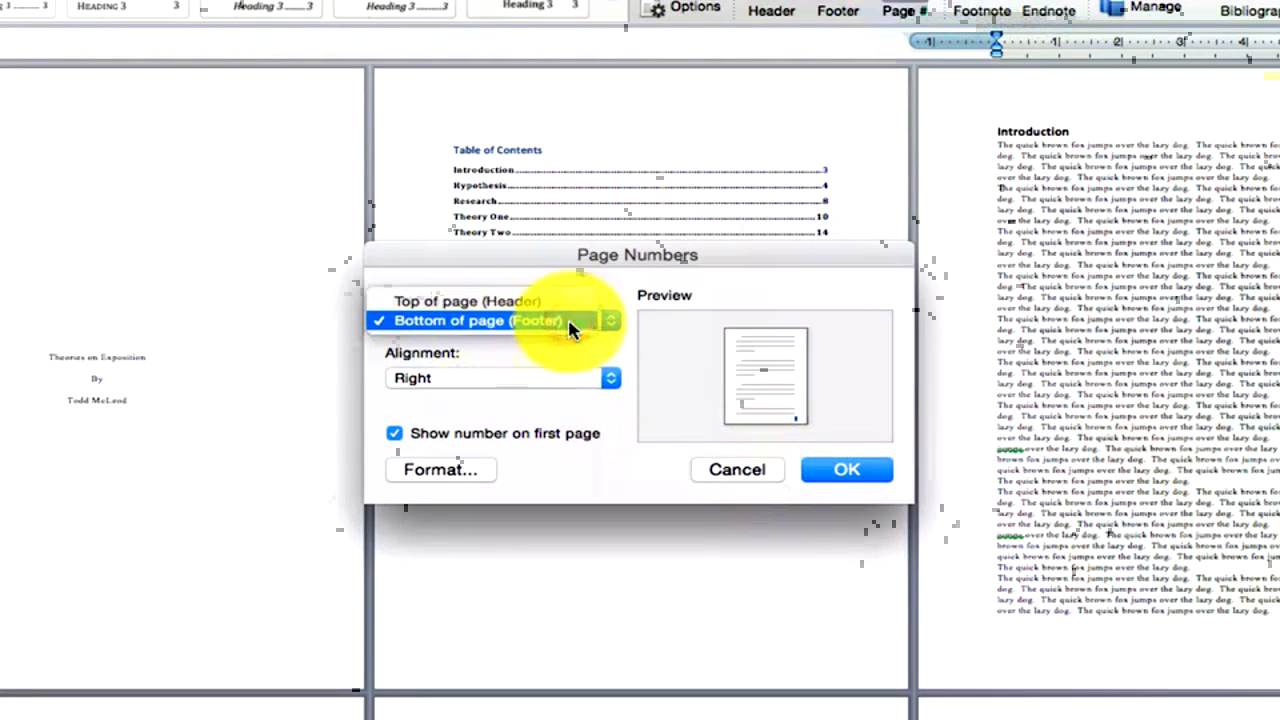
left_click(575, 322)
left_click(571, 380)
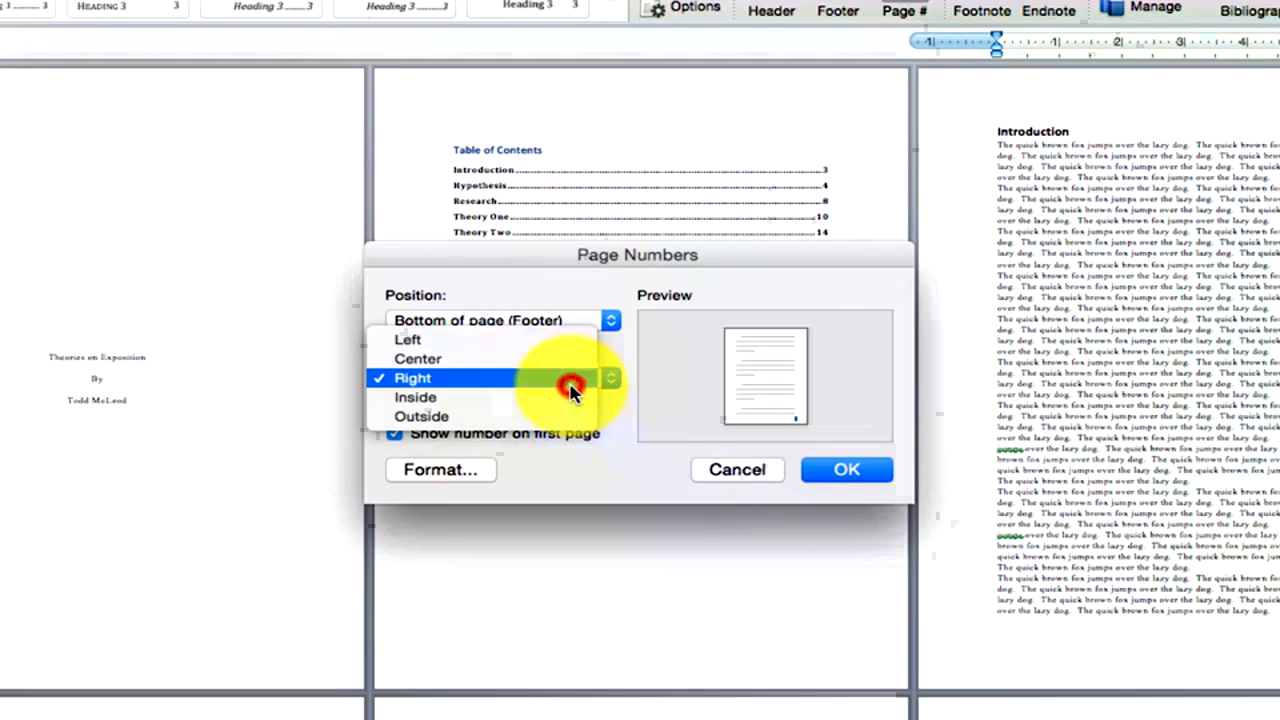
left_click(572, 390)
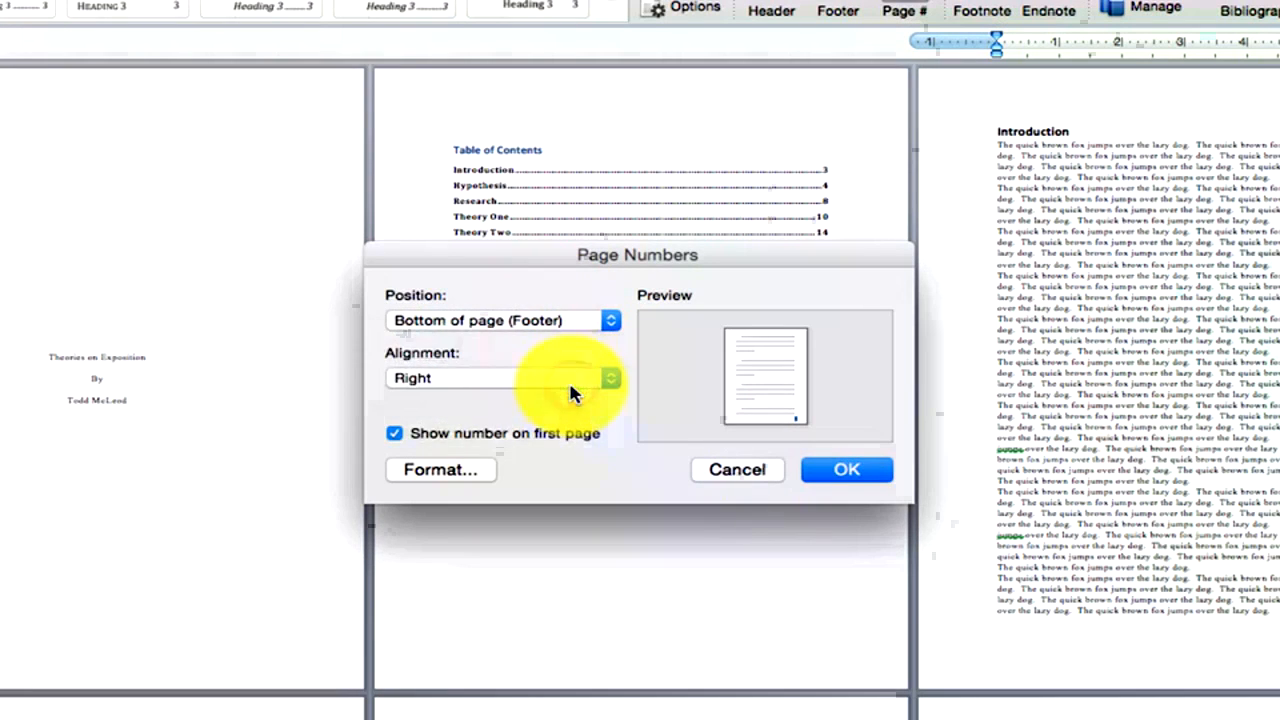
left_click(444, 440)
In the number format options, keep chapter numbers off and continue numbering from the previous section.
left_click(459, 479)
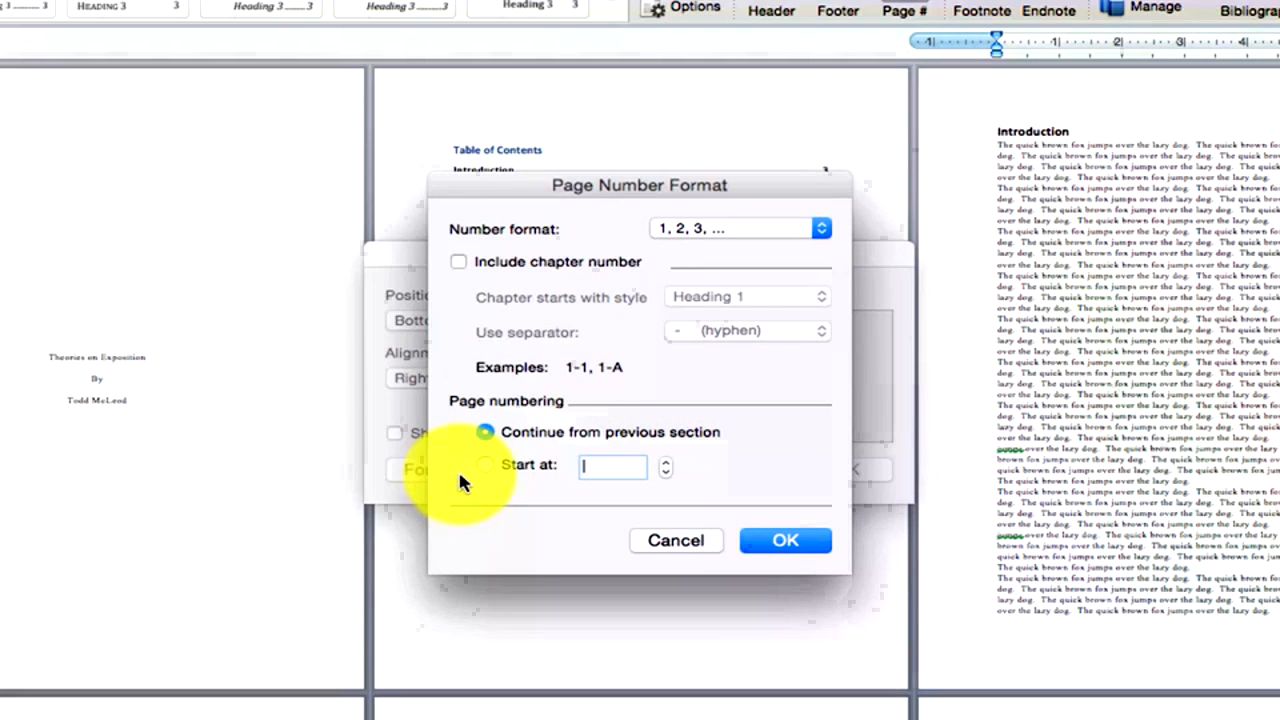
left_click(782, 228)
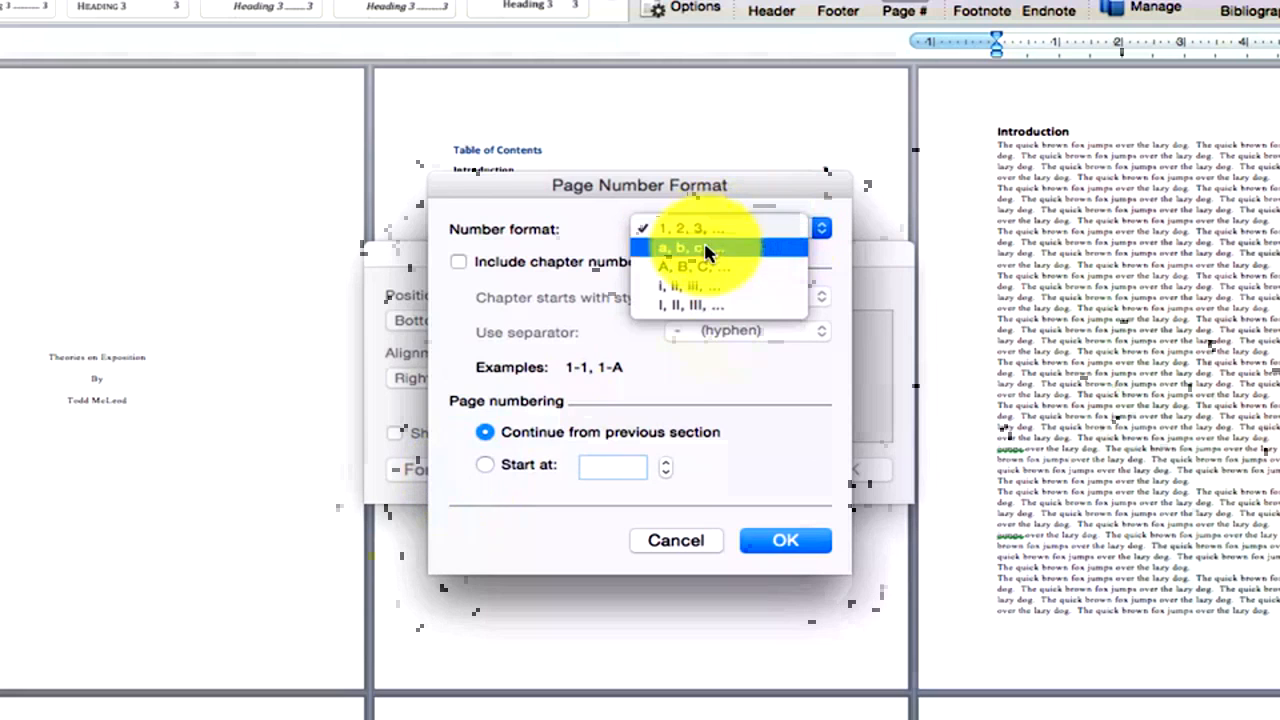
left_click(567, 231)
left_click(513, 265)
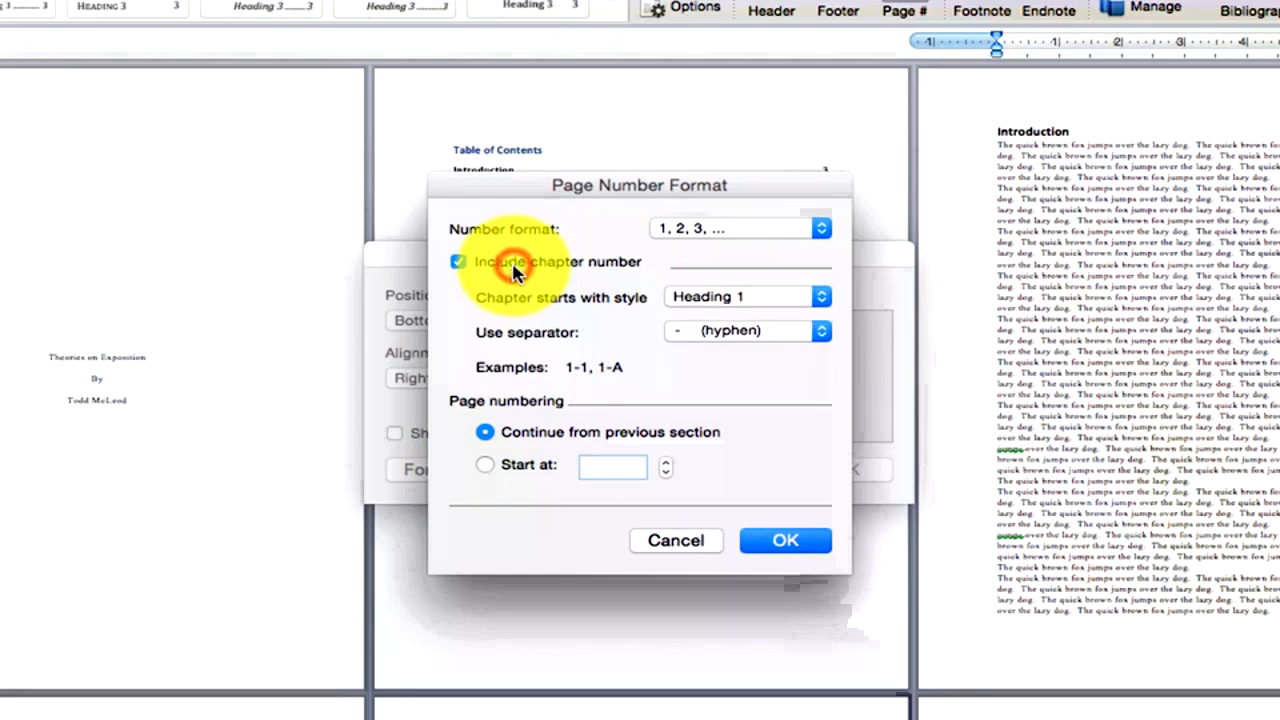
left_click(513, 265)
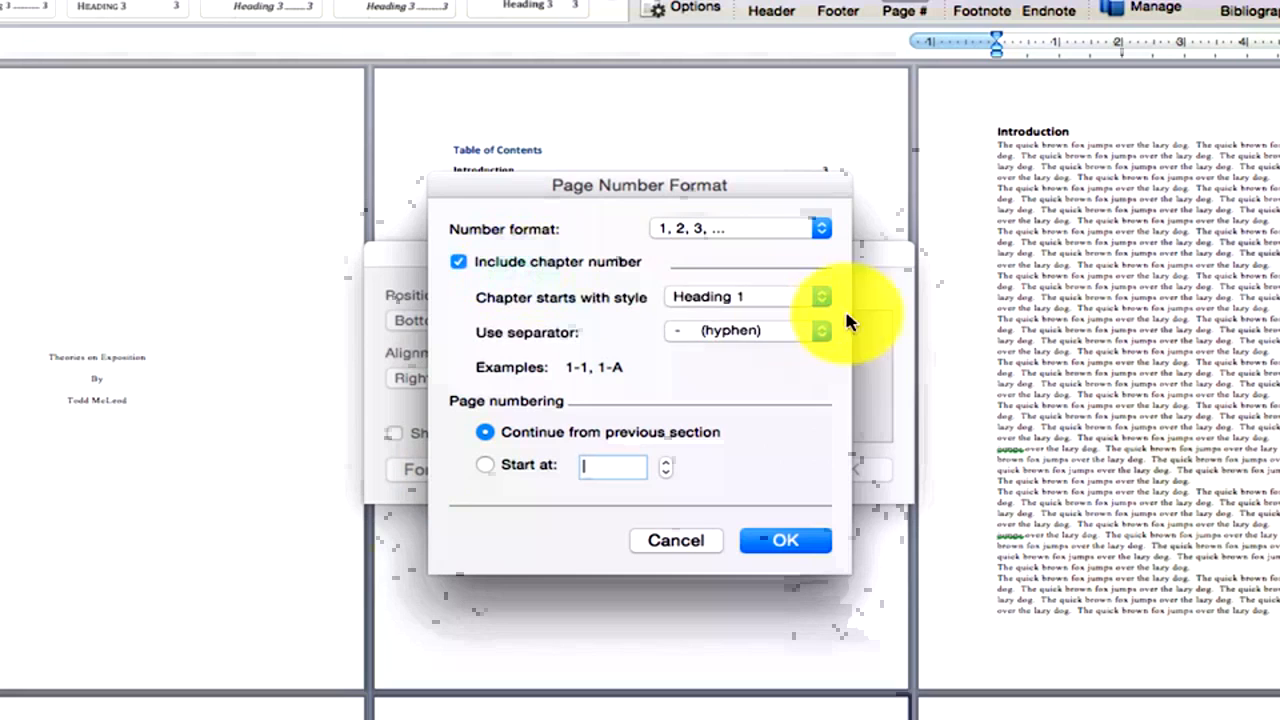
left_click(790, 296)
left_click(808, 260)
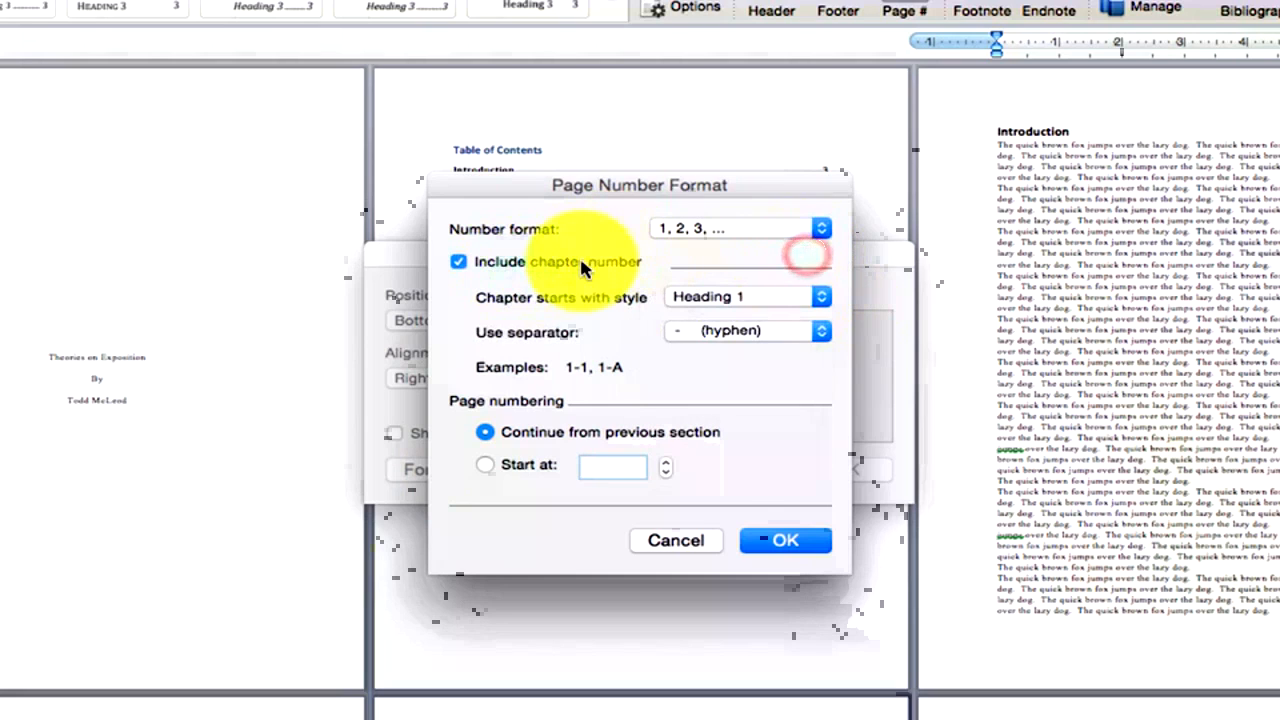
left_click(580, 258)
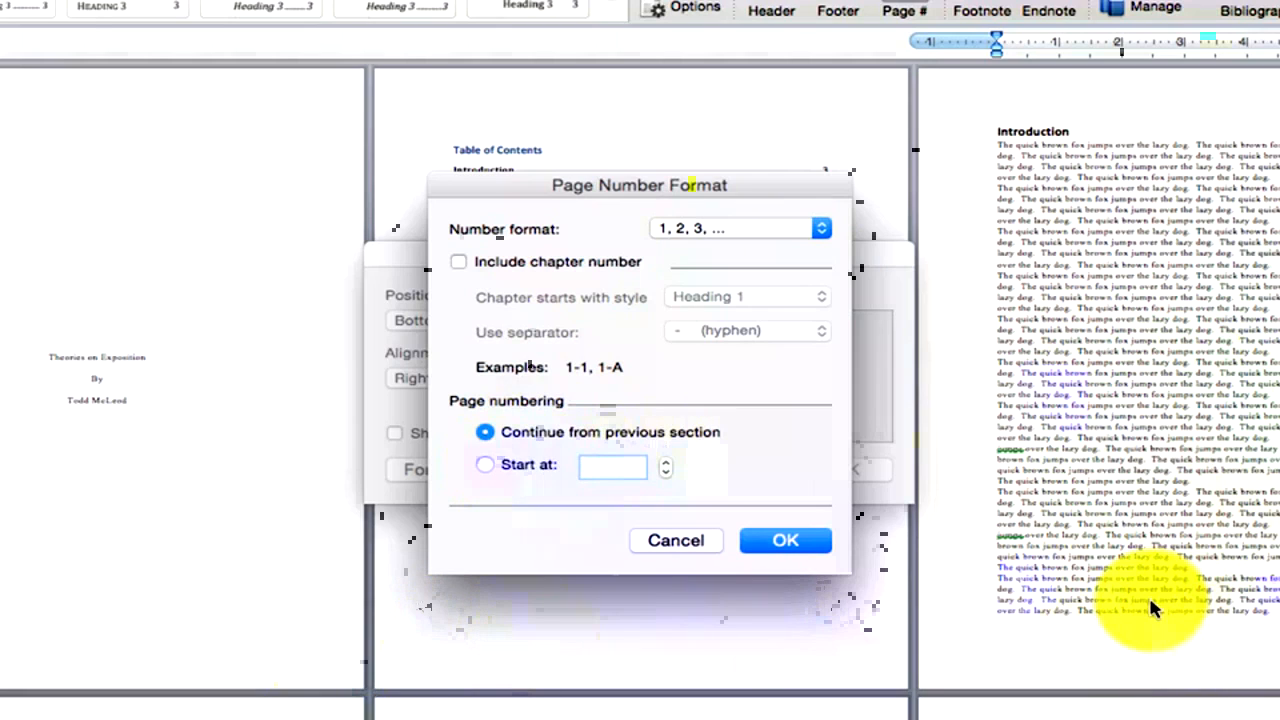
left_click(488, 465)
left_click(486, 432)
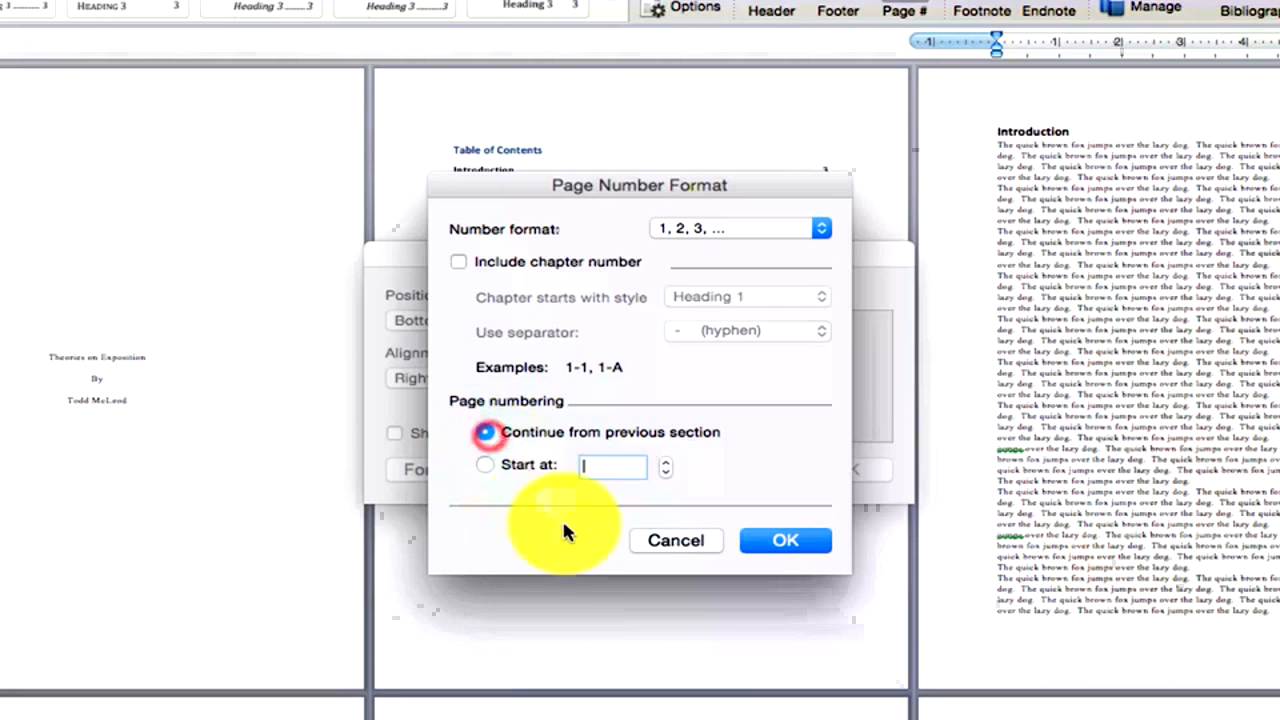
left_click(484, 432)
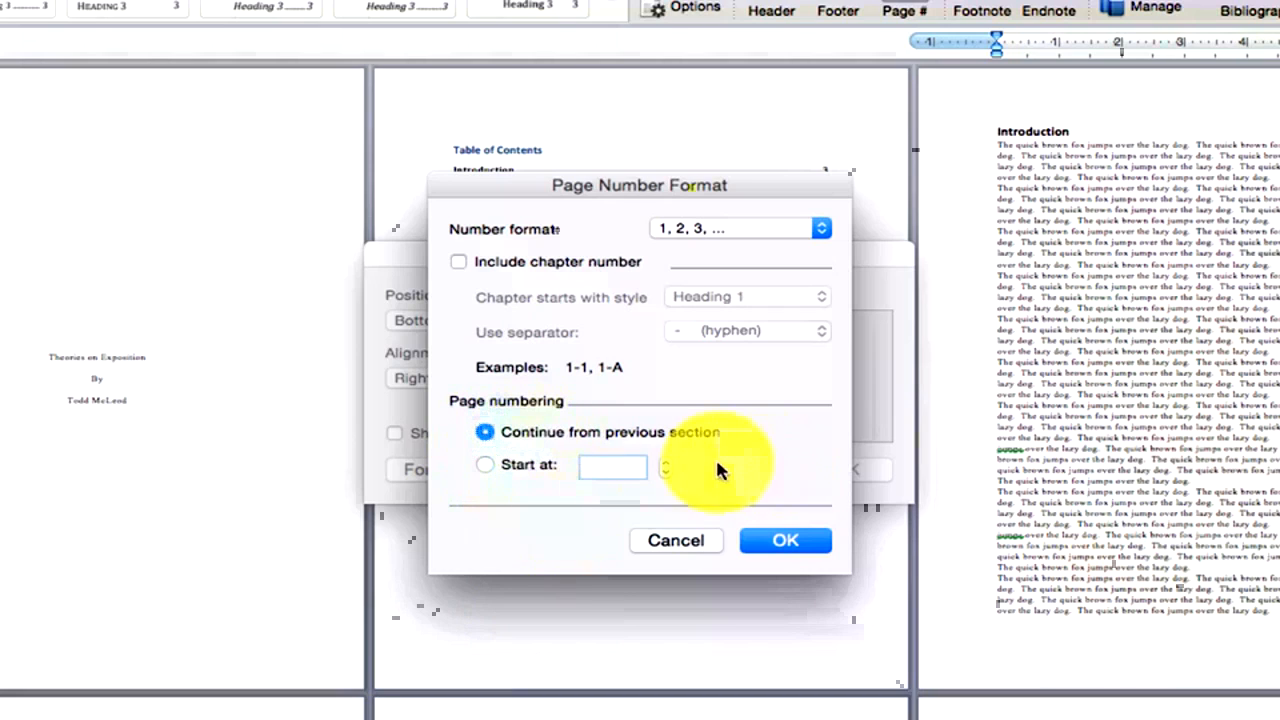
left_click(676, 540)
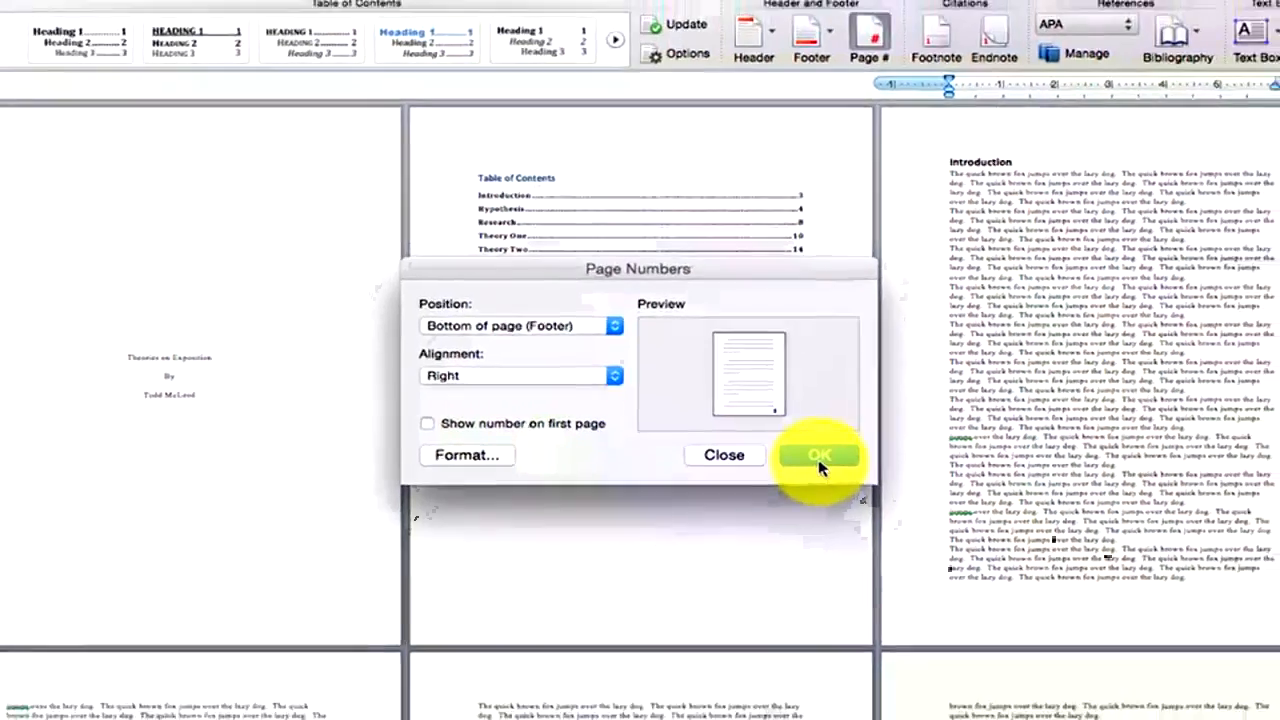
Add the bottom-right page numbers, undo them, and select lines at page 3's bottom.
left_click(818, 460)
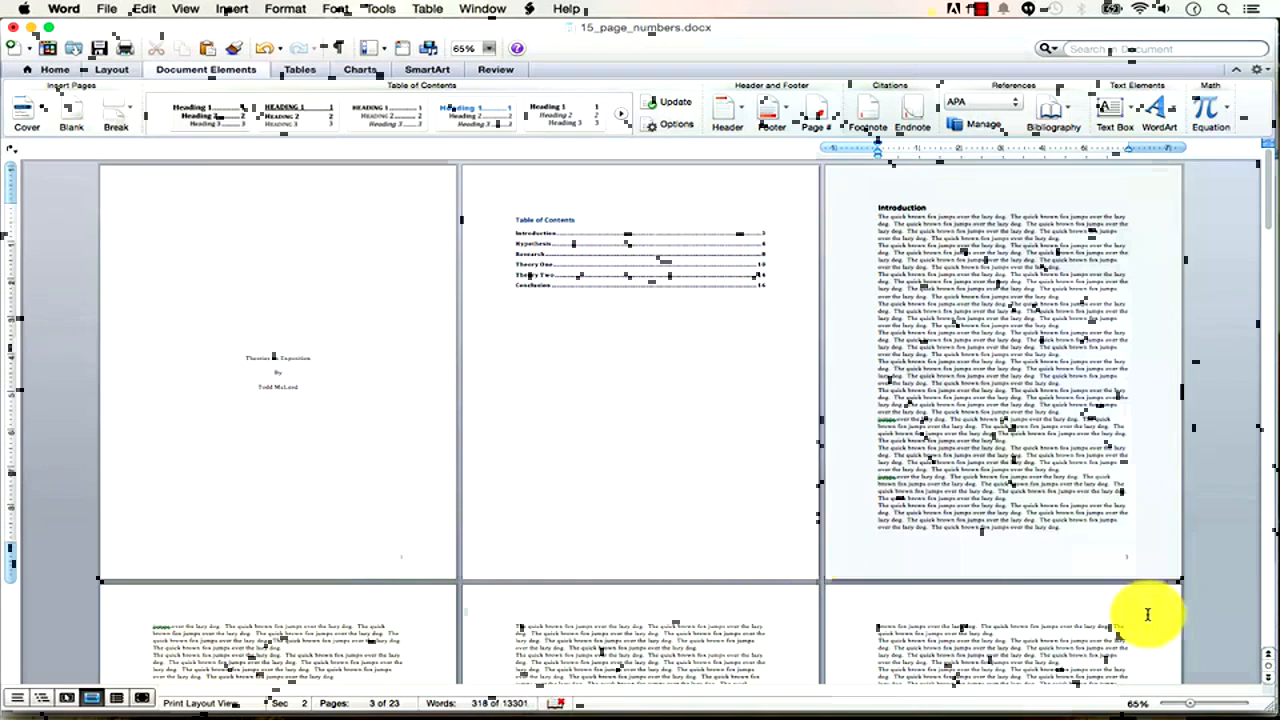
left_click(261, 46)
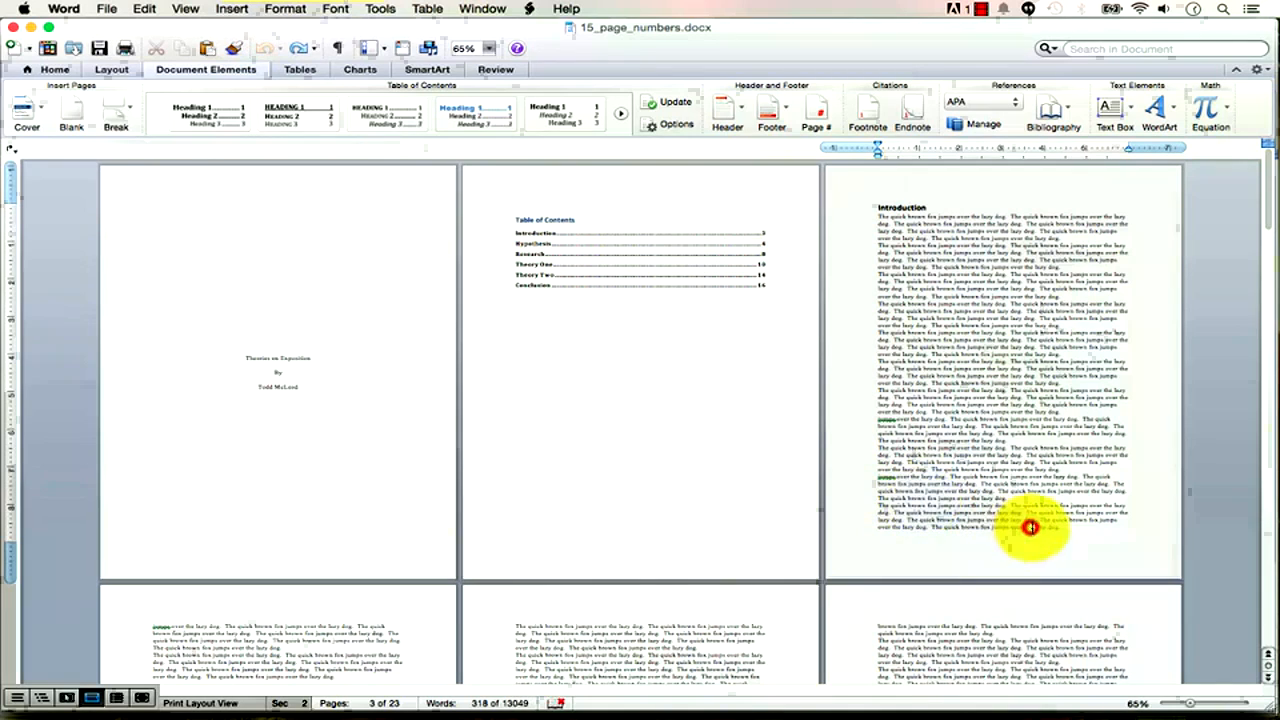
left_click(1061, 532)
left_click_drag(1053, 519, 975, 499)
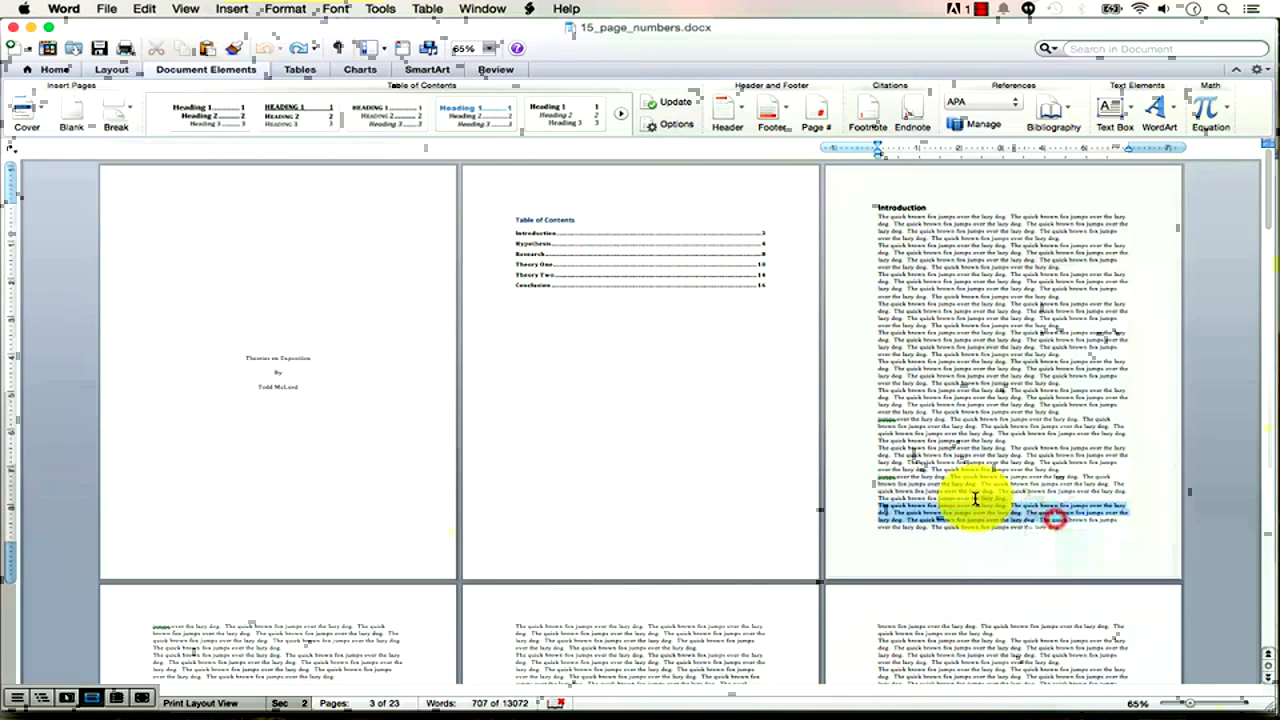
Reapply page numbers hidden on the first page, then undo them again.
left_click(814, 110)
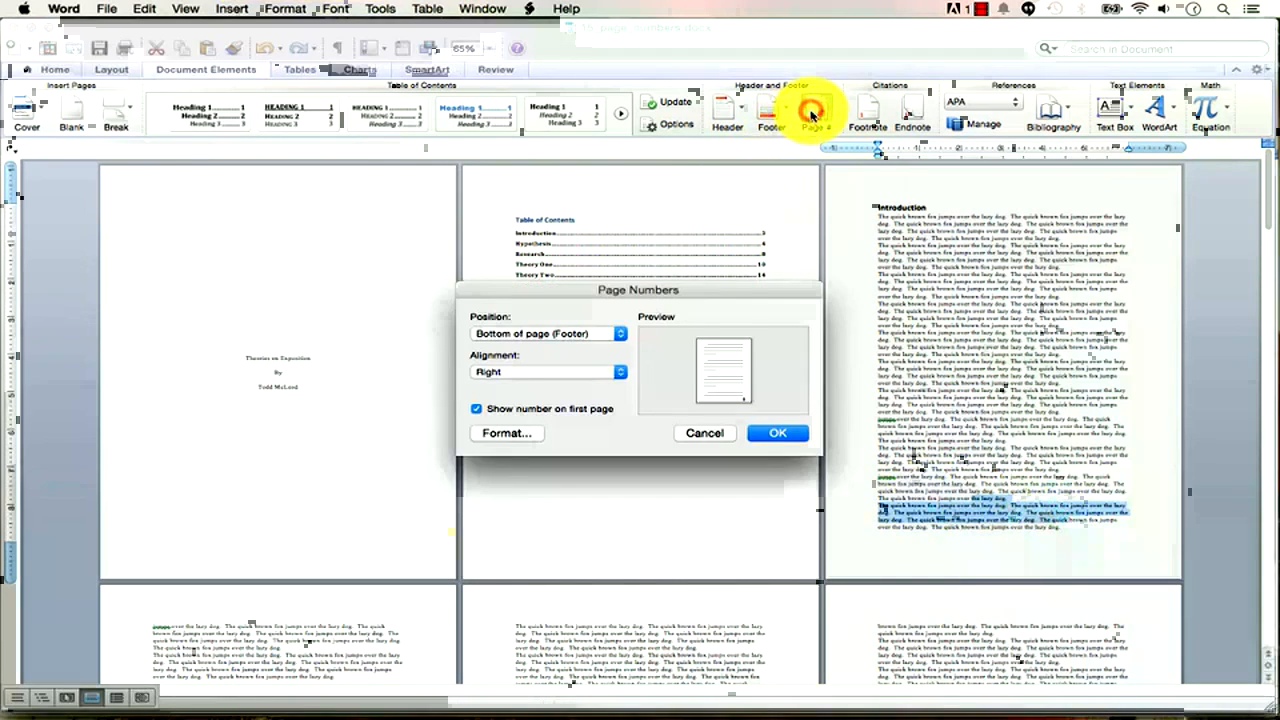
left_click(541, 410)
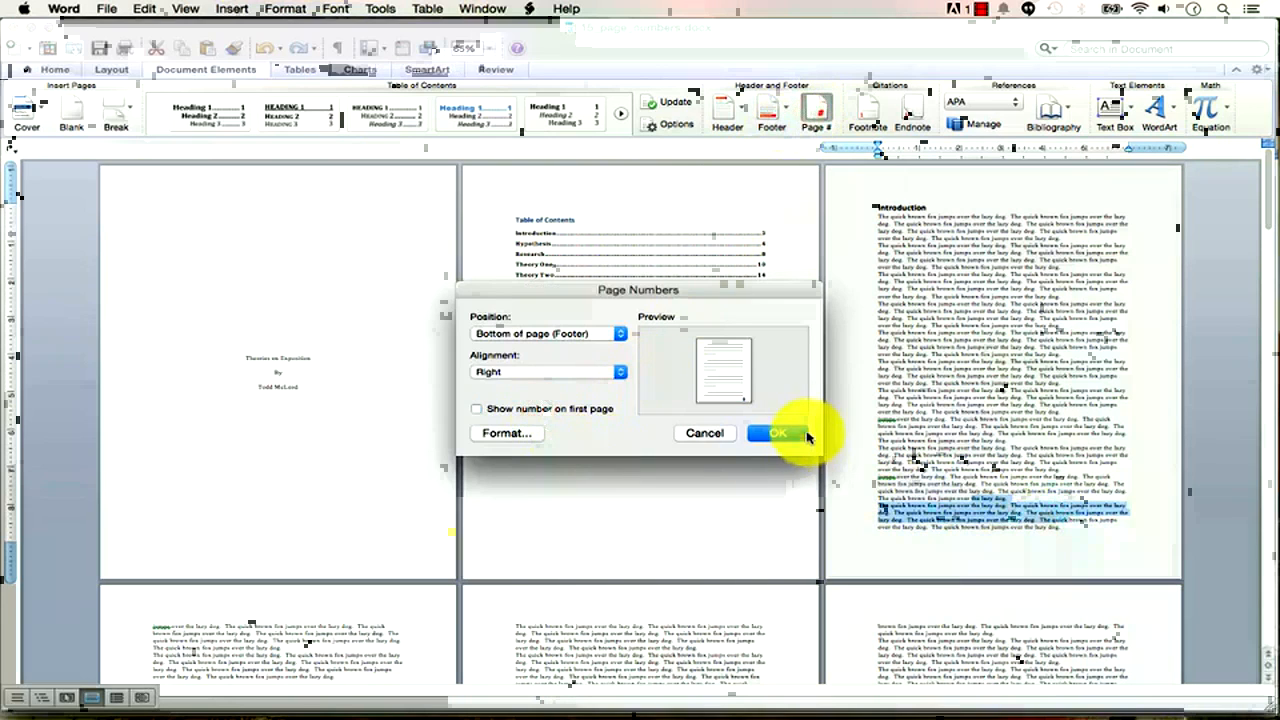
left_click(783, 434)
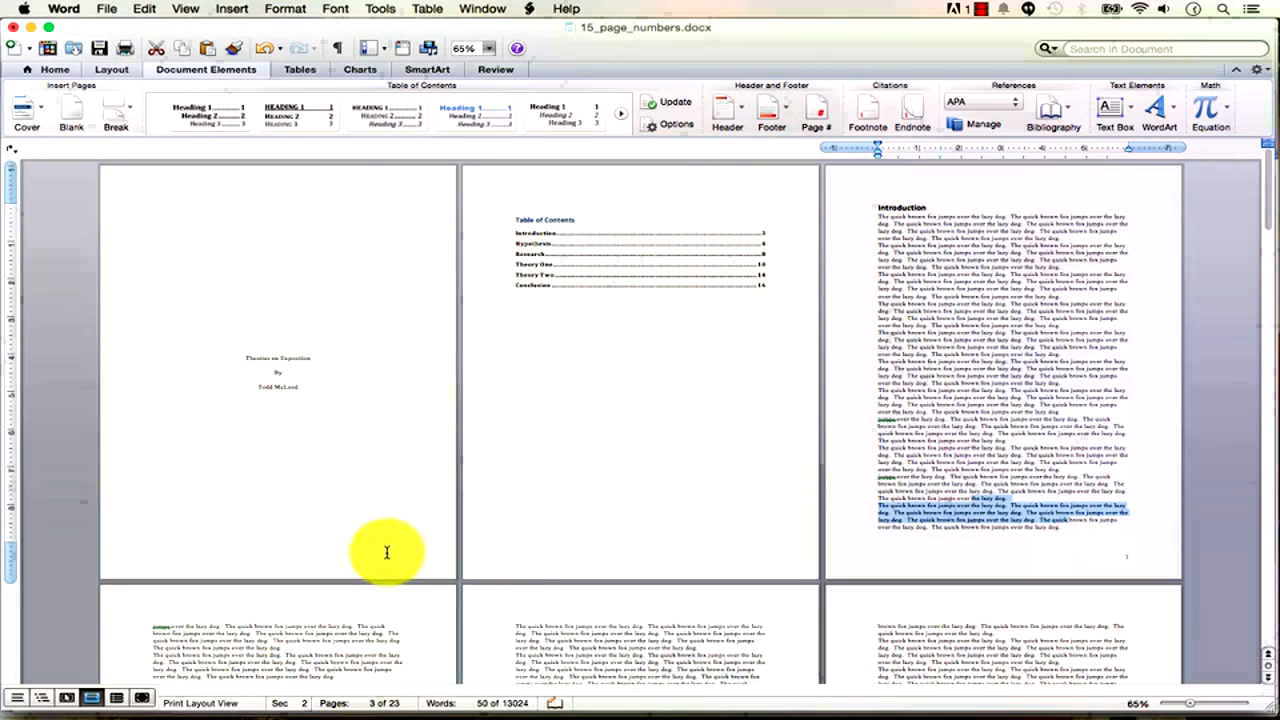
left_click(1040, 466)
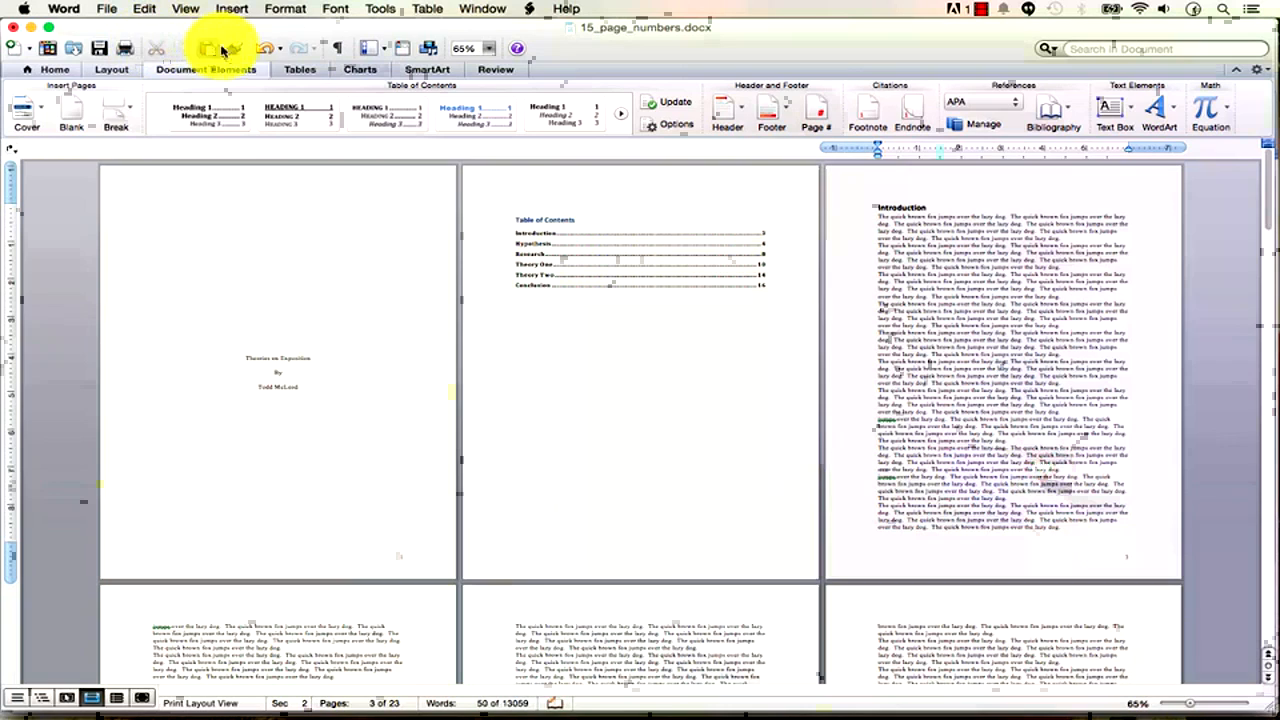
left_click(260, 52)
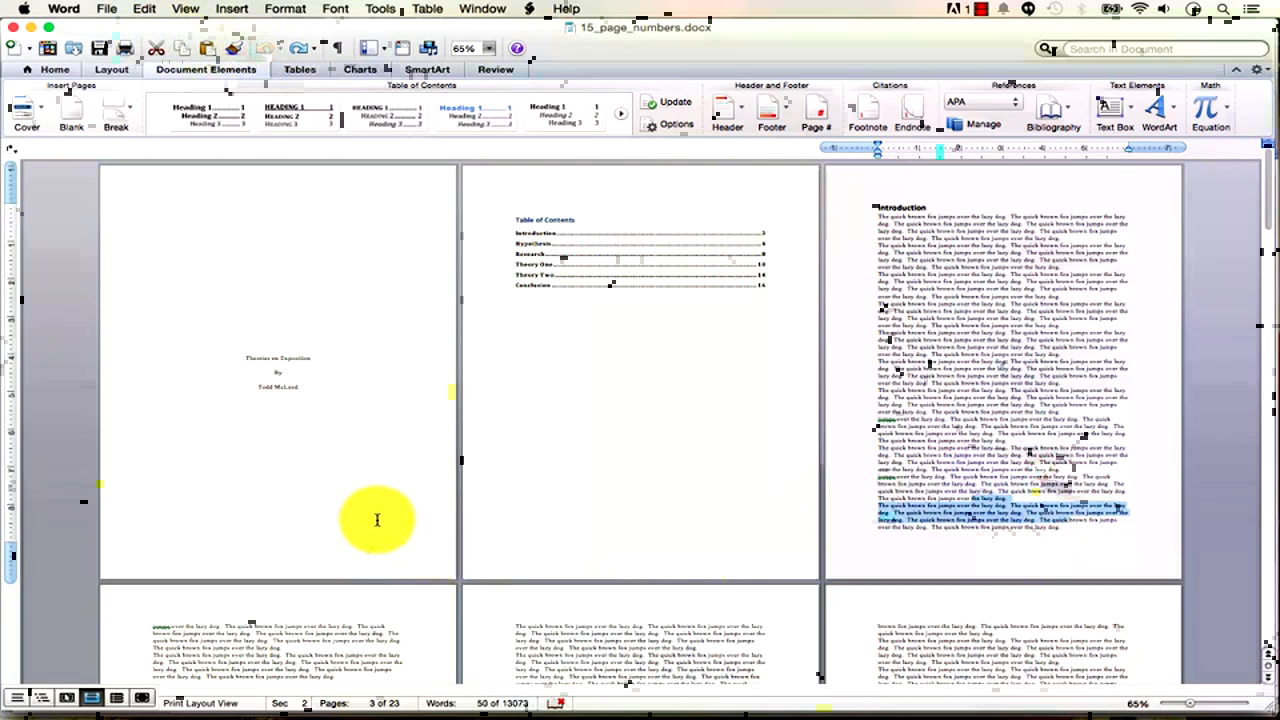
left_click(1017, 507)
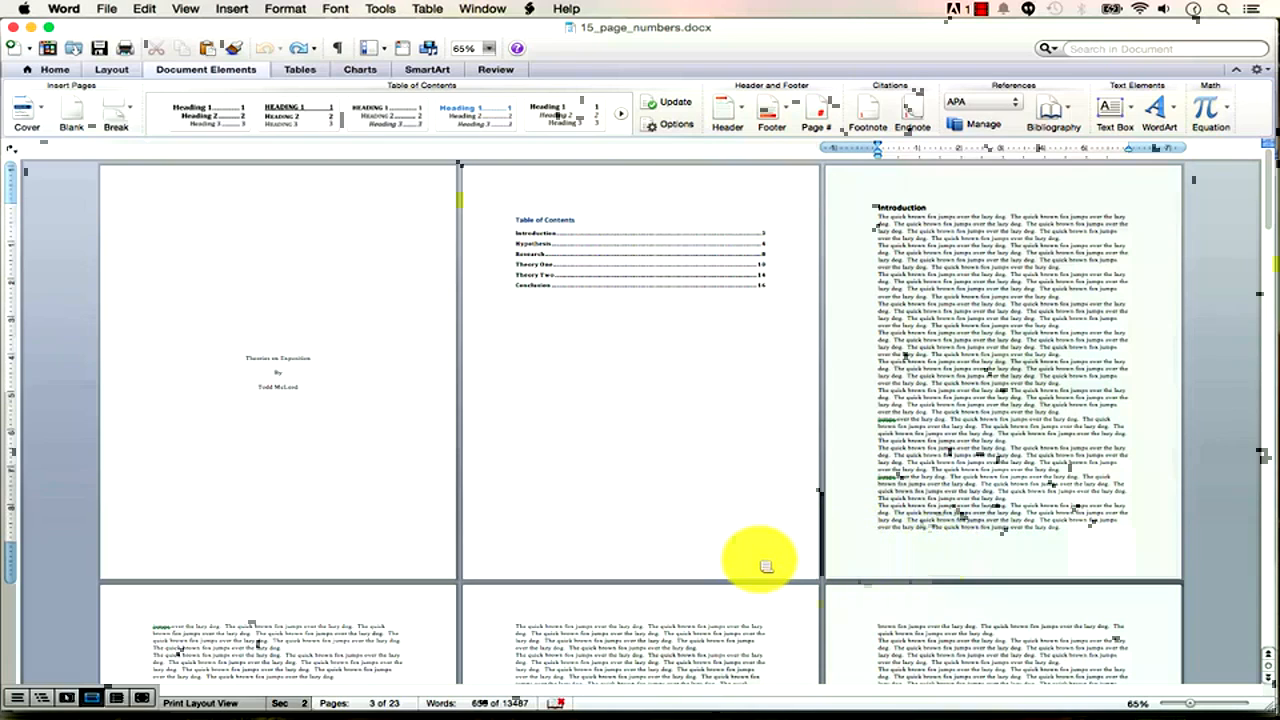
double_click(688, 557)
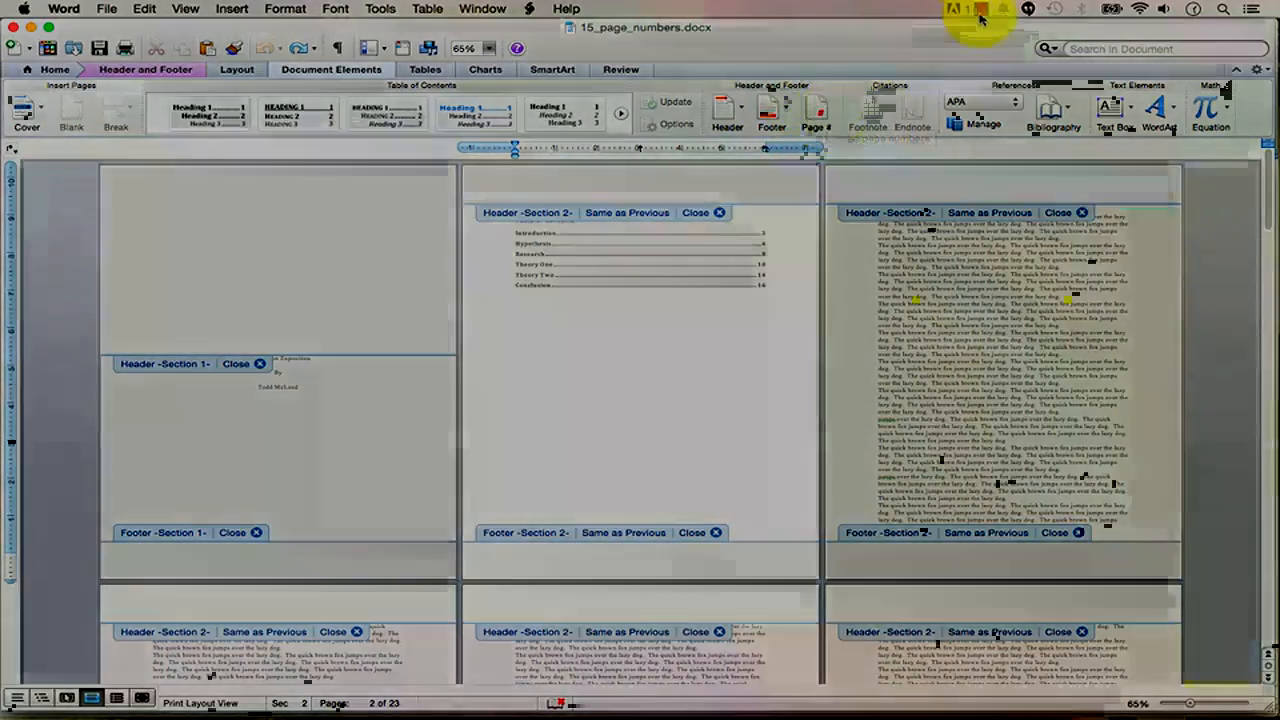
left_click(981, 9)
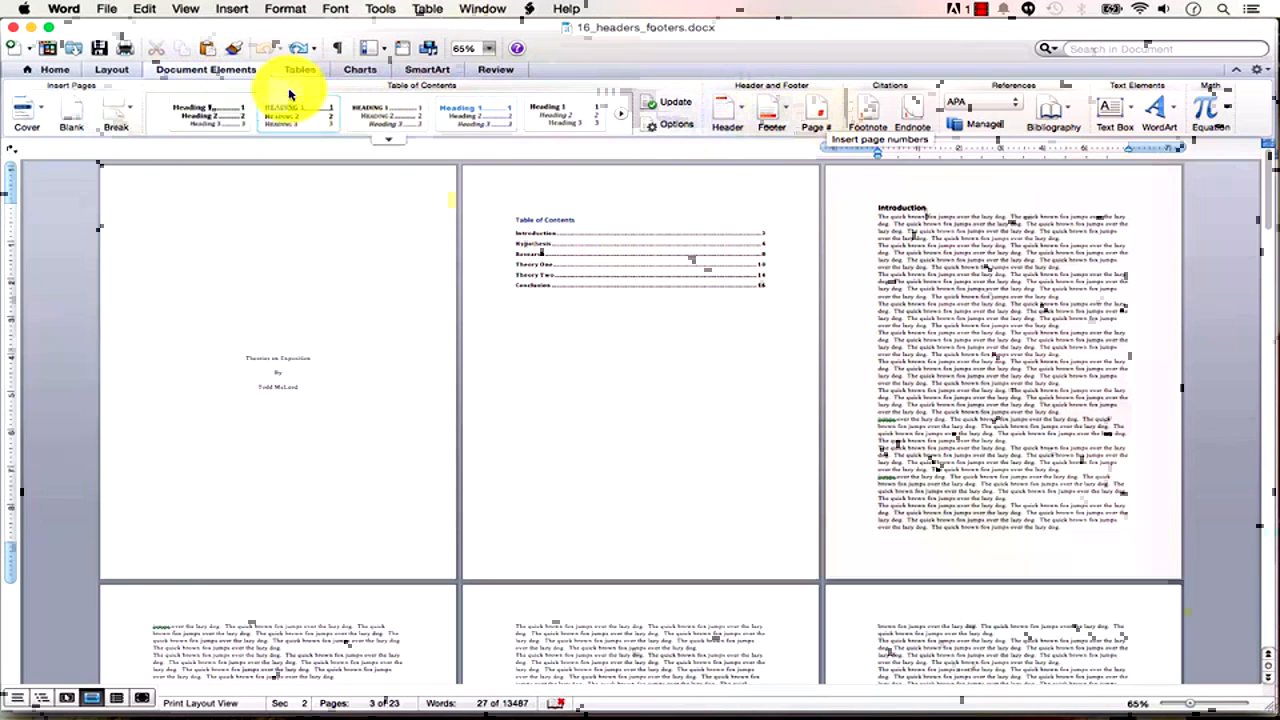
left_click(788, 118)
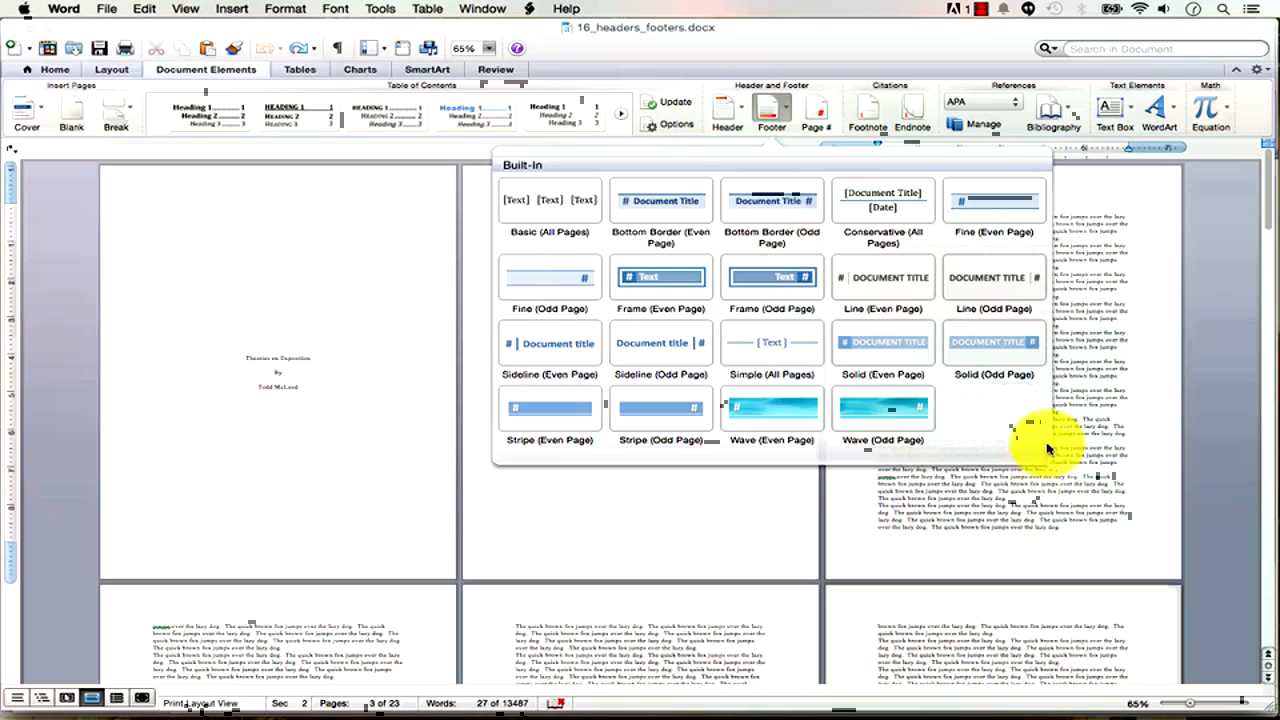
left_click(826, 34)
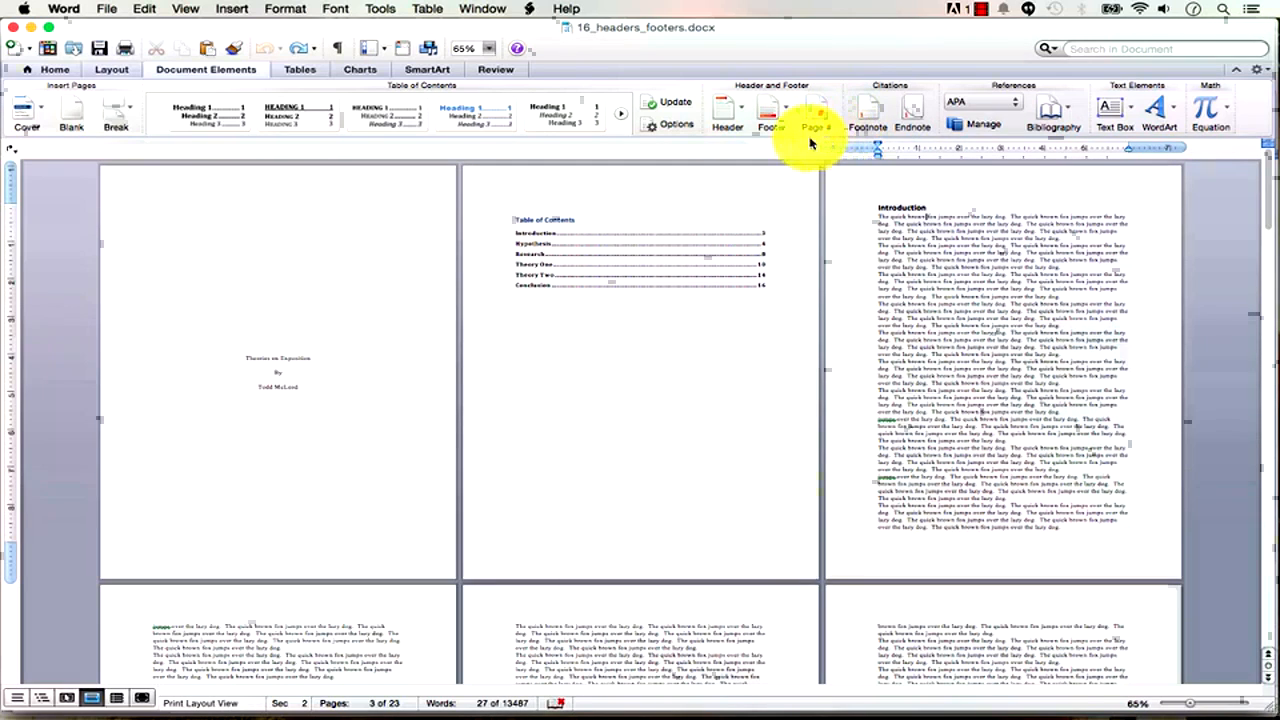
left_click(771, 120)
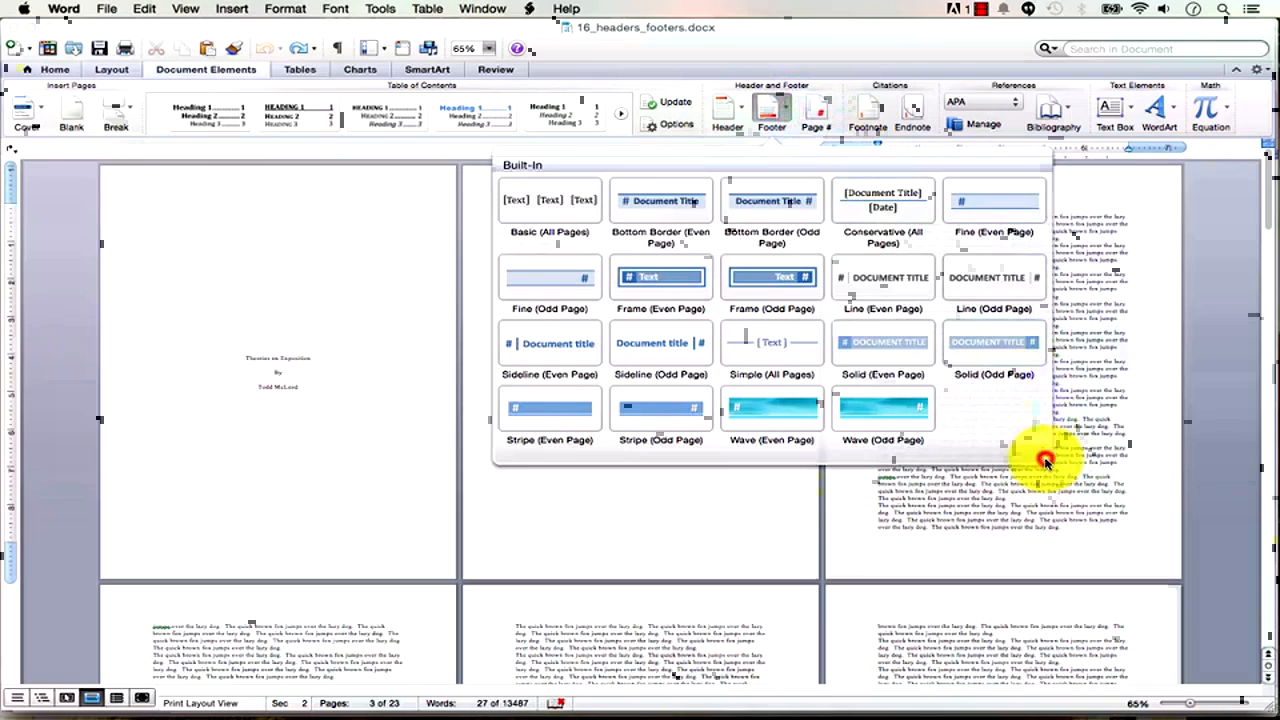
left_click(810, 42)
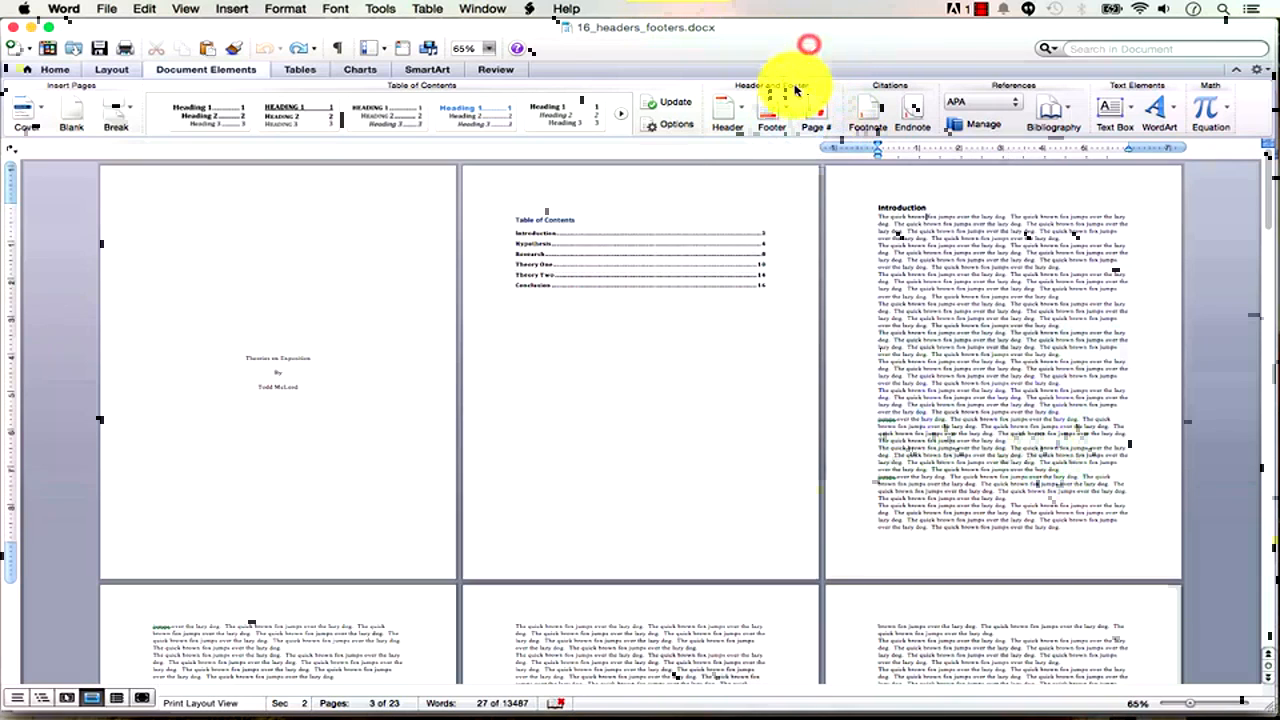
Choose View > Header and Footer to edit the report's headers and footers.
left_click(186, 10)
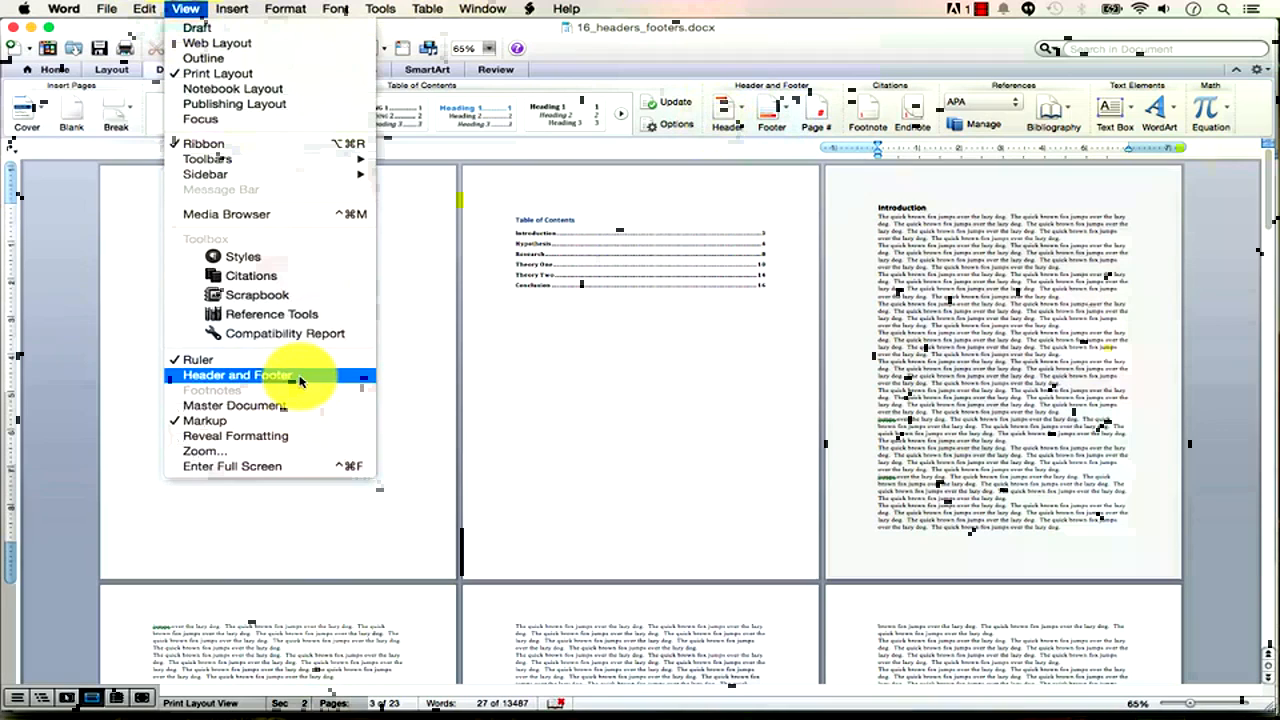
mouse_move(232, 8)
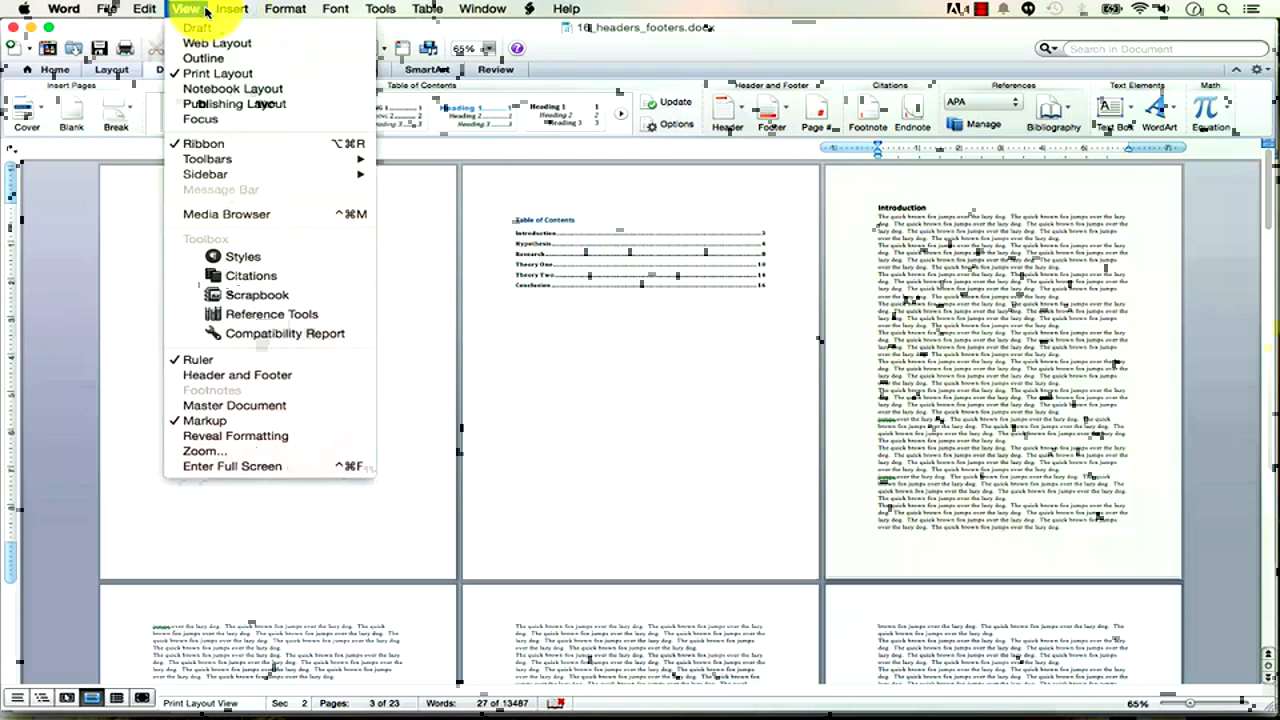
left_click(272, 372)
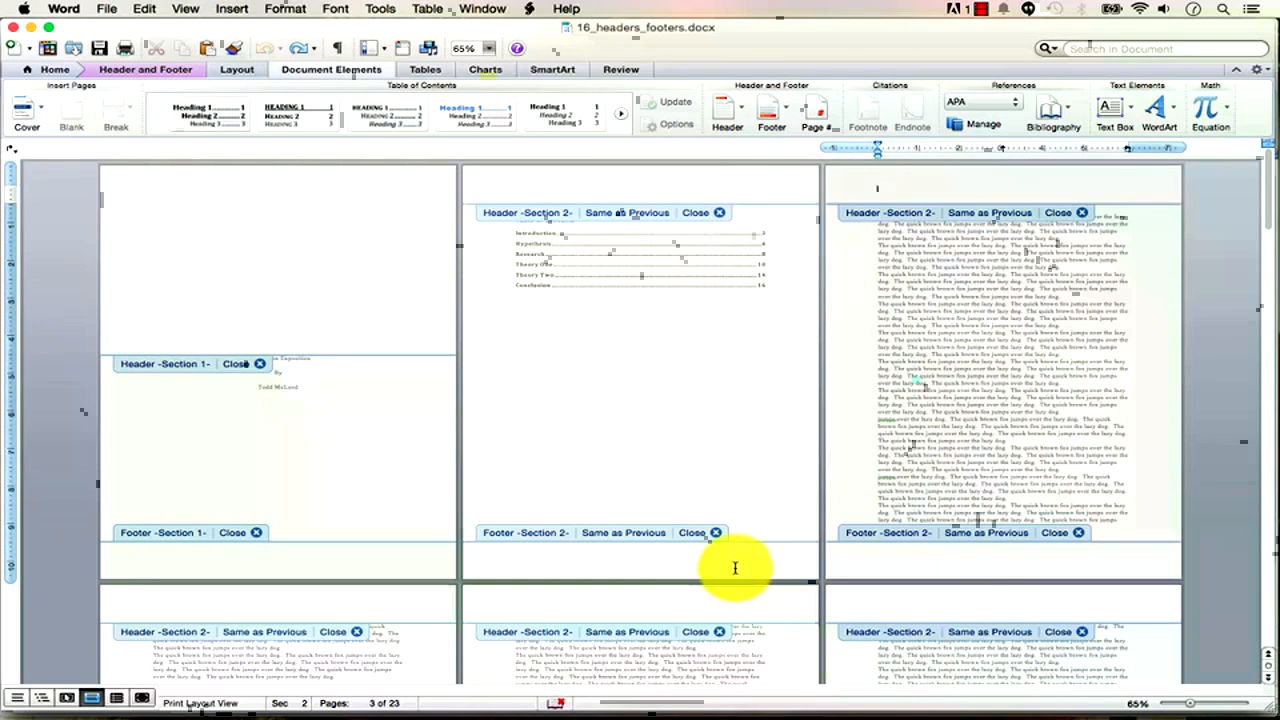
Enter header editing on page 2 with the Header and Footer tools showing.
left_click(618, 533)
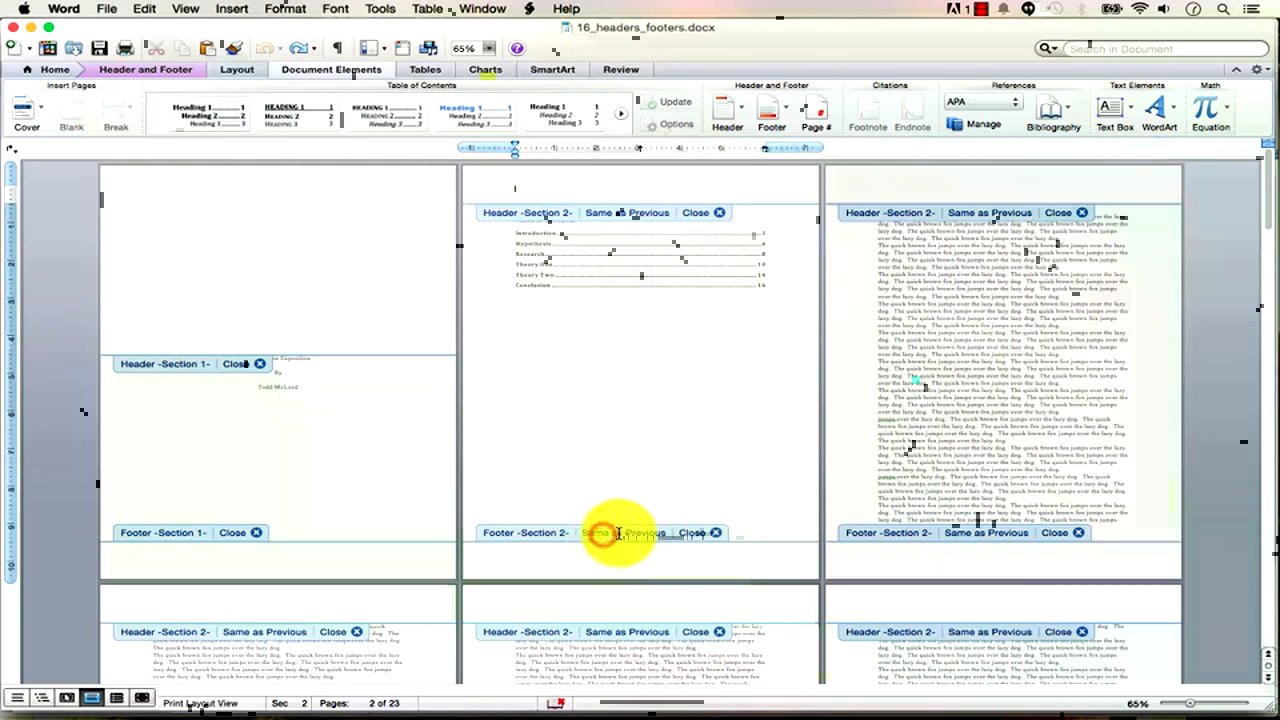
left_click(623, 560)
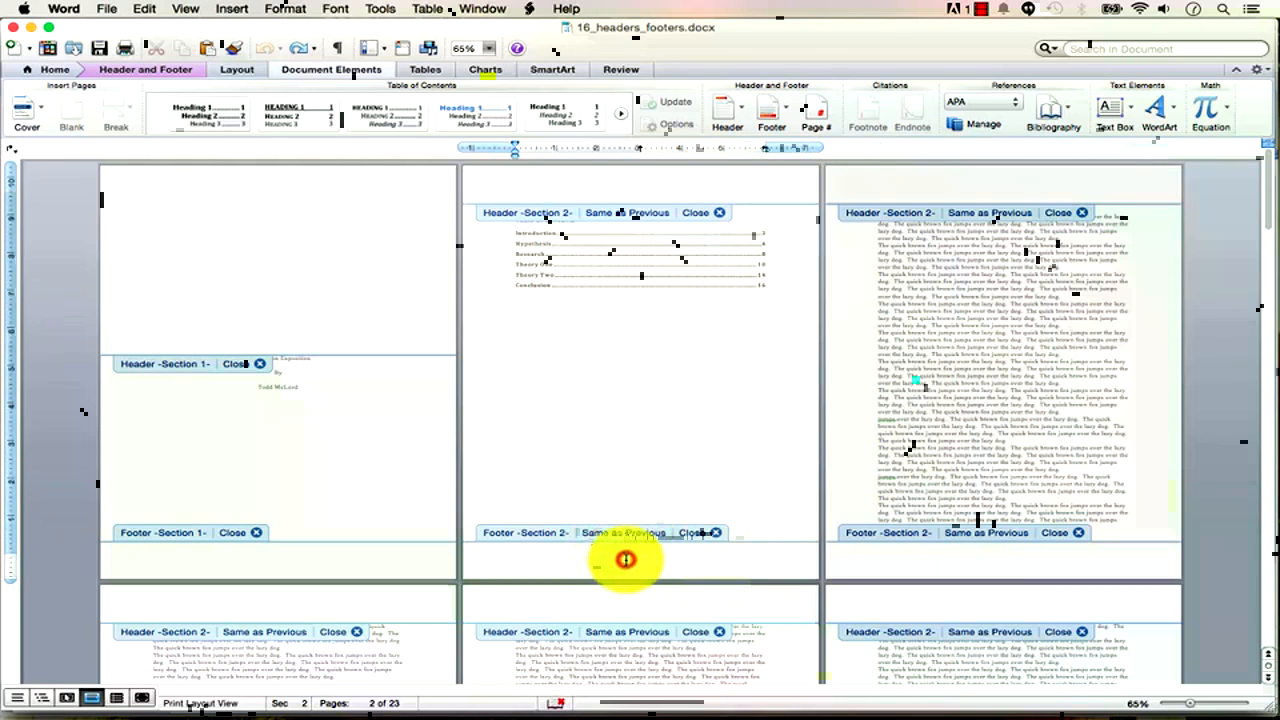
left_click(174, 68)
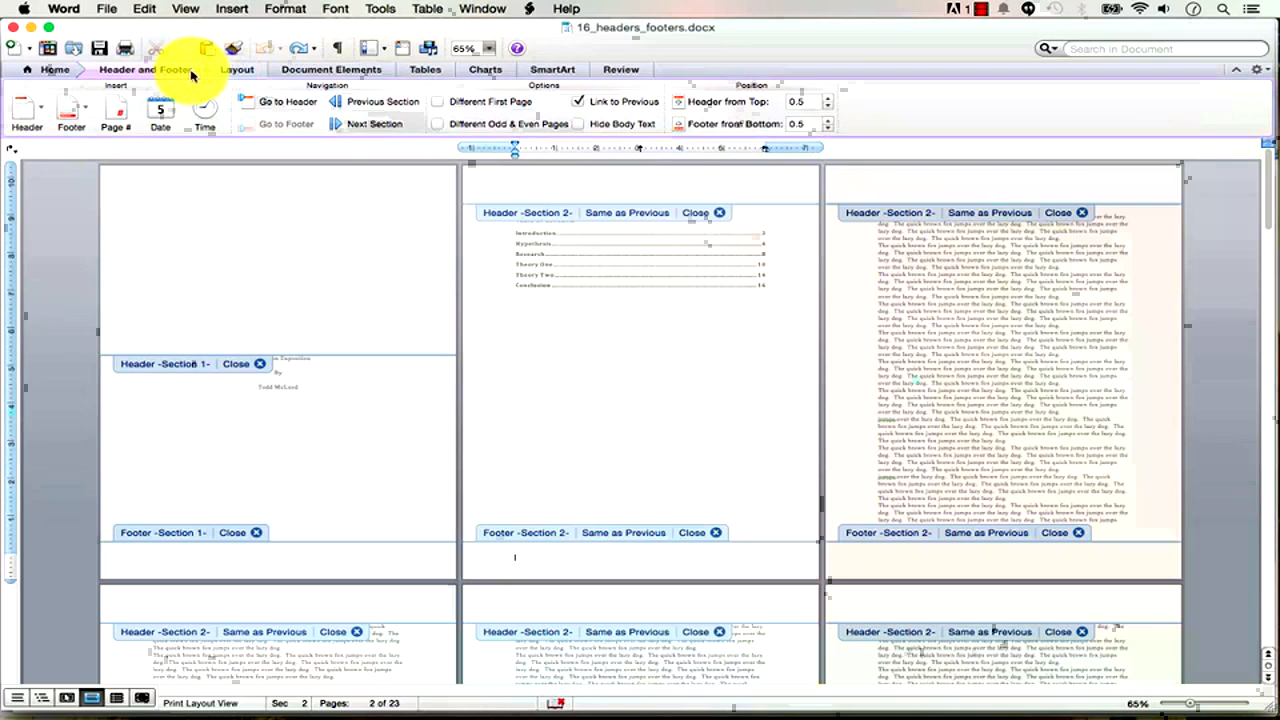
left_click(230, 71)
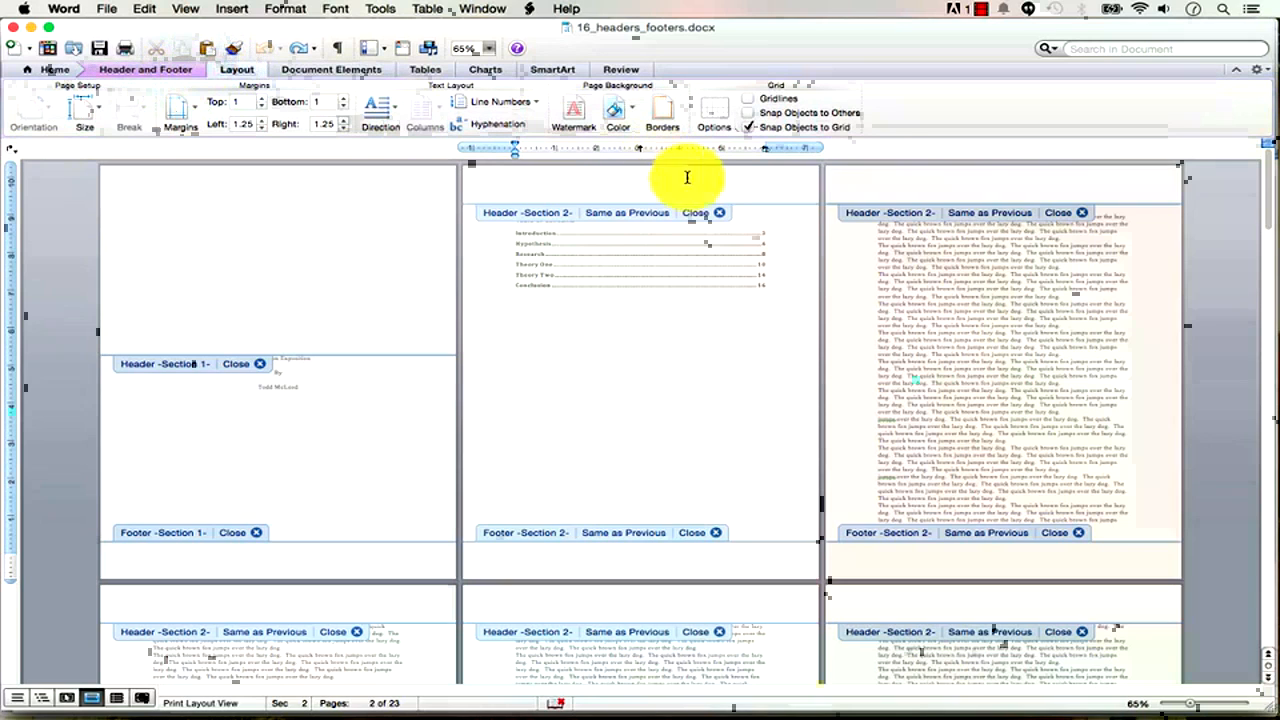
left_click(706, 213)
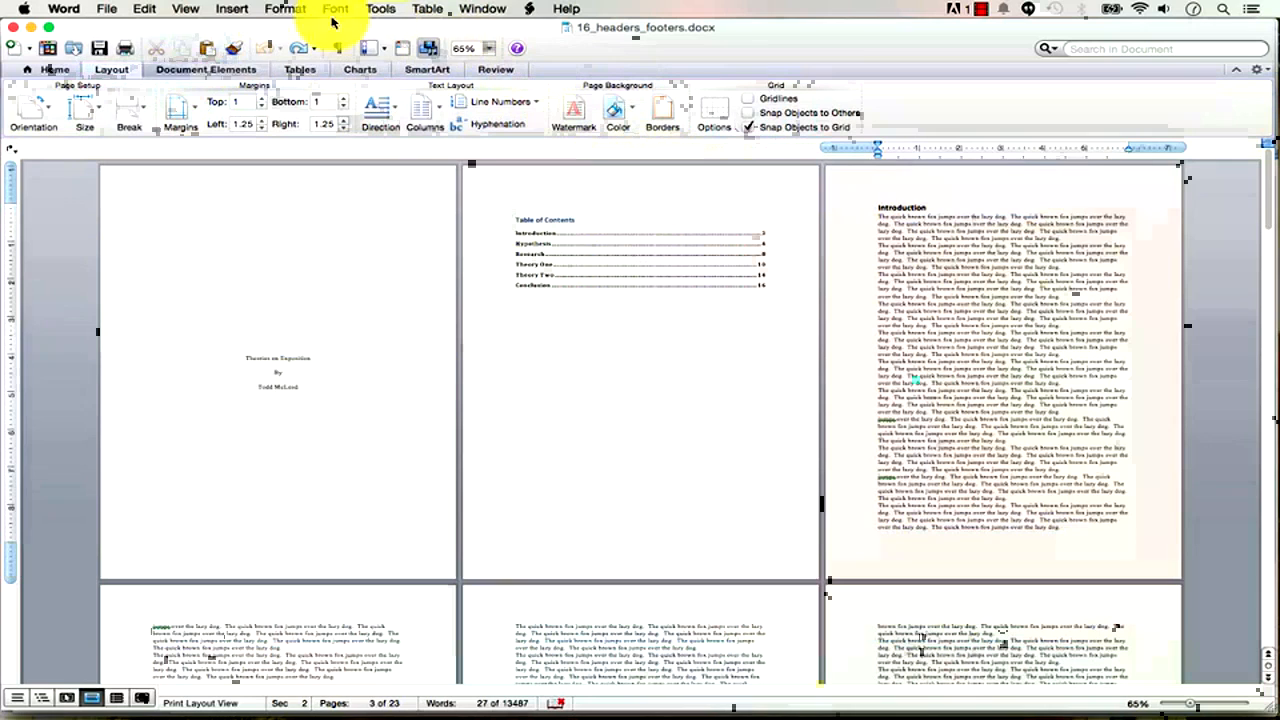
double_click(602, 185)
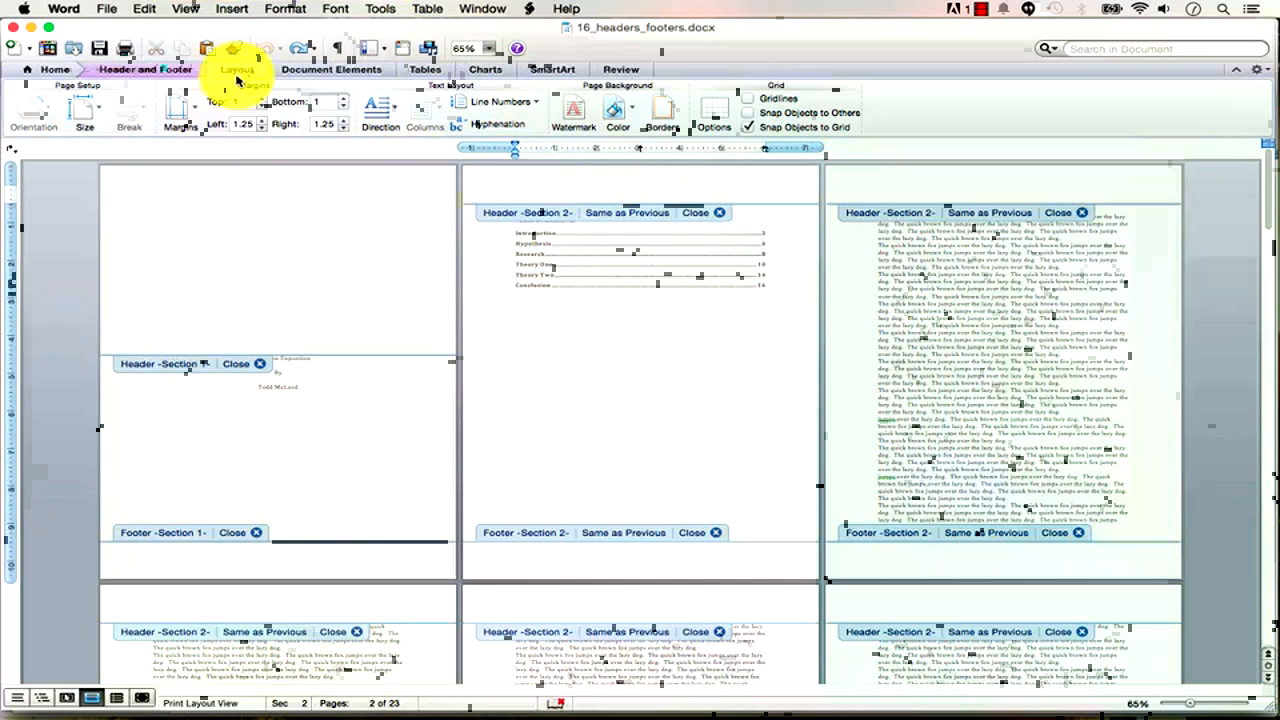
left_click(177, 72)
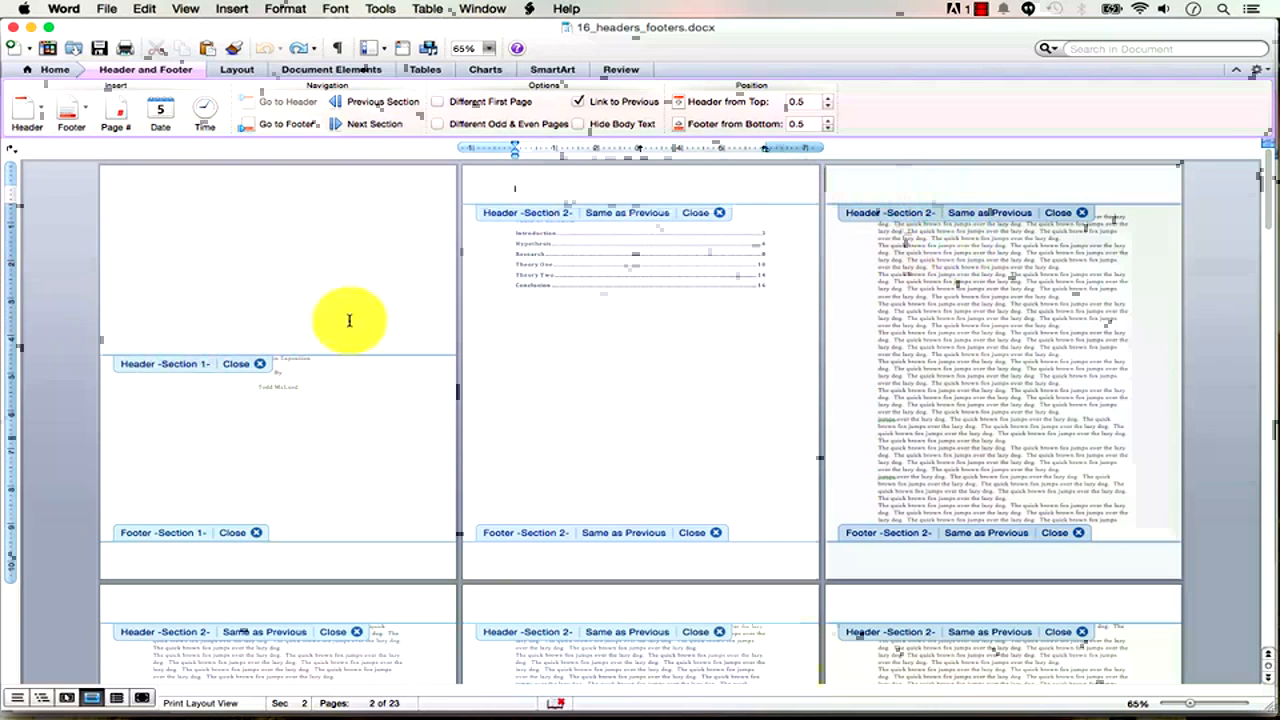
mouse_move(1260, 200)
left_mouse_down()
mouse_move(1258, 634)
mouse_move(1268, 297)
mouse_move(1257, 177)
left_mouse_up()
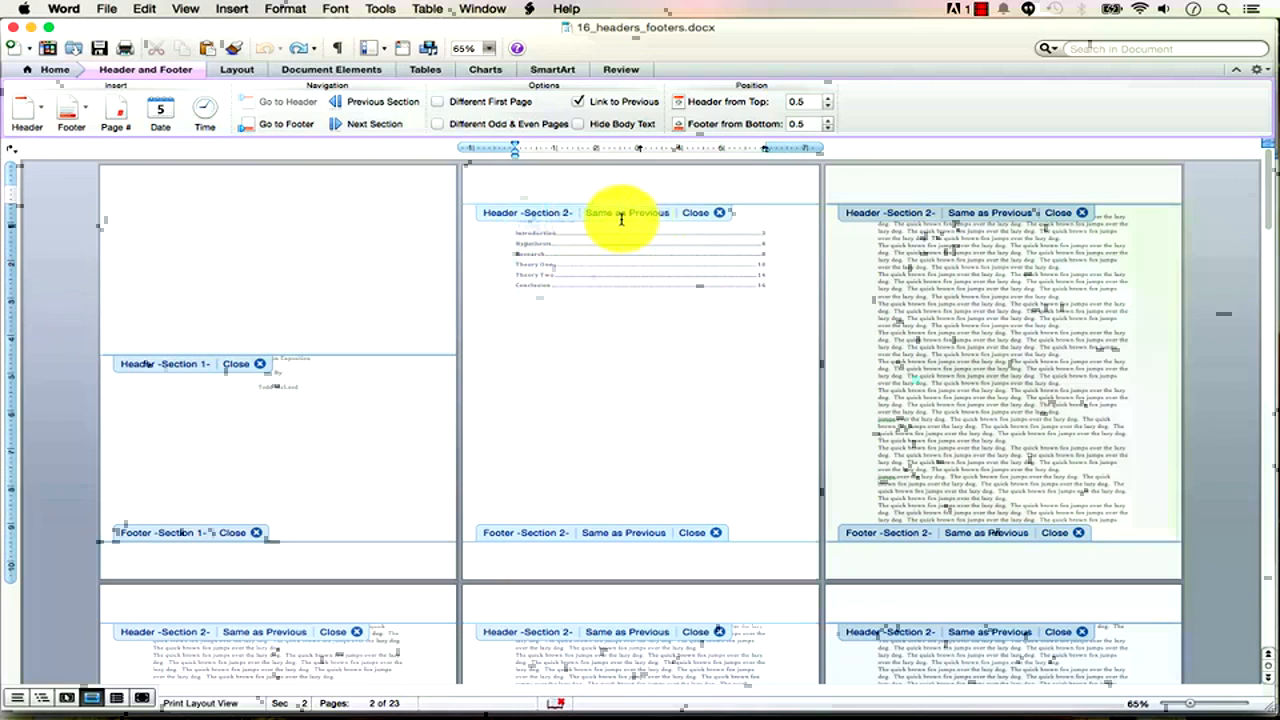
Enter the author's name in page 1's header and unlink the Section 2 header.
left_click(294, 288)
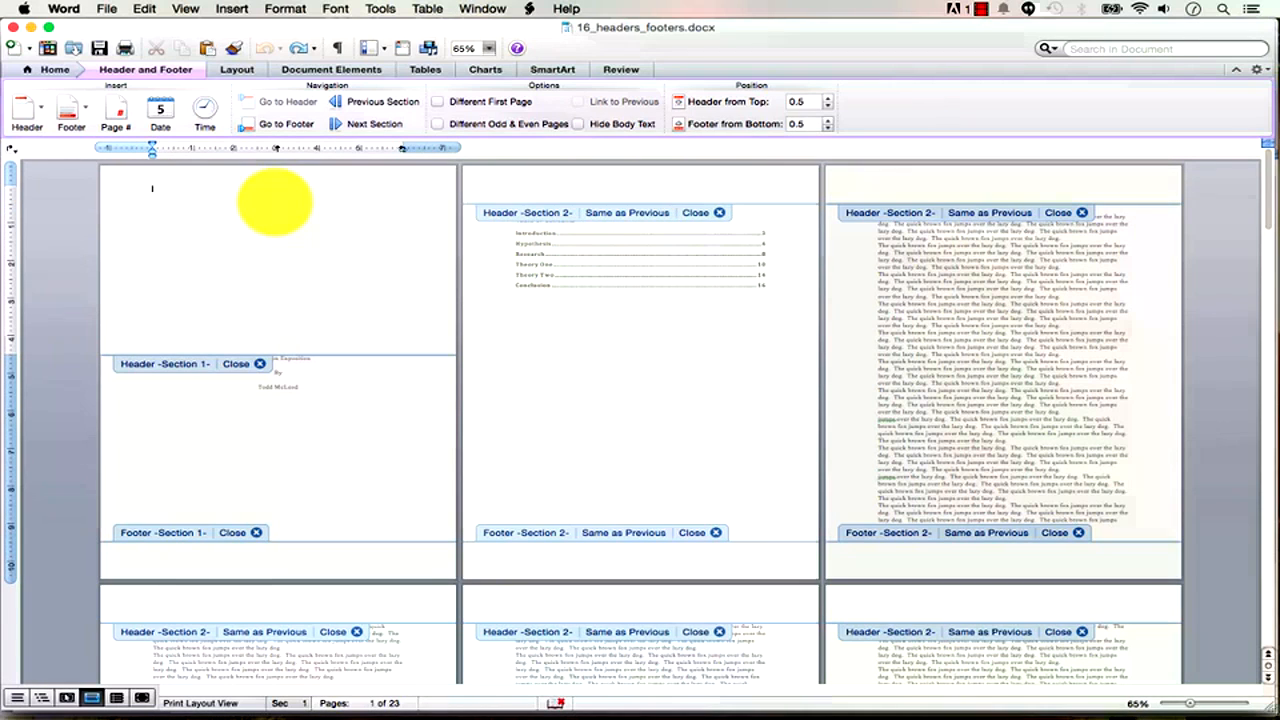
key("Return")
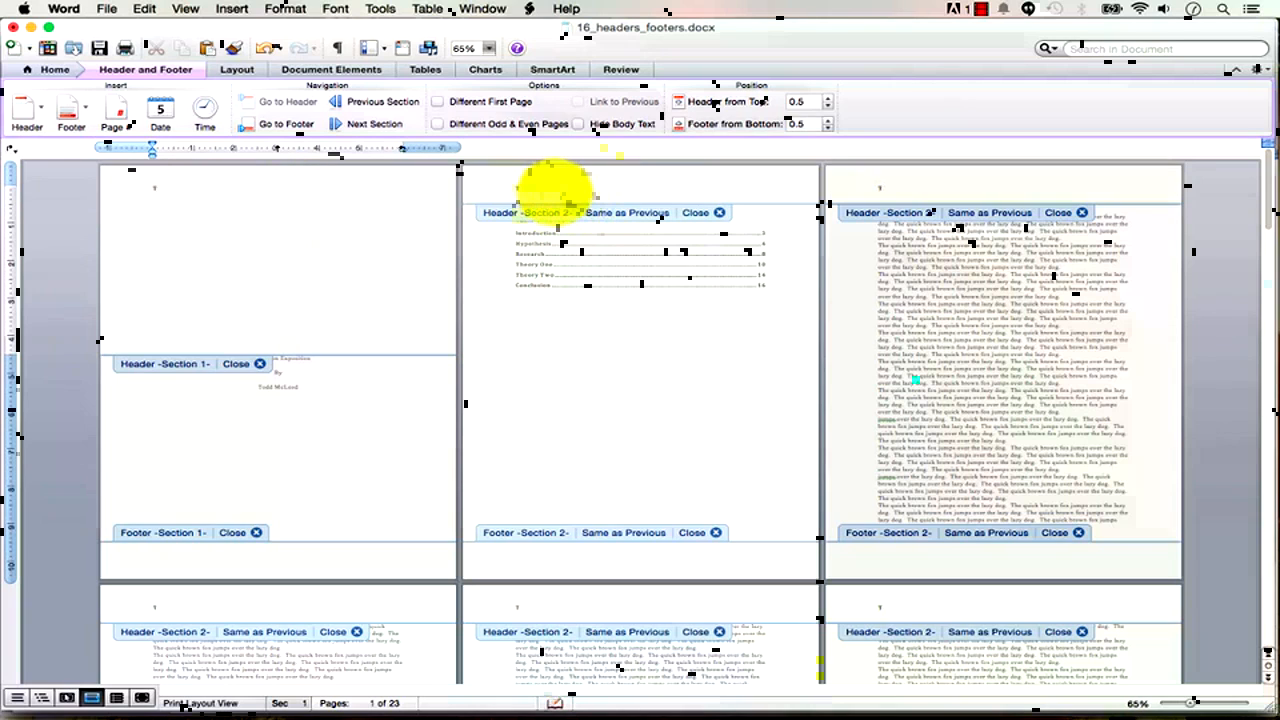
left_click(622, 190)
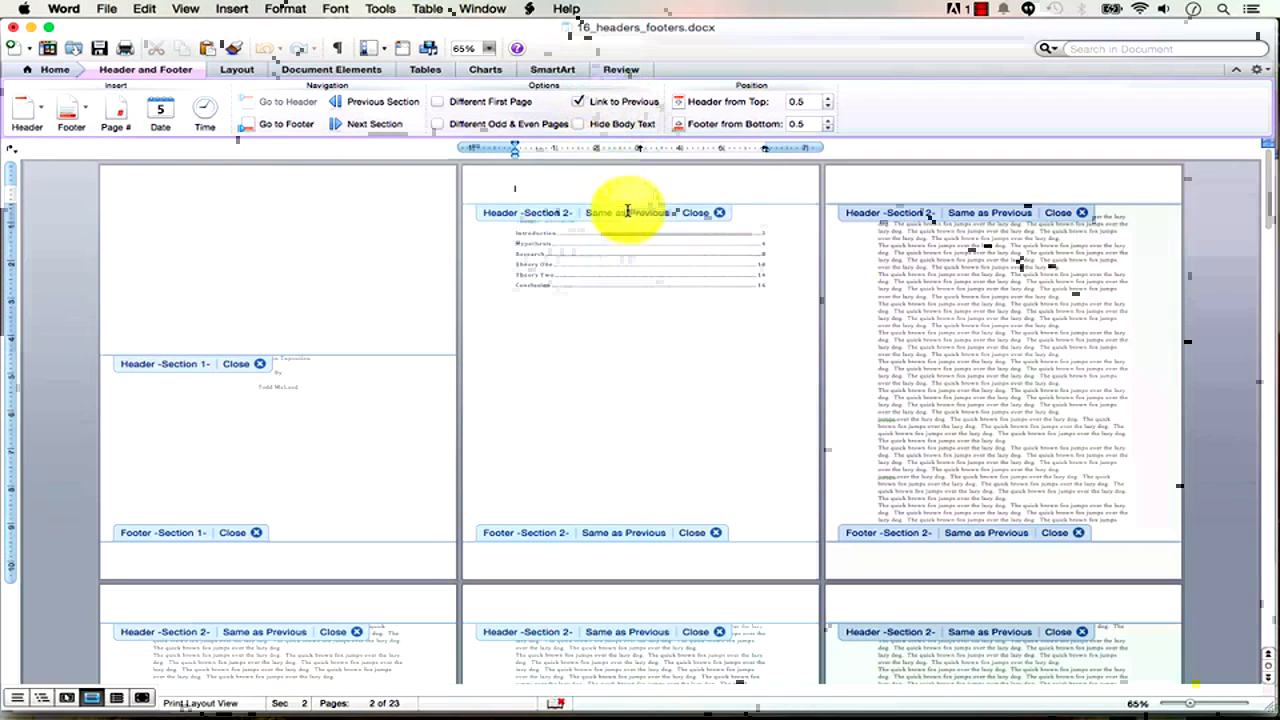
left_click(580, 104)
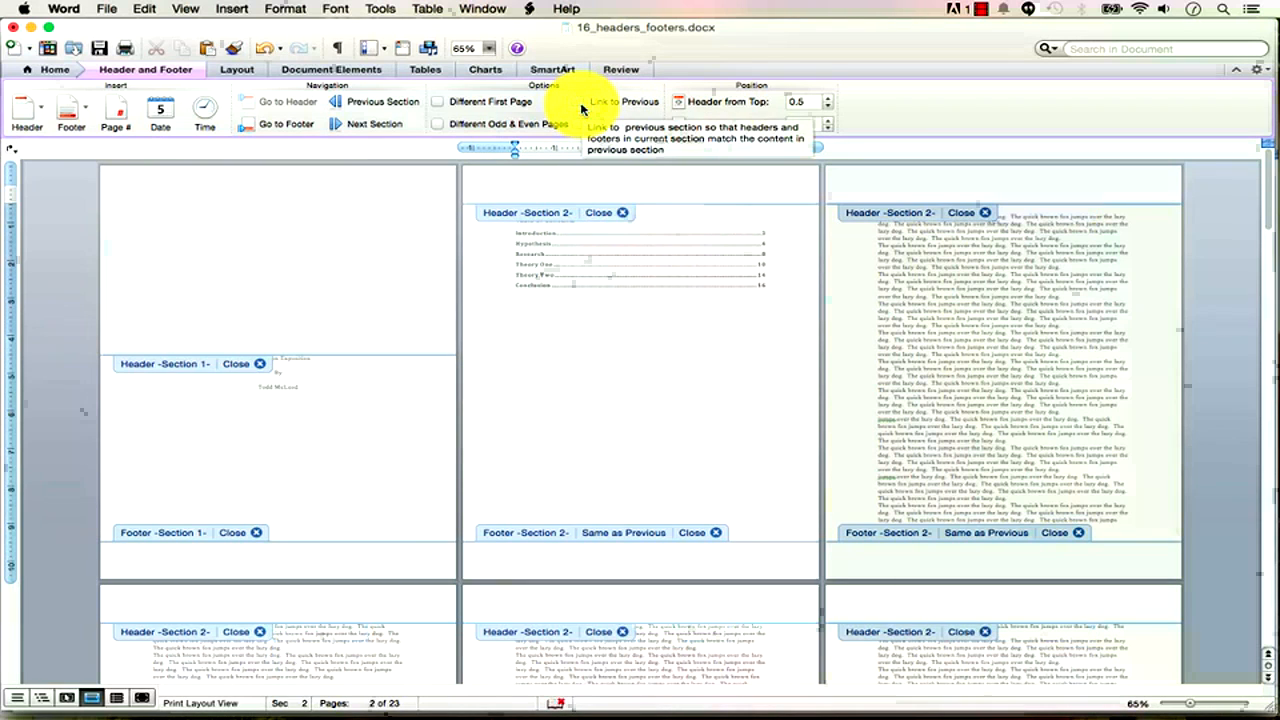
Return to page 1's header and put the caret after the author's name.
left_click(229, 225)
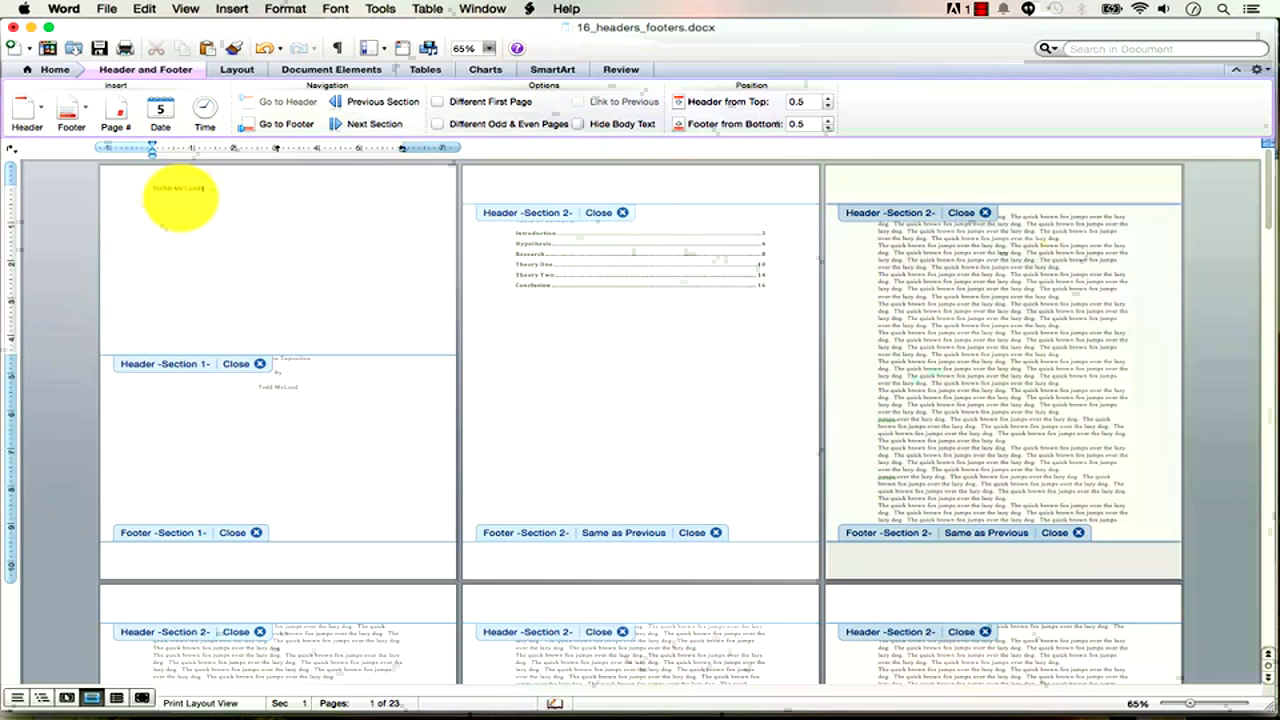
left_click_drag(221, 191, 157, 191)
double_click(183, 189)
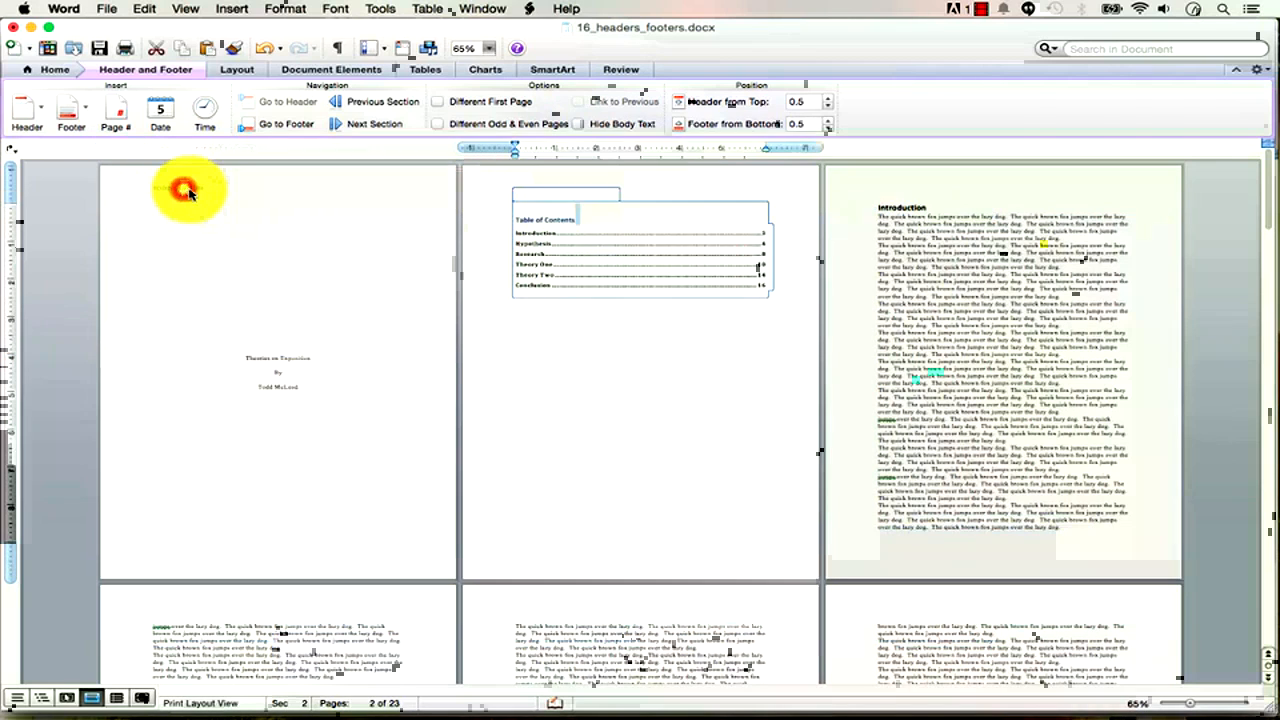
double_click(189, 190)
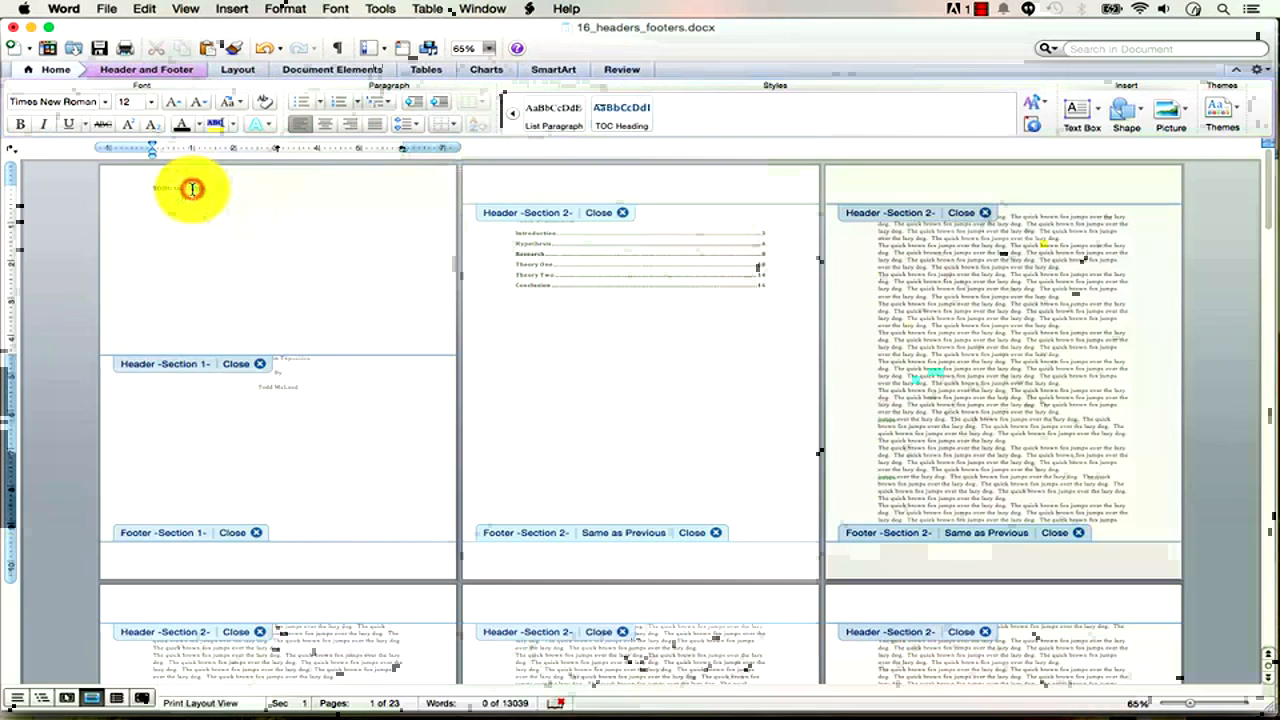
left_click(204, 190)
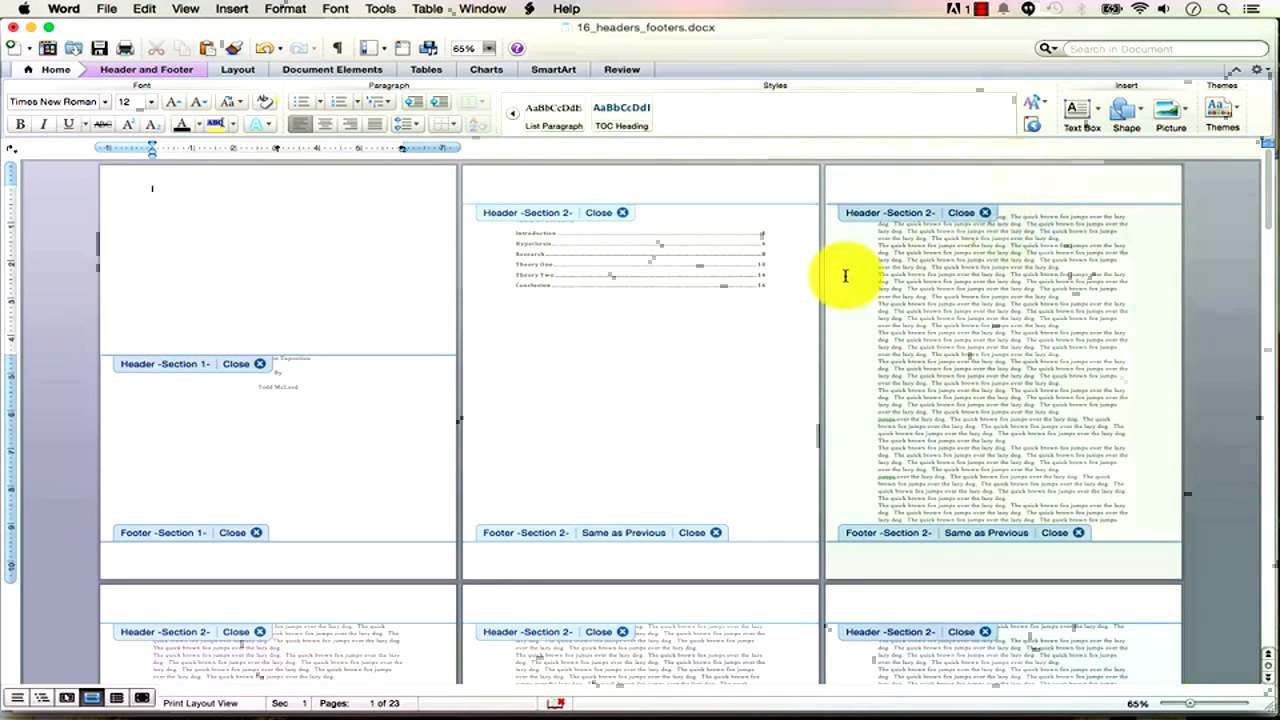
Leave header editing, show formatting marks, and place the caret below the Table of Contents.
left_click(697, 536)
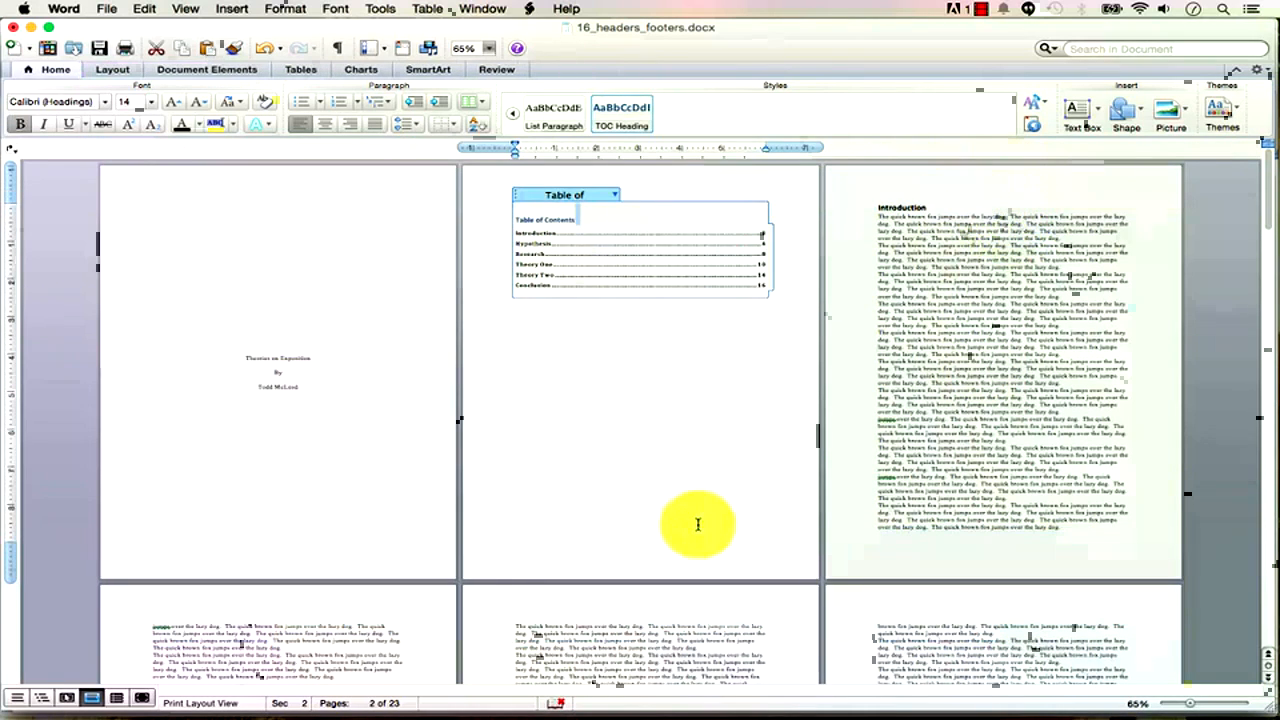
left_click(700, 452)
left_click(337, 48)
left_click(514, 295)
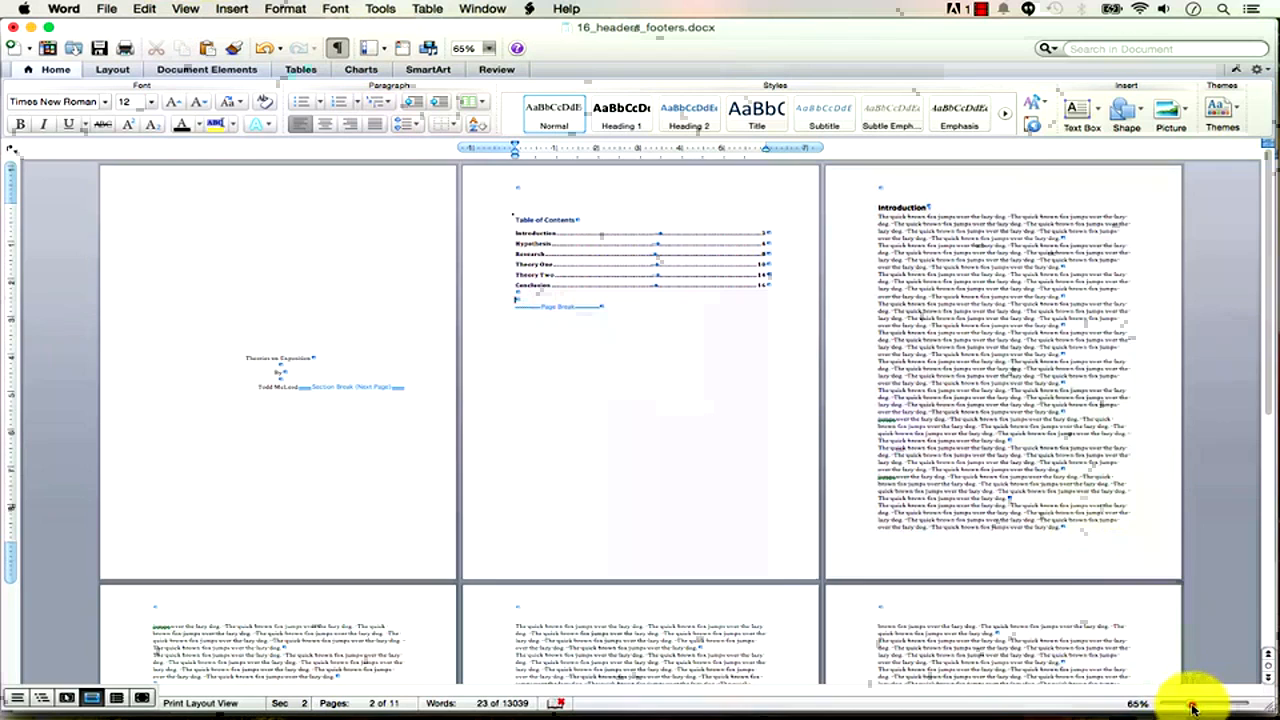
left_click_drag(1192, 708, 1210, 704)
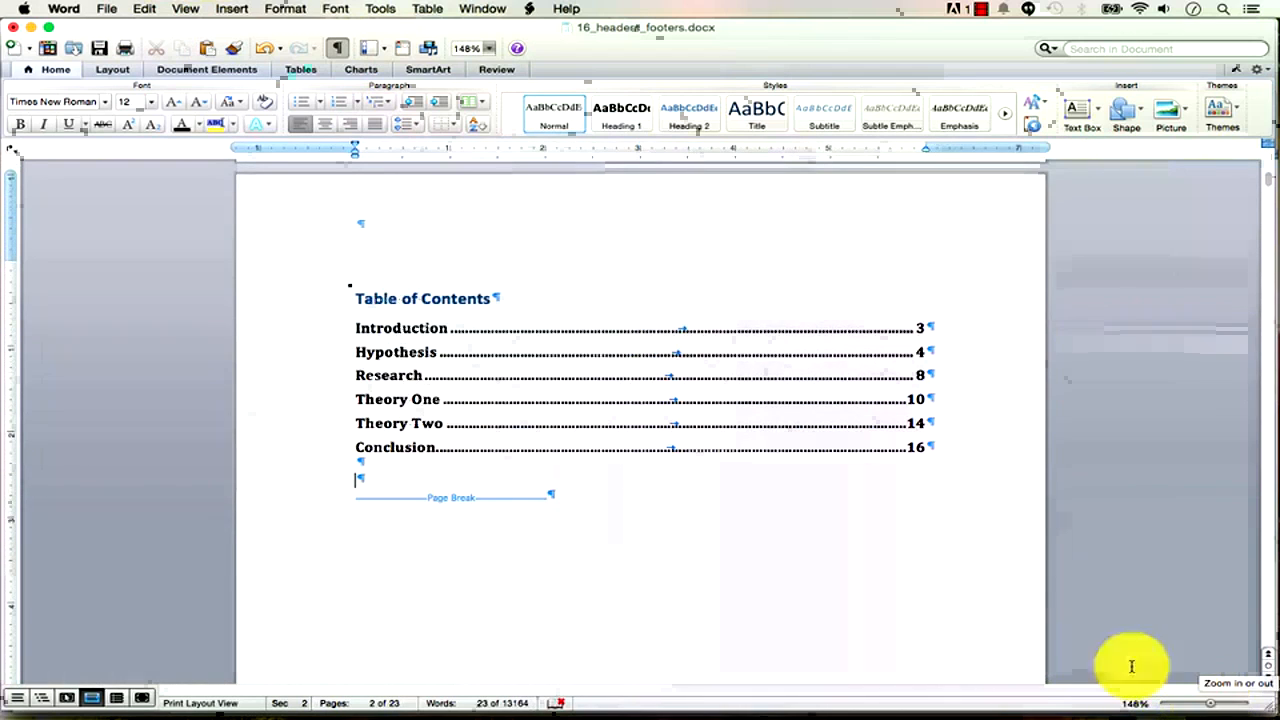
Insert a Next Page section break after the Table of Contents.
left_click(232, 10)
mouse_move(320, 28)
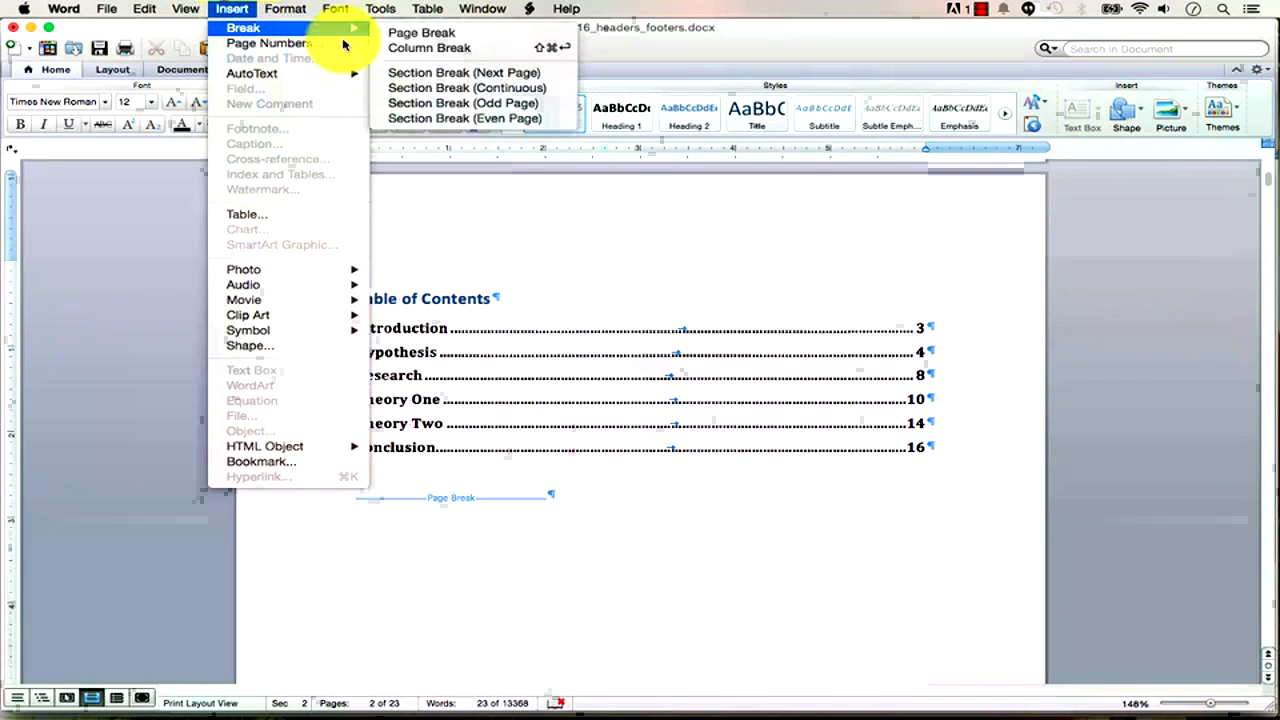
left_click(460, 74)
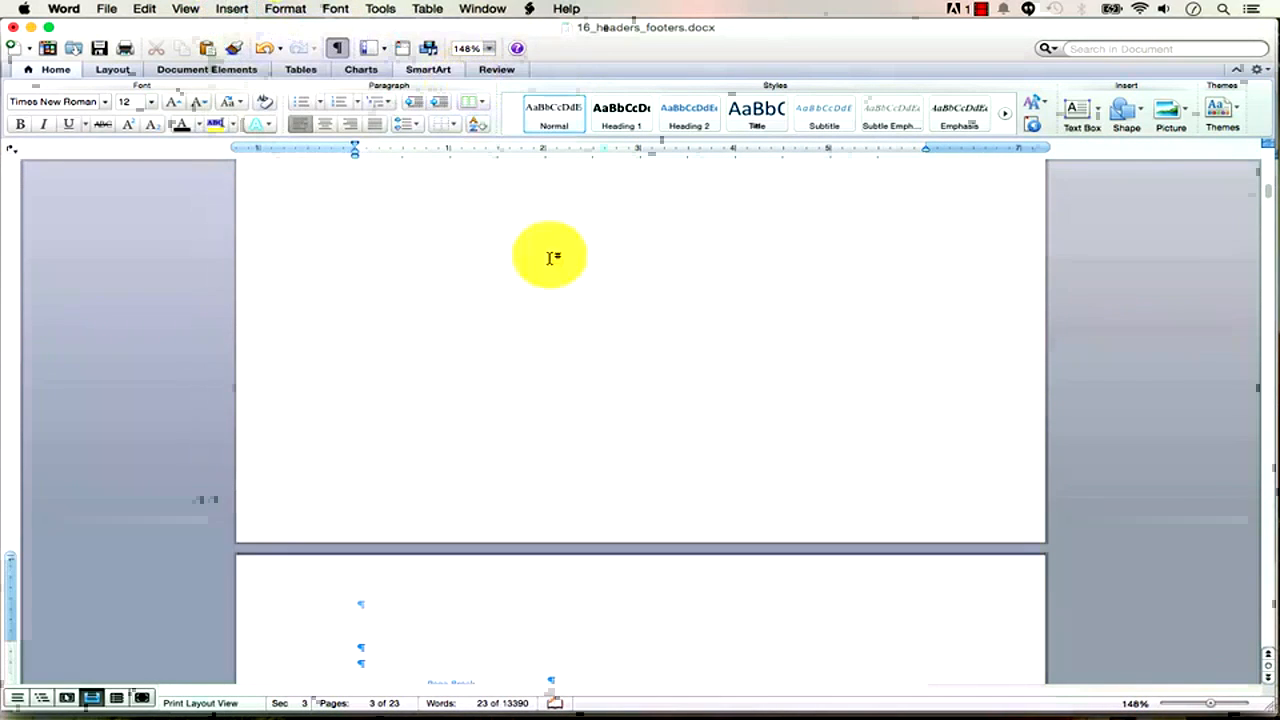
left_click_drag(1210, 708, 1188, 710)
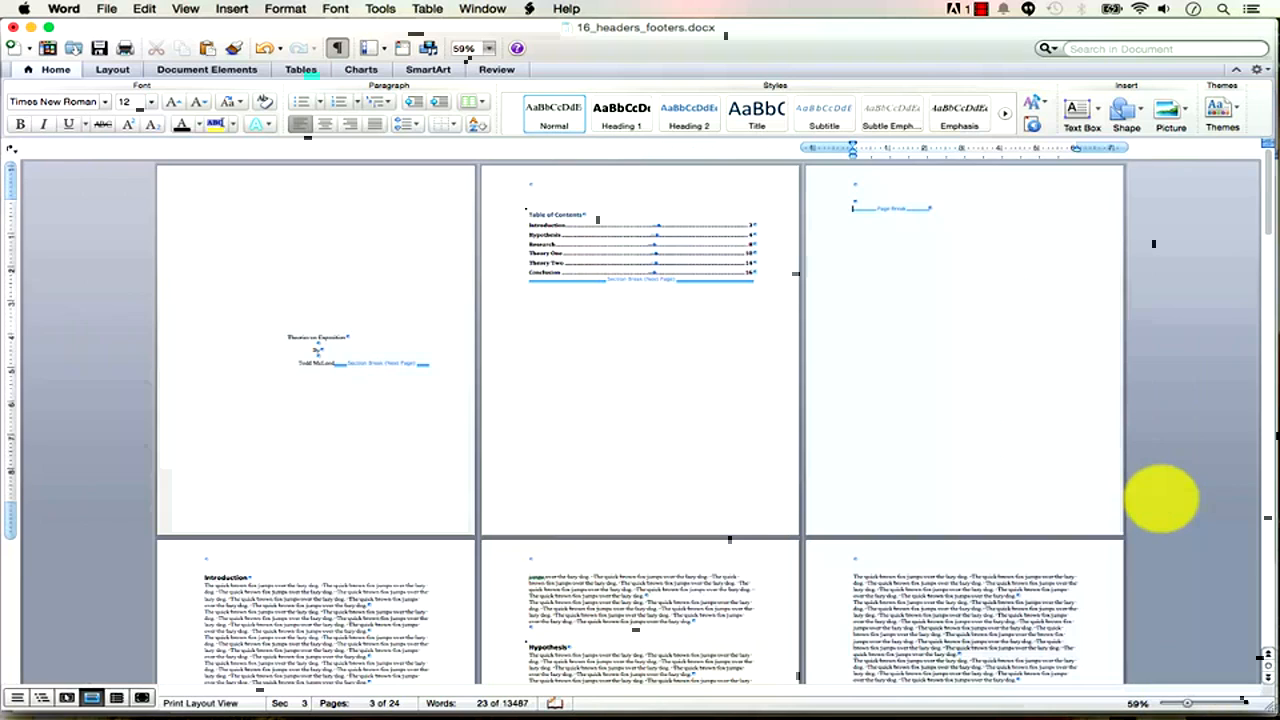
Delete the blank page and empty line above the Introduction heading.
key("Down")
scroll(1160, 497, "down", 3)
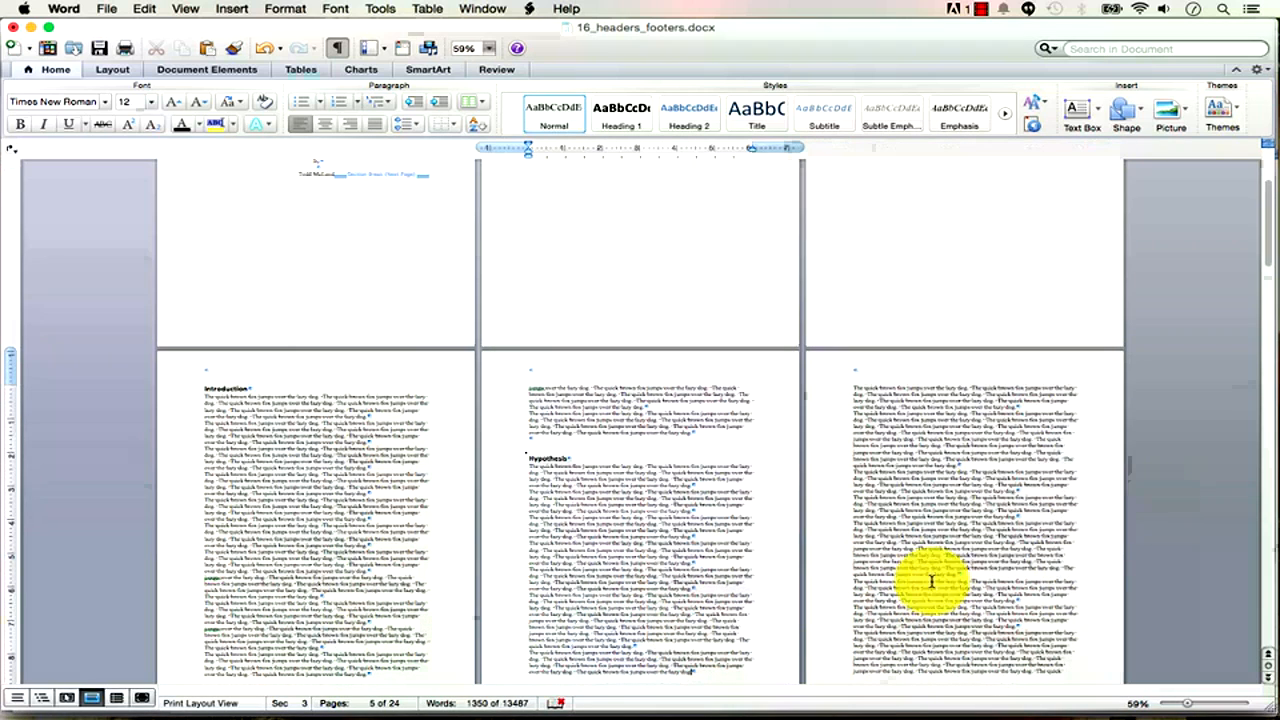
left_click(204, 388)
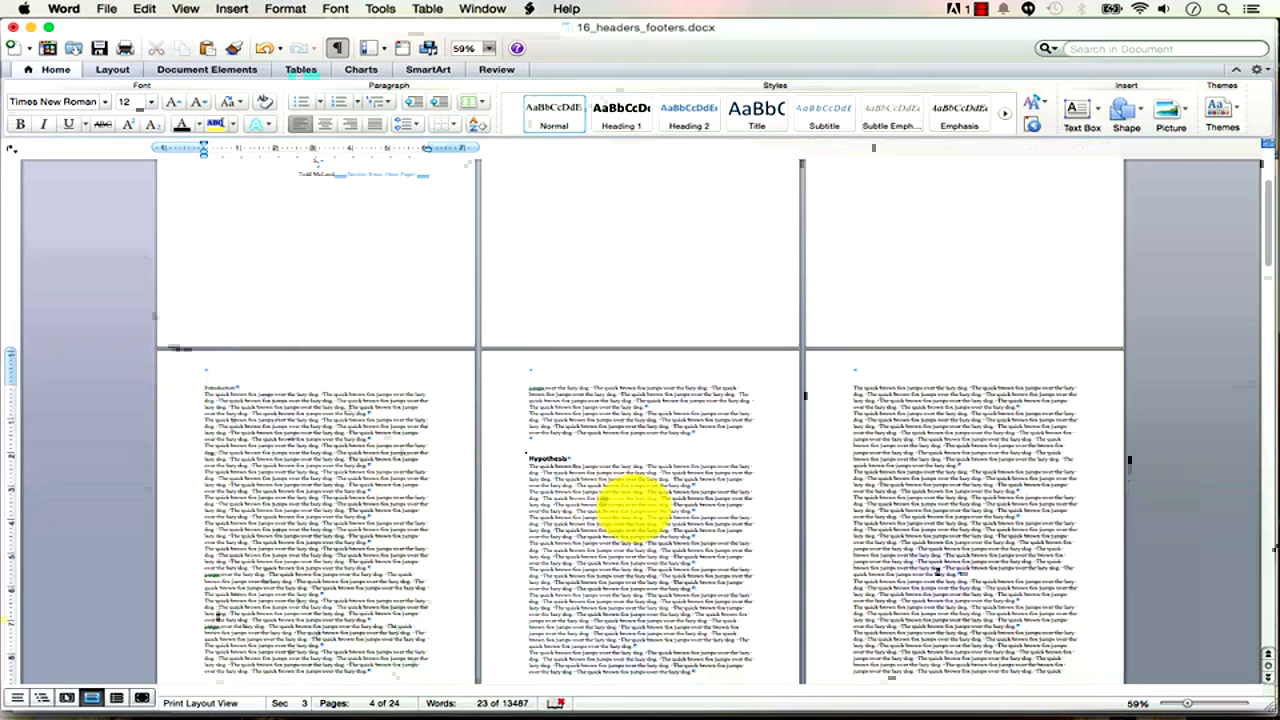
key("BackSpace")
scroll(766, 484, "up", 2)
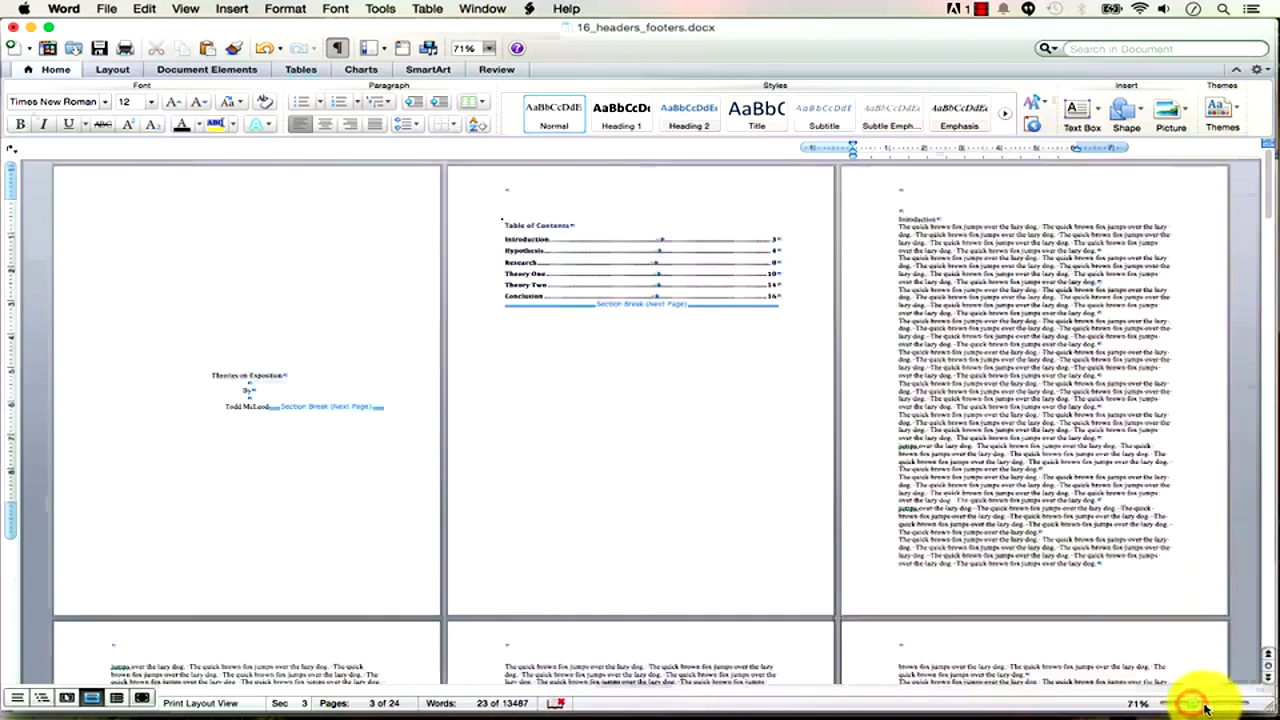
left_click_drag(1193, 706, 1212, 708)
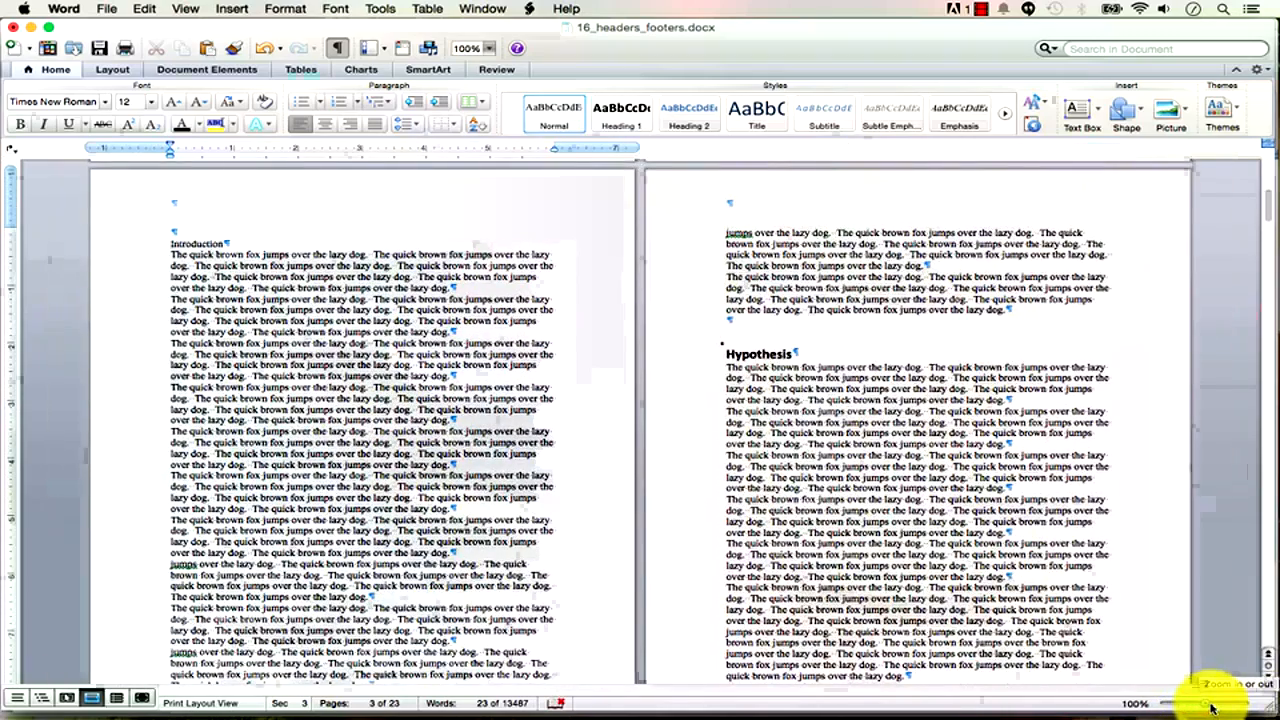
key("BackSpace")
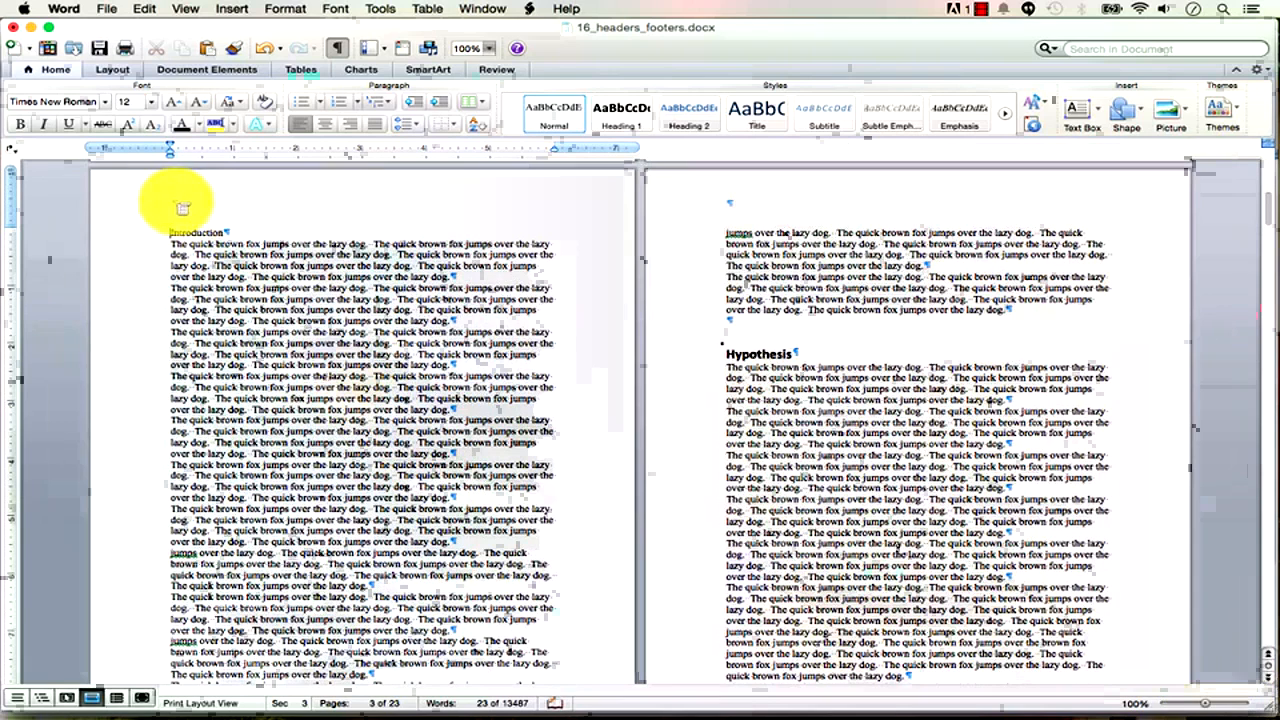
Apply Heading 1 to the Introduction heading and open the page header for editing.
left_click_drag(195, 230, 266, 224)
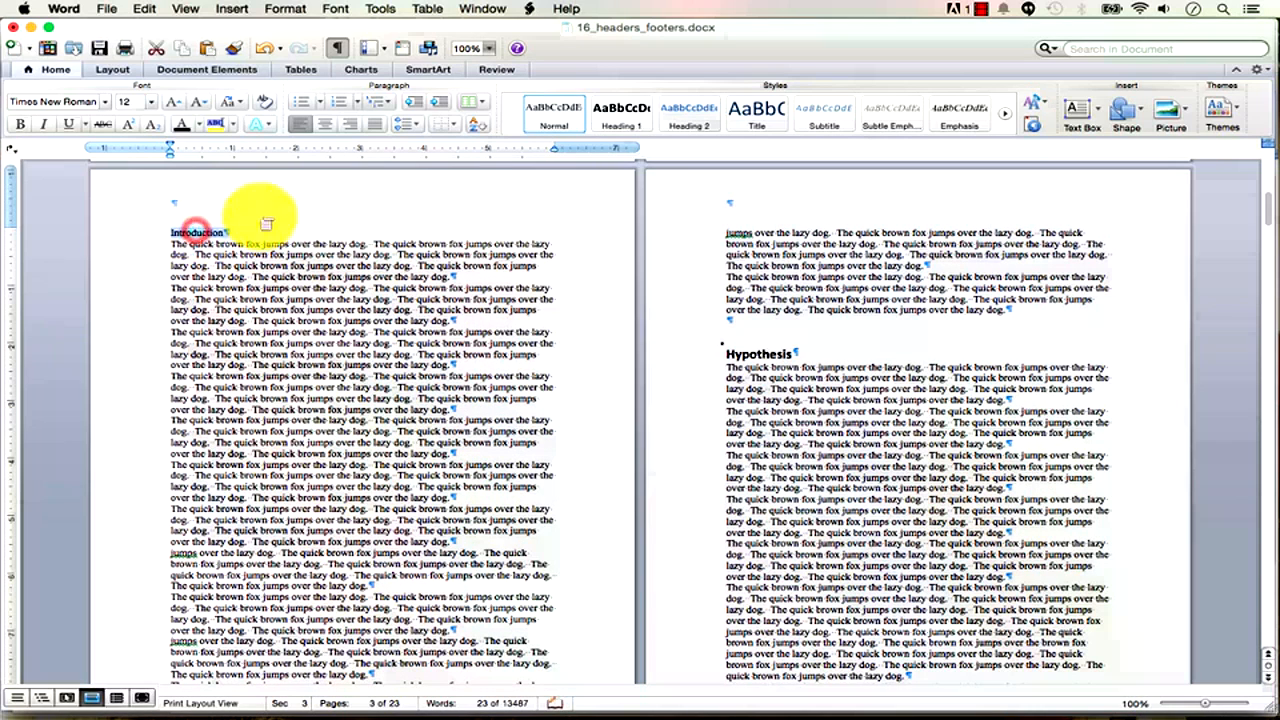
left_click(636, 118)
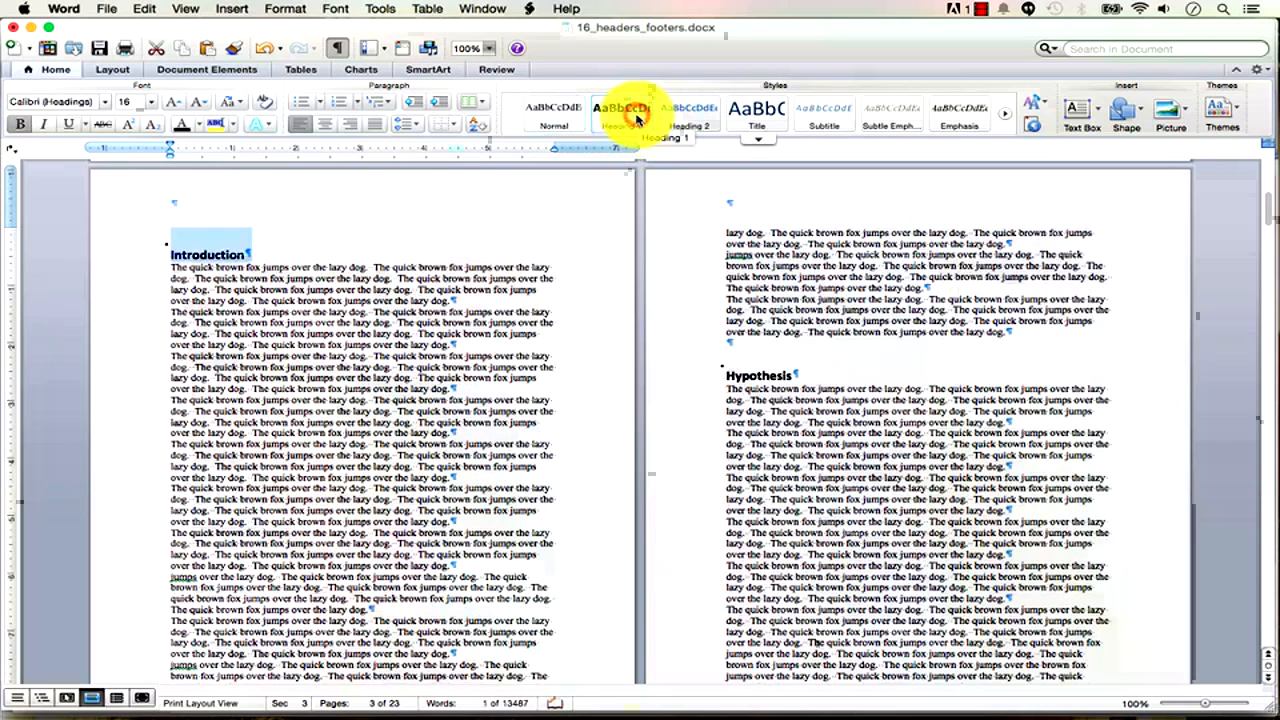
left_click(395, 290)
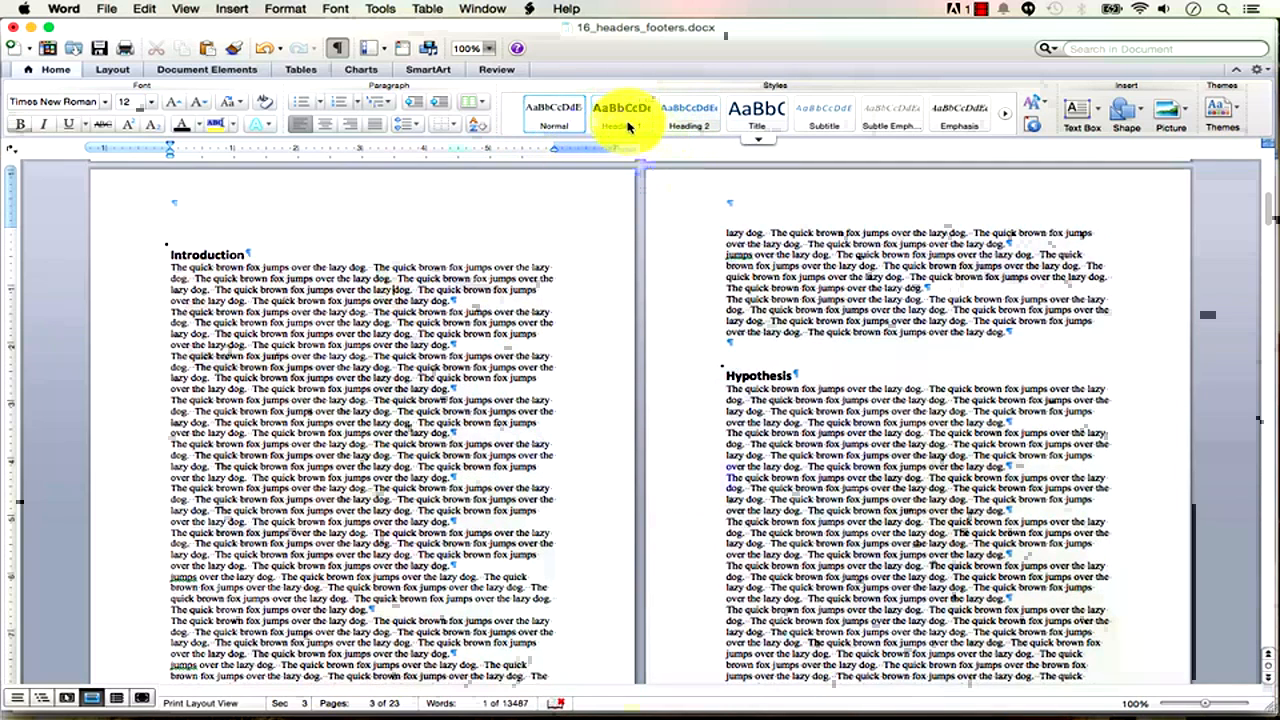
double_click(525, 194)
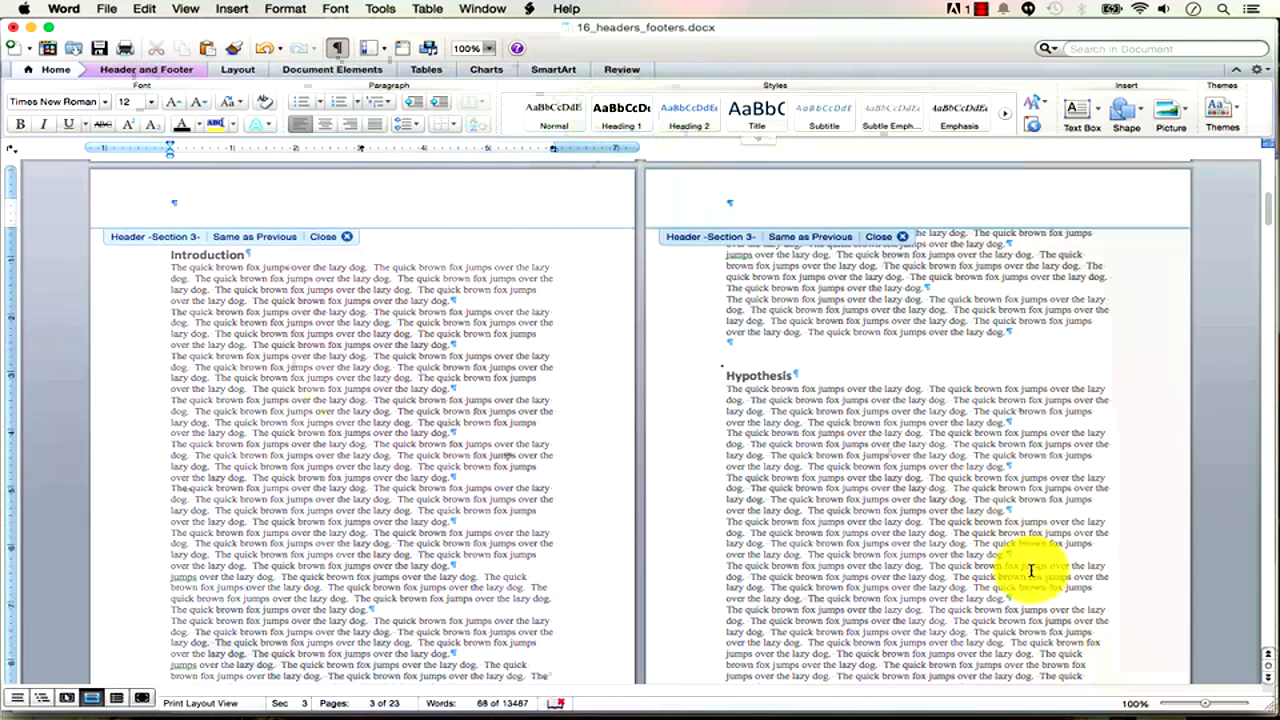
Zoom out to three pages and unlink the Section 3 header from Section 2.
left_click(1205, 705)
left_click_drag(1205, 705, 1192, 711)
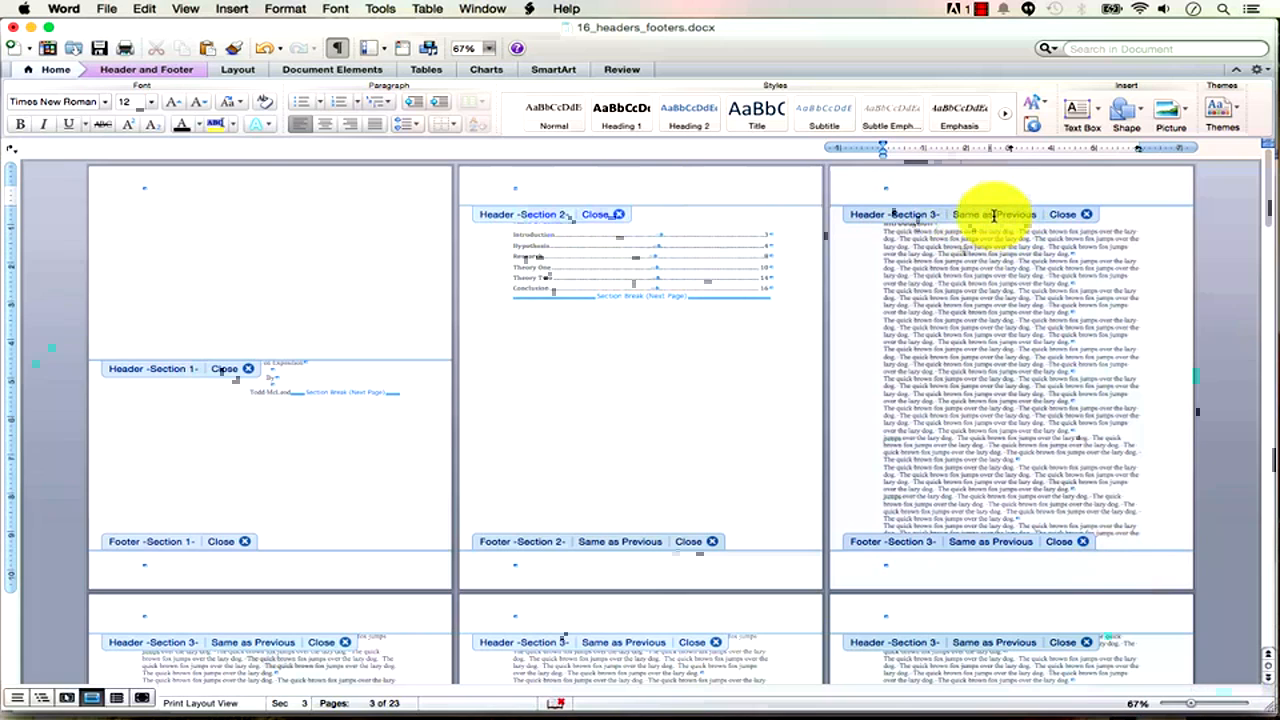
left_click(168, 69)
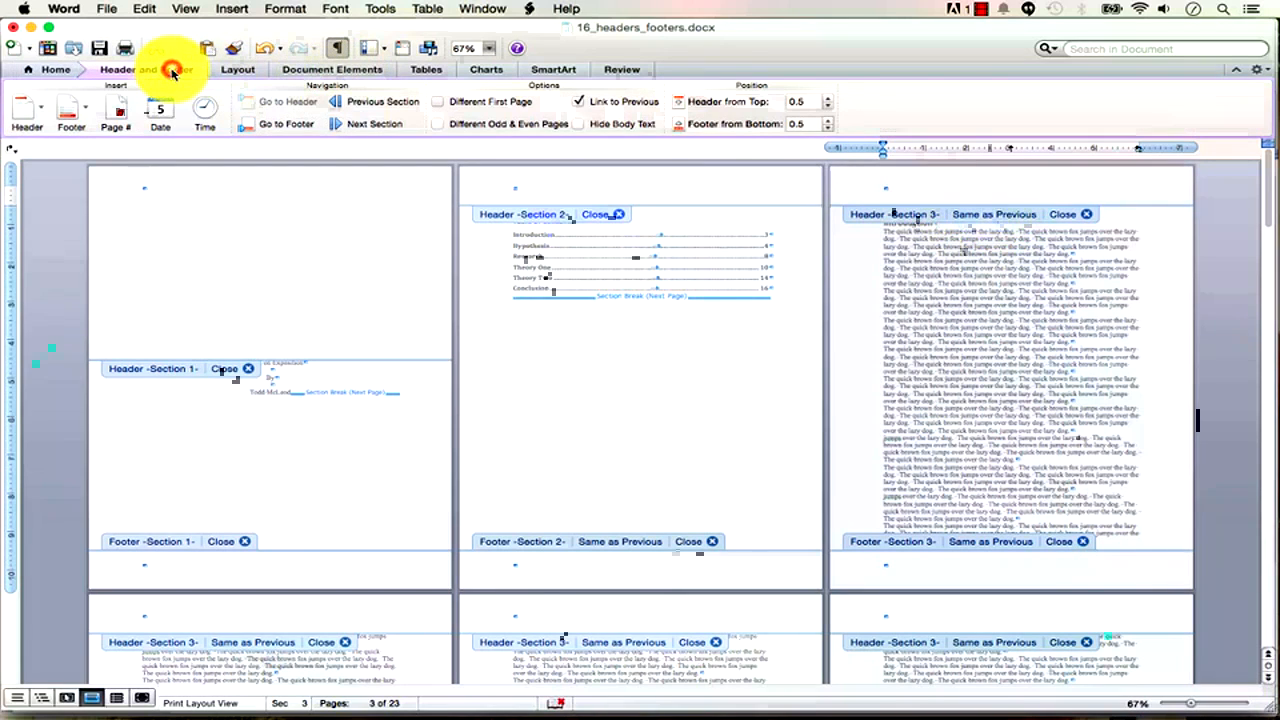
left_click(572, 103)
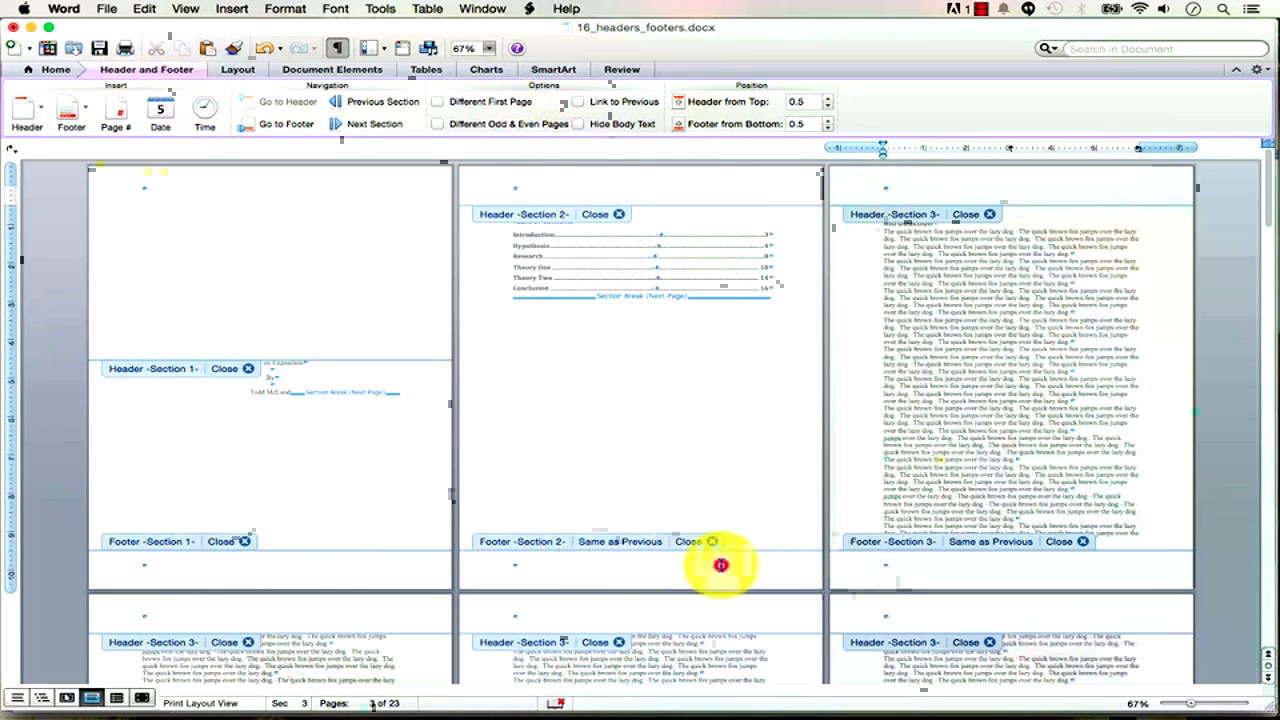
Unlink both the Section 2 and Section 3 footers from their previous sections.
left_click(718, 562)
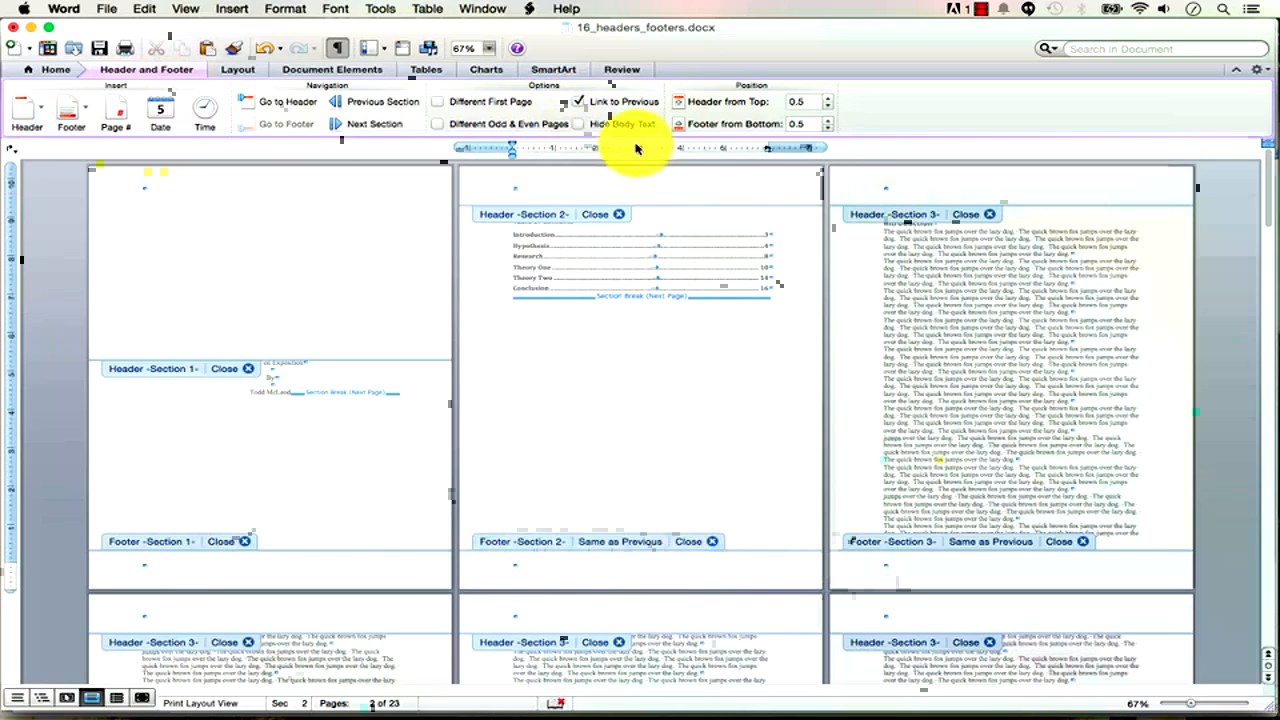
left_click(608, 101)
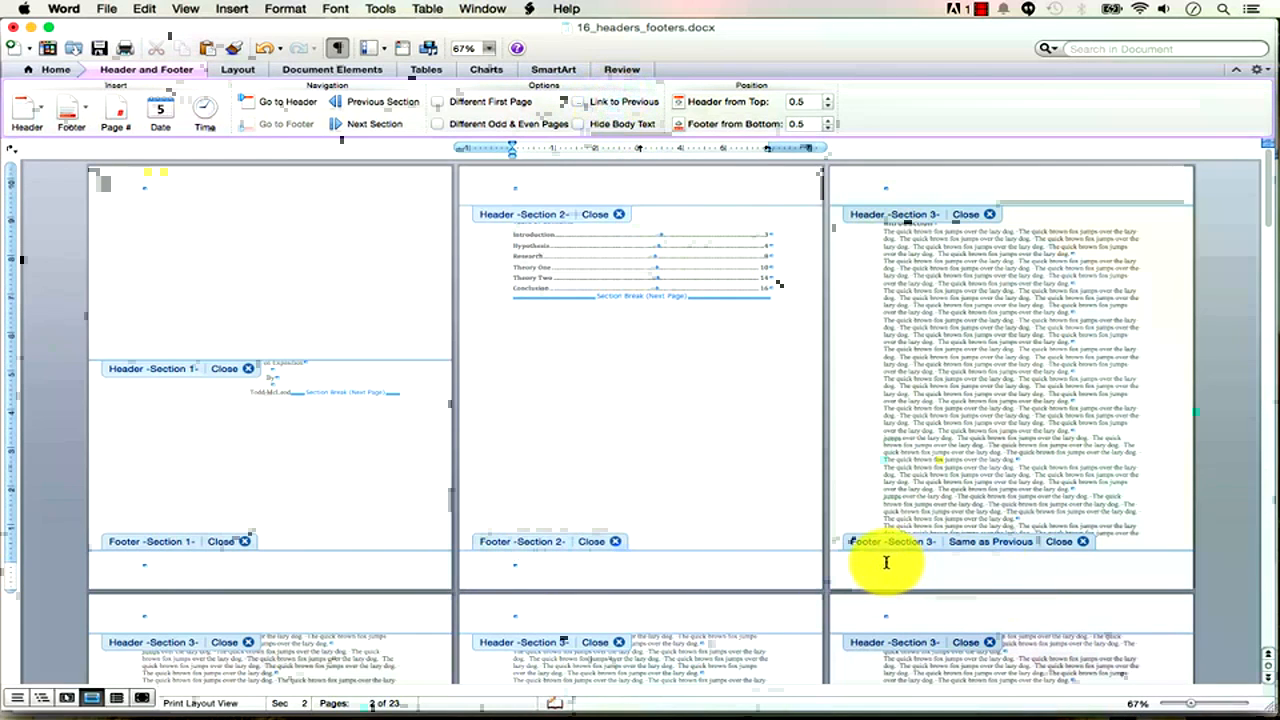
left_click(886, 562)
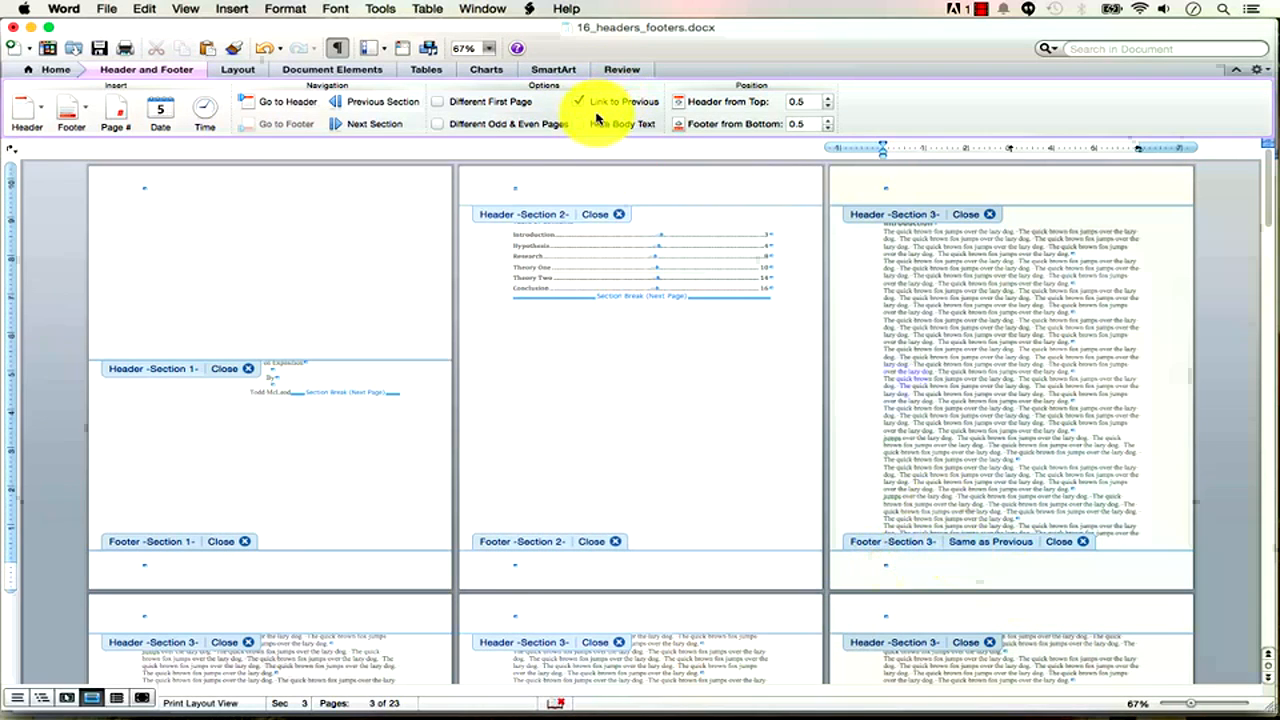
left_click(580, 102)
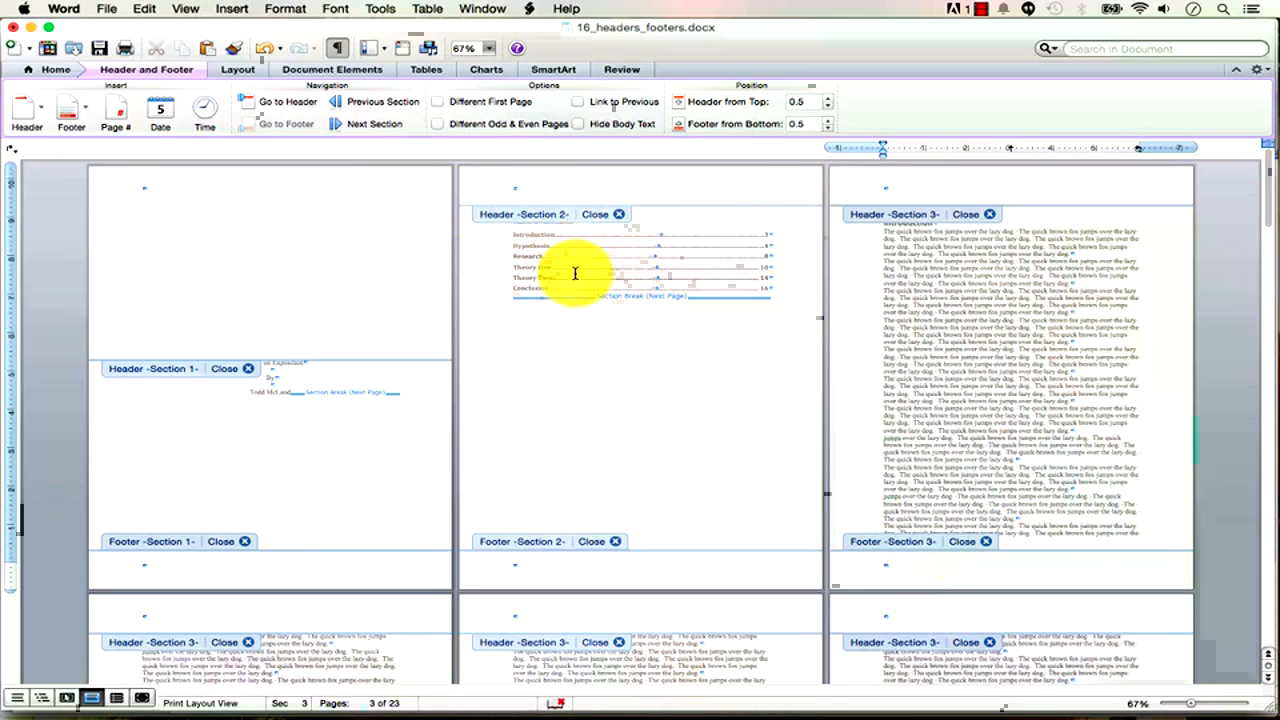
At the start of the Section 3 footer, type the author's name and tab to the centre stop.
left_click(1191, 704)
left_click_drag(1191, 704, 1210, 708)
scroll(972, 593, "up", 3)
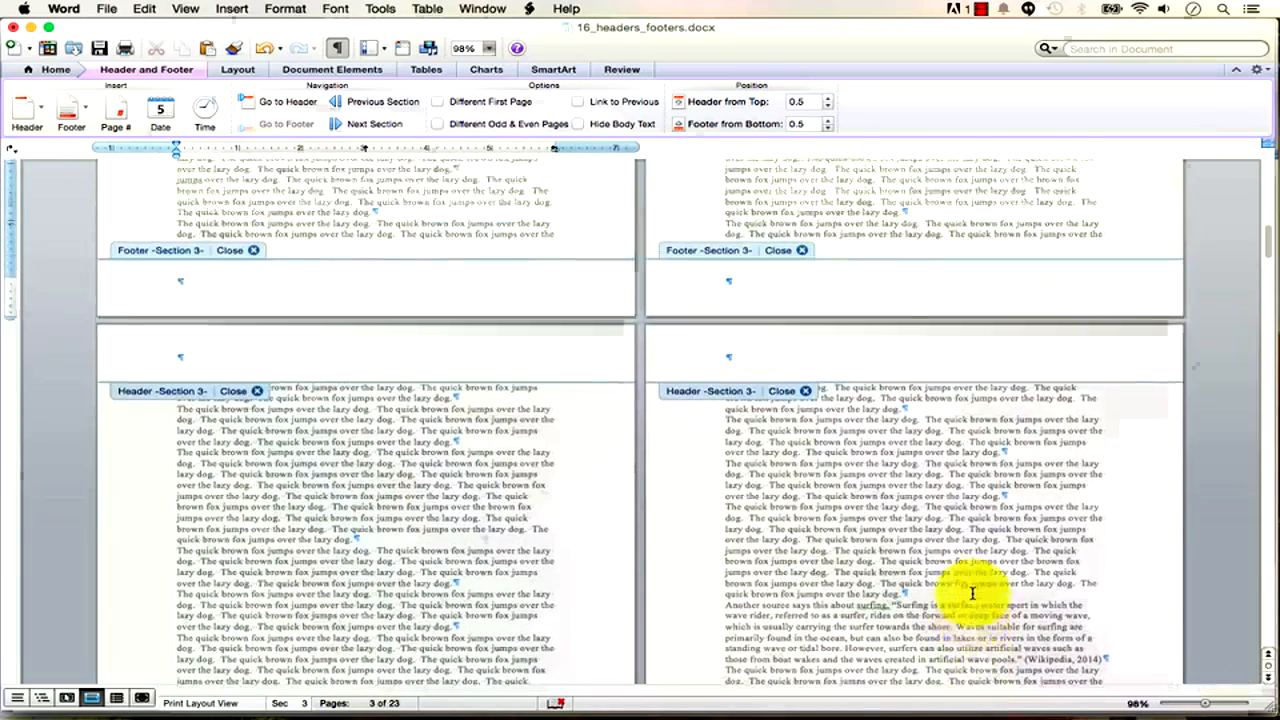
scroll(972, 593, "up", 10)
scroll(972, 593, "down", 10)
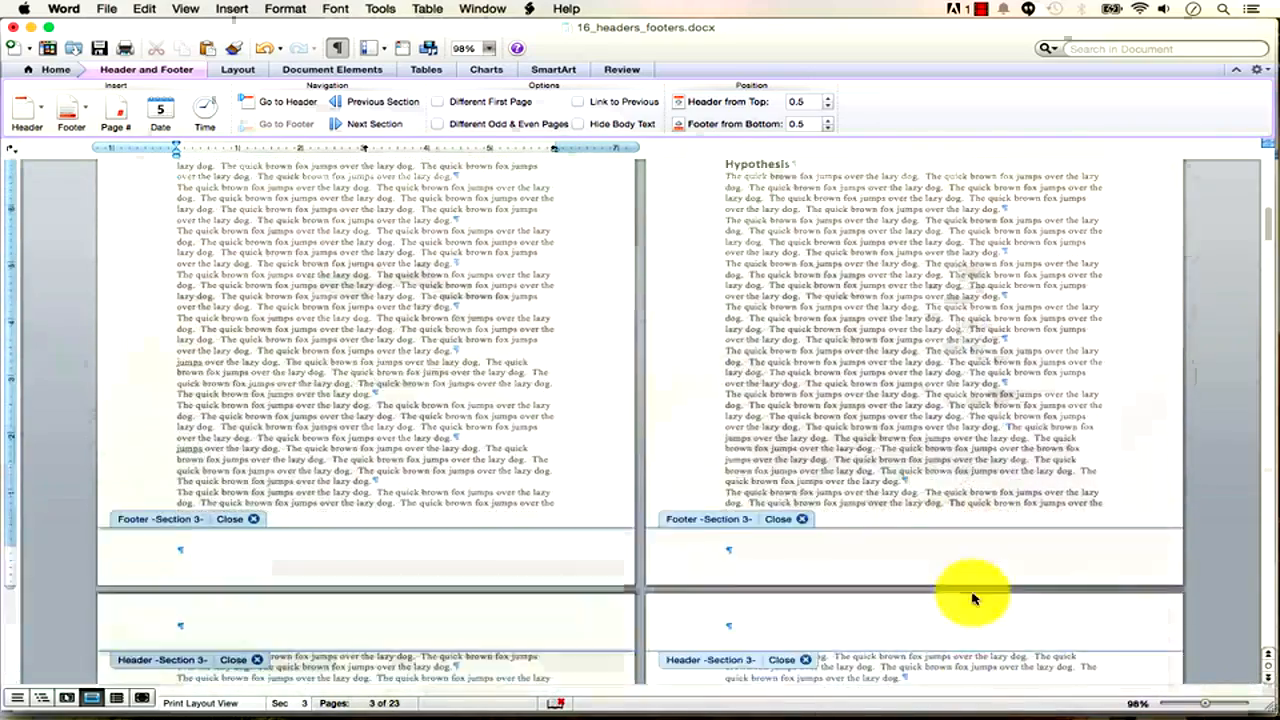
left_click(177, 553)
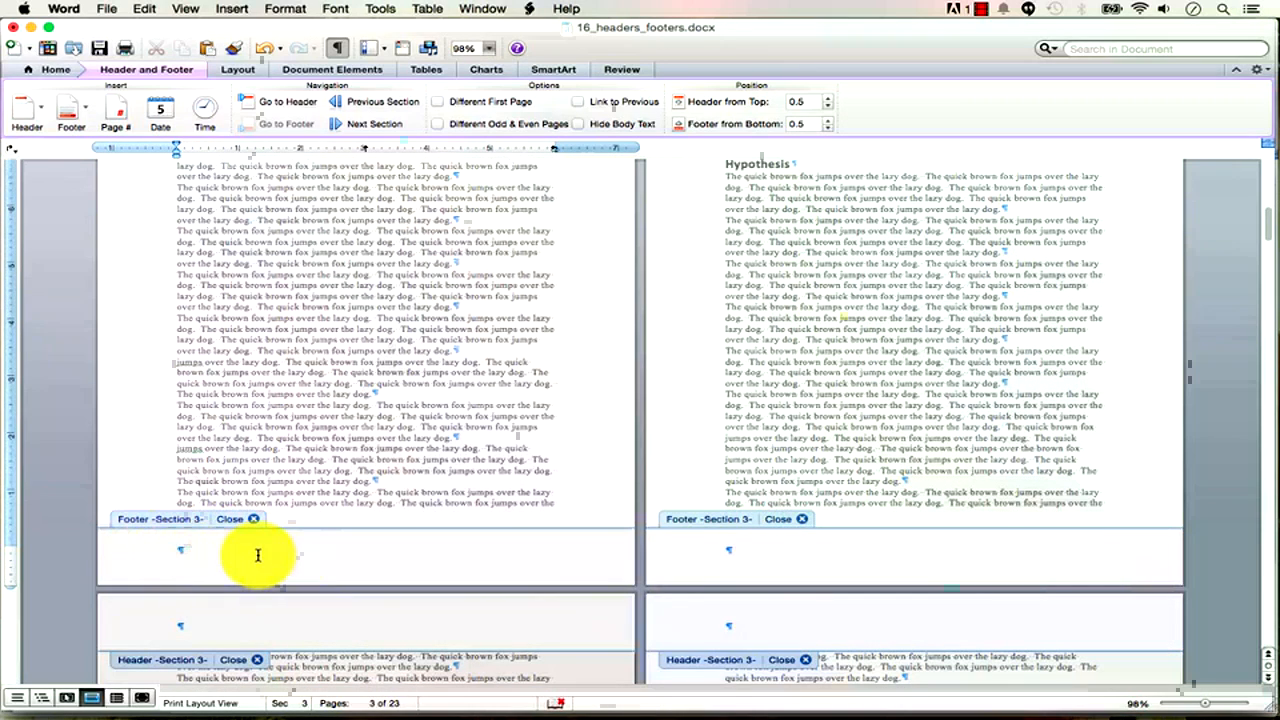
type("Todd McLeod")
key("Tab")
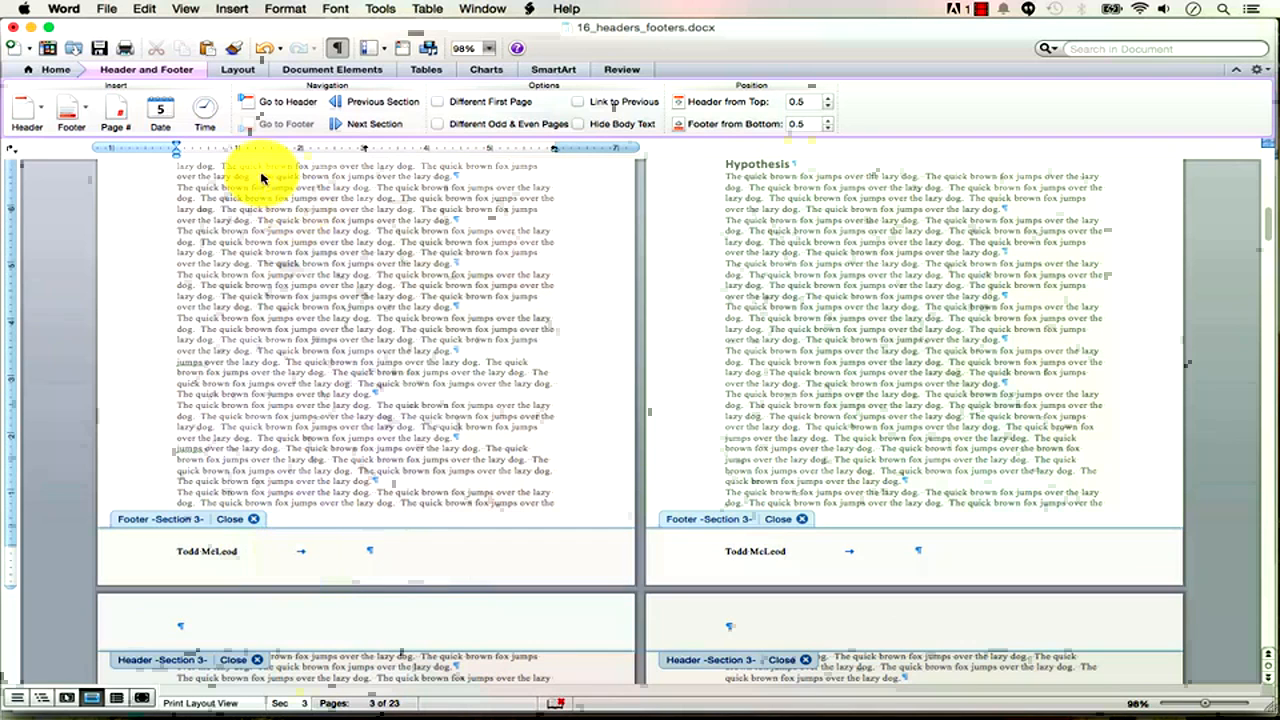
Browse the built-in Footer and Header galleries without choosing a design.
left_click(173, 70)
left_click(171, 66)
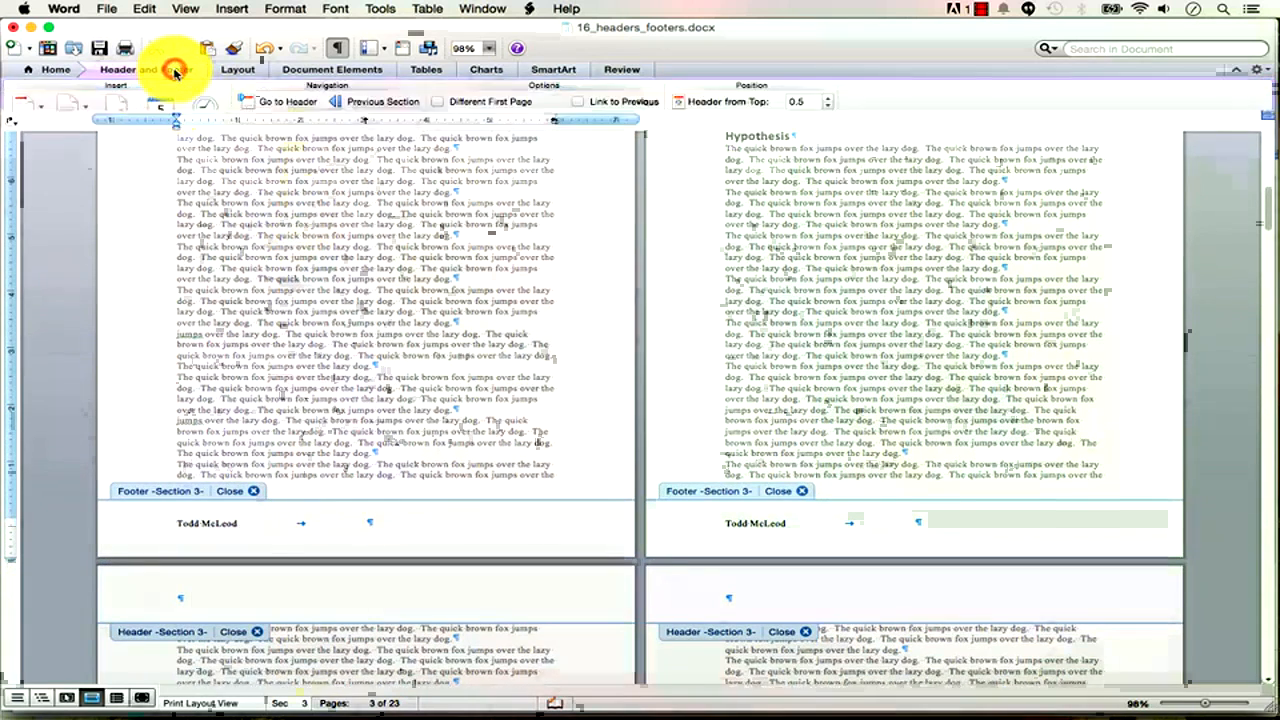
left_click(90, 106)
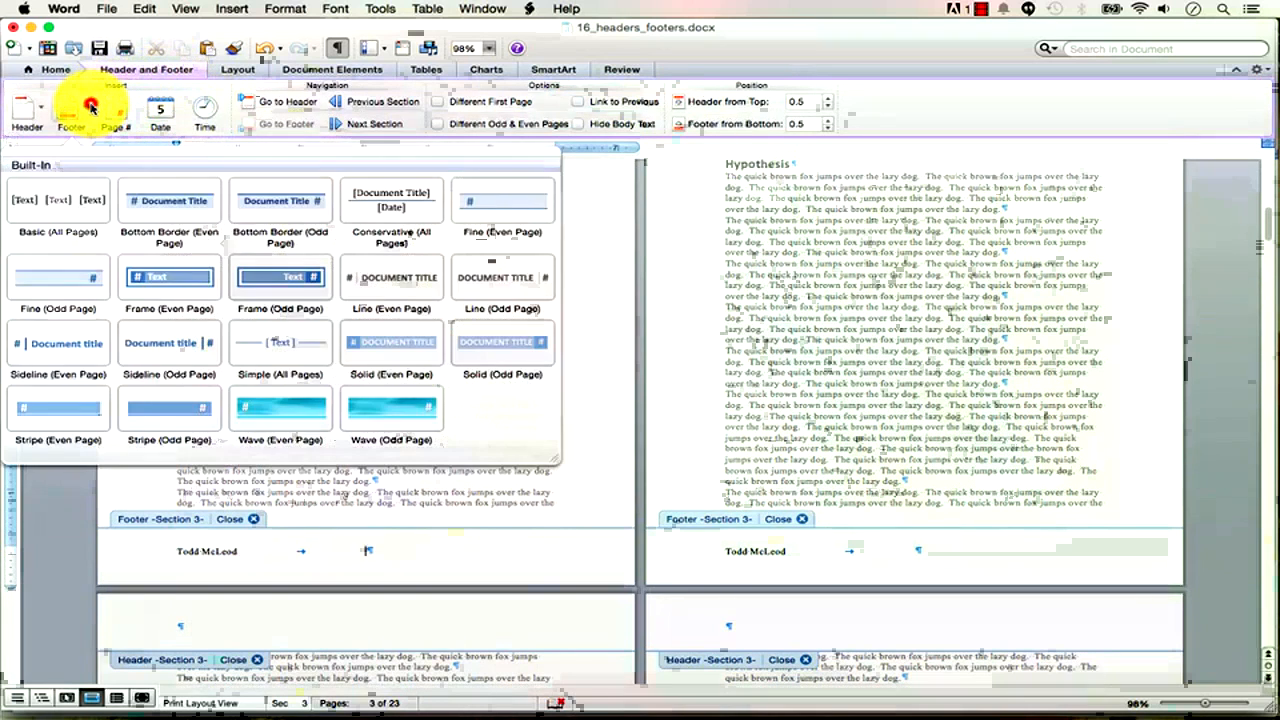
left_click(90, 106)
left_click(42, 110)
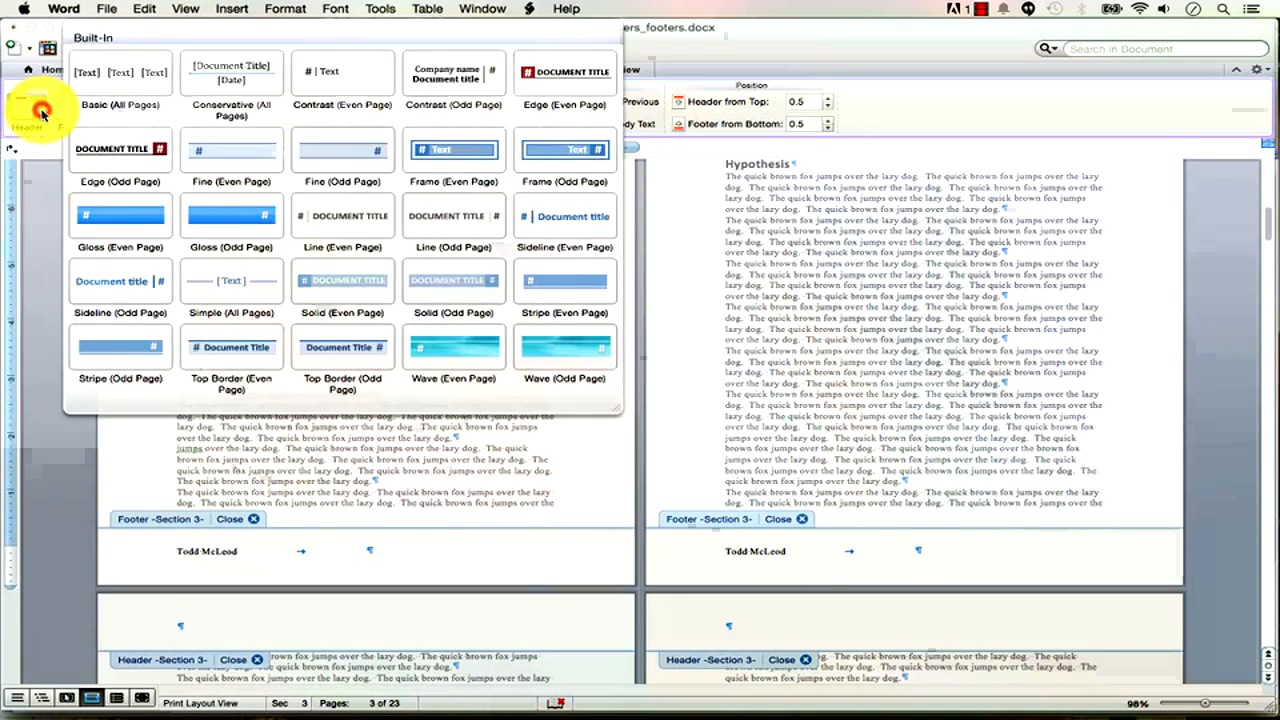
left_click(42, 114)
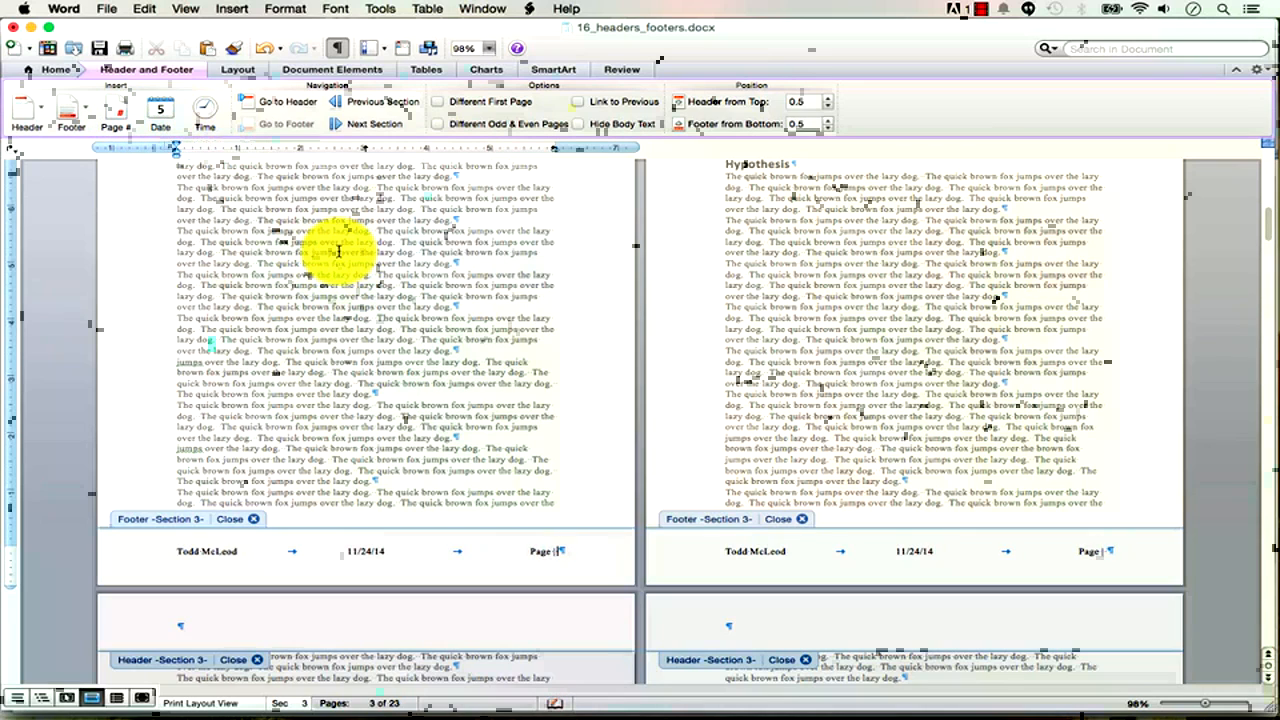
Insert an automatic page number after the 'Page |' label in the footer.
left_click(115, 115)
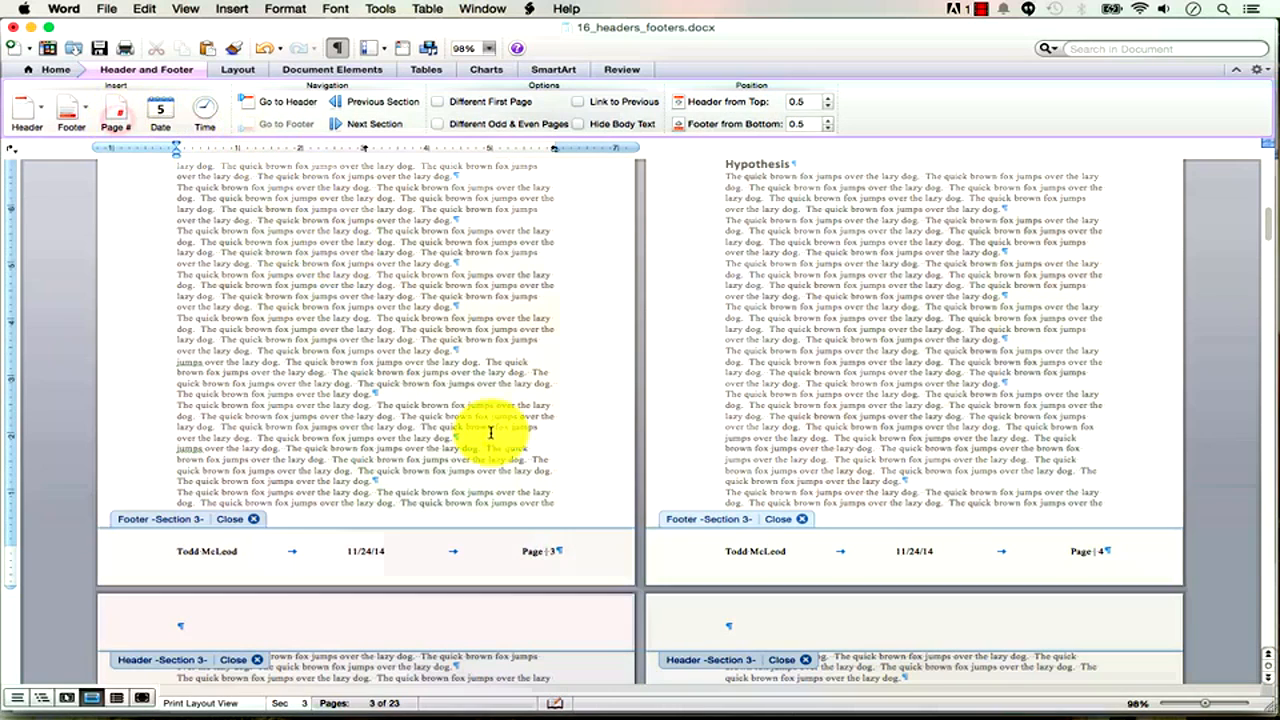
left_click(1207, 706)
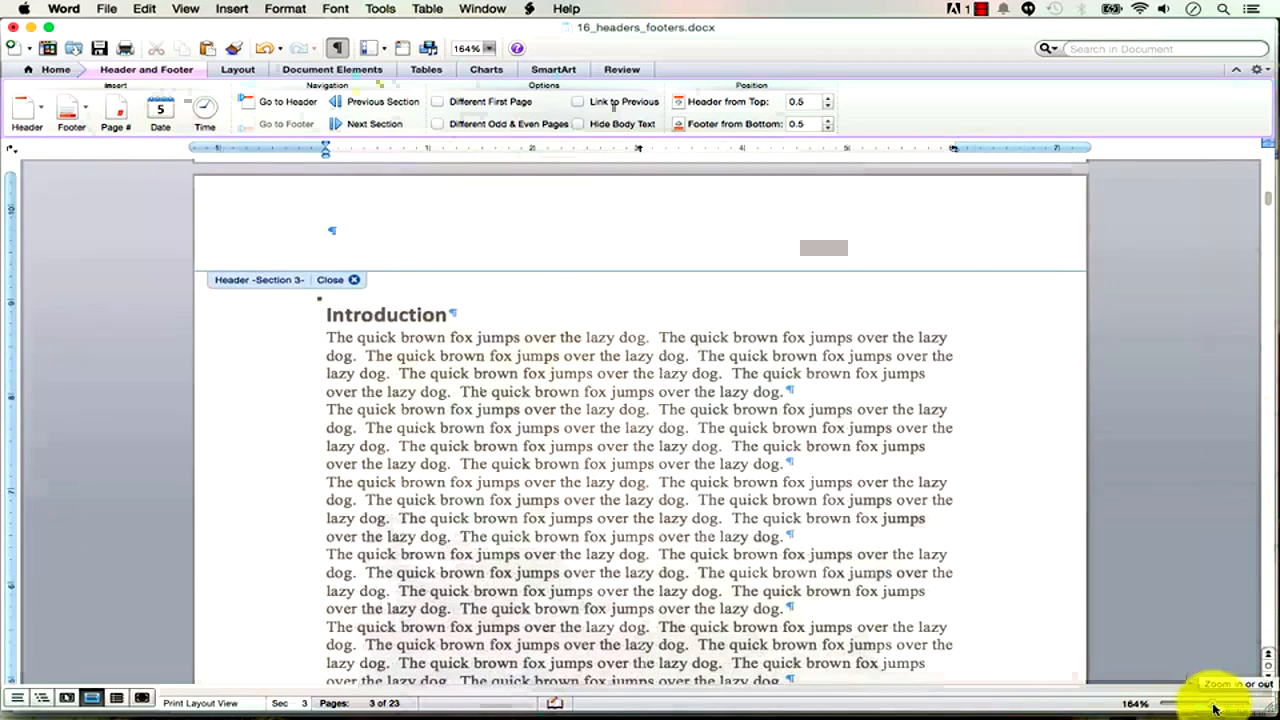
scroll(1045, 587, "up", 4)
scroll(1045, 587, "down", 15)
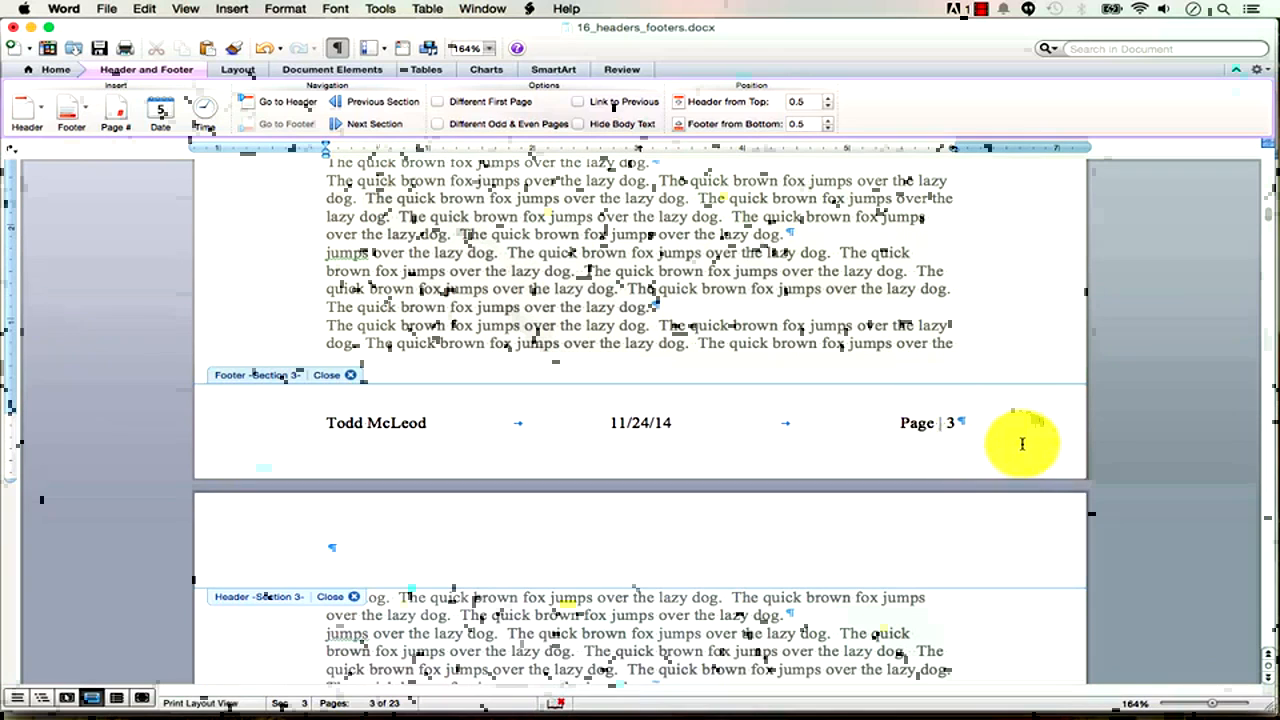
Zoom in closely on the footer and bring up options for the page number field.
left_click_drag(1212, 706, 1188, 708)
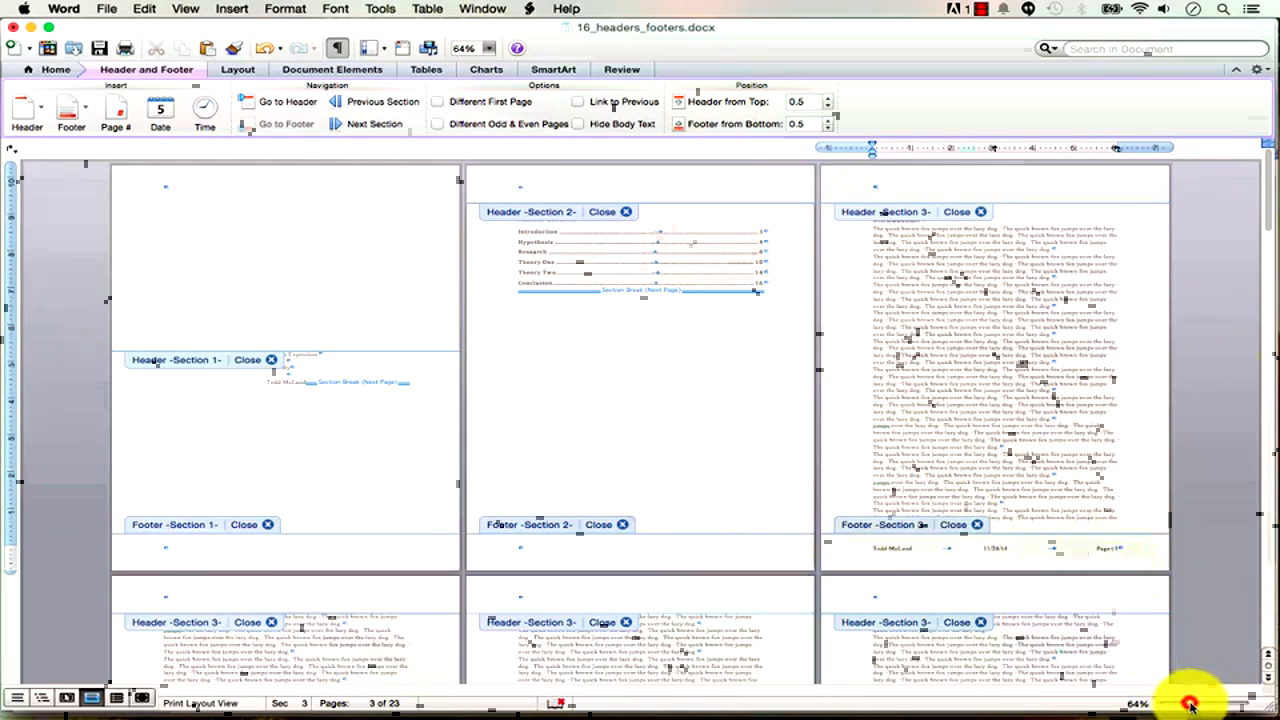
left_click_drag(1190, 705, 1214, 702)
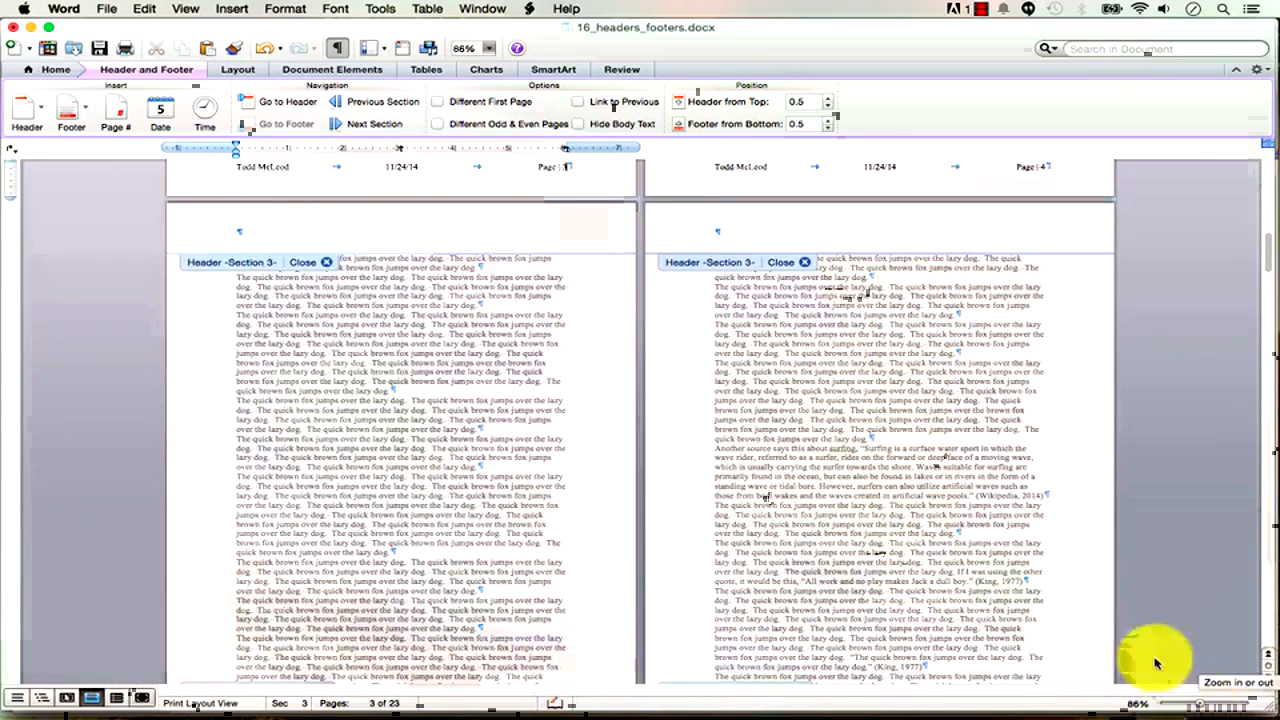
scroll(1080, 540, "up", 5)
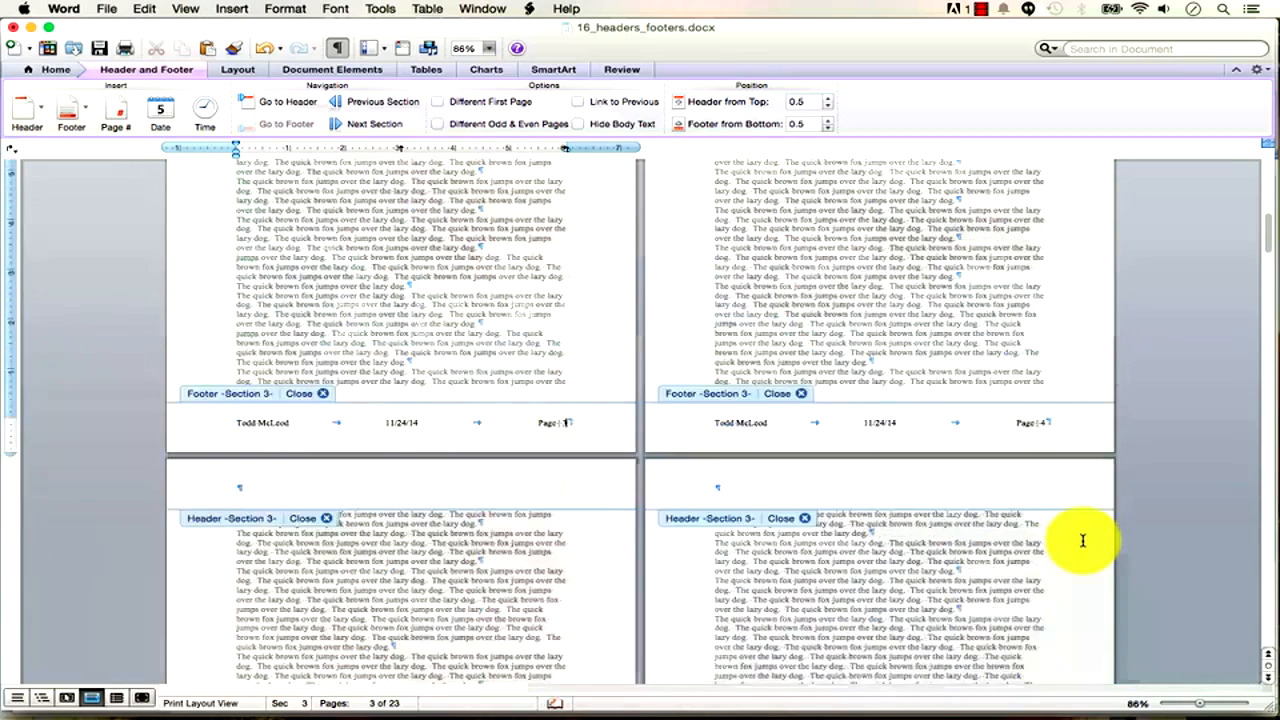
scroll(1082, 540, "up", 3)
scroll(1081, 540, "down", 1)
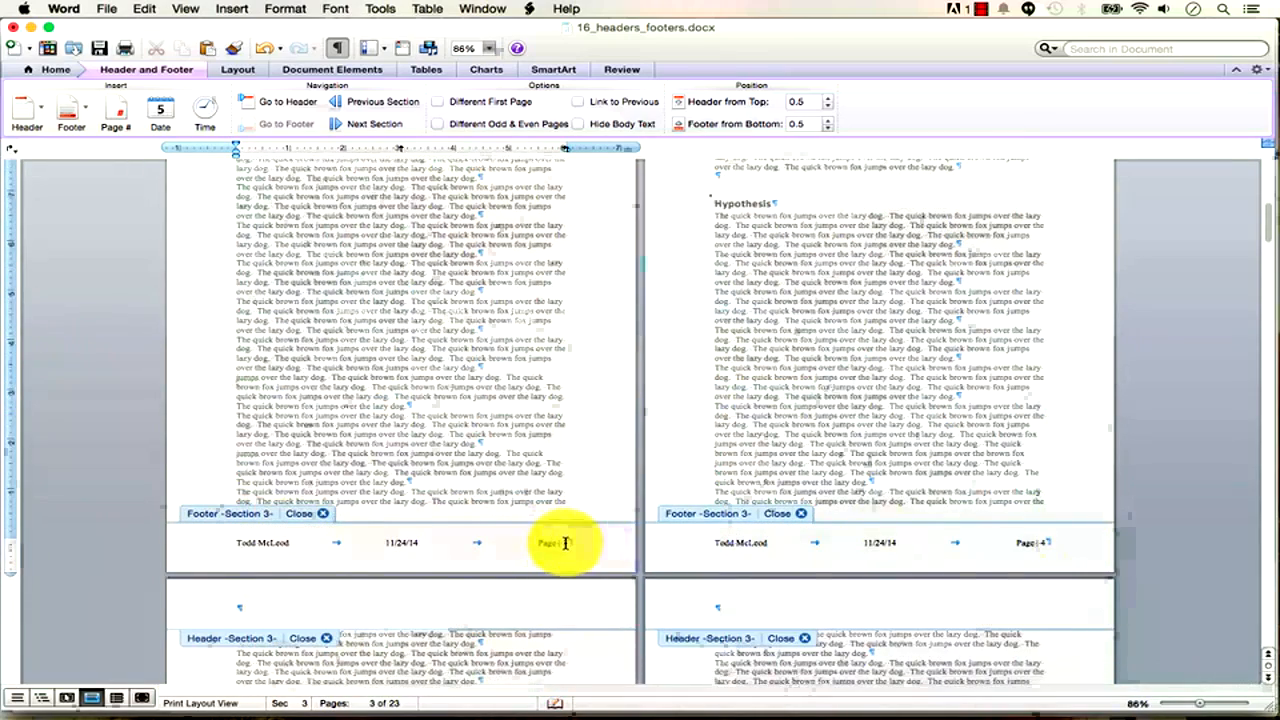
left_click_drag(1204, 706, 1209, 705)
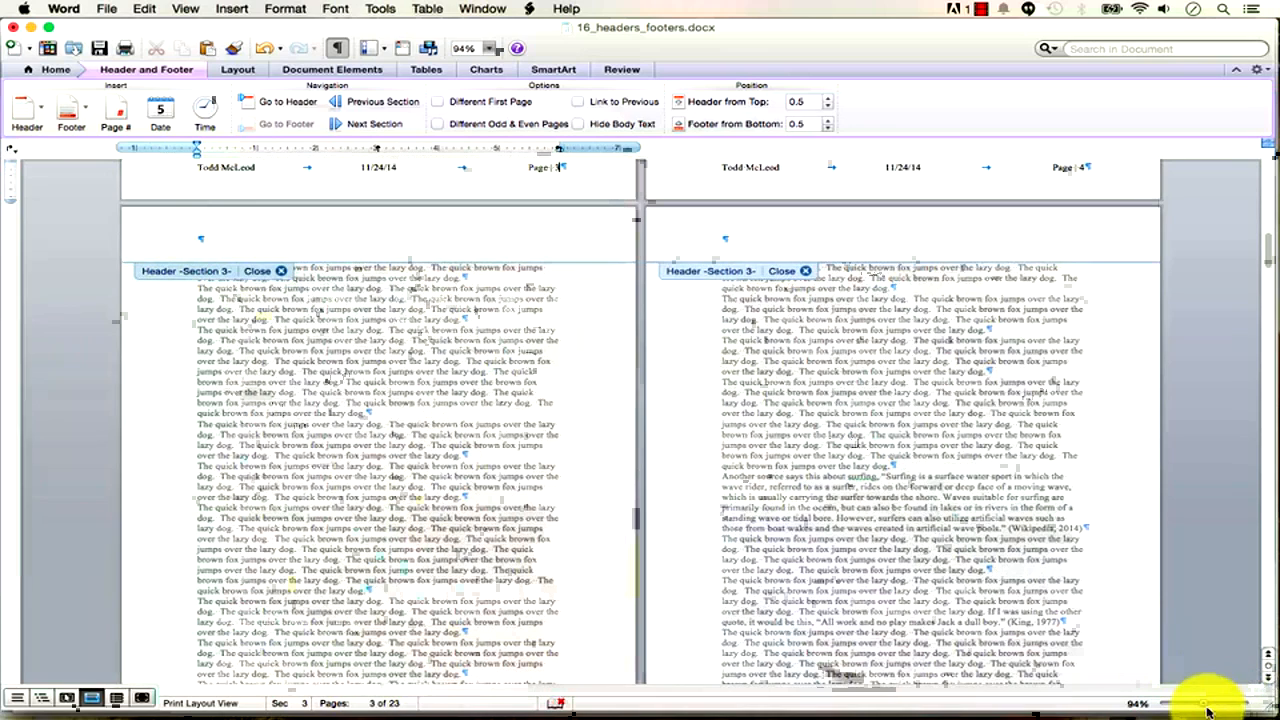
left_click_drag(1207, 708, 1222, 704)
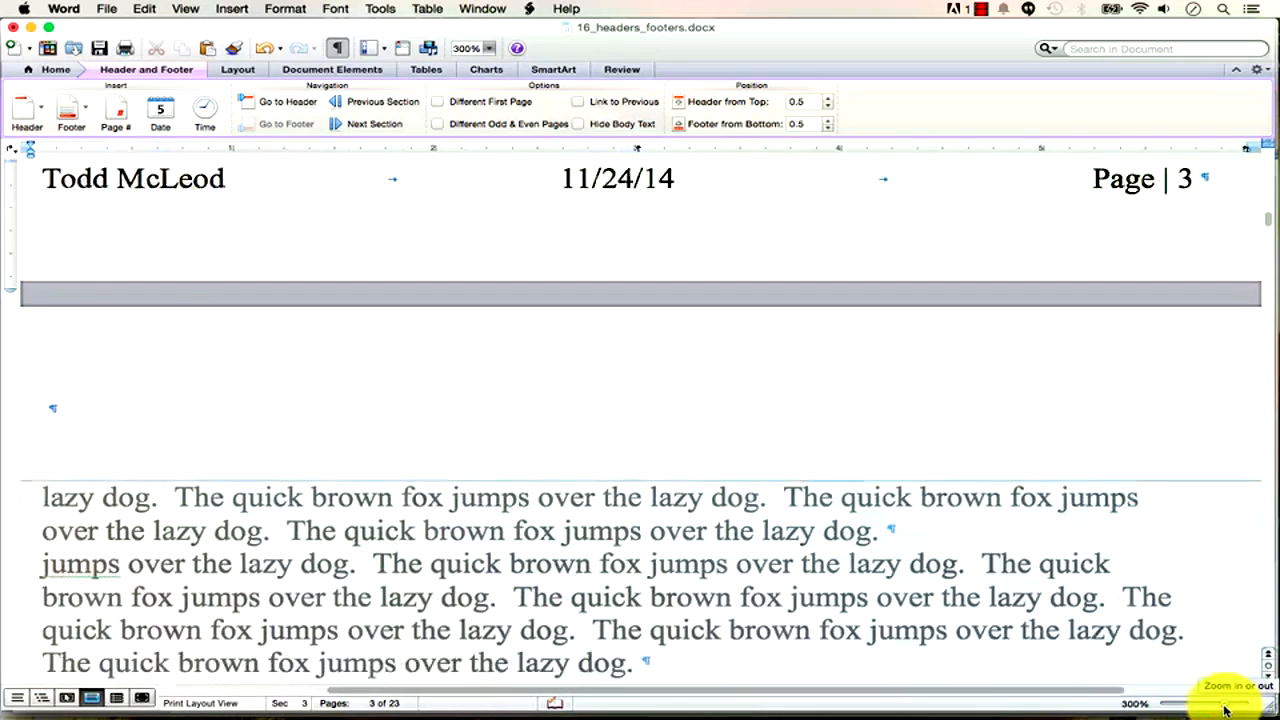
left_click_drag(1269, 220, 1270, 218)
left_click(1066, 594)
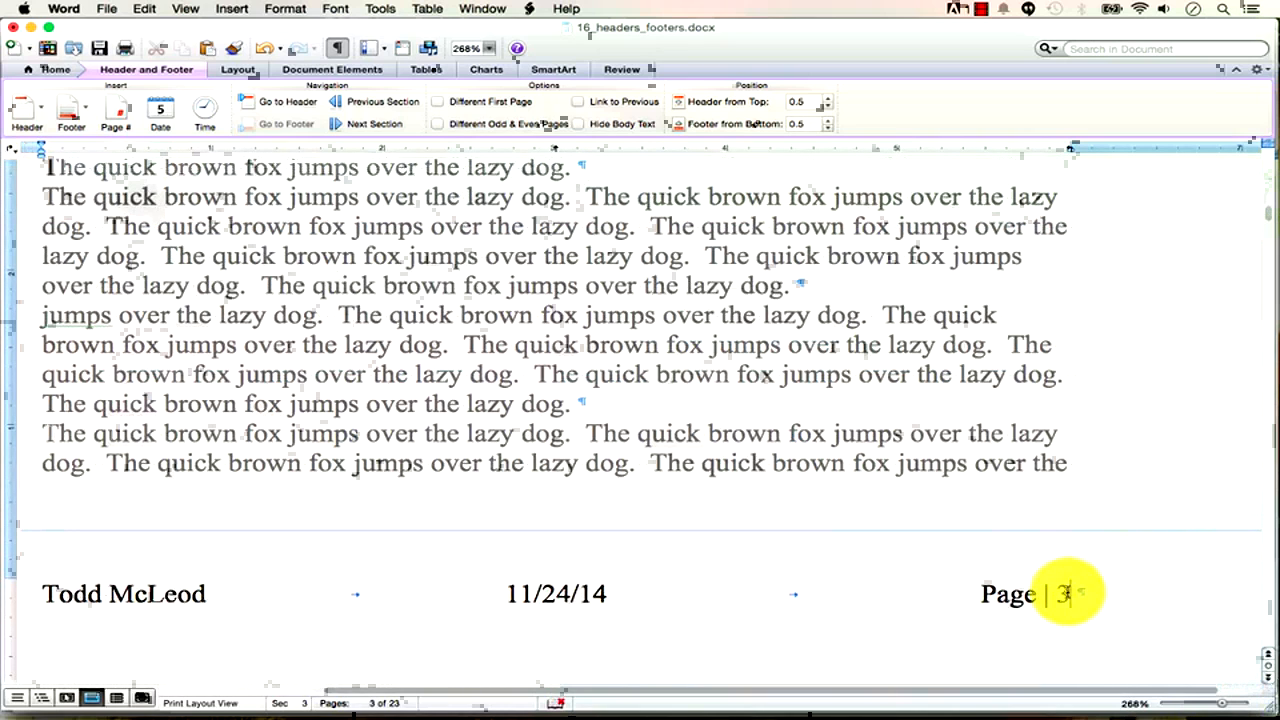
right_click(1066, 594)
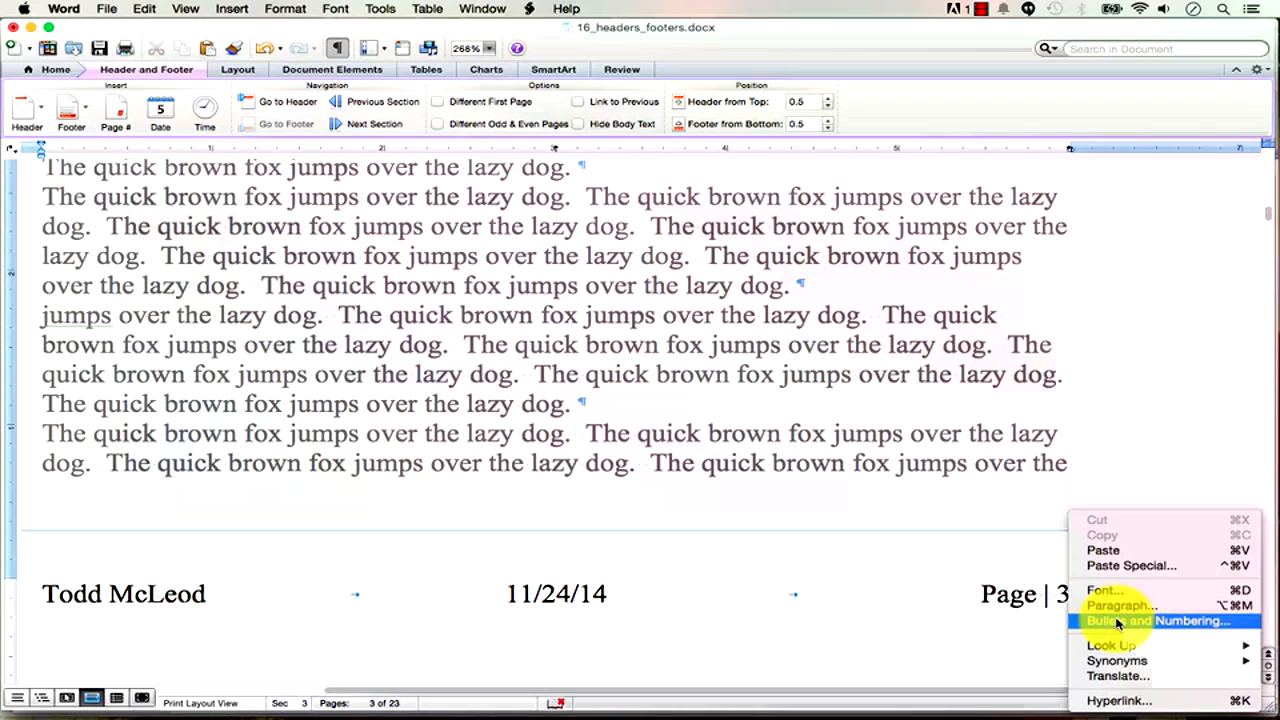
Replace the footer's typed 3 after 'Page |' with a live page-number field, deleting the extra digit.
right_click(1058, 596)
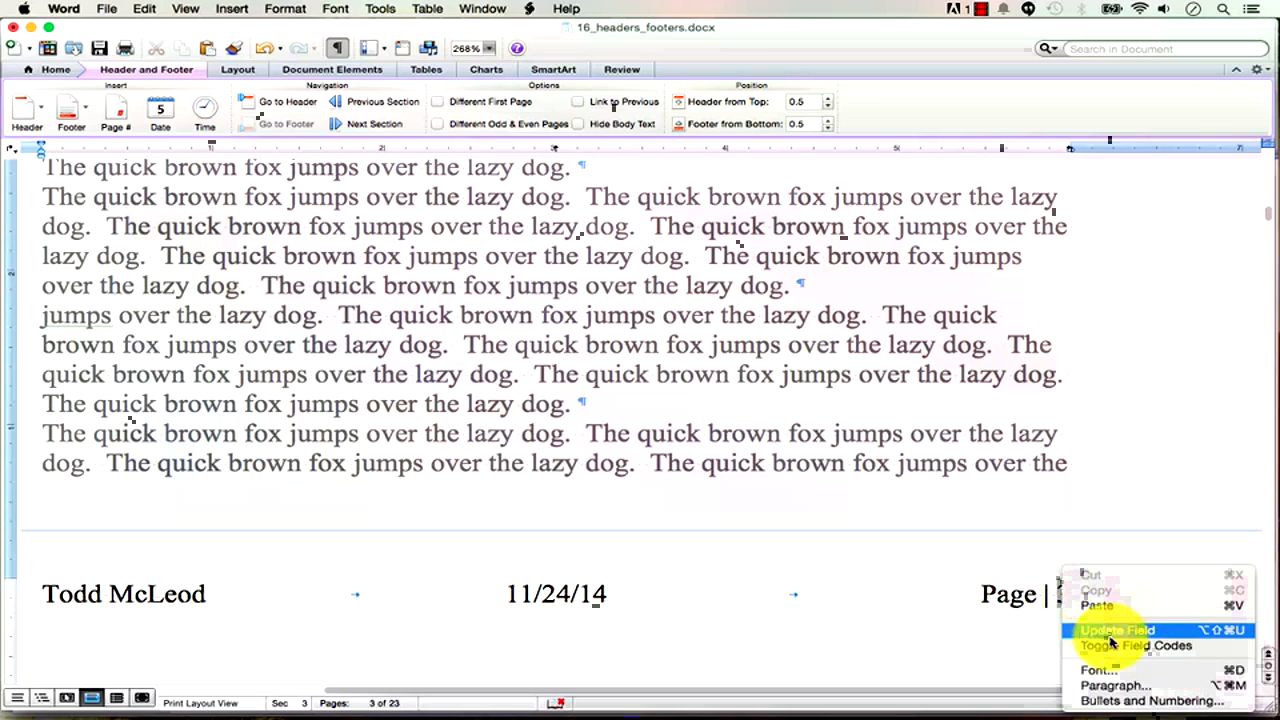
left_click(1062, 595)
right_click(1061, 596)
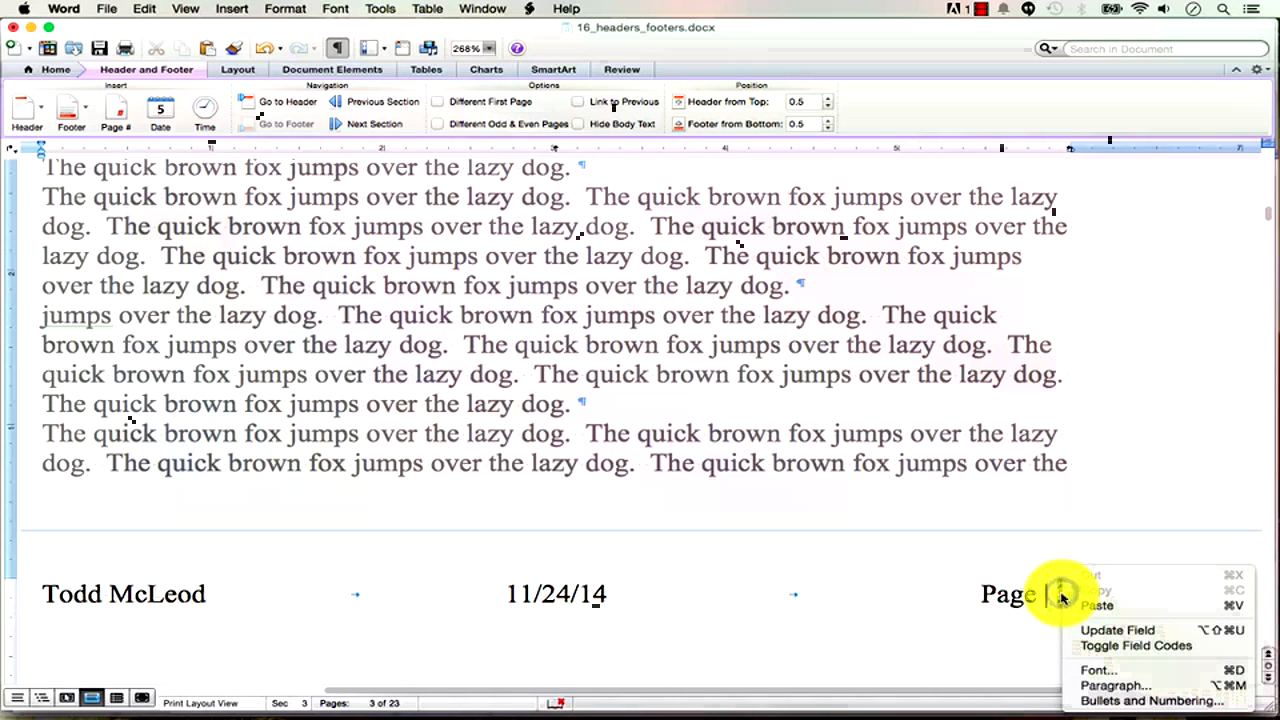
left_click(1062, 594)
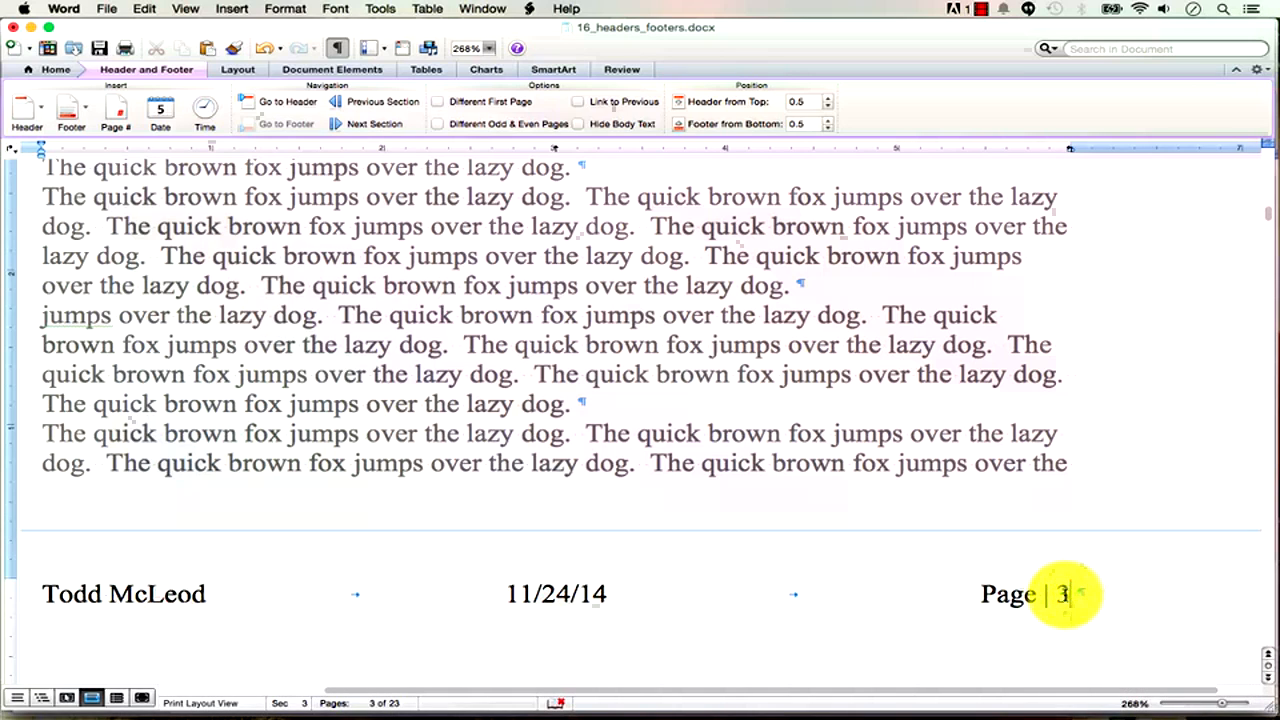
triple_click(1066, 595)
left_click(1065, 596)
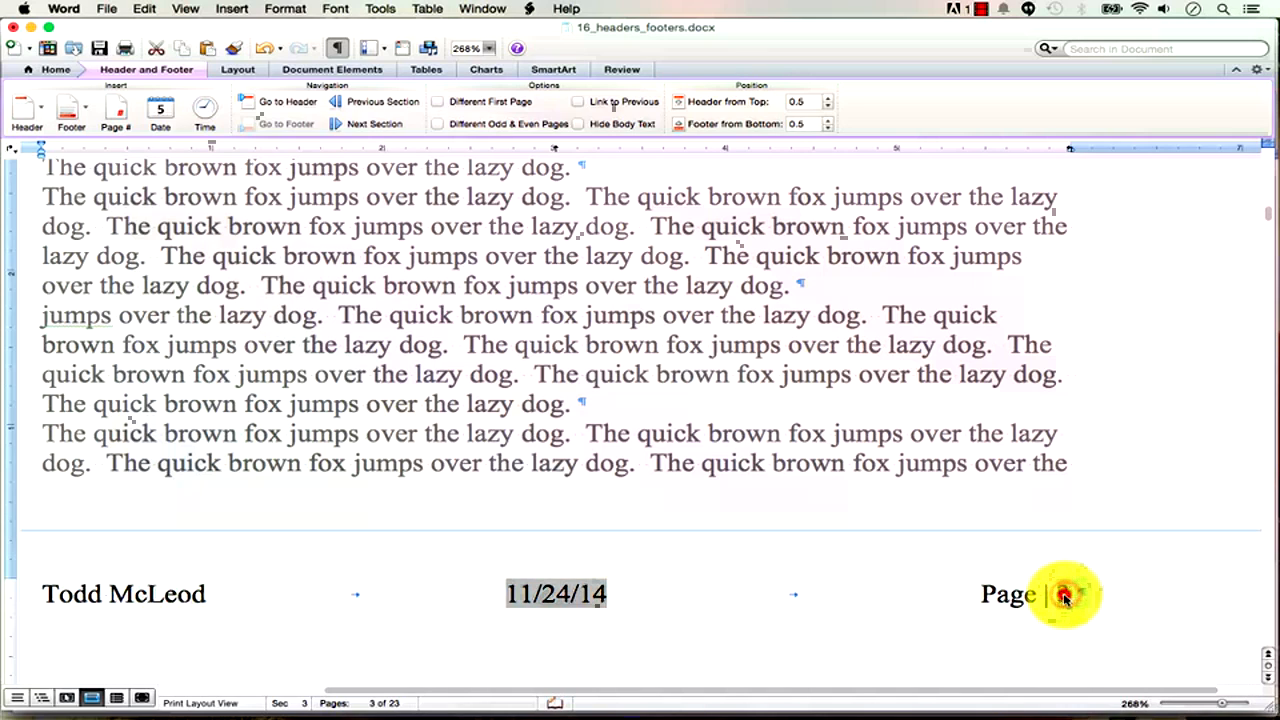
right_click(1065, 597)
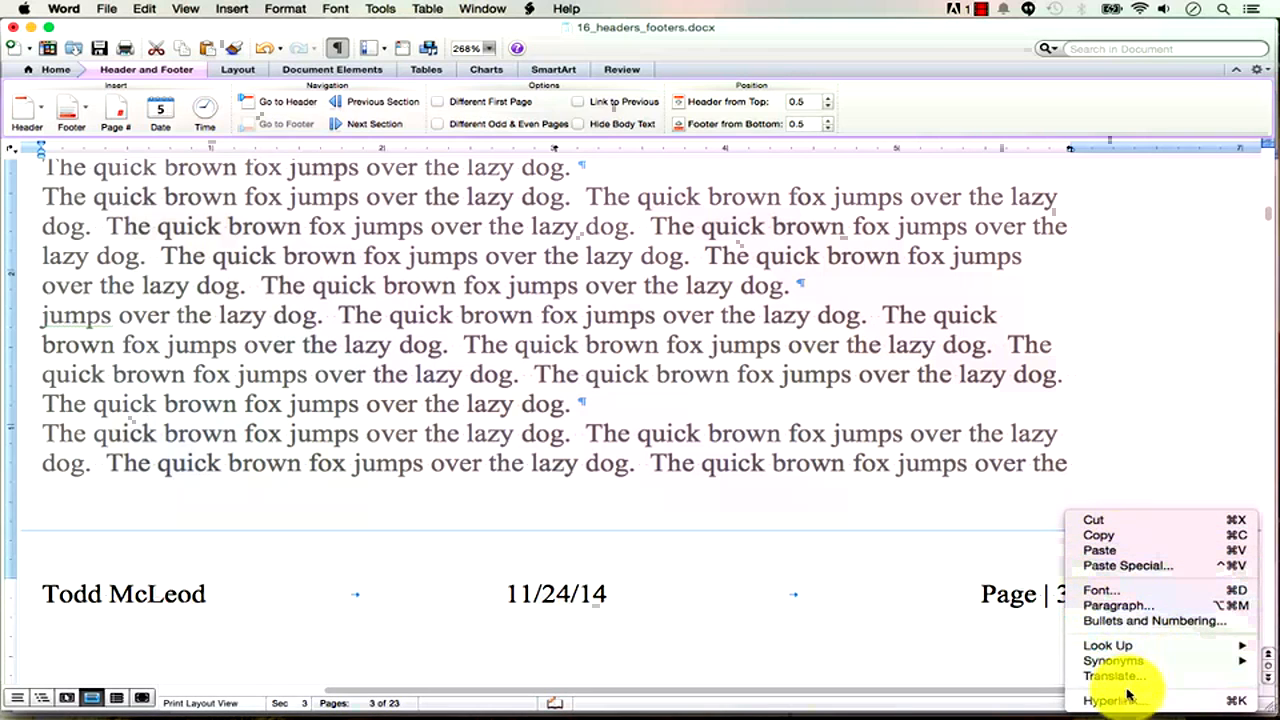
left_click(1062, 594)
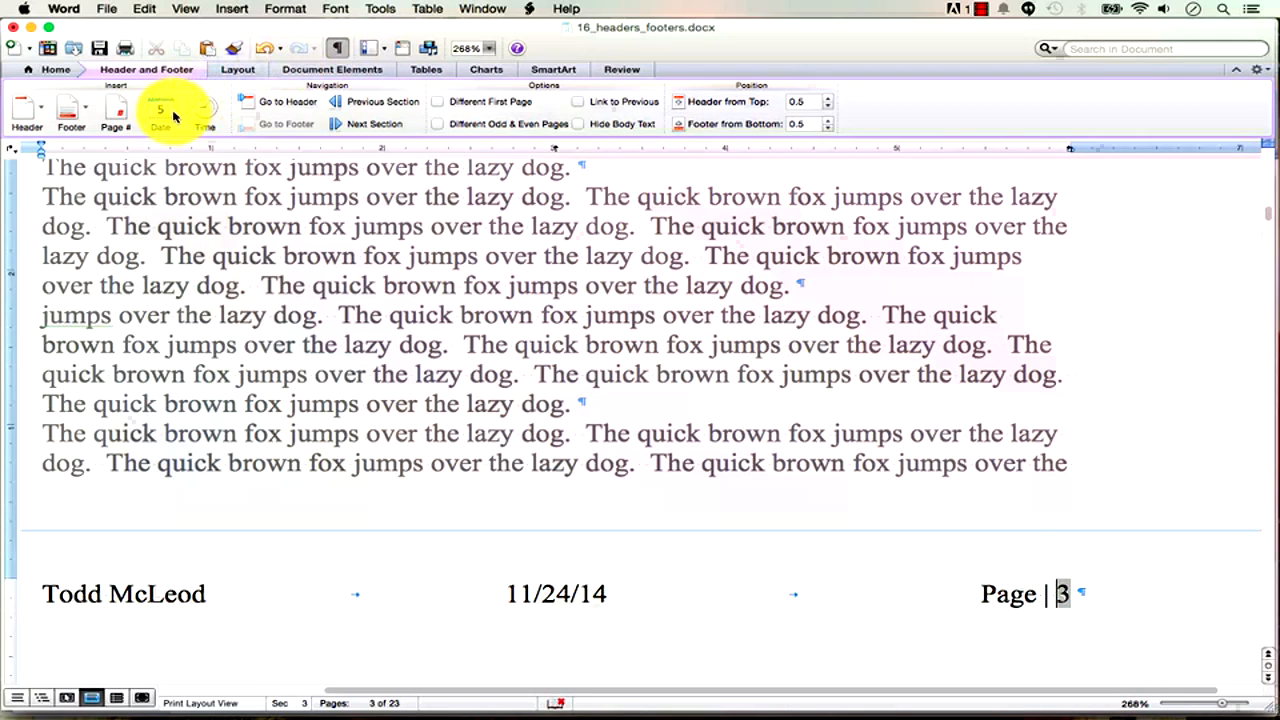
left_click(114, 120)
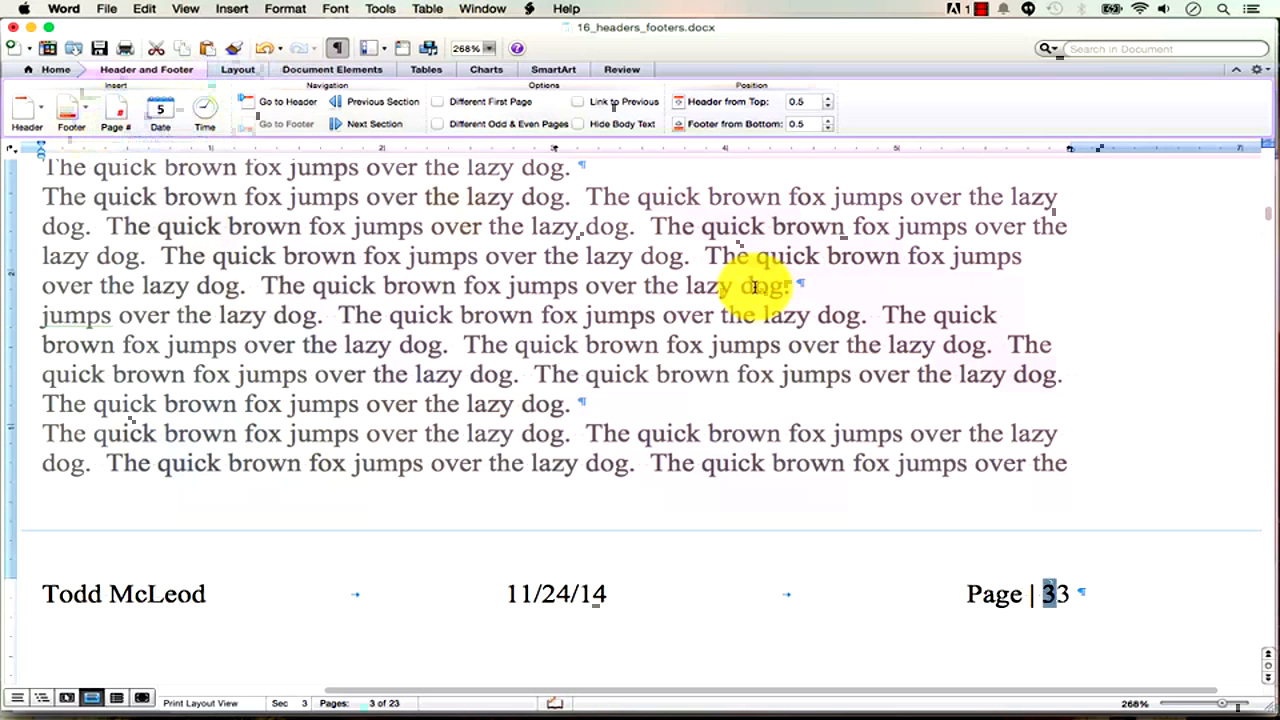
key("BackSpace")
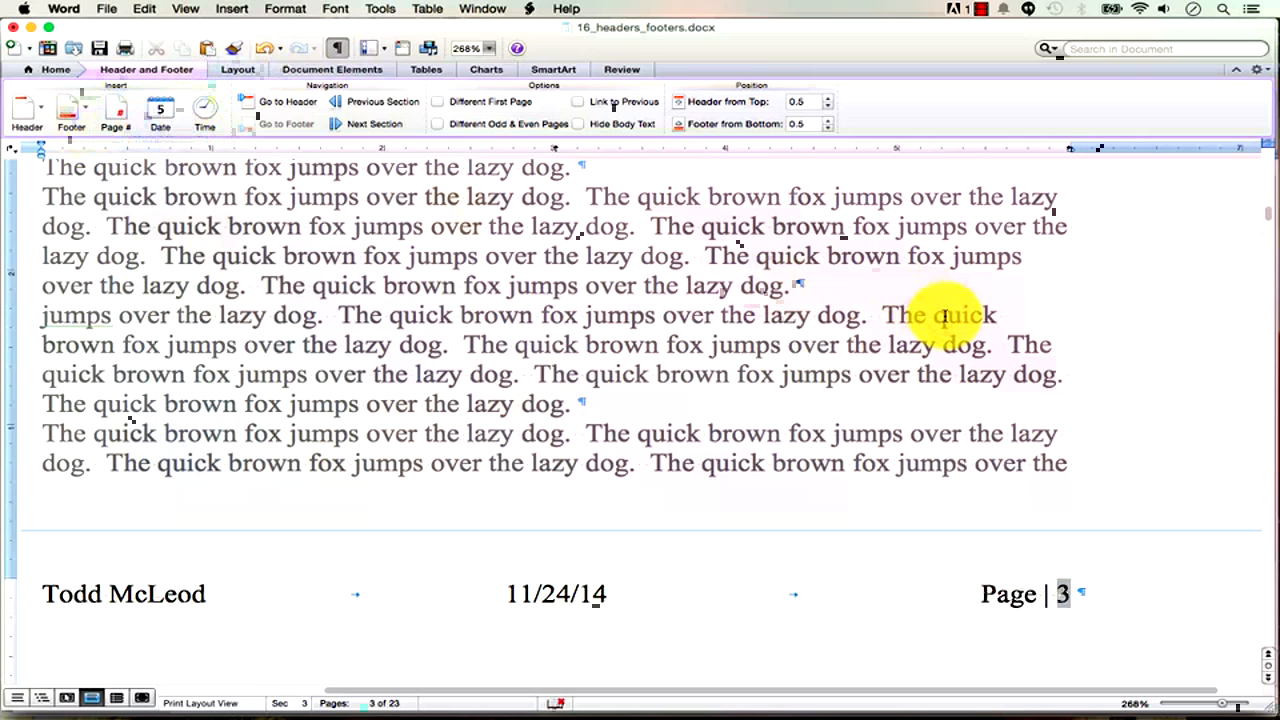
left_click(312, 72)
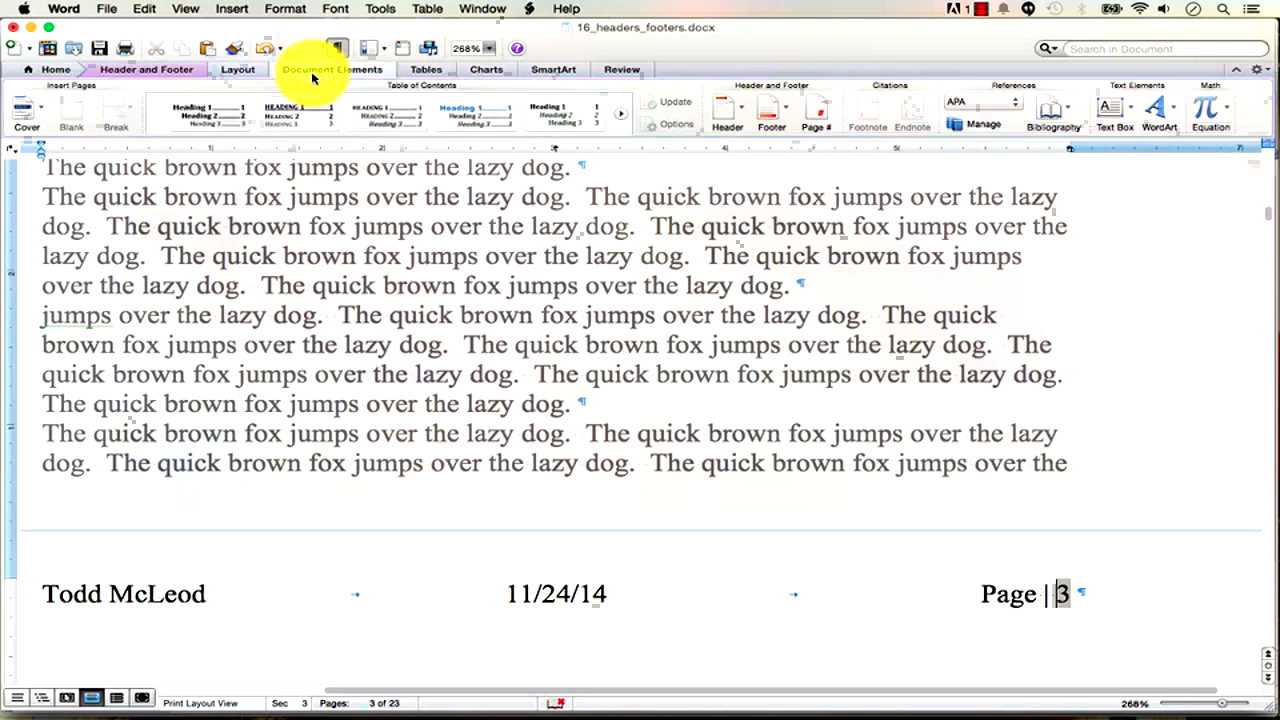
Set Section 3's page number format to start at 1 so the footer shows Page | 1.
left_click(815, 118)
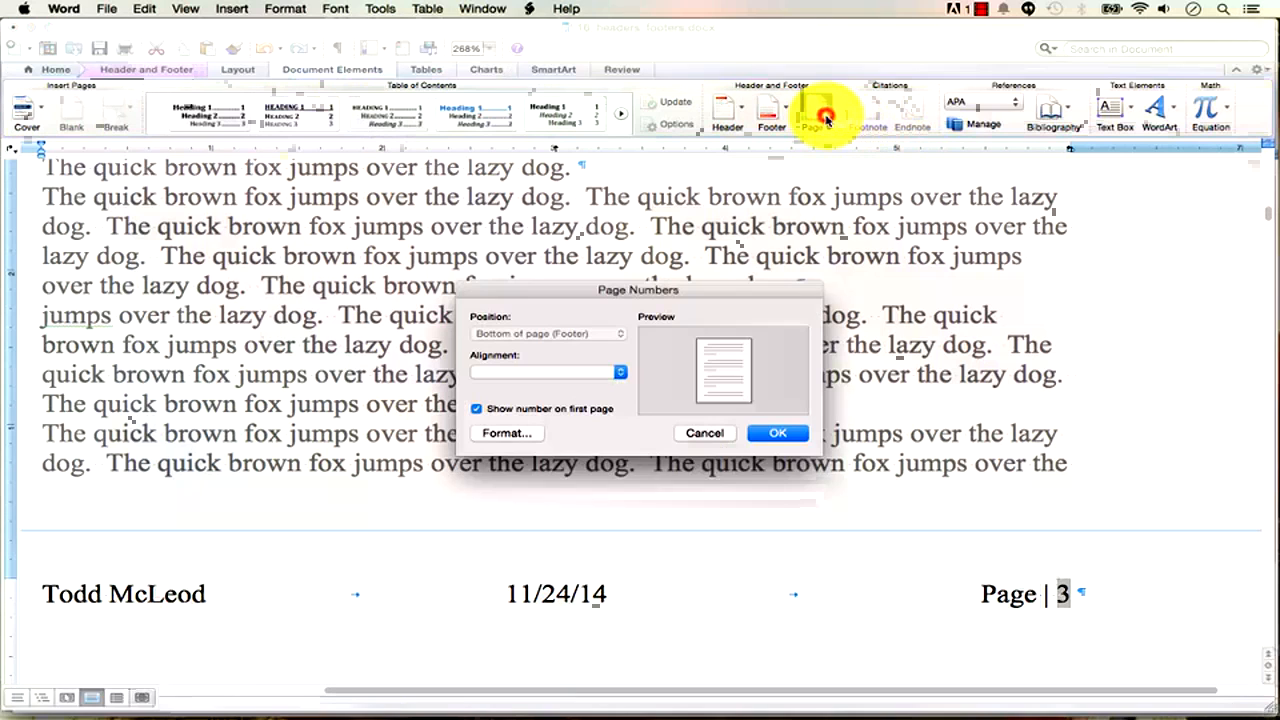
left_click(705, 433)
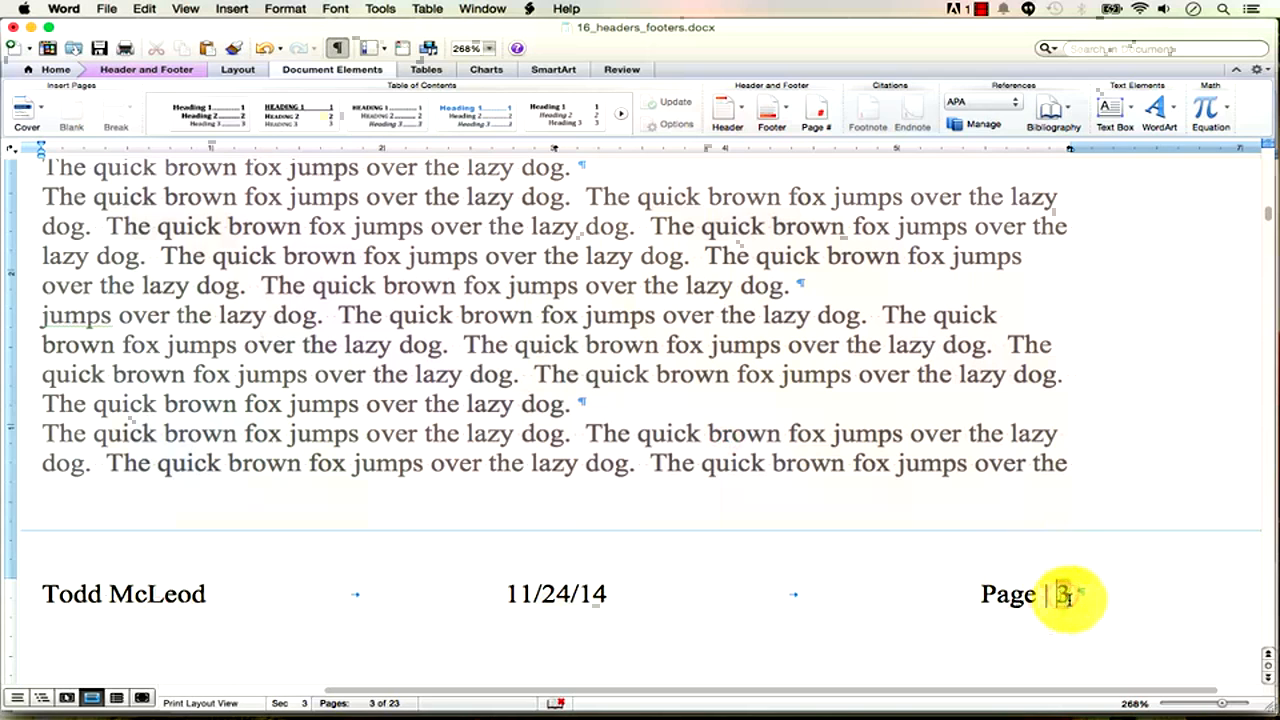
left_click(815, 116)
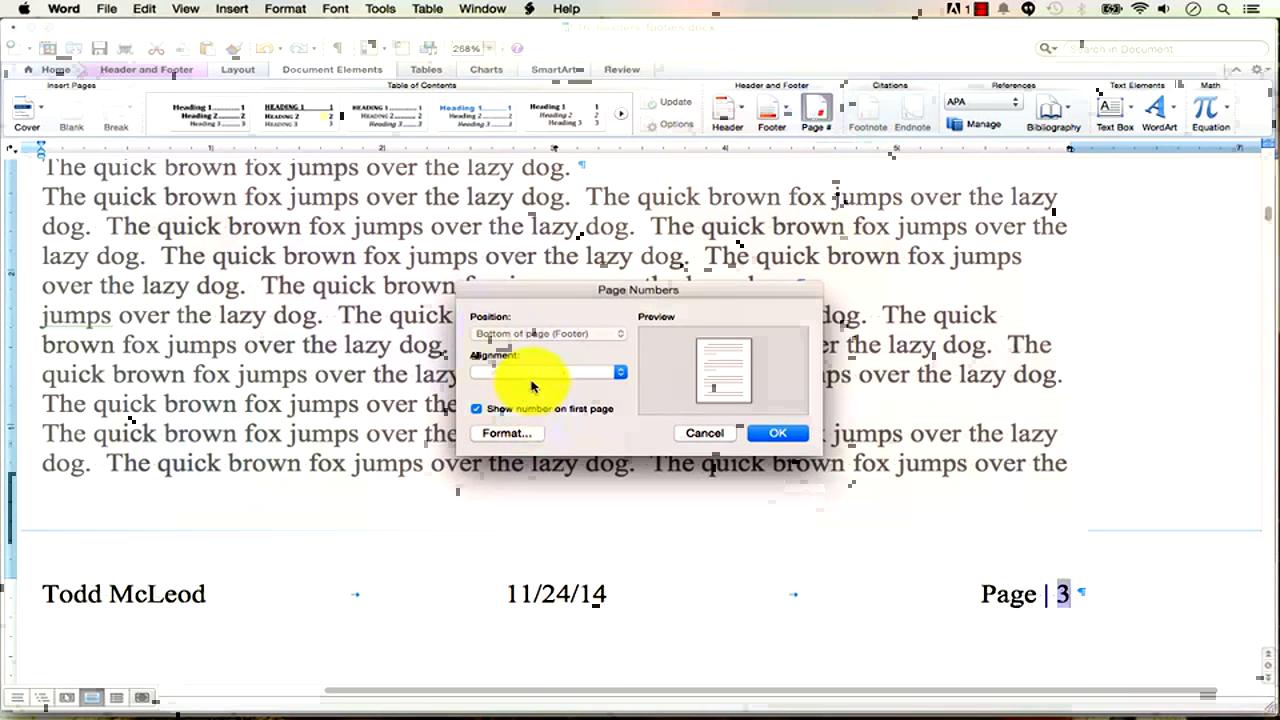
left_click(516, 433)
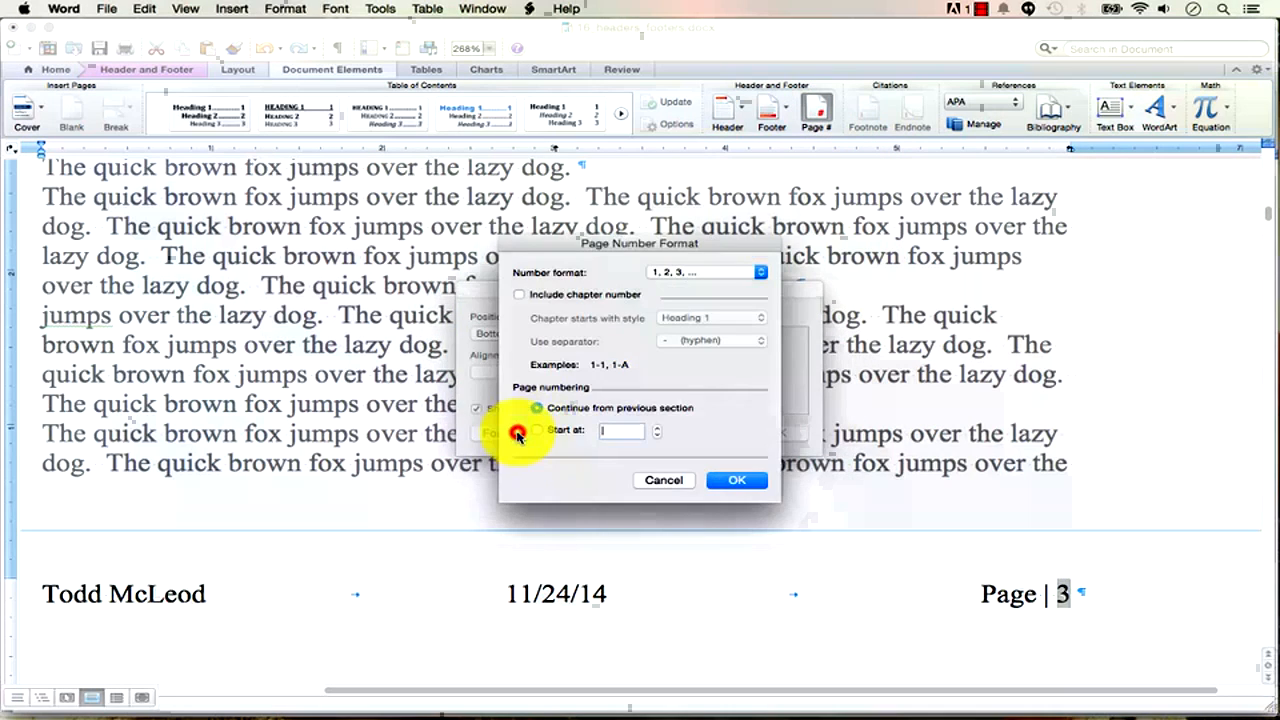
left_click(536, 430)
left_click(736, 480)
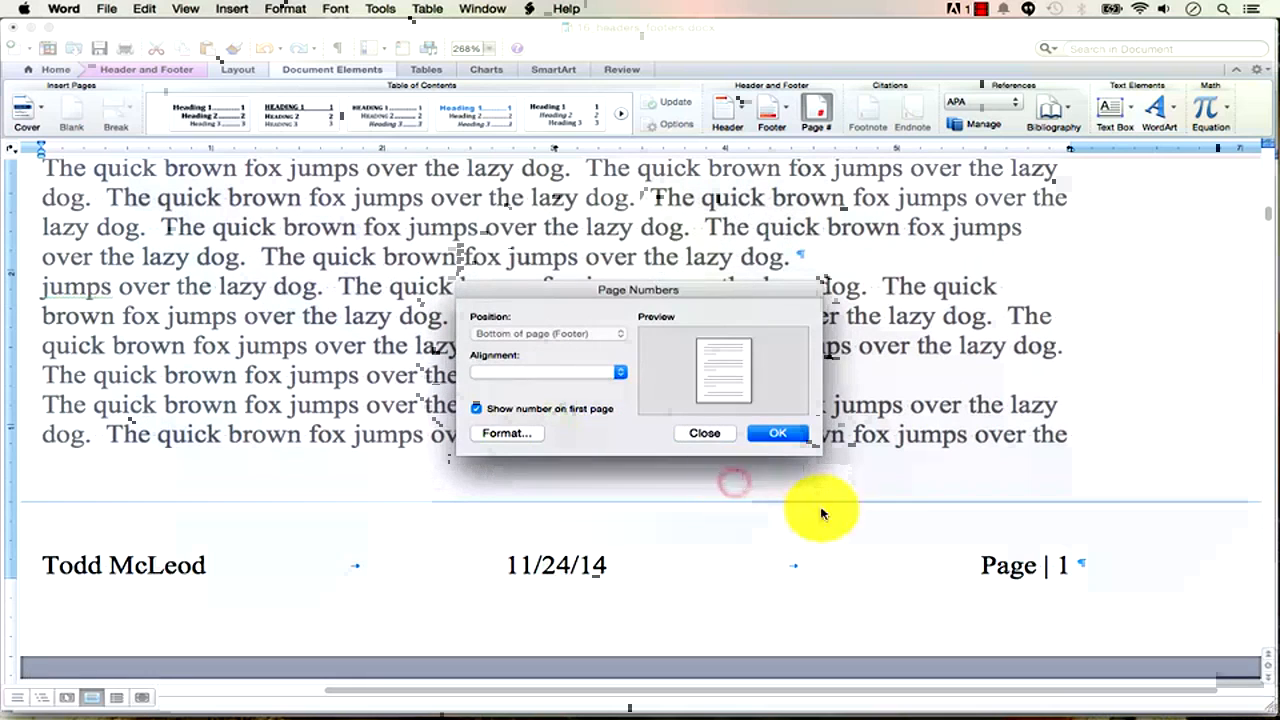
left_click(790, 438)
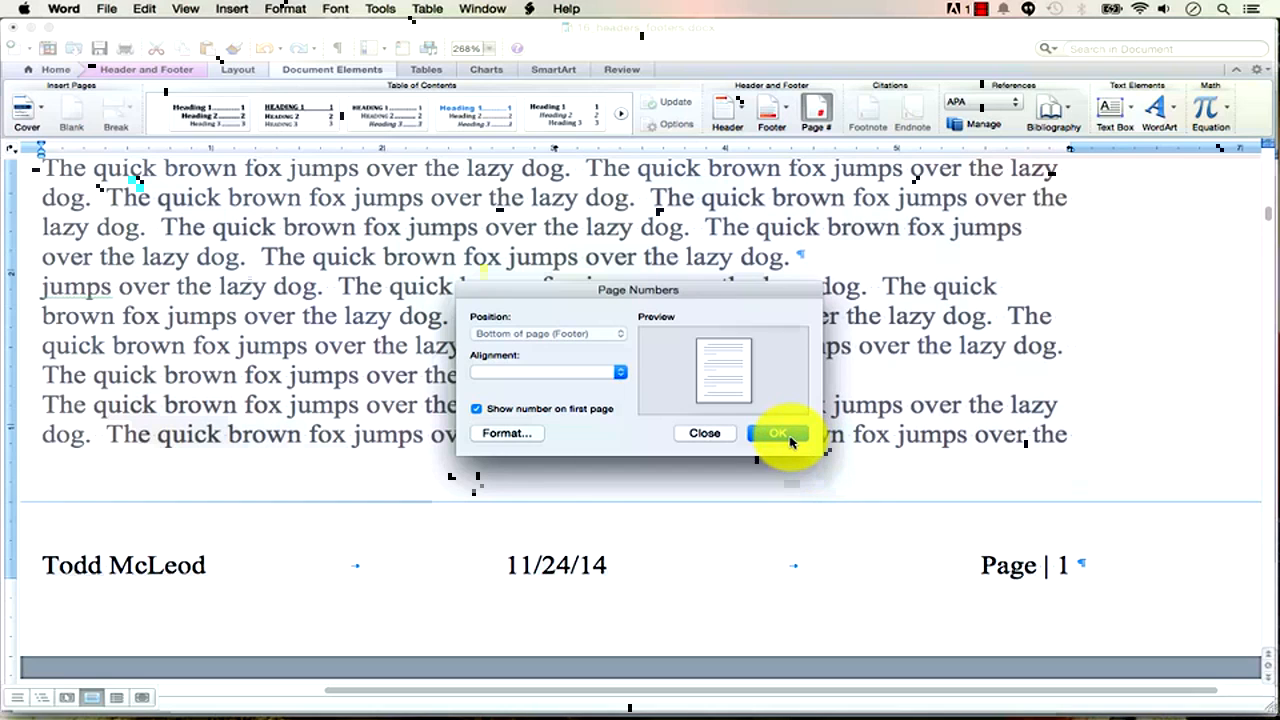
left_click(790, 438)
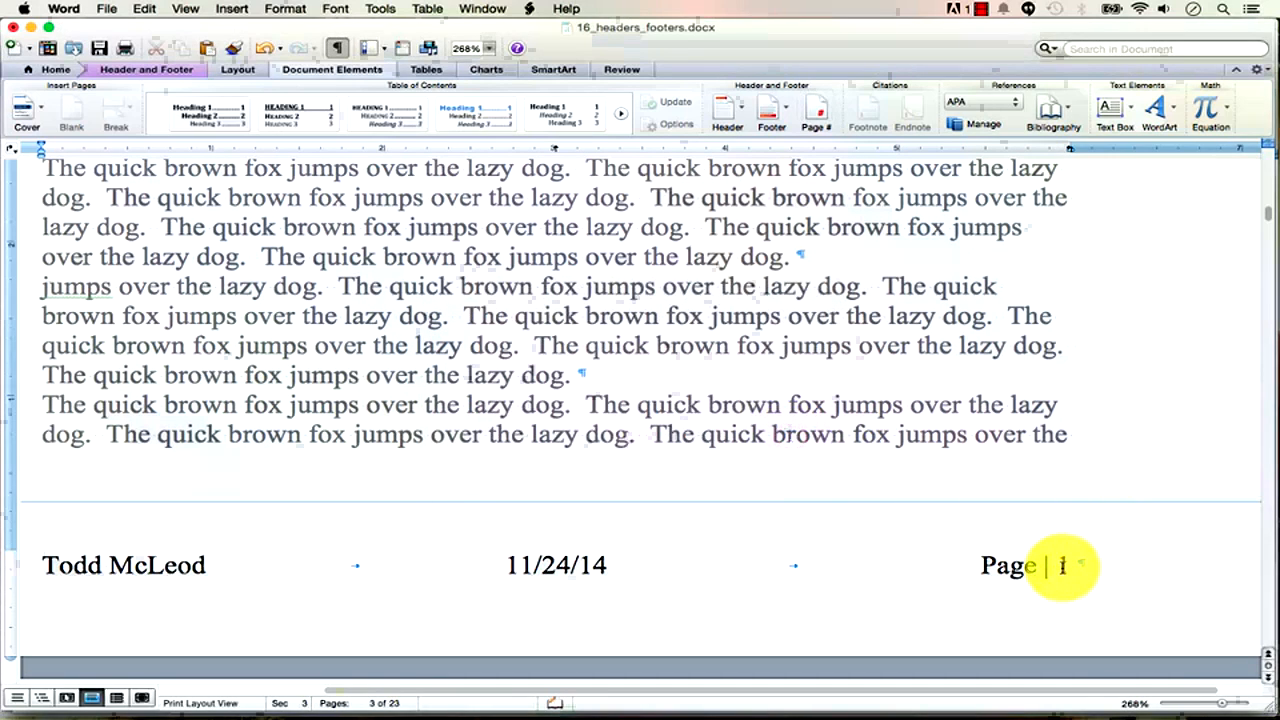
right_click(1063, 567)
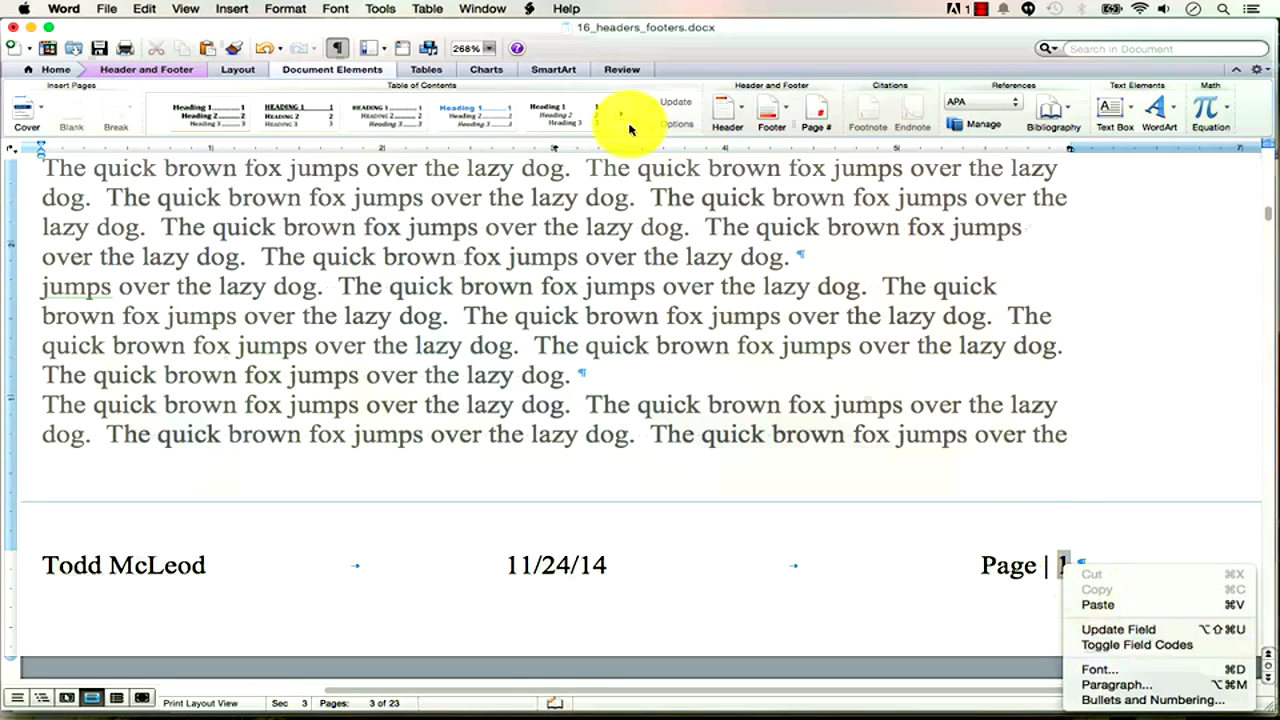
left_click(143, 78)
left_click(143, 77)
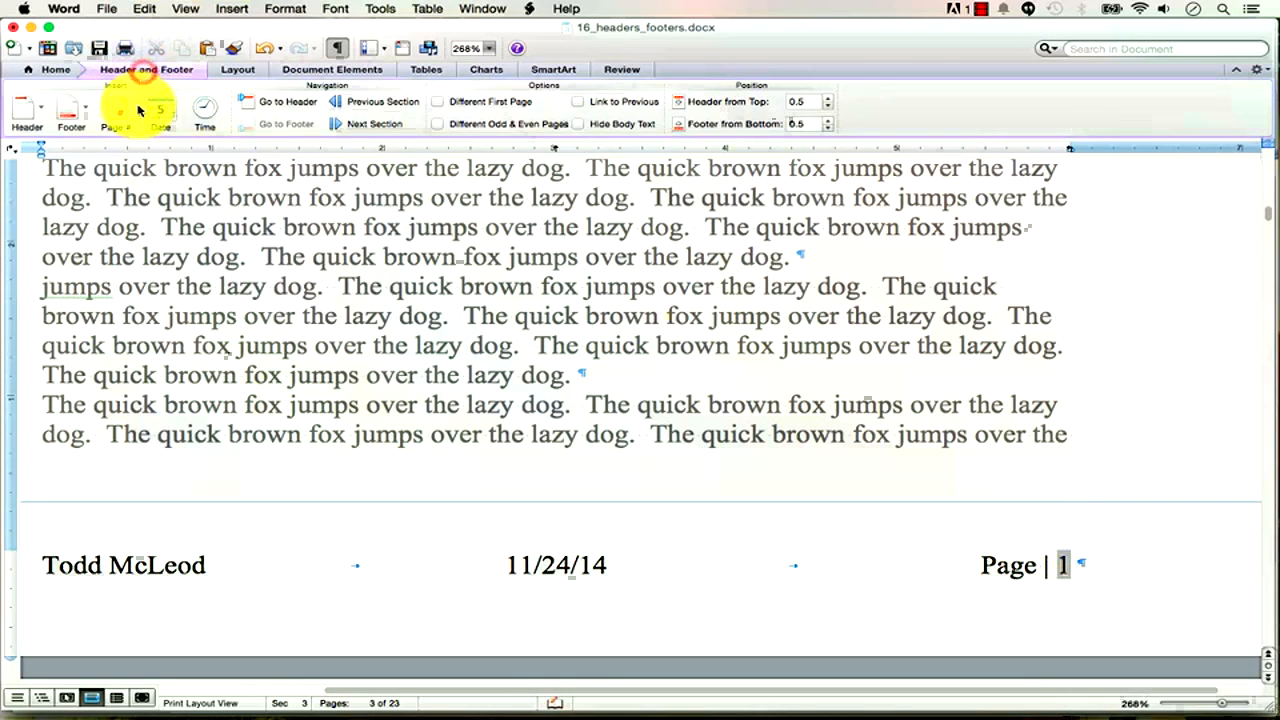
left_click(1063, 563)
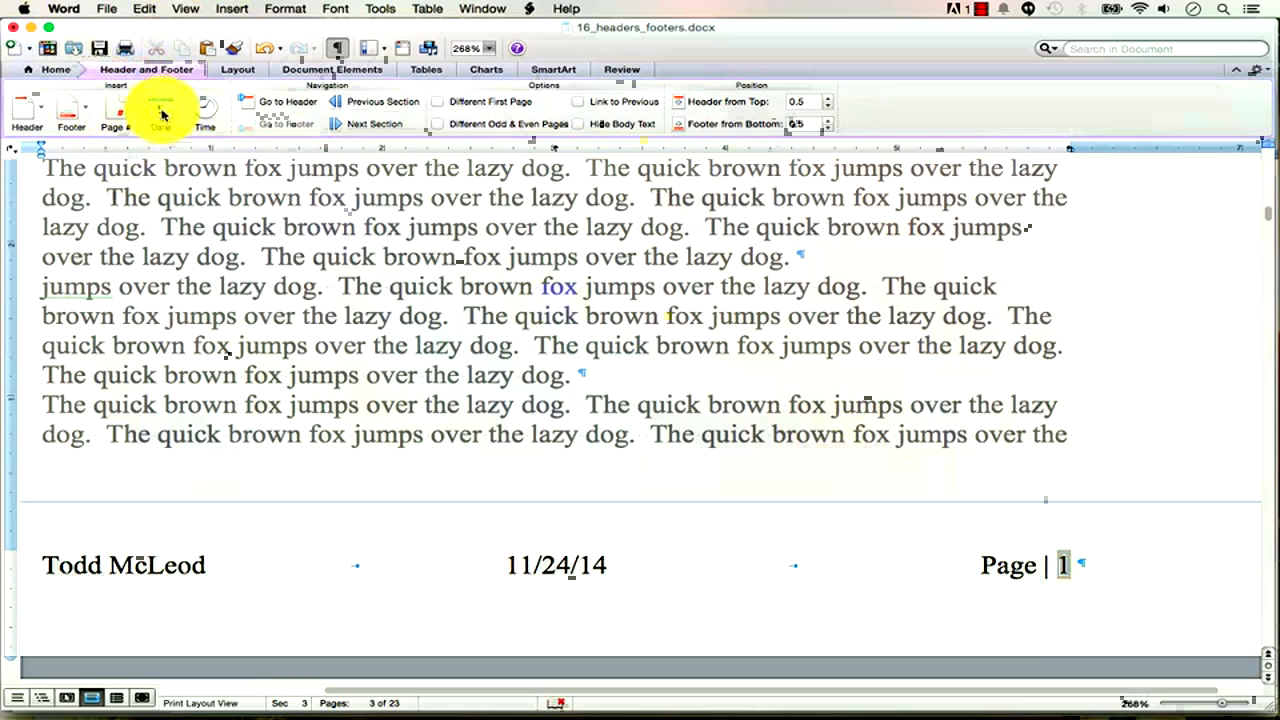
left_click(298, 70)
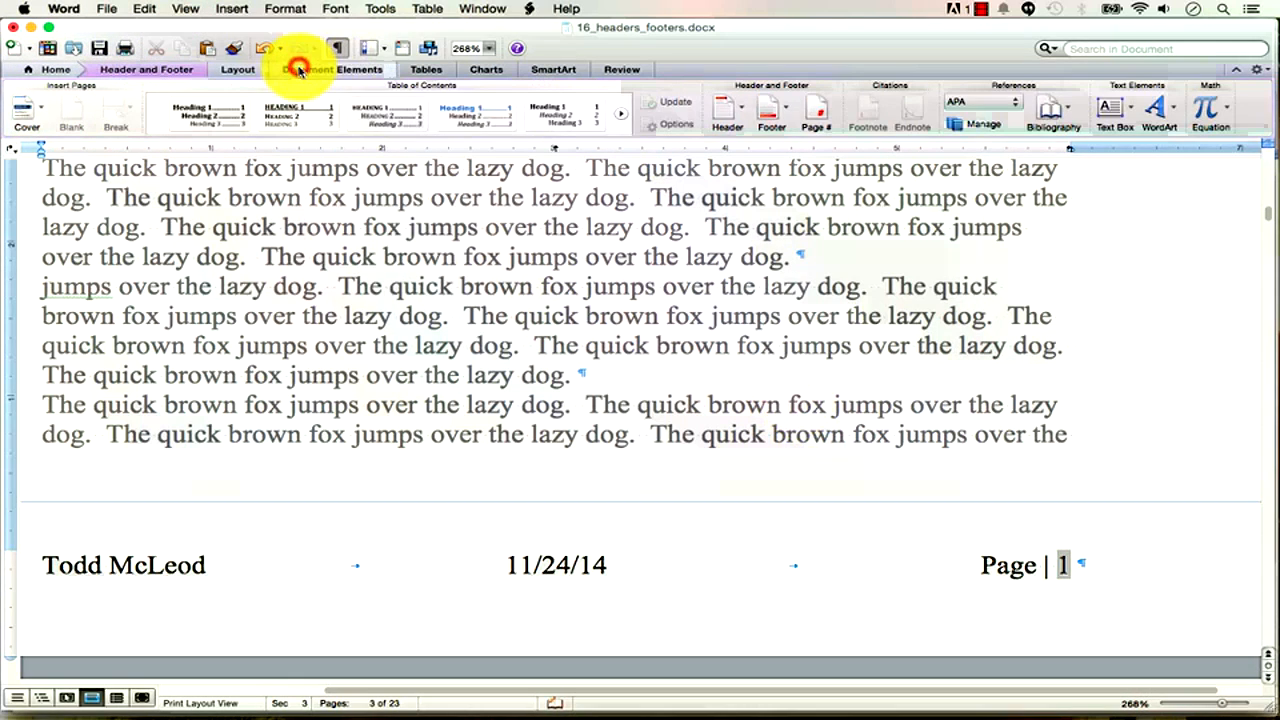
left_click(1063, 565)
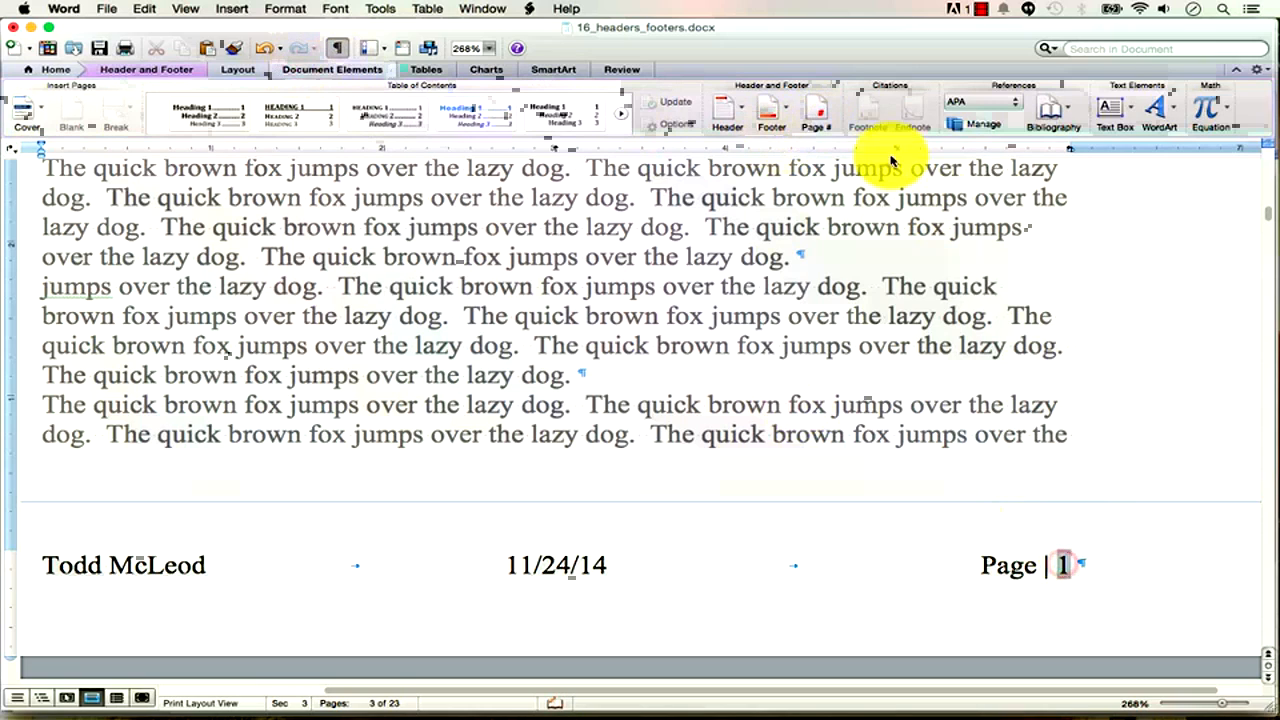
left_click(818, 113)
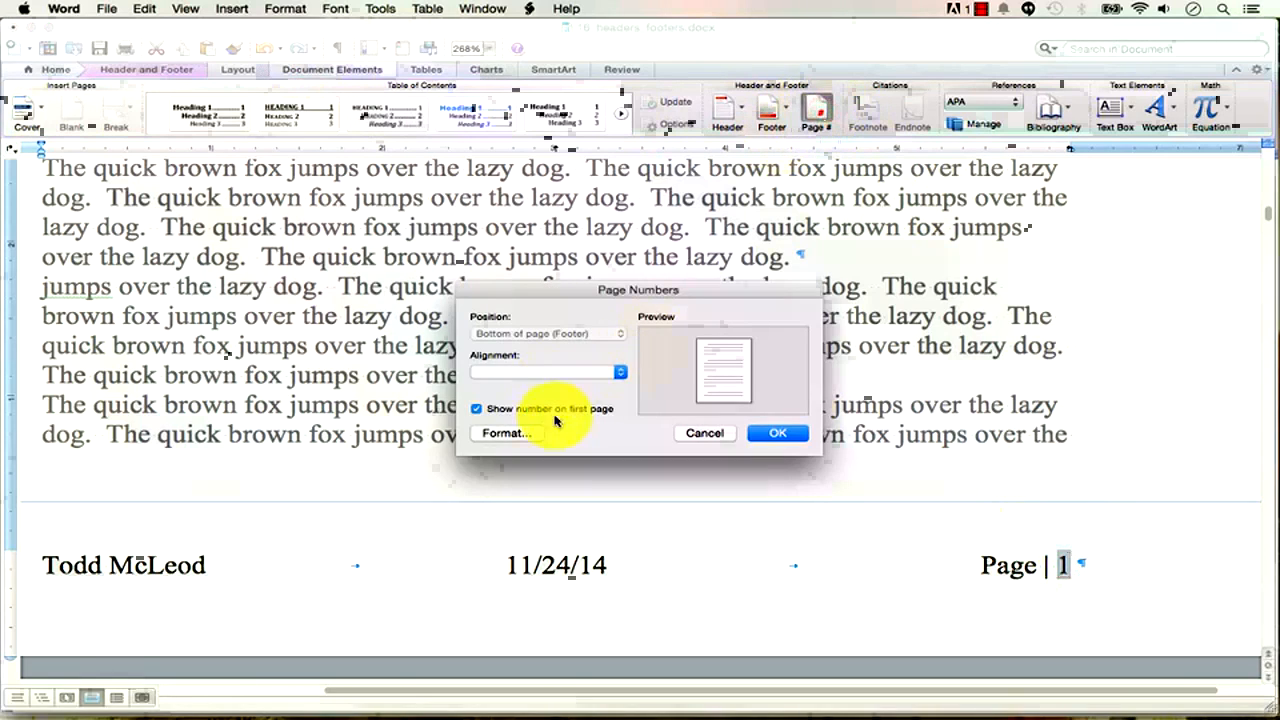
left_click(512, 416)
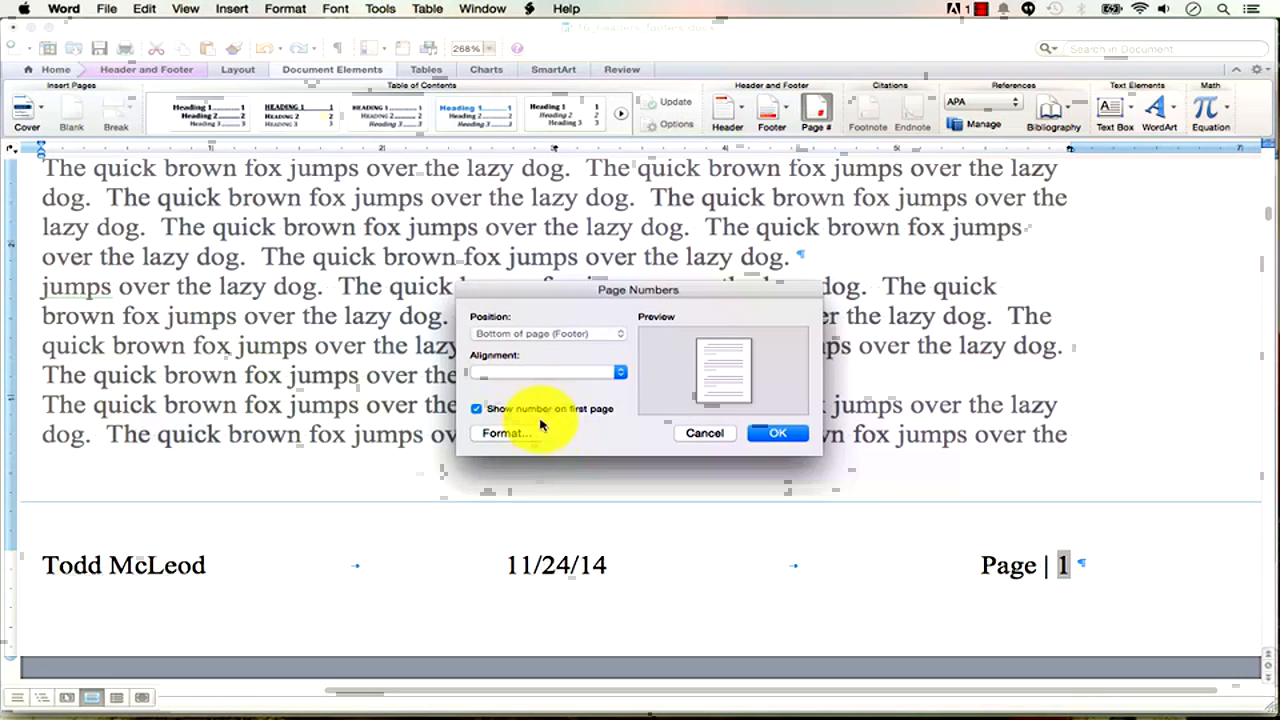
left_click(711, 434)
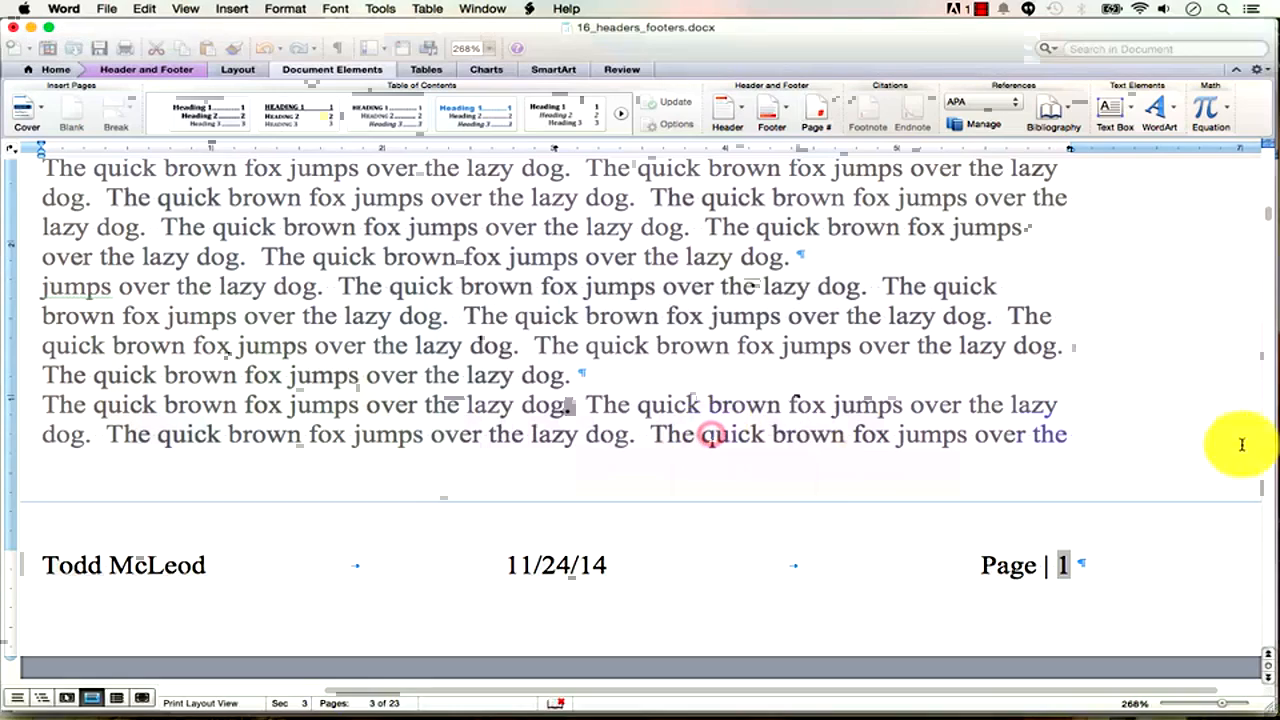
Zoom out to two pages side by side and close header and footer editing.
left_click_drag(1221, 705, 1200, 705)
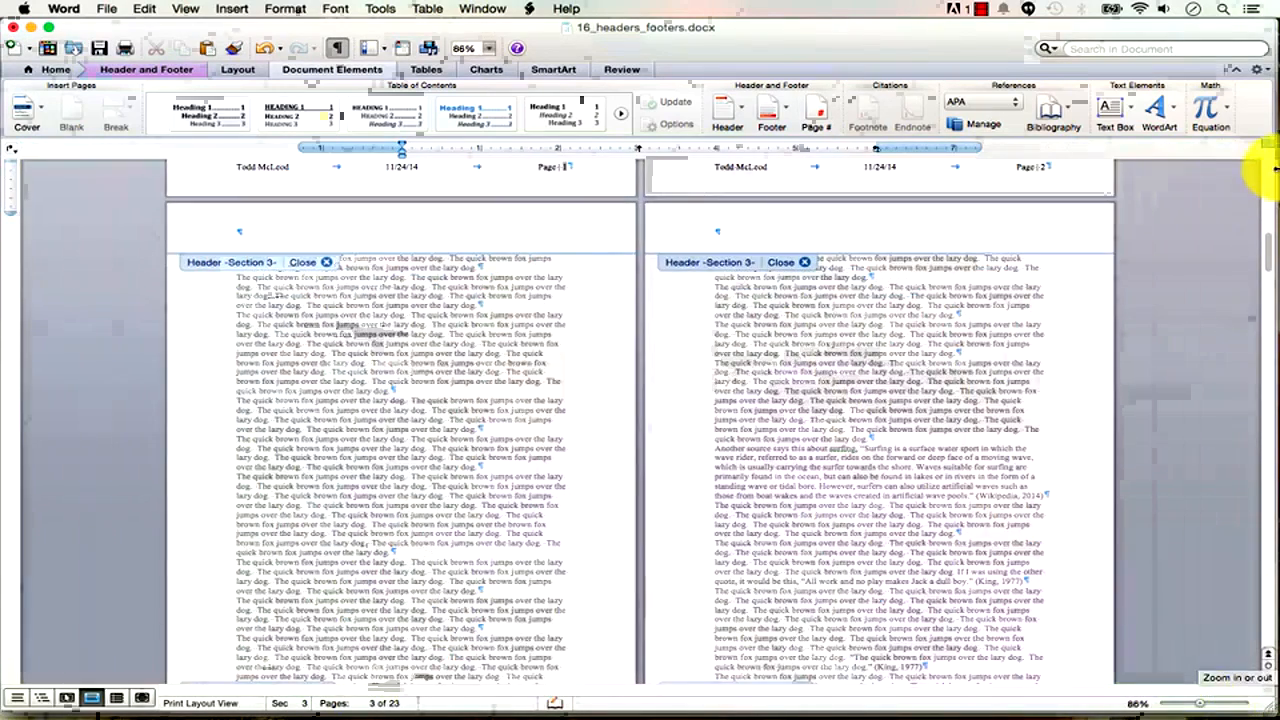
left_click_drag(1268, 260, 1248, 149)
scroll(437, 460, "down", 2)
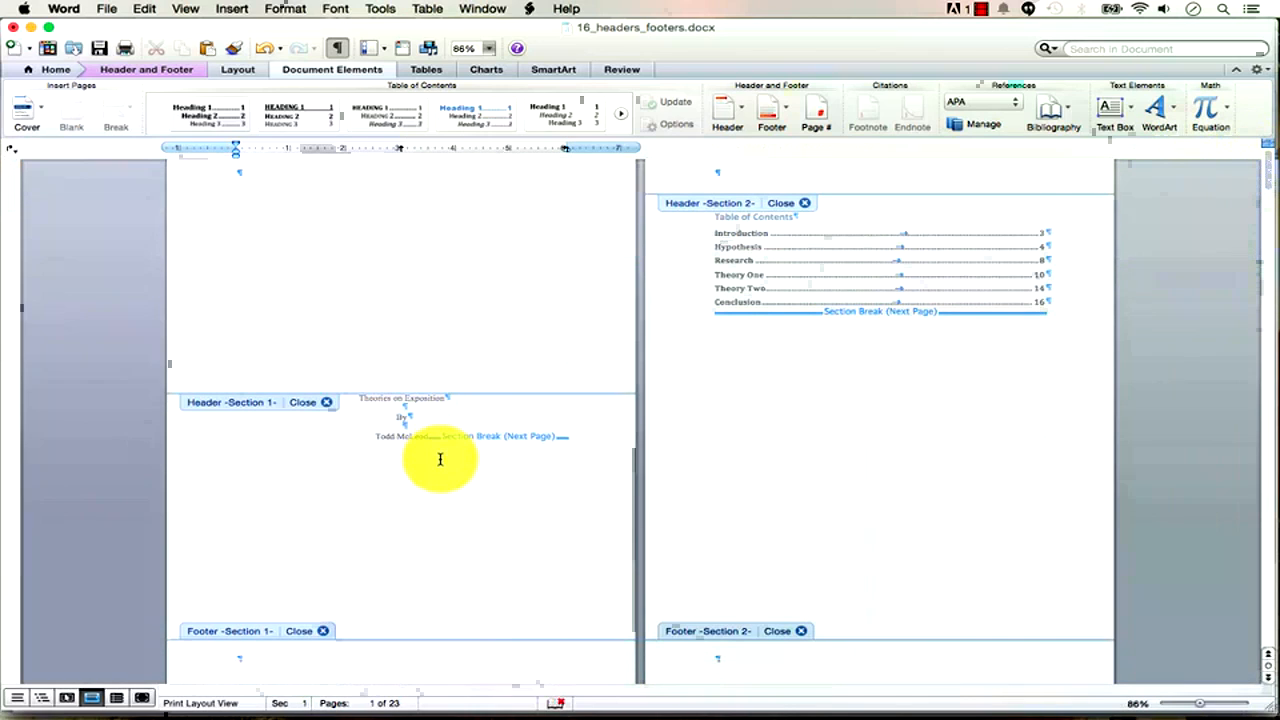
scroll(440, 459, "down", 1)
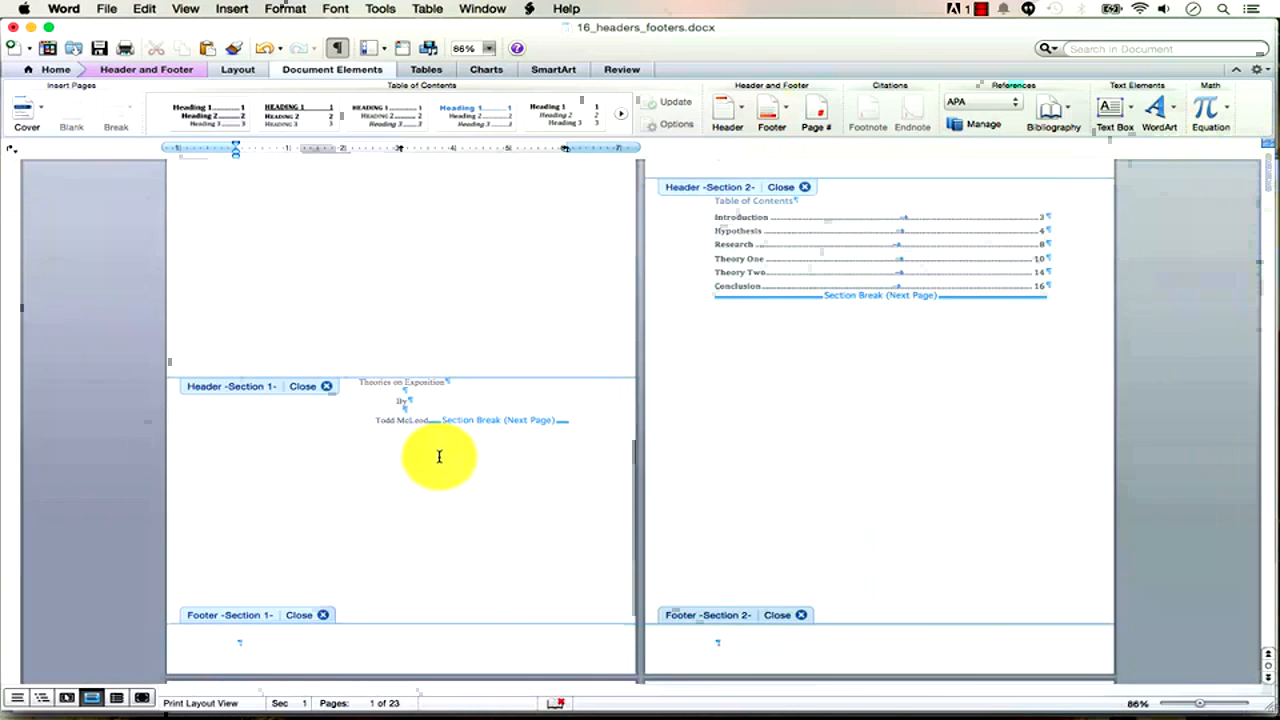
left_click(303, 612)
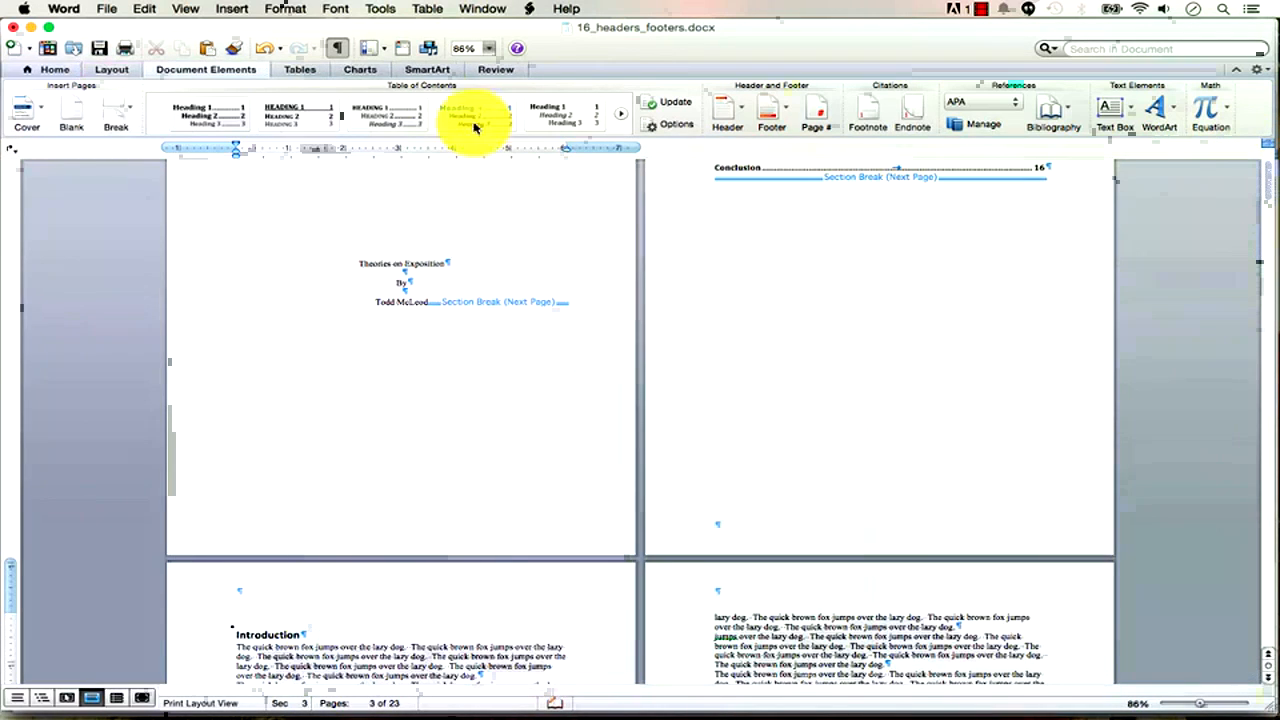
Turn off formatting marks and bring the title and Table of Contents pages into view.
left_click(337, 48)
scroll(600, 371, "up", 10)
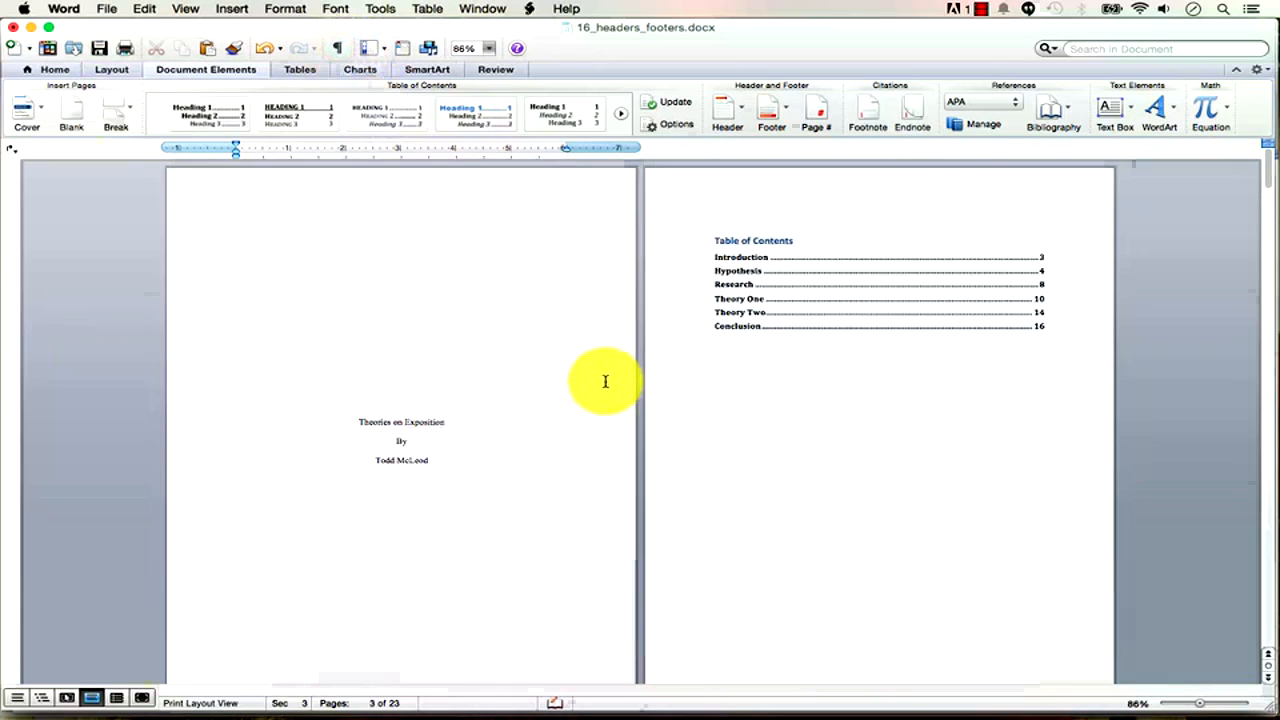
scroll(605, 381, "down", 12)
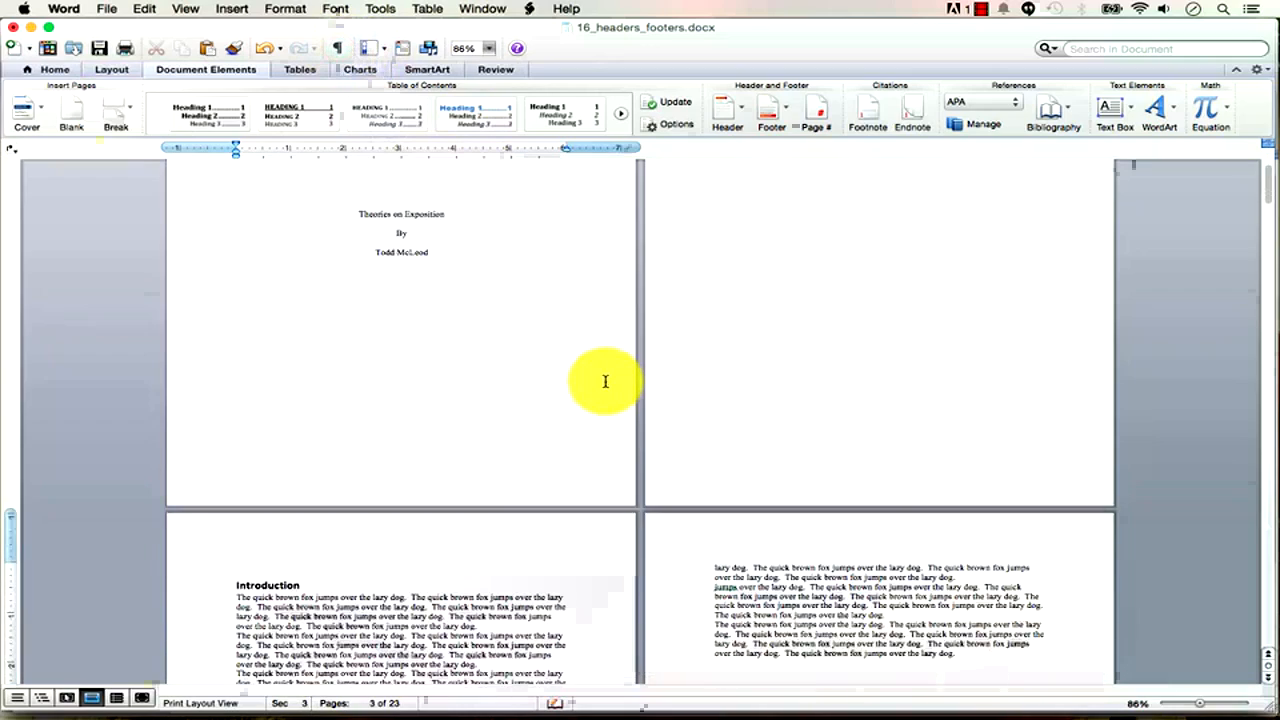
scroll(605, 381, "down", 12)
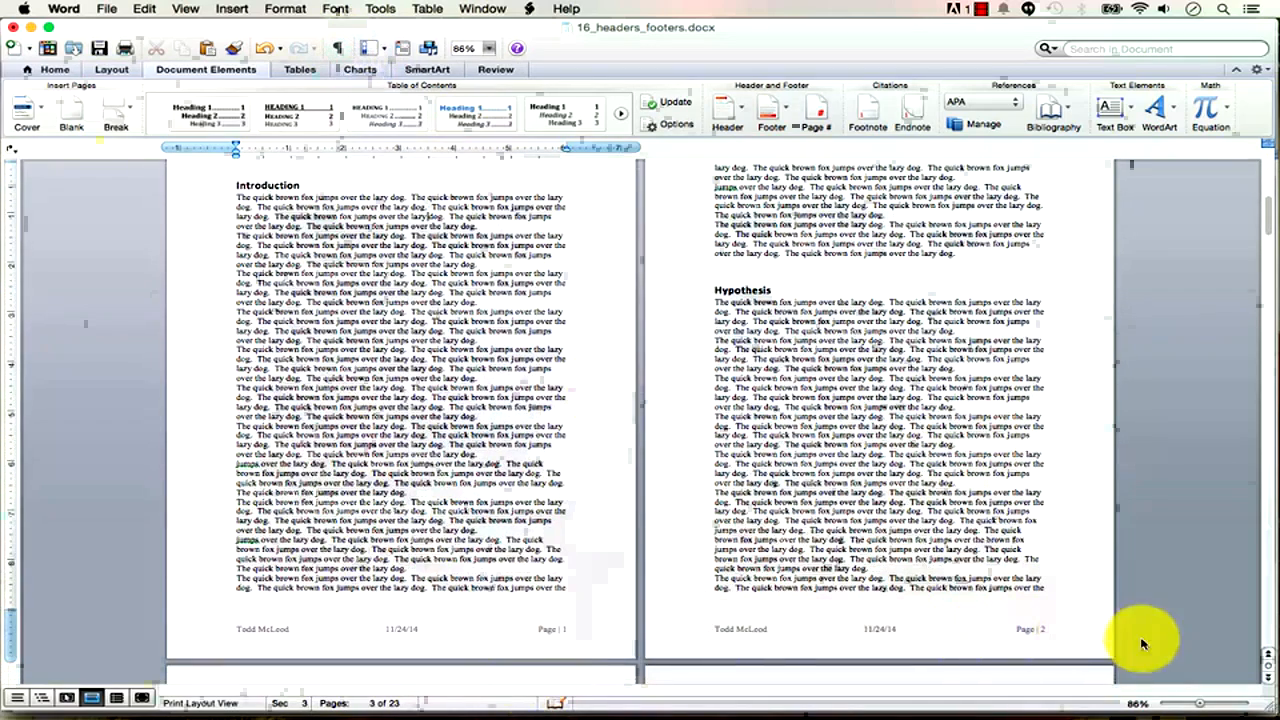
scroll(1118, 618, "up", 9)
scroll(1118, 618, "up", 15)
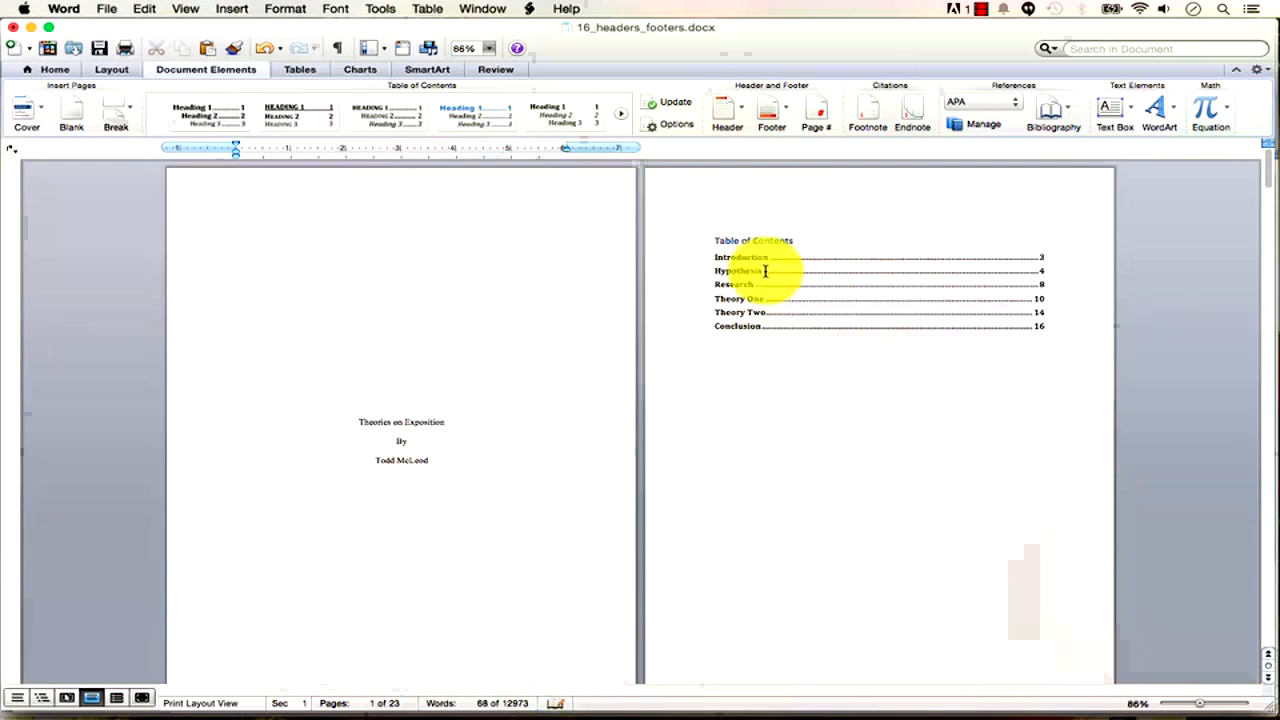
Update the entire table of contents so it lists Works Cited at page 21.
left_click(783, 258)
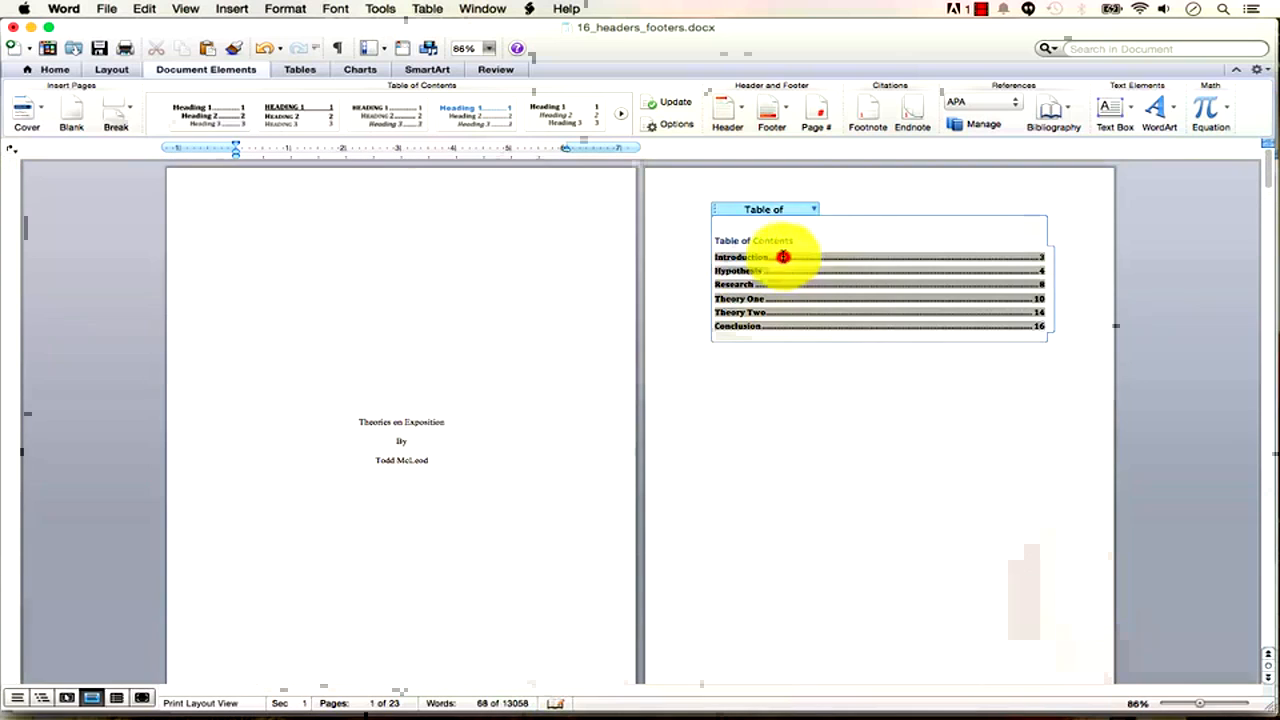
left_click(811, 214)
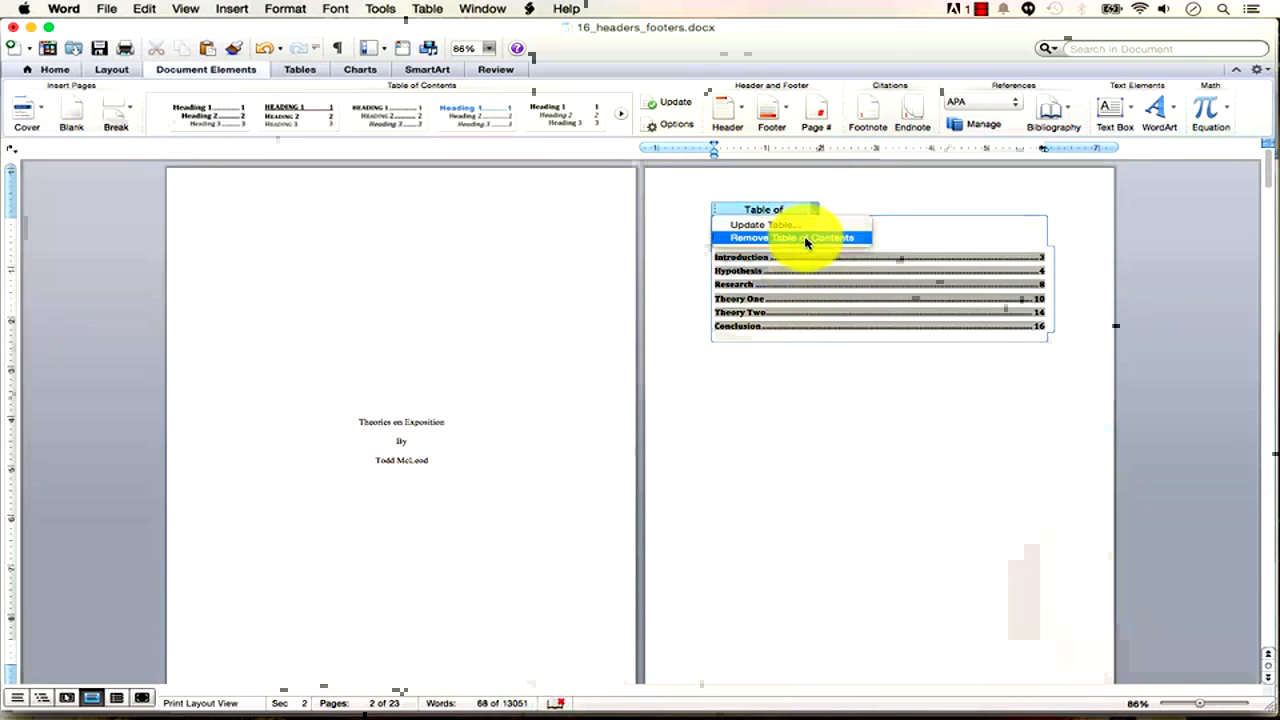
left_click(790, 225)
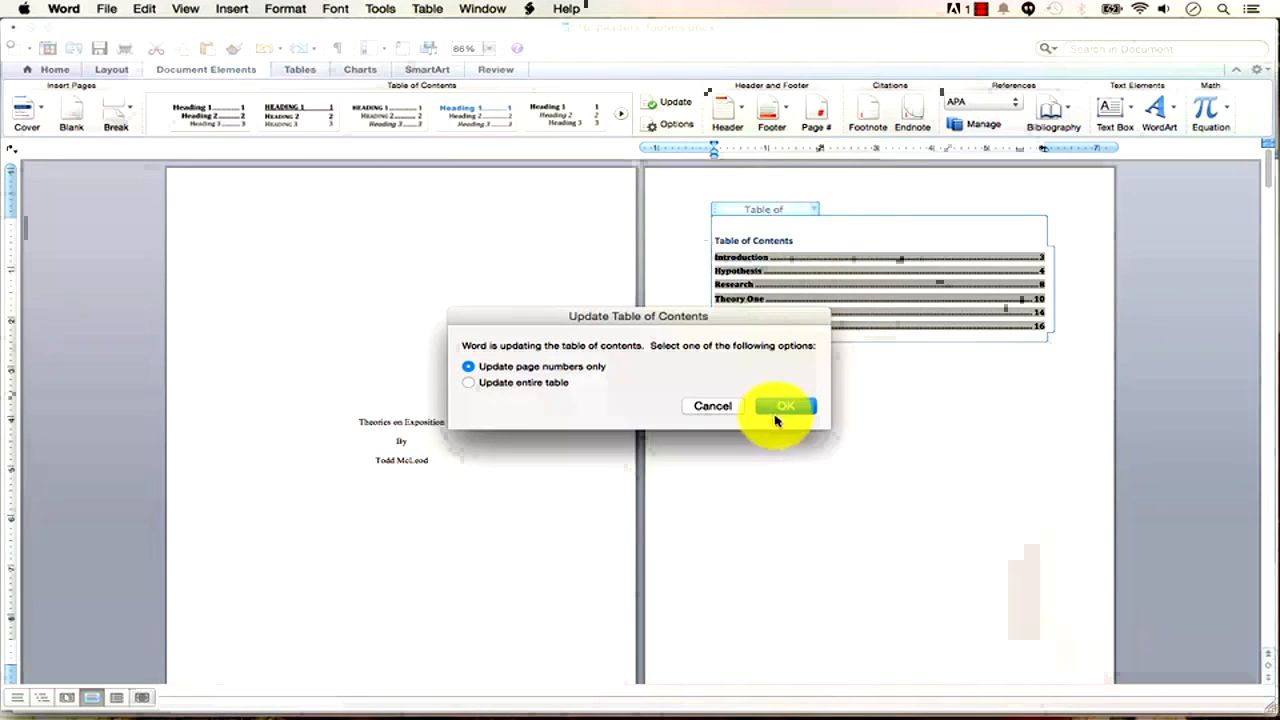
left_click(470, 383)
left_click(786, 406)
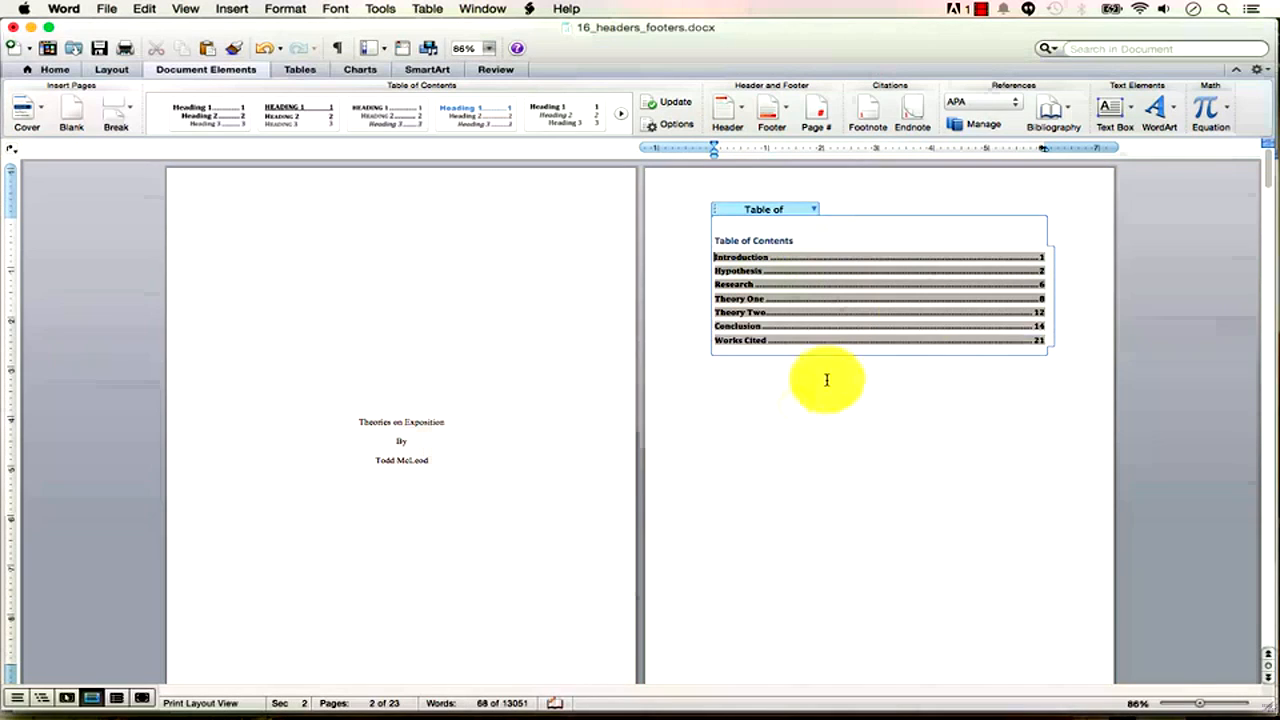
In the page 3 header, type 'How To Use MS Word', the professor's name and 'T,TH 3:00 PM'.
left_click(923, 494)
scroll(925, 495, "down", 5)
scroll(931, 500, "down", 8)
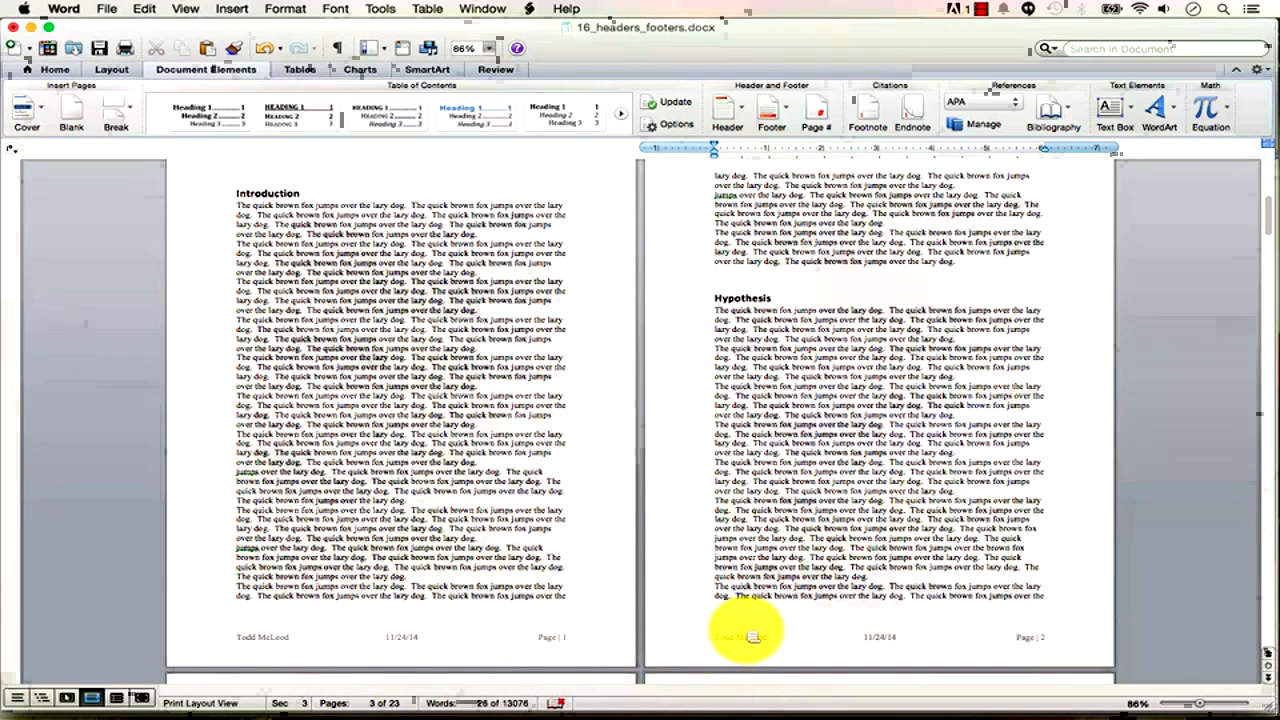
scroll(938, 590, "up", 4)
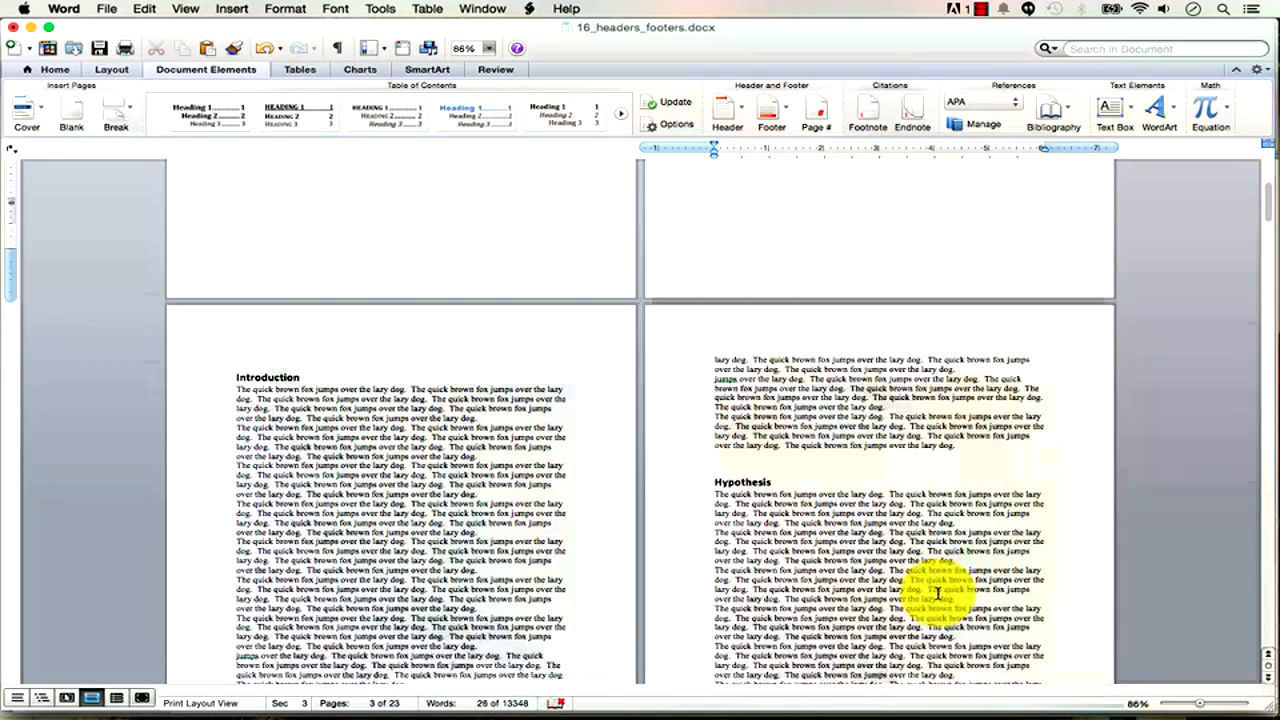
double_click(526, 342)
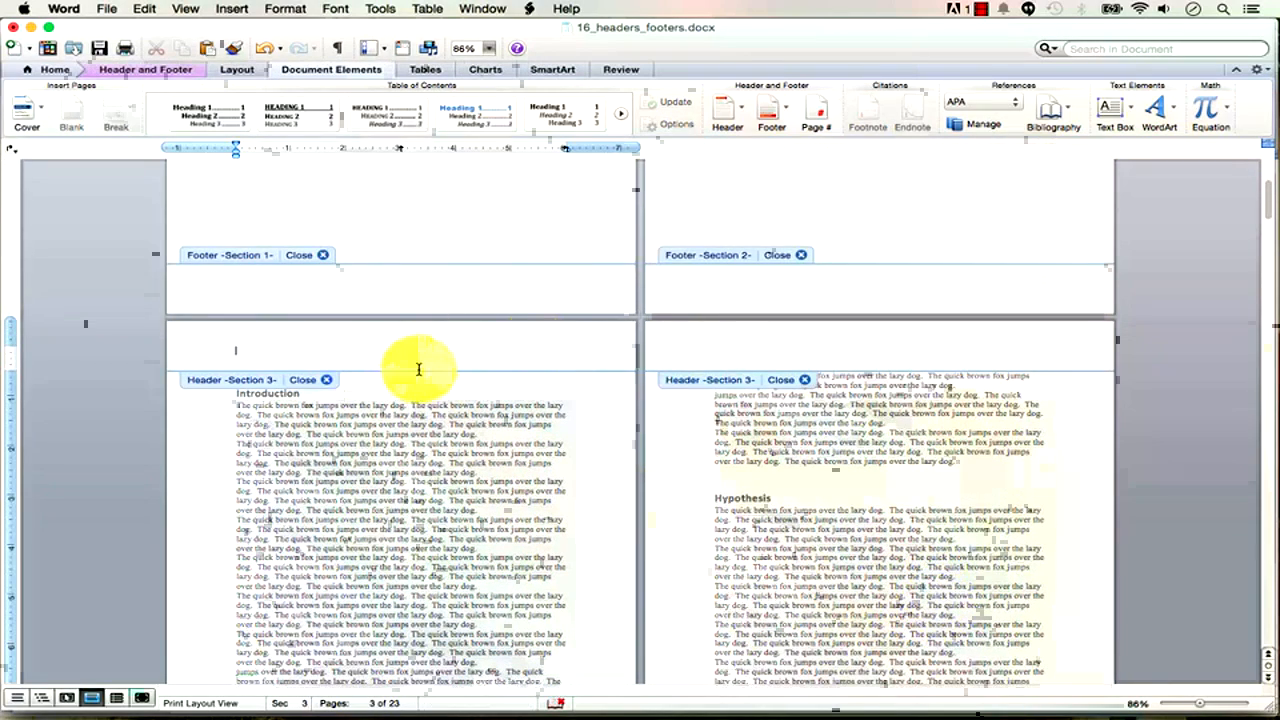
left_click_drag(1203, 704, 1190, 705)
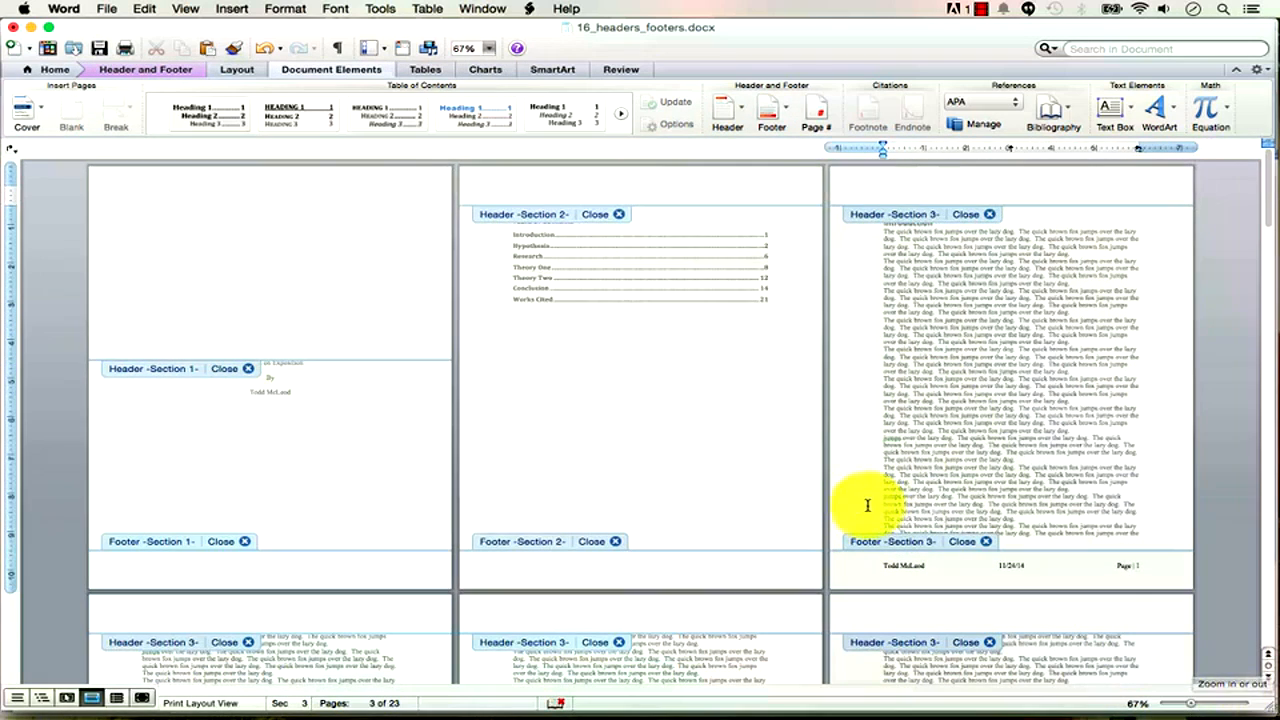
left_click(911, 191)
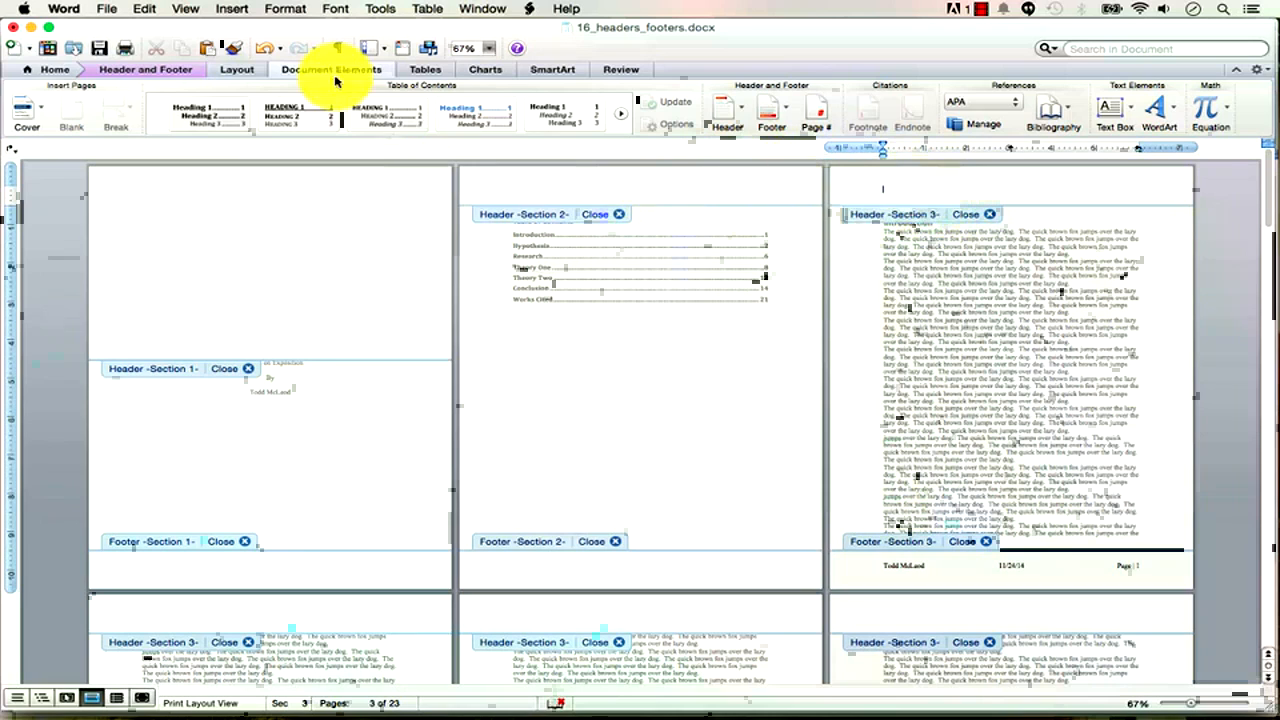
left_click(145, 69)
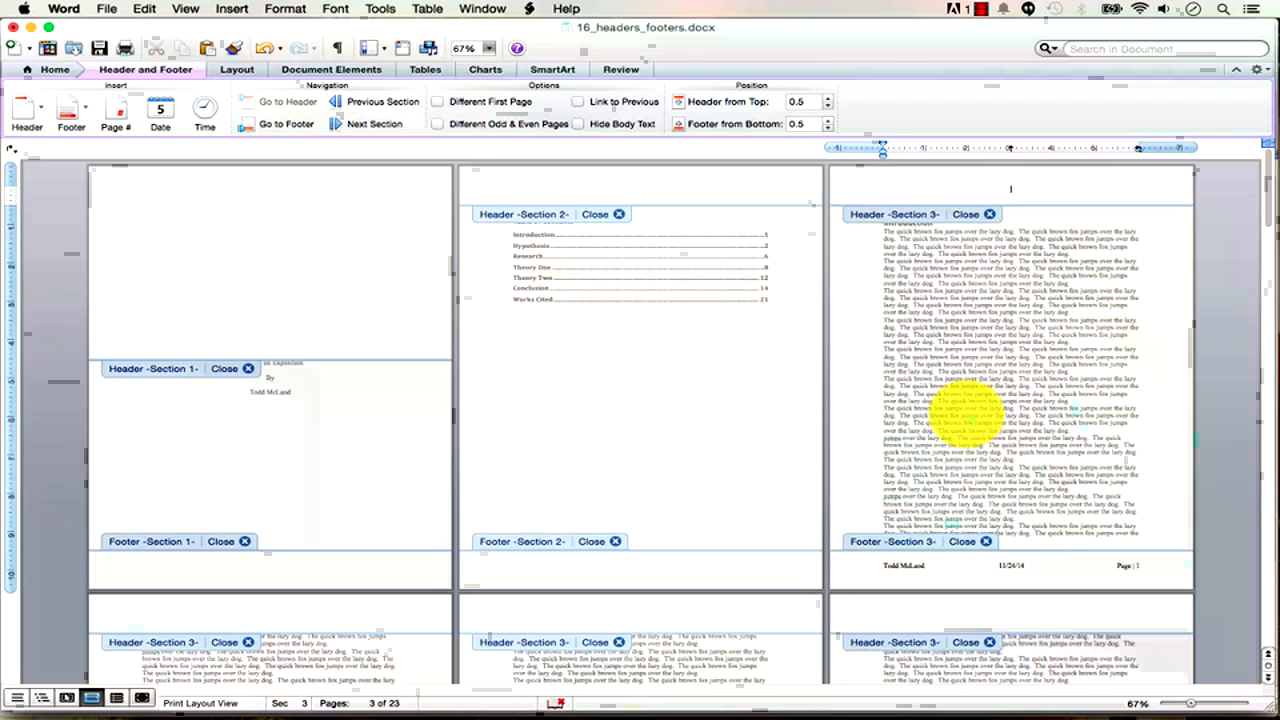
type("How To")
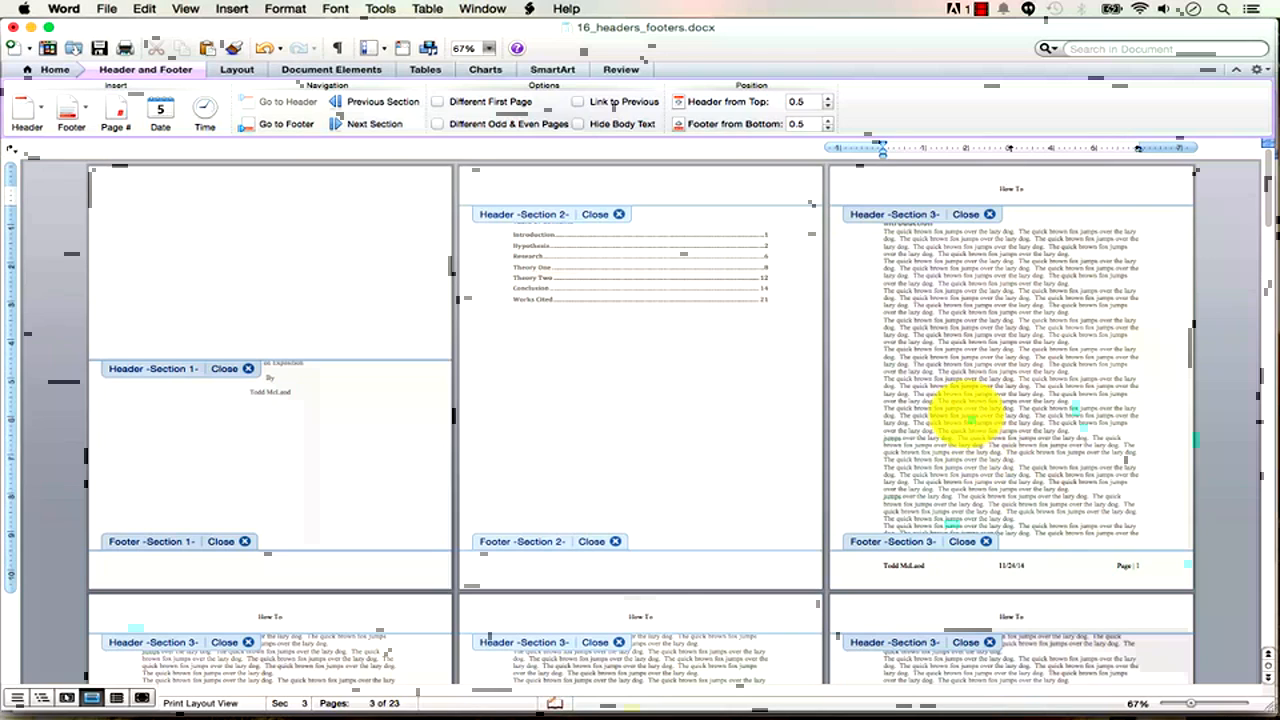
type(" Use MS W")
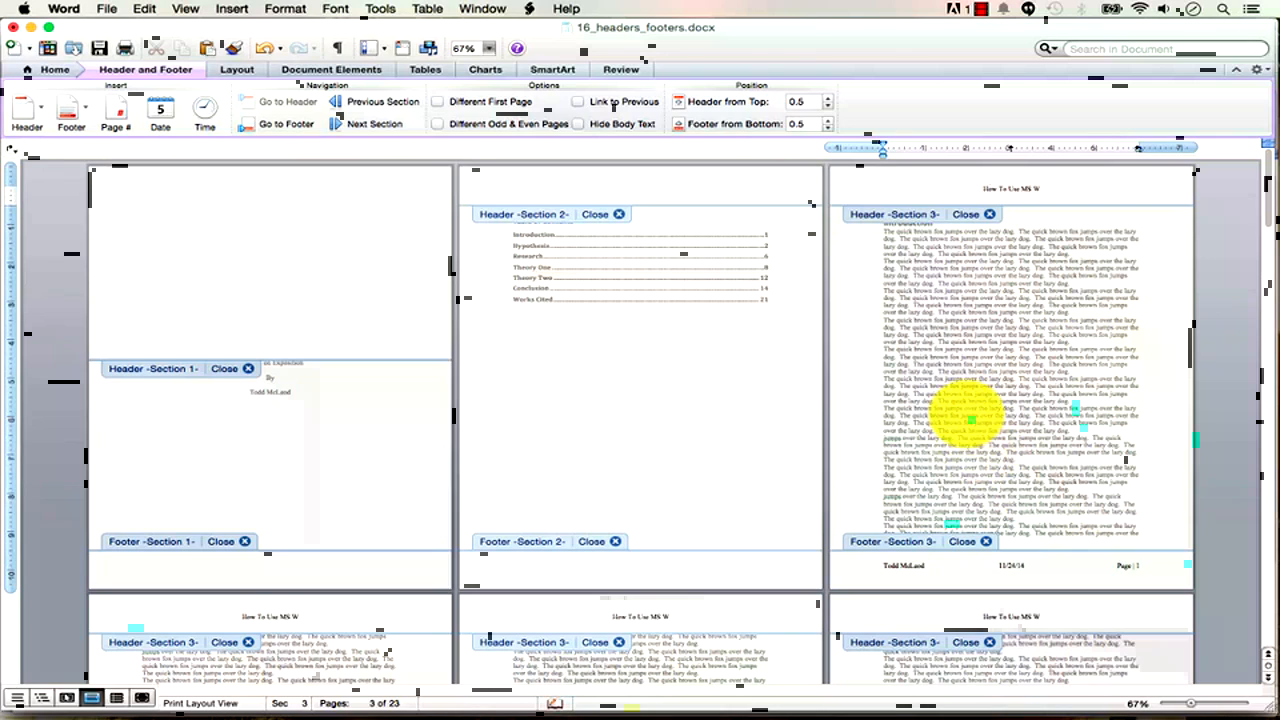
type("ord - Professor McDona")
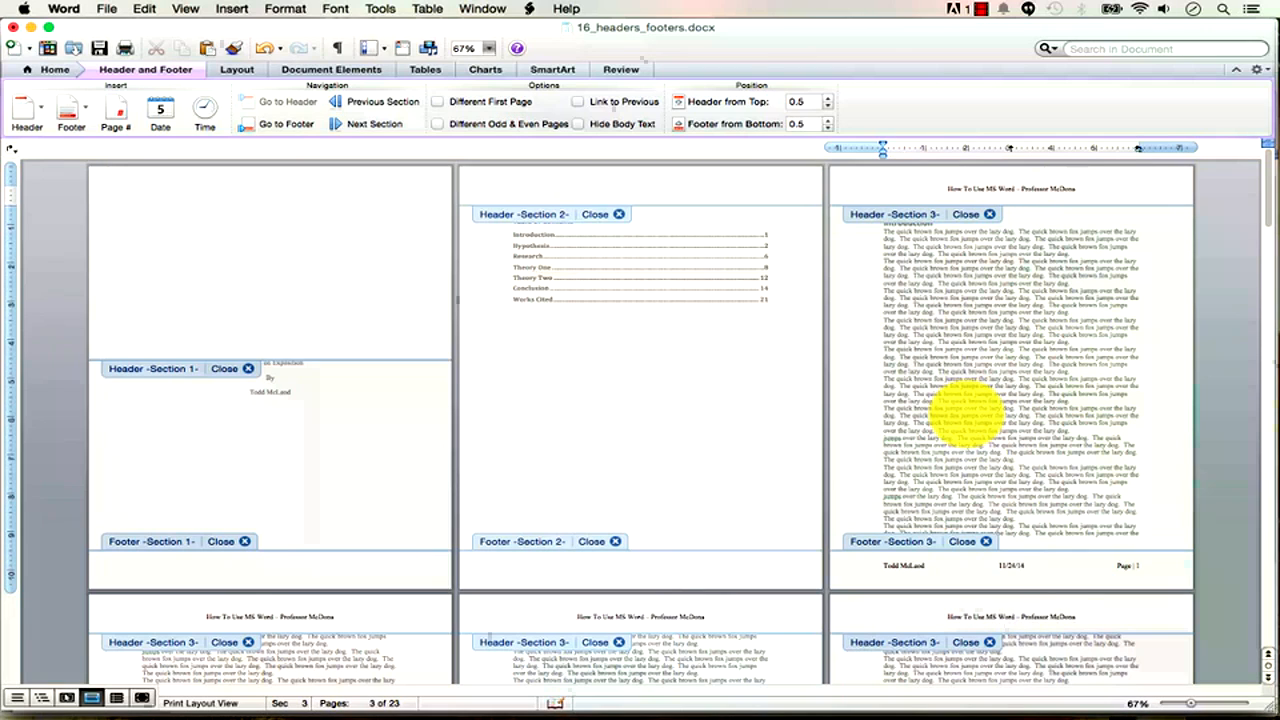
type("ld")
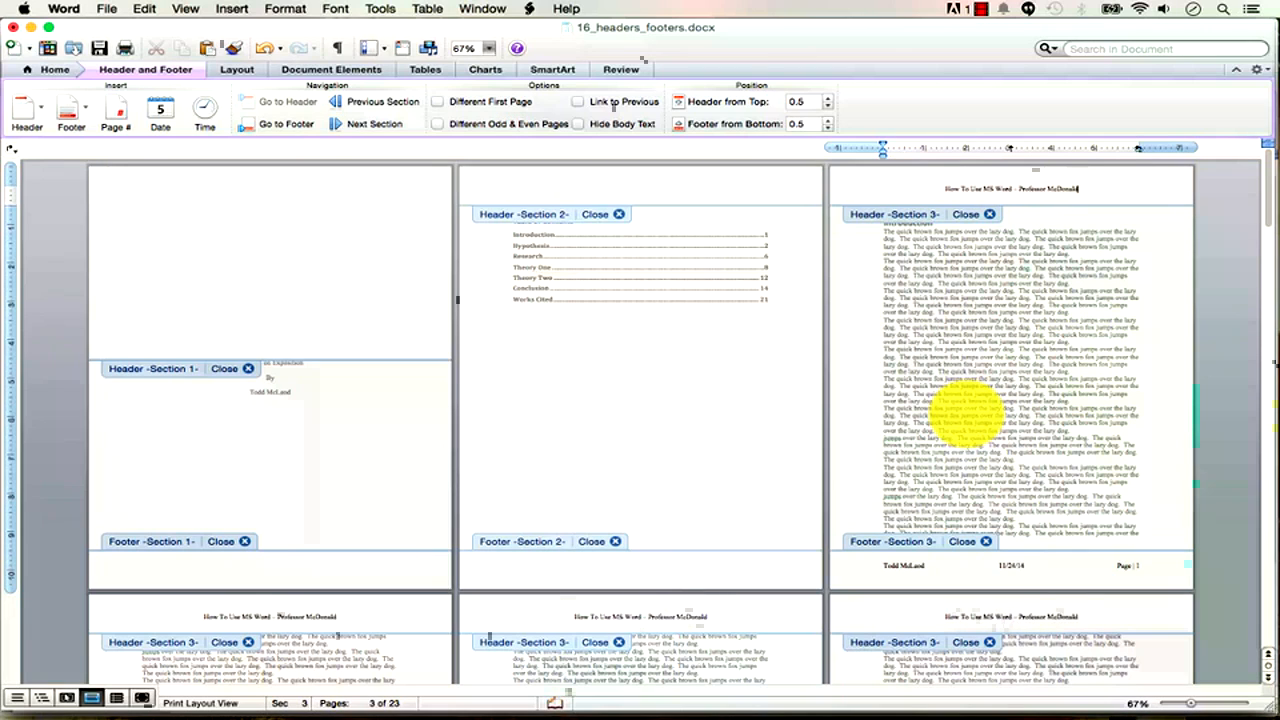
type(" - T")
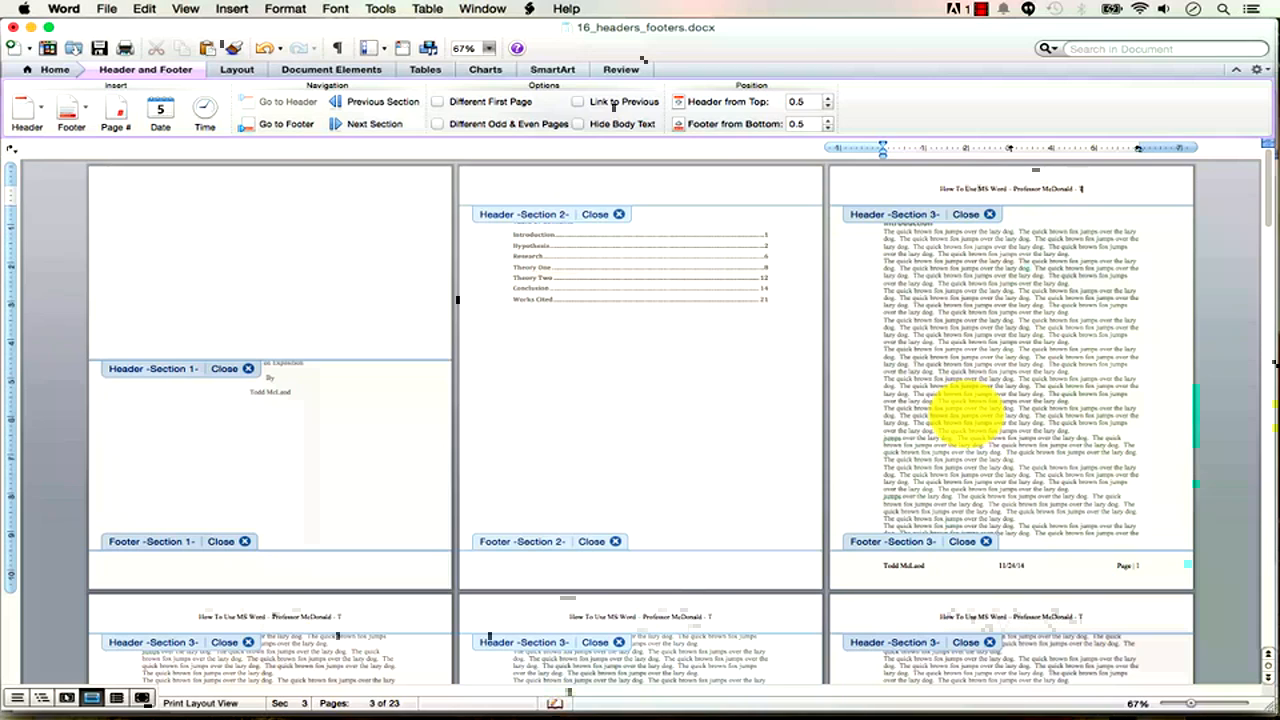
type(",TH")
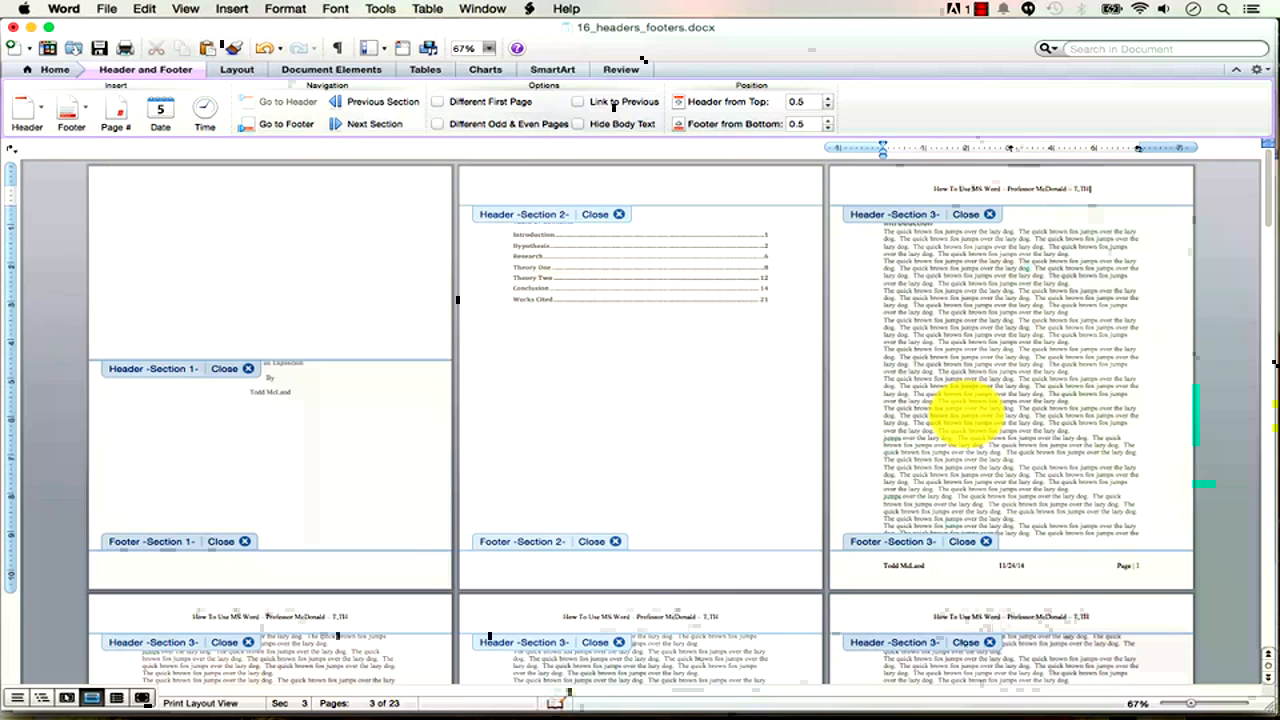
type(" 3:00 PM")
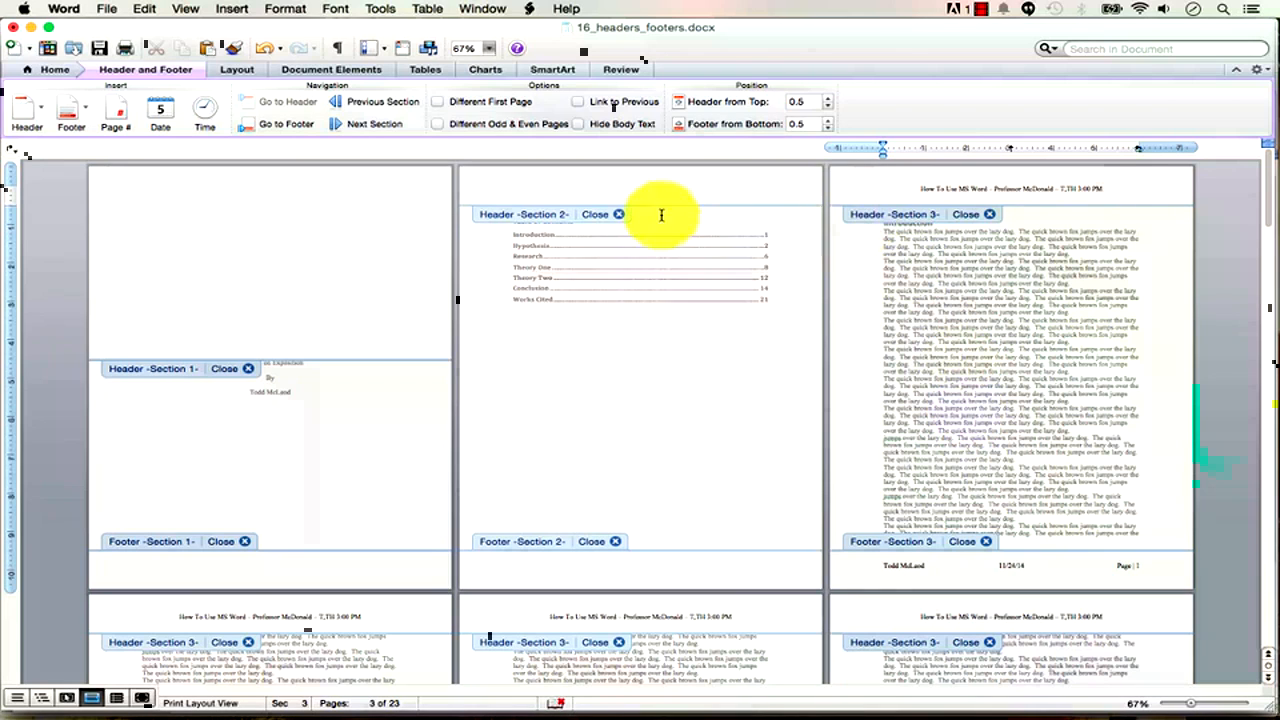
Leave header editing, zoom out to four pages per row, and switch to 07_paper.docx.
double_click(970, 213)
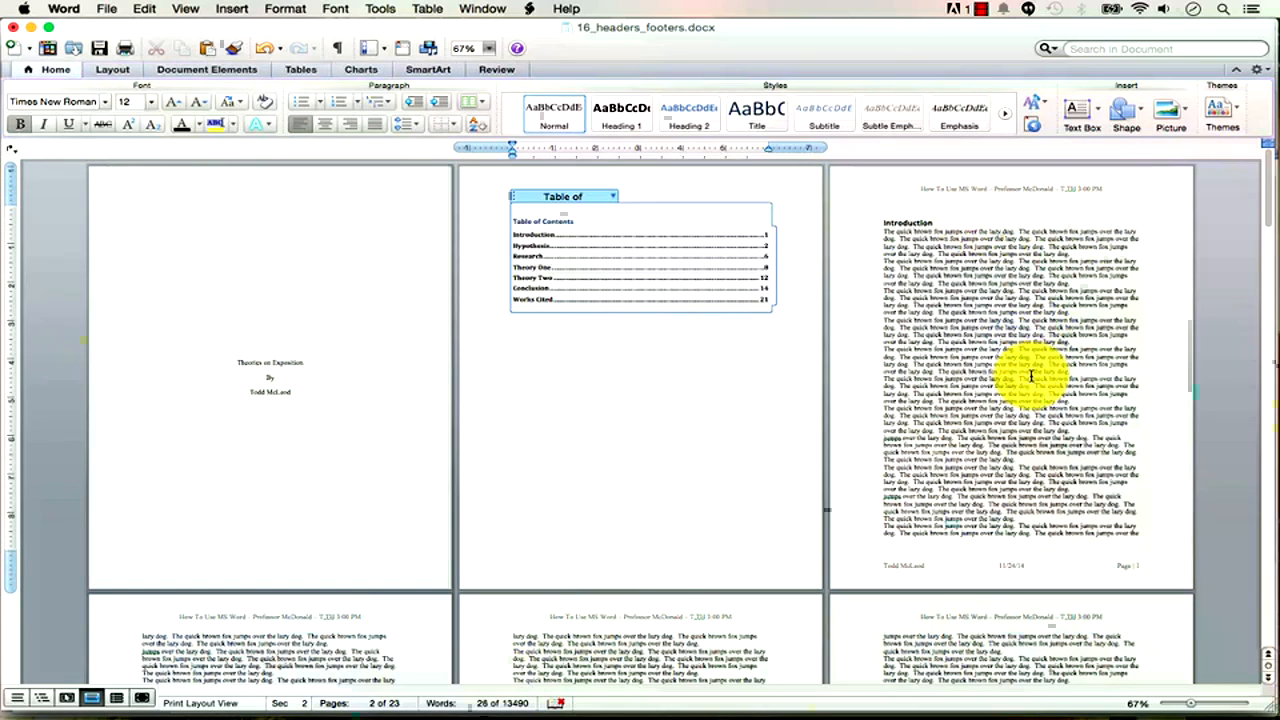
left_click(1032, 322)
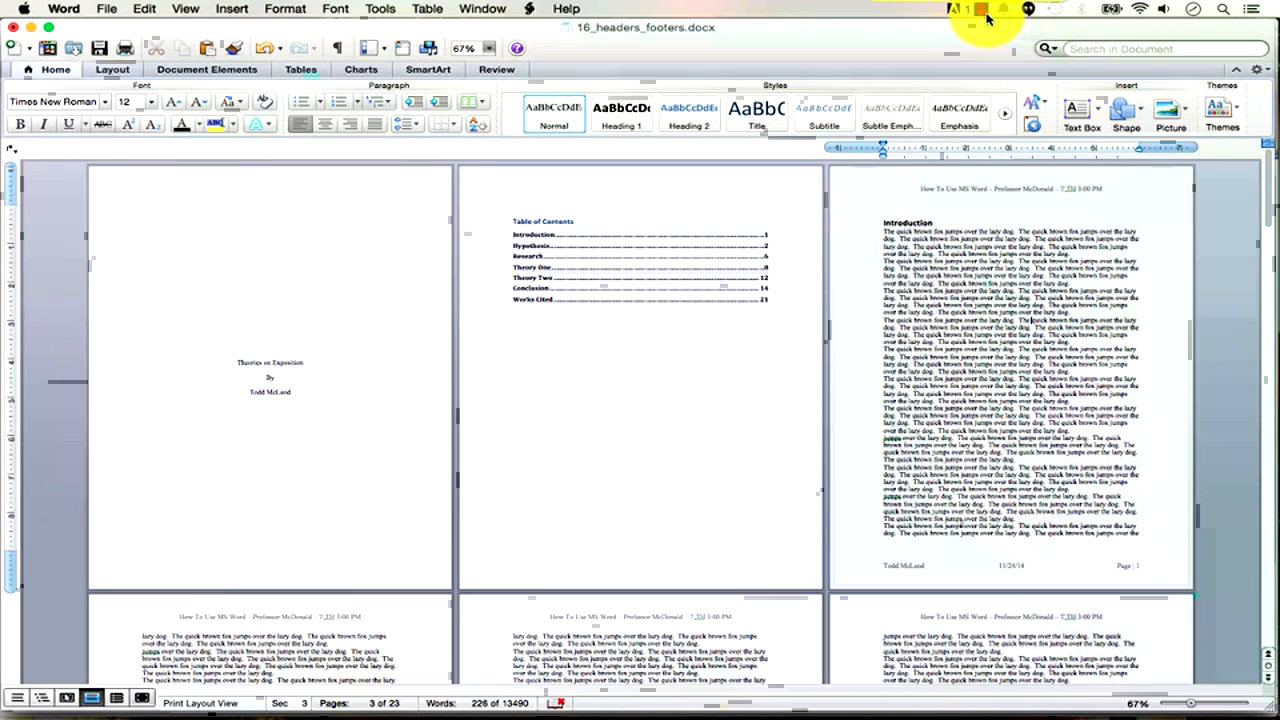
left_click(1192, 703)
left_click(1192, 703)
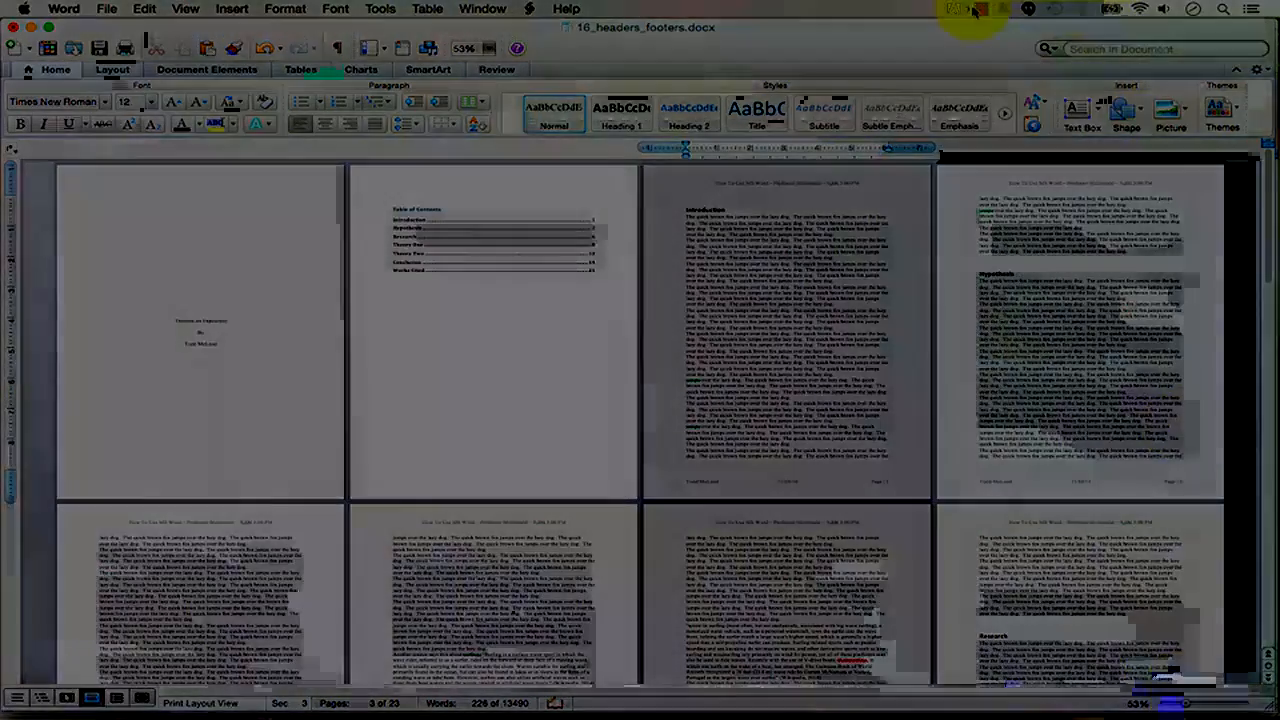
left_click(982, 10)
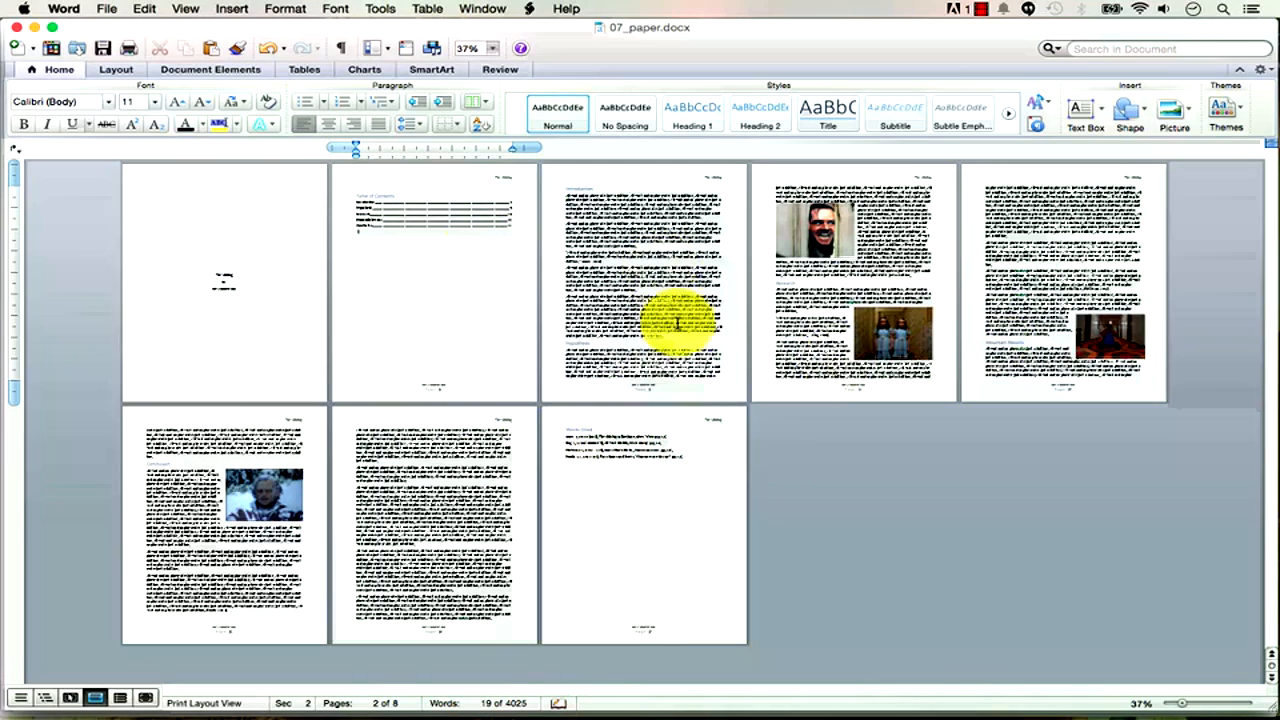
left_click(205, 72)
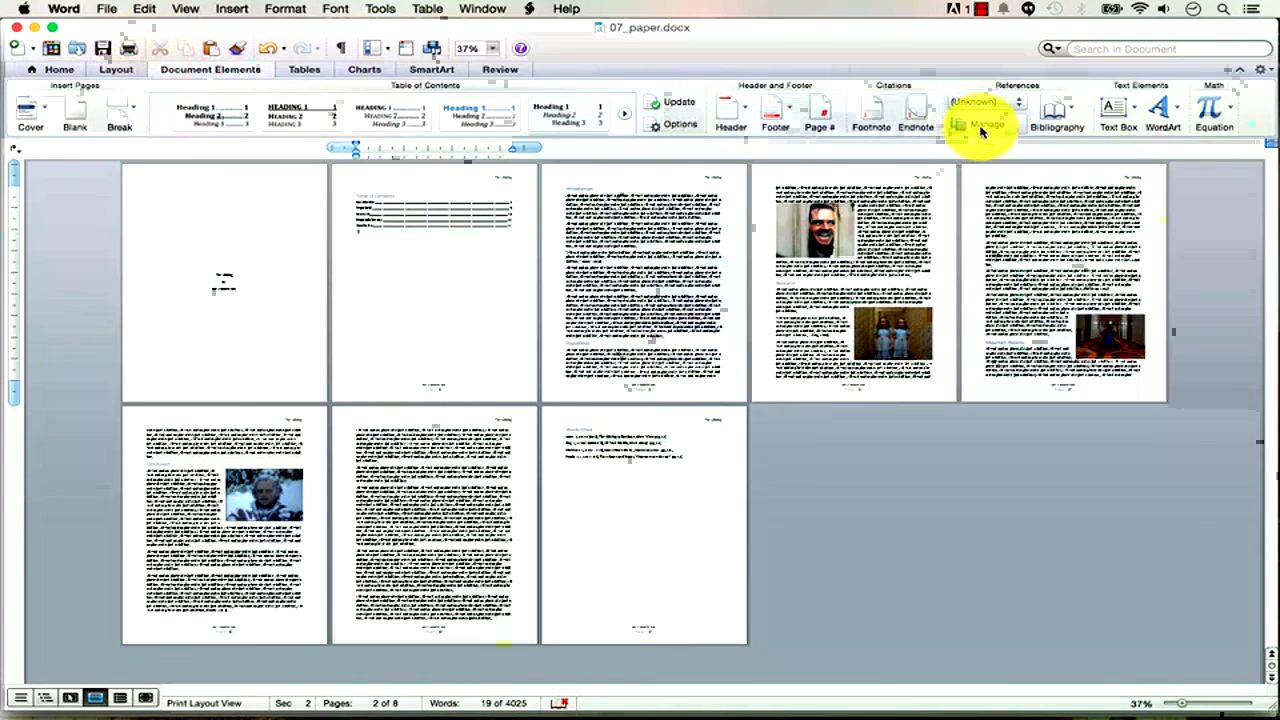
left_click(1017, 104)
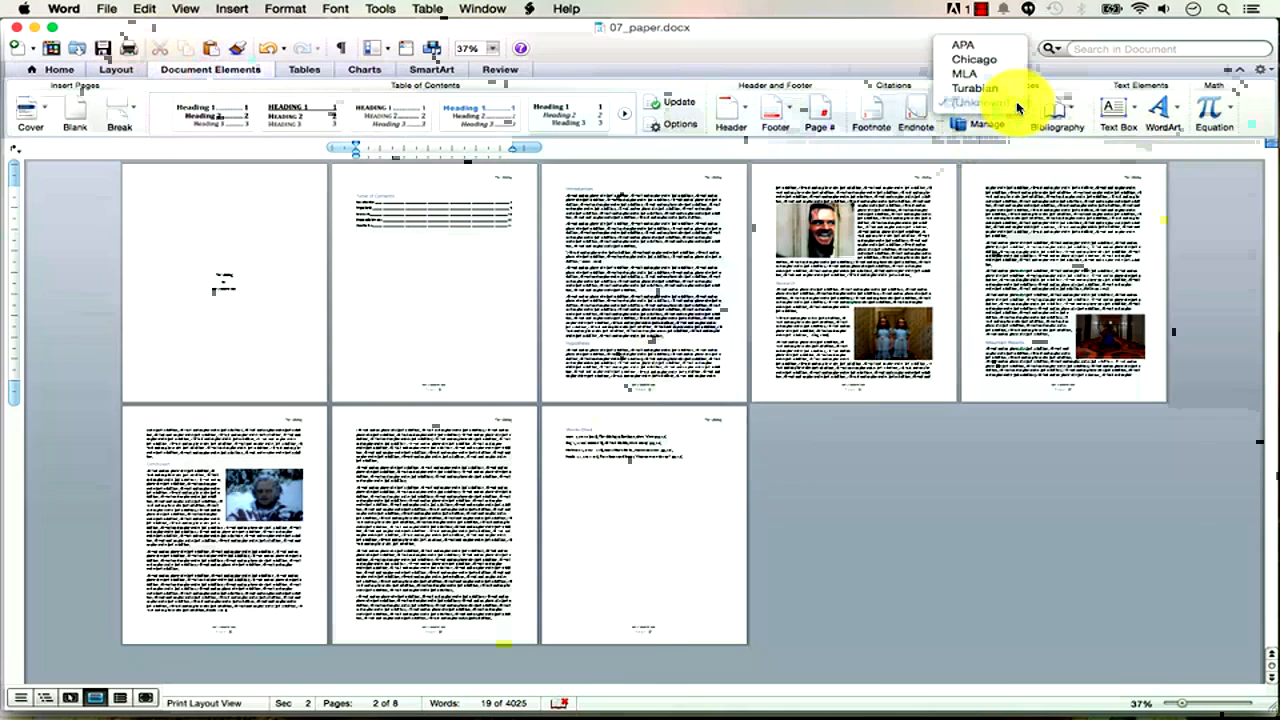
left_click(900, 34)
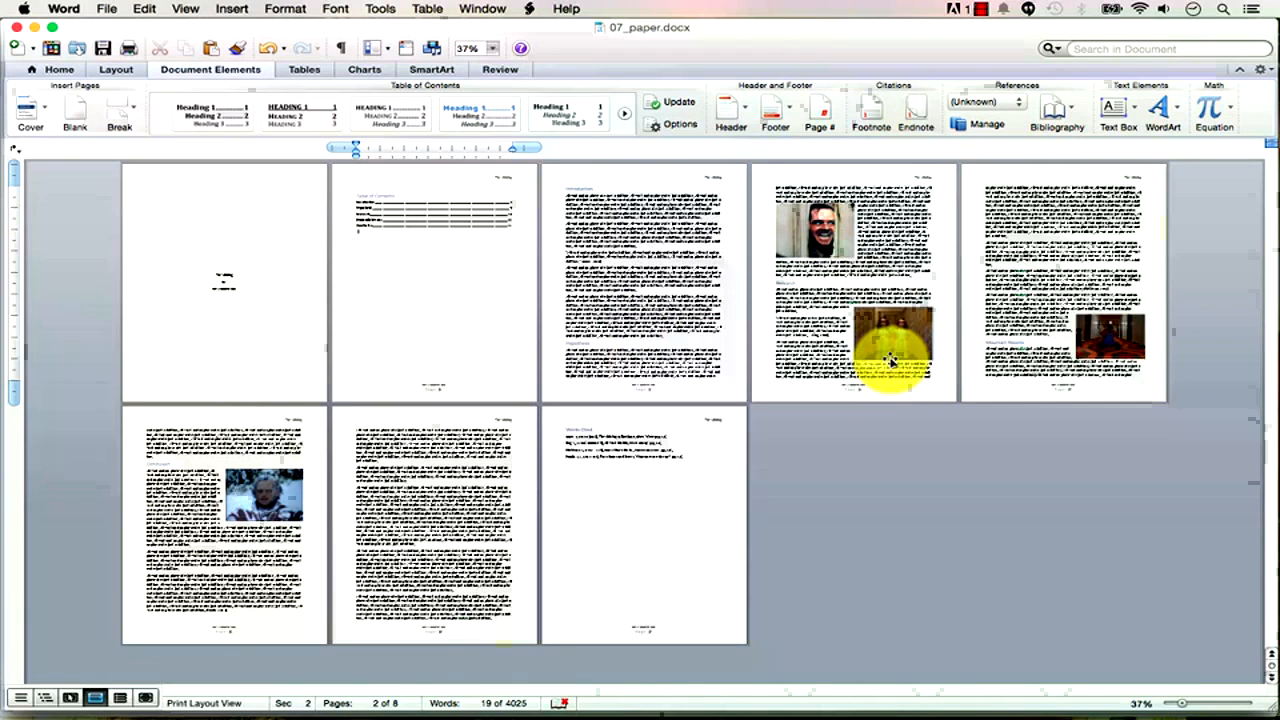
key("super+Tab")
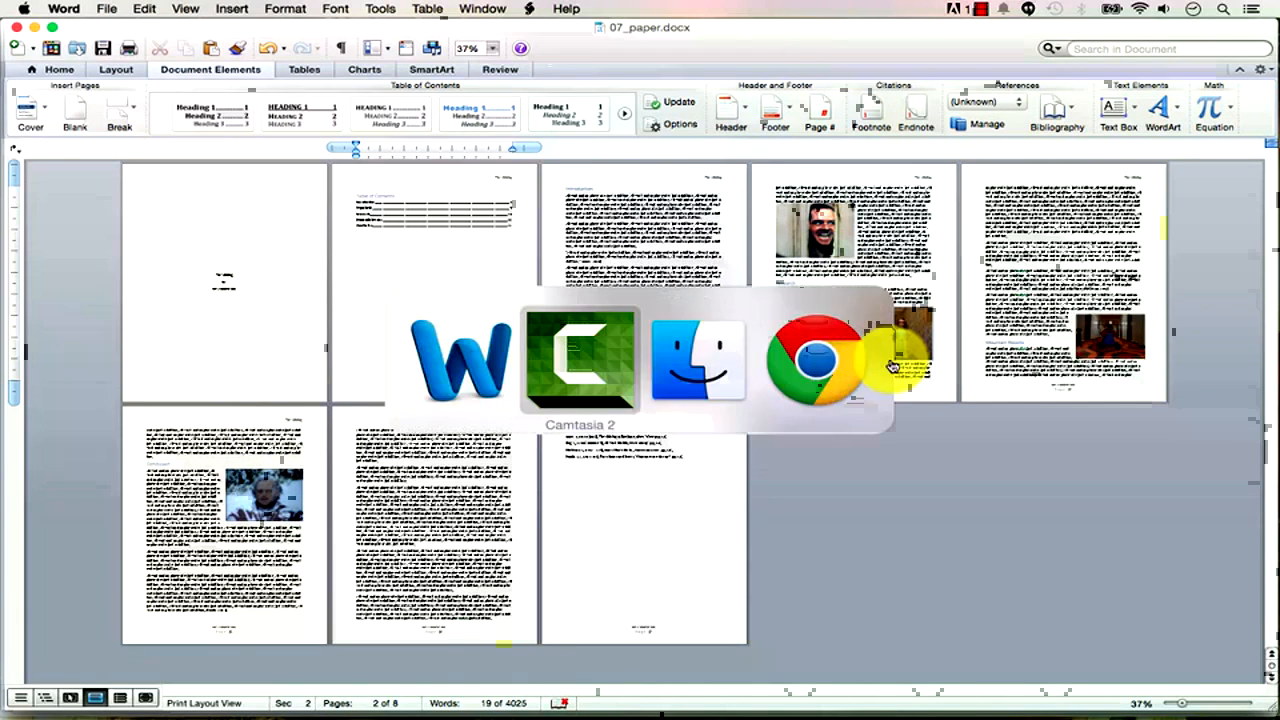
Search Google for 'content and form' in a new Chrome tab, then return to Word.
key("super+Tab")
key("super+Tab")
key("super+t")
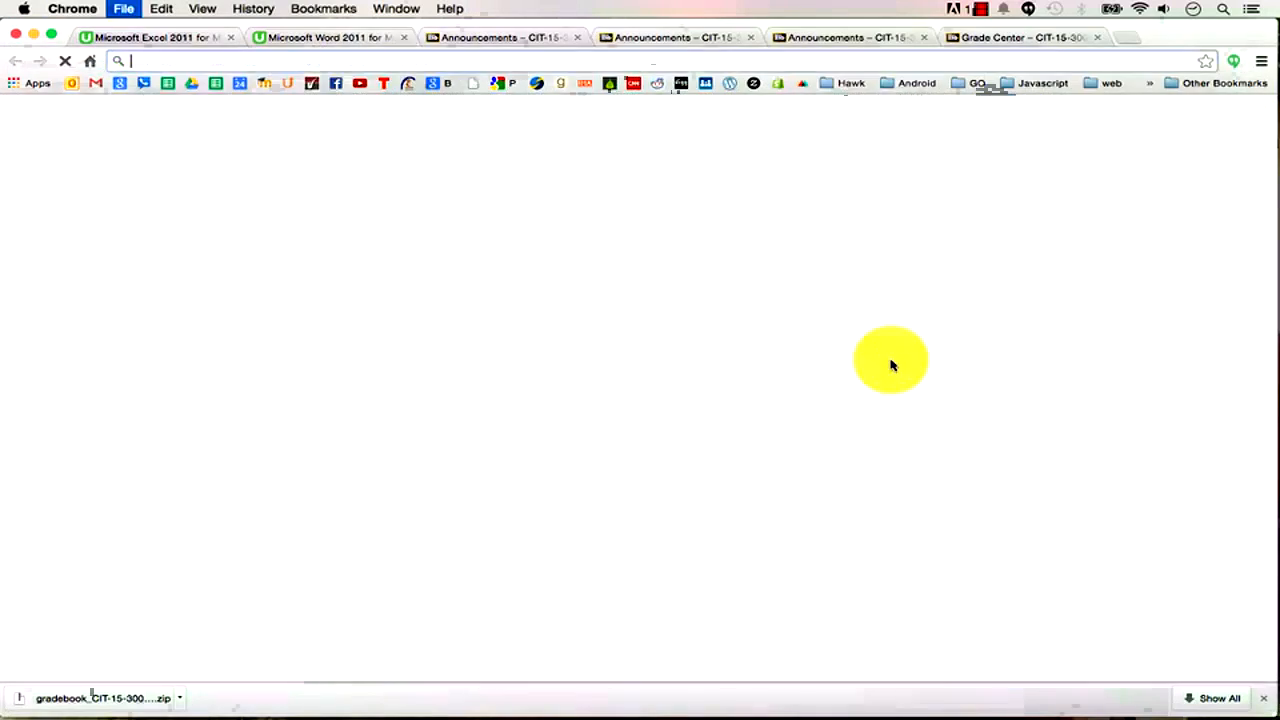
type("content and form")
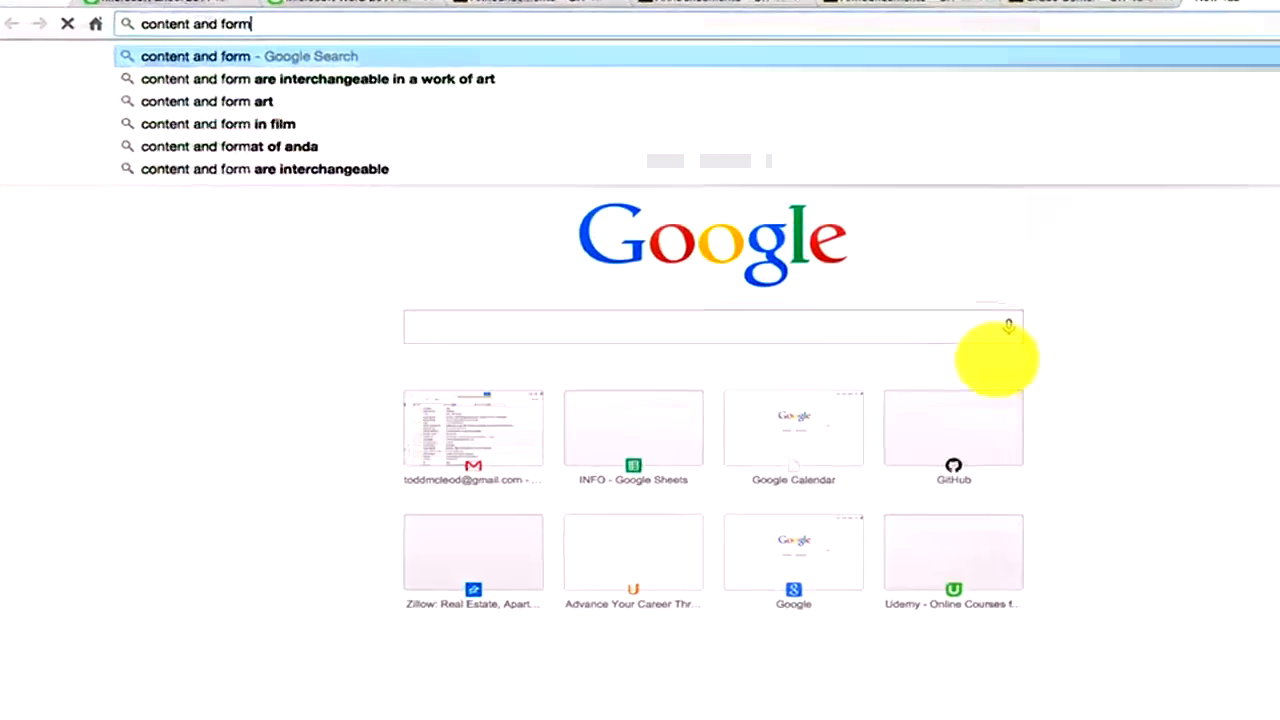
key("Return")
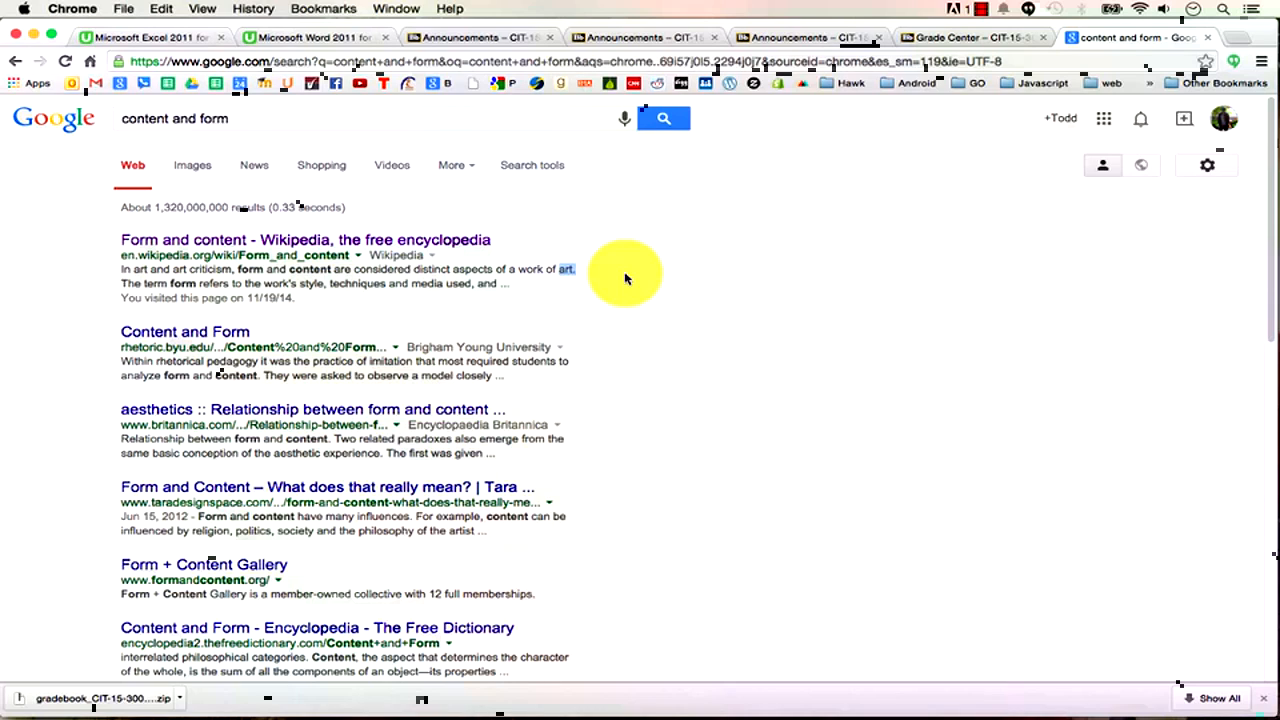
key("super+Tab")
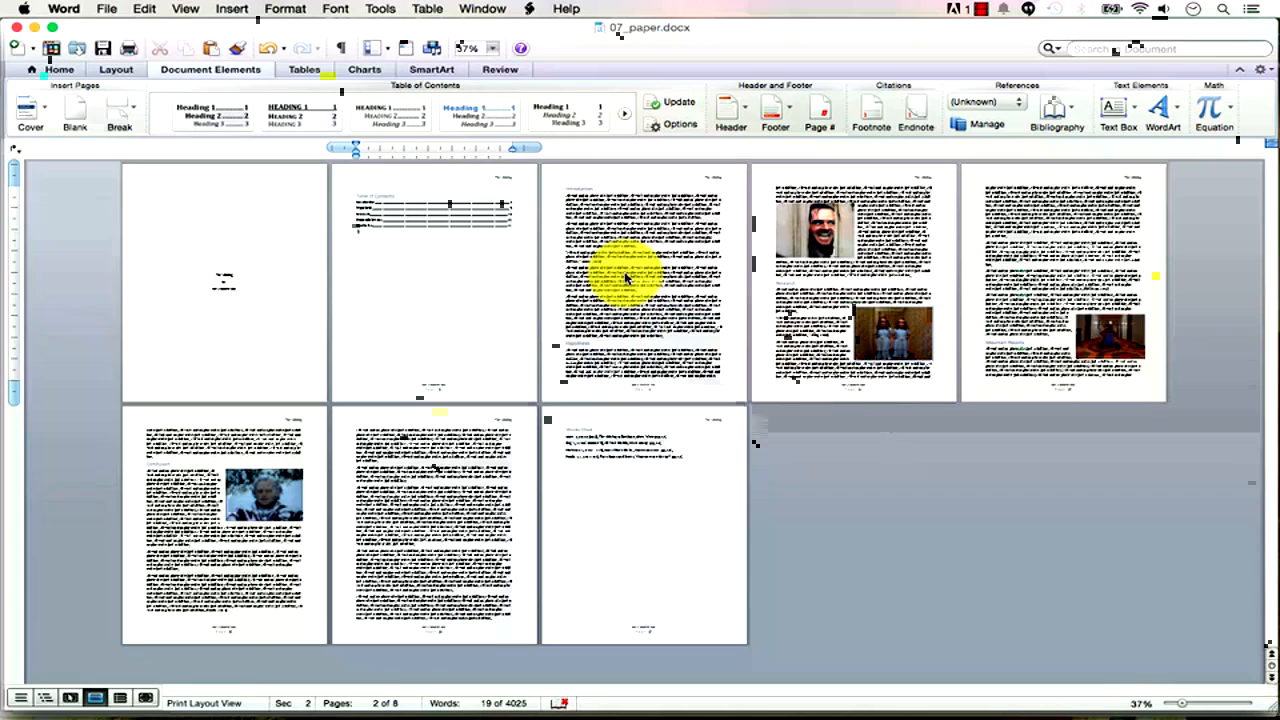
left_click_drag(674, 337, 571, 209)
left_click(617, 263)
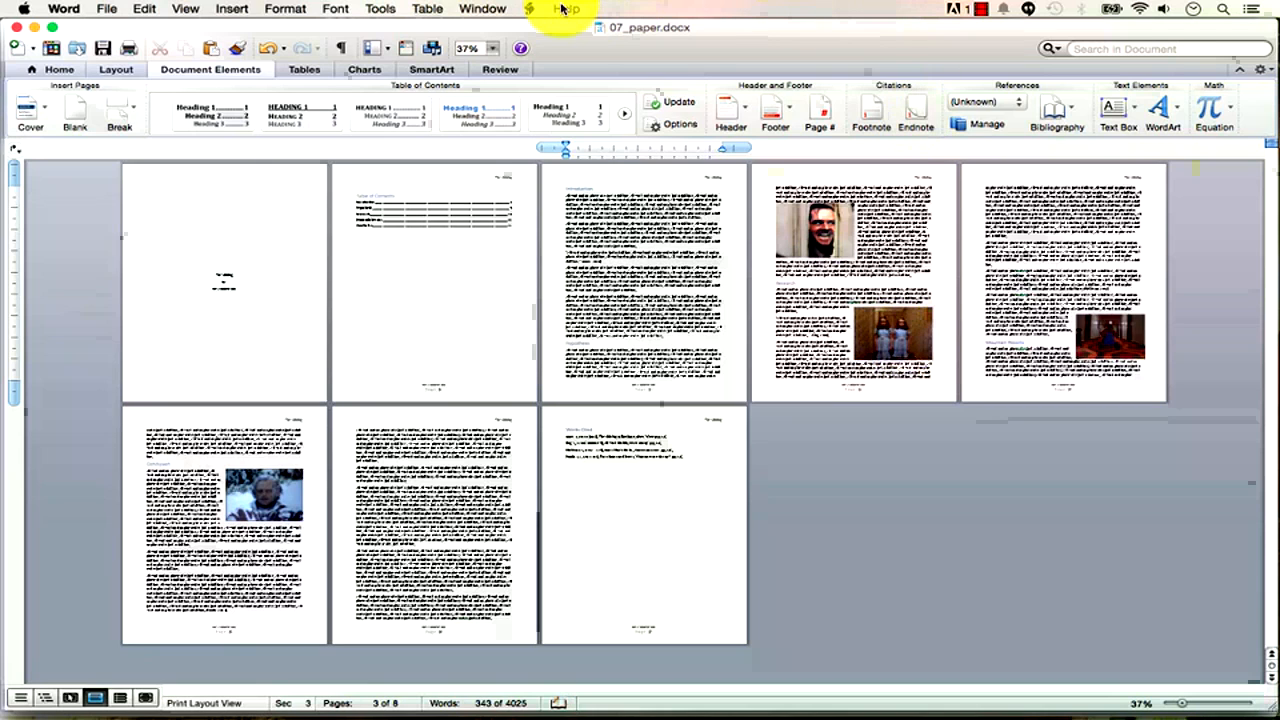
key("super+Tab")
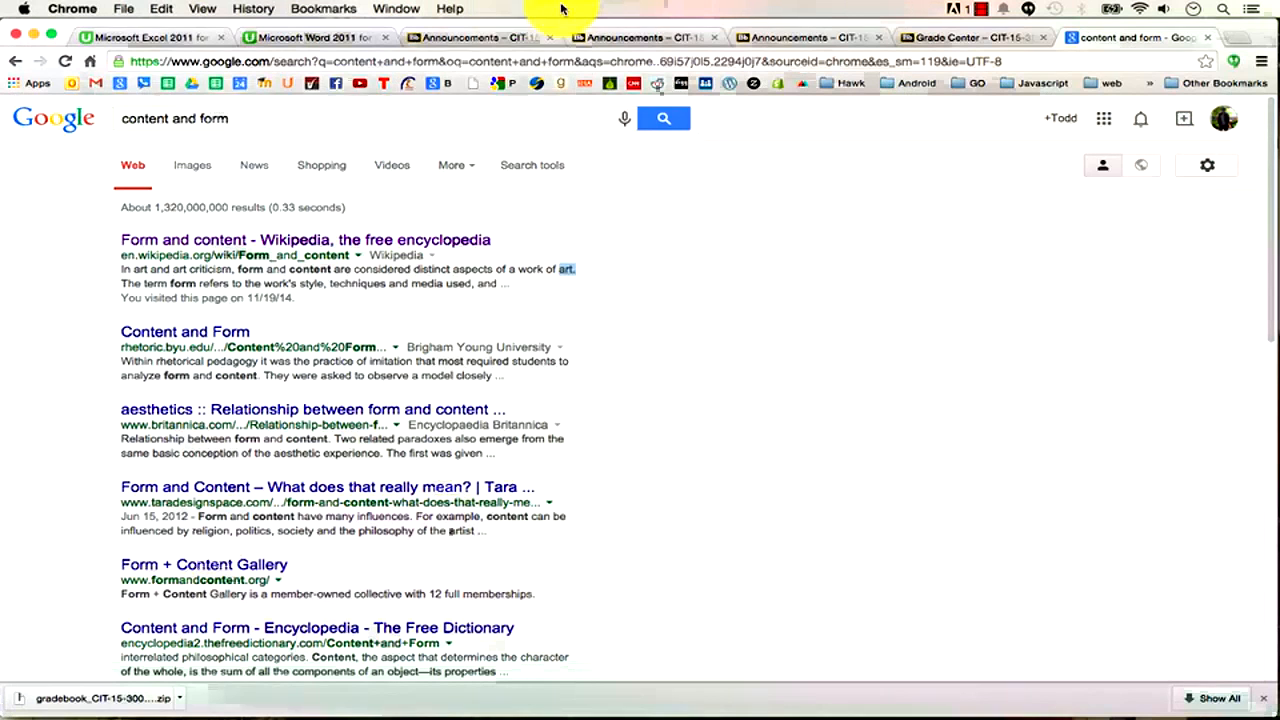
Browse the 'content and form' image results, previewing and then closing the photo of two women.
left_click(205, 177)
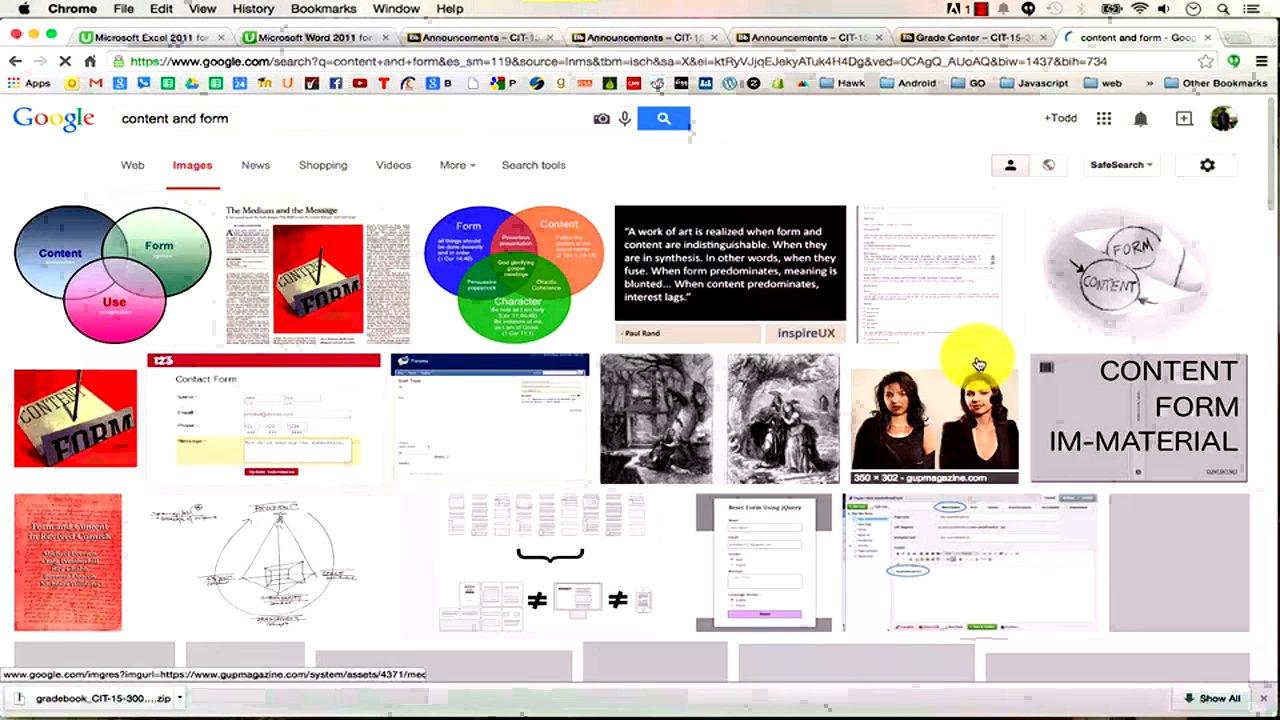
left_click(952, 416)
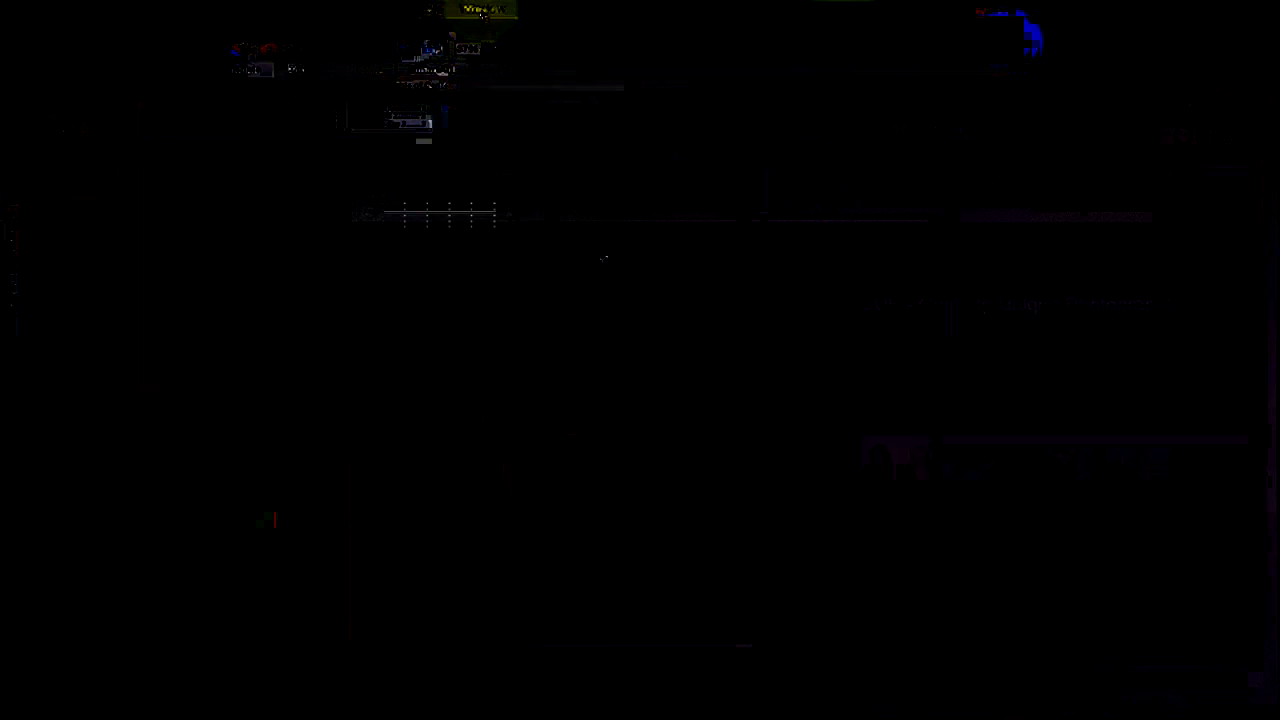
left_click(480, 9)
left_click(519, 166)
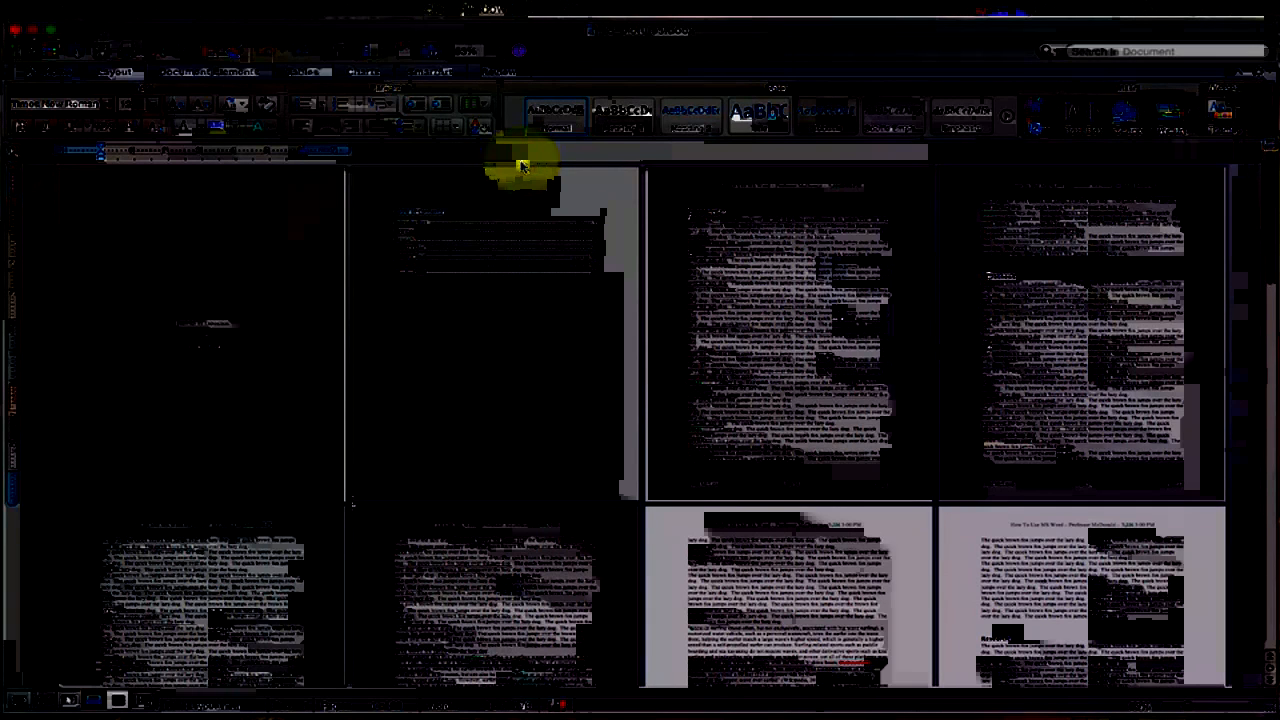
key("super+Tab")
key("super+Tab")
key("super+Tab")
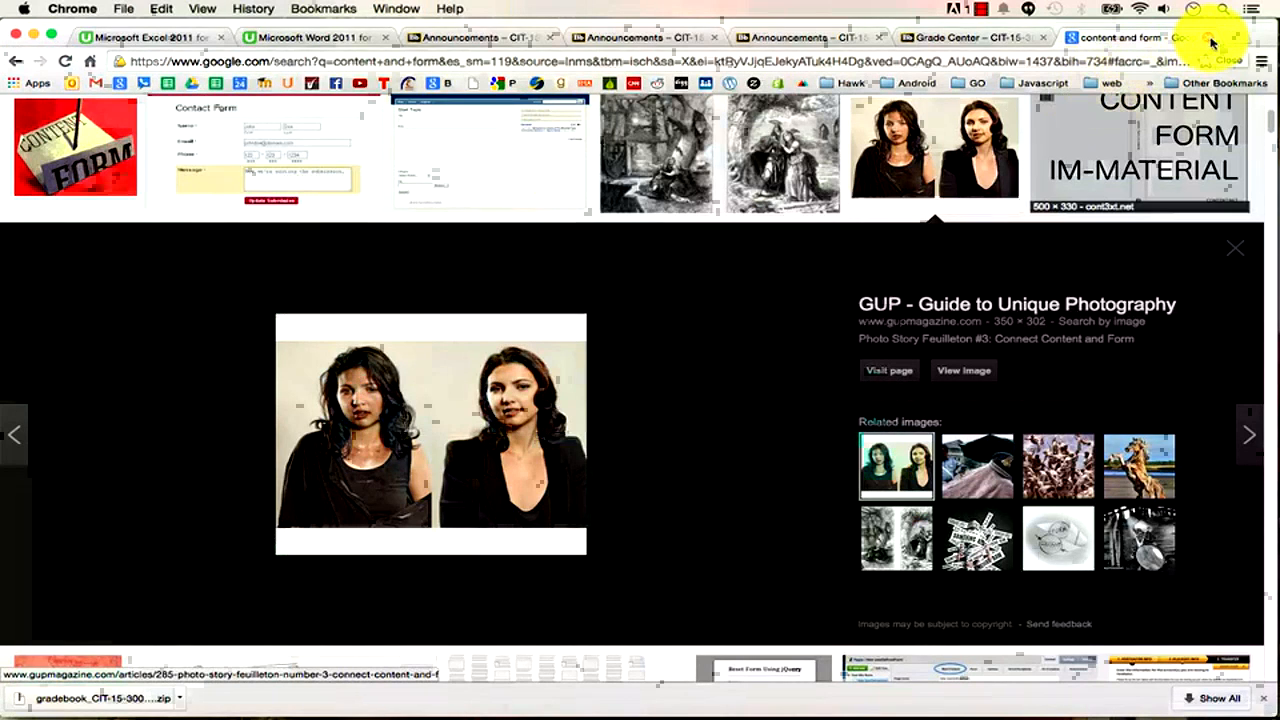
left_click(1150, 64)
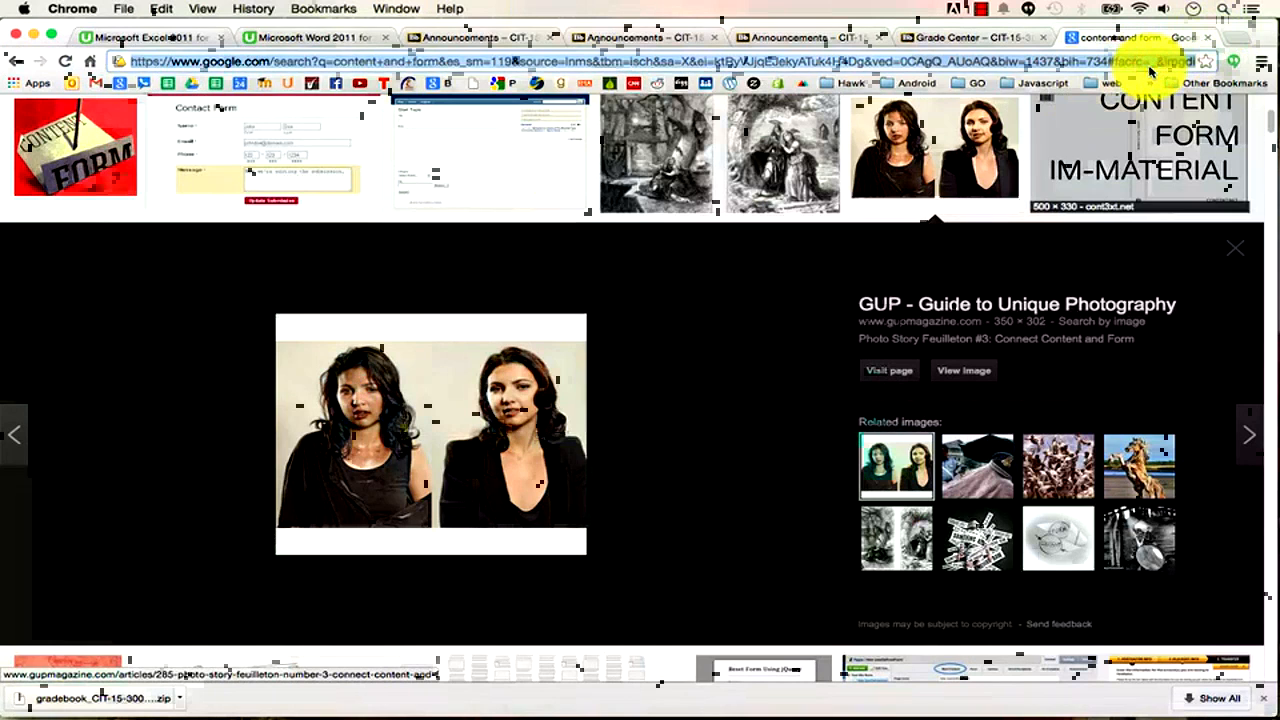
left_click(1235, 249)
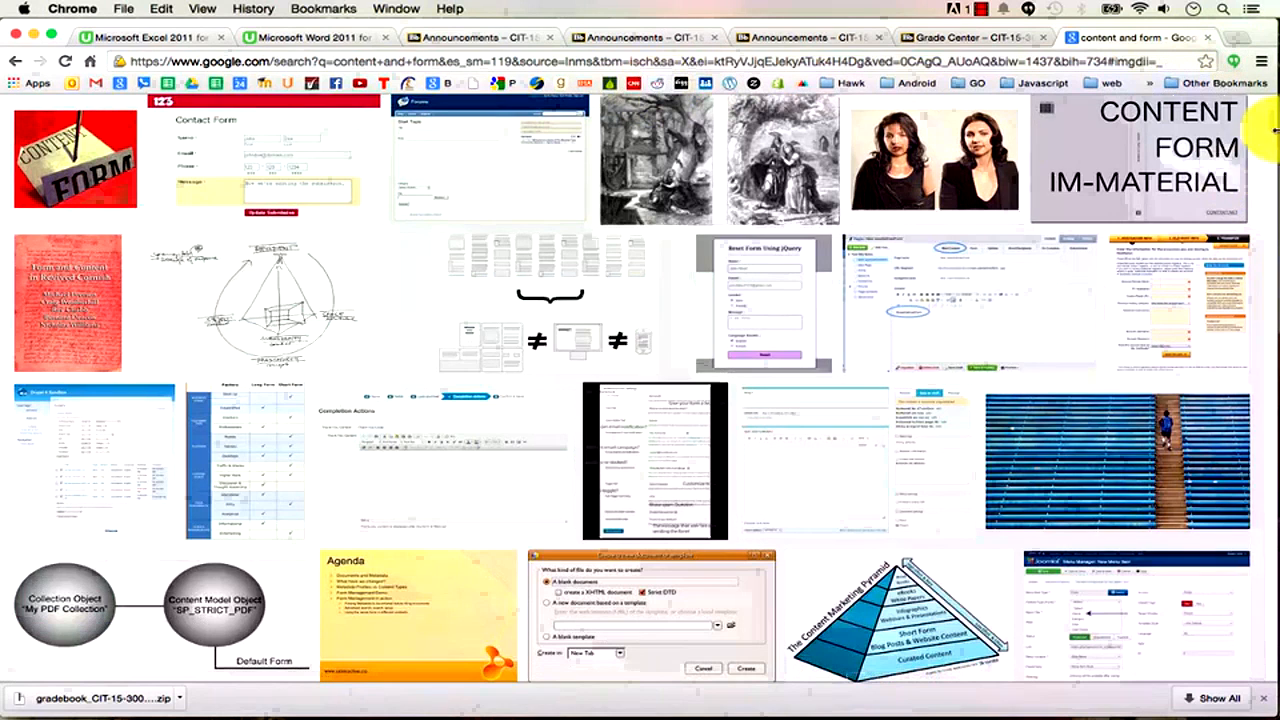
Return to the Google homepage and expand the Google apps list with More.
scroll(1272, 128, "up", 5)
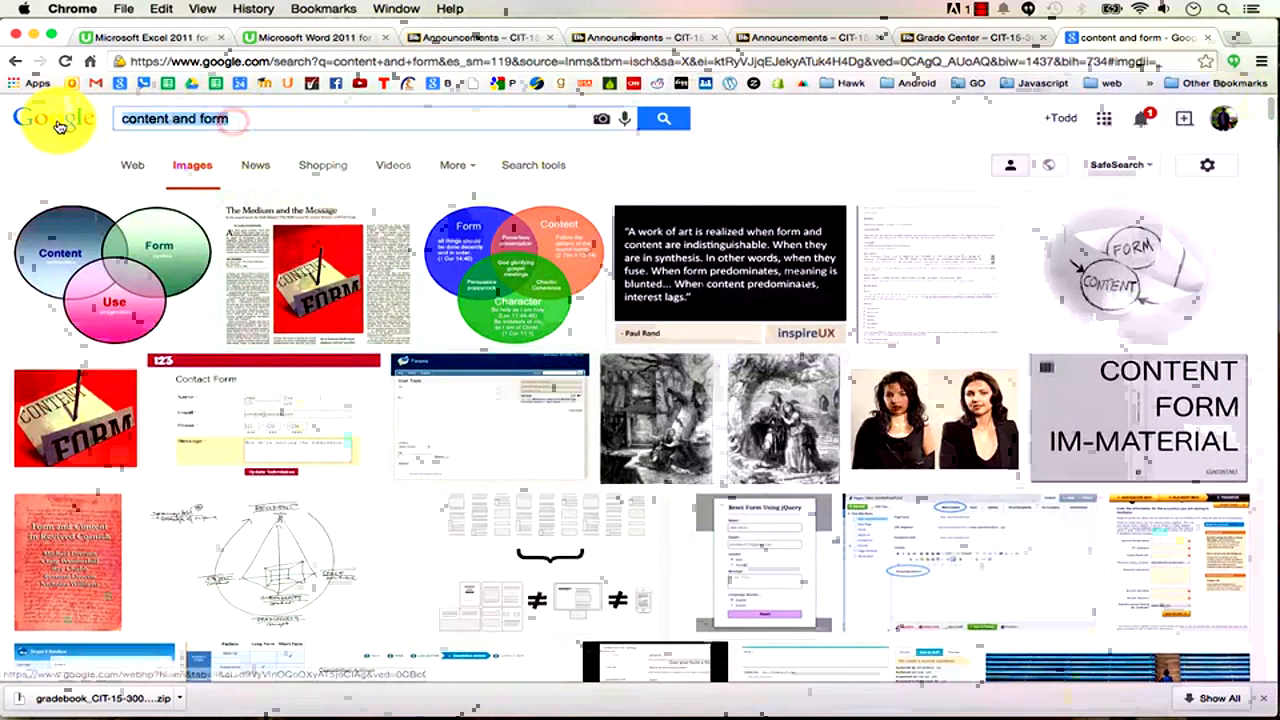
left_click(57, 122)
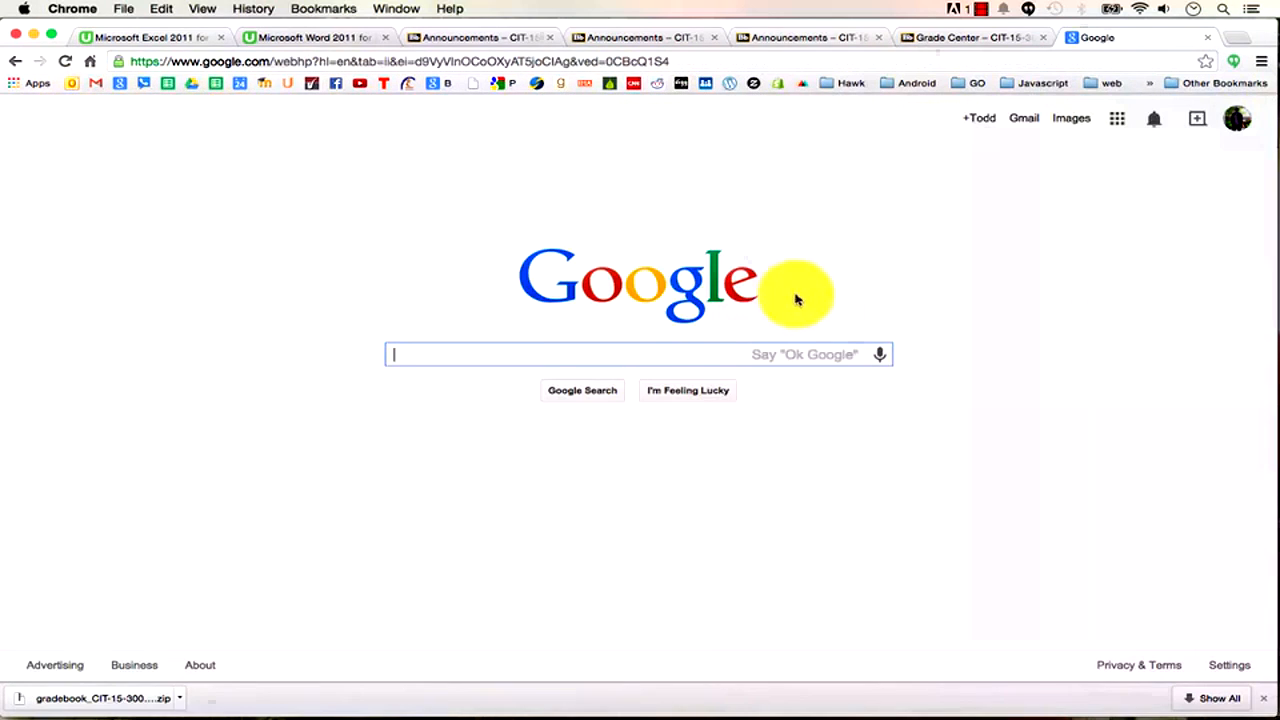
left_click(1116, 120)
left_click(1109, 443)
Browse the 'Even more from Google' product list, then go back to the Google homepage.
left_click_drag(1249, 403, 1249, 229)
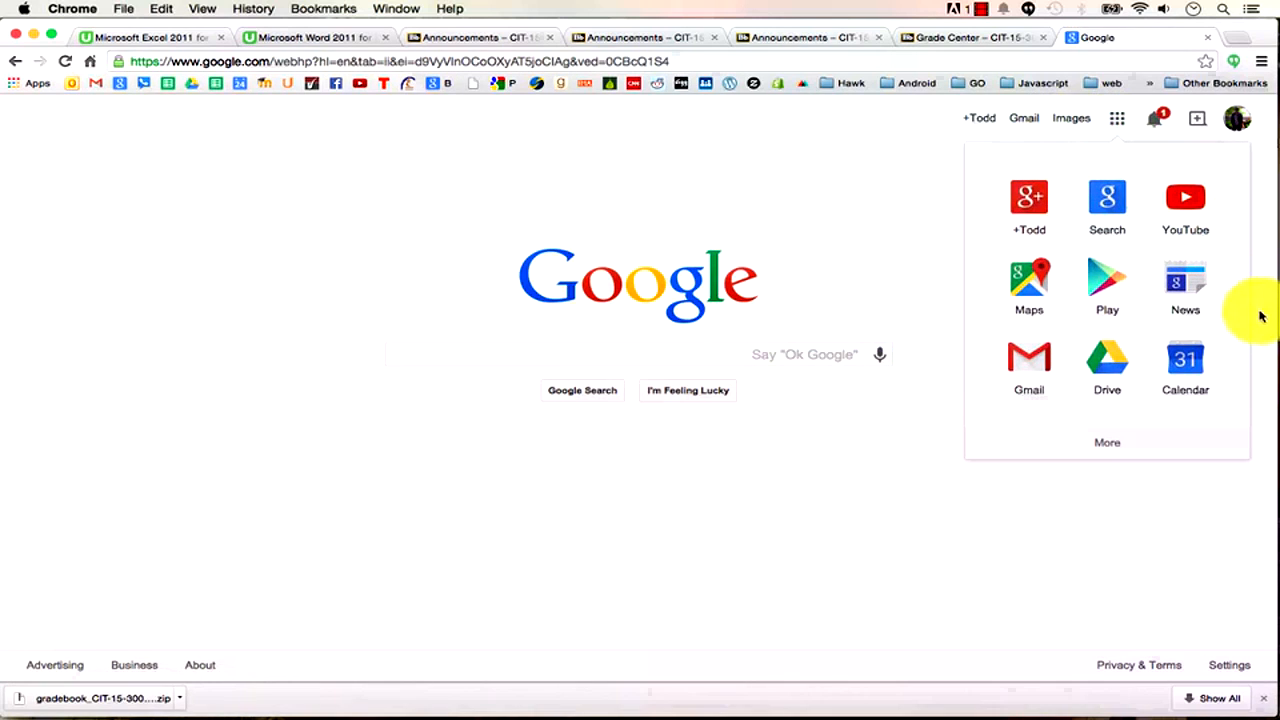
left_click(1106, 446)
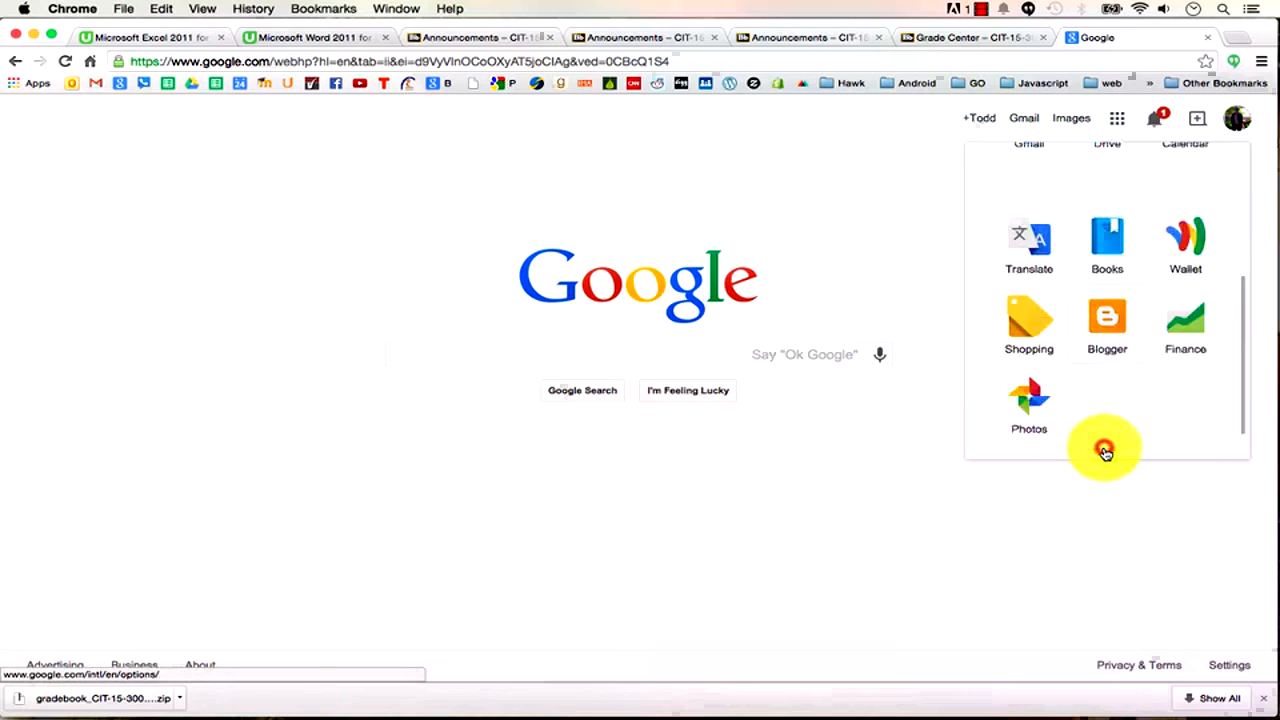
left_click(1146, 450)
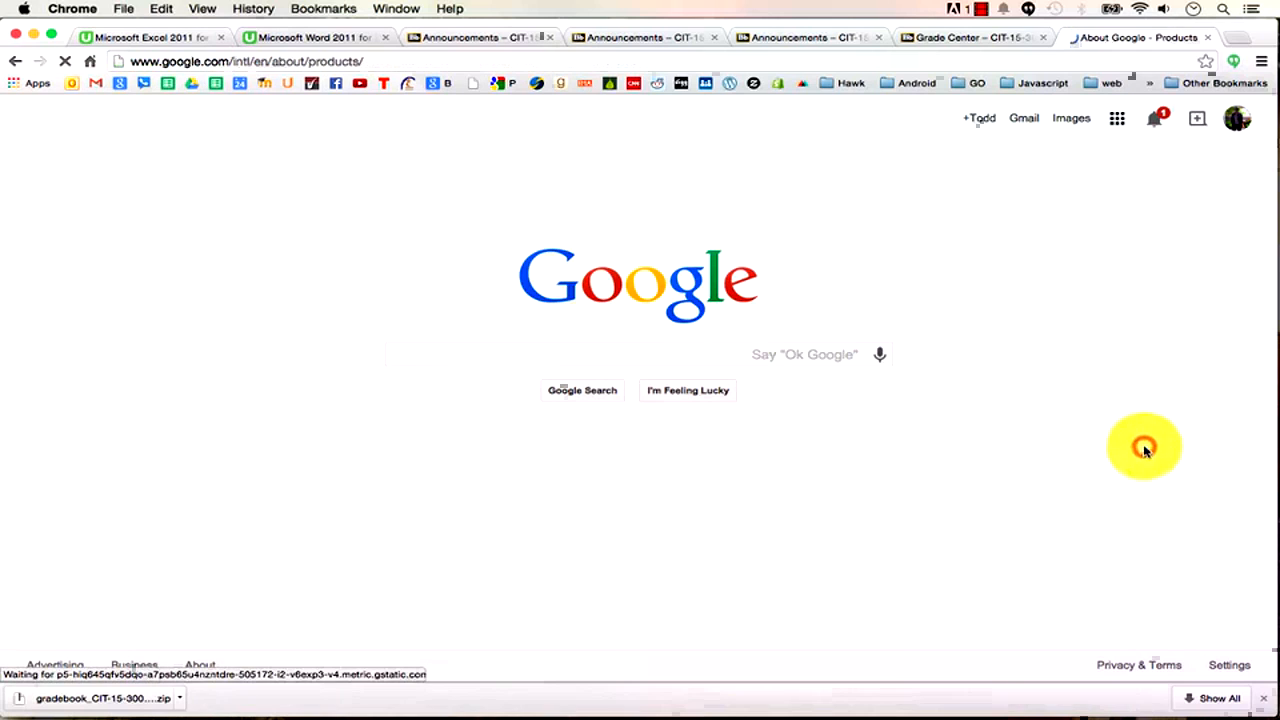
left_click(200, 137)
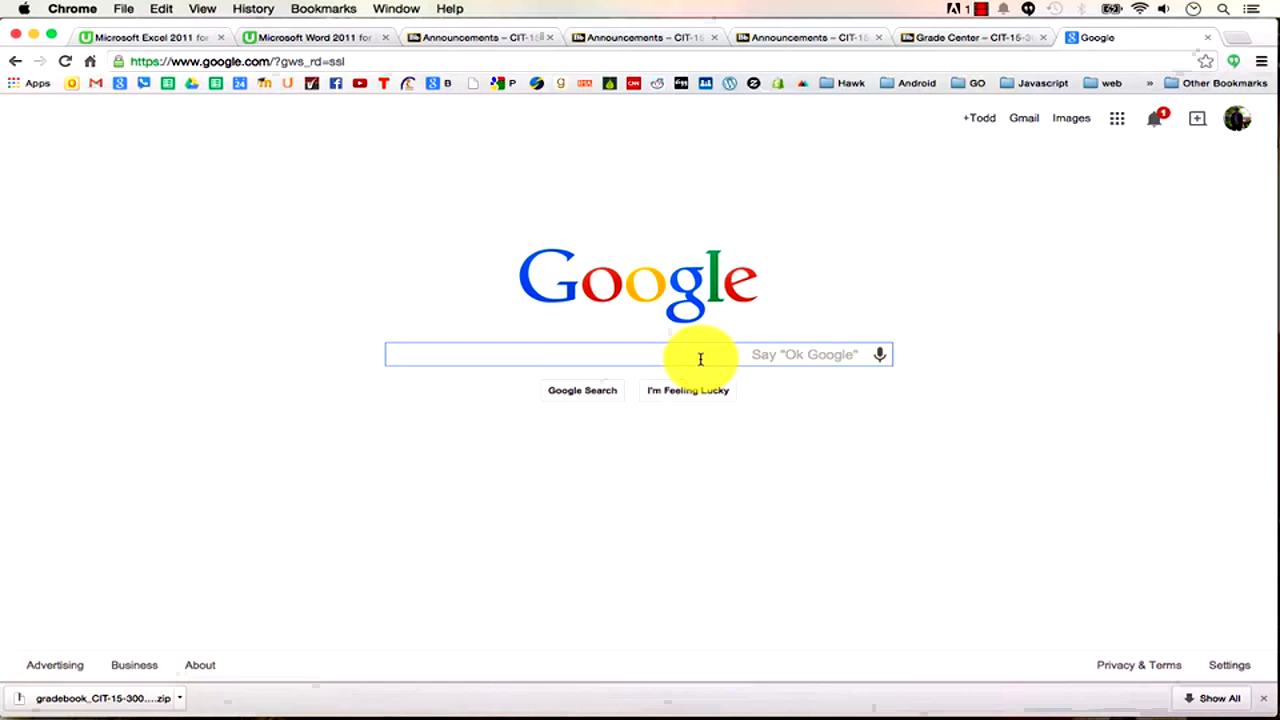
After trying shopping, location history and voice queries, search 'google images' and view its Images results.
type("google")
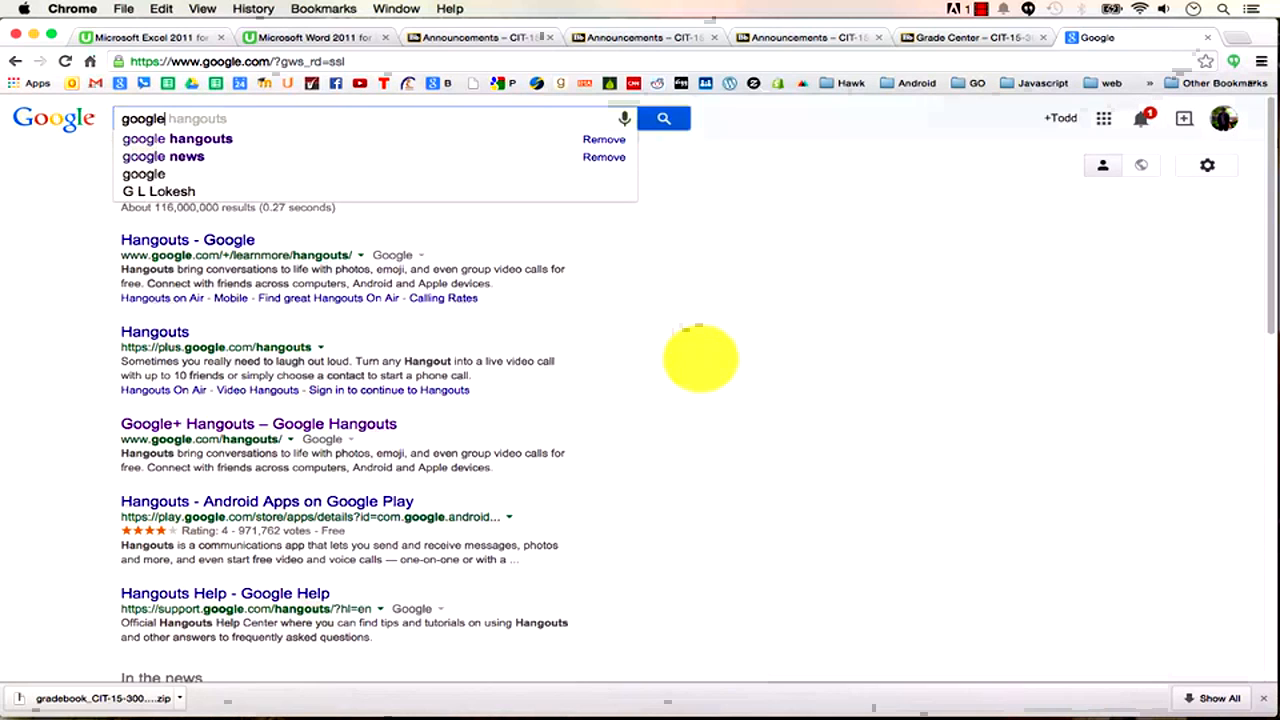
type(" shopping")
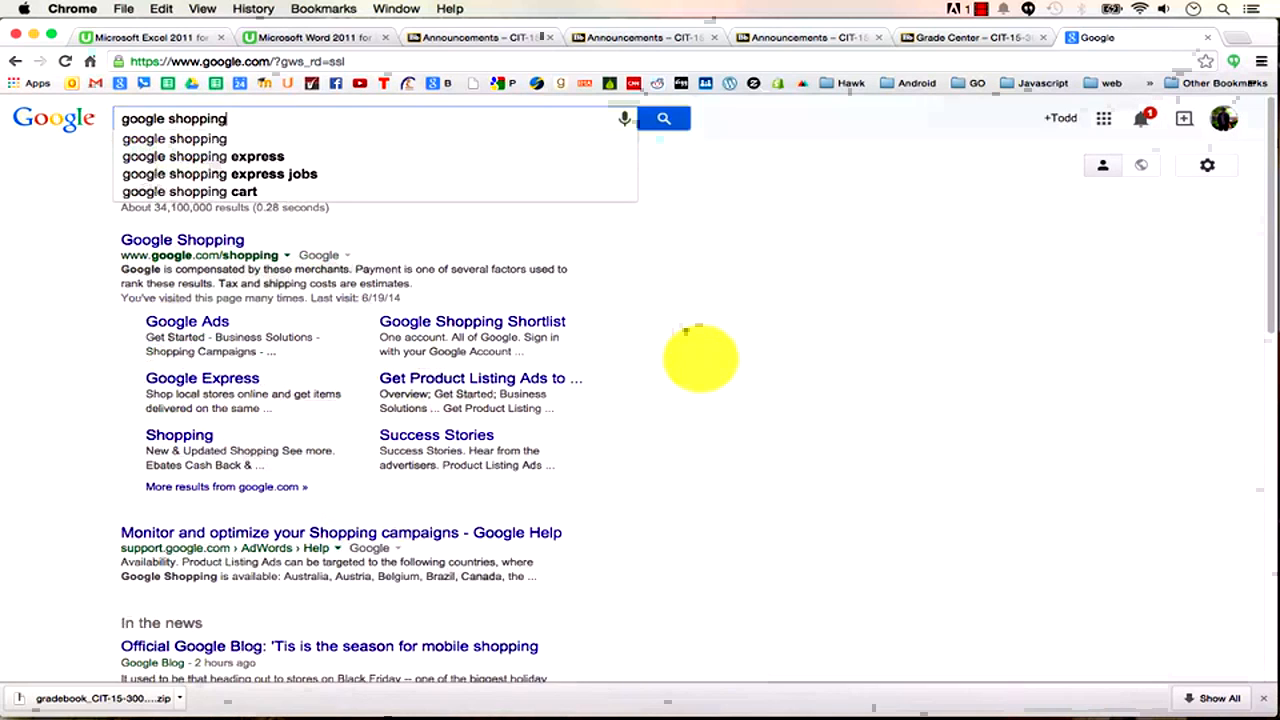
key("BackSpace")
key("BackSpace")
key("BackSpace")
key("BackSpace")
key("BackSpace")
key("BackSpace")
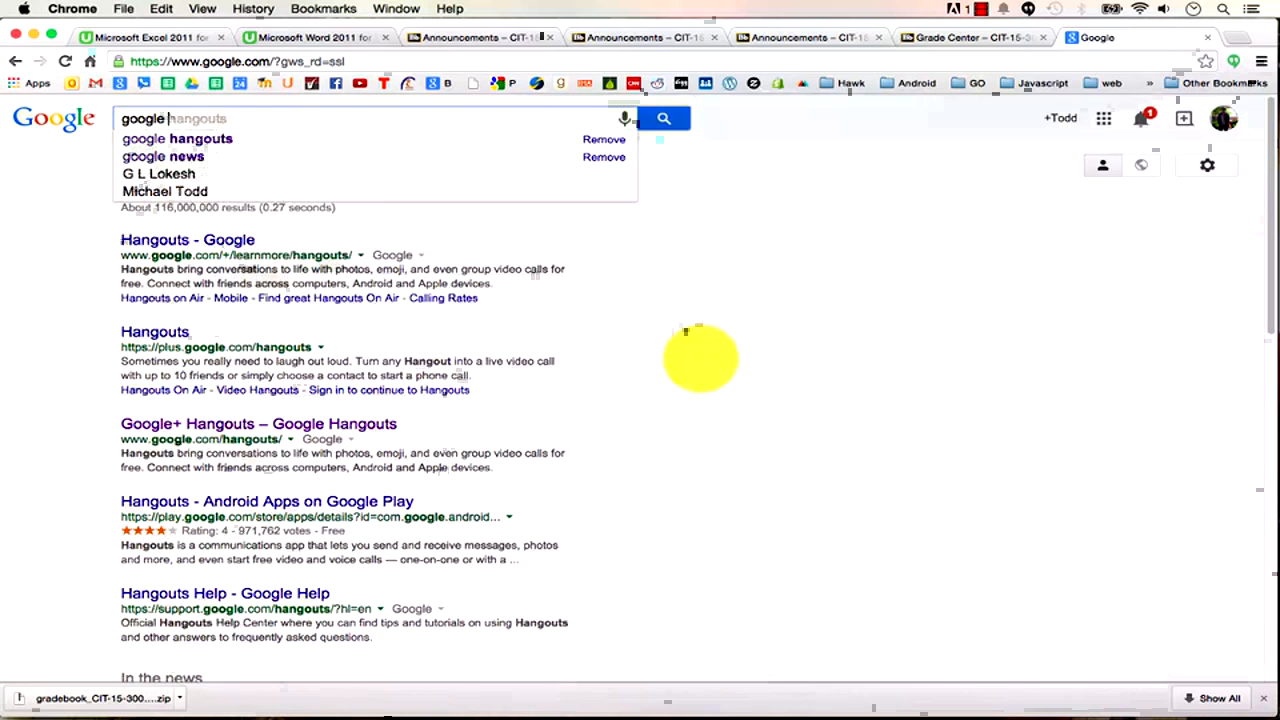
type("location history")
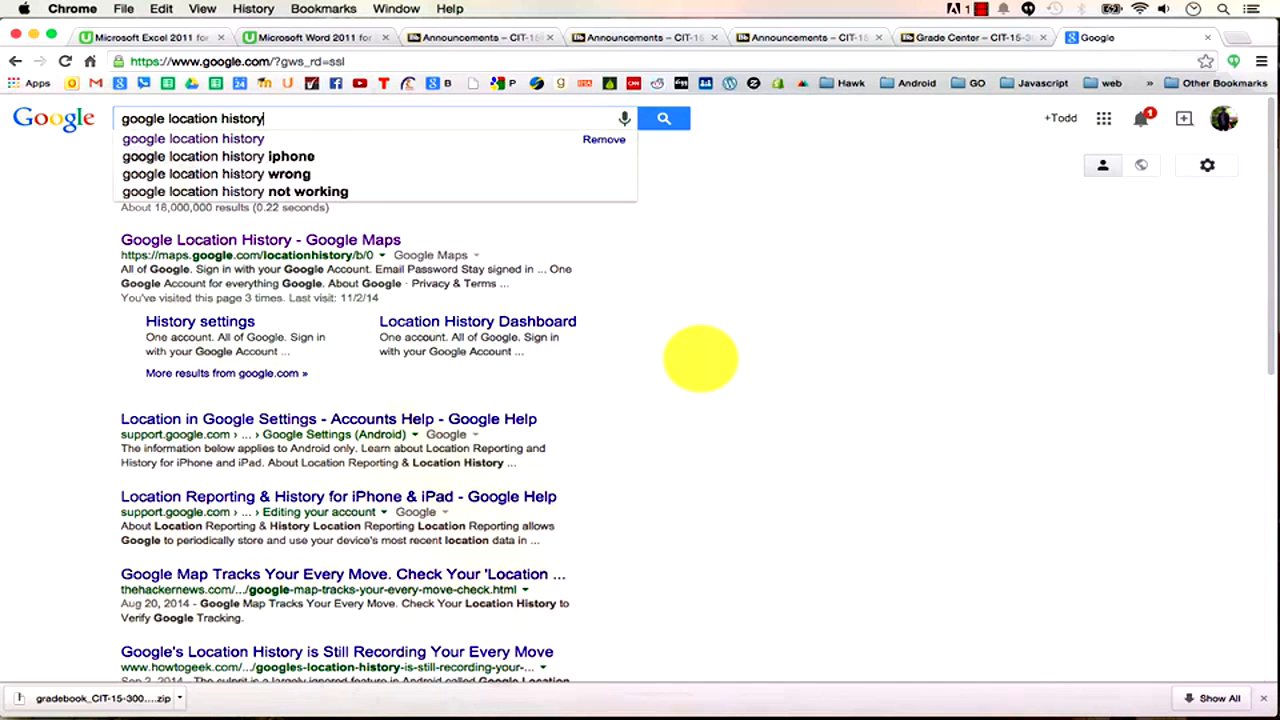
key("BackSpace")
key("BackSpace")
key("BackSpace")
key("BackSpace")
key("BackSpace")
key("BackSpace")
key("BackSpace")
key("BackSpace")
key("BackSpace")
key("BackSpace")
key("BackSpace")
key("BackSpace")
key("BackSpace")
key("BackSpace")
key("BackSpace")
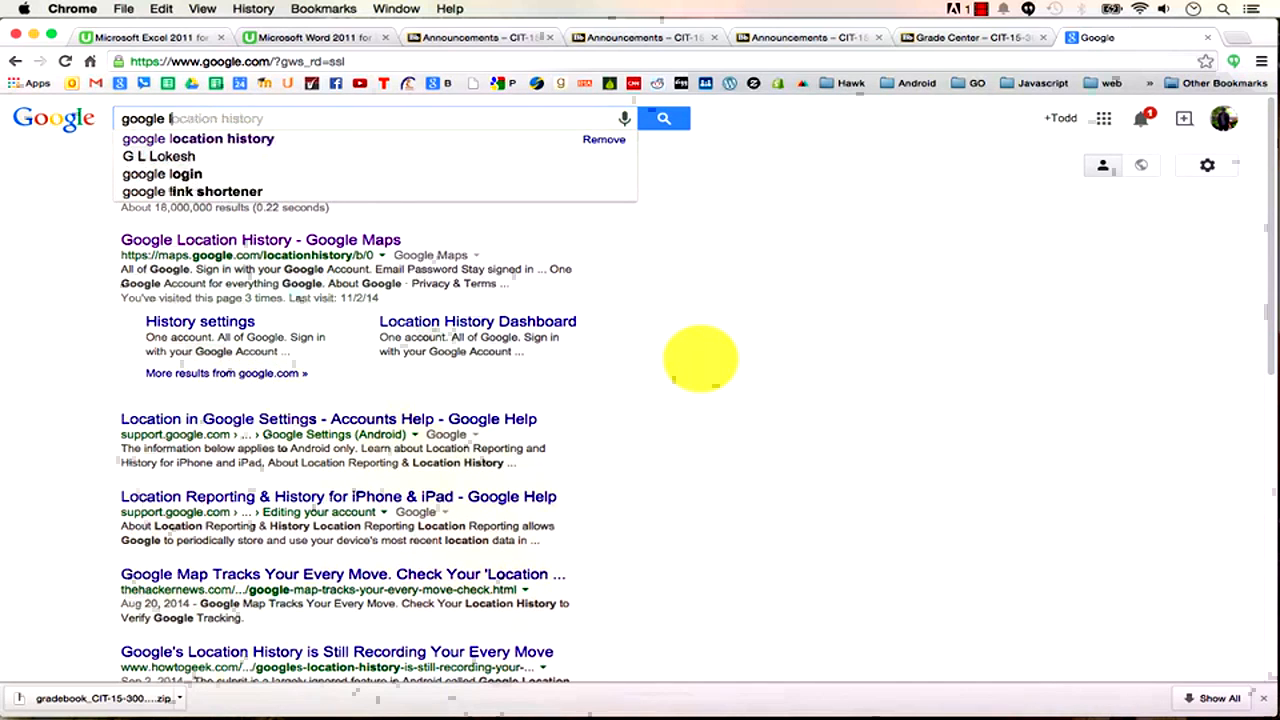
type("voice")
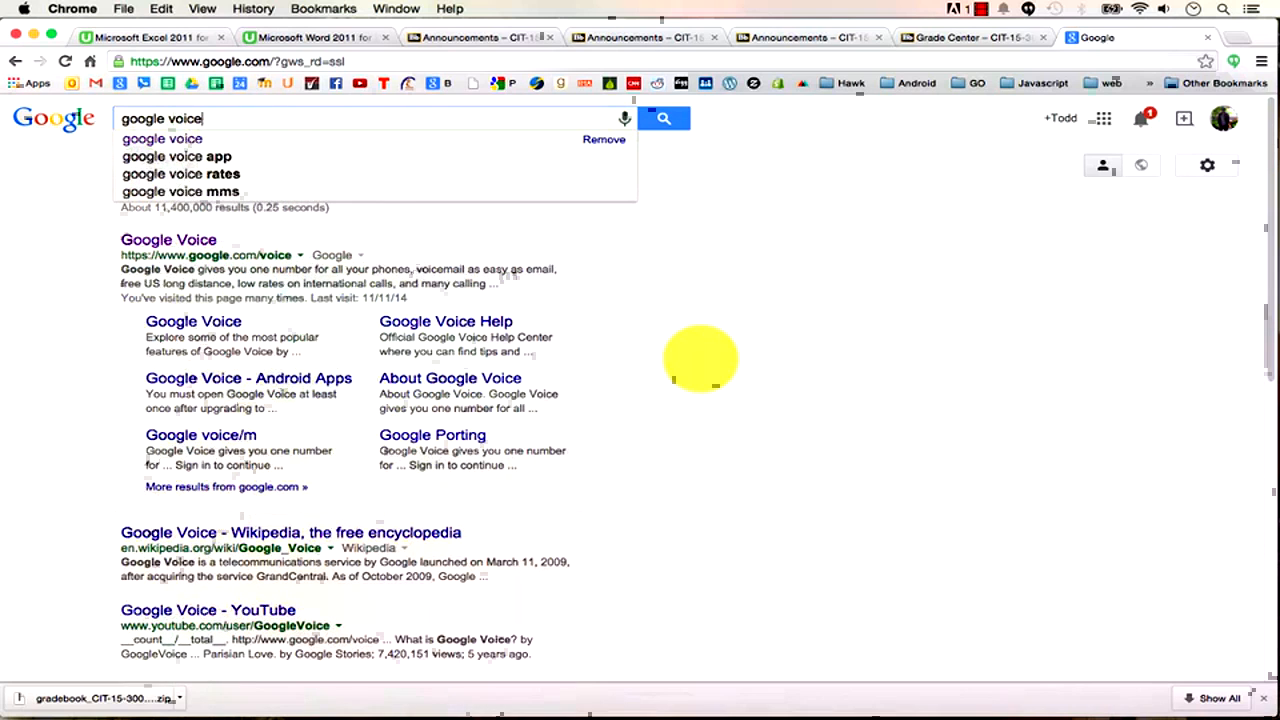
key("BackSpace")
key("BackSpace")
key("BackSpace")
key("BackSpace")
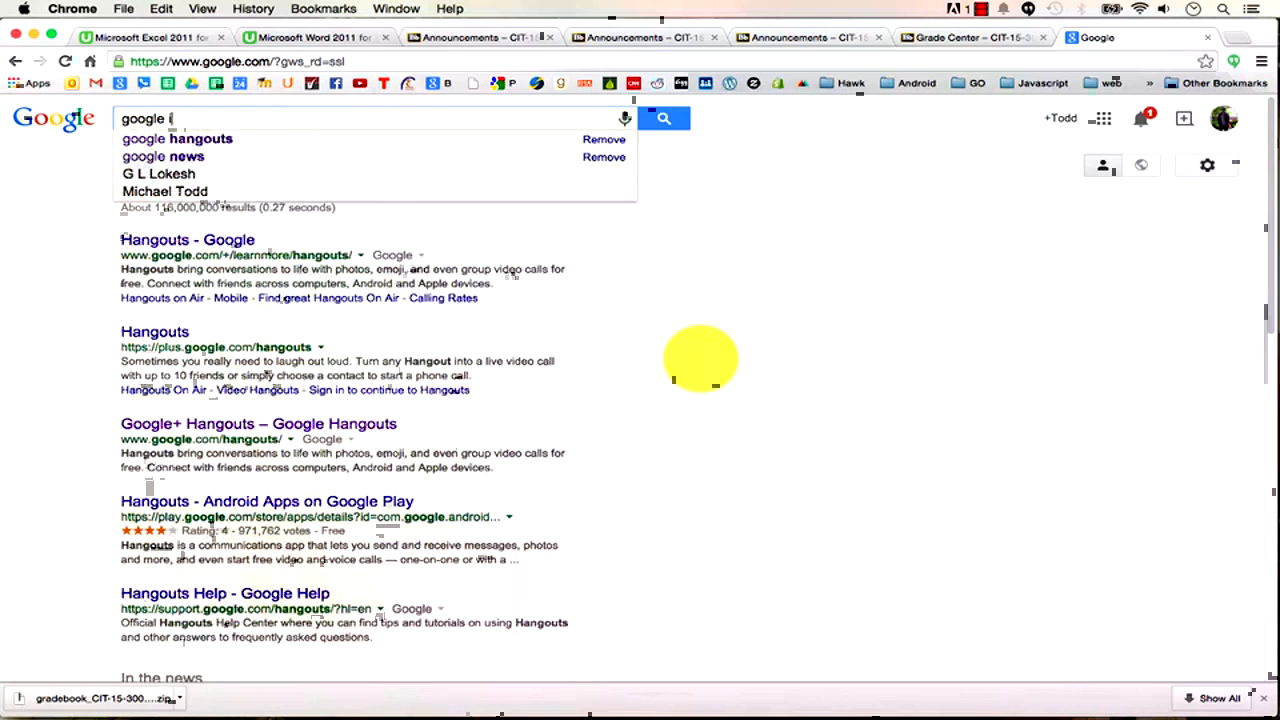
type("images")
key("Return")
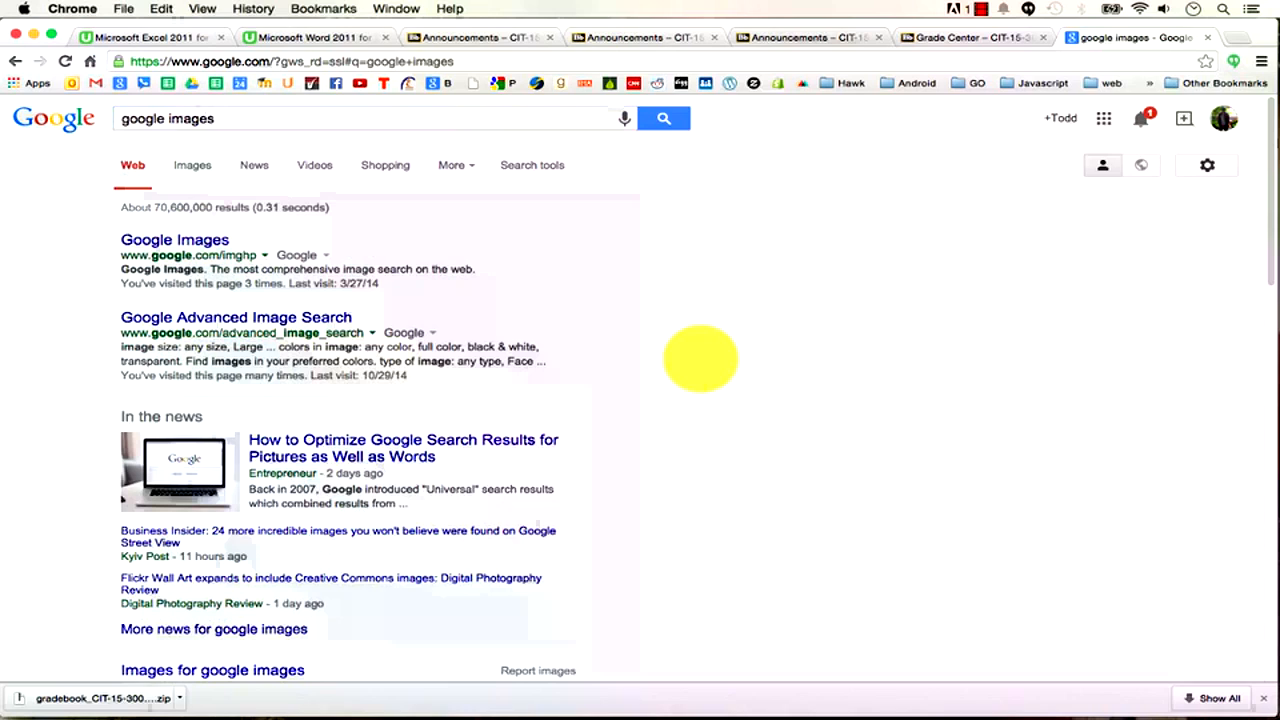
left_click(472, 167)
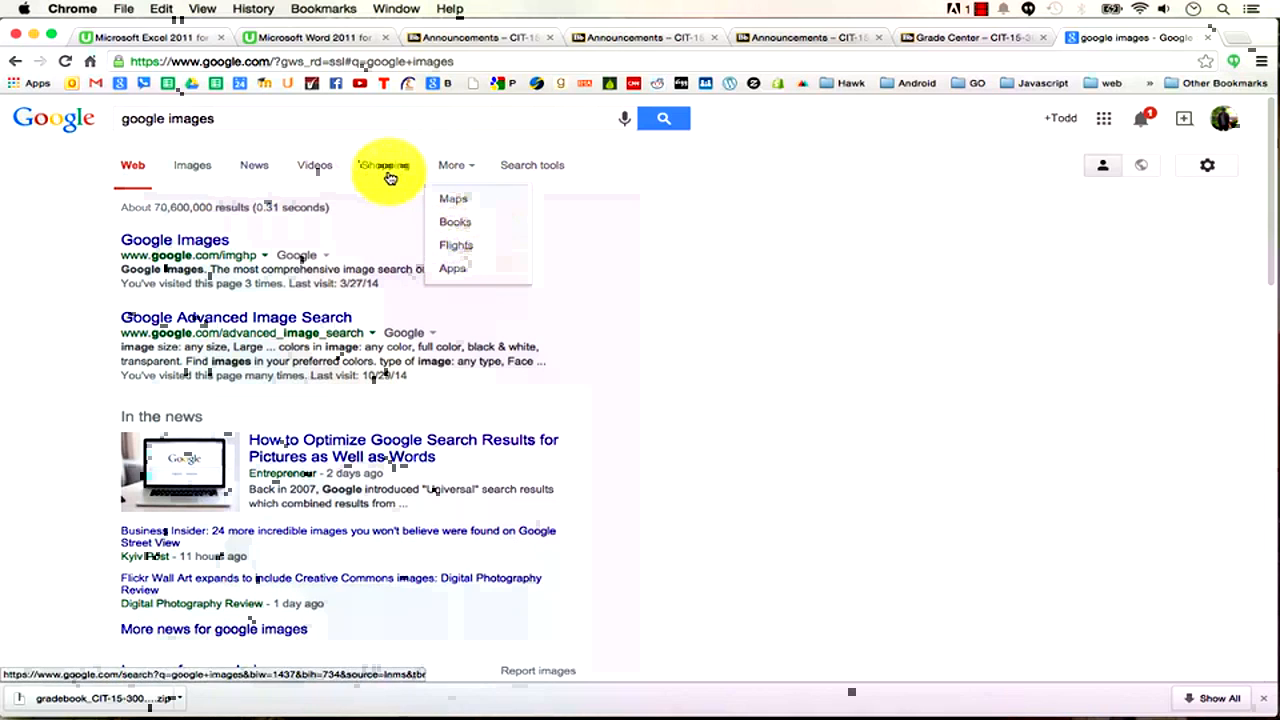
left_click(197, 168)
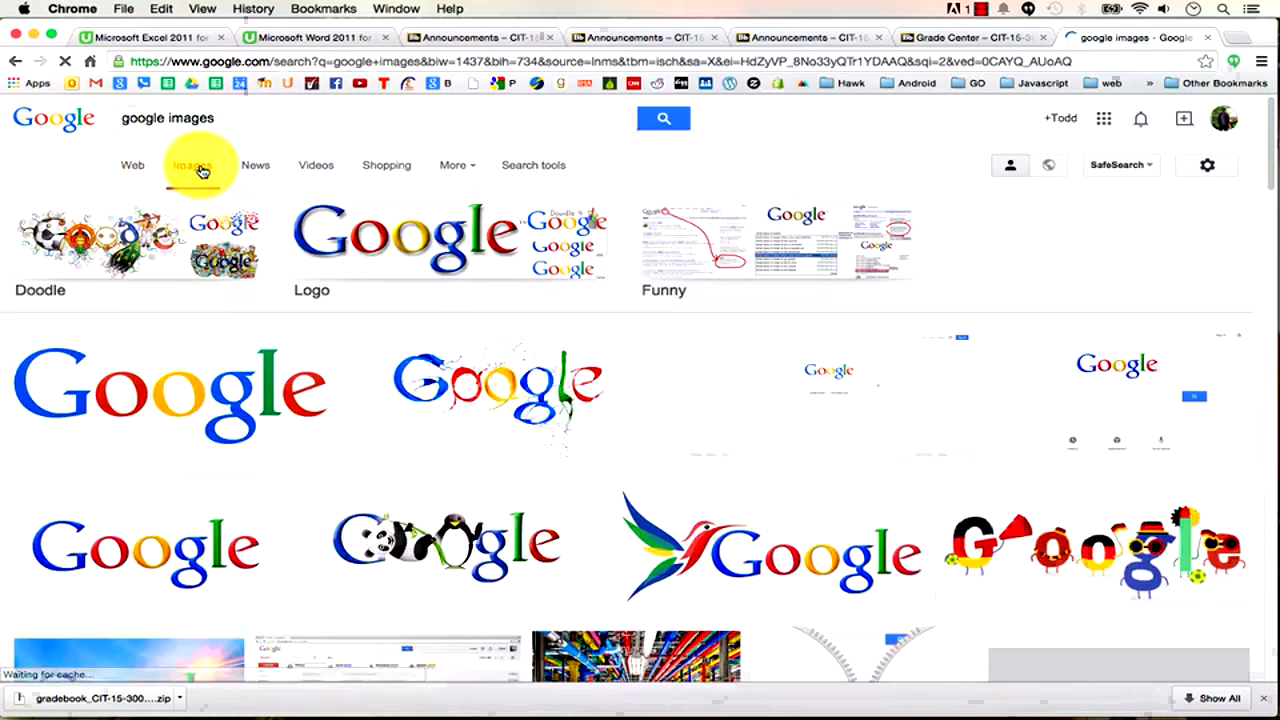
Replace the Google Images query with 'dog' and run the search.
left_click(215, 119)
triple_click(216, 119)
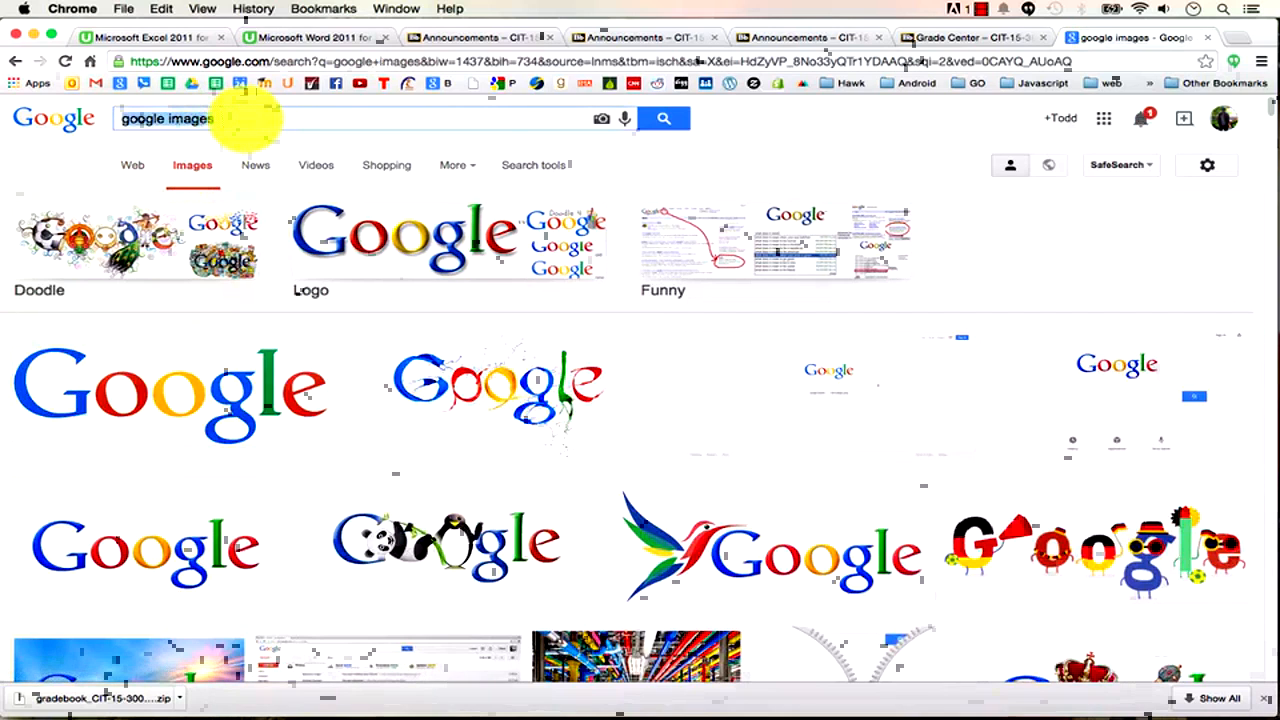
key("BackSpace")
type("dog")
key("Return")
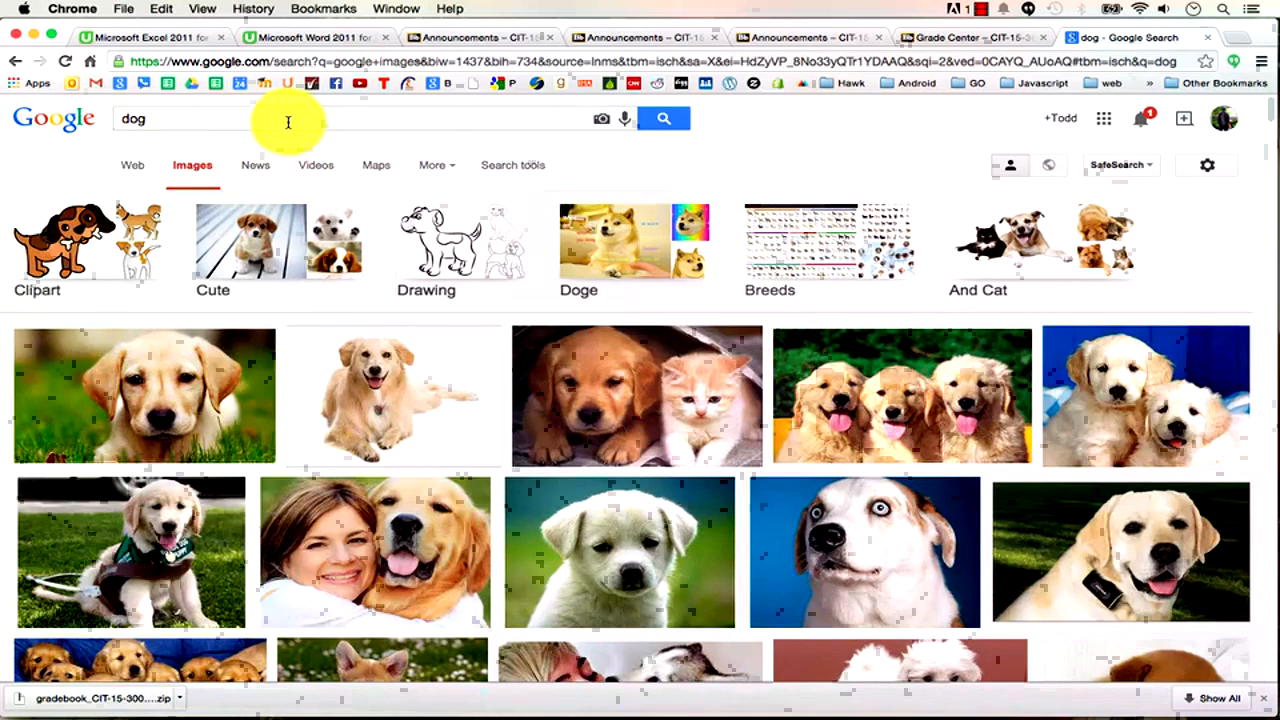
Copy the first puppy-on-grass photo and switch to the Word report.
left_click(225, 375)
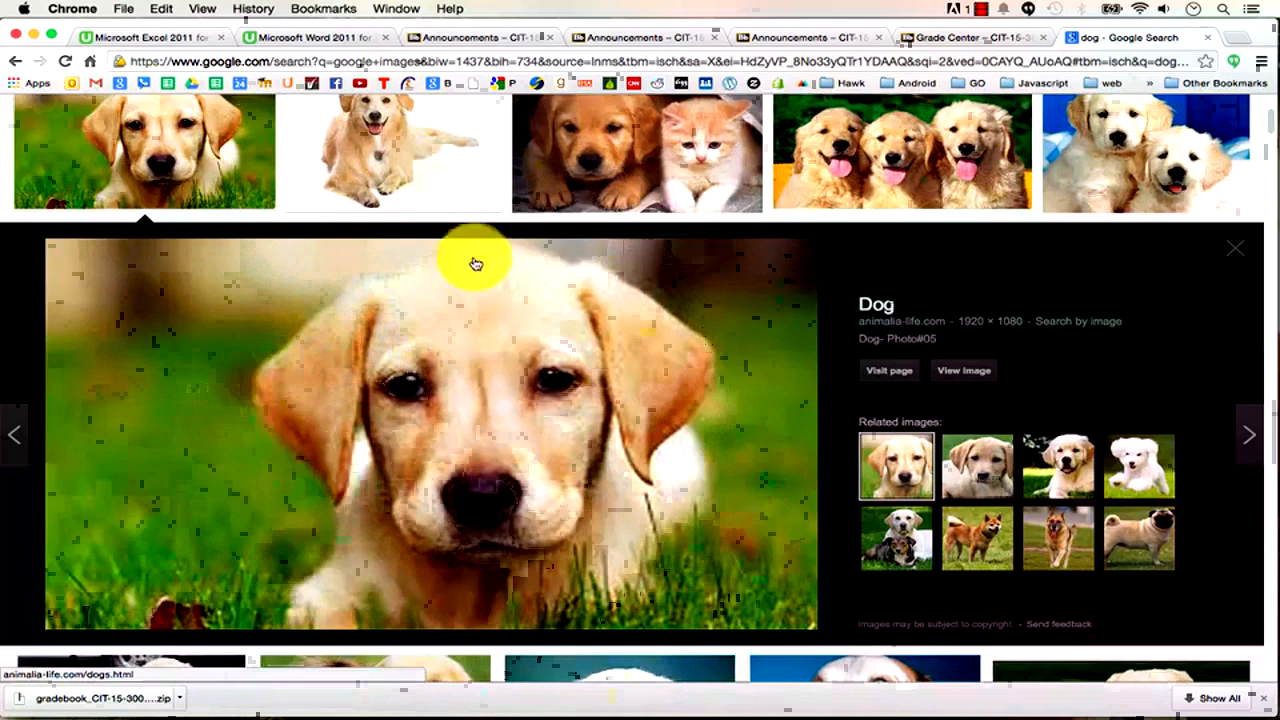
left_click(1236, 249)
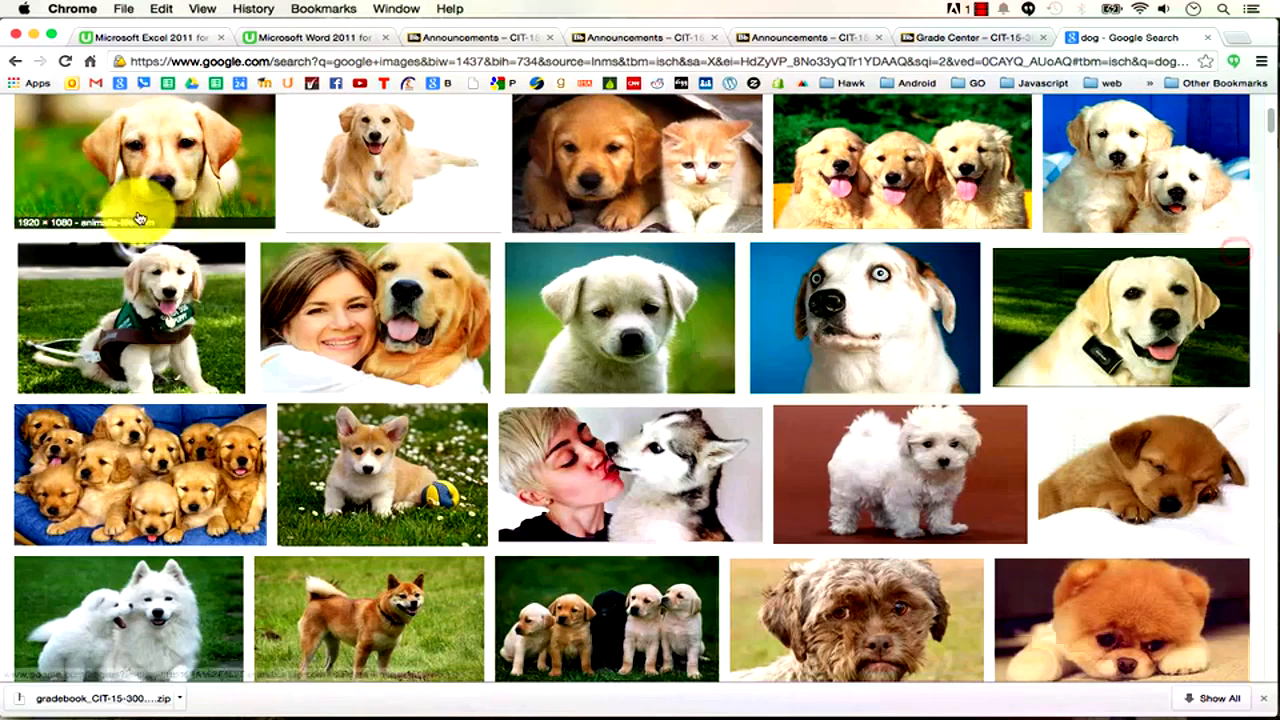
scroll(150, 230, "up", 2)
right_click(161, 285)
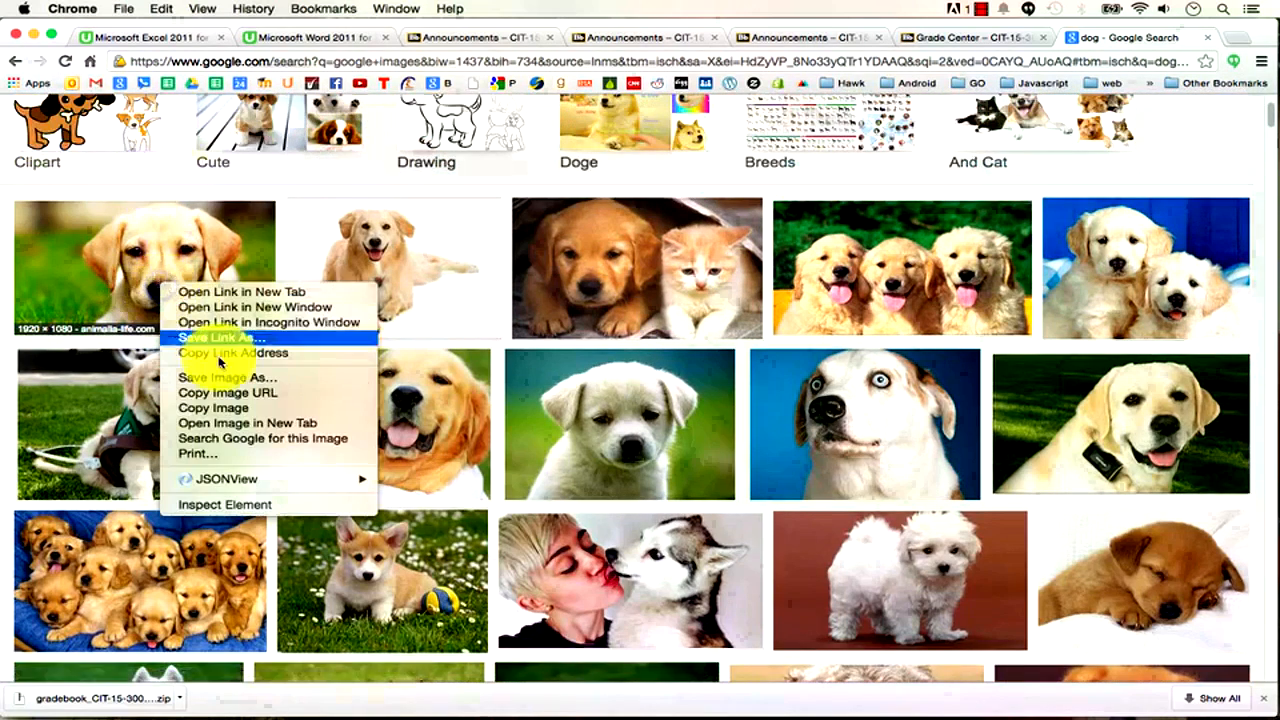
left_click(257, 408)
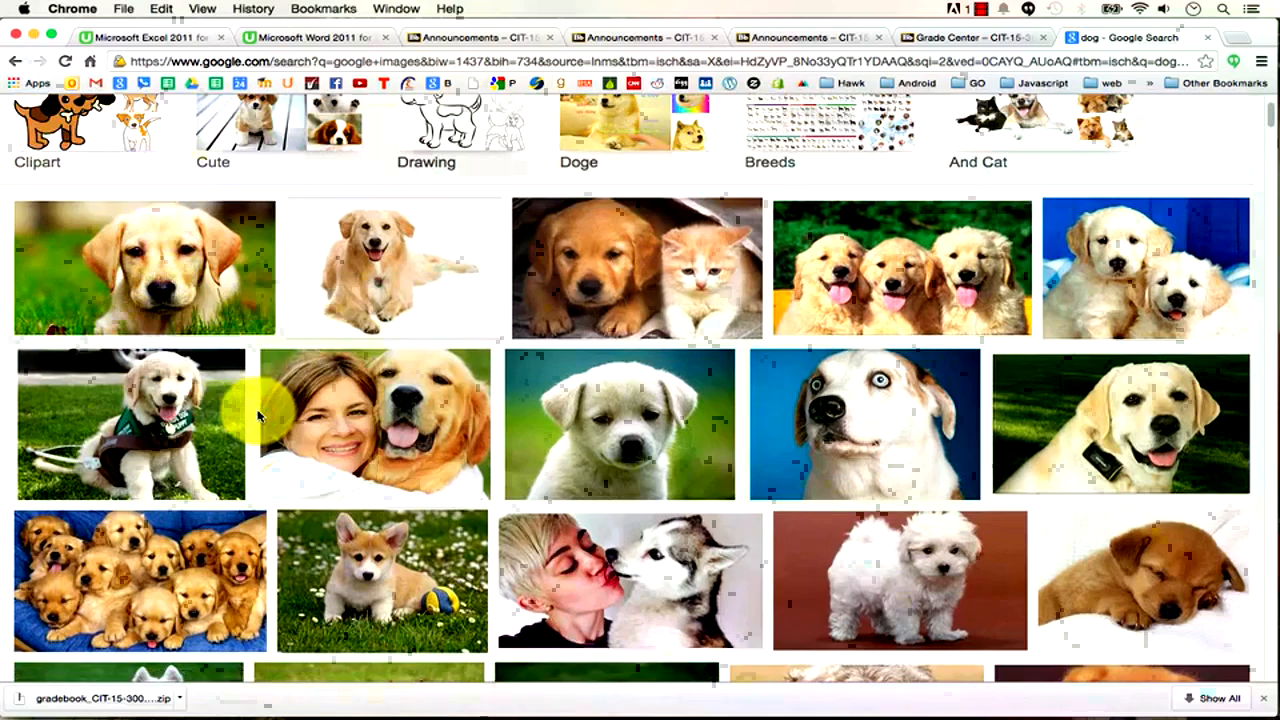
key("super+Tab")
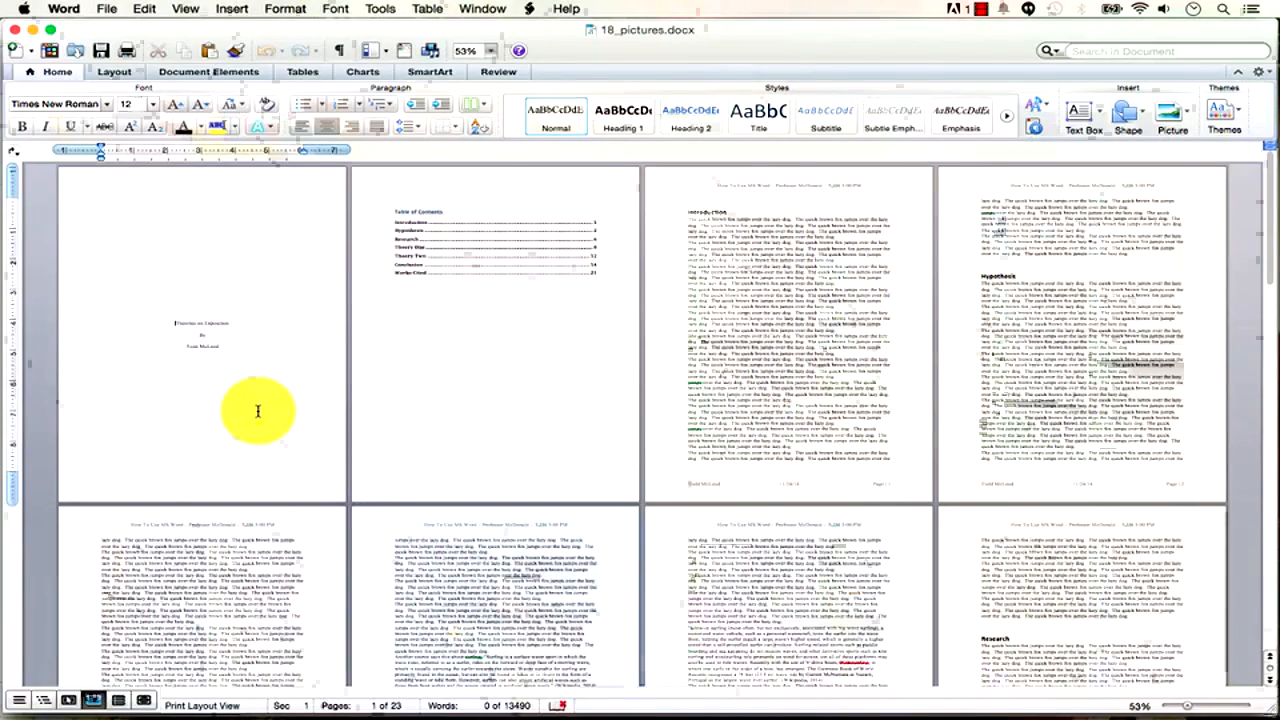
Cycle between Chrome and Word until the 18_pictures.docx window is in front.
key("super+Tab")
key("super+Tab")
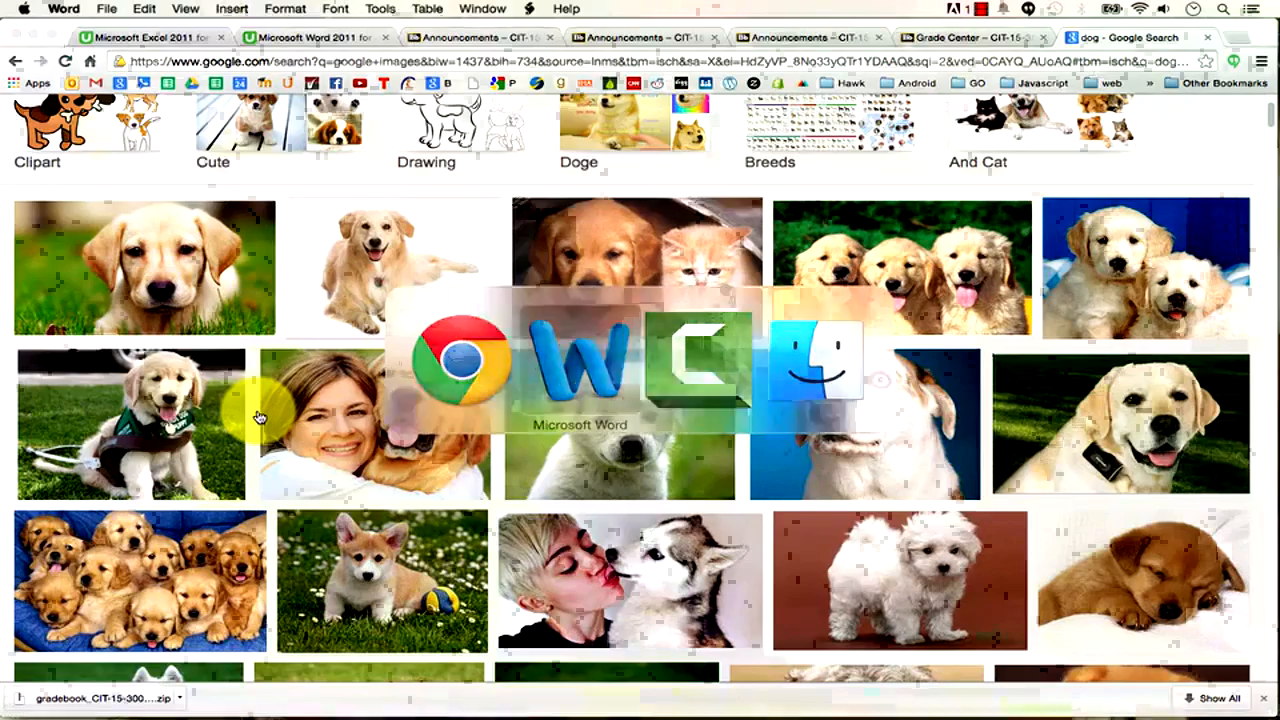
key("super+Tab")
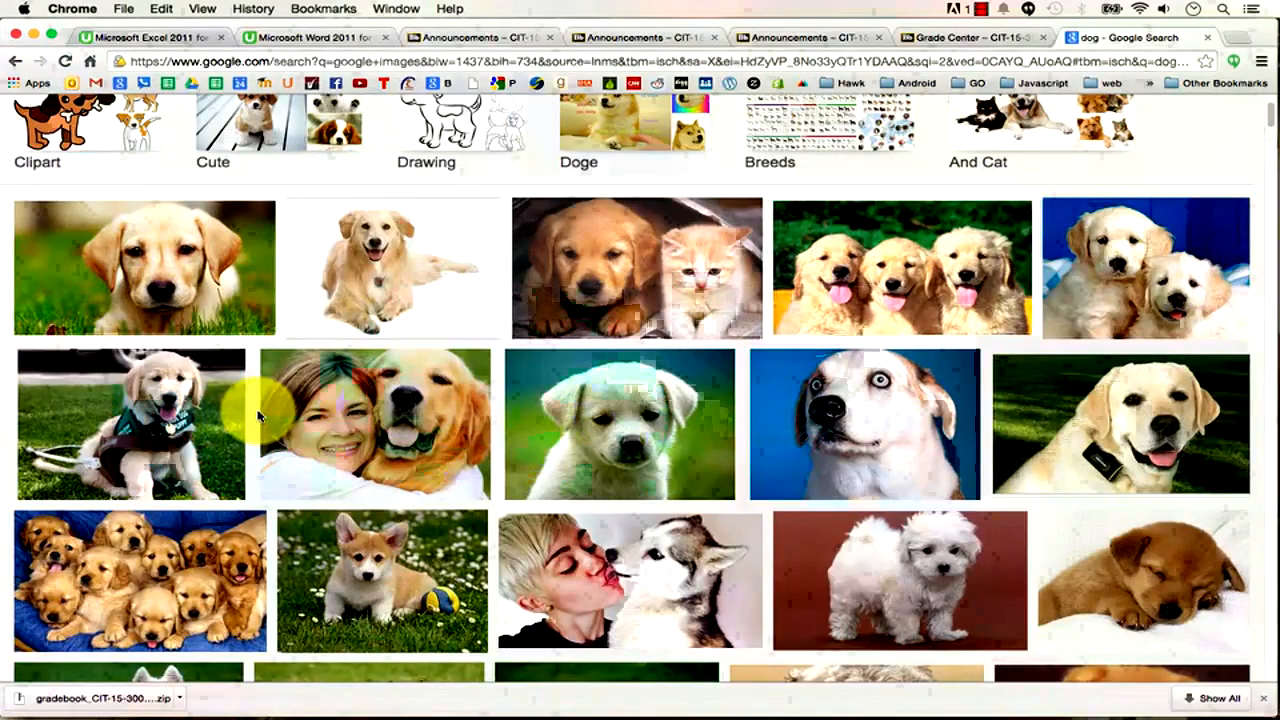
key("super+Tab")
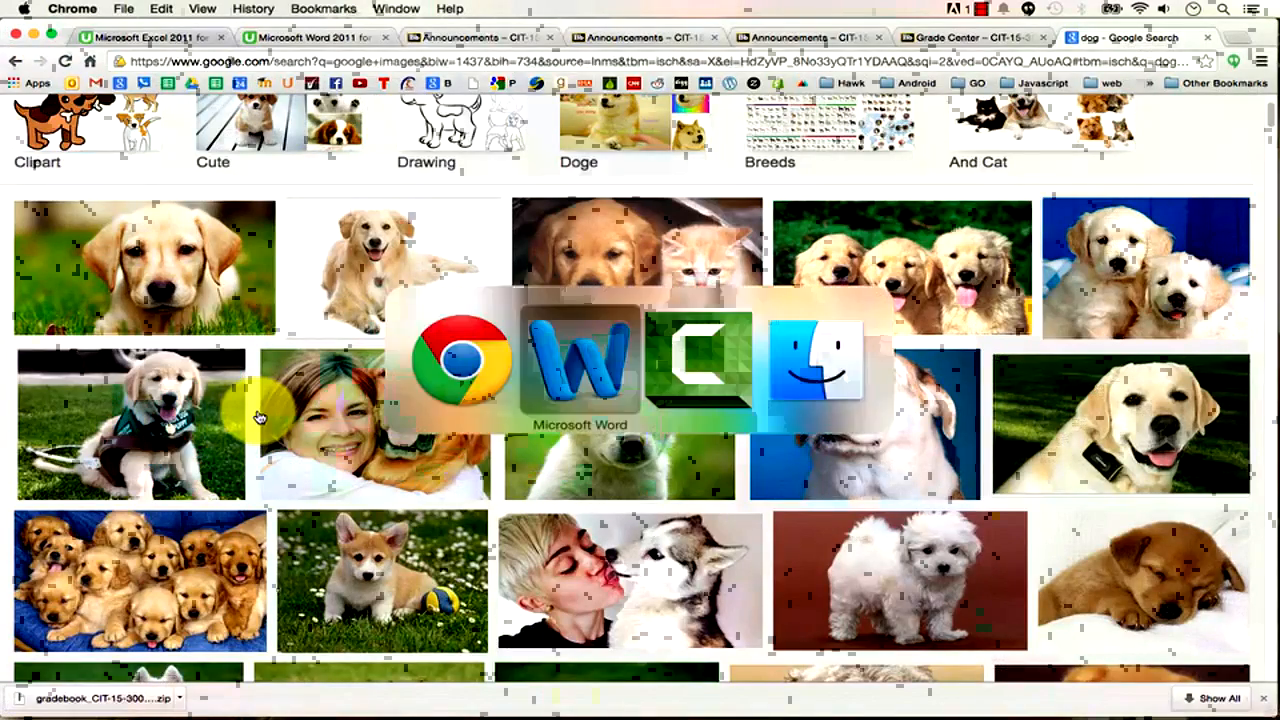
key("super+Tab")
key("super+Tab")
key("super+Tab")
key("super+Tab")
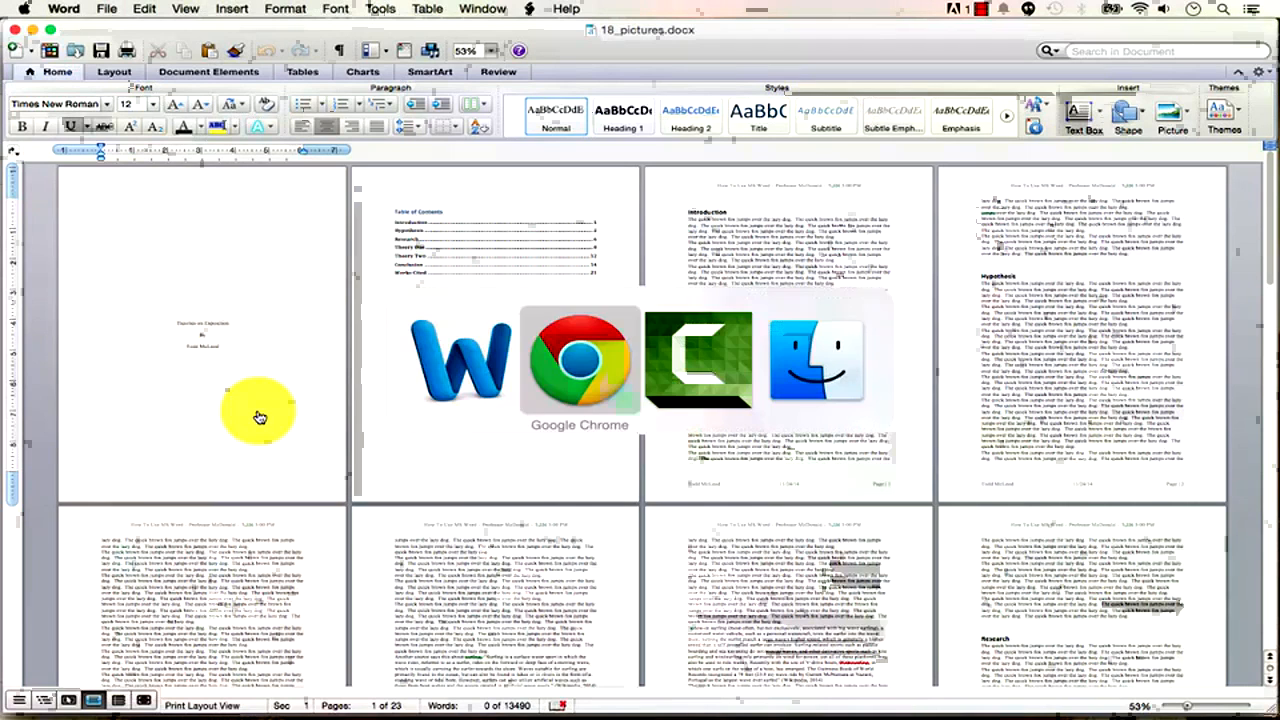
key("super+Tab")
key("super+Tab")
key("super+Tab")
key("super+Tab")
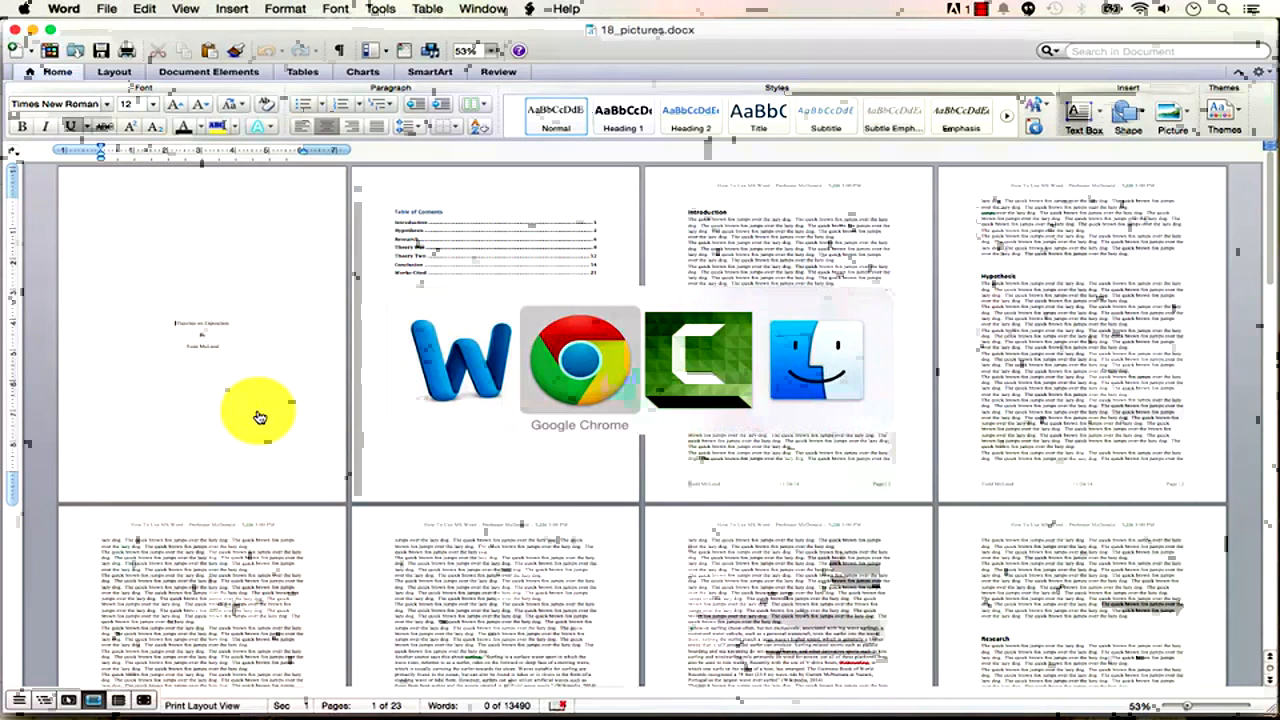
key("super+Tab")
key("super+Tab")
key("super+Tab")
key("super+Tab")
key("super+Tab")
key("super+Tab")
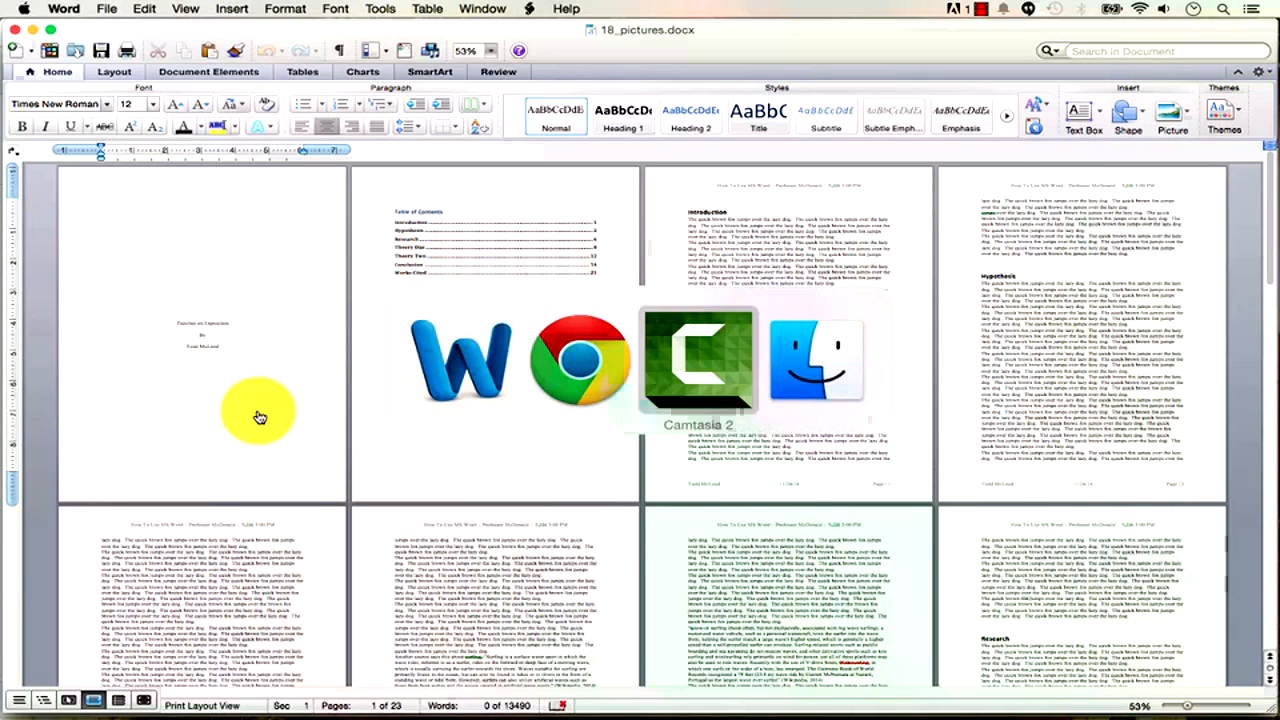
key("super+Tab")
key("super+Tab")
key("super+Tab")
key("super+Tab")
key("super+Tab")
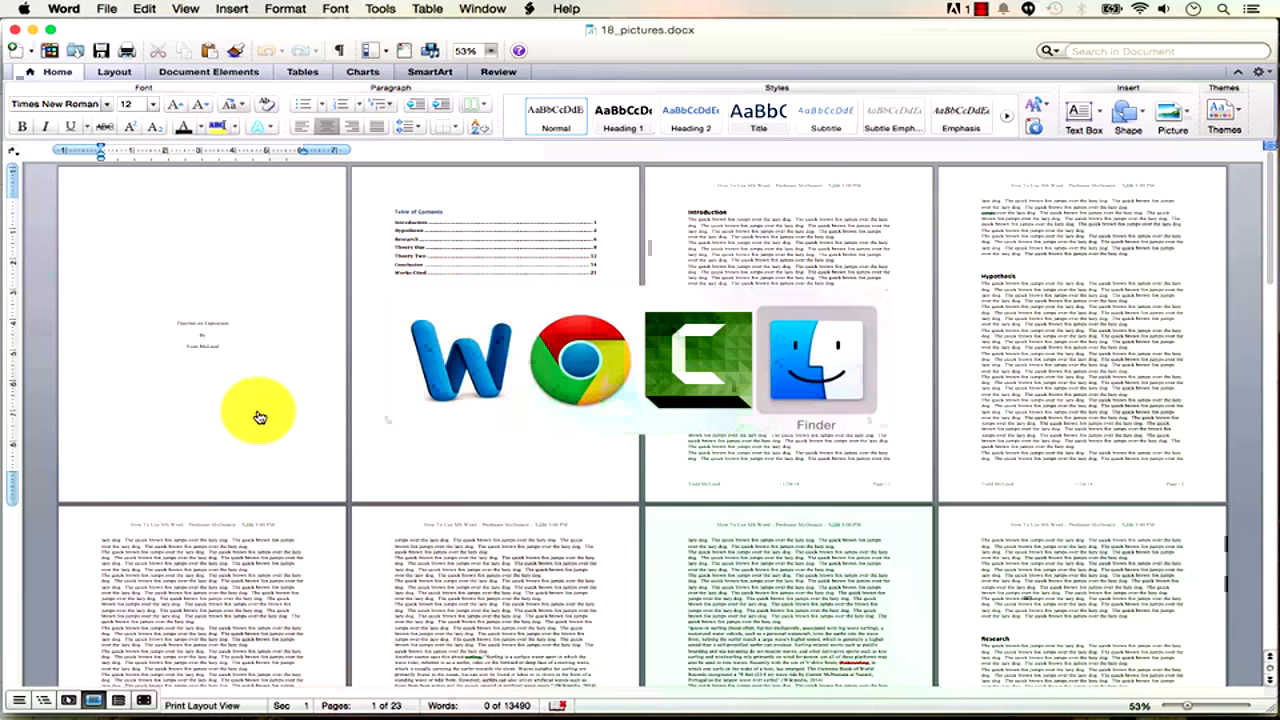
key("super+Tab")
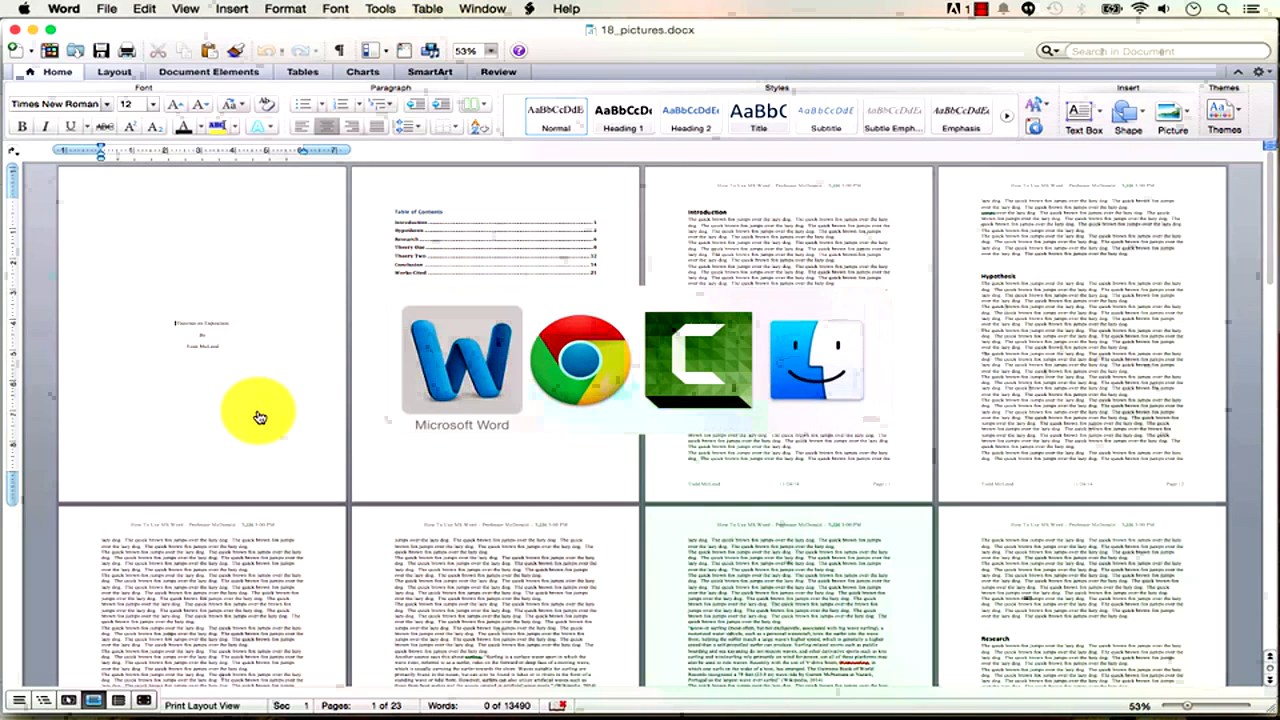
key("super+Tab")
key("super+Tab")
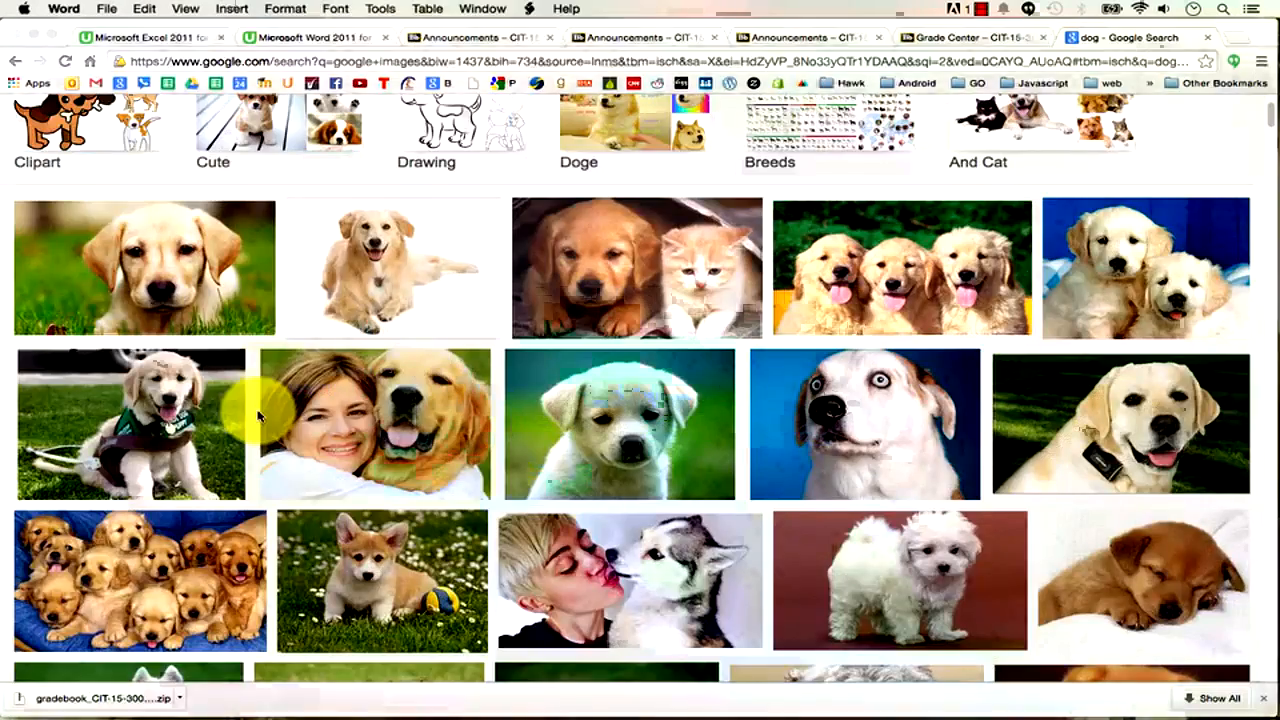
key("super+Tab")
key("super+Tab")
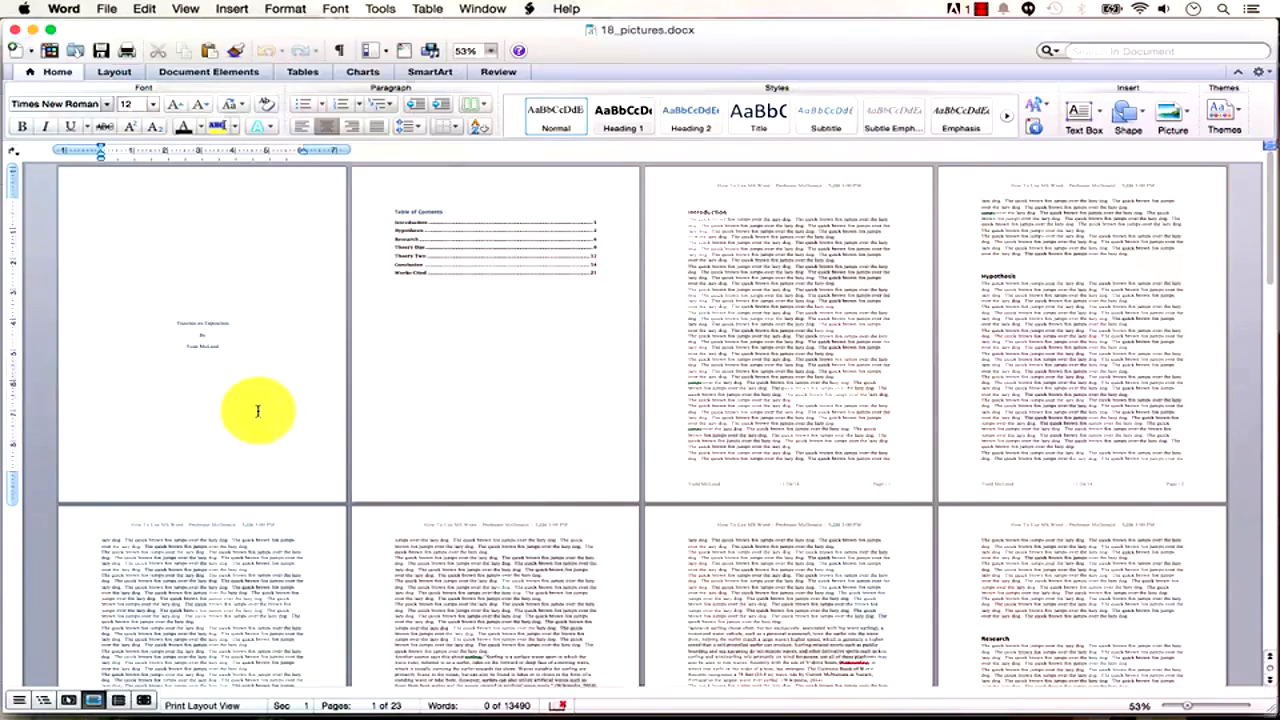
key("super+Tab")
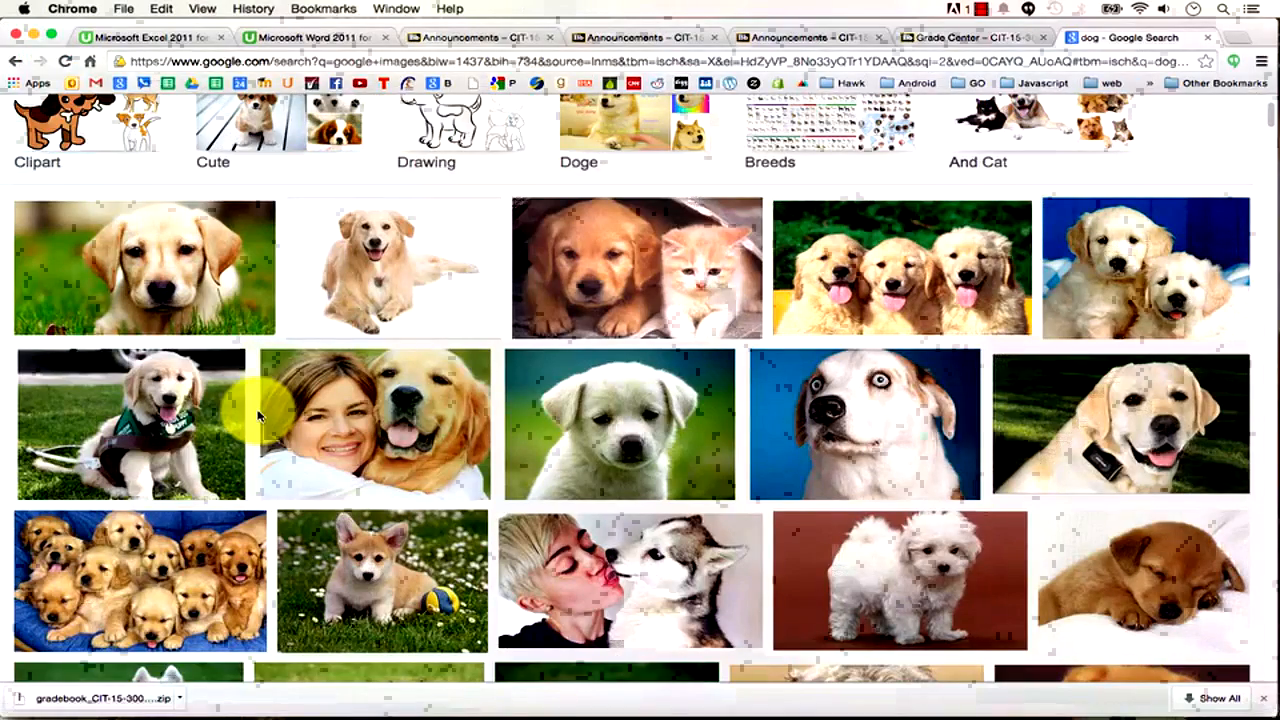
key("super+Tab")
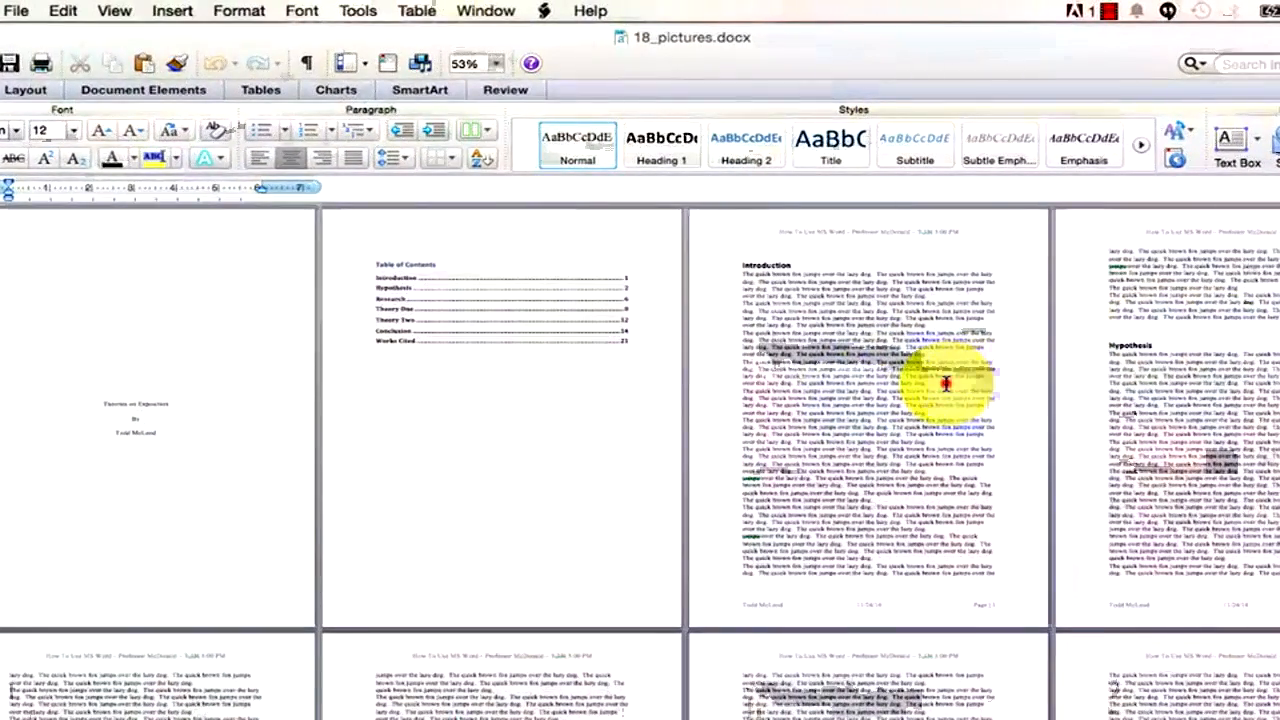
Paste the puppy photo into the Introduction text, then return to Chrome's dog results.
left_click(945, 383)
key("super+v")
left_click(838, 440)
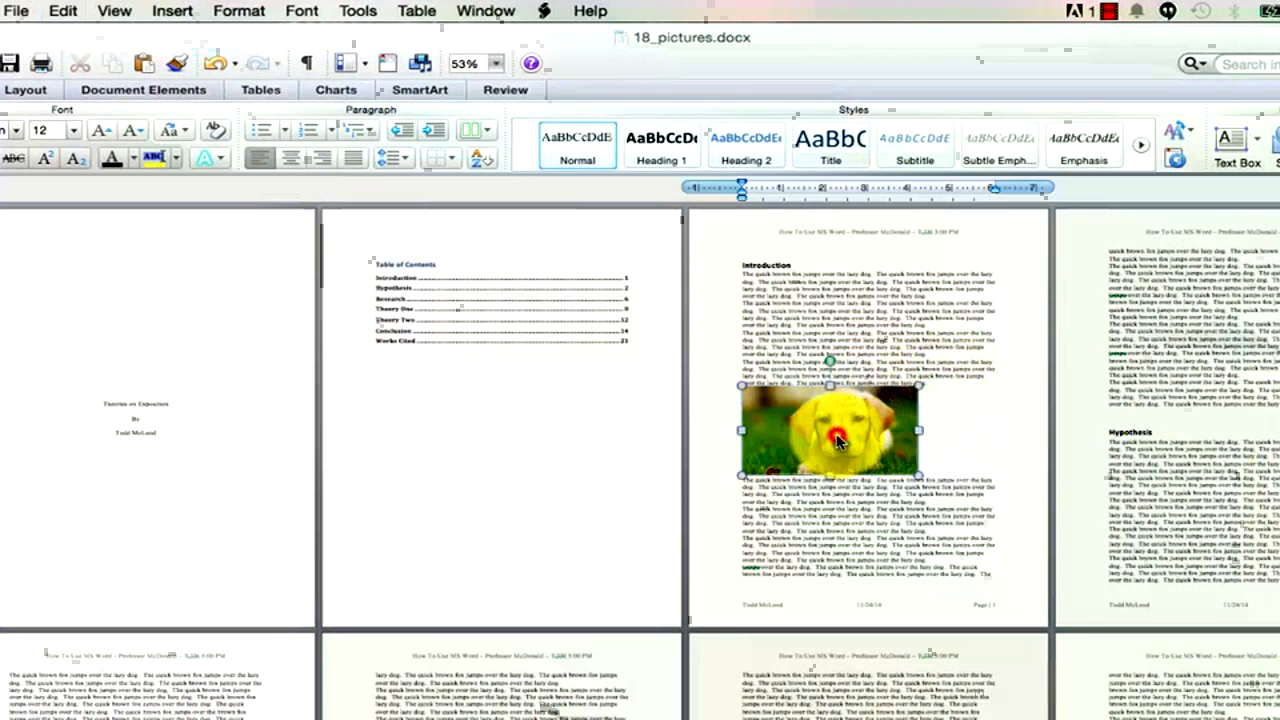
left_click(846, 523)
left_click(845, 450)
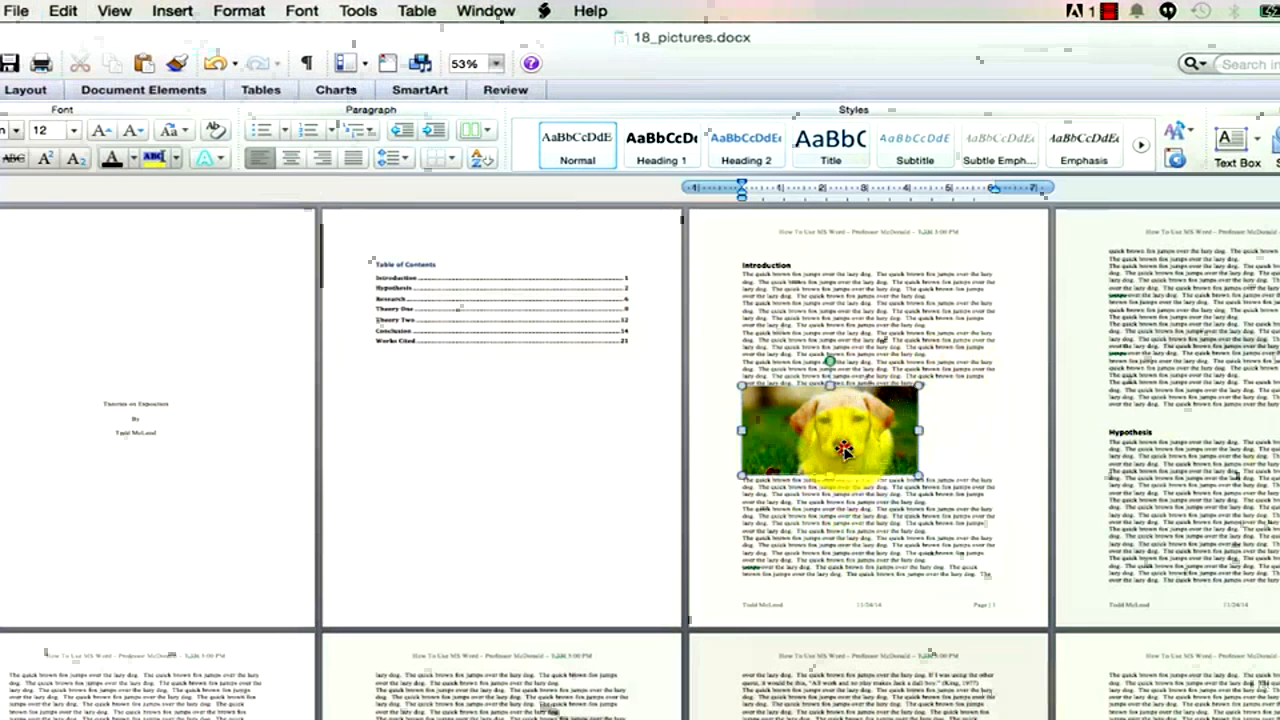
left_click(60, 90)
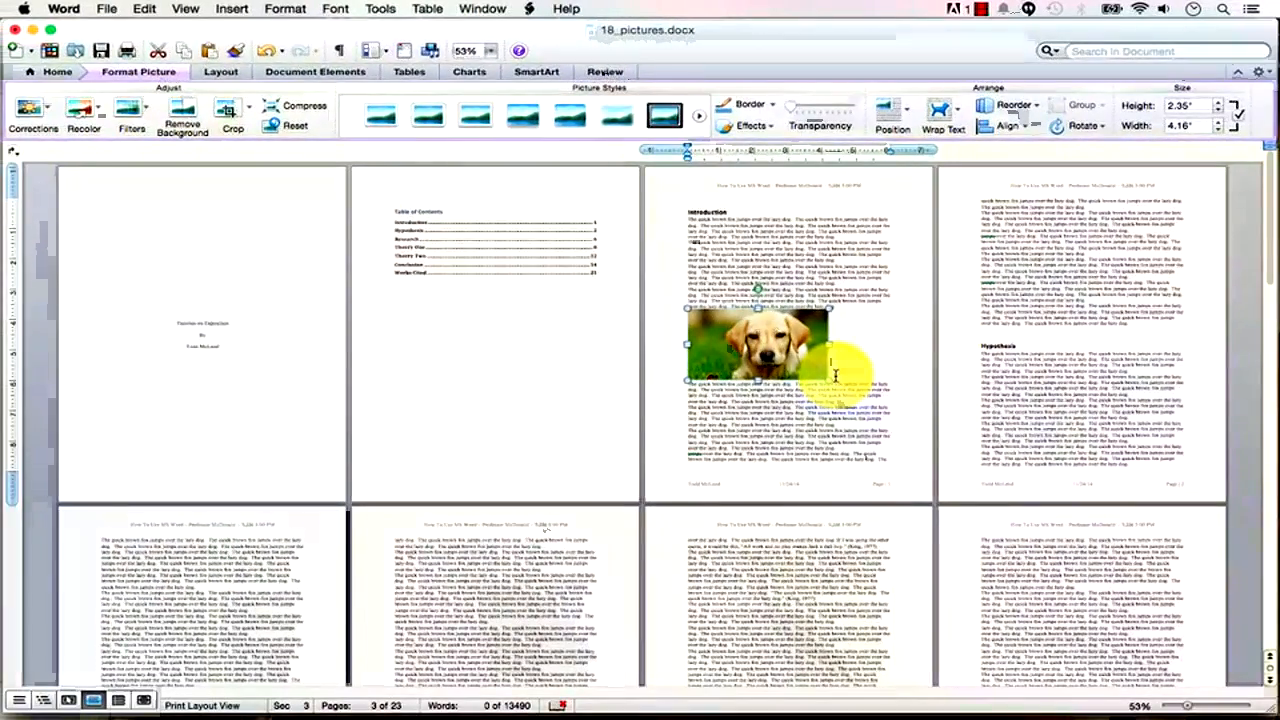
key("super+Tab")
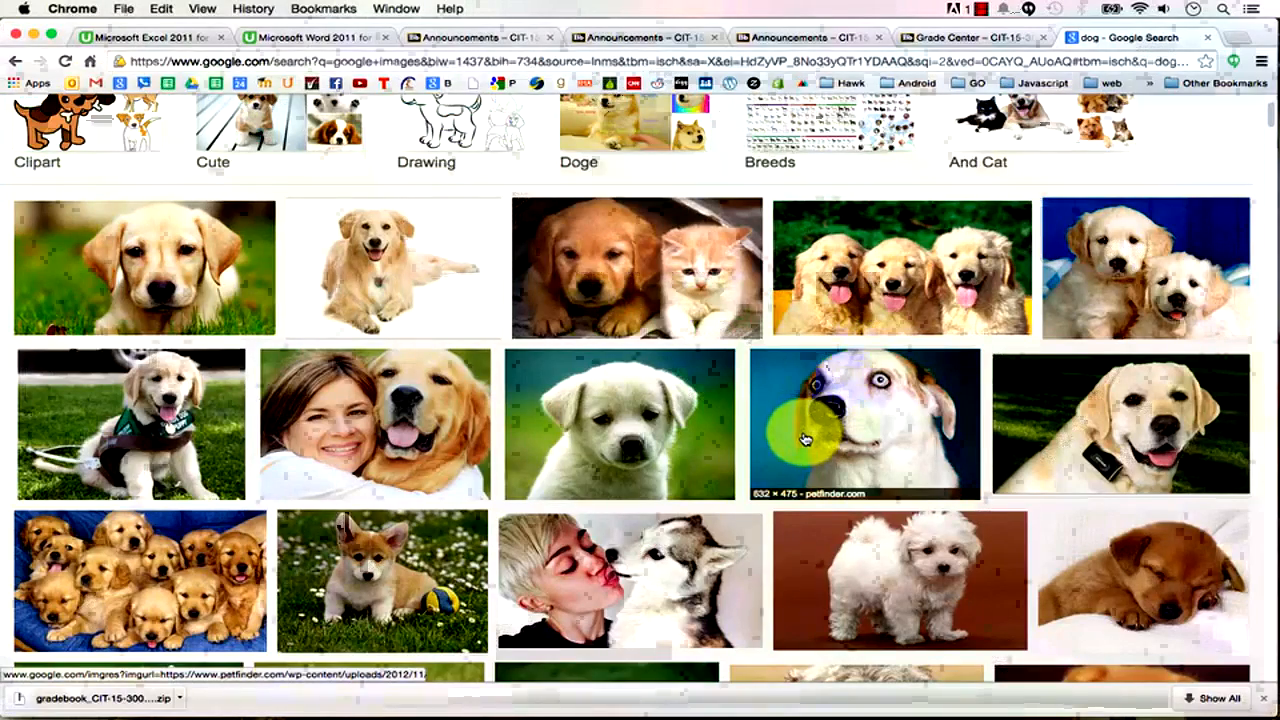
scroll(806, 438, "up", 3)
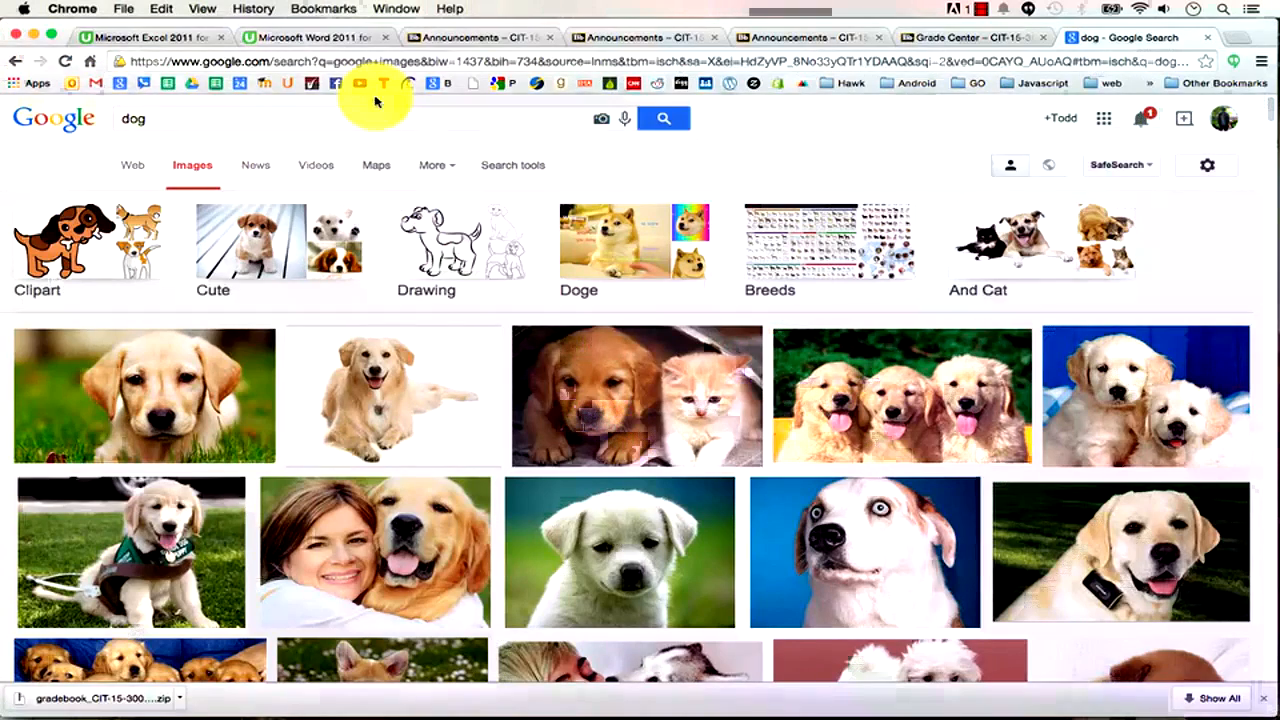
Search Google for 'advanced image search' and open the Advanced Image Search page.
left_click(175, 122)
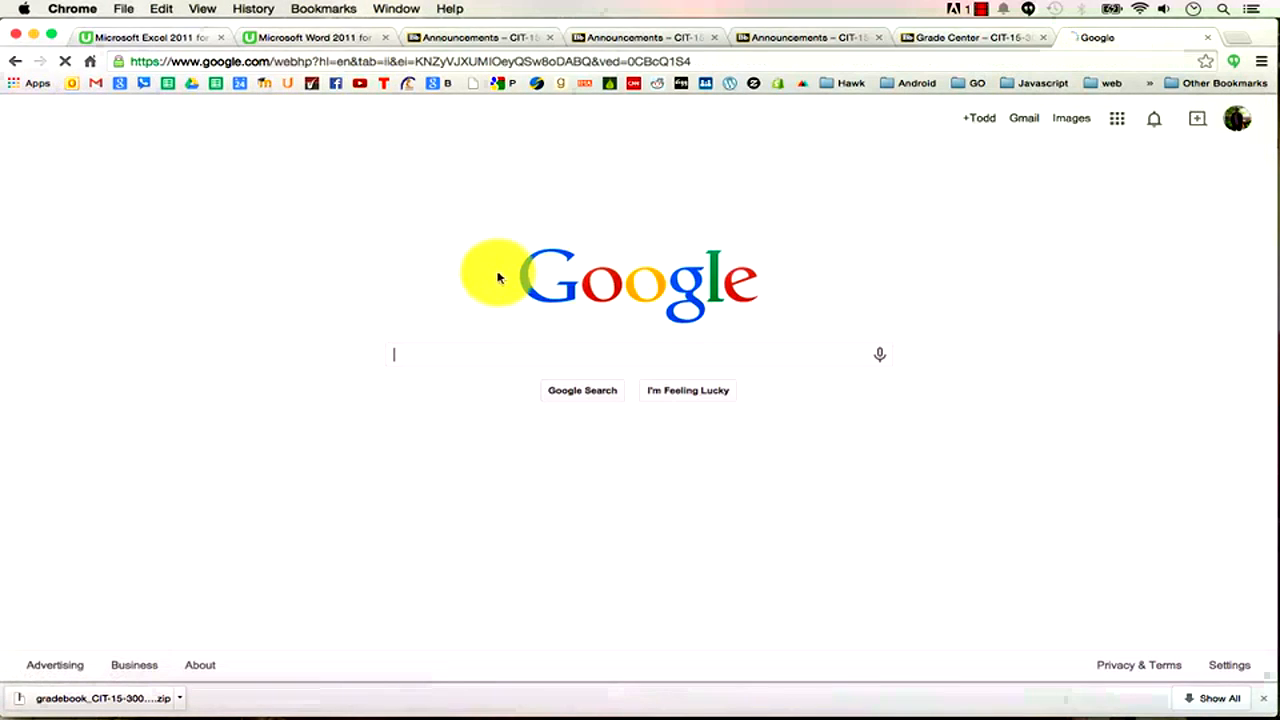
type("advv")
key("BackSpace")
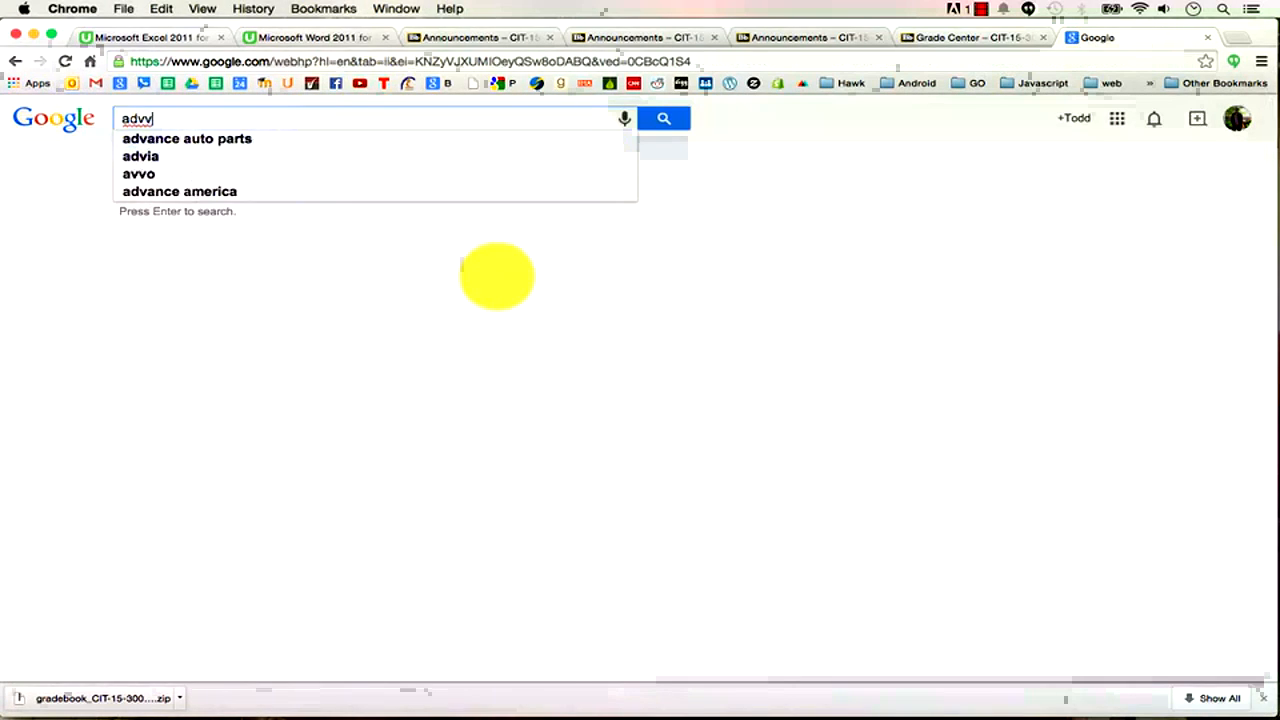
type("an")
key("Return")
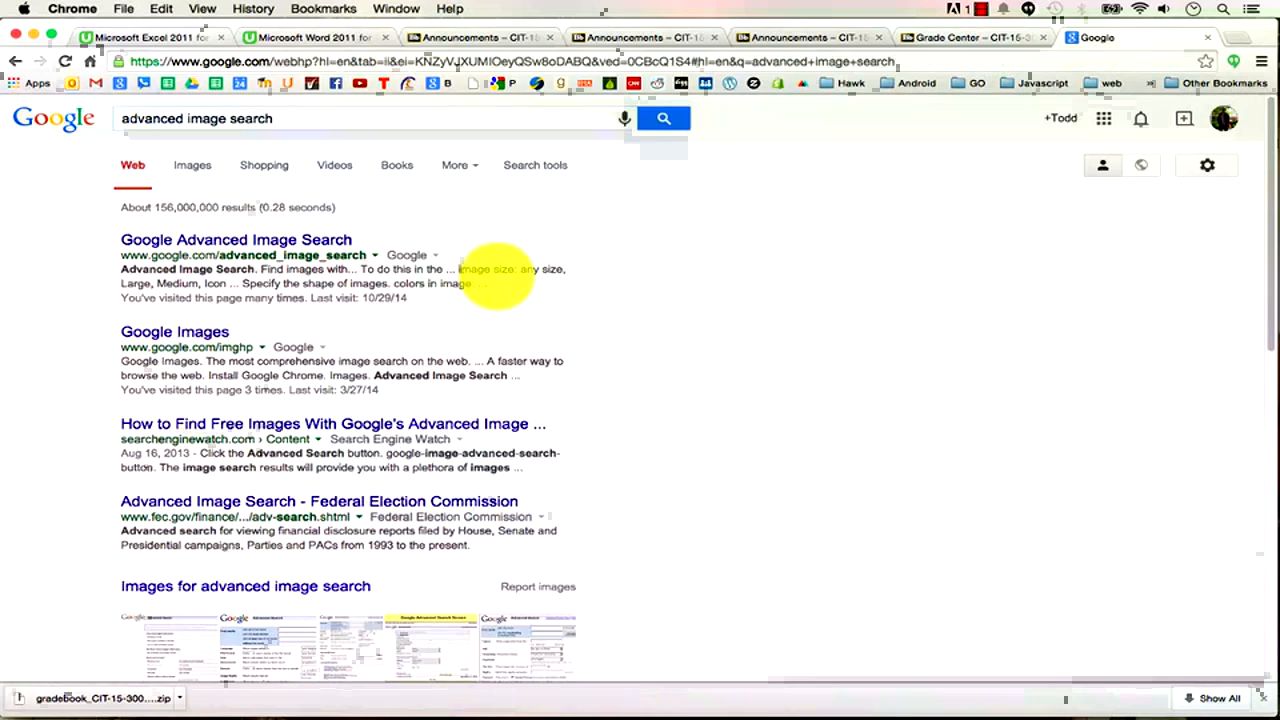
left_click(314, 240)
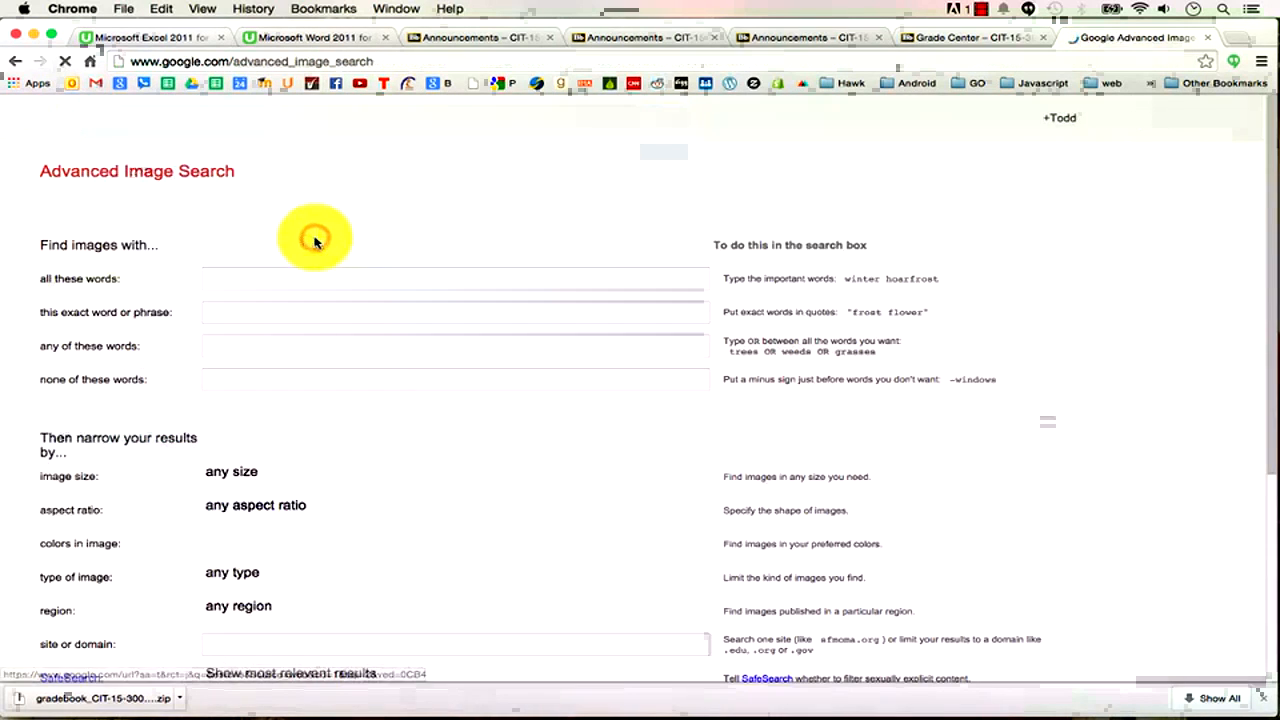
Set usage rights to 'free to use or share' and enter 'dog' as the search words.
scroll(314, 237, "down", 5)
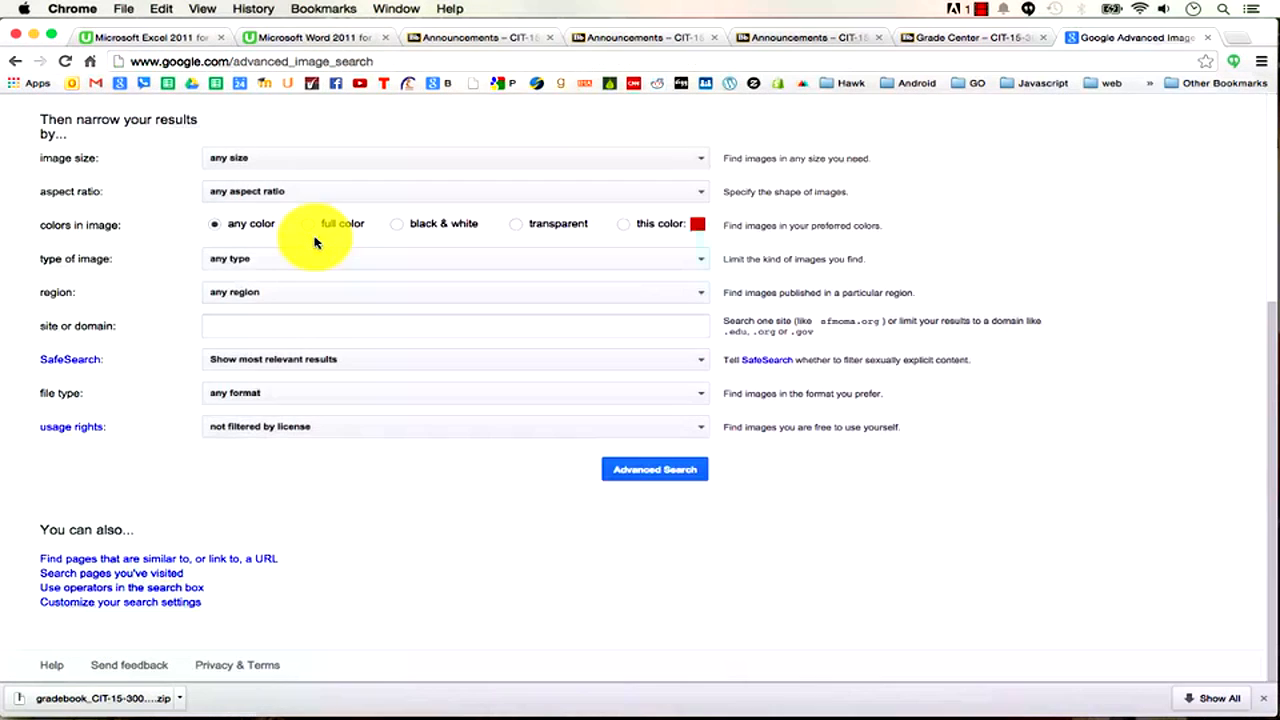
left_click(251, 427)
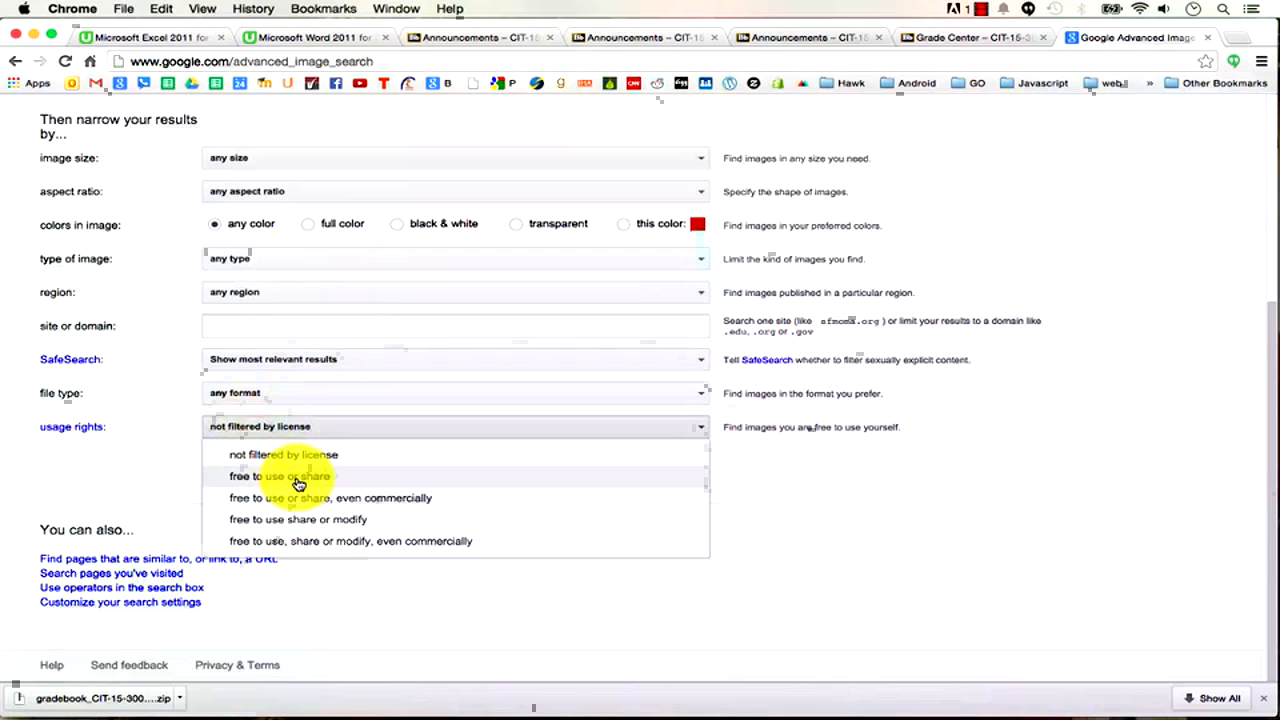
left_click(305, 478)
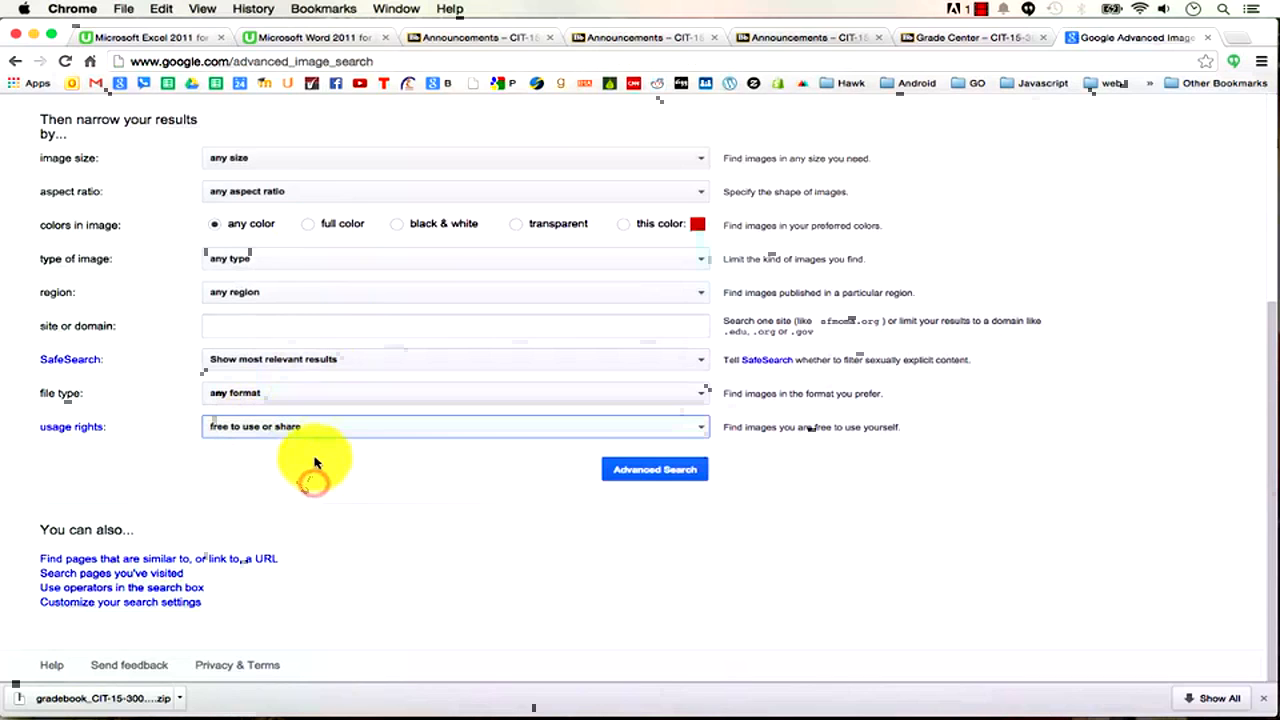
scroll(301, 345, "up", 5)
left_click(285, 282)
type("dog")
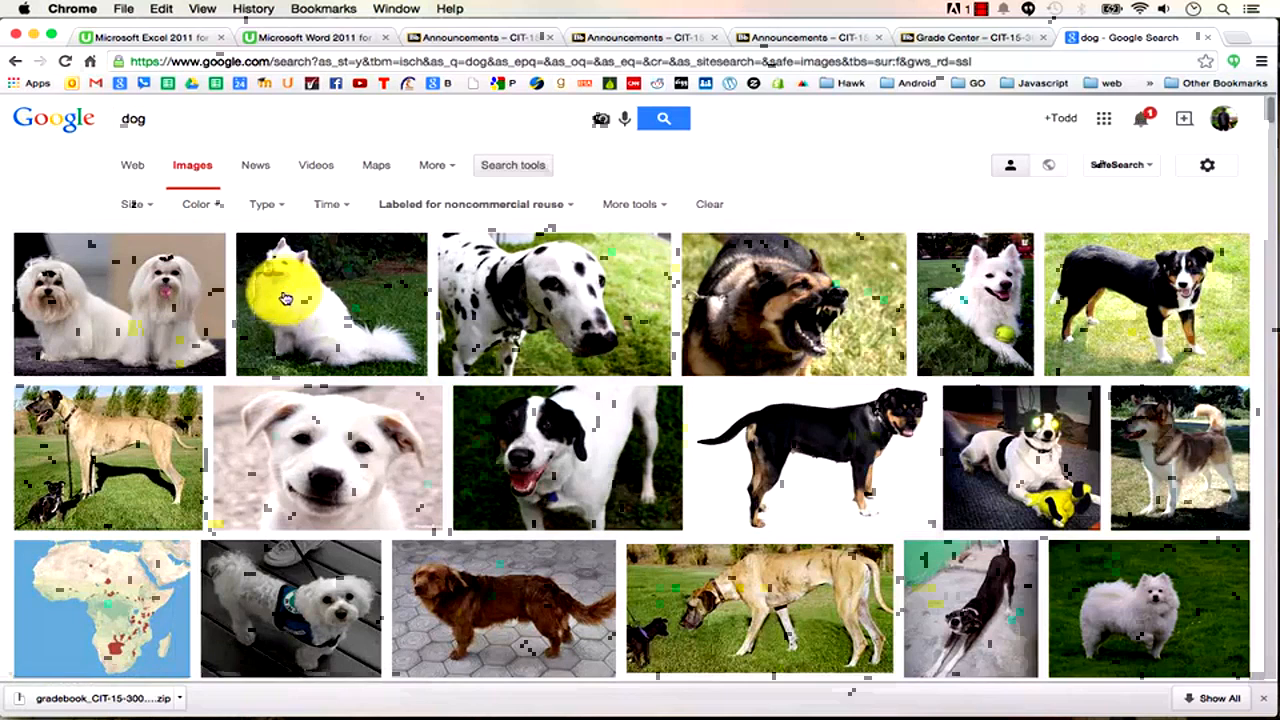
Search Google for 'stock photography', browse the results, and return to the Word report.
left_click(47, 124)
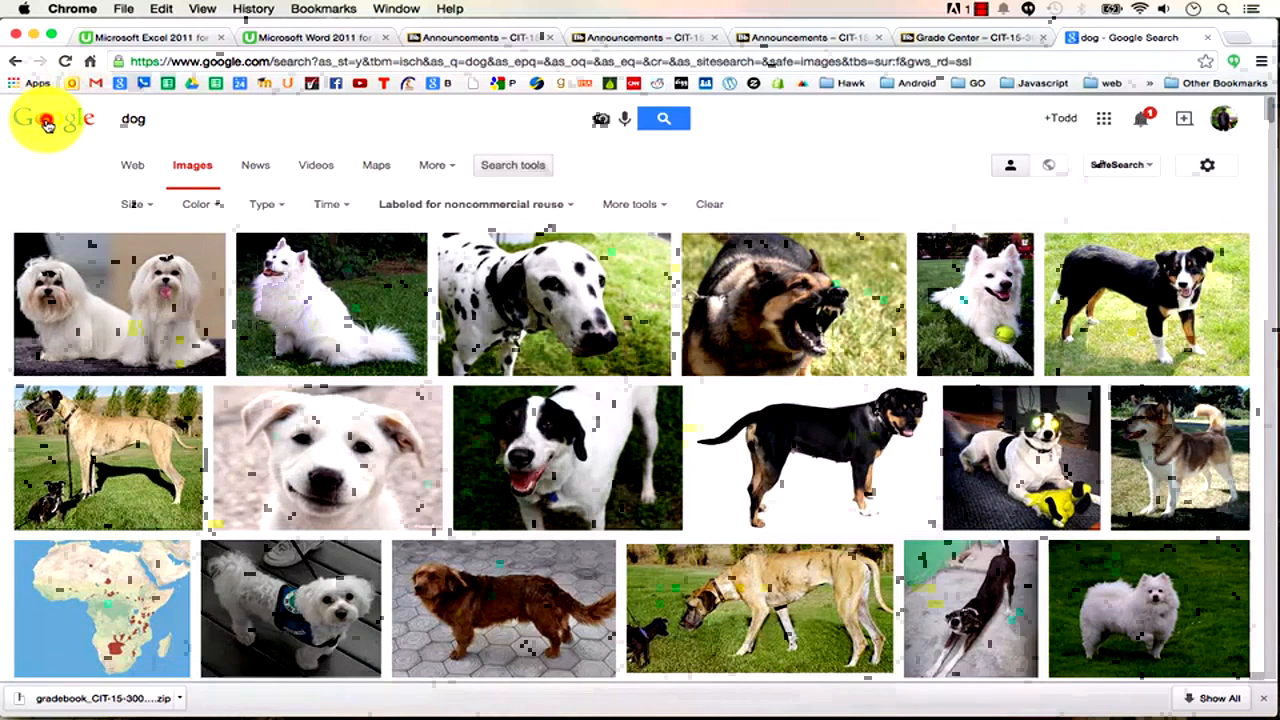
type("s")
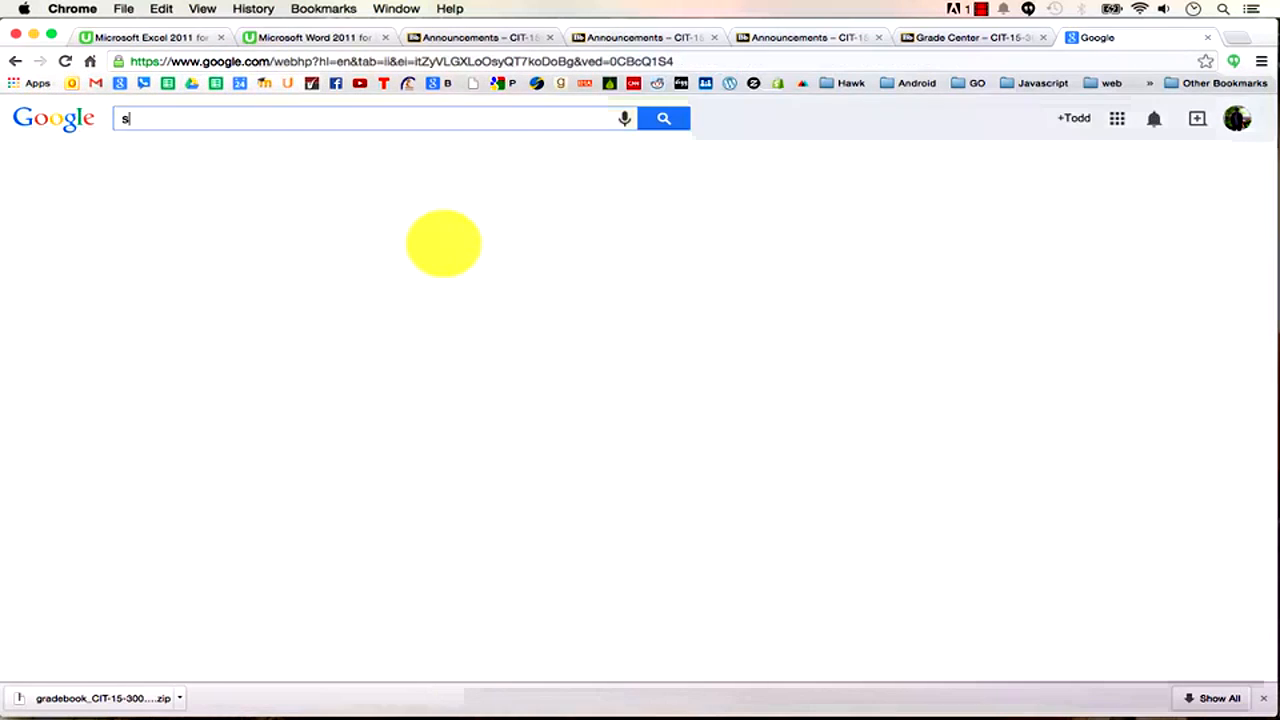
type("tock photog")
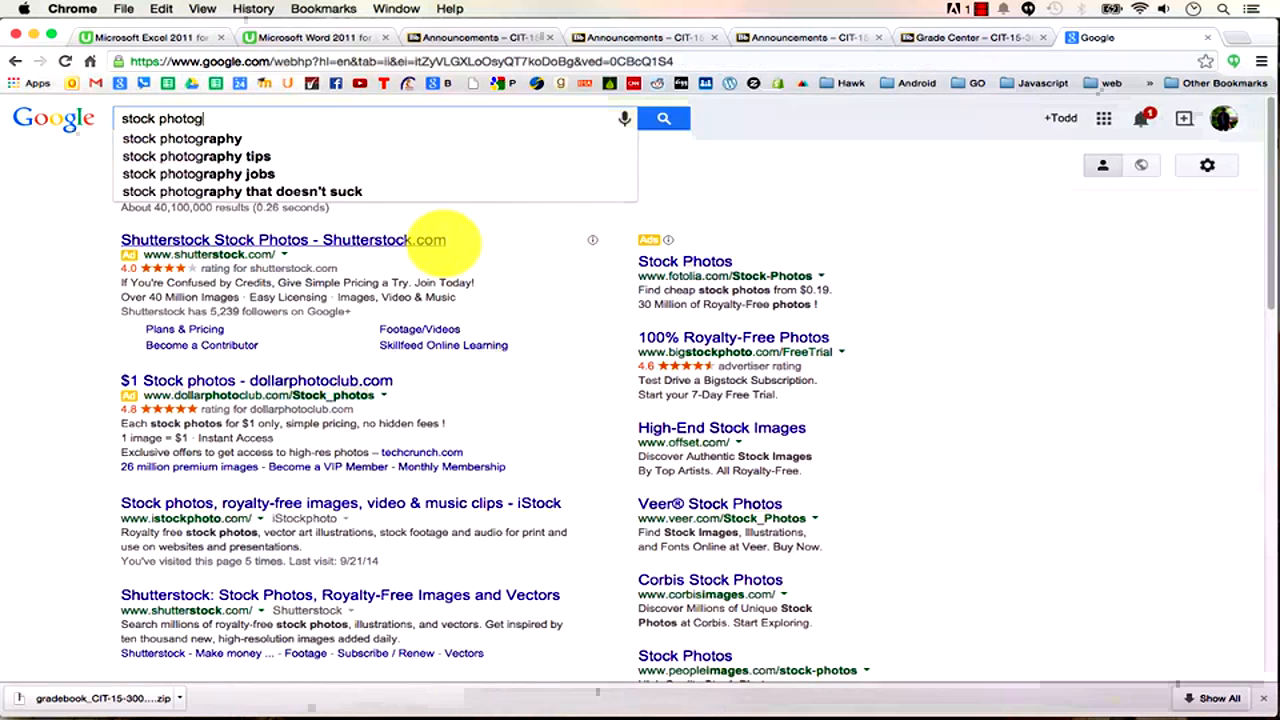
key("Return")
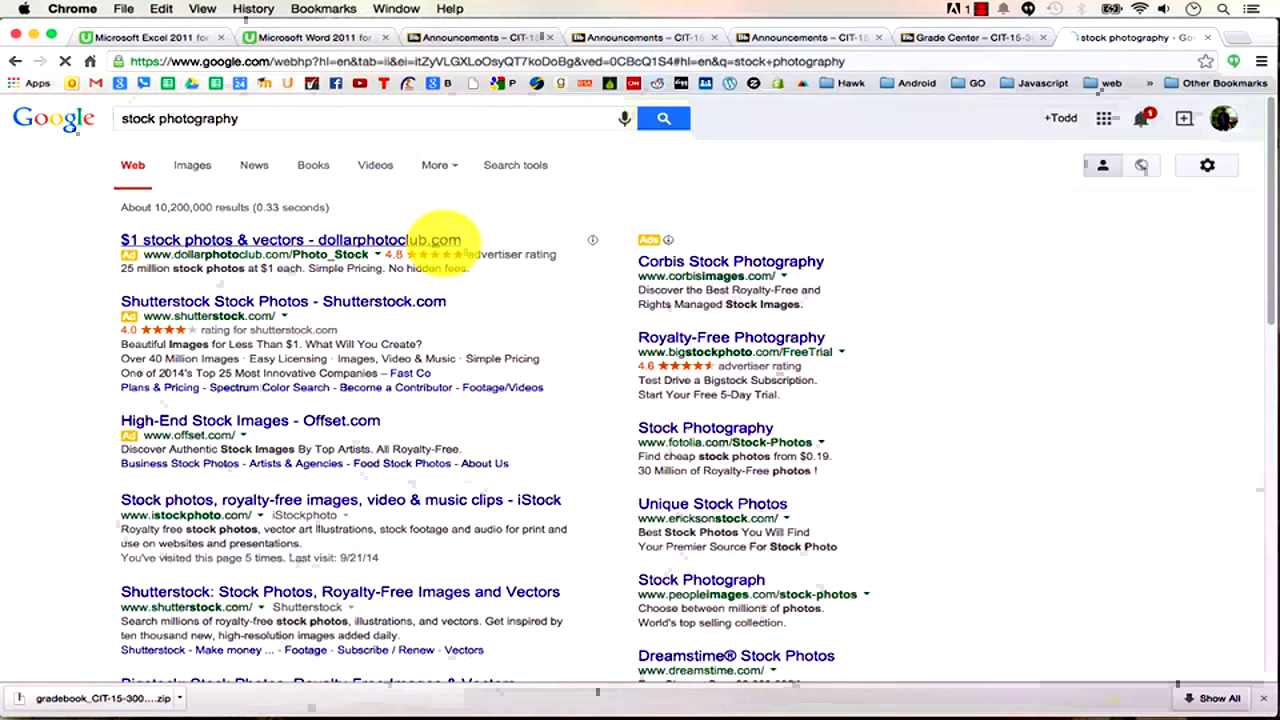
scroll(403, 592, "down", 2)
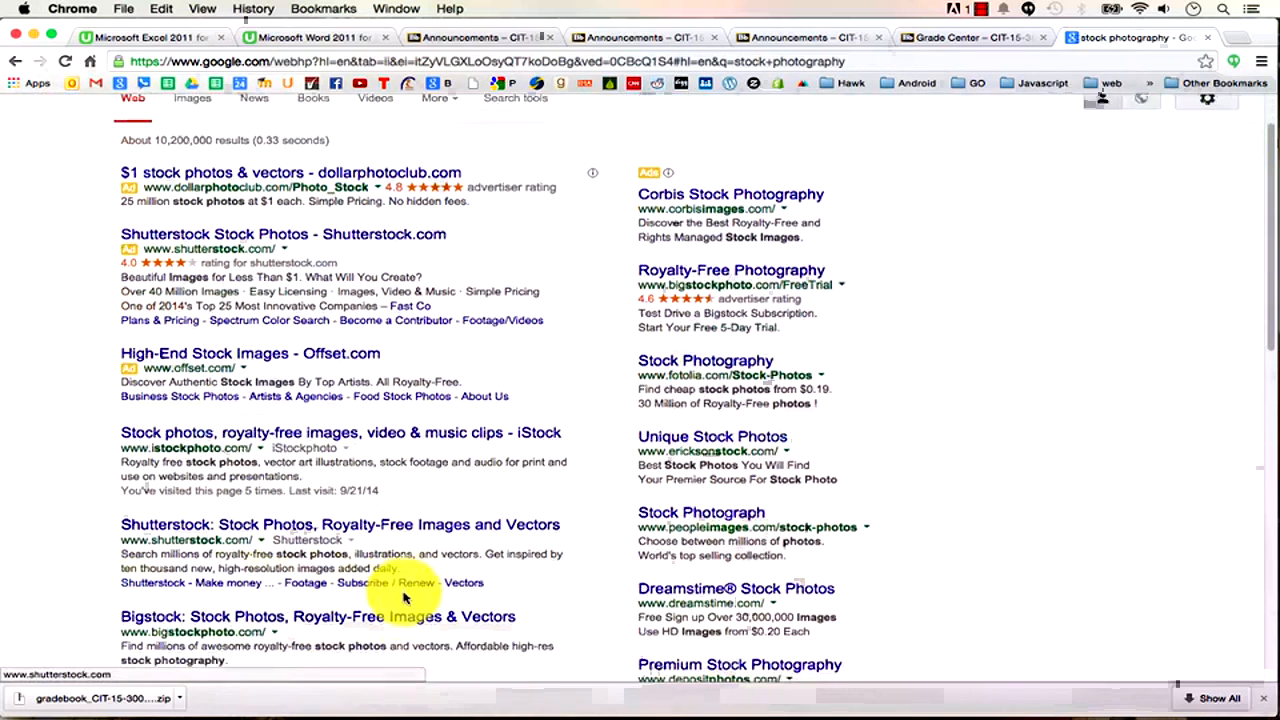
scroll(403, 596, "down", 6)
scroll(403, 596, "down", 5)
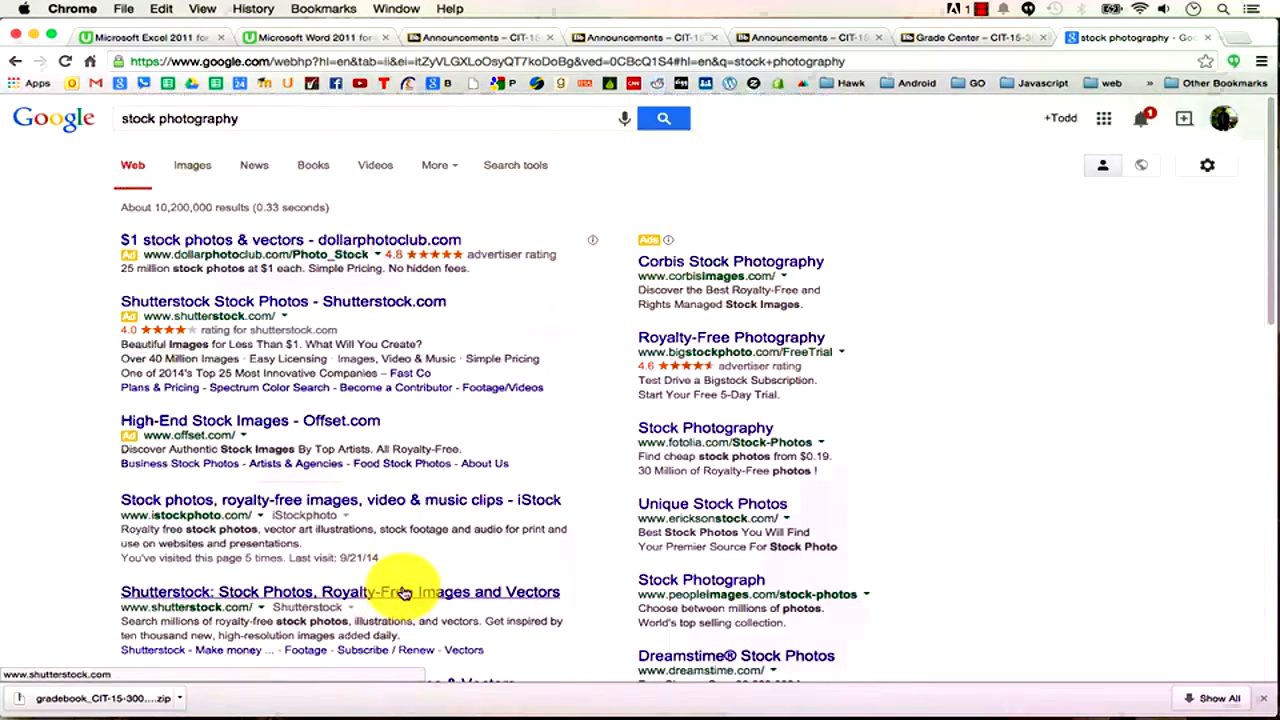
key("super+Tab")
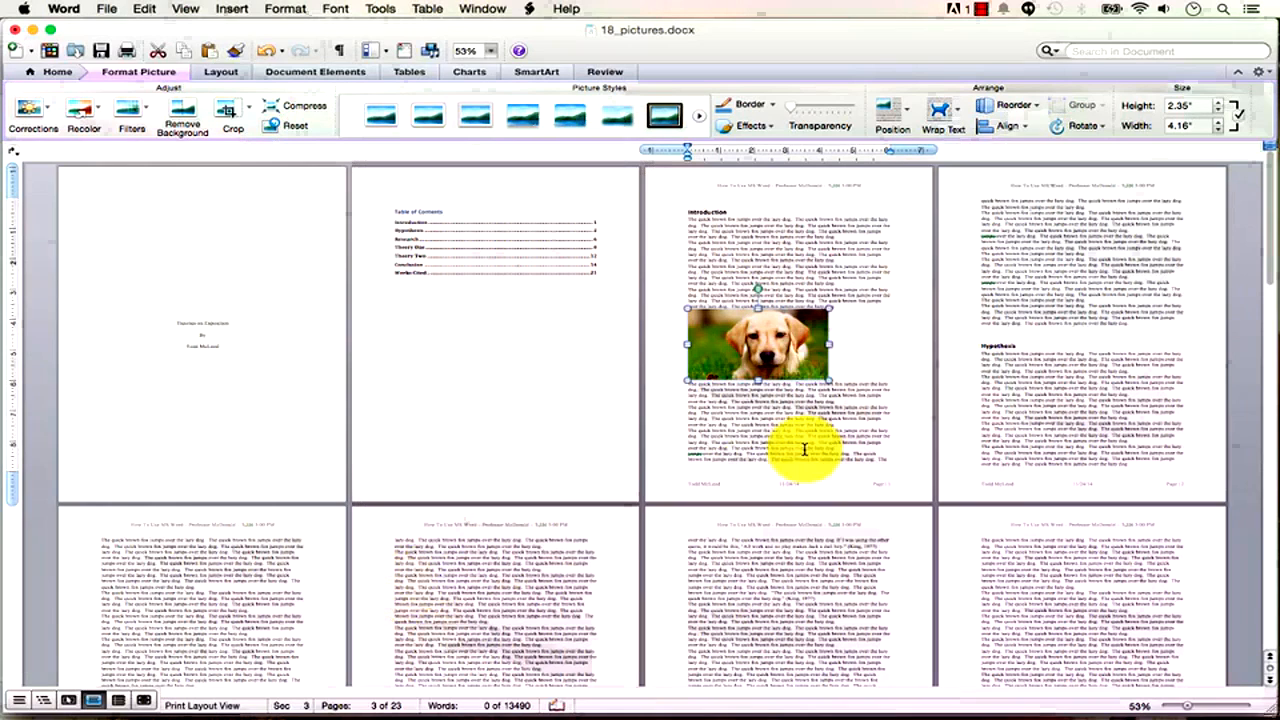
mouse_move(769, 335)
left_mouse_down()
mouse_move(786, 341)
mouse_move(772, 340)
left_mouse_up()
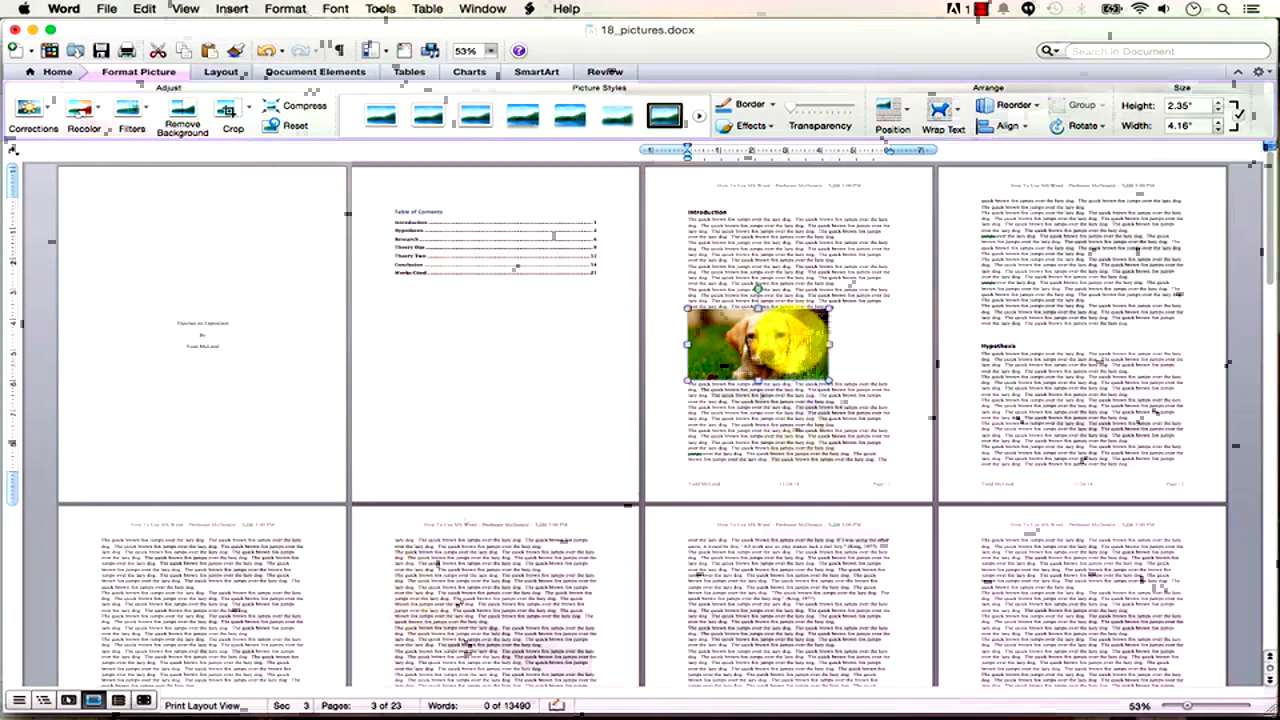
left_click(767, 430)
left_click(771, 367)
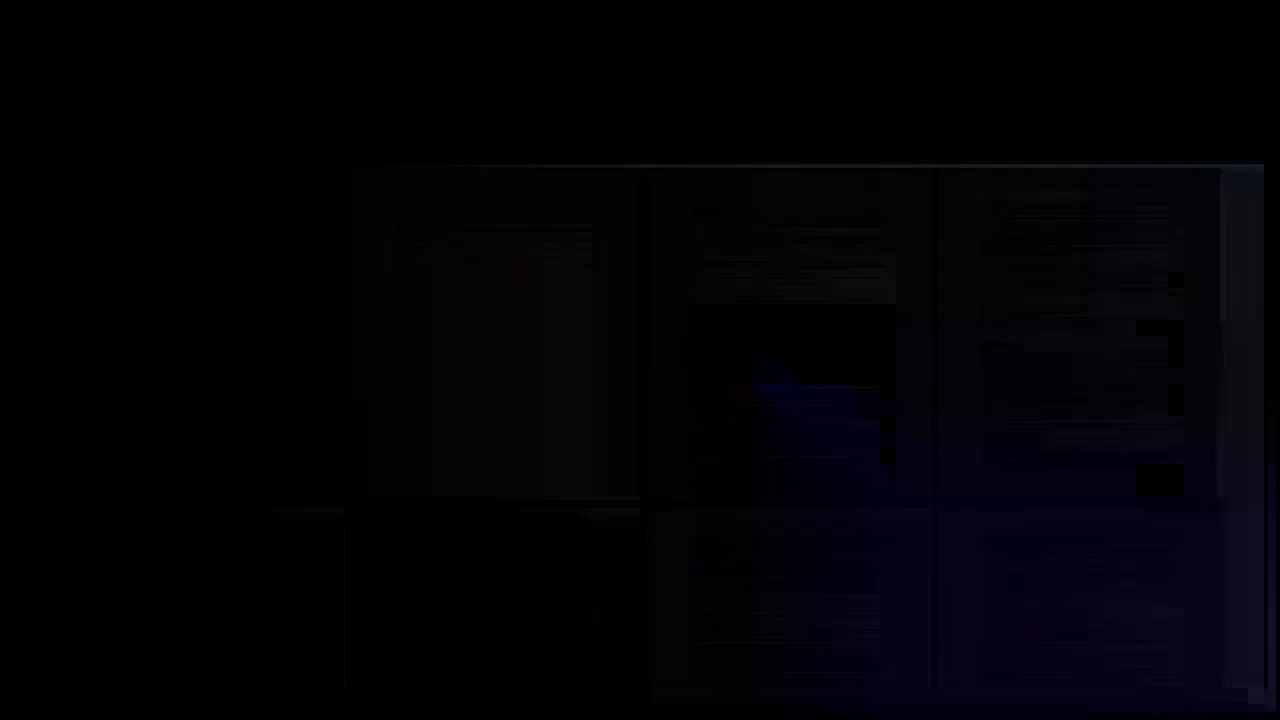
Enlarge the puppy photo on the Introduction page by dragging its corner handle.
left_click(868, 263)
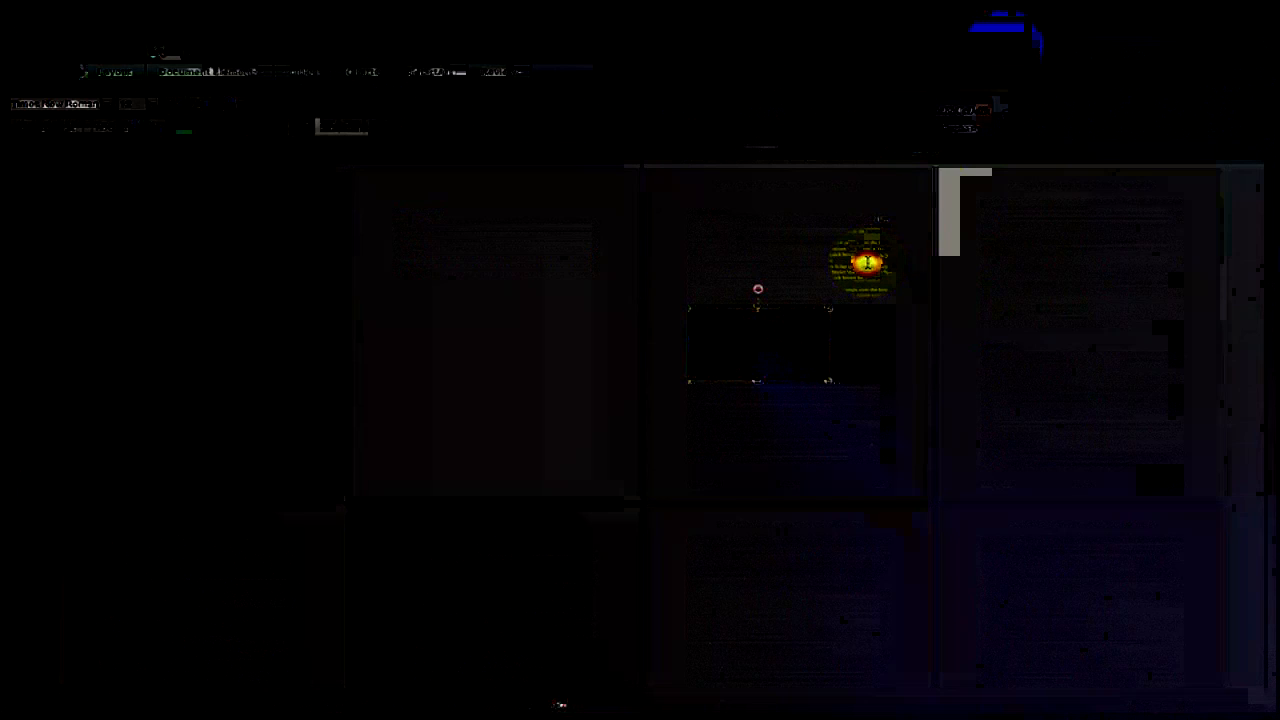
left_click_drag(866, 263, 805, 333)
left_click(804, 337)
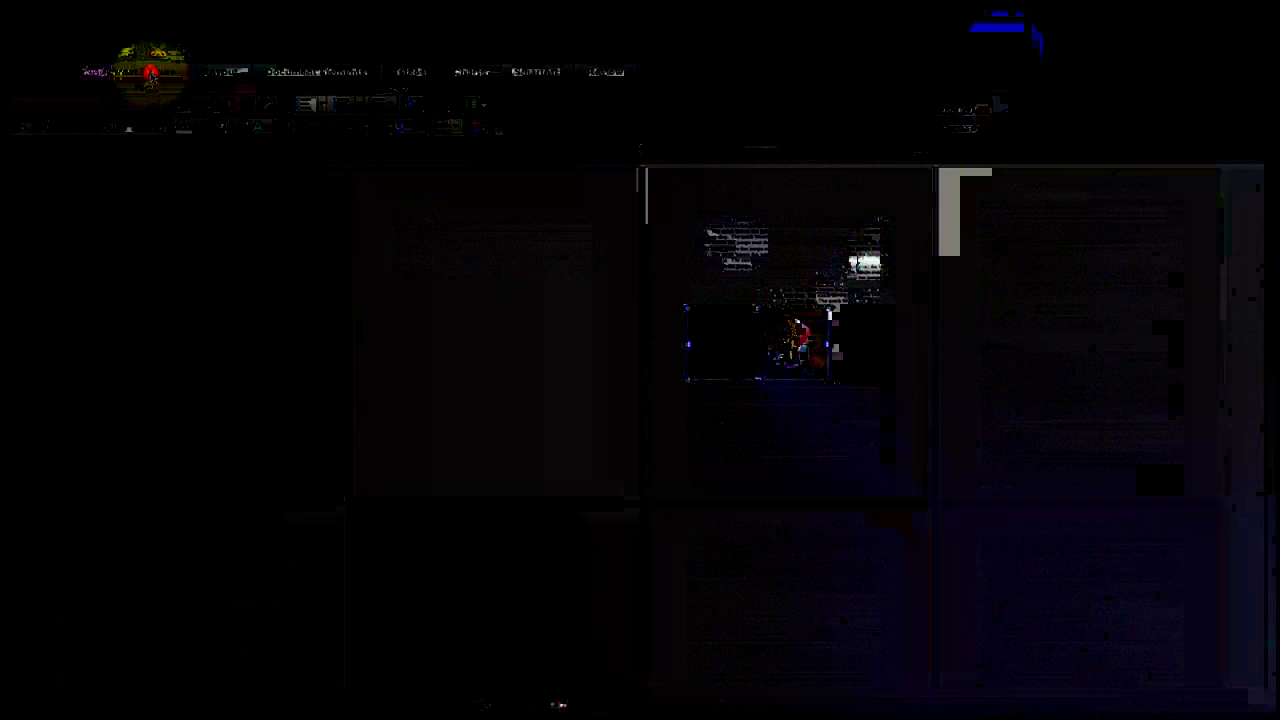
left_click(150, 72)
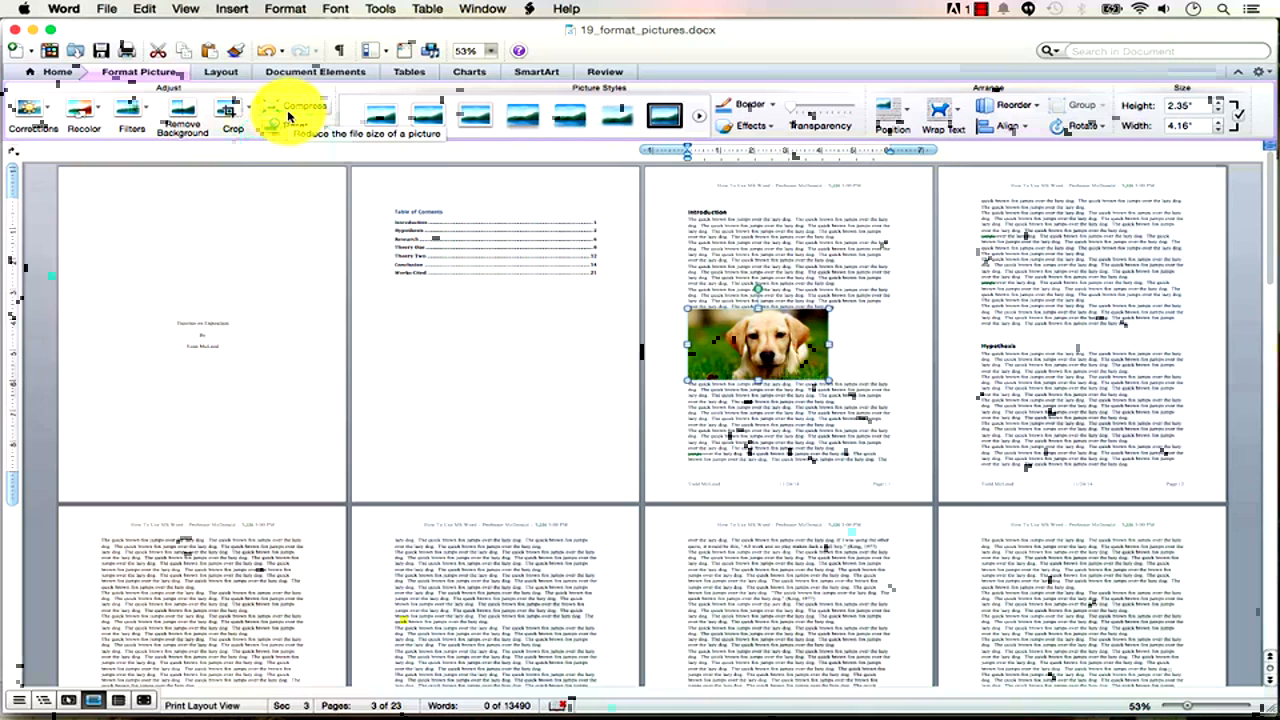
left_click_drag(828, 382, 872, 403)
Crop the photo's left and right sides to about 3.09 × 3.85 inches.
left_click(230, 114)
left_click_drag(688, 356, 740, 358)
left_click_drag(872, 356, 817, 357)
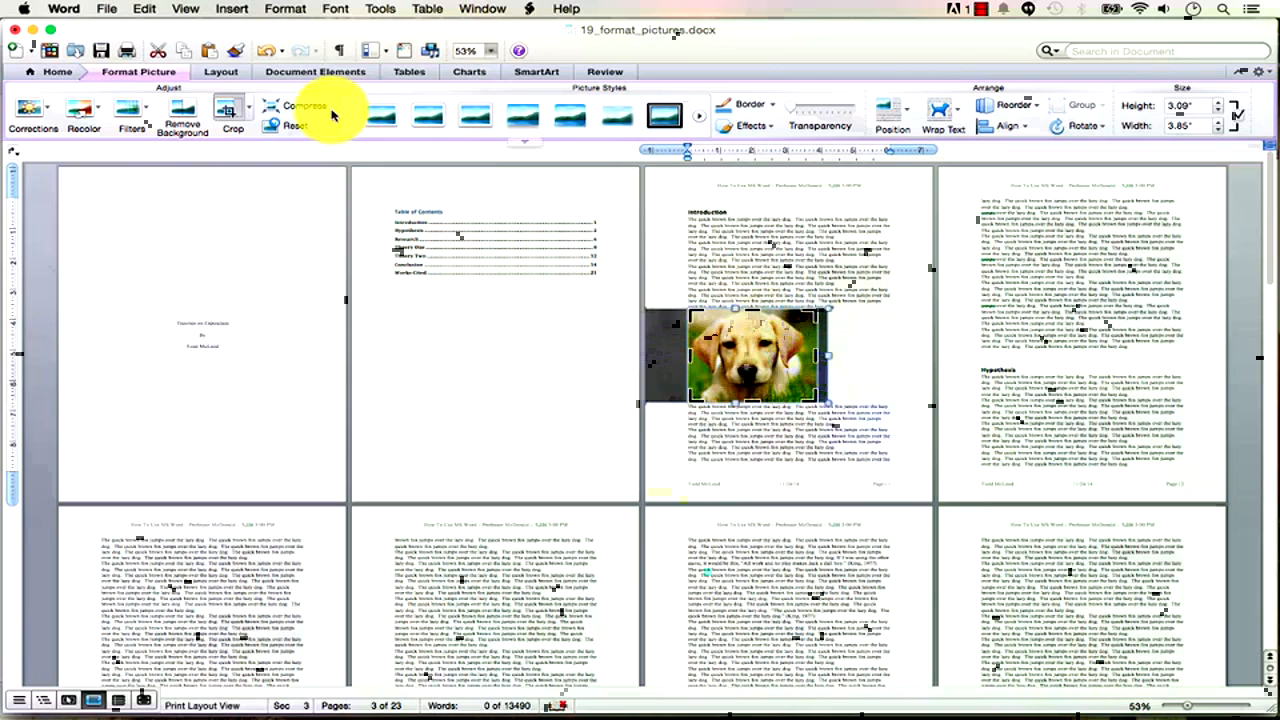
left_click(229, 113)
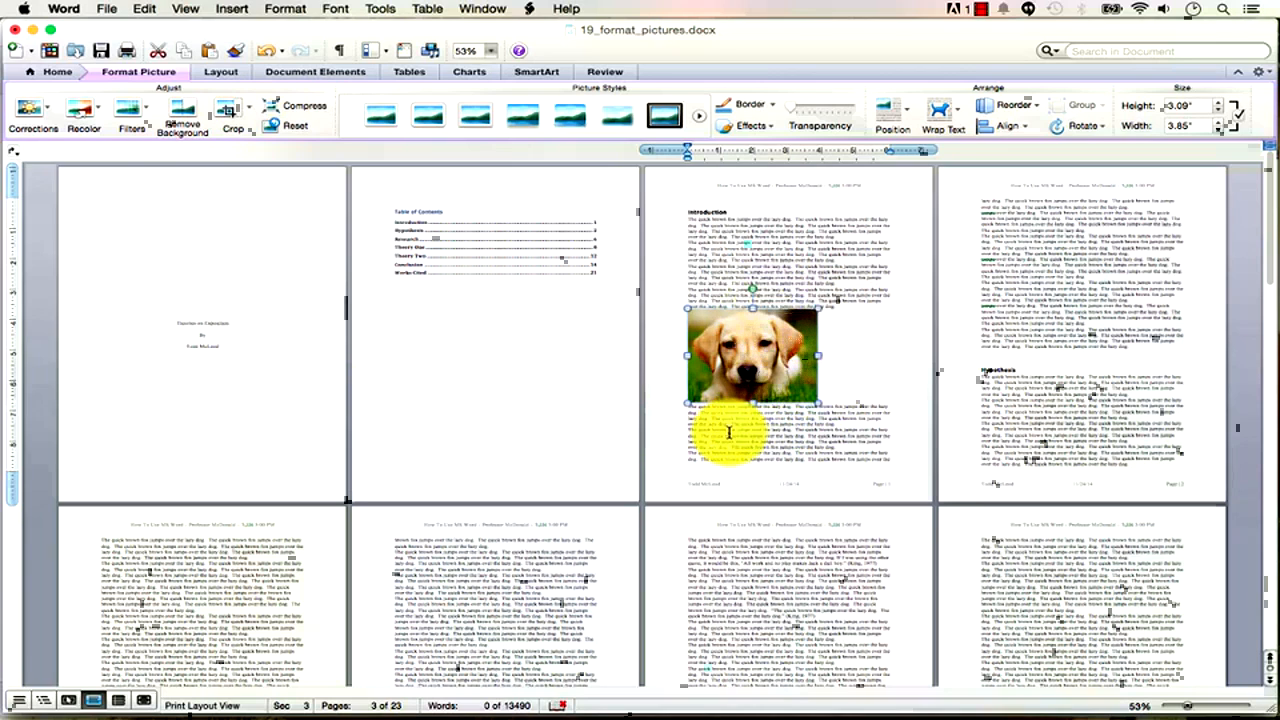
Compress all pictures to 96 ppi e-mail quality, removing cropped picture regions.
left_click(287, 112)
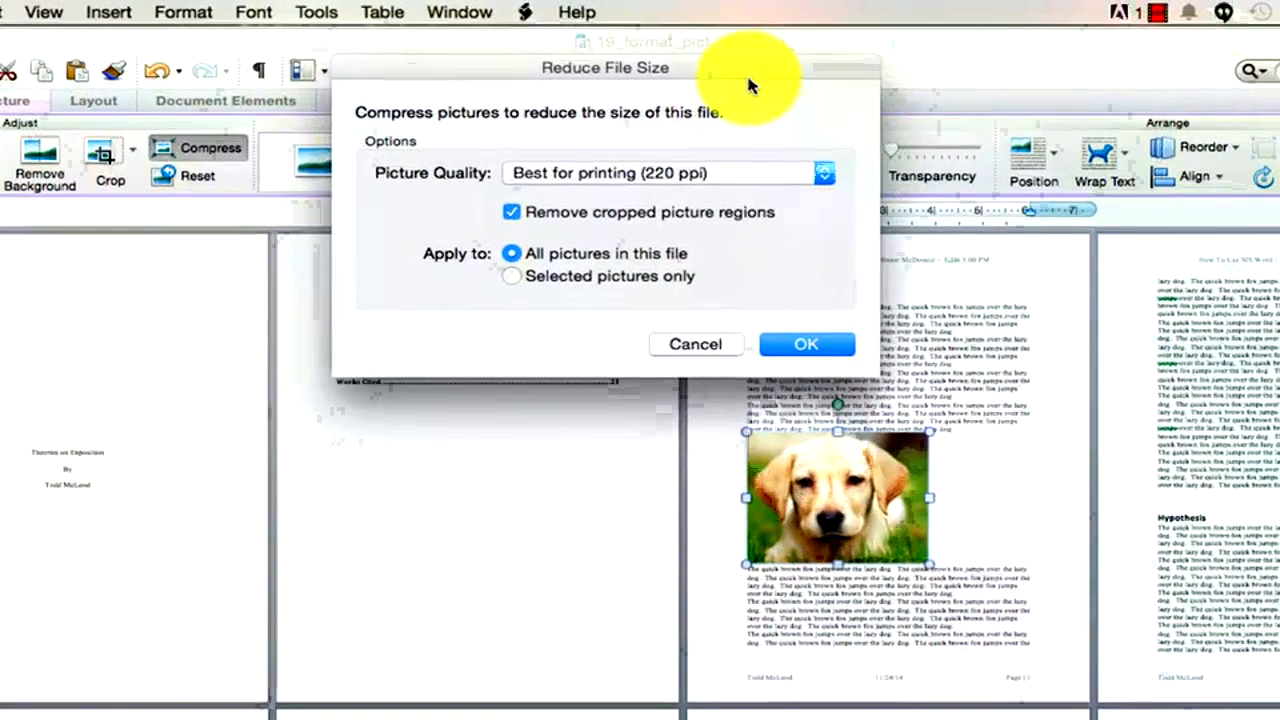
left_click(801, 178)
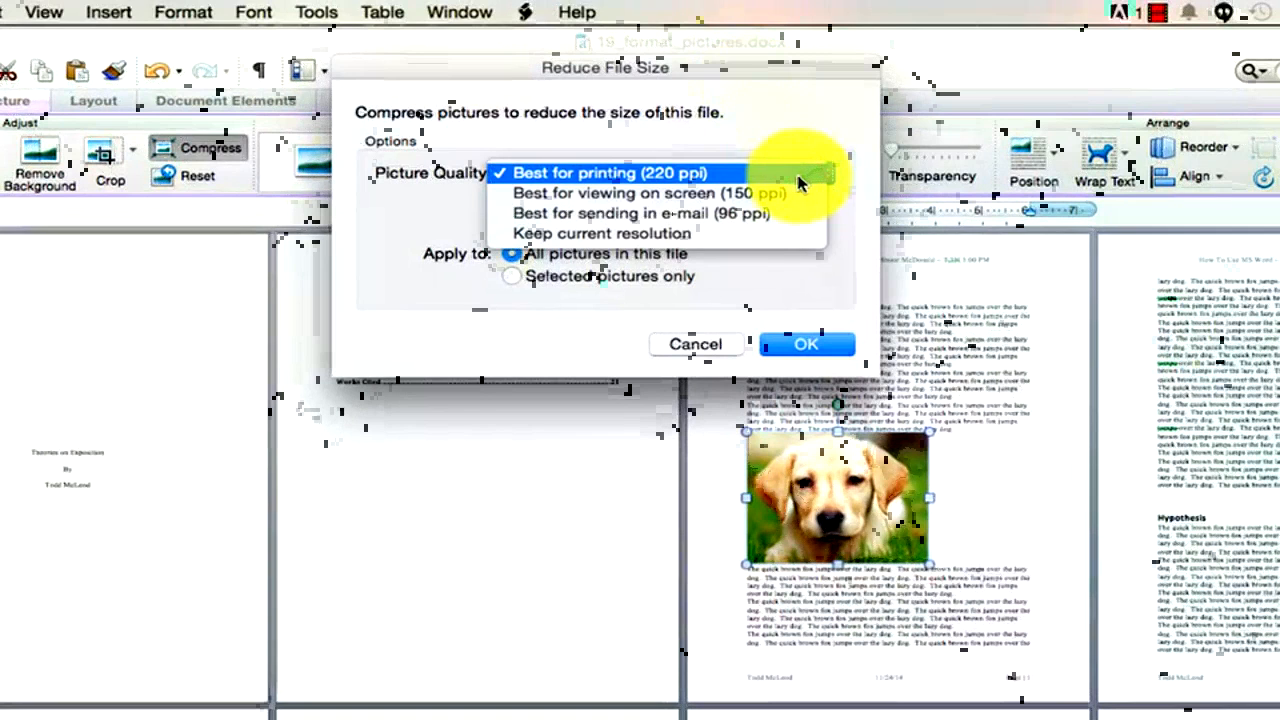
left_click(742, 214)
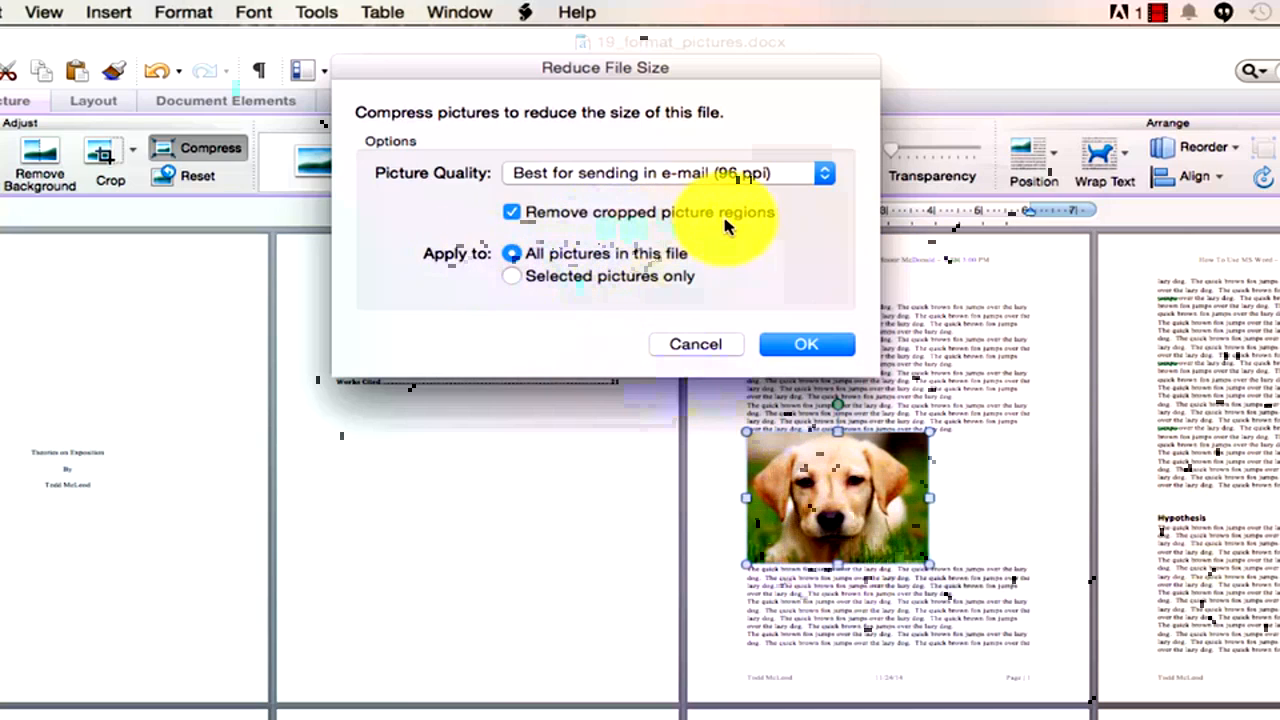
left_click(809, 346)
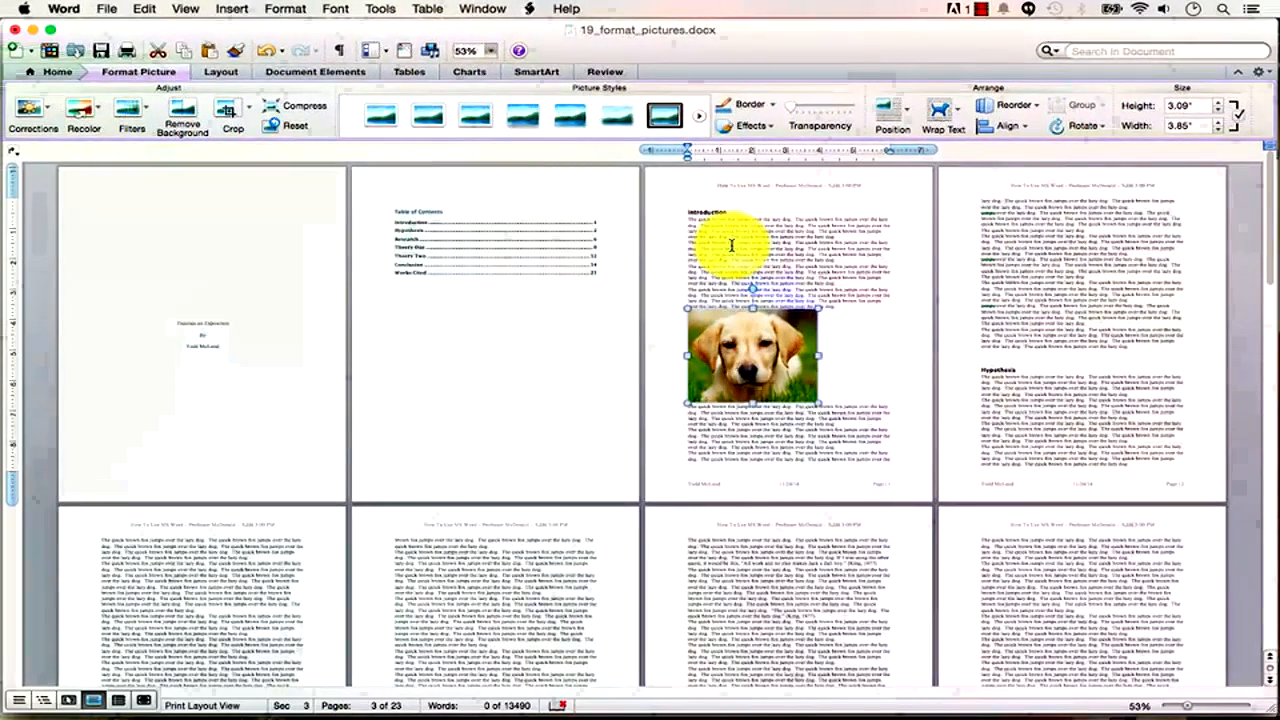
Try Simple Frame, White and other picture styles, finishing with Drop Shadow Rectangle.
left_click(847, 311)
left_click(768, 312)
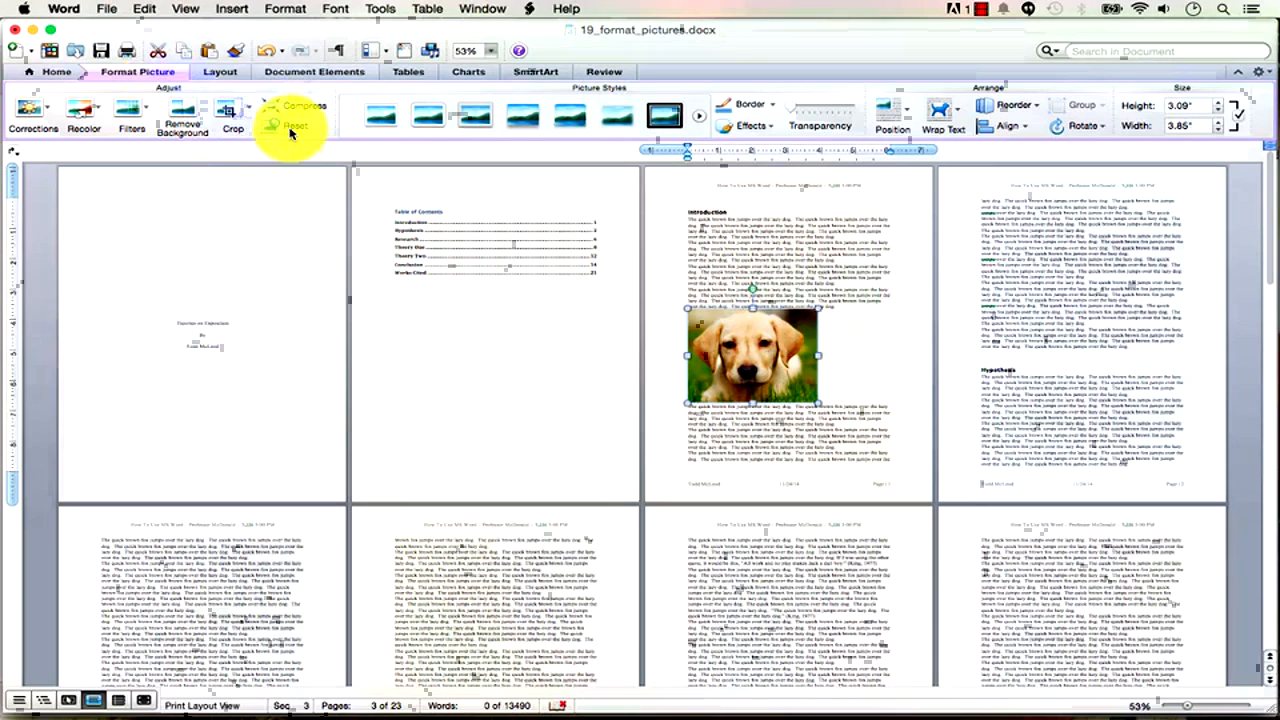
left_click(290, 130)
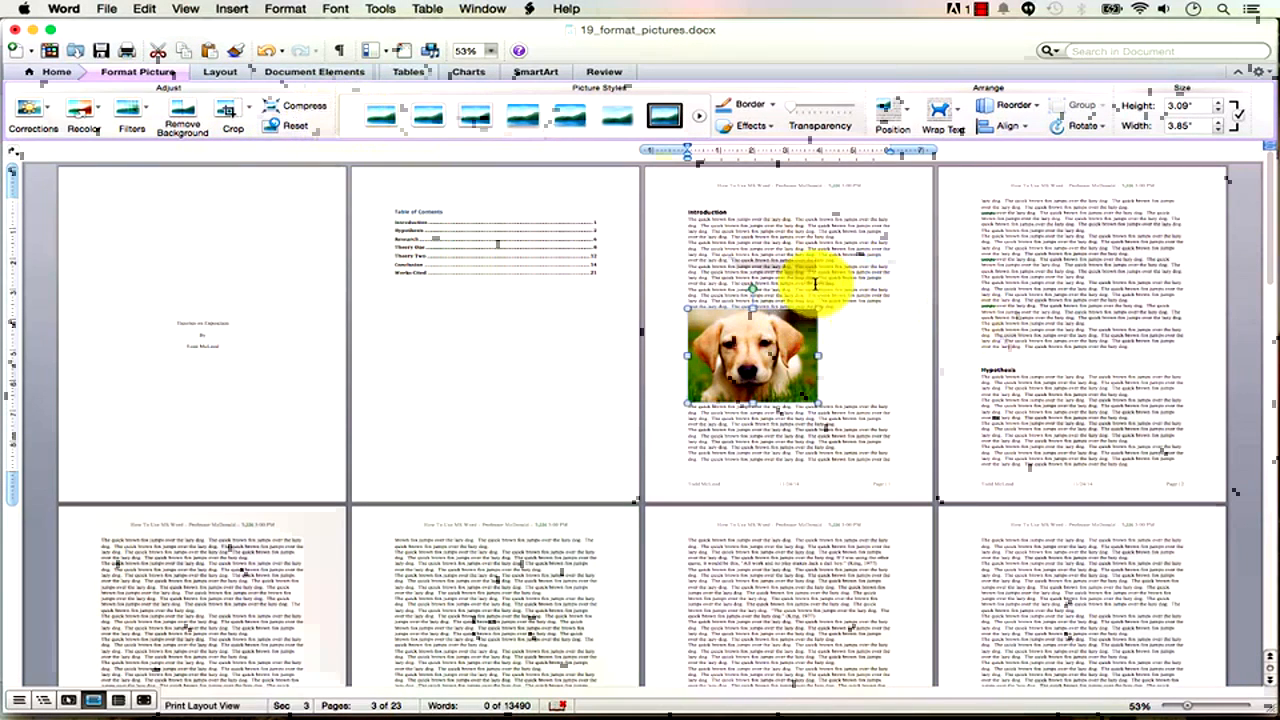
left_click(846, 343)
left_click(790, 332)
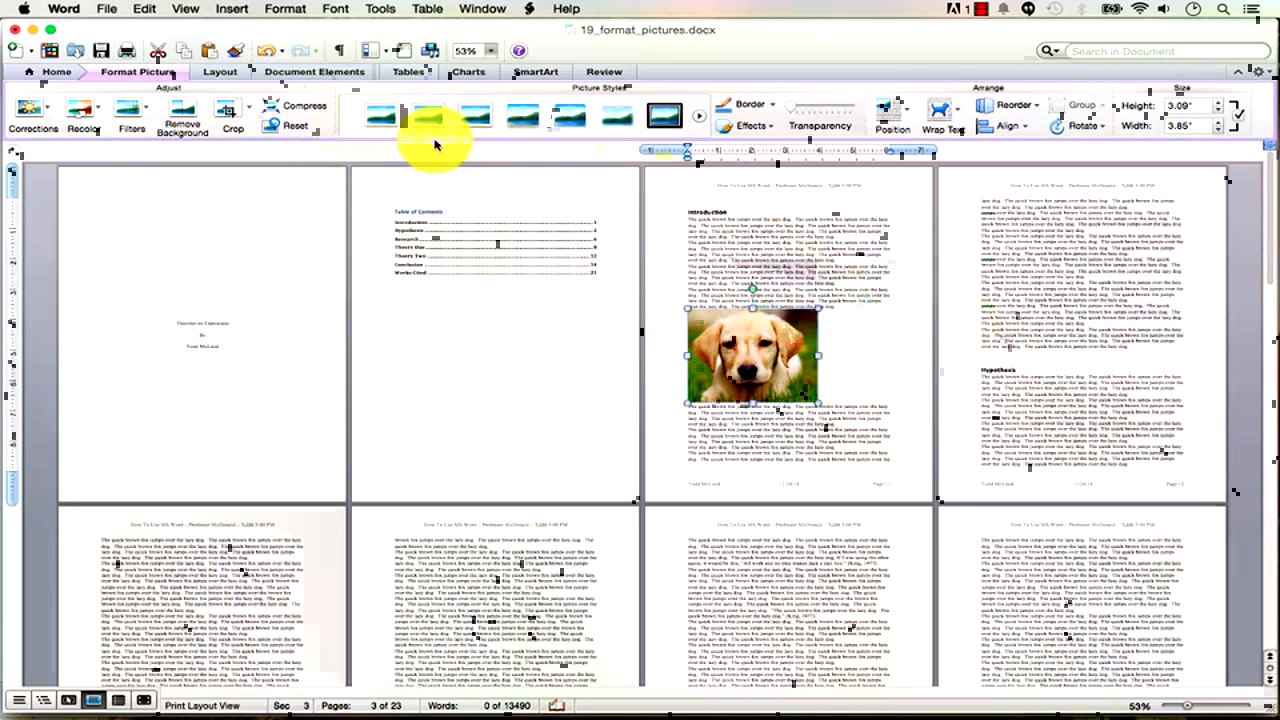
left_click(397, 130)
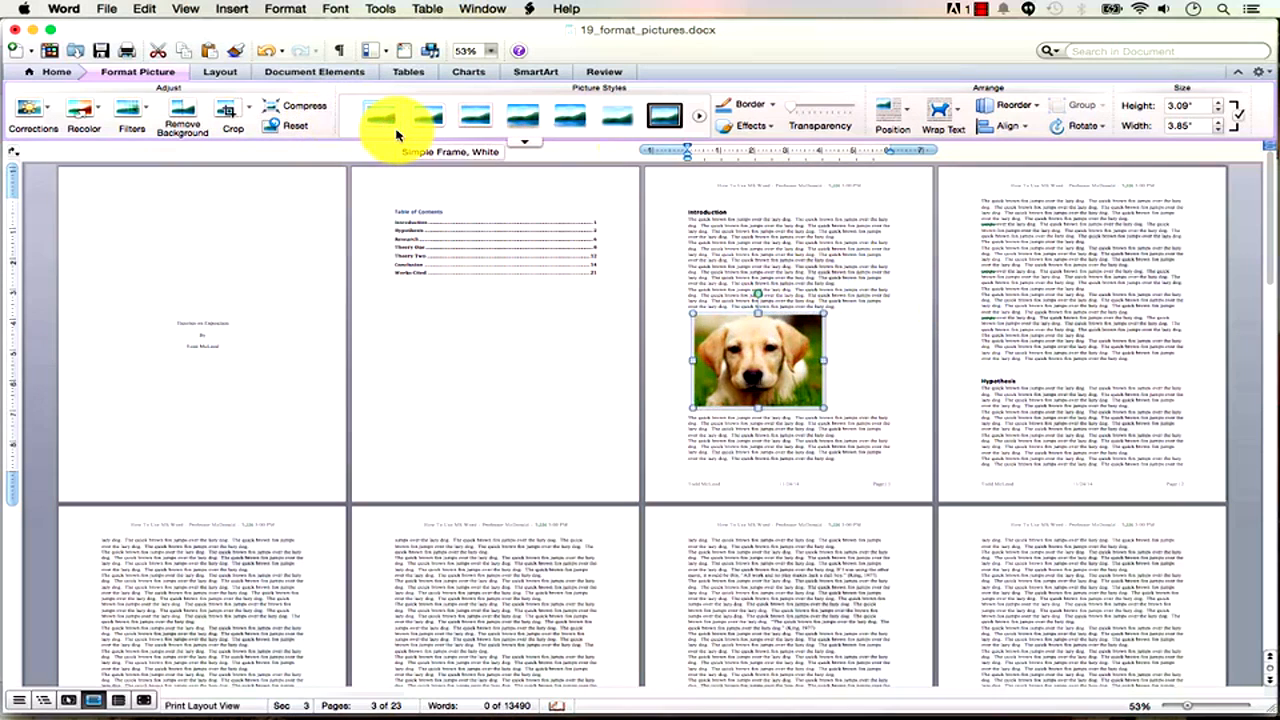
left_click(837, 286)
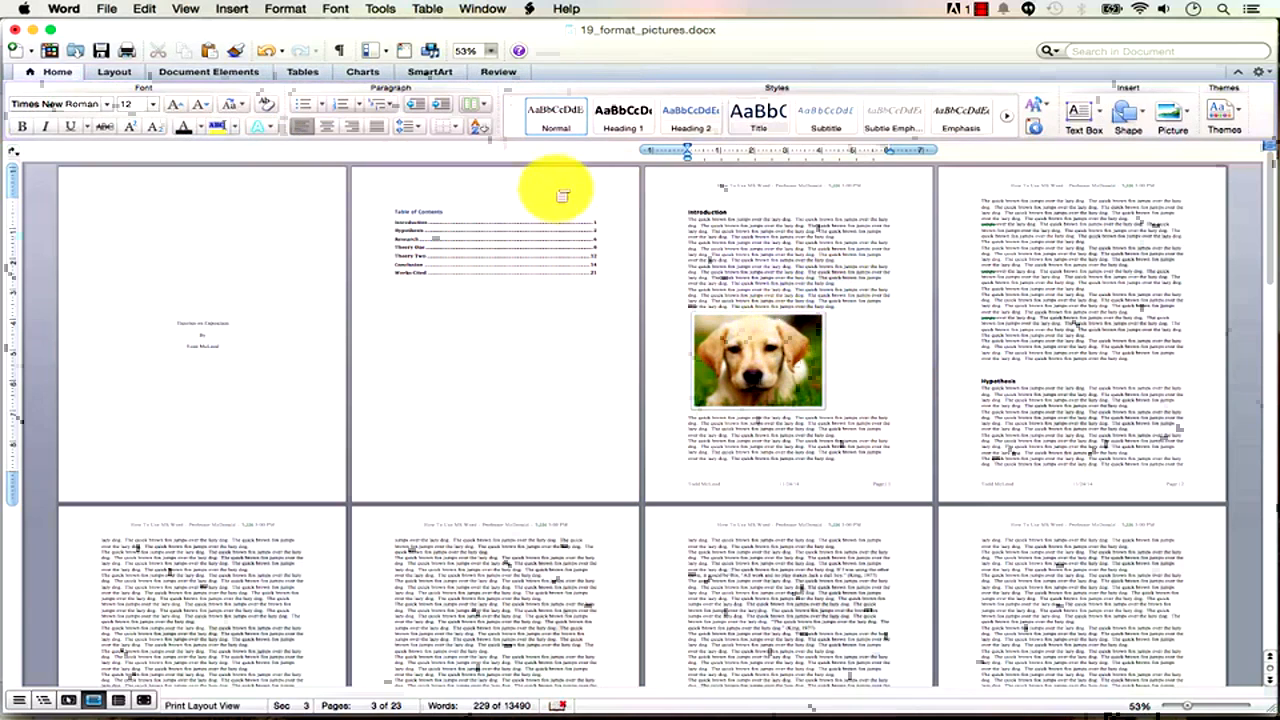
left_click(749, 360)
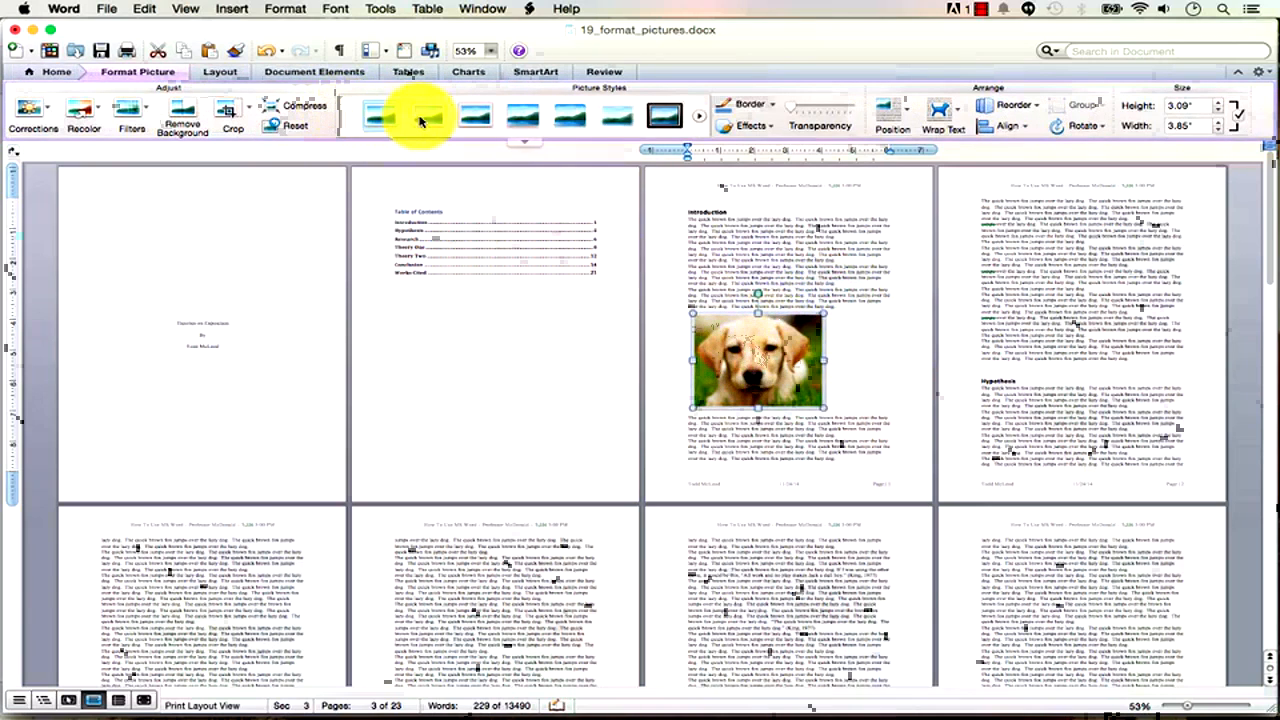
left_click(430, 118)
left_click(814, 249)
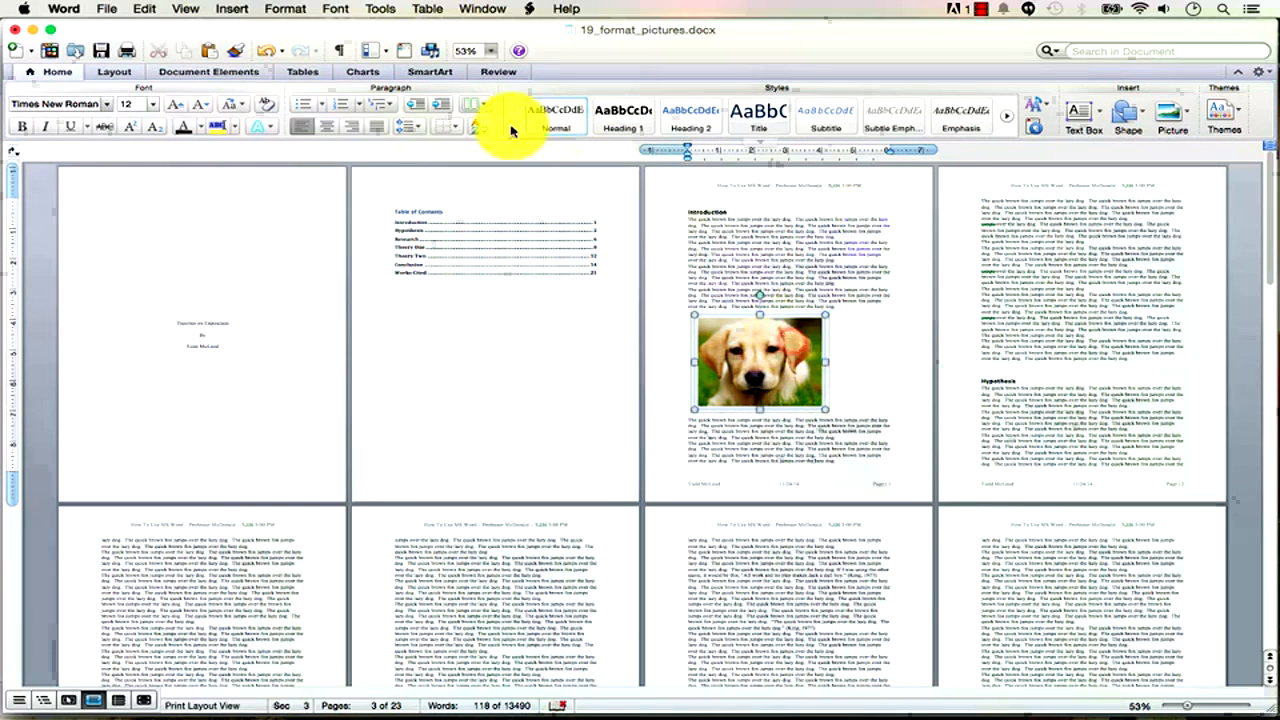
left_click(716, 337)
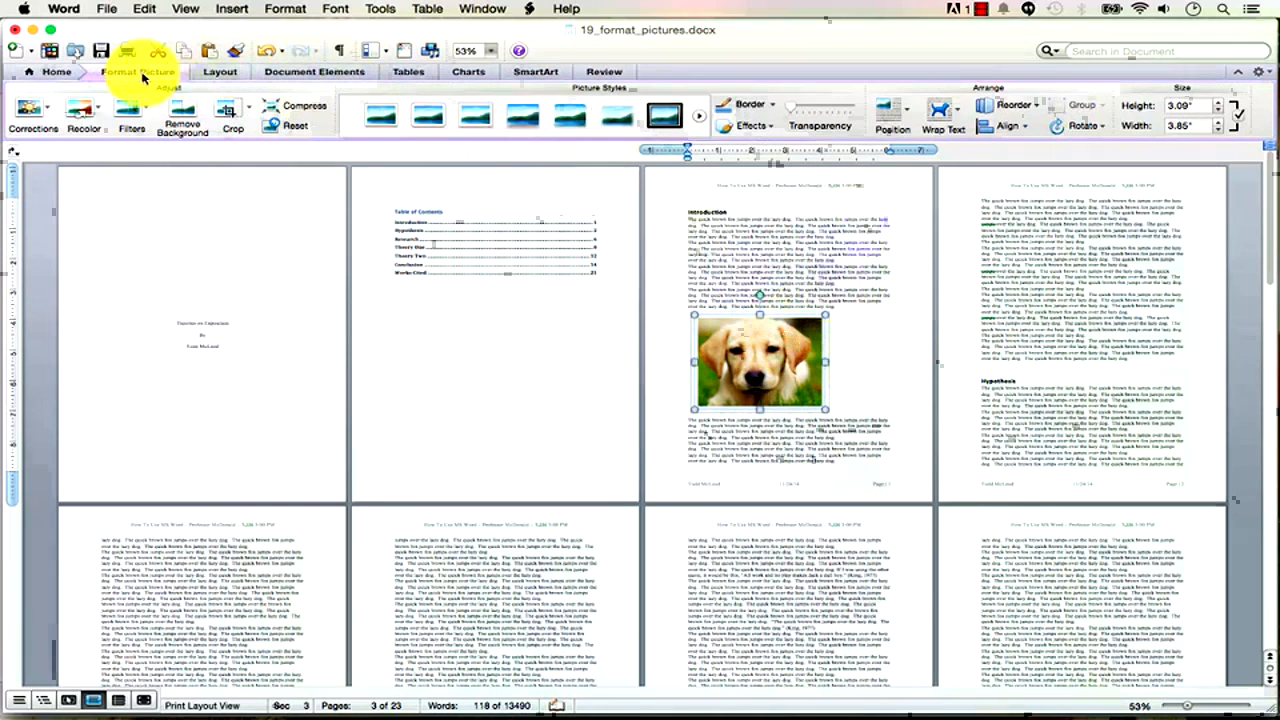
left_click(519, 123)
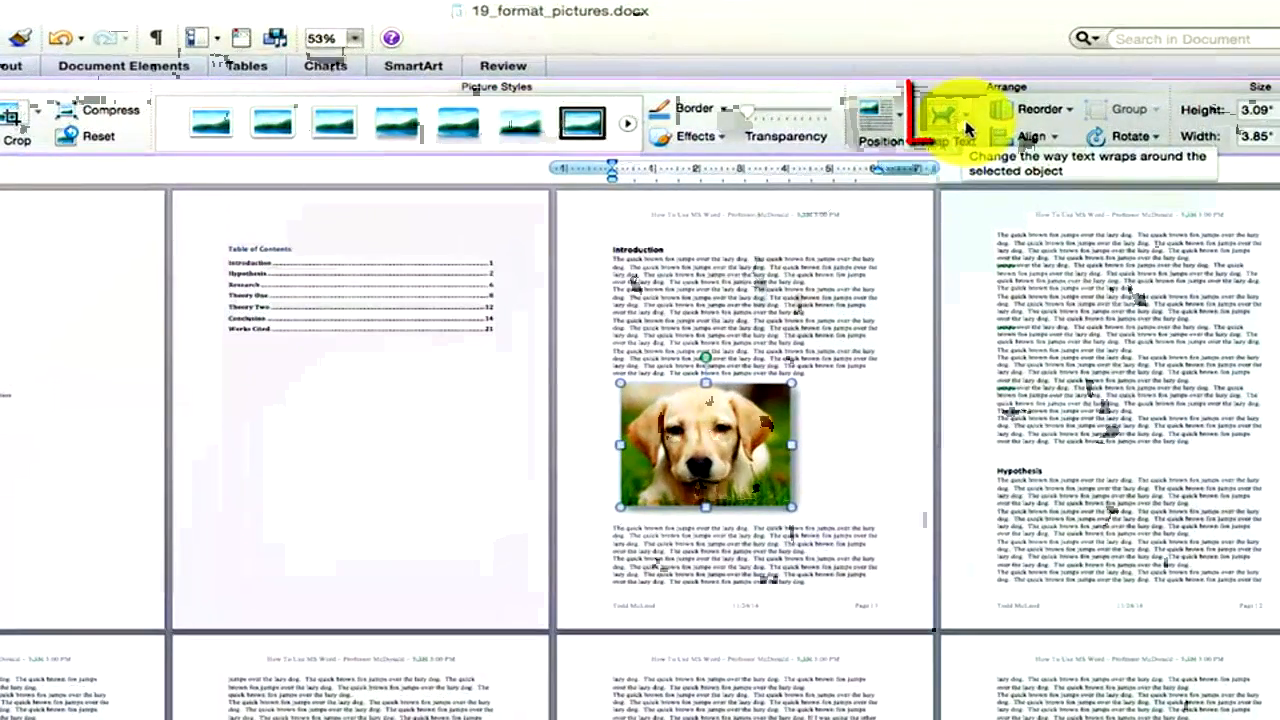
Wrap text tightly around the photo, resize it to 2.44 × 3.03 inches, and move it right.
left_click(955, 119)
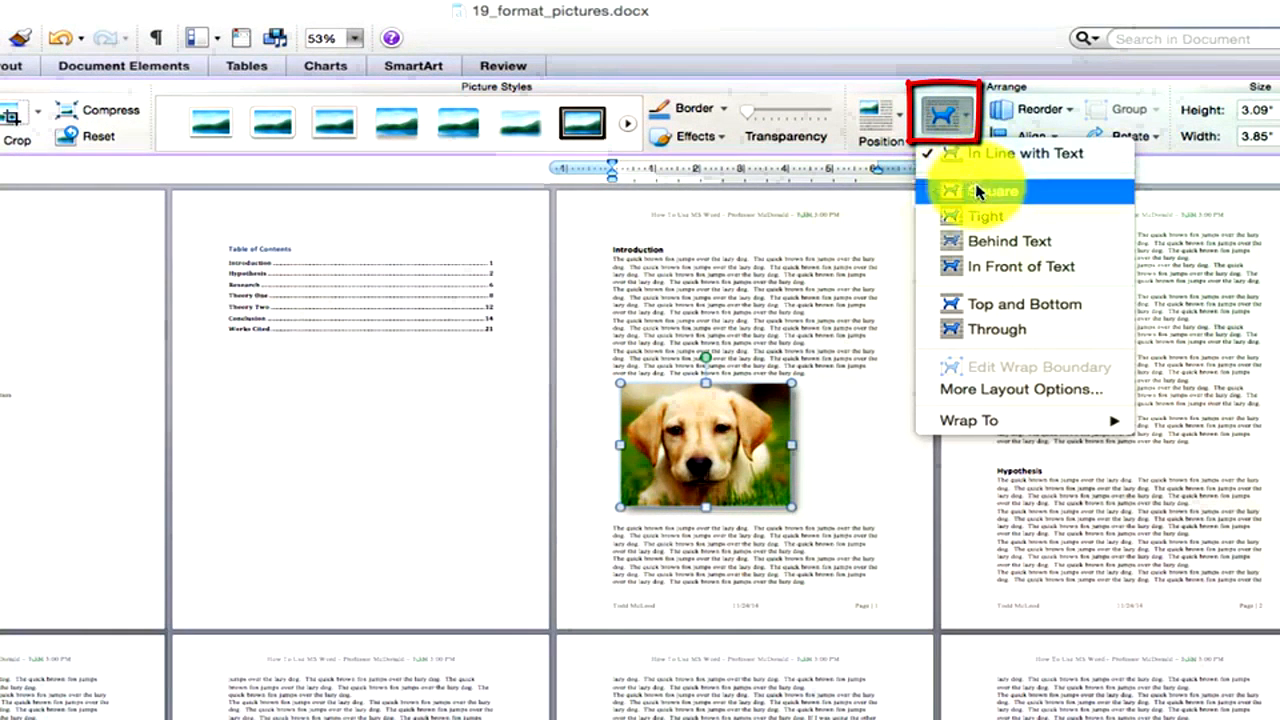
left_click(993, 218)
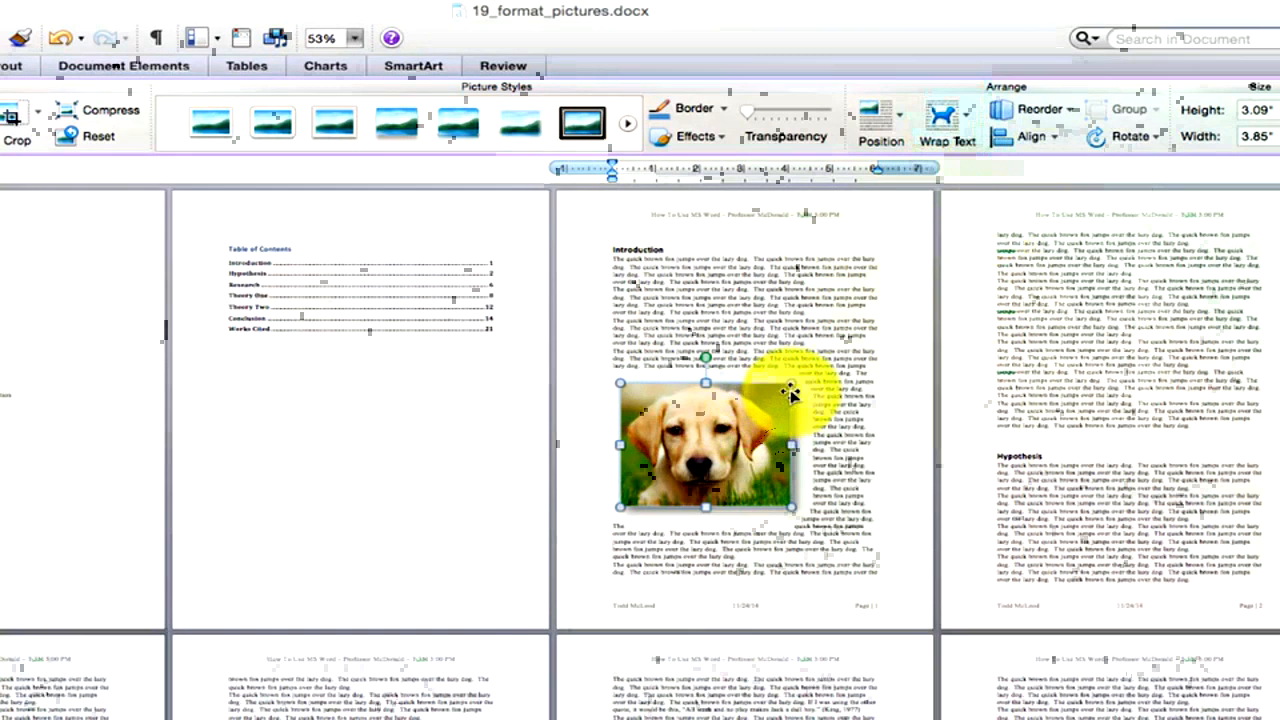
left_click_drag(792, 386, 755, 410)
left_click_drag(705, 448, 835, 392)
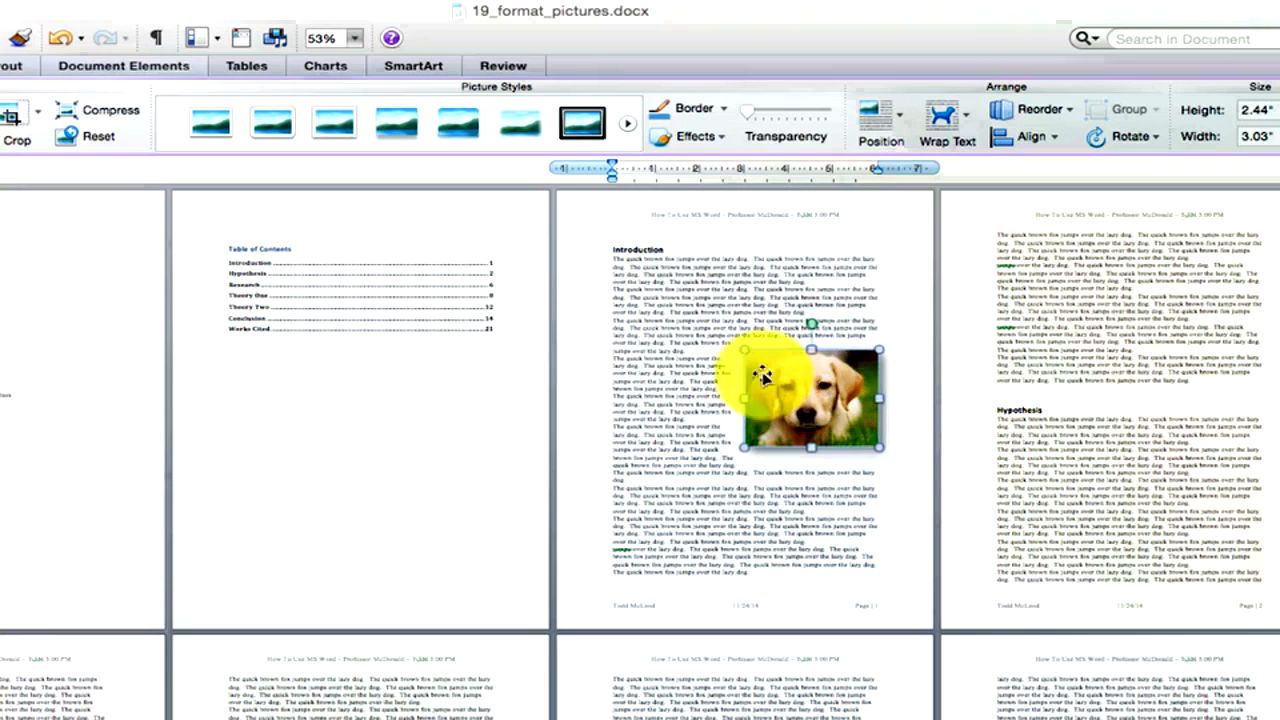
left_click(800, 304)
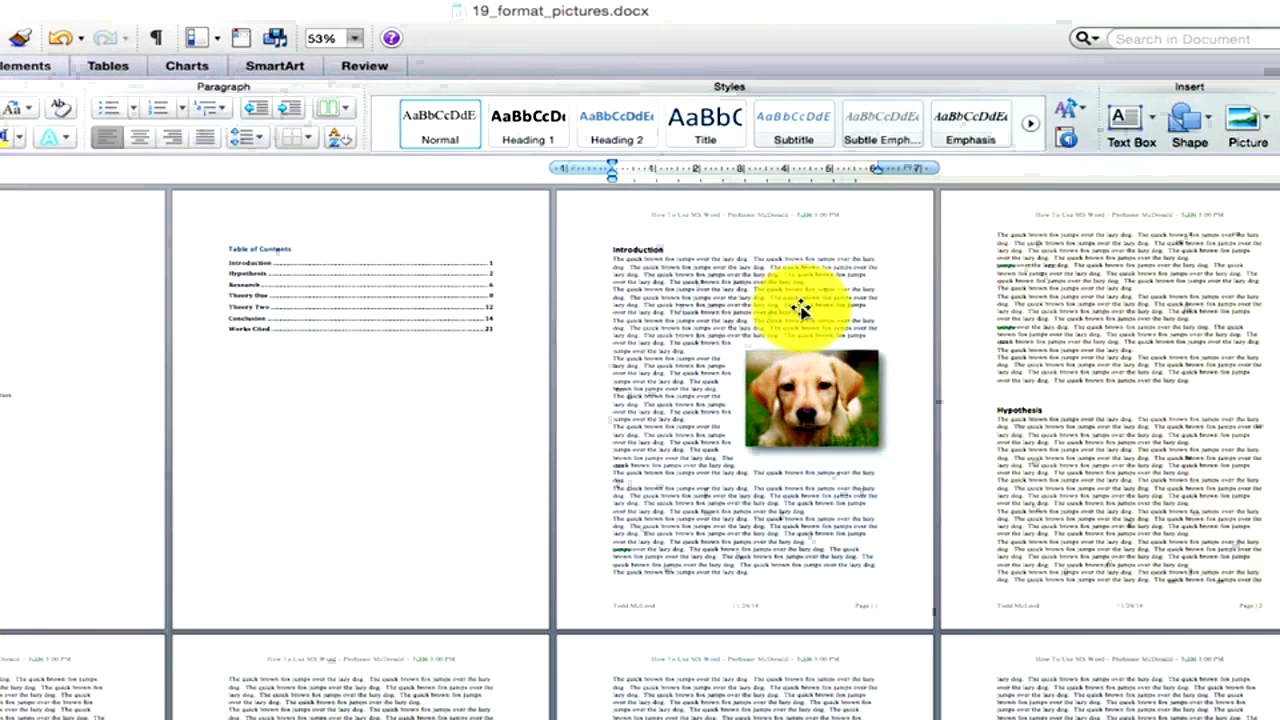
left_click(802, 415)
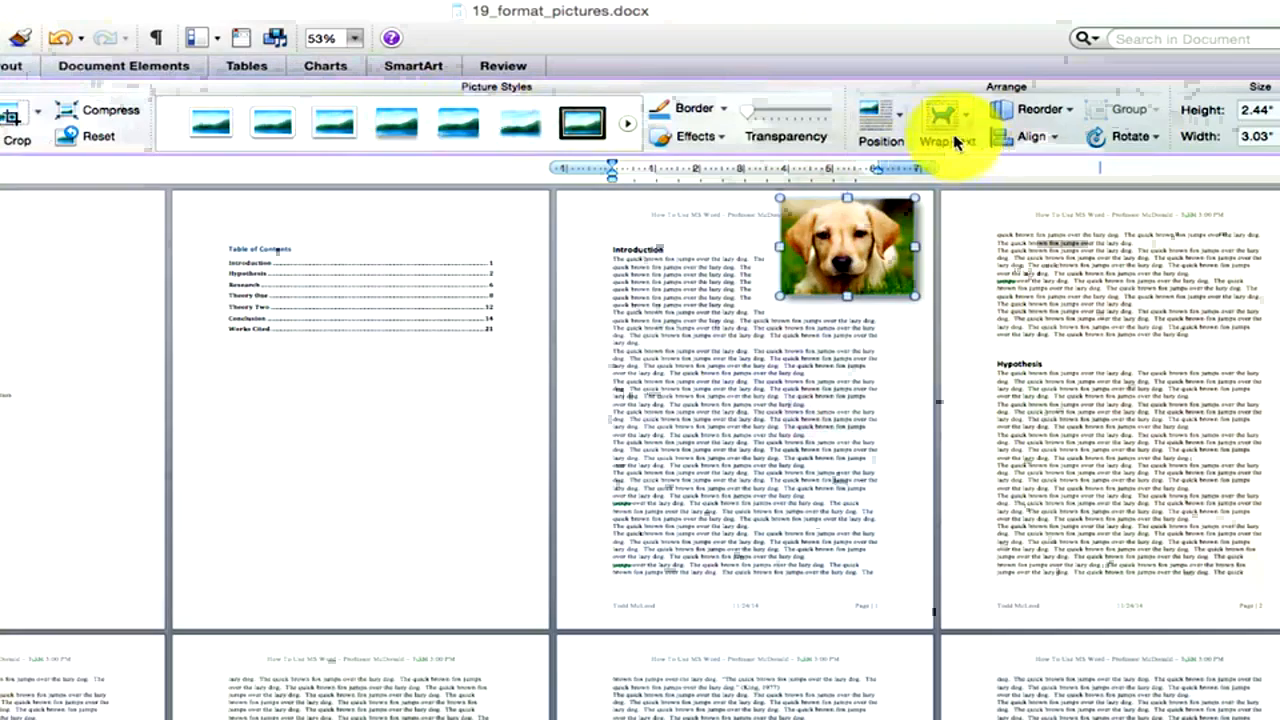
left_click(895, 130)
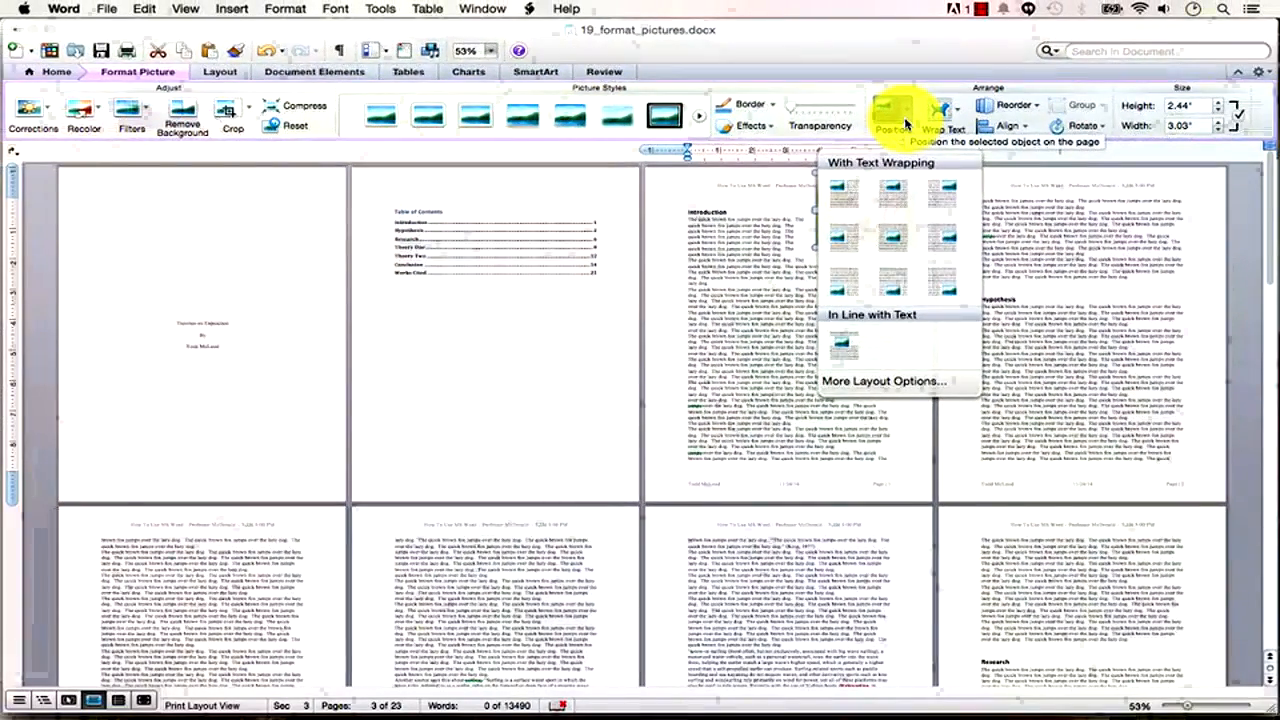
left_click(905, 123)
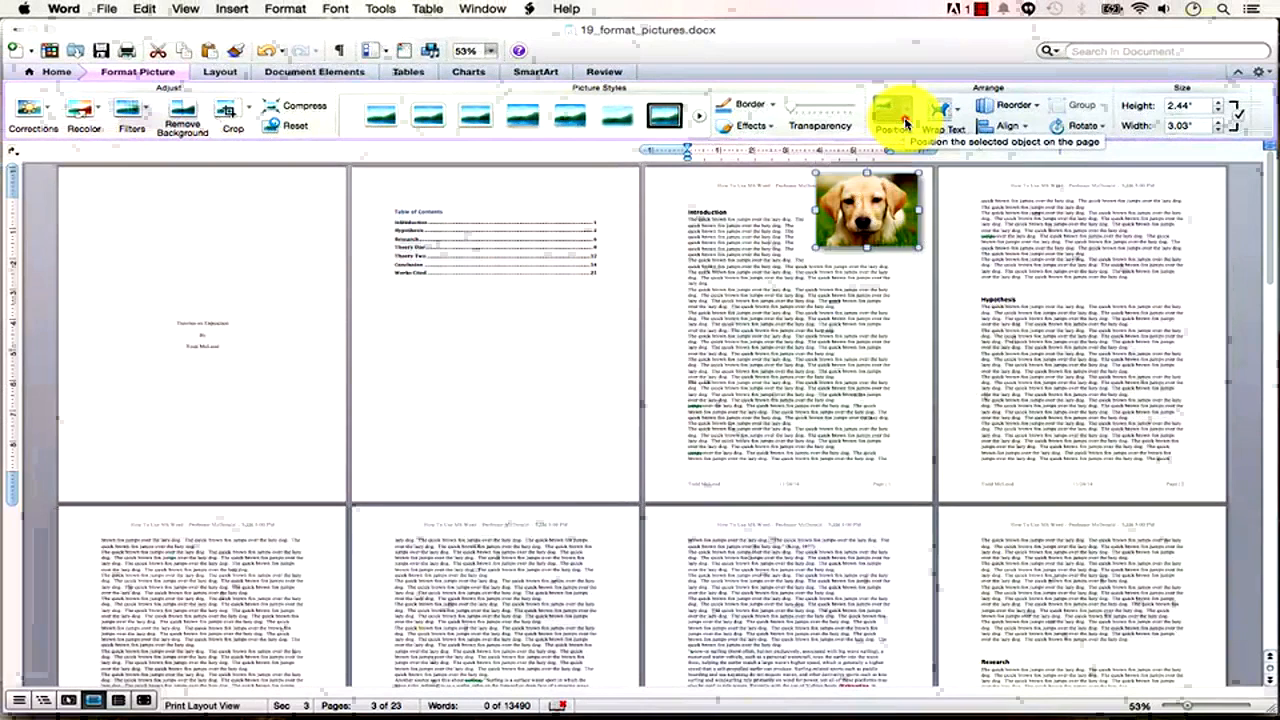
left_click(769, 127)
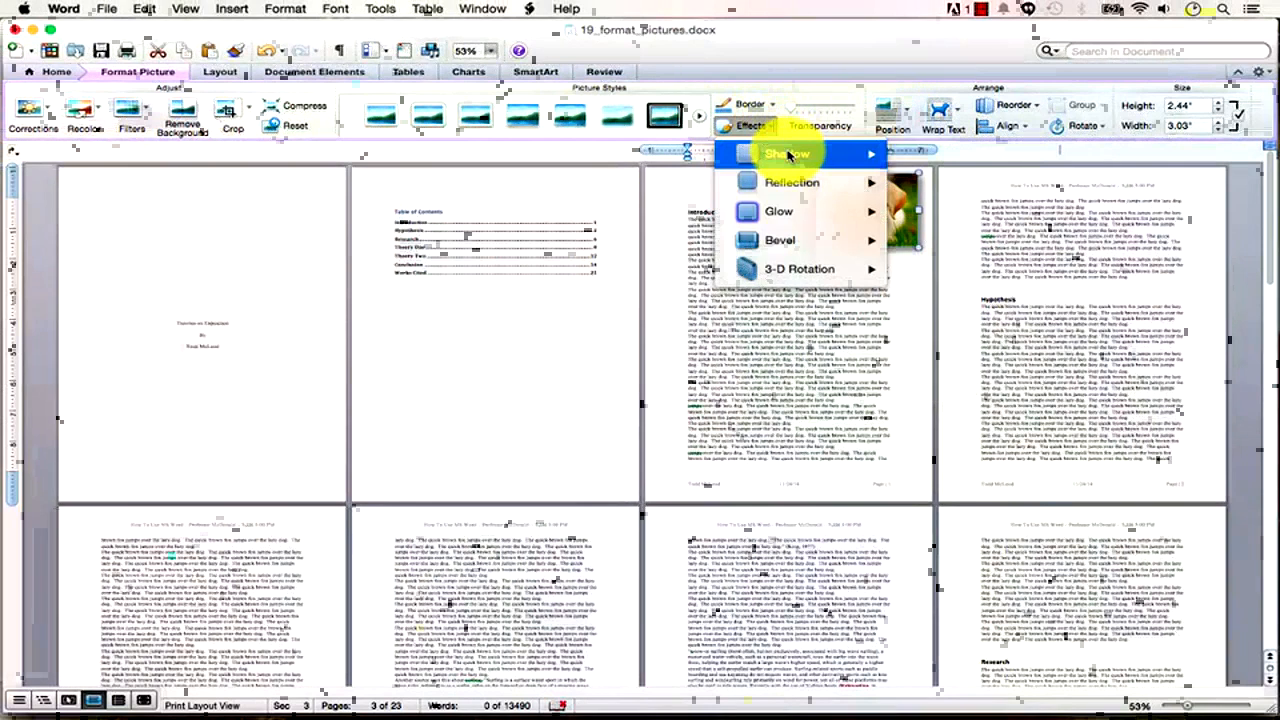
mouse_move(788, 155)
mouse_move(792, 186)
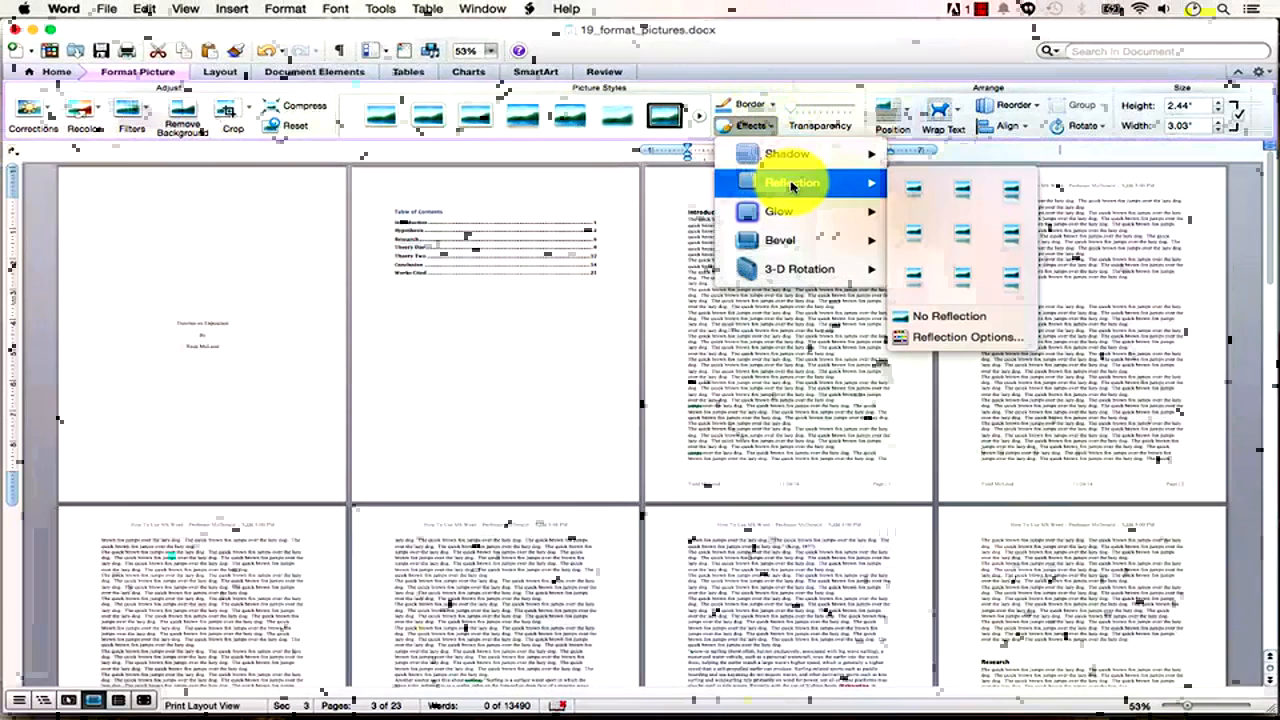
left_click(1005, 284)
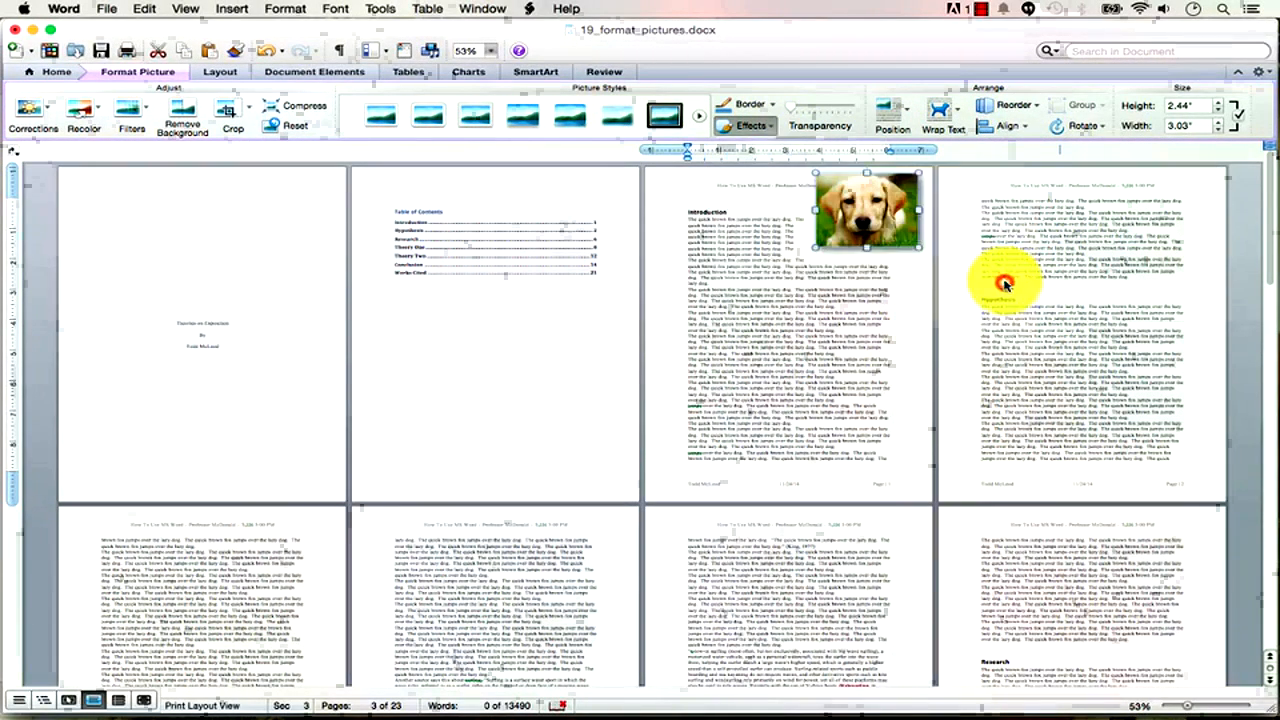
left_click_drag(857, 214, 855, 261)
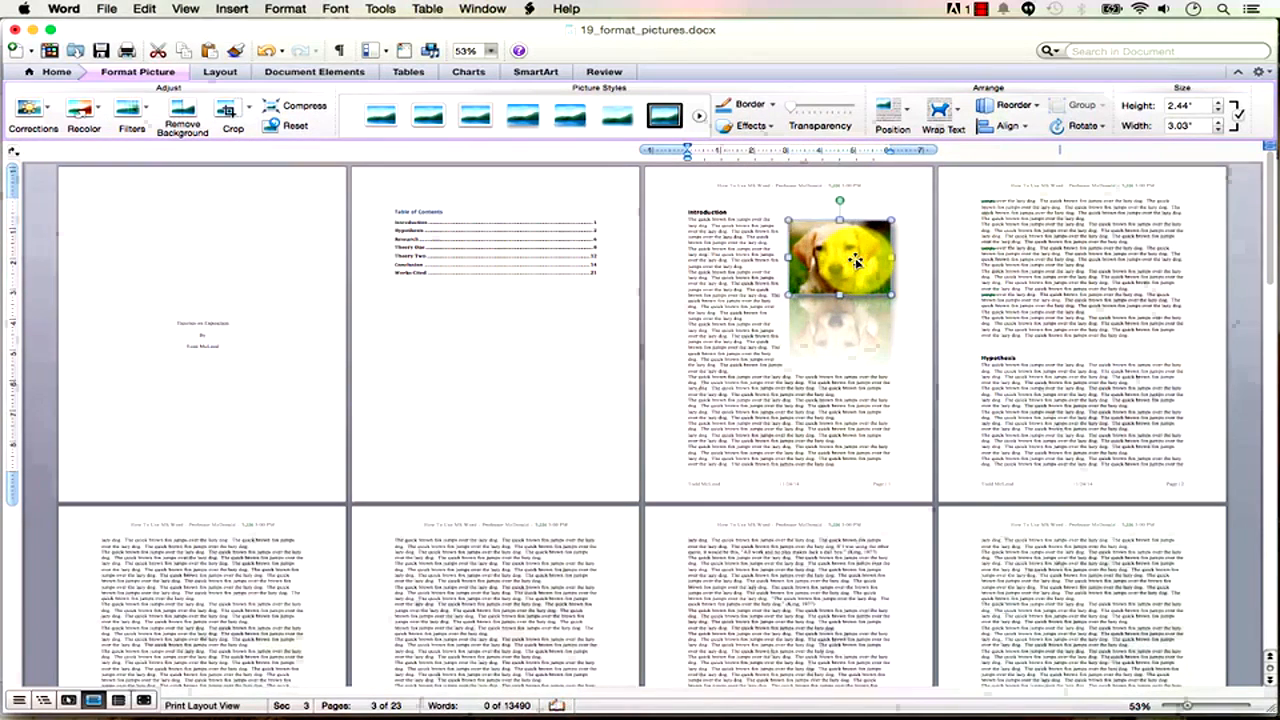
left_click(771, 127)
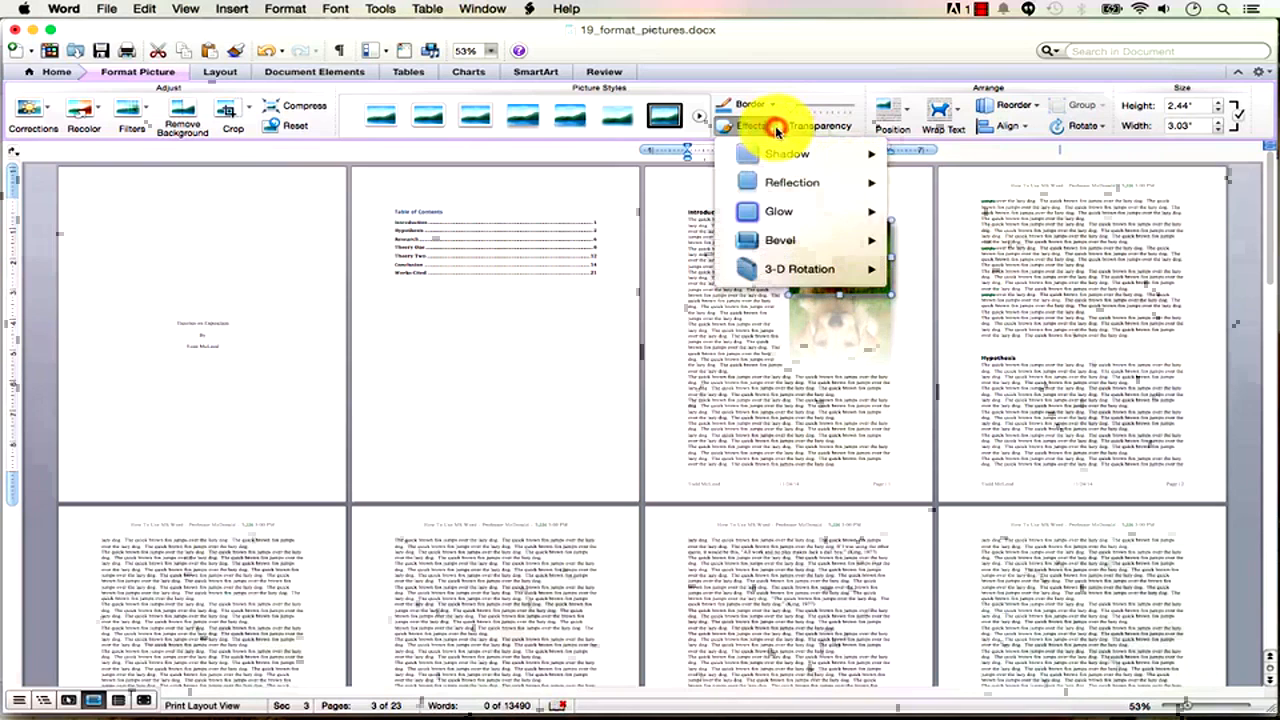
mouse_move(826, 224)
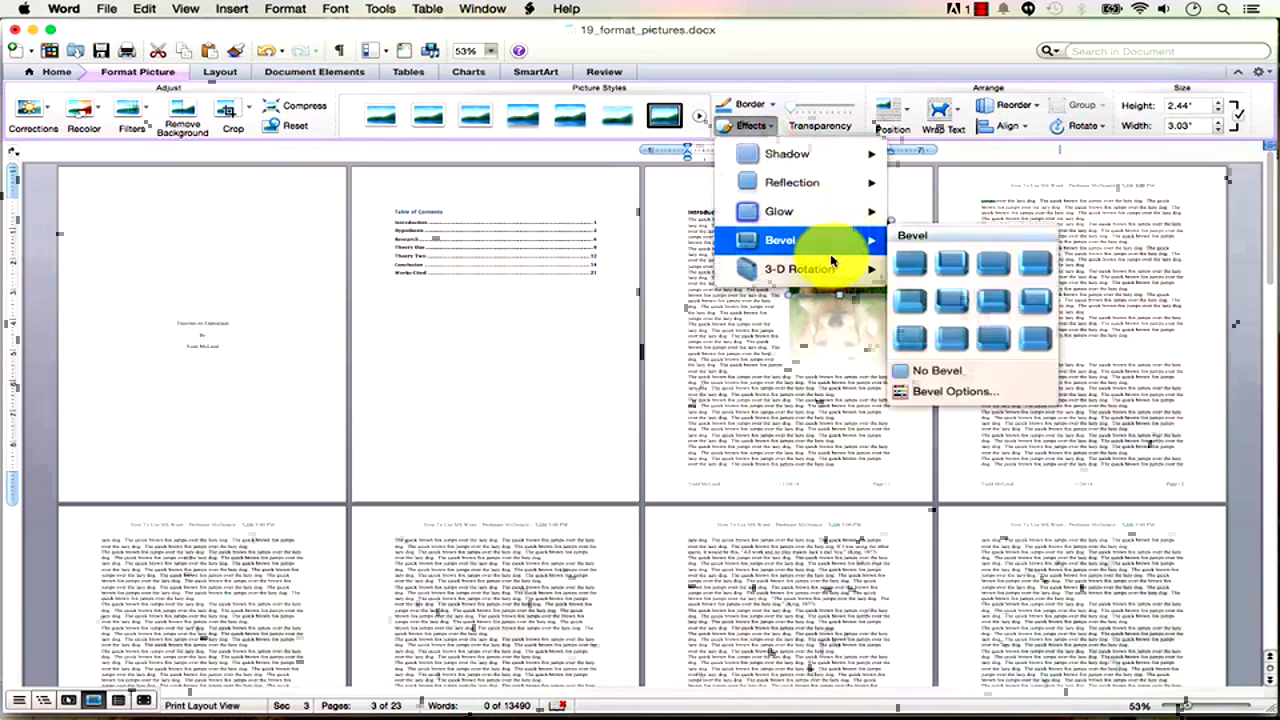
mouse_move(831, 261)
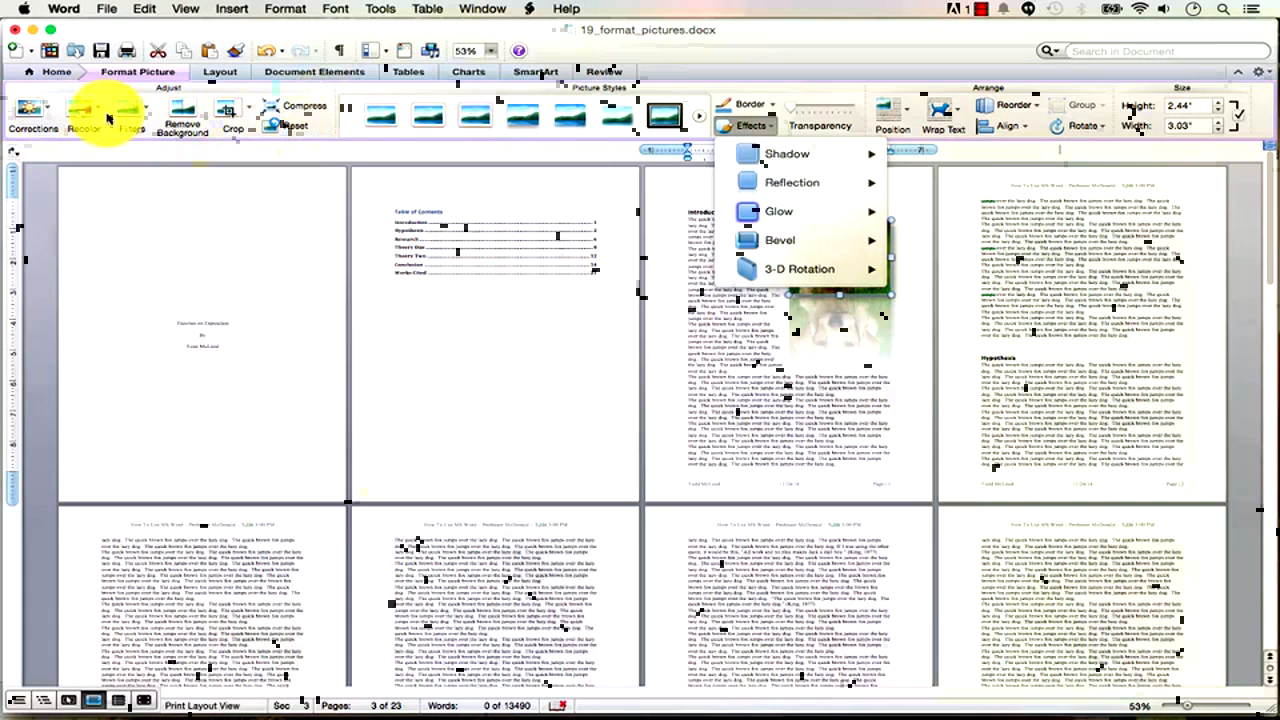
left_click(770, 47)
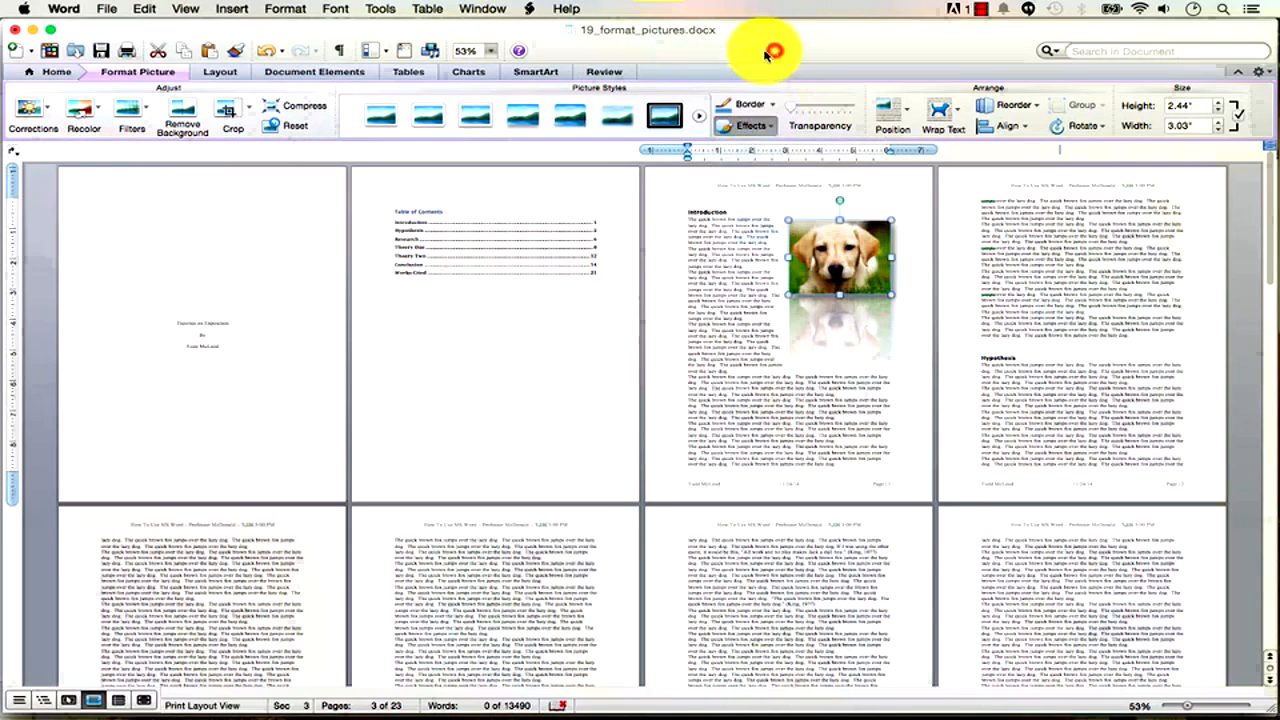
Apply the Sharpen: 50% correction preset to the puppy photo.
left_click(99, 113)
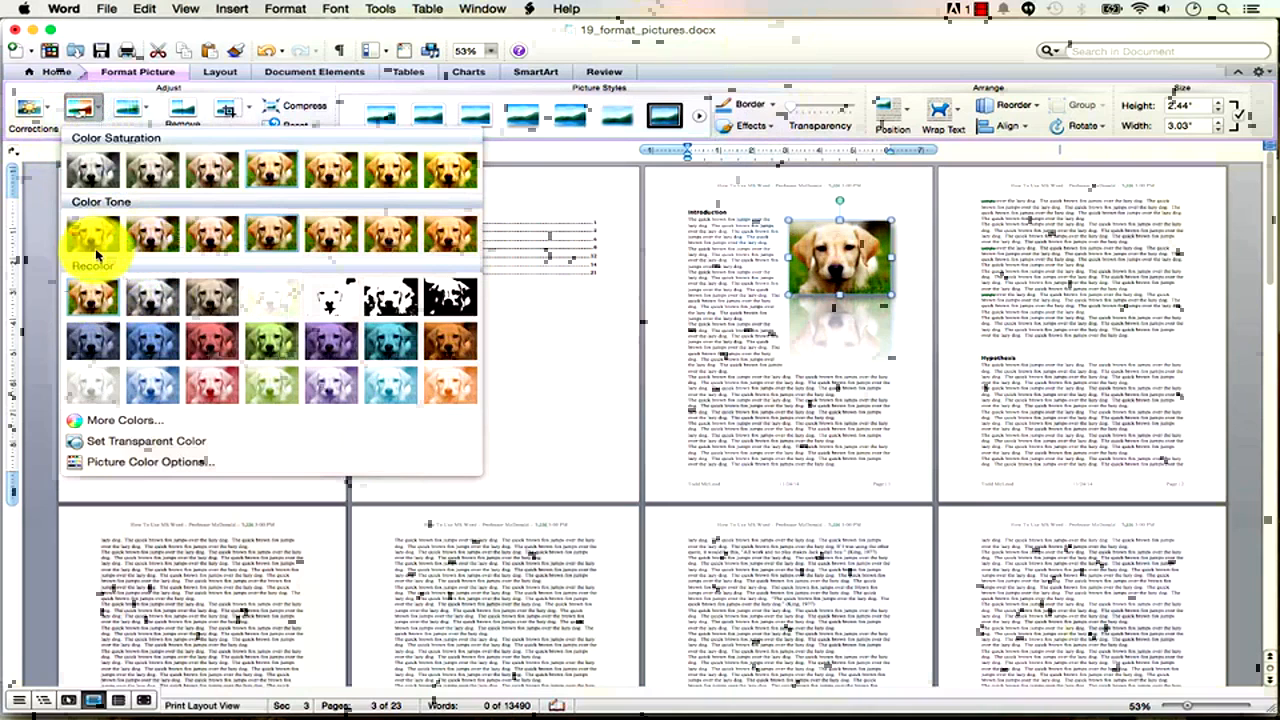
left_click(47, 110)
left_click(47, 110)
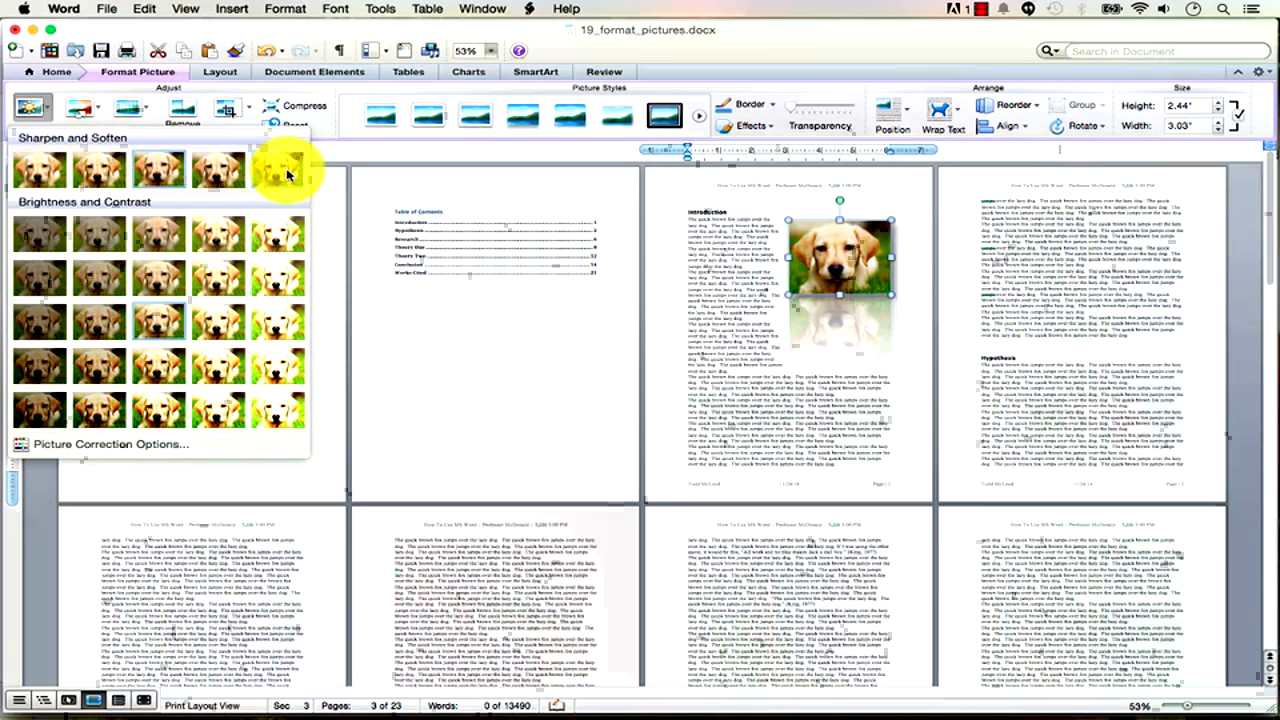
left_click(31, 177)
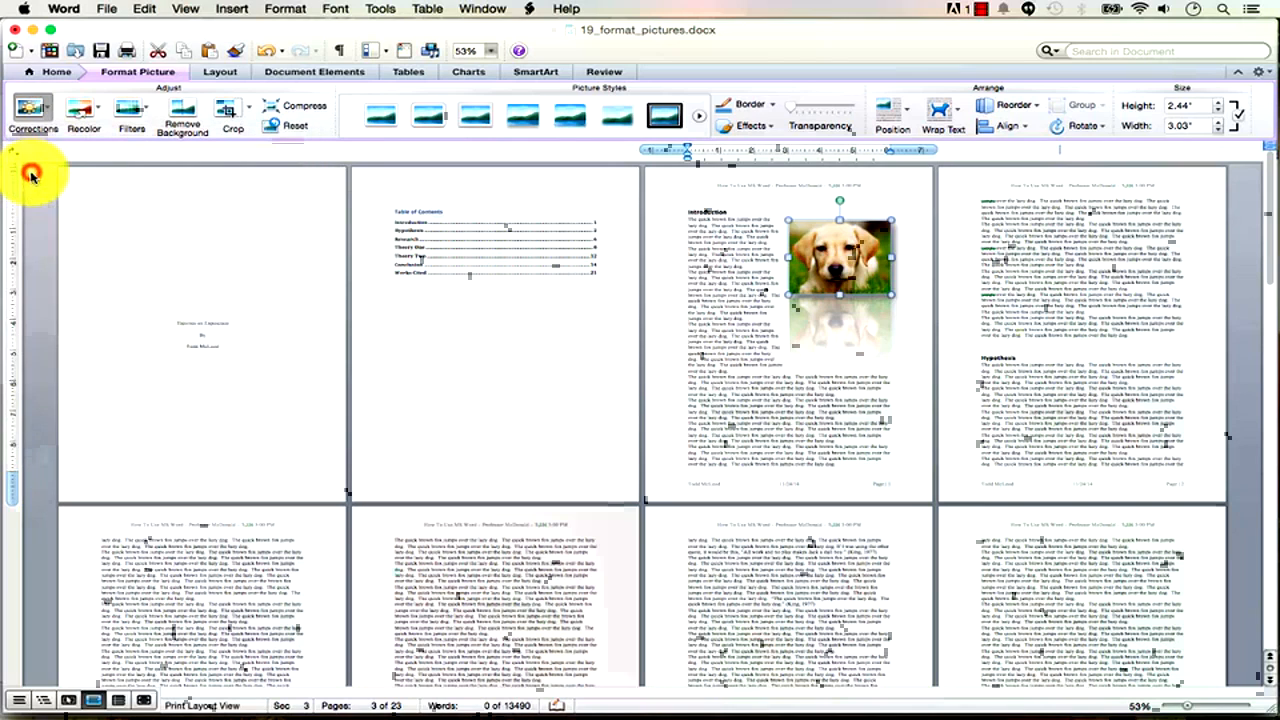
left_click(30, 110)
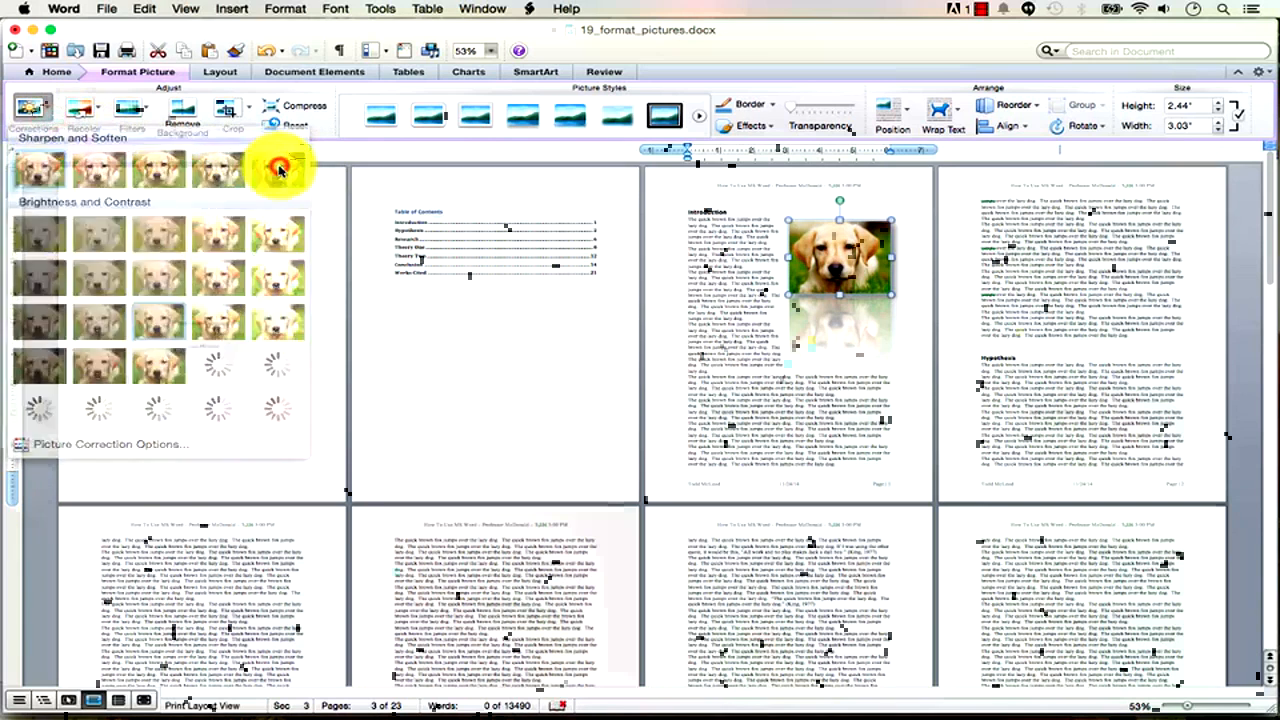
left_click(280, 170)
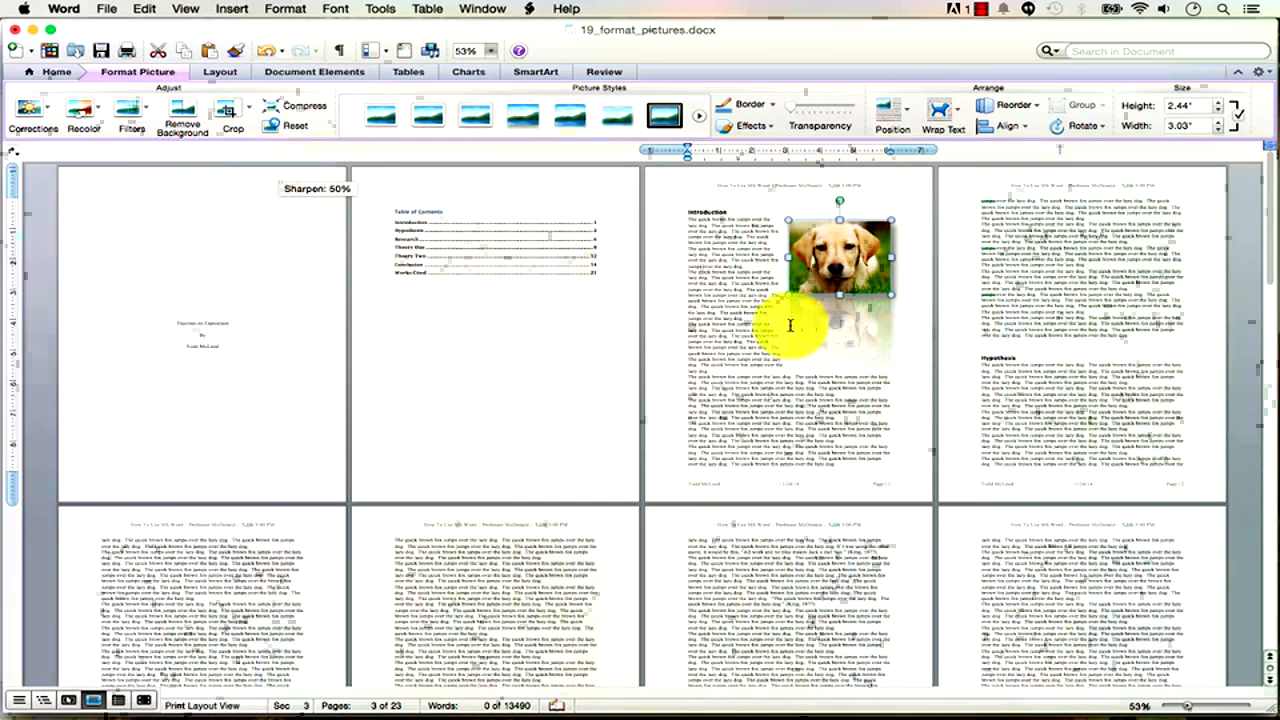
left_click(748, 313)
left_click(833, 275)
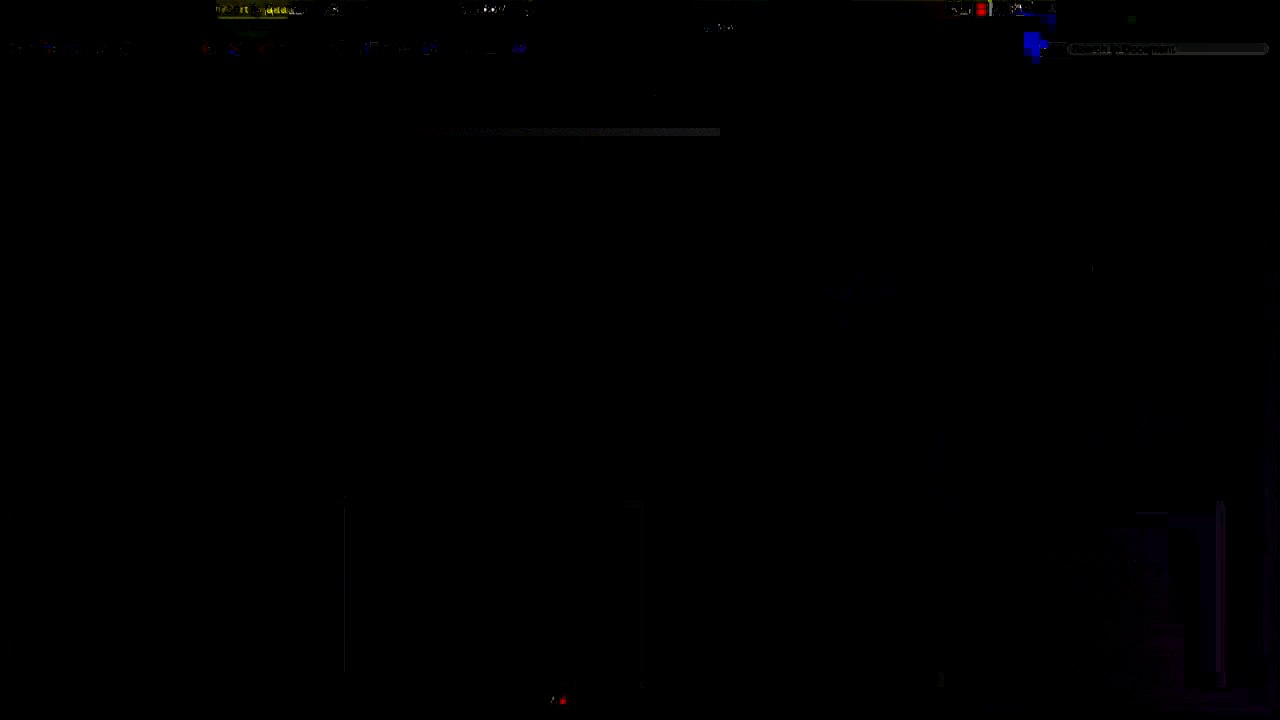
Preview 20_paw.png in the udemy_word_training_mac folder in Finder, then return to the Word document.
left_click(245, 10)
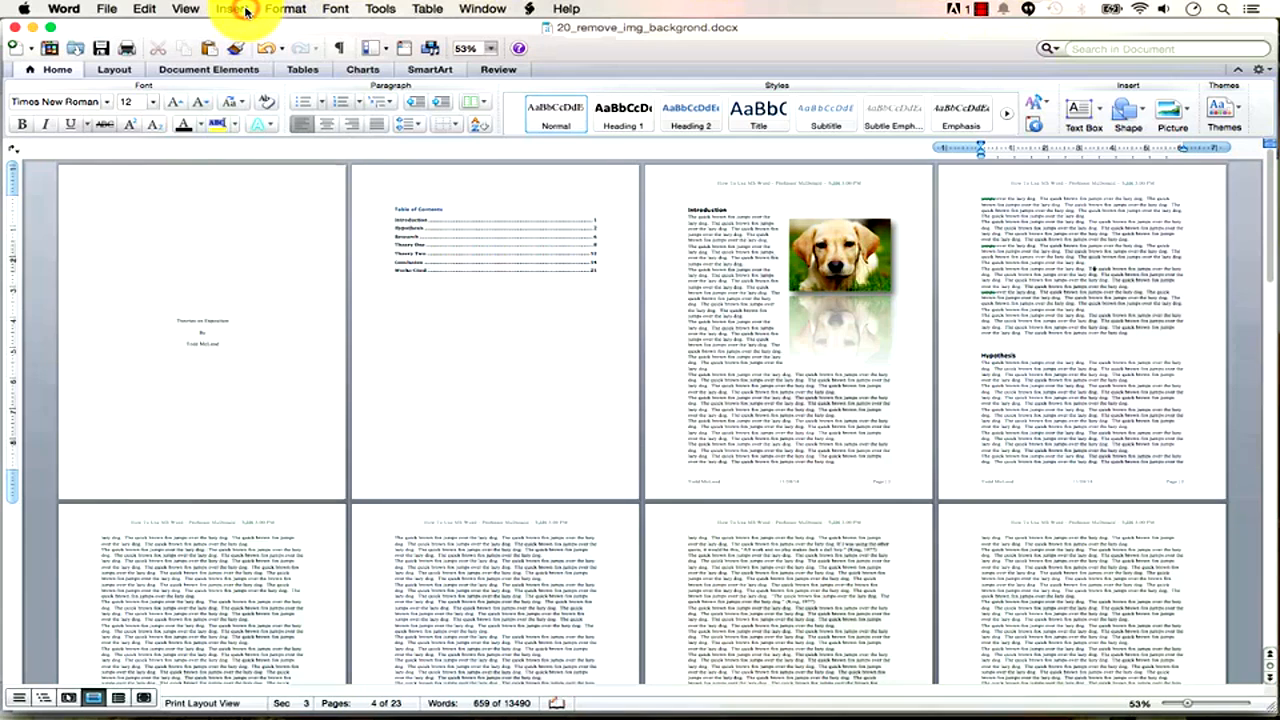
key("super+Tab")
key("super+Tab")
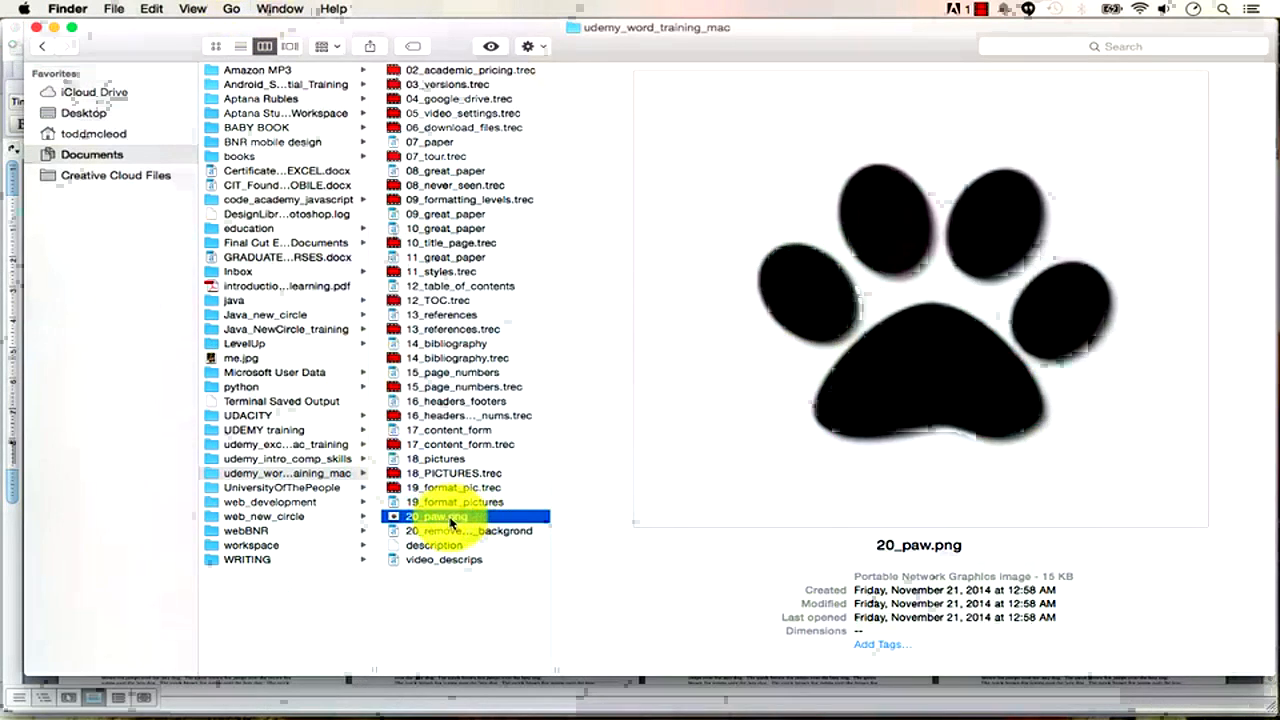
key("super+Tab")
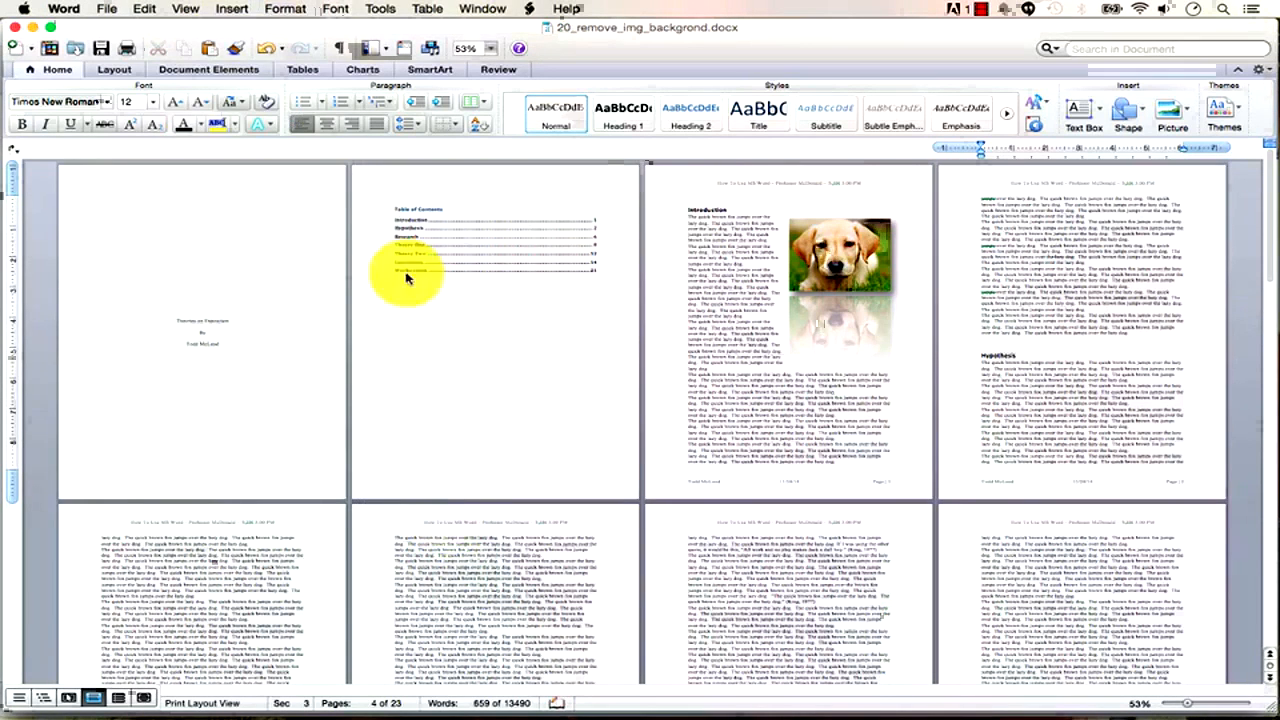
Insert the paw picture from udemy_word_training_mac above Hypothesis and enlarge it to 2.5 inches wide.
left_click(242, 9)
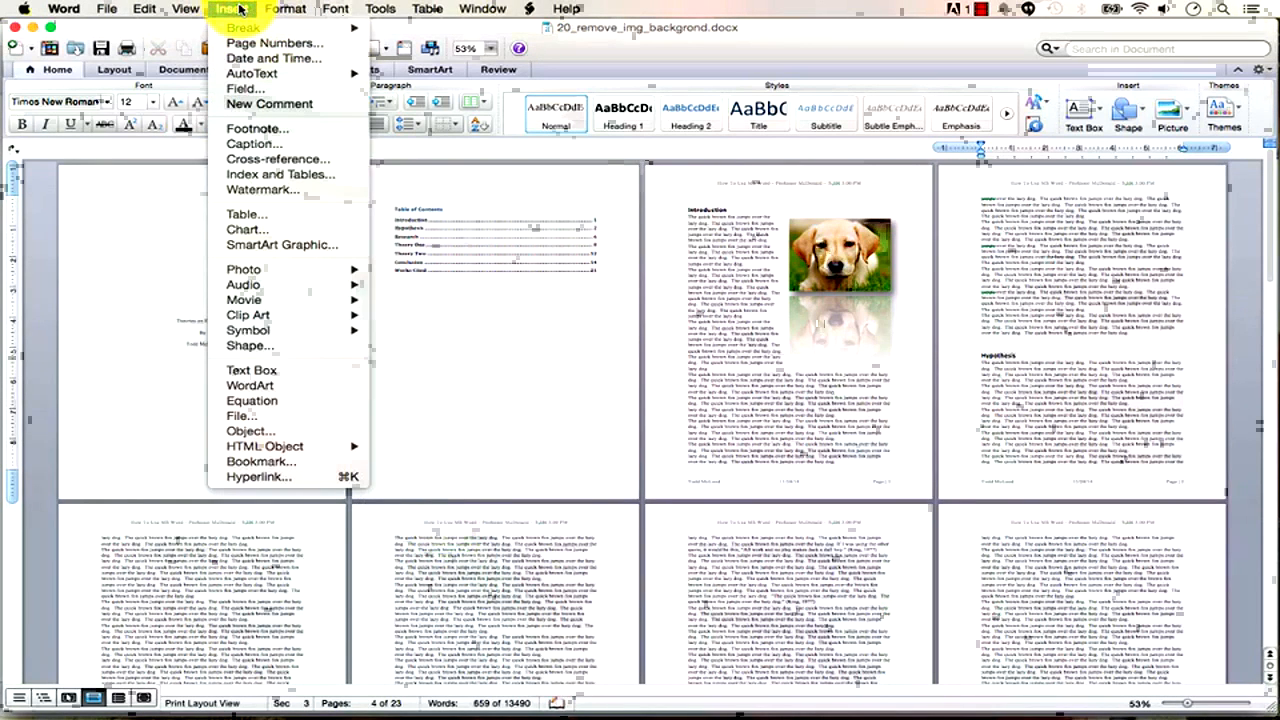
mouse_move(287, 276)
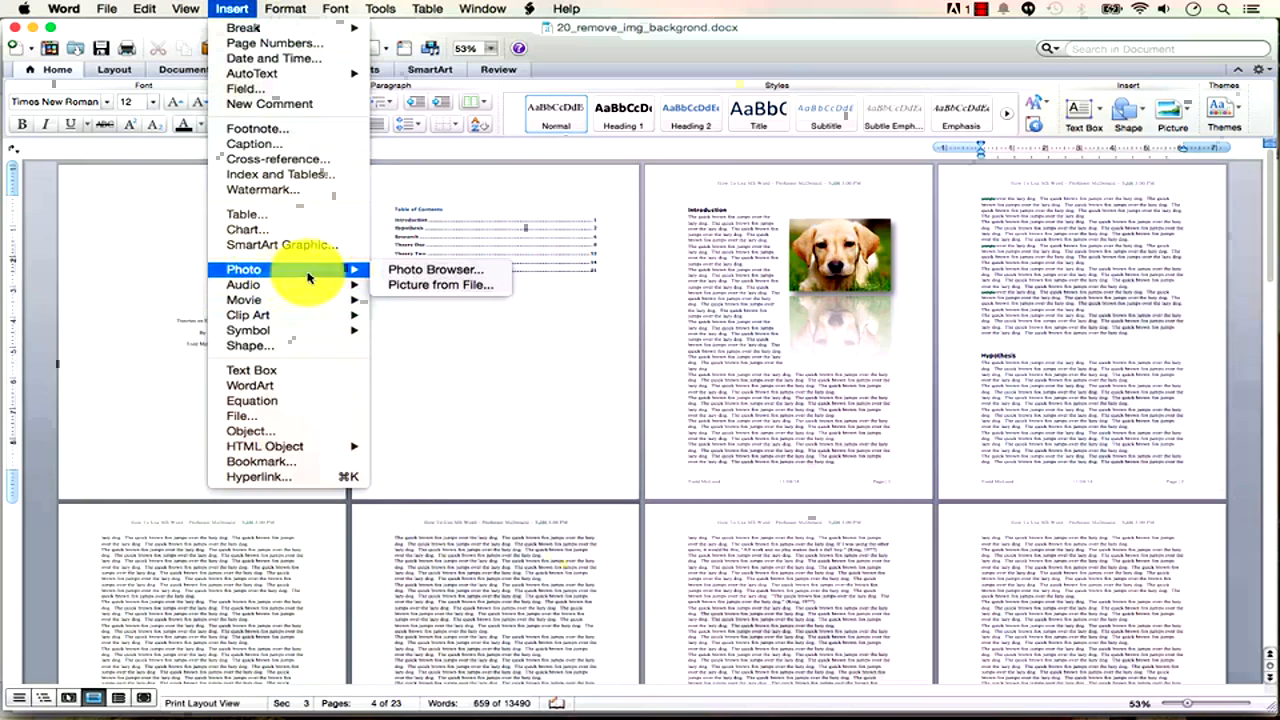
left_click(420, 287)
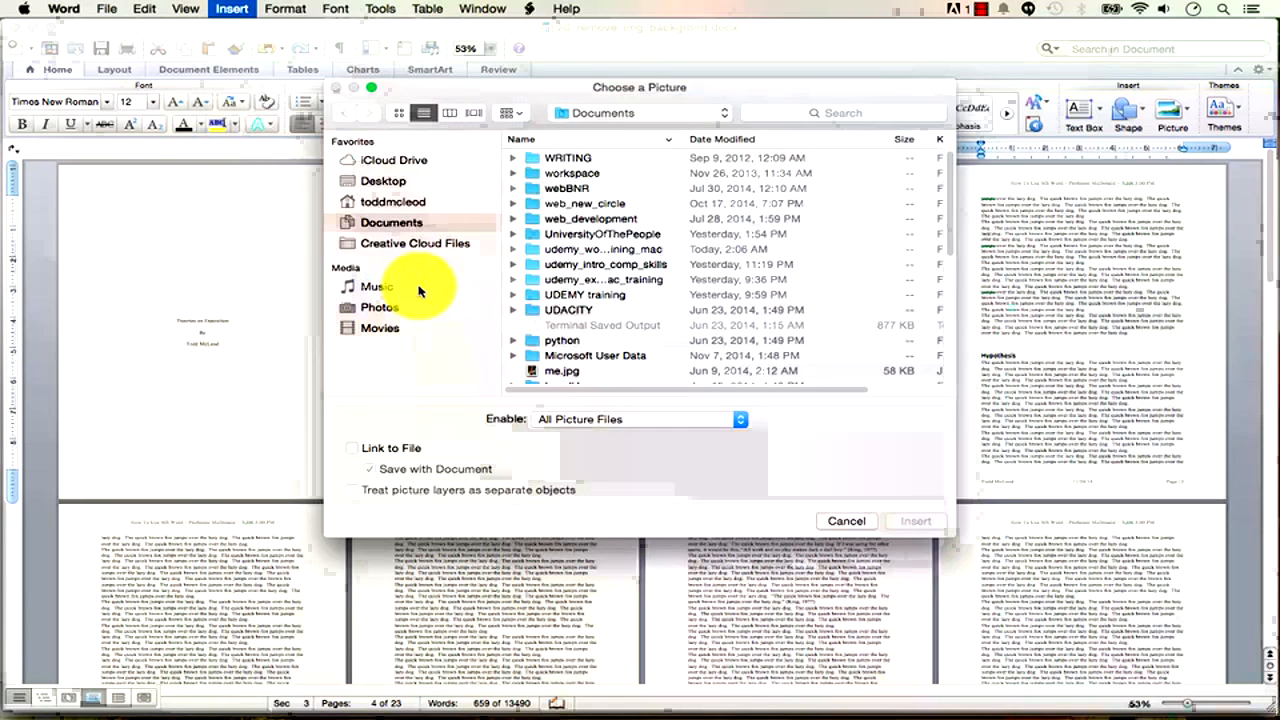
left_click(613, 250)
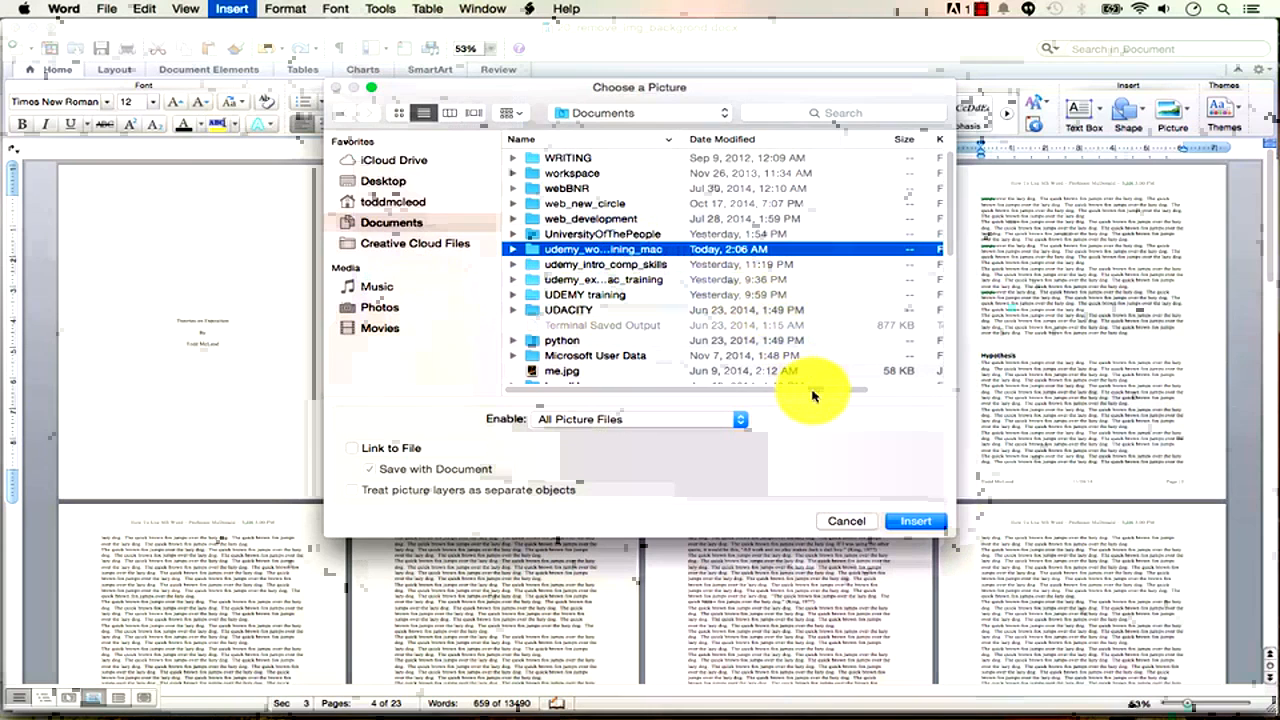
double_click(530, 251)
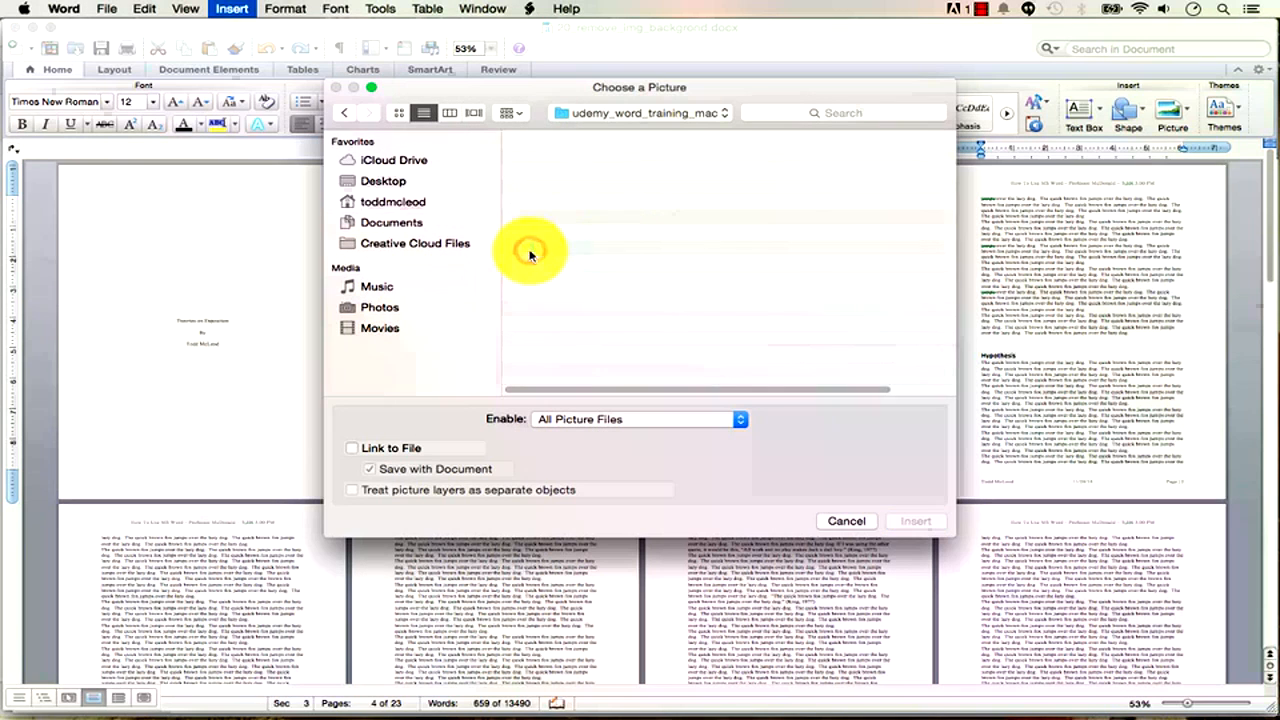
double_click(560, 204)
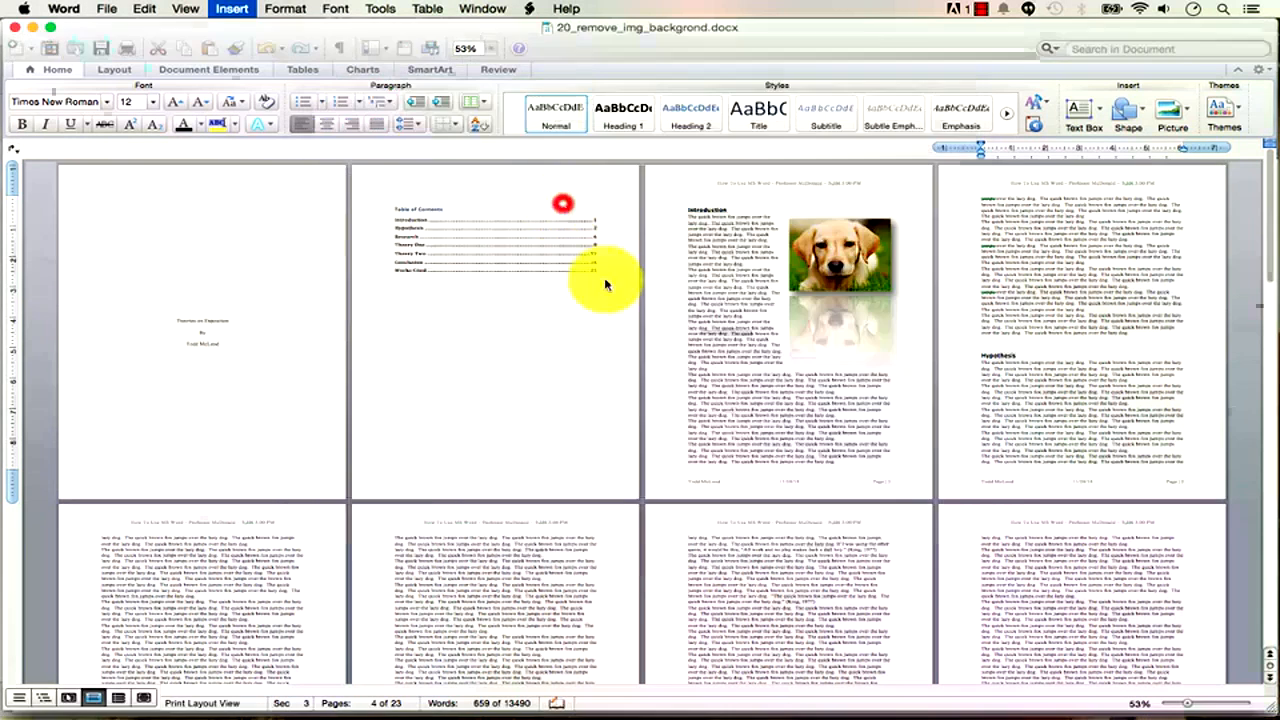
left_click_drag(1096, 266, 1046, 243)
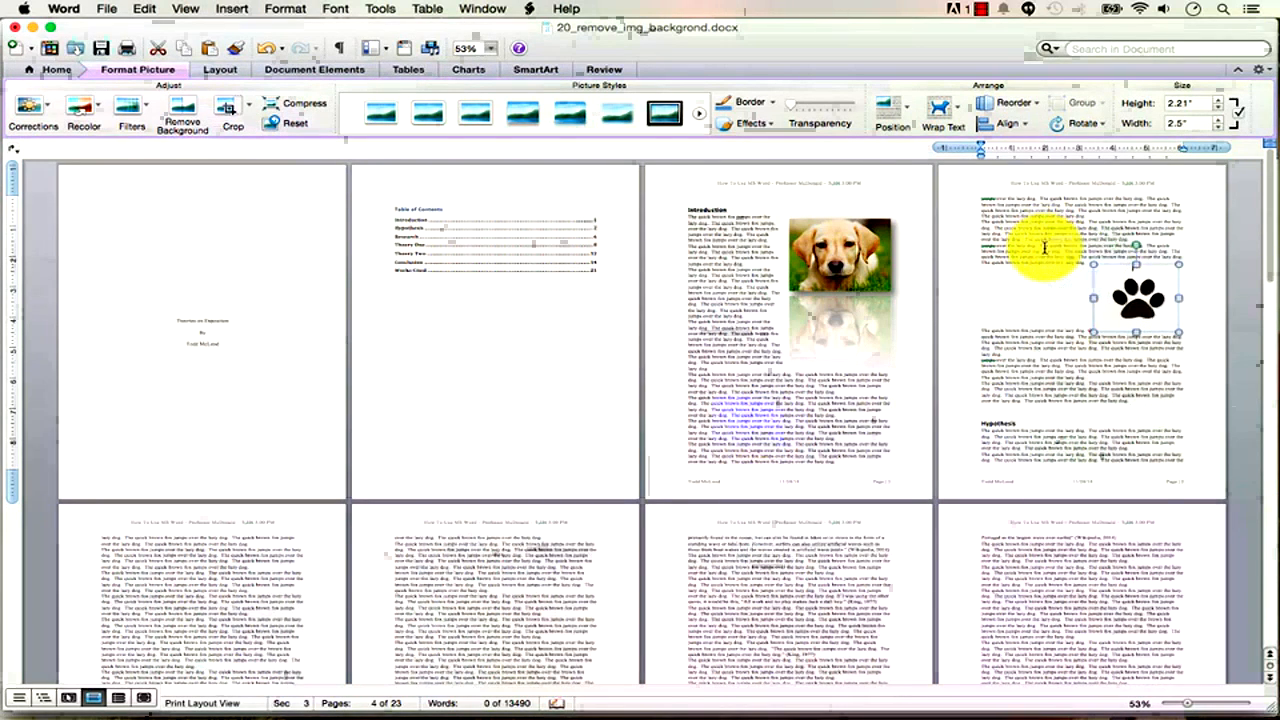
Set the paw picture's wrapping to In Front of Text and shift it left.
left_click(955, 116)
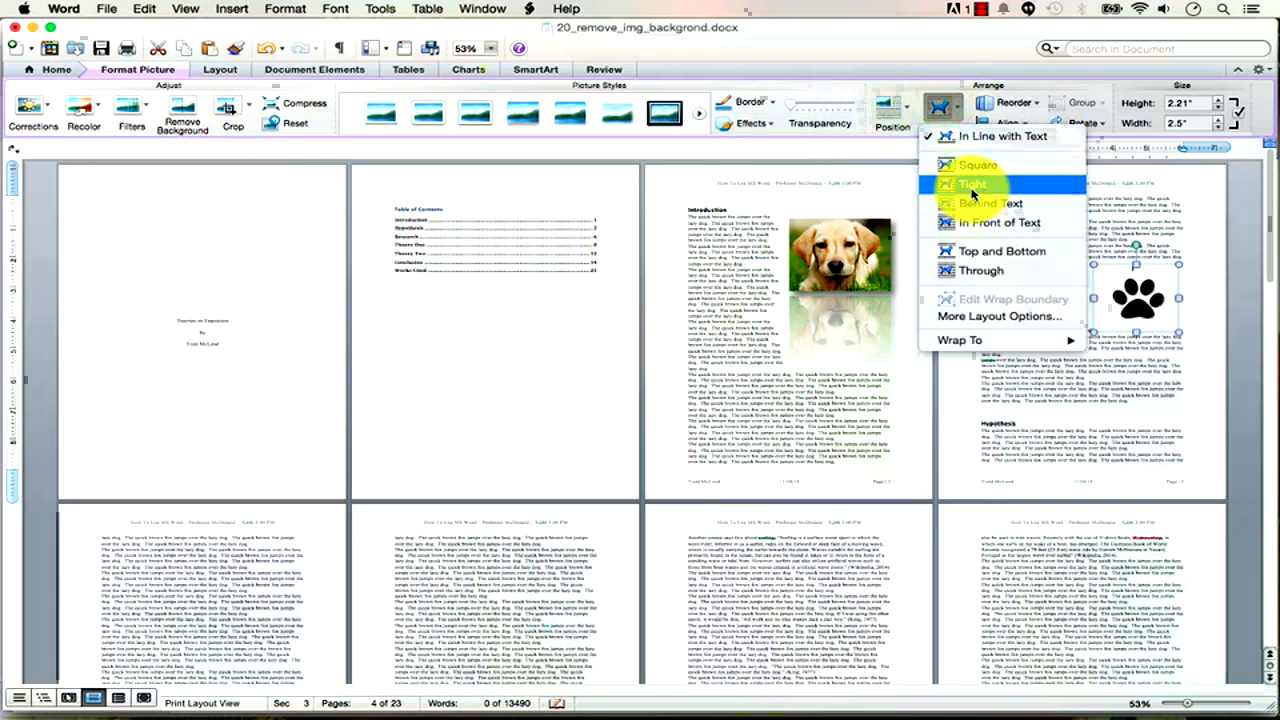
left_click(978, 222)
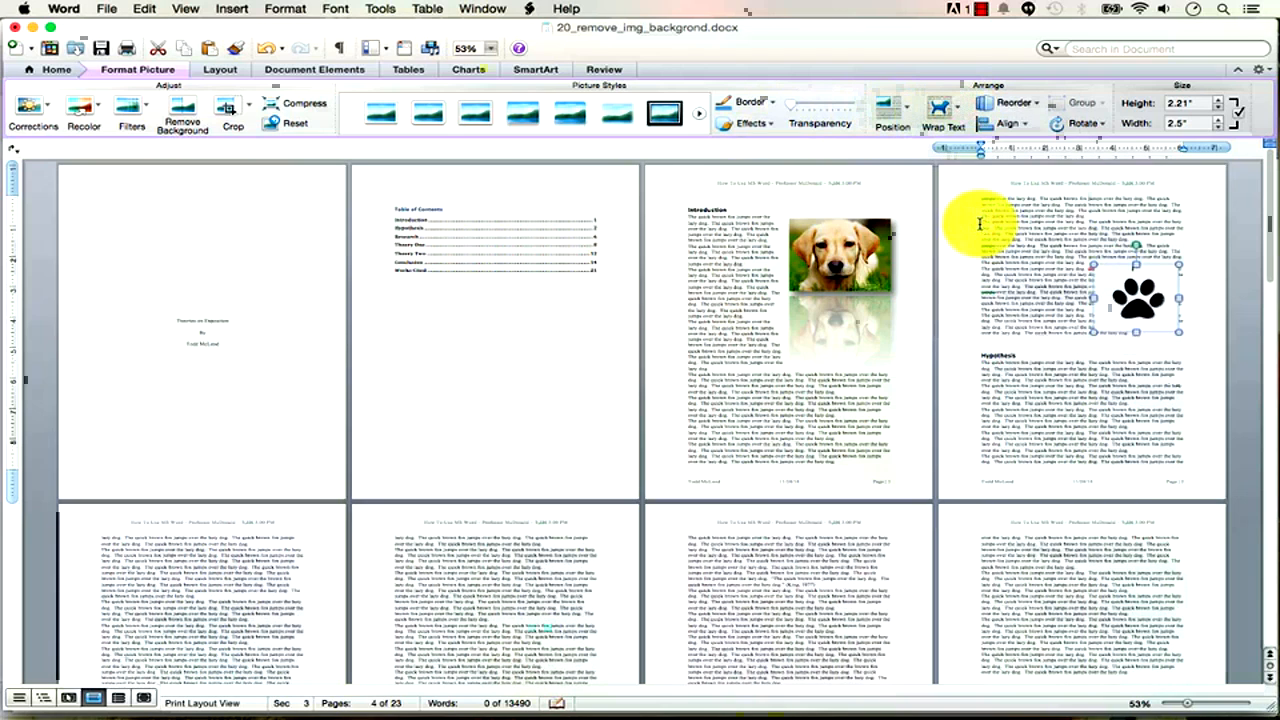
left_click_drag(1134, 263, 1049, 258)
Zoom to 132% and start Remove Background on the paw picture.
left_click_drag(1190, 708, 1215, 705)
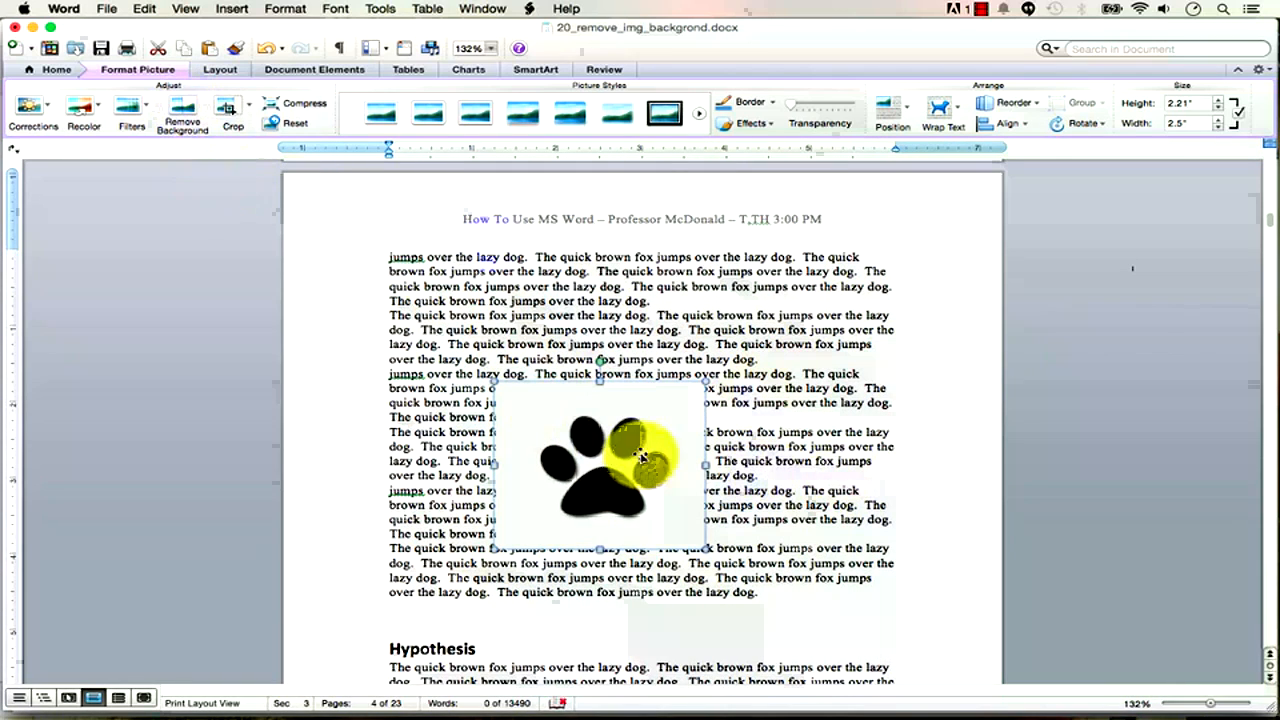
left_click(766, 443)
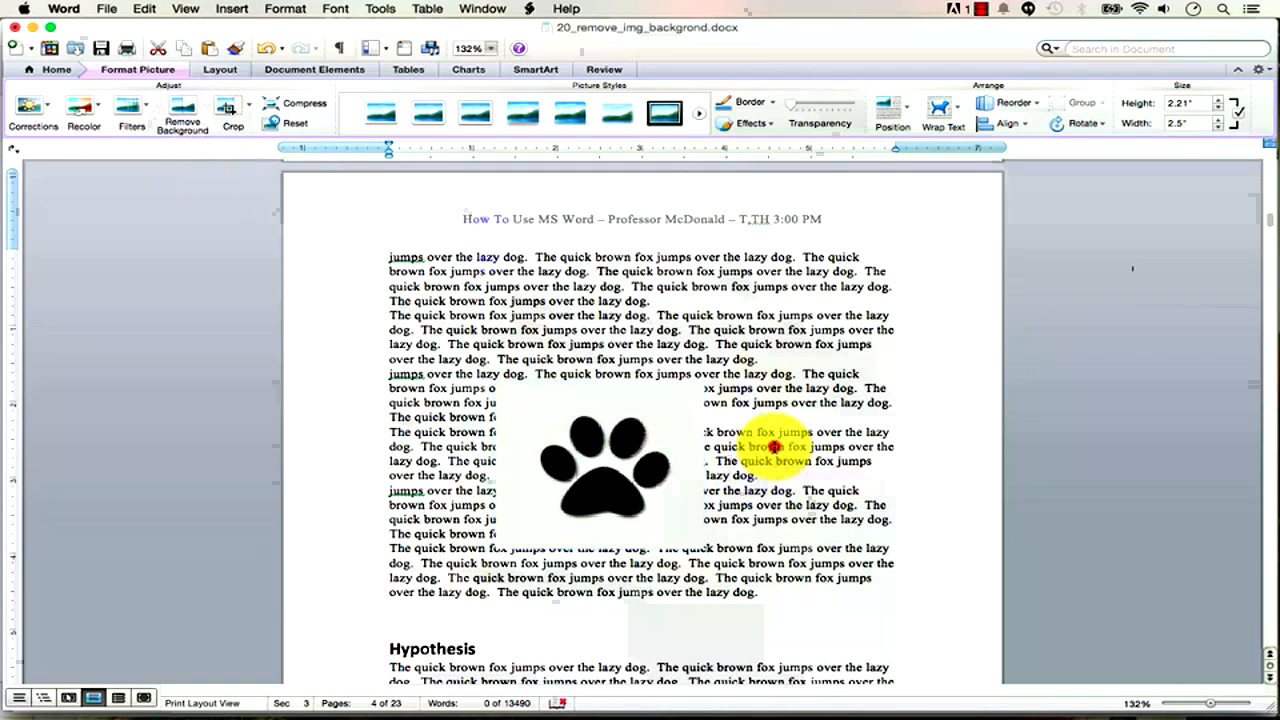
left_click(655, 412)
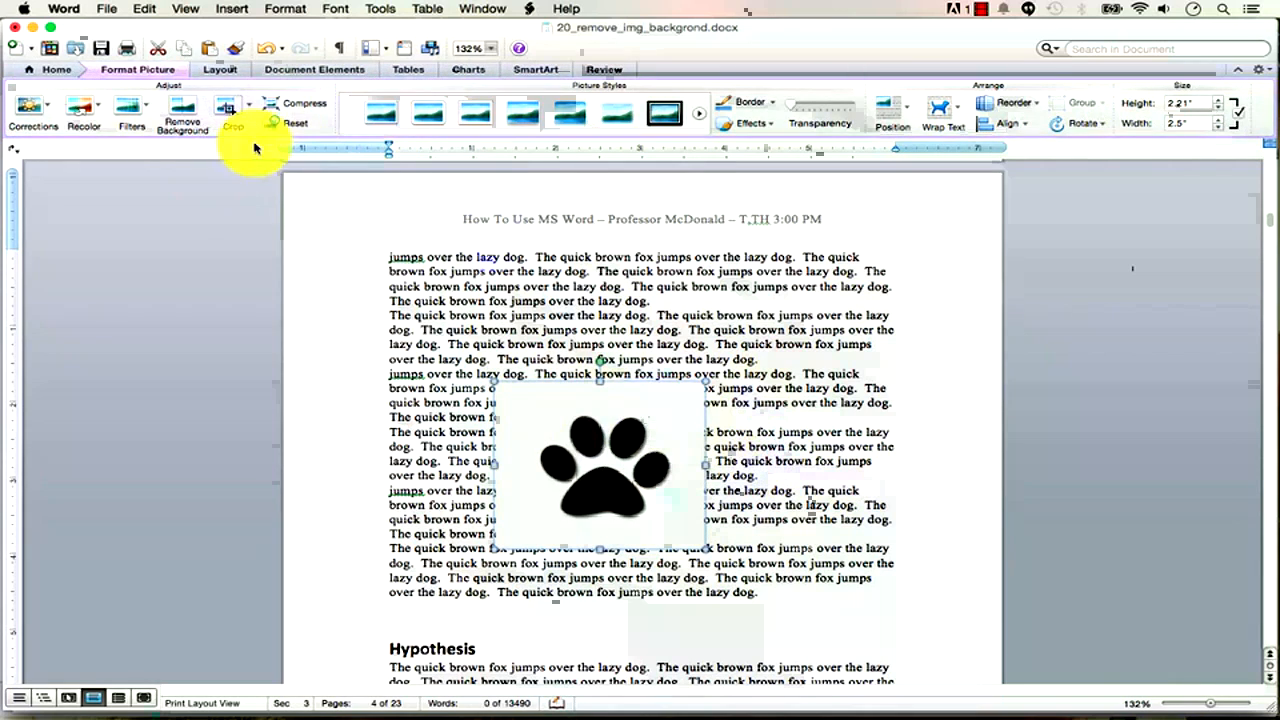
left_click(185, 110)
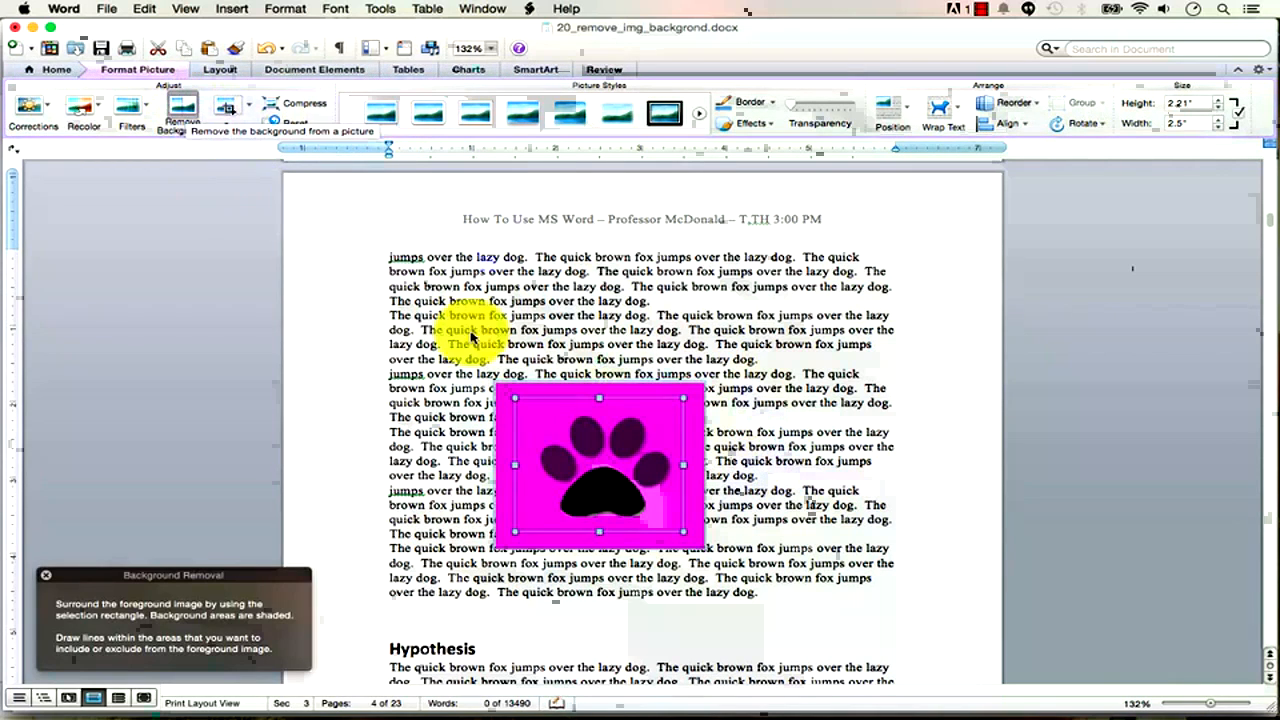
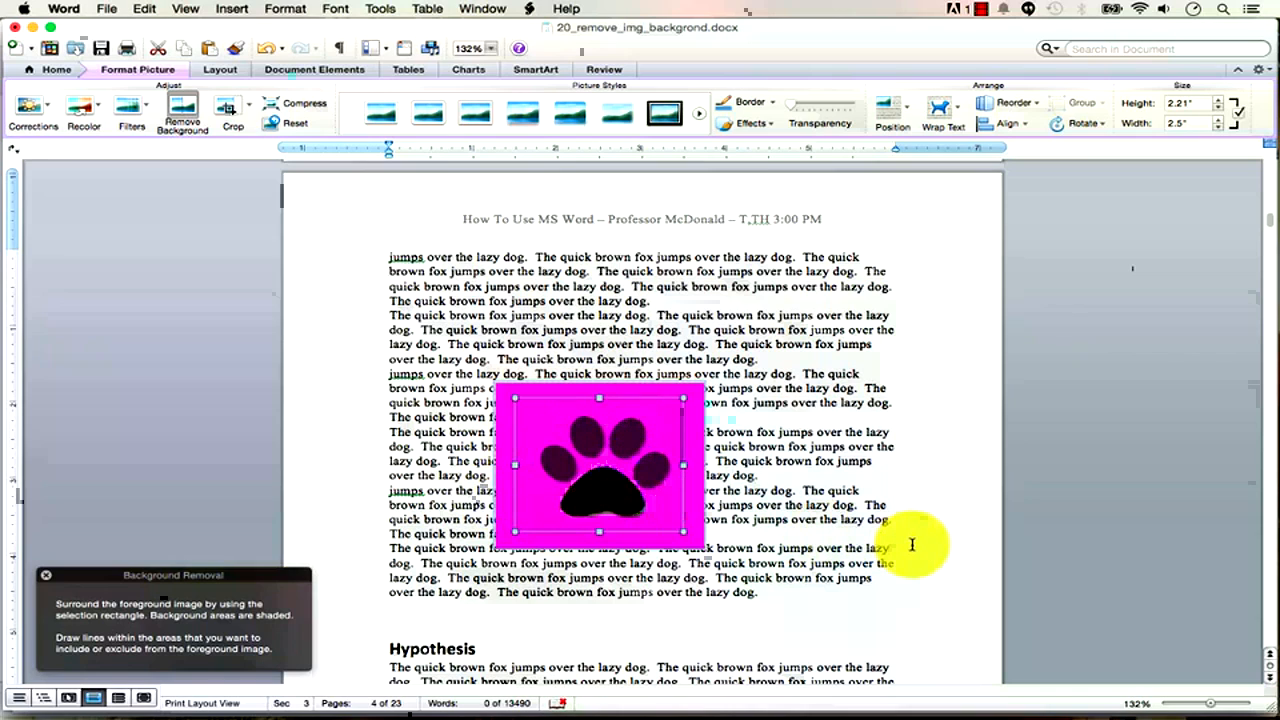
Apply a first background removal on the paw picture, undo it, and start Remove Background again.
left_click(186, 113)
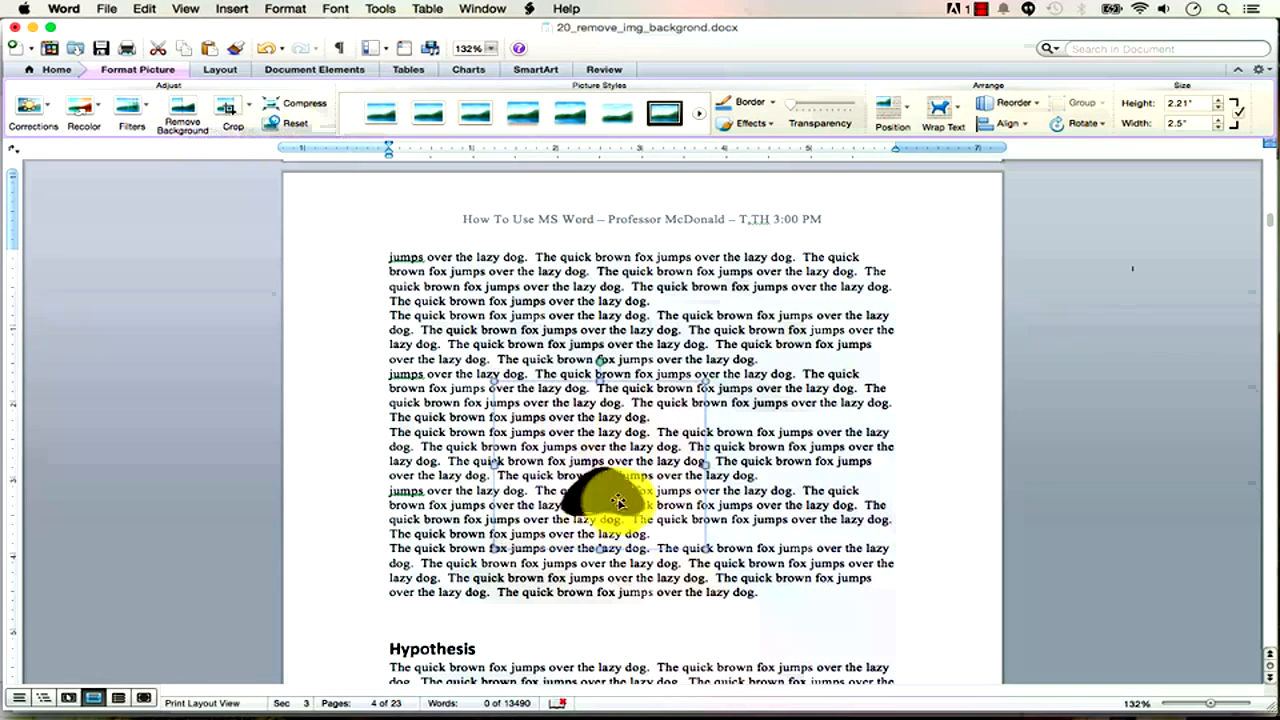
left_click(266, 48)
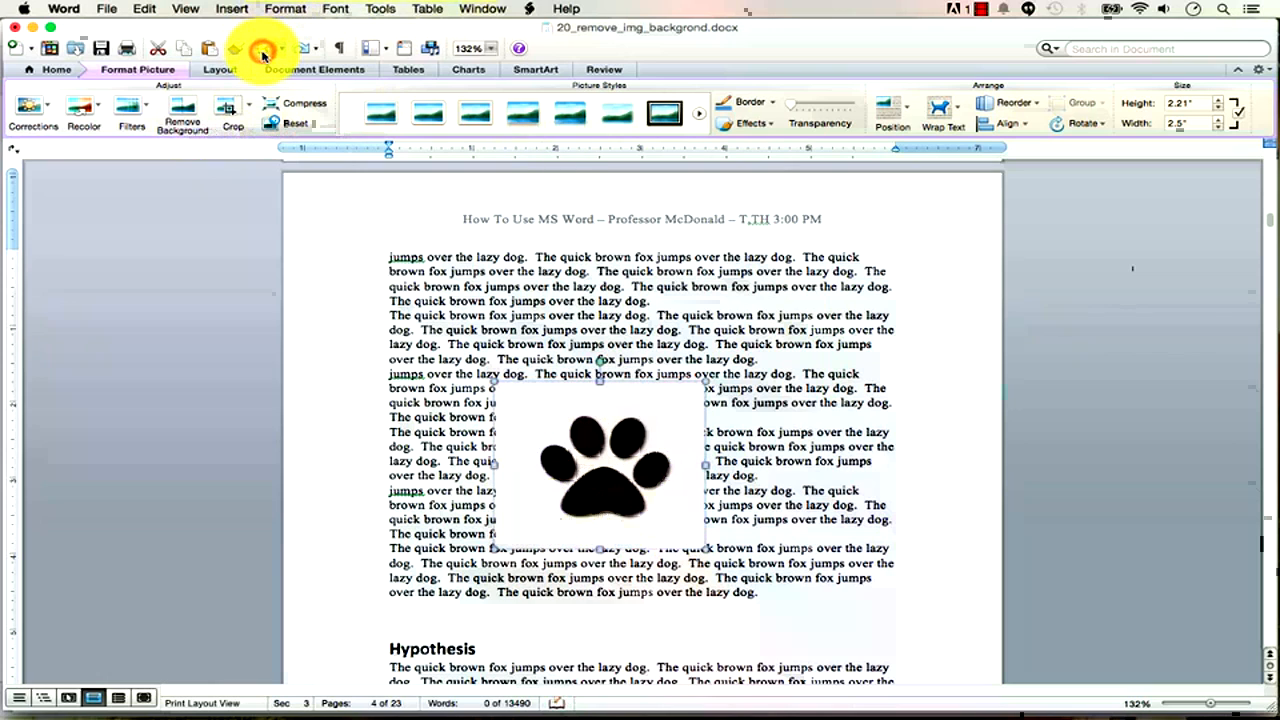
left_click(184, 110)
Mark the four toe pads to keep and apply the removal, then shrink and tilt the paw.
left_click(557, 453)
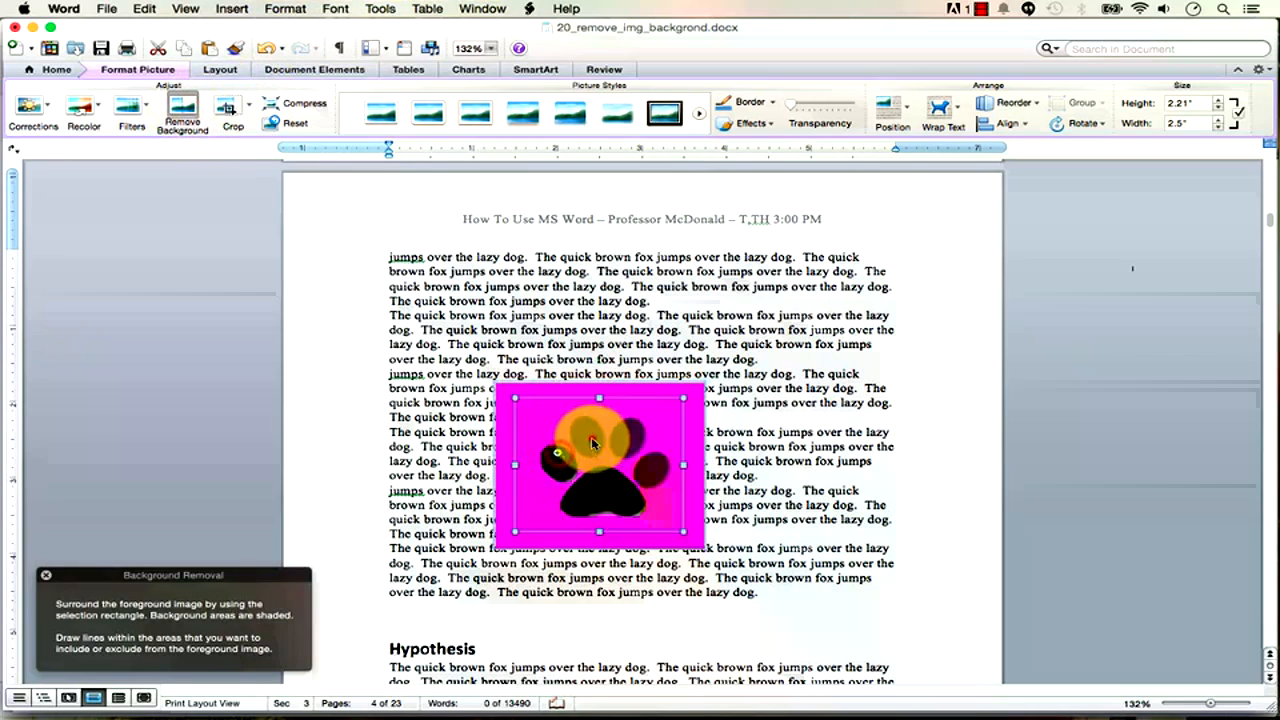
left_click(592, 438)
left_click(624, 437)
left_click(652, 467)
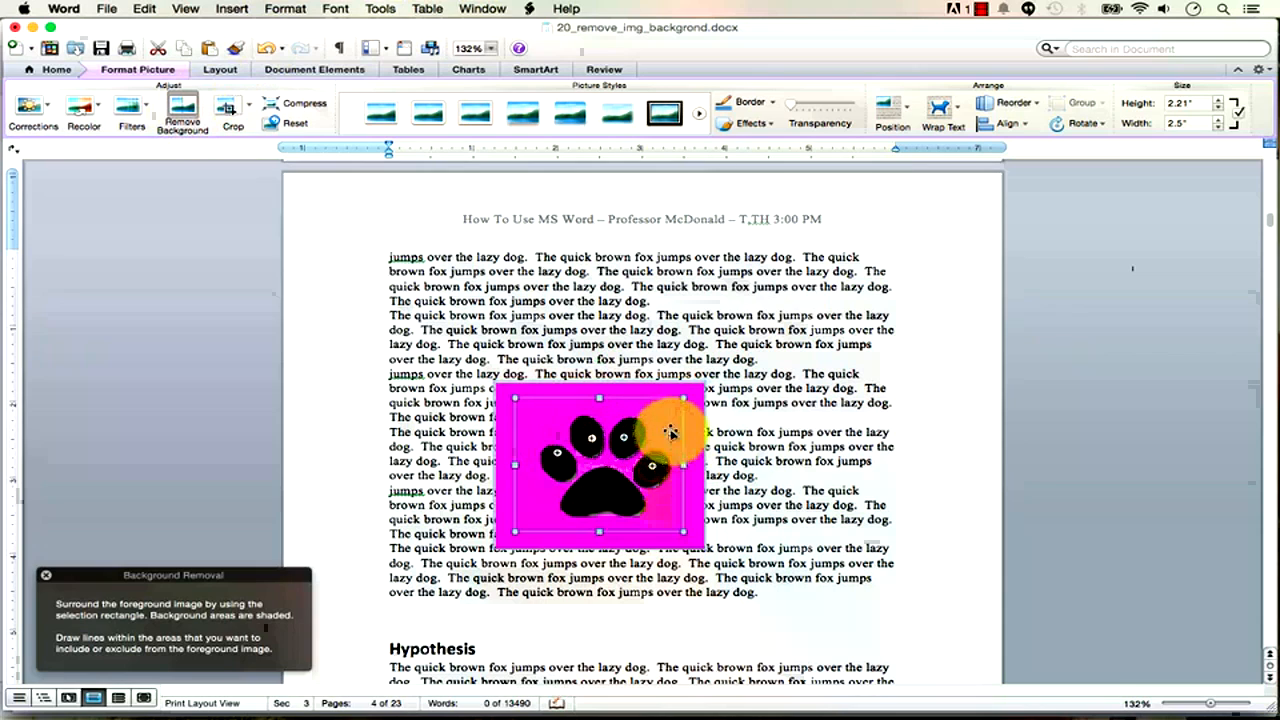
left_click(190, 118)
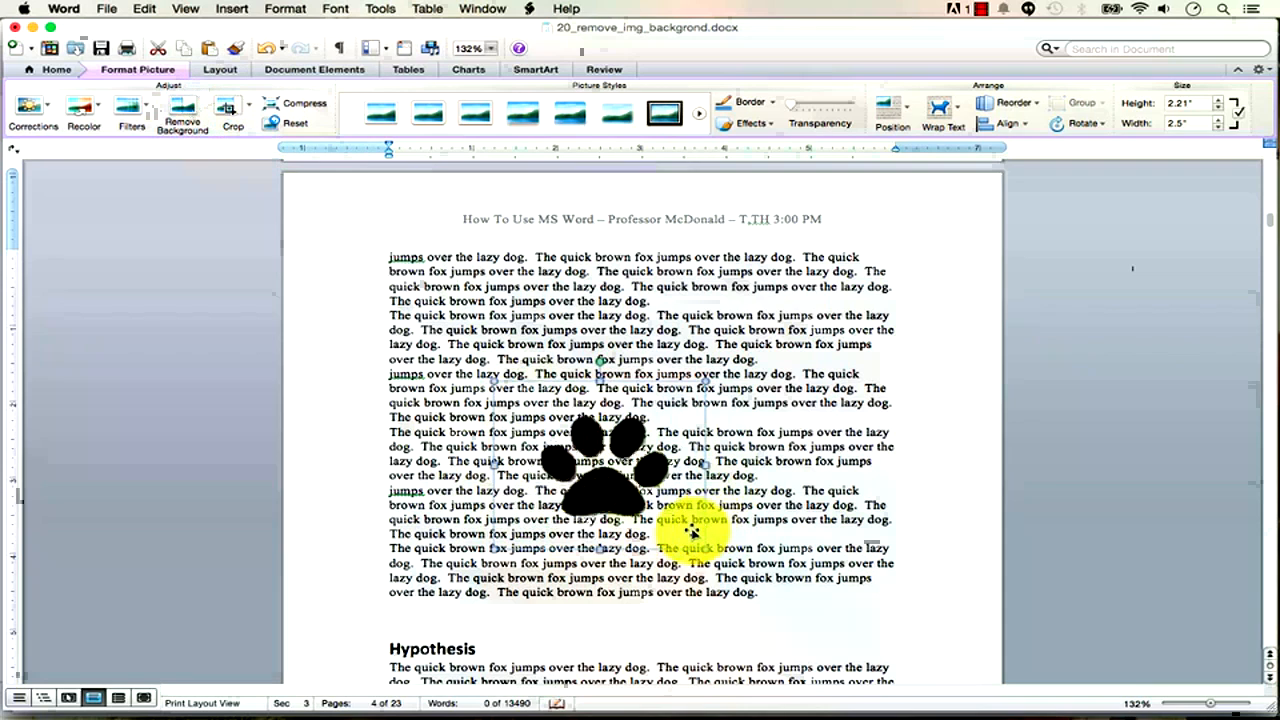
left_click_drag(706, 552, 687, 535)
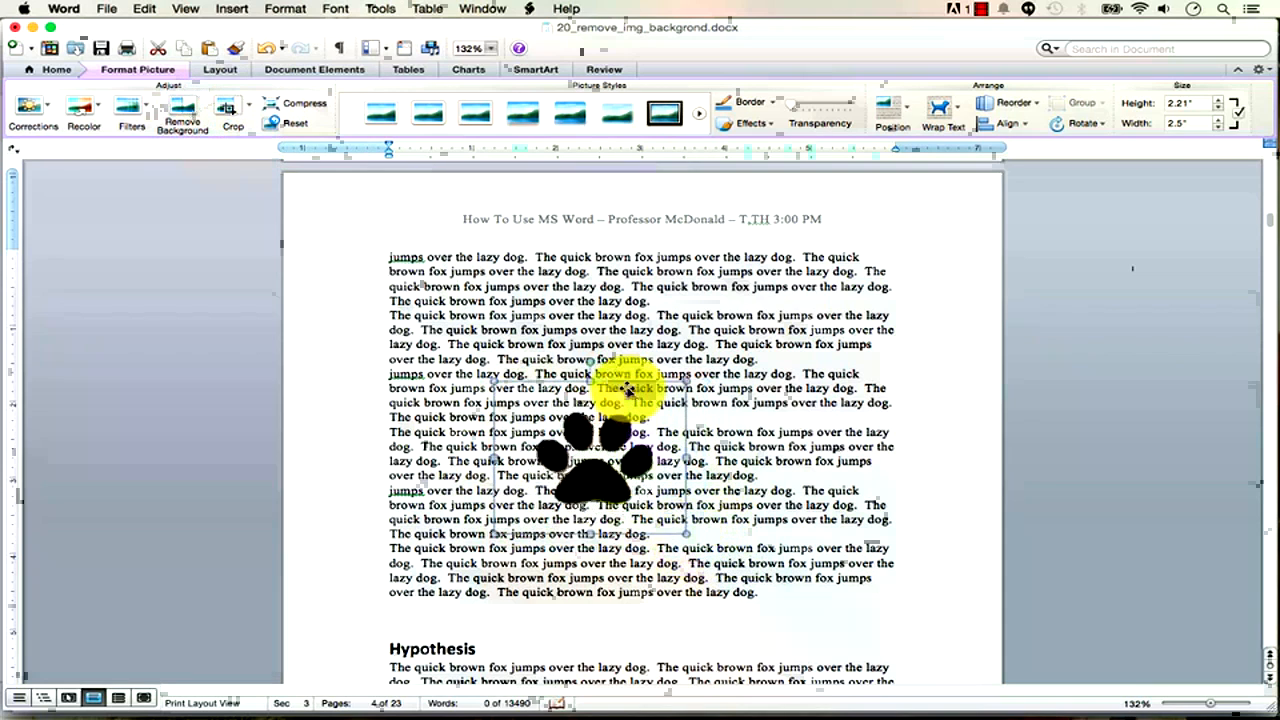
left_click_drag(592, 361, 626, 371)
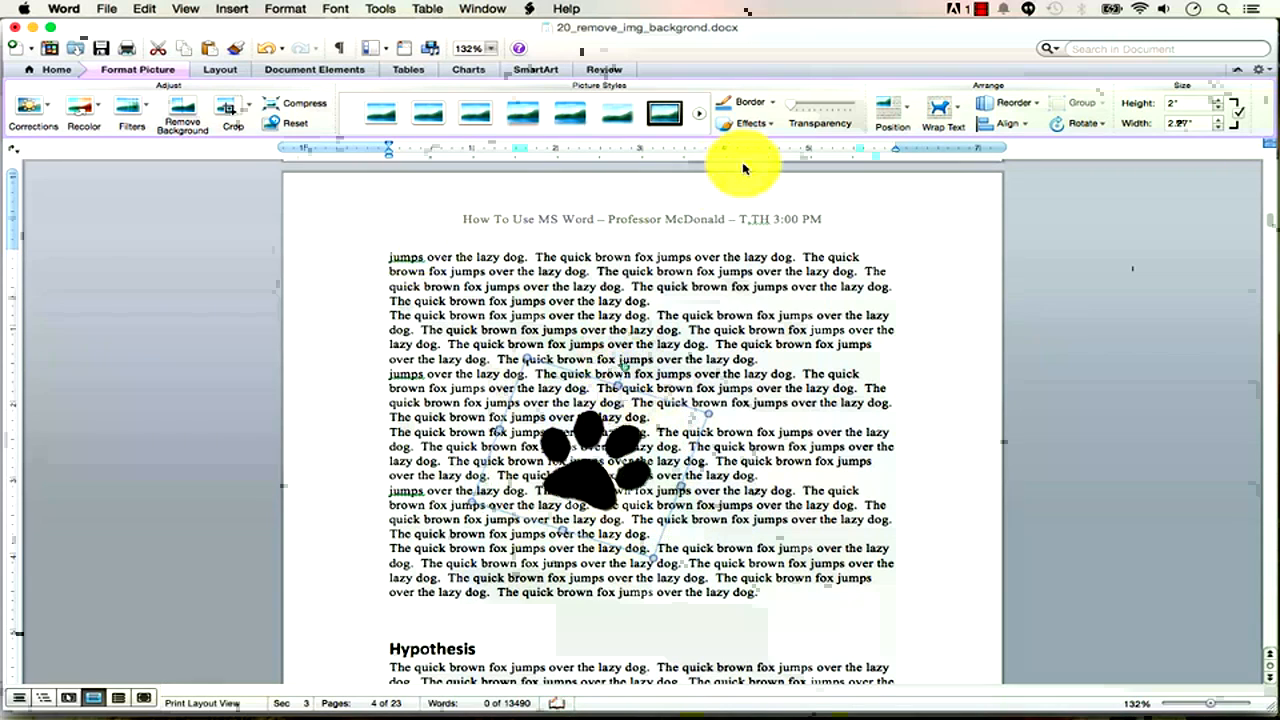
Drag the Transparency slider to make the paw picture semi-transparent, then deselect it.
left_click(792, 107)
left_click_drag(806, 111, 840, 113)
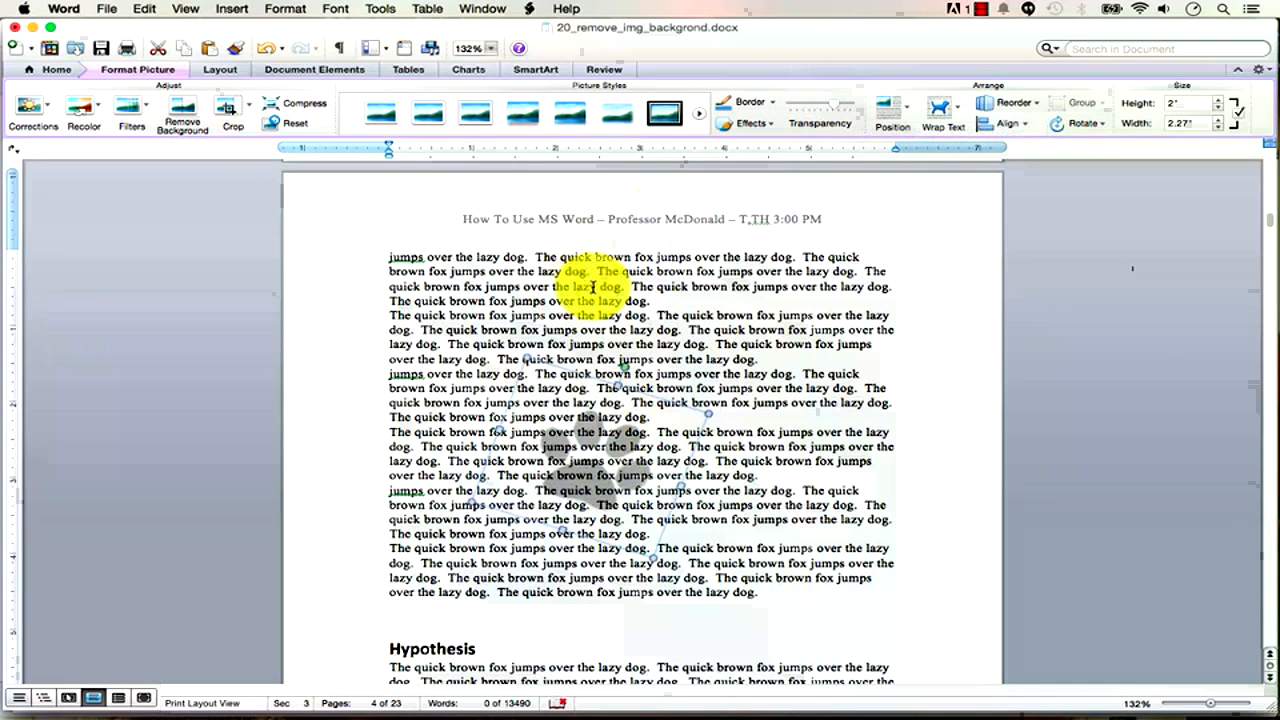
left_click(930, 394)
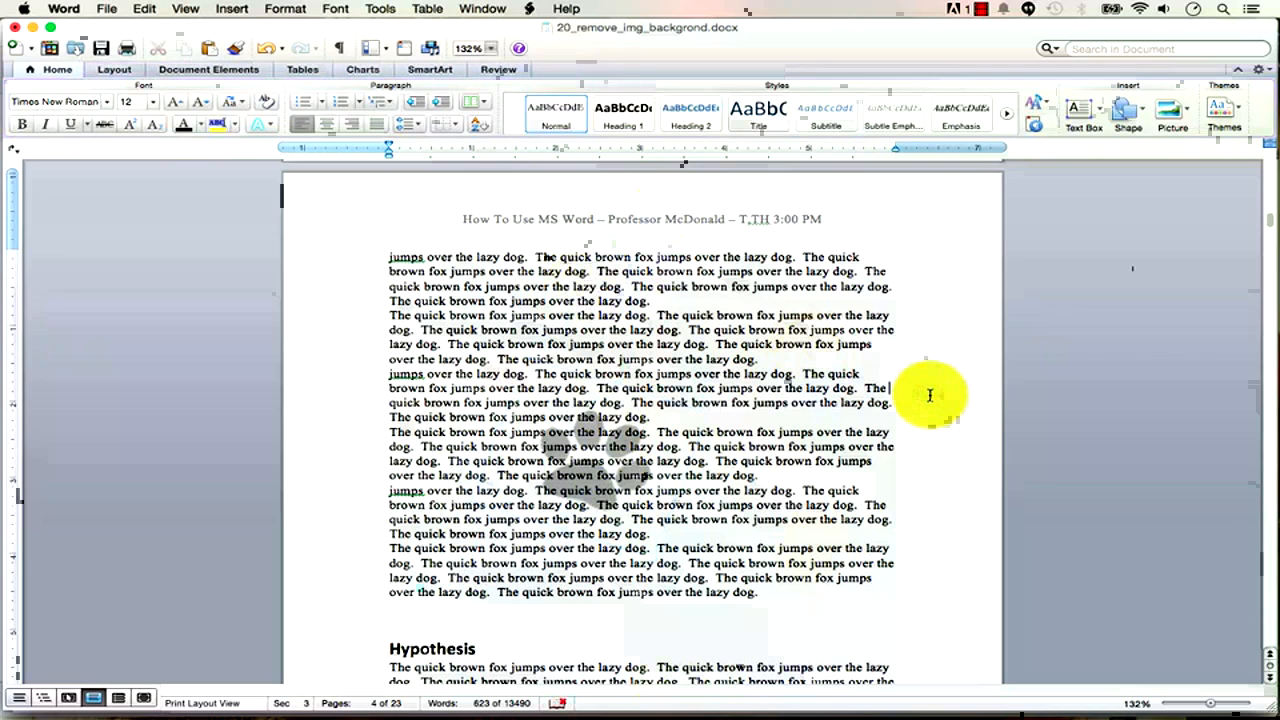
Zoom out to show two pages with footers and check the faint paw behind the text.
left_click(1207, 706)
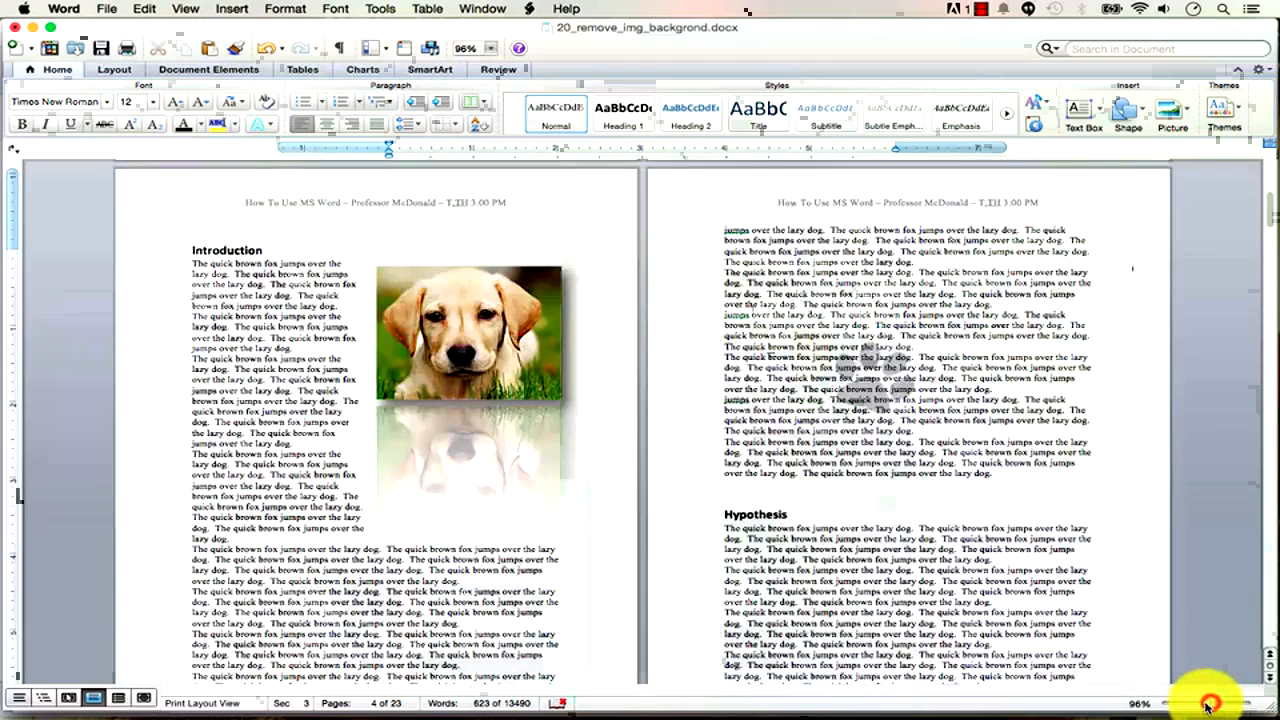
left_click(1200, 705)
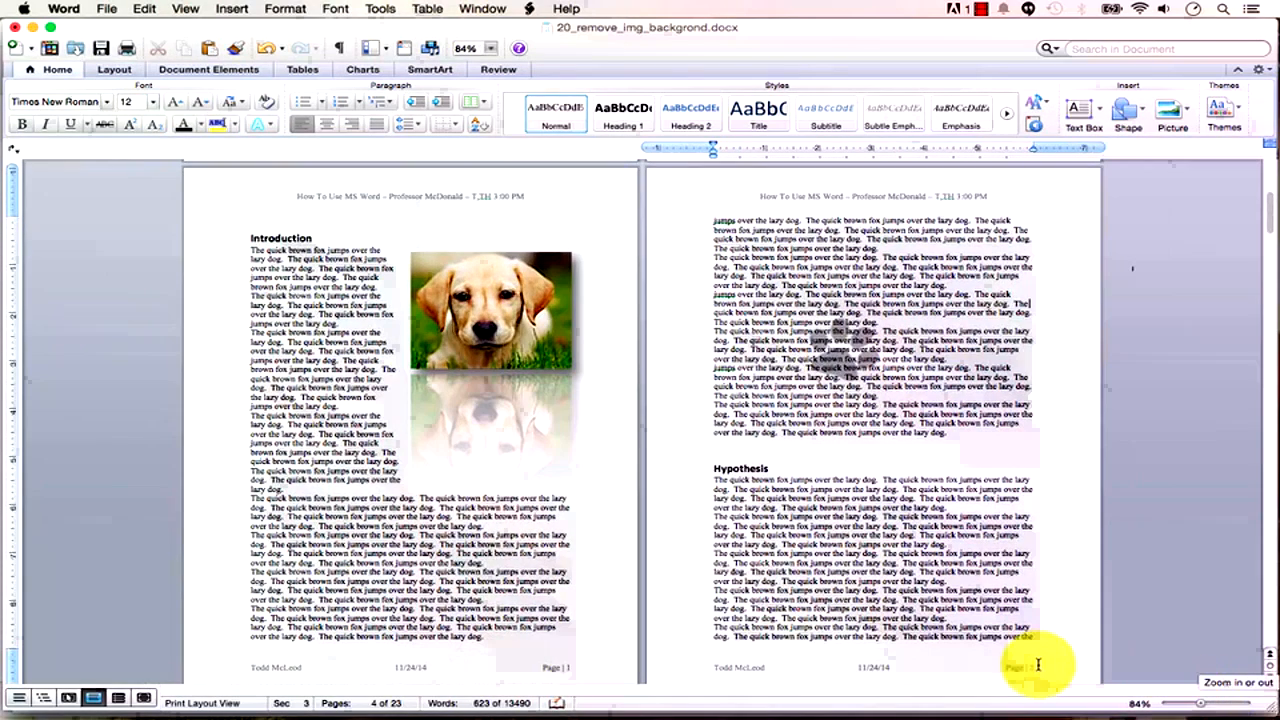
left_click(845, 338)
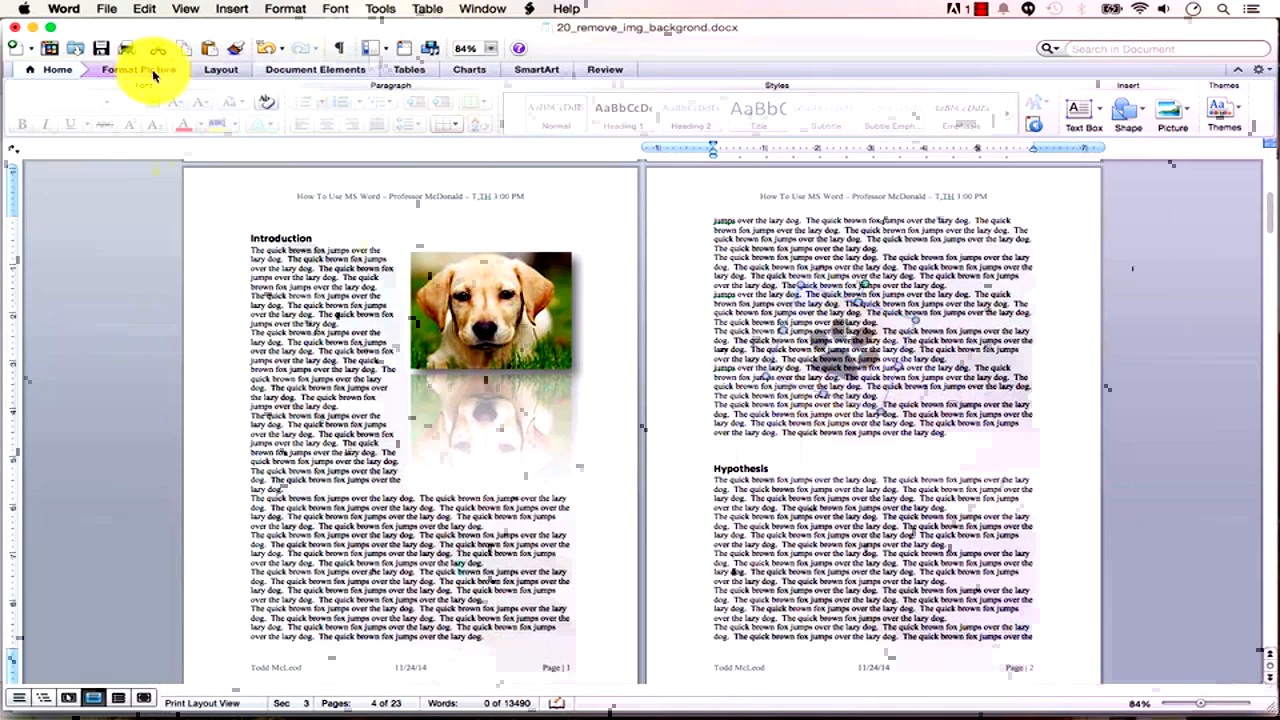
left_click(122, 70)
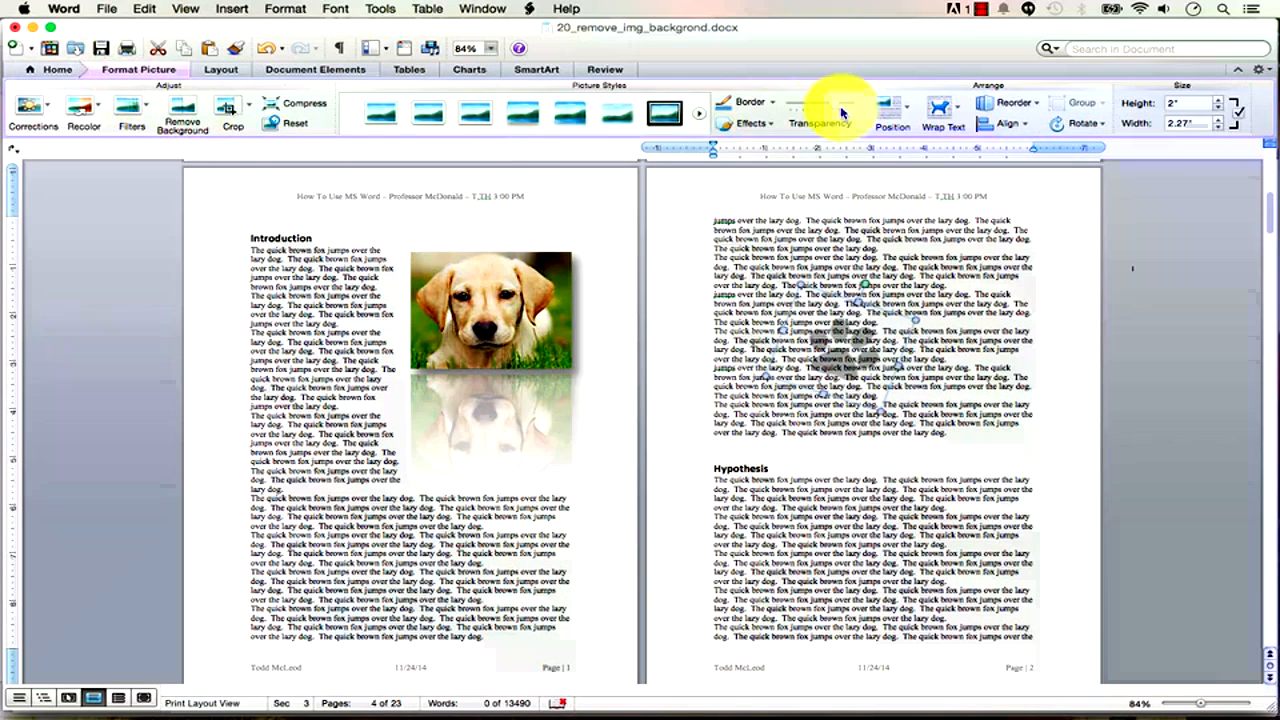
left_click(960, 297)
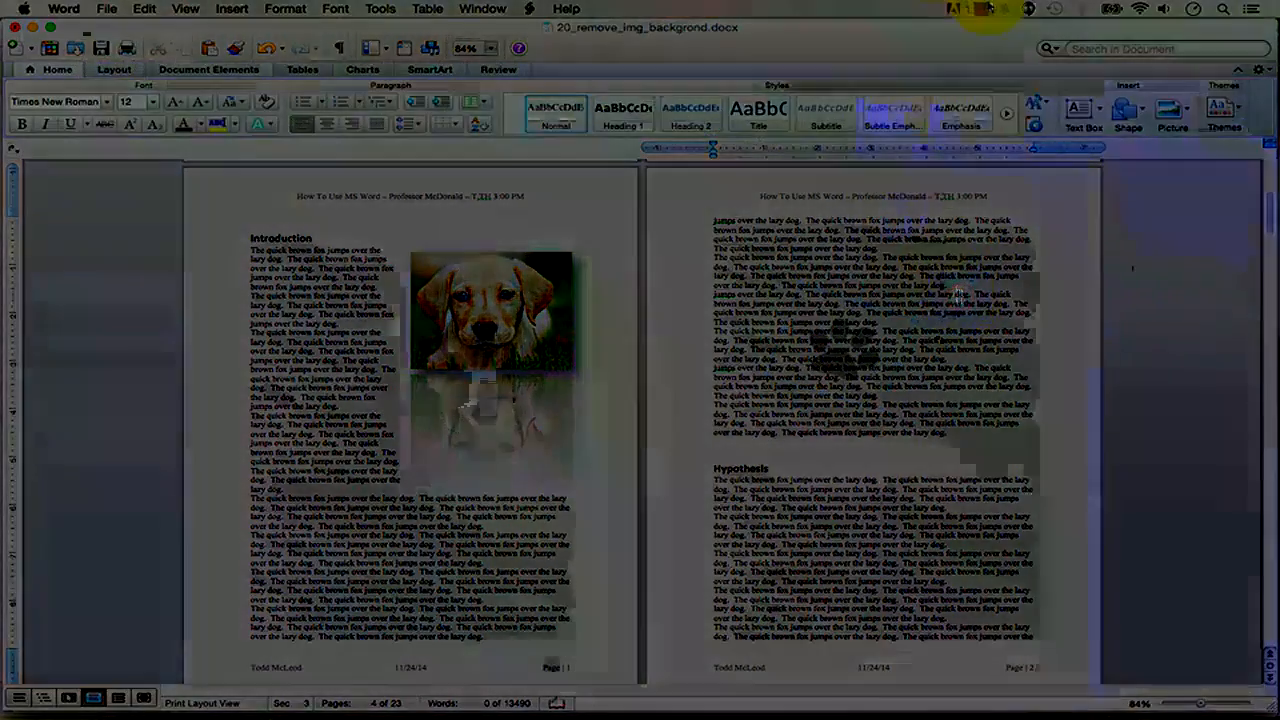
left_click(985, 10)
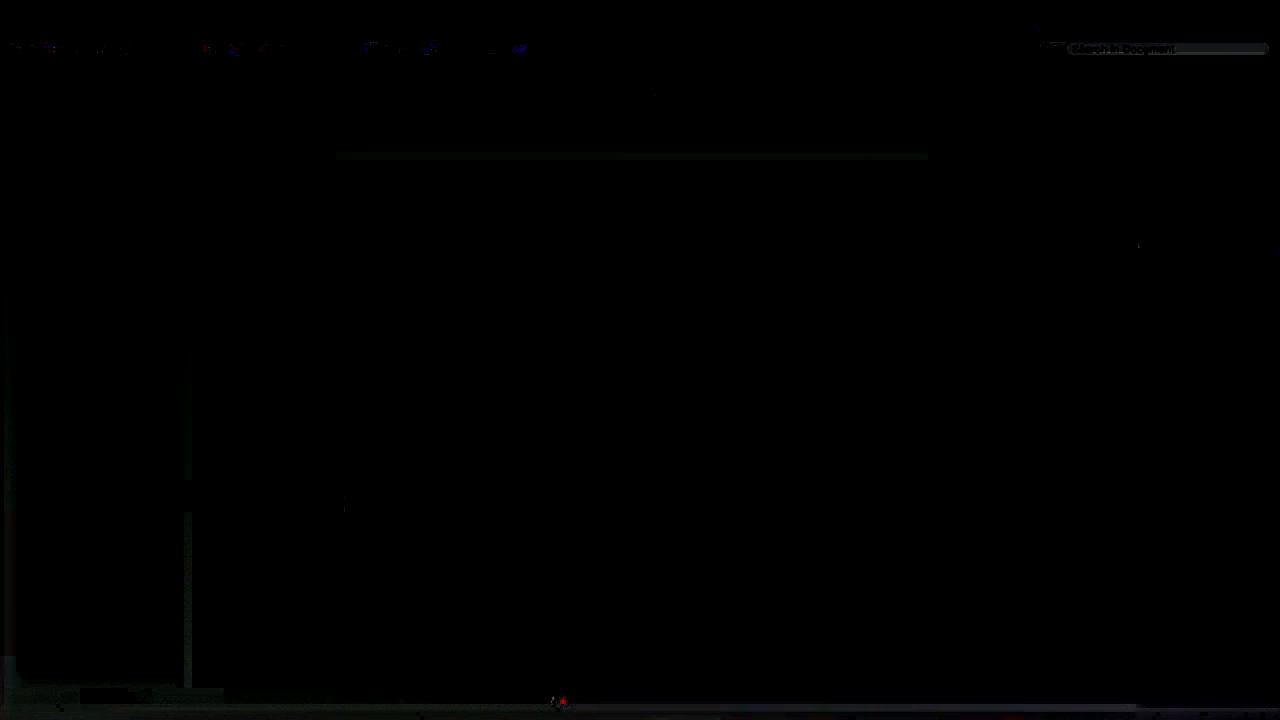
Bring 07_paper.docx to the front from the Window menu's list of open documents.
left_click(492, 9)
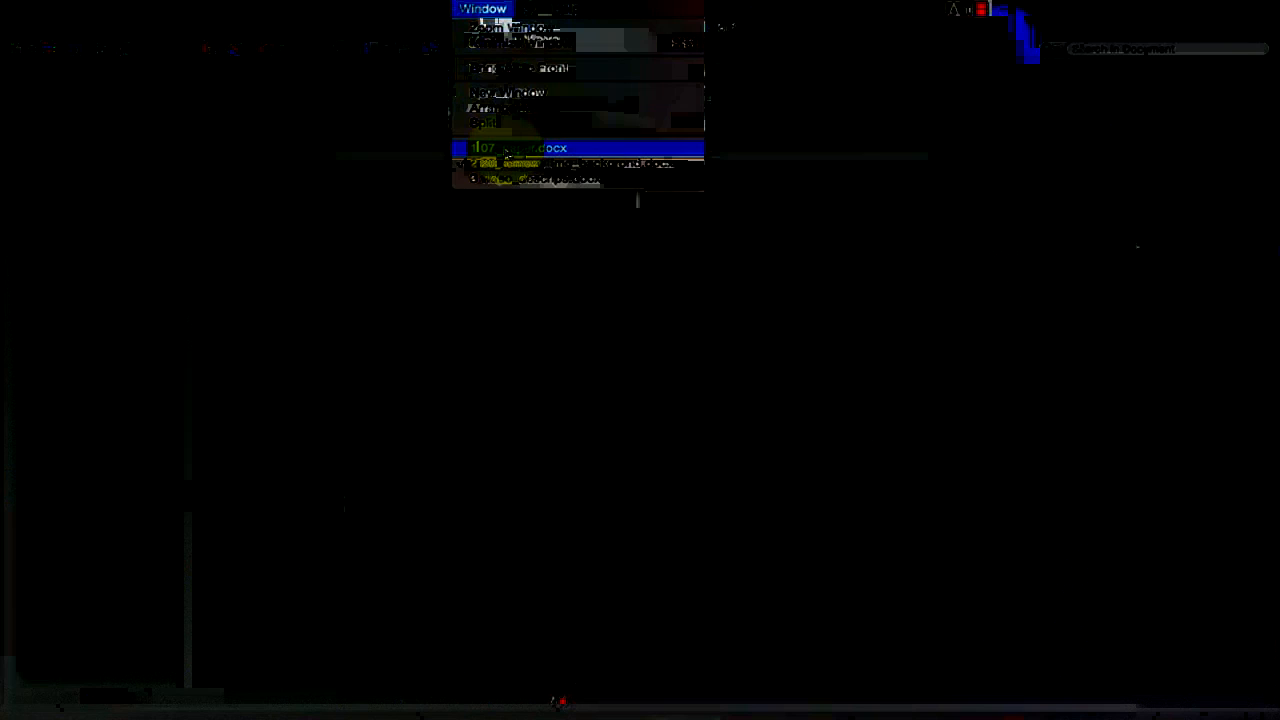
left_click(505, 150)
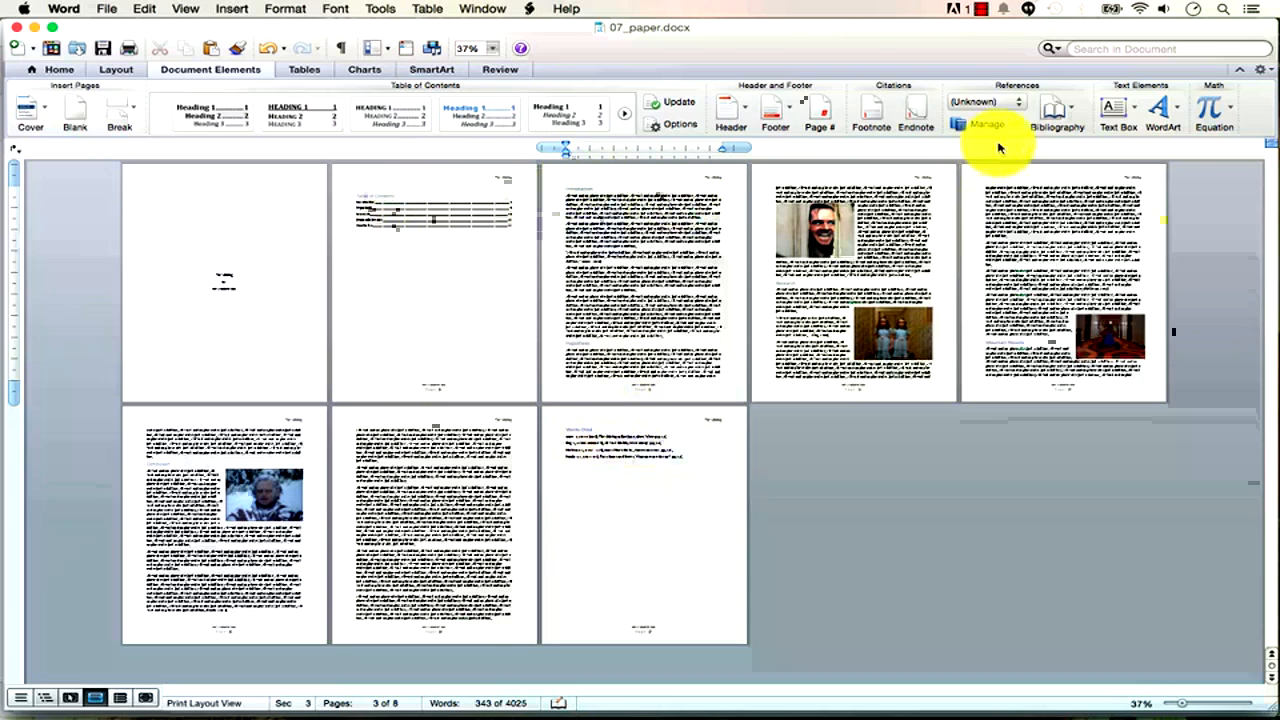
left_click(478, 9)
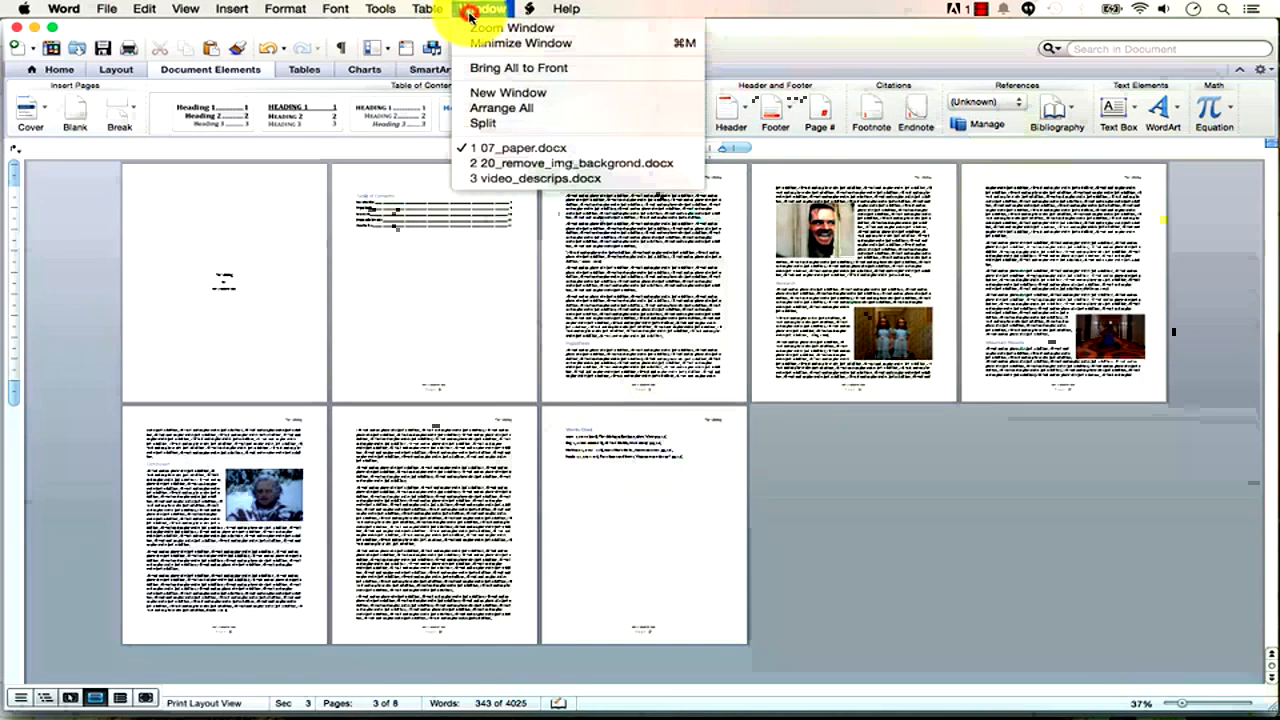
Return to the 20_remove_img_backgroud report, zoom out, and delete the text spanning pages 11–13.
left_click(505, 162)
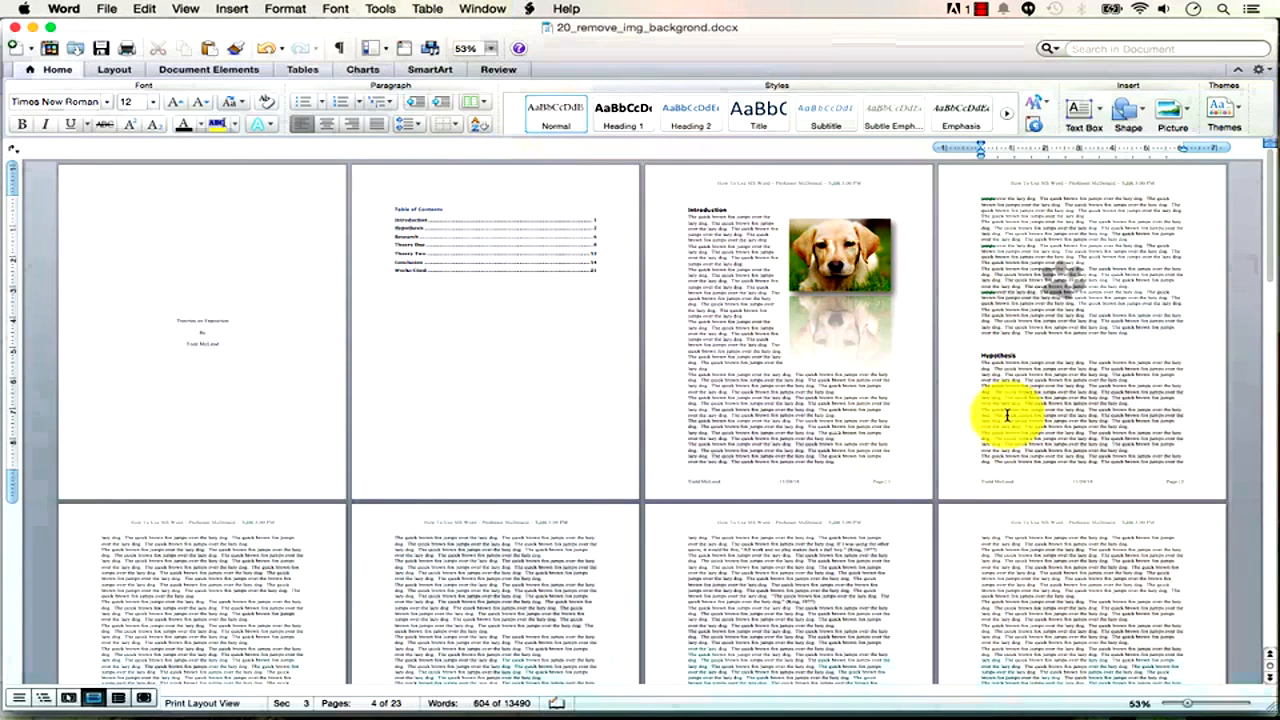
left_click_drag(1187, 705, 1181, 708)
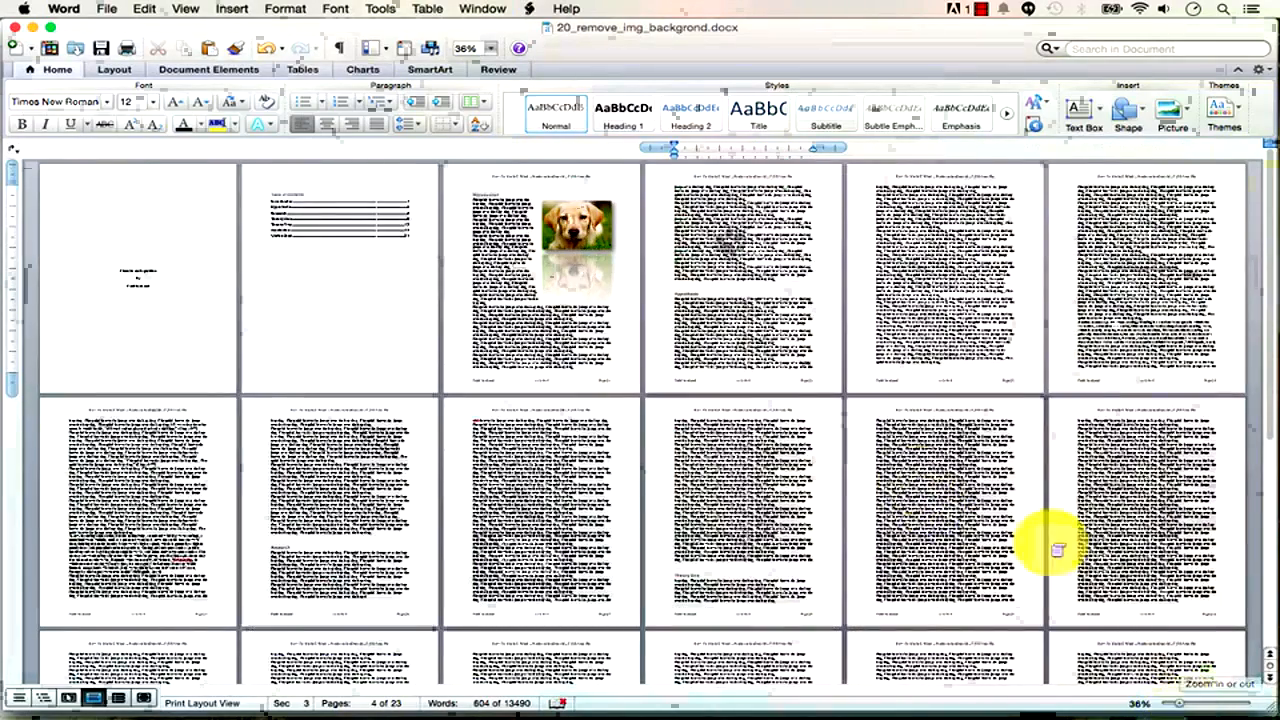
left_click_drag(1181, 708, 1166, 705)
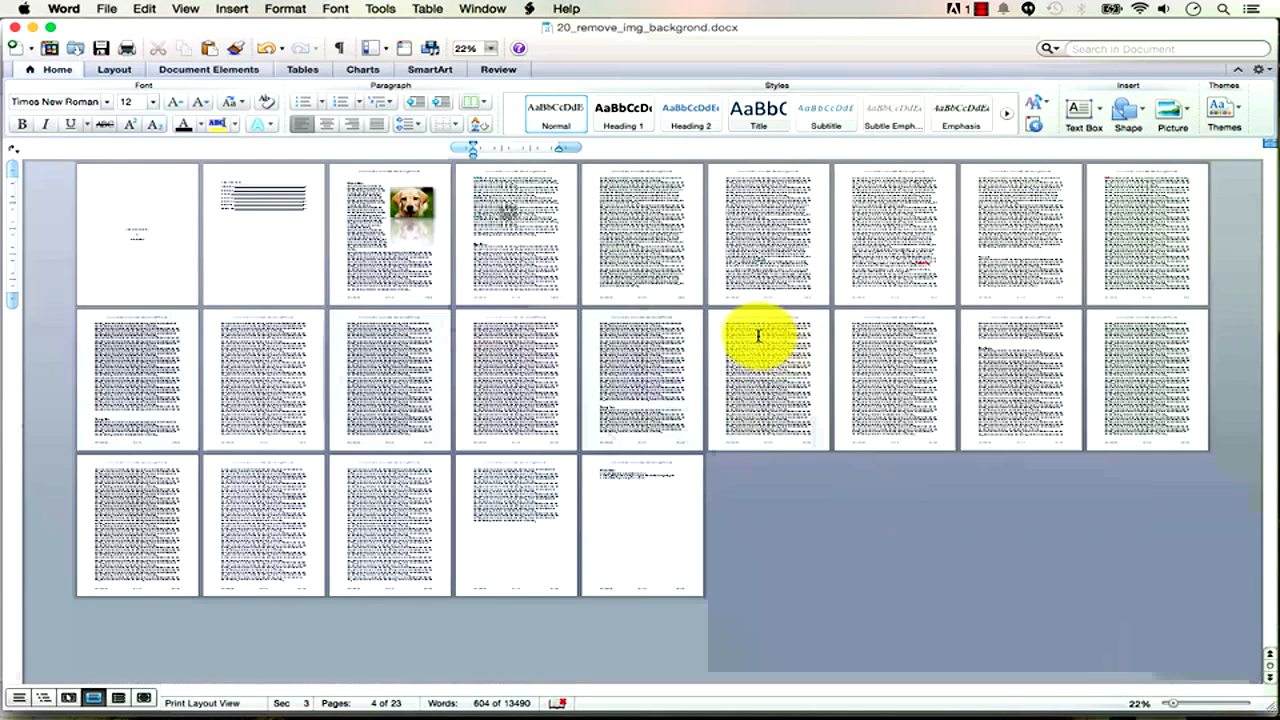
left_click_drag(537, 426, 314, 348)
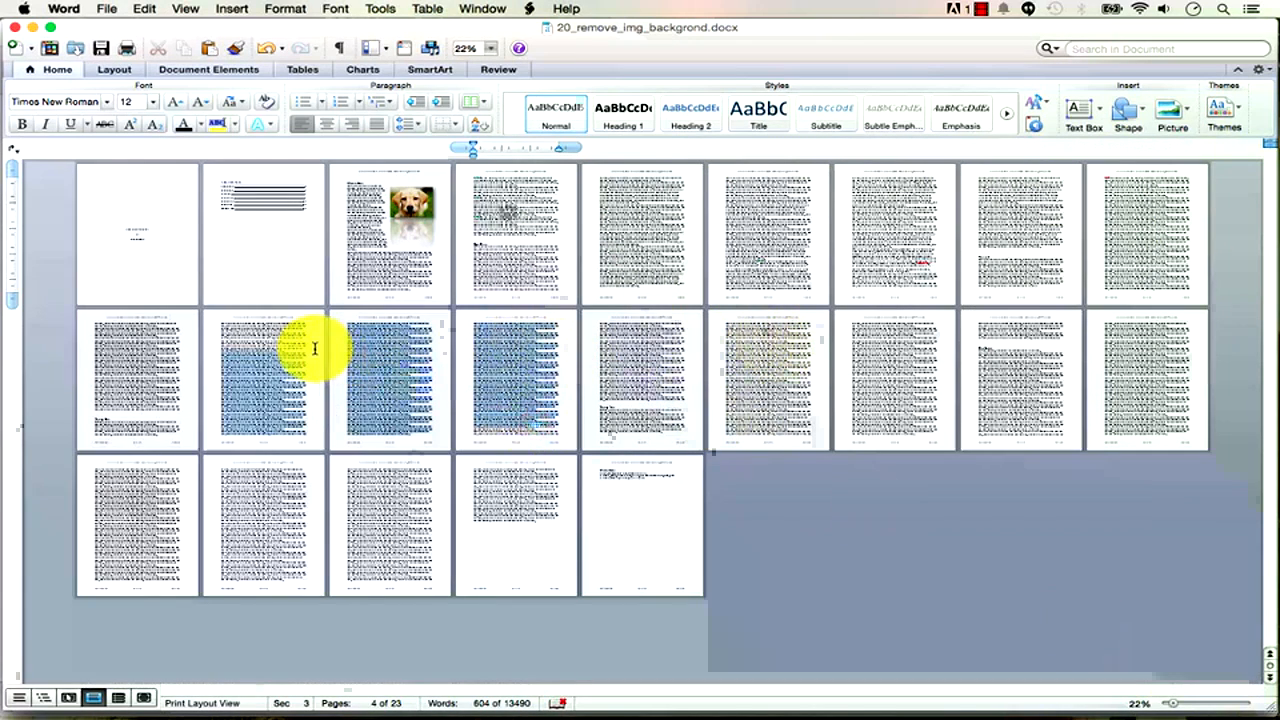
key("Delete")
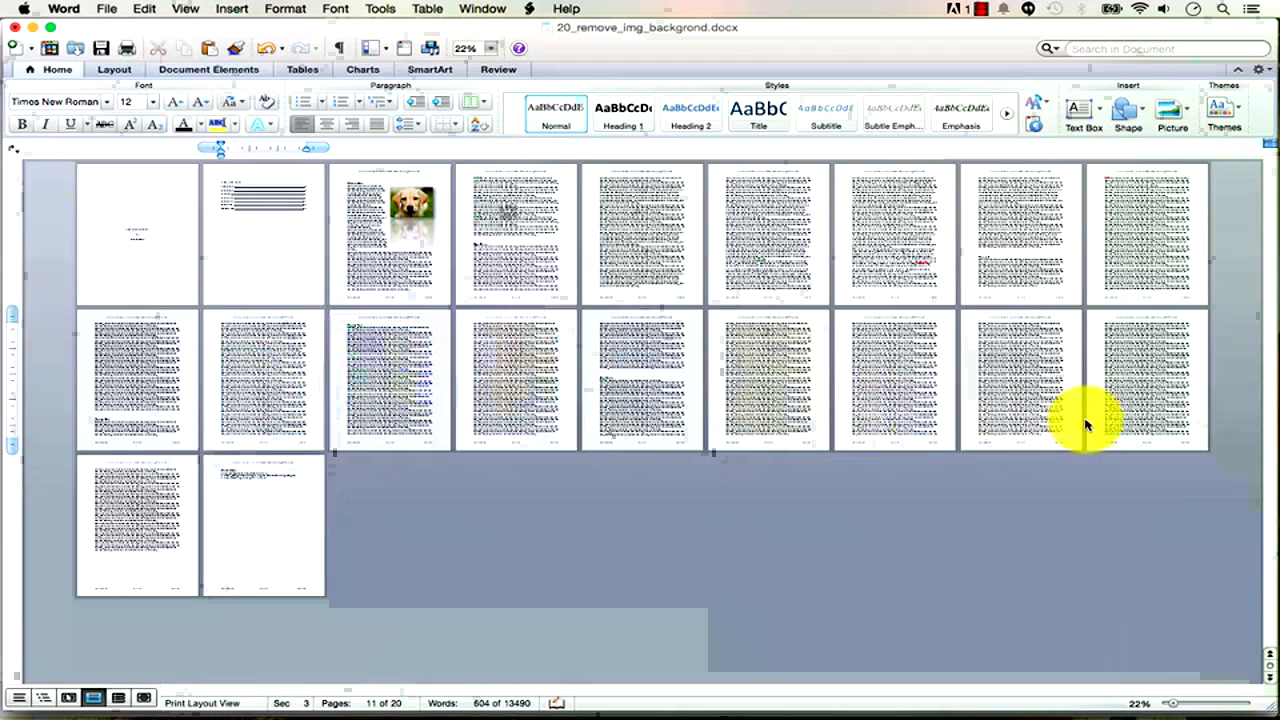
Delete two text blocks on pages 15–16 and a passage across pages 5–6.
left_click_drag(1057, 422, 785, 360)
key("Delete")
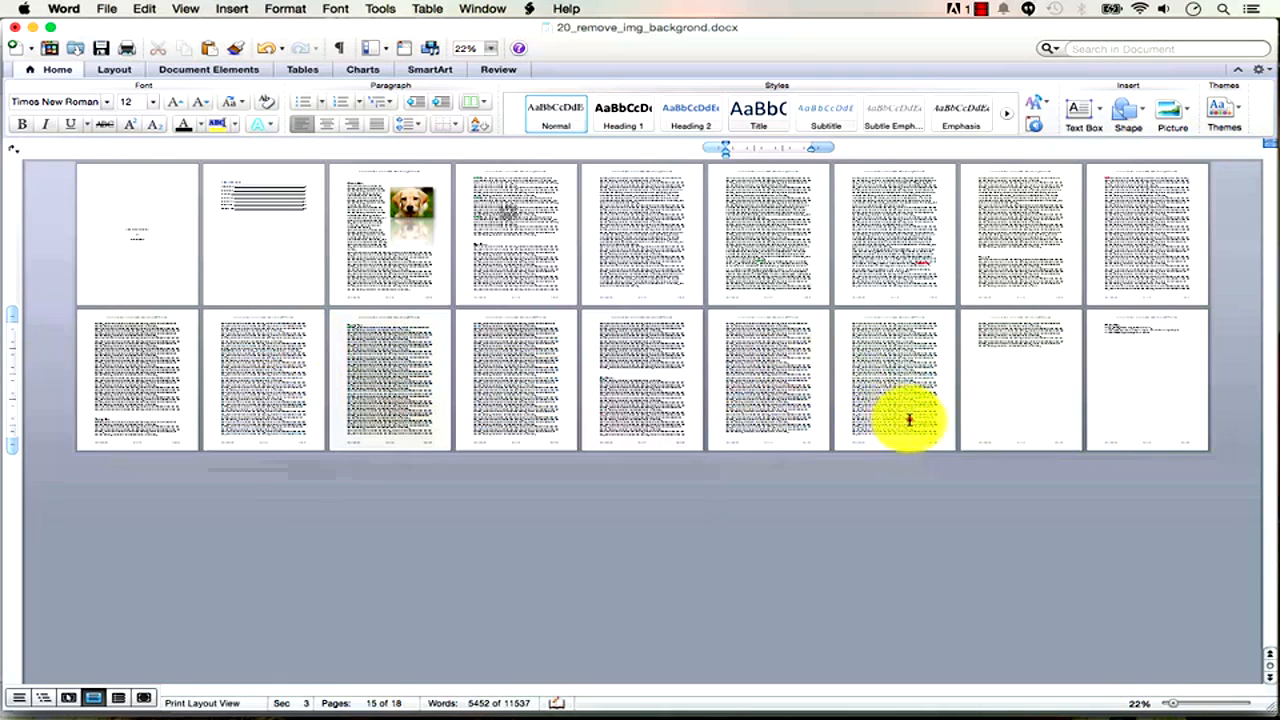
left_click_drag(909, 417, 789, 354)
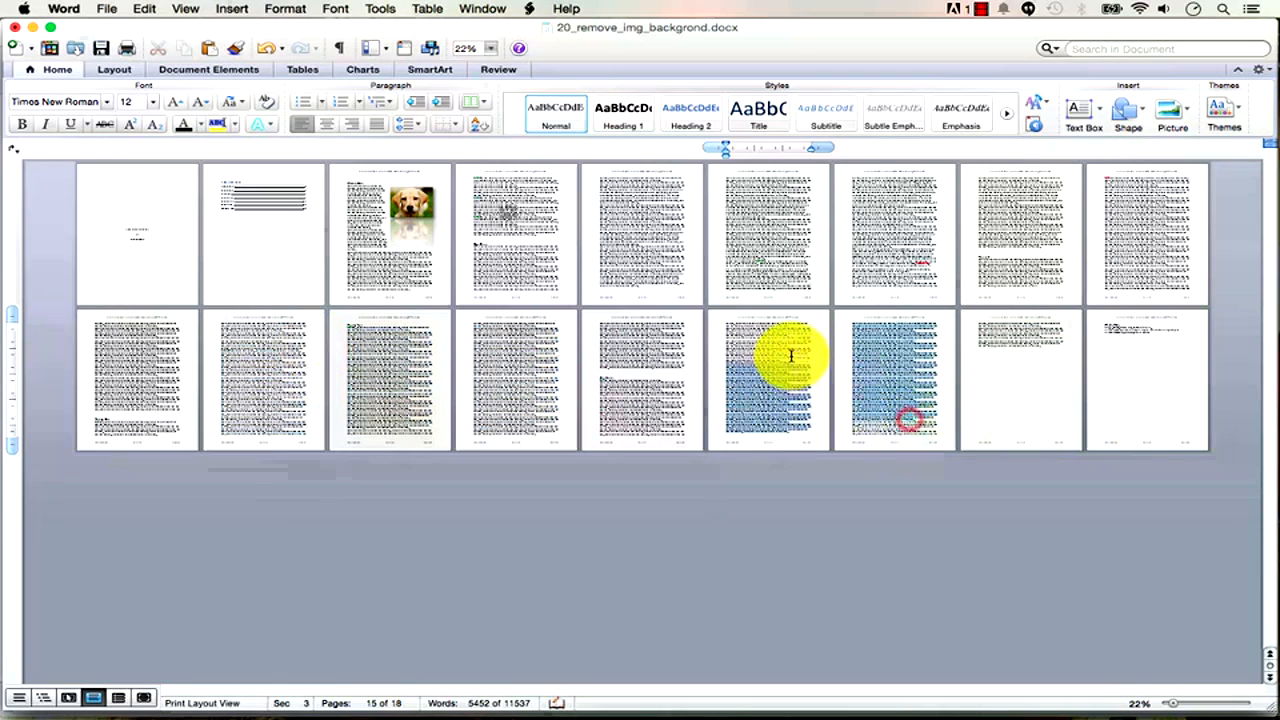
key("Delete")
left_click_drag(800, 276, 658, 206)
key("Delete")
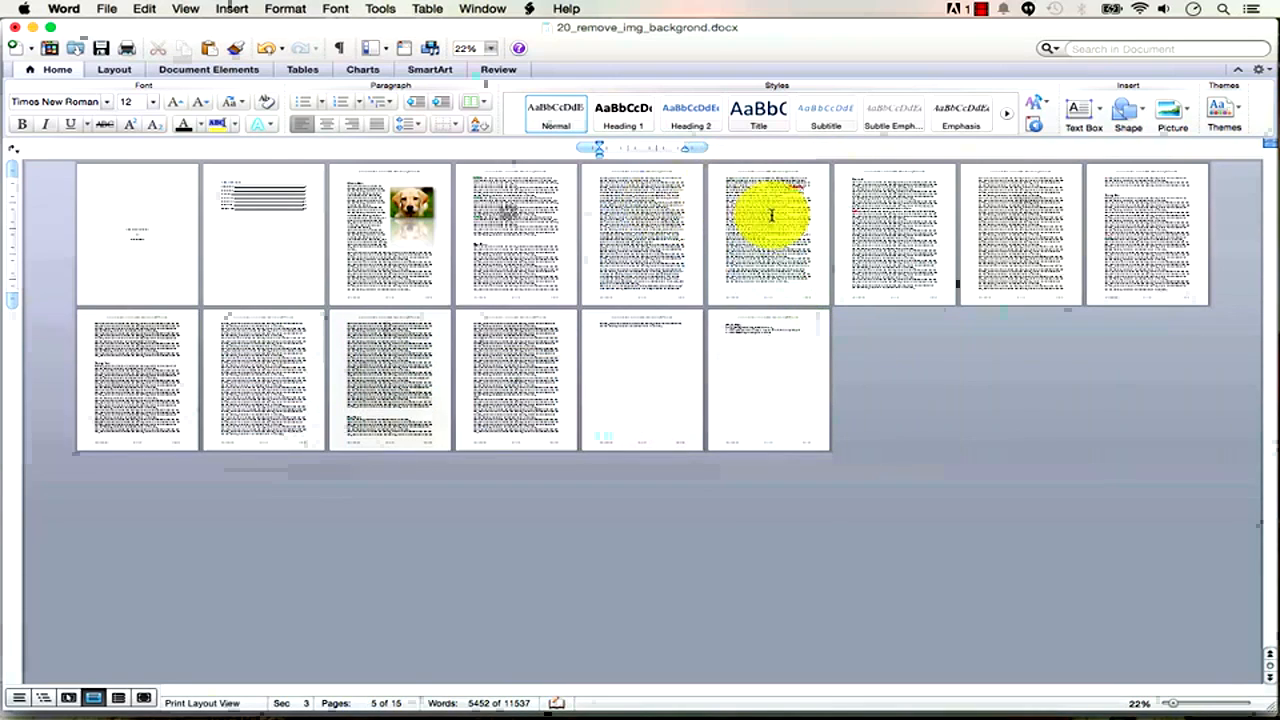
Zoom in slightly and delete another passage on pages 5–6 and two runs of lines on page 9.
mouse_move(1178, 706)
left_mouse_down()
mouse_move(1157, 695)
mouse_move(1180, 708)
left_mouse_up()
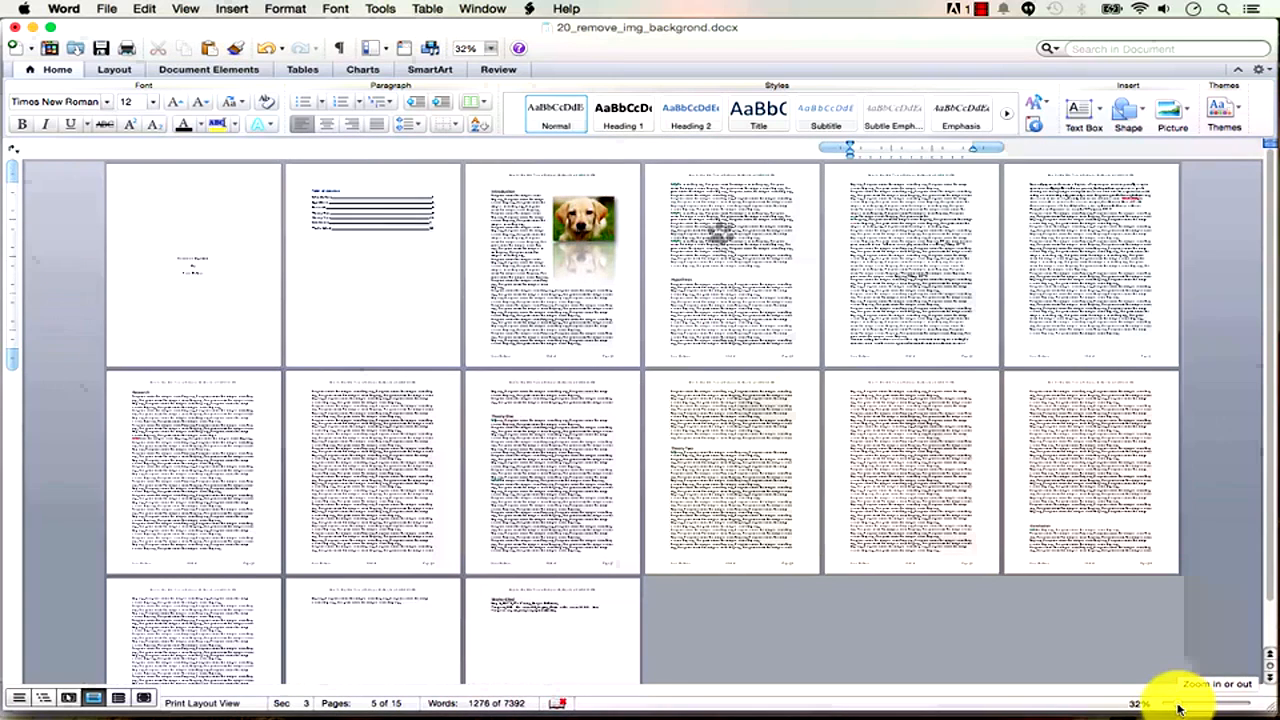
left_click_drag(1094, 303, 922, 216)
key("Delete")
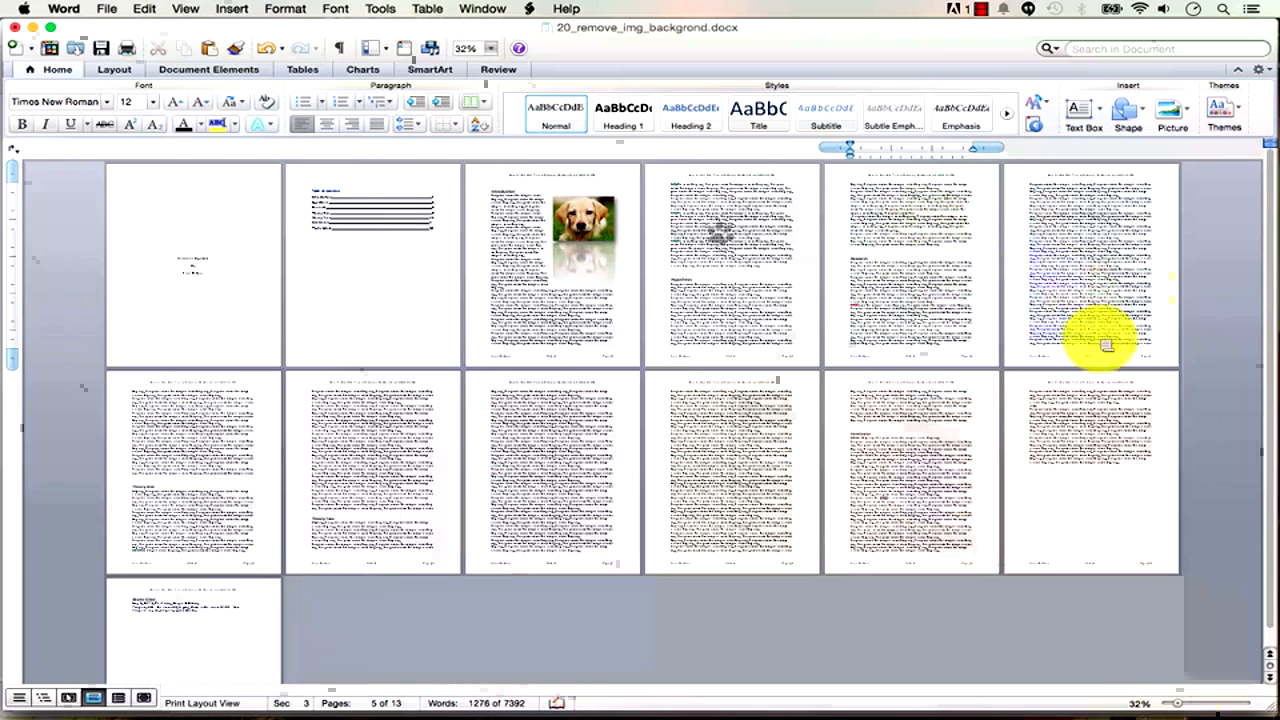
left_click_drag(592, 511, 528, 422)
key("Delete")
left_click_drag(562, 491, 531, 459)
key("Delete")
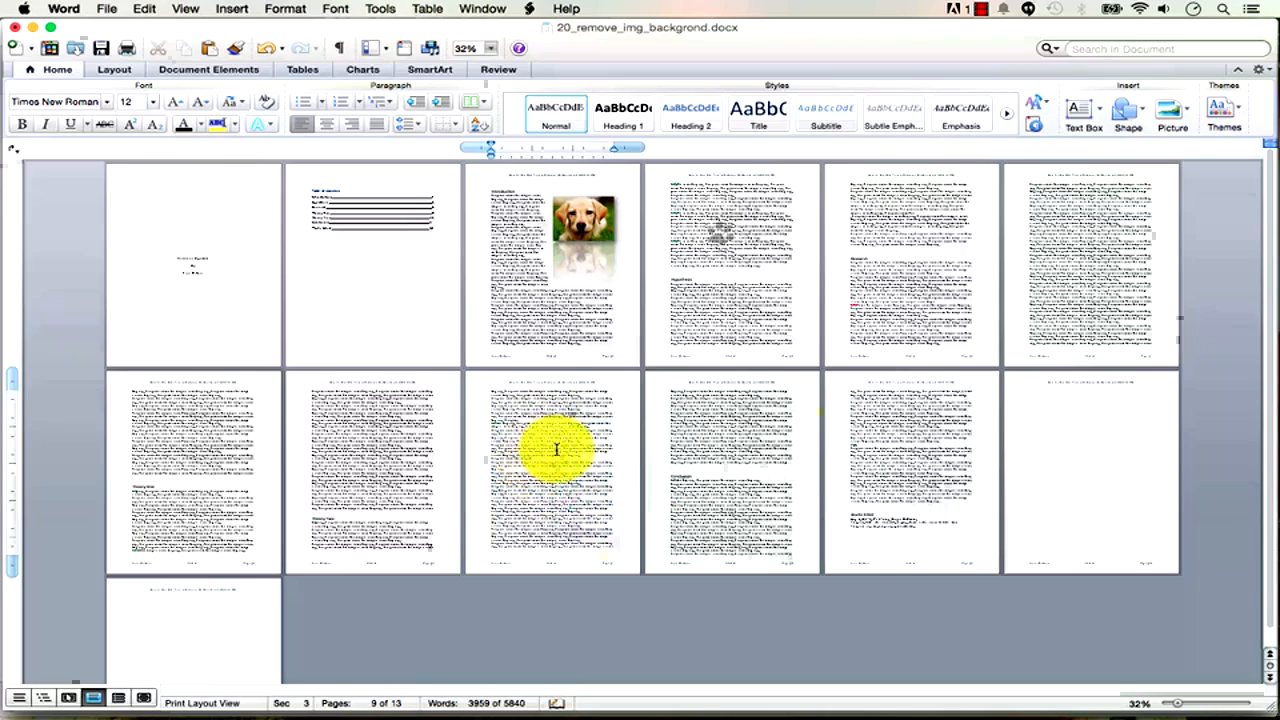
Set the zoom to 35% to view all twelve pages and click into page 4's heading.
left_click(1181, 707)
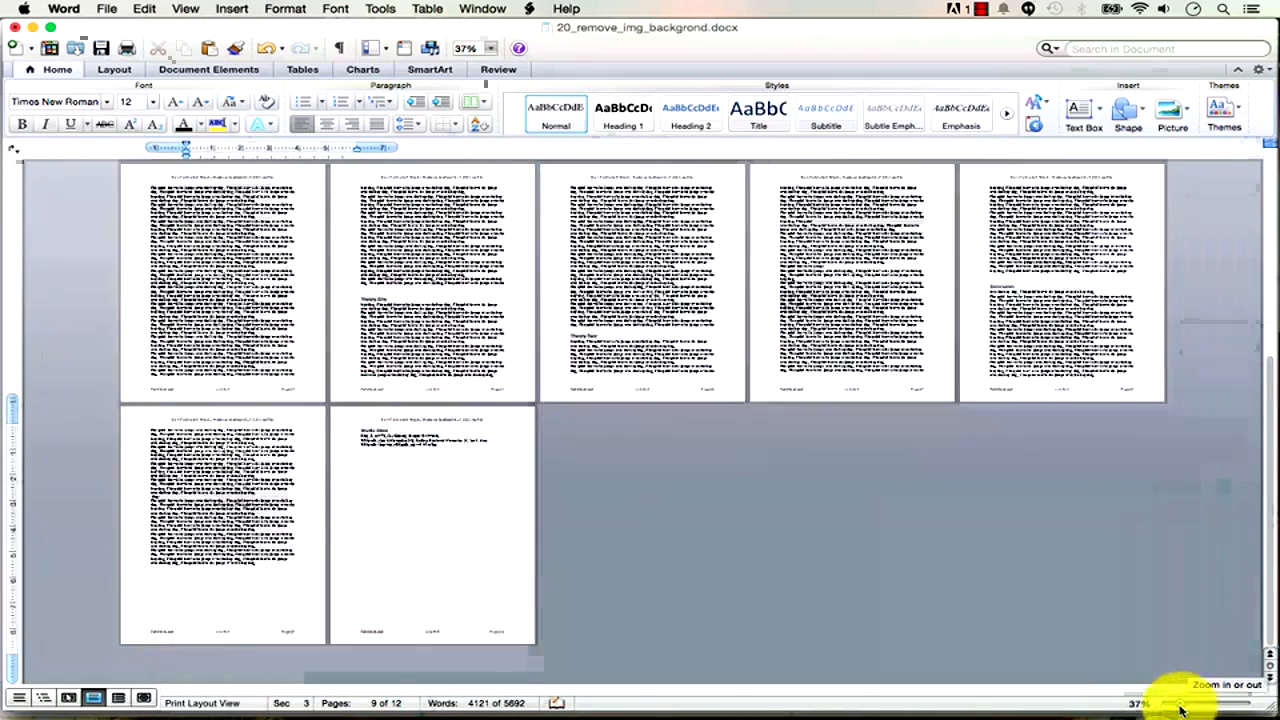
left_click(1181, 707)
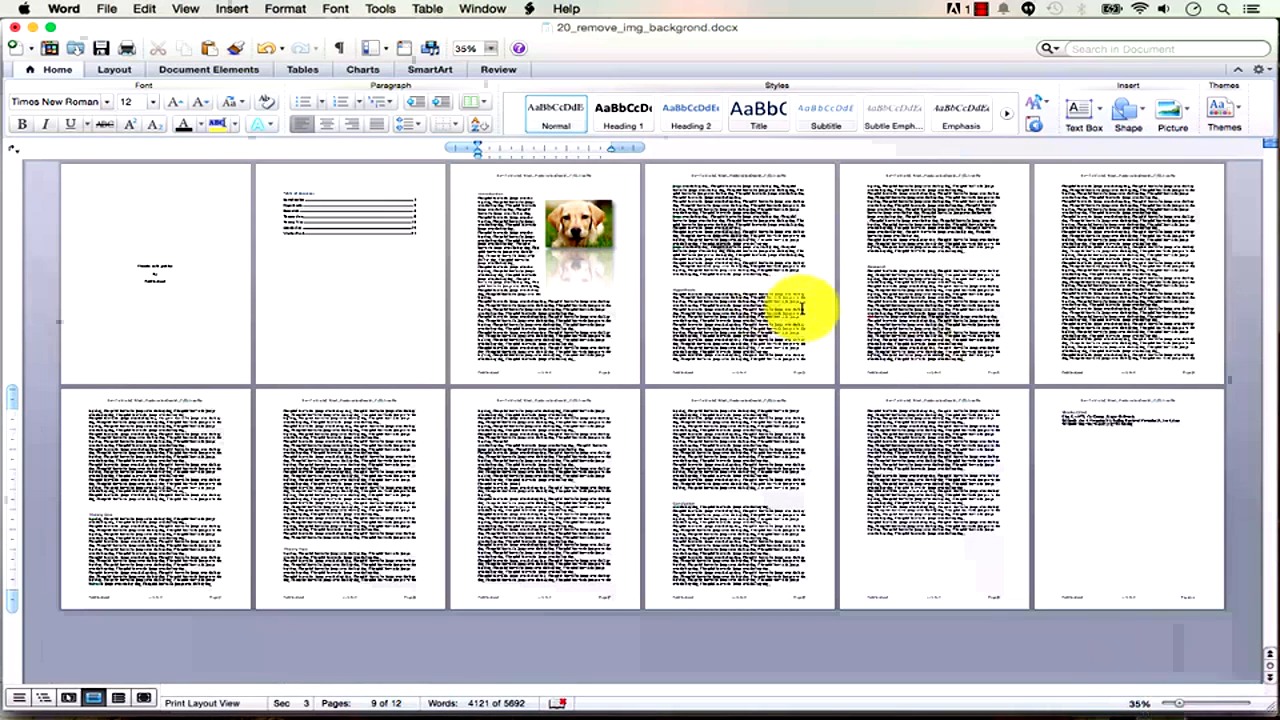
left_click(872, 259)
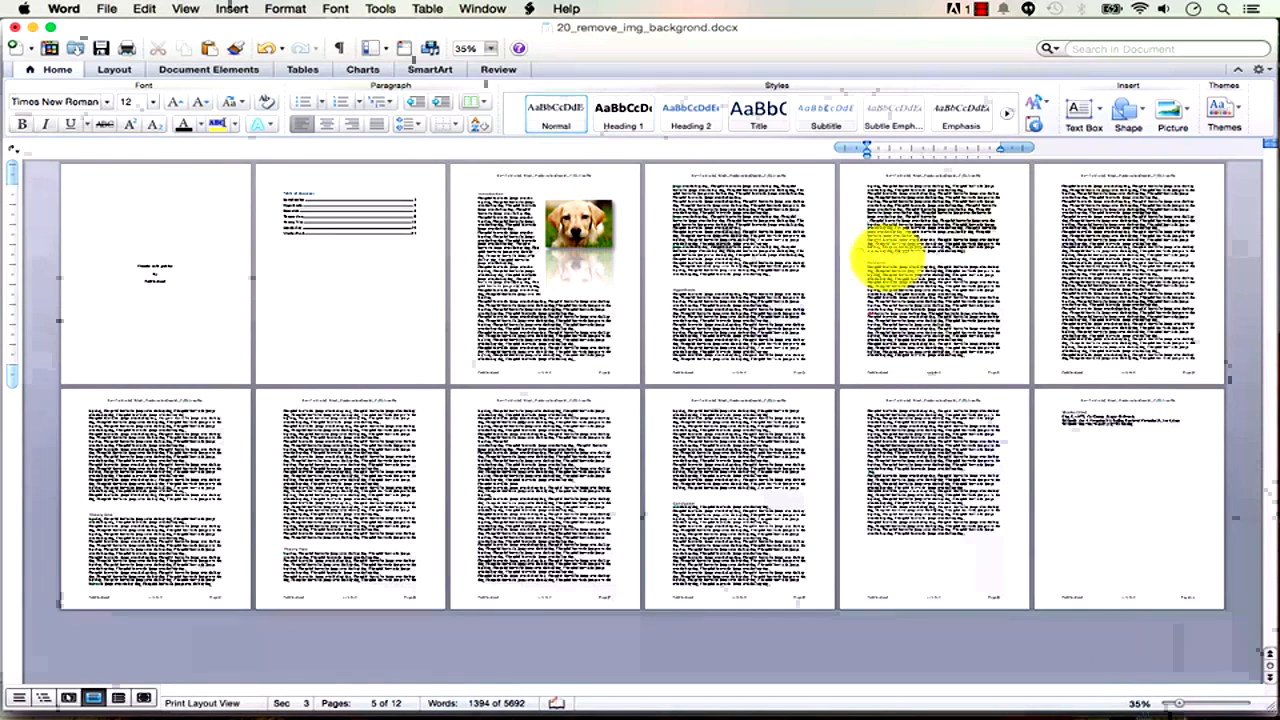
left_click(688, 280)
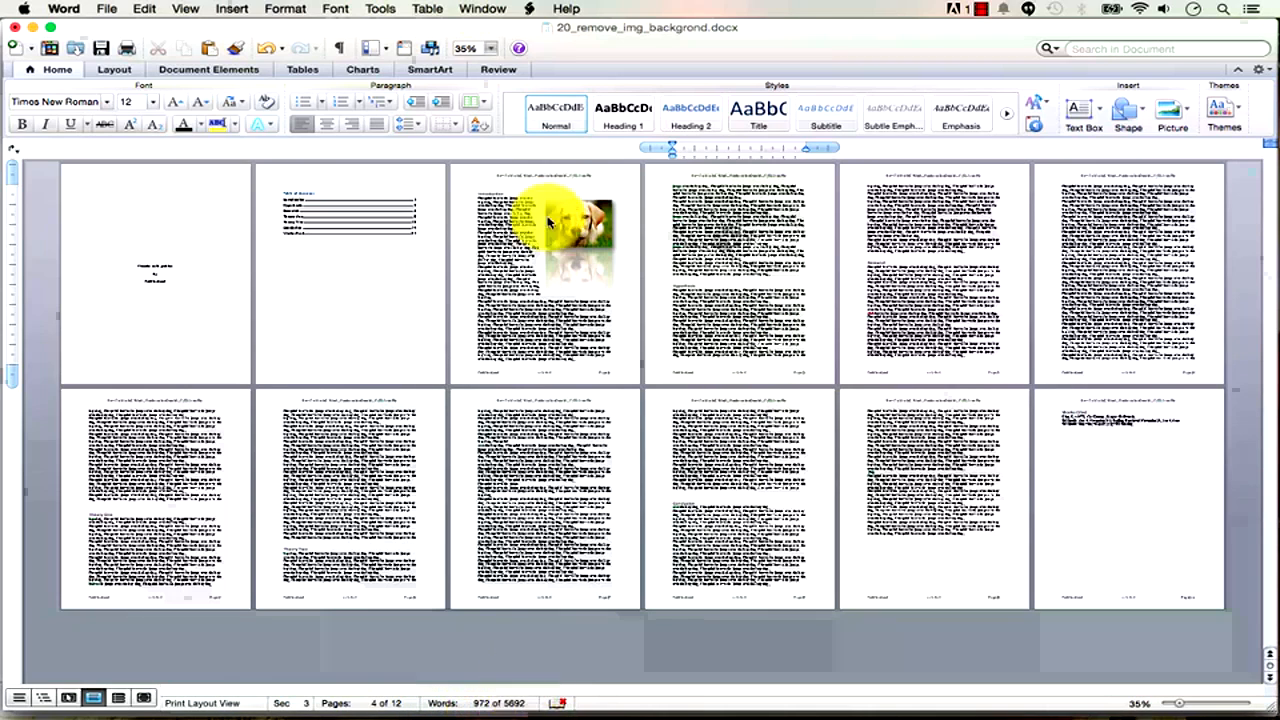
left_click(386, 10)
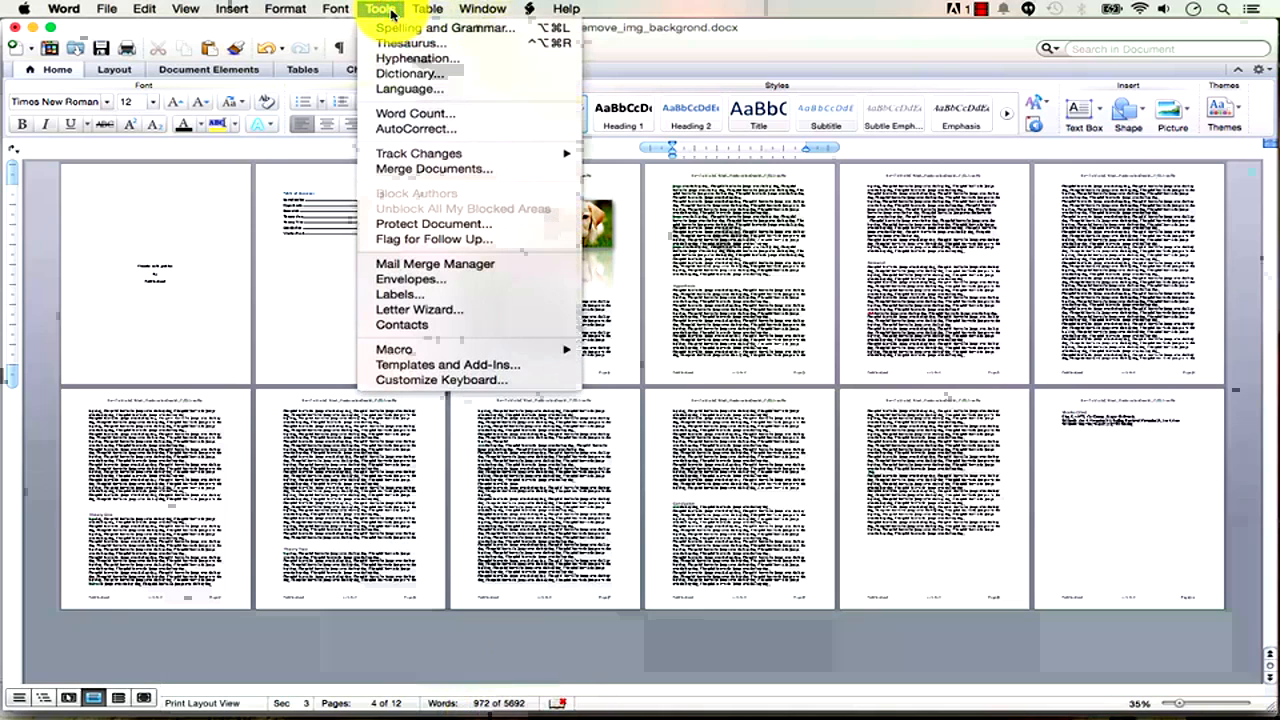
left_click(455, 114)
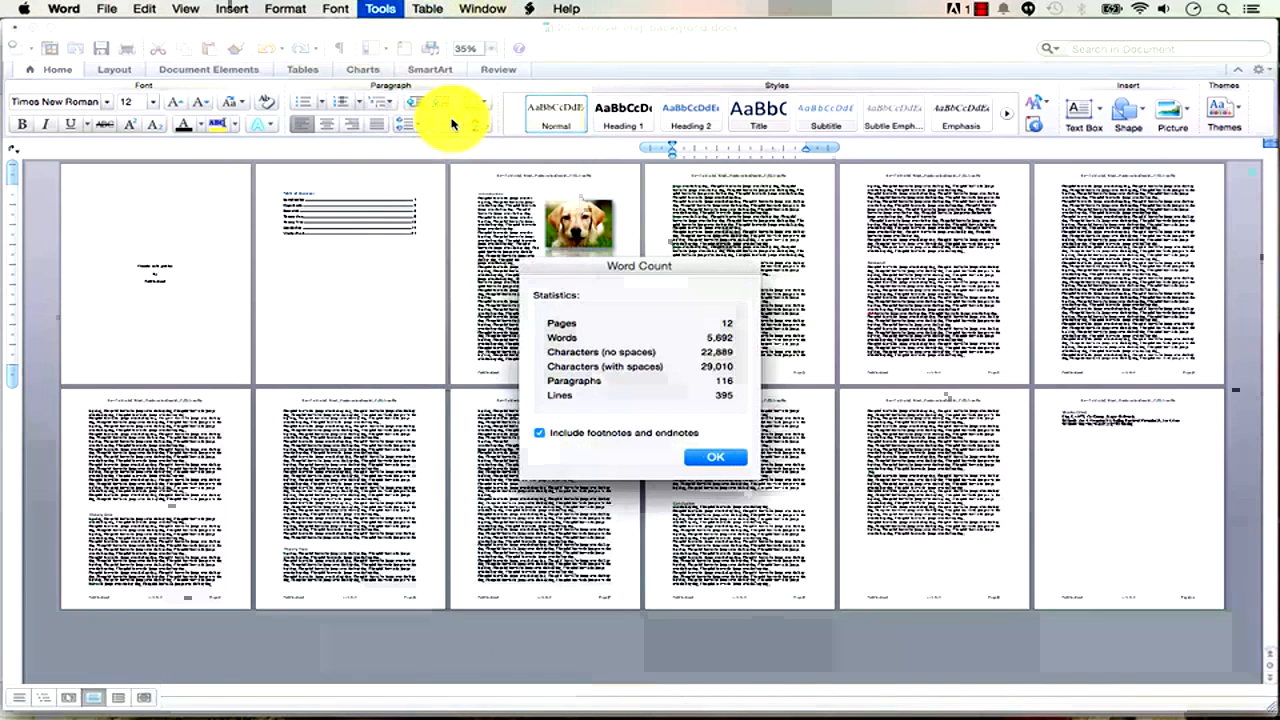
left_click(710, 457)
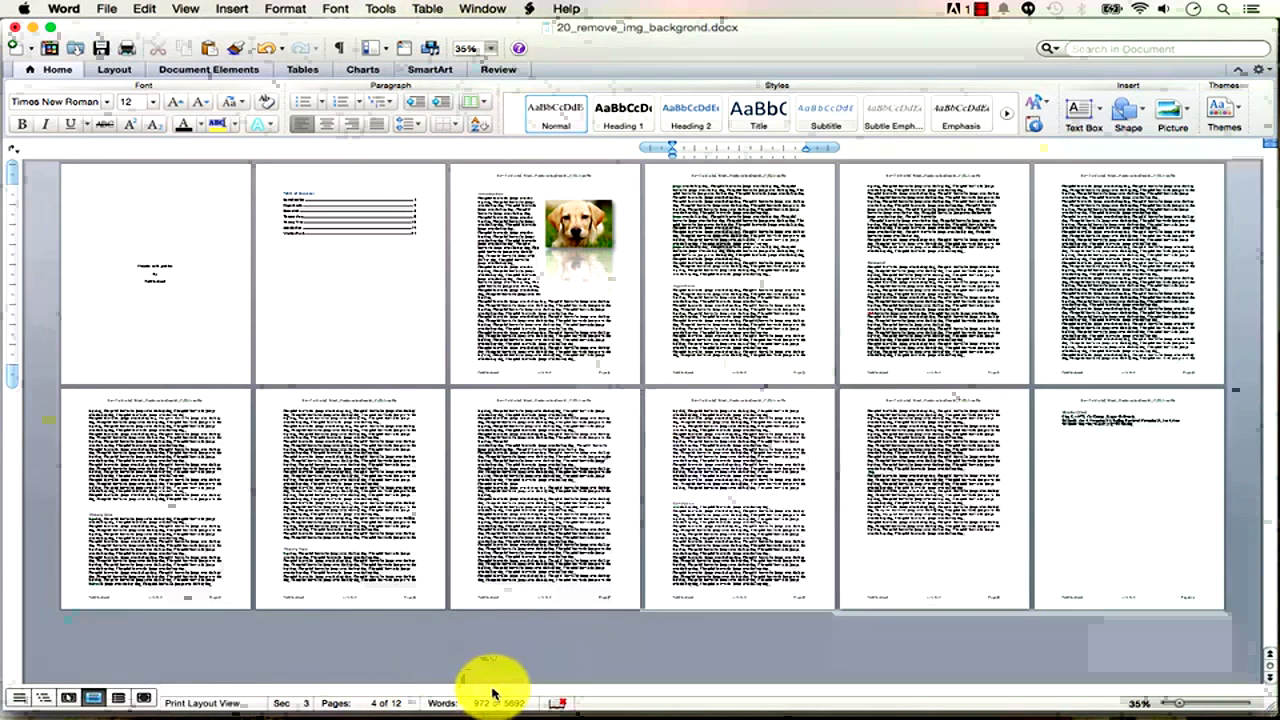
left_click(502, 215)
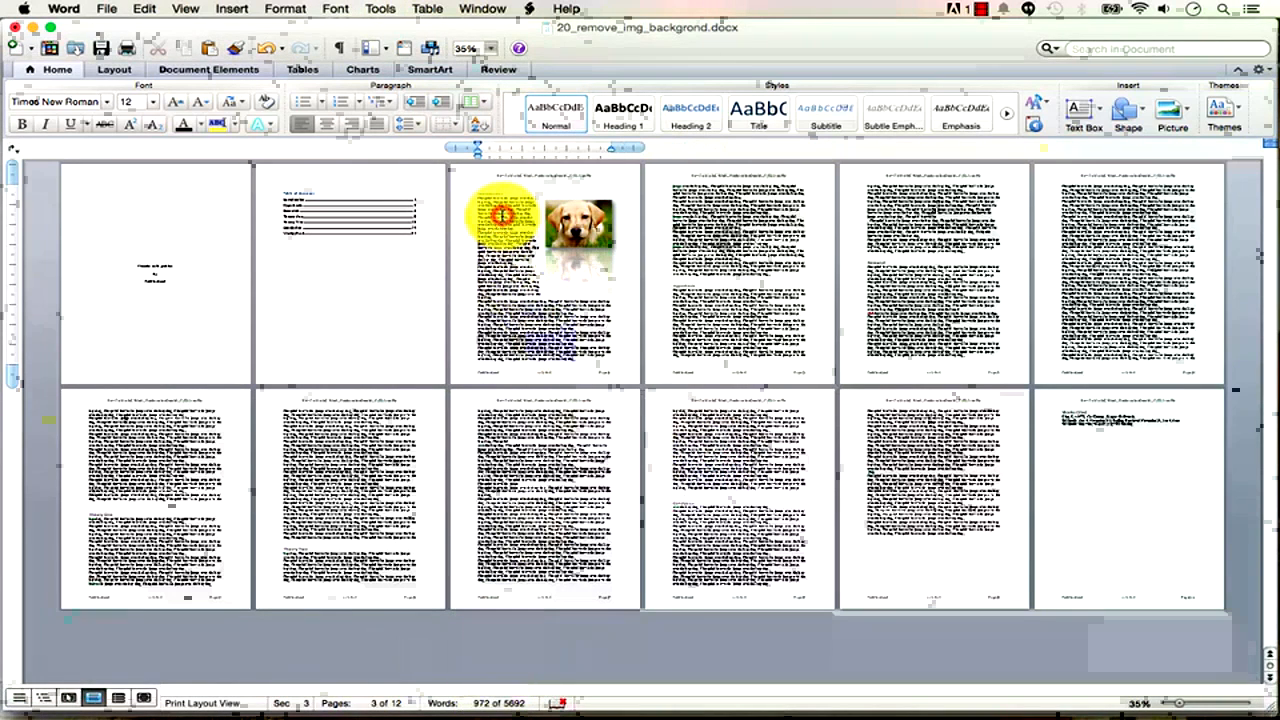
left_click(143, 263)
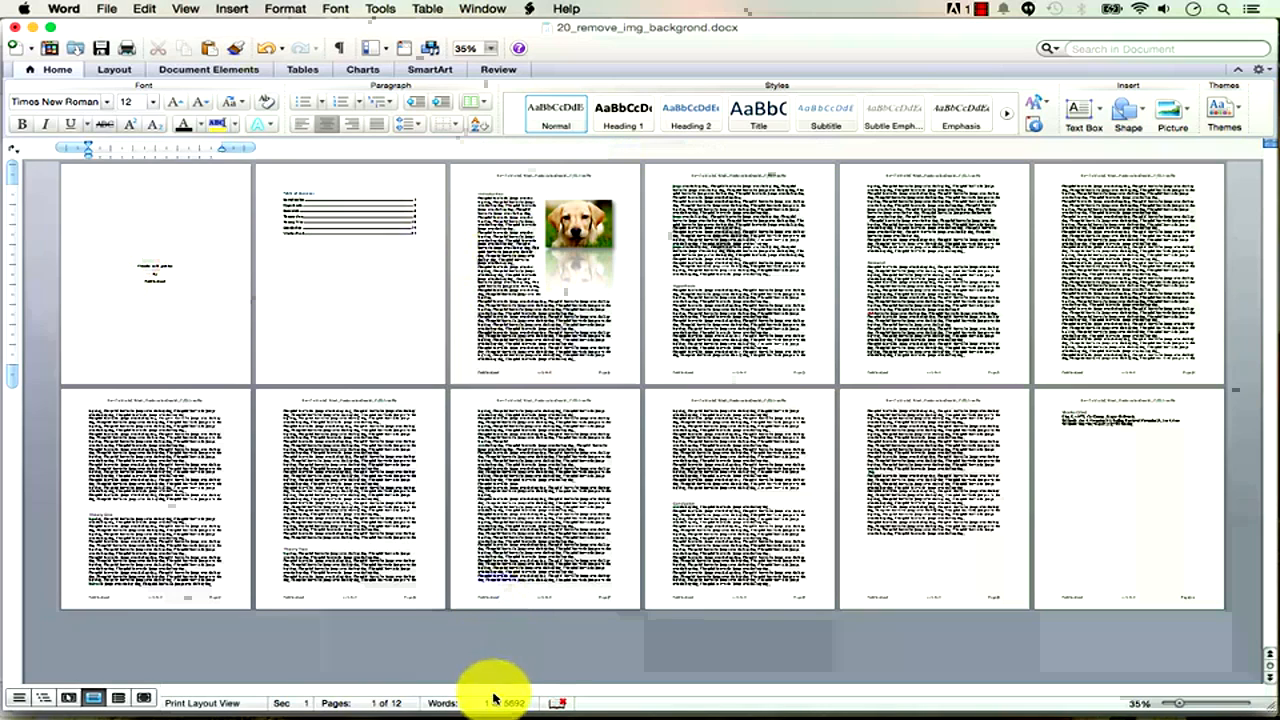
left_click(1084, 420)
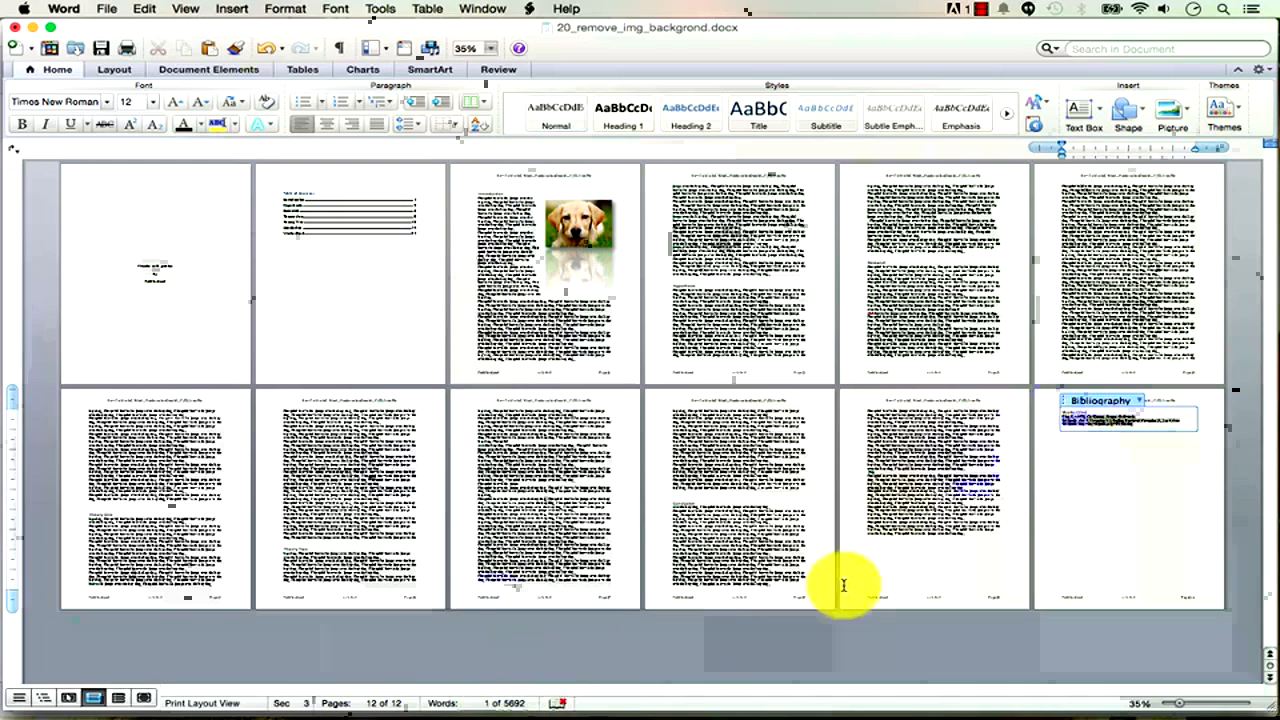
left_click(914, 530)
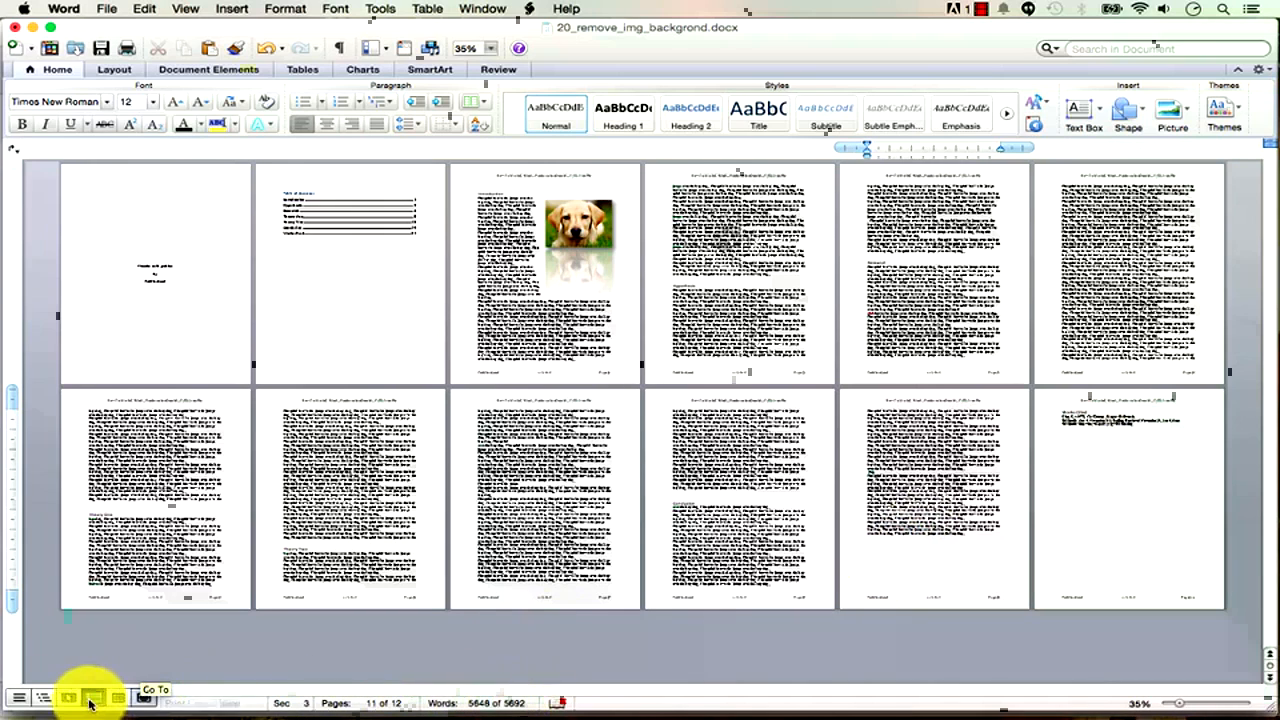
left_click(24, 698)
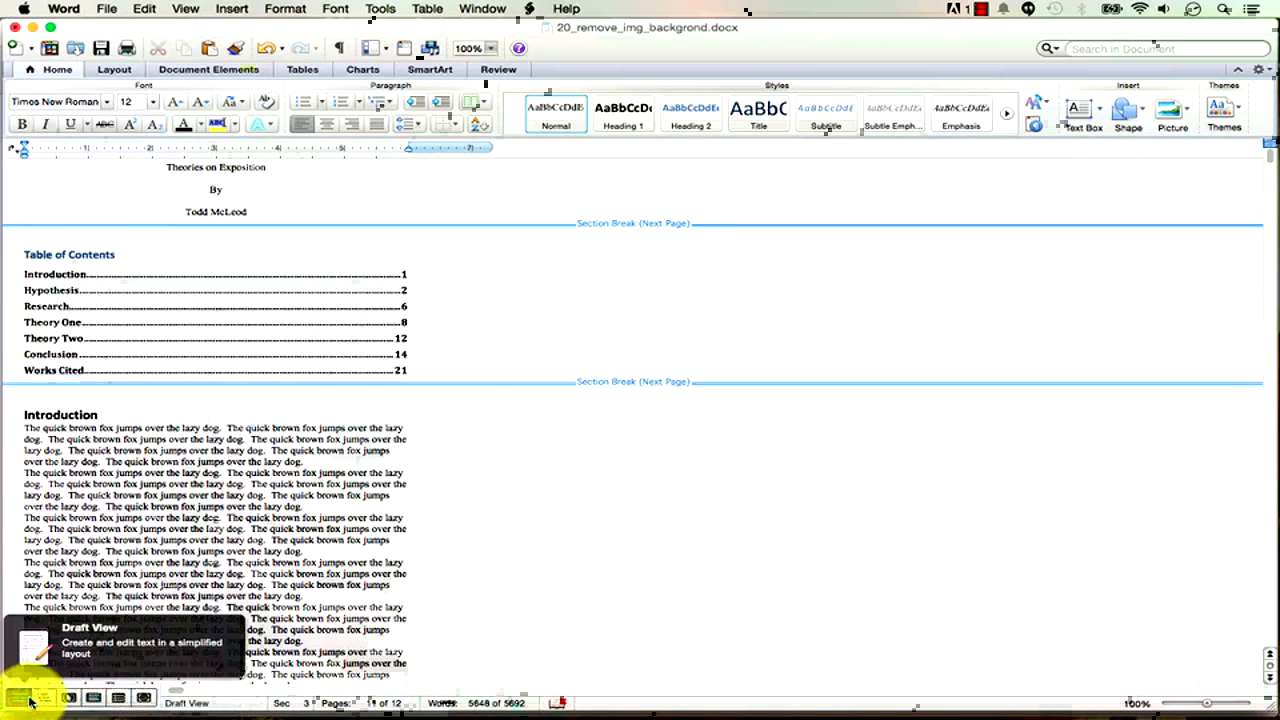
left_click(90, 698)
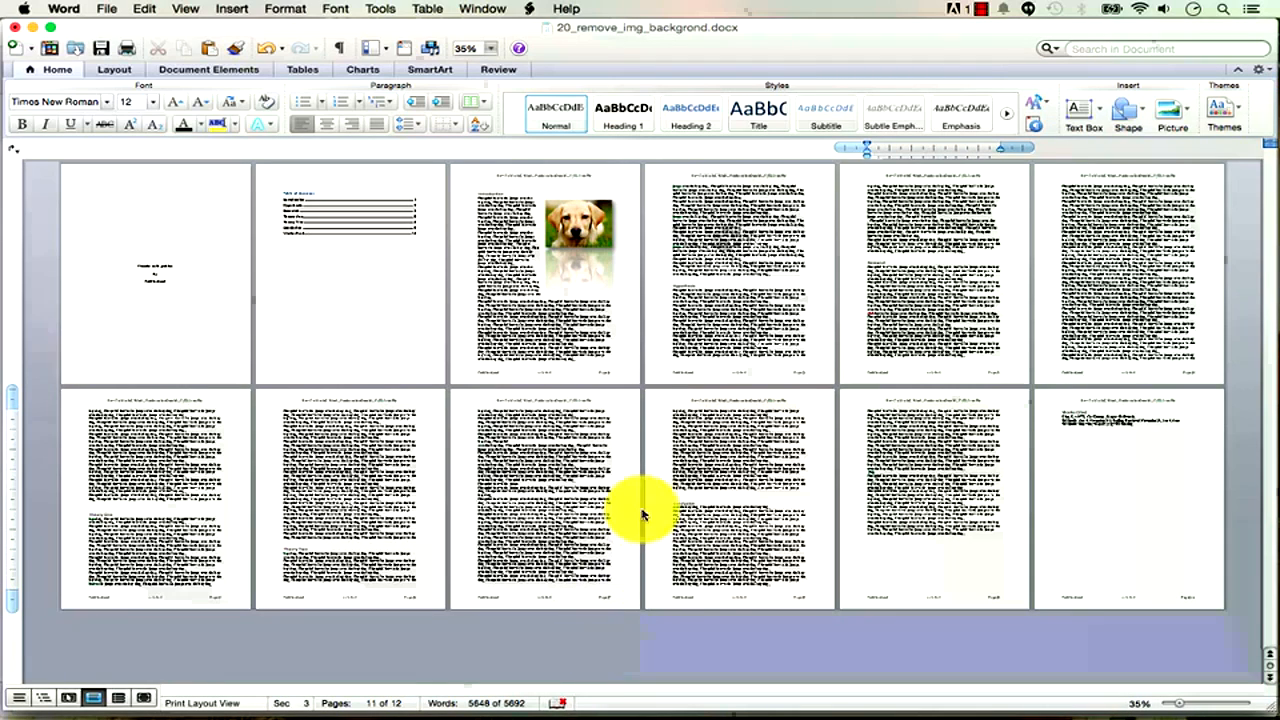
left_click(681, 496)
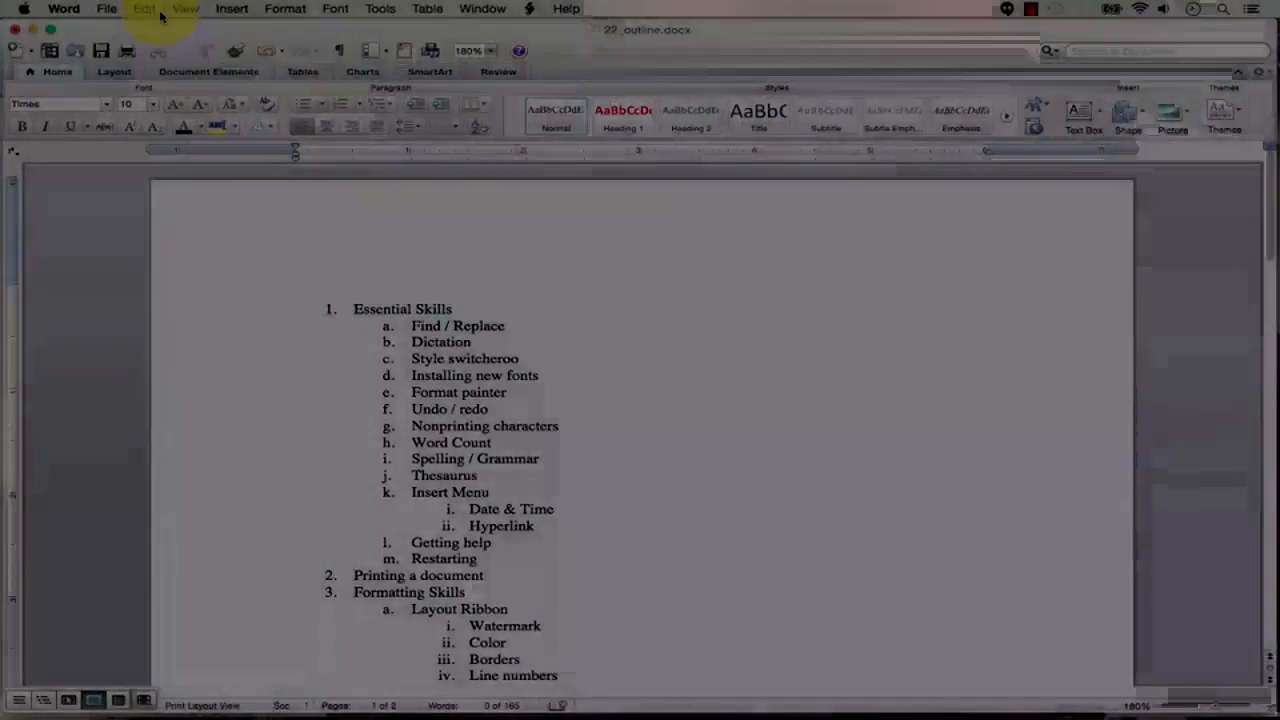
Dictate a paragraph about learning dictation into 22_outline.docx with Edit > Start Dictation.
left_click(153, 10)
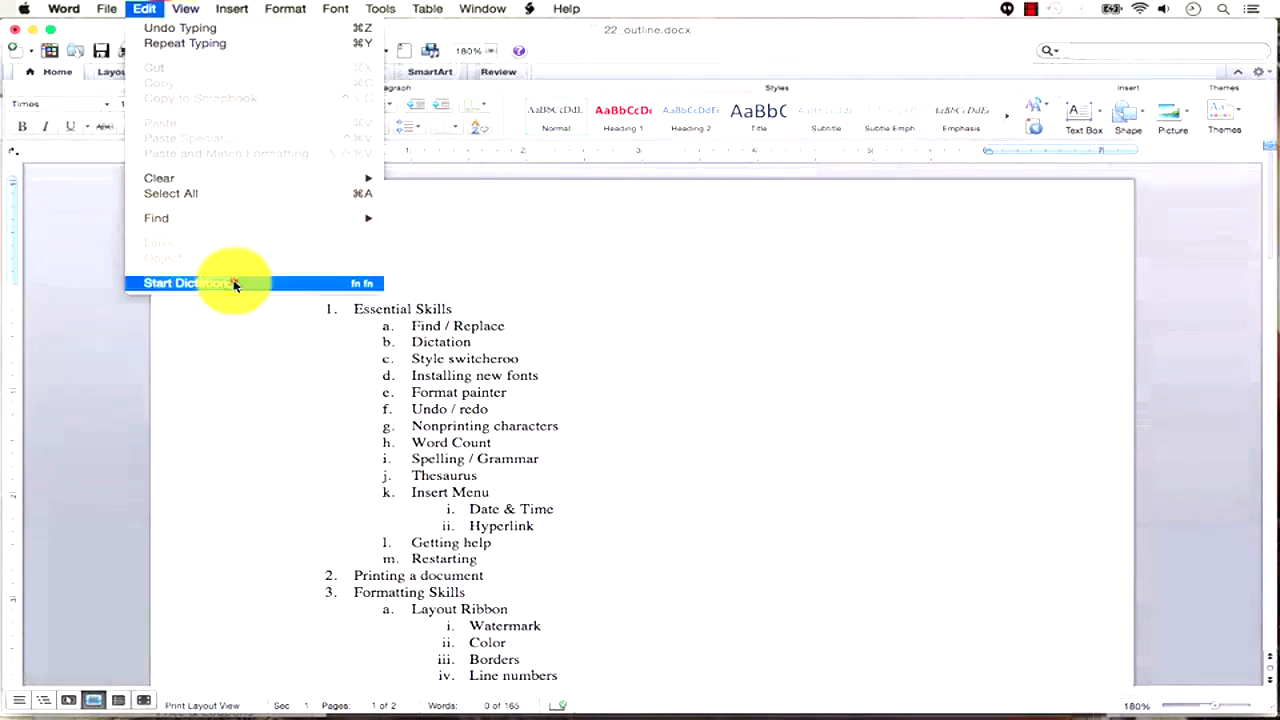
left_click(234, 284)
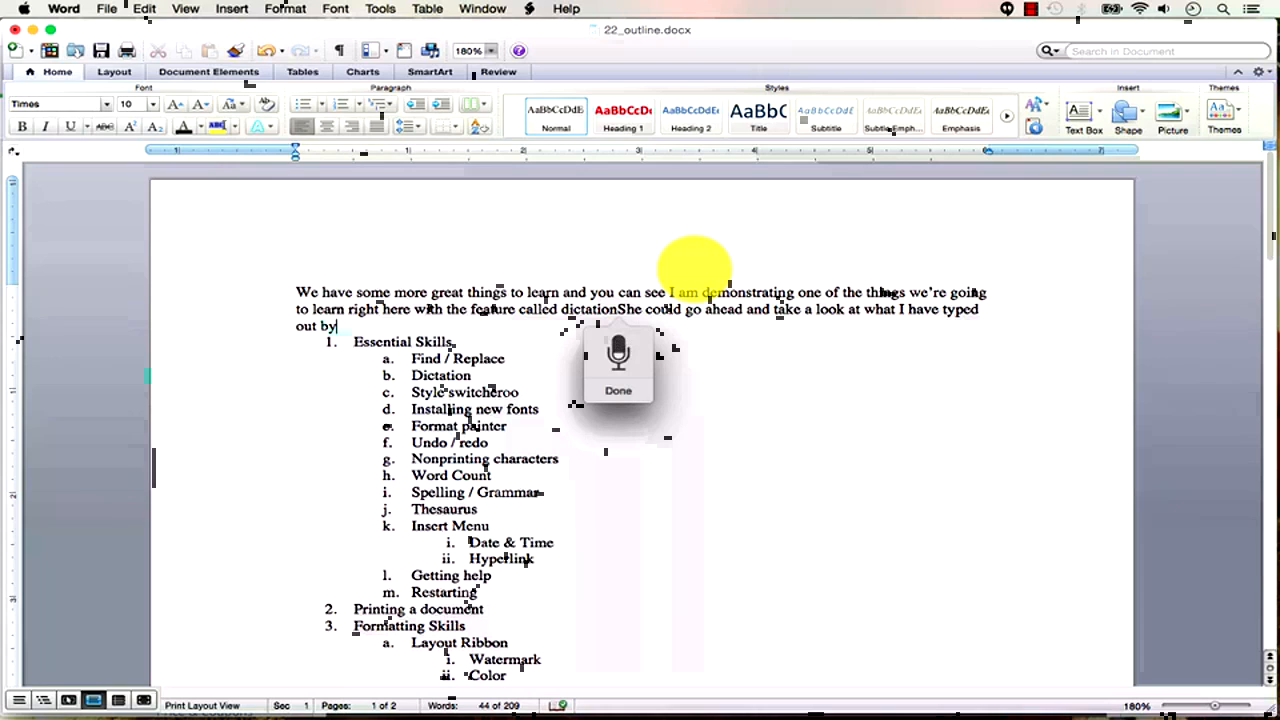
left_click(618, 390)
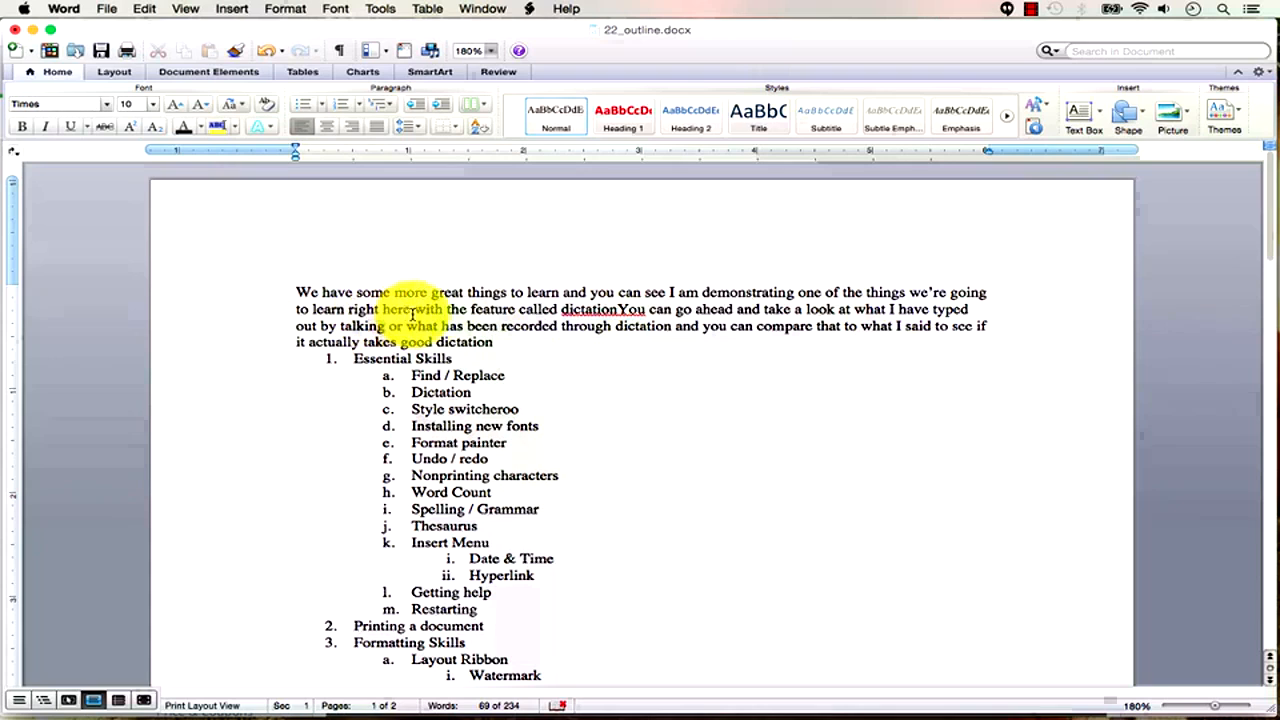
Add a period after 'dictation' and a comma after 'talking'.
left_click(620, 310)
type(".")
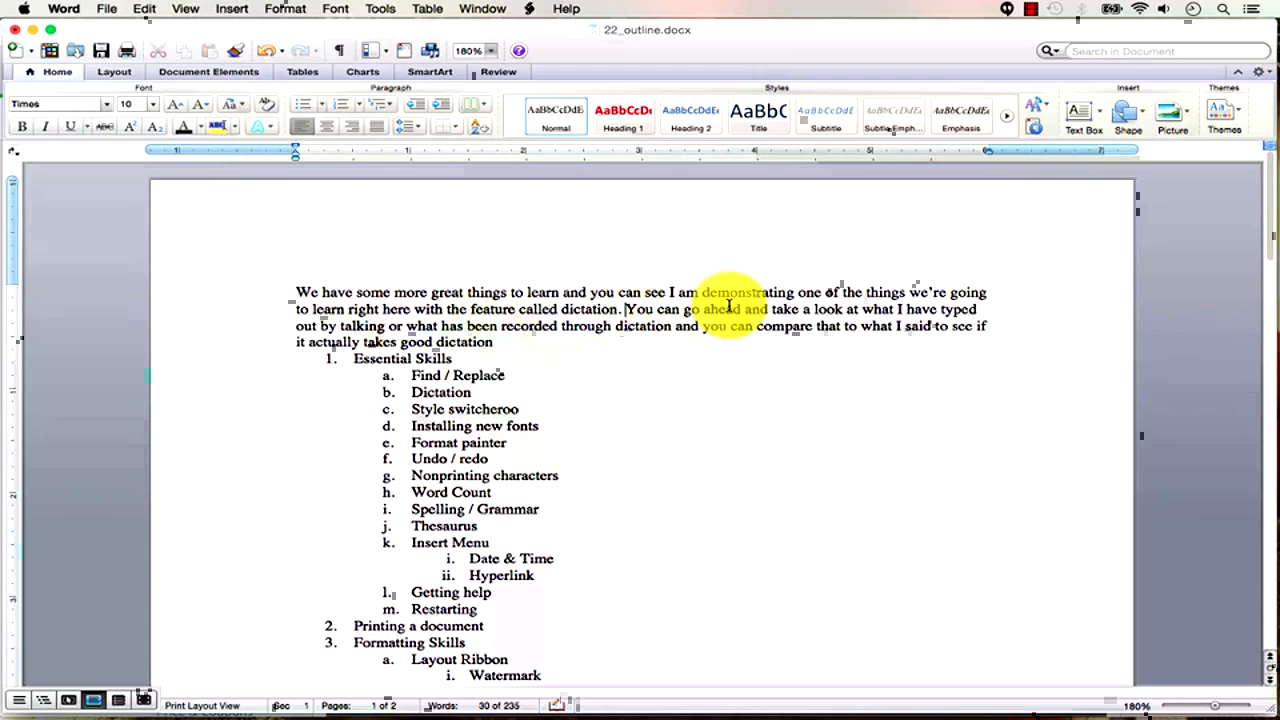
left_click(387, 326)
type(",")
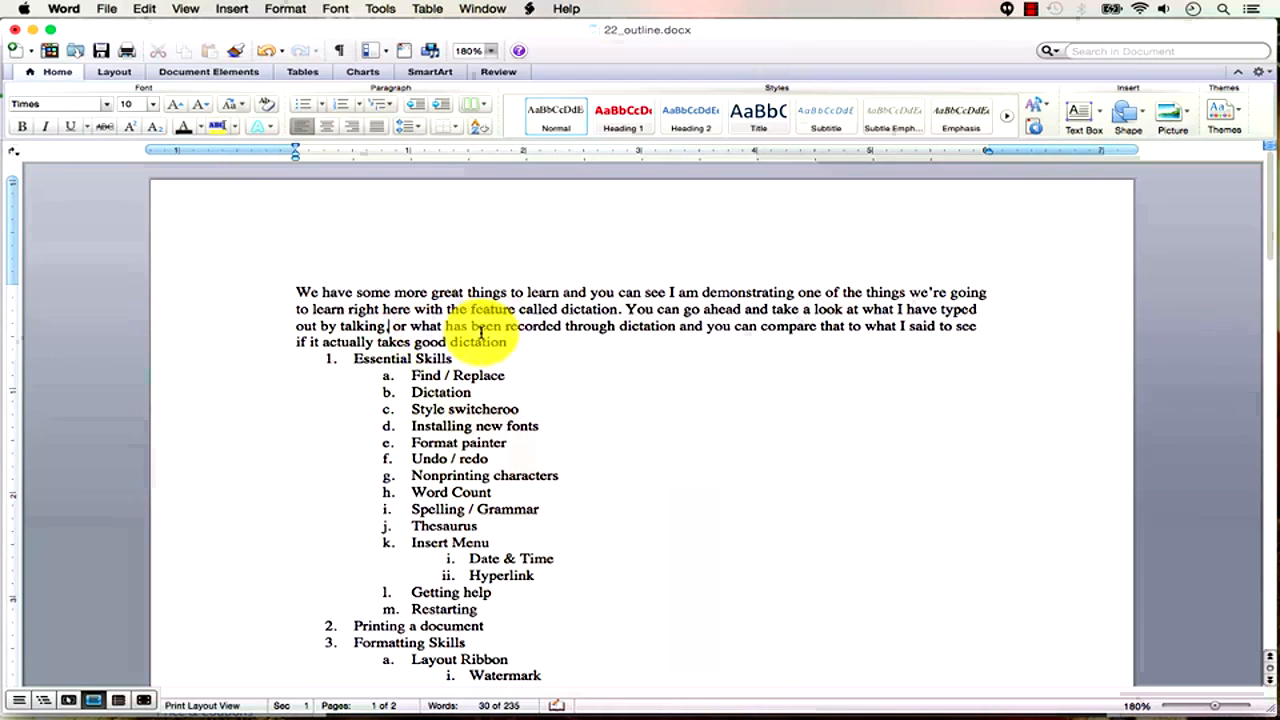
Add a comma after the second 'dictation', end the paragraph with a period, and insert a blank line.
left_click(677, 326)
type(",")
key("BackSpace")
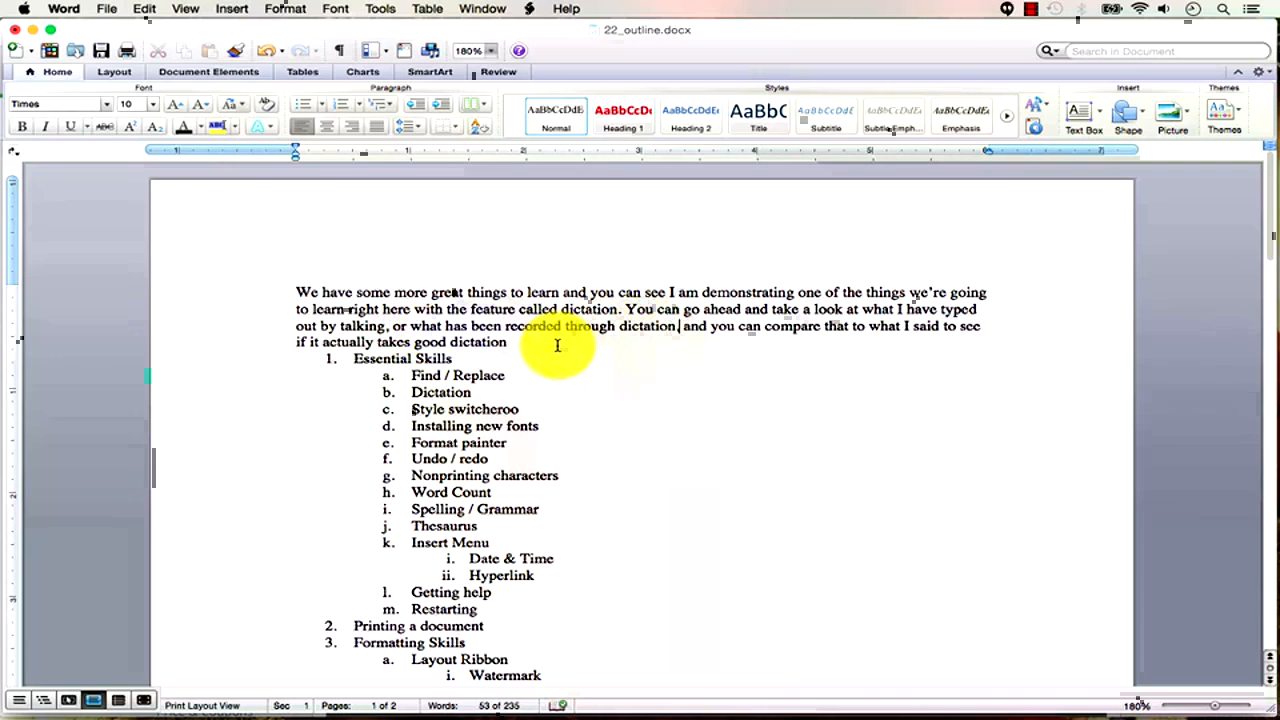
type(",")
left_click(507, 342)
type(".")
key("Return")
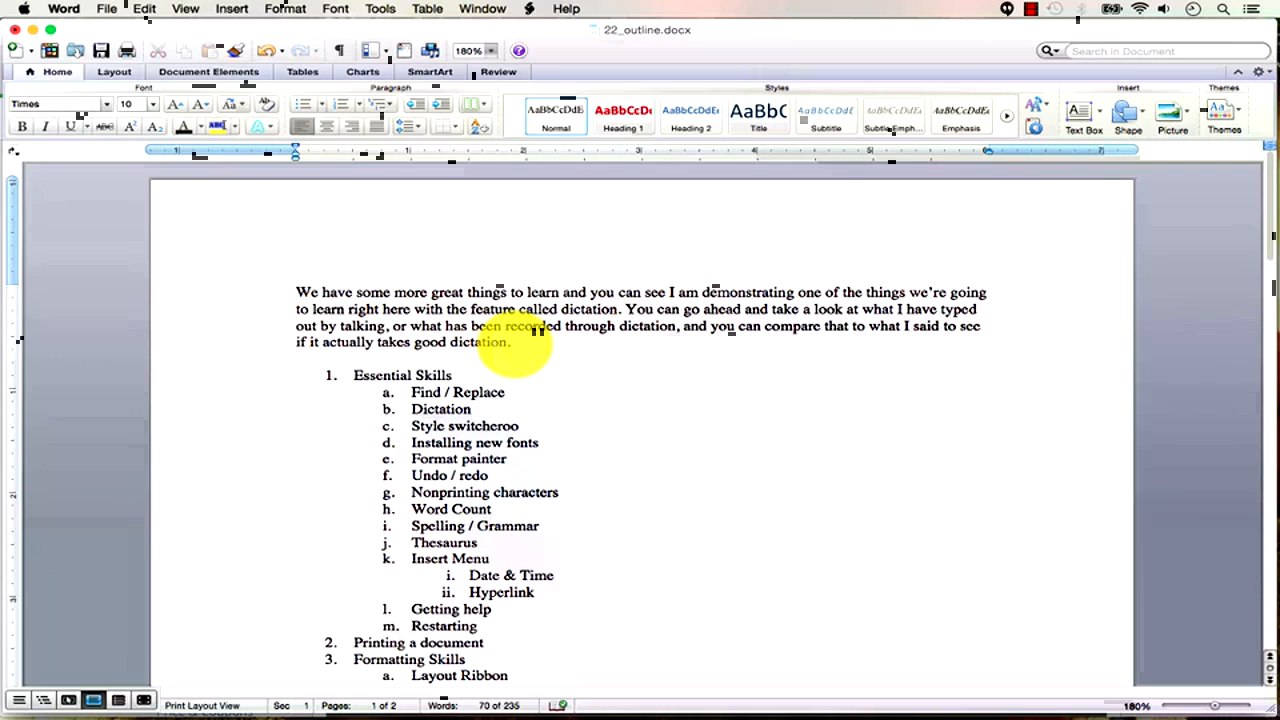
left_click(144, 9)
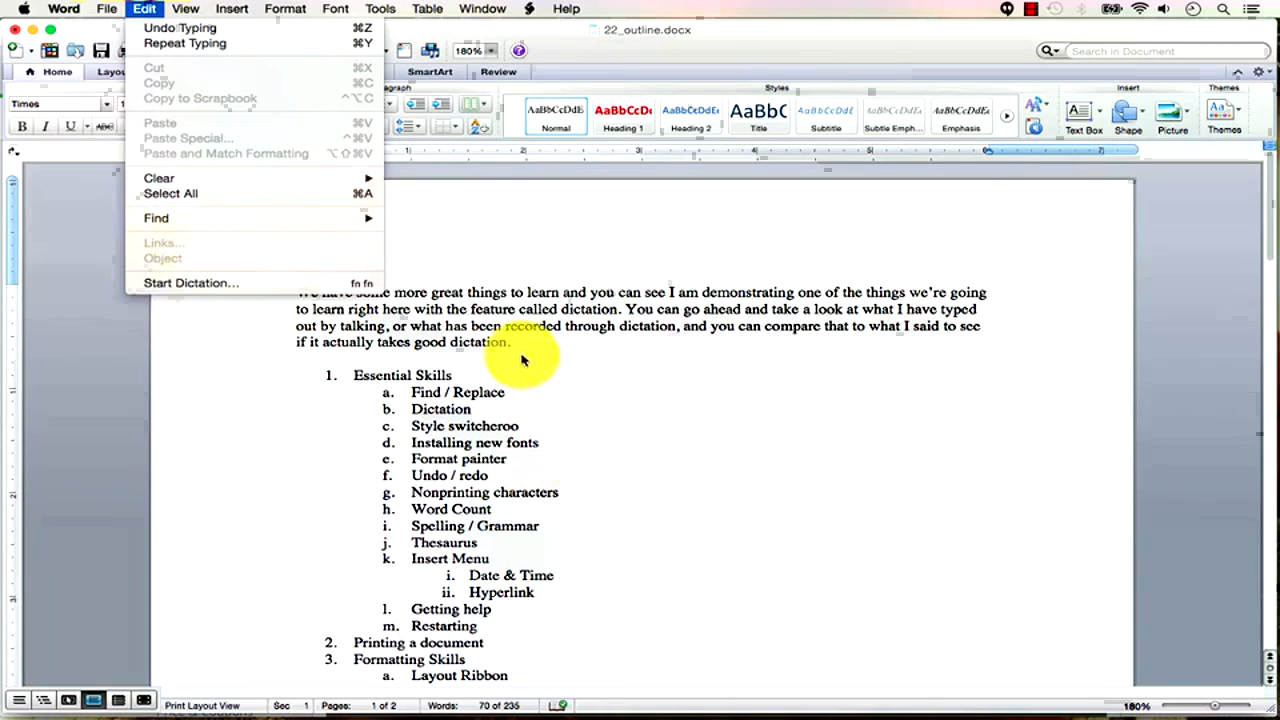
left_click(520, 341)
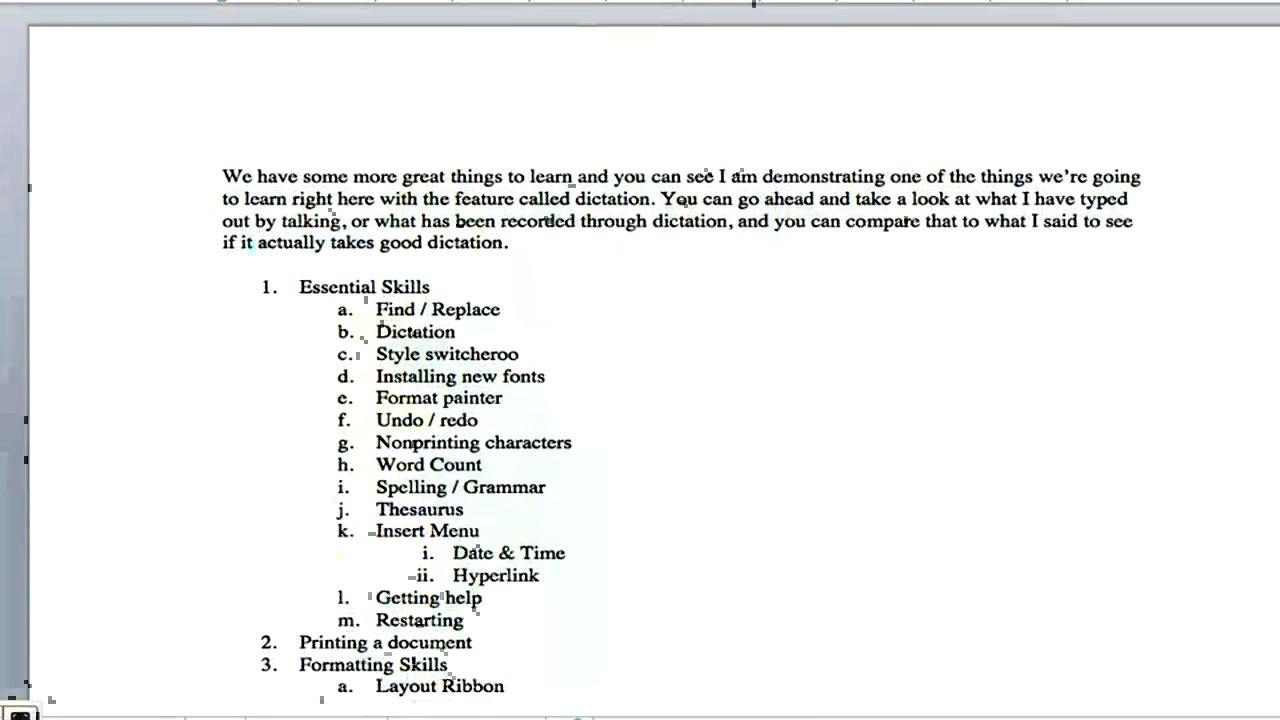
scroll(640, 400, "down", 9)
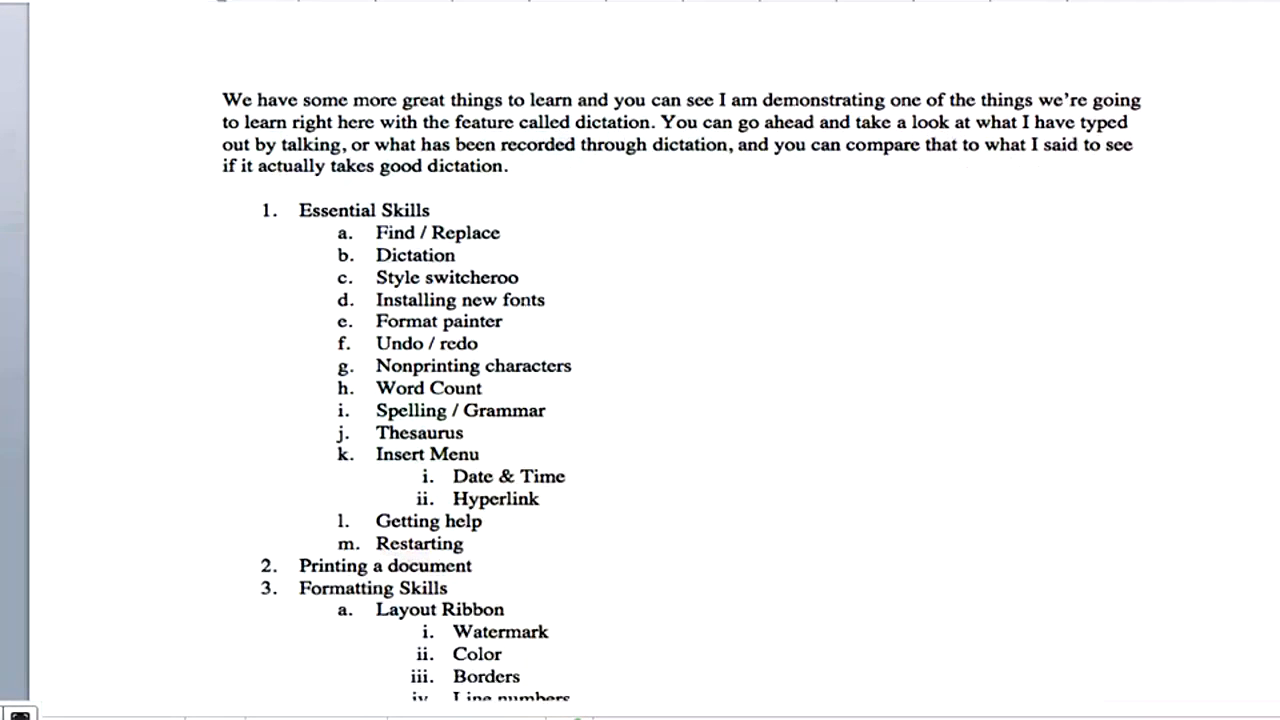
scroll(450, 350, "down", 2)
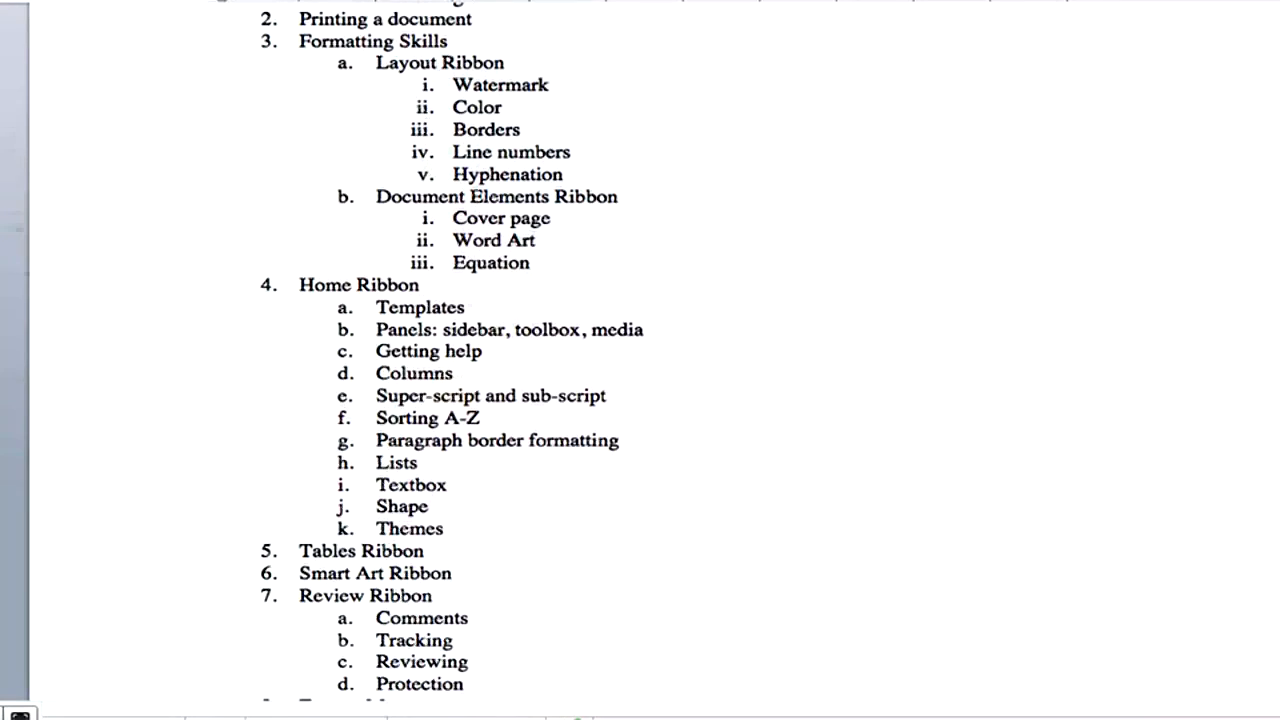
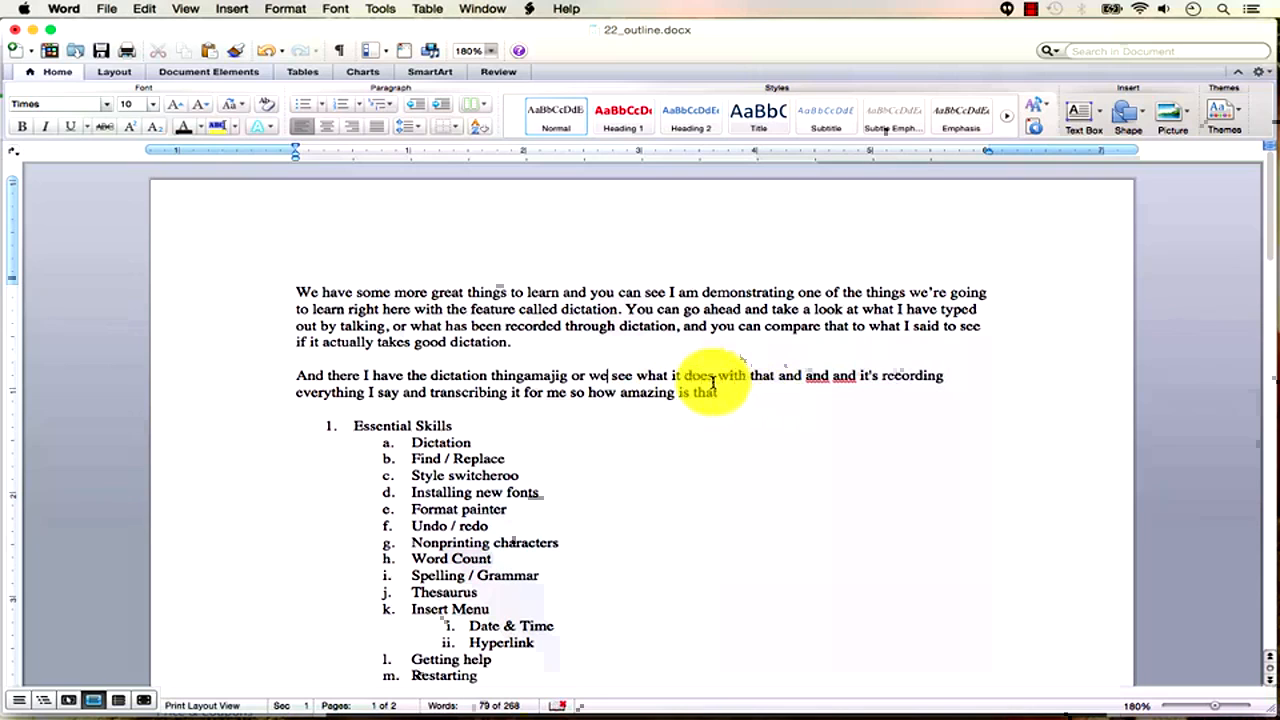
Change 'we see' to 'we'll see' in the second dictated paragraph, leaving dictation off.
type("'ll")
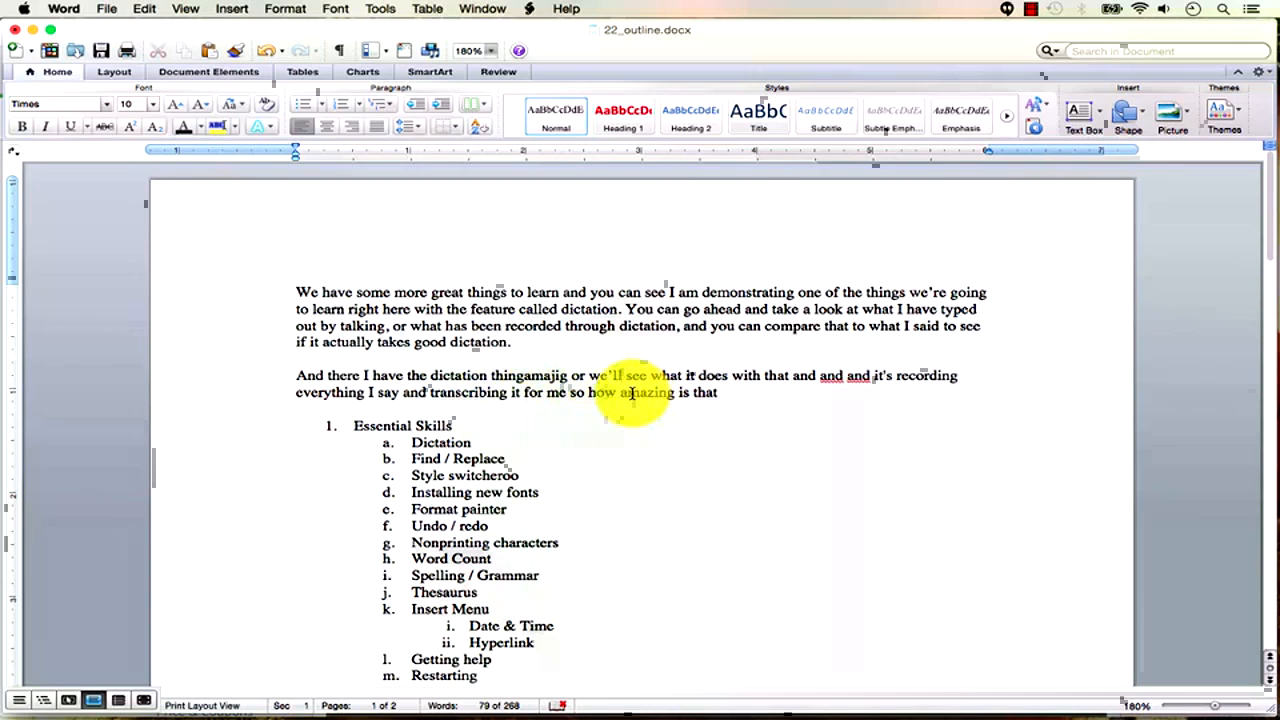
left_click(146, 9)
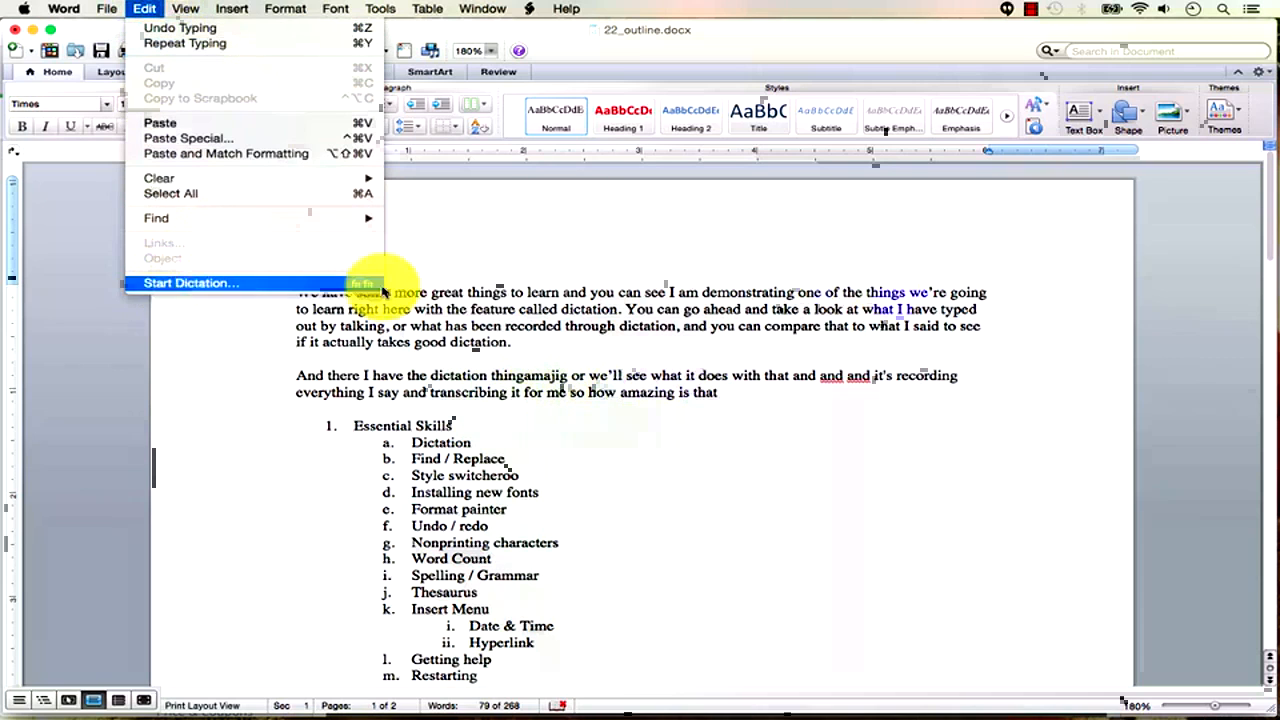
left_click(666, 316)
scroll(577, 395, "down", 2)
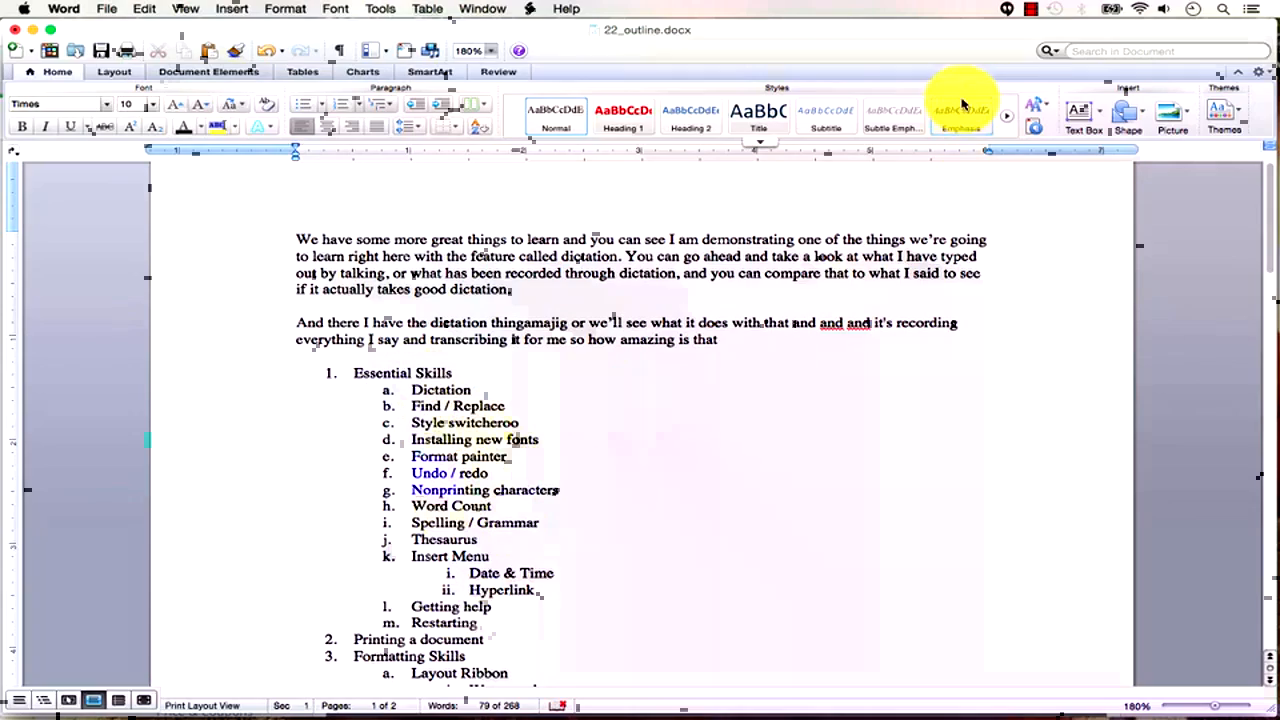
left_click(1031, 9)
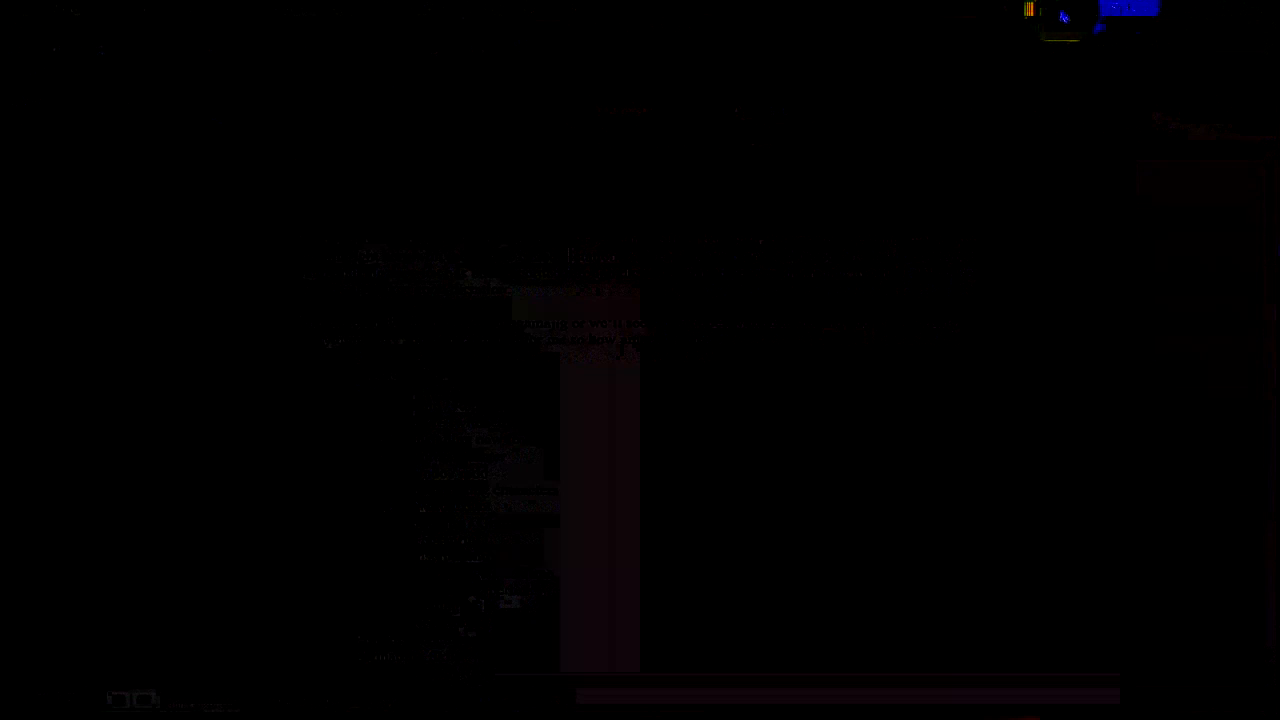
Select the Find / Replace outline item, then create a new blank document.
left_click_drag(508, 423, 415, 428)
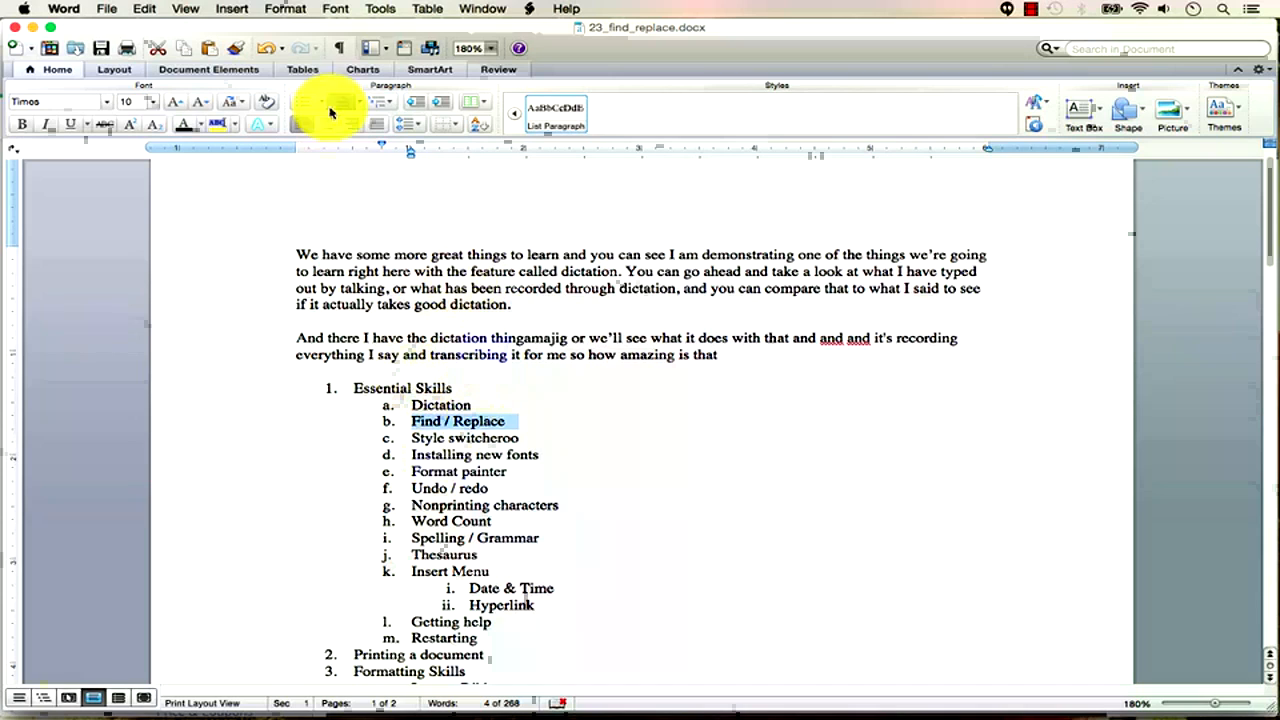
left_click(110, 10)
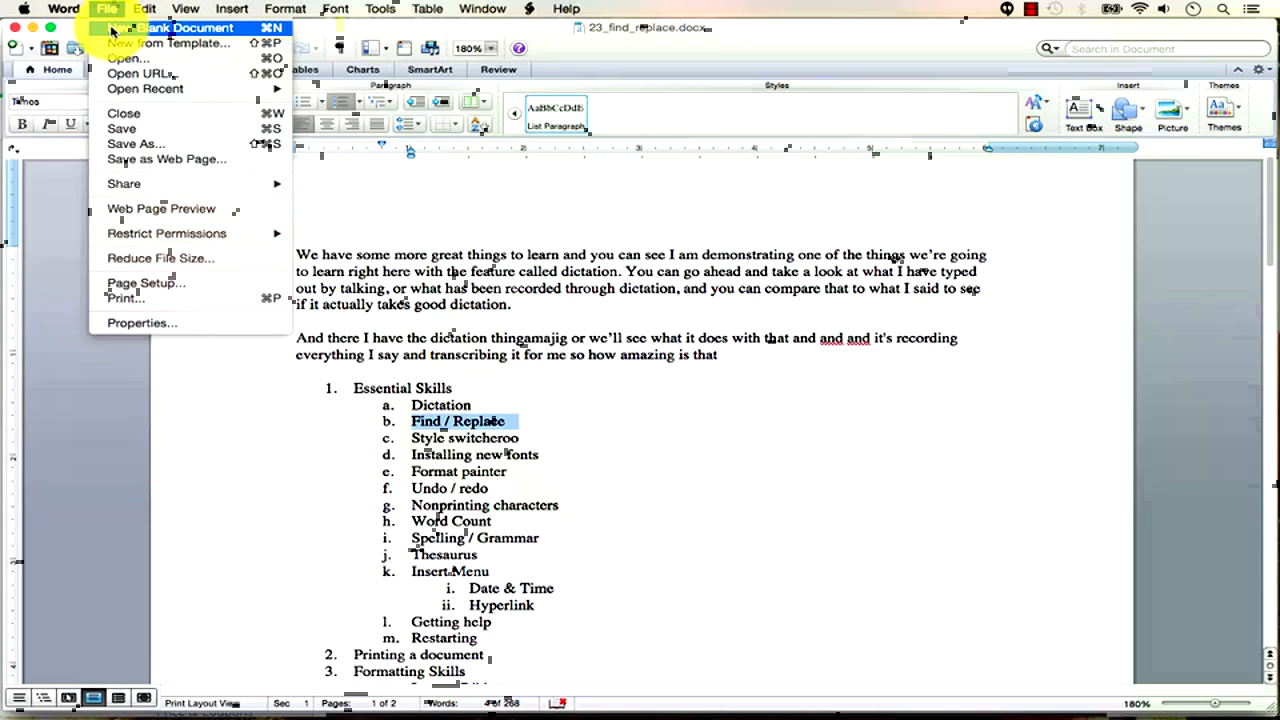
left_click(110, 28)
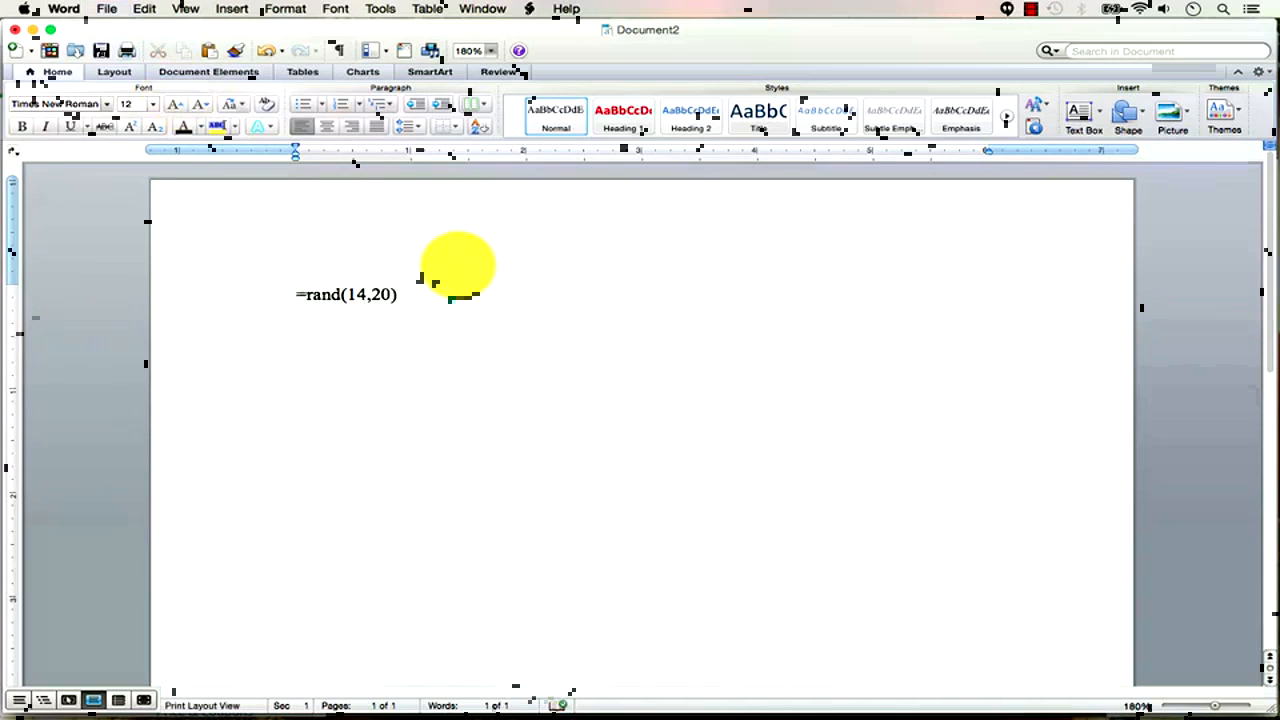
Expand =rand(14,20) into sample text and insert a name before 'quick' on page 3.
key("Return")
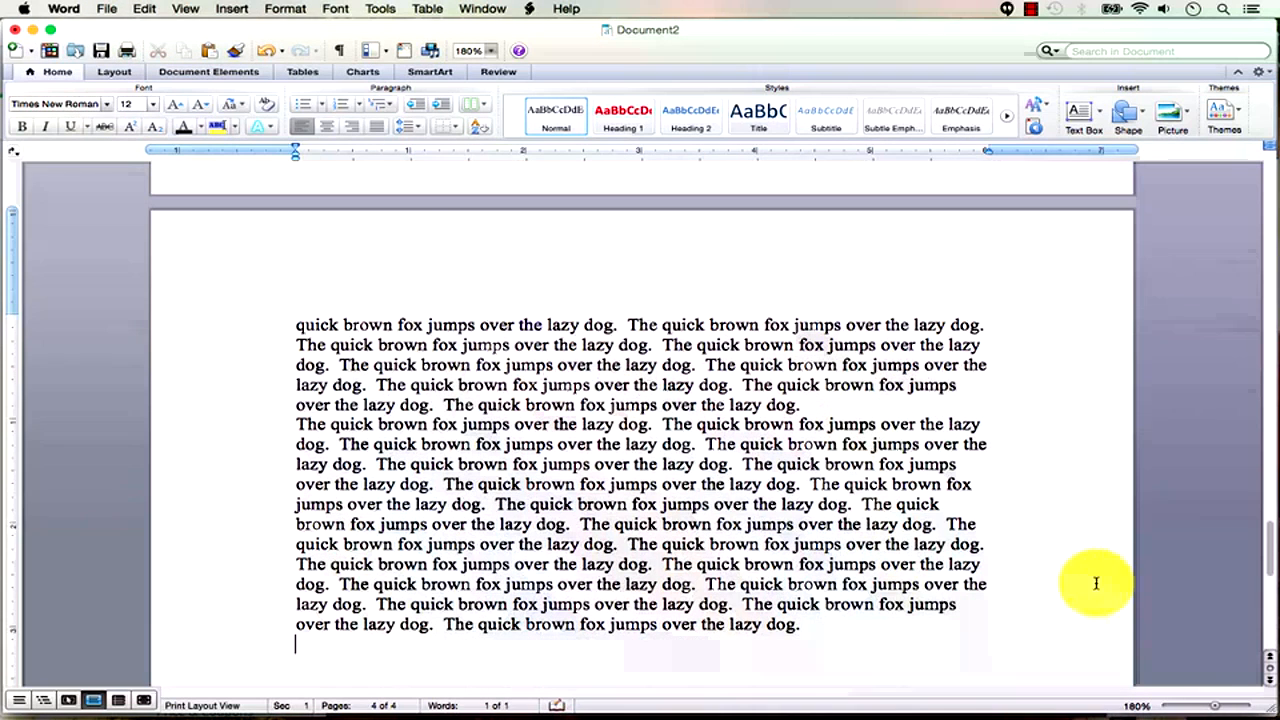
left_click(1265, 460)
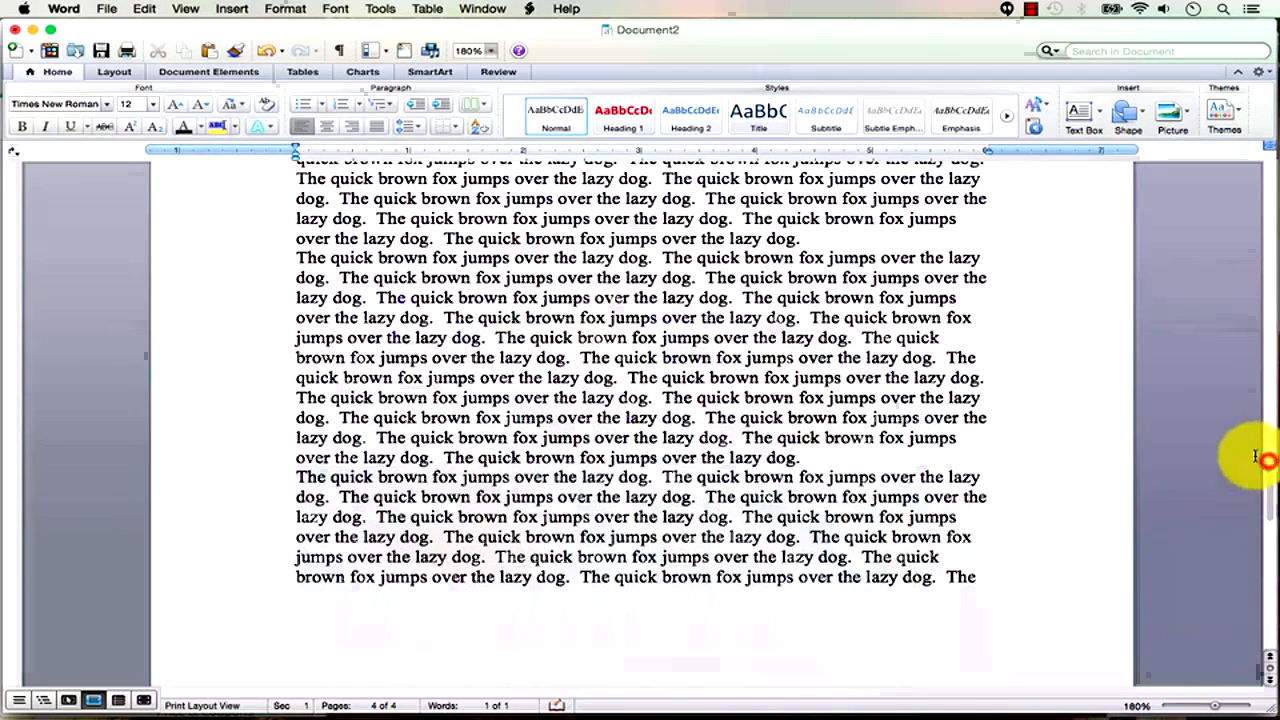
left_click(613, 355)
type("Todd")
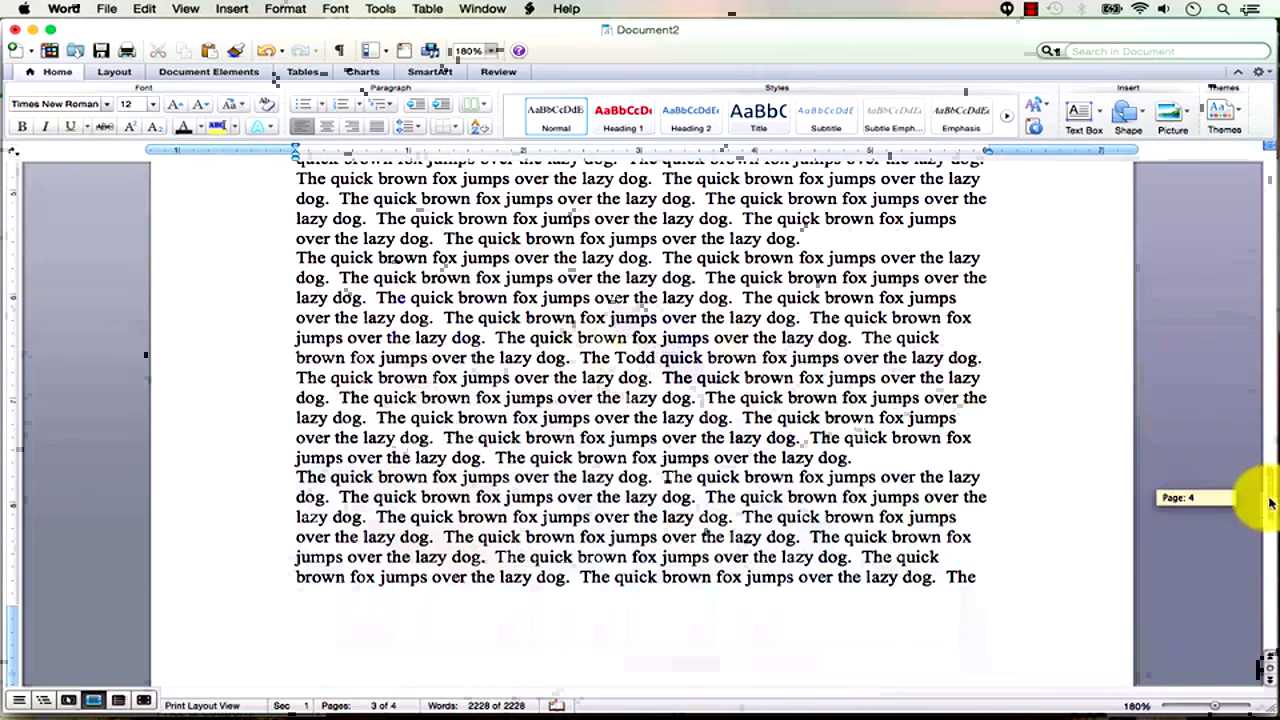
Zoom out to show all four pages and clear the text selection.
scroll(1250, 503, "up", 10)
left_click(1210, 706)
left_click_drag(1206, 707, 1188, 706)
left_click(676, 298)
left_click(263, 194)
left_click(205, 200)
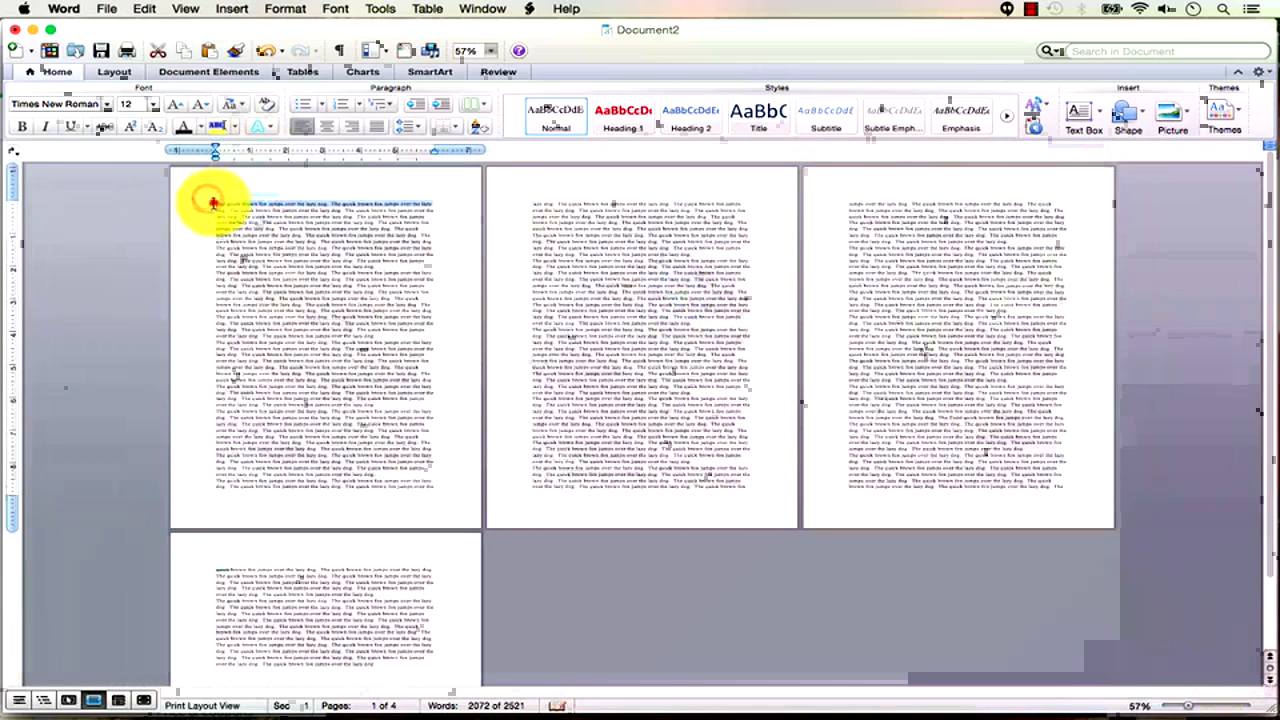
left_click(213, 204)
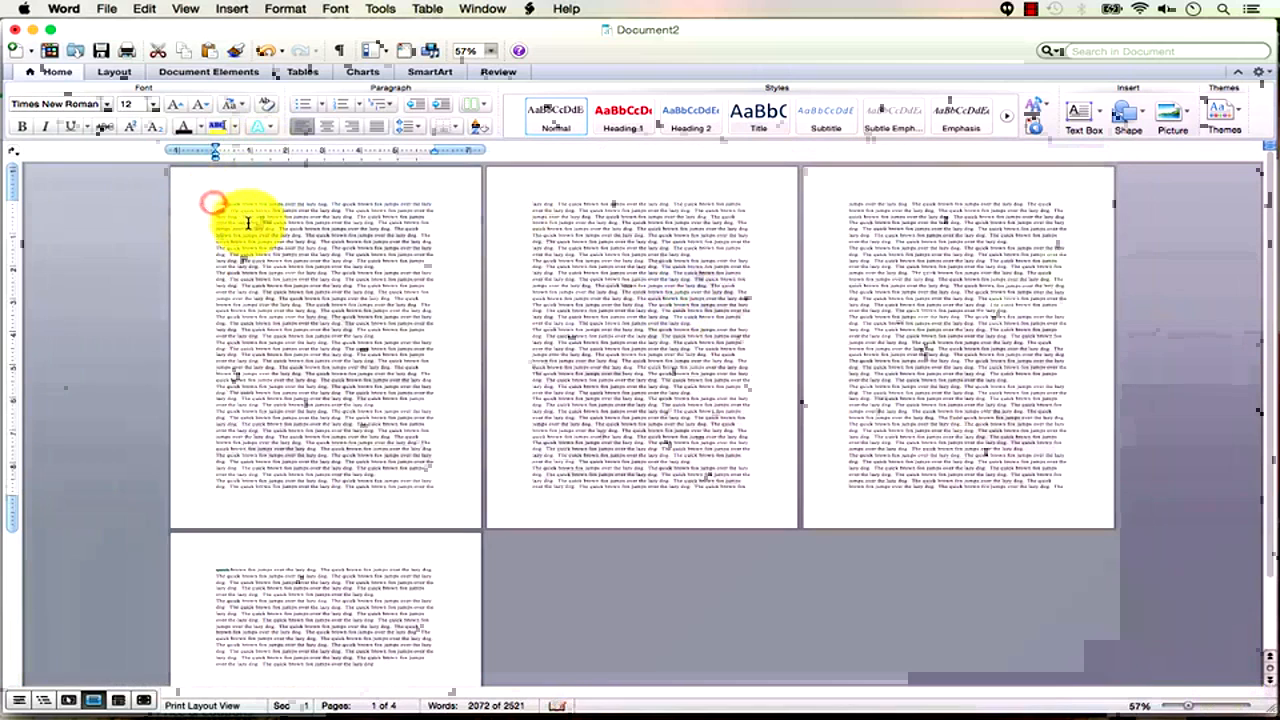
left_click(750, 298)
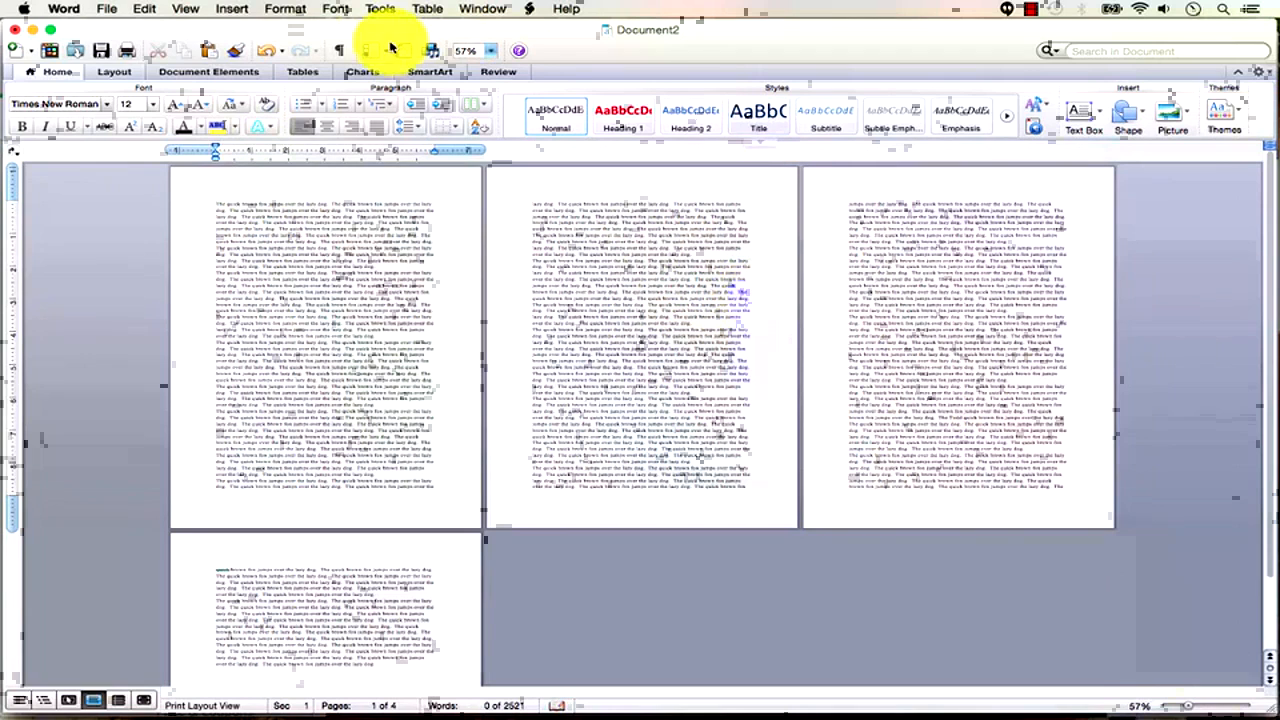
Look for Find in the Edit menu, then place the cursor in the toolbar search box.
left_click(146, 10)
mouse_move(209, 226)
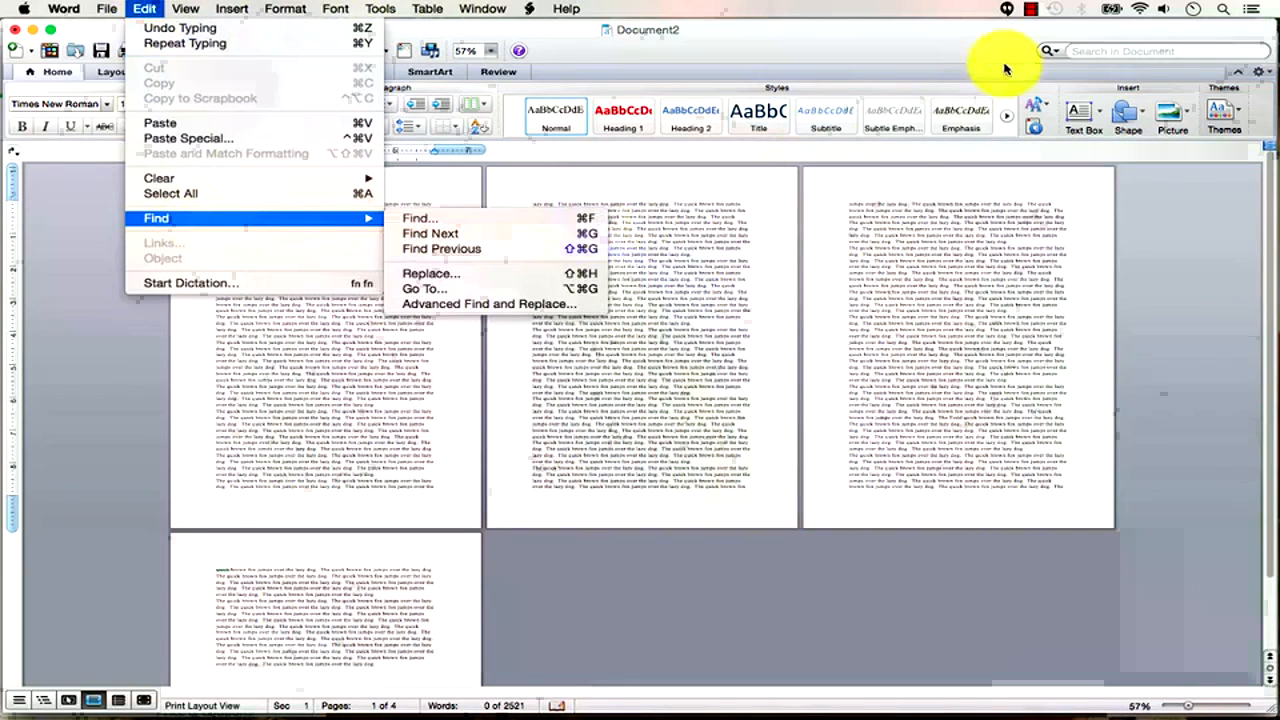
left_click(1099, 51)
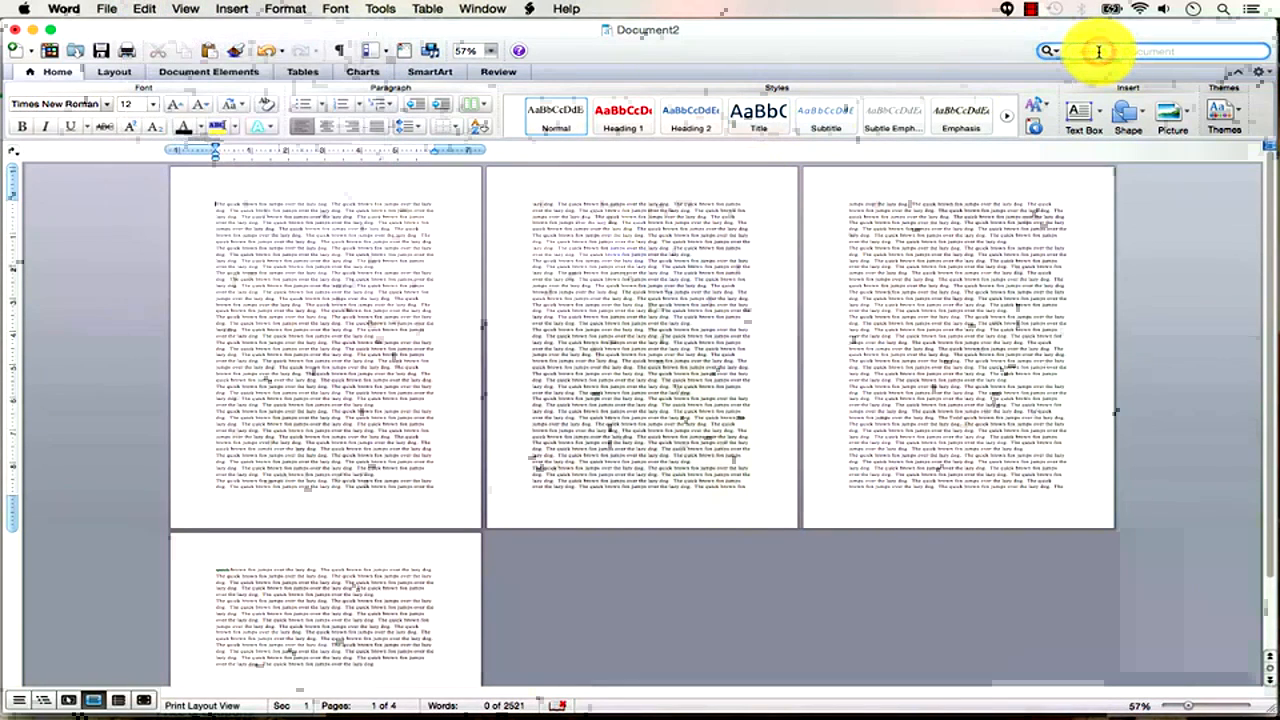
Search the document for the inserted name and list the matches in the sidebar.
type("Todd")
key("Return")
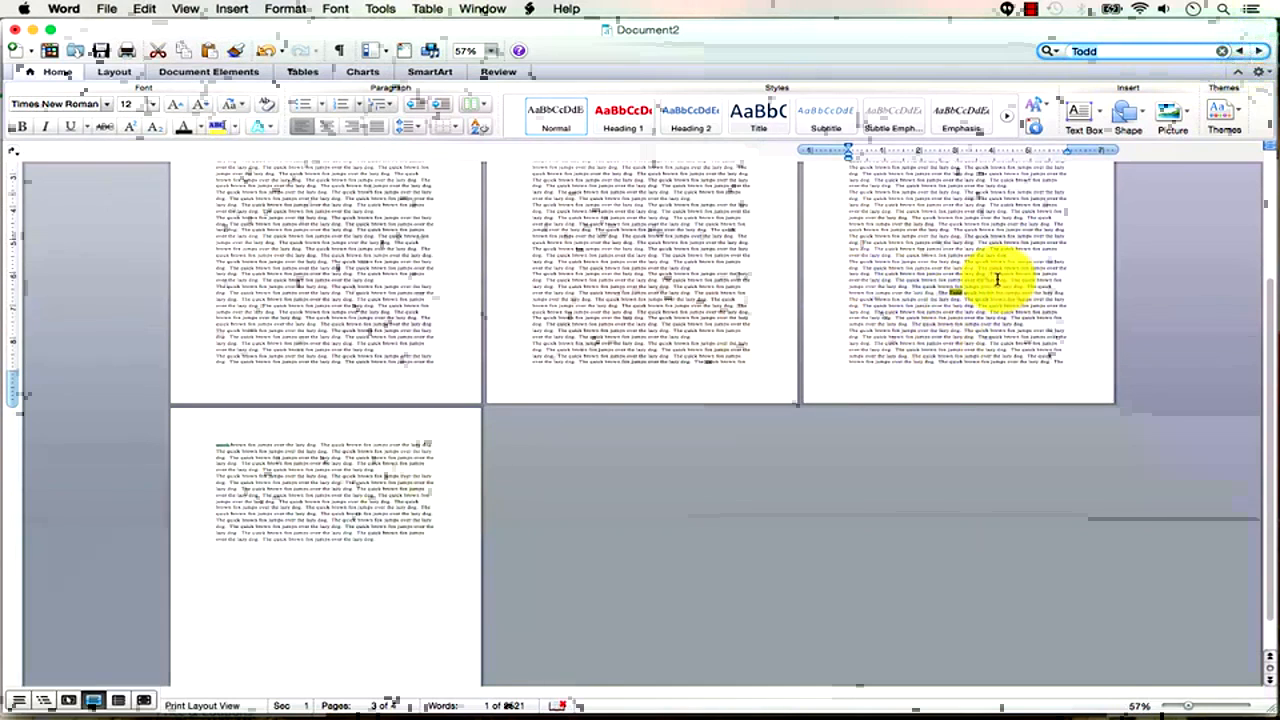
left_click(1056, 52)
left_click(1061, 53)
left_click(1061, 53)
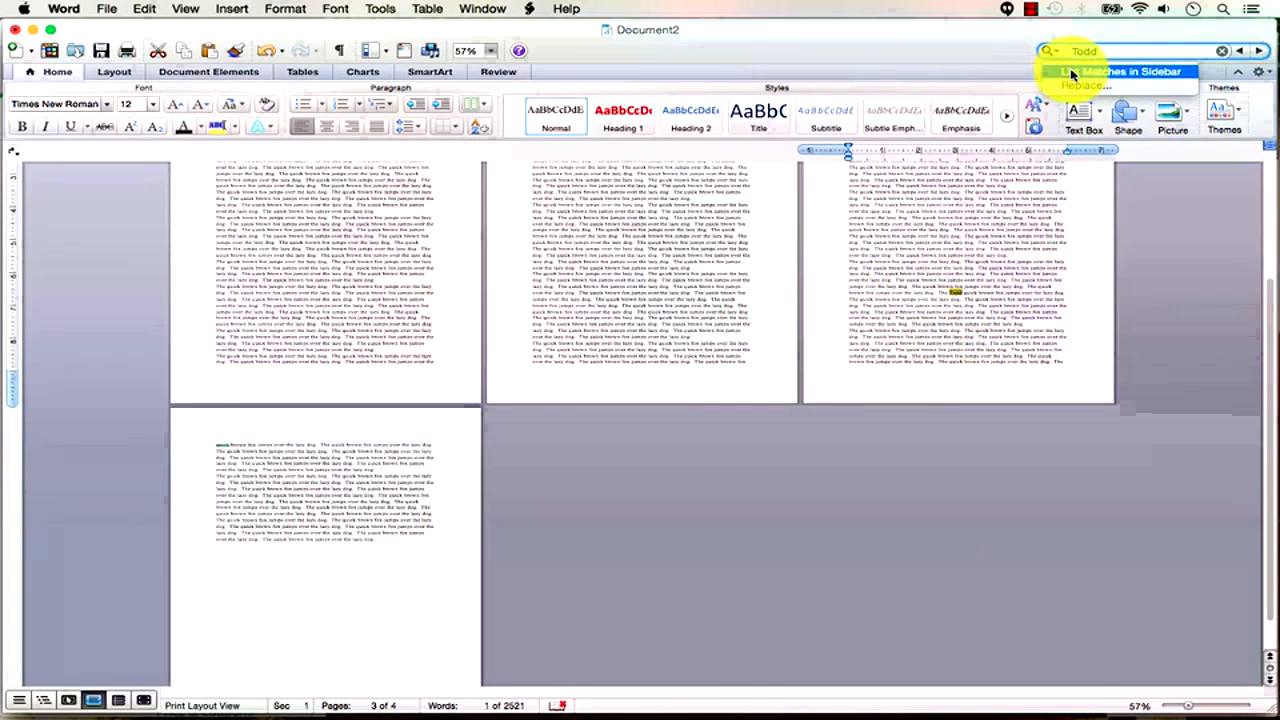
left_click(1166, 75)
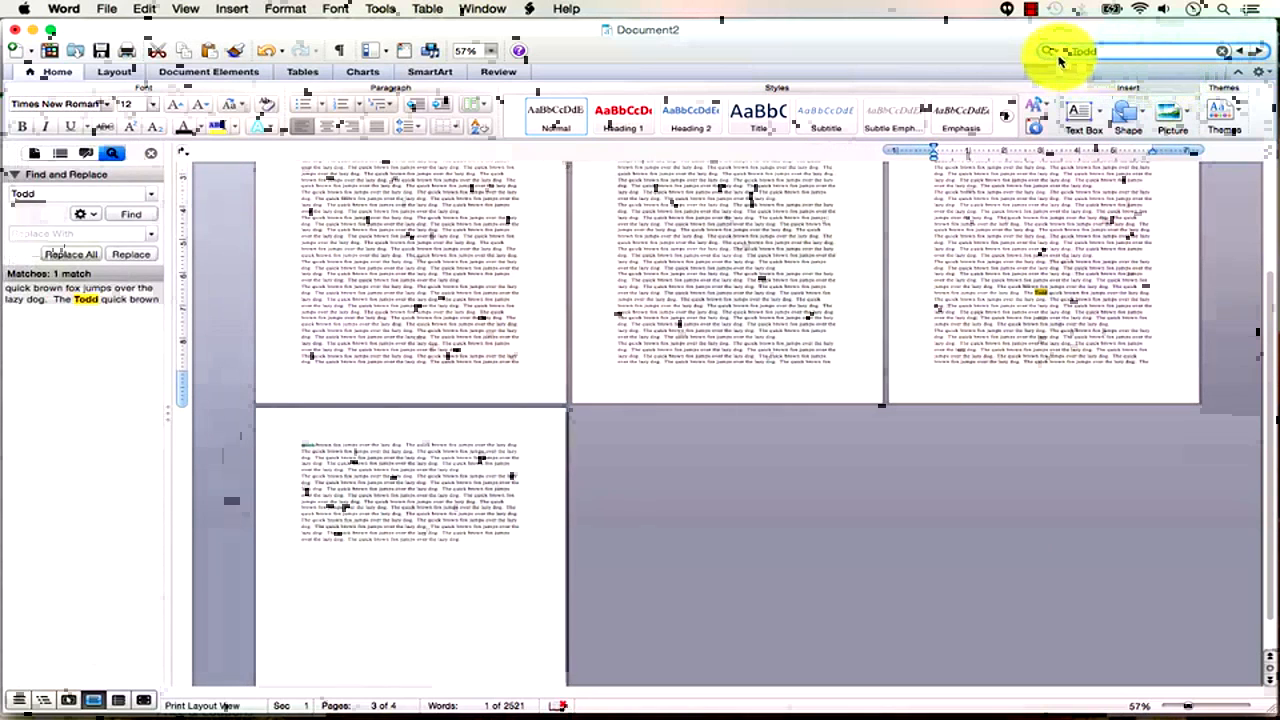
left_click(1052, 51)
left_click(945, 60)
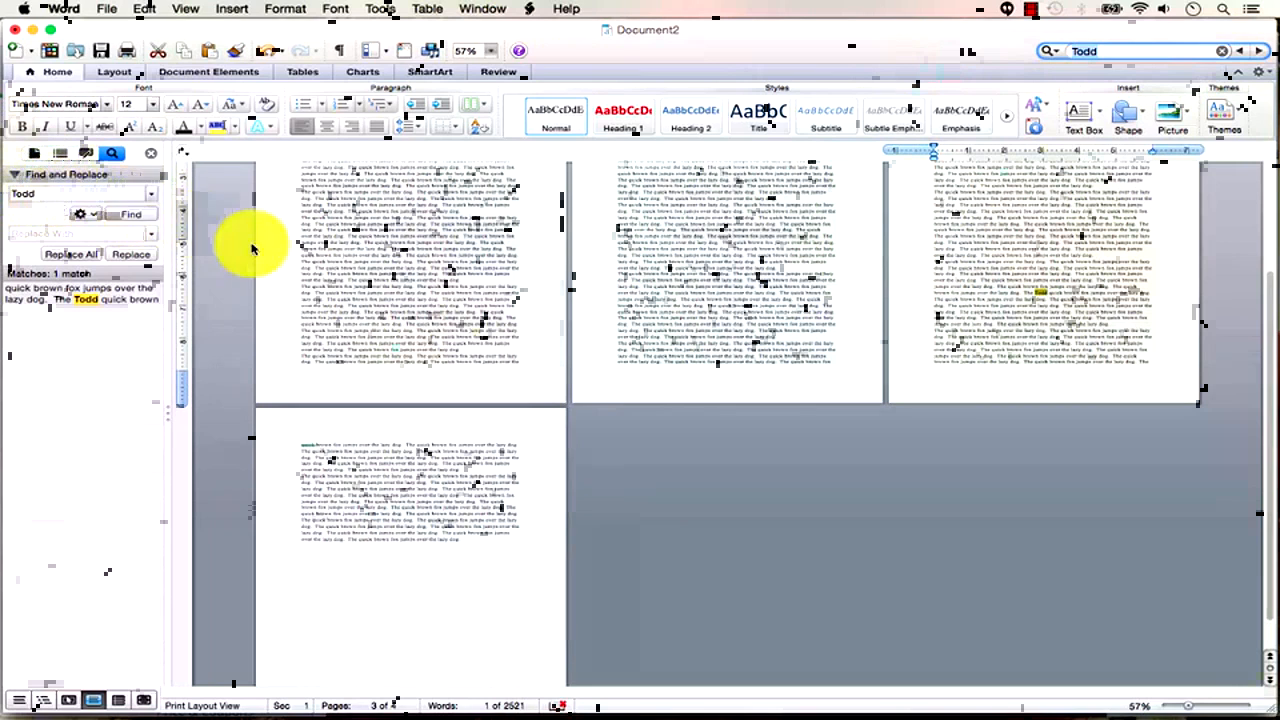
Review the find options, zoom in to read the text, and select the search term.
left_click(95, 216)
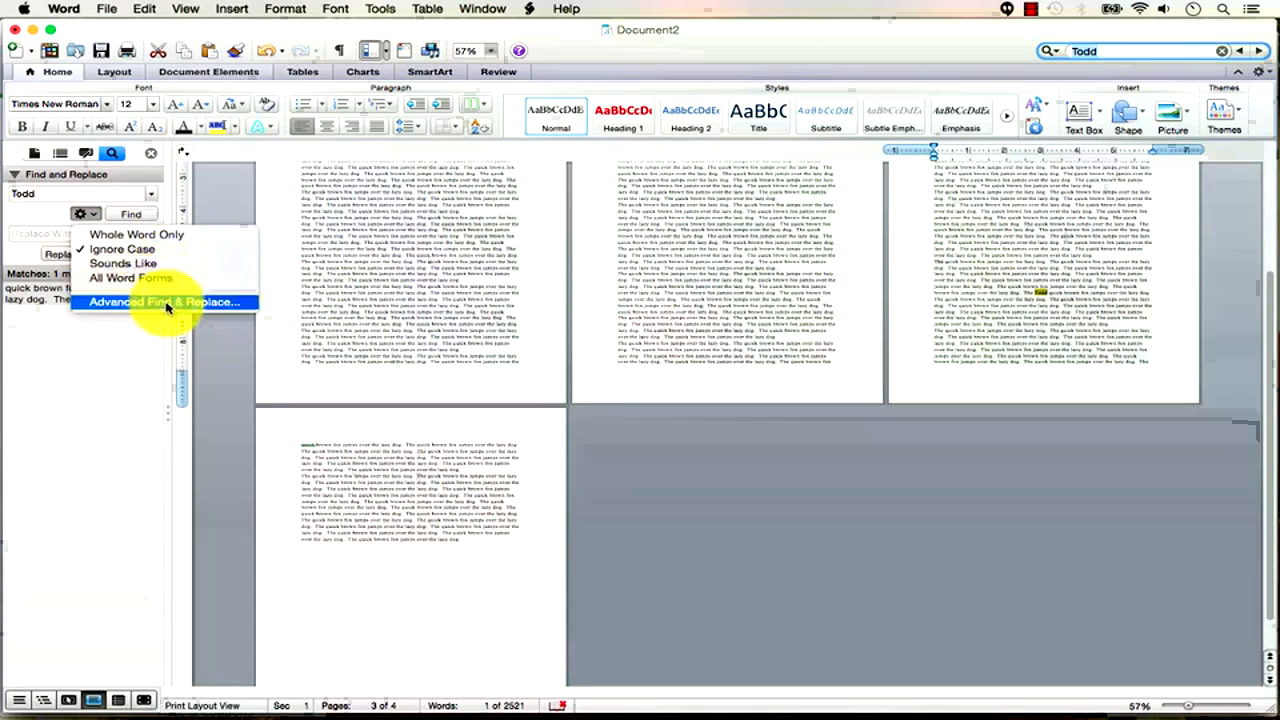
left_click(113, 195)
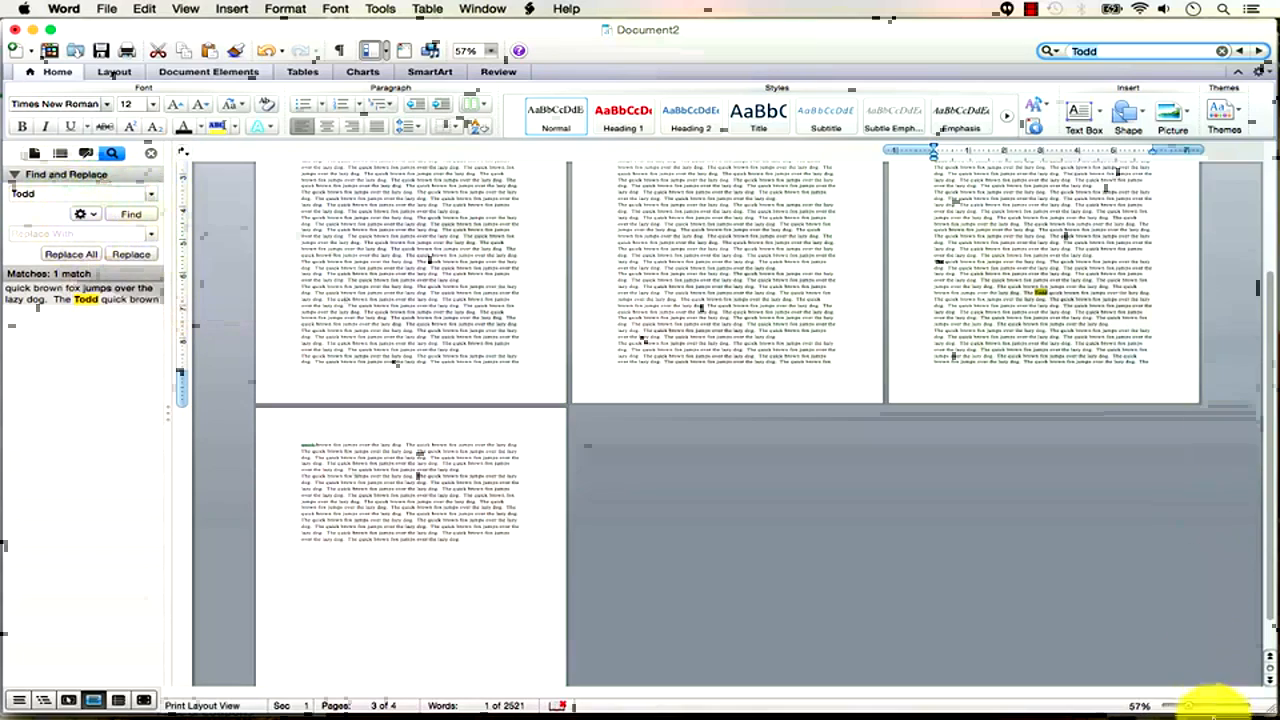
left_click(1198, 707)
left_click(1203, 708)
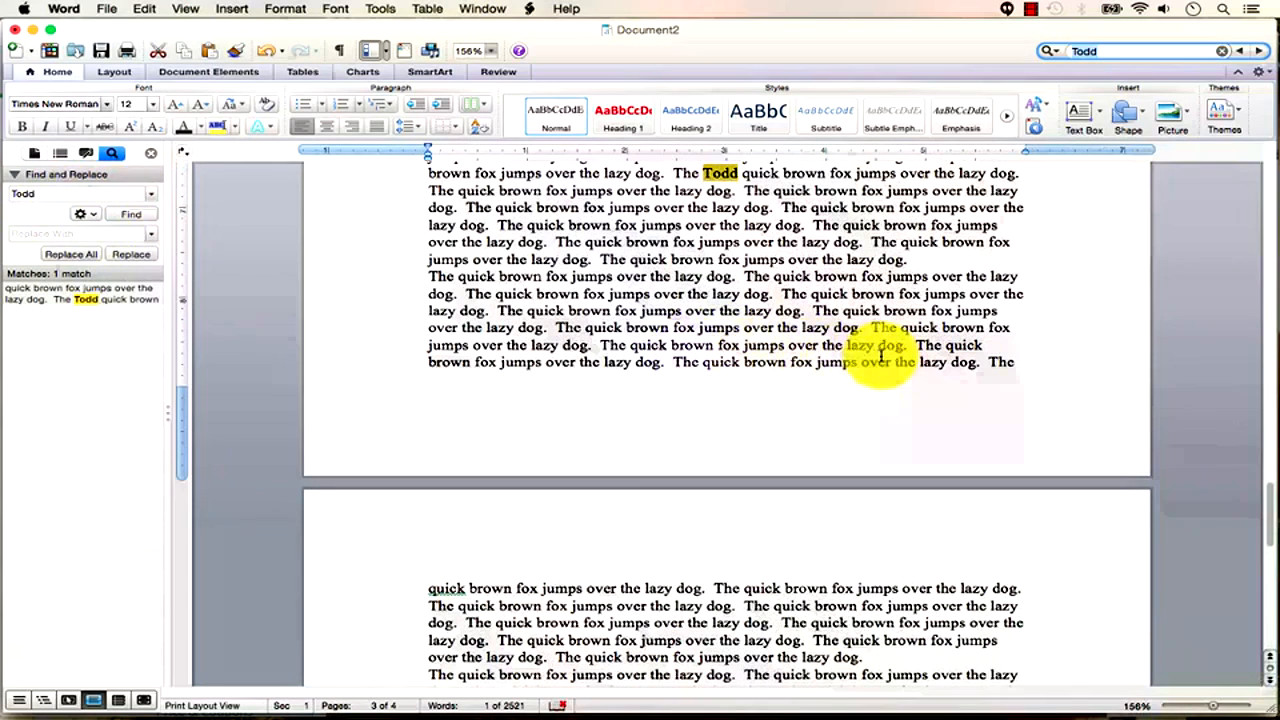
double_click(23, 193)
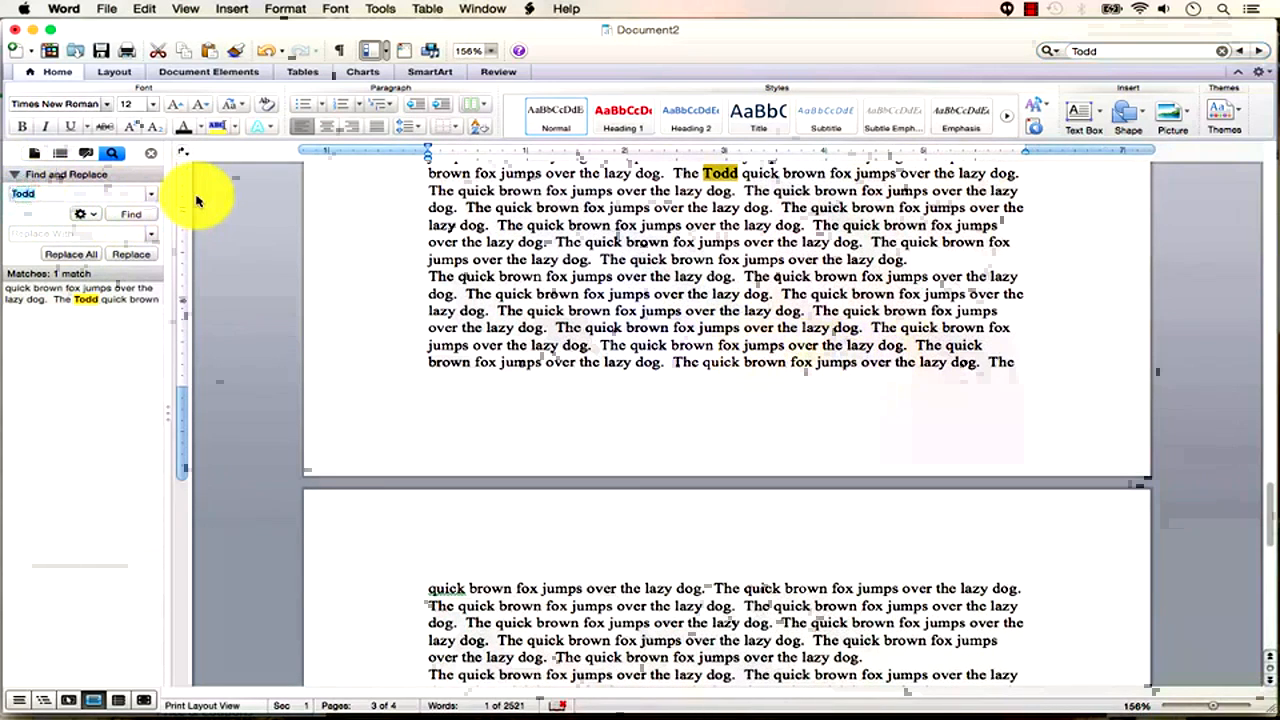
Set up 'fox' as the search term and 'cat' as its replacement in the sidebar.
type("cat")
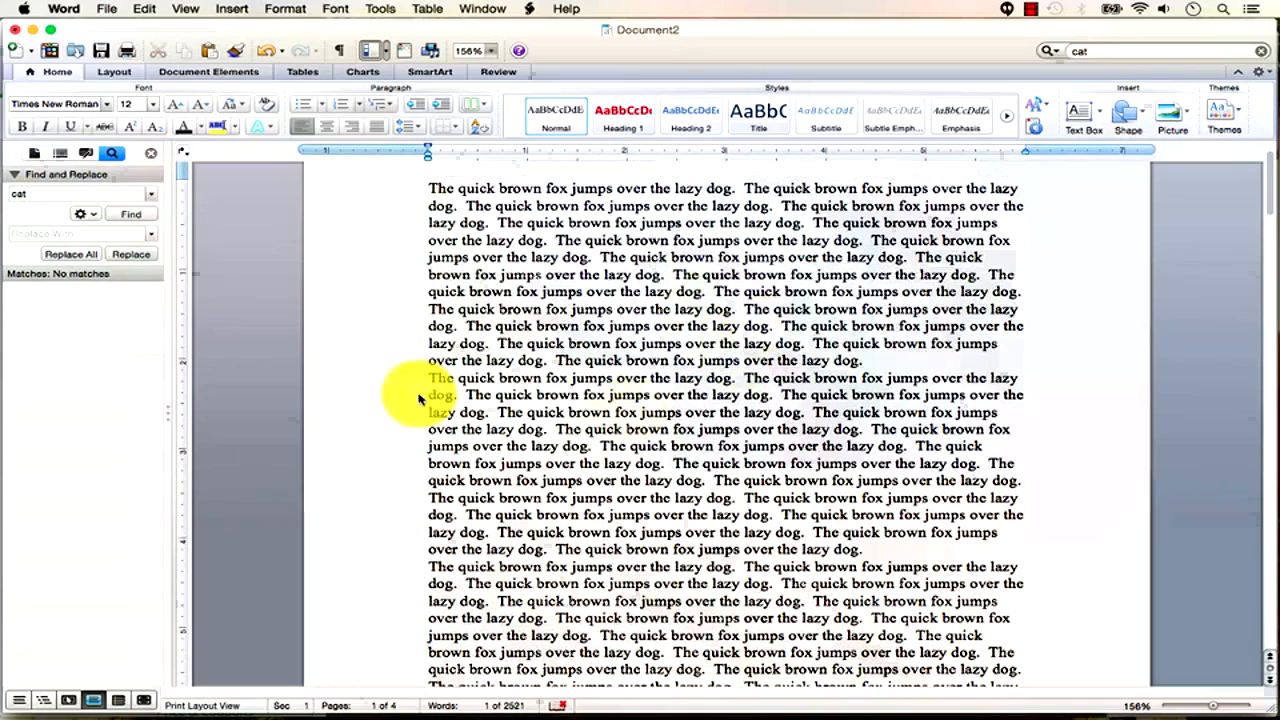
left_click(31, 195)
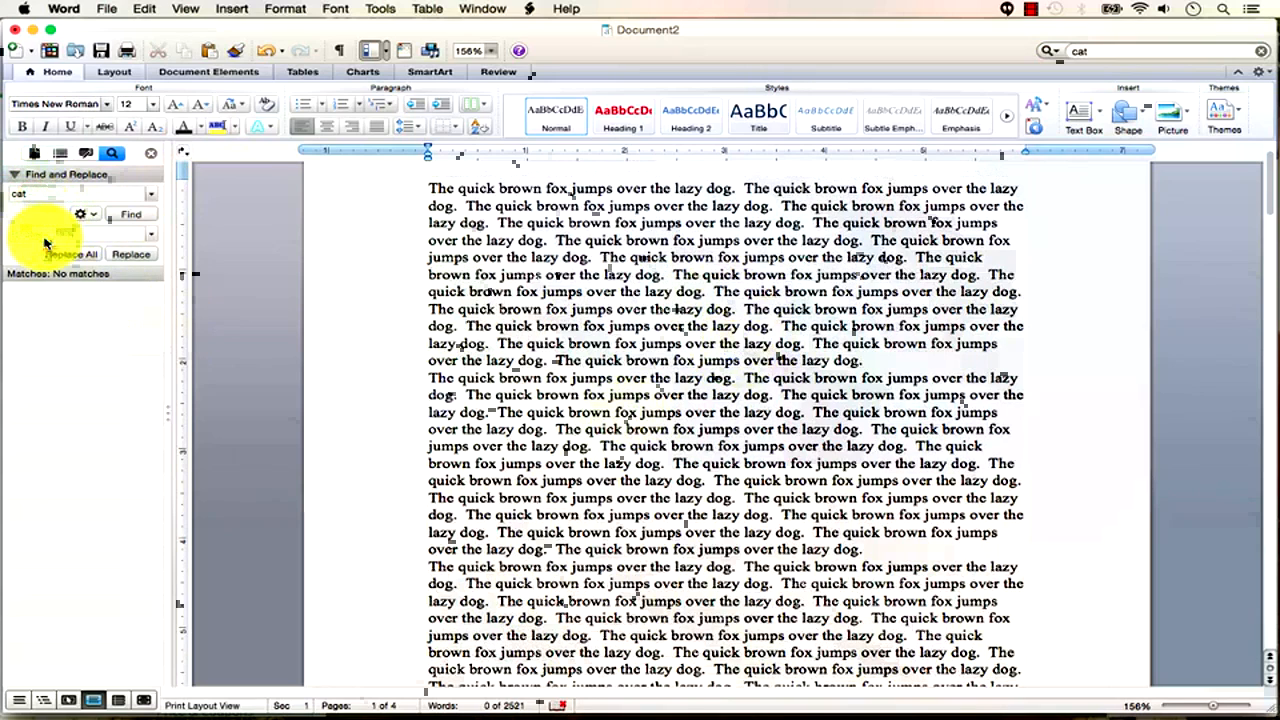
left_click(21, 195)
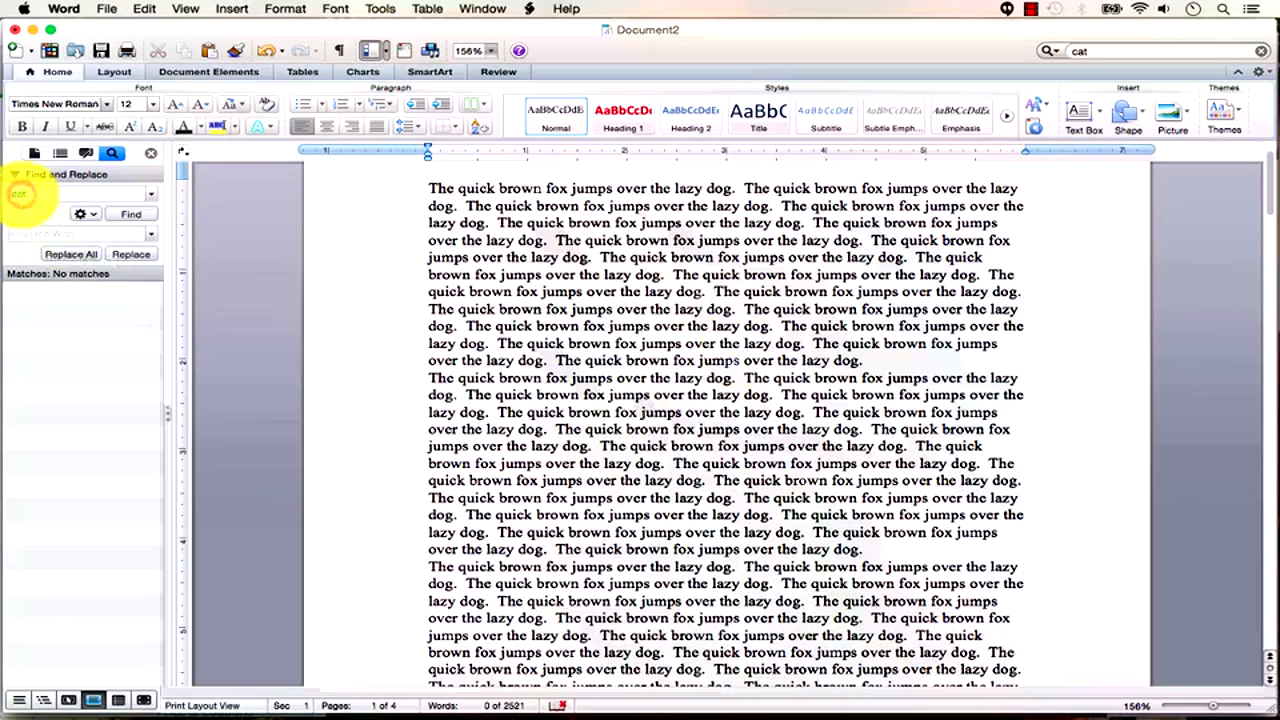
left_click(45, 233)
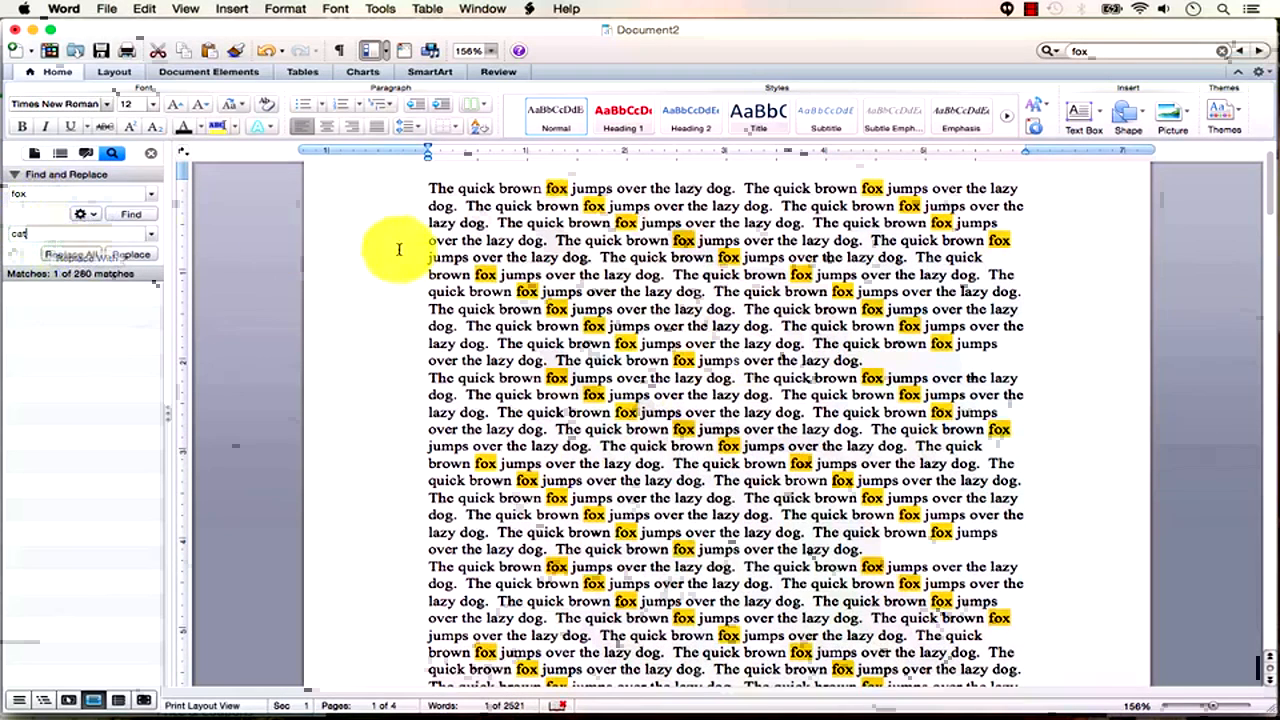
left_click_drag(1213, 710, 1193, 711)
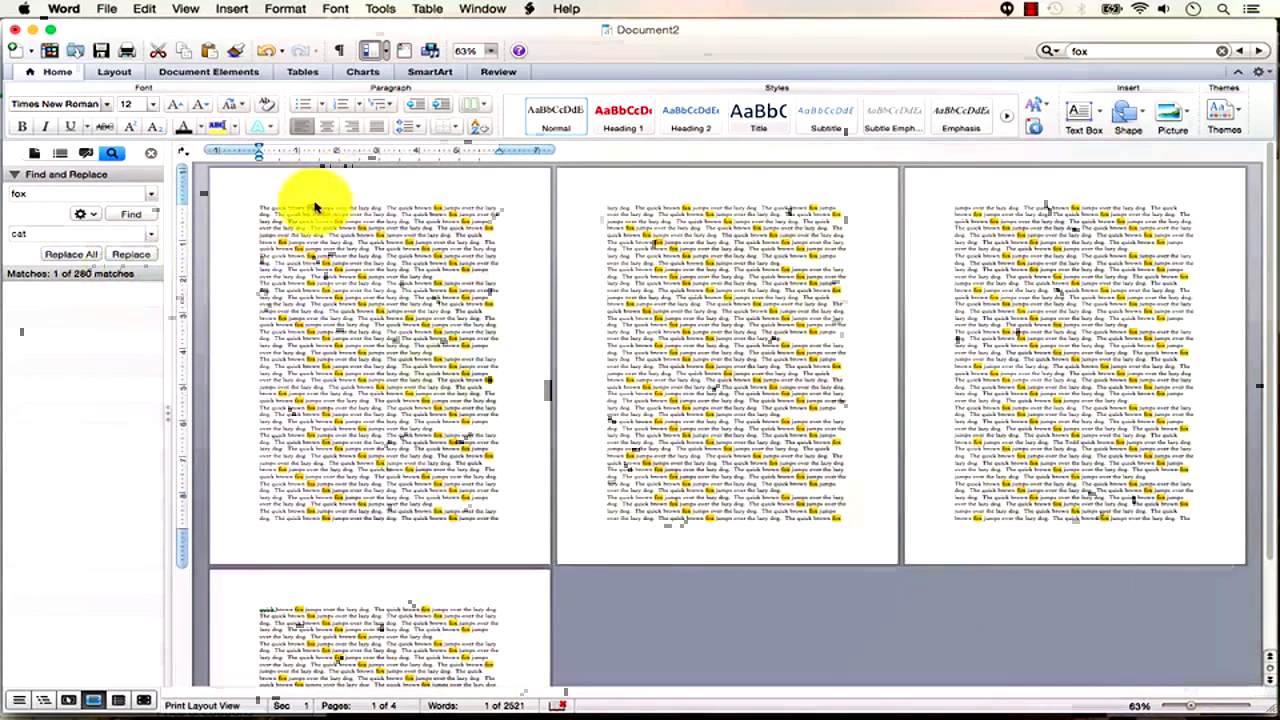
Replace 'fox' with 'cat' one match at a time.
left_click(131, 260)
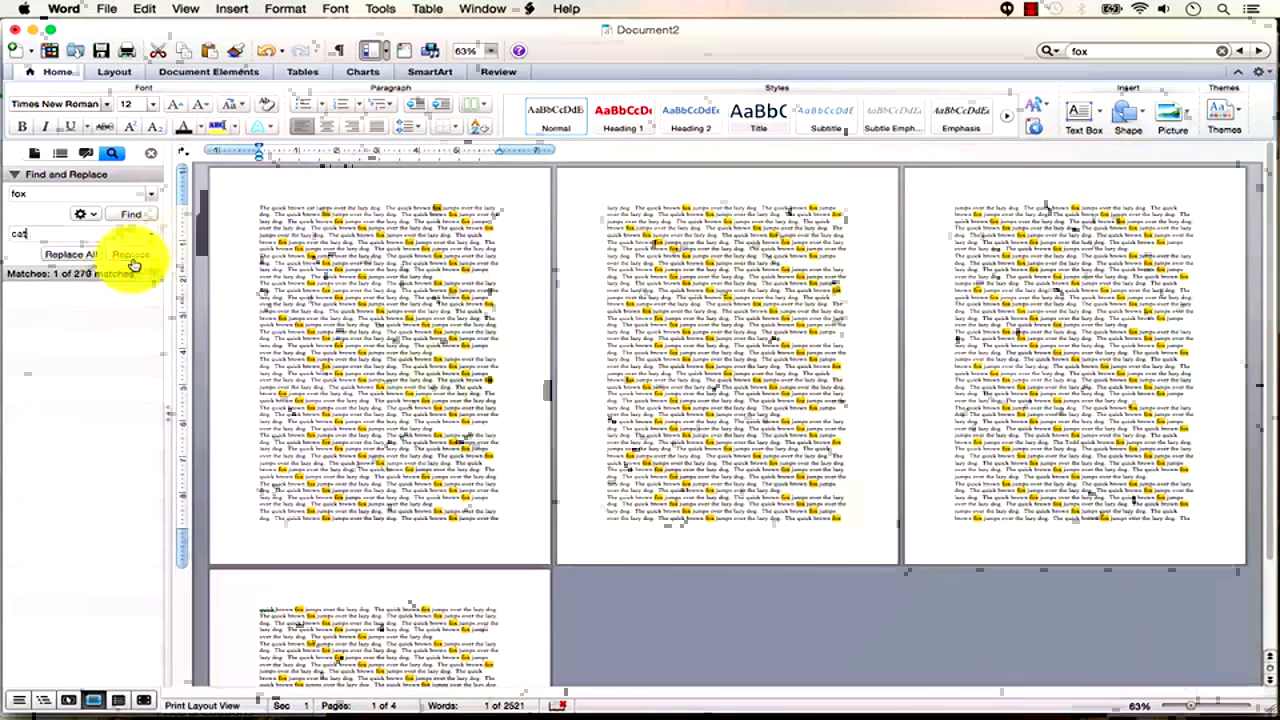
left_click(1218, 706)
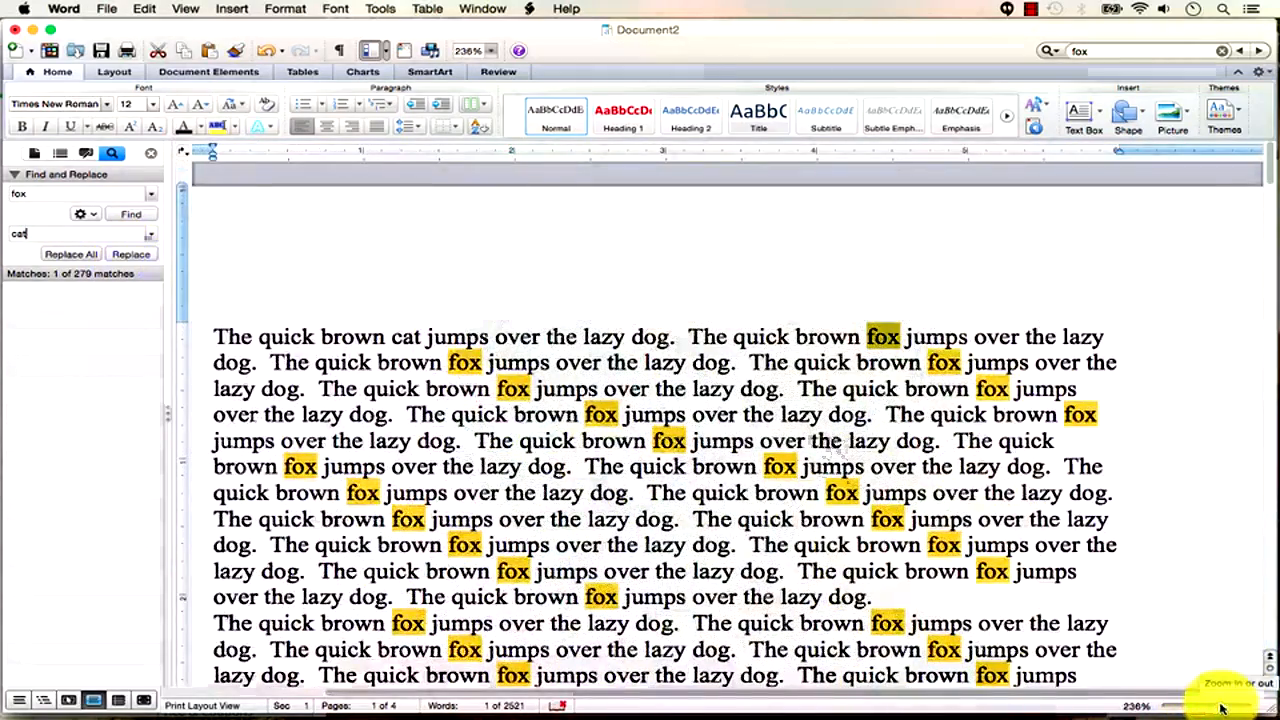
left_click(137, 257)
left_click(138, 259)
left_click(138, 258)
left_click(138, 258)
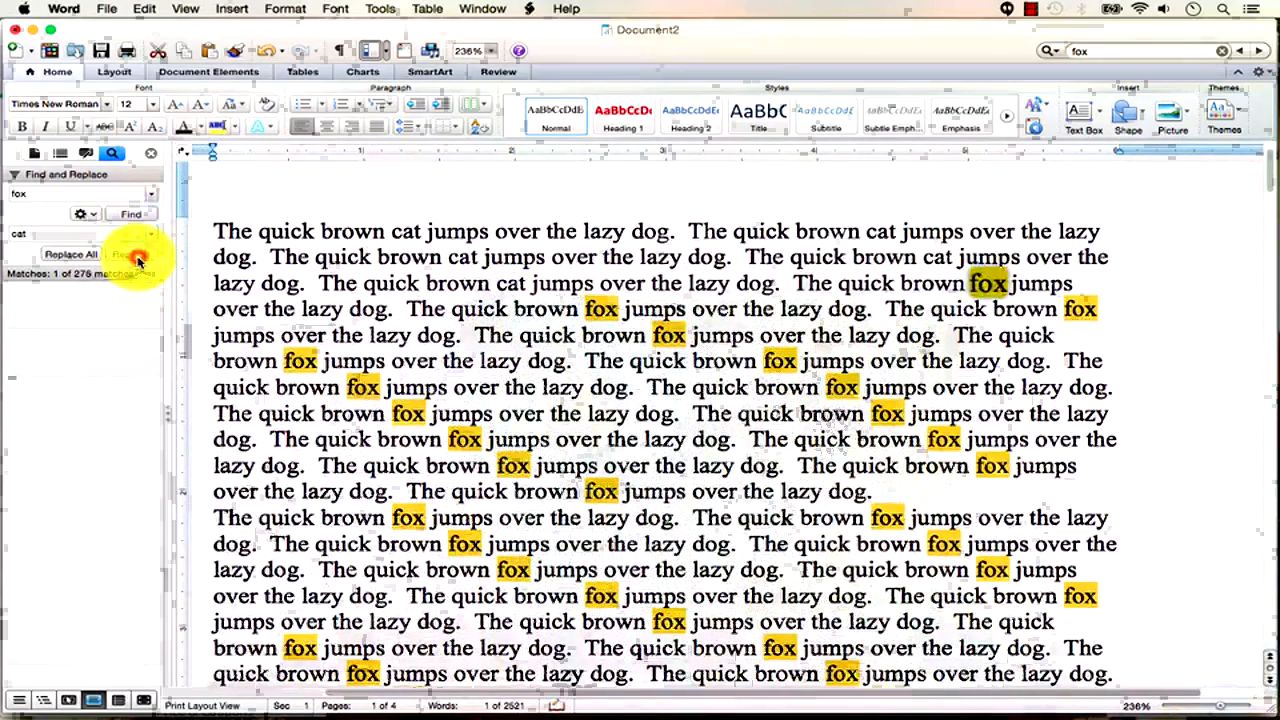
left_click(138, 258)
left_click(138, 258)
left_click(138, 258)
left_click(138, 258)
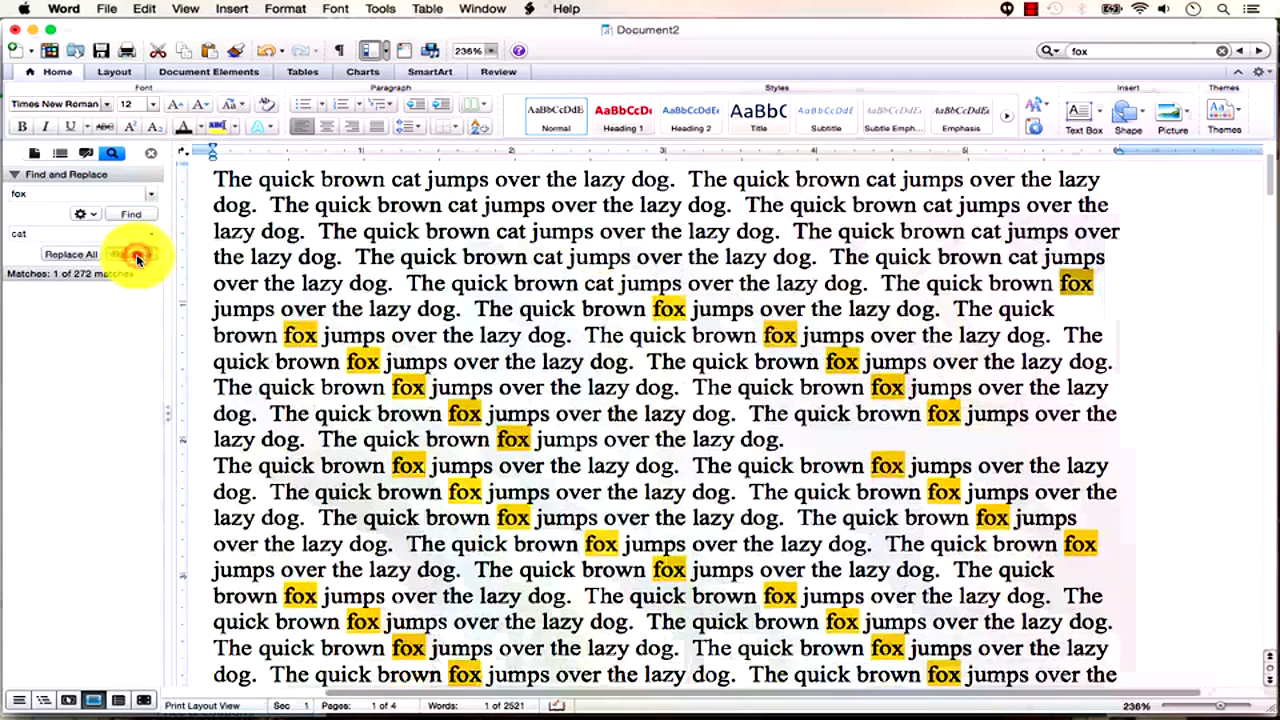
left_click(138, 258)
Replace all remaining 'fox' matches with 'cat' and set the zoom to about 180%.
left_click(88, 258)
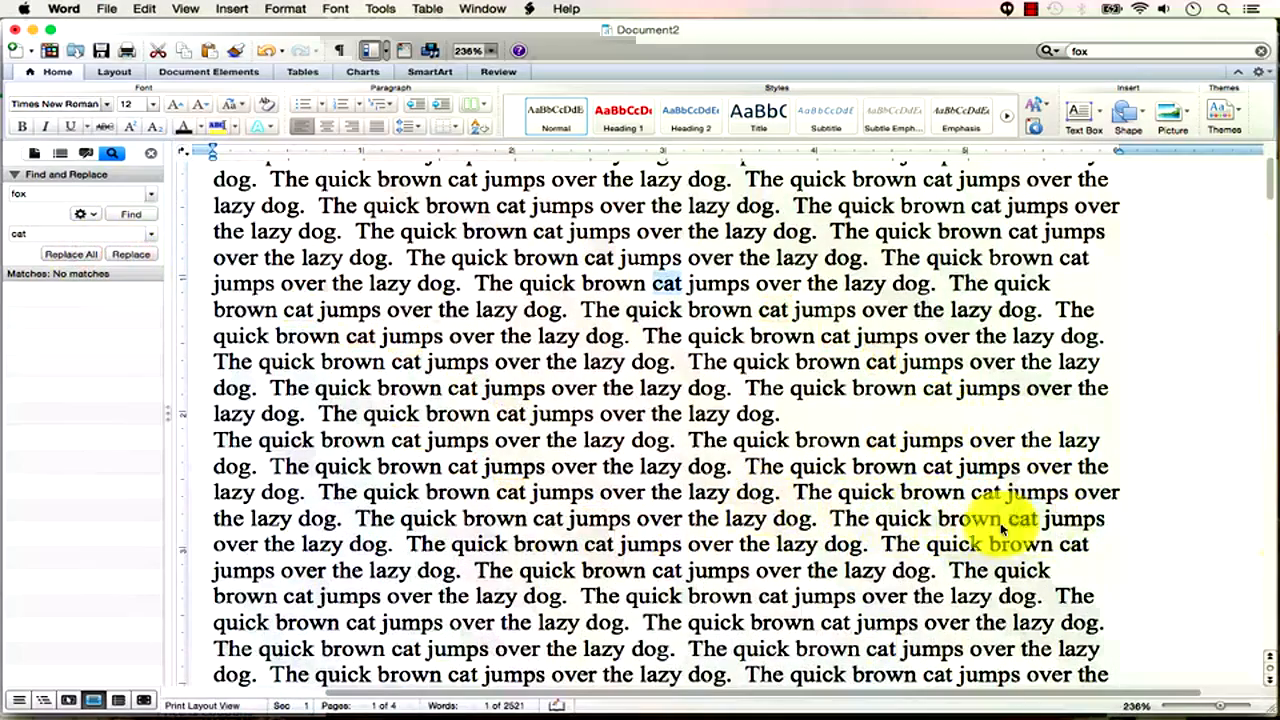
left_click(1218, 707)
left_click_drag(1218, 707, 1192, 712)
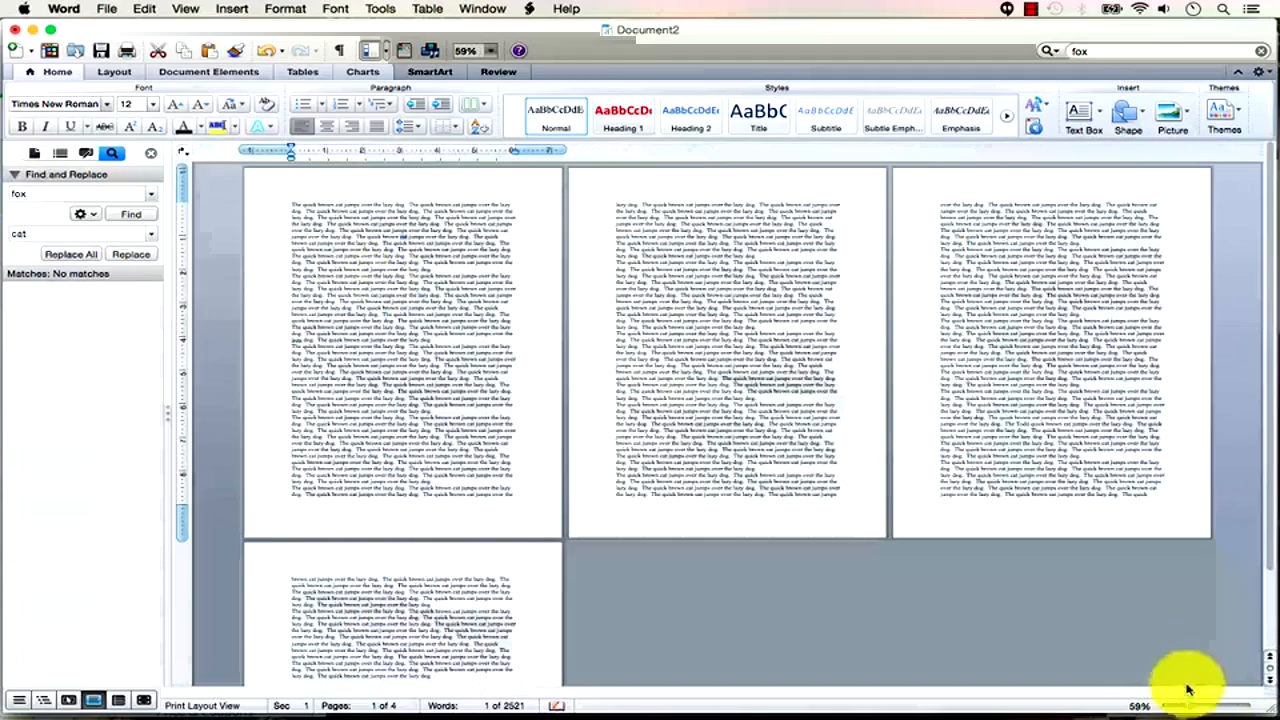
left_click_drag(1192, 708, 1214, 707)
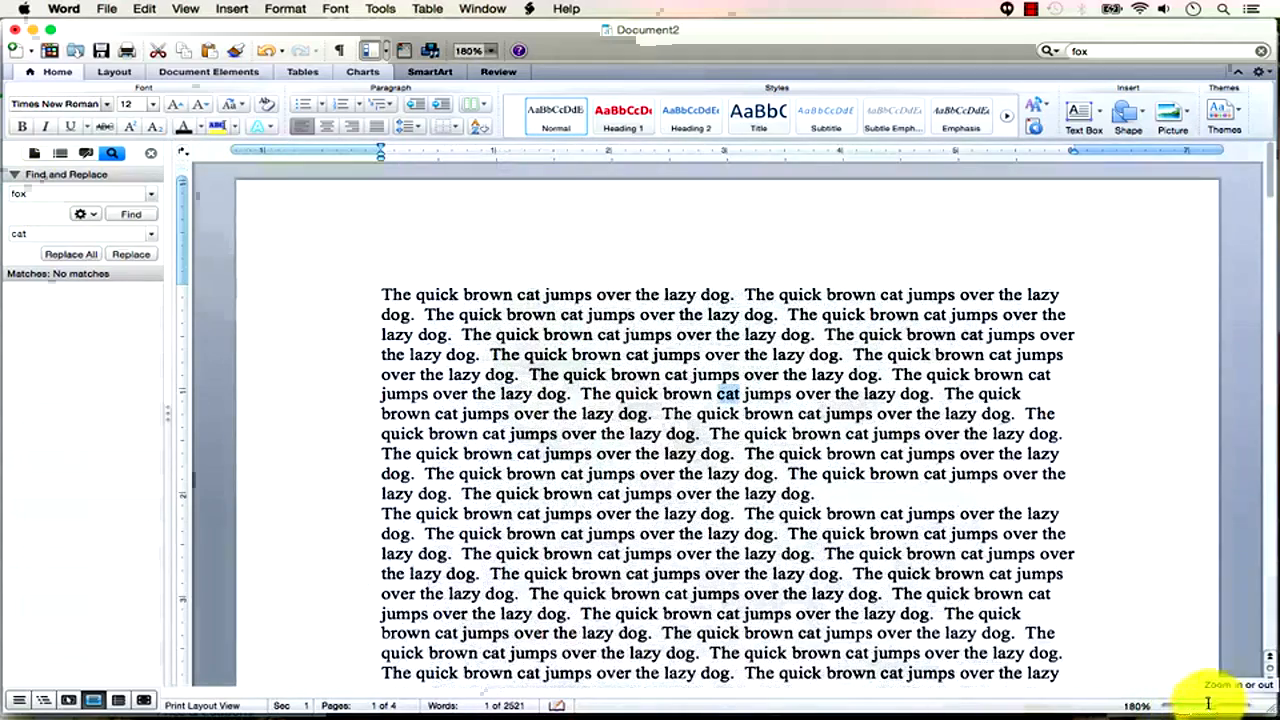
Add 'We use the concatenate function to combine text in programming.' after 'lazy dog.'.
left_click(943, 395)
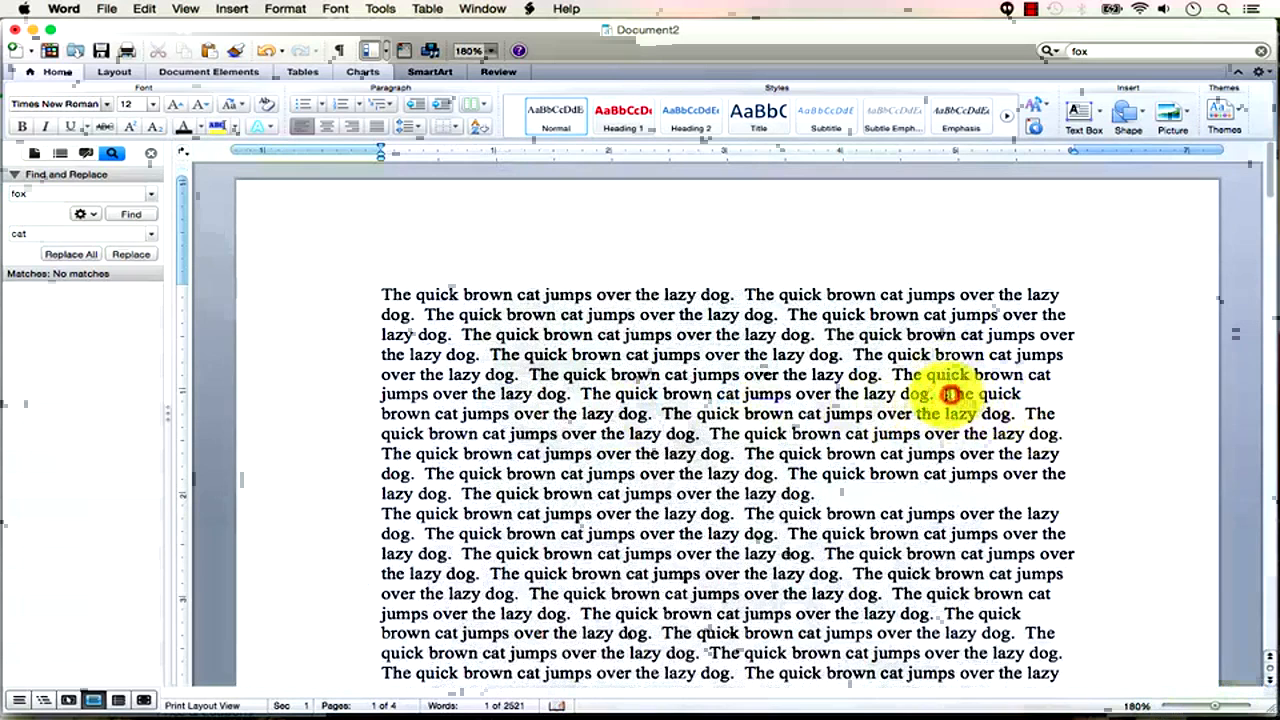
type("We use the concatena")
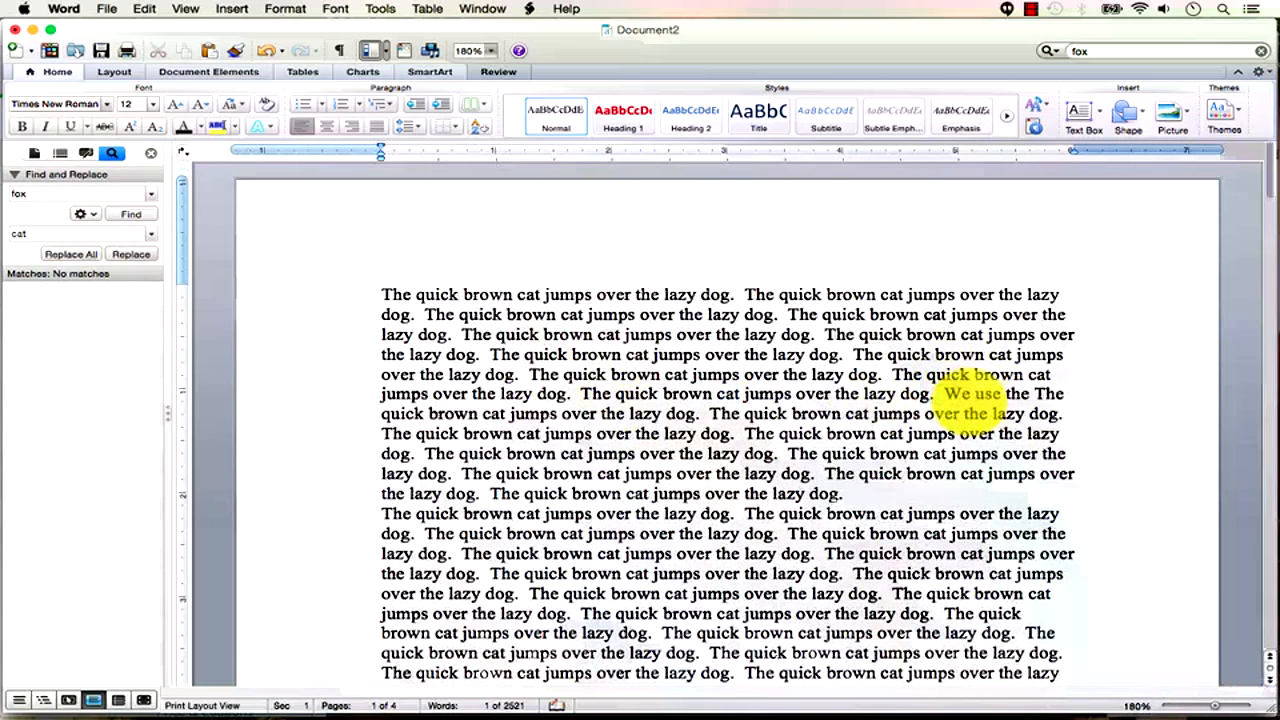
type("te function to com")
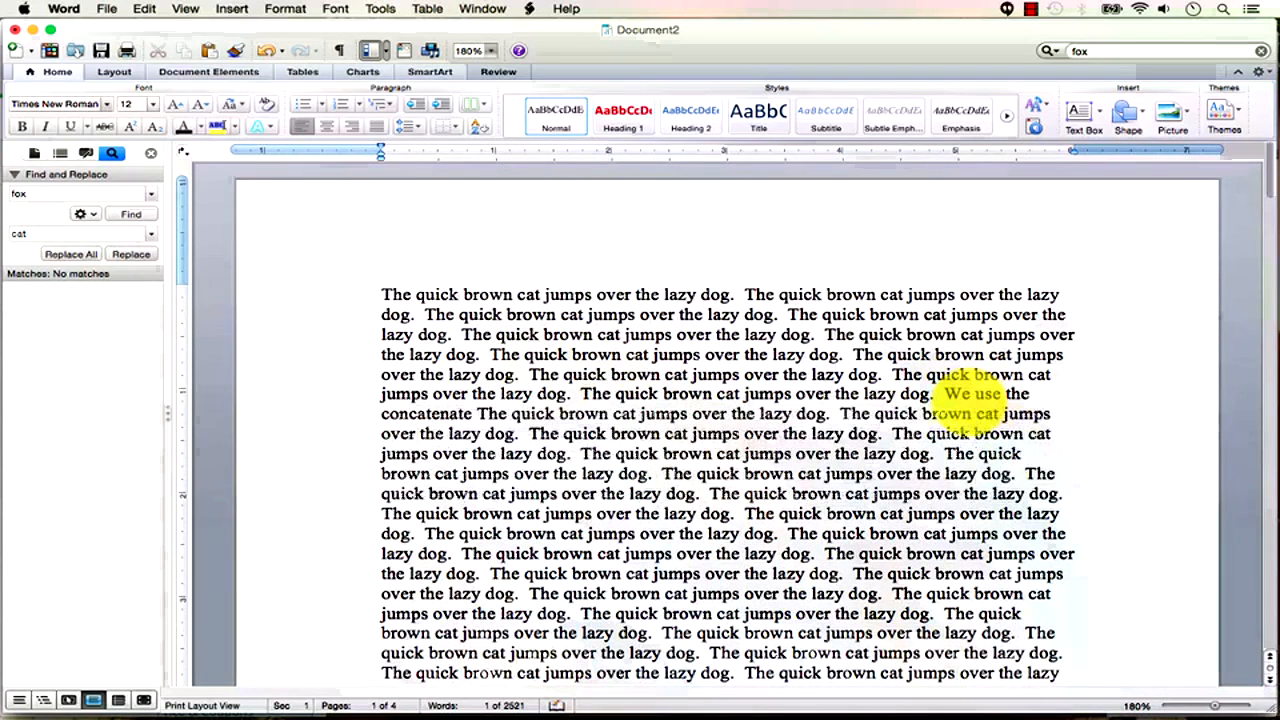
type("in")
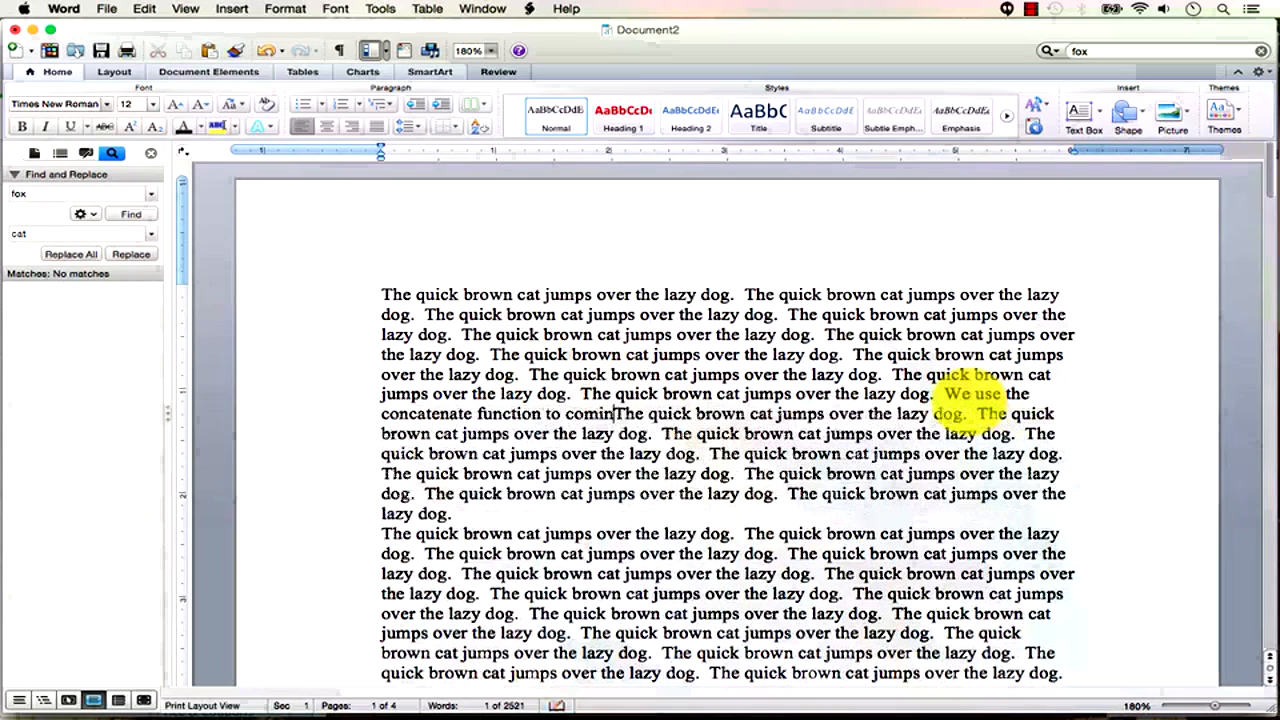
key("BackSpace")
key("BackSpace")
type("bine text ")
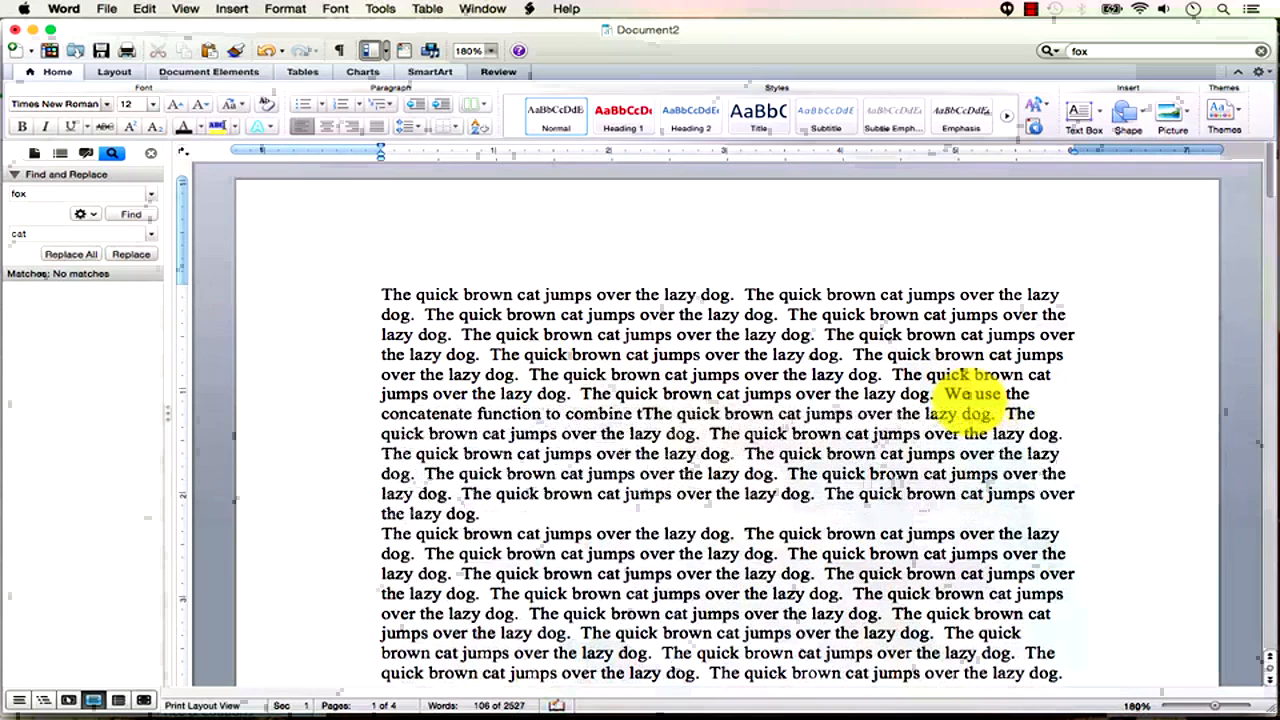
type("in programming.")
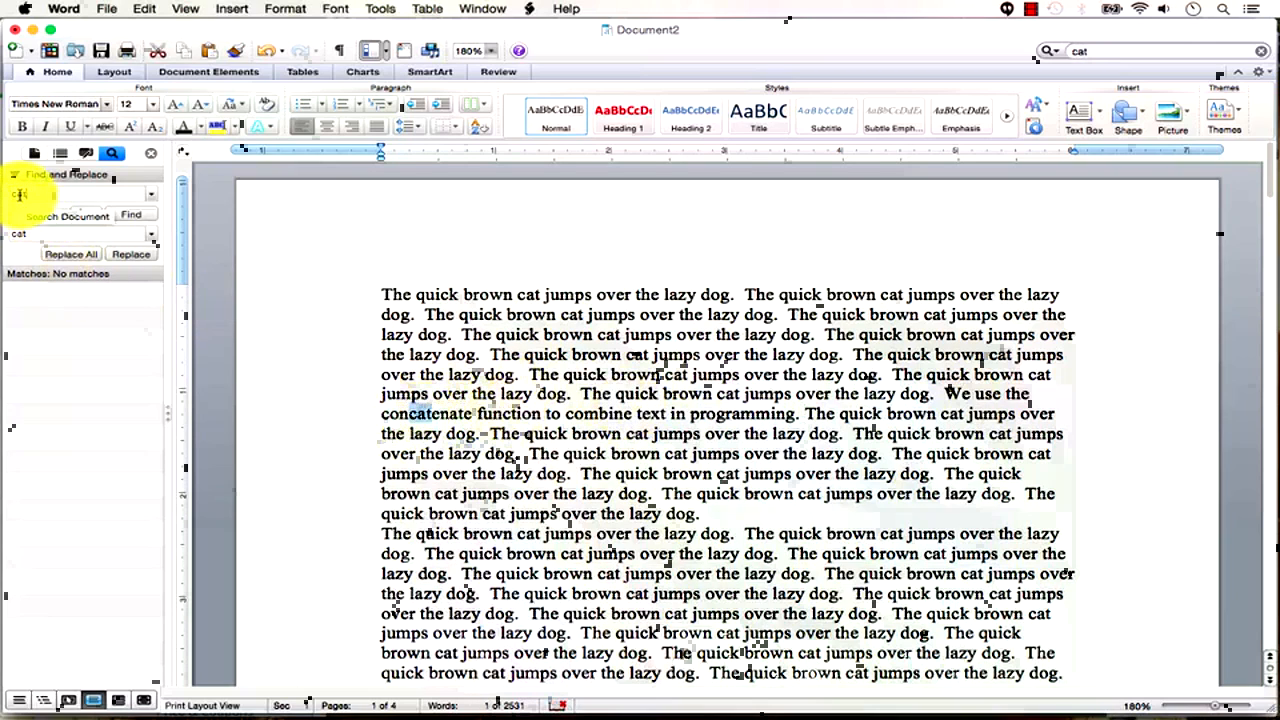
Replace every 'cat' with 'hippo', which breaks 'concatenate' into 'conhippoenate'.
key("Return")
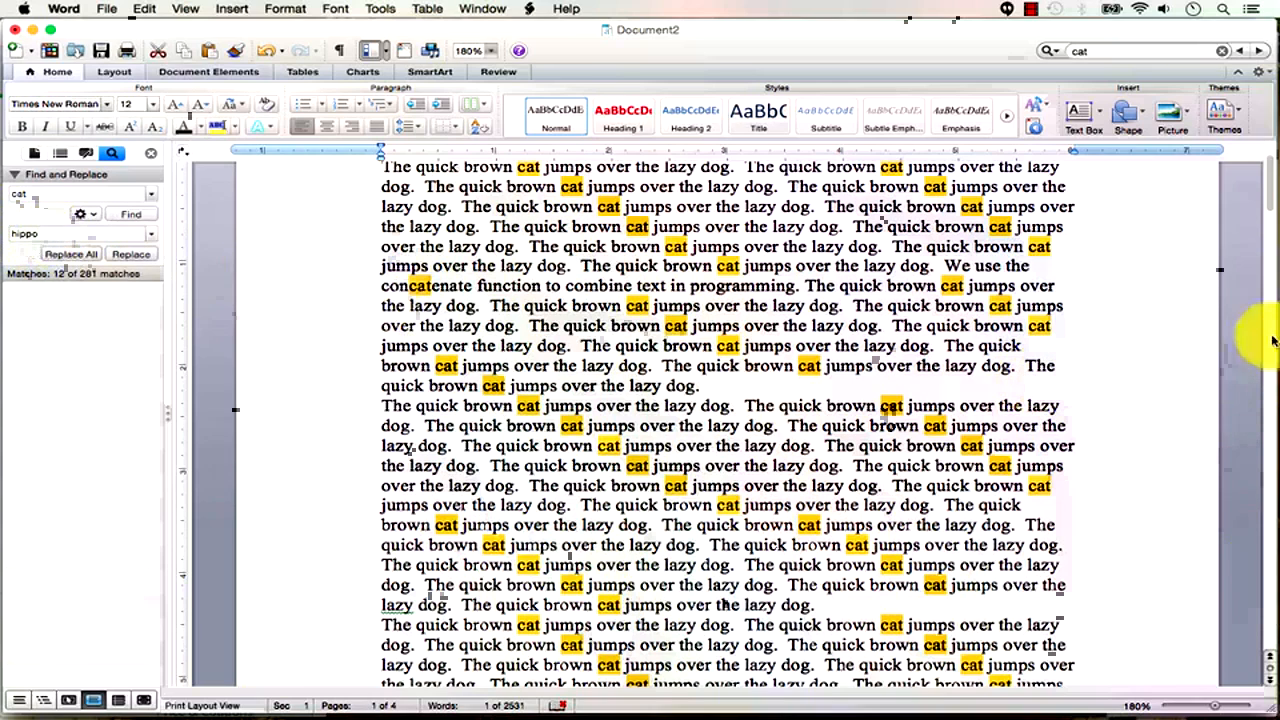
left_click(67, 256)
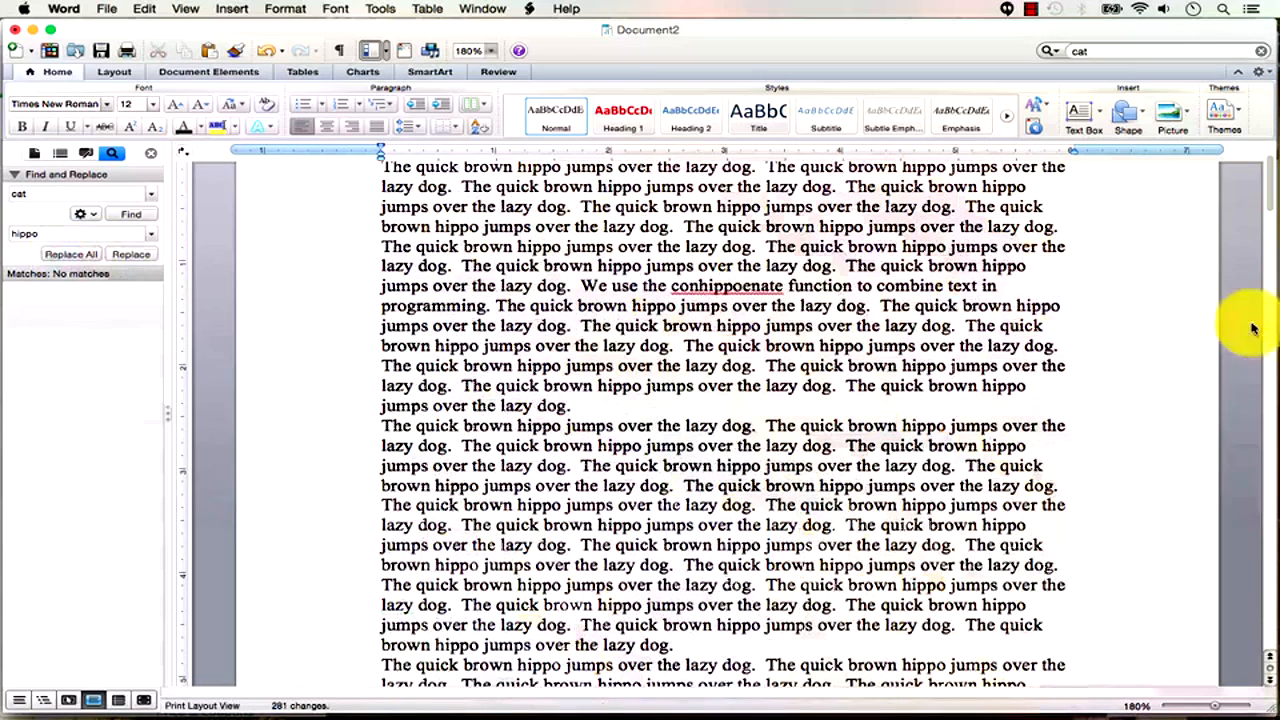
left_click(675, 285)
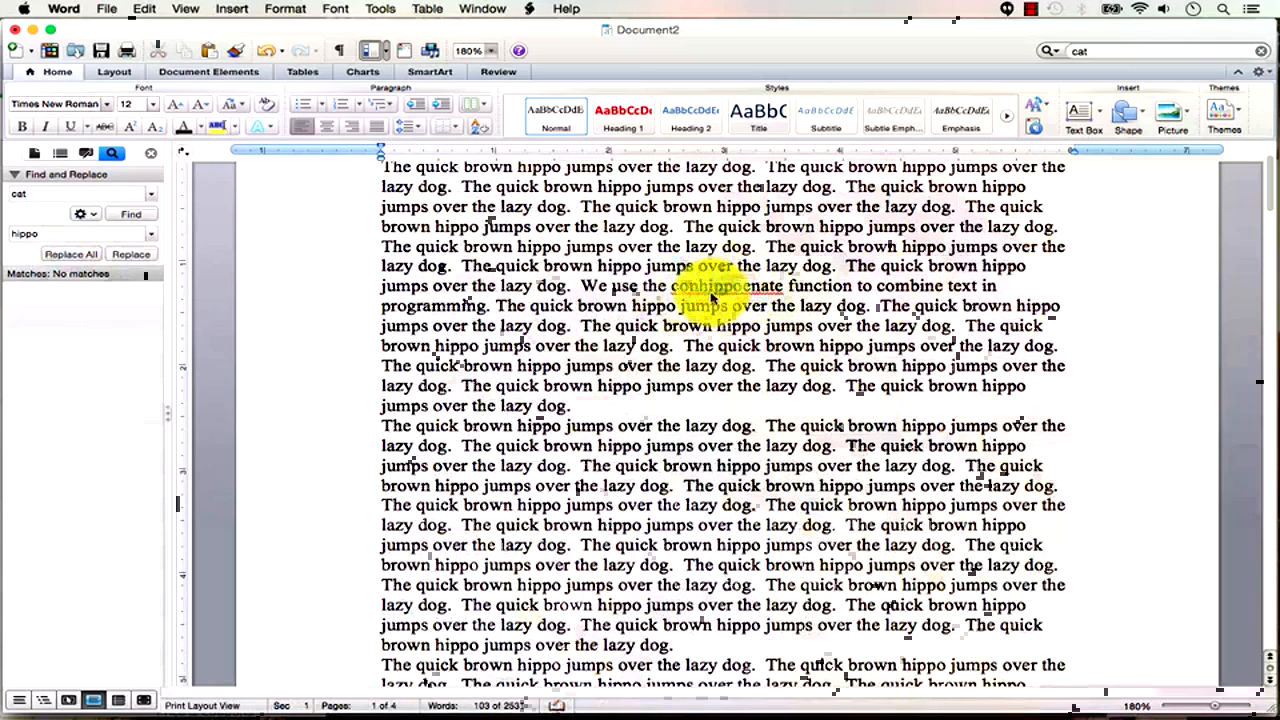
Undo the cat-to-hippo replacement.
left_click(93, 215)
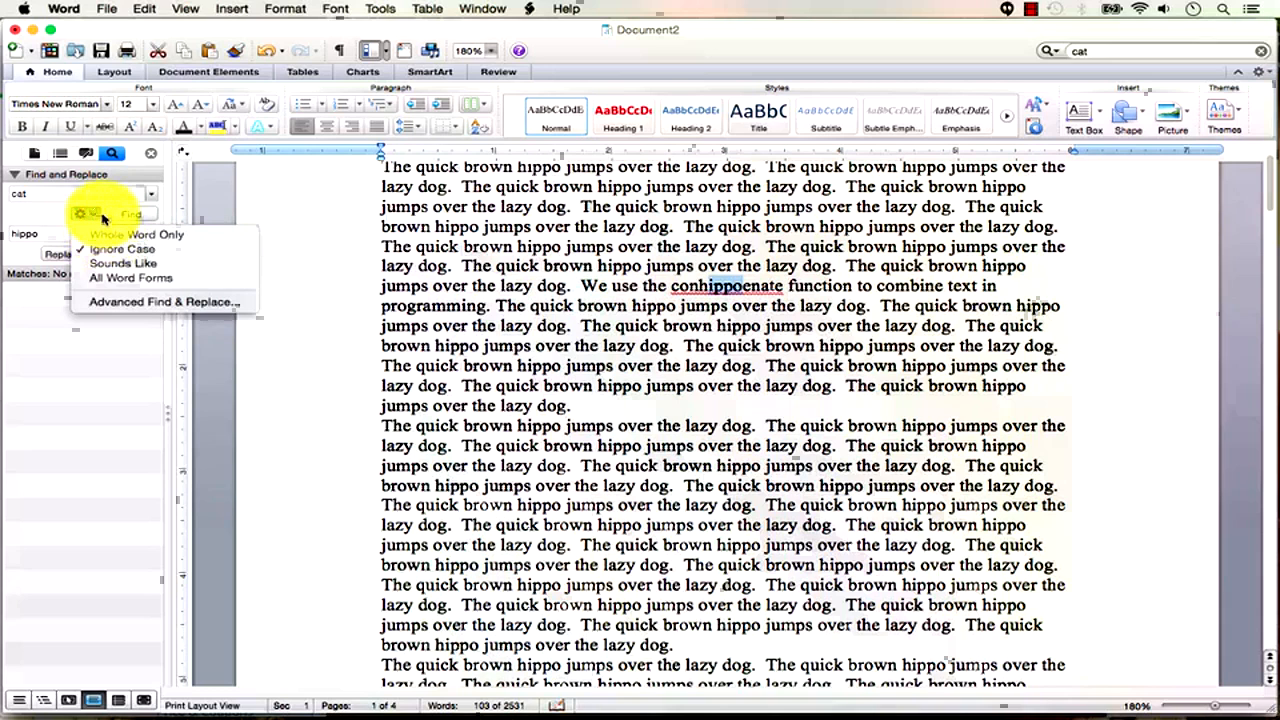
left_click(18, 212)
left_click(261, 51)
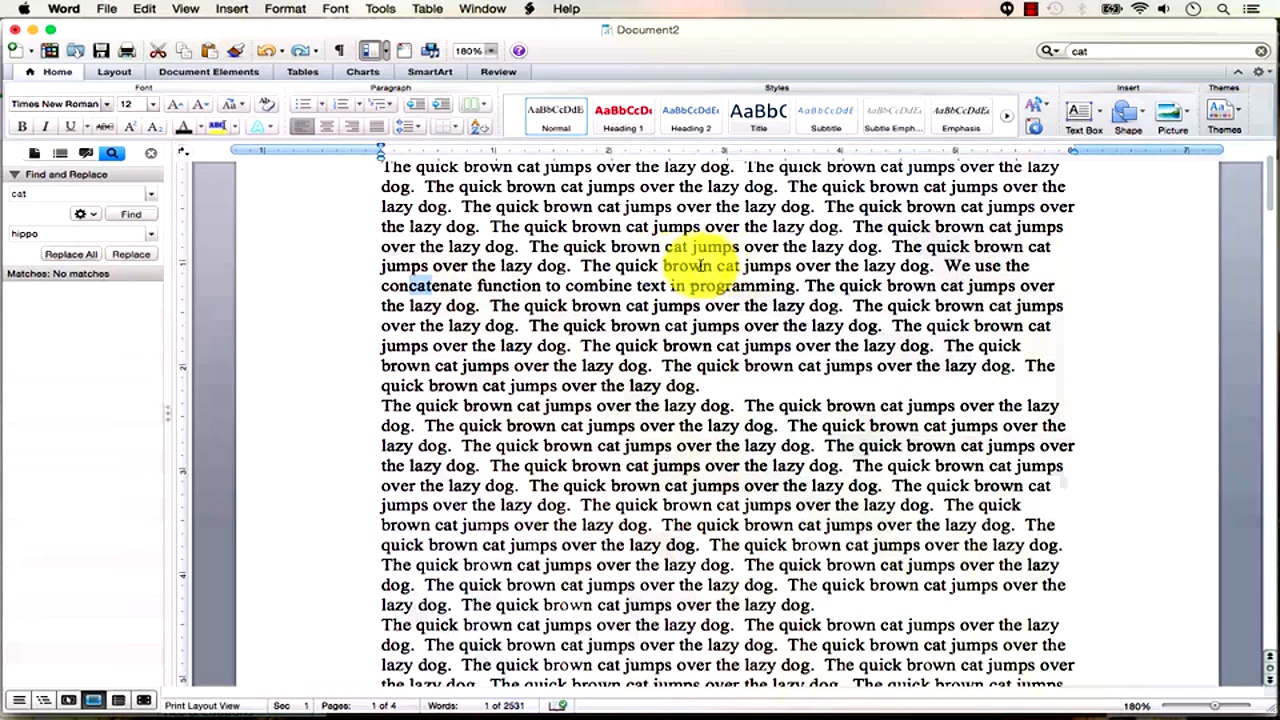
Enable Whole Word Only and replace all 280 standalone 'cat's with 'hippo'.
left_click(85, 213)
left_click(104, 234)
left_click(94, 216)
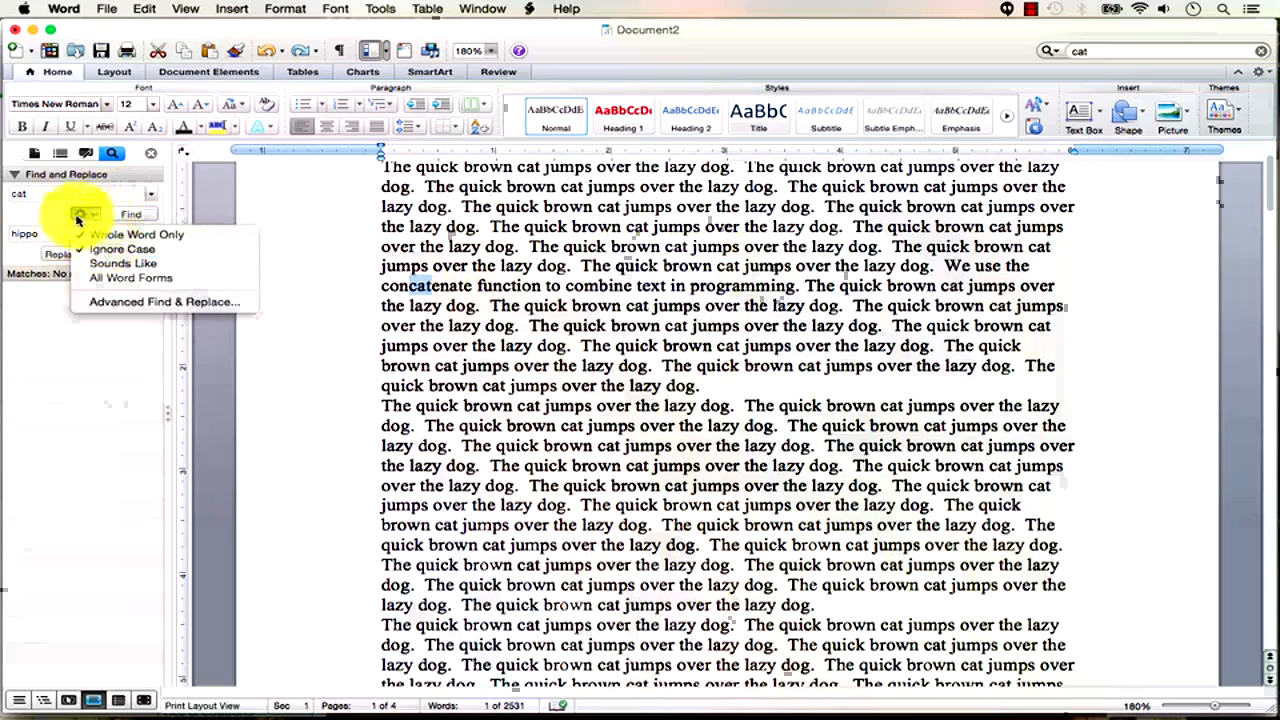
left_click(43, 219)
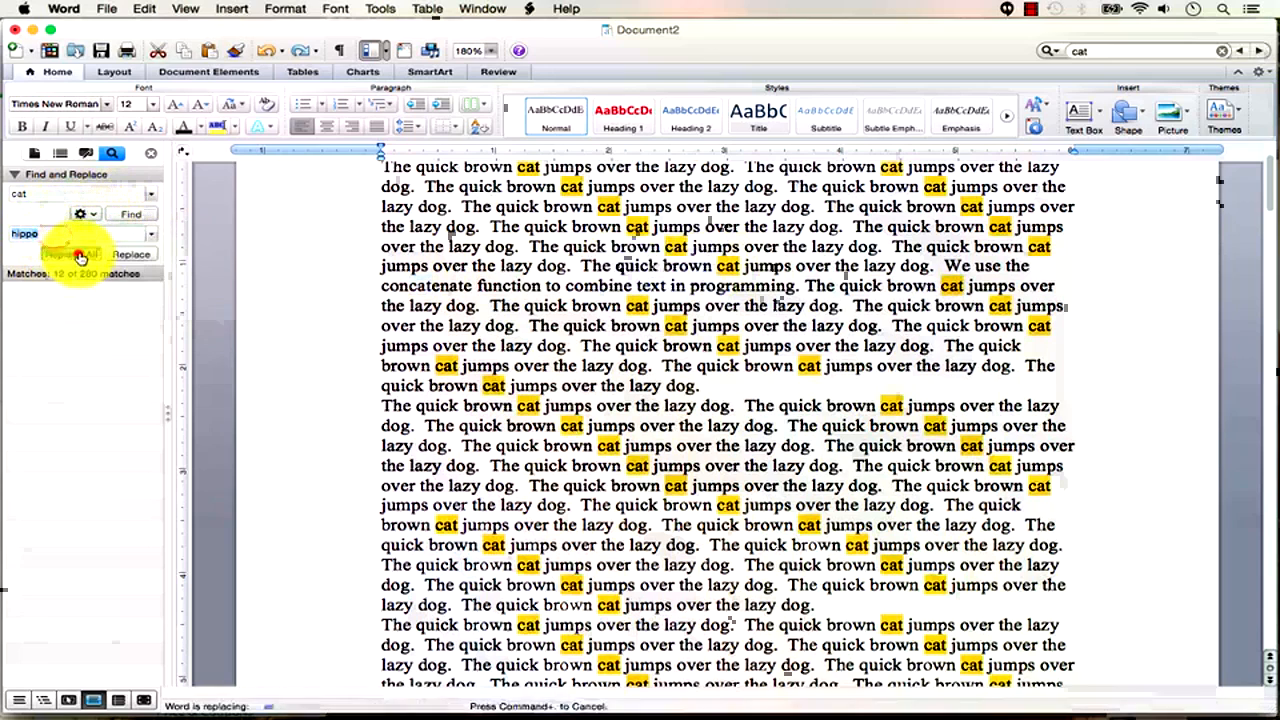
left_click(76, 253)
left_click(716, 290)
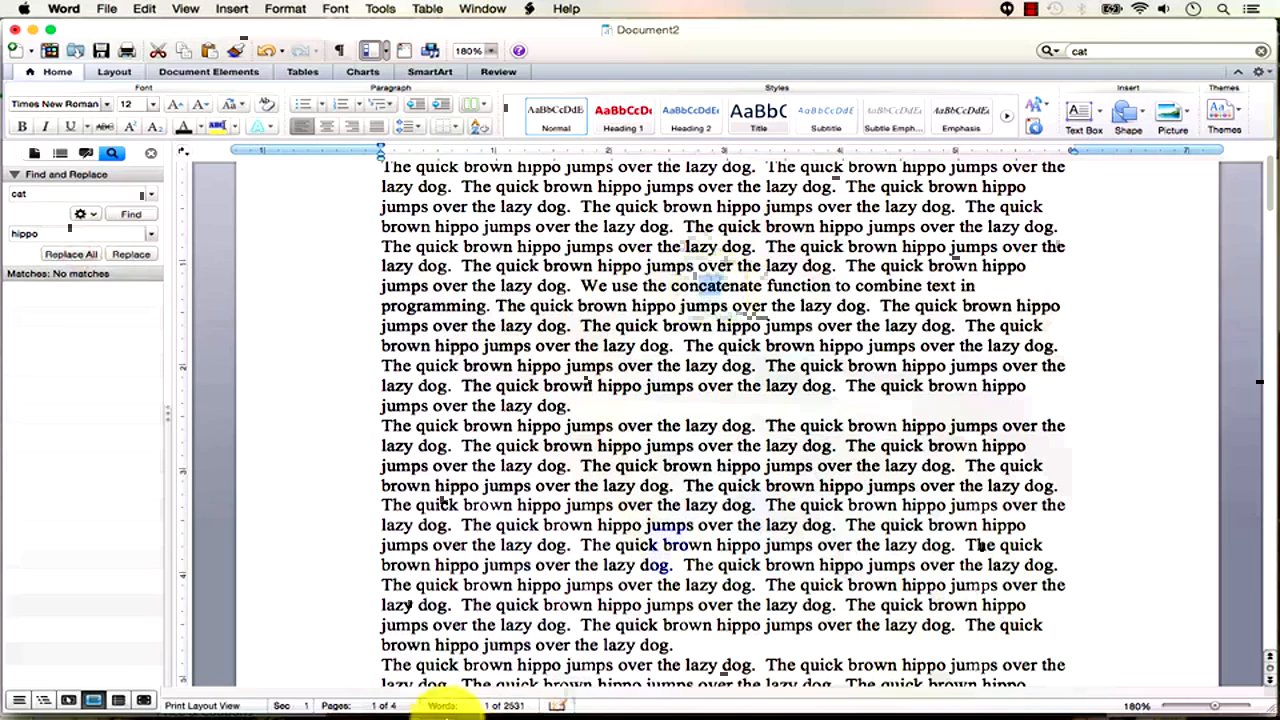
mouse_move(433, 680)
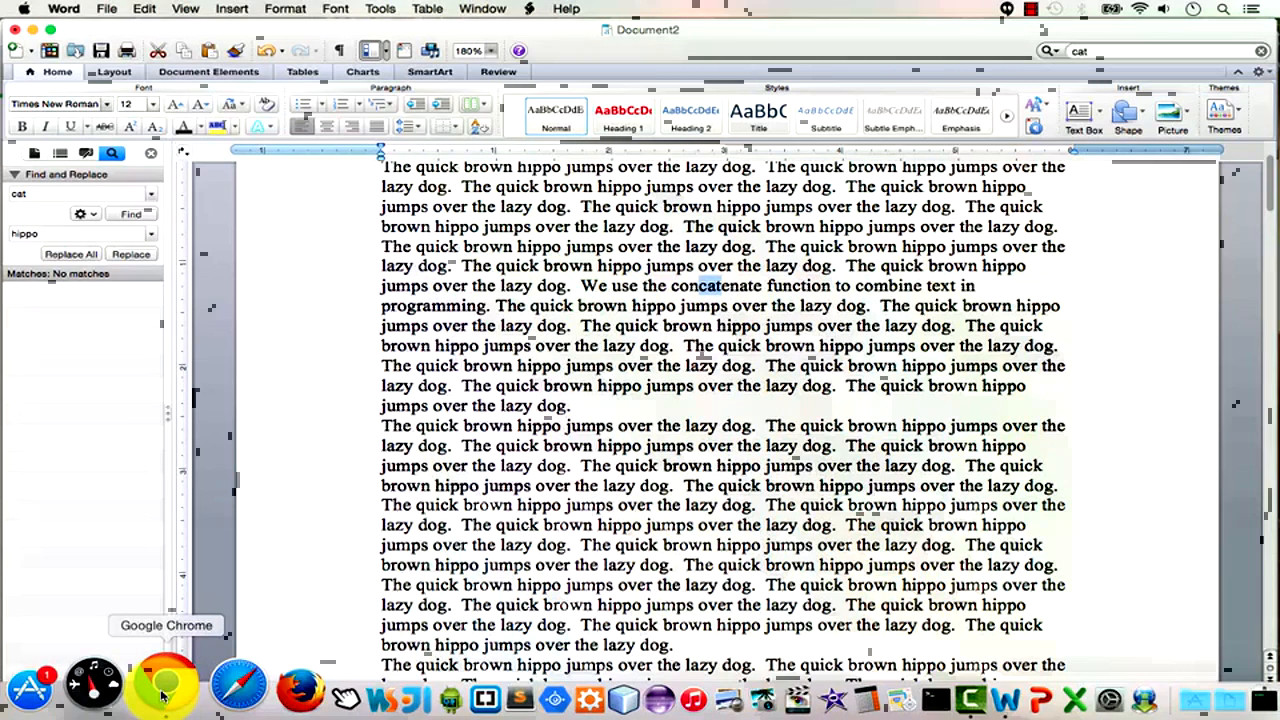
In Chrome, search 'surfing wiki' and open the Wikipedia Surfing article.
left_click(162, 695)
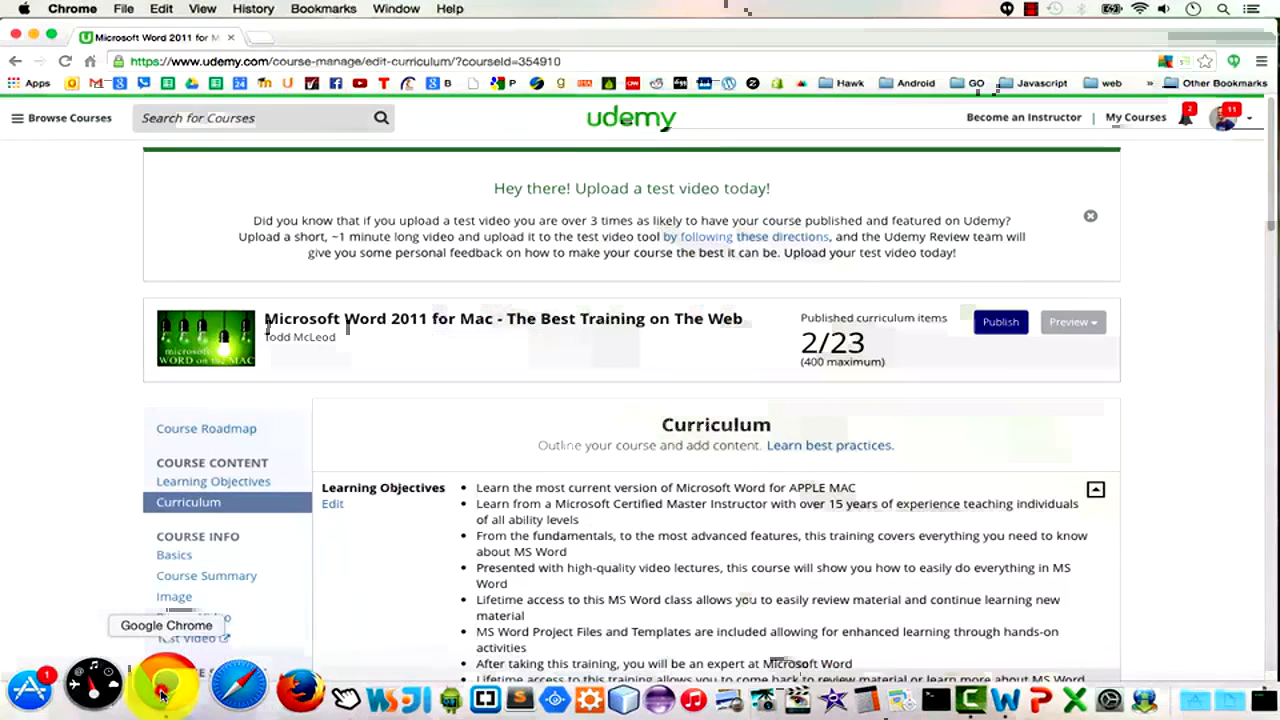
left_click(270, 38)
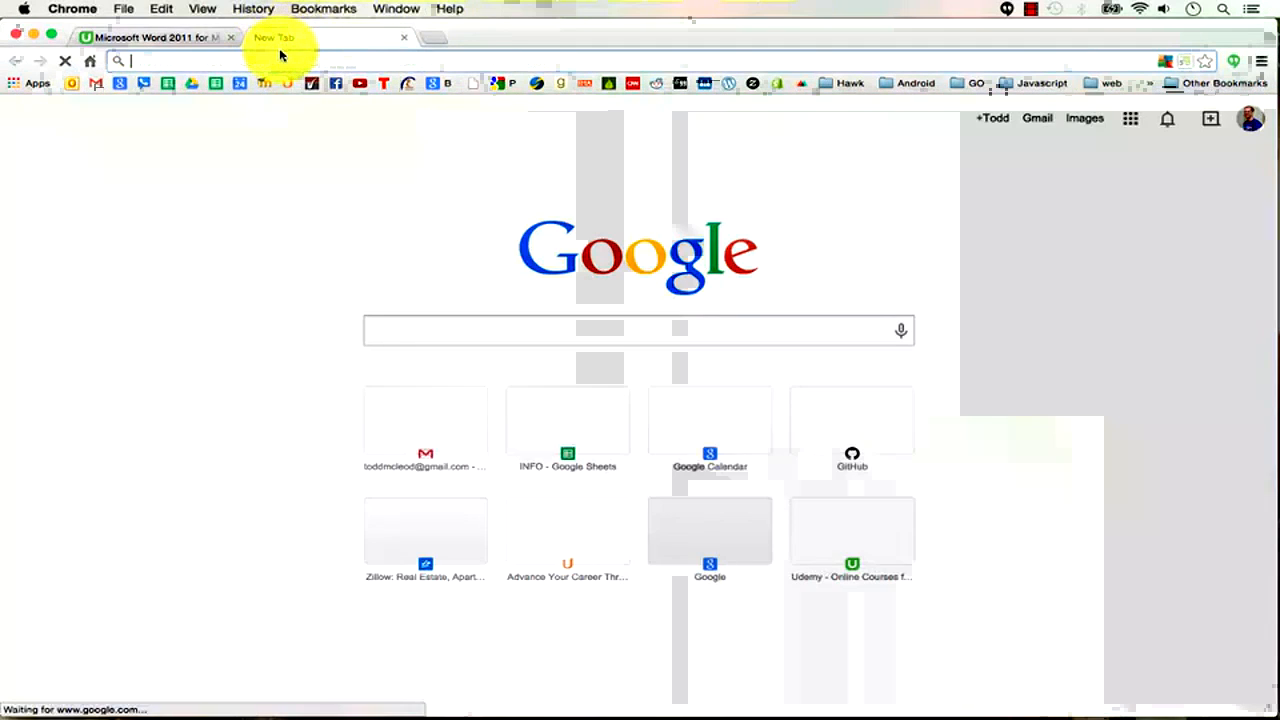
type("surfing wiki")
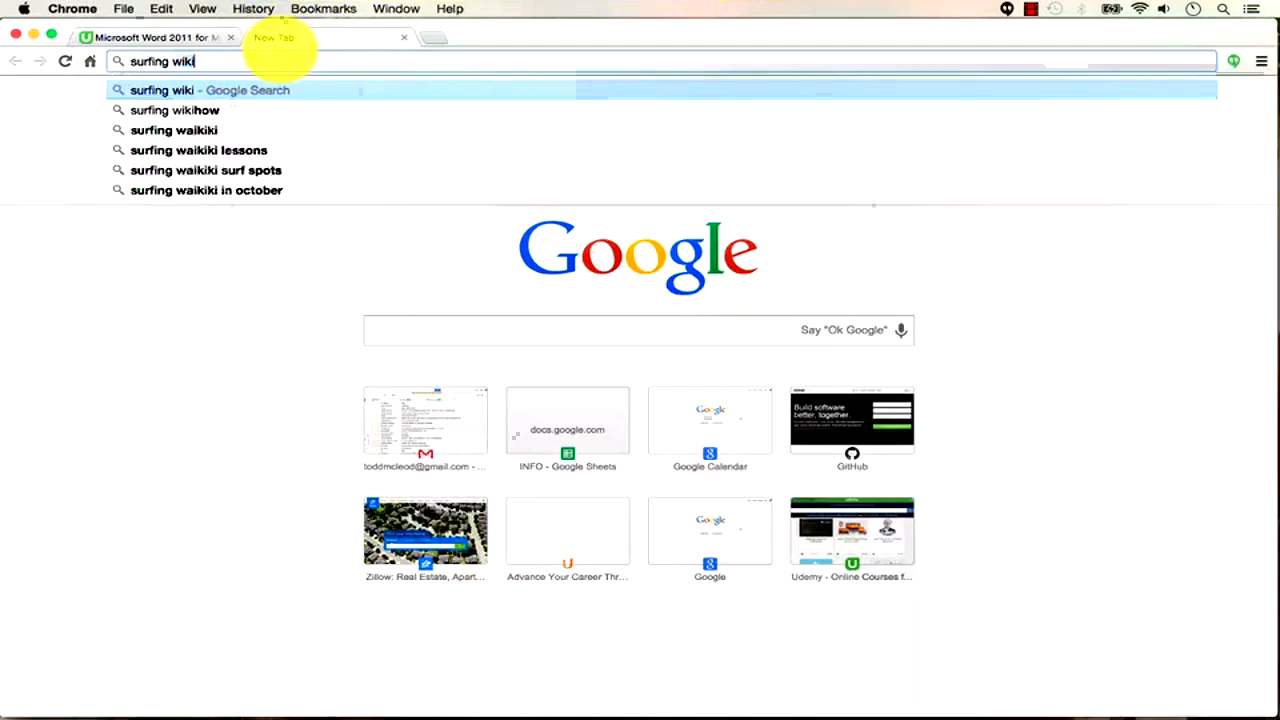
key("Return")
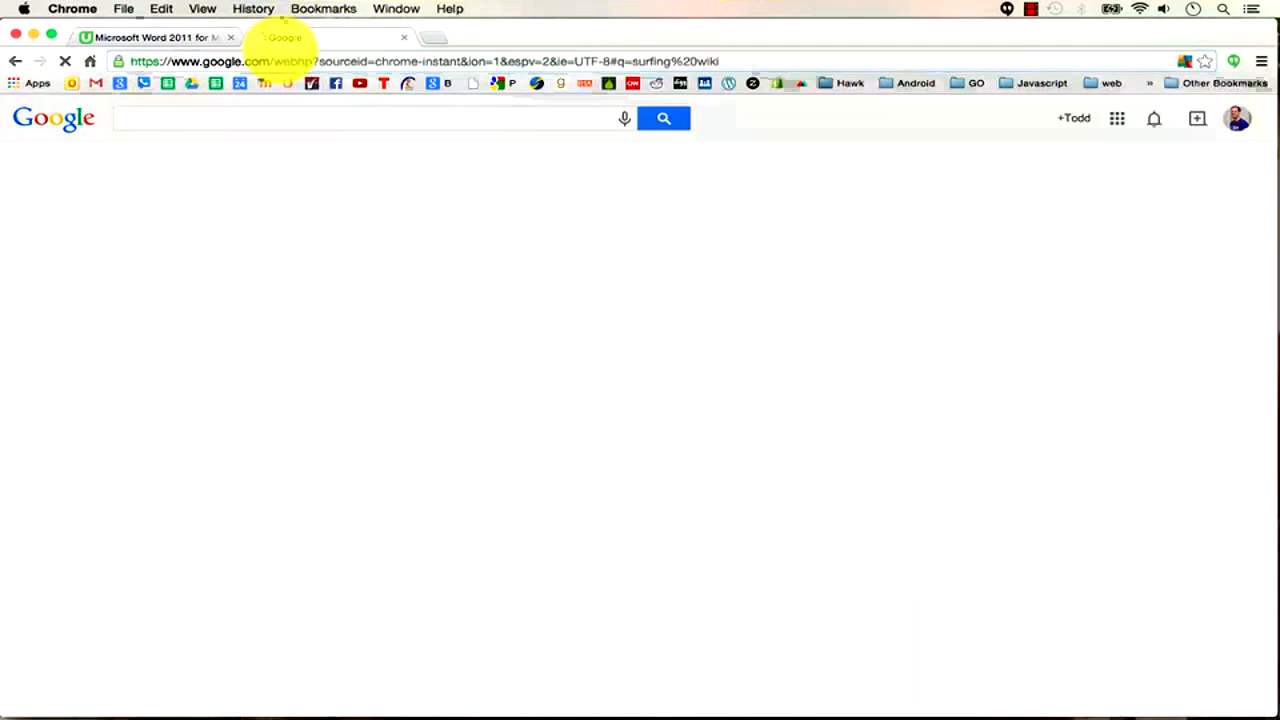
left_click(270, 247)
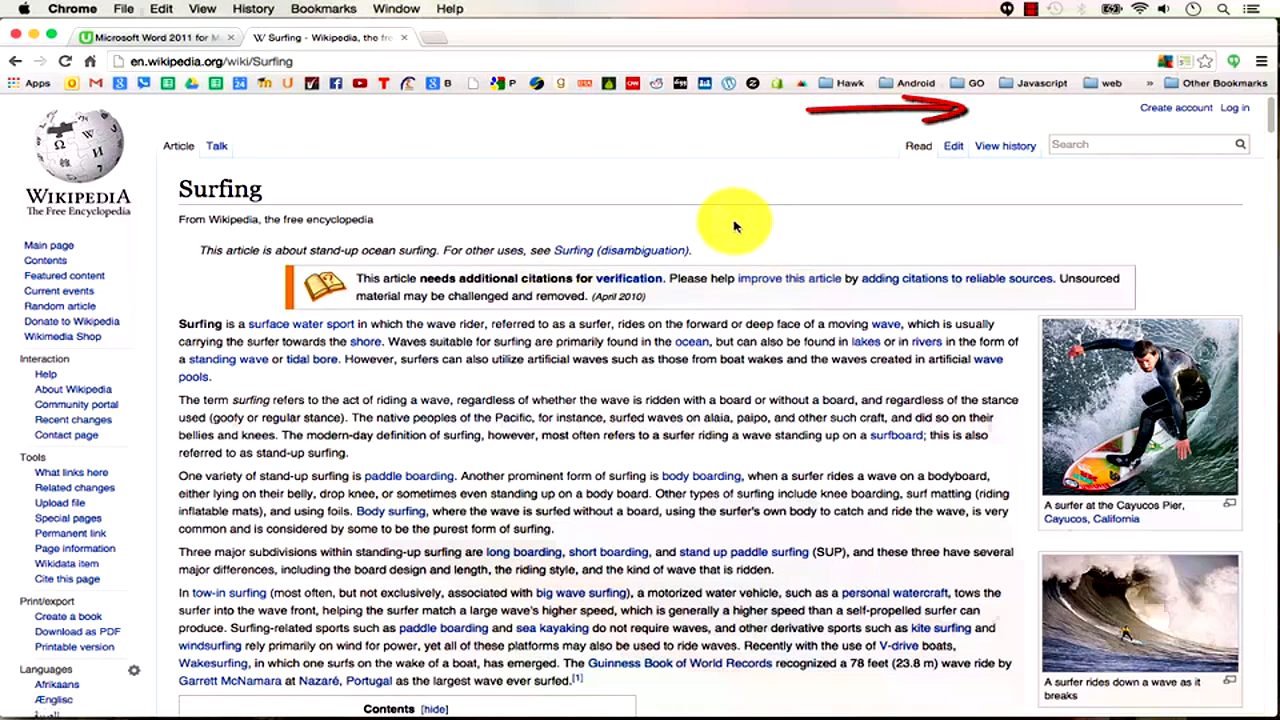
Search the Surfing page for 'brown', close the find bar, then search for 'nol'.
key("super+f")
type("brown")
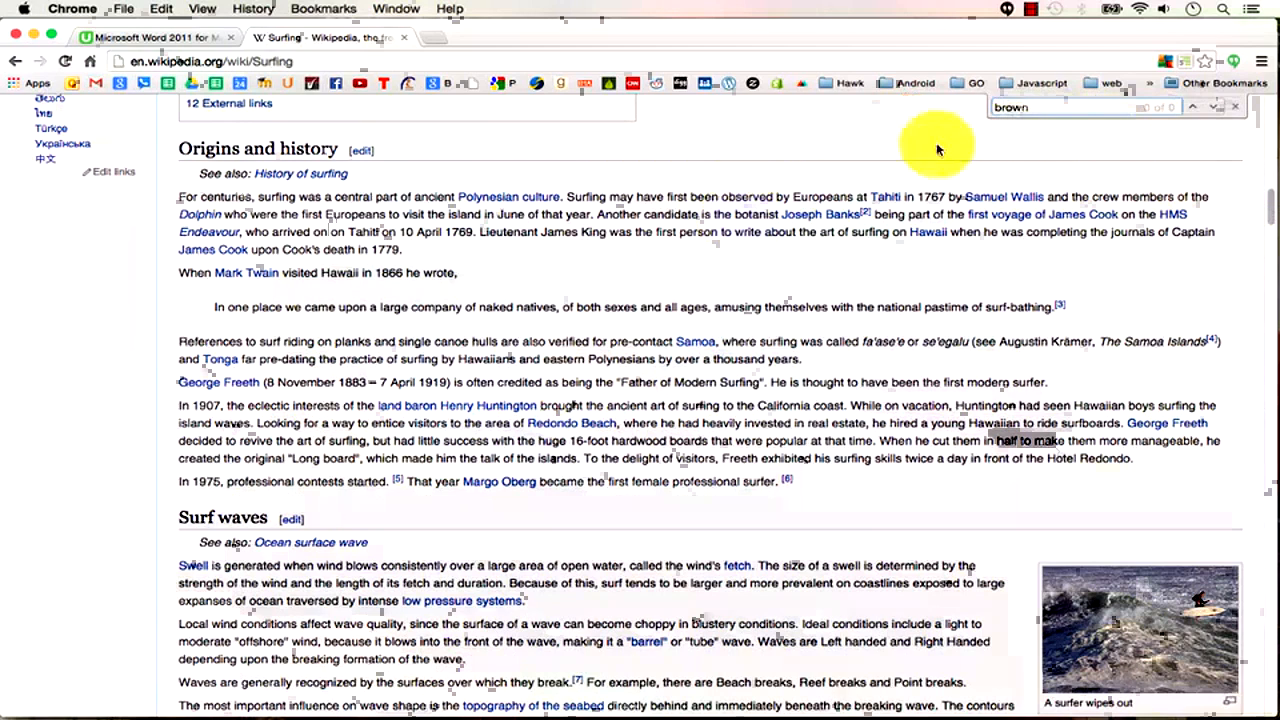
double_click(1052, 111)
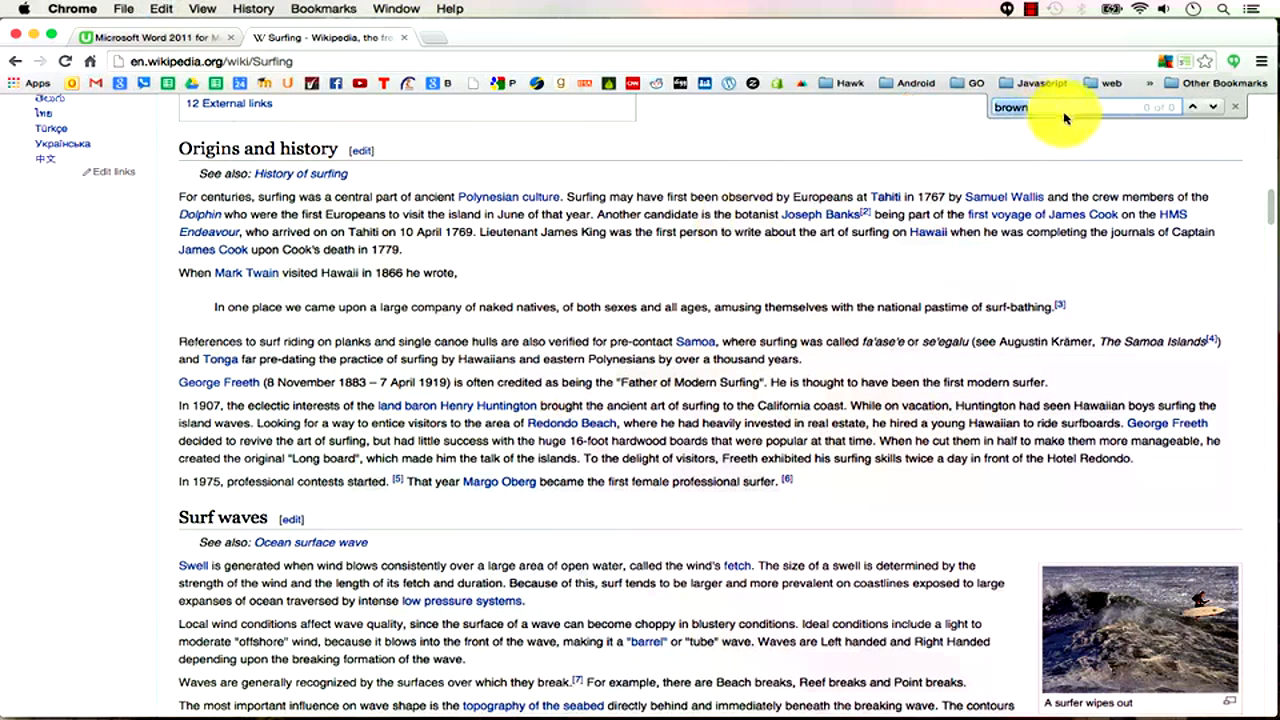
left_click(1240, 107)
key("super+f")
left_click(1238, 109)
left_click(160, 9)
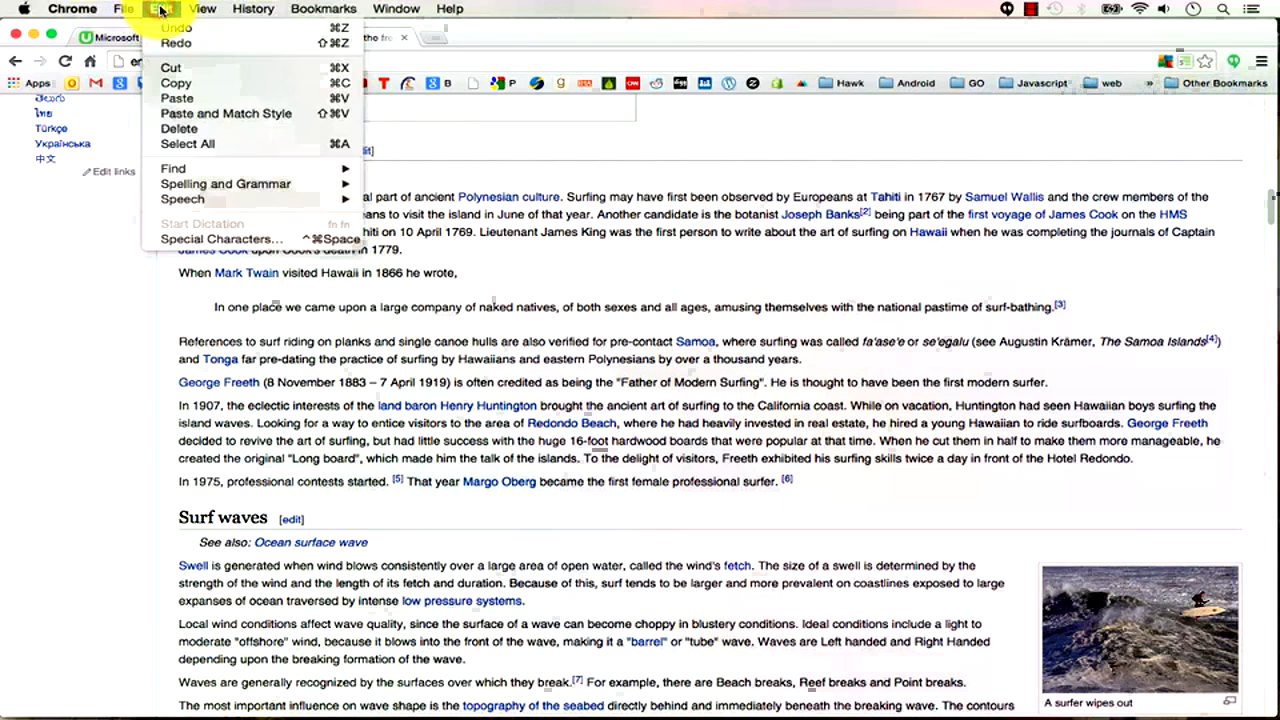
mouse_move(183, 171)
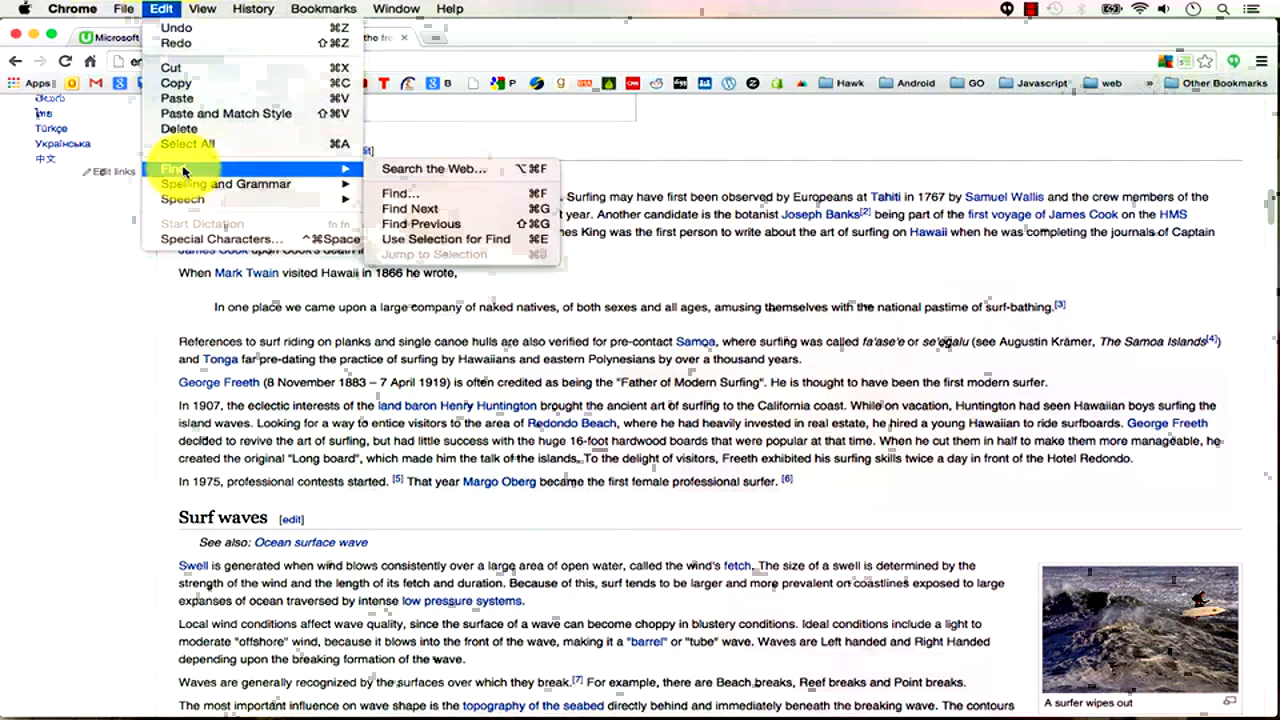
left_click(1058, 172)
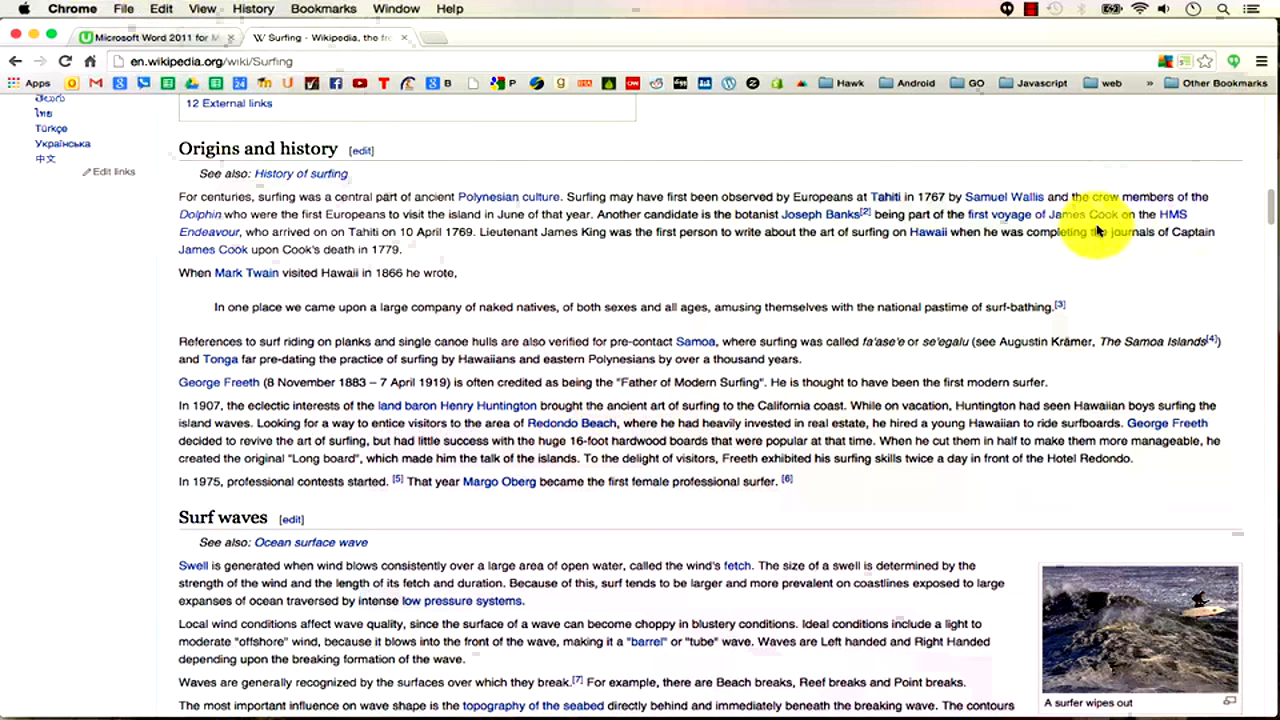
key("super+f")
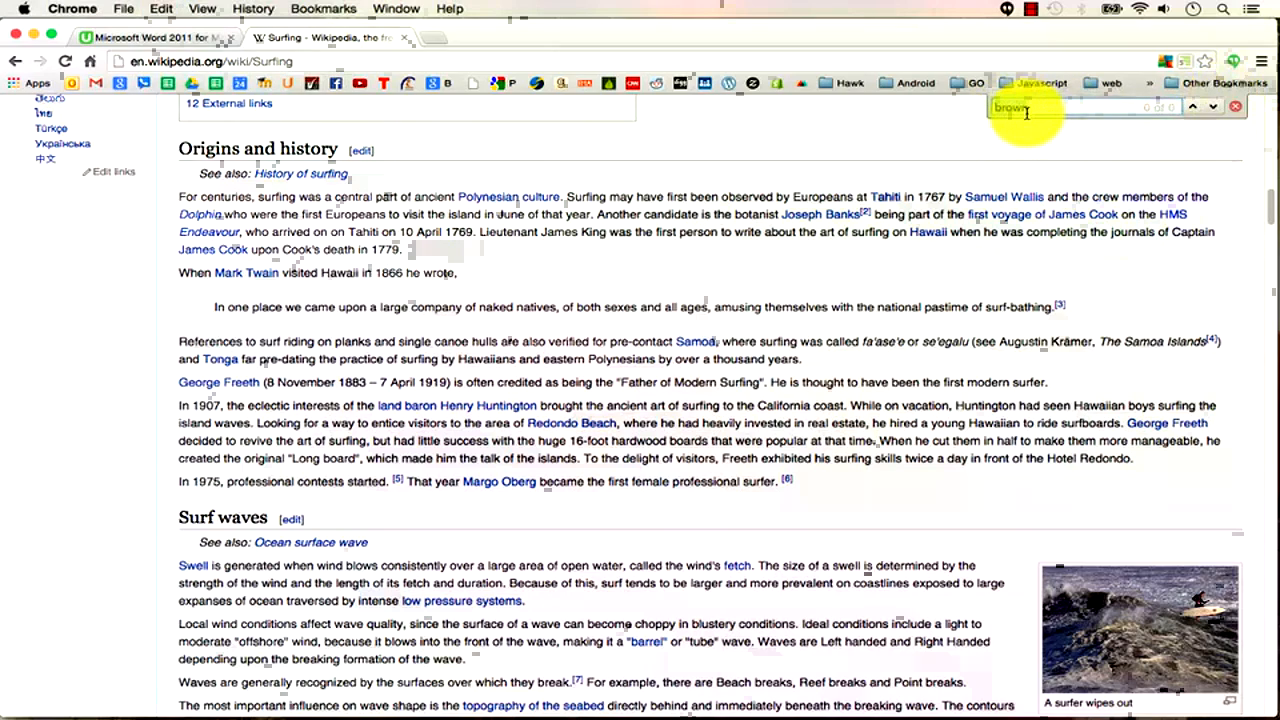
type("noll")
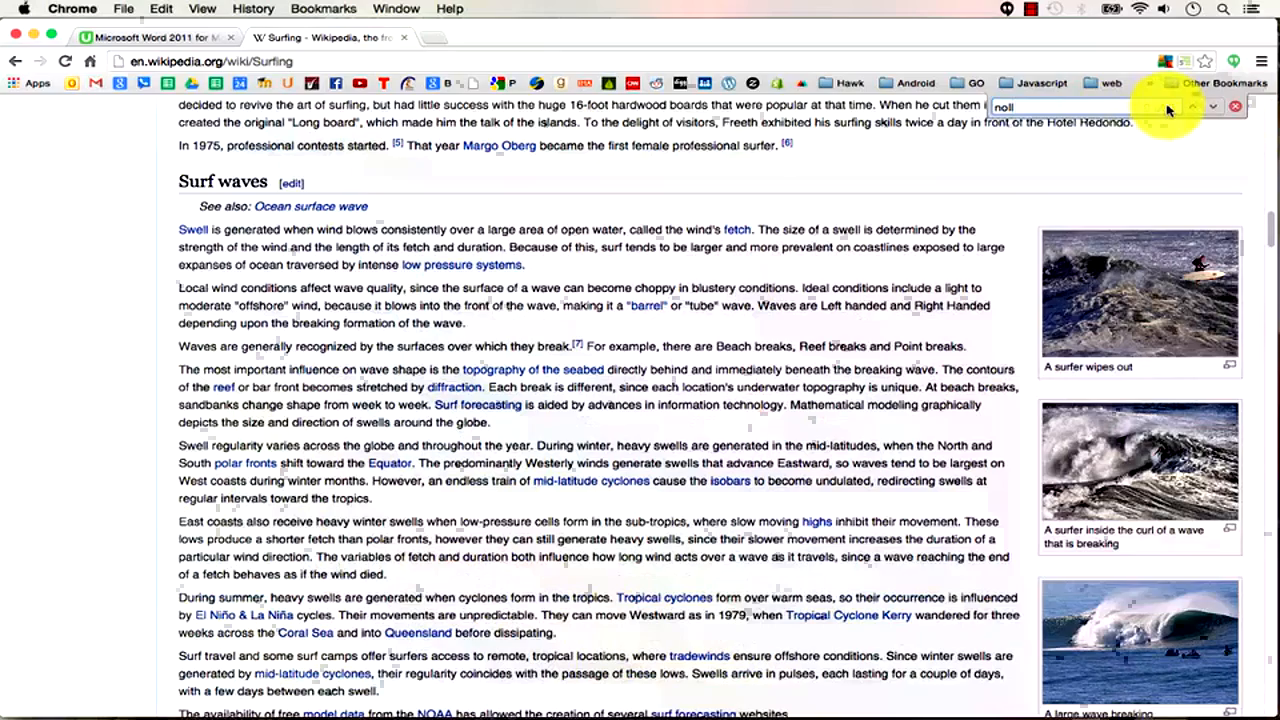
Close the in-page search and scroll down the Surfing article.
left_click(1237, 113)
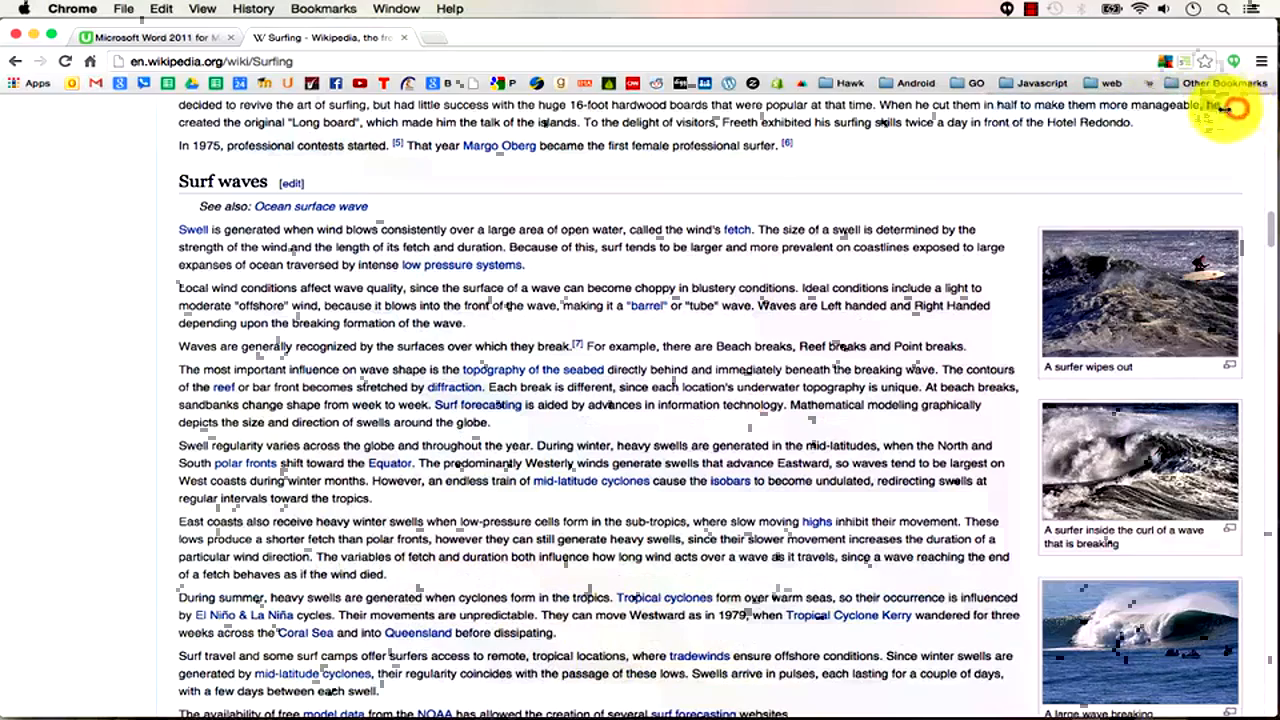
left_click_drag(1268, 232, 1266, 112)
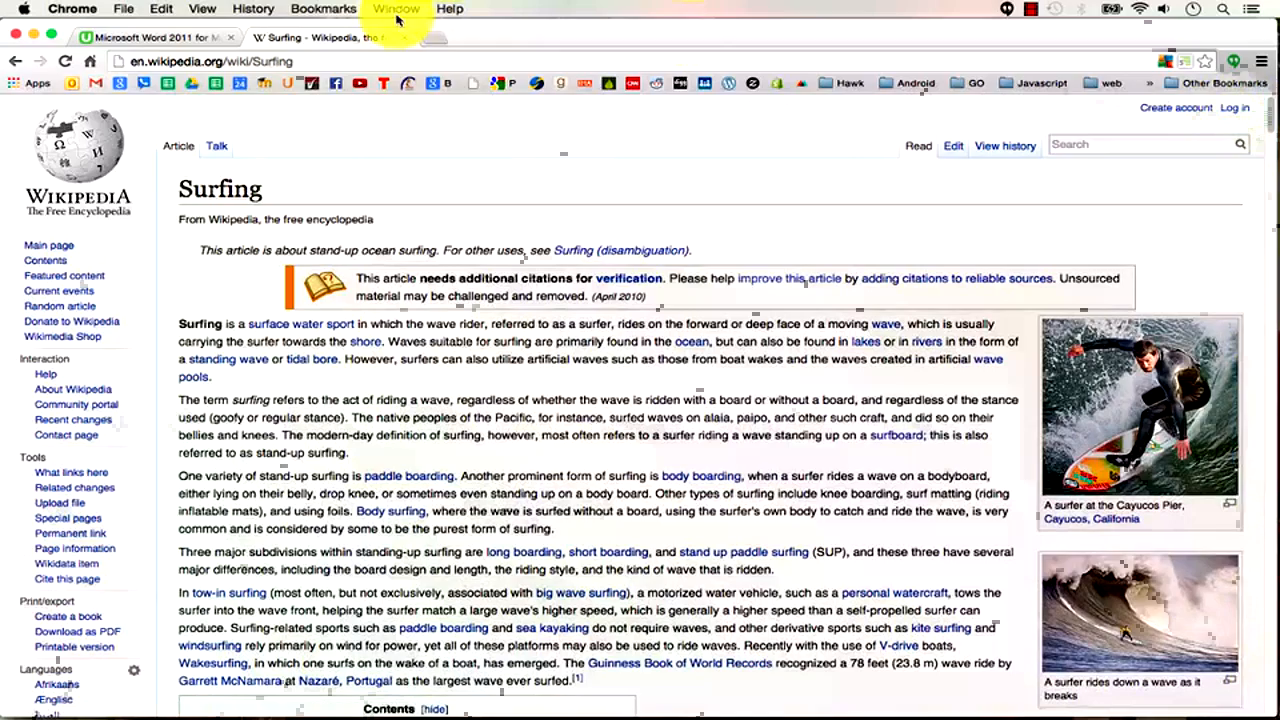
scroll(607, 360, "down", 5)
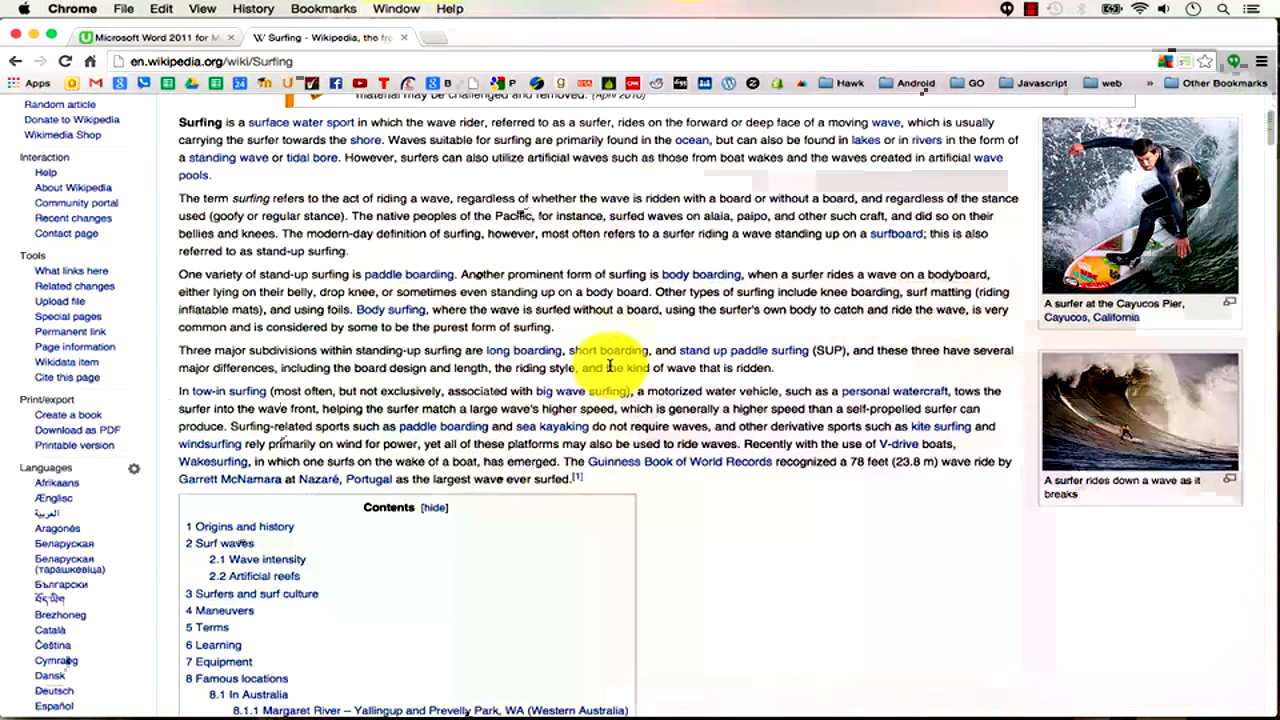
scroll(609, 365, "down", 15)
scroll(609, 365, "down", 20)
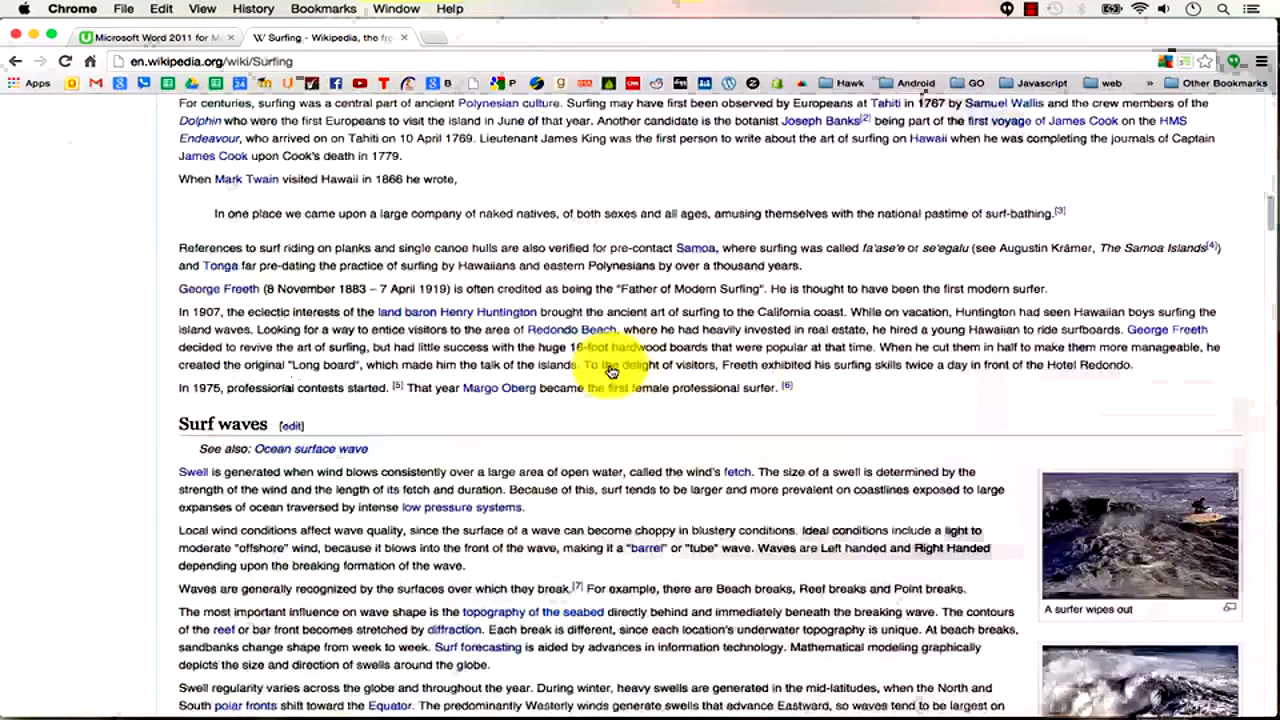
scroll(609, 365, "down", 20)
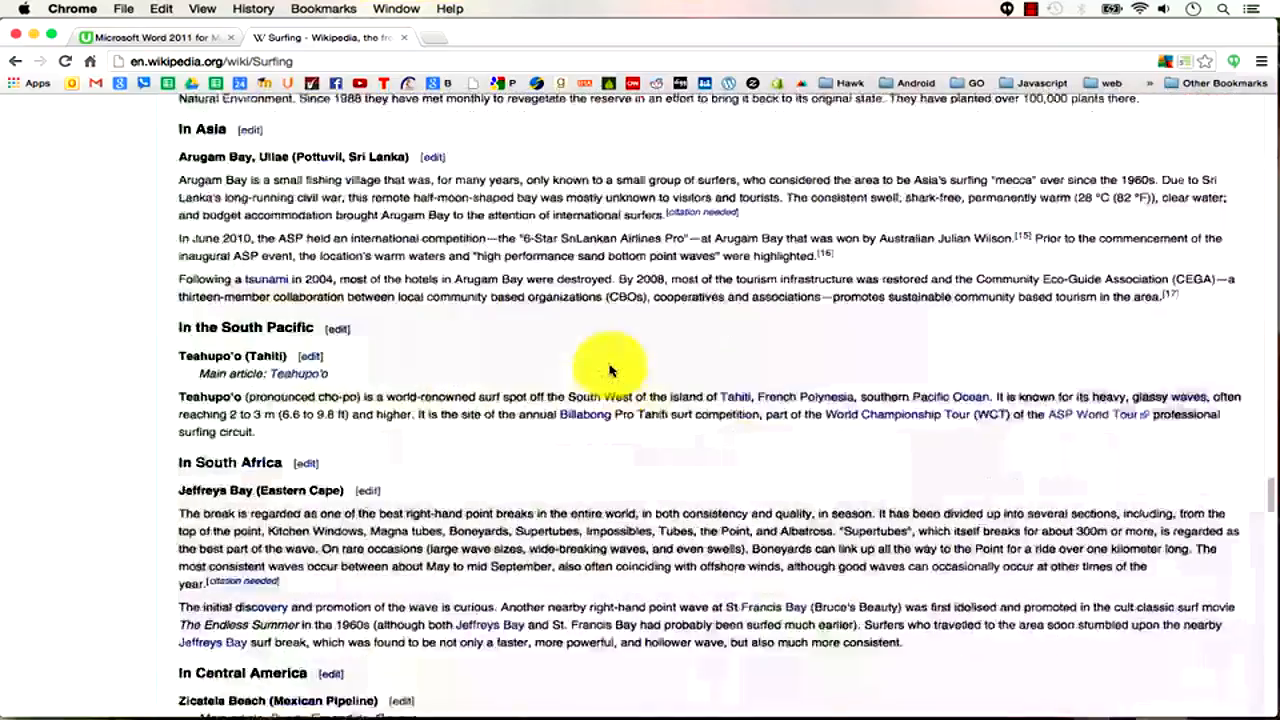
scroll(609, 365, "down", 5)
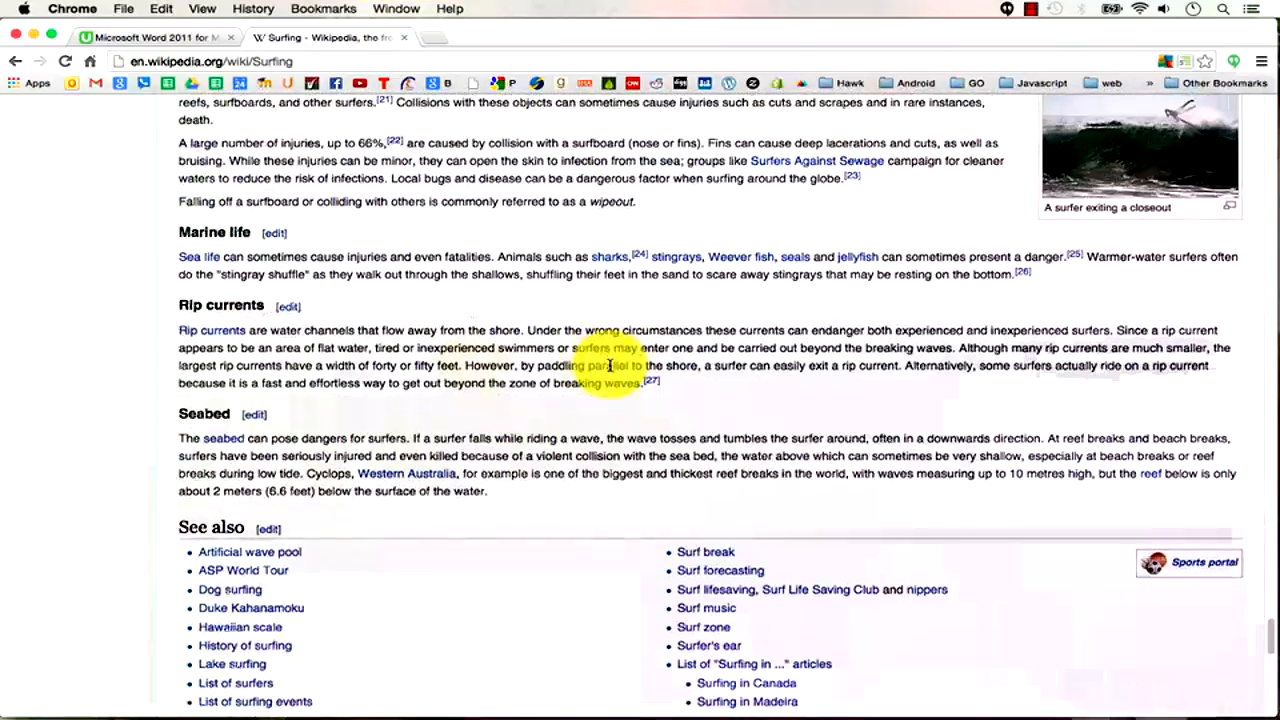
Select the Origins and history section text and switch back to Word.
left_click_drag(525, 502, 331, 310)
left_click(331, 311)
scroll(385, 705, "down", 9)
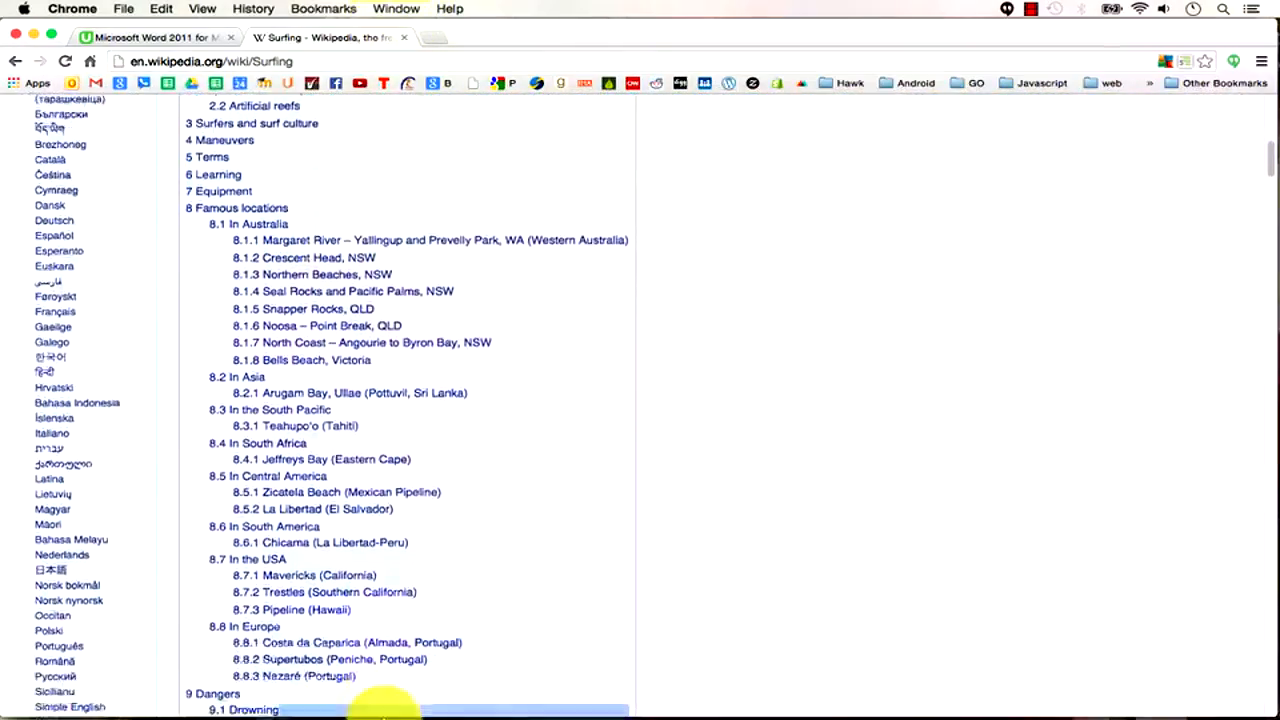
left_click_drag(395, 703, 186, 596)
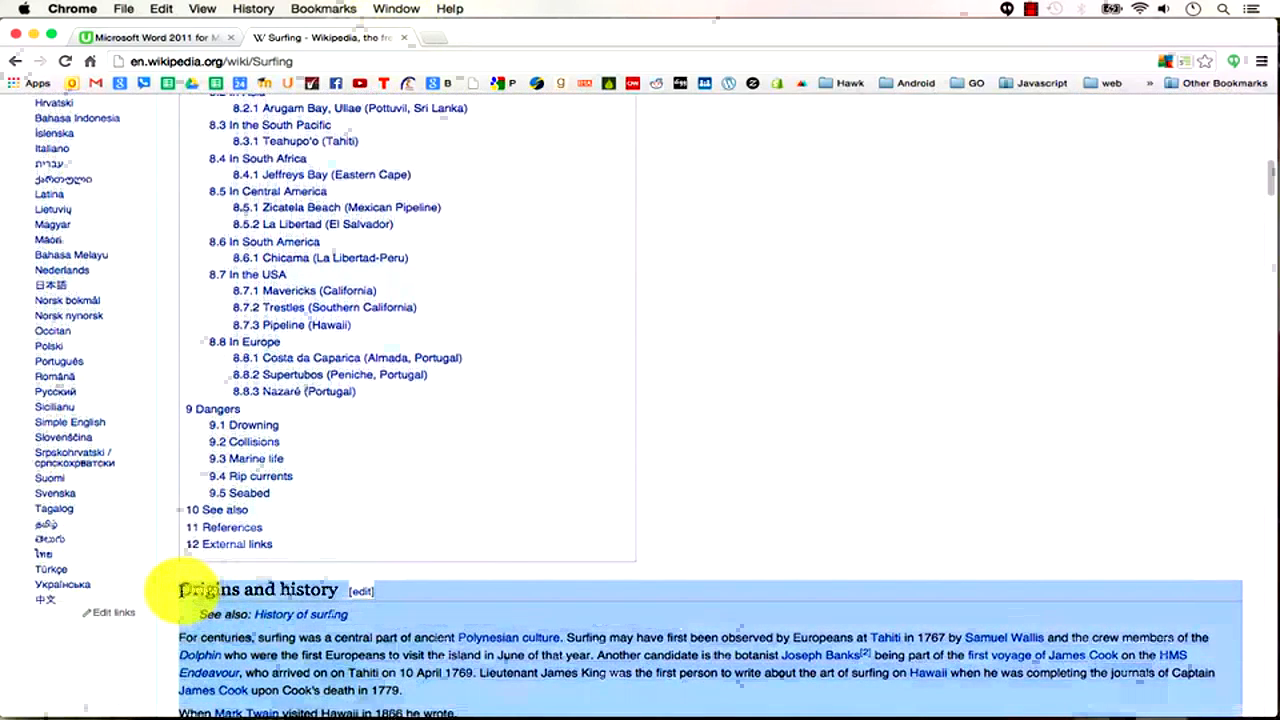
key("super+Tab")
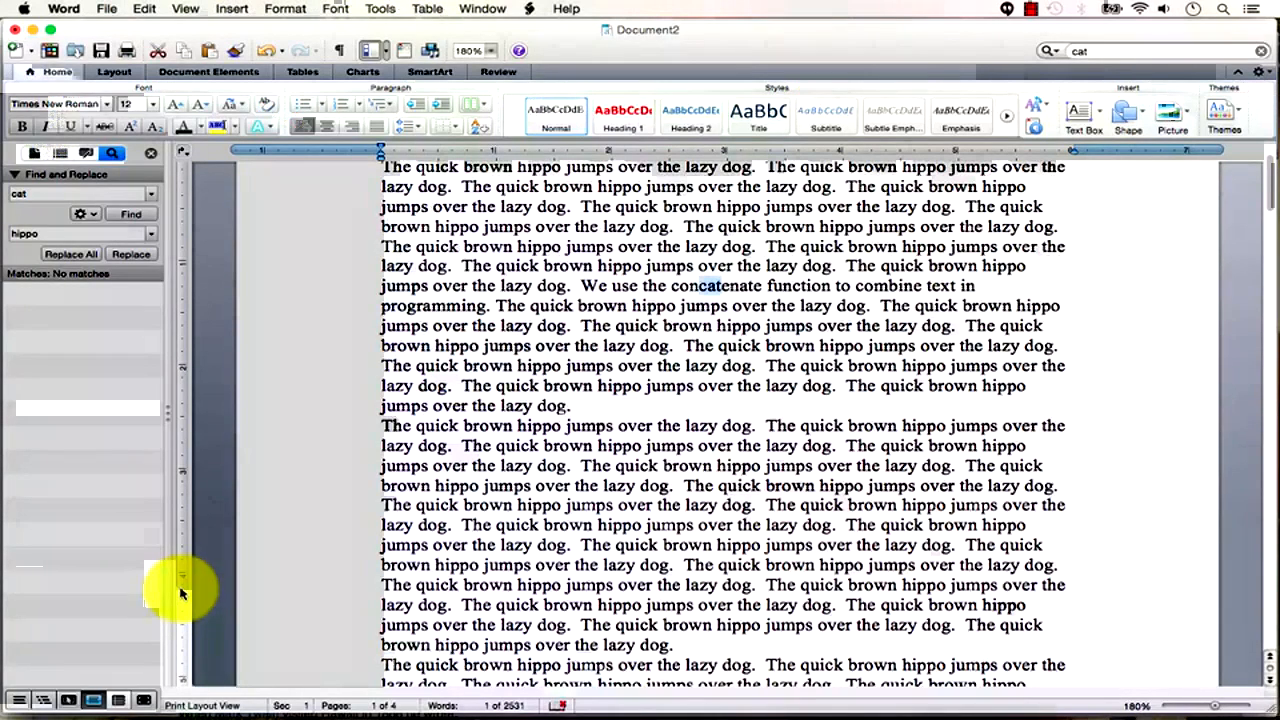
Paste the Origins and history text as Unformatted Text after the hippo paragraphs on page 4.
left_click(617, 365)
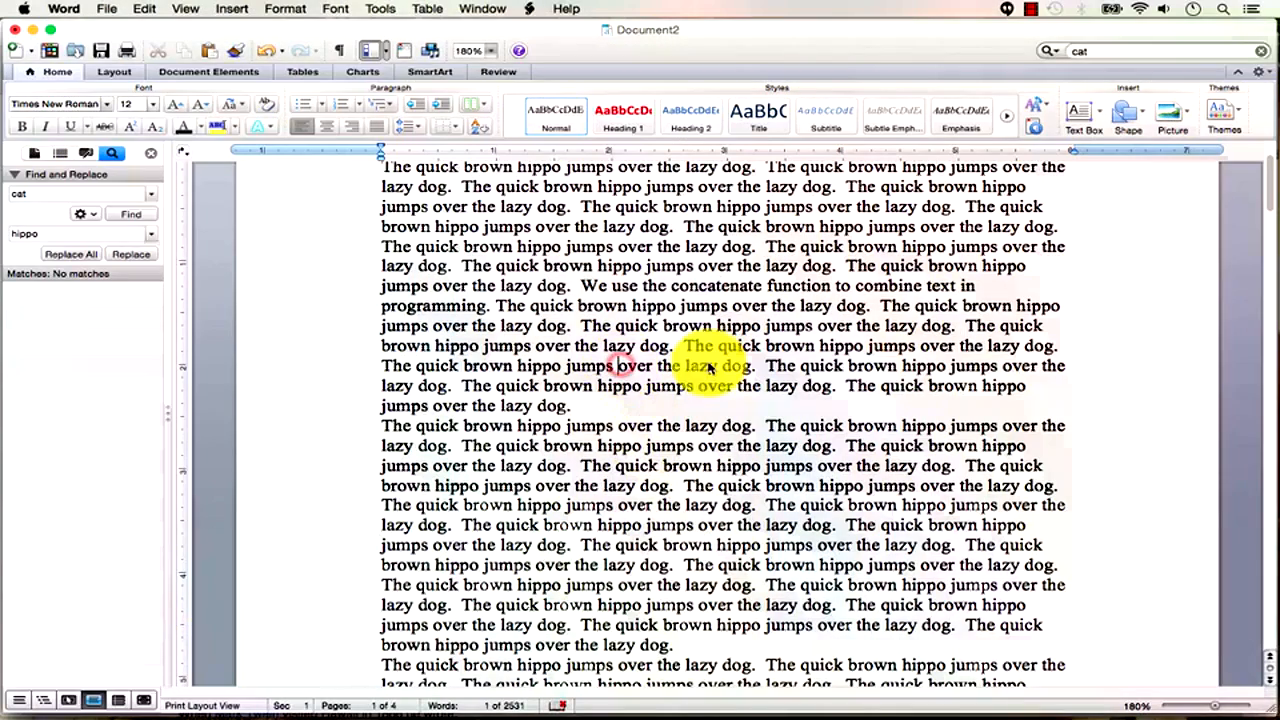
left_click_drag(1218, 708, 1173, 706)
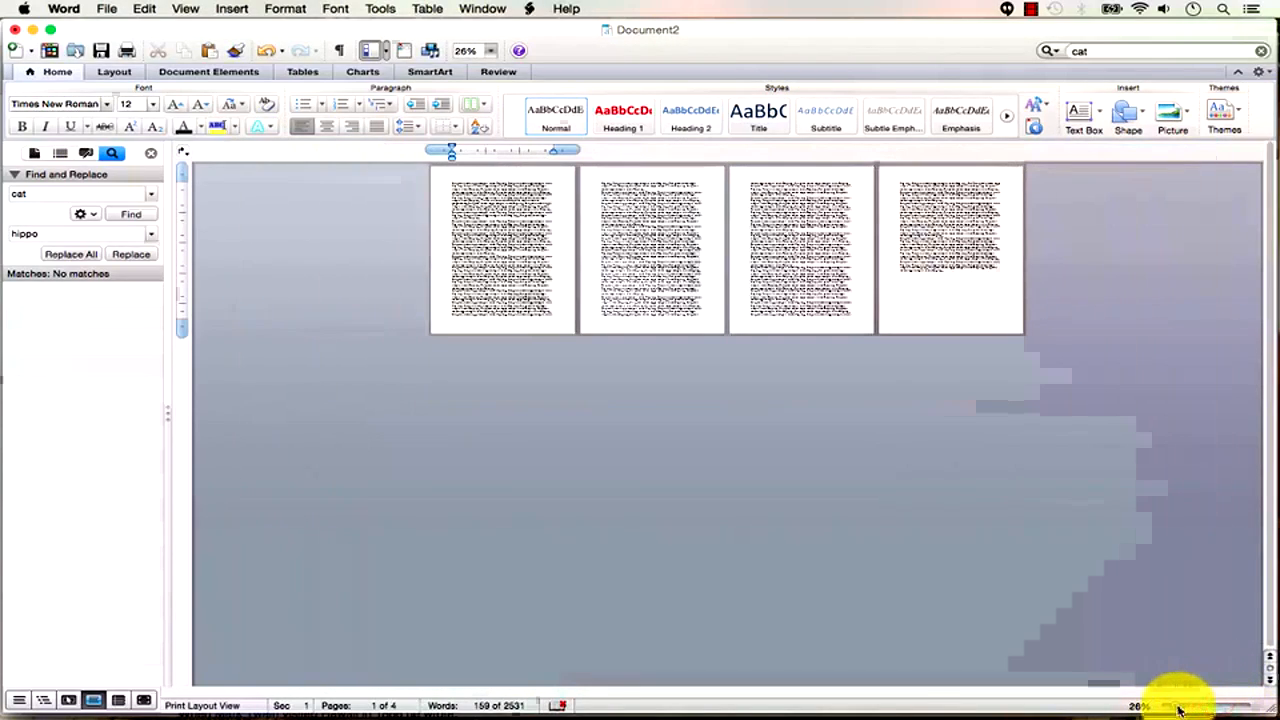
left_click(962, 275)
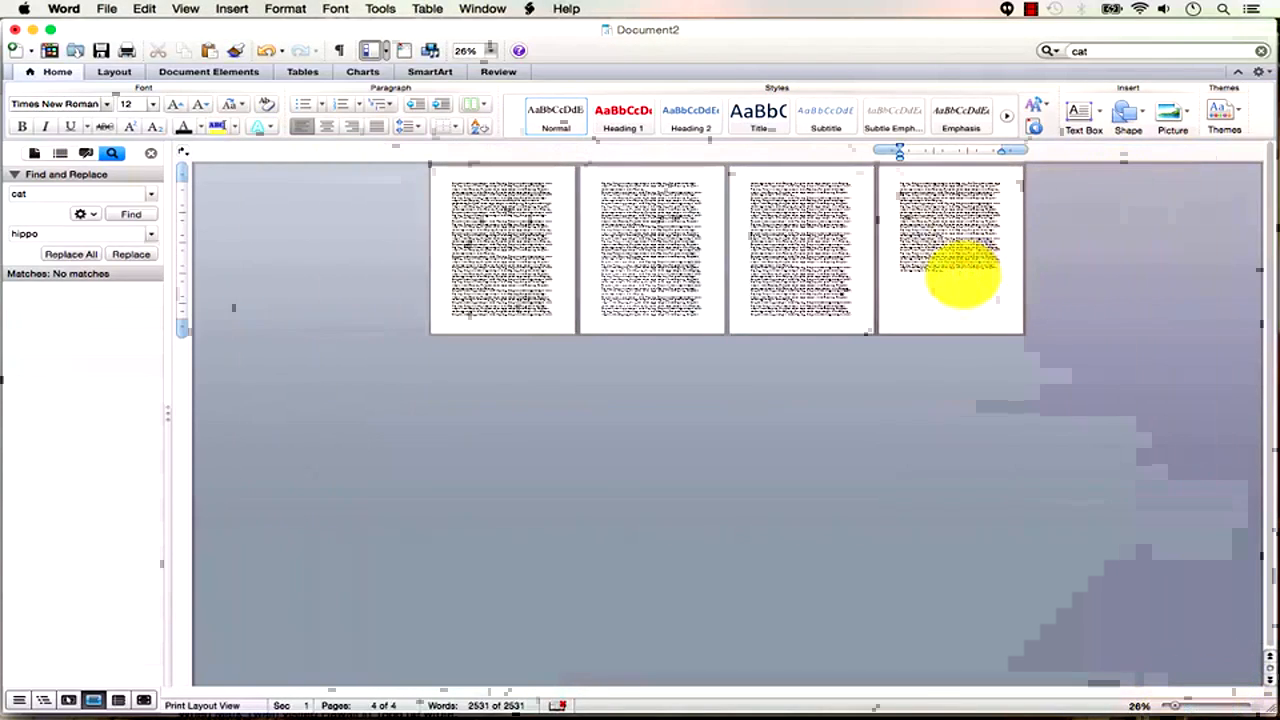
left_click(140, 8)
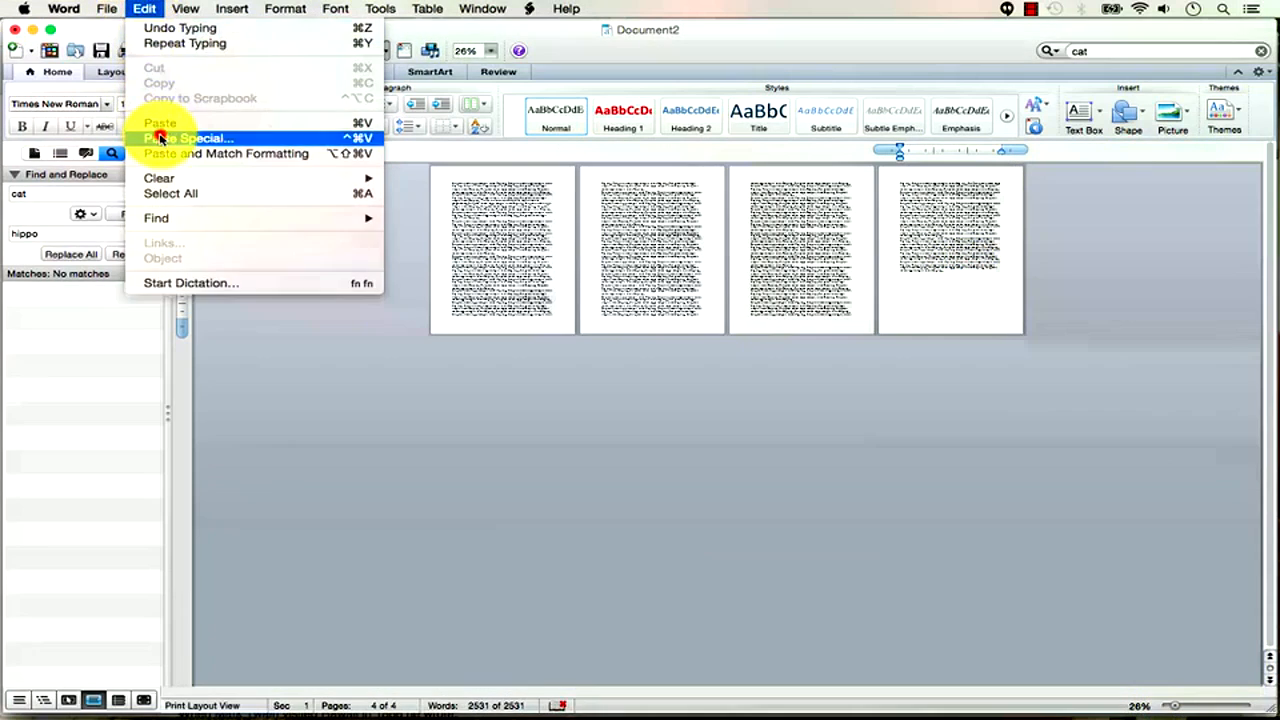
left_click(160, 138)
left_click(616, 304)
left_click(799, 510)
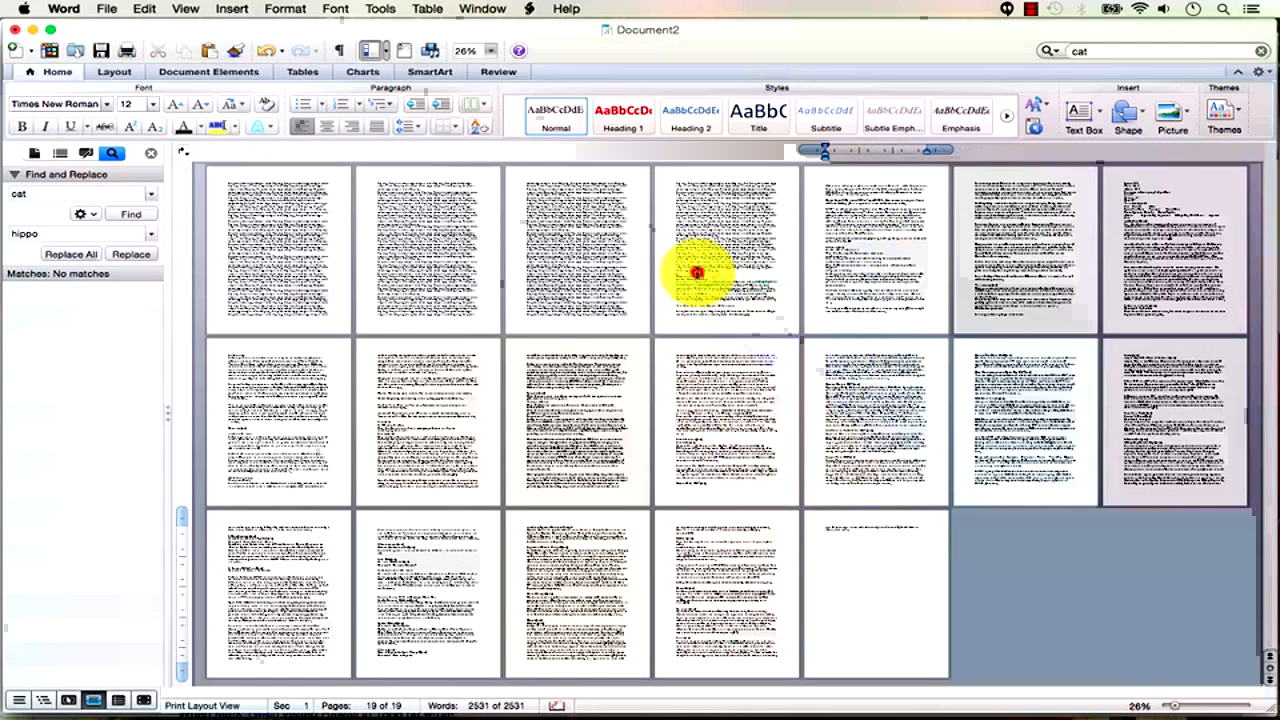
left_click(697, 272)
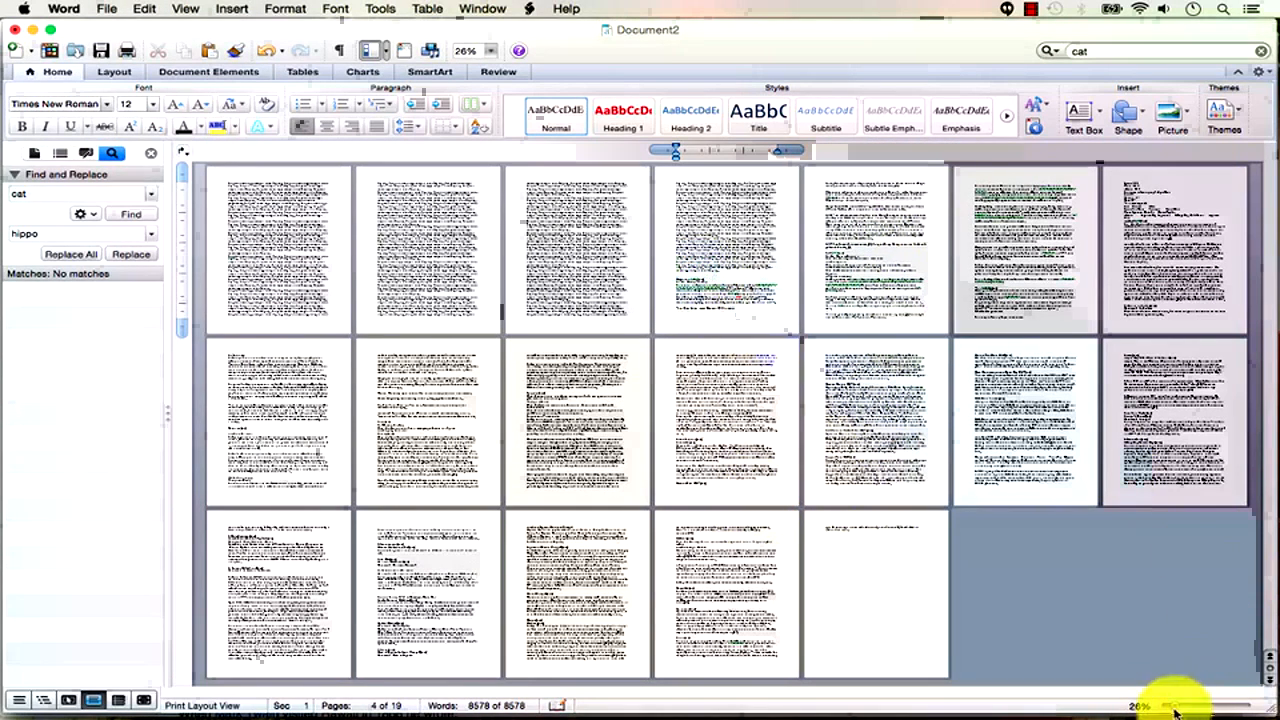
left_click_drag(1191, 708, 1223, 707)
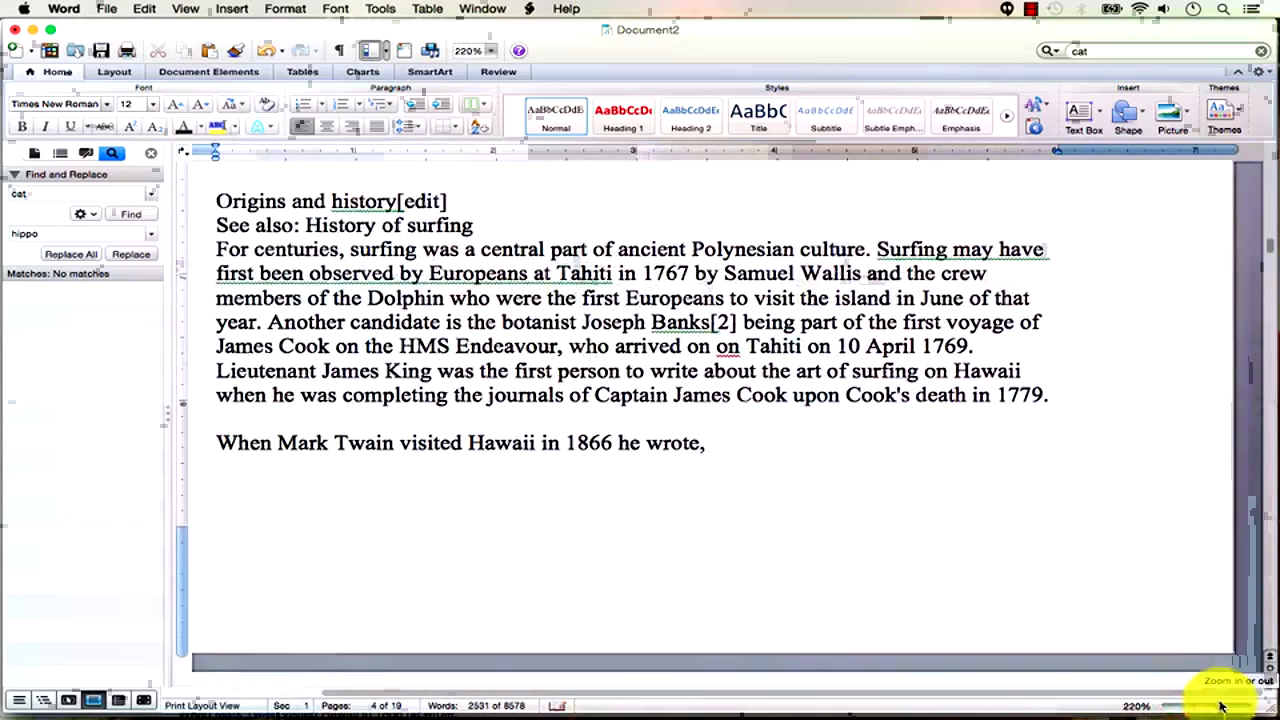
scroll(779, 543, "up", 8)
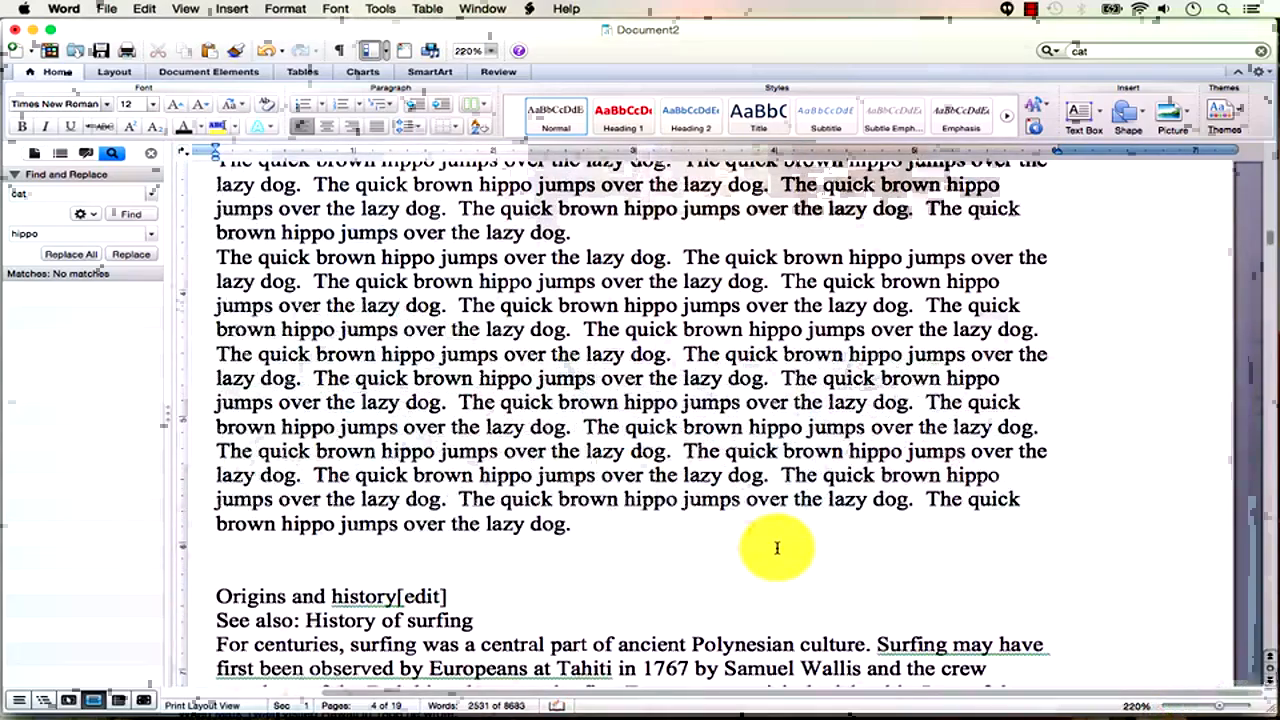
Add a plain line of equals signs after the hippo text, stopping automatic border lines.
scroll(777, 547, "down", 1)
left_click(408, 535)
key("Return")
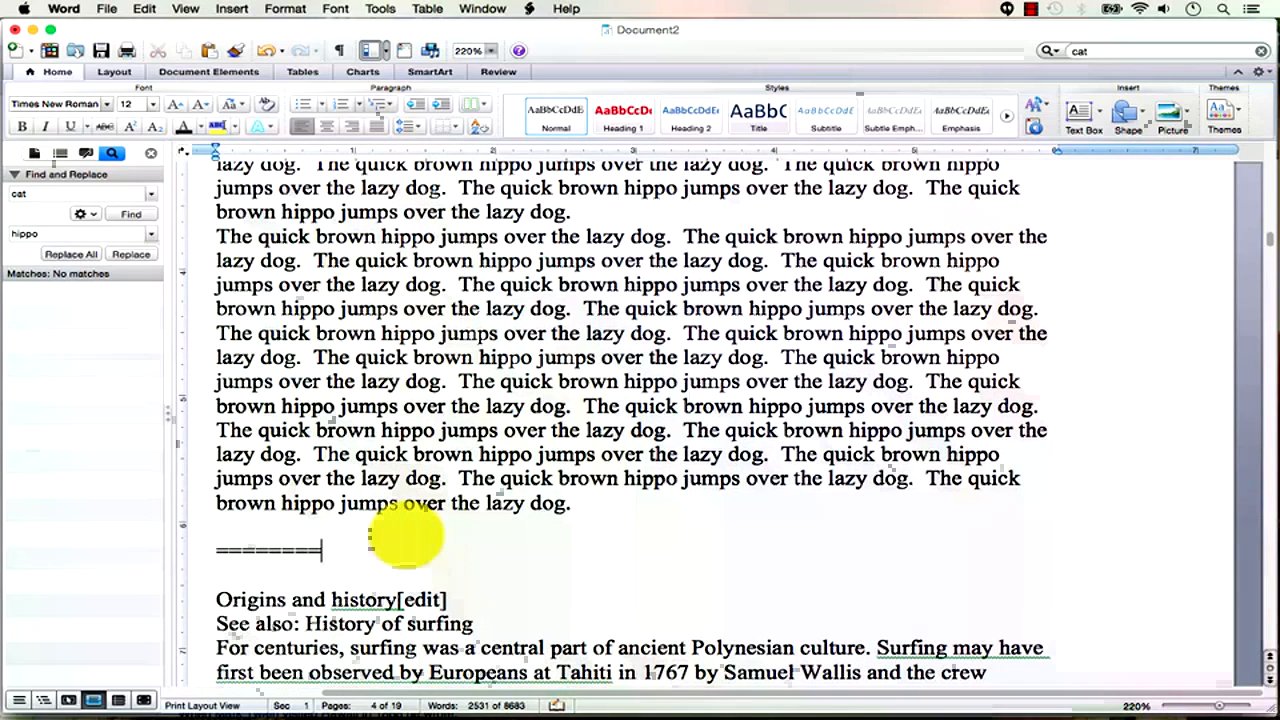
key("Return")
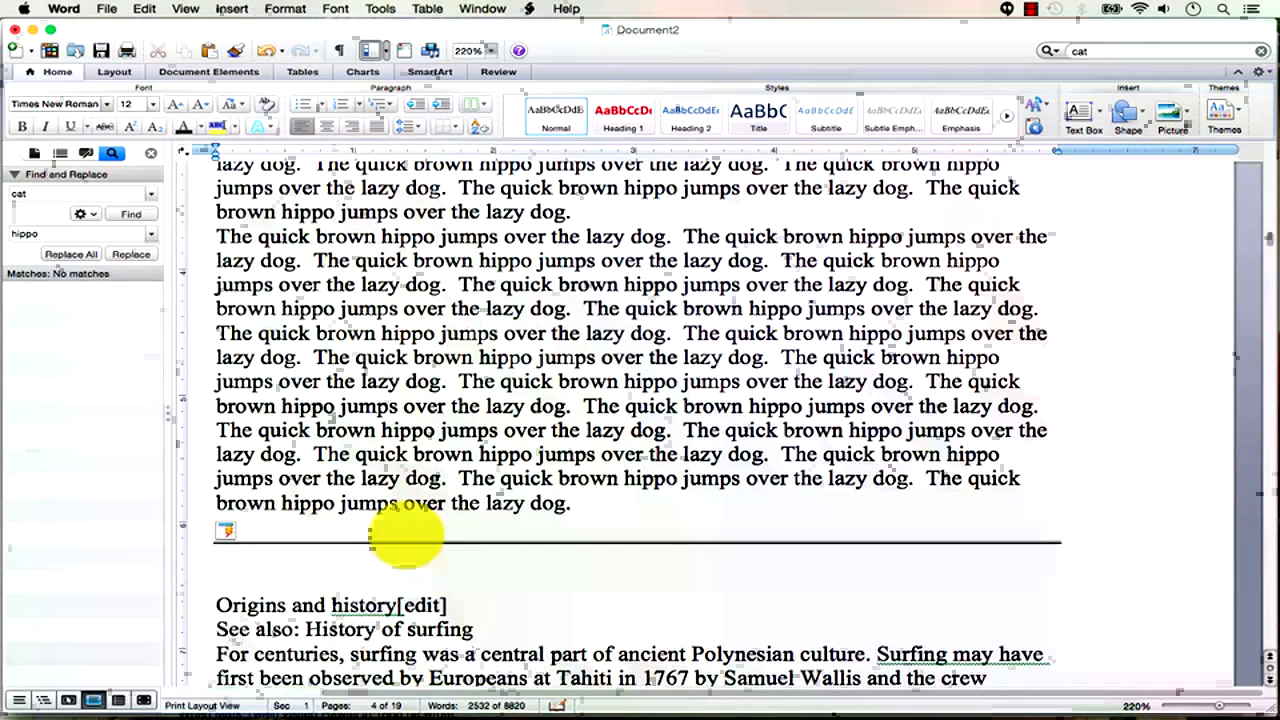
left_click(228, 534)
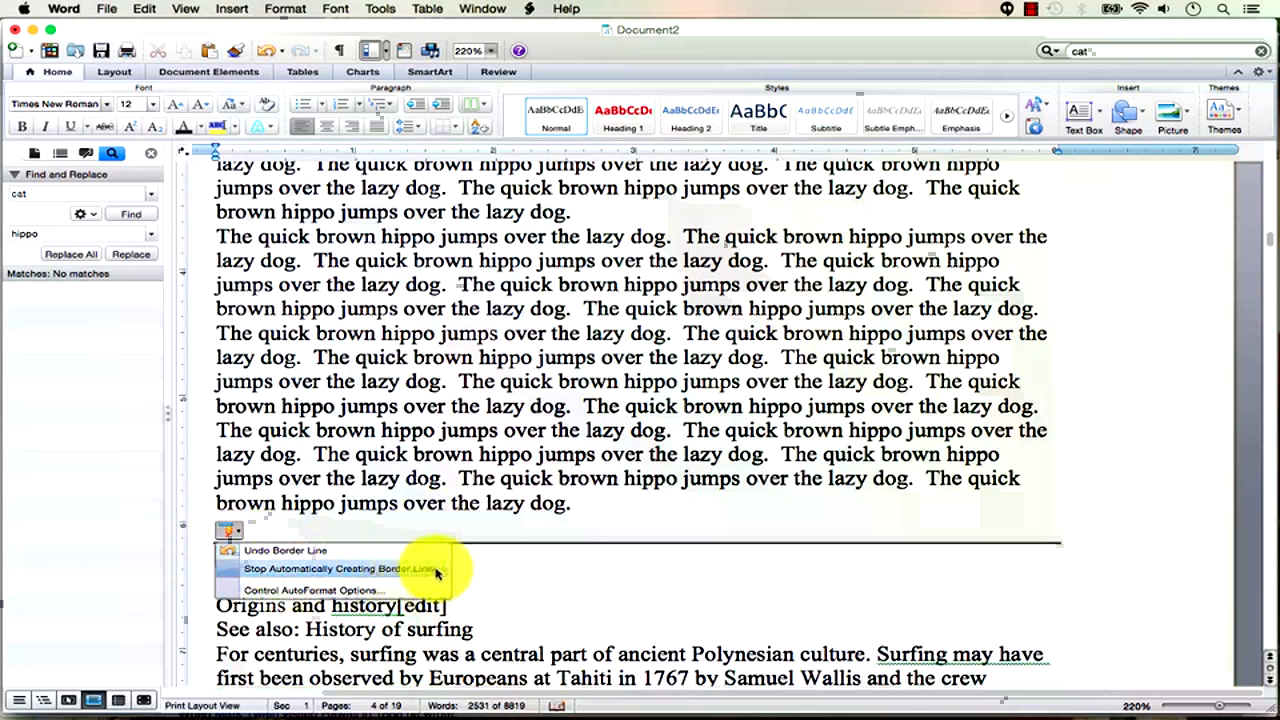
left_click(381, 570)
left_click(253, 580)
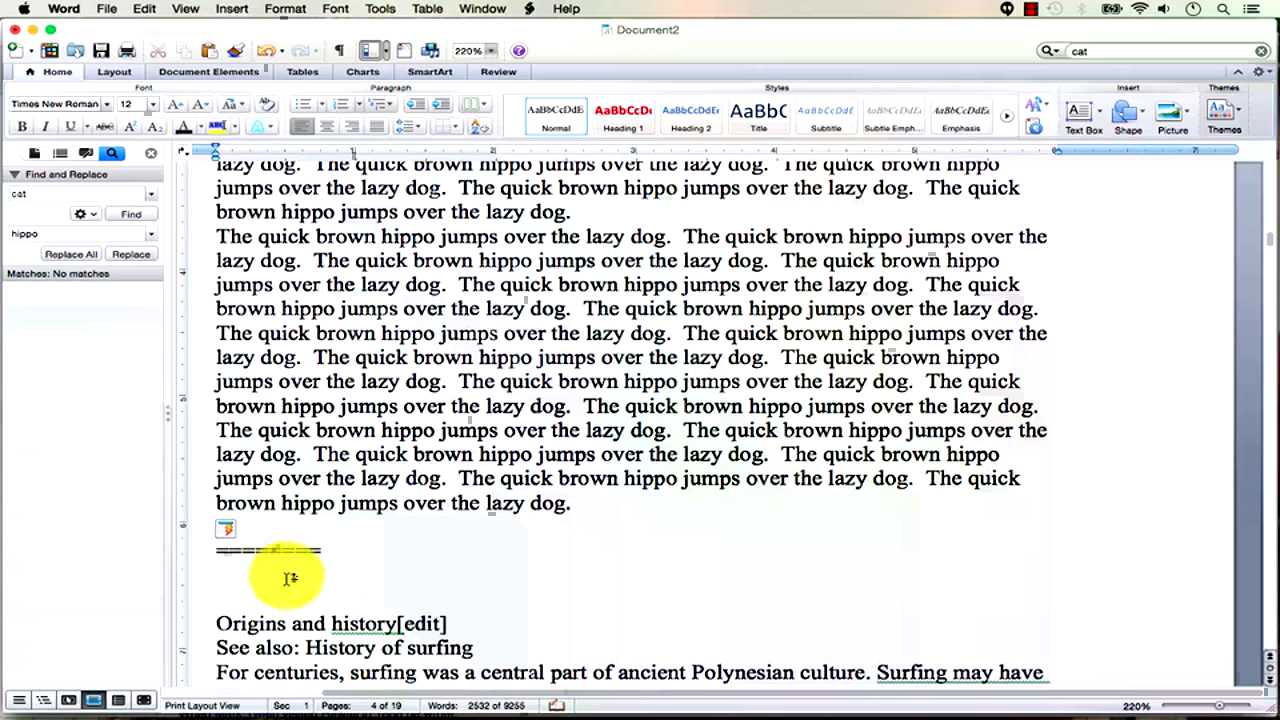
Paste the Surfing article's URL below the separator and add another equals-sign line under it.
key("super+Tab")
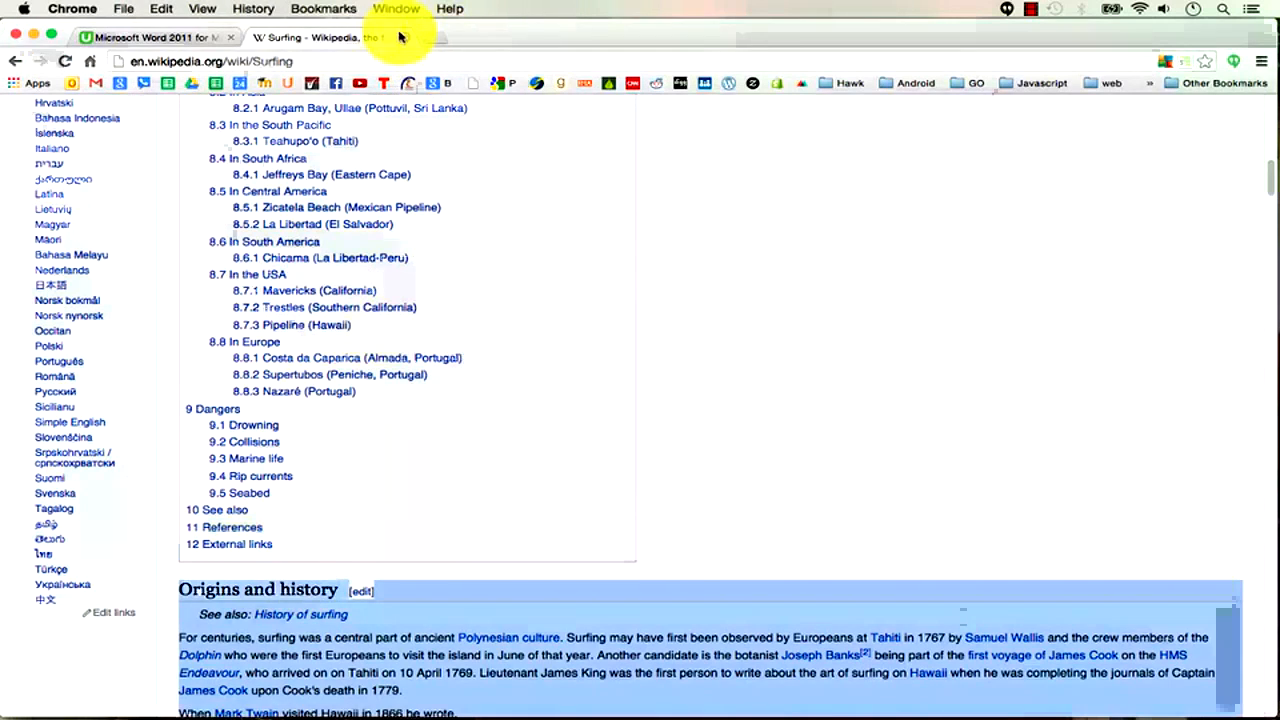
left_click(352, 60)
key("super+c")
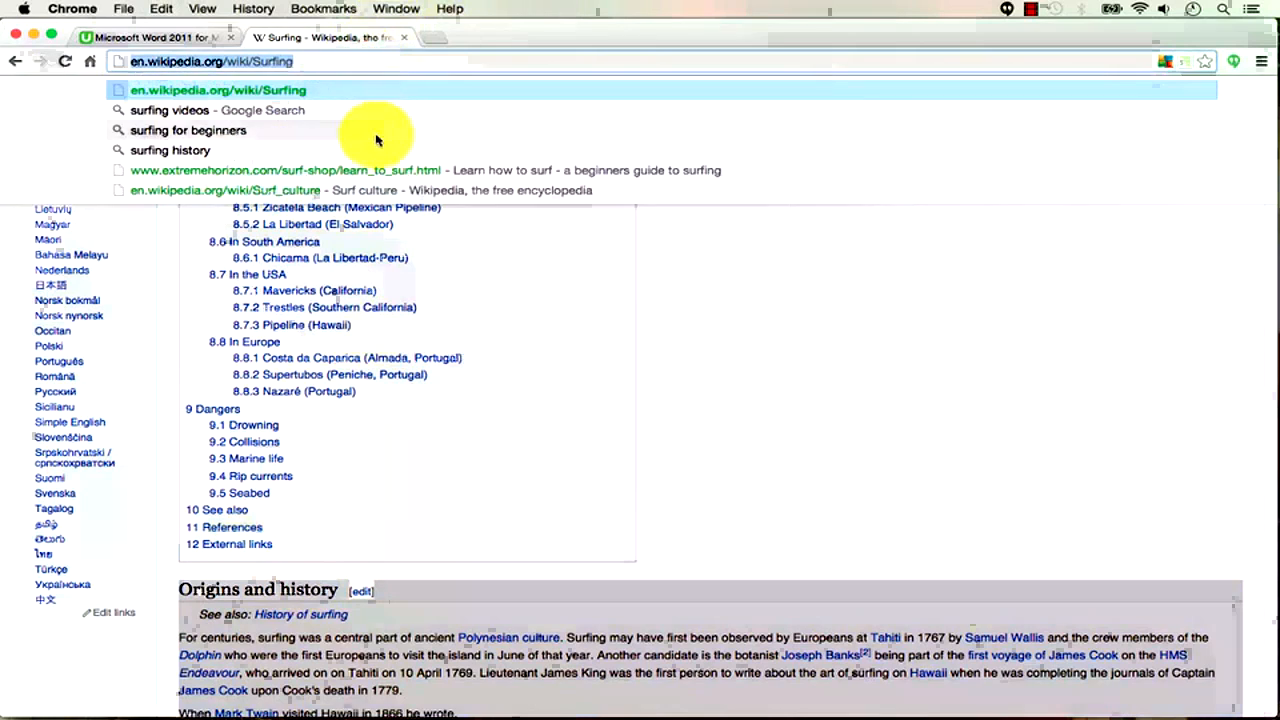
key("super+Tab")
left_click(303, 589)
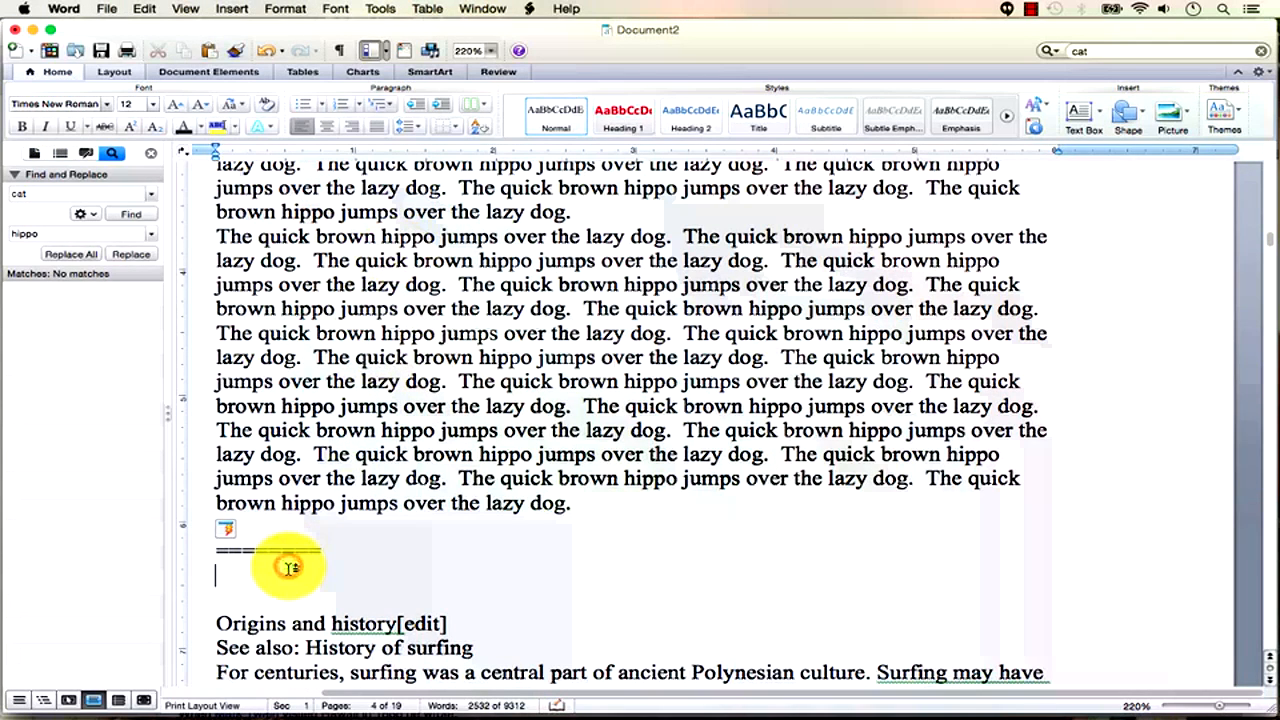
key("super+v")
left_click_drag(340, 549, 210, 548)
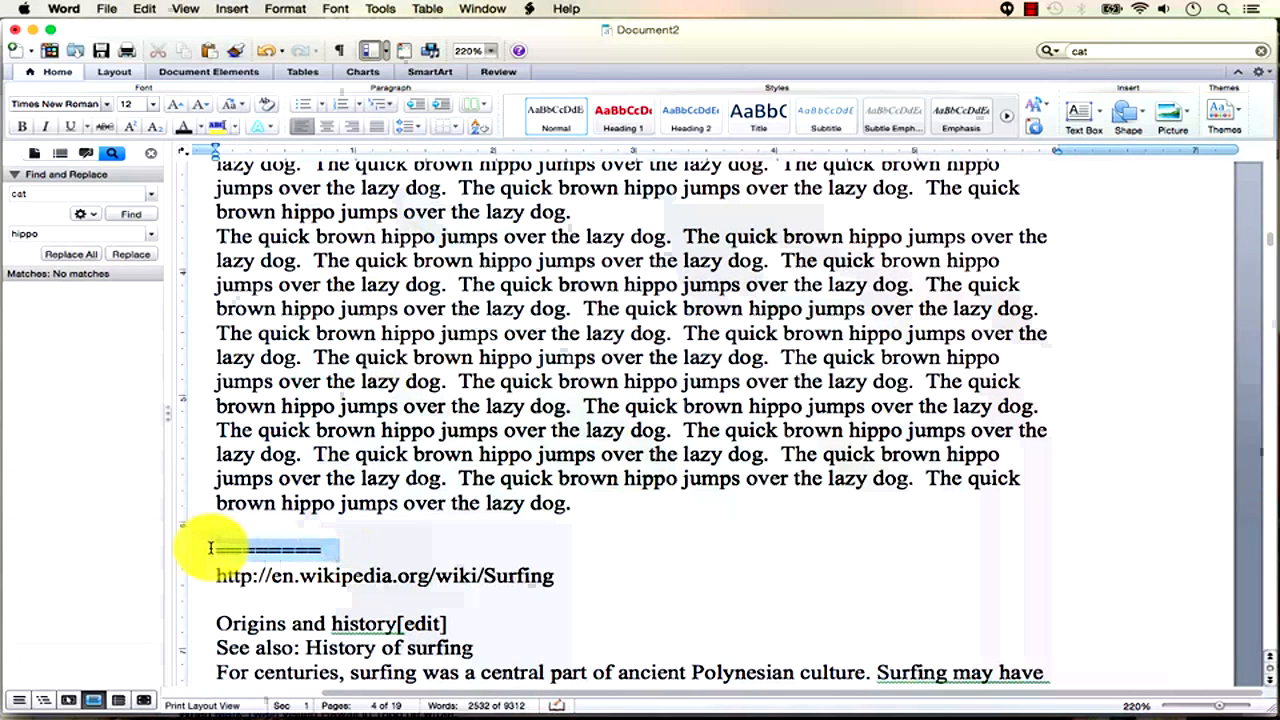
left_click(268, 600)
type("=========")
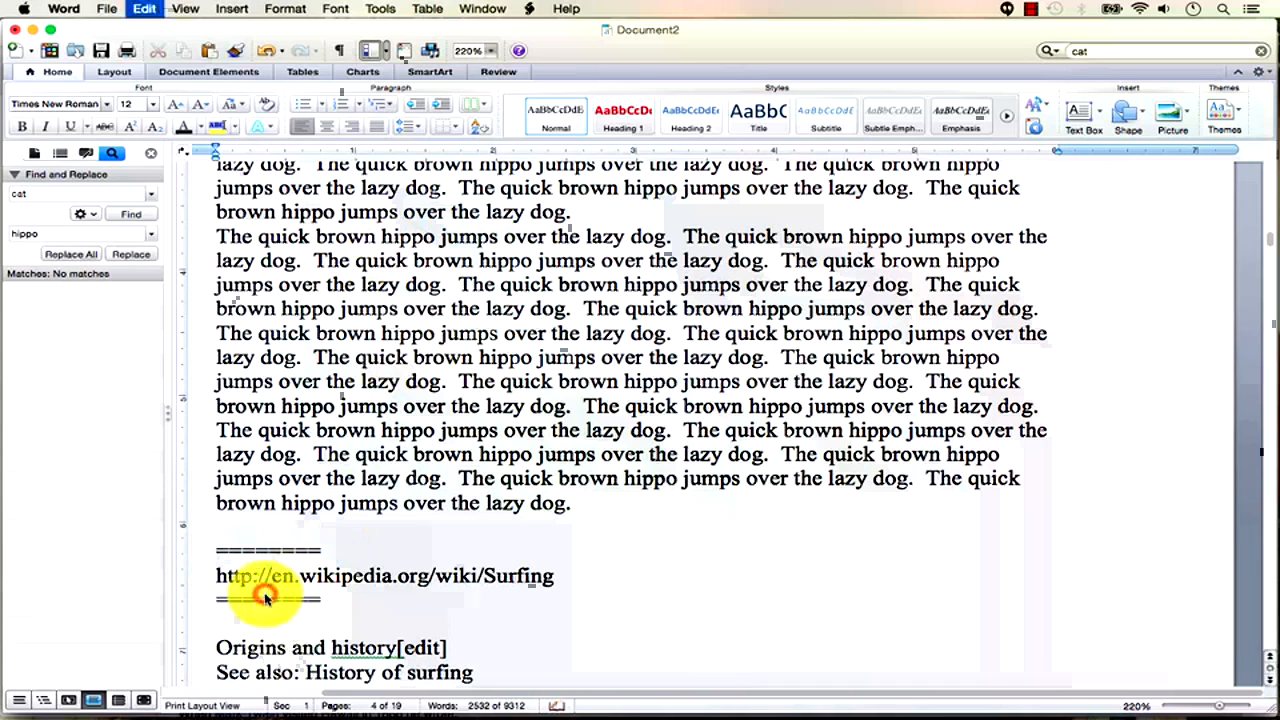
Copy the separator-framed Surfing URL block and paste it at the end of the document.
left_click_drag(340, 599, 185, 559)
key("super+c")
left_click_drag(1268, 435, 1268, 632)
left_click(338, 259)
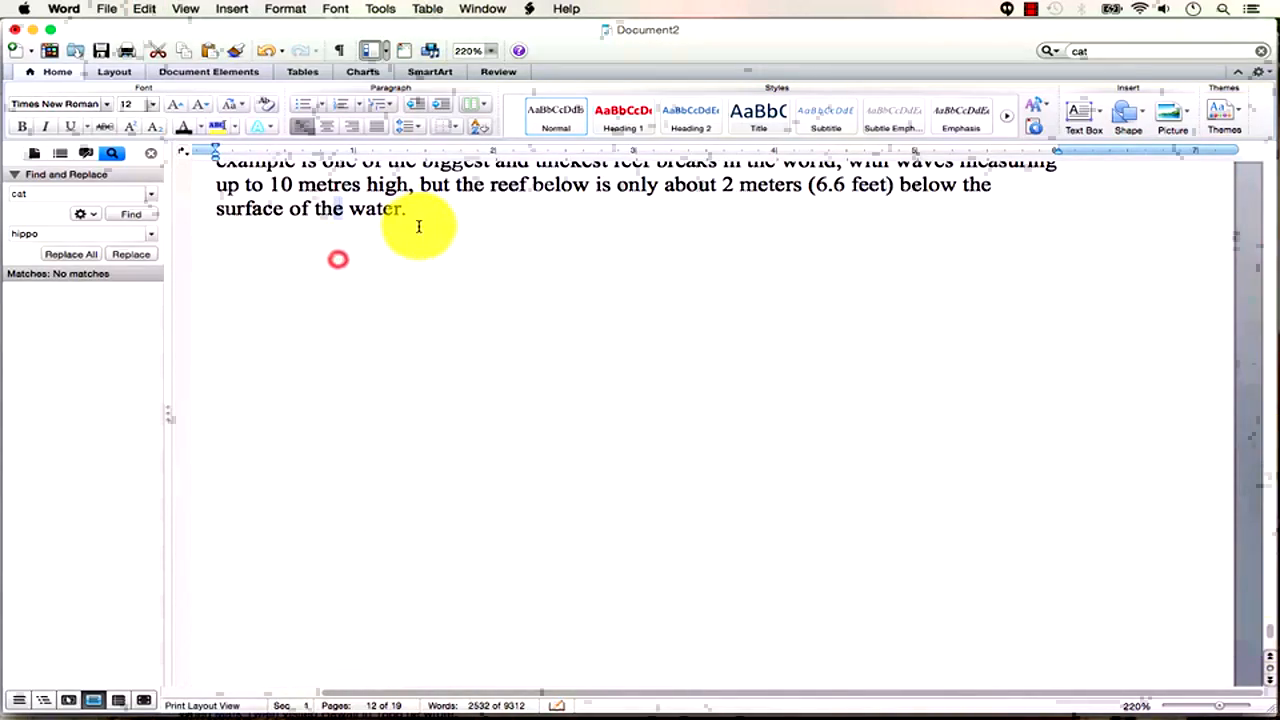
left_click(420, 219)
key("super+v")
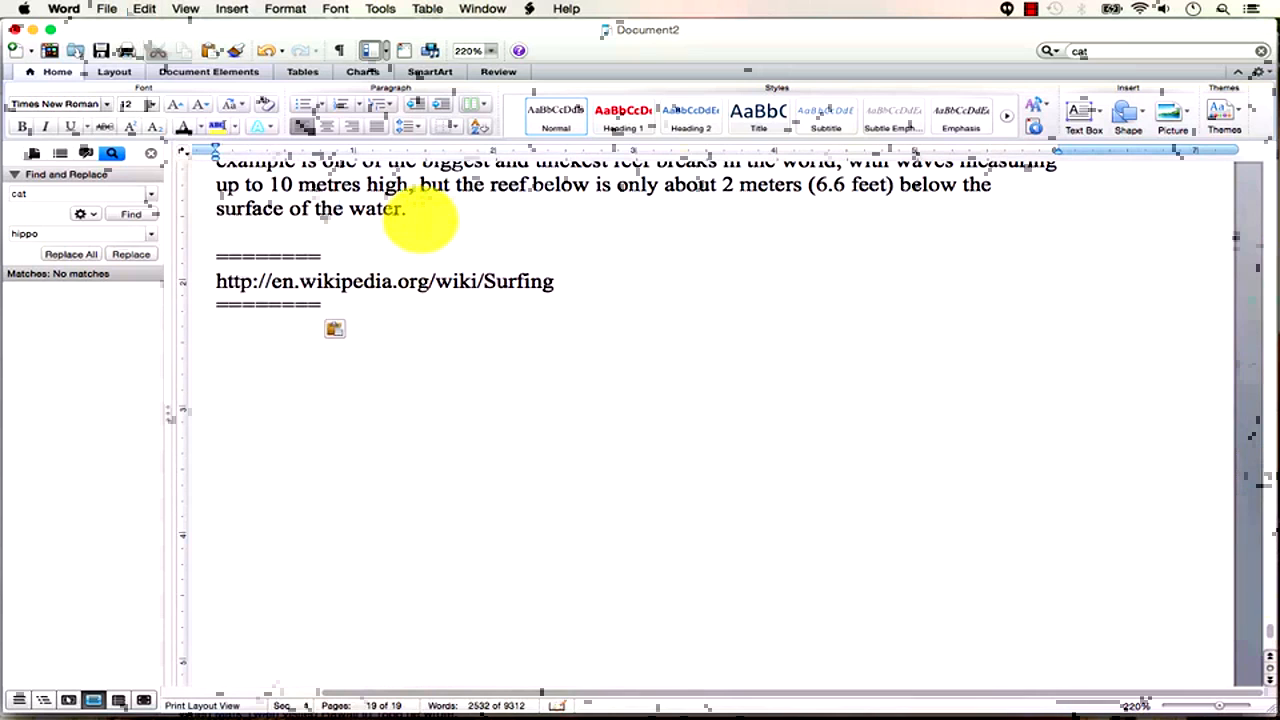
key("super+Tab")
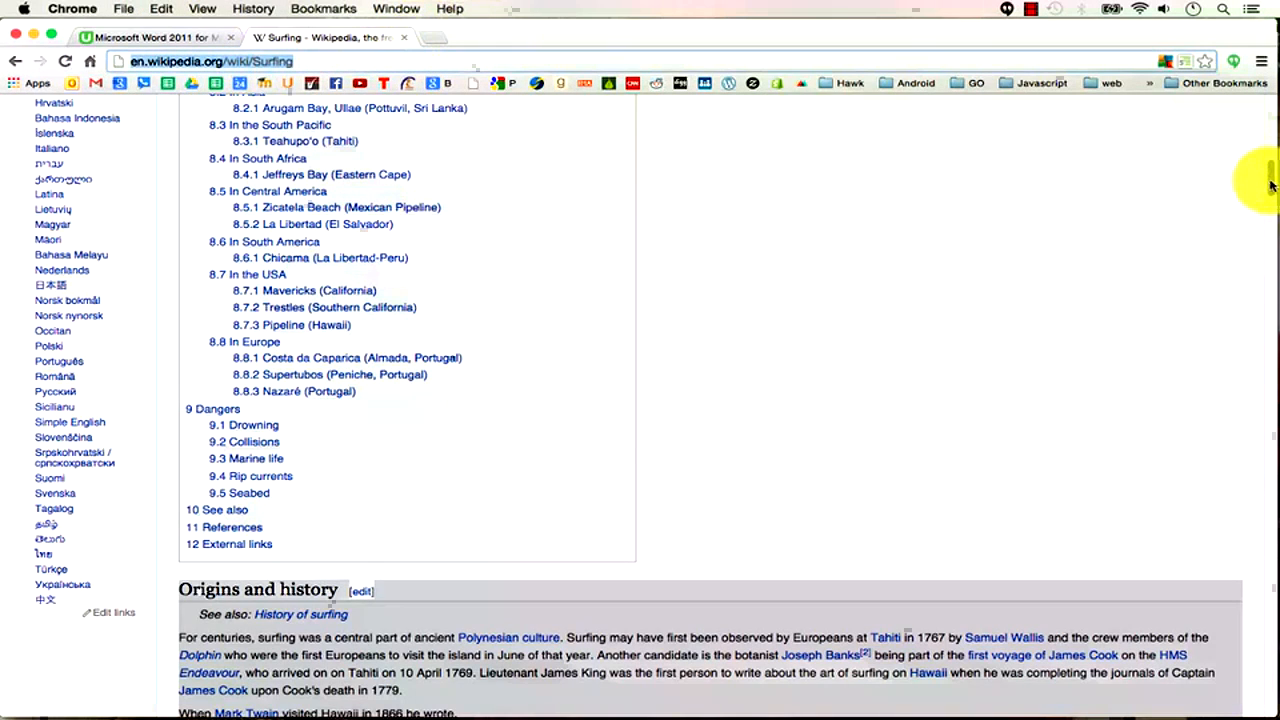
Search Google for 'bruce brown', open the Bruce Brown Wikipedia article and select its text.
left_click_drag(1270, 185, 1262, 70)
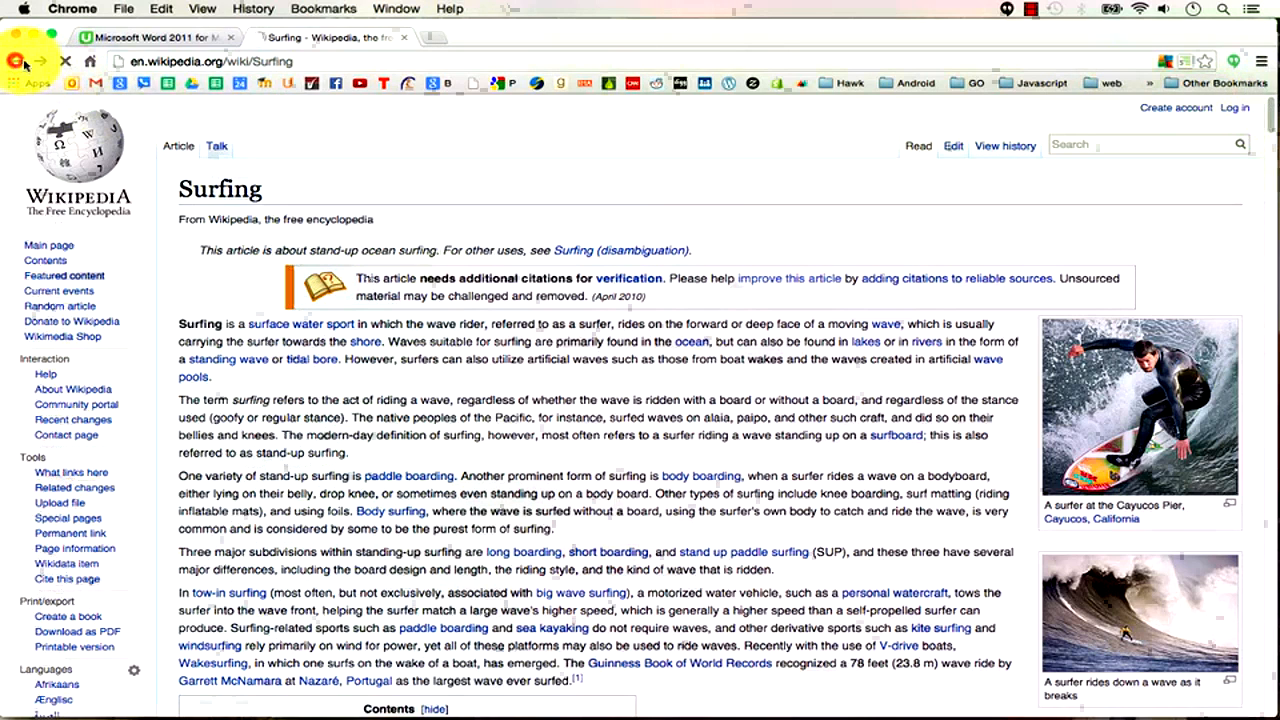
left_click(143, 119)
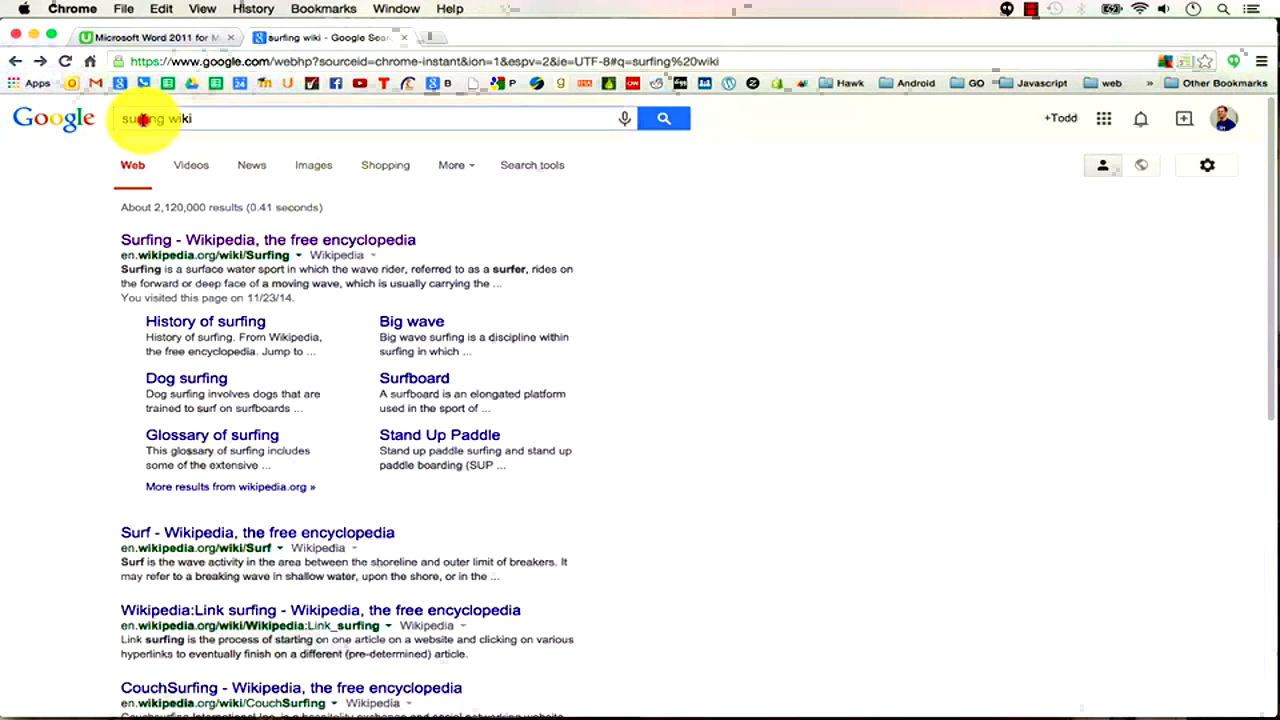
type("bruce brown")
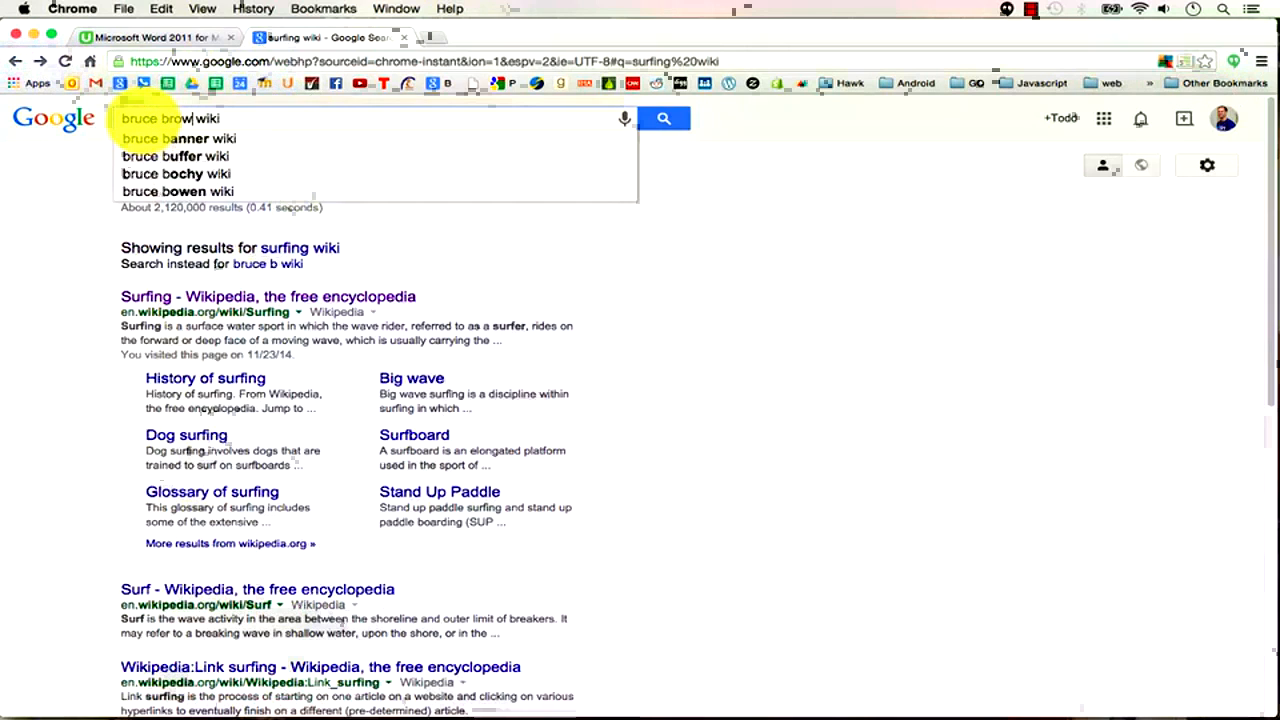
key("Return")
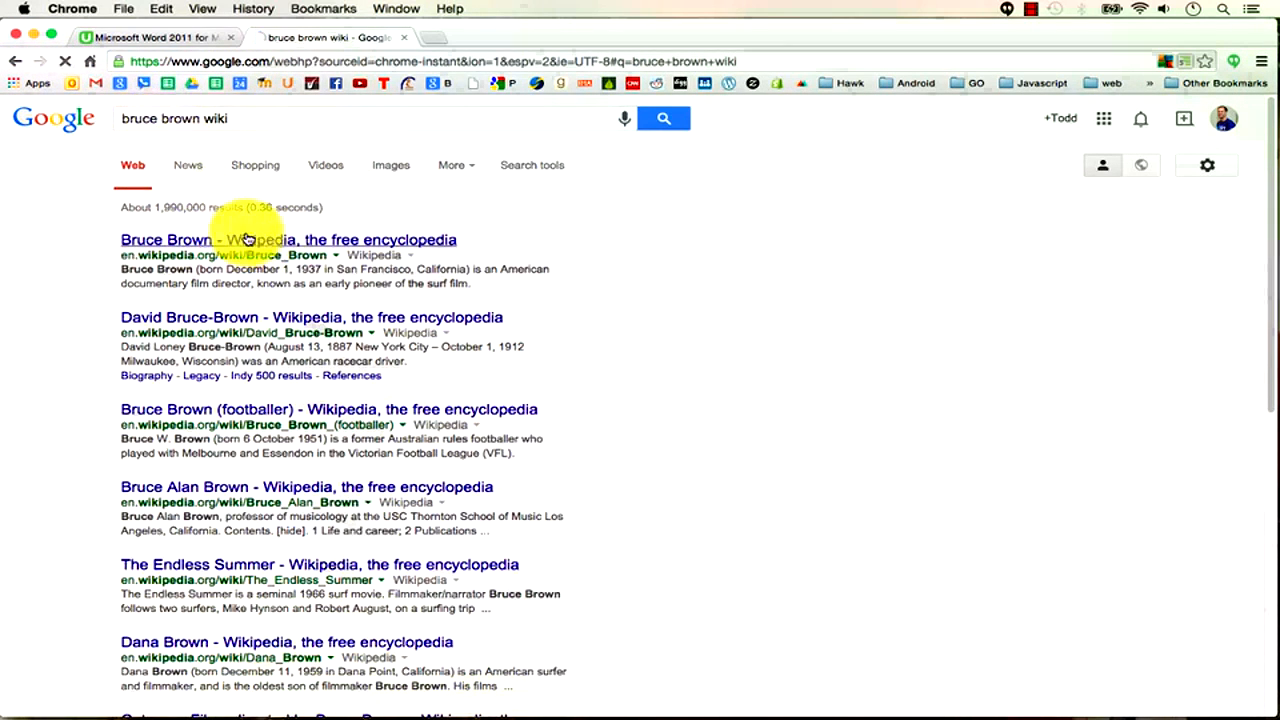
left_click(275, 242)
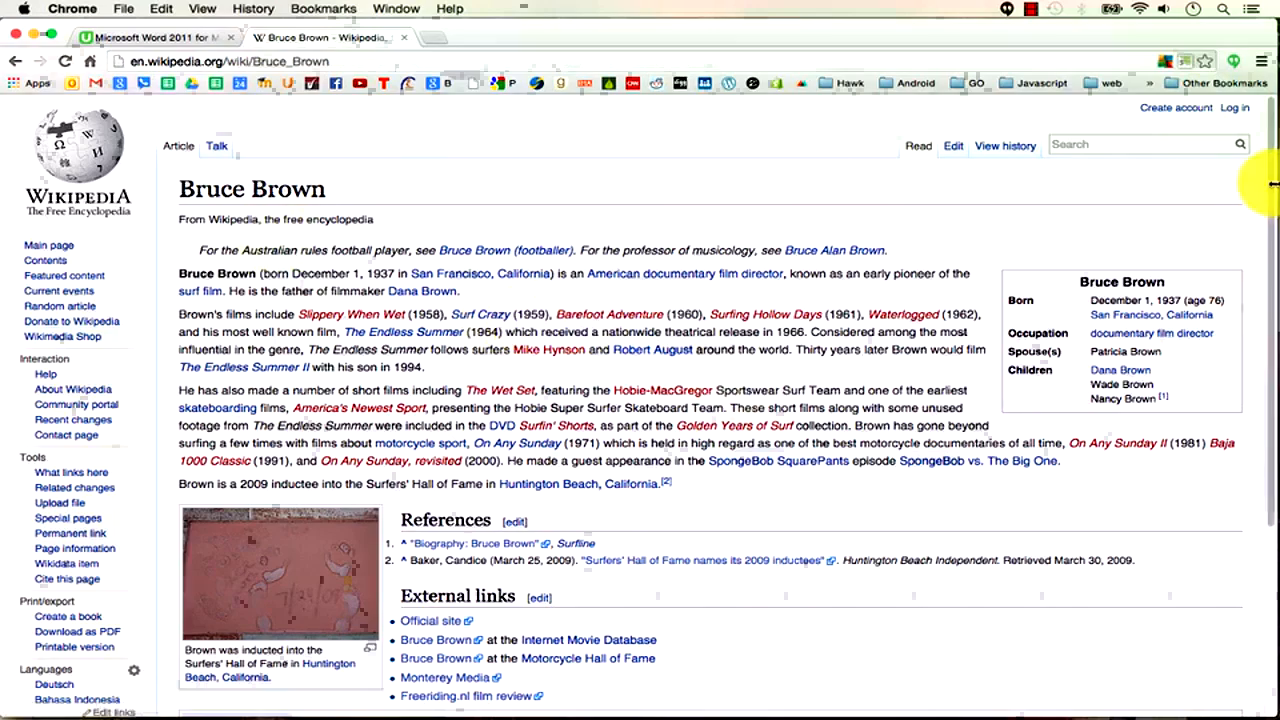
left_click_drag(1268, 187, 1257, 400)
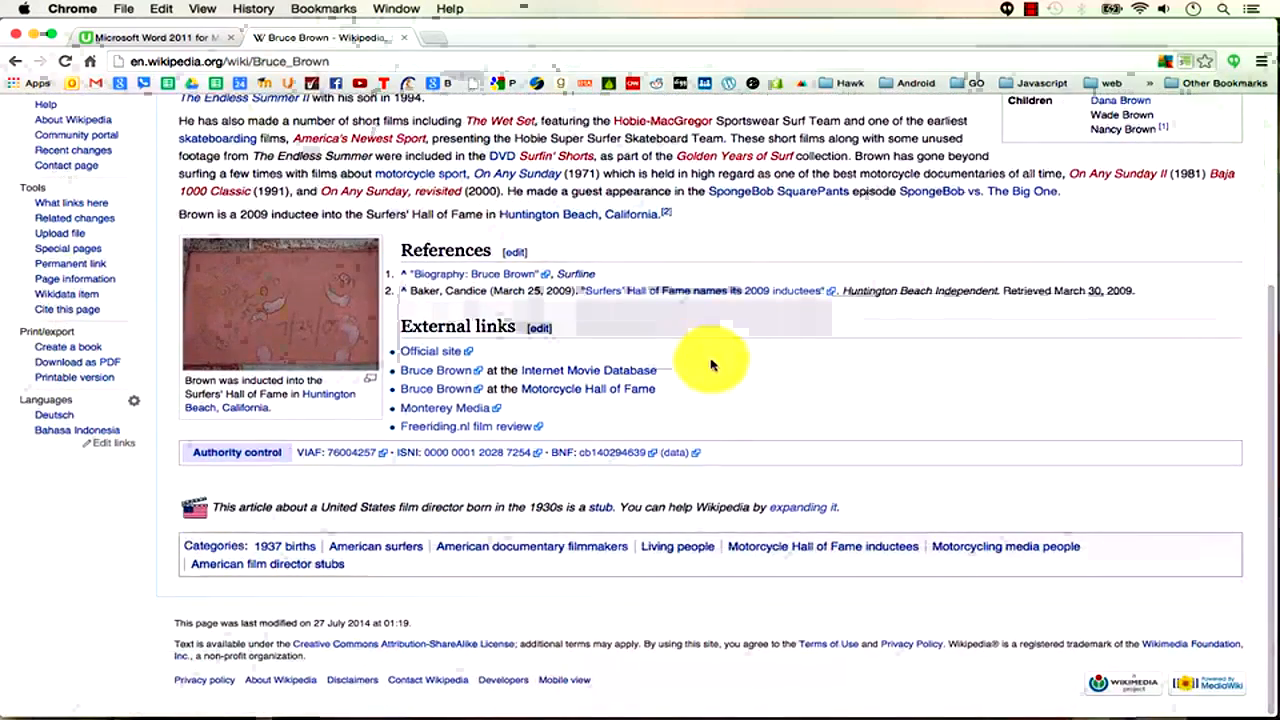
left_click_drag(694, 214, 180, 190)
Paste the copied Bruce Brown article as unformatted text below the lower separator.
key("super+Tab")
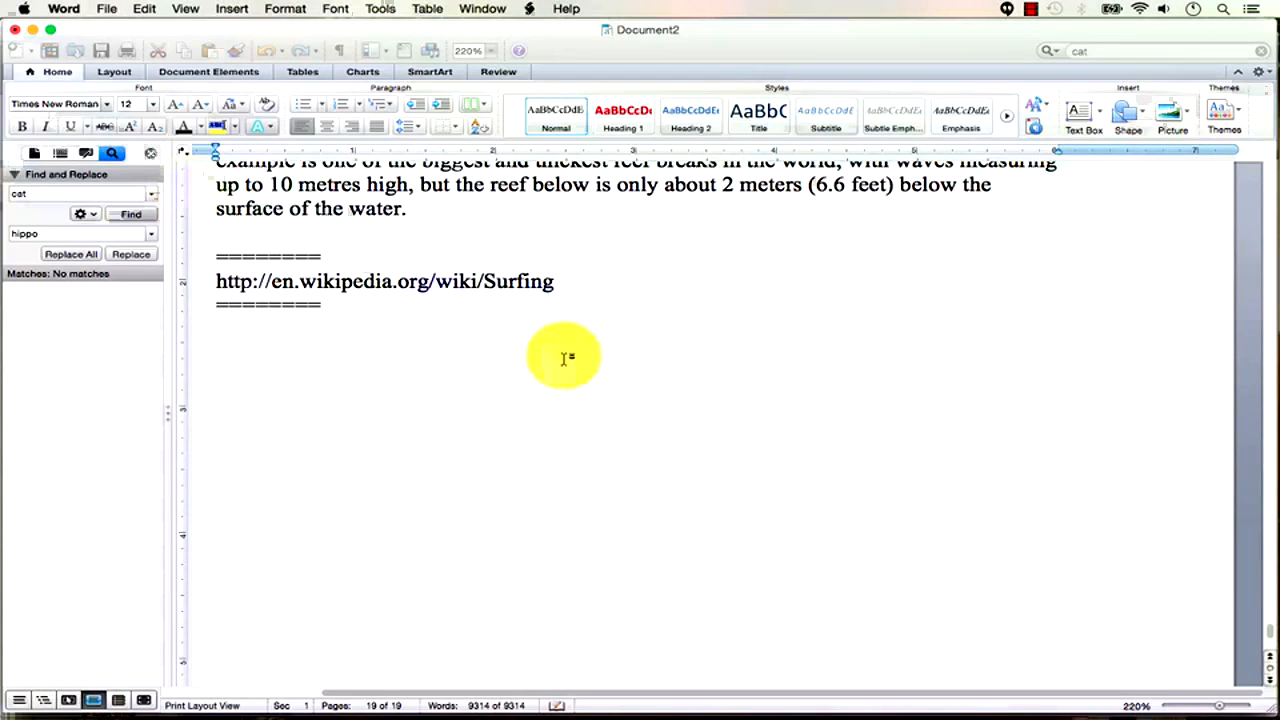
left_click(296, 342)
left_click(144, 9)
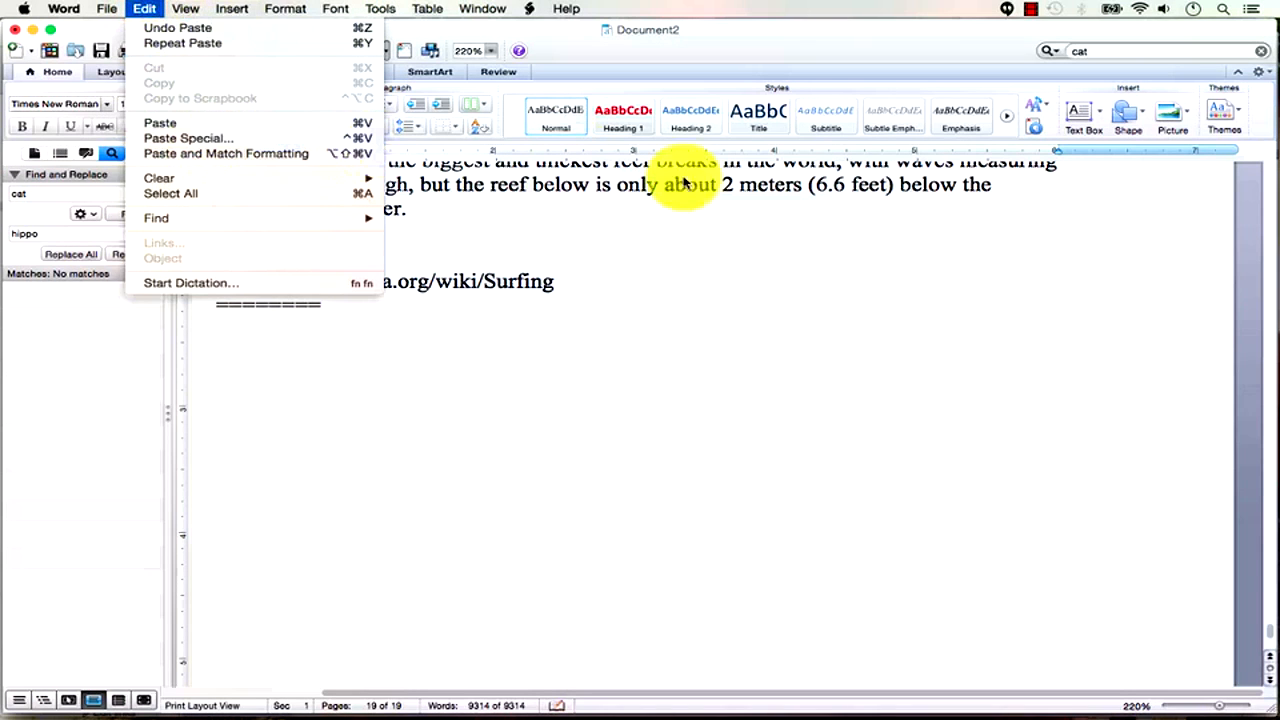
left_click(686, 281)
left_click(254, 324)
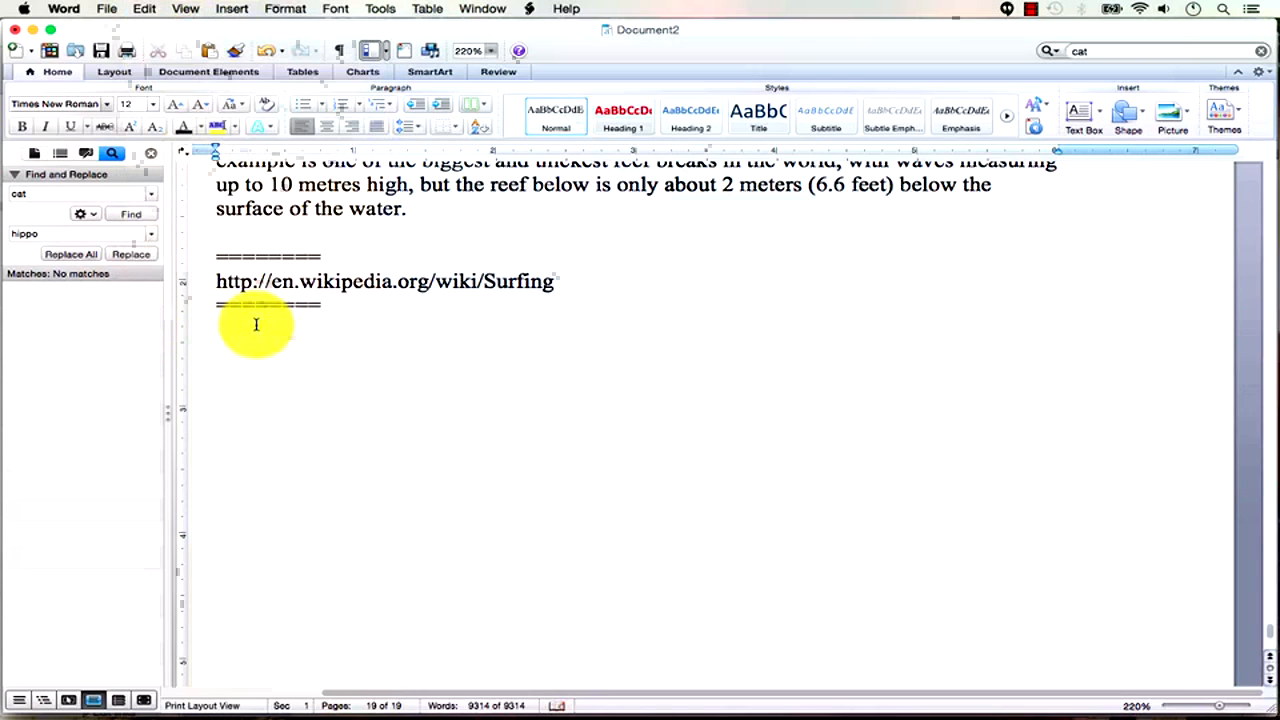
key("ctrl+super+v")
left_click(610, 303)
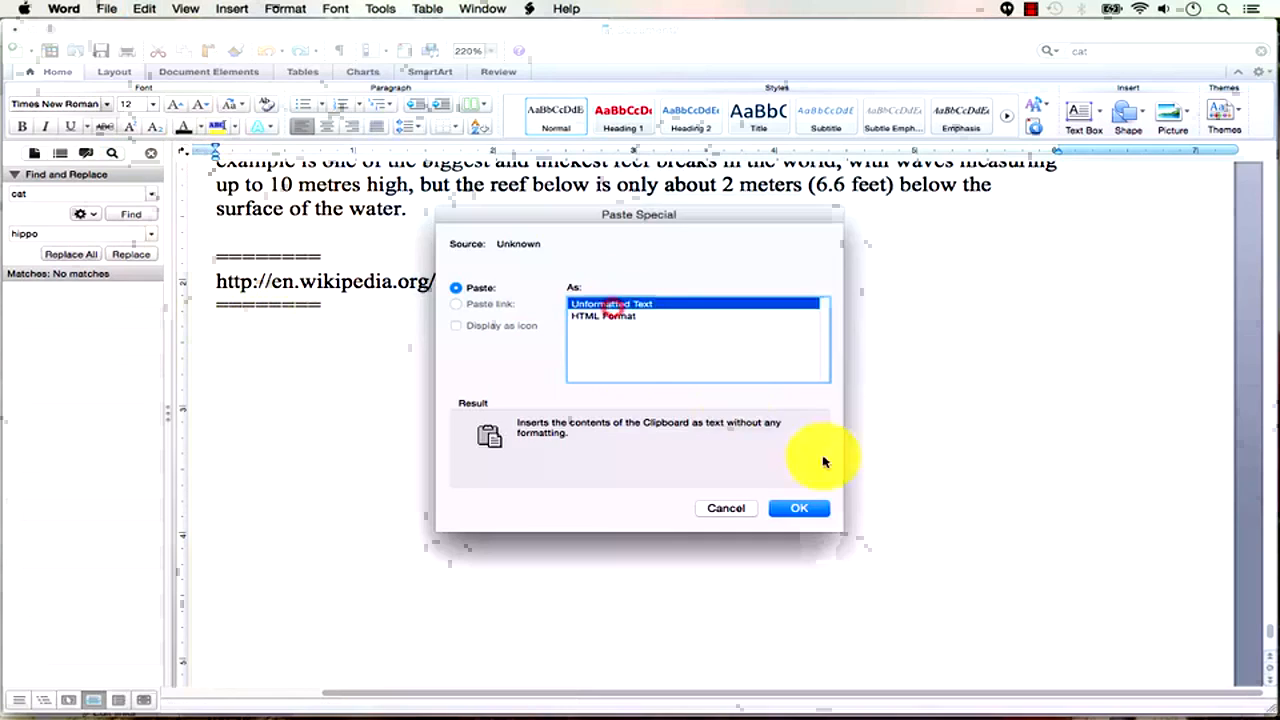
left_click(812, 508)
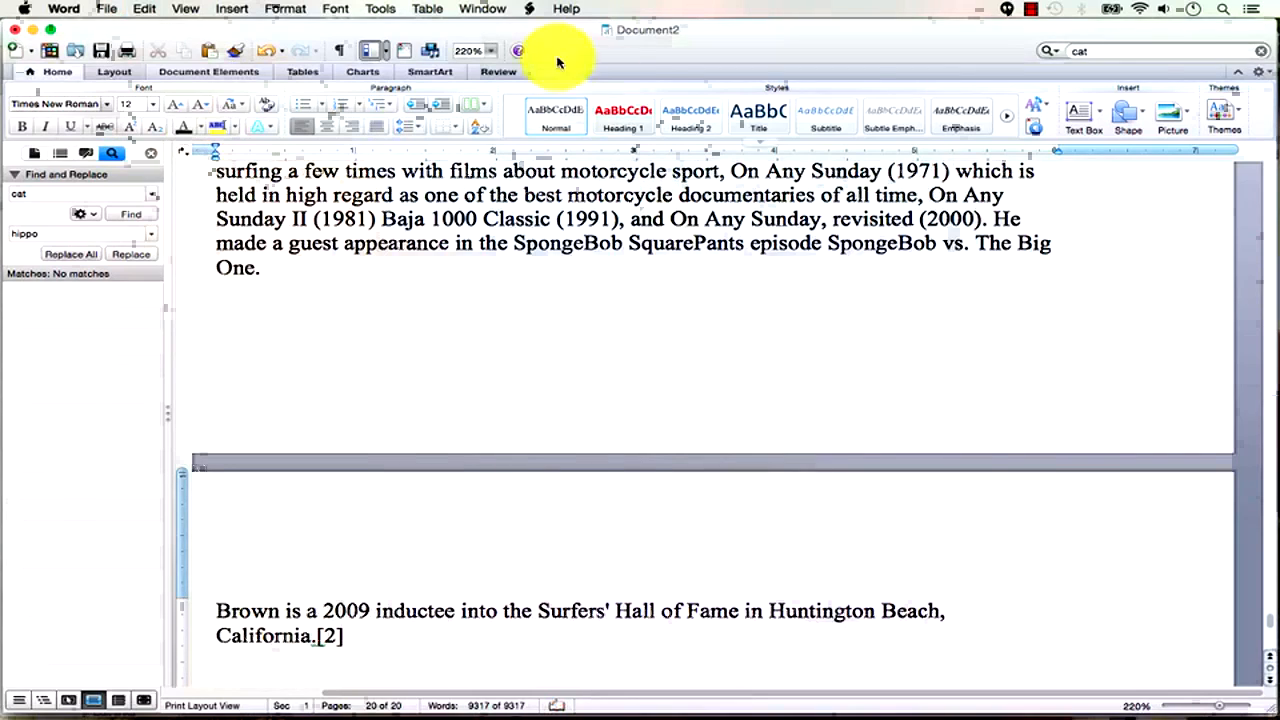
Replace the Surfing URL between the separators with the Bruce_Brown Wikipedia address.
key("super+Tab")
left_click(311, 60)
key("super+c")
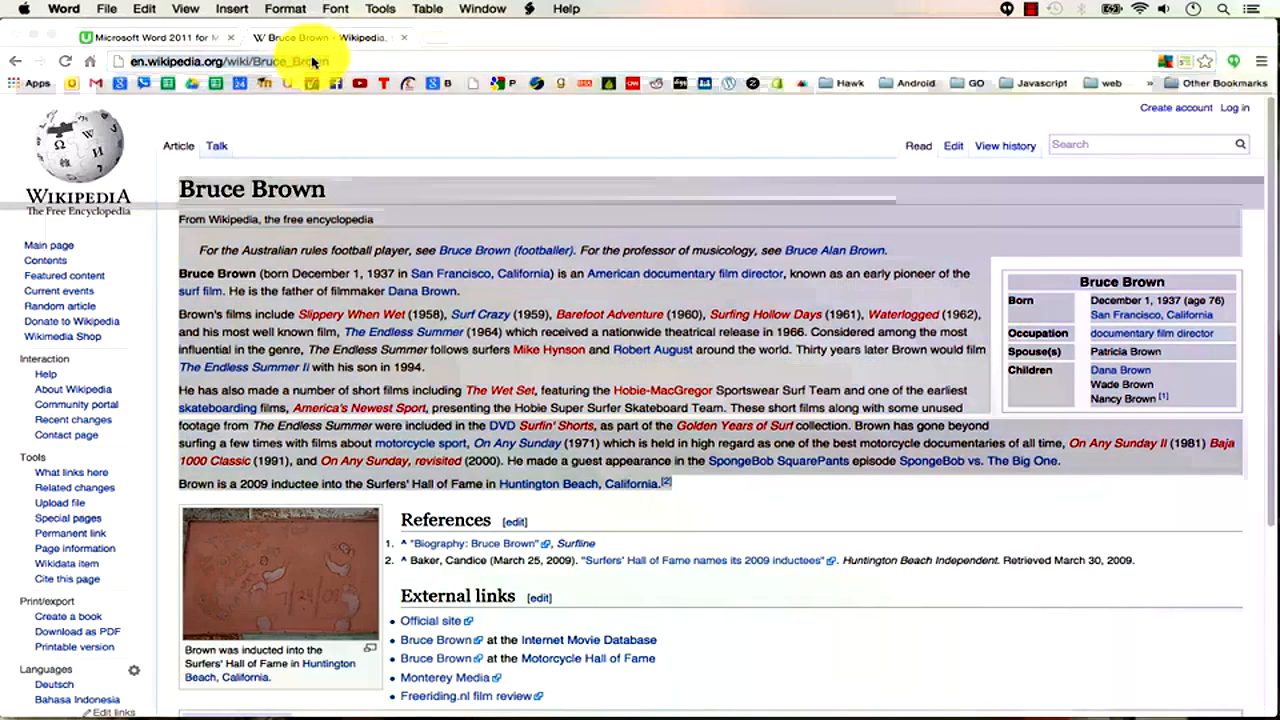
key("super+Tab")
scroll(635, 535, "up", 1)
scroll(635, 535, "up", 10)
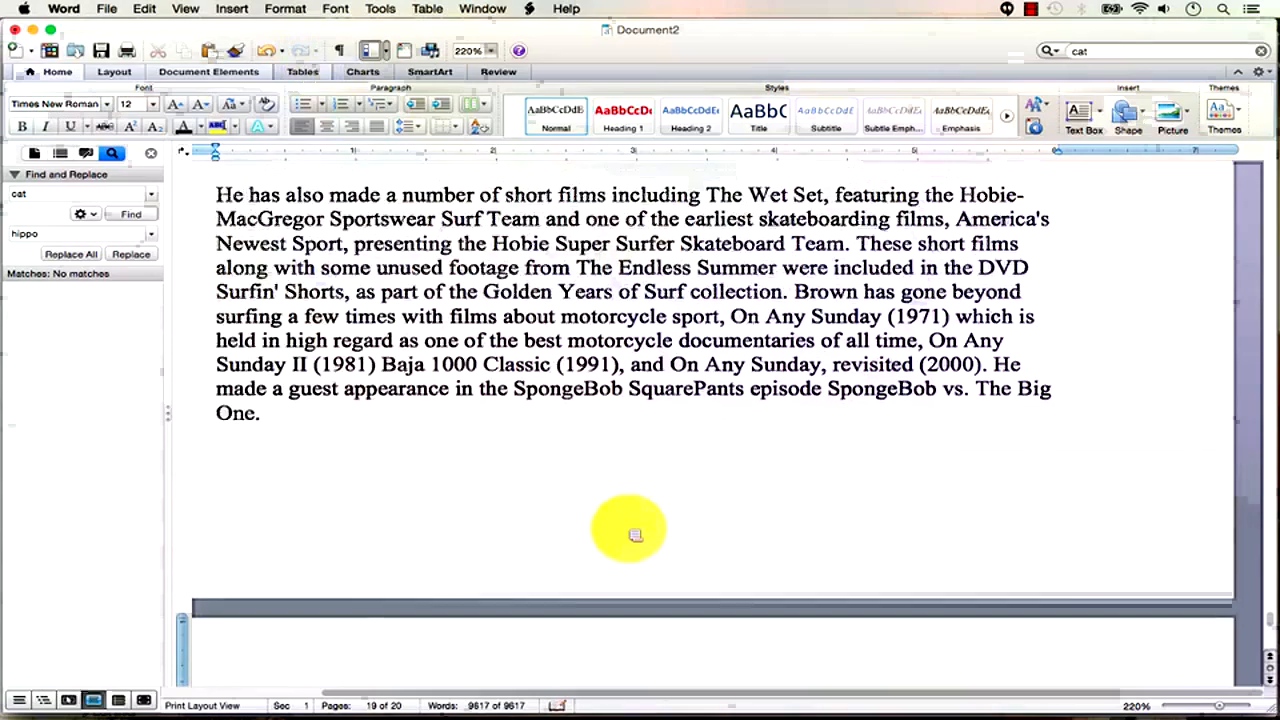
scroll(628, 528, "up", 3)
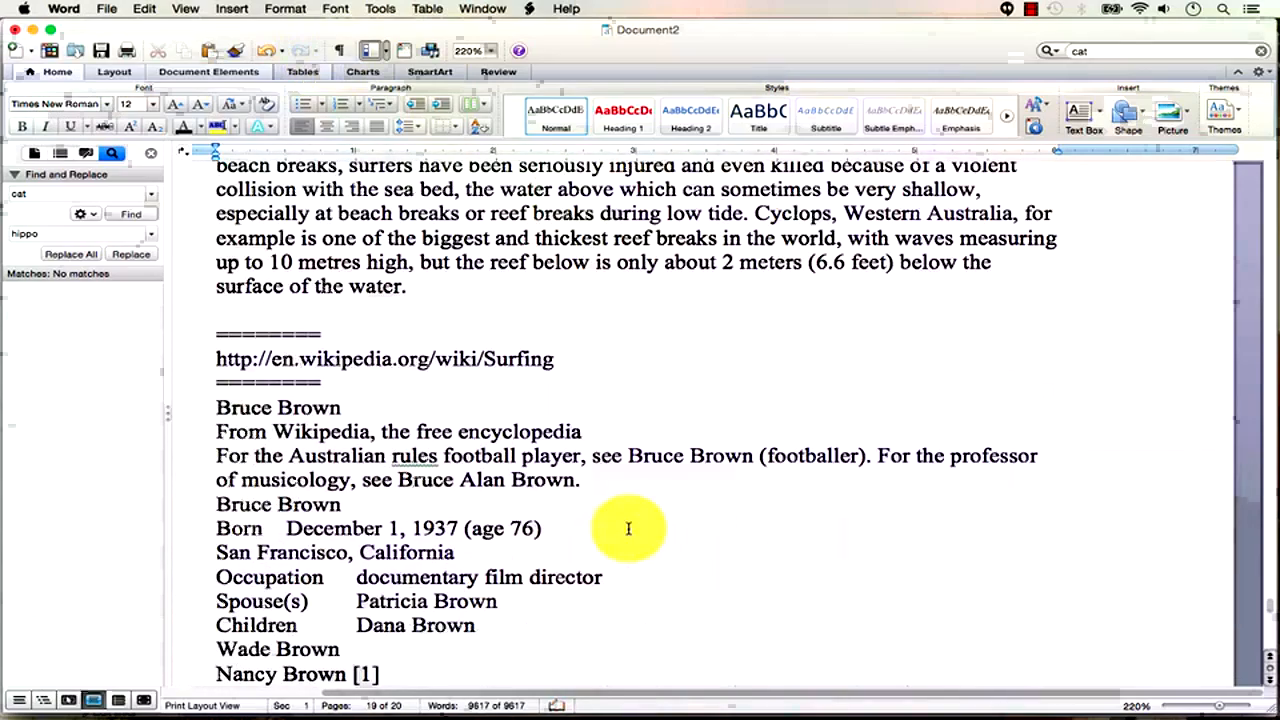
left_click_drag(598, 356, 216, 350)
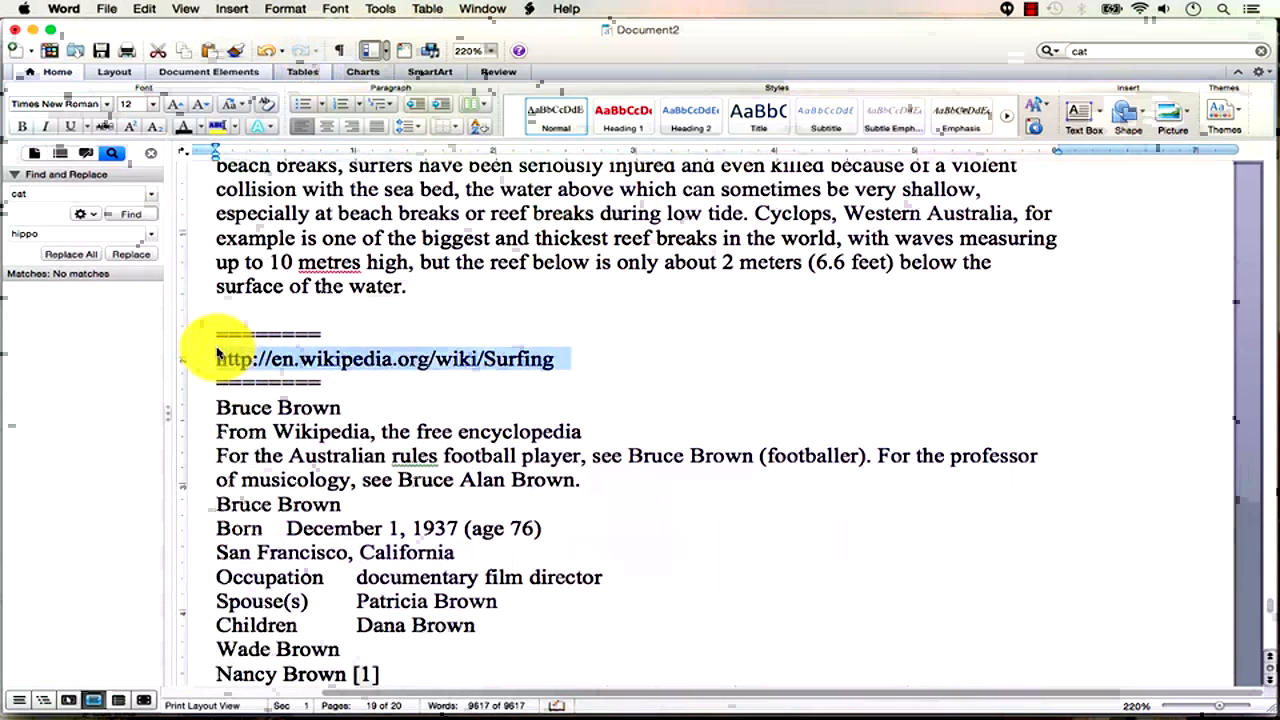
key("super+v")
key("Return")
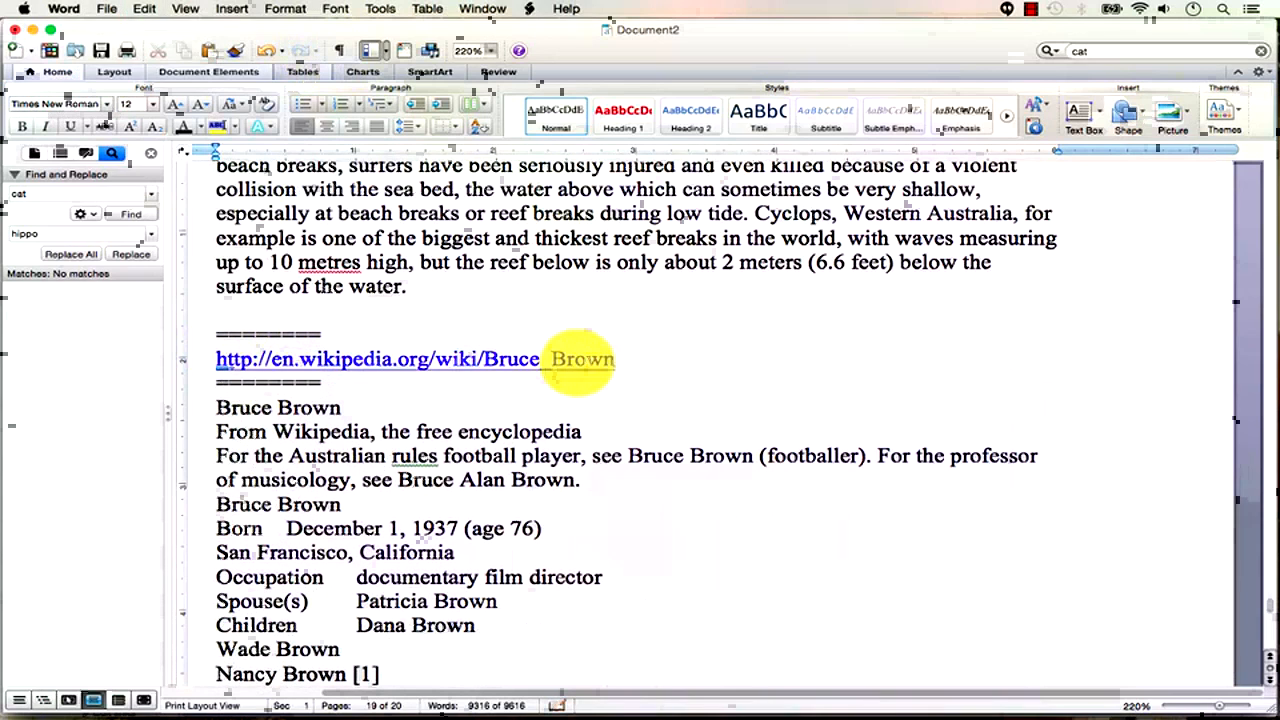
key("Return")
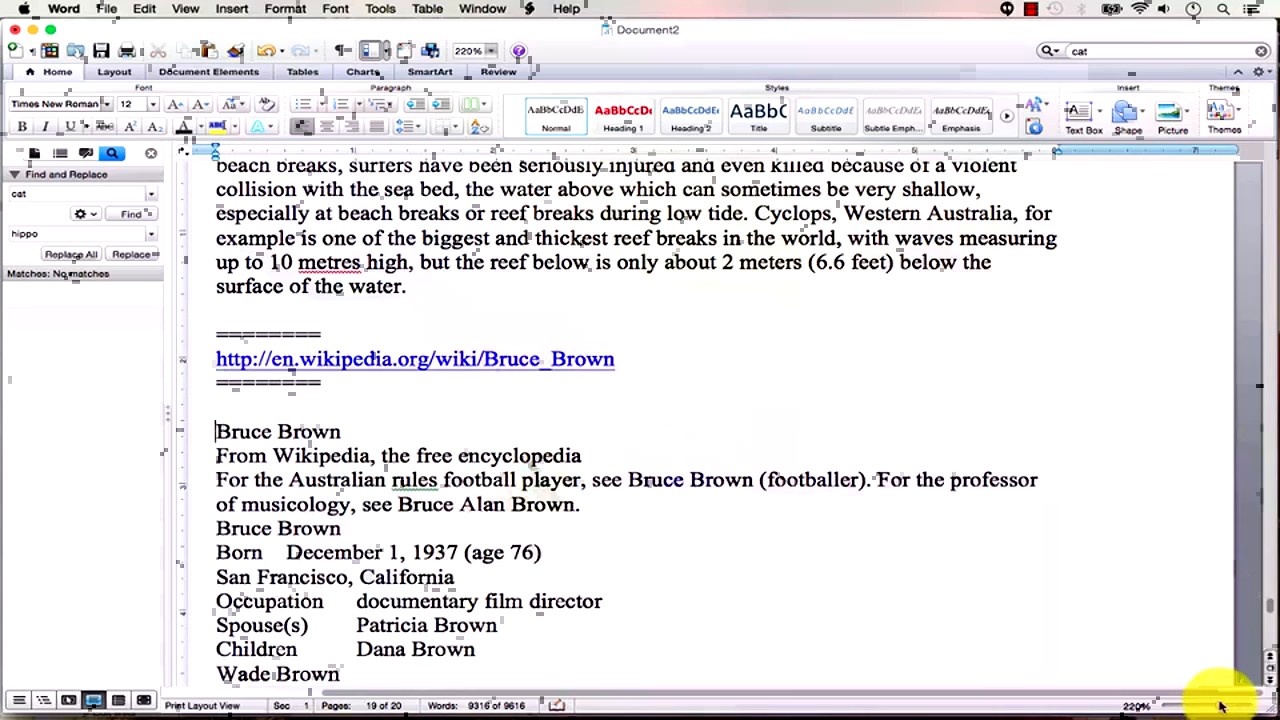
left_click_drag(1220, 710, 1181, 714)
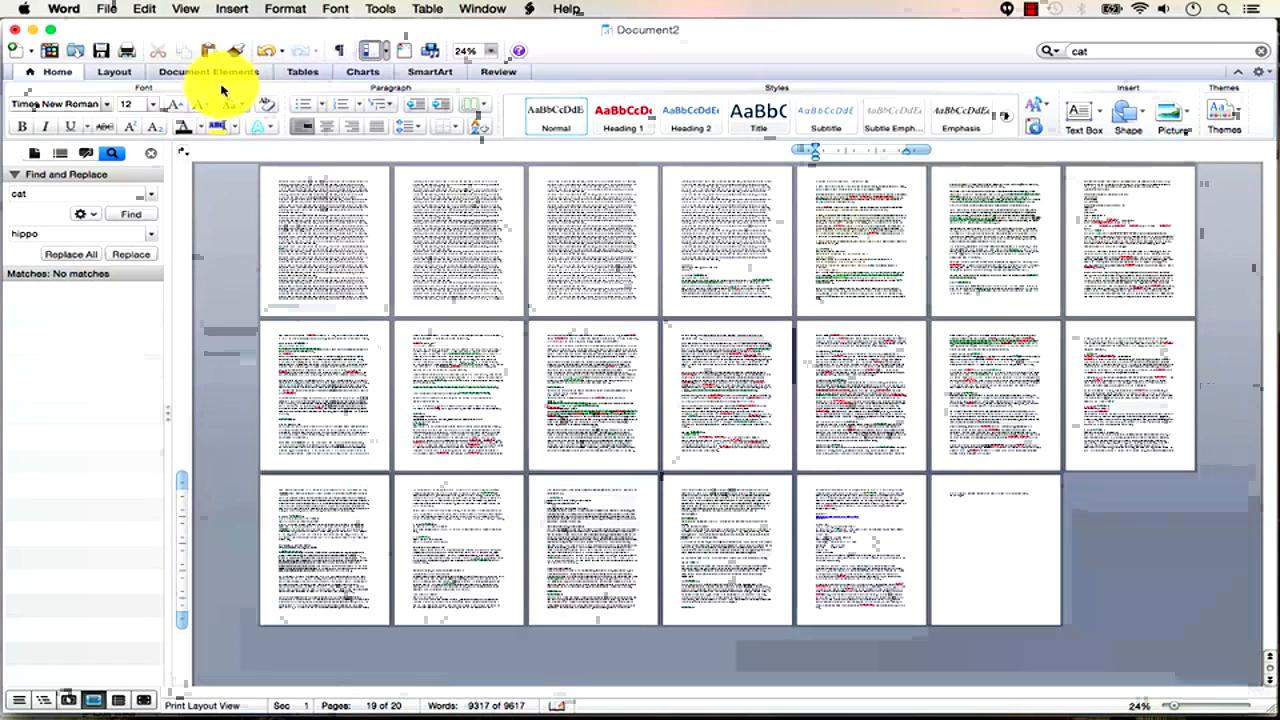
Search for Oahu (2 matches) with OAHU as replacement, in the Advanced Find & Replace window.
left_click(33, 197)
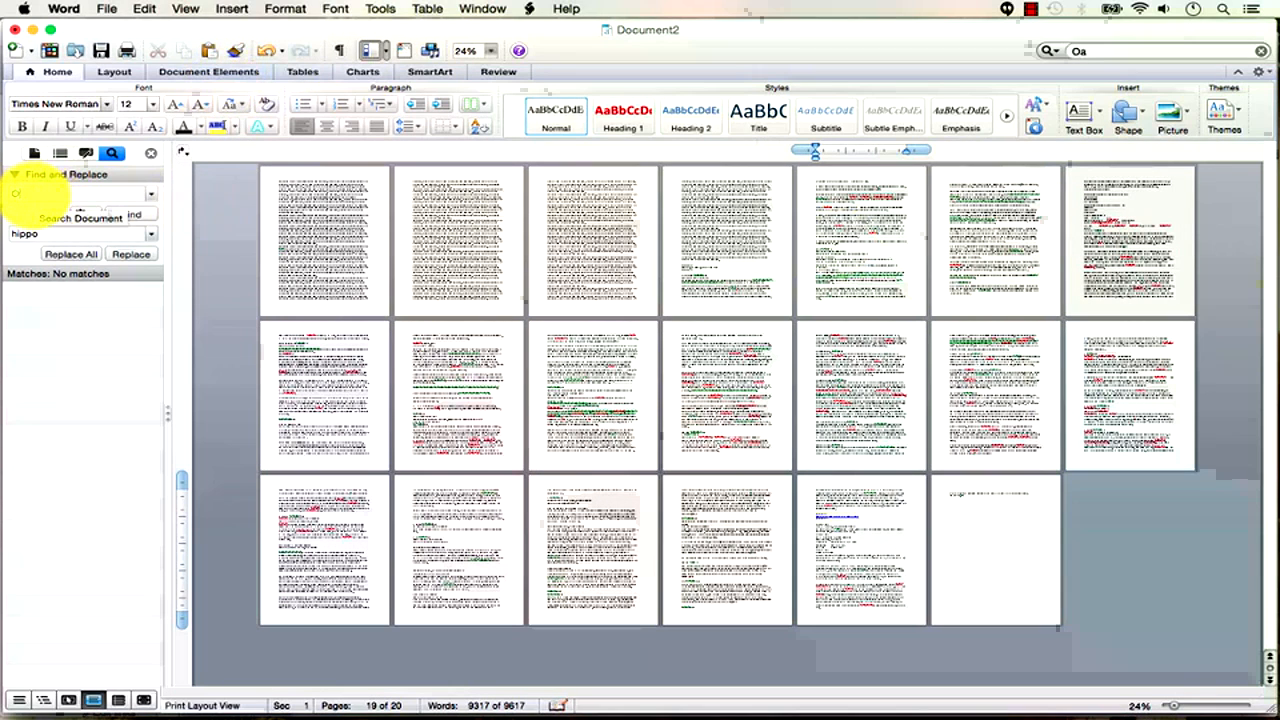
key("Return")
left_click(30, 235)
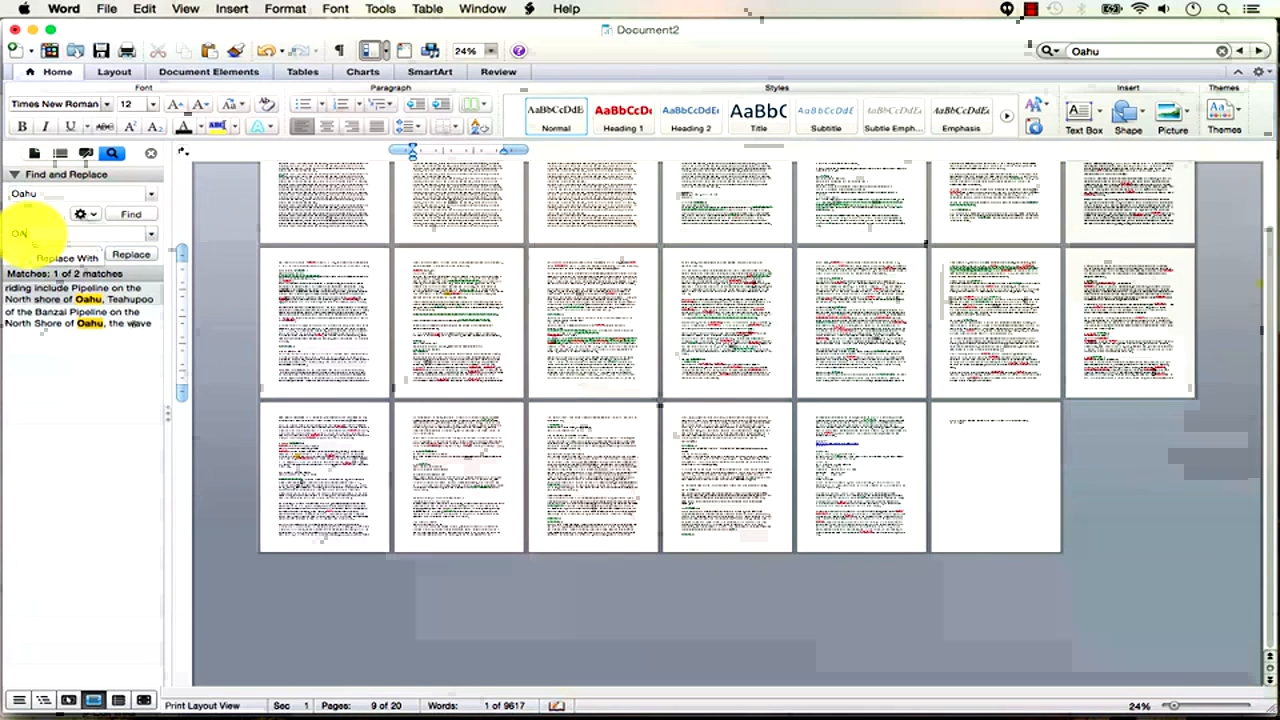
left_click(120, 414)
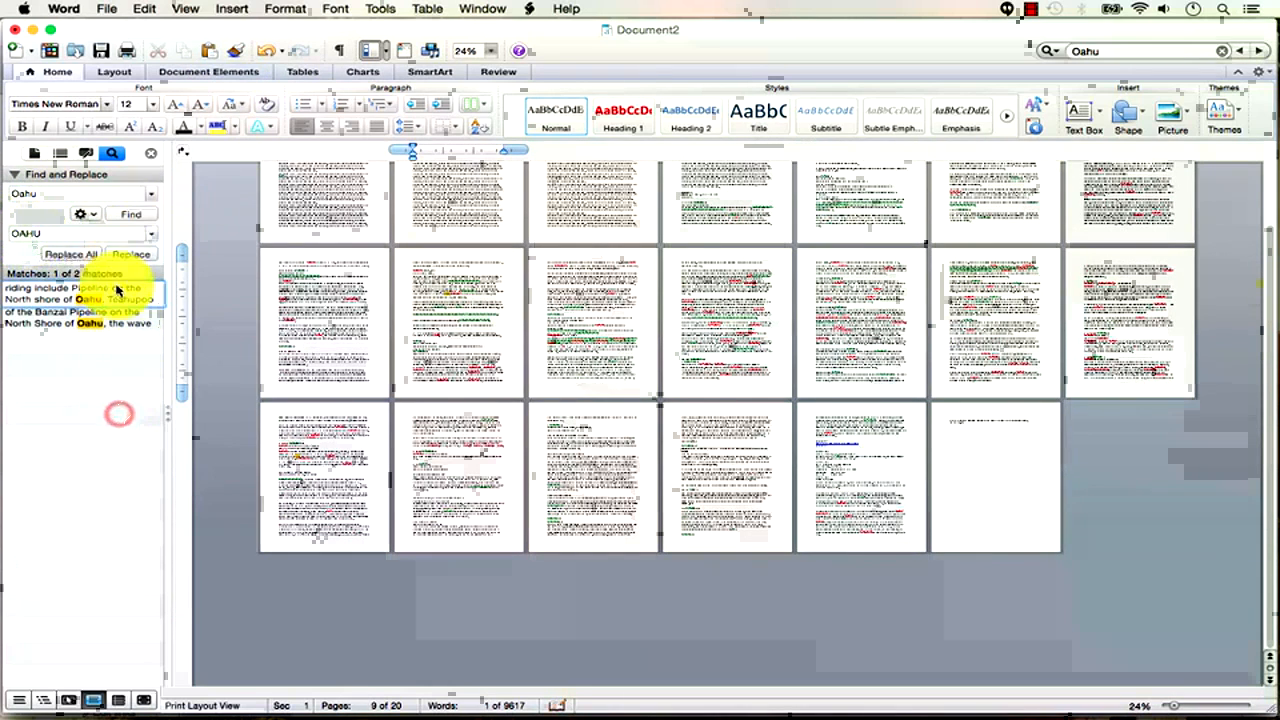
left_click(97, 217)
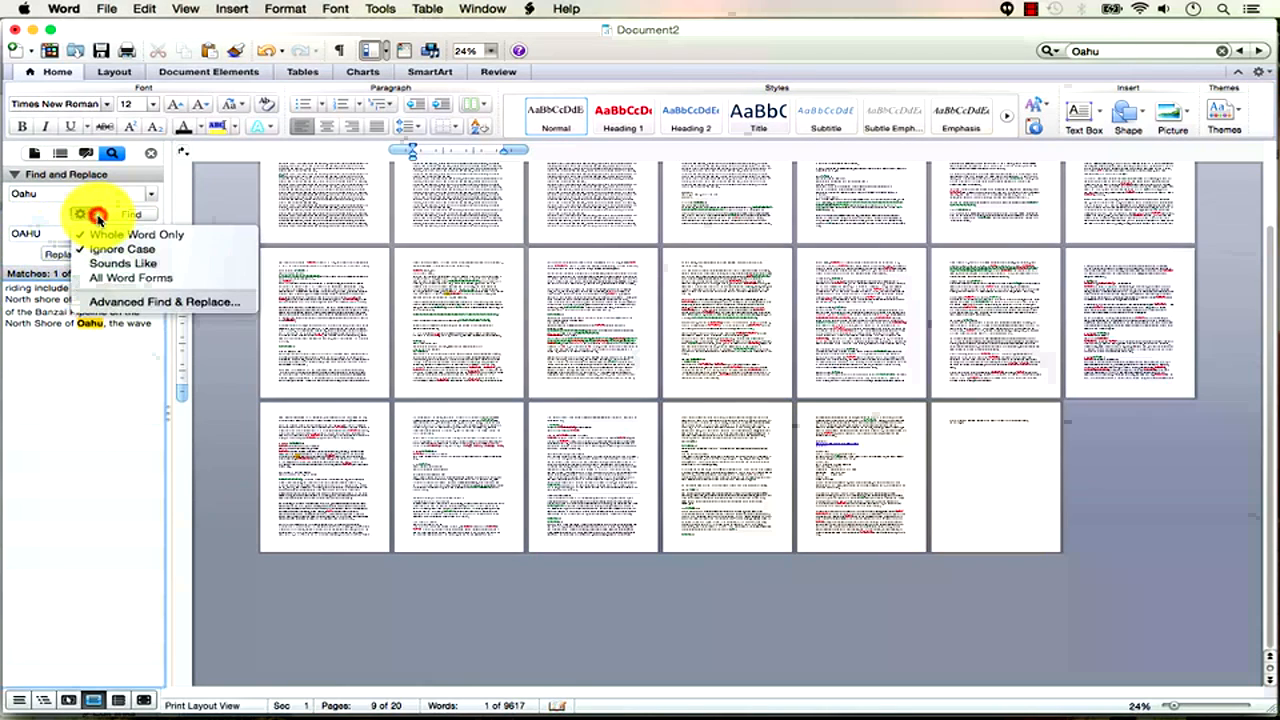
left_click(145, 301)
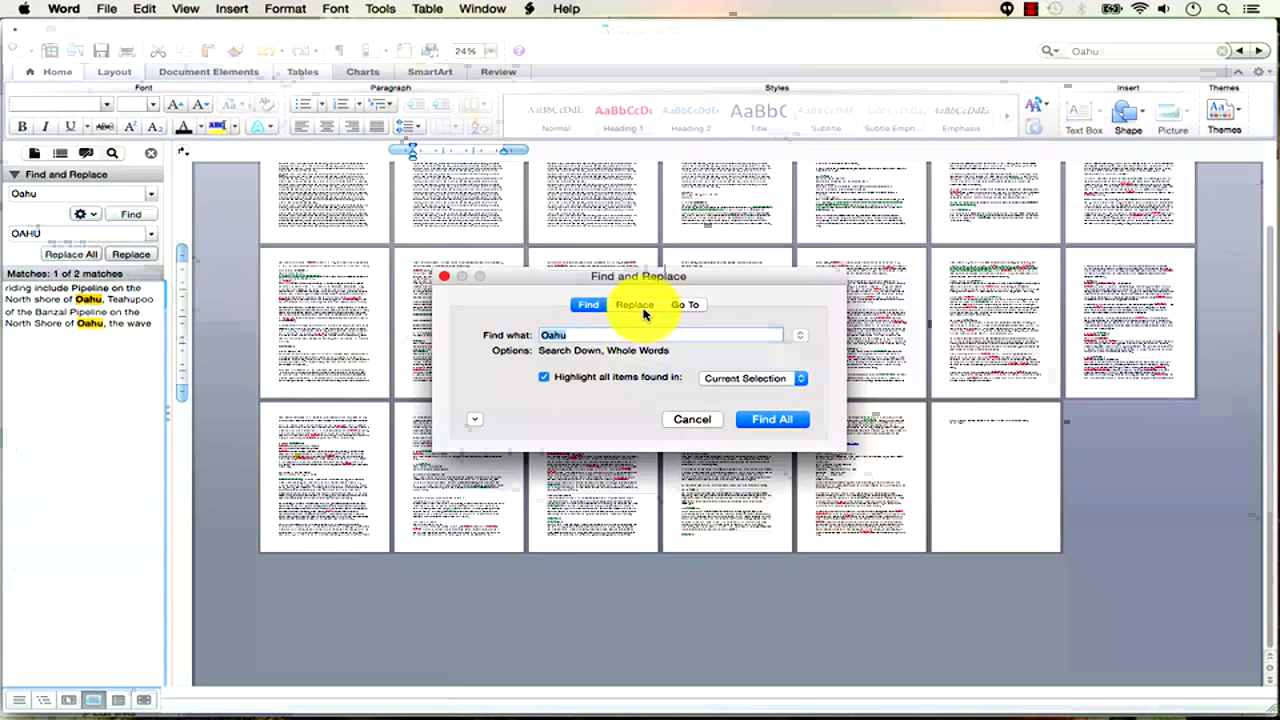
Format the OAHU replacement text as bold, 18 pt and highlighted.
left_click(643, 305)
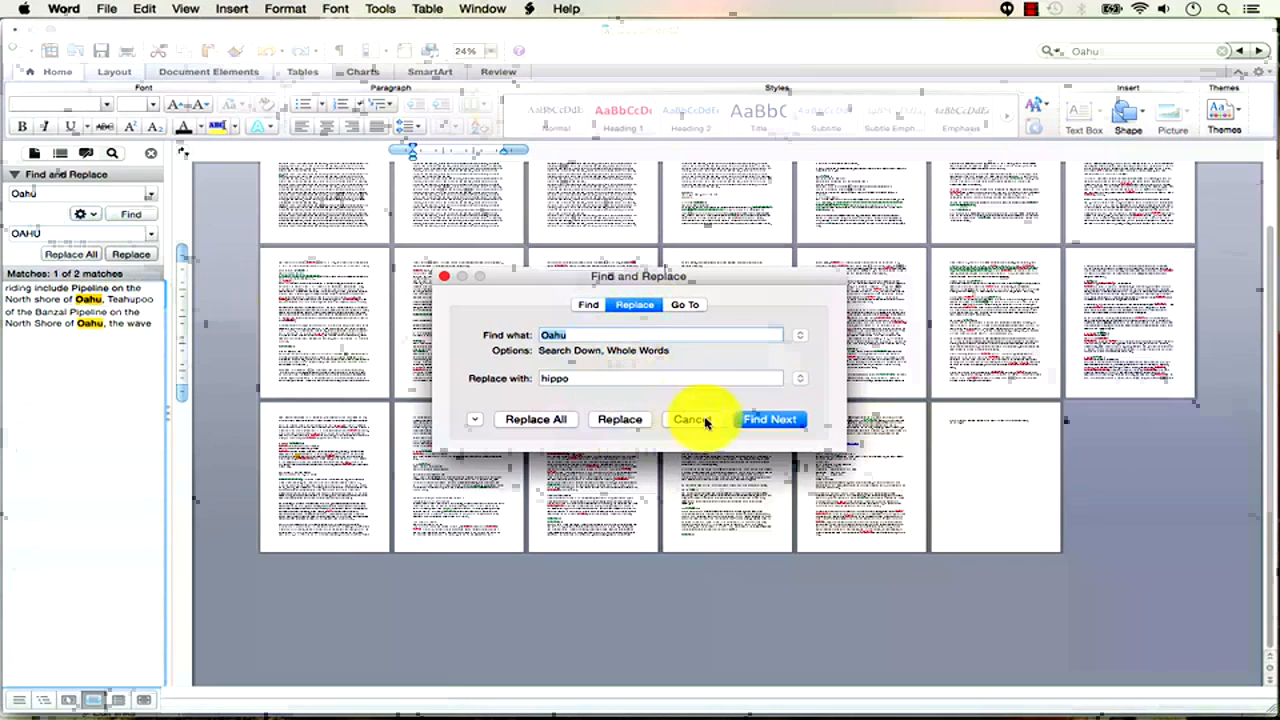
left_click(474, 419)
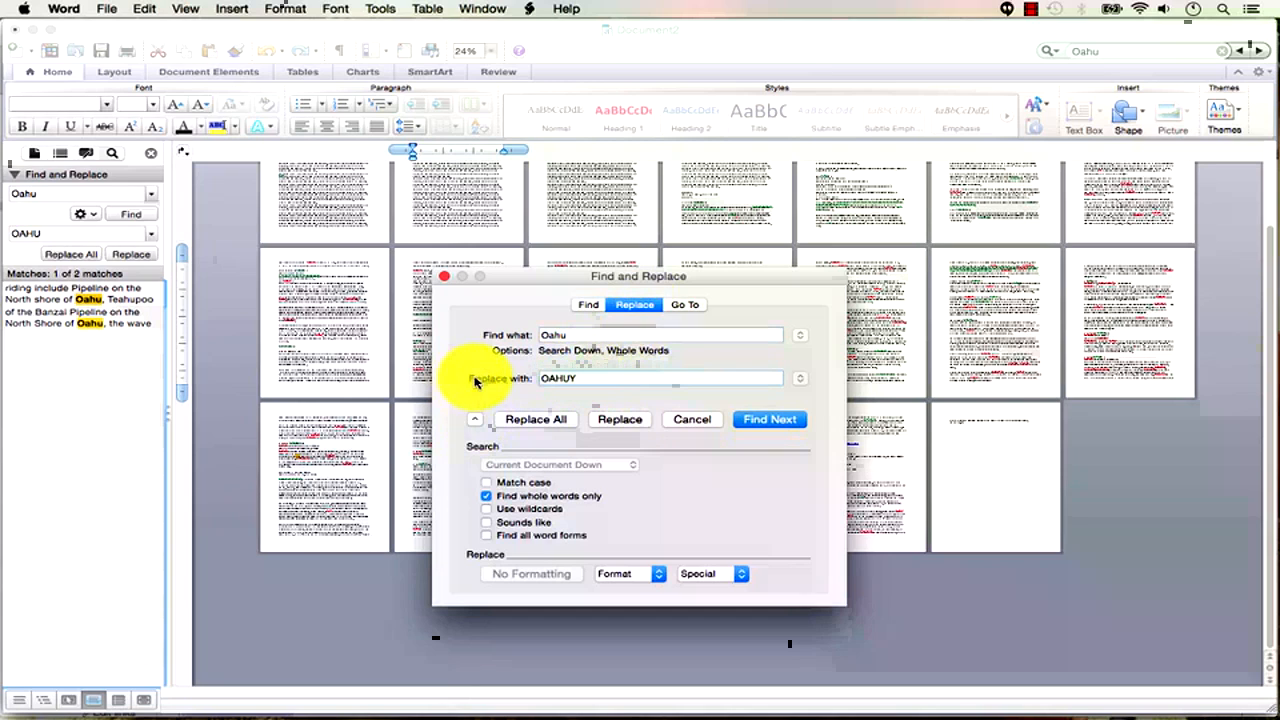
left_click(627, 573)
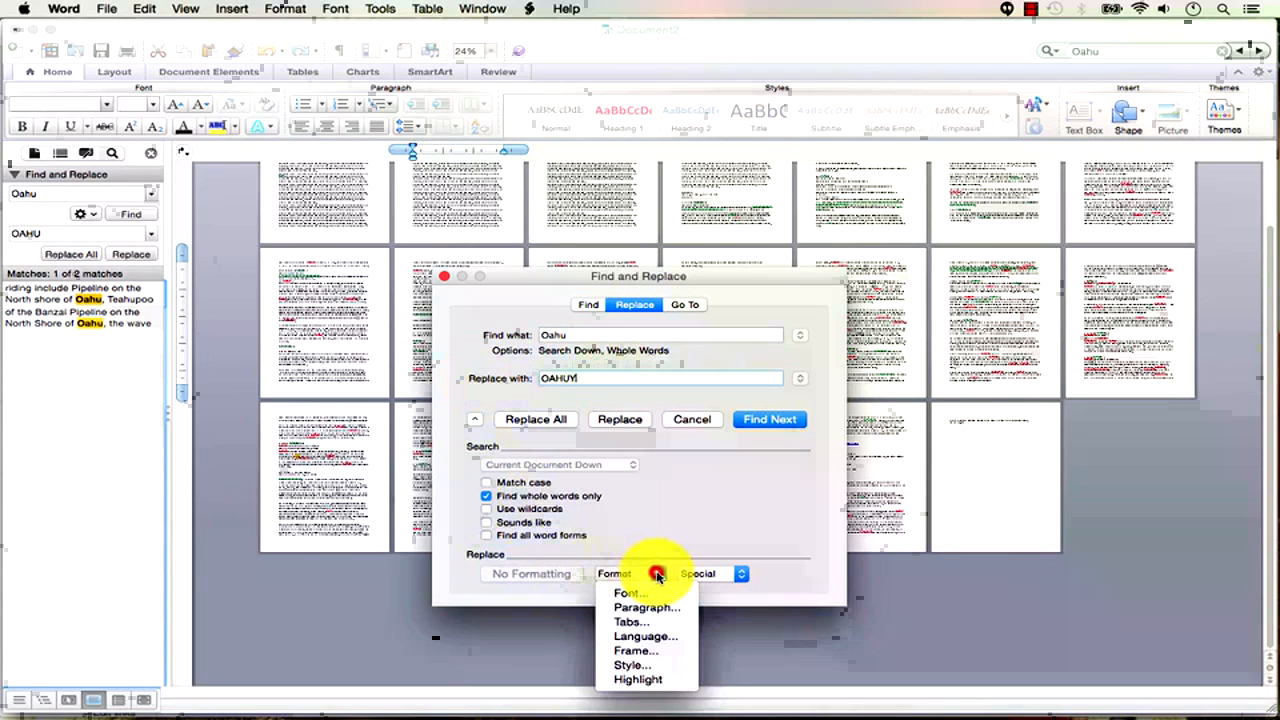
left_click(650, 596)
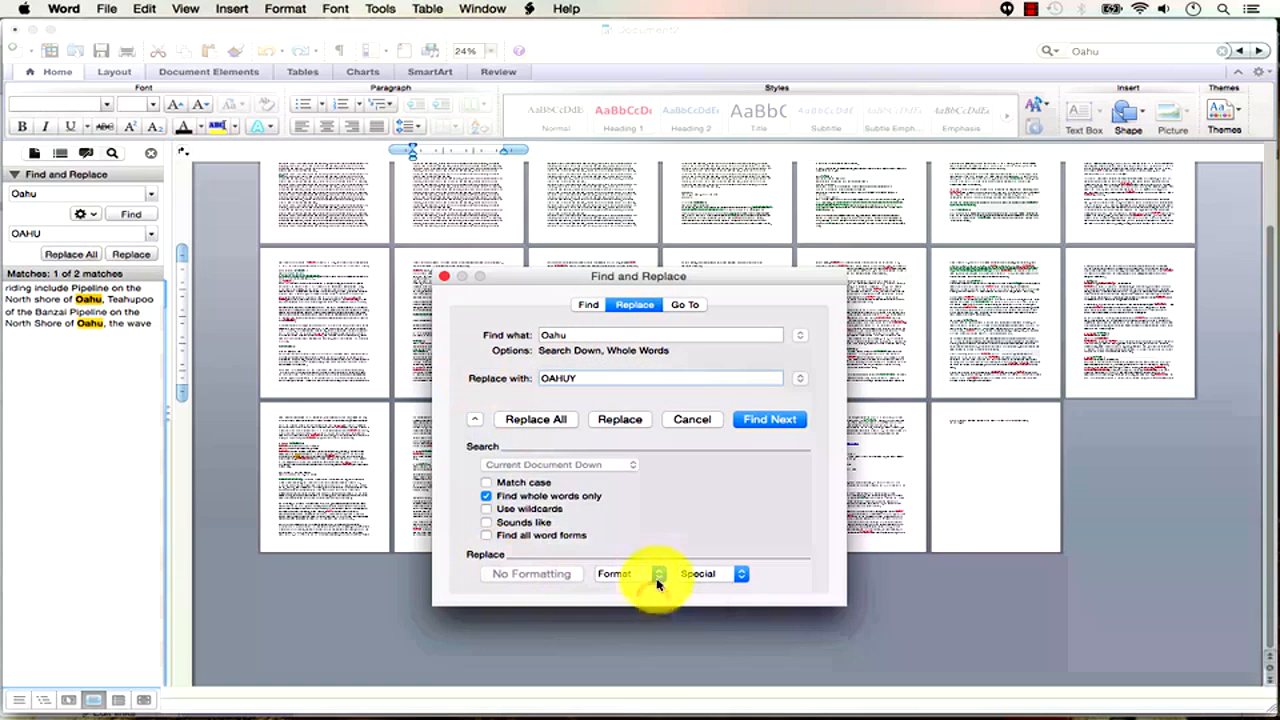
left_click(700, 268)
scroll(814, 289, "down", 3)
left_click(789, 267)
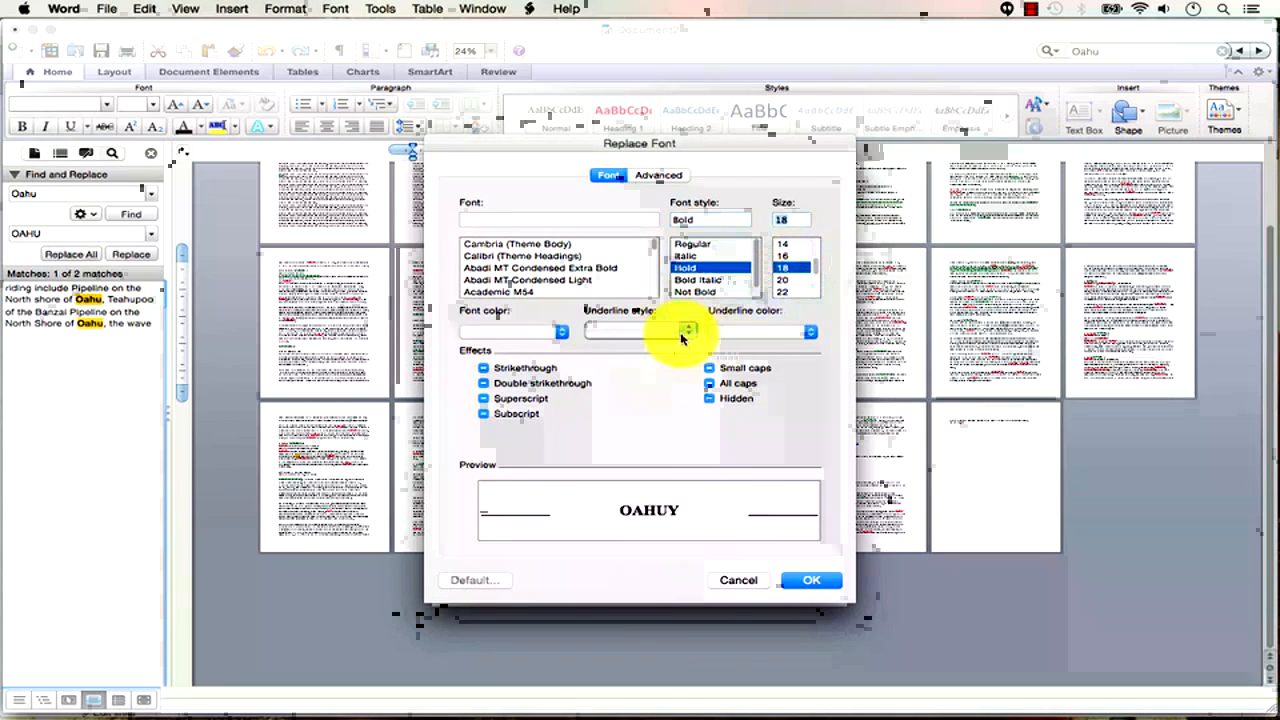
left_click(805, 580)
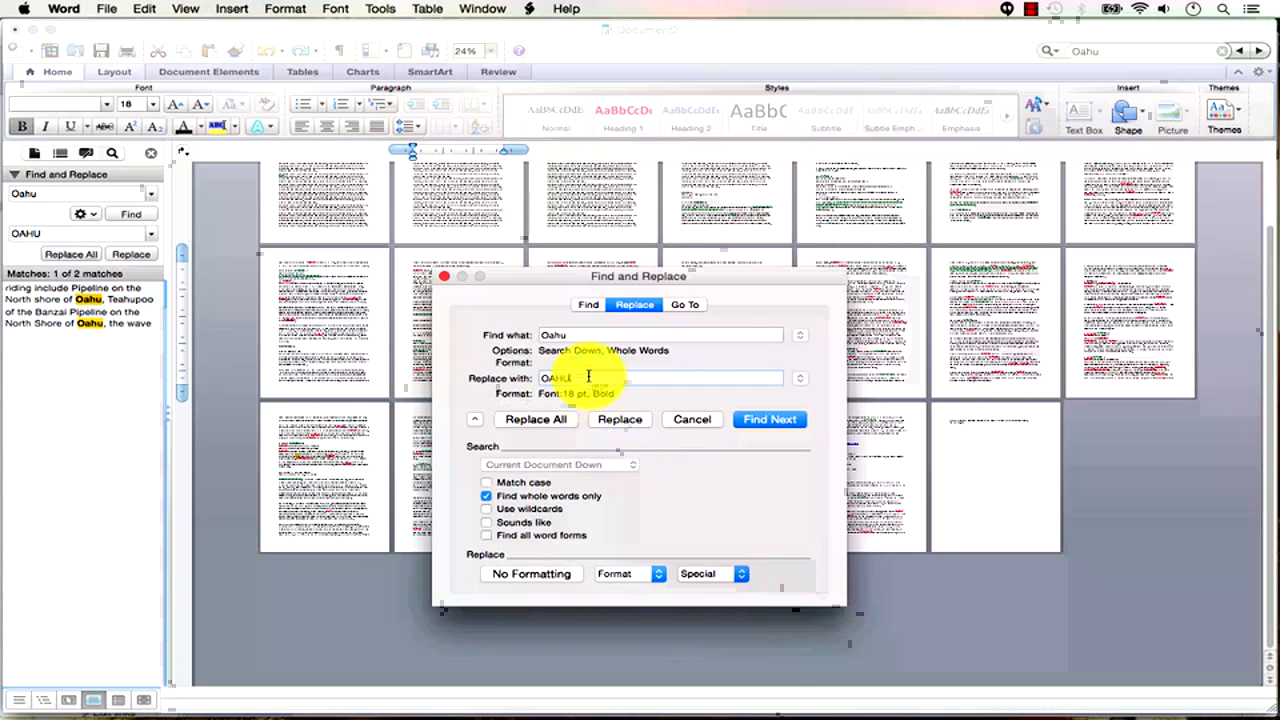
left_click(651, 577)
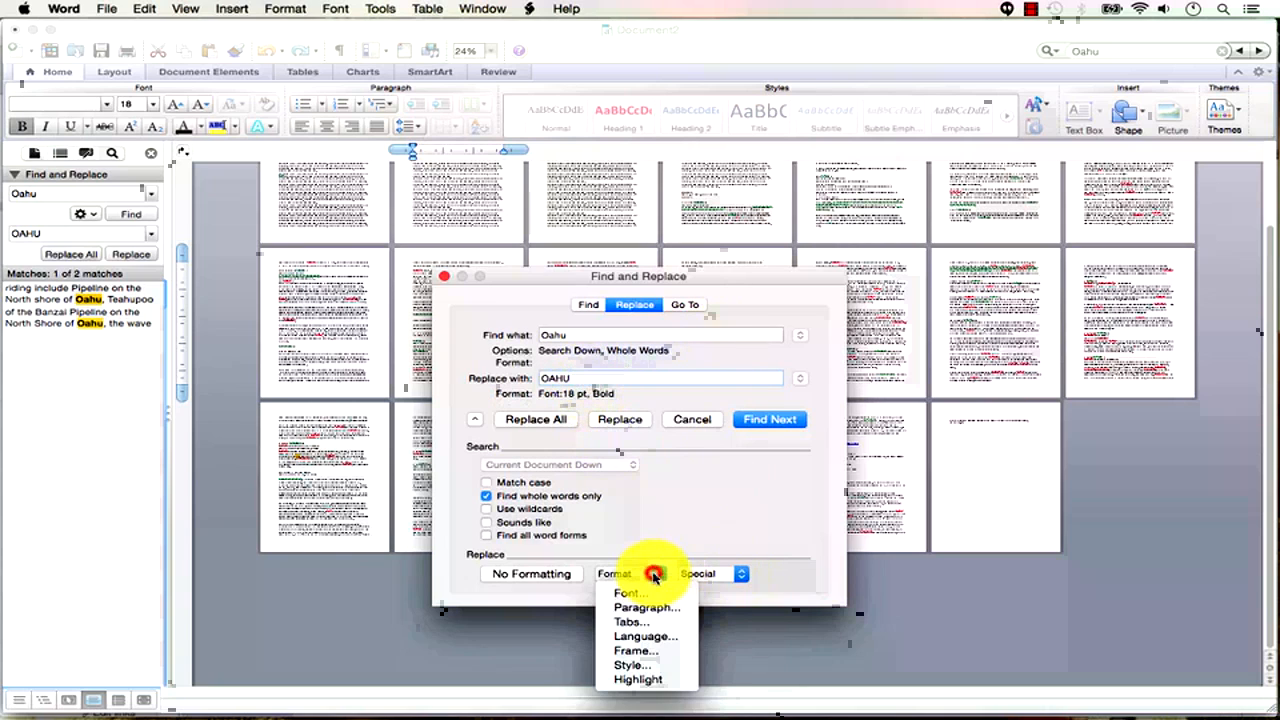
left_click(655, 606)
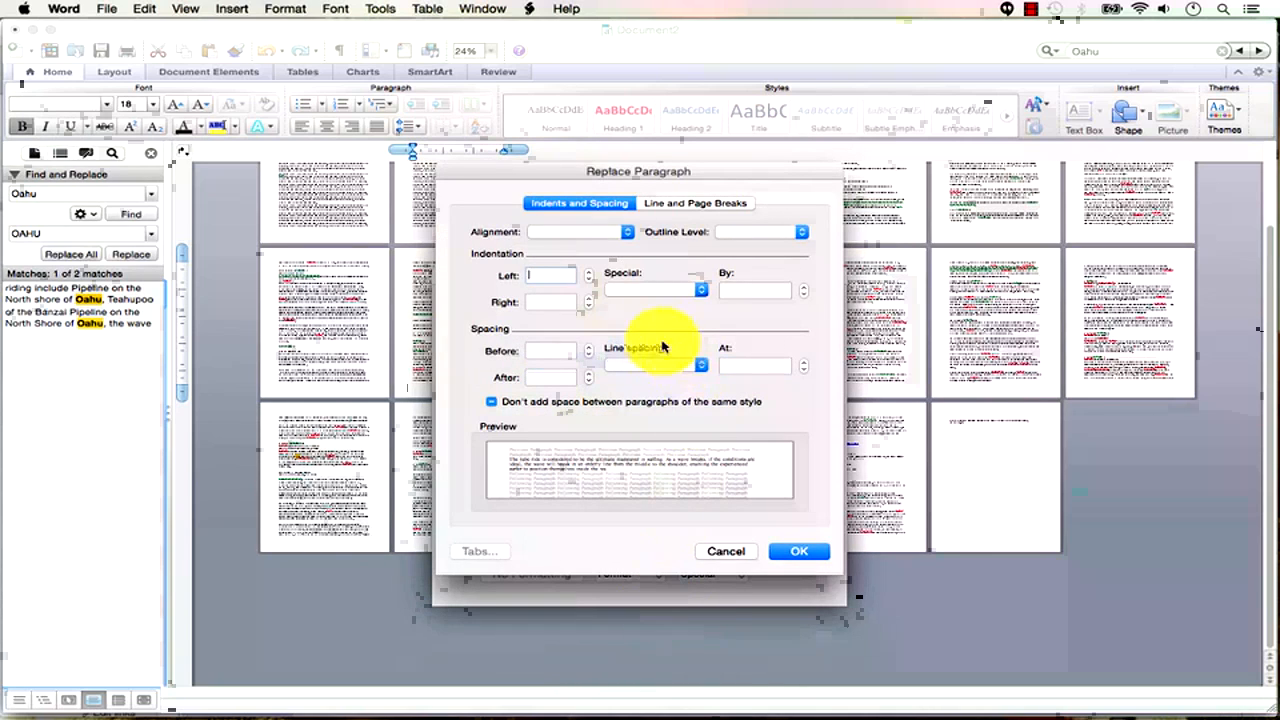
left_click(728, 551)
left_click(655, 576)
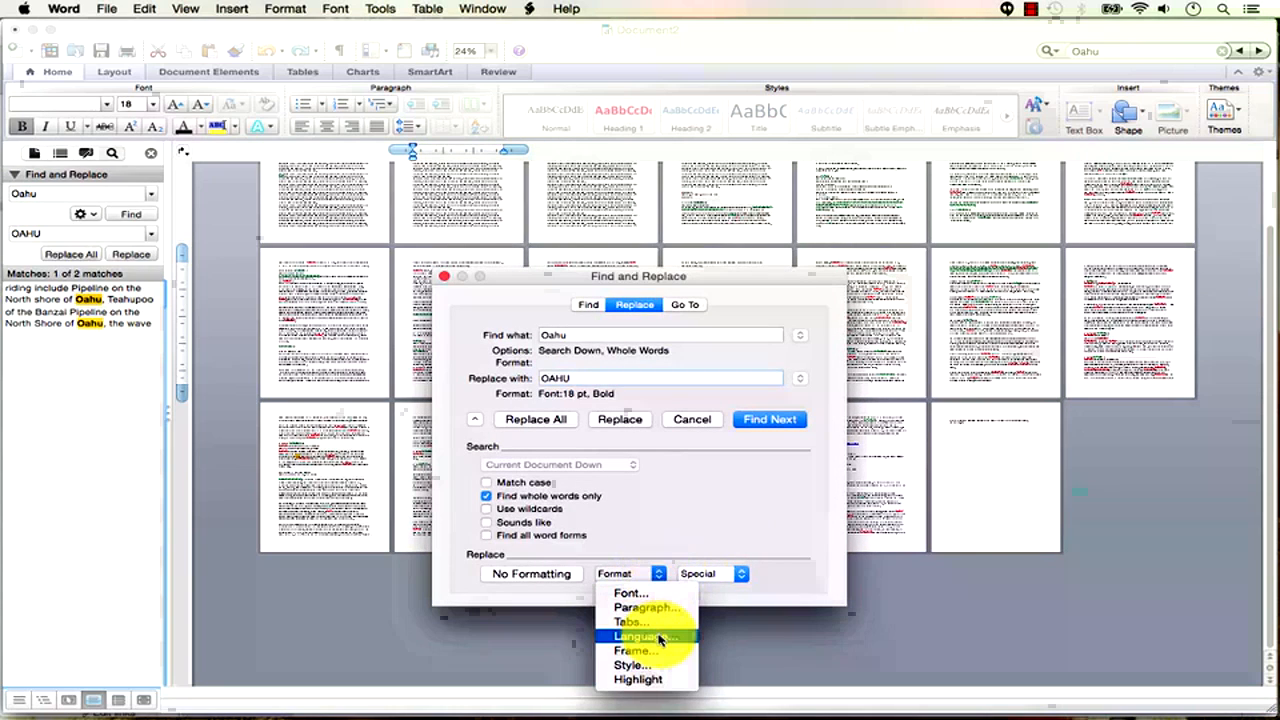
left_click(643, 679)
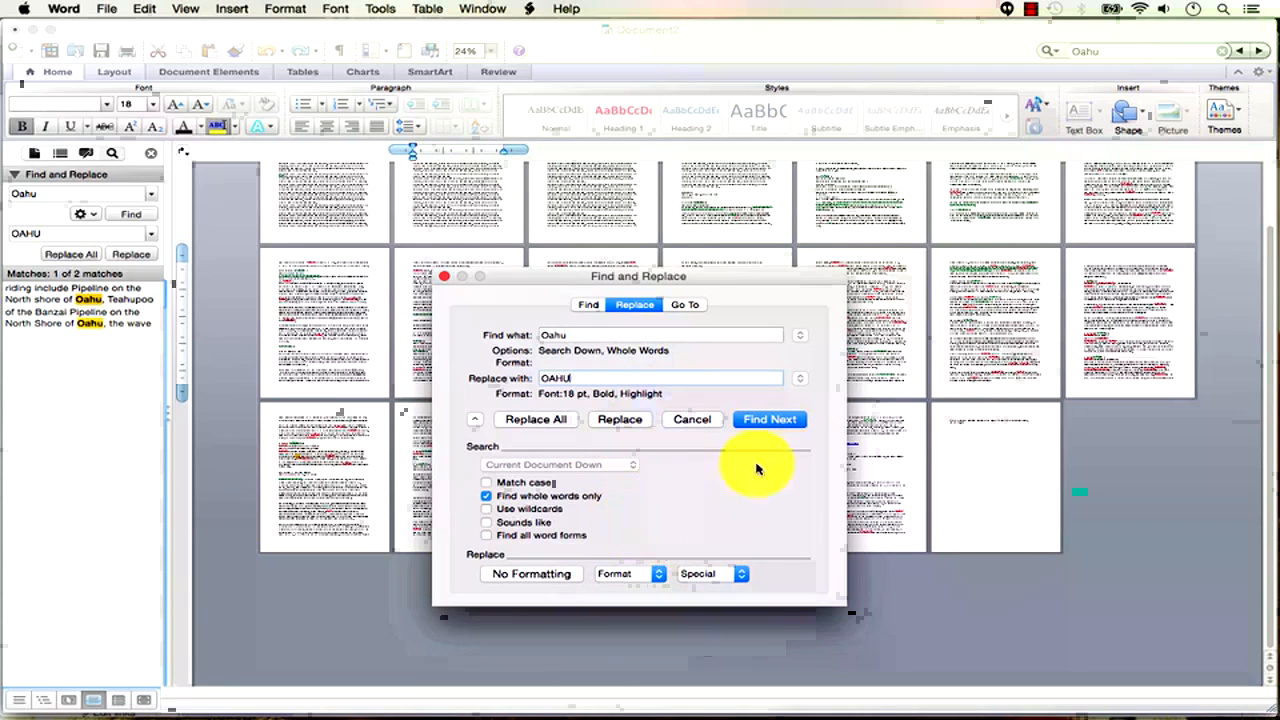
Replace all Oahu occurrences with the formatted OAHU and close Find and Replace.
left_click(540, 419)
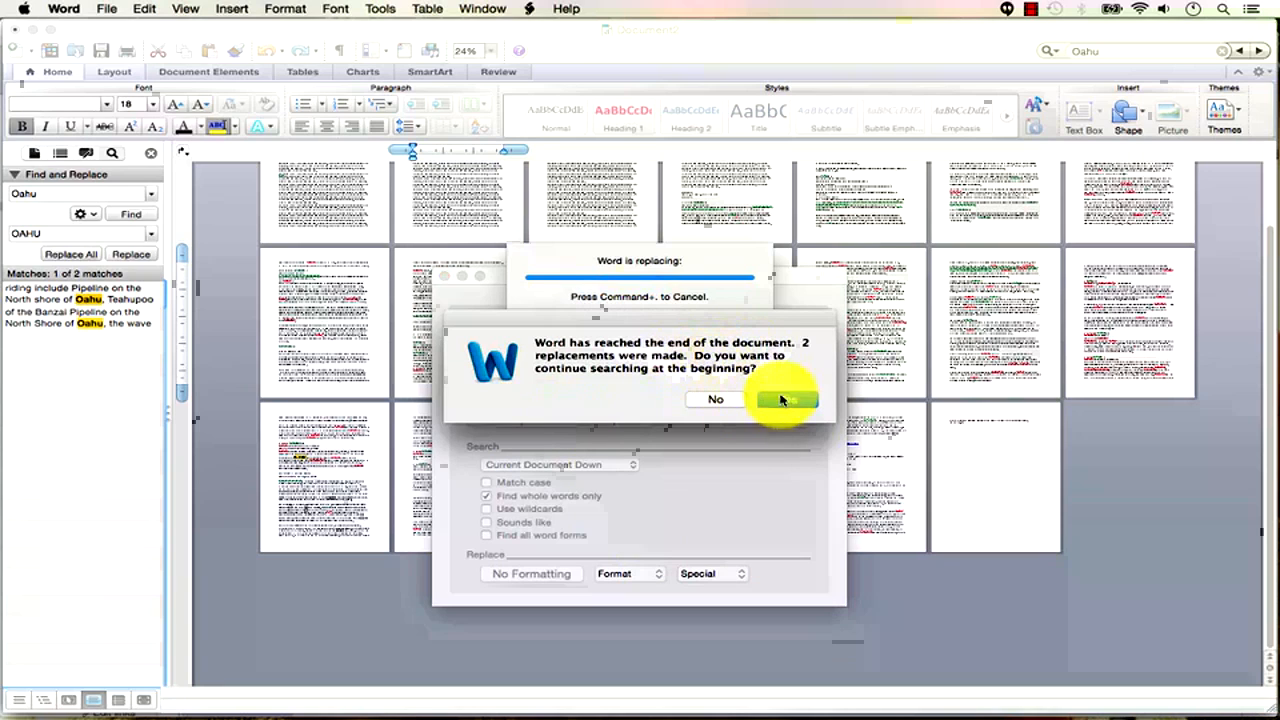
left_click(786, 401)
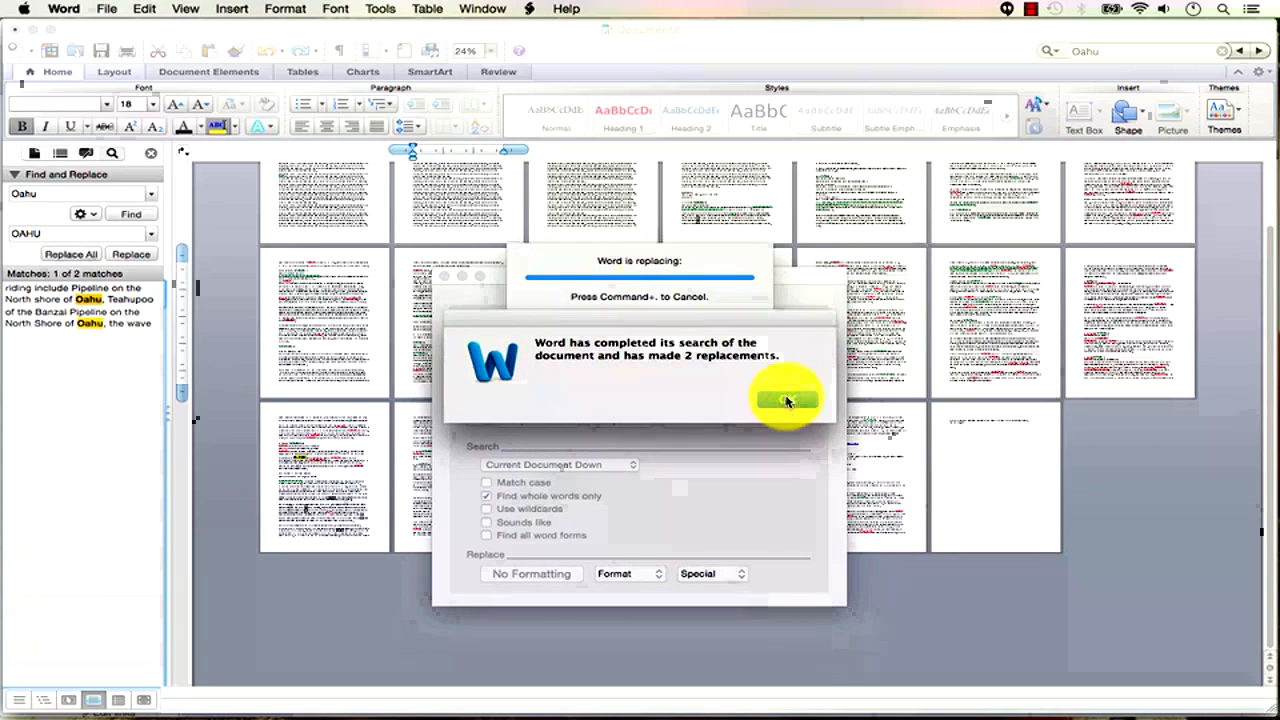
left_click(786, 401)
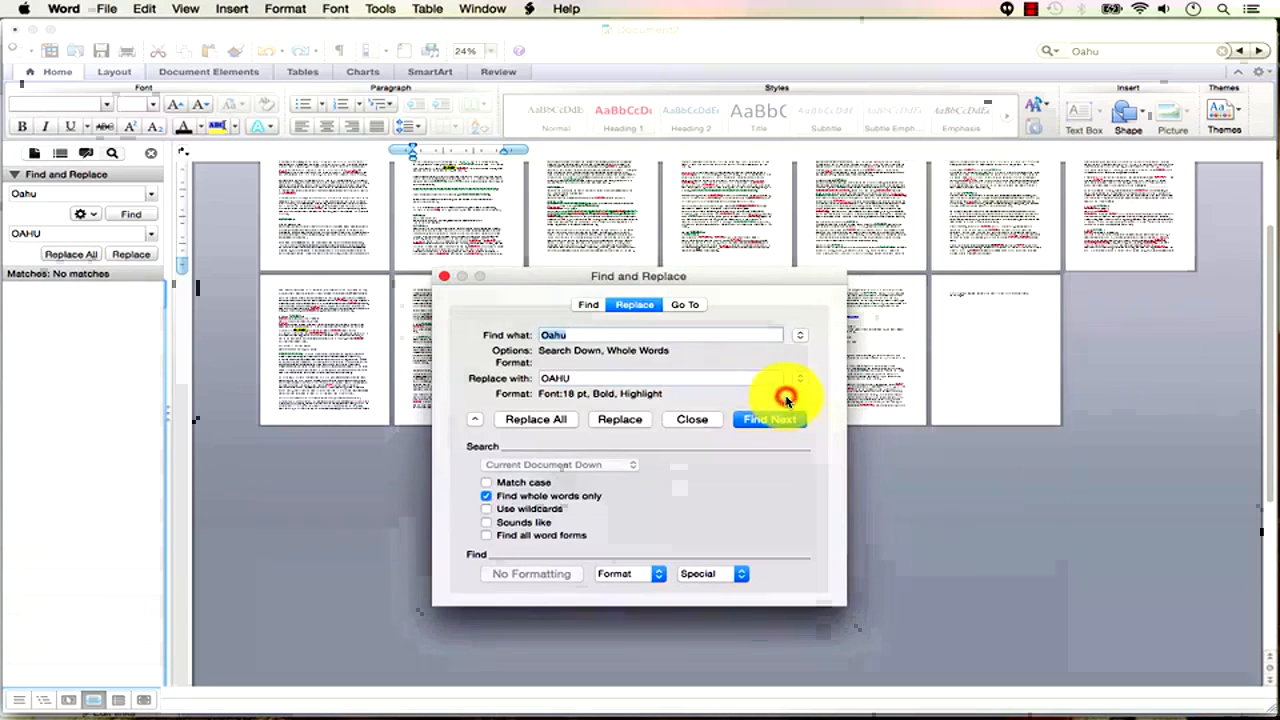
left_click(690, 418)
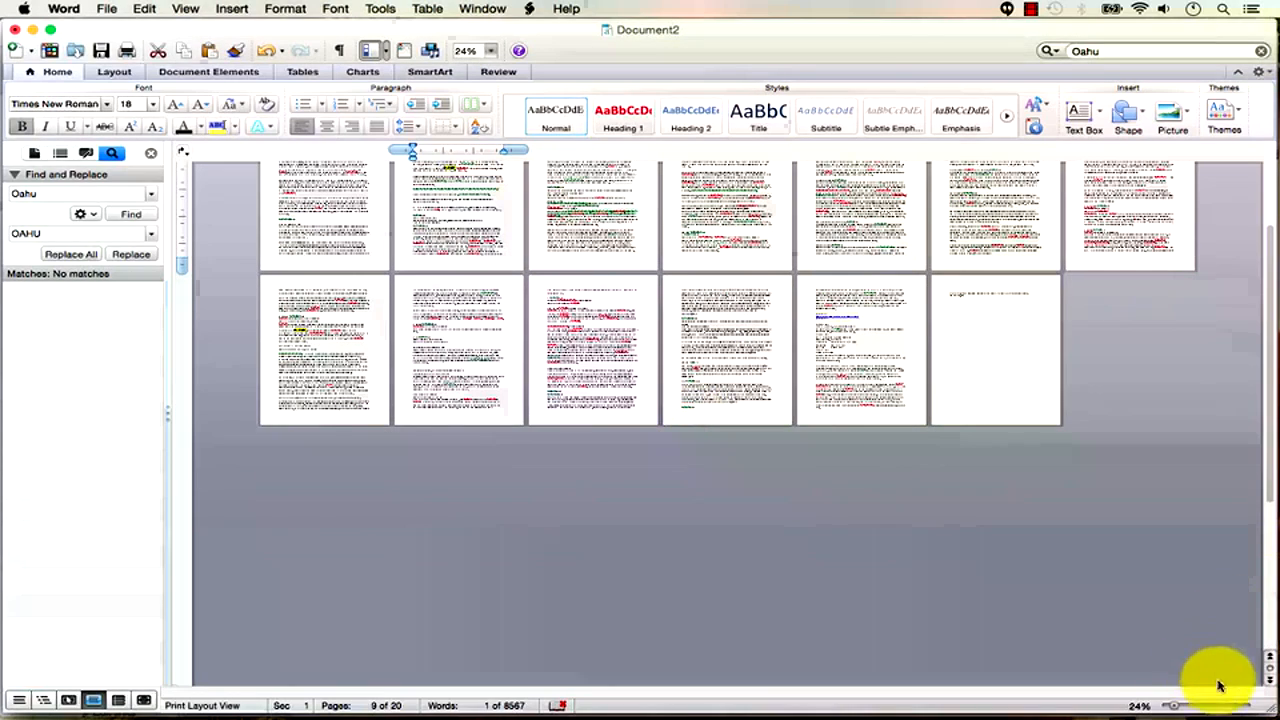
left_click_drag(1173, 707, 1207, 707)
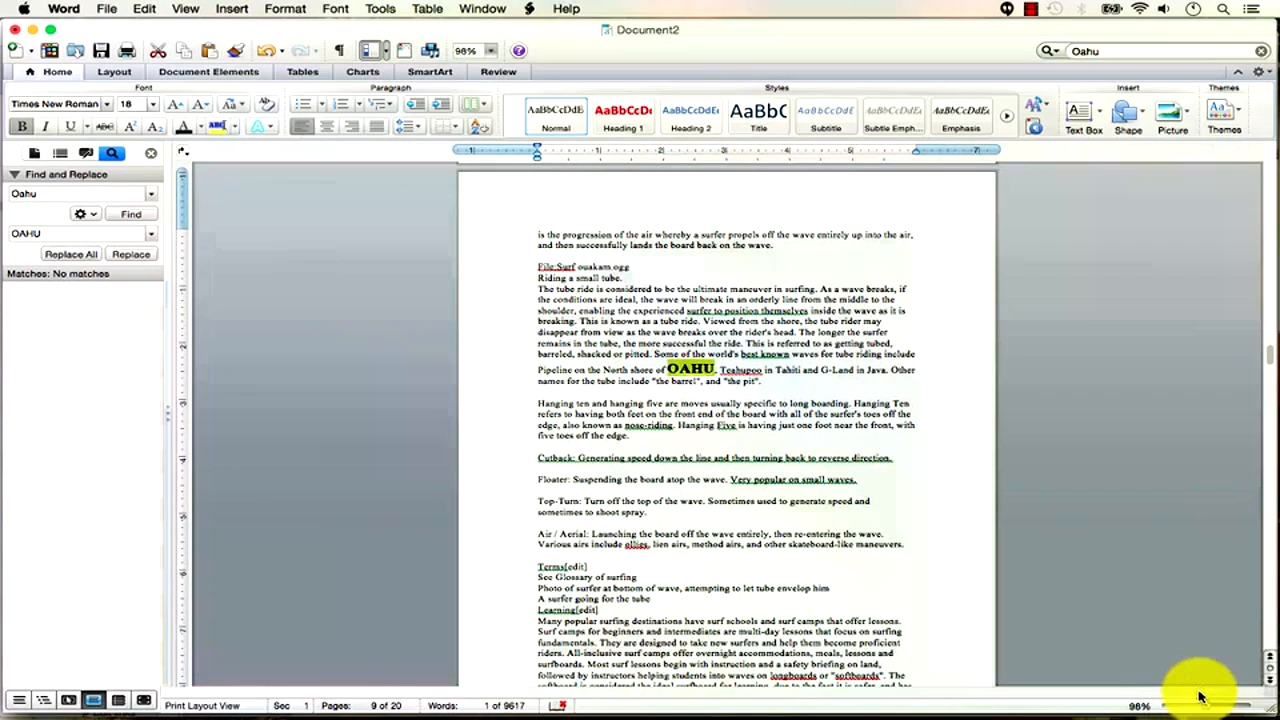
left_click(712, 373)
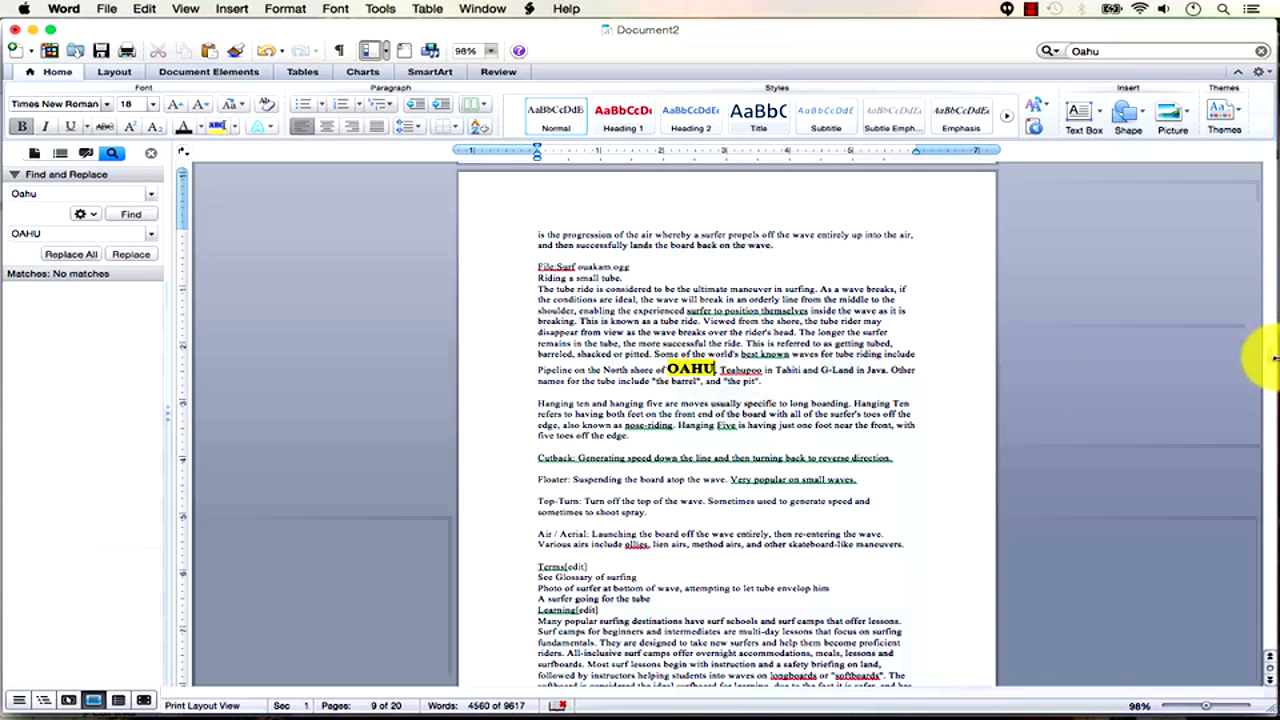
left_click_drag(1272, 360, 1272, 513)
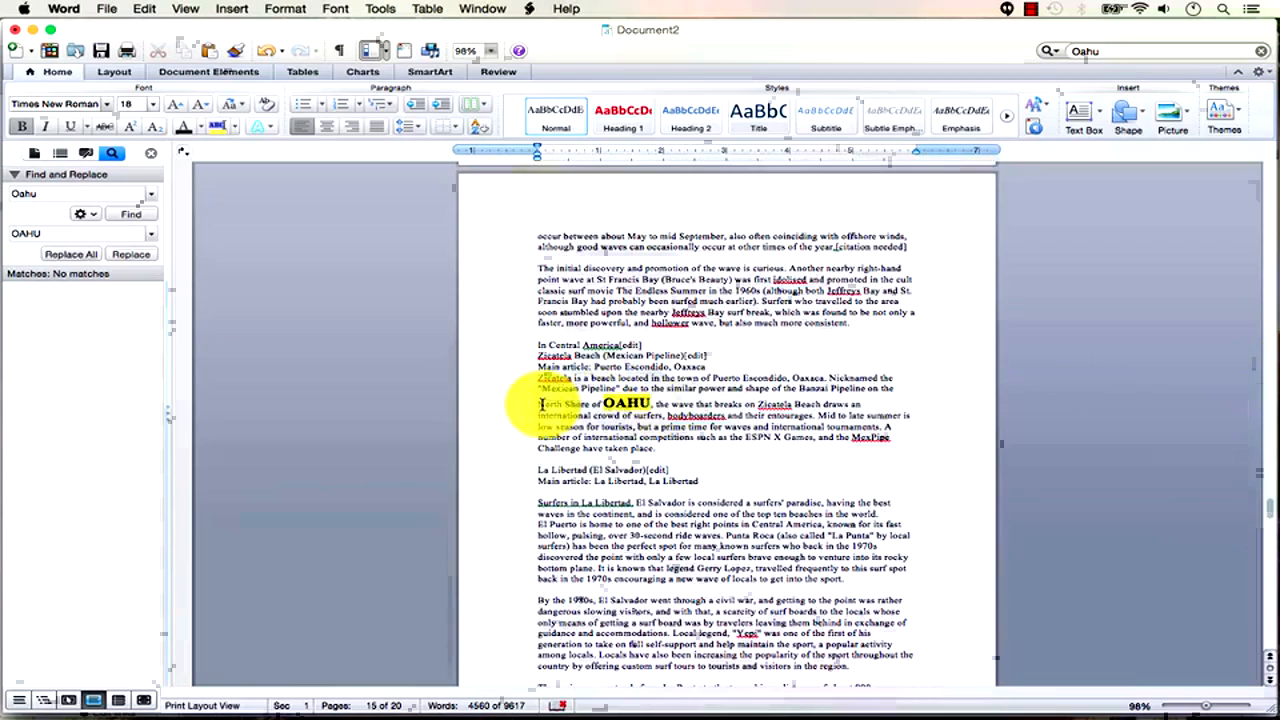
left_click_drag(541, 404, 557, 408)
left_click_drag(662, 443, 665, 447)
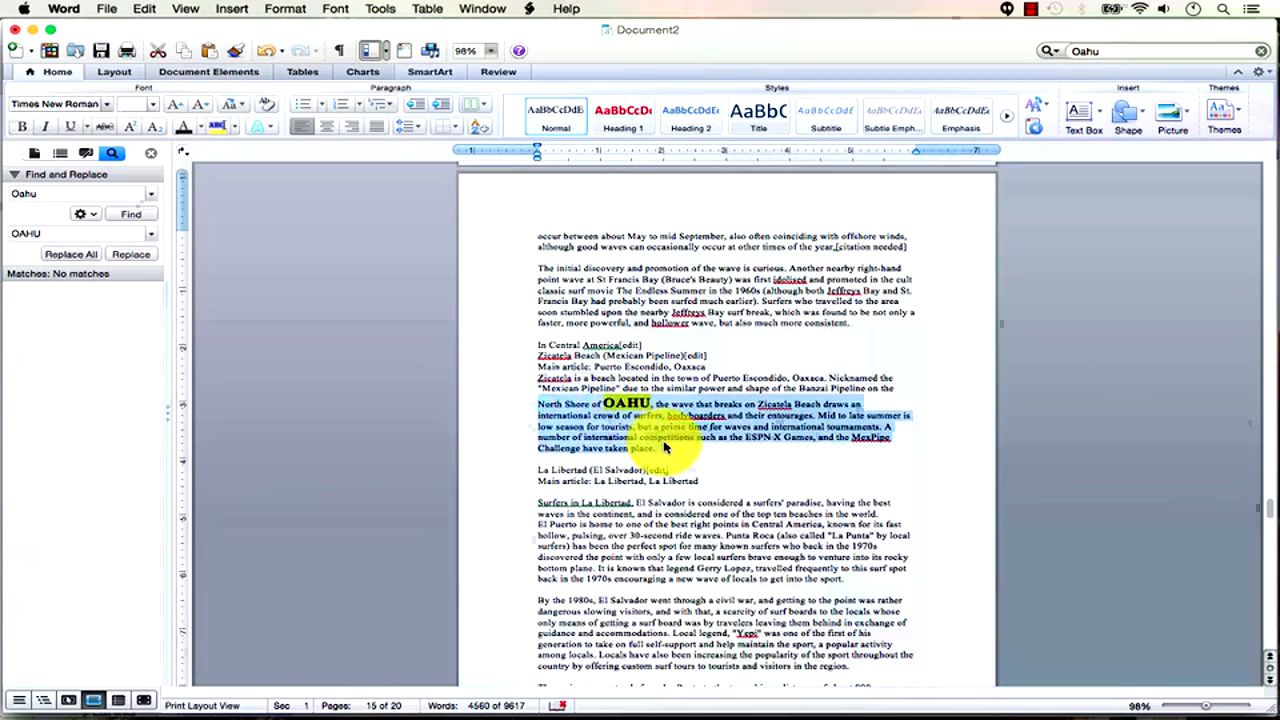
left_click_drag(1270, 513, 1270, 245)
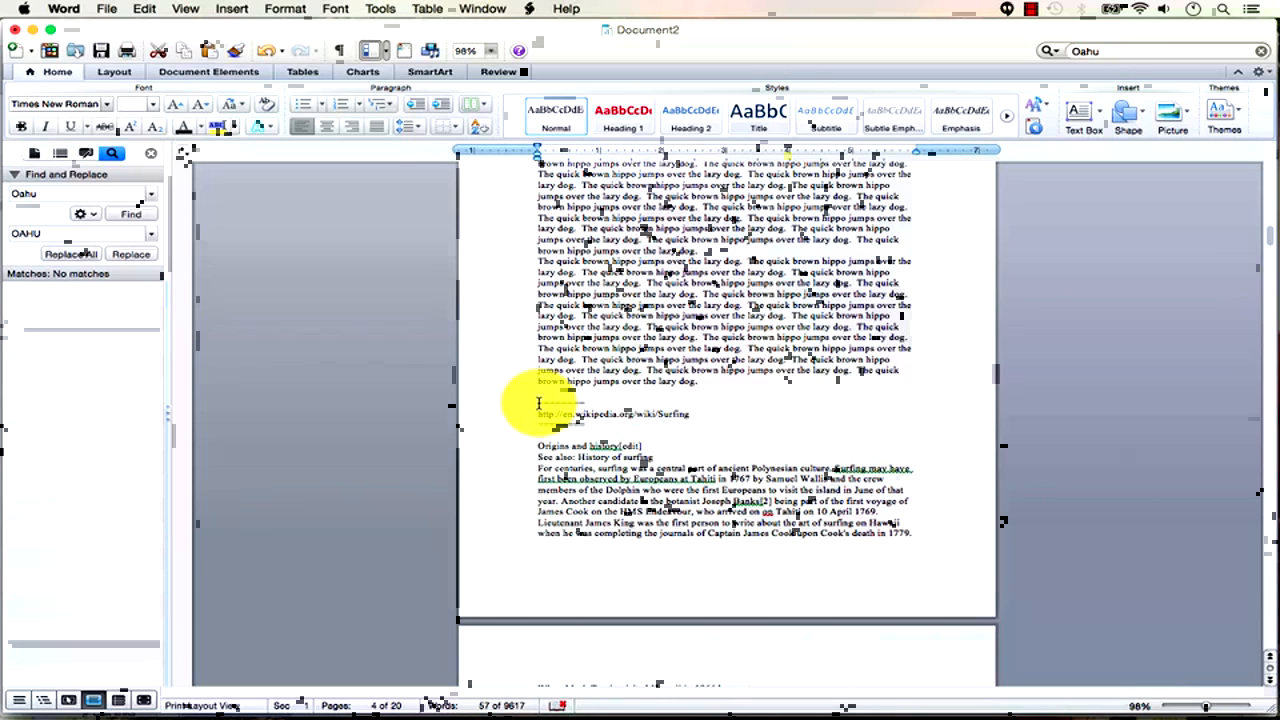
Bring the Bruce Brown article forward in Chrome, opening and closing the in-page find bar twice.
key("super+Tab")
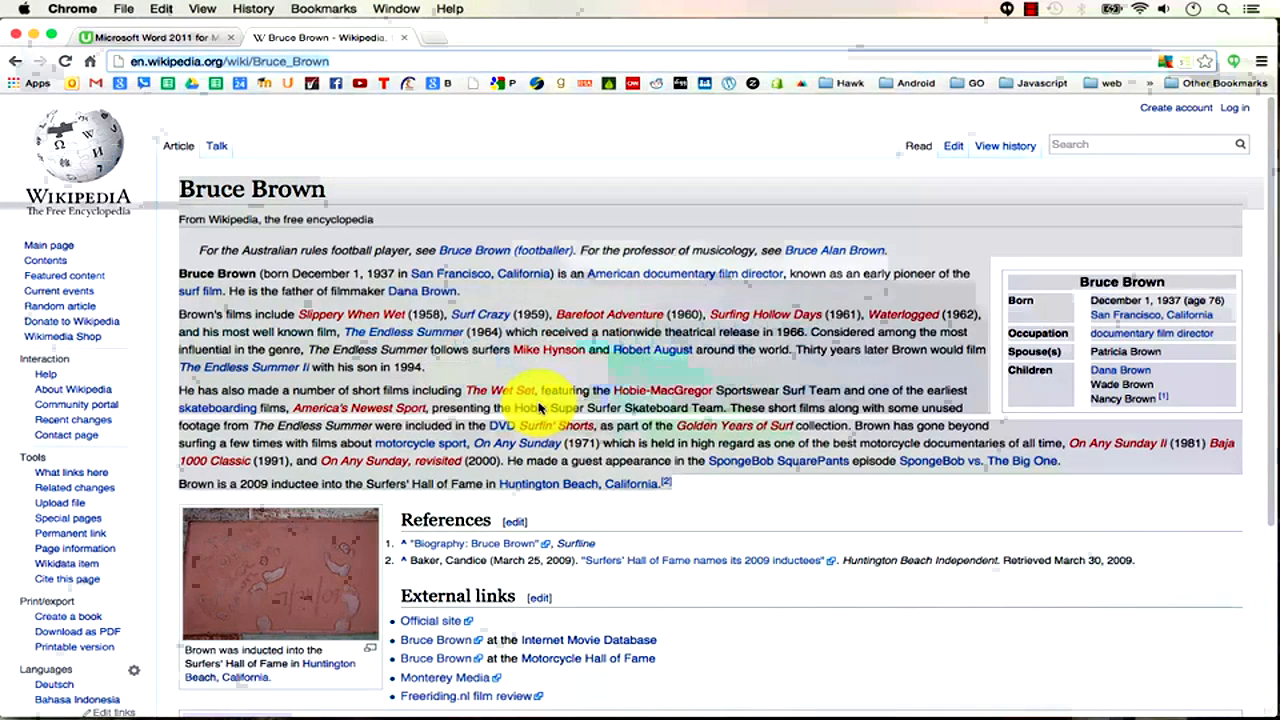
left_click(644, 512)
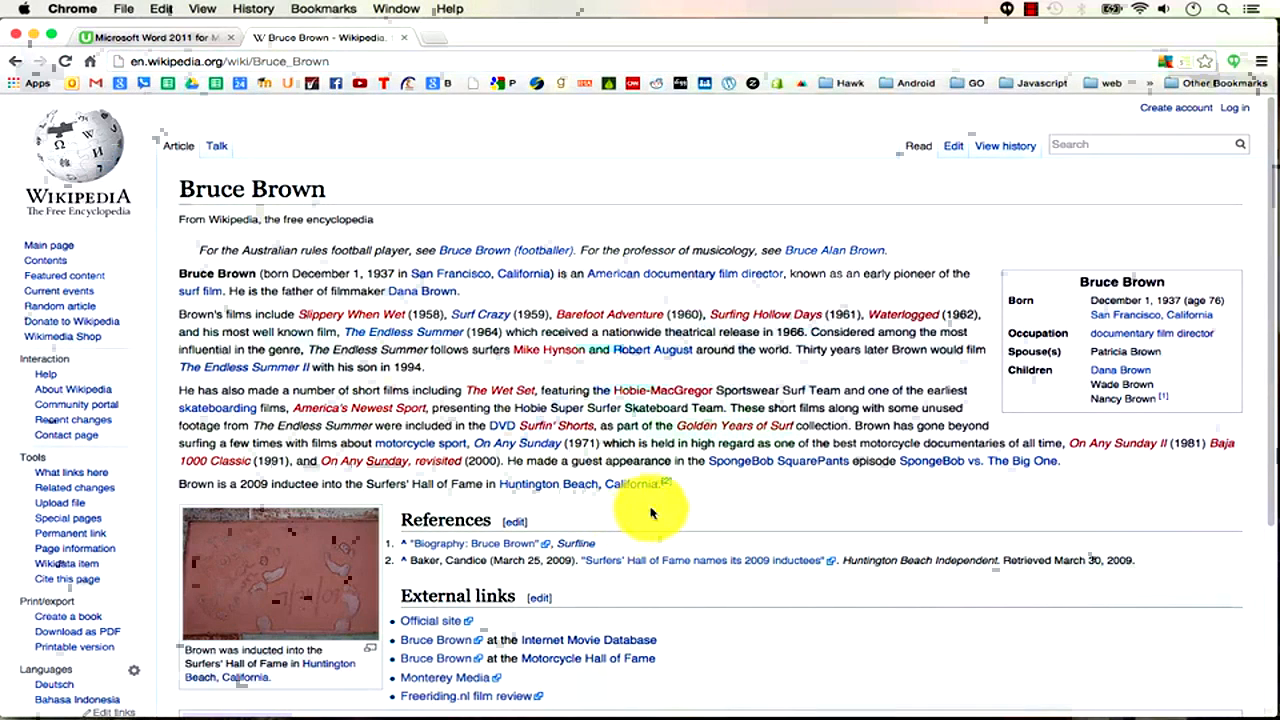
key("super+f")
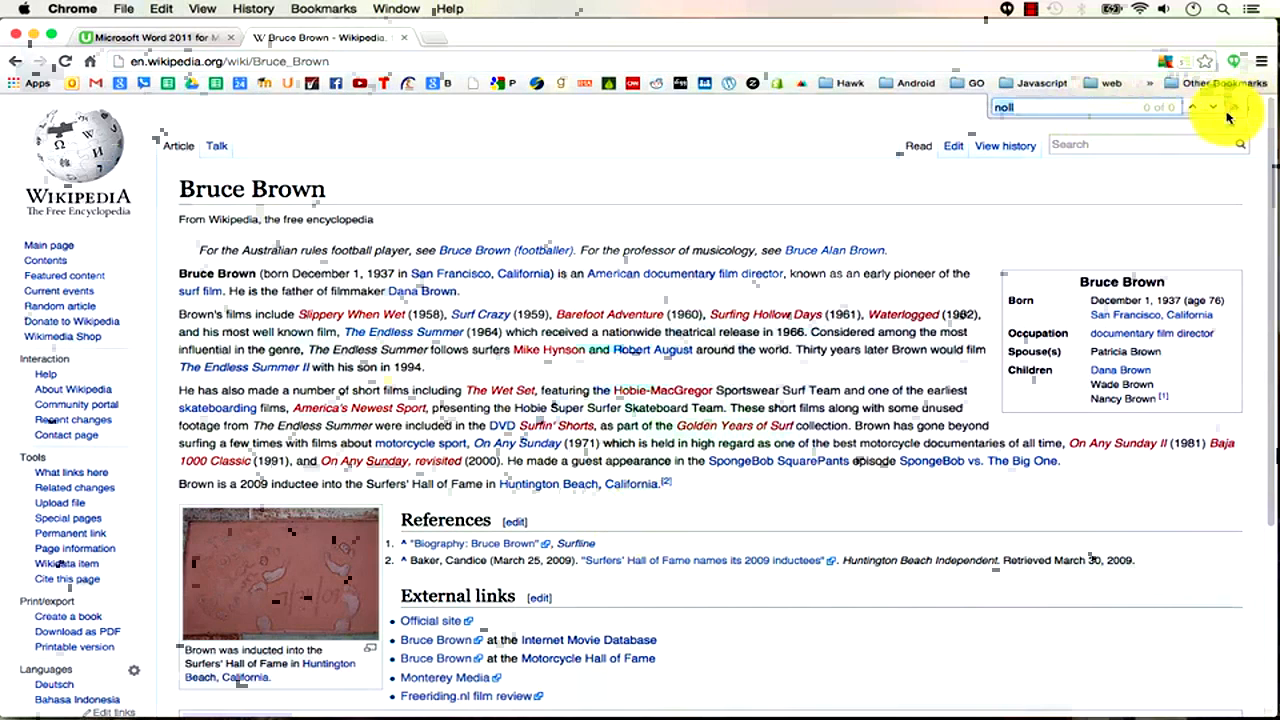
left_click(1234, 107)
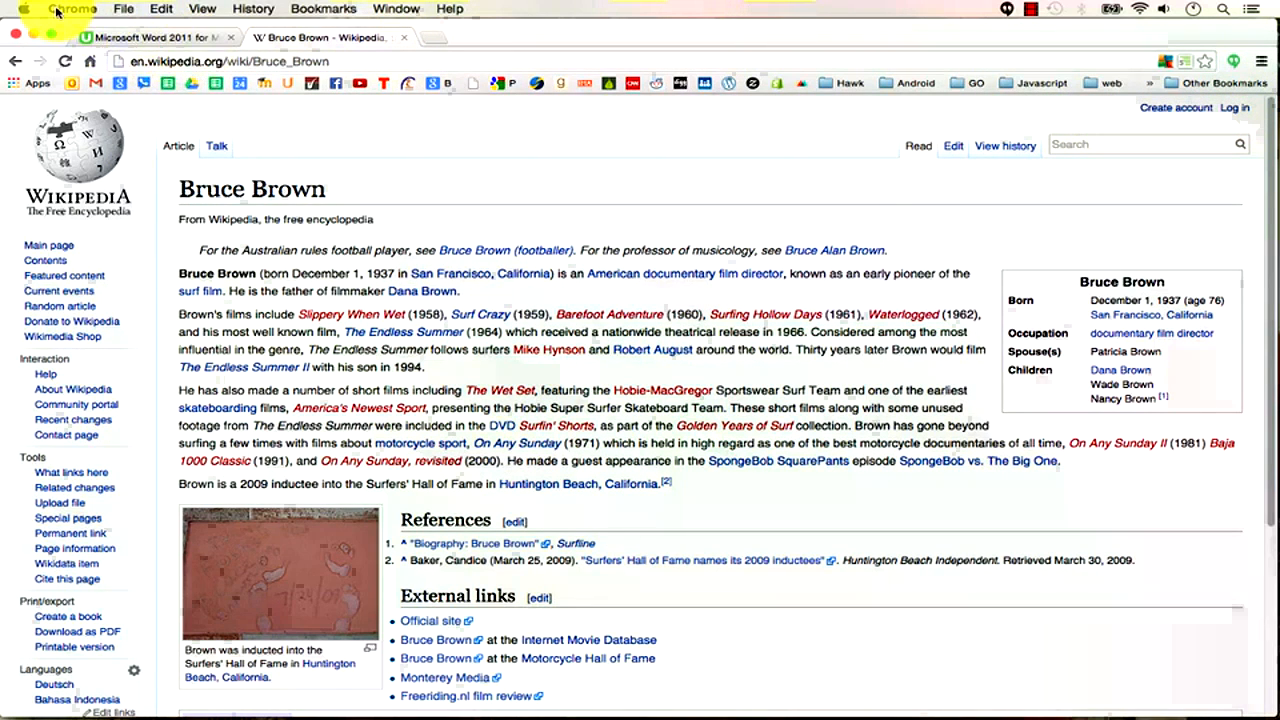
key("super+f")
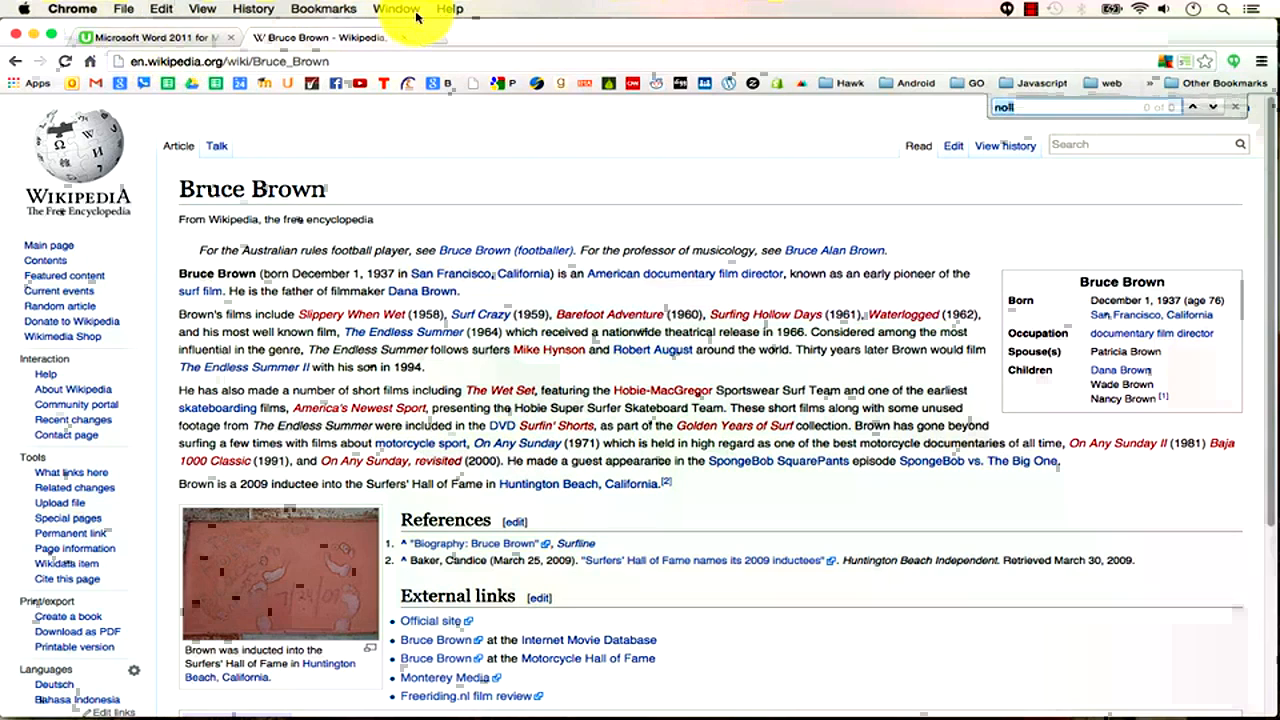
left_click(1235, 106)
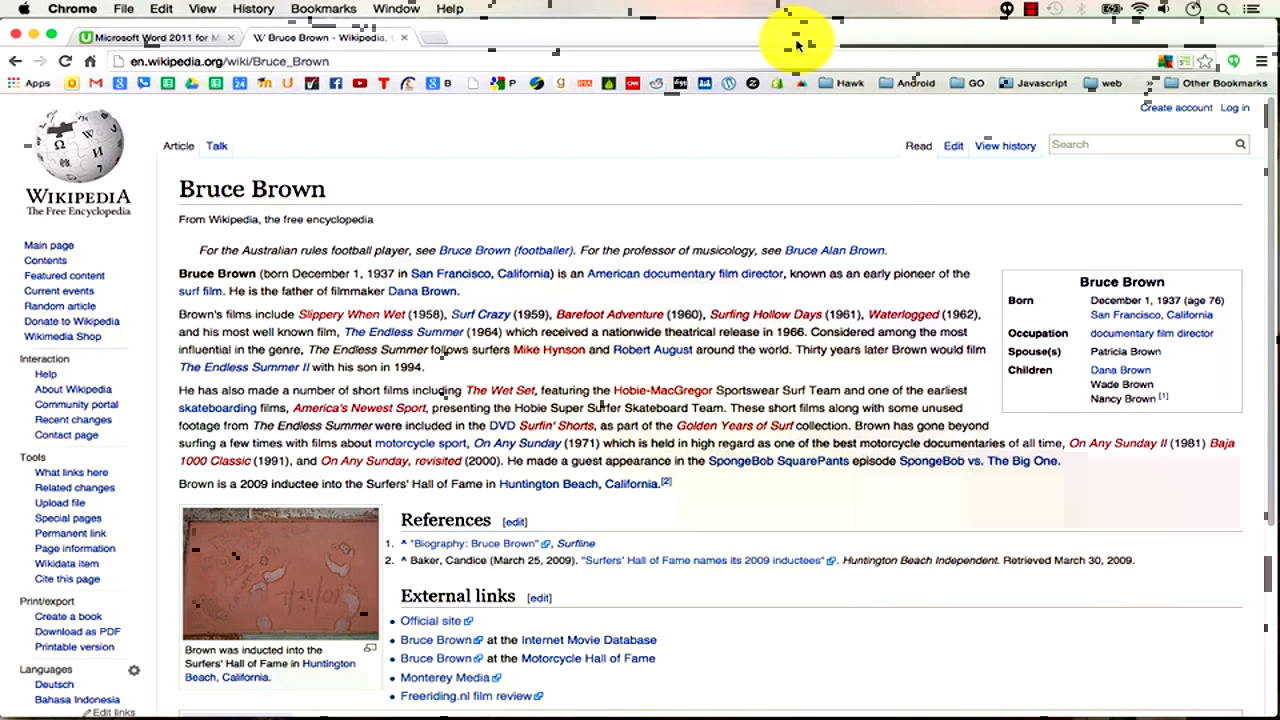
left_click(1030, 12)
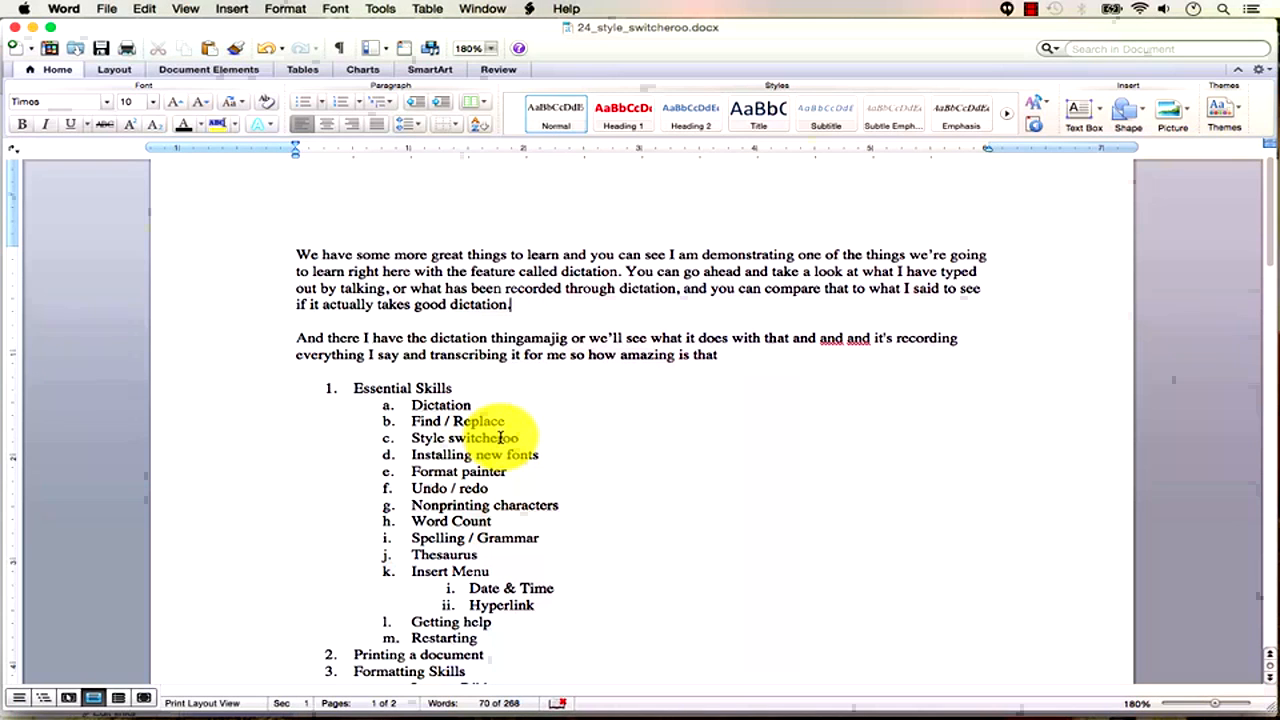
Create a new document with 'Here is my first heading' and a =rand(1,5) sample paragraph.
left_click(110, 9)
left_click(128, 28)
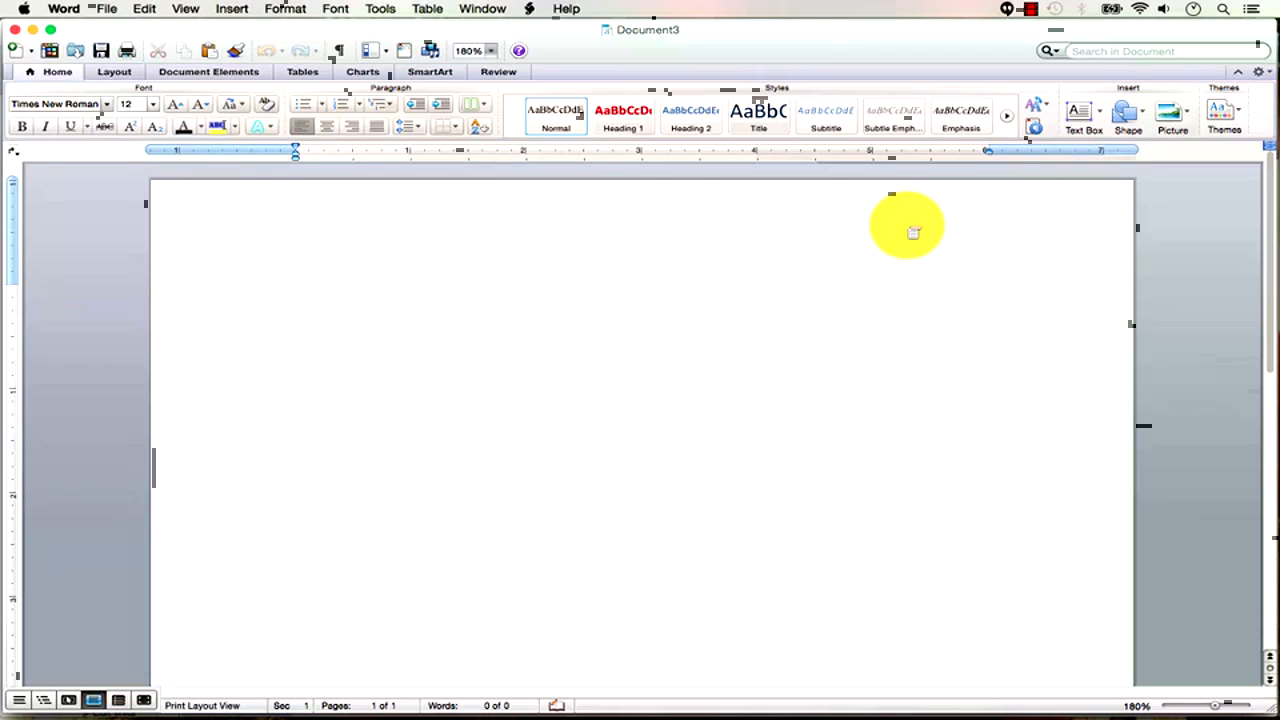
type("Here is my first heading")
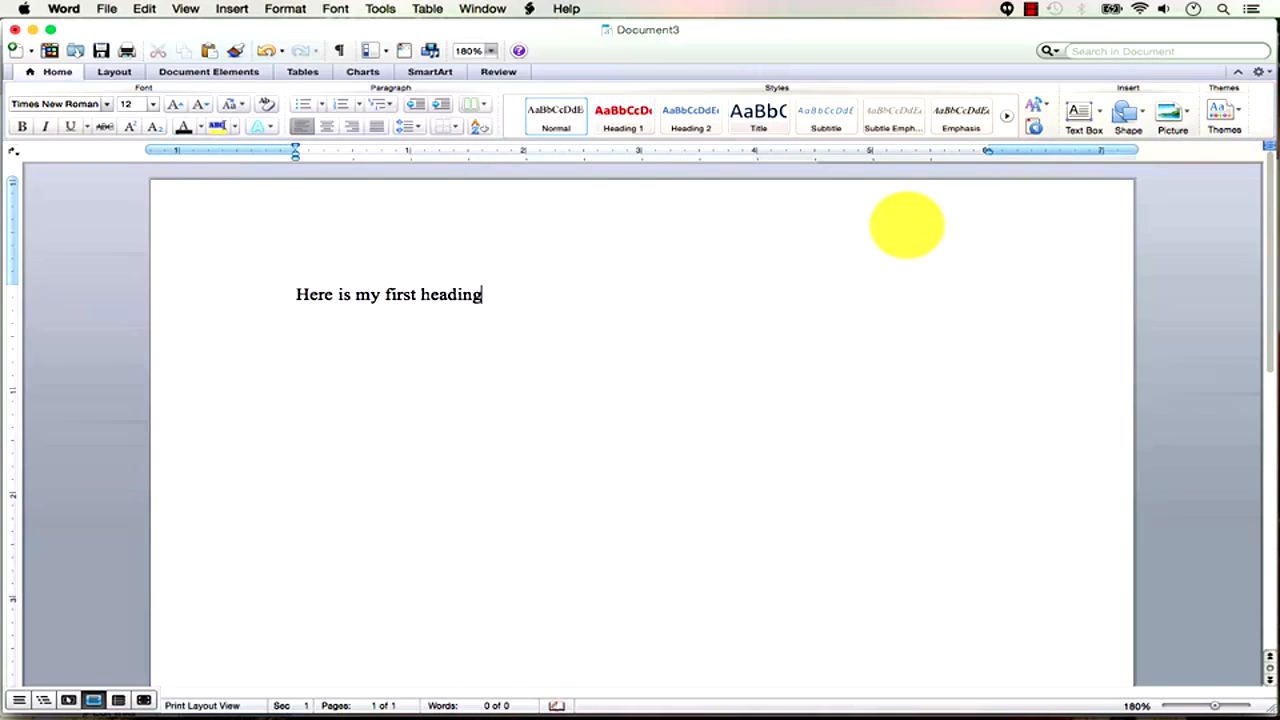
key("Return")
type("=re")
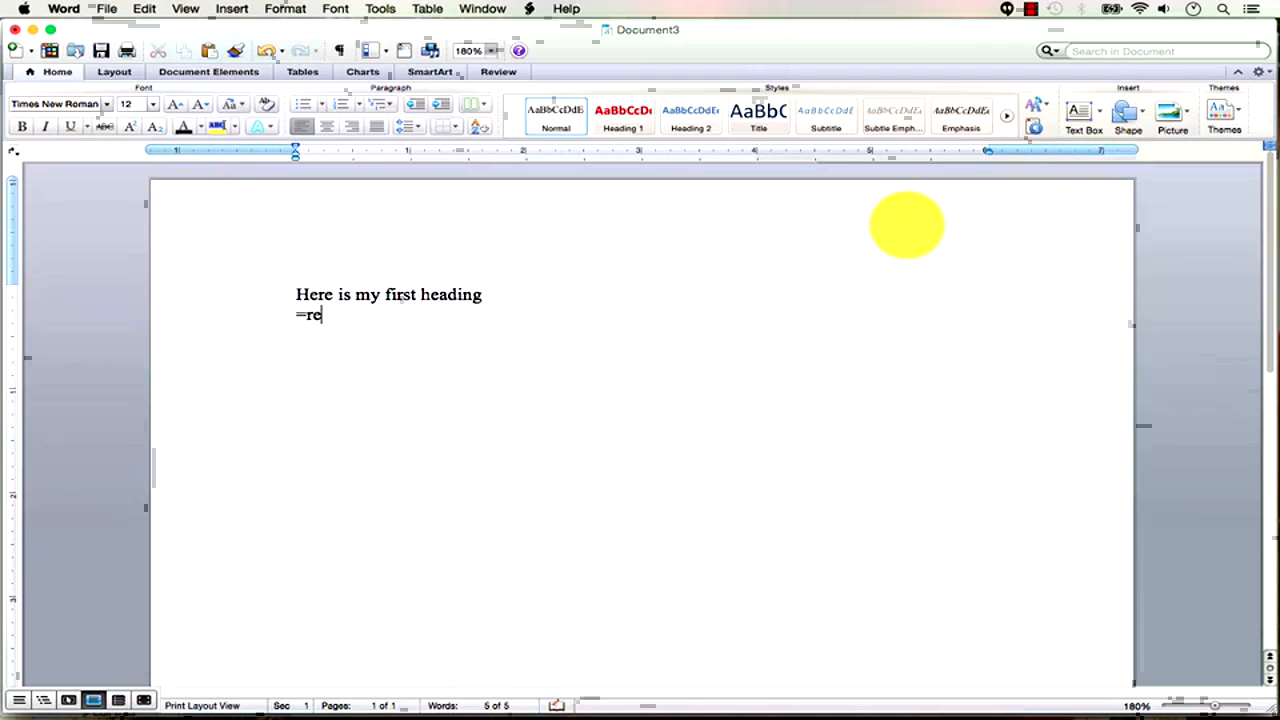
type("nd(1,")
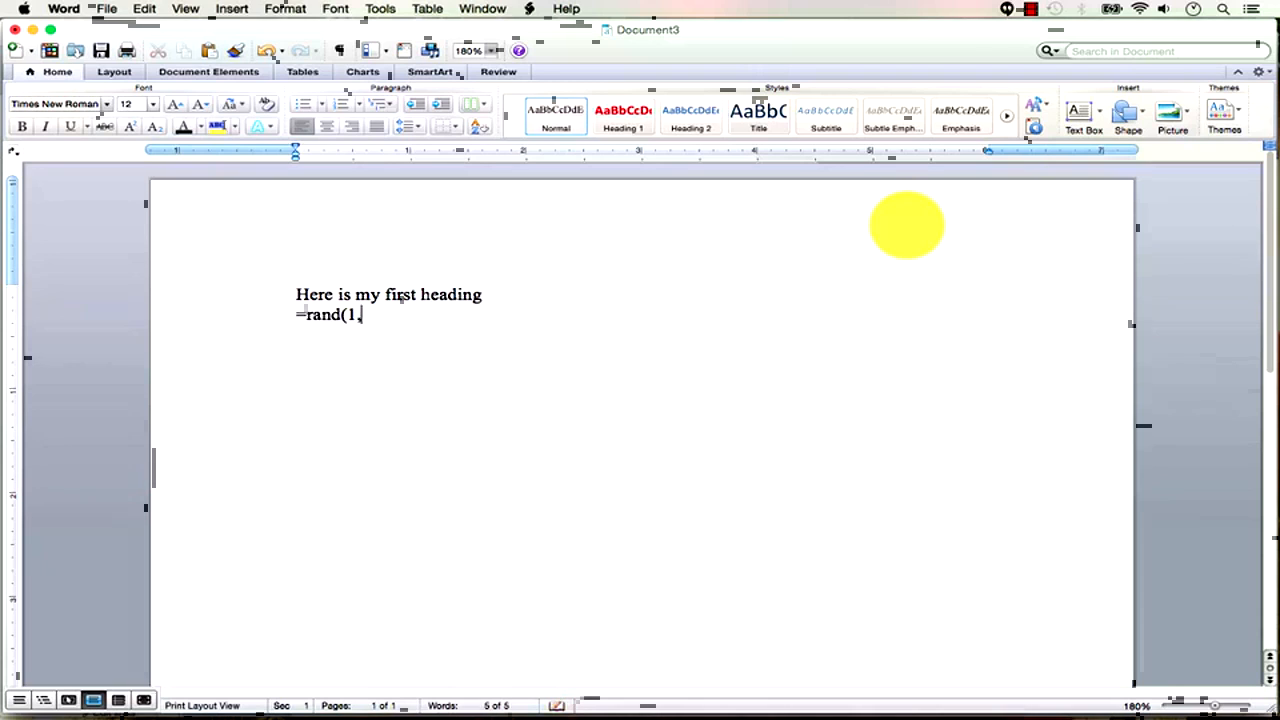
type("5)")
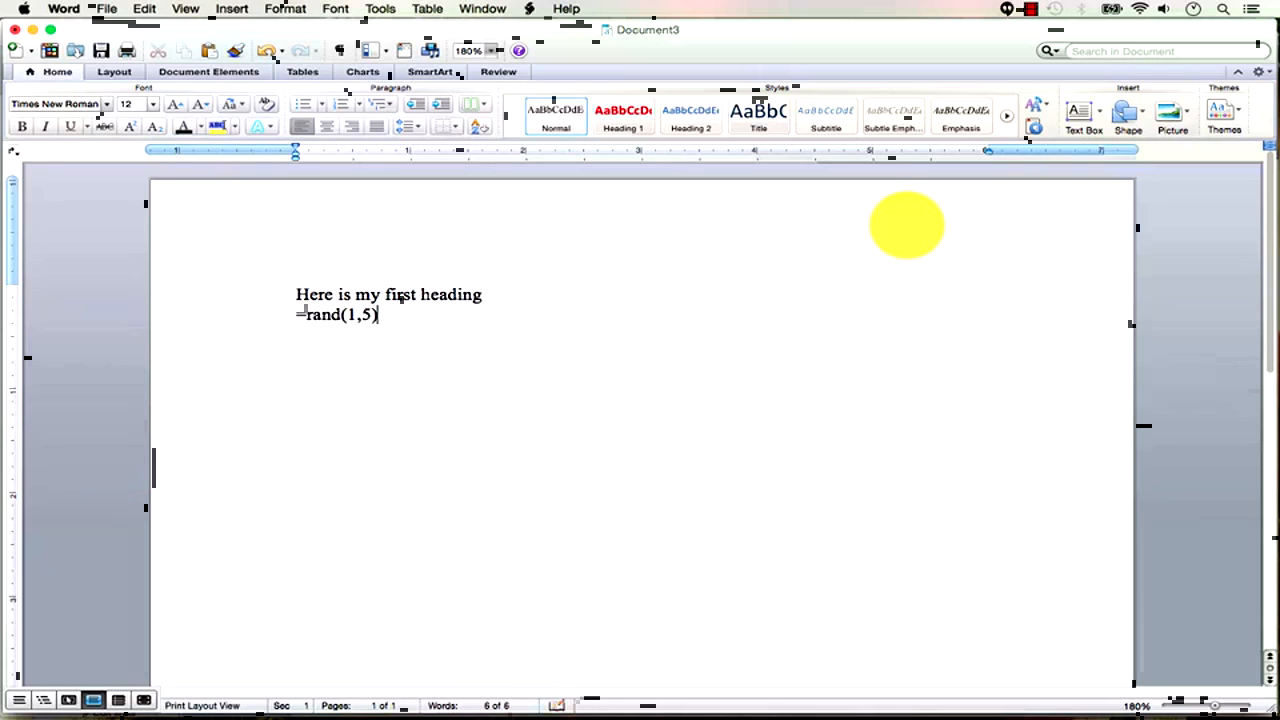
key("Return")
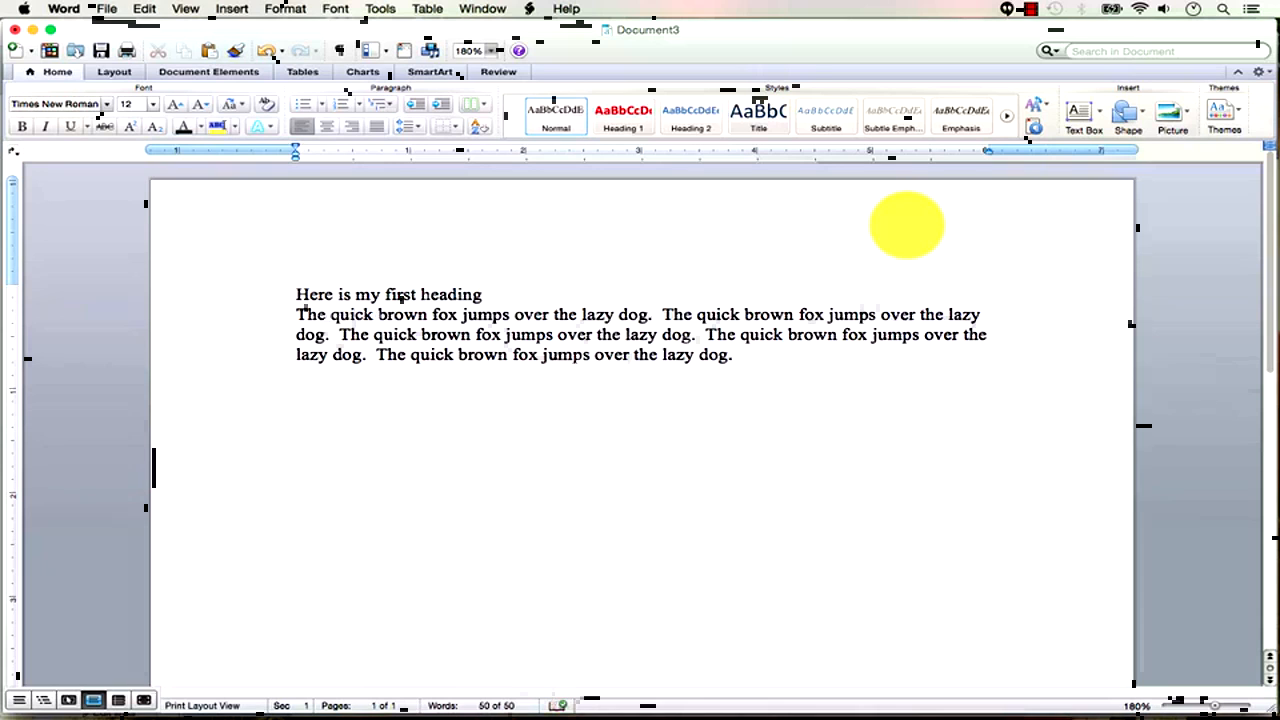
Copy the heading and paragraph and paste two more copies below.
key("shift+Up")
key("shift+Up")
key("shift+Up")
key("shift+Up")
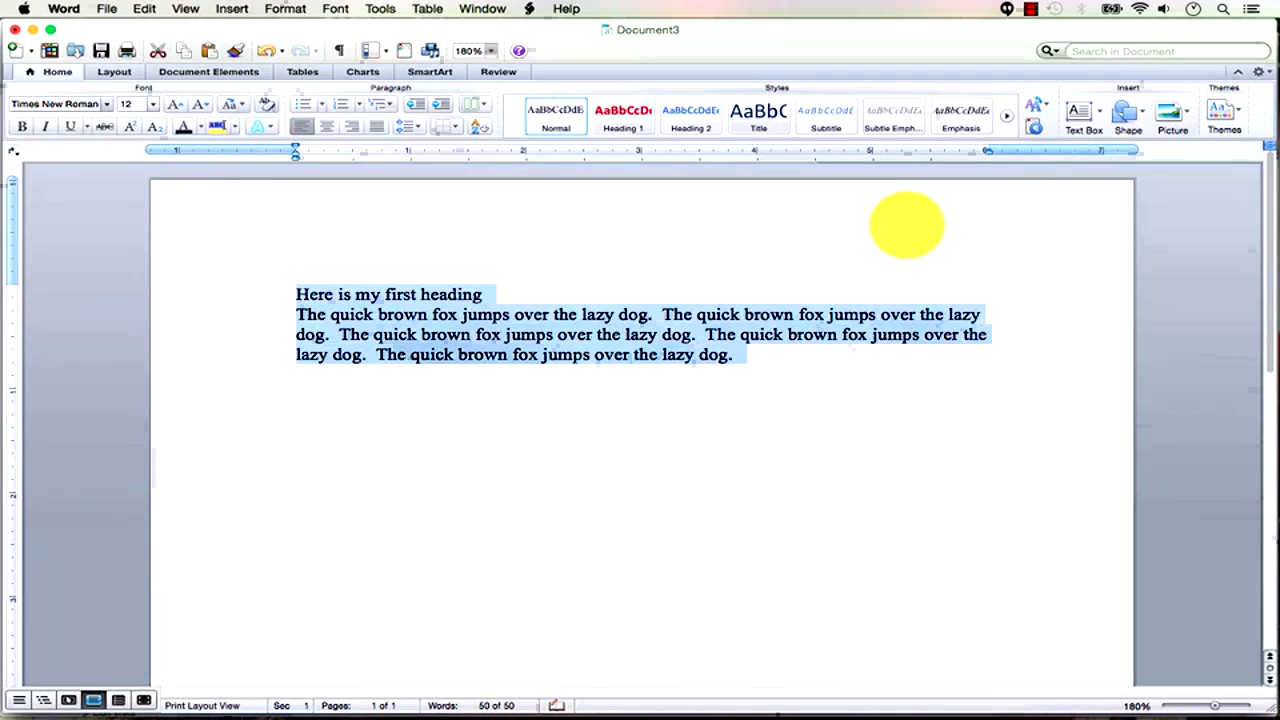
key("super+c")
key("Right")
key("super+v")
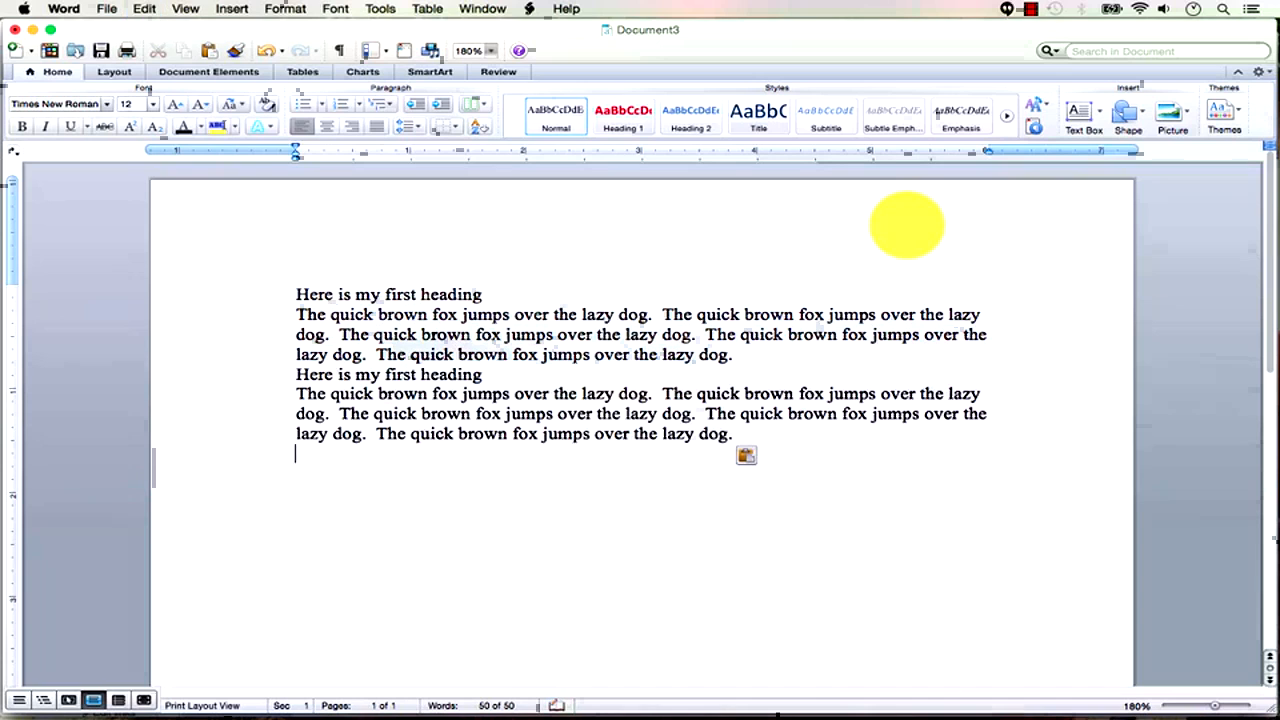
key("super+v")
key("super+v")
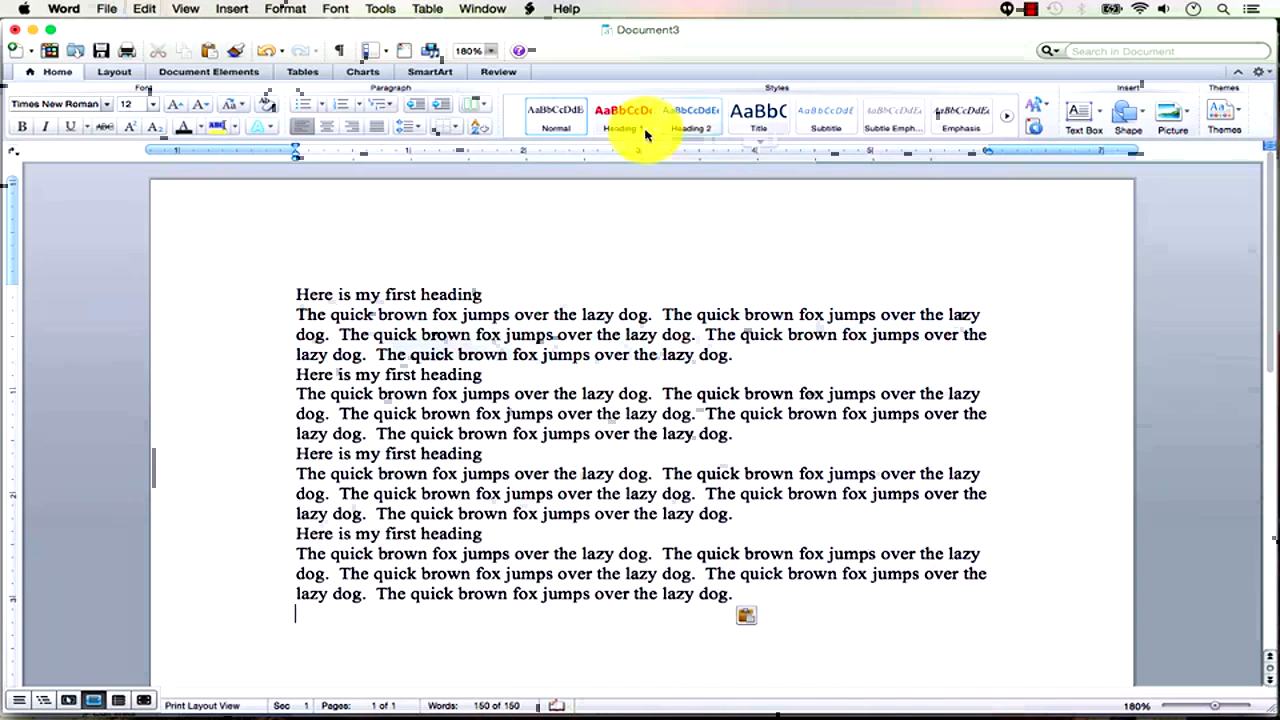
Change 'first' in the later headings to 'second', 'third' and 'fourth'.
left_click(401, 372)
double_click(401, 372)
type("second")
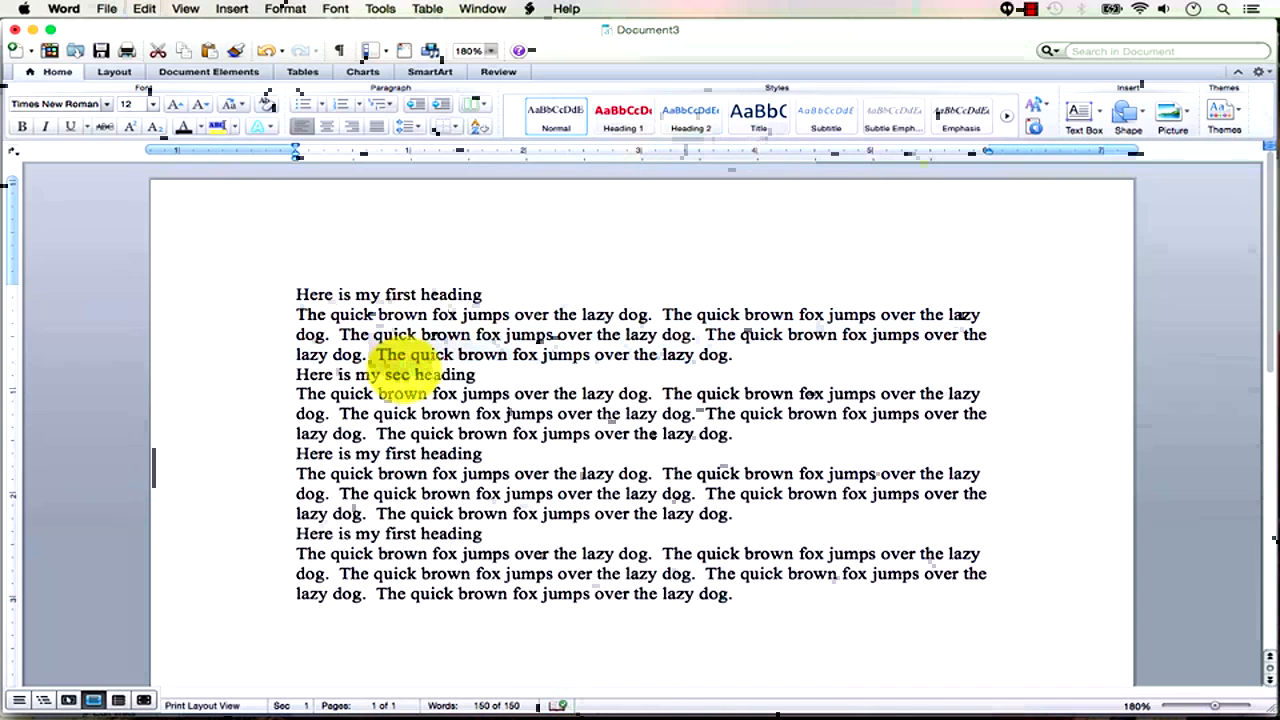
double_click(401, 455)
type("third")
double_click(401, 533)
type("fourth")
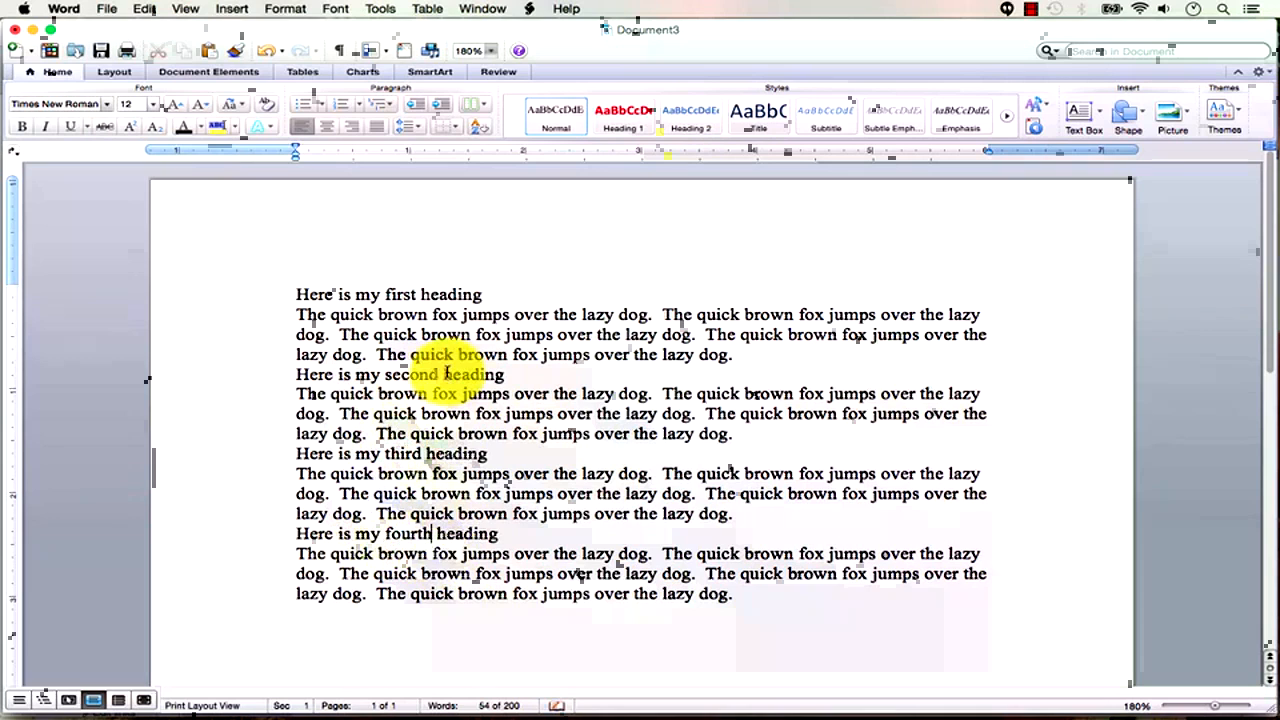
Apply the Heading 1, Heading 2, Heading 3 and Heading 4 styles to the four headings.
left_click_drag(497, 295, 278, 292)
left_click(625, 118)
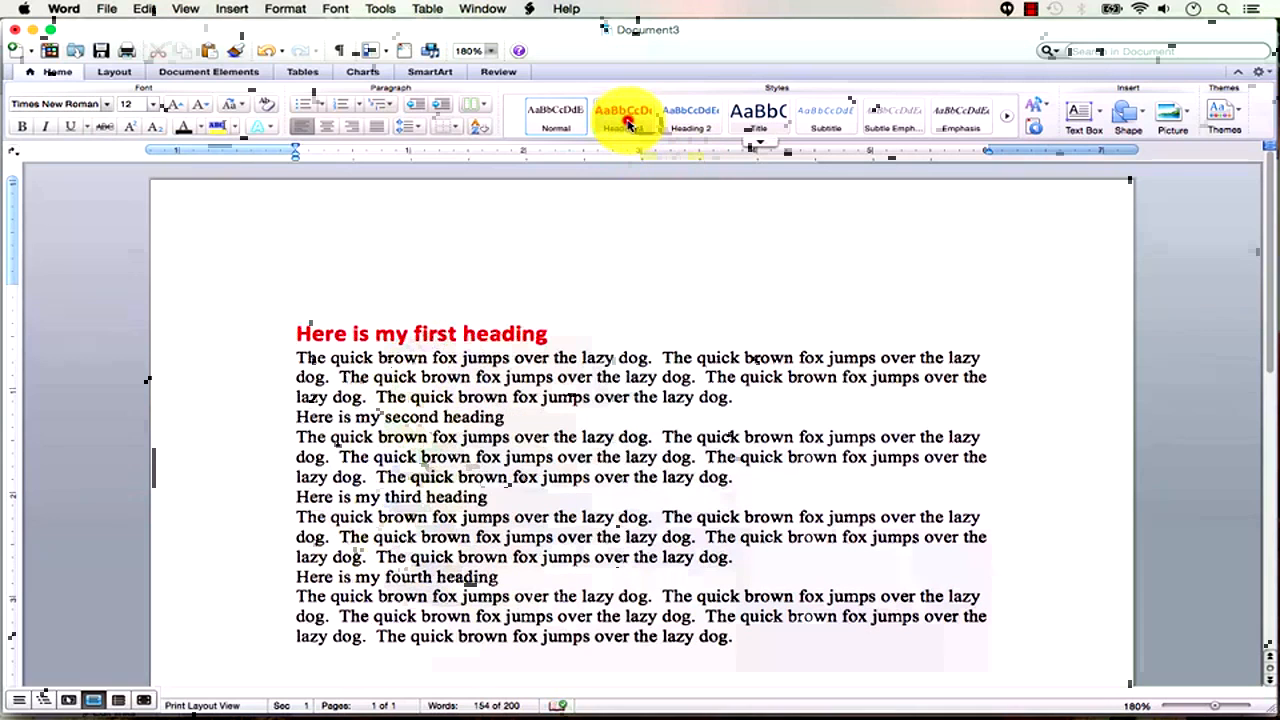
left_click_drag(508, 420, 305, 417)
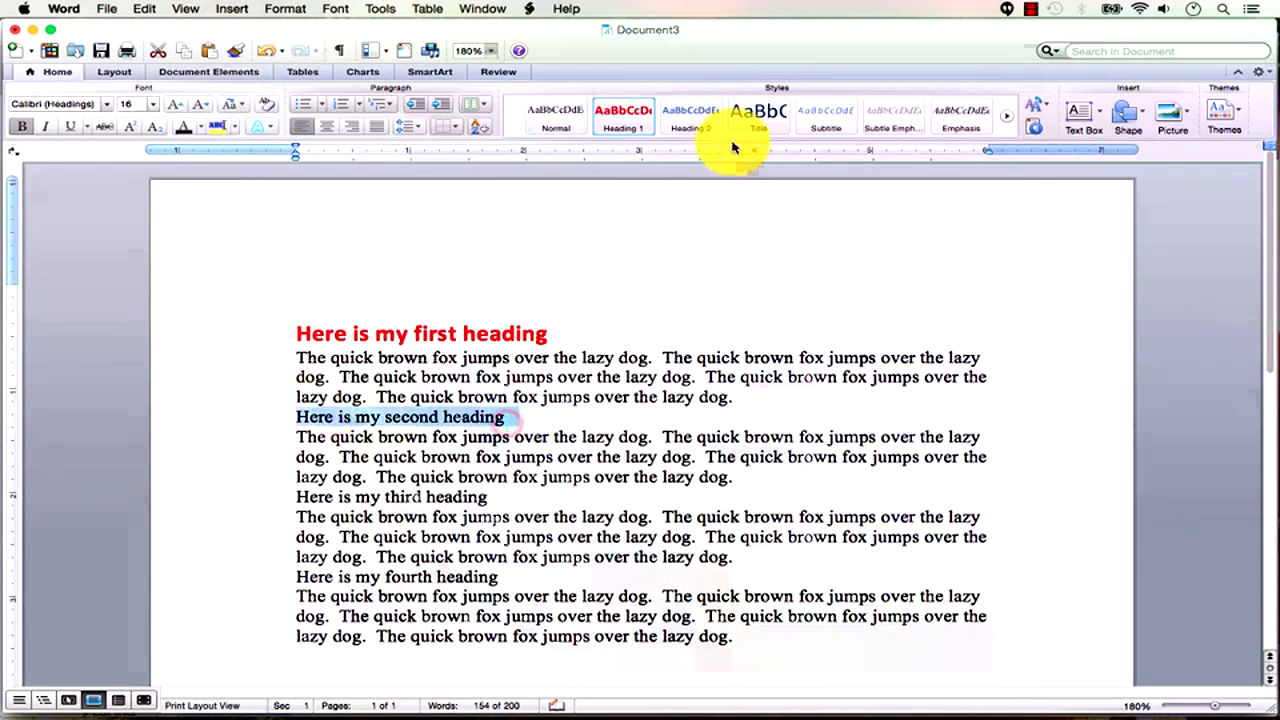
left_click(690, 116)
left_click_drag(491, 514, 298, 514)
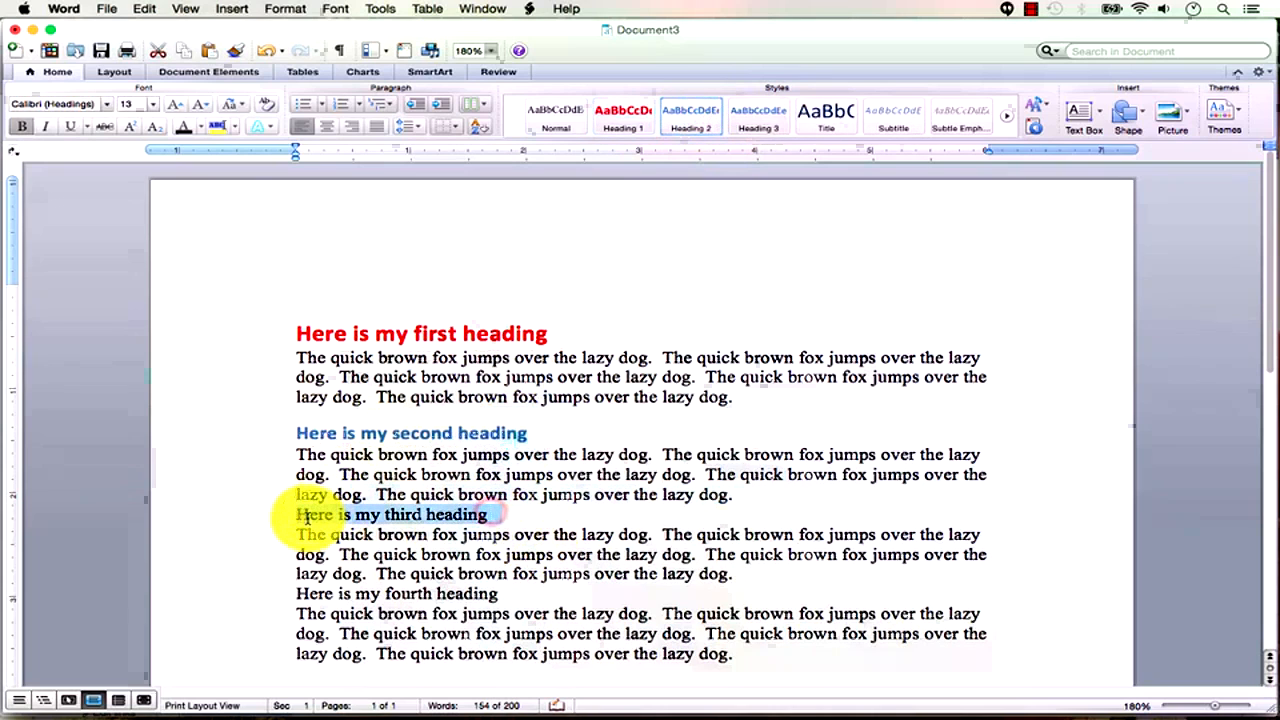
left_click(777, 118)
left_click_drag(512, 609, 285, 610)
left_click(824, 118)
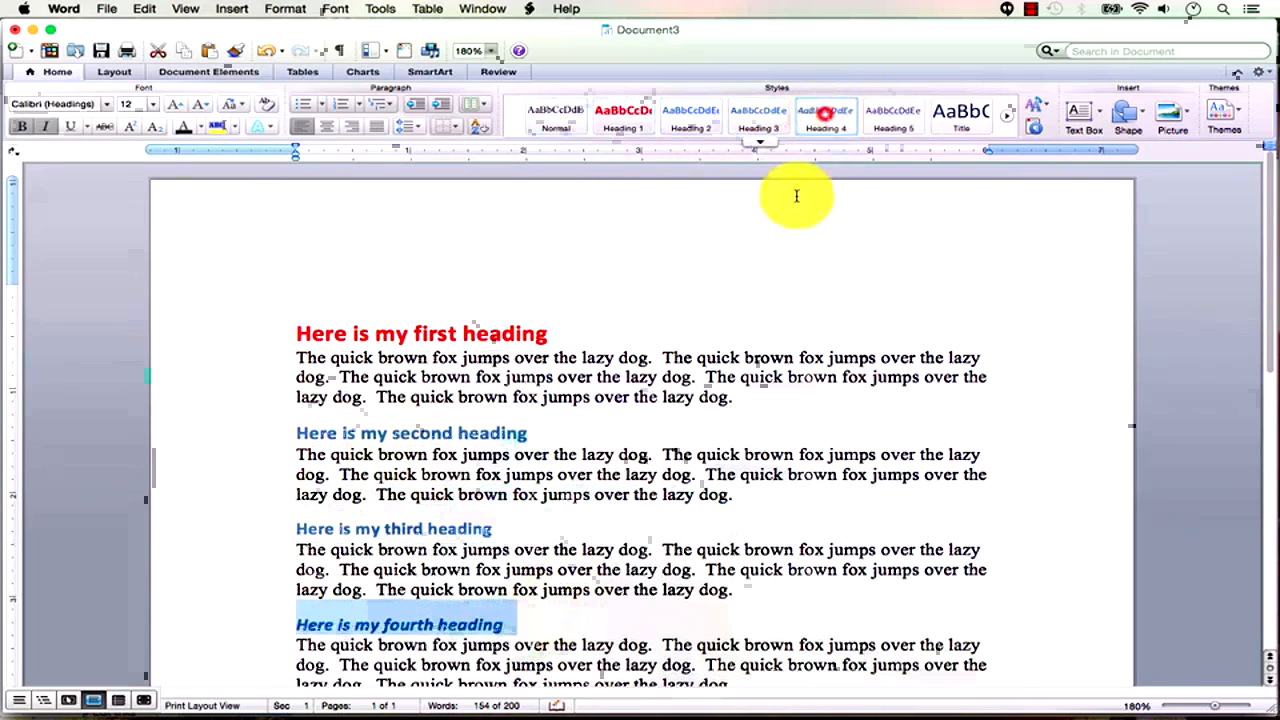
left_click(651, 493)
scroll(668, 541, "down", 3)
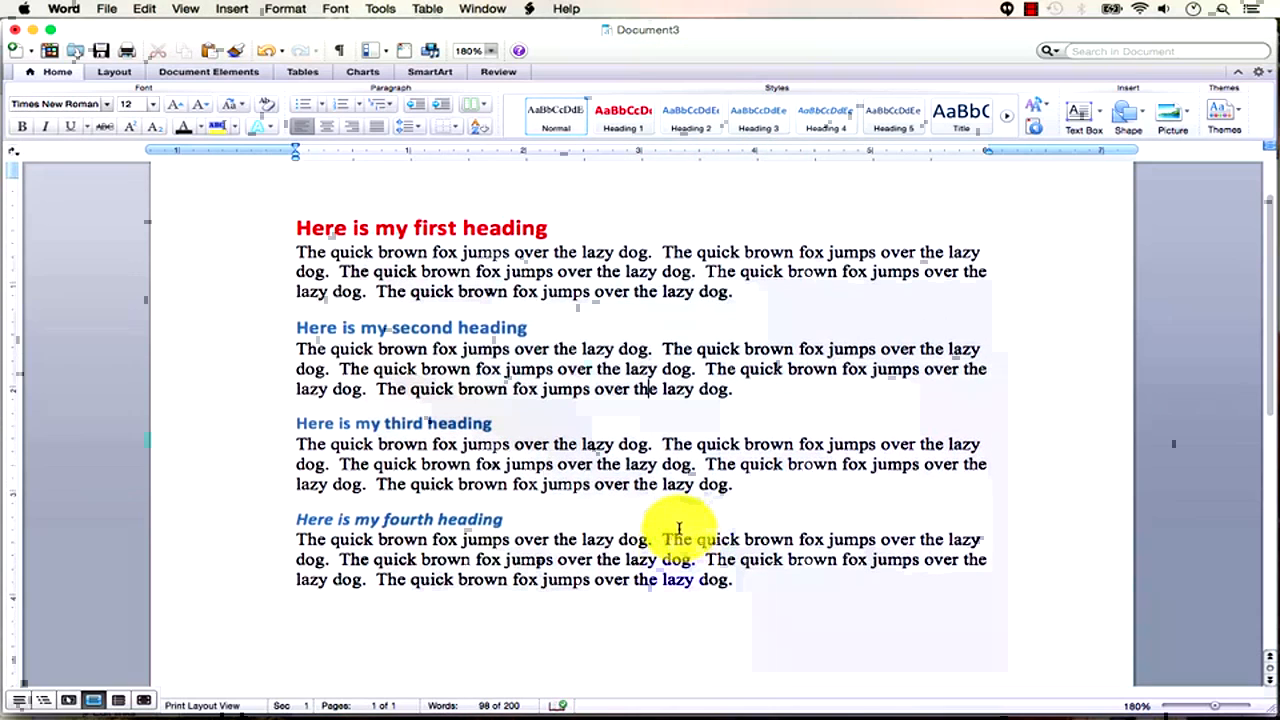
scroll(688, 531, "up", 2)
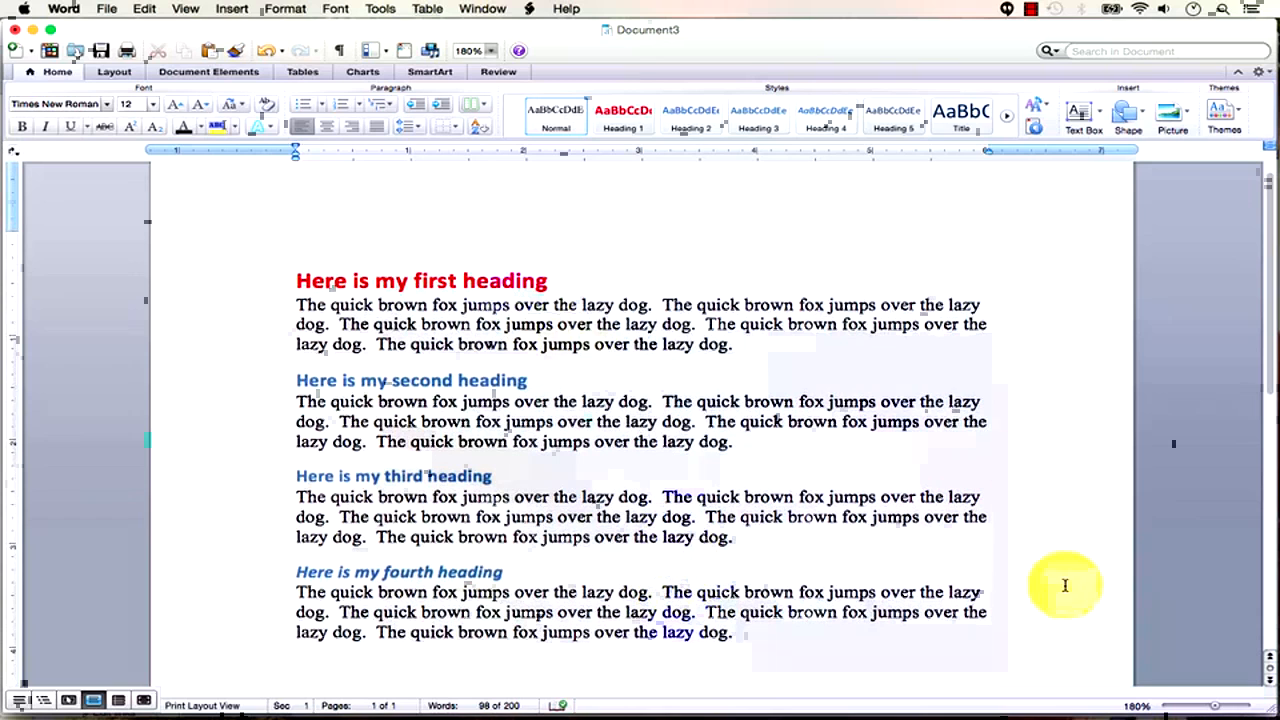
left_click(1218, 708)
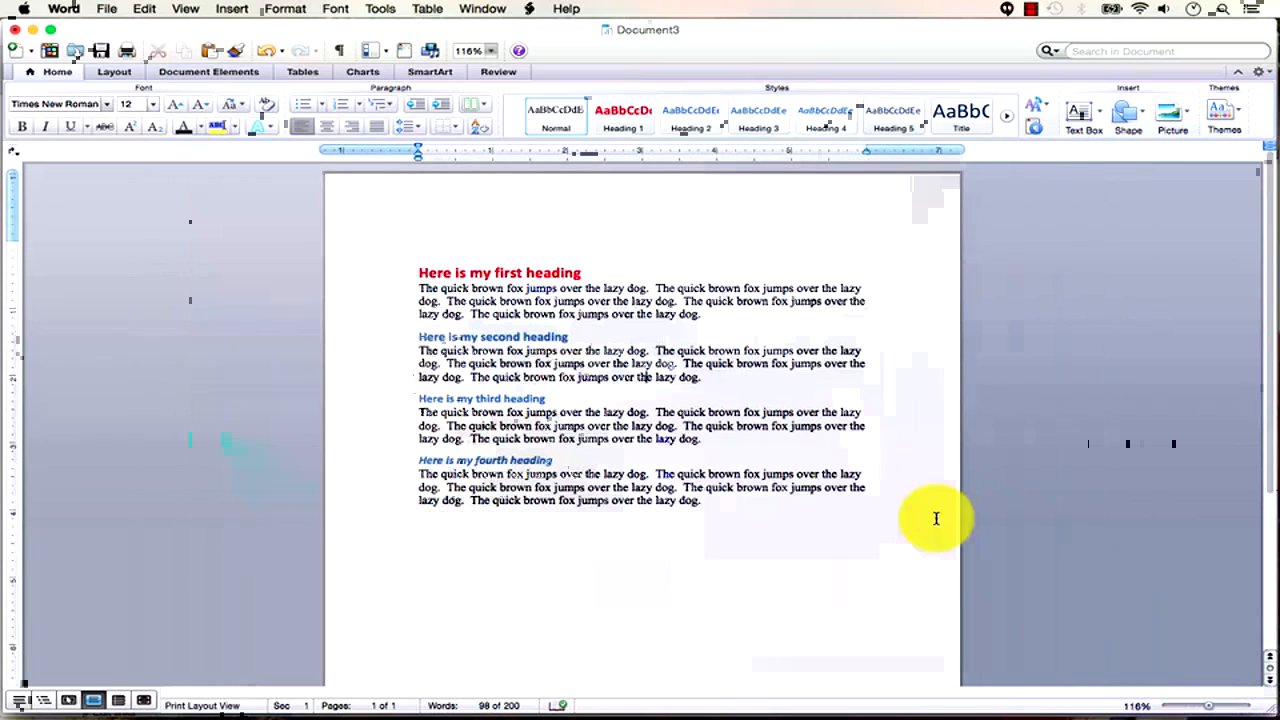
Save the document as 24_style_switcheroo_doc_02.docx.
left_click(686, 272)
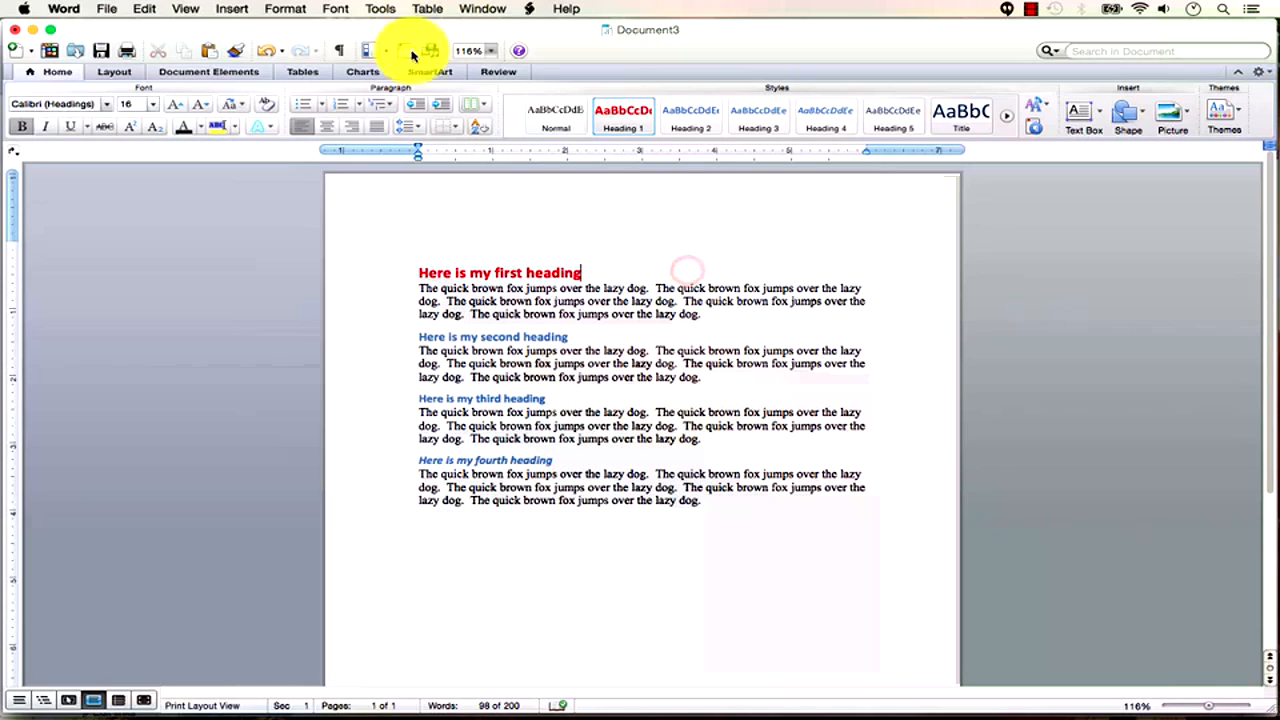
left_click(103, 53)
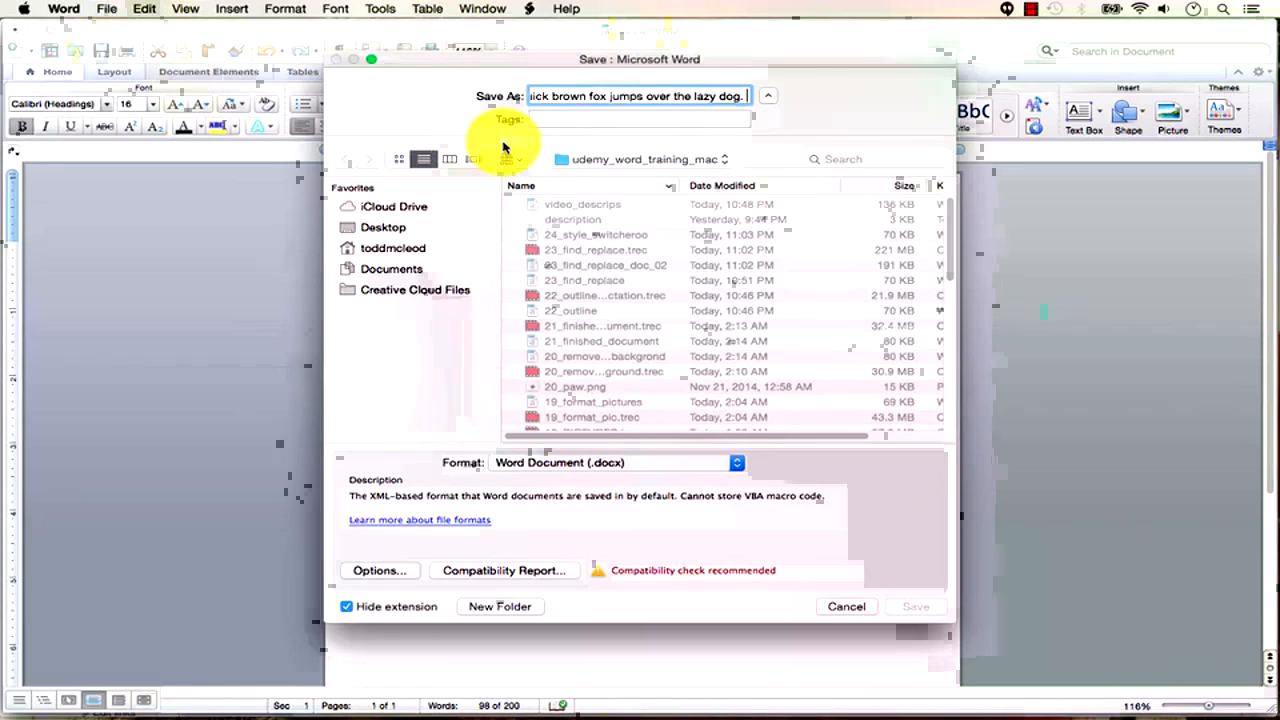
key("super+a")
key("BackSpace")
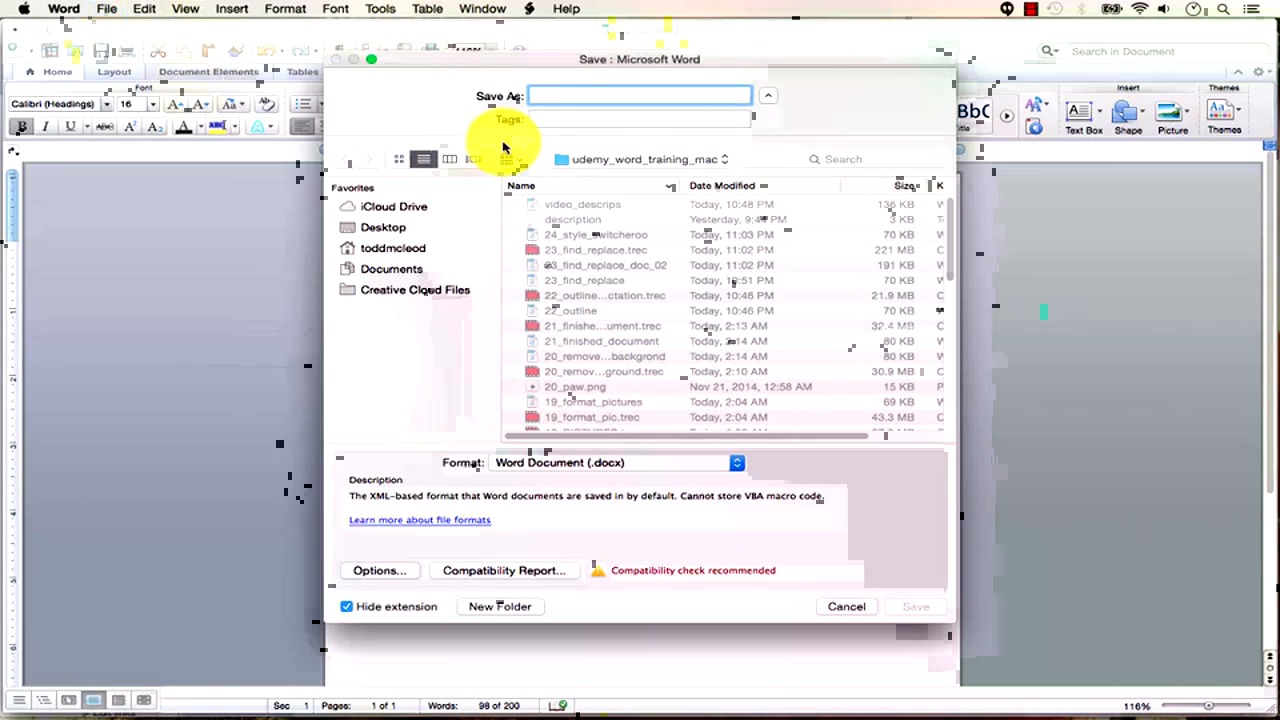
left_click(597, 234)
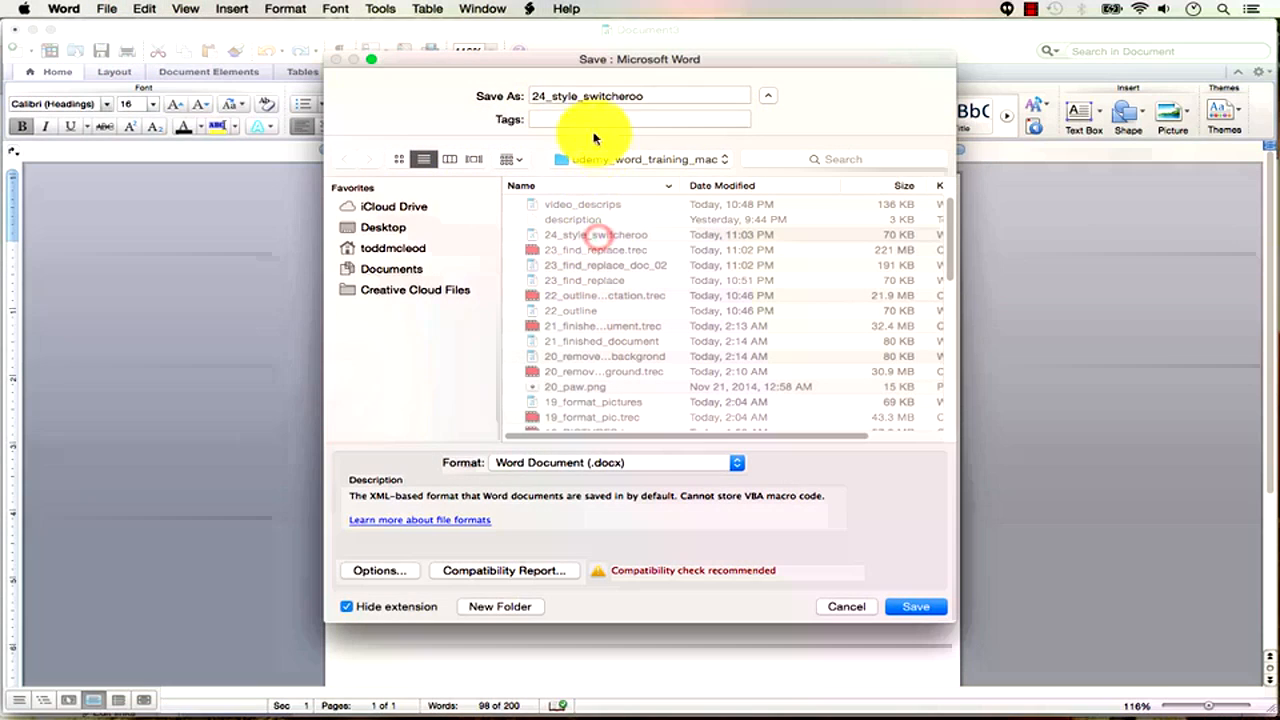
left_click(650, 96)
type("_doc_02")
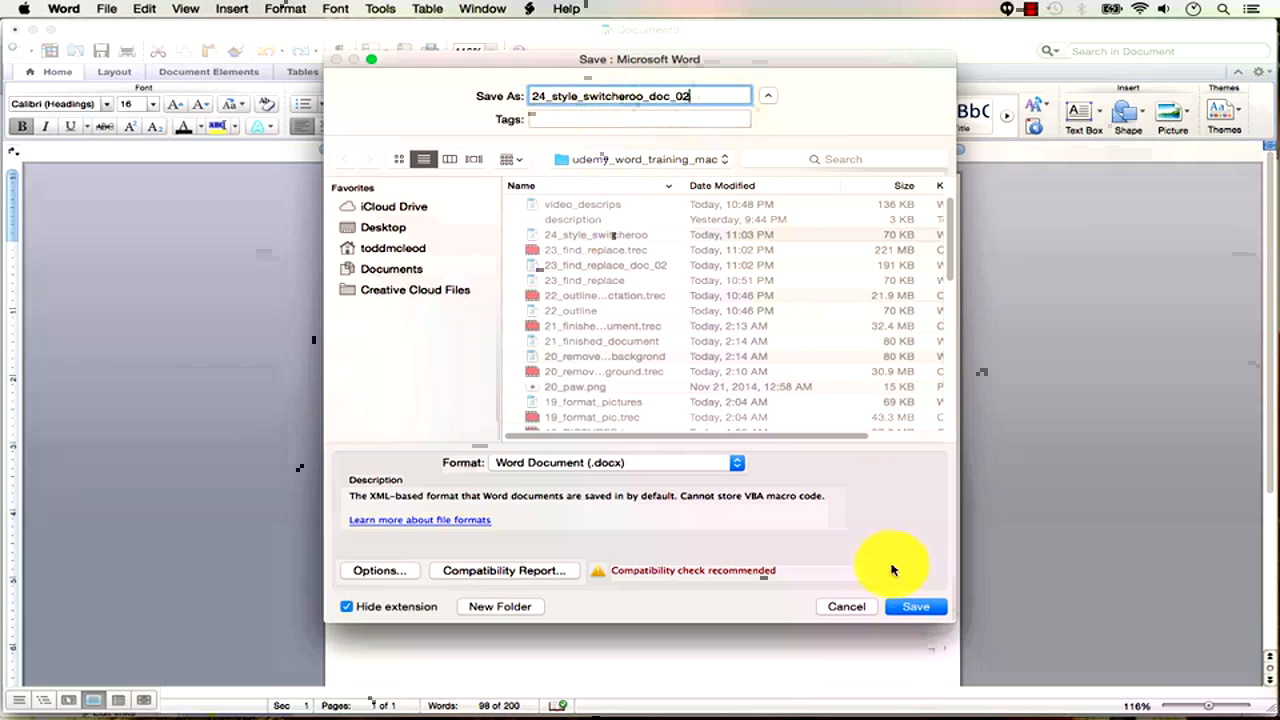
left_click(922, 607)
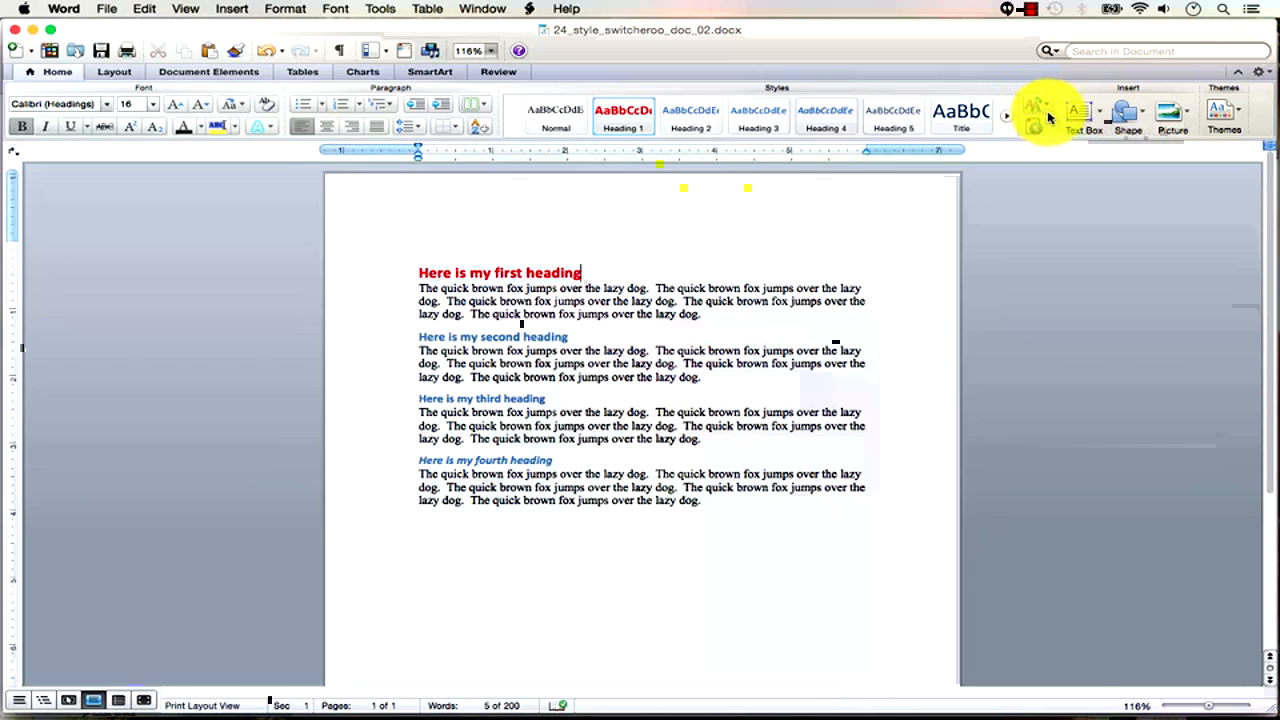
Try the Newsprint, Distinctive, Elegant and Fancy quick style sets on the document.
left_click(1045, 115)
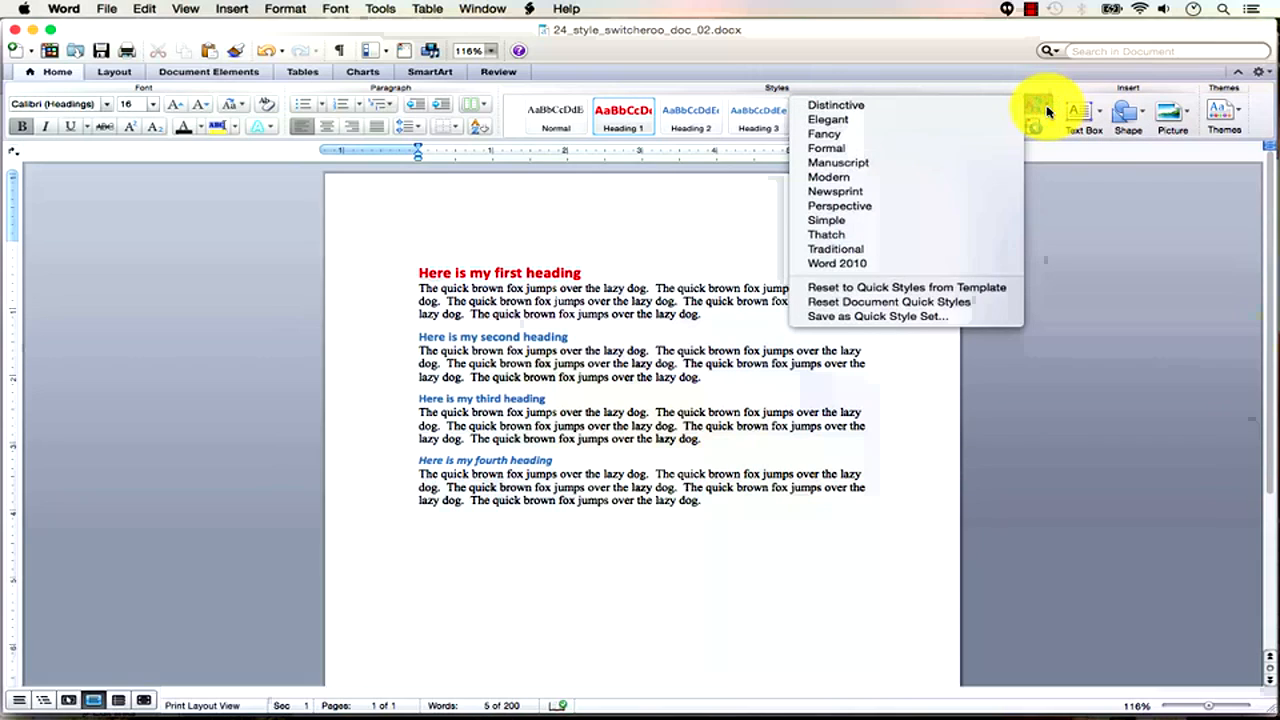
left_click(950, 193)
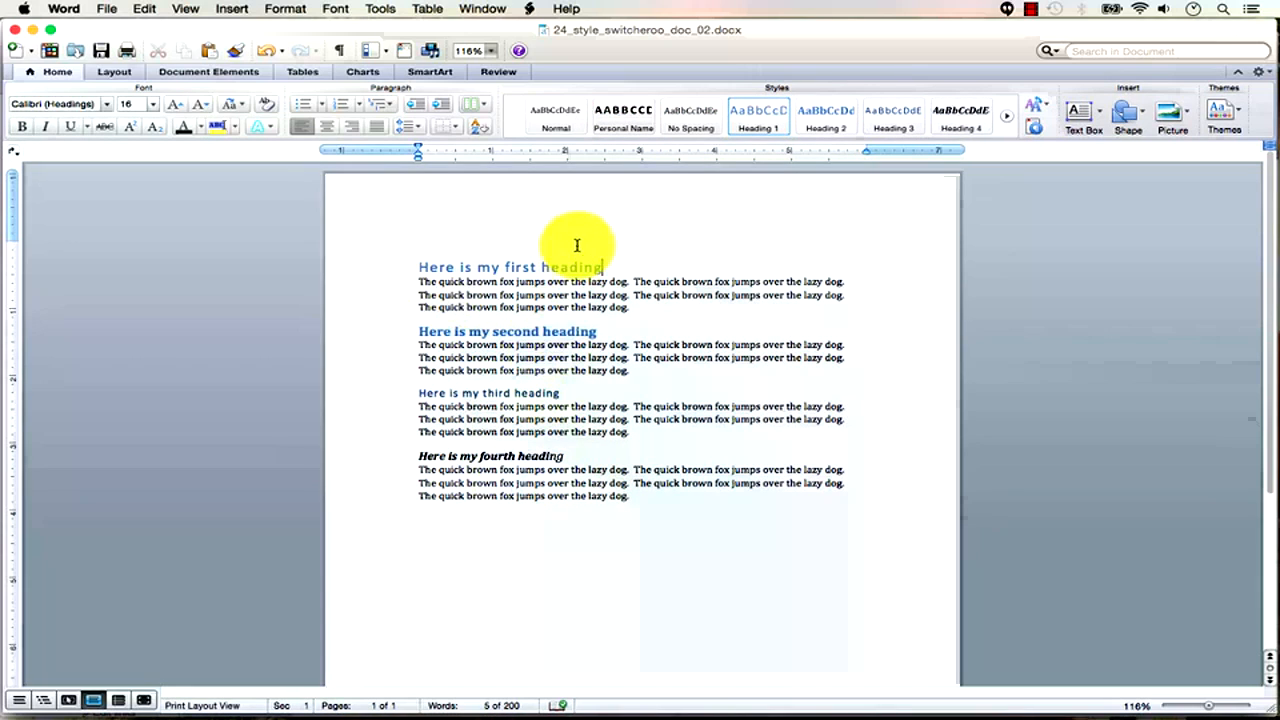
left_click(1036, 105)
left_click(985, 106)
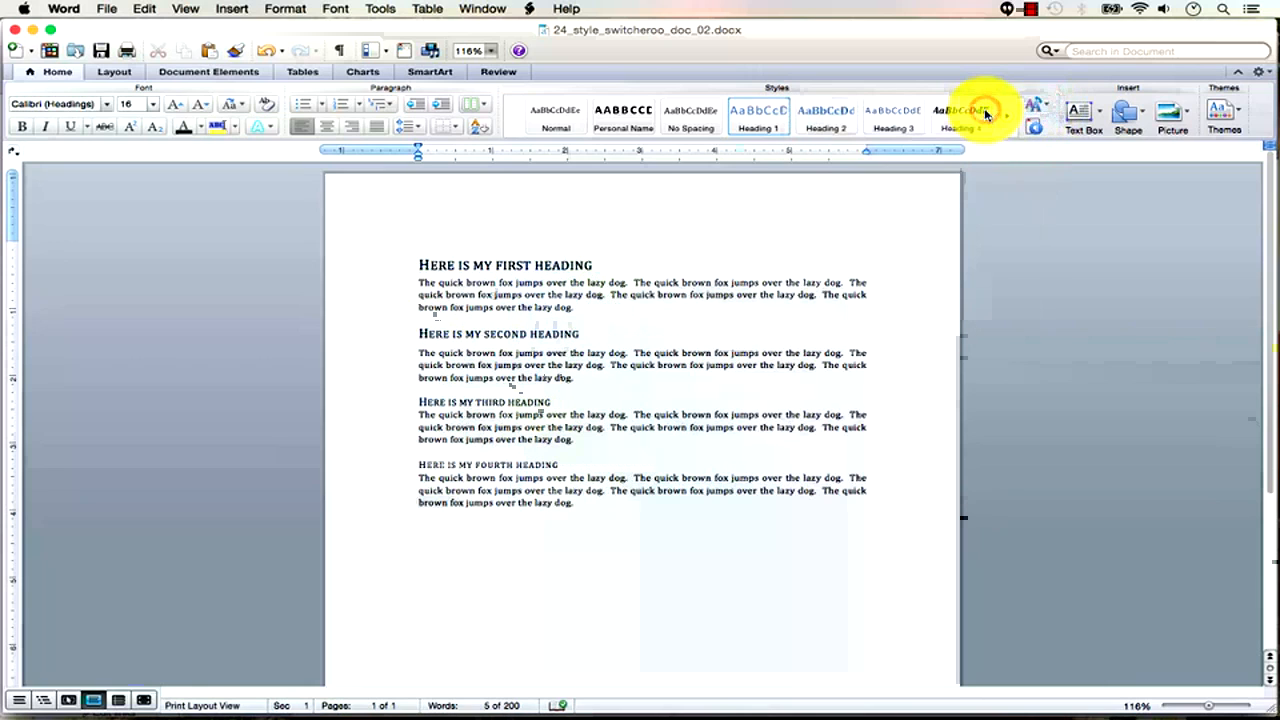
left_click(1049, 108)
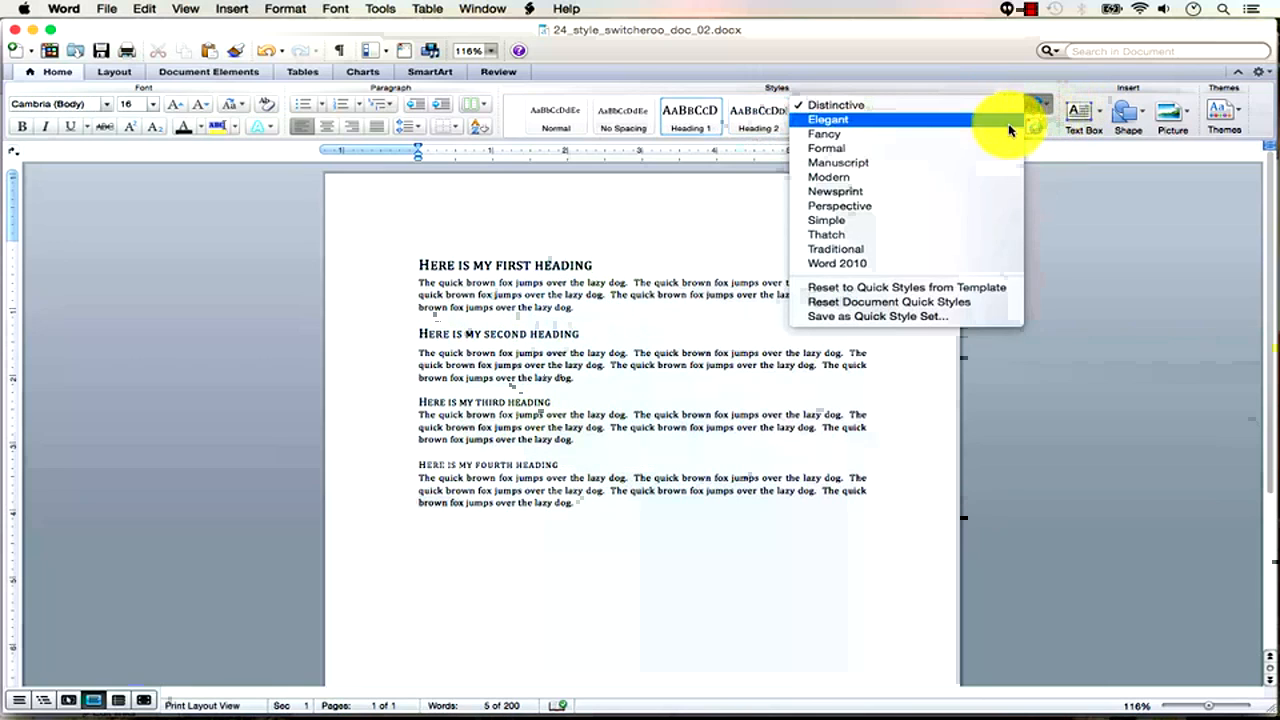
left_click(1006, 120)
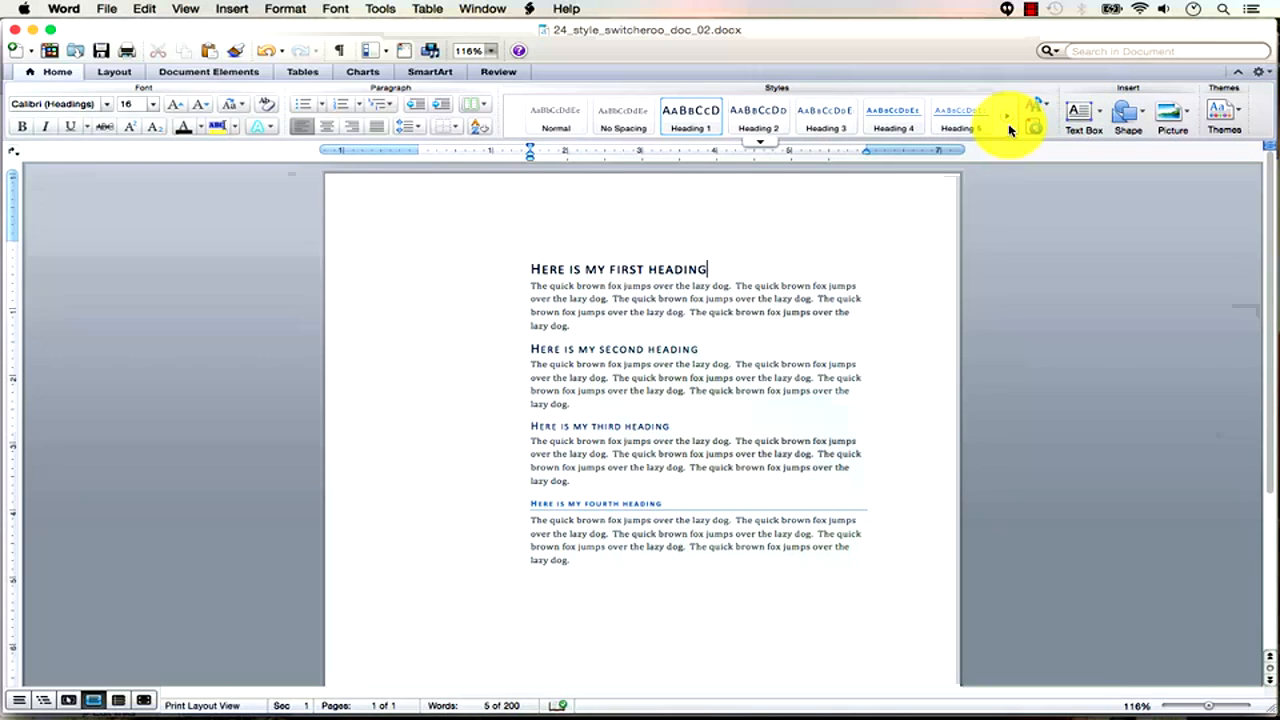
left_click(1045, 118)
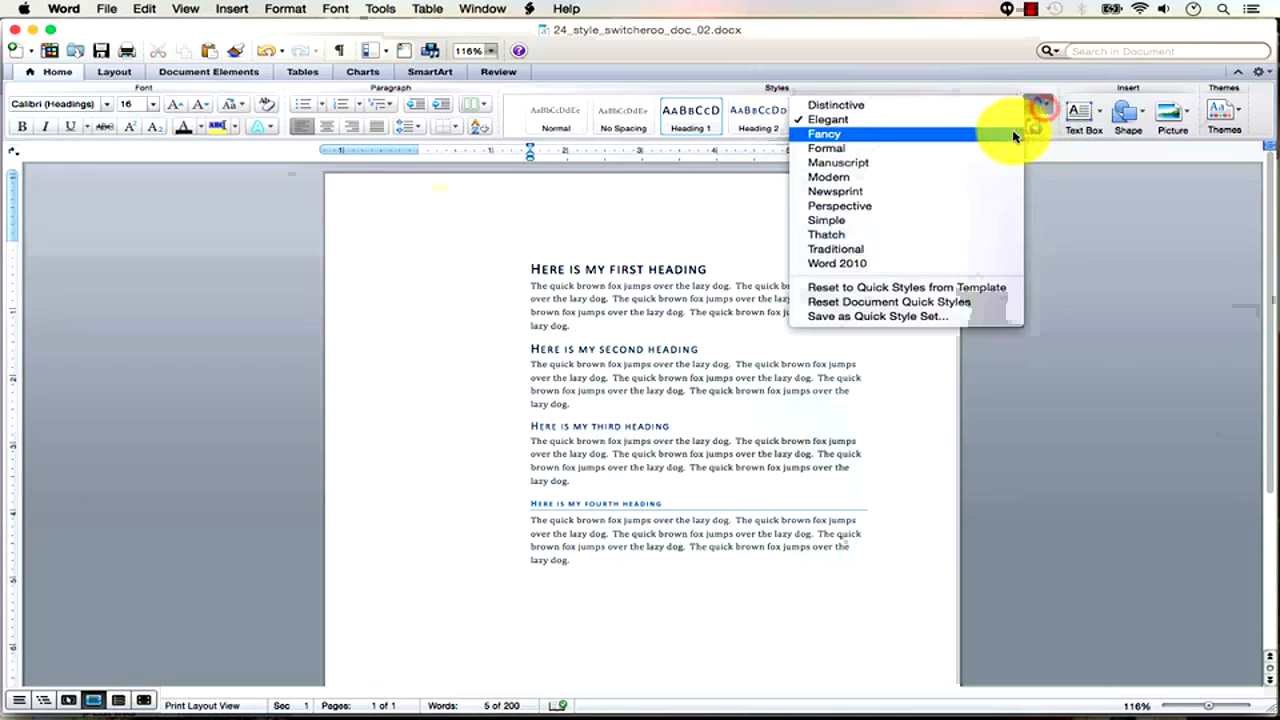
left_click(1007, 130)
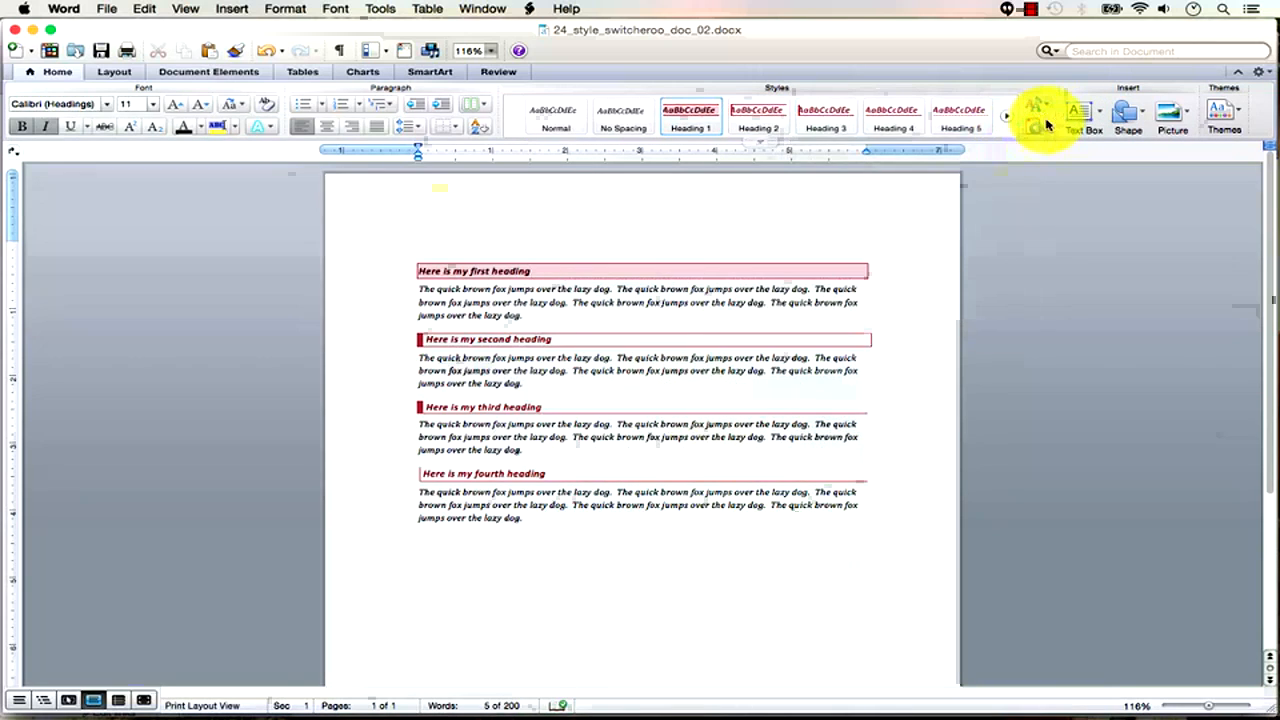
Apply the Formal style set, save the document, and begin Save As.
left_click(1045, 113)
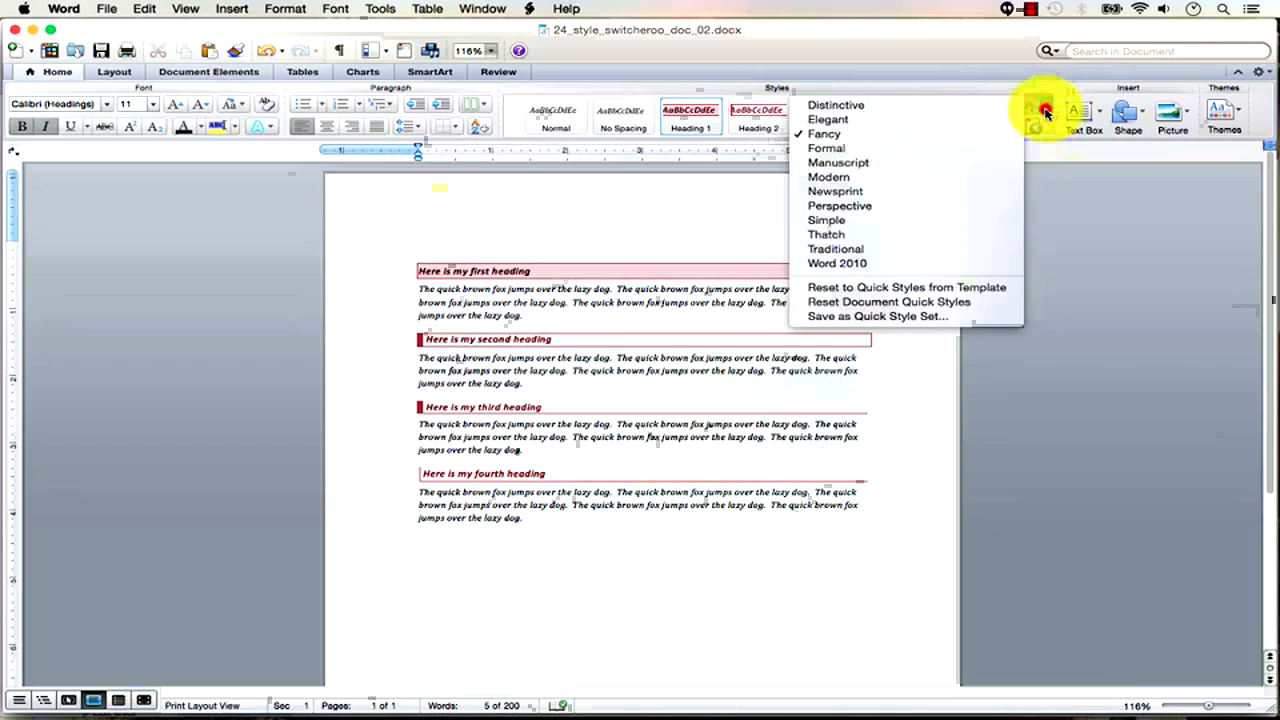
left_click(995, 148)
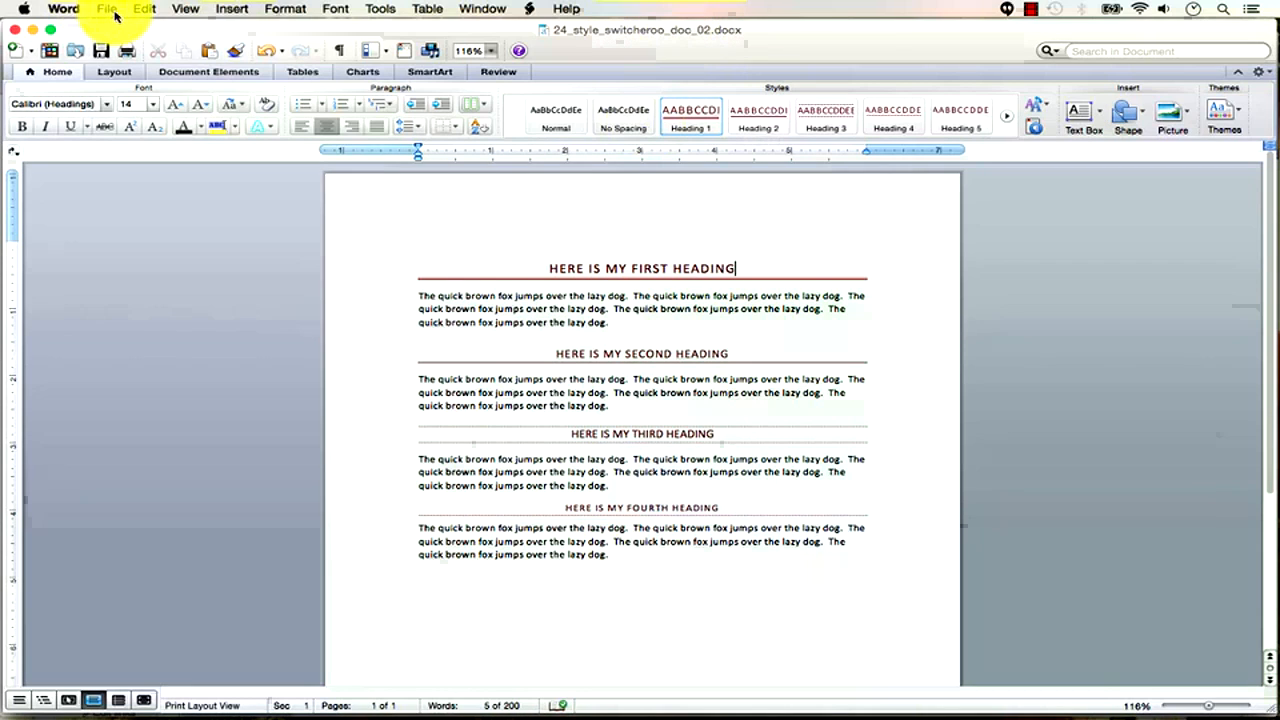
left_click(101, 50)
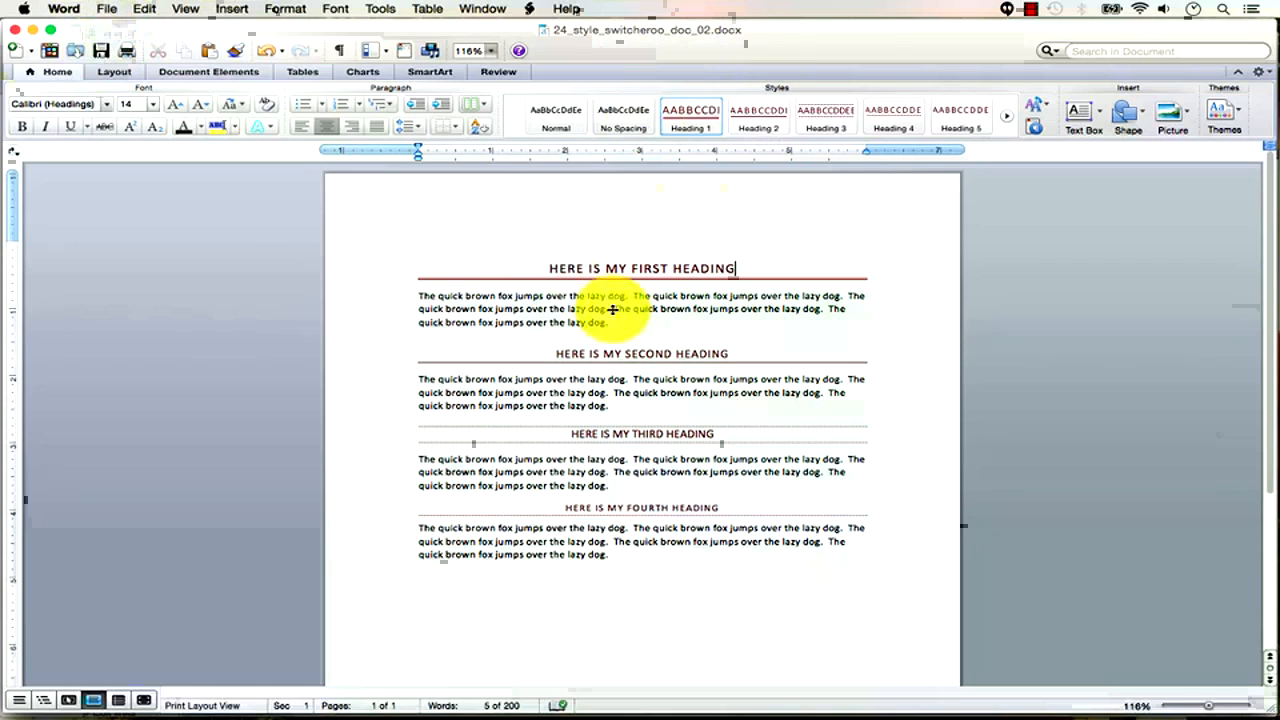
left_click(117, 11)
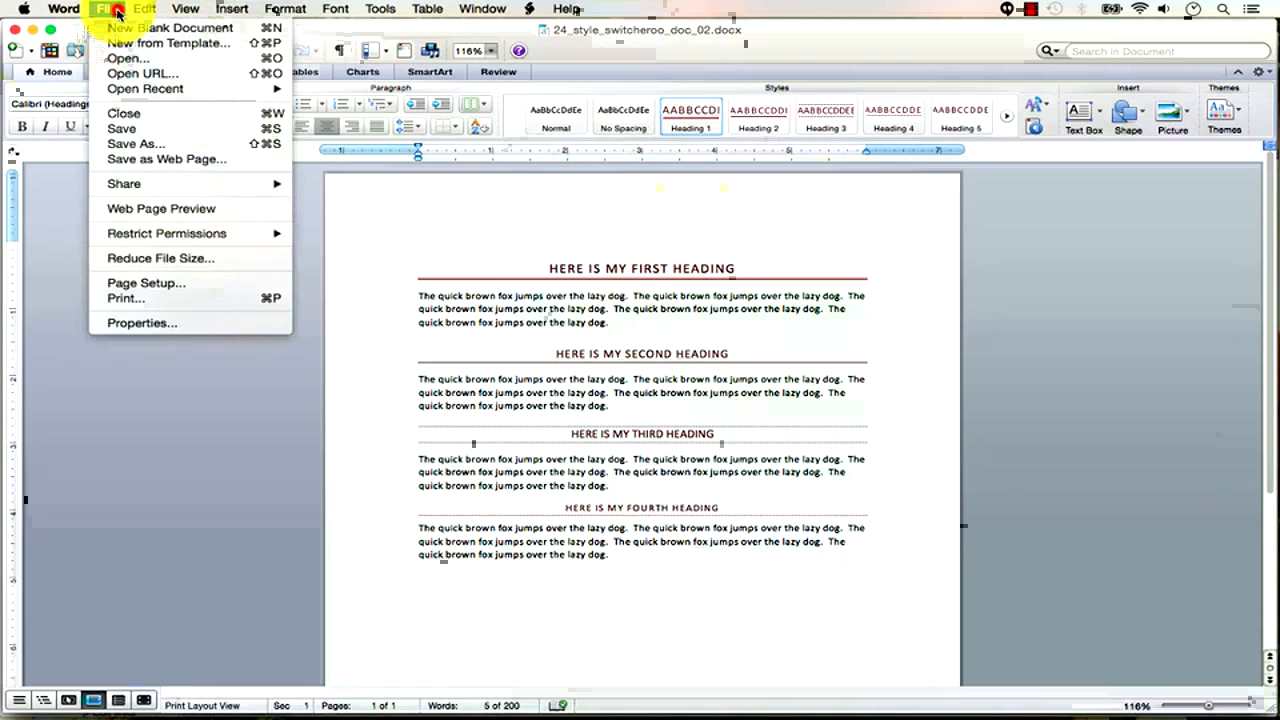
Save a copy named 24_style_switcheroo_doc_03.
left_click(140, 143)
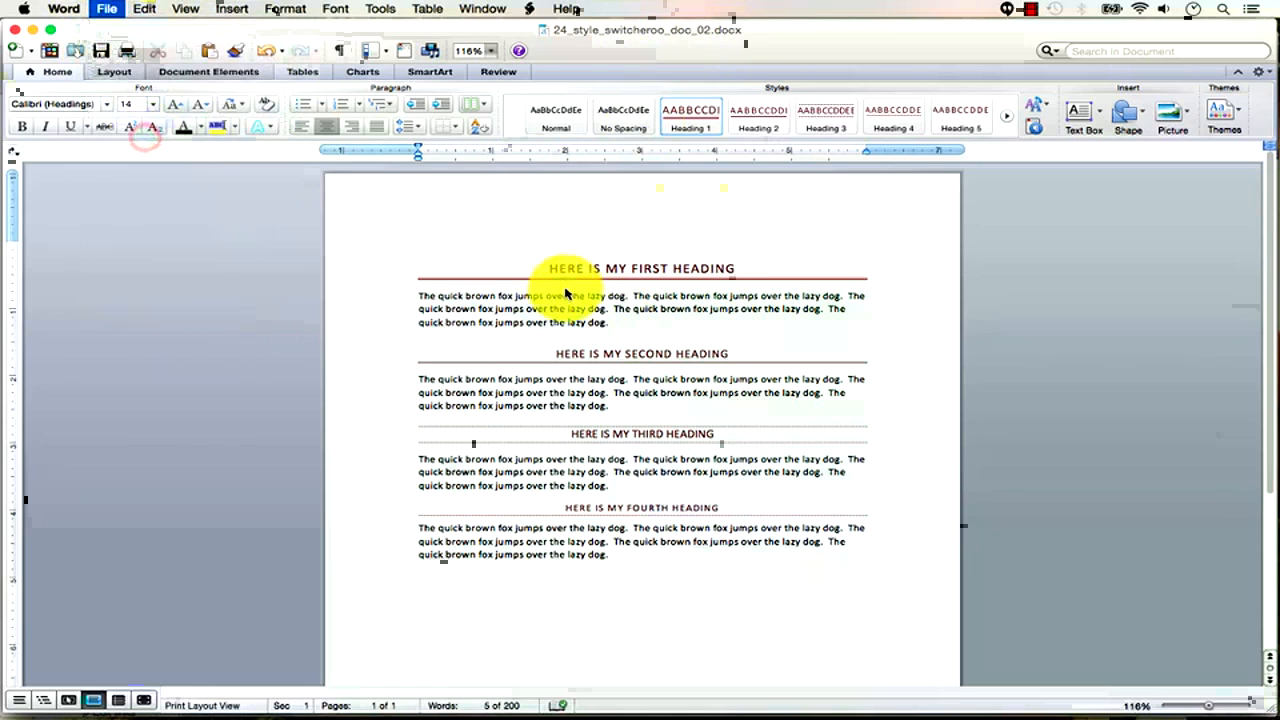
left_click(688, 91)
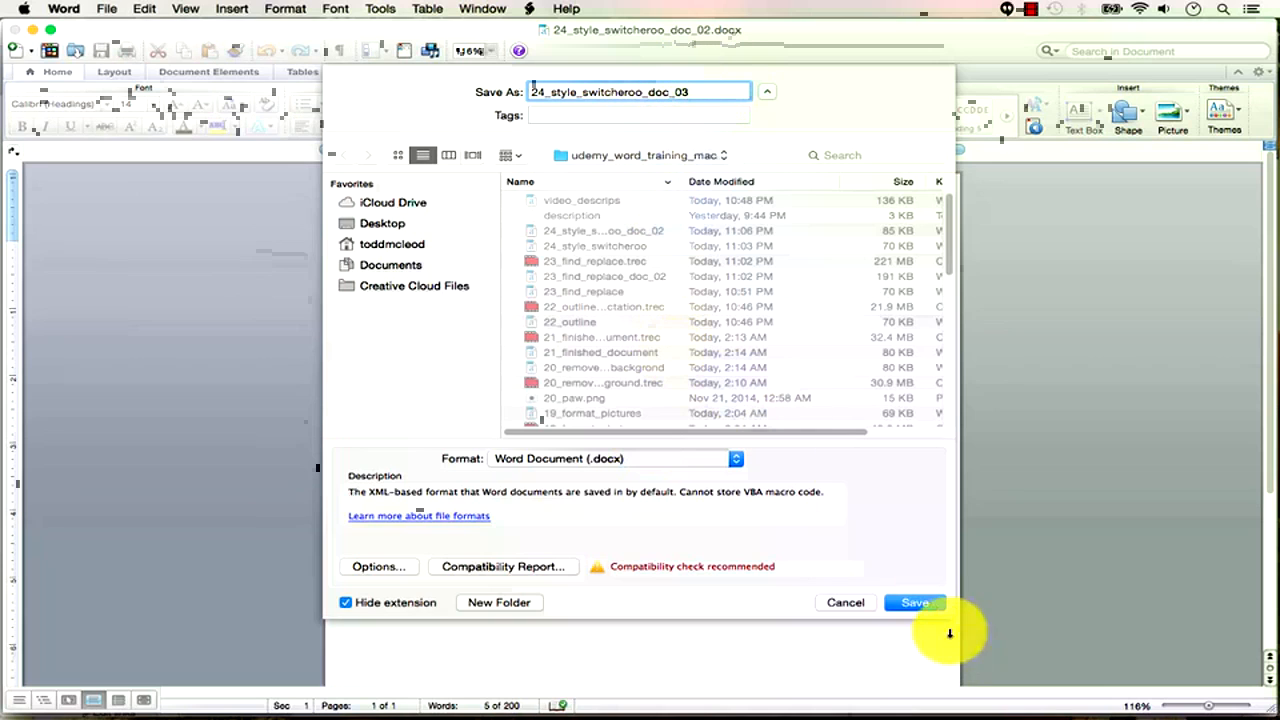
left_click(914, 602)
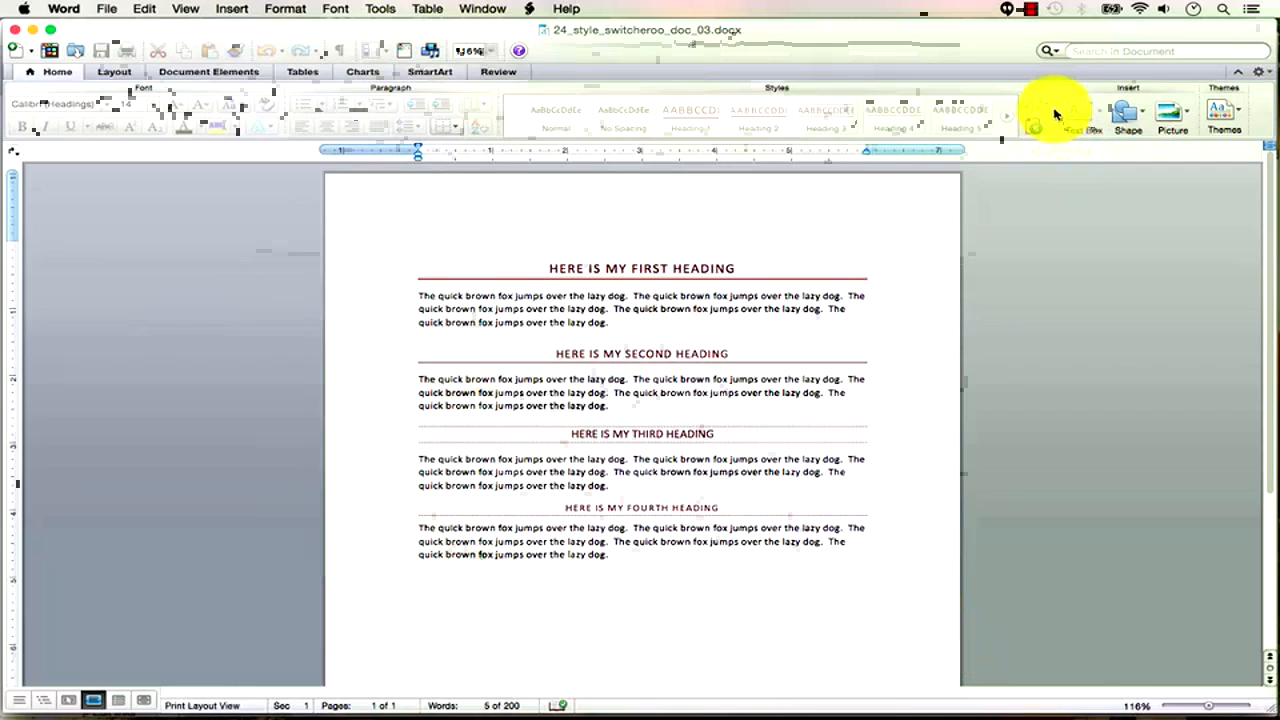
Try the Manuscript style set, then settle on Modern.
left_click(1046, 110)
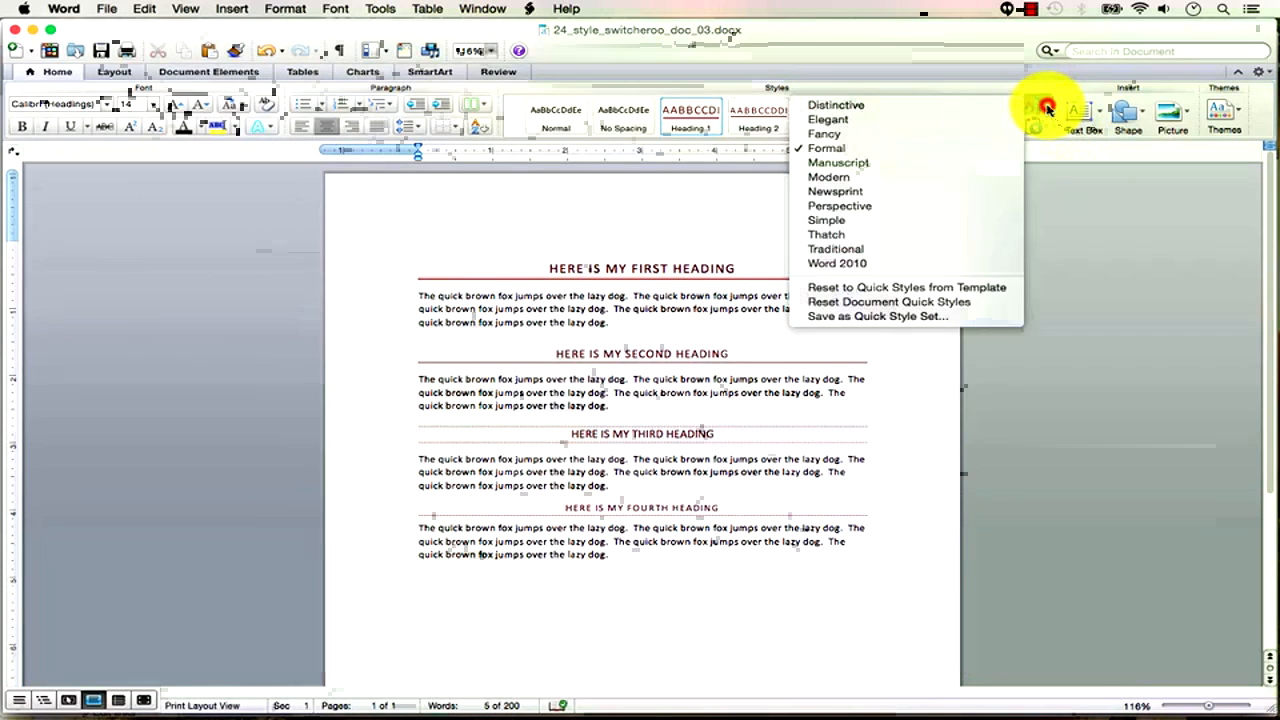
left_click(962, 172)
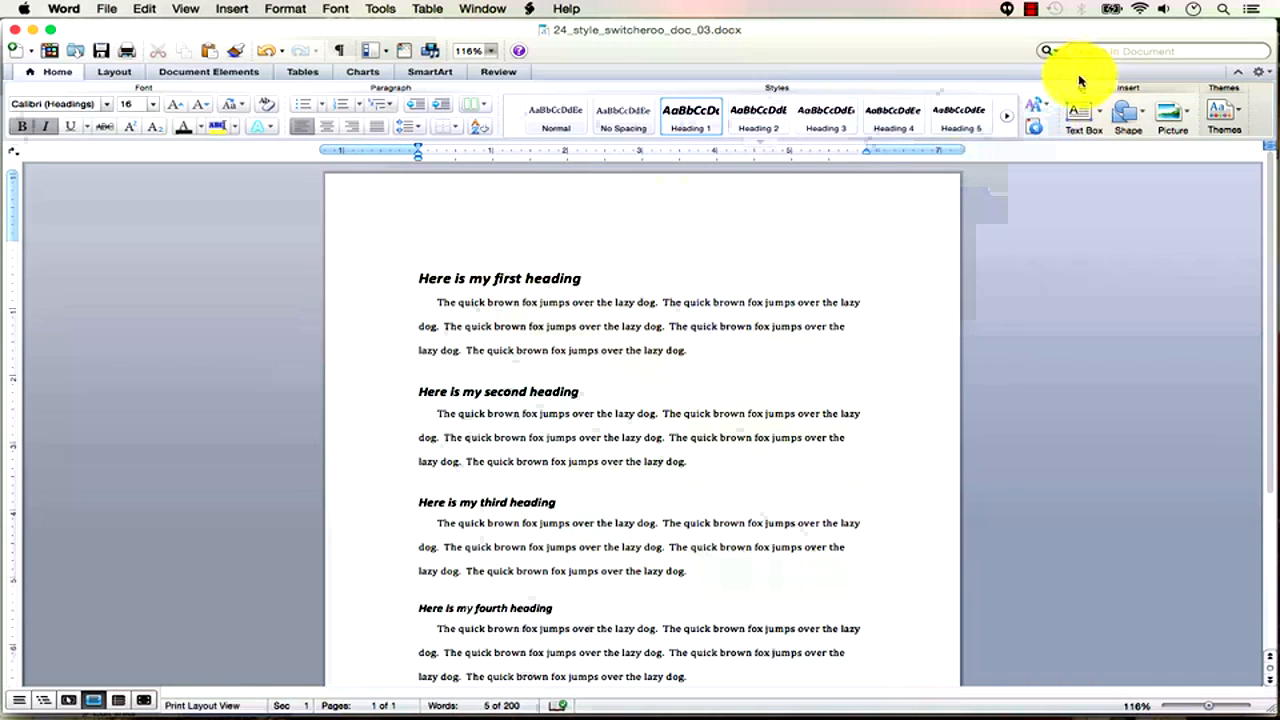
left_click(1049, 107)
left_click(946, 180)
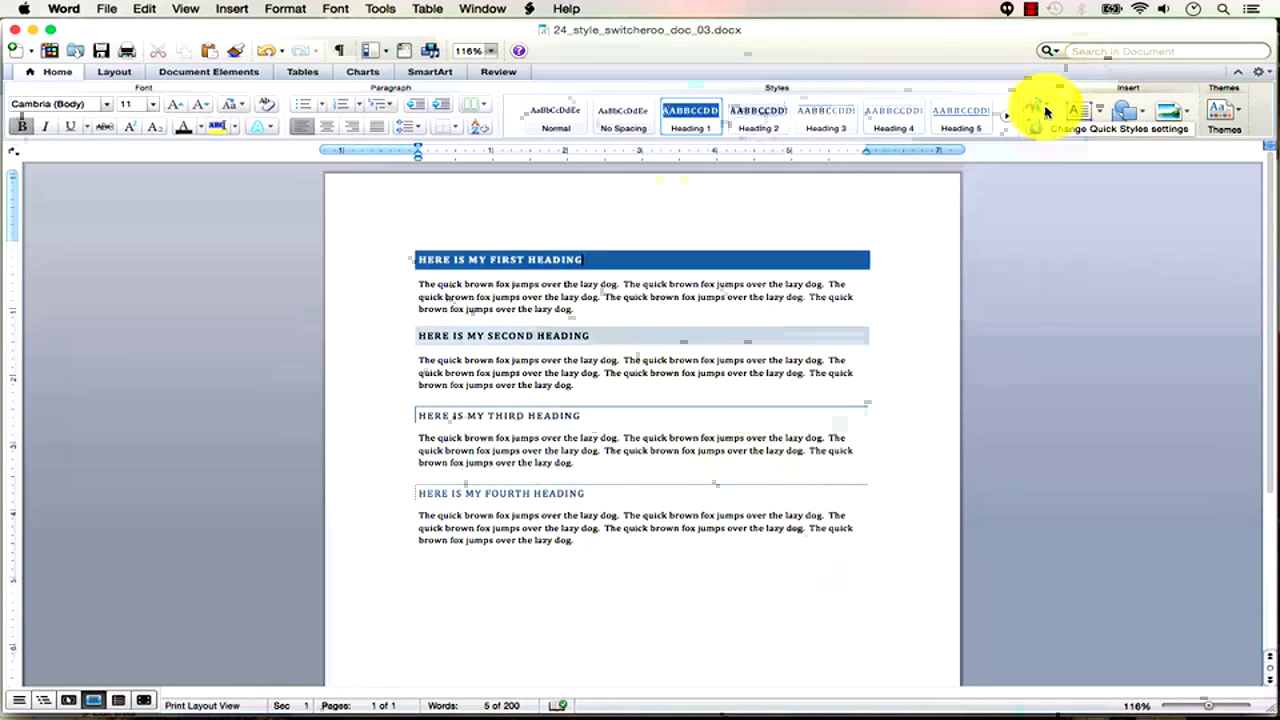
left_click(108, 10)
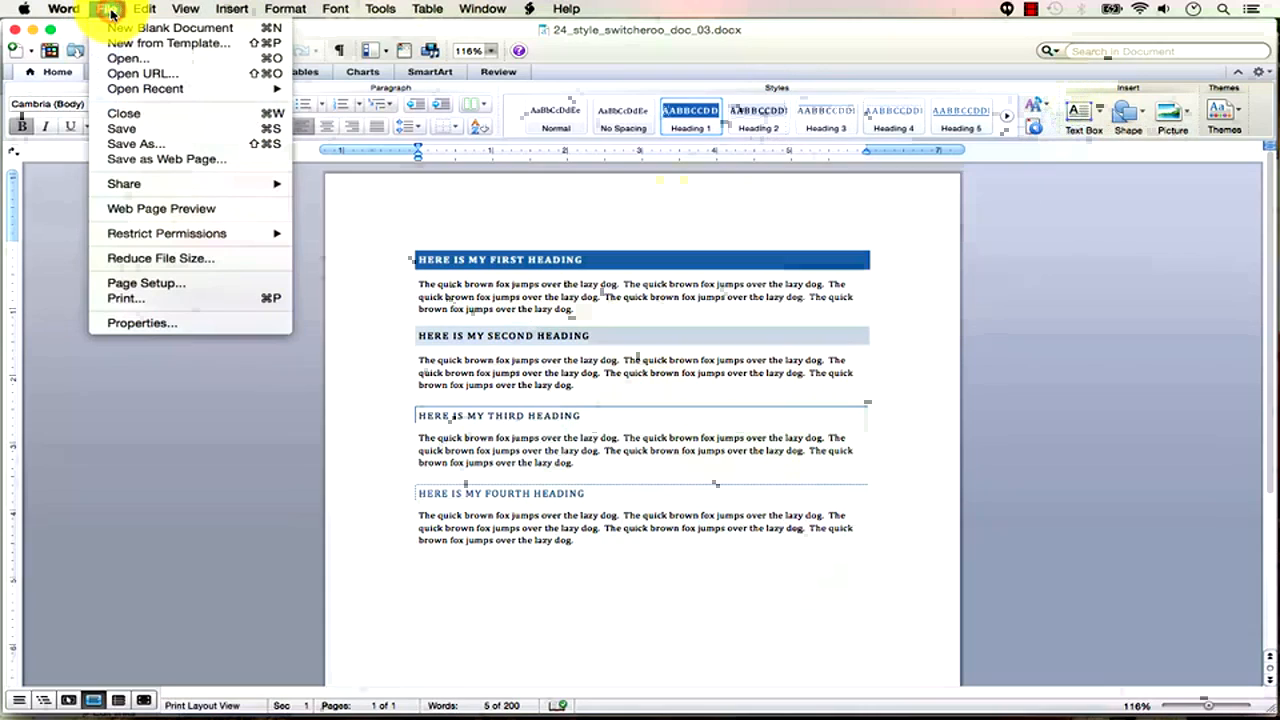
mouse_move(130, 92)
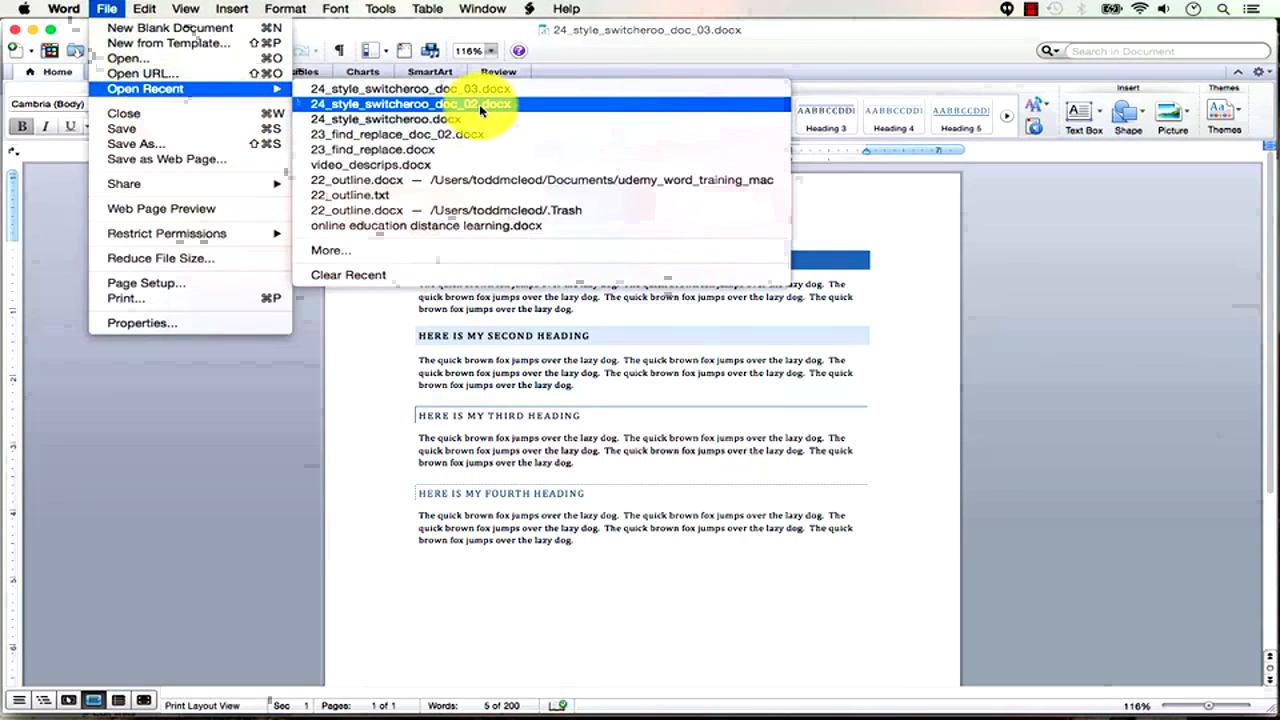
left_click(752, 40)
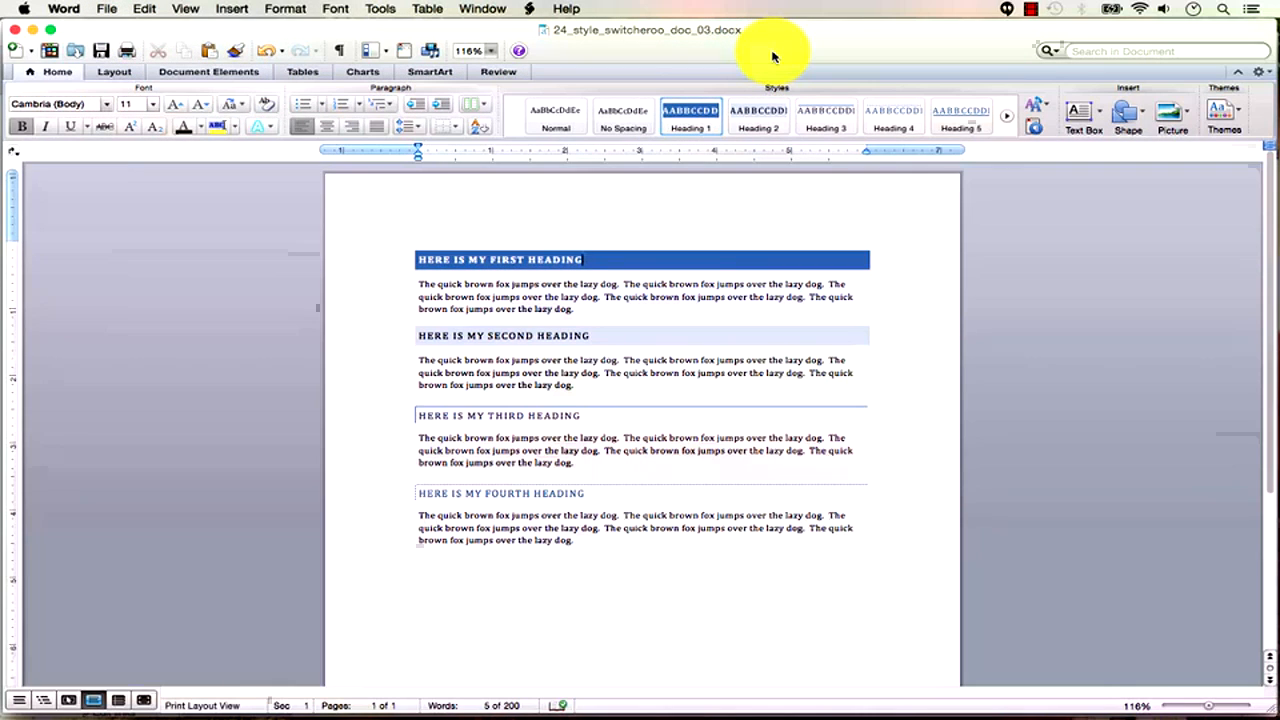
left_click(598, 306)
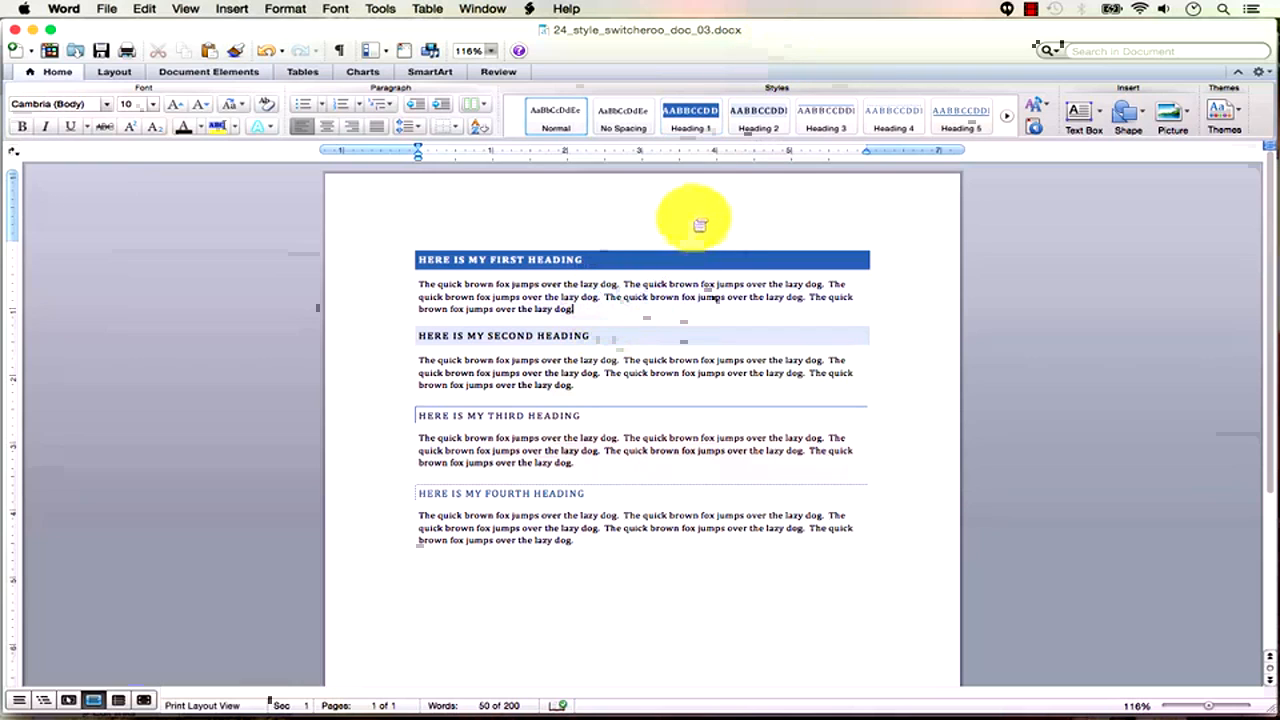
left_click(765, 147)
left_click(765, 147)
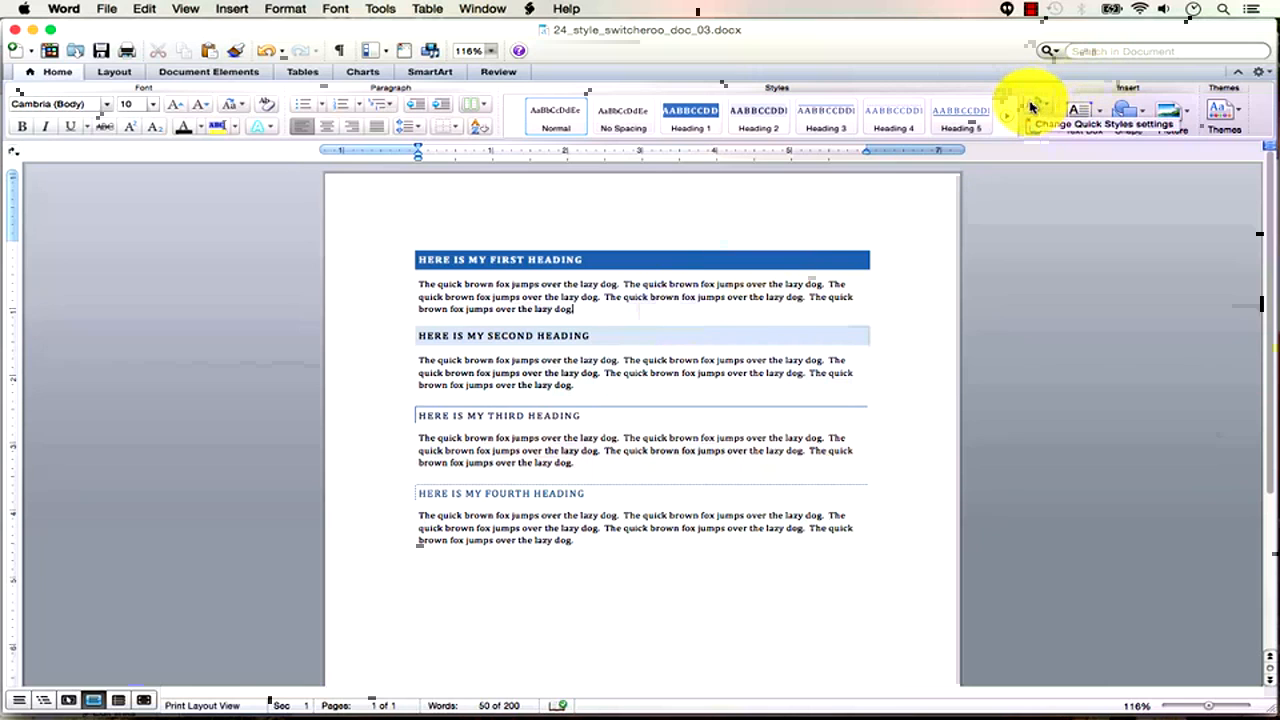
left_click_drag(1002, 48, 998, 46)
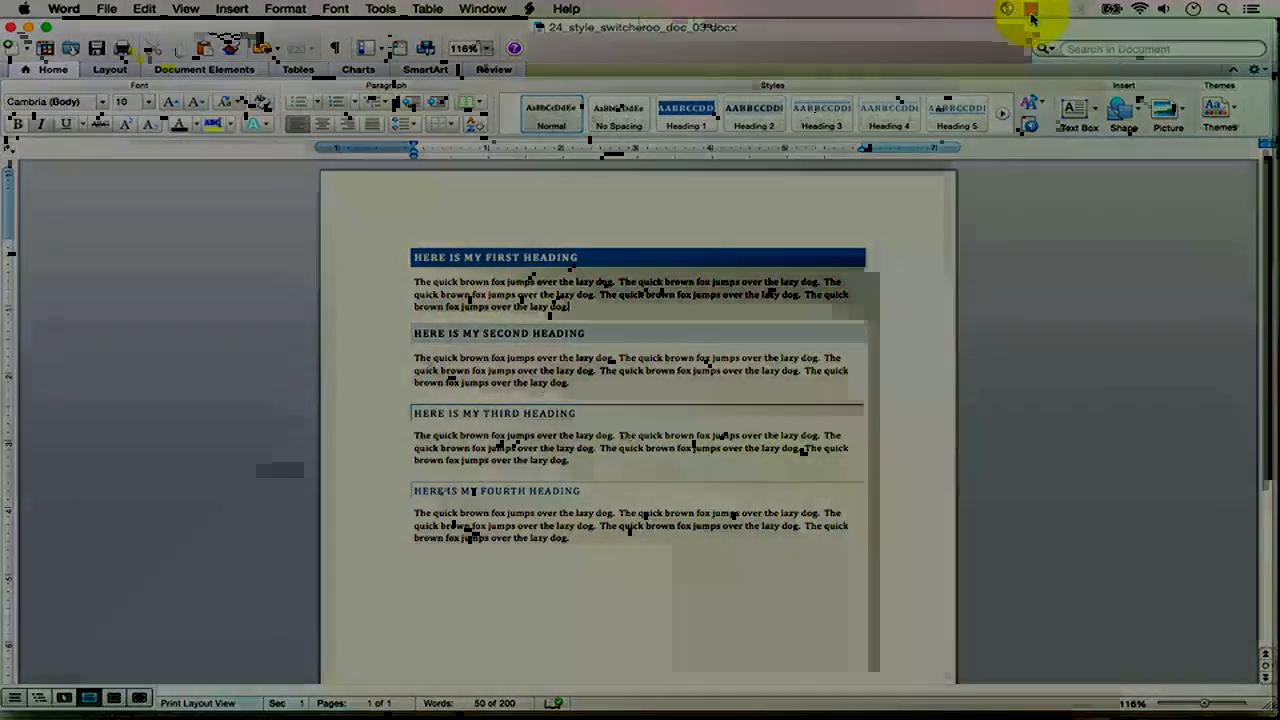
left_click(1031, 14)
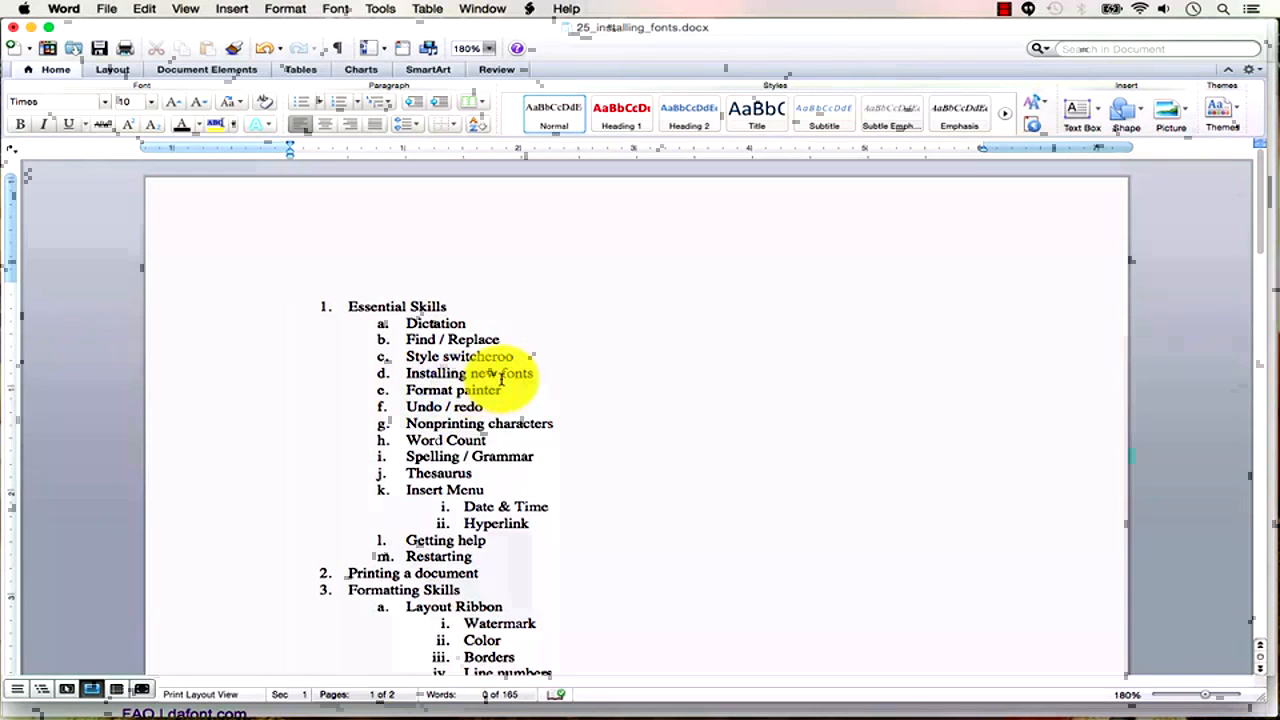
Check the font list for Traveling _Typewriter without changing the font, then switch to Chrome.
left_click(110, 106)
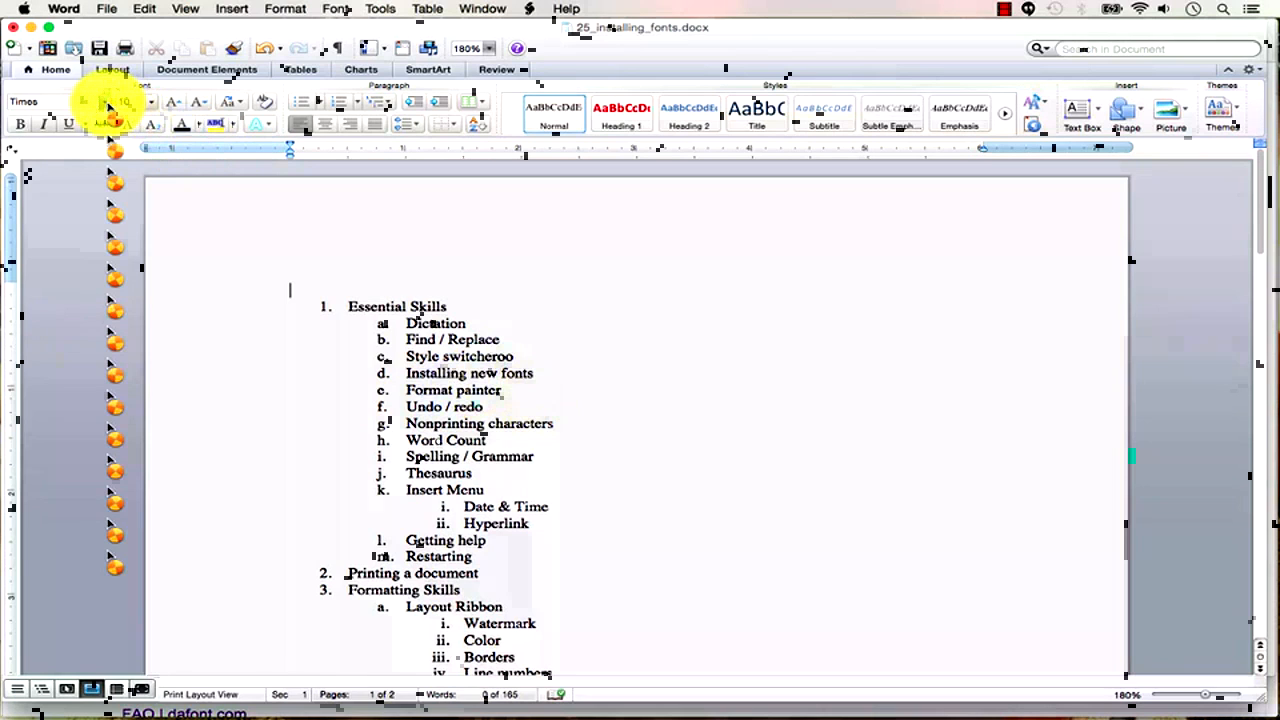
left_click(104, 102)
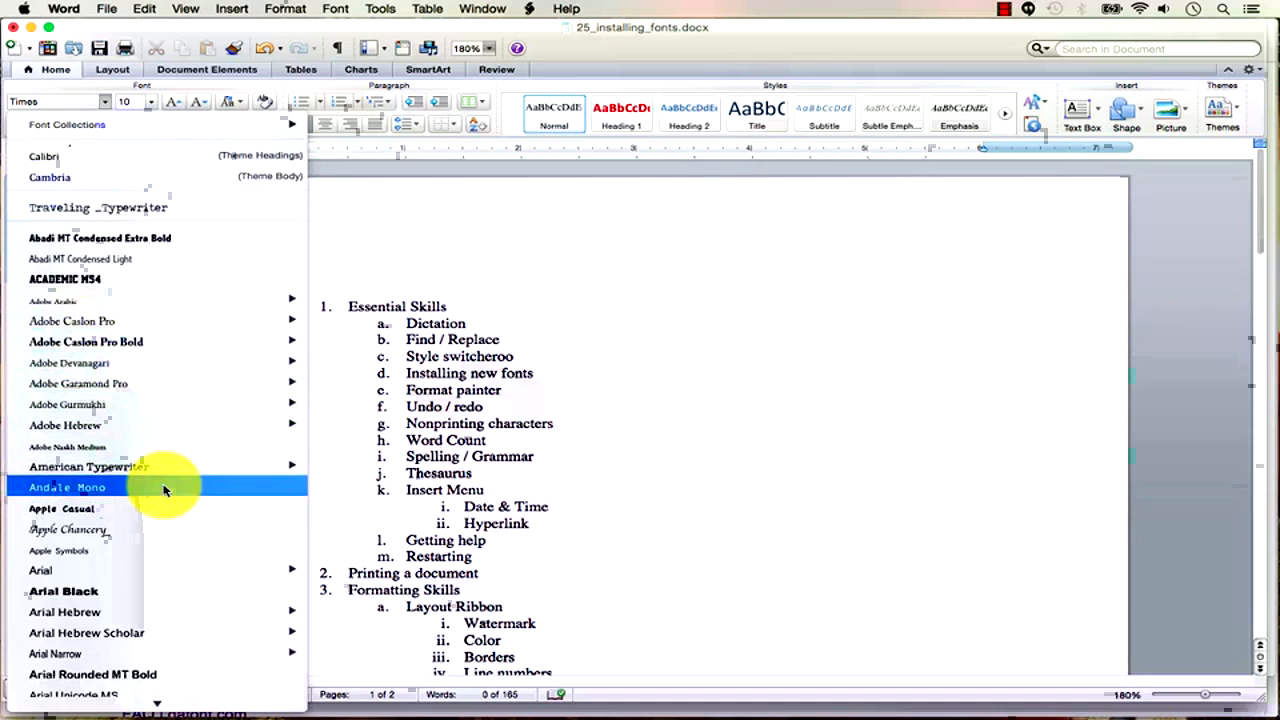
left_click(447, 373)
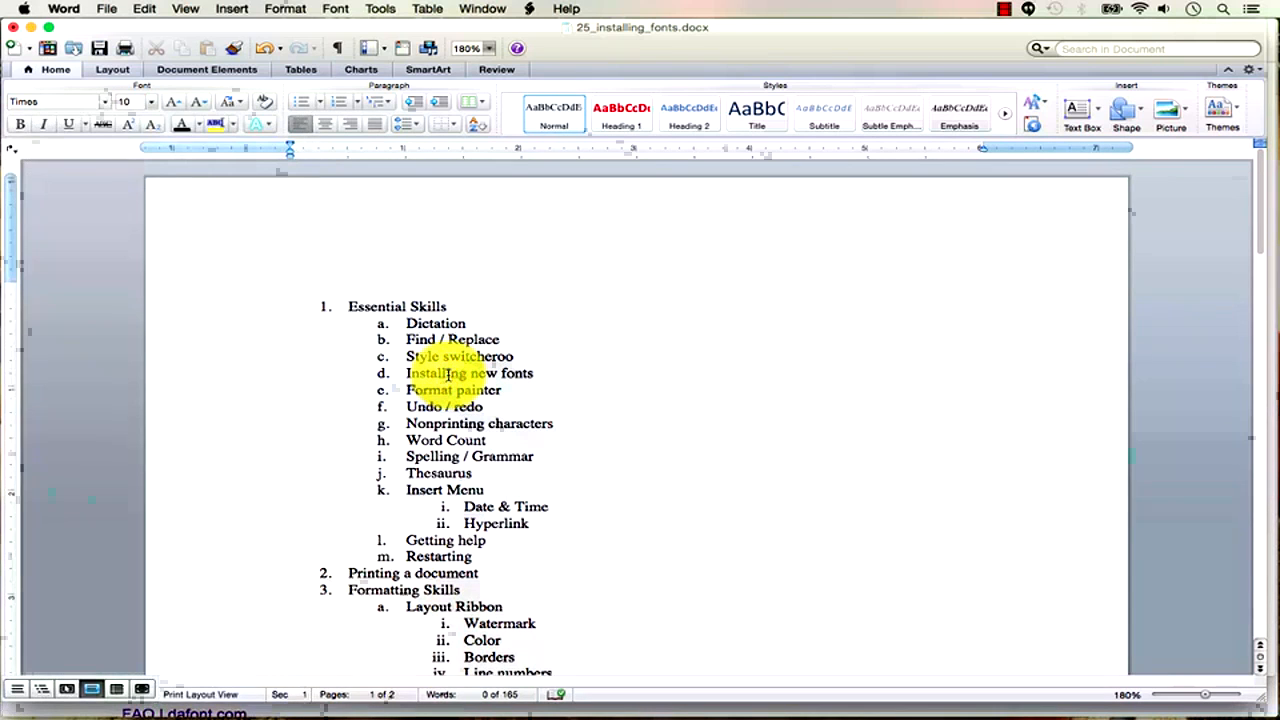
key("super+Tab")
key("super+Tab")
key("super+Tab")
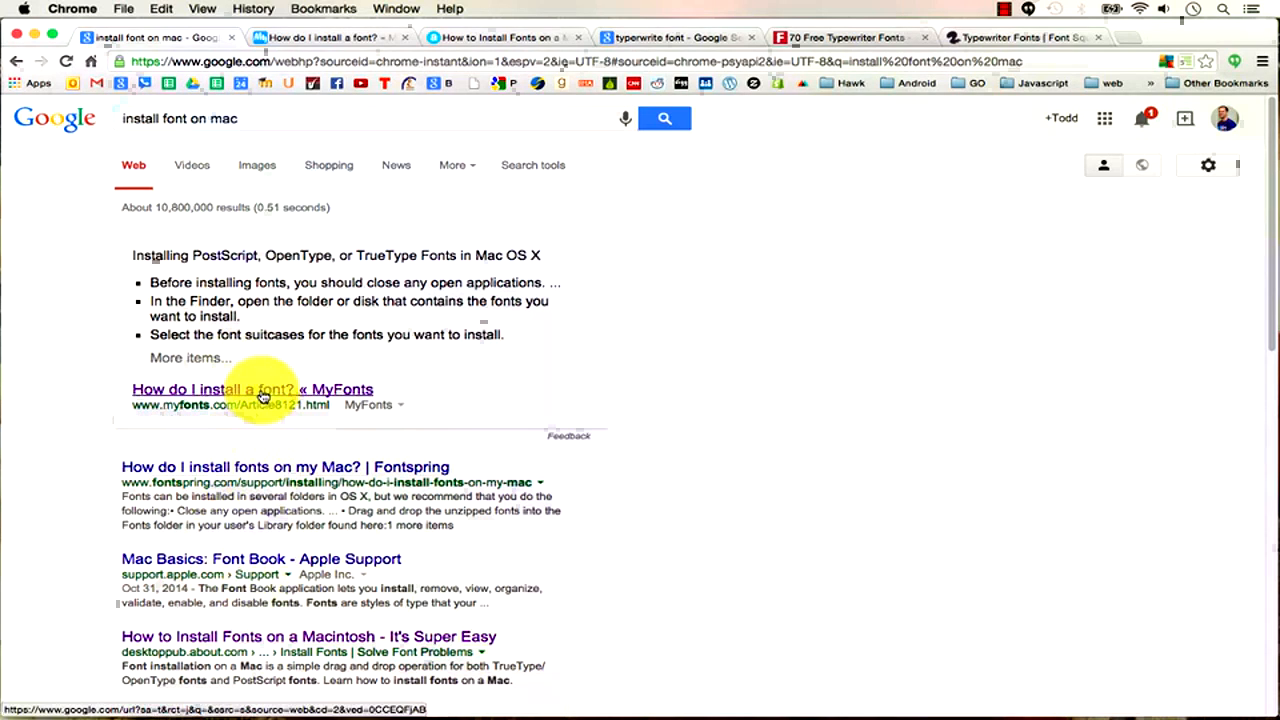
Read the MyFonts and about.com font-installation articles, searching the page for 'mac'.
left_click(338, 38)
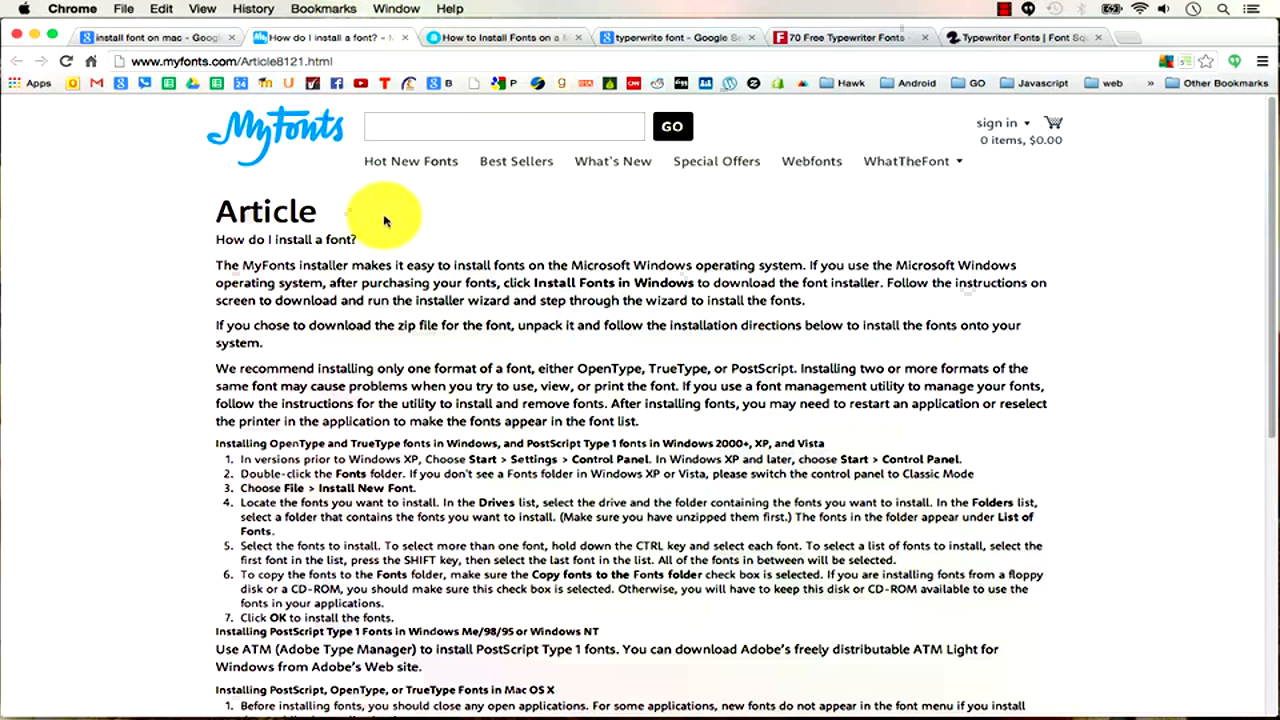
key("super+f")
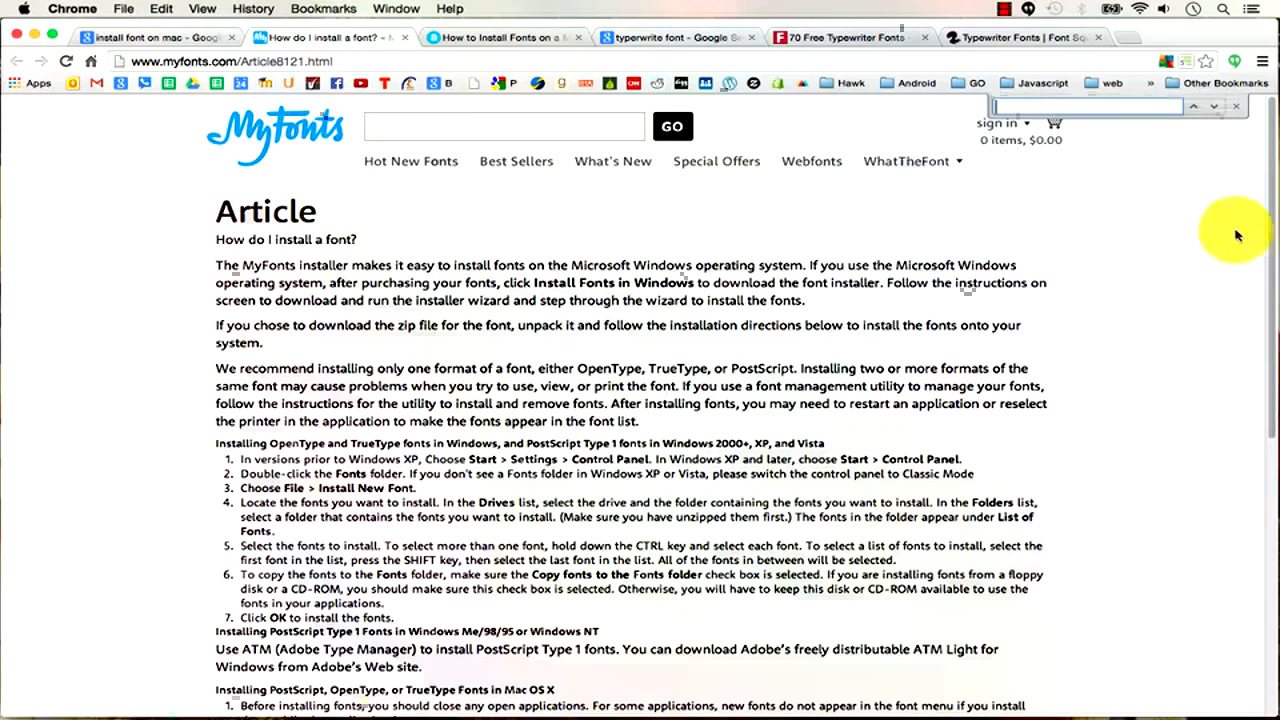
type("mac")
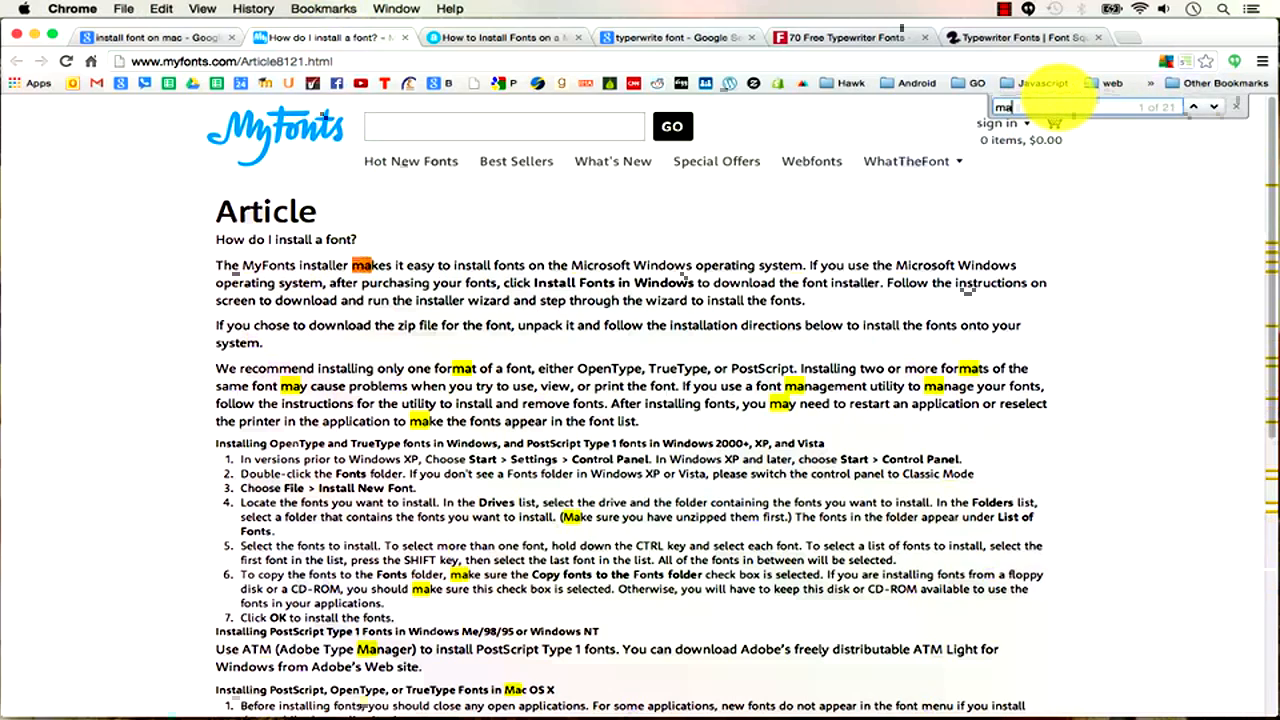
scroll(660, 470, "down", 5)
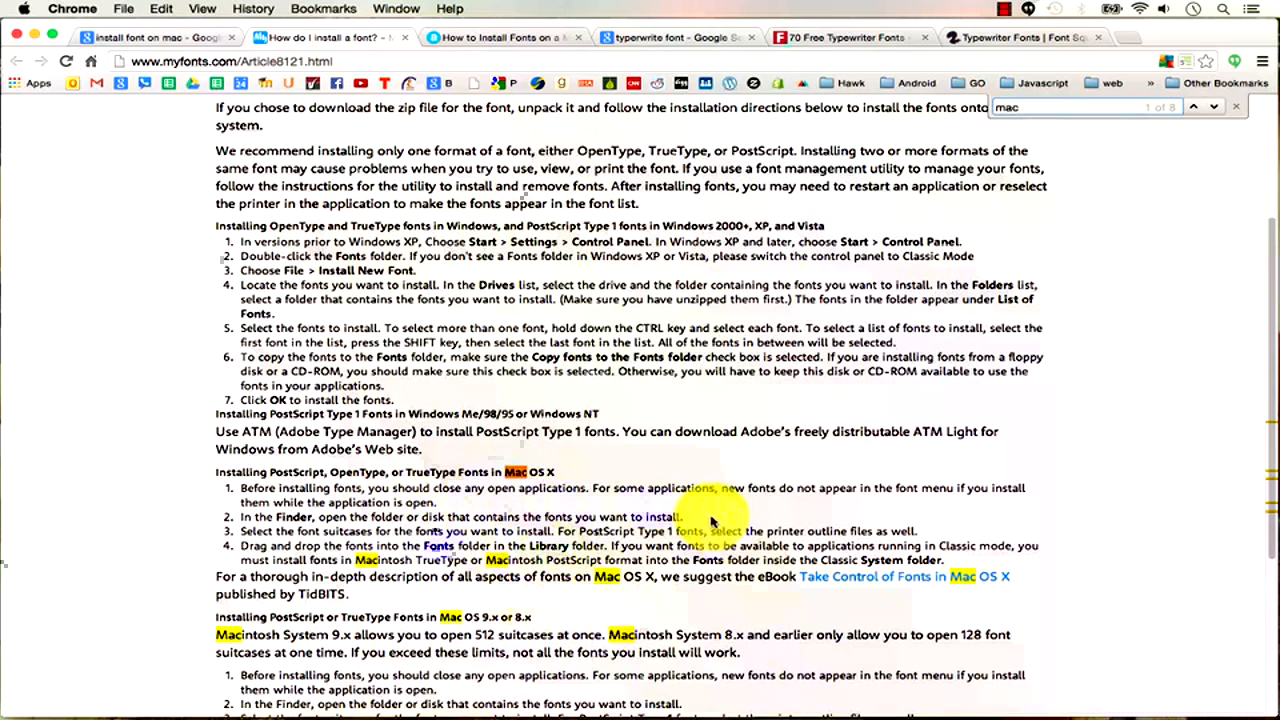
scroll(657, 586, "down", 5)
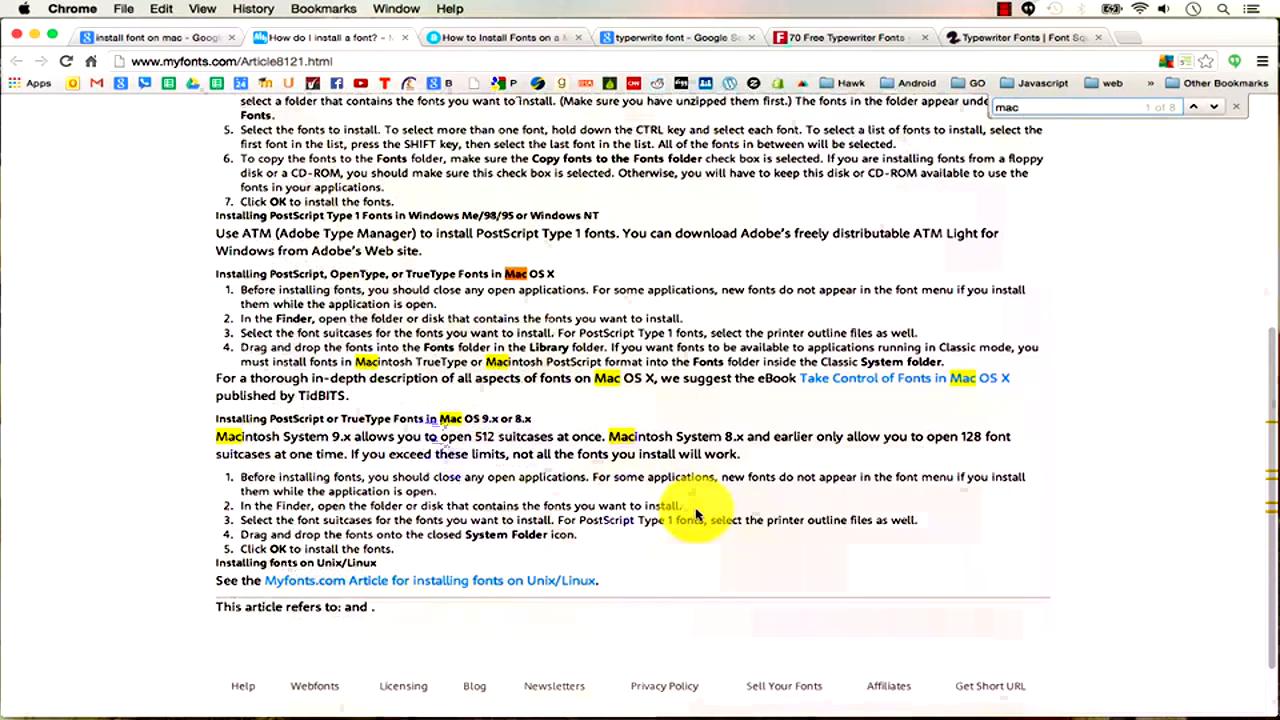
key("super+f")
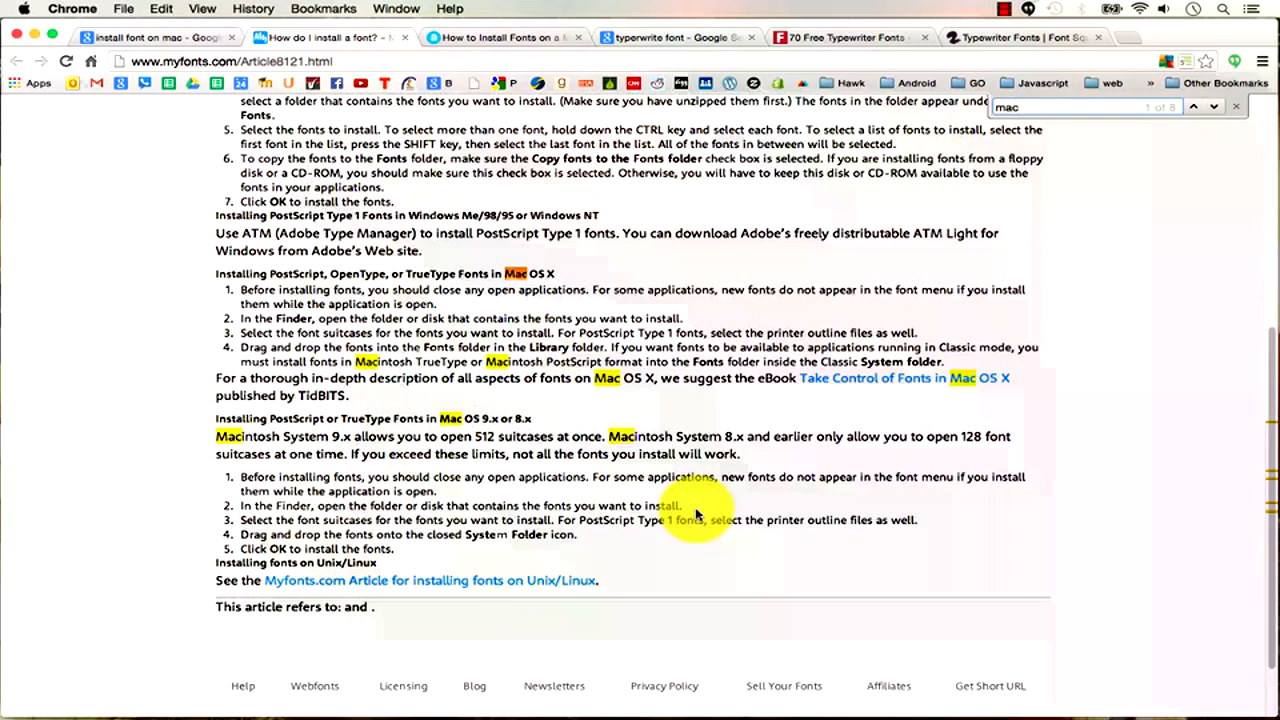
left_click(533, 38)
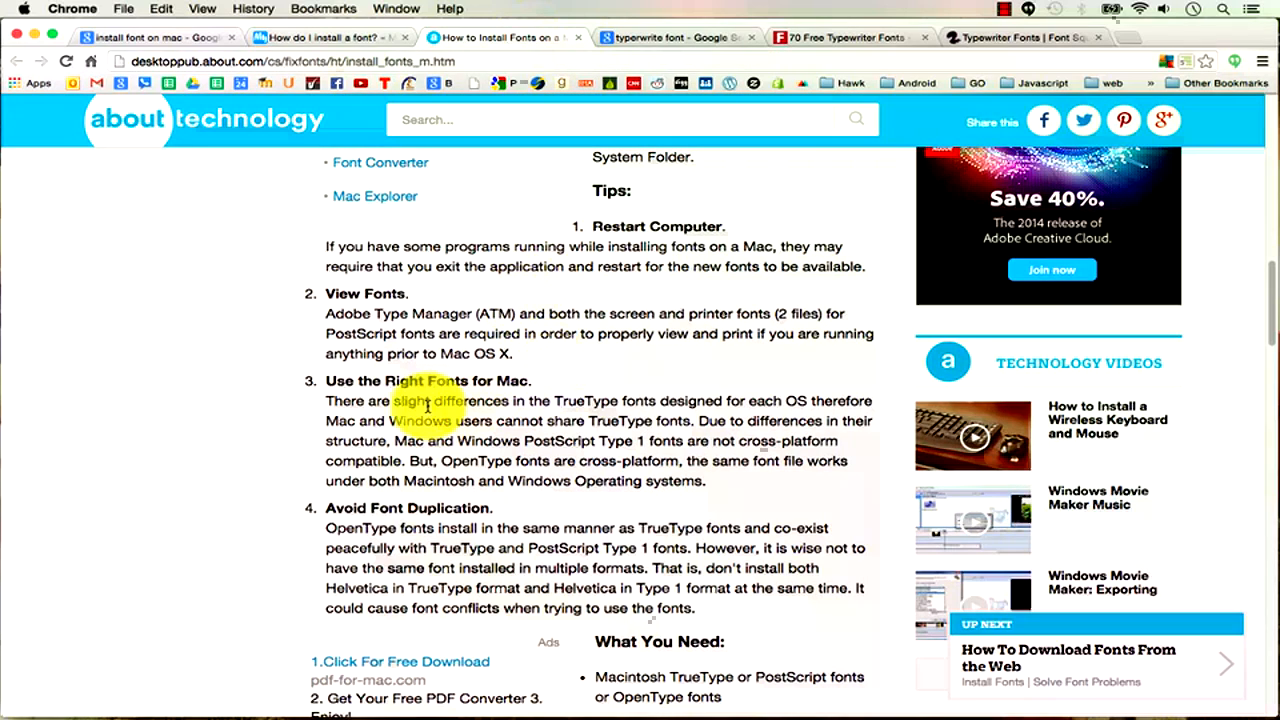
left_click_drag(325, 400, 707, 482)
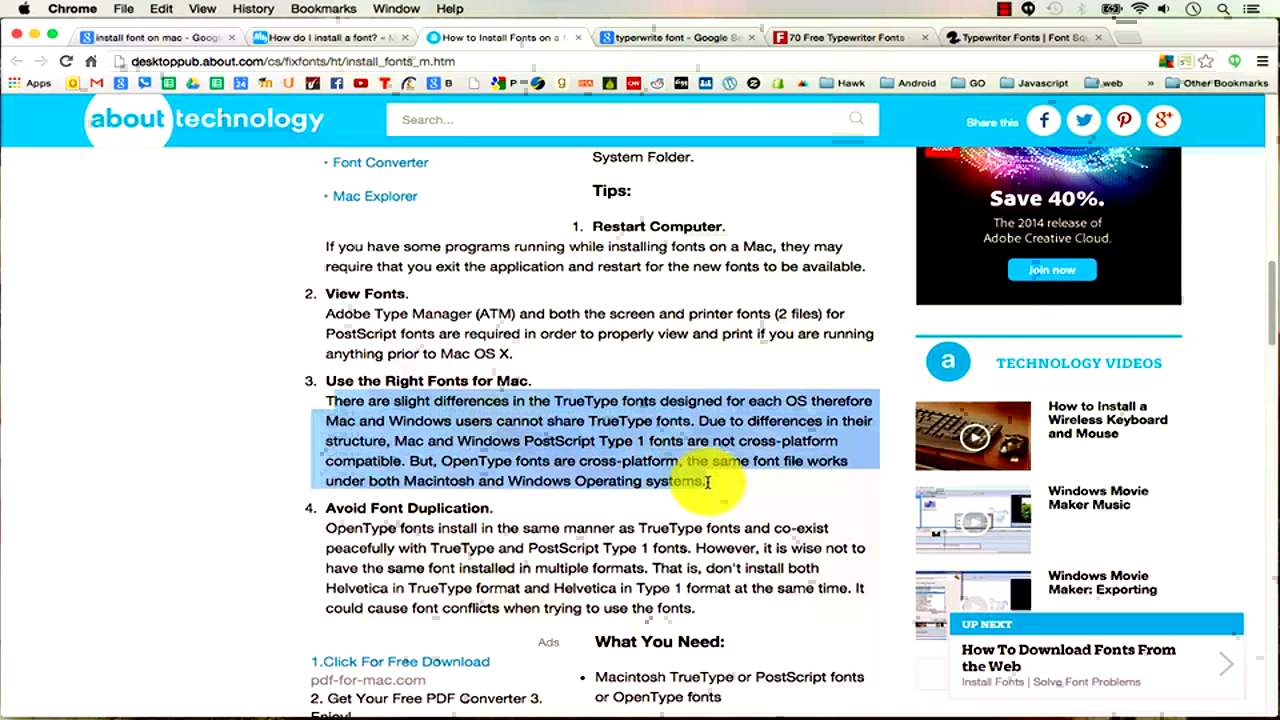
left_click(707, 482)
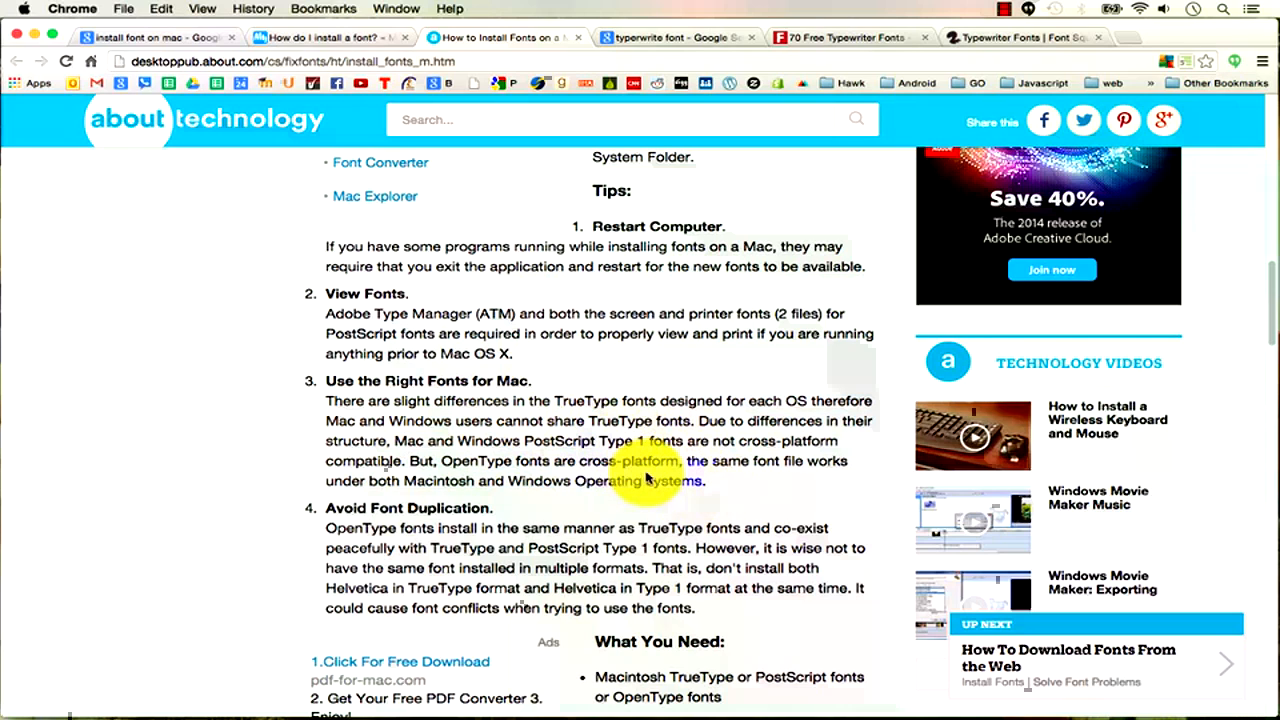
Browse the typewriter font results and the 1001fonts Typewriter Fonts page.
left_click(684, 37)
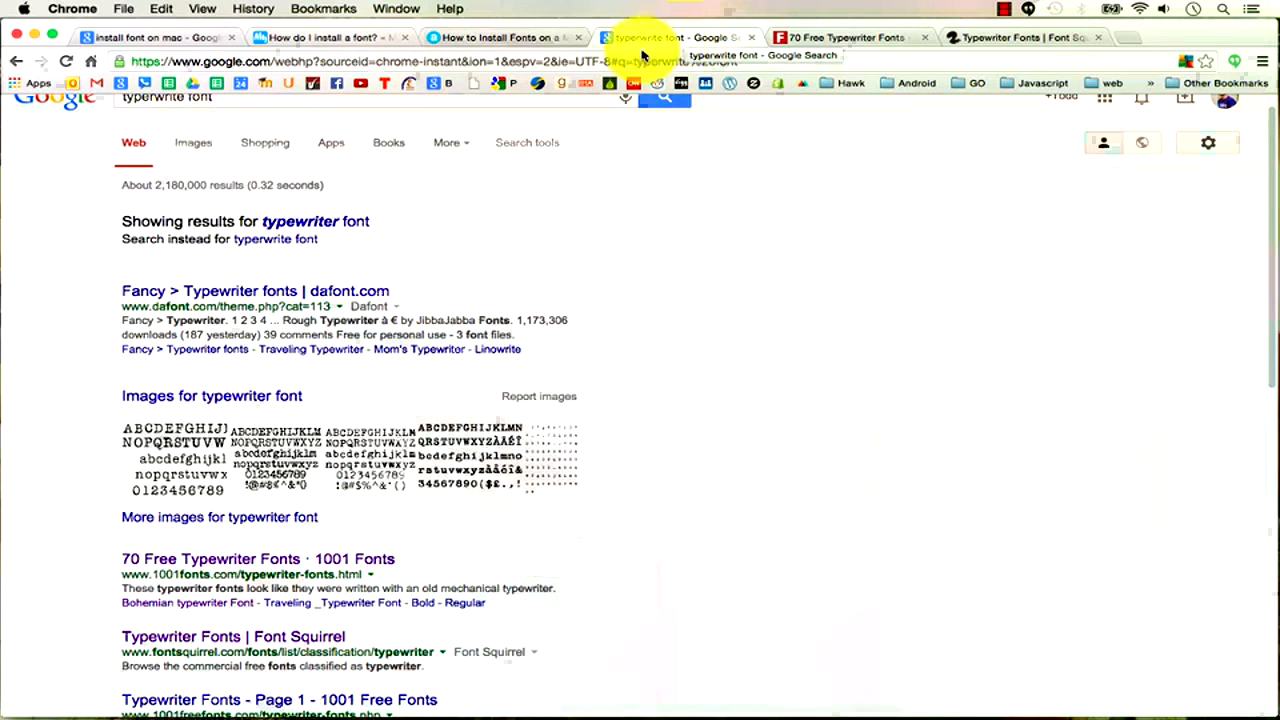
scroll(114, 125, "up", 1)
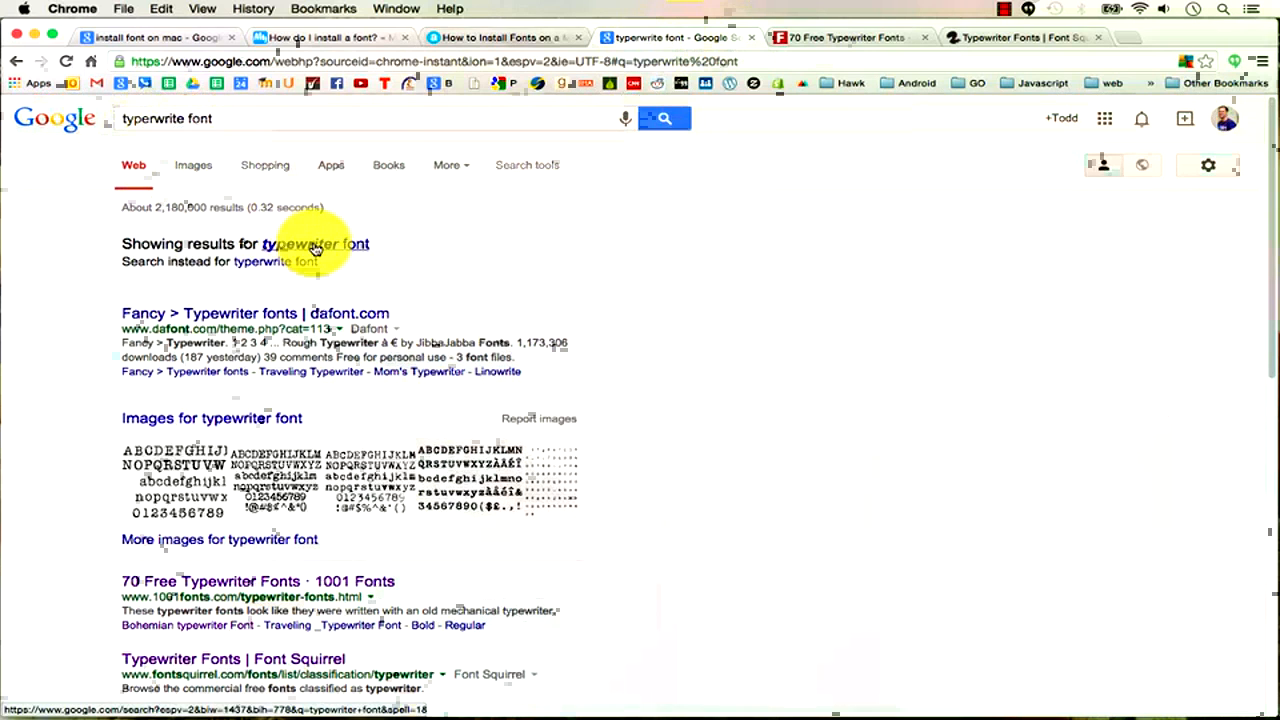
scroll(313, 248, "down", 2)
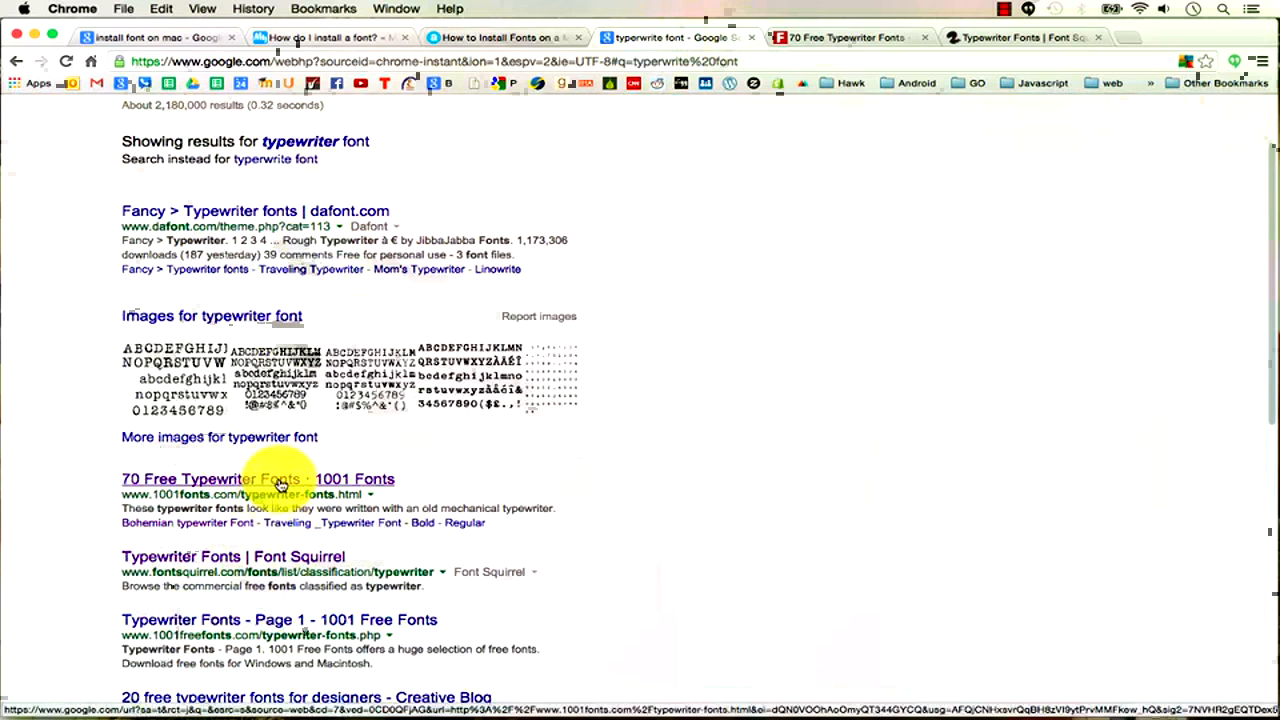
left_click(855, 37)
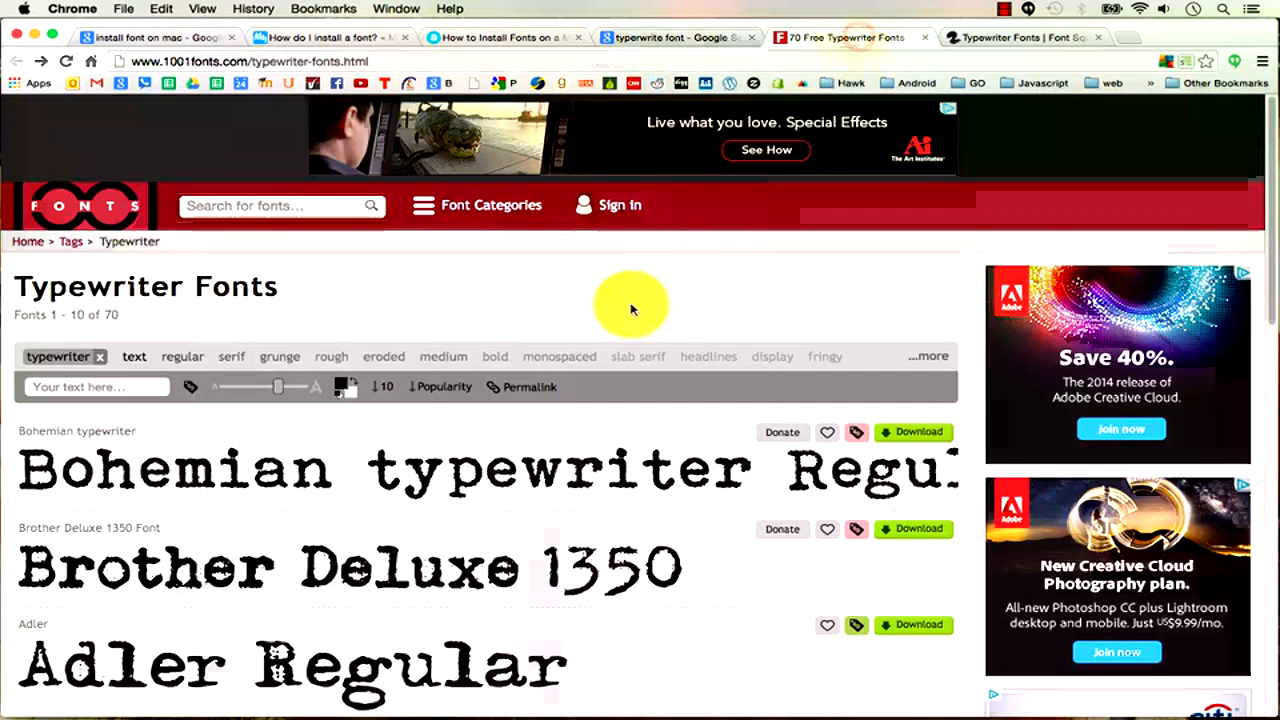
scroll(631, 309, "down", 1)
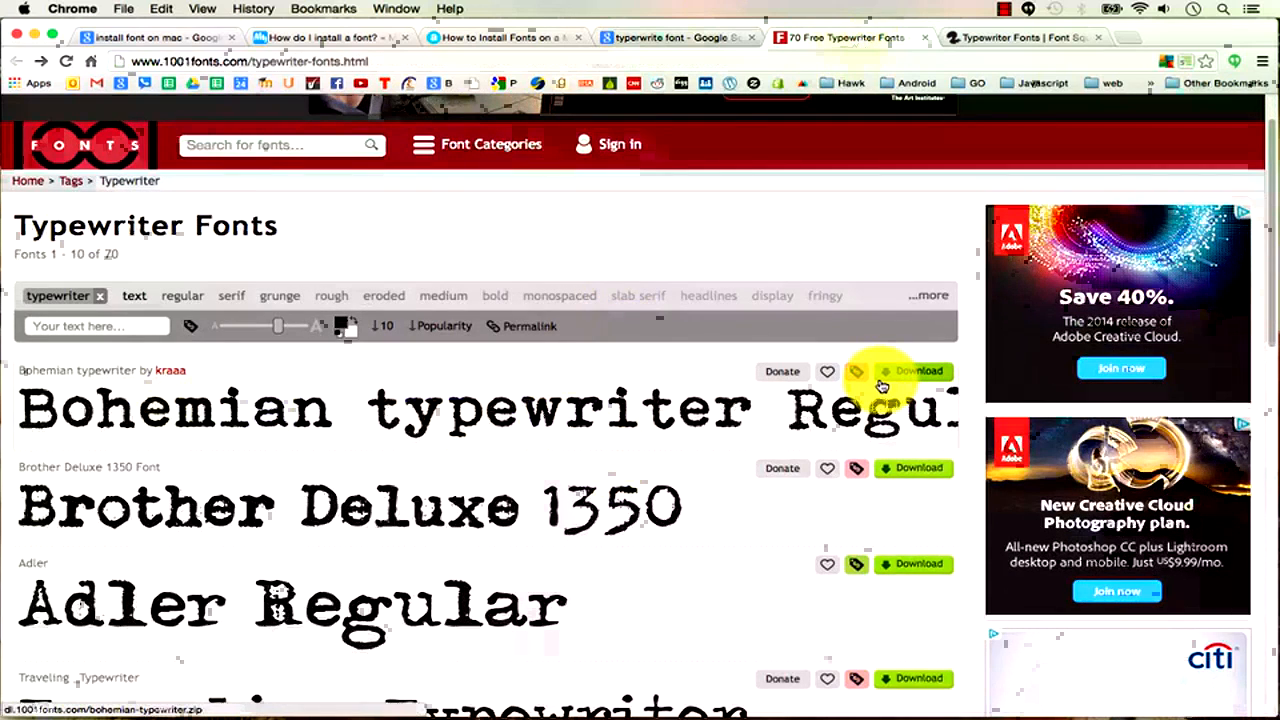
key("super+Tab")
key("super+Tab")
key("super+Tab")
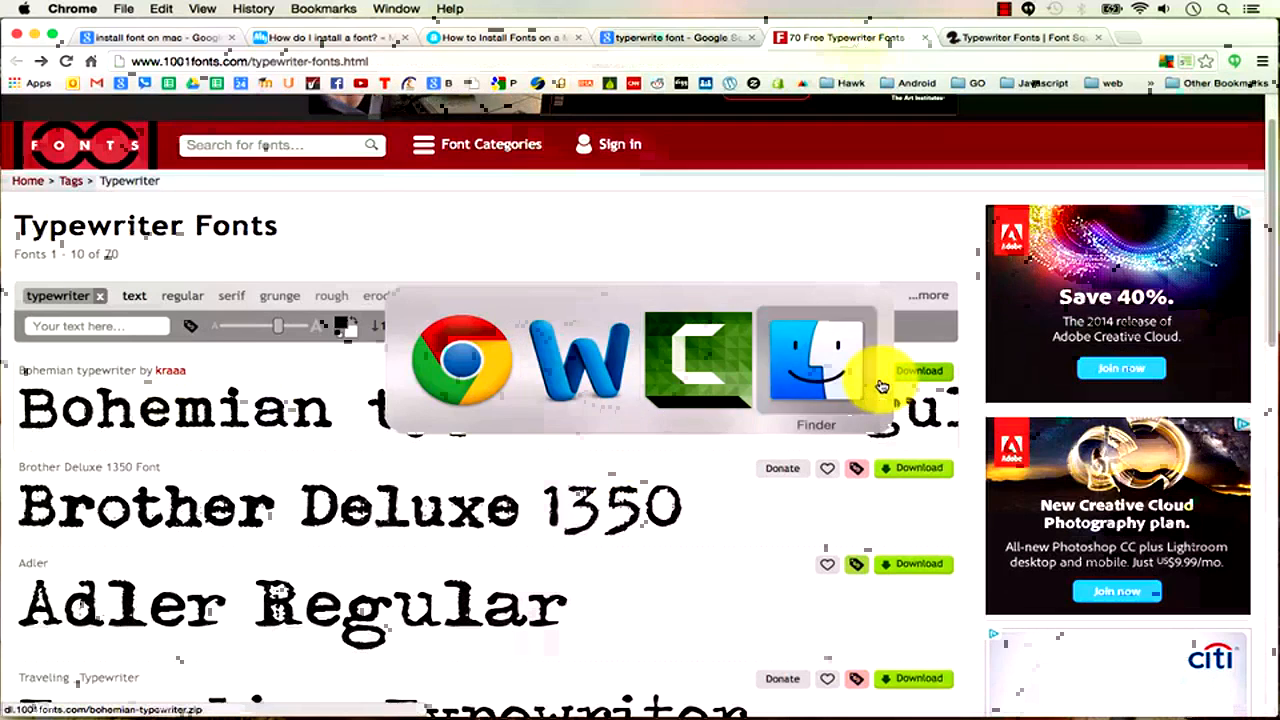
Look through the downloaded bohemian-typewriter folder in Finder.
left_click(75, 133)
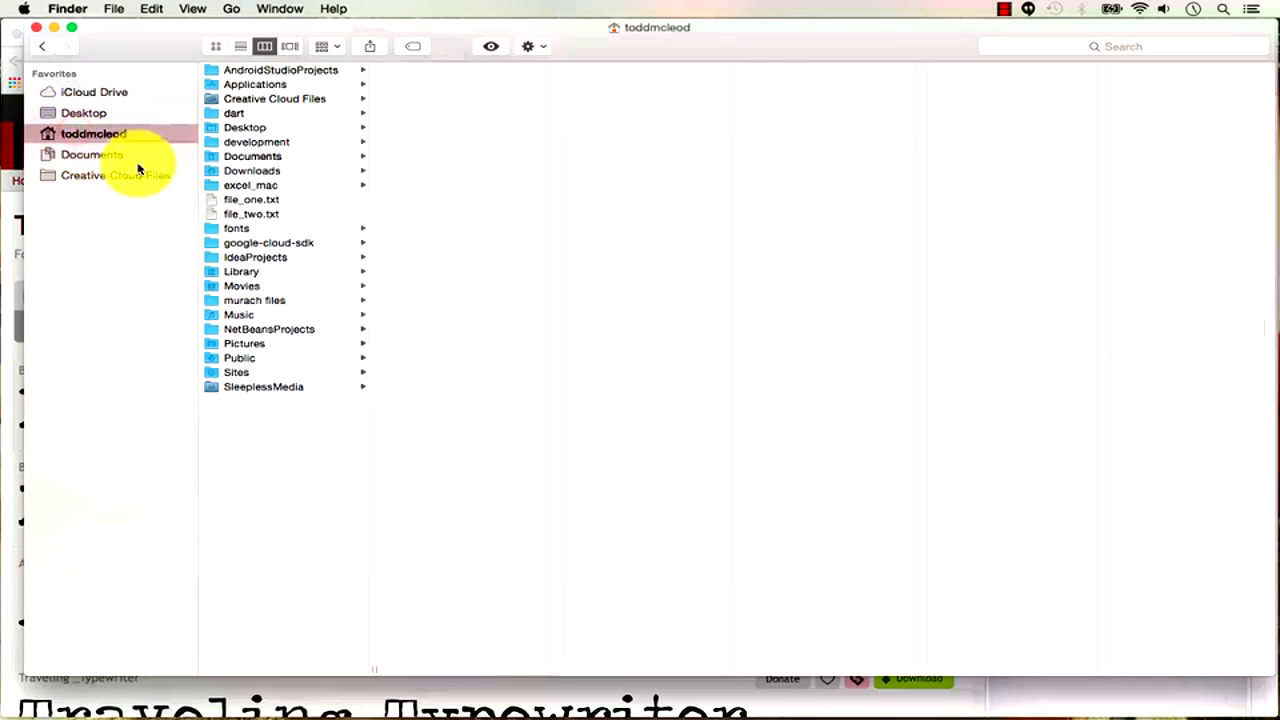
left_click(253, 171)
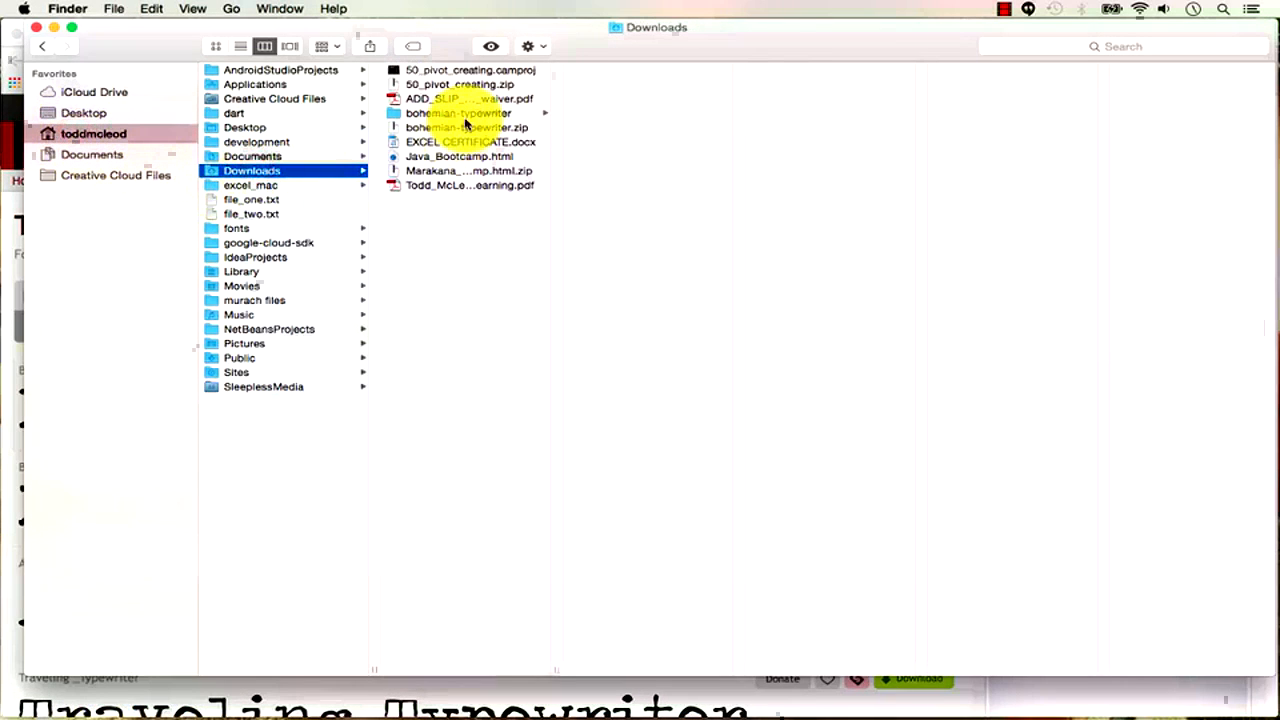
left_click(463, 116)
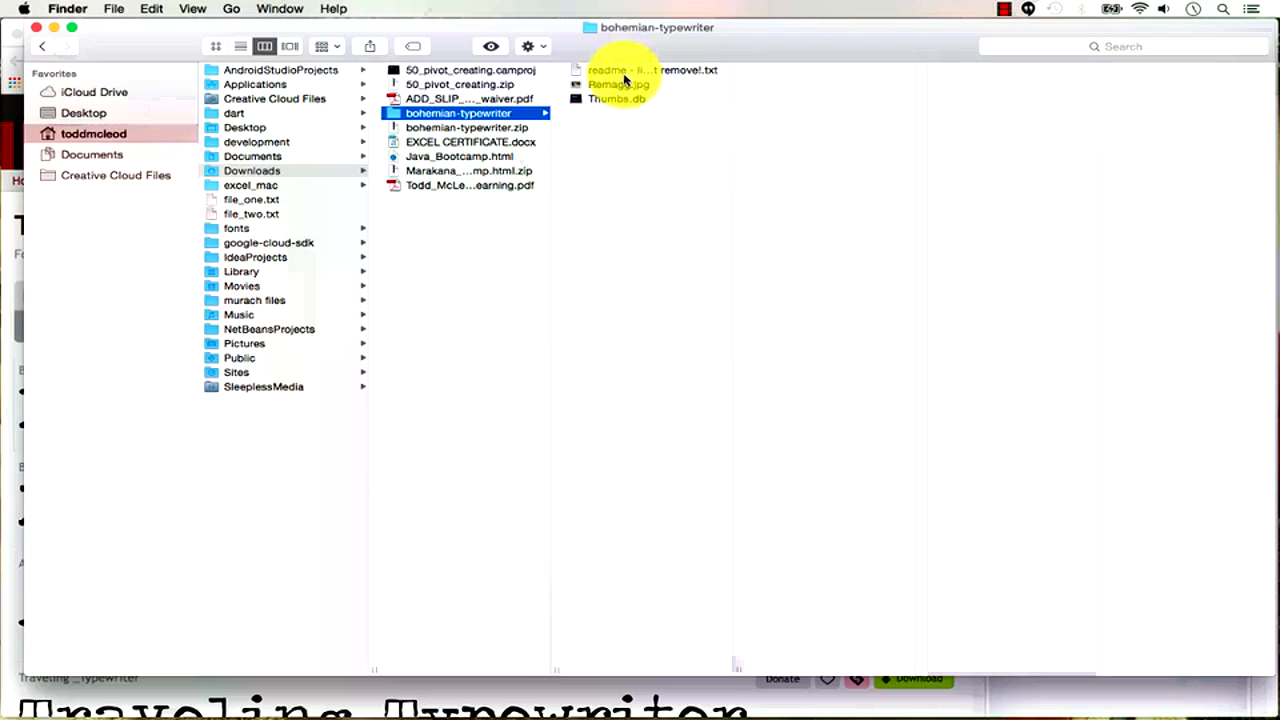
left_click(91, 155)
left_click(93, 133)
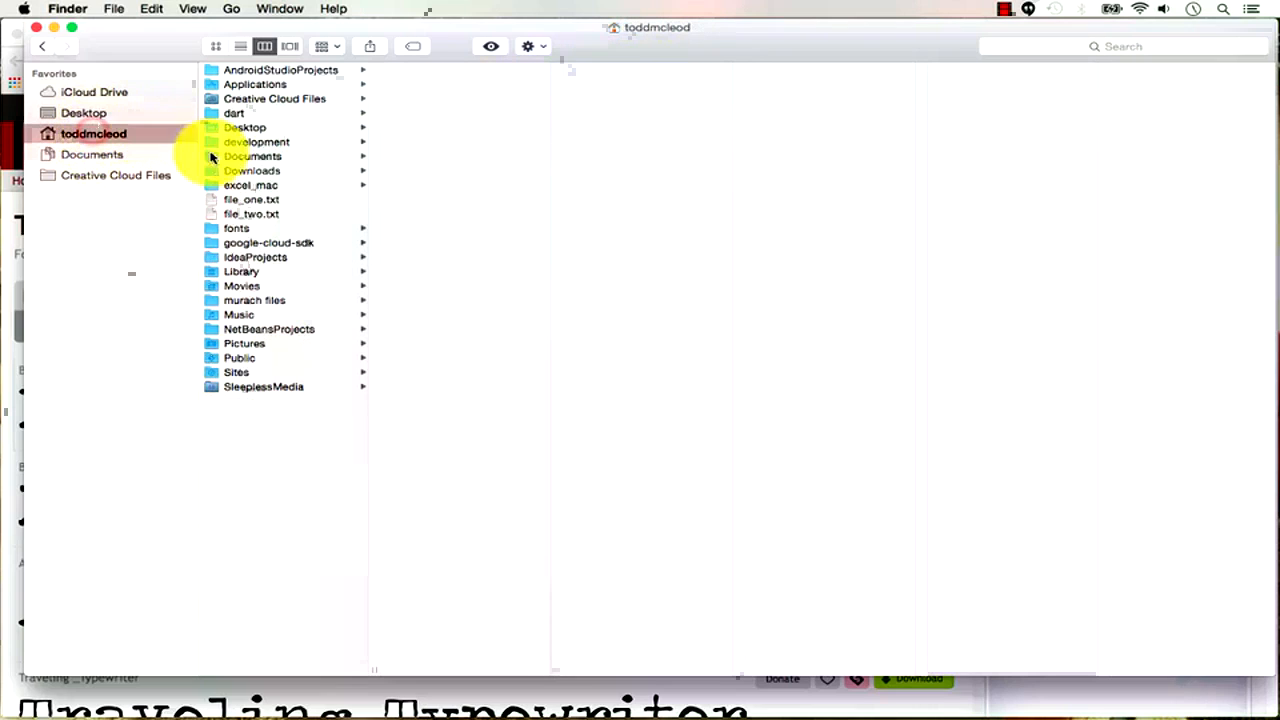
Confirm Bohemian typewriter.ttf is installed in the home Library's Fonts folder.
left_click(248, 271)
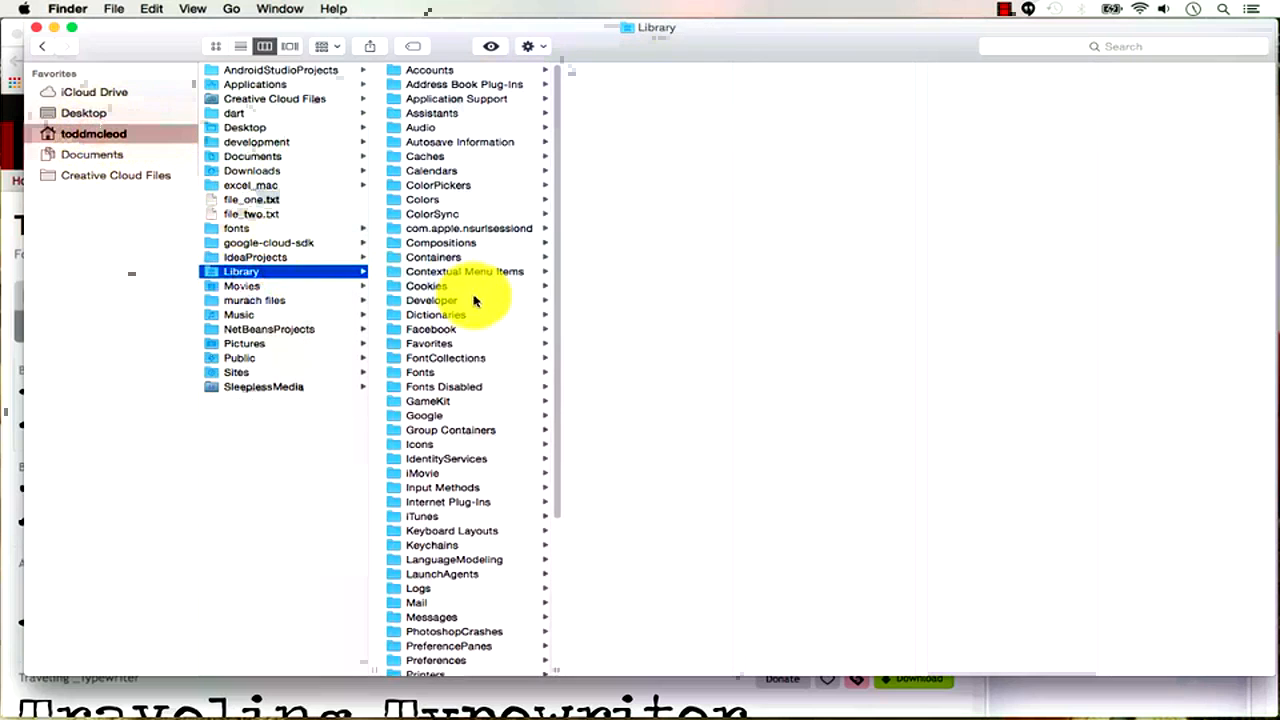
left_click(420, 372)
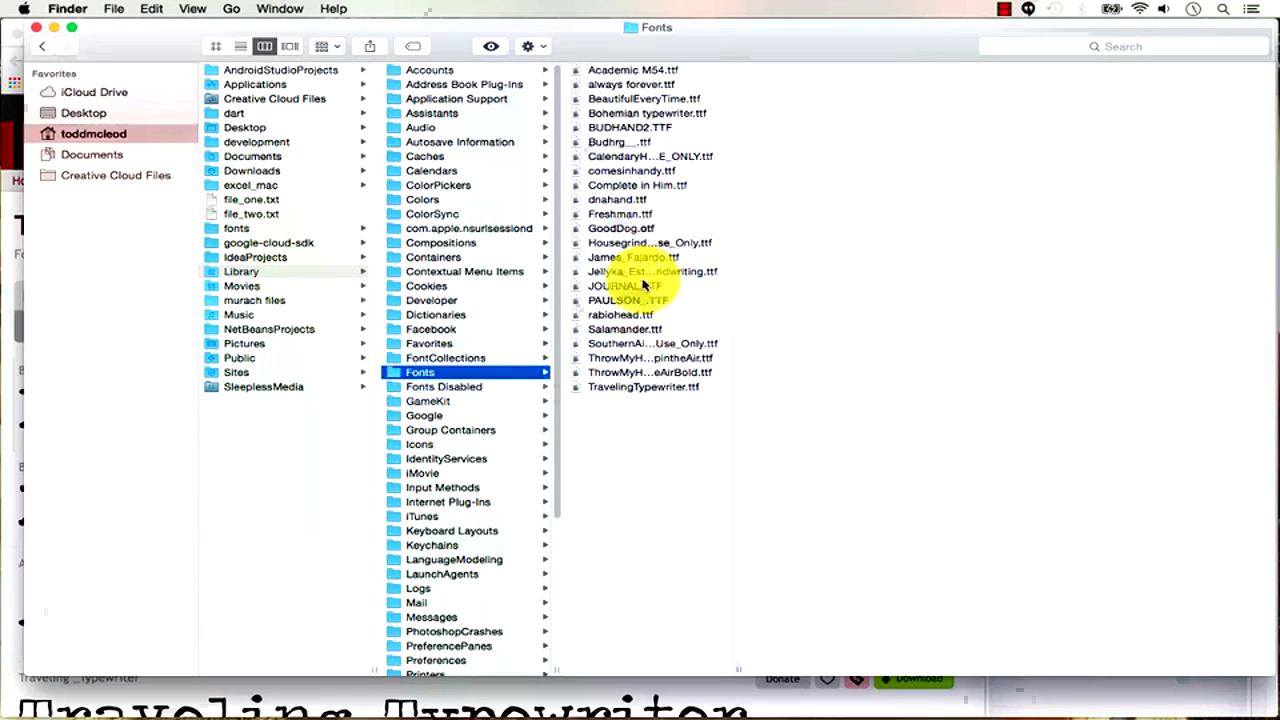
left_click(619, 114)
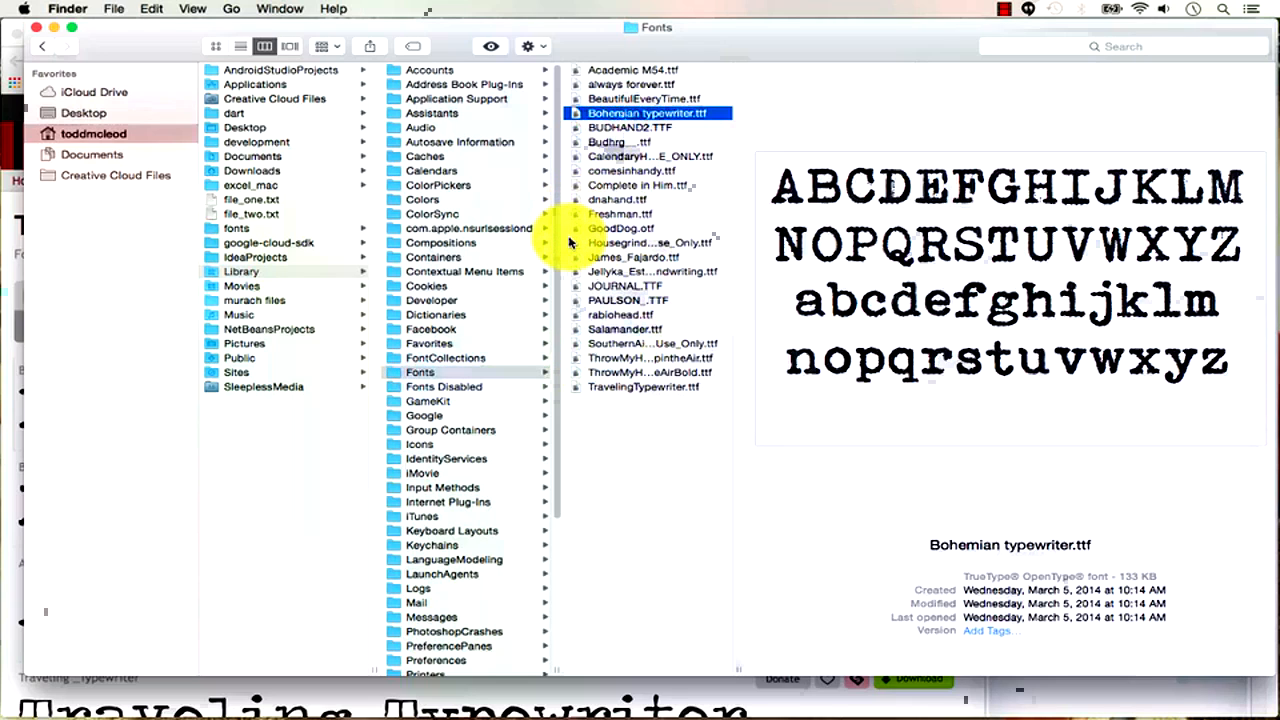
left_click(471, 358)
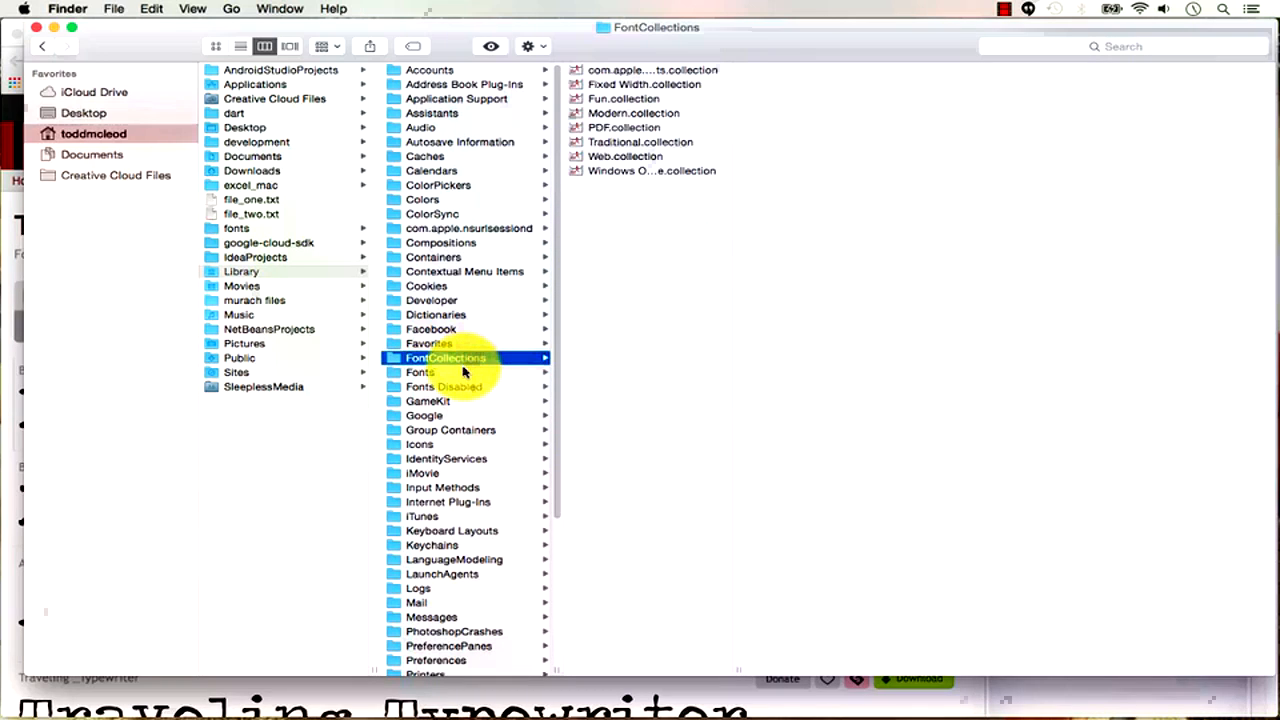
left_click(463, 372)
left_click(463, 358)
left_click(463, 372)
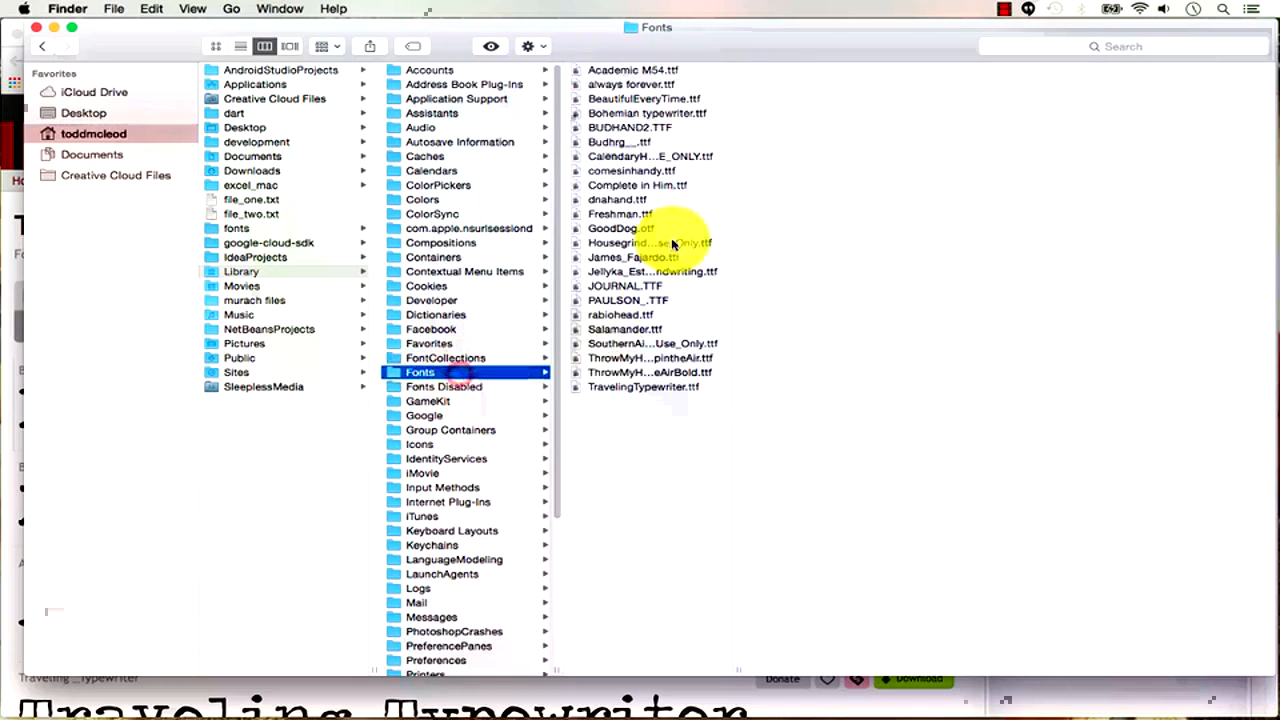
left_click(636, 114)
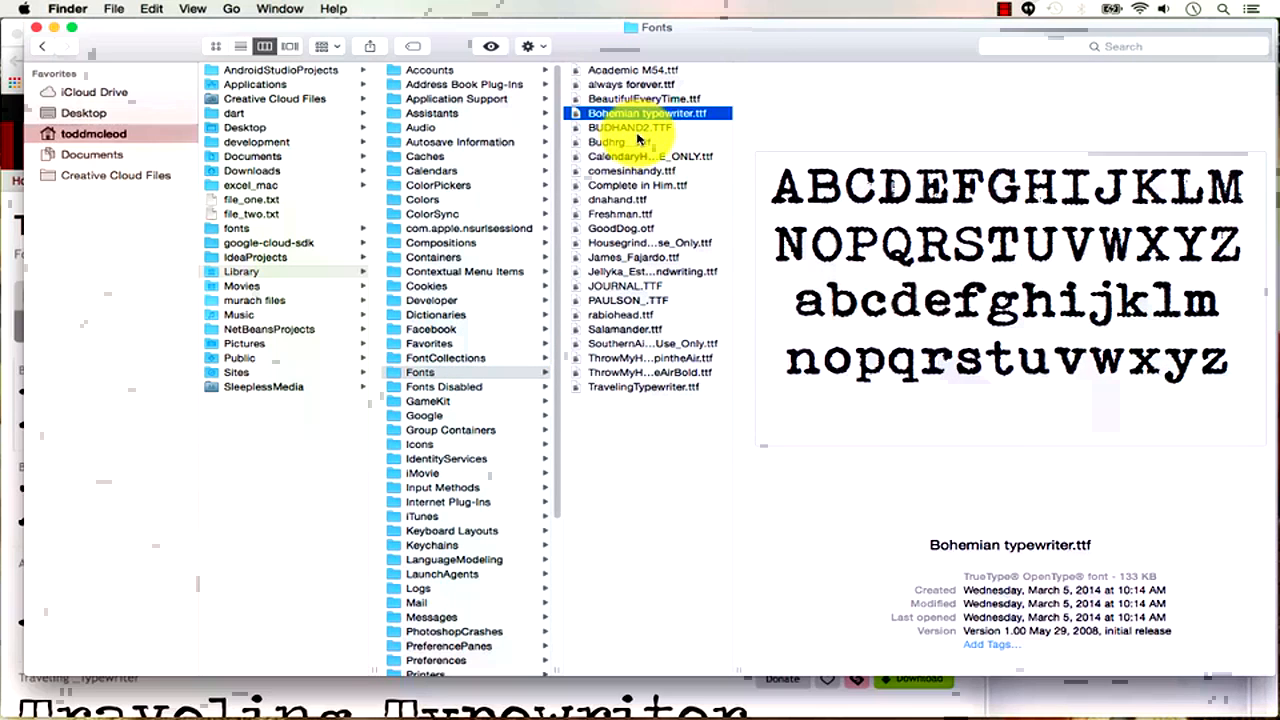
Create a new blank Word document.
key("super+Tab")
key("super+Tab")
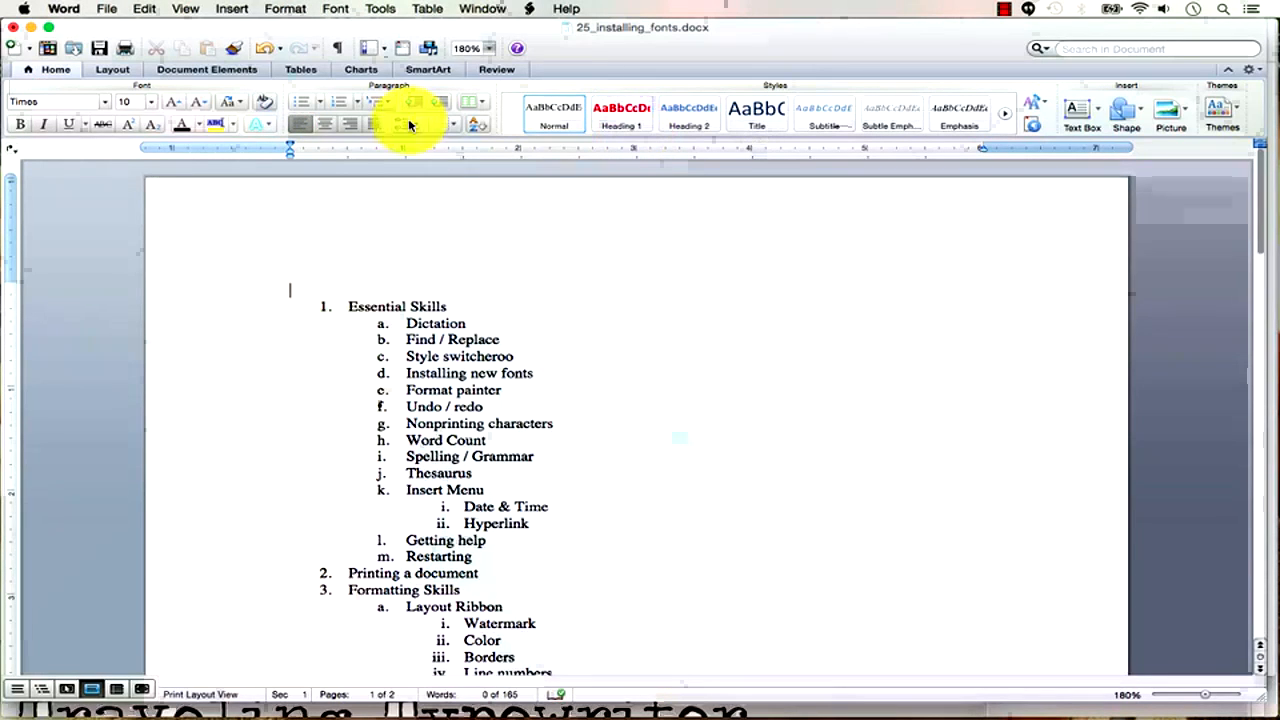
left_click(106, 10)
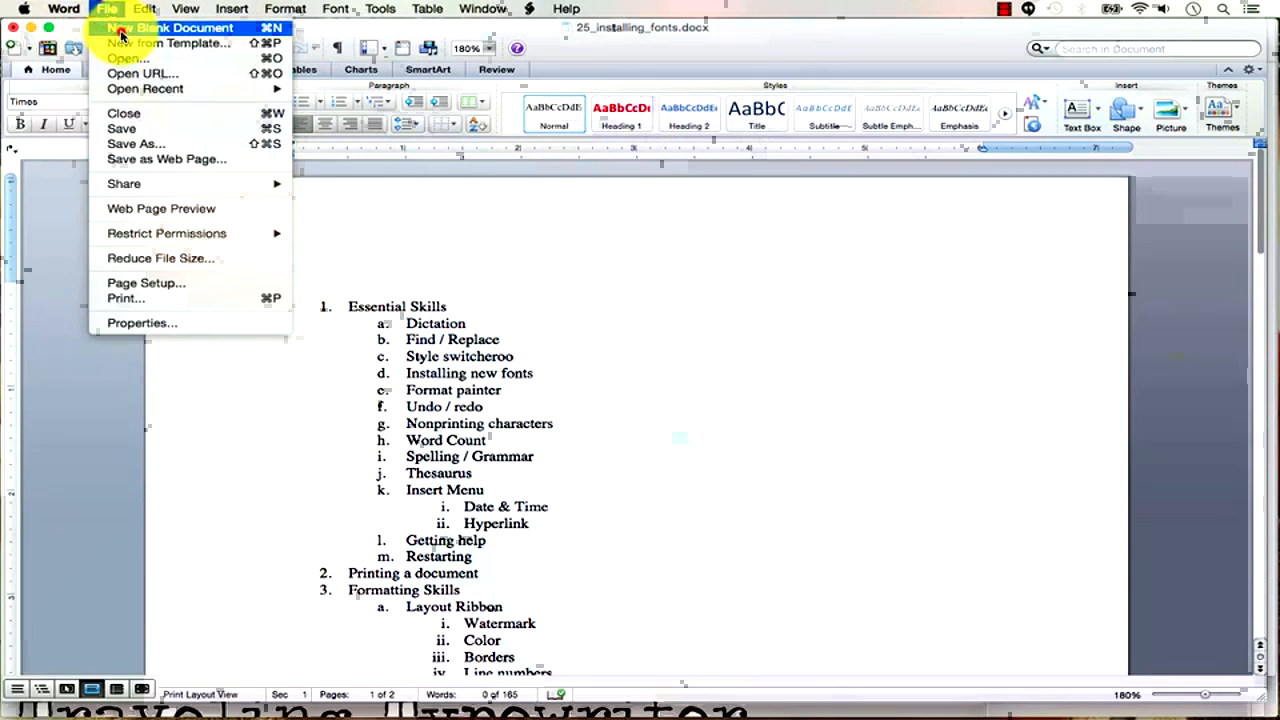
left_click(121, 30)
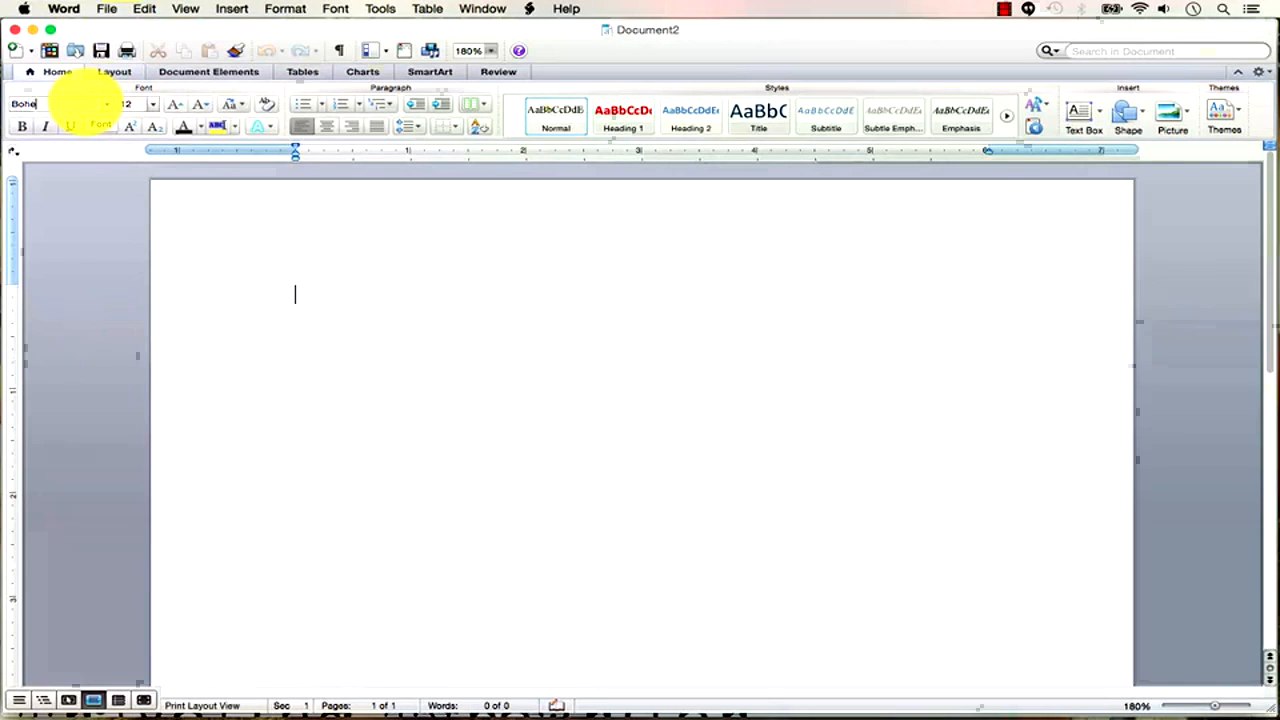
Set Document2's font to Bodoni 72 Bold by typing 'Bodo', then browse the font list.
left_click(103, 103)
type("Bodoni 72 Bold")
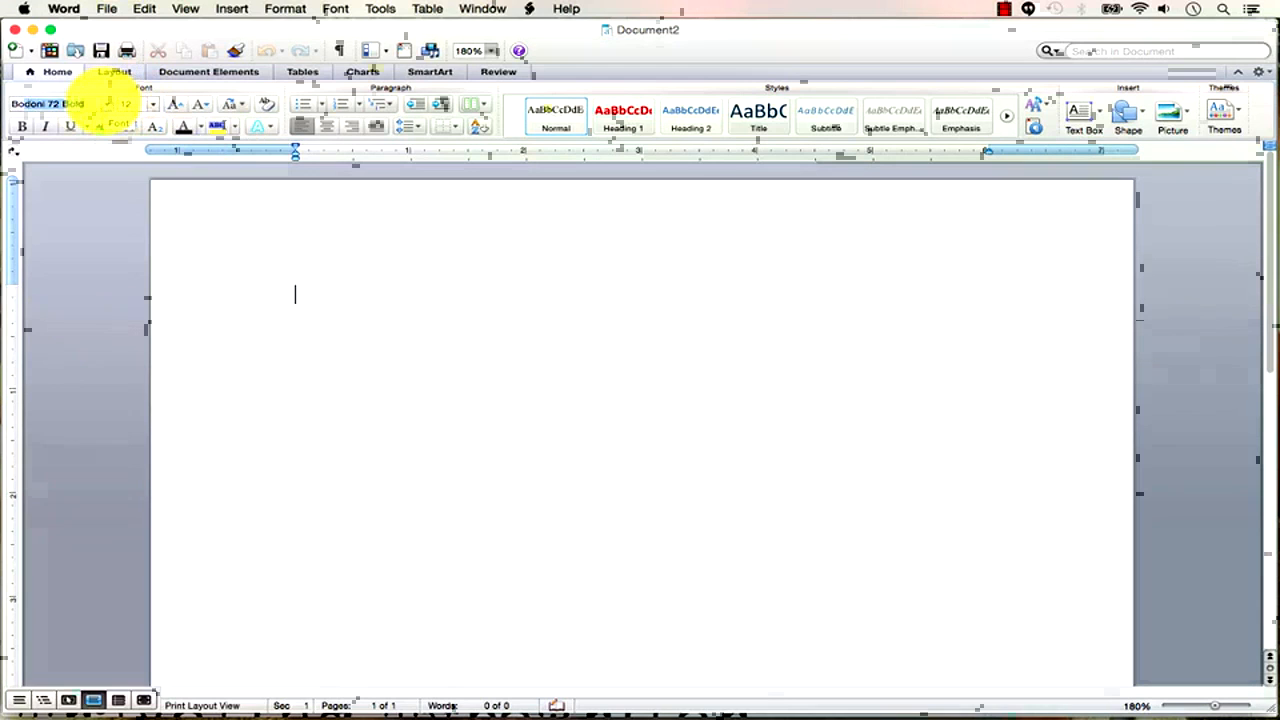
left_click(107, 106)
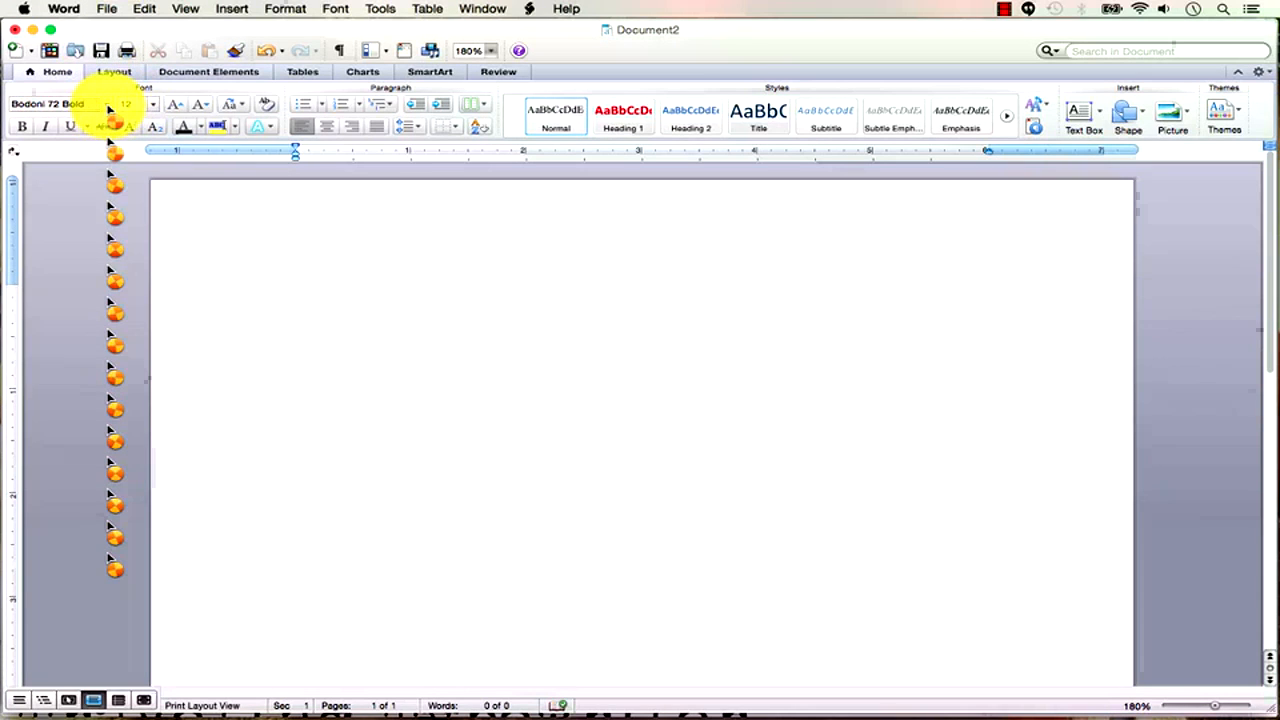
left_click(110, 108)
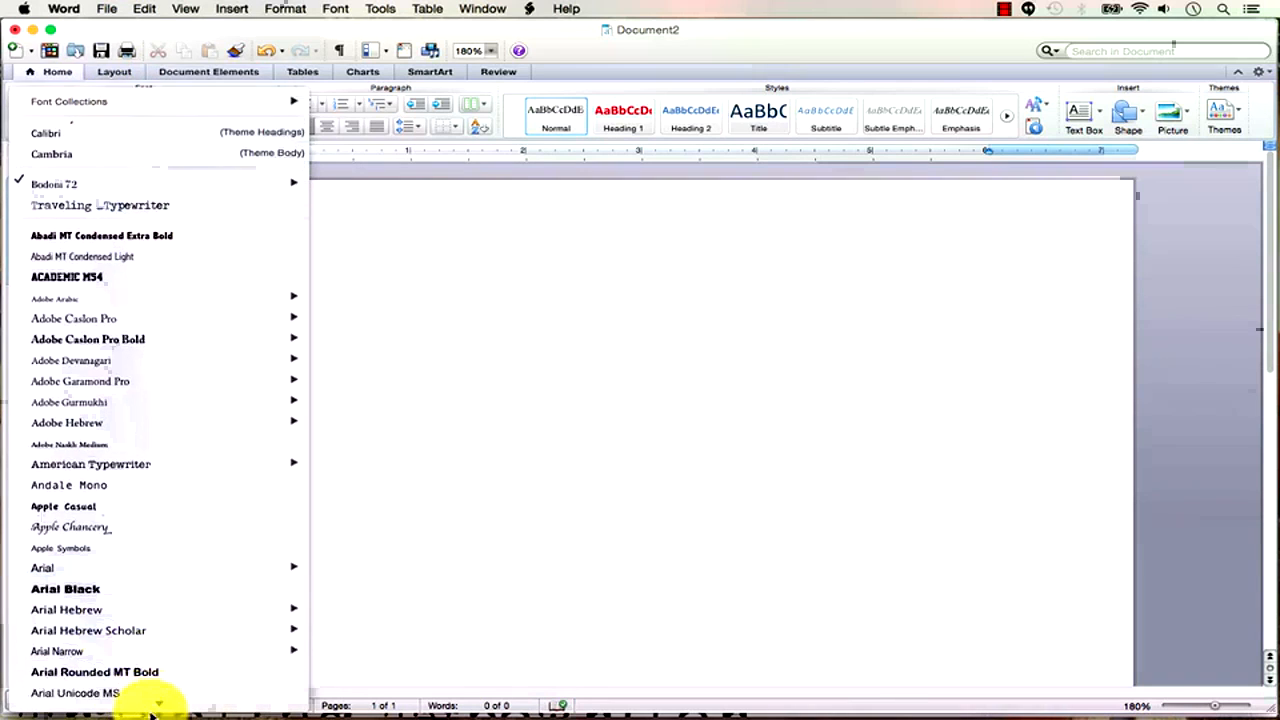
mouse_move(150, 710)
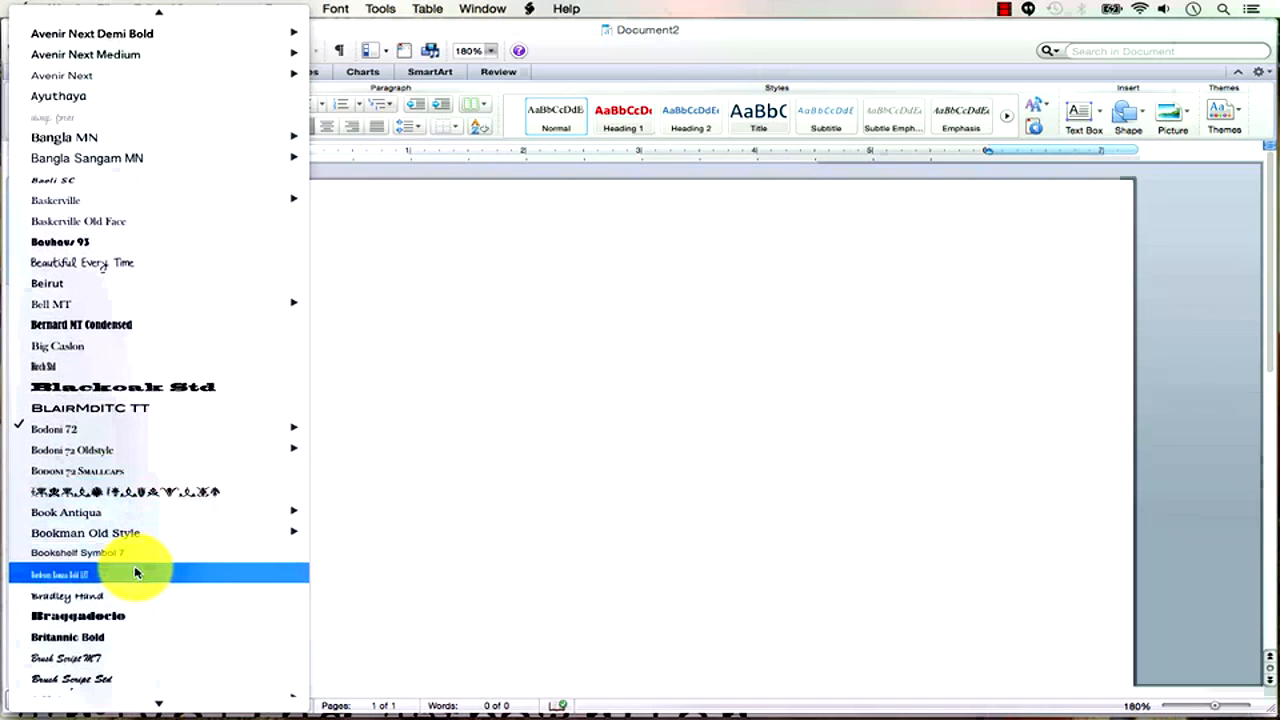
left_click(589, 303)
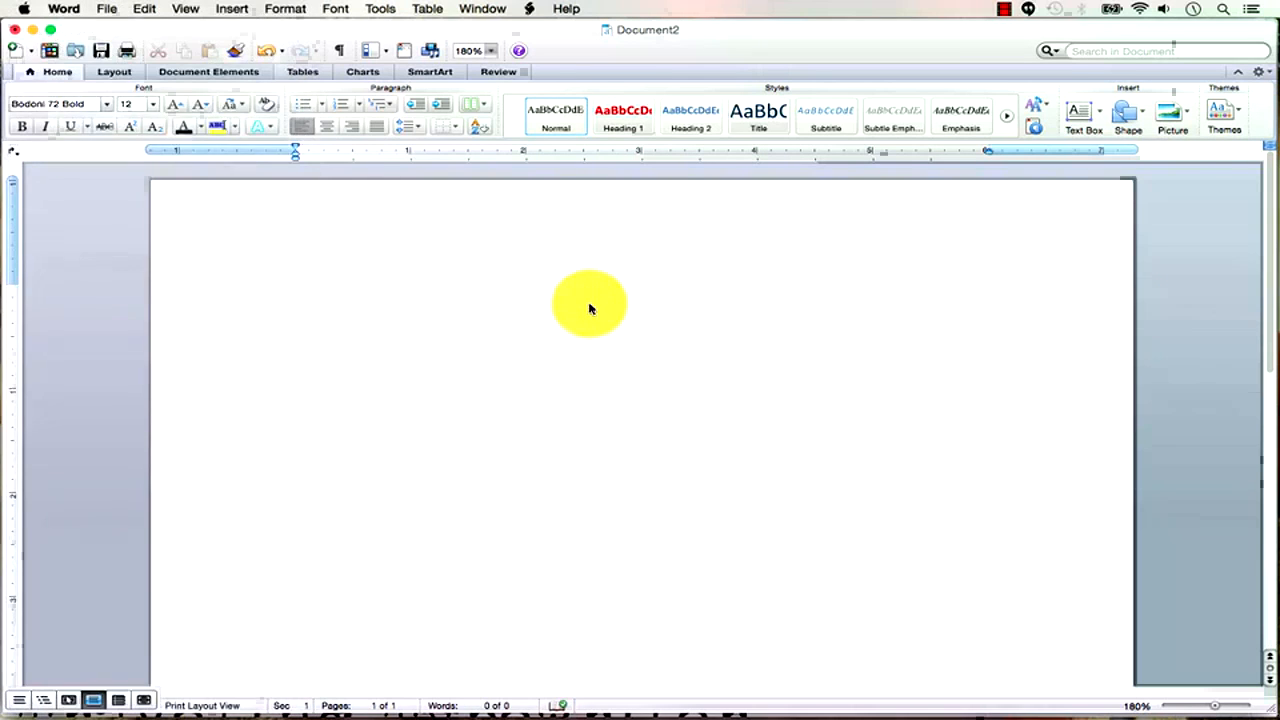
key("super+Tab")
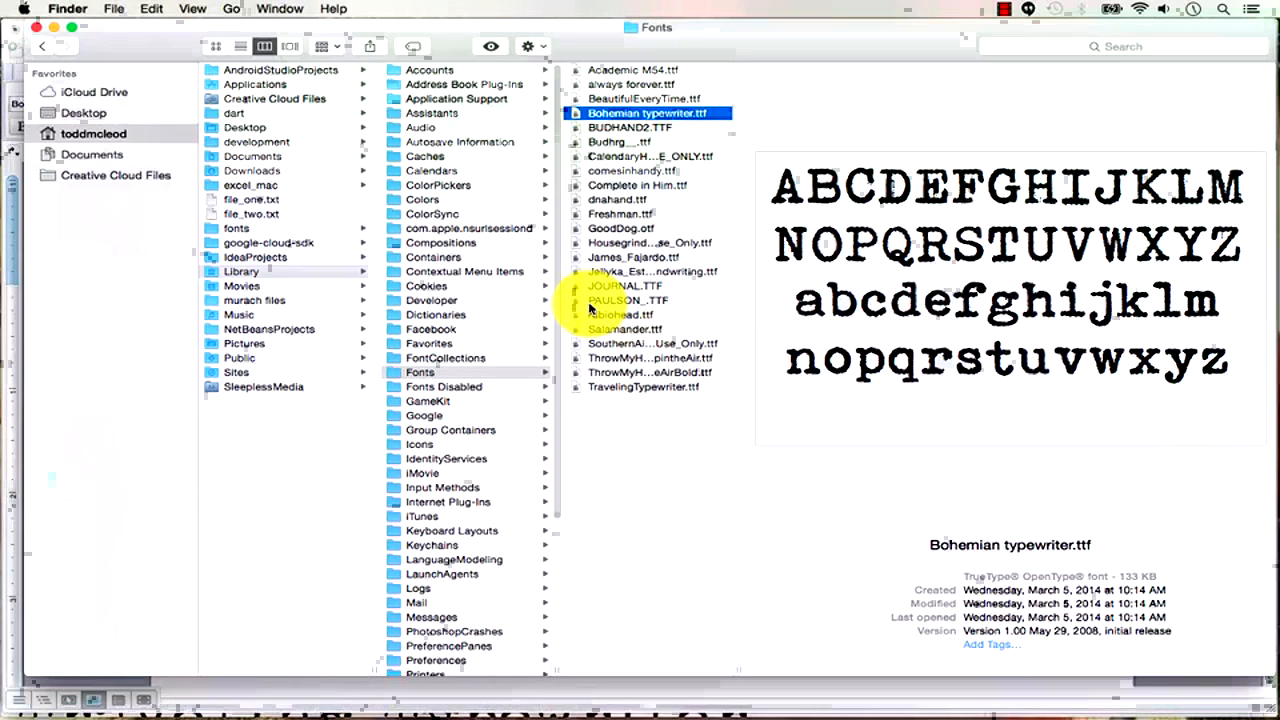
left_click(650, 387)
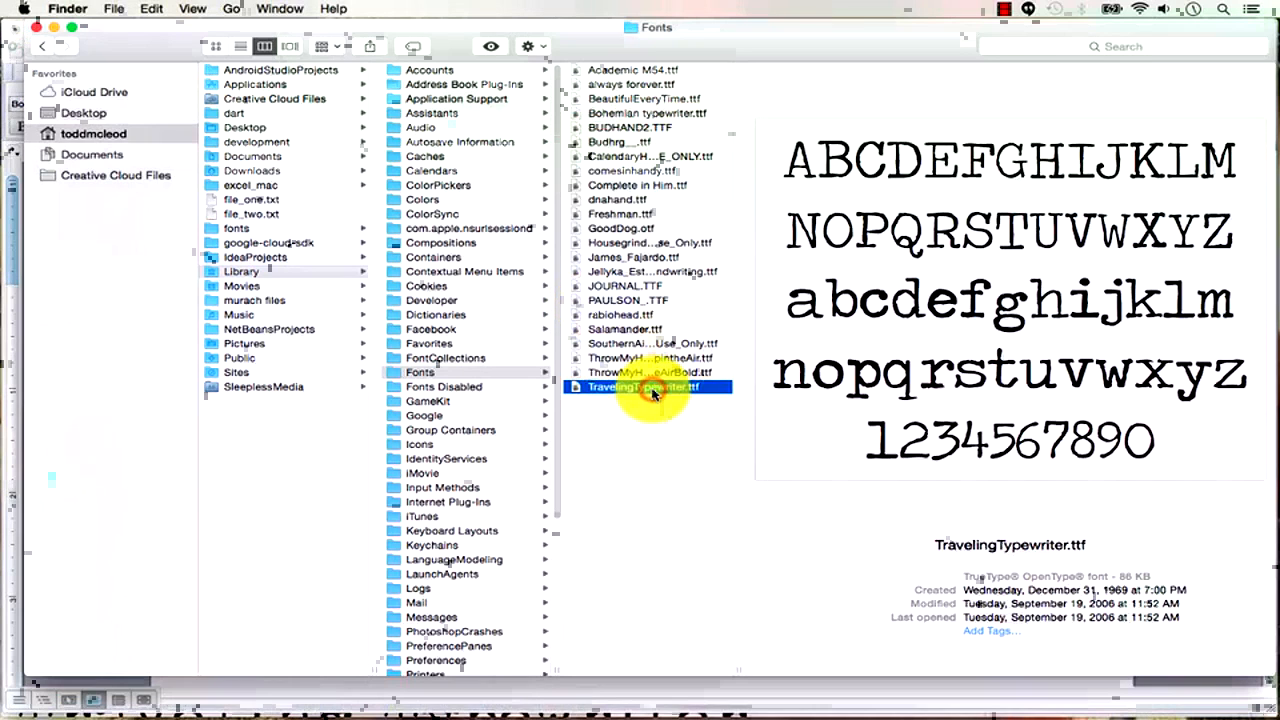
key("super+Tab")
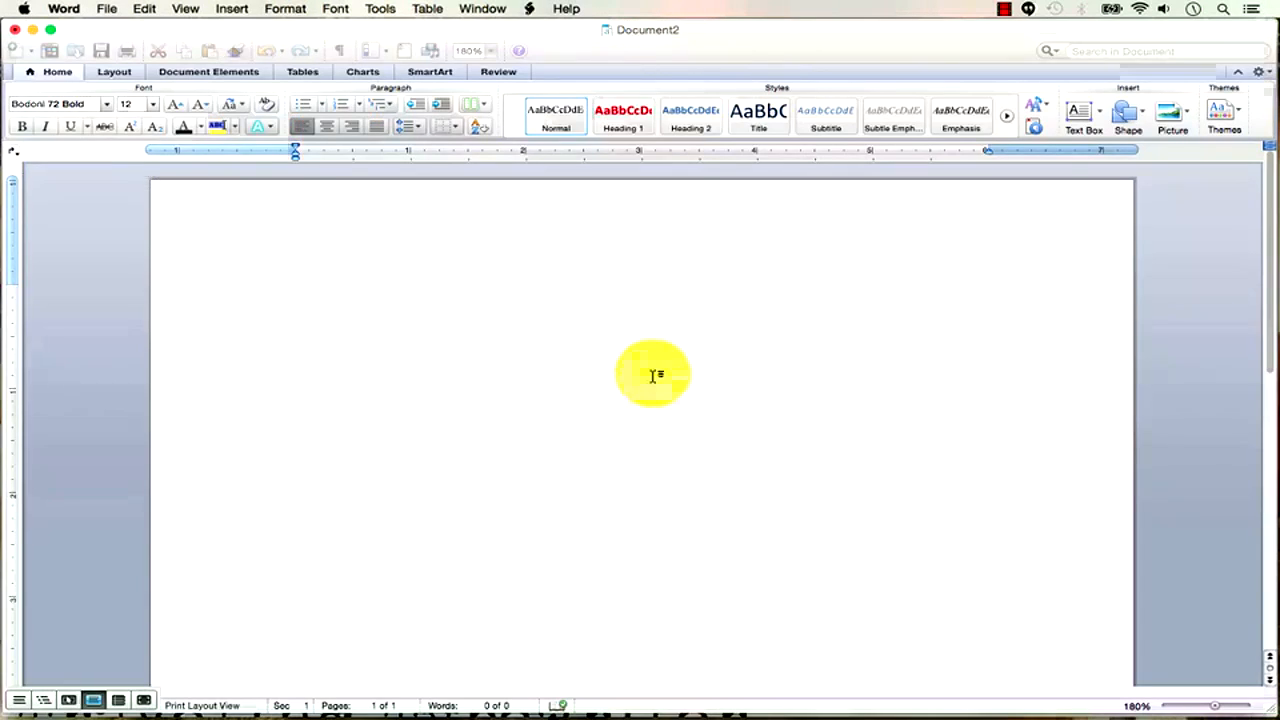
key("super+Tab")
key("super+Tab")
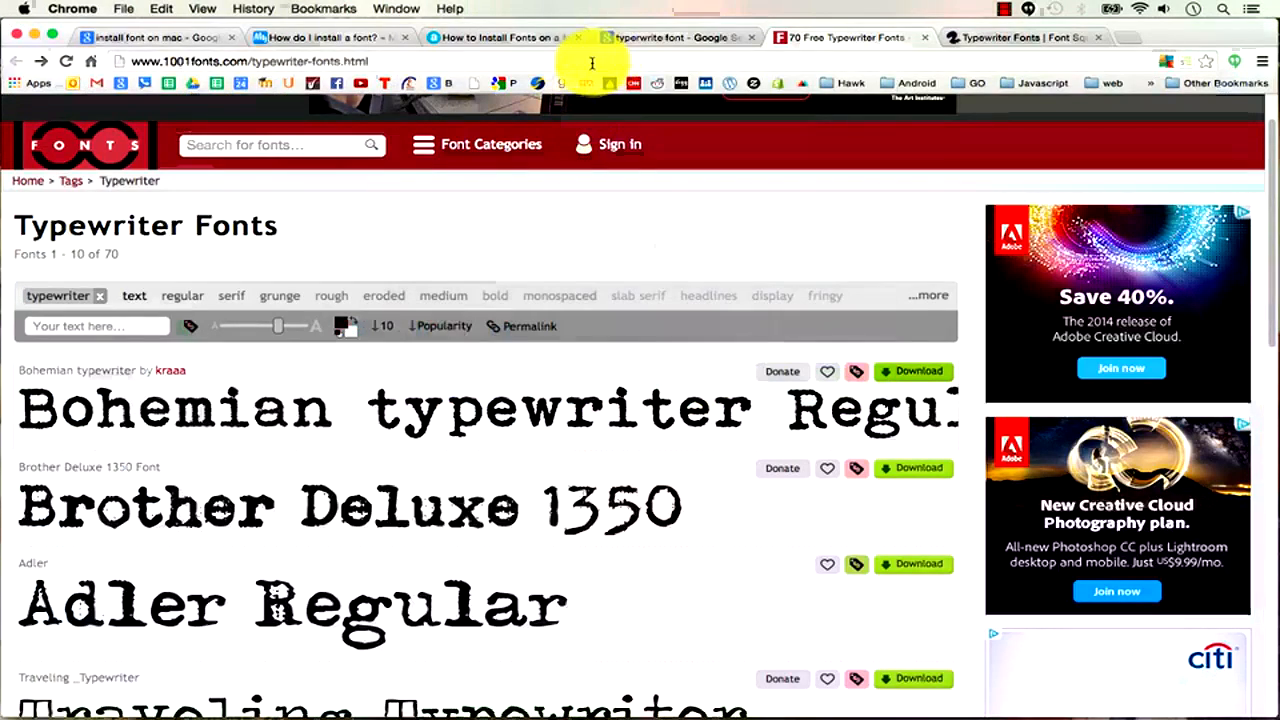
scroll(441, 481, "down", 5)
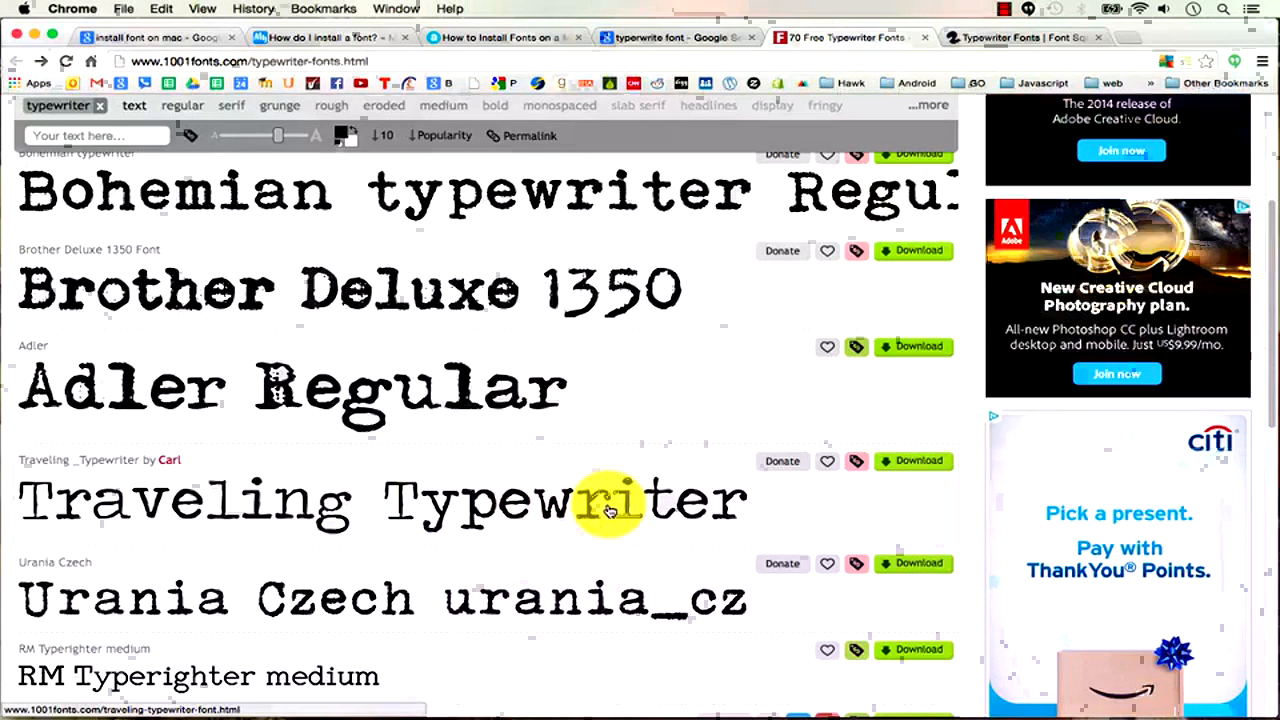
key("super+Tab")
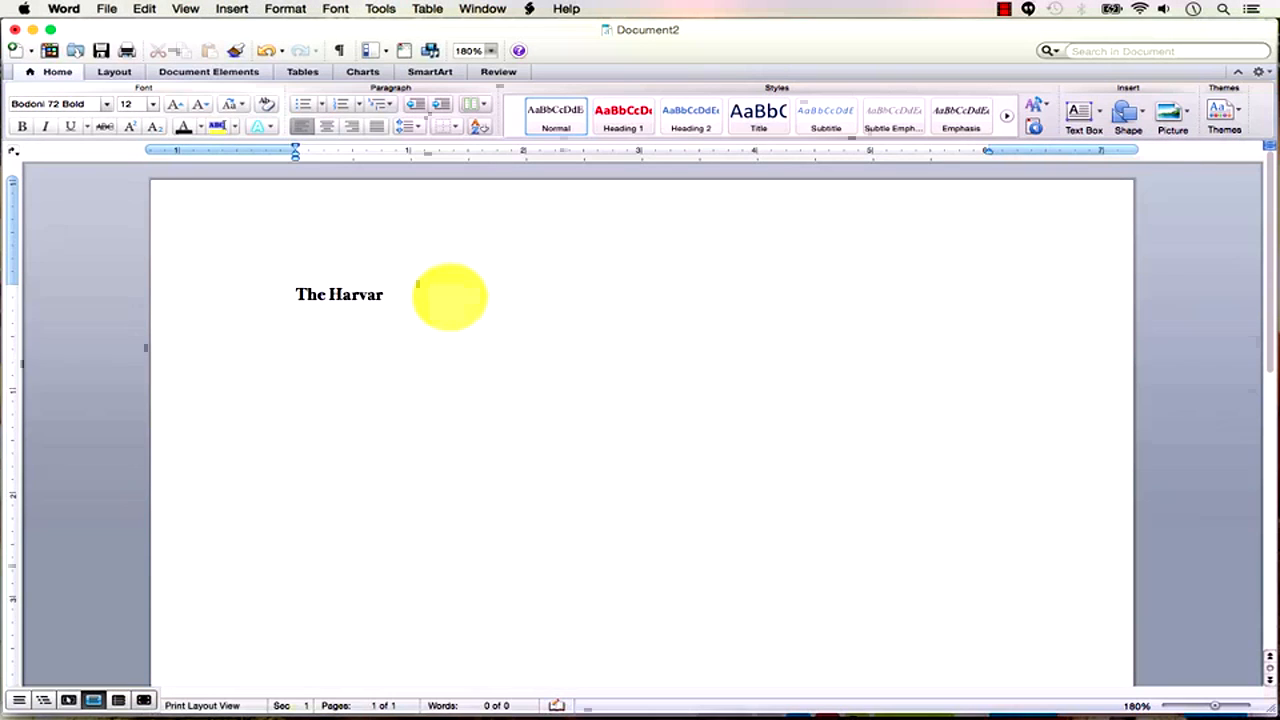
Set the 'The Harvard Trainer' heading to Traveling _Typewriter and enlarge it to 36 pt.
triple_click(450, 295)
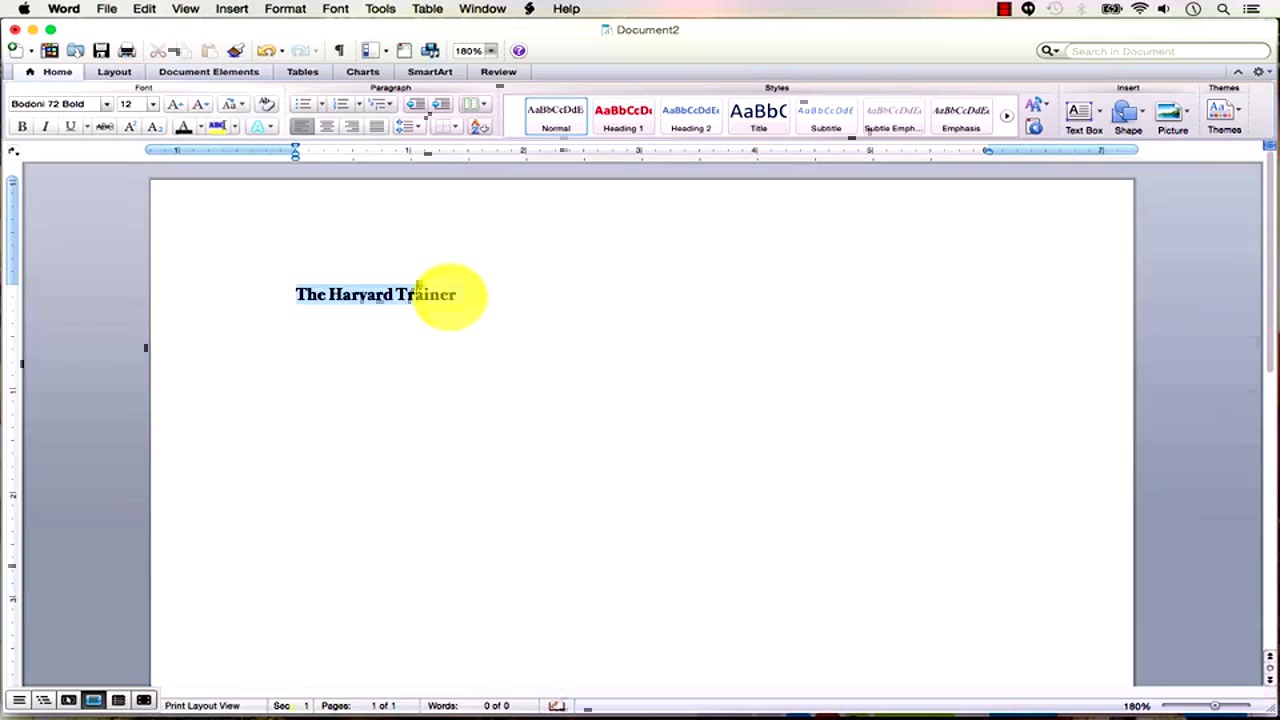
left_click(88, 105)
type("Trajan Pro")
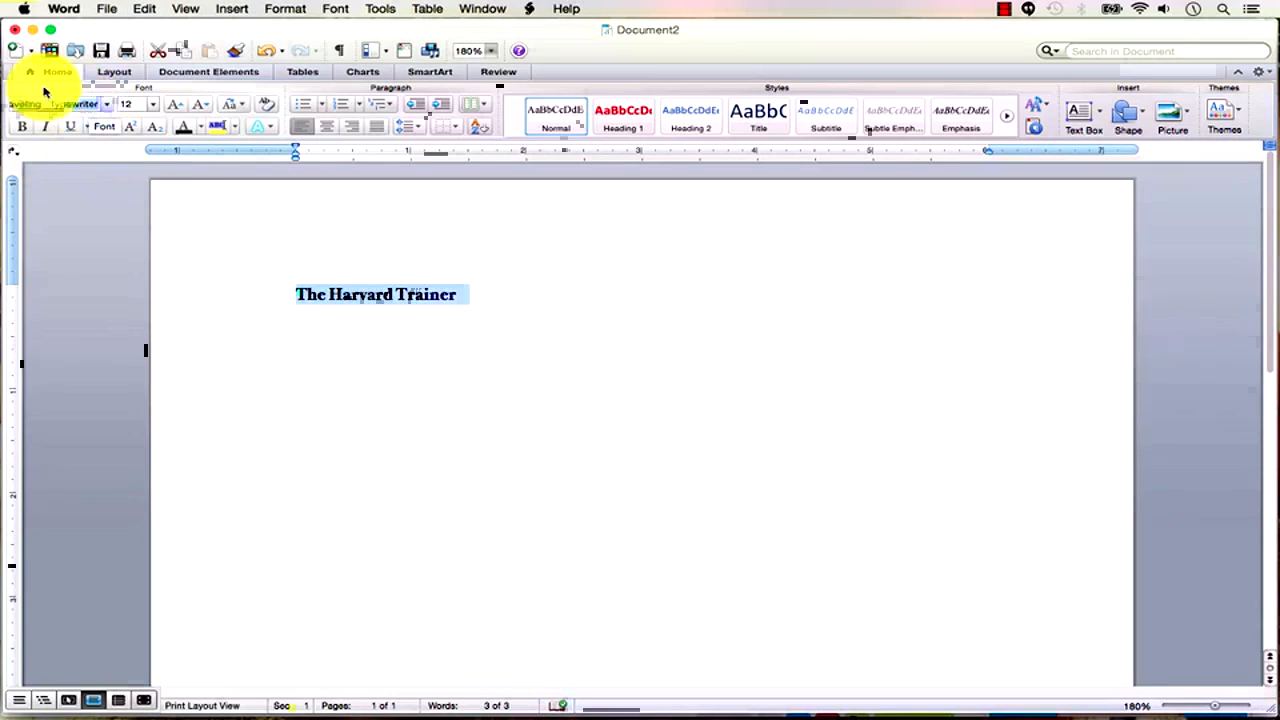
key("Return")
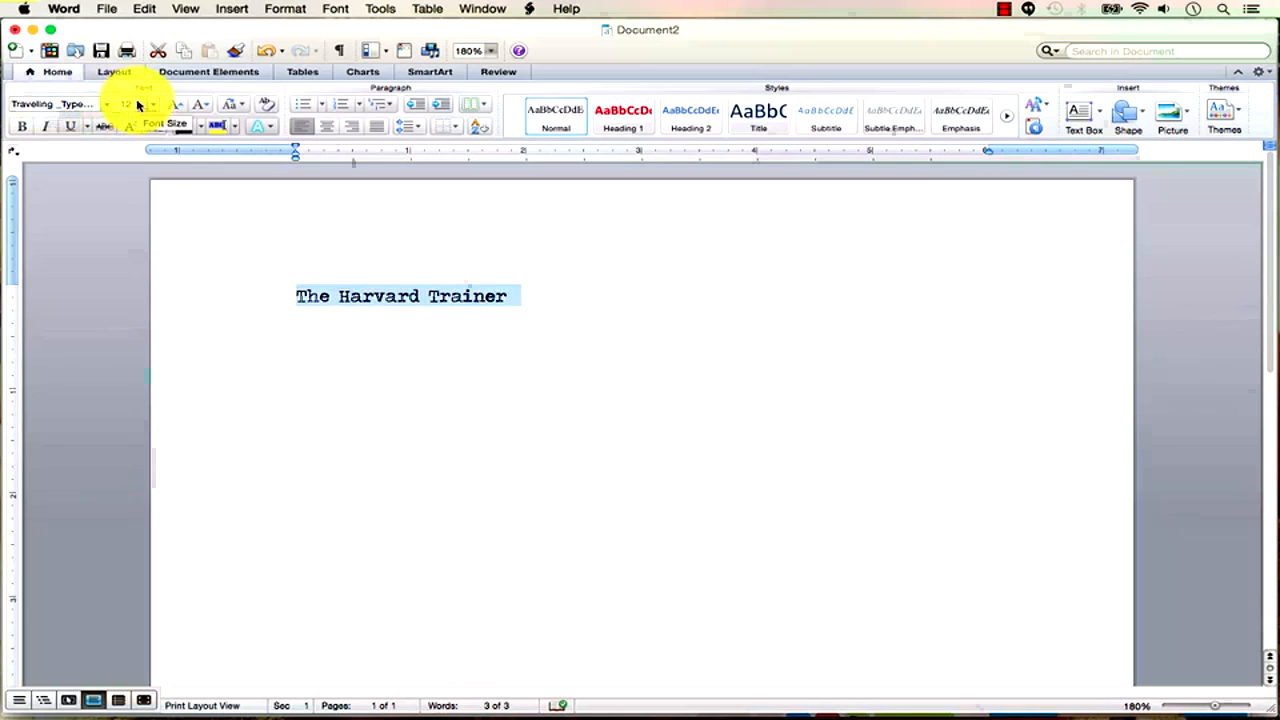
left_click(175, 106)
left_click(175, 106)
left_click(175, 106)
left_click(175, 106)
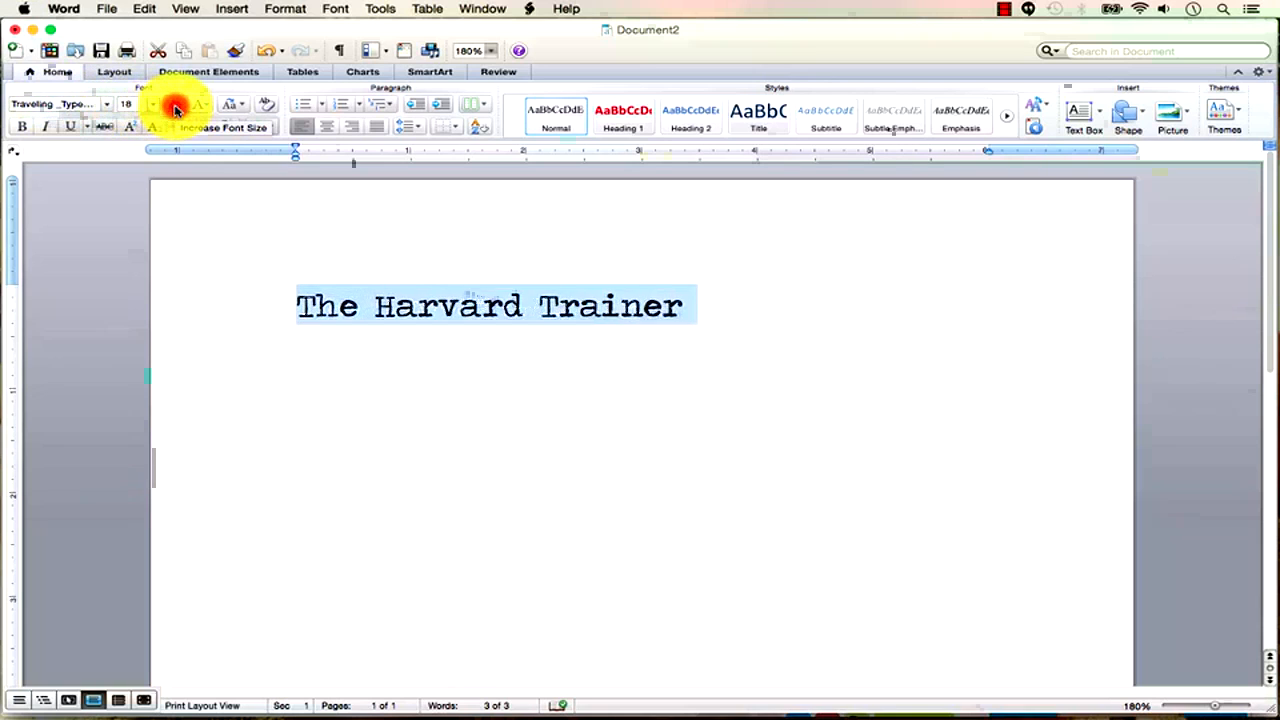
left_click(175, 106)
left_click(175, 106)
left_click(175, 106)
left_click(175, 106)
left_click(175, 106)
left_click(929, 316)
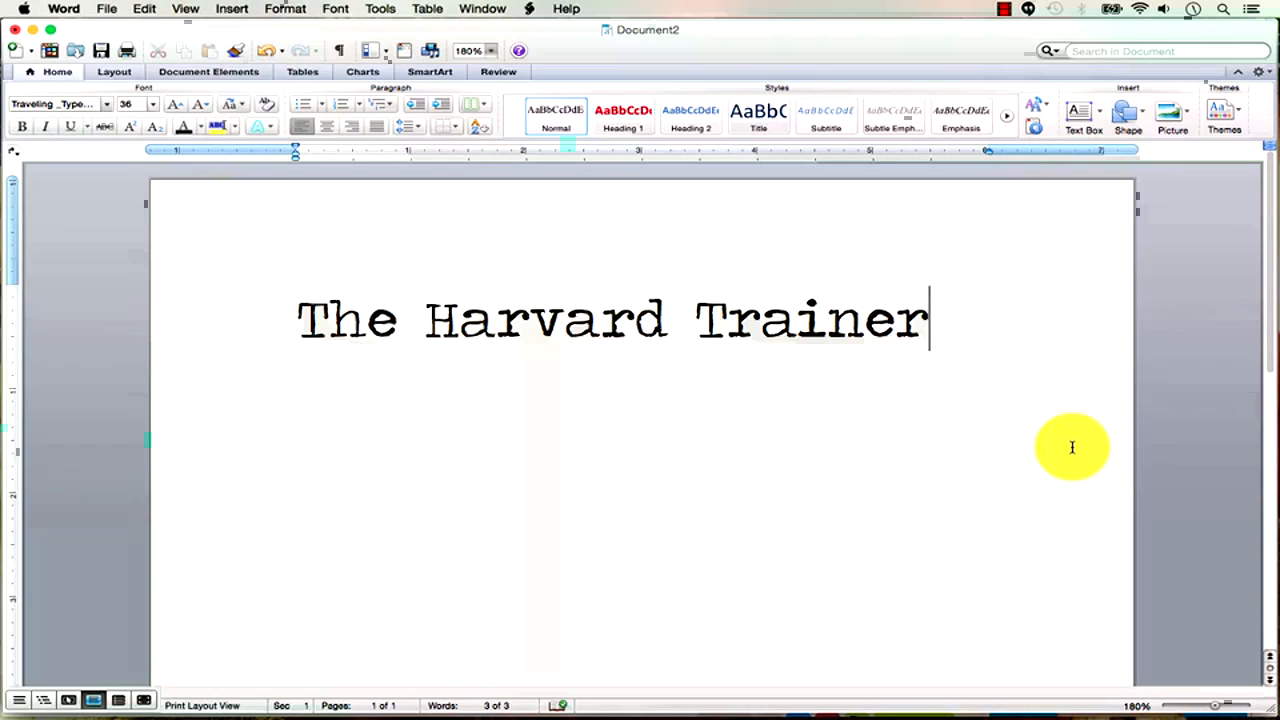
Google 'adobe fonts' in a new Chrome tab, glance back at Word, then return to Chrome.
key("super+Tab")
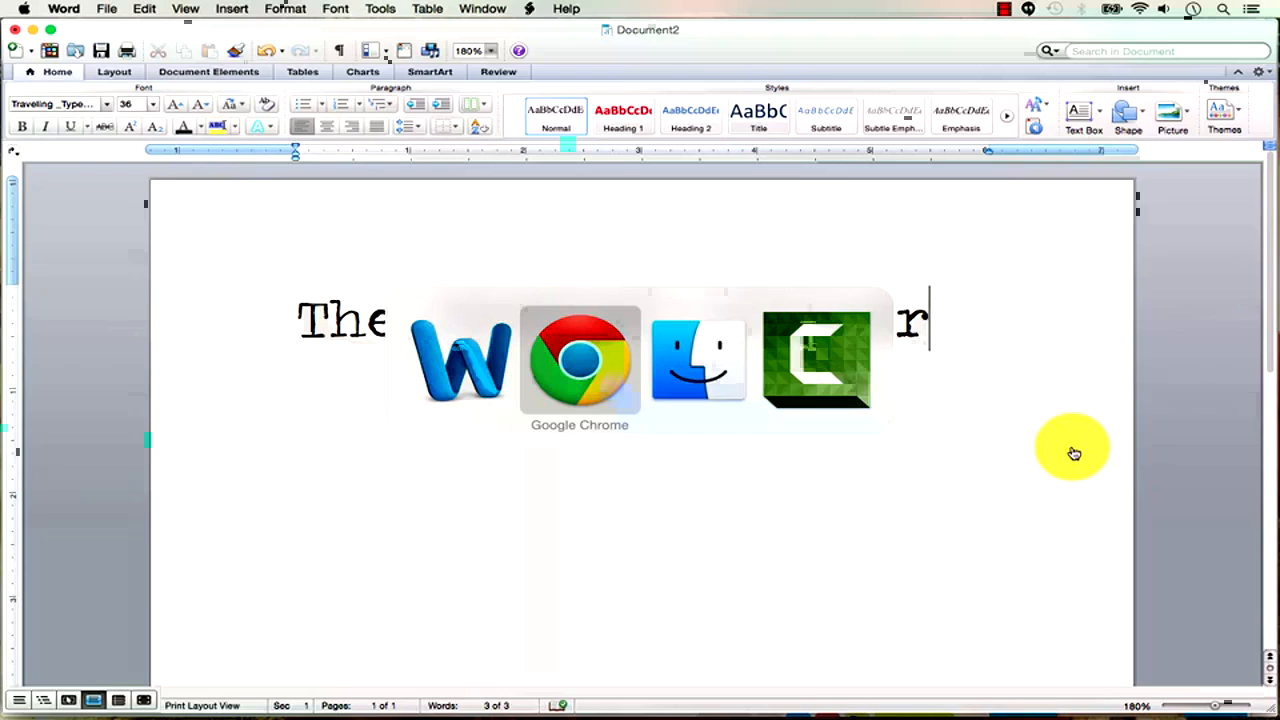
key("super+t")
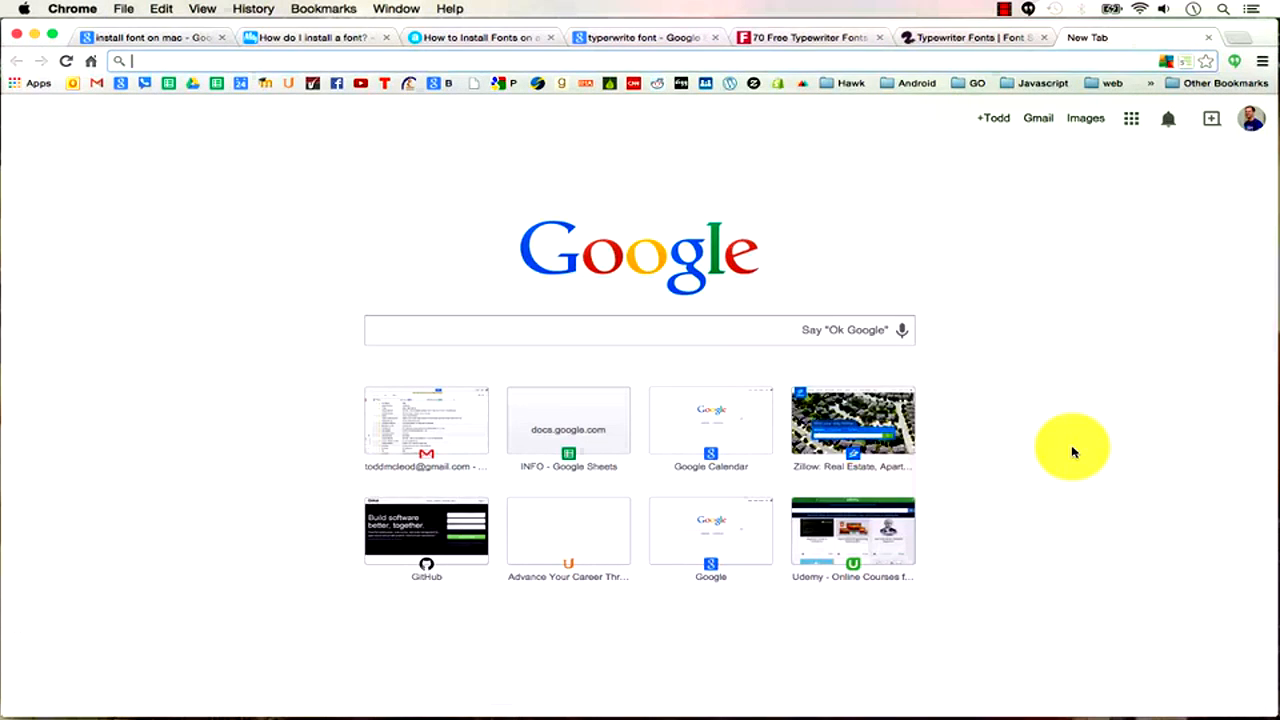
type("adobe font")
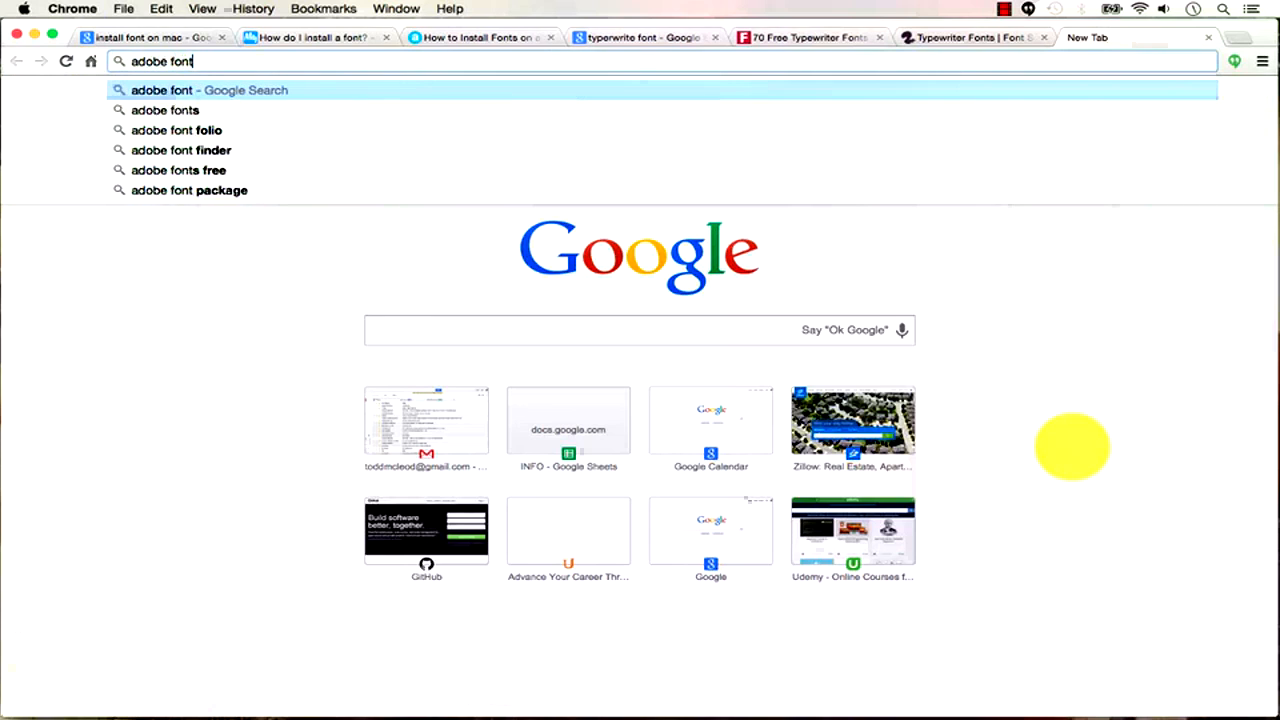
type("s")
key("Return")
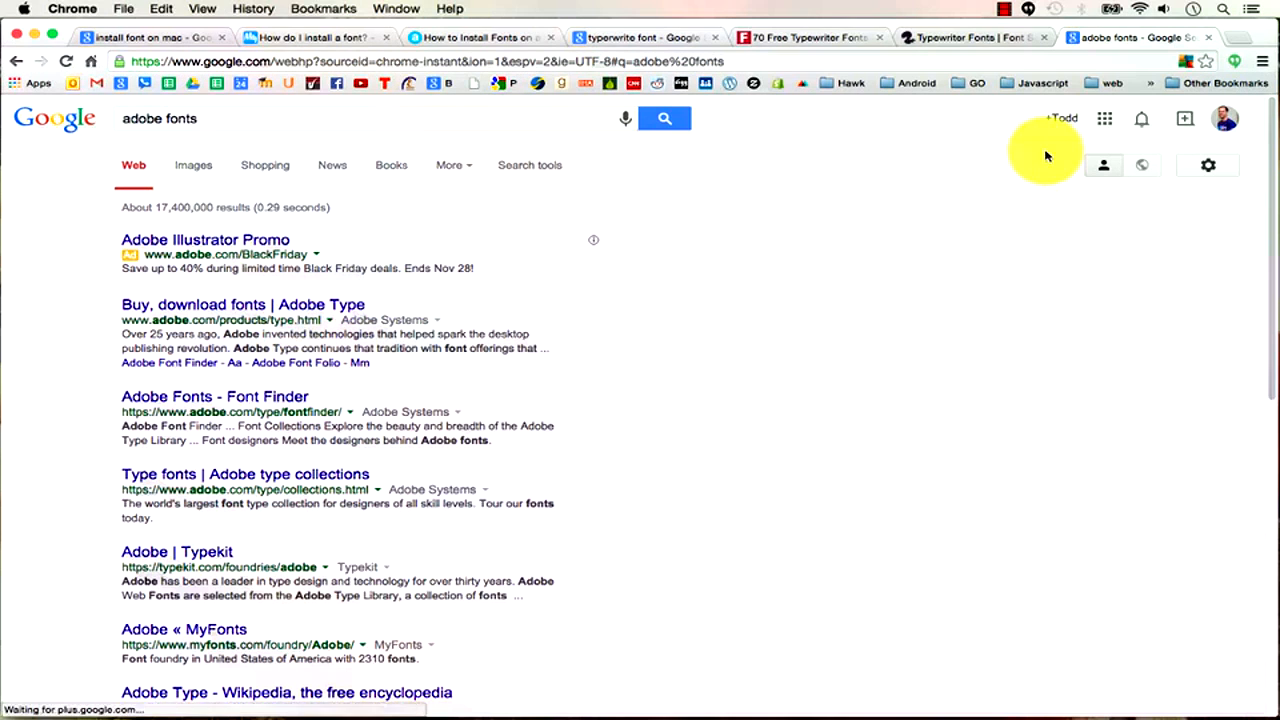
key("super+Tab")
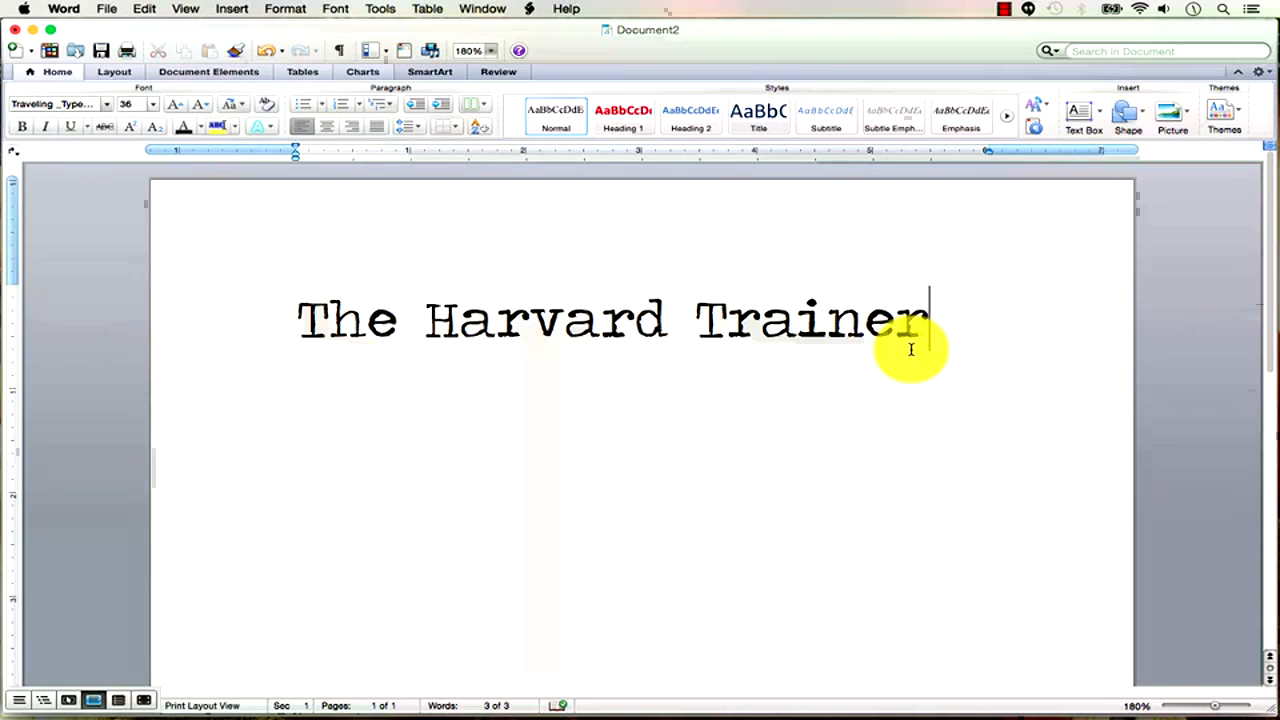
key("super+Tab")
Search Amazon for the book's author and open the author's page.
key("super+t")
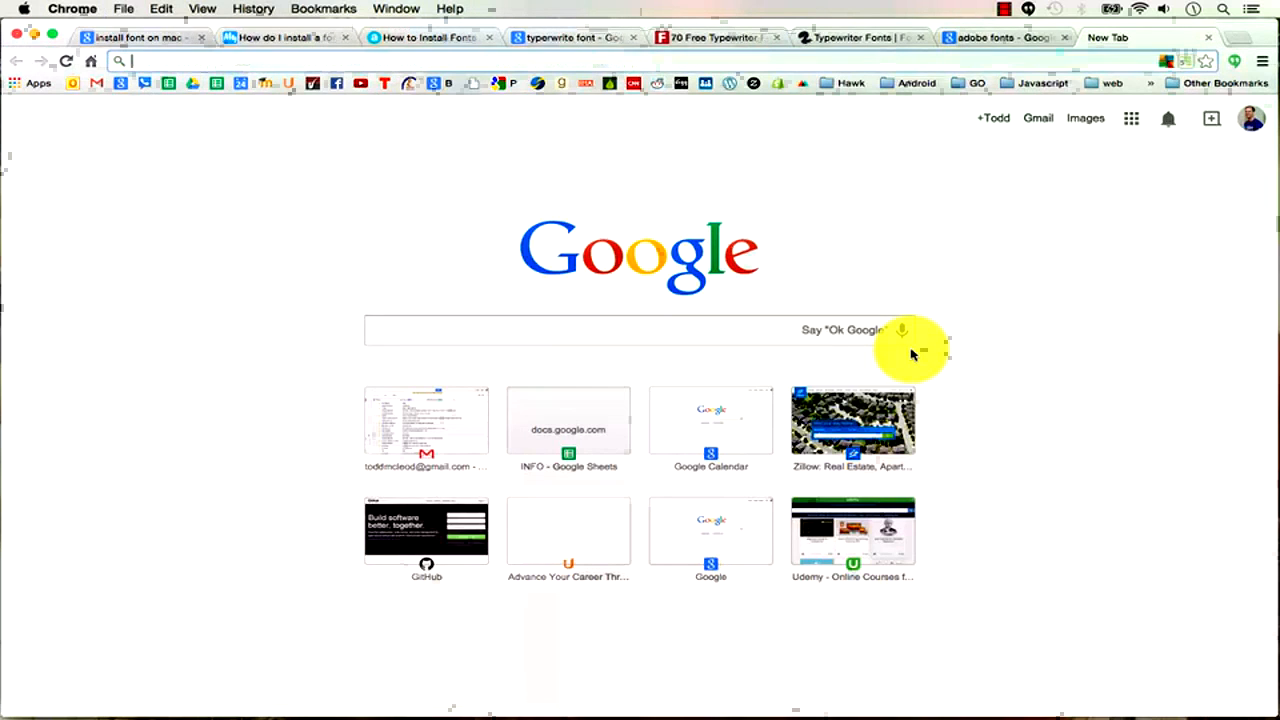
type("amazong")
key("BackSpace")
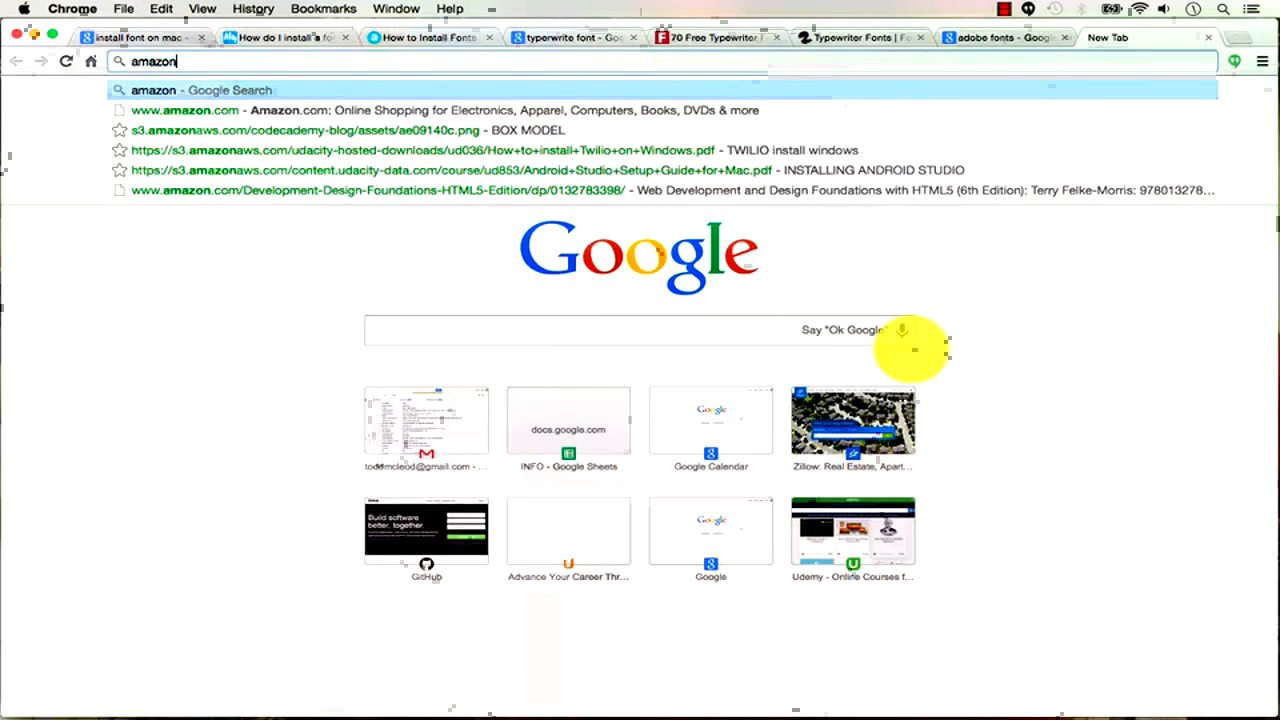
type("t scott mcled")
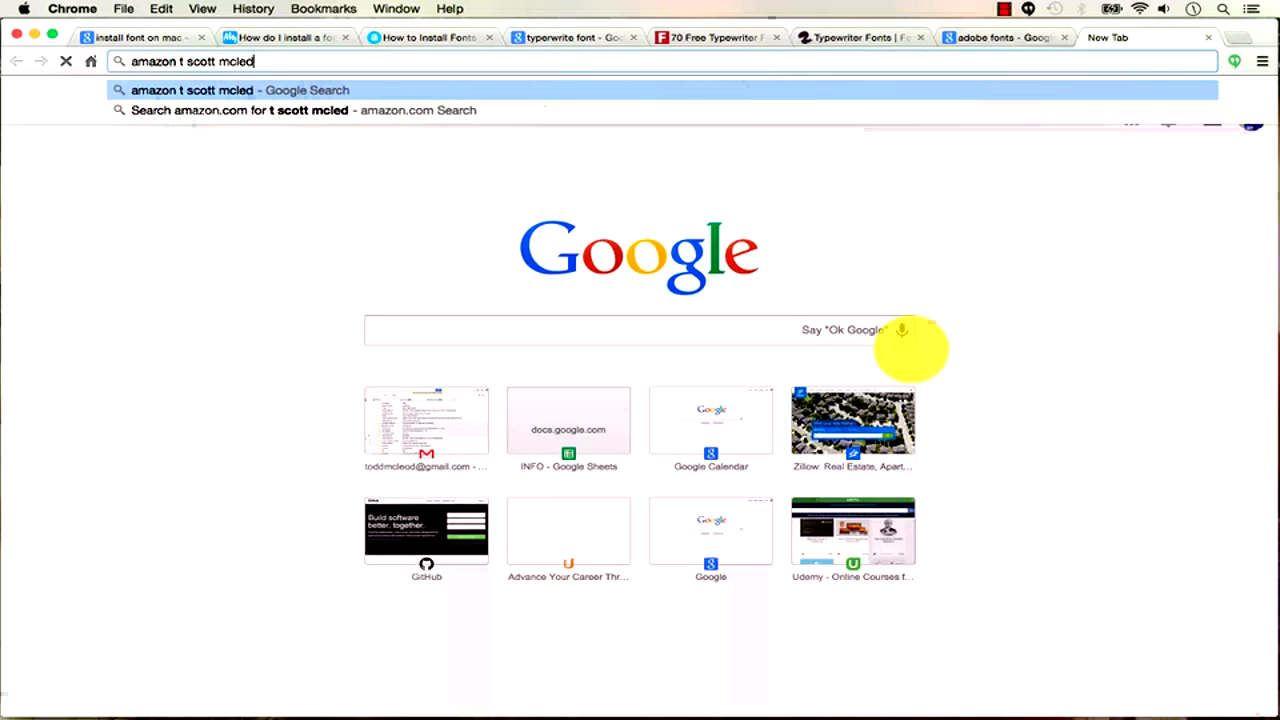
key("BackSpace")
type("od")
key("Return")
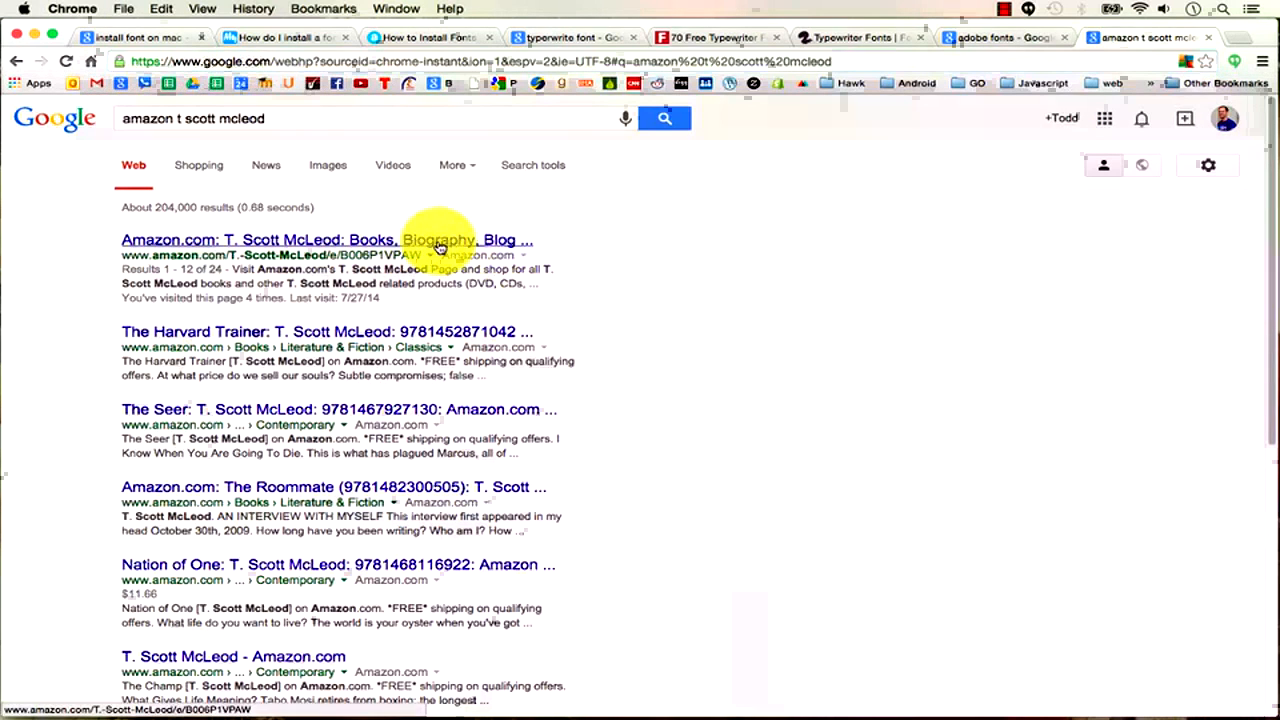
left_click(365, 244)
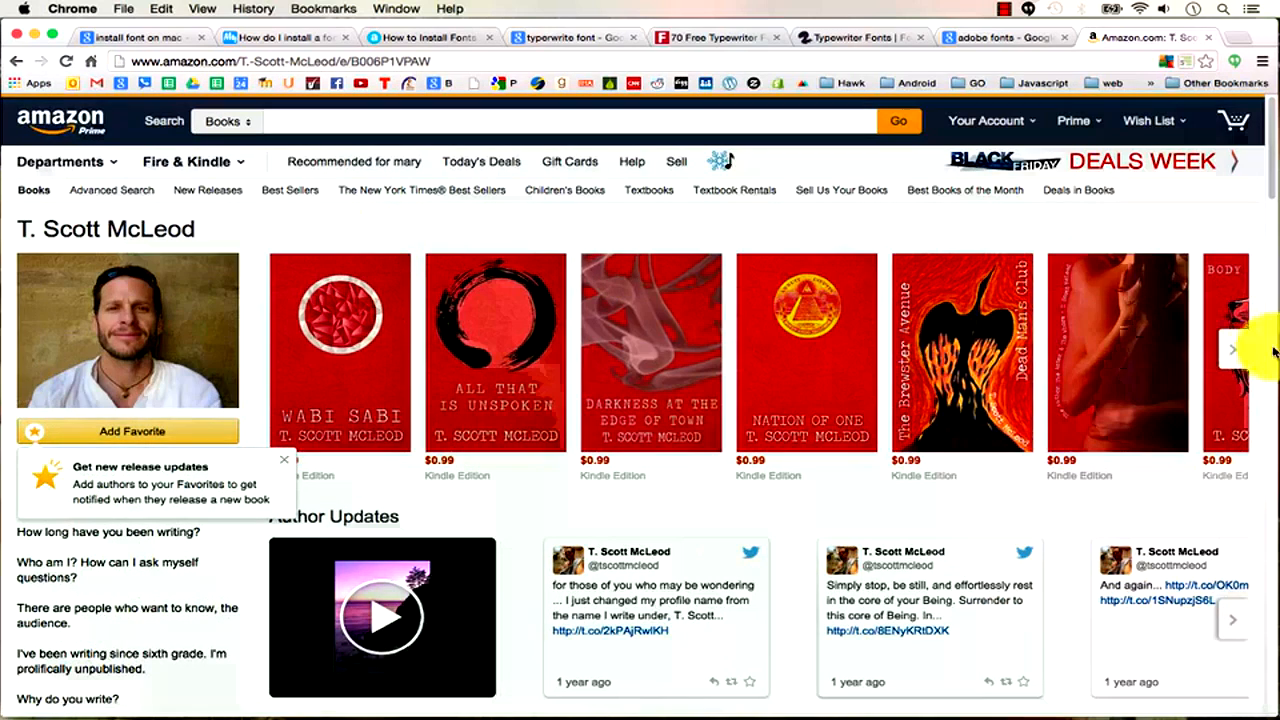
Open The Harvard Trainer book page and browse its Look Inside preview.
left_click(1236, 350)
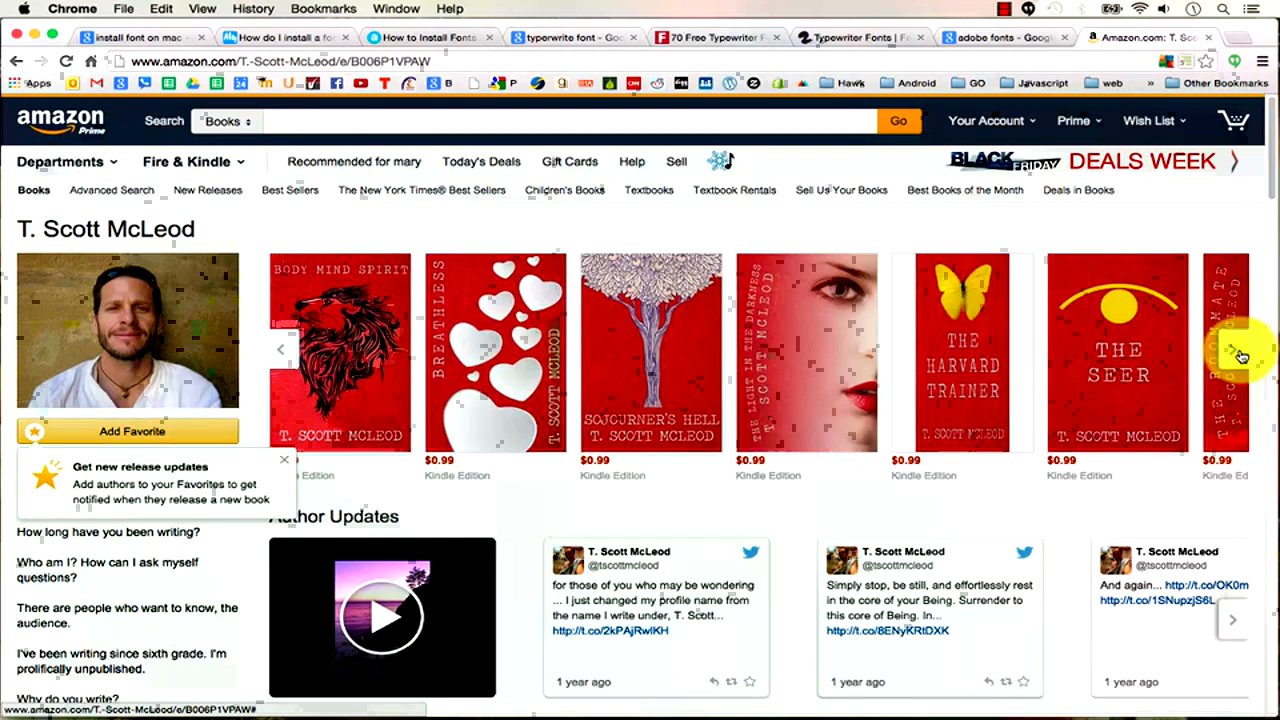
left_click(979, 362)
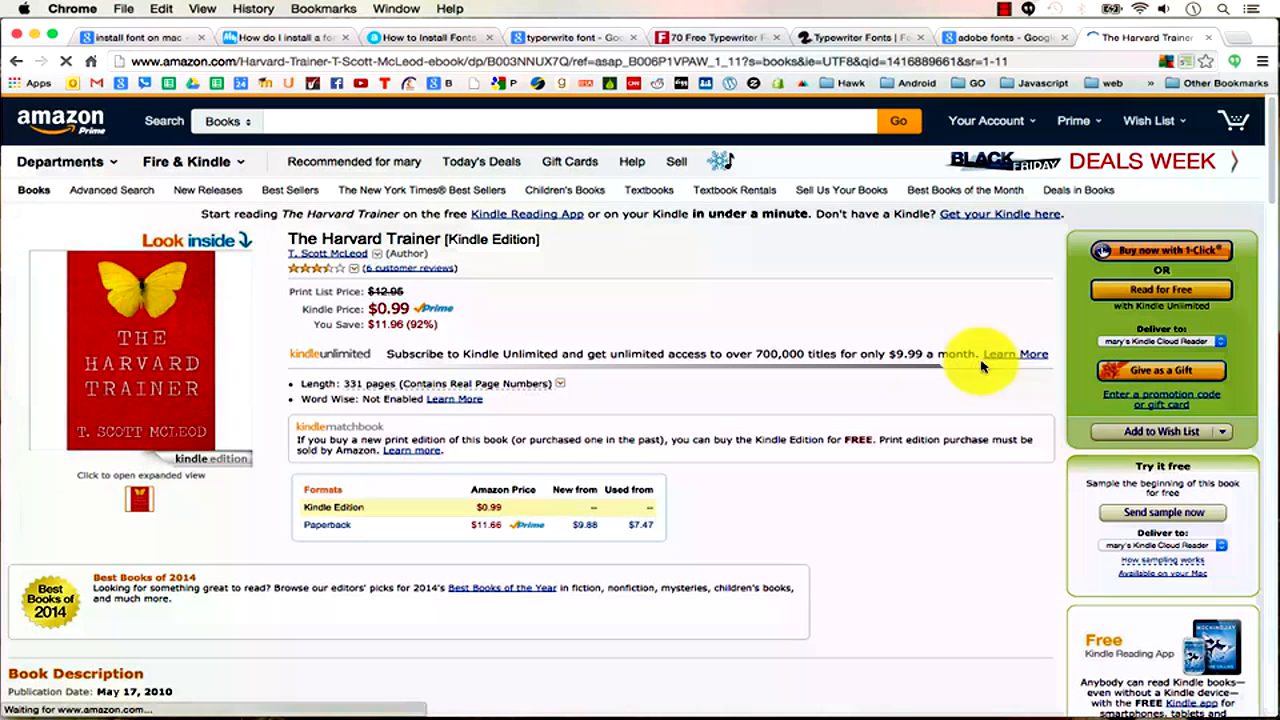
left_click(148, 352)
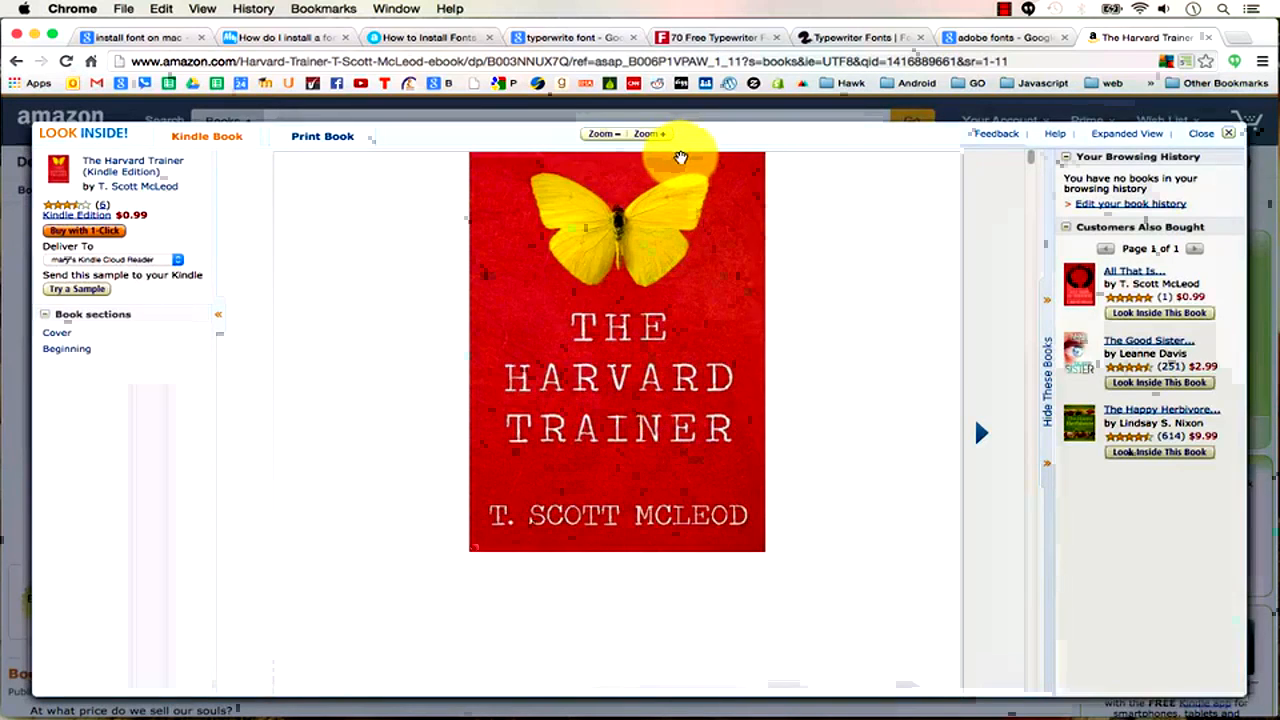
scroll(620, 512, "down", 5)
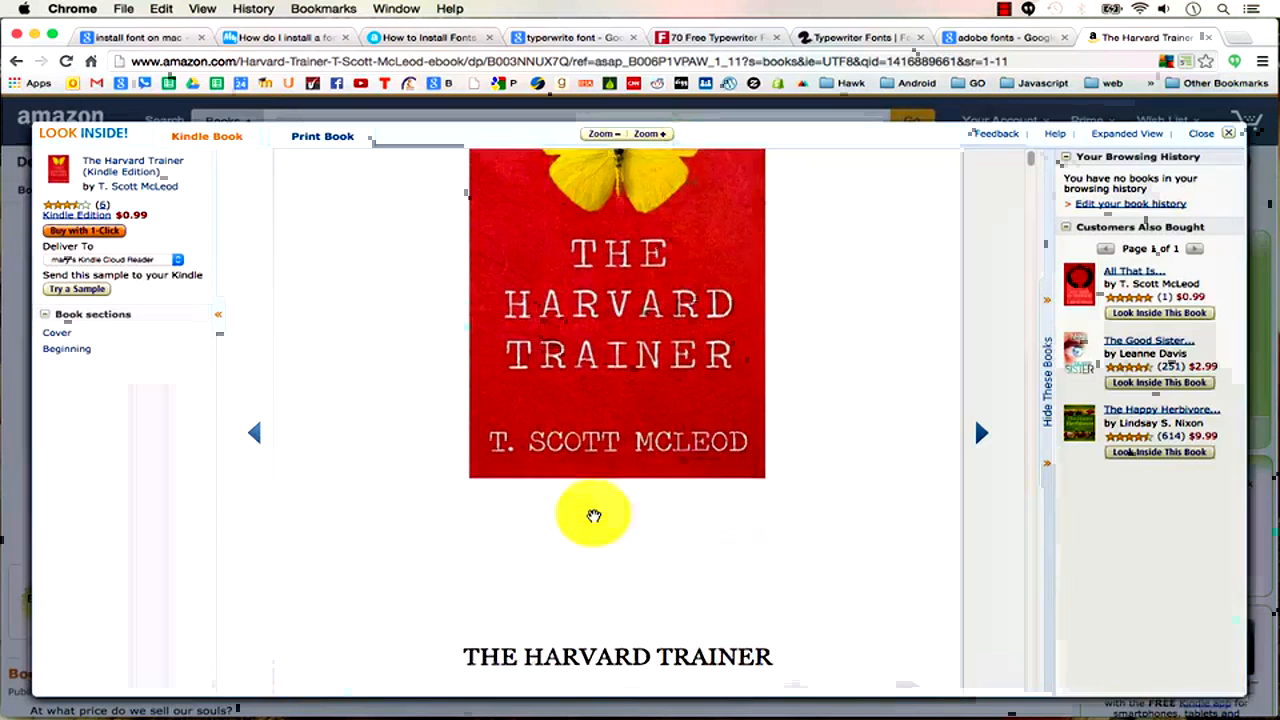
scroll(594, 515, "down", 5)
scroll(594, 515, "up", 8)
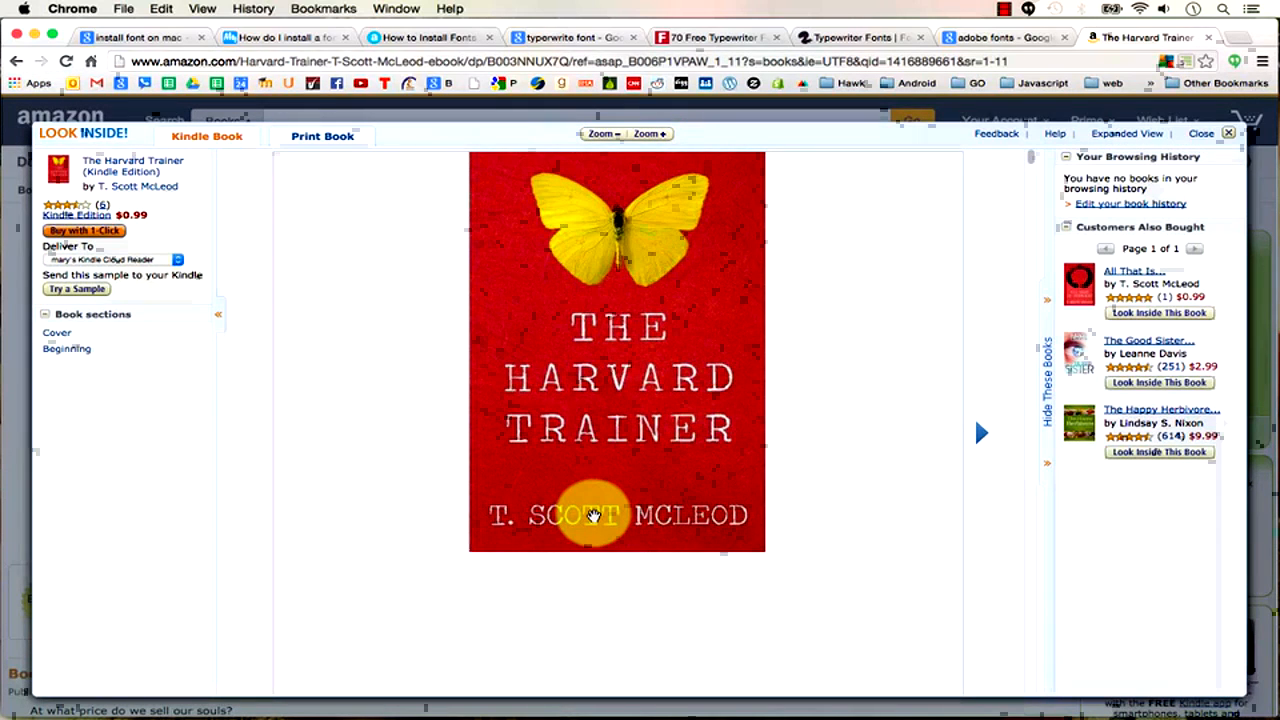
left_click(1235, 38)
Search Google Images for 'the harvard trainer' and enlarge the yellow plane numbered 43.
type("the harvard tr")
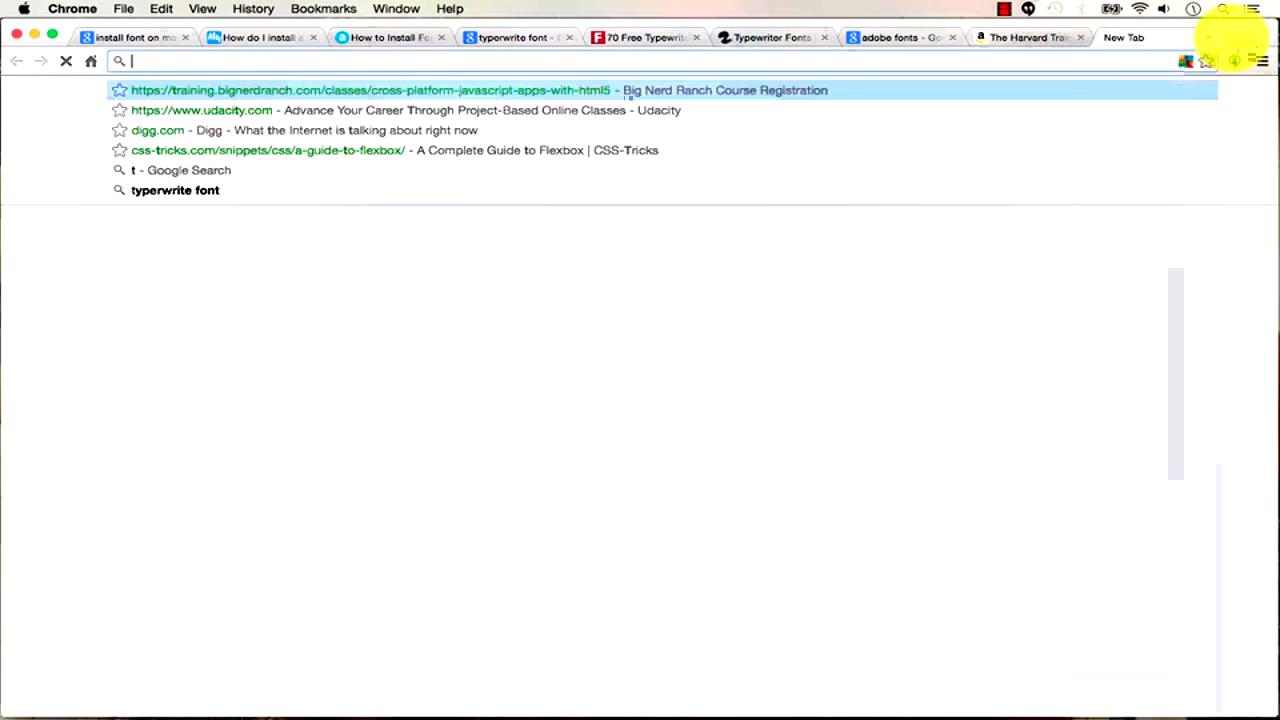
type("ainer")
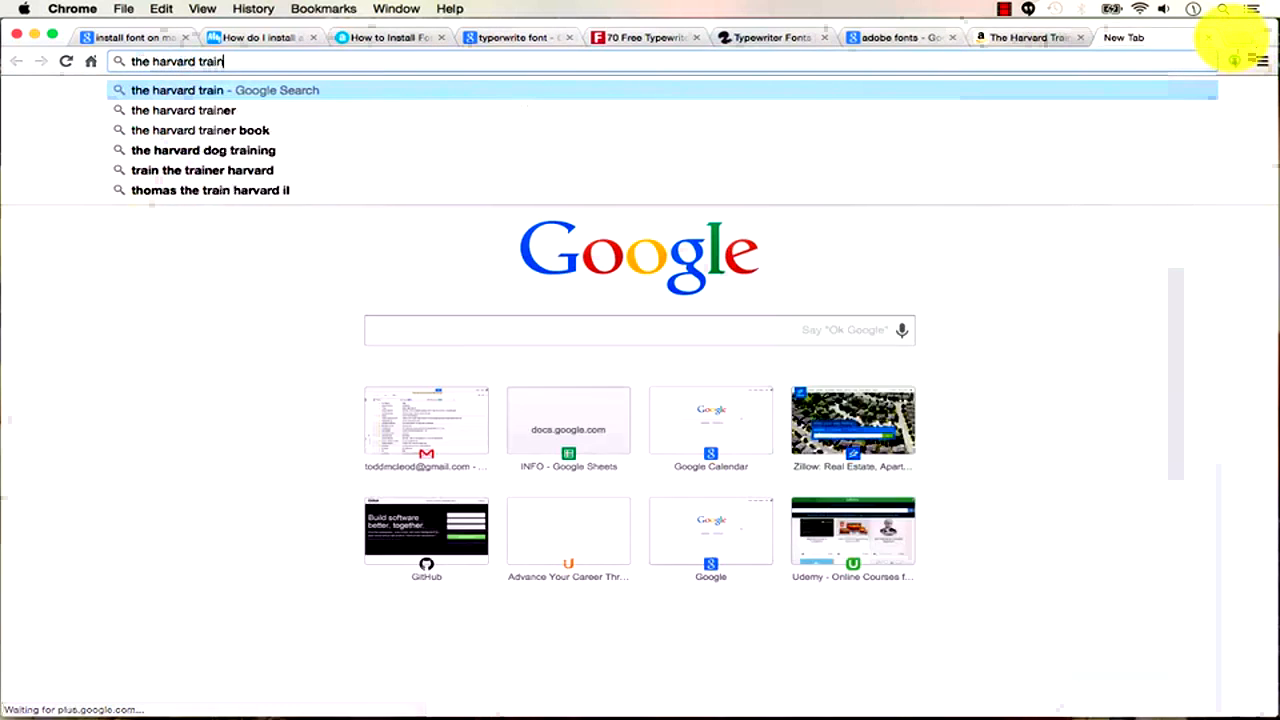
key("Return")
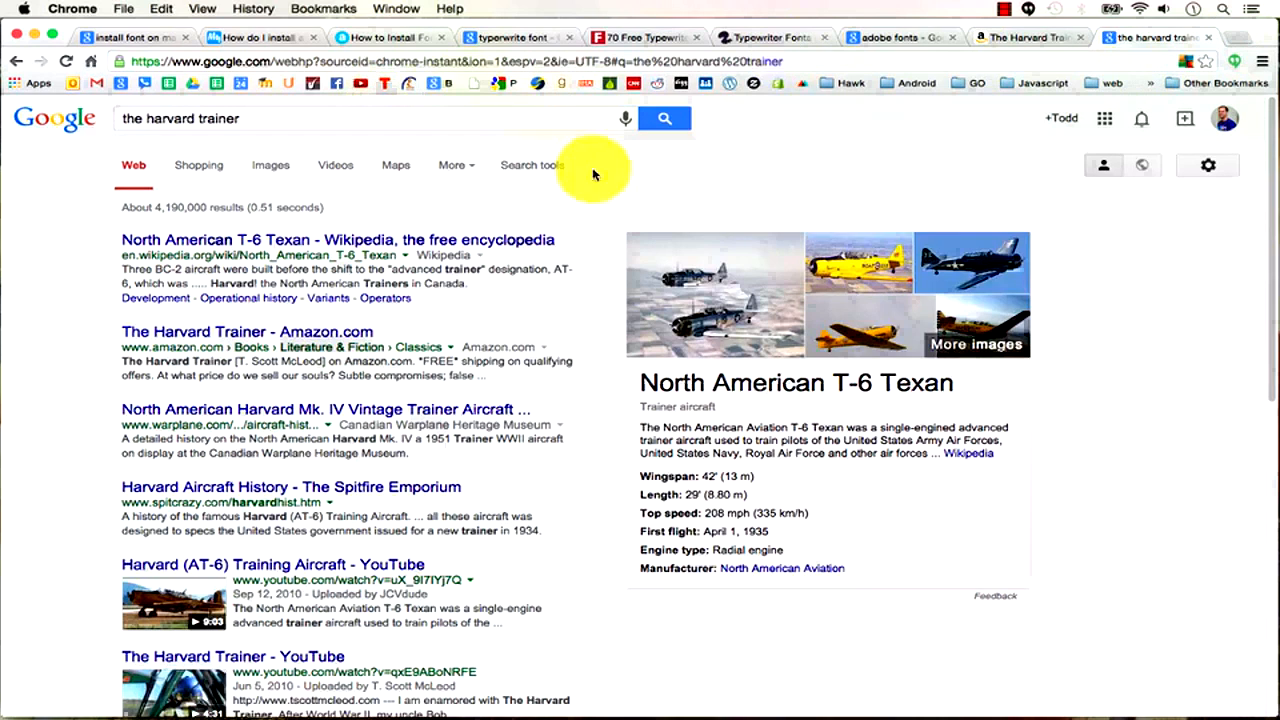
left_click(285, 174)
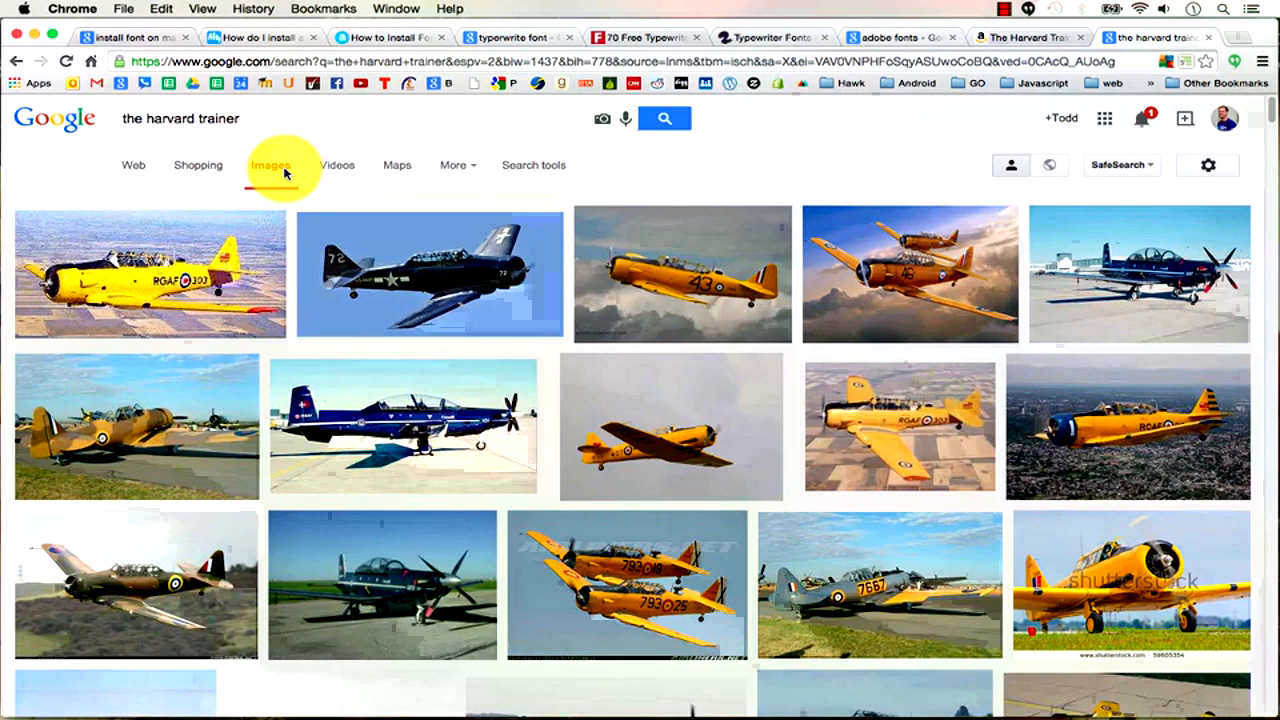
left_click(681, 255)
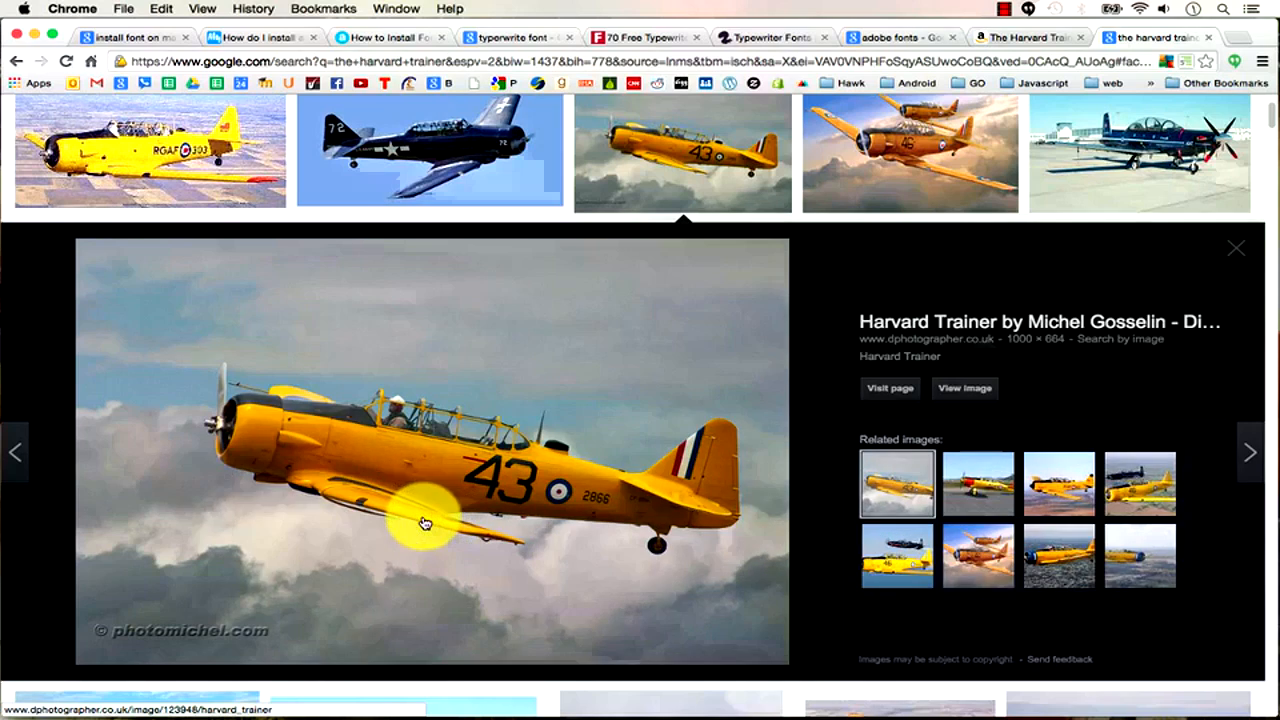
Return to The Harvard Trainer Kindle Edition page on Amazon and close the Look Inside preview.
left_click(1016, 38)
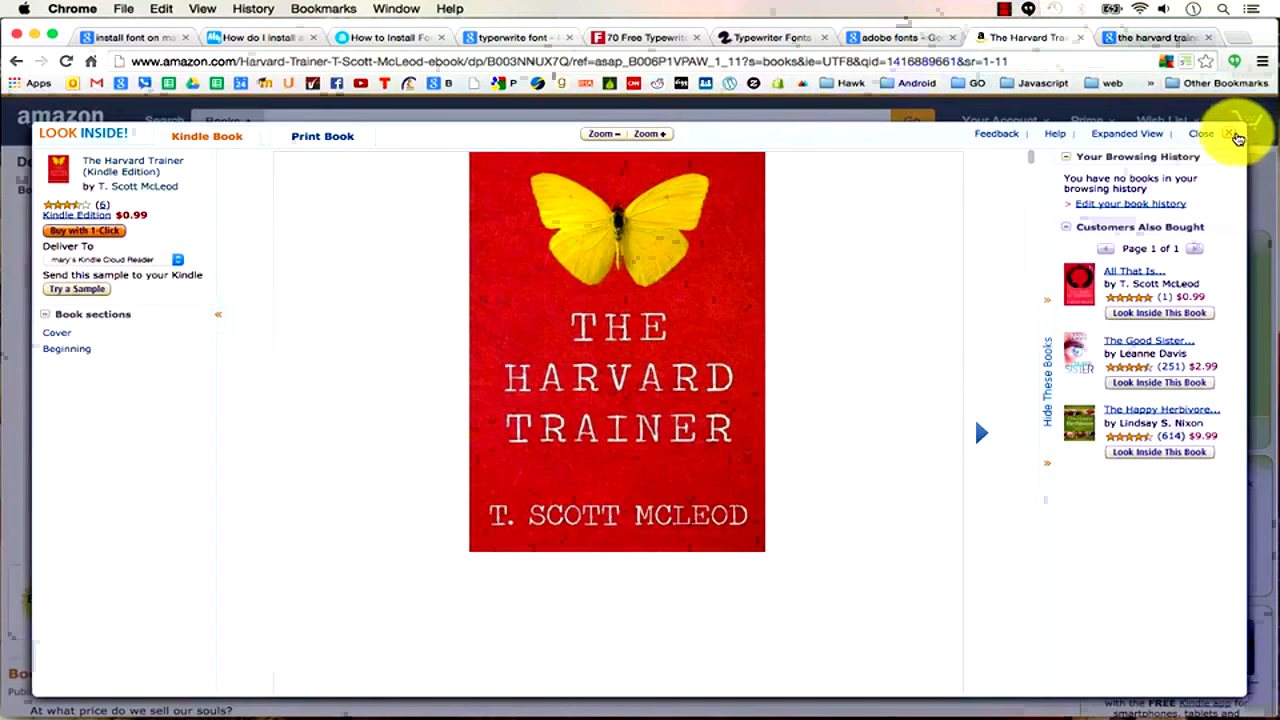
left_click(1229, 136)
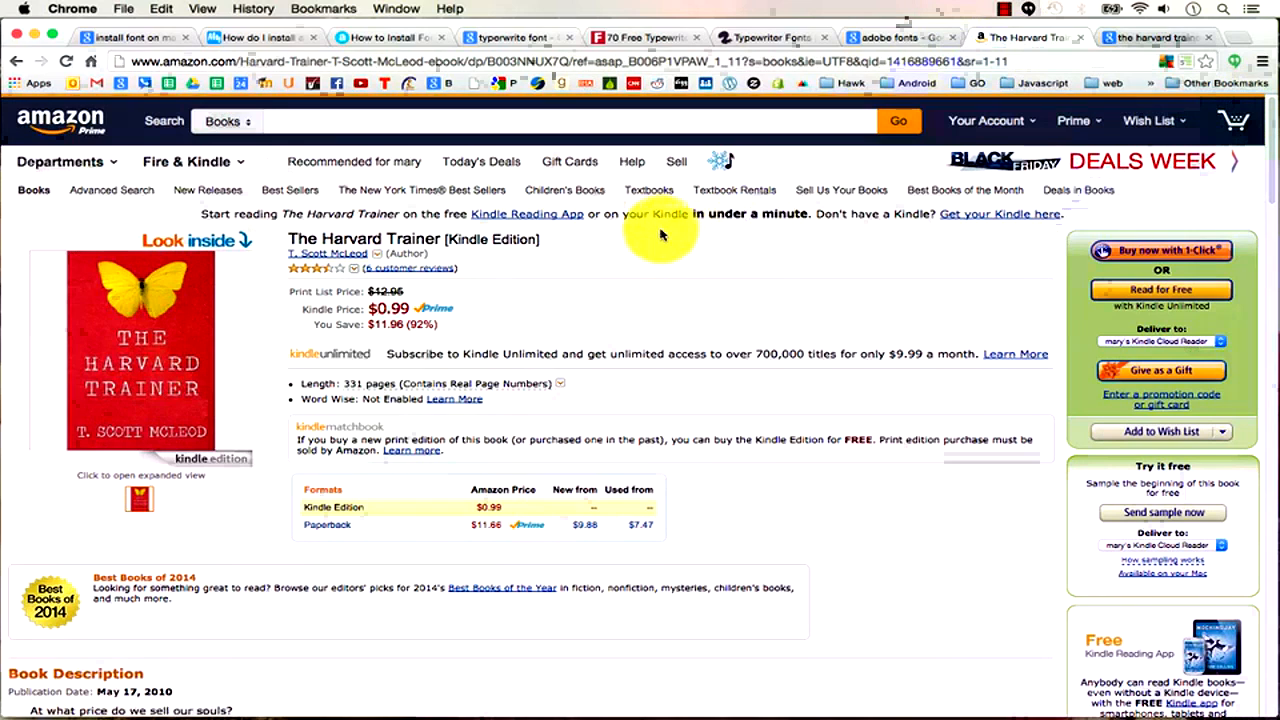
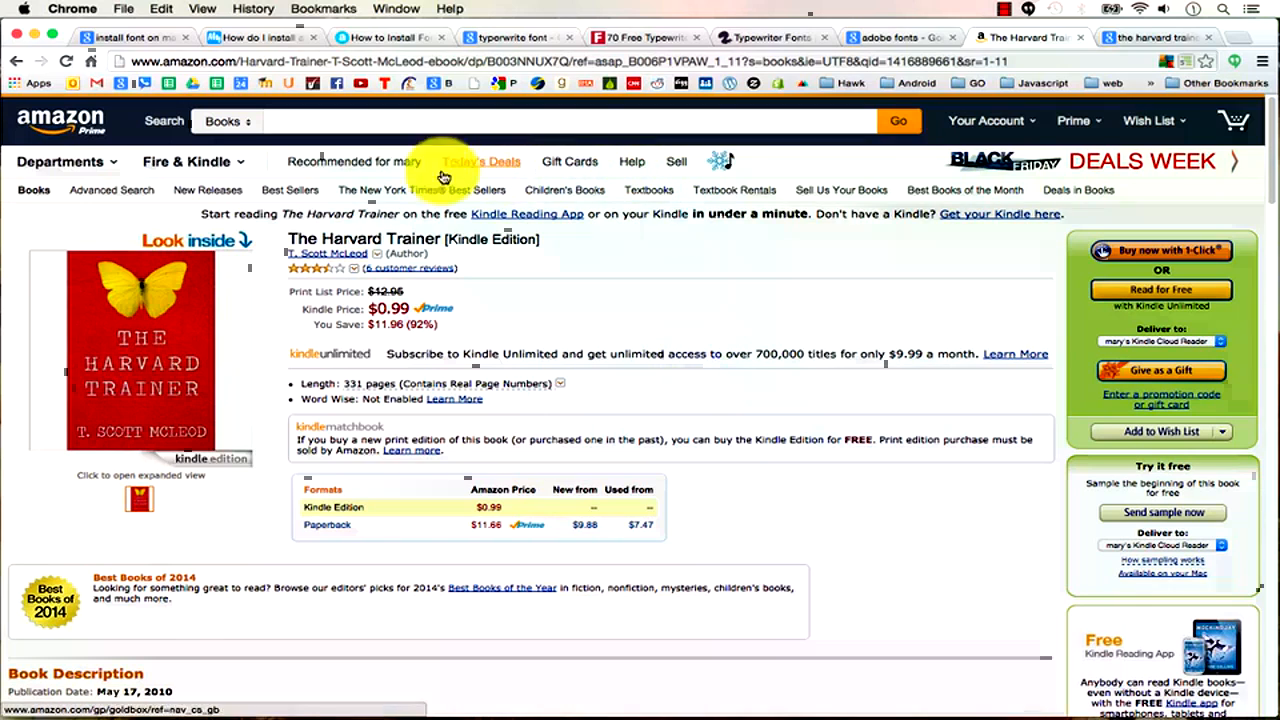
Highlight the book title and Kindle Unlimited text, then follow the author link to the author's page.
left_click_drag(543, 240, 308, 240)
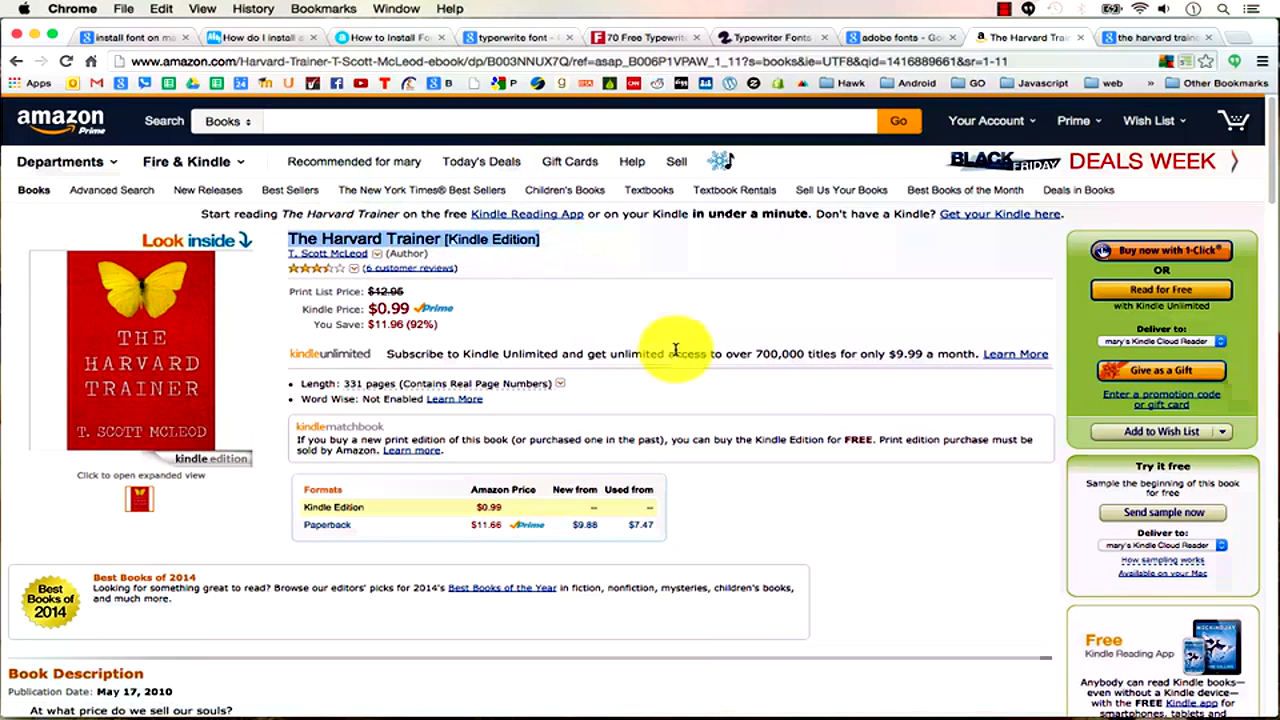
left_click(631, 354)
left_click_drag(631, 354, 388, 358)
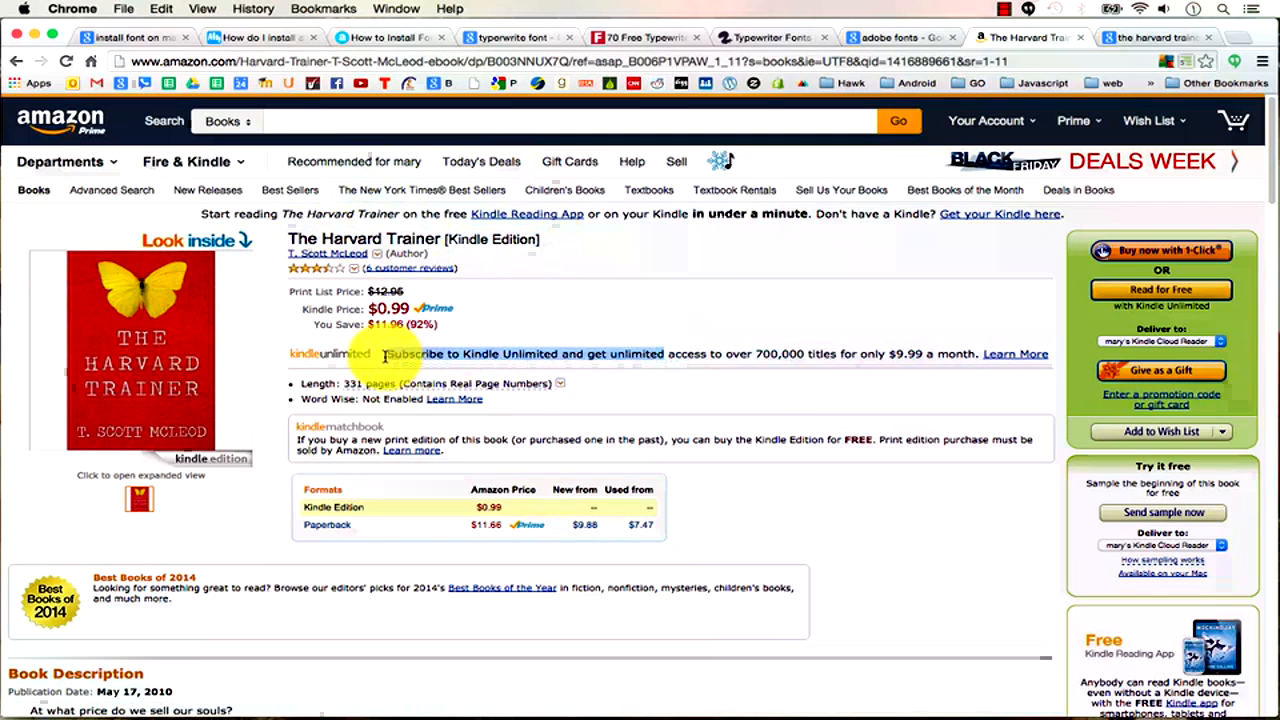
left_click(606, 347)
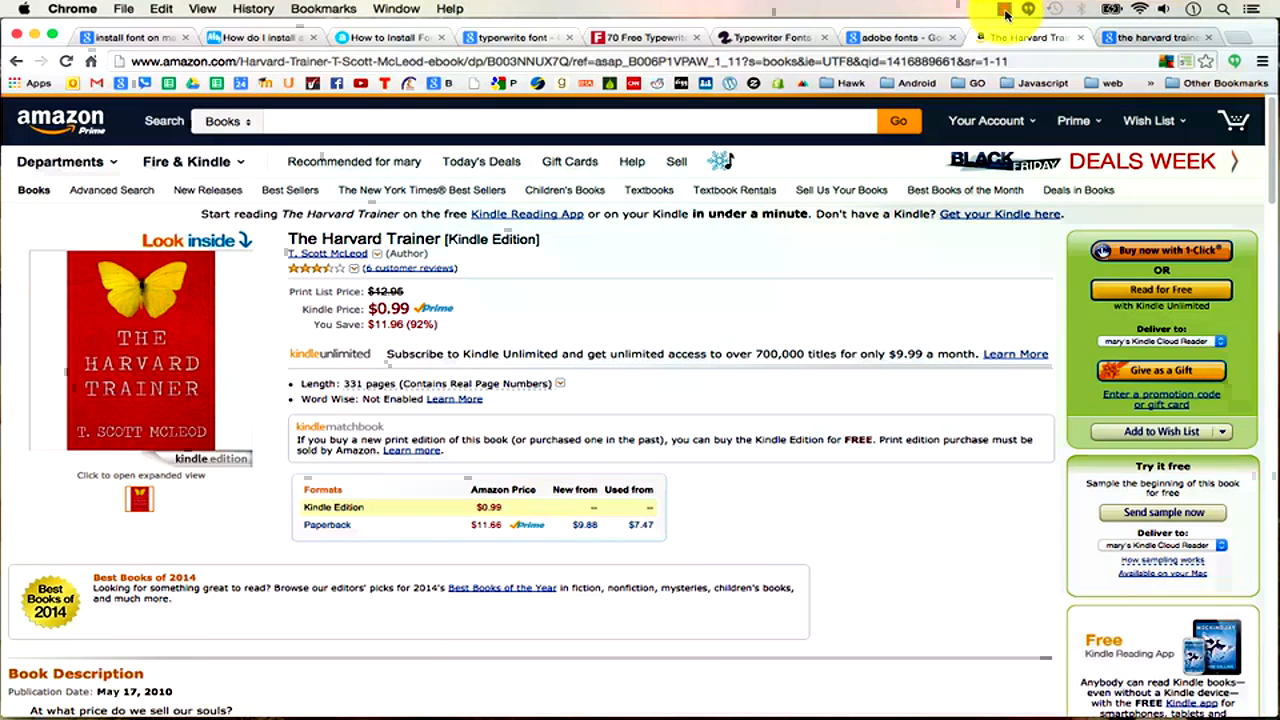
left_click(353, 253)
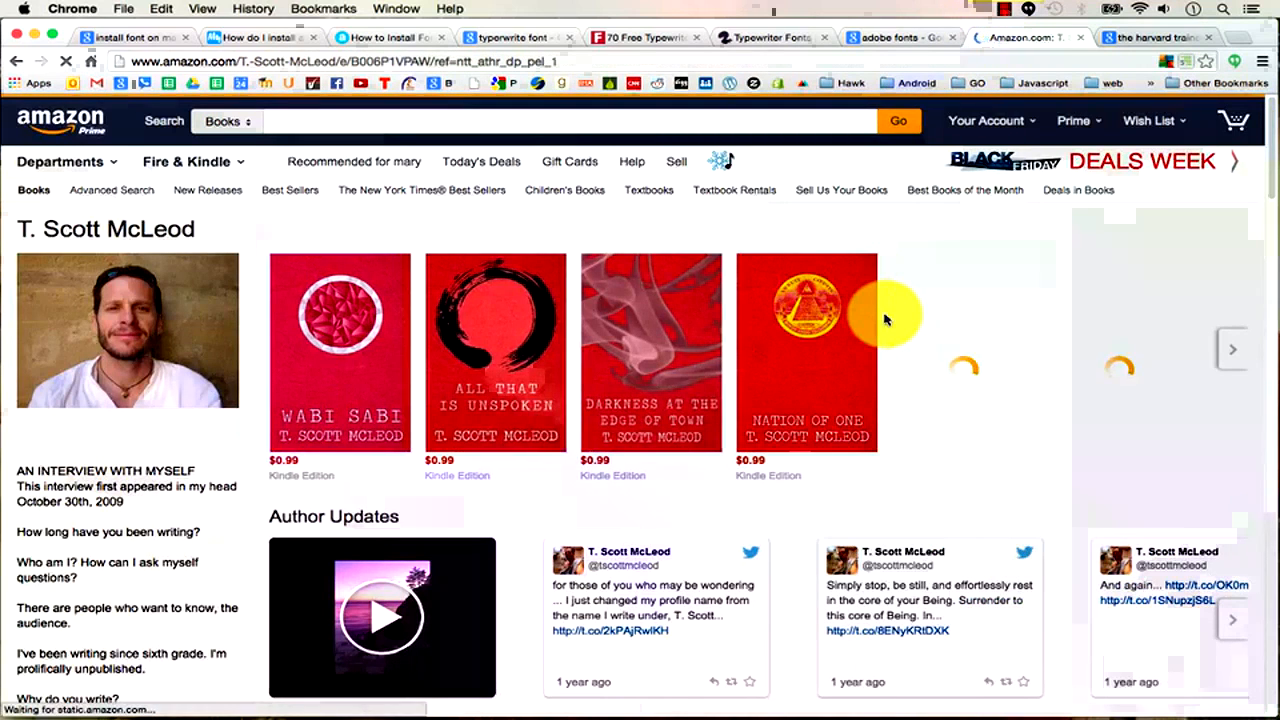
left_click(1006, 12)
Add a new outline item 'tabs' after Installing new fonts.
left_click(1016, 31)
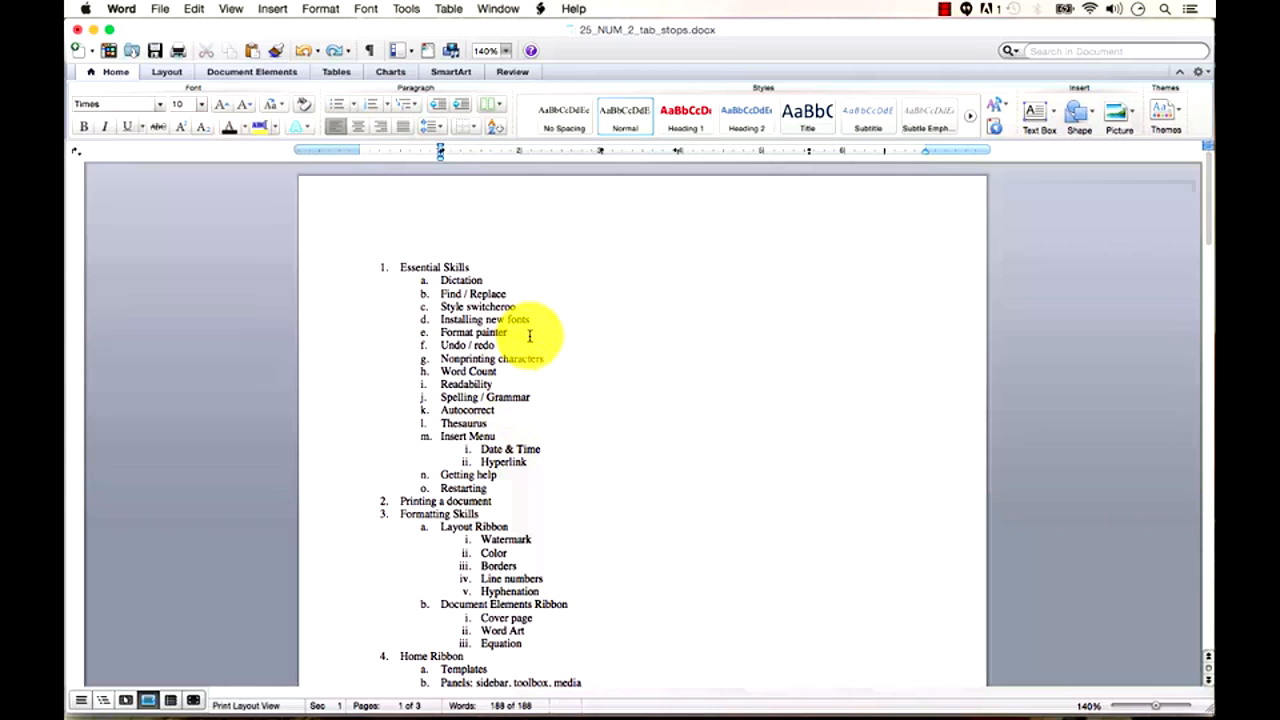
left_click(530, 319)
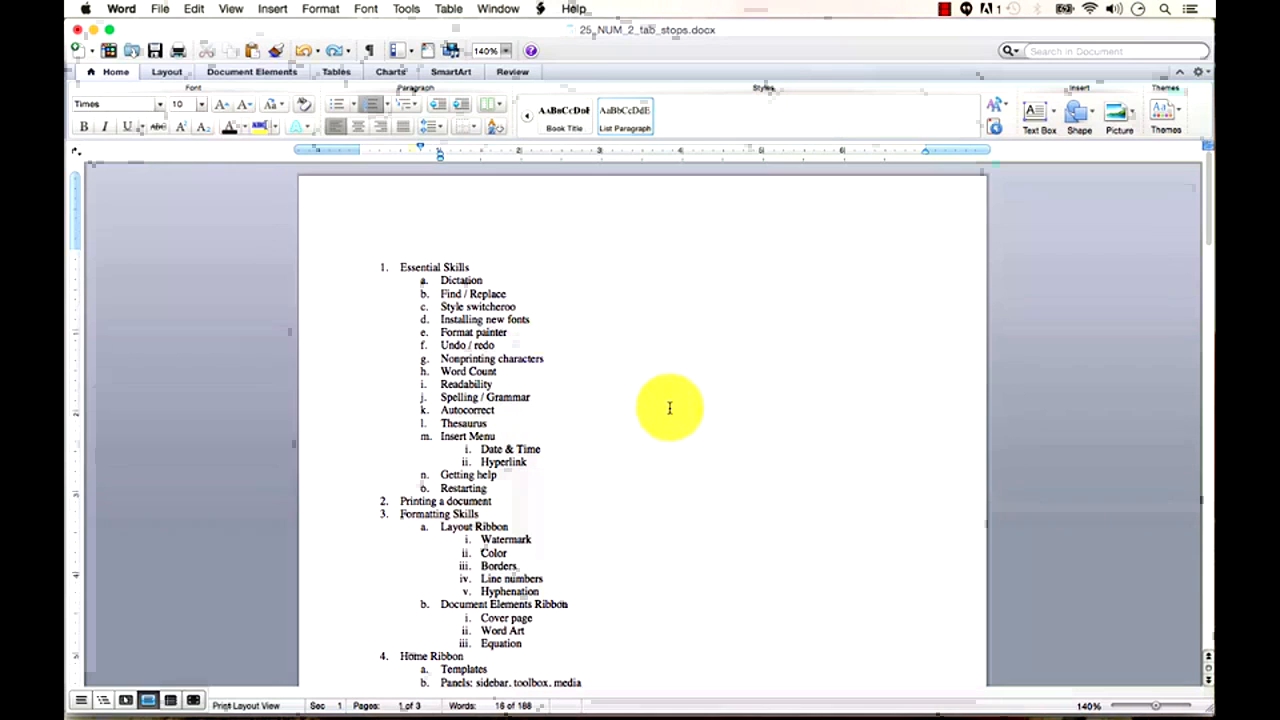
key("Return")
type("tabs")
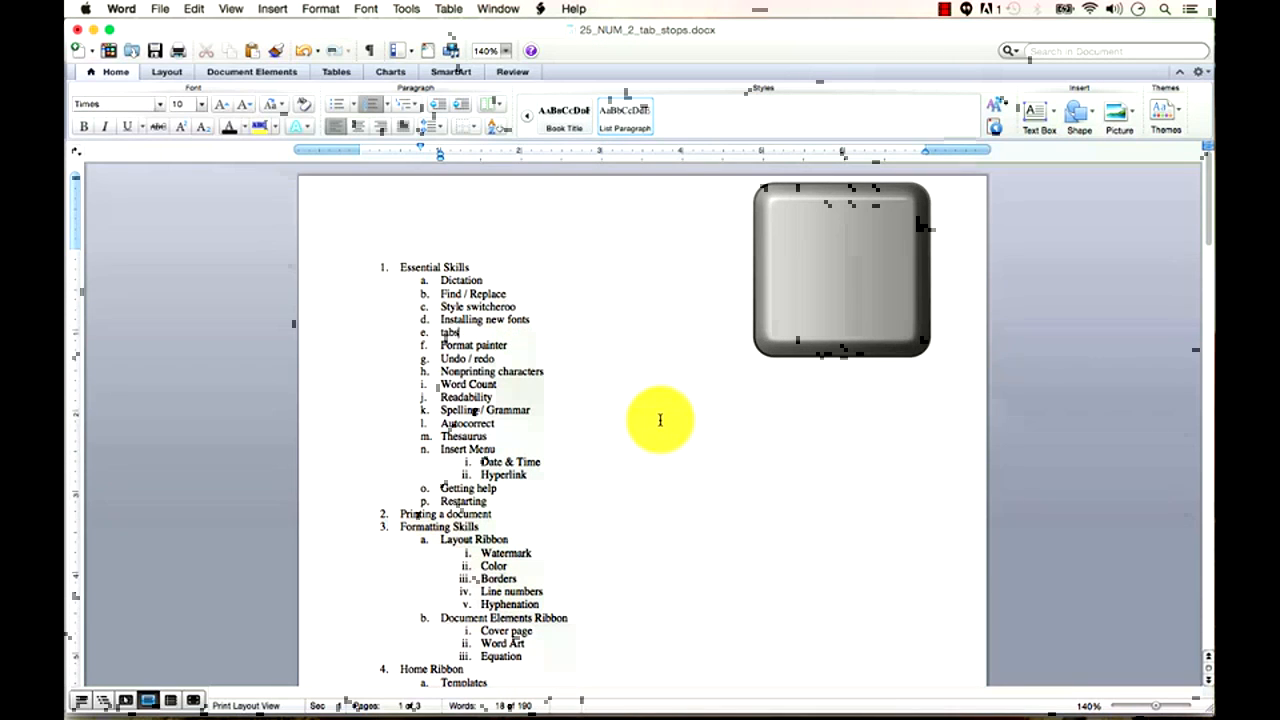
Scroll down to the tab-stop sample rows on page 2.
scroll(660, 420, "down", 2)
scroll(660, 420, "down", 2)
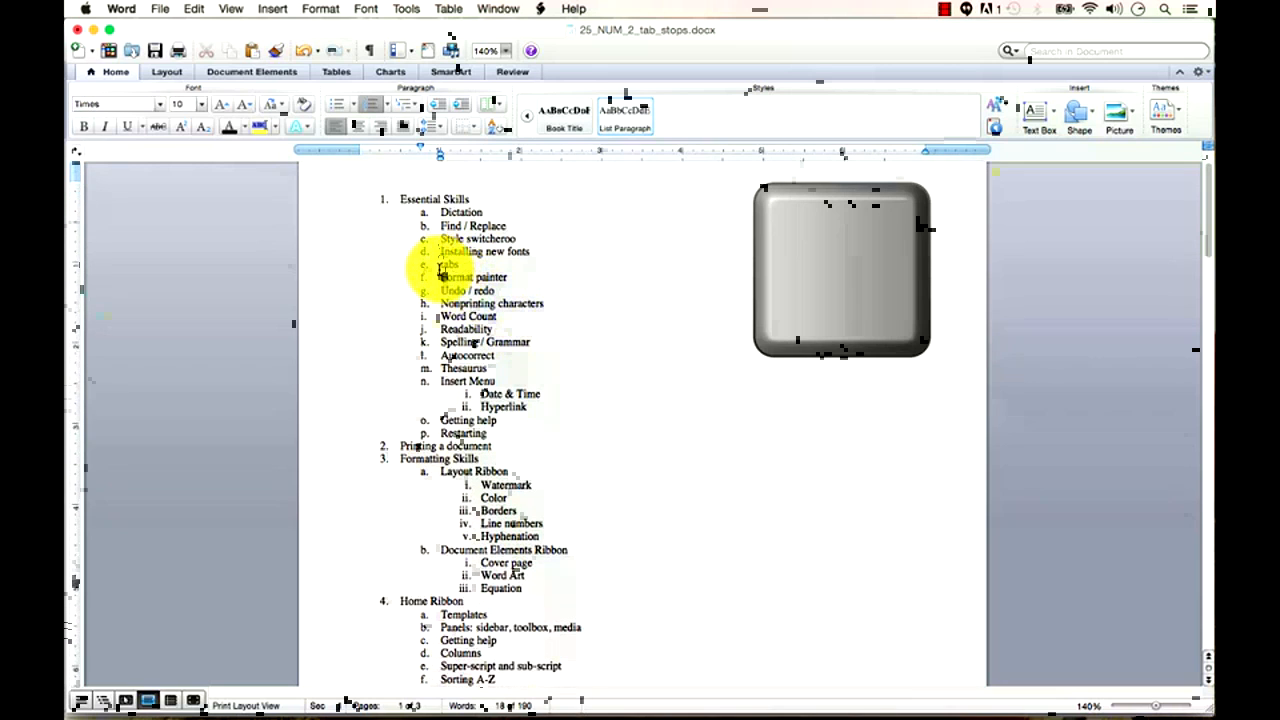
left_click(446, 264)
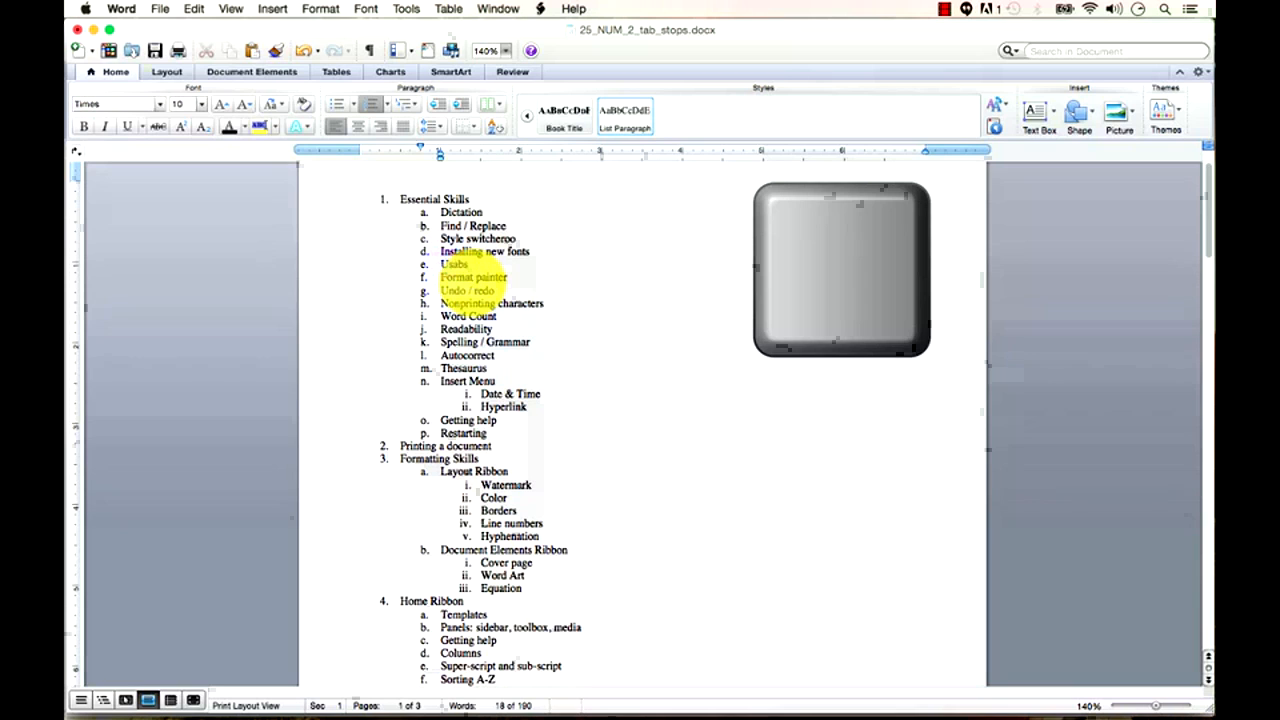
left_click(597, 434)
scroll(623, 520, "down", 10)
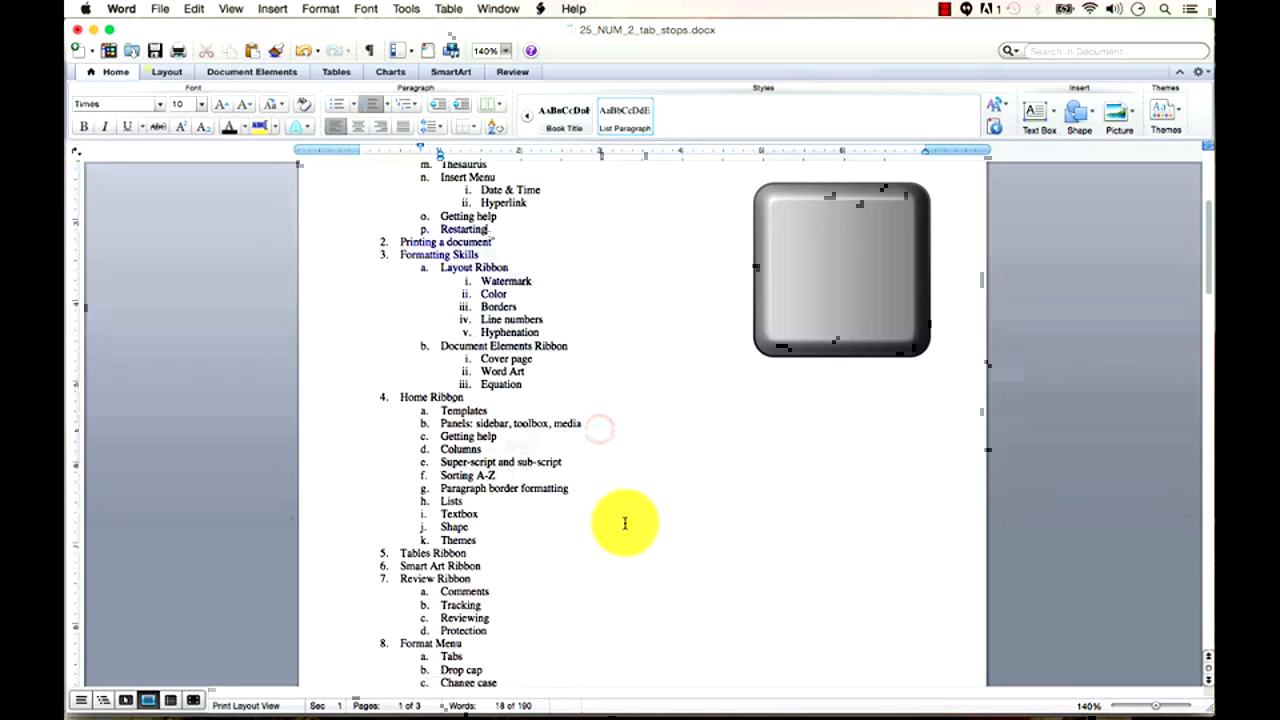
scroll(628, 525, "down", 10)
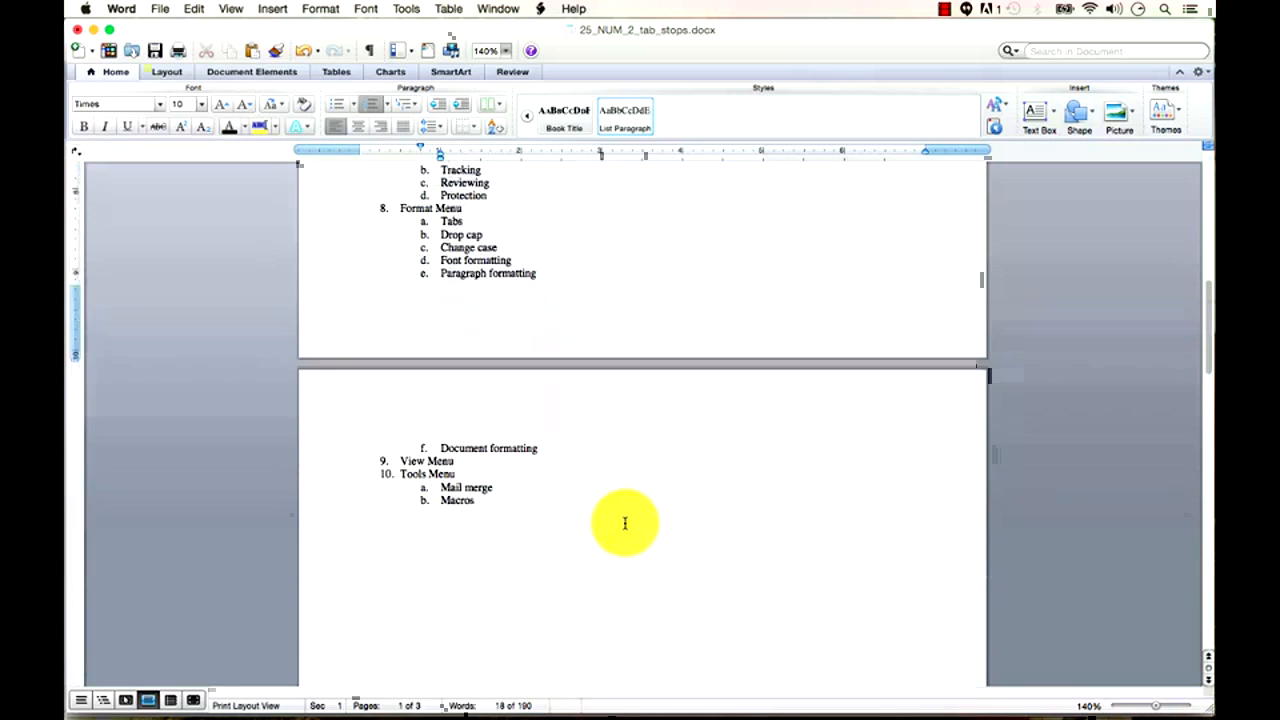
scroll(625, 523, "down", 8)
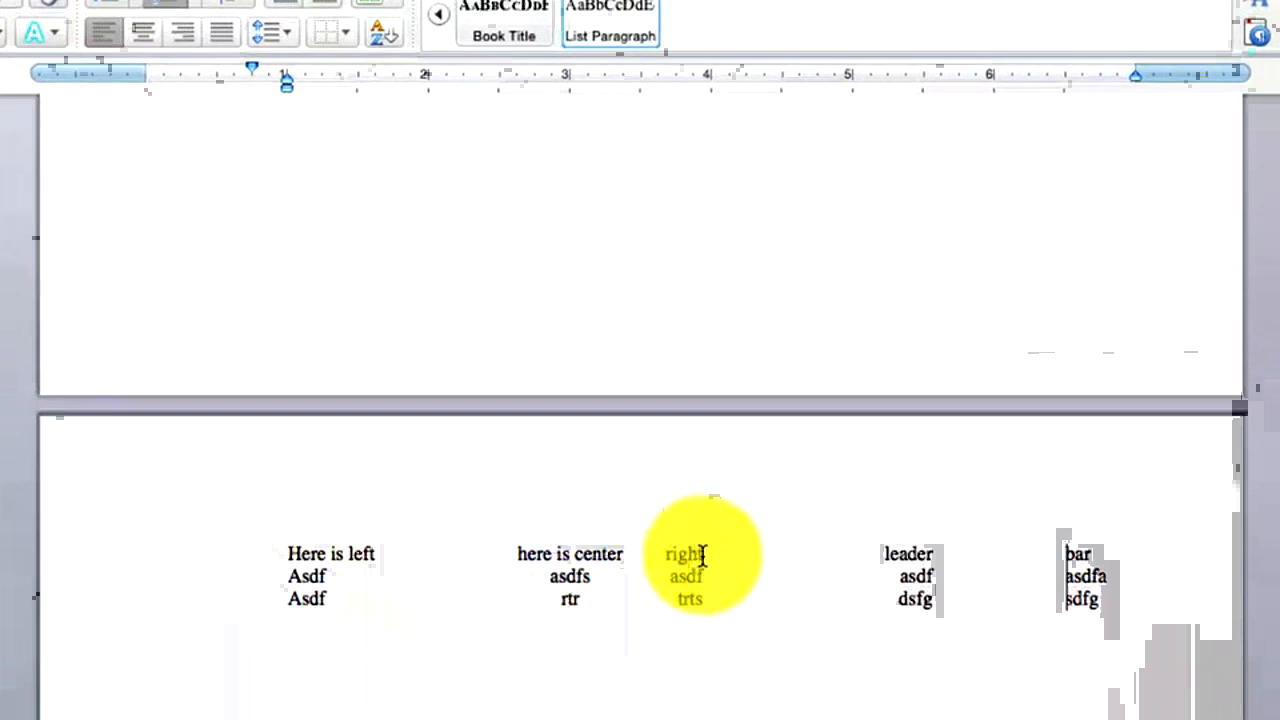
Add a fourth tab-table line after sdfg with entries fa, asdfas, asdfad and as, tab-separated.
left_click(929, 558)
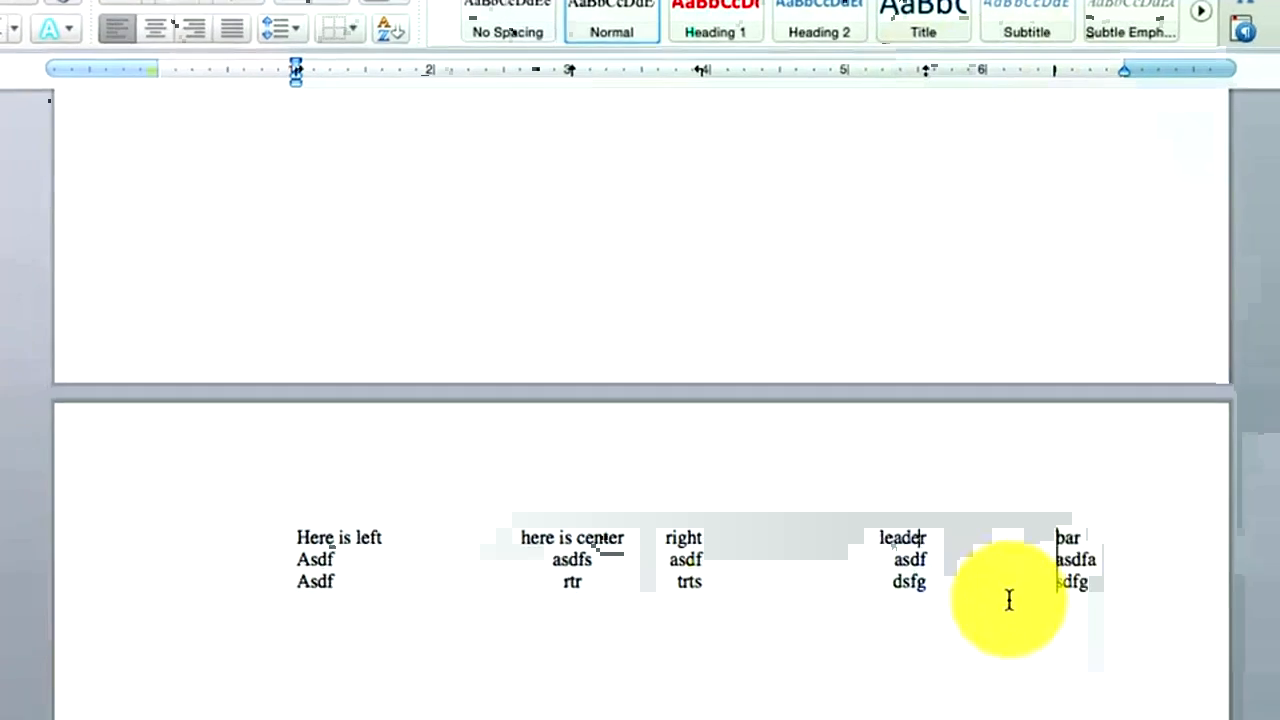
scroll(258, 528, "up", 3)
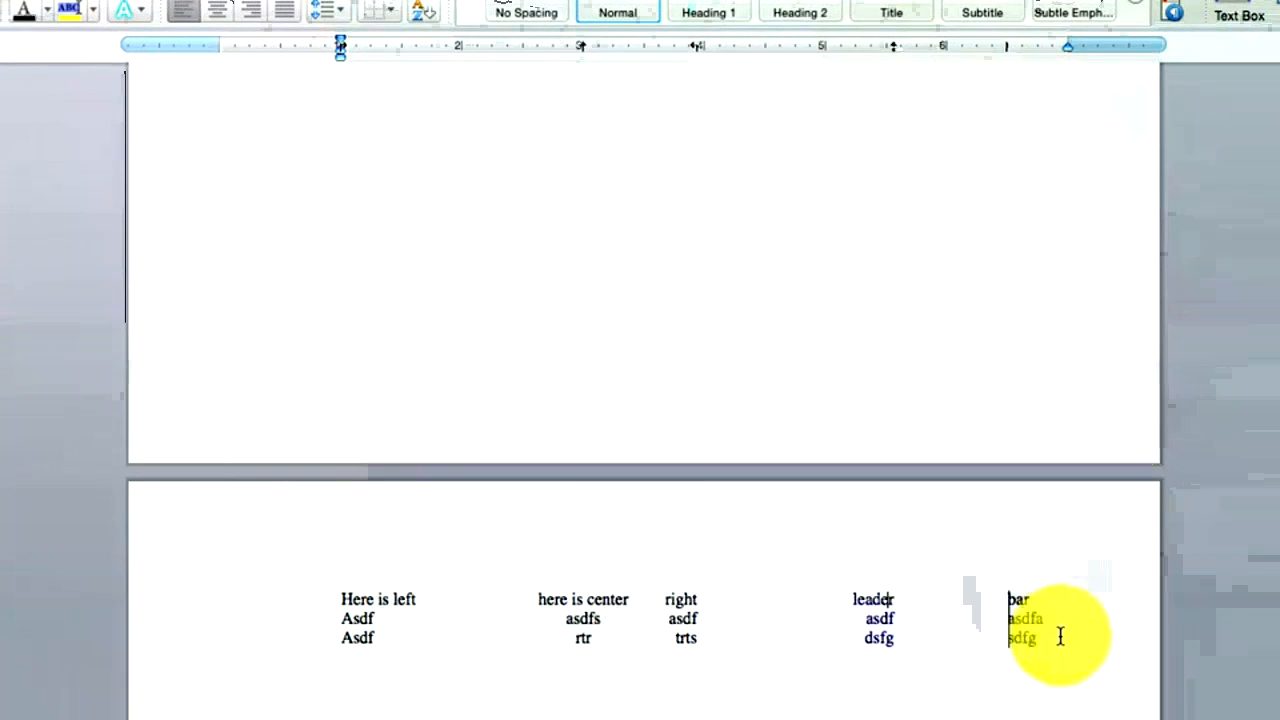
left_click(1041, 638)
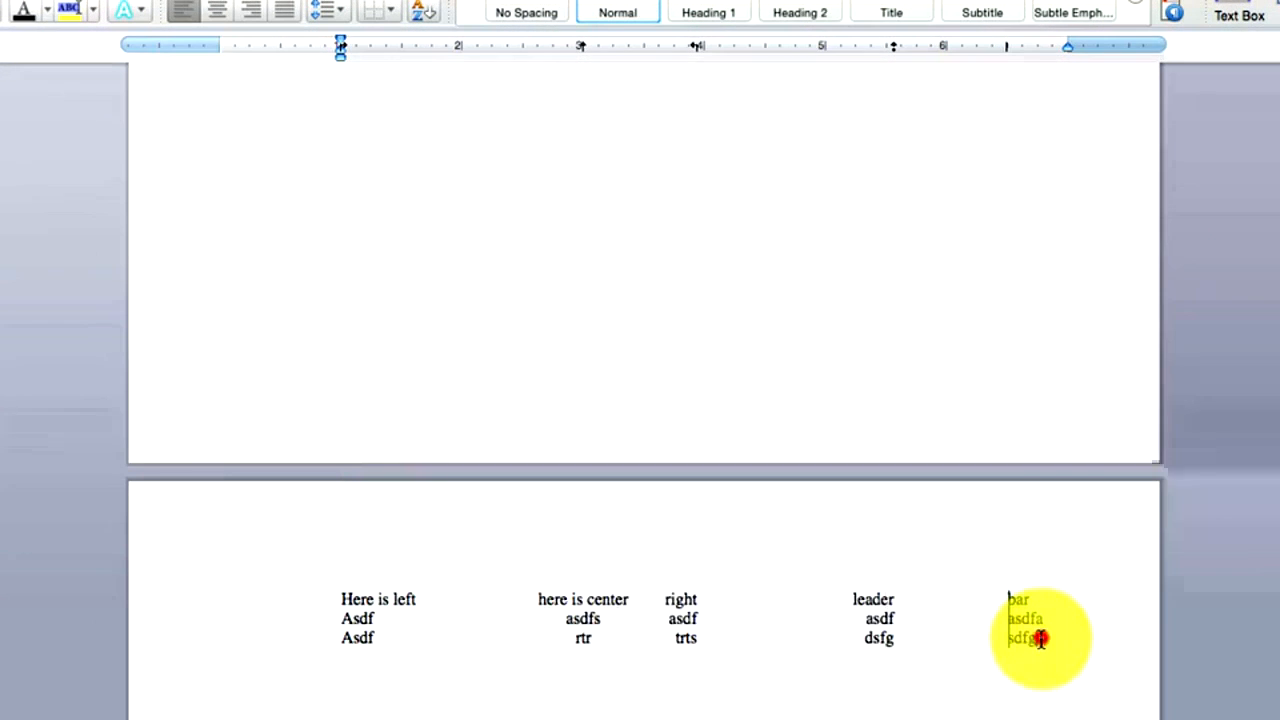
key("Return")
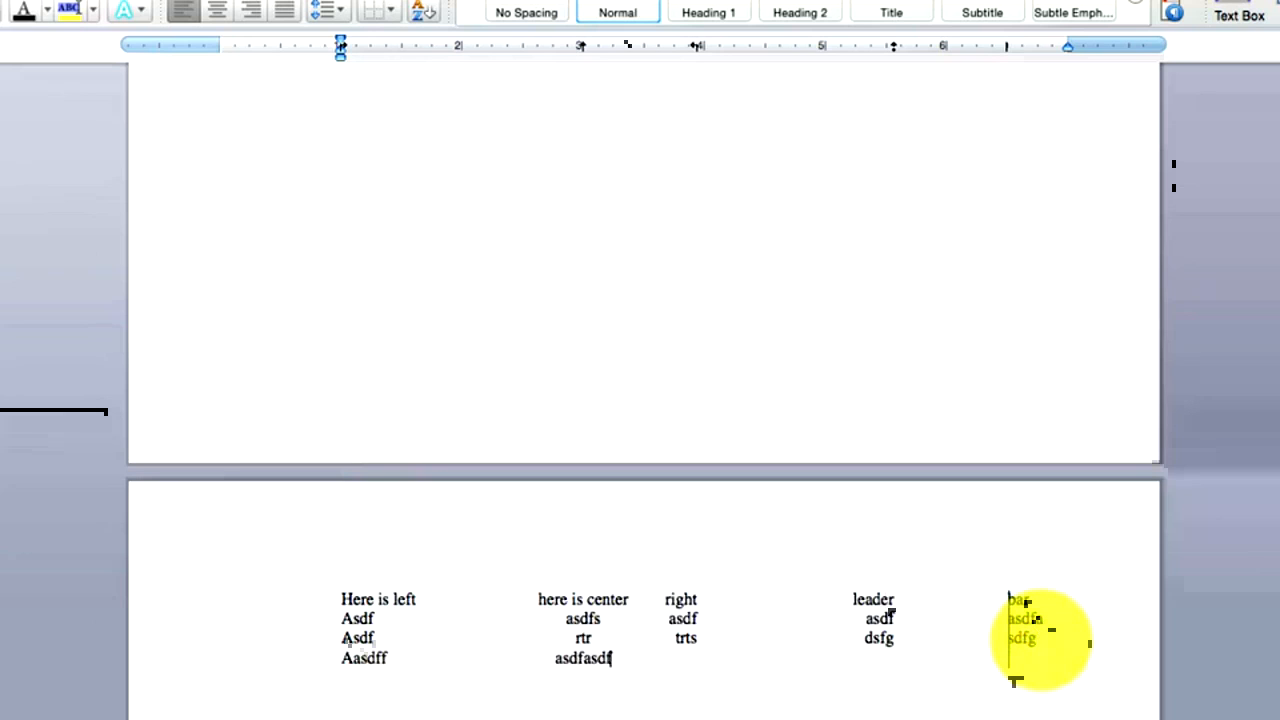
type("fa")
key("Tab")
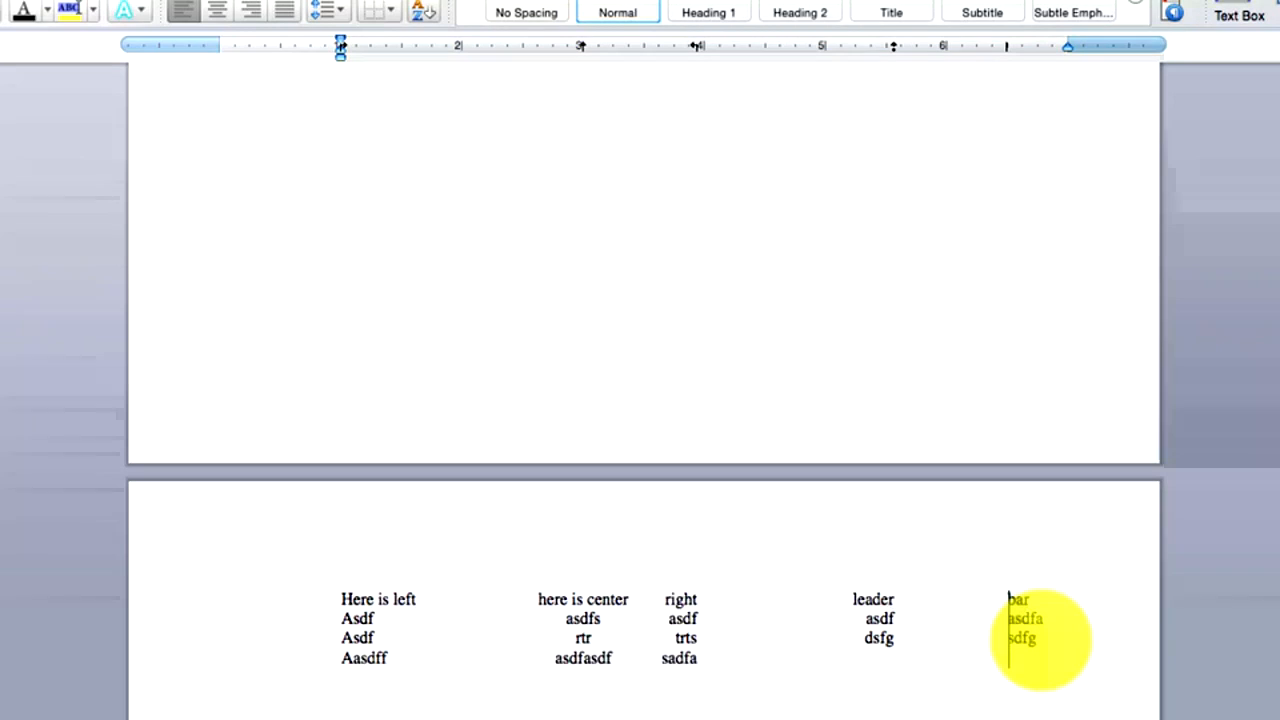
type("asdfas")
key("Tab")
type("asdfad\tasdfas")
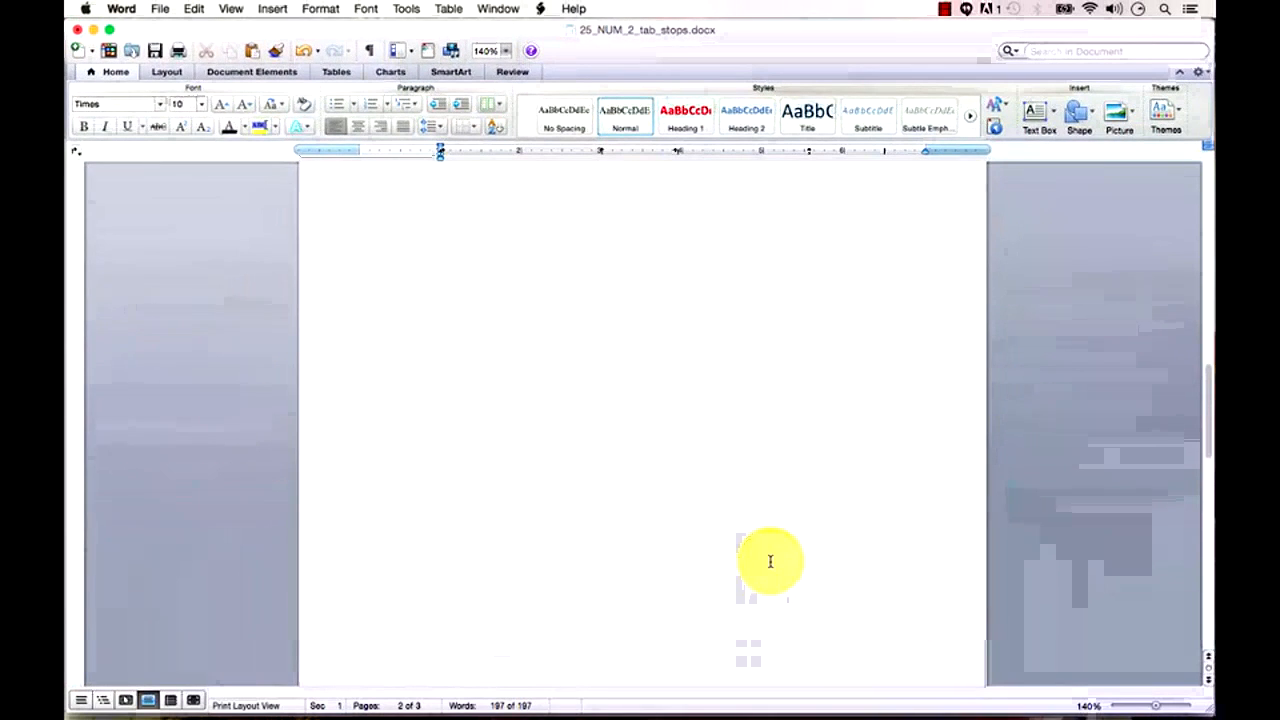
scroll(770, 561, "up", 5)
left_click(463, 229)
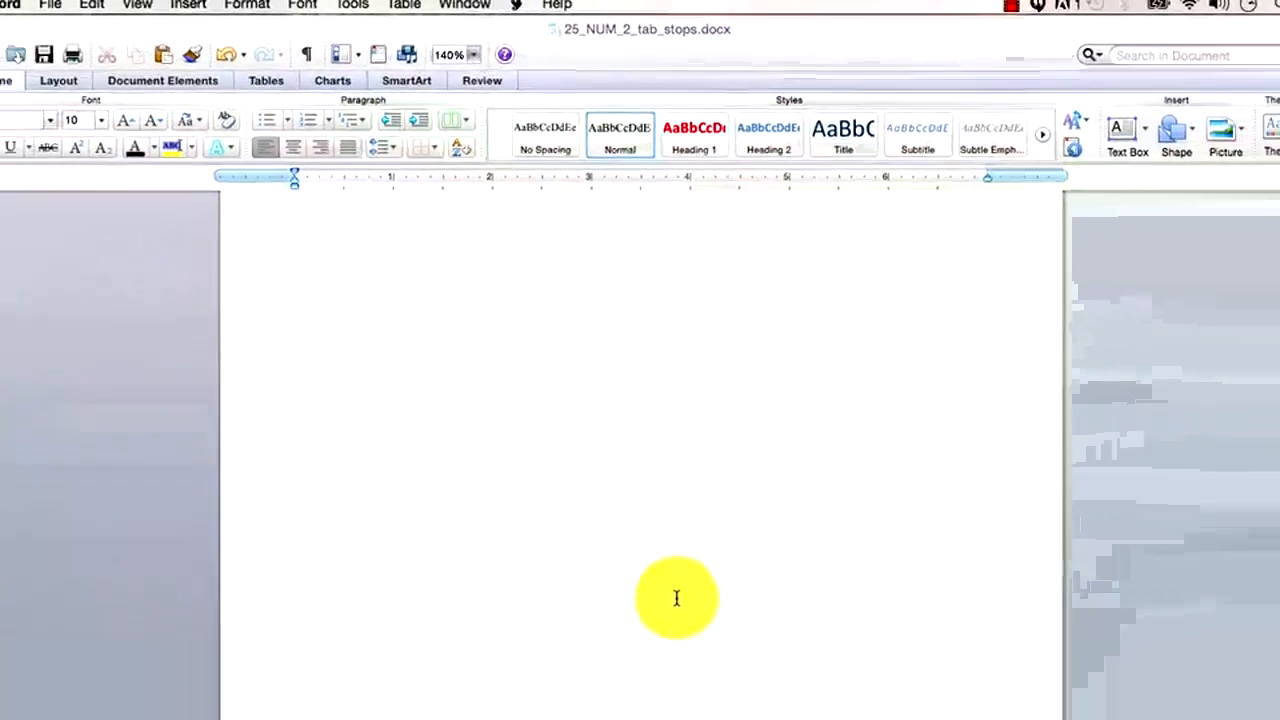
Insert a Next Page section break on the empty line after Macros.
scroll(676, 598, "down", 3)
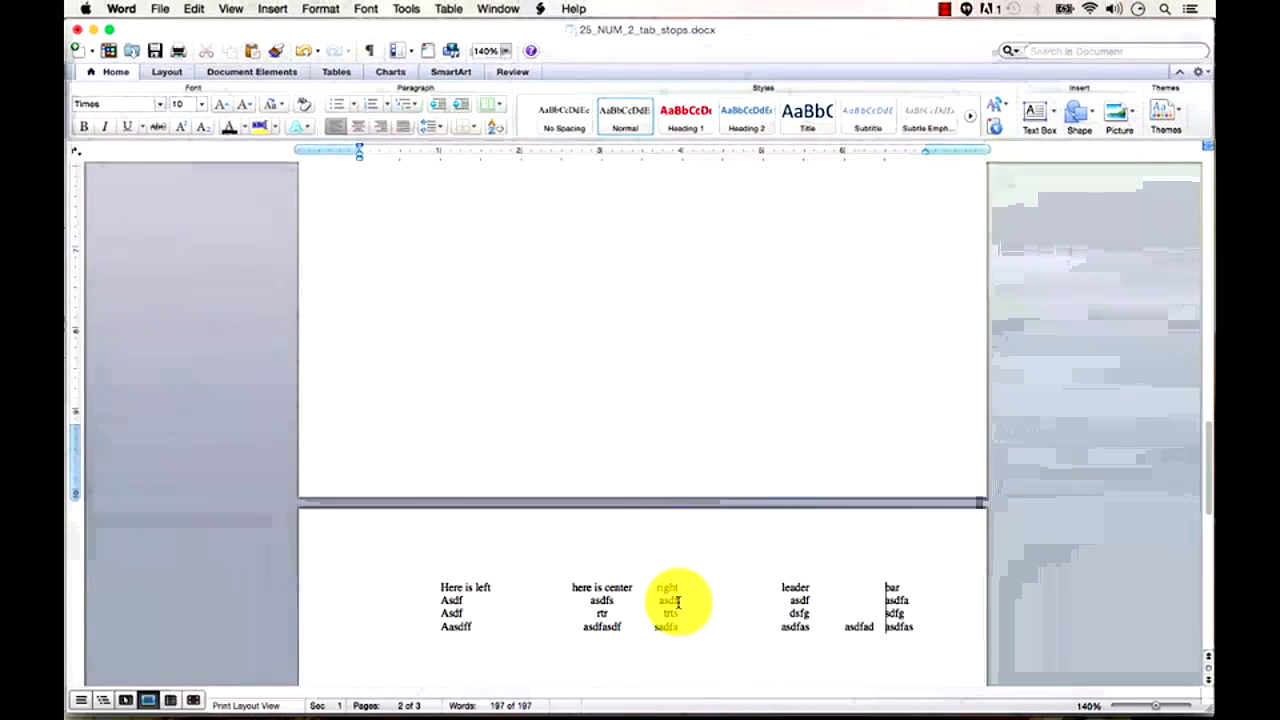
left_click(676, 603)
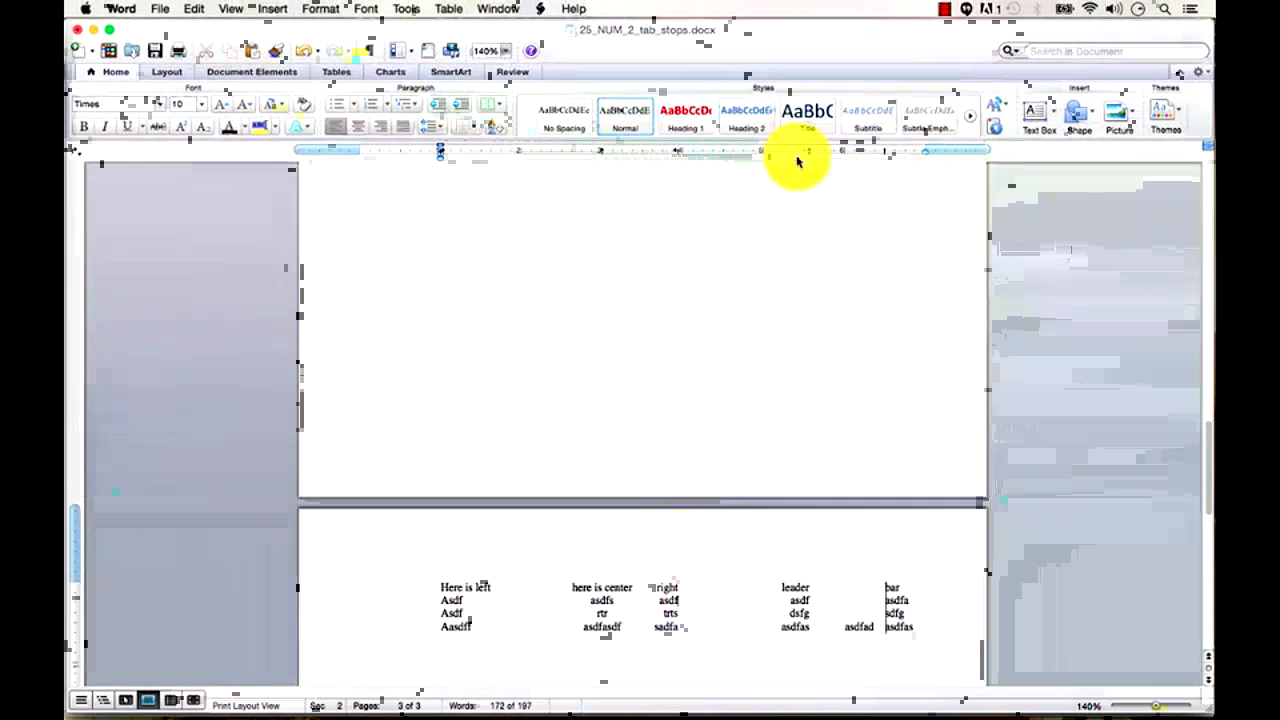
scroll(566, 348, "up", 1)
scroll(566, 348, "up", 10)
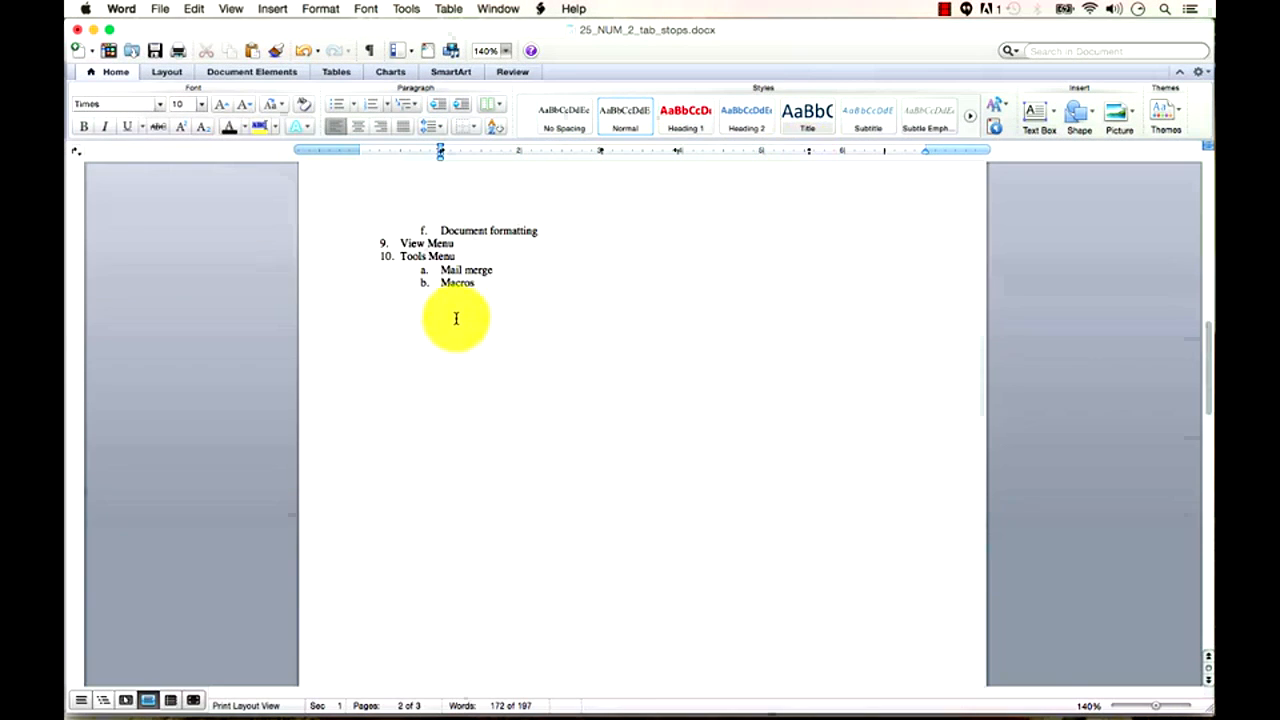
left_click(454, 314)
left_click(284, 10)
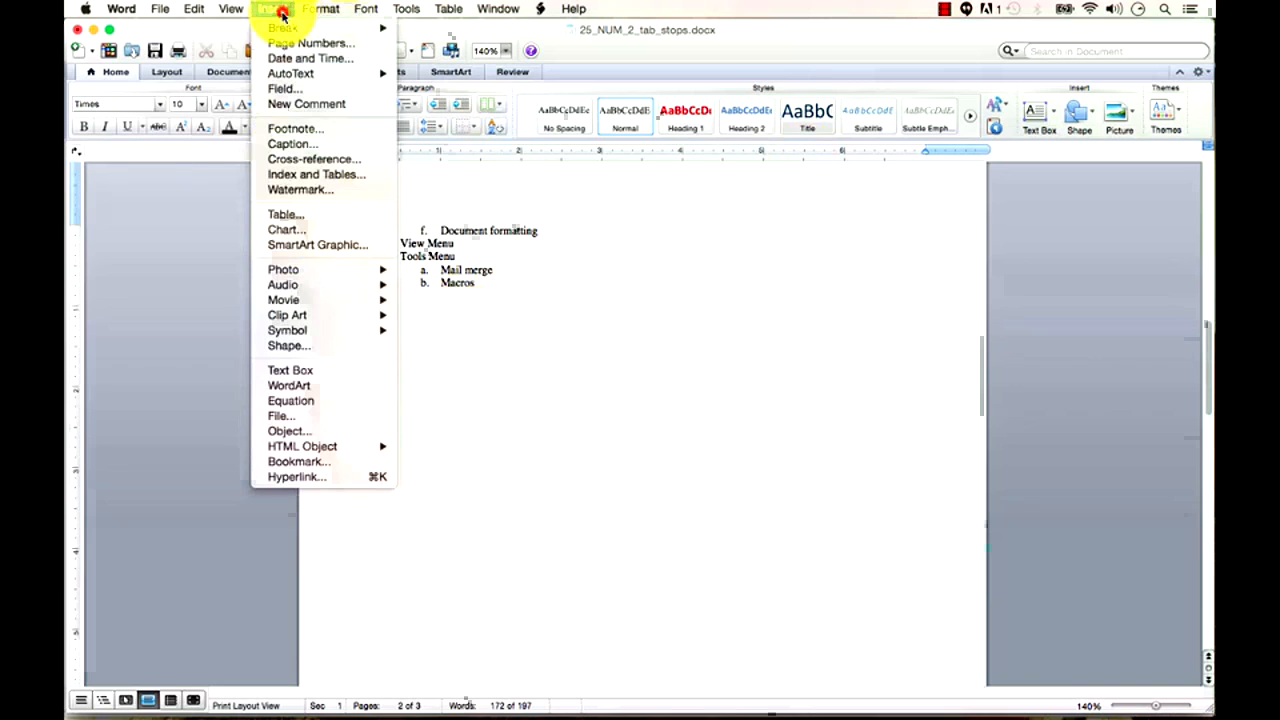
mouse_move(297, 32)
left_click(490, 73)
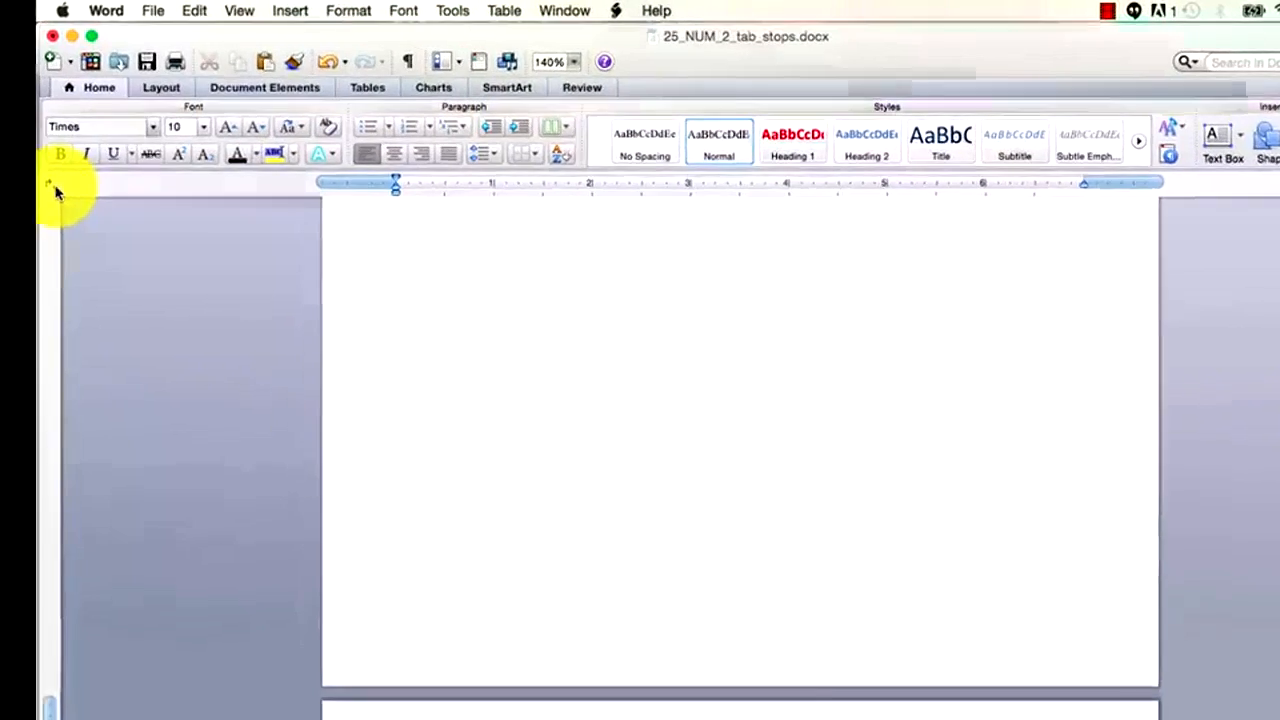
Set left tab stops on the ruler at 1, 3 and 5 inches.
left_click(75, 151)
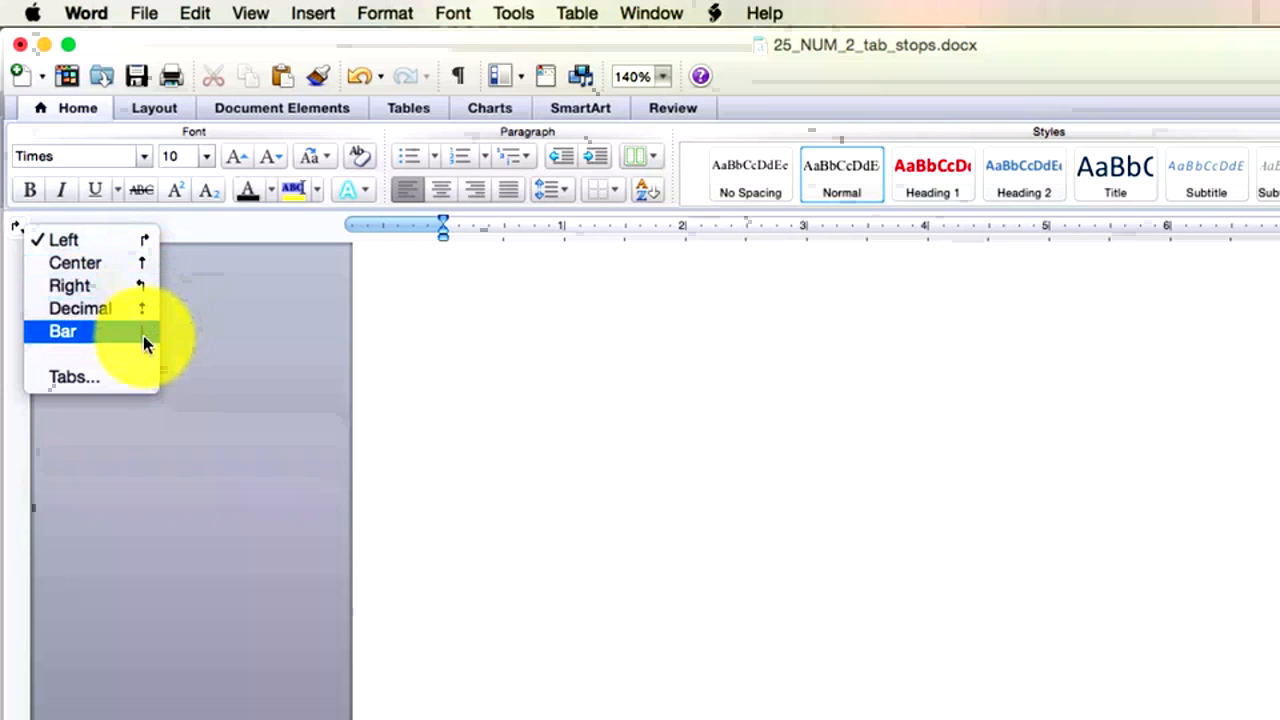
left_click(150, 240)
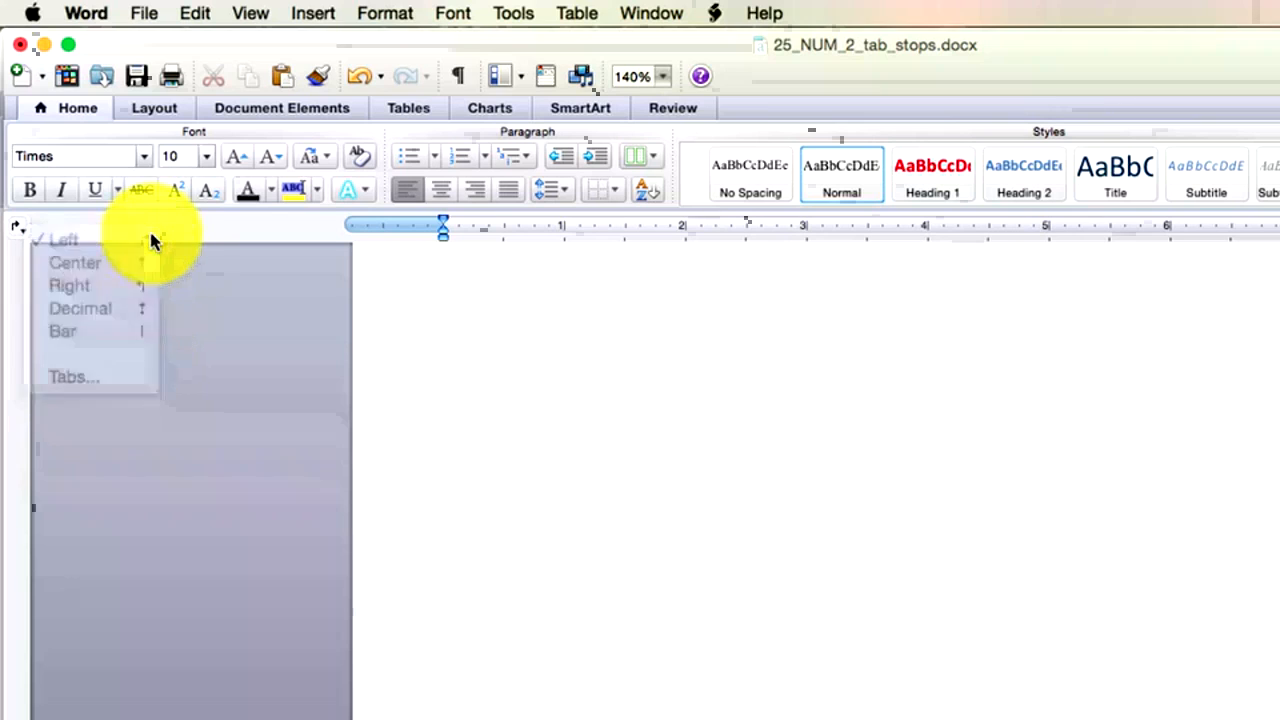
left_click(564, 226)
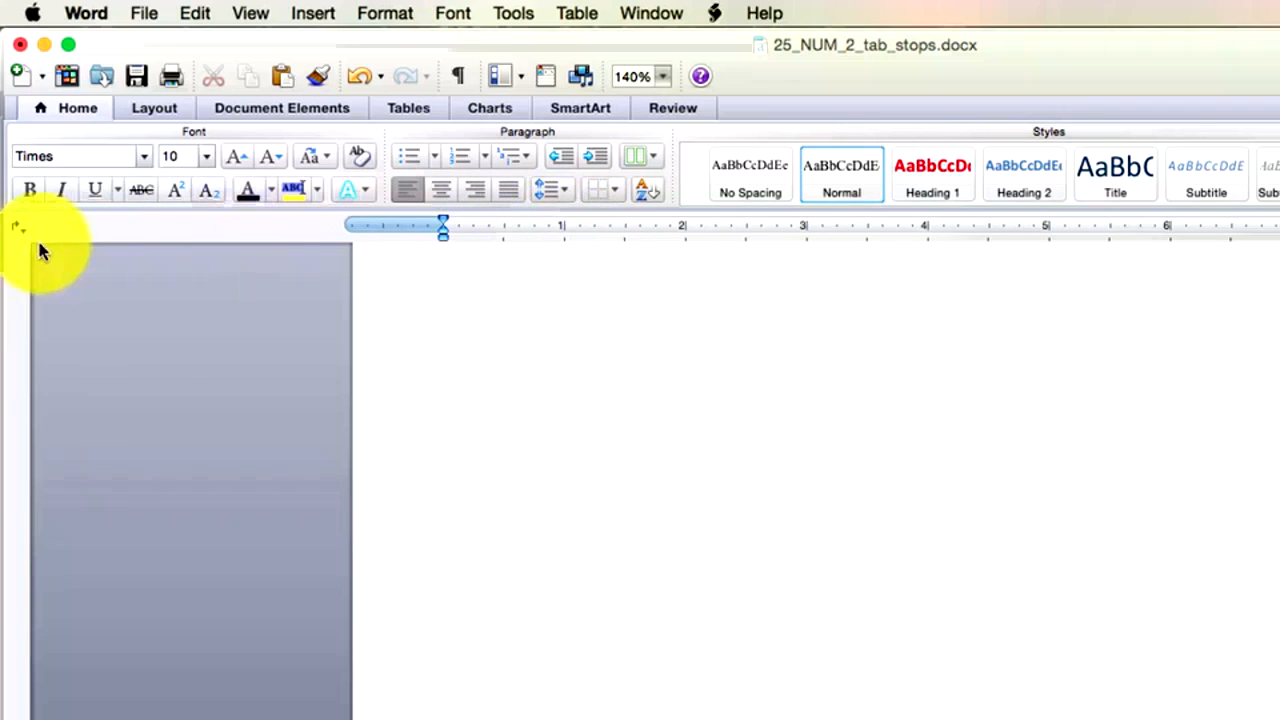
left_click(20, 228)
left_click(30, 232)
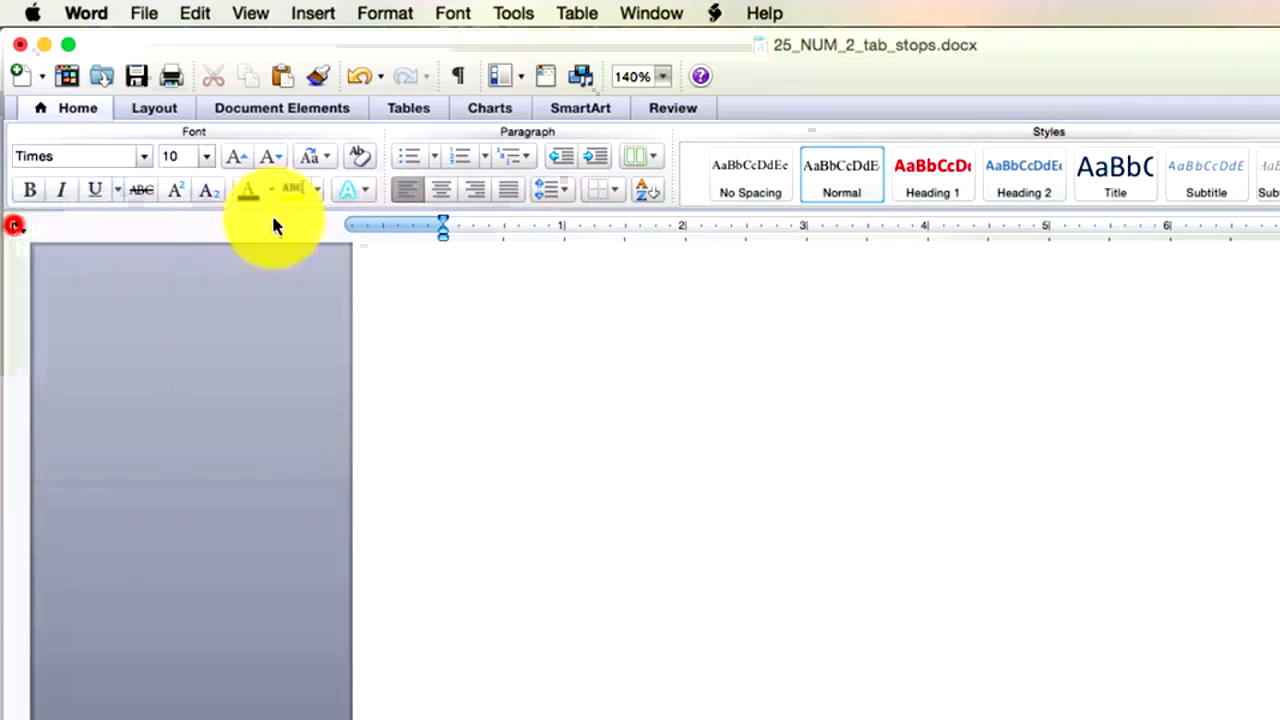
left_click(565, 227)
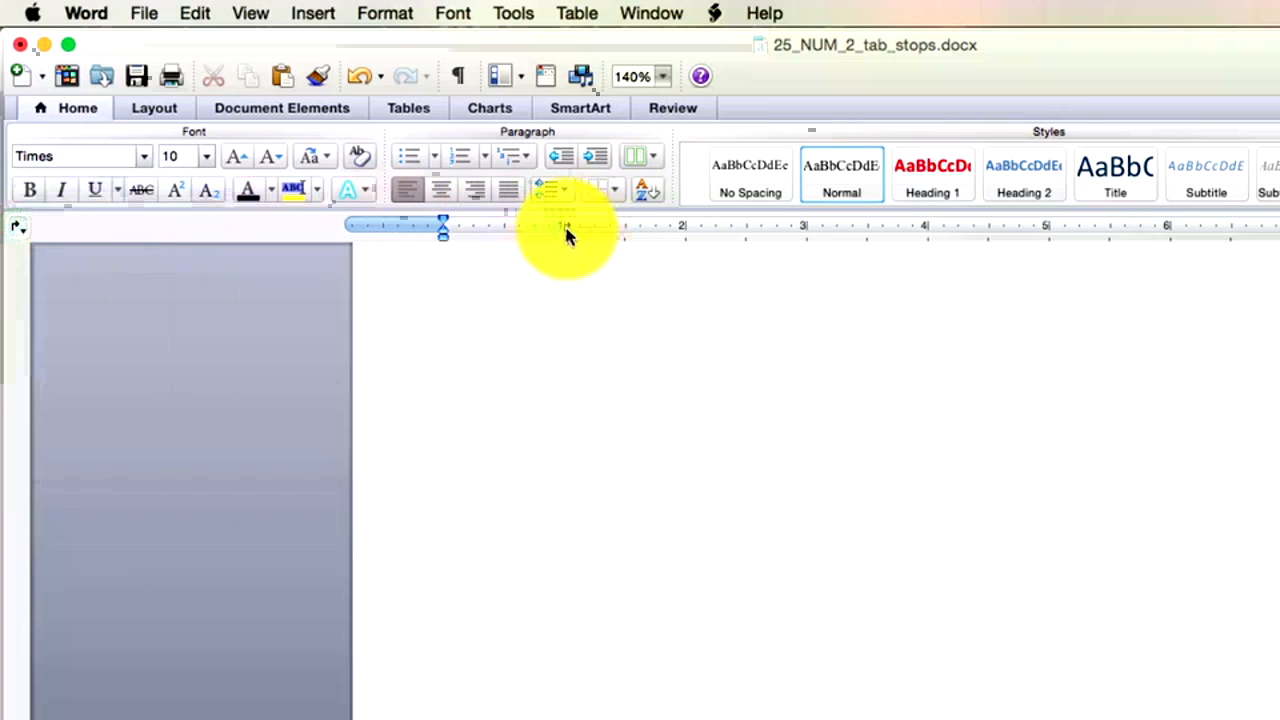
left_click(808, 228)
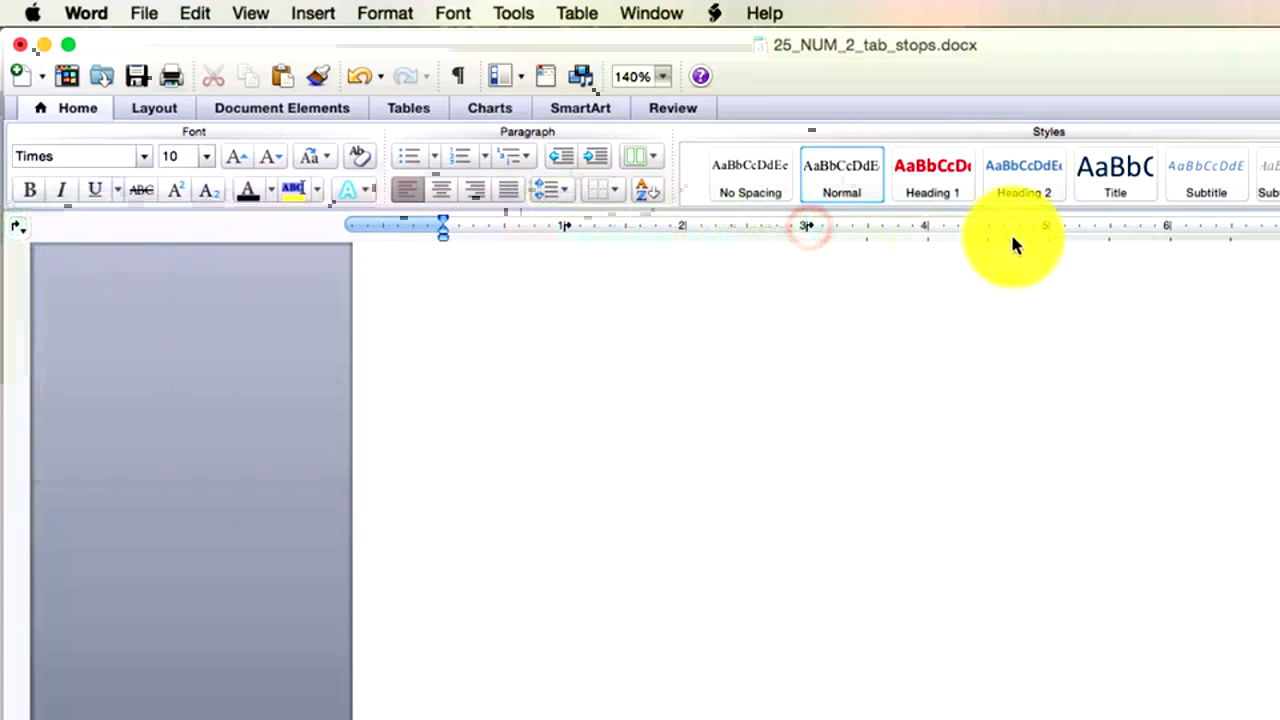
left_click(1057, 228)
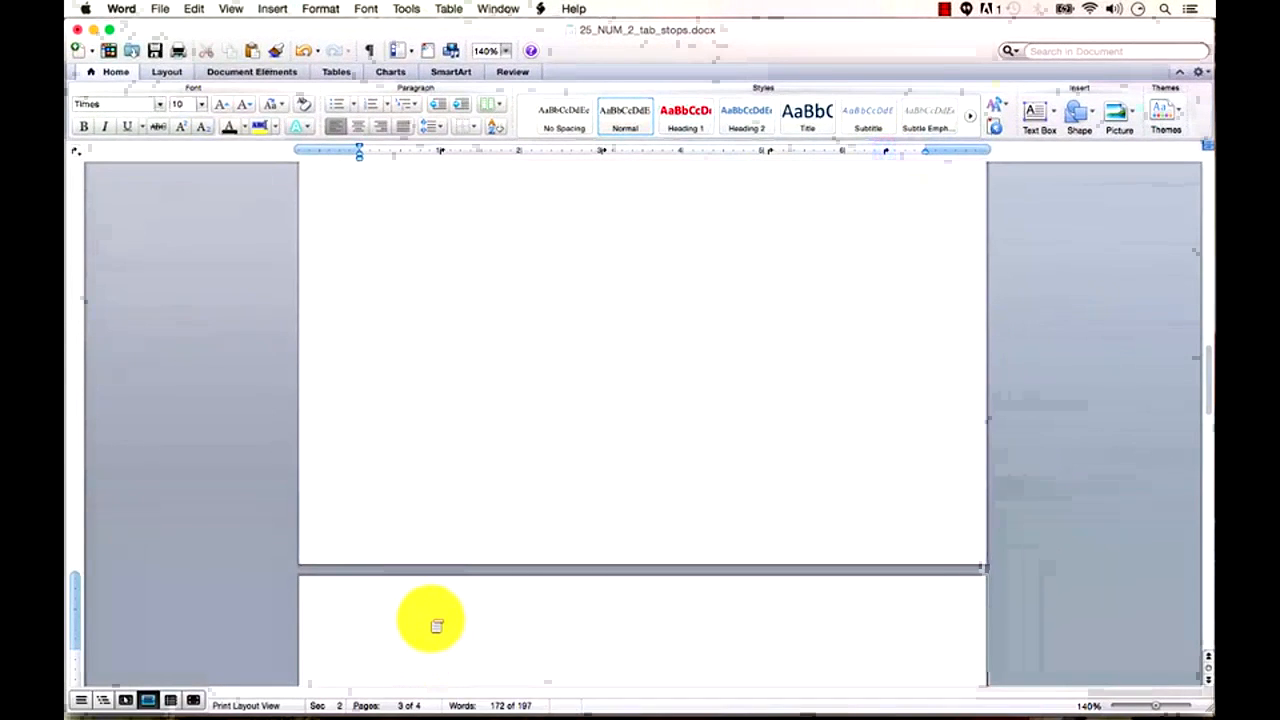
Type tab-separated placeholder rows (here, lkjhl, kljh, hkjhl, hl, jhklhlh) across the tab columns.
type("here")
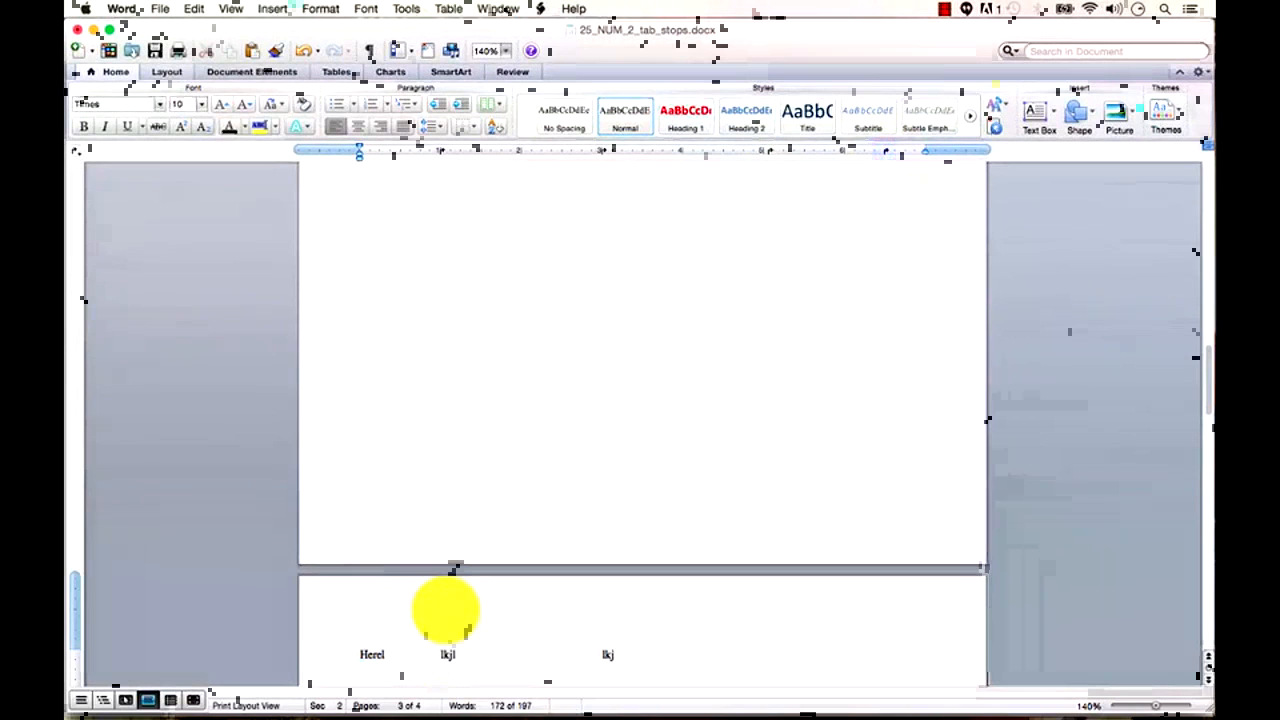
key("Tab")
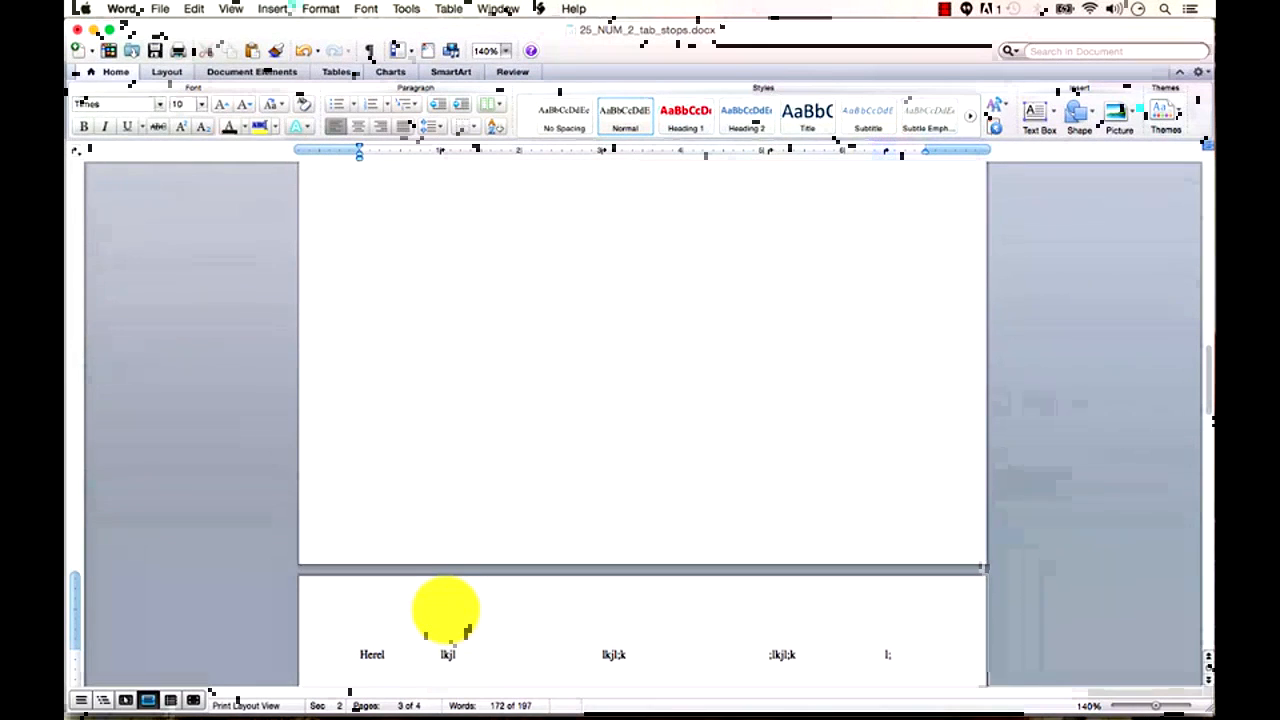
key("Tab")
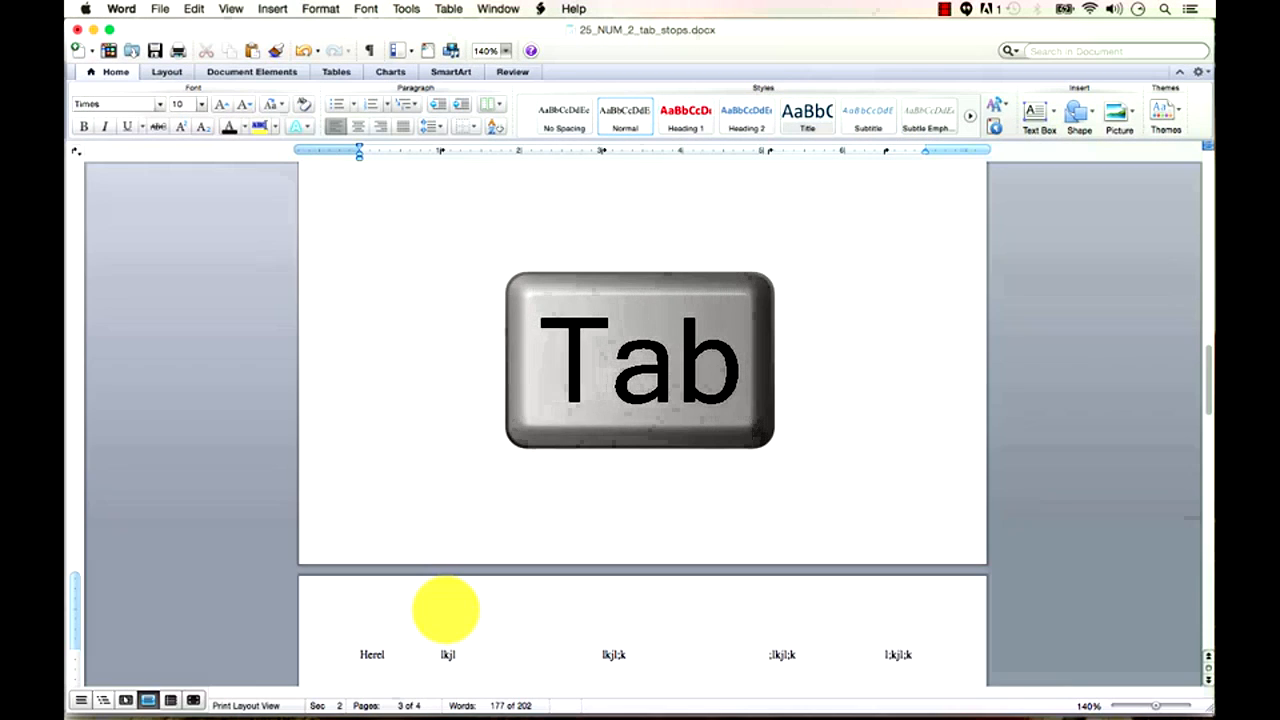
type("lkjhl")
key("Tab")
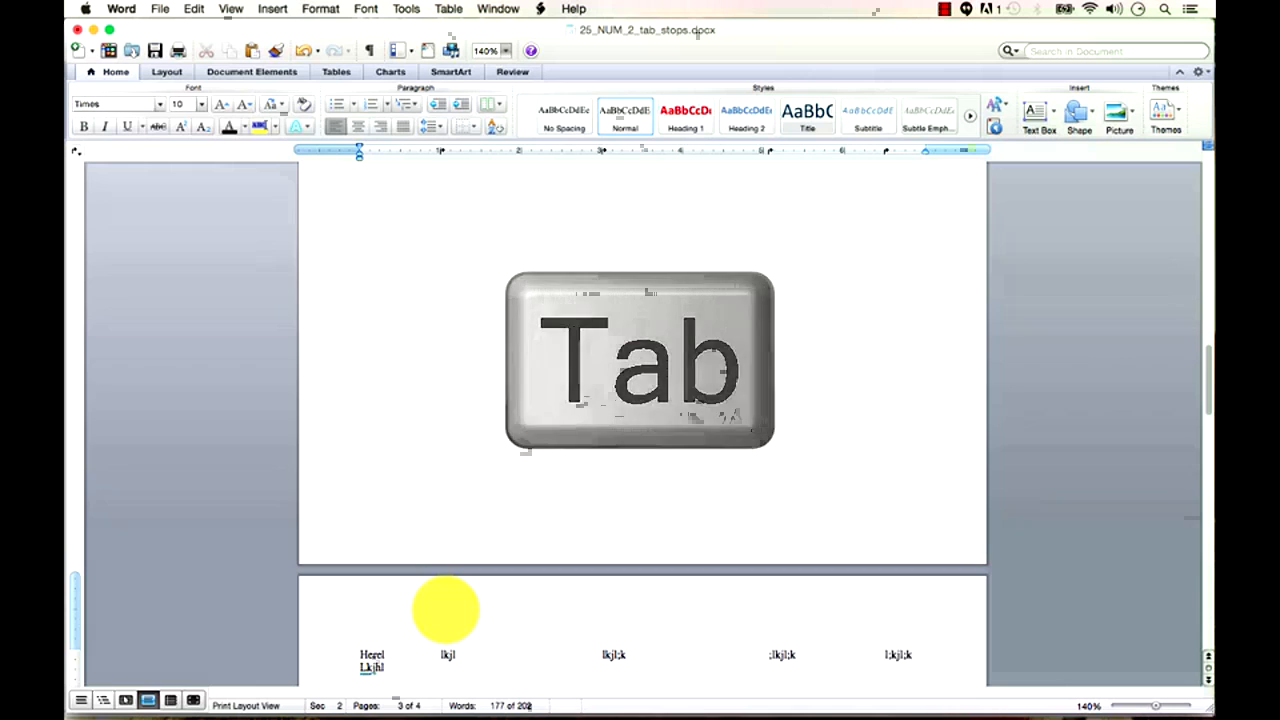
type("kljh")
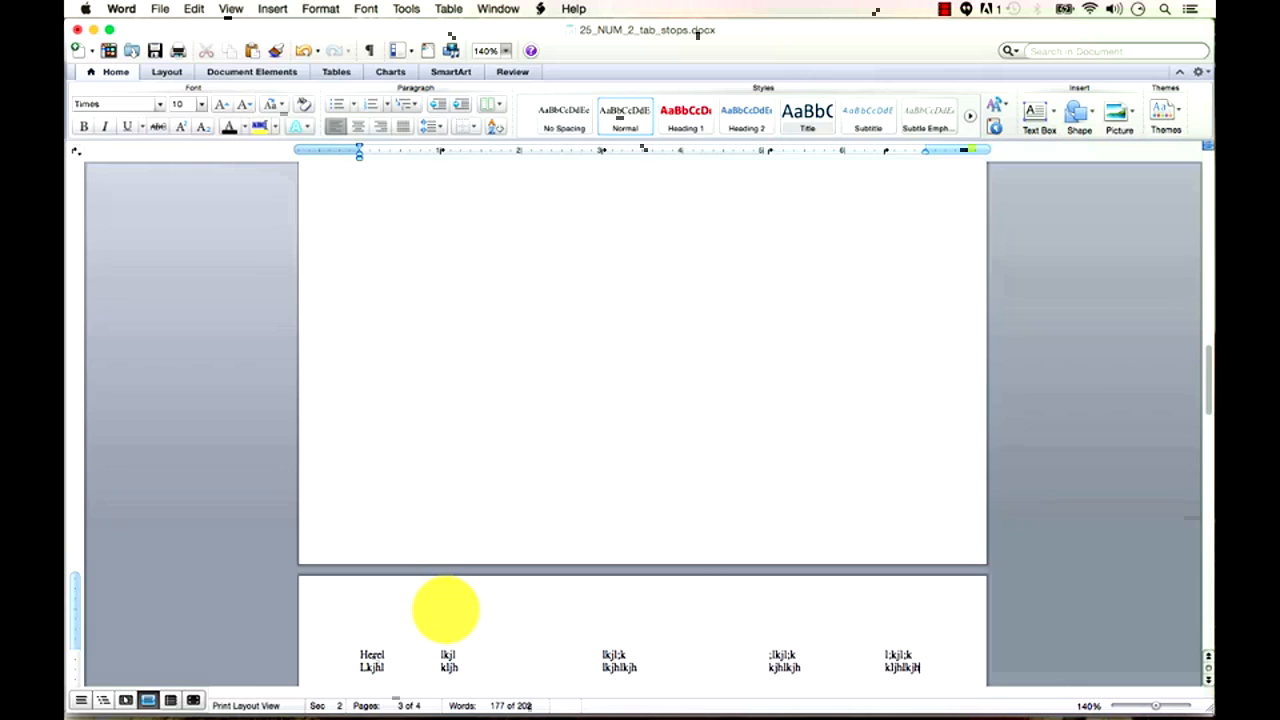
key("Return")
type("hkjhlkj")
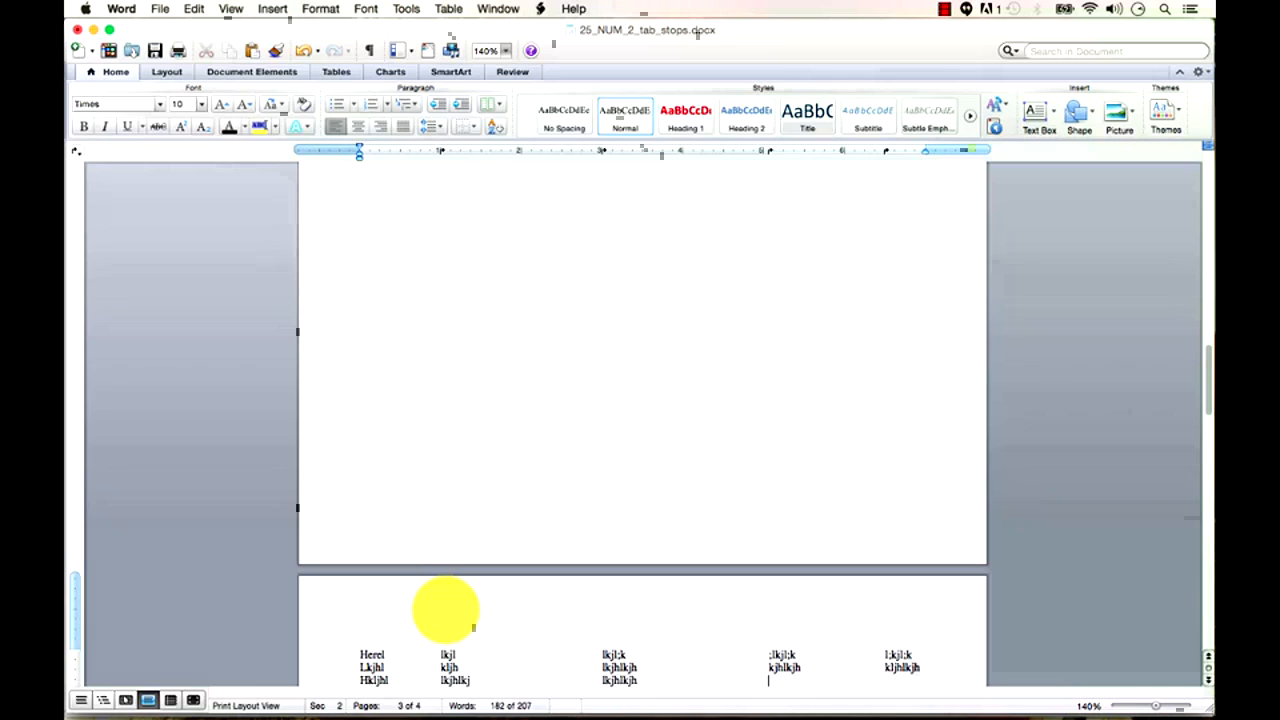
scroll(473, 628, "down", 1)
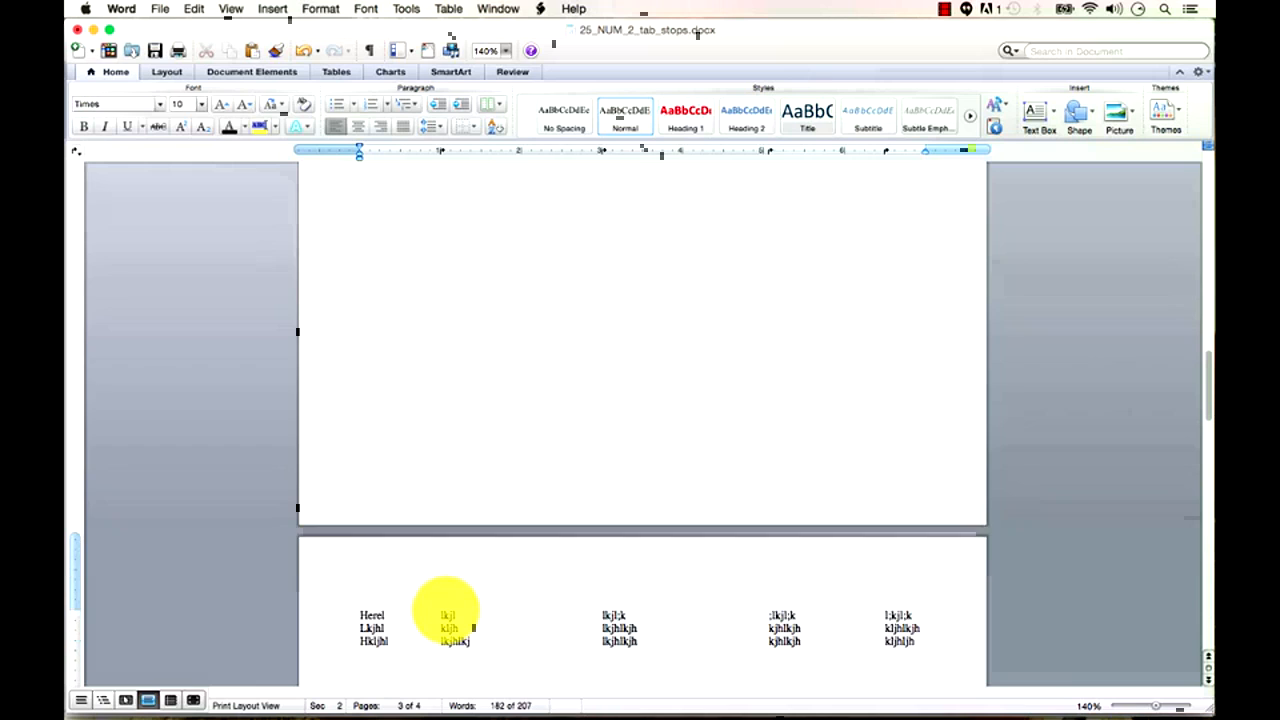
type("hl")
key("Tab")
type("jhklhlh")
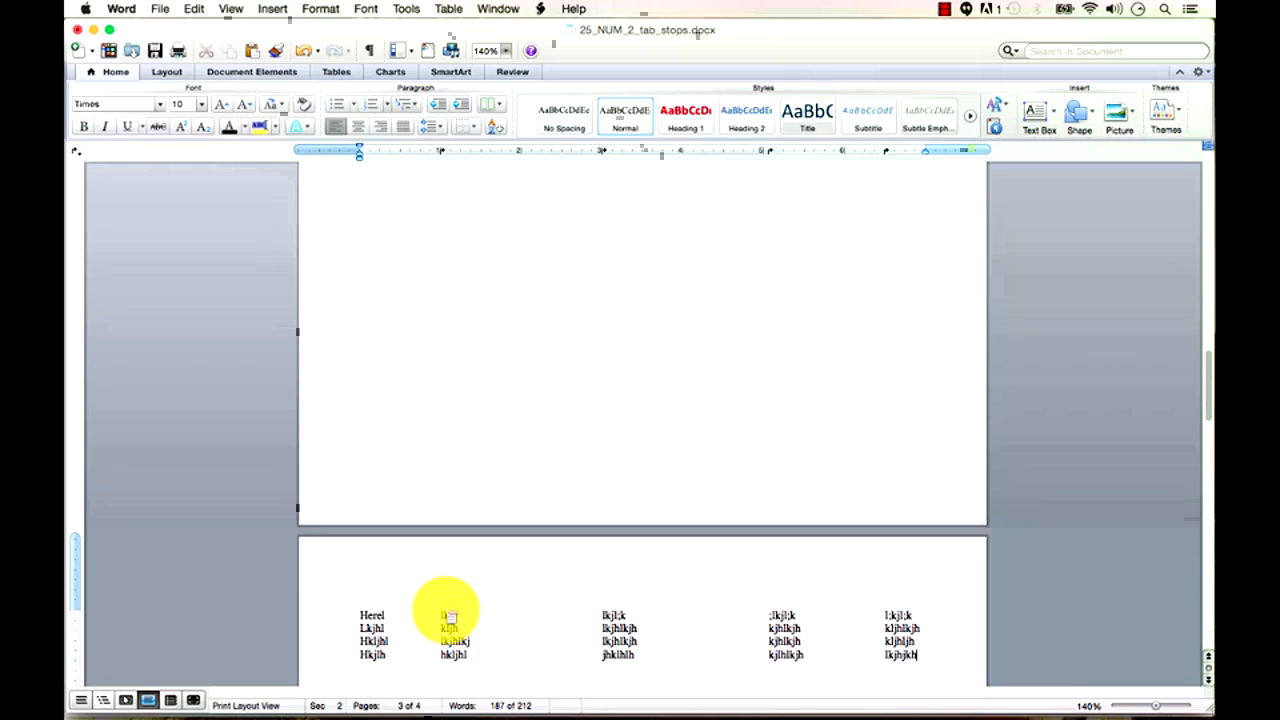
Select the four tabbed rows and check the ruler's tab-stop settings without changes.
left_click_drag(934, 652, 360, 614)
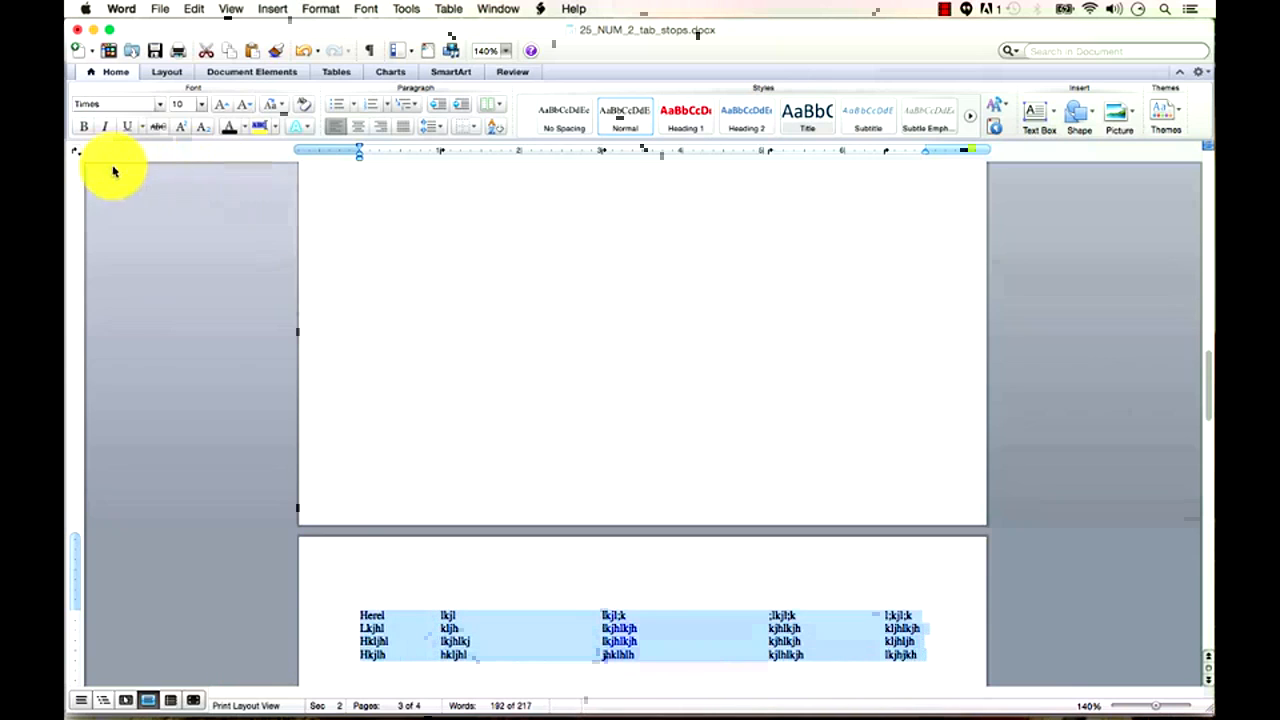
left_click(77, 155)
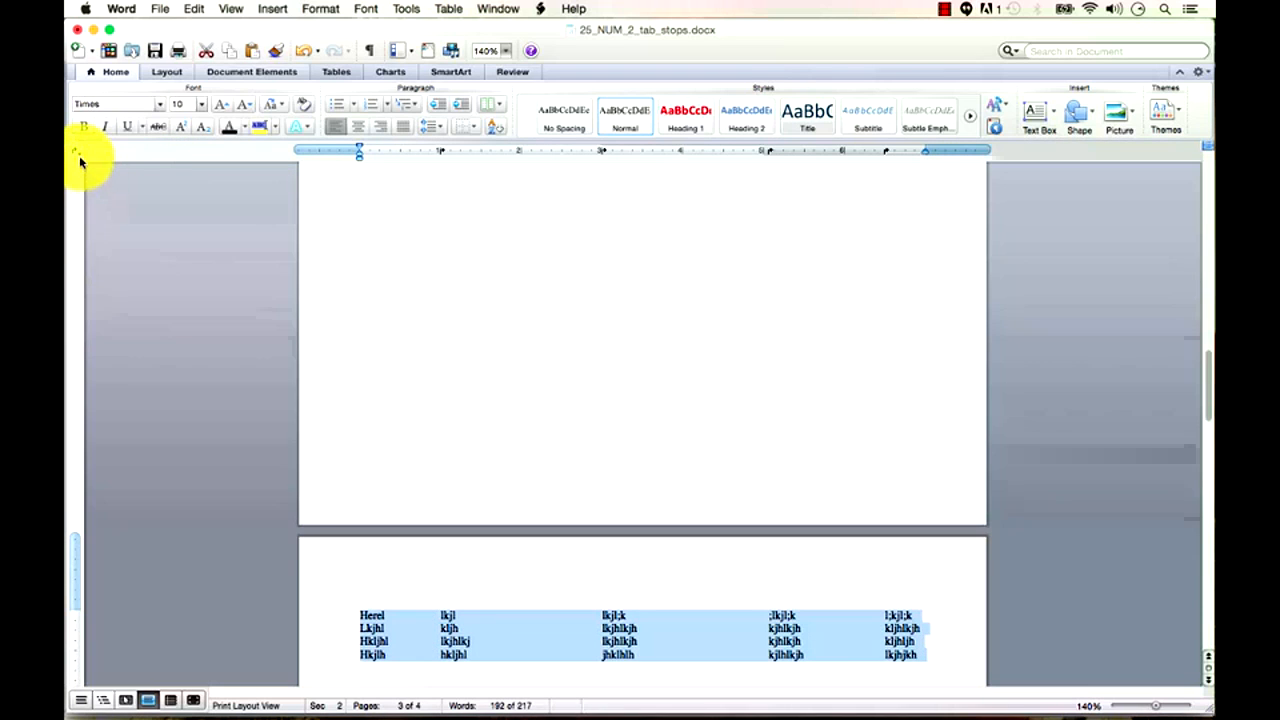
left_click(77, 153)
left_click(109, 254)
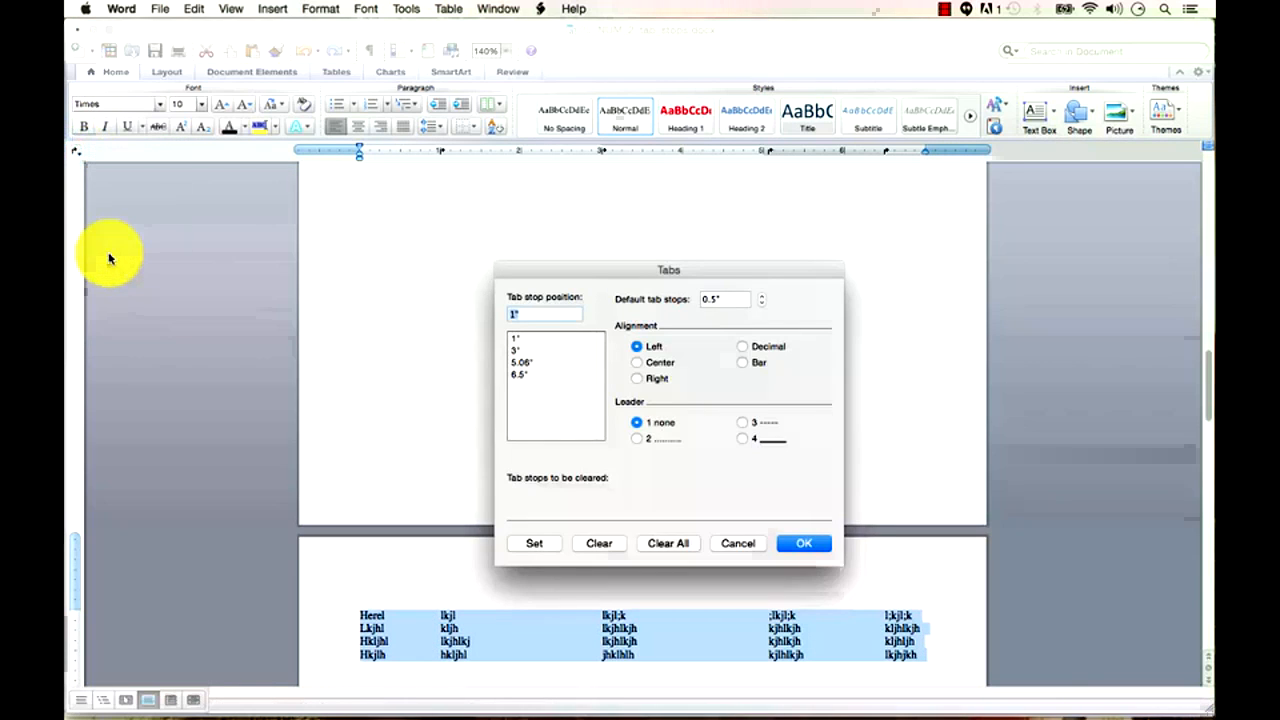
left_click(745, 544)
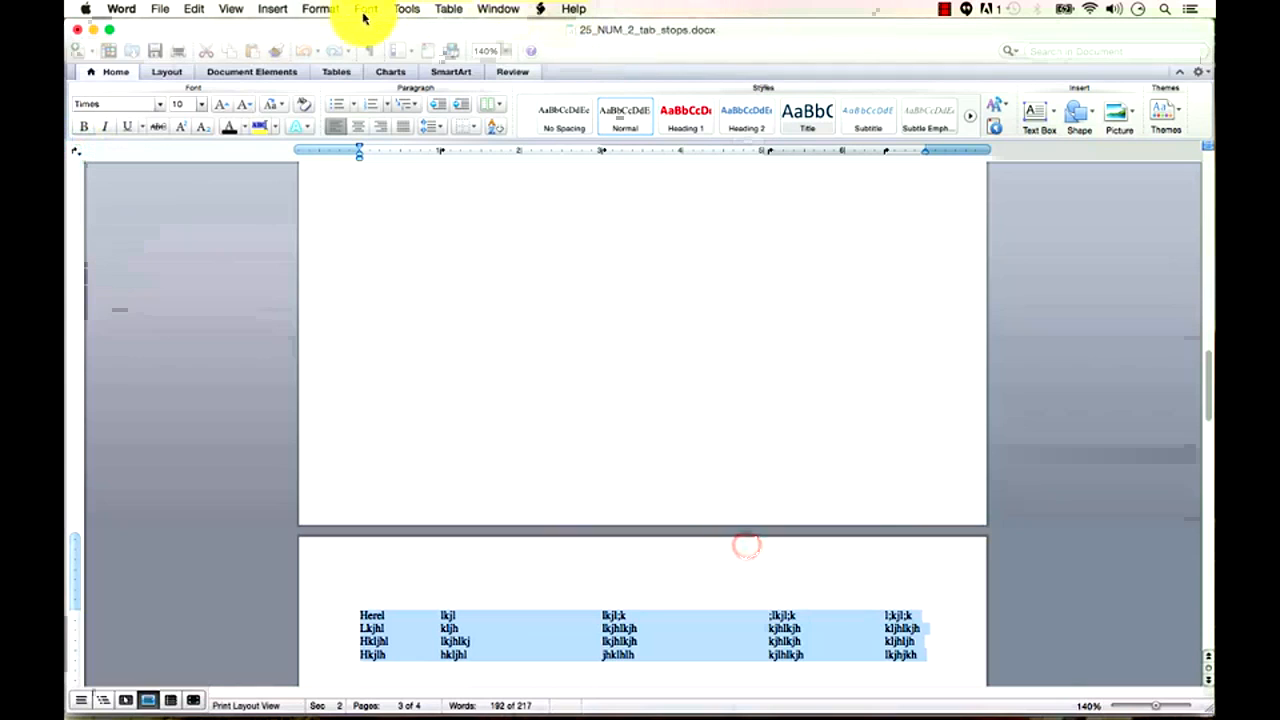
Give the 5.06-inch tab stop a dotted leader (2) in Format > Tabs.
left_click(278, 9)
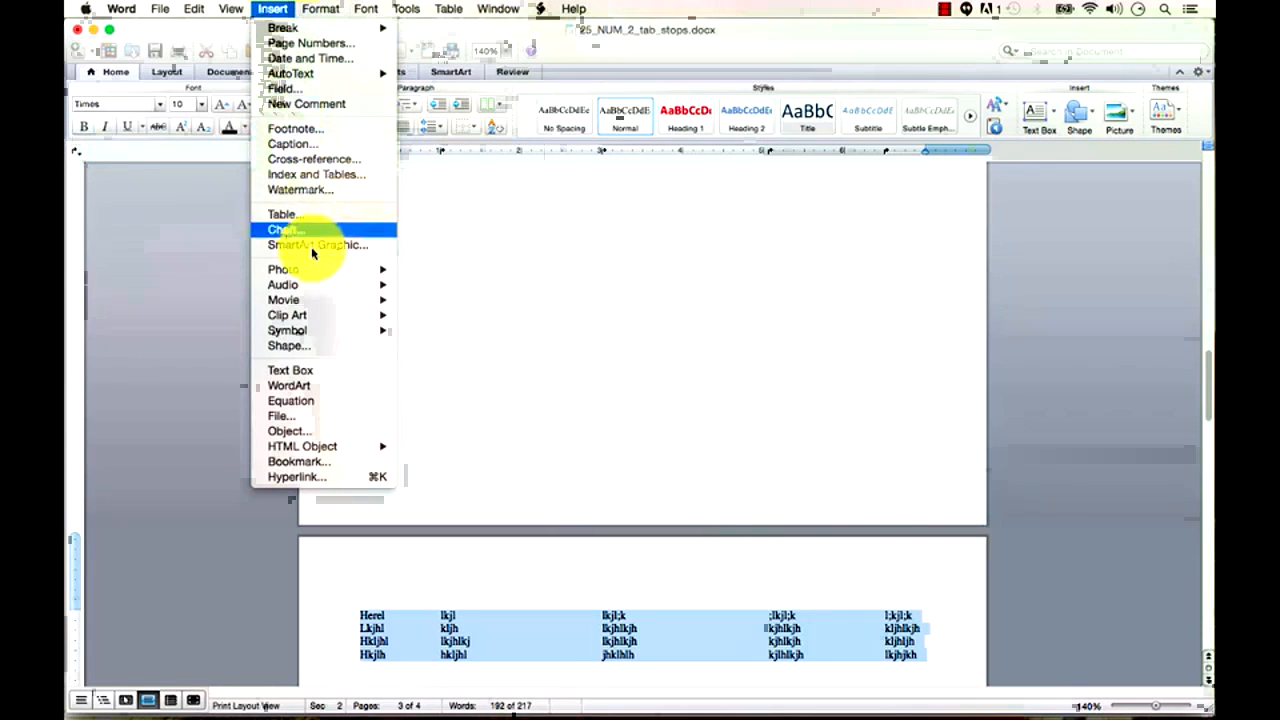
mouse_move(321, 10)
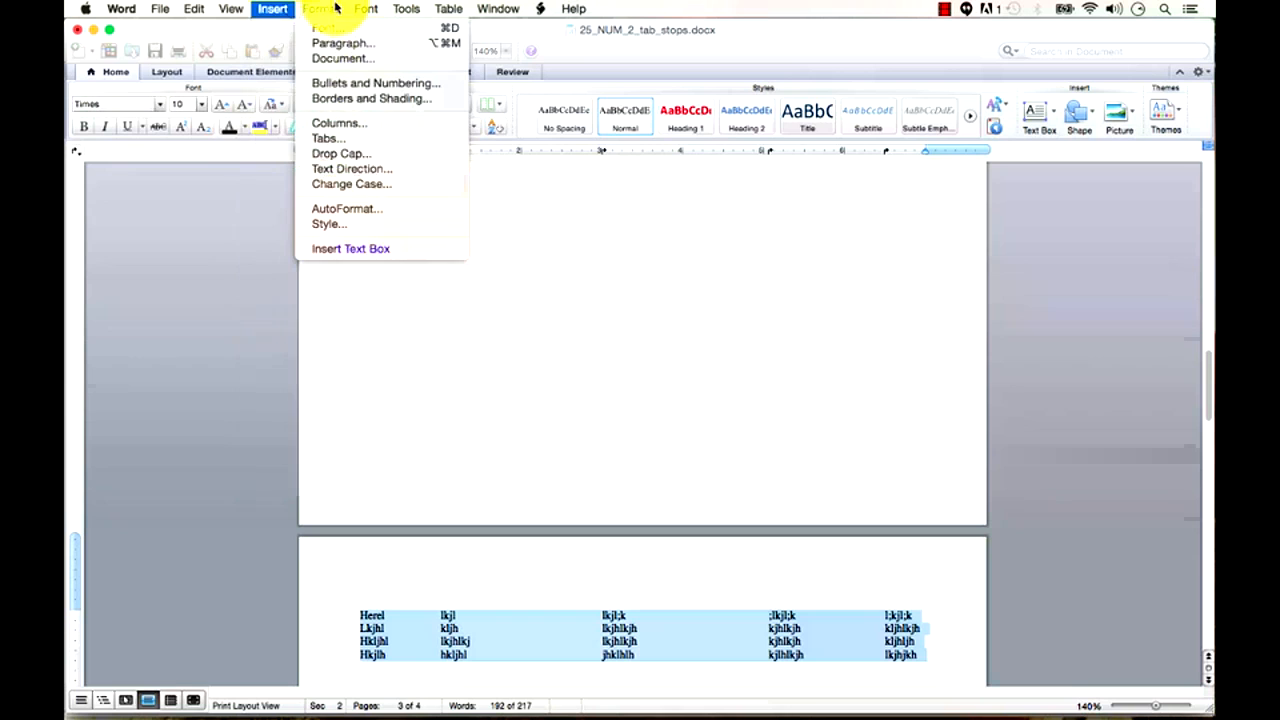
left_click(357, 139)
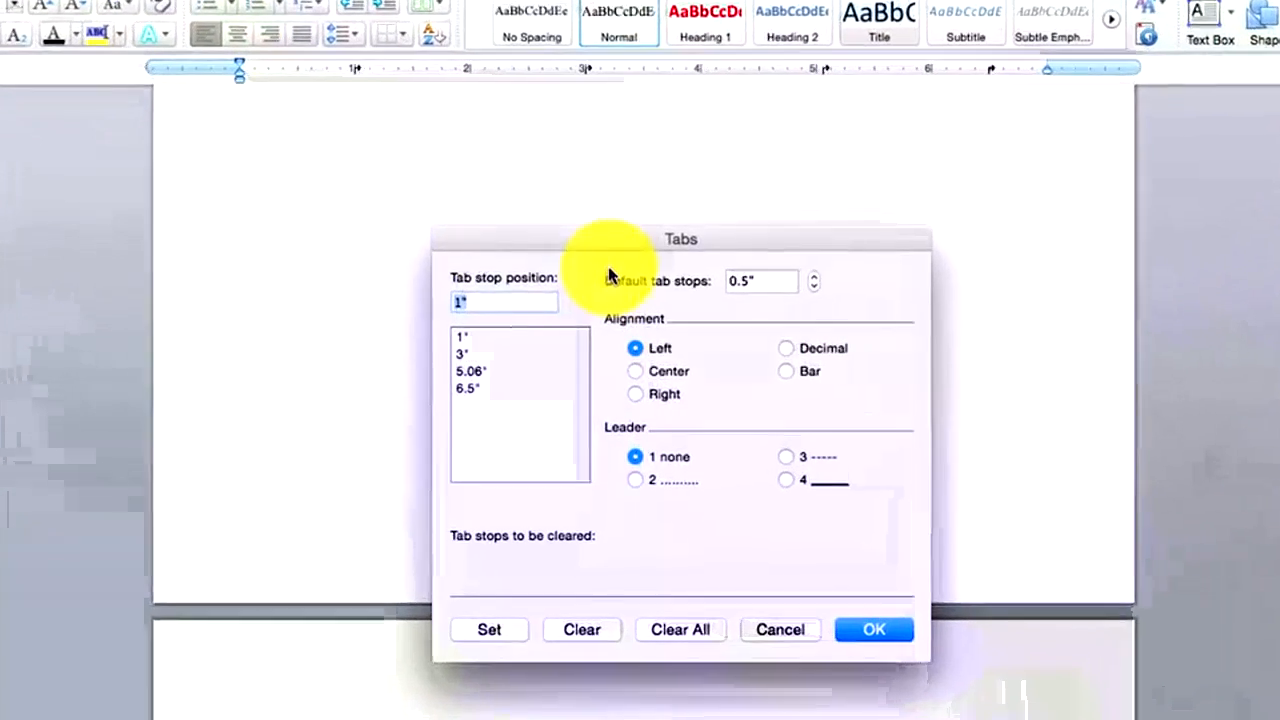
left_click(462, 337)
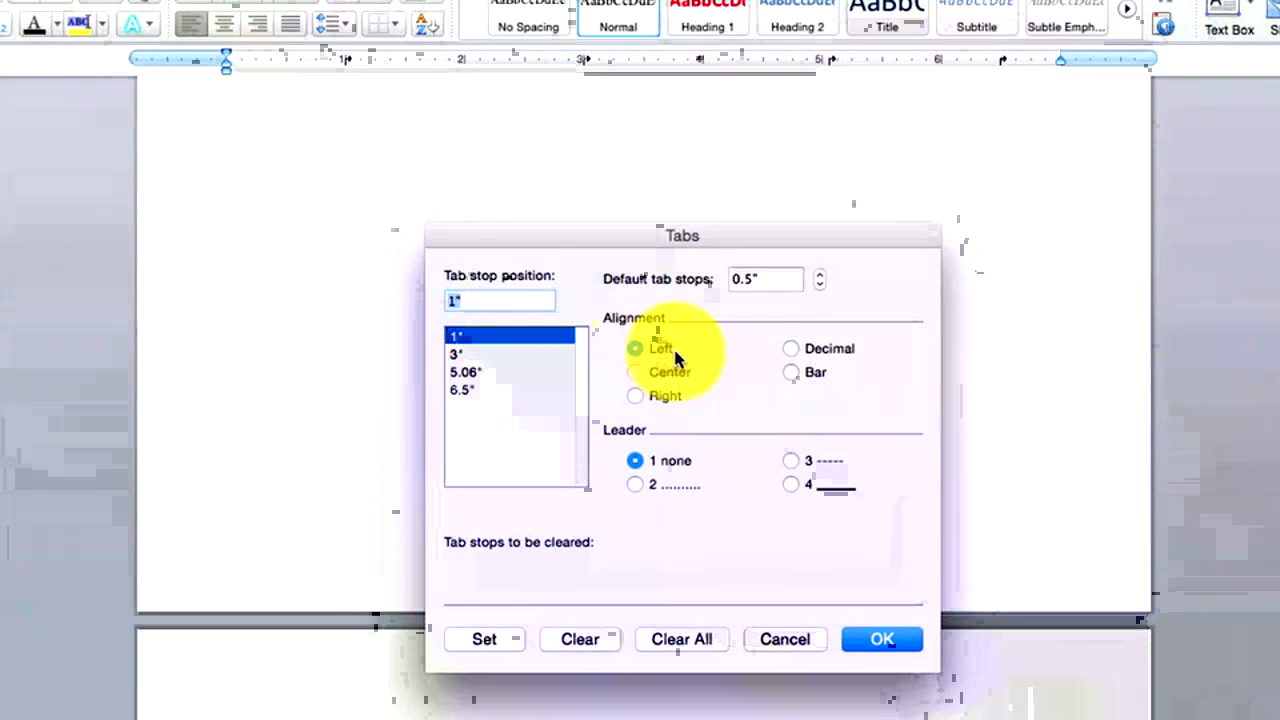
left_click(470, 354)
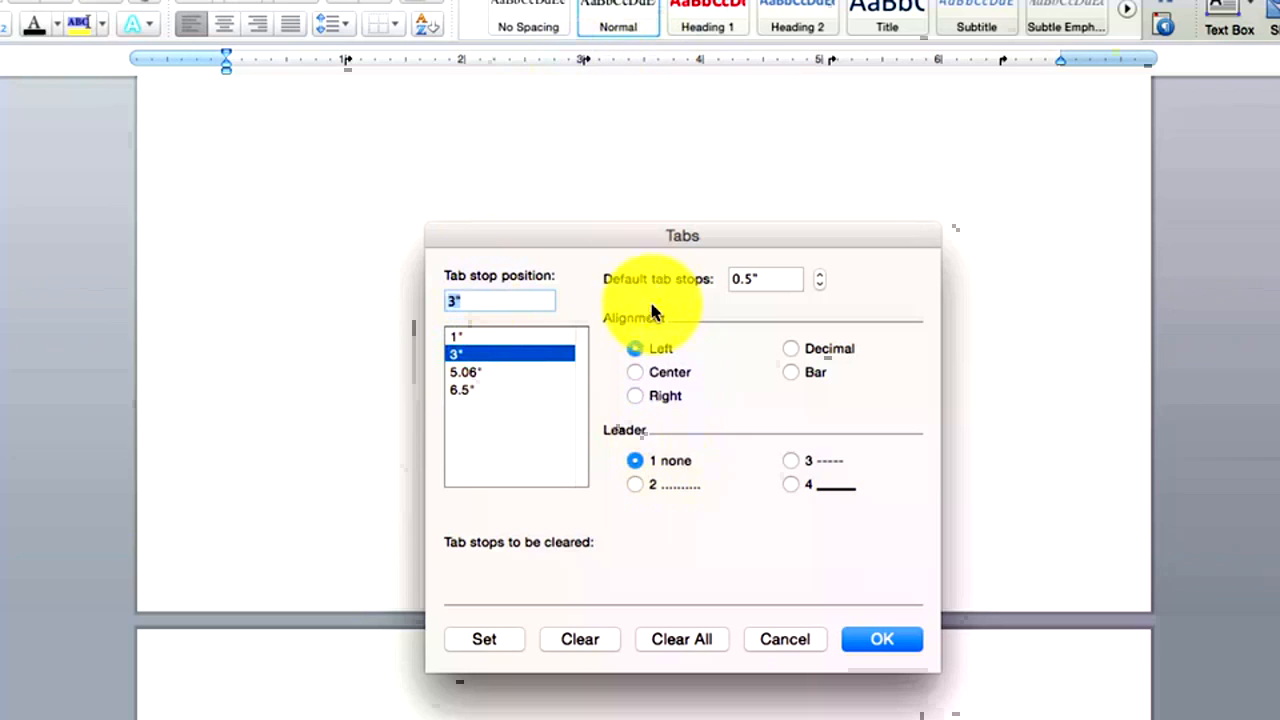
left_click(478, 372)
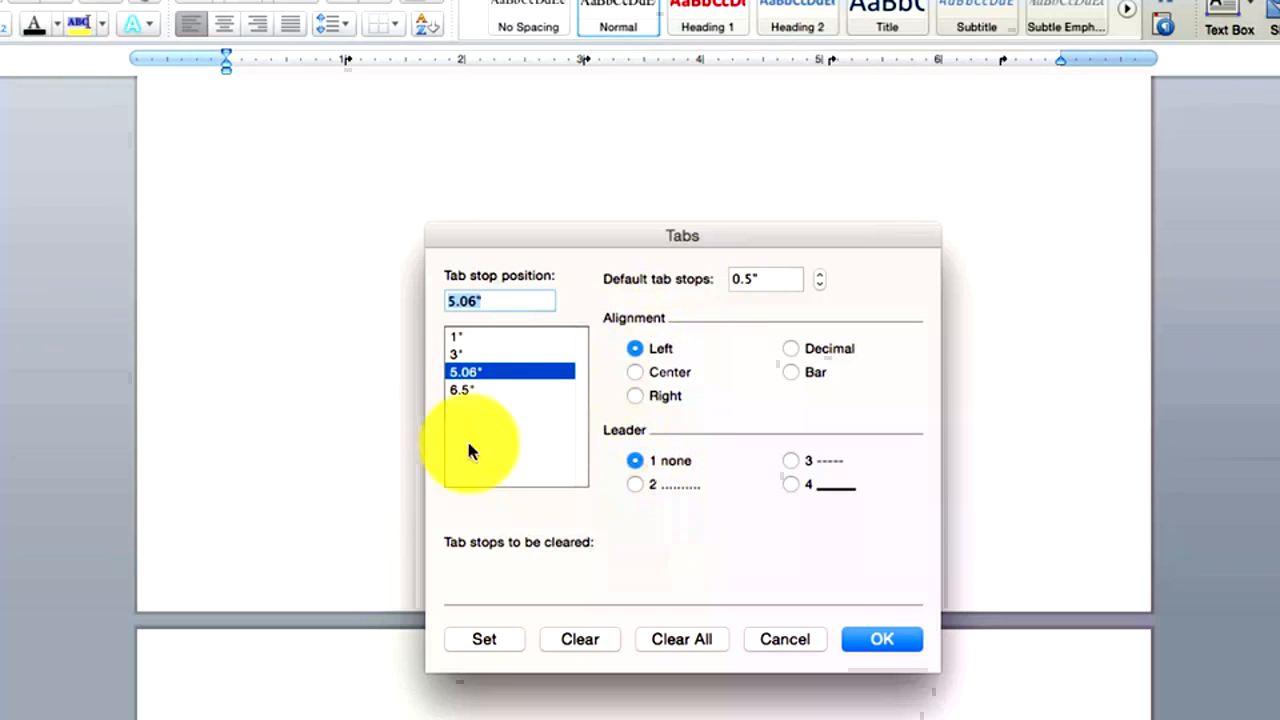
left_click(465, 390)
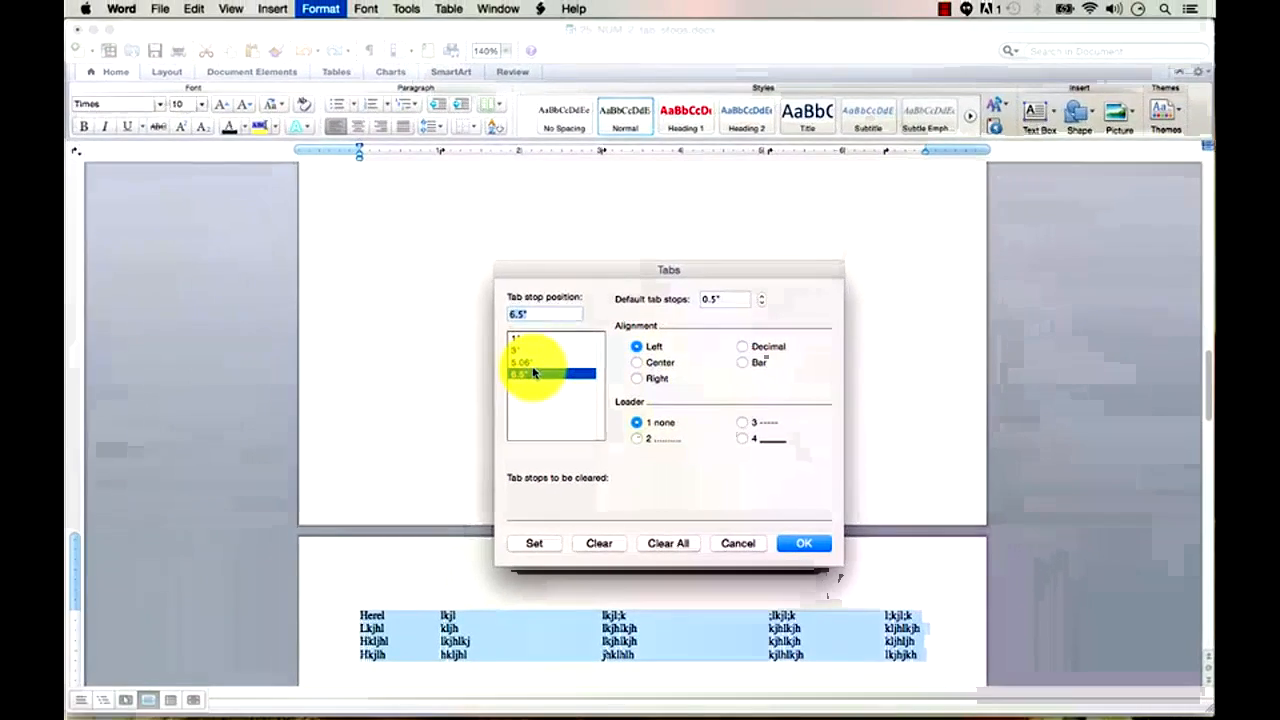
left_click(533, 362)
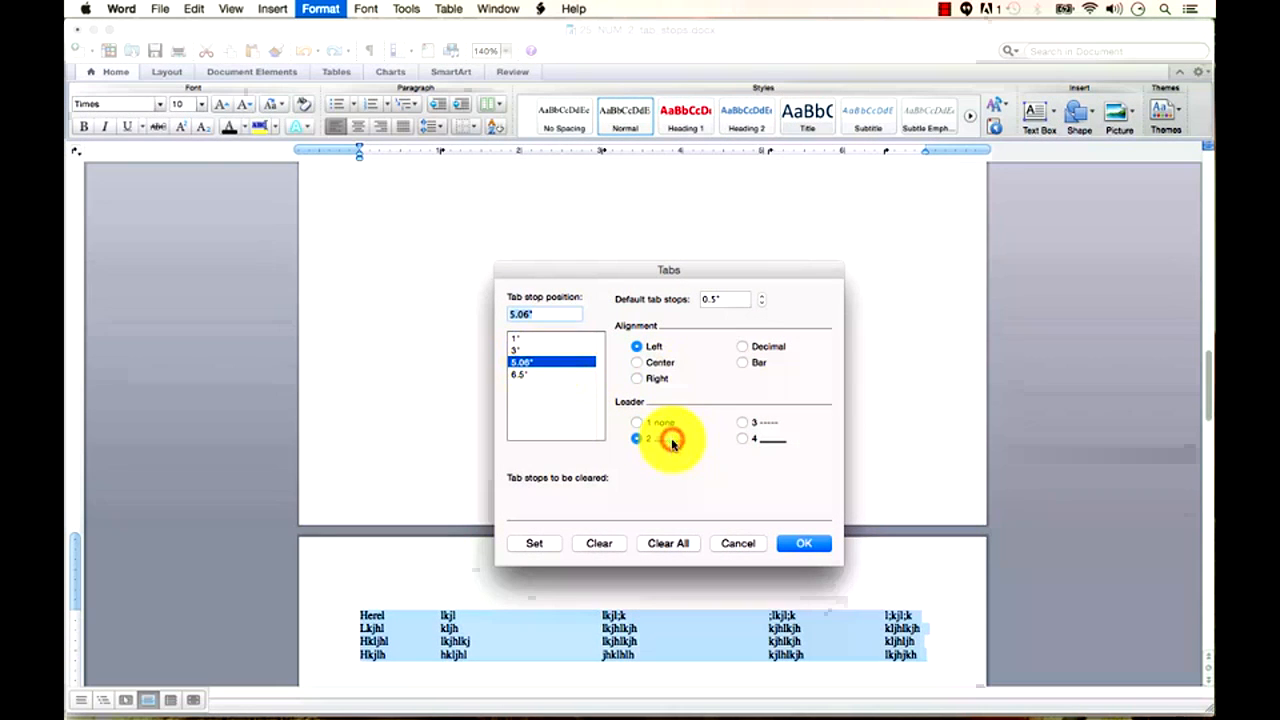
left_click(810, 543)
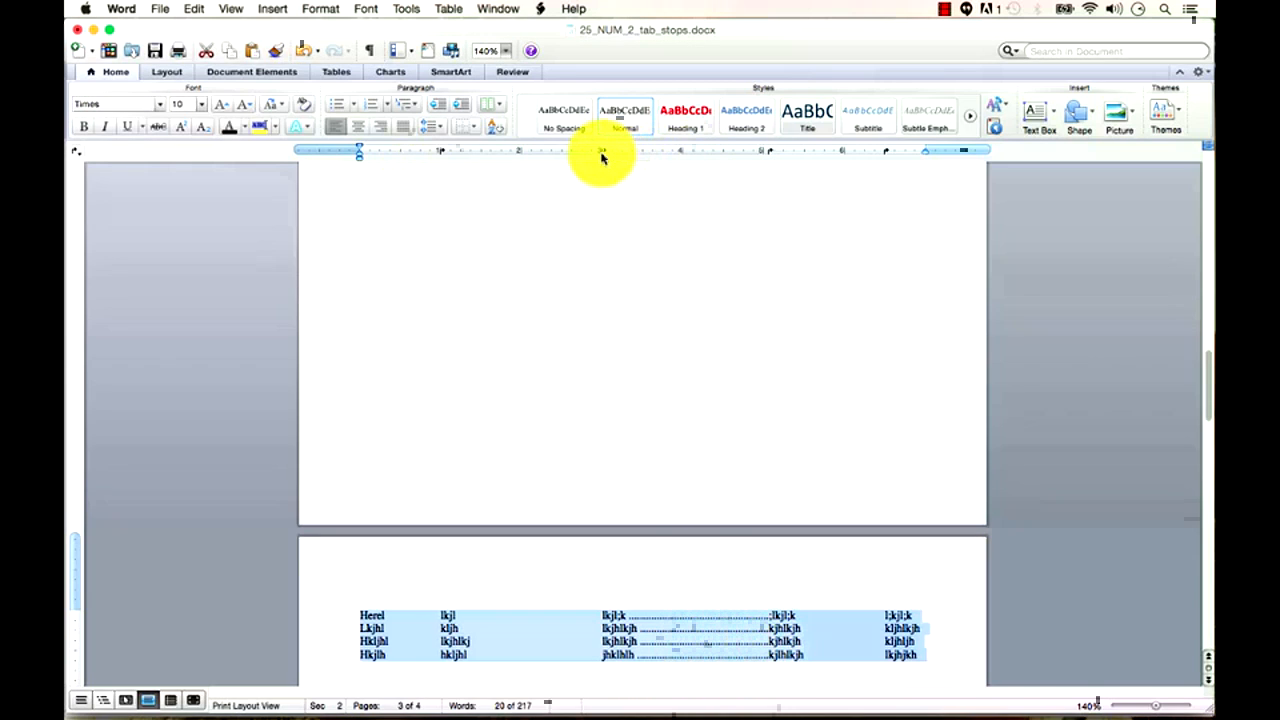
Nudge the 3-inch tab marker slightly right for all four tabbed rows.
left_click(727, 650)
left_click_drag(920, 660, 372, 620)
left_click(629, 650)
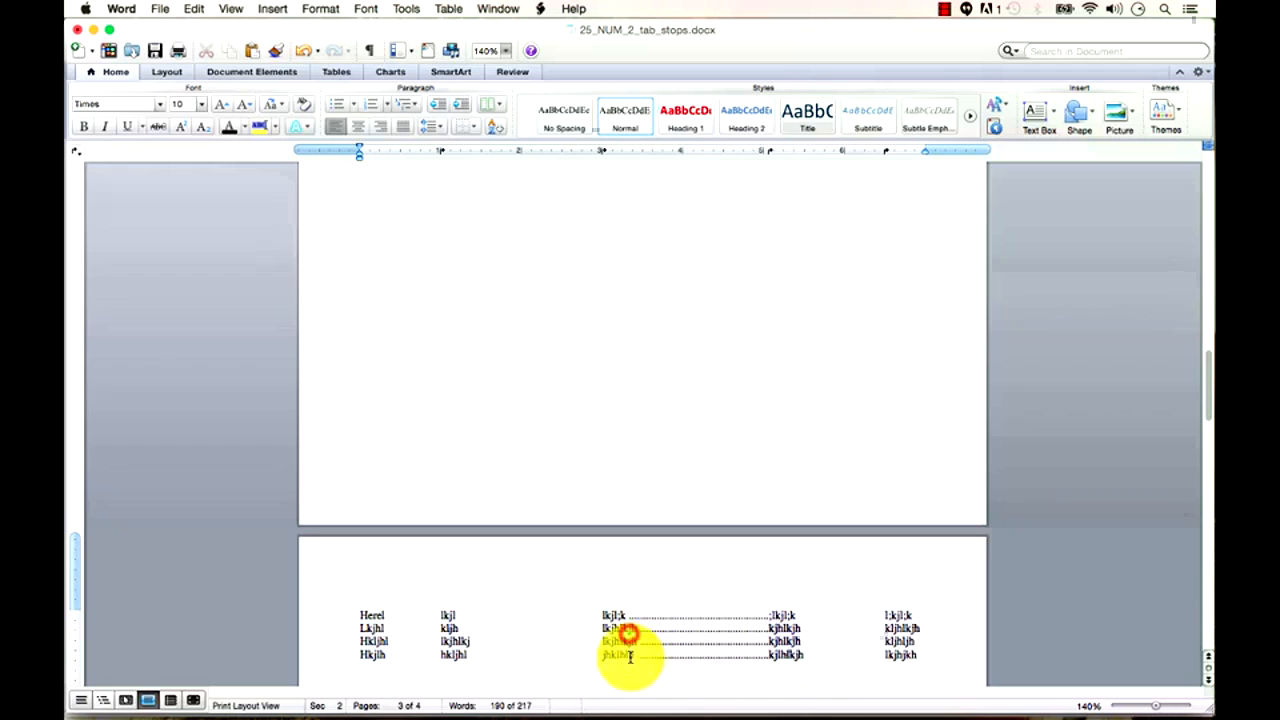
mouse_move(603, 152)
left_mouse_down()
mouse_move(513, 158)
mouse_move(602, 155)
left_mouse_up()
left_click_drag(915, 672, 286, 614)
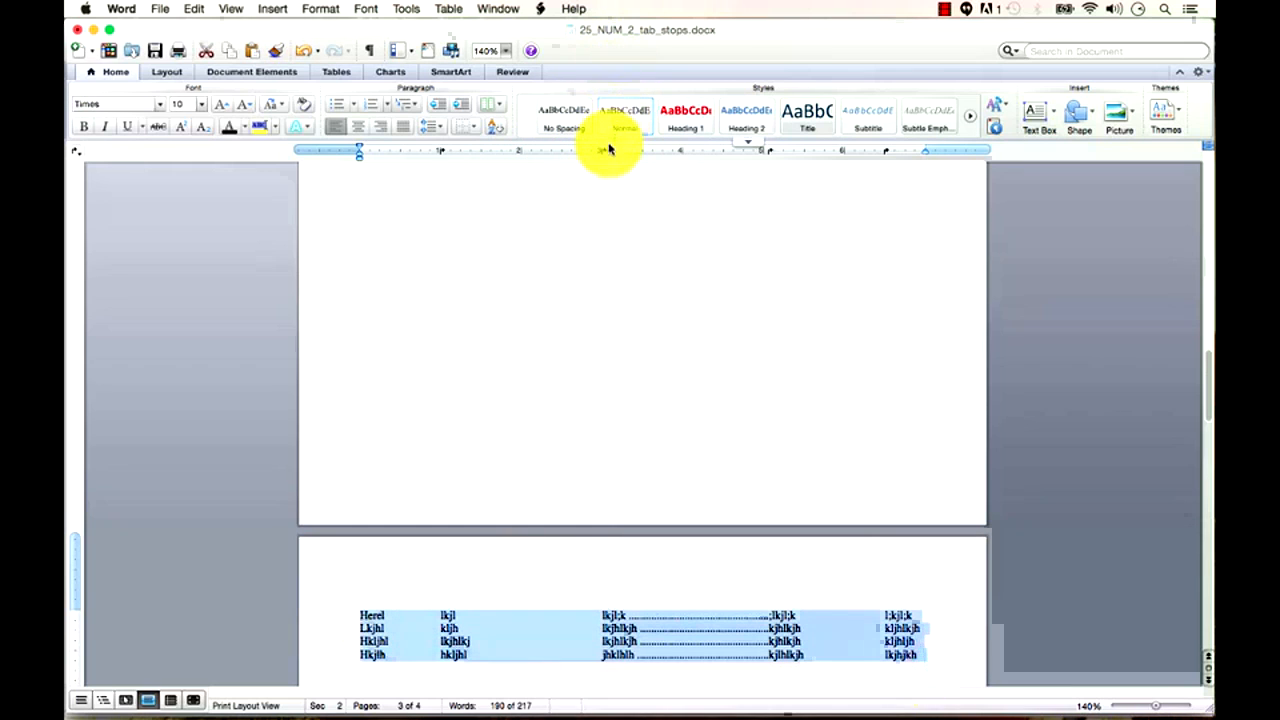
mouse_move(602, 155)
left_mouse_down()
mouse_move(531, 157)
mouse_move(662, 160)
mouse_move(580, 160)
mouse_move(612, 155)
left_mouse_up()
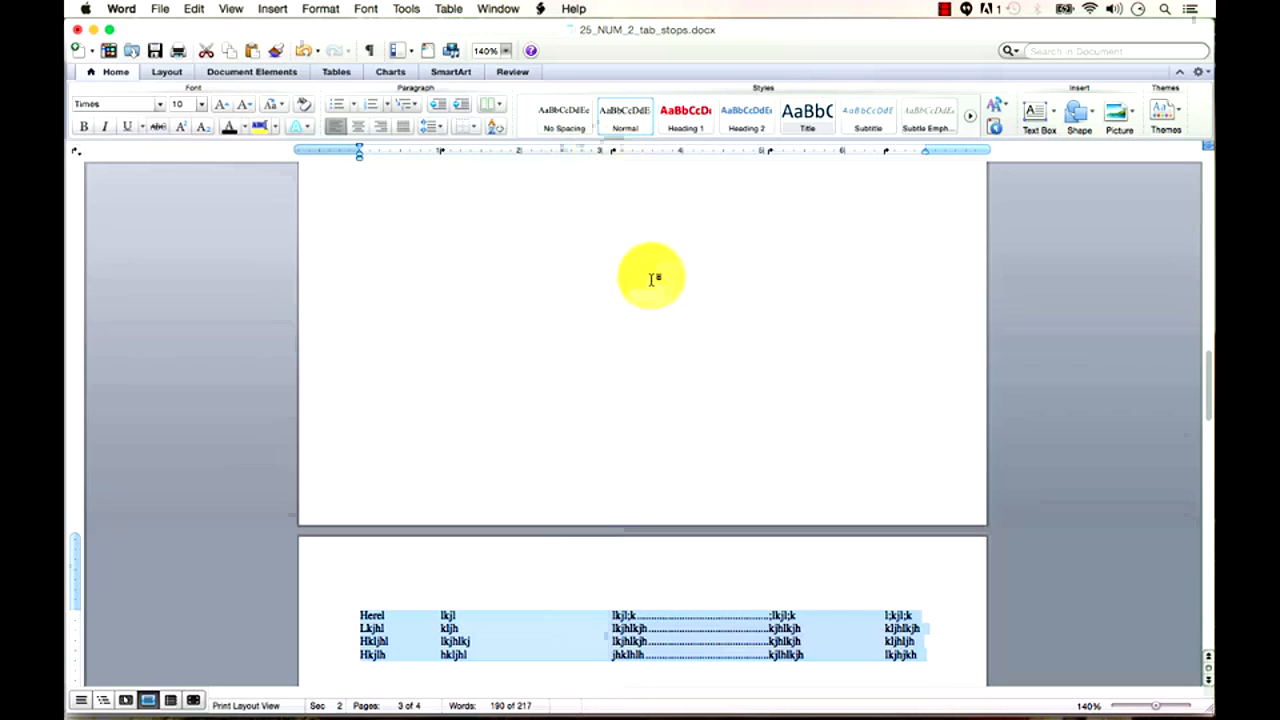
scroll(686, 590, "up", 1)
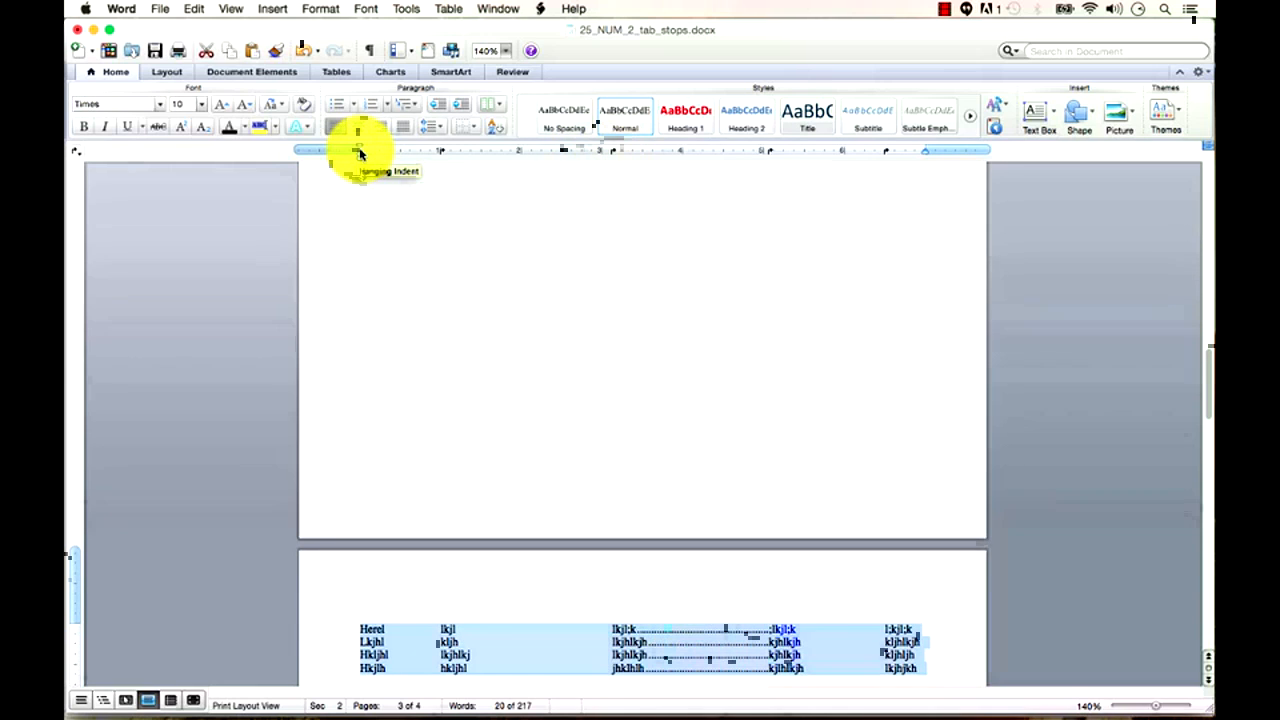
scroll(491, 380, "up", 20)
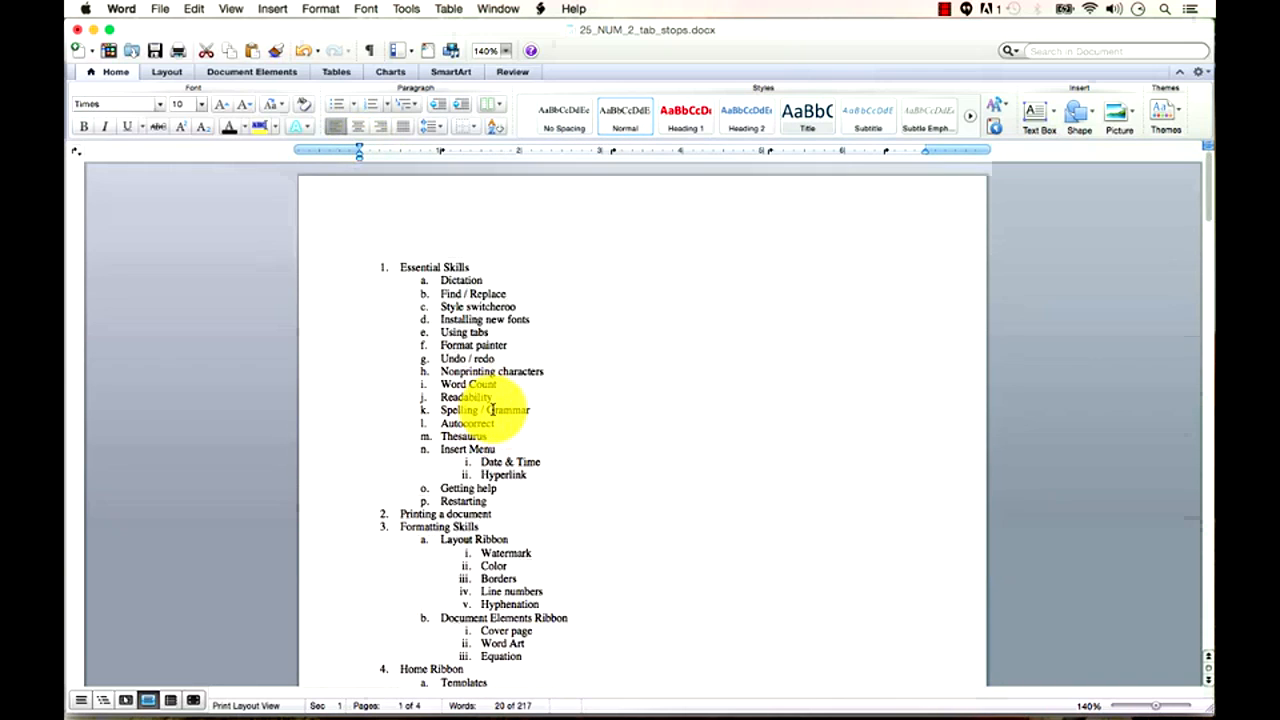
Shift the indent of the Essential Skills outline items, then undo both changes.
left_click(465, 267)
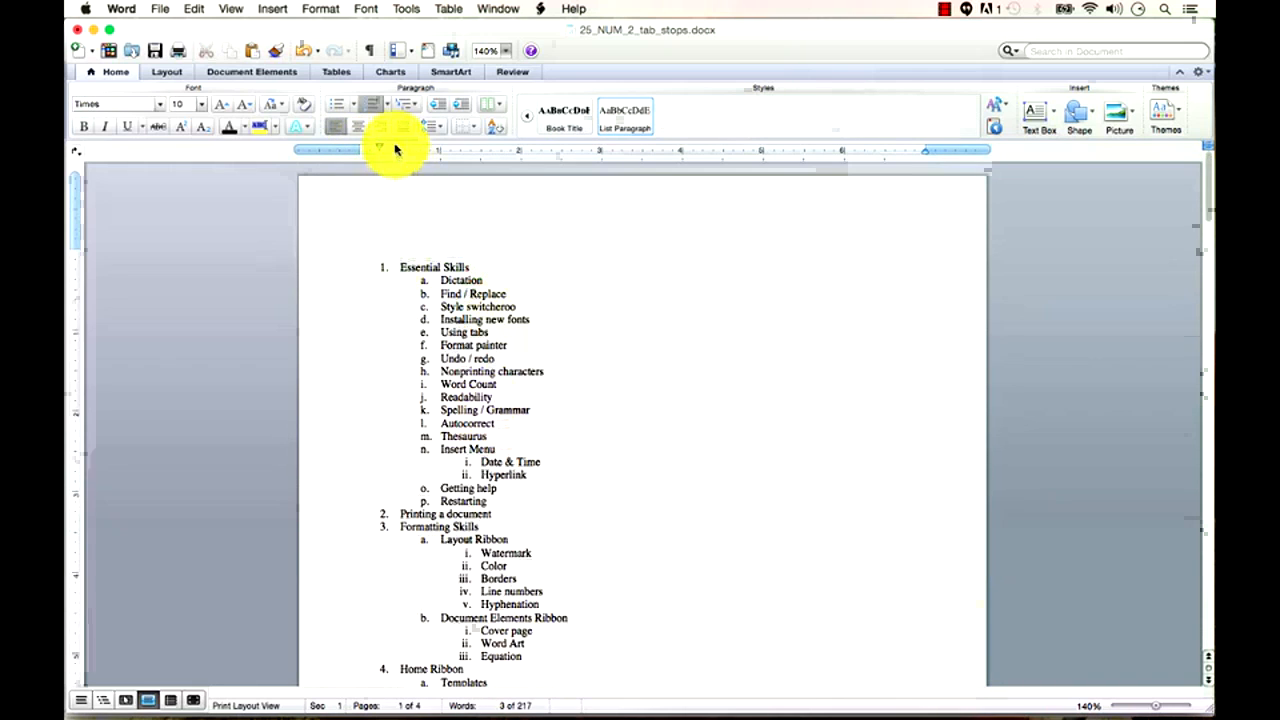
left_click_drag(465, 390, 509, 498)
mouse_move(440, 370)
left_mouse_down()
mouse_move(391, 277)
mouse_move(434, 163)
mouse_move(435, 180)
mouse_move(400, 157)
mouse_move(434, 157)
mouse_move(399, 150)
mouse_move(442, 157)
left_mouse_up()
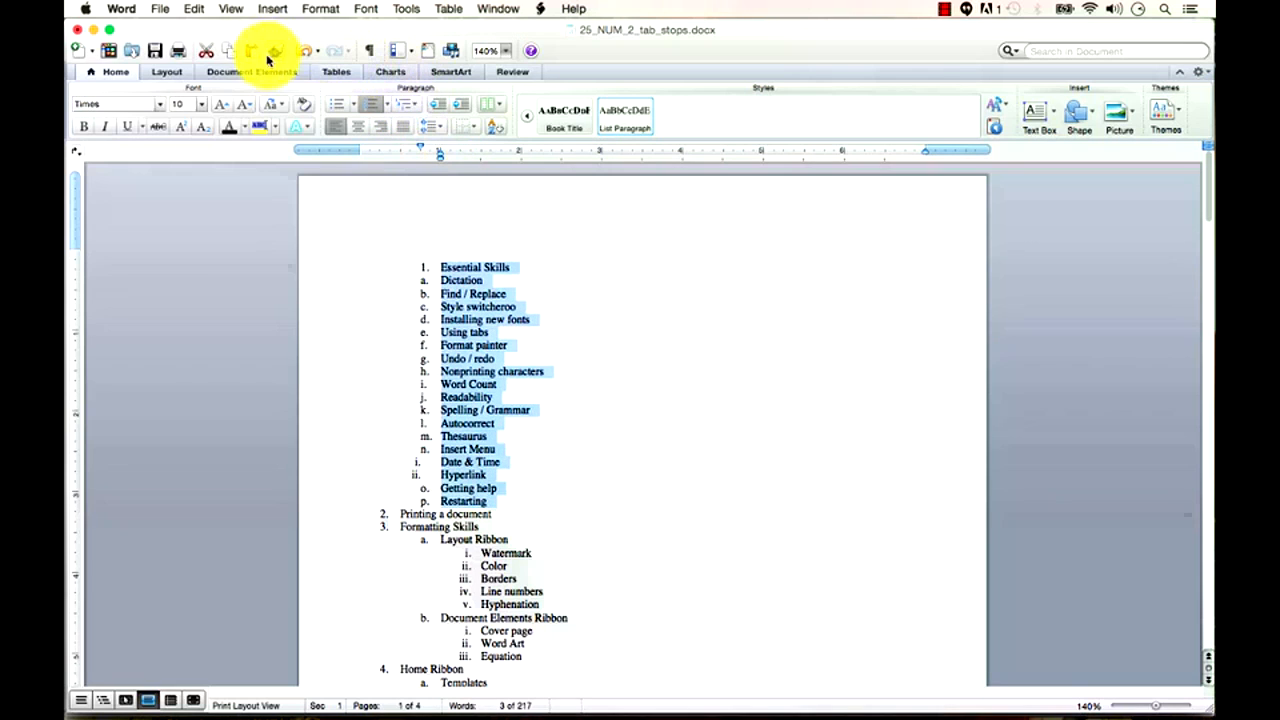
left_click(298, 52)
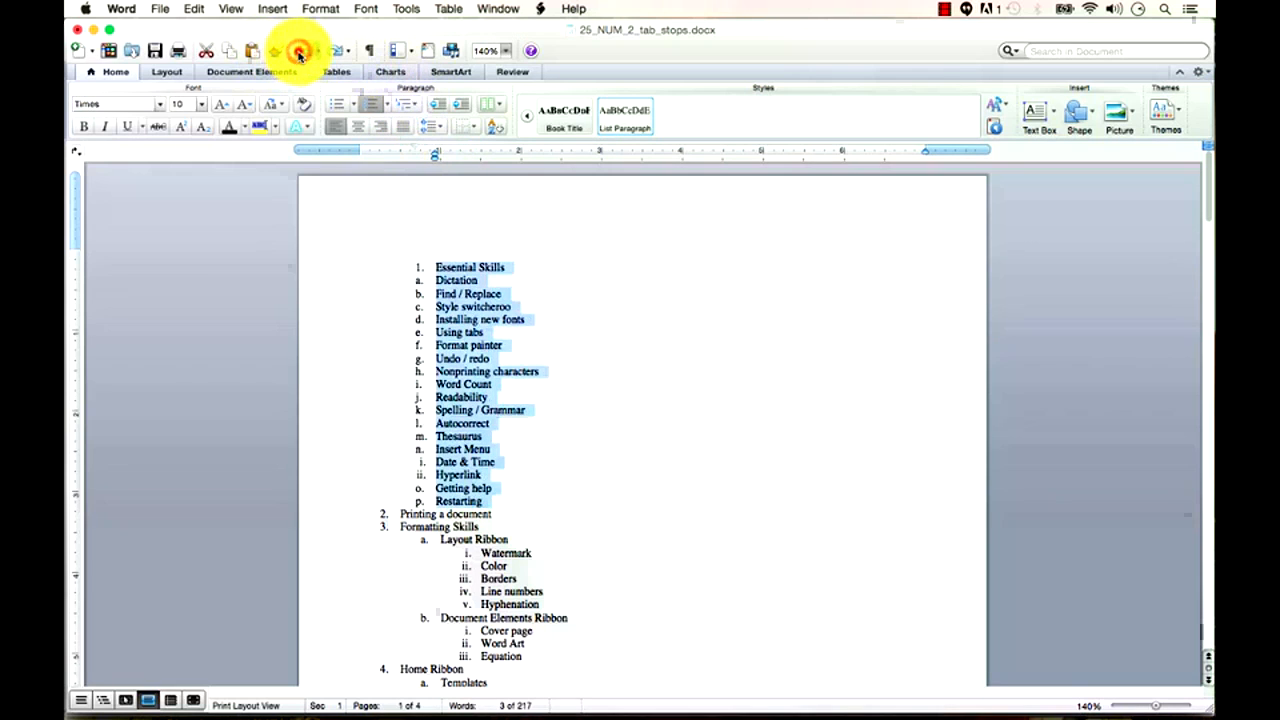
left_click(298, 52)
left_click(560, 349)
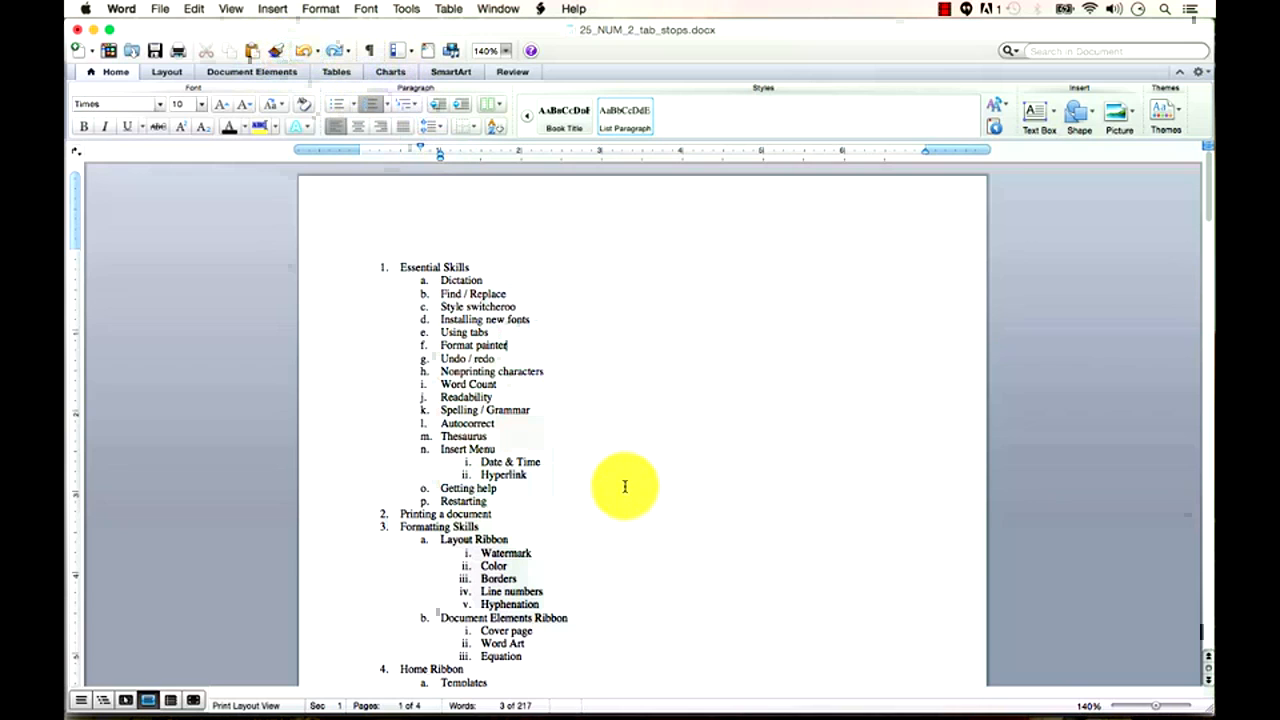
Scroll through the document and stop the screen recording.
scroll(623, 486, "down", 10)
scroll(631, 492, "down", 10)
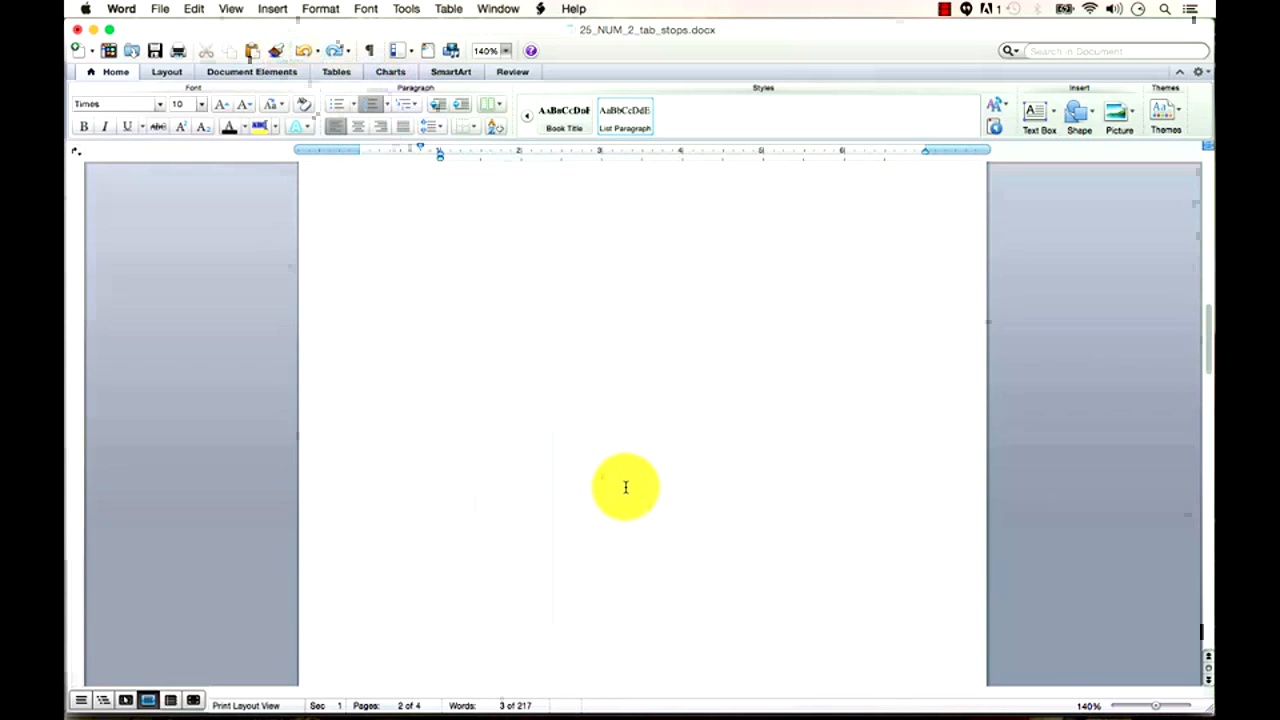
scroll(808, 376, "down", 3)
scroll(808, 377, "up", 20)
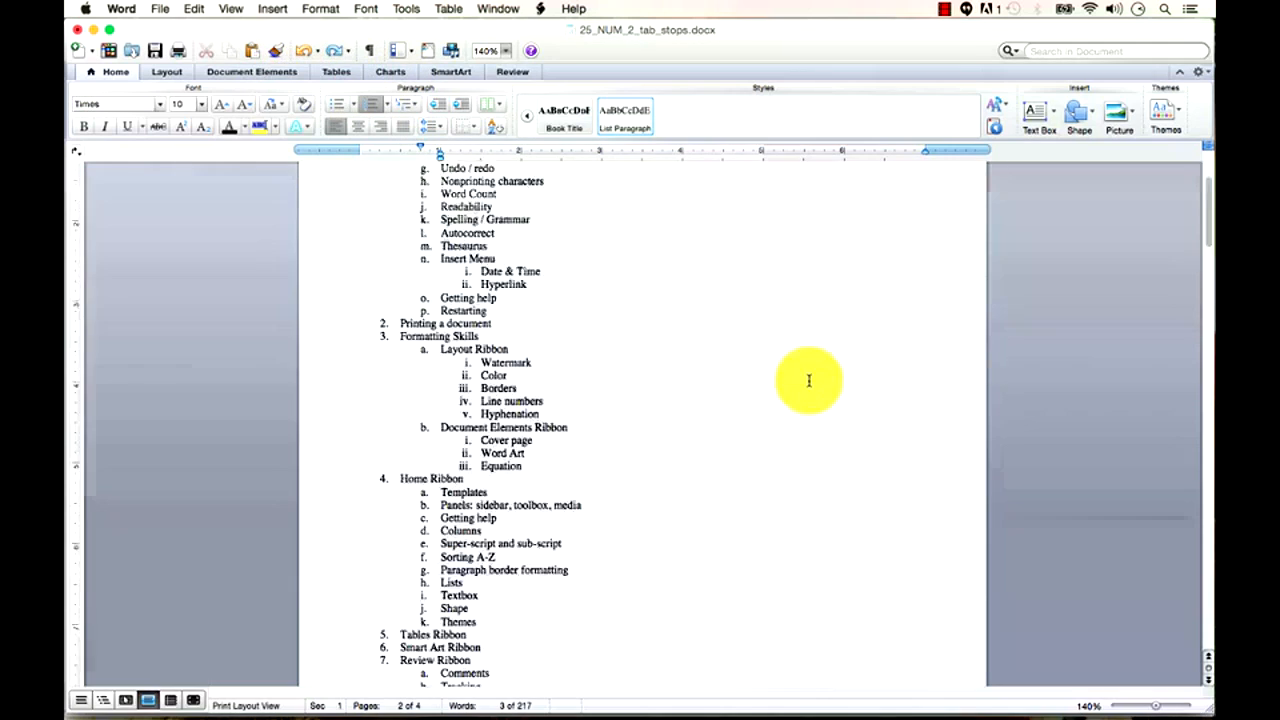
left_click(944, 9)
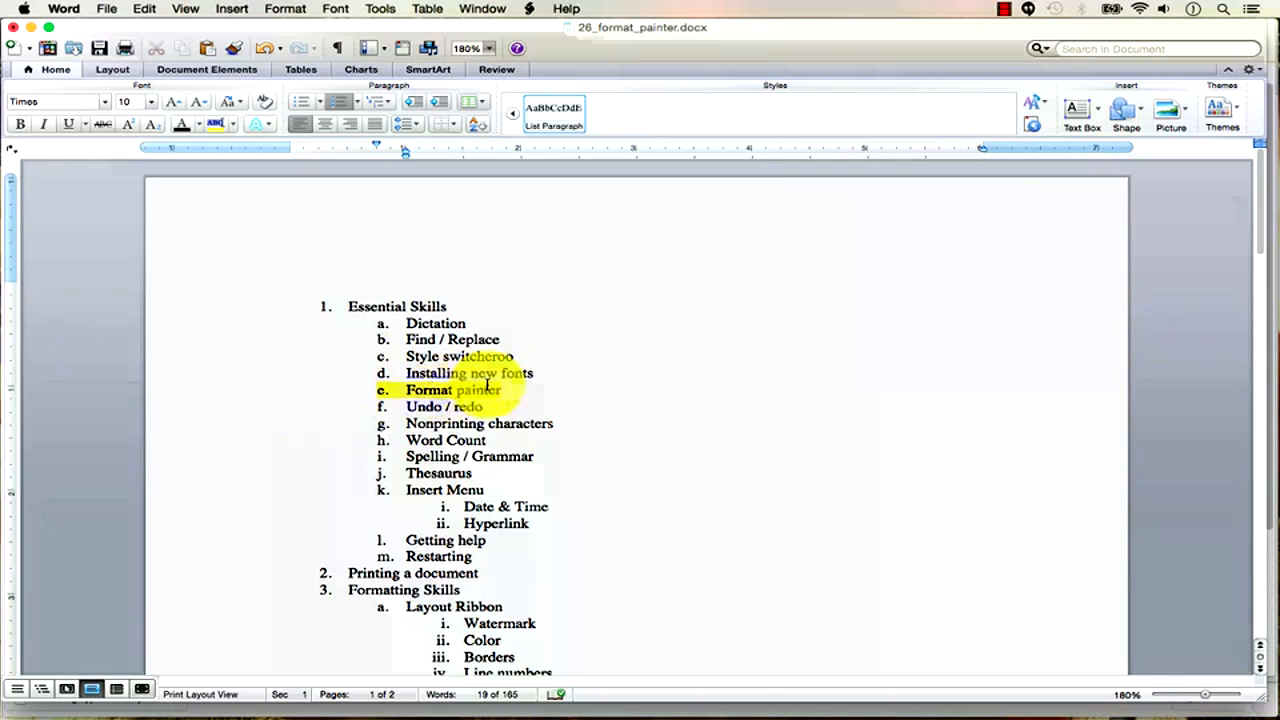
Use Format Painter to copy Format painter's yellow highlight onto Spelling / Grammar.
left_click_drag(548, 461, 426, 466)
left_click(450, 458)
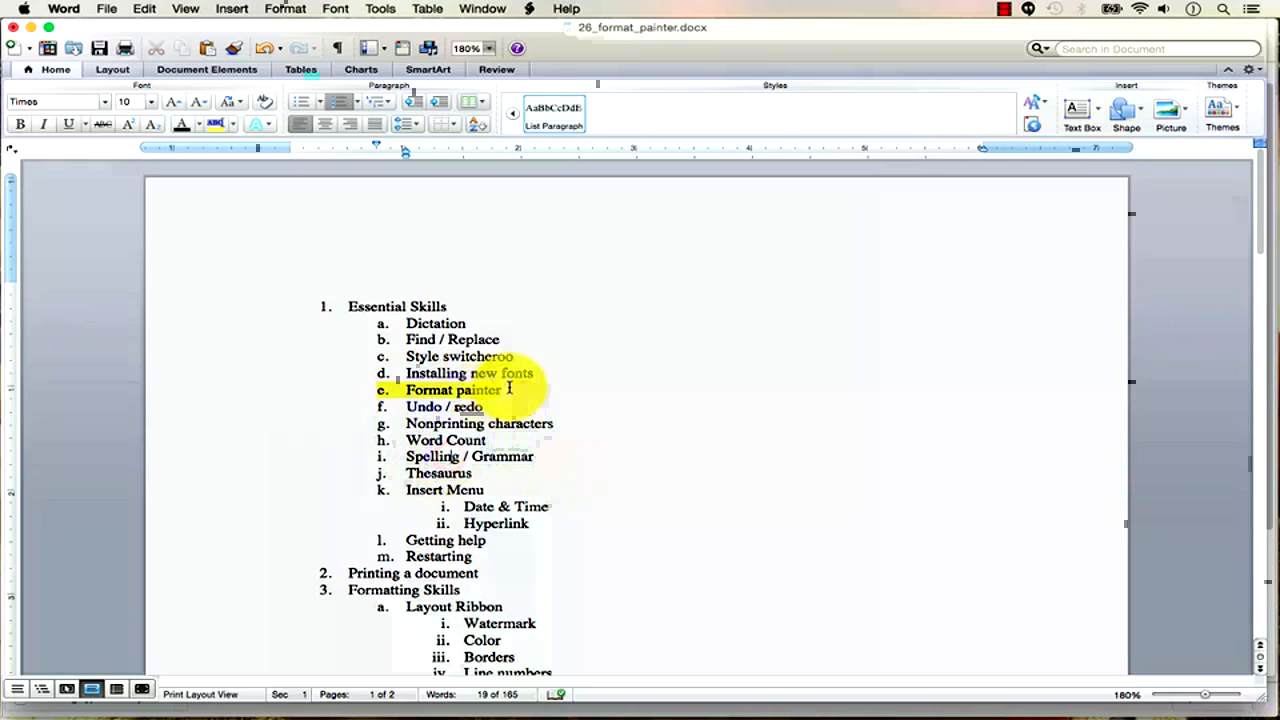
left_click_drag(510, 388, 412, 394)
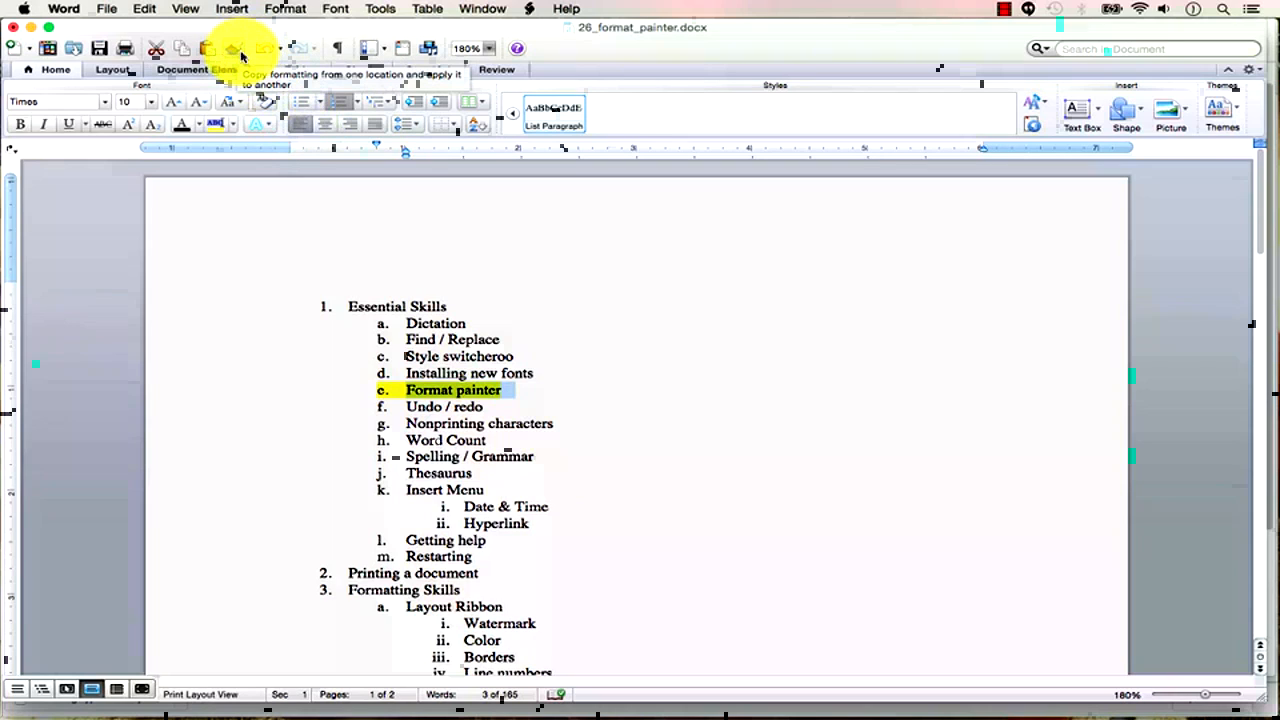
left_click(237, 50)
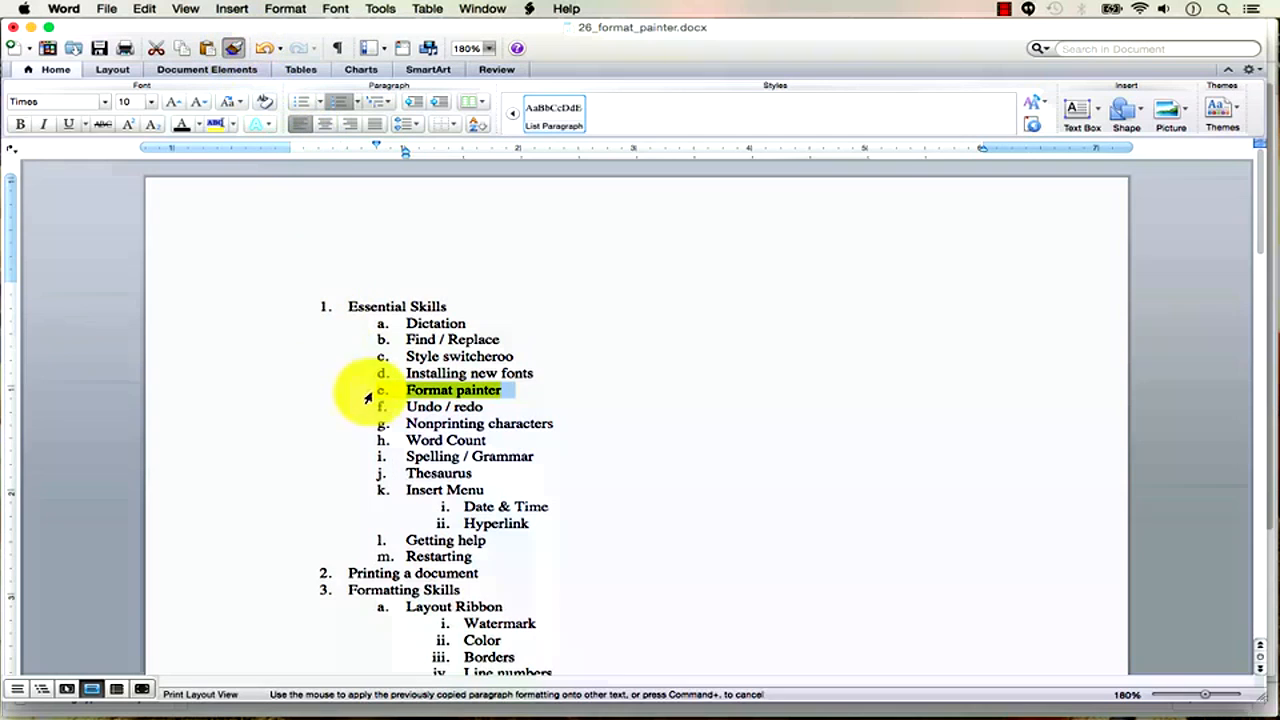
left_click_drag(553, 457, 408, 458)
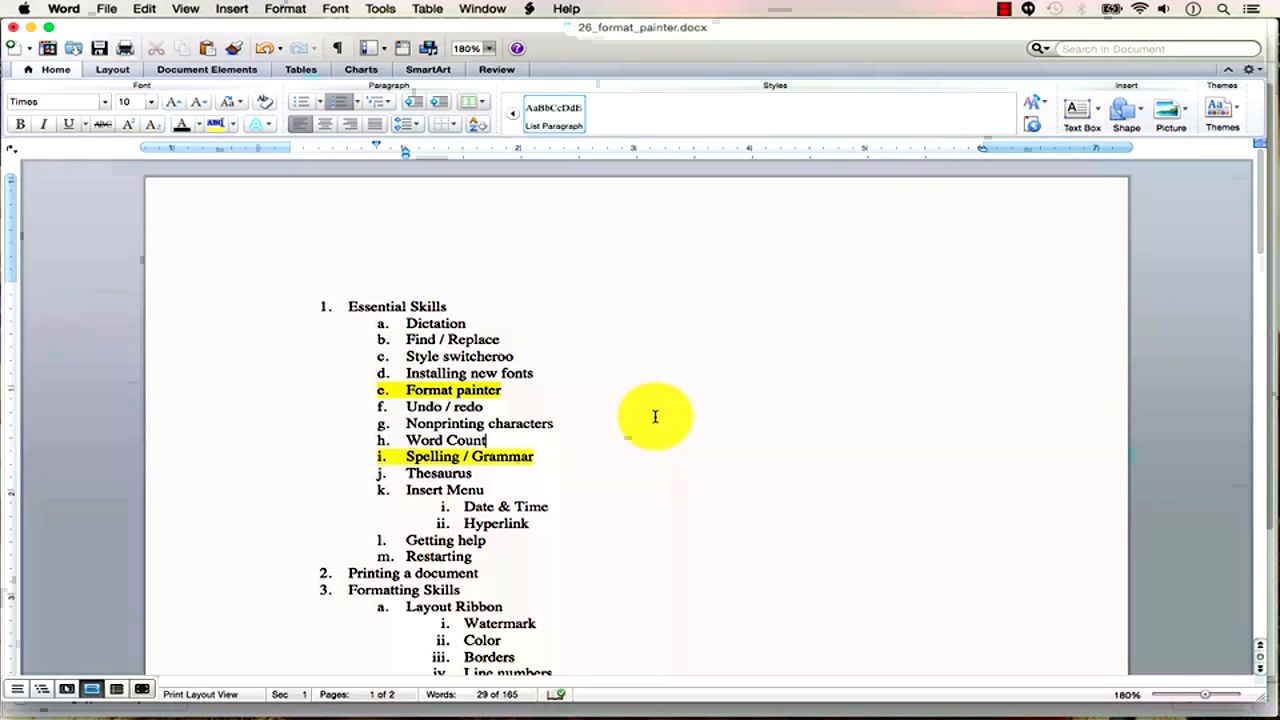
Paint plain formatting over Format painter and Spelling / Grammar to remove both highlights.
left_click_drag(626, 380, 405, 340)
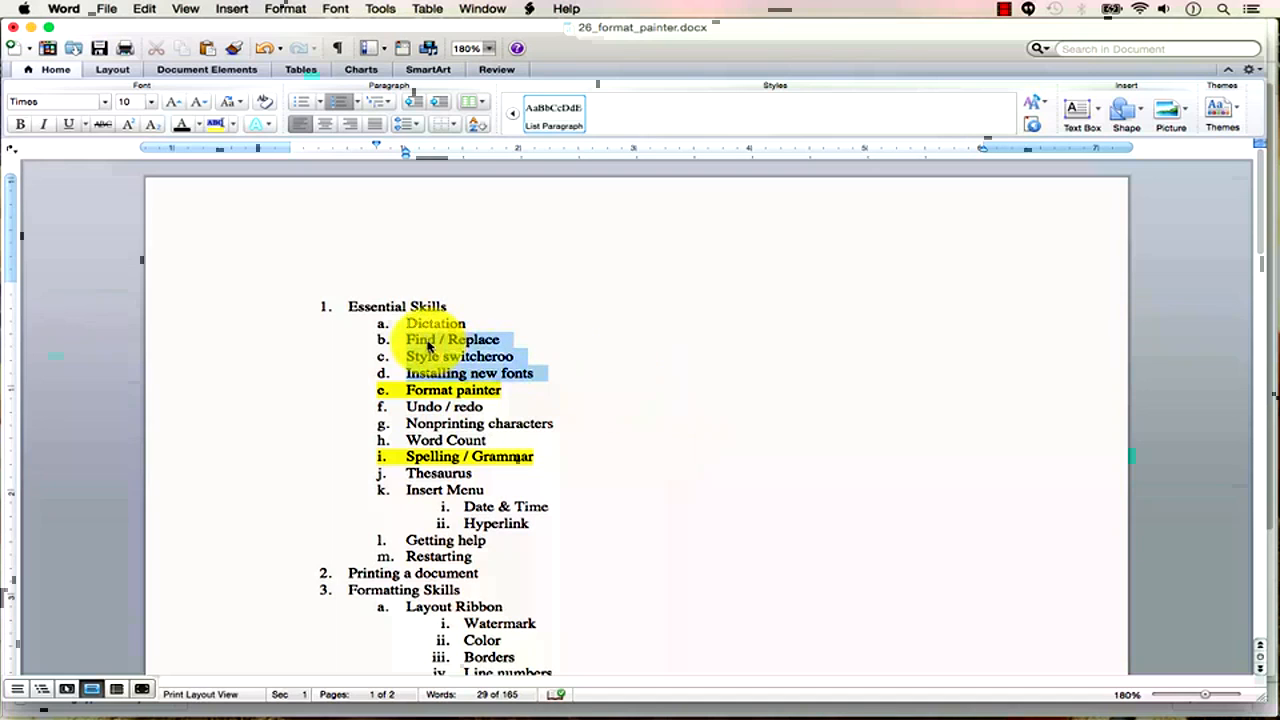
left_click(233, 48)
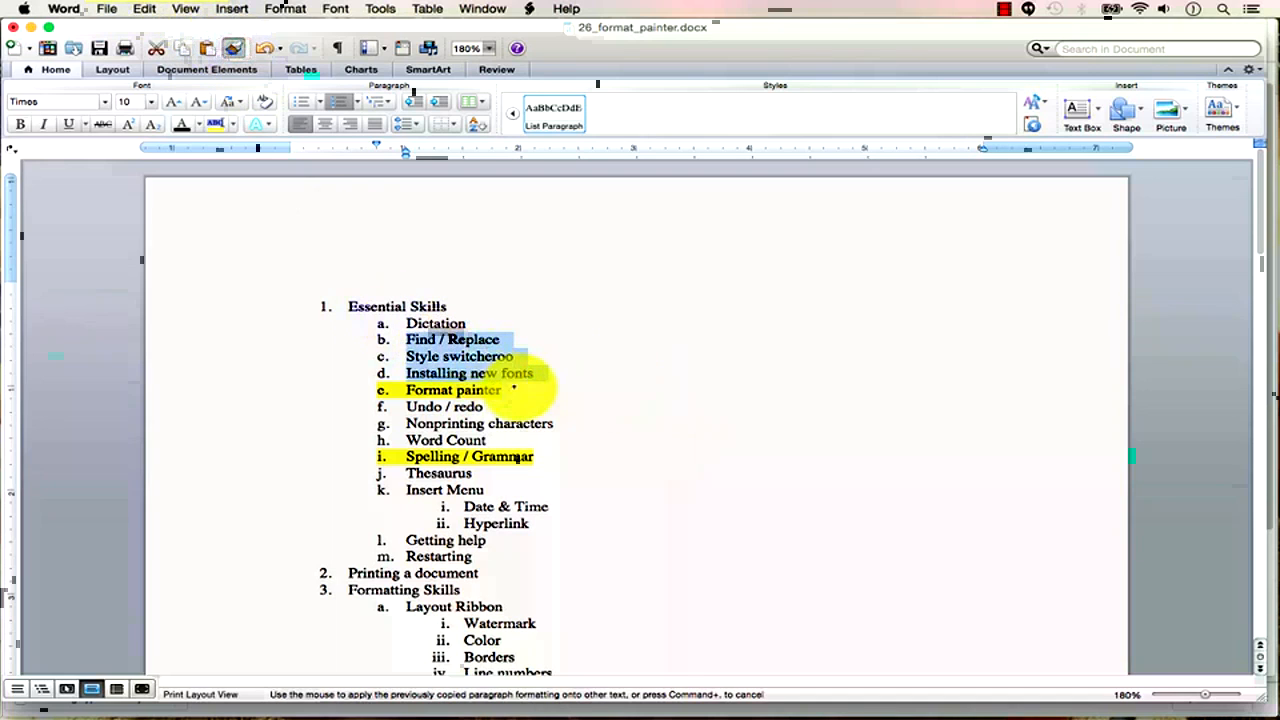
left_click(519, 389)
left_click_drag(519, 389, 367, 393)
left_click(455, 367)
left_click_drag(533, 374, 470, 374)
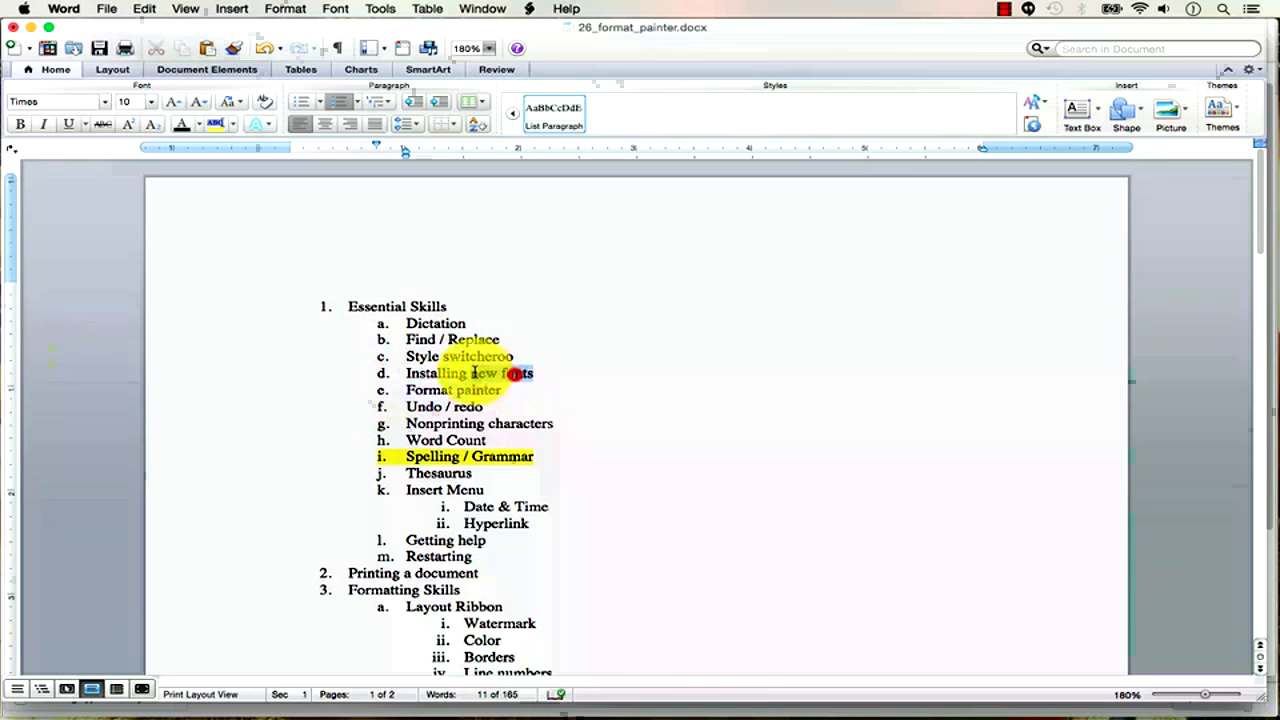
left_click(233, 48)
left_click_drag(557, 449, 393, 457)
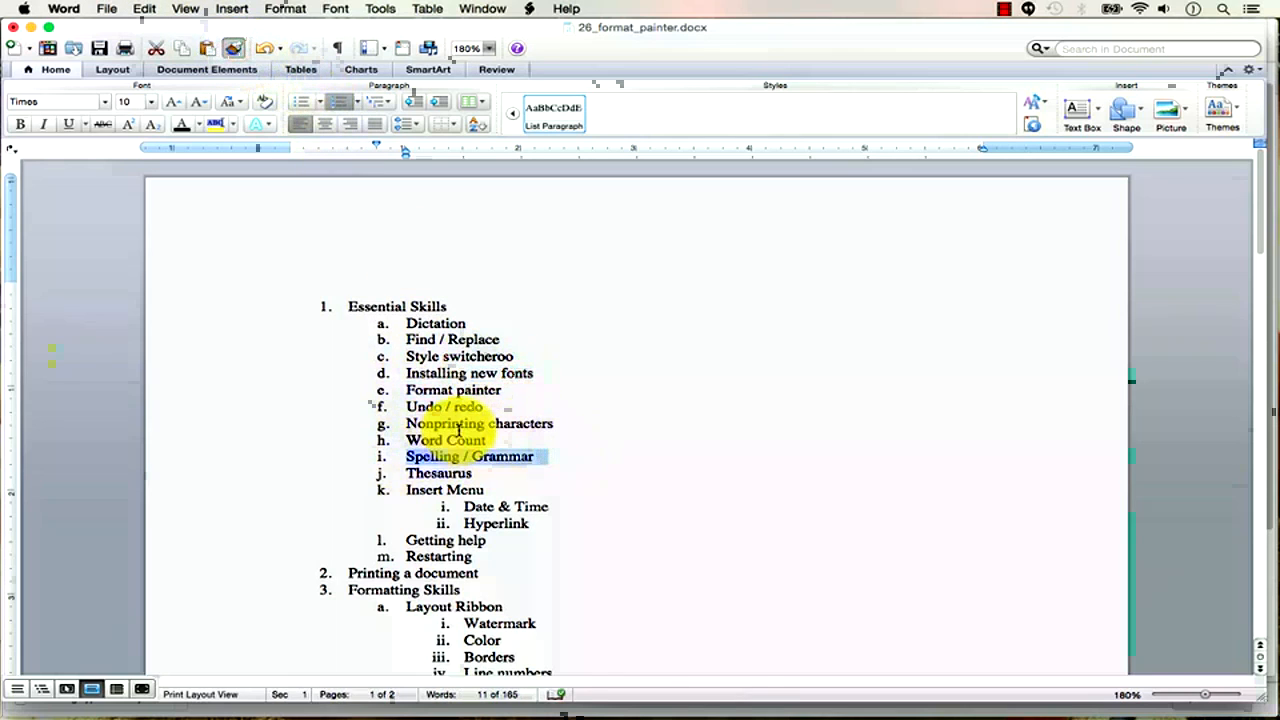
left_click(460, 427)
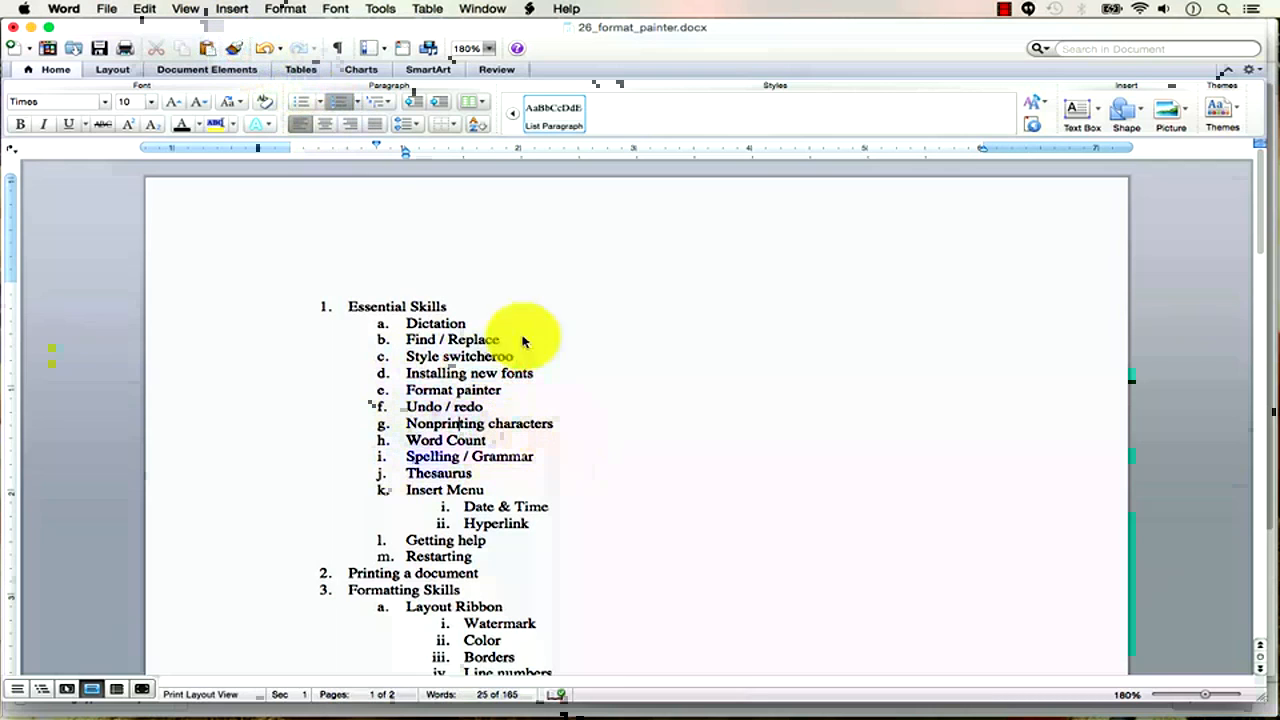
left_click(233, 48)
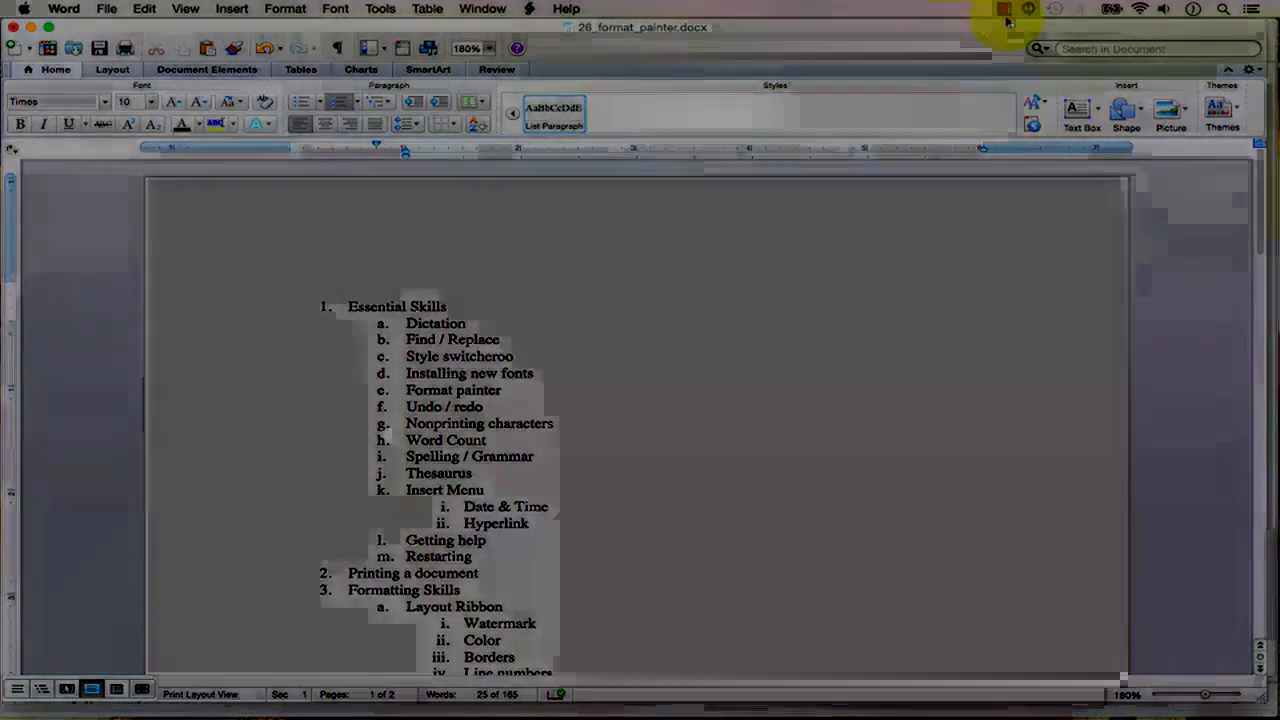
Stop the screen recording.
left_click(1004, 10)
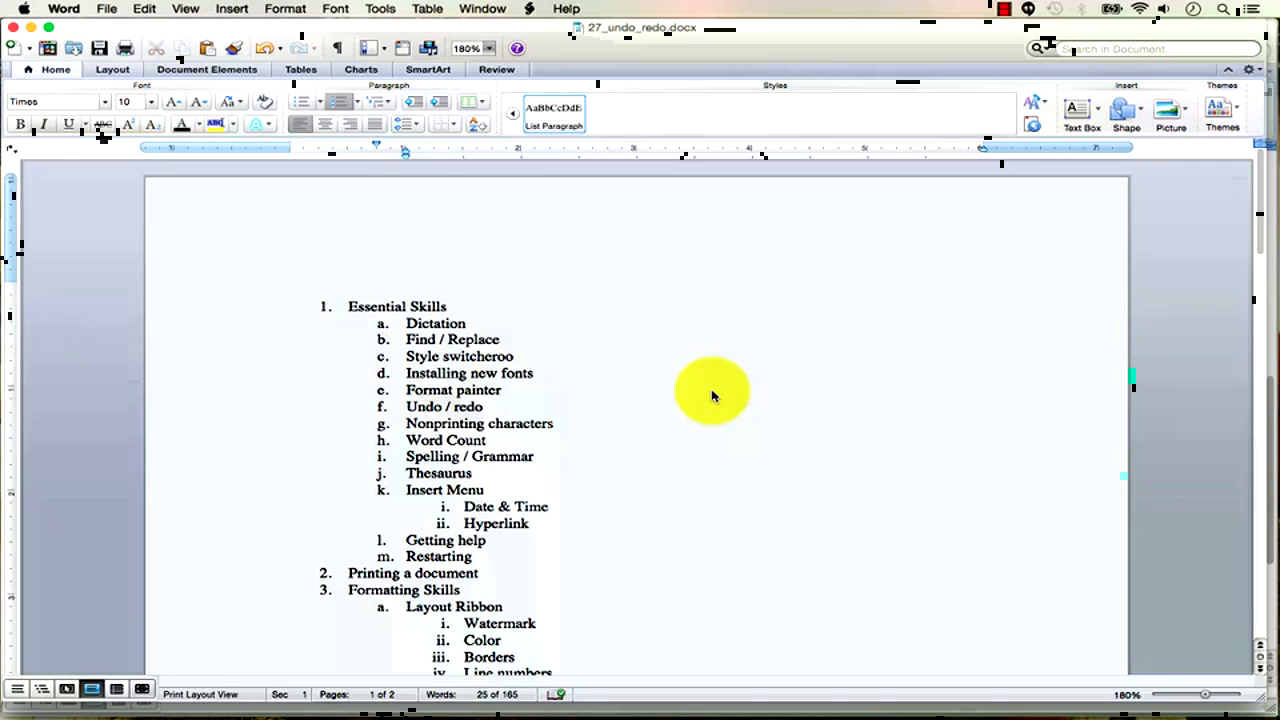
Overwrite five ranges of outline items, from Format painter through Macros, with junk text.
left_click_drag(614, 523, 404, 392)
type("fghjhg")
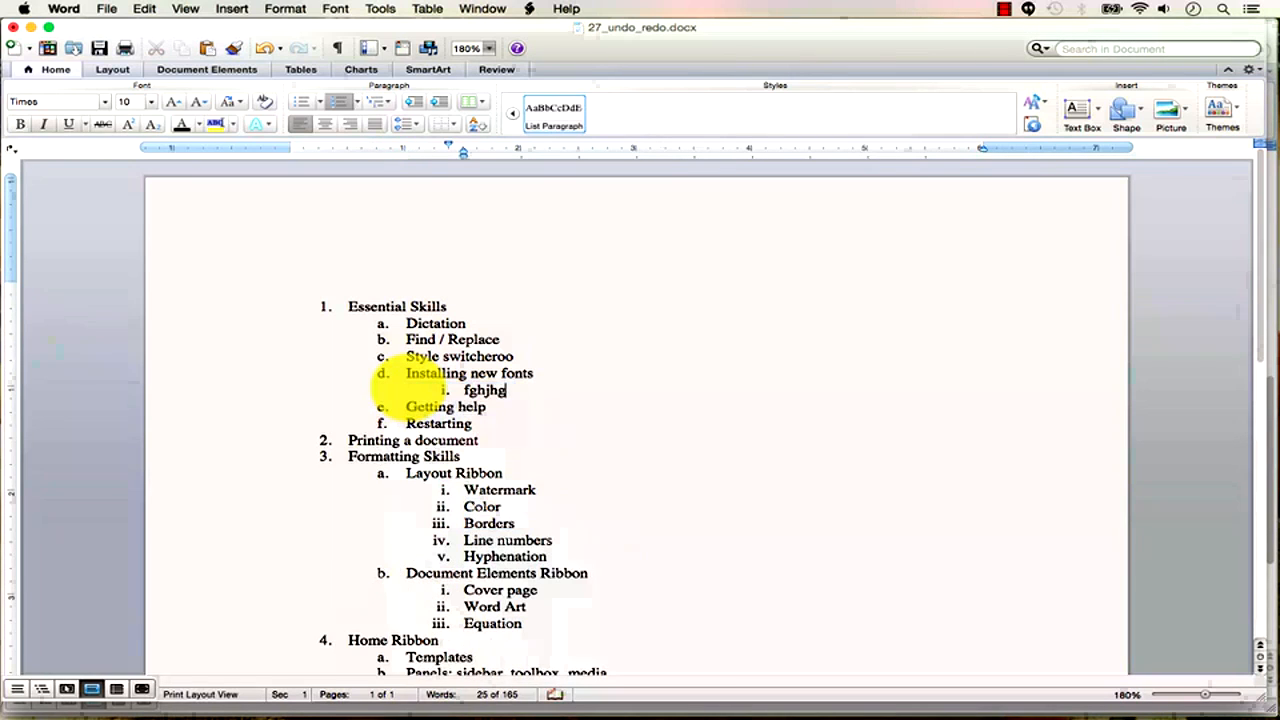
left_click_drag(552, 558, 328, 486)
type("kljhljkh")
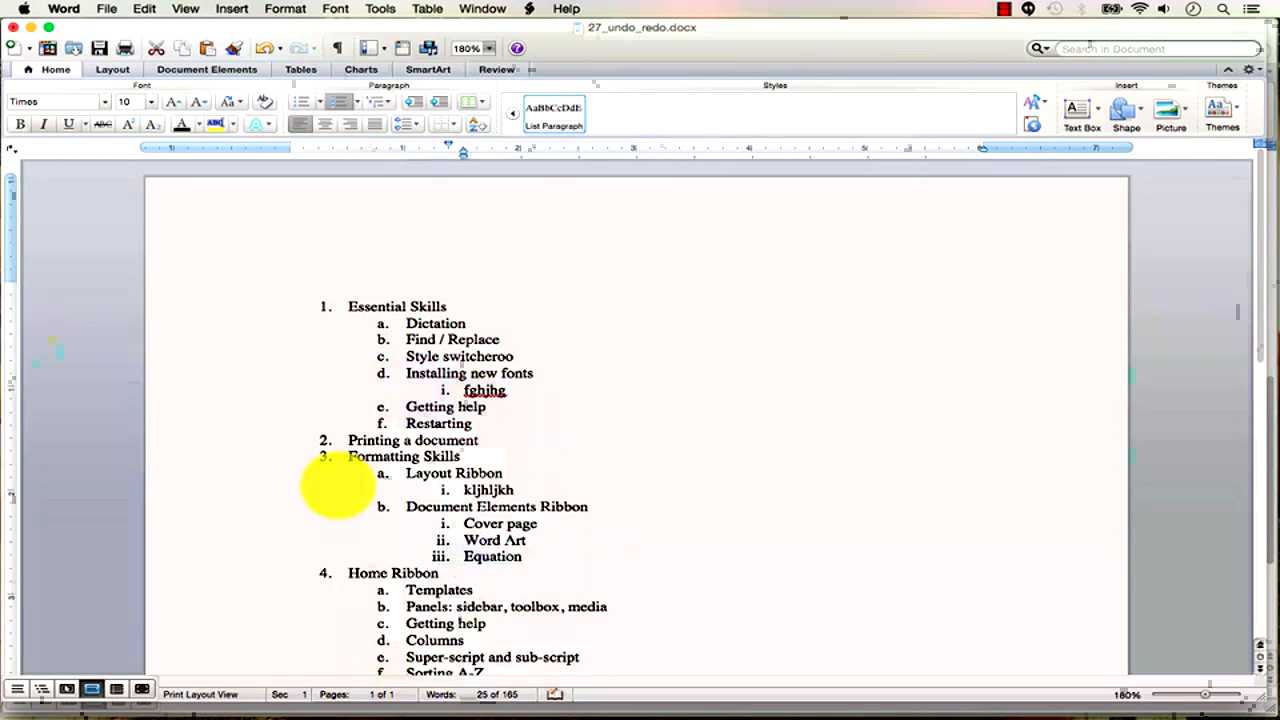
scroll(645, 555, "down", 5)
left_click_drag(643, 552, 337, 306)
type("kjhgkjhg")
scroll(529, 449, "up", 1)
left_click_drag(544, 458, 243, 363)
type("kjhkjhlkjhljknm")
left_click_drag(477, 443, 121, 197)
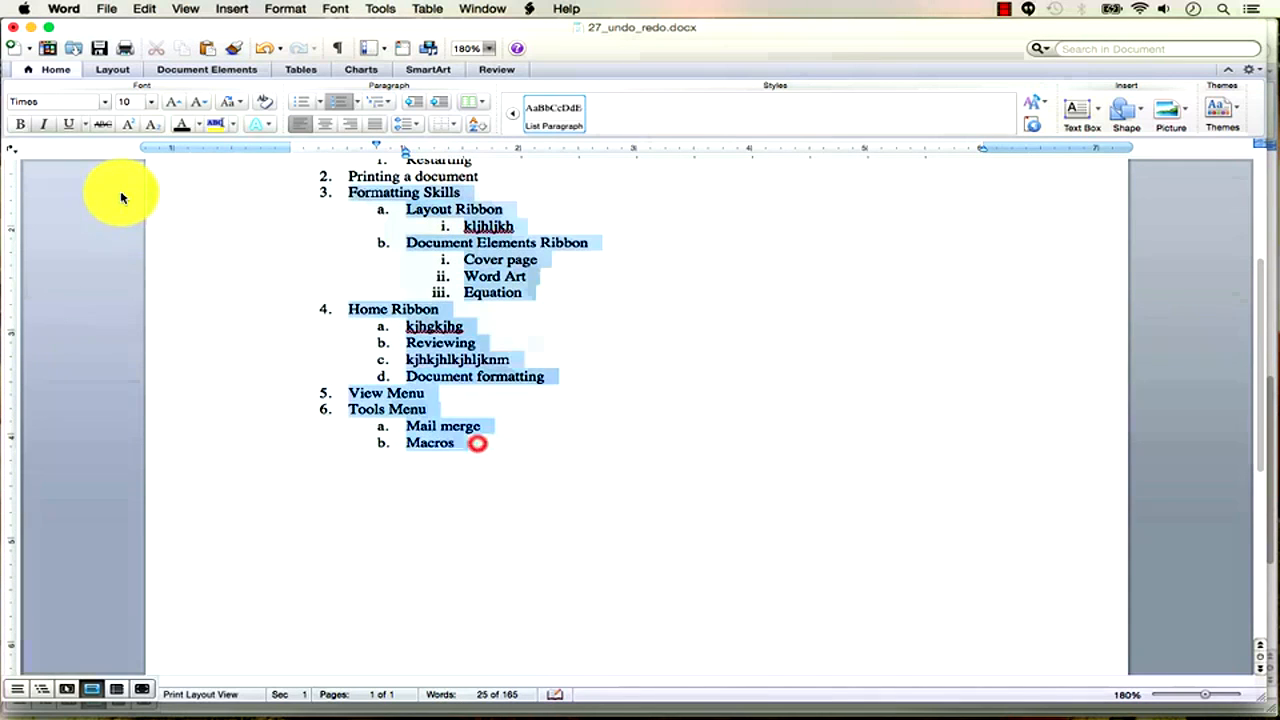
type("kjhgkjhgkjhbnm.")
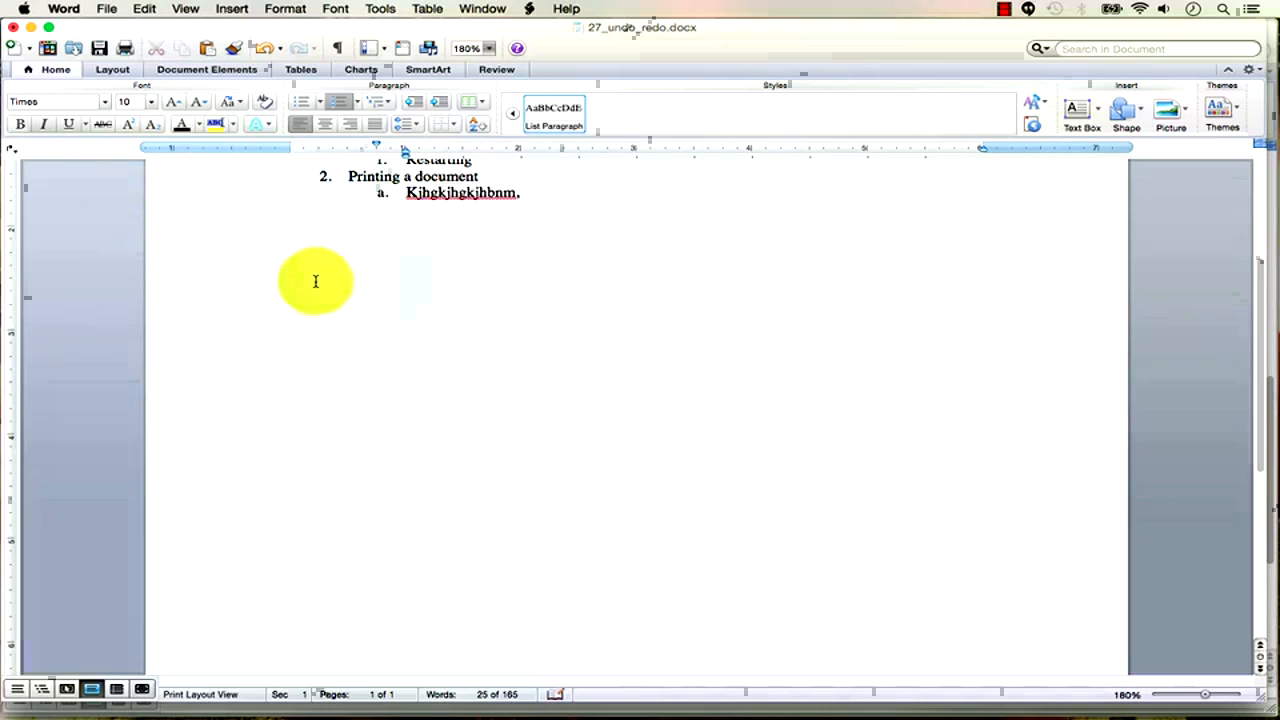
scroll(327, 284, "up", 5)
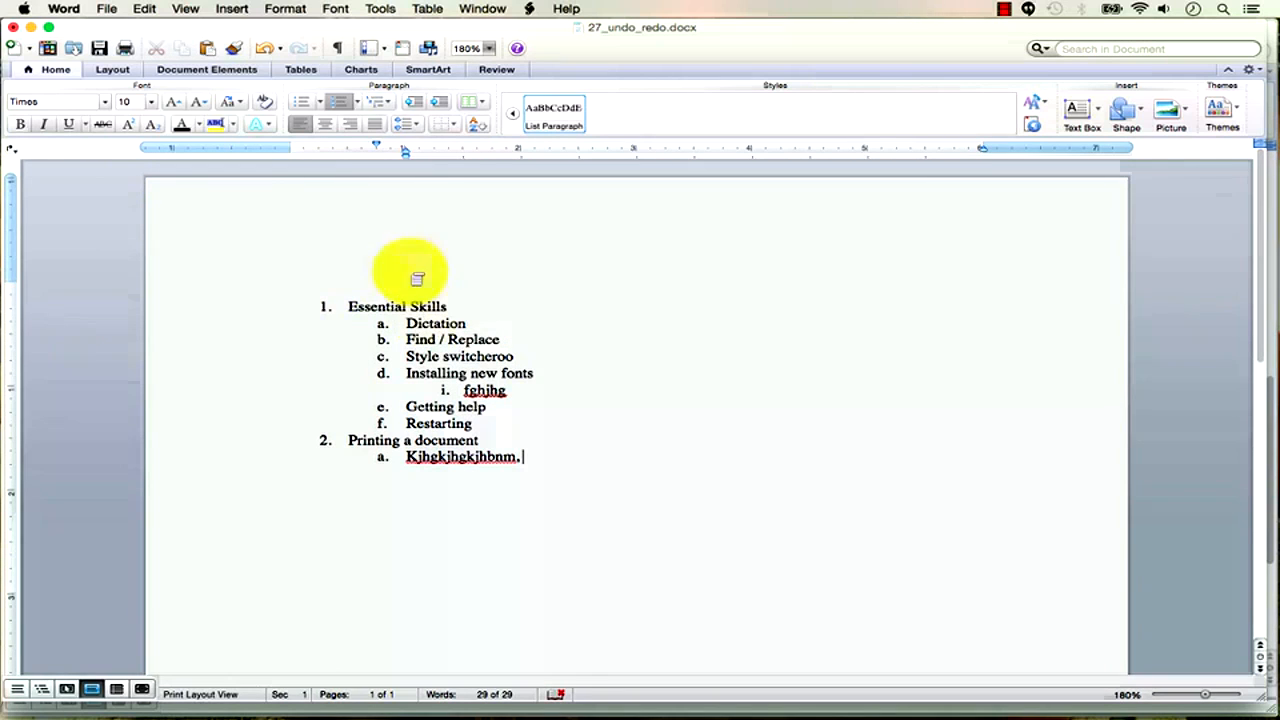
Undo the eight junk-text edits, restoring items Format painter through Hyperlink.
left_click(266, 50)
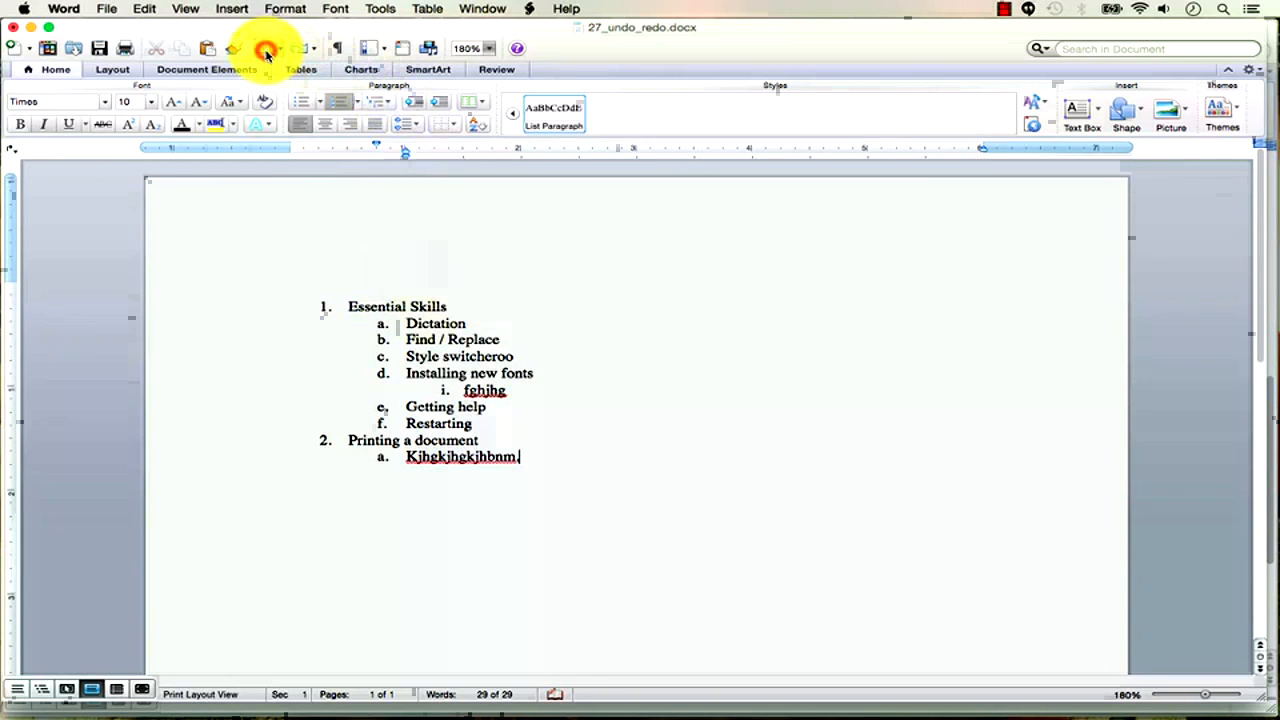
left_click(266, 50)
left_click(266, 50)
left_click(266, 50)
left_click(266, 50)
left_click(266, 50)
left_click(266, 50)
left_click(266, 50)
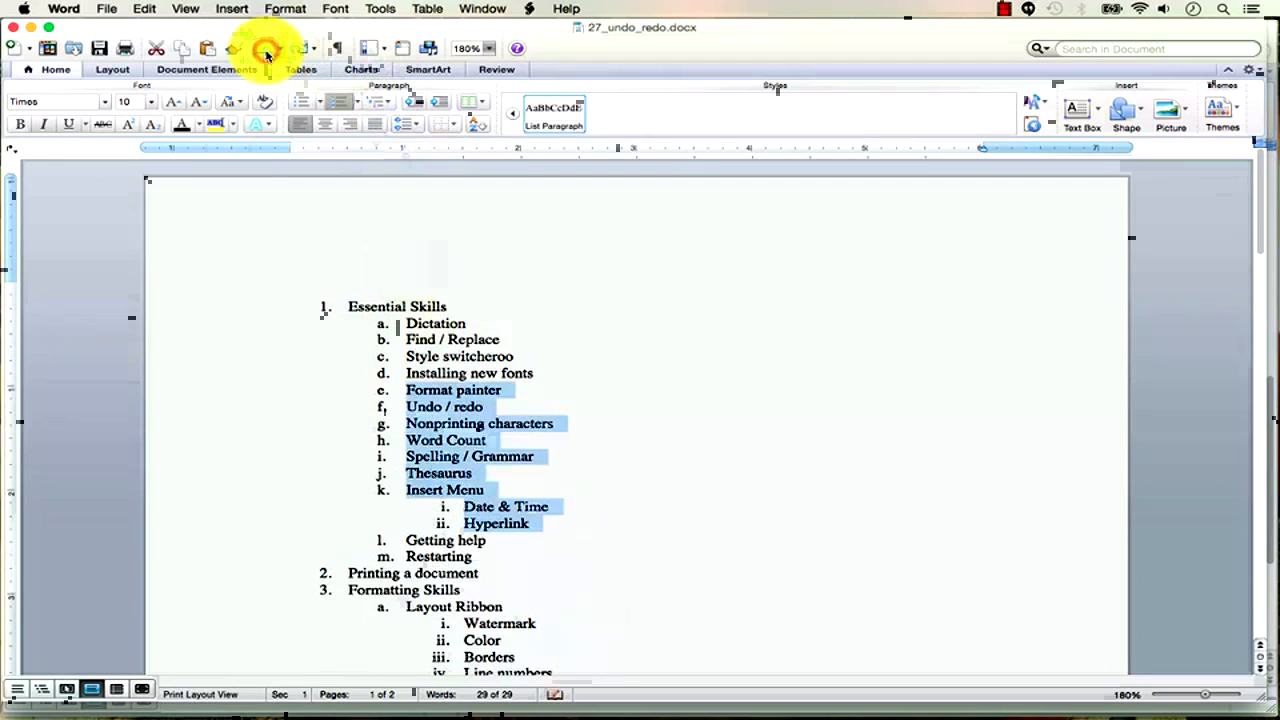
scroll(428, 491, "down", 15)
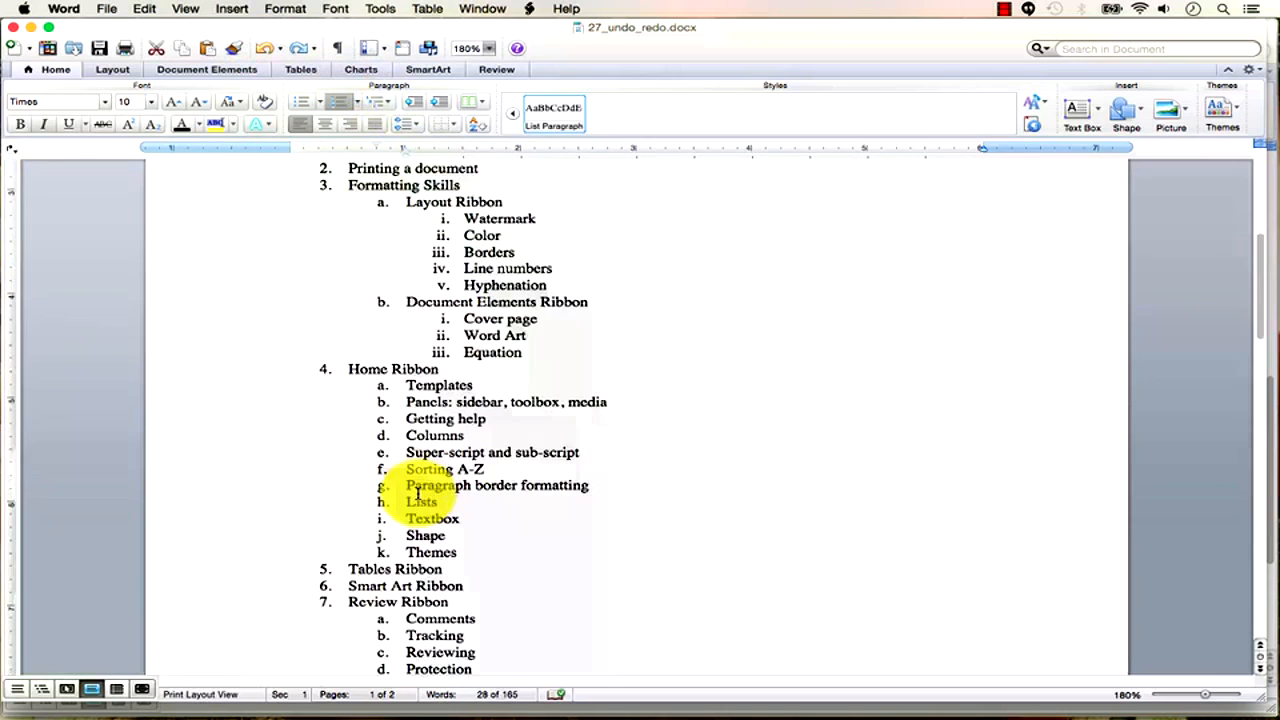
scroll(424, 497, "up", 15)
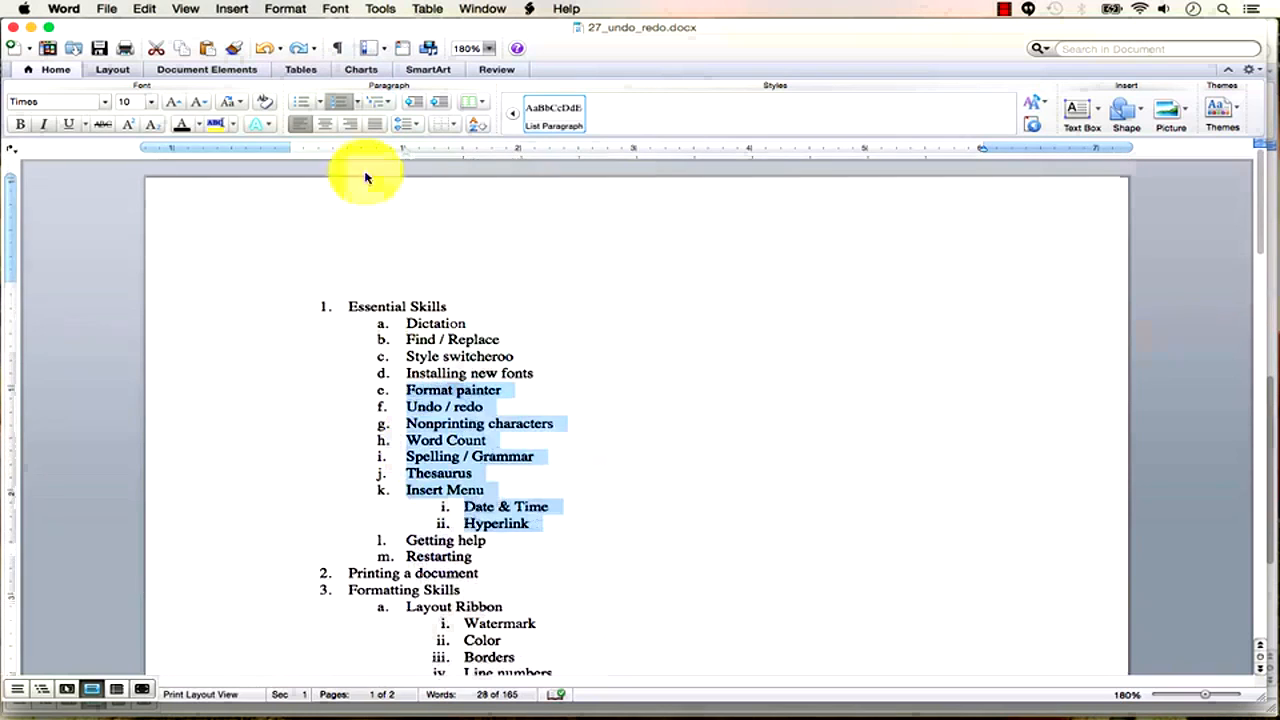
Undo the formatting to bring back the yellow highlight, then redo it to remove it again.
left_click(266, 50)
left_click(299, 50)
left_click(530, 363)
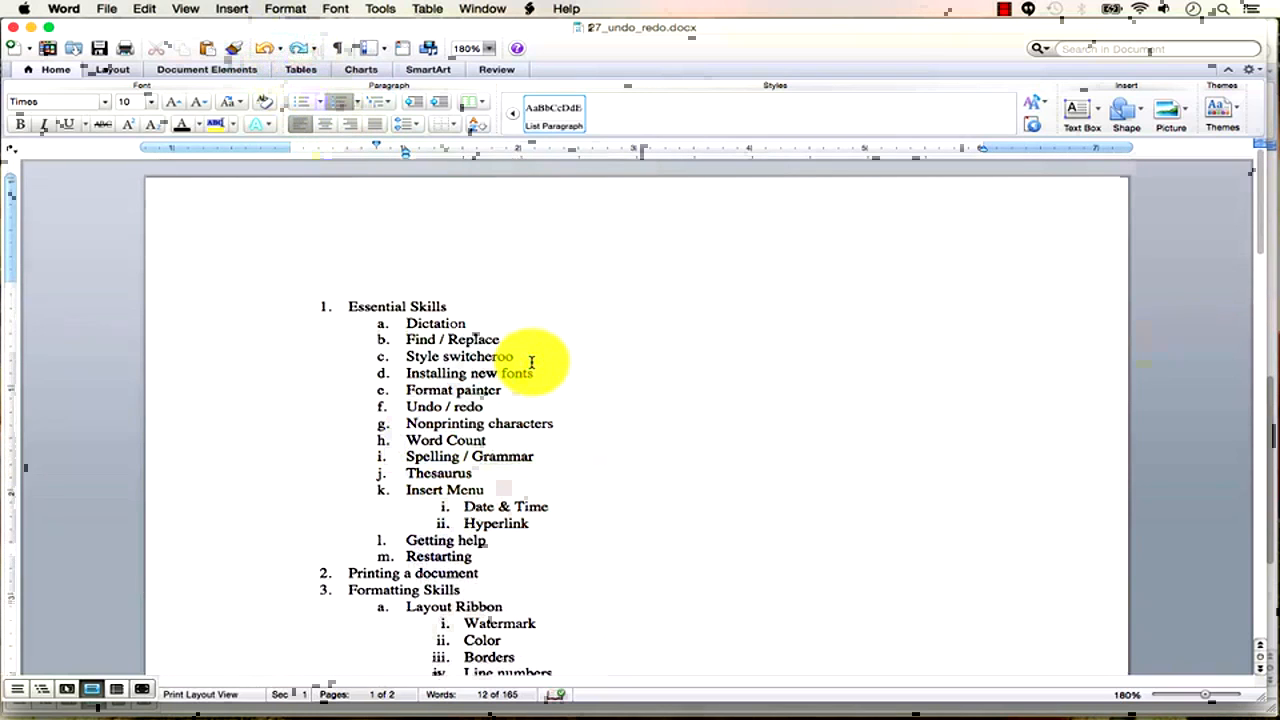
Inspect the Undo and Redo history lists, then show the Edit menu's undo and redo commands.
left_click(282, 50)
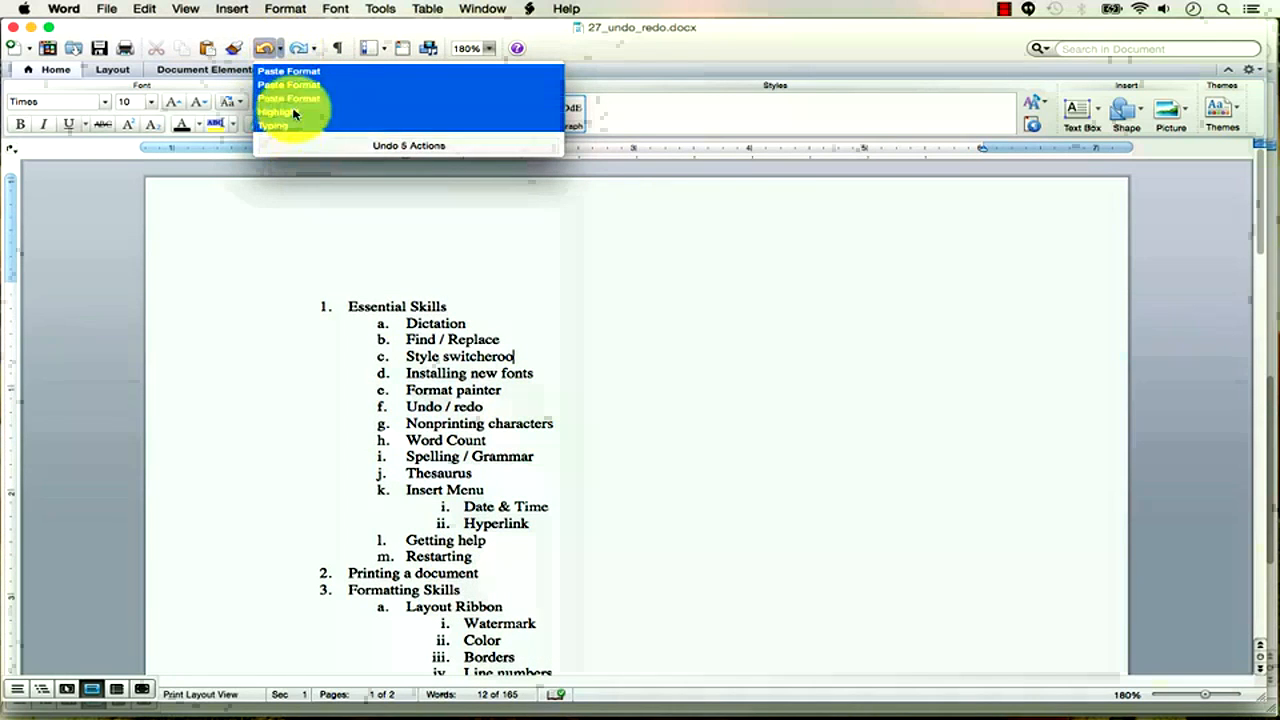
left_click(315, 19)
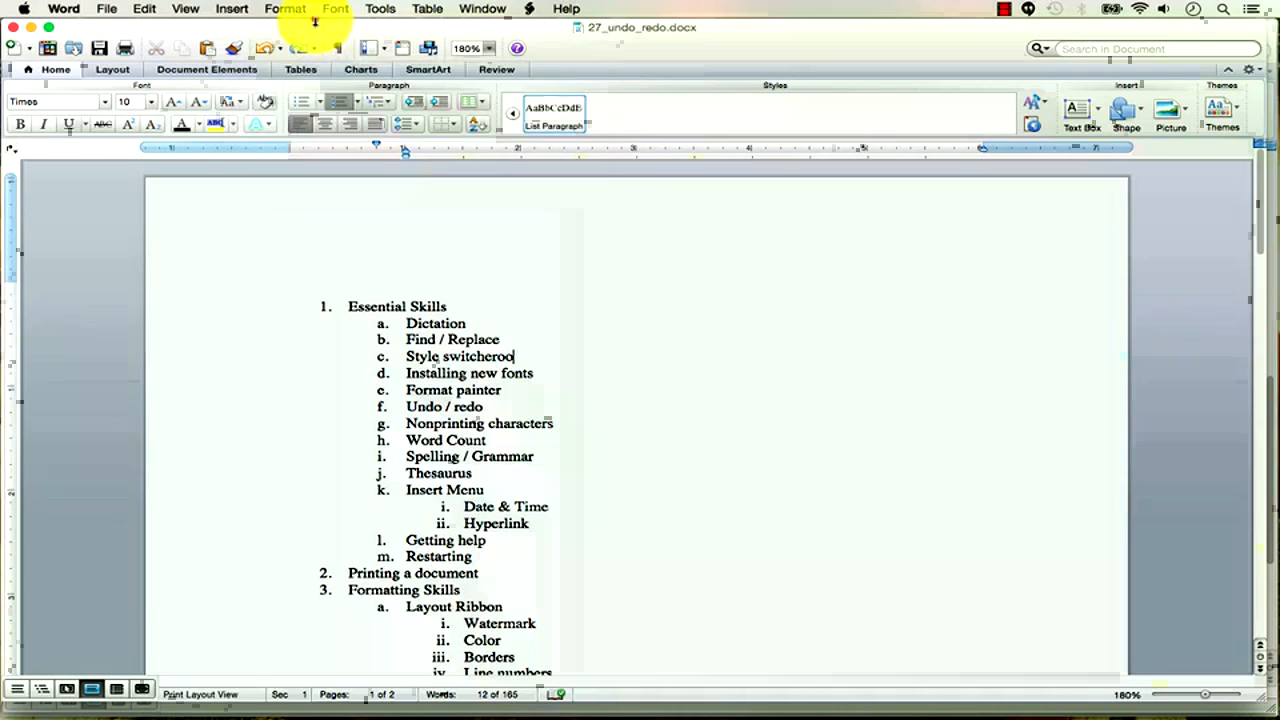
left_click(317, 49)
left_click(317, 48)
left_click(313, 30)
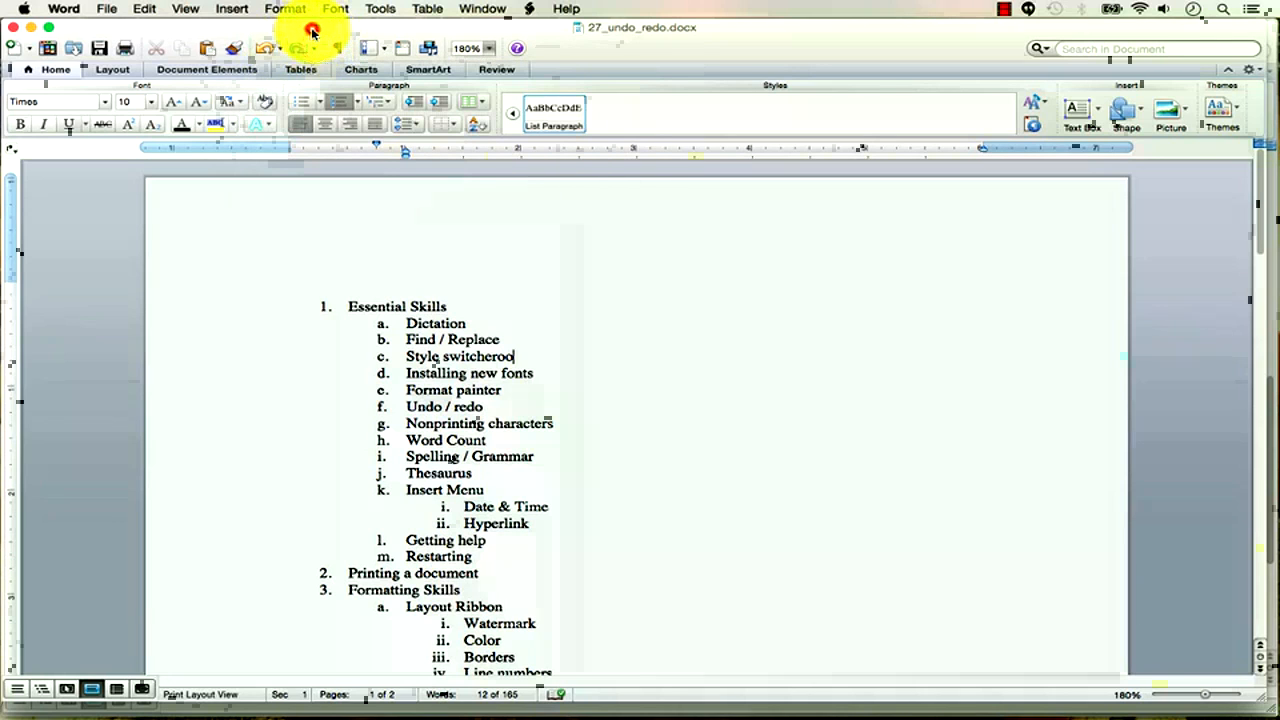
left_click(148, 10)
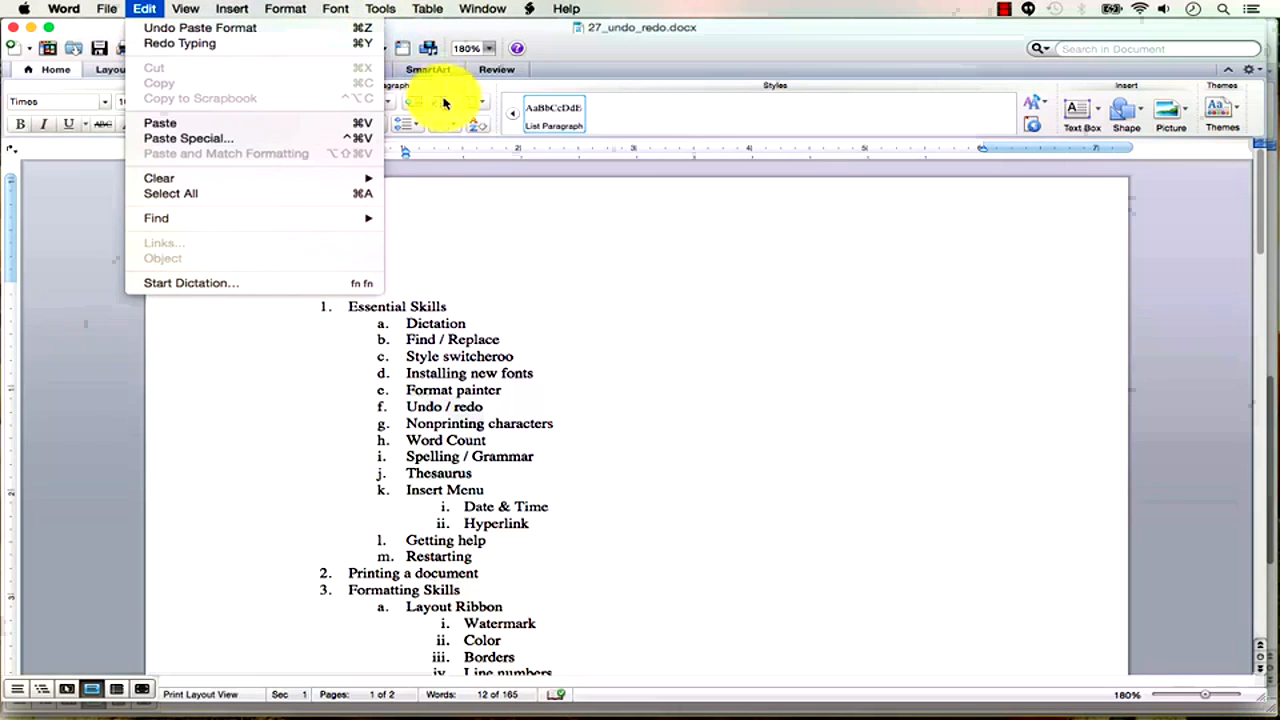
Undo the format paste with Cmd+Z to restore the yellow highlight, then redo it.
left_click(462, 391)
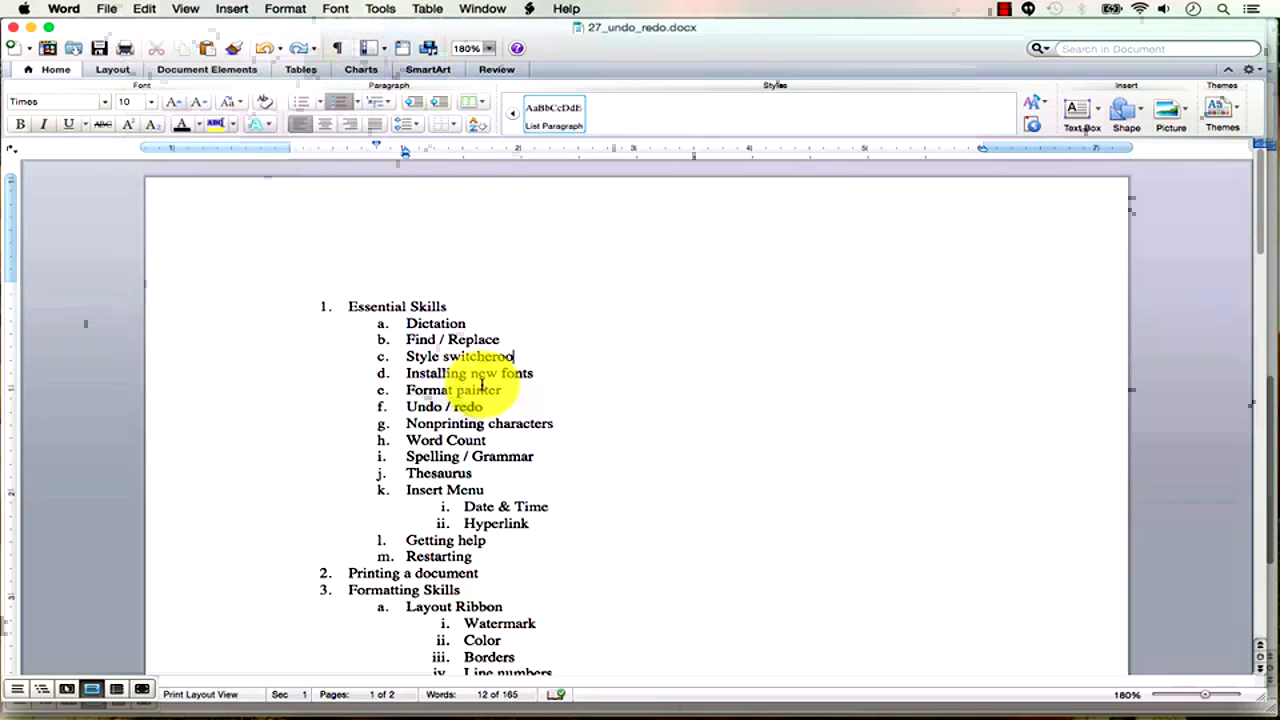
key("super+z")
key("super+z")
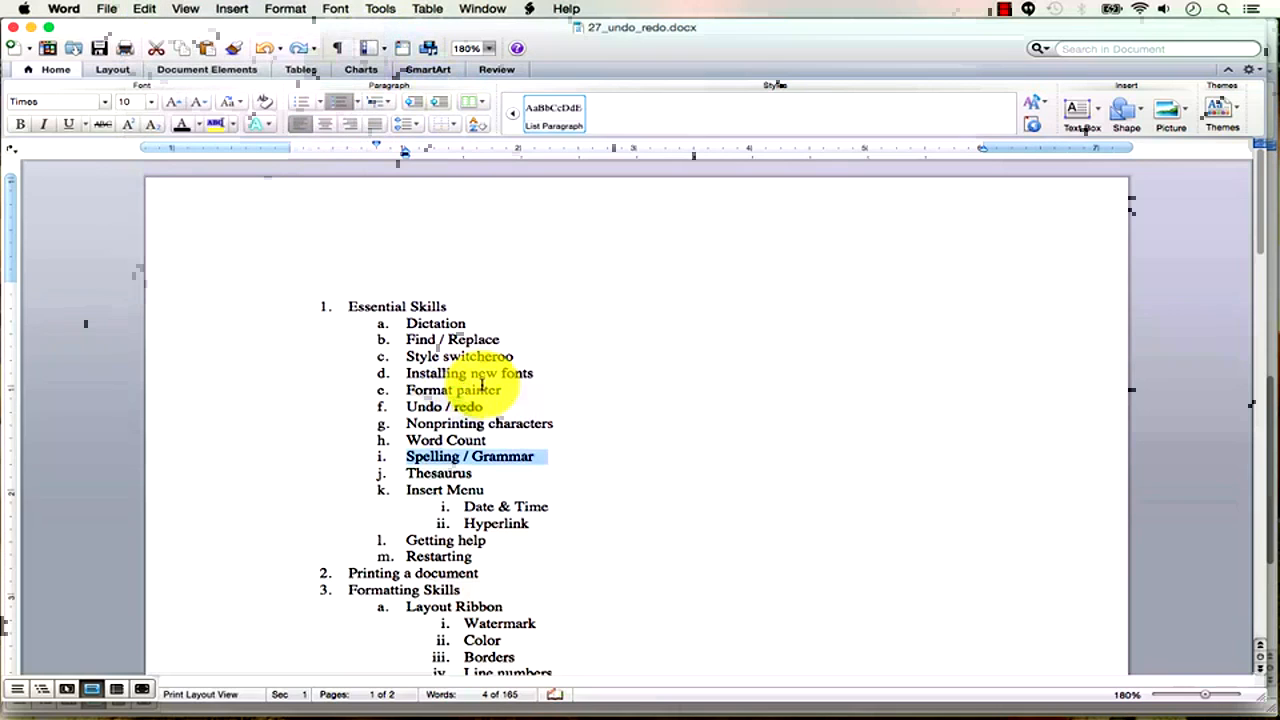
left_click(691, 426)
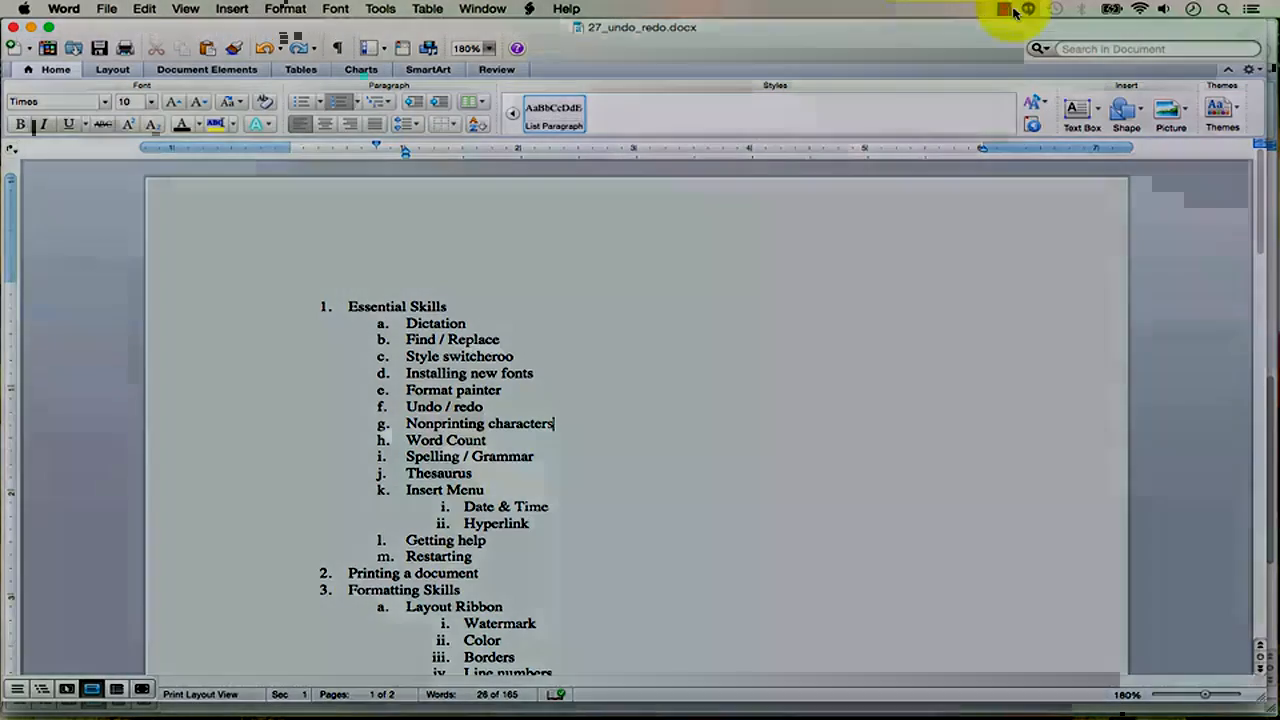
left_click(1010, 10)
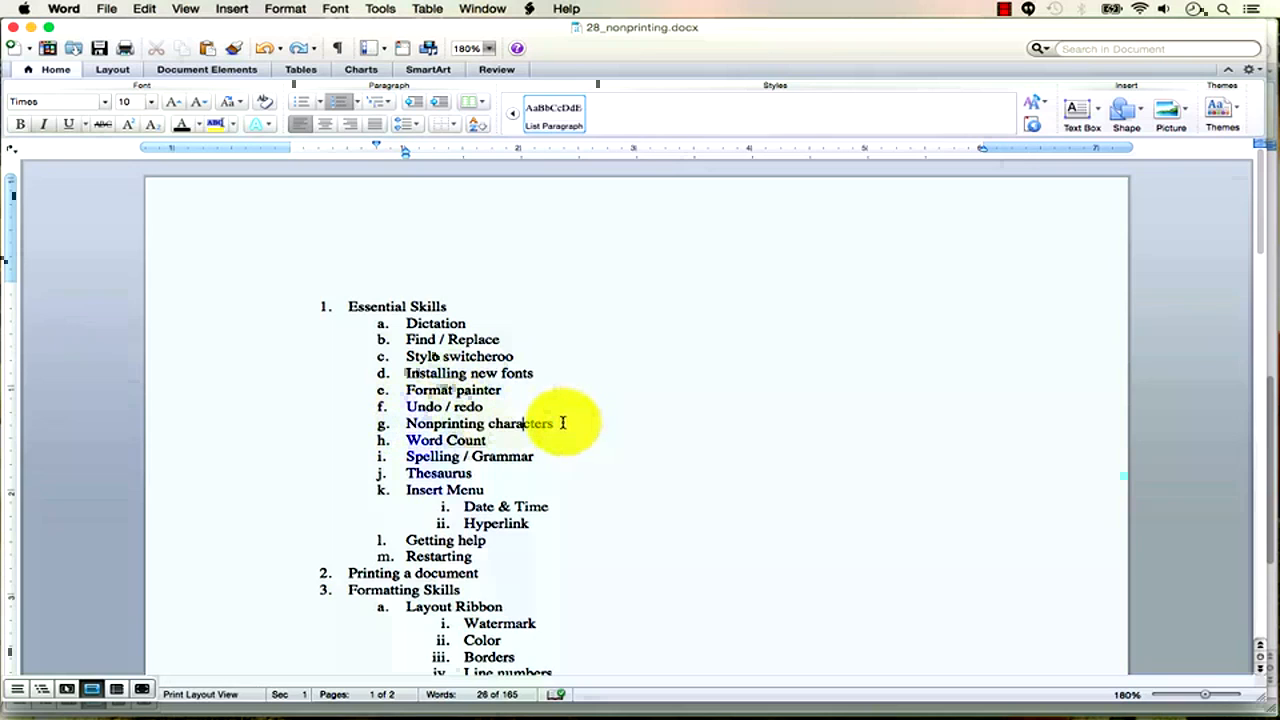
left_click(340, 50)
left_click(340, 50)
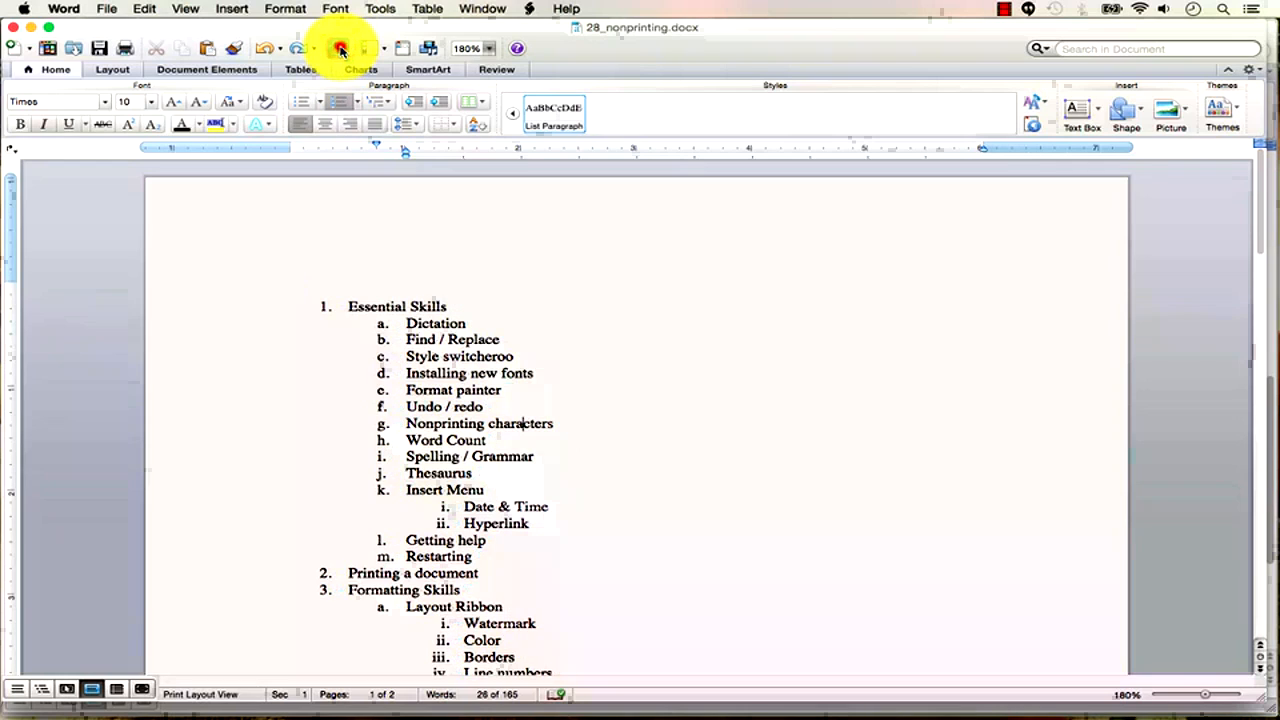
left_click(340, 50)
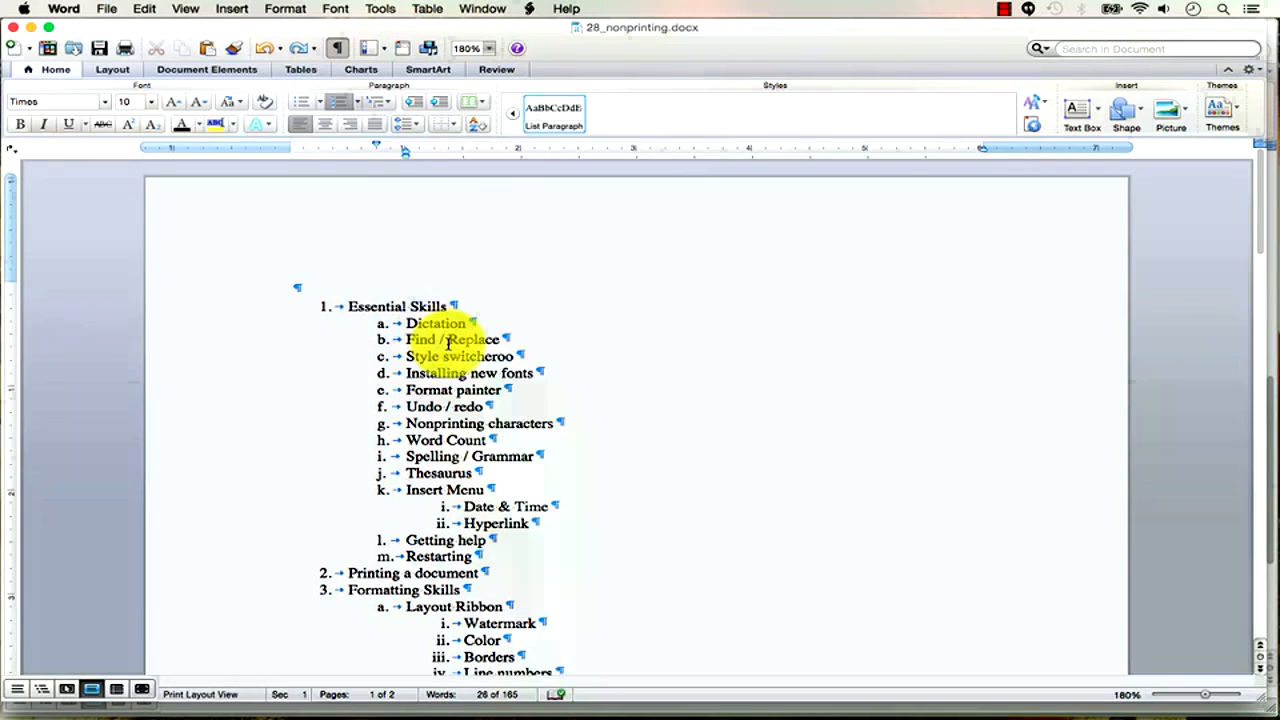
left_click(447, 340)
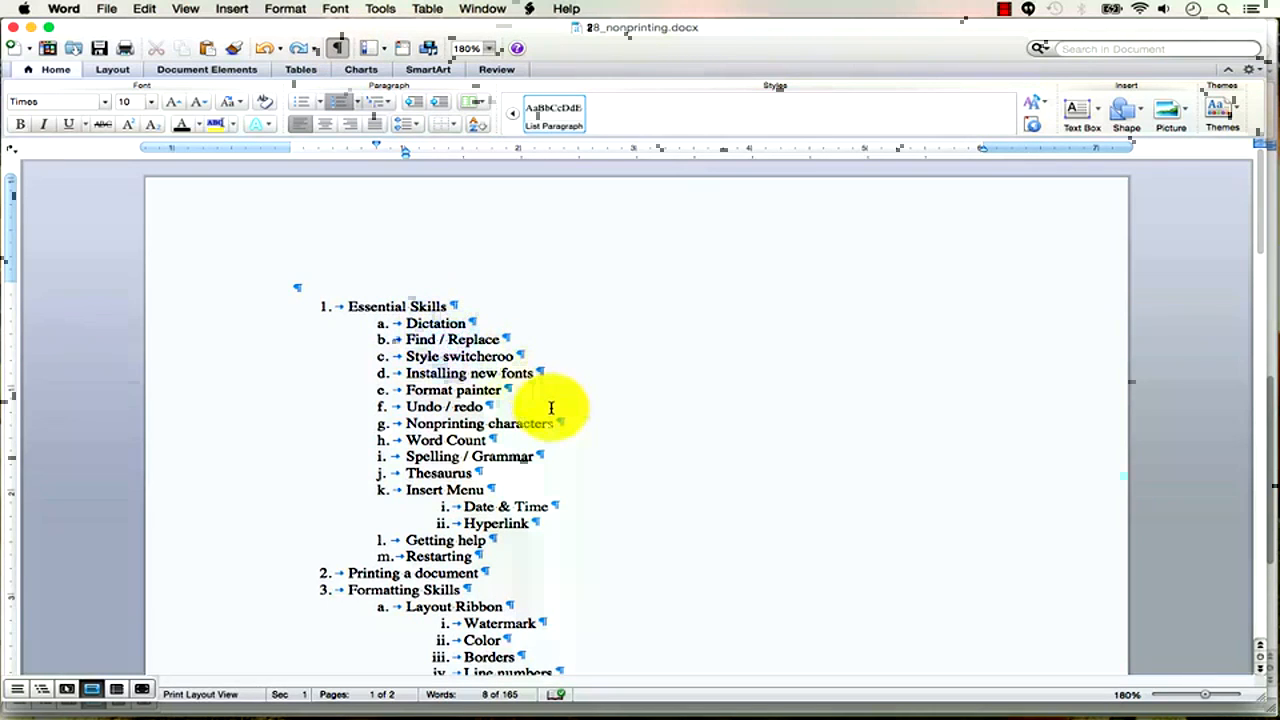
scroll(545, 398, "down", 12)
scroll(551, 407, "down", 3)
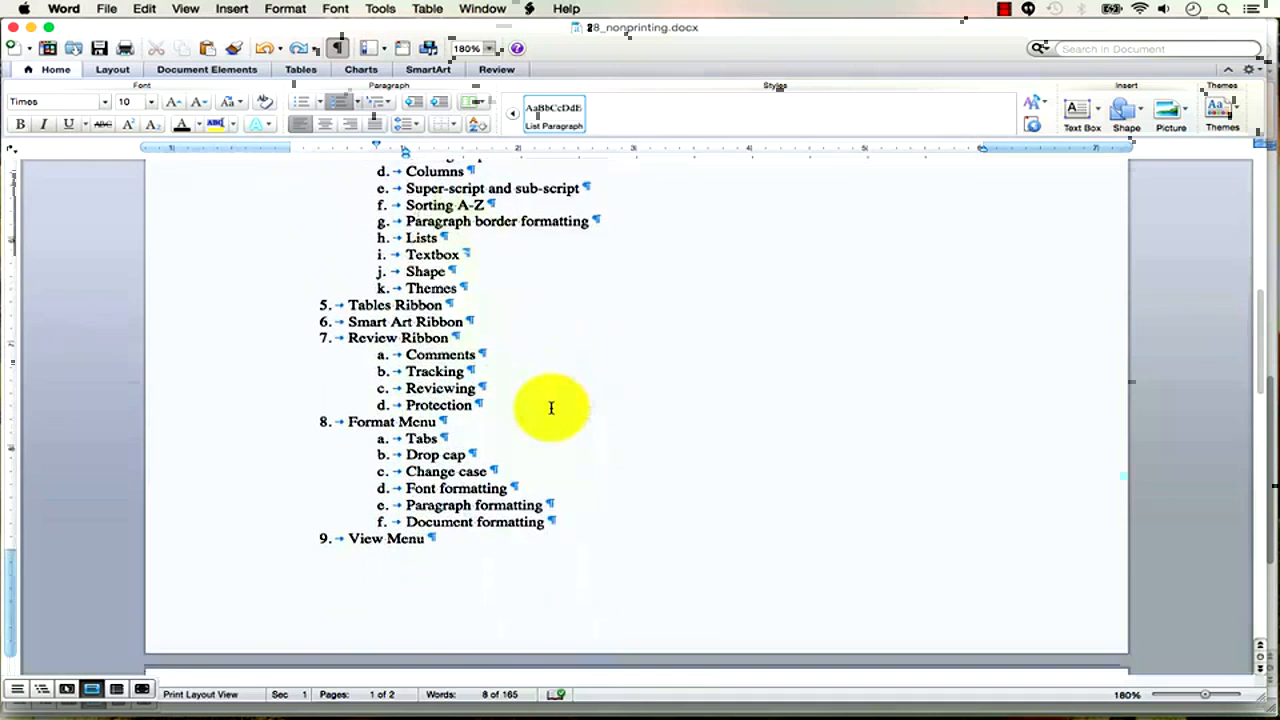
scroll(551, 407, "up", 2)
scroll(551, 407, "up", 14)
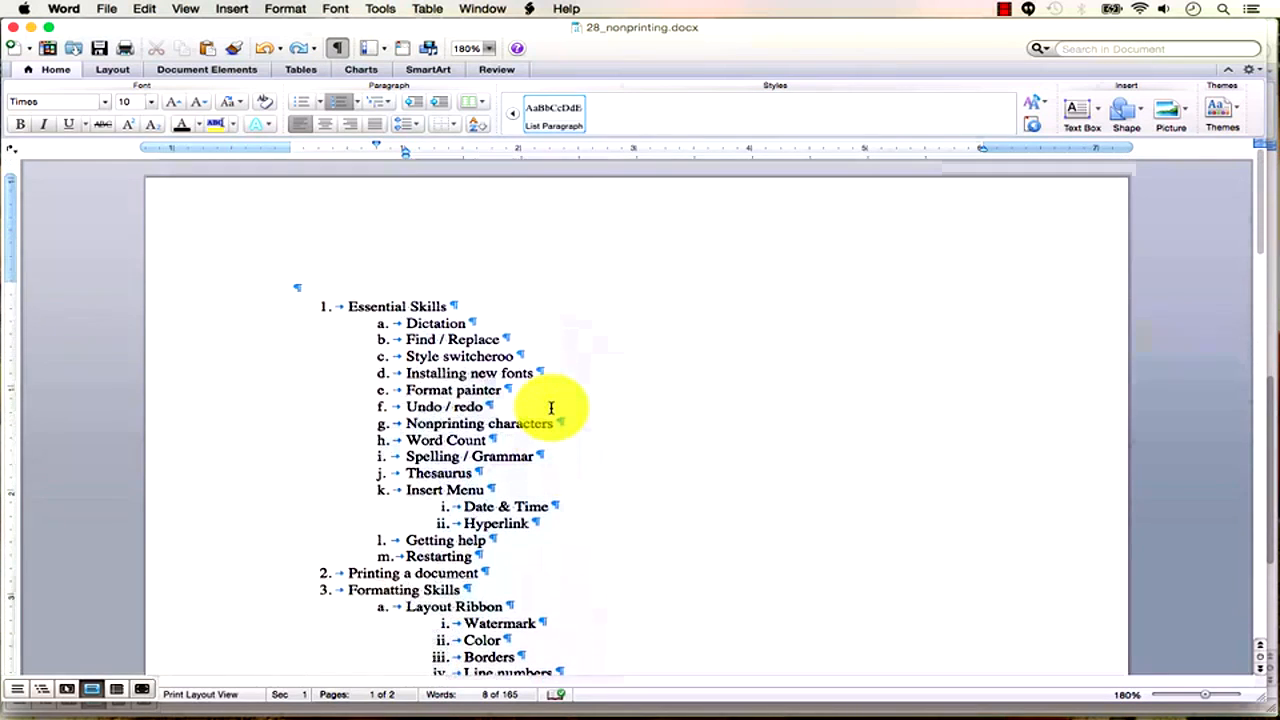
Insert a page break on an unnumbered line after Style switcheroo.
left_click(526, 355)
key("Return")
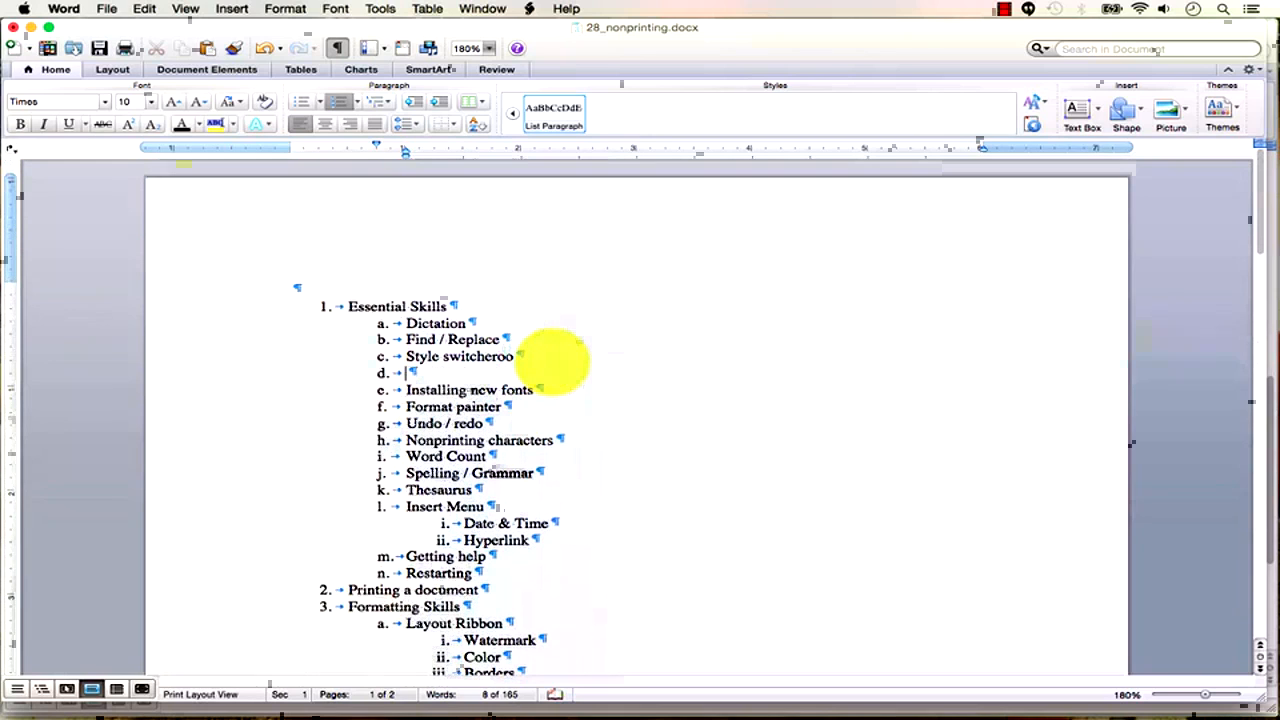
key("BackSpace")
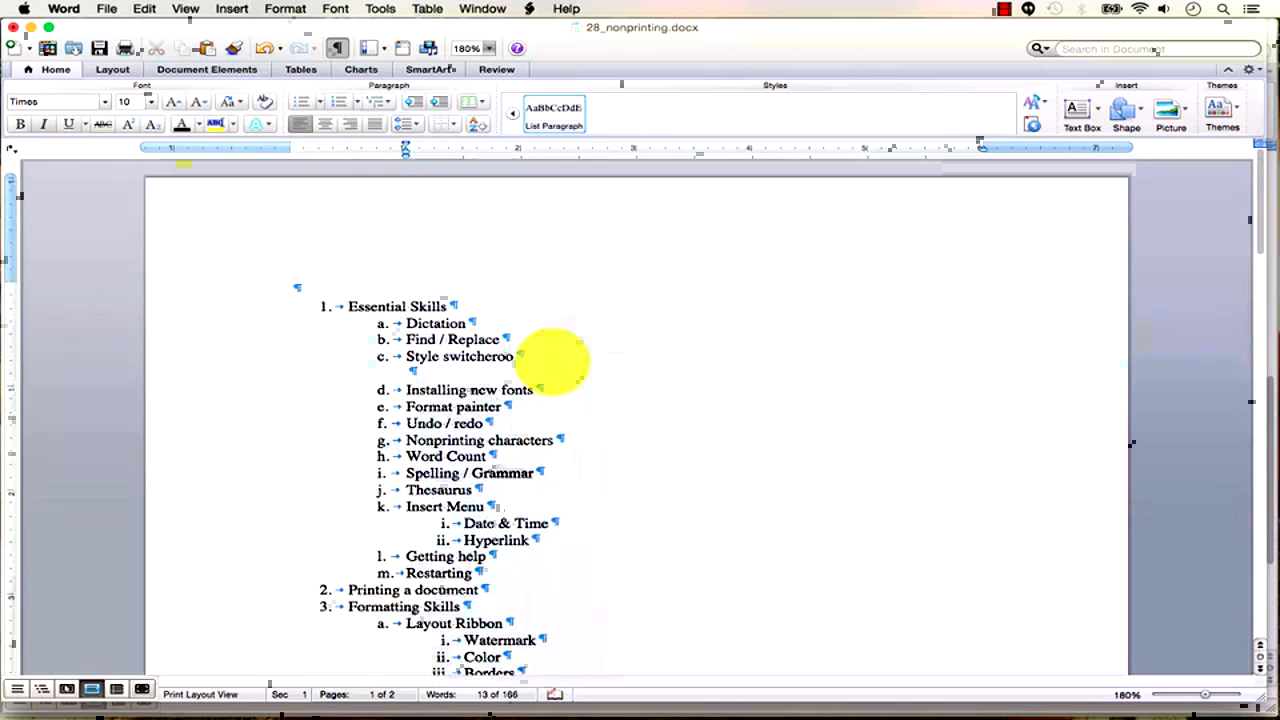
left_click(238, 10)
mouse_move(240, 27)
left_click(430, 34)
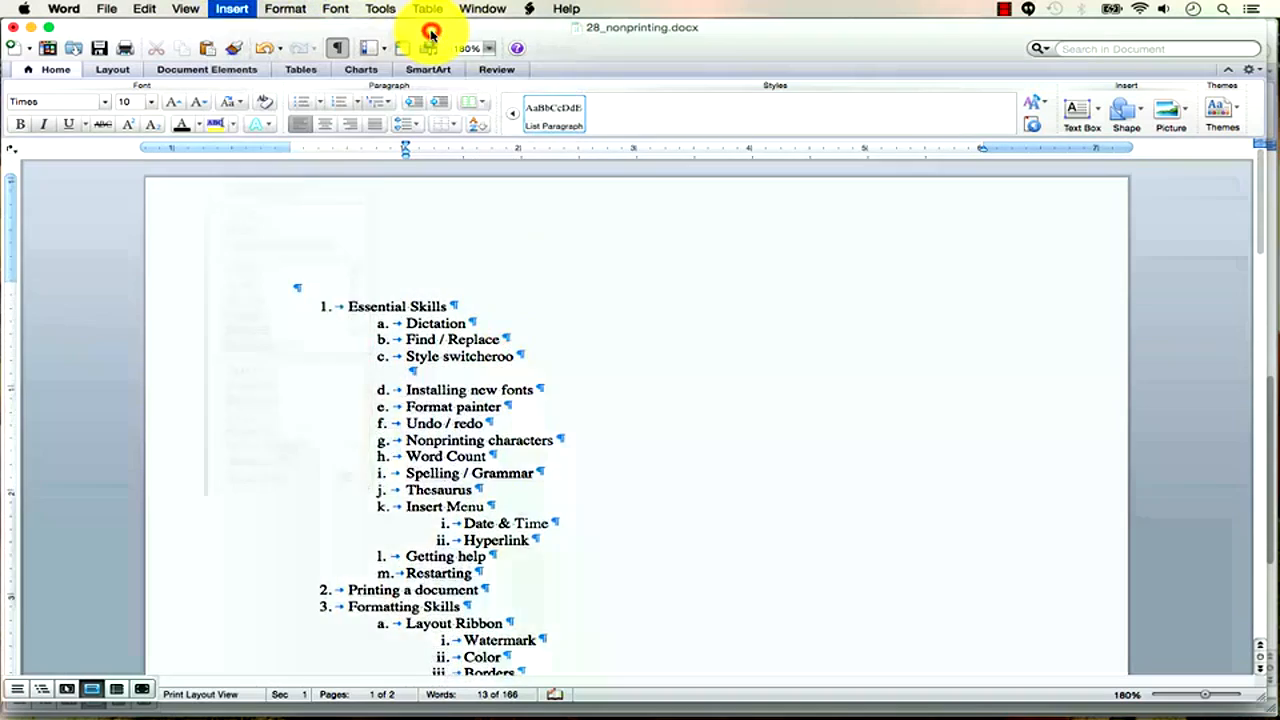
scroll(512, 260, "up", 10)
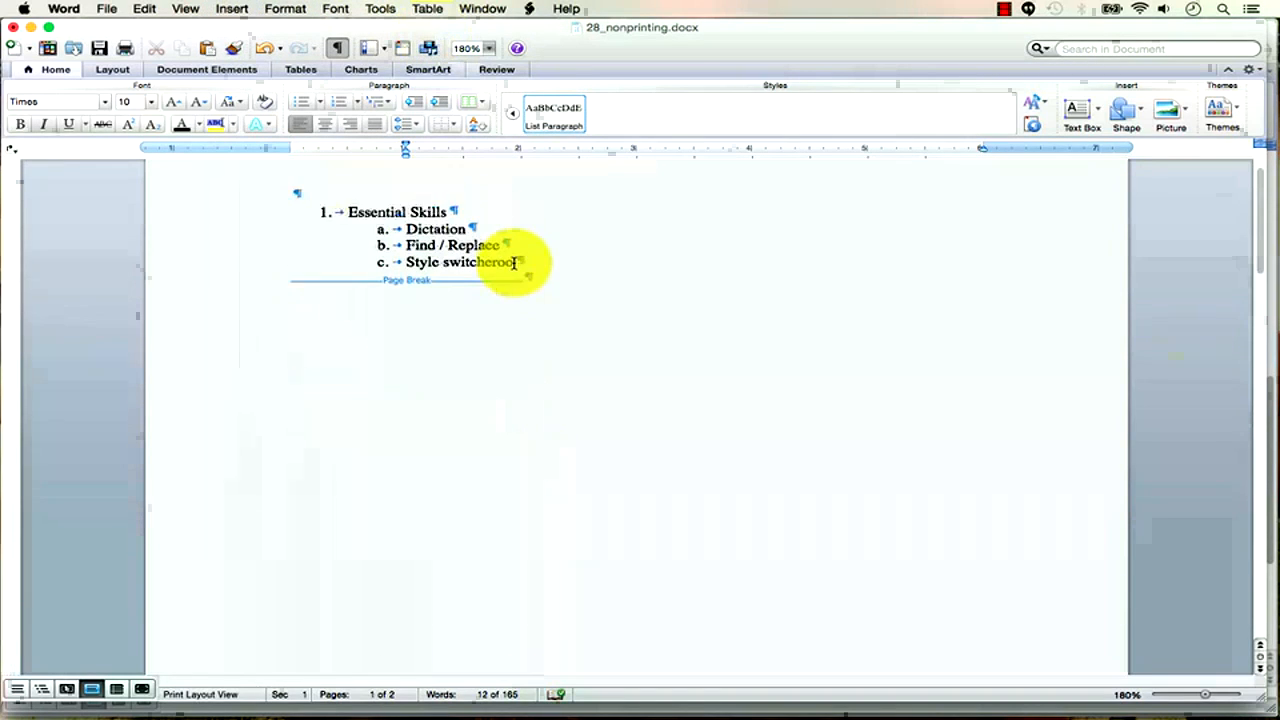
left_click(536, 297)
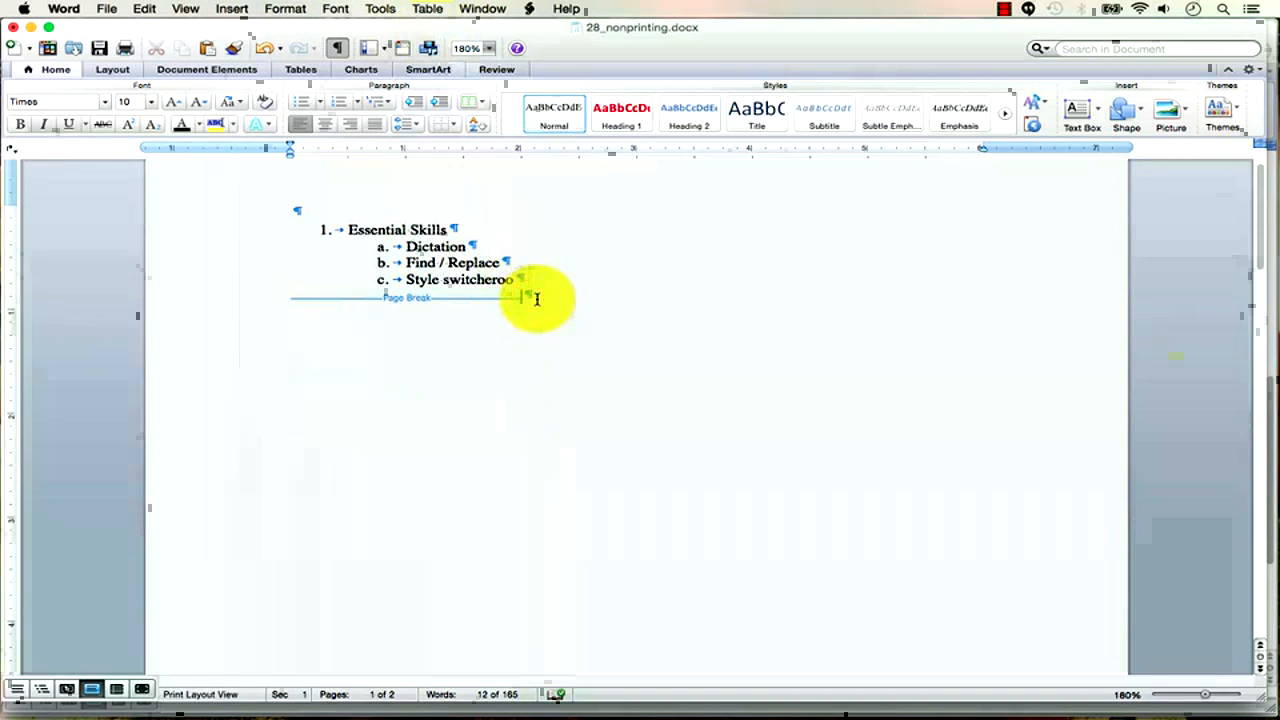
scroll(514, 374, "down", 10)
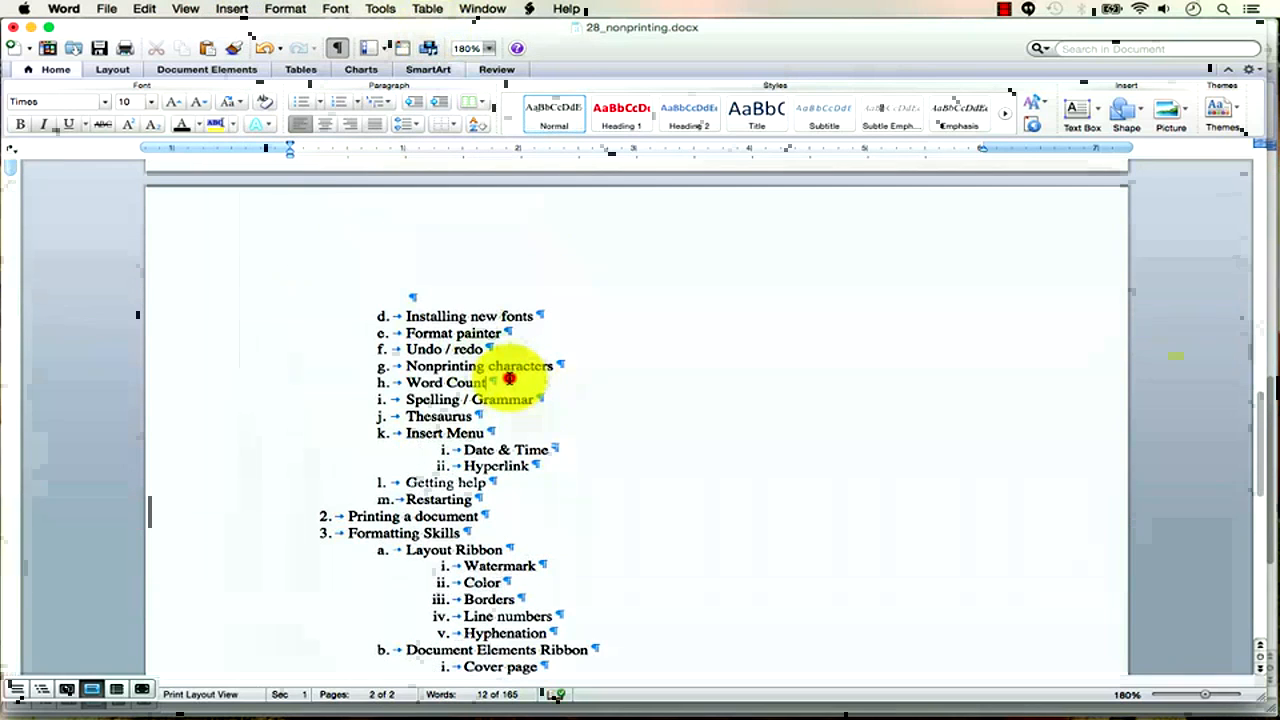
Add a Section Break (Next Page) on a new line after Word Count.
left_click(512, 381)
key("Return")
left_click(232, 9)
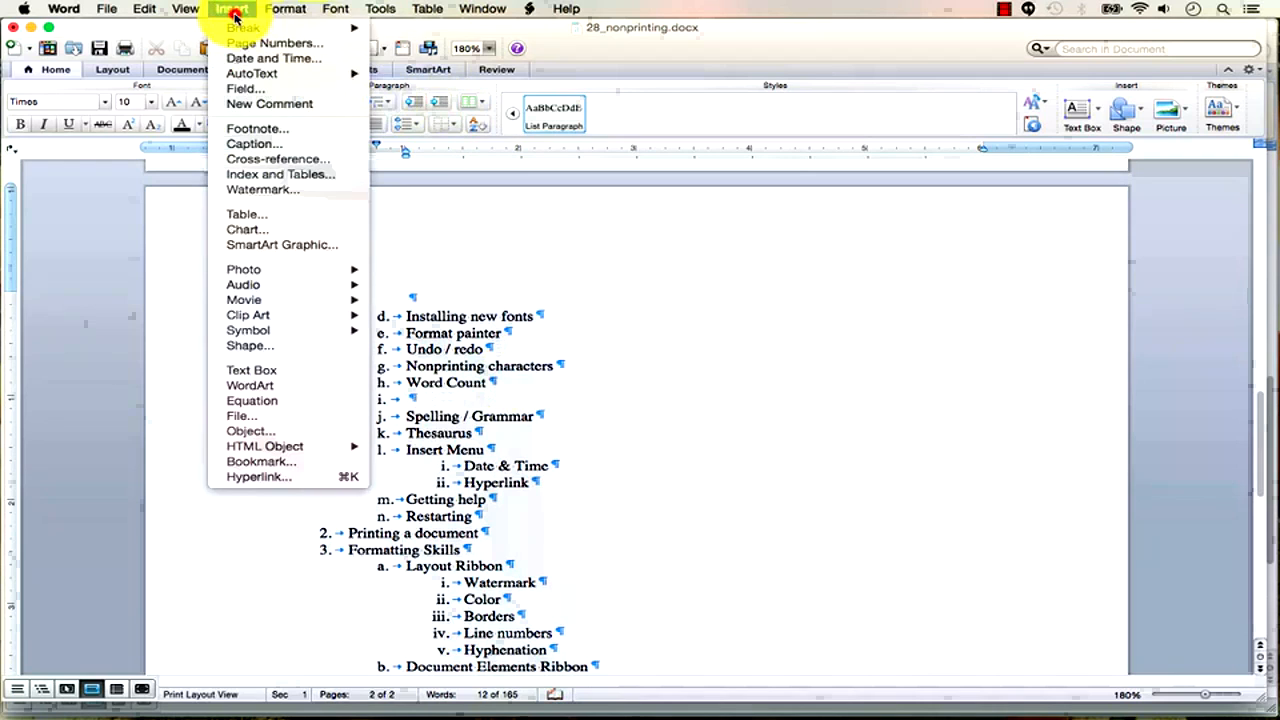
mouse_move(260, 33)
left_click(494, 73)
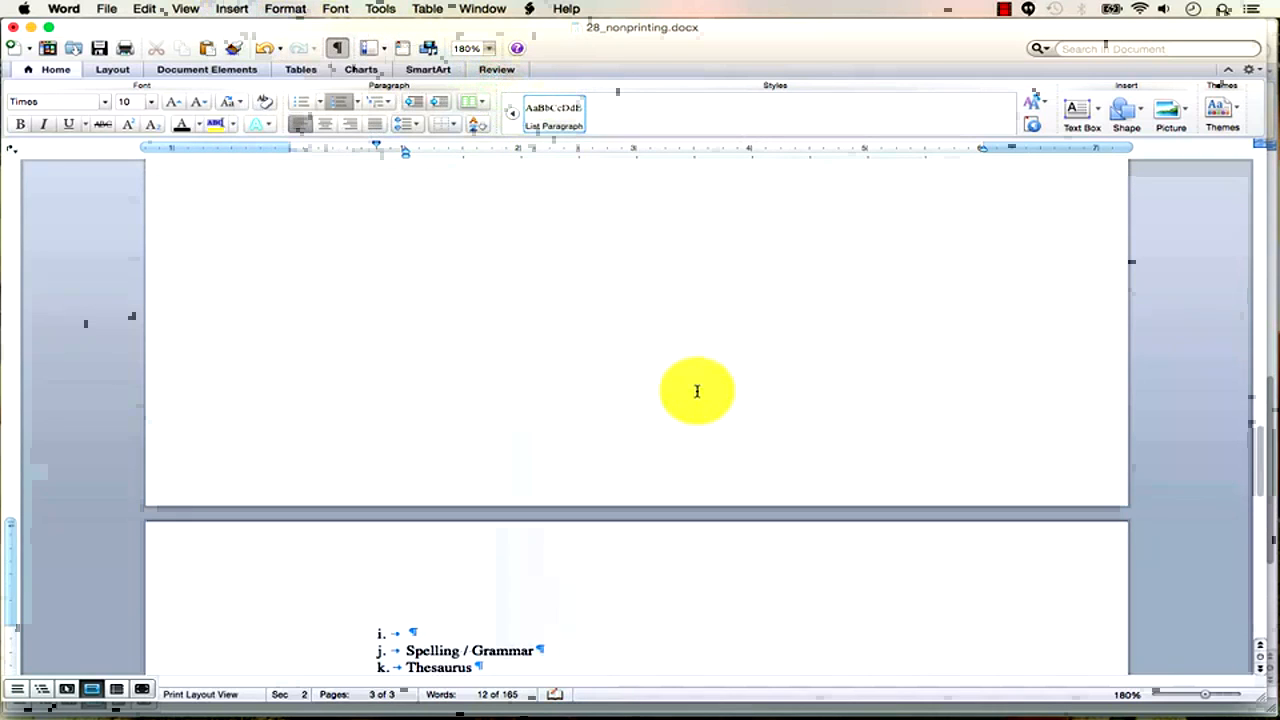
scroll(697, 390, "down", 1)
scroll(689, 382, "up", 20)
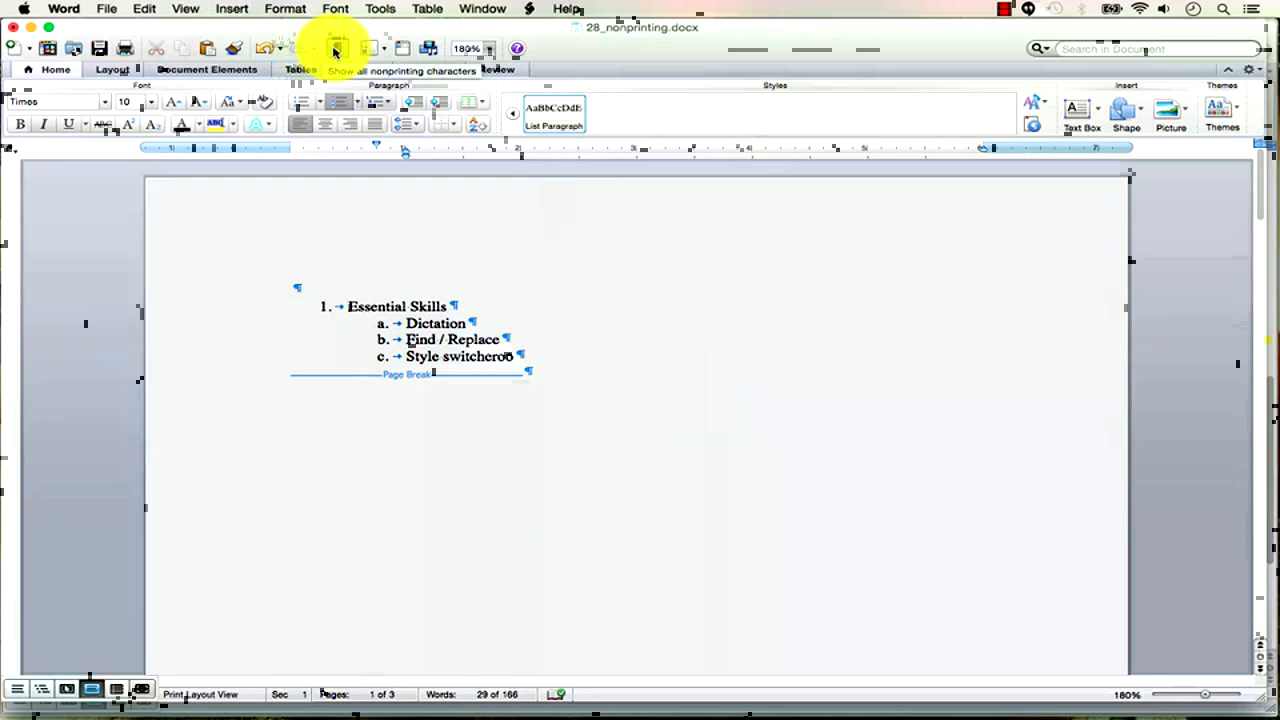
Review the page and section breaks in the outline, then open 29_word_count.docx.
scroll(562, 474, "down", 5)
scroll(562, 474, "down", 5)
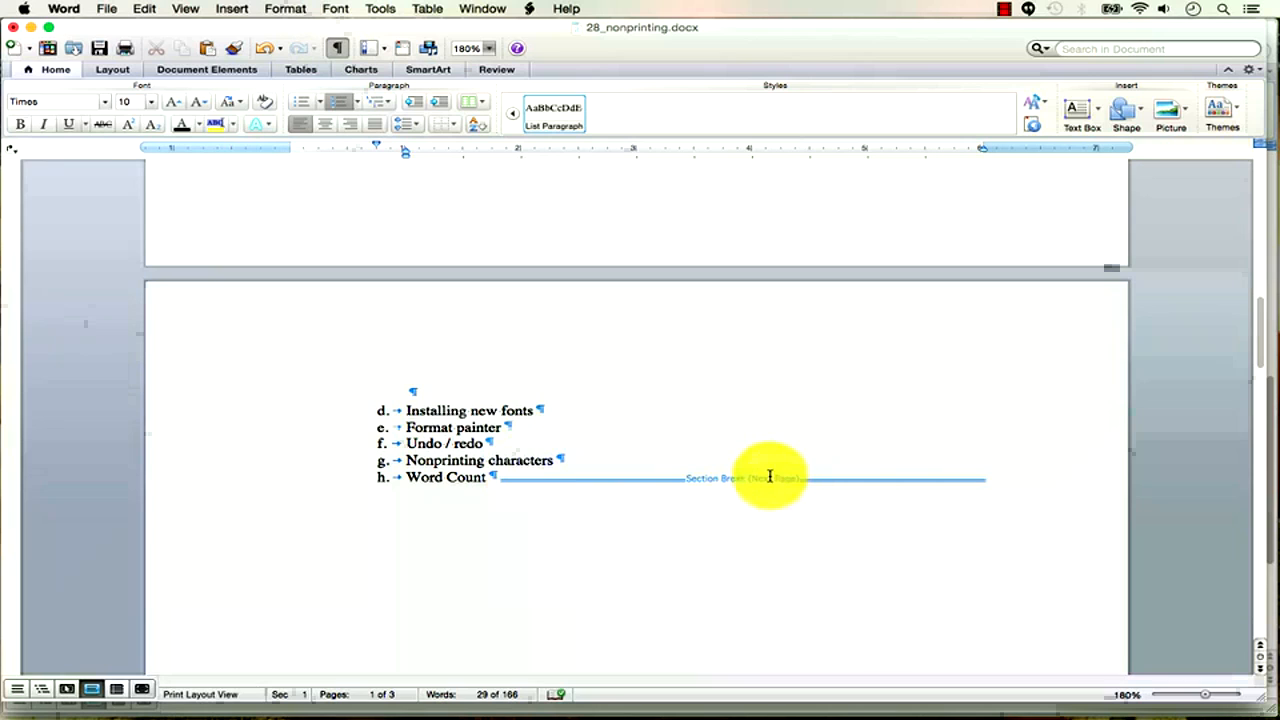
scroll(792, 480, "up", 3)
scroll(792, 480, "up", 10)
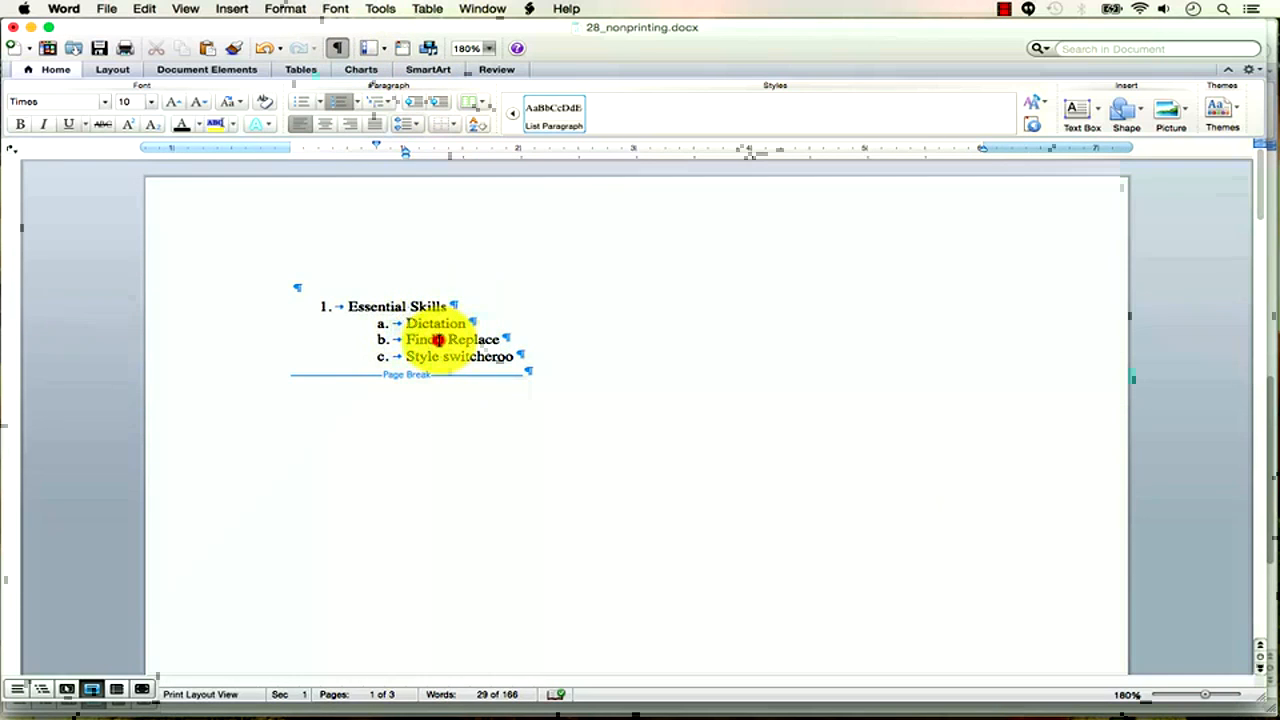
left_click(438, 340)
scroll(515, 418, "down", 5)
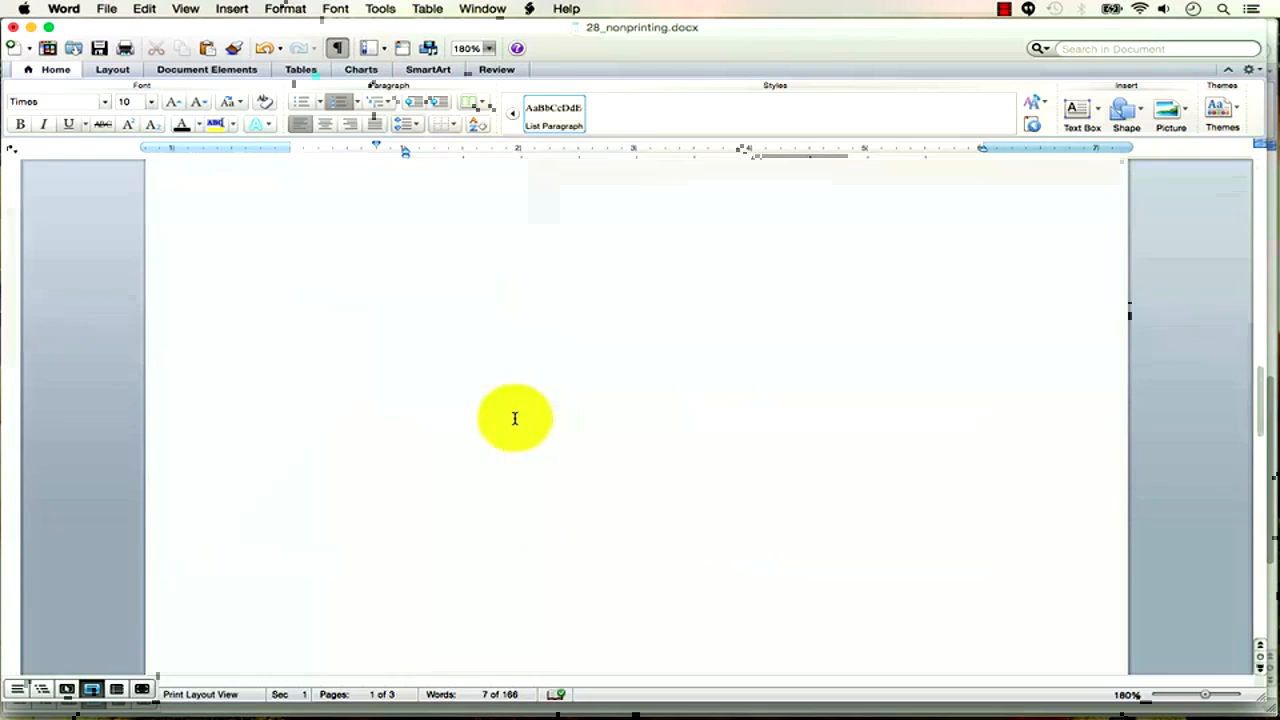
scroll(515, 418, "up", 4)
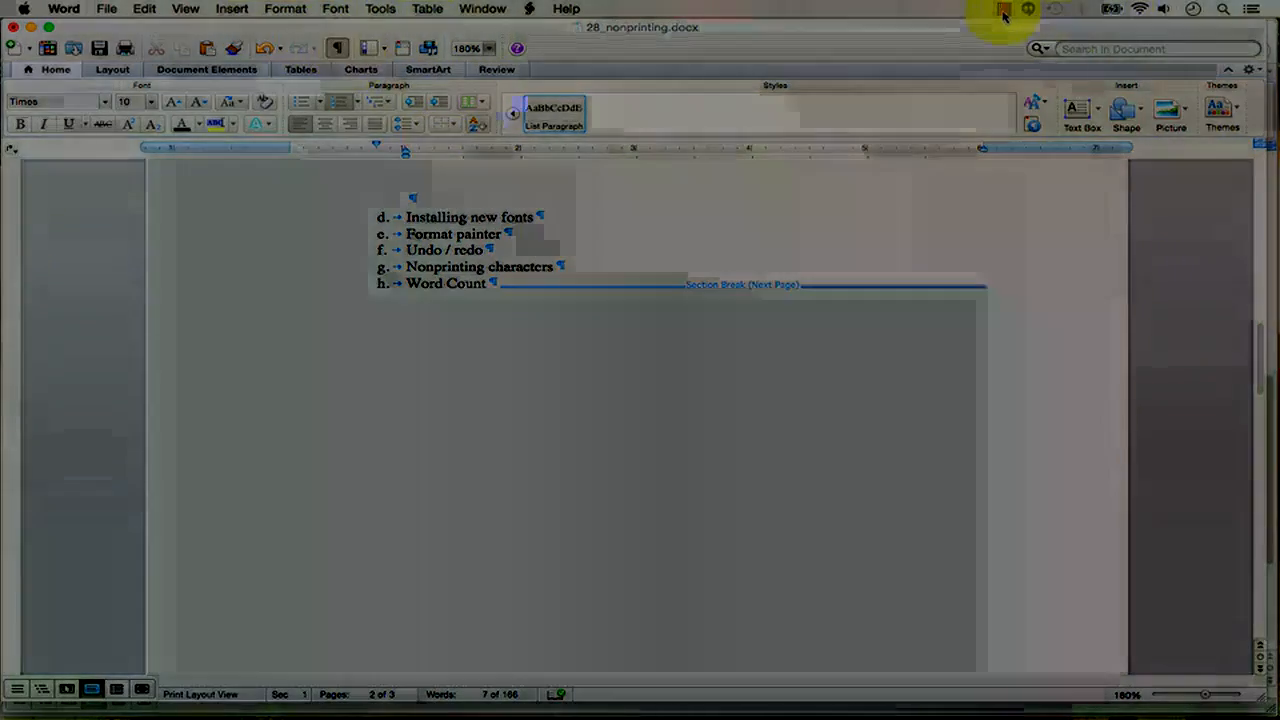
left_click(1004, 9)
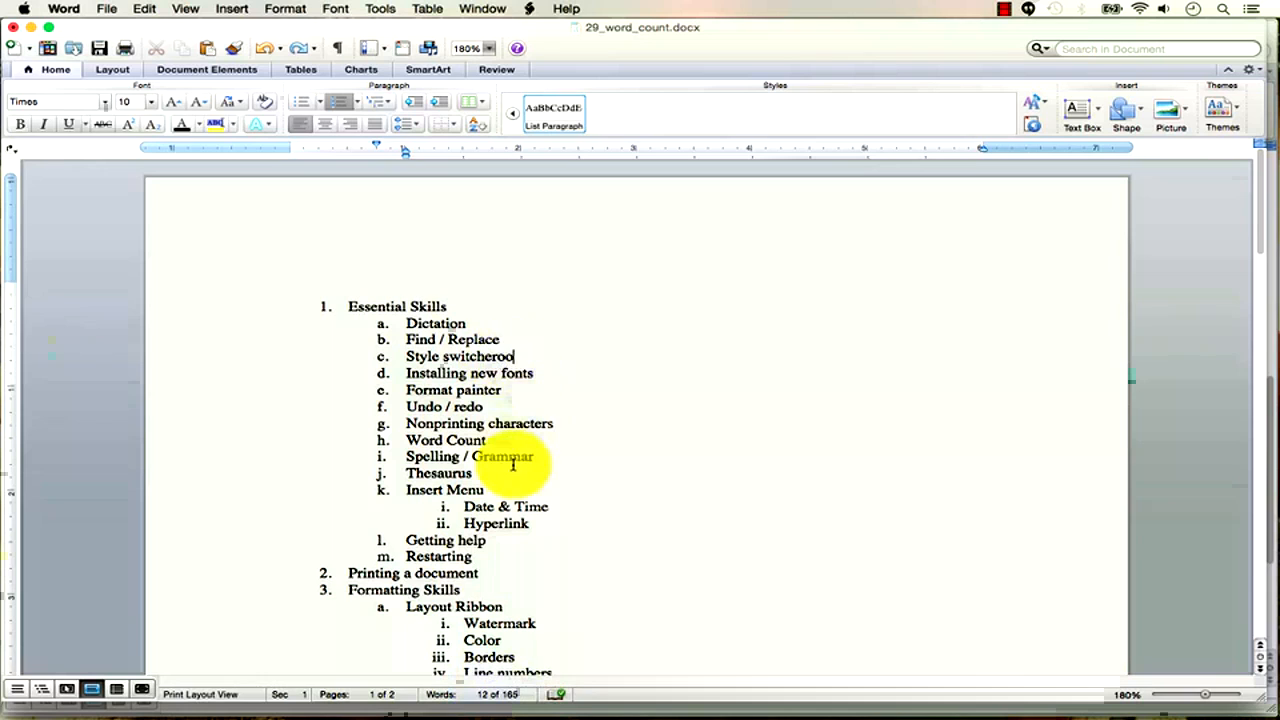
Check Word Count statistics (165 words, 2 pages), then open 30_readability.docx.
left_click(430, 356)
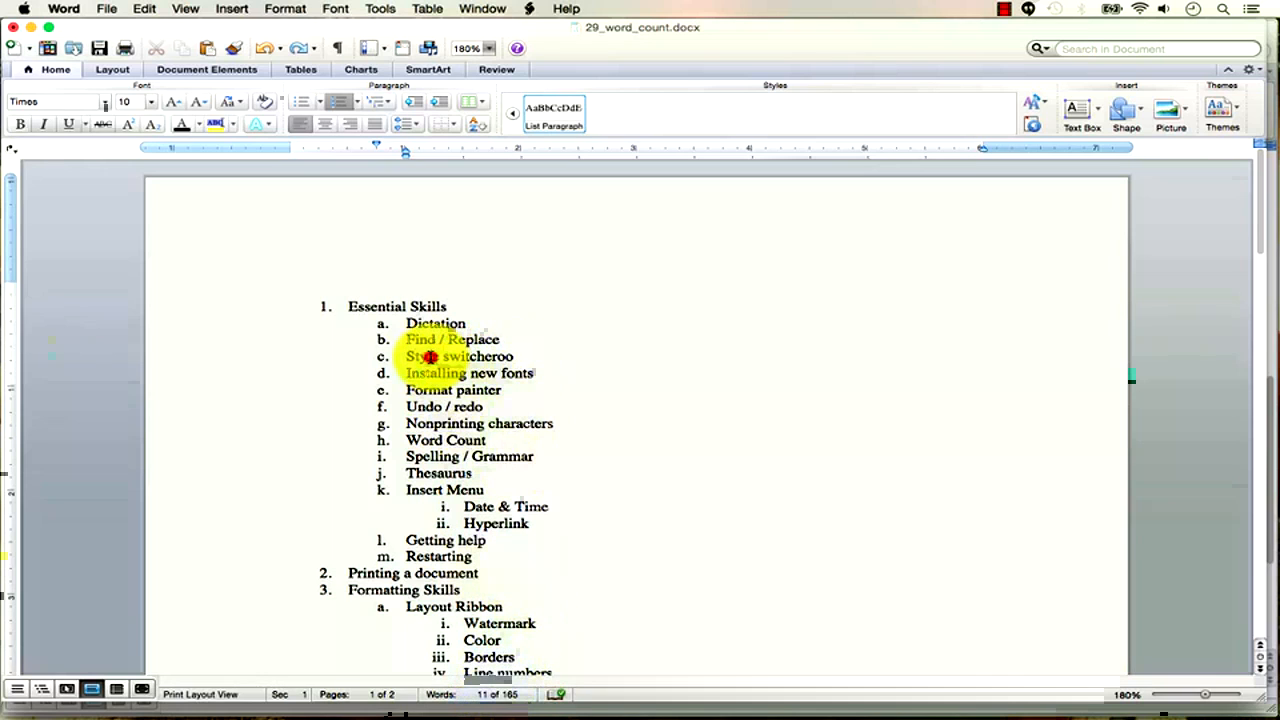
left_click(398, 10)
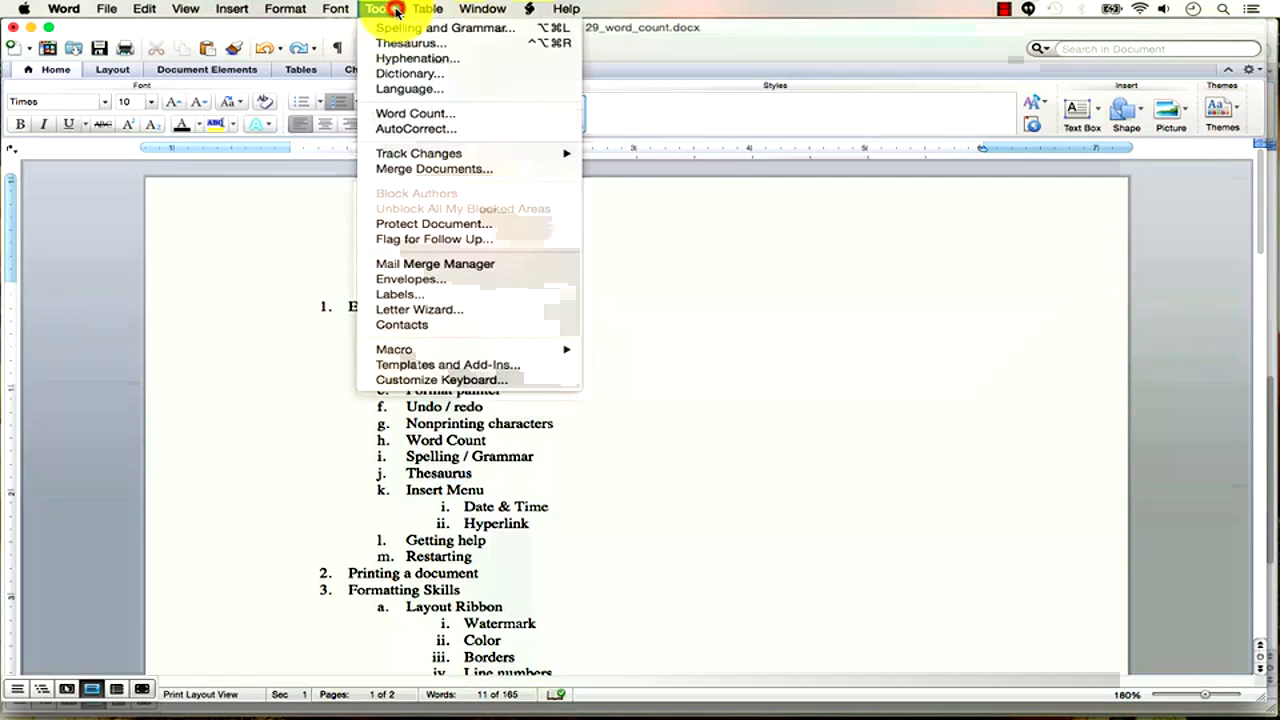
left_click(407, 115)
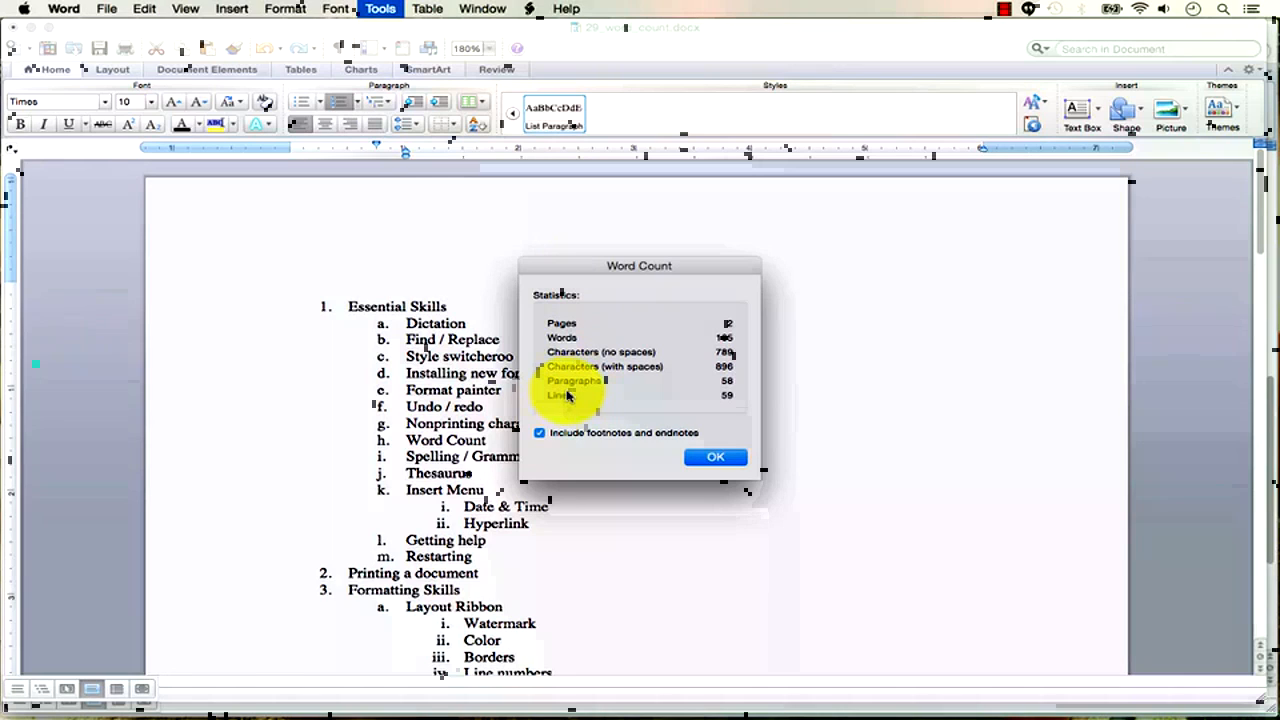
left_click_drag(598, 268, 603, 176)
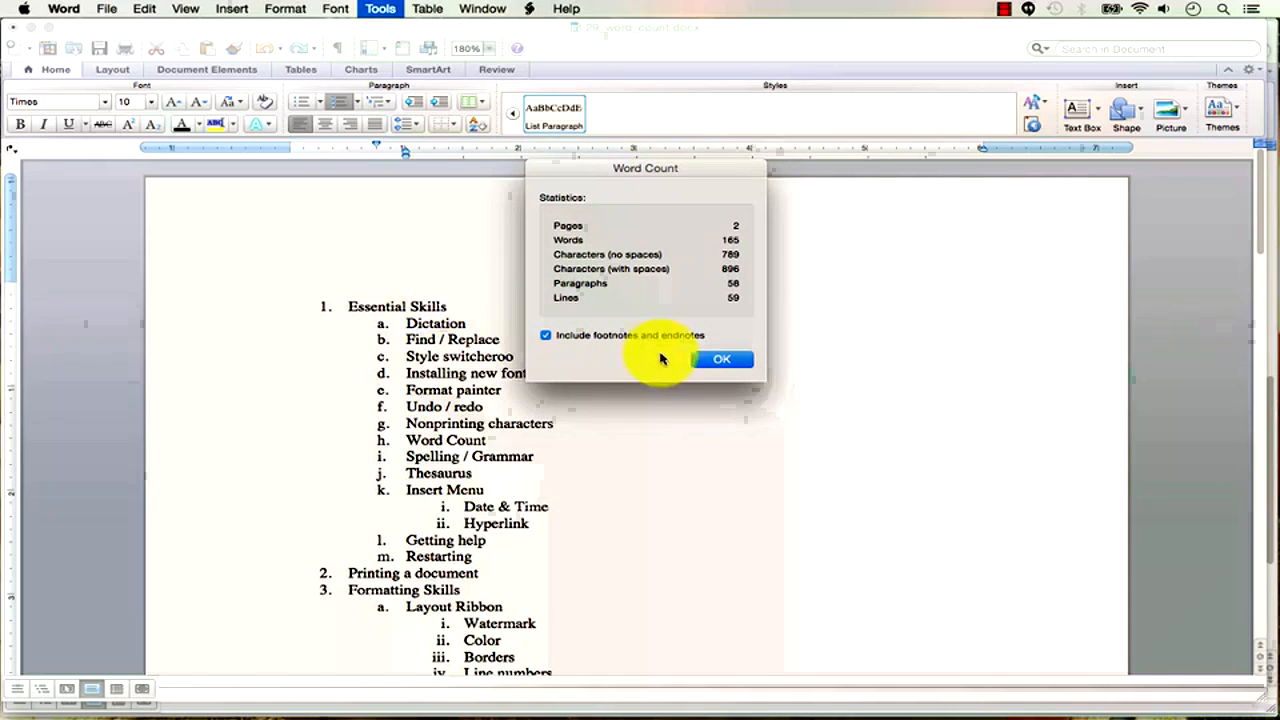
left_click(725, 360)
left_click(1004, 9)
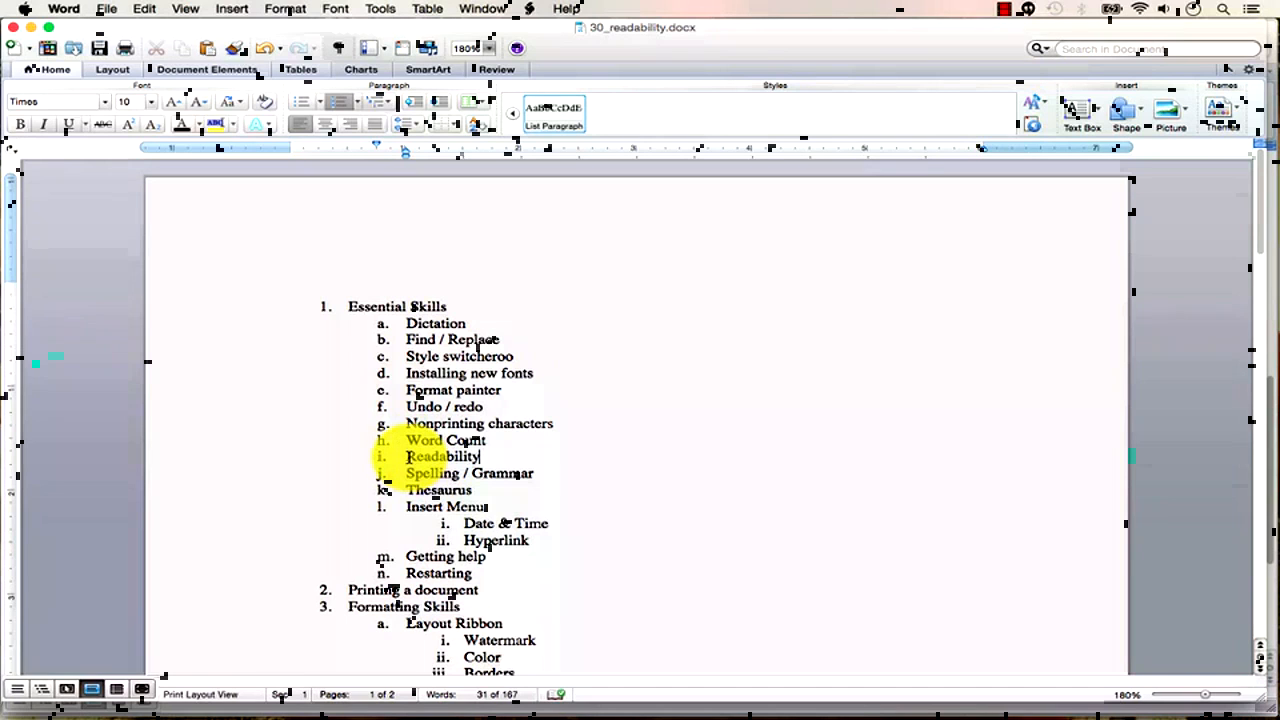
Enable Show readability statistics, choose Recheck Document, then run Spelling and Grammar.
left_click(63, 8)
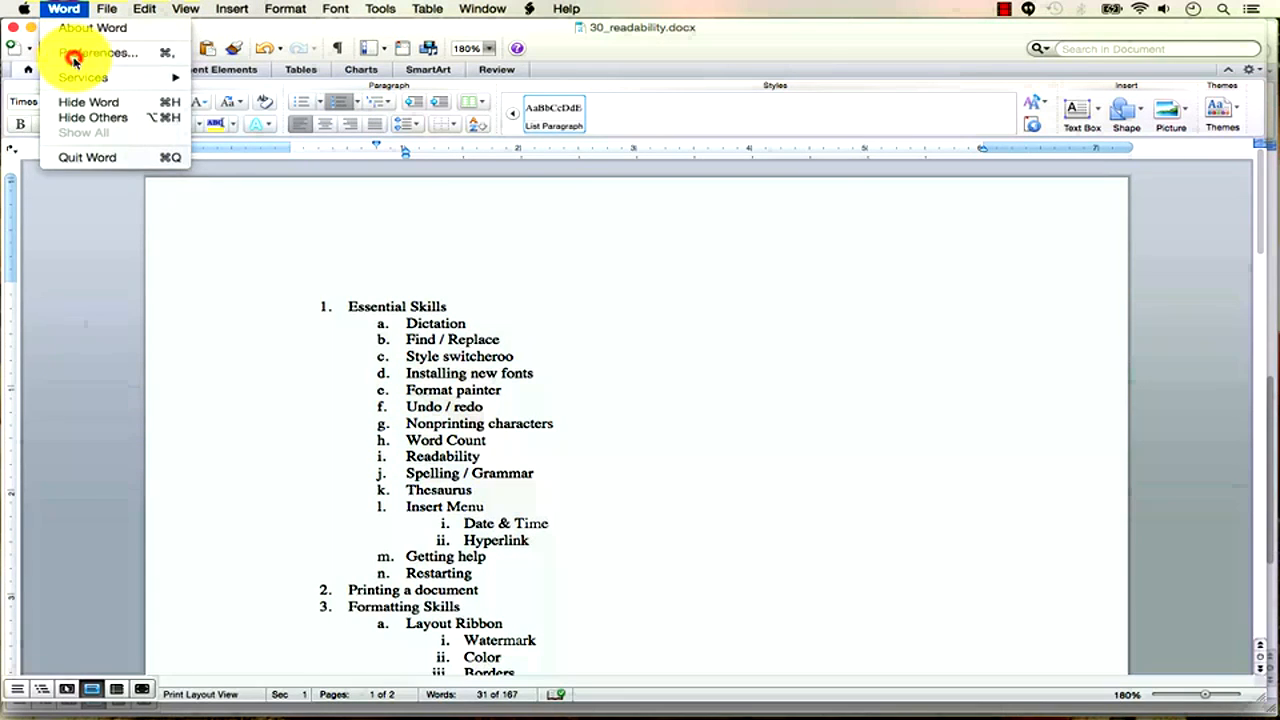
left_click(74, 55)
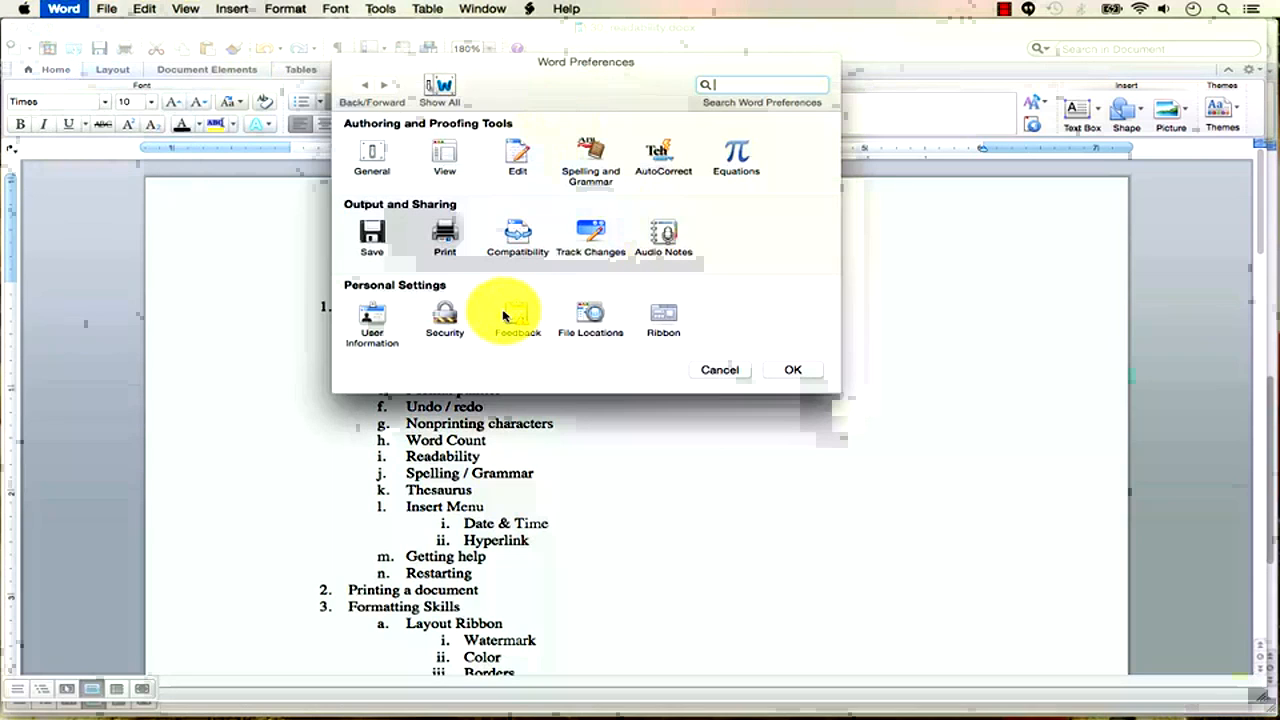
left_click(588, 180)
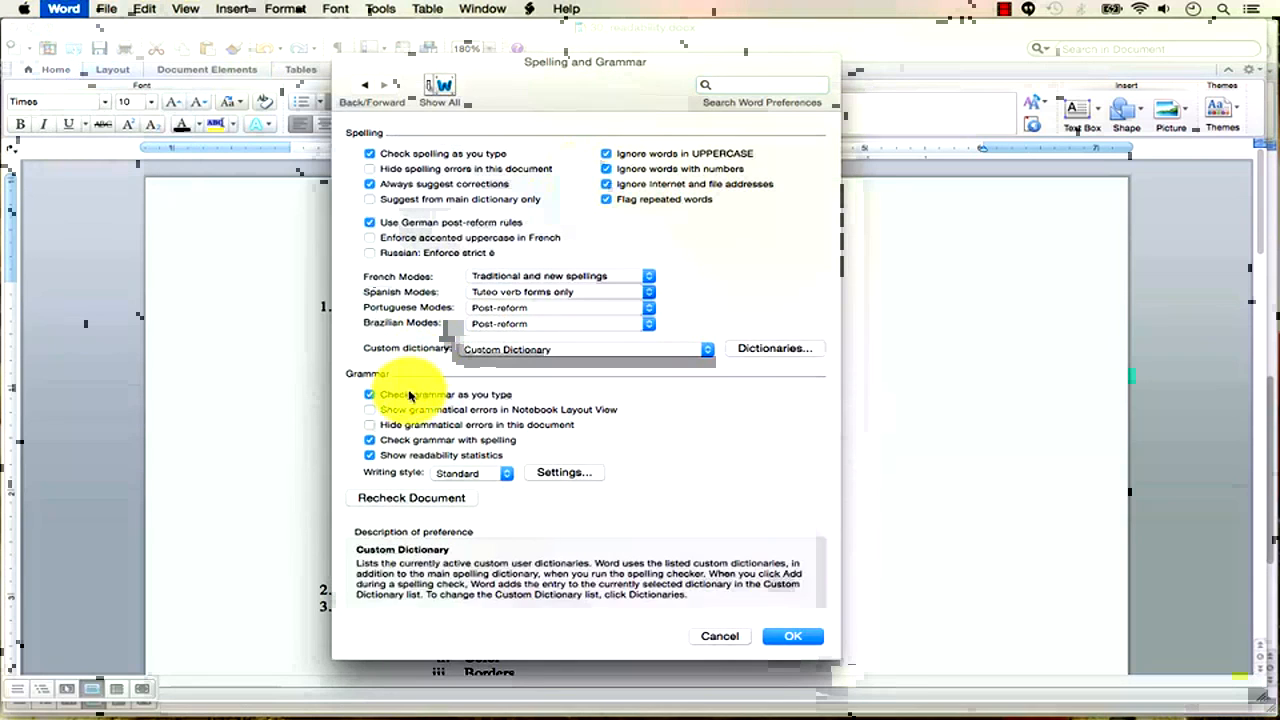
left_click(383, 457)
left_click(386, 457)
left_click(388, 456)
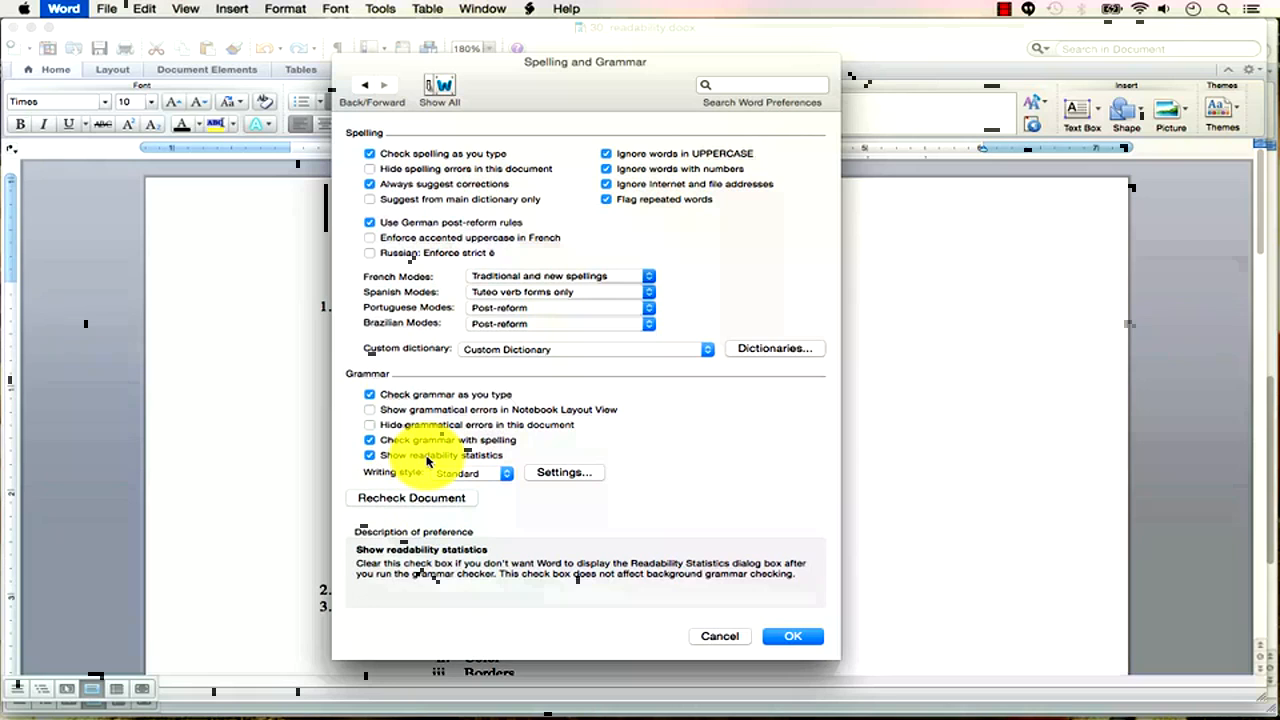
left_click(436, 498)
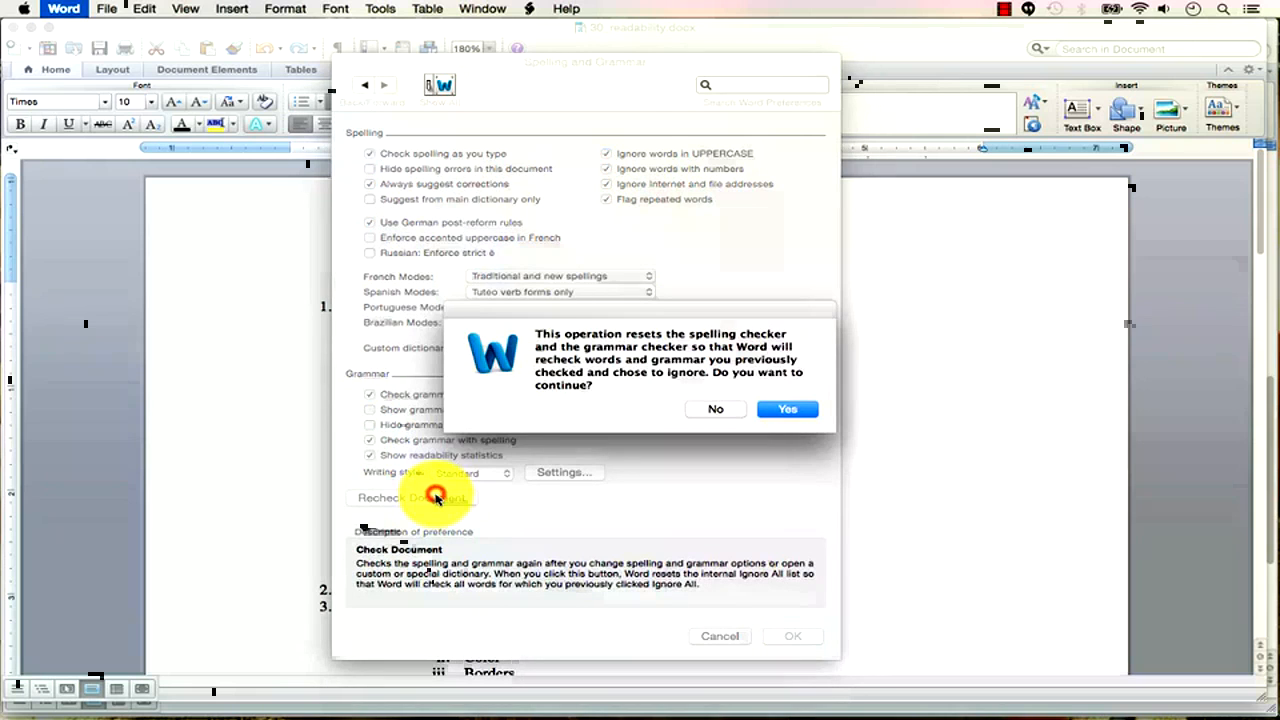
left_click(808, 405)
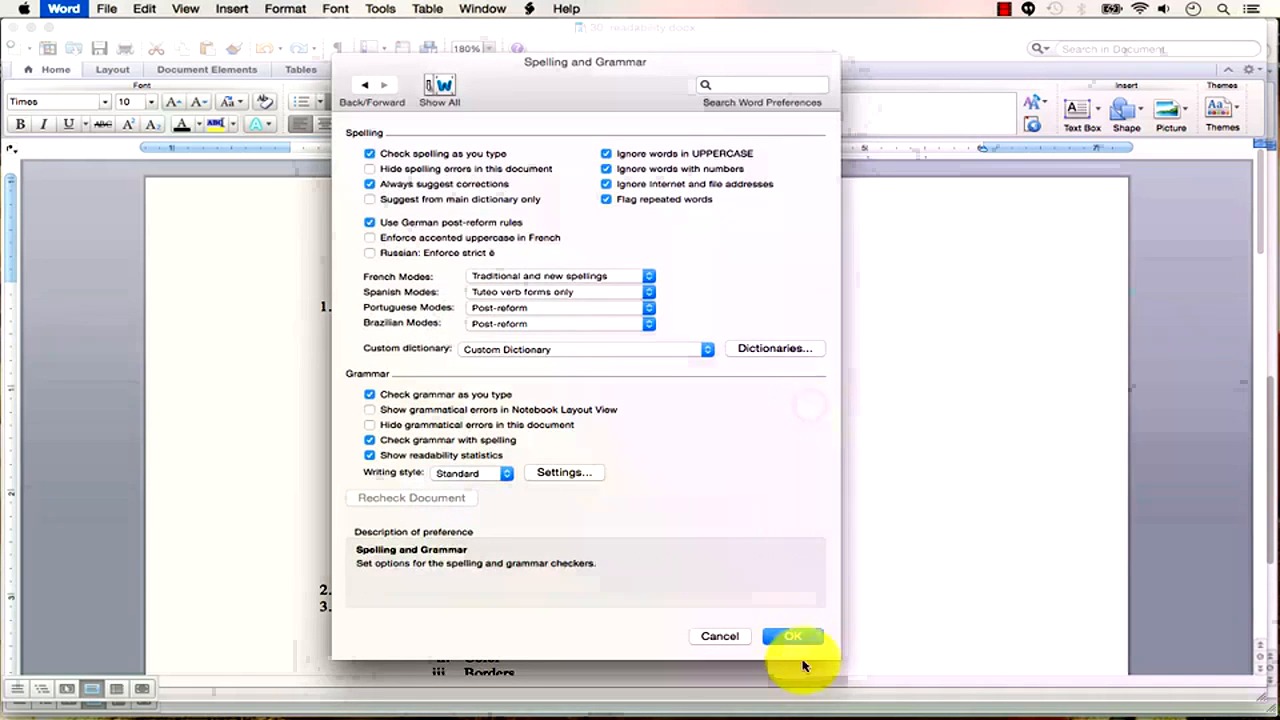
left_click(797, 636)
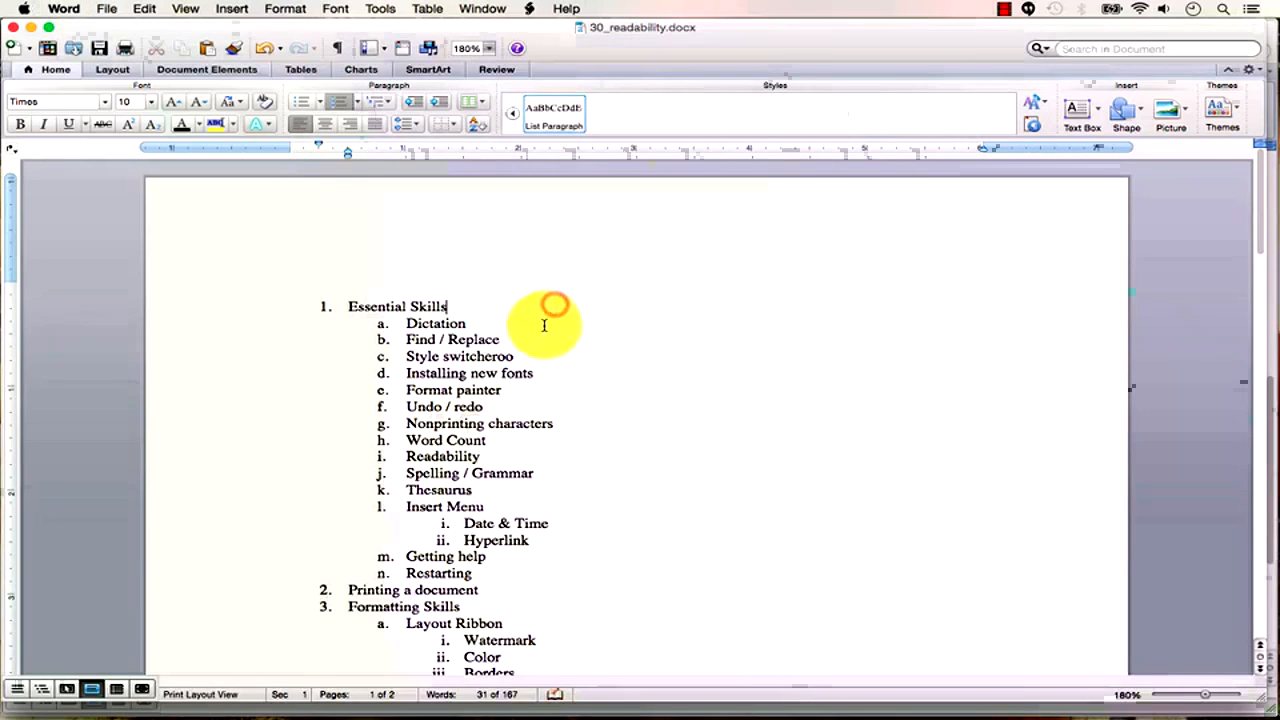
left_click(383, 10)
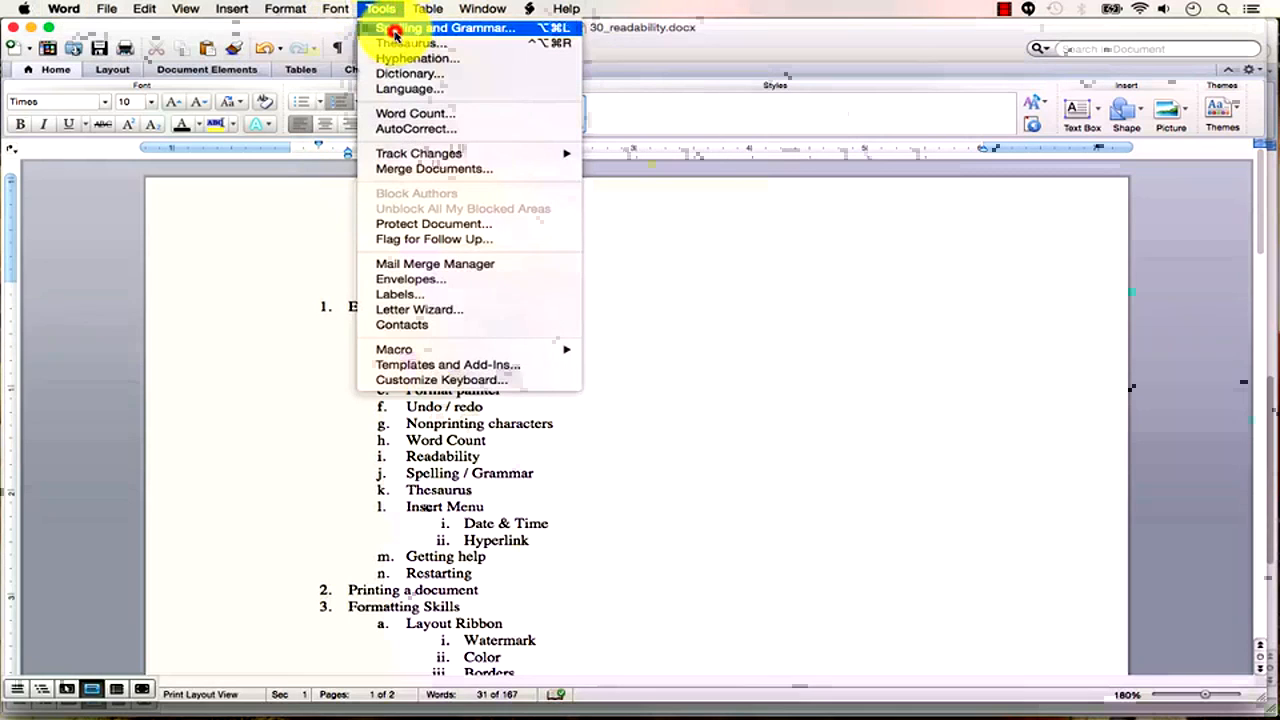
left_click(380, 28)
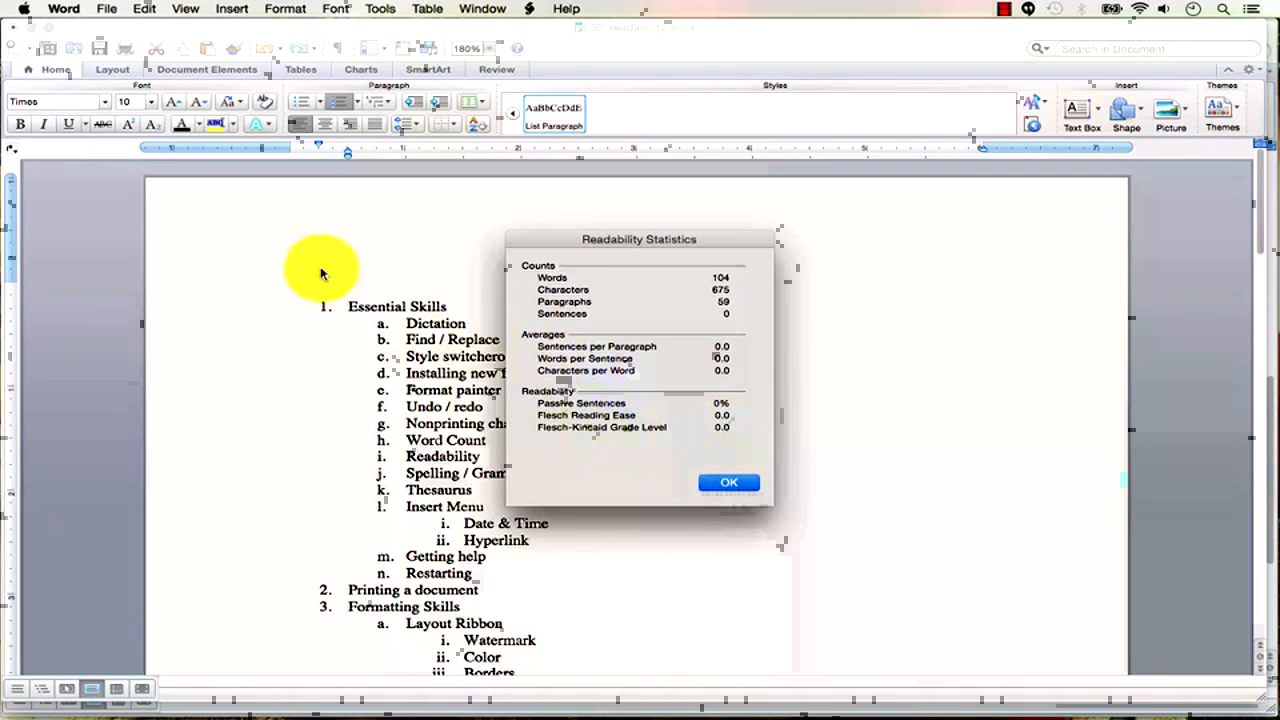
Dismiss the previous report and fill a new blank document with =rand(14,14) sample text.
left_click(732, 487)
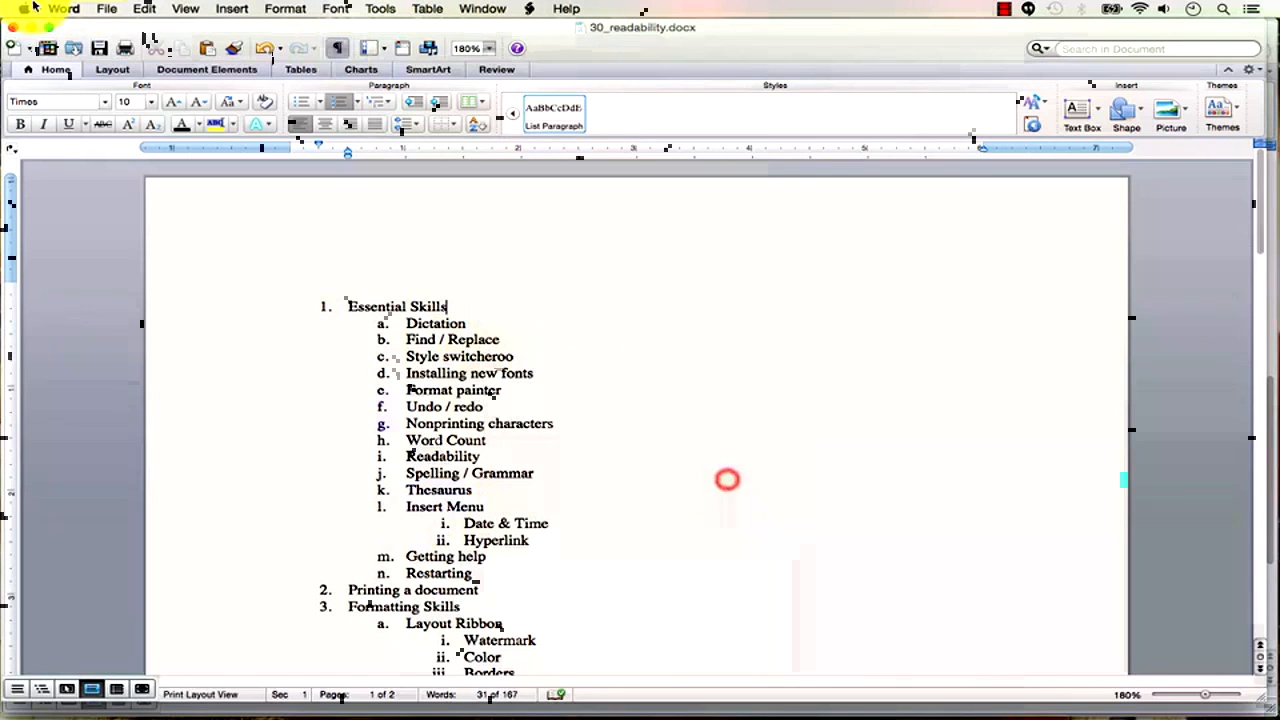
left_click(110, 10)
left_click(118, 27)
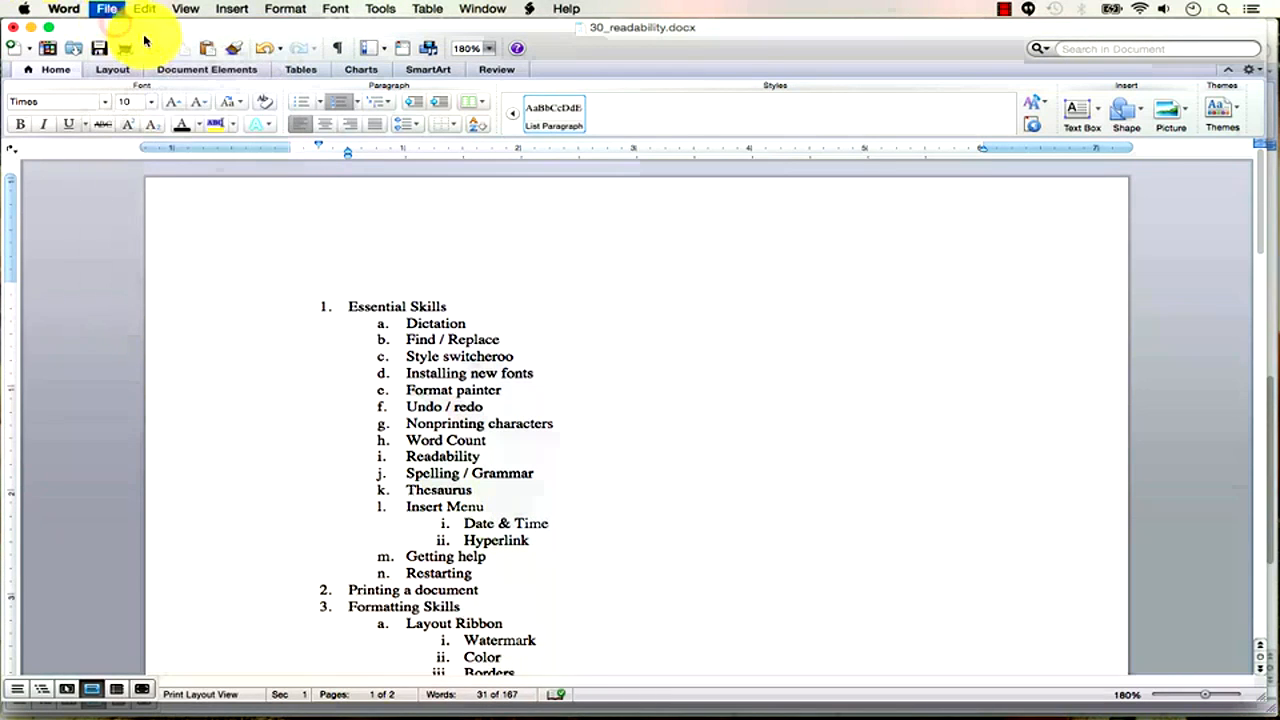
type("=")
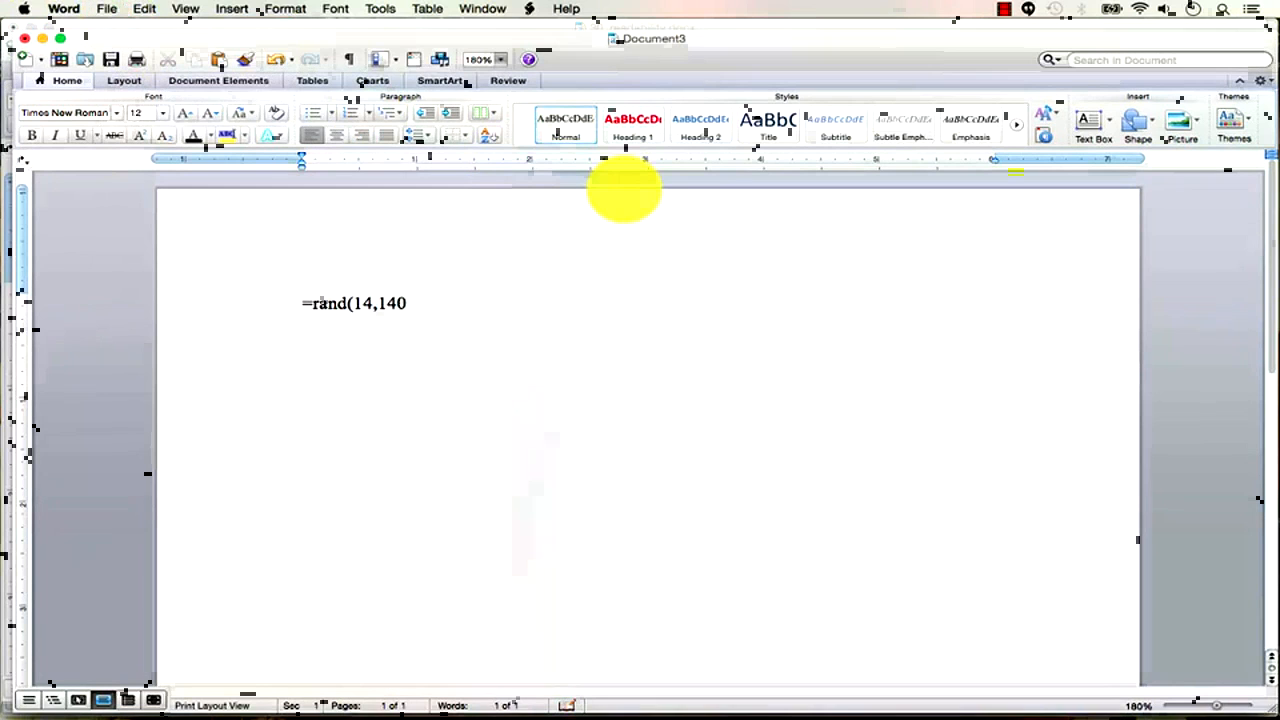
type("rand(14,14)")
key("Return")
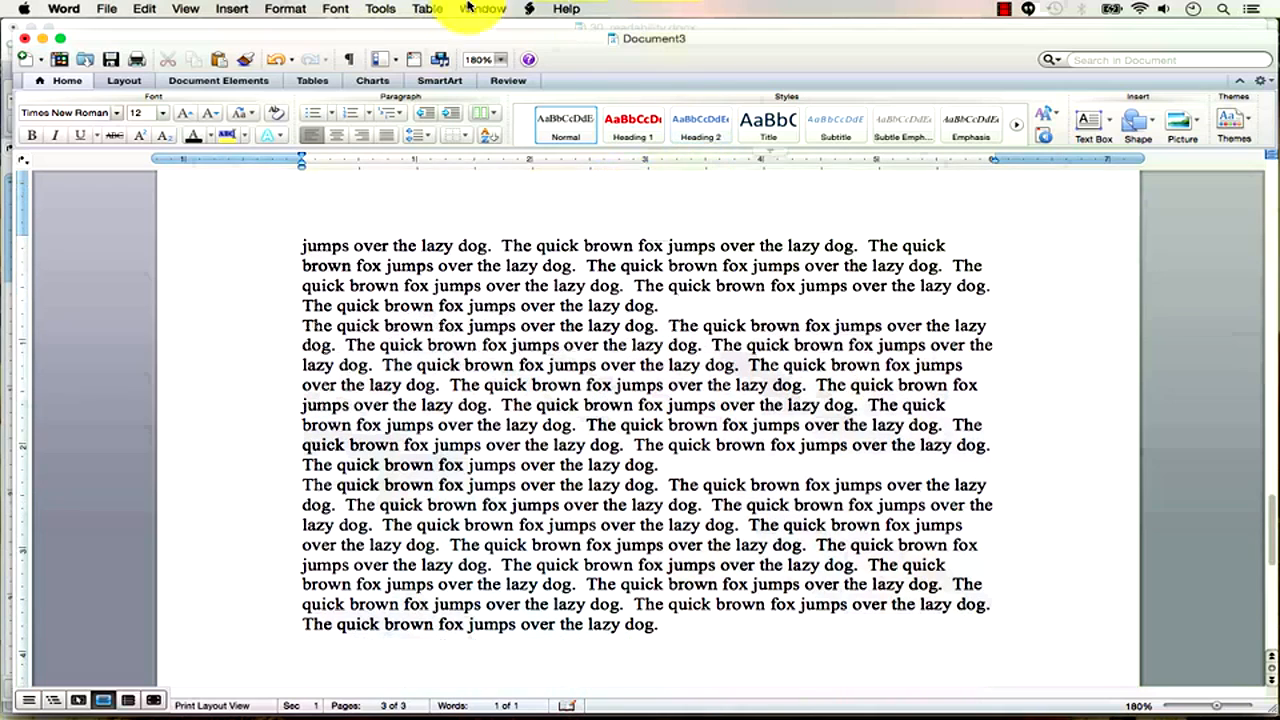
Run Spelling and Grammar on the sample text and dismiss the grade-2.3 readability report.
left_click(396, 10)
left_click(400, 26)
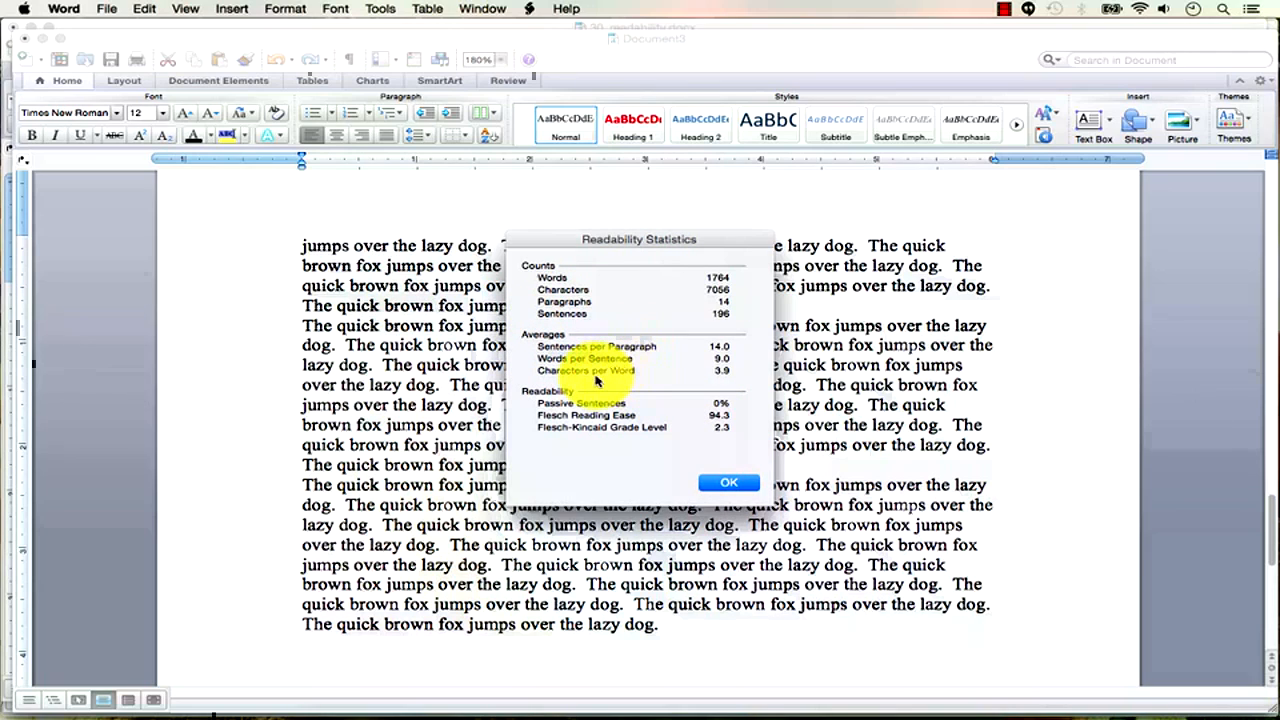
left_click(738, 486)
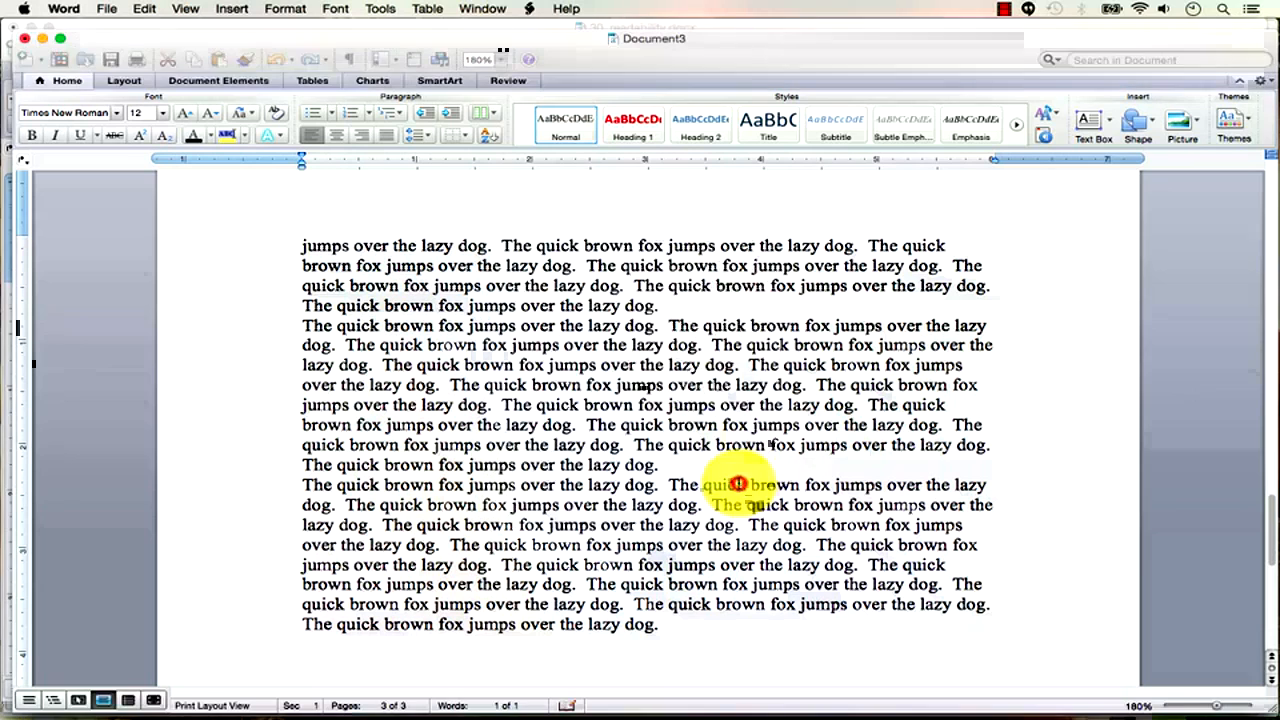
left_click(1005, 10)
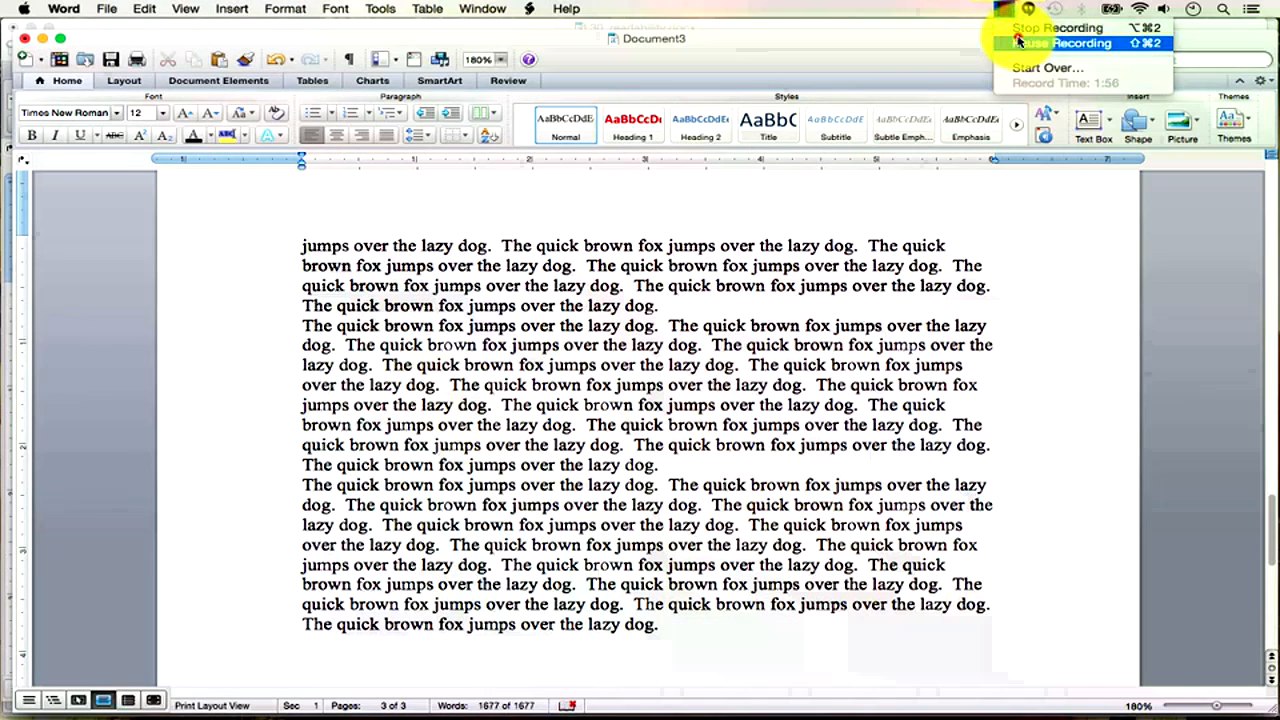
Dismiss THE HARVARD TRAINER.doc readability report: 6228 words, grade level 4.4.
left_click(1013, 30)
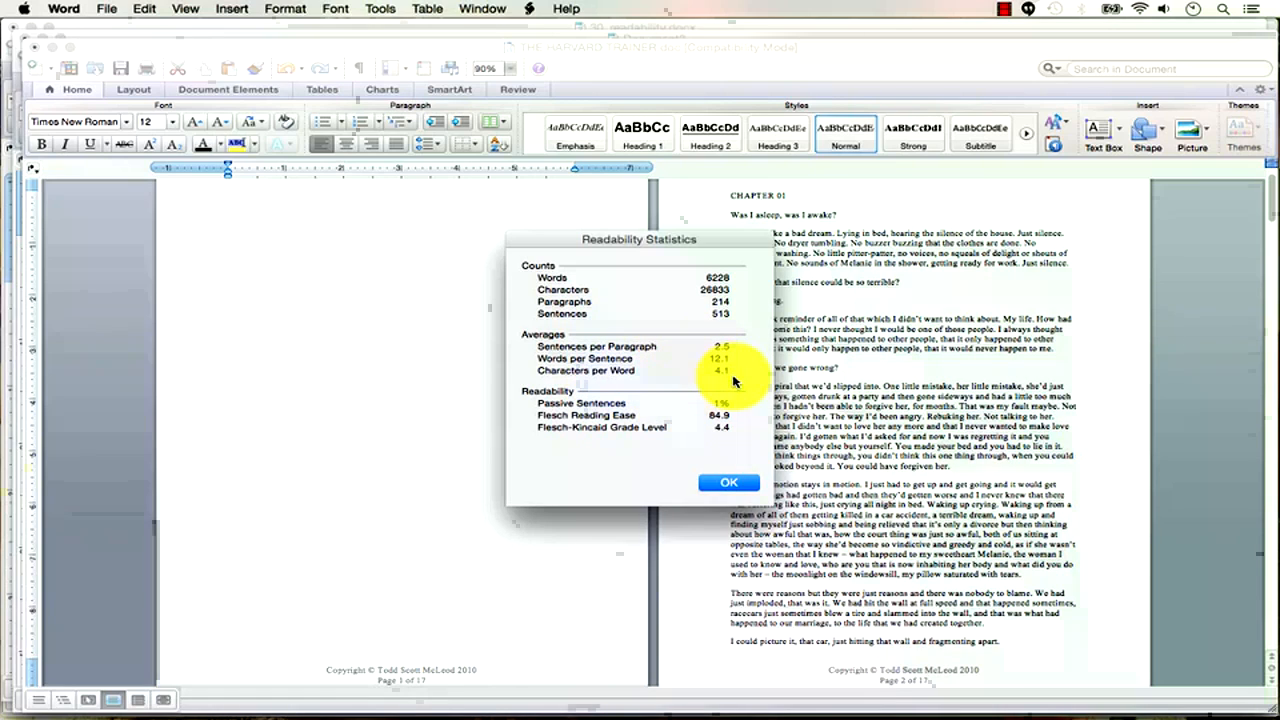
left_click(729, 483)
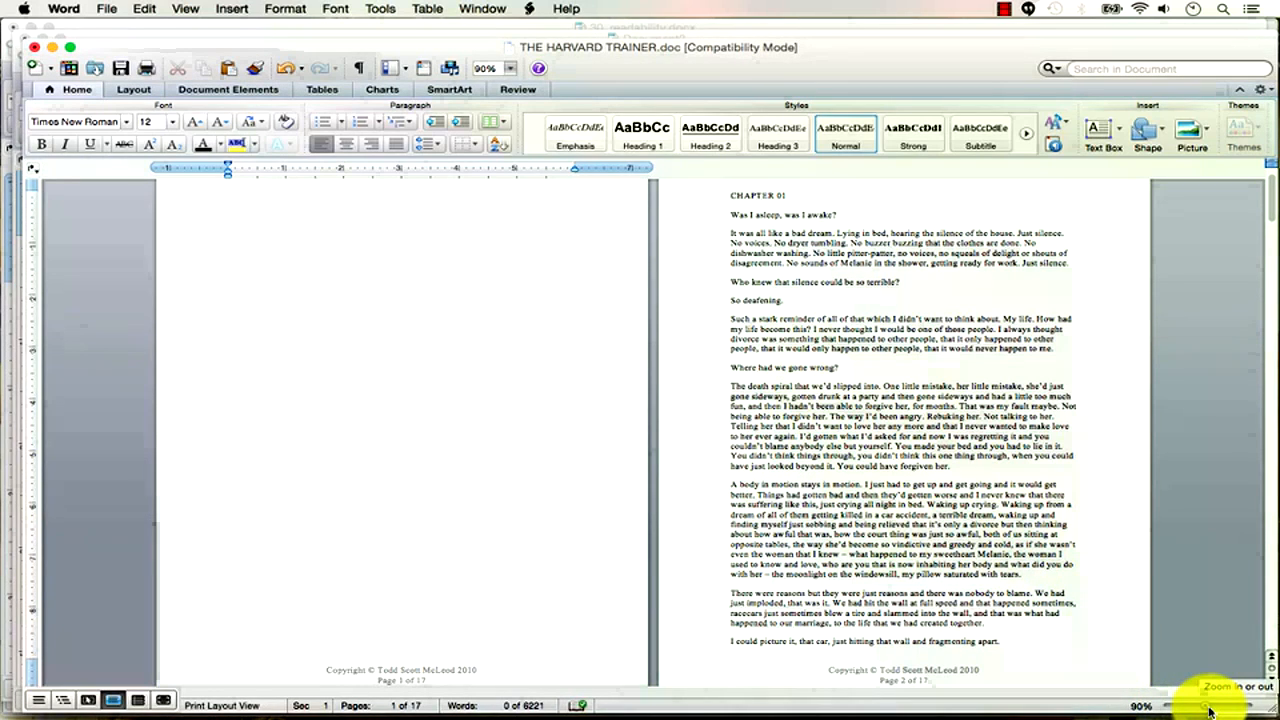
Zoom THE HARVARD TRAINER.doc to 204% and bring page 2 into view.
left_click_drag(1207, 708, 1237, 706)
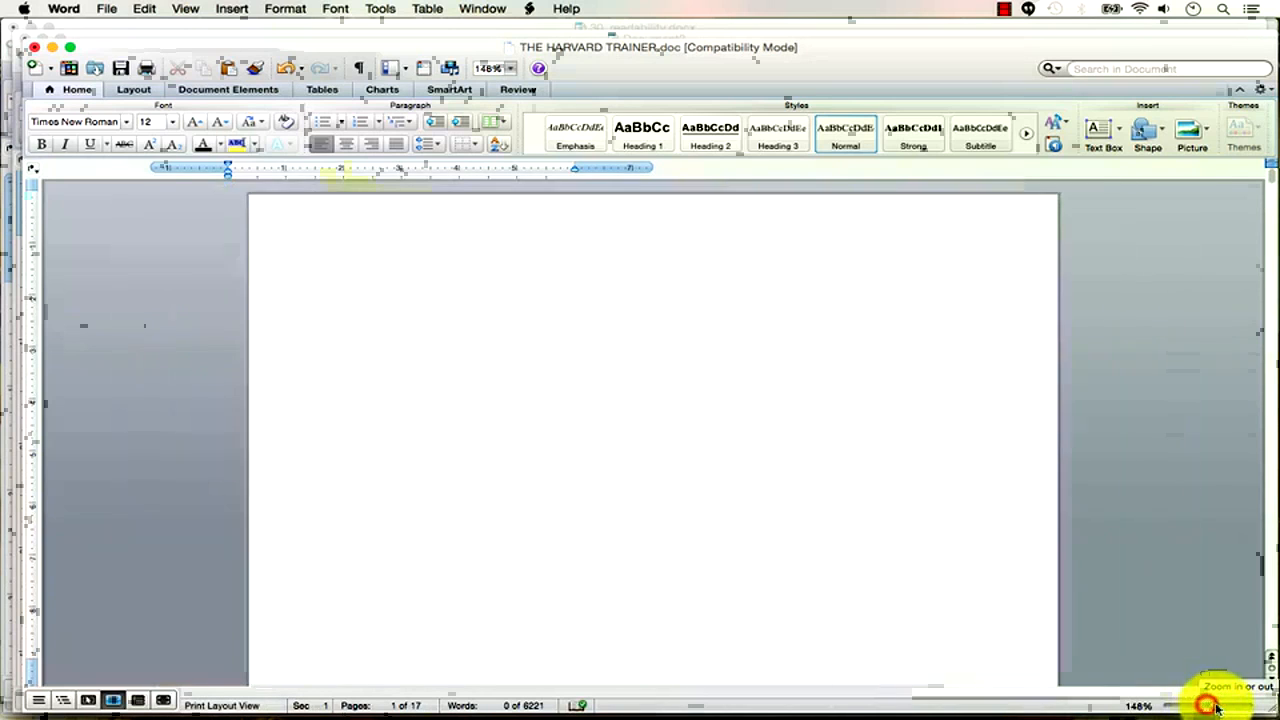
left_click(1274, 597)
scroll(1207, 588, "up", 3)
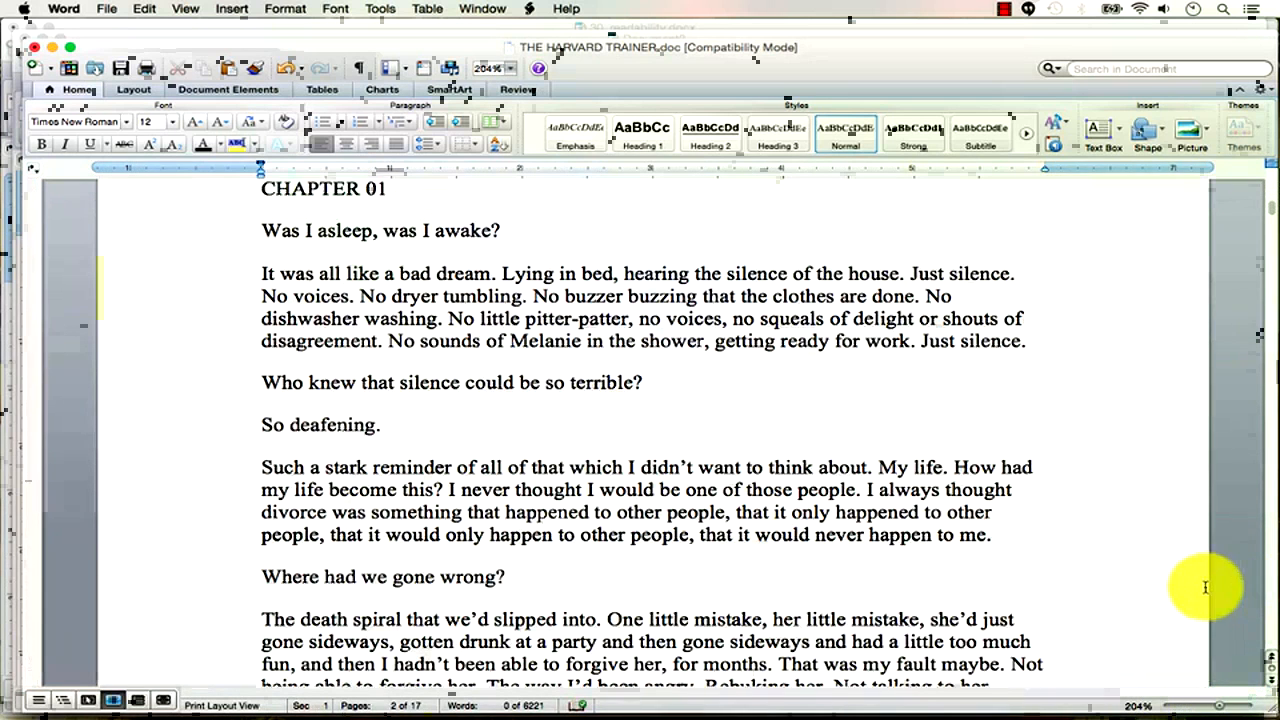
scroll(1207, 588, "down", 2)
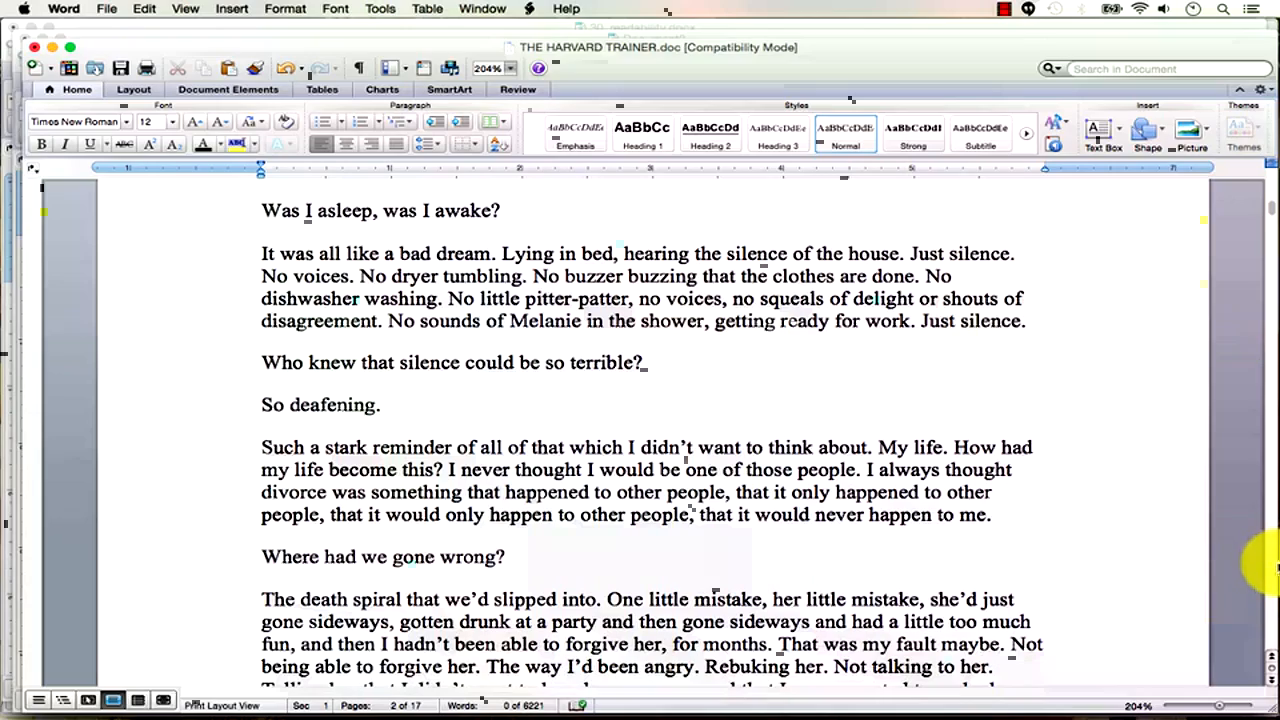
Page down through the manuscript to page 7 of 17.
left_click(1270, 567)
left_click(1270, 567)
left_click(1270, 567)
left_click(1270, 567)
left_click(1270, 567)
left_click(1270, 567)
left_click(1270, 567)
left_click(1270, 567)
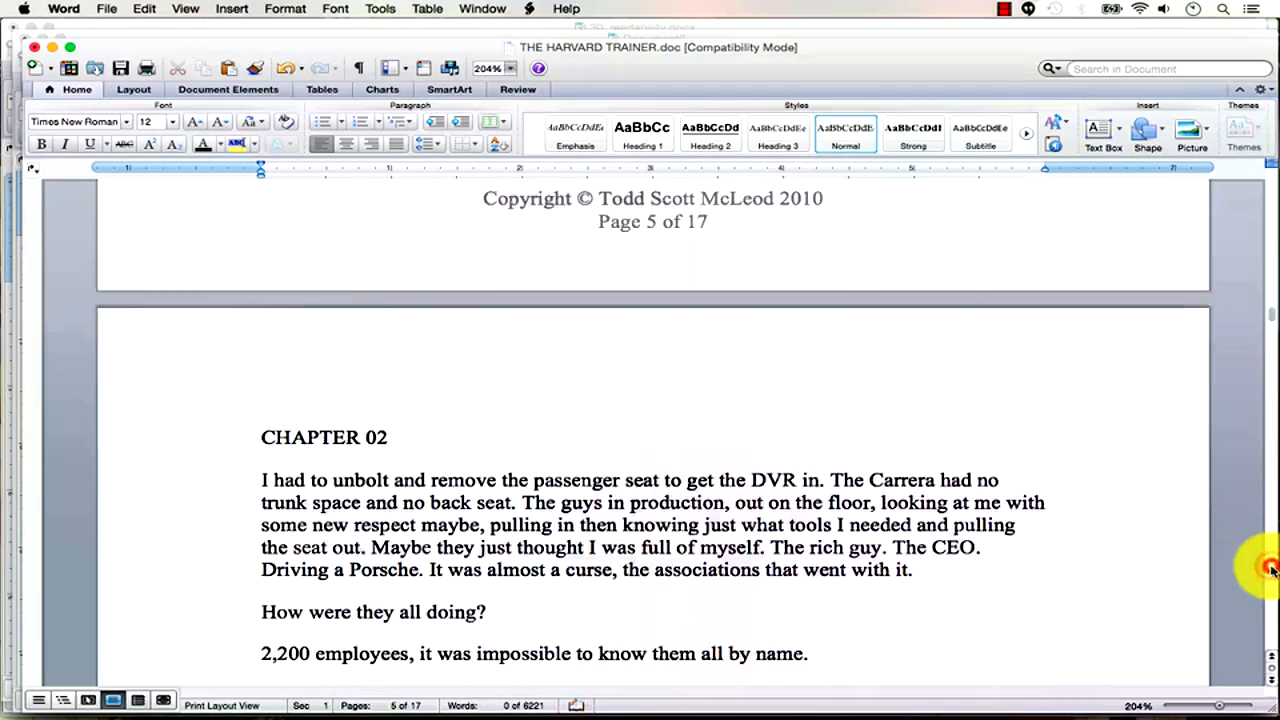
left_click(1270, 567)
left_click(1270, 567)
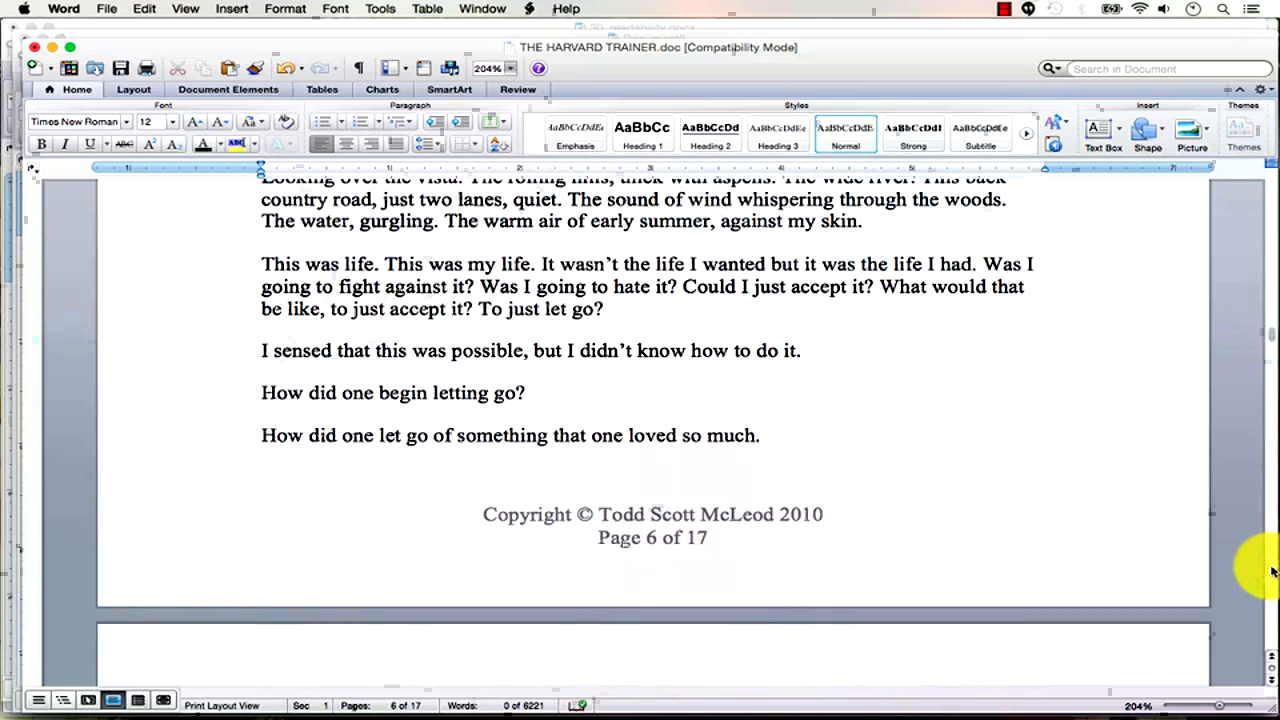
left_click(1270, 567)
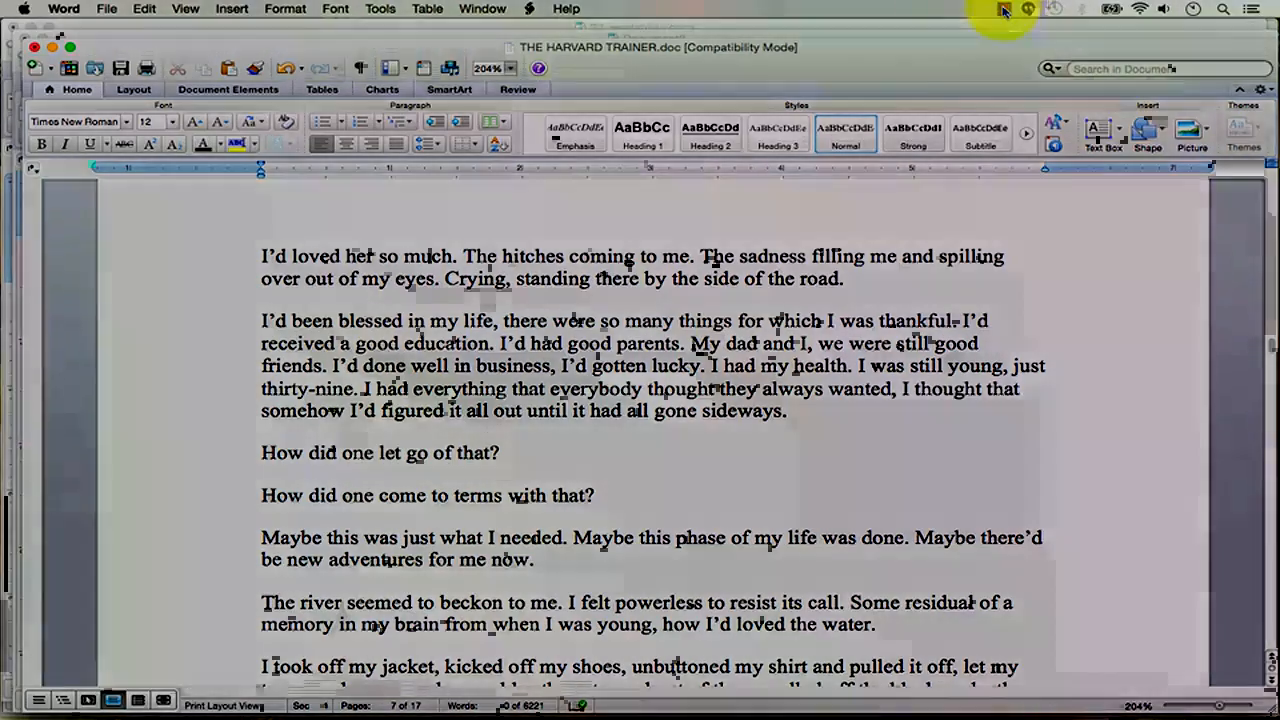
Open 31_THE_HARVARD_TRAINER_excerpt.doc, the 16-page manuscript.
left_click(1004, 10)
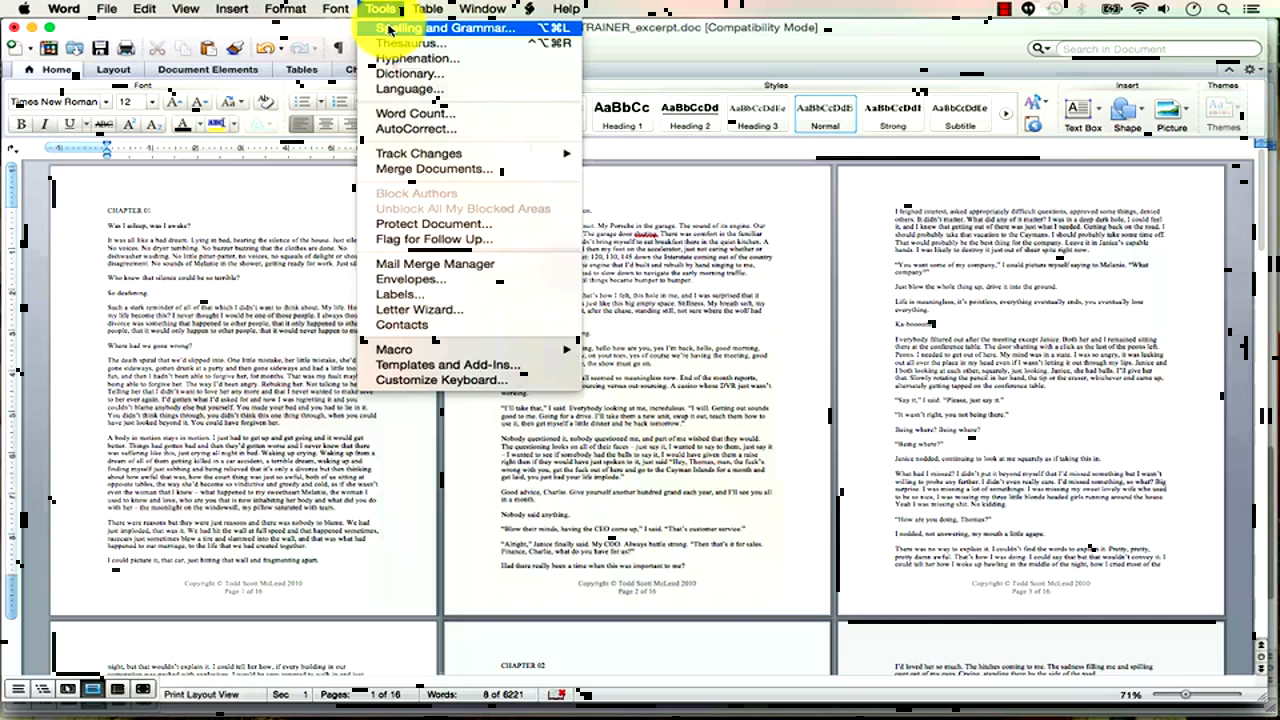
Zoom the excerpt to 172% and bring the top of page 2, with the misspelled 'shuting', into view.
left_click(655, 248)
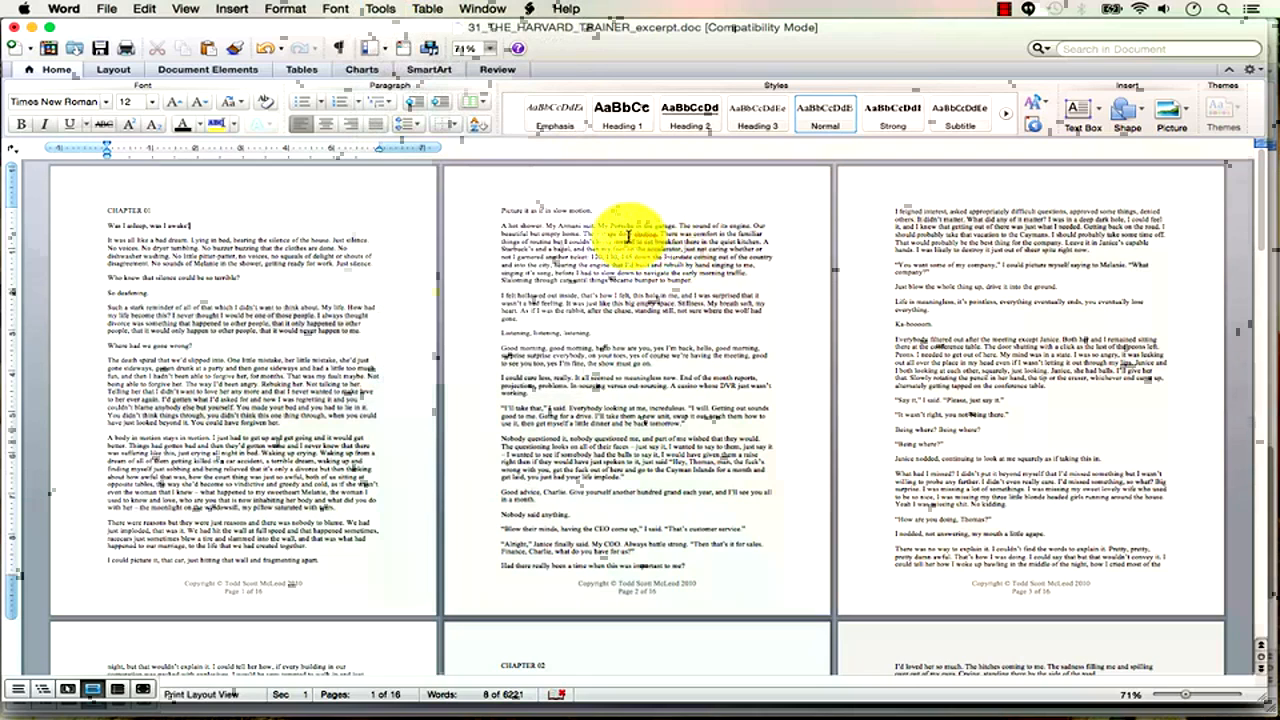
left_click(334, 222)
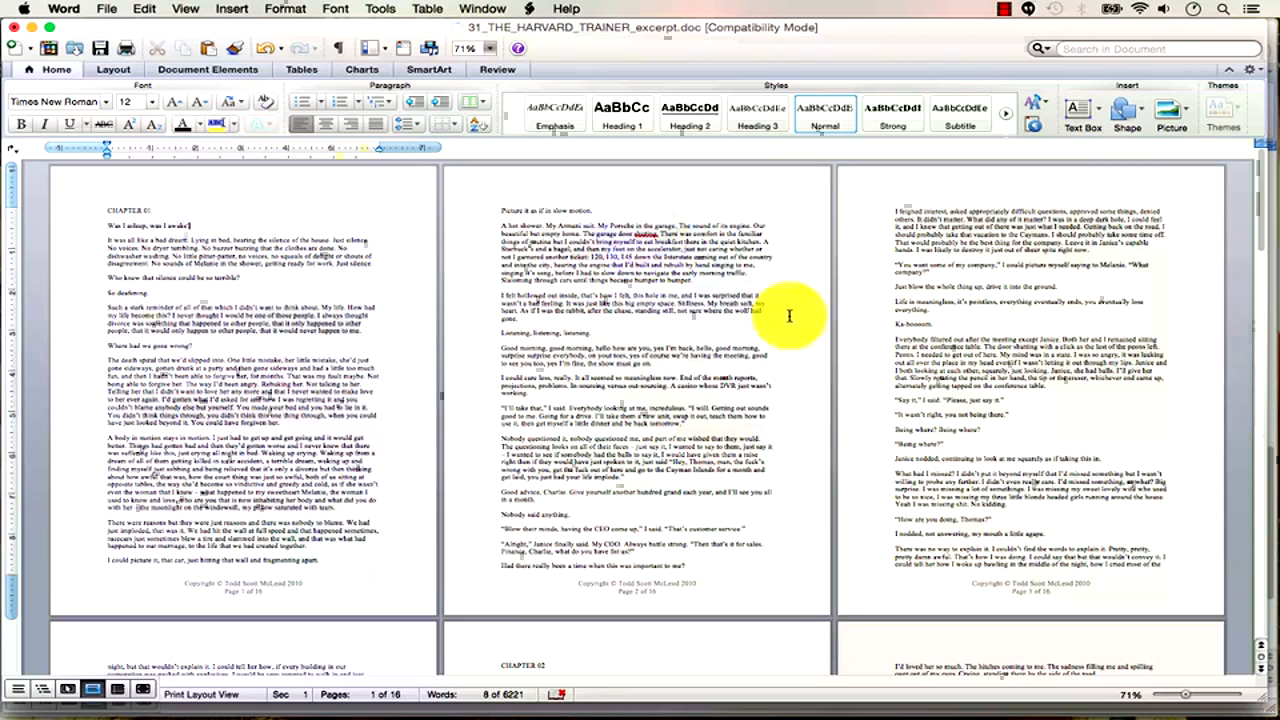
left_click_drag(1186, 694, 1205, 694)
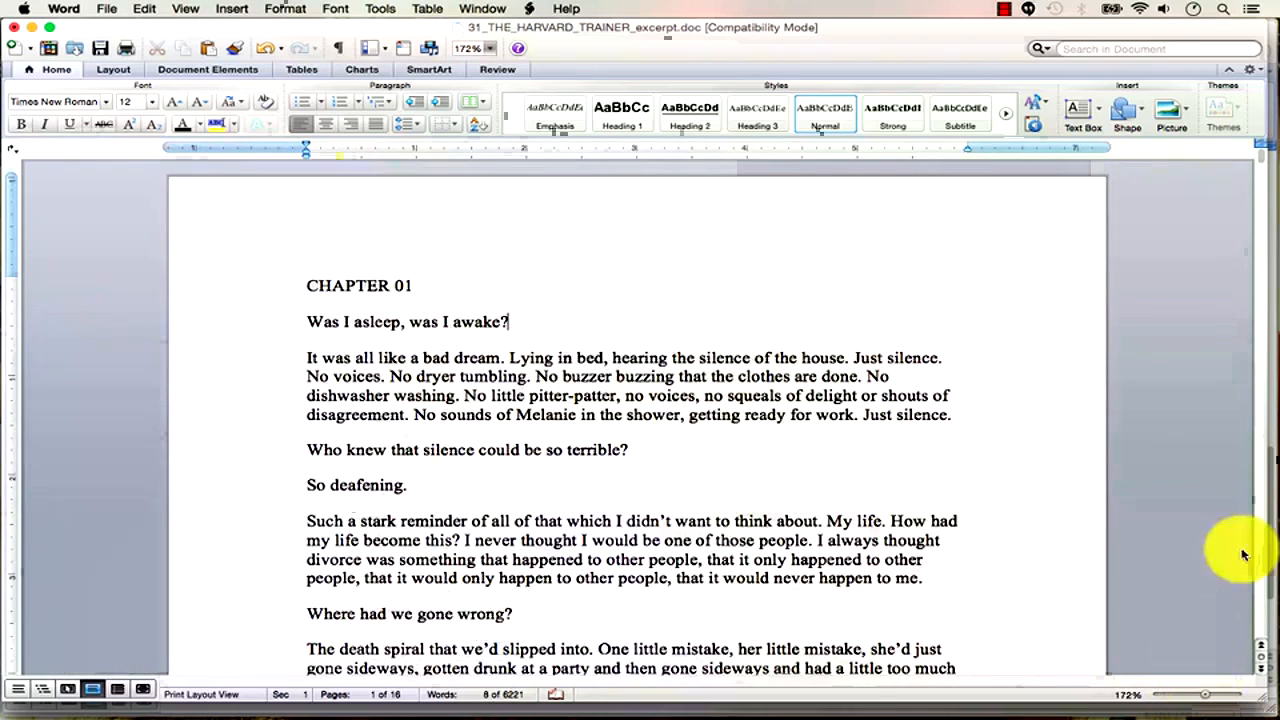
left_click(1263, 528)
left_click(1263, 528)
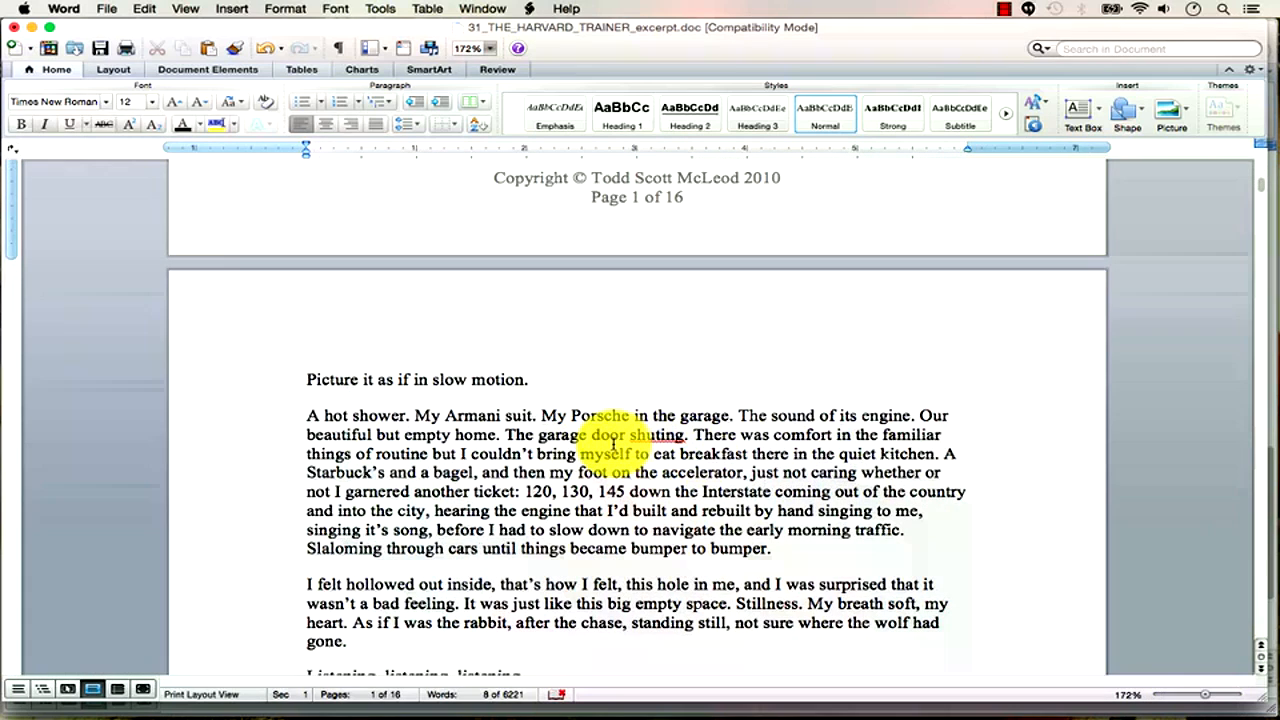
Turn off Check spelling as you type and Check grammar as you type in Spelling and Grammar preferences.
left_click(63, 9)
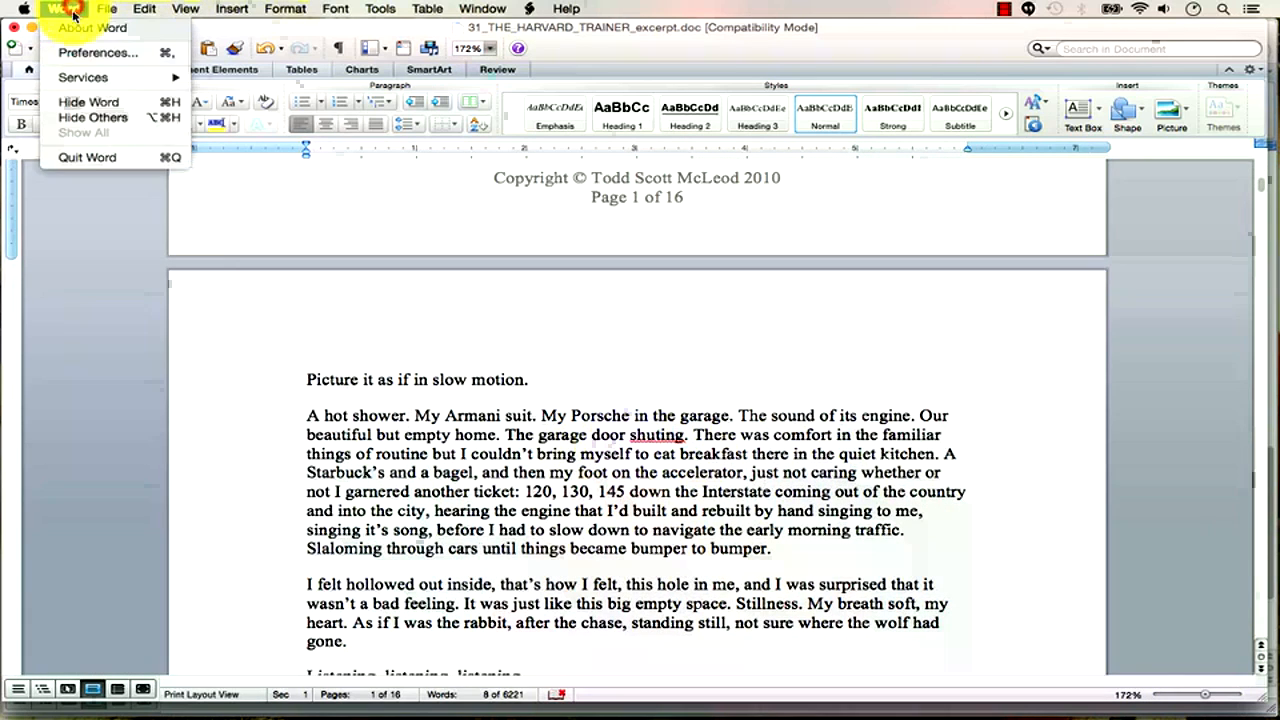
left_click(87, 59)
left_click(592, 170)
left_click_drag(555, 85, 503, 45)
left_click(350, 118)
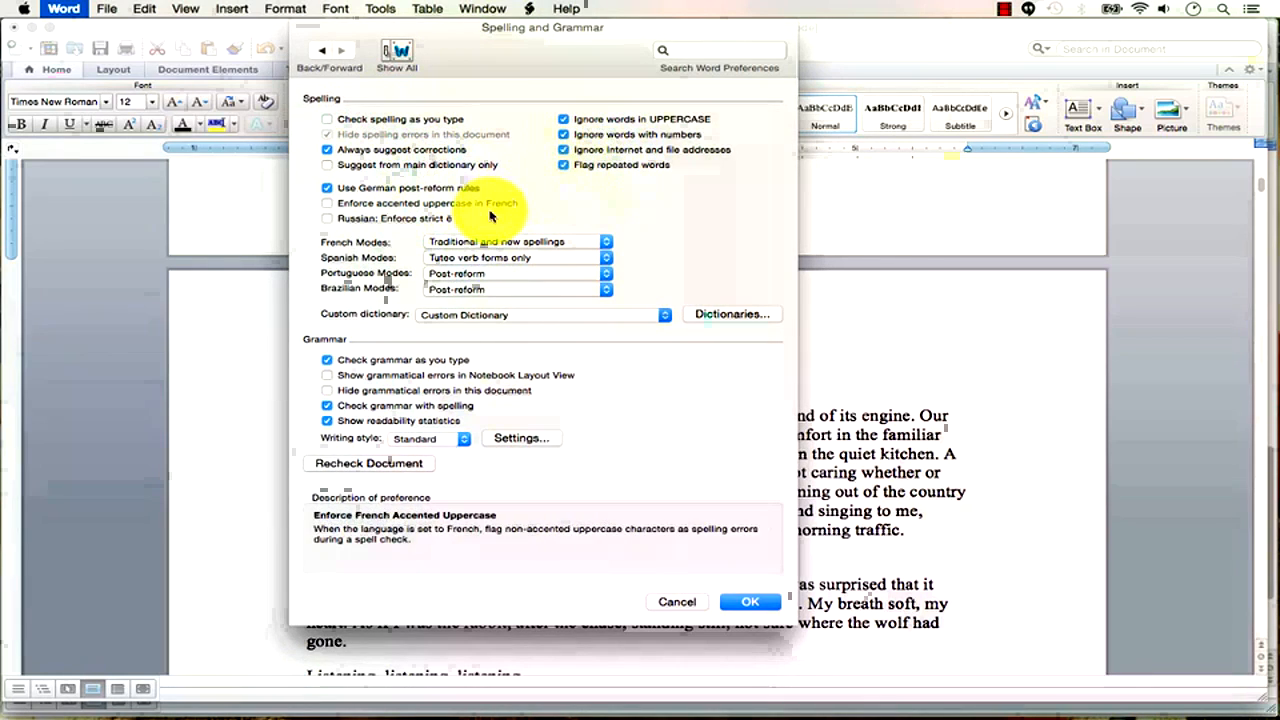
left_click(410, 364)
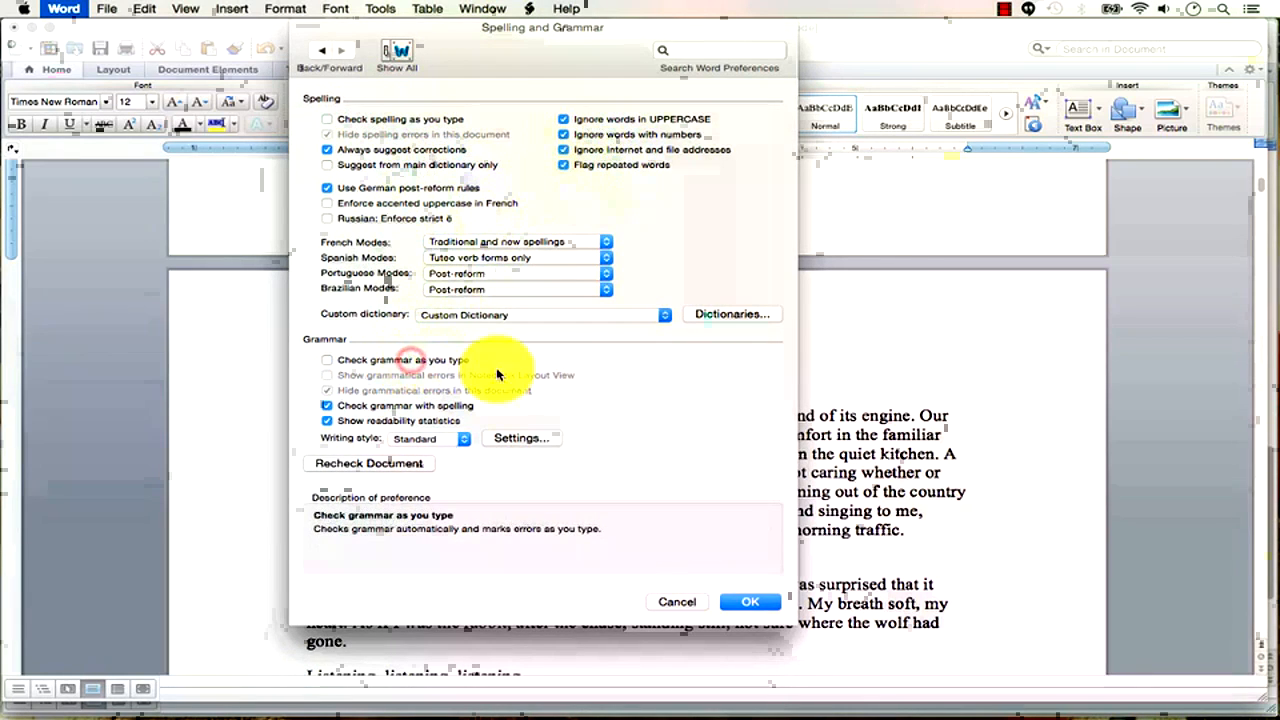
left_click(749, 603)
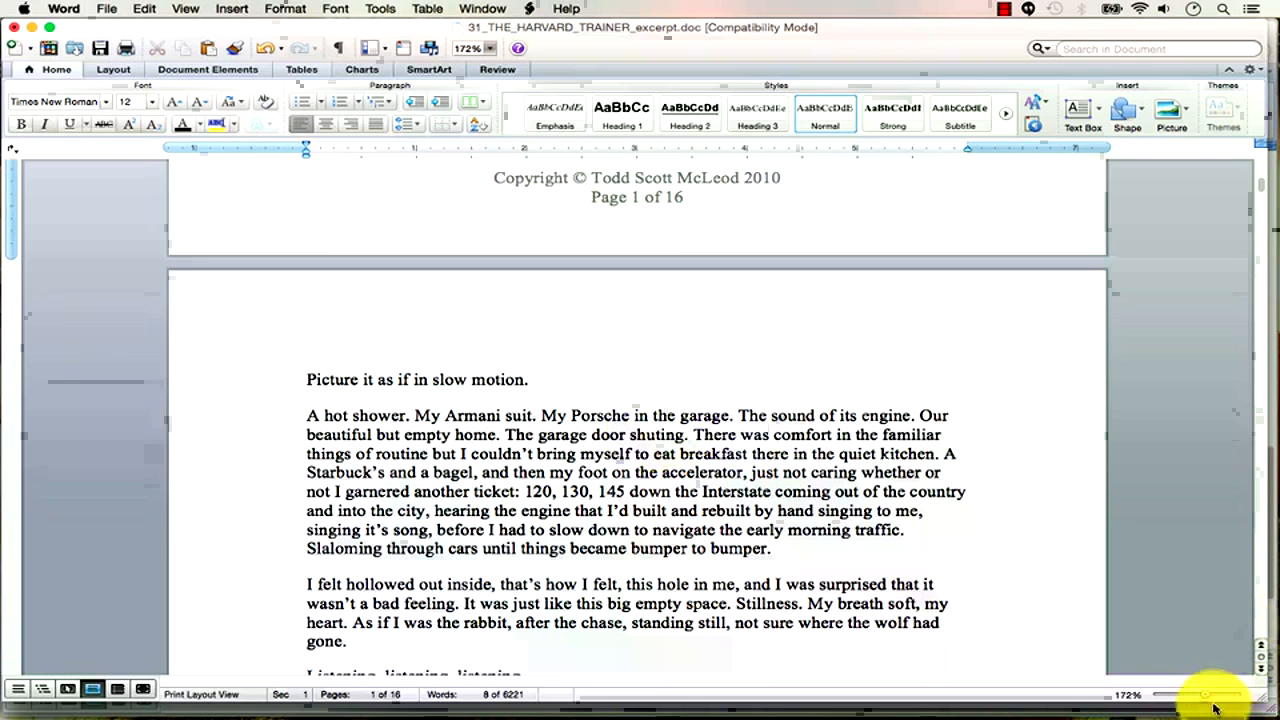
Zoom out to 56% so four pages fit across, with the caret placed after CHAPTER 01.
left_click_drag(1208, 700, 1183, 700)
left_click(1264, 268)
left_click_drag(1268, 286, 1277, 288)
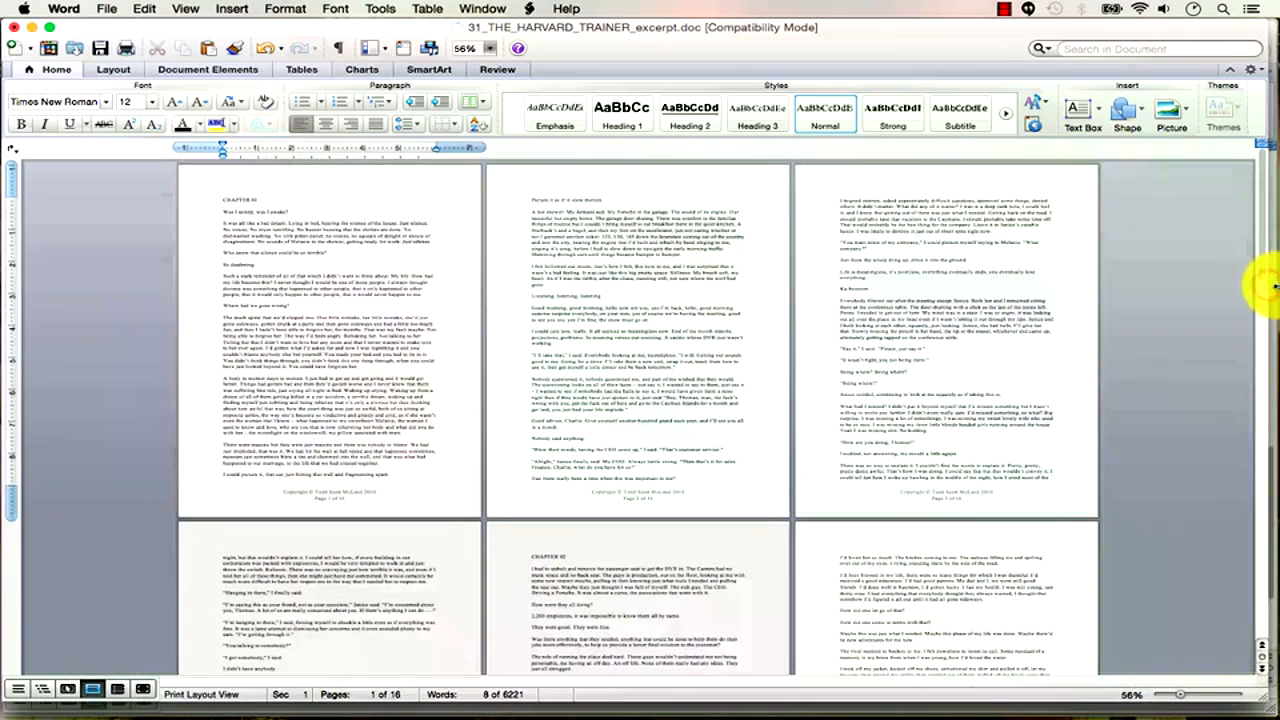
left_click(123, 195)
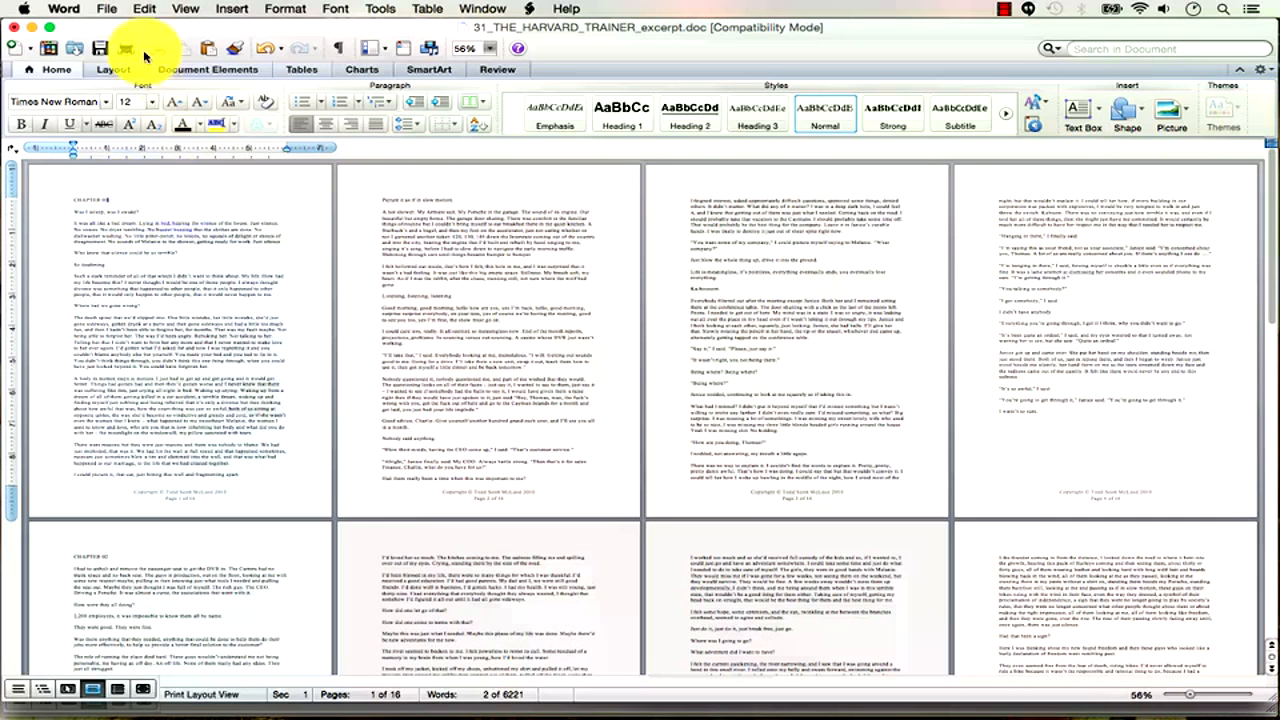
Review the Spelling and Grammar preferences and close them without changes.
left_click(106, 10)
mouse_move(63, 9)
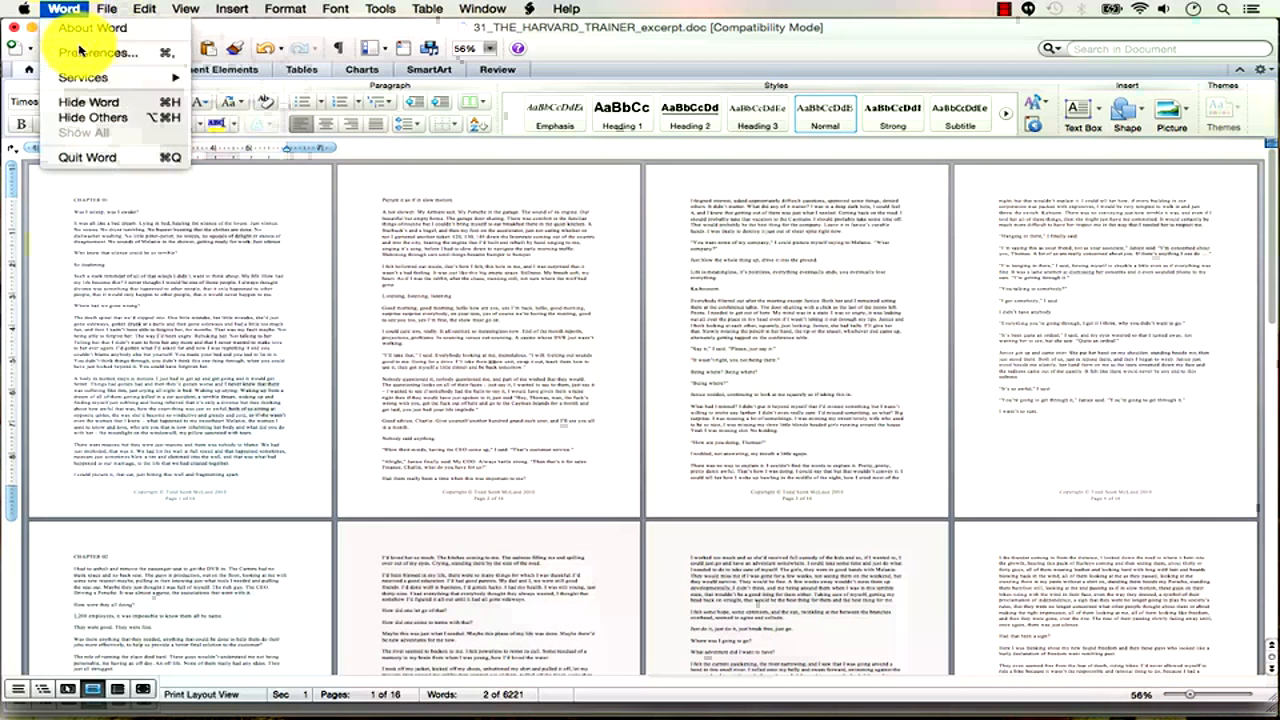
key("super+comma")
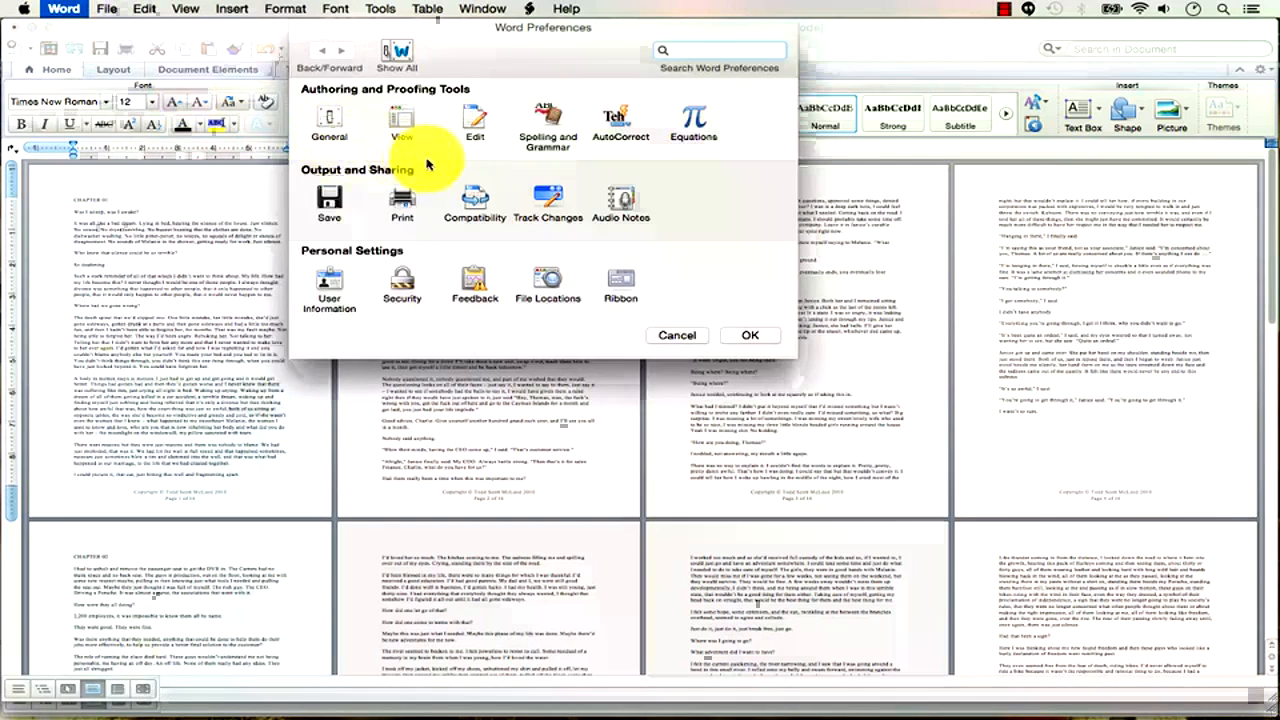
left_click(540, 138)
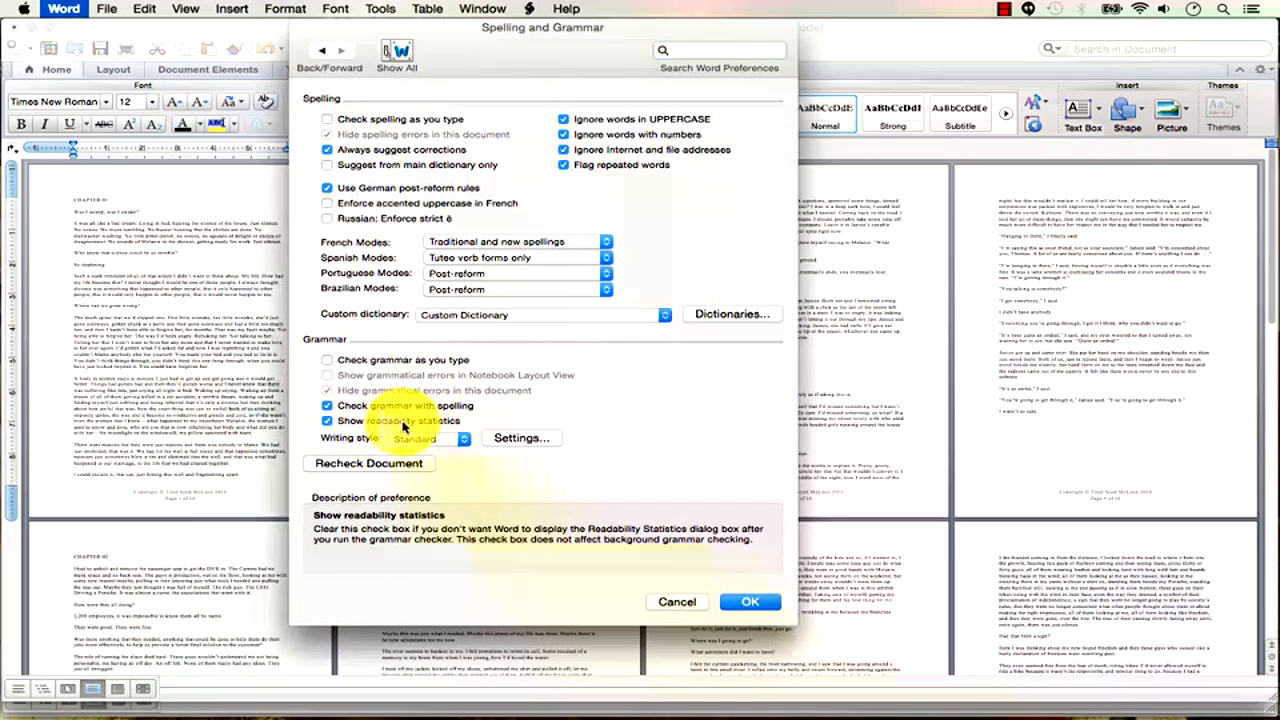
left_click(682, 601)
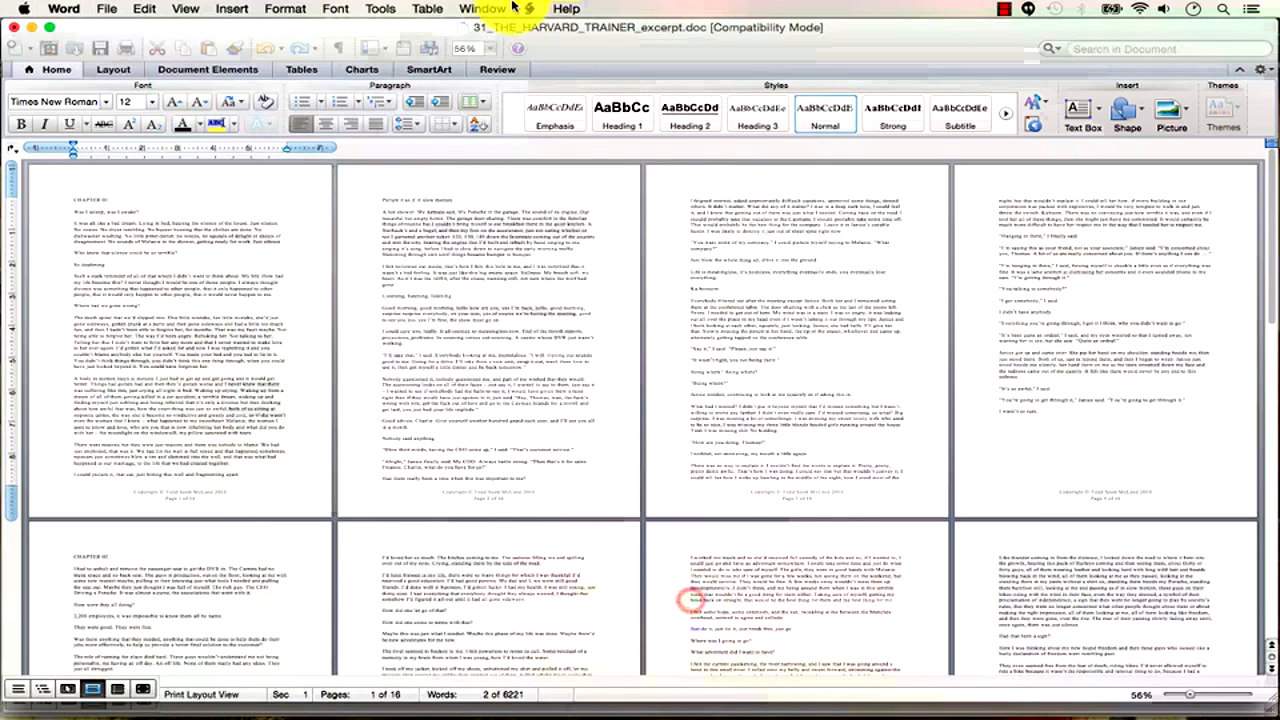
left_click(381, 9)
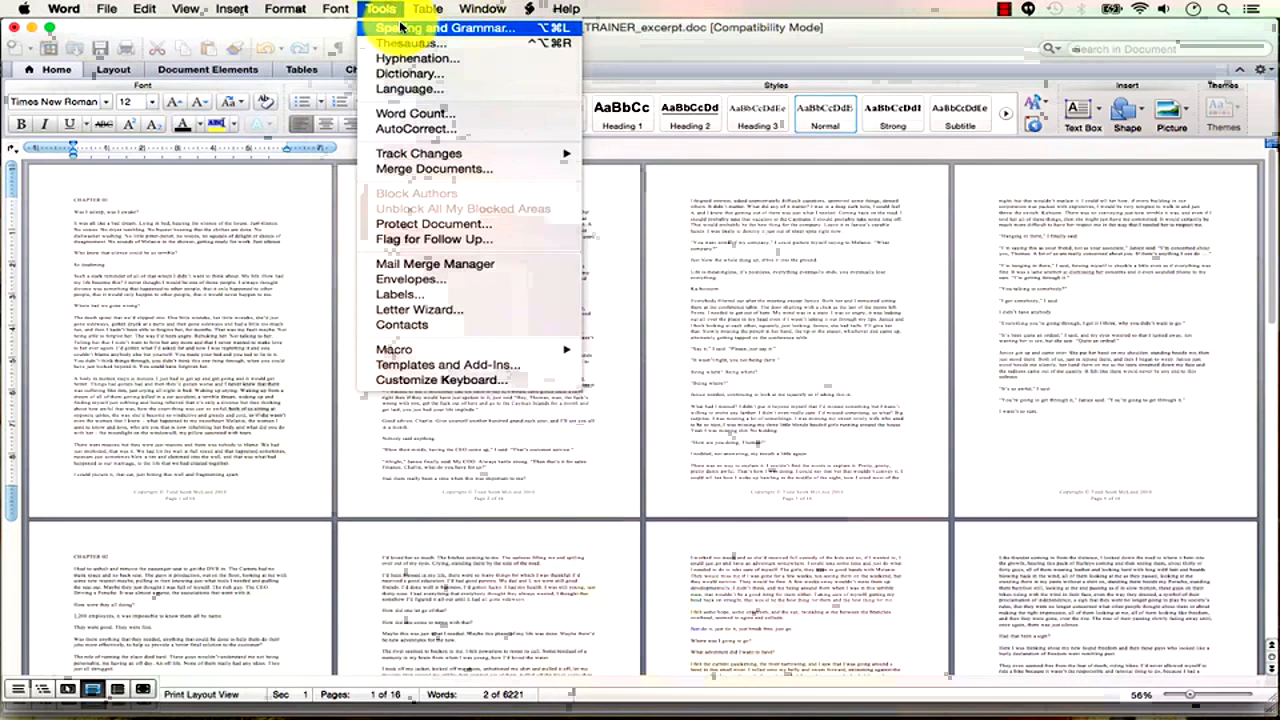
Run Spelling and Grammar on the excerpt and choose 'shutting' from the suggestions for 'shuting'.
left_click(400, 27)
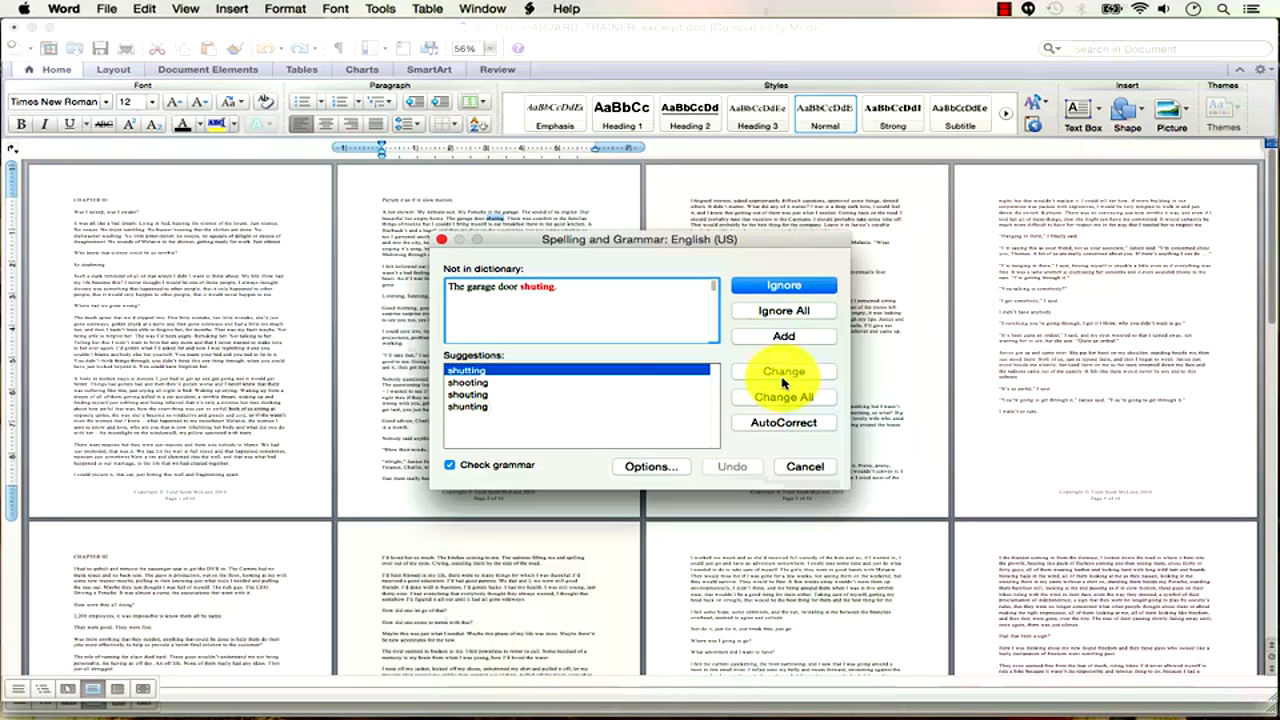
left_click(502, 383)
left_click(497, 370)
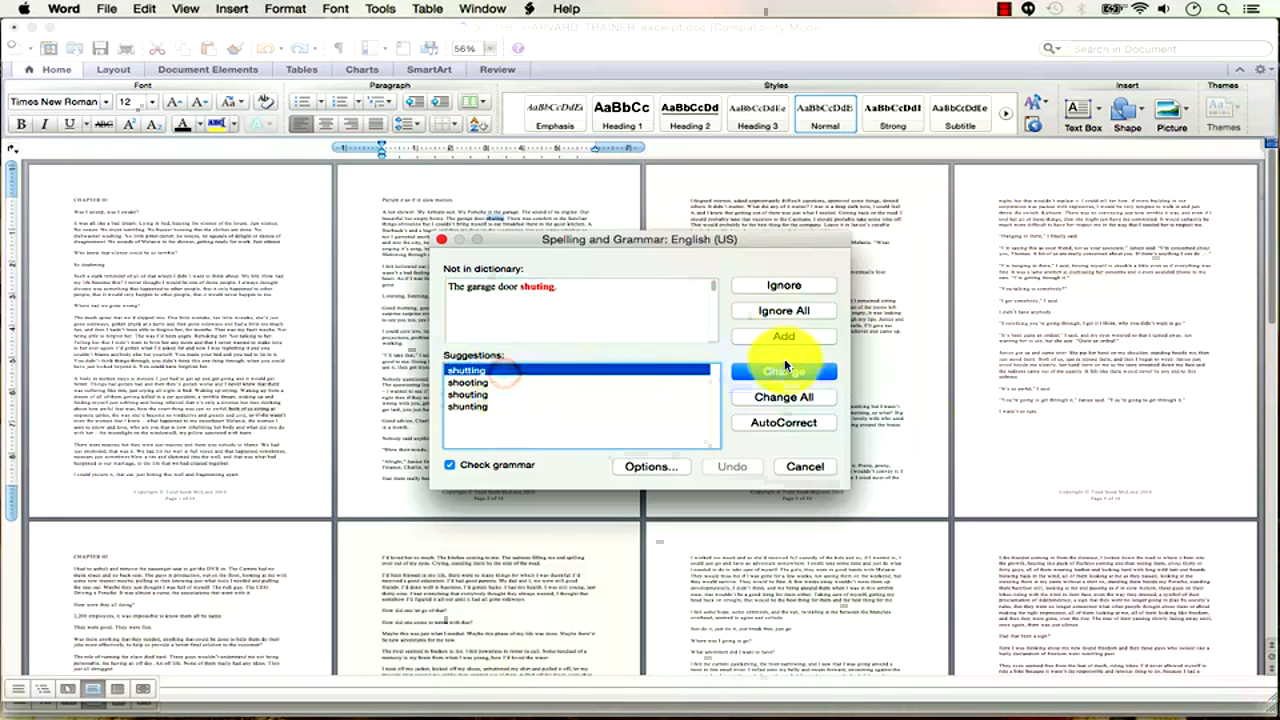
left_click(483, 381)
left_click(483, 394)
left_click(483, 407)
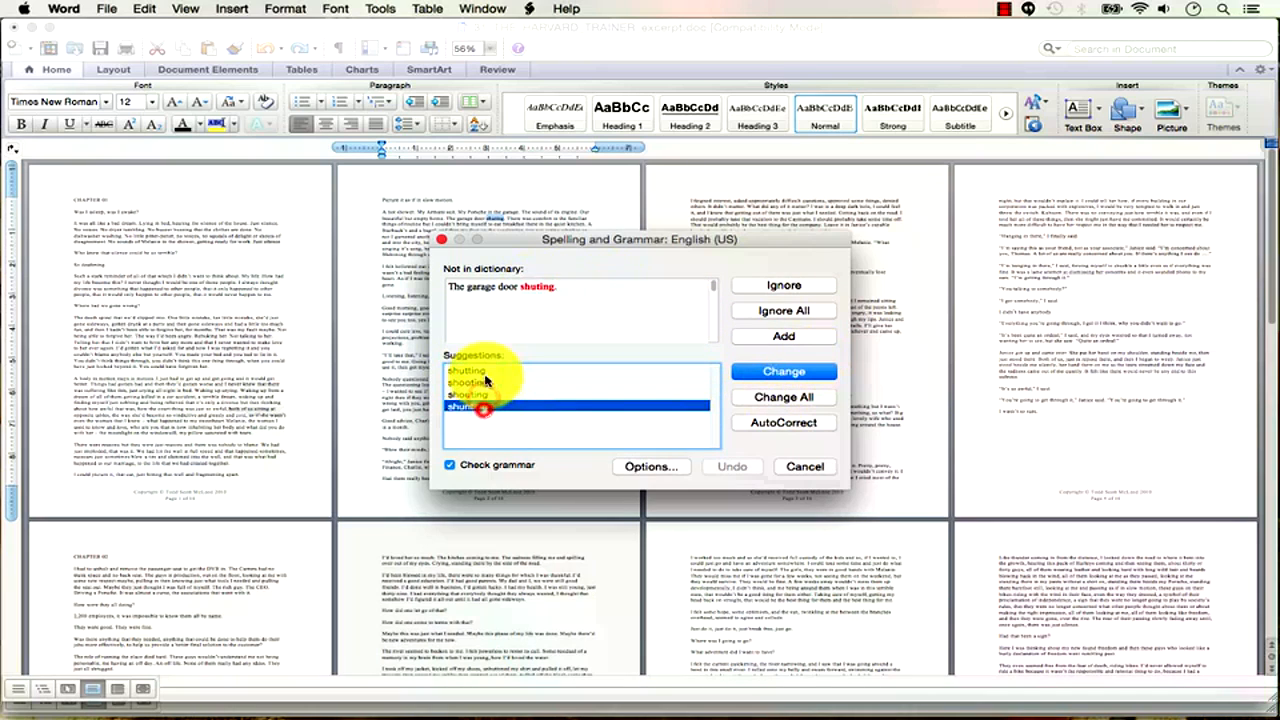
left_click(486, 370)
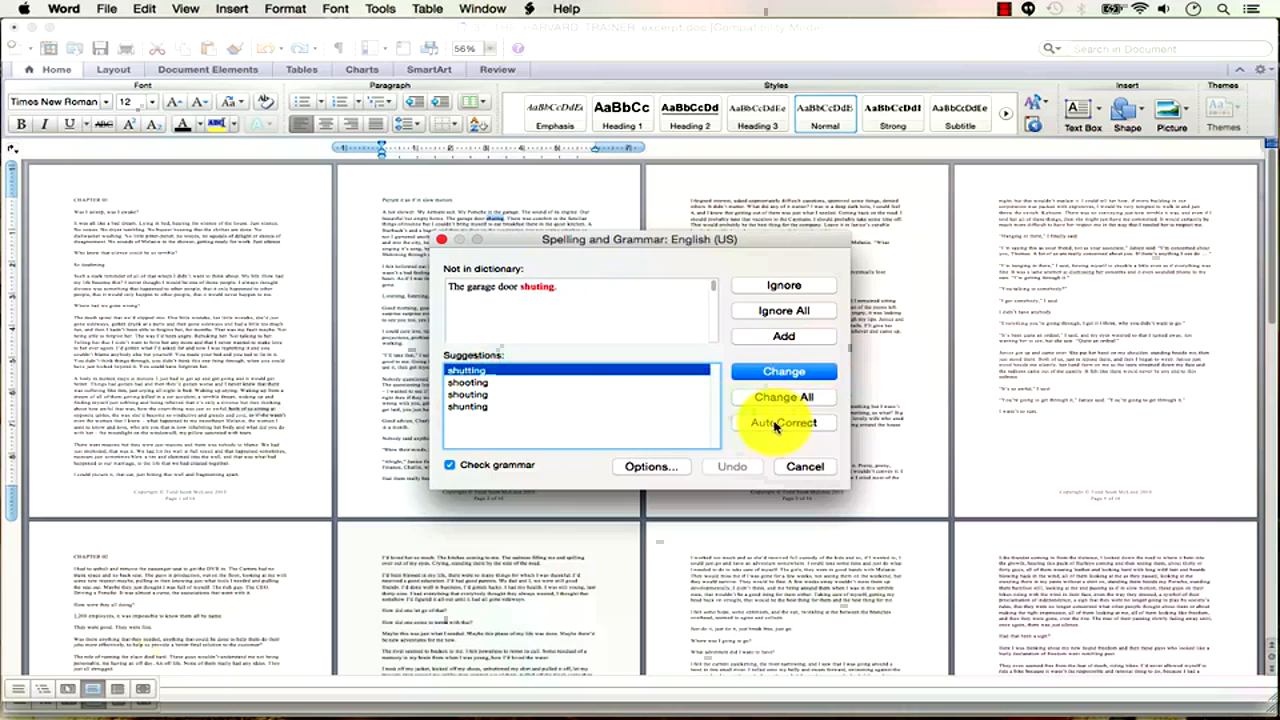
left_click(665, 470)
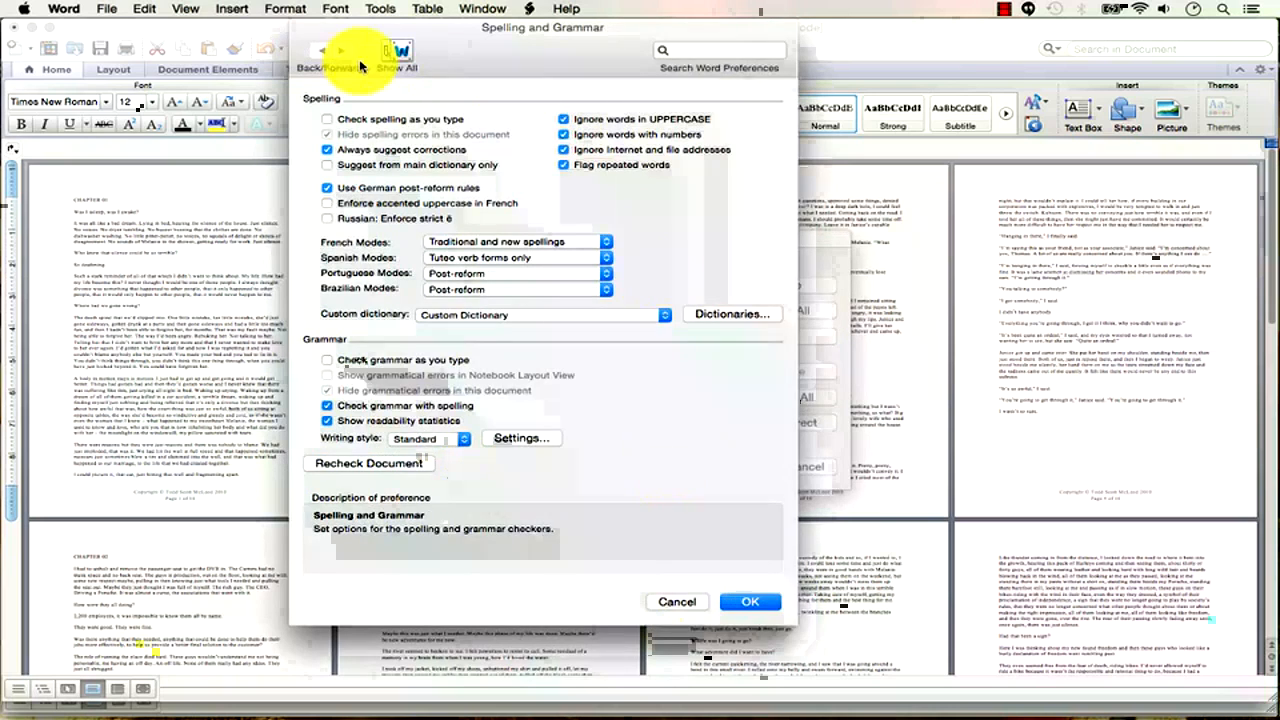
left_click(695, 604)
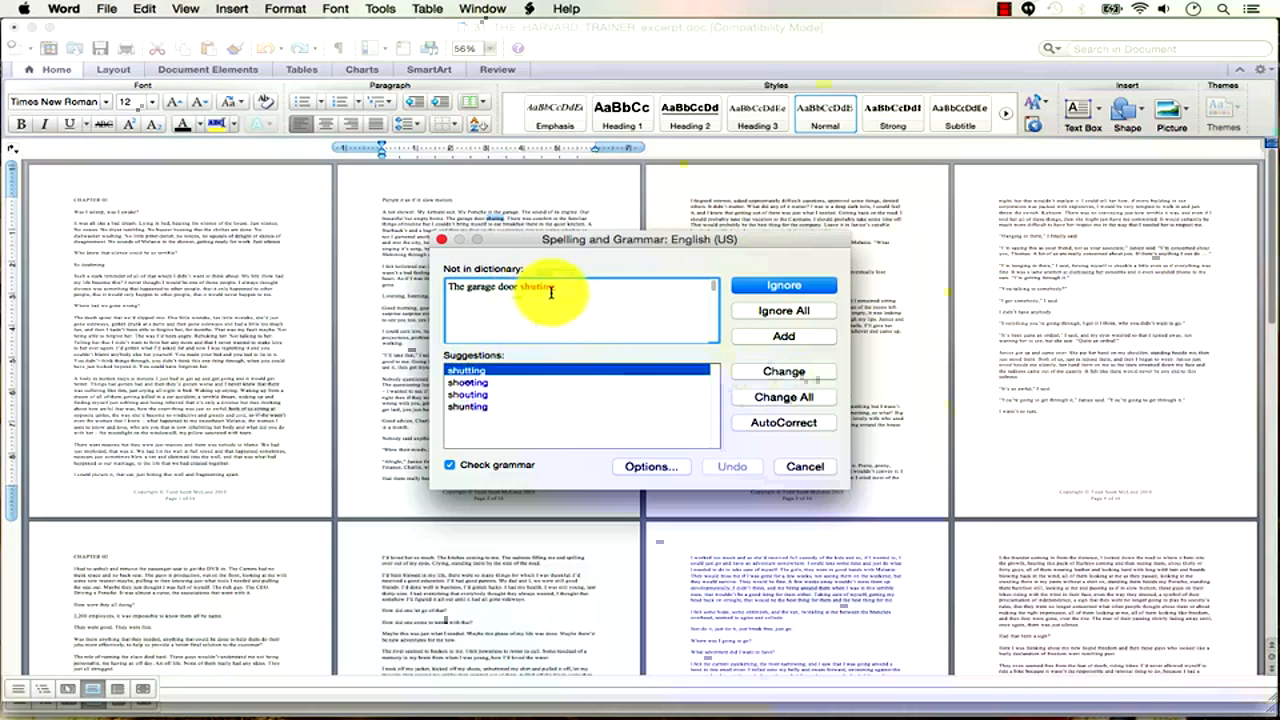
Change 'shuting' to 'shutting', ignore the fragment warning, and dismiss the readability statistics (6228 words).
left_click(783, 375)
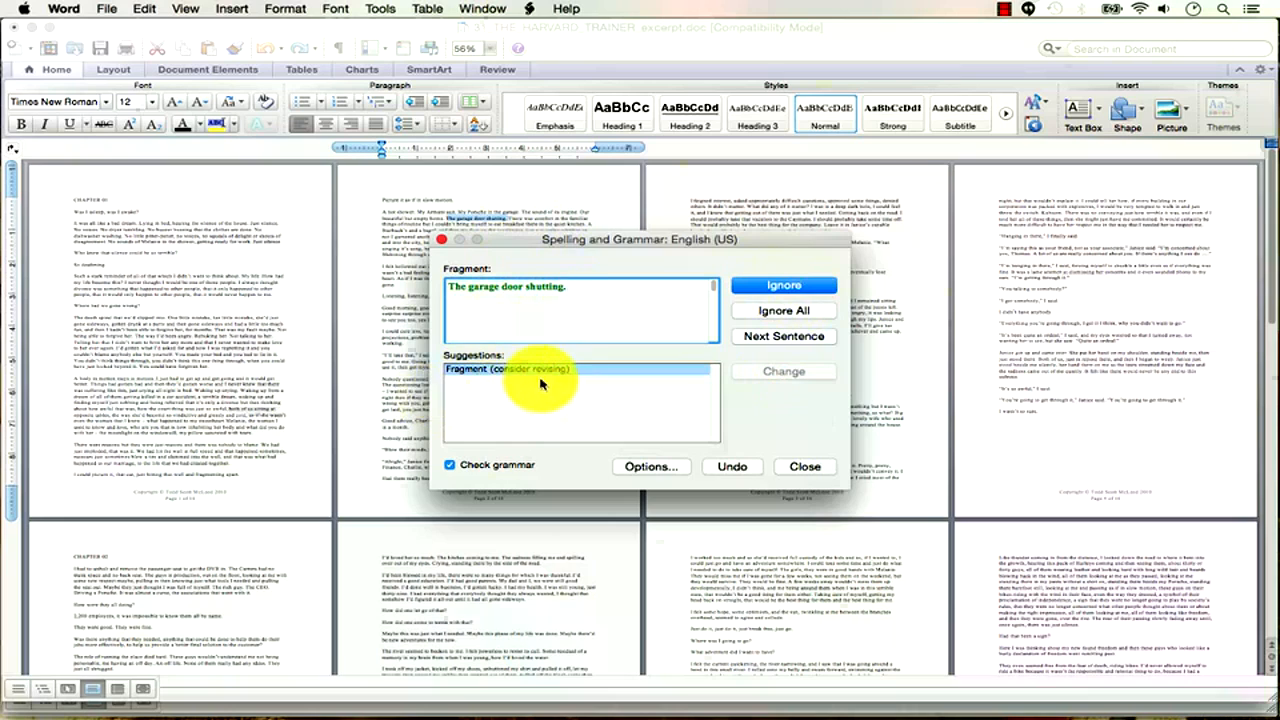
left_click(789, 312)
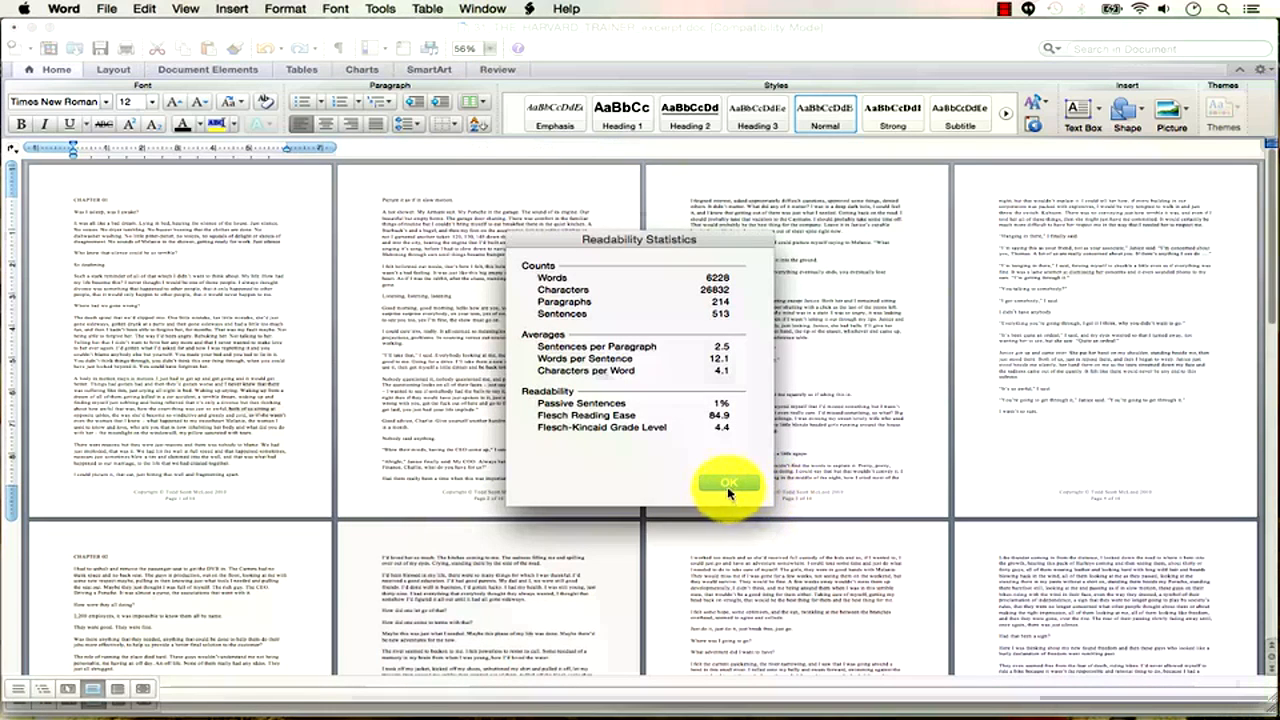
left_click(731, 486)
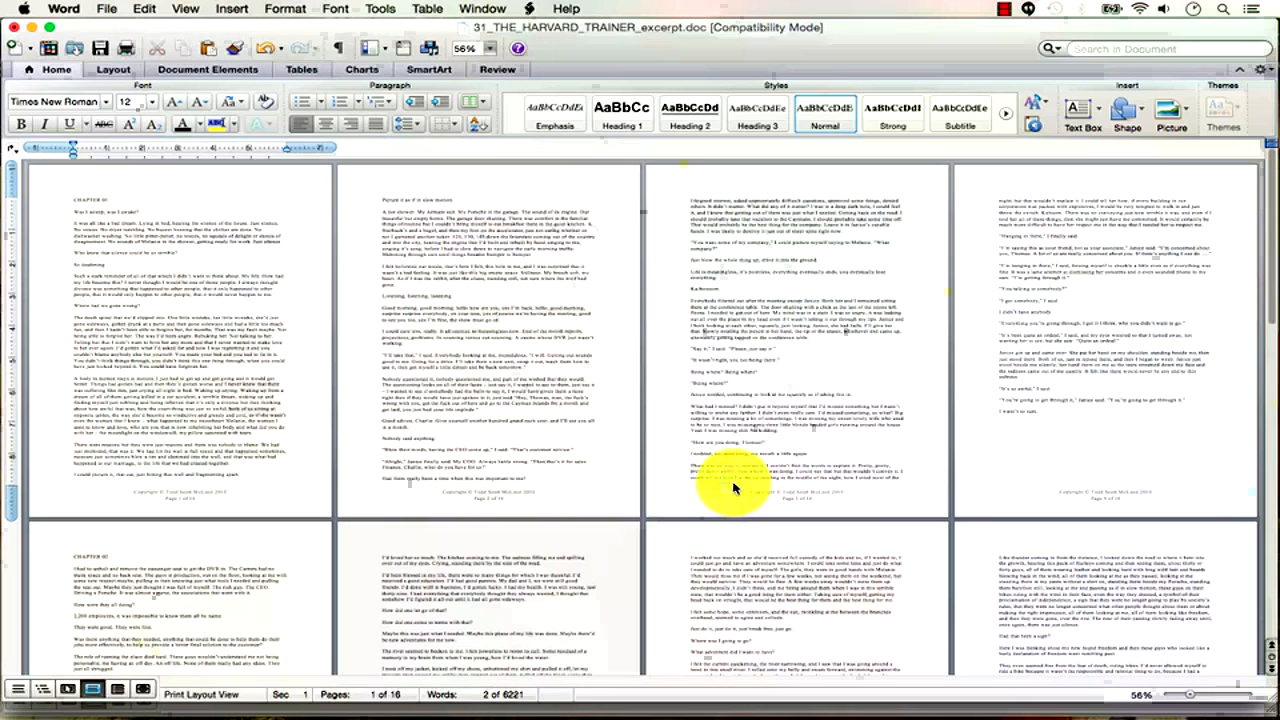
Check the Spelling and Grammar preferences and cancel them without making changes.
left_click(390, 10)
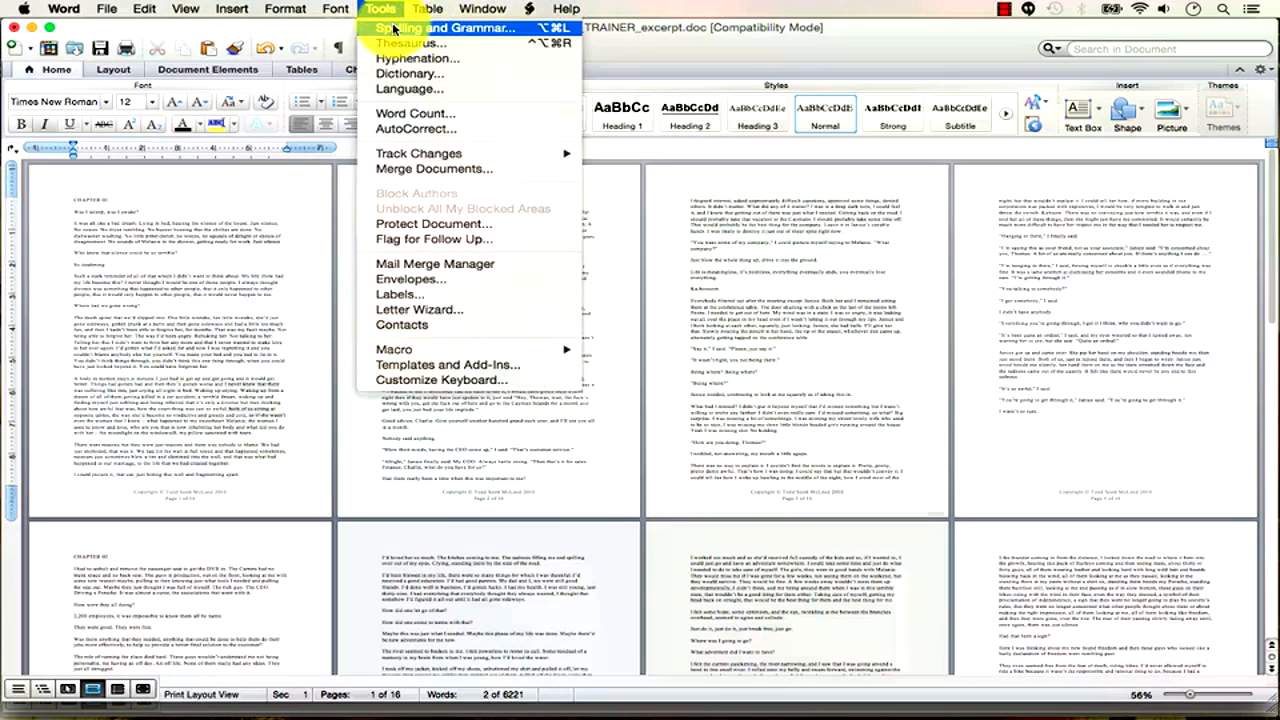
mouse_move(60, 9)
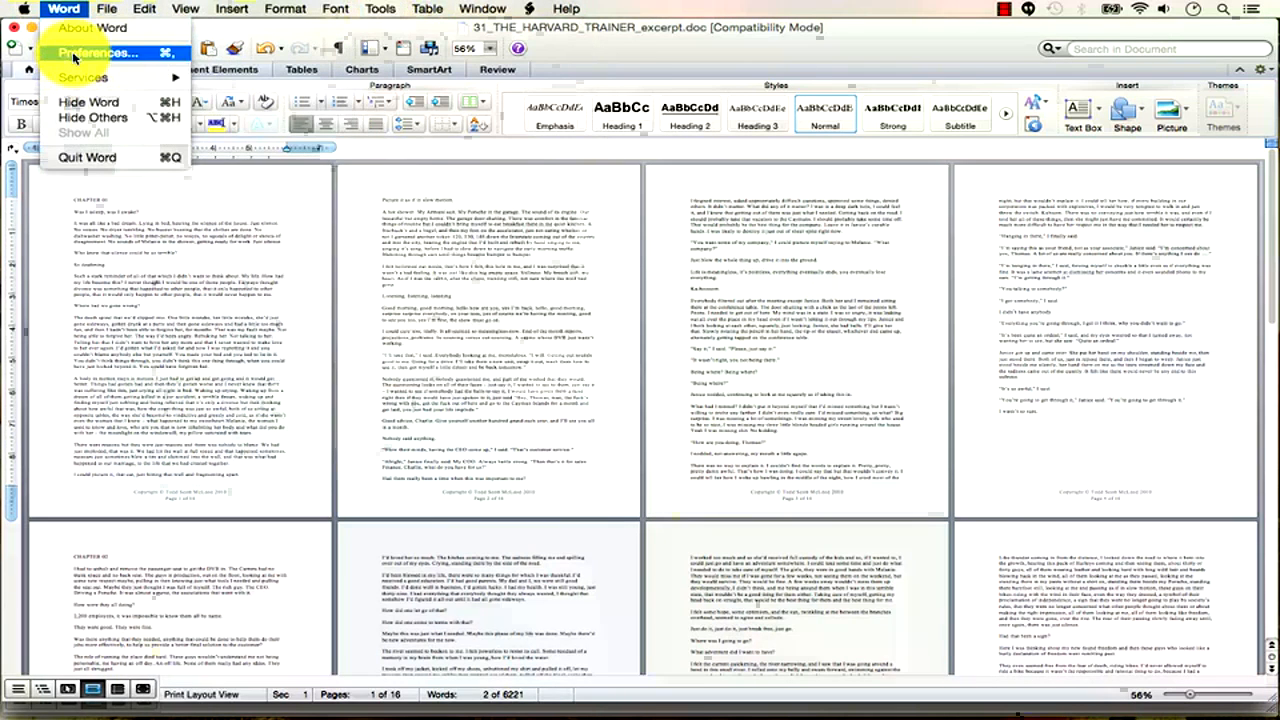
left_click(72, 52)
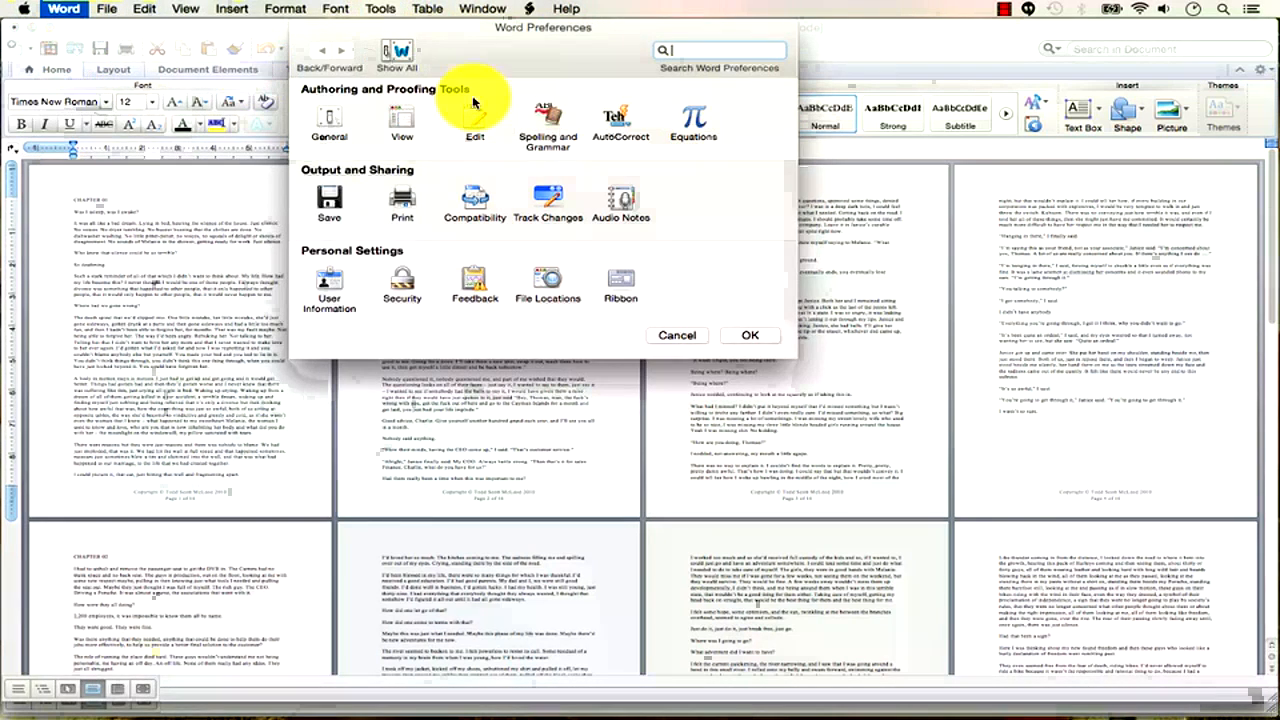
left_click(556, 122)
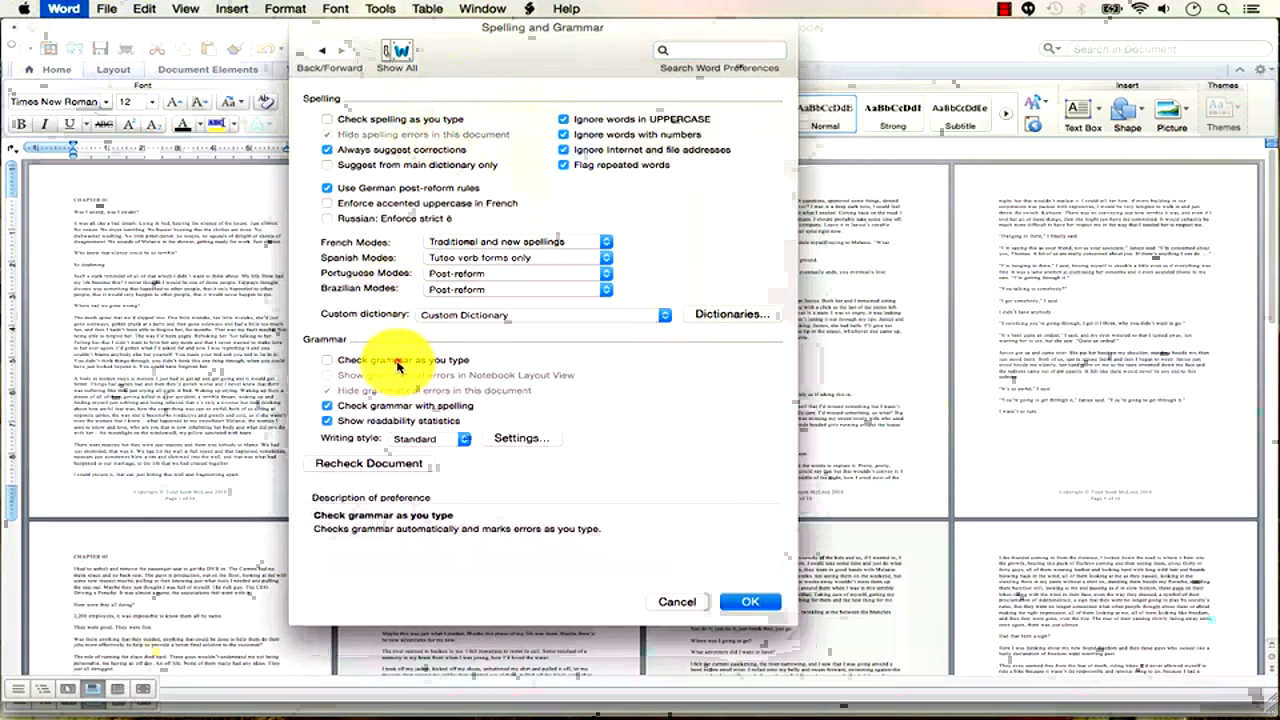
left_click(676, 603)
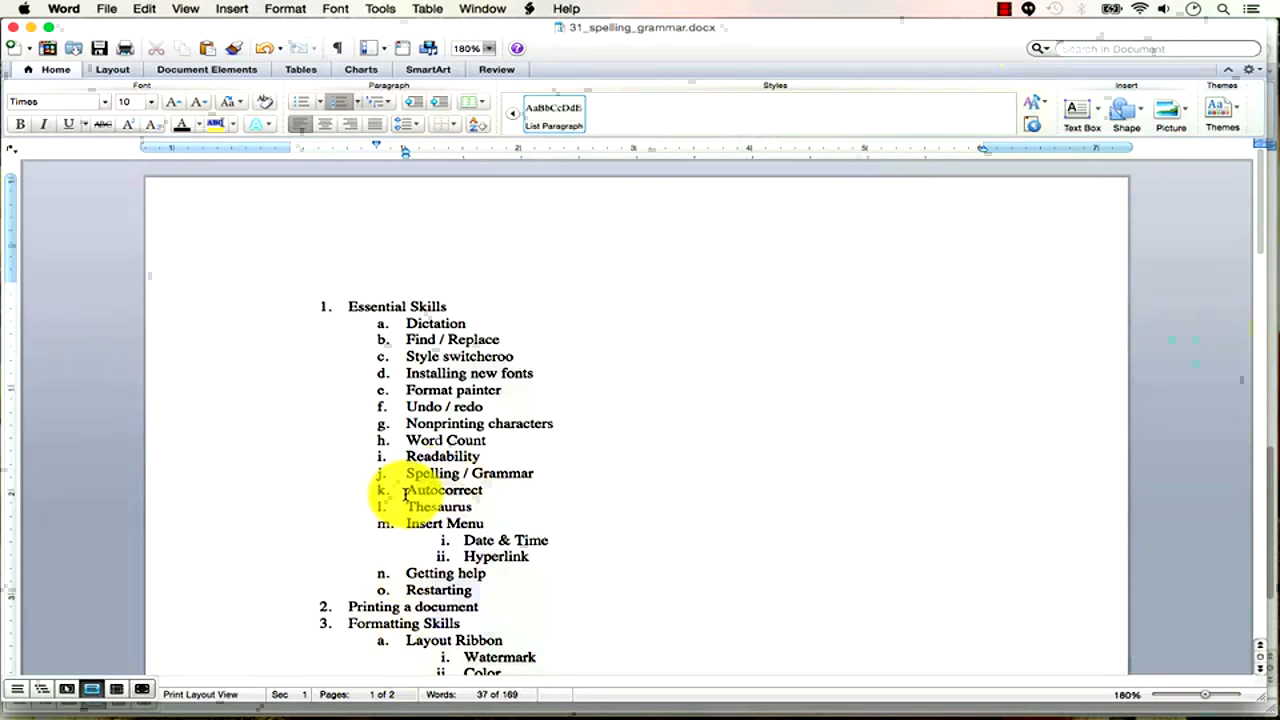
Select the Autocorrect outline item, then create a new blank document, Document4.
left_click_drag(405, 493, 487, 497)
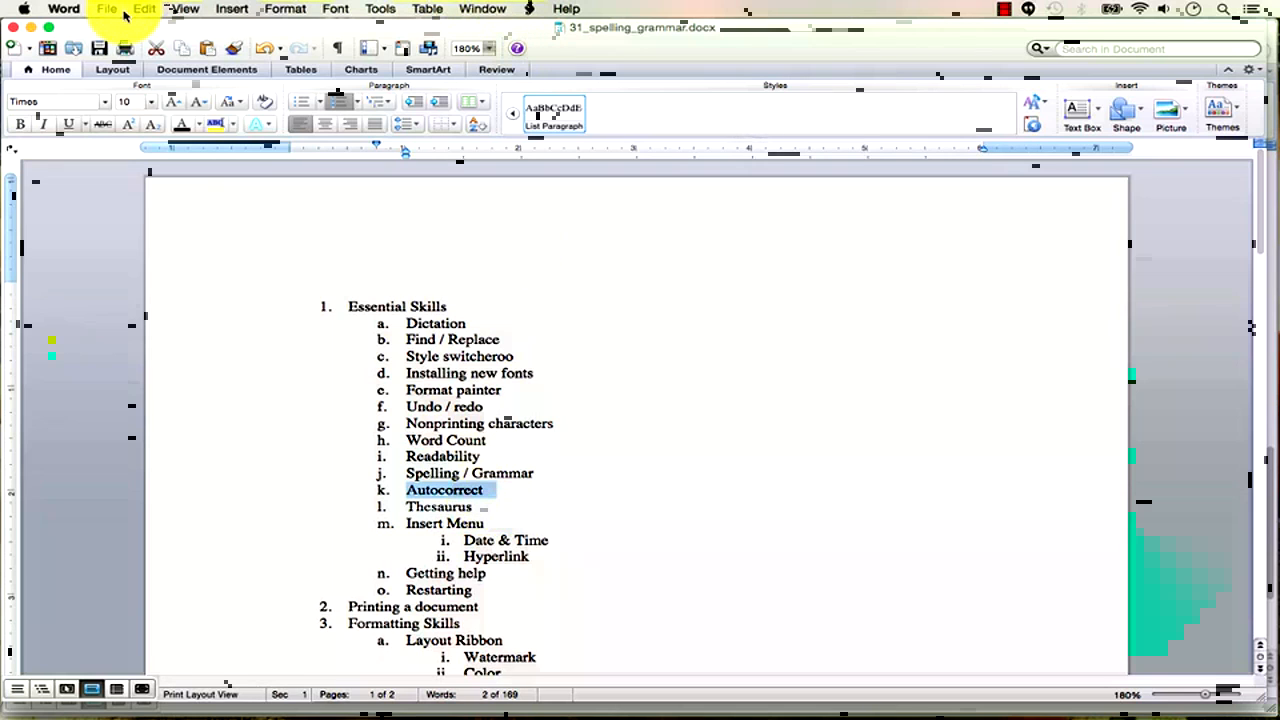
key("super+n")
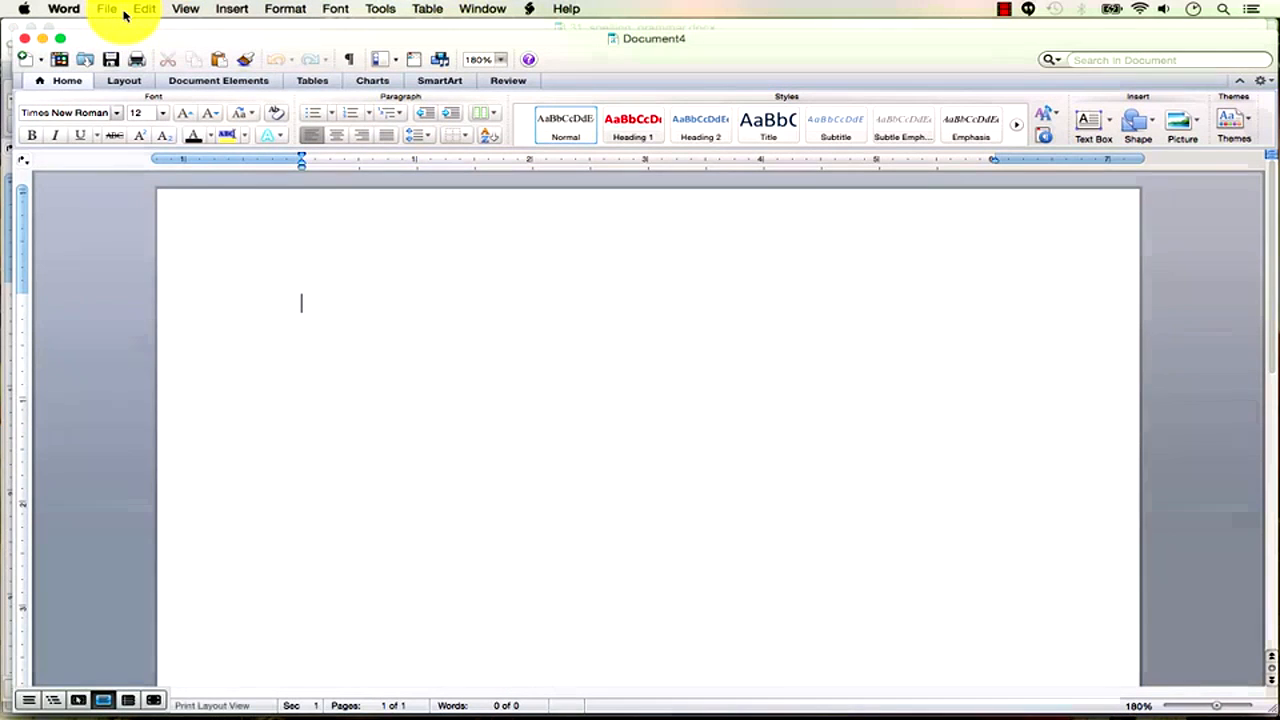
Inspect the AutoCorrect list's 'agreemnet' to 'agreement' entry and close the settings unchanged.
left_click(380, 9)
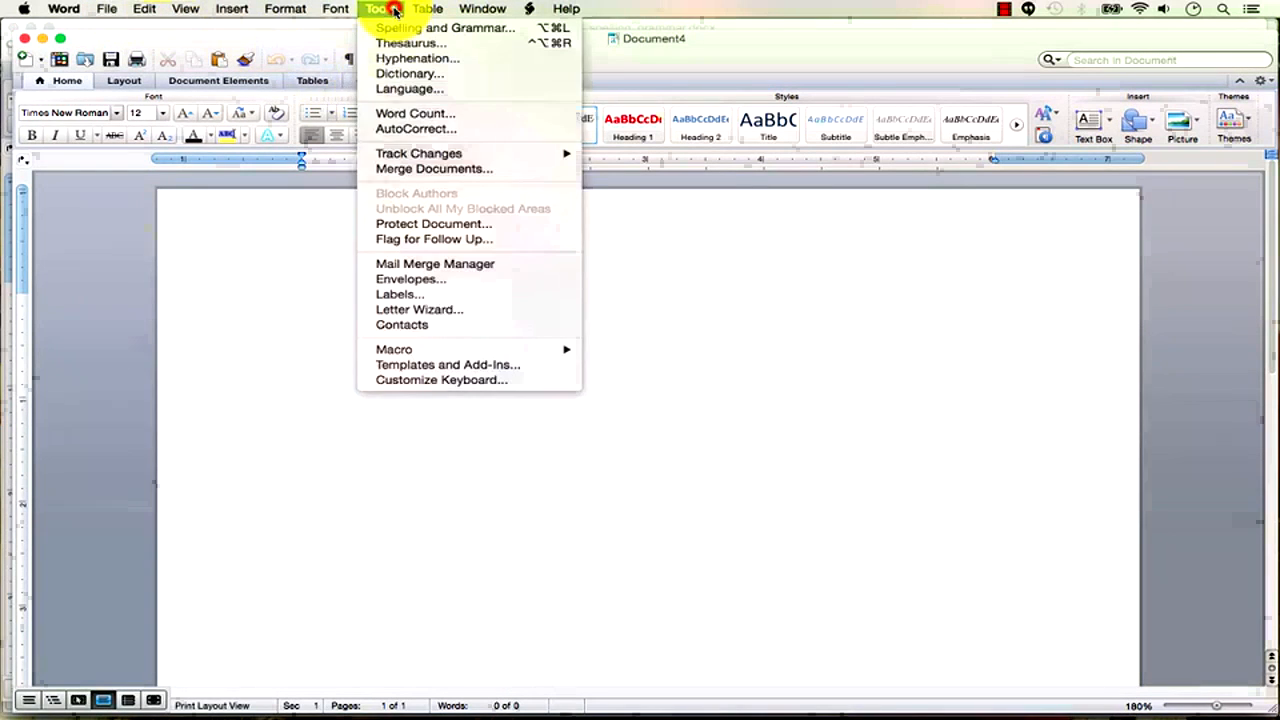
left_click(417, 133)
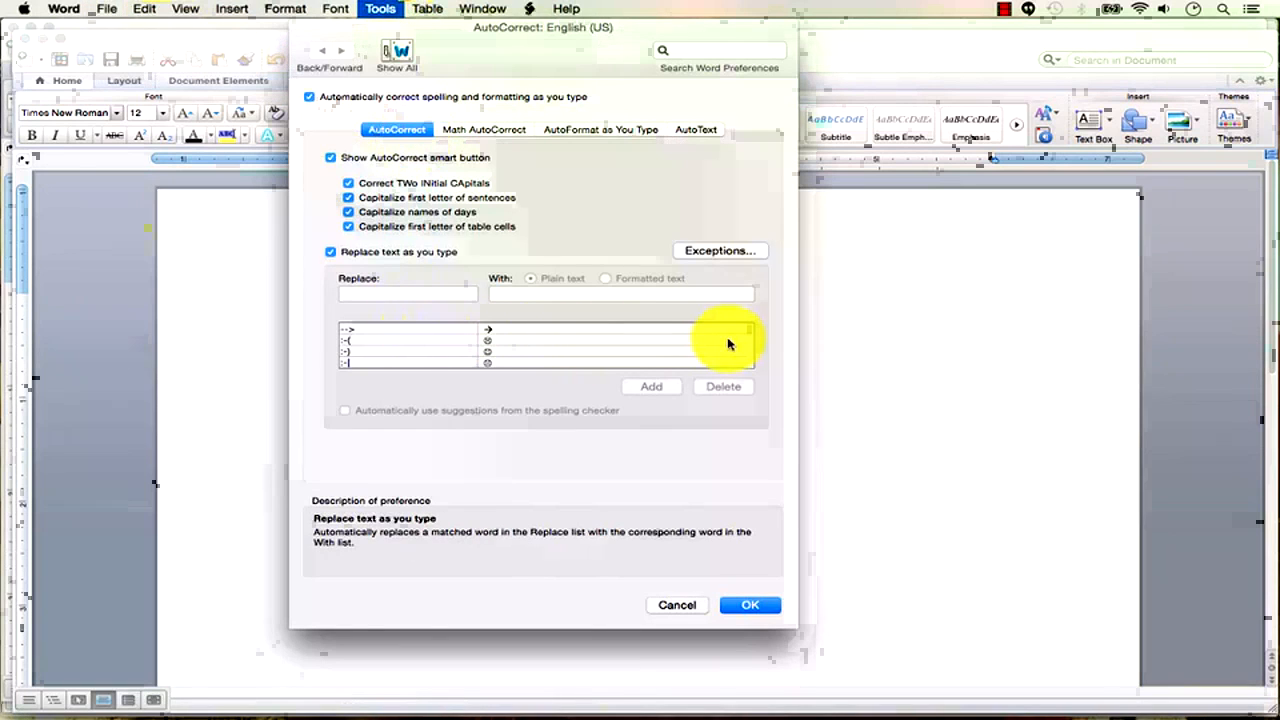
left_click_drag(749, 333, 749, 336)
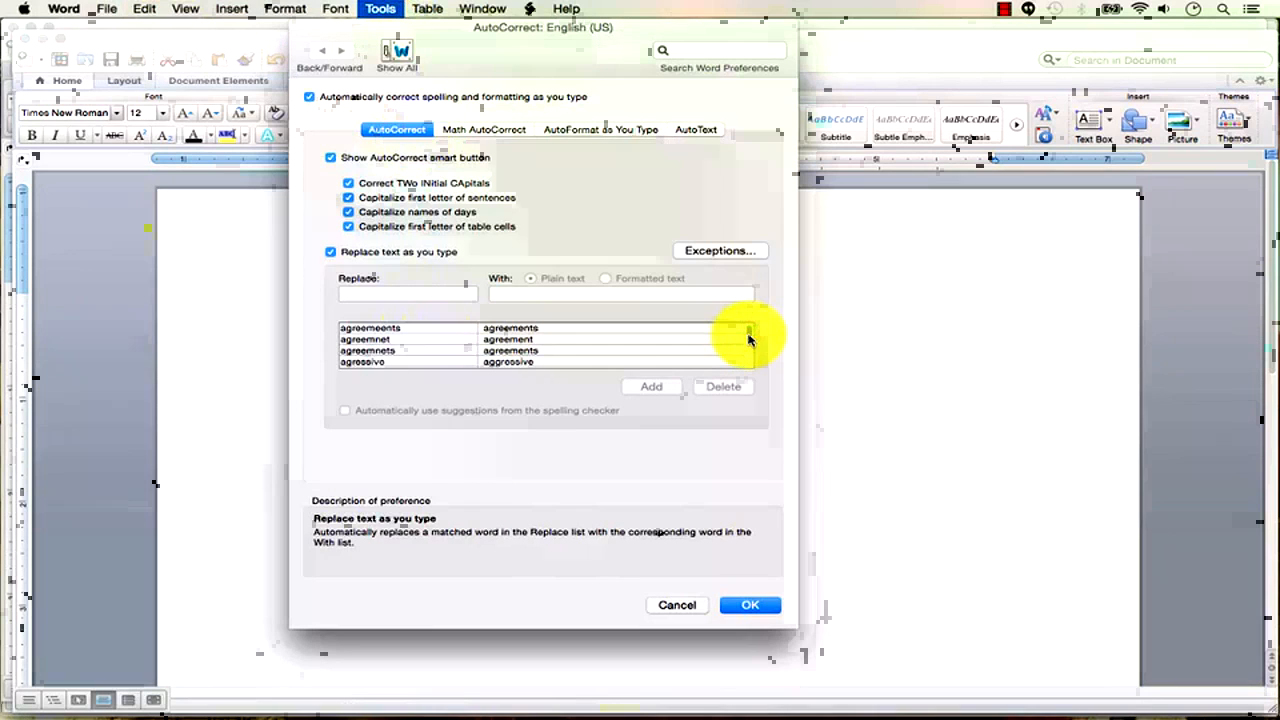
left_click(380, 341)
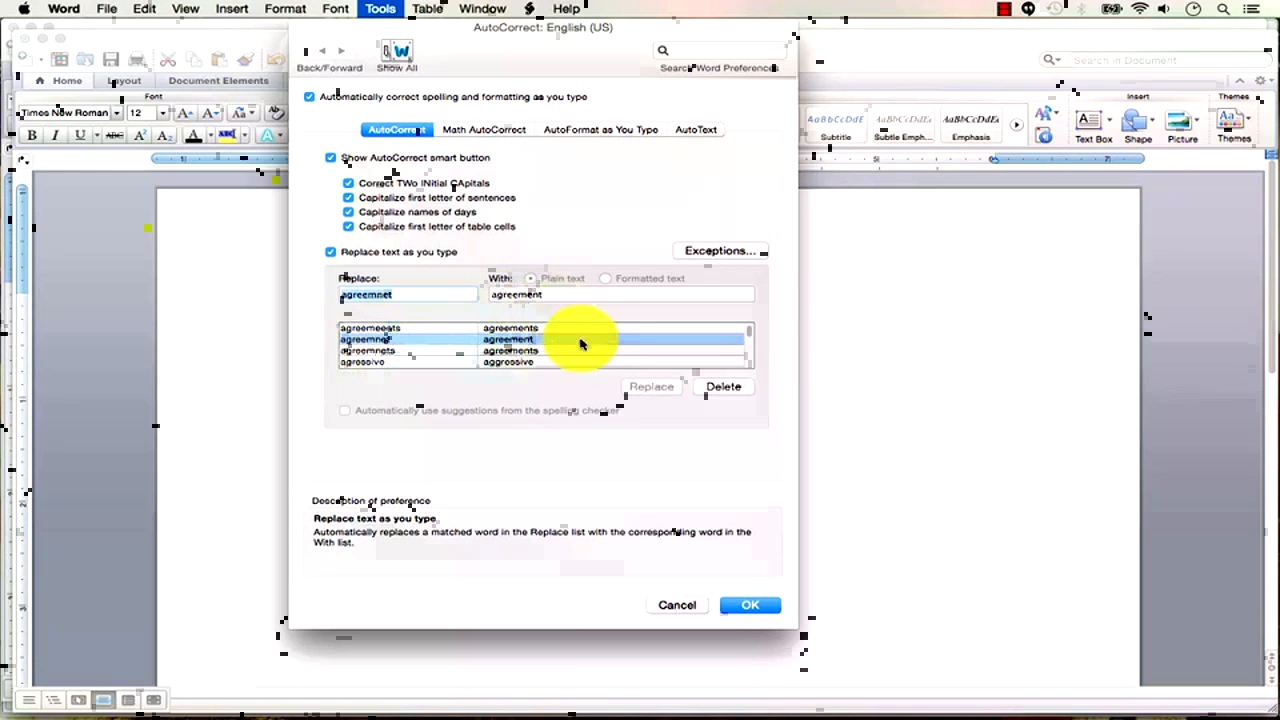
left_click(677, 605)
Type 'shuting' and use the spelling check's AutoCorrect button to map it to 'shutting'.
type("shuting")
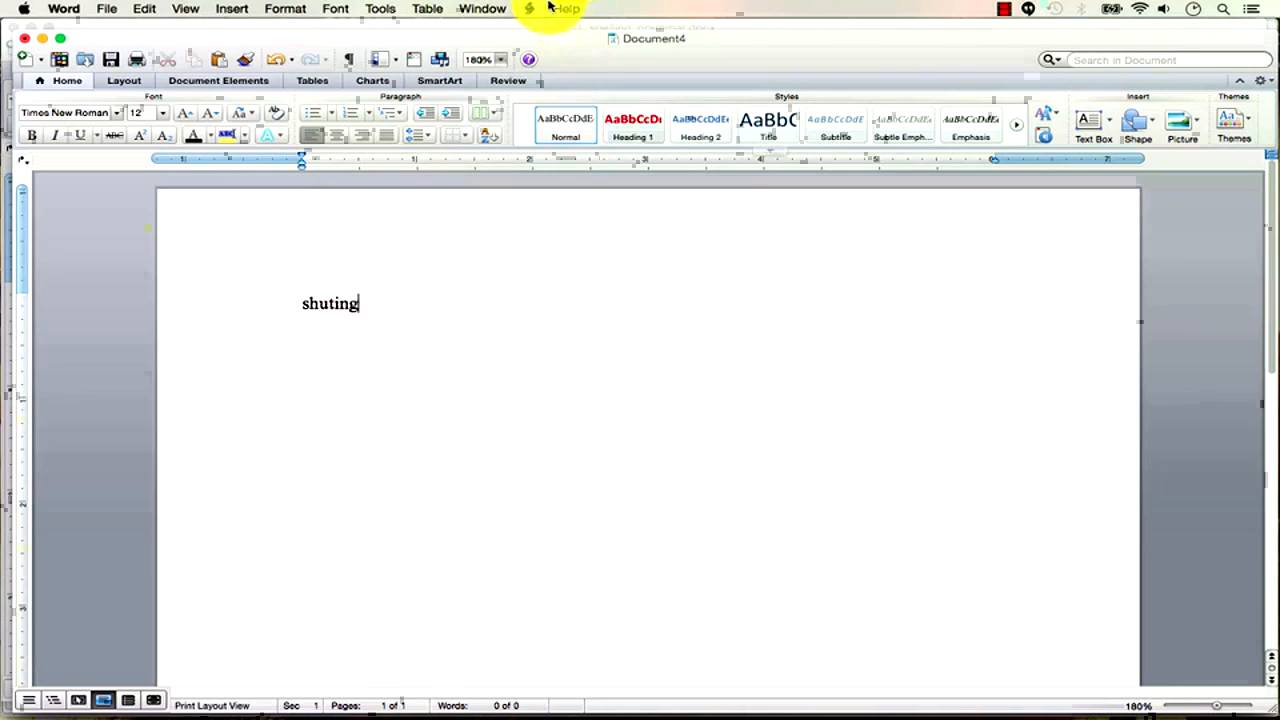
left_click(380, 8)
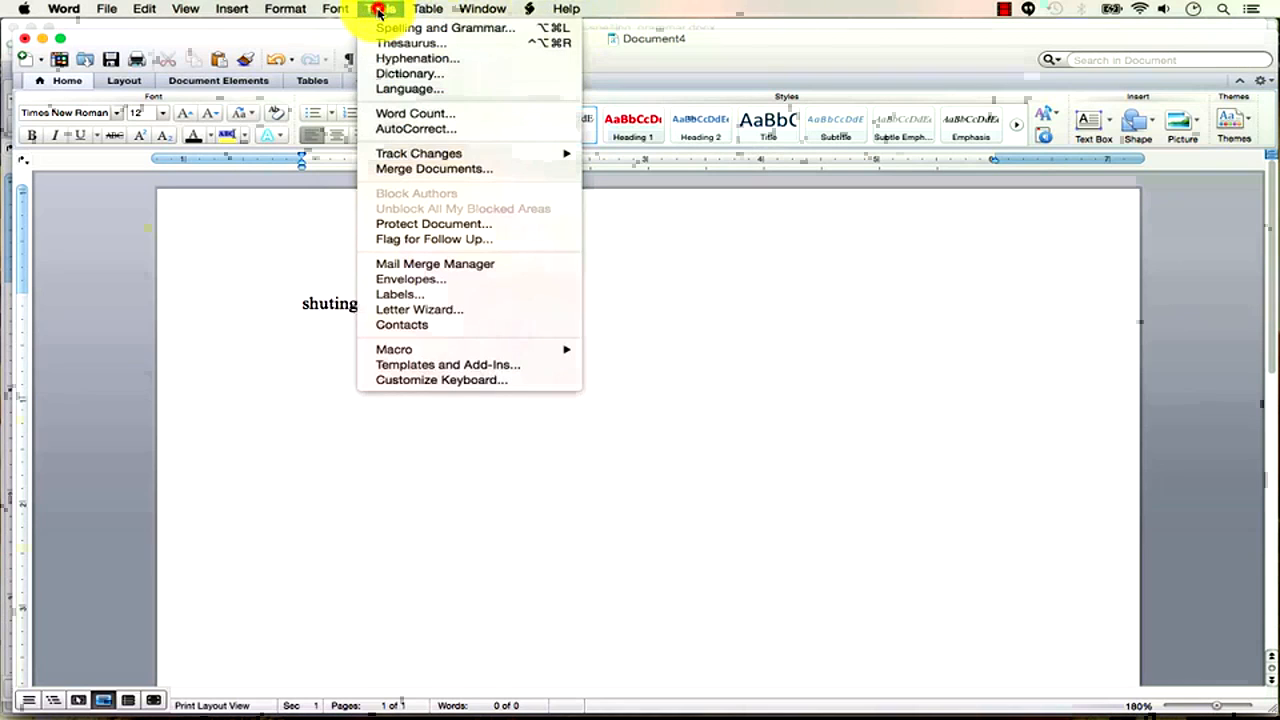
left_click(400, 28)
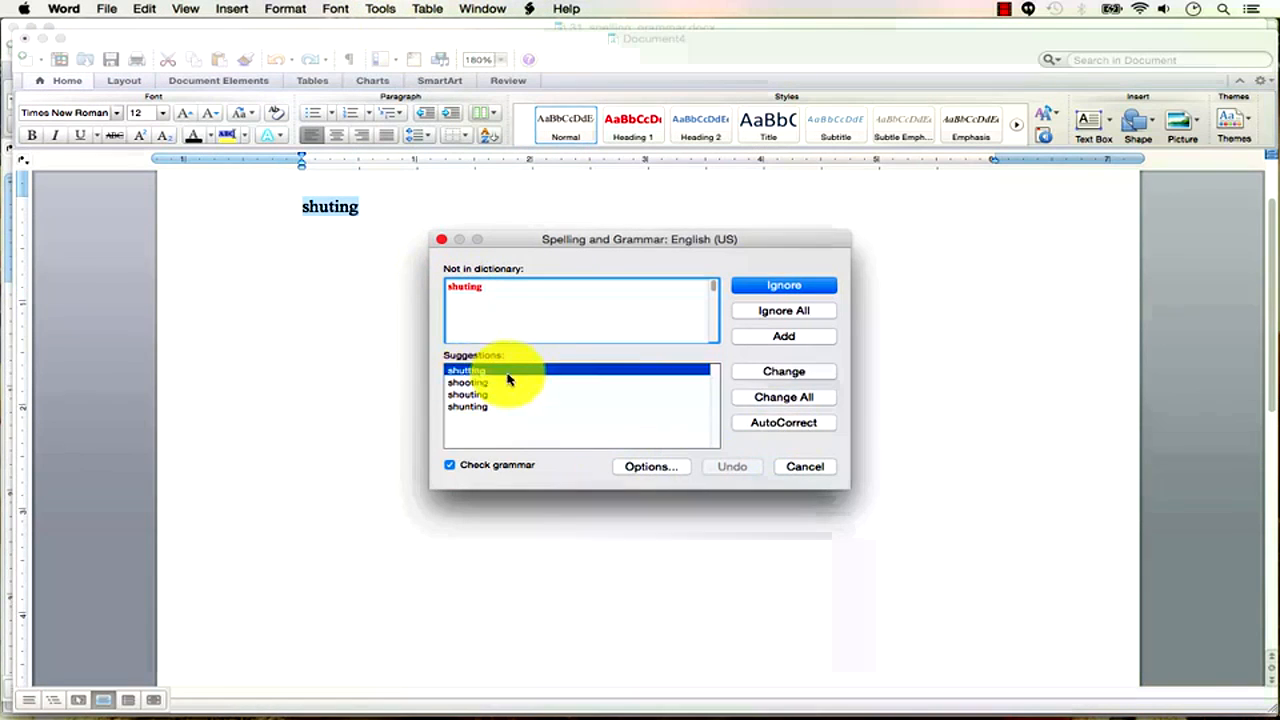
left_click(780, 424)
left_click(806, 470)
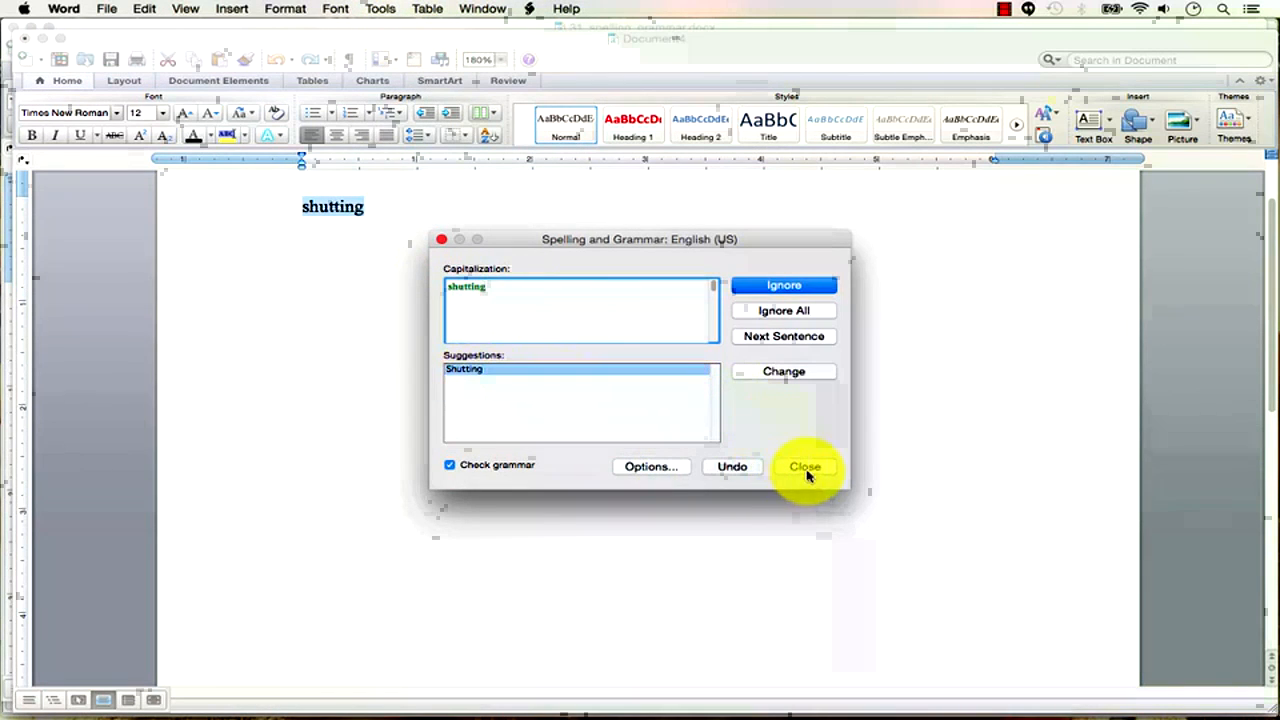
Confirm the new 'shuting' to 'shutting' entry in the AutoCorrect list.
left_click(387, 10)
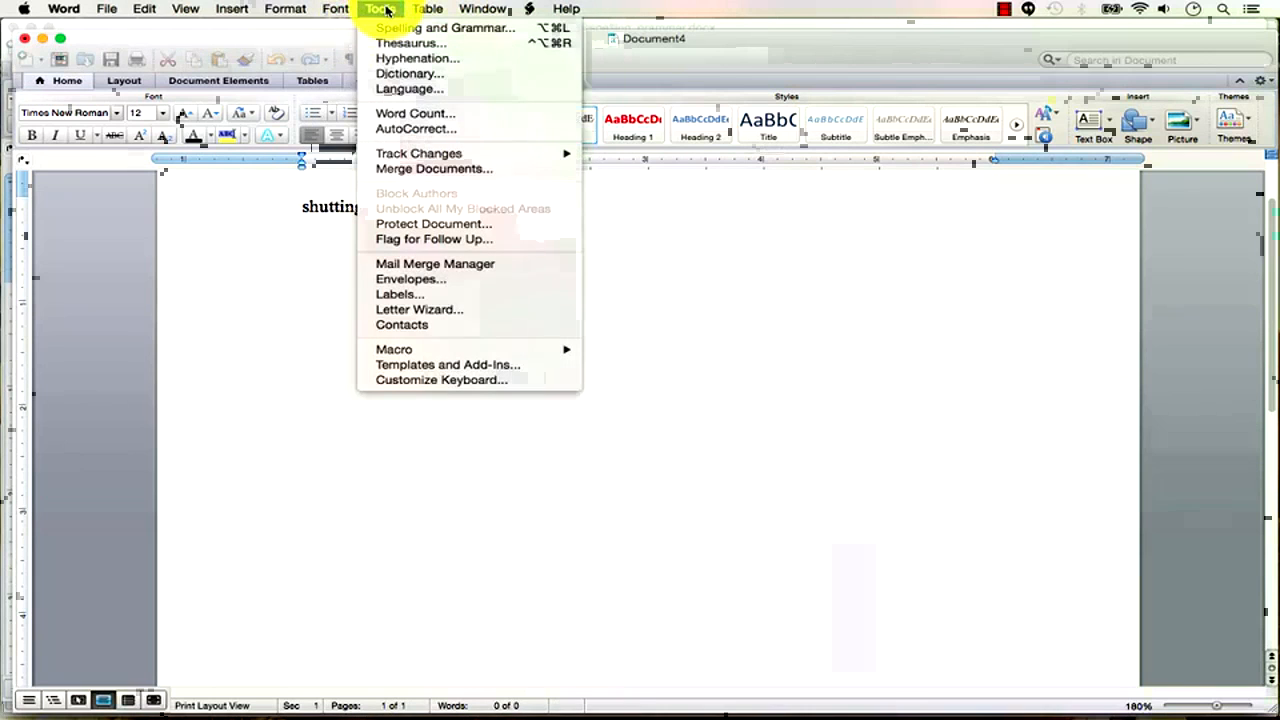
left_click(420, 127)
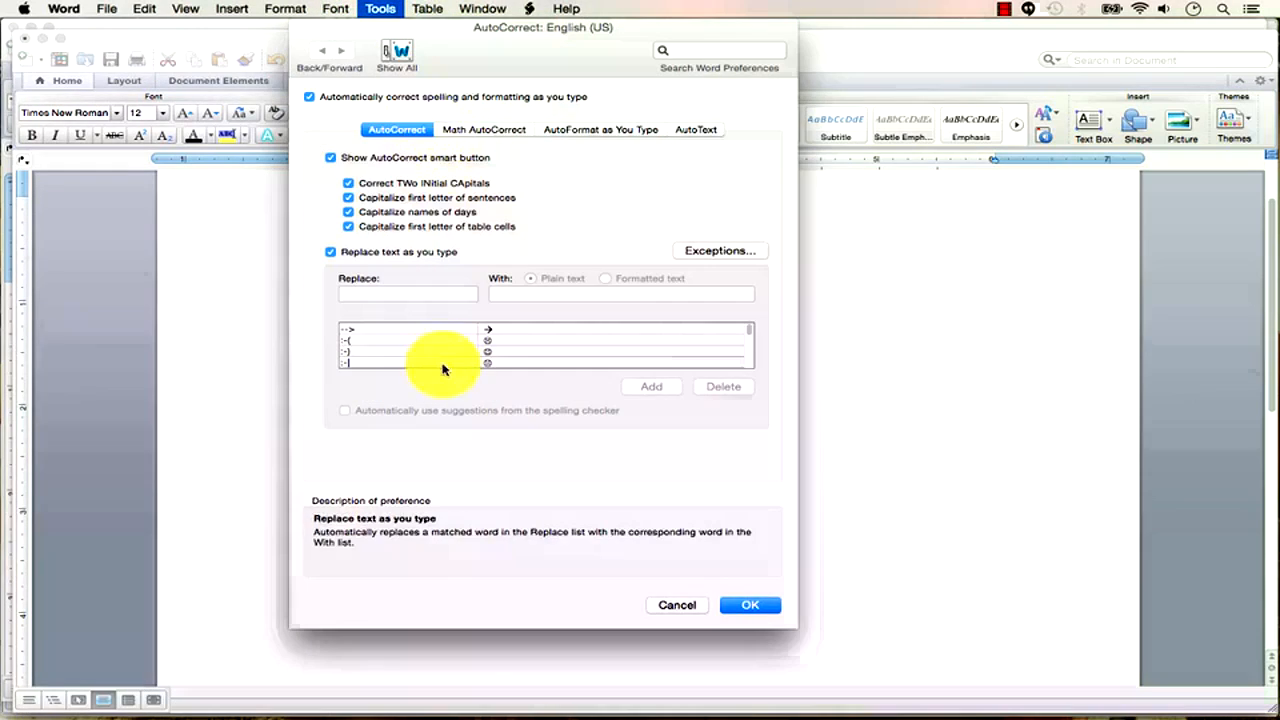
left_click(434, 293)
type("shuting")
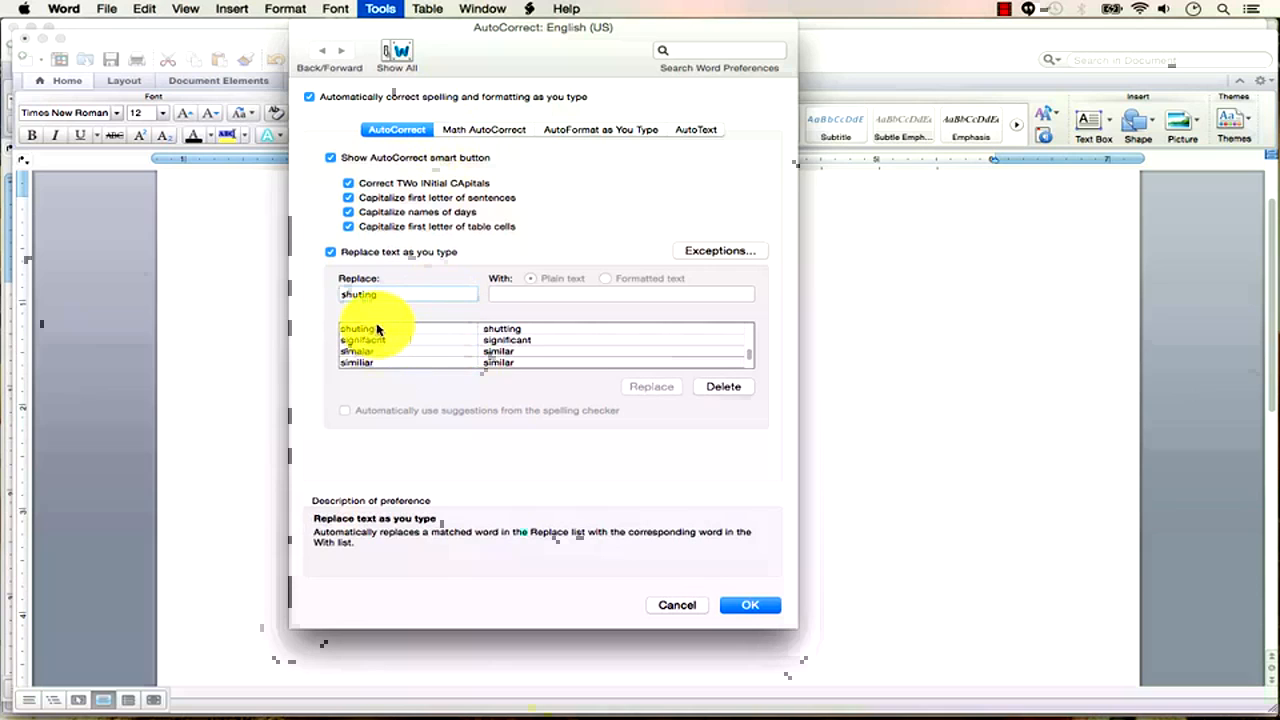
left_click(371, 329)
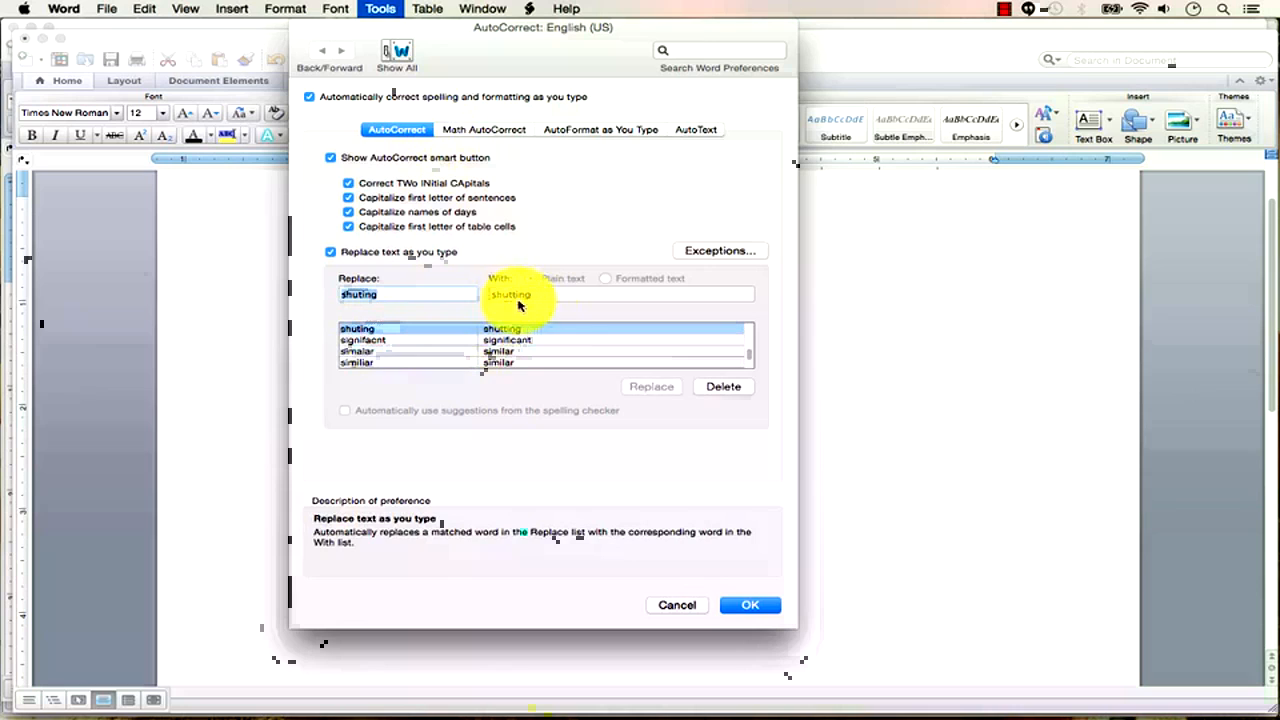
left_click(745, 606)
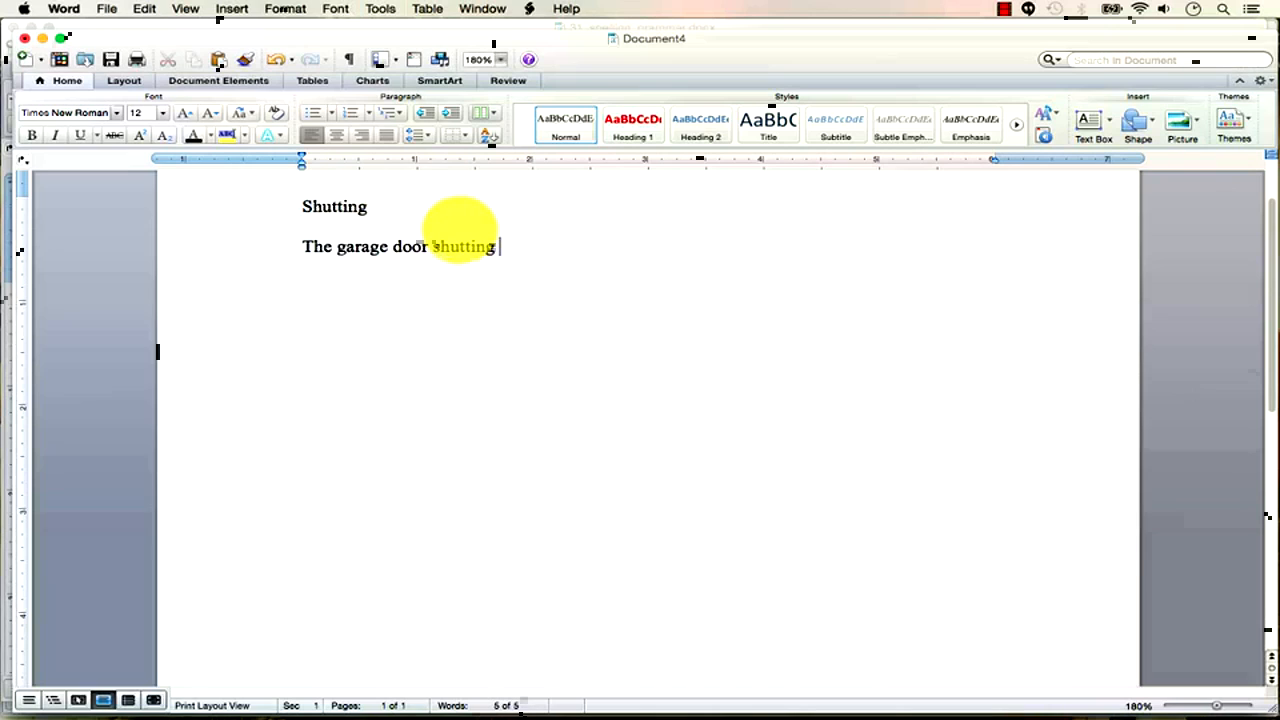
Test the entry by typing 'shuting' on a new line, then delete the test lines.
key("Return")
type("shuting")
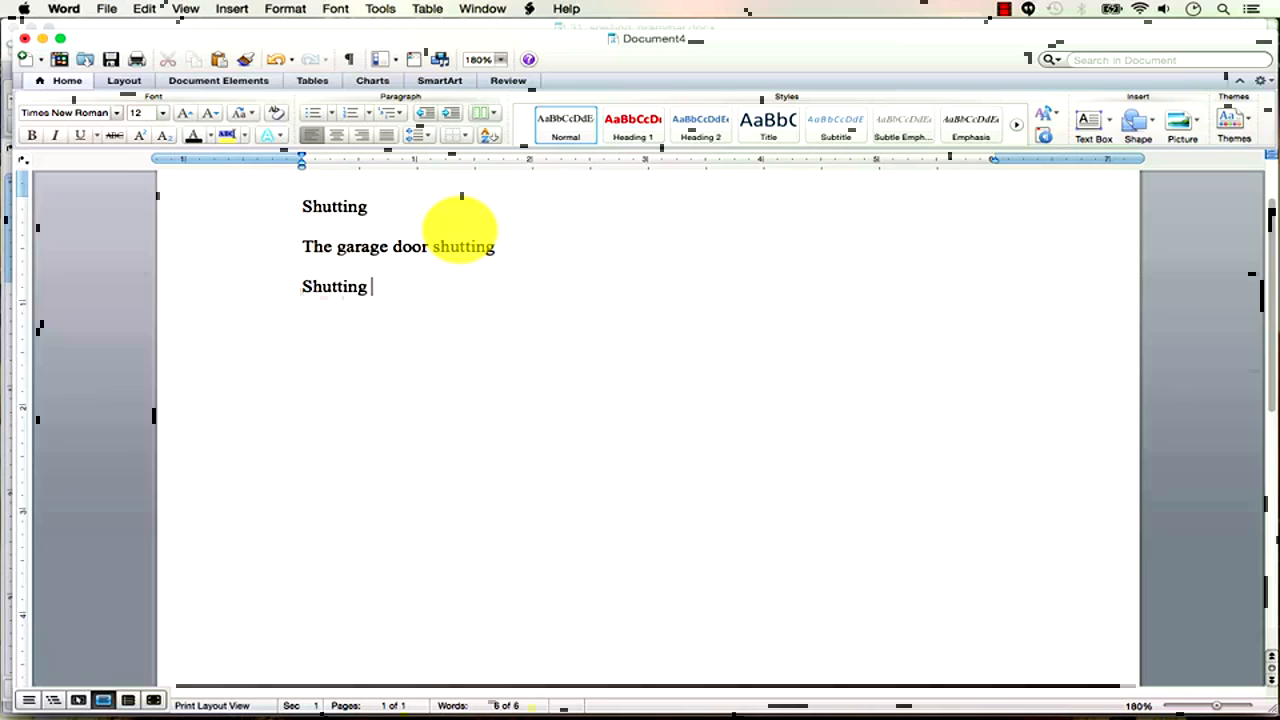
key("shift+Up")
key("shift+Up")
key("BackSpace")
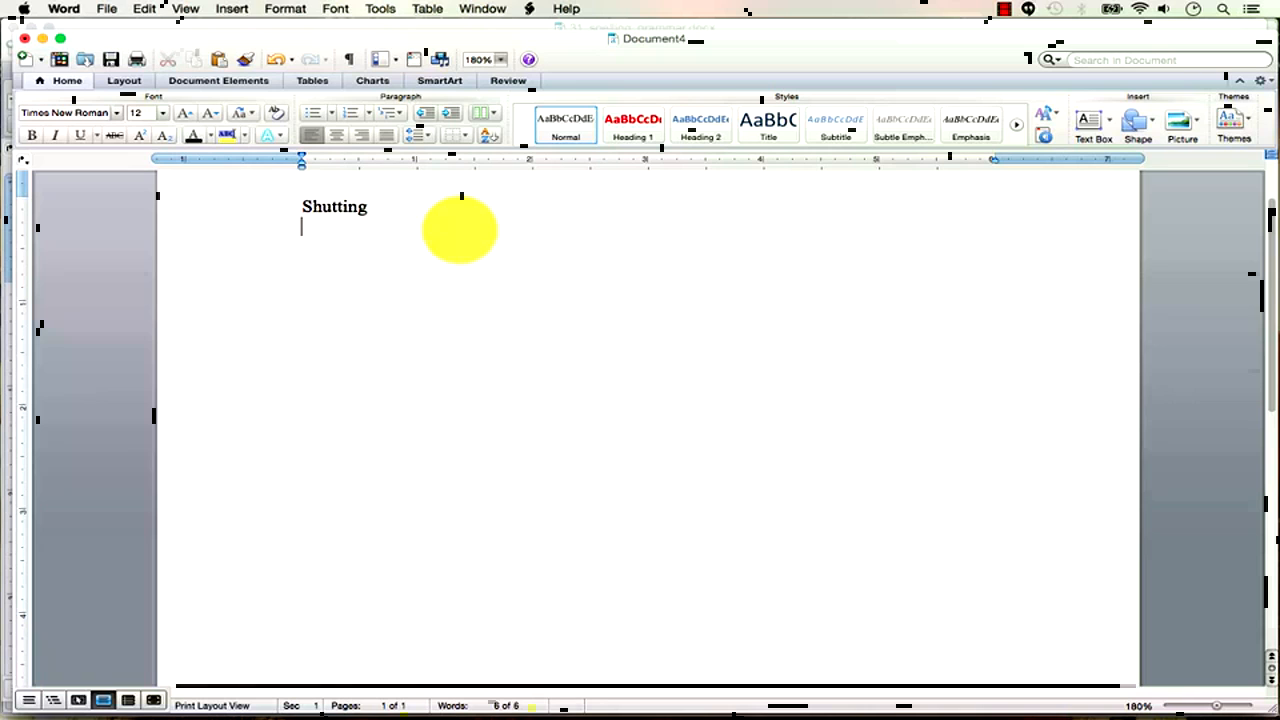
Delete the 'shuting' entry from the AutoCorrect list.
left_click(372, 12)
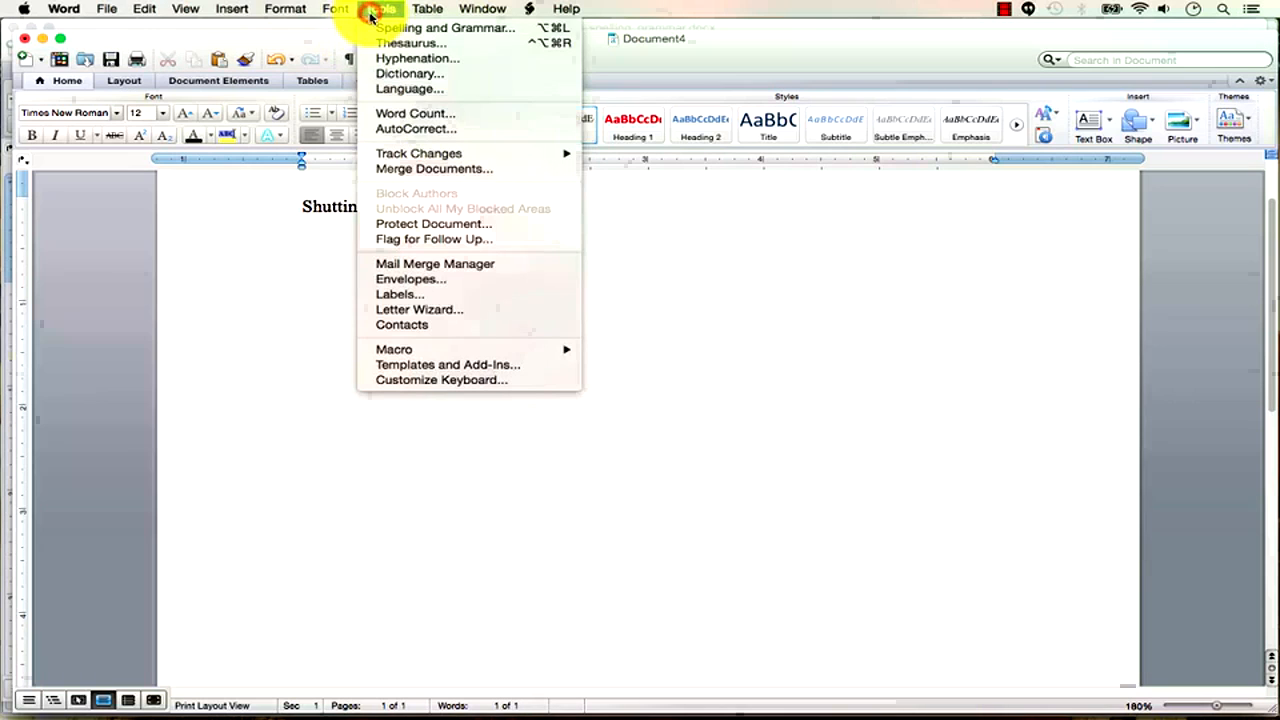
left_click(400, 128)
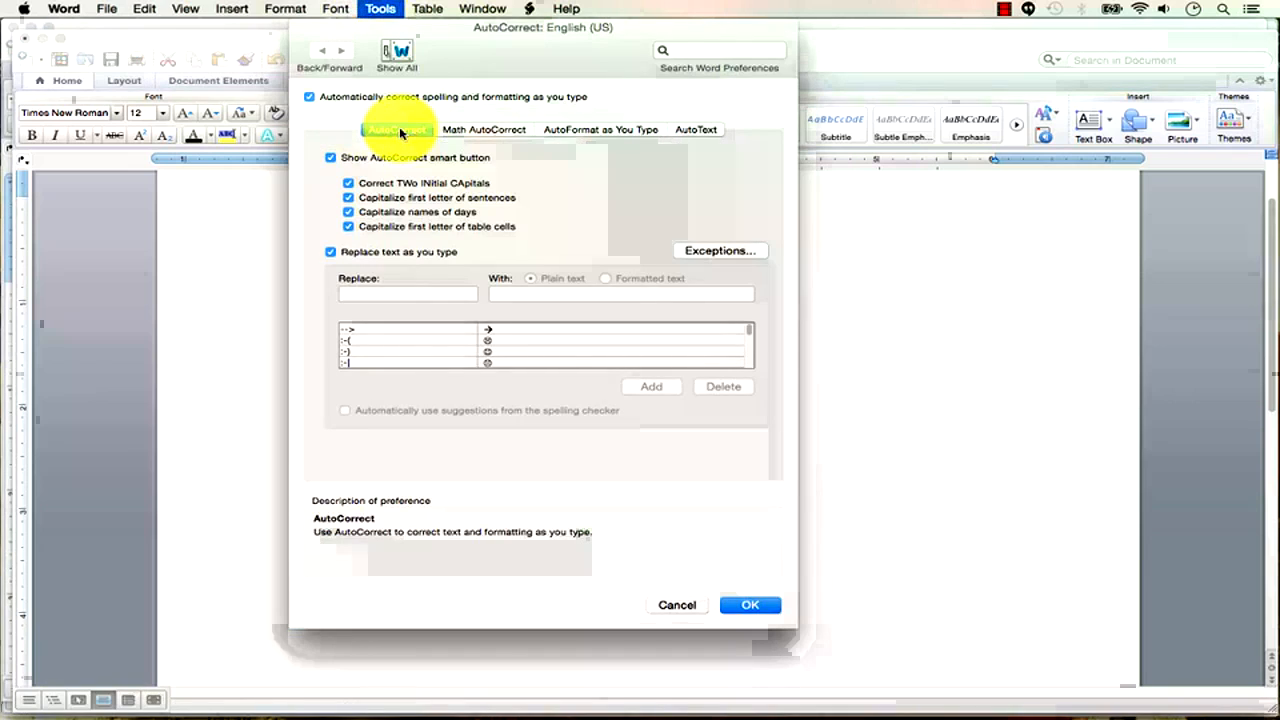
left_click(403, 296)
type("shut")
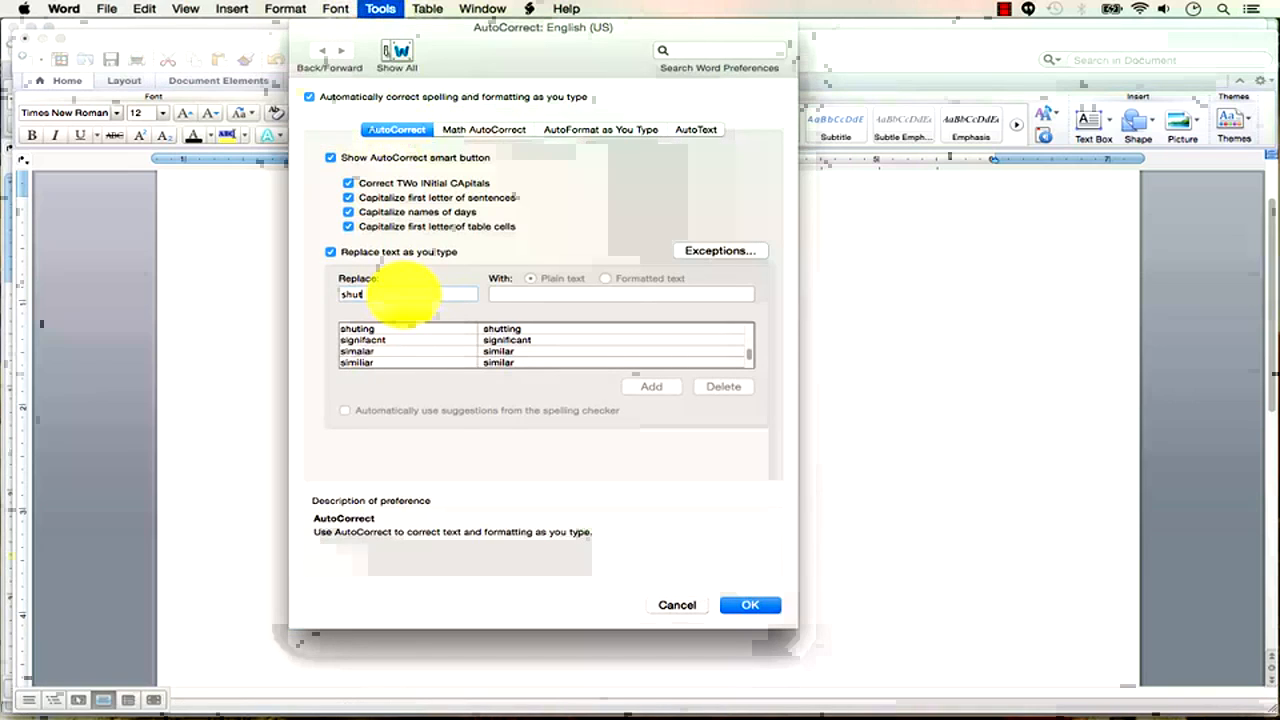
left_click(429, 330)
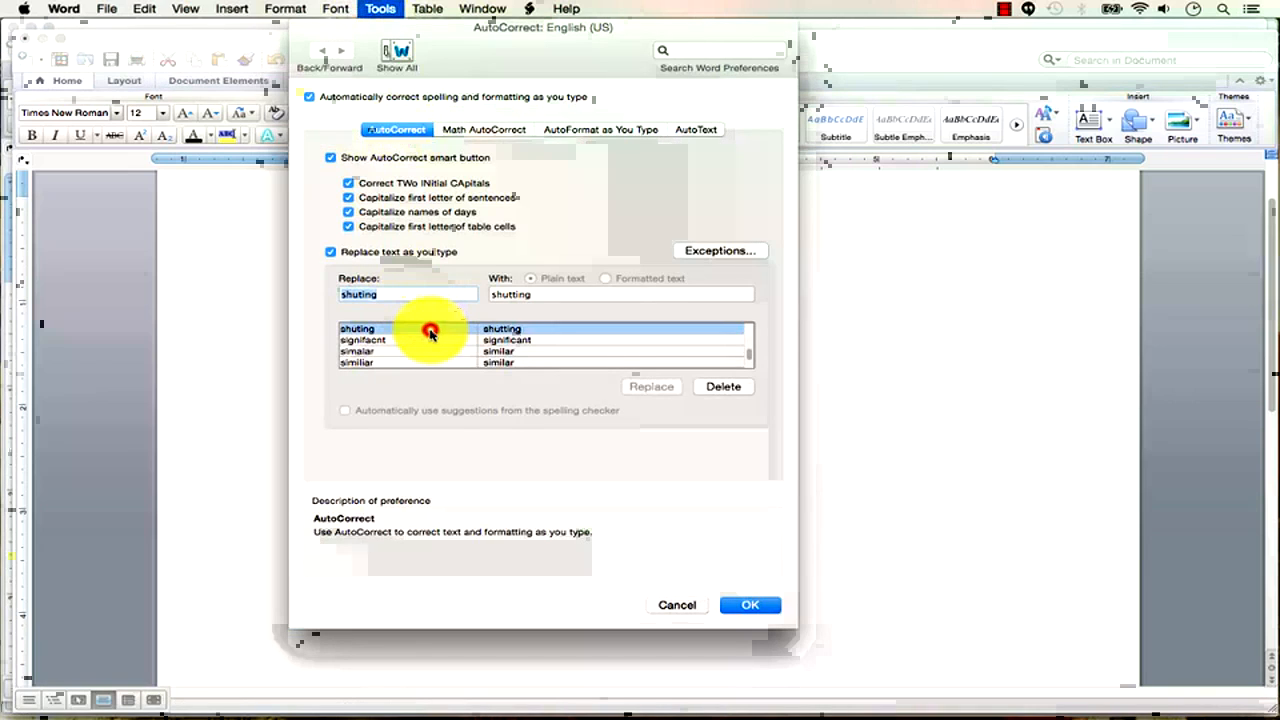
left_click(714, 390)
Add an AutoCorrect entry replacing a first name with an all-caps message ending 'I LOVE YOU!'.
left_click(414, 295)
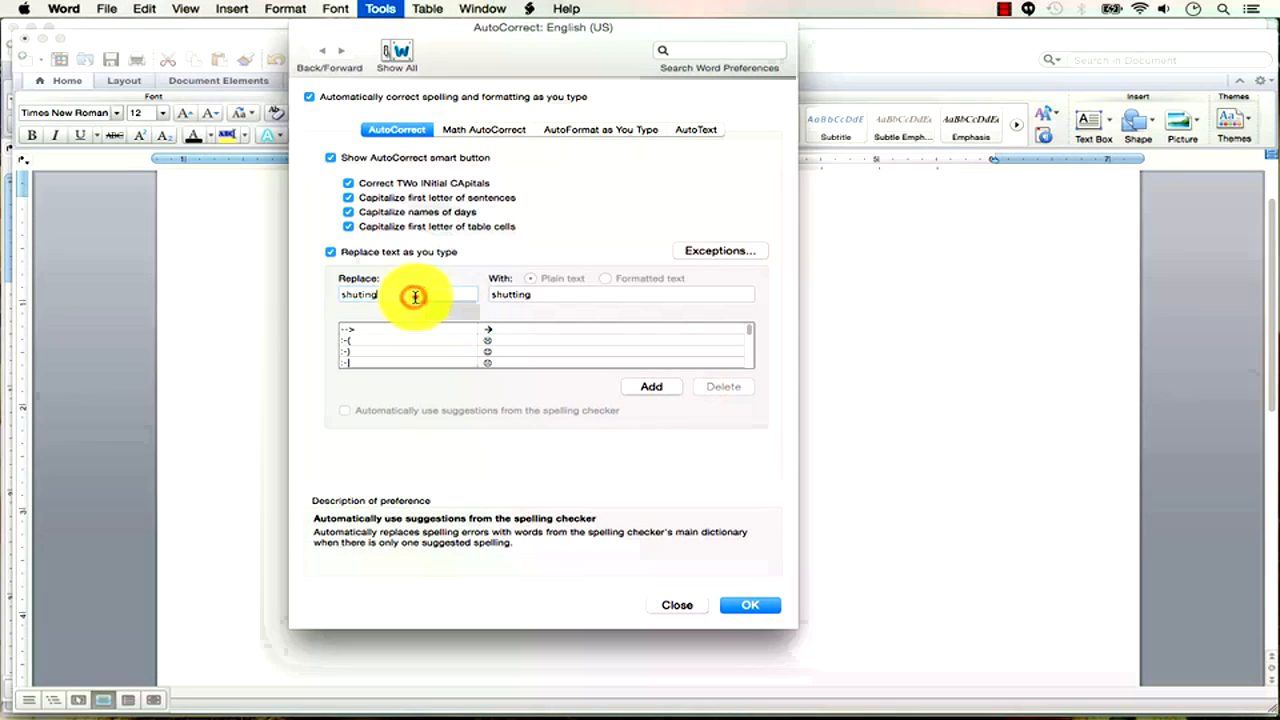
type("jss")
key("Tab")
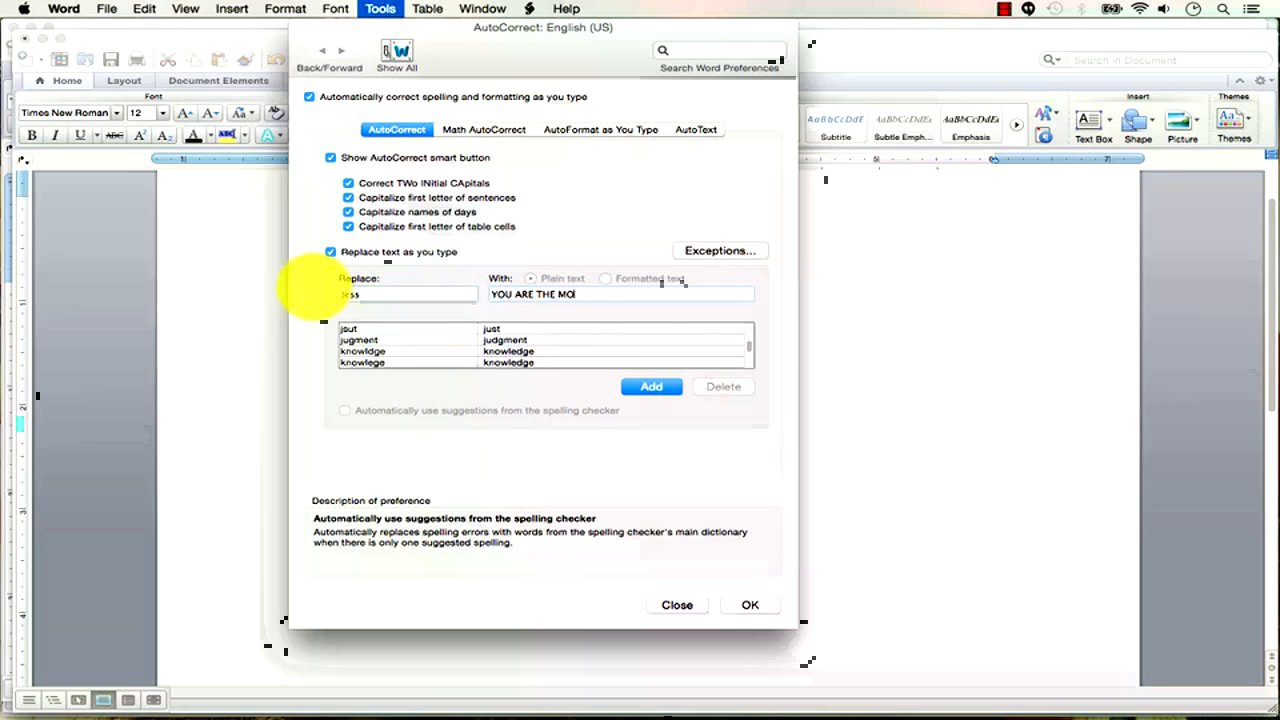
type("YOU ARE THE MOST AMAZING WIFE EVER, JESS<")
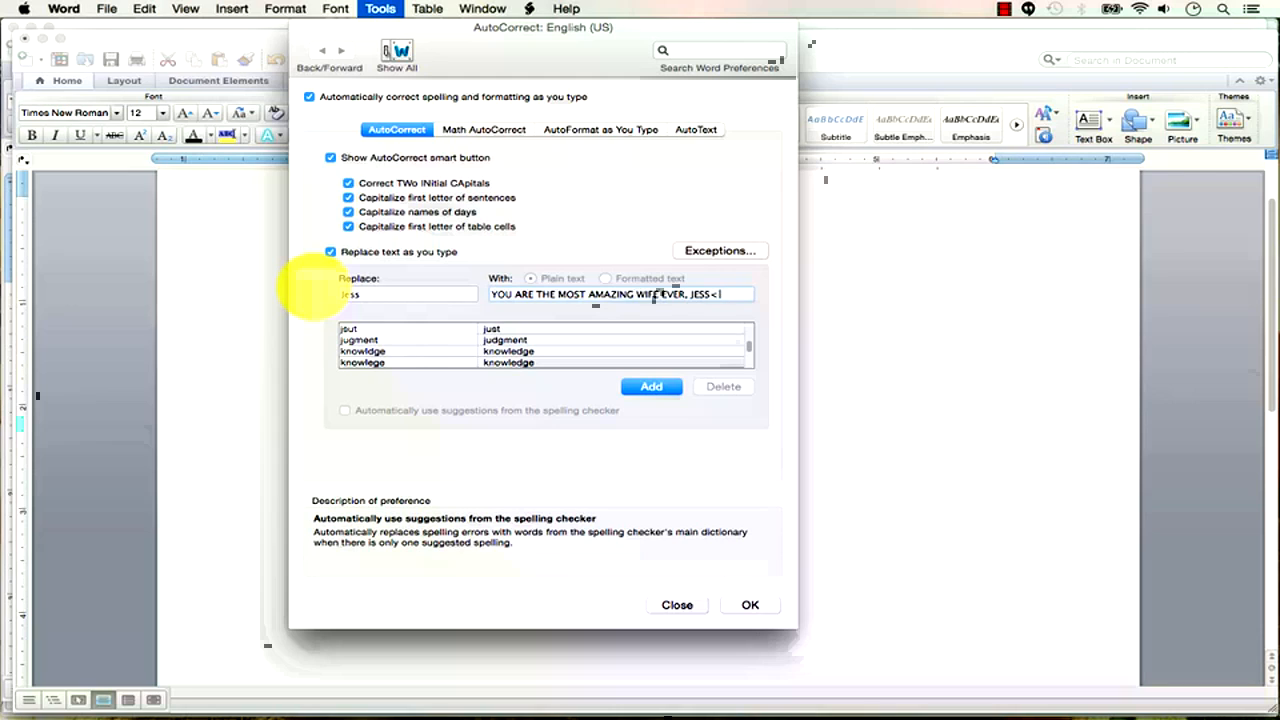
type("E YOU!")
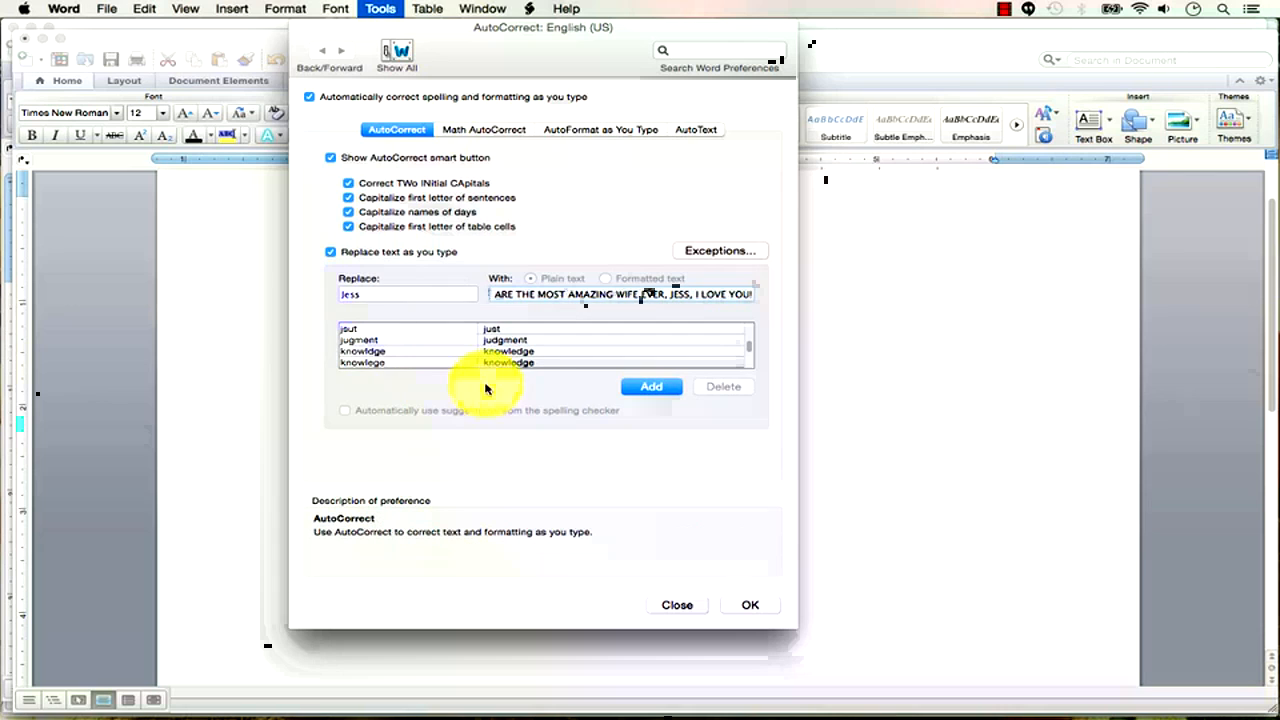
left_click(651, 386)
left_click(752, 605)
Replace the 'Shutting' line with typed 'blah' text.
left_click(530, 336)
left_click_drag(457, 229, 260, 189)
type("blah blah blah")
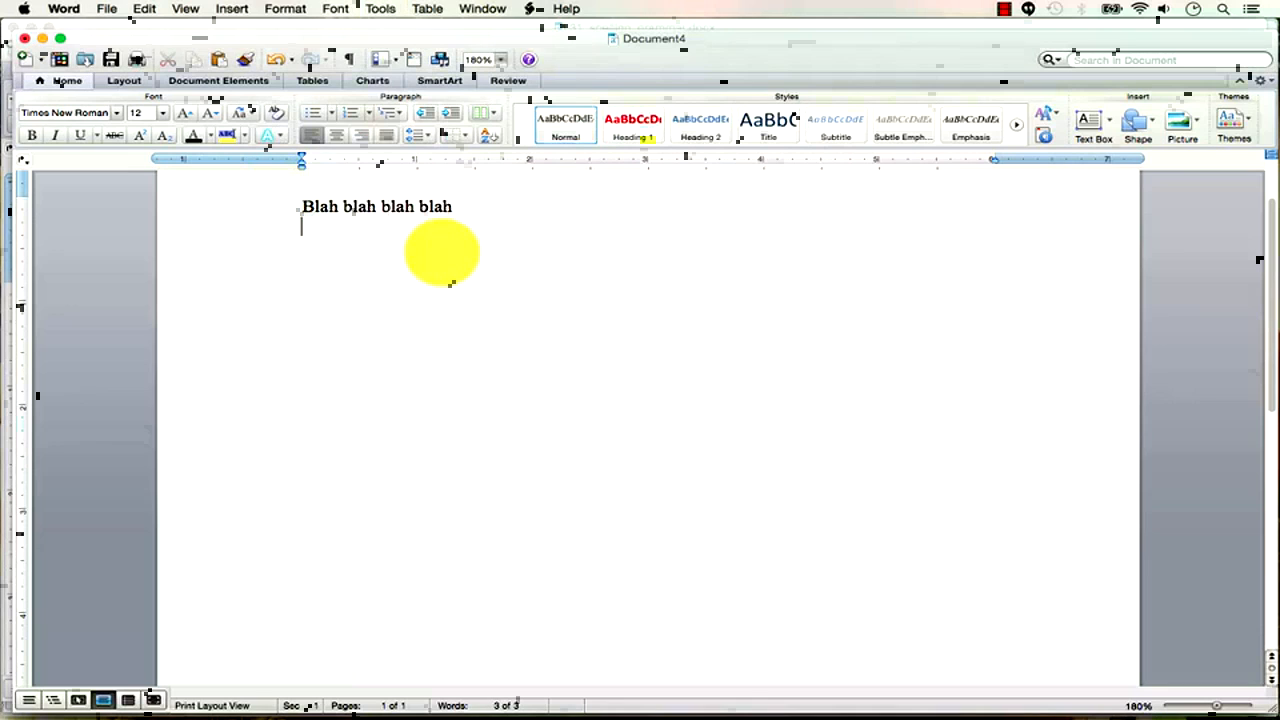
type("Sincerely,")
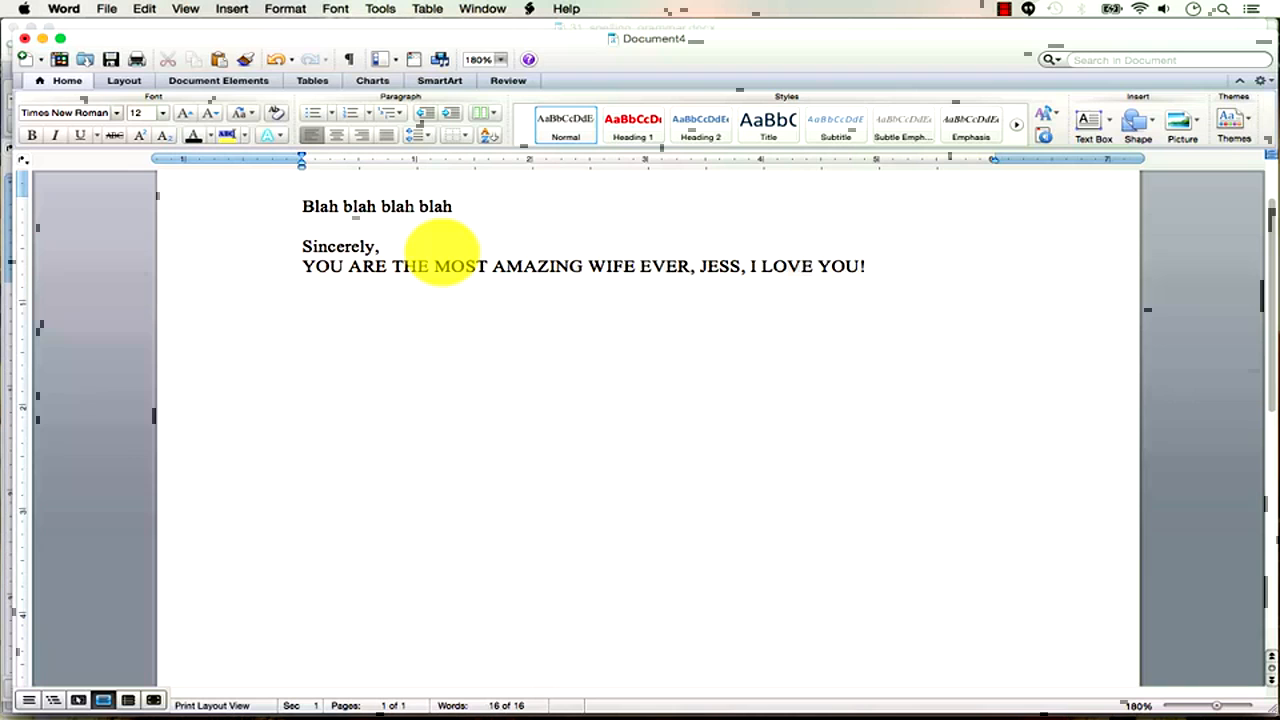
Open the Tools menu.
left_click(376, 9)
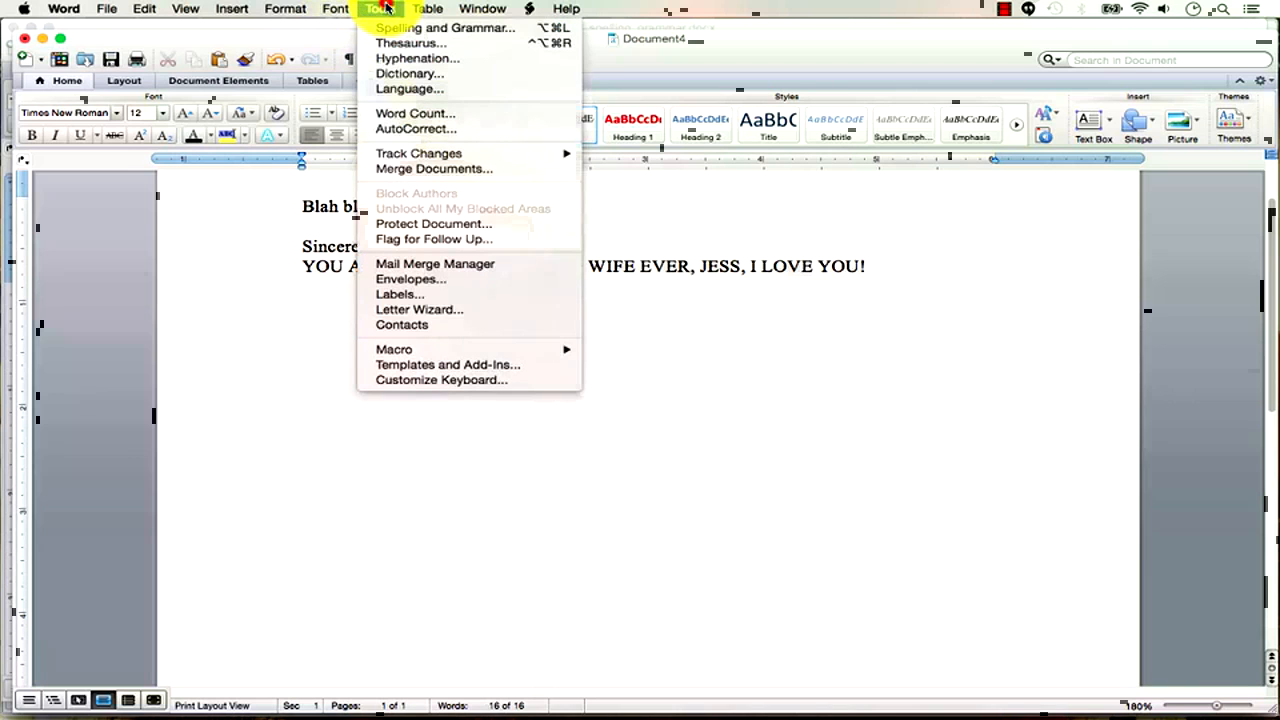
Delete the AutoCorrect entry that expanded the person's name into the love message.
left_click(400, 128)
left_click(455, 296)
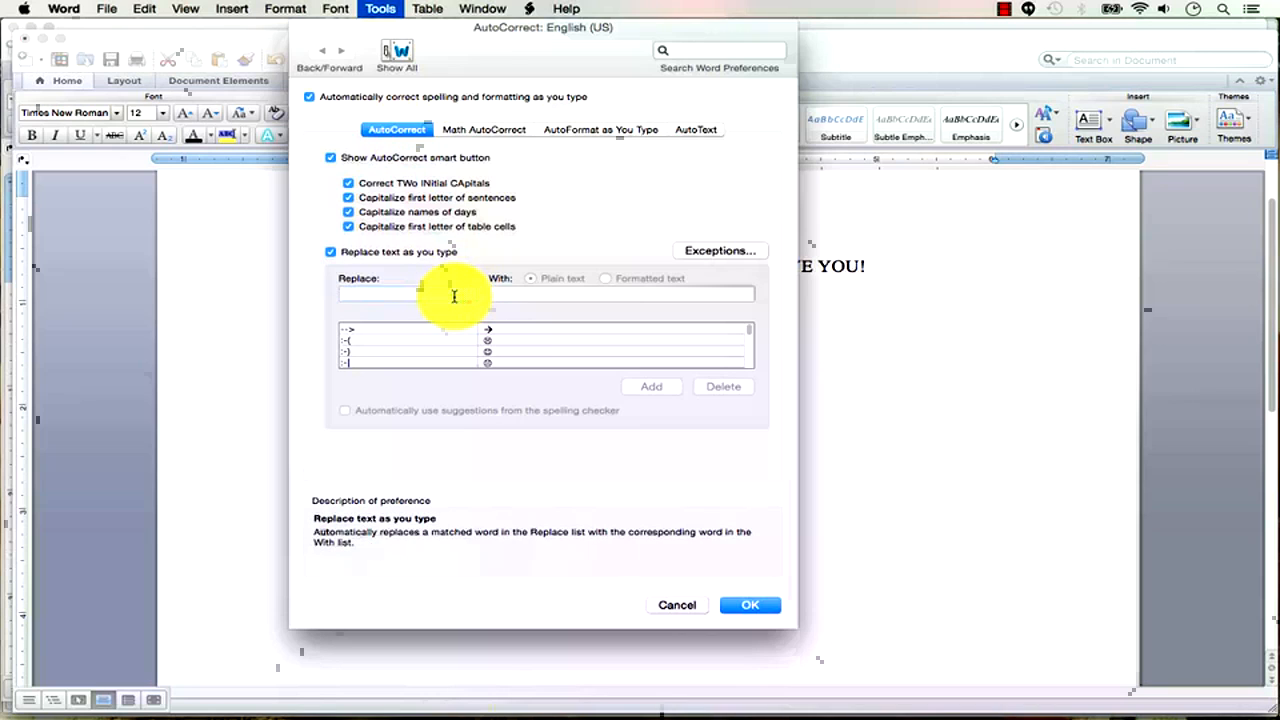
type("jess")
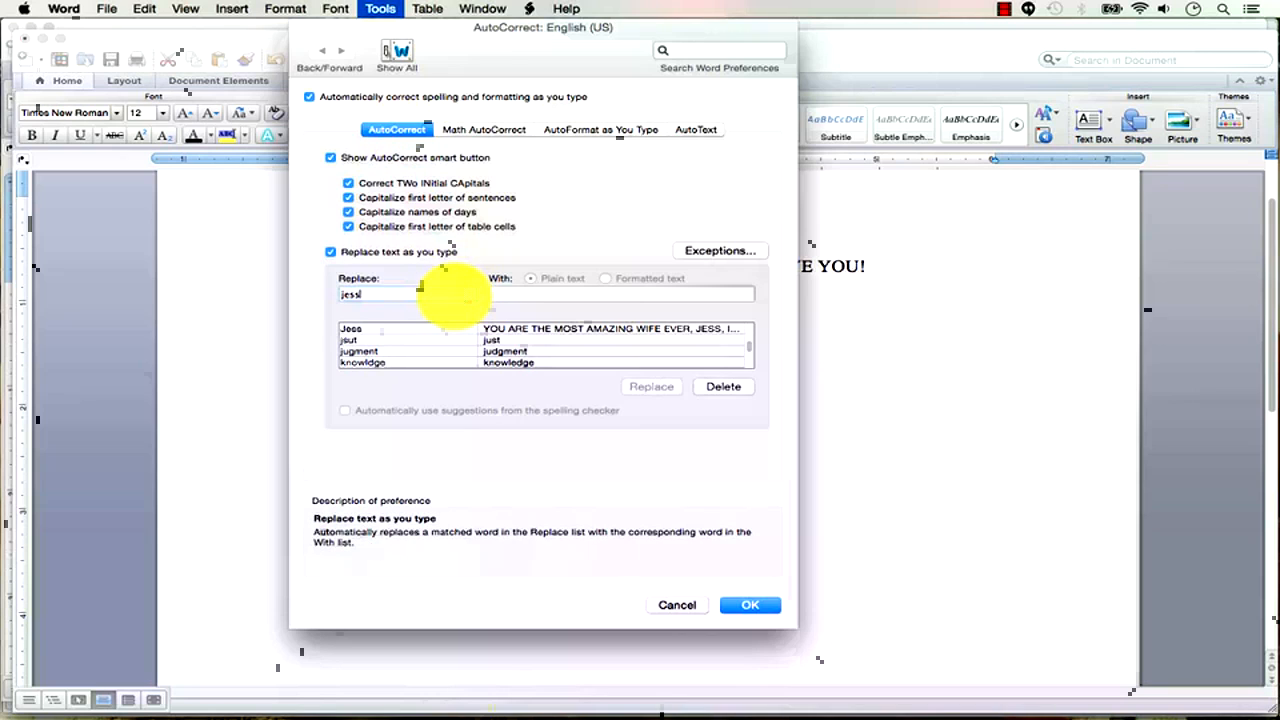
left_click(365, 330)
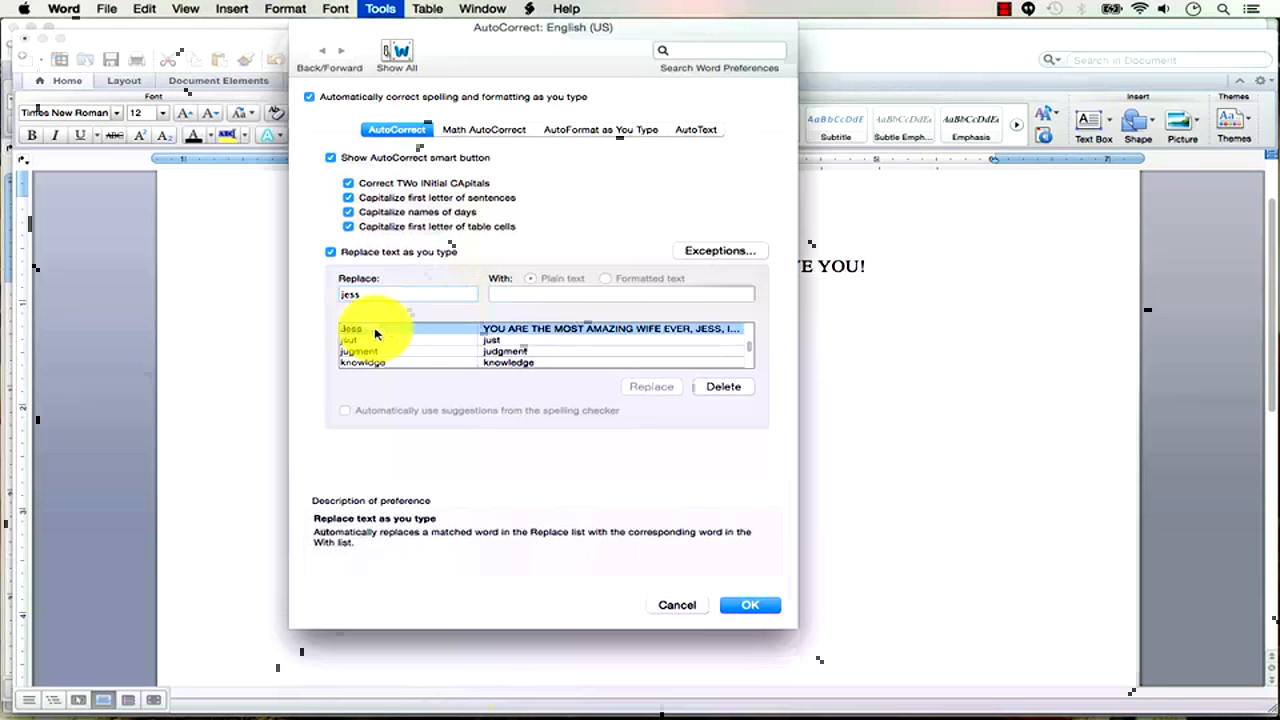
left_click(725, 390)
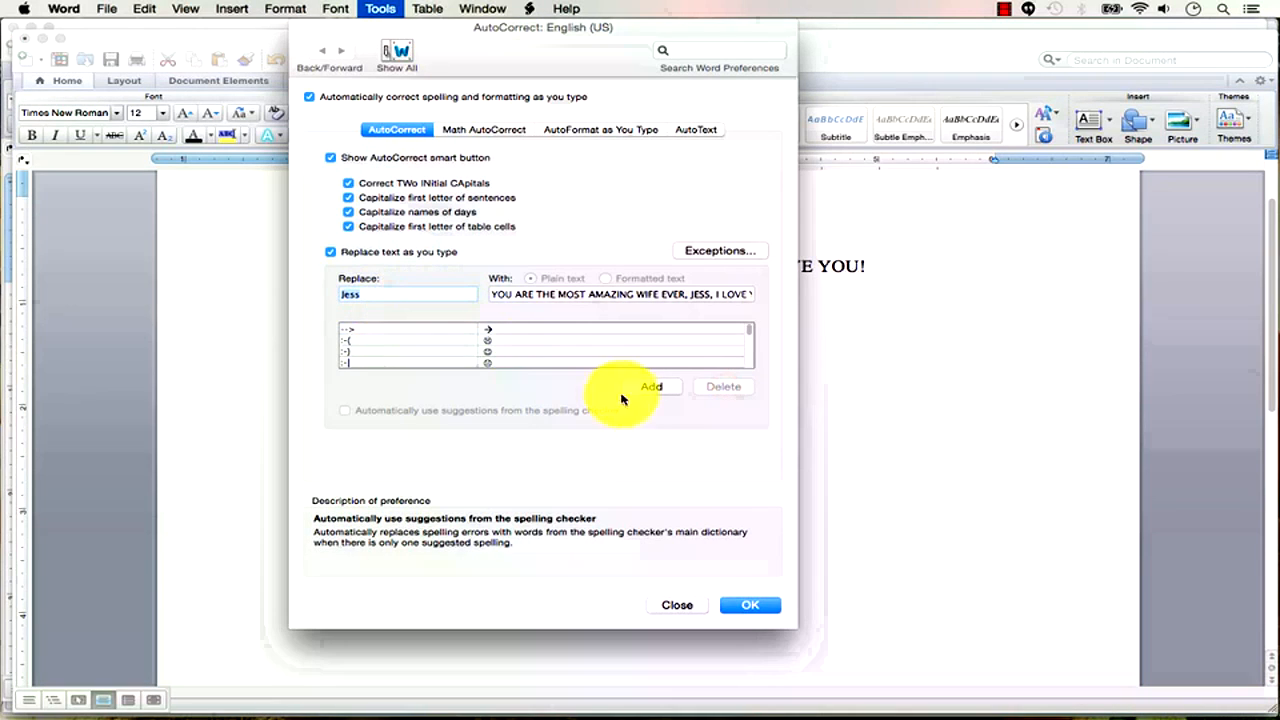
left_click(750, 605)
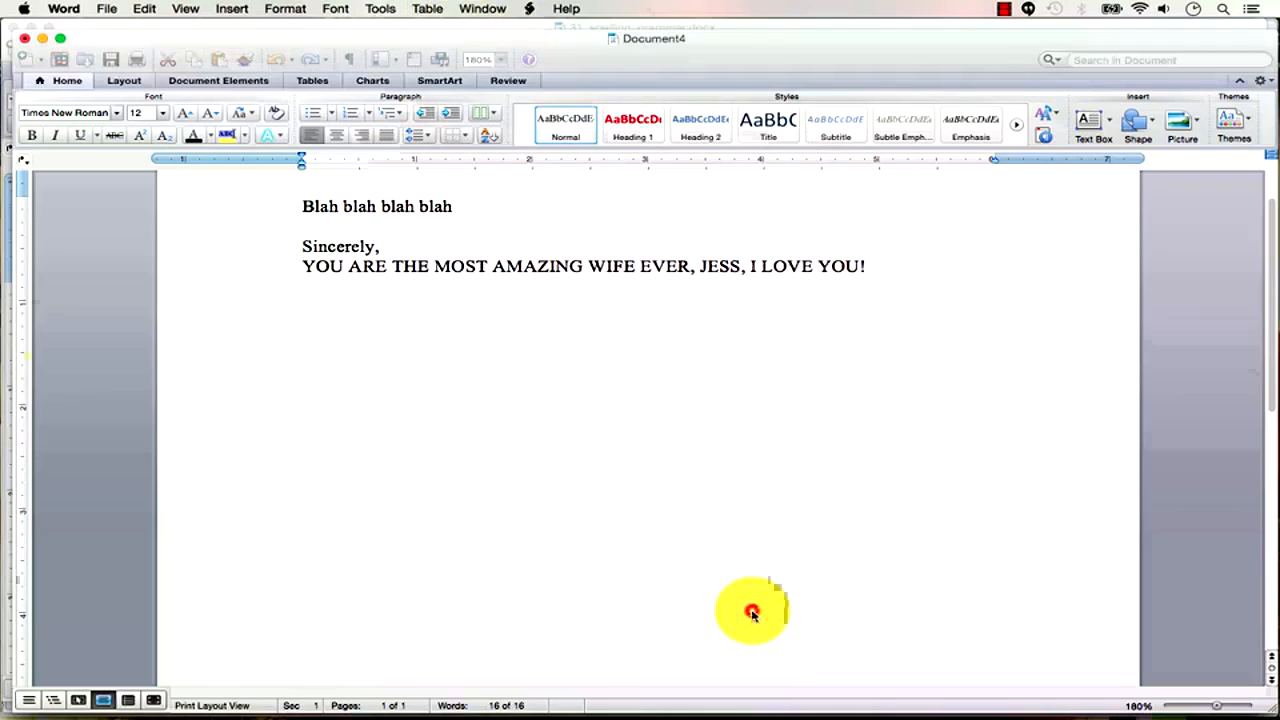
left_click(1004, 8)
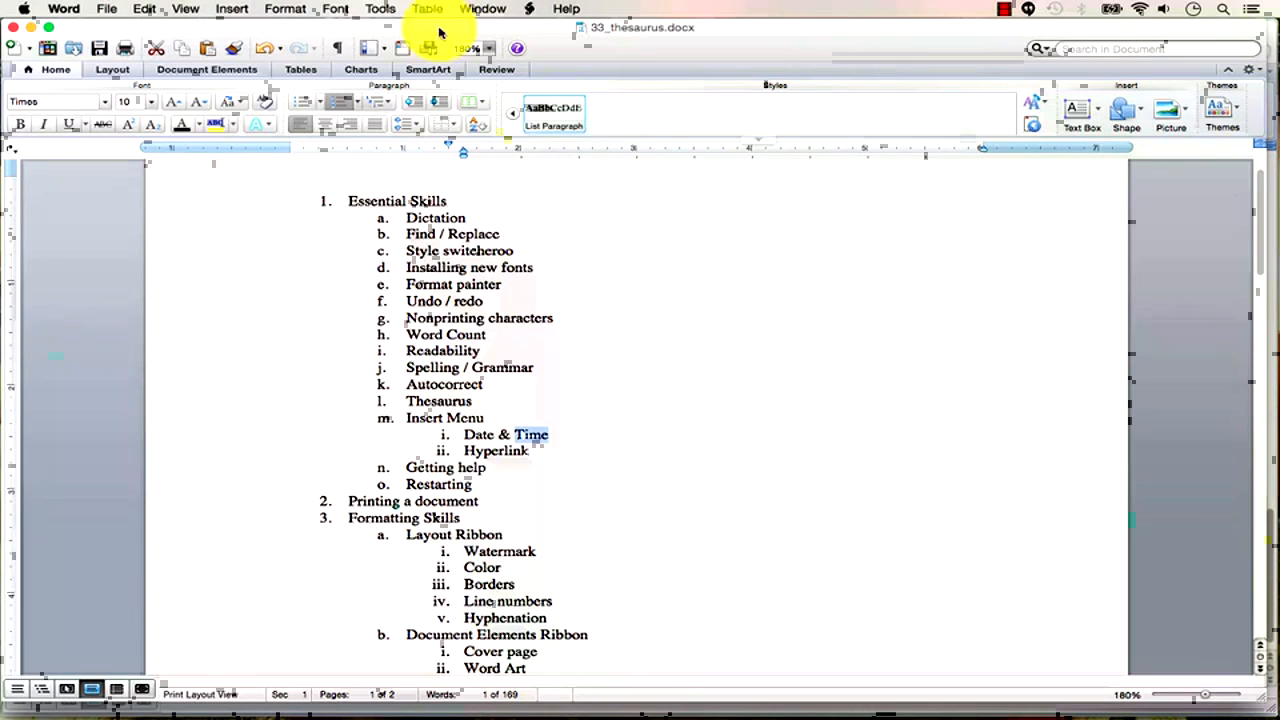
Open the thesaurus for 'Time' and view synonyms for the Era, then Tempo meanings.
left_click(384, 10)
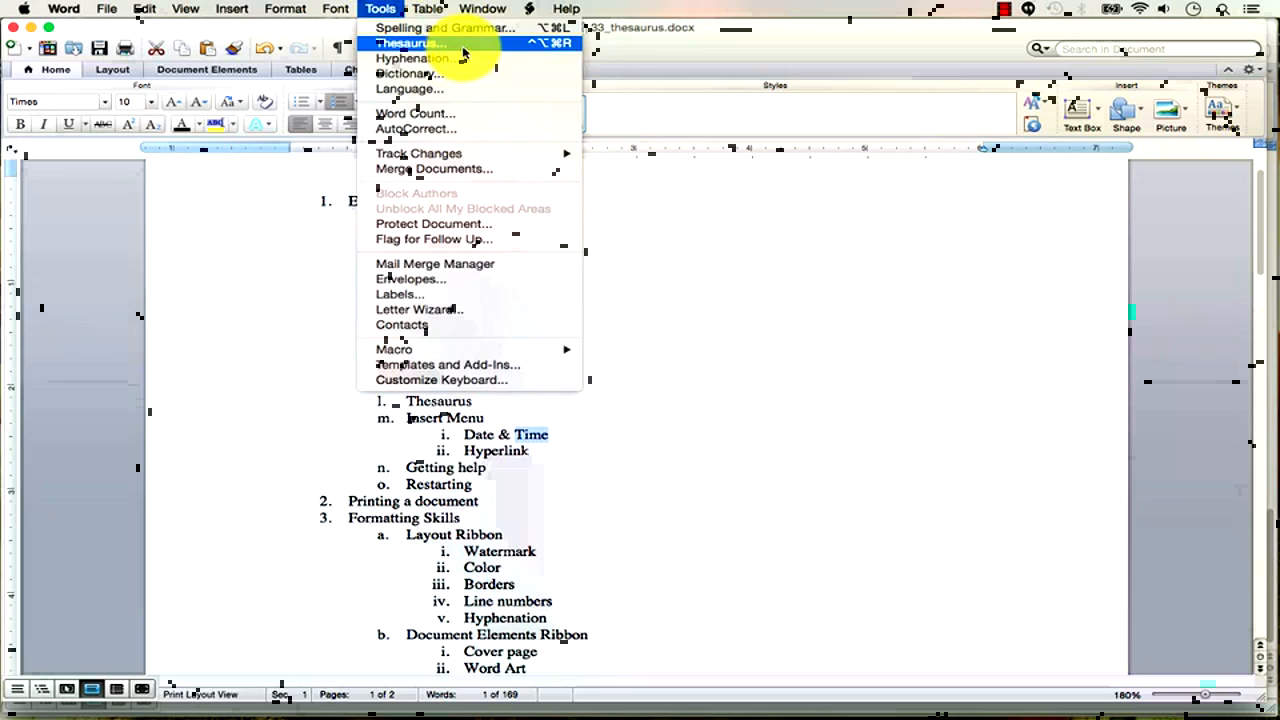
left_click(462, 47)
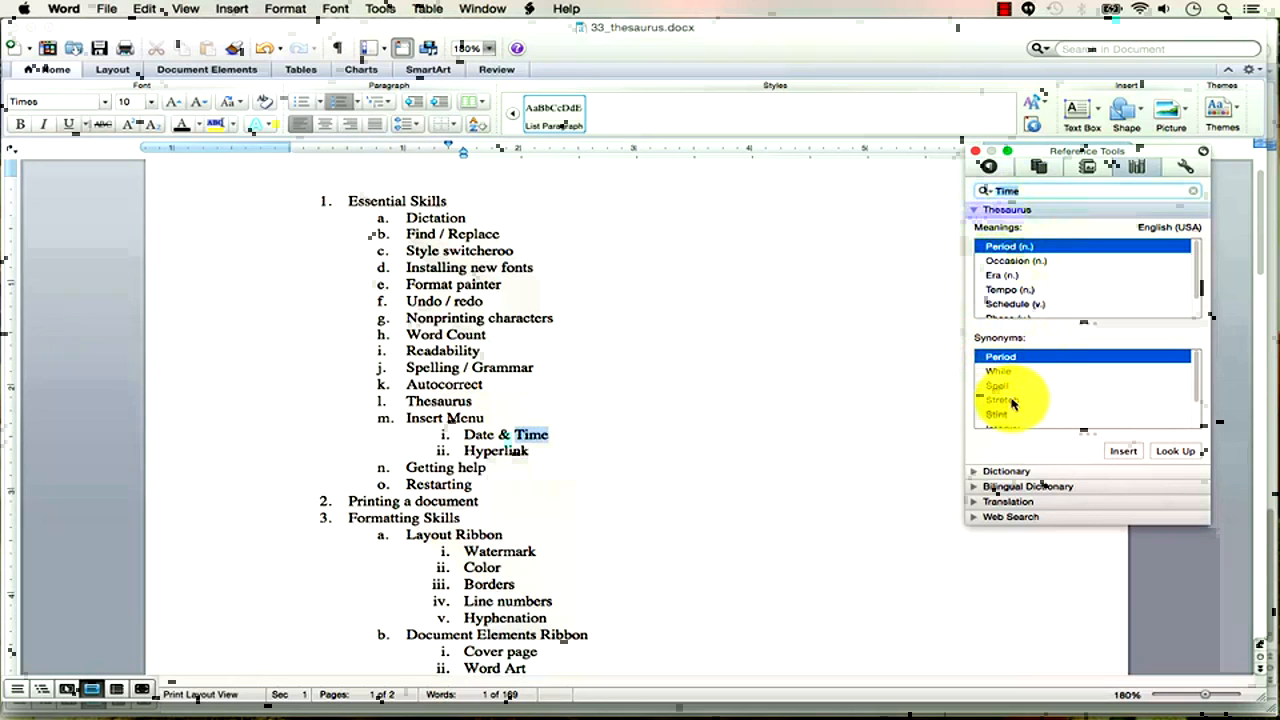
left_click(998, 276)
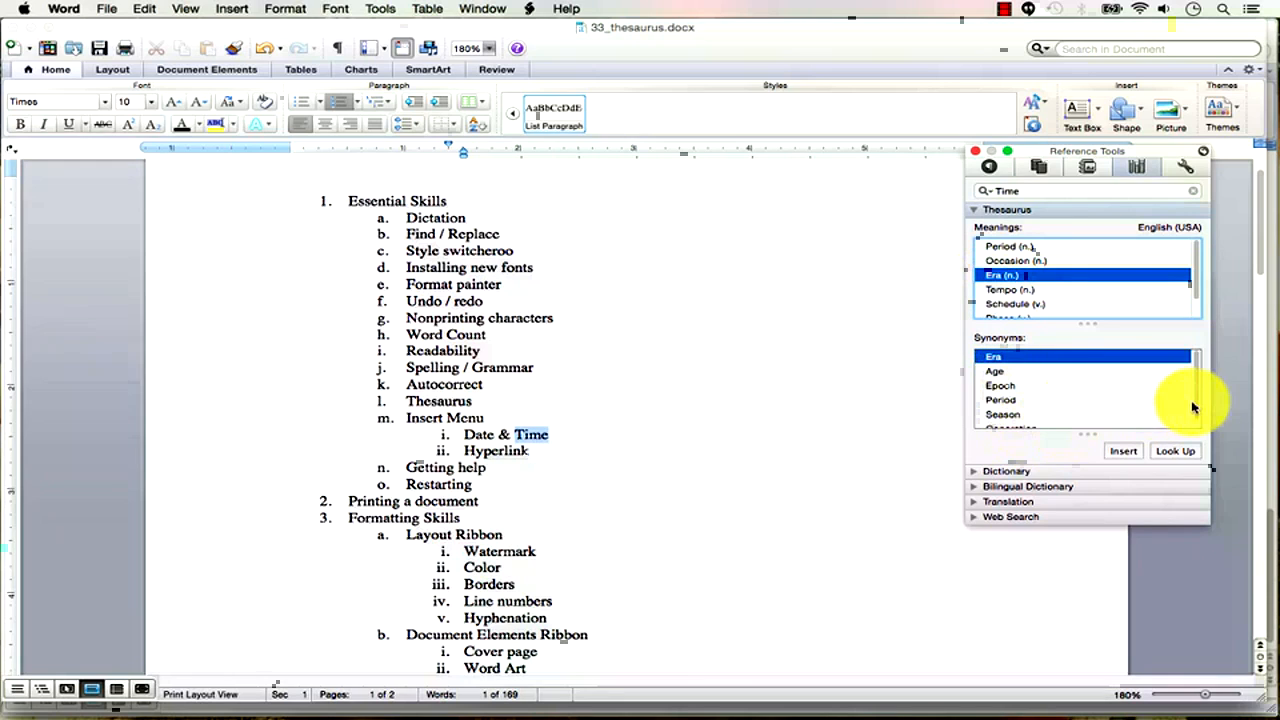
mouse_move(1197, 403)
left_mouse_down()
mouse_move(1197, 423)
mouse_move(1194, 397)
left_mouse_up()
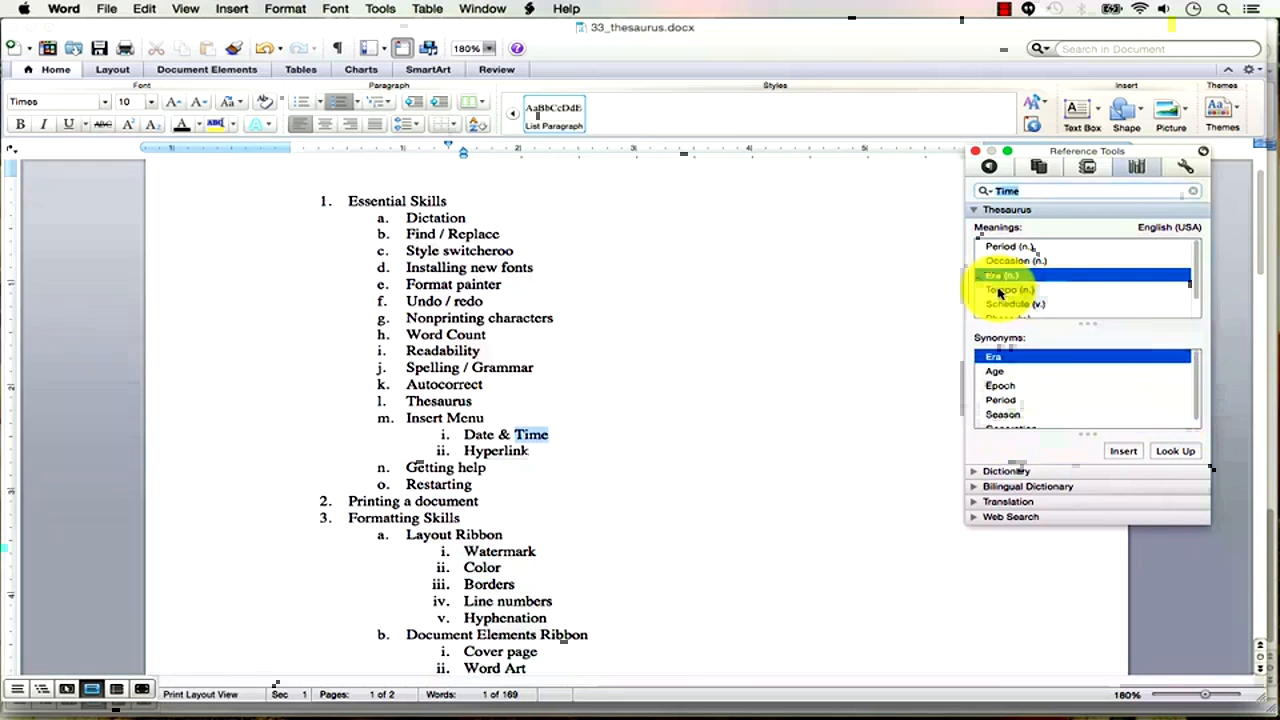
left_click(1015, 290)
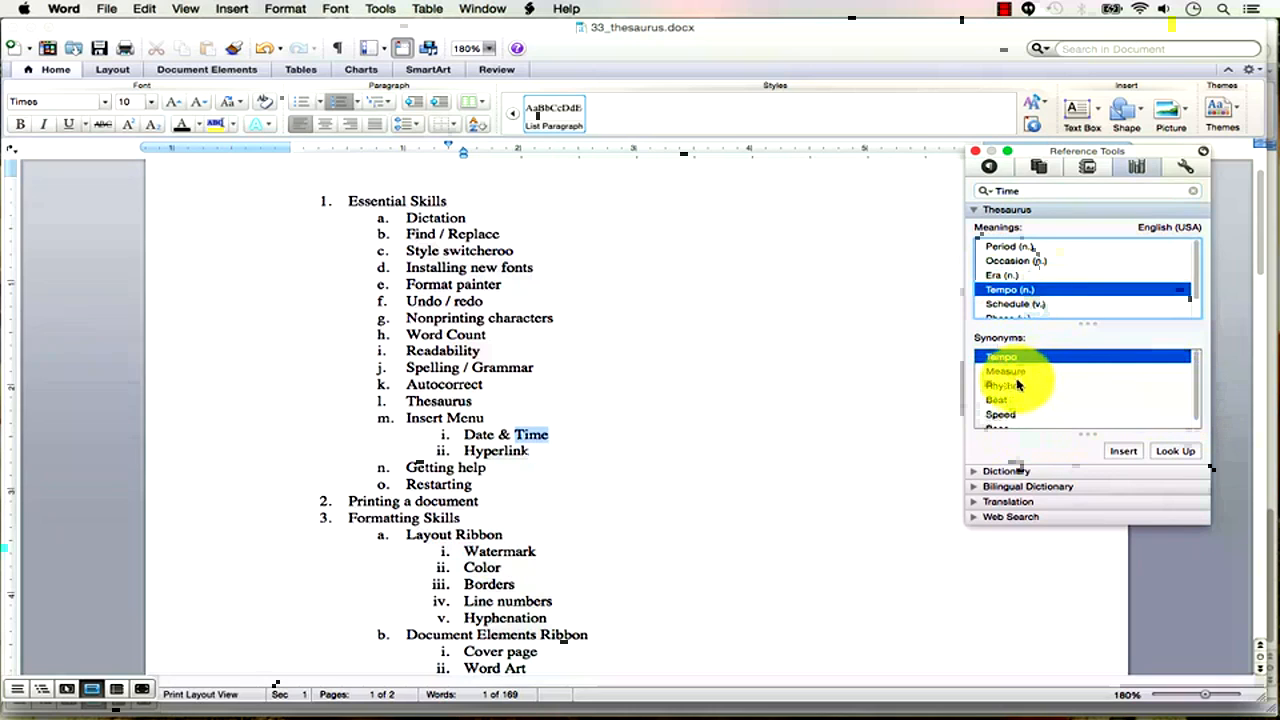
left_click_drag(1197, 381, 1199, 403)
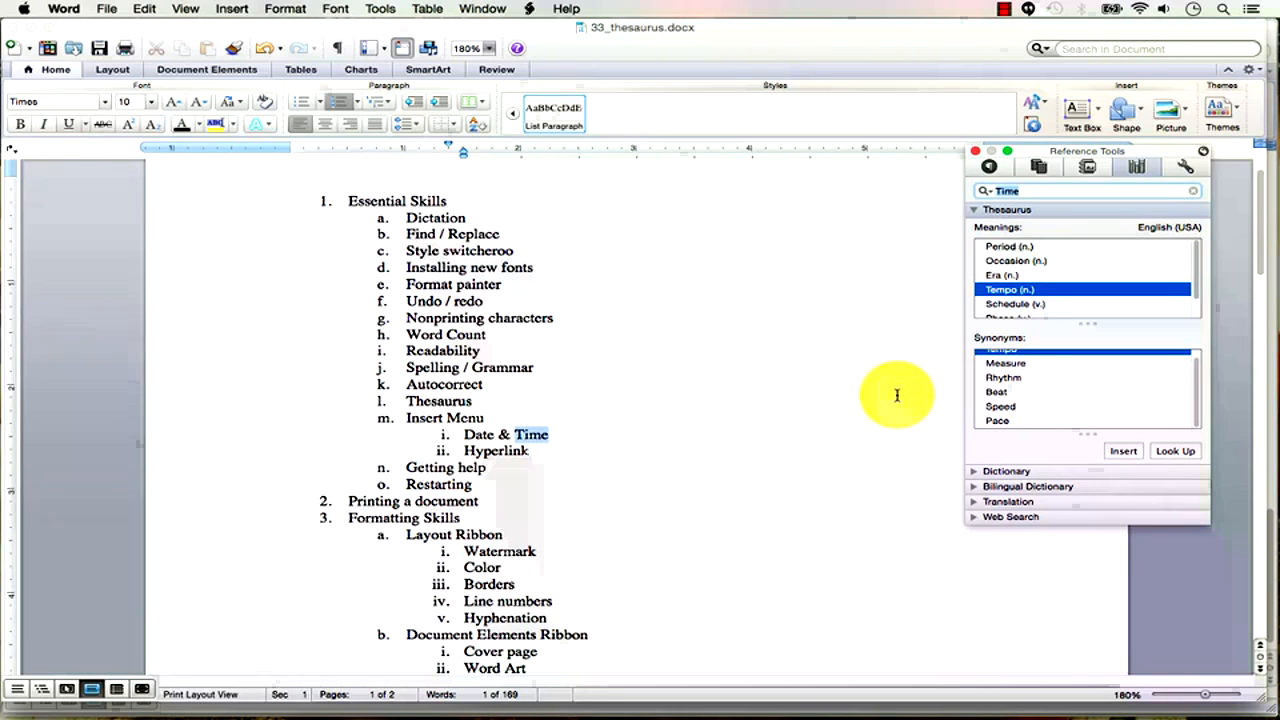
Expand and collapse the Dictionary, Bilingual Dictionary, Translation and Web Search sections in turn.
left_click(974, 472)
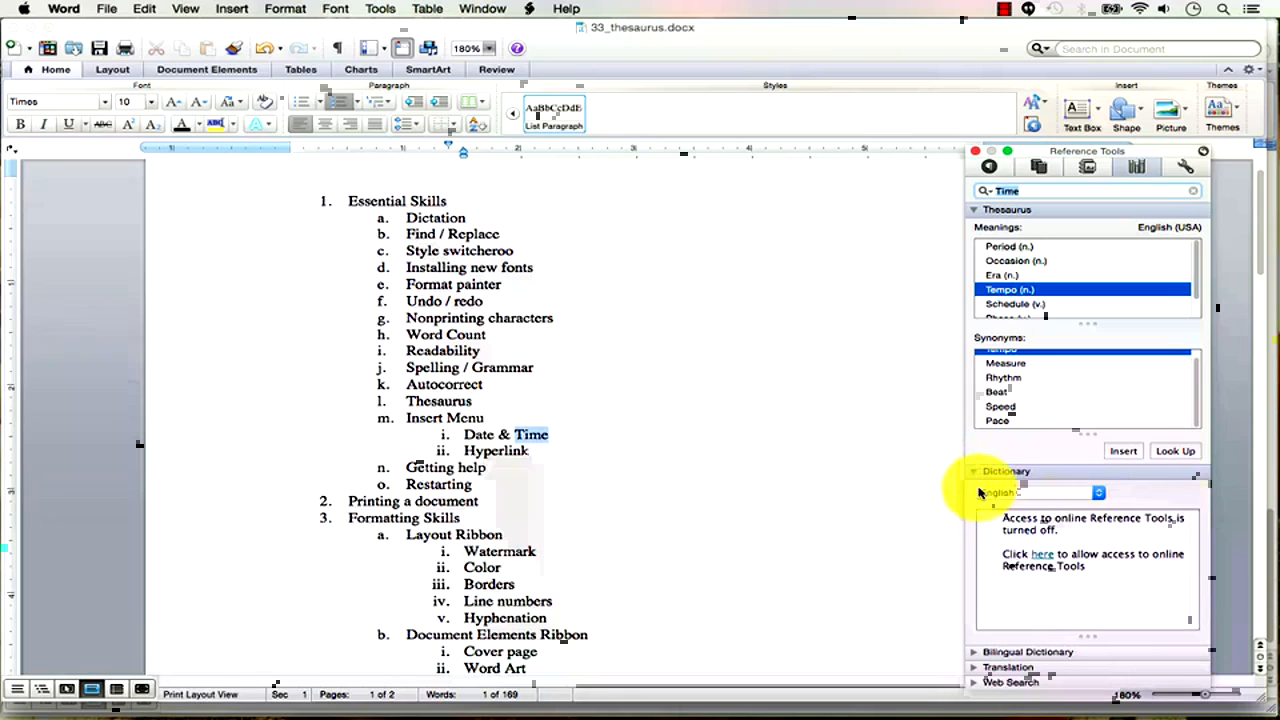
left_click(973, 474)
left_click(972, 487)
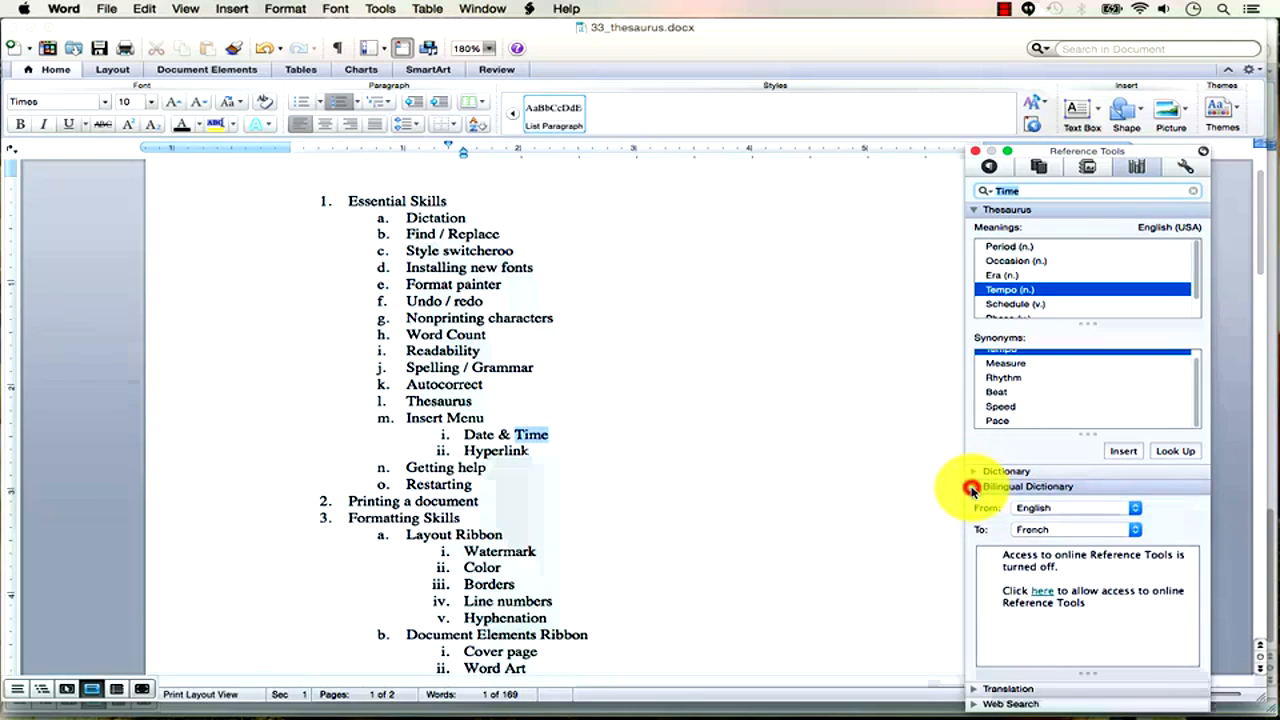
left_click(972, 488)
left_click(975, 502)
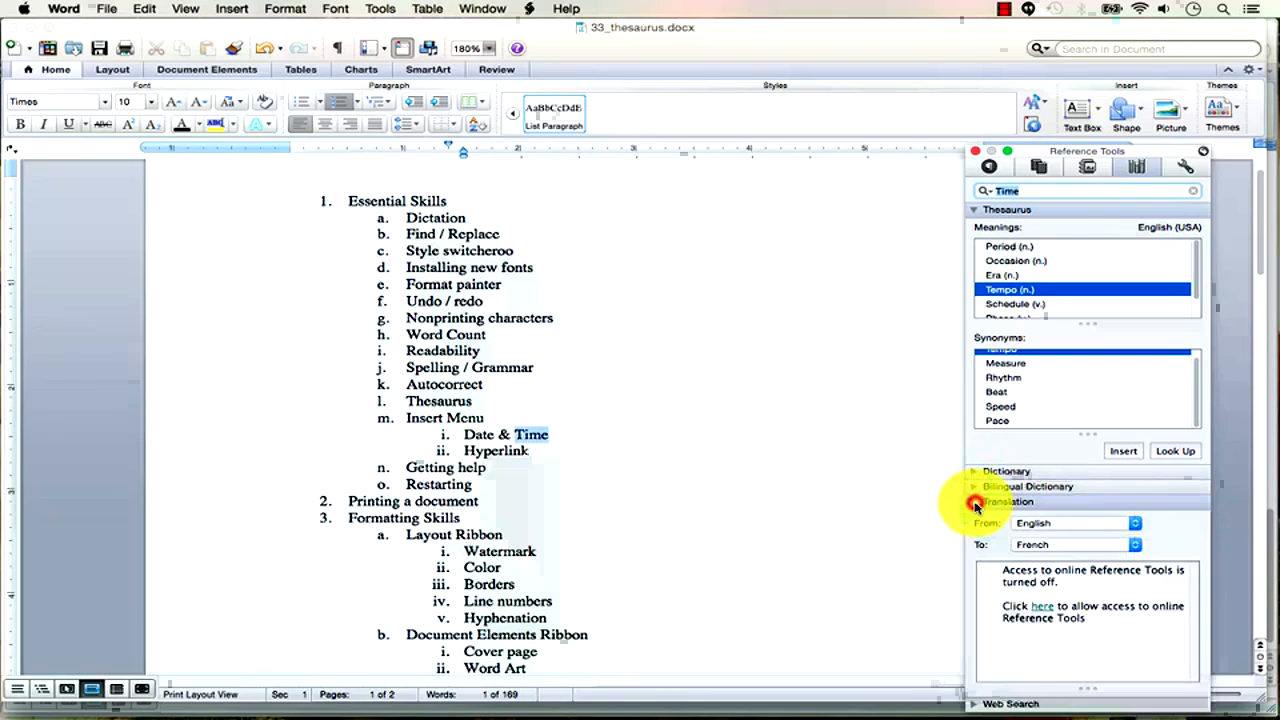
left_click(975, 504)
left_click(975, 518)
left_click(975, 519)
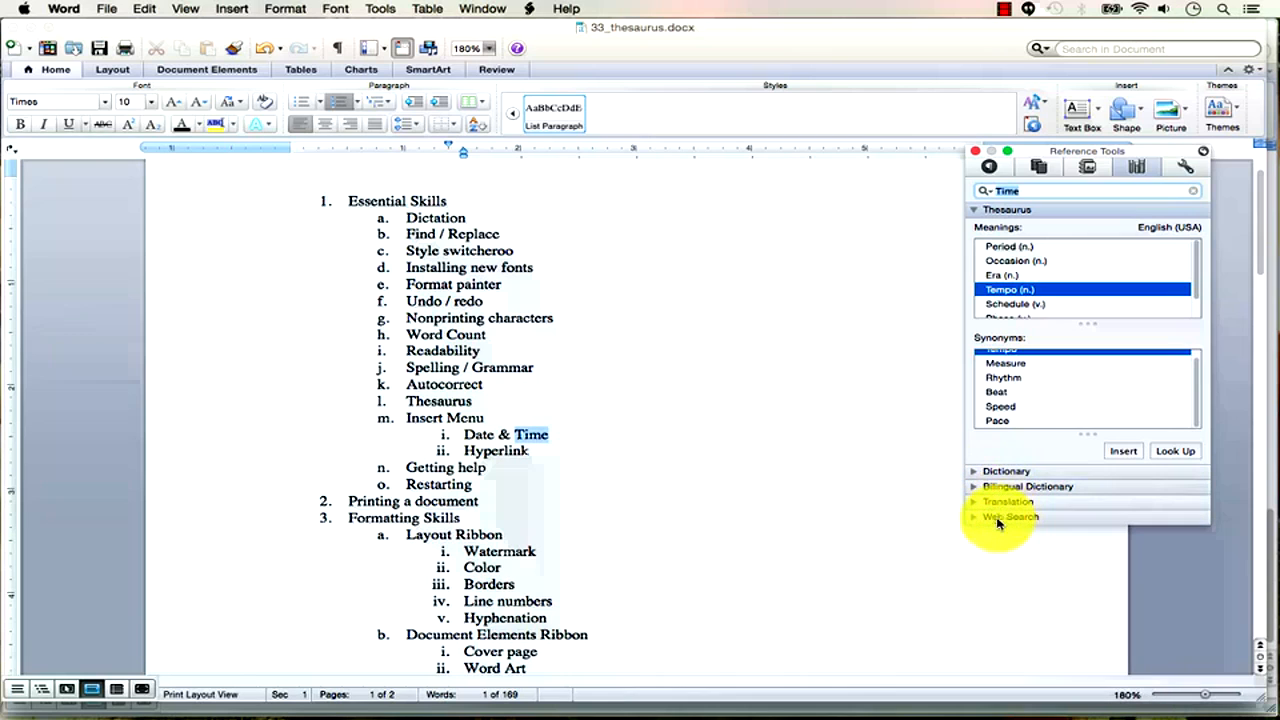
Search Google in Chrome for 'thesaurus define'.
key("super+Tab")
key("super+Tab")
key("super+Tab")
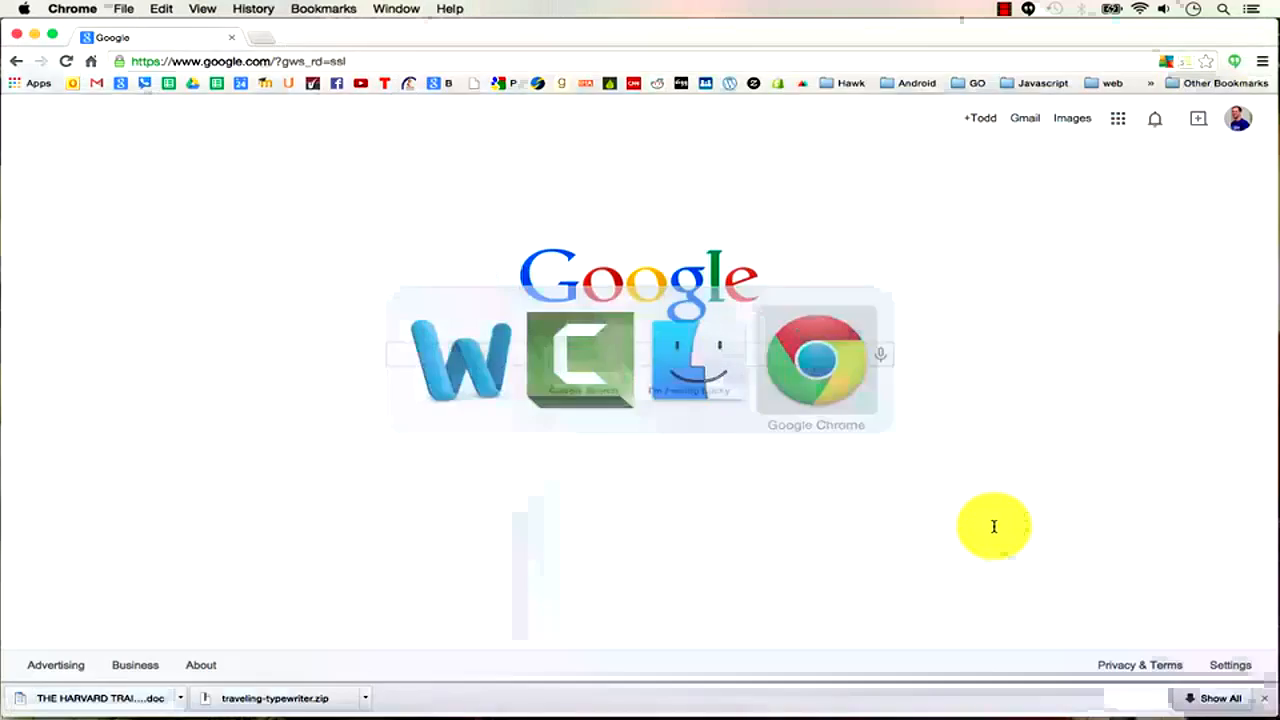
left_click(643, 353)
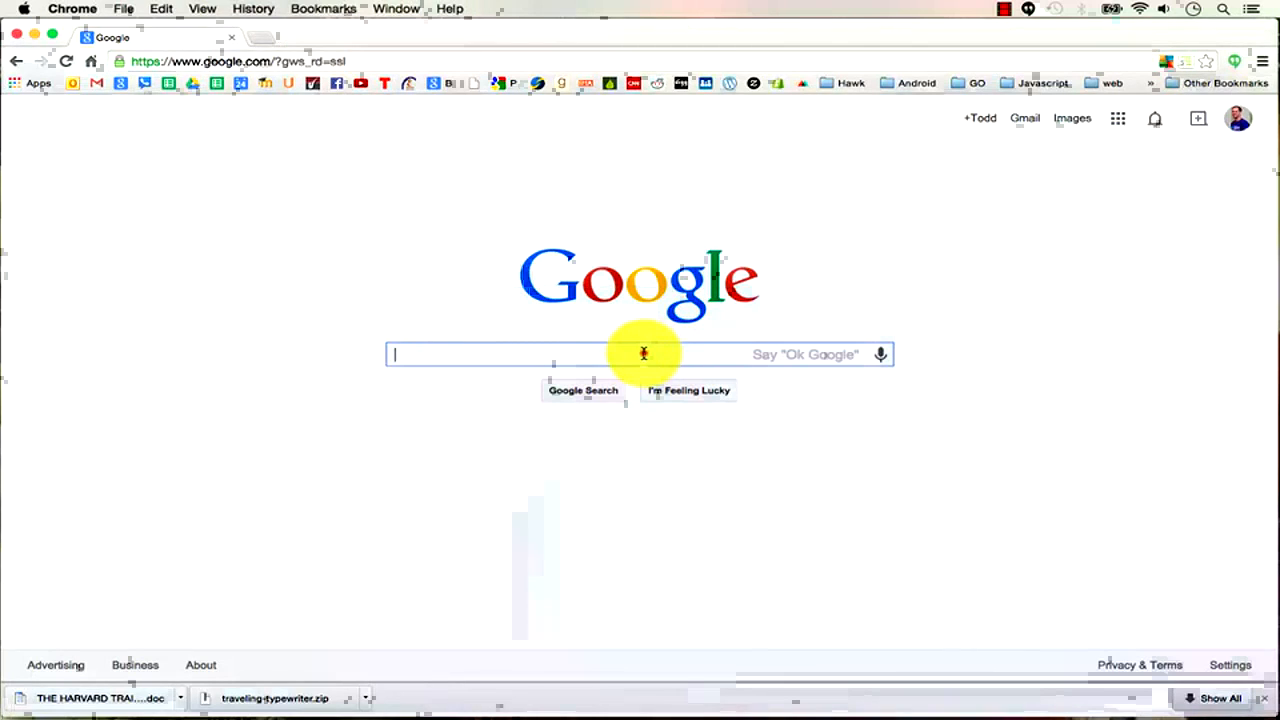
type("thesaurus")
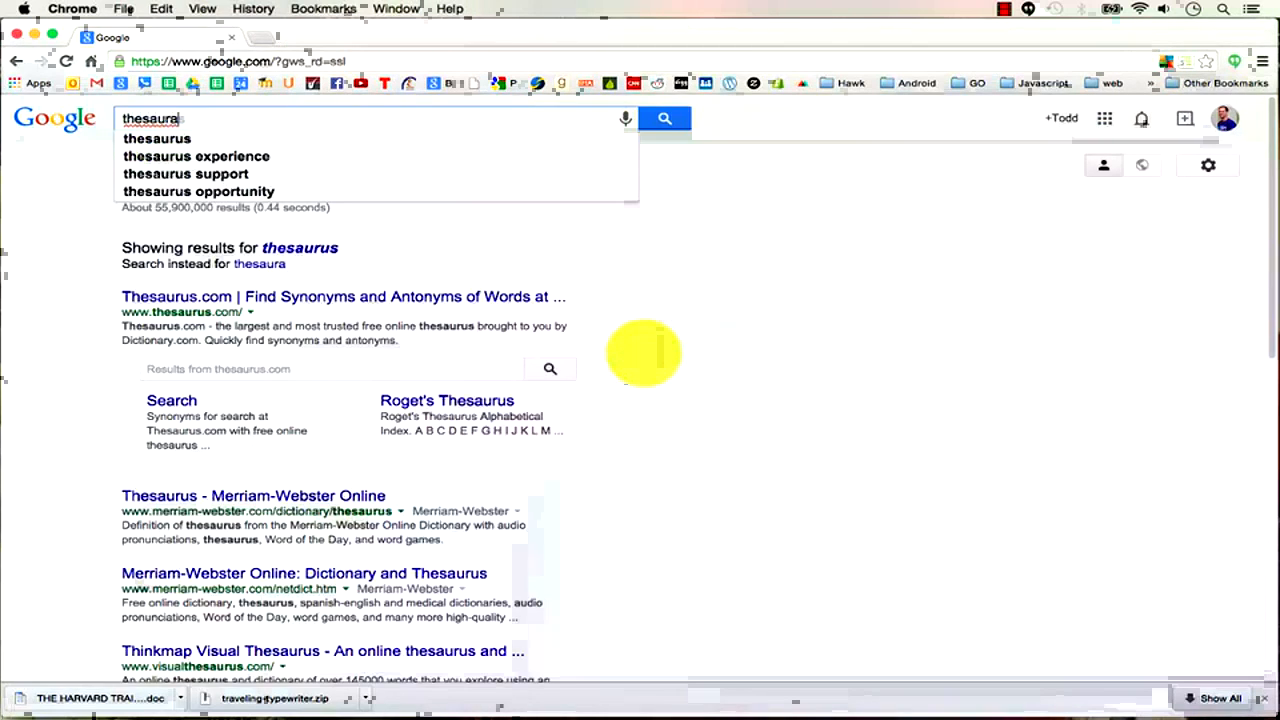
type(" define")
key("Return")
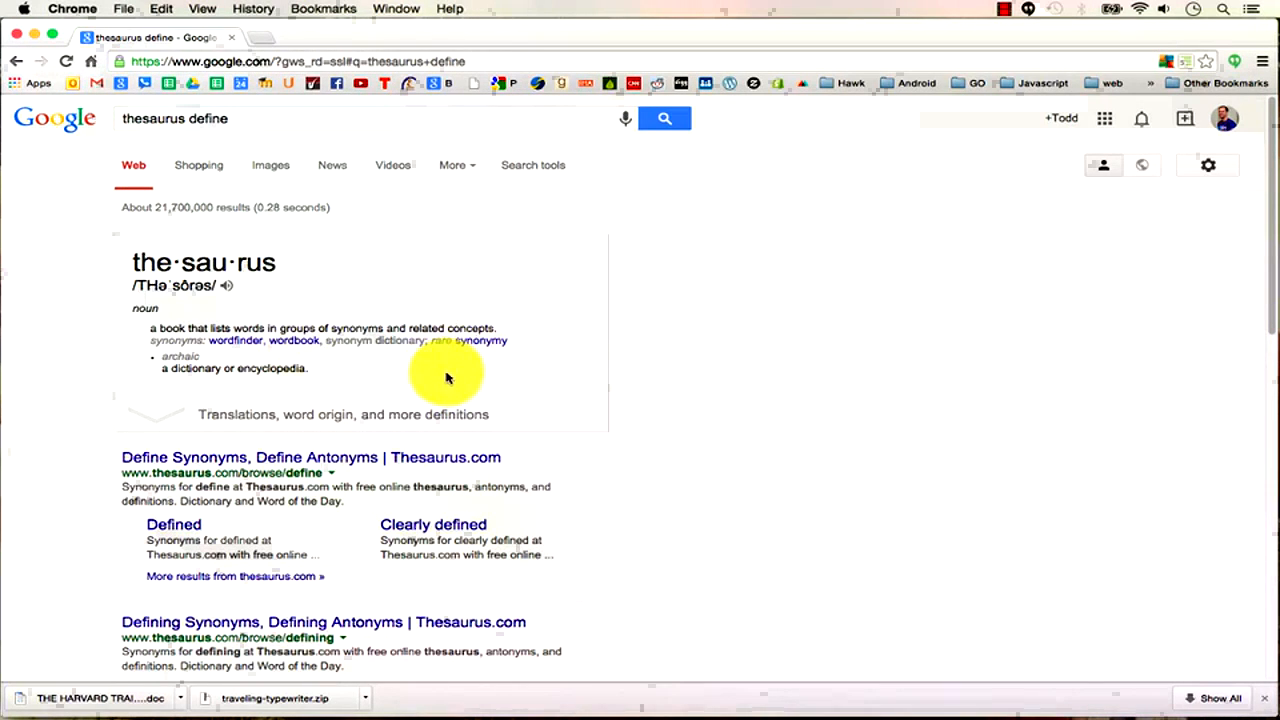
Glance back at Word, then replace the Google query with 'google tran'.
key("super+Tab")
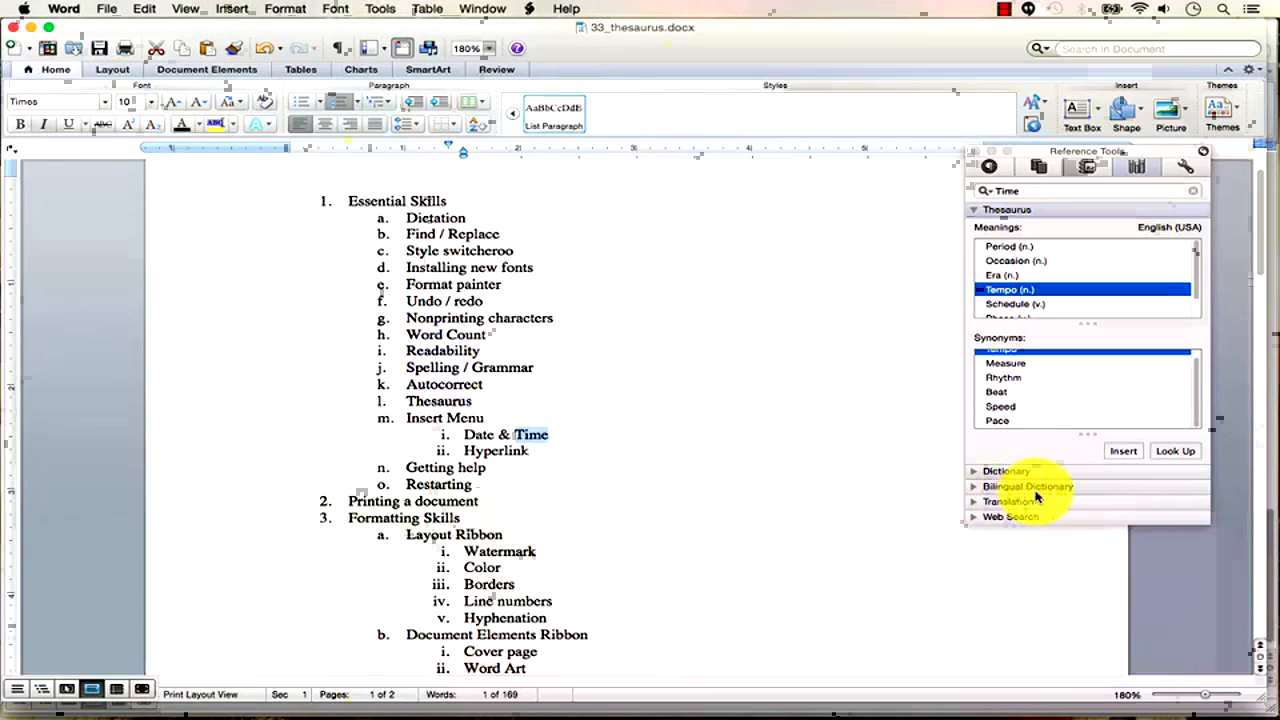
key("super+Tab")
triple_click(185, 120)
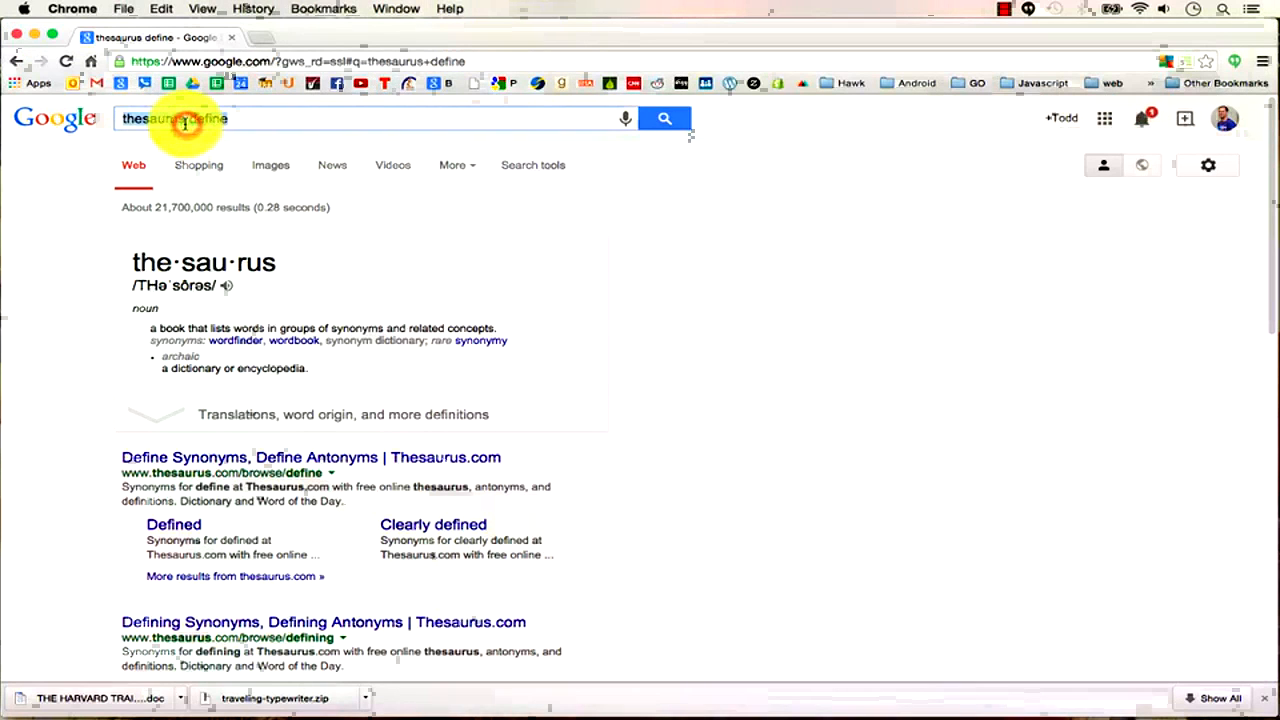
type("google tran")
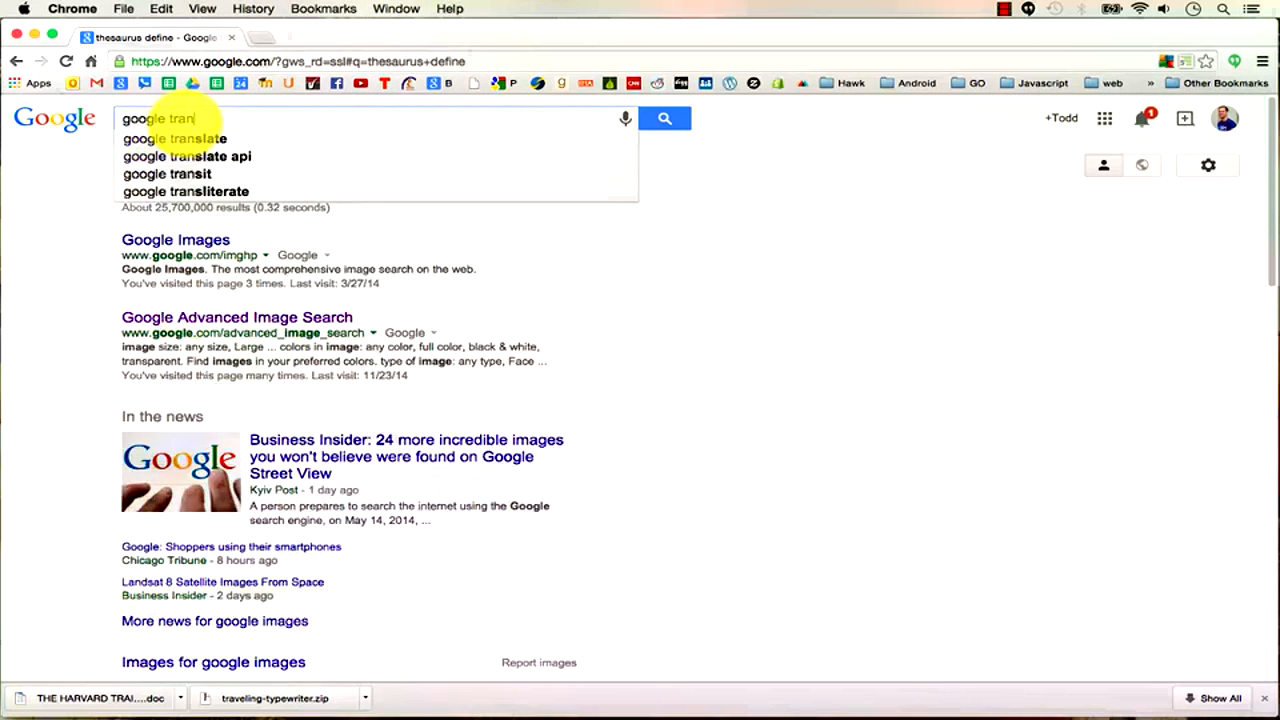
Search for Google Translate and translate 'Hello' into French, getting Bonjour.
left_click(172, 138)
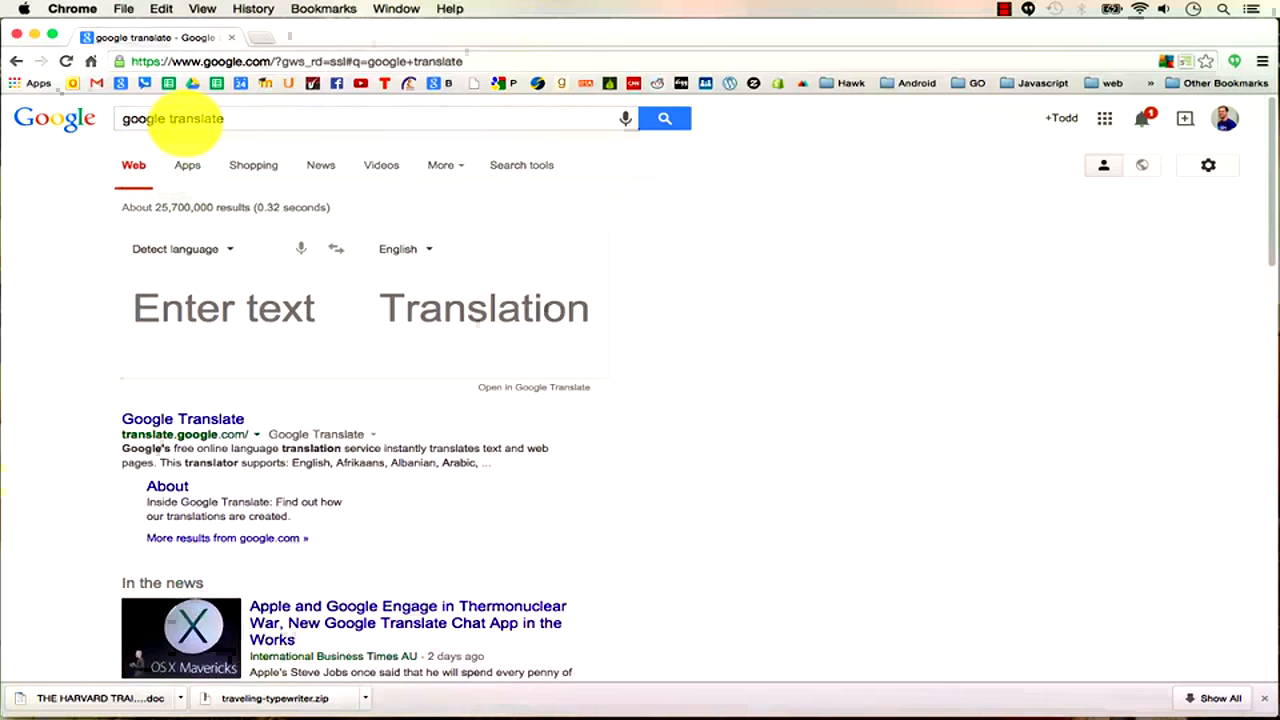
left_click(260, 311)
type("Hello")
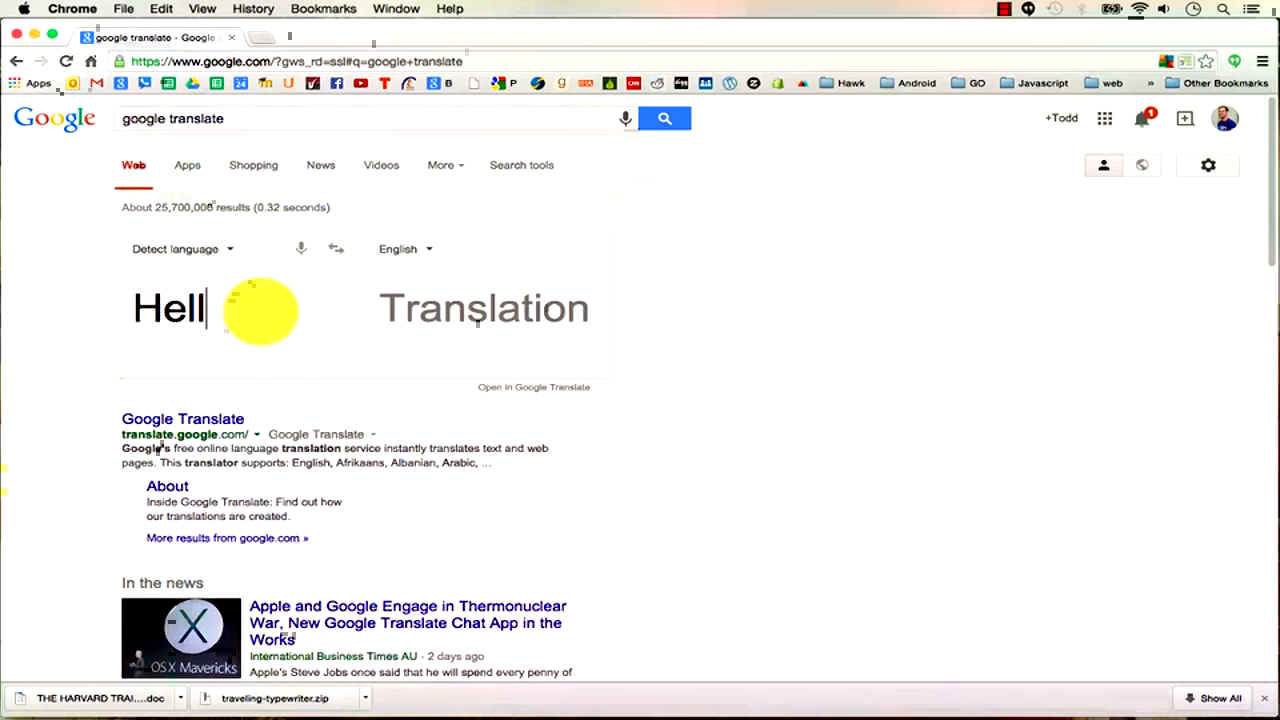
left_click(414, 258)
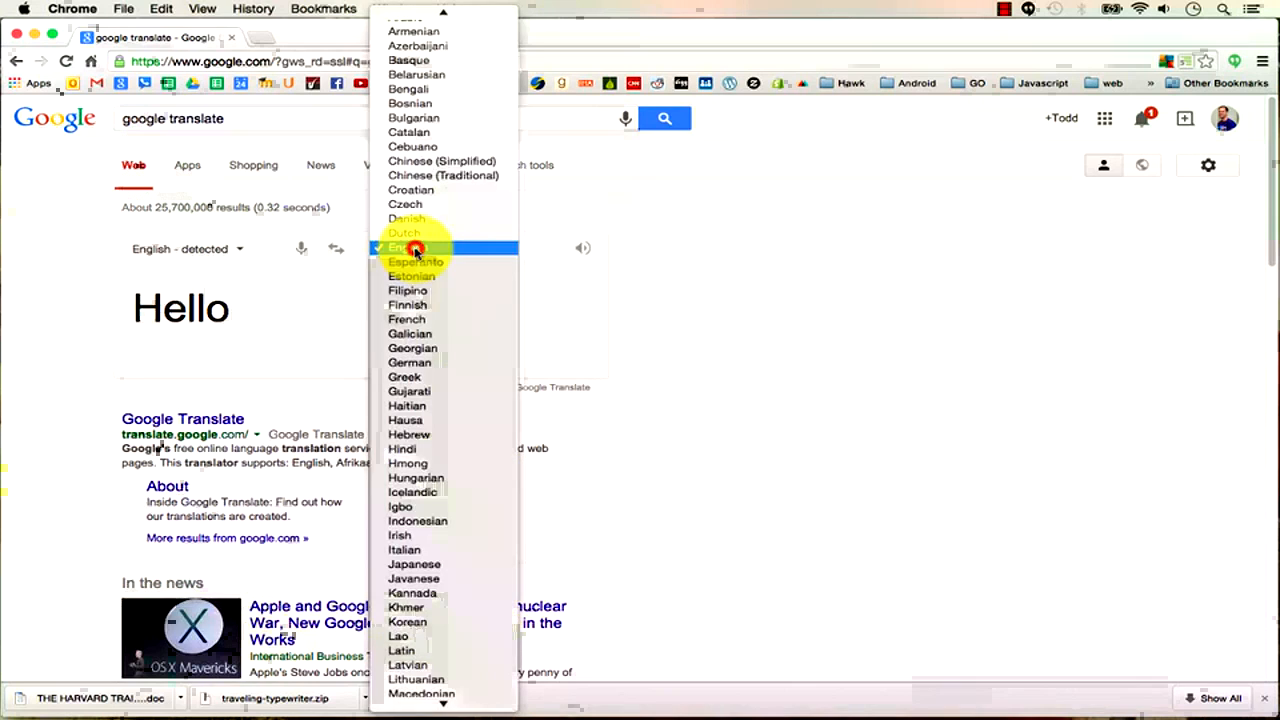
left_click(414, 320)
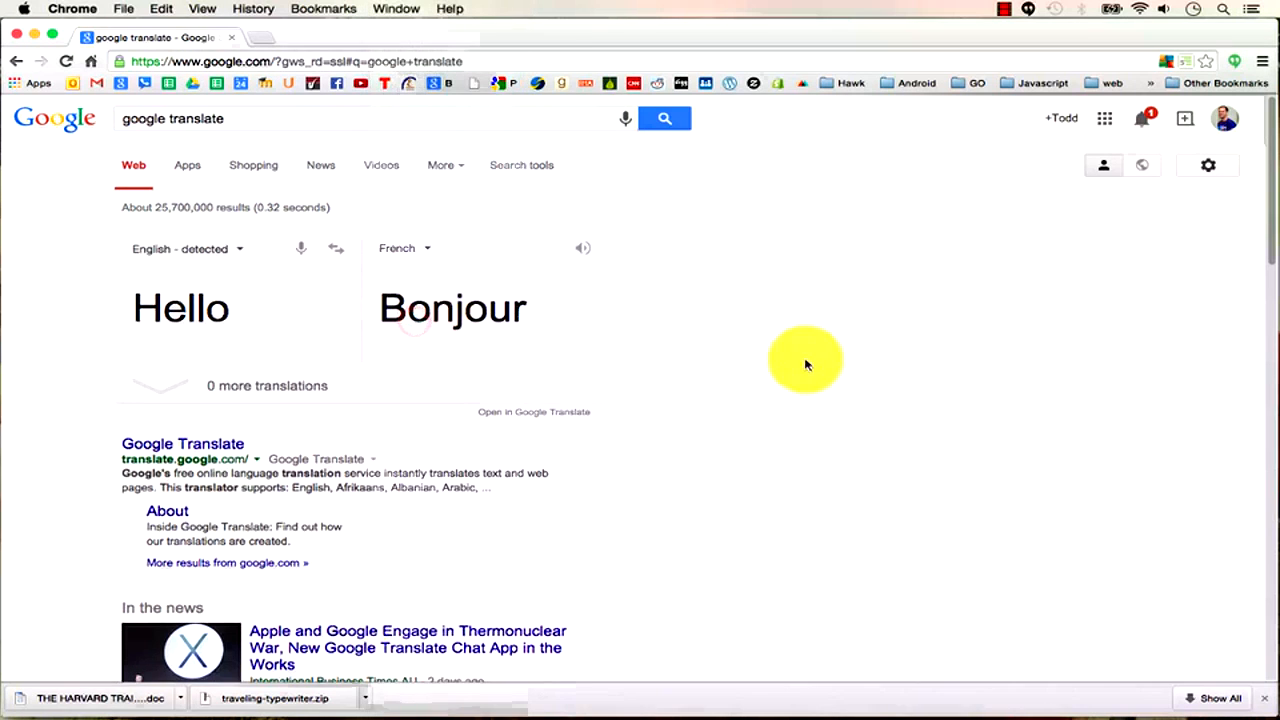
Play the French pronunciation of Bonjour with the volume raised twice.
left_click(580, 248)
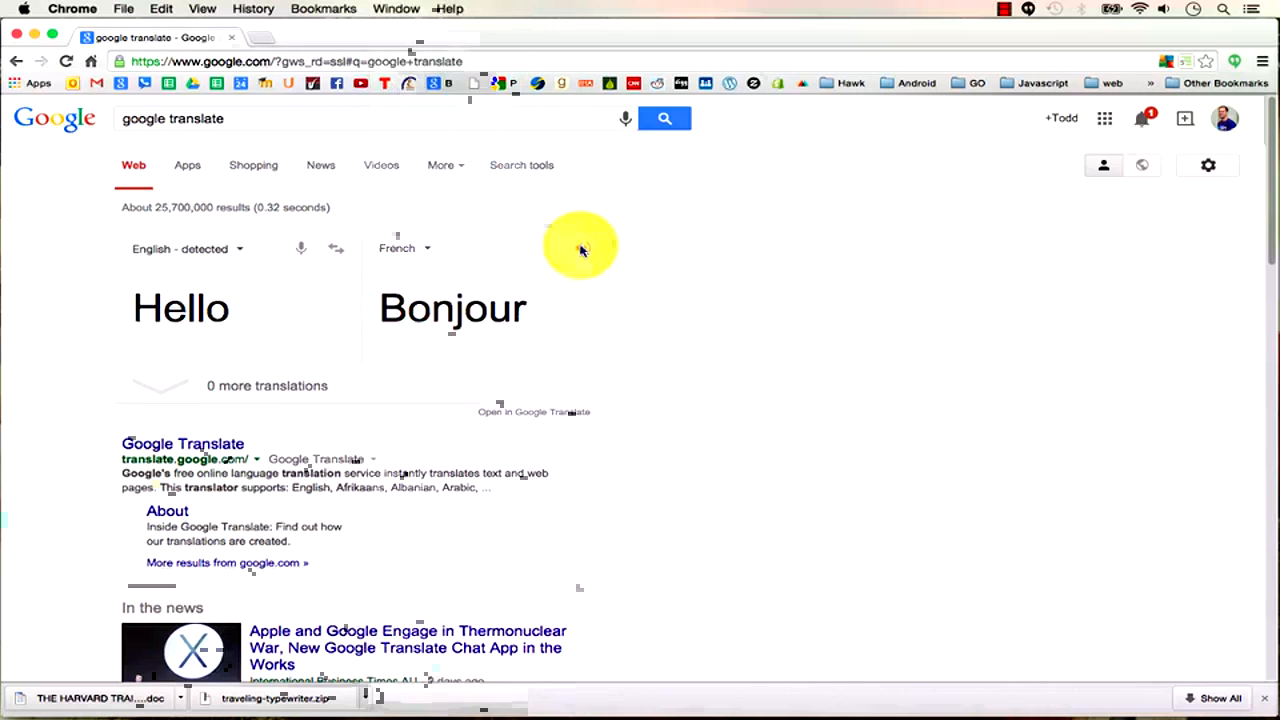
key("XF86AudioRaiseVolume")
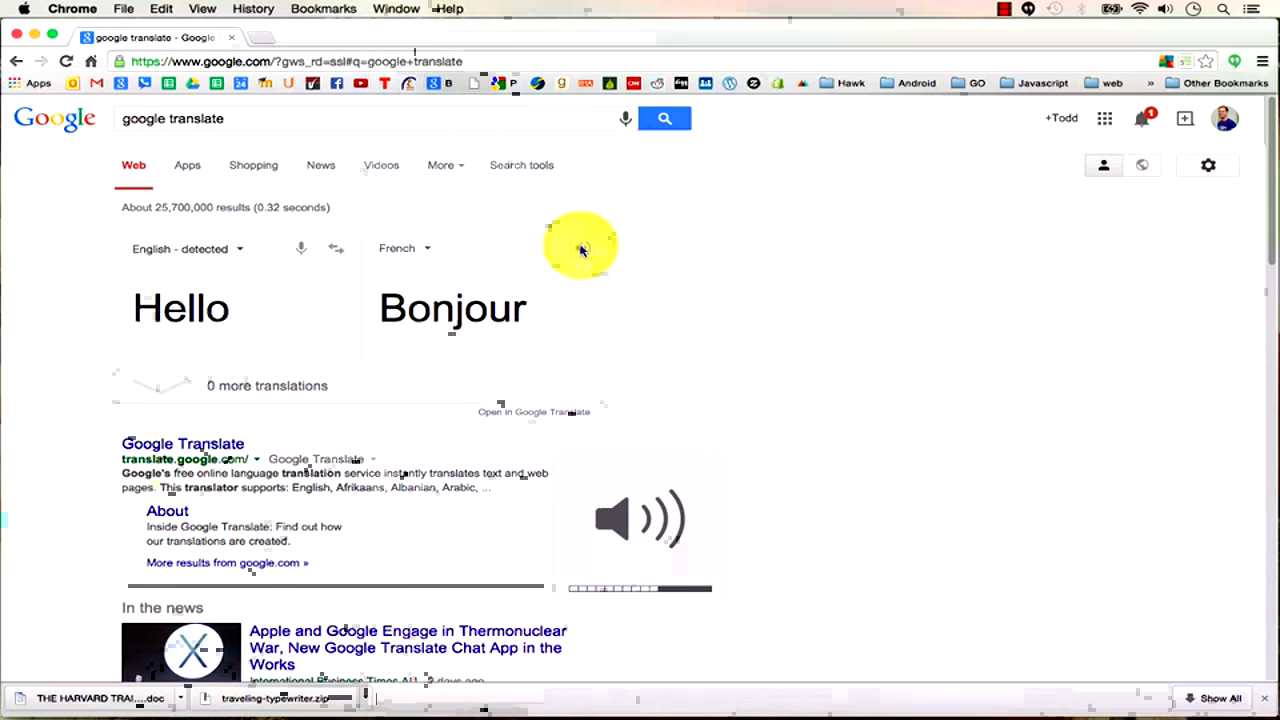
key("XF86AudioRaiseVolume")
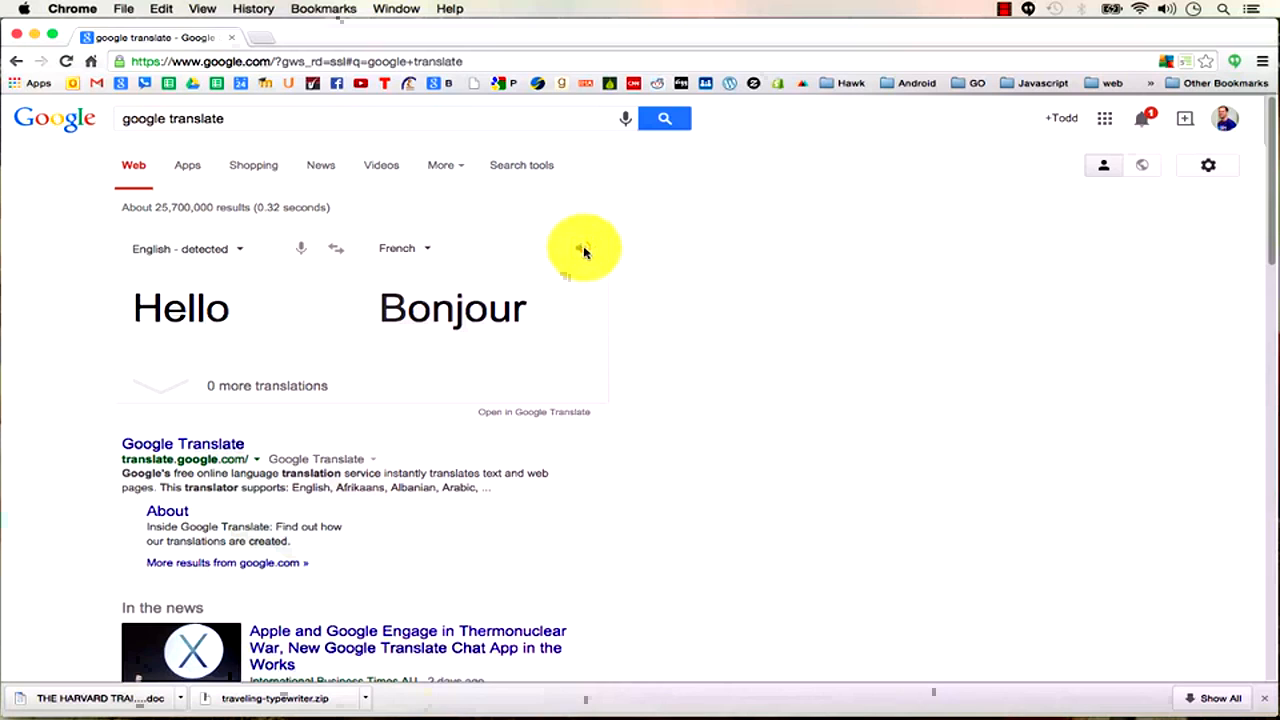
left_click(258, 37)
type("duoling")
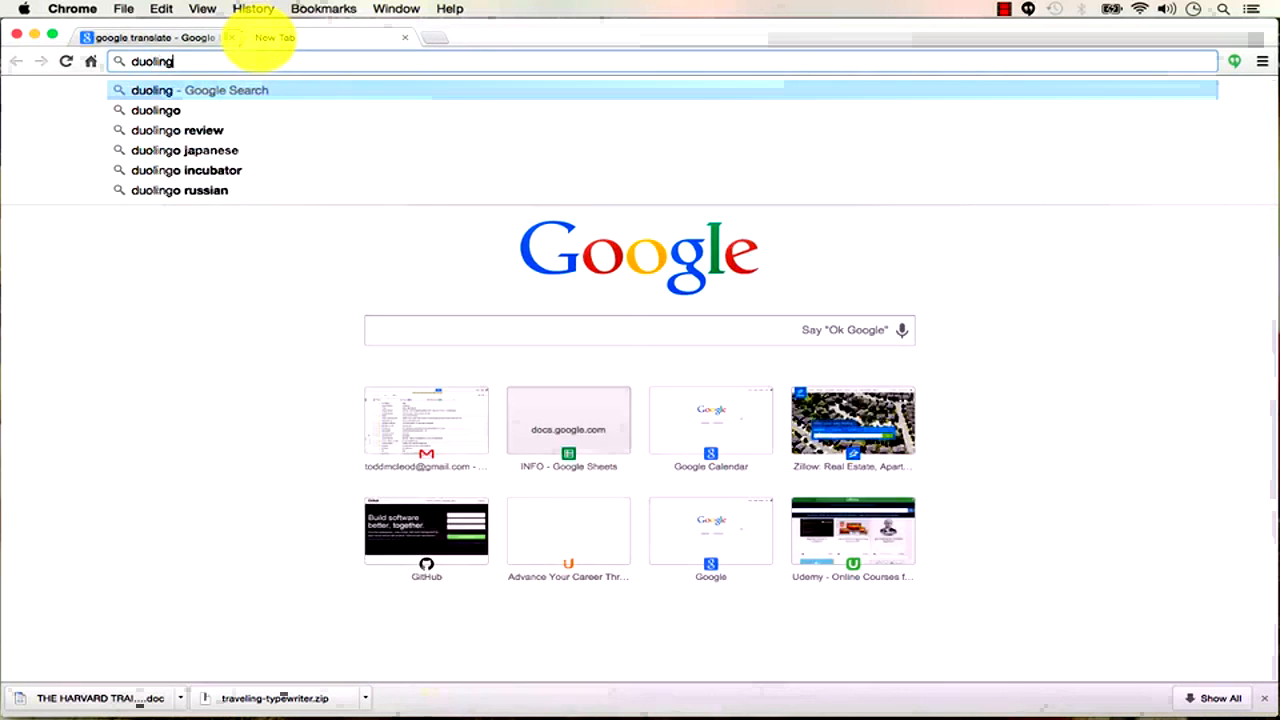
key("Return")
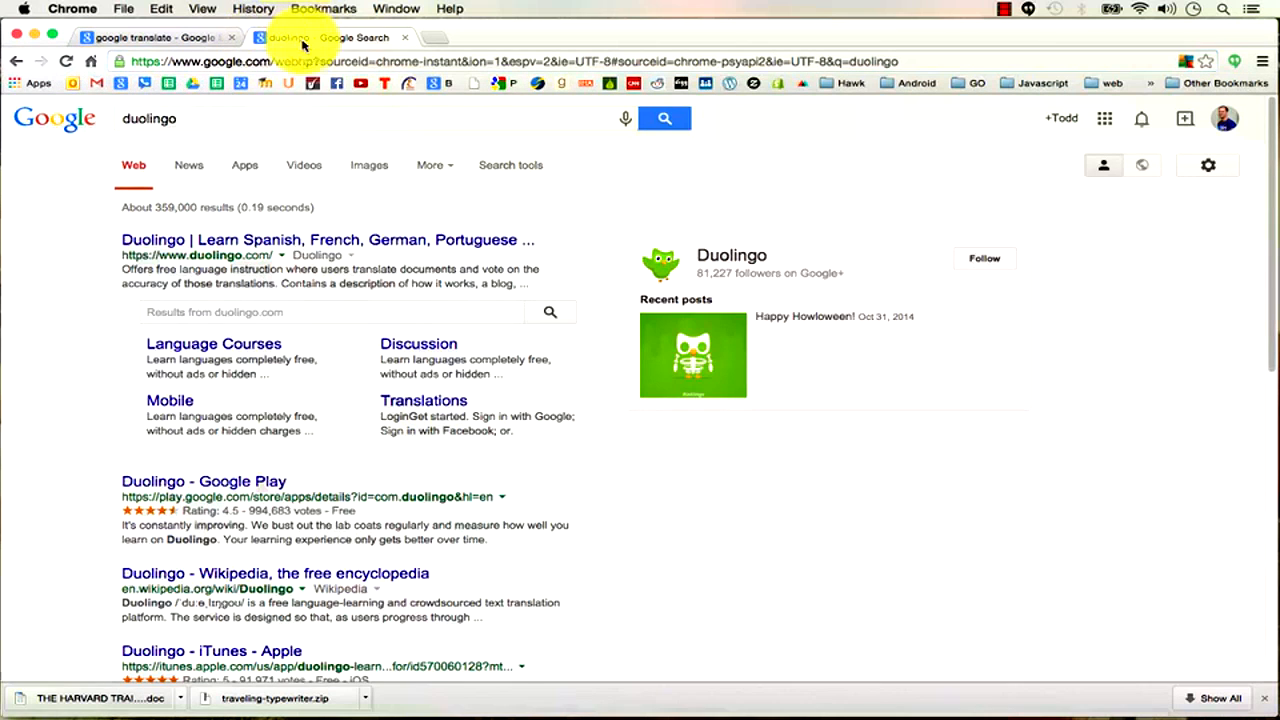
left_click(364, 240)
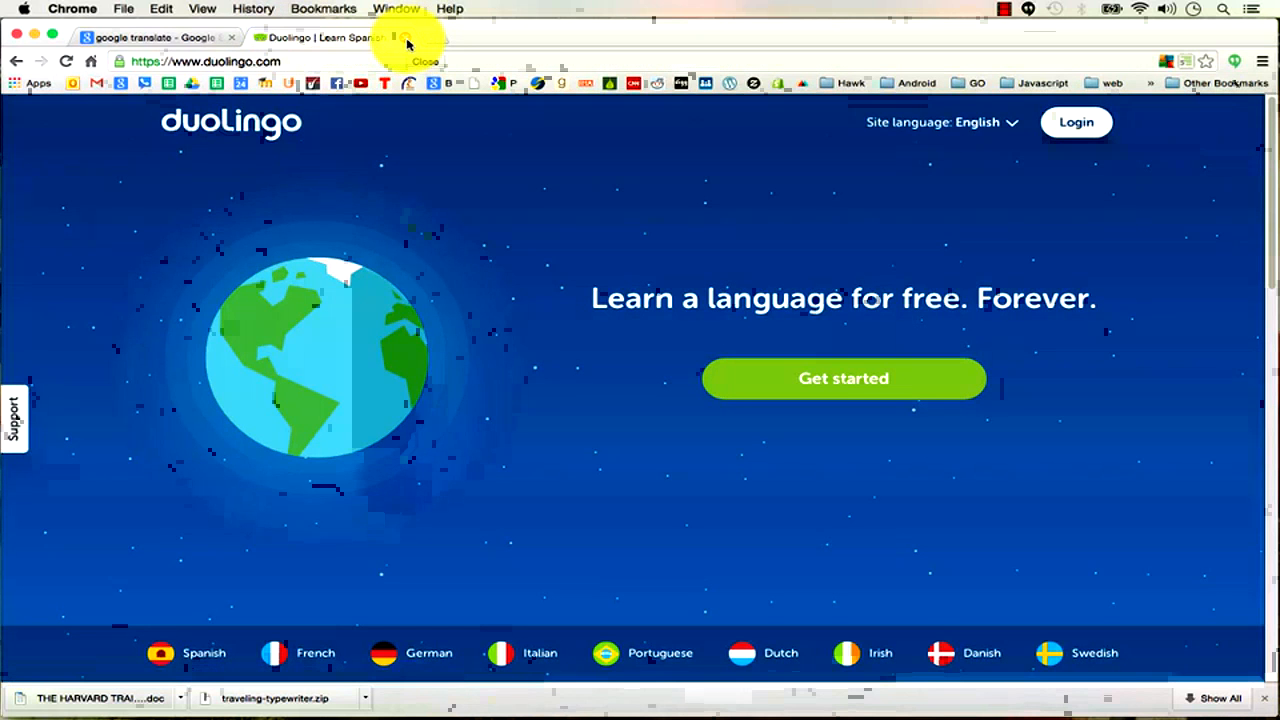
left_click(405, 39)
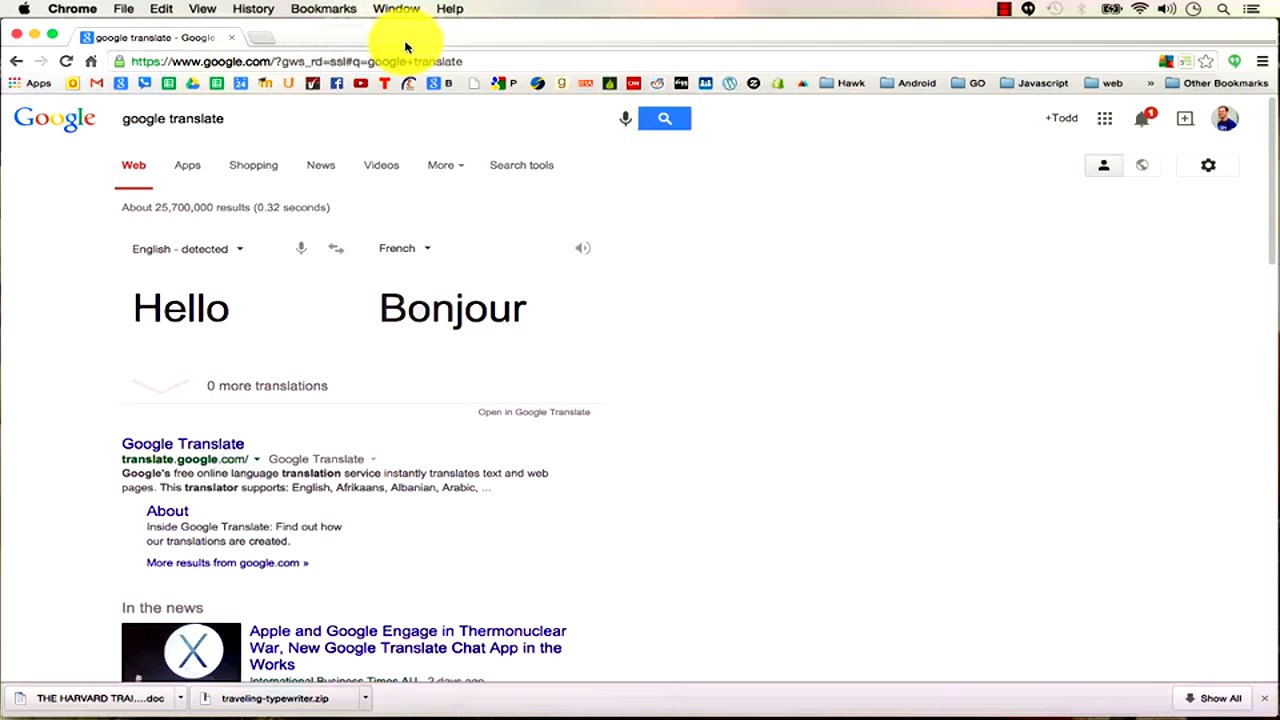
key("super+Tab")
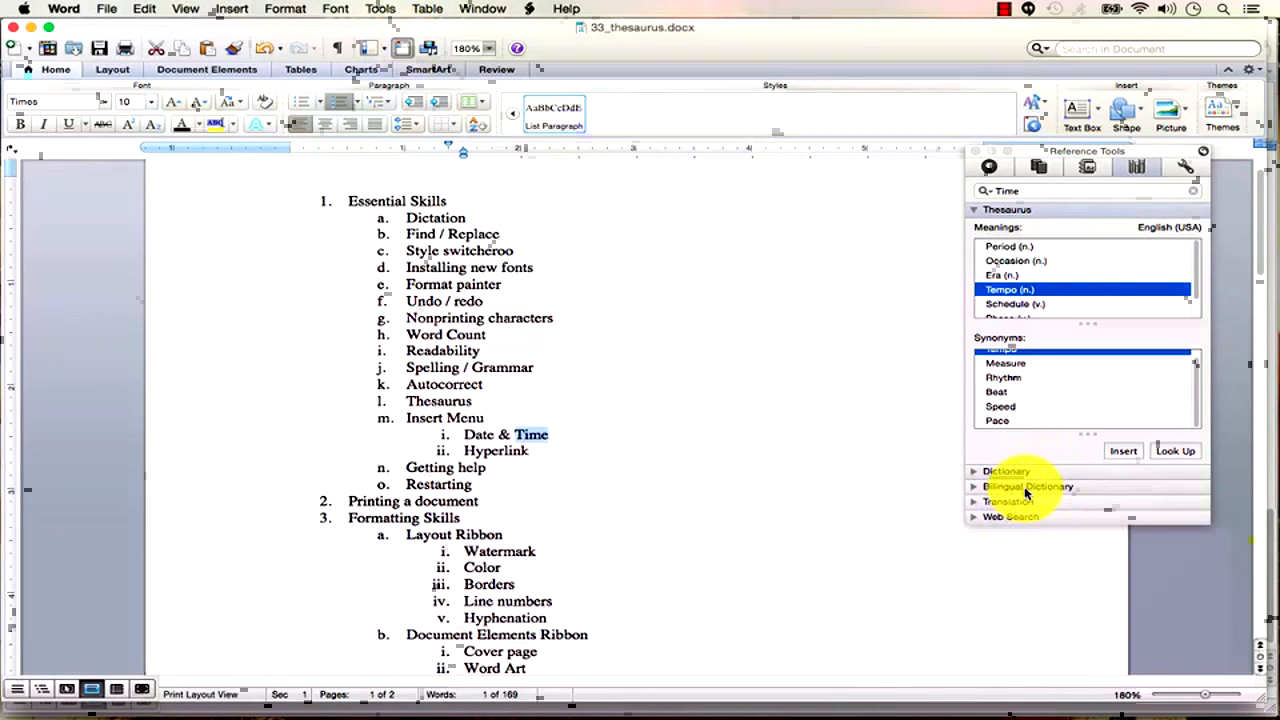
key("super+Tab")
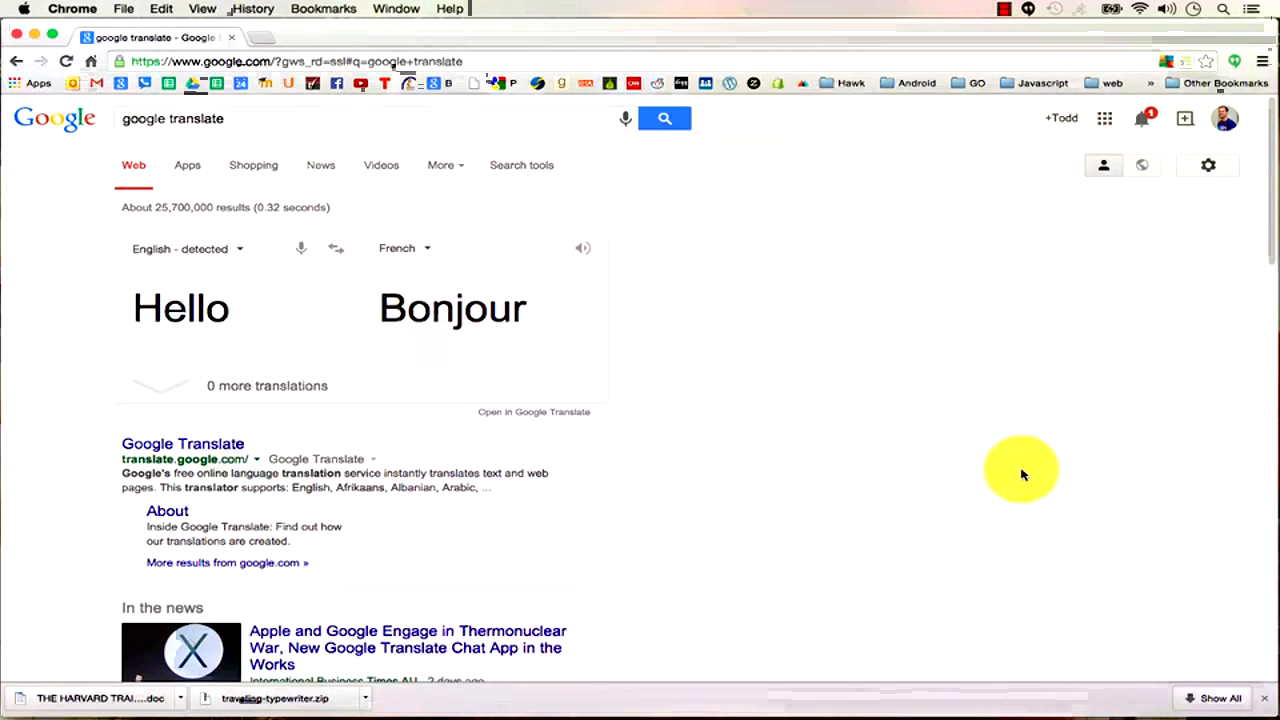
Return to 33_thesaurus.docx in Word and select the word Thesaurus in item l.
key("super+Tab")
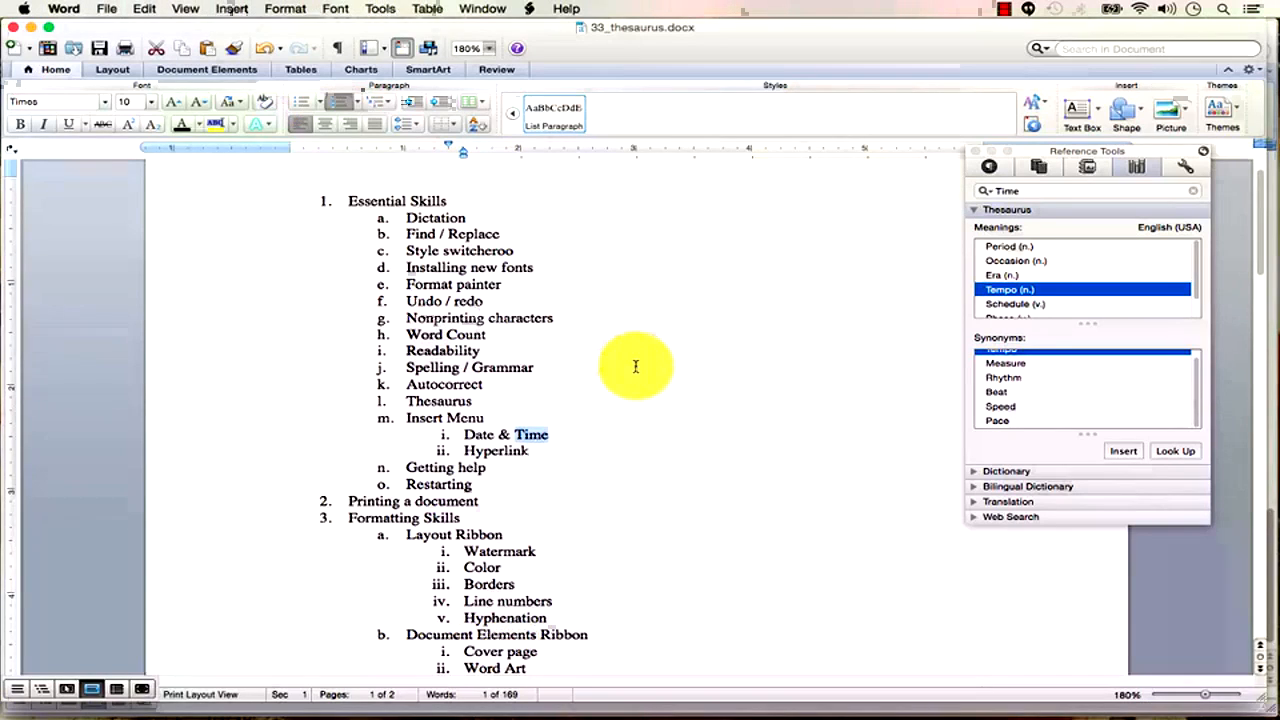
double_click(430, 401)
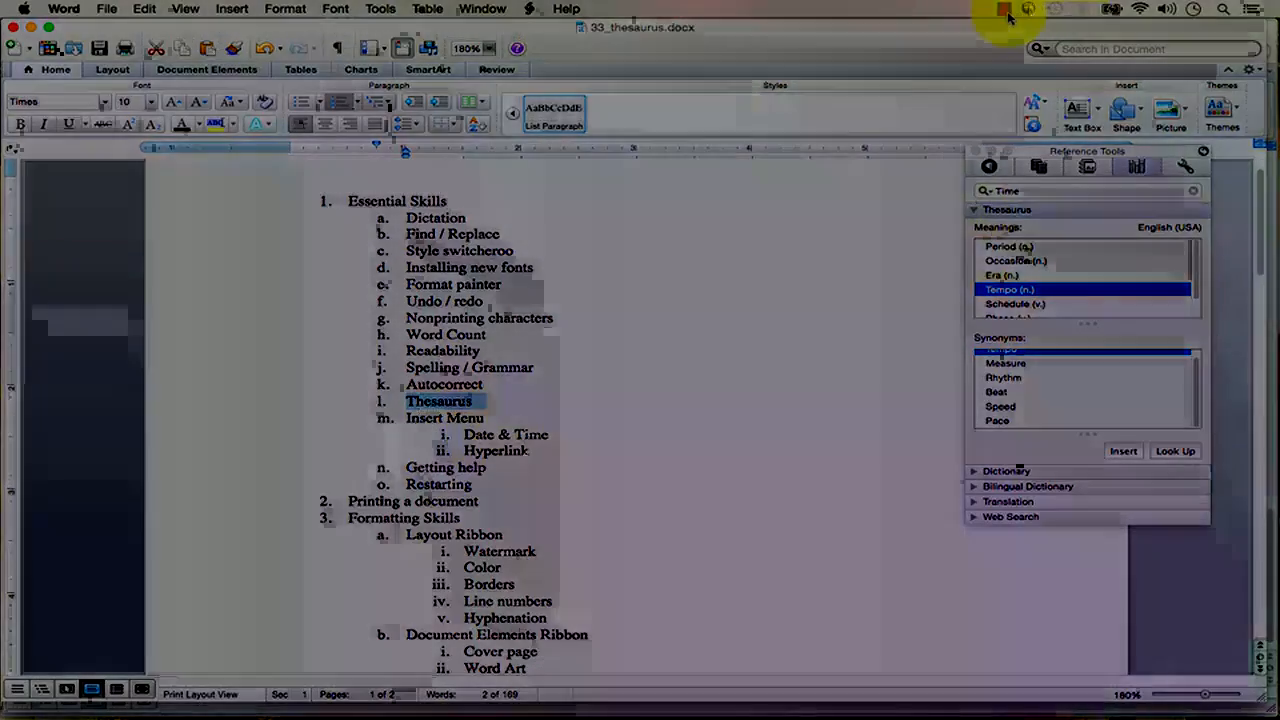
left_click(1005, 9)
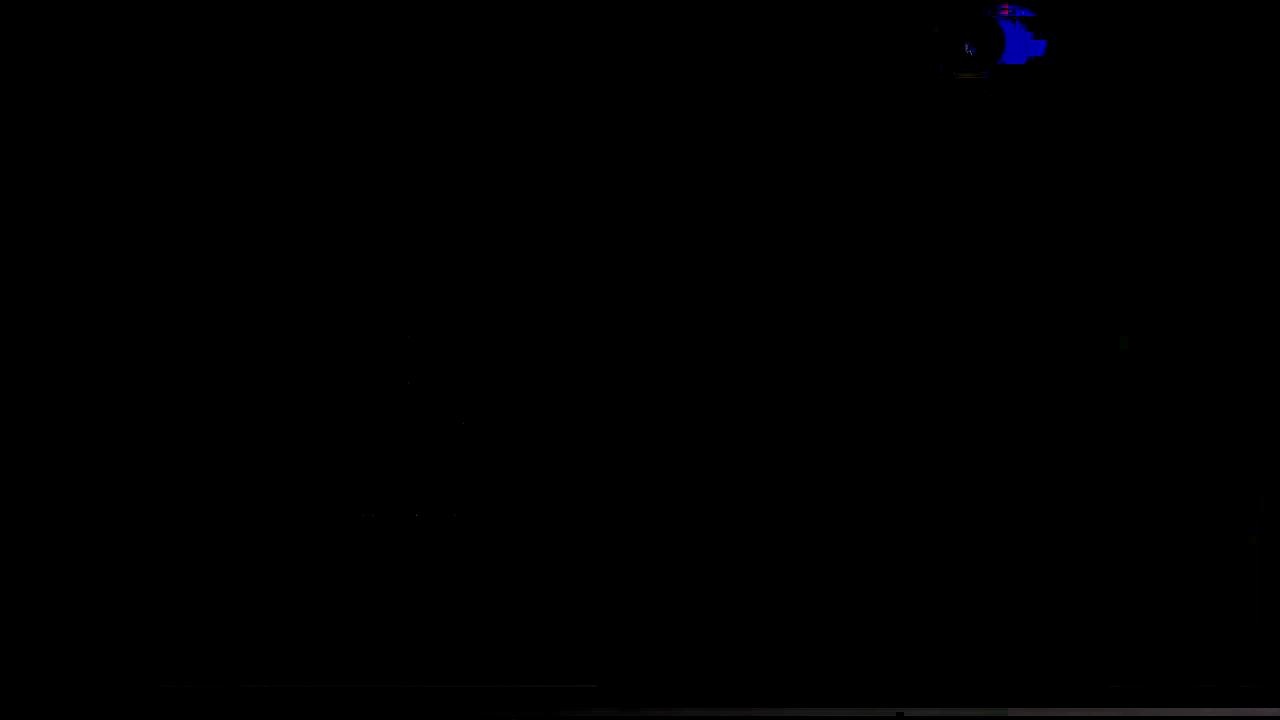
Insert an auto-updating long date, Tuesday, November 25, 2014, above Essential Skills.
left_click(571, 426)
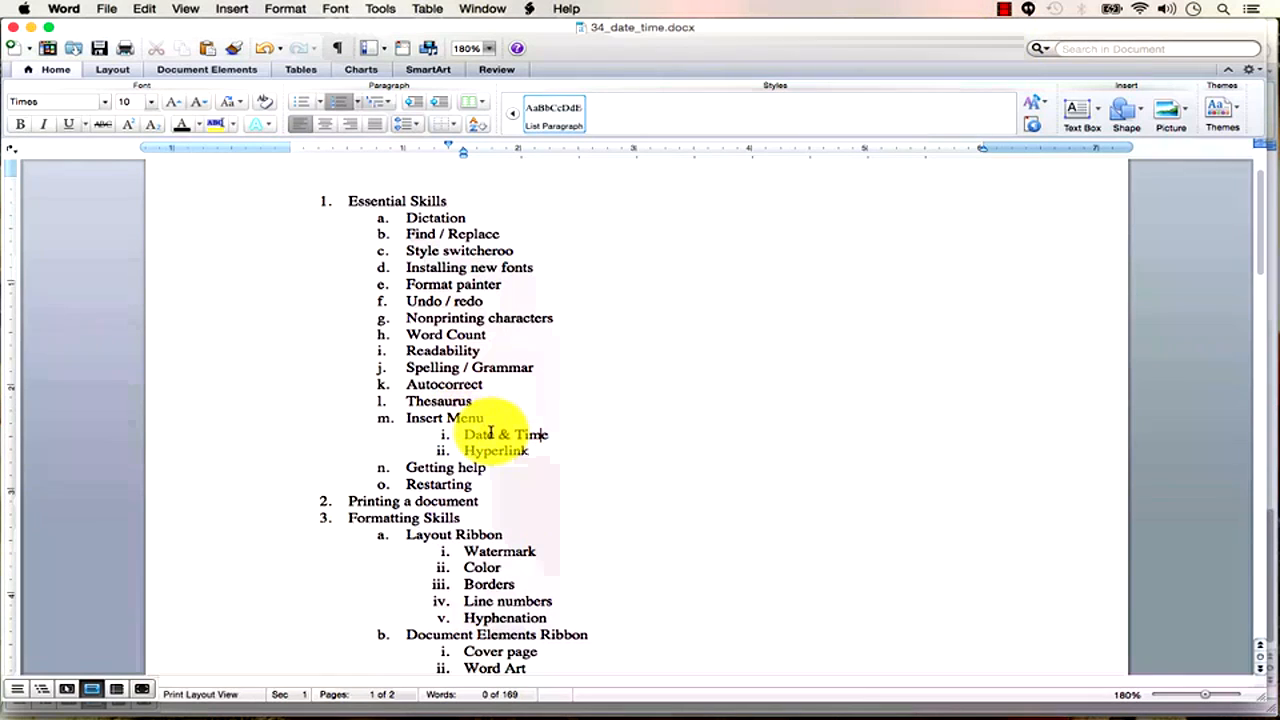
left_click(240, 10)
left_click(240, 10)
left_click(337, 177)
left_click(236, 10)
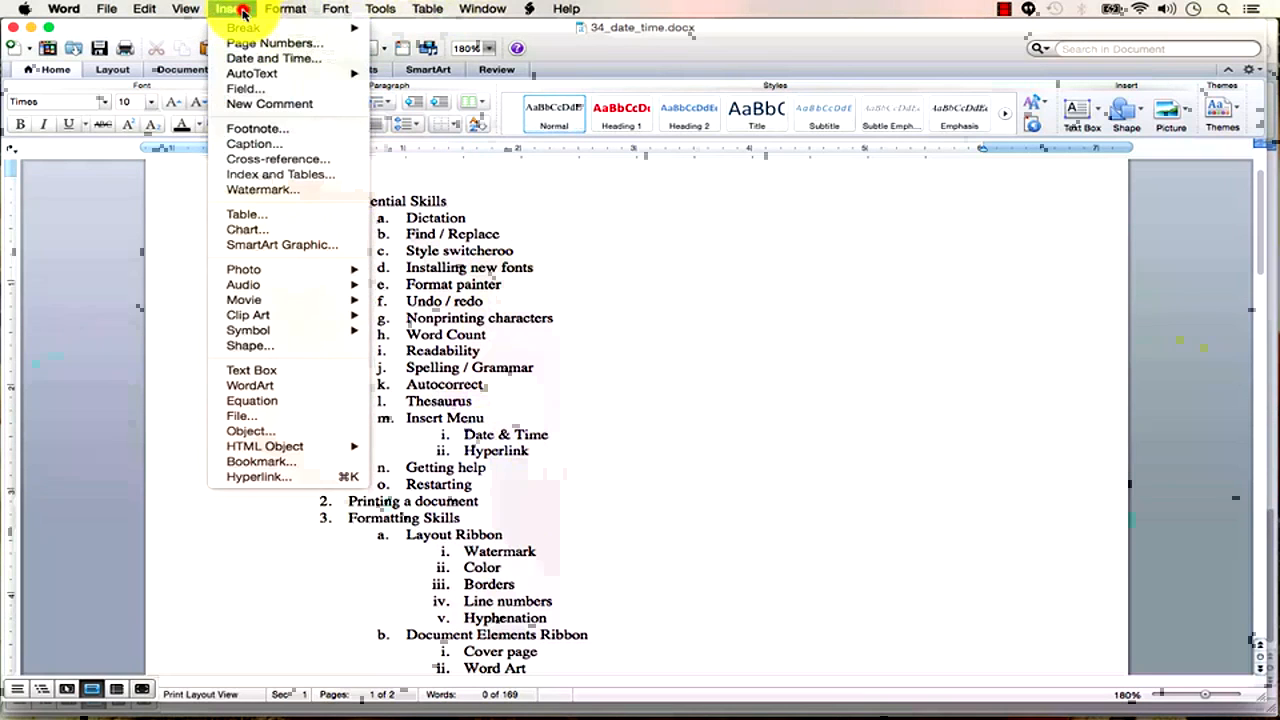
left_click(240, 10)
left_click(240, 10)
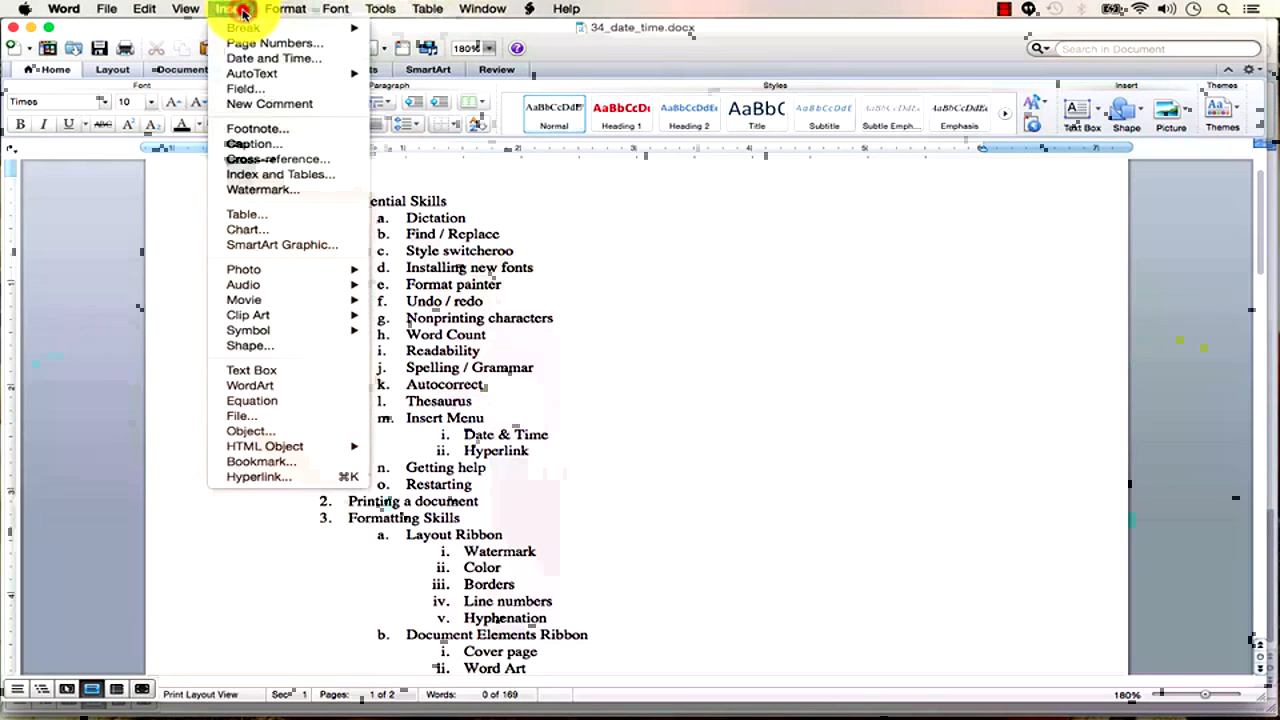
left_click(250, 65)
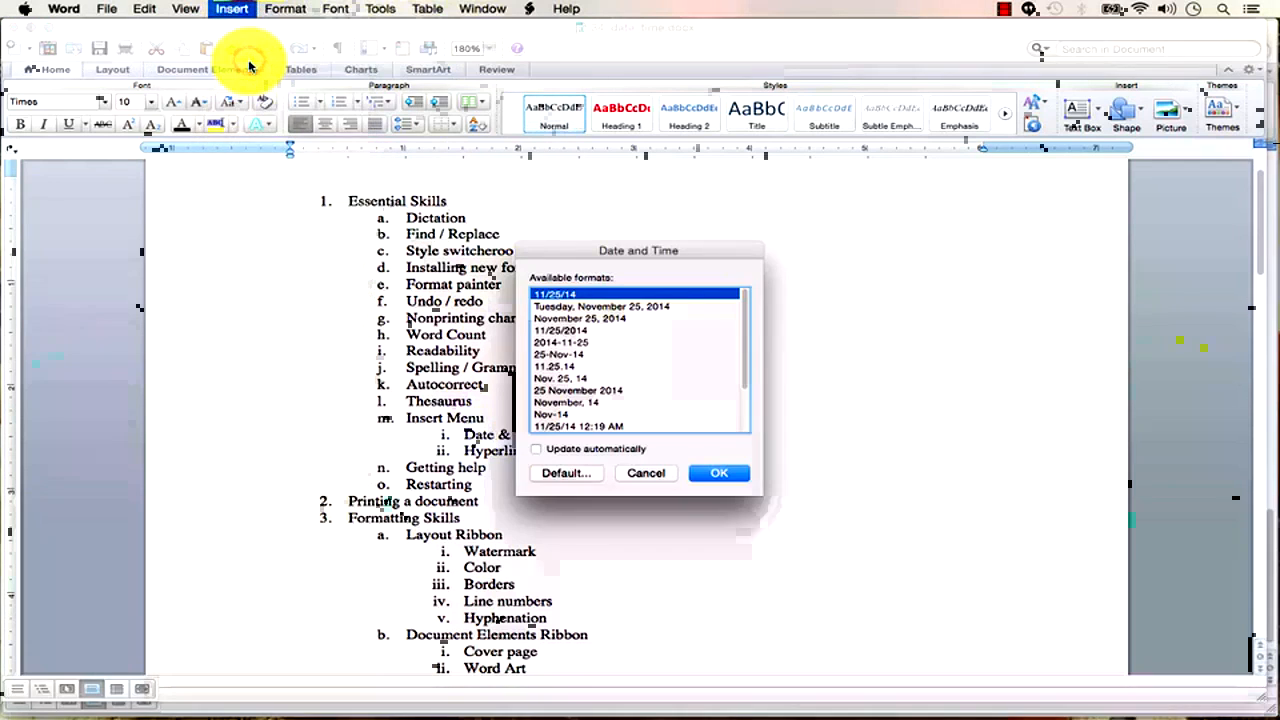
left_click(625, 307)
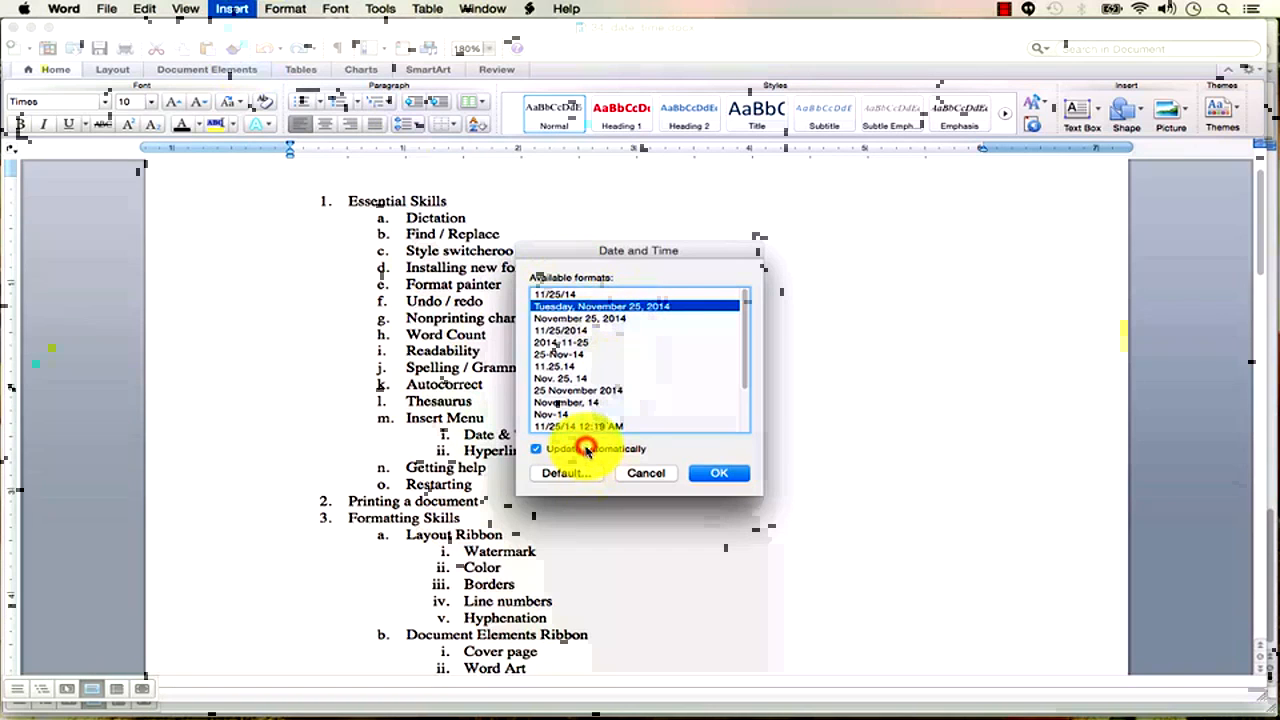
left_click(722, 472)
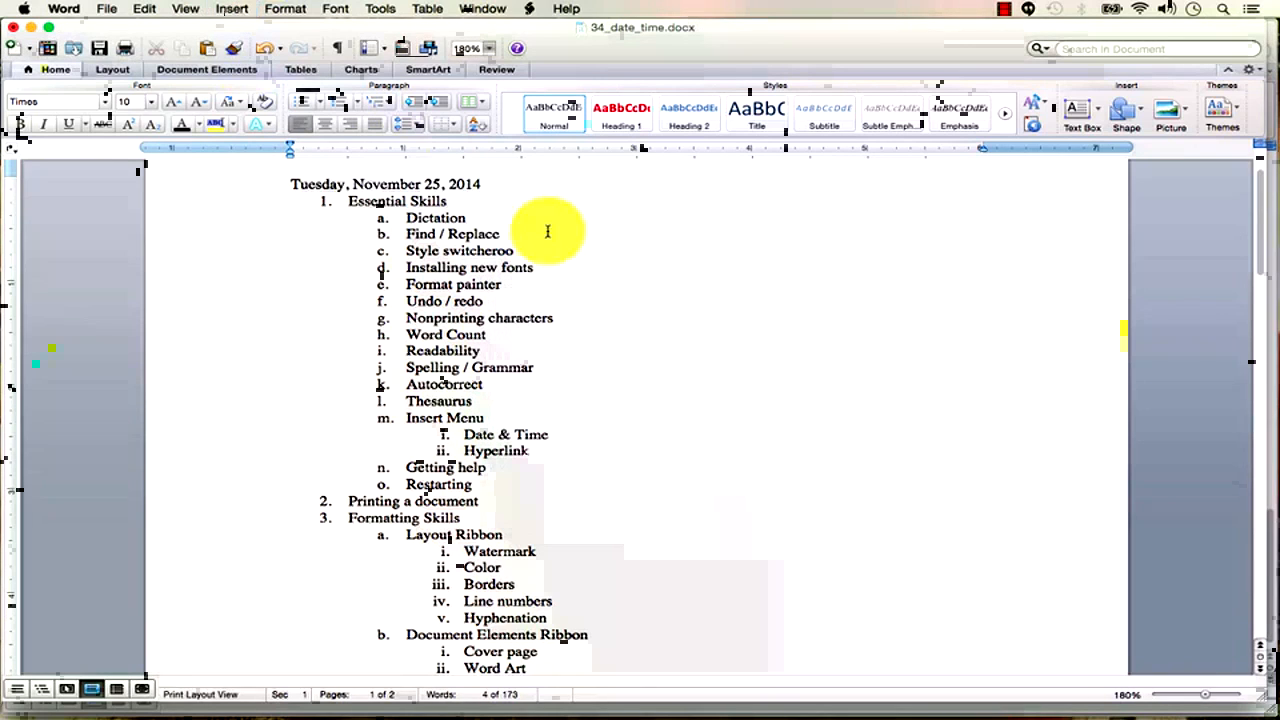
Confirm the date is a field and add a blank line below it.
left_click(414, 185)
left_click(443, 220)
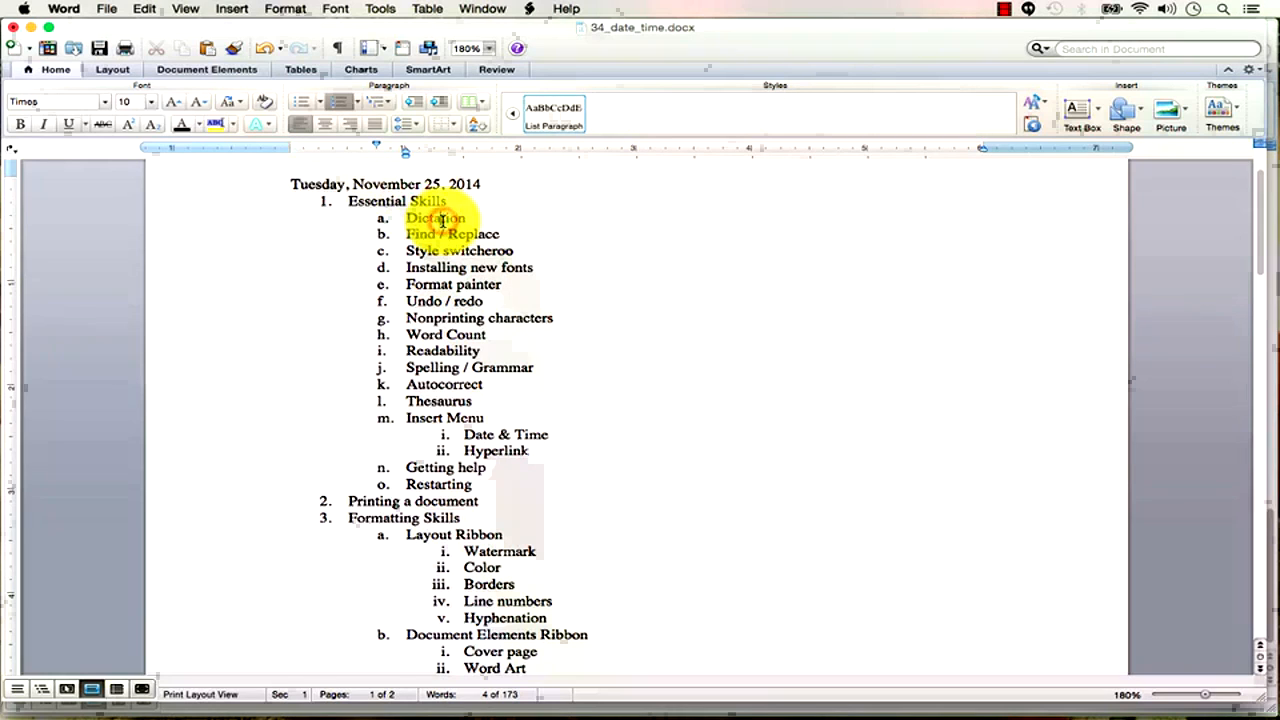
left_click(503, 184)
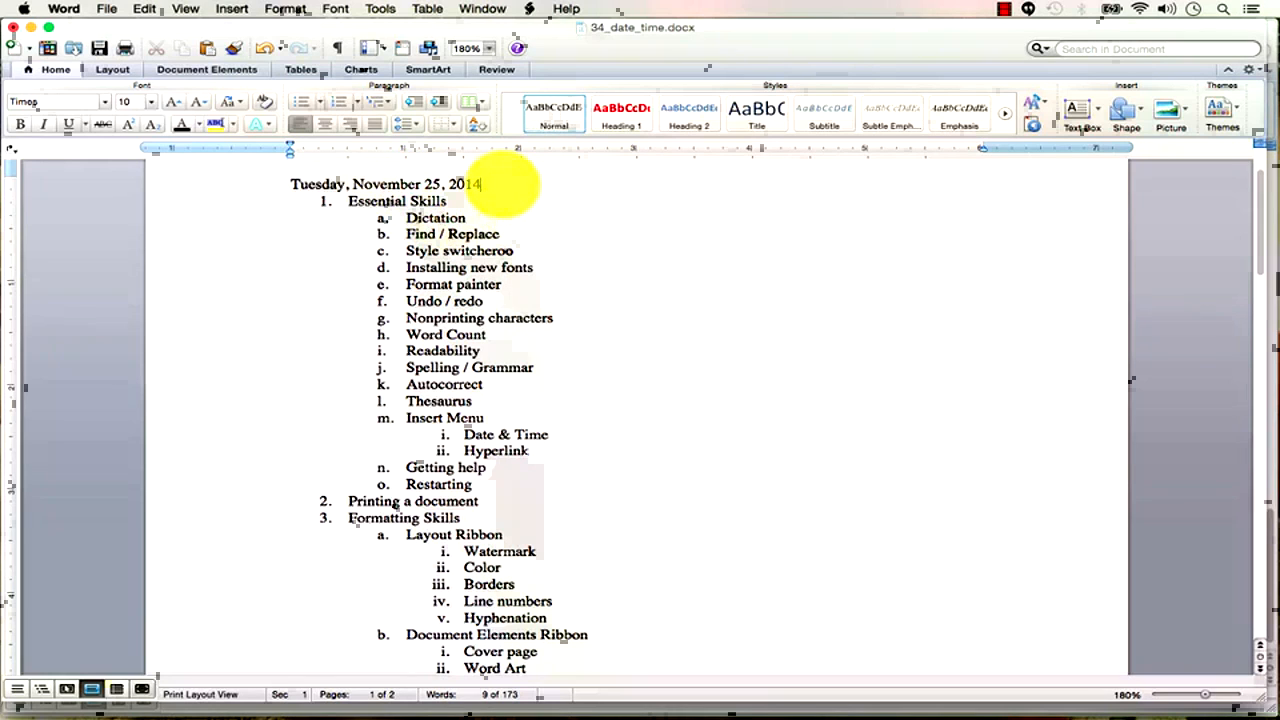
key("Return")
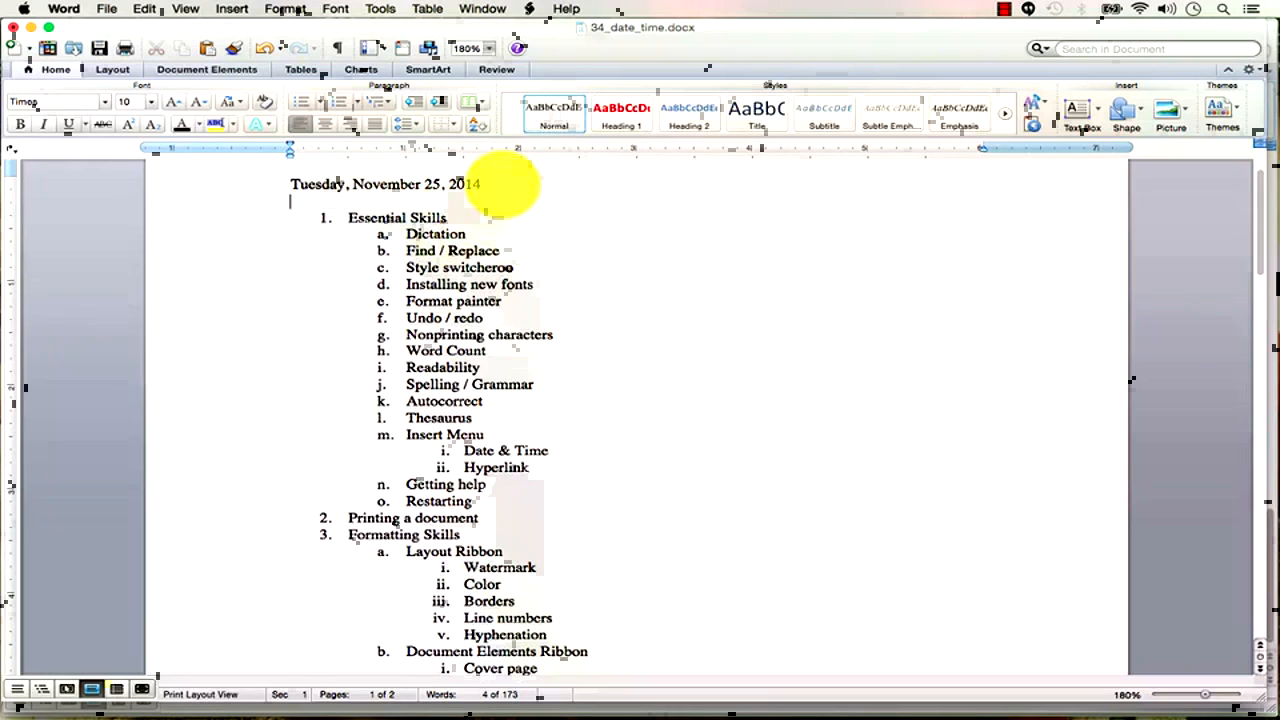
left_click(398, 186)
right_click(395, 188)
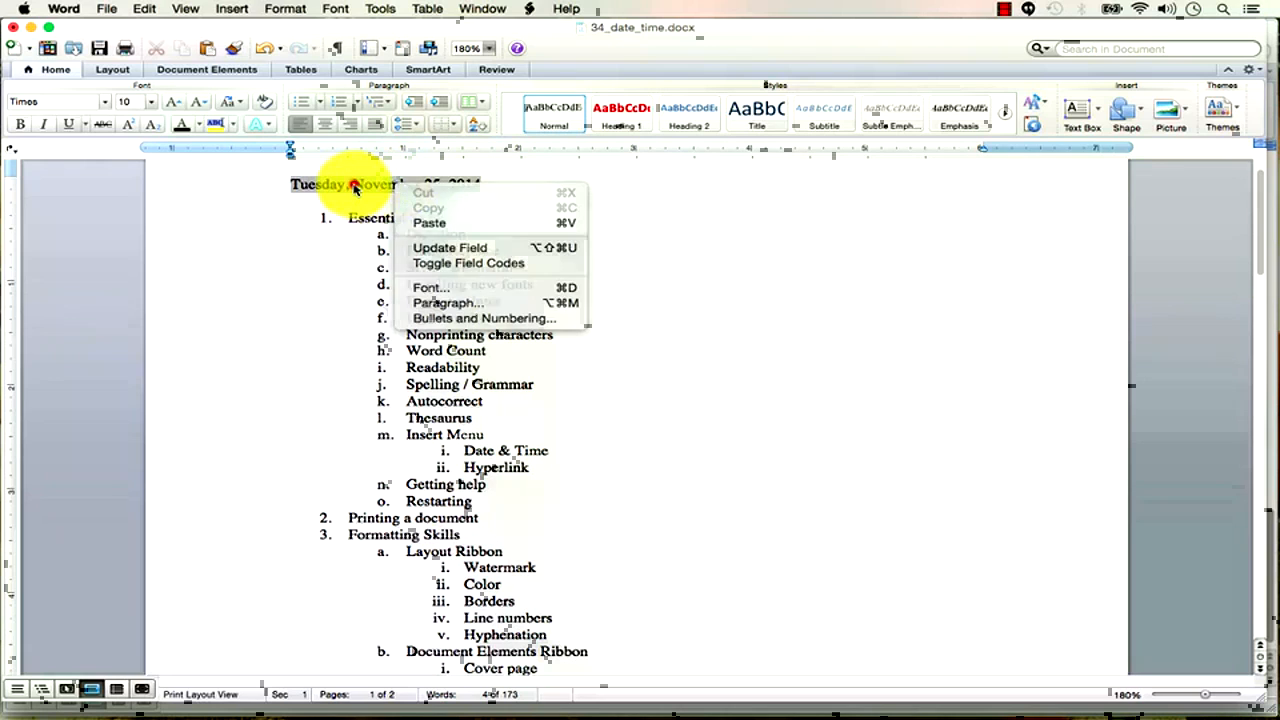
left_click(357, 184)
left_click(225, 9)
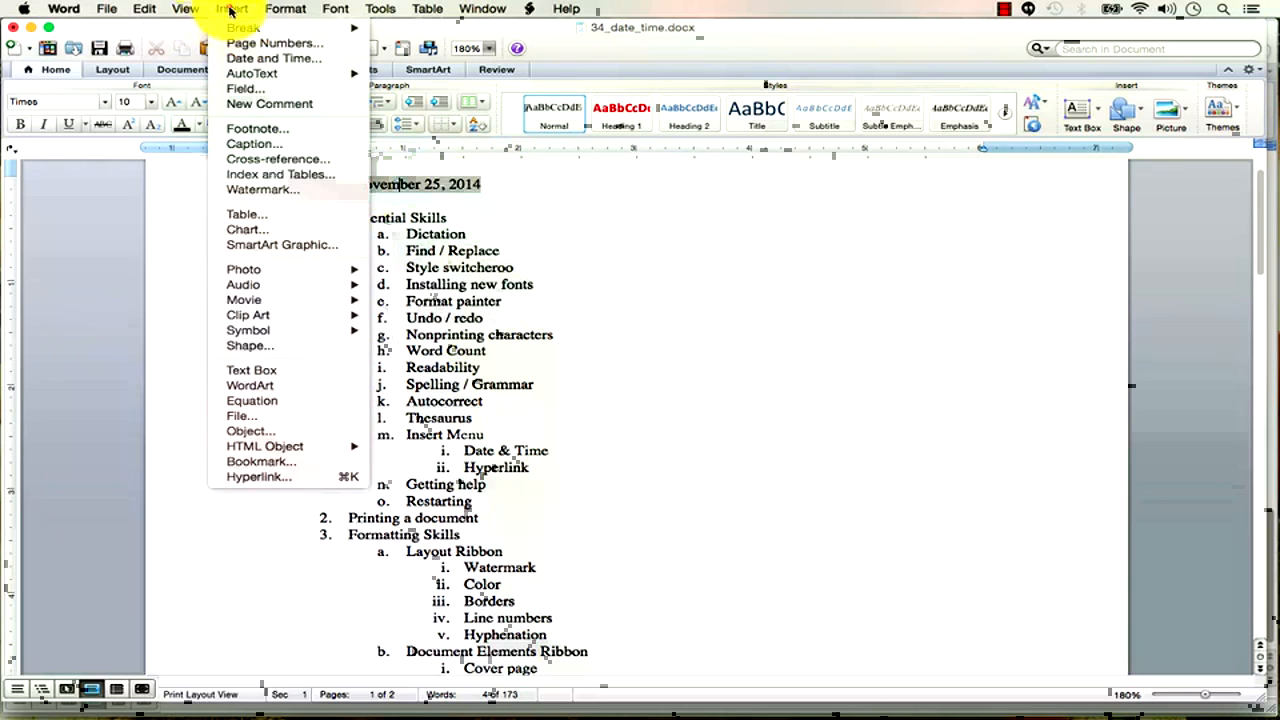
left_click(256, 53)
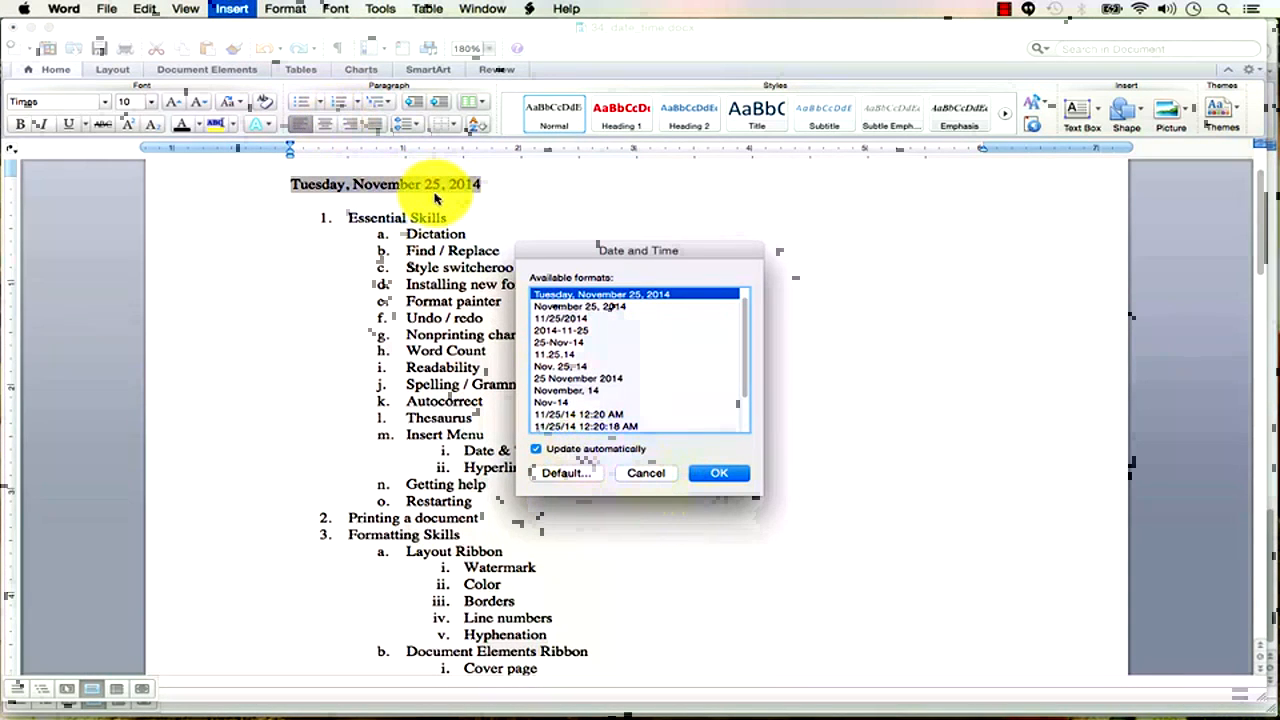
left_click(570, 450)
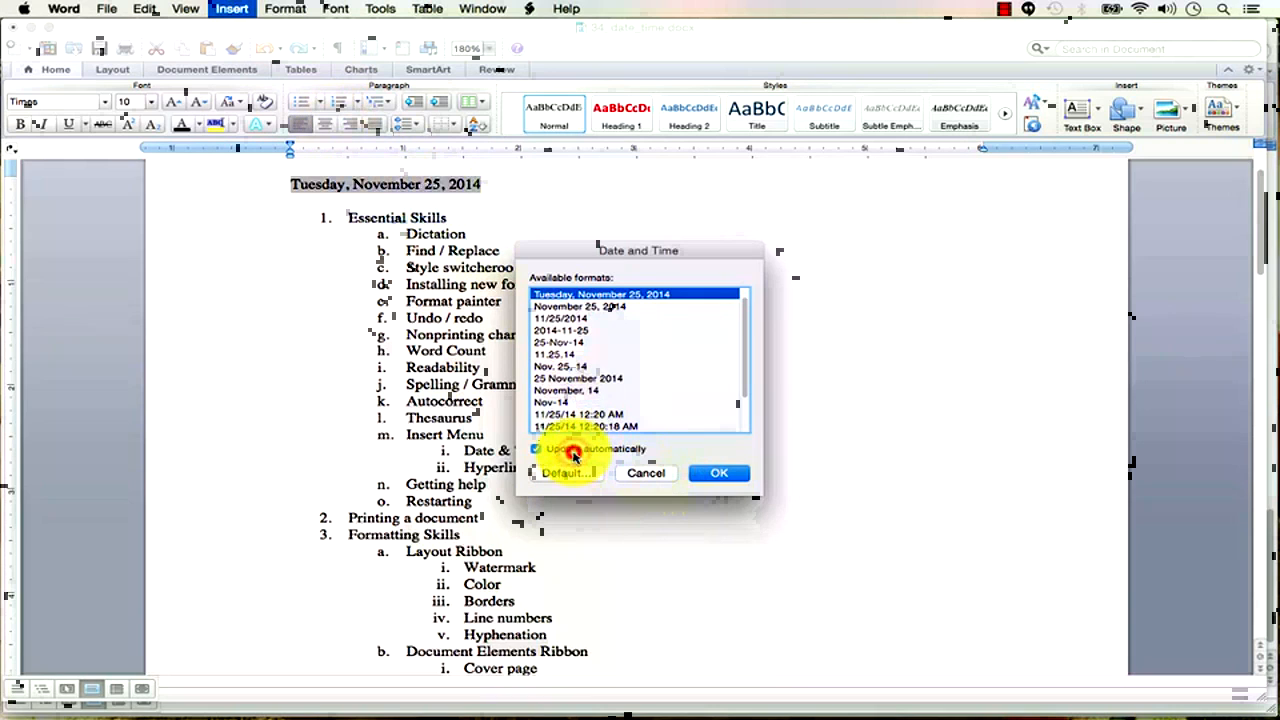
left_click(722, 474)
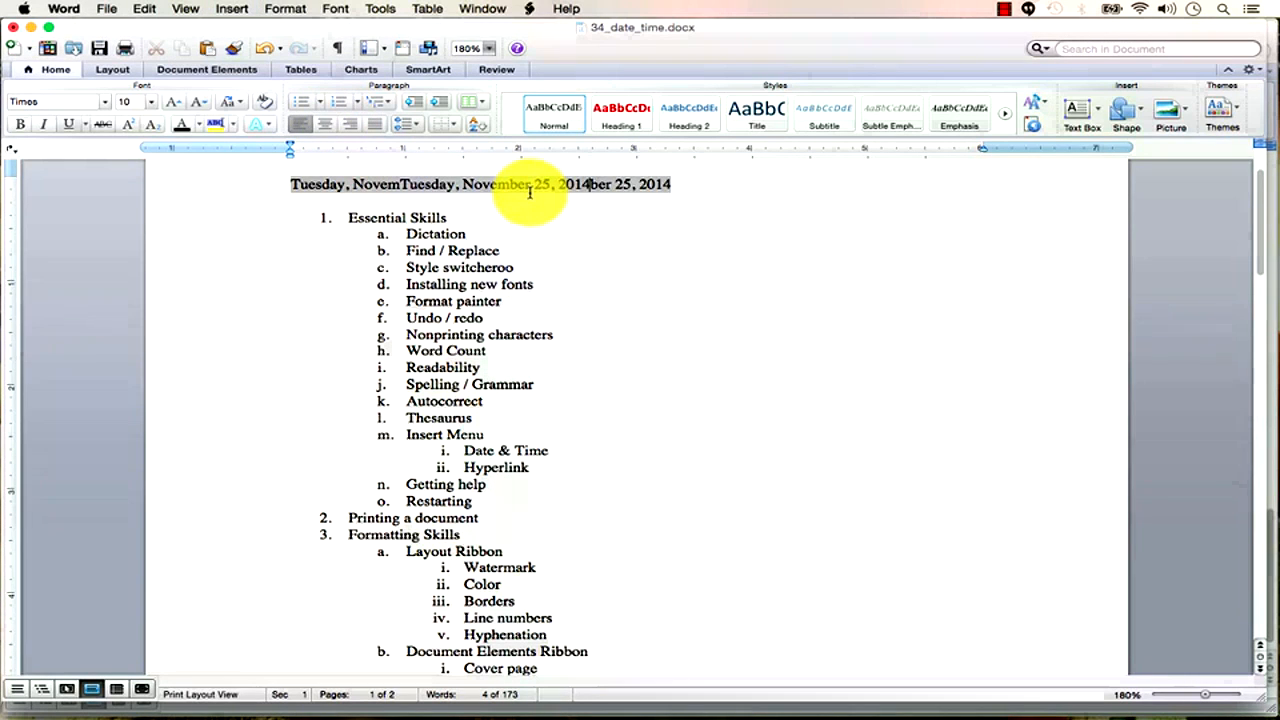
key("super+z")
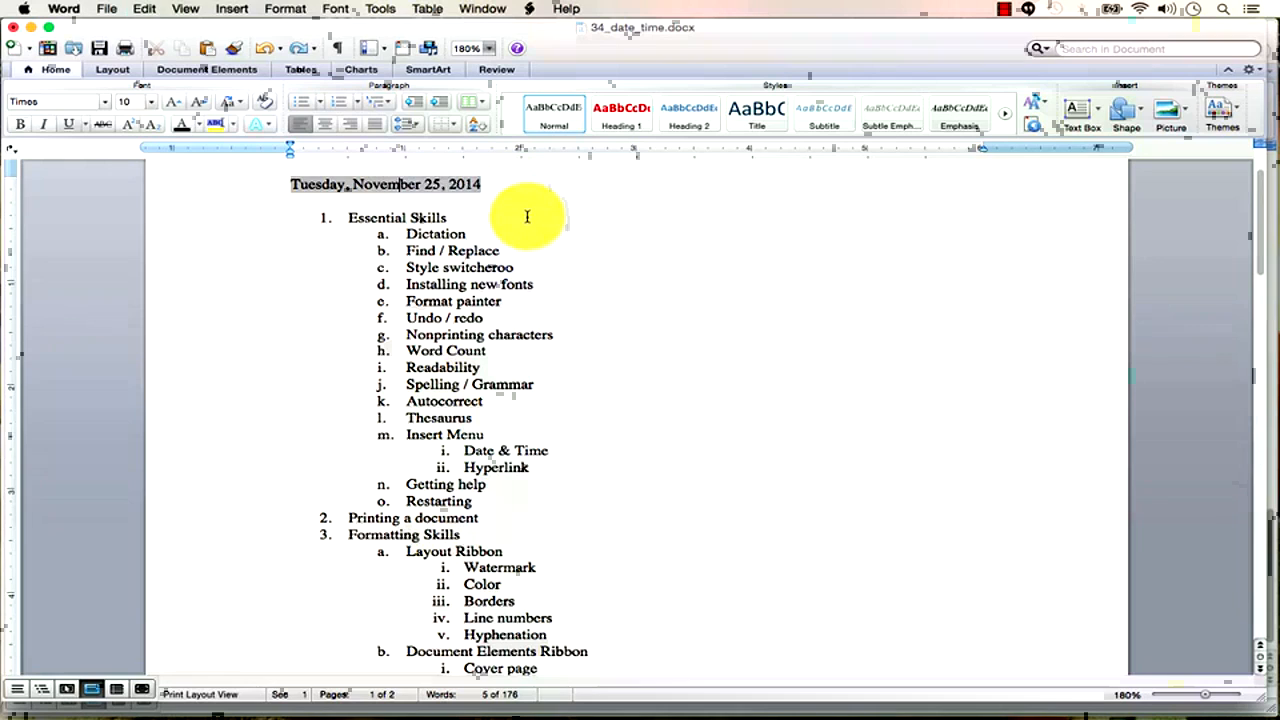
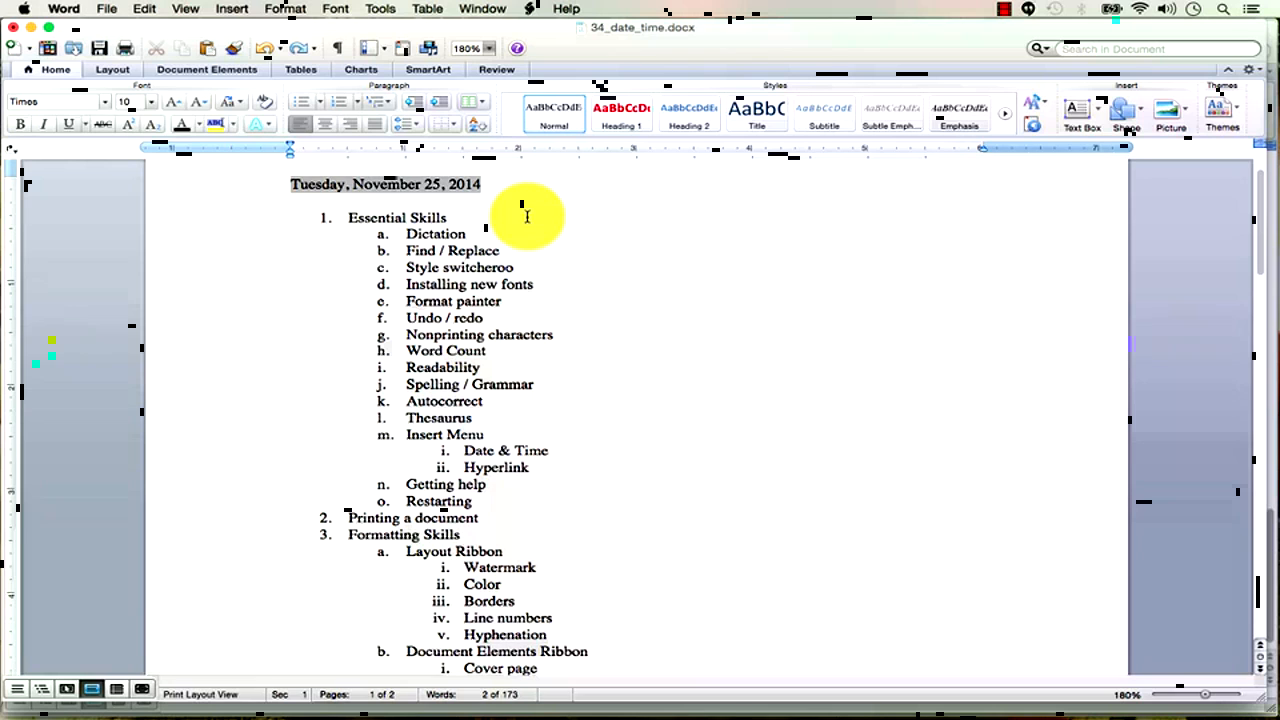
Look at the Page Numbers and Date and Time dialogs, closing both unchanged.
left_click(231, 8)
left_click(229, 44)
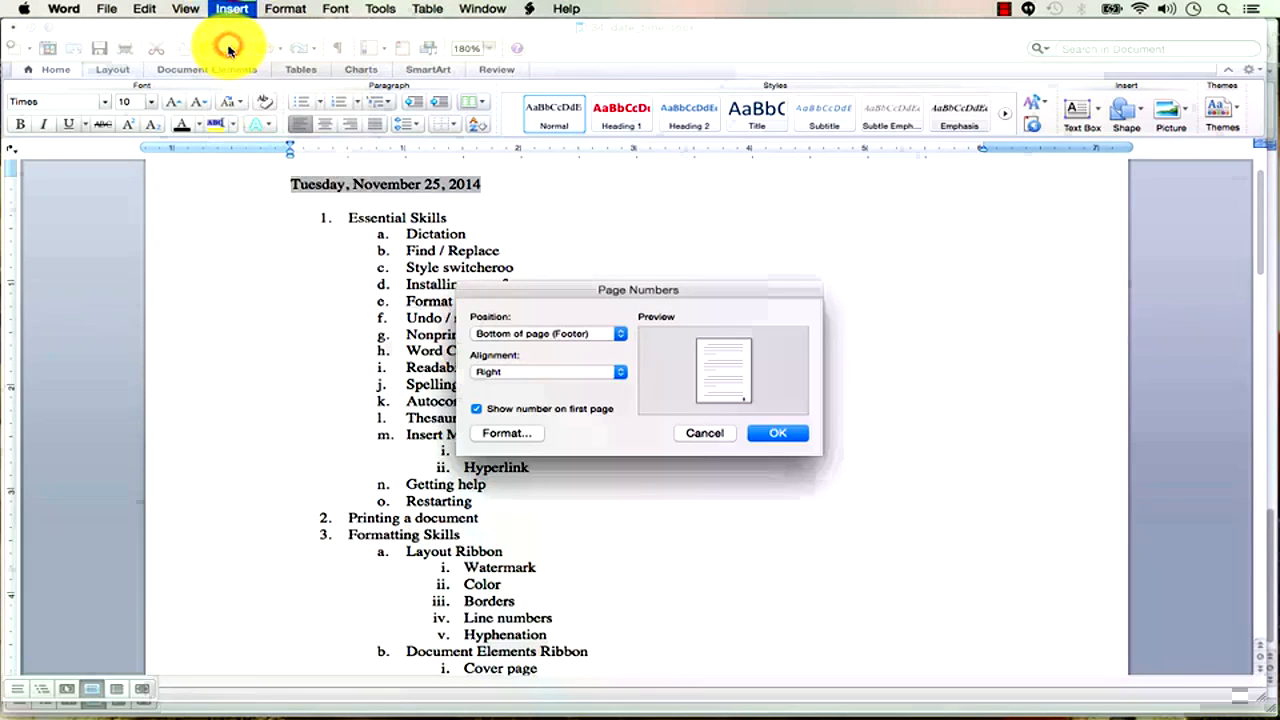
left_click(722, 432)
left_click(233, 9)
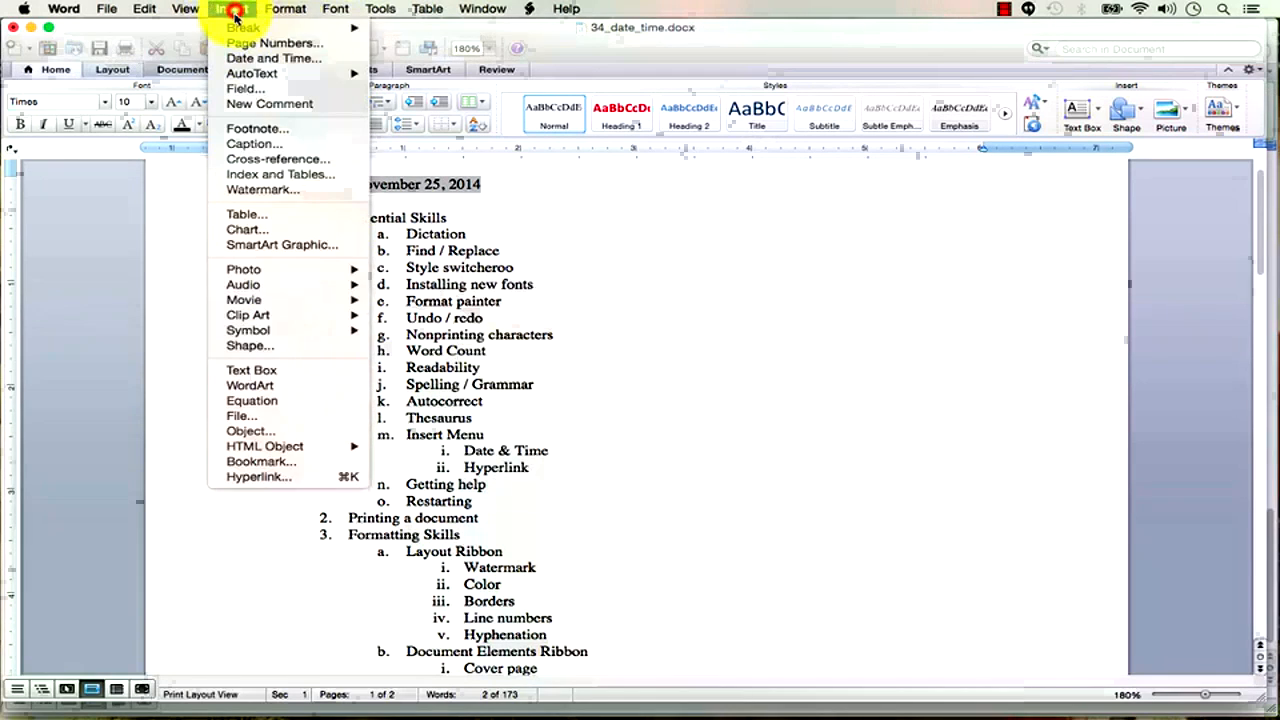
left_click(245, 58)
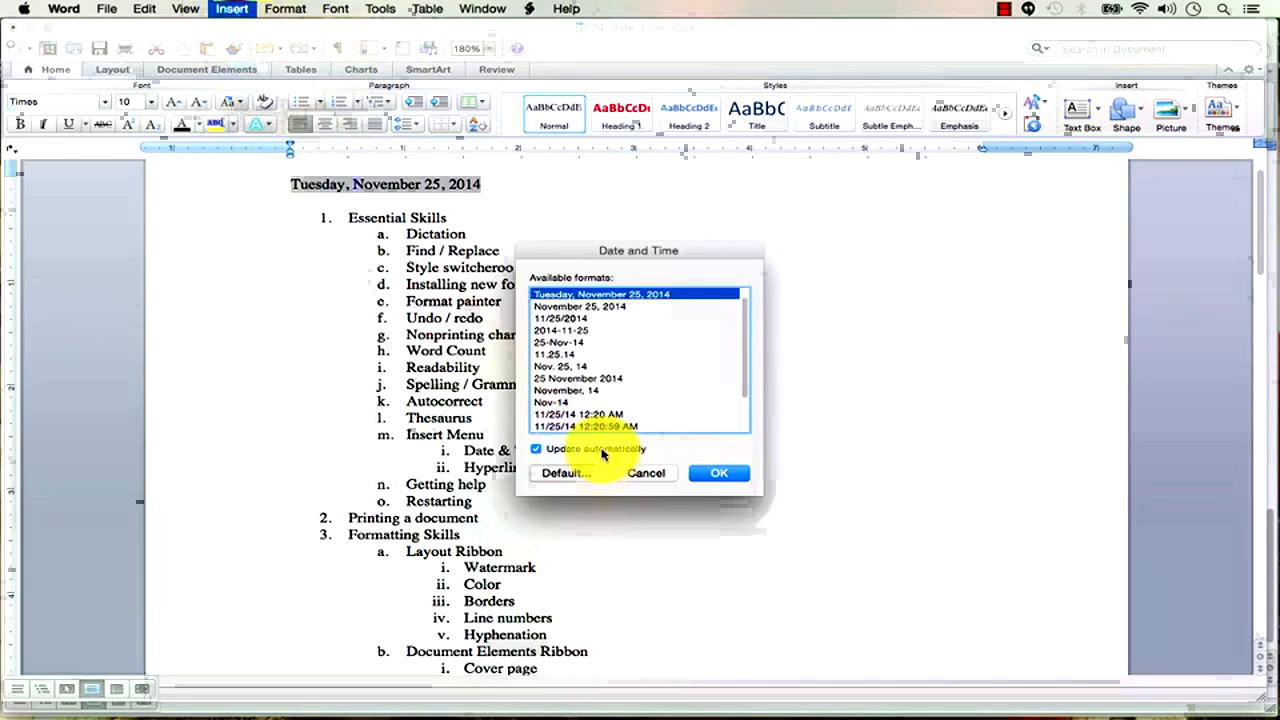
left_click(648, 474)
Open 35_hyperlink.docx and select the date line Tuesday, November 25, 2014.
left_click(491, 210)
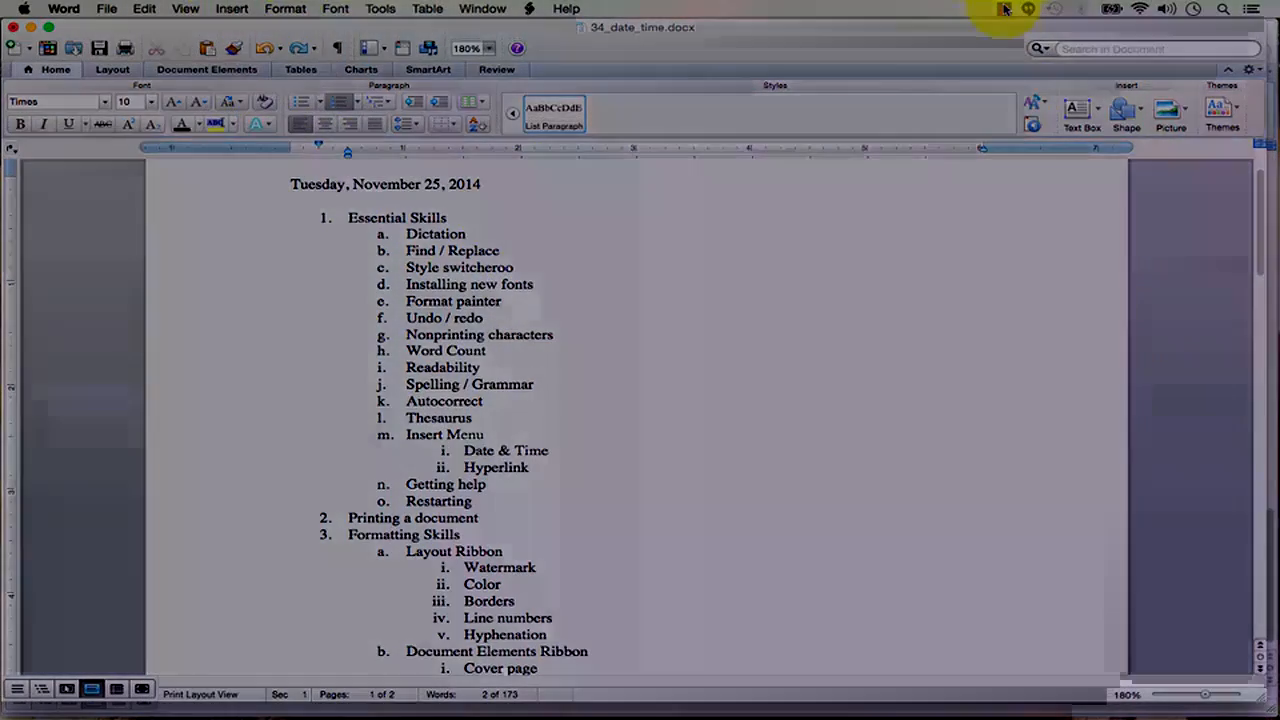
left_click(1003, 9)
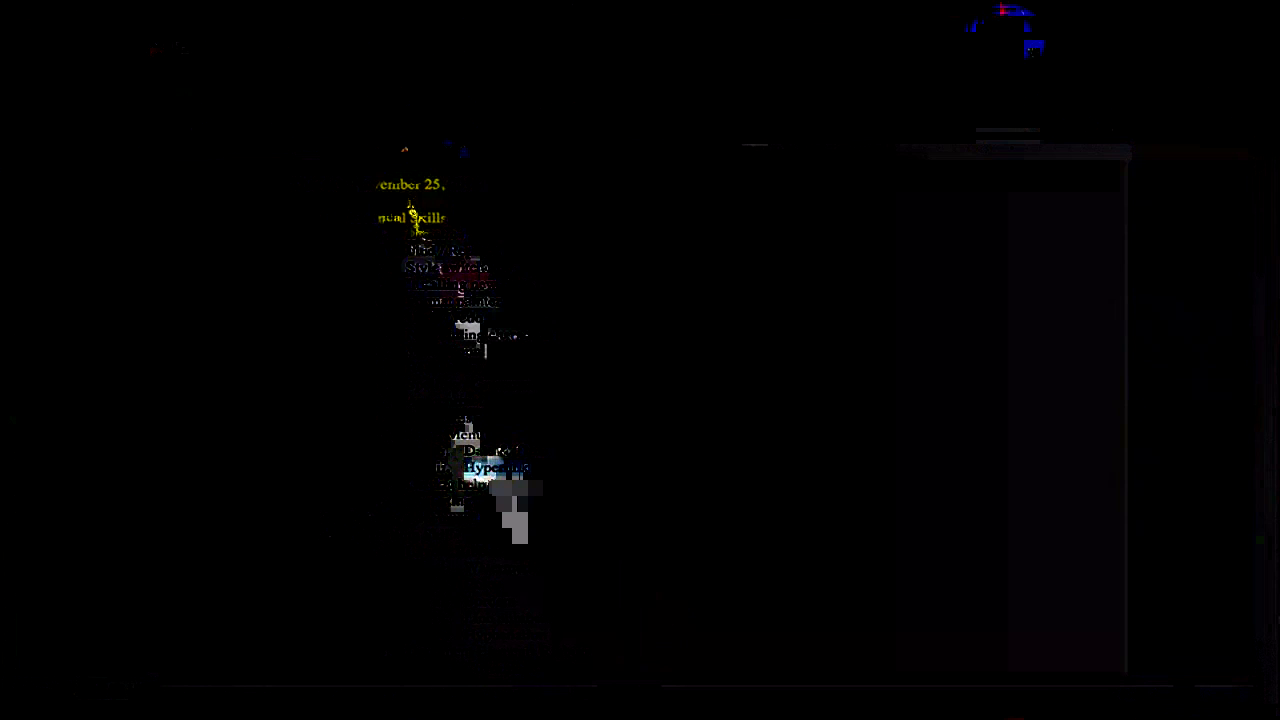
left_click_drag(408, 200, 285, 183)
left_click(476, 190)
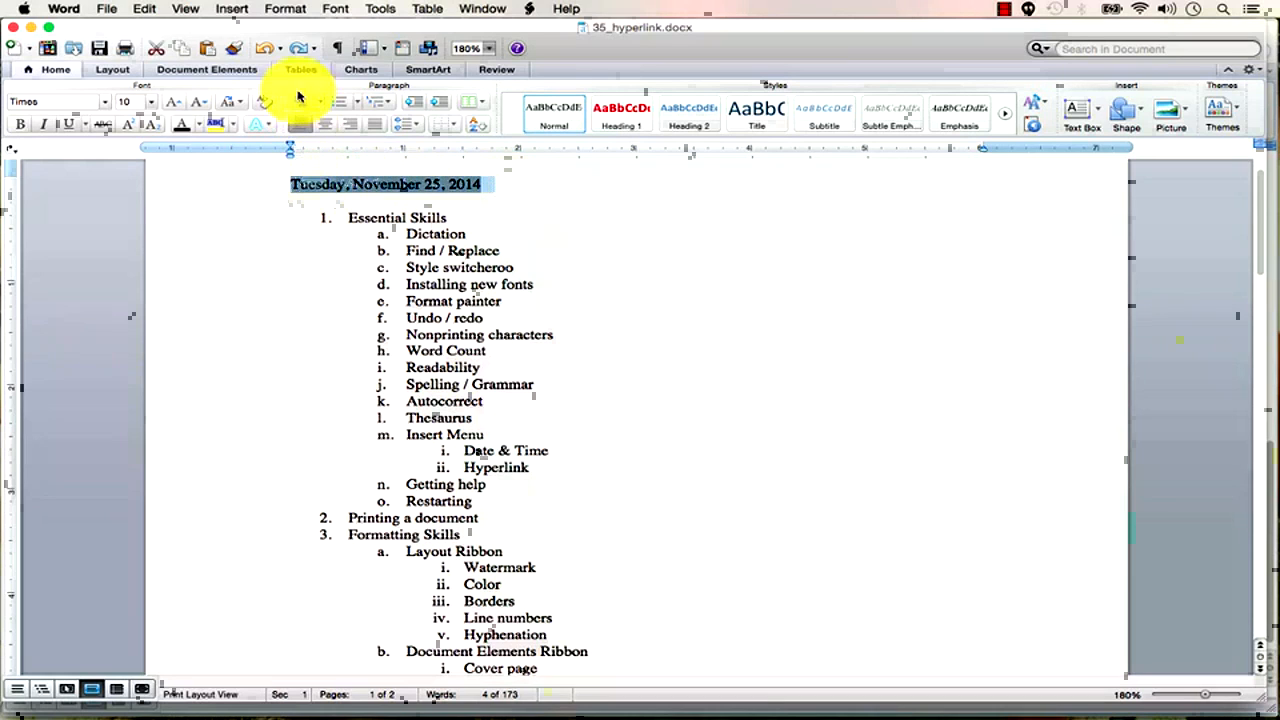
Start a hyperlink on the date line and switch to Chrome to find its address.
left_click(236, 8)
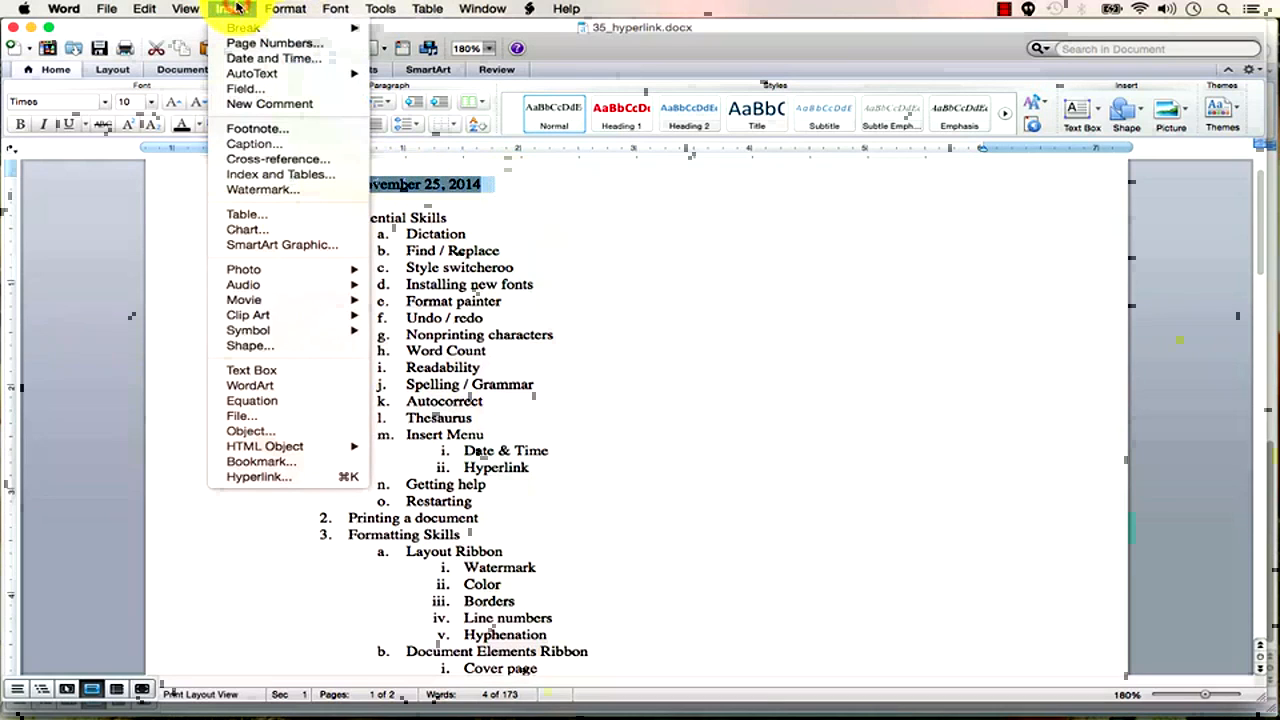
left_click(276, 484)
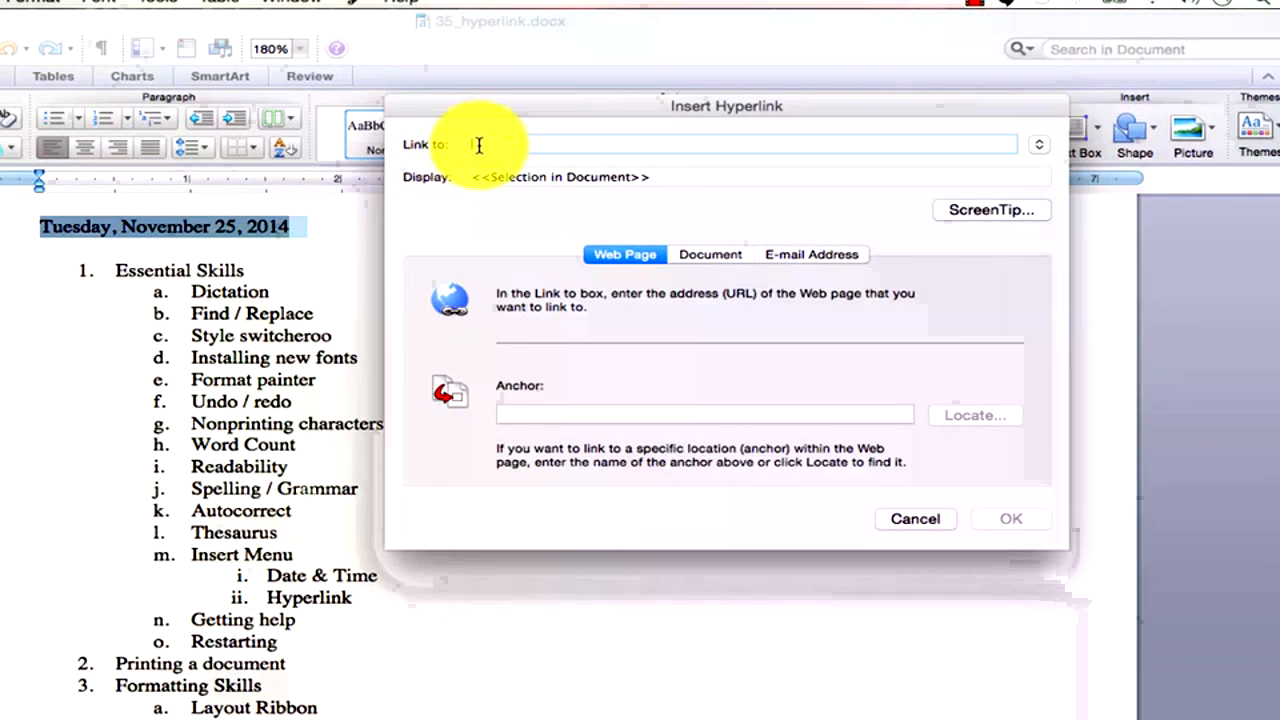
key("super+Tab")
key("super+Tab")
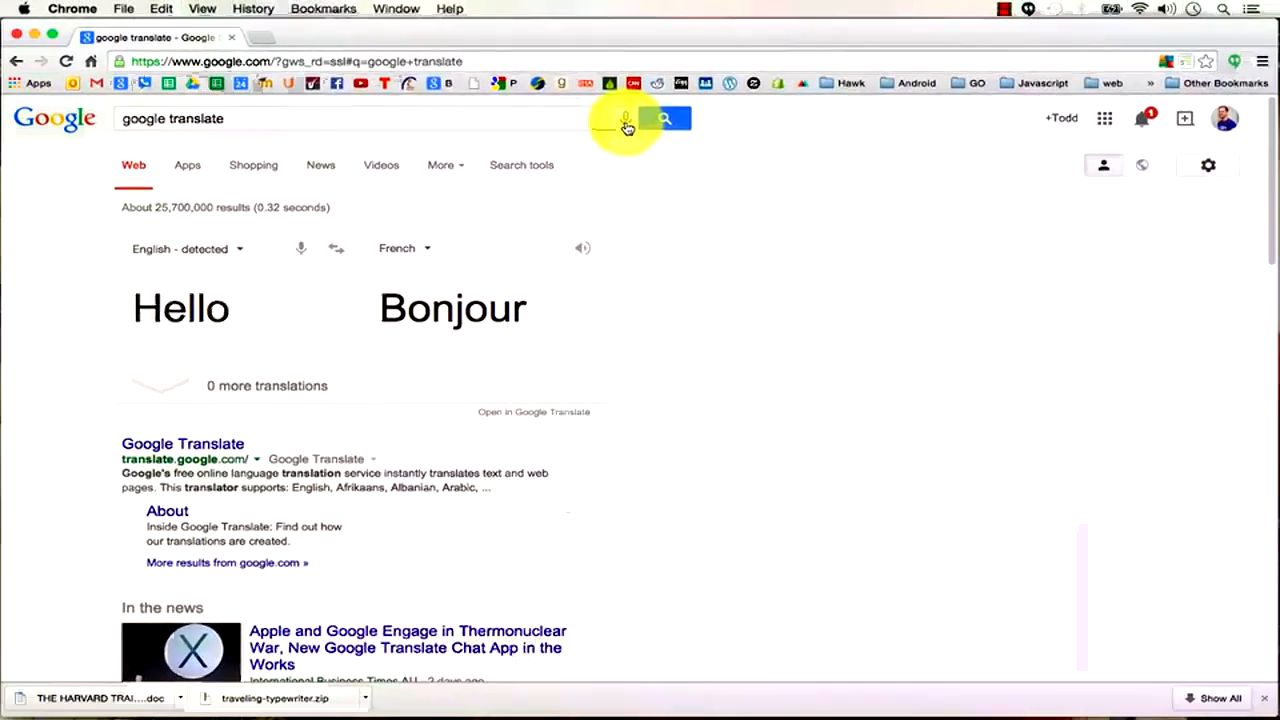
Search Chrome for 'november 25 in history'.
left_click(282, 62)
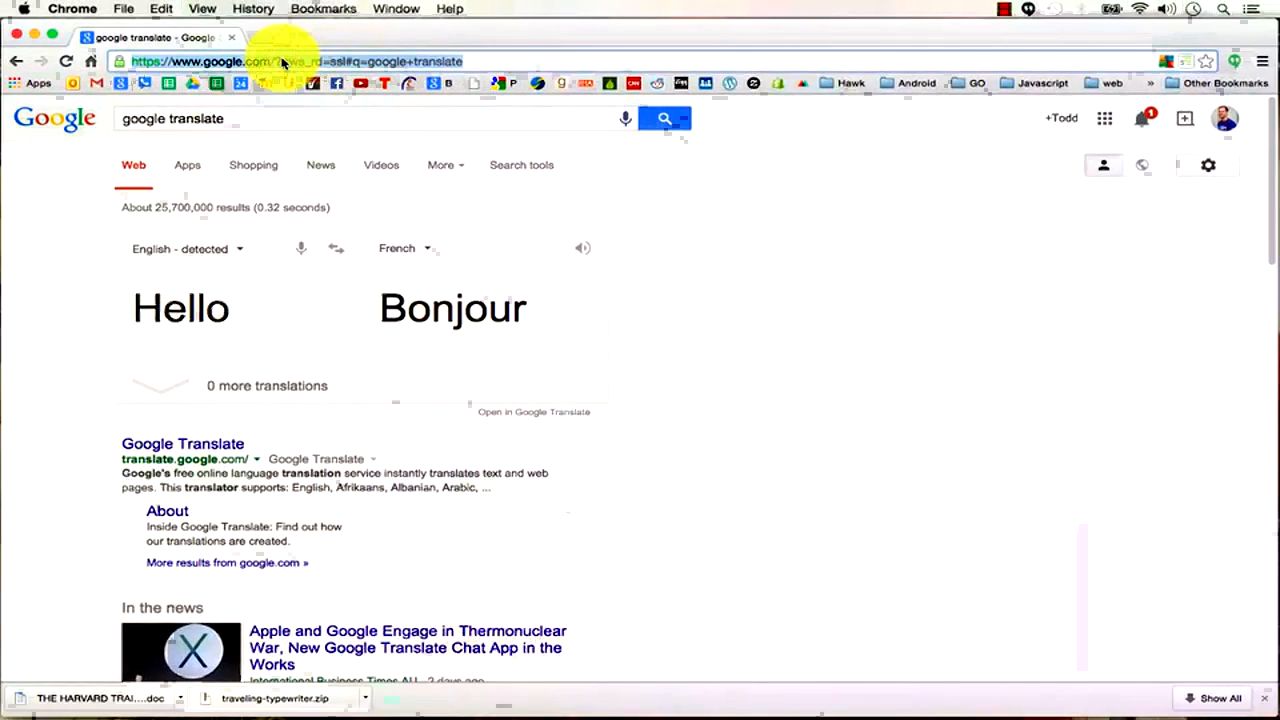
key("super+Tab")
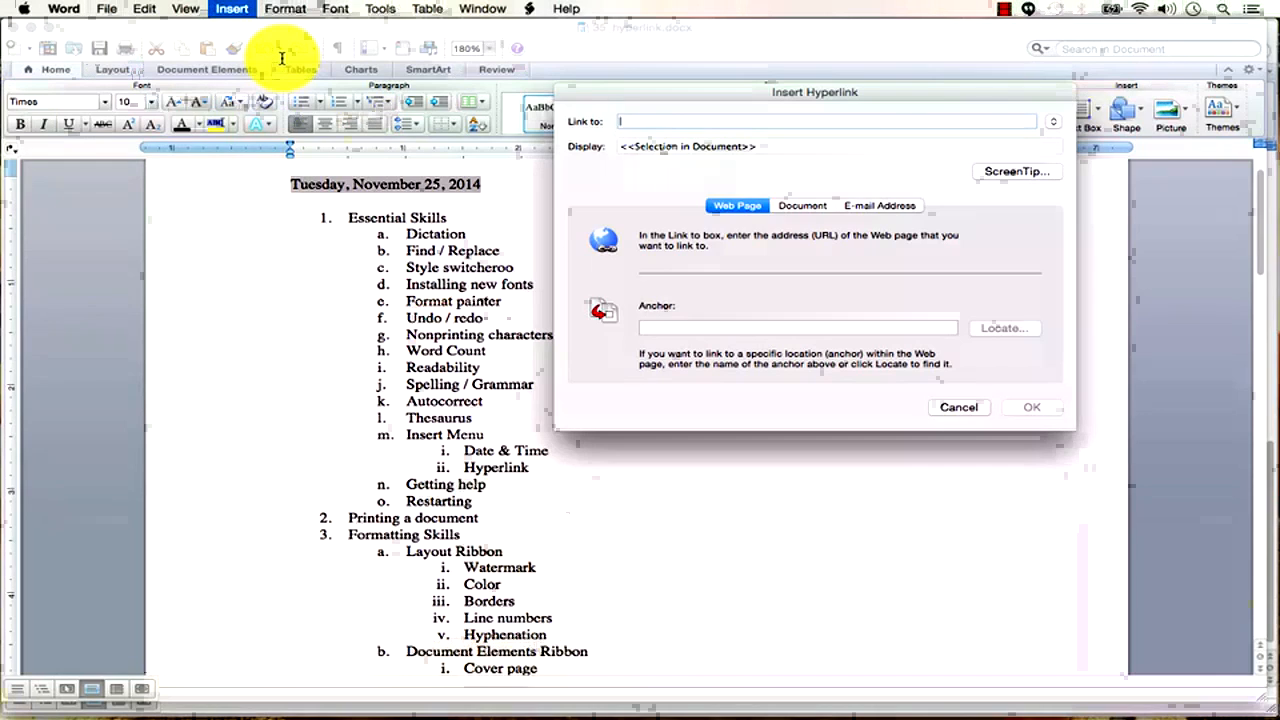
key("super+Tab")
type("november")
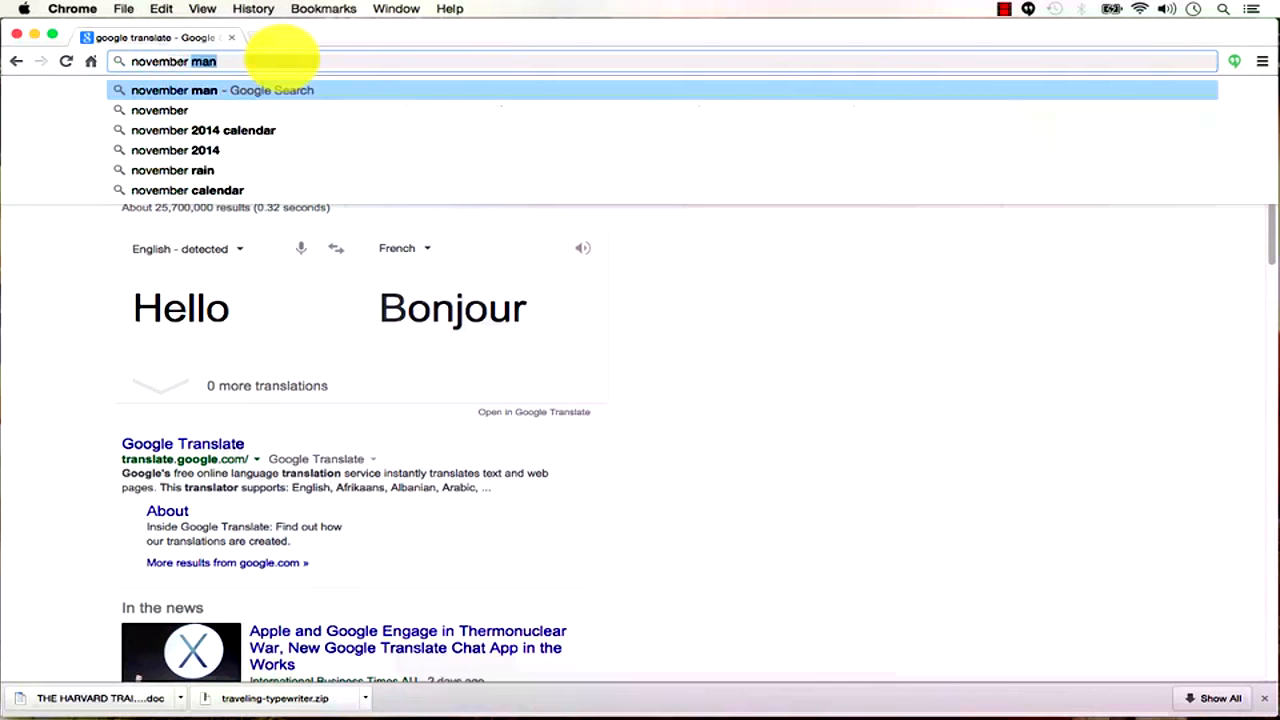
type(" 25 in hisotry")
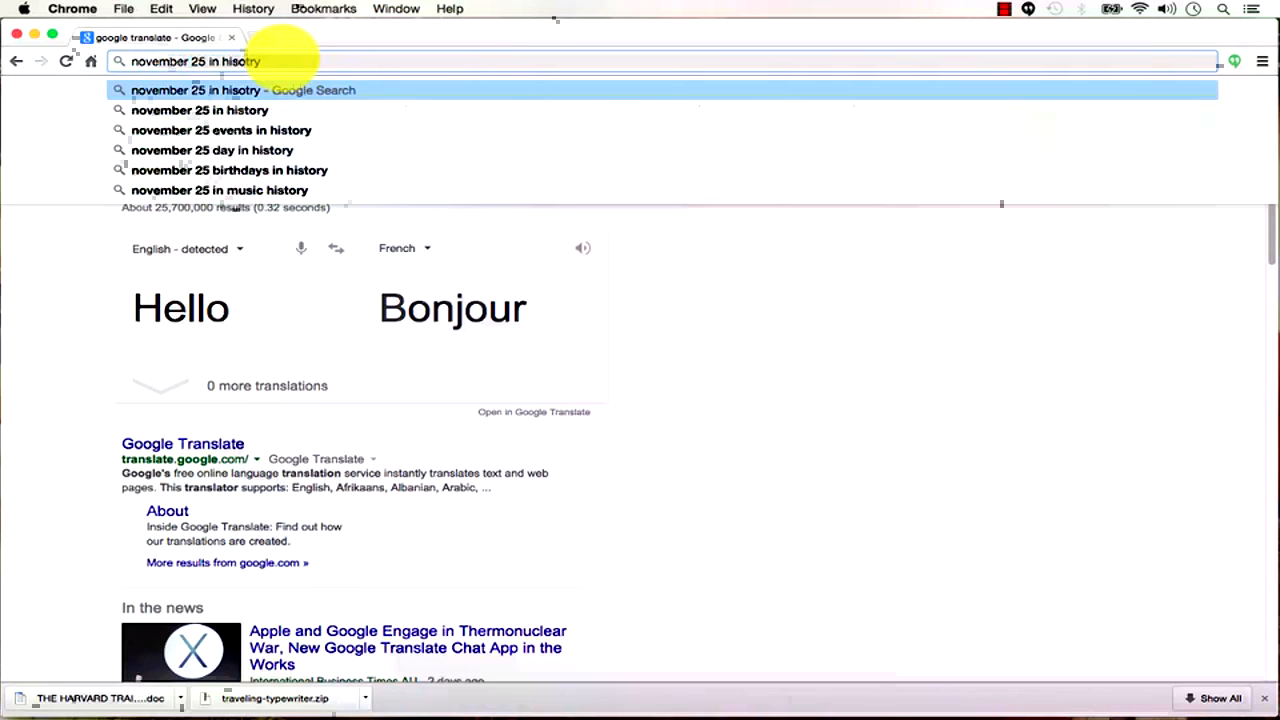
key("Return")
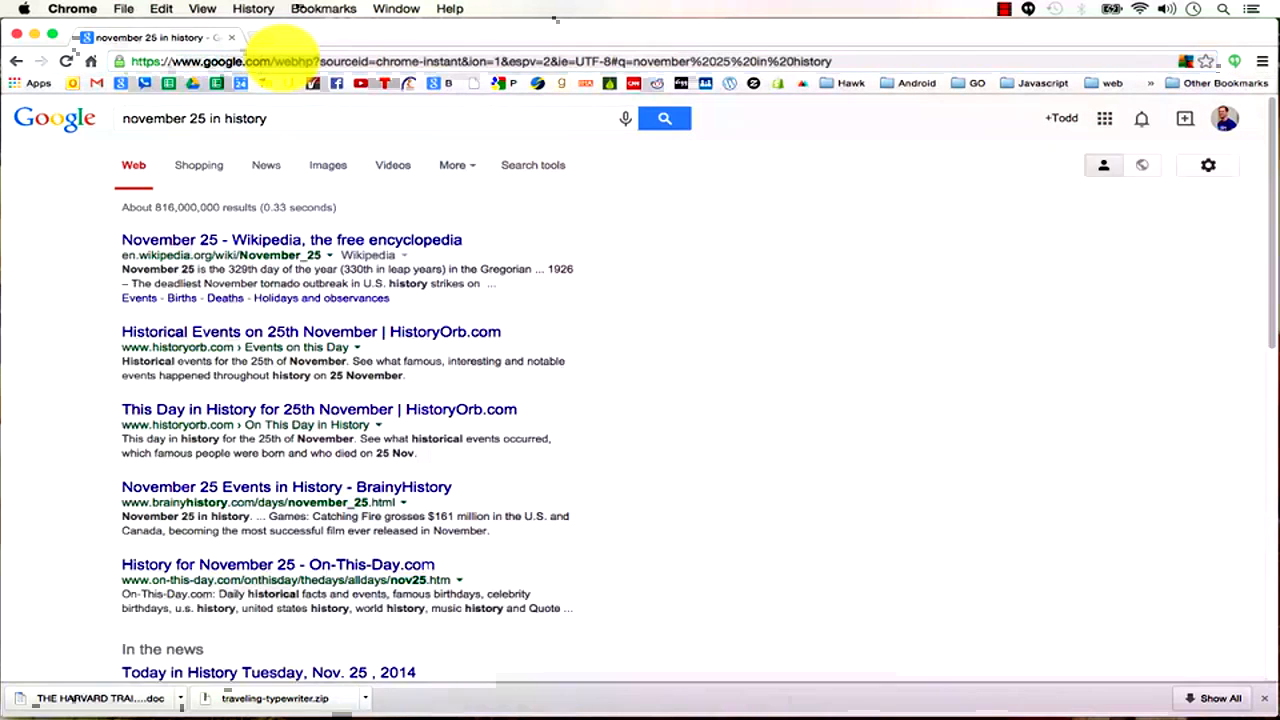
Copy the Wikipedia November 25 article address and paste it as Word's link target.
left_click(337, 243)
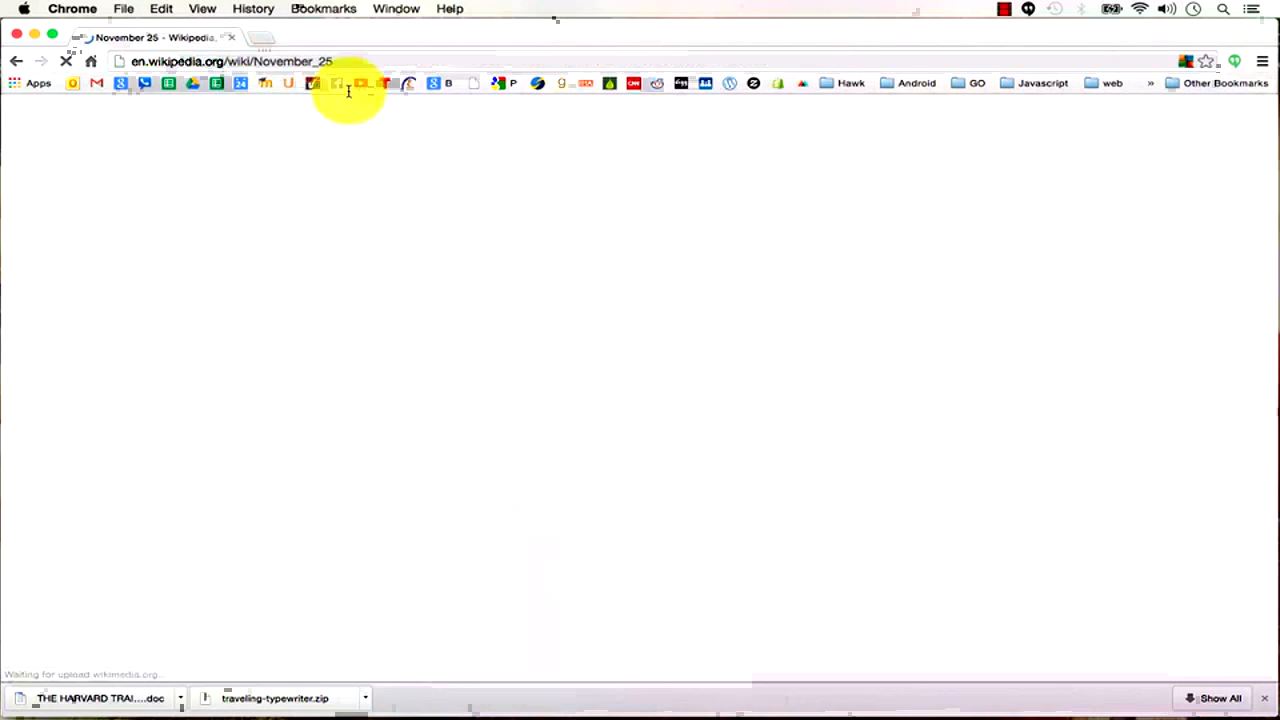
left_click(343, 61)
key("super+c")
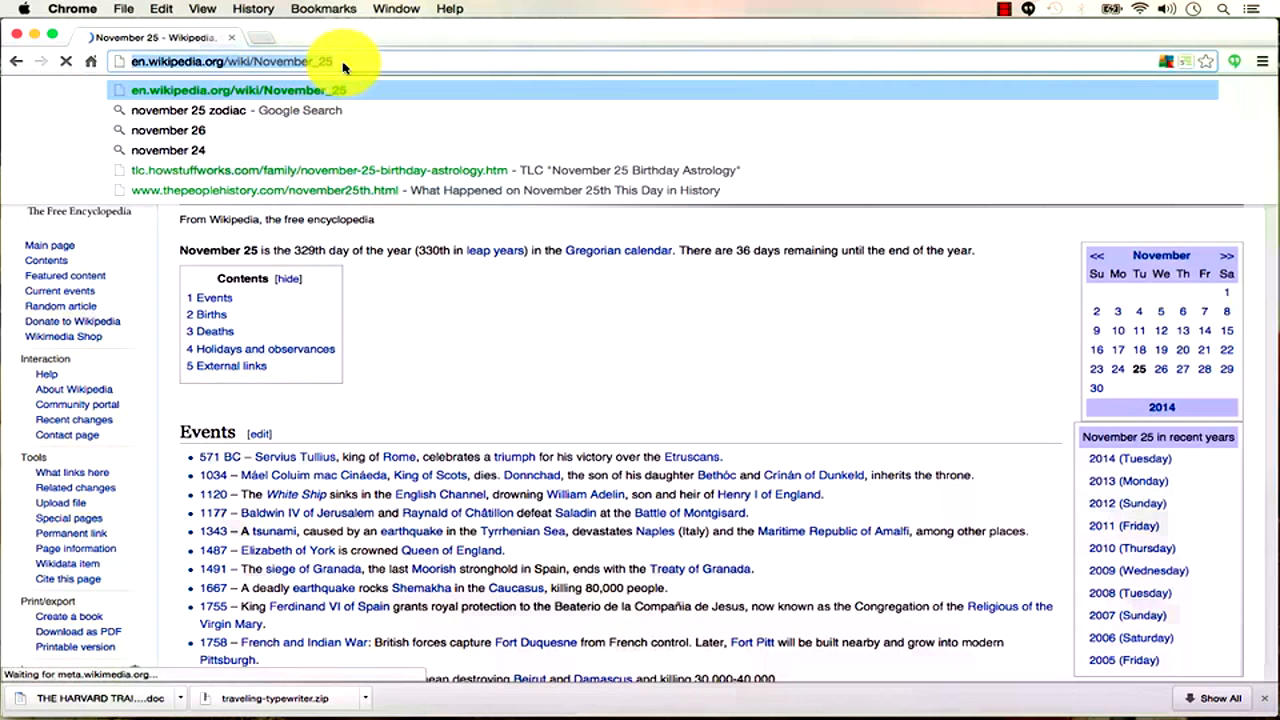
key("super+Tab")
key("super+v")
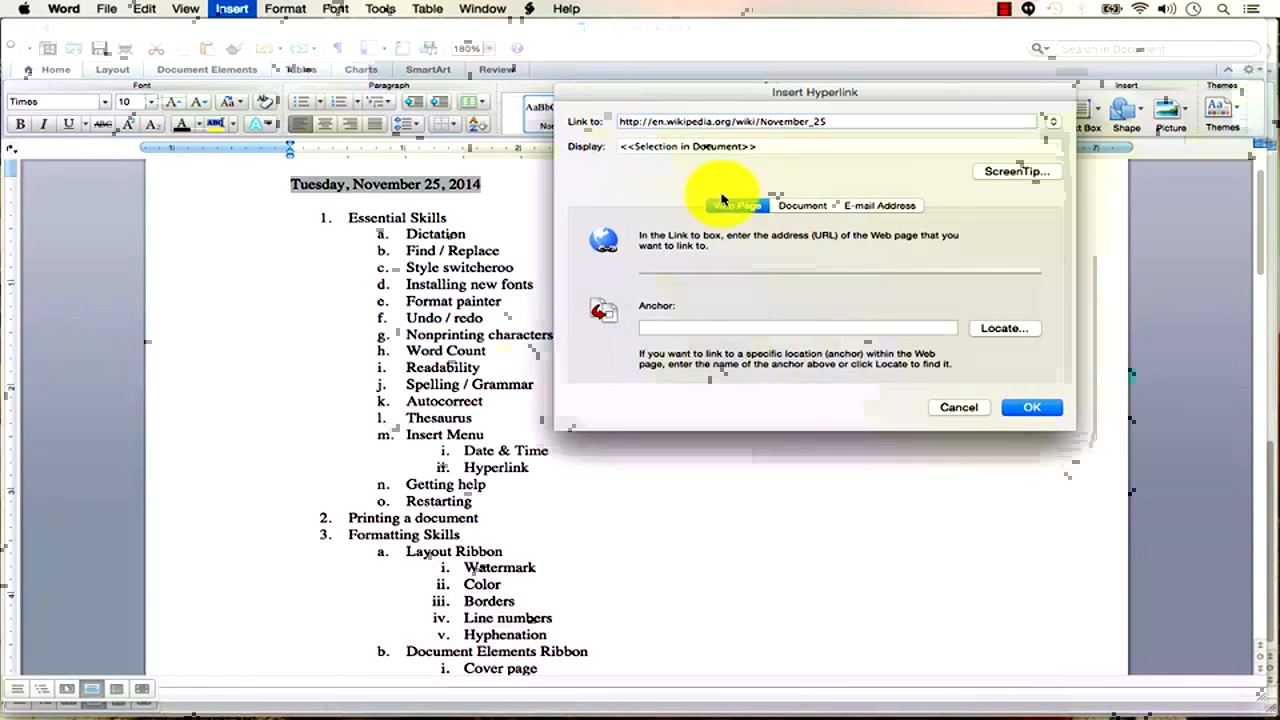
Confirm the Wikipedia link on the date, save, and test it in the browser.
left_click(1030, 407)
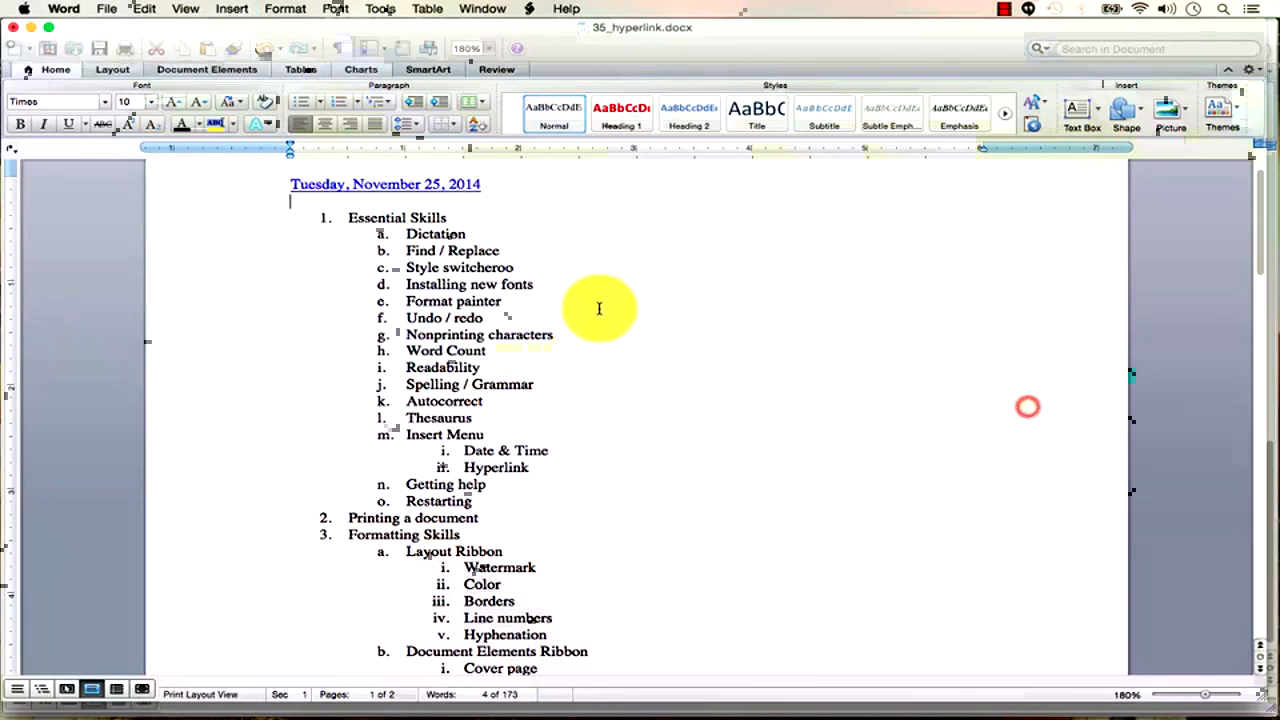
left_click(771, 362)
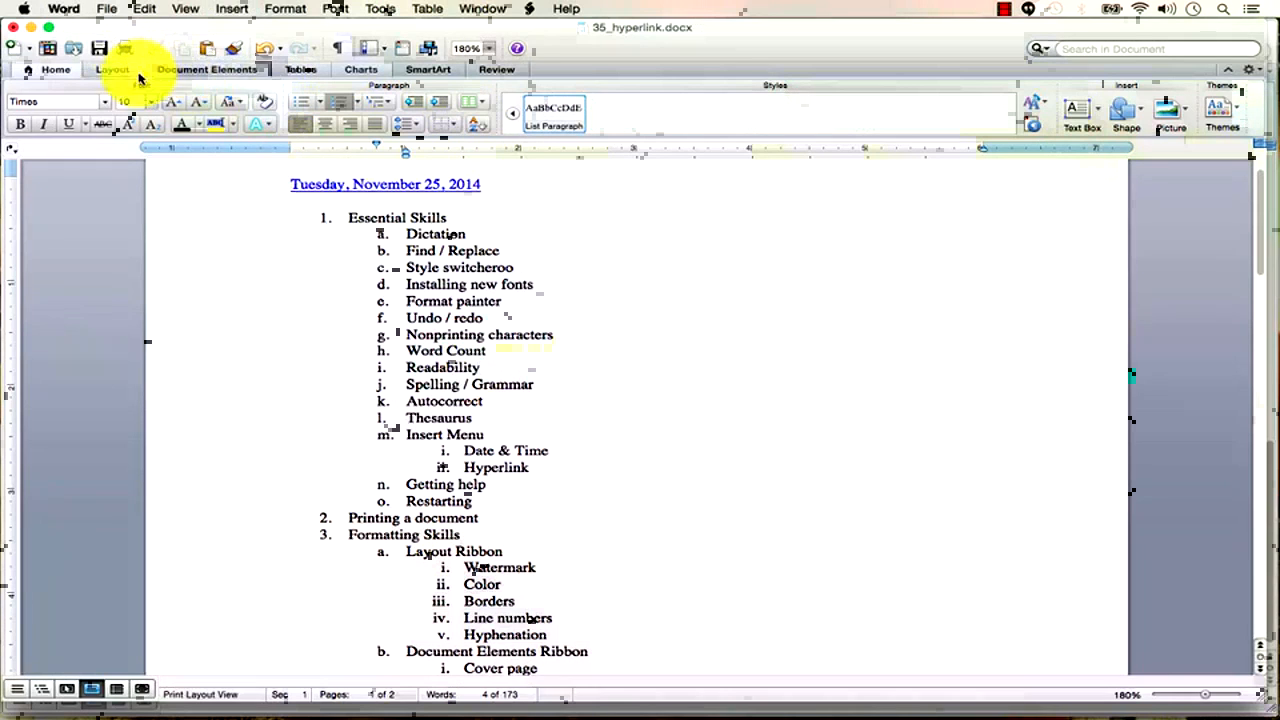
left_click(99, 48)
left_click(413, 190)
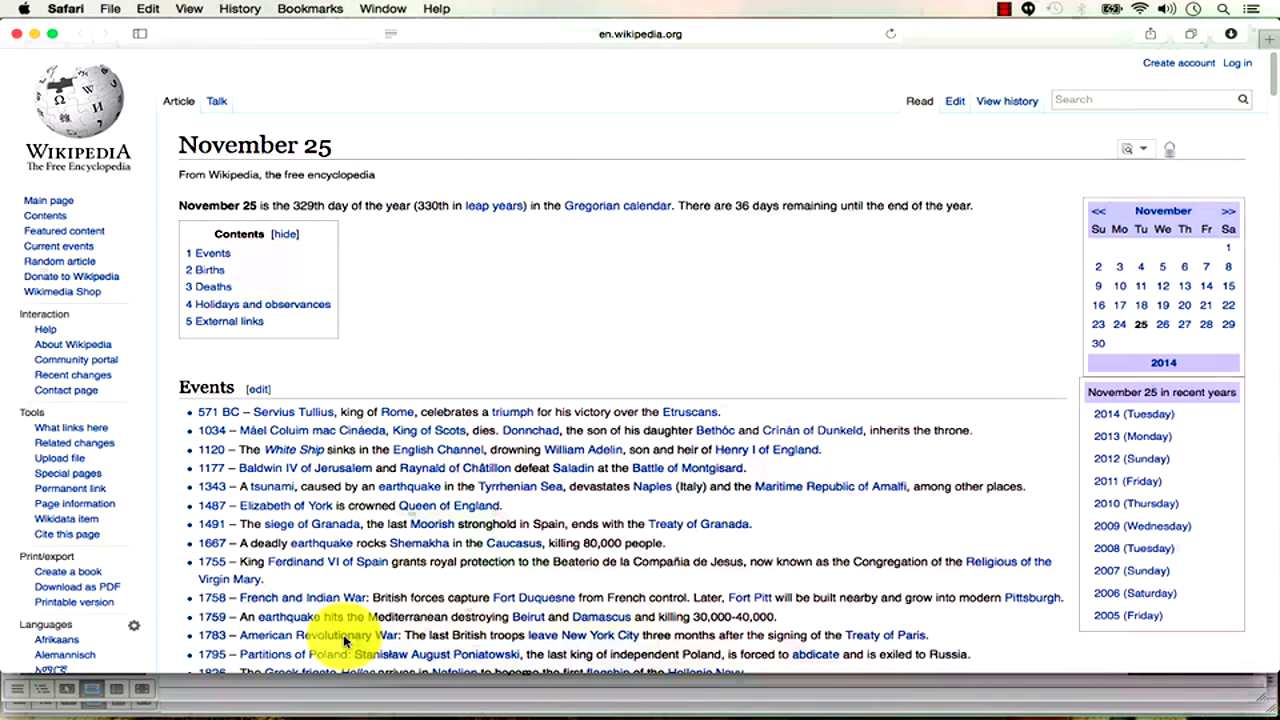
key("super+Tab")
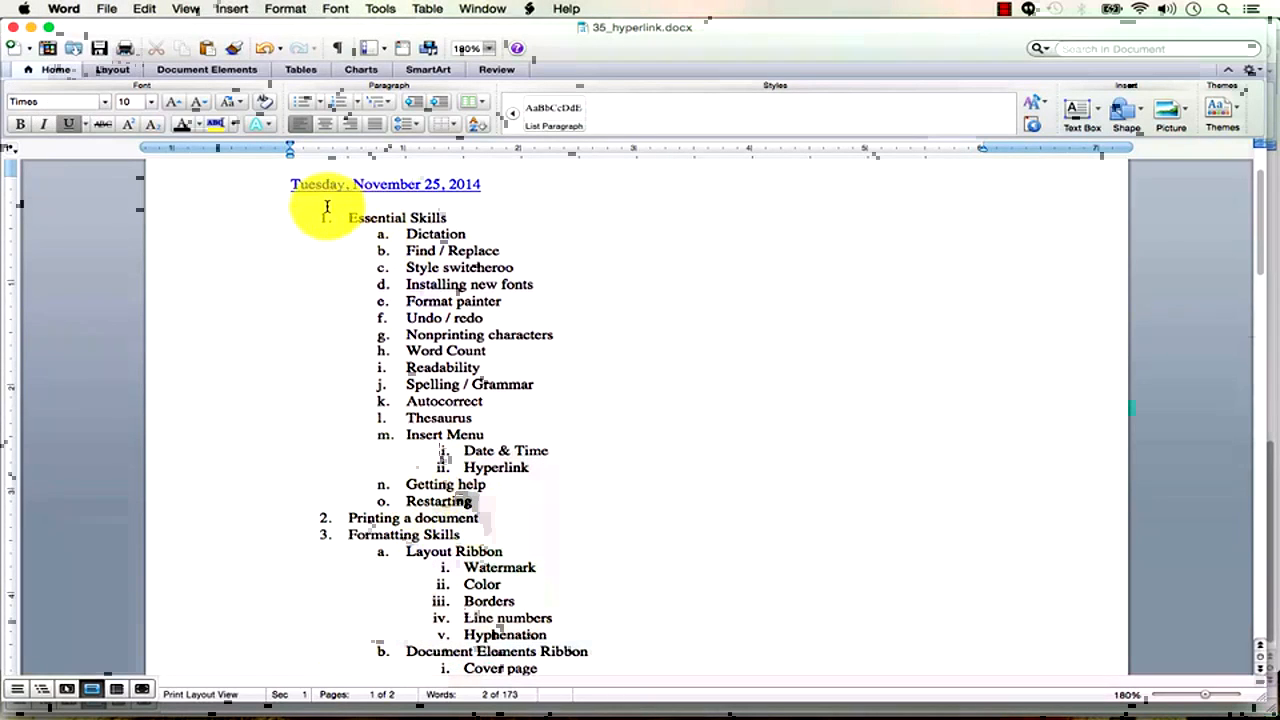
Add the line 'A few more features' under the date and start a hyperlink for it.
key("Return")
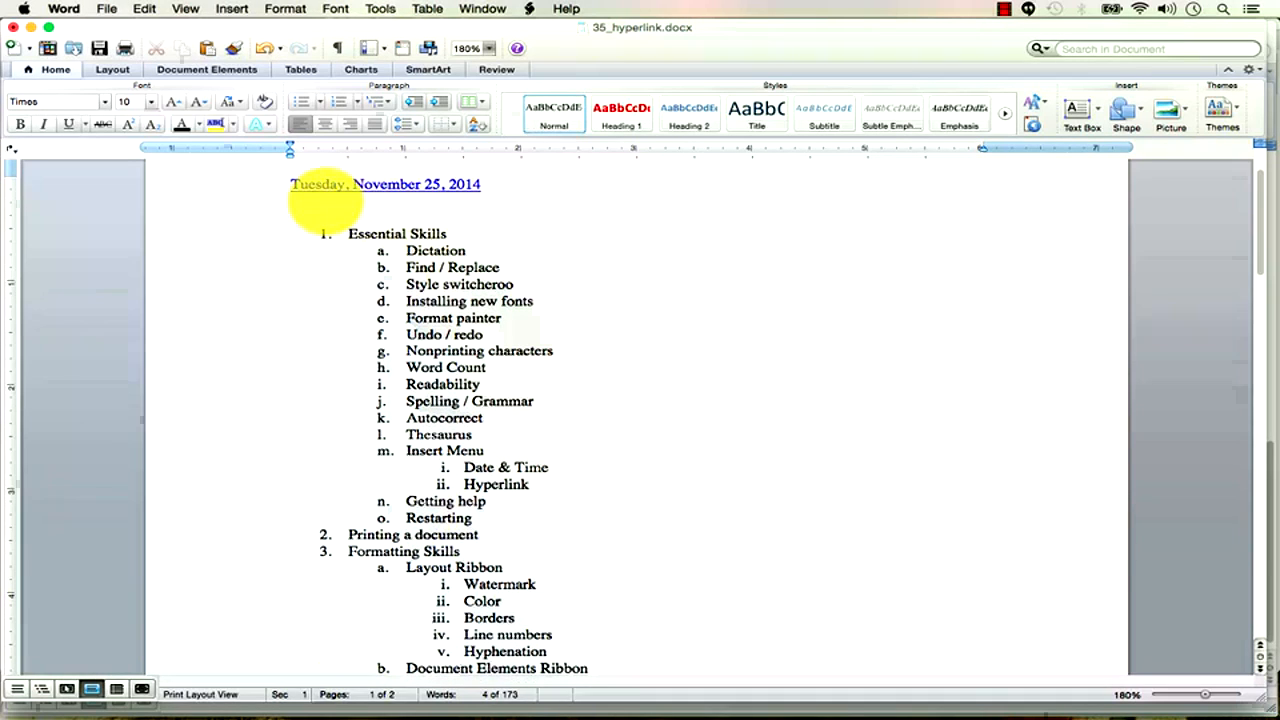
type("A few more featur")
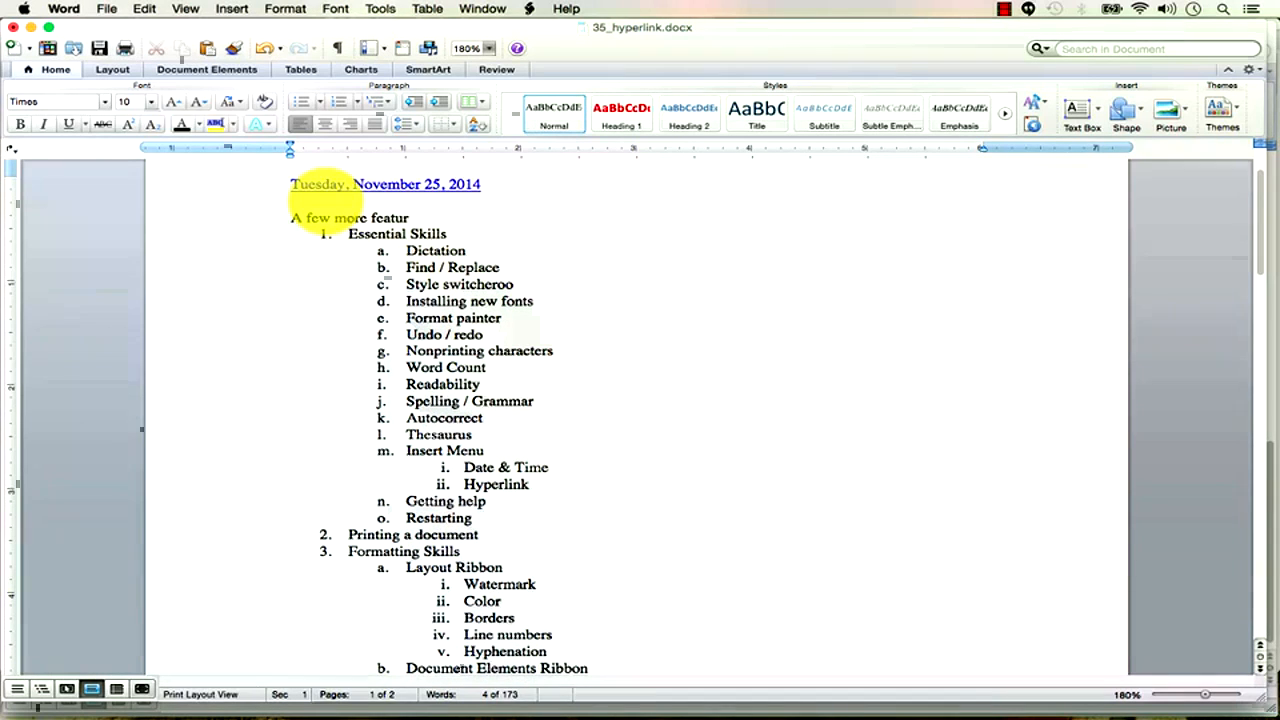
type("es")
key("Return")
left_click_drag(432, 218, 288, 220)
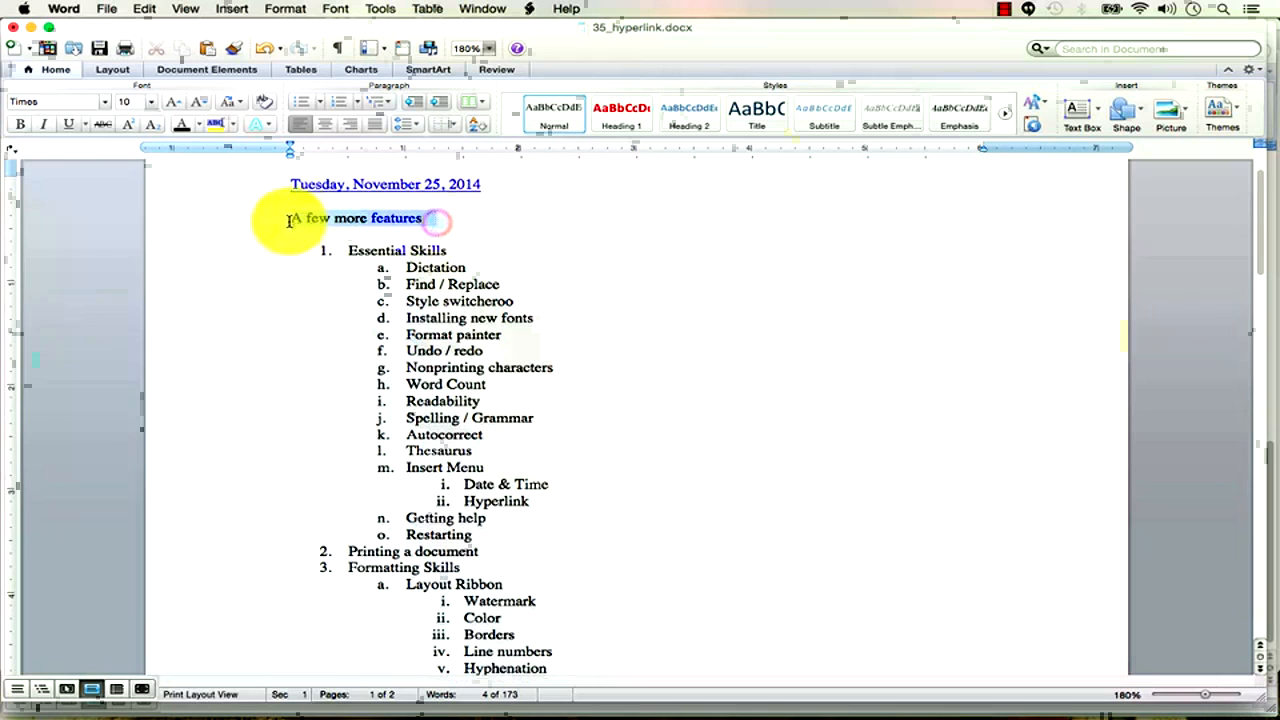
left_click(231, 8)
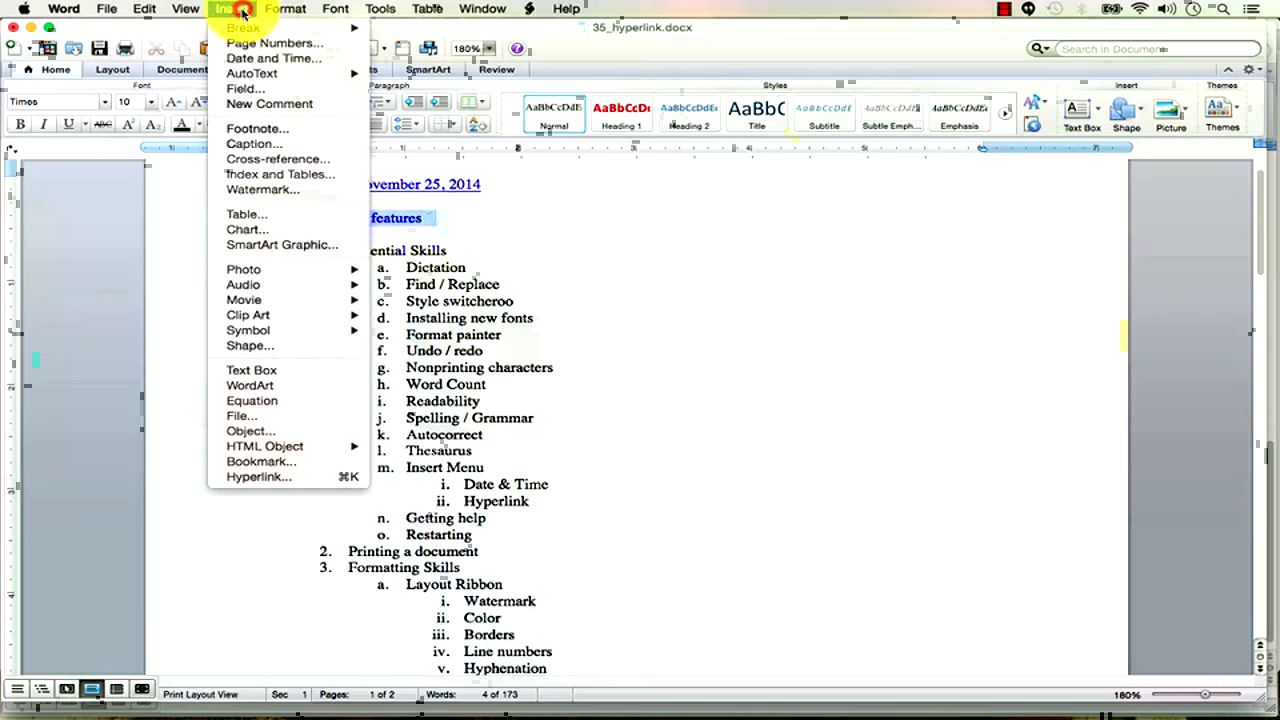
left_click(272, 478)
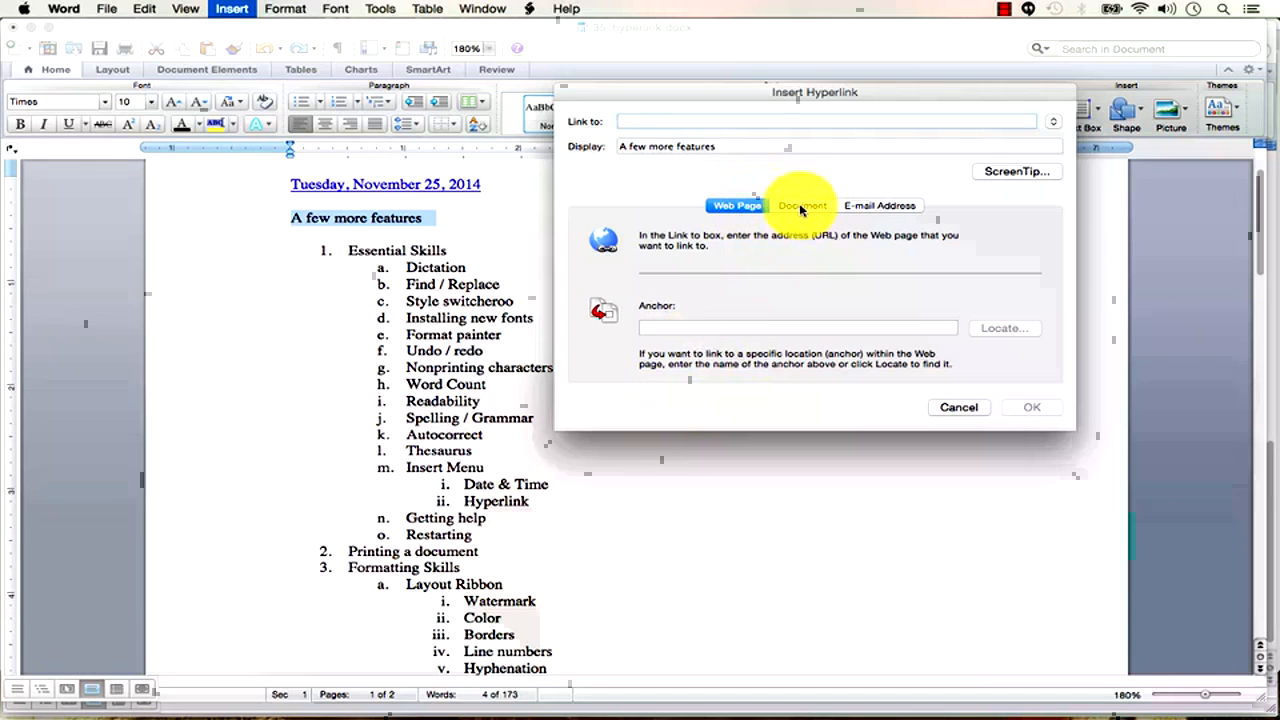
Append a #1920 year anchor to the Wikipedia November 25 address in Chrome.
key("super+Tab")
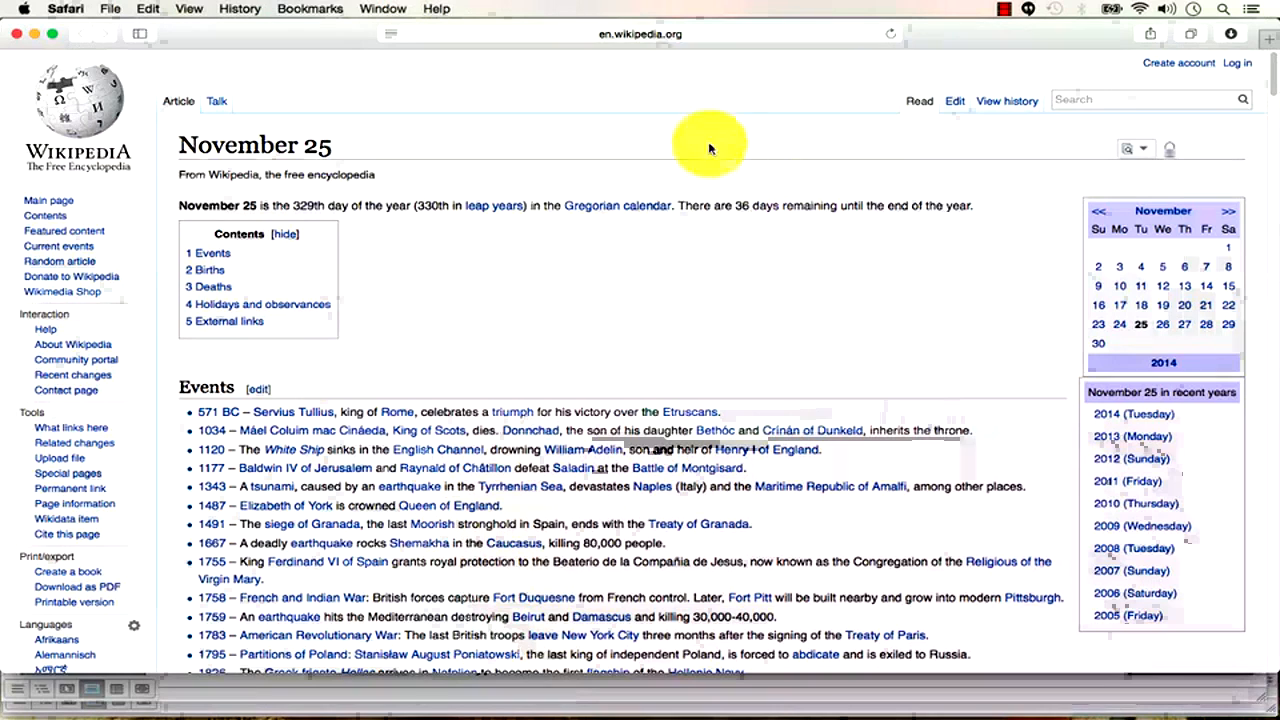
key("super+Tab")
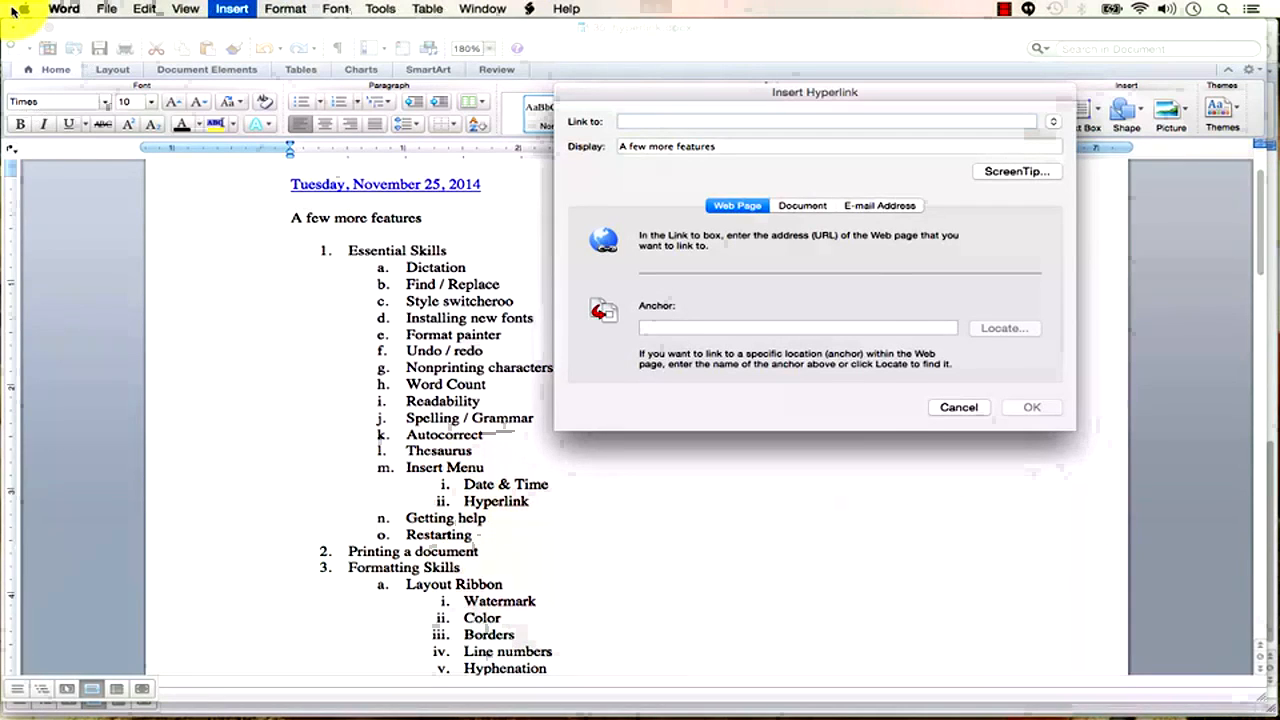
key("super+Tab")
left_click(373, 62)
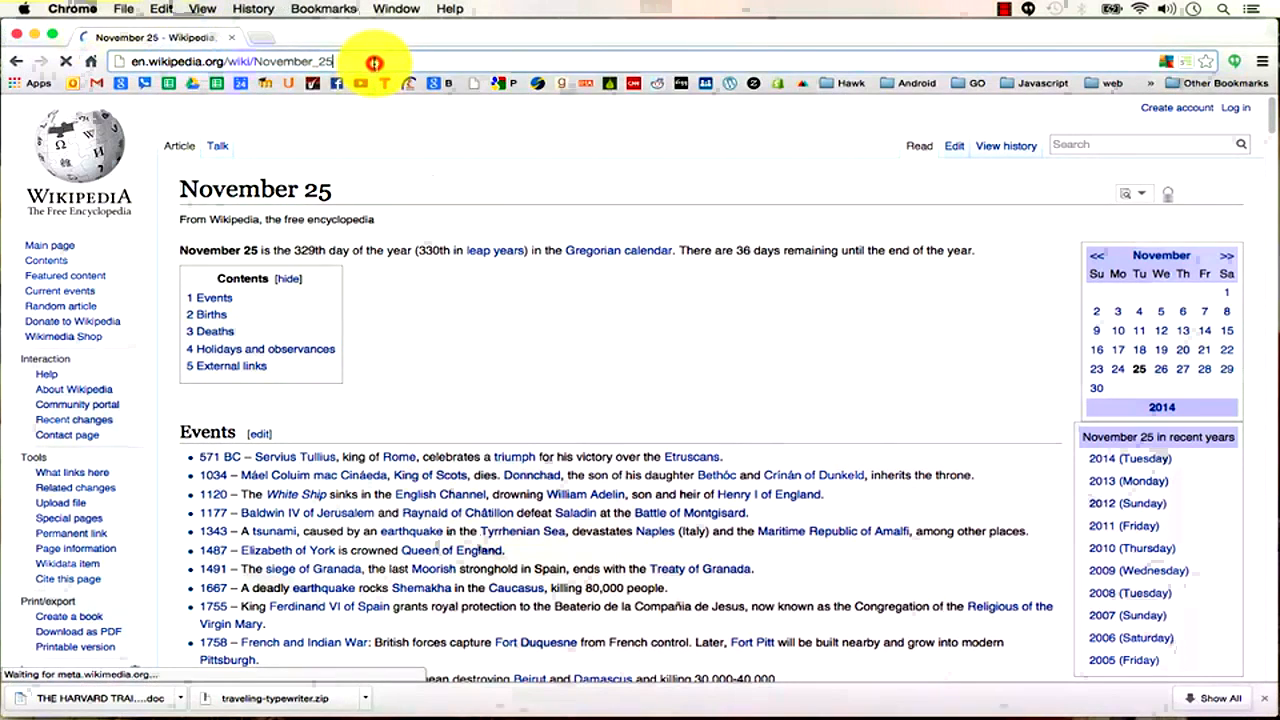
type("#")
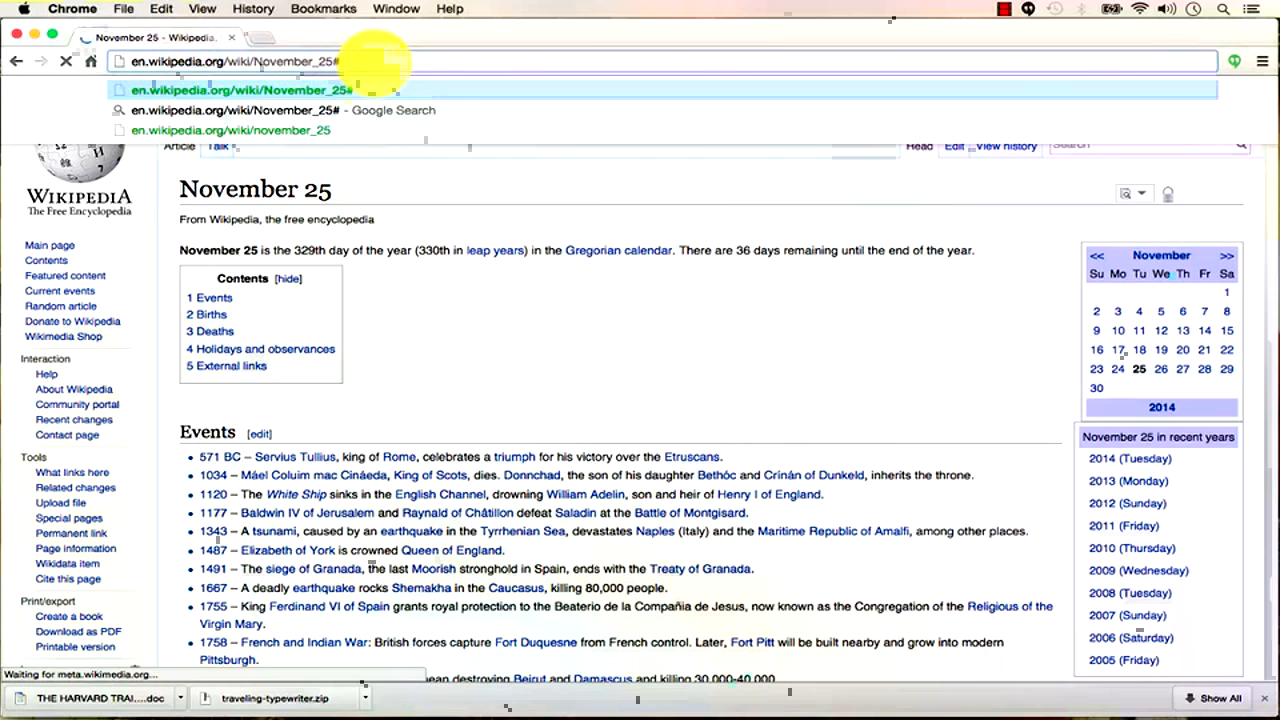
type("1920")
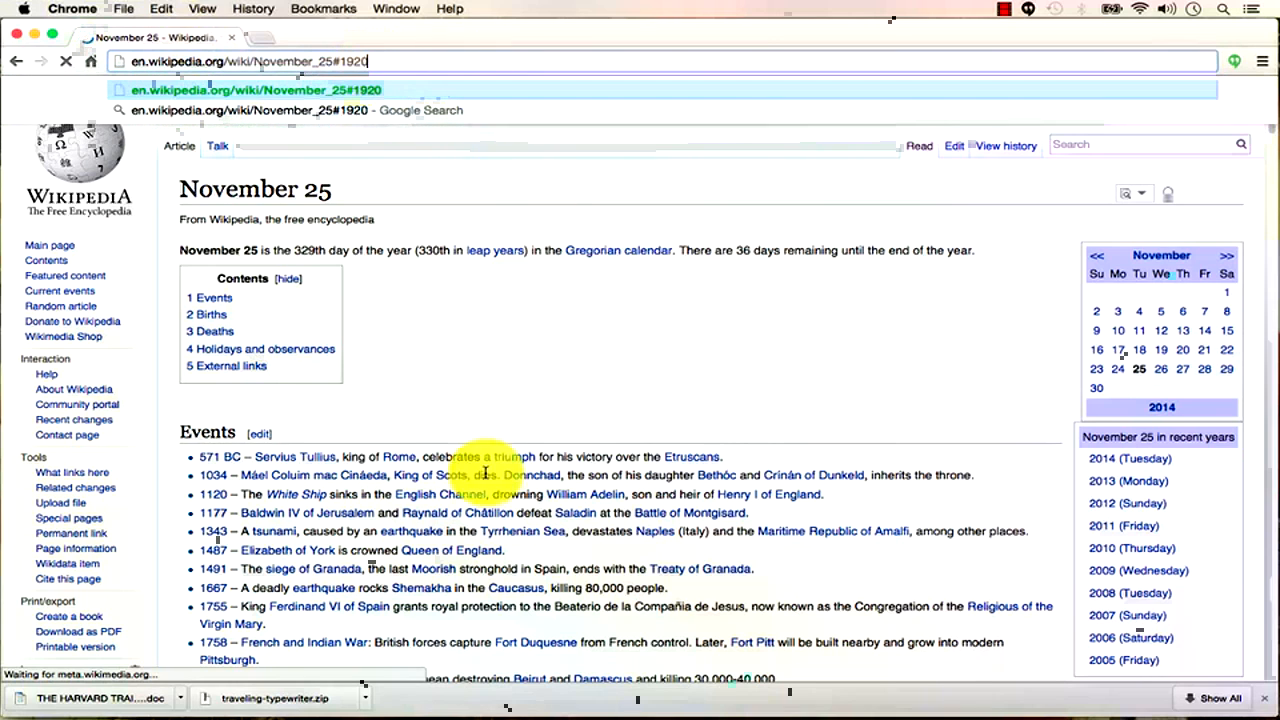
scroll(486, 471, "down", 15)
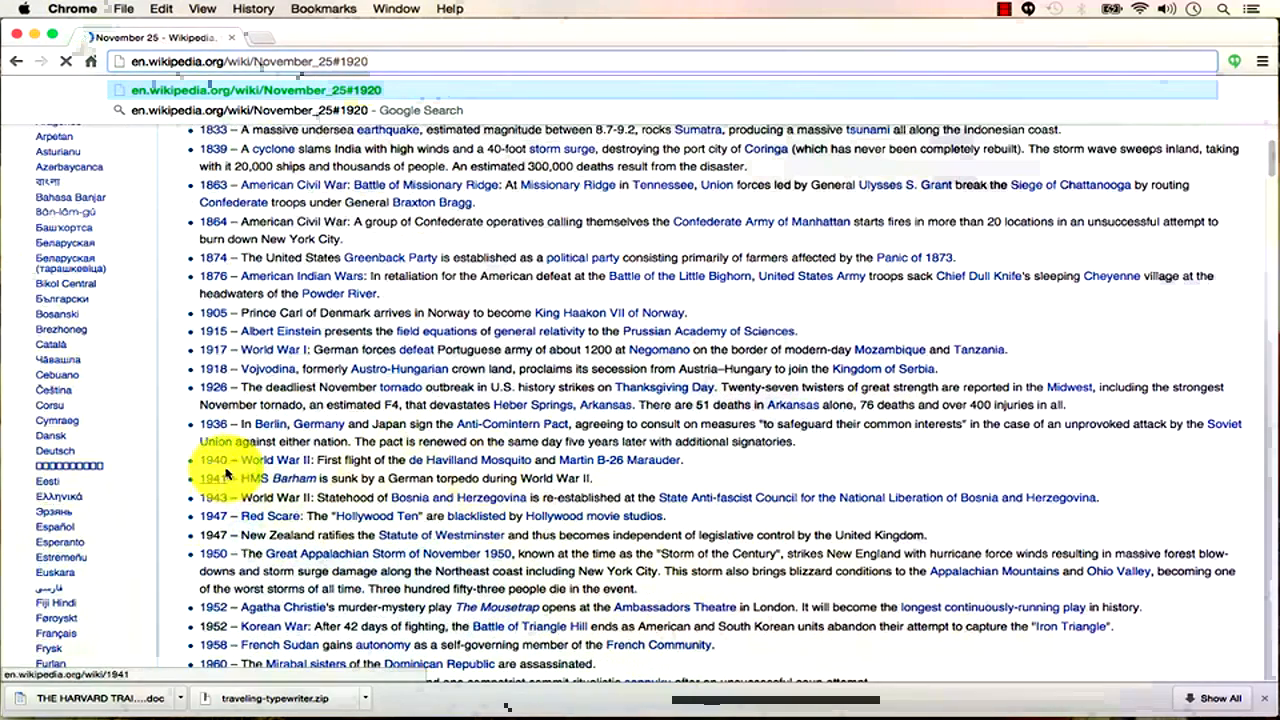
Remove the year anchor from the address and return to Word's hyperlink dialog.
left_click(362, 64)
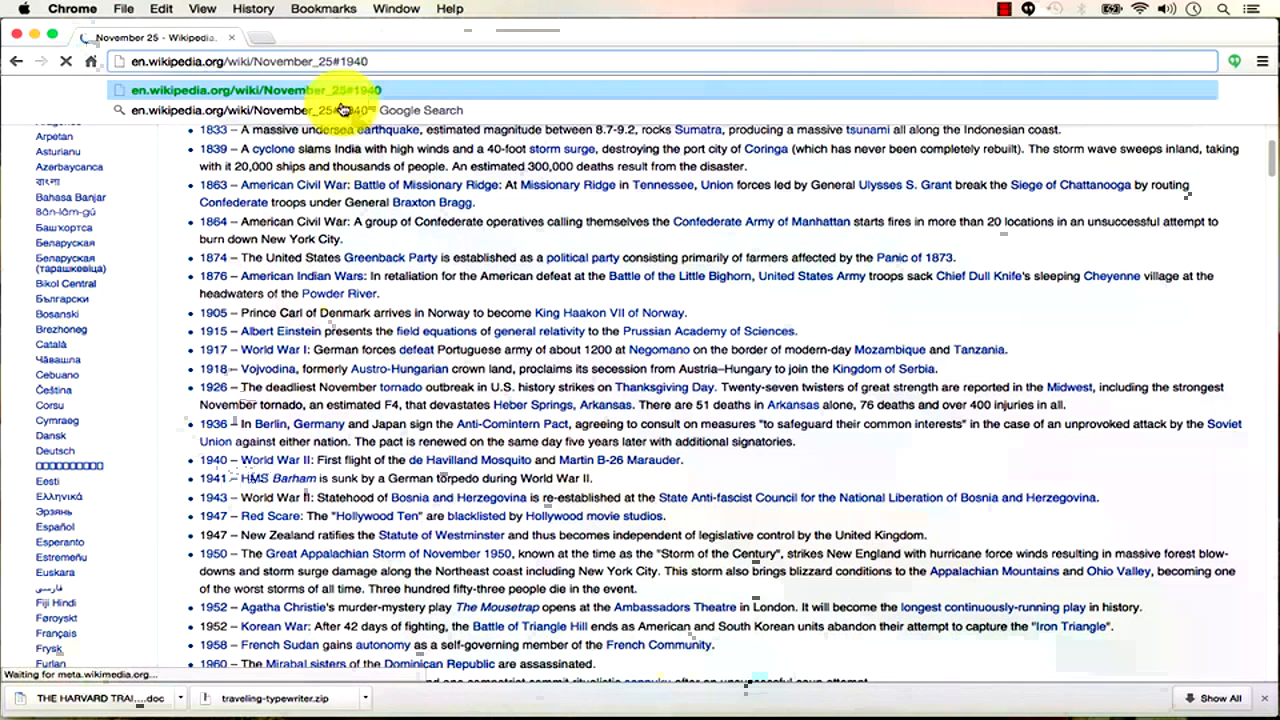
left_click(405, 64)
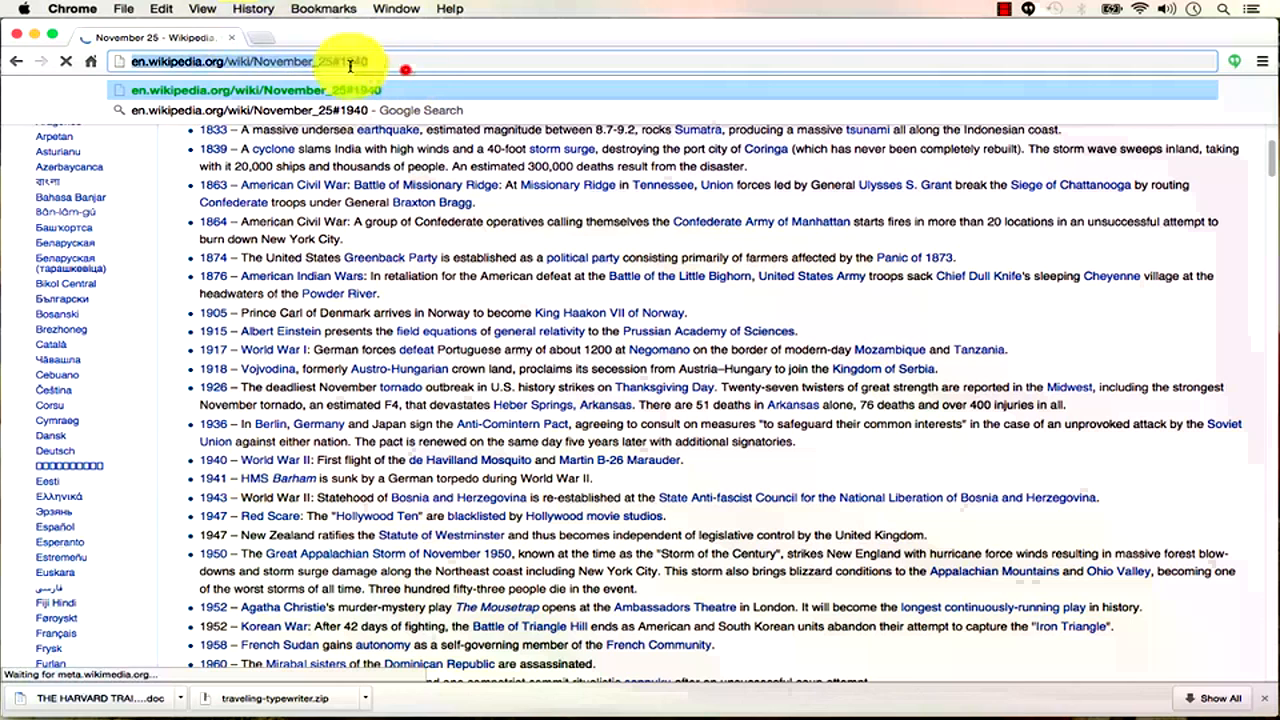
left_click(384, 62)
key("BackSpace")
key("BackSpace")
key("BackSpace")
key("BackSpace")
key("BackSpace")
key("super+Tab")
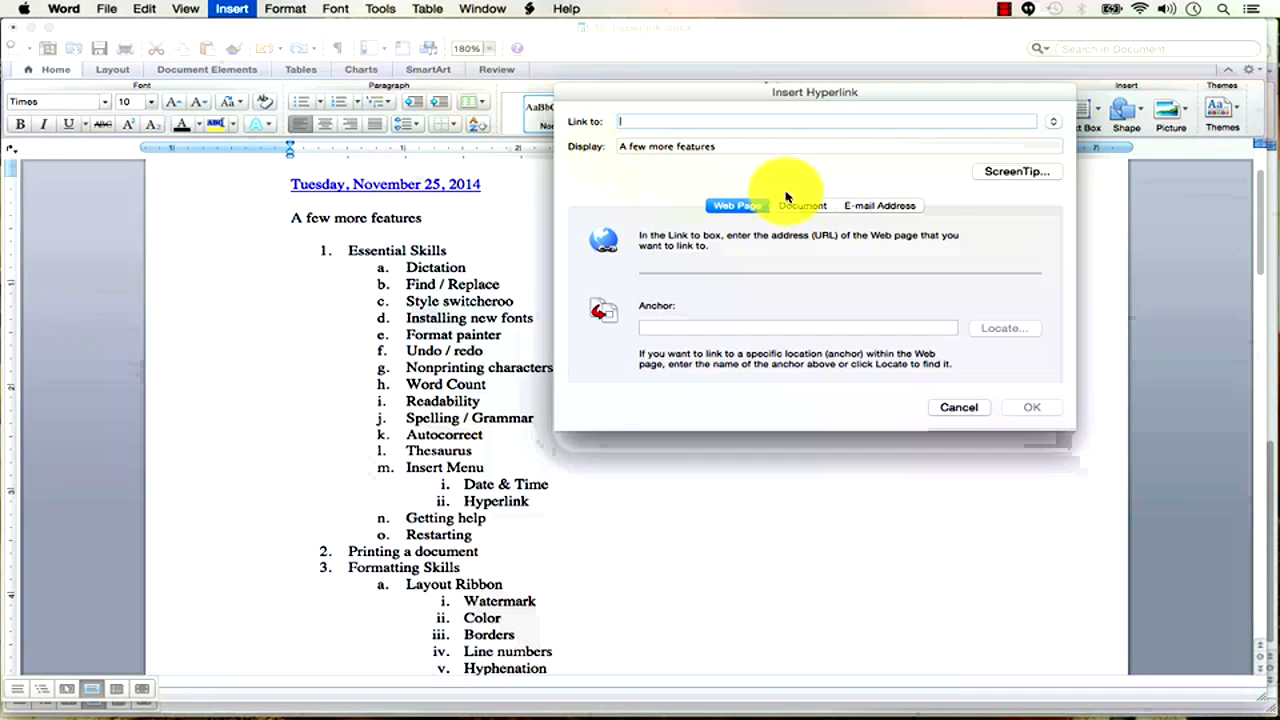
Browse the Document link option's place list, then cancel the hyperlink.
left_click(800, 206)
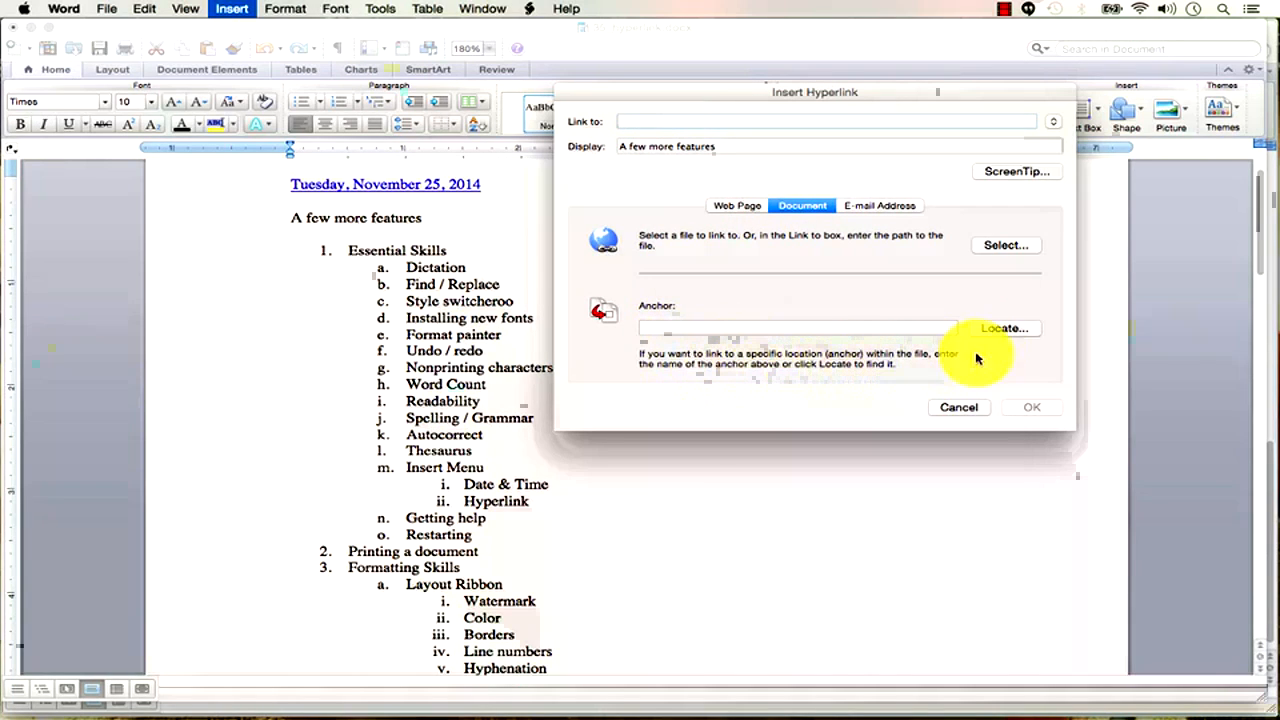
left_click(991, 327)
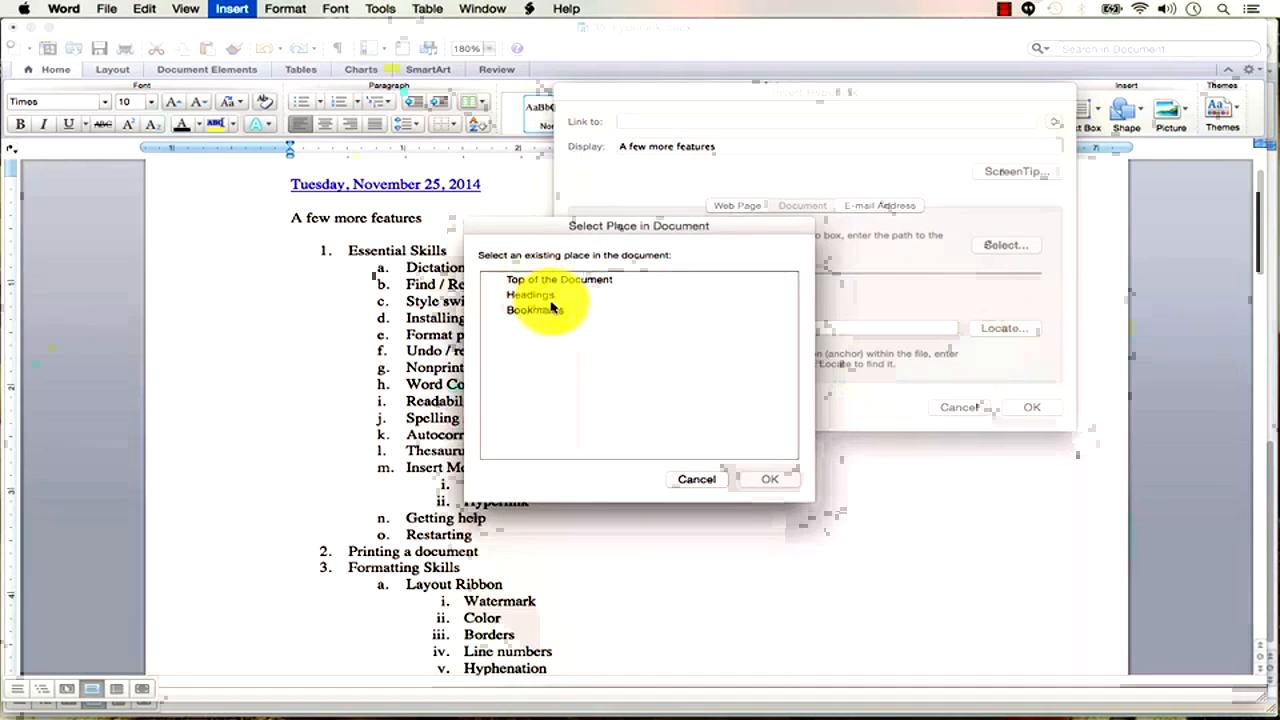
left_click(707, 481)
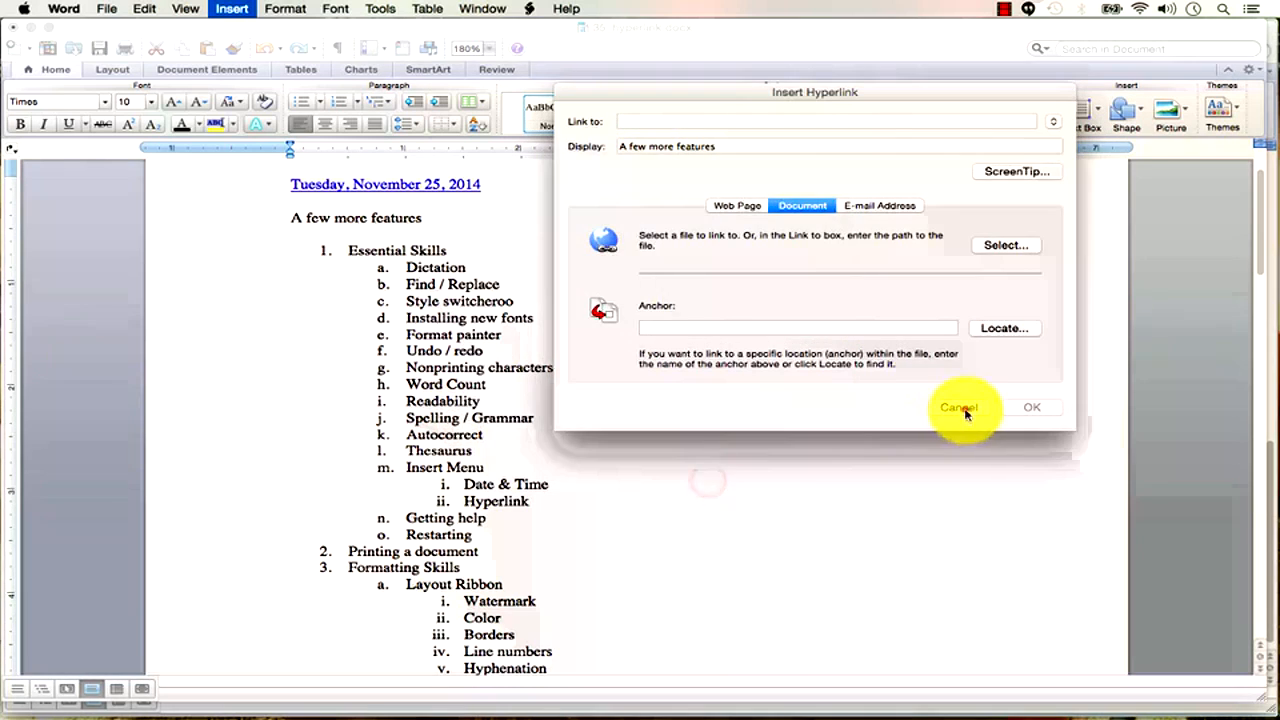
left_click(960, 407)
End the Tools Menu list after Macros and begin a plain line 'Here is another area'.
scroll(571, 525, "down", 15)
left_click(489, 508)
key("Return")
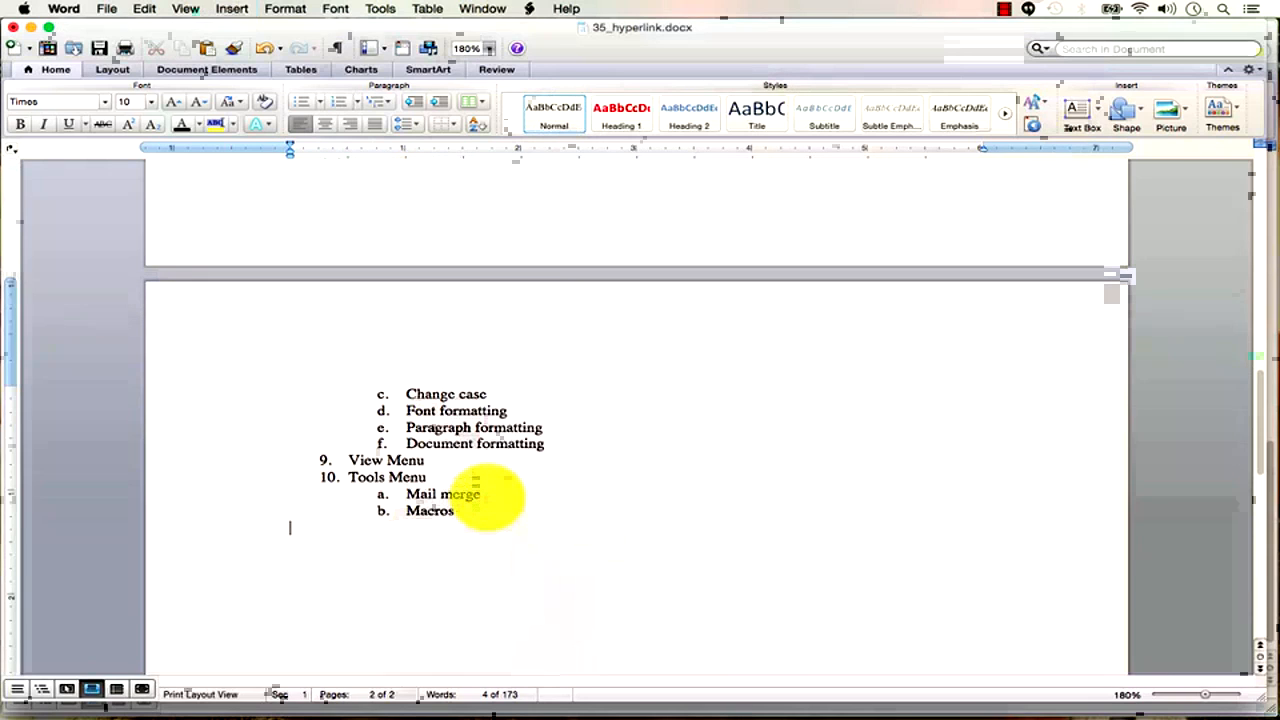
type("Here is another area")
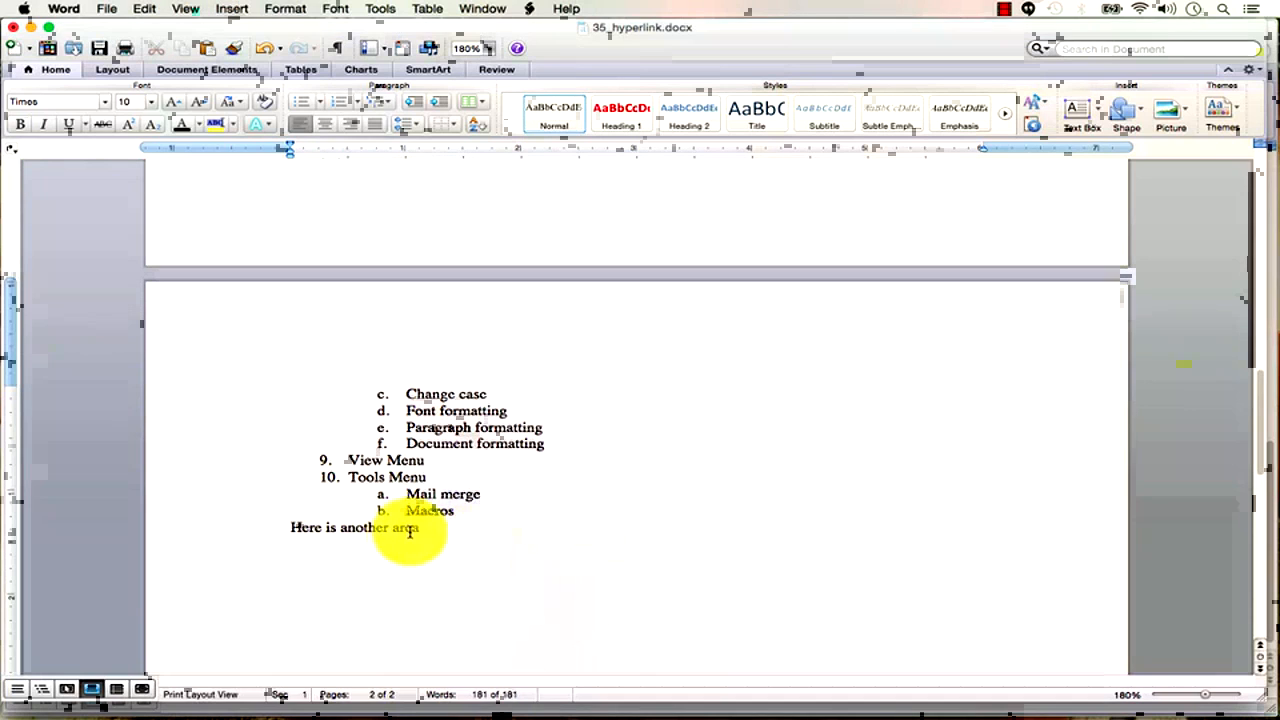
Make 'Here is another area' a Heading 1 heading.
left_click_drag(433, 528, 292, 527)
left_click(637, 120)
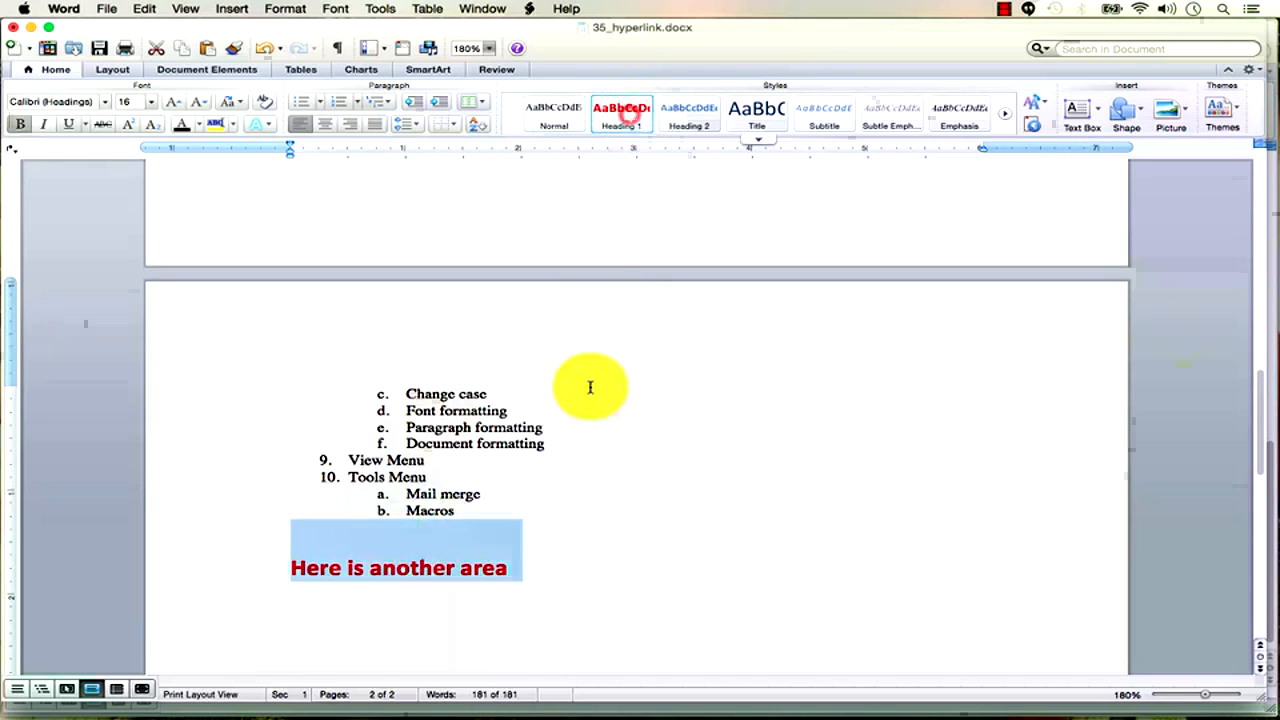
scroll(586, 394, "up", 15)
Link 'A few more features' to the heading 'Here is another area' in this document.
left_click_drag(436, 323, 292, 323)
left_click(235, 12)
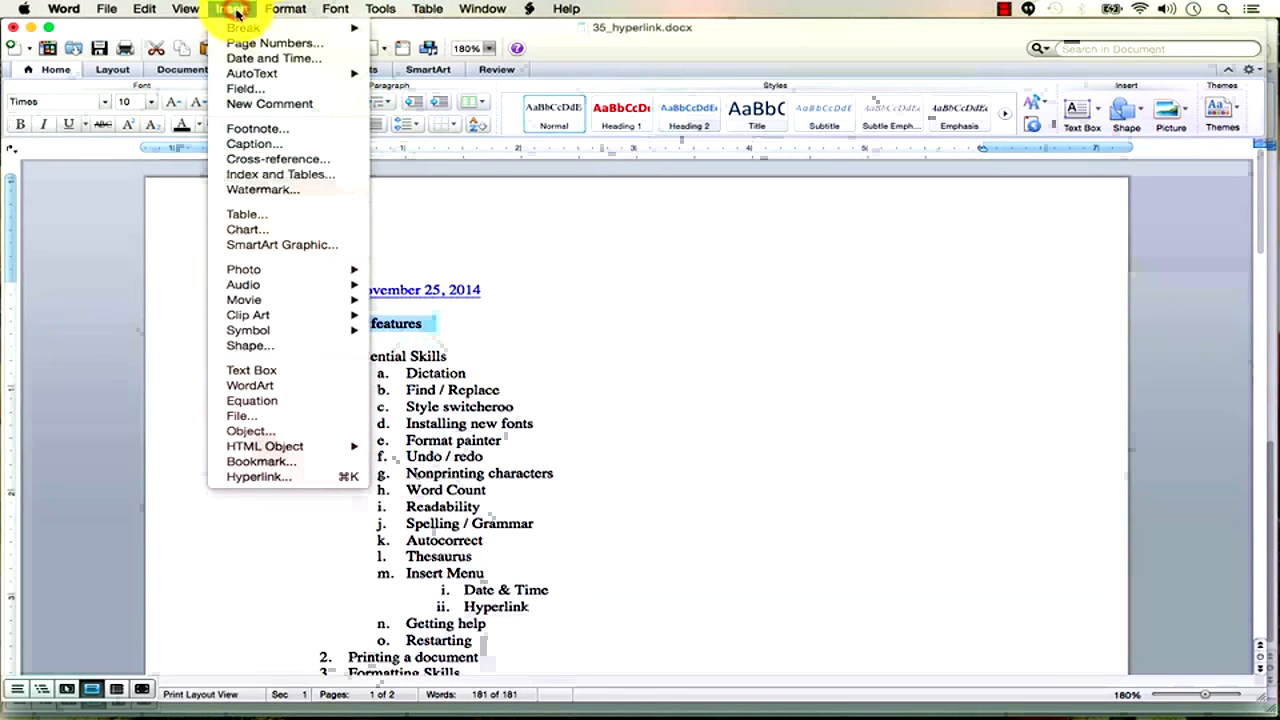
left_click(286, 477)
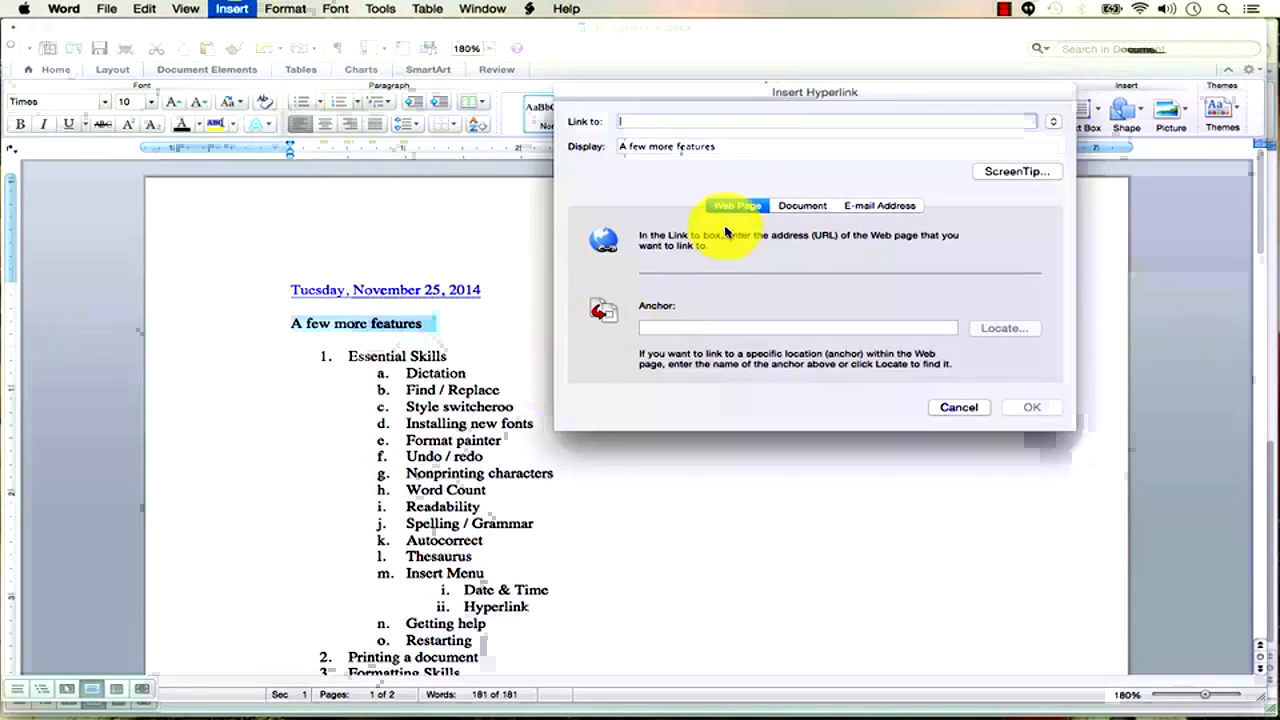
left_click(805, 205)
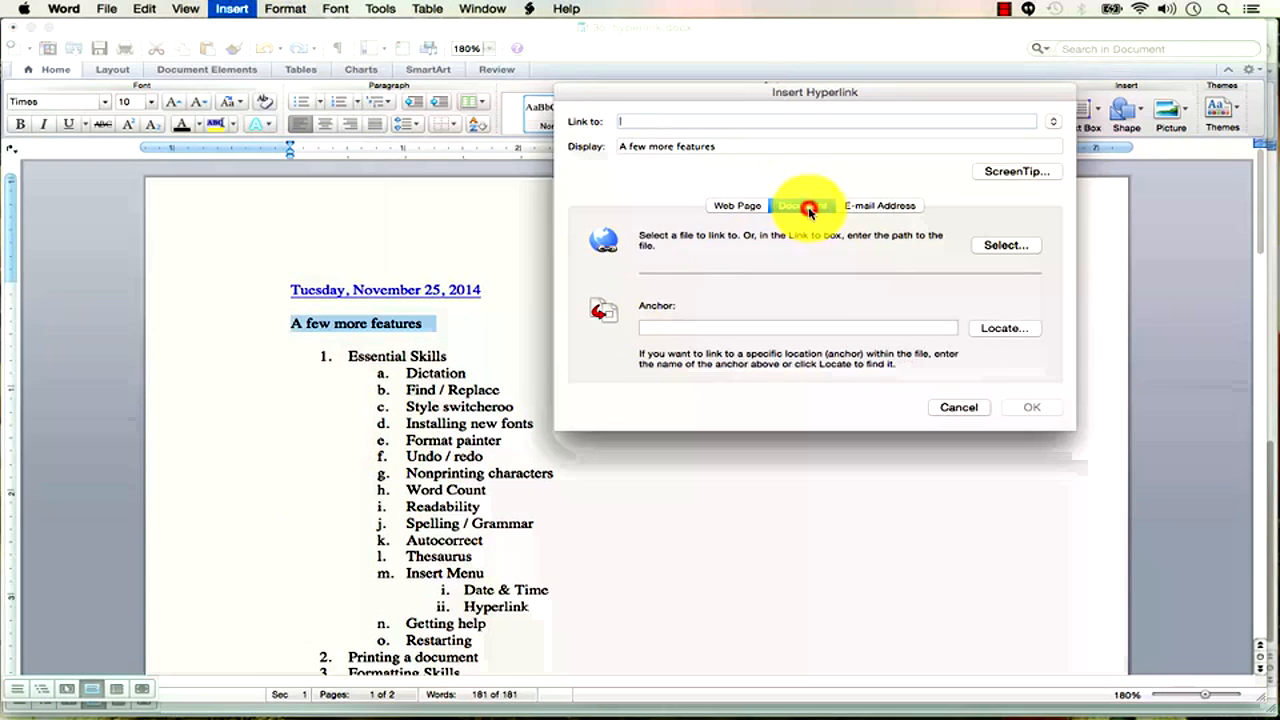
left_click(1002, 328)
left_click(491, 295)
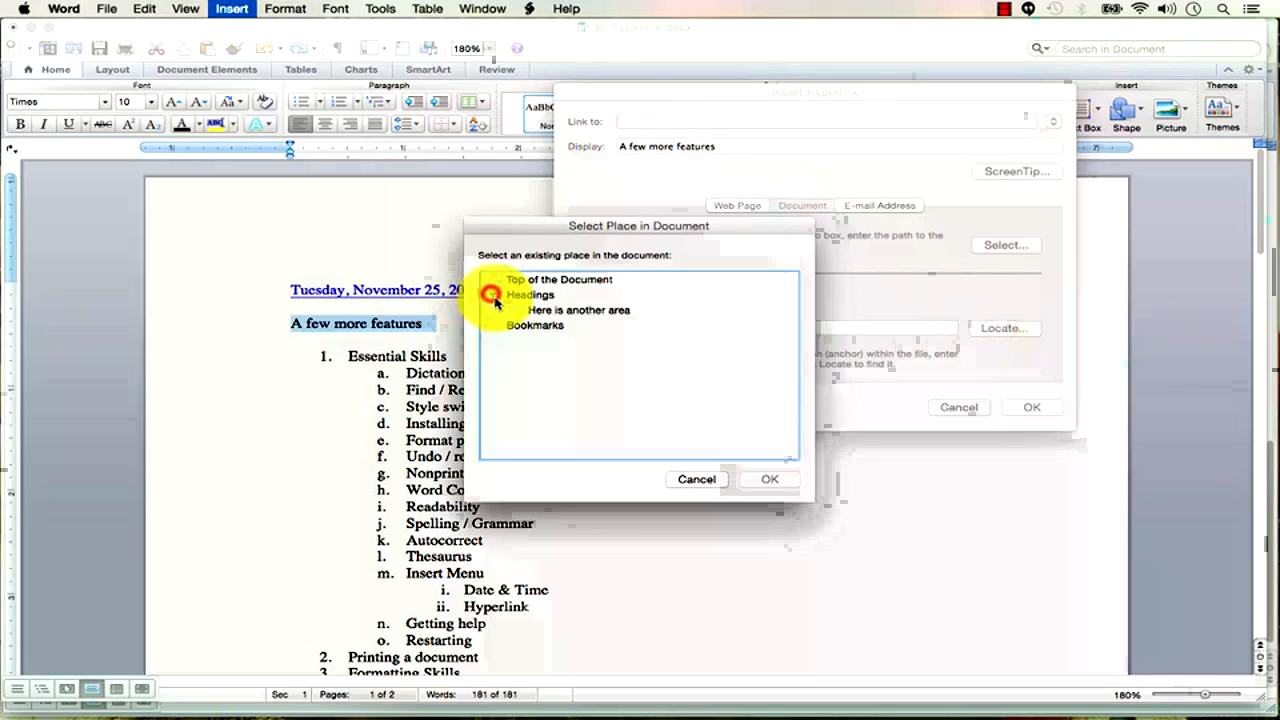
left_click(557, 311)
left_click(771, 482)
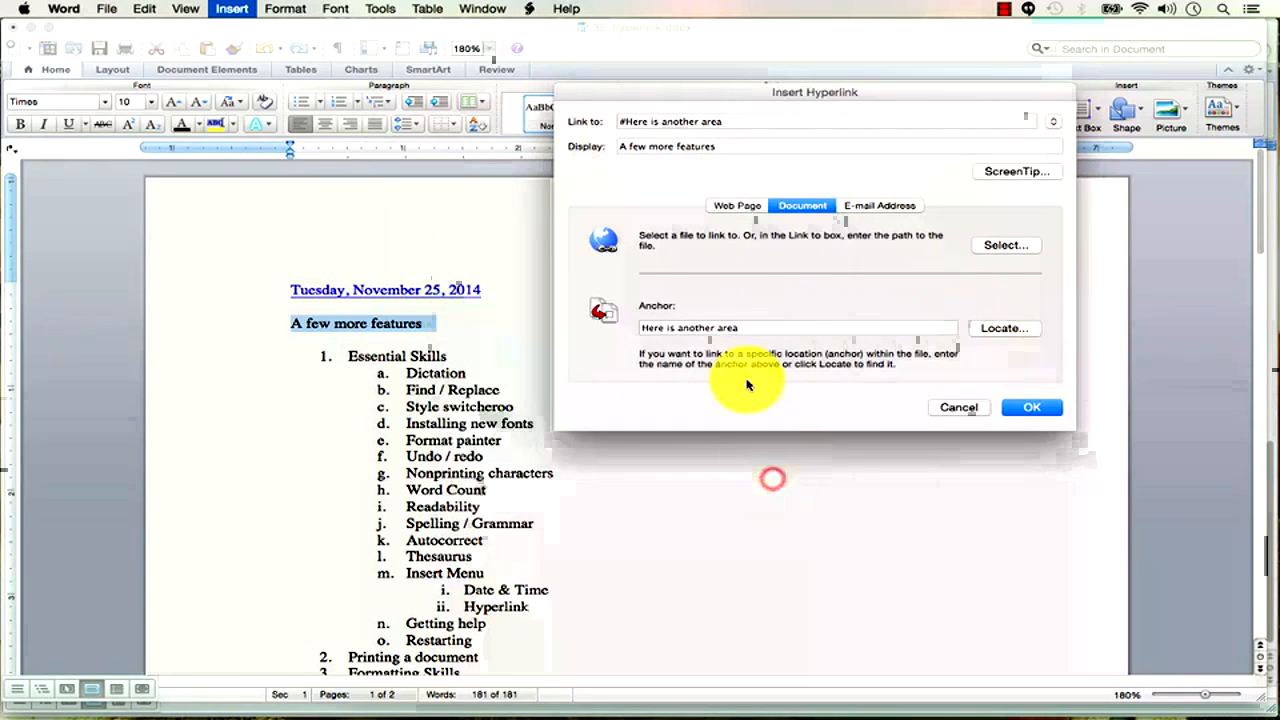
Confirm the heading link and test that it jumps to the heading.
left_click(629, 123)
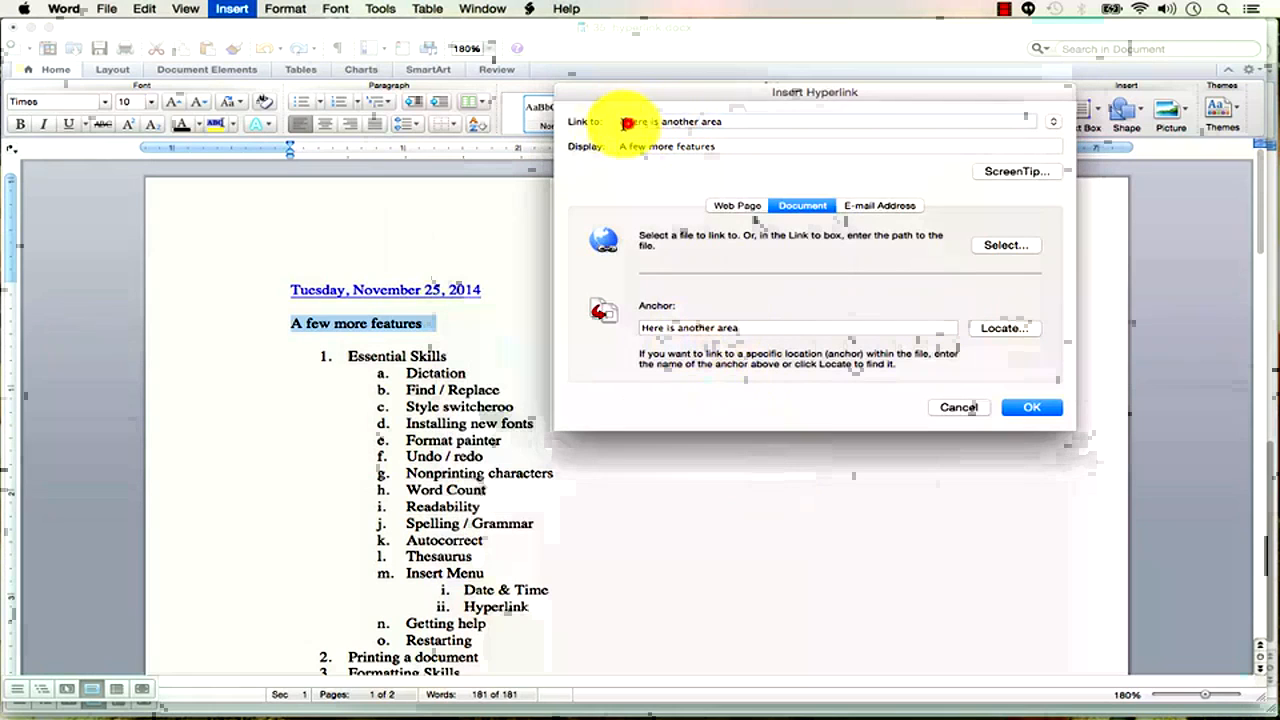
left_click(637, 121)
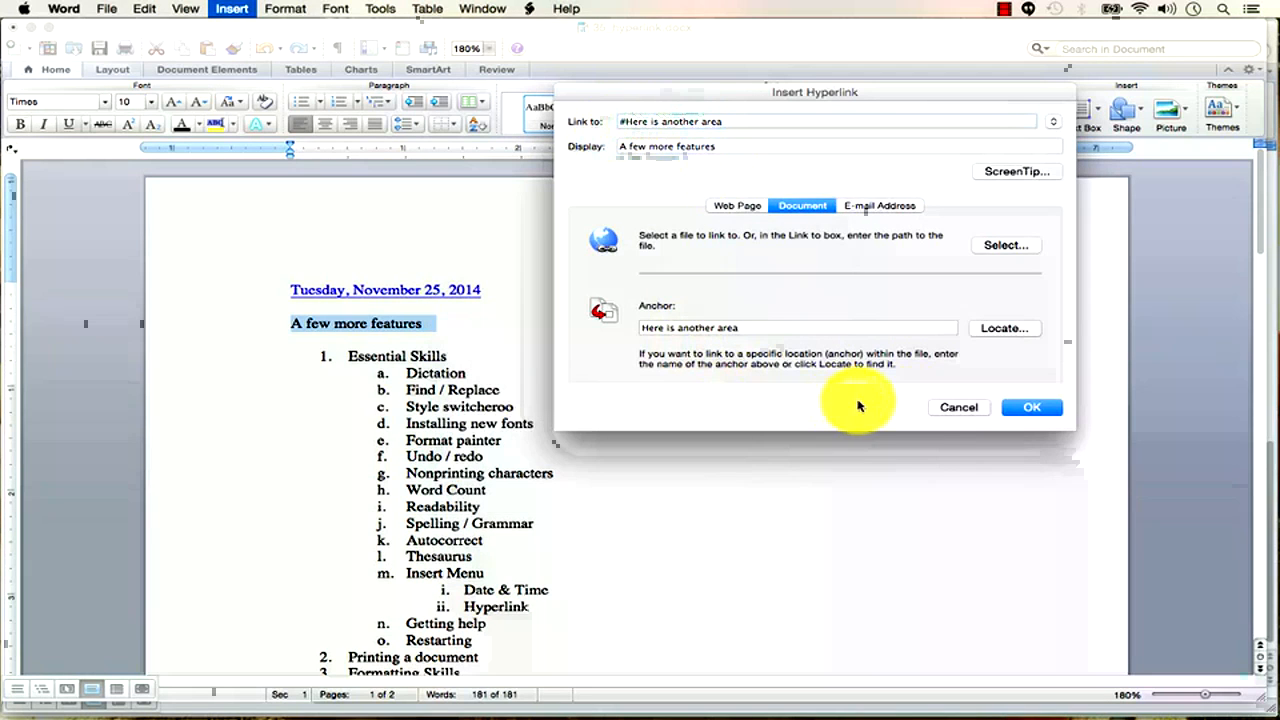
left_click(1049, 409)
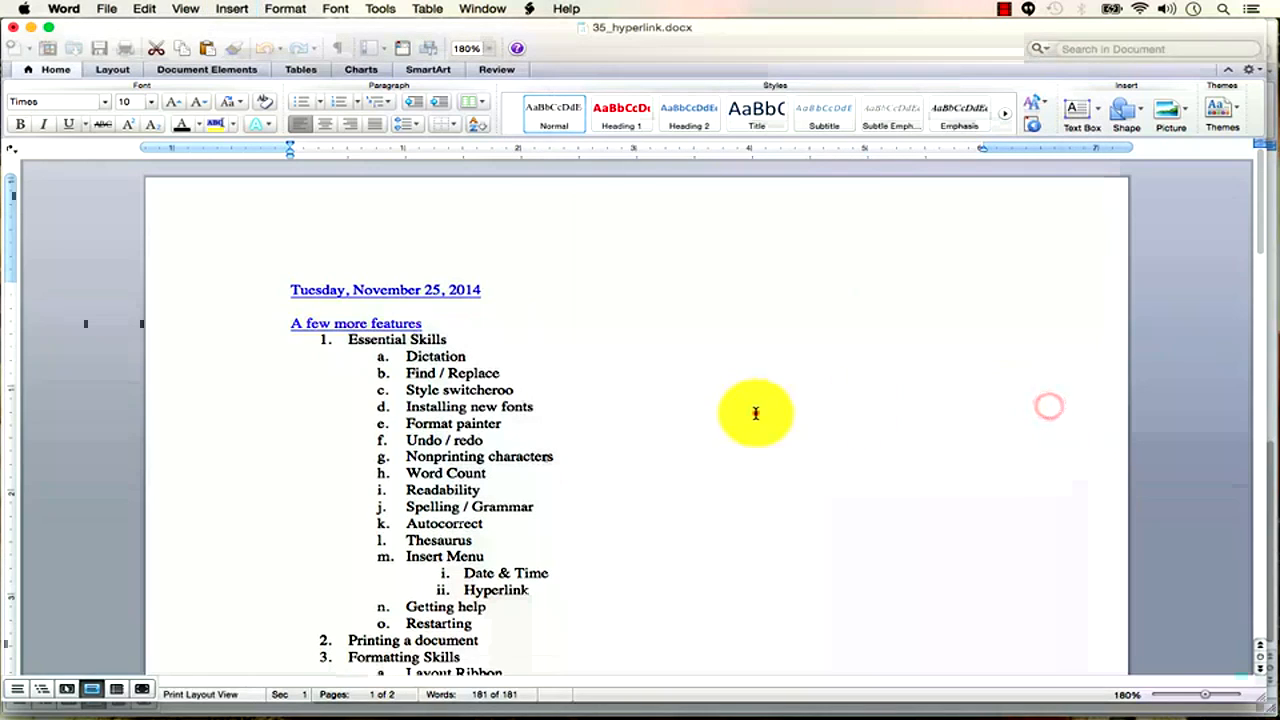
left_click(330, 322)
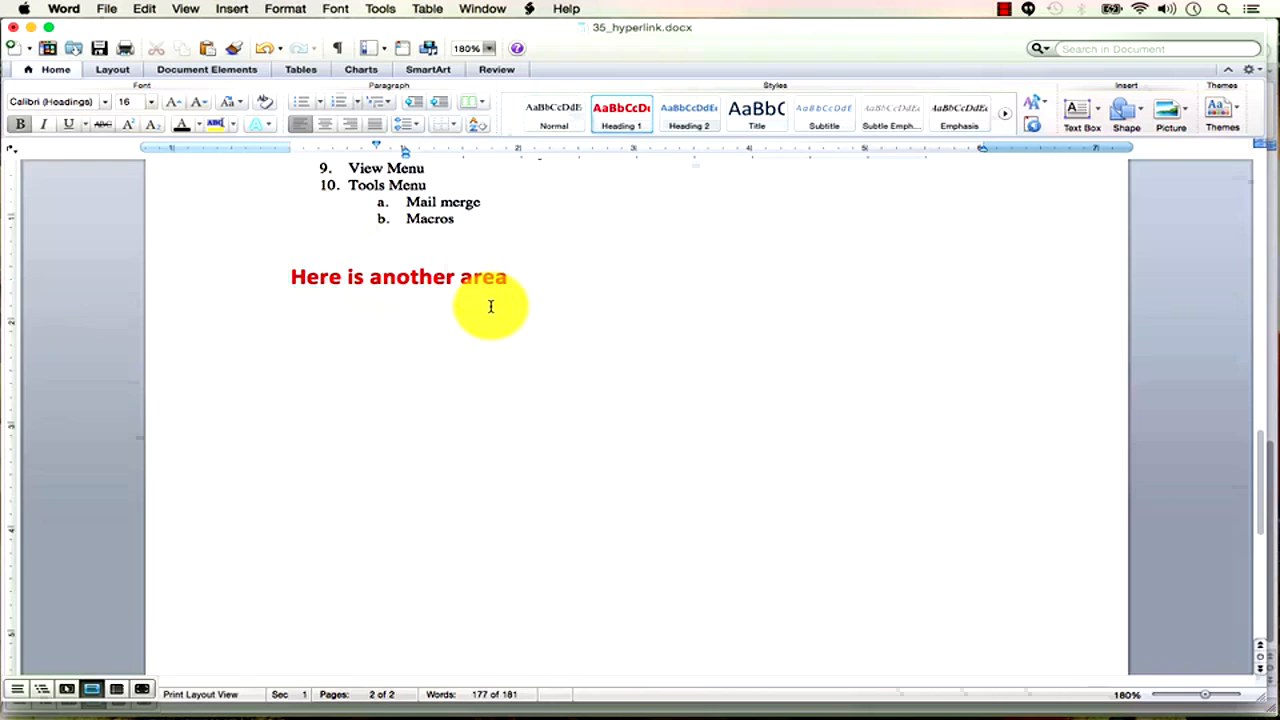
scroll(754, 503, "up", 15)
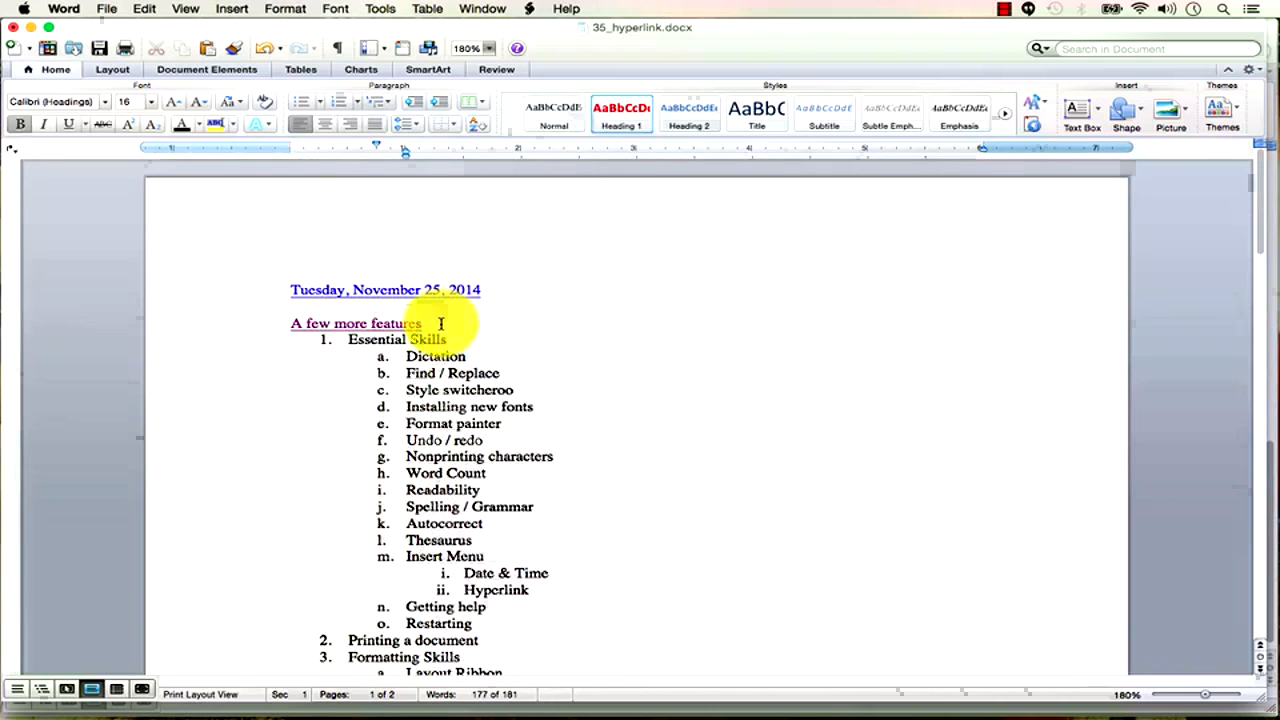
Add the line 'The last option' below A few more features.
left_click(440, 323)
key("Return")
type("The last option")
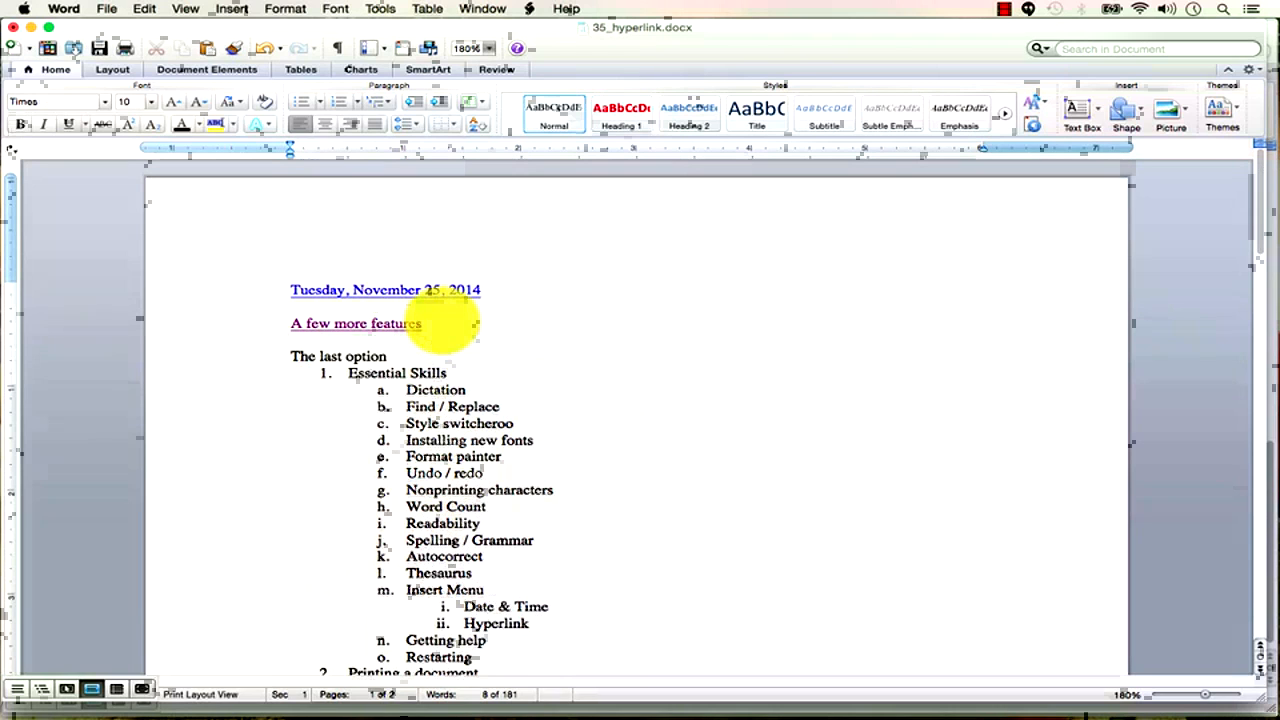
key("Return")
Link 'The last option' to an e-mail address with a short greeting subject line.
left_click_drag(400, 357, 291, 356)
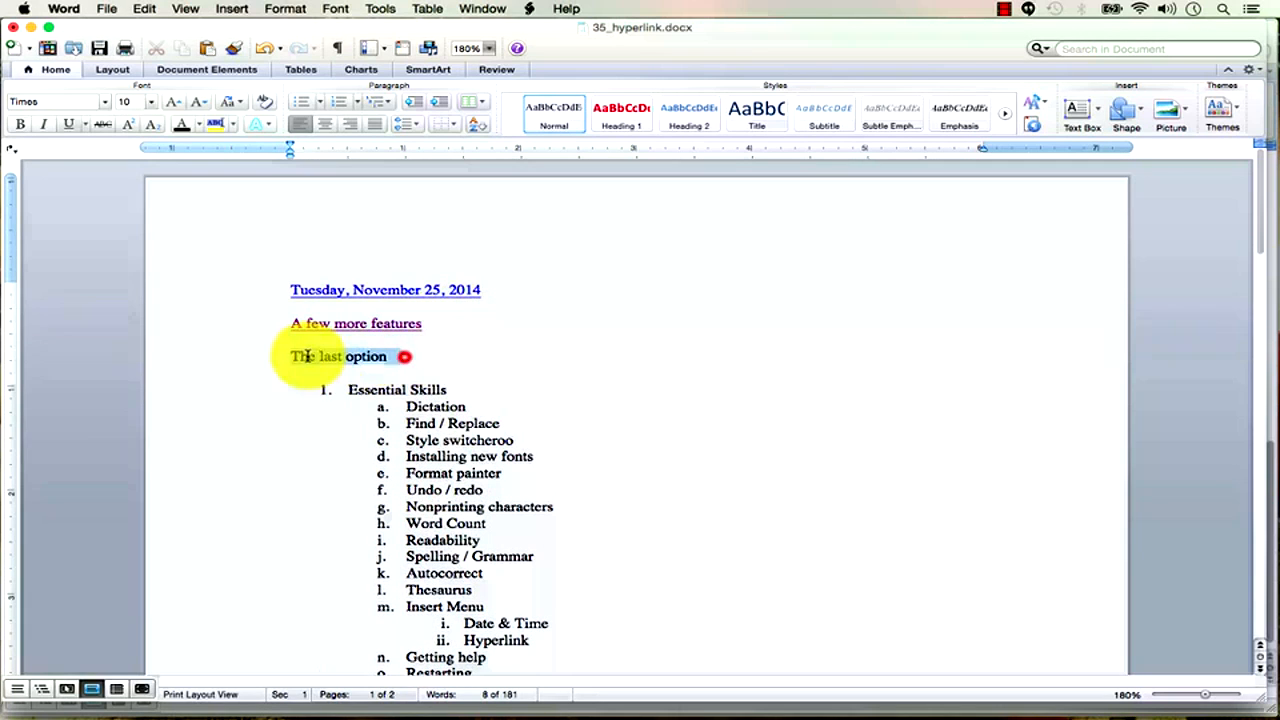
left_click(236, 9)
left_click(283, 484)
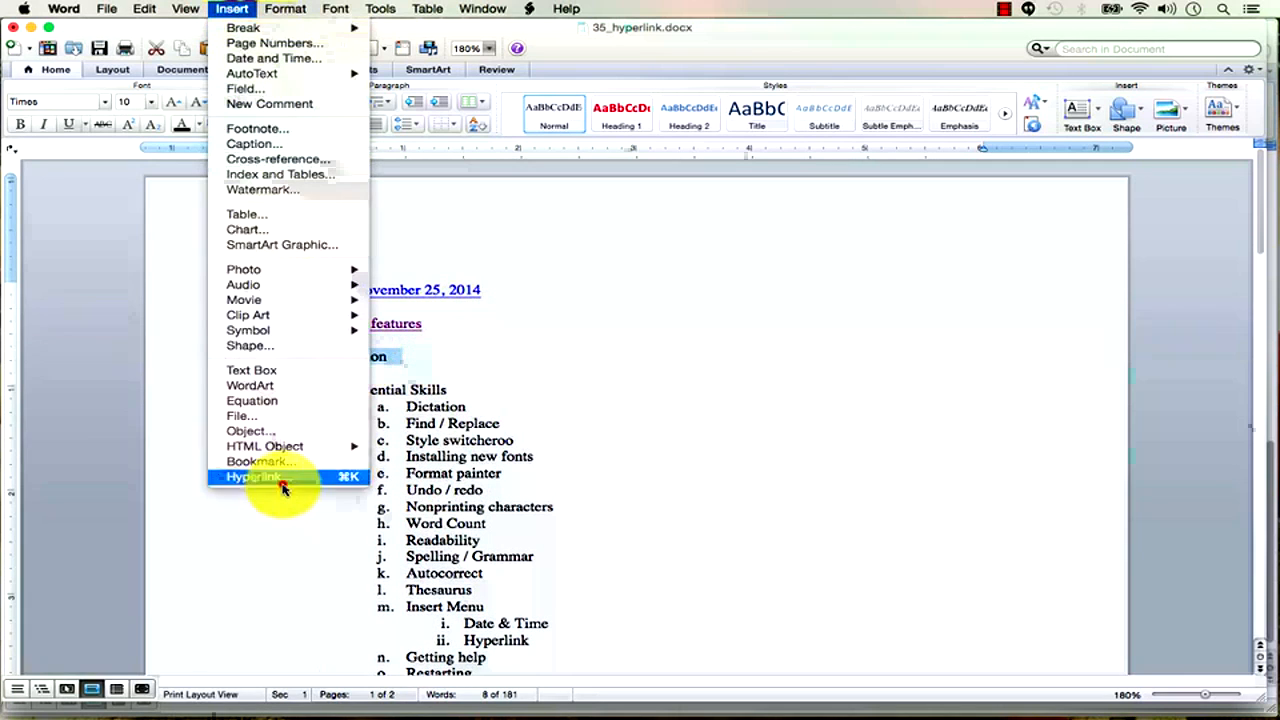
left_click(893, 207)
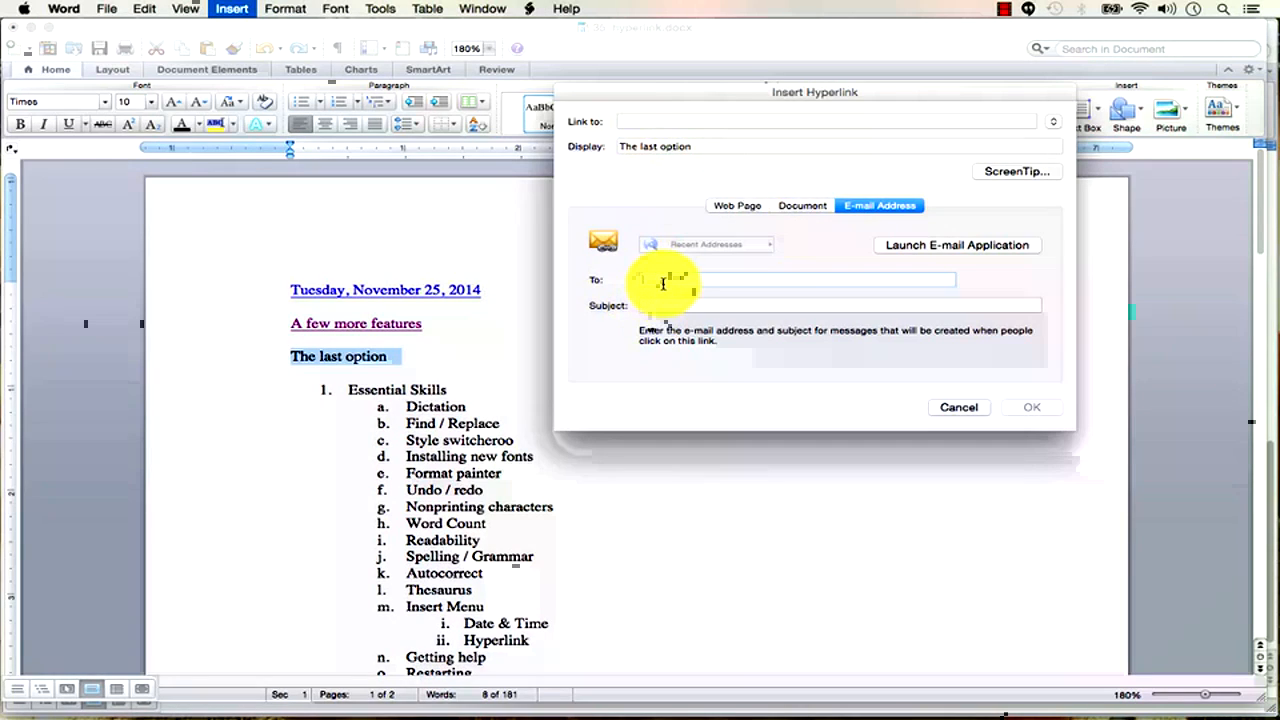
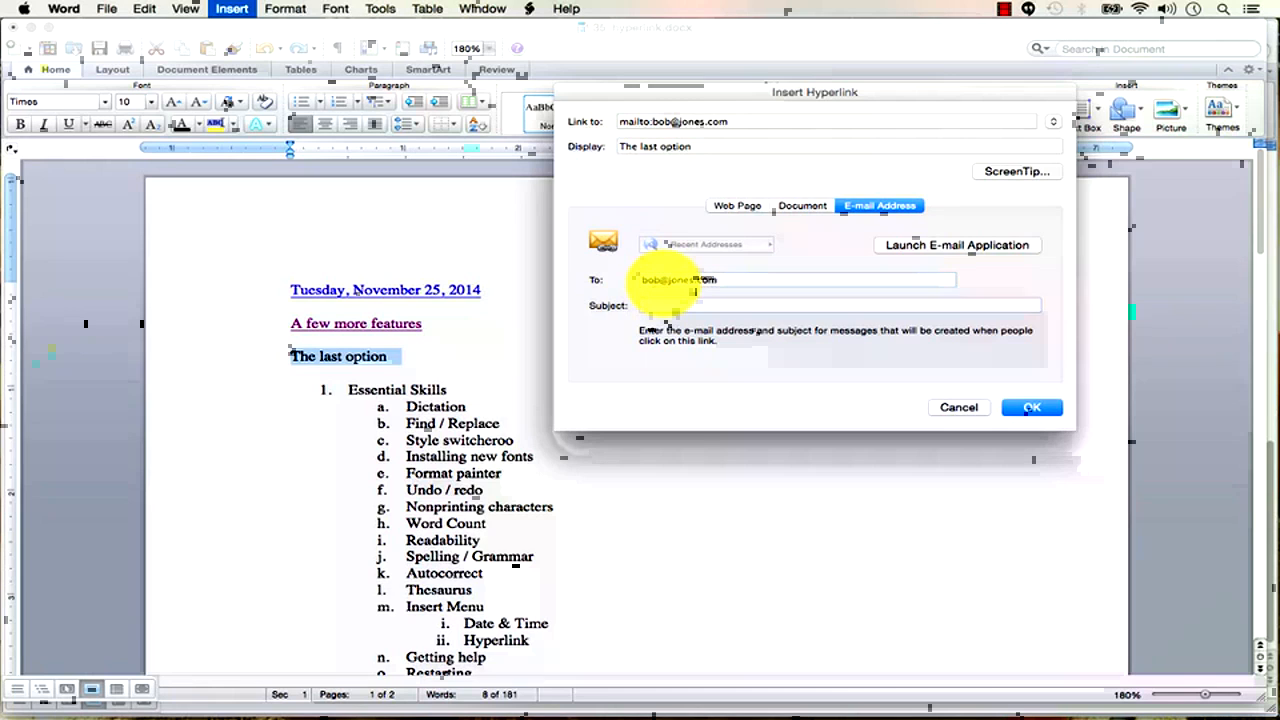
key("Tab")
type("Wass")
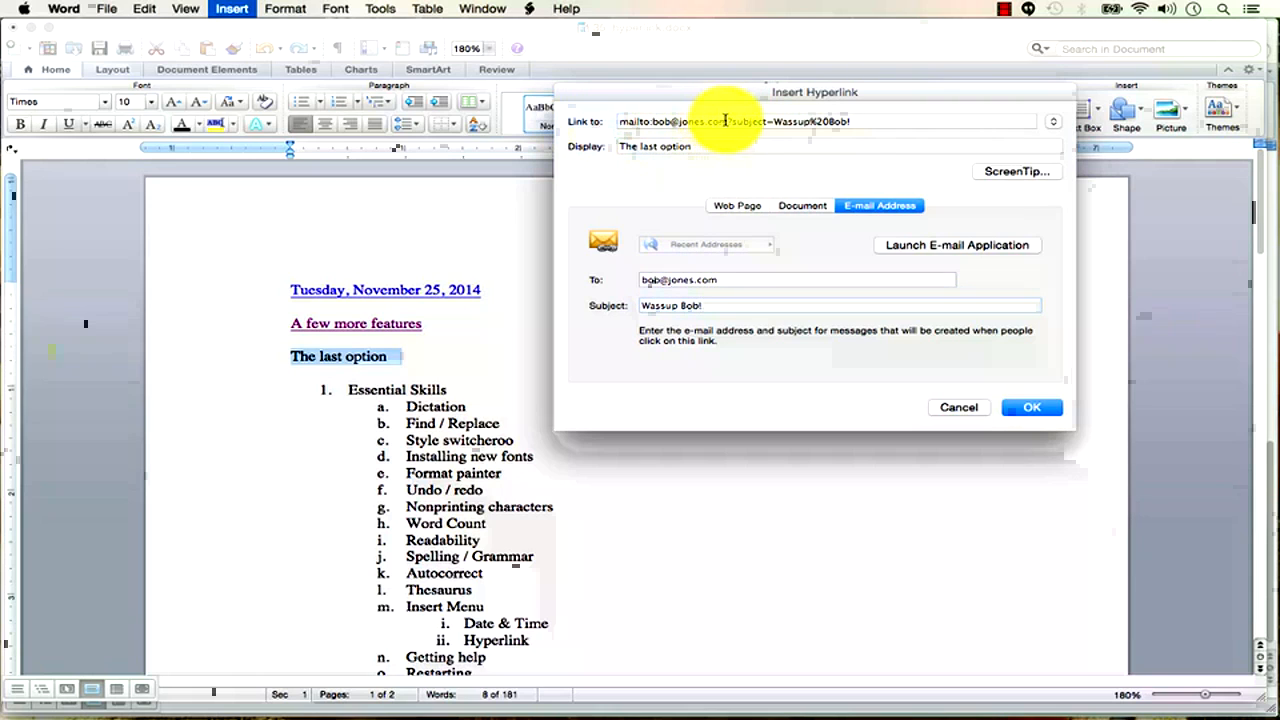
left_click_drag(730, 121, 851, 143)
left_click(866, 122)
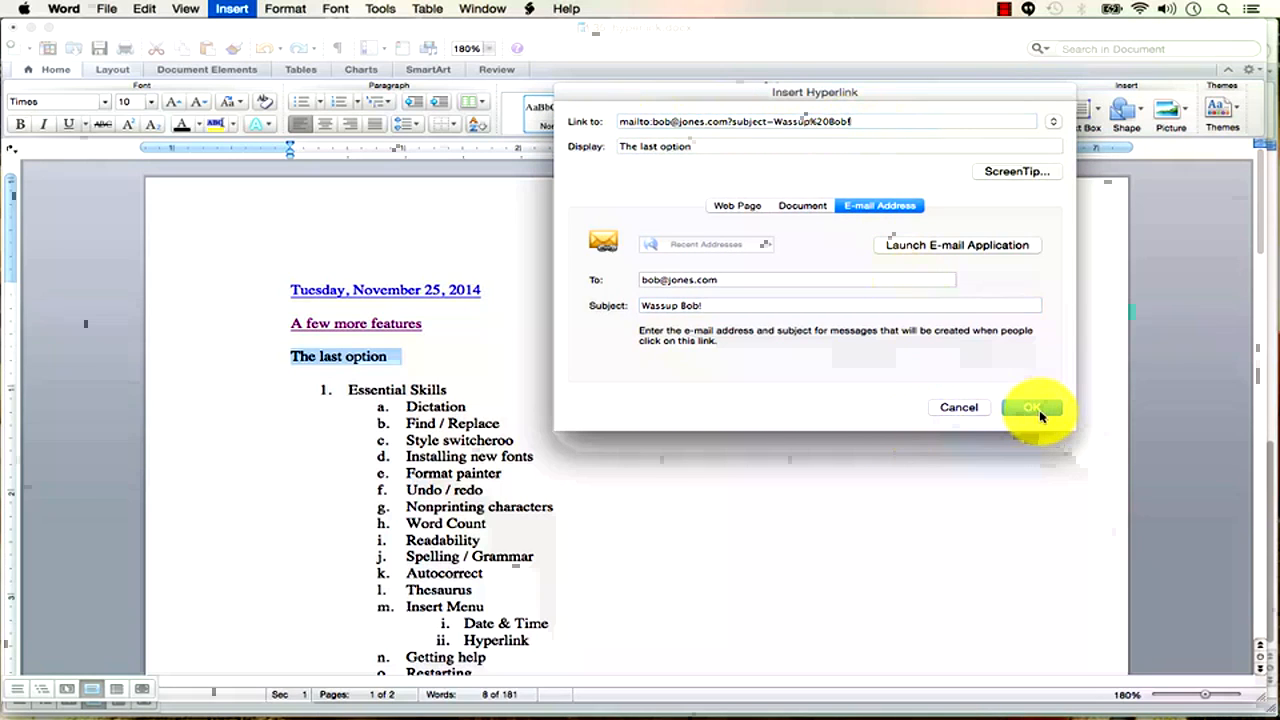
left_click(1033, 408)
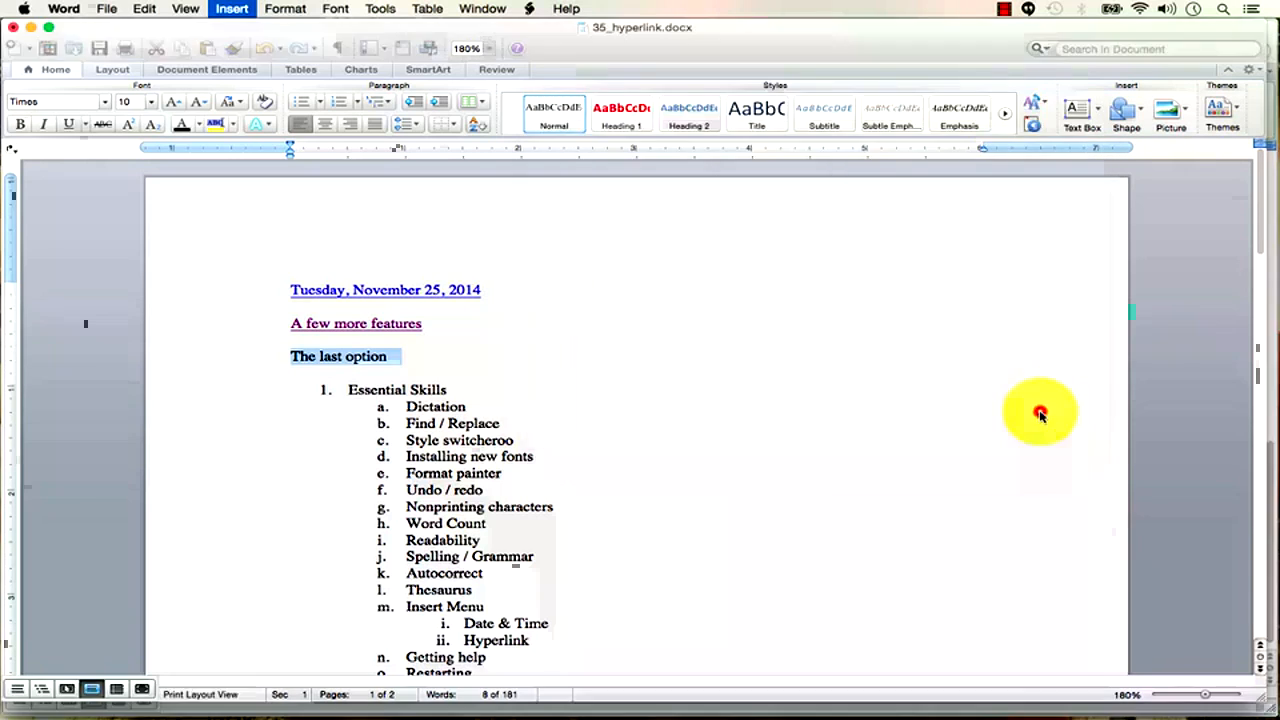
Insert a blank line below The last option and save the document.
left_click(404, 358)
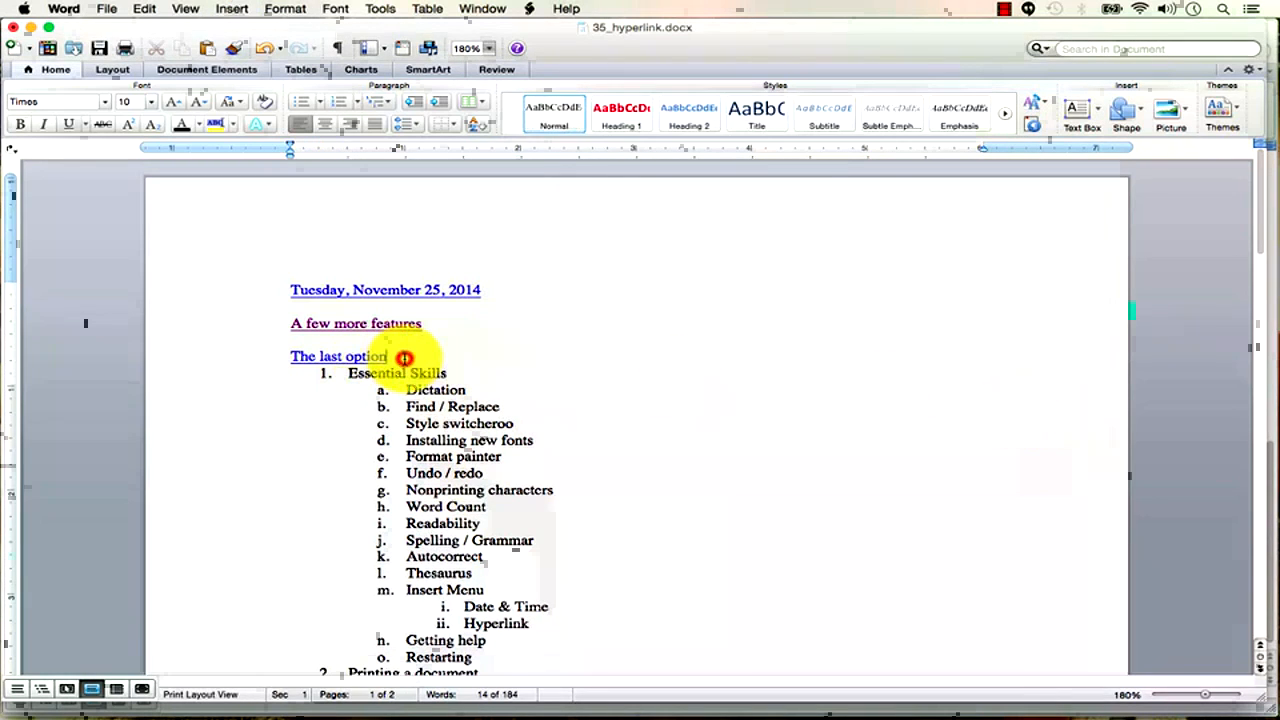
key("Return")
left_click_drag(295, 371, 306, 323)
left_click(484, 353)
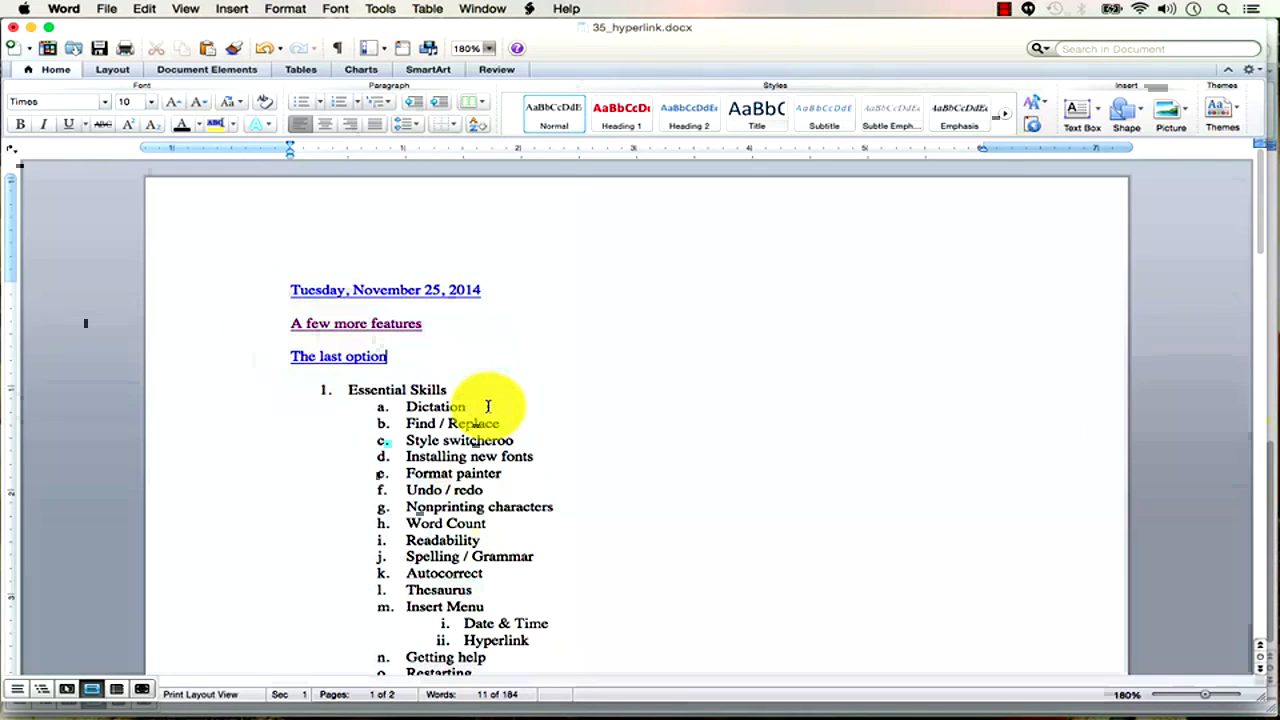
key("super+s")
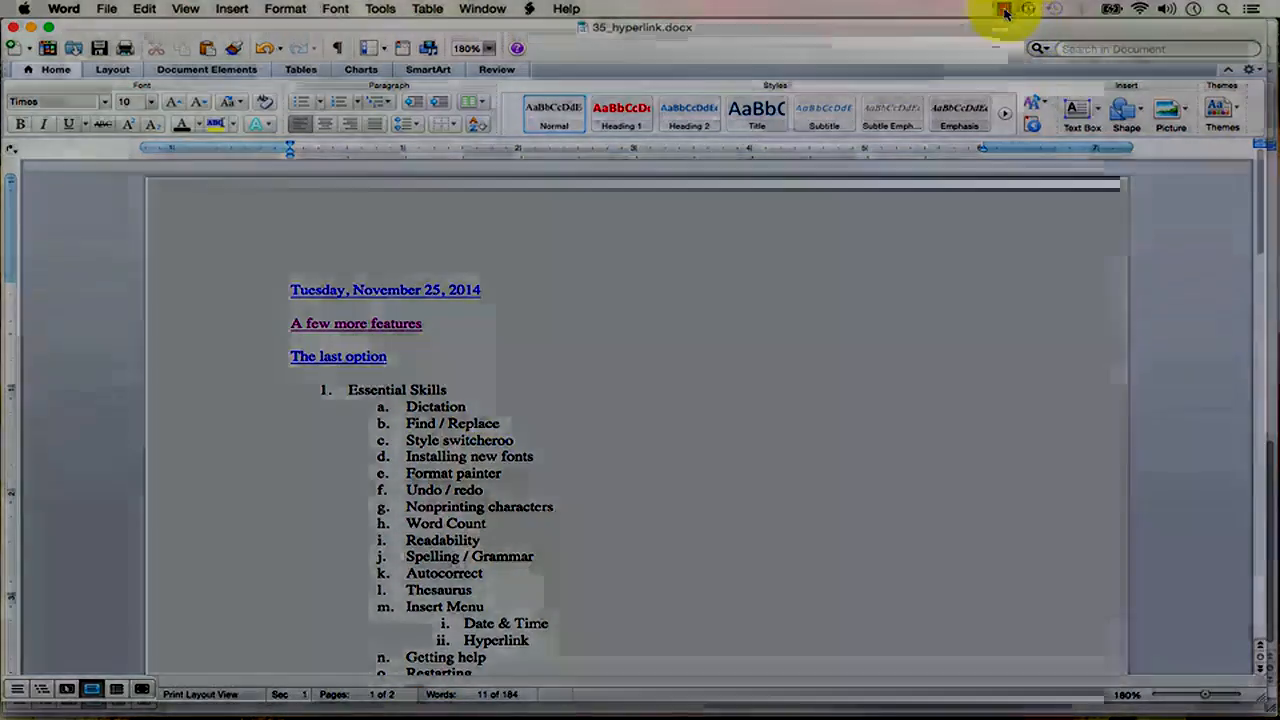
Close 35_hyperlink.docx and open 37_restarting.docx.
left_click(1006, 9)
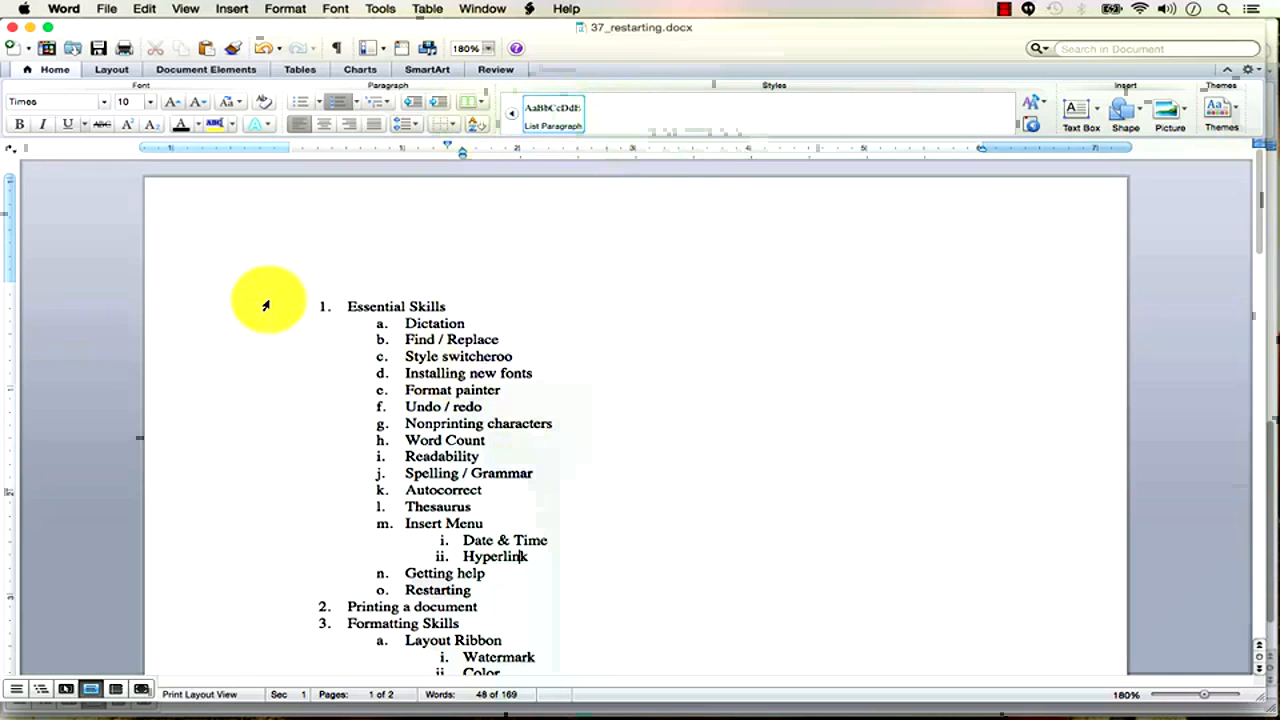
Select the word Restarting in the outline and switch to Chrome's 'create hyperlink mac word' results.
left_click(363, 270)
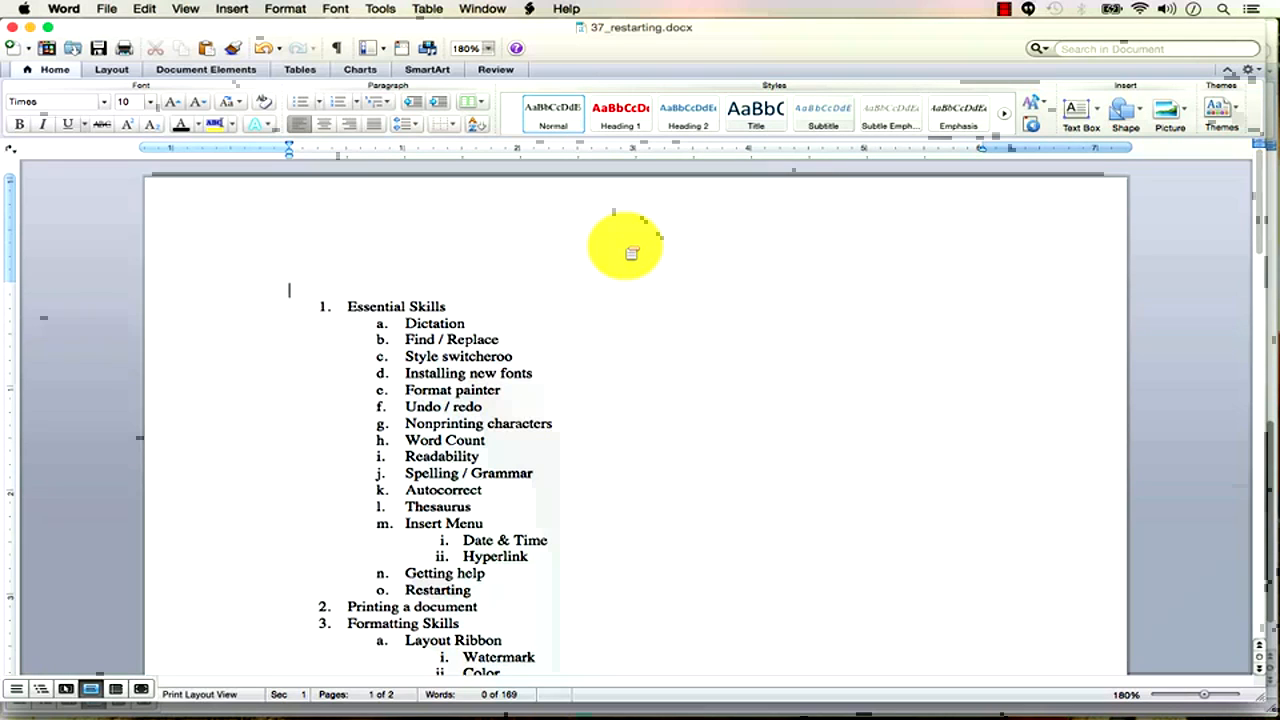
left_click_drag(471, 590, 404, 590)
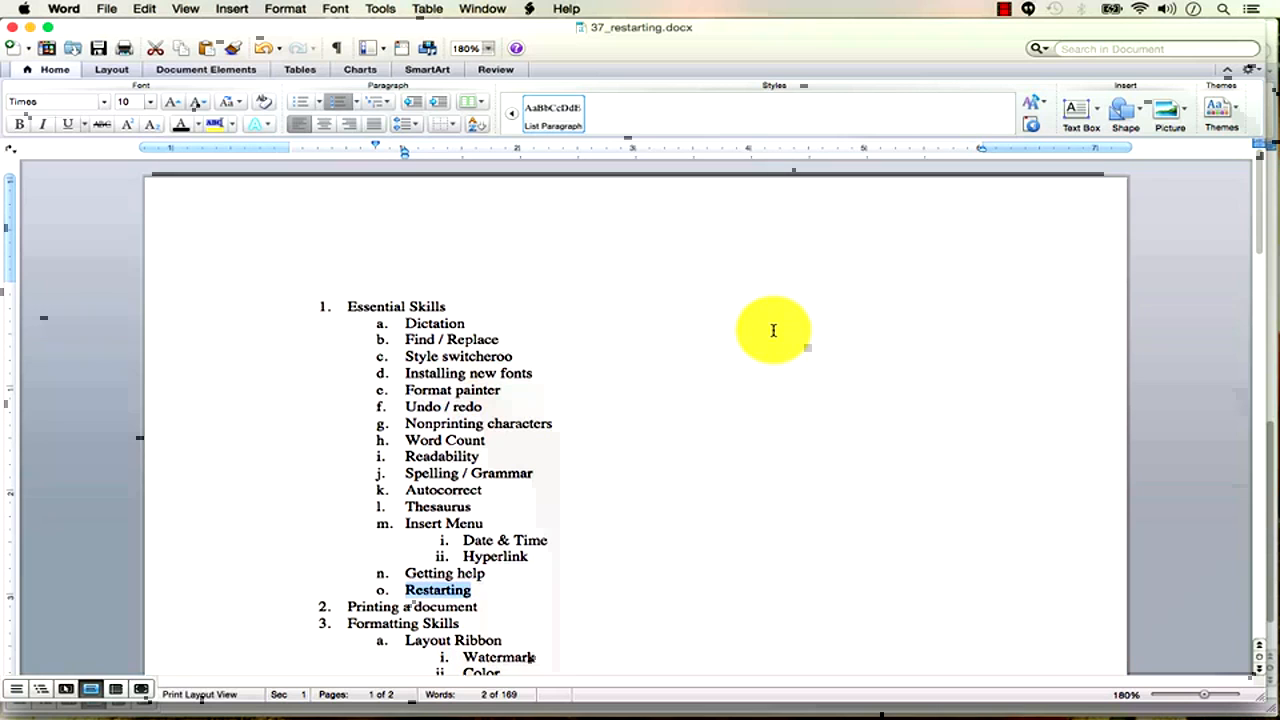
key("alt+super+2")
key("super+Tab")
key("super+Tab")
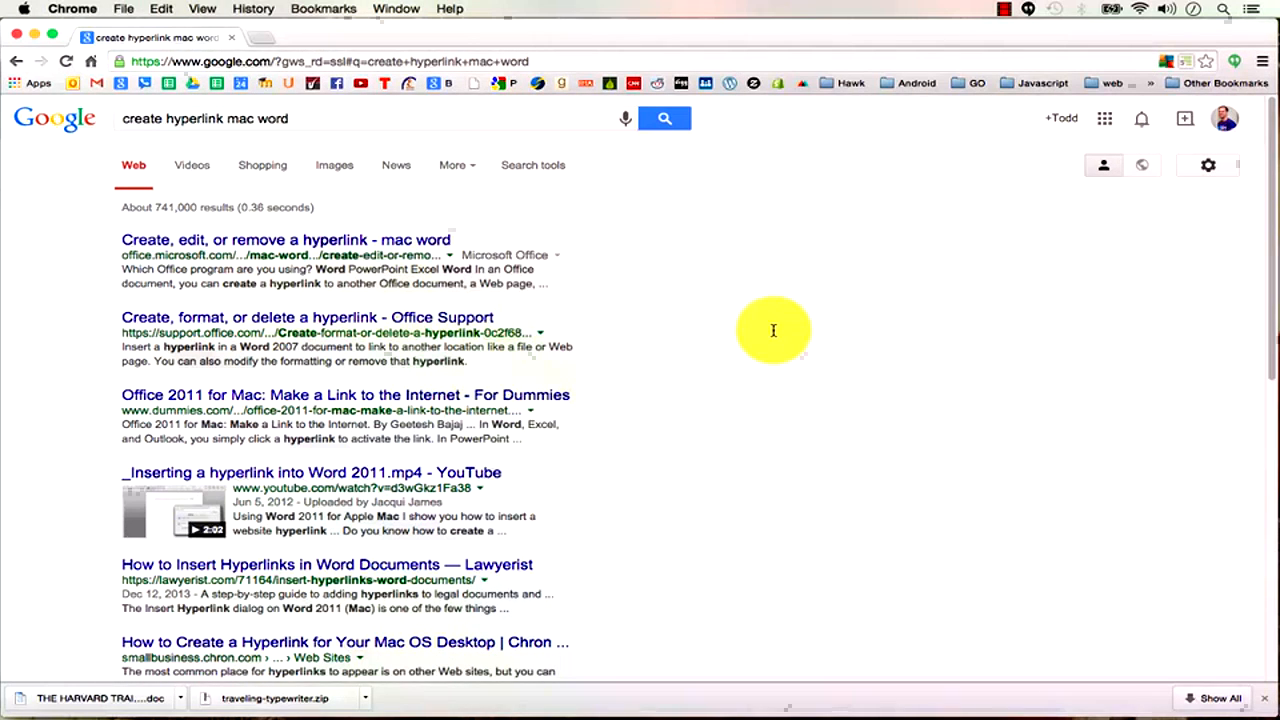
Search Google in a new Chrome tab for 'mac restore to factory'.
key("super+t")
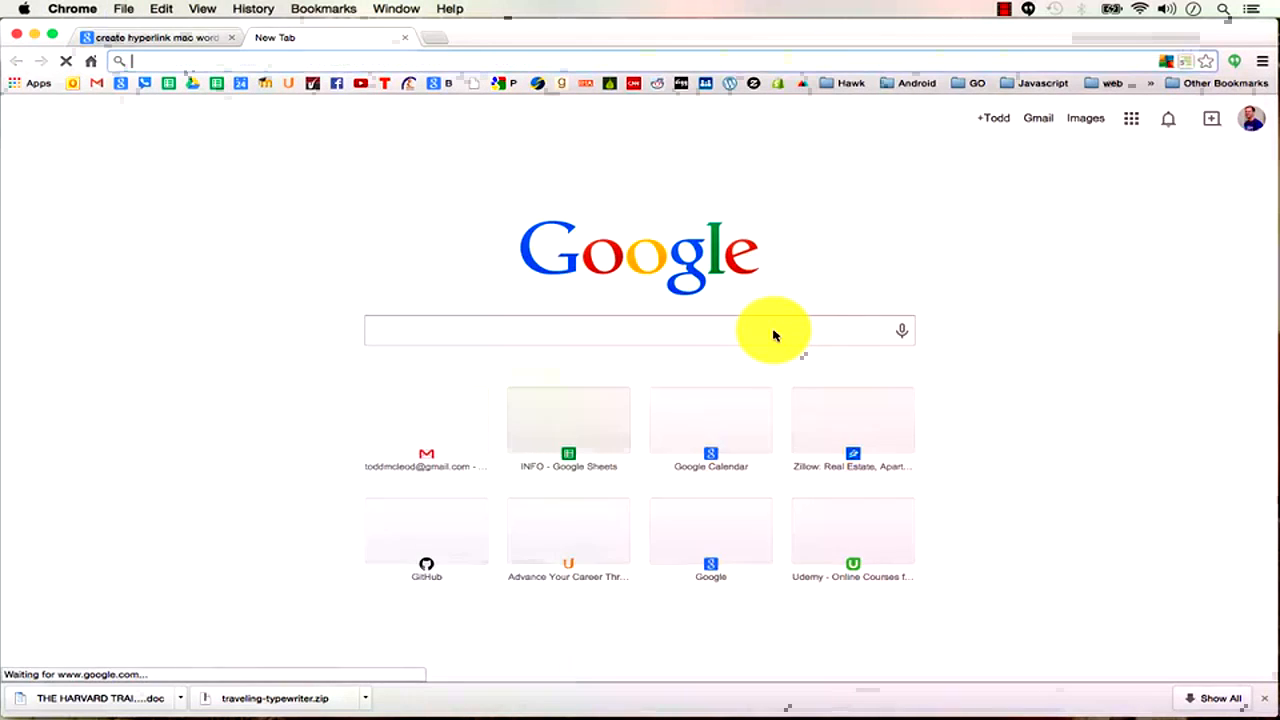
type("mac restore")
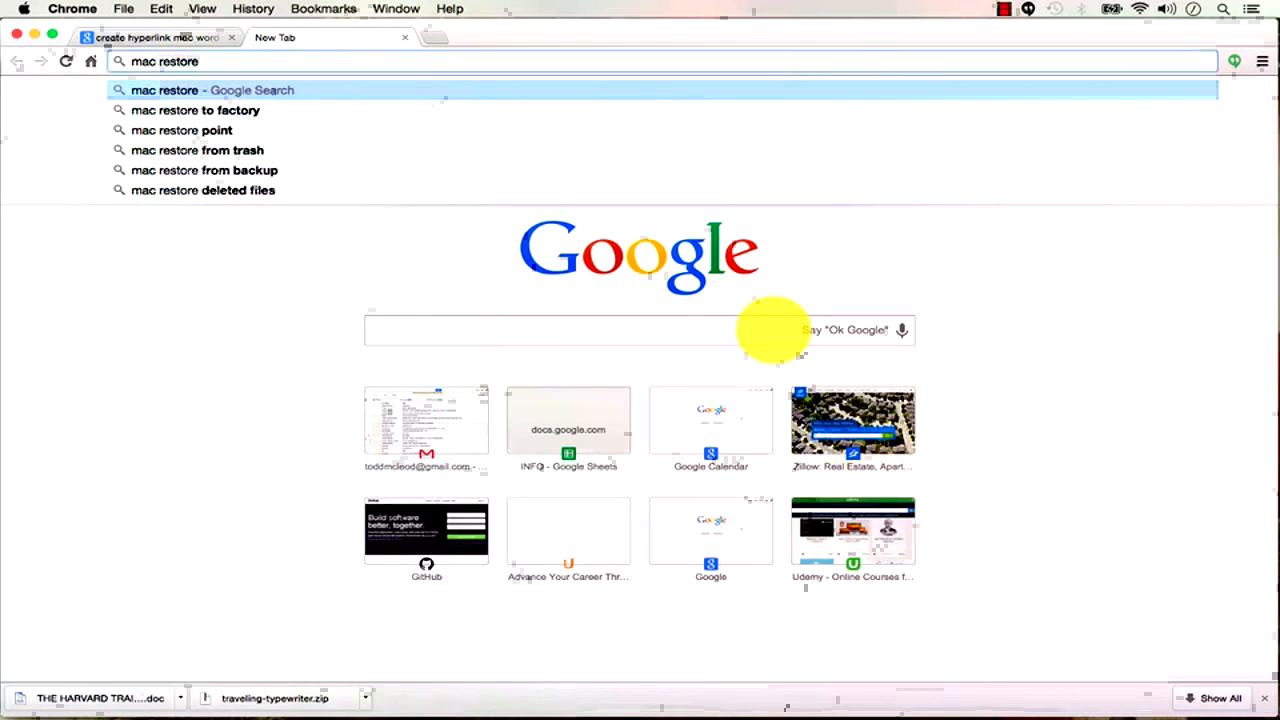
key("Down")
key("Return")
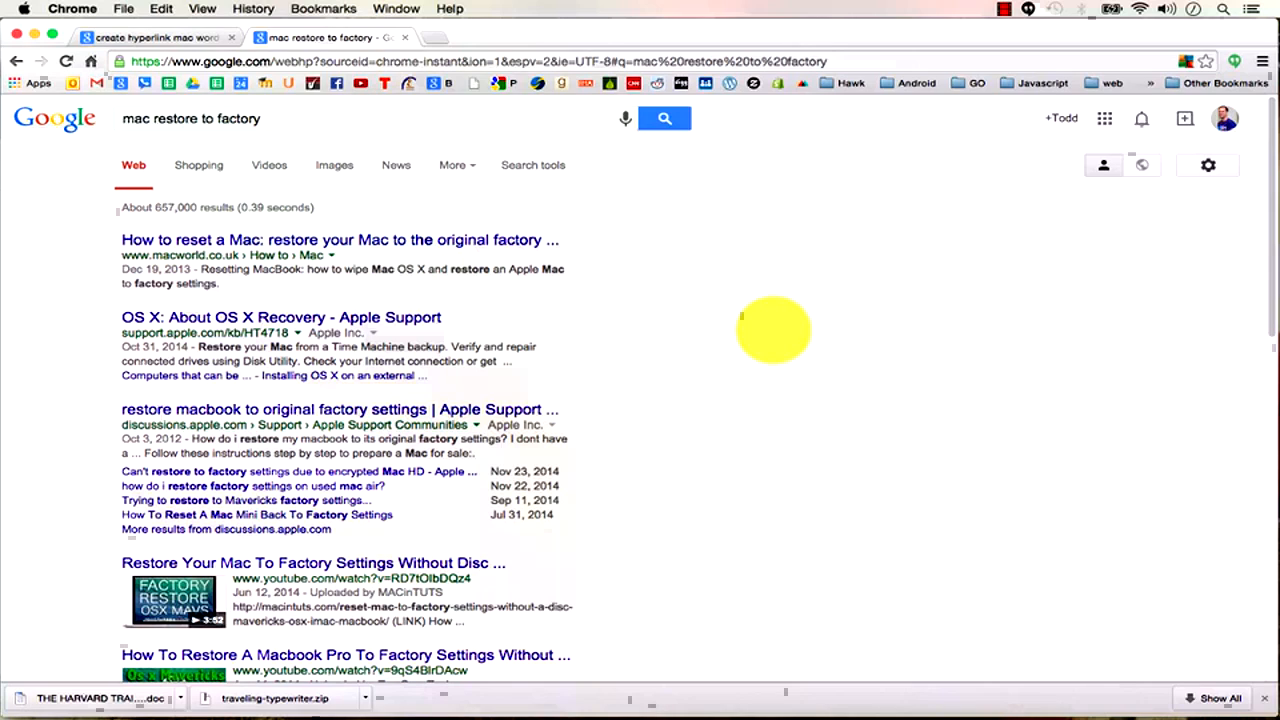
Change the search to 'dell restore to factory', then close that tab and return to Word.
left_click(140, 119)
double_click(140, 119)
type("dell")
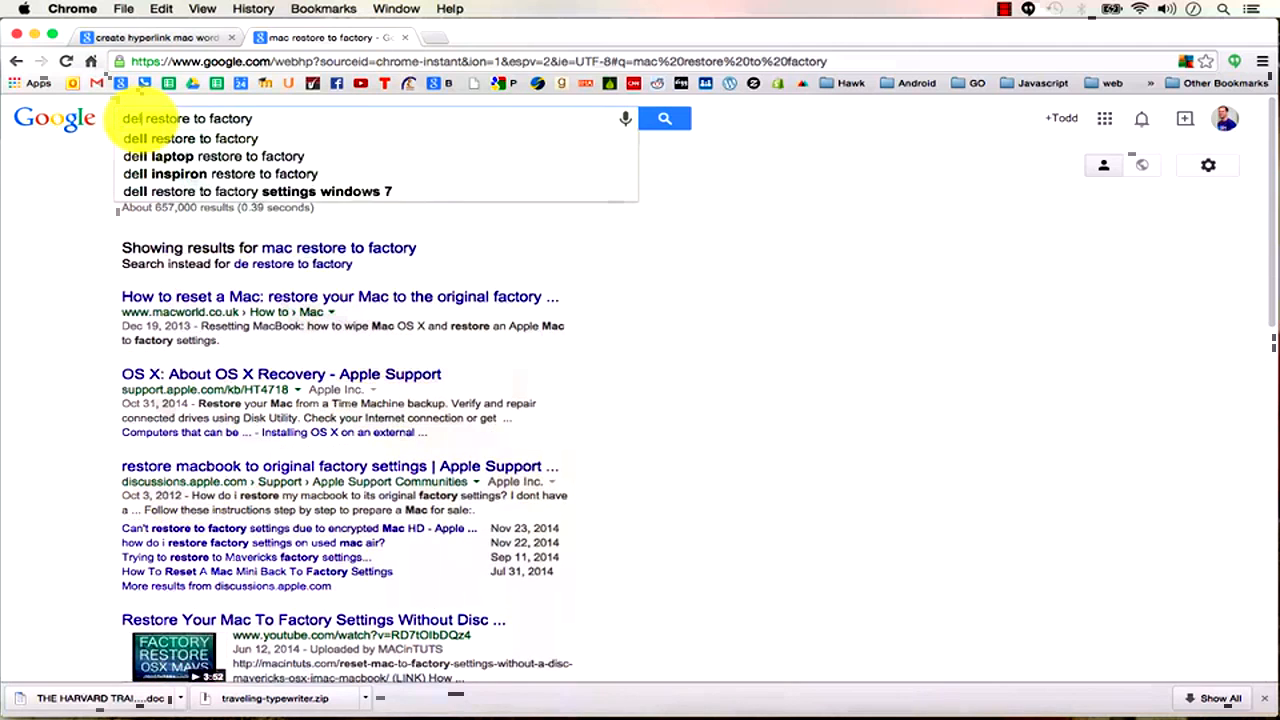
key("Return")
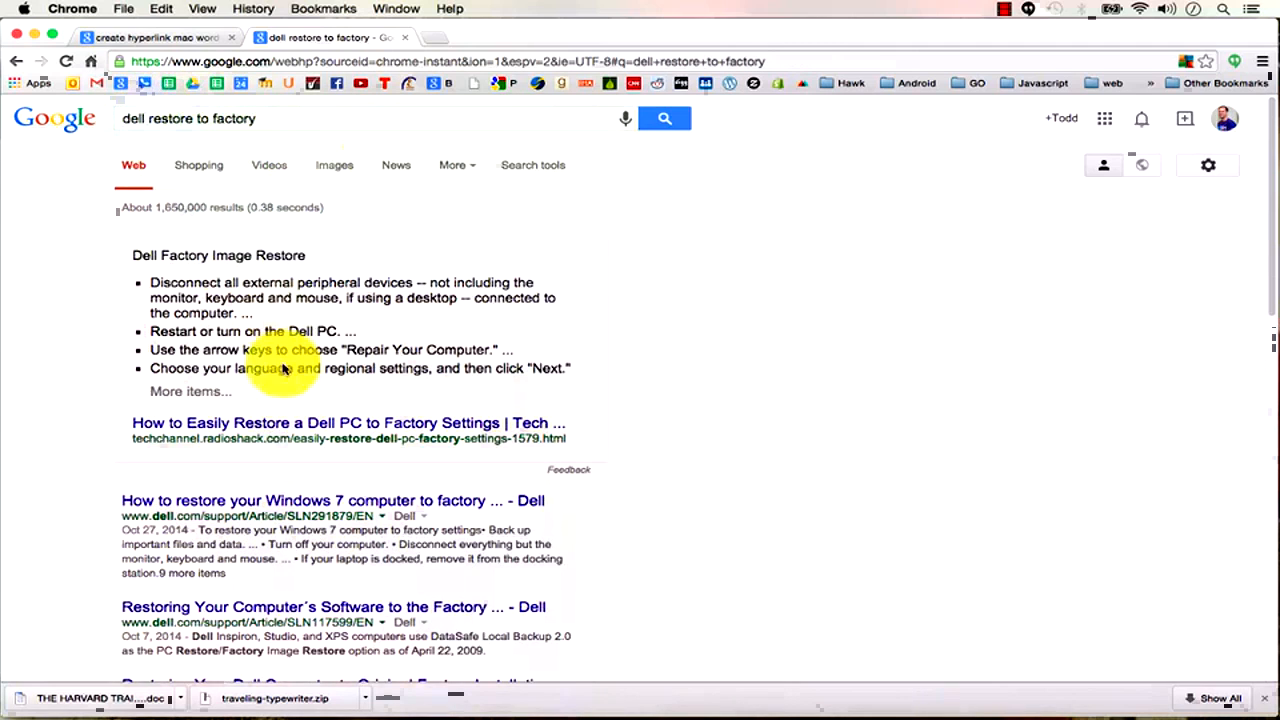
left_click(406, 44)
key("super+Tab")
key("super+Tab")
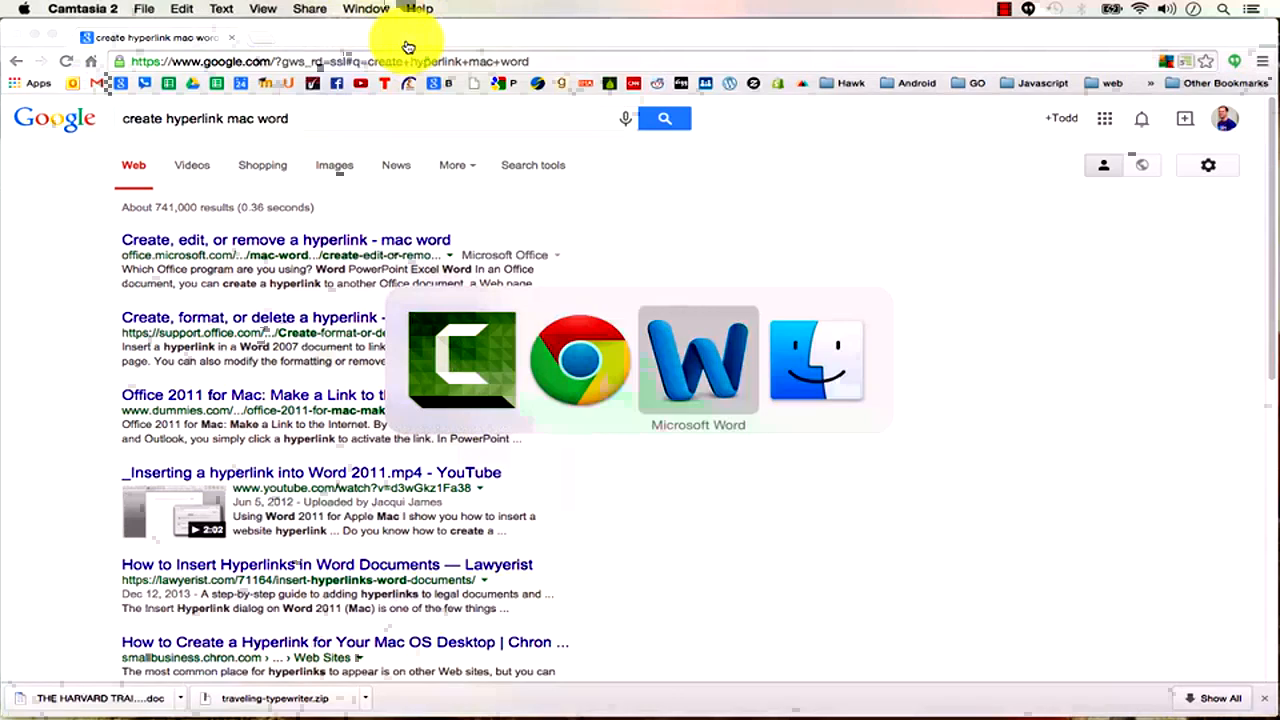
Scroll through the 37_restarting.docx outline, then open 36_getting_help.docx.
left_click(492, 593)
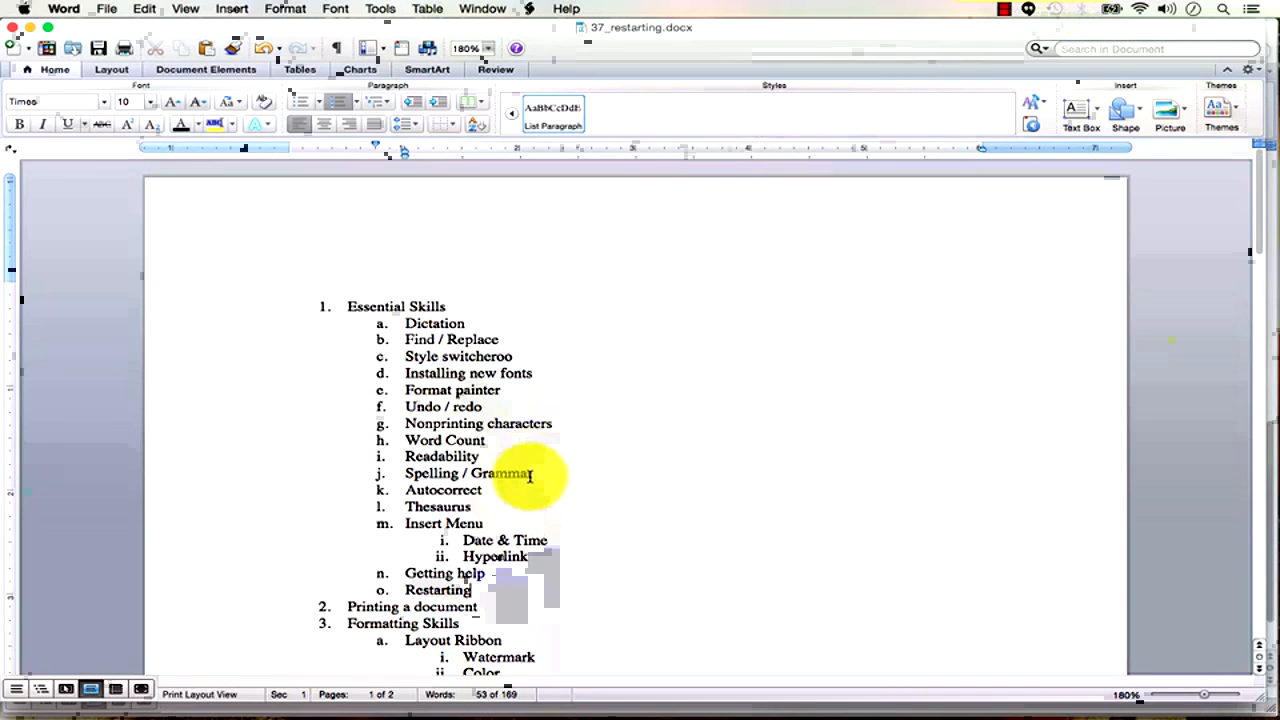
scroll(514, 545, "down", 5)
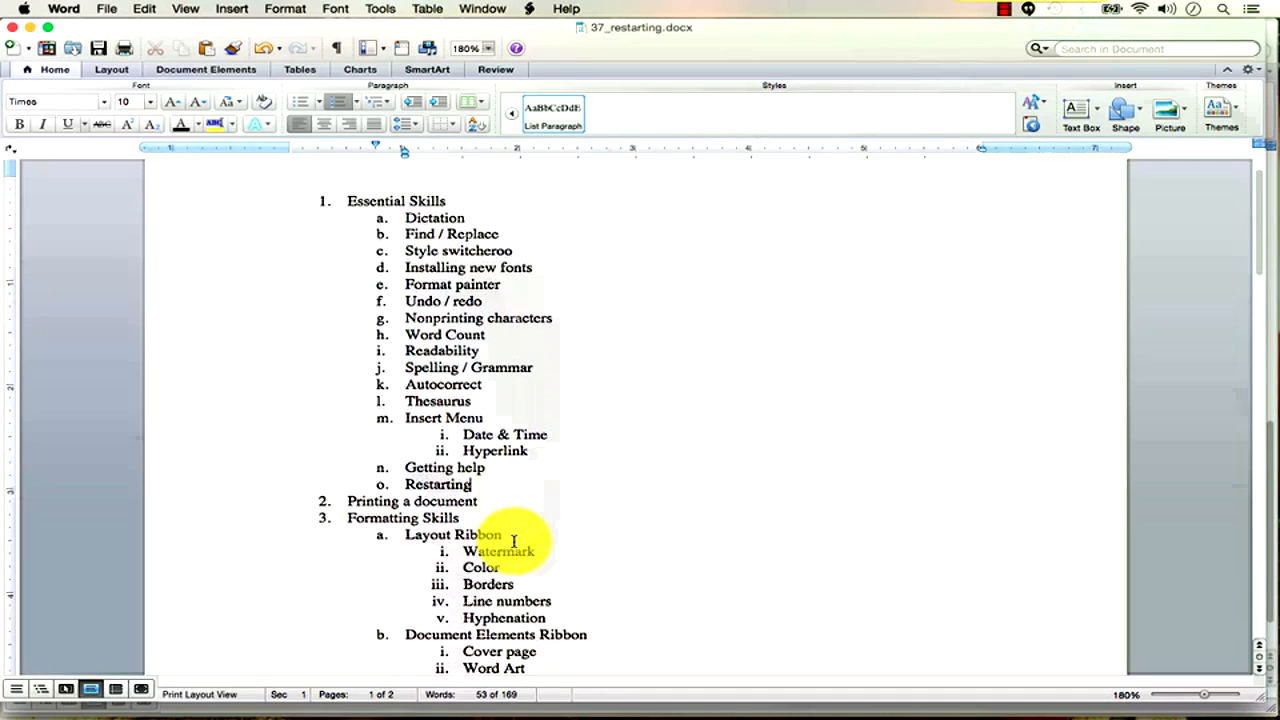
scroll(514, 545, "down", 3)
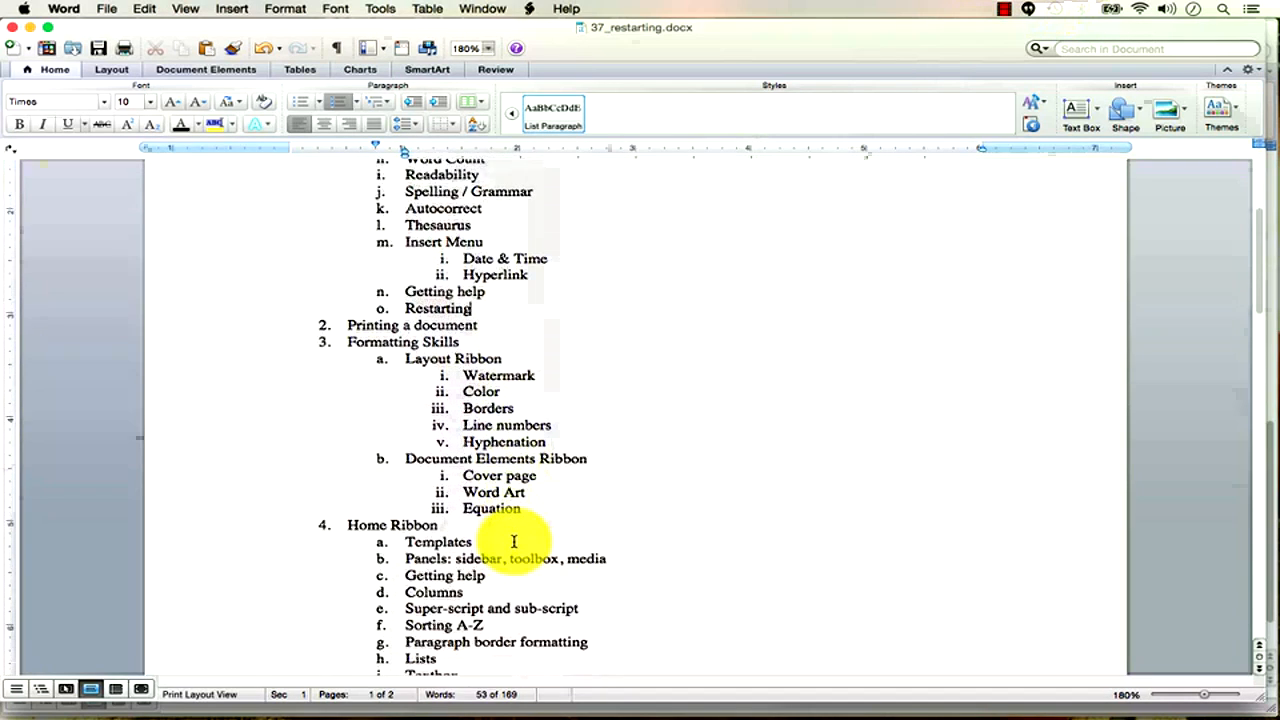
scroll(514, 541, "down", 3)
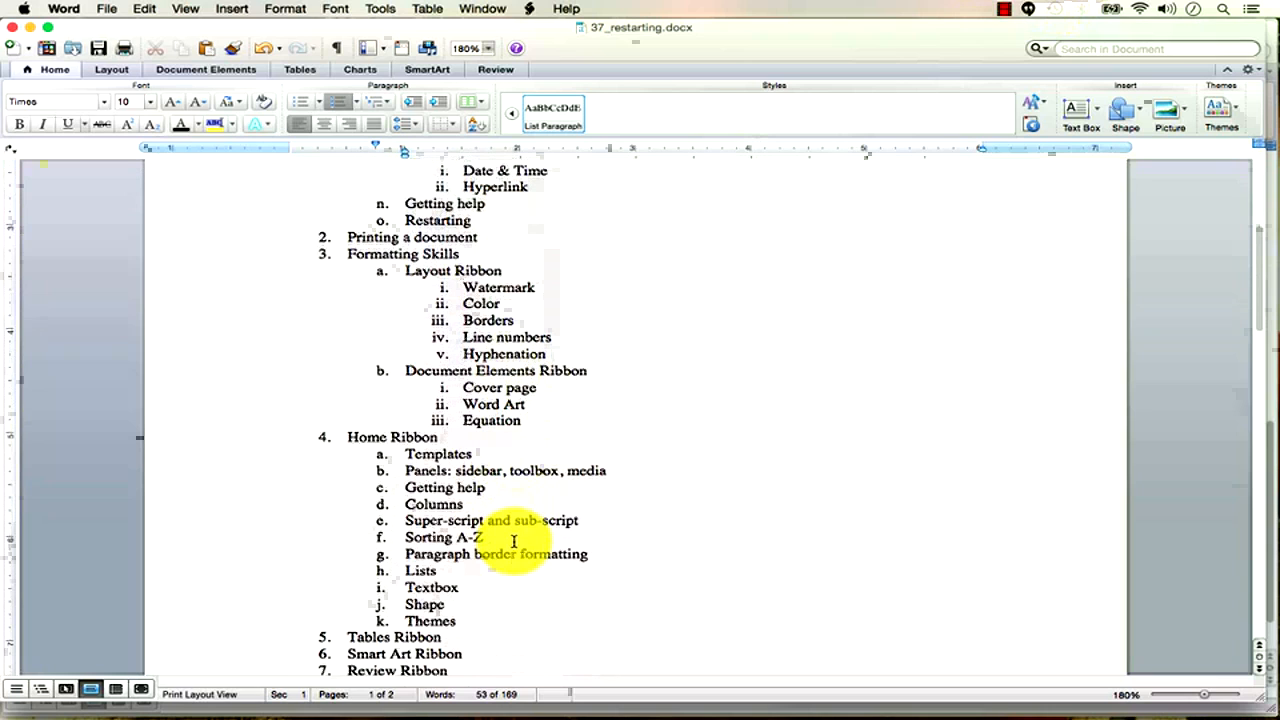
scroll(514, 541, "down", 1)
scroll(514, 541, "down", 2)
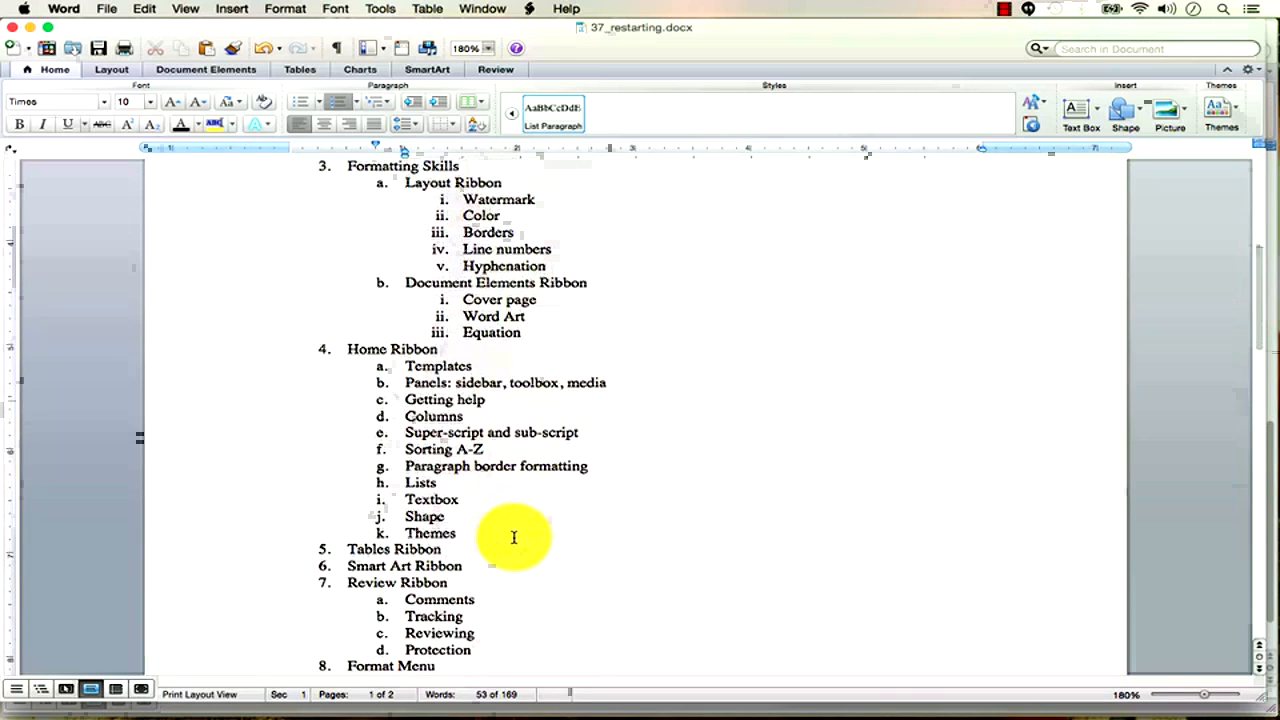
scroll(514, 537, "down", 2)
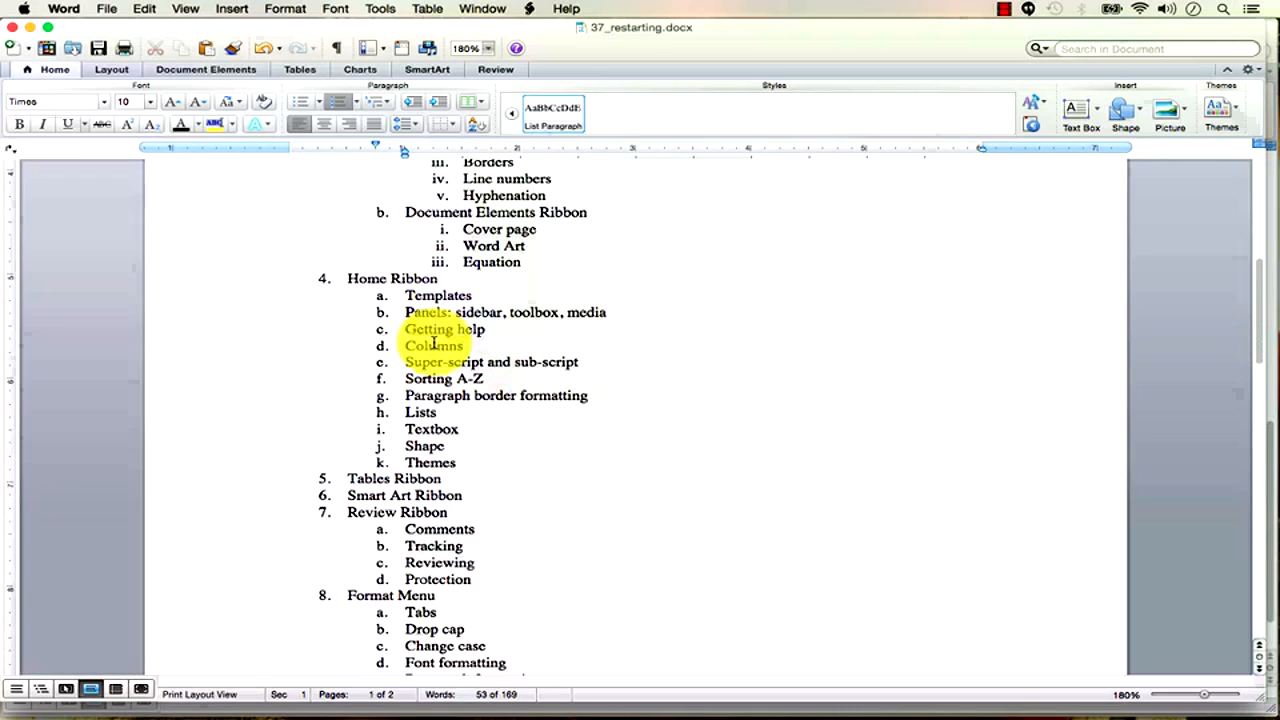
scroll(407, 533, "down", 2)
scroll(407, 533, "down", 7)
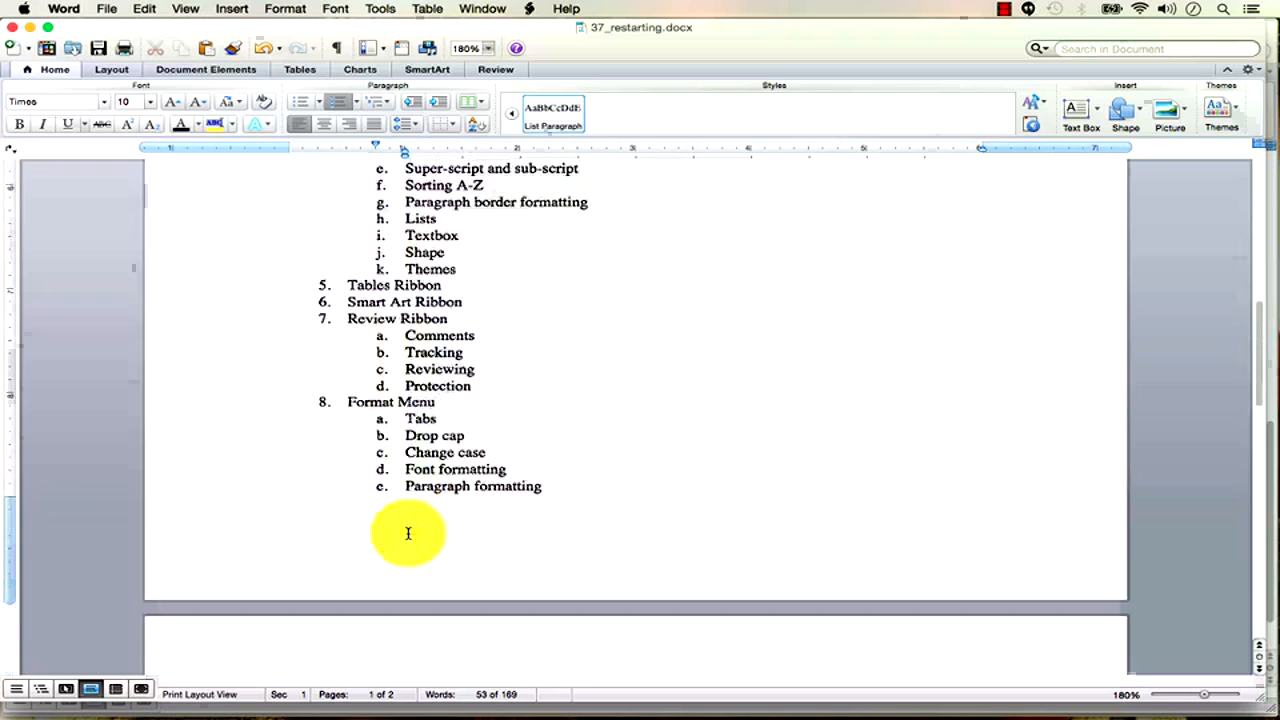
scroll(407, 531, "down", 4)
scroll(407, 533, "up", 15)
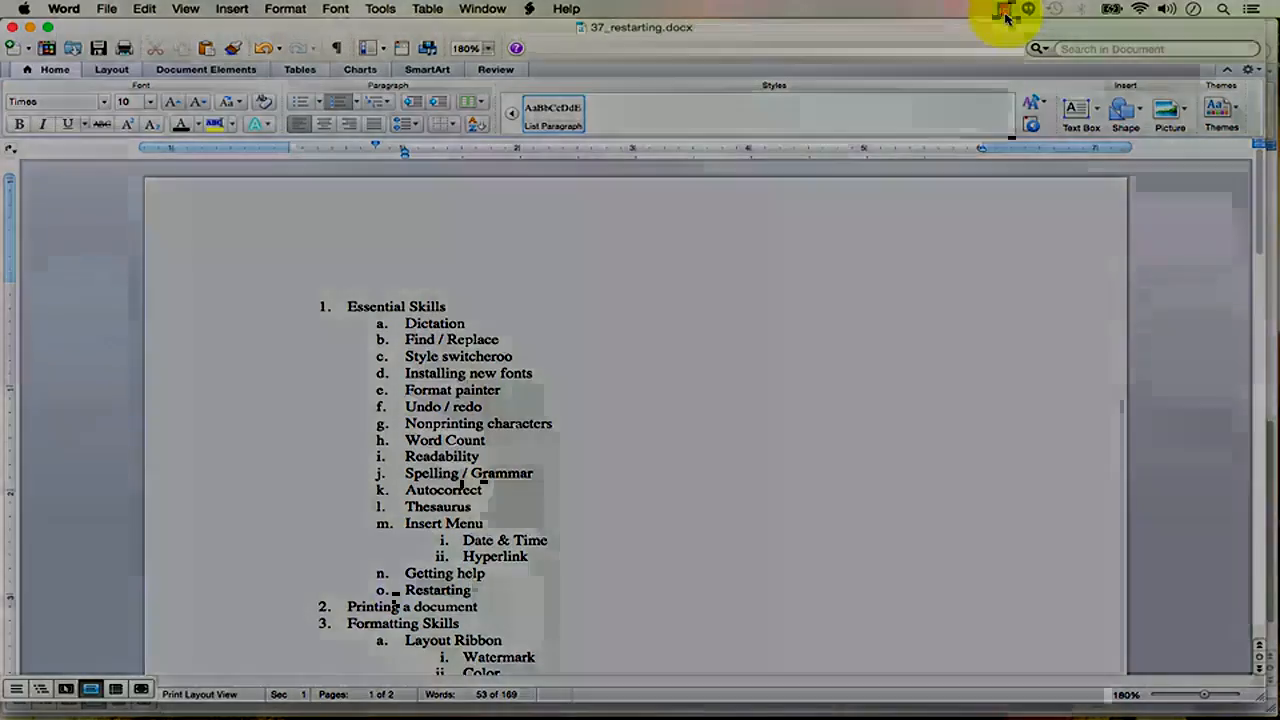
left_click(1005, 14)
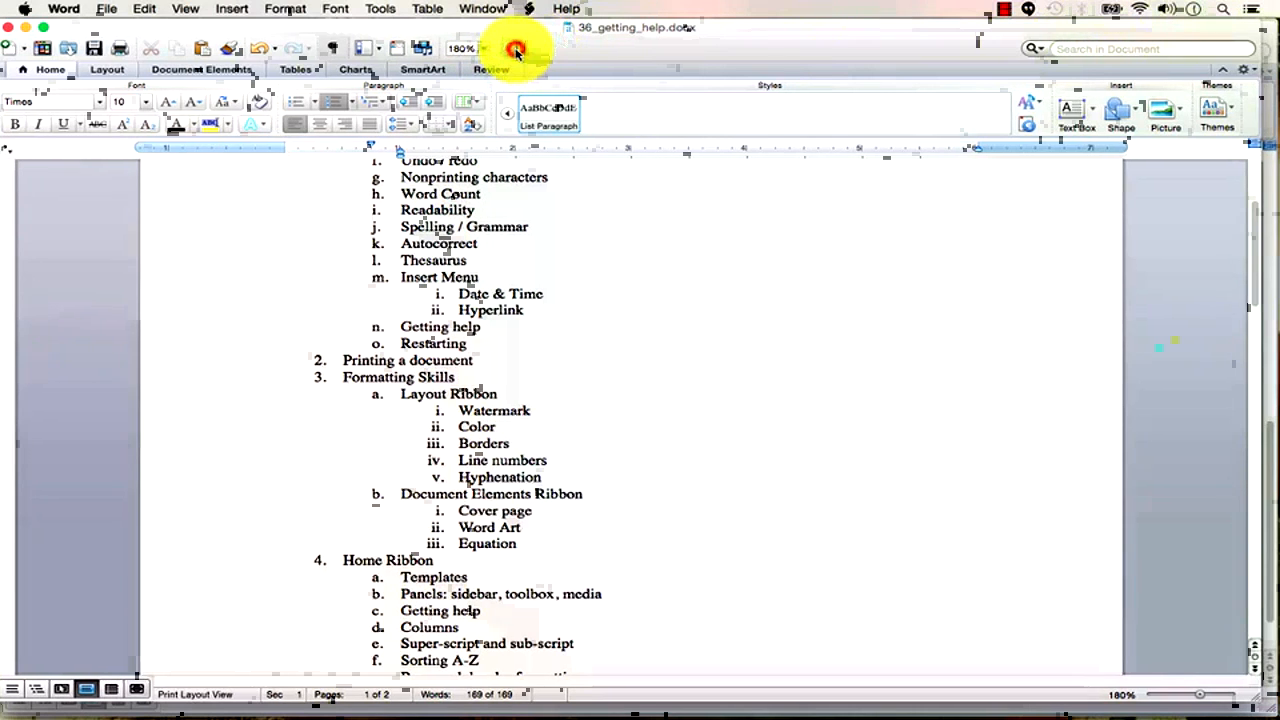
left_click(516, 48)
left_click(1157, 42)
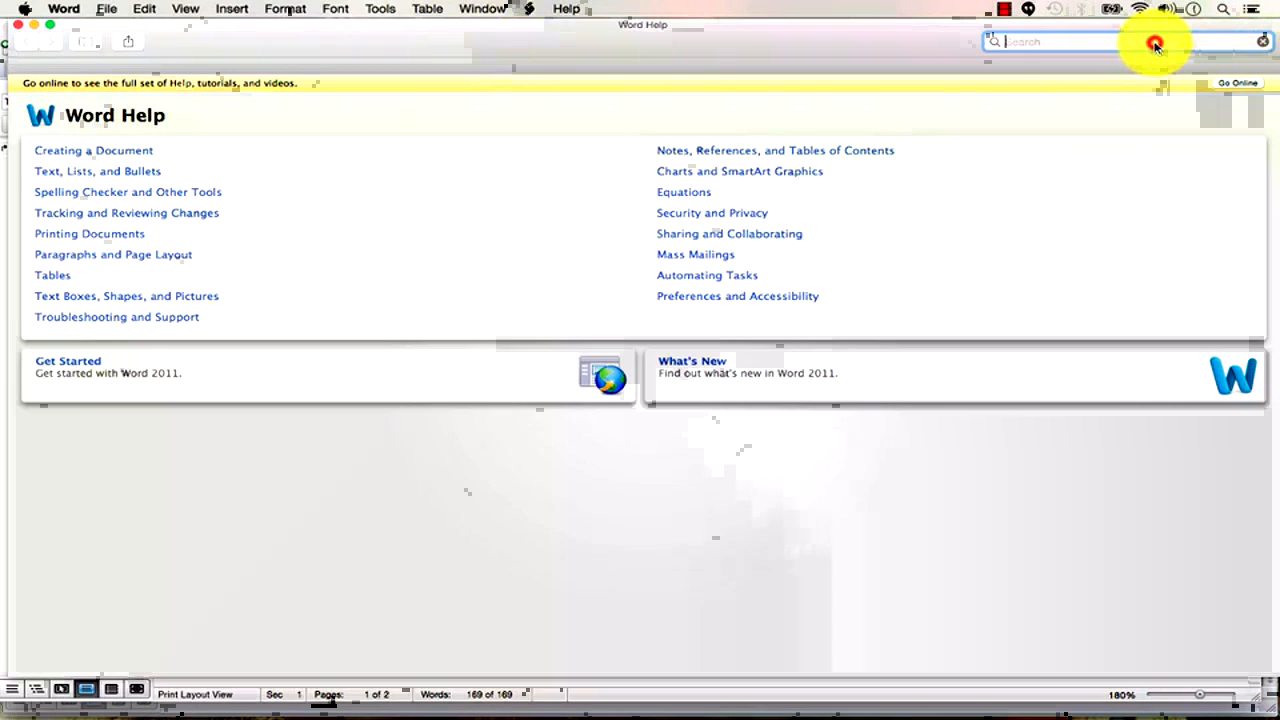
type("hyperlink")
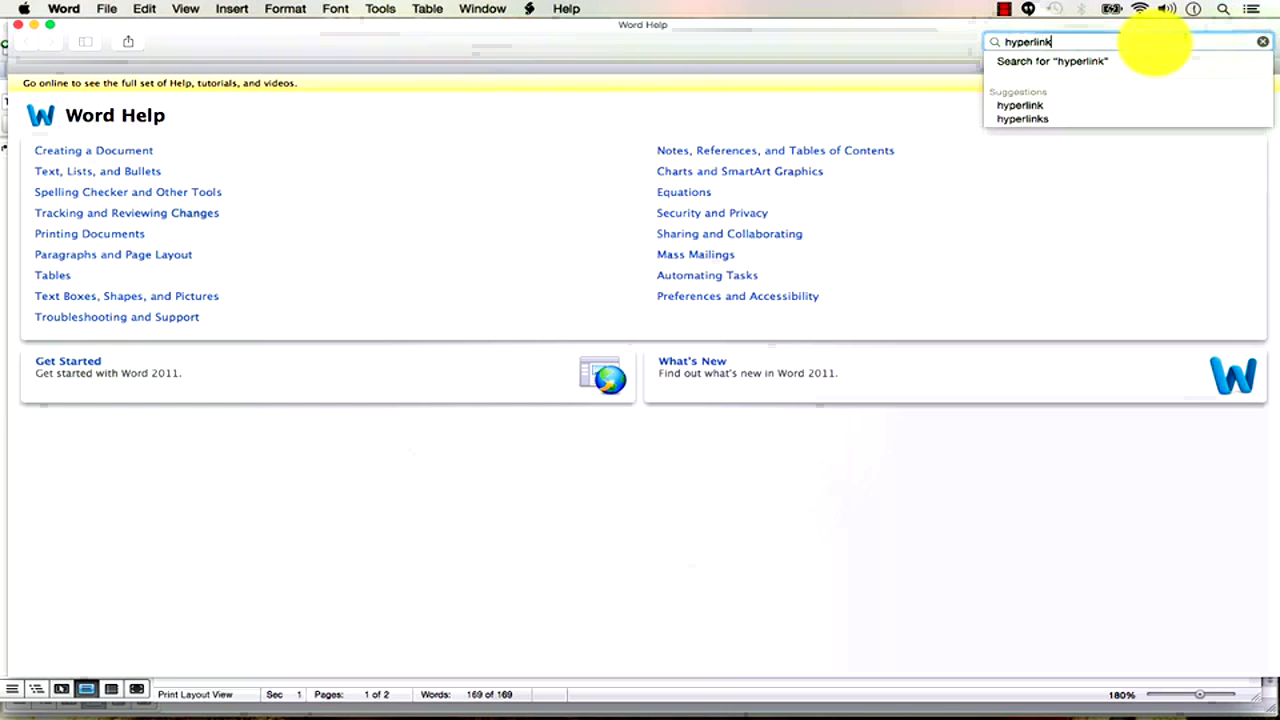
key("Return")
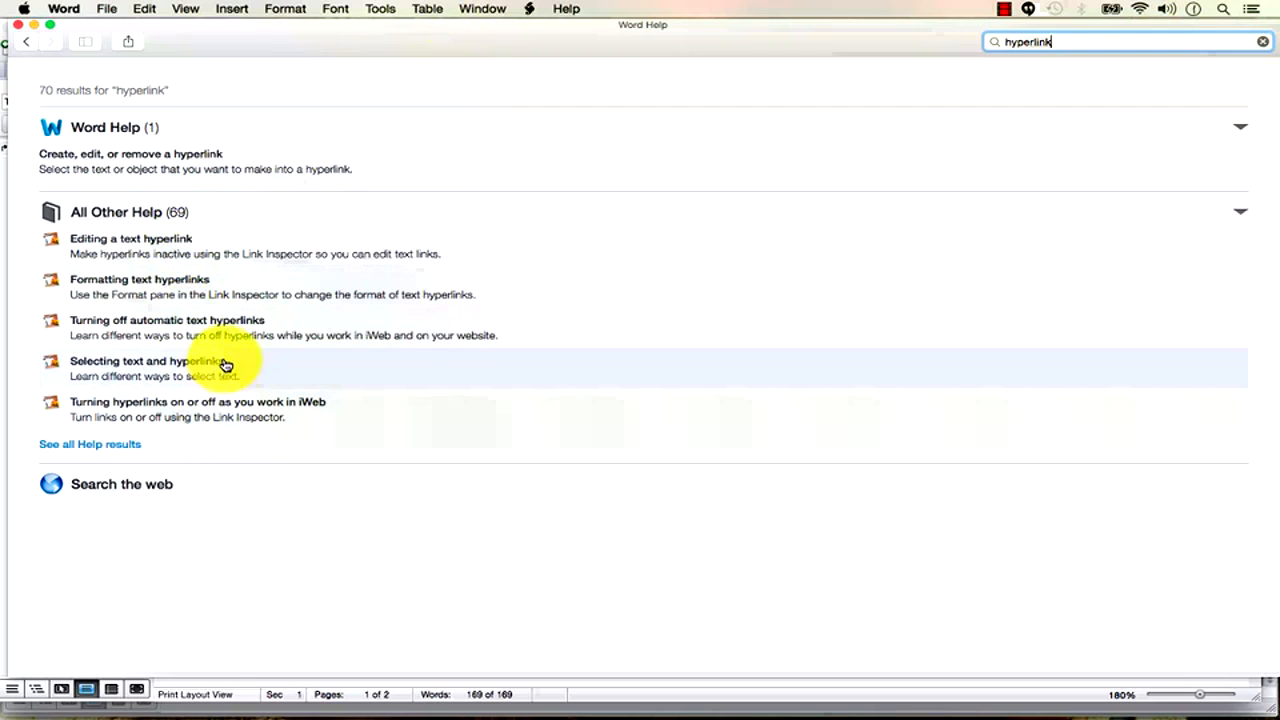
left_click(147, 285)
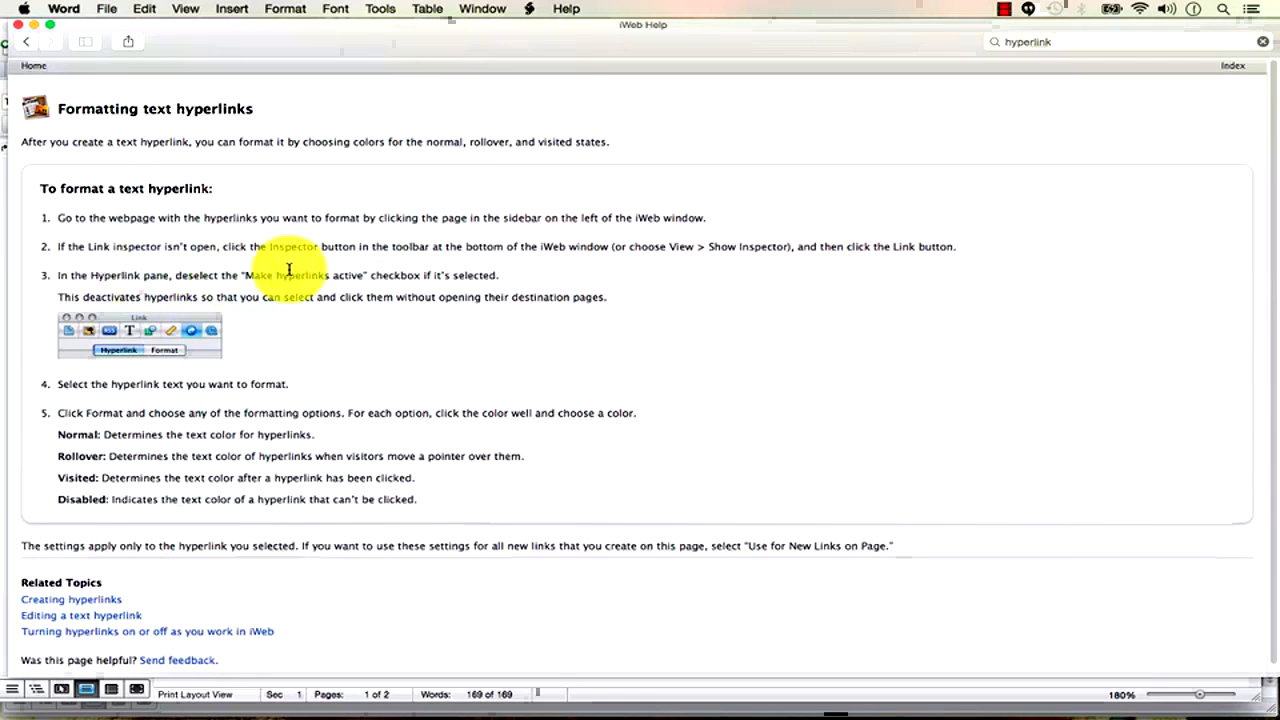
left_click_drag(136, 222, 517, 509)
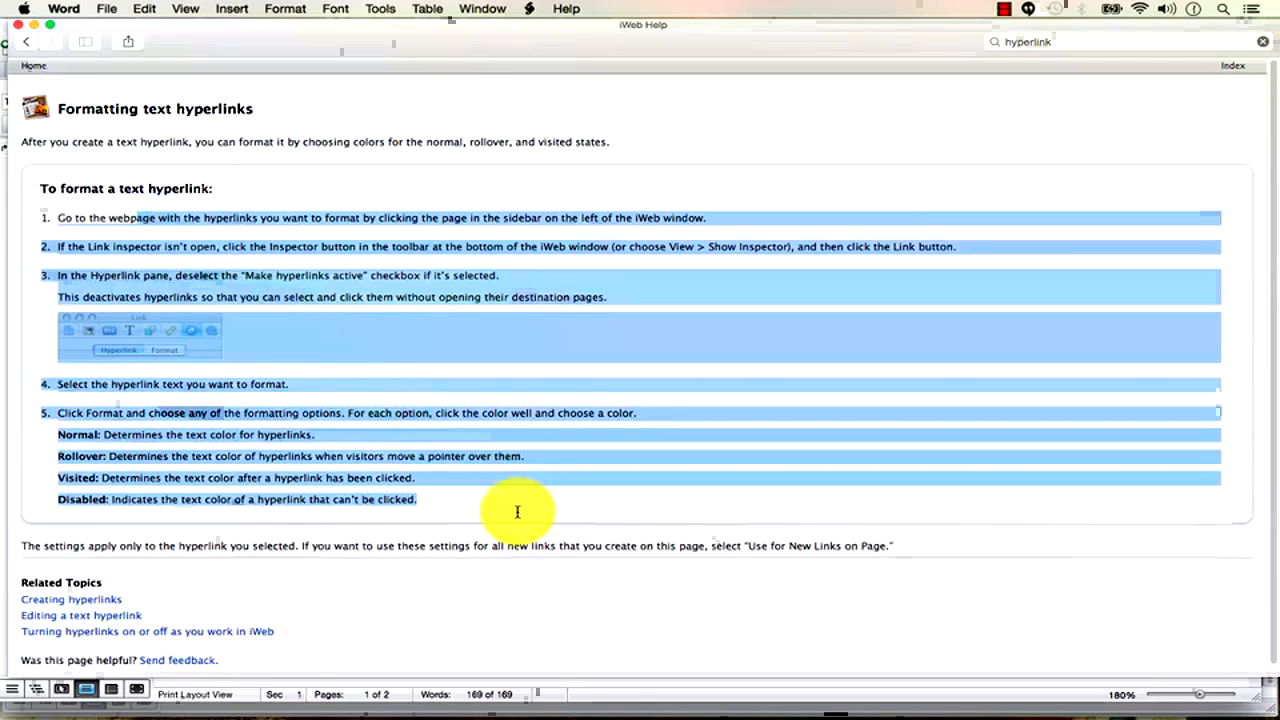
left_click(516, 508)
scroll(503, 488, "down", 1)
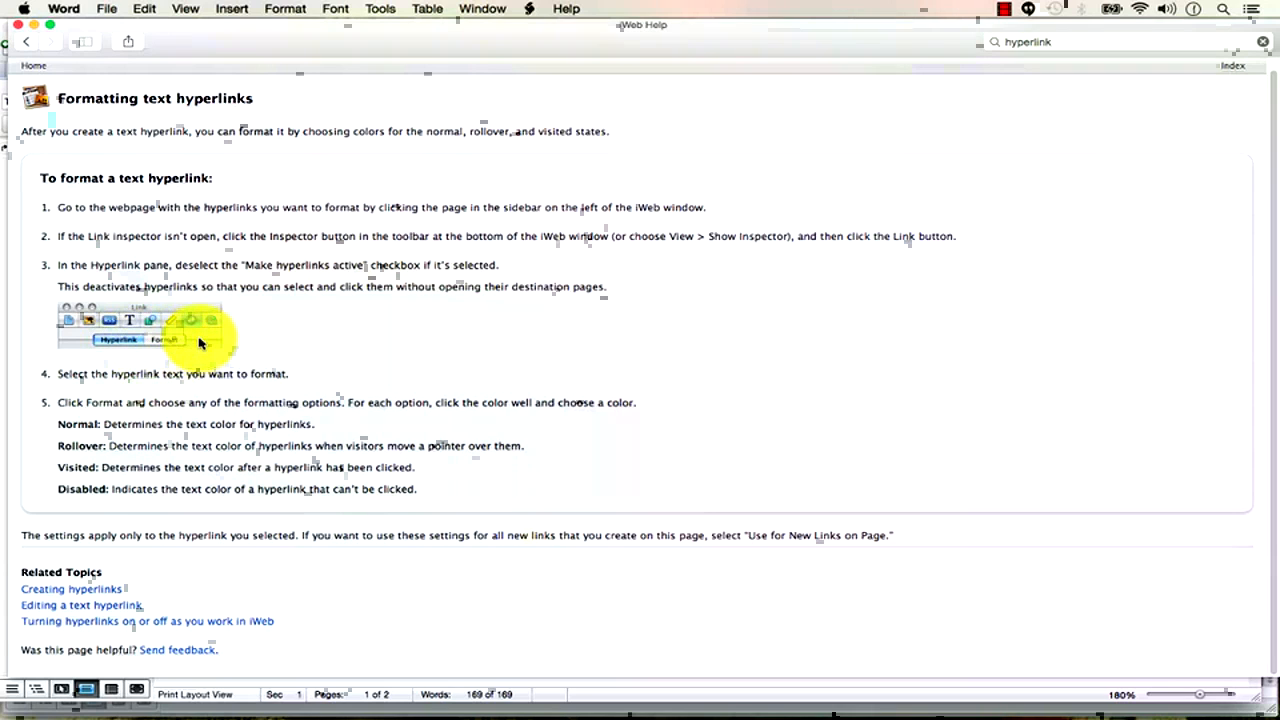
key("super+shift+2")
left_click_drag(286, 42, 330, 81)
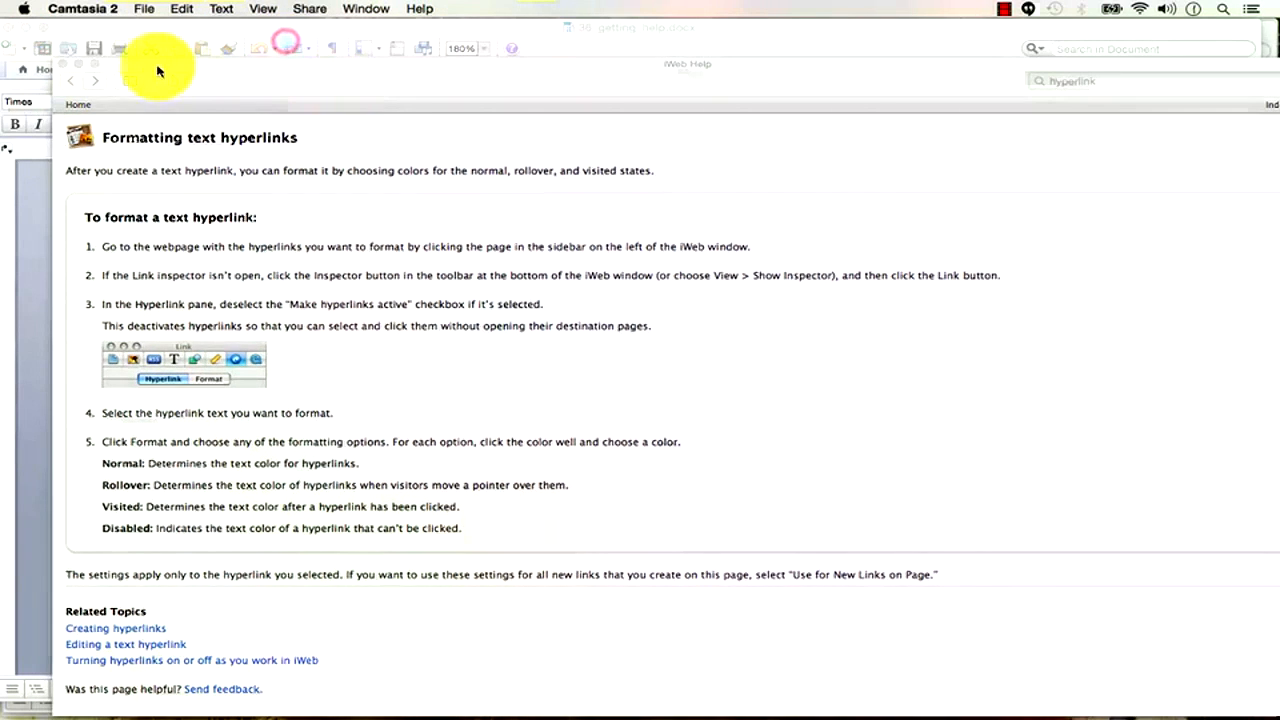
left_click(68, 66)
Add a new line 'Hyper example whatever' above Essential Skills and select it.
scroll(590, 255, "up", 5)
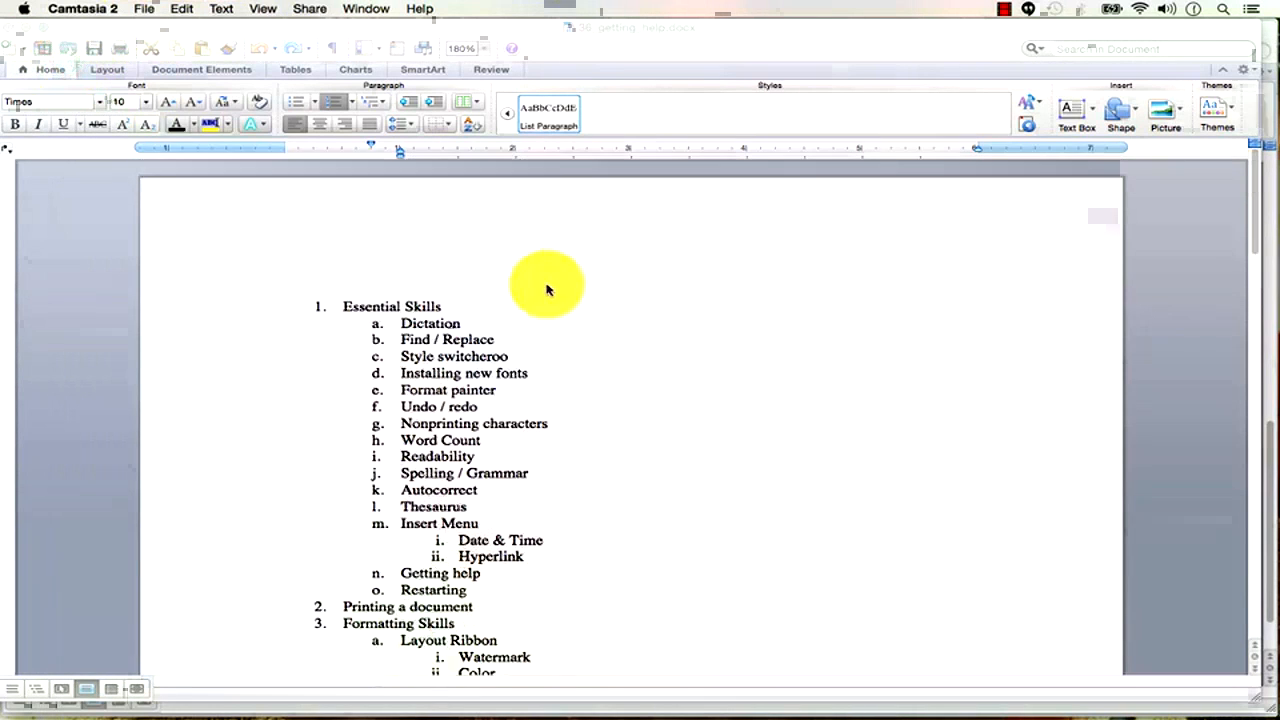
left_click(352, 270)
left_click(343, 285)
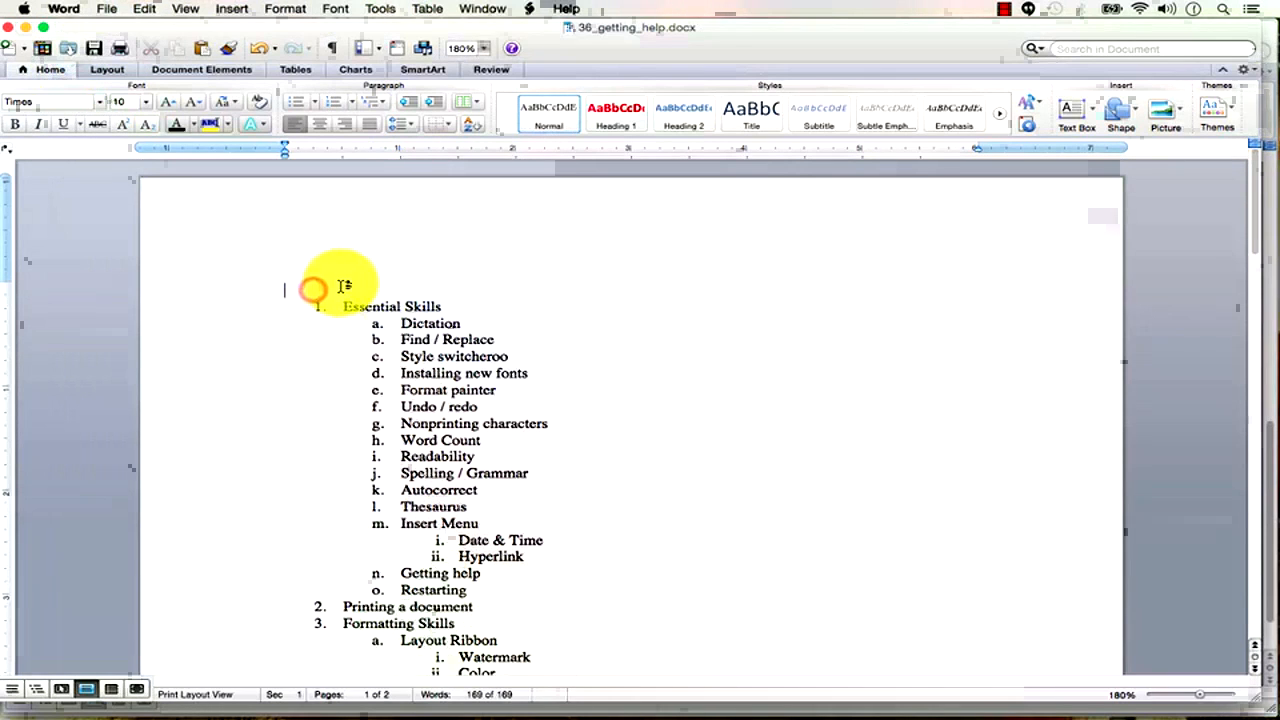
type("hyper e")
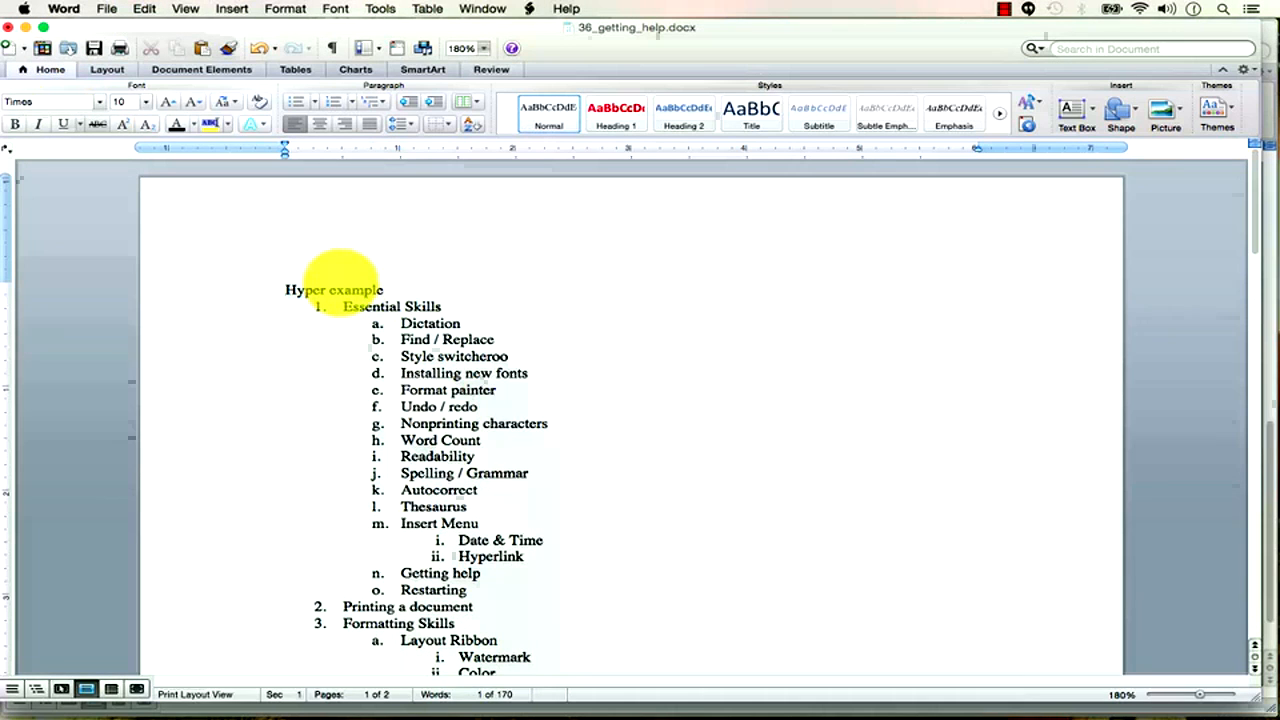
type("ver")
key("Return")
key("Up")
key("shift+super+Right")
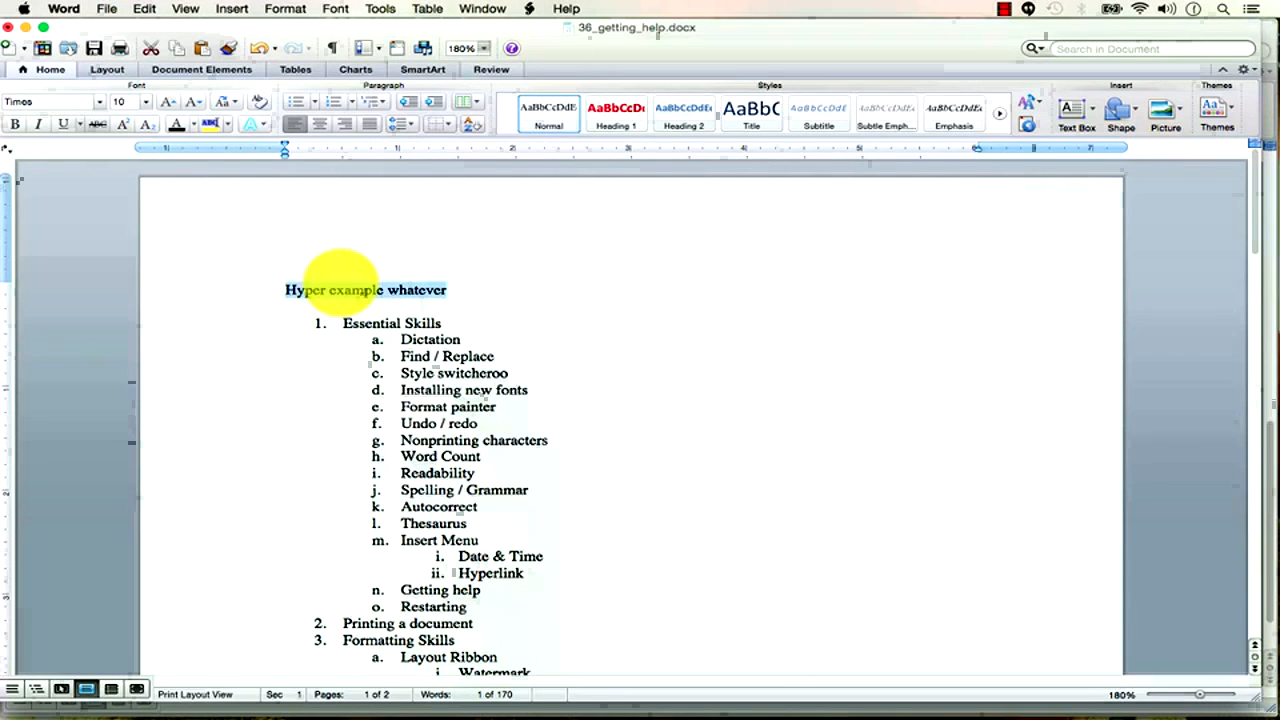
left_click(234, 10)
left_click(322, 477)
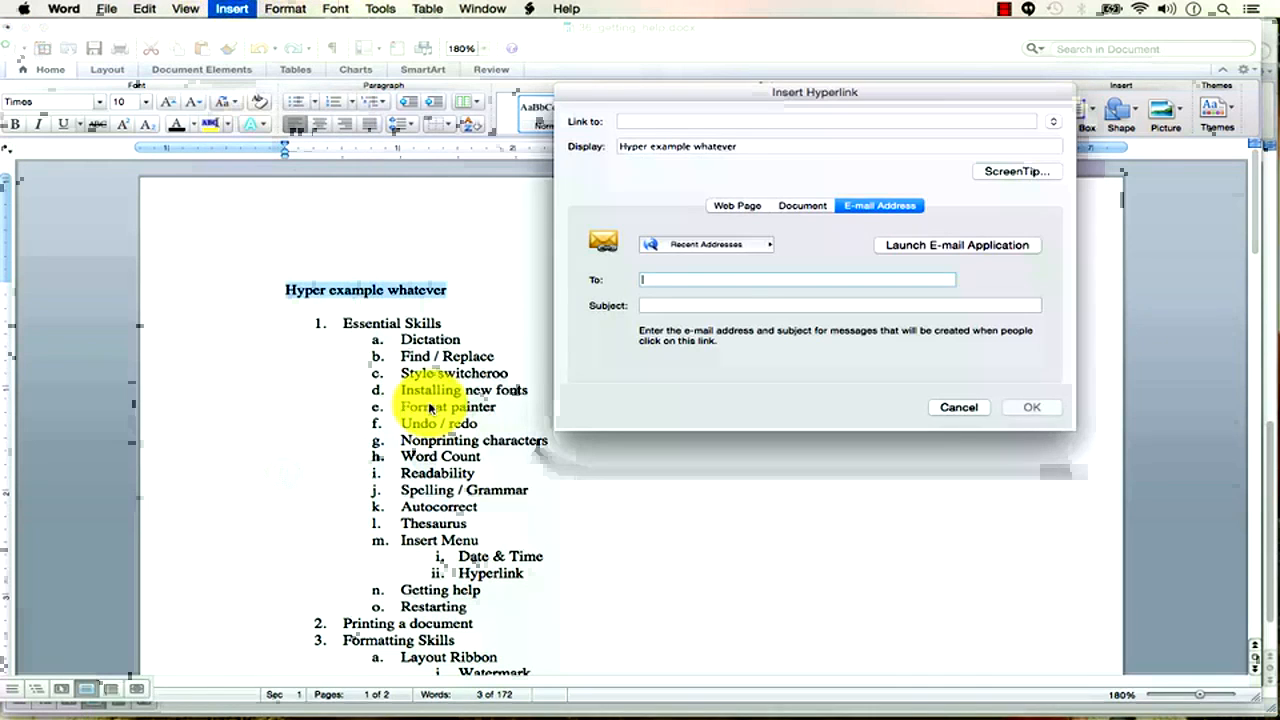
left_click(737, 205)
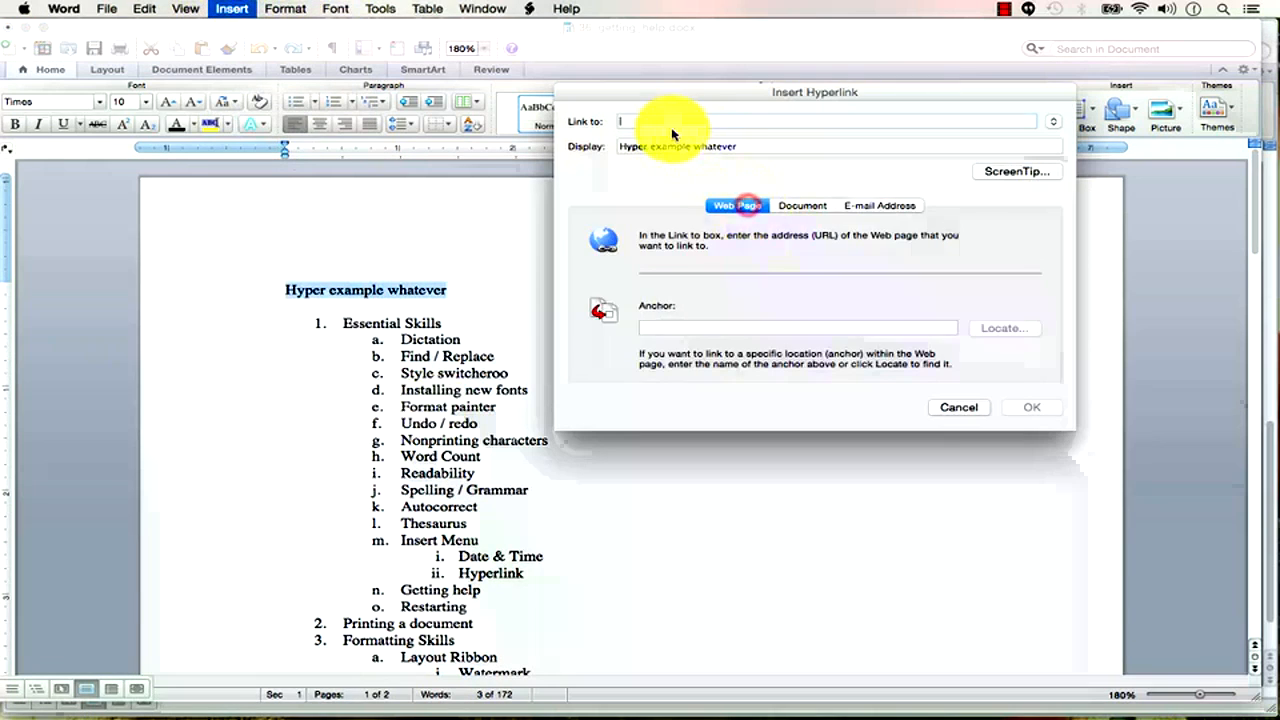
type("www.google.com")
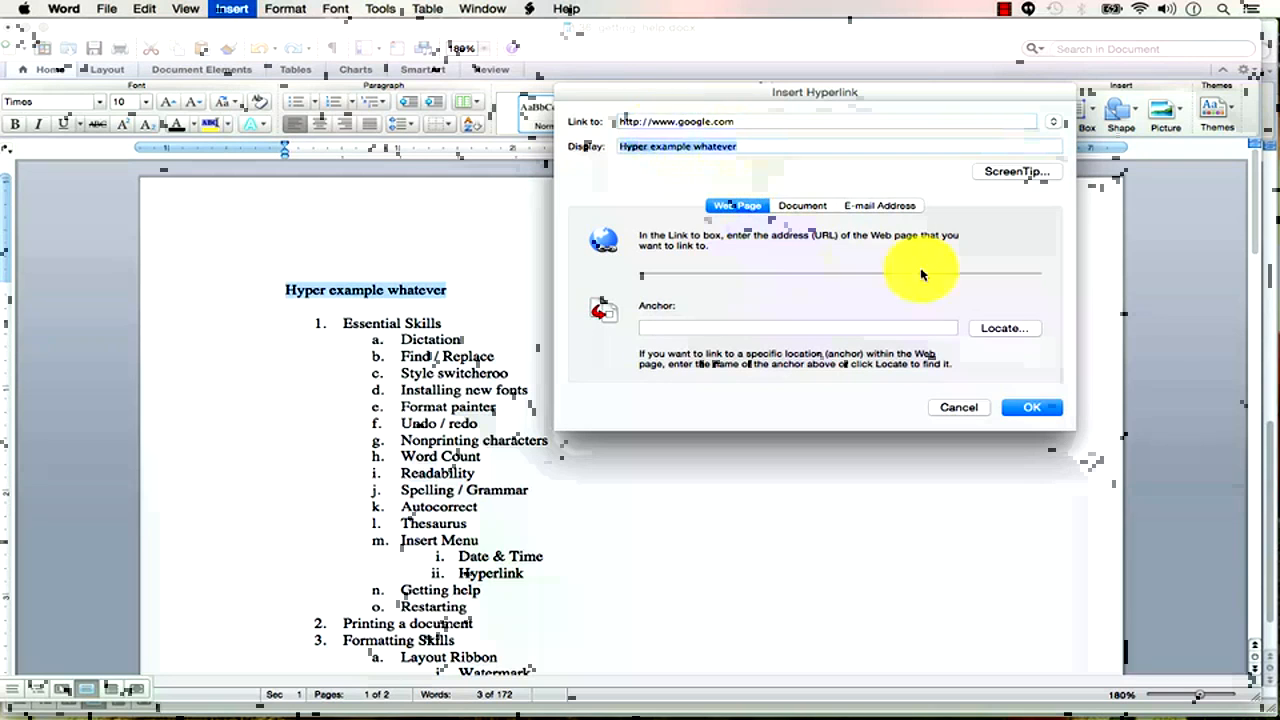
left_click(1032, 407)
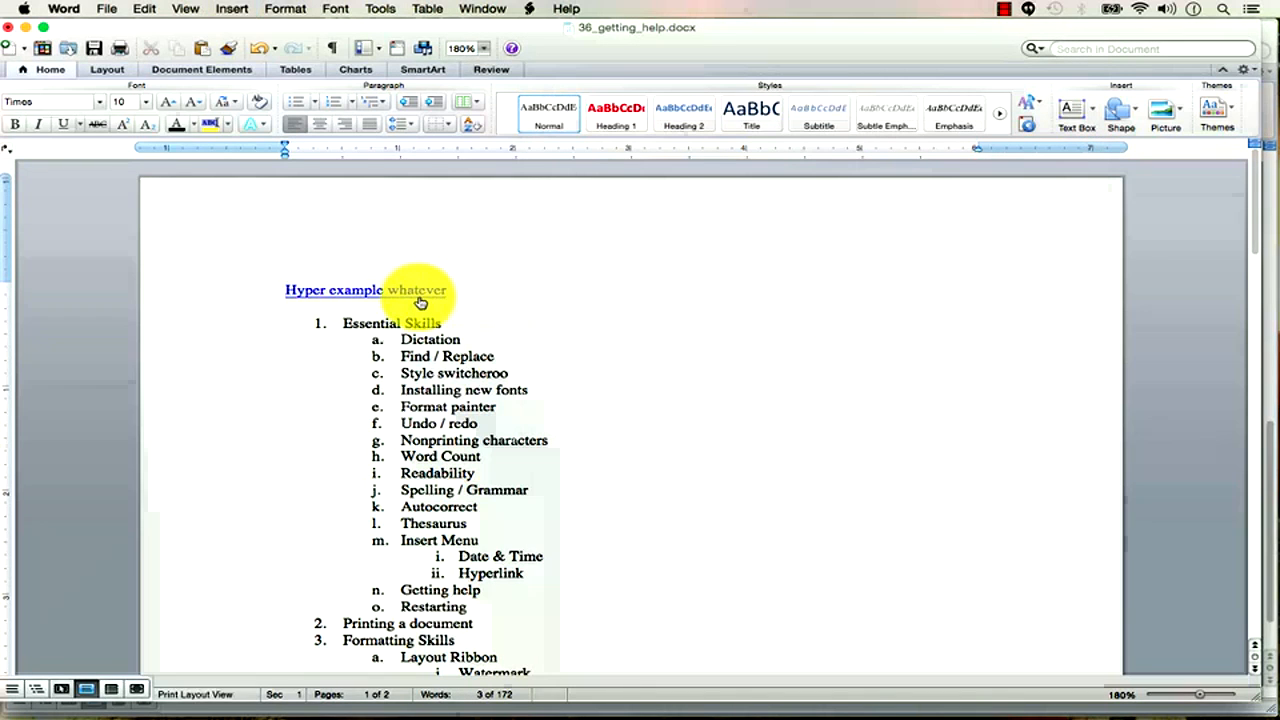
mouse_move(413, 293)
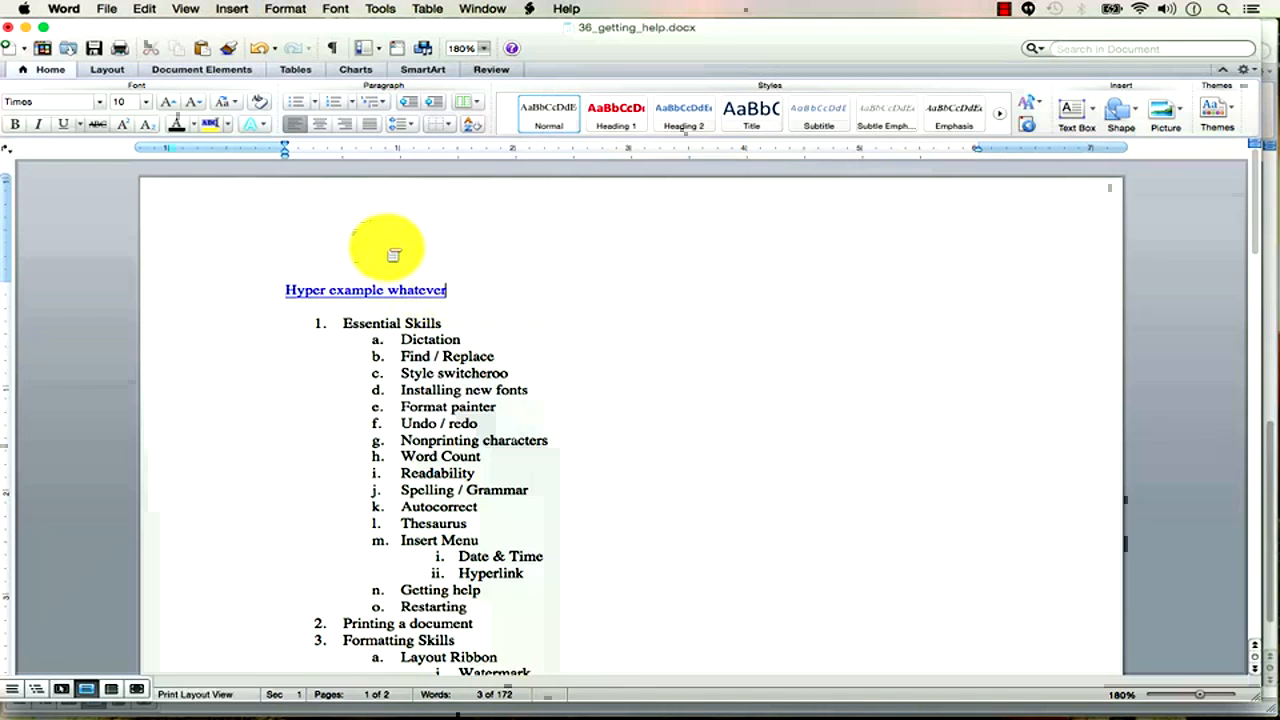
key("alt+super+2")
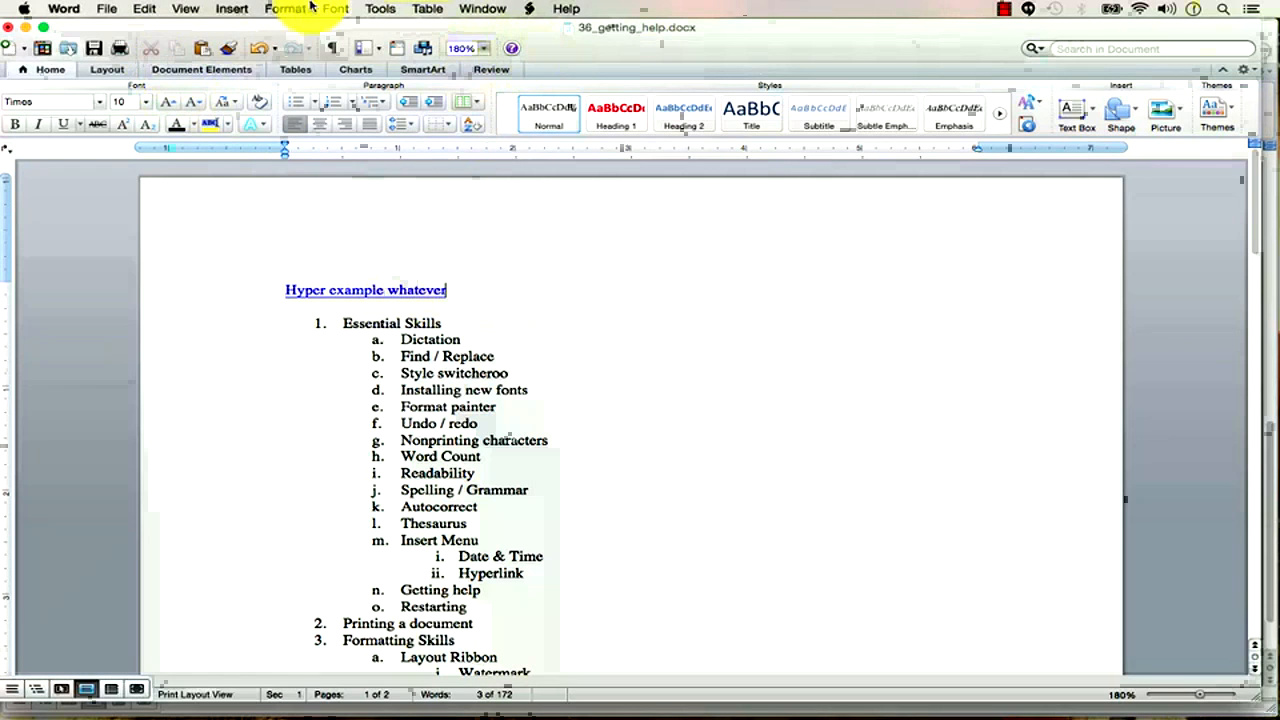
Put the cursor back on the hyperlinked line and open Word Help.
left_click(238, 10)
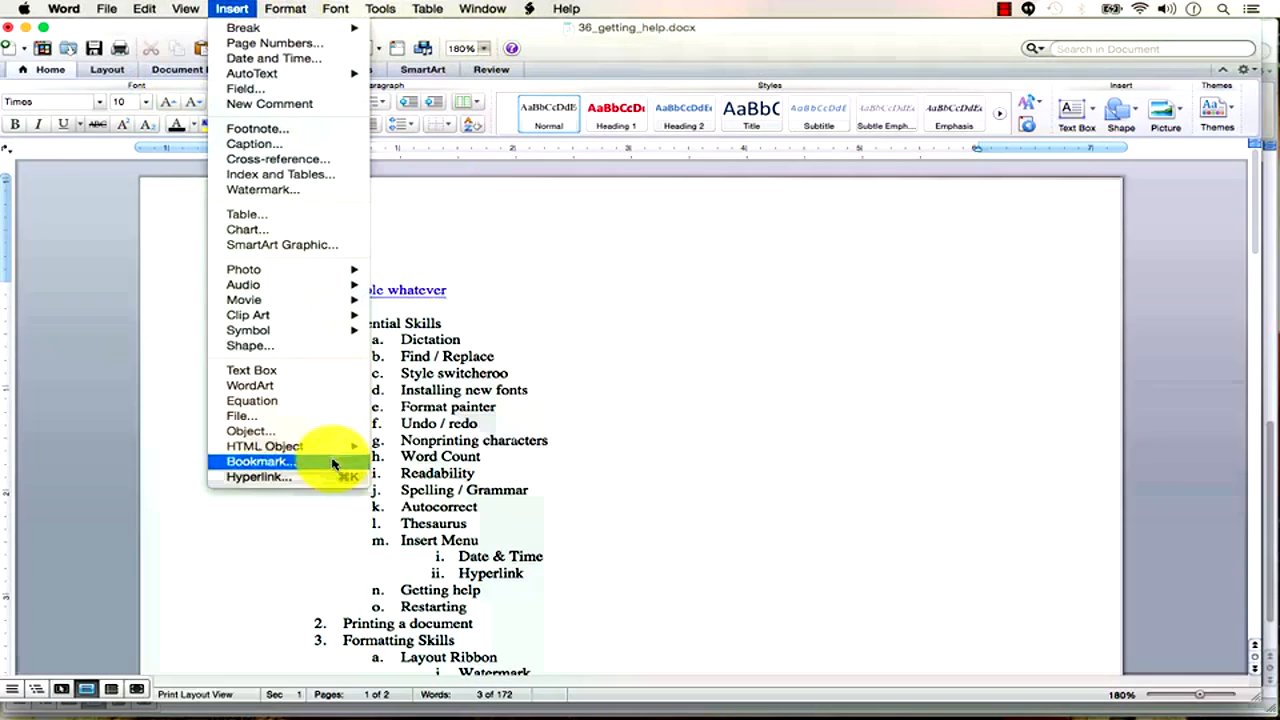
left_click(540, 58)
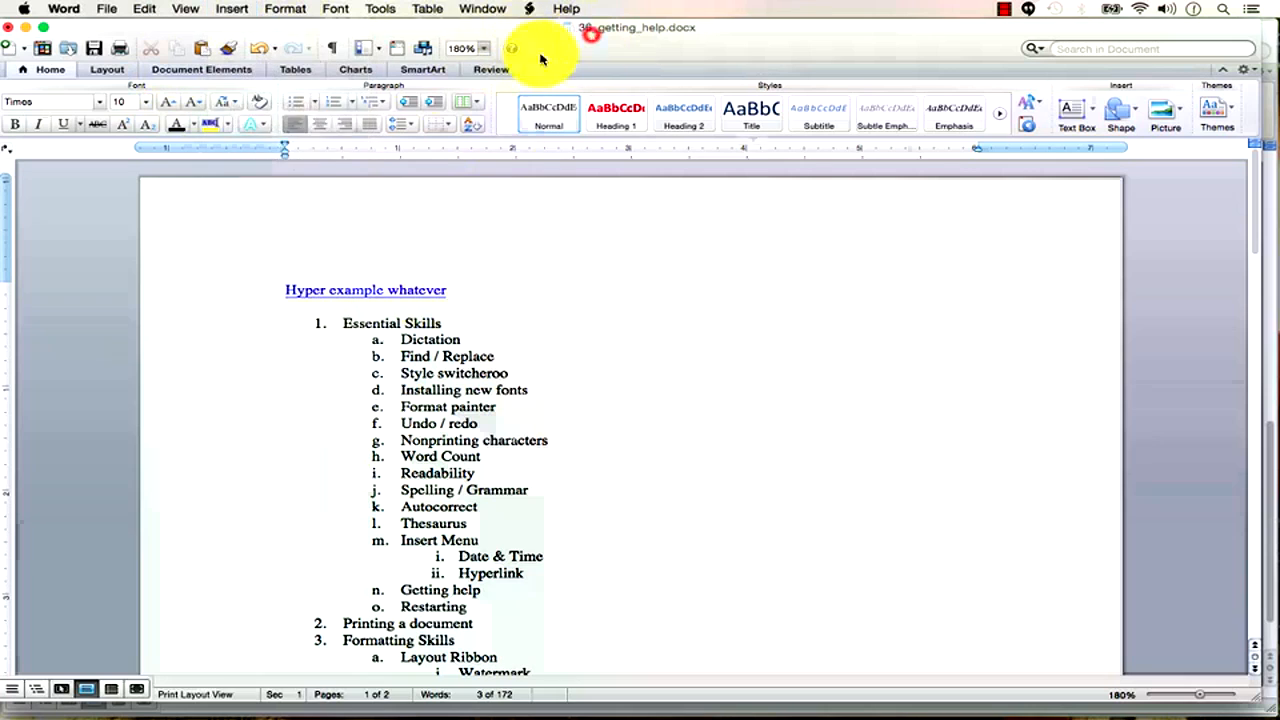
left_click(424, 322)
key("Up")
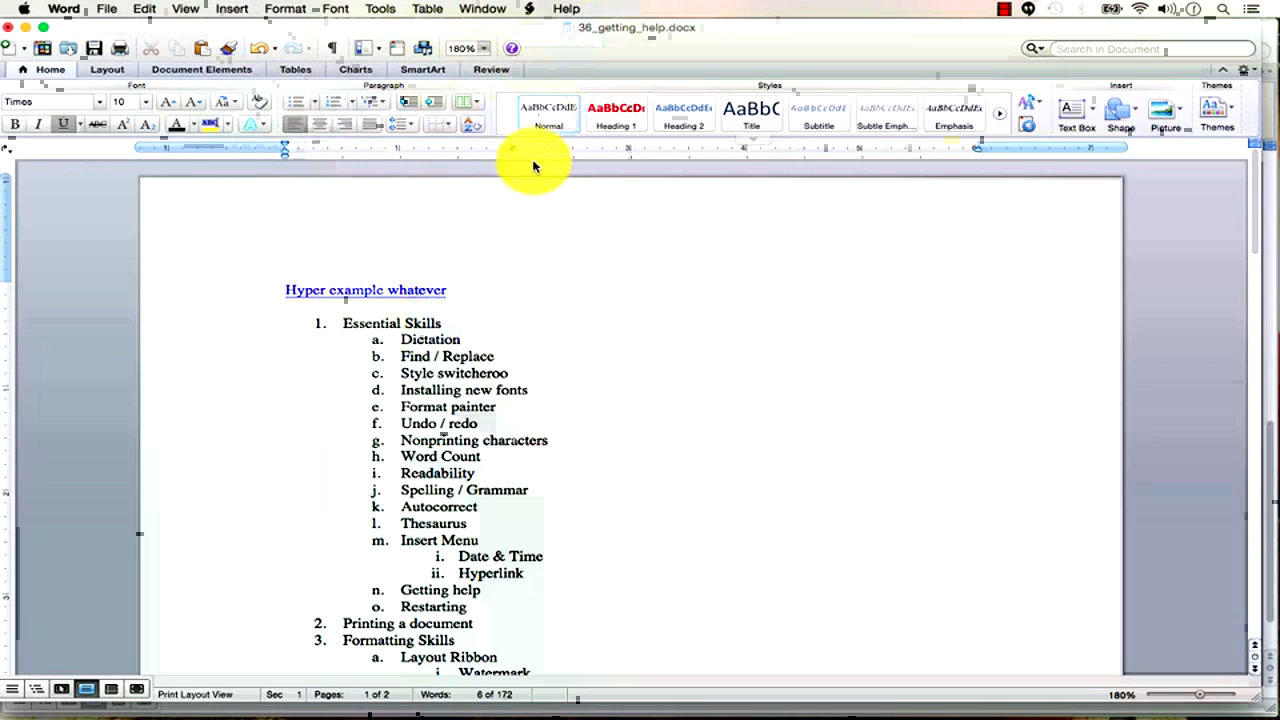
left_click(512, 48)
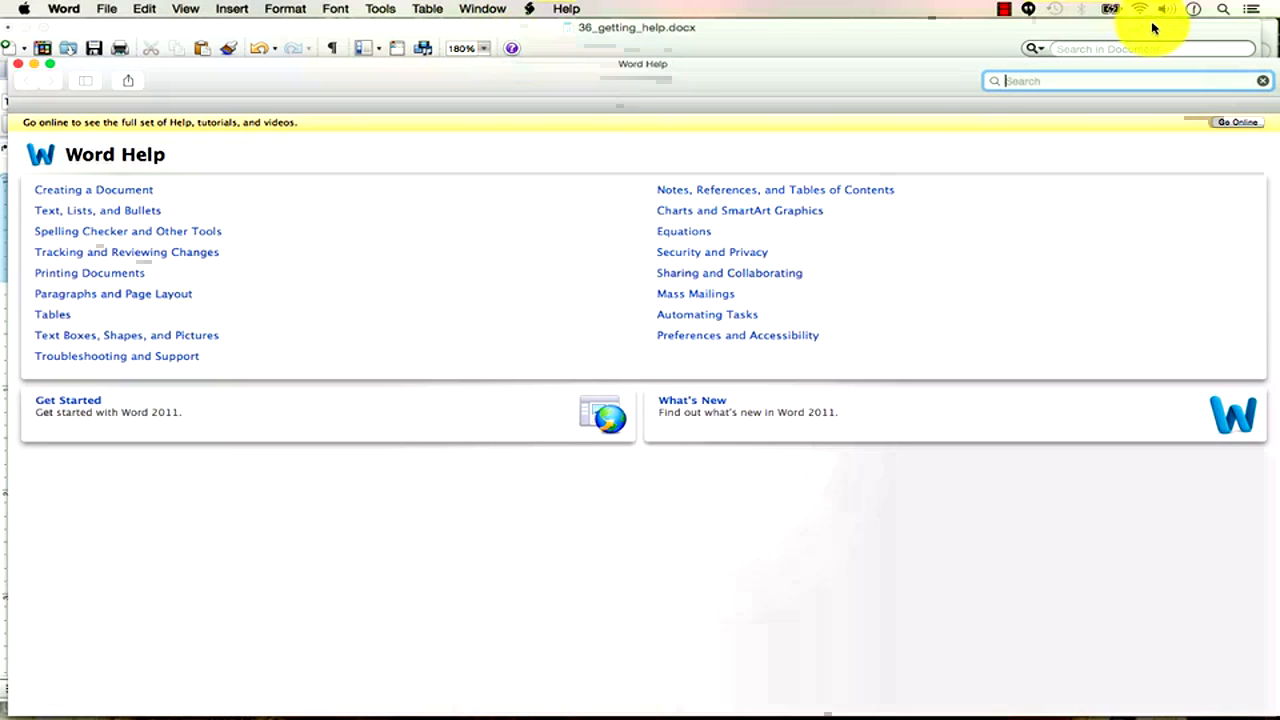
Search Help for 'hyperlink', read 'Formatting text hyperlinks', then close the help windows.
type("hyperlink")
key("Return")
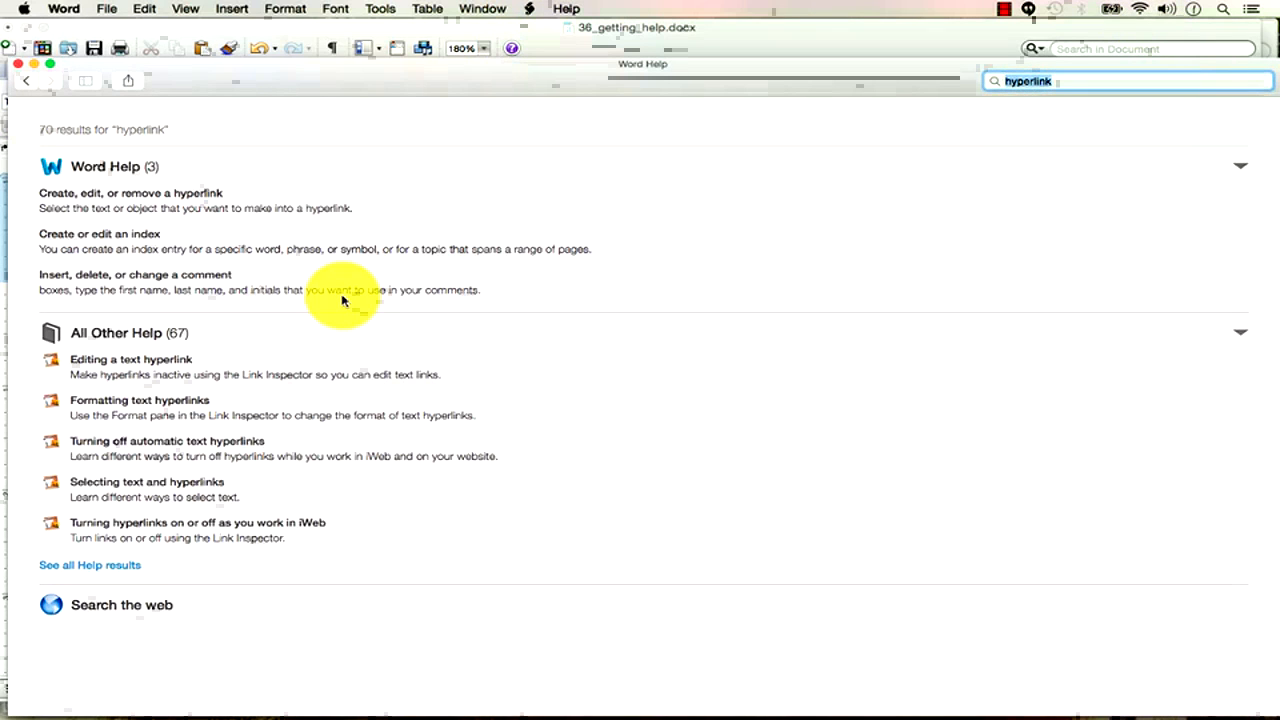
left_click(171, 400)
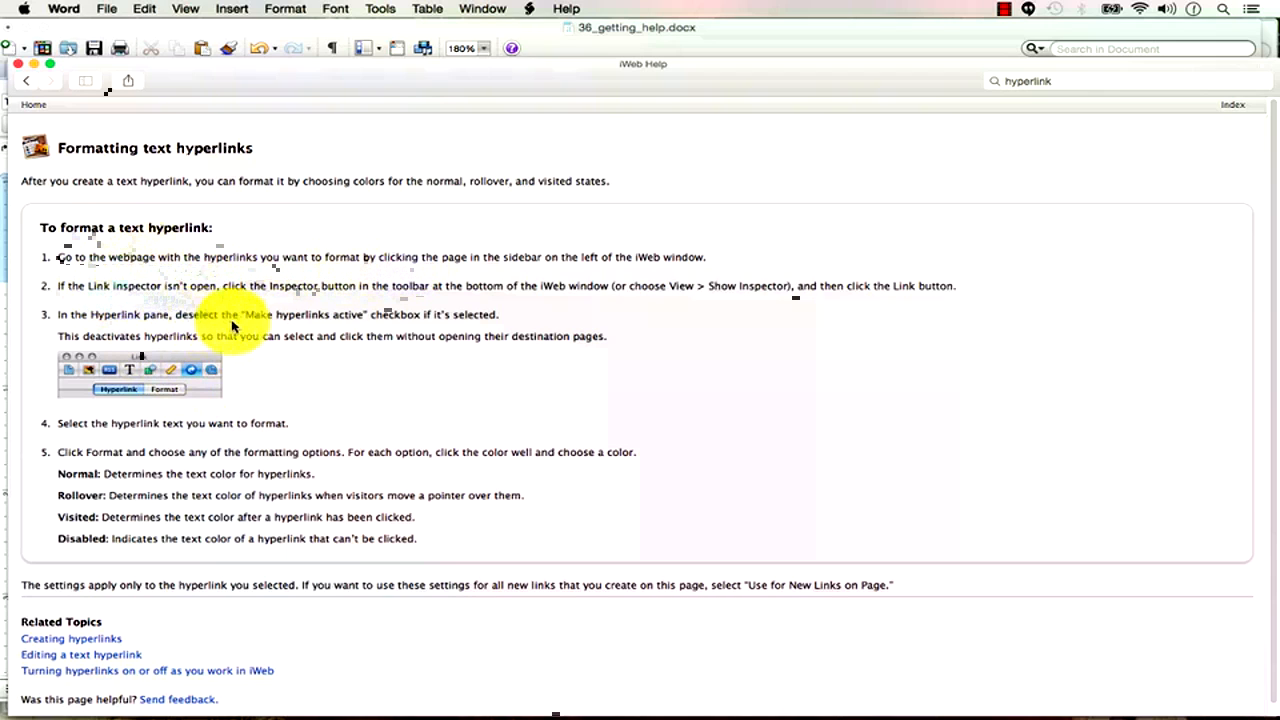
left_click(18, 63)
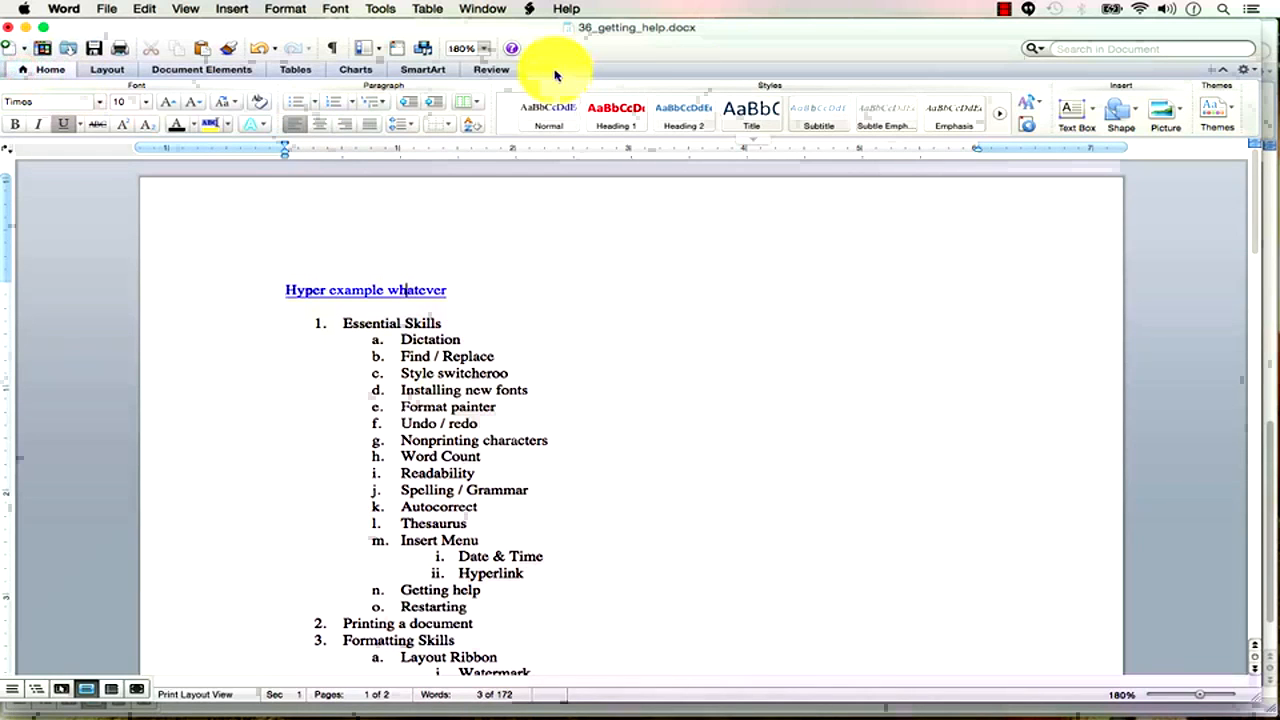
left_click(511, 49)
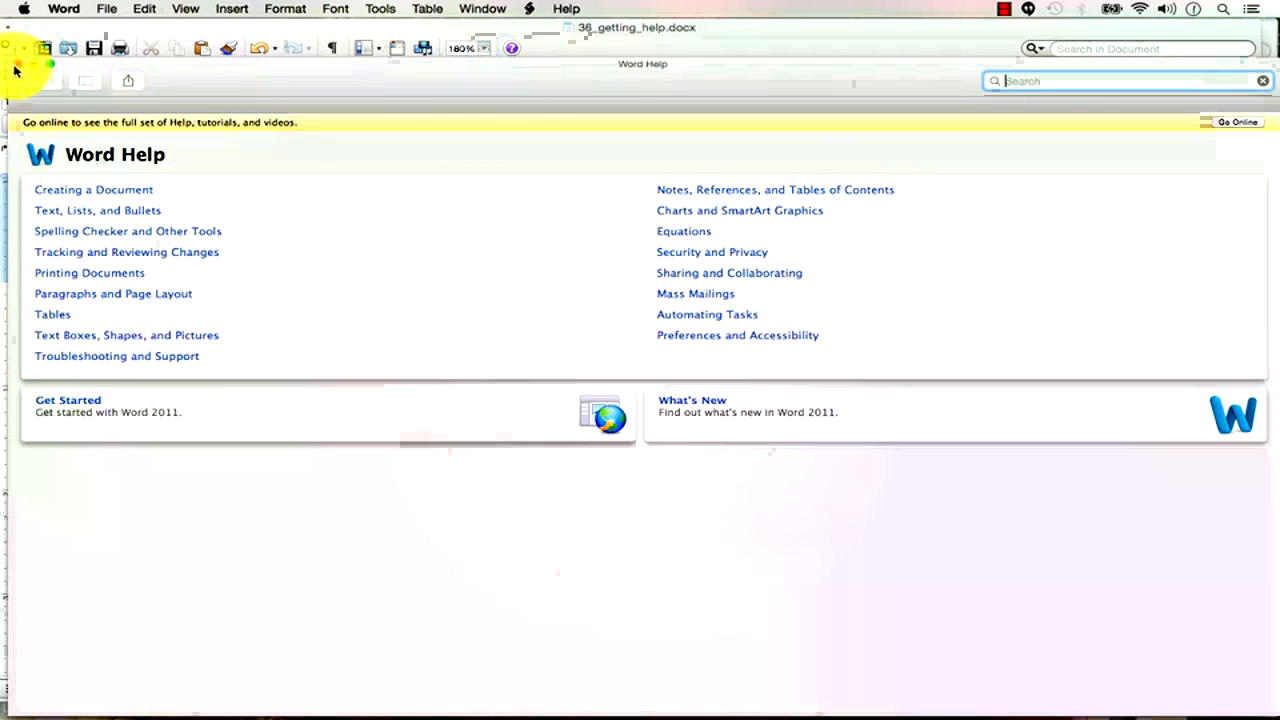
left_click(18, 63)
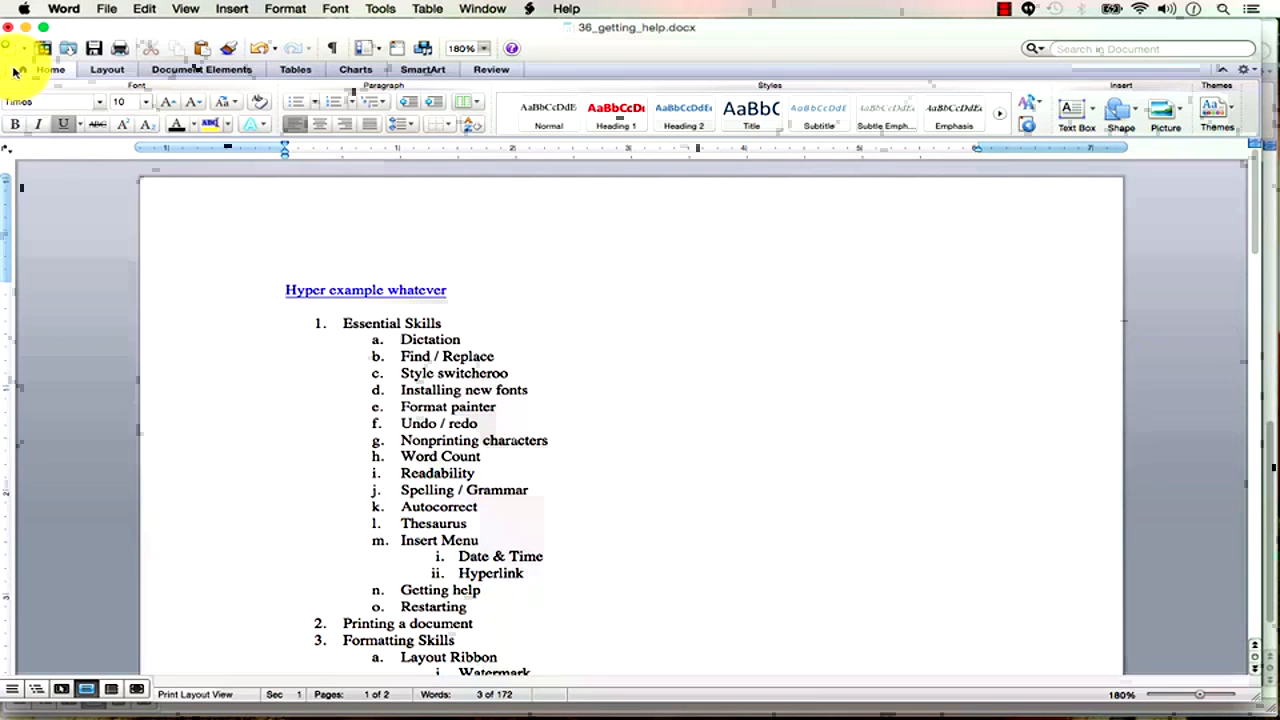
In Chrome, search Google for 'create hyperlink mac word', then return to Word.
key("super+Tab")
key("super+Tab")
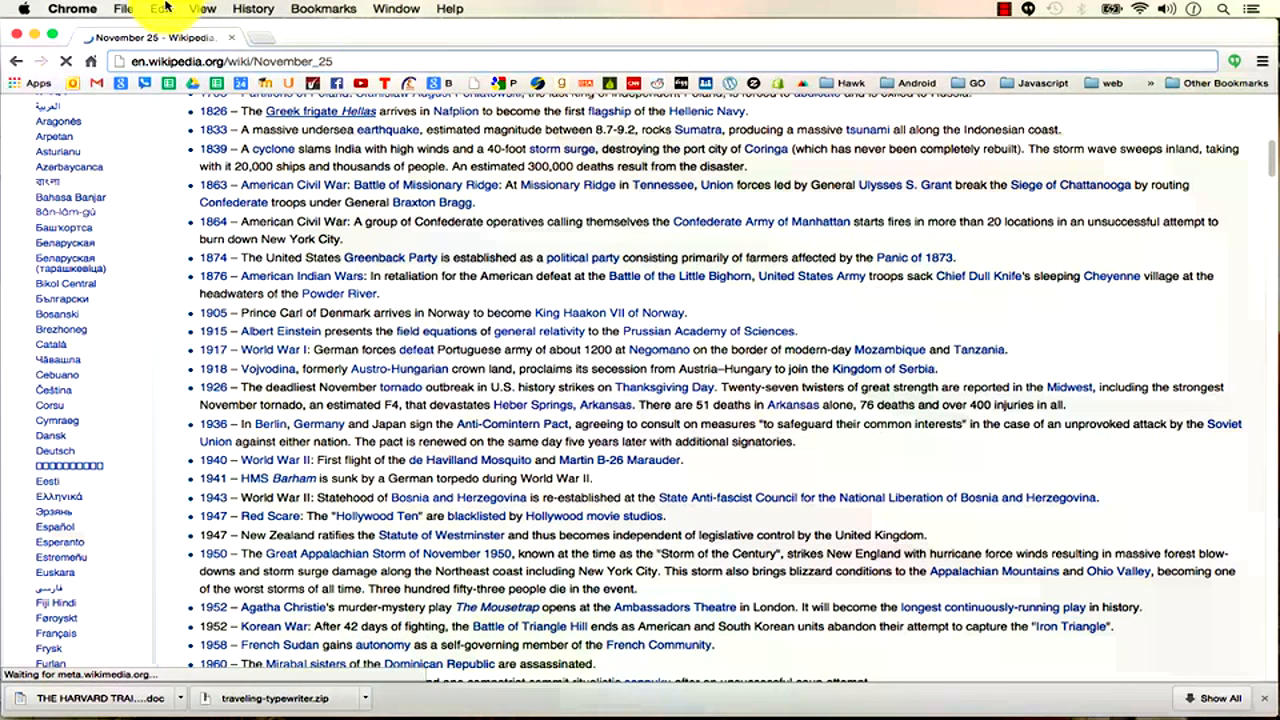
left_click(209, 59)
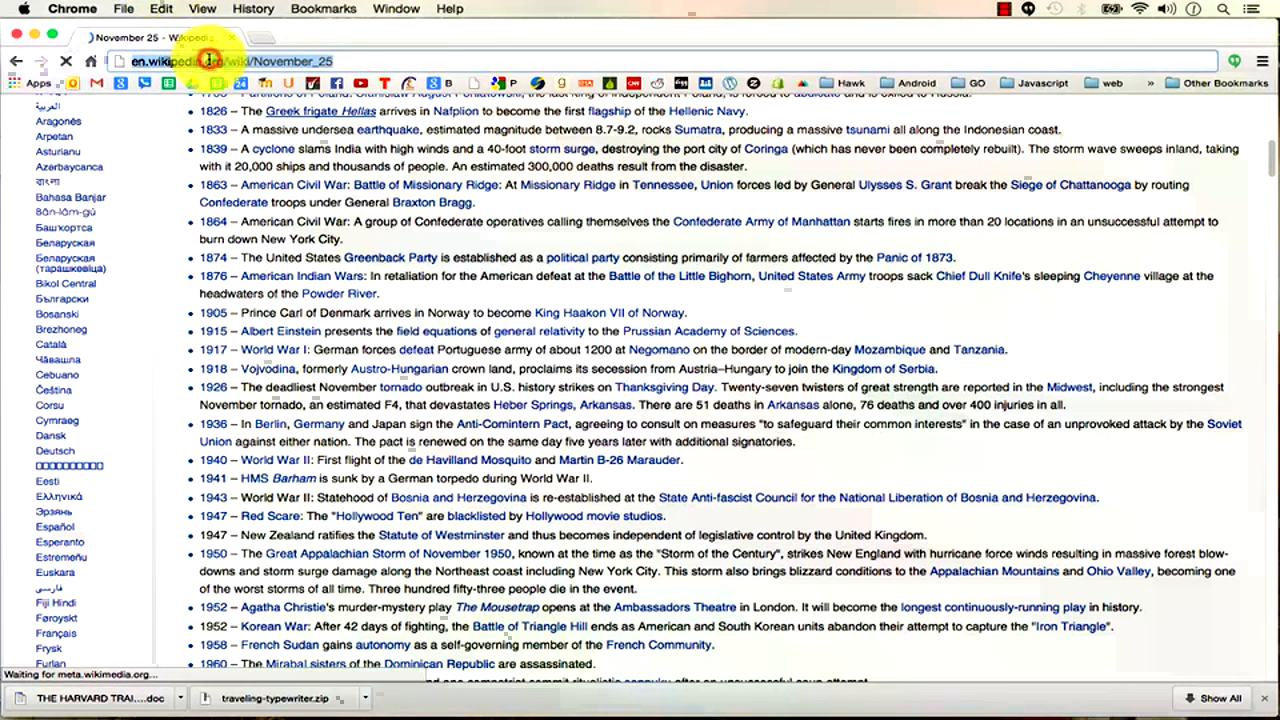
type("google")
key("Return")
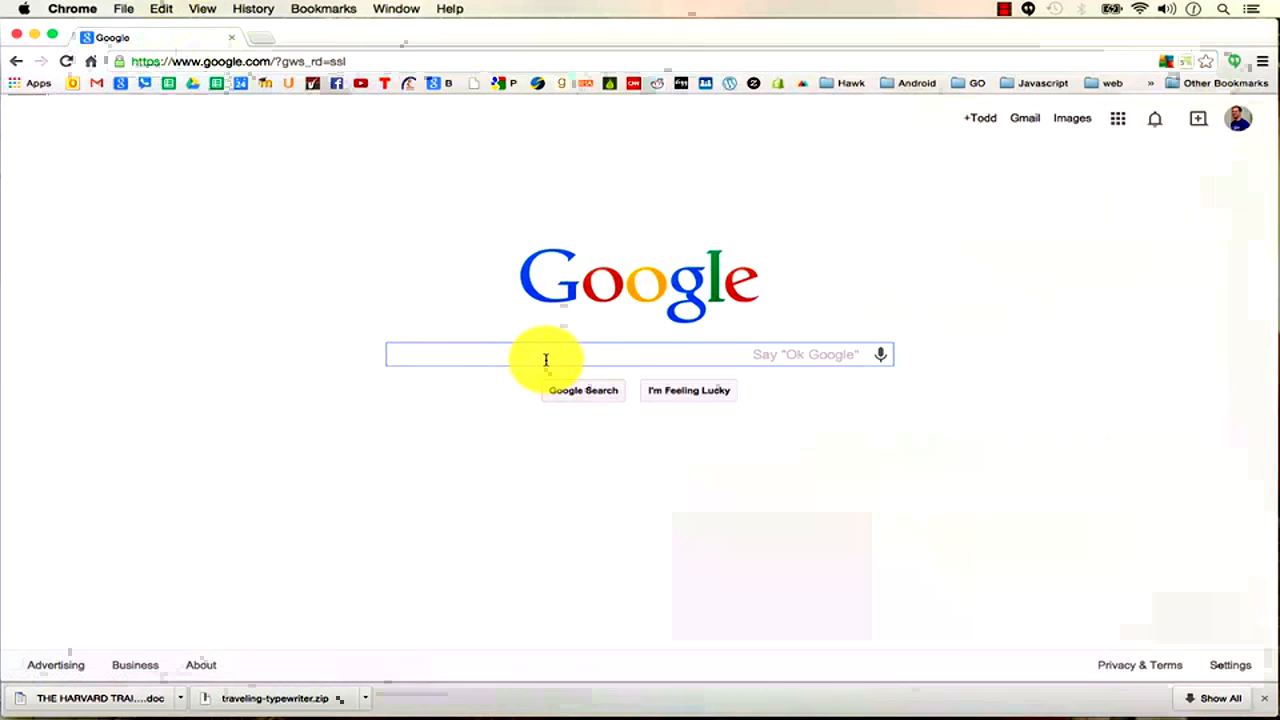
type("create h")
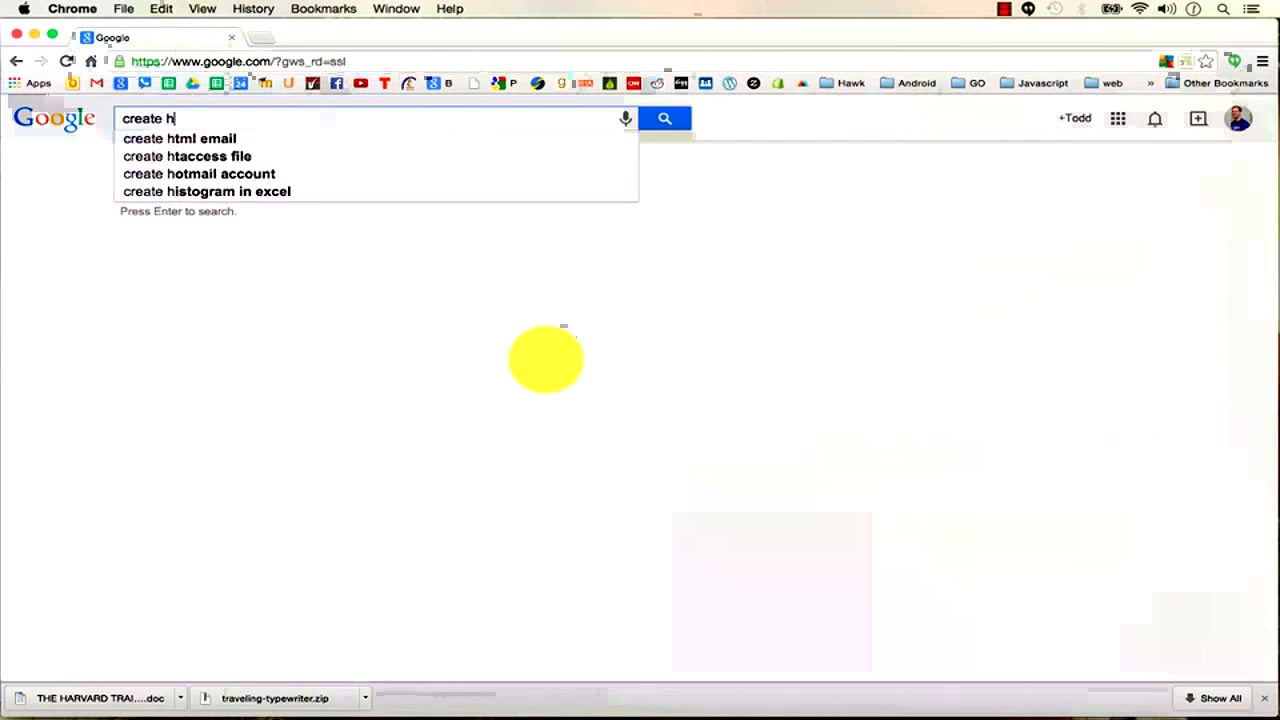
type("yperlink mac word")
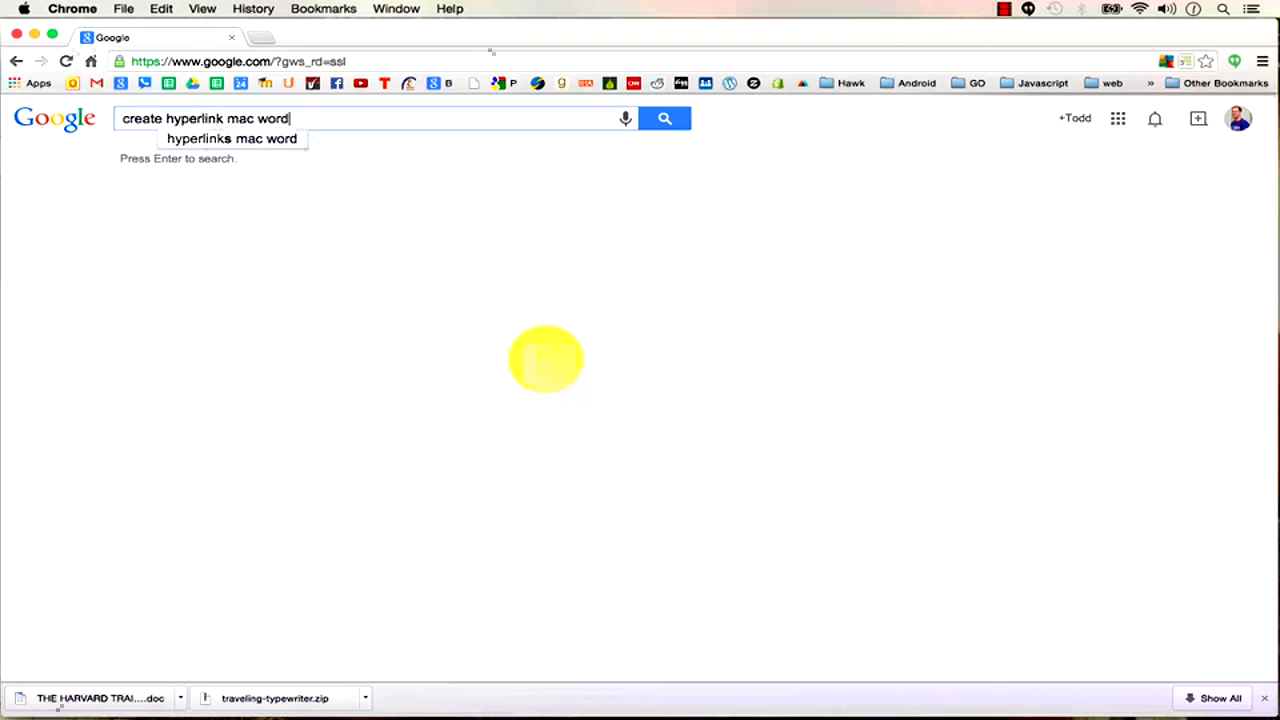
key("Return")
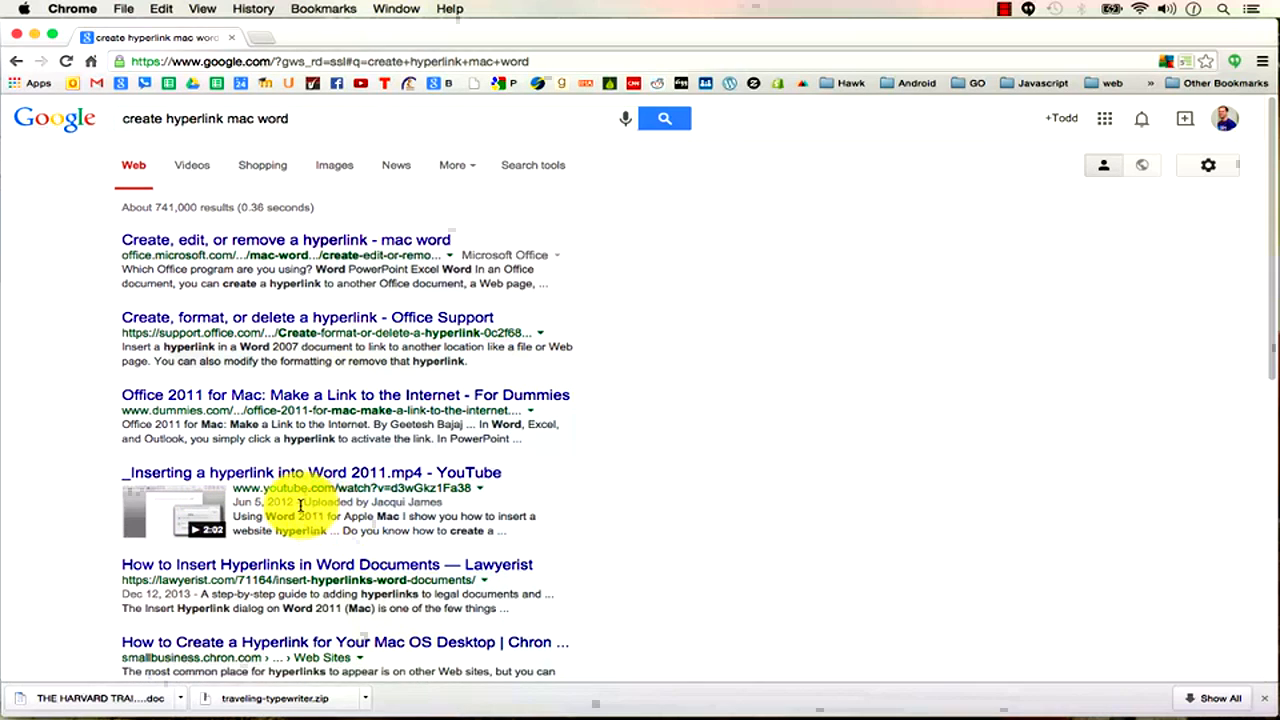
key("super+Tab")
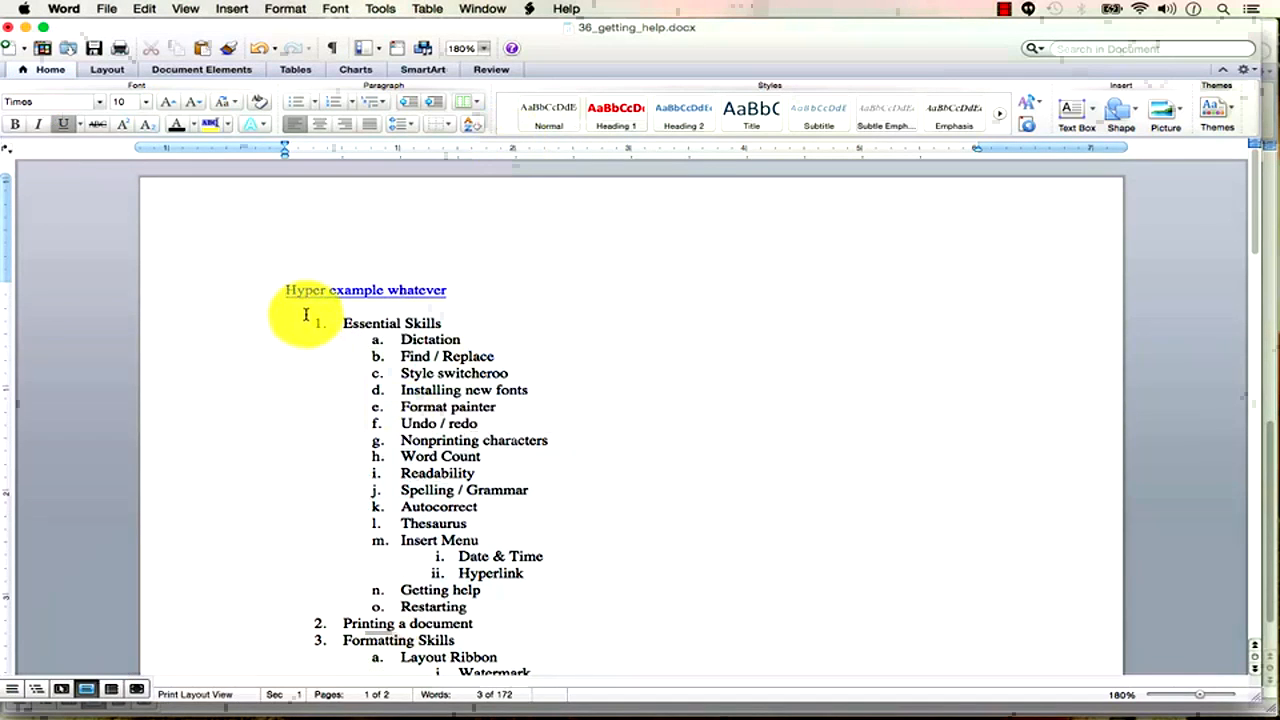
Delete the 'Hyper example whatever' line, then check Chrome and return to Word.
left_click_drag(306, 315, 257, 263)
key("BackSpace")
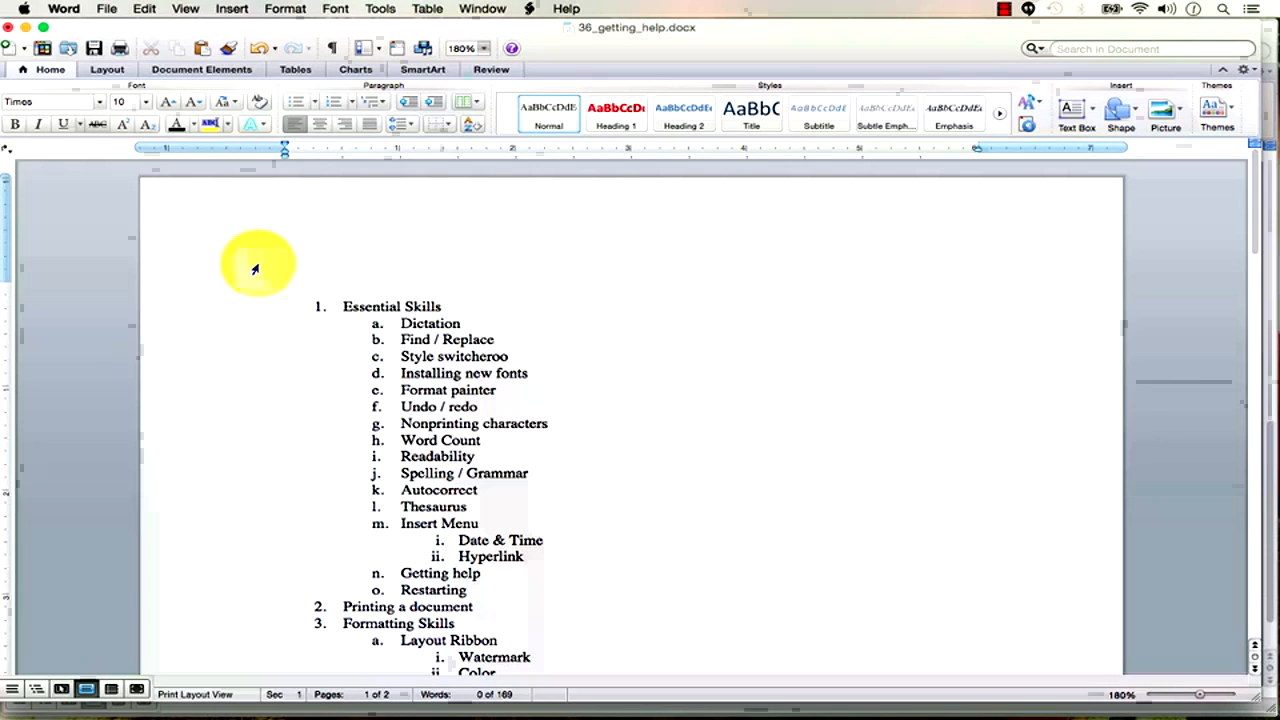
key("super+Tab")
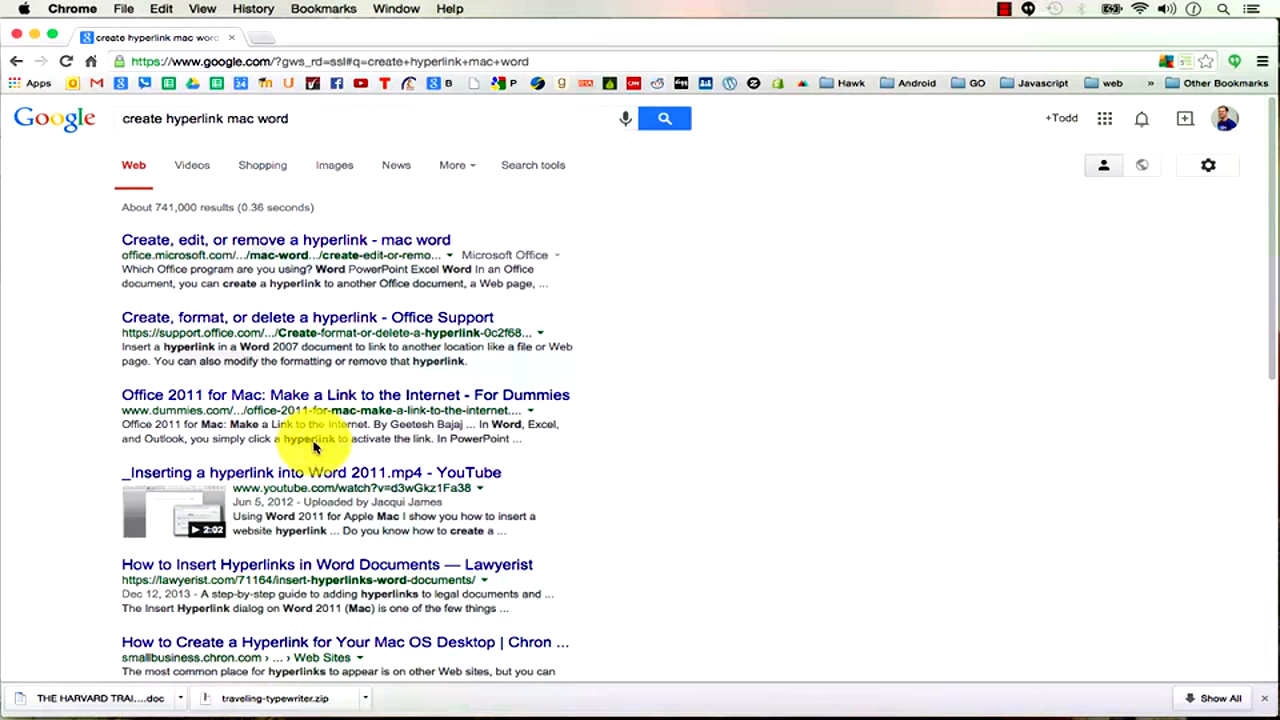
key("super+Tab")
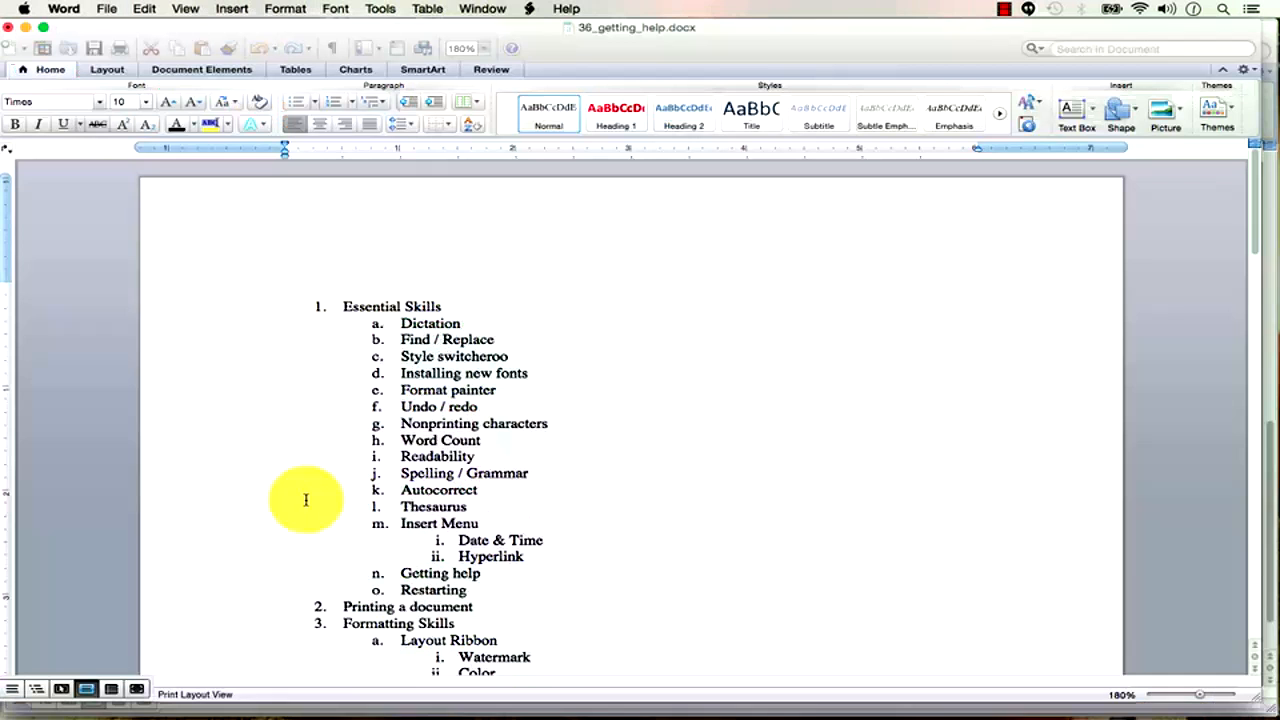